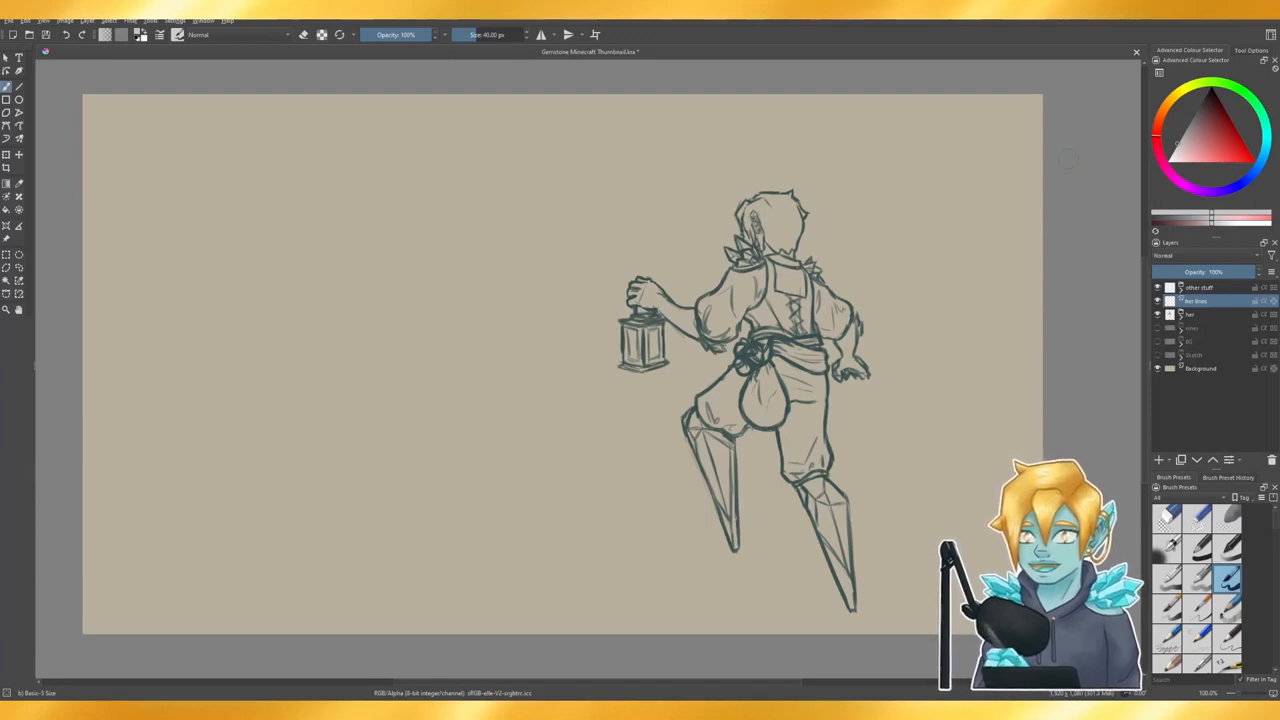
- Lower the opacity of the "her" sketch layer to roughly a quarter, keeping the vines layer hidden
{"action": "left_click", "coordinate": [1158, 328]}
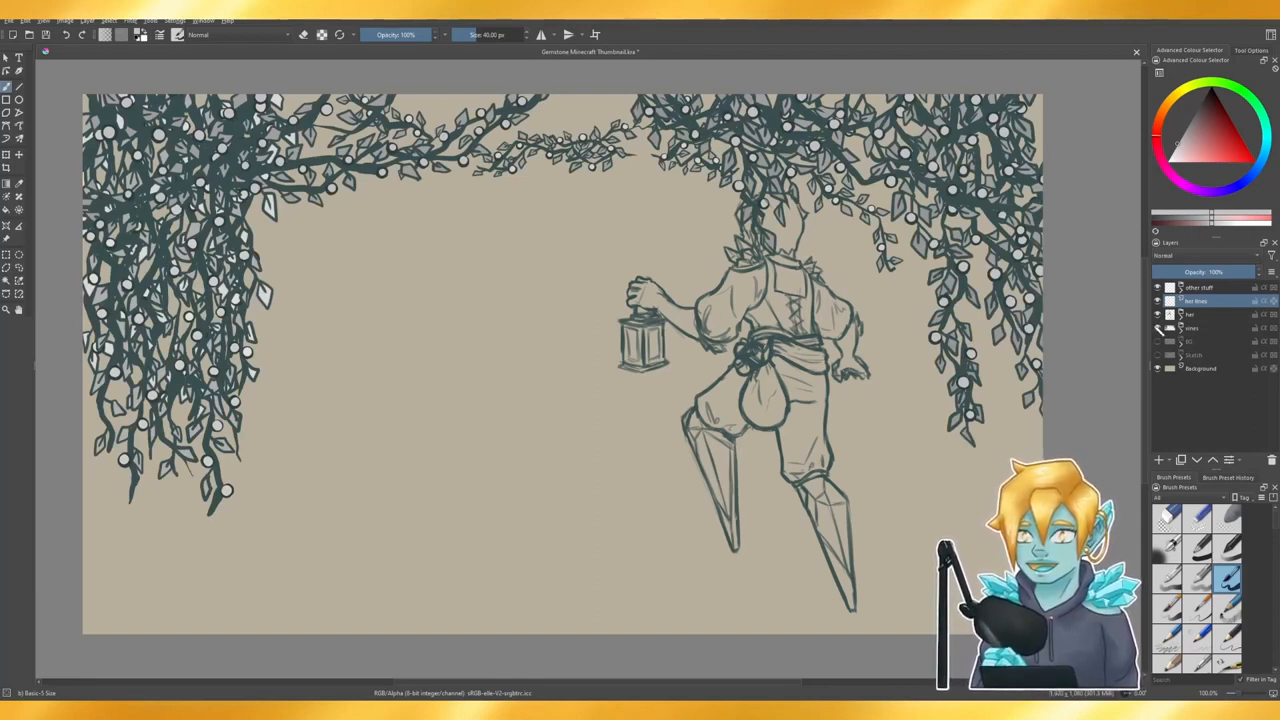
{"action": "left_click", "coordinate": [1158, 328]}
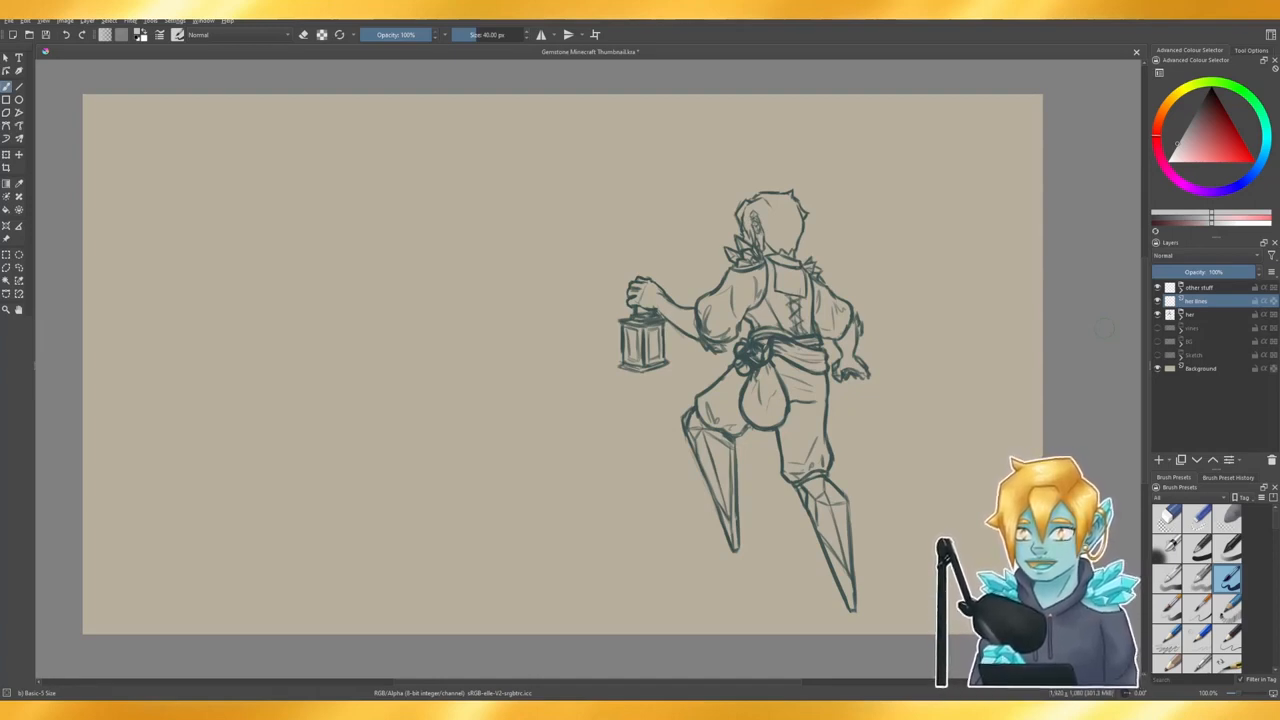
{"action": "left_click", "coordinate": [1188, 315]}
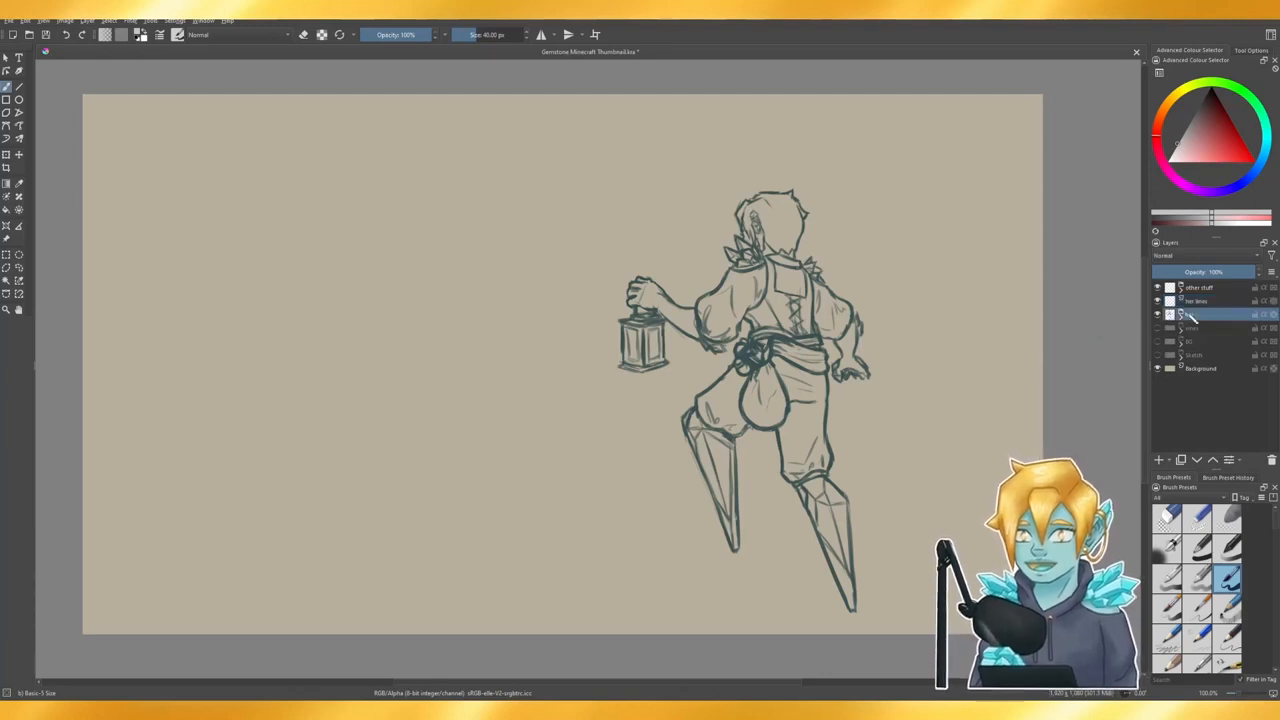
{"action": "left_click_drag", "start_coordinate": [1195, 272], "coordinate": [1178, 280]}
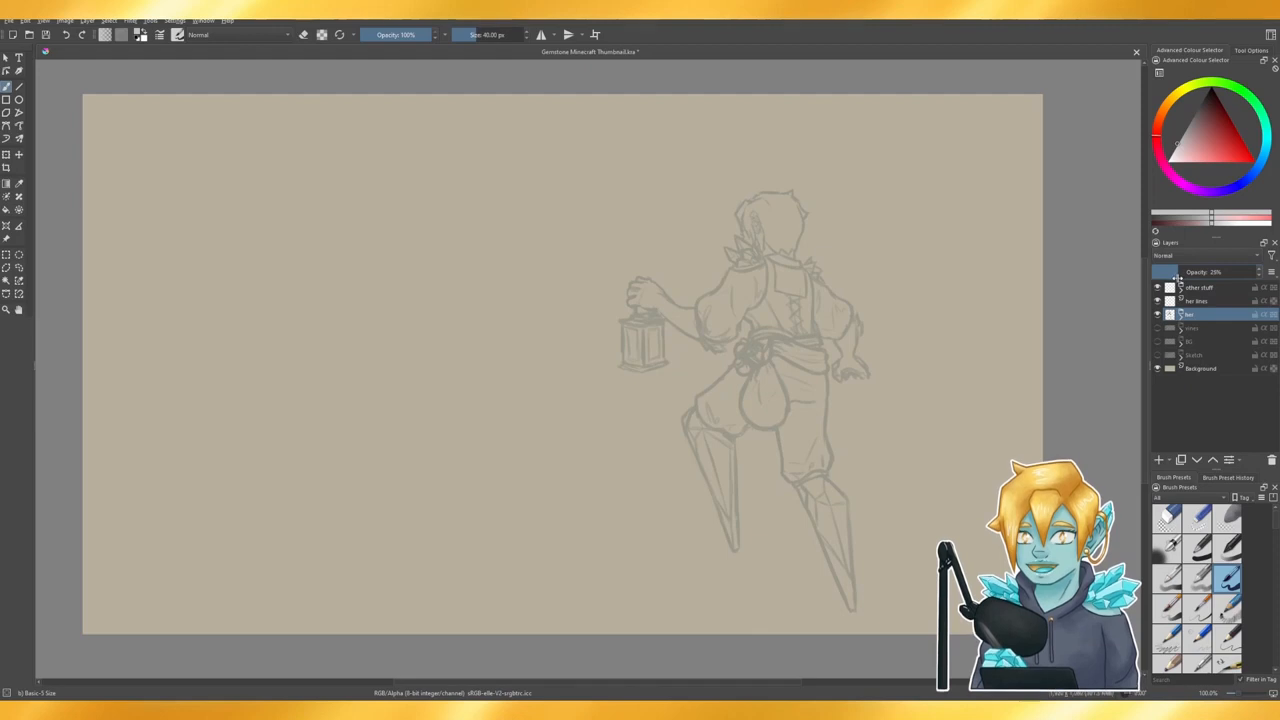
- Activate the "her lines" layer and choose a very dark teal as the brush colour
{"action": "left_click", "coordinate": [1197, 302]}
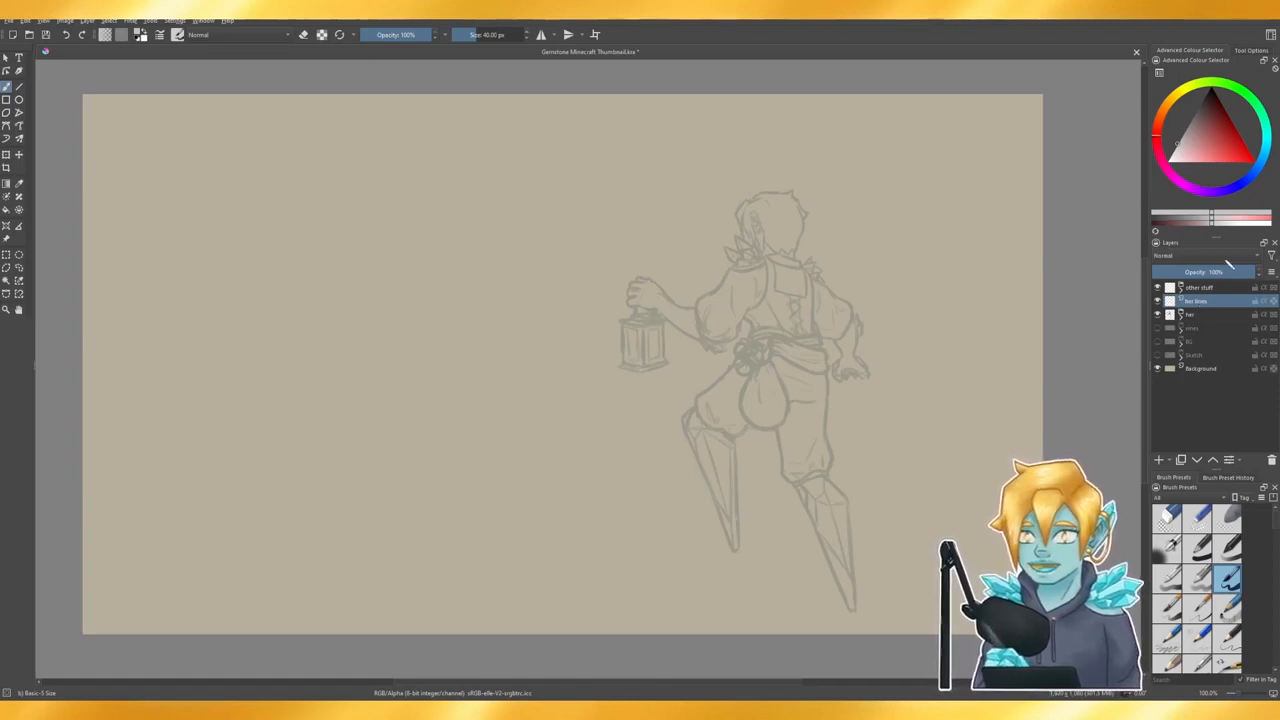
{"action": "left_click", "coordinate": [1258, 173]}
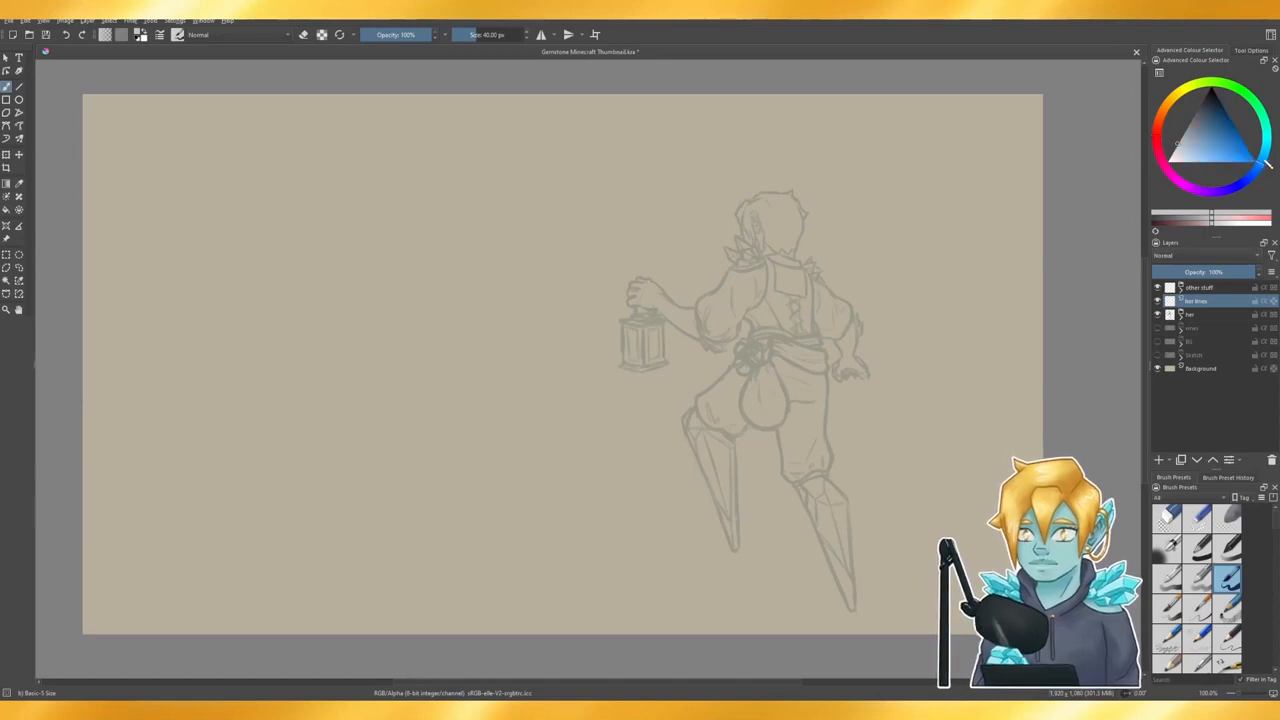
{"action": "left_click_drag", "start_coordinate": [1224, 120], "coordinate": [1208, 104]}
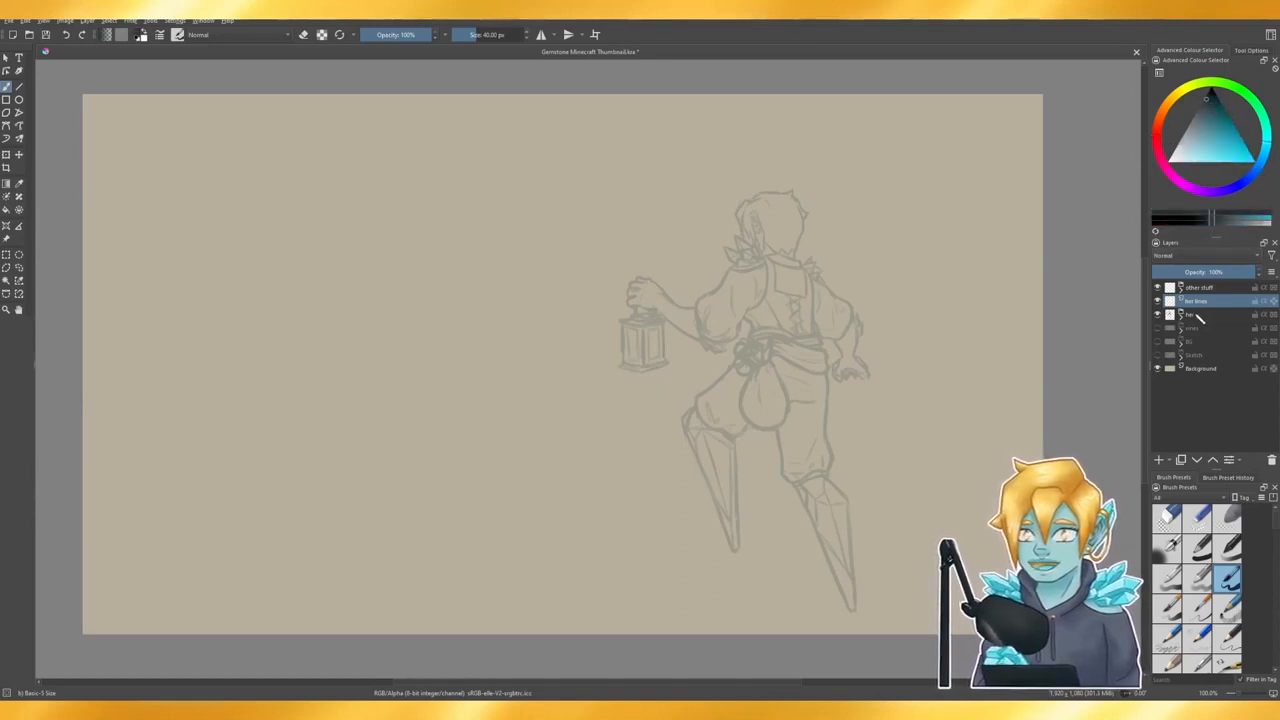
{"action": "left_click", "coordinate": [492, 34]}
{"action": "type", "text": "20"}
{"action": "key", "text": "Return"}
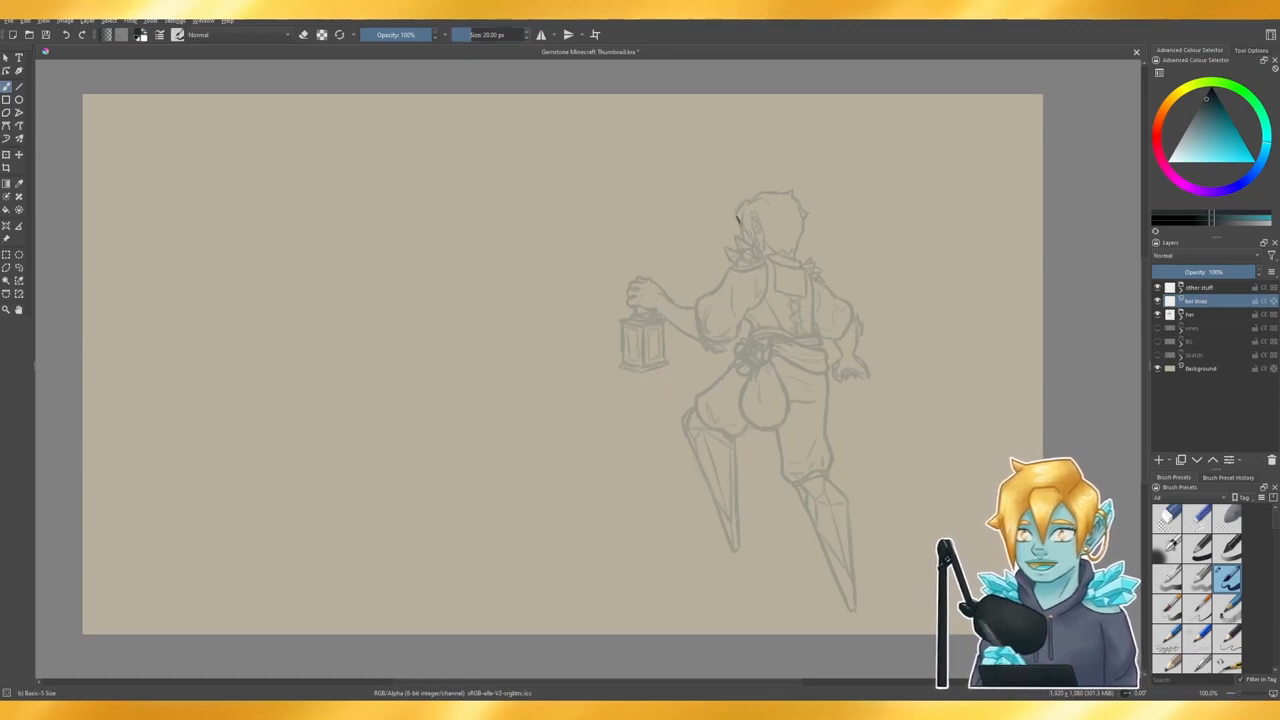
{"action": "left_click_drag", "start_coordinate": [737, 217], "coordinate": [743, 231]}
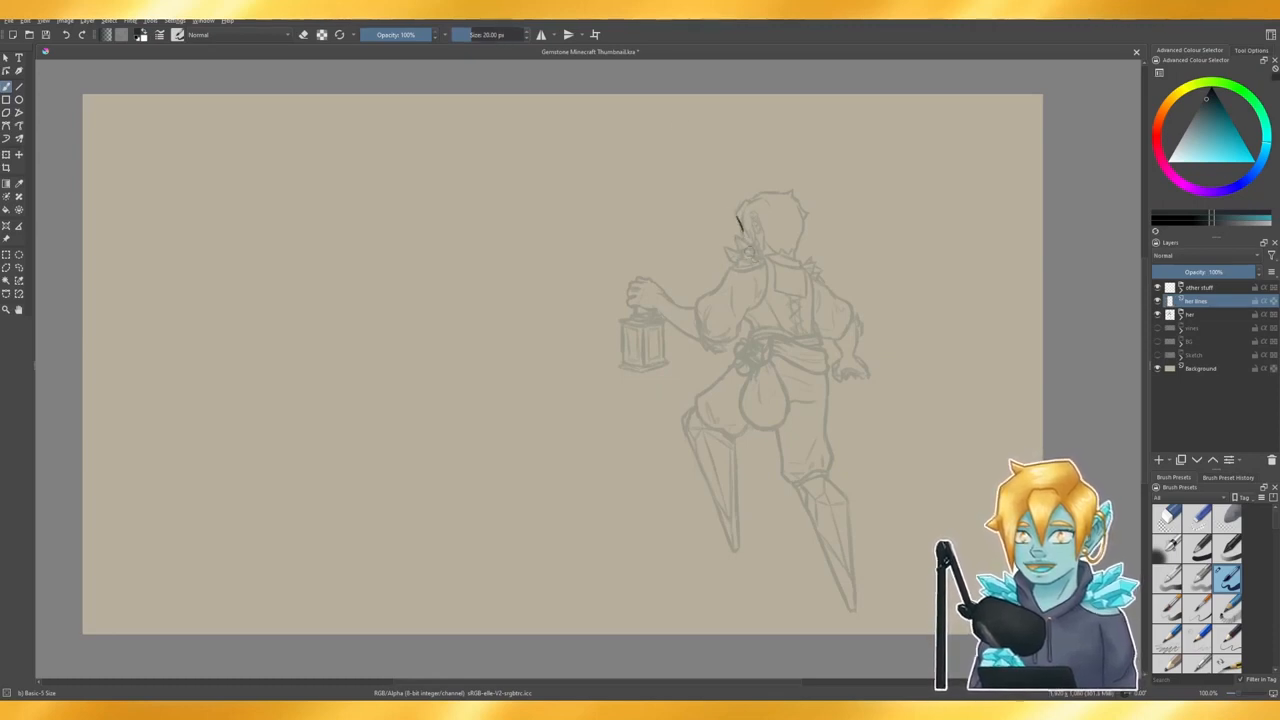
{"action": "key", "text": "ctrl+z"}
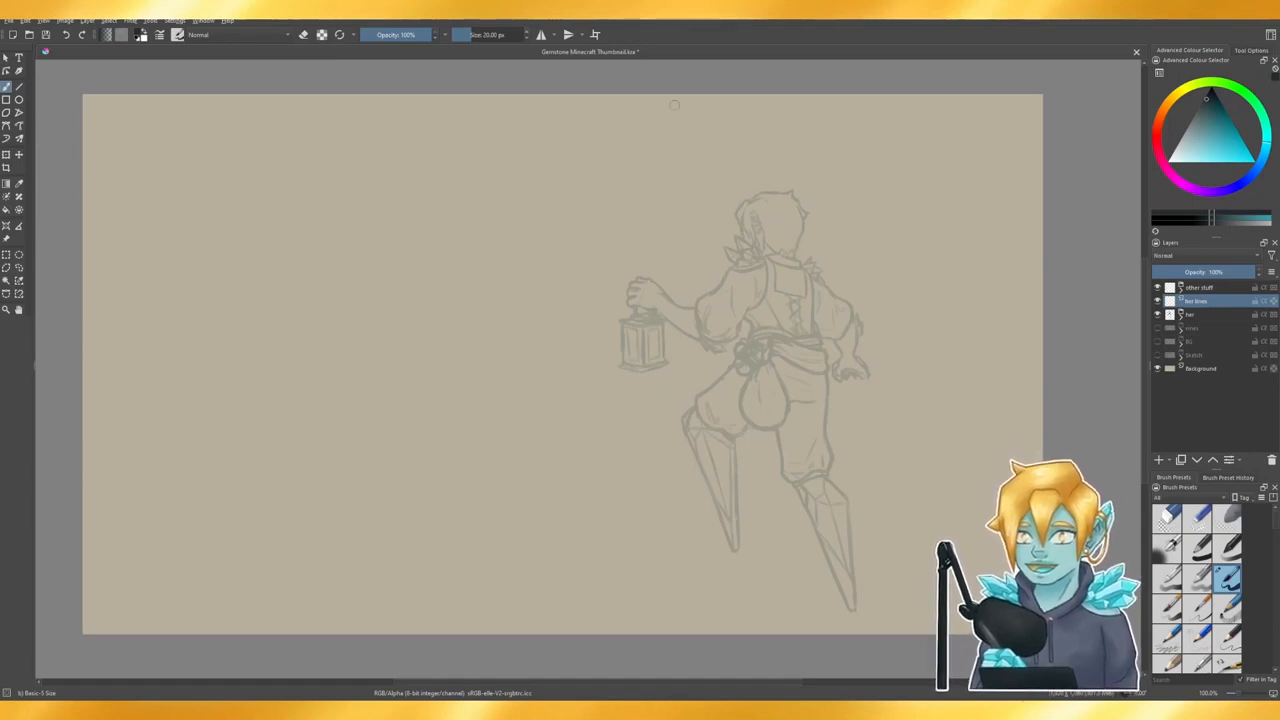
- Set the brush size to 10 px and ink two small diamond-shaped gems, one above the other, on the character's ear
{"action": "left_click", "coordinate": [499, 35]}
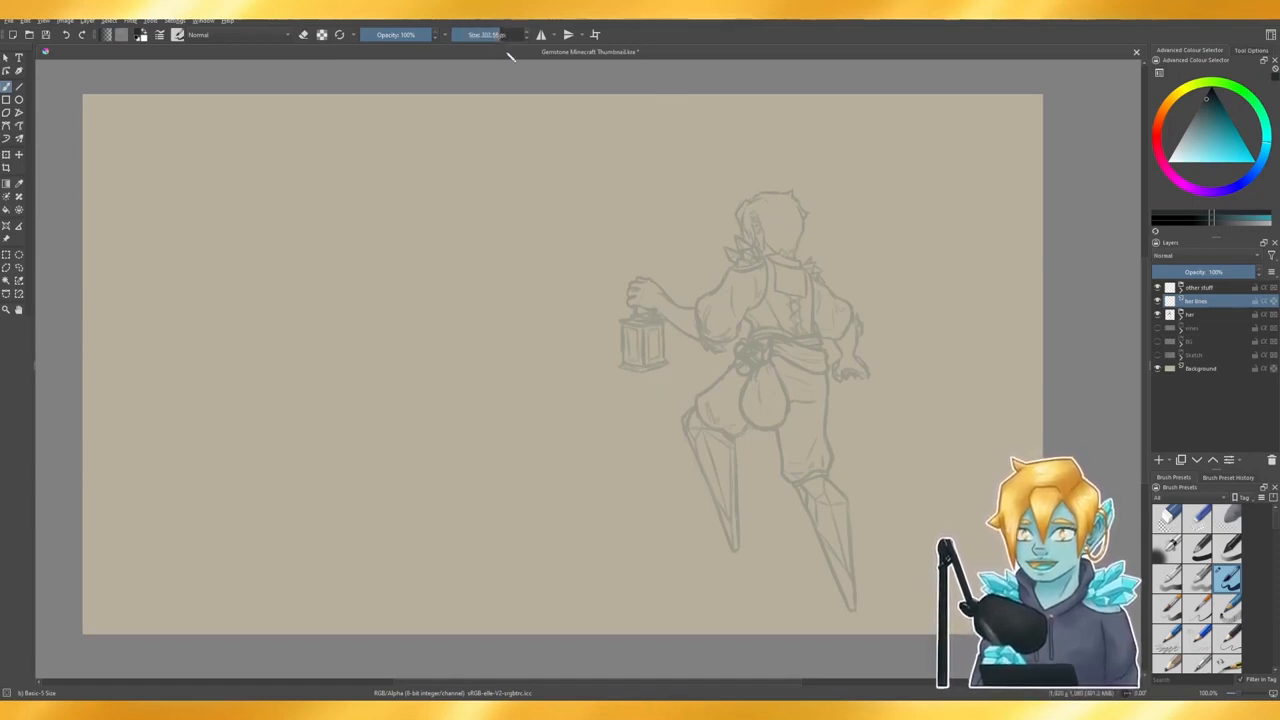
{"action": "left_click_drag", "start_coordinate": [500, 35], "coordinate": [467, 35]}
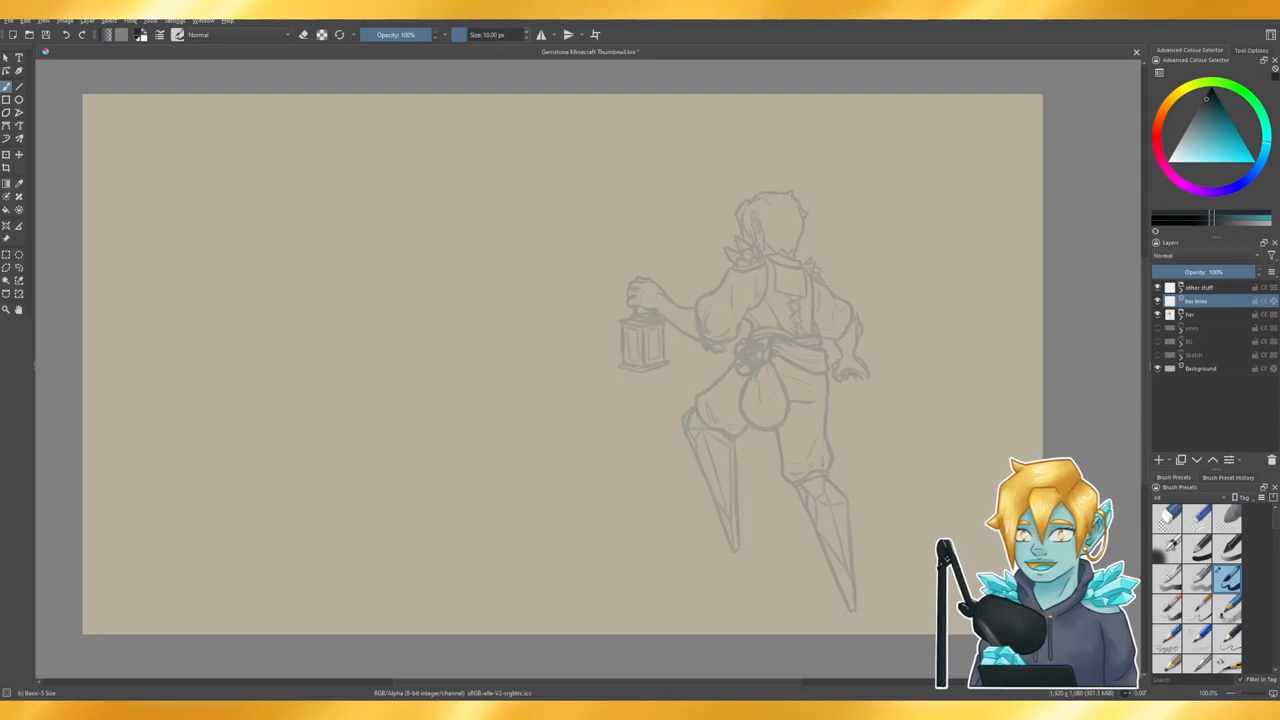
{"action": "scroll", "coordinate": [1015, 515], "scroll_direction": "up", "scroll_amount": 2}
{"action": "scroll", "coordinate": [620, 558], "scroll_direction": "down", "scroll_amount": 1}
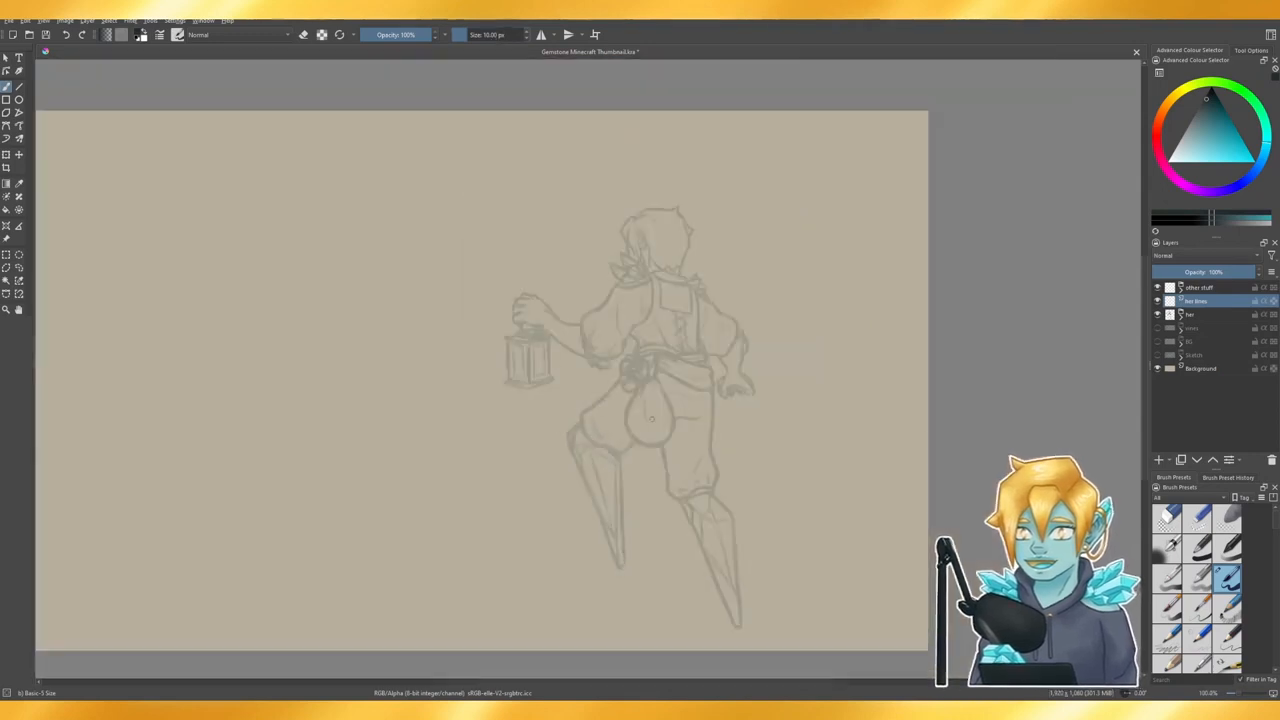
{"action": "scroll", "coordinate": [640, 190], "scroll_direction": "up", "scroll_amount": 2}
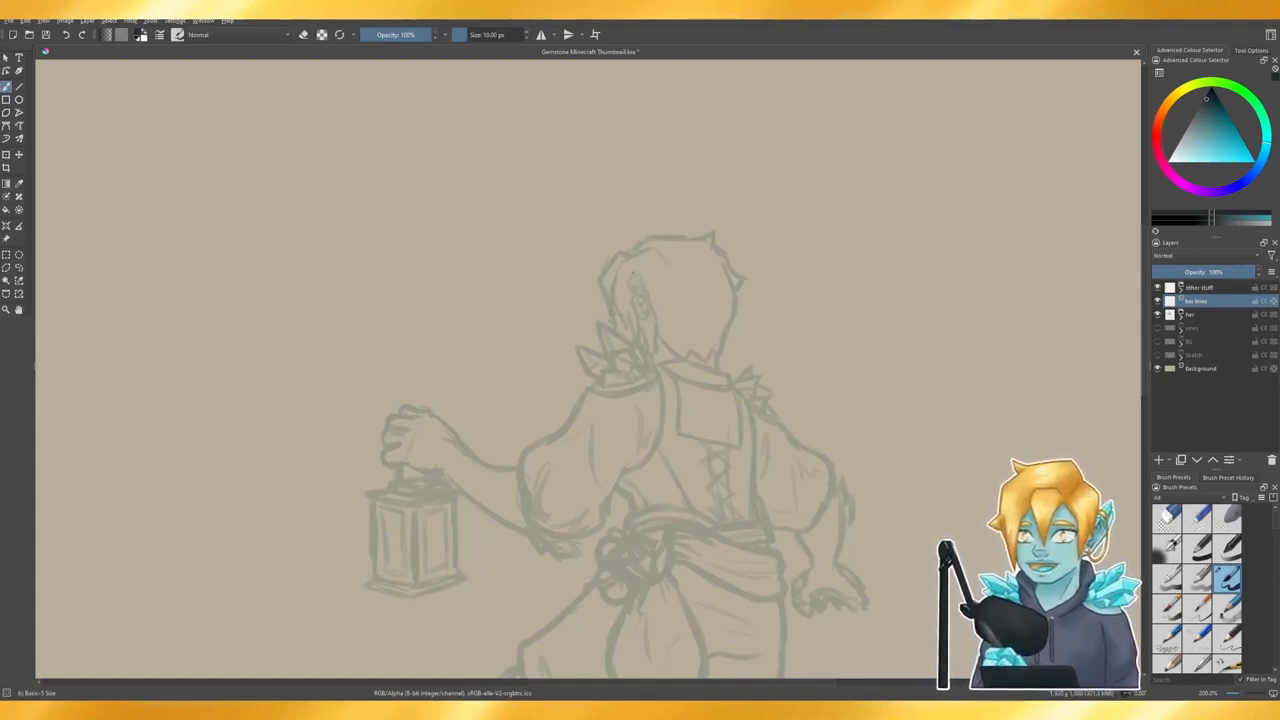
{"action": "left_click_drag", "start_coordinate": [632, 273], "coordinate": [634, 286]}
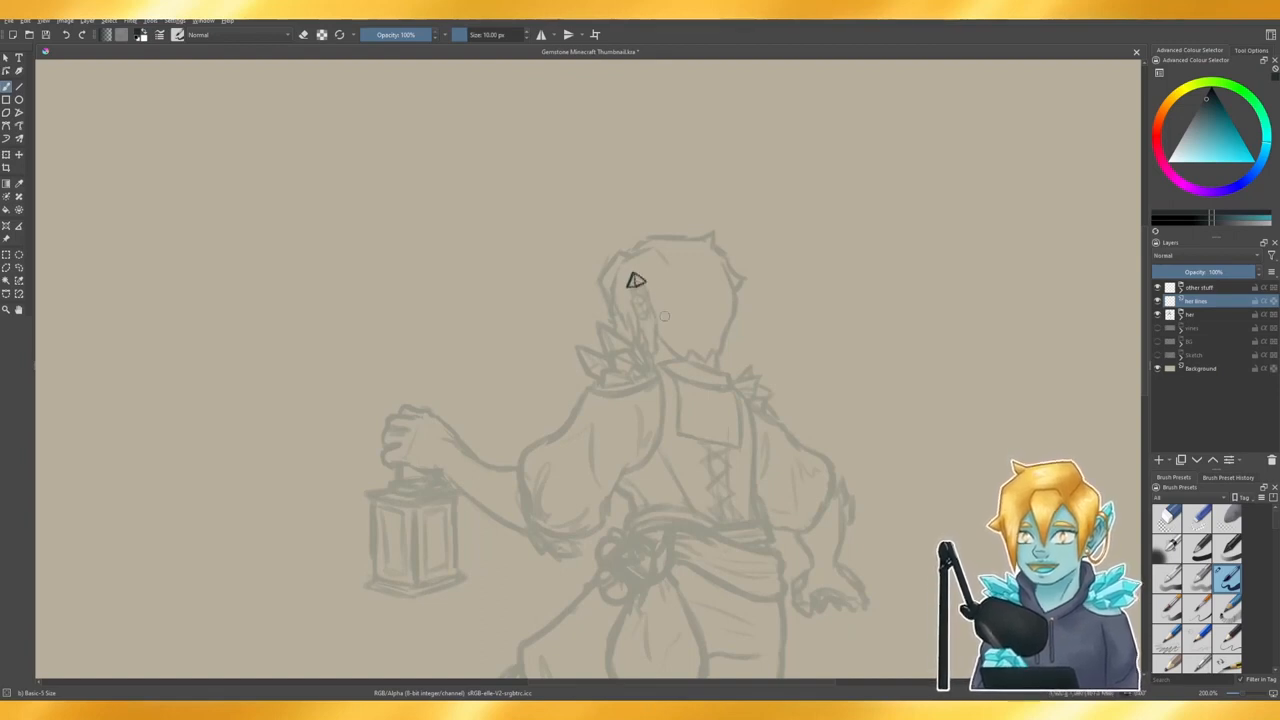
{"action": "key", "text": "ctrl+z"}
{"action": "key", "text": "ctrl+z"}
{"action": "key", "text": "ctrl+z"}
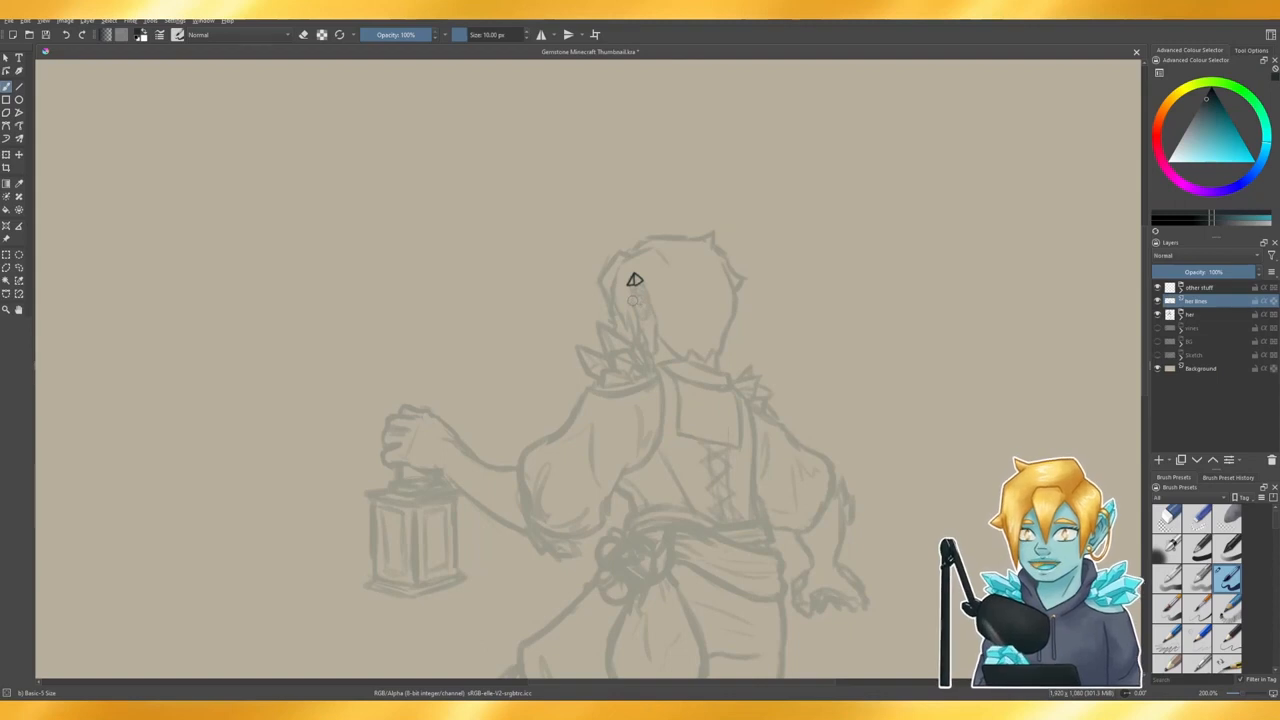
{"action": "left_click_drag", "start_coordinate": [634, 295], "coordinate": [643, 297]}
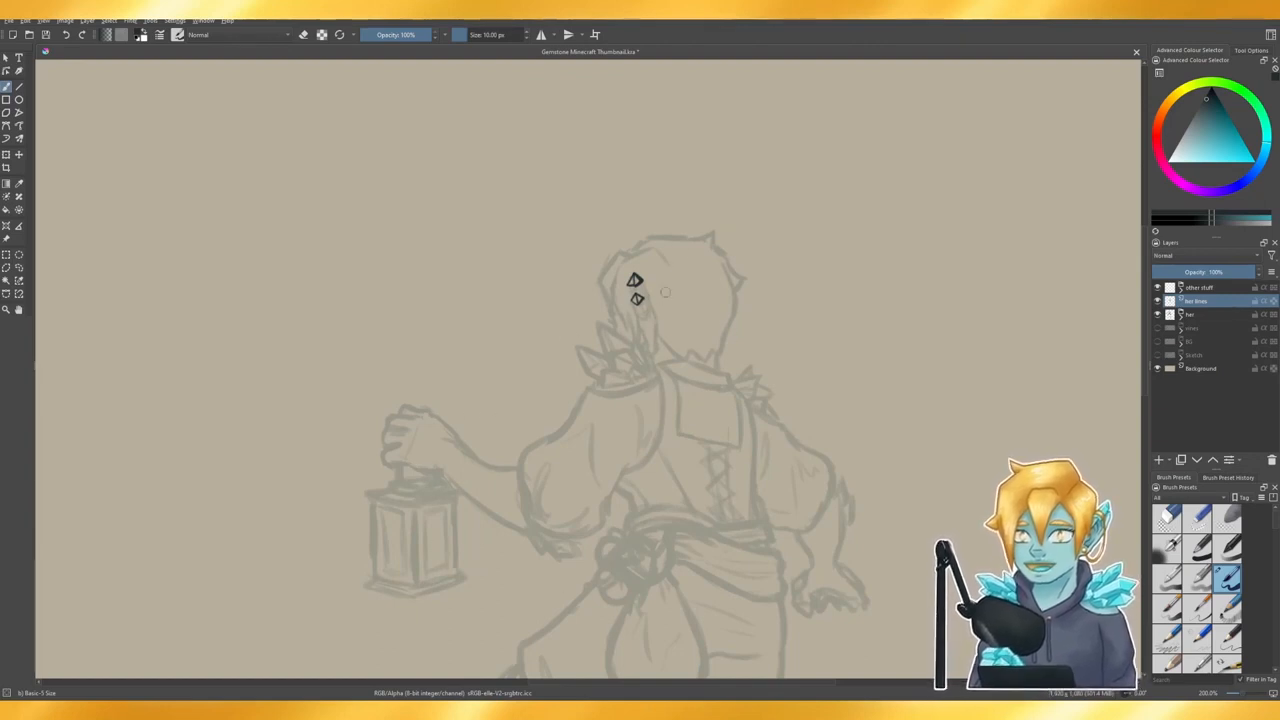
{"action": "left_click_drag", "start_coordinate": [790, 198], "coordinate": [843, 624]}
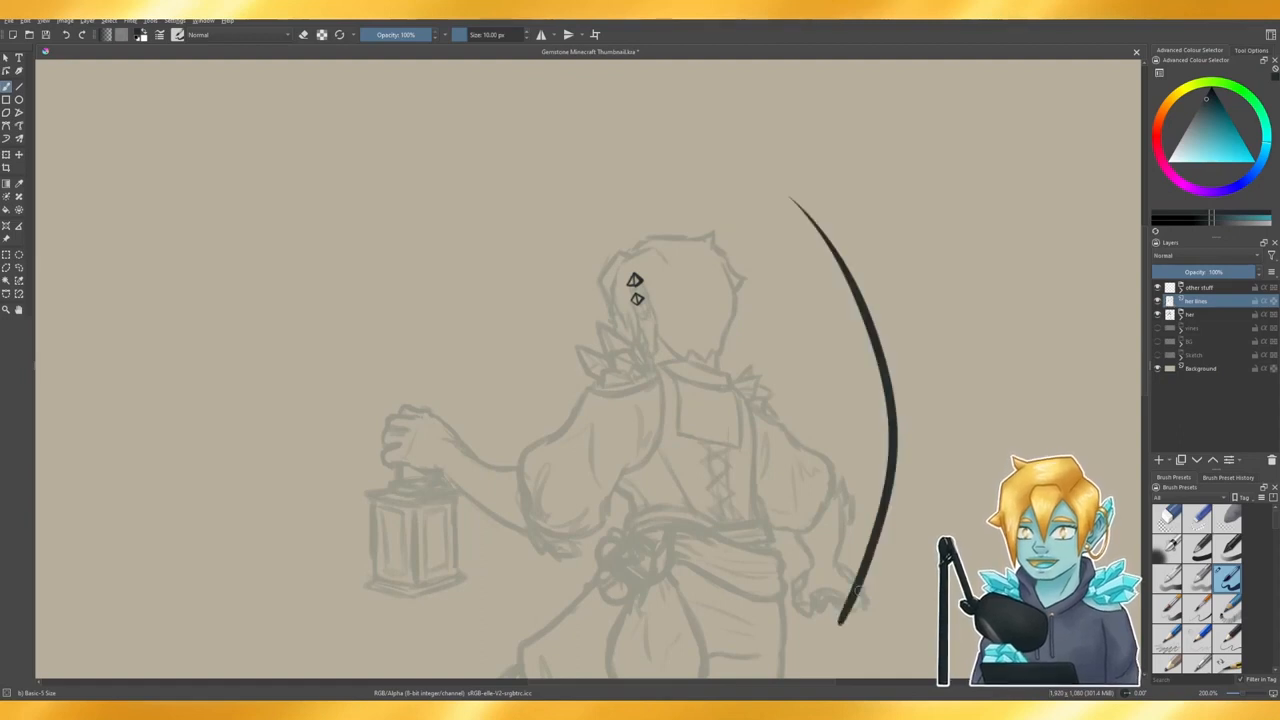
{"action": "key", "text": "ctrl+z"}
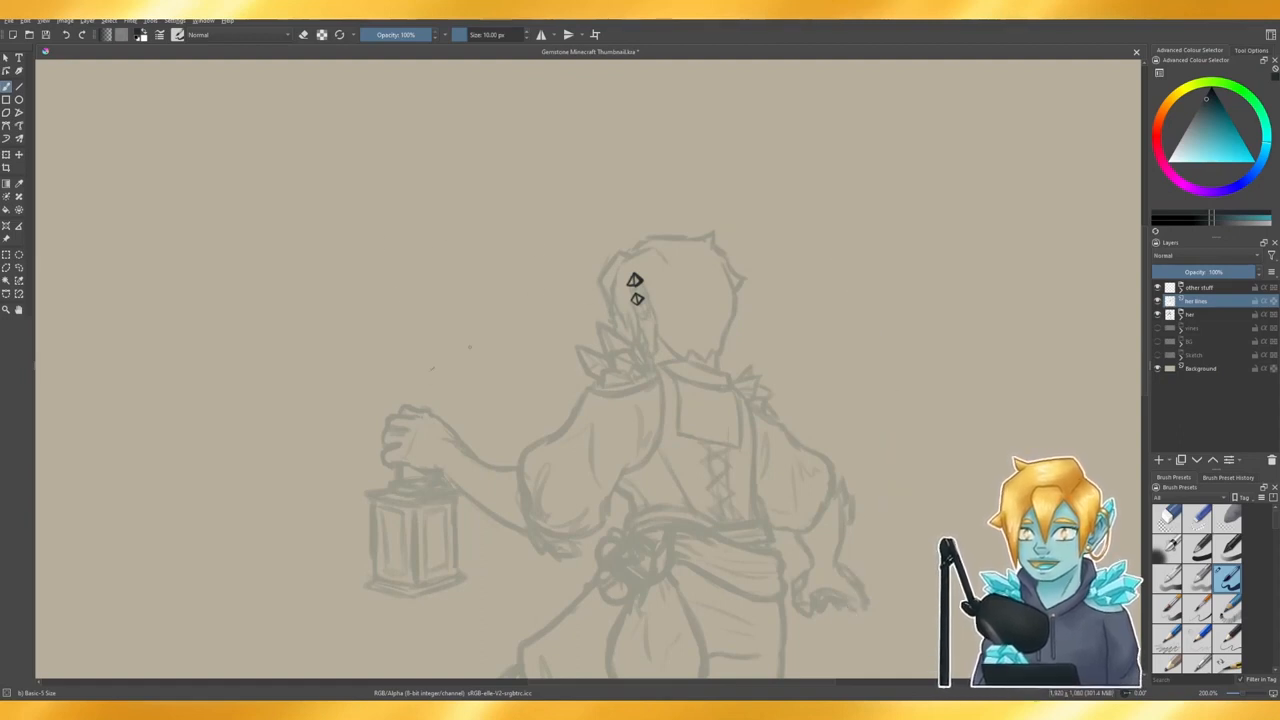
{"action": "left_click_drag", "start_coordinate": [432, 368], "coordinate": [522, 322]}
{"action": "left_click_drag", "start_coordinate": [475, 490], "coordinate": [545, 483]}
{"action": "key", "text": "ctrl+z"}
{"action": "key", "text": "ctrl+z"}
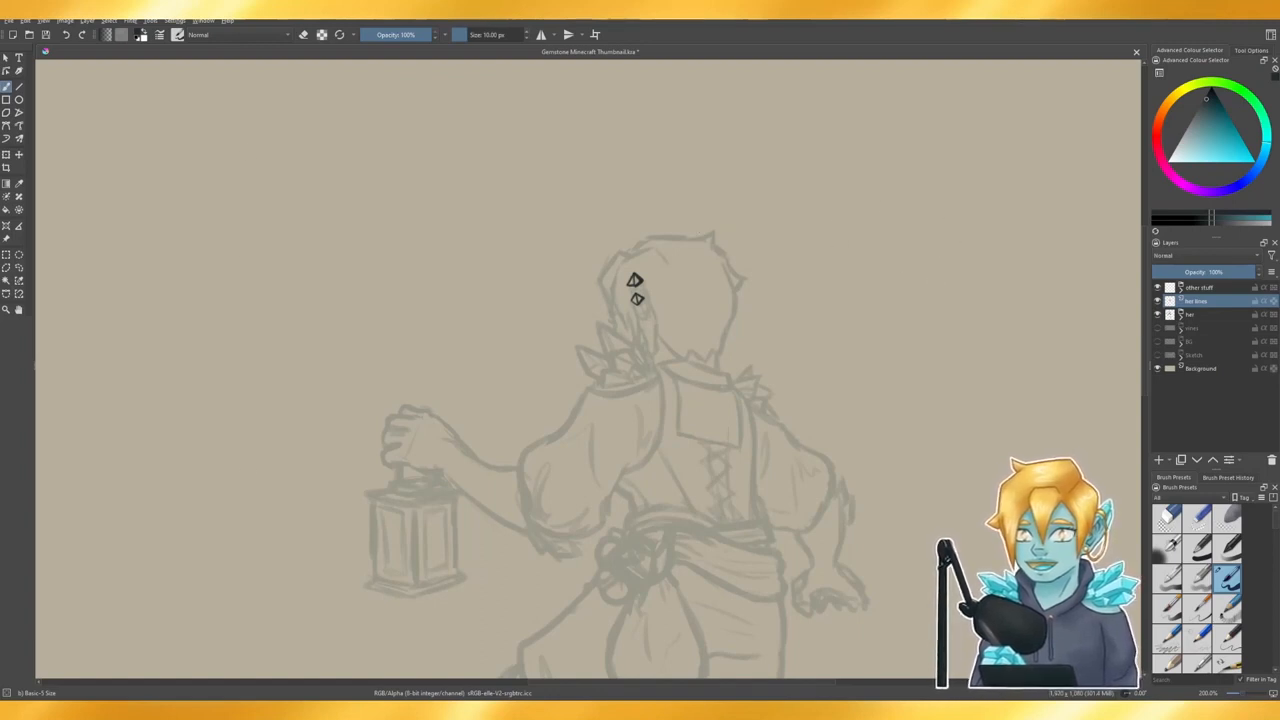
{"action": "left_click_drag", "start_coordinate": [703, 236], "coordinate": [742, 297]}
{"action": "key", "text": "ctrl+z"}
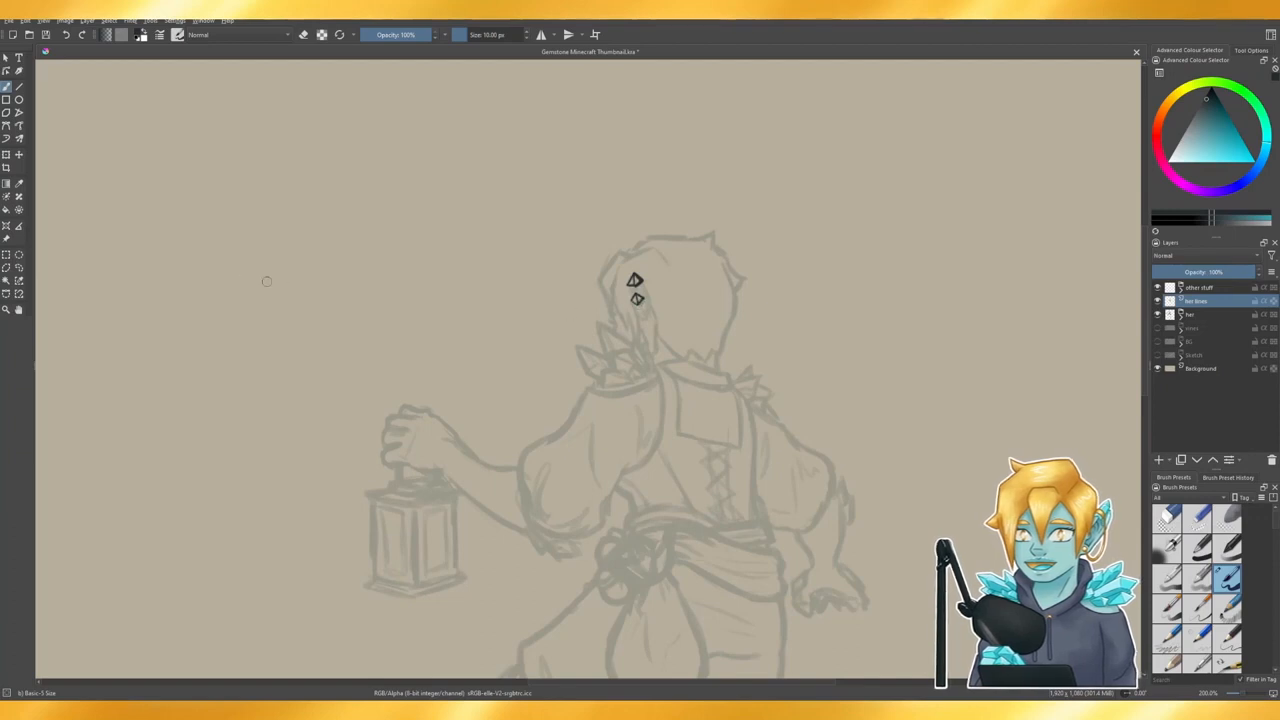
{"action": "left_click_drag", "start_coordinate": [294, 285], "coordinate": [355, 295]}
{"action": "left_click_drag", "start_coordinate": [262, 272], "coordinate": [258, 294]}
{"action": "key", "text": "ctrl+z"}
{"action": "key", "text": "ctrl+z"}
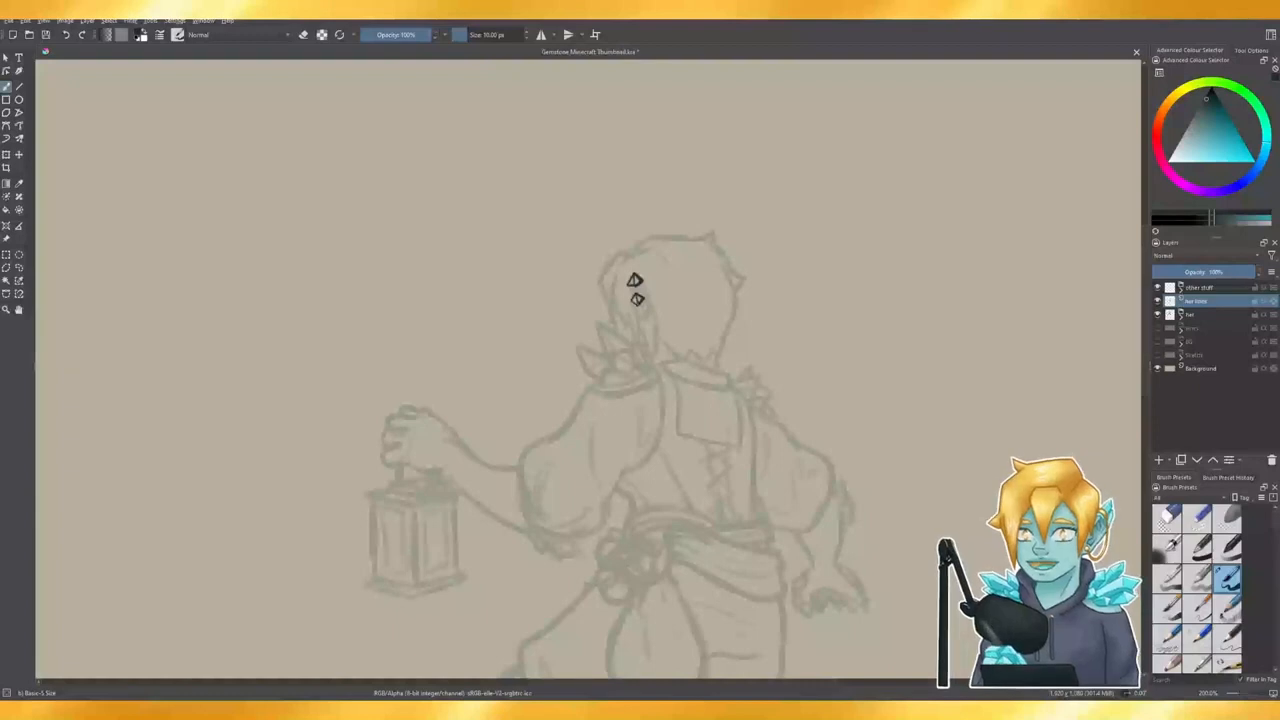
- Join the ear gems into one elongated faceted crystal with added lines, cleaning up the edges with the eraser
{"action": "mouse_move", "coordinate": [637, 304]}
{"action": "left_mouse_down"}
{"action": "mouse_move", "coordinate": [643, 316]}
{"action": "mouse_move", "coordinate": [647, 300]}
{"action": "left_mouse_up"}
{"action": "key", "text": "e"}
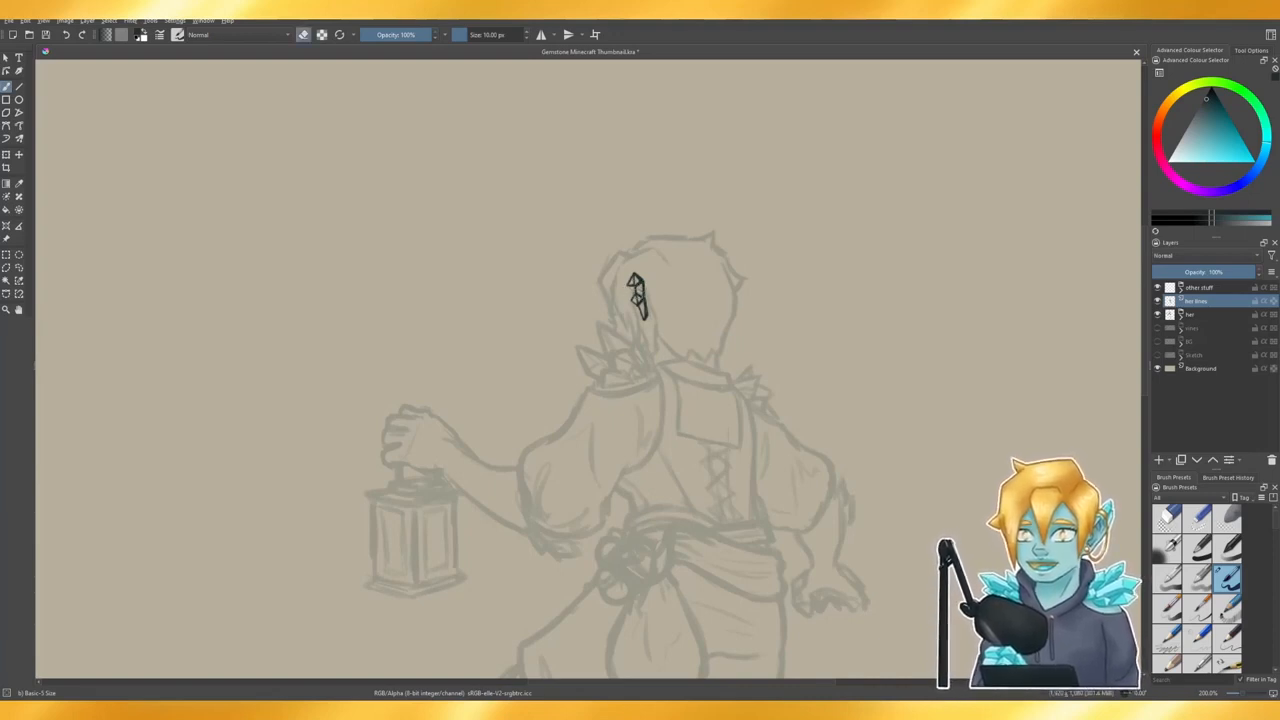
{"action": "key", "text": "e"}
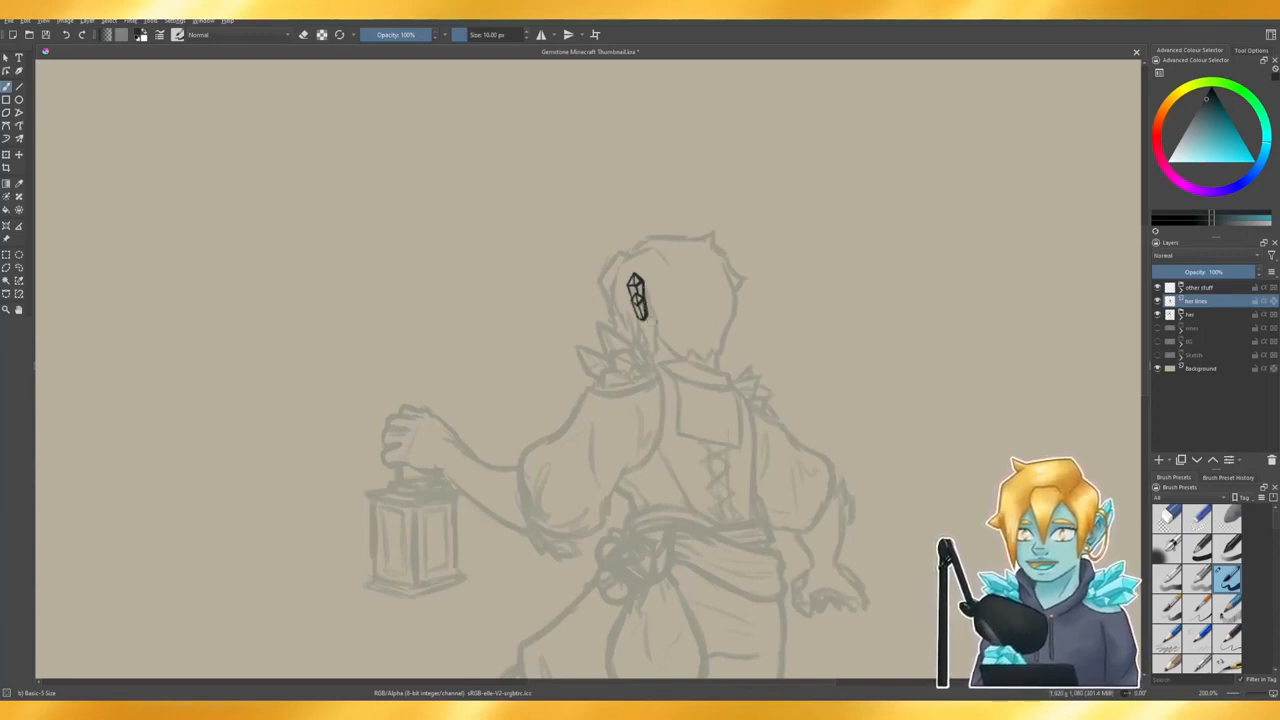
{"action": "left_click", "coordinate": [1158, 328]}
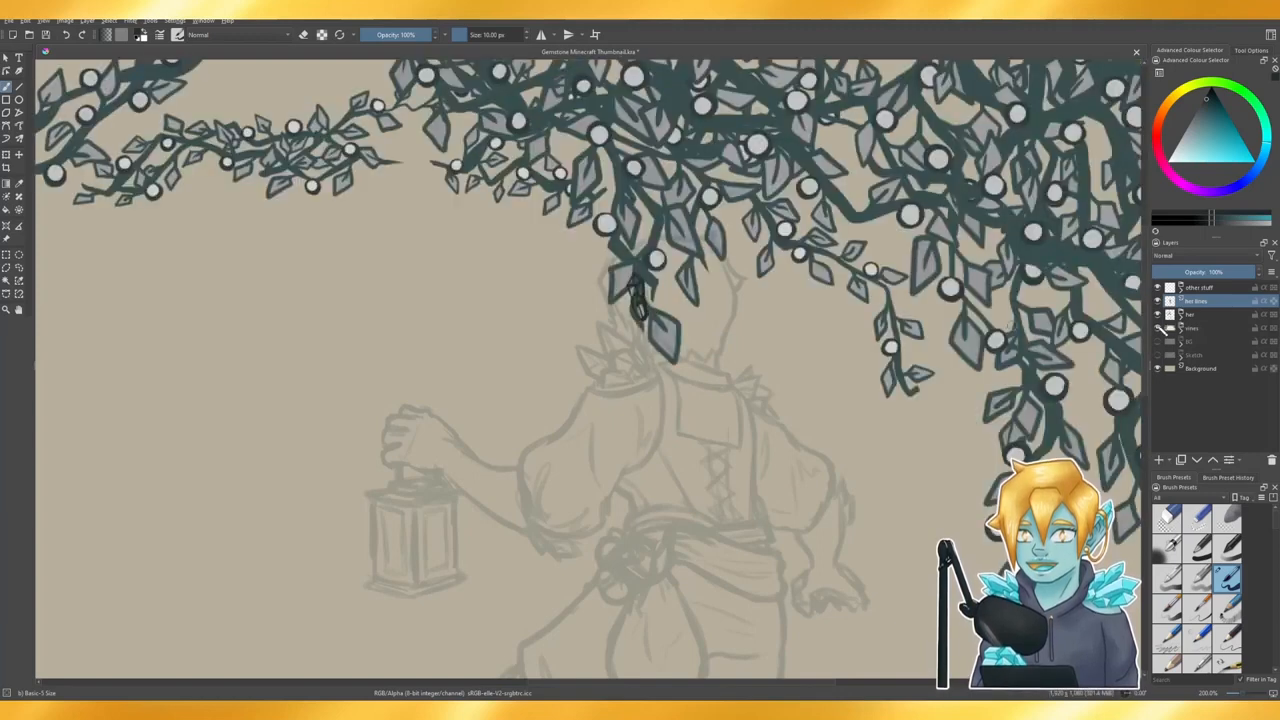
{"action": "left_click", "coordinate": [1158, 328]}
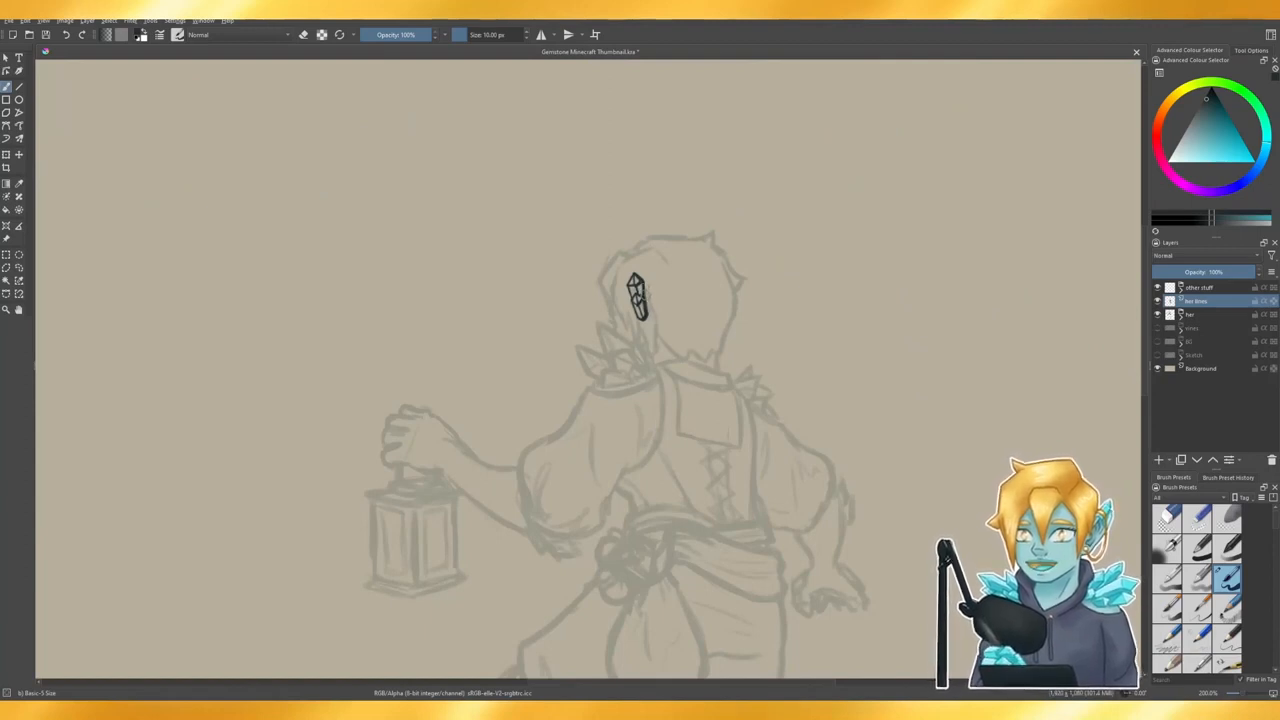
- Ink the ear's contour from beside the crystal down to a rounded tip at the neck, redoing unsatisfactory strokes
{"action": "left_click_drag", "start_coordinate": [655, 318], "coordinate": [654, 354]}
{"action": "key", "text": "ctrl+z"}
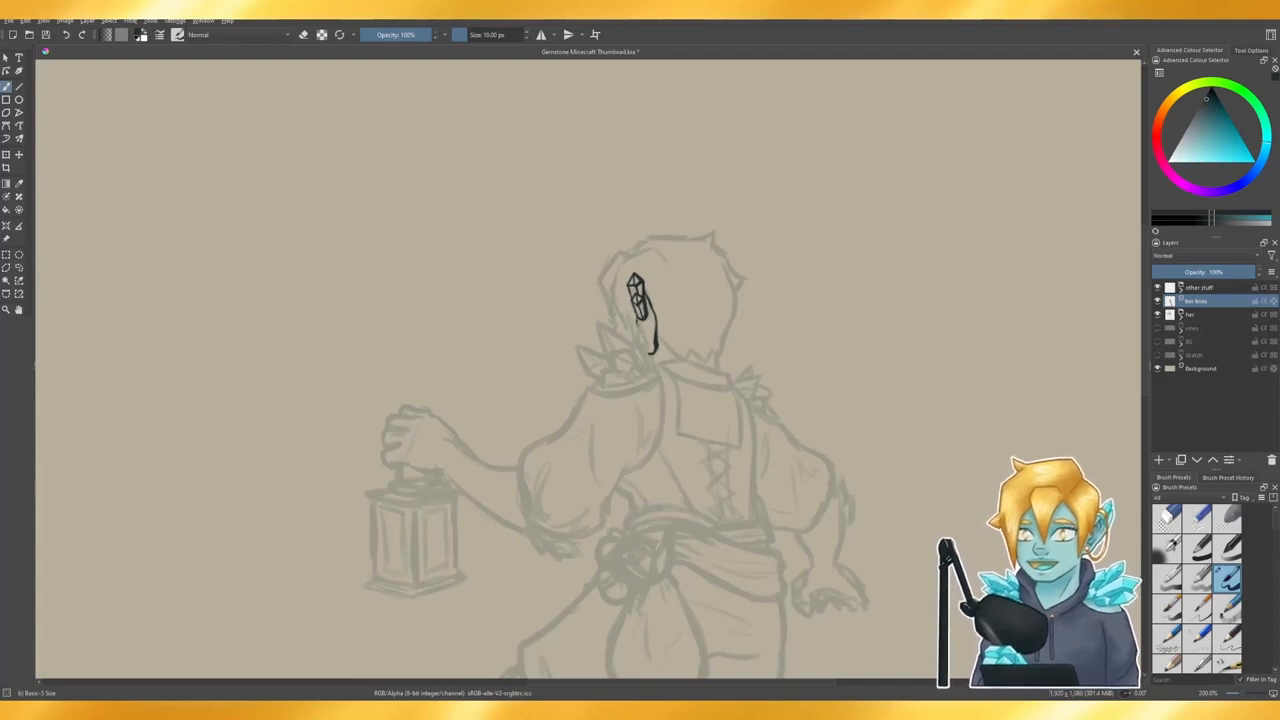
{"action": "left_click_drag", "start_coordinate": [637, 328], "coordinate": [647, 344]}
{"action": "key", "text": "ctrl+z"}
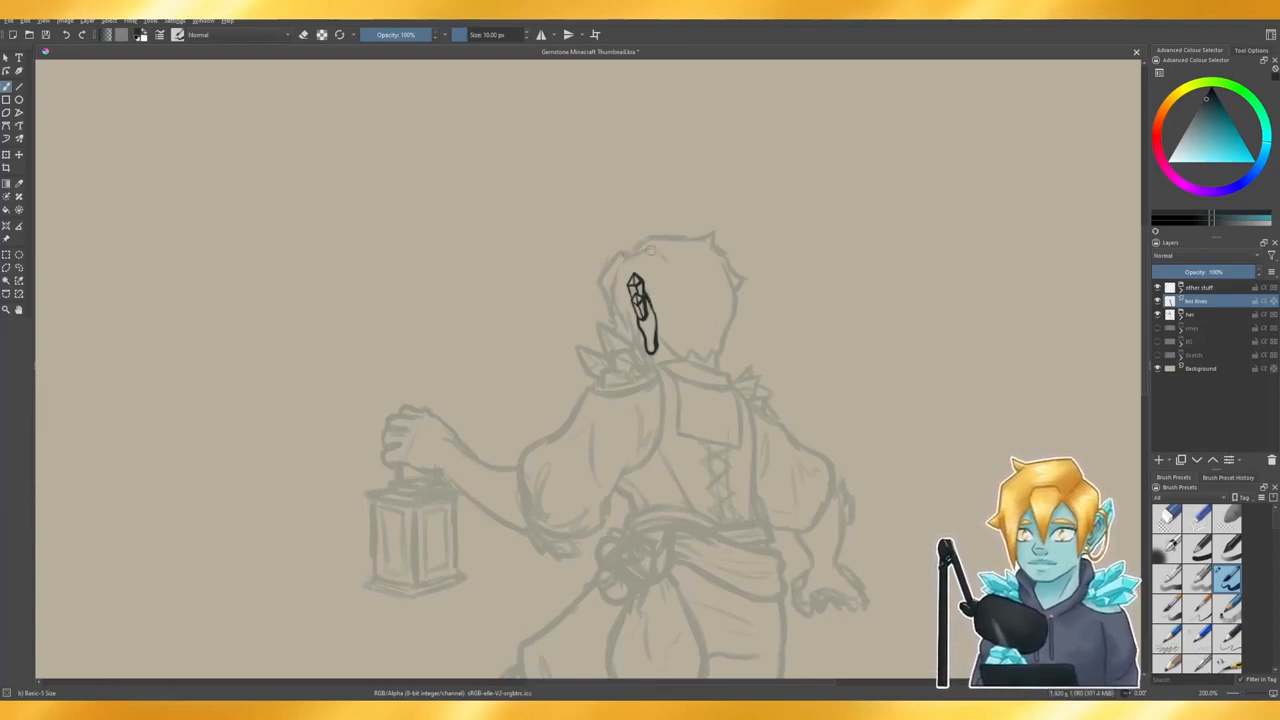
- Ink the curved, tapered hair strand that arches over the ear, retrying the stroke as needed
{"action": "key", "text": "ctrl+z"}
{"action": "mouse_move", "coordinate": [657, 250]}
{"action": "left_mouse_down"}
{"action": "mouse_move", "coordinate": [632, 256]}
{"action": "mouse_move", "coordinate": [656, 248]}
{"action": "mouse_move", "coordinate": [665, 261]}
{"action": "mouse_move", "coordinate": [648, 252]}
{"action": "mouse_move", "coordinate": [657, 246]}
{"action": "mouse_move", "coordinate": [626, 260]}
{"action": "mouse_move", "coordinate": [657, 247]}
{"action": "mouse_move", "coordinate": [680, 275]}
{"action": "mouse_move", "coordinate": [658, 242]}
{"action": "mouse_move", "coordinate": [628, 259]}
{"action": "mouse_move", "coordinate": [656, 247]}
{"action": "mouse_move", "coordinate": [668, 268]}
{"action": "left_mouse_up"}
{"action": "key", "text": "ctrl+z"}
{"action": "key", "text": "ctrl+z"}
{"action": "key", "text": "ctrl+z"}
{"action": "key", "text": "ctrl+z"}
{"action": "key", "text": "ctrl+z"}
{"action": "key", "text": "ctrl+z"}
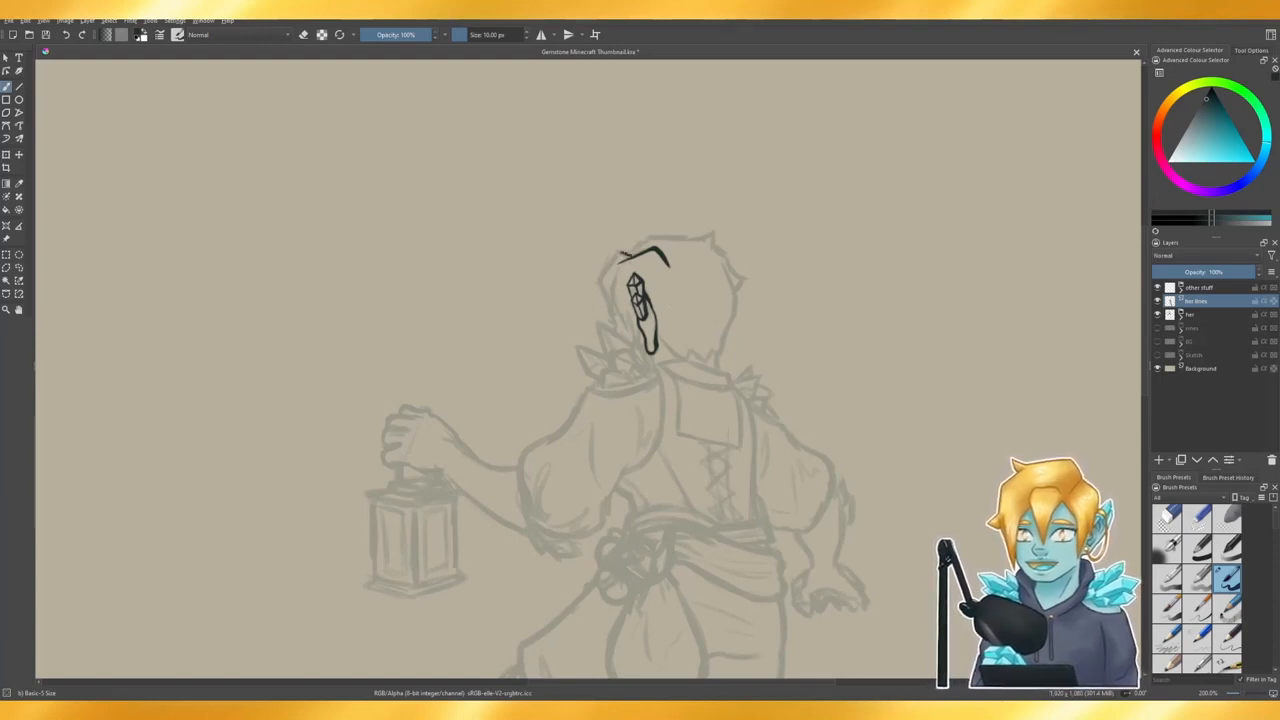
- Ink the outer outline of the hair in front of the ear, following the sketch down to the jaw
{"action": "key", "text": "ctrl+z"}
{"action": "mouse_move", "coordinate": [634, 256]}
{"action": "left_mouse_down"}
{"action": "mouse_move", "coordinate": [597, 276]}
{"action": "mouse_move", "coordinate": [625, 256]}
{"action": "mouse_move", "coordinate": [595, 276]}
{"action": "mouse_move", "coordinate": [610, 318]}
{"action": "left_mouse_up"}
{"action": "key", "text": "ctrl+z"}
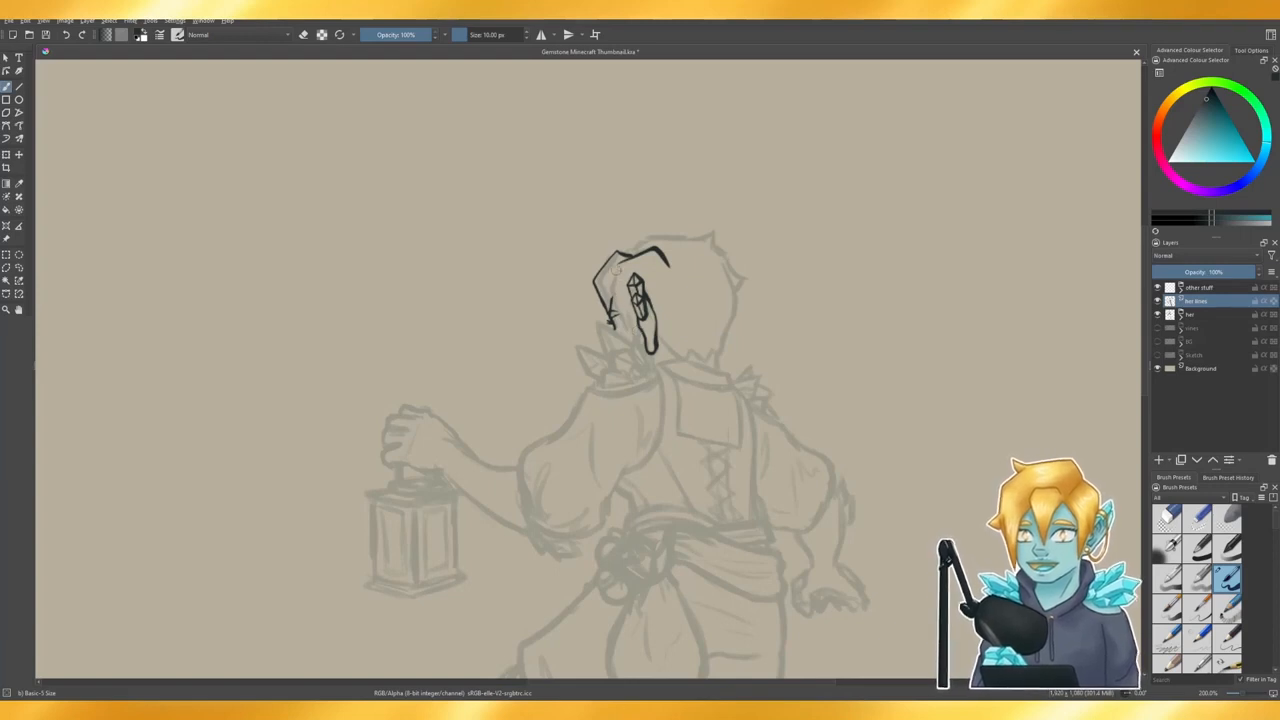
- Ink the jagged, pointed hair strands between the outer hair outline and the ear, trimming overlaps with the eraser
{"action": "left_click_drag", "start_coordinate": [612, 298], "coordinate": [626, 334]}
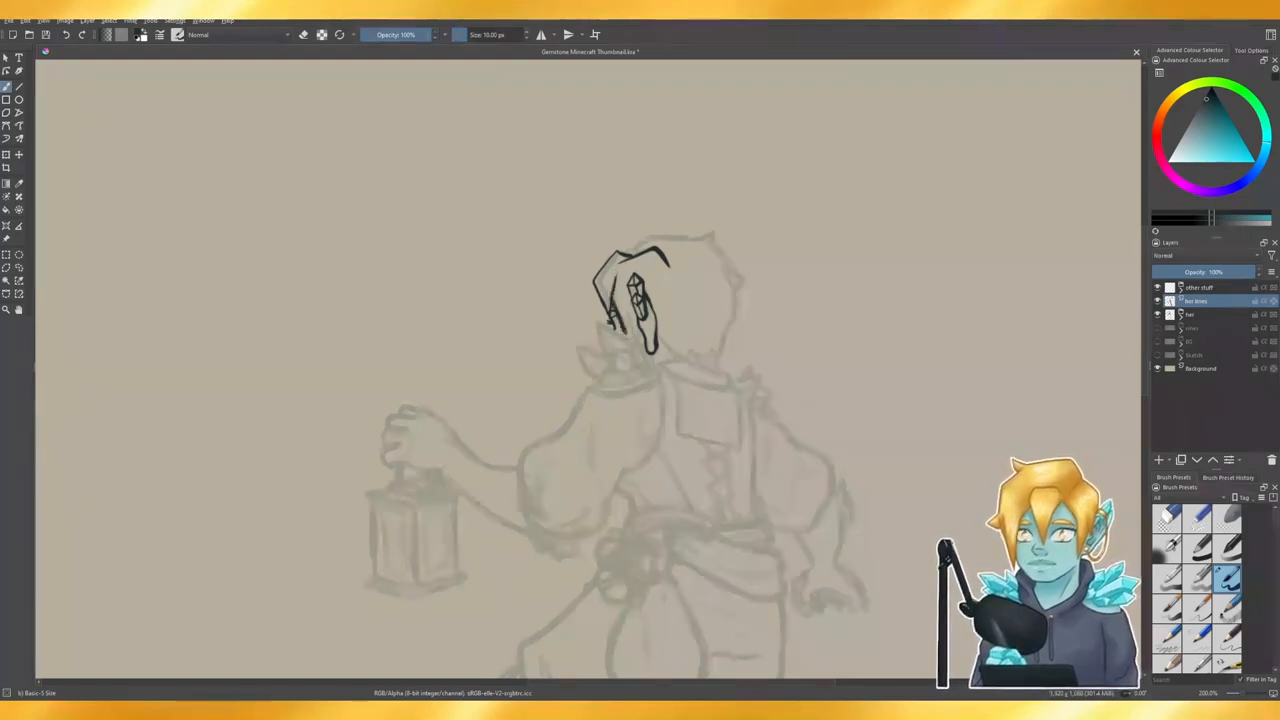
{"action": "key", "text": "ctrl+z"}
{"action": "left_click_drag", "start_coordinate": [617, 274], "coordinate": [623, 326]}
{"action": "key", "text": "e"}
{"action": "key", "text": "e"}
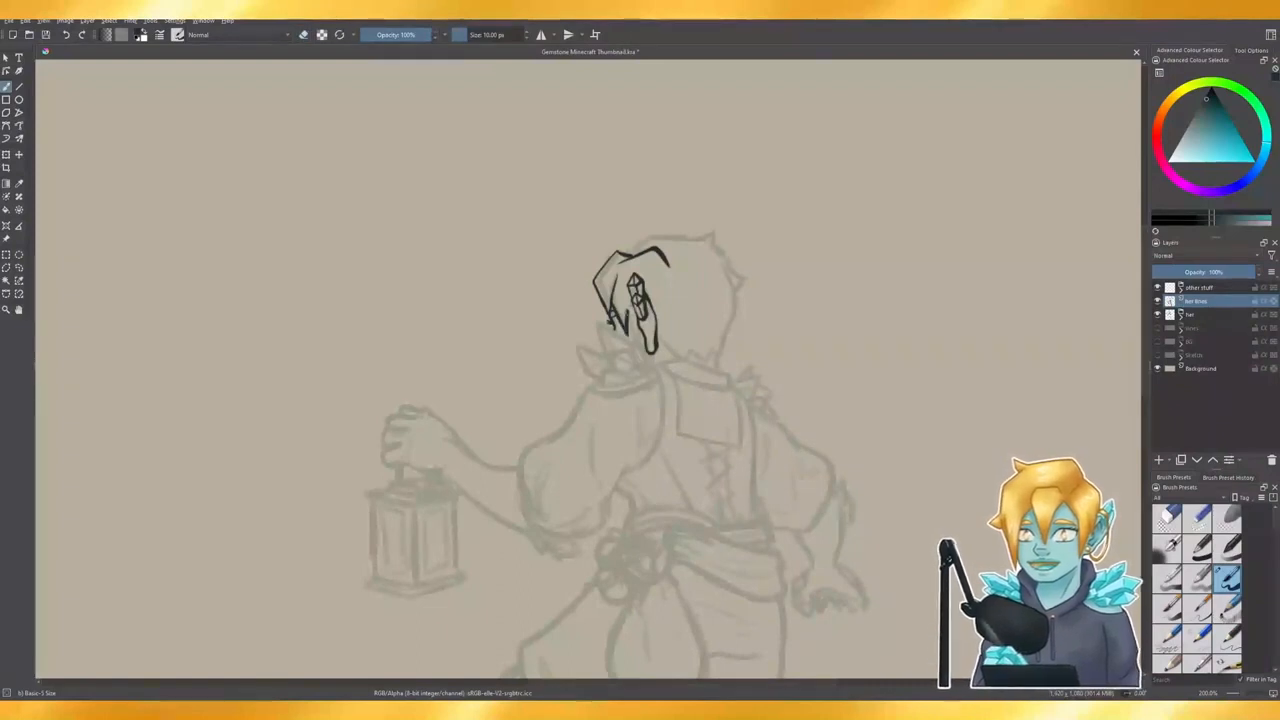
{"action": "key", "text": "e"}
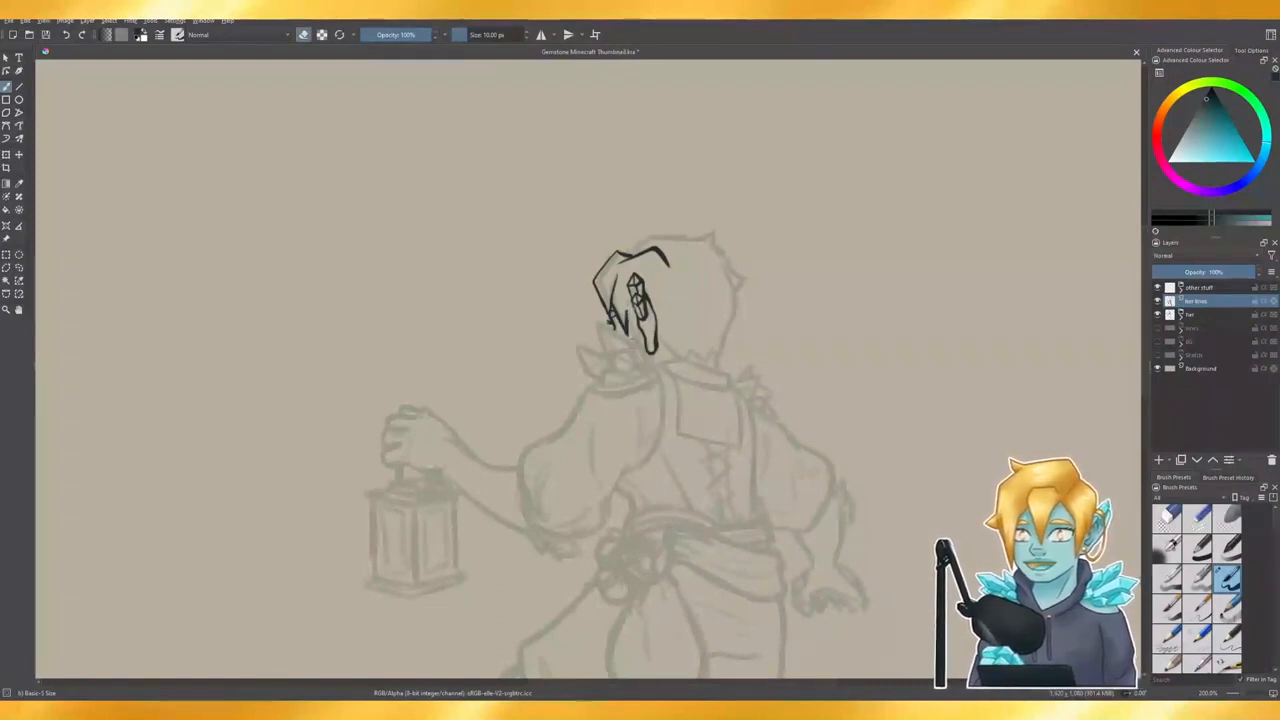
{"action": "key", "text": "e"}
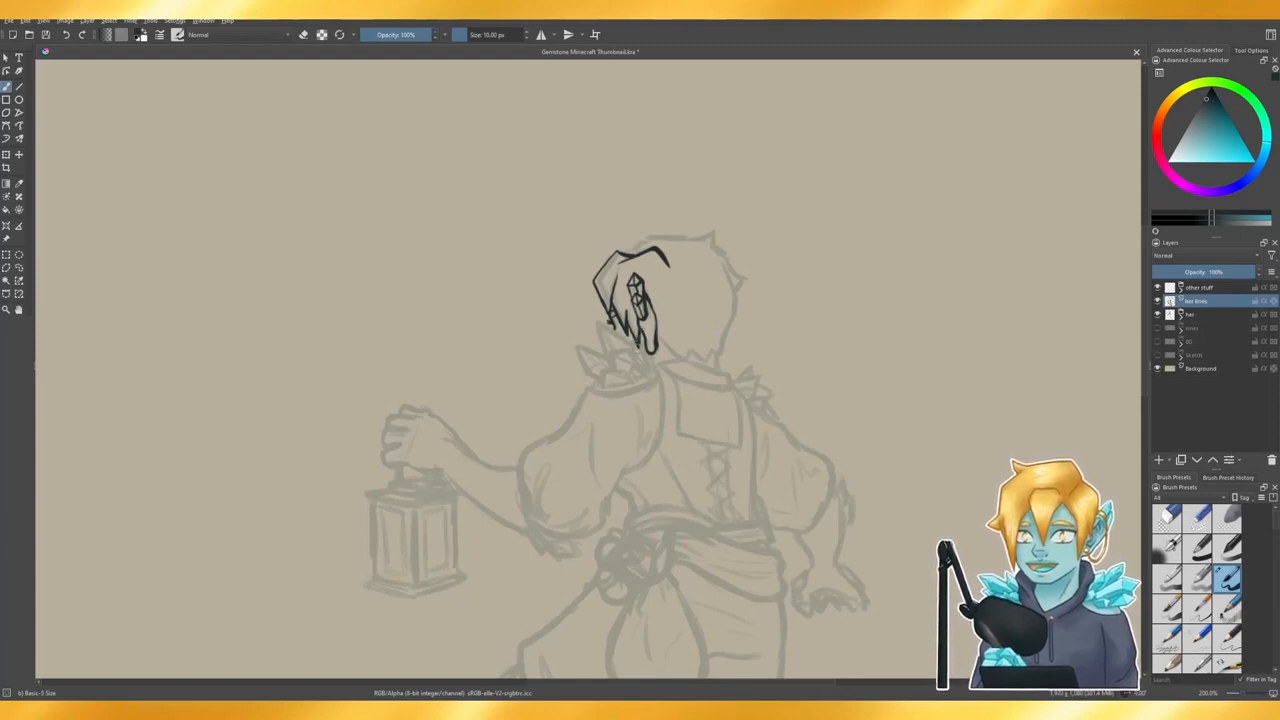
{"action": "key", "text": "e"}
{"action": "key", "text": "e"}
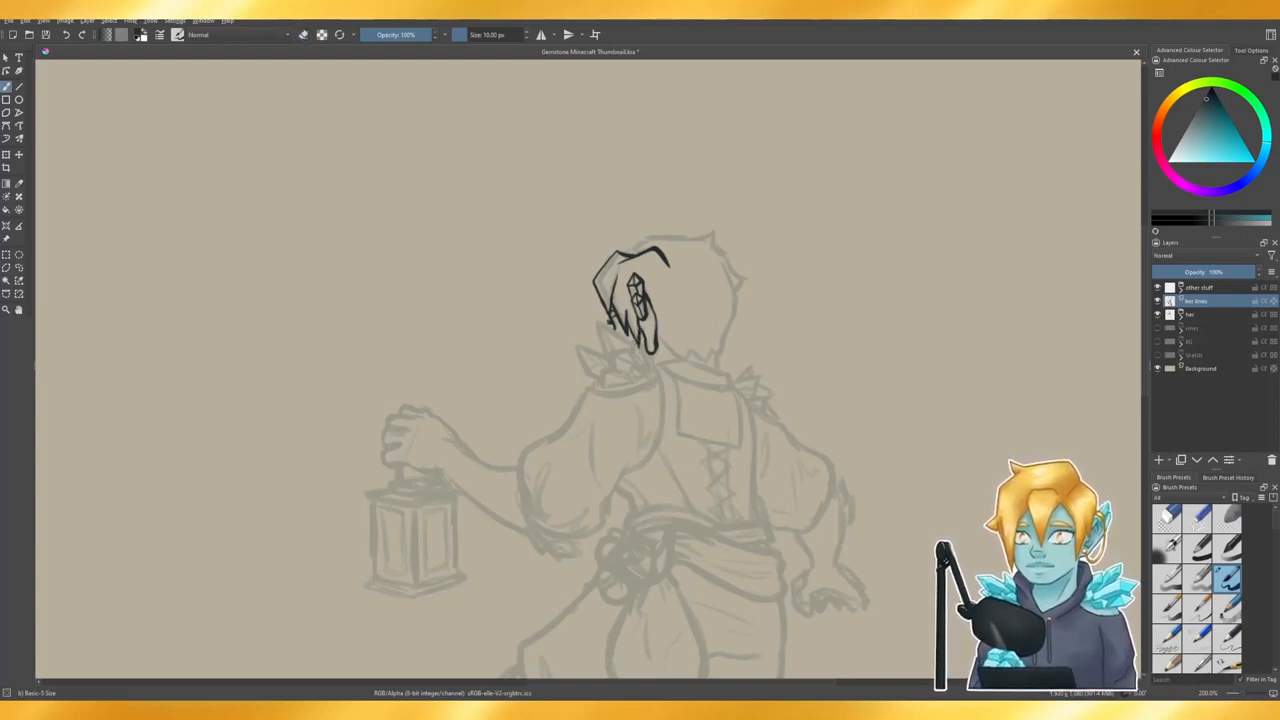
- Ink the top outline of the hair from the ear strand across the crown to the first spike, redoing strokes and trimming the tip
{"action": "key", "text": "e"}
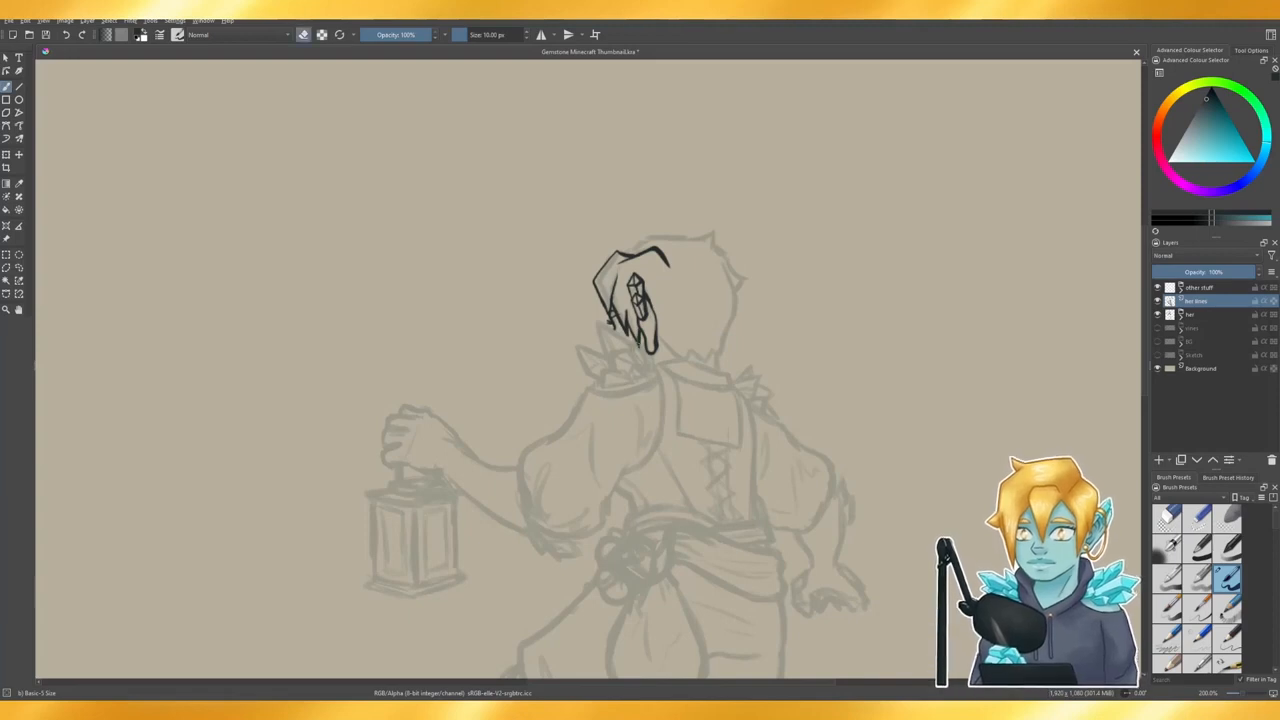
{"action": "key", "text": "e"}
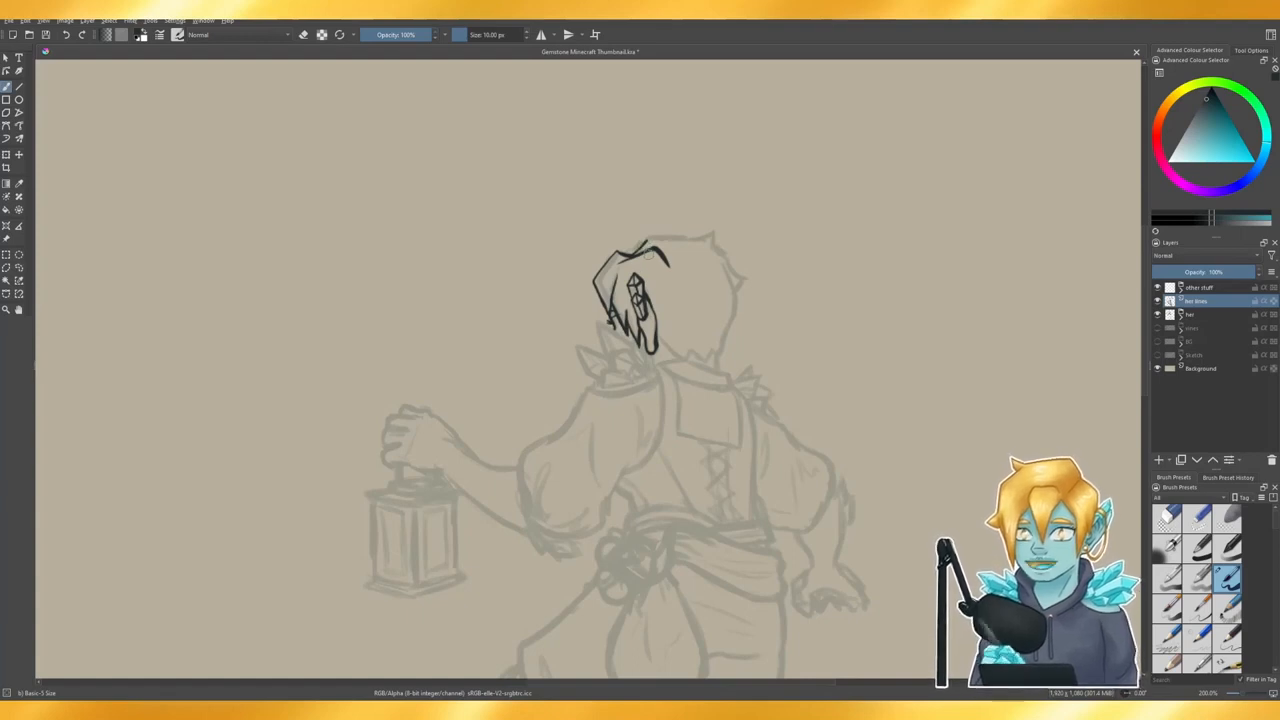
{"action": "mouse_move", "coordinate": [632, 252]}
{"action": "left_mouse_down"}
{"action": "mouse_move", "coordinate": [698, 234]}
{"action": "mouse_move", "coordinate": [668, 234]}
{"action": "mouse_move", "coordinate": [682, 234]}
{"action": "mouse_move", "coordinate": [648, 240]}
{"action": "mouse_move", "coordinate": [716, 247]}
{"action": "left_mouse_up"}
{"action": "key", "text": "ctrl+z"}
{"action": "key", "text": "ctrl+z"}
{"action": "key", "text": "e"}
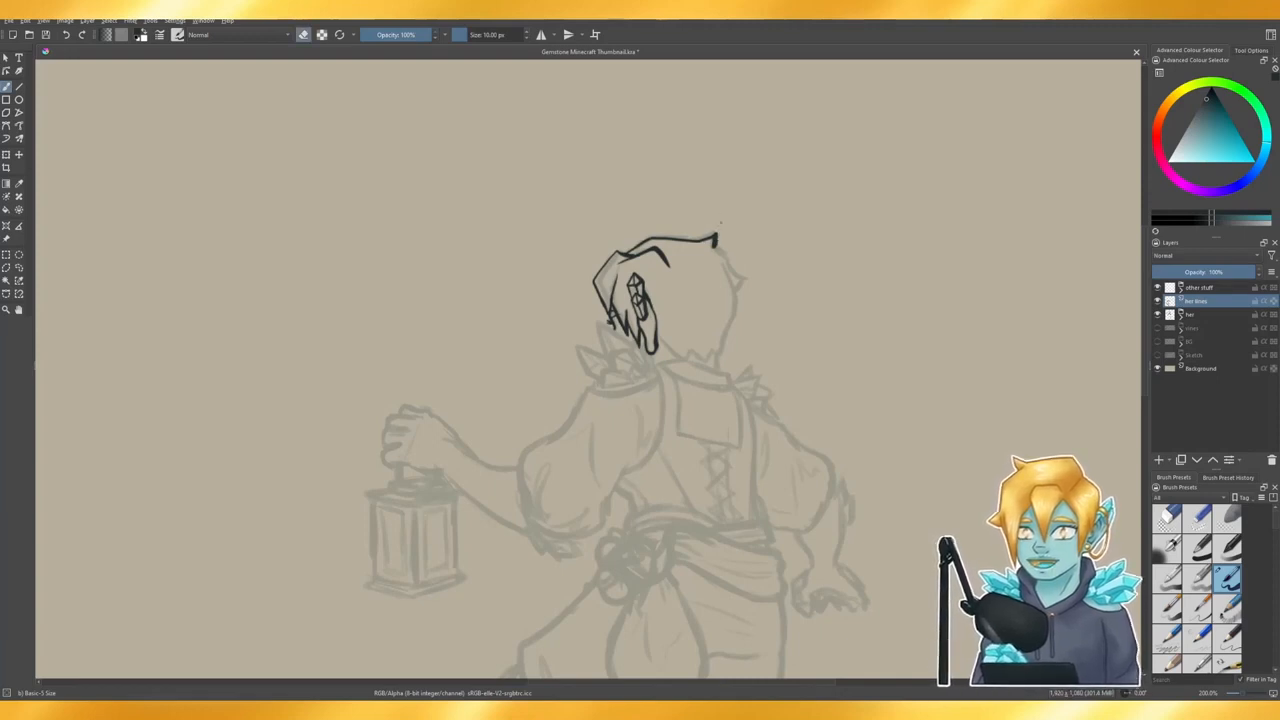
{"action": "left_click_drag", "start_coordinate": [720, 232], "coordinate": [717, 248]}
{"action": "key", "text": "e"}
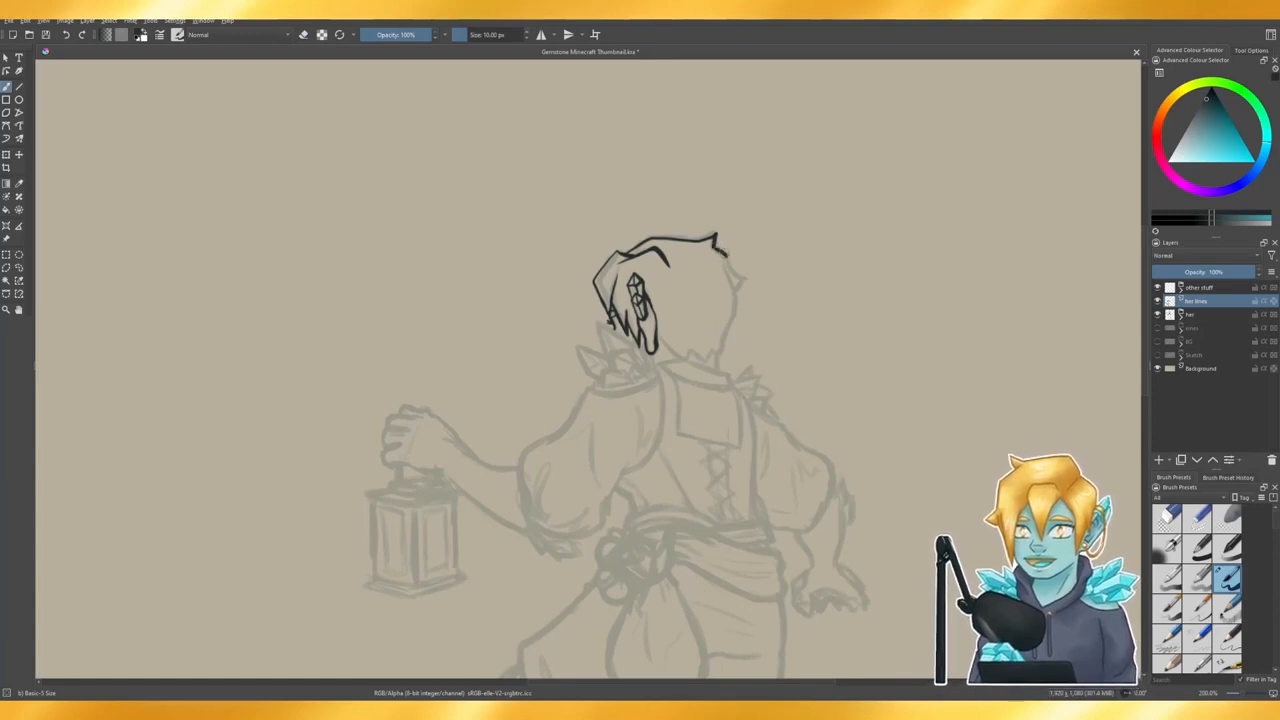
- Ink the back outline of the hair from the crown spike around the second spike and down towards the nape, retrying strokes
{"action": "mouse_move", "coordinate": [713, 245]}
{"action": "left_mouse_down"}
{"action": "mouse_move", "coordinate": [746, 280]}
{"action": "mouse_move", "coordinate": [738, 289]}
{"action": "left_mouse_up"}
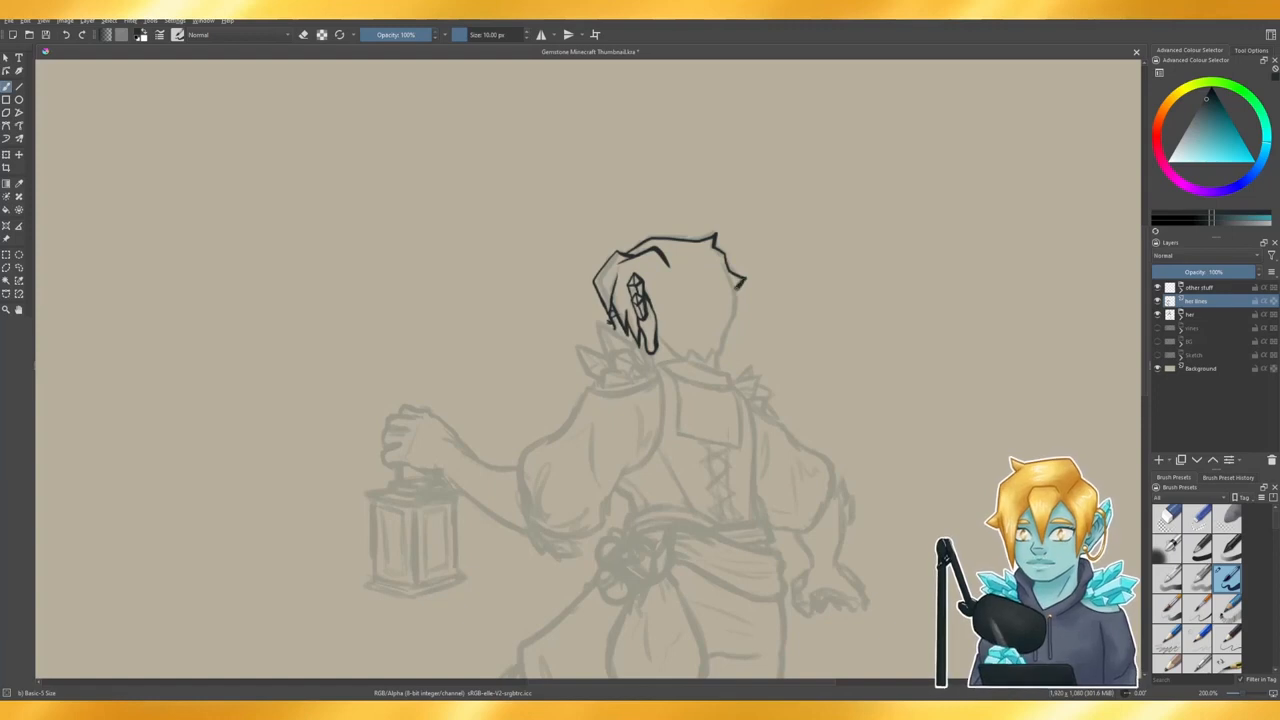
{"action": "key", "text": "e"}
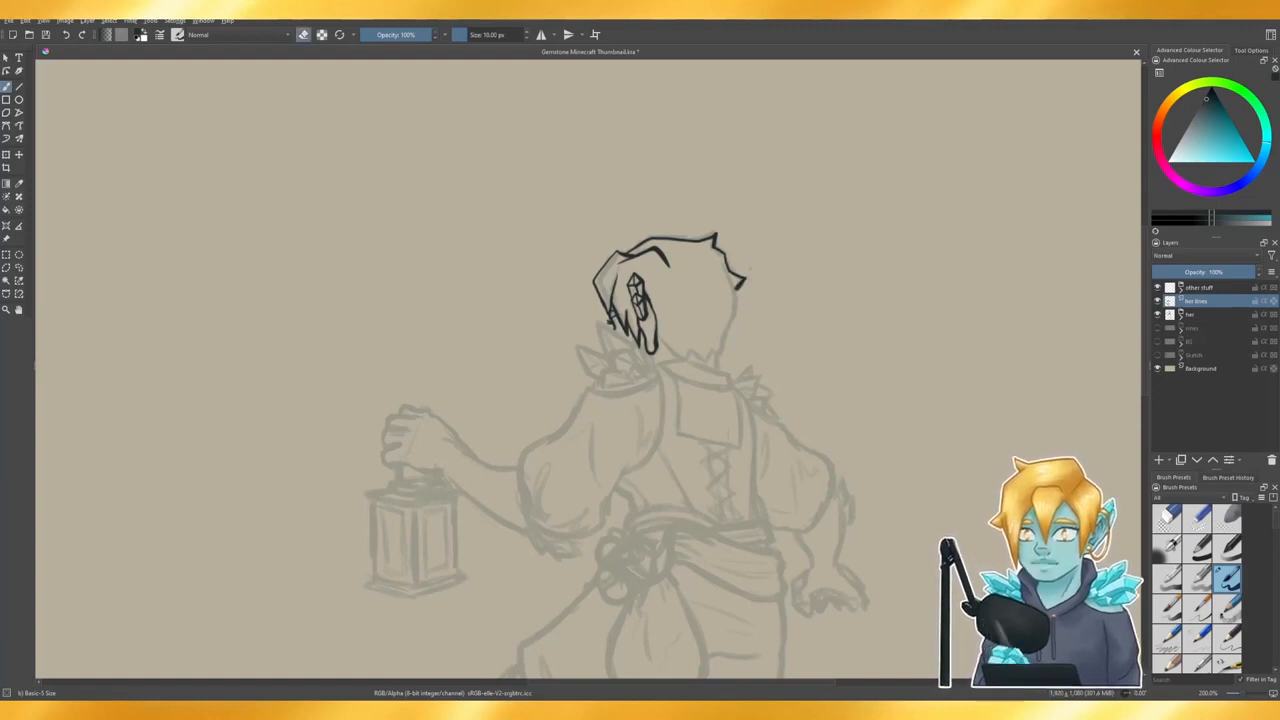
{"action": "key", "text": "e"}
{"action": "left_click_drag", "start_coordinate": [741, 294], "coordinate": [734, 298]}
{"action": "key", "text": "ctrl+z"}
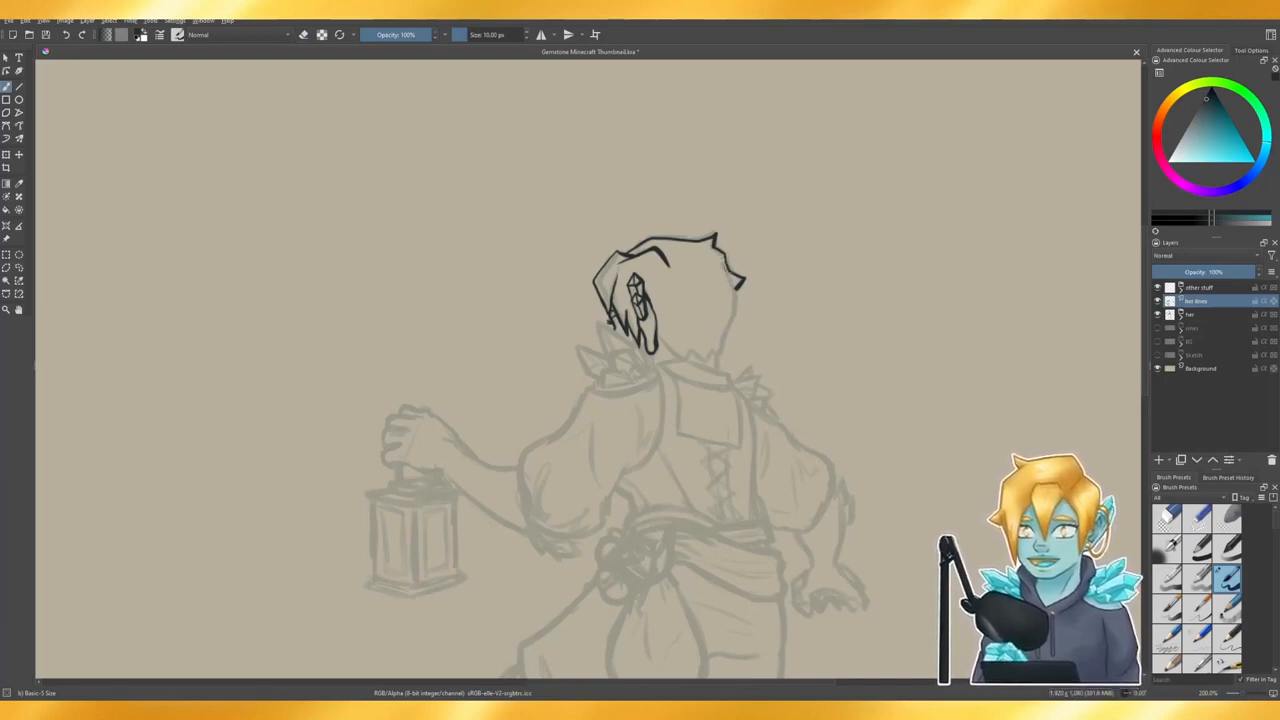
{"action": "left_click_drag", "start_coordinate": [737, 289], "coordinate": [721, 357]}
{"action": "key", "text": "ctrl+z"}
{"action": "left_click_drag", "start_coordinate": [737, 289], "coordinate": [734, 324]}
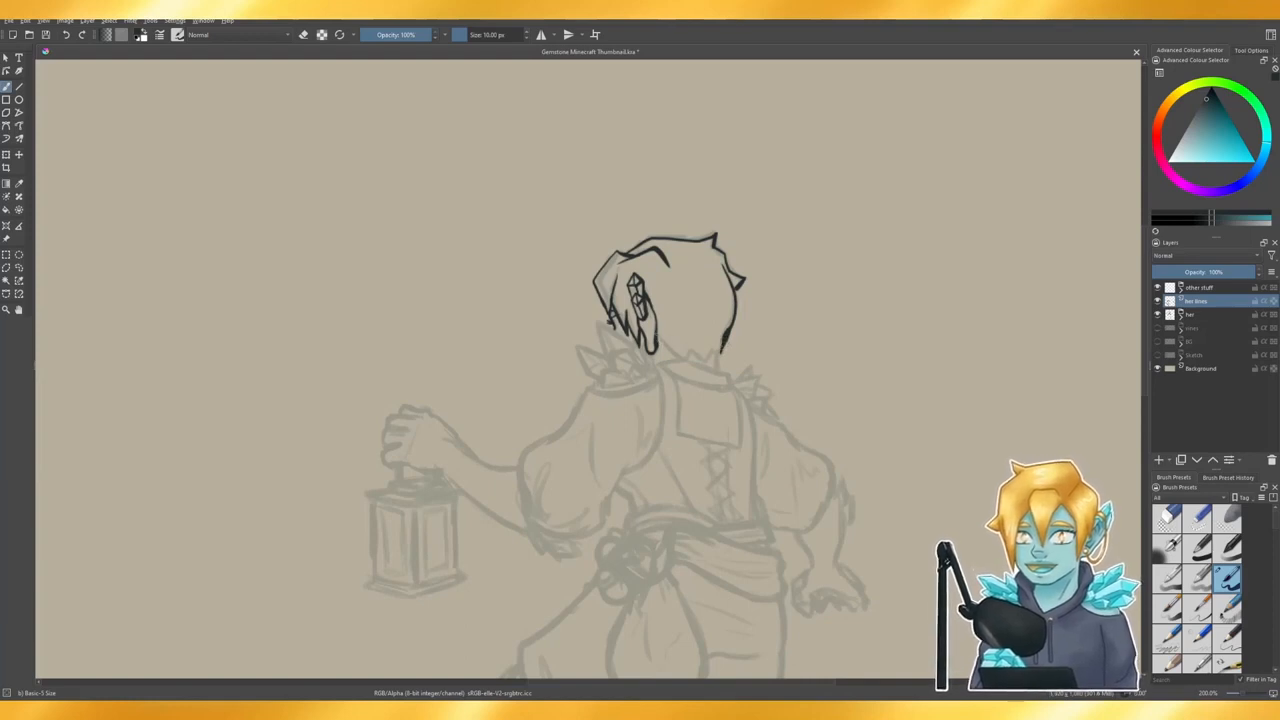
- Ink the jagged lower hair edge across the nape, redoing strokes, and thin the thick line at its outer end with the eraser
{"action": "mouse_move", "coordinate": [662, 352]}
{"action": "left_mouse_down"}
{"action": "mouse_move", "coordinate": [707, 360]}
{"action": "mouse_move", "coordinate": [738, 334]}
{"action": "left_mouse_up"}
{"action": "key", "text": "ctrl+z"}
{"action": "key", "text": "ctrl+z"}
{"action": "key", "text": "ctrl+z"}
{"action": "key", "text": "ctrl+z"}
{"action": "key", "text": "ctrl+z"}
{"action": "key", "text": "ctrl+z"}
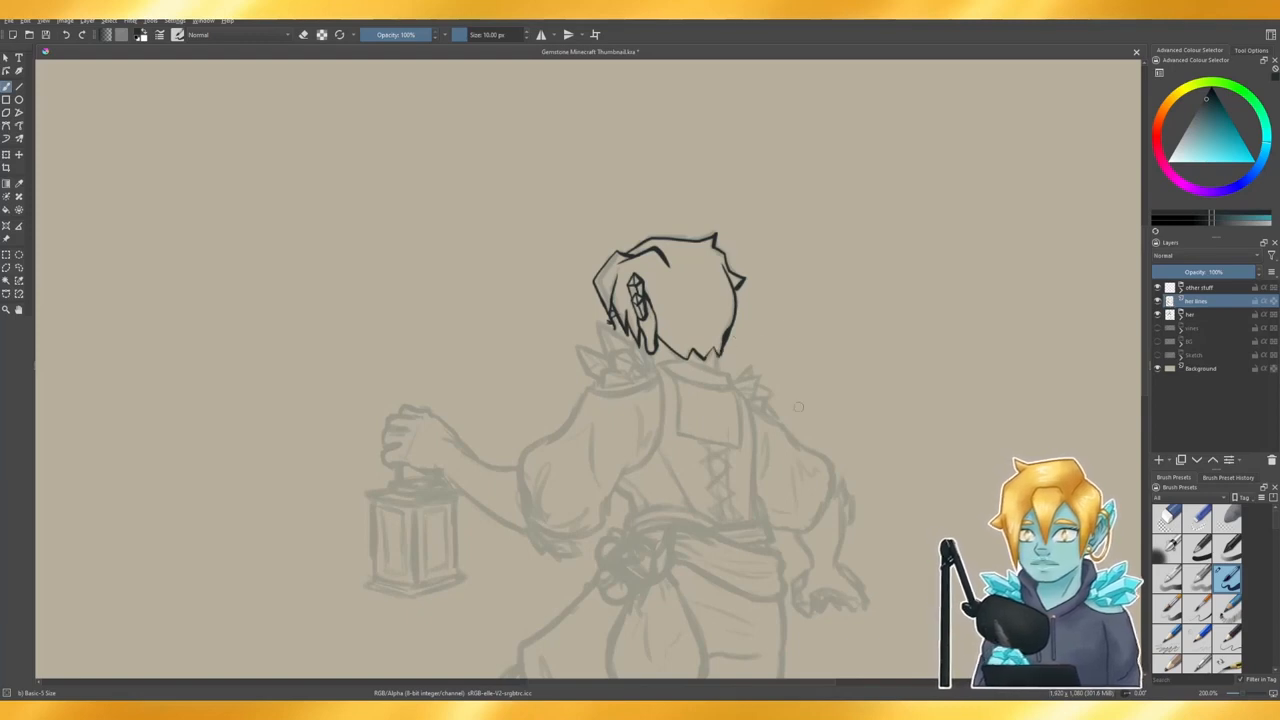
{"action": "key", "text": "e"}
{"action": "left_click_drag", "start_coordinate": [726, 336], "coordinate": [722, 342]}
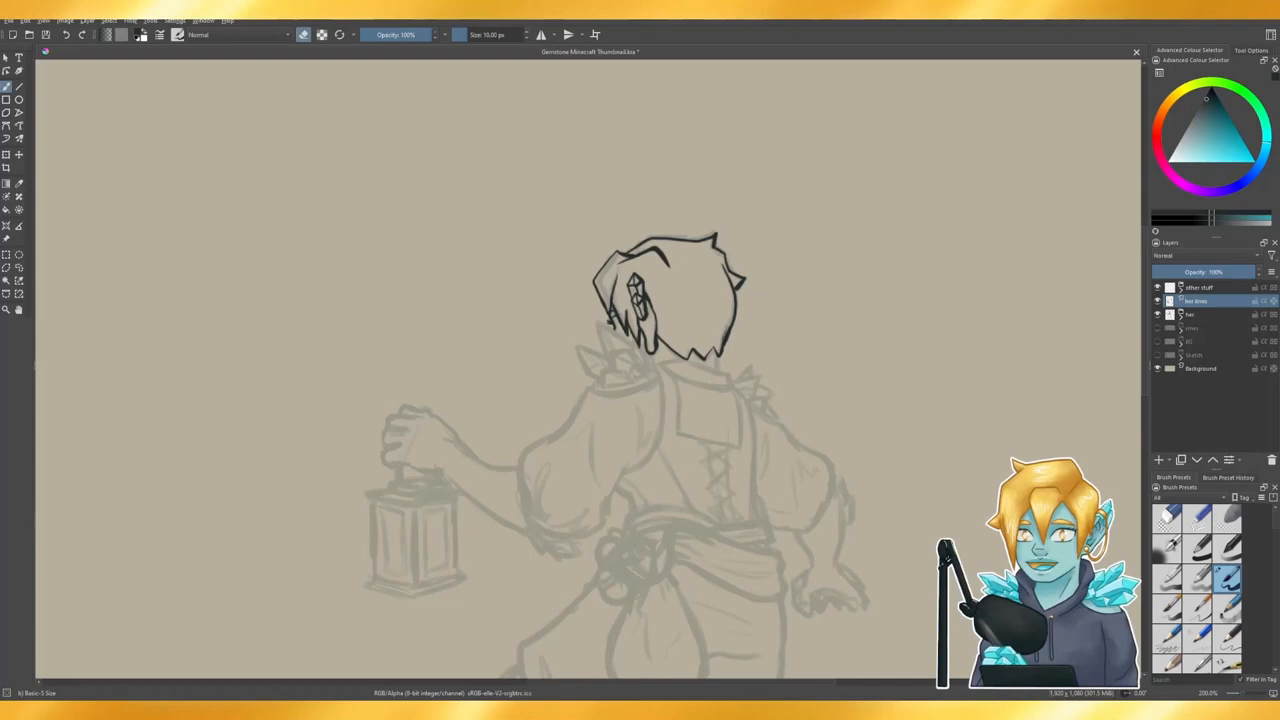
{"action": "key", "text": "e"}
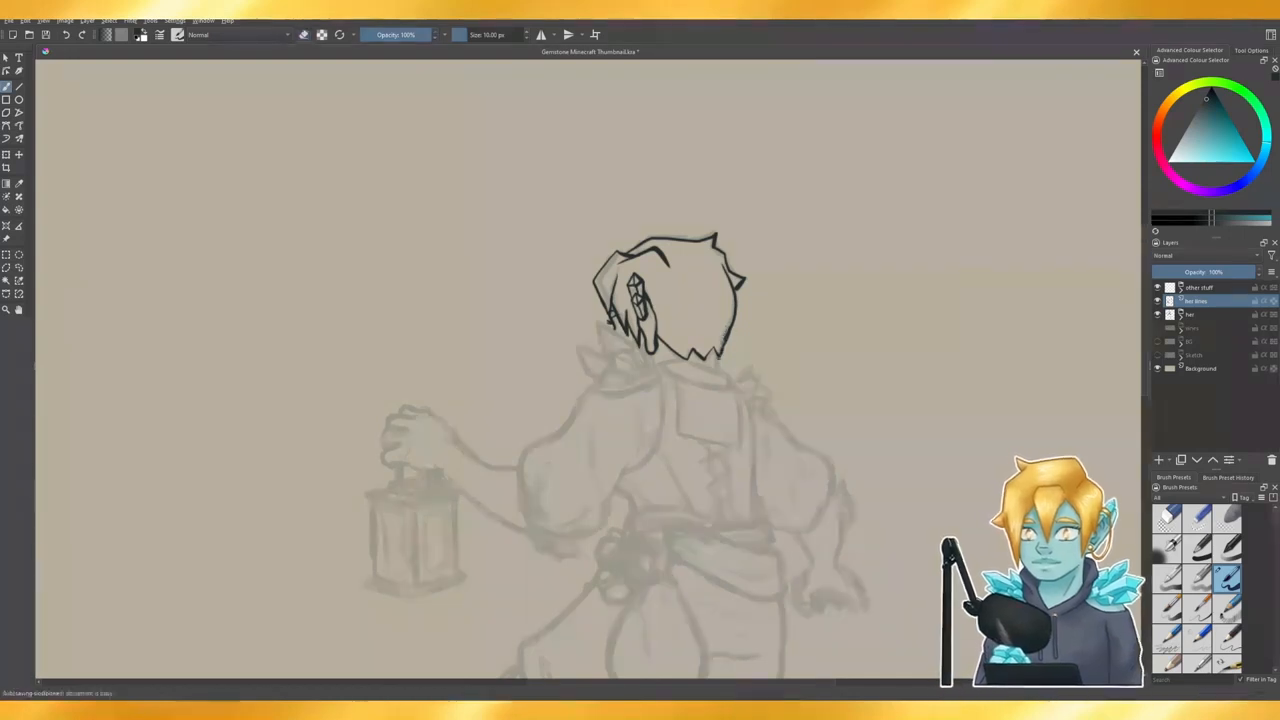
- Ink the neck line and the narrow collar band below the hair, undoing stray strokes beneath it and cleaning up the band's outer corner
{"action": "left_click_drag", "start_coordinate": [717, 356], "coordinate": [719, 371]}
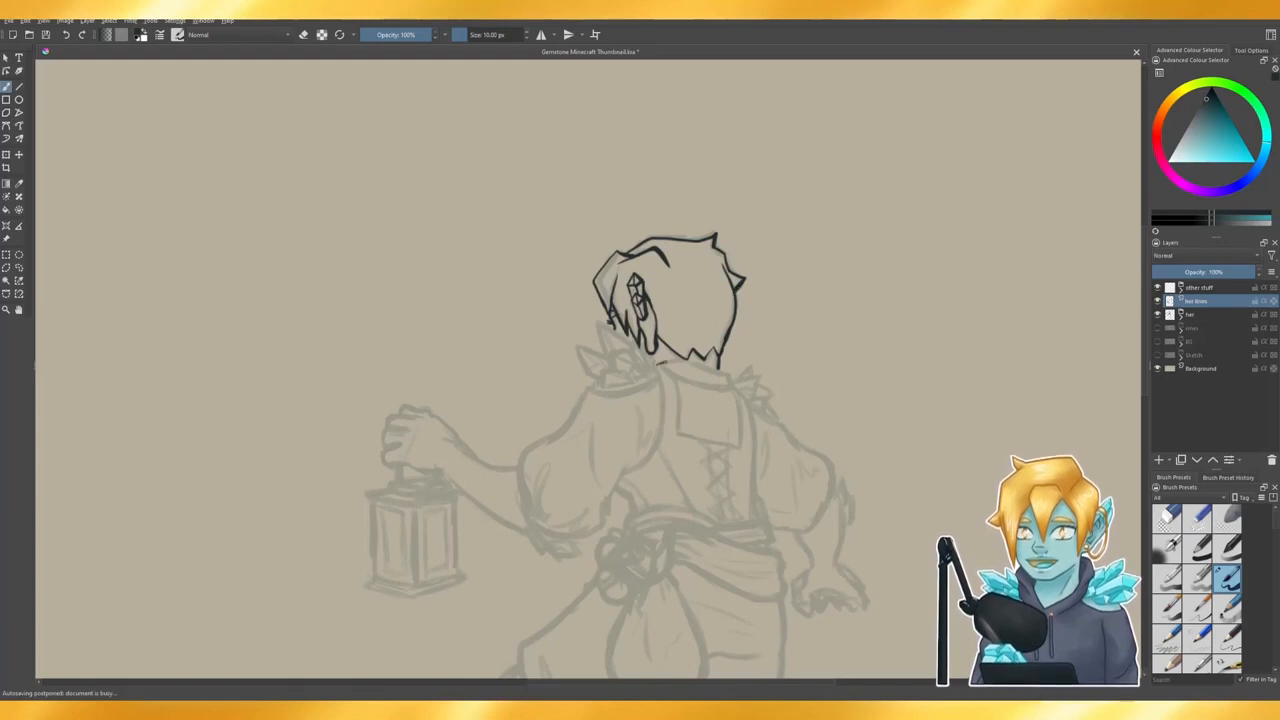
{"action": "mouse_move", "coordinate": [662, 358]}
{"action": "left_mouse_down"}
{"action": "mouse_move", "coordinate": [727, 372]}
{"action": "mouse_move", "coordinate": [729, 384]}
{"action": "mouse_move", "coordinate": [695, 382]}
{"action": "mouse_move", "coordinate": [732, 386]}
{"action": "mouse_move", "coordinate": [740, 404]}
{"action": "left_mouse_up"}
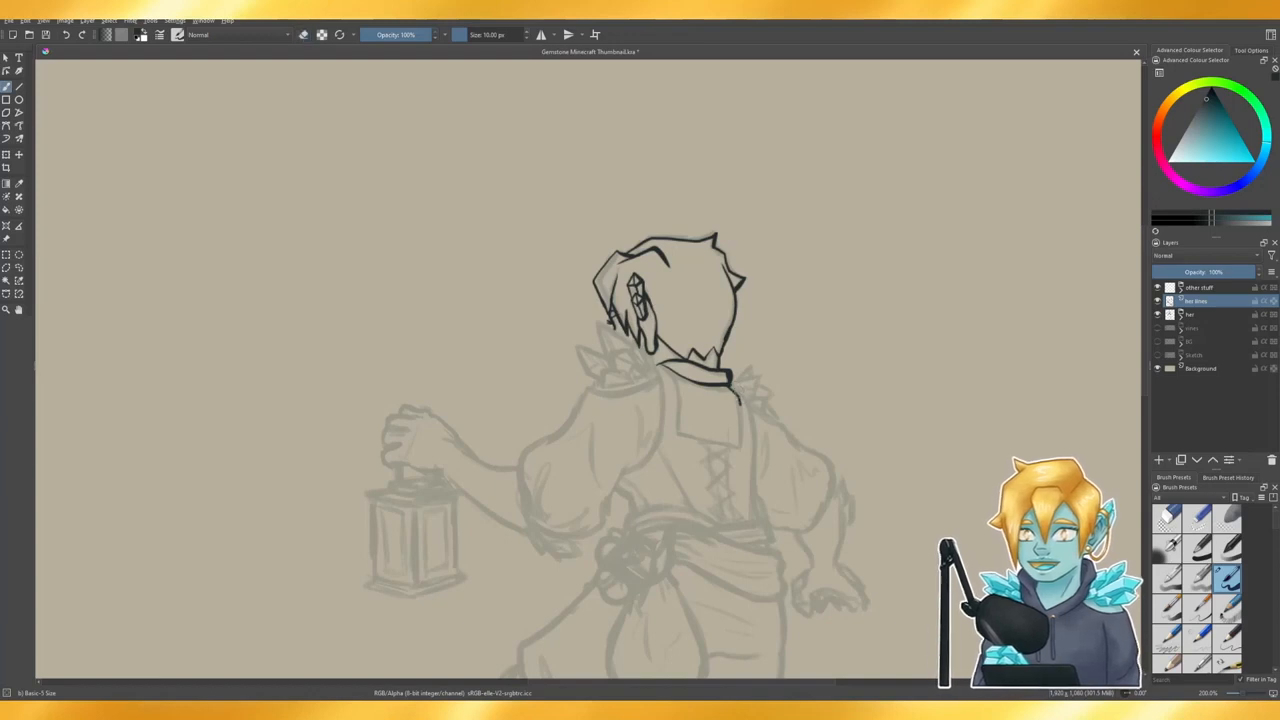
{"action": "key", "text": "ctrl+z"}
{"action": "left_click_drag", "start_coordinate": [731, 387], "coordinate": [746, 430]}
{"action": "key", "text": "ctrl+z"}
{"action": "scroll", "coordinate": [854, 401], "scroll_direction": "down", "scroll_amount": 5}
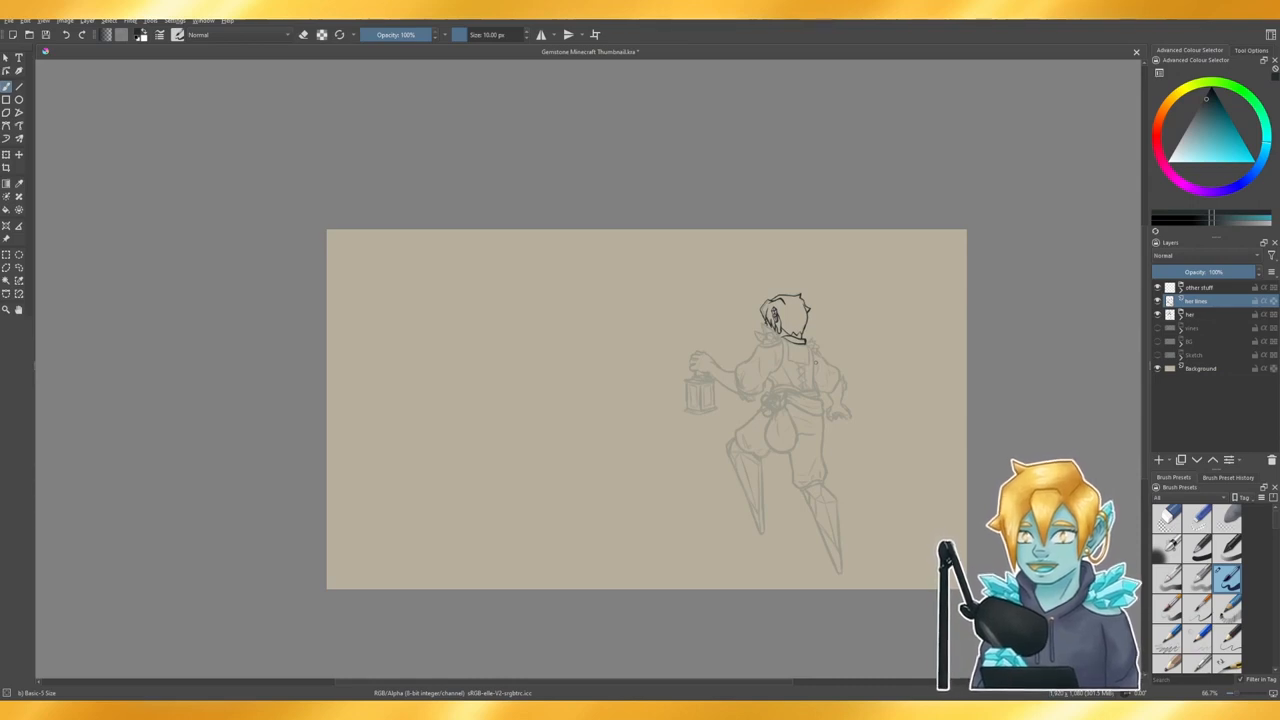
{"action": "key", "text": "1"}
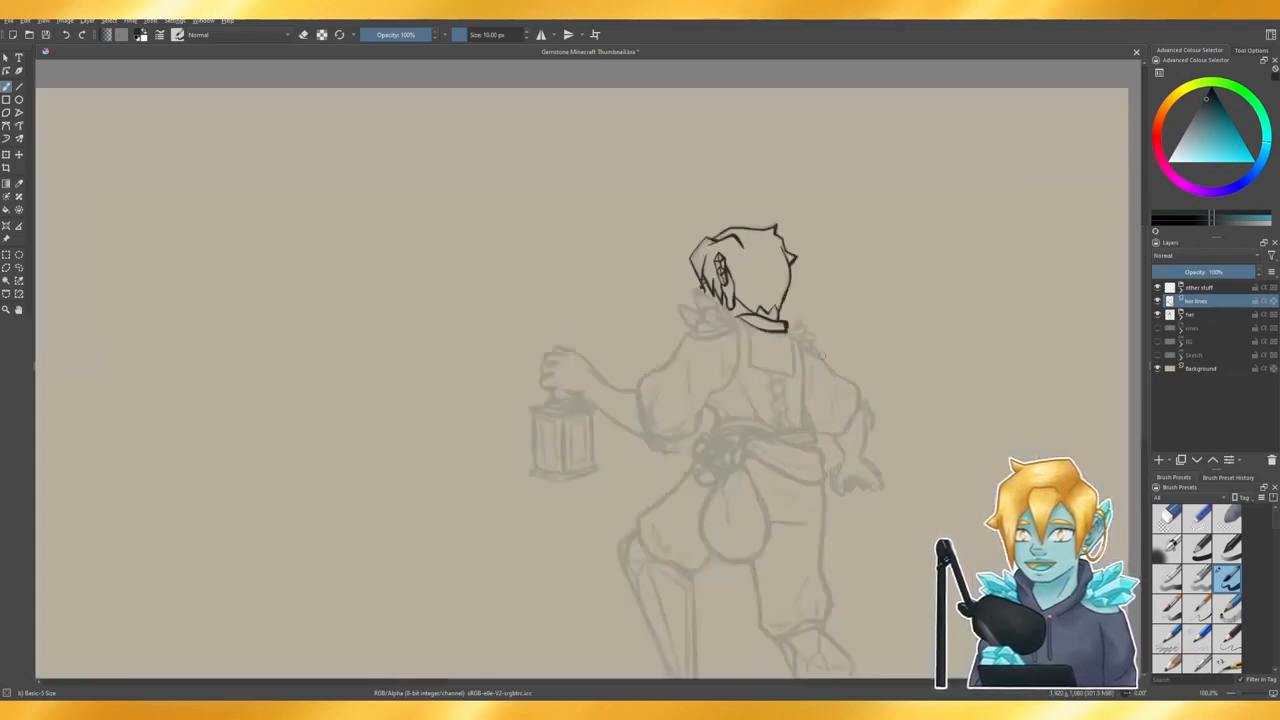
{"action": "scroll", "coordinate": [797, 311], "scroll_direction": "up", "scroll_amount": 2}
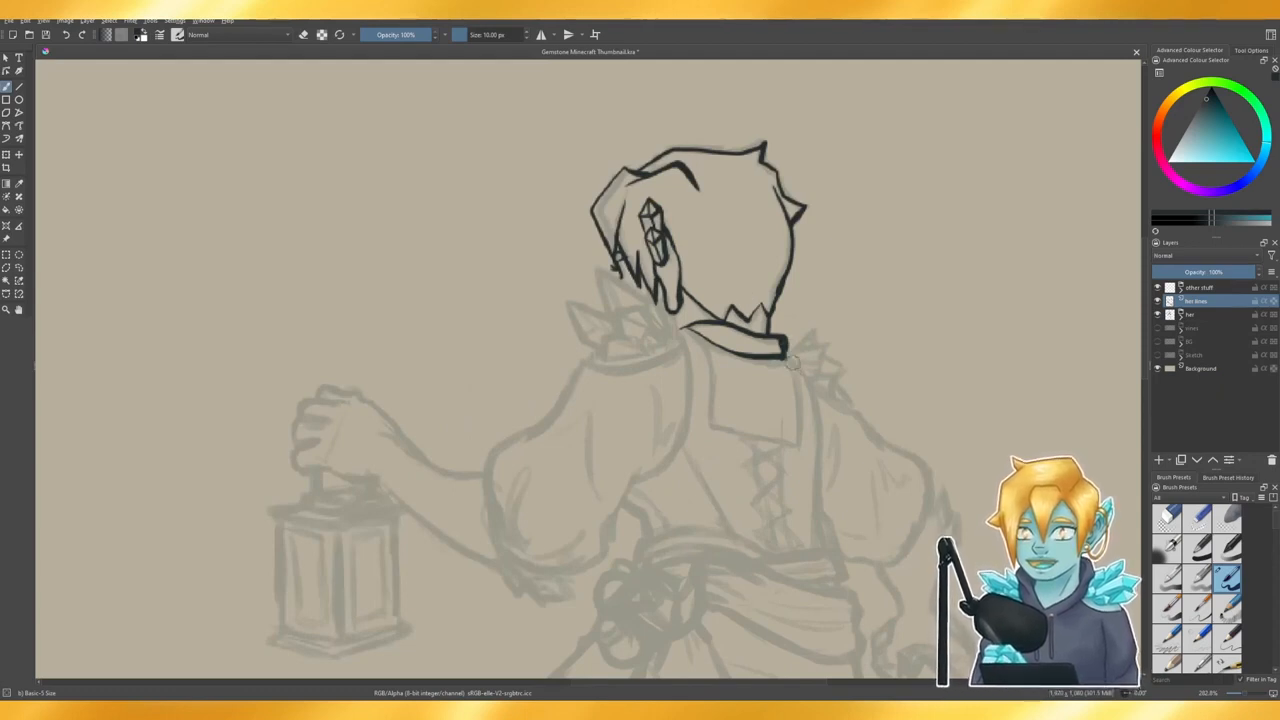
{"action": "key", "text": "e"}
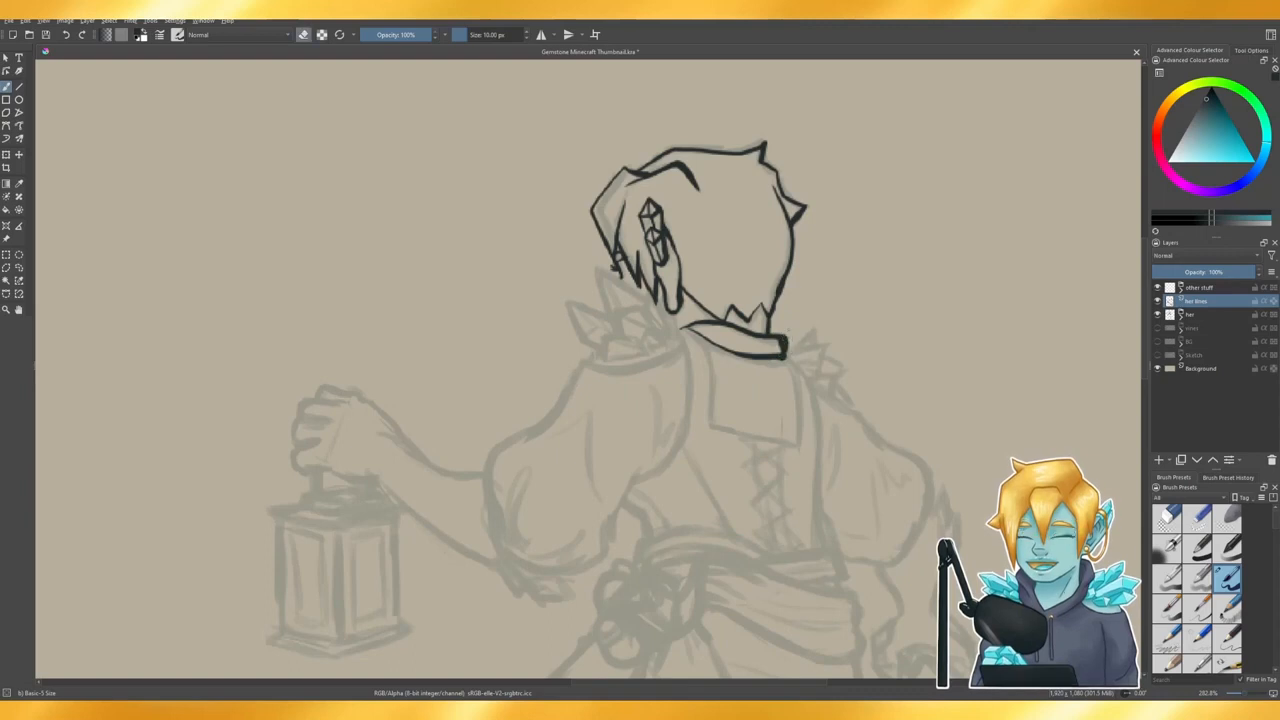
{"action": "key", "text": "e"}
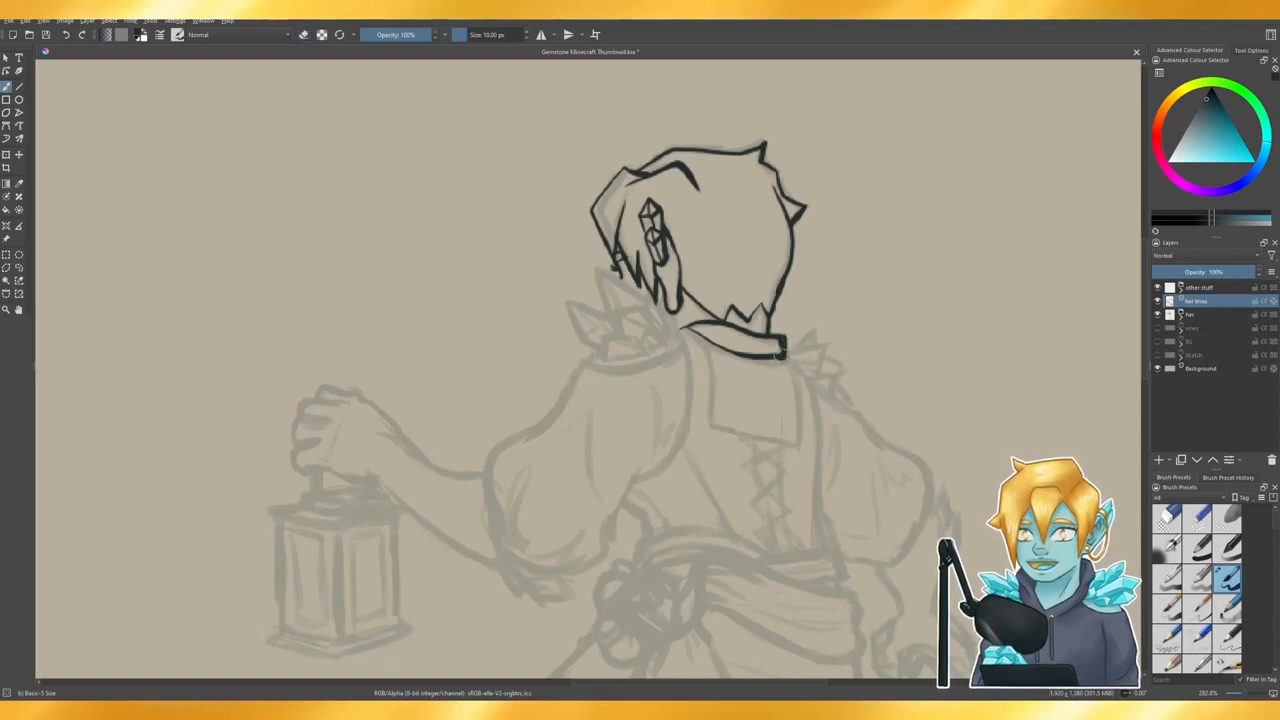
- Ink both sides and the bottom edge of the square collar flap hanging down the back, following the sketch
{"action": "mouse_move", "coordinate": [784, 357]}
{"action": "left_mouse_down"}
{"action": "mouse_move", "coordinate": [799, 382]}
{"action": "mouse_move", "coordinate": [800, 448]}
{"action": "left_mouse_up"}
{"action": "key", "text": "ctrl+z"}
{"action": "key", "text": "ctrl+z"}
{"action": "left_click_drag", "start_coordinate": [786, 358], "coordinate": [797, 440]}
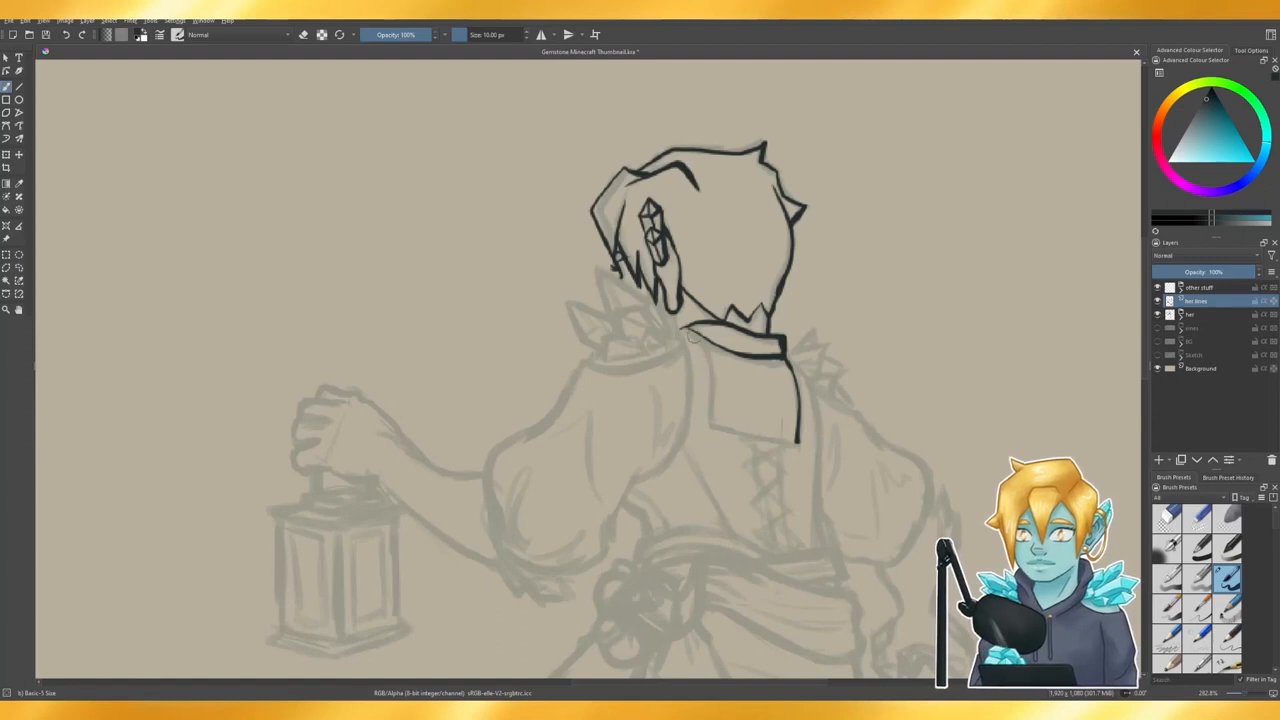
{"action": "left_click_drag", "start_coordinate": [703, 337], "coordinate": [712, 424]}
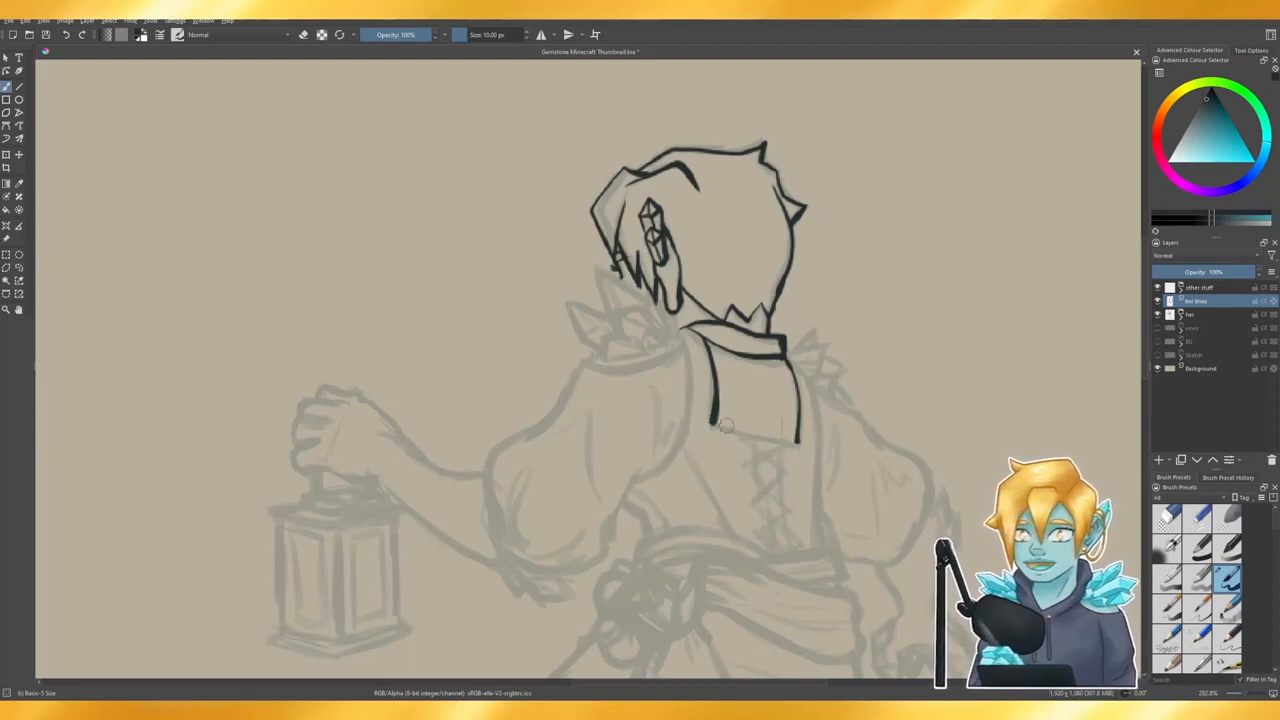
{"action": "left_click_drag", "start_coordinate": [712, 424], "coordinate": [786, 440]}
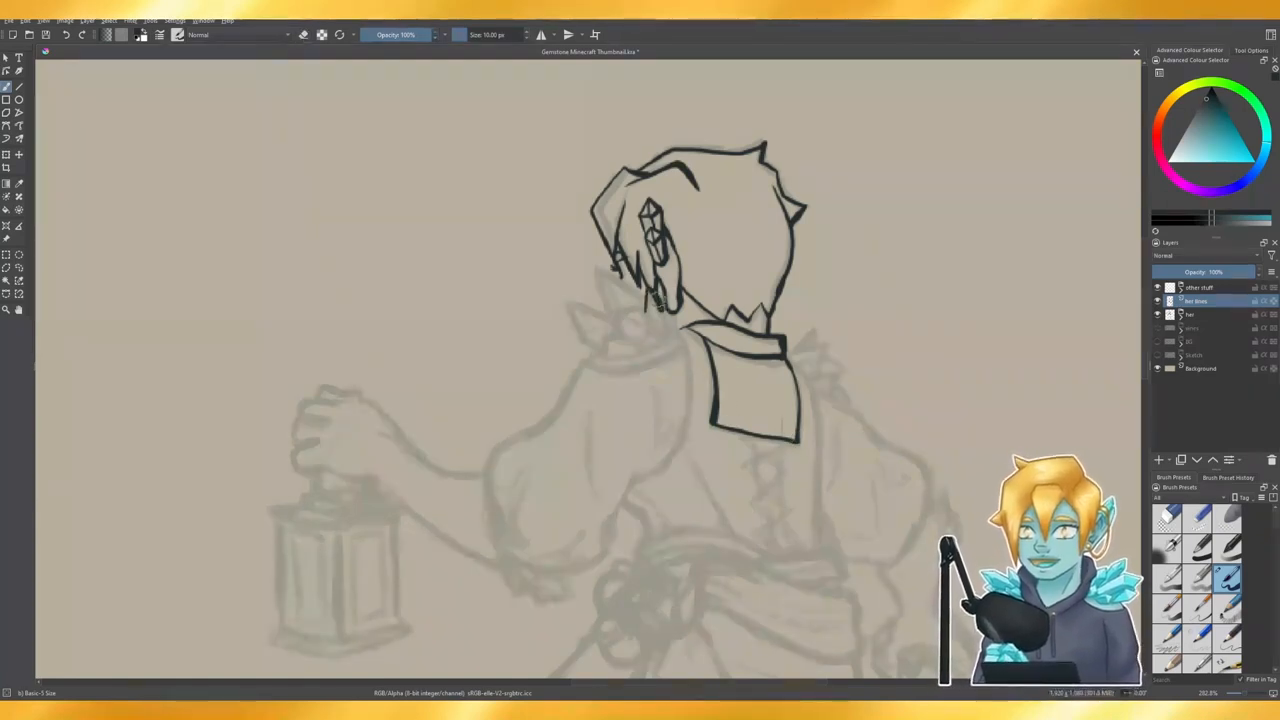
- Ink the large pointed crystal below the ear on the lantern-side shoulder, including its facet edge, and erase overlapping lines
{"action": "mouse_move", "coordinate": [648, 296]}
{"action": "left_mouse_down"}
{"action": "mouse_move", "coordinate": [668, 336]}
{"action": "mouse_move", "coordinate": [594, 267]}
{"action": "left_mouse_up"}
{"action": "left_click_drag", "start_coordinate": [594, 267], "coordinate": [646, 298]}
{"action": "left_click_drag", "start_coordinate": [598, 274], "coordinate": [667, 342]}
{"action": "key", "text": "ctrl+z"}
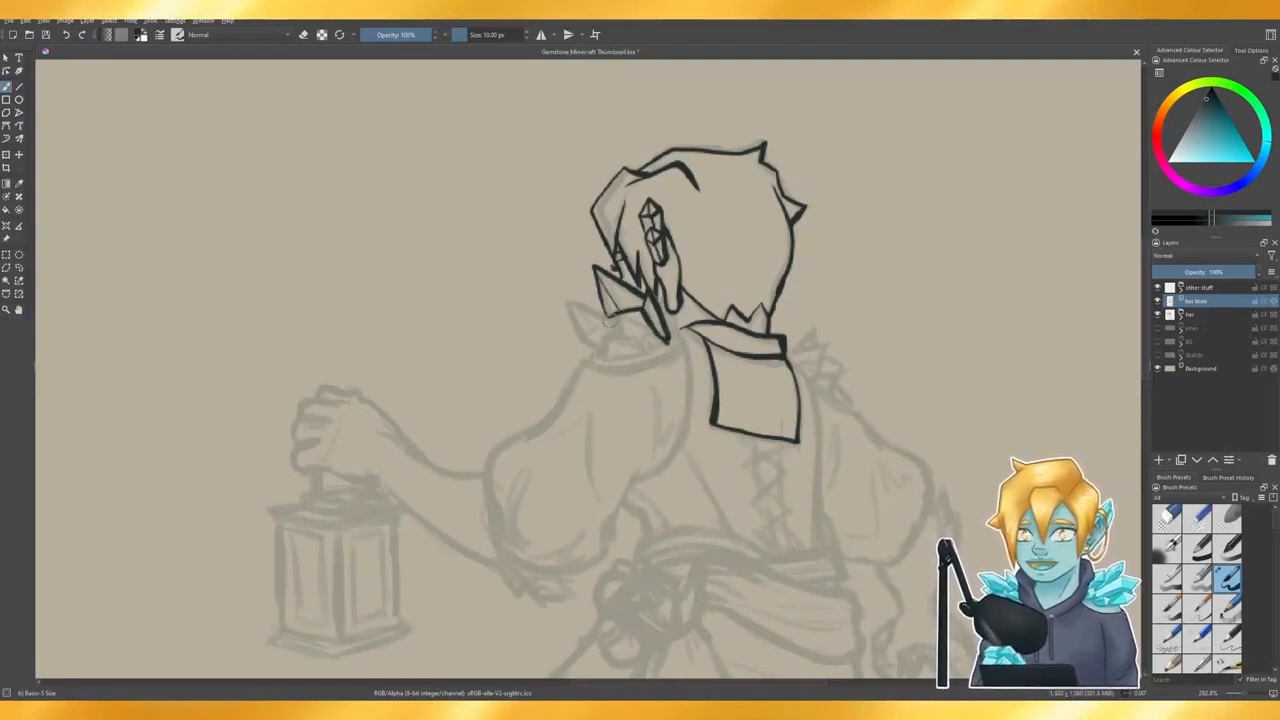
{"action": "key", "text": "e"}
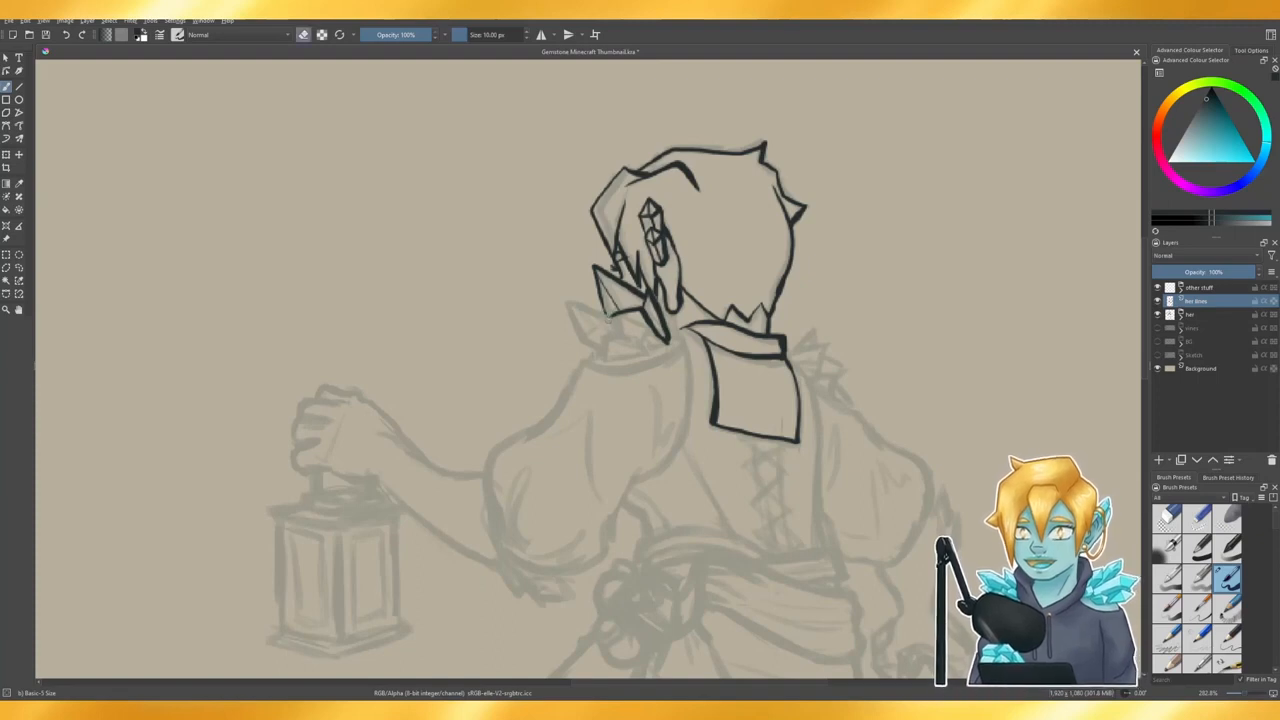
{"action": "key", "text": "e"}
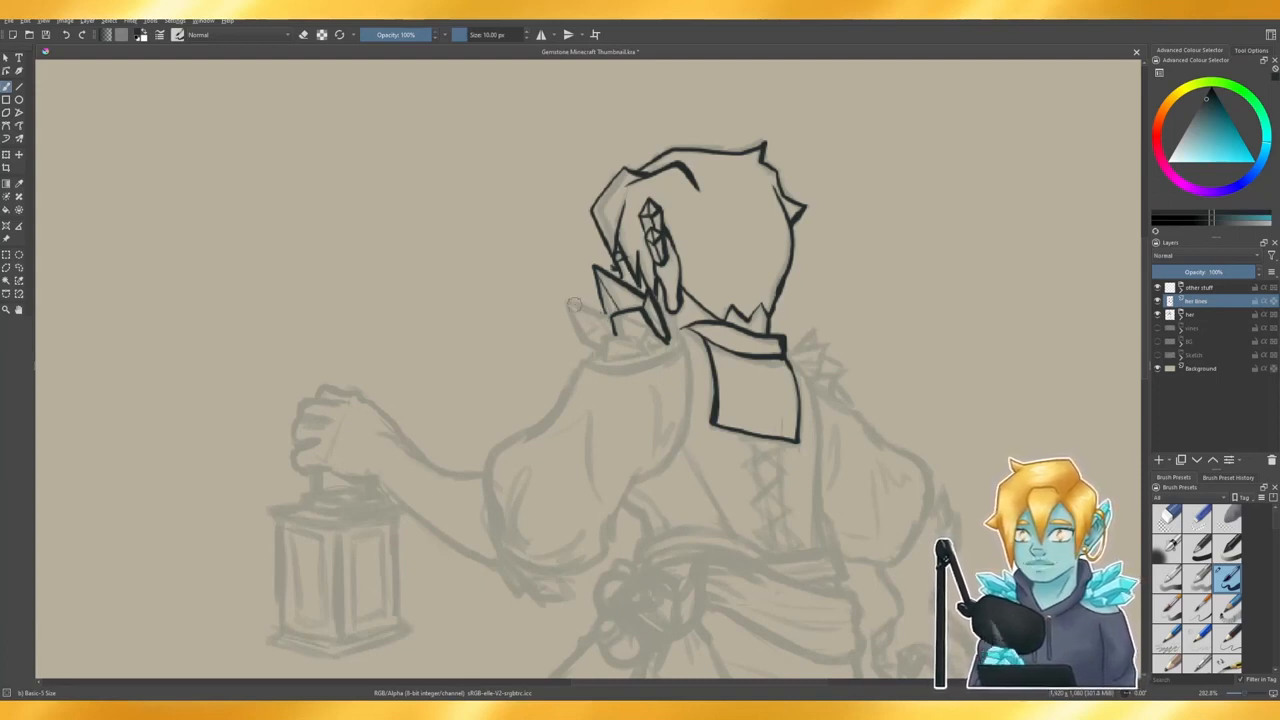
- Ink the outermost pointed crystal and the small low crystal of the lantern-side shoulder cluster, redoing unsatisfactory strokes
{"action": "mouse_move", "coordinate": [573, 305]}
{"action": "left_mouse_down"}
{"action": "mouse_move", "coordinate": [610, 318]}
{"action": "mouse_move", "coordinate": [578, 326]}
{"action": "mouse_move", "coordinate": [584, 338]}
{"action": "mouse_move", "coordinate": [577, 323]}
{"action": "mouse_move", "coordinate": [597, 345]}
{"action": "left_mouse_up"}
{"action": "key", "text": "ctrl+z"}
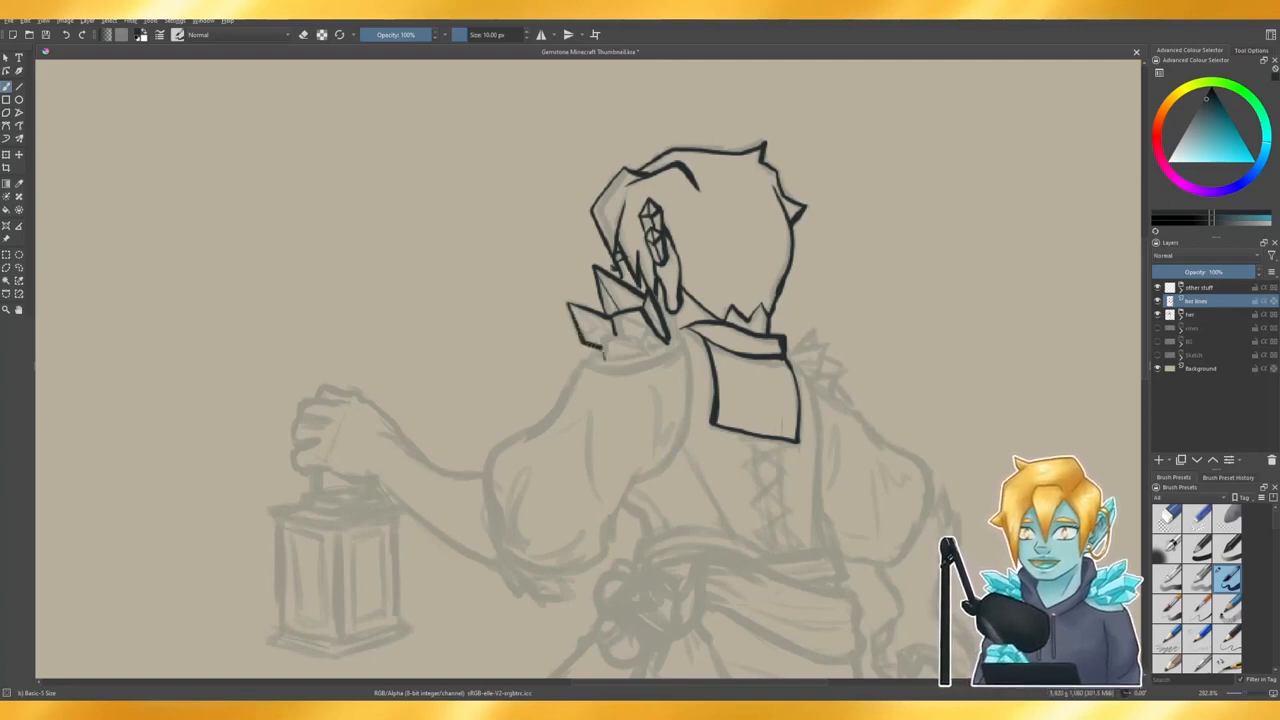
{"action": "mouse_move", "coordinate": [604, 338]}
{"action": "left_mouse_down"}
{"action": "mouse_move", "coordinate": [646, 351]}
{"action": "mouse_move", "coordinate": [598, 360]}
{"action": "left_mouse_up"}
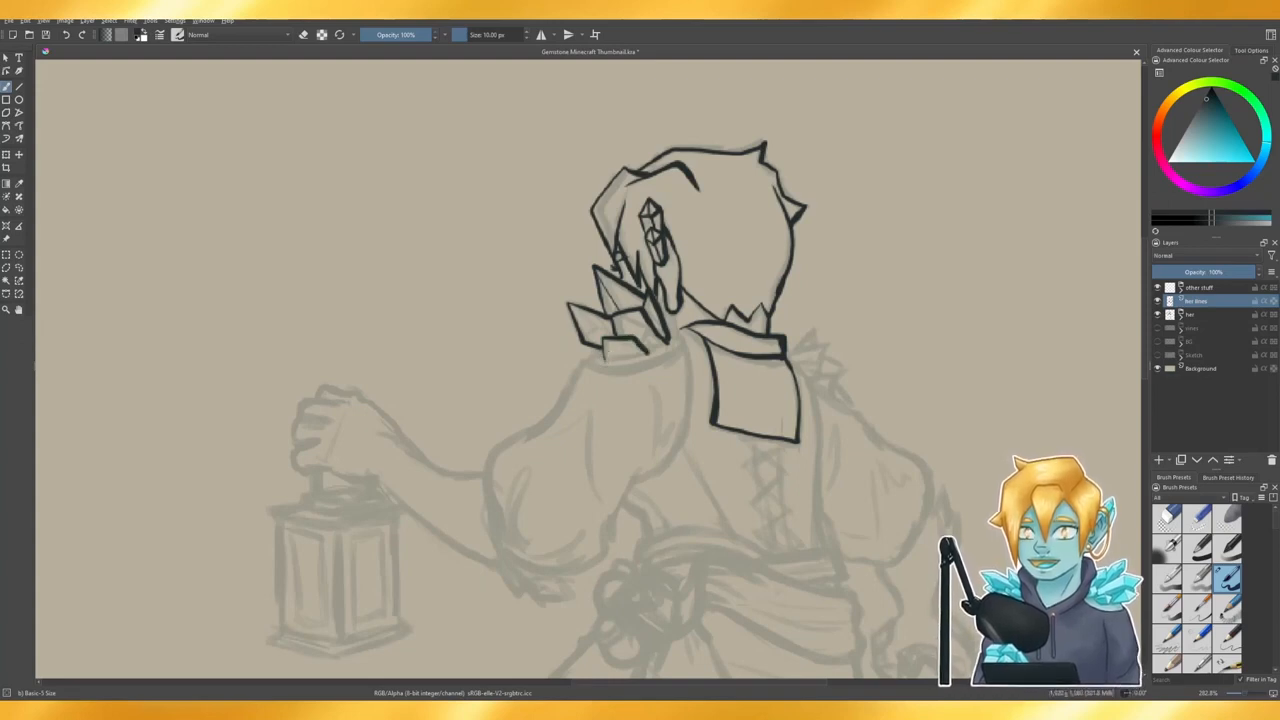
{"action": "mouse_move", "coordinate": [606, 355]}
{"action": "left_mouse_down"}
{"action": "mouse_move", "coordinate": [650, 350]}
{"action": "mouse_move", "coordinate": [626, 362]}
{"action": "mouse_move", "coordinate": [634, 351]}
{"action": "left_mouse_up"}
{"action": "key", "text": "ctrl+z"}
{"action": "key", "text": "ctrl+z"}
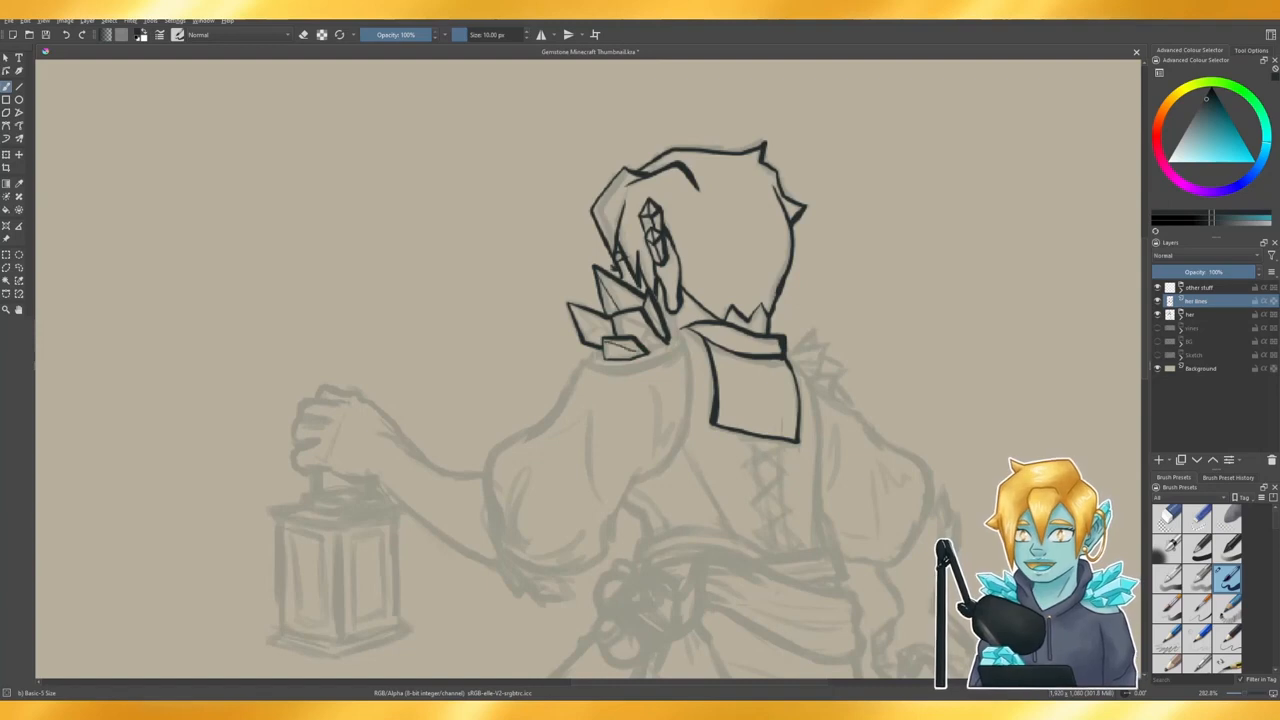
- Add inner facet lines to the lantern-side shoulder crystals and close the cluster's edge beside the neck
{"action": "key", "text": "ctrl+z"}
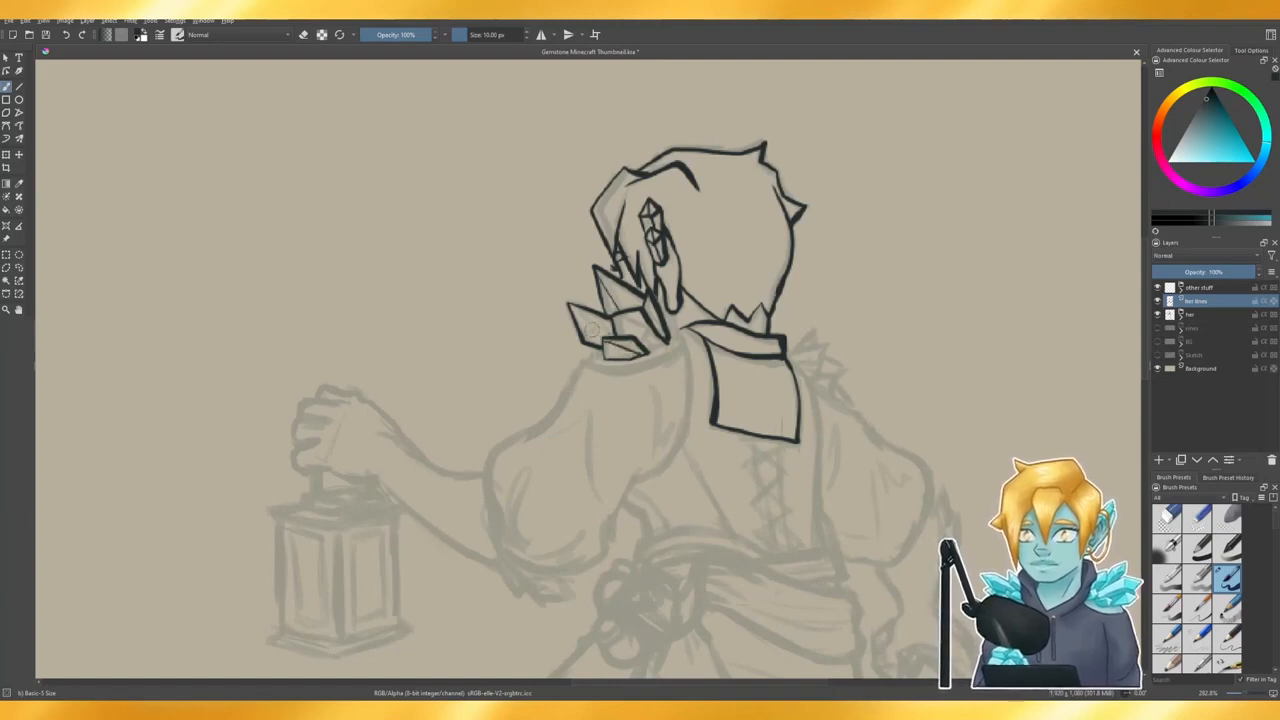
{"action": "mouse_move", "coordinate": [574, 308]}
{"action": "left_mouse_down"}
{"action": "mouse_move", "coordinate": [607, 334]}
{"action": "mouse_move", "coordinate": [641, 323]}
{"action": "mouse_move", "coordinate": [638, 343]}
{"action": "left_mouse_up"}
{"action": "key", "text": "ctrl+z"}
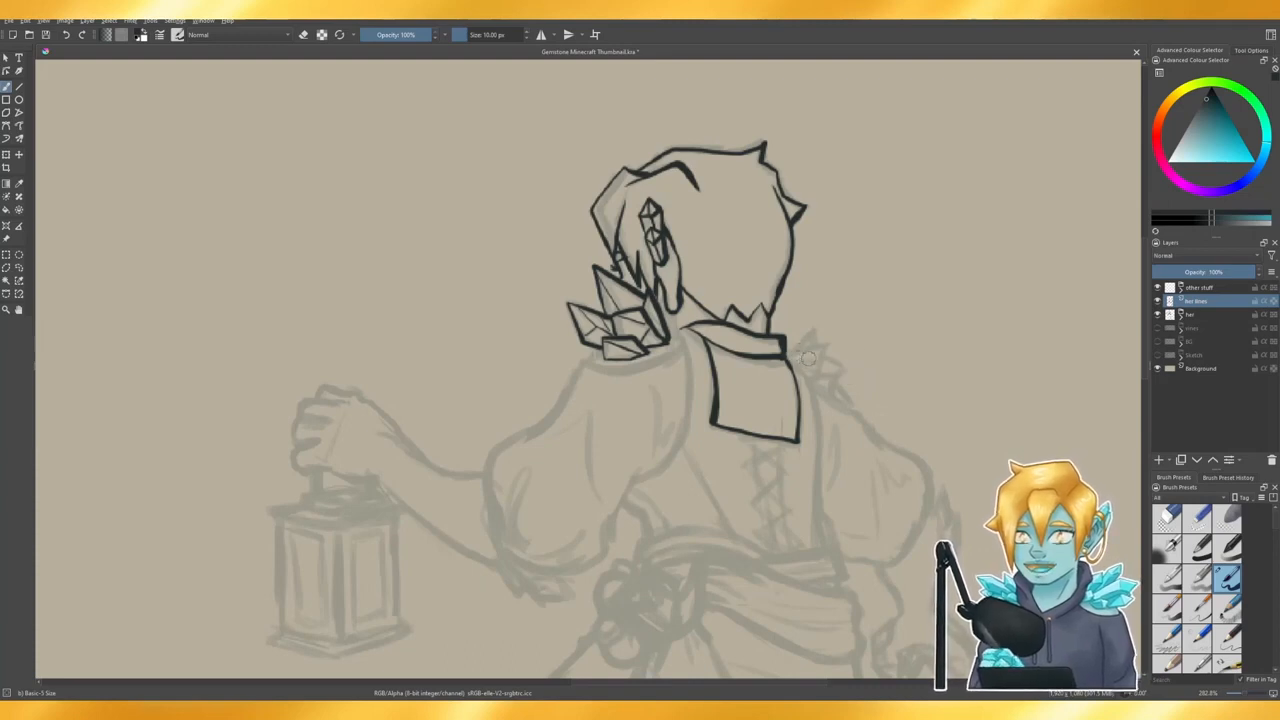
- Ink the first pointed crystal beside the collar on the opposite shoulder, retrying strokes as needed
{"action": "mouse_move", "coordinate": [786, 351]}
{"action": "left_mouse_down"}
{"action": "mouse_move", "coordinate": [824, 343]}
{"action": "mouse_move", "coordinate": [815, 374]}
{"action": "mouse_move", "coordinate": [828, 344]}
{"action": "mouse_move", "coordinate": [843, 371]}
{"action": "left_mouse_up"}
{"action": "key", "text": "ctrl+z"}
{"action": "key", "text": "ctrl+z"}
{"action": "key", "text": "ctrl+z"}
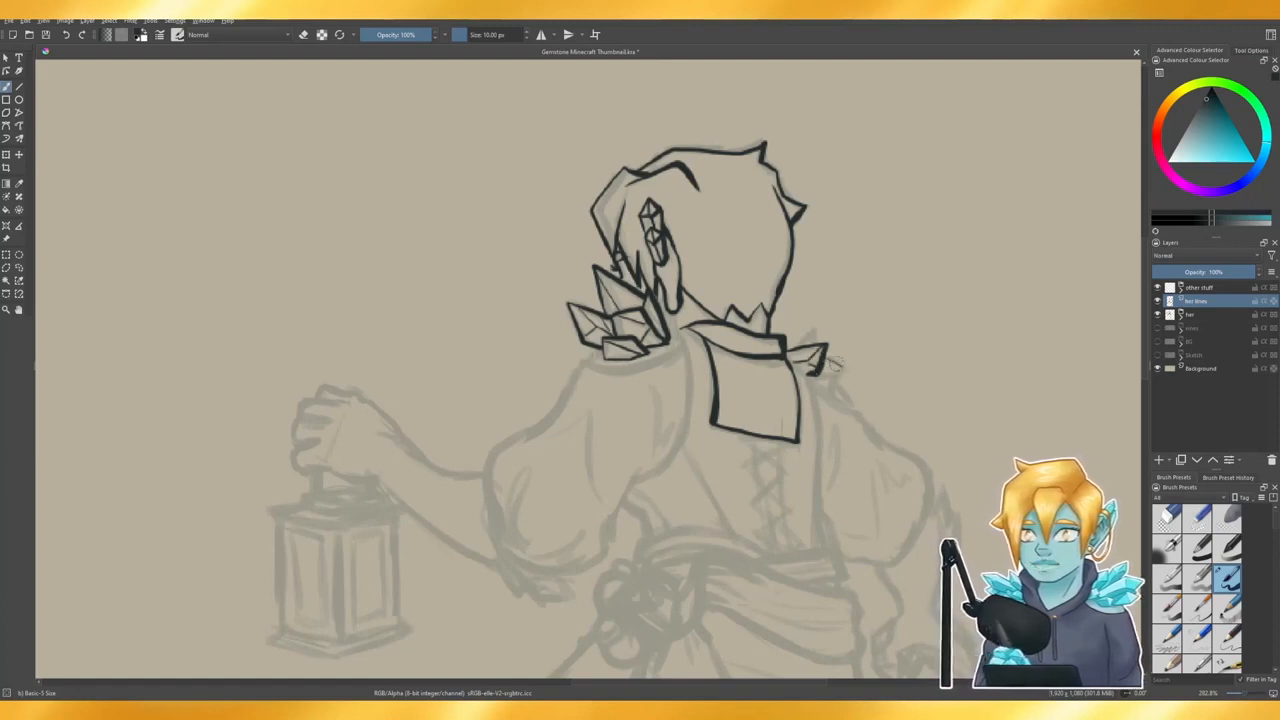
- Ink the remaining small crystals of the opposite shoulder cluster, down the shoulder and above the first crystal
{"action": "left_click_drag", "start_coordinate": [835, 377], "coordinate": [832, 402]}
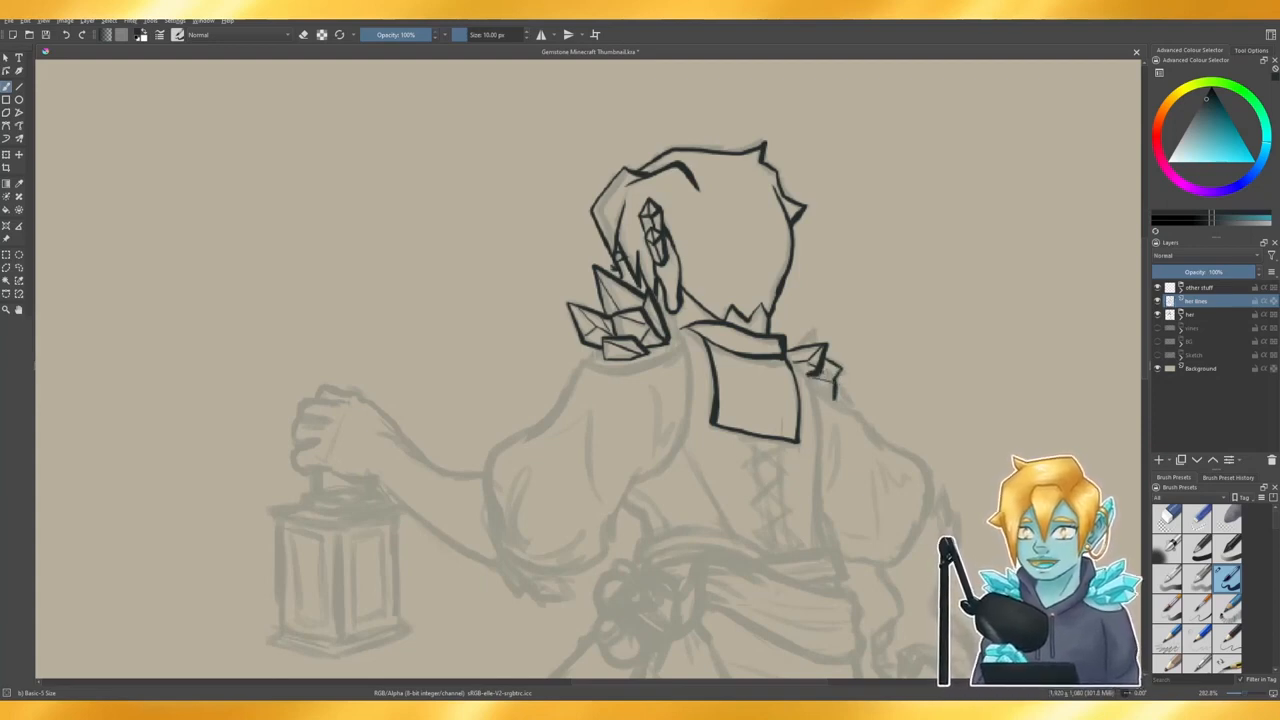
{"action": "key", "text": "ctrl+z"}
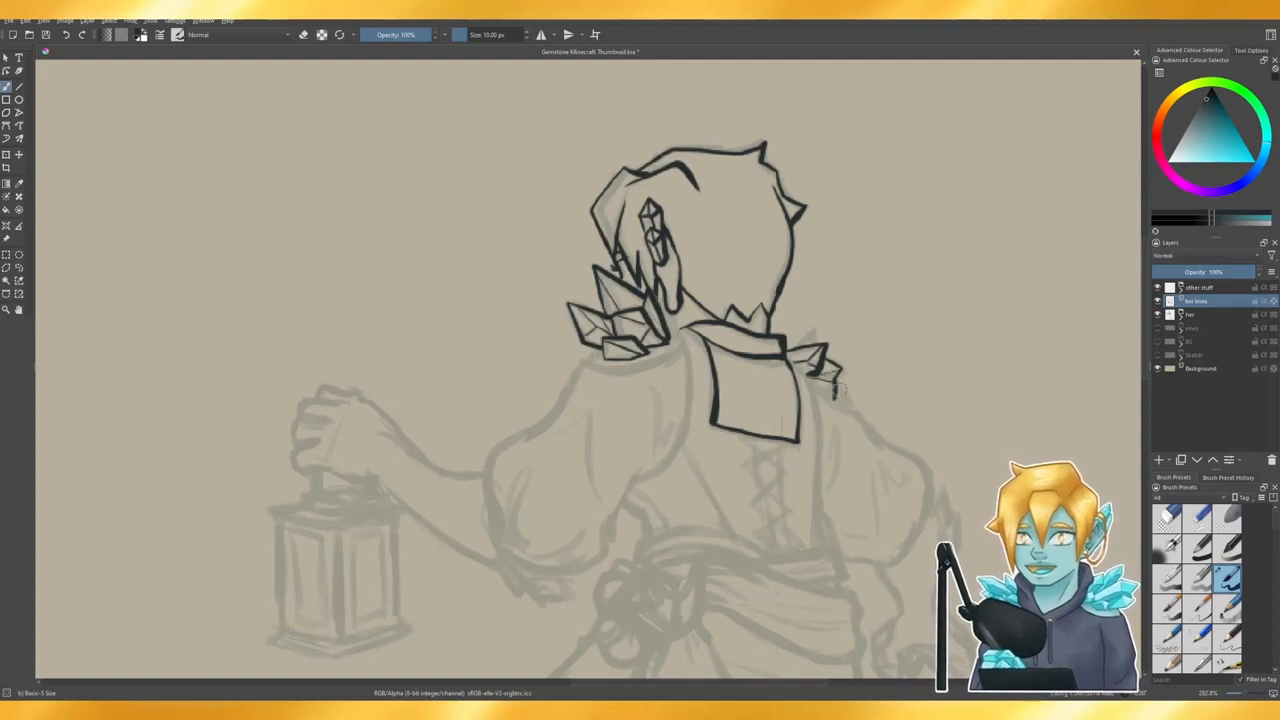
{"action": "left_click_drag", "start_coordinate": [836, 386], "coordinate": [850, 407]}
{"action": "mouse_move", "coordinate": [812, 332]}
{"action": "left_mouse_down"}
{"action": "mouse_move", "coordinate": [800, 344]}
{"action": "mouse_move", "coordinate": [818, 345]}
{"action": "left_mouse_up"}
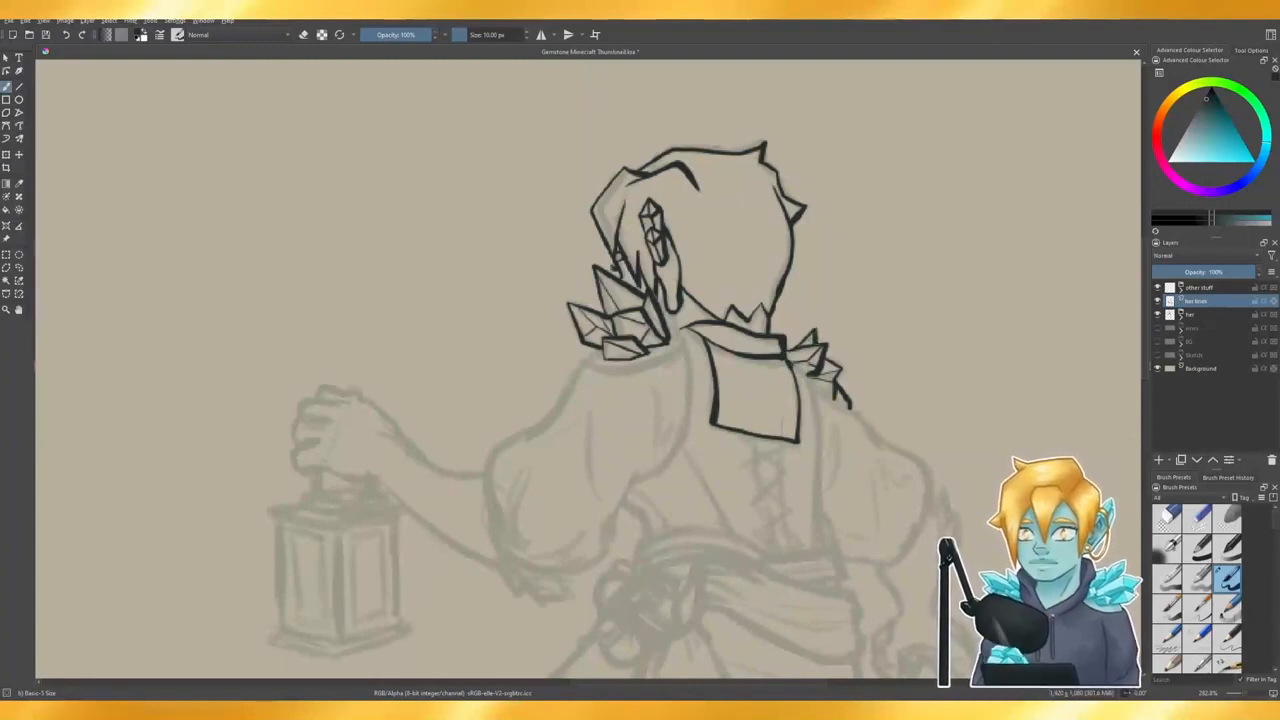
{"action": "left_click_drag", "start_coordinate": [787, 361], "coordinate": [803, 371]}
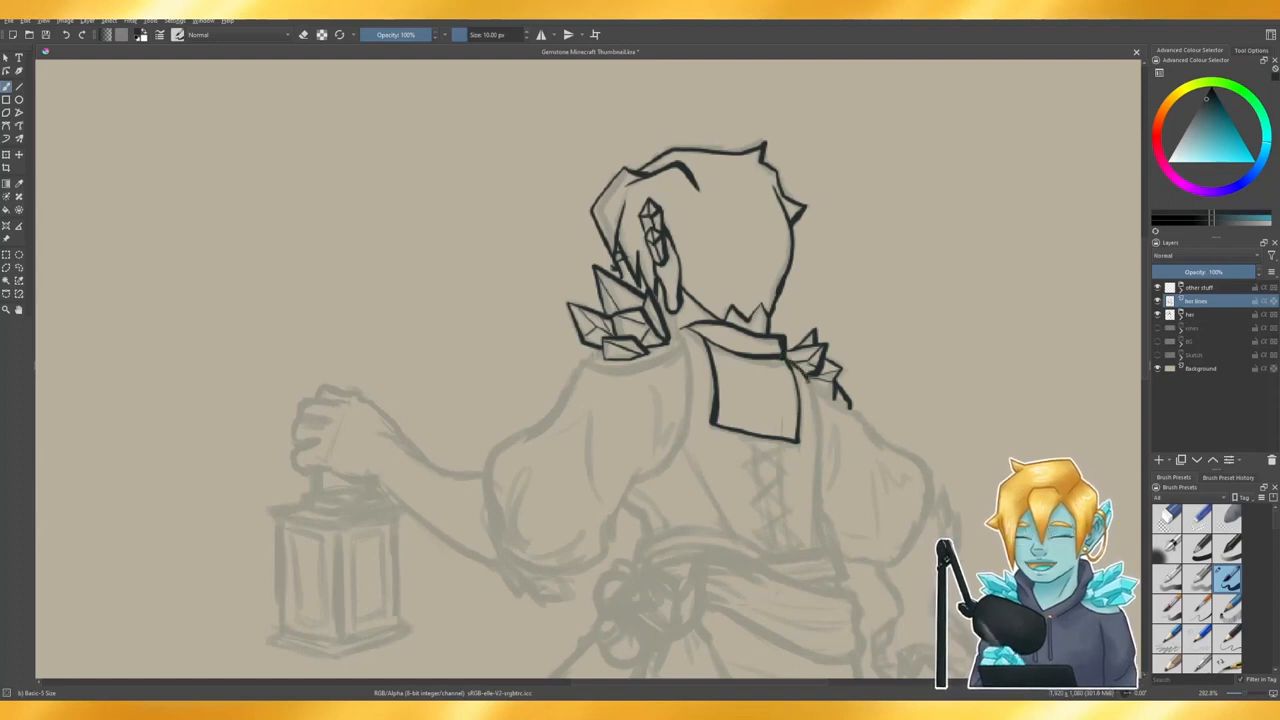
{"action": "key", "text": "ctrl+z"}
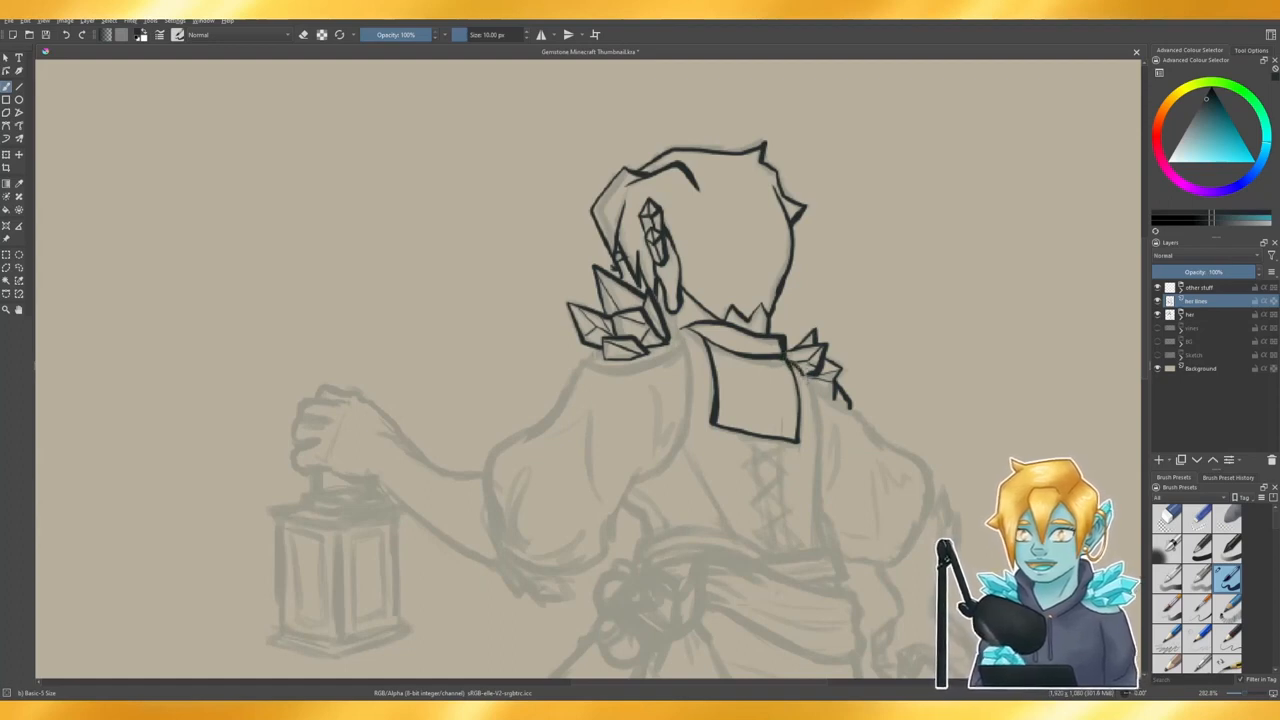
- Ink the long vest edge running from the opposite shoulder's crystals down to the waist, redoing unsatisfactory strokes
{"action": "mouse_move", "coordinate": [806, 378]}
{"action": "left_mouse_down"}
{"action": "mouse_move", "coordinate": [829, 546]}
{"action": "mouse_move", "coordinate": [813, 550]}
{"action": "left_mouse_up"}
{"action": "key", "text": "ctrl+z"}
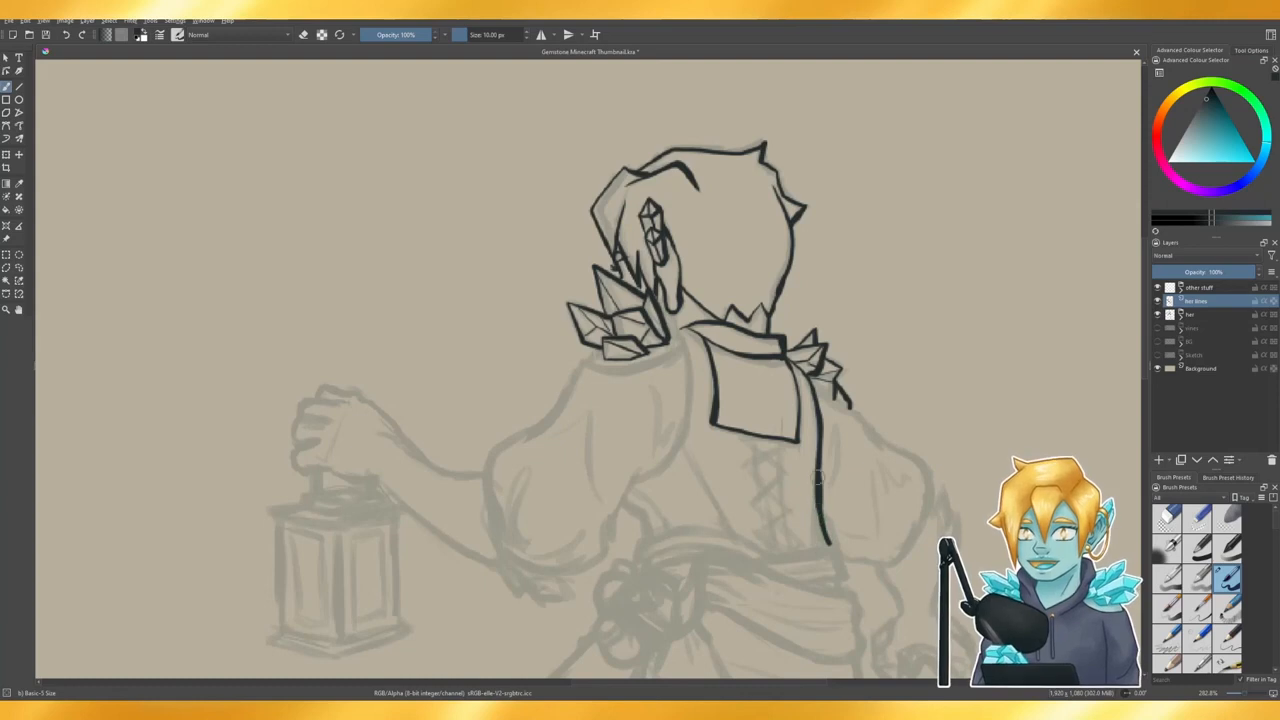
{"action": "left_click_drag", "start_coordinate": [818, 480], "coordinate": [813, 547]}
{"action": "key", "text": "ctrl+z"}
{"action": "left_click_drag", "start_coordinate": [817, 502], "coordinate": [814, 546]}
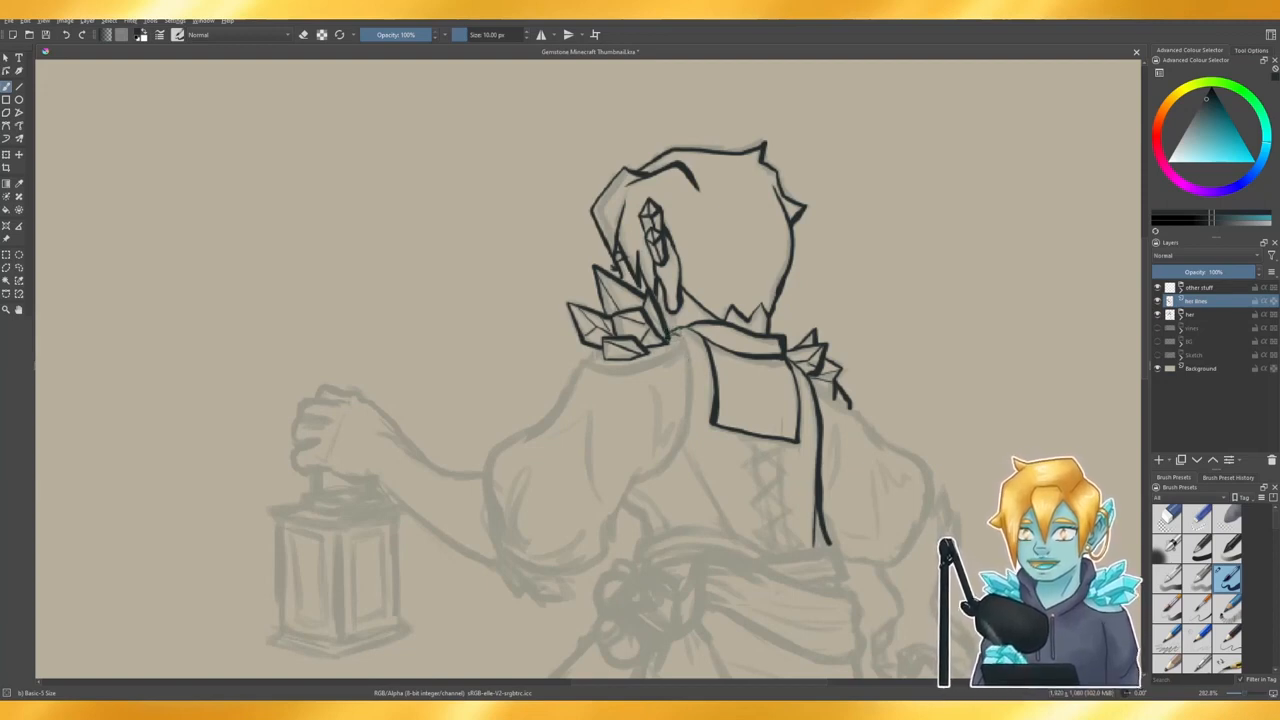
- Ink the curved armhole edge of the vest on the lantern side, from the collar down under the arm, and tidy its lower end
{"action": "left_click_drag", "start_coordinate": [688, 366], "coordinate": [688, 436]}
{"action": "key", "text": "ctrl+z"}
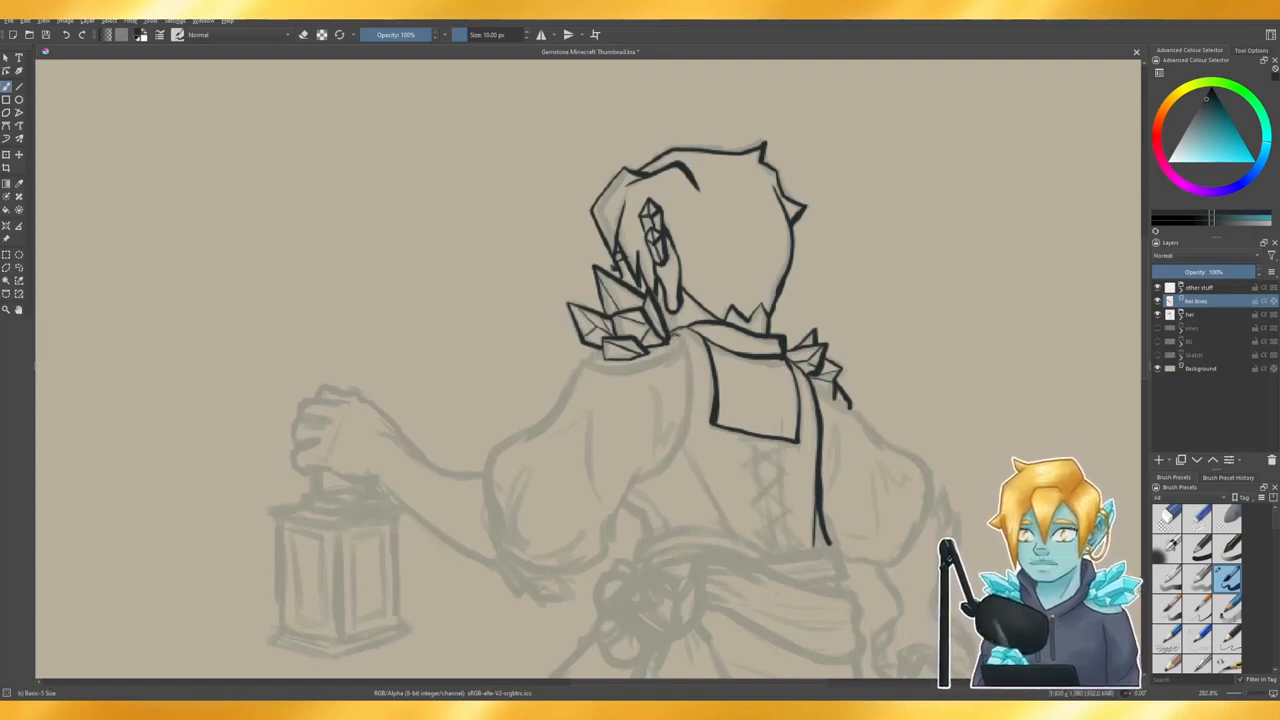
{"action": "mouse_move", "coordinate": [688, 352]}
{"action": "left_mouse_down"}
{"action": "mouse_move", "coordinate": [680, 456]}
{"action": "mouse_move", "coordinate": [630, 484]}
{"action": "left_mouse_up"}
{"action": "key", "text": "ctrl+z"}
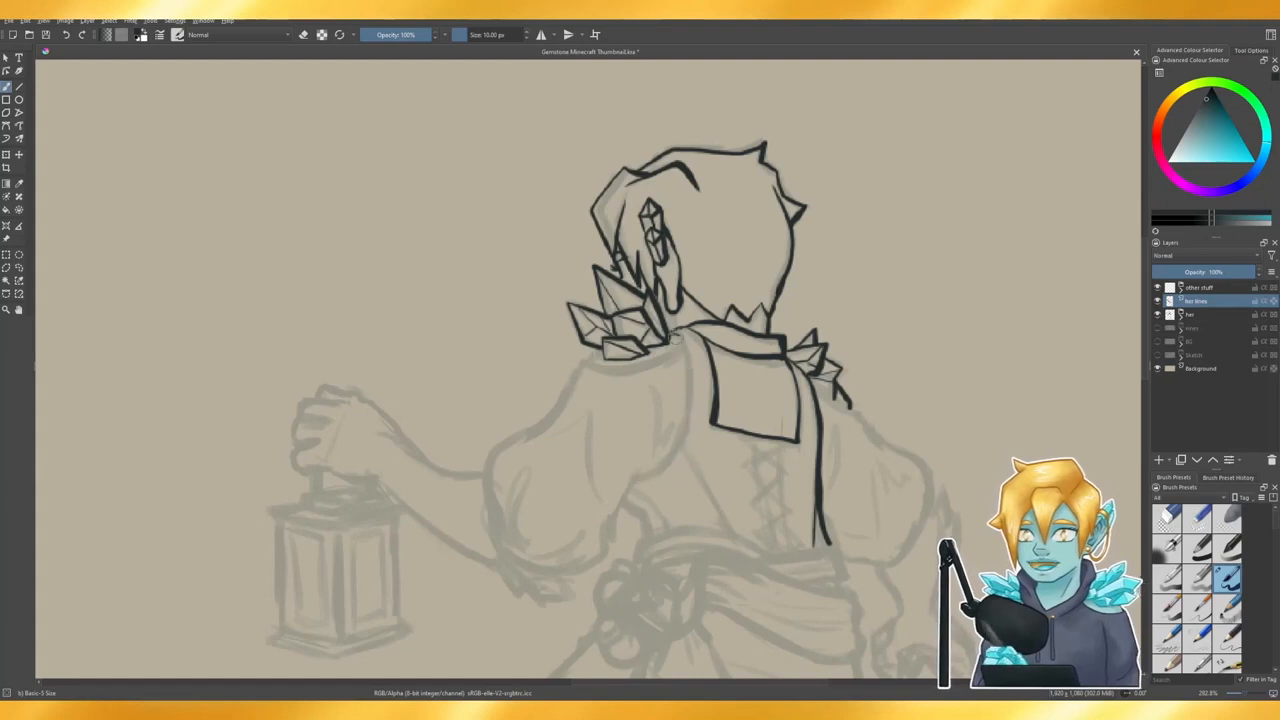
{"action": "key", "text": "ctrl+z"}
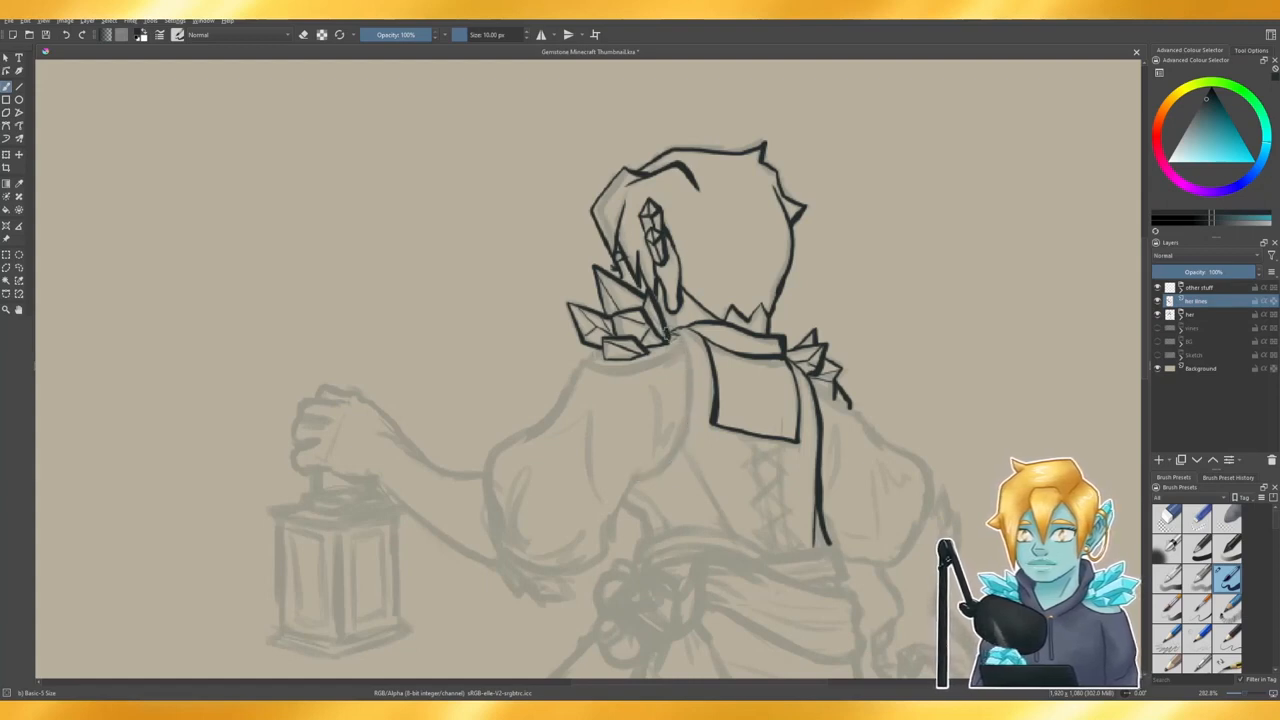
{"action": "mouse_move", "coordinate": [690, 378]}
{"action": "left_mouse_down"}
{"action": "mouse_move", "coordinate": [686, 440]}
{"action": "mouse_move", "coordinate": [656, 484]}
{"action": "mouse_move", "coordinate": [630, 490]}
{"action": "left_mouse_up"}
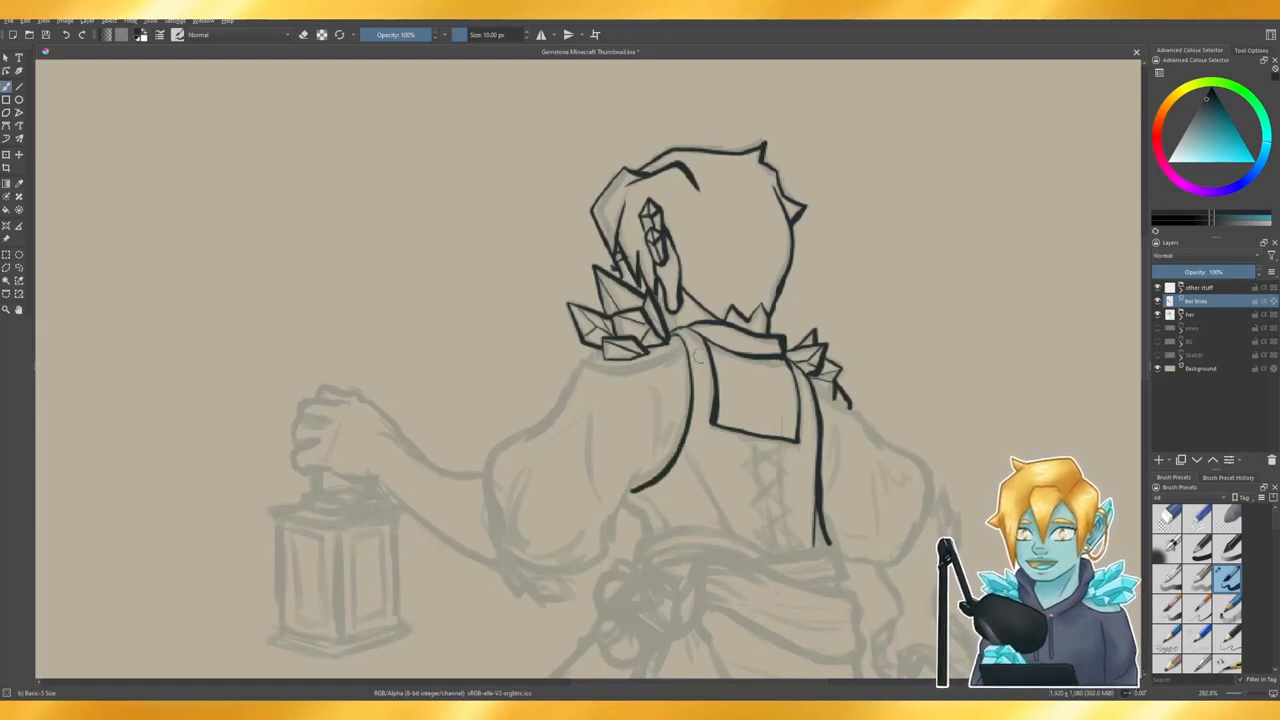
{"action": "key", "text": "ctrl+z"}
{"action": "mouse_move", "coordinate": [681, 336]}
{"action": "left_mouse_down"}
{"action": "mouse_move", "coordinate": [689, 388]}
{"action": "mouse_move", "coordinate": [676, 450]}
{"action": "mouse_move", "coordinate": [630, 480]}
{"action": "left_mouse_up"}
{"action": "key", "text": "ctrl+z"}
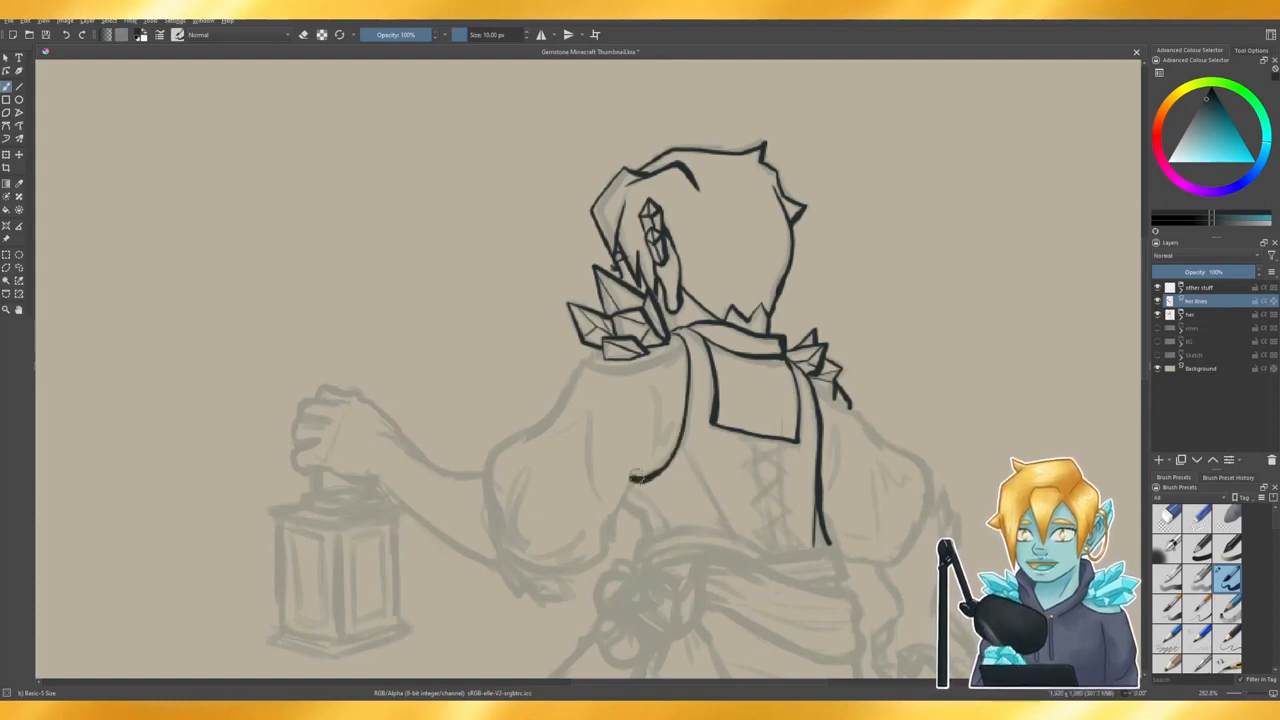
{"action": "key", "text": "e"}
{"action": "key", "text": "e"}
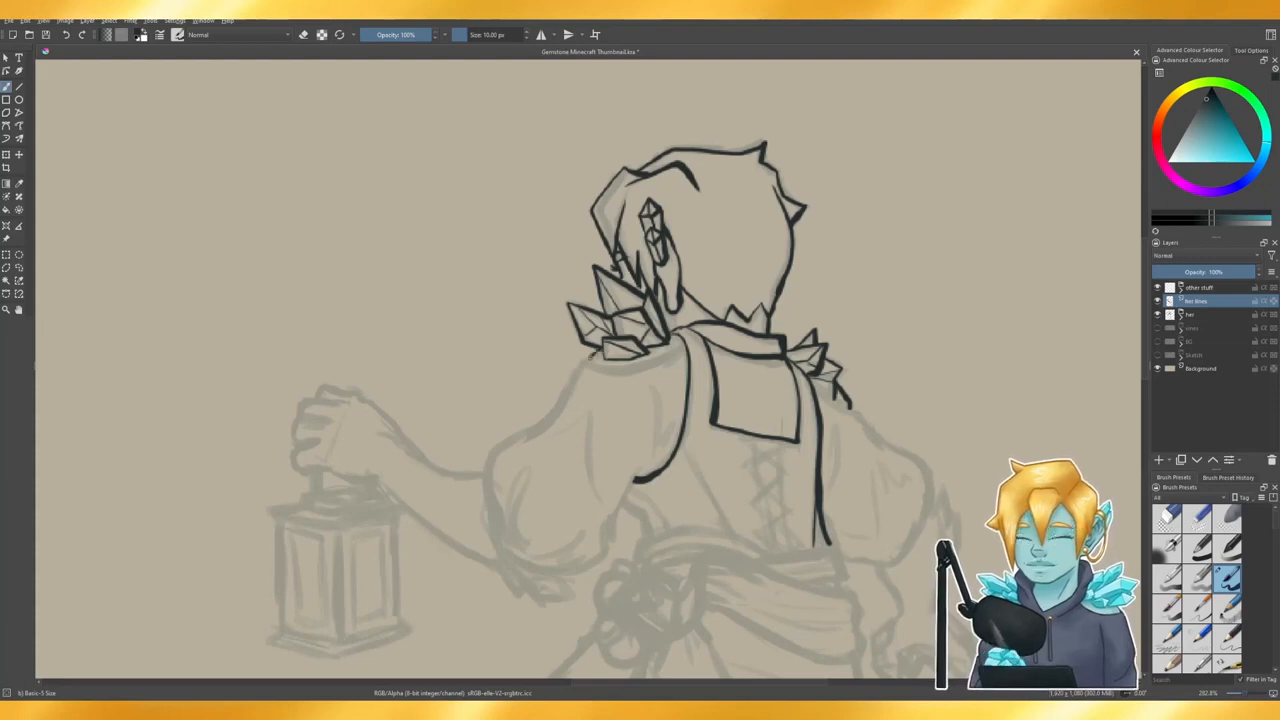
- Ink the curved shoulder seam beneath the lantern-side crystal cluster, joining it to the collar
{"action": "mouse_move", "coordinate": [578, 360]}
{"action": "left_mouse_down"}
{"action": "mouse_move", "coordinate": [650, 366]}
{"action": "mouse_move", "coordinate": [646, 376]}
{"action": "left_mouse_up"}
{"action": "key", "text": "ctrl+z"}
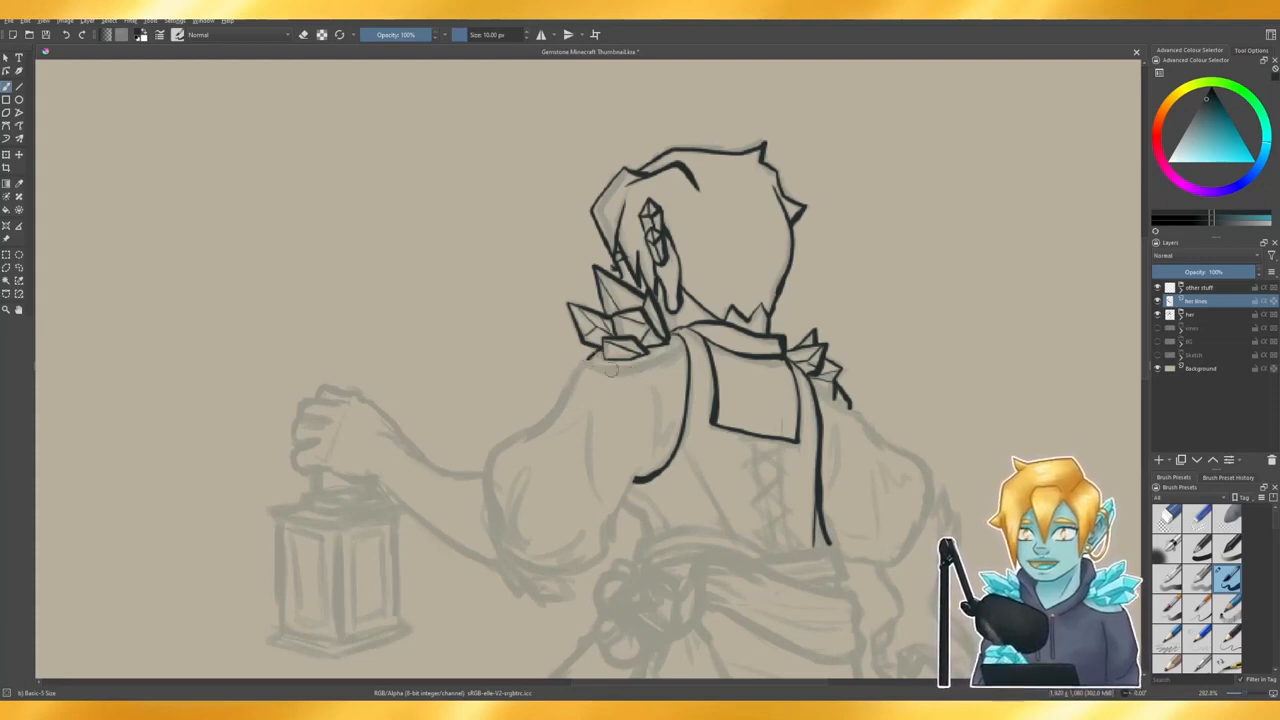
{"action": "left_click_drag", "start_coordinate": [609, 369], "coordinate": [676, 344]}
{"action": "key", "text": "ctrl+z"}
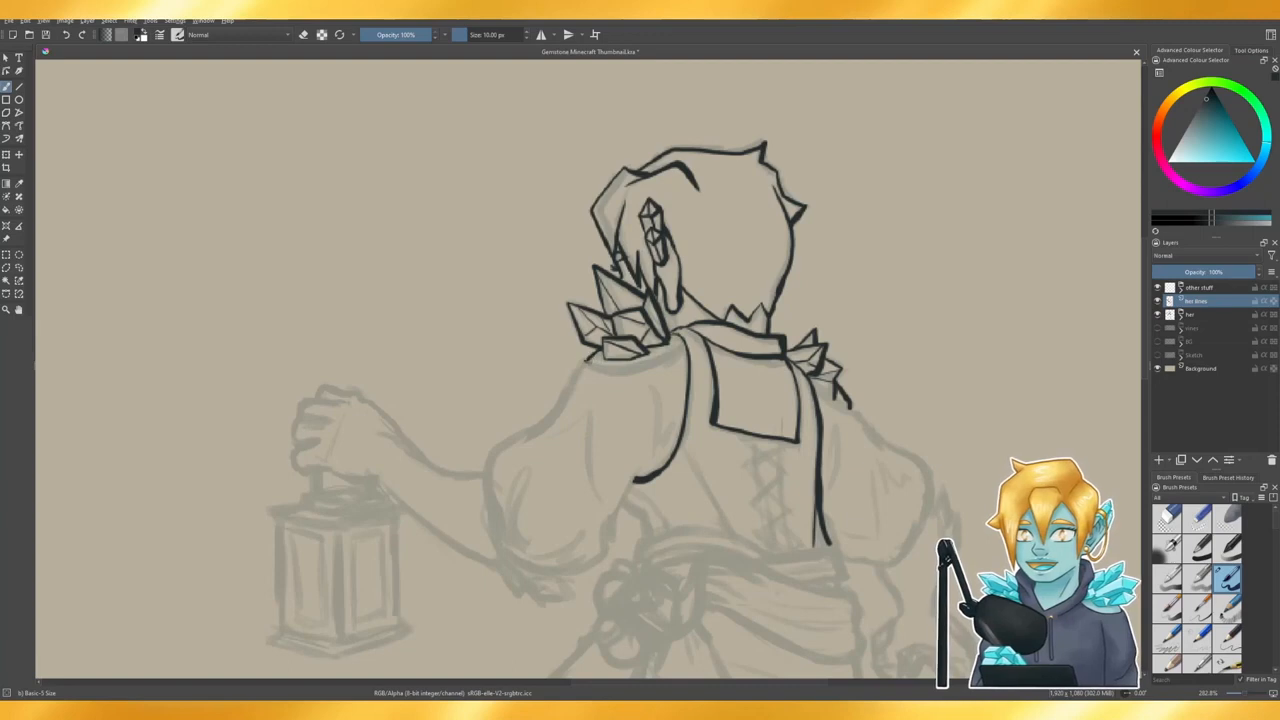
{"action": "mouse_move", "coordinate": [588, 362]}
{"action": "left_mouse_down"}
{"action": "mouse_move", "coordinate": [628, 371]}
{"action": "mouse_move", "coordinate": [646, 363]}
{"action": "mouse_move", "coordinate": [617, 369]}
{"action": "mouse_move", "coordinate": [688, 342]}
{"action": "mouse_move", "coordinate": [660, 366]}
{"action": "left_mouse_up"}
{"action": "key", "text": "ctrl+z"}
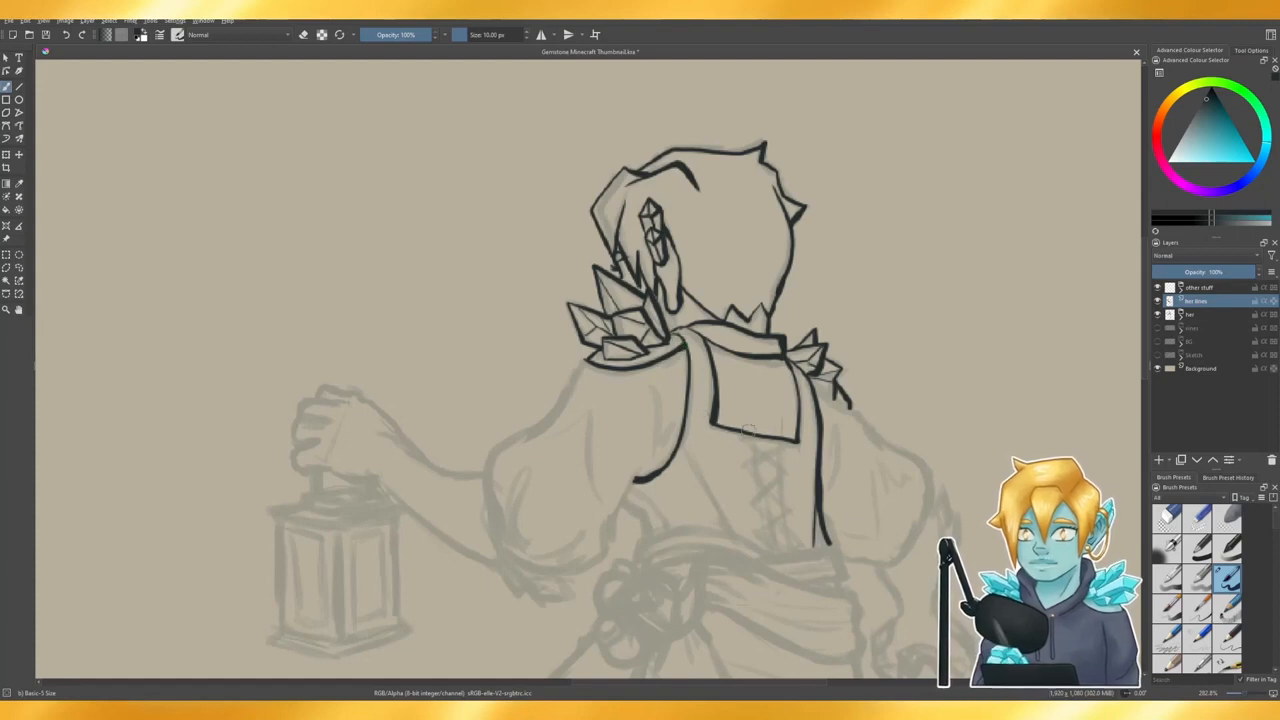
- Ink the upper slope of the lantern-side sleeve, from the shoulder seam down to where the puff begins
{"action": "scroll", "coordinate": [660, 272], "scroll_direction": "down", "scroll_amount": 1}
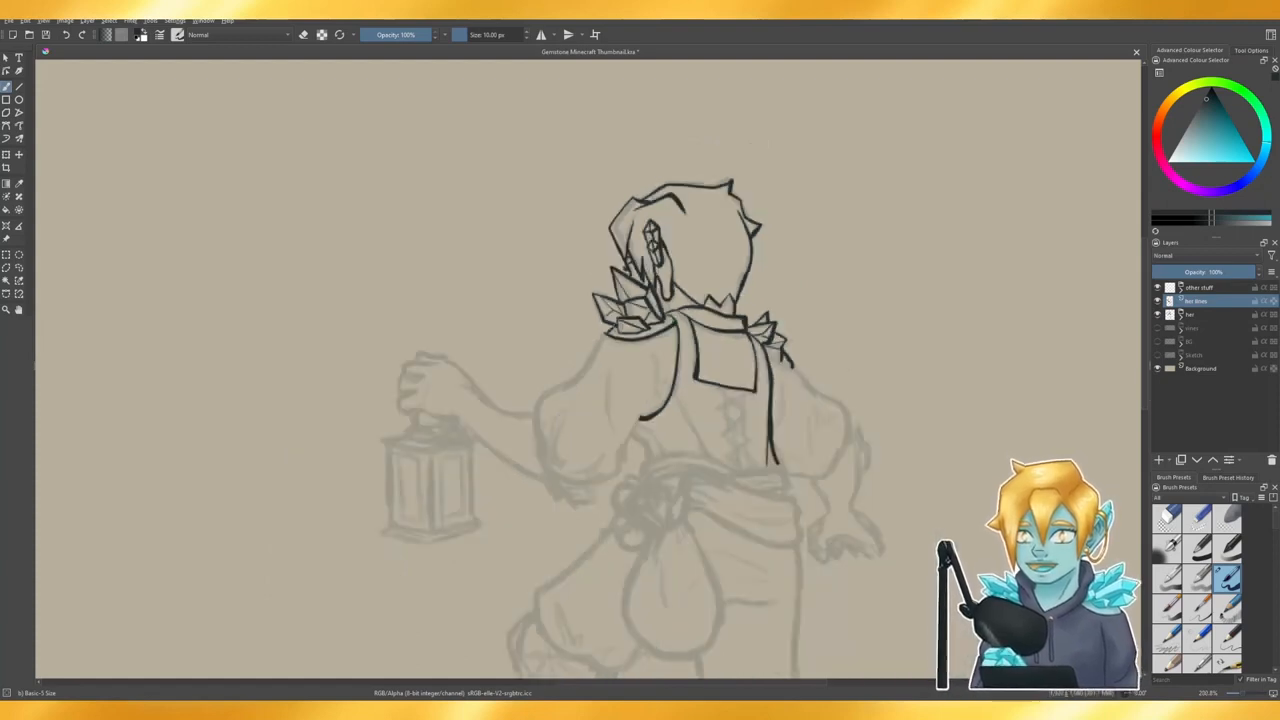
{"action": "scroll", "coordinate": [600, 370], "scroll_direction": "up", "scroll_amount": 1}
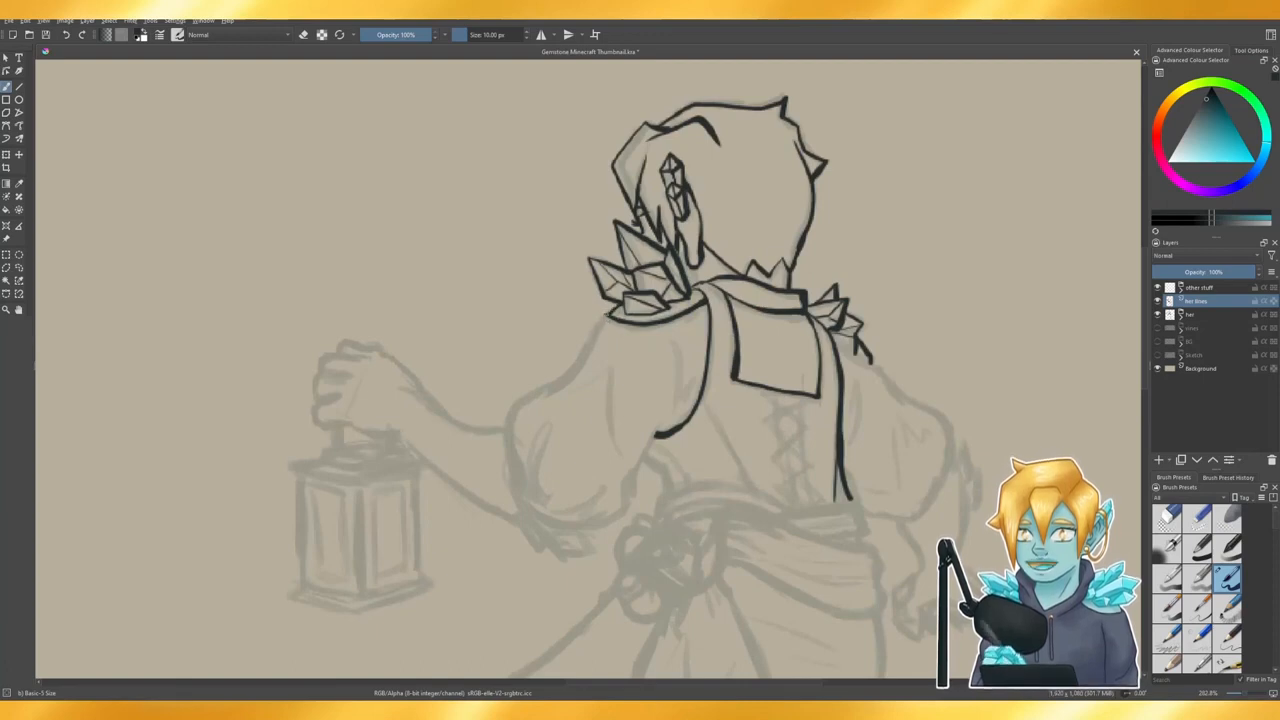
{"action": "mouse_move", "coordinate": [599, 326]}
{"action": "left_mouse_down"}
{"action": "mouse_move", "coordinate": [555, 388]}
{"action": "mouse_move", "coordinate": [608, 308]}
{"action": "left_mouse_up"}
{"action": "key", "text": "ctrl+z"}
{"action": "key", "text": "ctrl+z"}
{"action": "left_click_drag", "start_coordinate": [546, 396], "coordinate": [594, 332]}
{"action": "key", "text": "ctrl+z"}
{"action": "left_click_drag", "start_coordinate": [548, 395], "coordinate": [608, 314]}
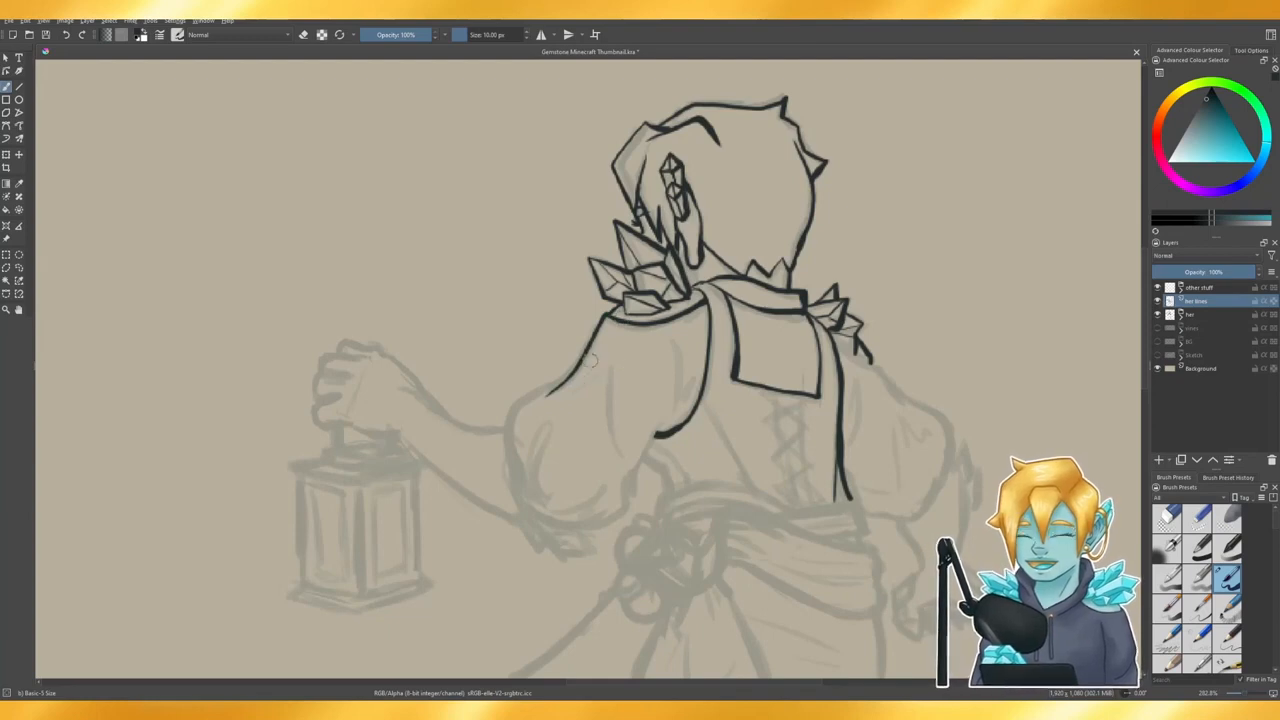
- Ink the rounded outer edge of the lantern-side puffed sleeve, redoing the curve as needed
{"action": "mouse_move", "coordinate": [573, 373]}
{"action": "left_mouse_down"}
{"action": "mouse_move", "coordinate": [508, 420]}
{"action": "mouse_move", "coordinate": [511, 463]}
{"action": "mouse_move", "coordinate": [541, 501]}
{"action": "left_mouse_up"}
{"action": "key", "text": "ctrl+z"}
{"action": "key", "text": "ctrl+z"}
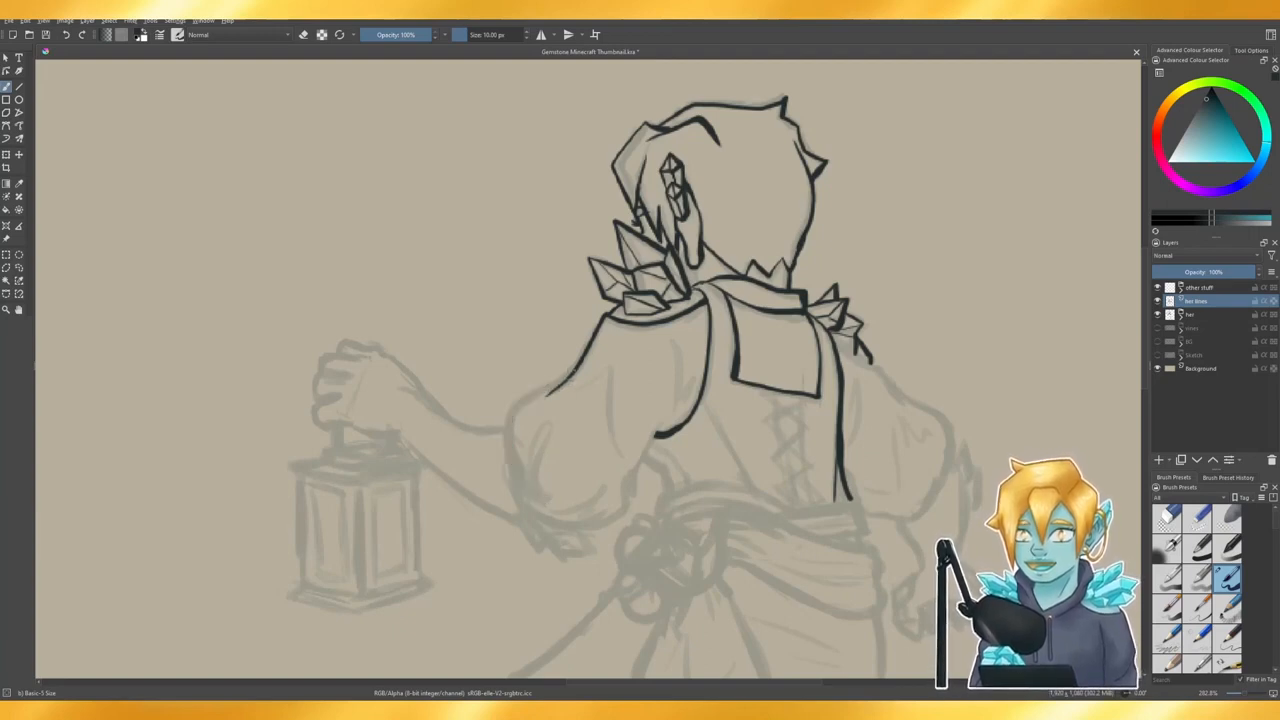
{"action": "mouse_move", "coordinate": [570, 373]}
{"action": "left_mouse_down"}
{"action": "mouse_move", "coordinate": [510, 413]}
{"action": "mouse_move", "coordinate": [508, 470]}
{"action": "mouse_move", "coordinate": [527, 504]}
{"action": "left_mouse_up"}
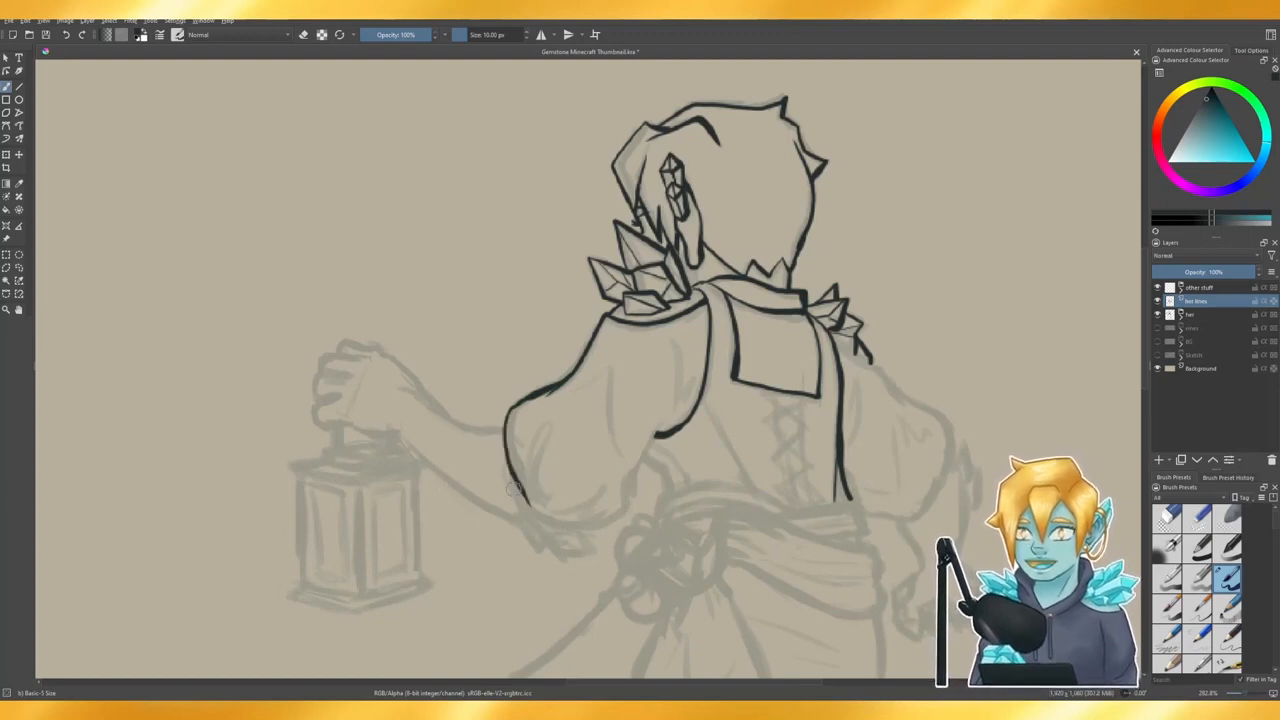
- Ink the rounded bottom of the puffed sleeve, curving up on the side facing the torso
{"action": "key", "text": "ctrl+z"}
{"action": "mouse_move", "coordinate": [510, 486]}
{"action": "left_mouse_down"}
{"action": "mouse_move", "coordinate": [556, 525]}
{"action": "mouse_move", "coordinate": [598, 522]}
{"action": "mouse_move", "coordinate": [625, 509]}
{"action": "mouse_move", "coordinate": [630, 466]}
{"action": "left_mouse_up"}
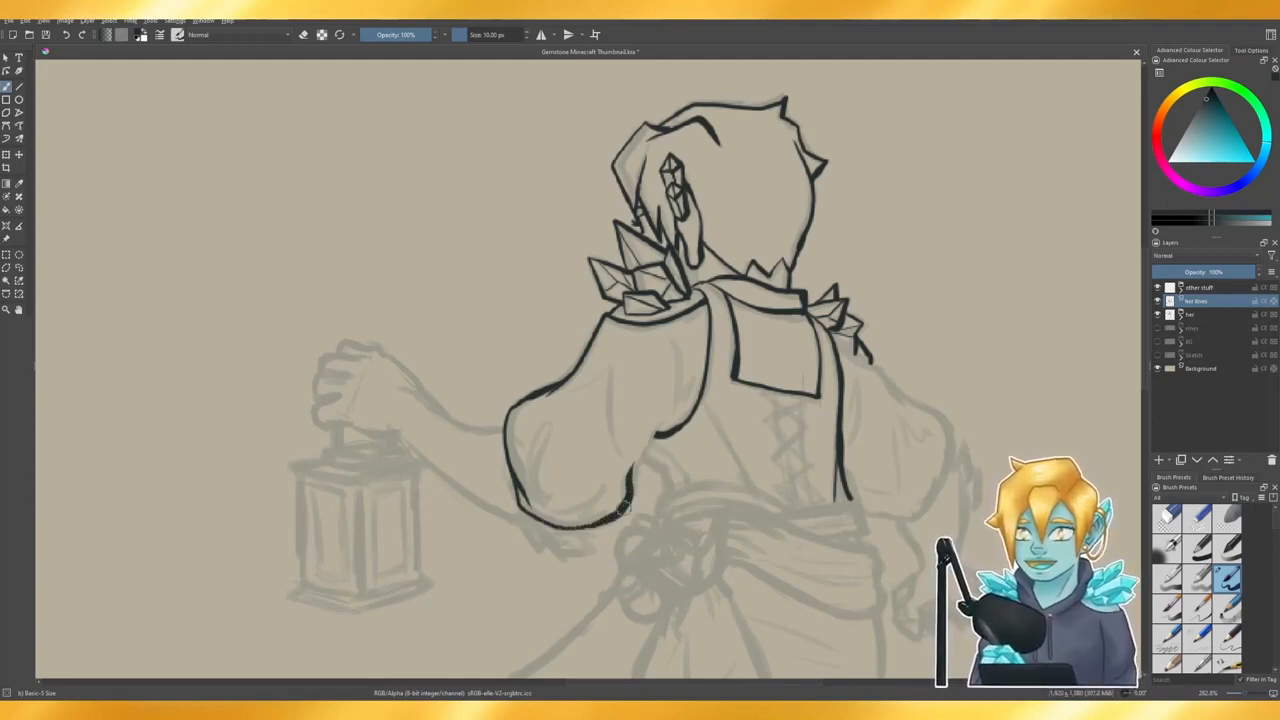
{"action": "key", "text": "ctrl+z"}
{"action": "key", "text": "ctrl+z"}
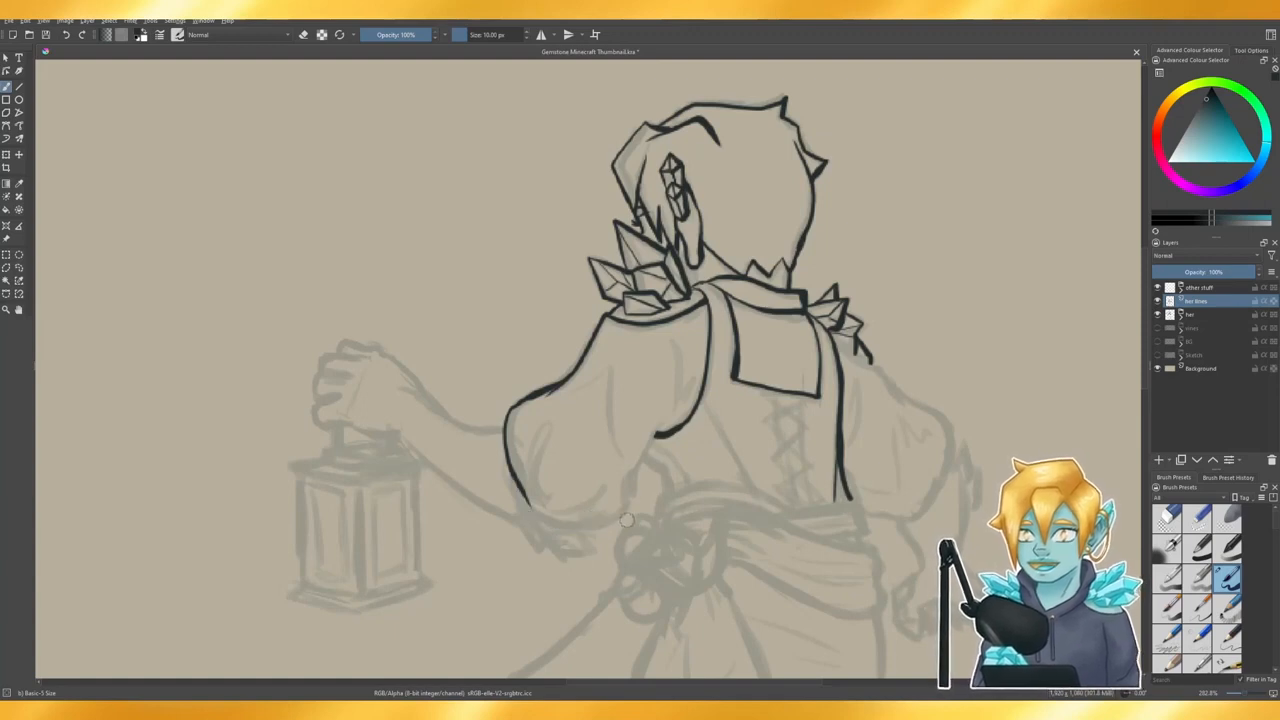
{"action": "key", "text": "ctrl+shift+z"}
{"action": "key", "text": "ctrl+shift+z"}
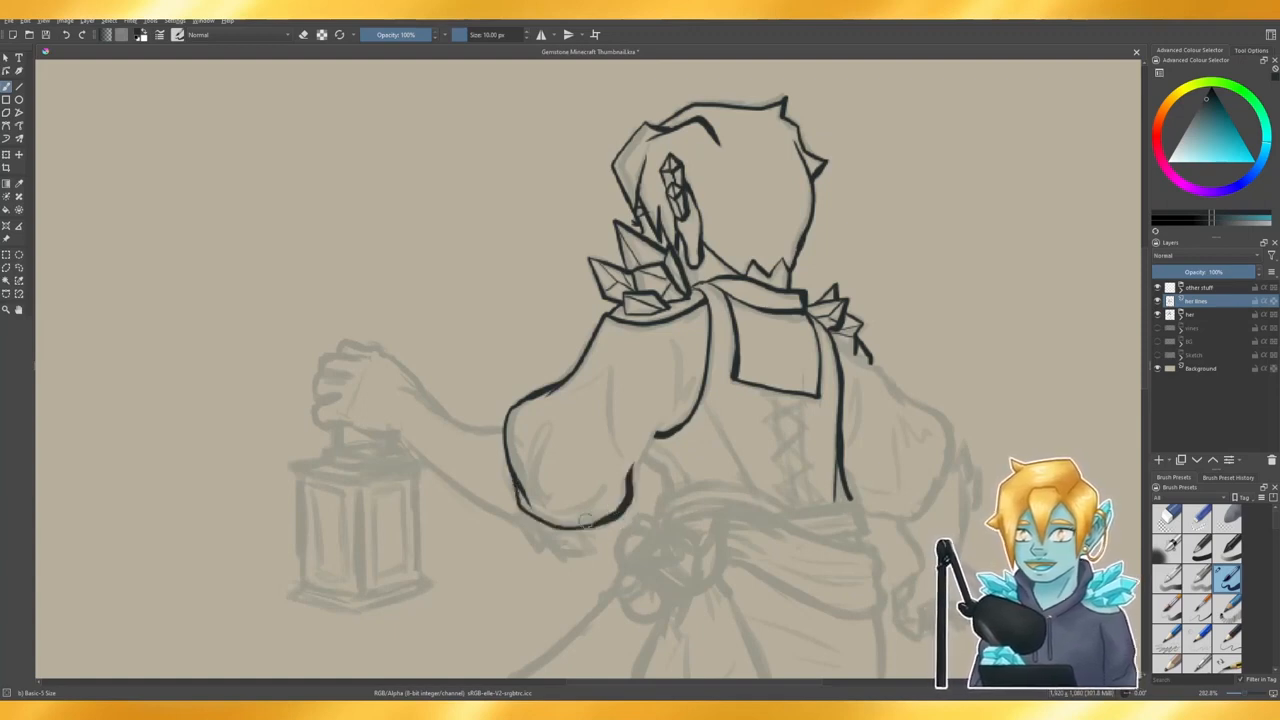
- Refine the sleeve's lower corner line and close its inner edge up to the vest's armhole
{"action": "key", "text": "e"}
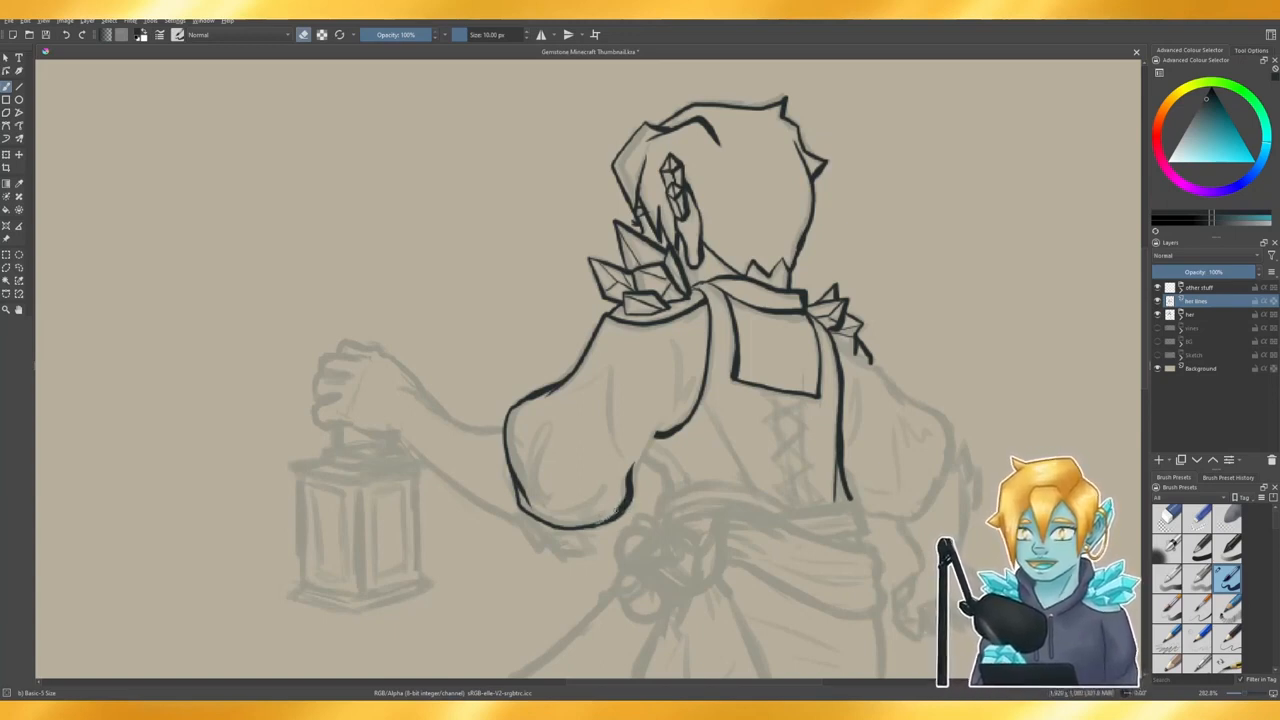
{"action": "key", "text": "e"}
{"action": "left_click_drag", "start_coordinate": [600, 521], "coordinate": [624, 507]}
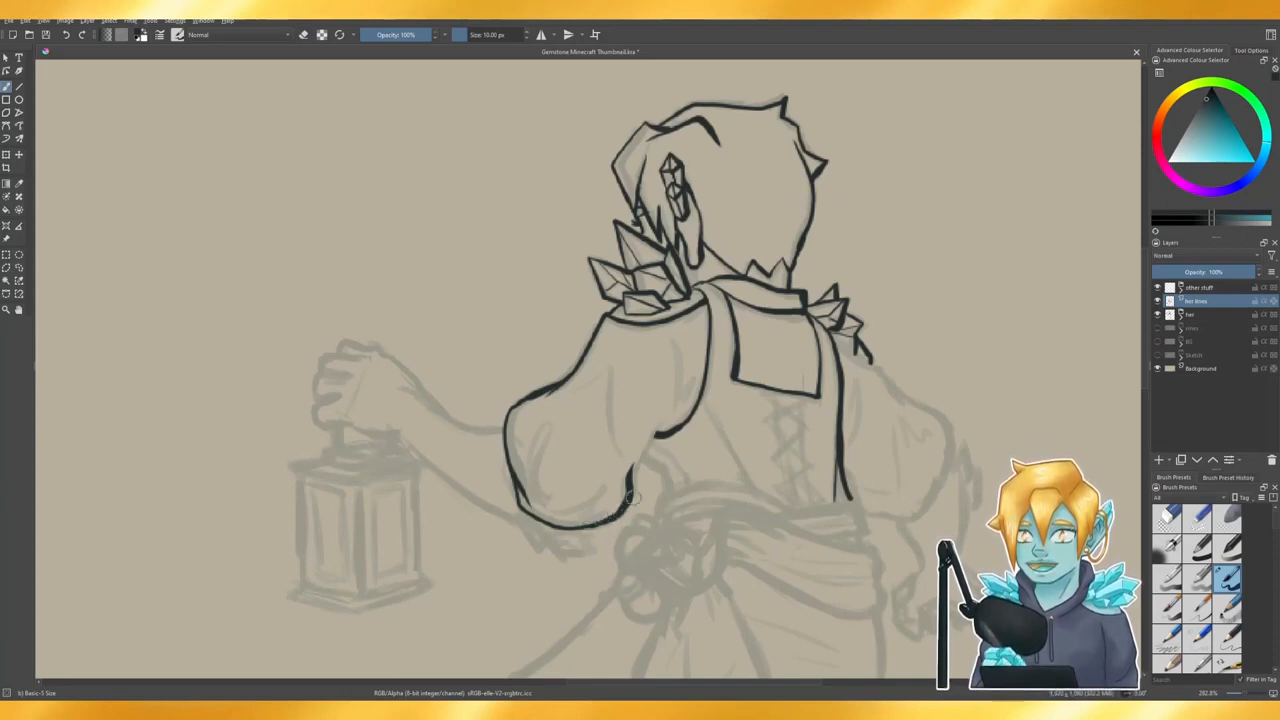
{"action": "left_click_drag", "start_coordinate": [634, 486], "coordinate": [664, 422]}
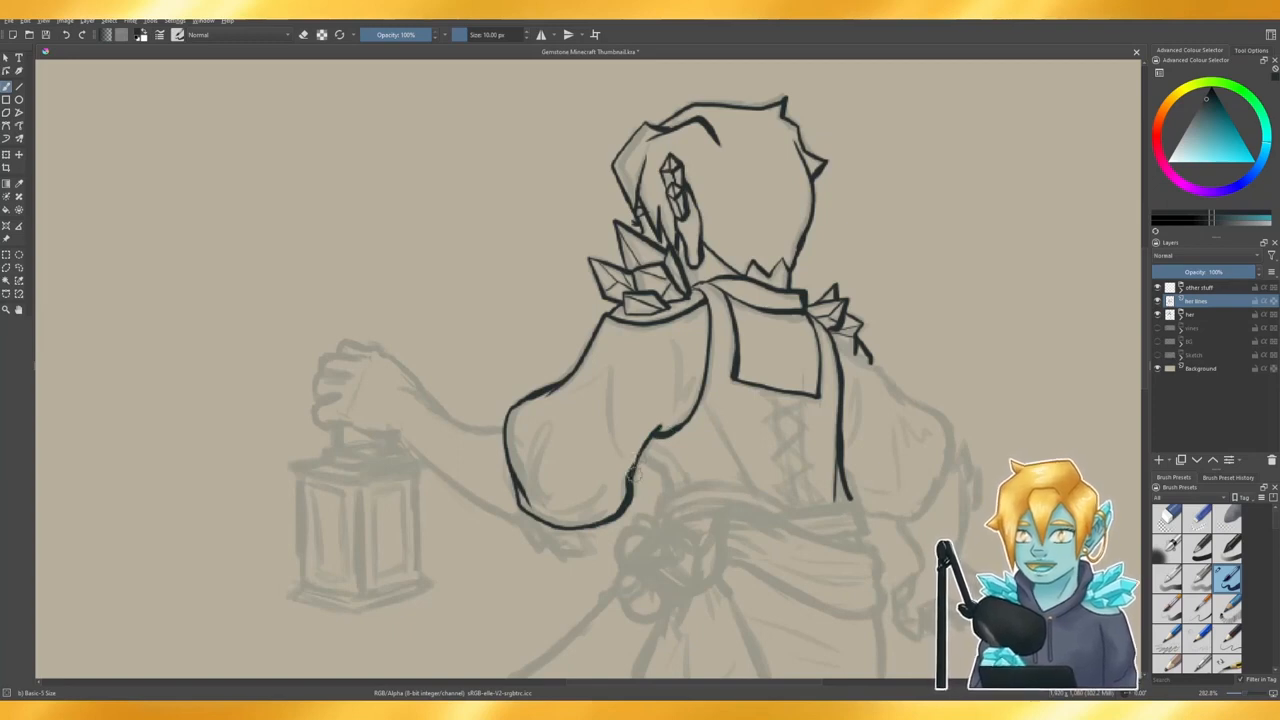
{"action": "key", "text": "e"}
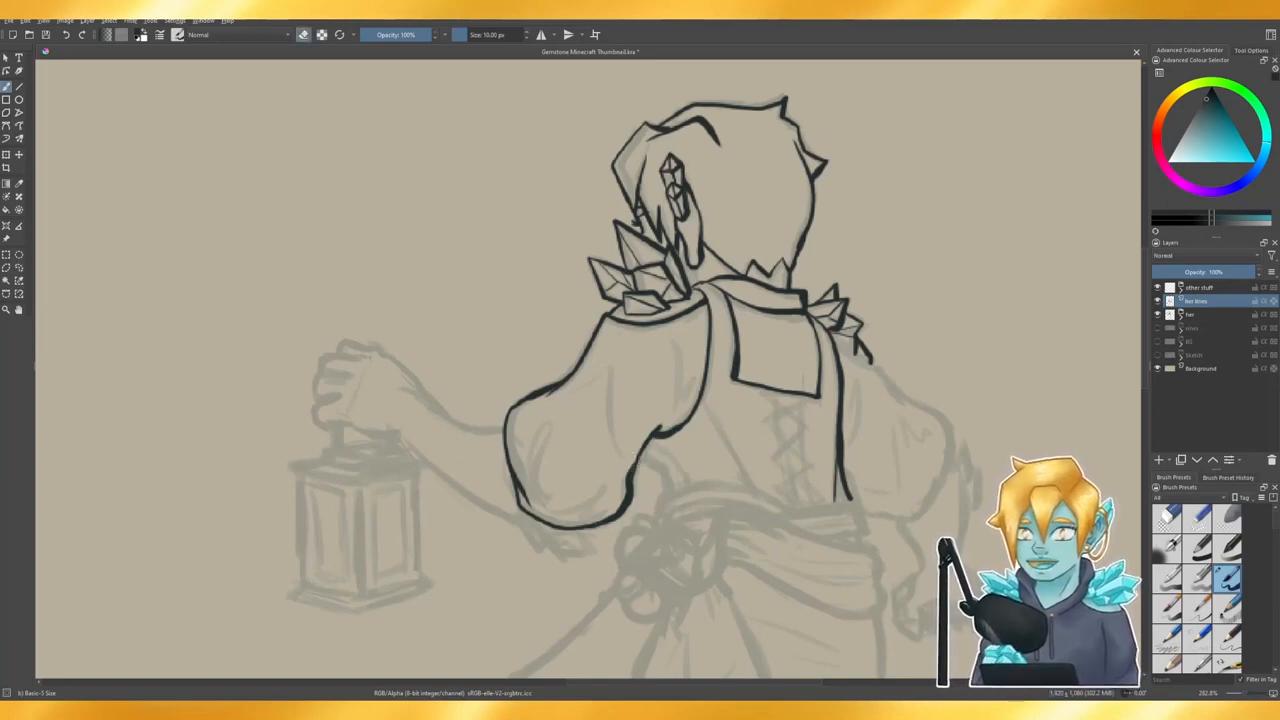
{"action": "key", "text": "e"}
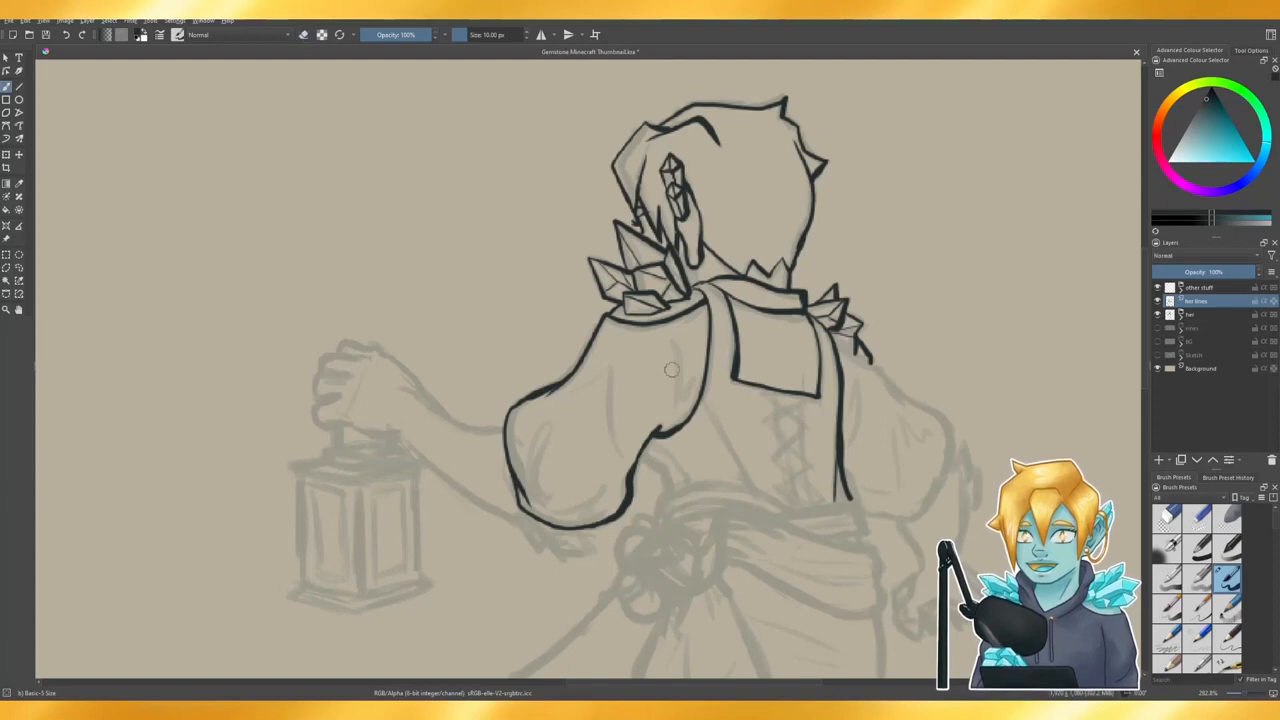
- Ink thin fabric fold lines in the upper sleeve beside the vest's armhole
{"action": "left_click_drag", "start_coordinate": [670, 344], "coordinate": [670, 418]}
{"action": "key", "text": "ctrl+z"}
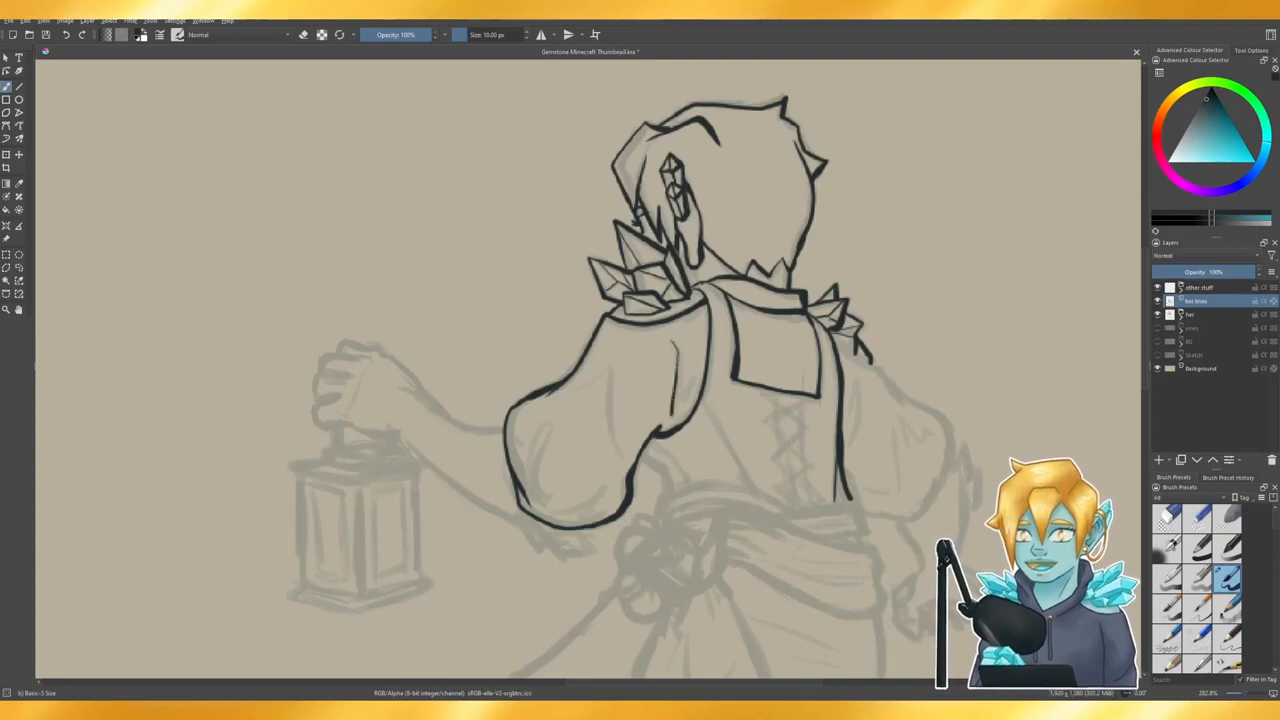
{"action": "left_click_drag", "start_coordinate": [691, 376], "coordinate": [683, 399]}
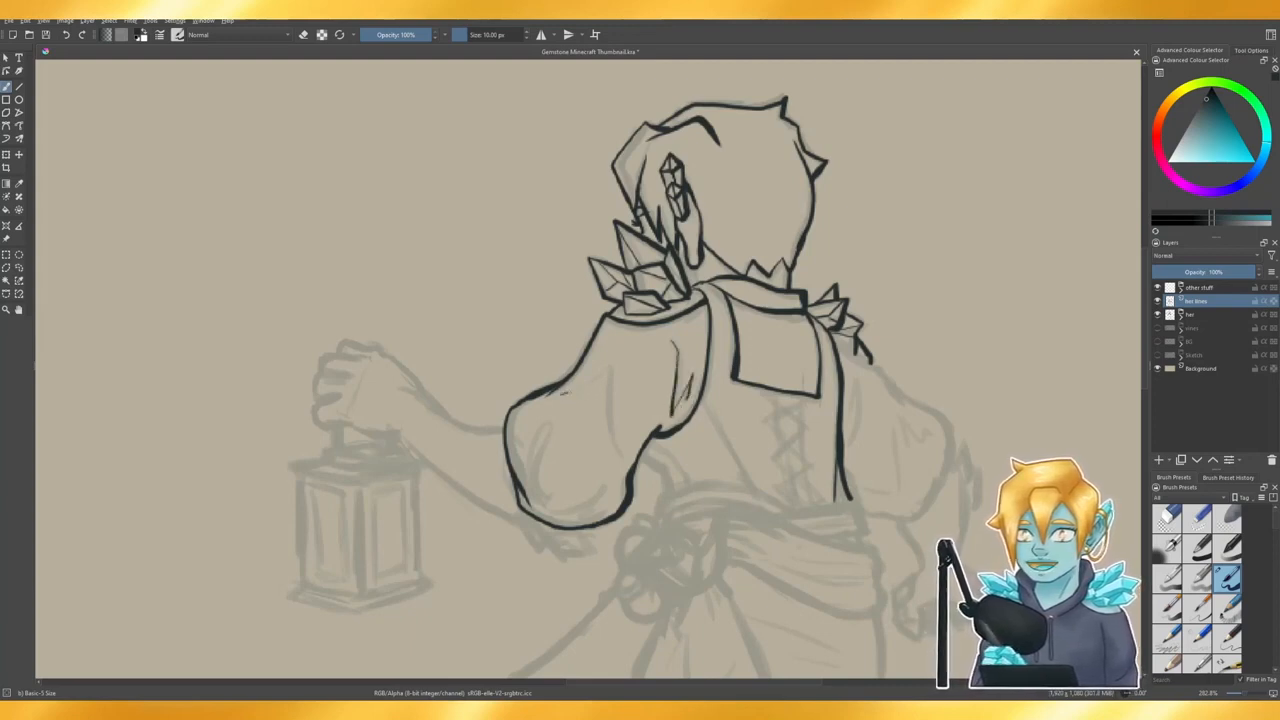
- Ink the peaked fold across the middle of the sleeve and the curved folds in its lower puff
{"action": "mouse_move", "coordinate": [560, 394]}
{"action": "left_mouse_down"}
{"action": "mouse_move", "coordinate": [606, 368]}
{"action": "mouse_move", "coordinate": [626, 458]}
{"action": "left_mouse_up"}
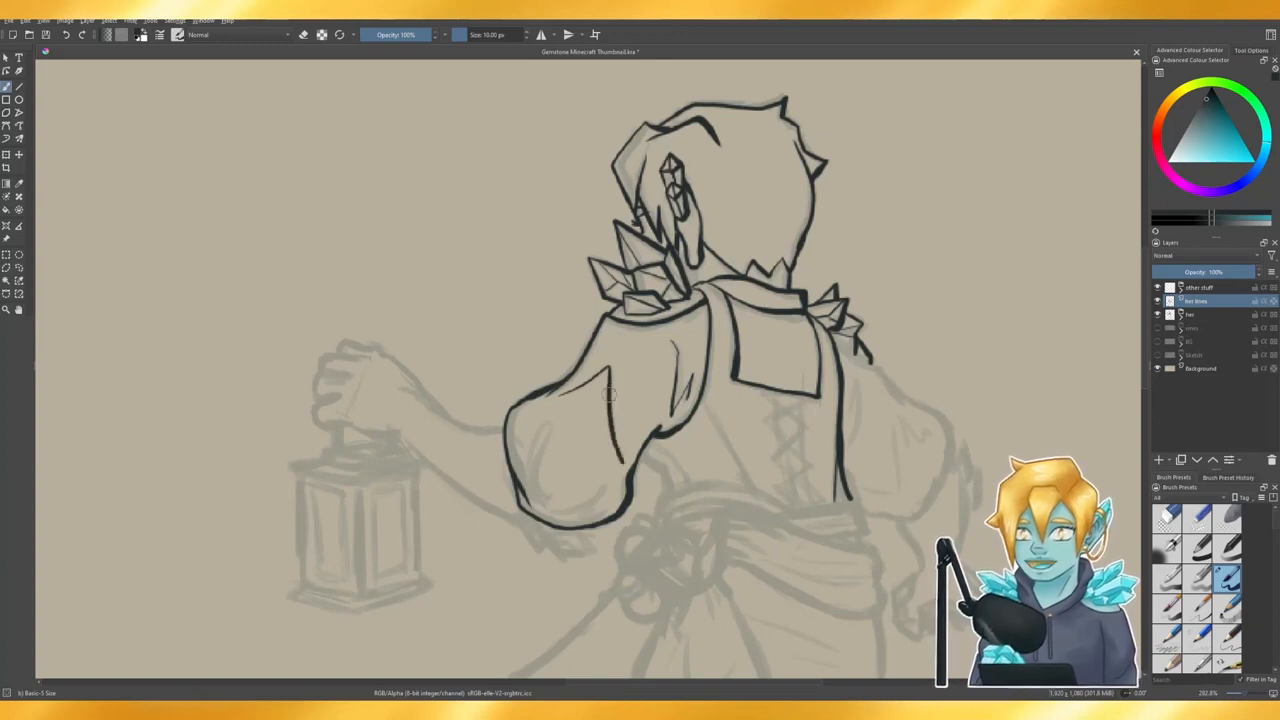
{"action": "key", "text": "ctrl+z"}
{"action": "mouse_move", "coordinate": [582, 388]}
{"action": "left_mouse_down"}
{"action": "mouse_move", "coordinate": [609, 366]}
{"action": "mouse_move", "coordinate": [626, 462]}
{"action": "left_mouse_up"}
{"action": "key", "text": "ctrl+z"}
{"action": "mouse_move", "coordinate": [556, 396]}
{"action": "left_mouse_down"}
{"action": "mouse_move", "coordinate": [607, 379]}
{"action": "mouse_move", "coordinate": [619, 452]}
{"action": "left_mouse_up"}
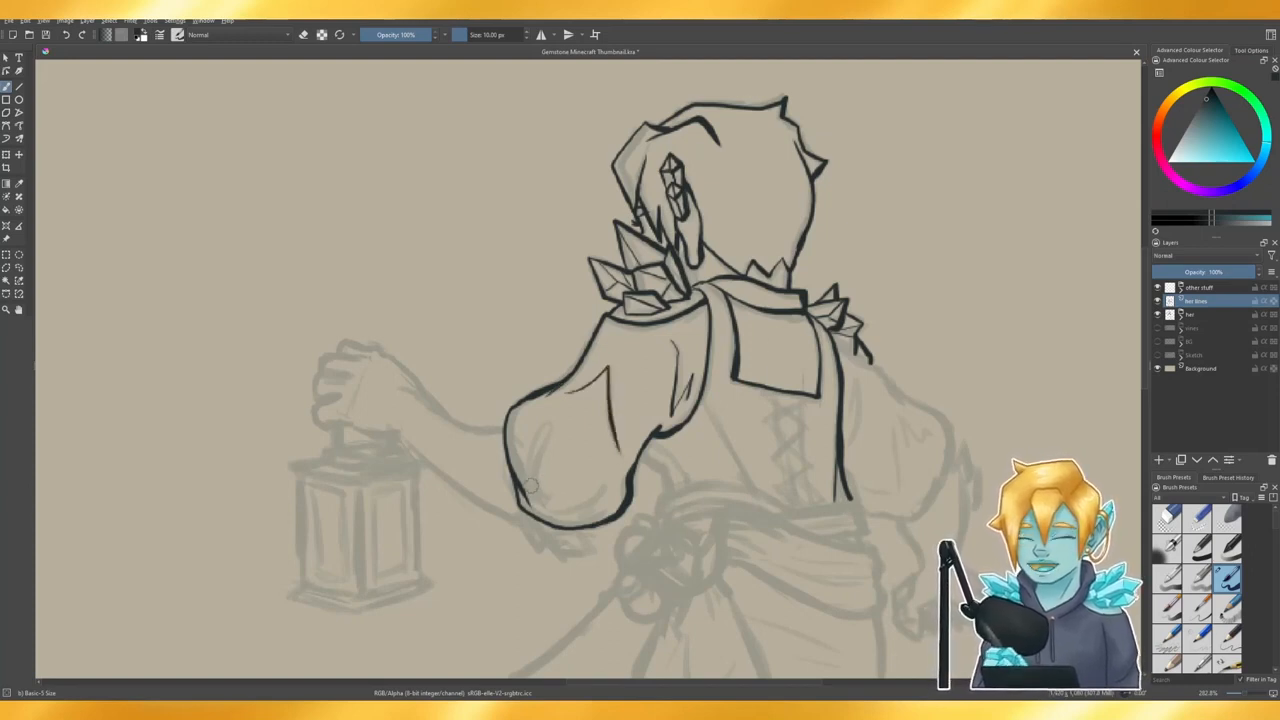
{"action": "mouse_move", "coordinate": [530, 476]}
{"action": "left_mouse_down"}
{"action": "mouse_move", "coordinate": [553, 415]}
{"action": "mouse_move", "coordinate": [536, 502]}
{"action": "mouse_move", "coordinate": [538, 430]}
{"action": "mouse_move", "coordinate": [533, 492]}
{"action": "mouse_move", "coordinate": [553, 506]}
{"action": "mouse_move", "coordinate": [607, 484]}
{"action": "left_mouse_up"}
{"action": "key", "text": "ctrl+z"}
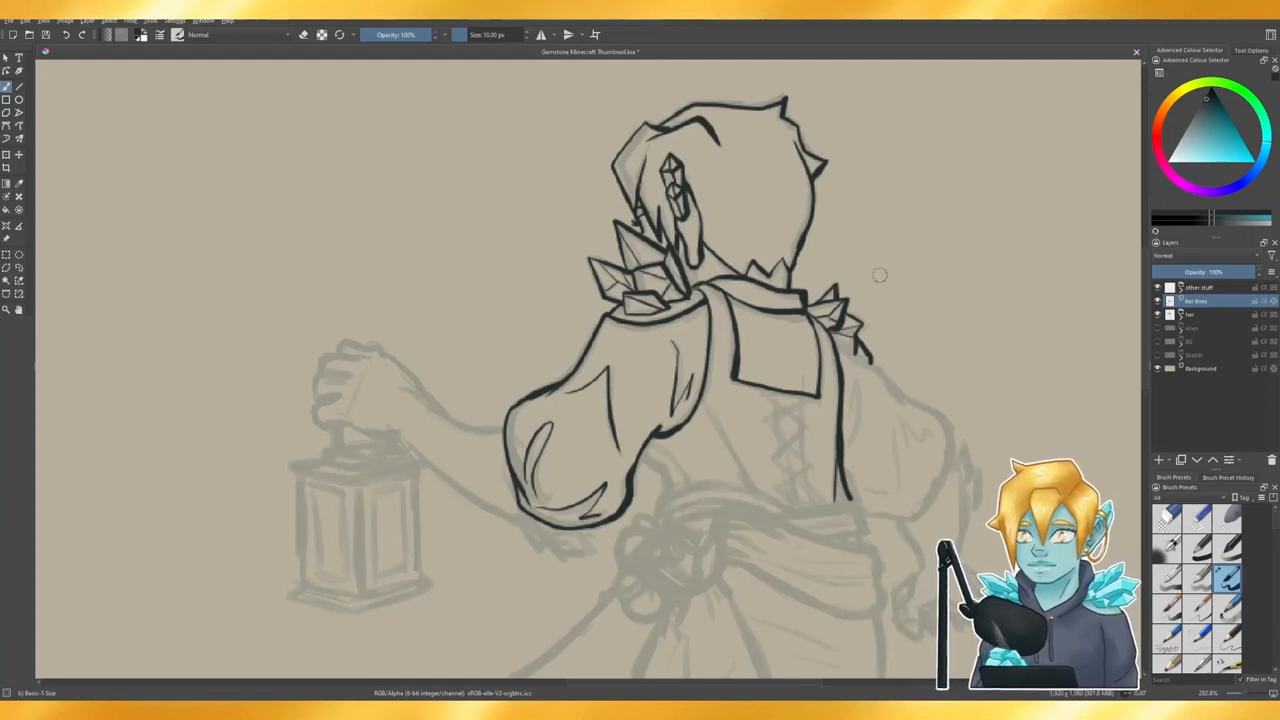
- Ink the small faceted crystals poking out below the puffed sleeve at the elbow, trimming the line ends
{"action": "scroll", "coordinate": [793, 350], "scroll_direction": "down", "scroll_amount": 3}
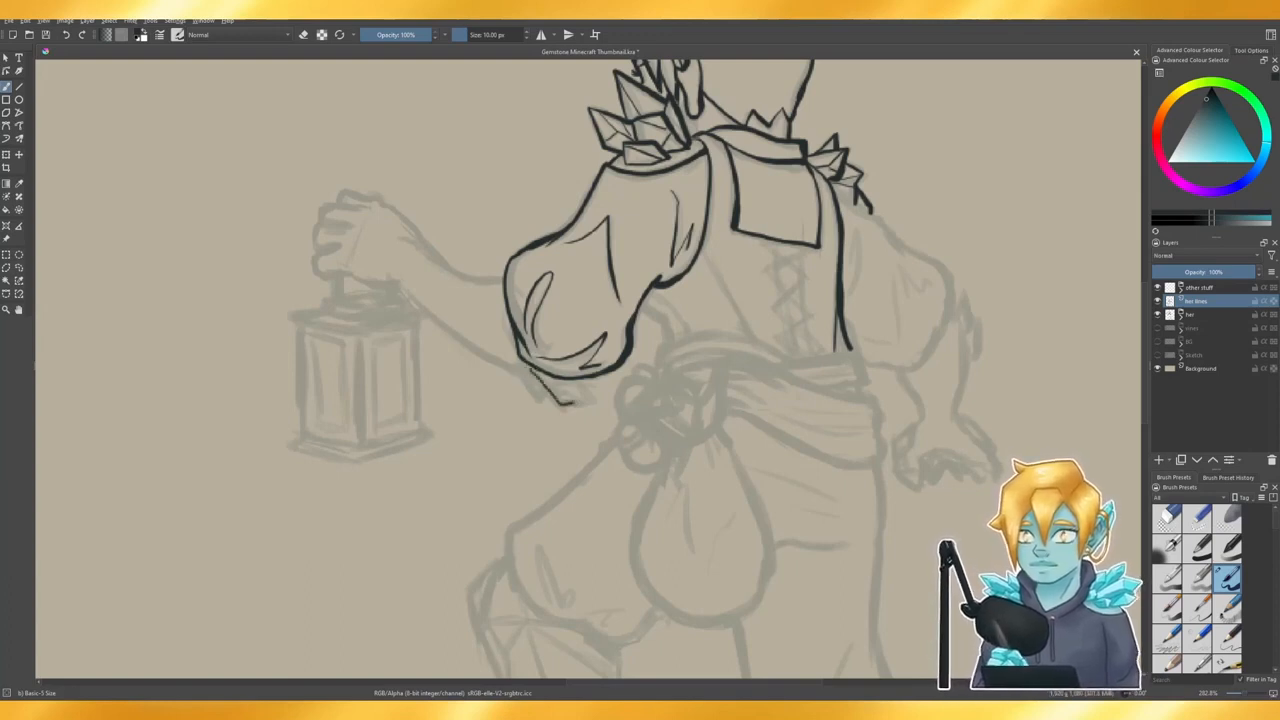
{"action": "mouse_move", "coordinate": [572, 403]}
{"action": "left_mouse_down"}
{"action": "mouse_move", "coordinate": [590, 401]}
{"action": "mouse_move", "coordinate": [580, 384]}
{"action": "mouse_move", "coordinate": [585, 409]}
{"action": "mouse_move", "coordinate": [600, 403]}
{"action": "left_mouse_up"}
{"action": "key", "text": "e"}
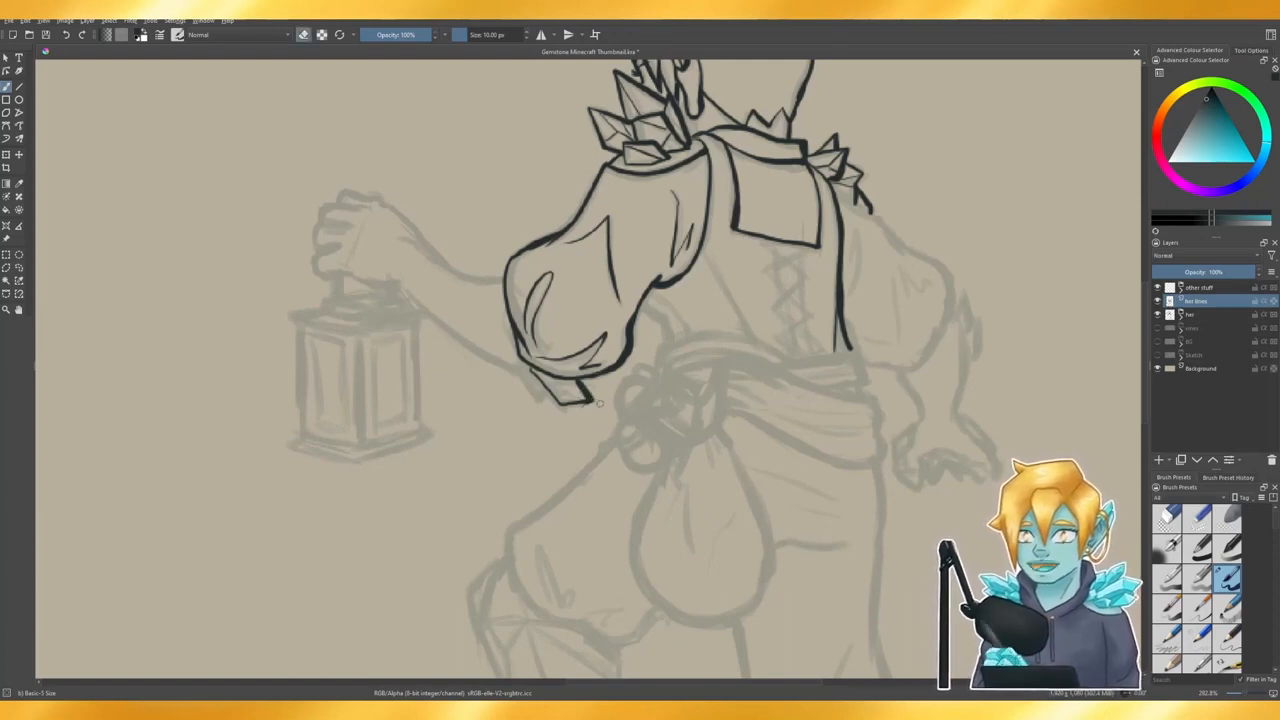
{"action": "key", "text": "e"}
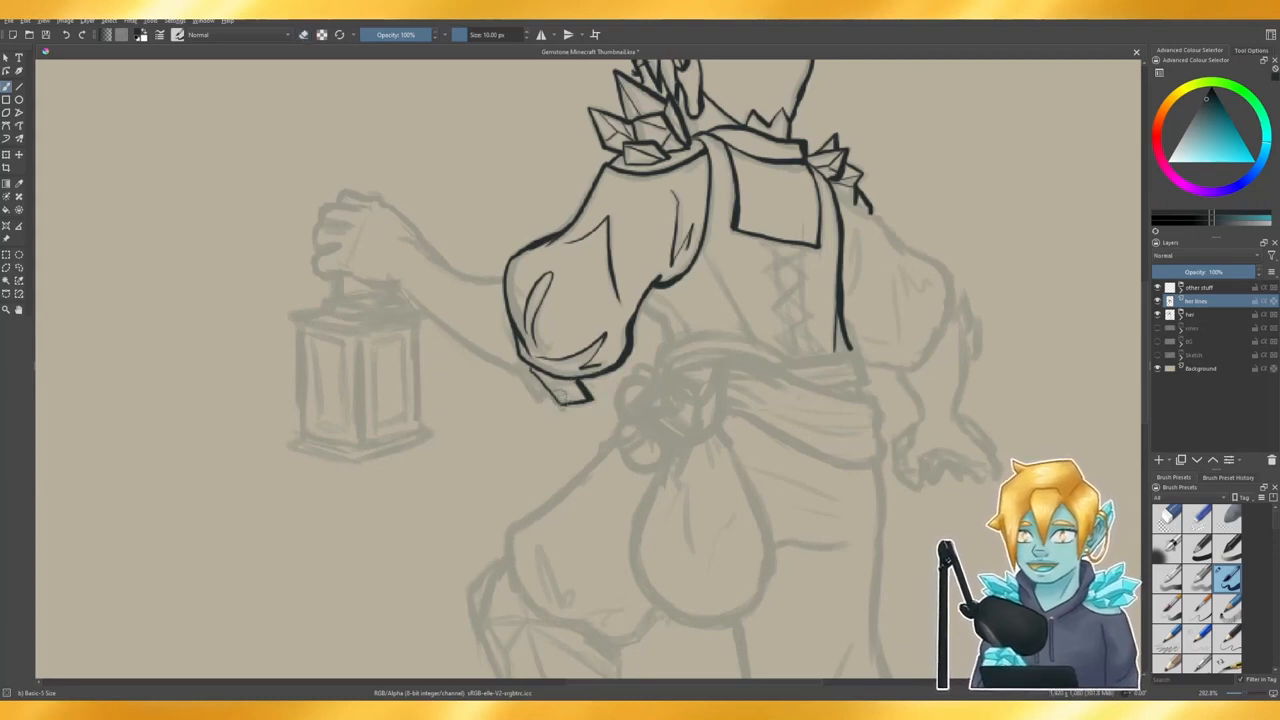
{"action": "mouse_move", "coordinate": [559, 381]}
{"action": "left_mouse_down"}
{"action": "mouse_move", "coordinate": [582, 395]}
{"action": "mouse_move", "coordinate": [523, 369]}
{"action": "mouse_move", "coordinate": [541, 399]}
{"action": "mouse_move", "coordinate": [541, 385]}
{"action": "left_mouse_up"}
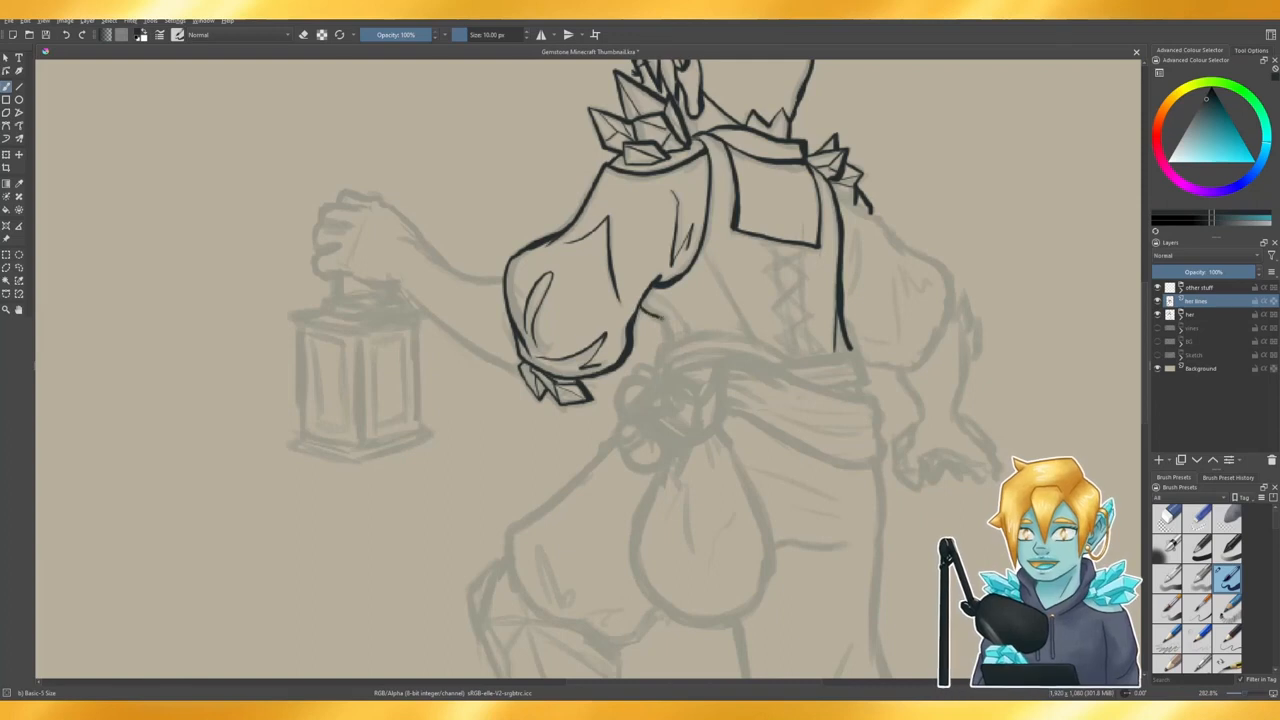
- Ink the double edge line of the vest's lower side, running from beneath the puffed sleeve down to the waist sash
{"action": "left_click_drag", "start_coordinate": [661, 318], "coordinate": [667, 338]}
{"action": "key", "text": "ctrl+z"}
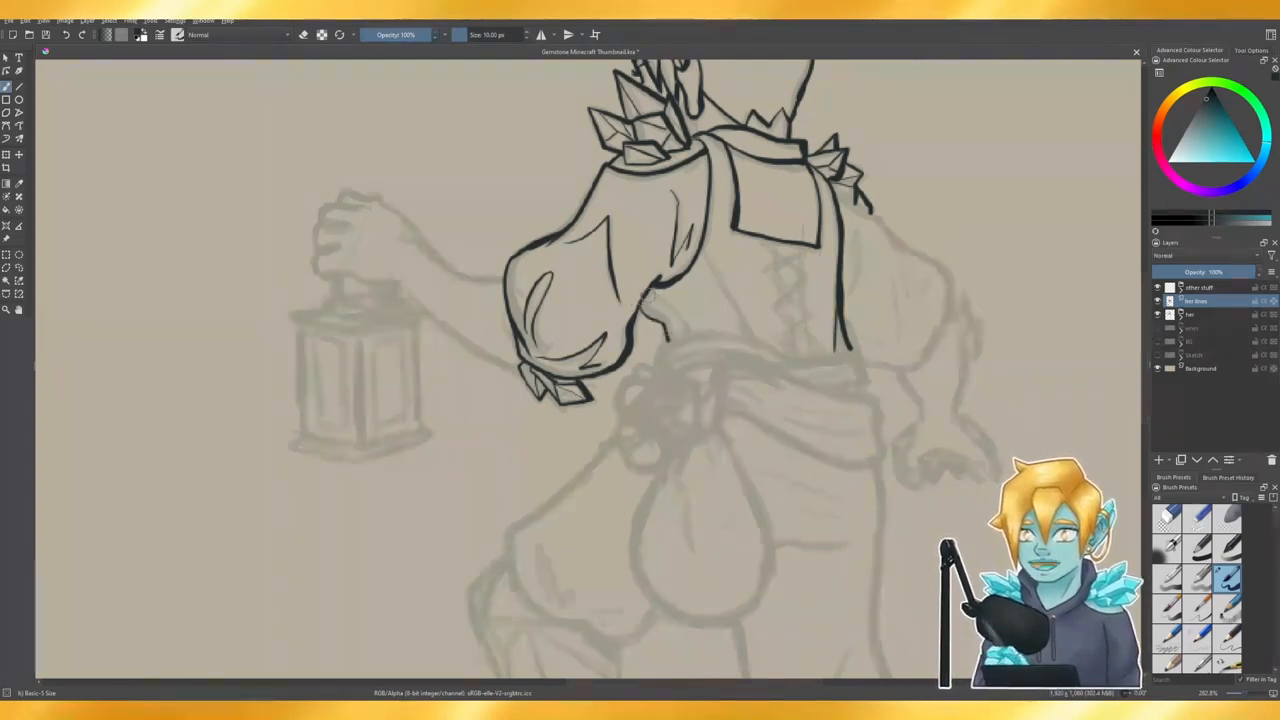
{"action": "key", "text": "ctrl+z"}
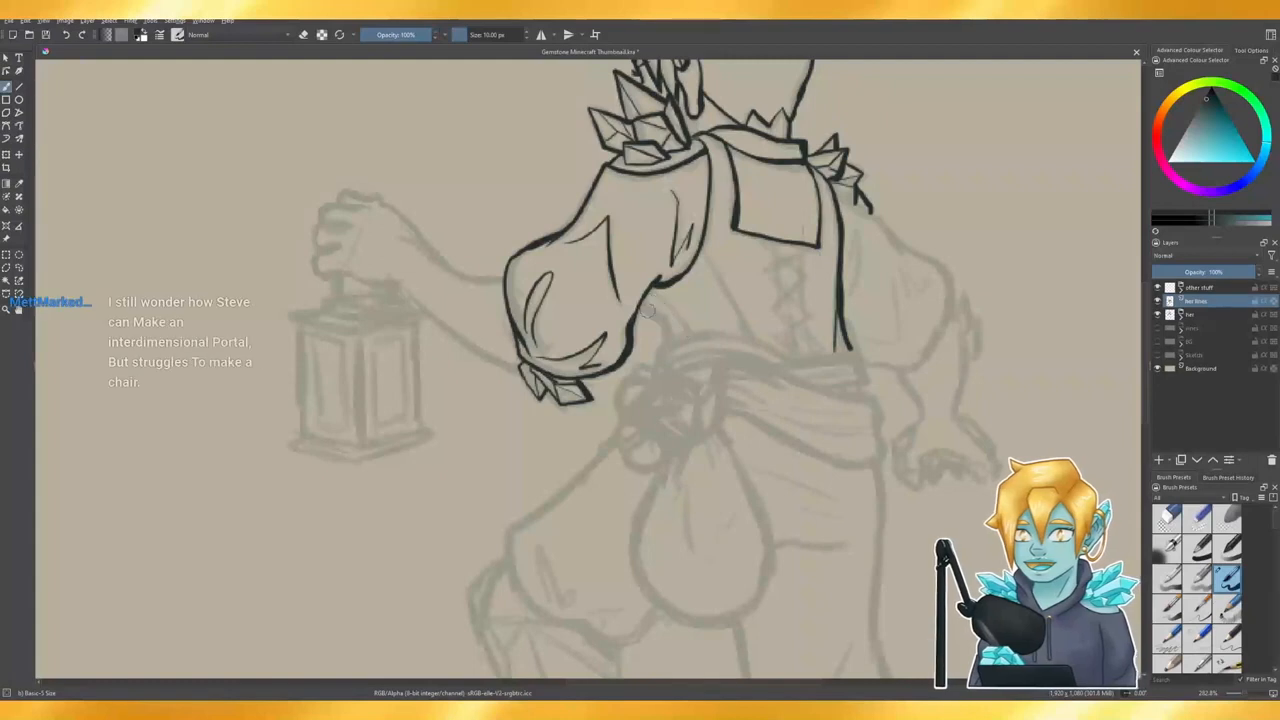
{"action": "left_click_drag", "start_coordinate": [641, 308], "coordinate": [670, 342]}
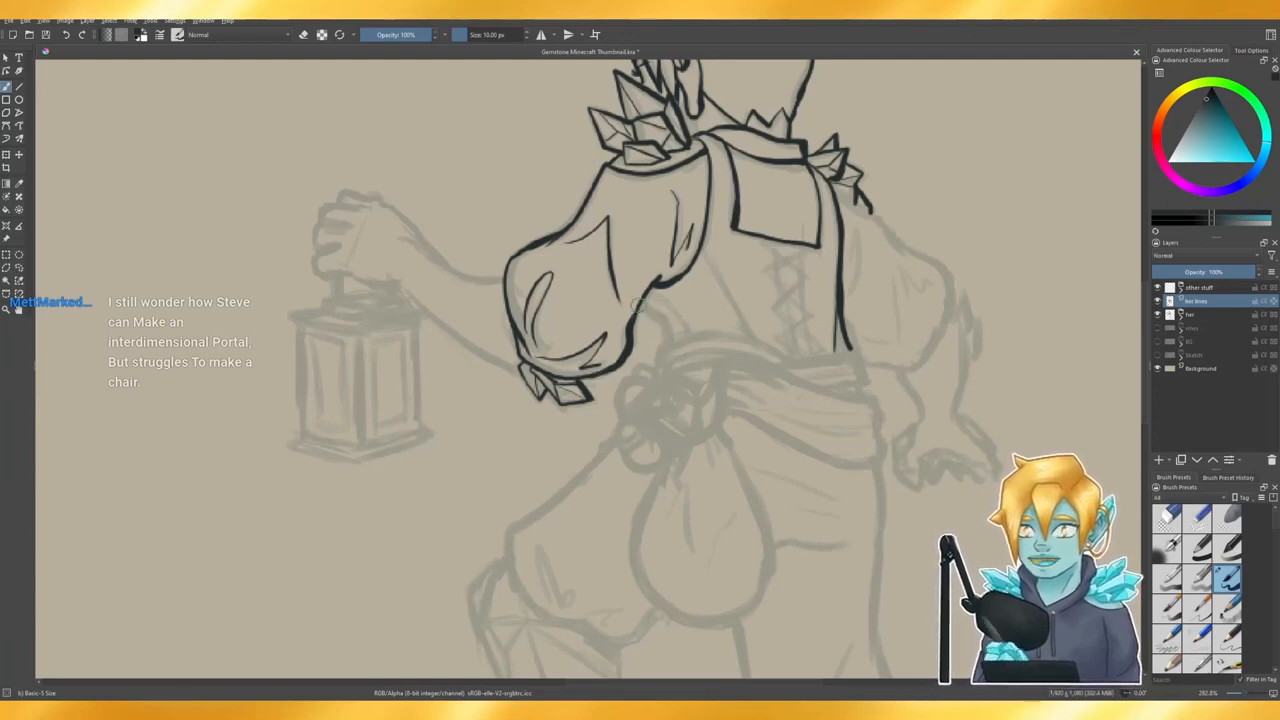
{"action": "left_click_drag", "start_coordinate": [657, 320], "coordinate": [668, 346]}
{"action": "key", "text": "ctrl+z"}
{"action": "key", "text": "ctrl+z"}
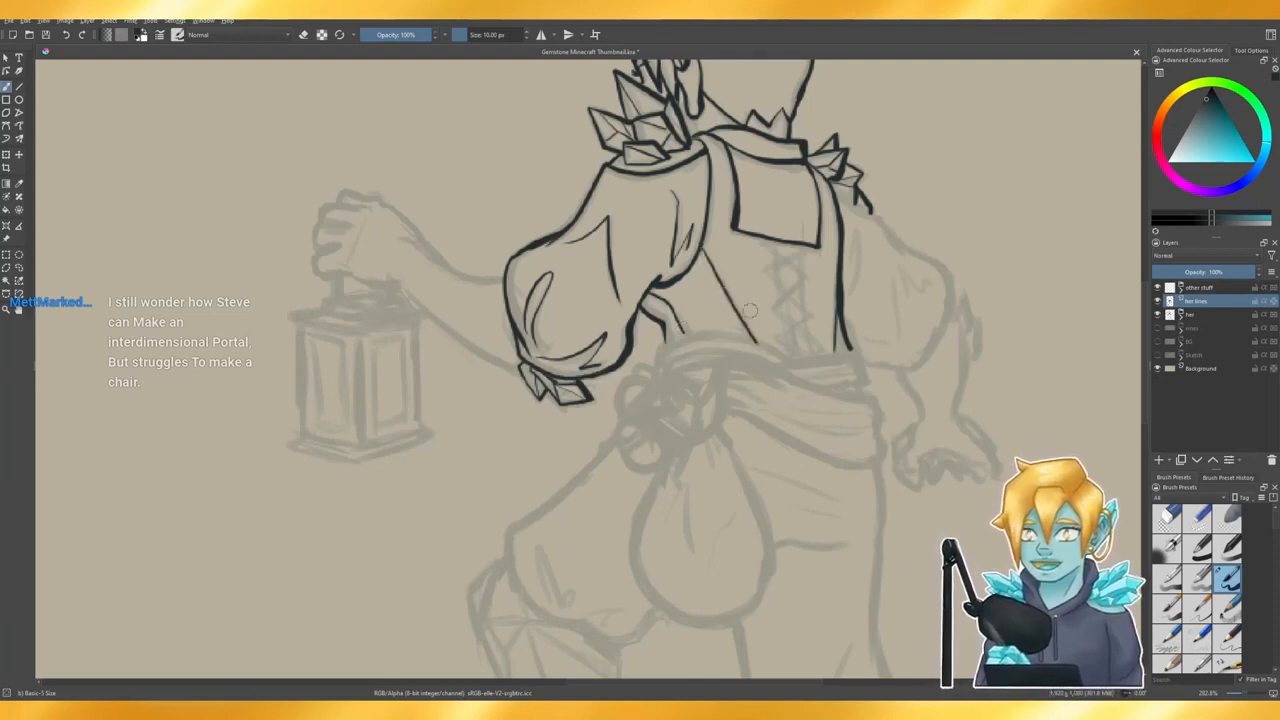
- Ink the diagonal double seam across the vest's back, from the armhole down to the waist sash
{"action": "left_click_drag", "start_coordinate": [702, 247], "coordinate": [758, 338]}
{"action": "key", "text": "ctrl+z"}
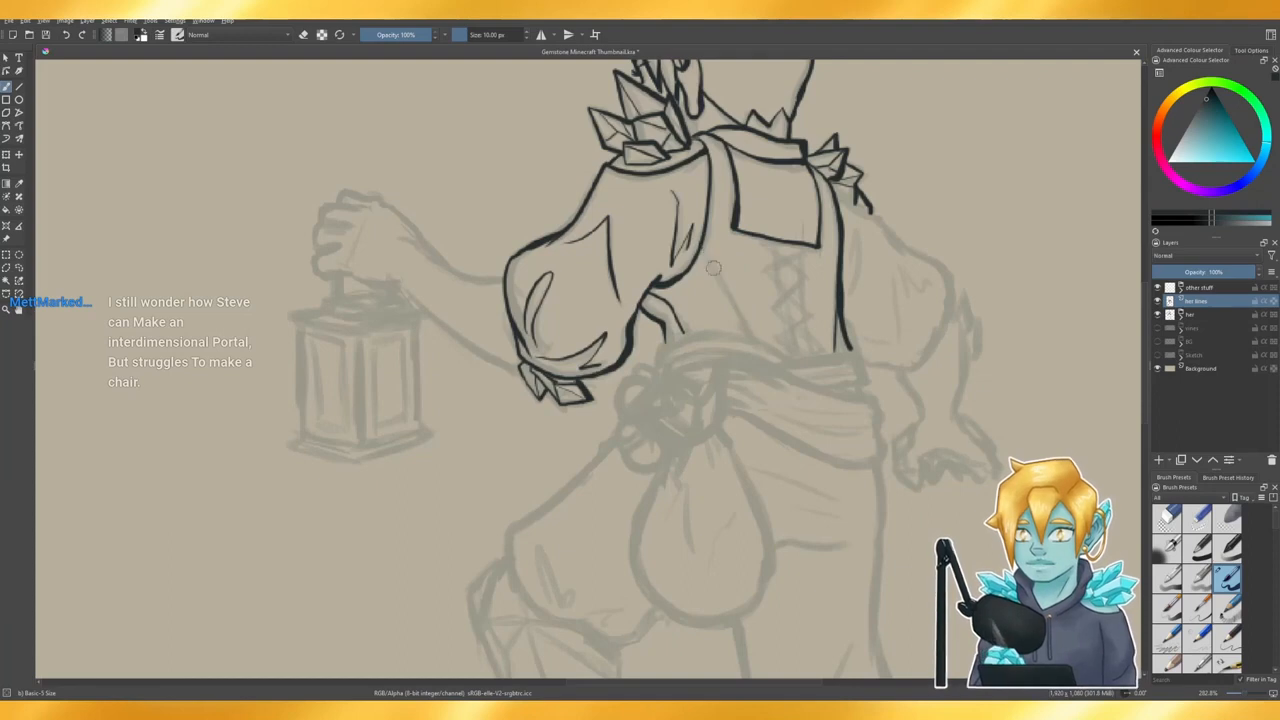
{"action": "left_click_drag", "start_coordinate": [703, 248], "coordinate": [742, 322]}
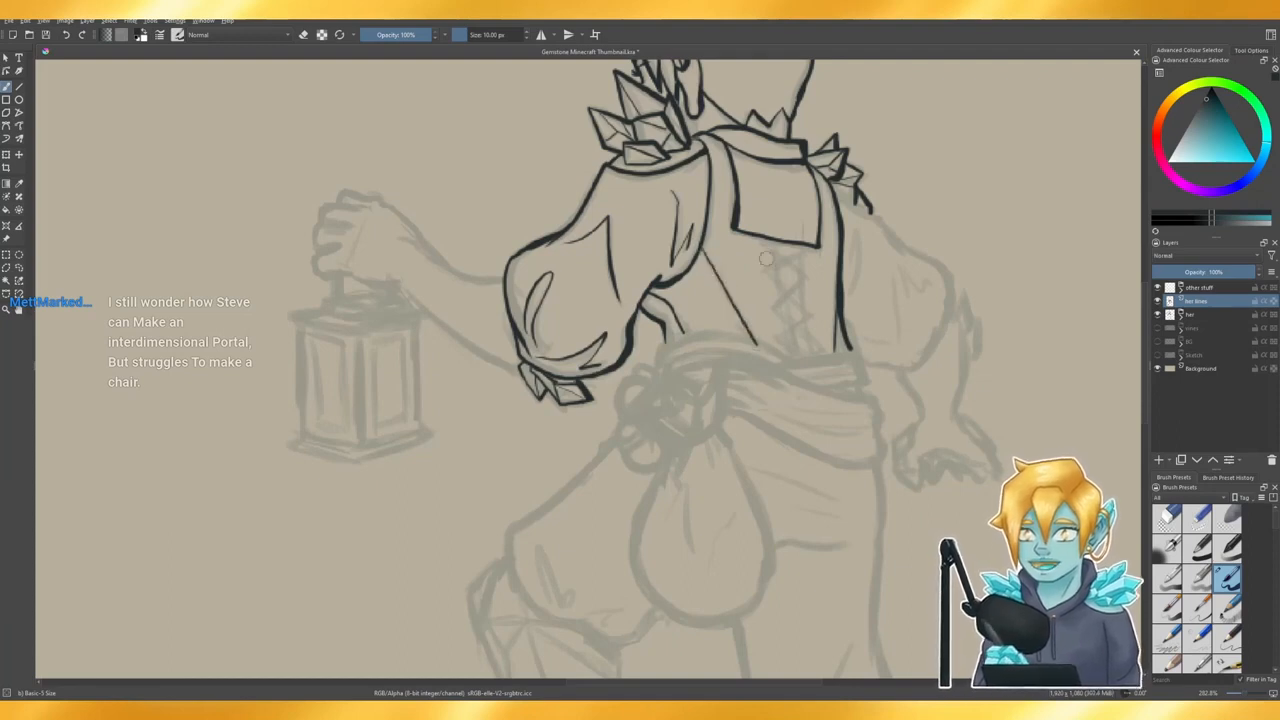
{"action": "key", "text": "ctrl+z"}
{"action": "left_click_drag", "start_coordinate": [700, 246], "coordinate": [754, 340]}
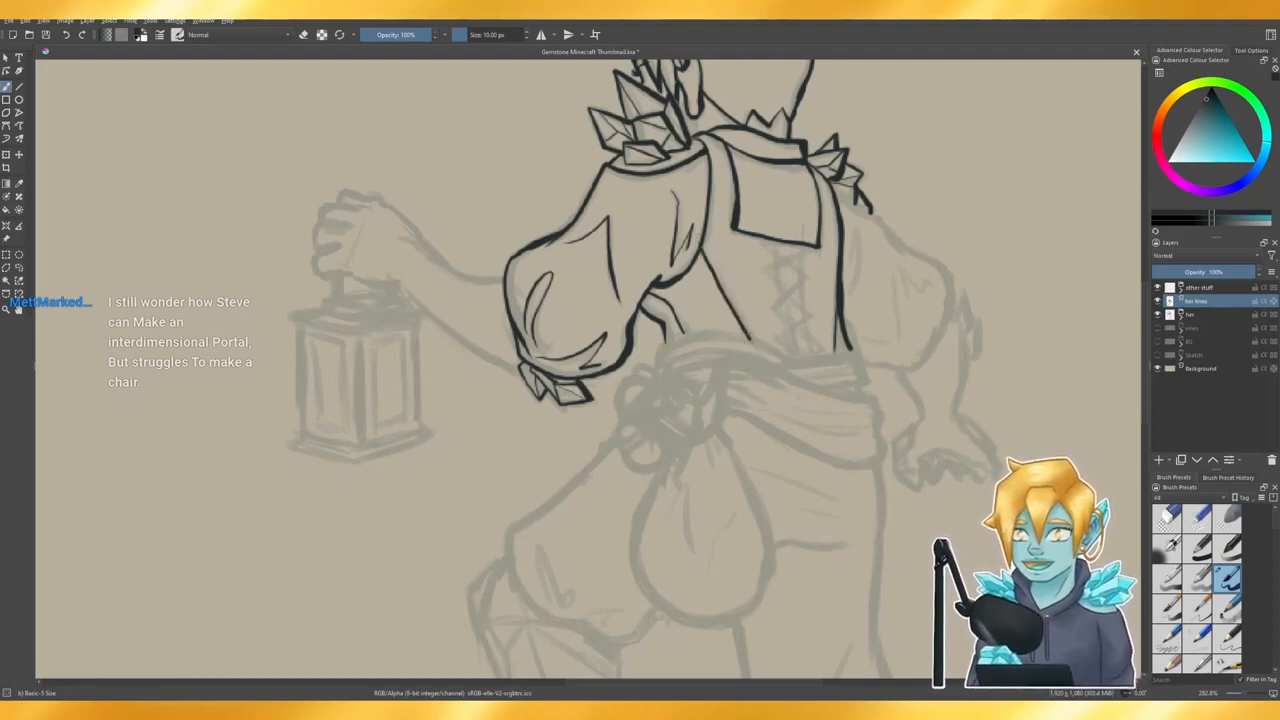
{"action": "left_click_drag", "start_coordinate": [706, 254], "coordinate": [757, 346]}
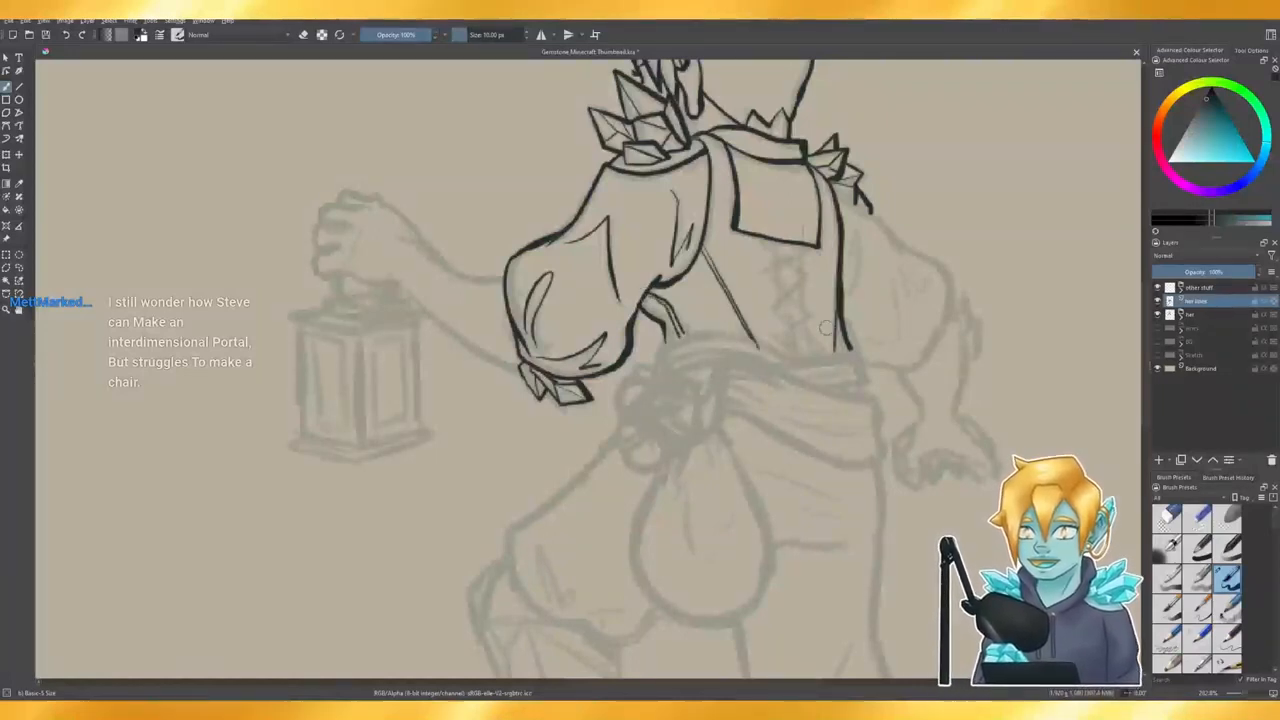
{"action": "key", "text": "ctrl+z"}
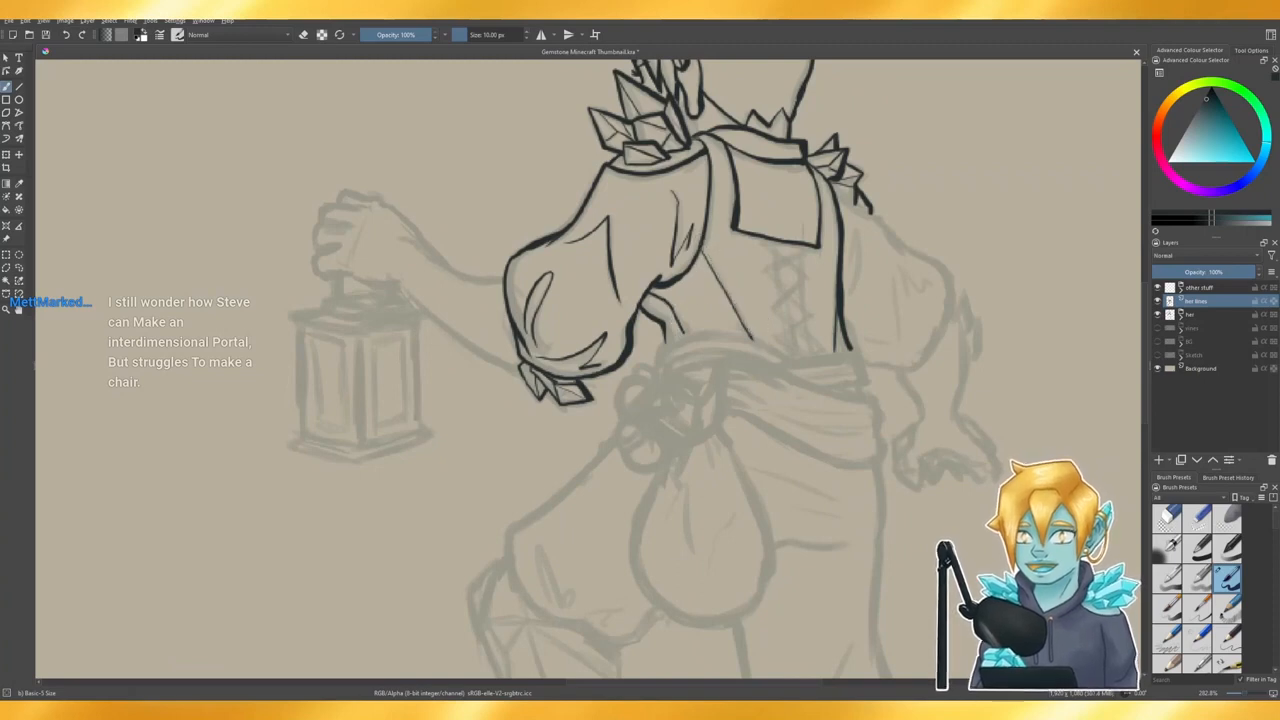
{"action": "left_click_drag", "start_coordinate": [704, 250], "coordinate": [747, 323]}
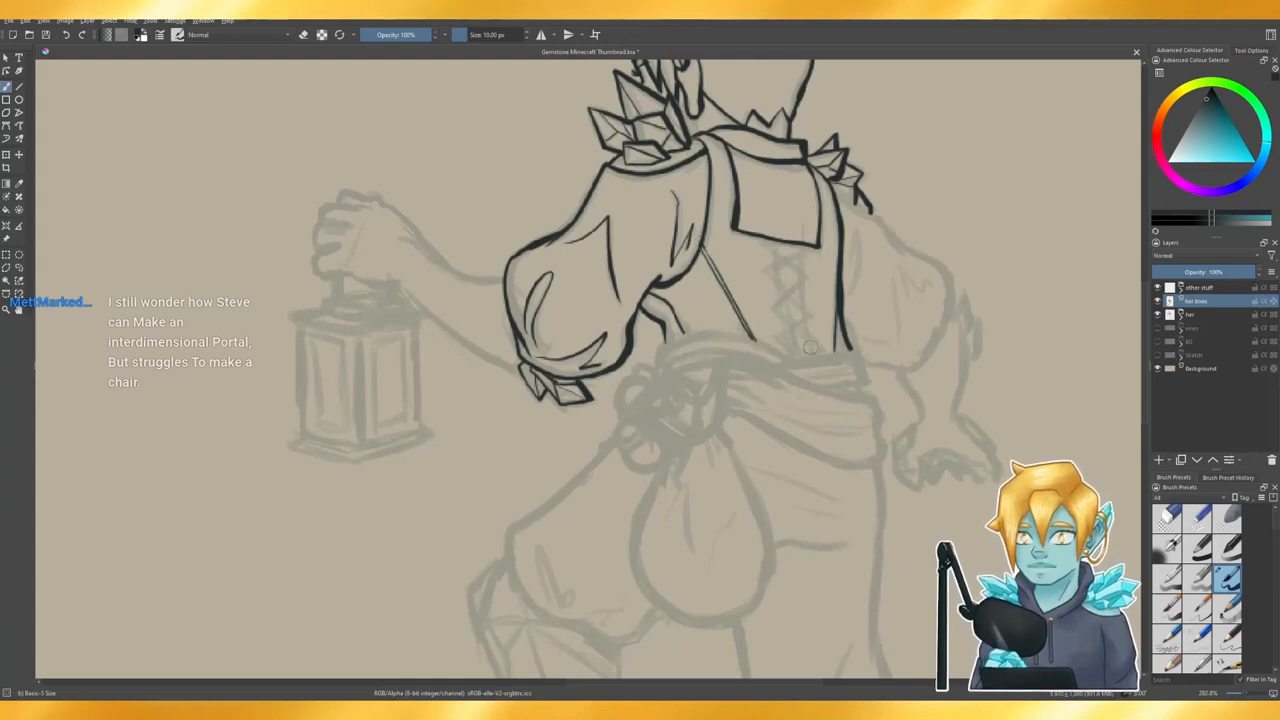
- Ink a short thin line just inside the vest's far edge, close to the waist
{"action": "left_click_drag", "start_coordinate": [838, 324], "coordinate": [832, 342]}
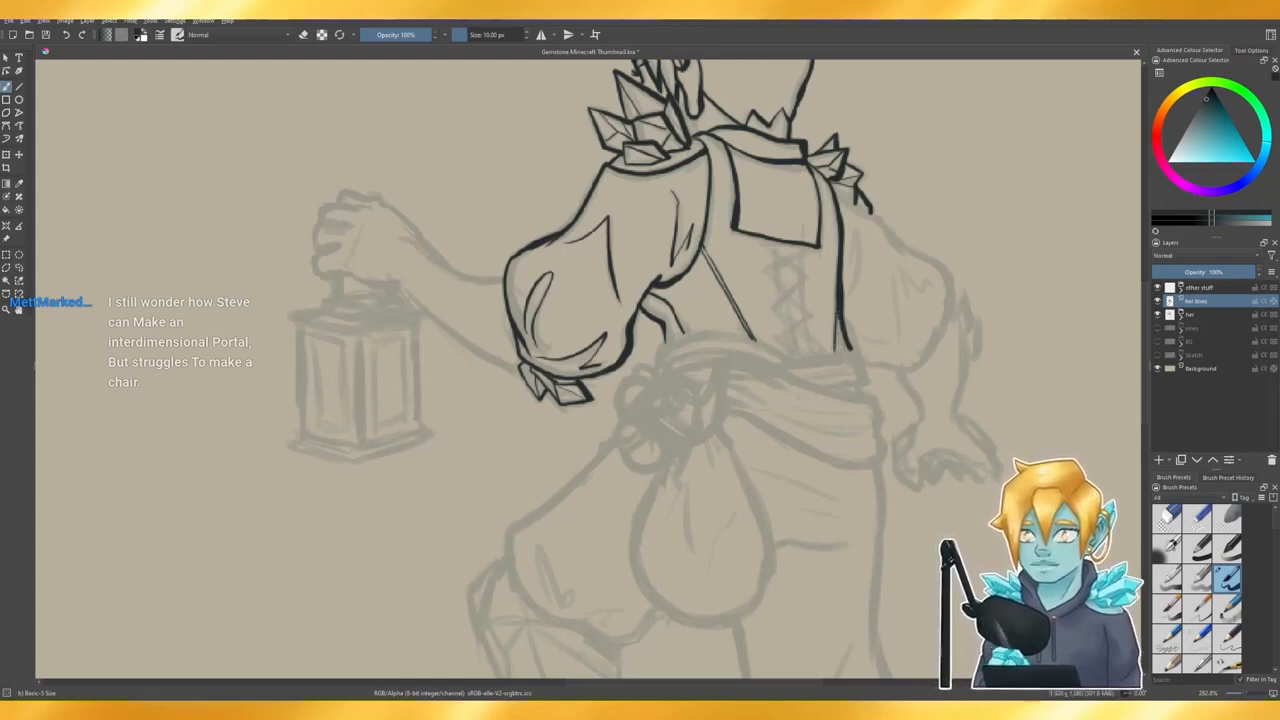
{"action": "left_click_drag", "start_coordinate": [839, 319], "coordinate": [835, 338]}
{"action": "key", "text": "ctrl+z"}
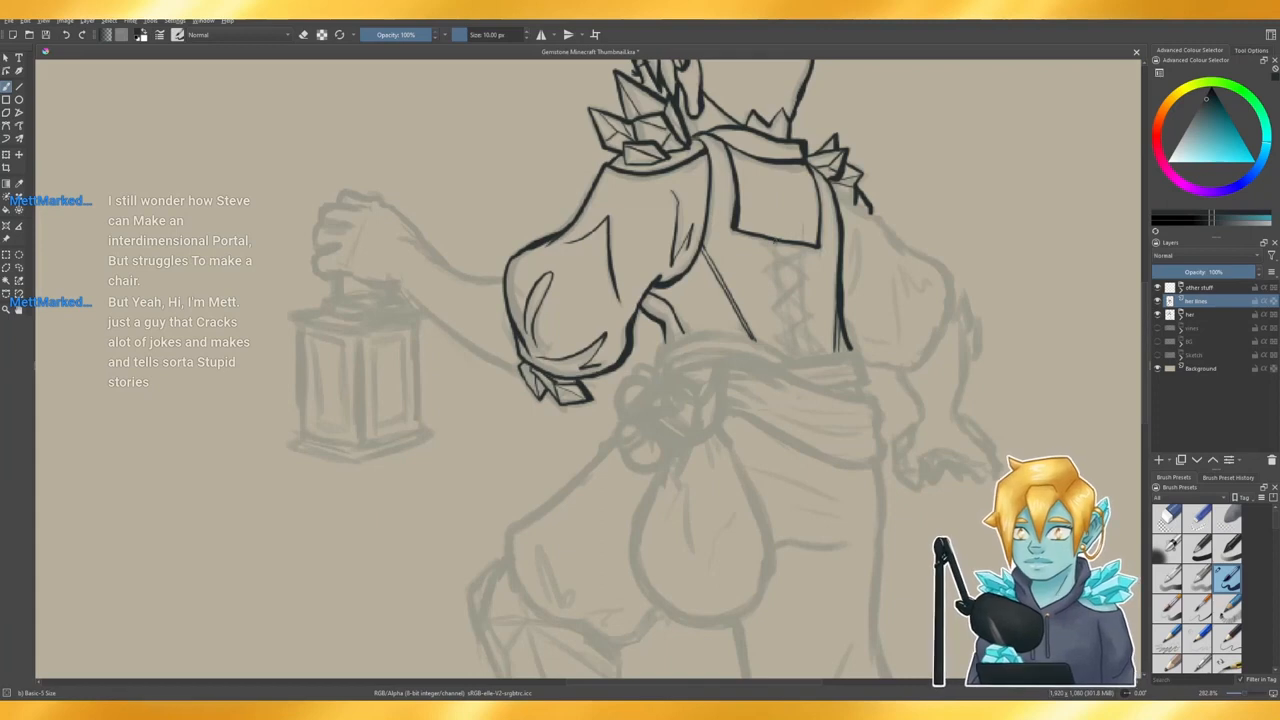
- Ink the two near-vertical borders of the vest's lacing panel, from the collar flap down to the waist
{"action": "left_click_drag", "start_coordinate": [775, 240], "coordinate": [788, 352]}
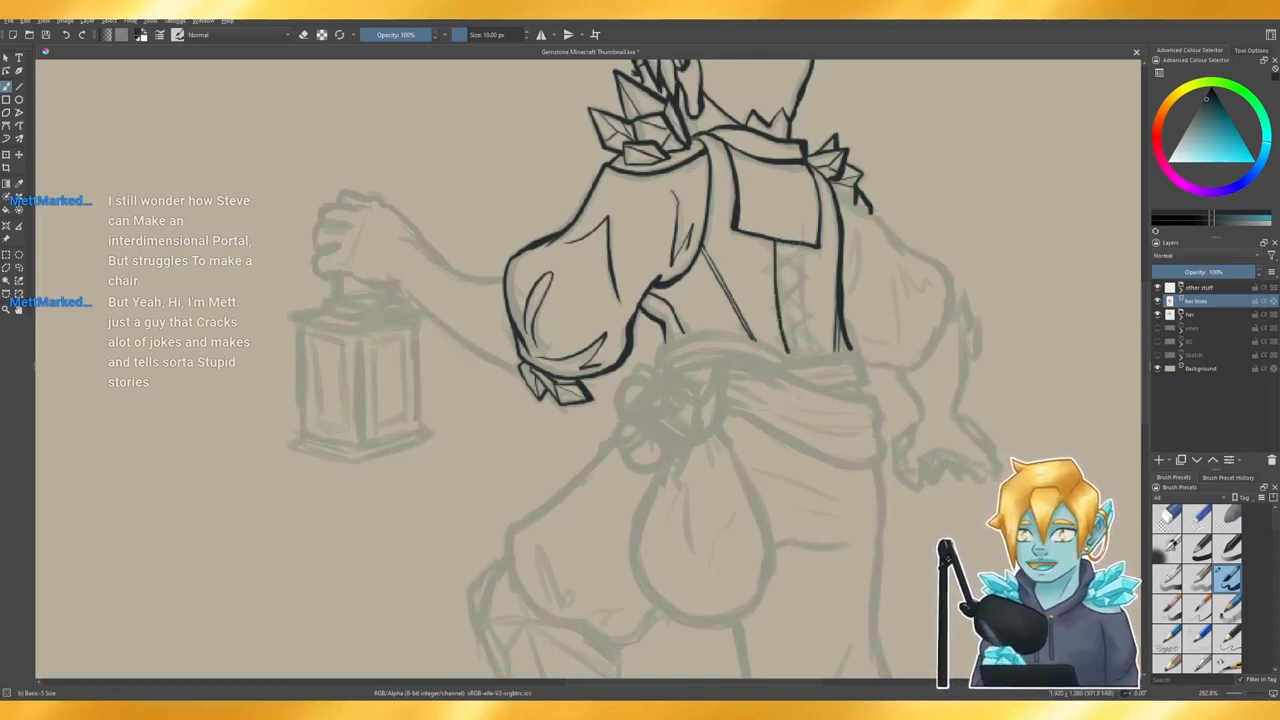
{"action": "left_click_drag", "start_coordinate": [800, 245], "coordinate": [809, 361]}
{"action": "key", "text": "ctrl+z"}
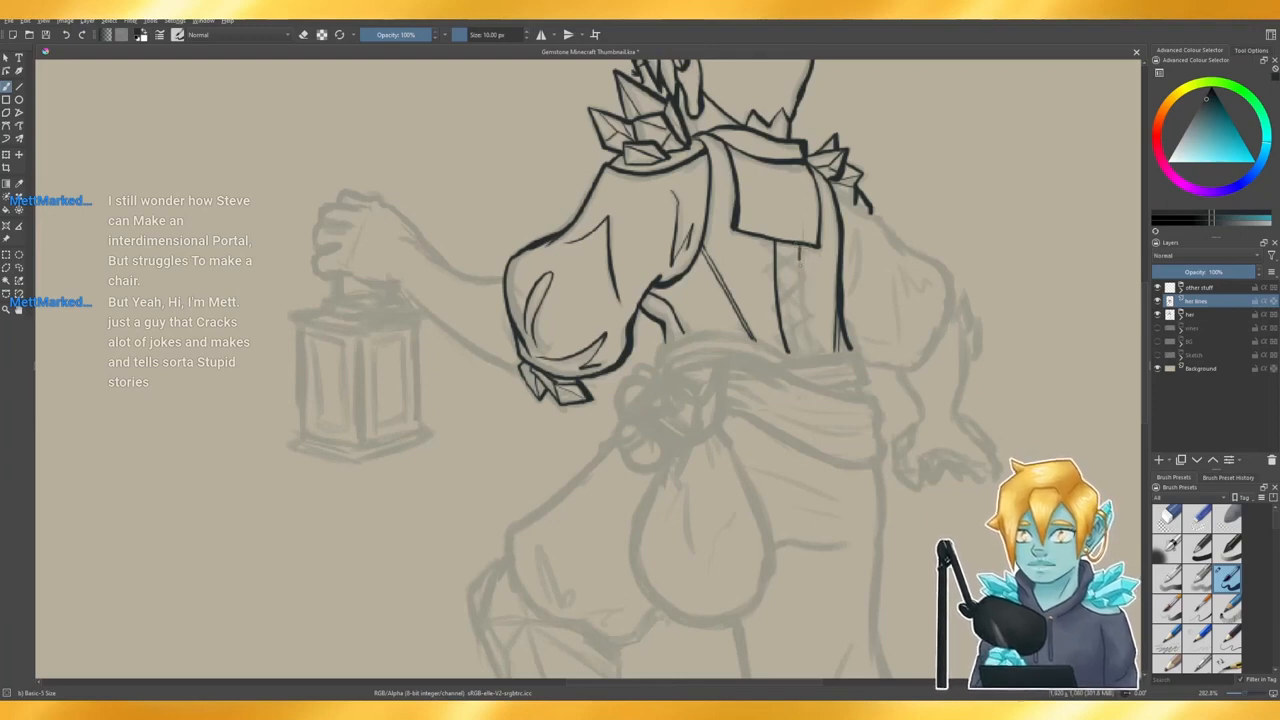
{"action": "left_click_drag", "start_coordinate": [799, 256], "coordinate": [812, 360]}
{"action": "key", "text": "ctrl+z"}
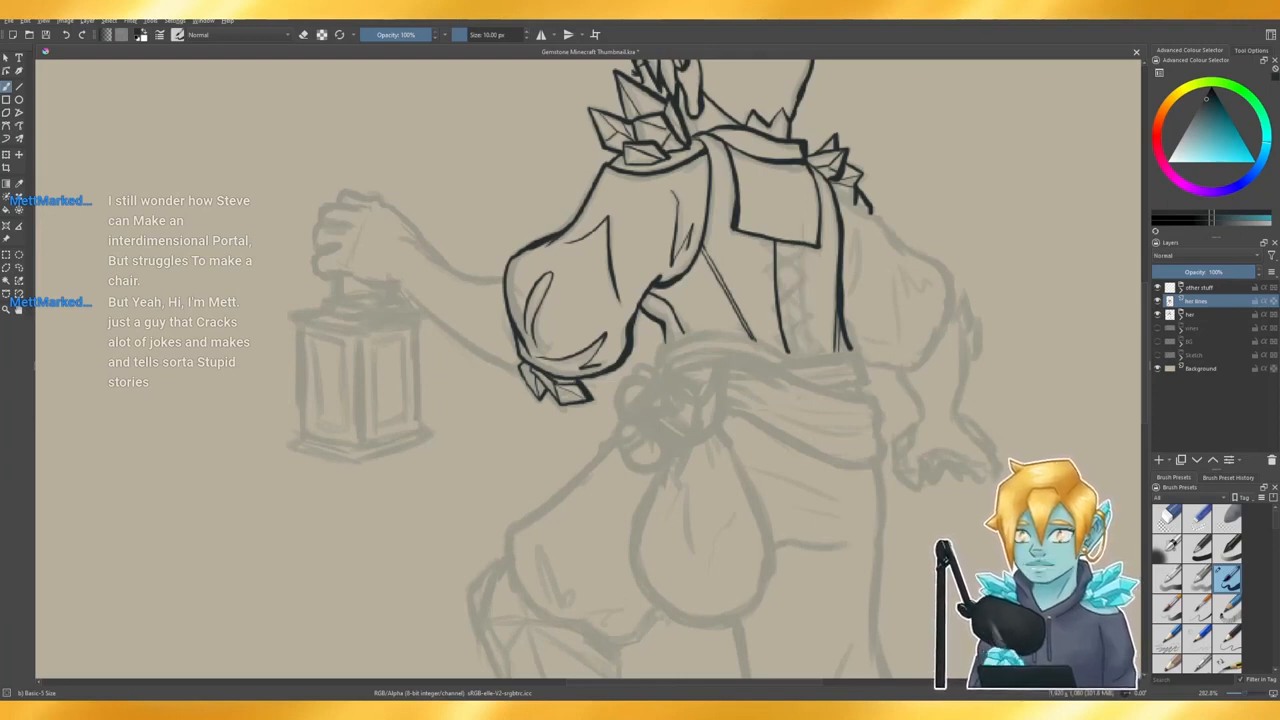
{"action": "left_click_drag", "start_coordinate": [800, 244], "coordinate": [812, 358]}
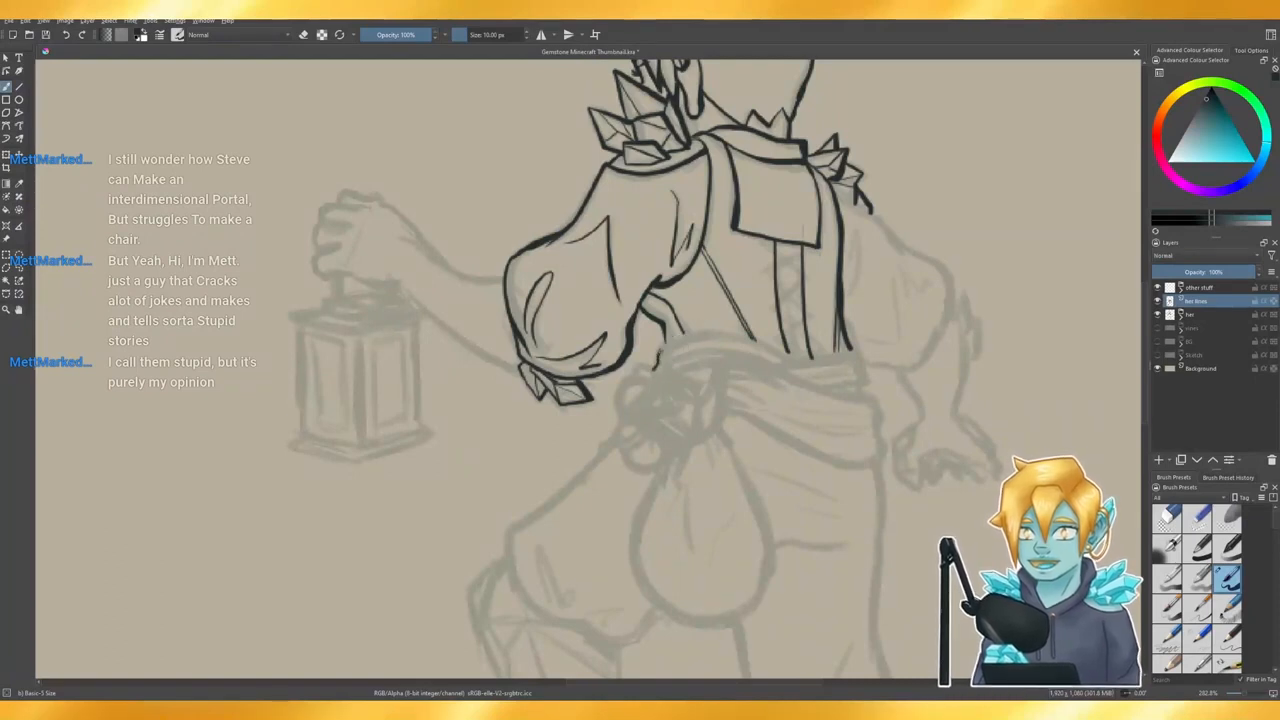
{"action": "mouse_move", "coordinate": [660, 352]}
{"action": "left_mouse_down"}
{"action": "mouse_move", "coordinate": [709, 327]}
{"action": "mouse_move", "coordinate": [684, 331]}
{"action": "left_mouse_up"}
{"action": "key", "text": "ctrl+z"}
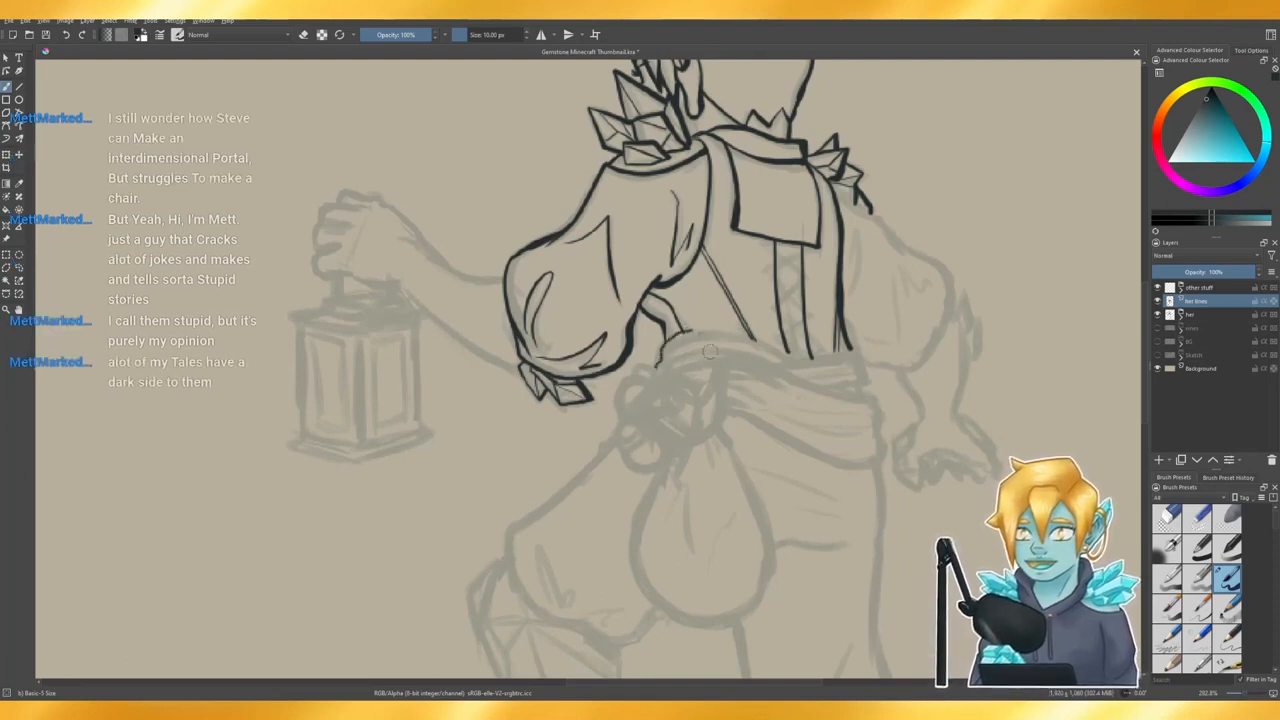
{"action": "key", "text": "ctrl+z"}
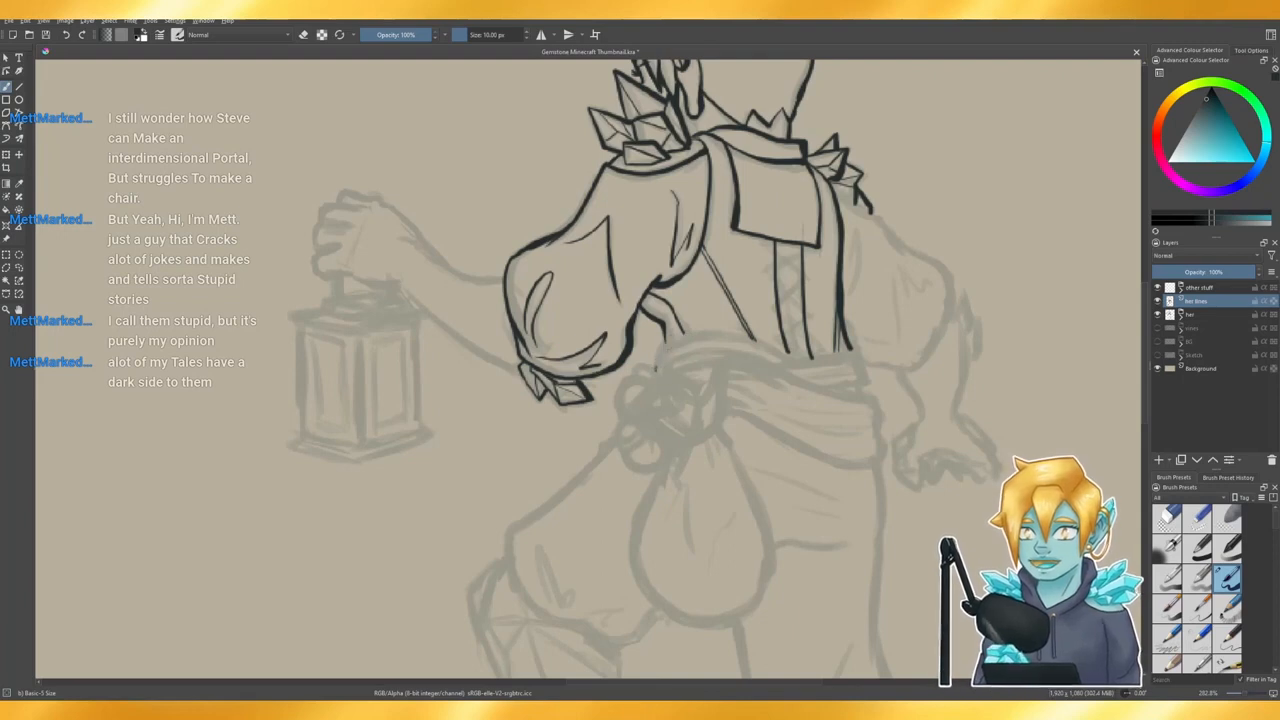
{"action": "mouse_move", "coordinate": [660, 345]}
{"action": "left_mouse_down"}
{"action": "mouse_move", "coordinate": [728, 330]}
{"action": "mouse_move", "coordinate": [786, 368]}
{"action": "left_mouse_up"}
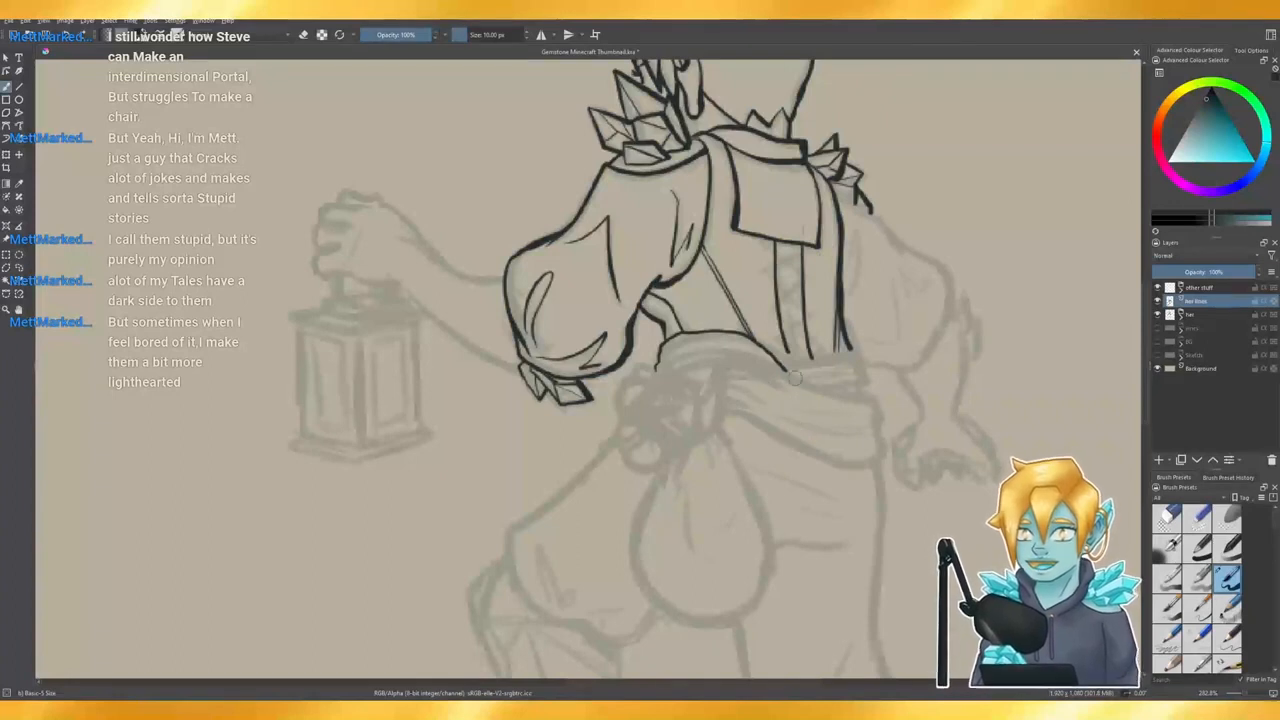
{"action": "key", "text": "ctrl+z"}
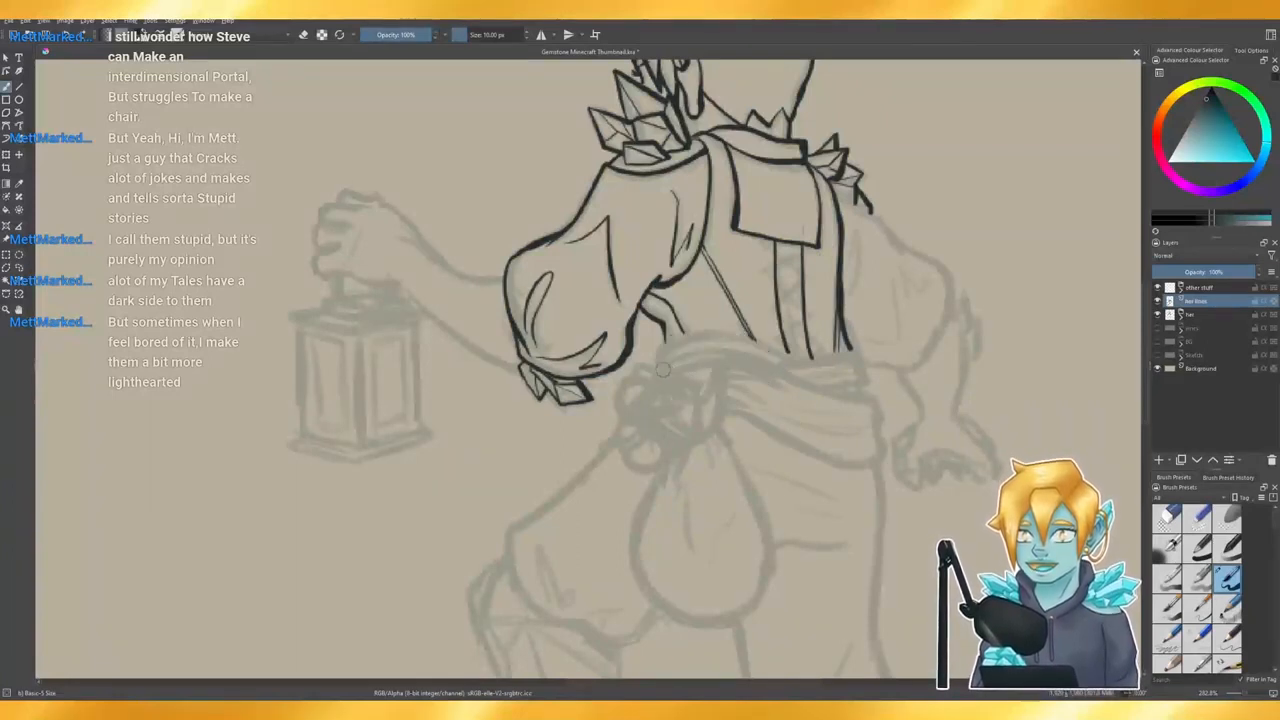
- Ink the curved upper edge of the waist sash from the vest's side to the lacing panel, cleaning up the line's end
{"action": "mouse_move", "coordinate": [658, 364]}
{"action": "left_mouse_down"}
{"action": "mouse_move", "coordinate": [658, 350]}
{"action": "mouse_move", "coordinate": [700, 330]}
{"action": "mouse_move", "coordinate": [786, 362]}
{"action": "mouse_move", "coordinate": [748, 342]}
{"action": "left_mouse_up"}
{"action": "key", "text": "e"}
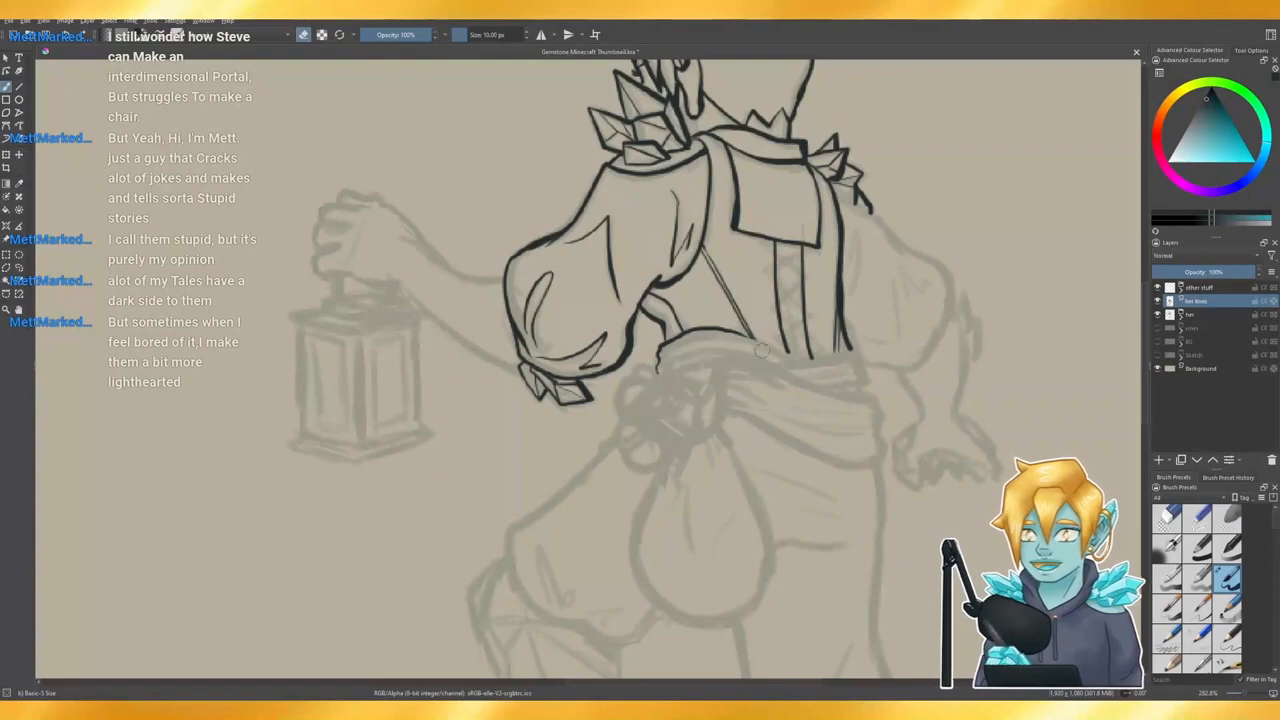
{"action": "key", "text": "e"}
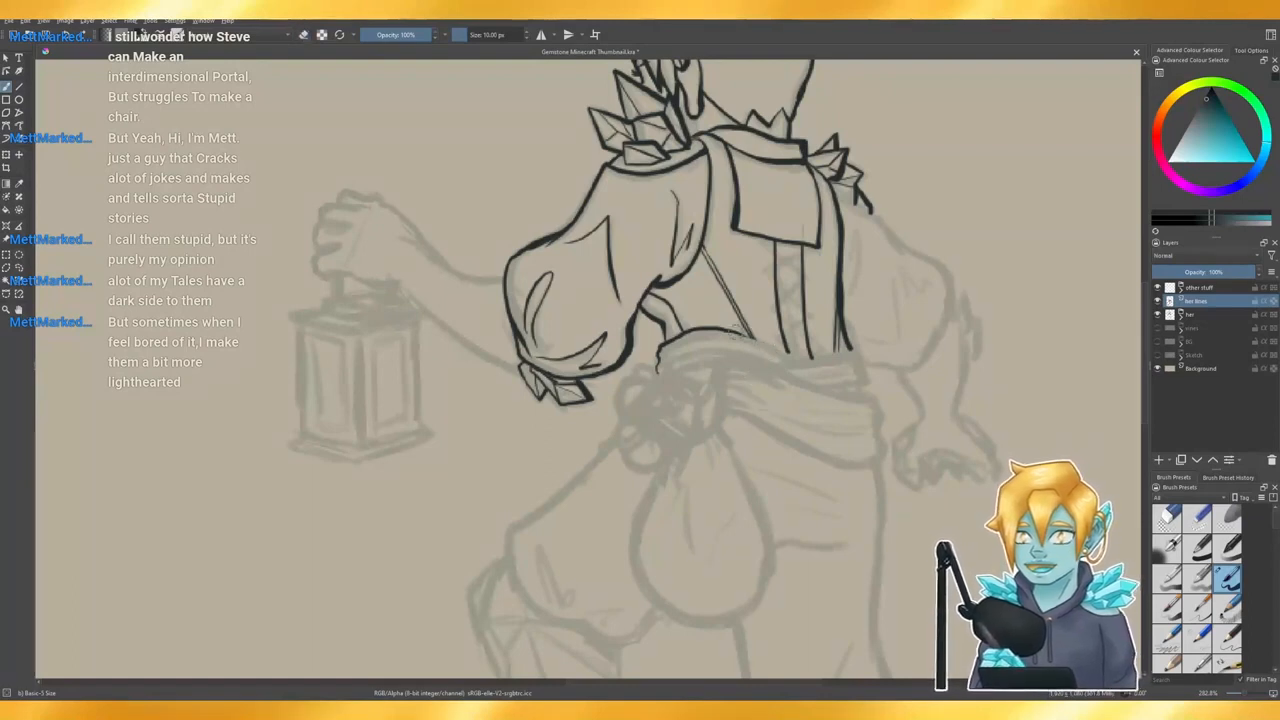
{"action": "left_click_drag", "start_coordinate": [744, 340], "coordinate": [782, 360]}
{"action": "key", "text": "e"}
{"action": "key", "text": "e"}
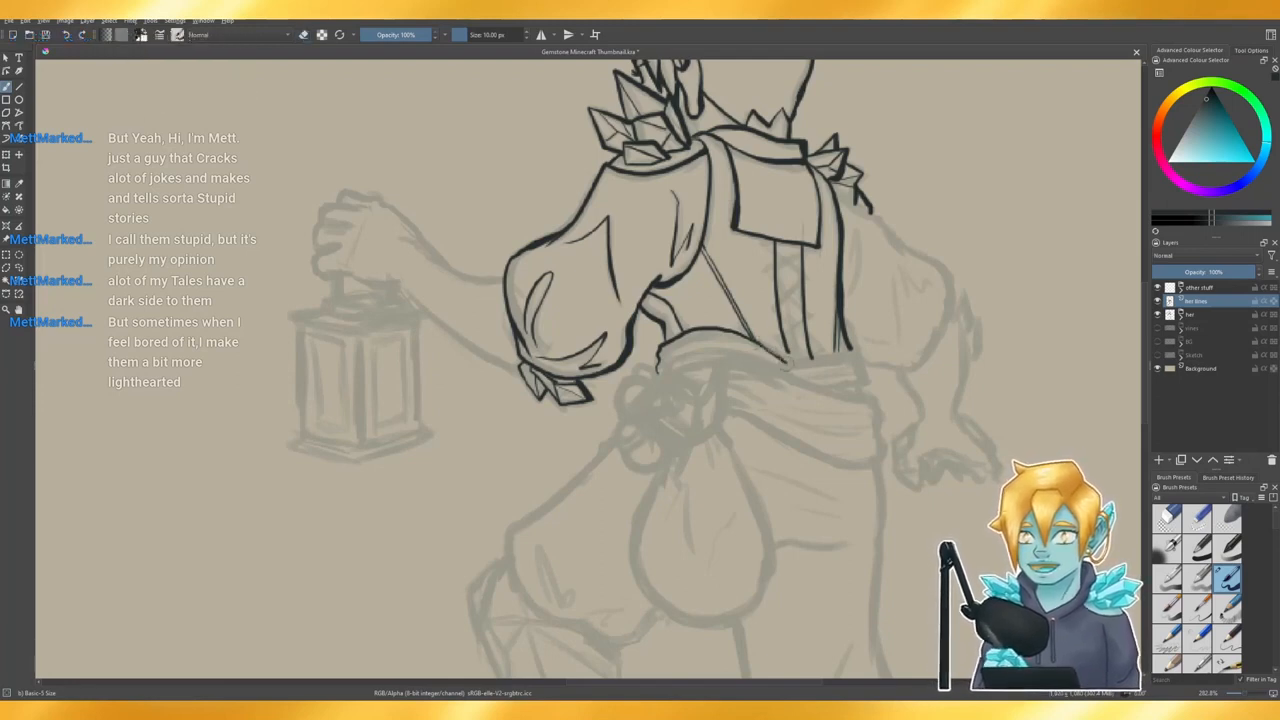
{"action": "key", "text": "e"}
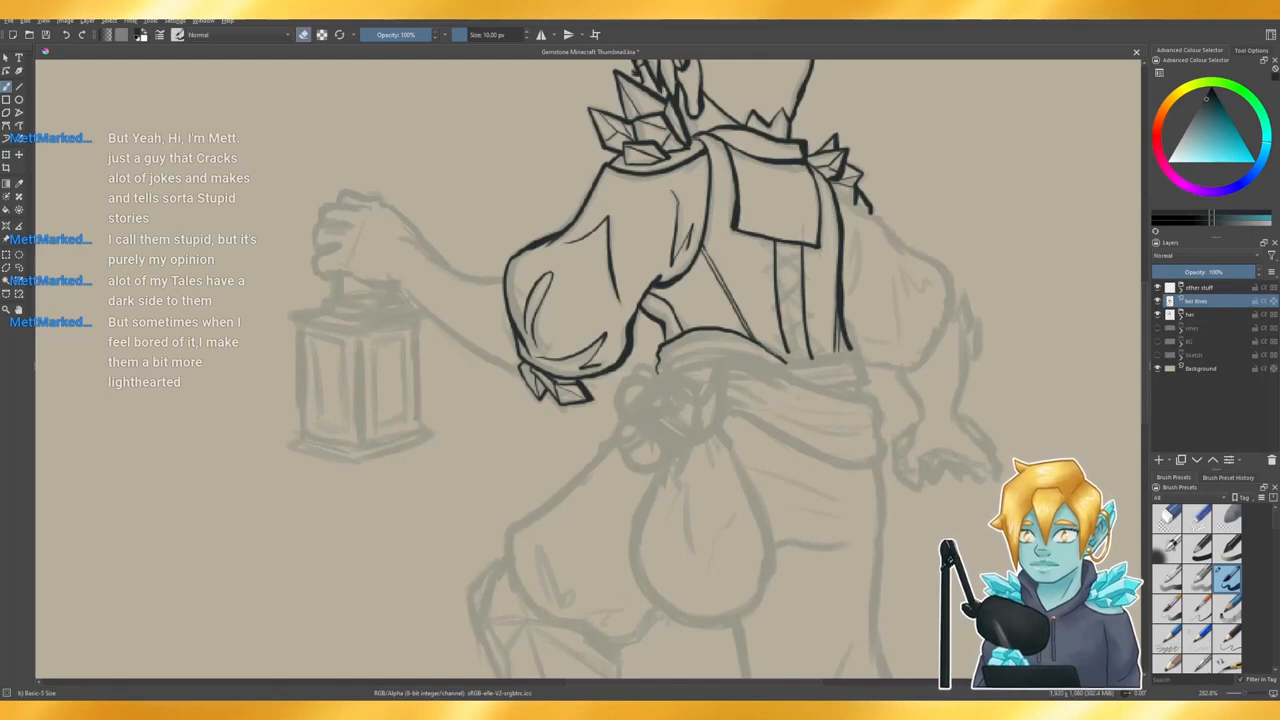
{"action": "key", "text": "e"}
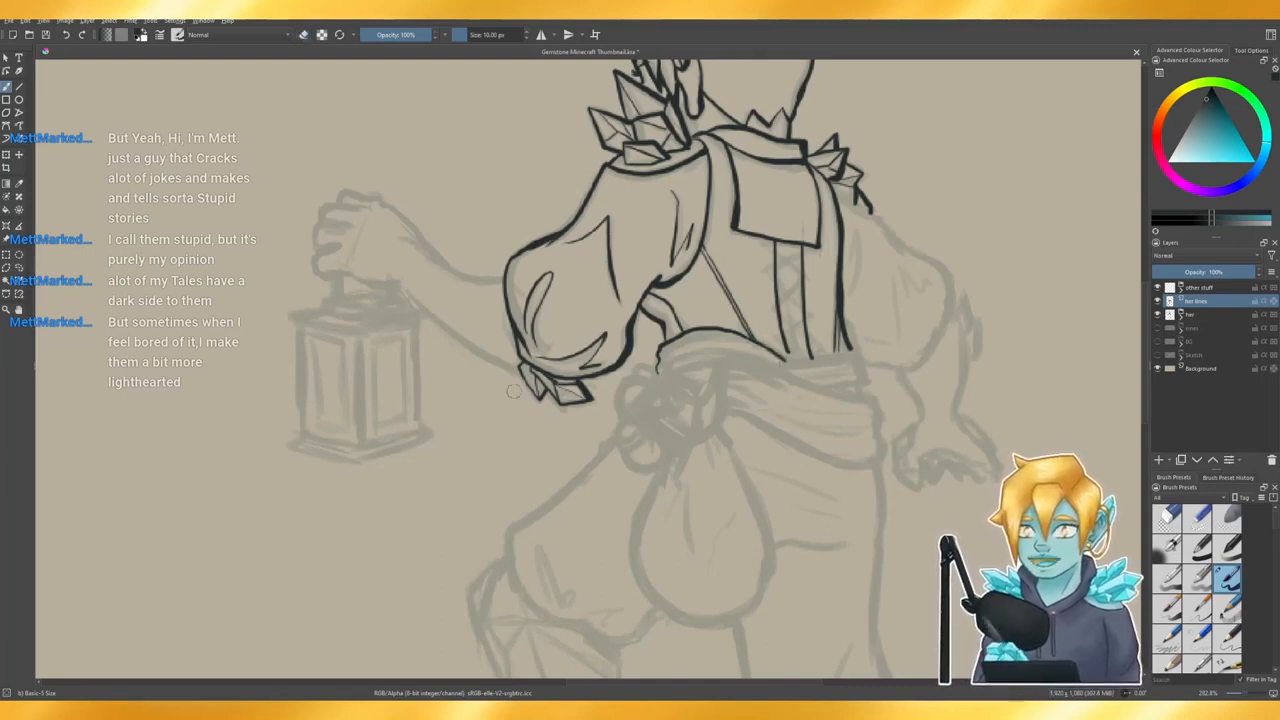
- Expand the "other stuff" layer group and show its outfit layer as a reference beside the back-view figure
{"action": "scroll", "coordinate": [407, 408], "scroll_direction": "down", "scroll_amount": 2}
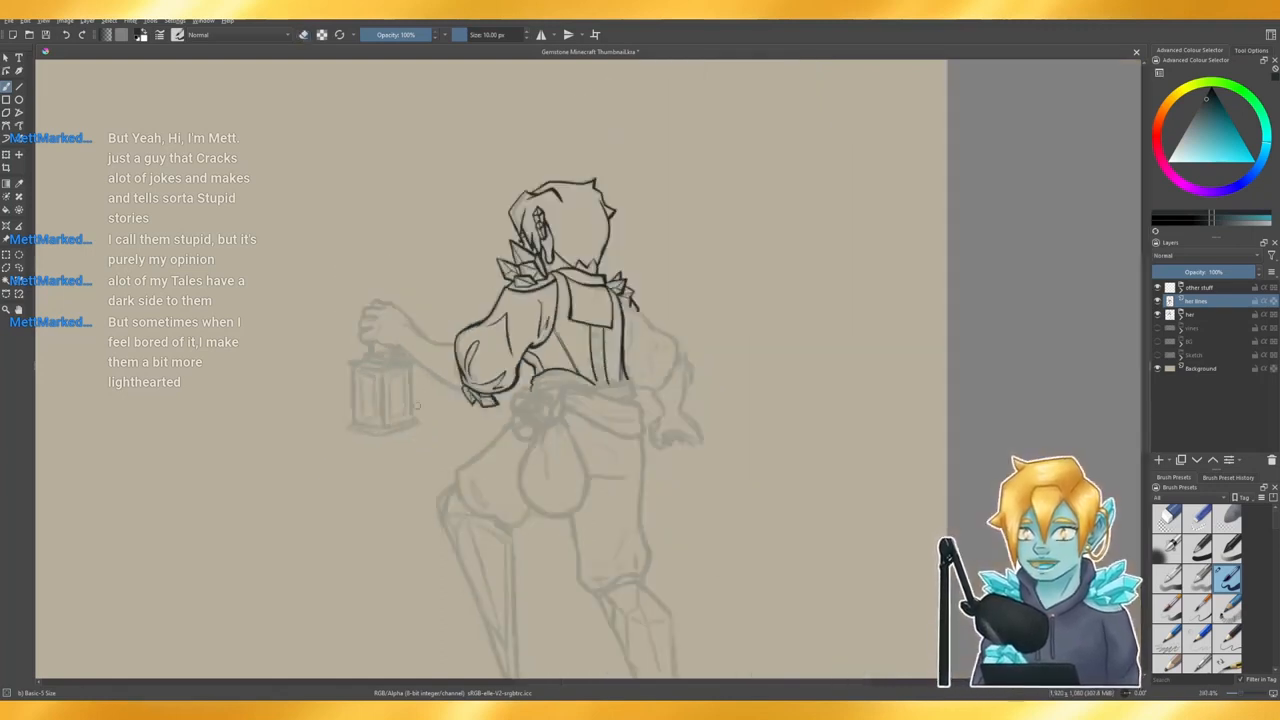
{"action": "left_click", "coordinate": [1183, 288]}
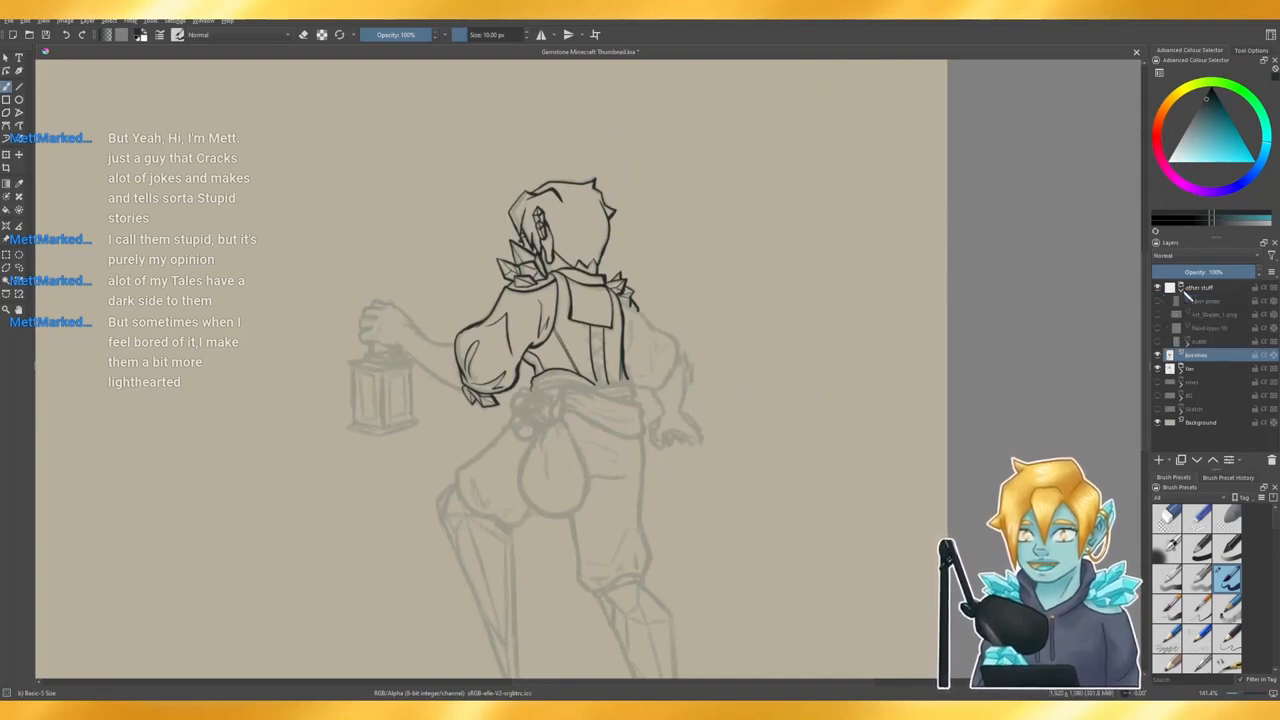
{"action": "left_click", "coordinate": [1158, 341]}
{"action": "scroll", "coordinate": [742, 446], "scroll_direction": "down", "scroll_amount": 1}
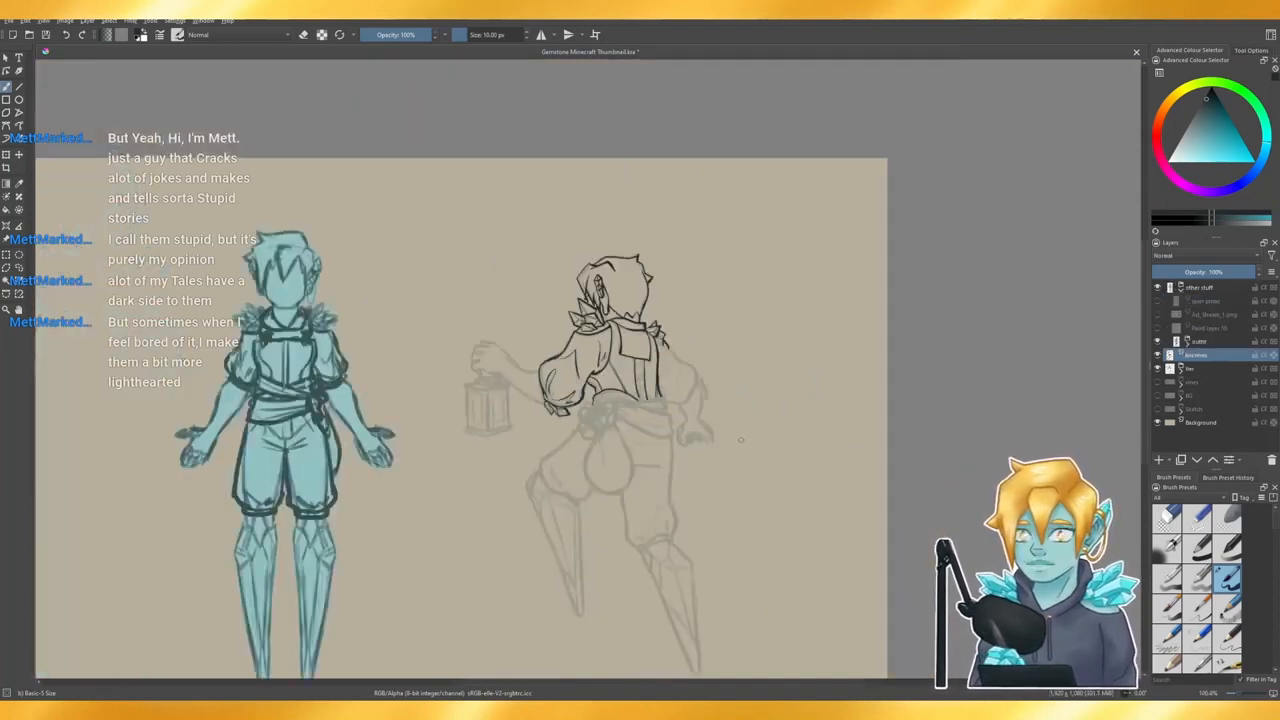
{"action": "scroll", "coordinate": [218, 476], "scroll_direction": "up", "scroll_amount": 1}
{"action": "scroll", "coordinate": [423, 400], "scroll_direction": "down", "scroll_amount": 1}
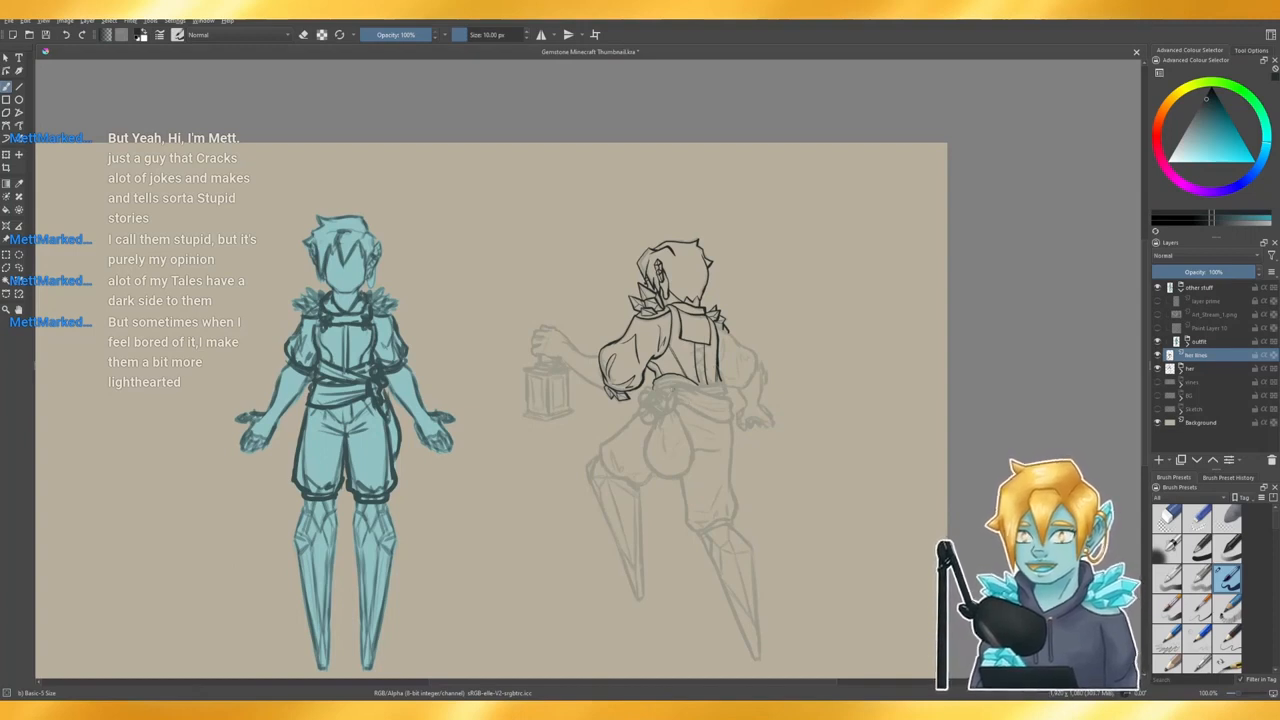
{"action": "scroll", "coordinate": [680, 428], "scroll_direction": "up", "scroll_amount": 1}
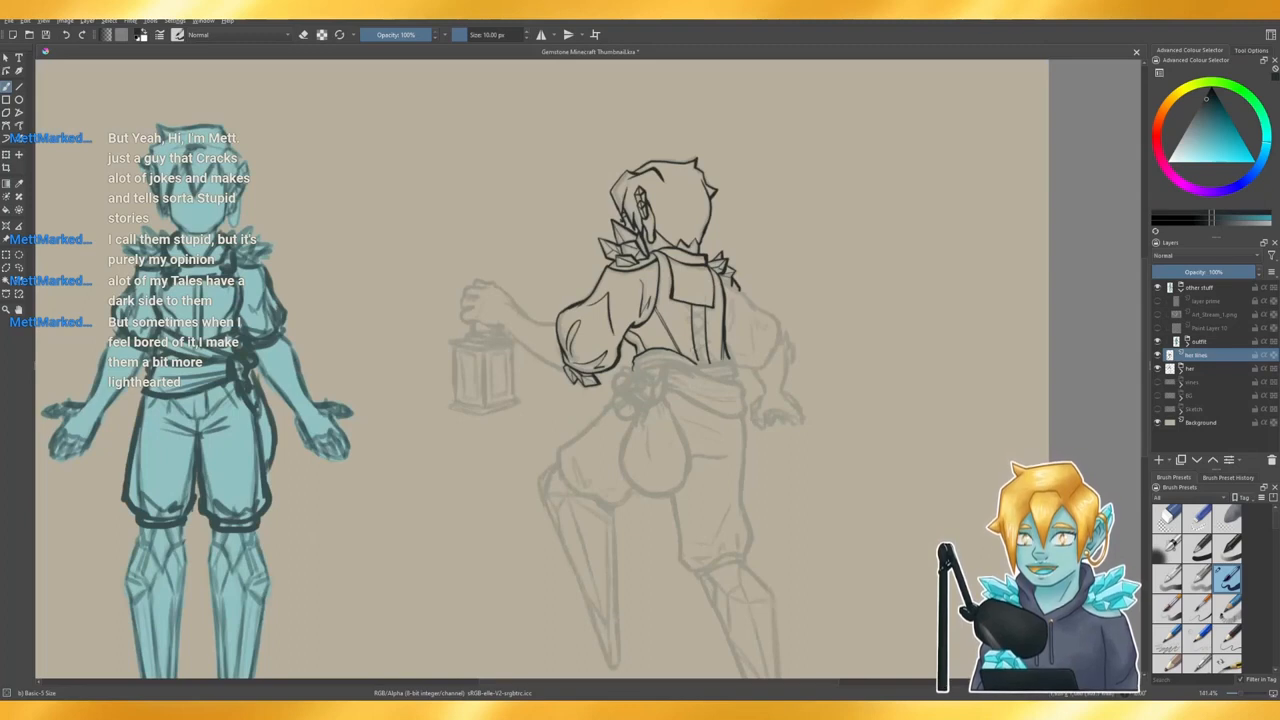
- Thicken the sash's curved upper edge and extend it straight under the lacing panel to the vest's far side, trimming overlapping line ends
{"action": "key", "text": "e"}
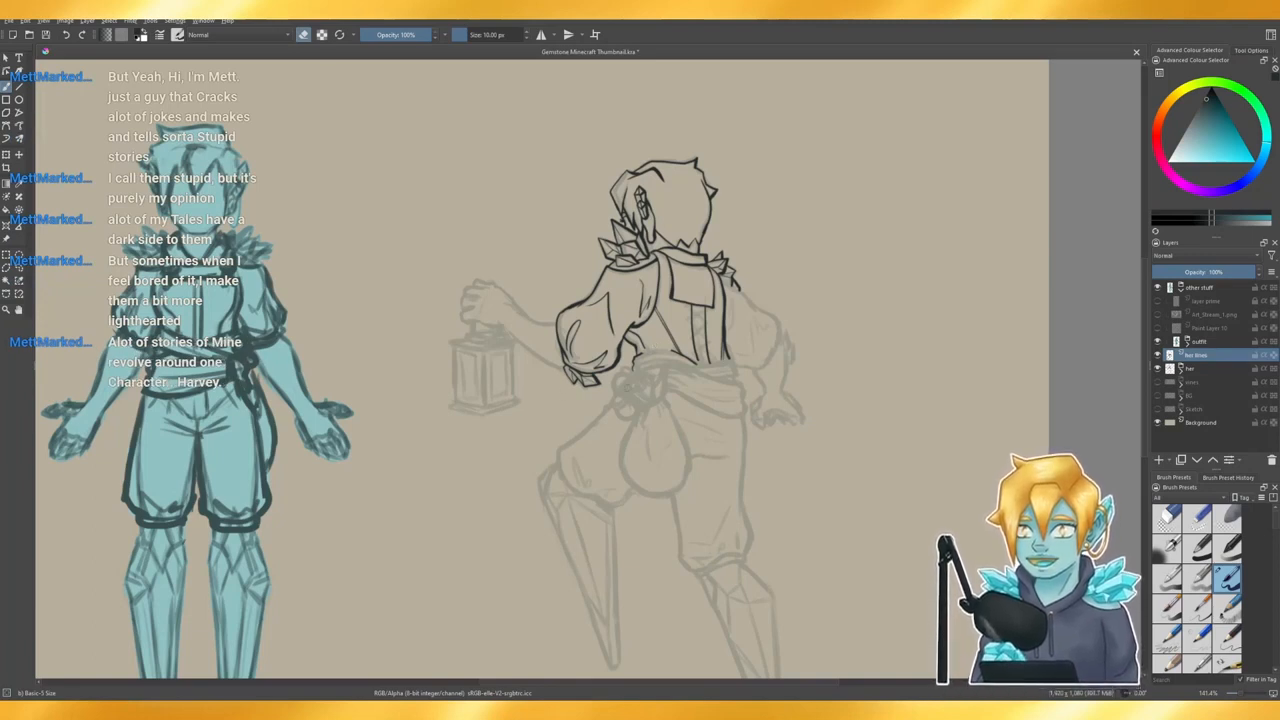
{"action": "scroll", "coordinate": [683, 393], "scroll_direction": "up", "scroll_amount": 1}
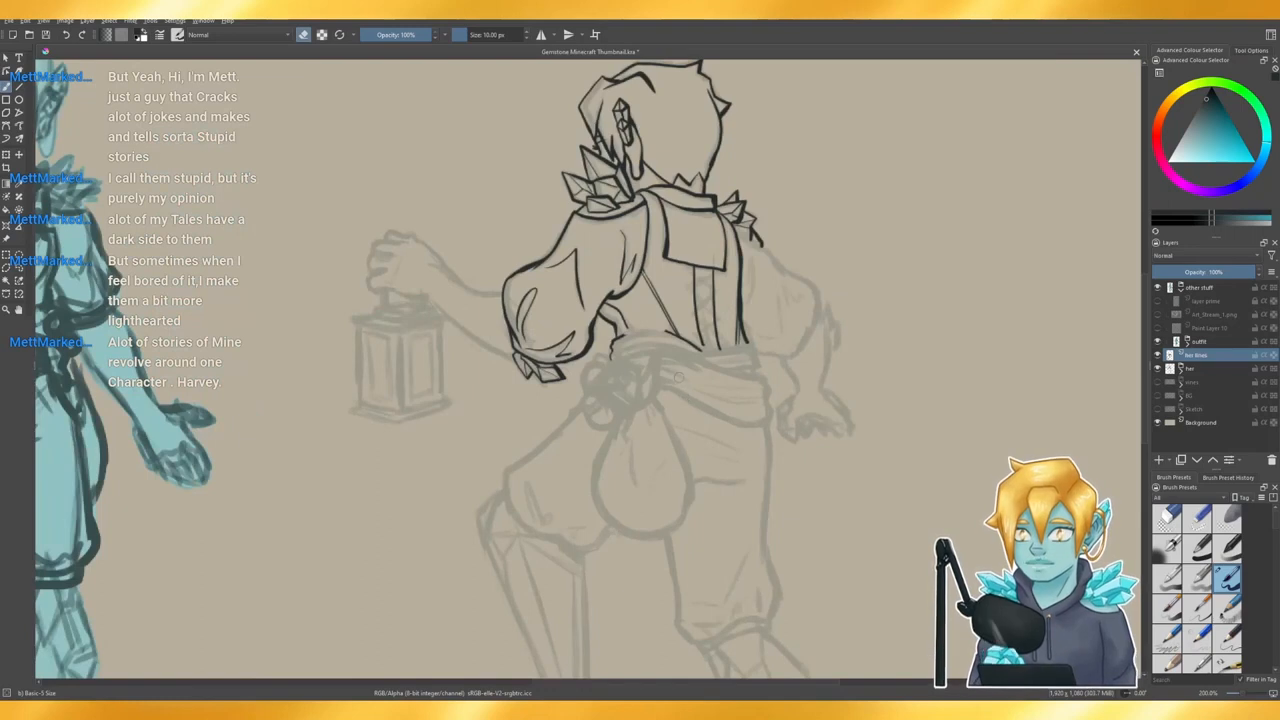
{"action": "scroll", "coordinate": [680, 378], "scroll_direction": "up", "scroll_amount": 1}
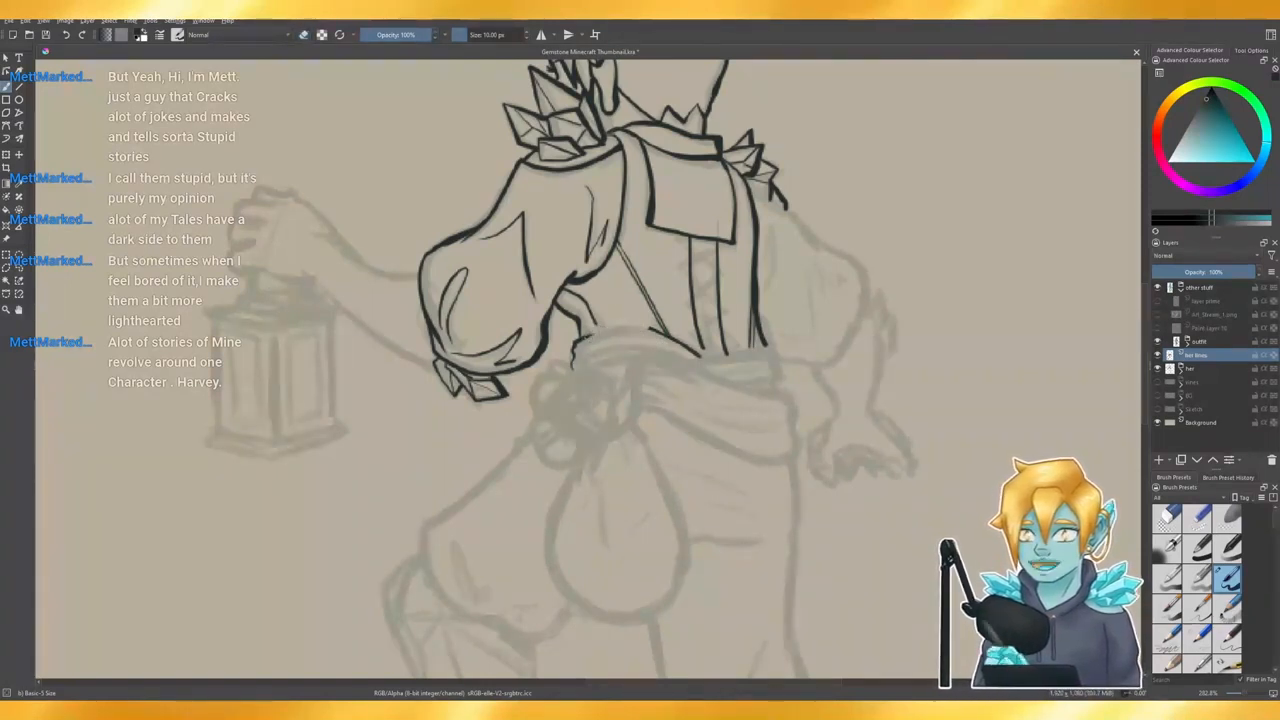
{"action": "left_click_drag", "start_coordinate": [576, 342], "coordinate": [632, 328]}
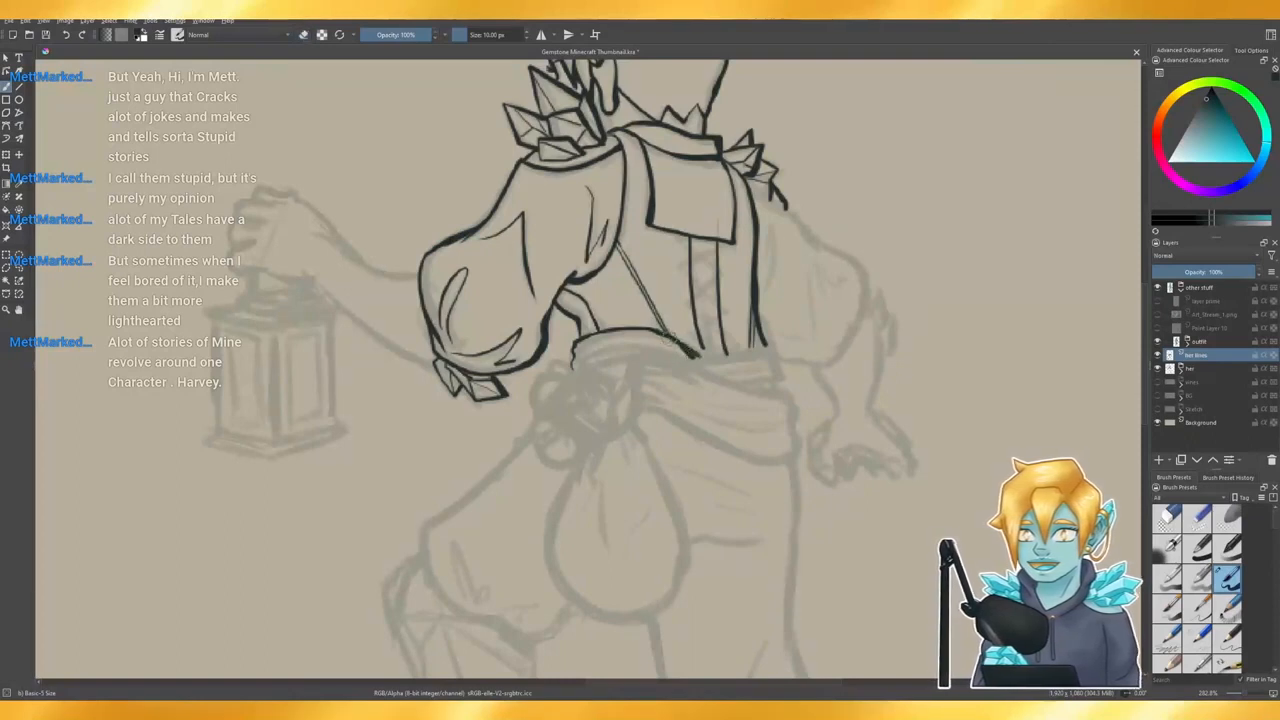
{"action": "key", "text": "e"}
{"action": "left_click_drag", "start_coordinate": [673, 347], "coordinate": [760, 351]}
{"action": "key", "text": "e"}
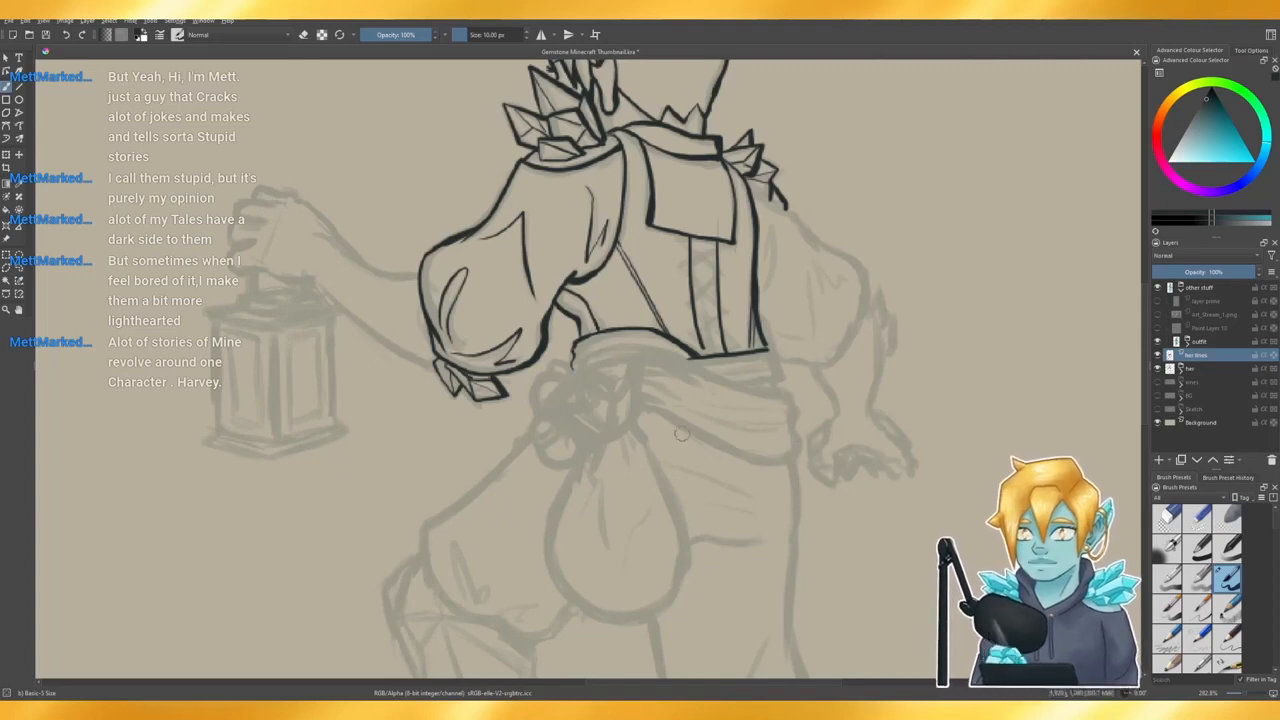
- Ink the waistband's short side edge below the vest's far side, with the start of its lower edge turning inward at the corner
{"action": "scroll", "coordinate": [765, 429], "scroll_direction": "down", "scroll_amount": 2}
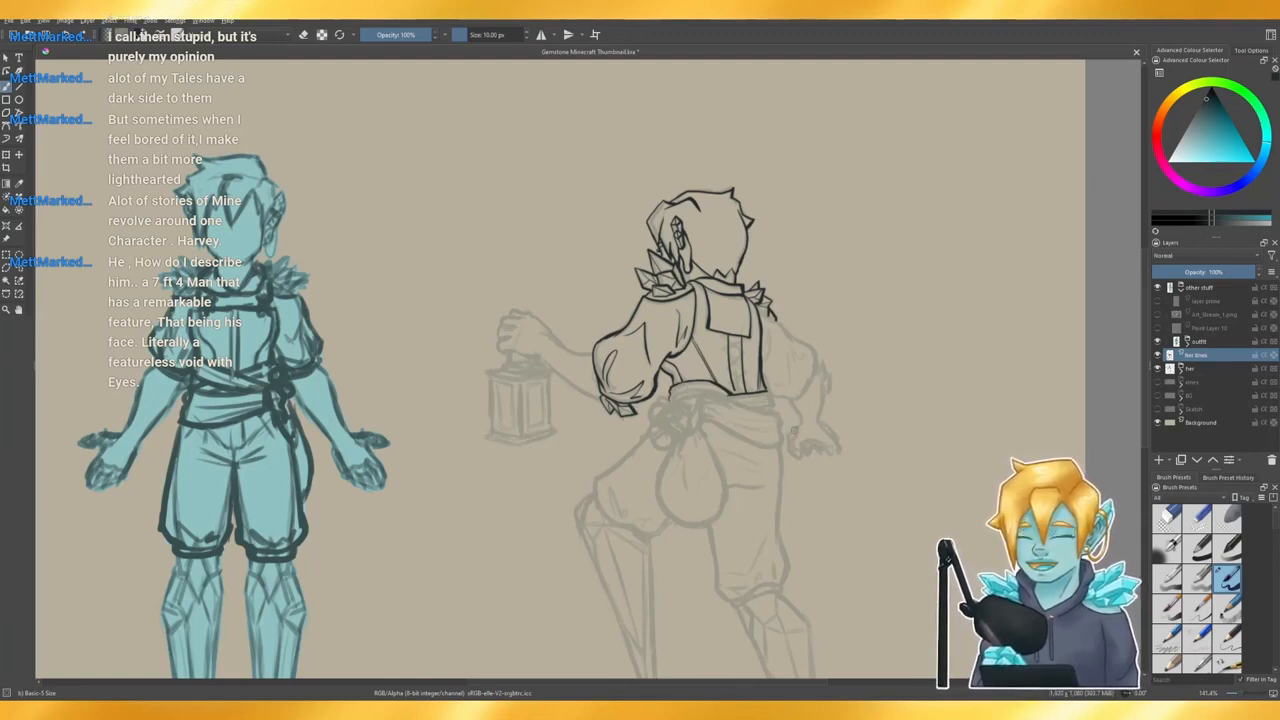
{"action": "scroll", "coordinate": [796, 432], "scroll_direction": "up", "scroll_amount": 2}
{"action": "scroll", "coordinate": [741, 405], "scroll_direction": "down", "scroll_amount": 1}
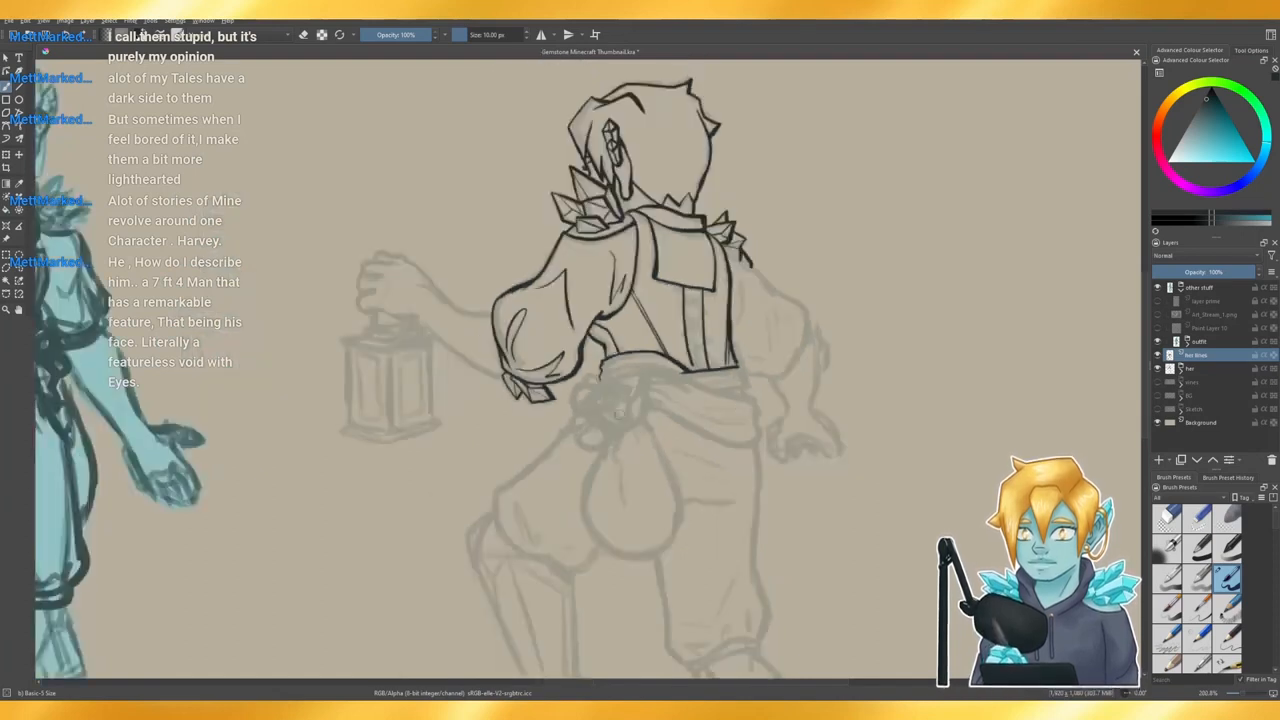
{"action": "scroll", "coordinate": [480, 413], "scroll_direction": "down", "scroll_amount": 1}
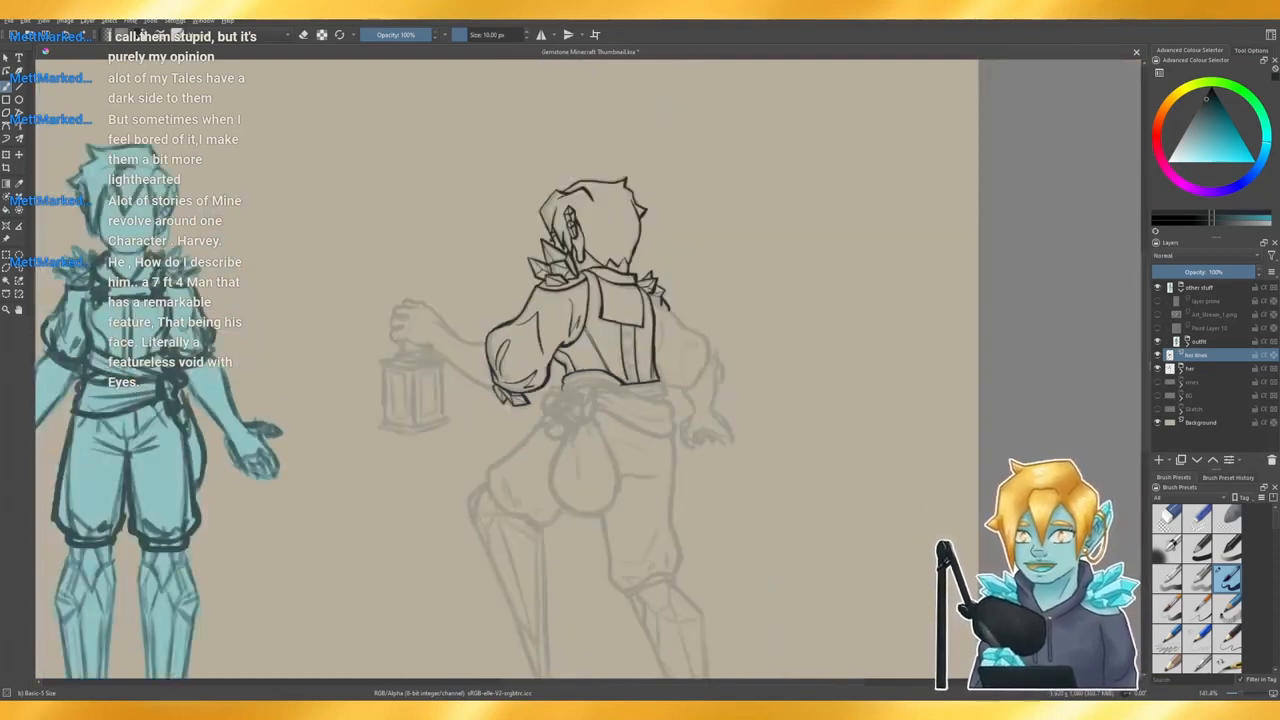
{"action": "scroll", "coordinate": [561, 392], "scroll_direction": "up", "scroll_amount": 4}
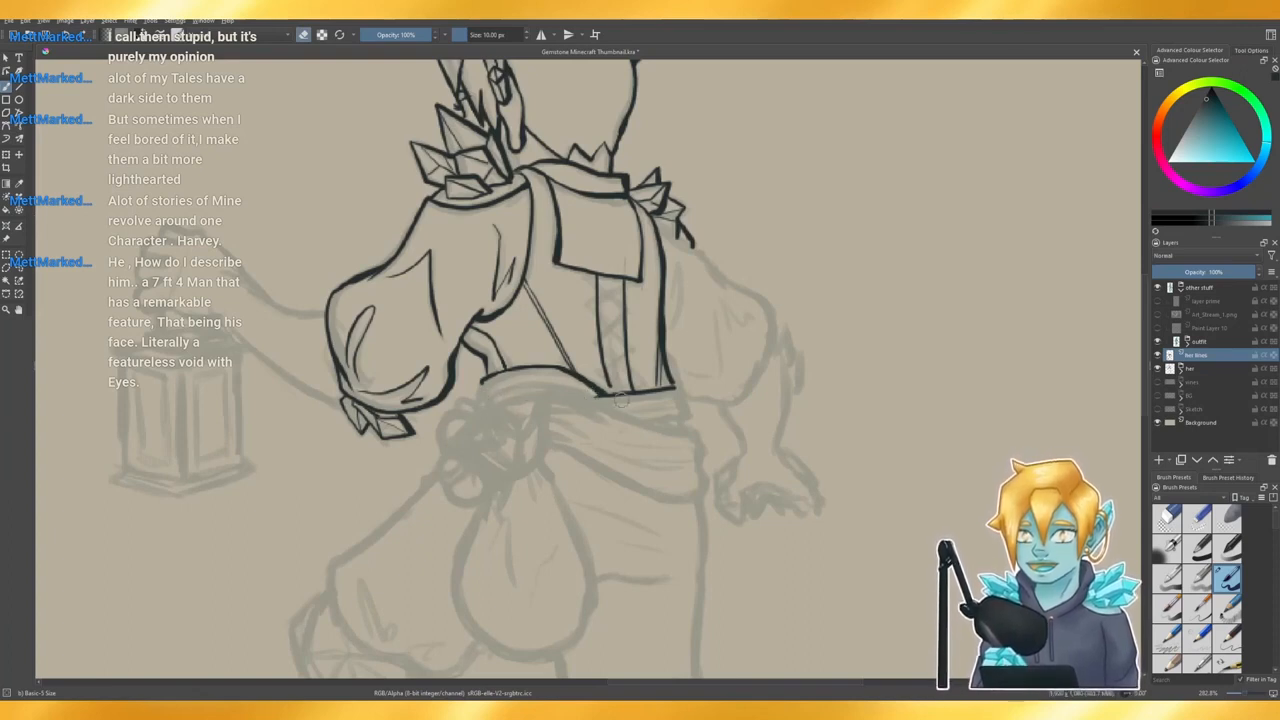
{"action": "scroll", "coordinate": [621, 399], "scroll_direction": "up", "scroll_amount": 2}
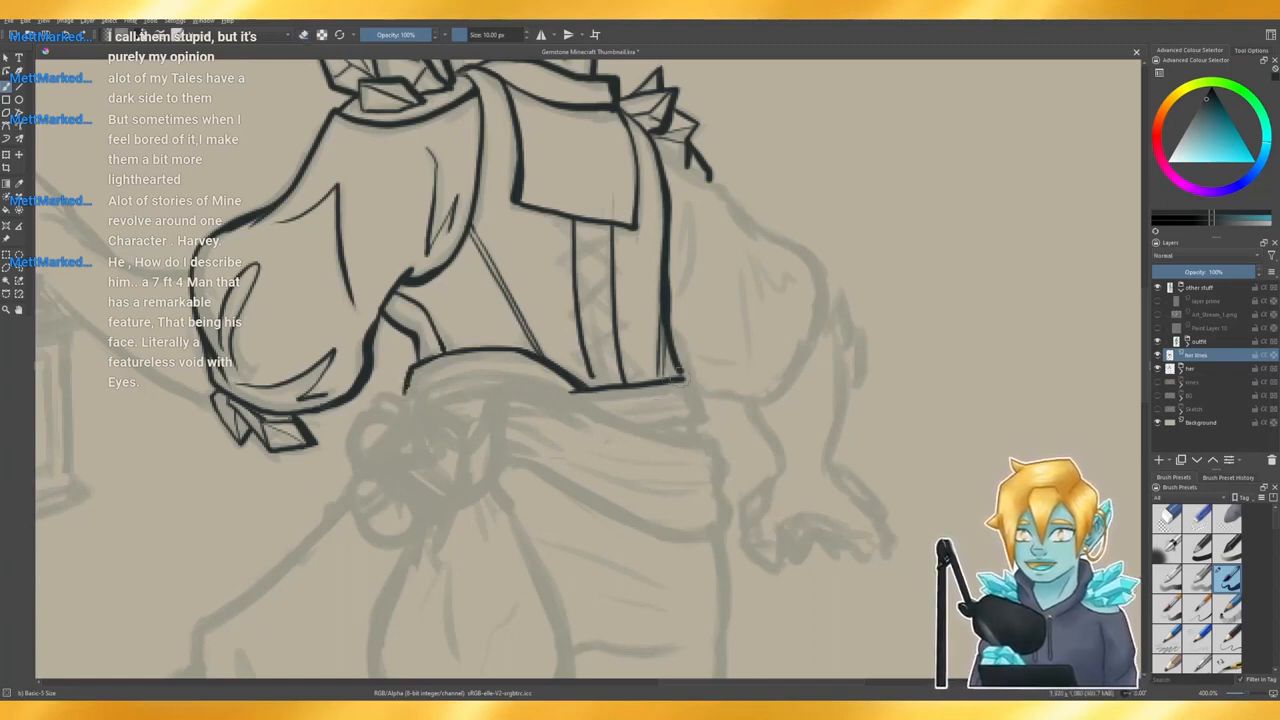
{"action": "mouse_move", "coordinate": [678, 378]}
{"action": "left_mouse_down"}
{"action": "mouse_move", "coordinate": [694, 384]}
{"action": "mouse_move", "coordinate": [702, 420]}
{"action": "mouse_move", "coordinate": [652, 421]}
{"action": "mouse_move", "coordinate": [698, 419]}
{"action": "left_mouse_up"}
{"action": "key", "text": "e"}
{"action": "key", "text": "e"}
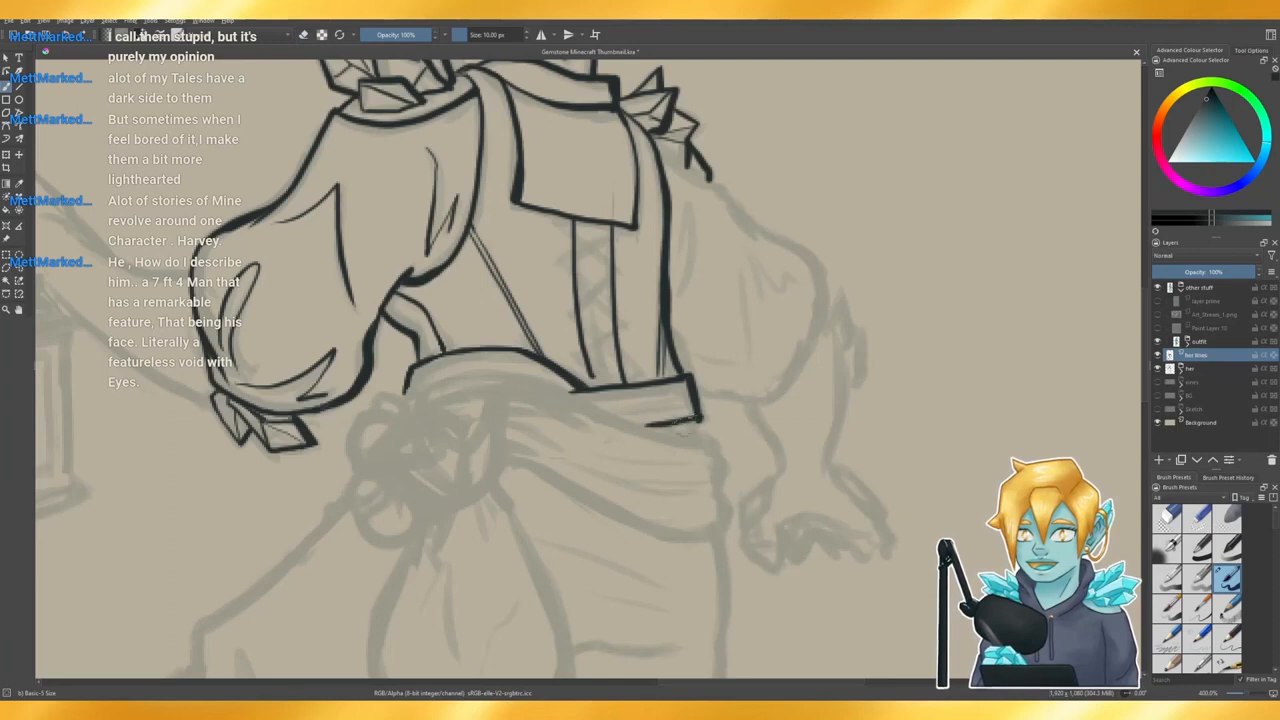
{"action": "key", "text": "e"}
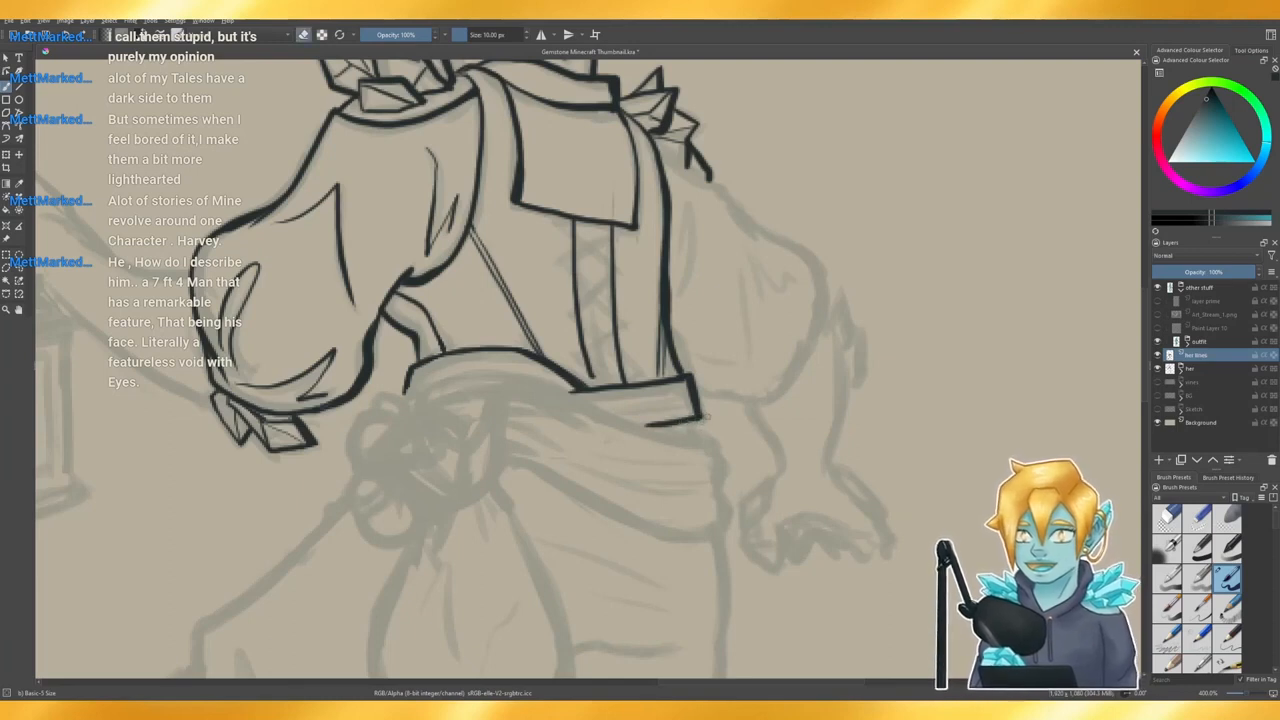
{"action": "key", "text": "e"}
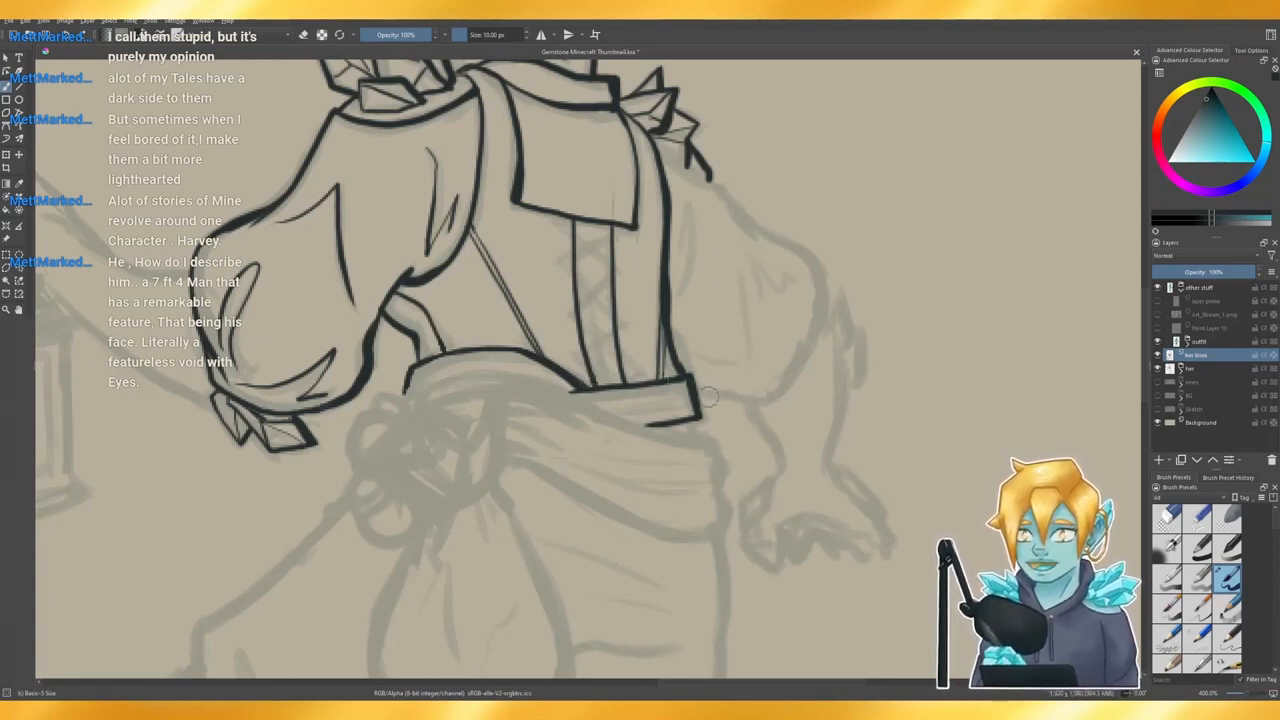
- Refine the waistband's short side edge by trimming its rough contour and re-inking it as a solid line between both corners
{"action": "key", "text": "e"}
{"action": "left_click_drag", "start_coordinate": [688, 384], "coordinate": [698, 418]}
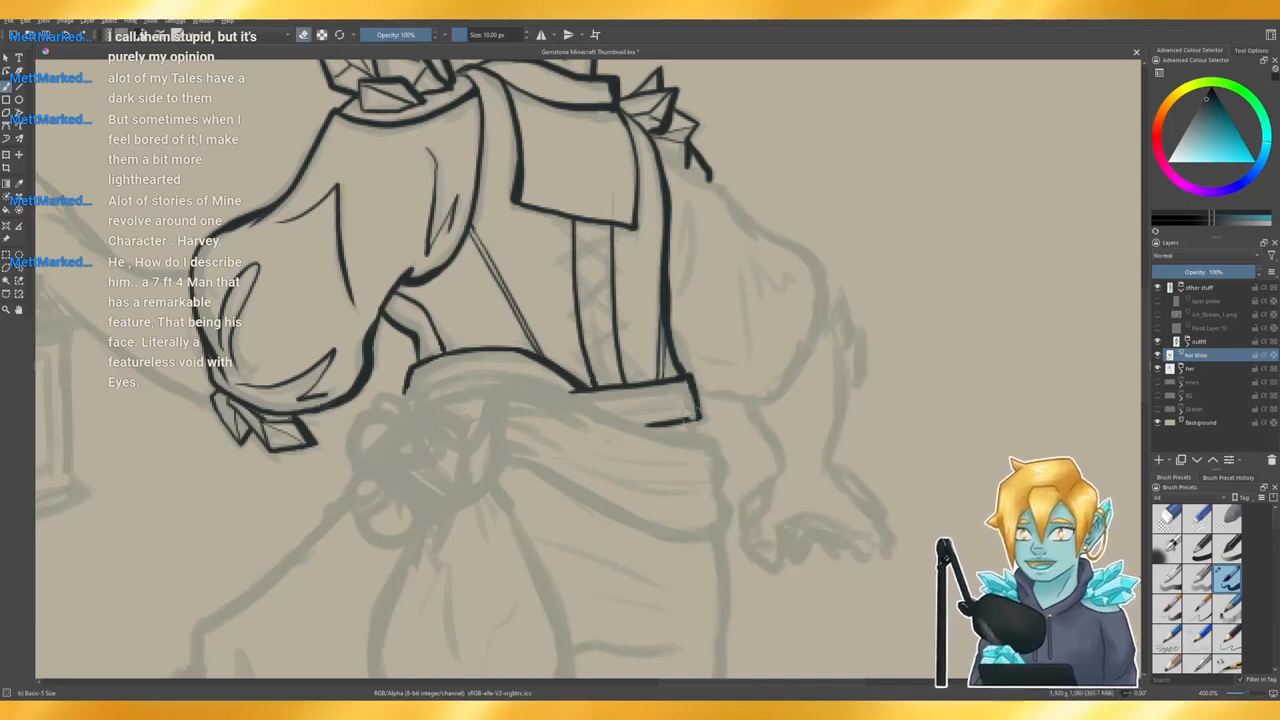
{"action": "key", "text": "e"}
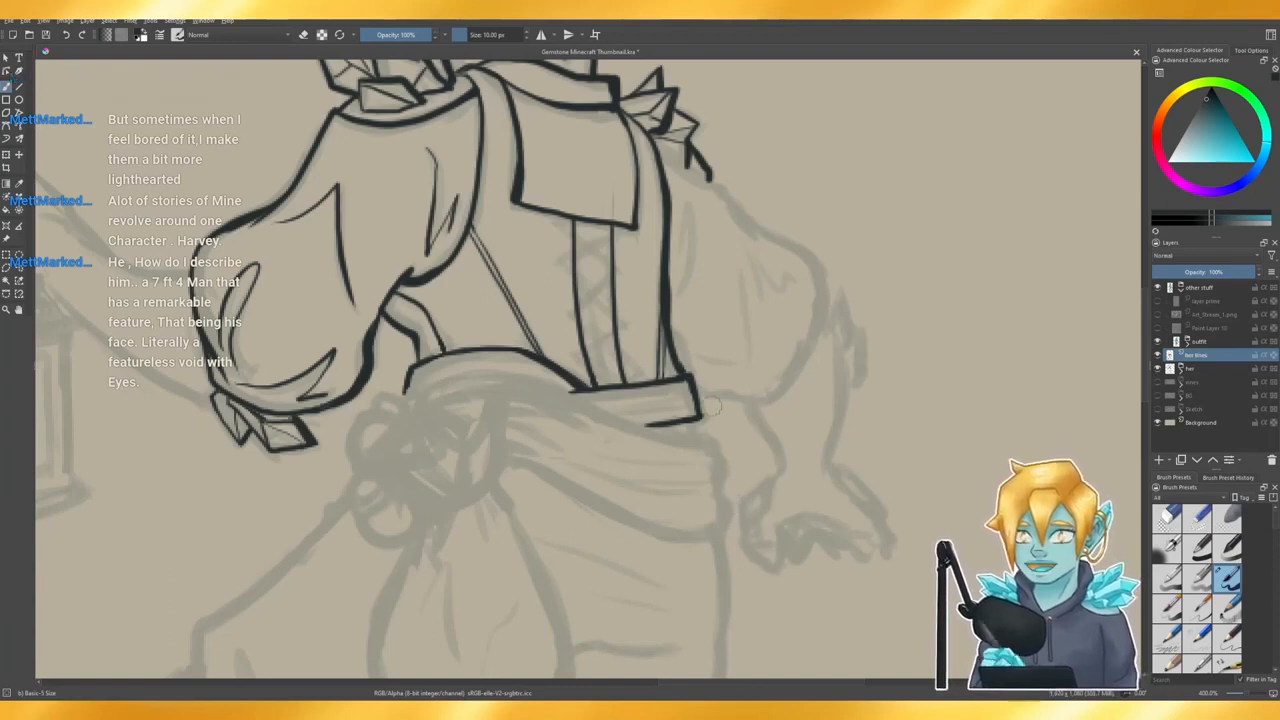
{"action": "left_click_drag", "start_coordinate": [697, 393], "coordinate": [692, 375]}
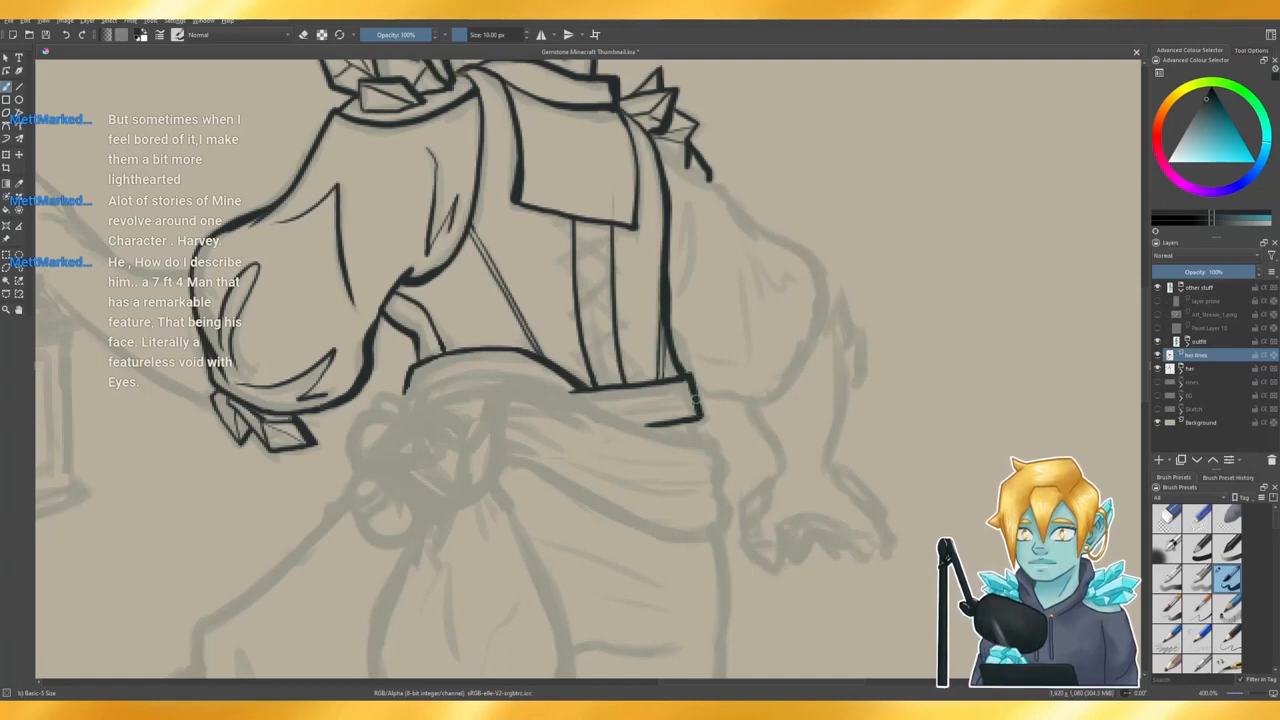
{"action": "key", "text": "e"}
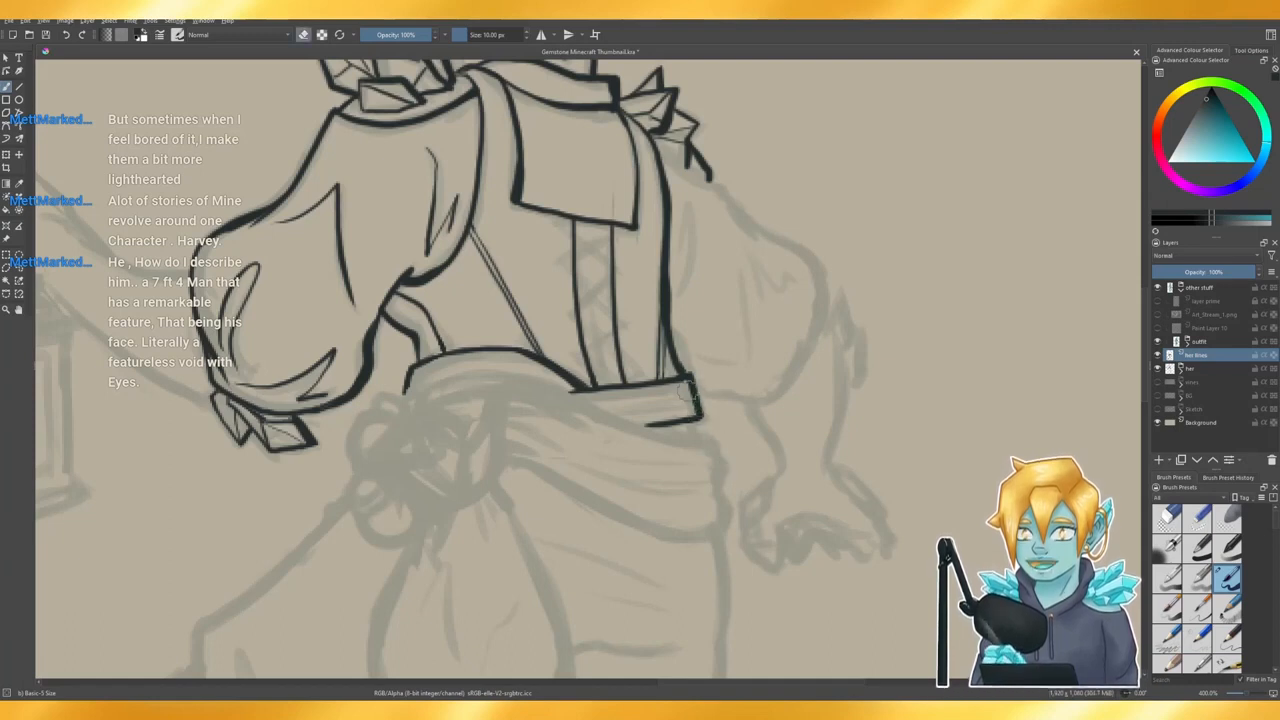
{"action": "key", "text": "e"}
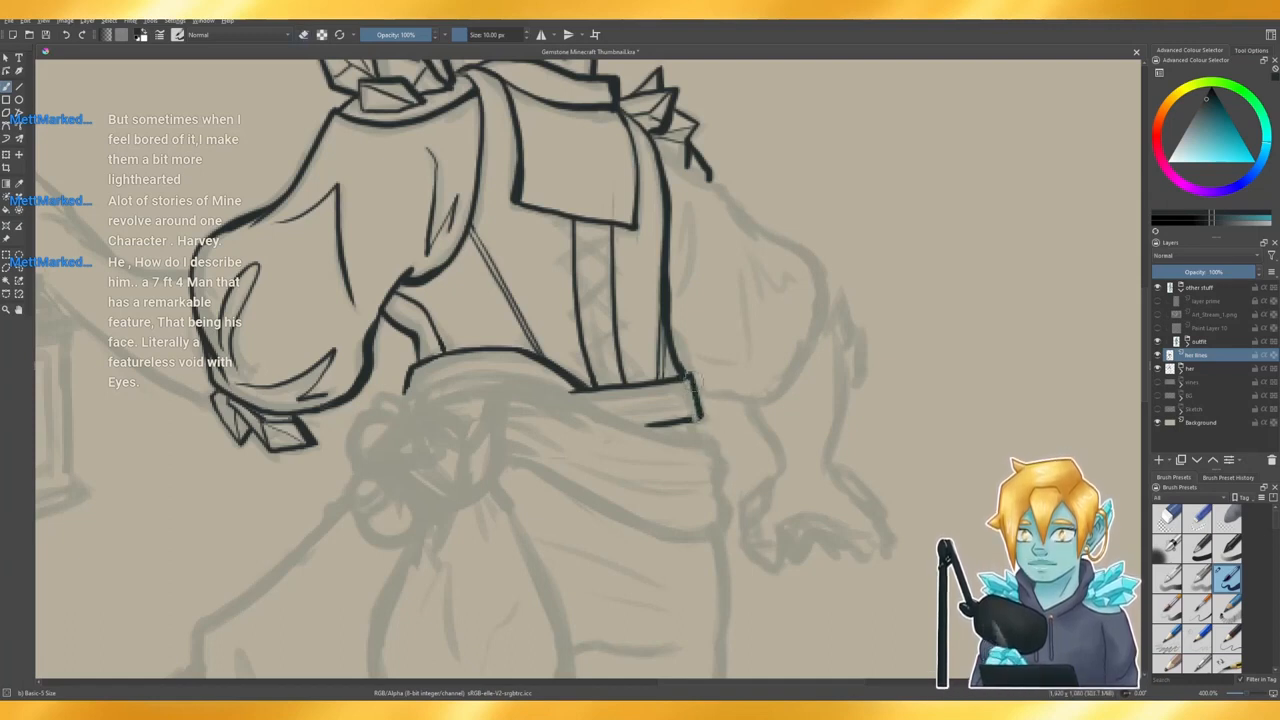
{"action": "left_click_drag", "start_coordinate": [689, 375], "coordinate": [699, 419]}
{"action": "key", "text": "e"}
{"action": "key", "text": "e"}
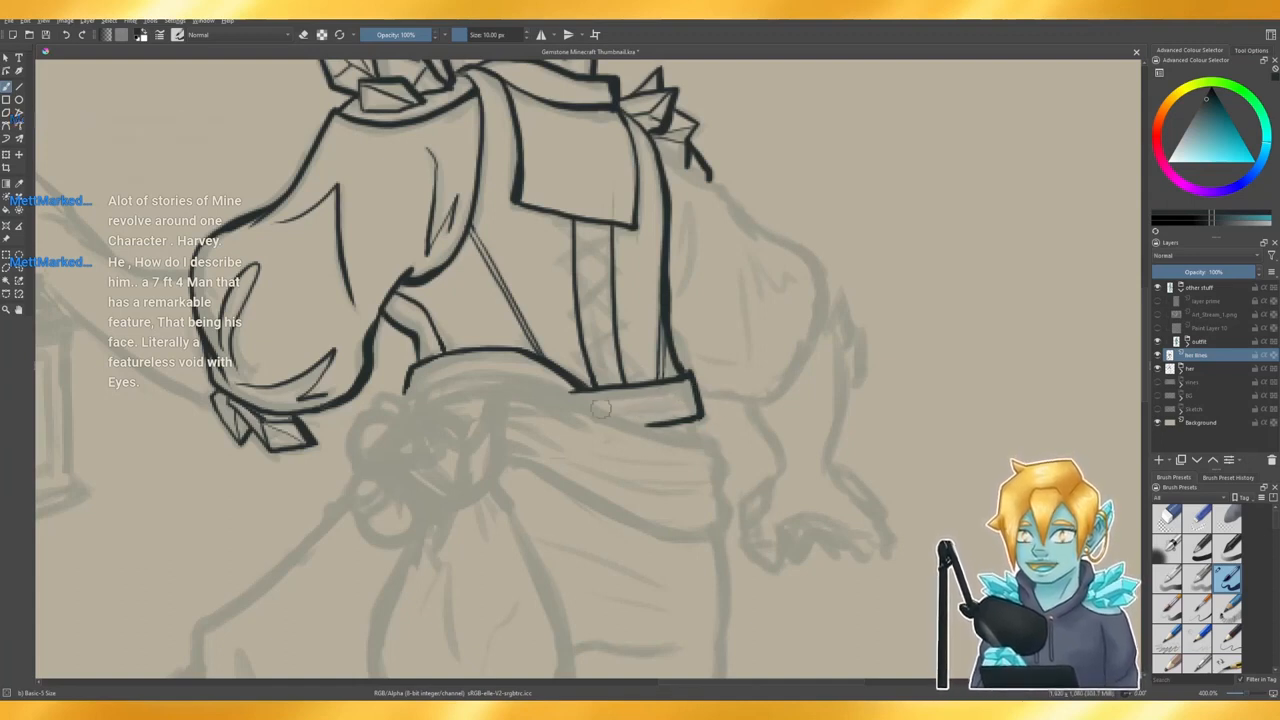
{"action": "left_click_drag", "start_coordinate": [600, 408], "coordinate": [684, 405]}
{"action": "key", "text": "e"}
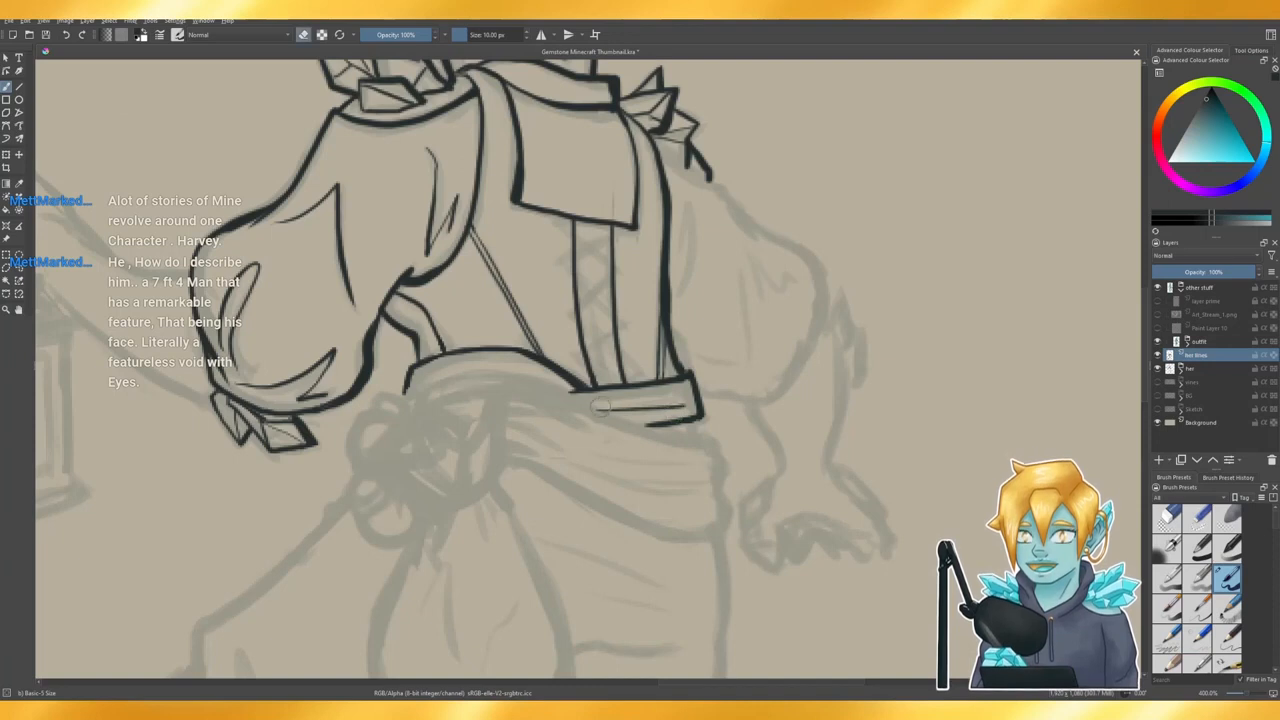
{"action": "key", "text": "e"}
{"action": "key", "text": "e"}
{"action": "left_click_drag", "start_coordinate": [600, 408], "coordinate": [670, 407]}
{"action": "key", "text": "e"}
{"action": "left_click_drag", "start_coordinate": [606, 408], "coordinate": [654, 407]}
{"action": "key", "text": "e"}
{"action": "key", "text": "ctrl+z"}
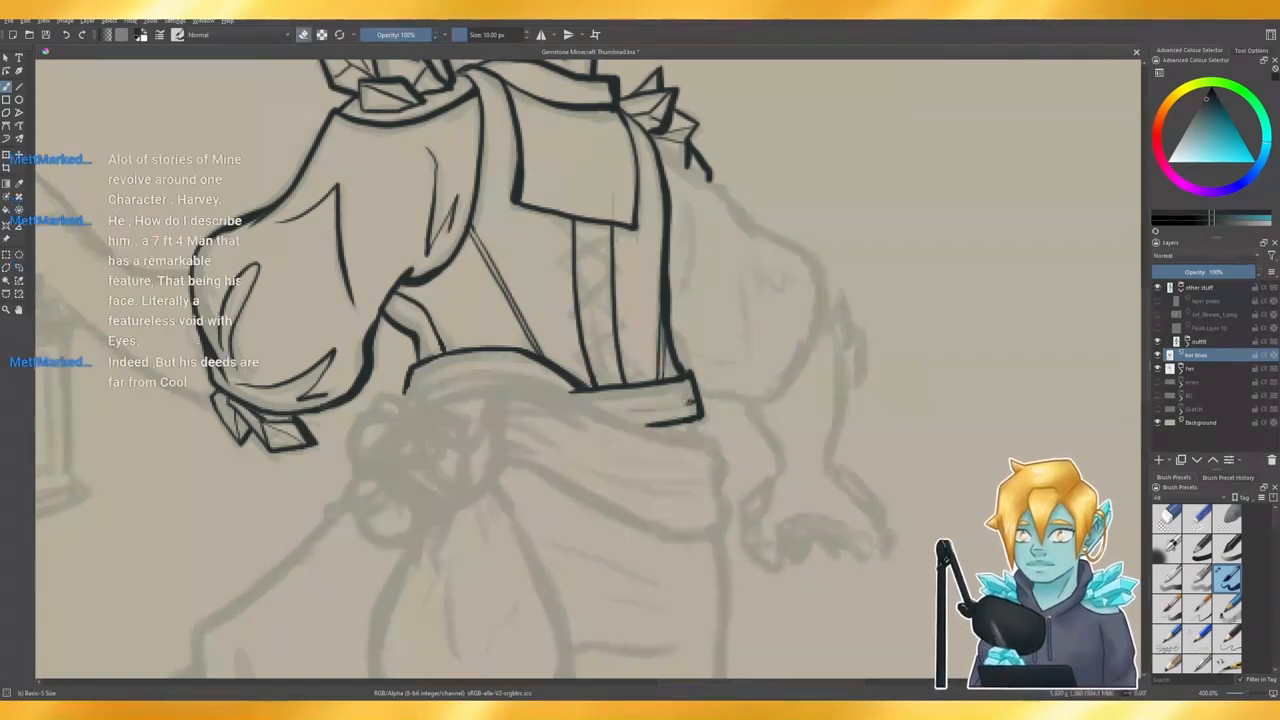
{"action": "key", "text": "e"}
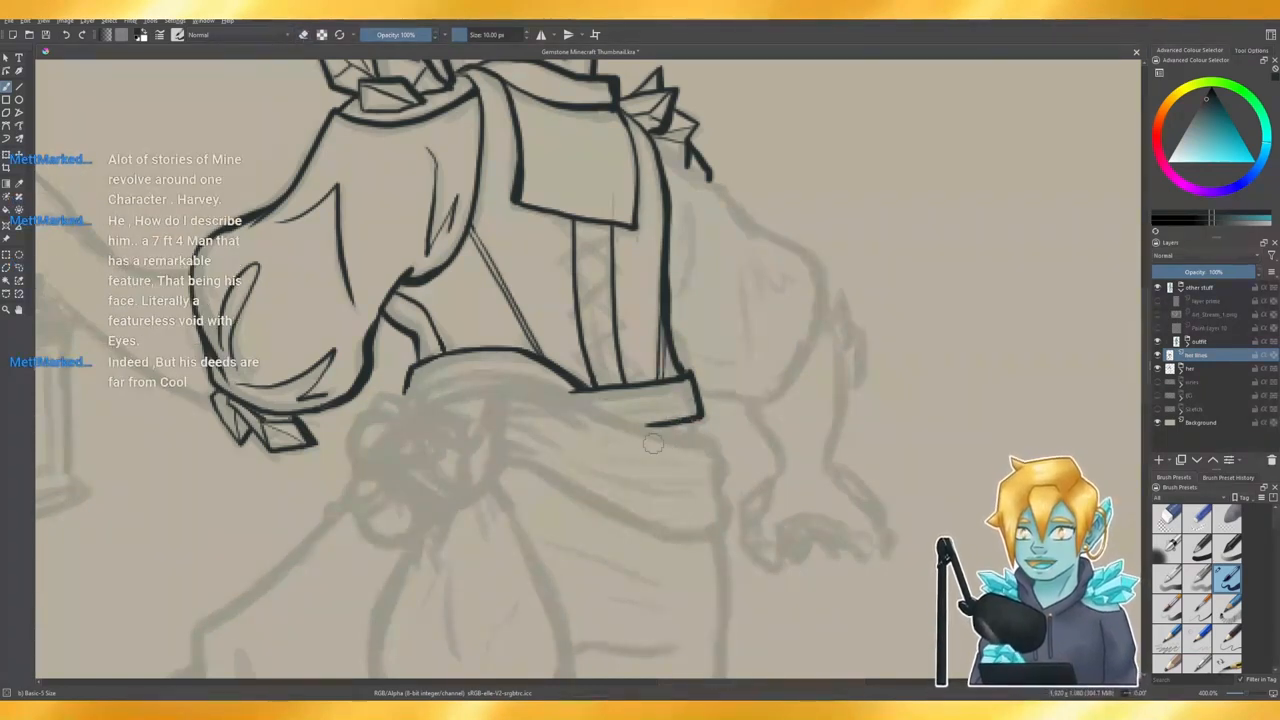
- Ink a thin, slightly rising fold line across the waistband below the lacing panel, ending at its short side edge
{"action": "left_click_drag", "start_coordinate": [600, 408], "coordinate": [692, 401]}
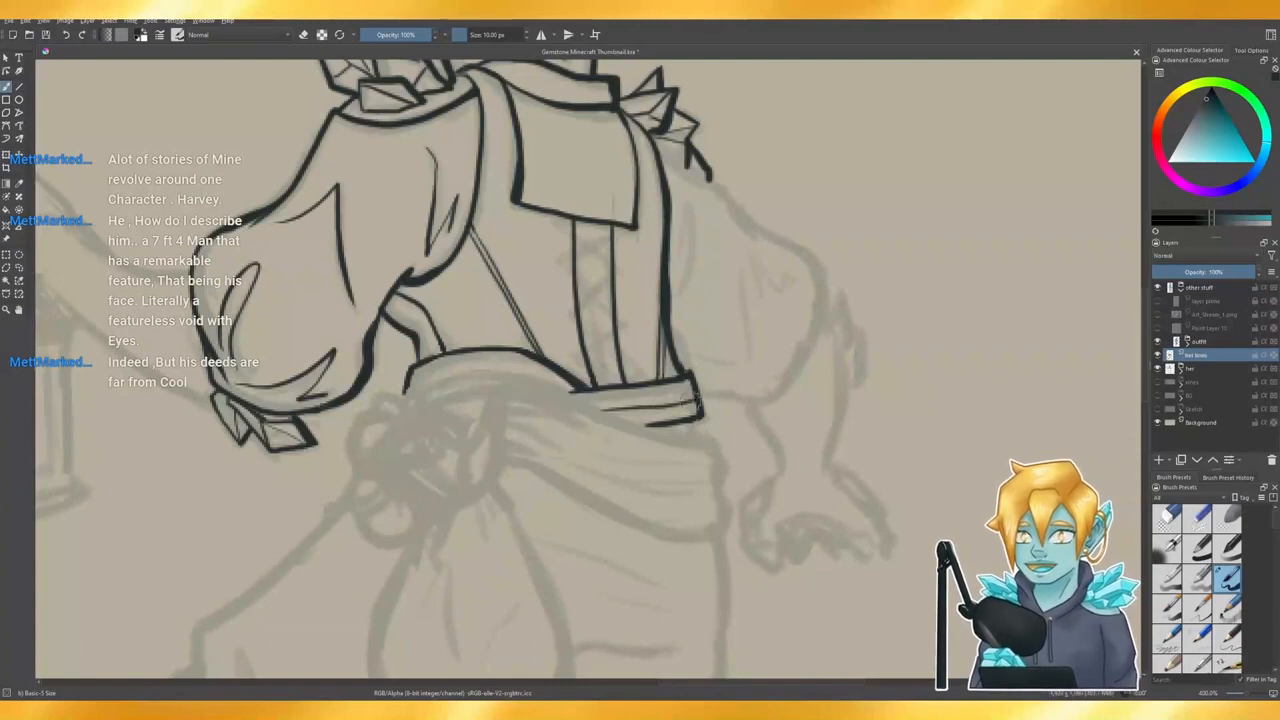
{"action": "key", "text": "ctrl+z"}
{"action": "left_click_drag", "start_coordinate": [600, 409], "coordinate": [696, 399]}
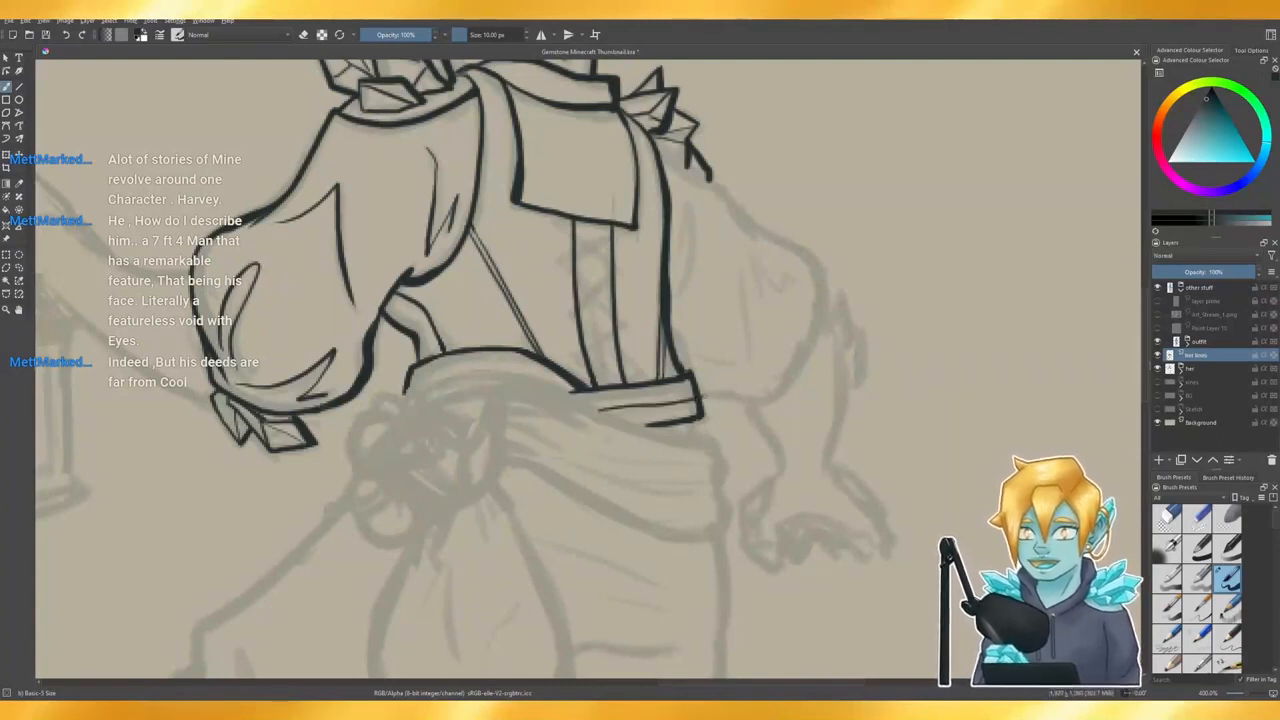
{"action": "key", "text": "ctrl+z"}
{"action": "key", "text": "ctrl+z"}
{"action": "left_click_drag", "start_coordinate": [600, 409], "coordinate": [688, 399]}
{"action": "key", "text": "ctrl+z"}
{"action": "key", "text": "ctrl+z"}
{"action": "left_click_drag", "start_coordinate": [604, 409], "coordinate": [696, 398]}
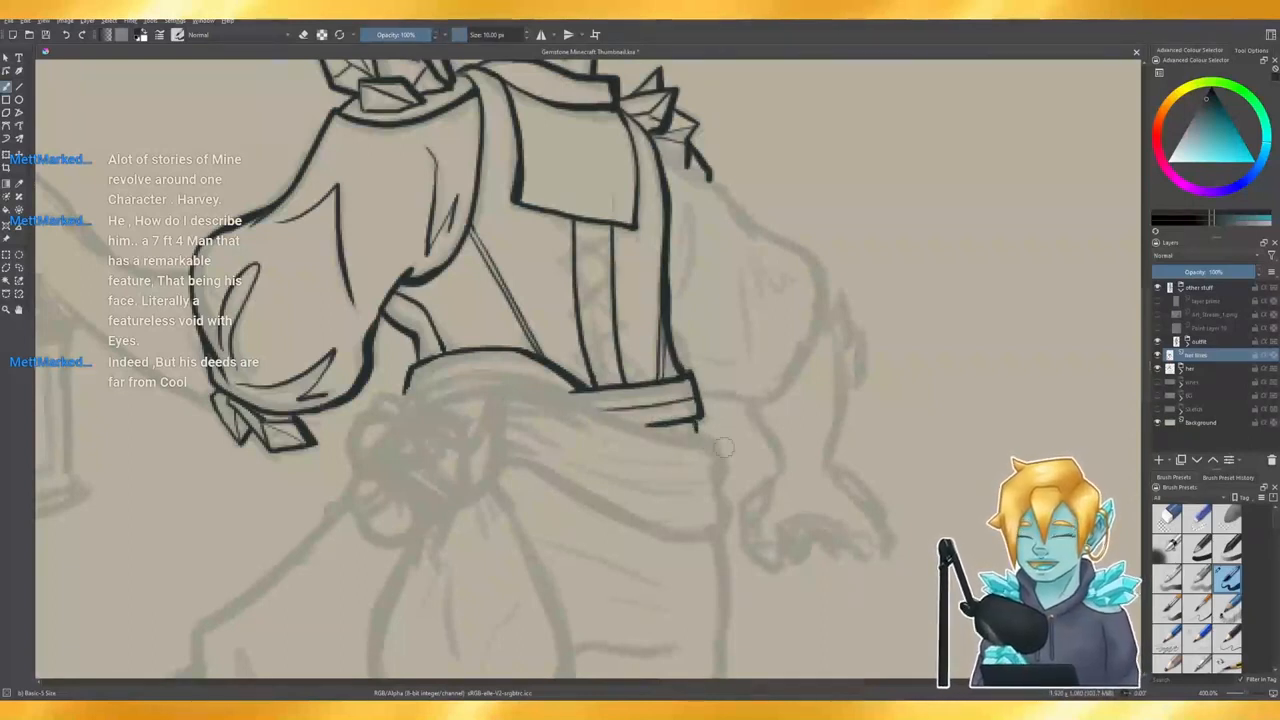
{"action": "mouse_move", "coordinate": [400, 396]}
{"action": "left_mouse_down"}
{"action": "mouse_move", "coordinate": [507, 380]}
{"action": "mouse_move", "coordinate": [464, 370]}
{"action": "mouse_move", "coordinate": [495, 373]}
{"action": "mouse_move", "coordinate": [607, 419]}
{"action": "mouse_move", "coordinate": [718, 424]}
{"action": "left_mouse_up"}
{"action": "key", "text": "ctrl+z"}
{"action": "key", "text": "ctrl+z"}
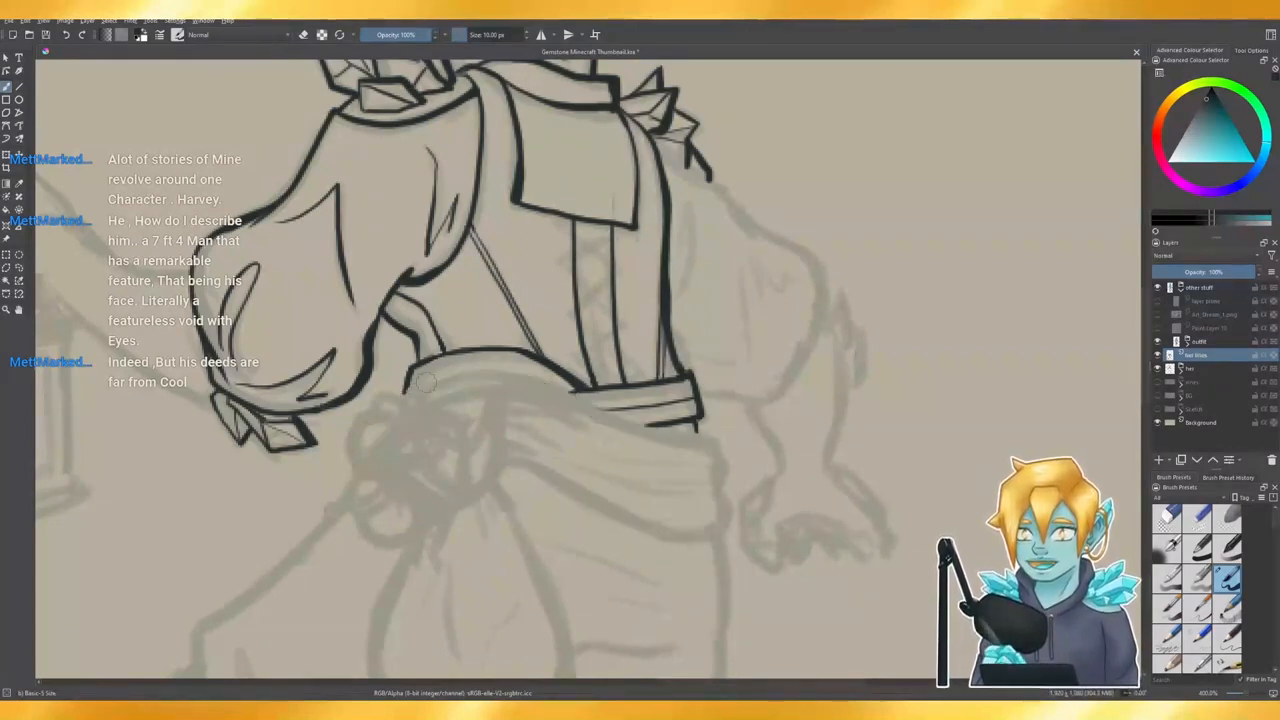
{"action": "left_click_drag", "start_coordinate": [400, 396], "coordinate": [478, 366]}
{"action": "key", "text": "ctrl+z"}
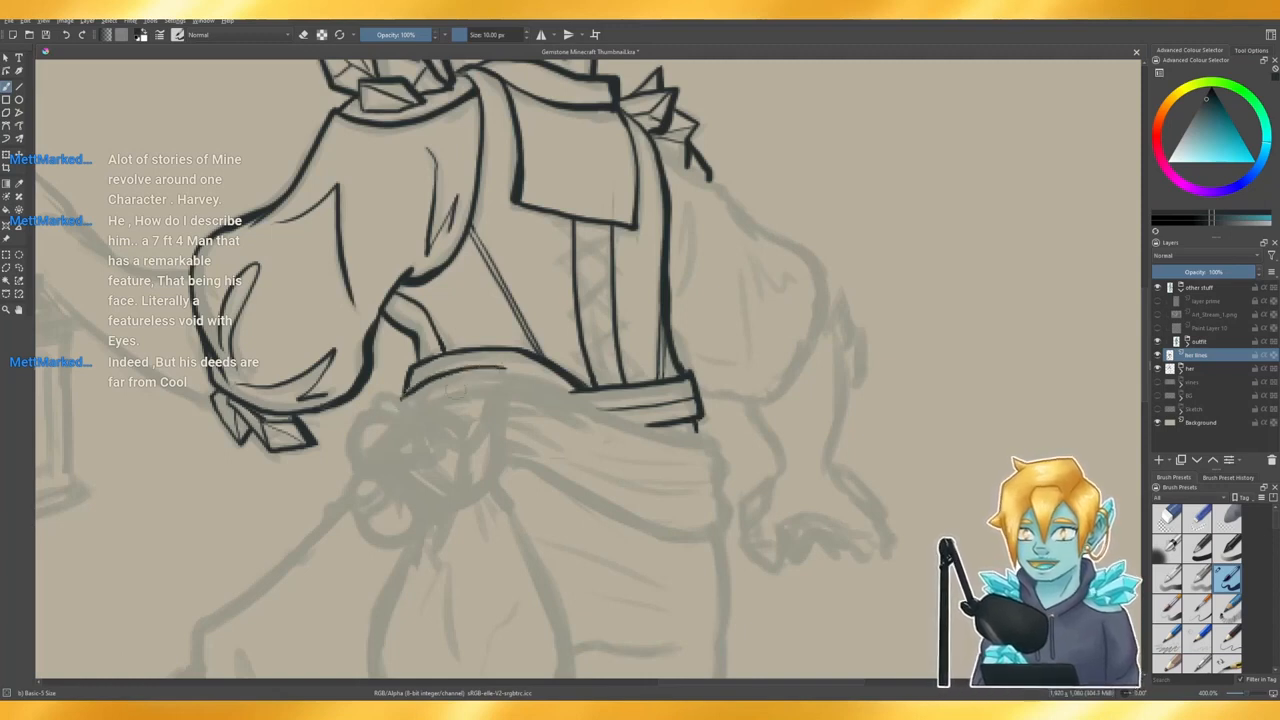
{"action": "key", "text": "ctrl+z"}
- Ink the draped sash's upper edge from the near side of the waist to the far hip and its wavy outer edge, cleaning up the line ends
{"action": "mouse_move", "coordinate": [402, 396]}
{"action": "left_mouse_down"}
{"action": "mouse_move", "coordinate": [492, 371]}
{"action": "mouse_move", "coordinate": [630, 426]}
{"action": "mouse_move", "coordinate": [712, 440]}
{"action": "left_mouse_up"}
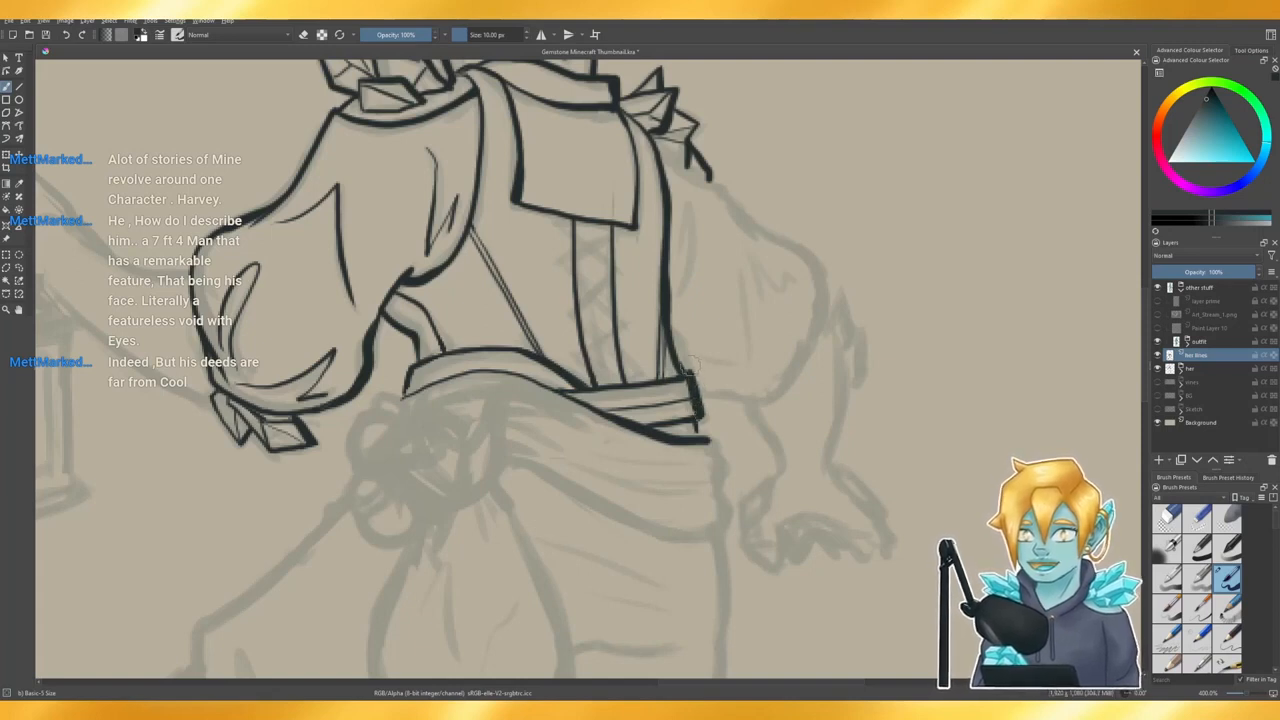
{"action": "left_click_drag", "start_coordinate": [691, 381], "coordinate": [698, 413]}
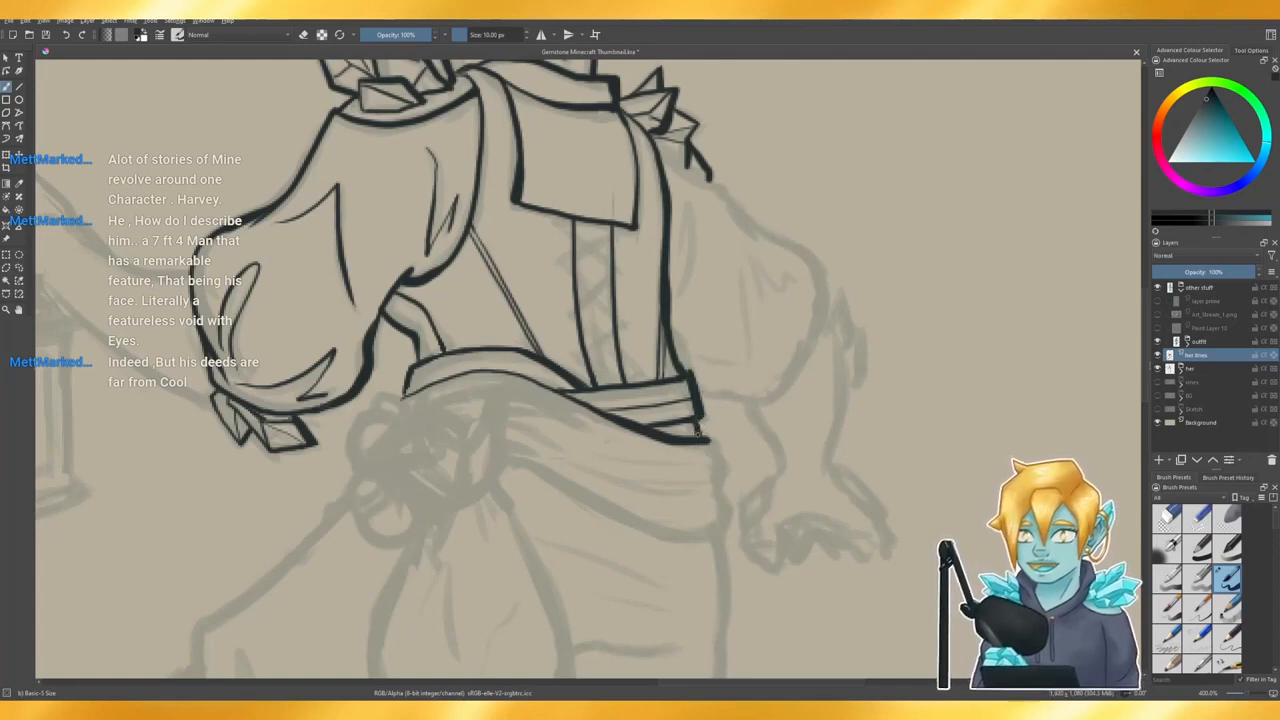
{"action": "mouse_move", "coordinate": [707, 442]}
{"action": "left_mouse_down"}
{"action": "mouse_move", "coordinate": [728, 520]}
{"action": "mouse_move", "coordinate": [718, 528]}
{"action": "left_mouse_up"}
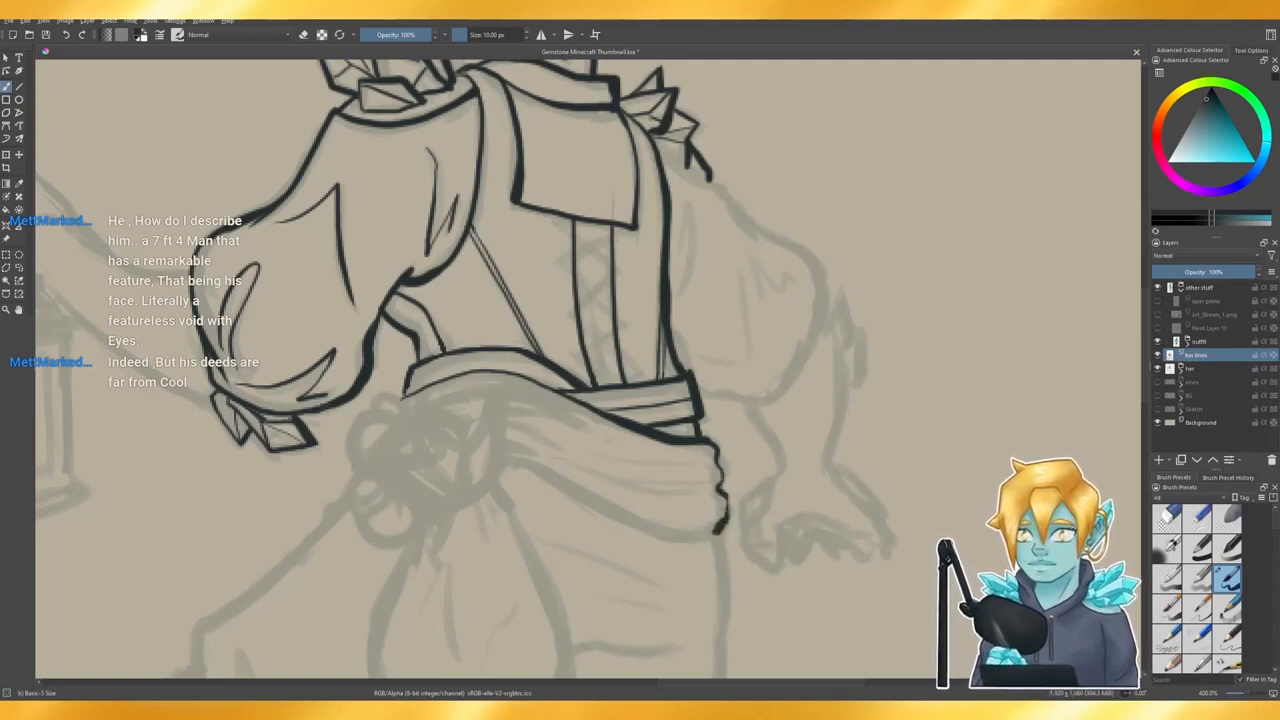
{"action": "left_click_drag", "start_coordinate": [712, 532], "coordinate": [718, 512]}
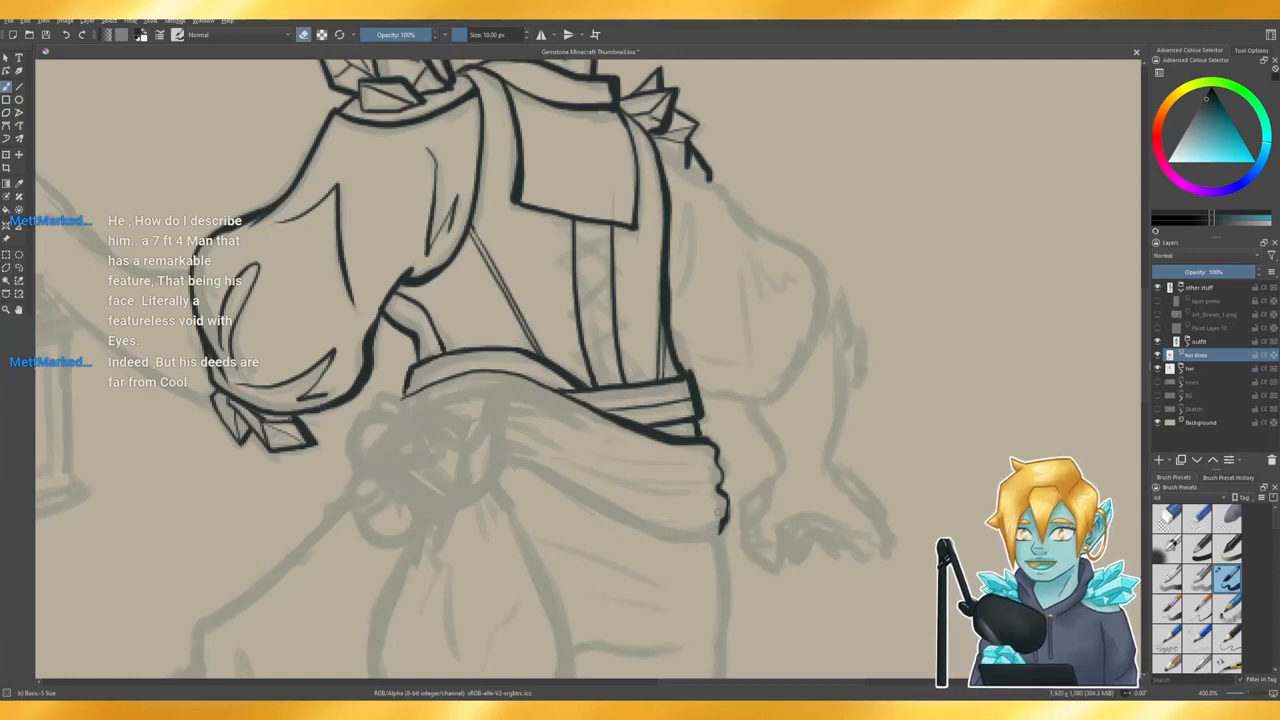
{"action": "key", "text": "e"}
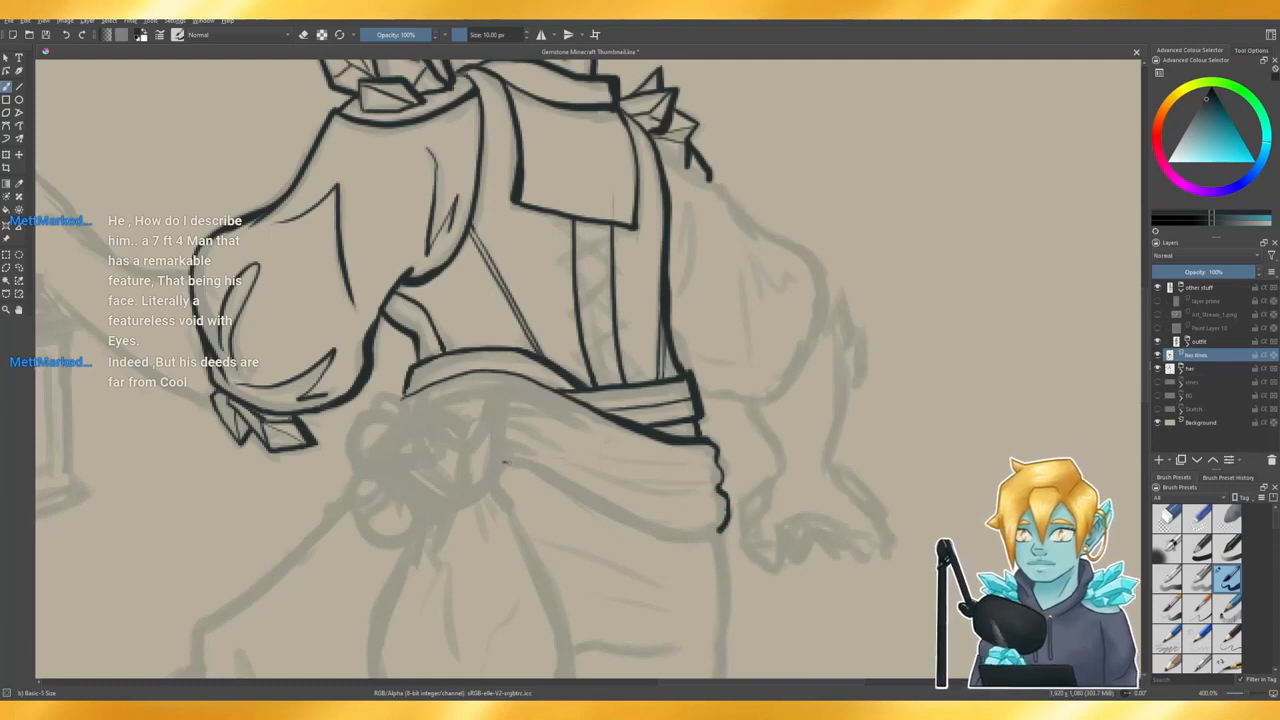
{"action": "left_click_drag", "start_coordinate": [504, 462], "coordinate": [569, 494]}
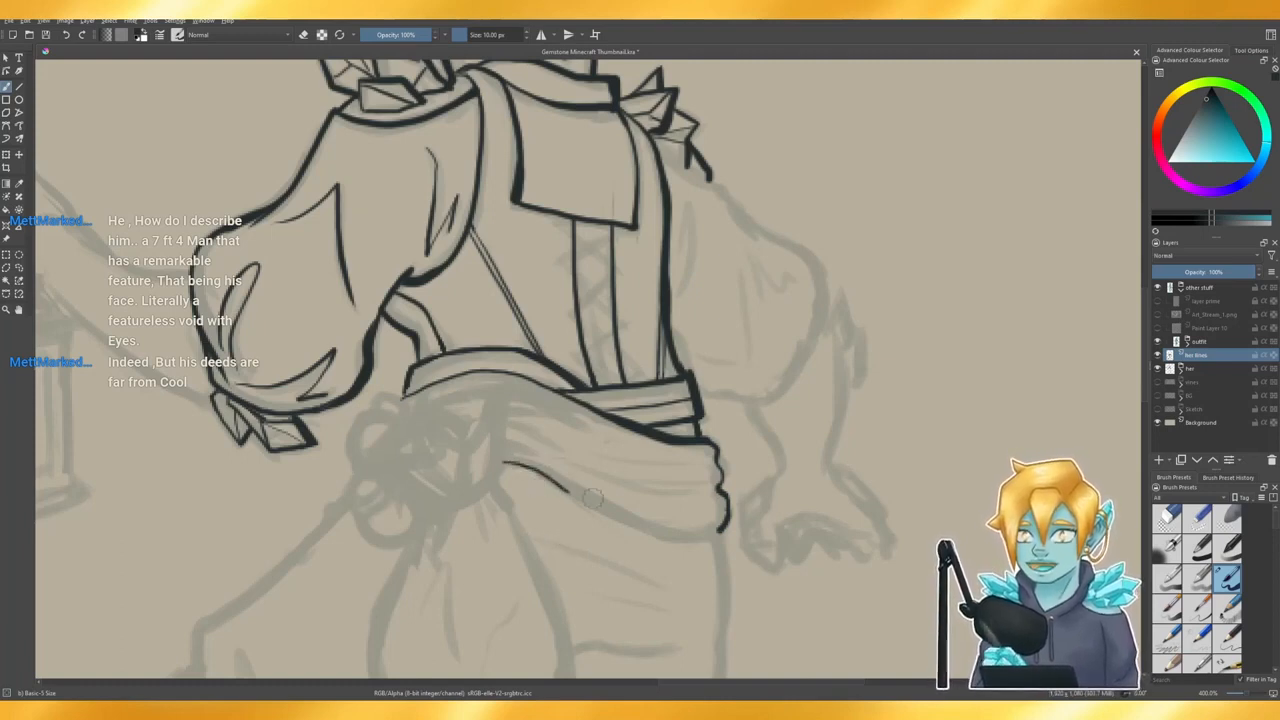
{"action": "key", "text": "ctrl+z"}
{"action": "key", "text": "ctrl+z"}
{"action": "left_click_drag", "start_coordinate": [505, 460], "coordinate": [657, 513]}
{"action": "key", "text": "ctrl+z"}
{"action": "mouse_move", "coordinate": [501, 463]}
{"action": "left_mouse_down"}
{"action": "mouse_move", "coordinate": [636, 518]}
{"action": "mouse_move", "coordinate": [687, 519]}
{"action": "left_mouse_up"}
{"action": "key", "text": "ctrl+z"}
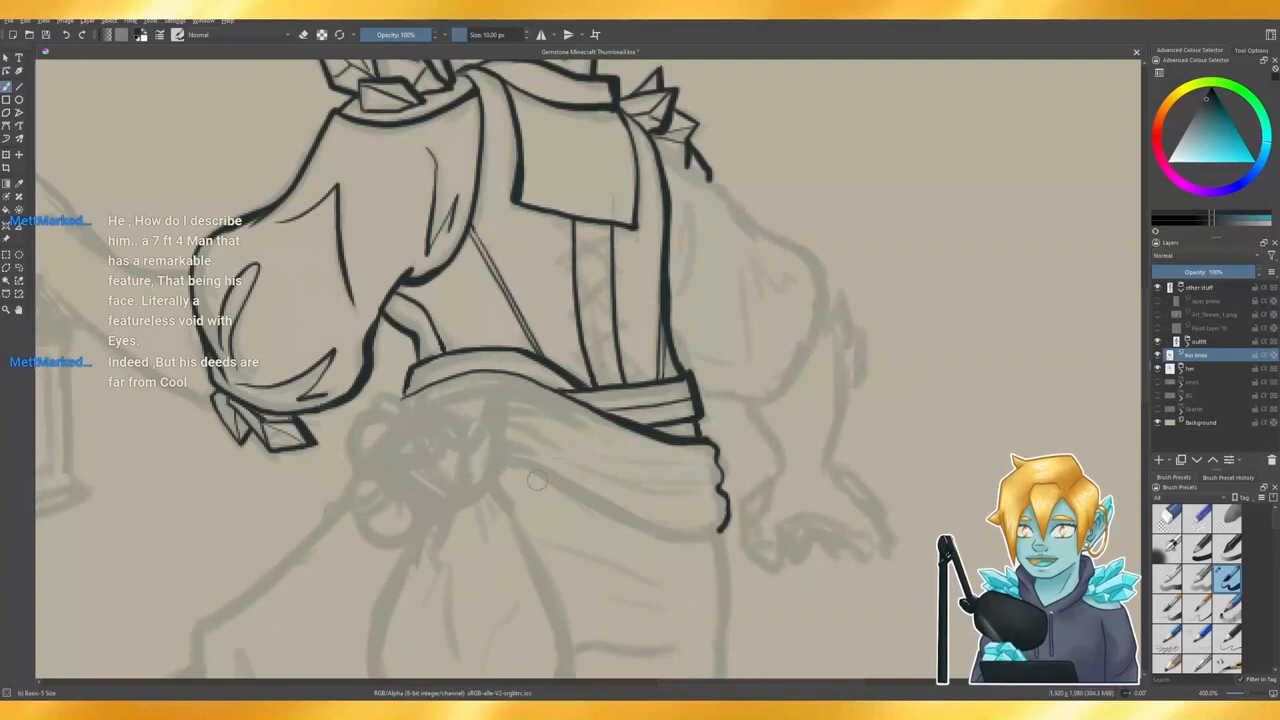
{"action": "mouse_move", "coordinate": [500, 460]}
{"action": "left_mouse_down"}
{"action": "mouse_move", "coordinate": [678, 530]}
{"action": "mouse_move", "coordinate": [726, 532]}
{"action": "left_mouse_up"}
{"action": "key", "text": "ctrl+z"}
{"action": "mouse_move", "coordinate": [505, 460]}
{"action": "left_mouse_down"}
{"action": "mouse_move", "coordinate": [615, 518]}
{"action": "mouse_move", "coordinate": [716, 524]}
{"action": "left_mouse_up"}
{"action": "key", "text": "ctrl+z"}
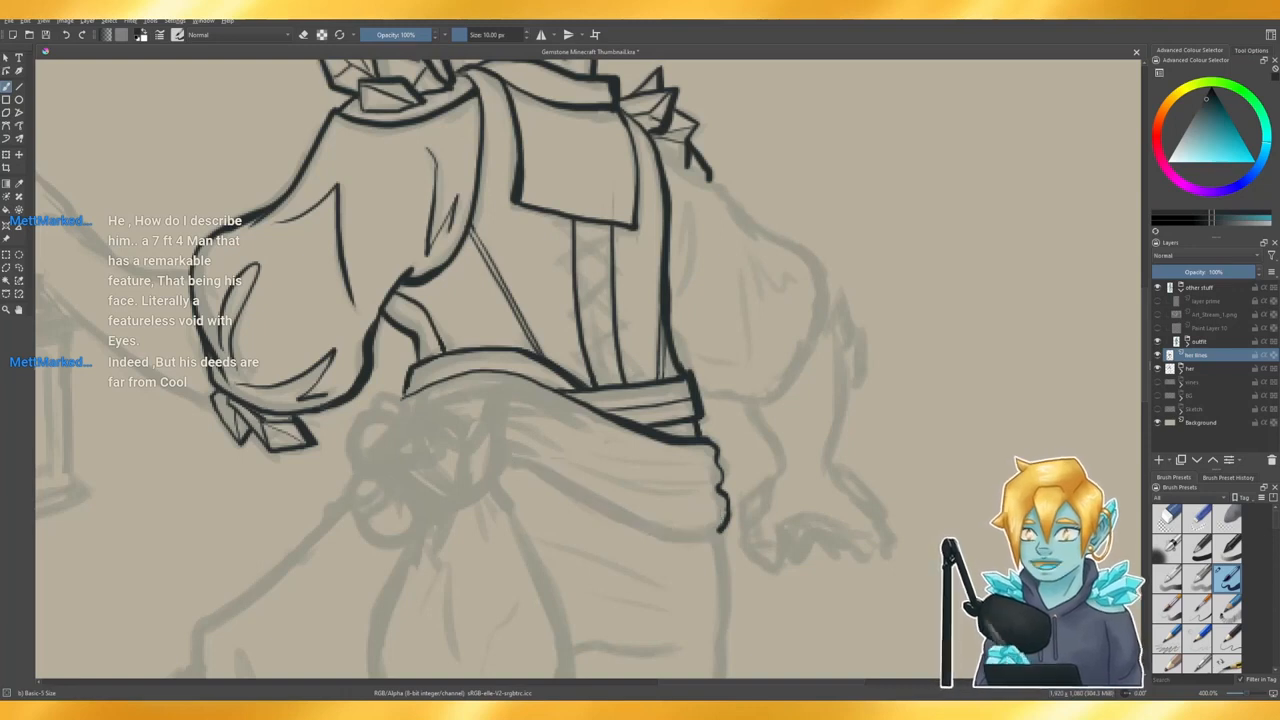
{"action": "mouse_move", "coordinate": [503, 458]}
{"action": "left_mouse_down"}
{"action": "mouse_move", "coordinate": [618, 517]}
{"action": "mouse_move", "coordinate": [724, 526]}
{"action": "left_mouse_up"}
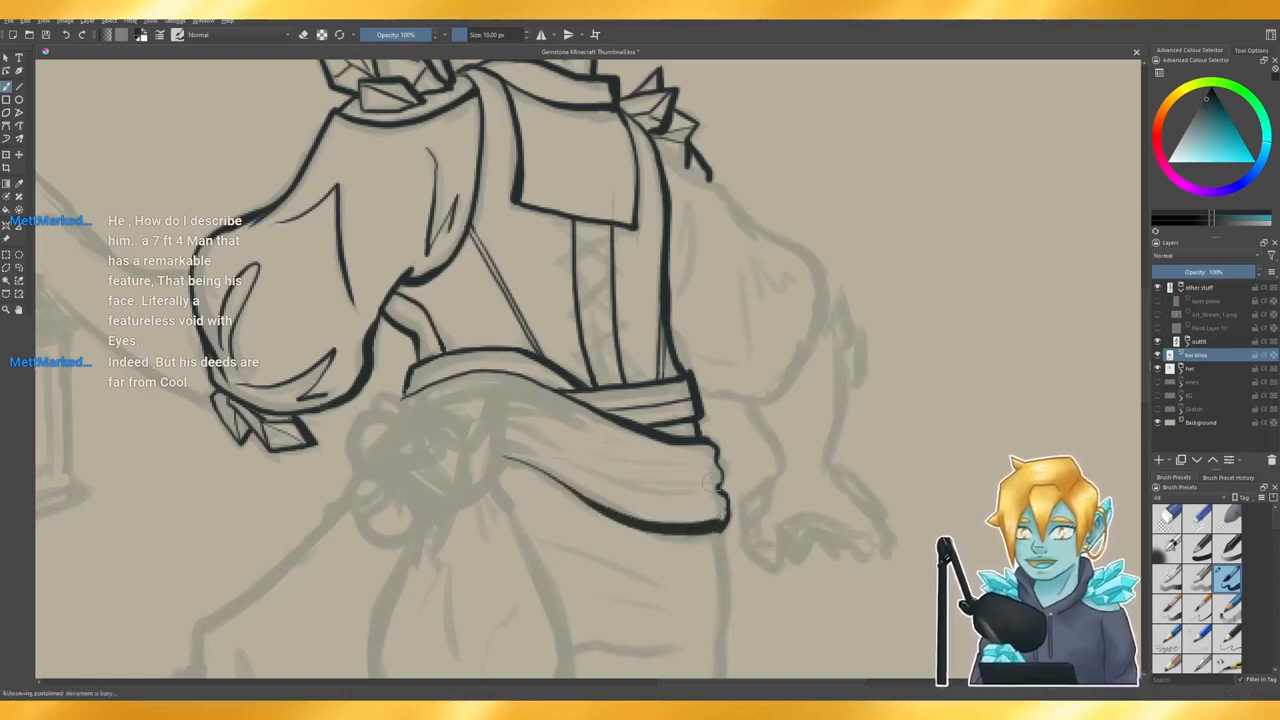
{"action": "key", "text": "ctrl+z"}
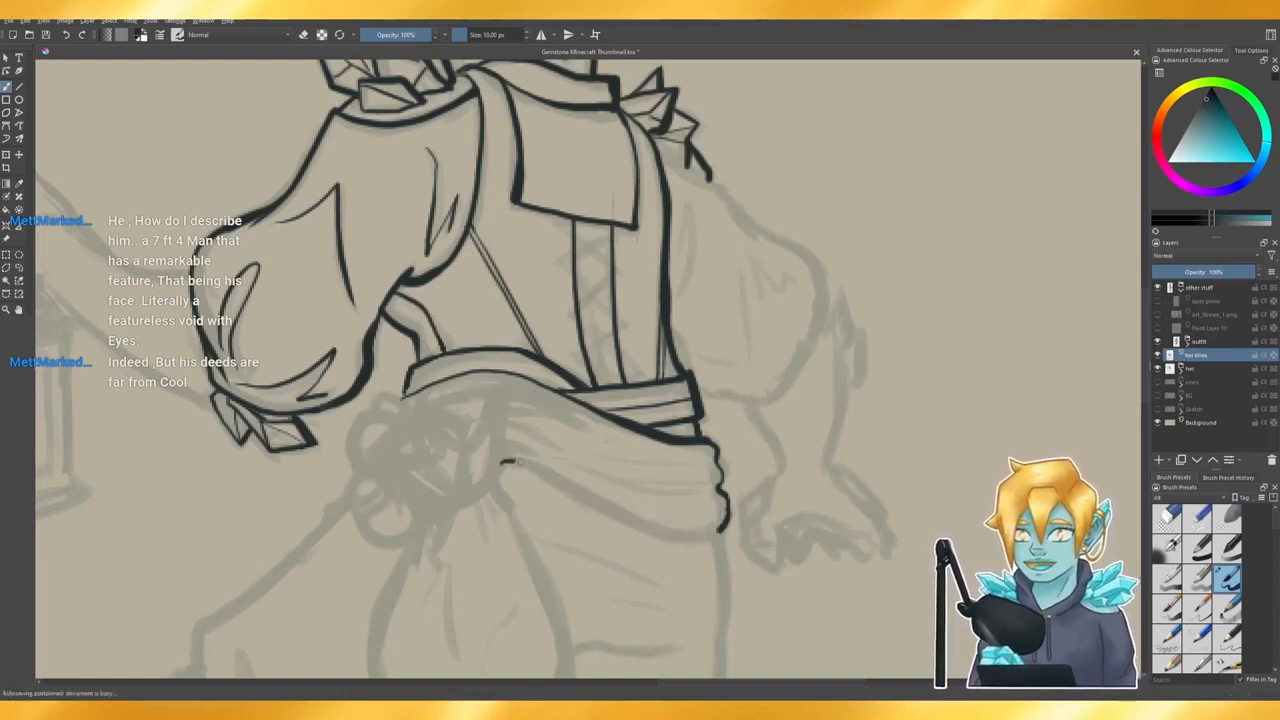
{"action": "mouse_move", "coordinate": [505, 460]}
{"action": "left_mouse_down"}
{"action": "mouse_move", "coordinate": [643, 524]}
{"action": "mouse_move", "coordinate": [728, 528]}
{"action": "left_mouse_up"}
{"action": "key", "text": "ctrl+z"}
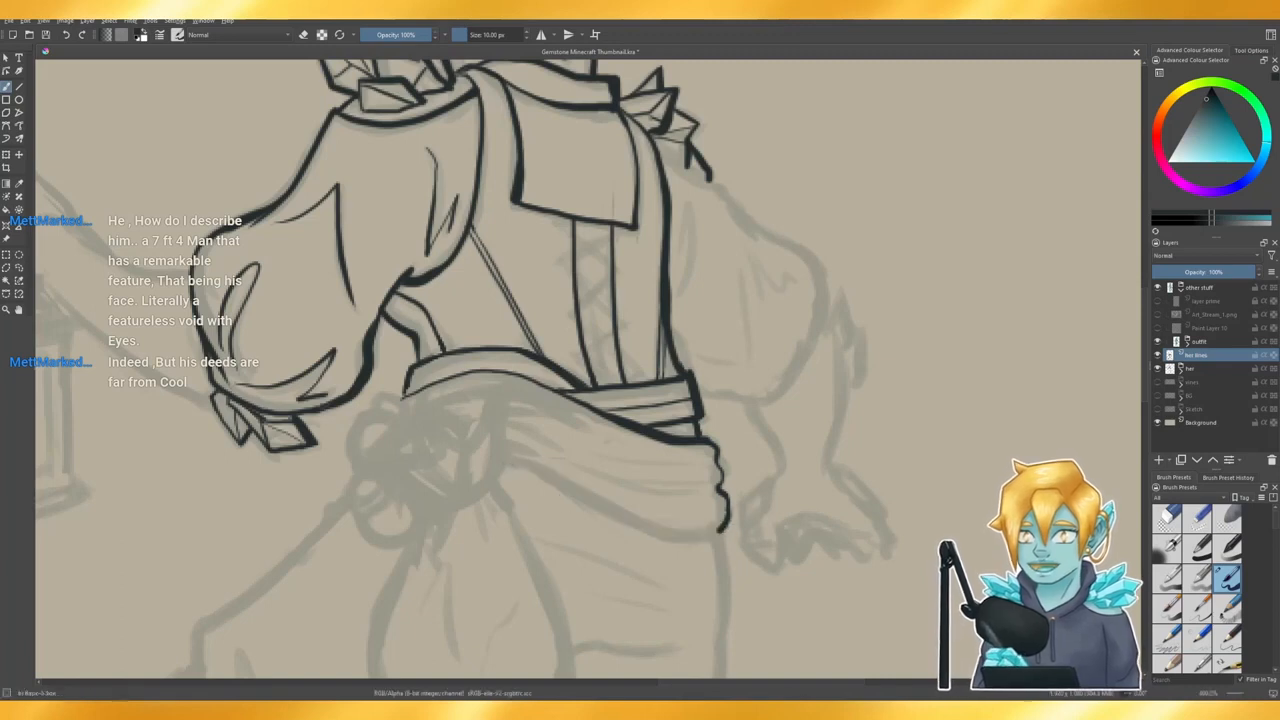
- Ink the draped sash's lower edge from the knot to the far hip, trimming the thick underside of the line near the hip
{"action": "mouse_move", "coordinate": [505, 462]}
{"action": "left_mouse_down"}
{"action": "mouse_move", "coordinate": [644, 528]}
{"action": "mouse_move", "coordinate": [728, 530]}
{"action": "left_mouse_up"}
{"action": "key", "text": "e"}
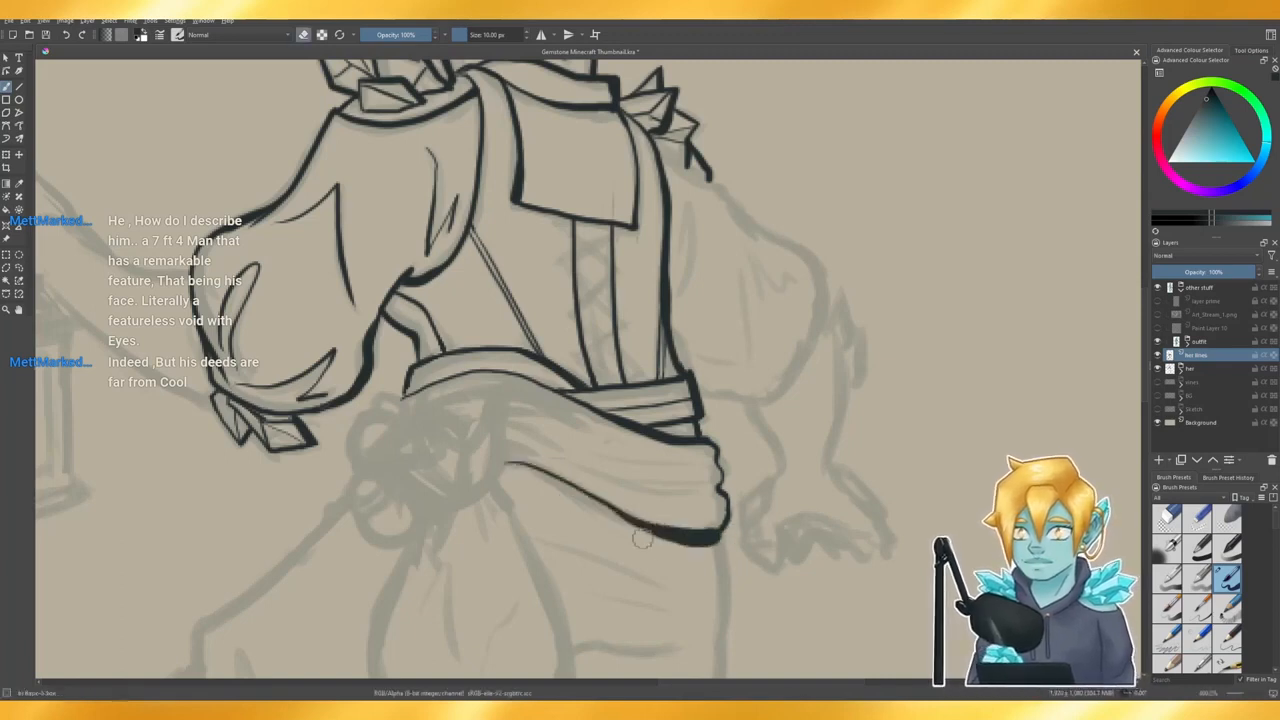
{"action": "left_click_drag", "start_coordinate": [648, 537], "coordinate": [718, 545]}
{"action": "key", "text": "e"}
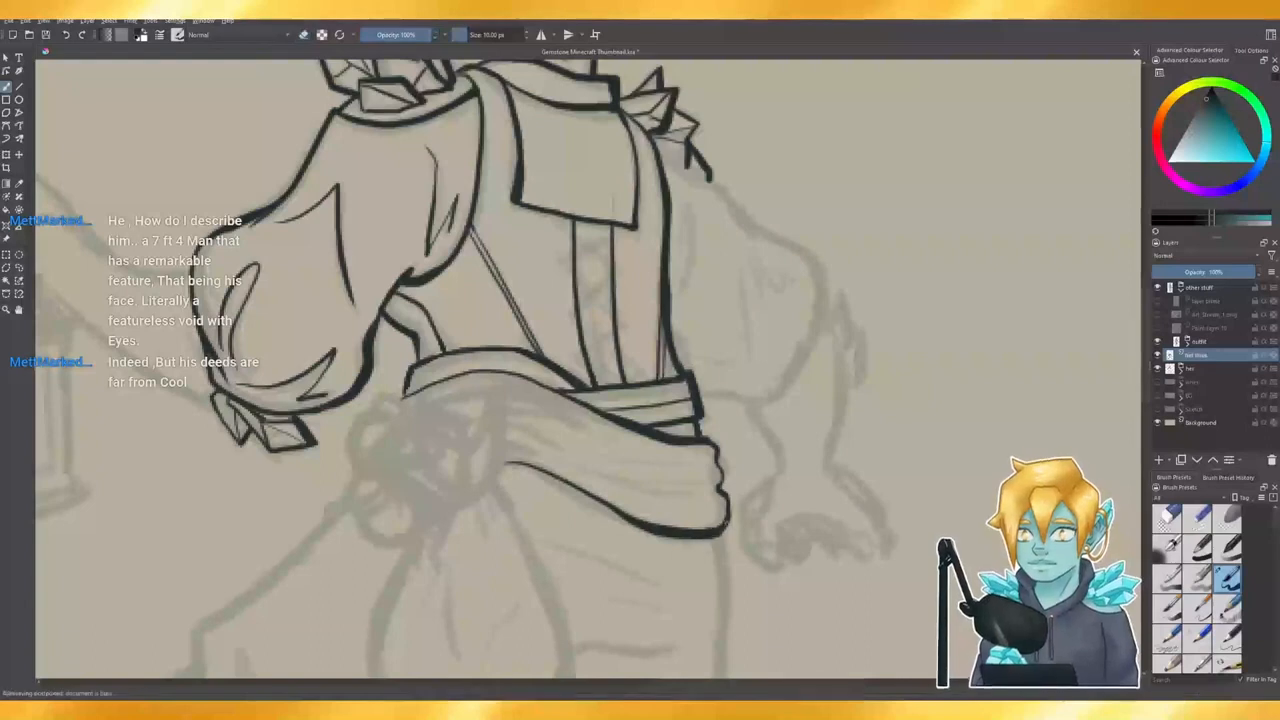
- Erase the near part of the draped sash's lower edge and re-ink it as a smooth curve from the knot into the hip line
{"action": "scroll", "coordinate": [614, 356], "scroll_direction": "down", "scroll_amount": 3}
{"action": "scroll", "coordinate": [591, 512], "scroll_direction": "up", "scroll_amount": 4}
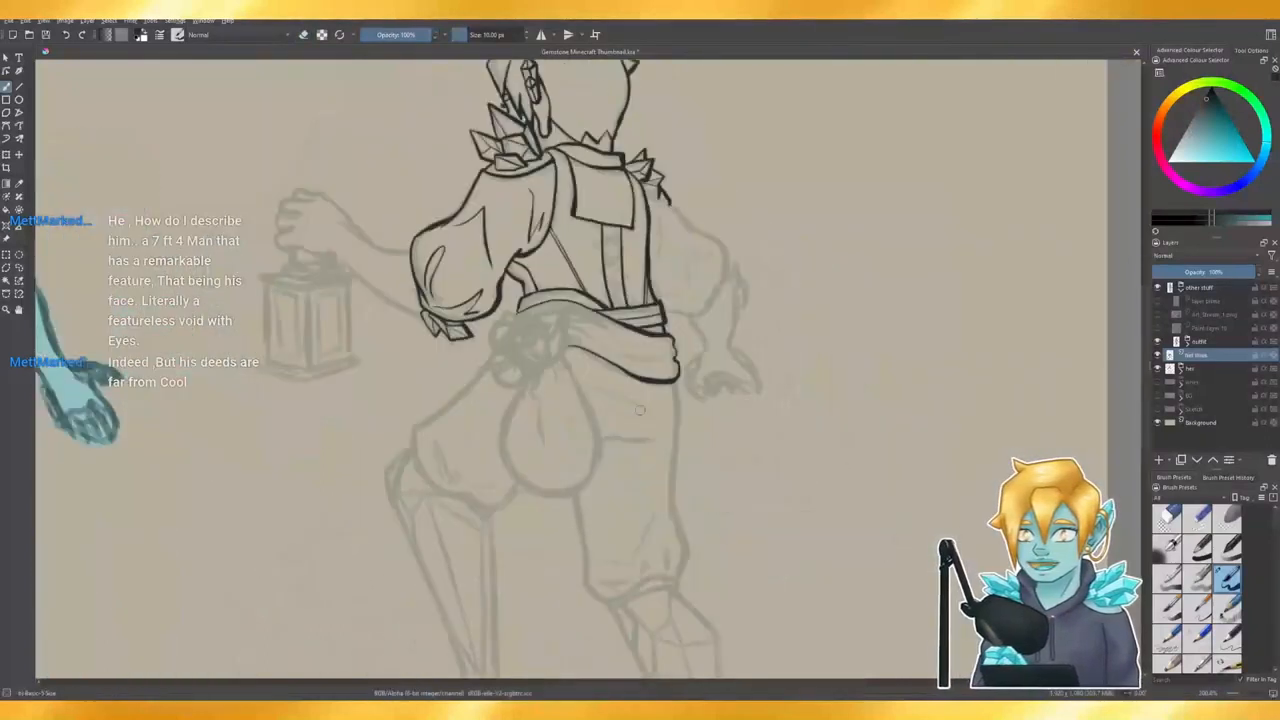
{"action": "scroll", "coordinate": [639, 354], "scroll_direction": "up", "scroll_amount": 2}
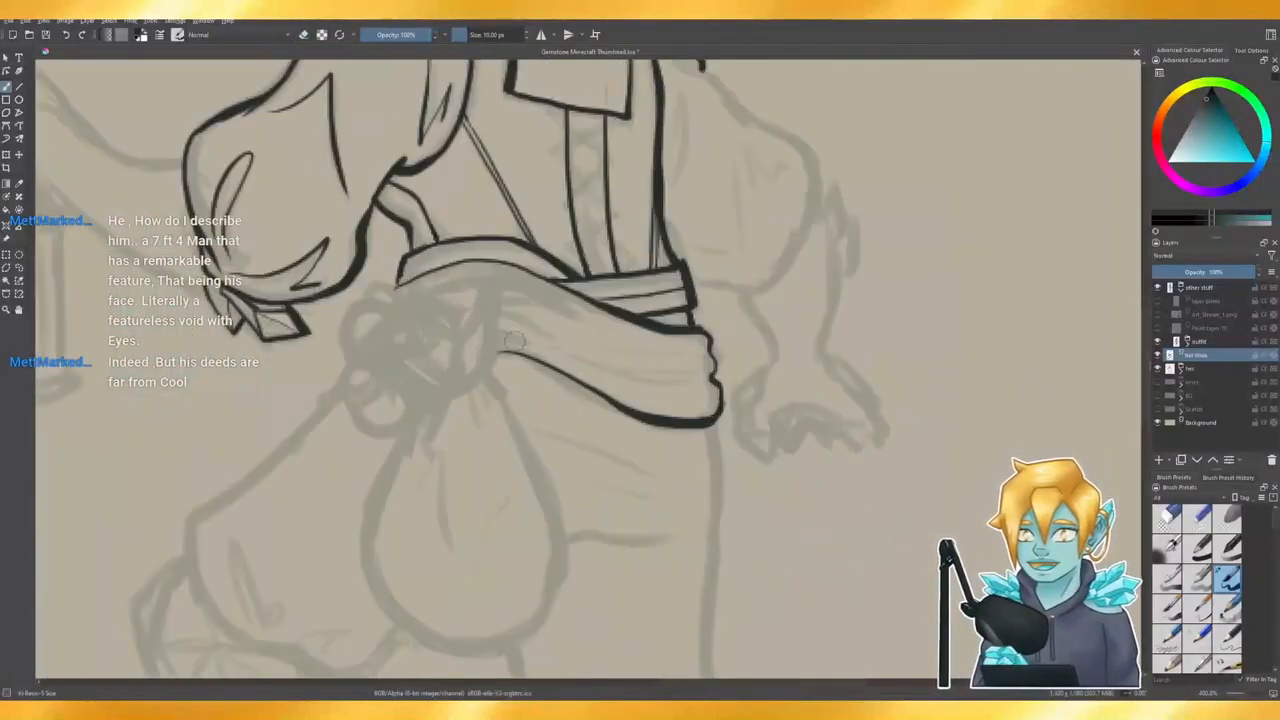
{"action": "key", "text": "e"}
{"action": "mouse_move", "coordinate": [592, 371]}
{"action": "left_mouse_down"}
{"action": "mouse_move", "coordinate": [625, 397]}
{"action": "mouse_move", "coordinate": [510, 350]}
{"action": "left_mouse_up"}
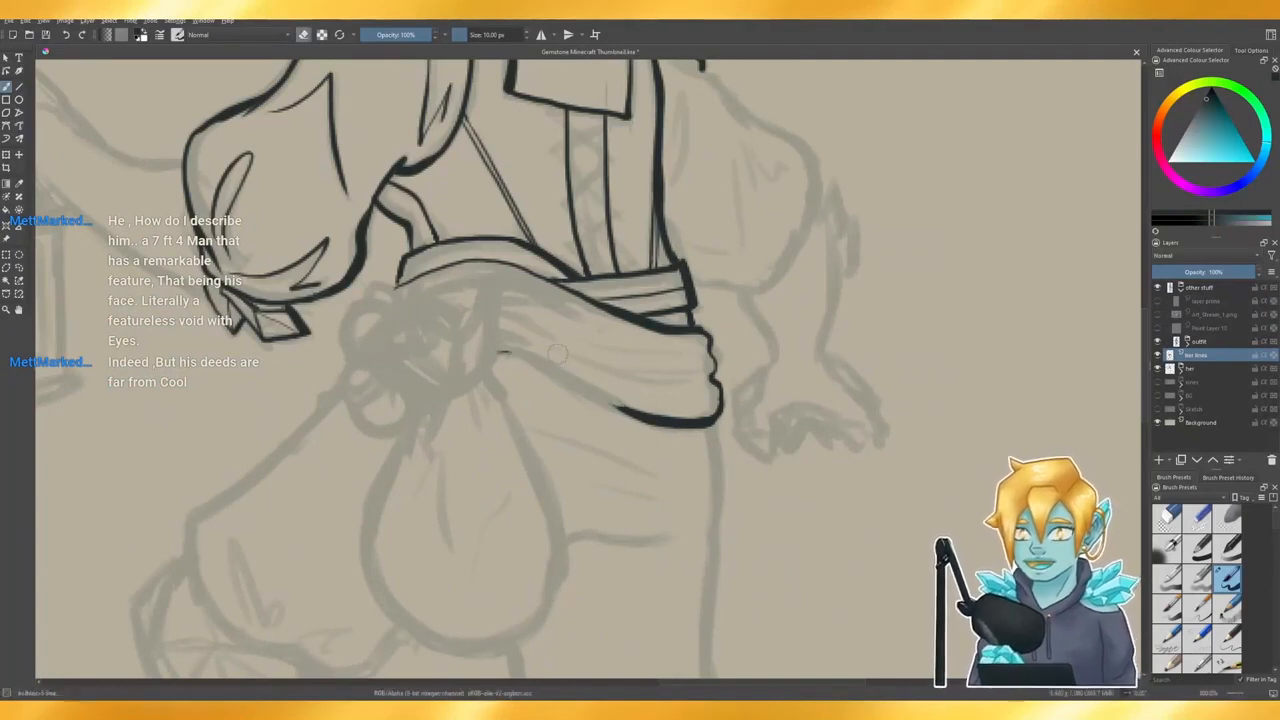
{"action": "key", "text": "e"}
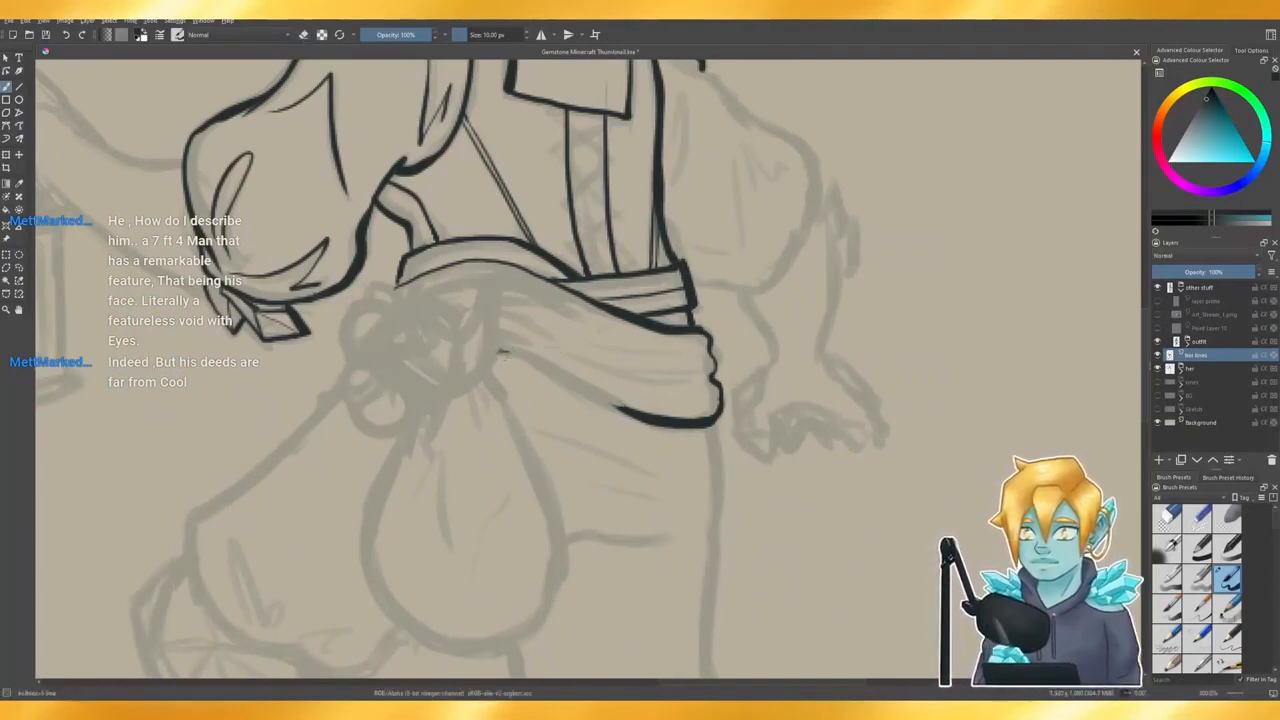
{"action": "key", "text": "e"}
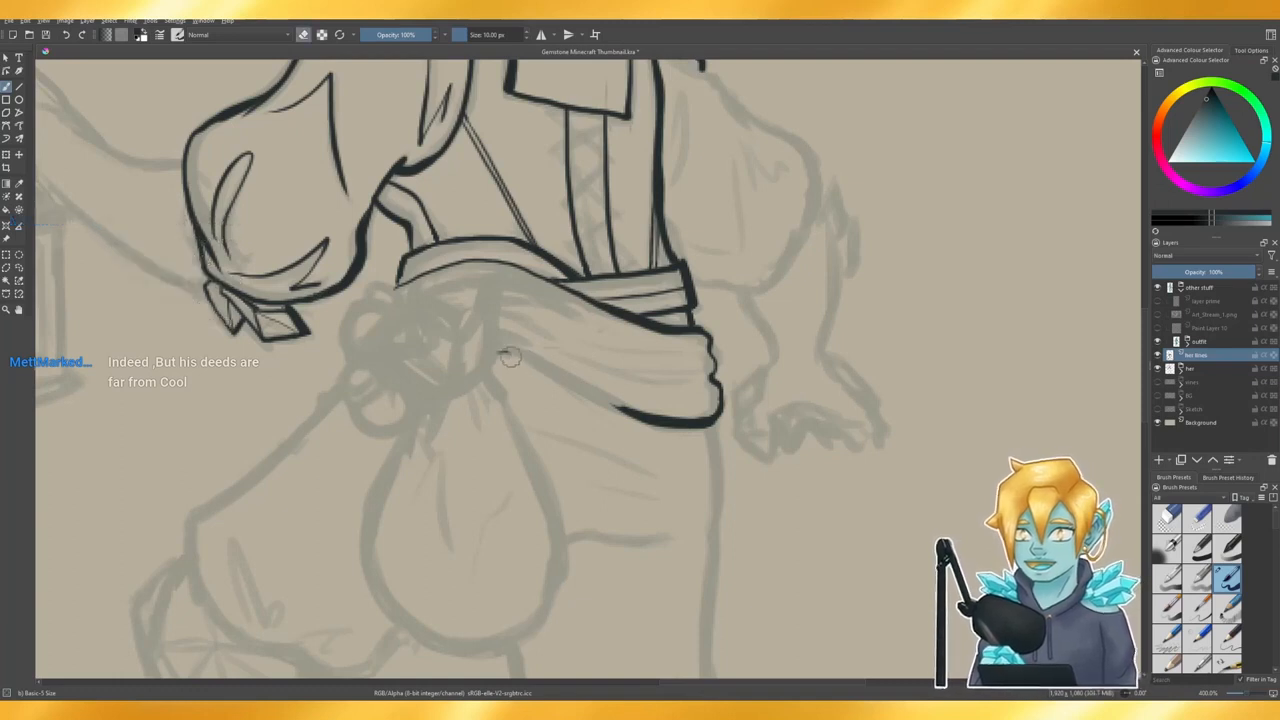
{"action": "key", "text": "e"}
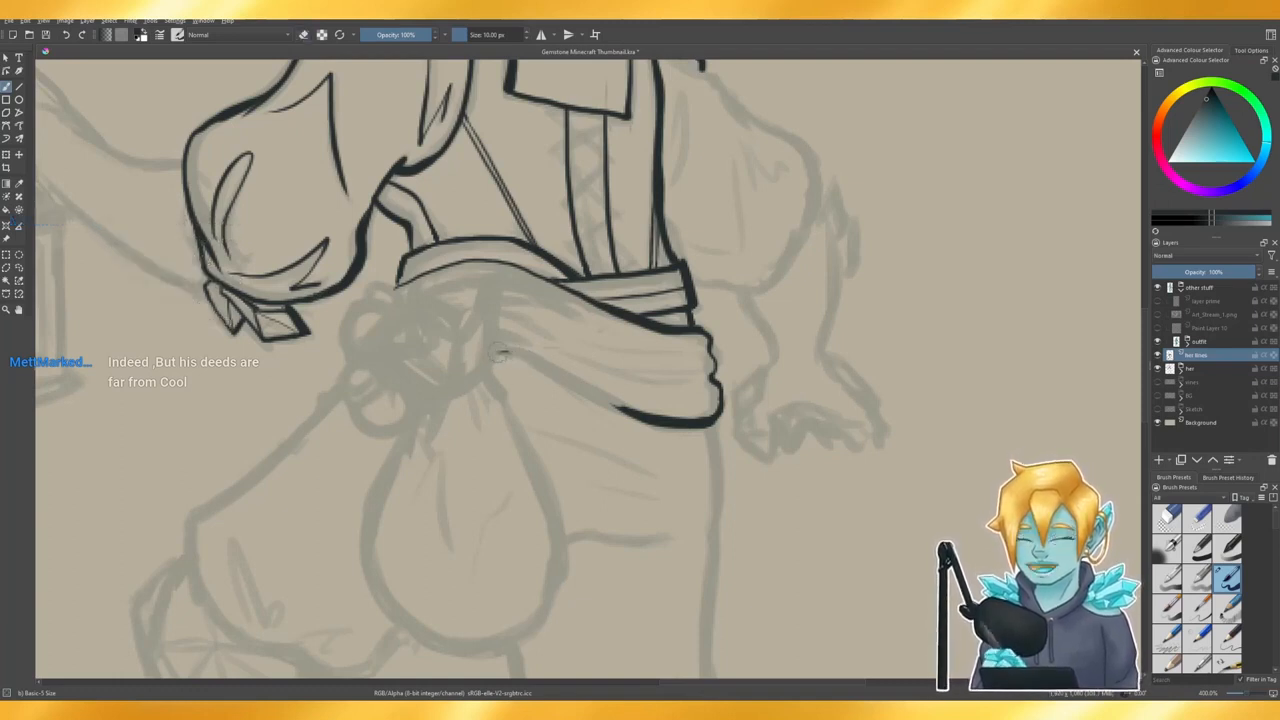
{"action": "left_click_drag", "start_coordinate": [500, 352], "coordinate": [640, 416]}
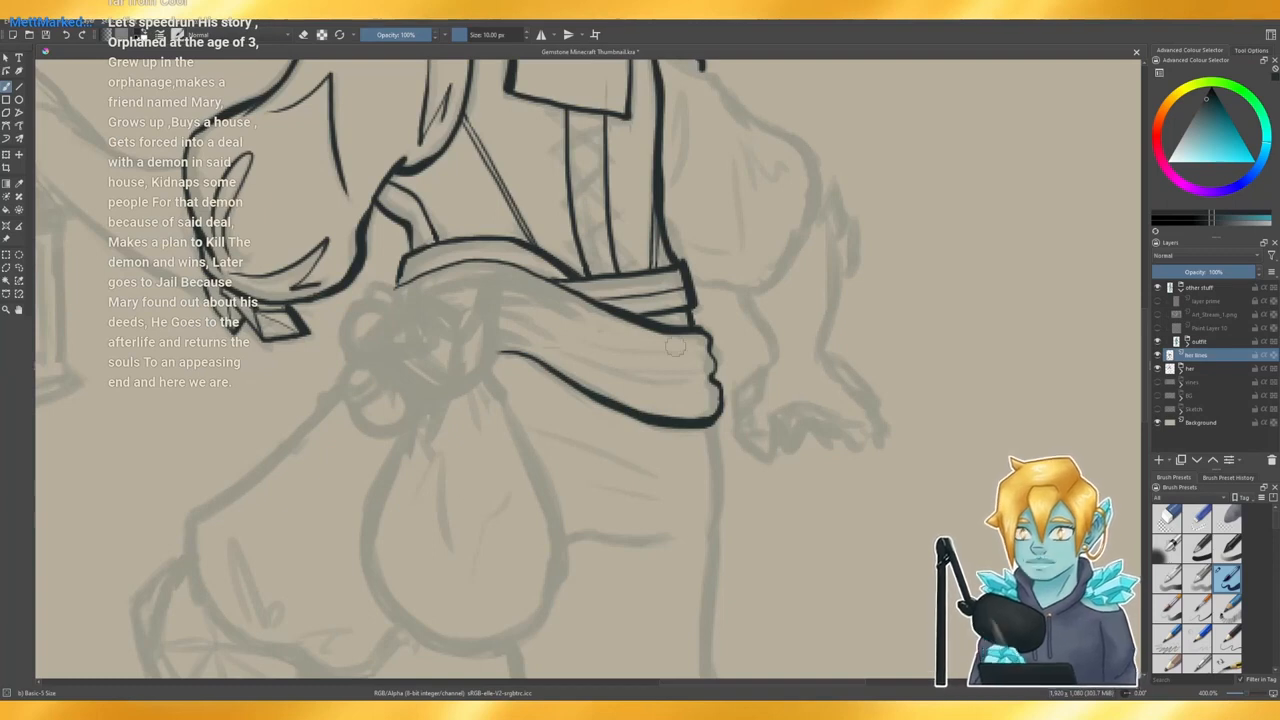
{"action": "mouse_move", "coordinate": [762, 487]}
{"action": "left_mouse_down"}
{"action": "mouse_move", "coordinate": [951, 512]}
{"action": "mouse_move", "coordinate": [795, 532]}
{"action": "mouse_move", "coordinate": [765, 504]}
{"action": "left_mouse_up"}
{"action": "left_click_drag", "start_coordinate": [886, 496], "coordinate": [950, 448]}
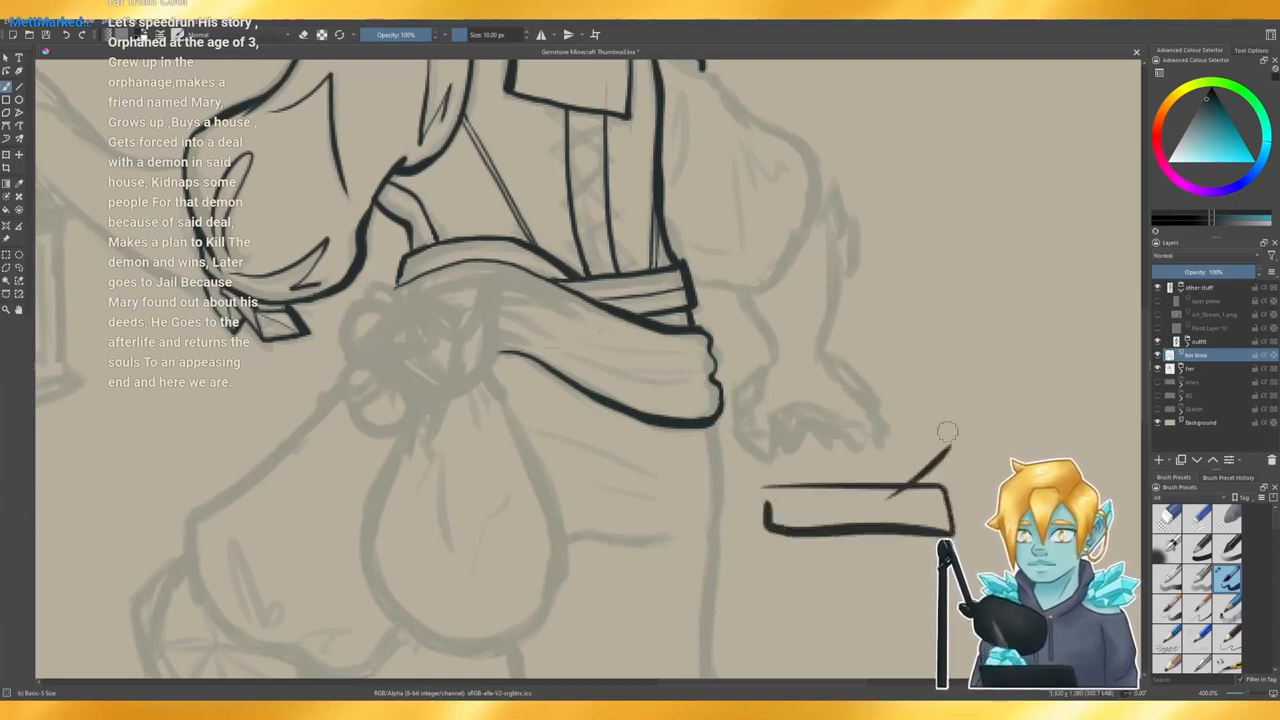
{"action": "mouse_move", "coordinate": [752, 235]}
{"action": "left_mouse_down"}
{"action": "mouse_move", "coordinate": [878, 316]}
{"action": "mouse_move", "coordinate": [757, 258]}
{"action": "left_mouse_up"}
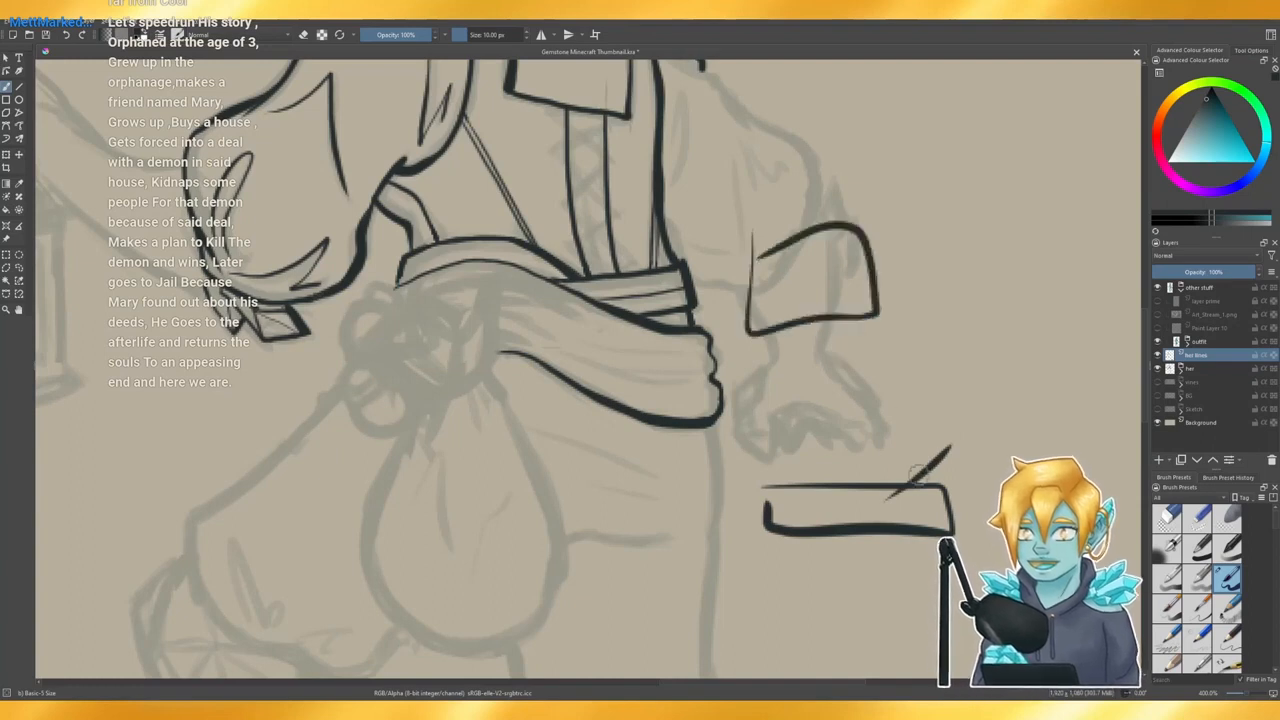
{"action": "mouse_move", "coordinate": [925, 481]}
{"action": "left_mouse_down"}
{"action": "mouse_move", "coordinate": [808, 501]}
{"action": "mouse_move", "coordinate": [870, 509]}
{"action": "mouse_move", "coordinate": [840, 498]}
{"action": "left_mouse_up"}
{"action": "mouse_move", "coordinate": [808, 273]}
{"action": "left_mouse_down"}
{"action": "mouse_move", "coordinate": [840, 284]}
{"action": "mouse_move", "coordinate": [806, 272]}
{"action": "mouse_move", "coordinate": [806, 297]}
{"action": "mouse_move", "coordinate": [917, 332]}
{"action": "mouse_move", "coordinate": [800, 283]}
{"action": "left_mouse_up"}
{"action": "key", "text": "ctrl+z"}
{"action": "key", "text": "ctrl+z"}
{"action": "key", "text": "ctrl+z"}
{"action": "key", "text": "ctrl+z"}
{"action": "key", "text": "ctrl+z"}
{"action": "key", "text": "ctrl+z"}
{"action": "key", "text": "ctrl+z"}
{"action": "key", "text": "ctrl+z"}
{"action": "key", "text": "ctrl+z"}
{"action": "key", "text": "ctrl+z"}
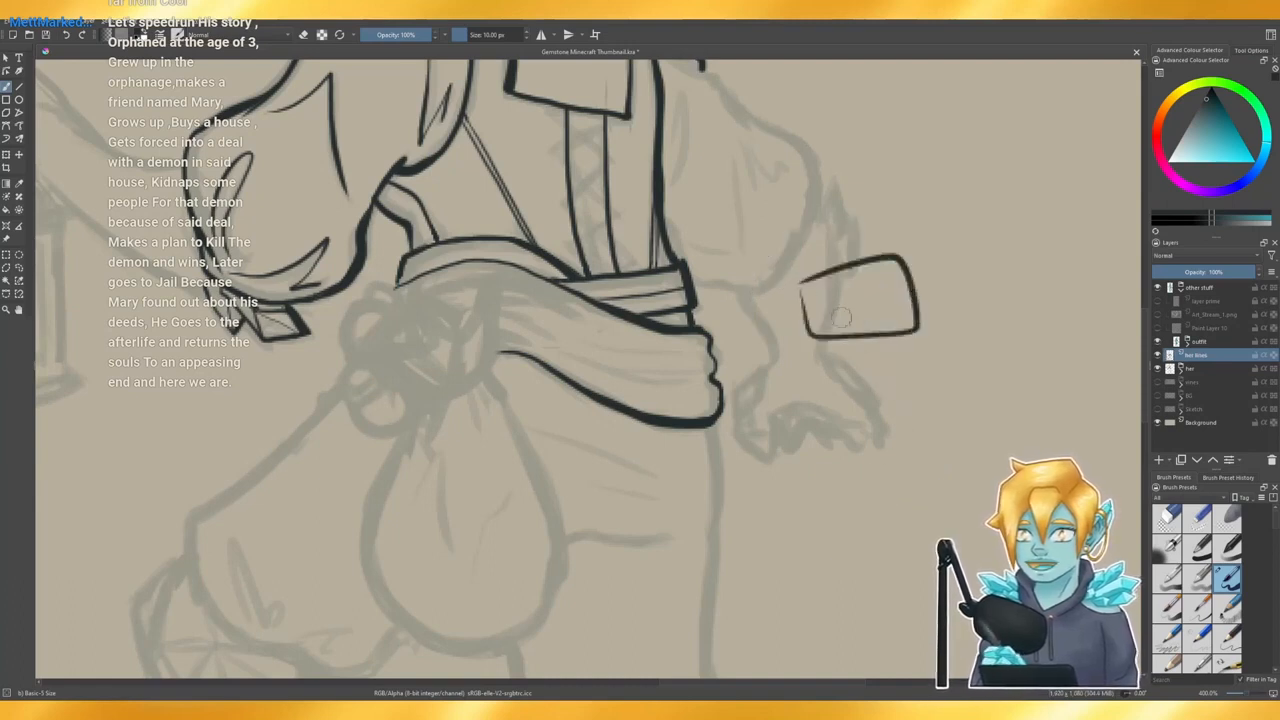
{"action": "mouse_move", "coordinate": [822, 502]}
{"action": "left_mouse_down"}
{"action": "mouse_move", "coordinate": [893, 434]}
{"action": "mouse_move", "coordinate": [858, 520]}
{"action": "mouse_move", "coordinate": [828, 502]}
{"action": "mouse_move", "coordinate": [897, 540]}
{"action": "mouse_move", "coordinate": [940, 478]}
{"action": "mouse_move", "coordinate": [934, 459]}
{"action": "left_mouse_up"}
{"action": "key", "text": "ctrl+z"}
{"action": "key", "text": "ctrl+z"}
{"action": "key", "text": "ctrl+z"}
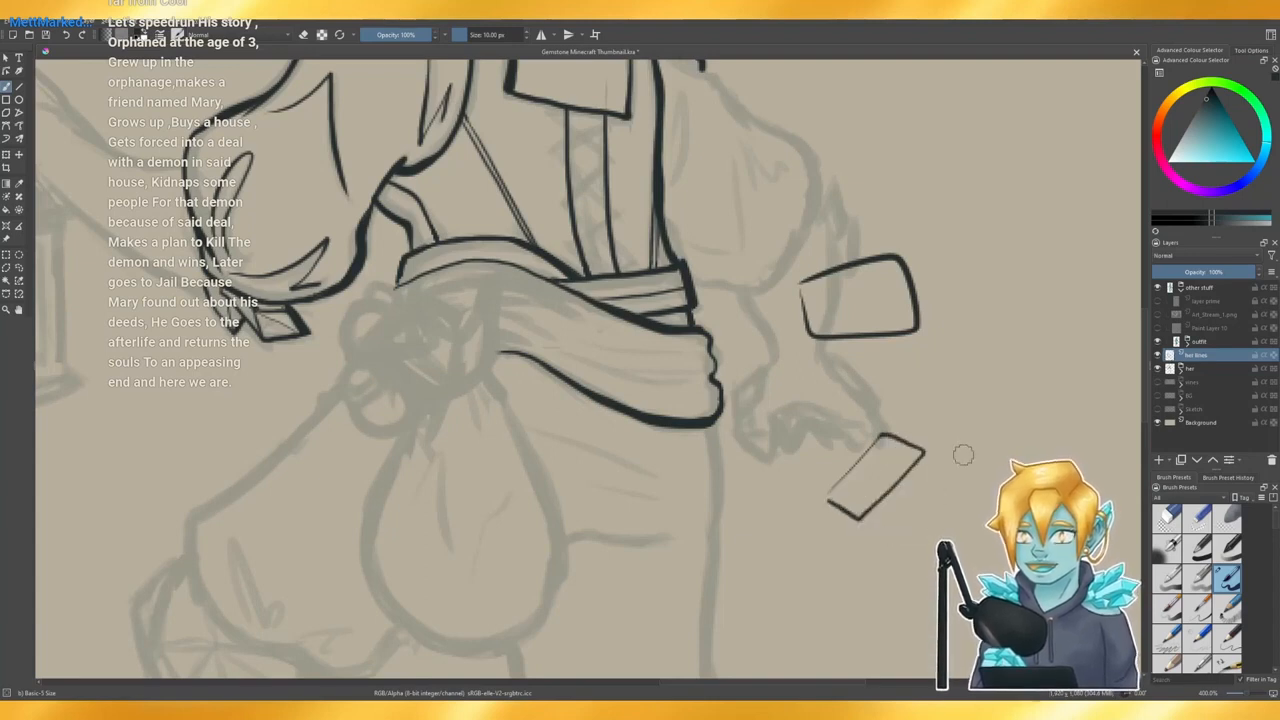
{"action": "key", "text": "ctrl+z"}
{"action": "key", "text": "ctrl+z"}
{"action": "key", "text": "ctrl+z"}
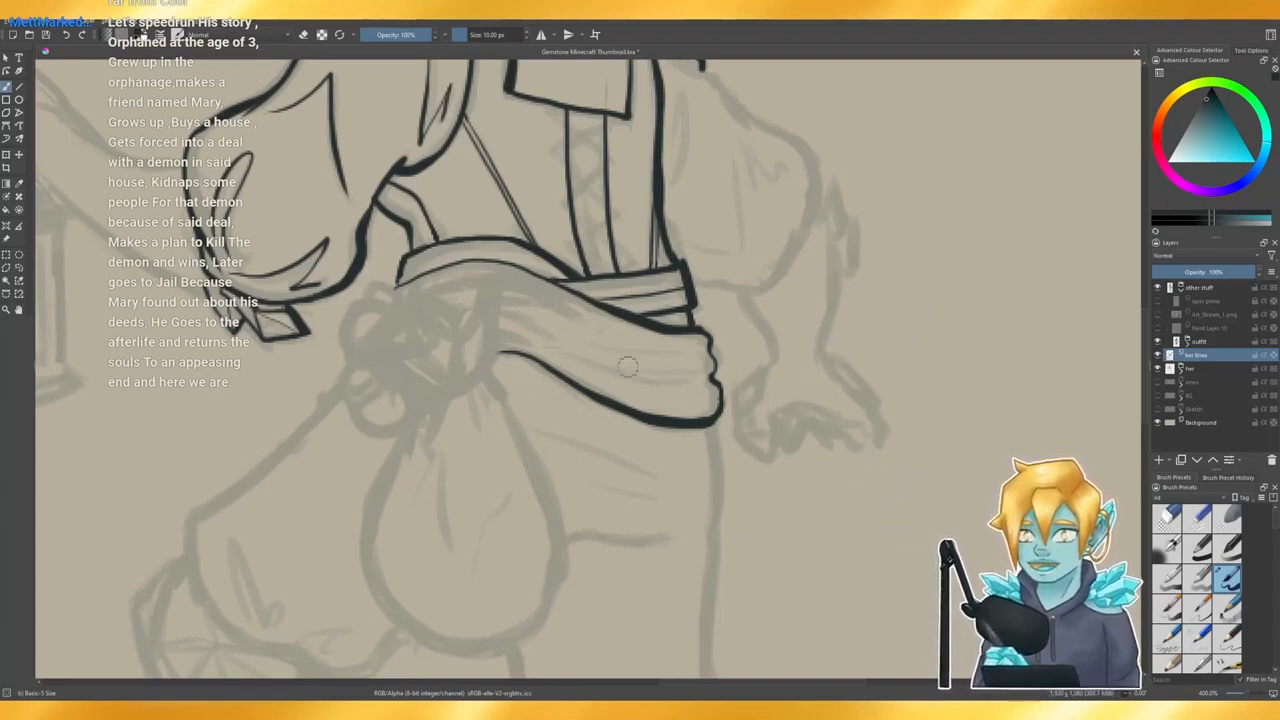
- Ink thin fold lines inside the lower part of the draped sash, following its curve toward the wavy outer edge
{"action": "mouse_move", "coordinate": [557, 349]}
{"action": "left_mouse_down"}
{"action": "mouse_move", "coordinate": [623, 378]}
{"action": "mouse_move", "coordinate": [694, 378]}
{"action": "left_mouse_up"}
{"action": "key", "text": "ctrl+z"}
{"action": "mouse_move", "coordinate": [562, 355]}
{"action": "left_mouse_down"}
{"action": "mouse_move", "coordinate": [680, 390]}
{"action": "mouse_move", "coordinate": [696, 376]}
{"action": "left_mouse_up"}
{"action": "key", "text": "ctrl+z"}
{"action": "key", "text": "ctrl+z"}
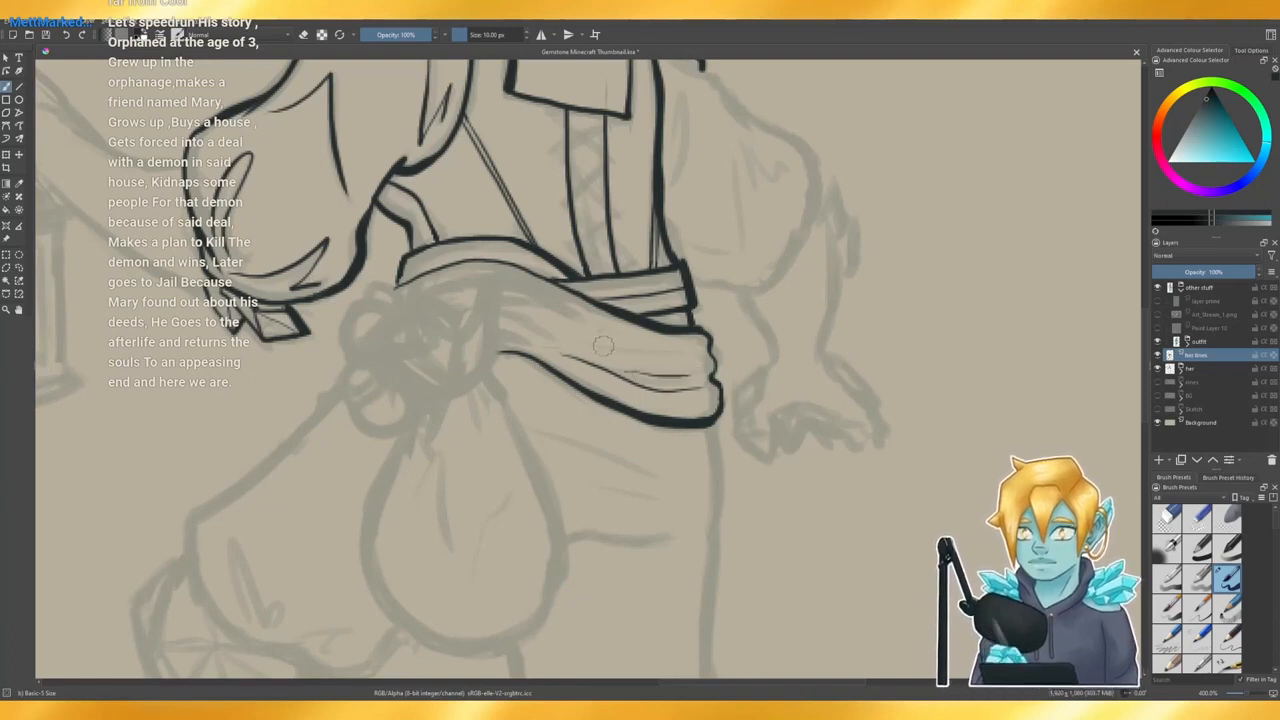
{"action": "left_click_drag", "start_coordinate": [590, 342], "coordinate": [670, 356]}
{"action": "key", "text": "ctrl+z"}
{"action": "left_click_drag", "start_coordinate": [592, 342], "coordinate": [706, 349]}
{"action": "key", "text": "ctrl+z"}
{"action": "key", "text": "ctrl+z"}
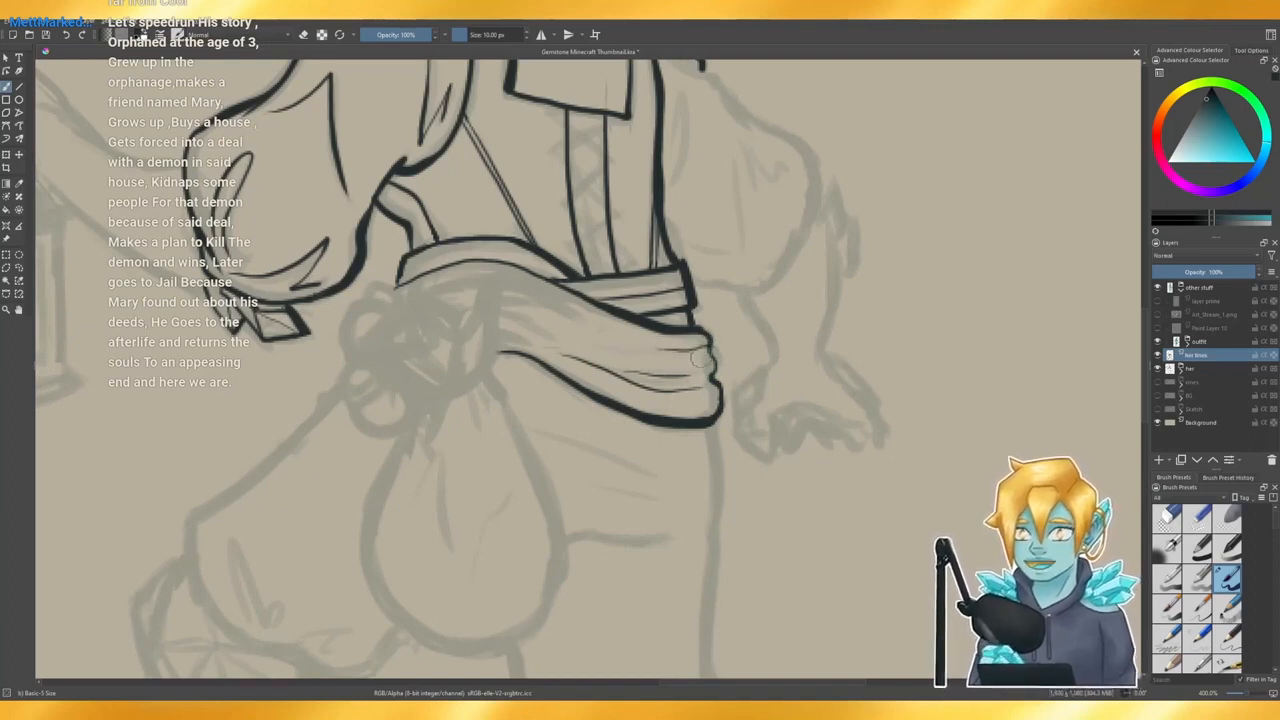
{"action": "key", "text": "ctrl+z"}
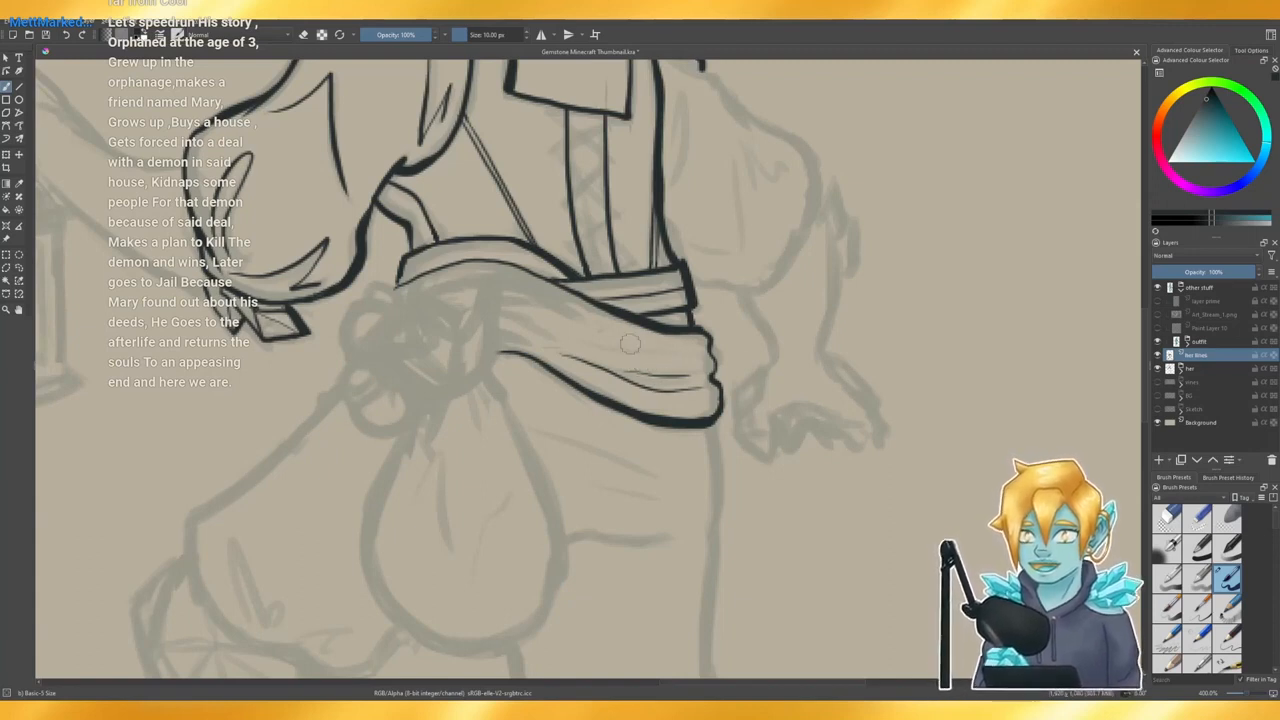
- Ink a thin fold line across the upper part of the draped sash, reaching the notch in its wavy outer edge, redoing it until clean
{"action": "left_click_drag", "start_coordinate": [600, 348], "coordinate": [702, 352]}
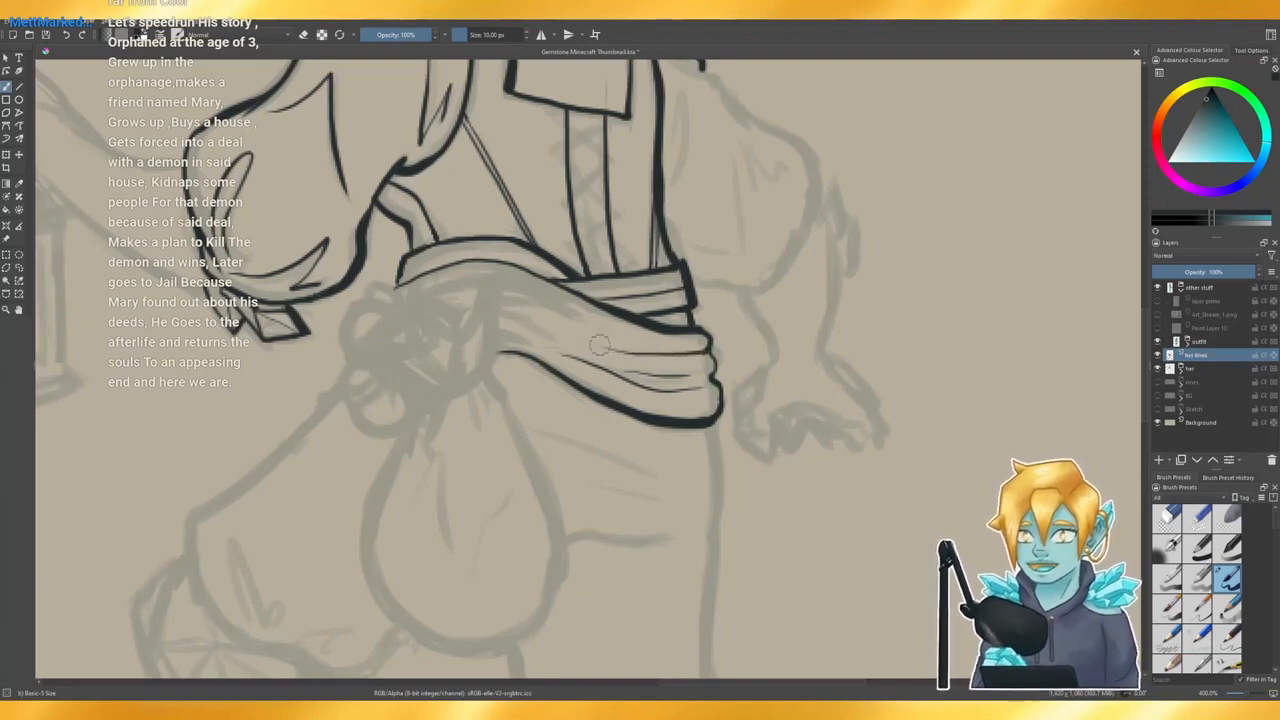
{"action": "left_click_drag", "start_coordinate": [609, 347], "coordinate": [690, 352]}
{"action": "key", "text": "ctrl+z"}
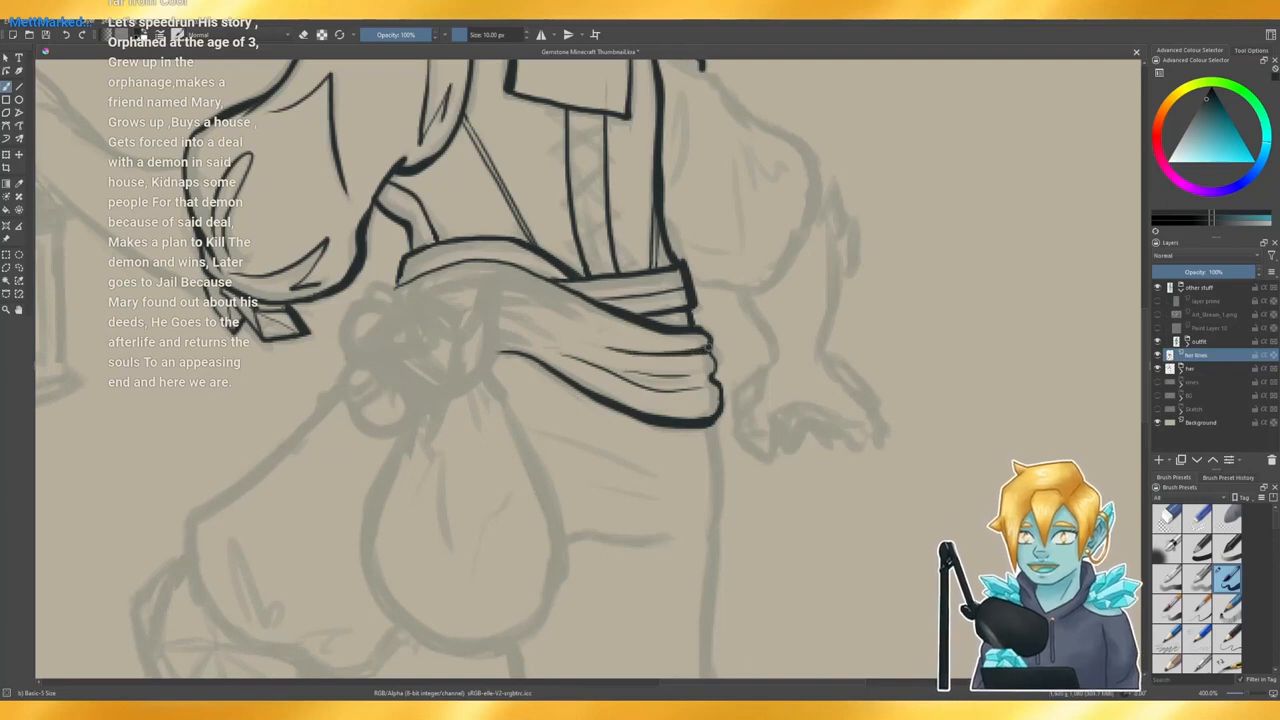
{"action": "key", "text": "ctrl+z"}
{"action": "left_click_drag", "start_coordinate": [607, 349], "coordinate": [705, 347]}
{"action": "key", "text": "ctrl+z"}
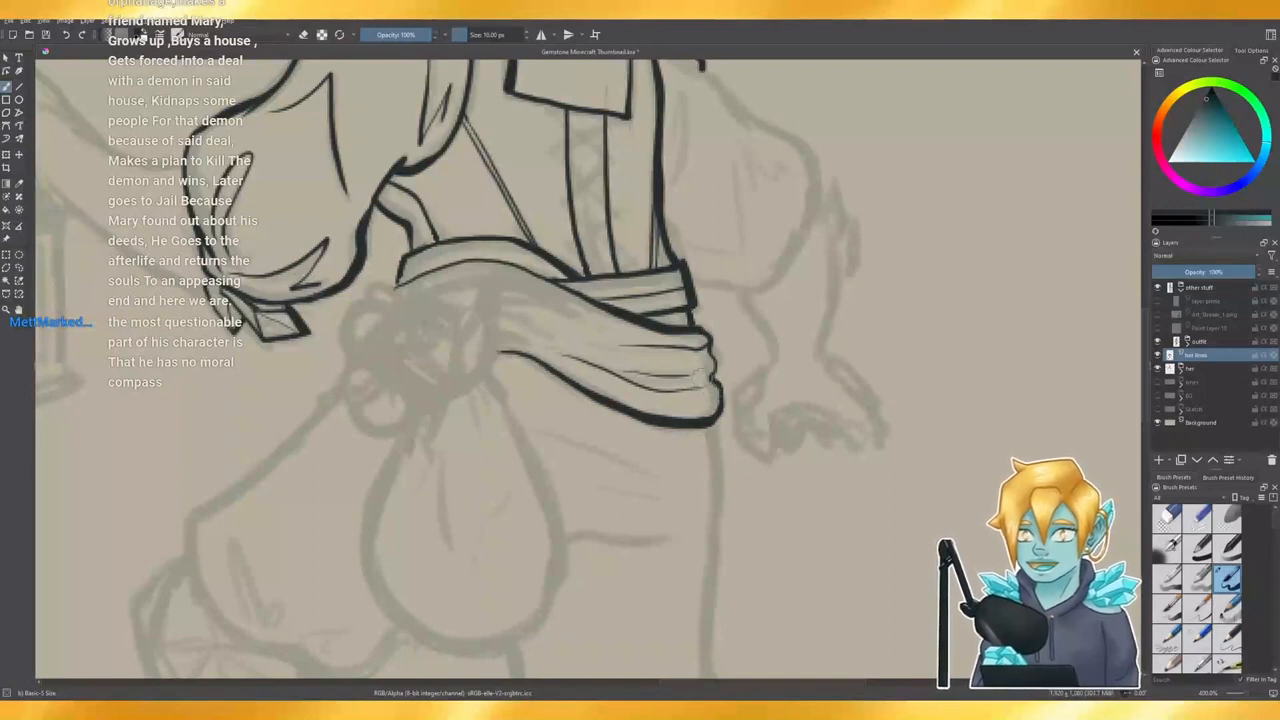
{"action": "key", "text": "ctrl+z"}
{"action": "left_click_drag", "start_coordinate": [617, 350], "coordinate": [706, 351]}
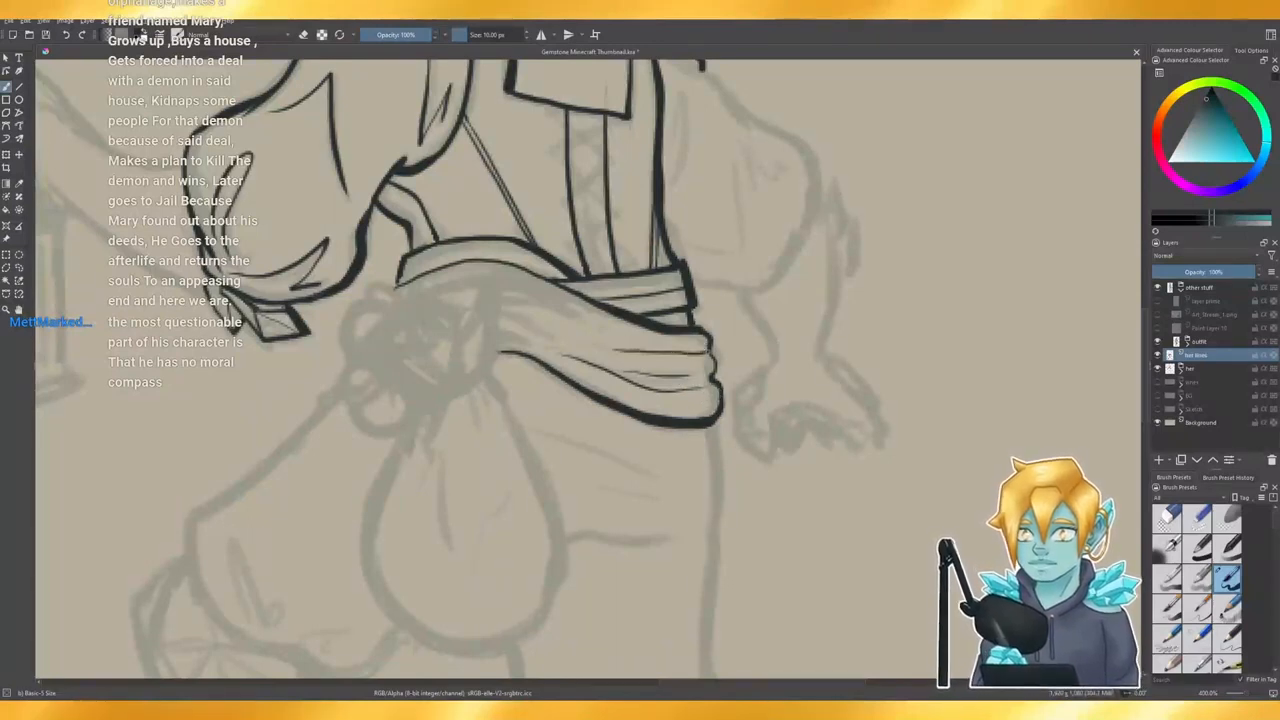
{"action": "key", "text": "ctrl+z"}
{"action": "left_click_drag", "start_coordinate": [610, 350], "coordinate": [710, 348]}
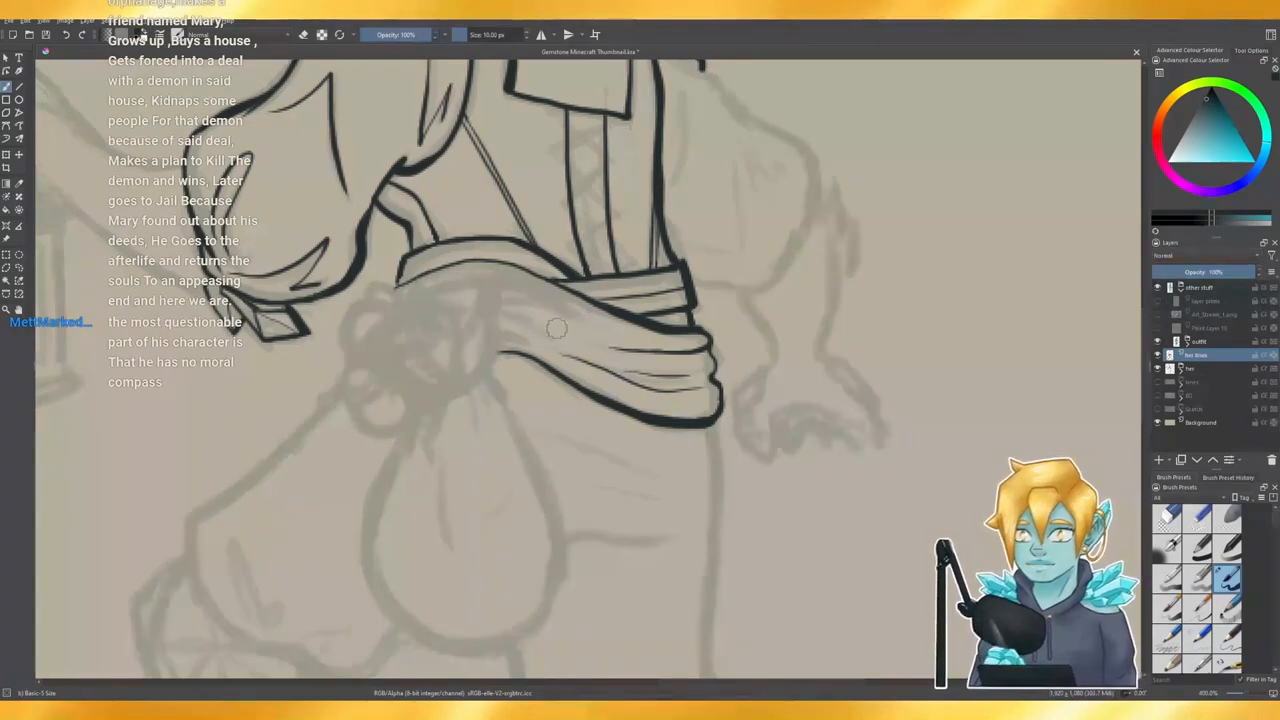
- Trim the near end of the sash's lower edge and ink the knot's outline with tapering sides and a thick rounded lower rim
{"action": "key", "text": "e"}
{"action": "key", "text": "e"}
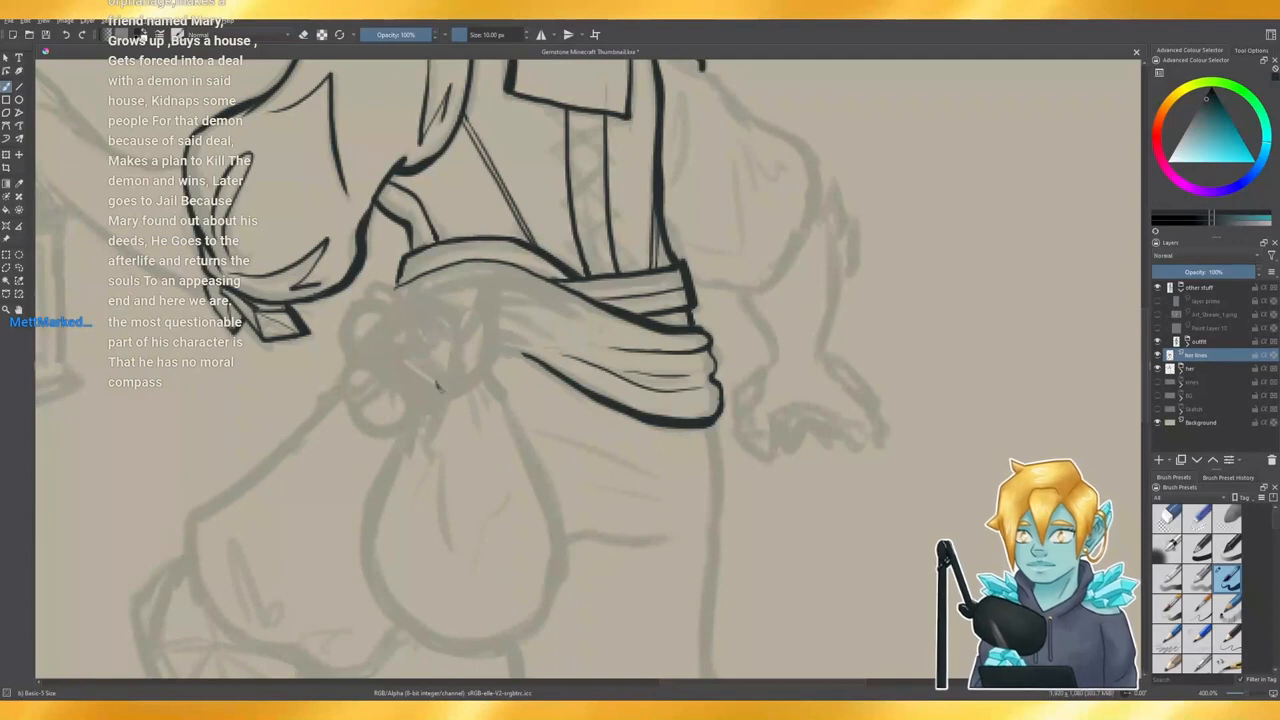
{"action": "mouse_move", "coordinate": [438, 386]}
{"action": "left_mouse_down"}
{"action": "mouse_move", "coordinate": [486, 377]}
{"action": "mouse_move", "coordinate": [434, 380]}
{"action": "mouse_move", "coordinate": [413, 340]}
{"action": "mouse_move", "coordinate": [436, 303]}
{"action": "mouse_move", "coordinate": [441, 323]}
{"action": "mouse_move", "coordinate": [461, 299]}
{"action": "mouse_move", "coordinate": [442, 330]}
{"action": "left_mouse_up"}
{"action": "key", "text": "e"}
{"action": "key", "text": "e"}
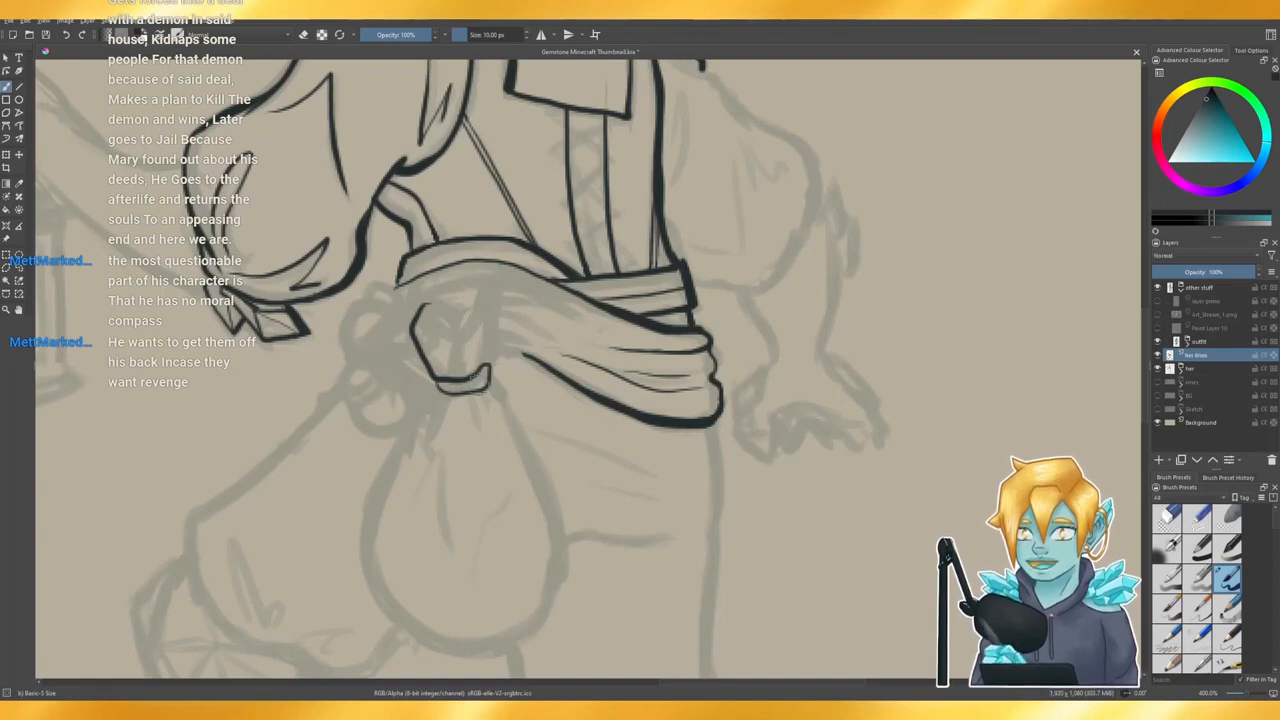
{"action": "mouse_move", "coordinate": [434, 381]}
{"action": "left_mouse_down"}
{"action": "mouse_move", "coordinate": [462, 392]}
{"action": "mouse_move", "coordinate": [492, 364]}
{"action": "mouse_move", "coordinate": [491, 297]}
{"action": "left_mouse_up"}
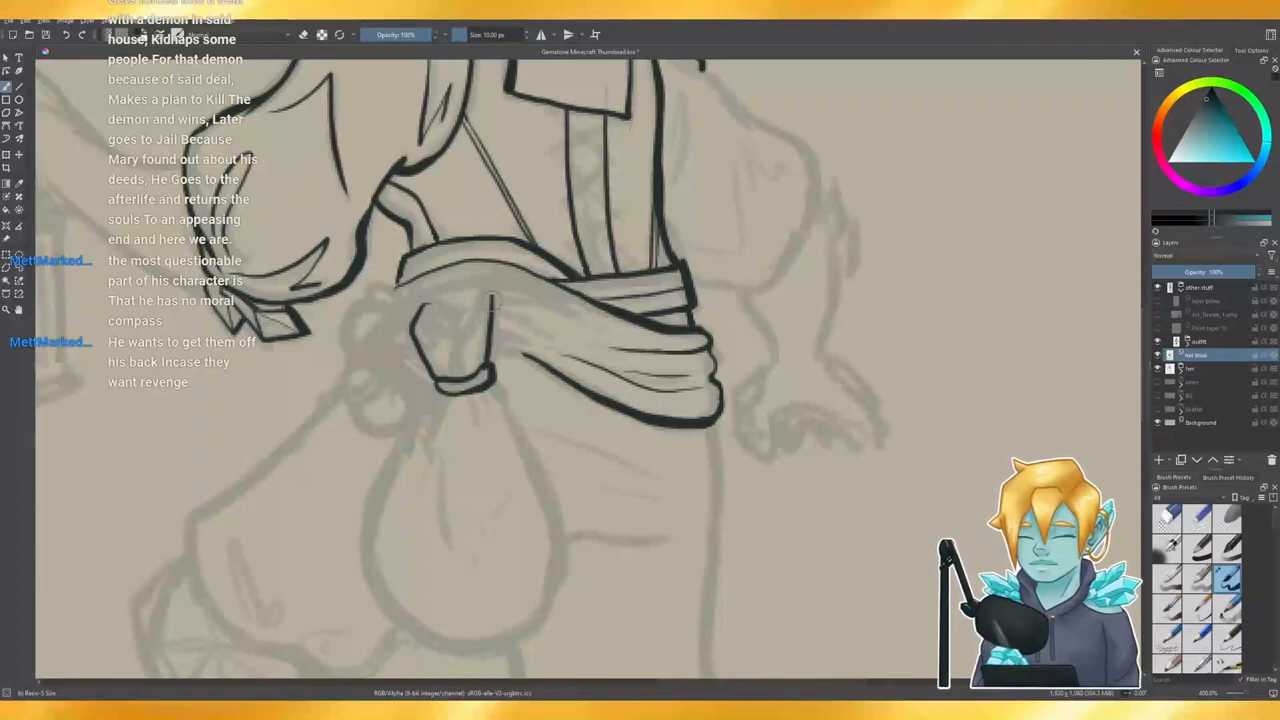
{"action": "key", "text": "e"}
{"action": "key", "text": "e"}
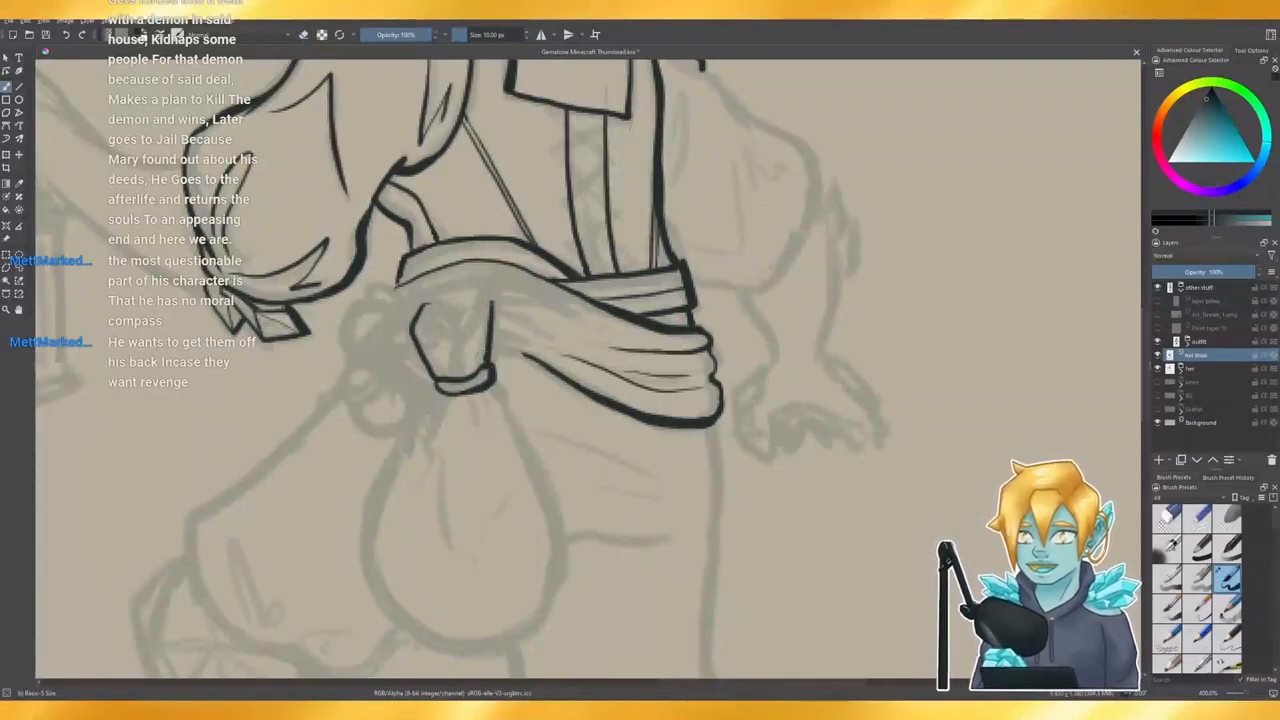
- Ink the knot's ruffled top opening with curled inner folds and add thin vertical creases running down its front
{"action": "mouse_move", "coordinate": [421, 325]}
{"action": "left_mouse_down"}
{"action": "mouse_move", "coordinate": [482, 297]}
{"action": "mouse_move", "coordinate": [447, 302]}
{"action": "left_mouse_up"}
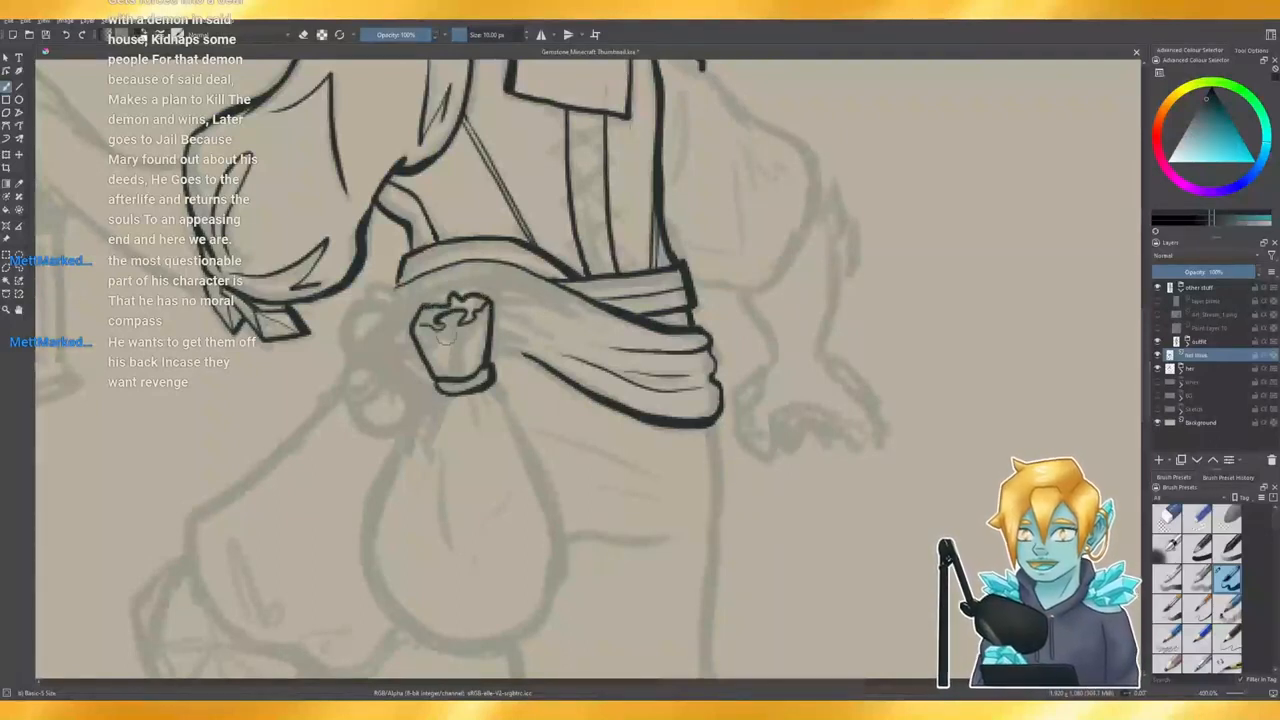
{"action": "left_click_drag", "start_coordinate": [446, 322], "coordinate": [462, 378]}
{"action": "left_click_drag", "start_coordinate": [457, 321], "coordinate": [462, 374]}
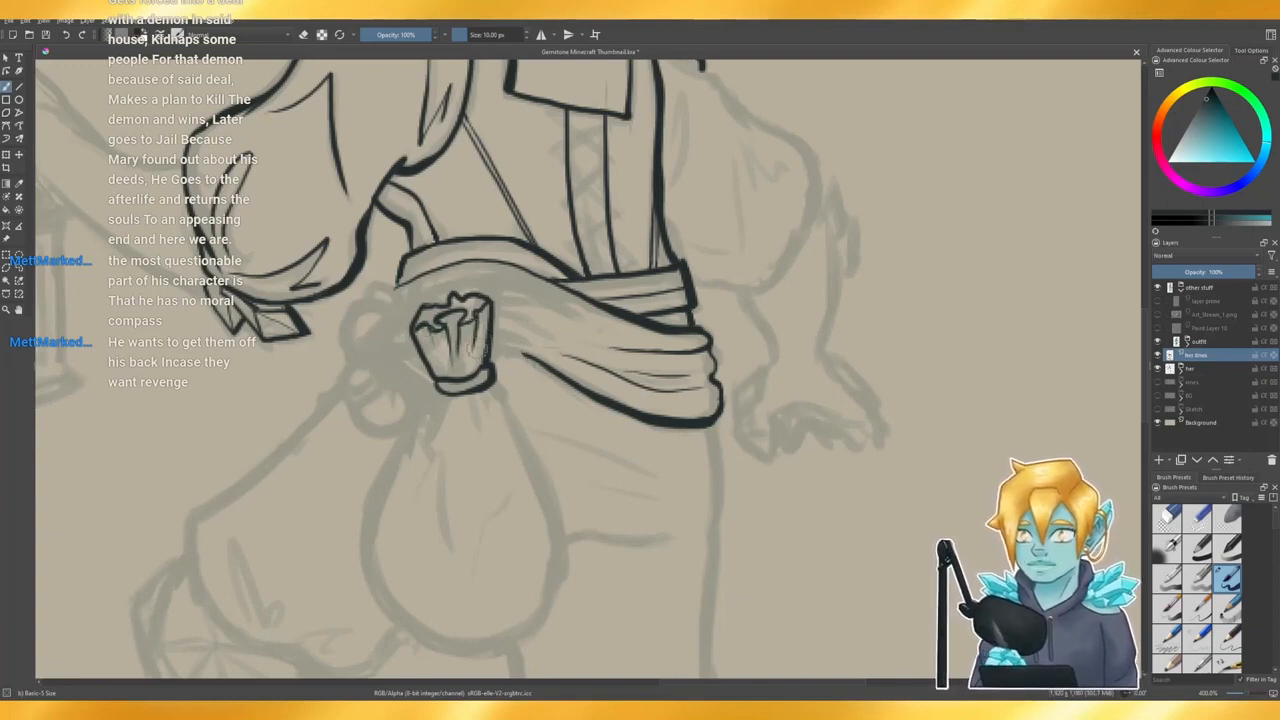
{"action": "key", "text": "e"}
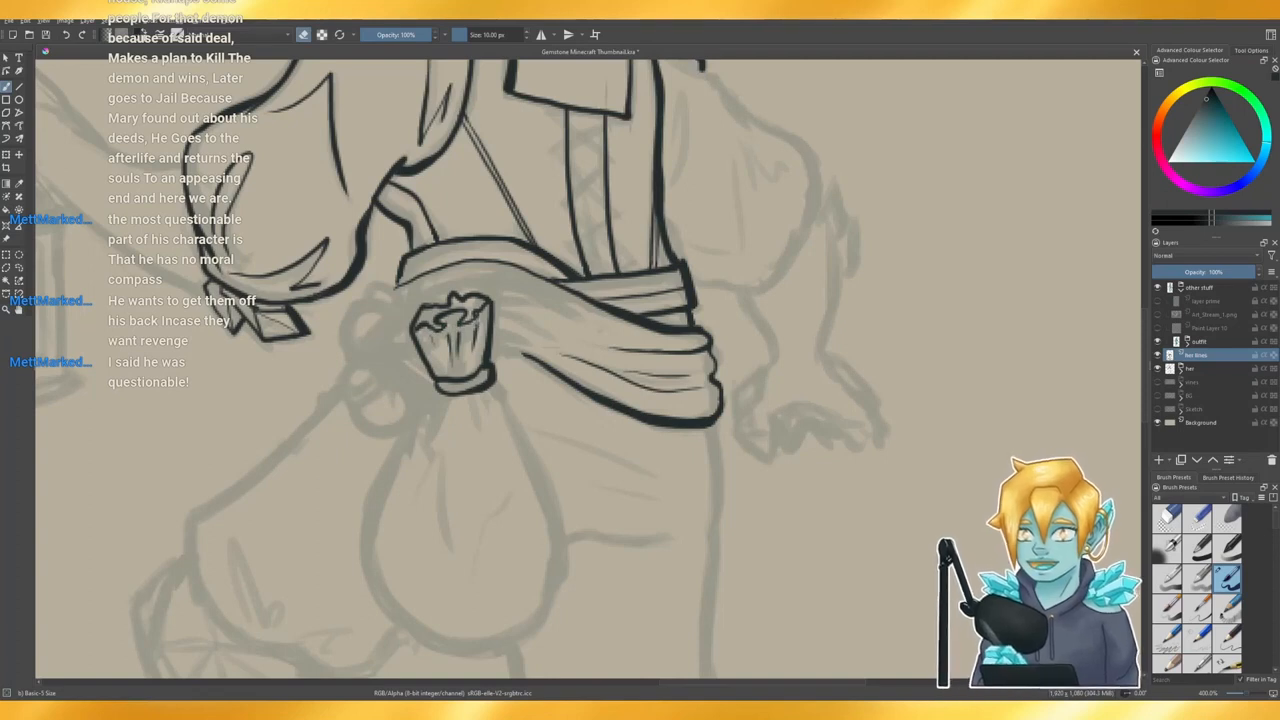
{"action": "key", "text": "e"}
{"action": "mouse_move", "coordinate": [476, 315]}
{"action": "left_mouse_down"}
{"action": "mouse_move", "coordinate": [427, 334]}
{"action": "mouse_move", "coordinate": [454, 317]}
{"action": "mouse_move", "coordinate": [477, 330]}
{"action": "left_mouse_up"}
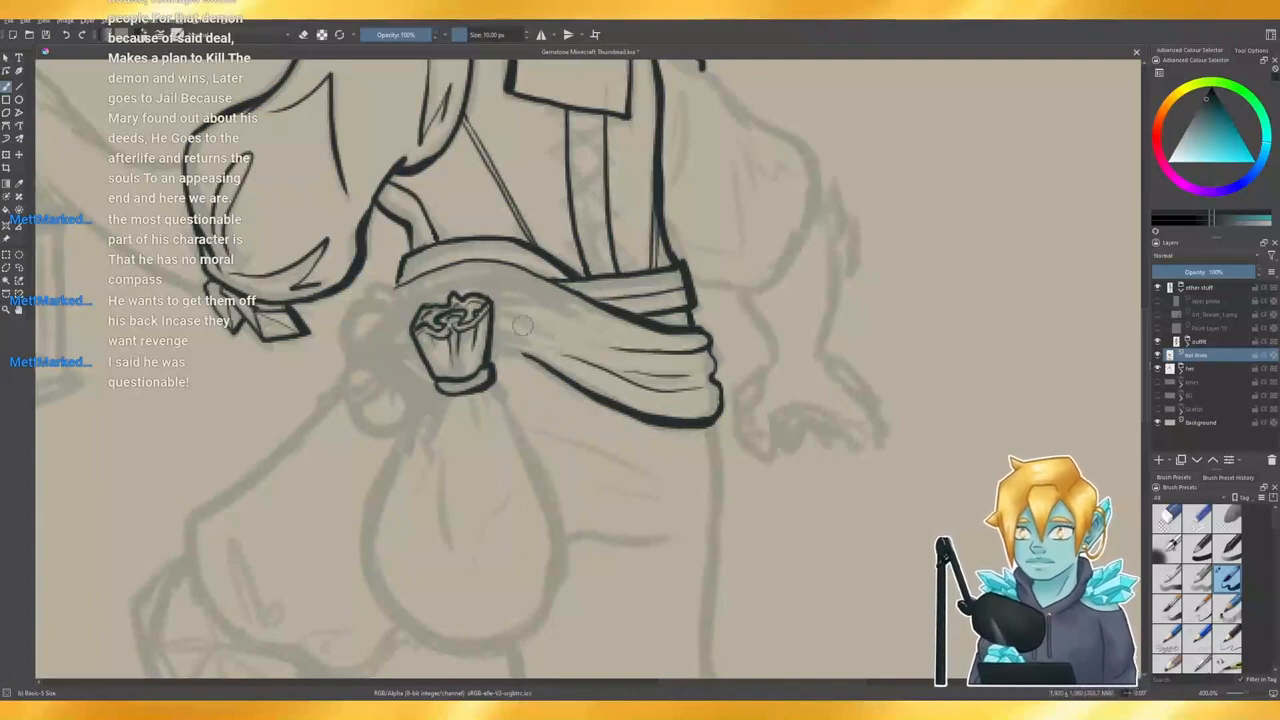
- Reshape both sides of the knot by erasing and re-inking them as rounded contours that pinch in above the lower rim
{"action": "key", "text": "e"}
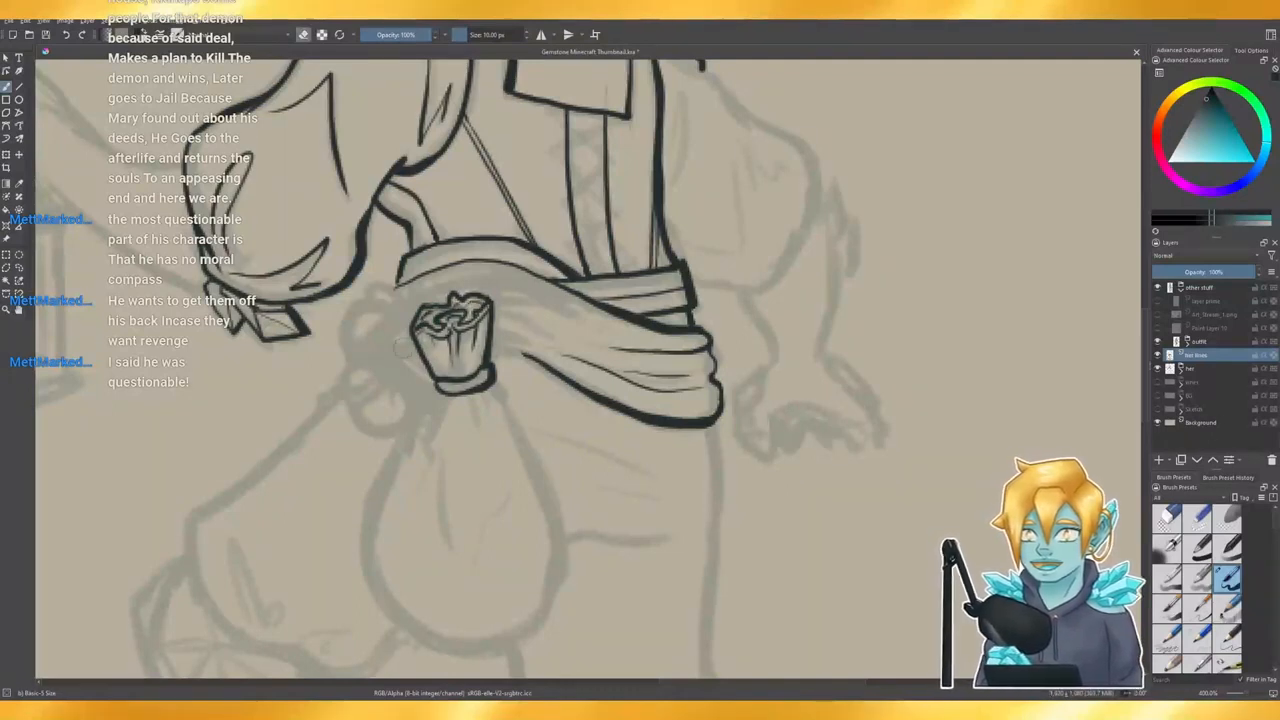
{"action": "mouse_move", "coordinate": [428, 374]}
{"action": "left_mouse_down"}
{"action": "mouse_move", "coordinate": [416, 340]}
{"action": "mouse_move", "coordinate": [440, 380]}
{"action": "left_mouse_up"}
{"action": "key", "text": "e"}
{"action": "key", "text": "e"}
{"action": "key", "text": "e"}
{"action": "key", "text": "e"}
{"action": "key", "text": "e"}
{"action": "key", "text": "e"}
{"action": "left_click_drag", "start_coordinate": [489, 336], "coordinate": [488, 364]}
{"action": "key", "text": "e"}
{"action": "key", "text": "e"}
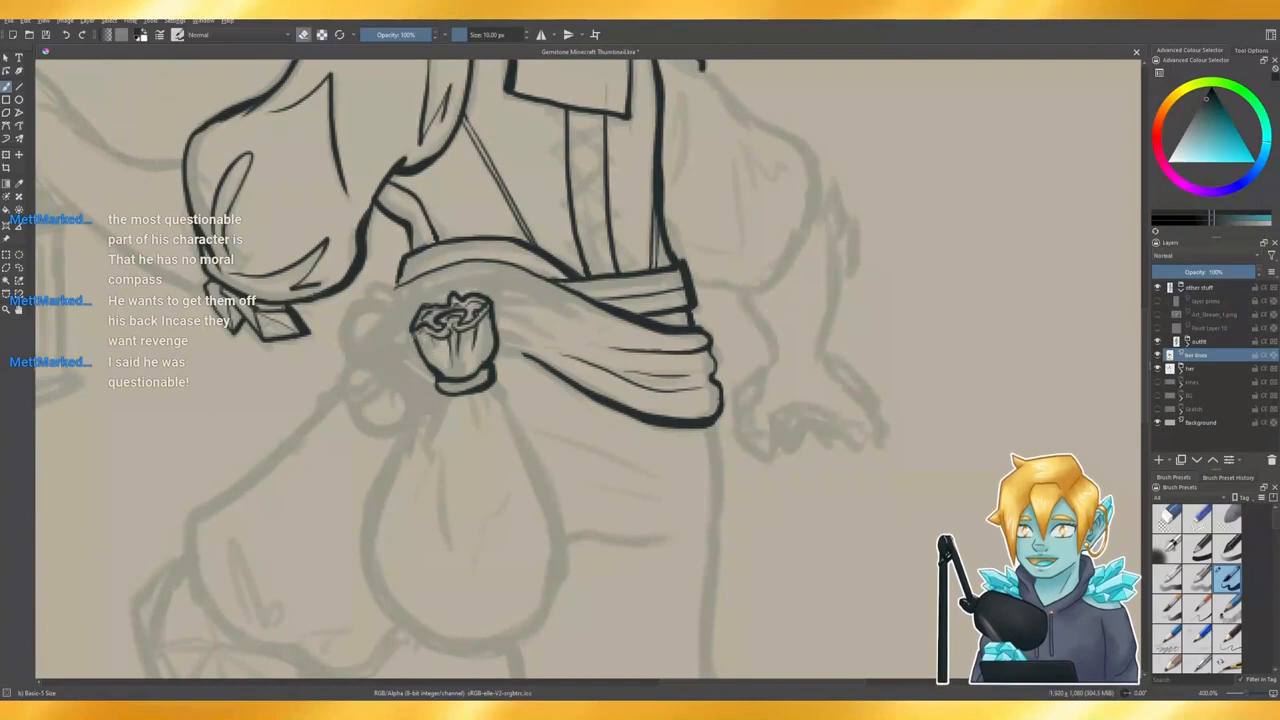
{"action": "left_click_drag", "start_coordinate": [416, 334], "coordinate": [426, 363]}
{"action": "key", "text": "e"}
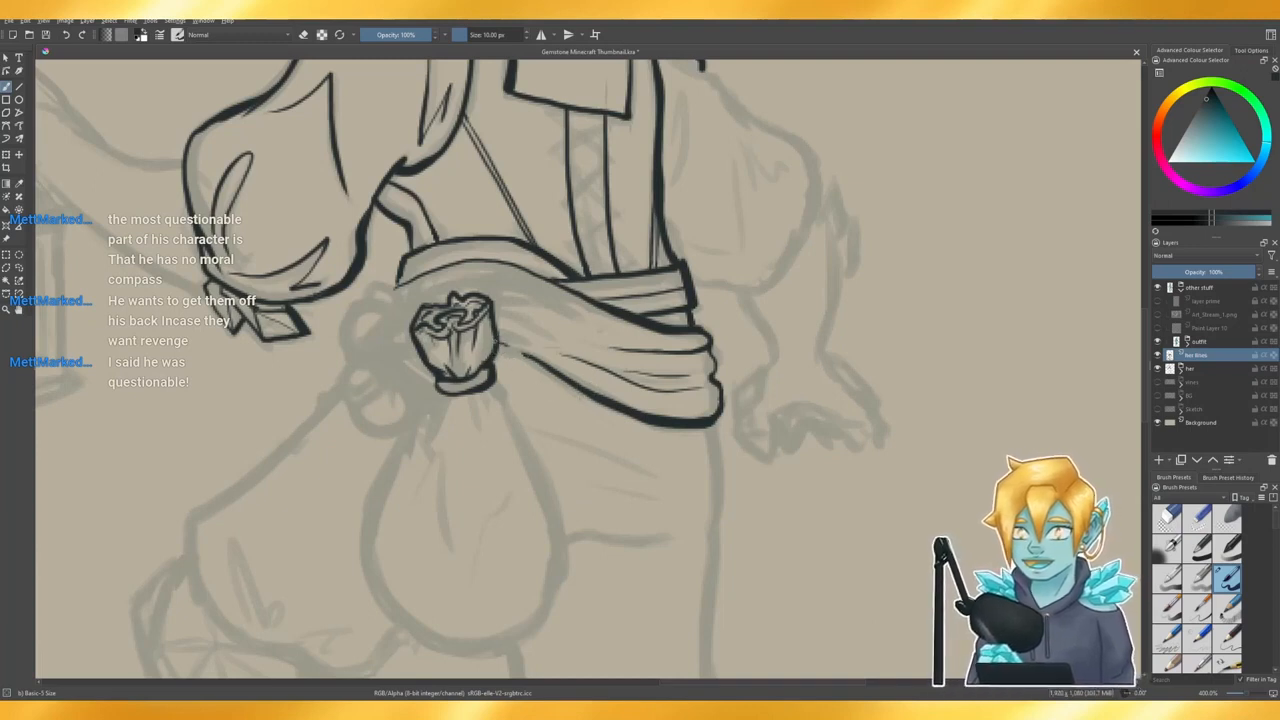
- Ink the sash's gathered lines joining it to the knot, and undo the trial vertical strap lines between the knot and the waistband
{"action": "mouse_move", "coordinate": [496, 341]}
{"action": "left_mouse_down"}
{"action": "mouse_move", "coordinate": [520, 352]}
{"action": "mouse_move", "coordinate": [528, 331]}
{"action": "left_mouse_up"}
{"action": "mouse_move", "coordinate": [535, 335]}
{"action": "left_mouse_down"}
{"action": "mouse_move", "coordinate": [543, 351]}
{"action": "mouse_move", "coordinate": [532, 317]}
{"action": "mouse_move", "coordinate": [551, 336]}
{"action": "mouse_move", "coordinate": [498, 302]}
{"action": "mouse_move", "coordinate": [500, 260]}
{"action": "mouse_move", "coordinate": [482, 300]}
{"action": "left_mouse_up"}
{"action": "key", "text": "e"}
{"action": "key", "text": "e"}
{"action": "key", "text": "ctrl+z"}
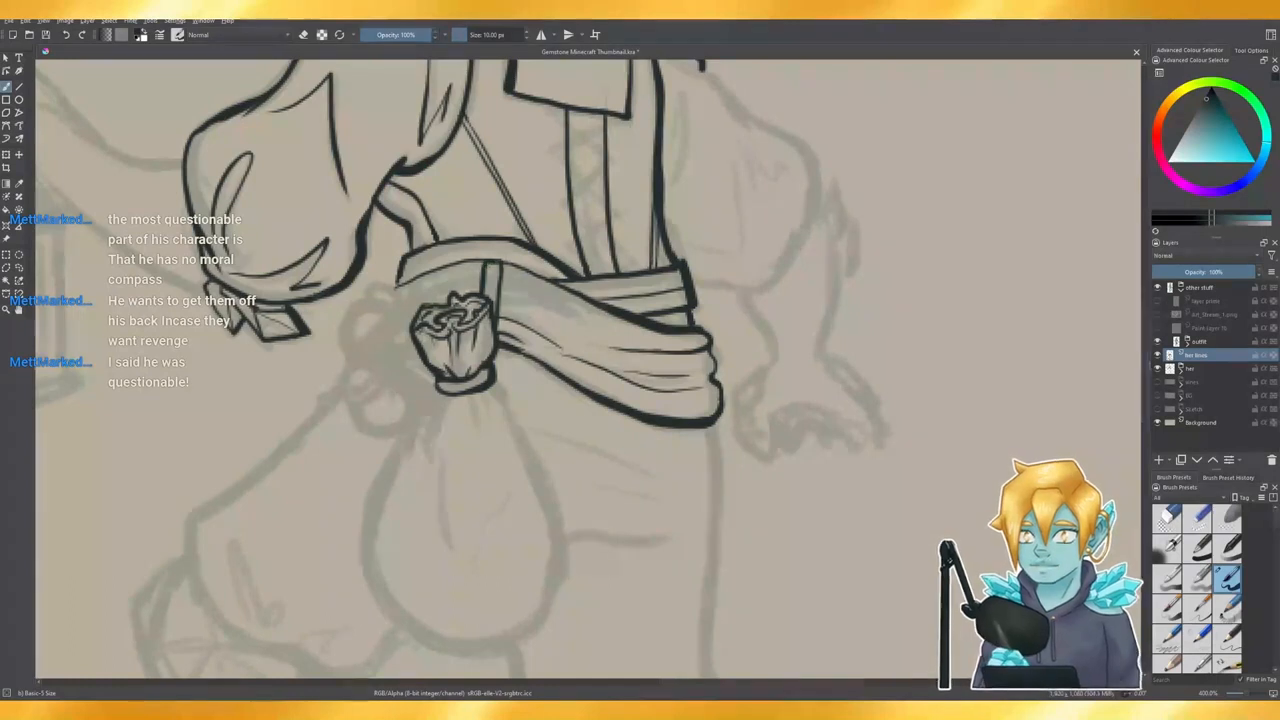
{"action": "key", "text": "ctrl+z"}
{"action": "key", "text": "ctrl+z"}
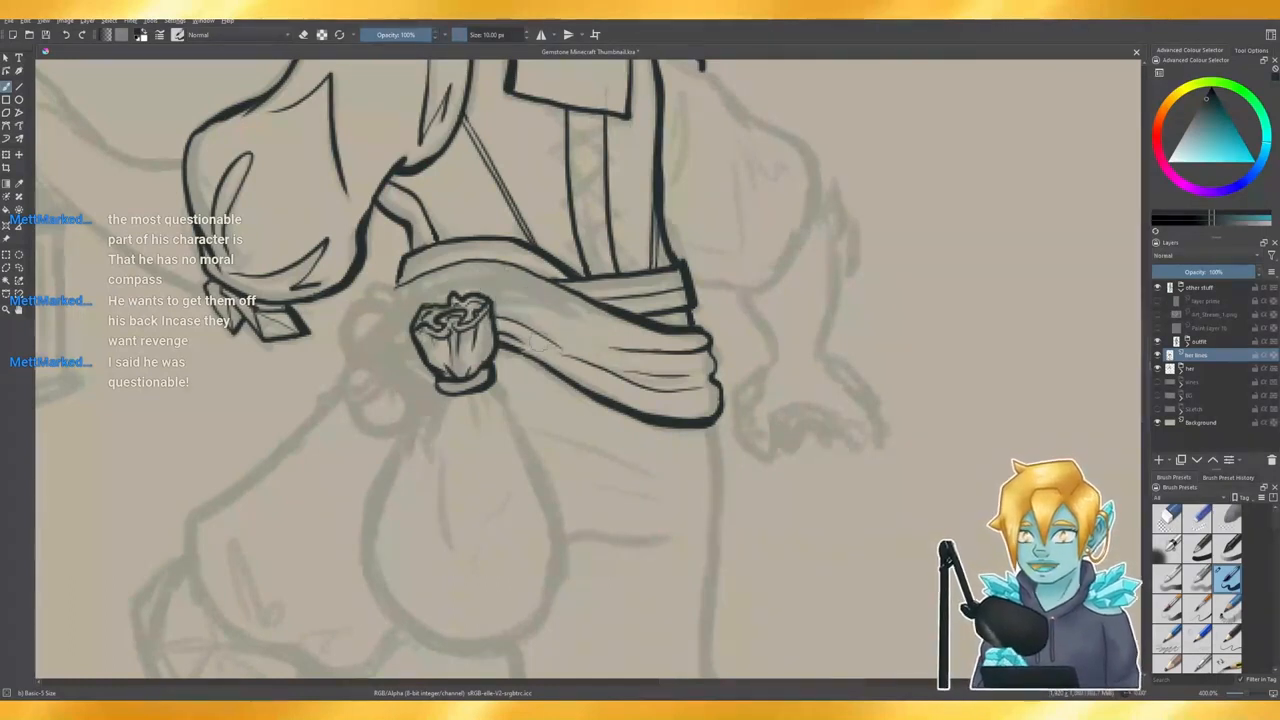
{"action": "scroll", "coordinate": [897, 268], "scroll_direction": "down", "scroll_amount": 5}
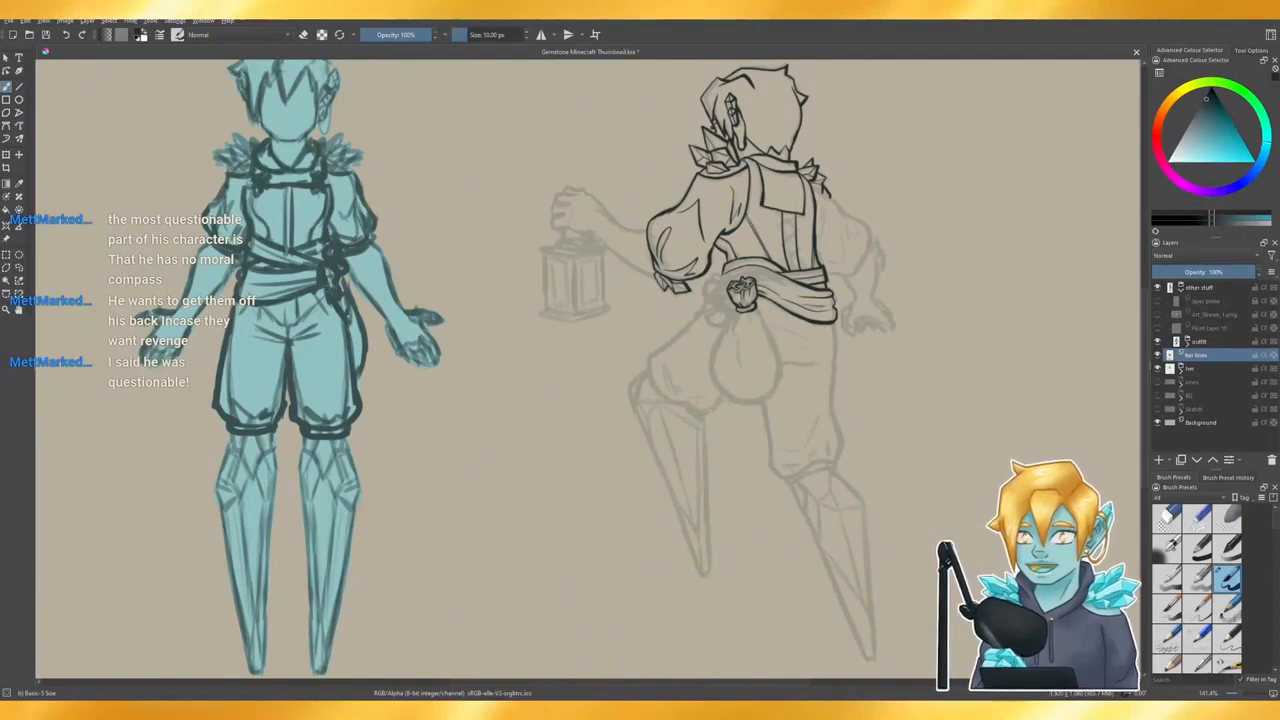
{"action": "scroll", "coordinate": [905, 298], "scroll_direction": "up", "scroll_amount": 1}
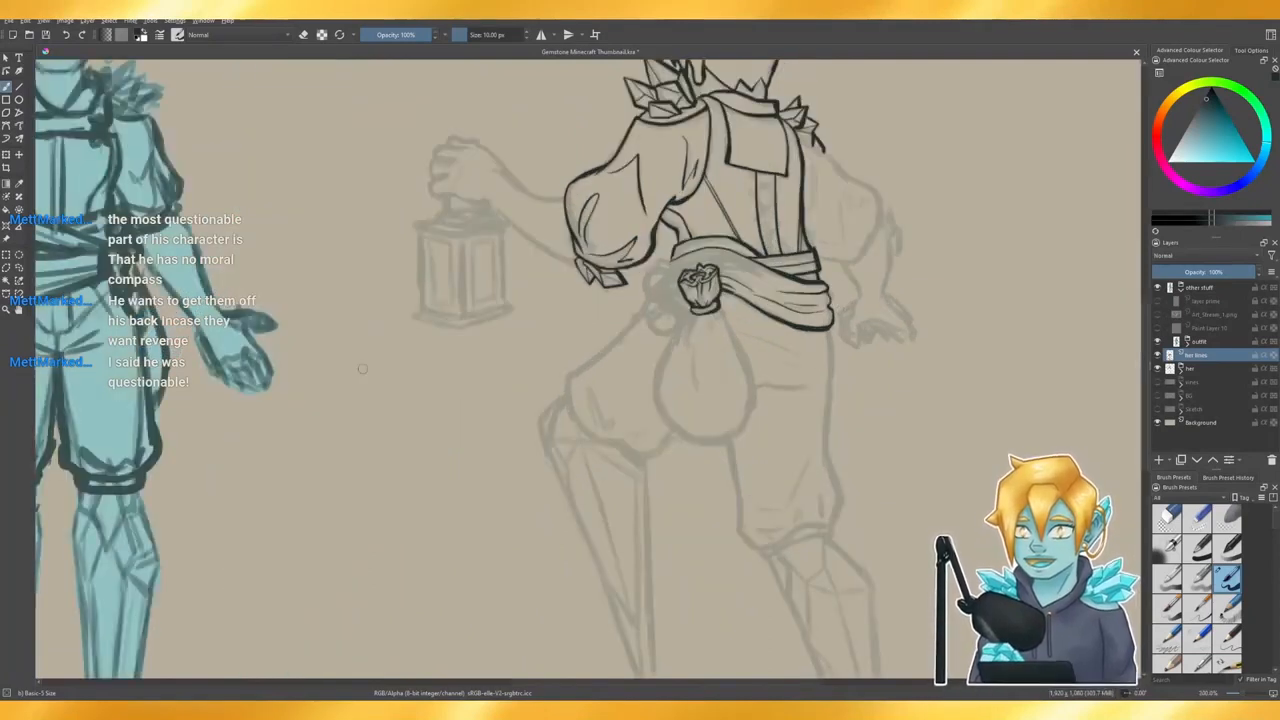
- Undo the trial line above the knot and erase the section of the sash's upper edge that overlaps the waistband
{"action": "scroll", "coordinate": [362, 368], "scroll_direction": "down", "scroll_amount": 1}
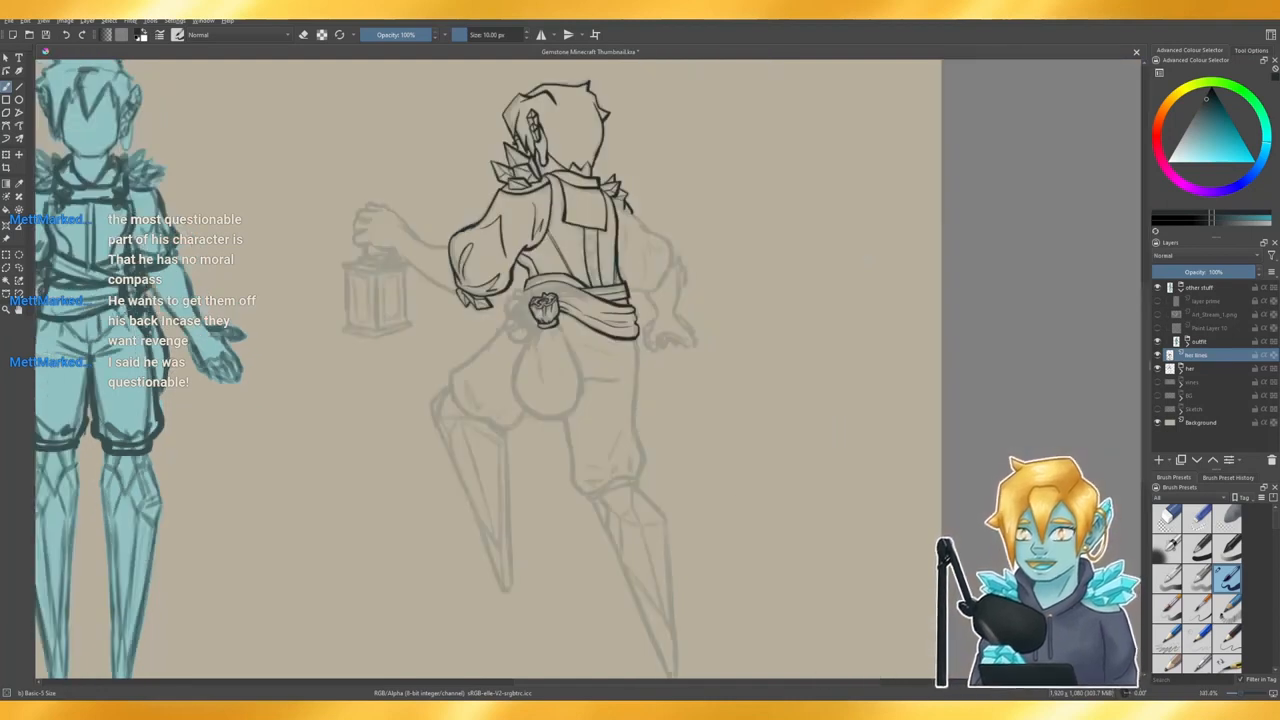
{"action": "scroll", "coordinate": [525, 335], "scroll_direction": "up", "scroll_amount": 2}
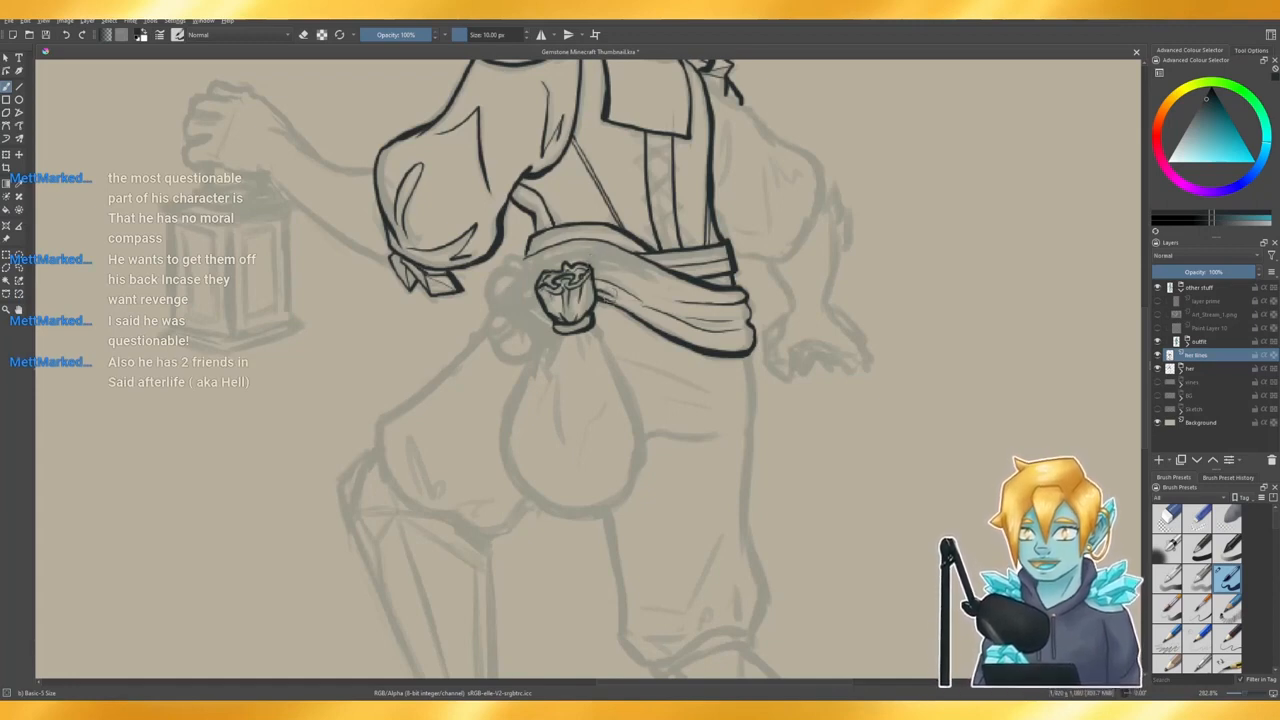
{"action": "scroll", "coordinate": [618, 278], "scroll_direction": "up", "scroll_amount": 1}
{"action": "scroll", "coordinate": [597, 345], "scroll_direction": "up", "scroll_amount": 1}
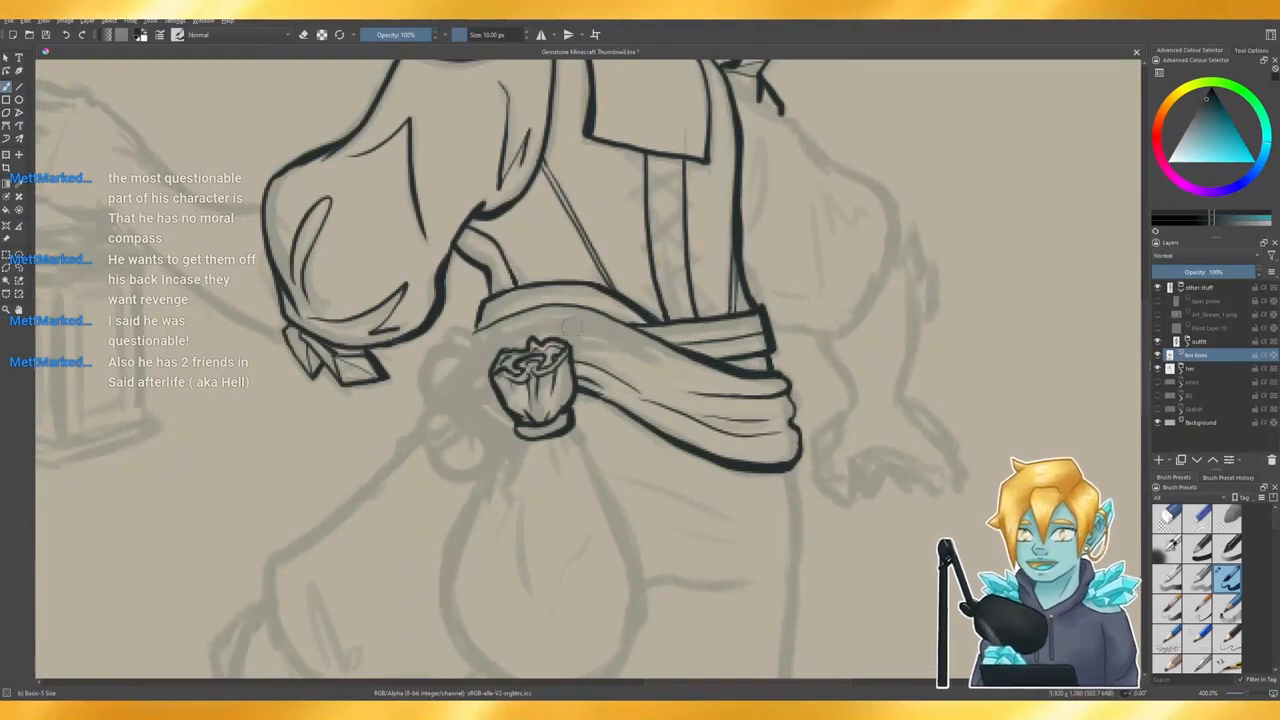
{"action": "mouse_move", "coordinate": [474, 329]}
{"action": "left_mouse_down"}
{"action": "mouse_move", "coordinate": [555, 304]}
{"action": "mouse_move", "coordinate": [642, 340]}
{"action": "left_mouse_up"}
{"action": "key", "text": "ctrl+z"}
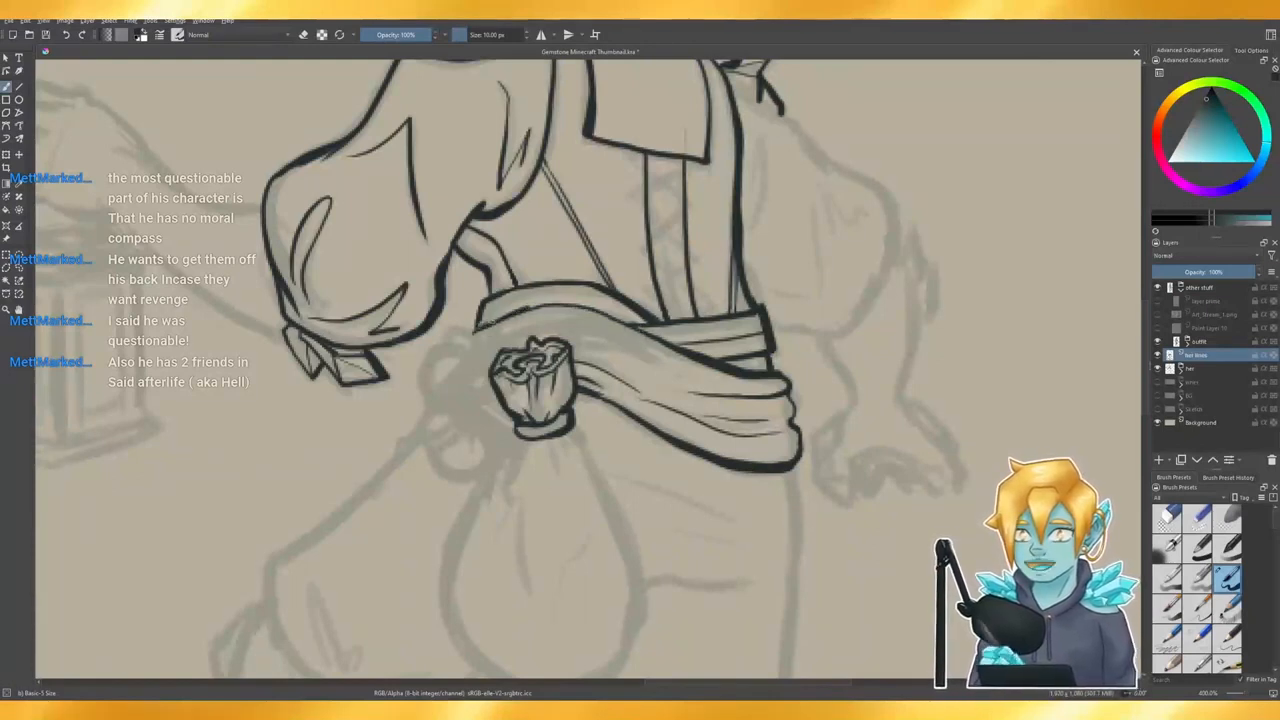
{"action": "mouse_move", "coordinate": [486, 318]}
{"action": "left_mouse_down"}
{"action": "mouse_move", "coordinate": [545, 306]}
{"action": "mouse_move", "coordinate": [640, 335]}
{"action": "left_mouse_up"}
{"action": "key", "text": "e"}
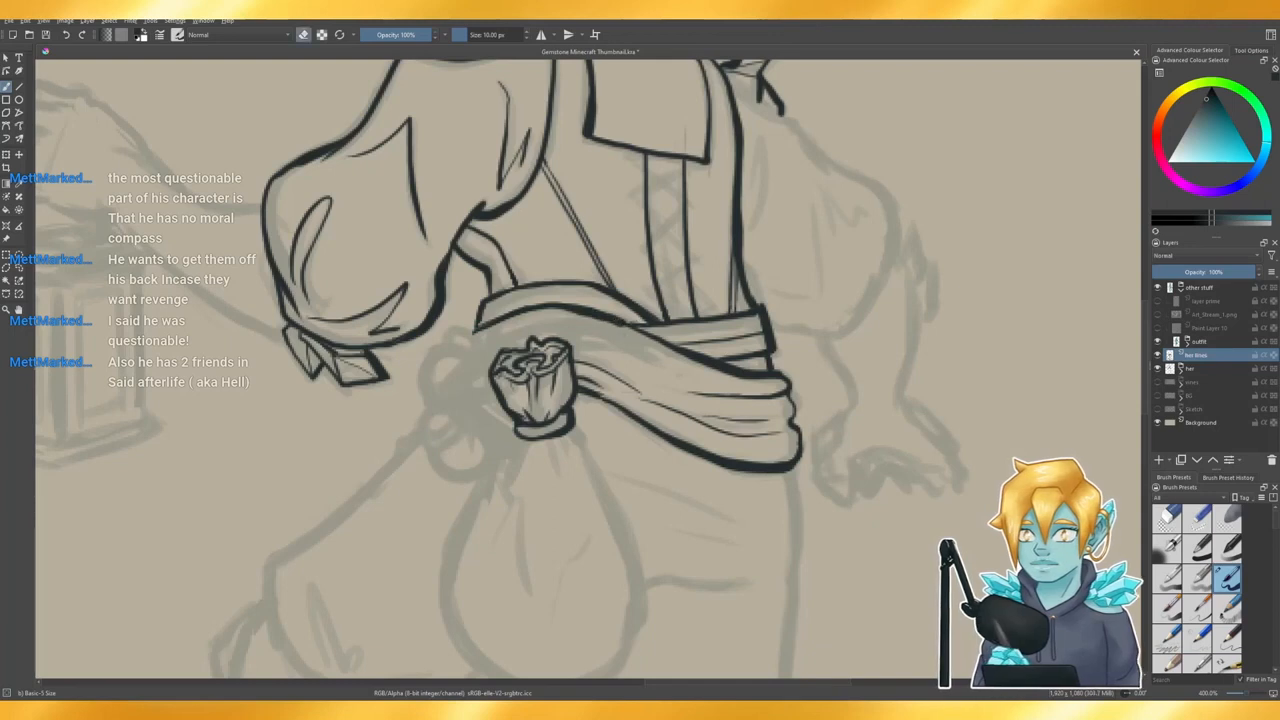
{"action": "left_click_drag", "start_coordinate": [554, 306], "coordinate": [622, 326]}
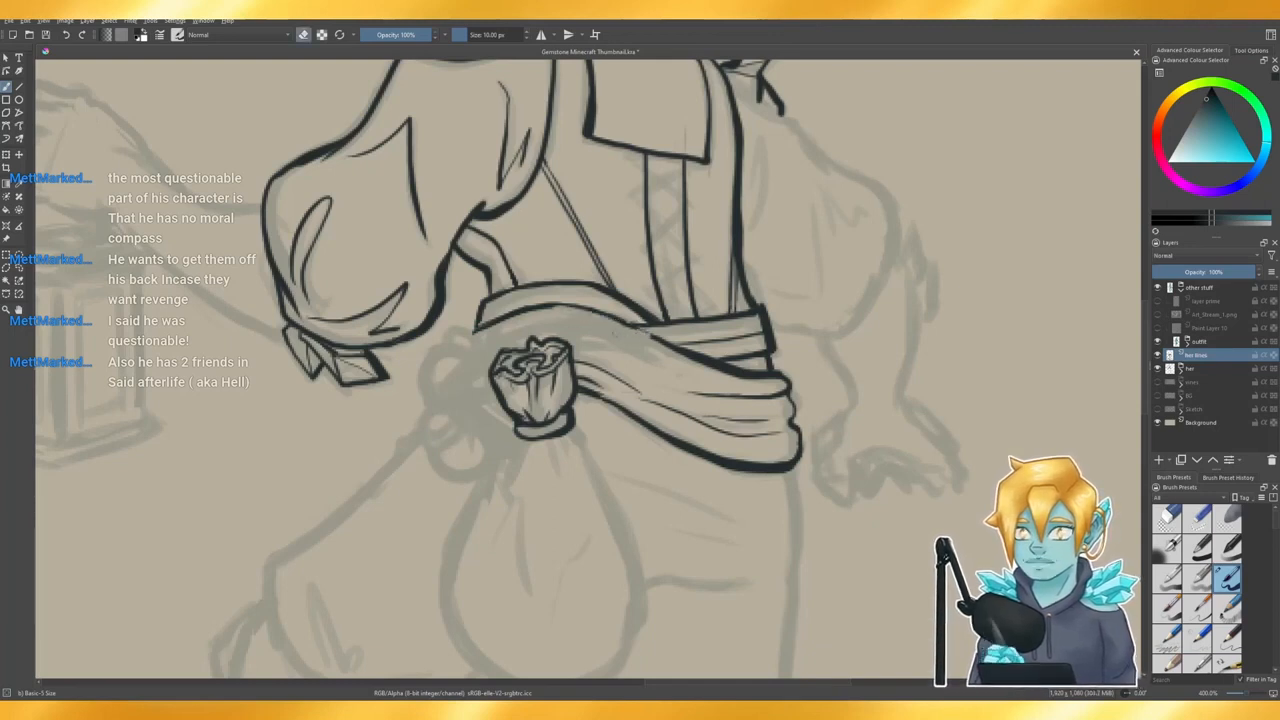
{"action": "left_click_drag", "start_coordinate": [669, 350], "coordinate": [701, 362]}
{"action": "key", "text": "e"}
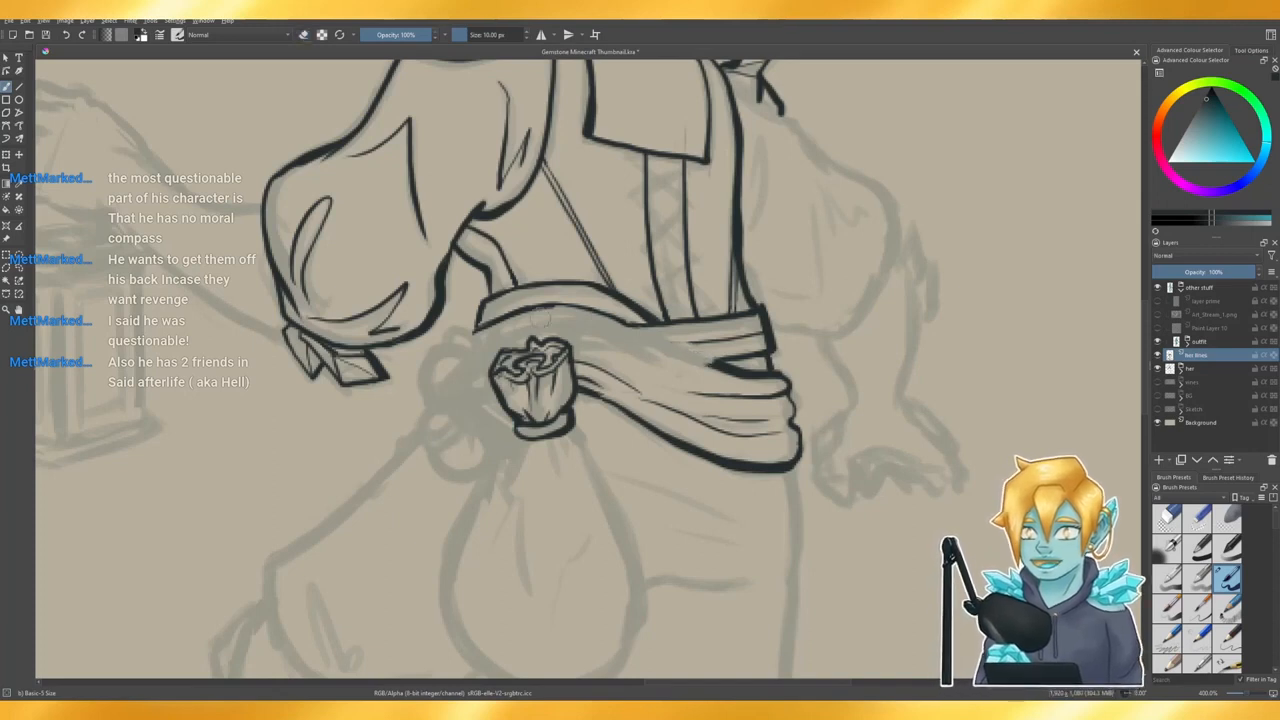
- Check the sketch group's layers, lower the whole group's opacity to a faint guide, and make the line art layer active again
{"action": "left_click", "coordinate": [1181, 369]}
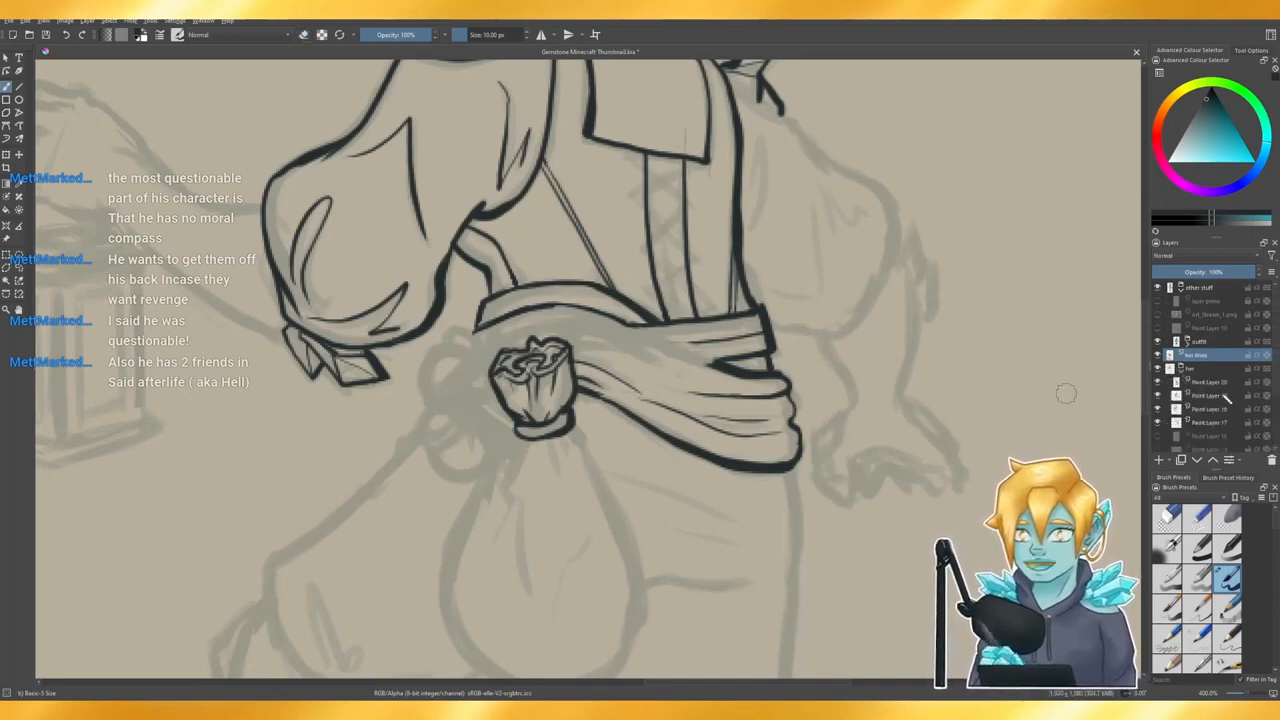
{"action": "left_click", "coordinate": [1157, 382]}
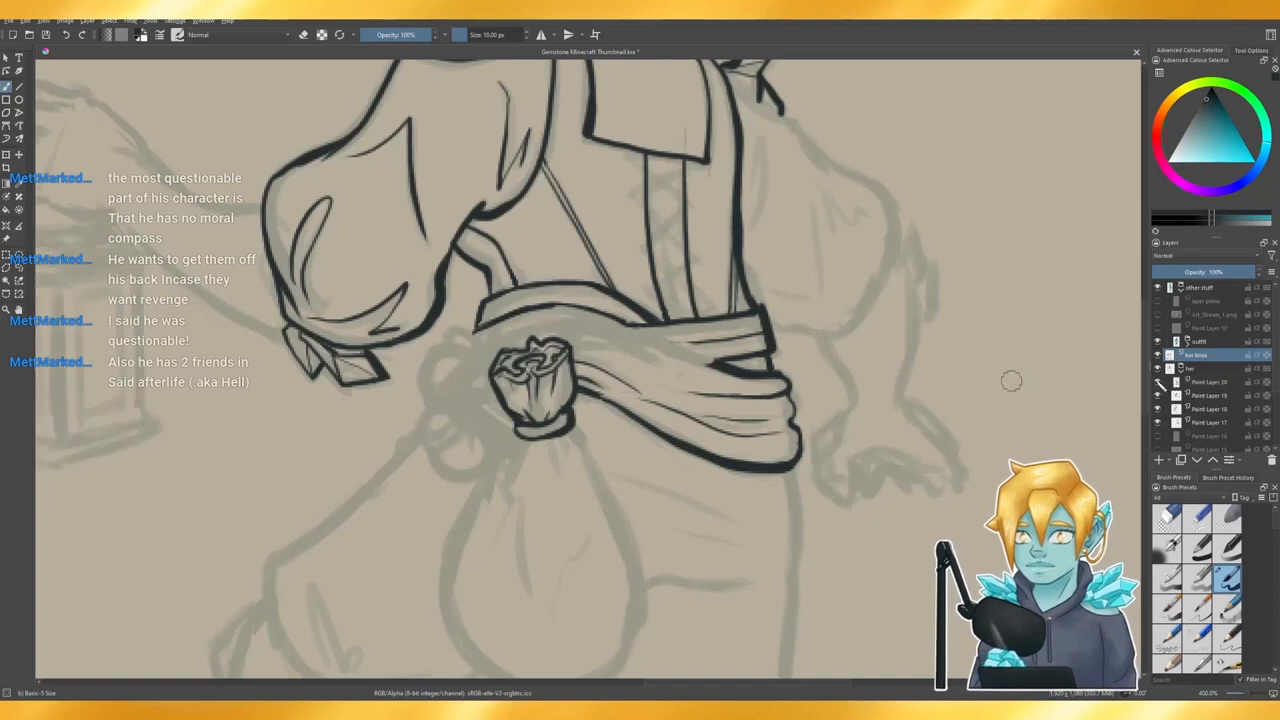
{"action": "left_click", "coordinate": [1157, 408]}
{"action": "left_click", "coordinate": [1157, 408]}
{"action": "left_click", "coordinate": [1213, 410]}
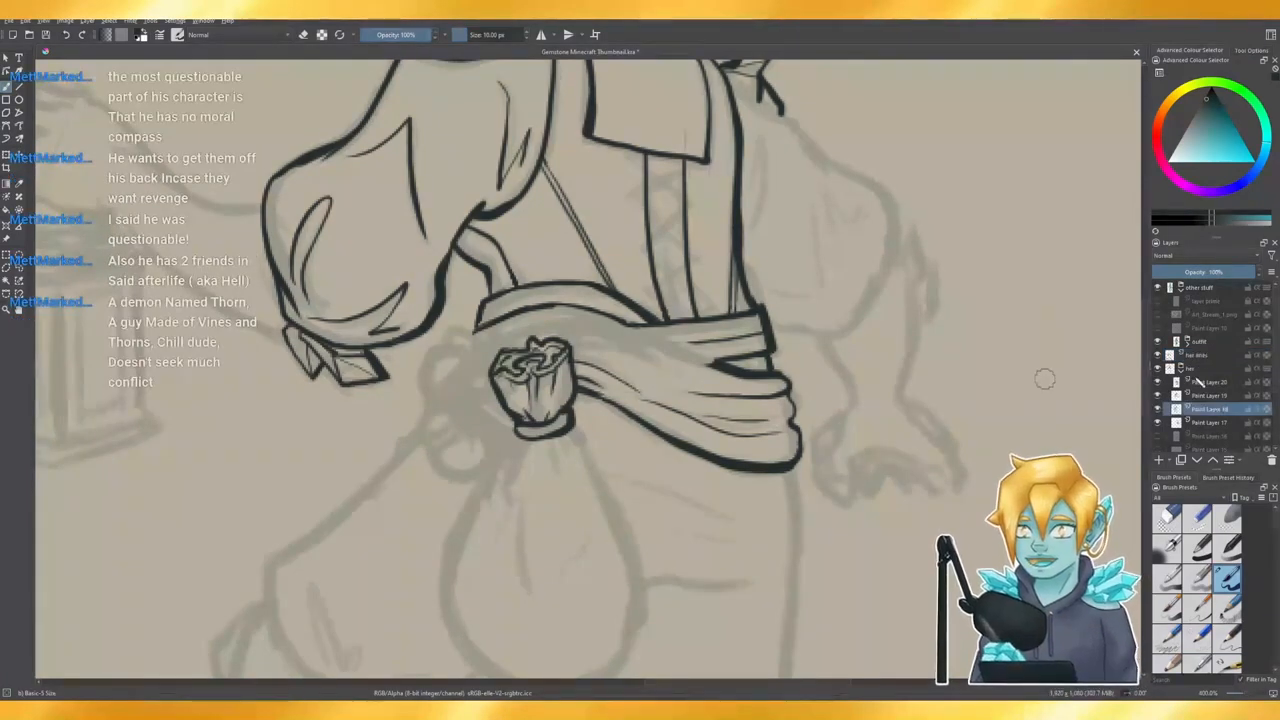
{"action": "left_click", "coordinate": [1198, 369]}
{"action": "left_click", "coordinate": [1225, 271]}
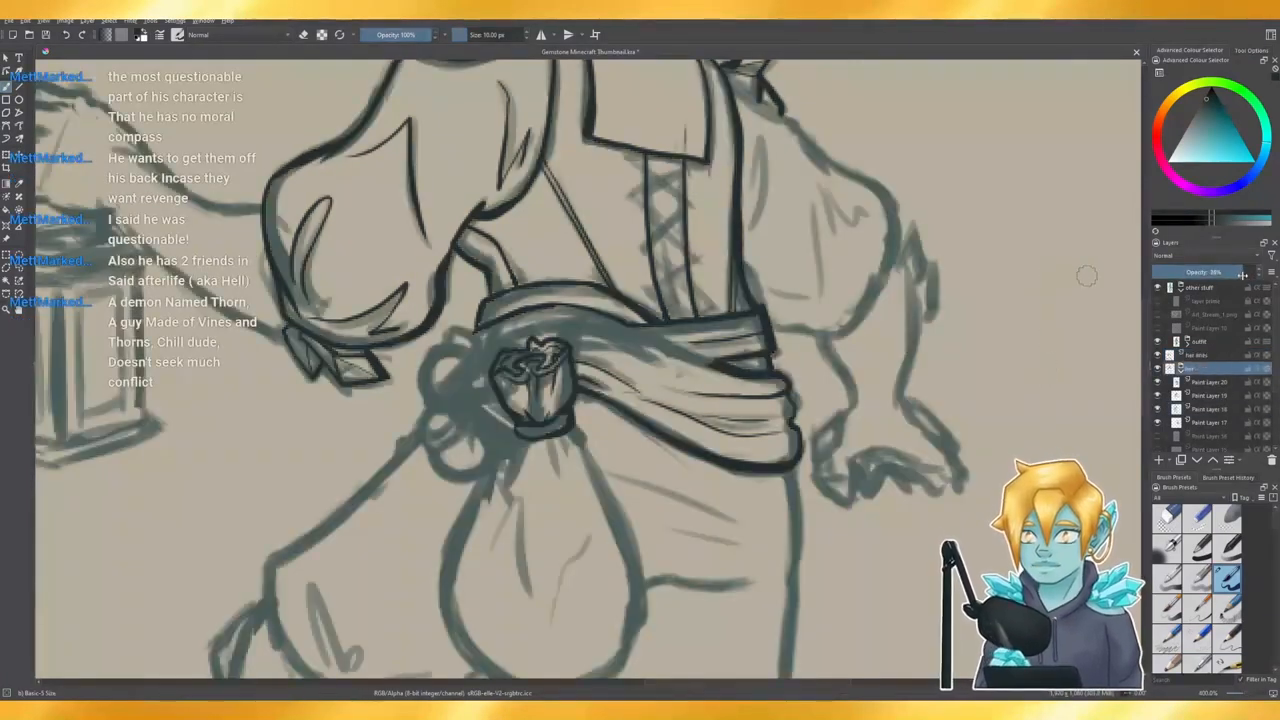
{"action": "left_click_drag", "start_coordinate": [1222, 275], "coordinate": [1175, 272]}
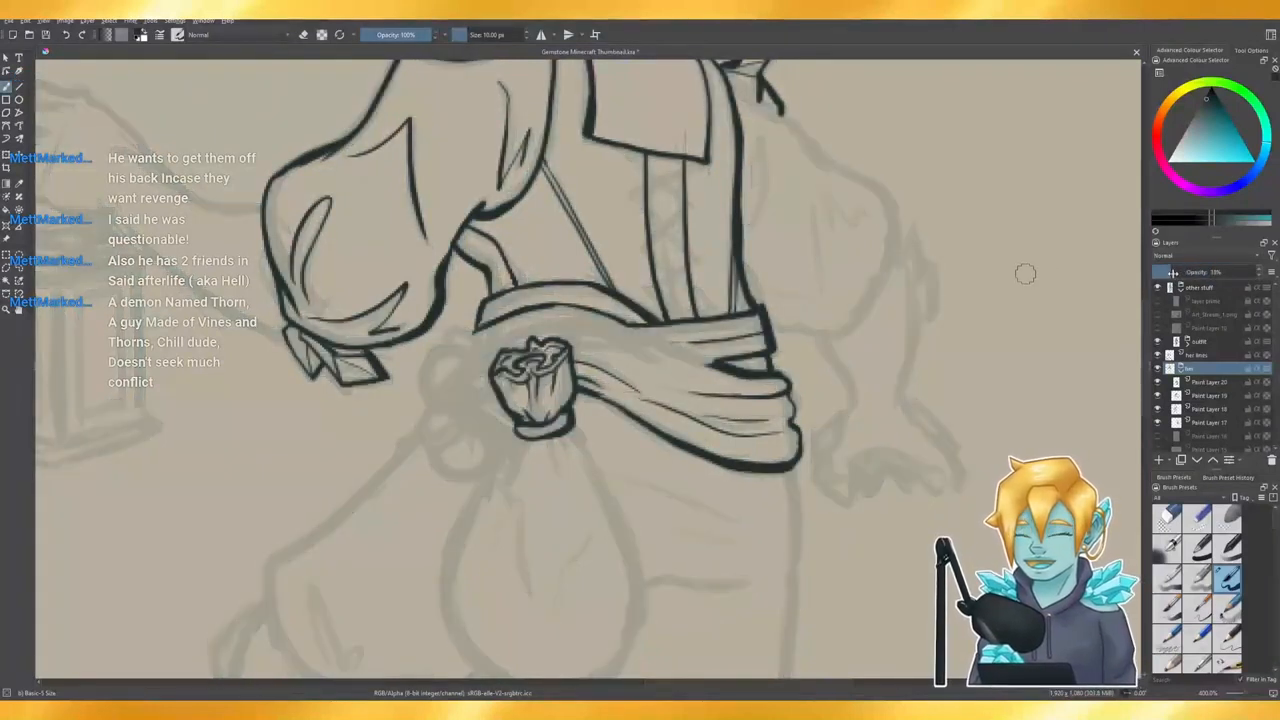
{"action": "left_click", "coordinate": [1182, 370]}
{"action": "left_click", "coordinate": [1205, 356]}
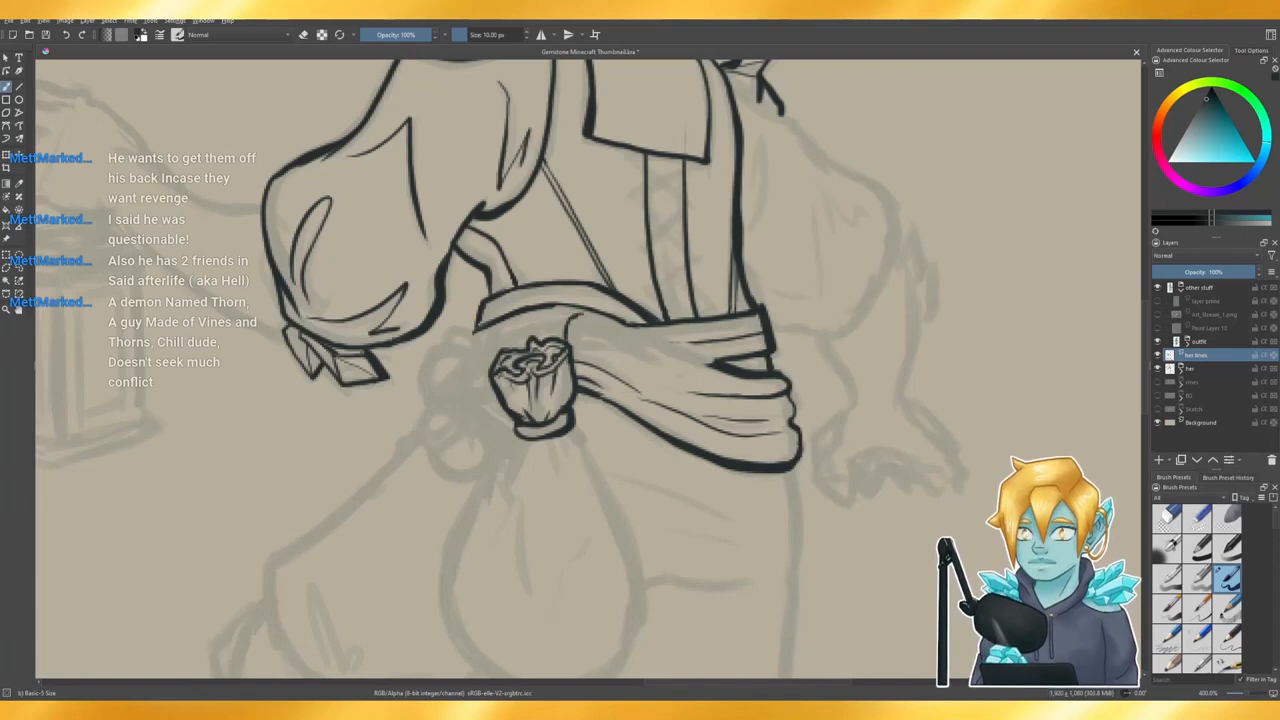
- Ink a narrow fold rising from the knot to the waistband and re-ink the sash's upper edge down across the waistband
{"action": "left_click_drag", "start_coordinate": [578, 336], "coordinate": [574, 362]}
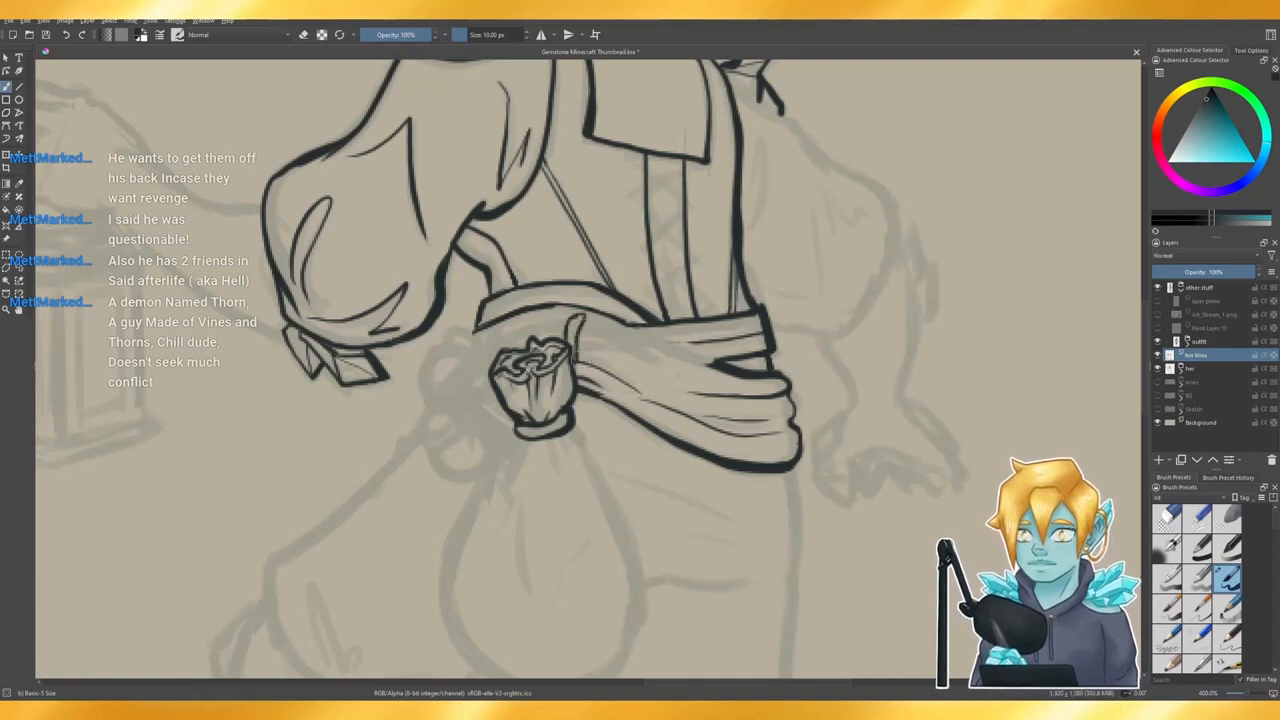
{"action": "key", "text": "e"}
{"action": "key", "text": "e"}
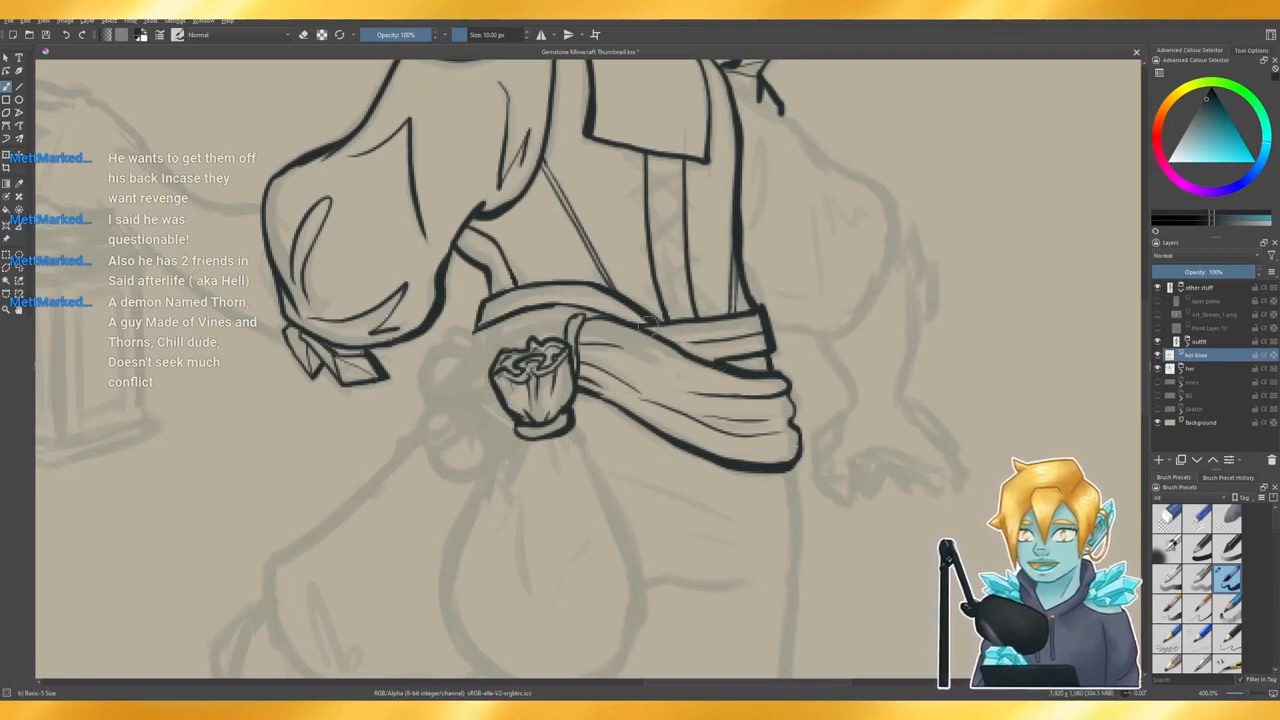
{"action": "left_click_drag", "start_coordinate": [670, 340], "coordinate": [700, 355]}
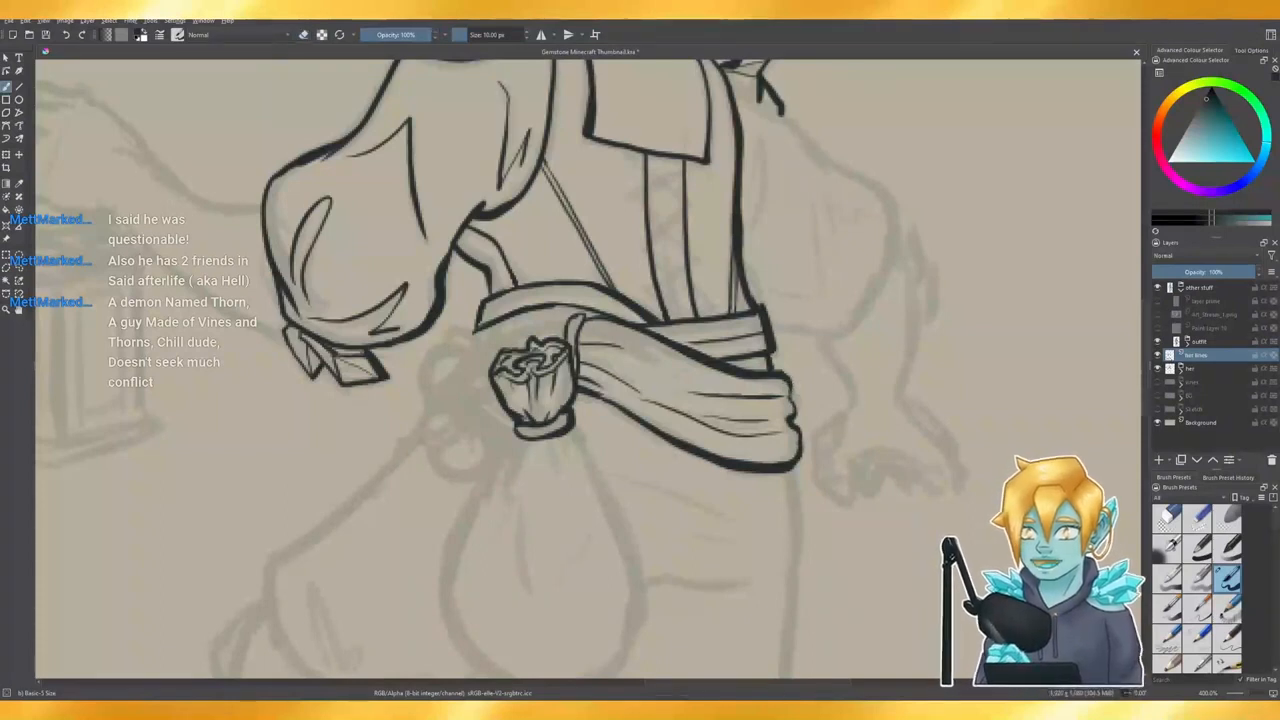
- Try re-inking the long upper crease inside the draped sash, running toward its far rounded end
{"action": "key", "text": "e"}
{"action": "left_click_drag", "start_coordinate": [692, 394], "coordinate": [776, 396]}
{"action": "key", "text": "e"}
{"action": "key", "text": "e"}
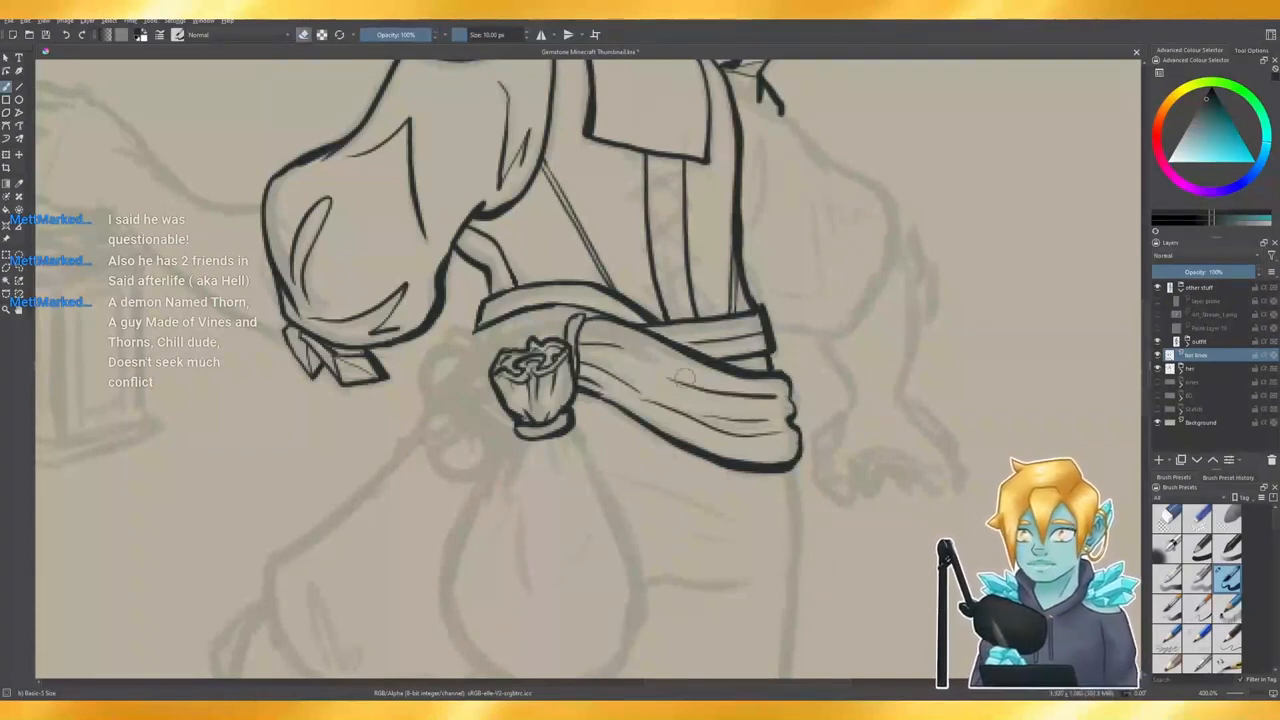
{"action": "key", "text": "e"}
{"action": "key", "text": "ctrl+z"}
{"action": "left_click_drag", "start_coordinate": [670, 378], "coordinate": [780, 396]}
{"action": "key", "text": "e"}
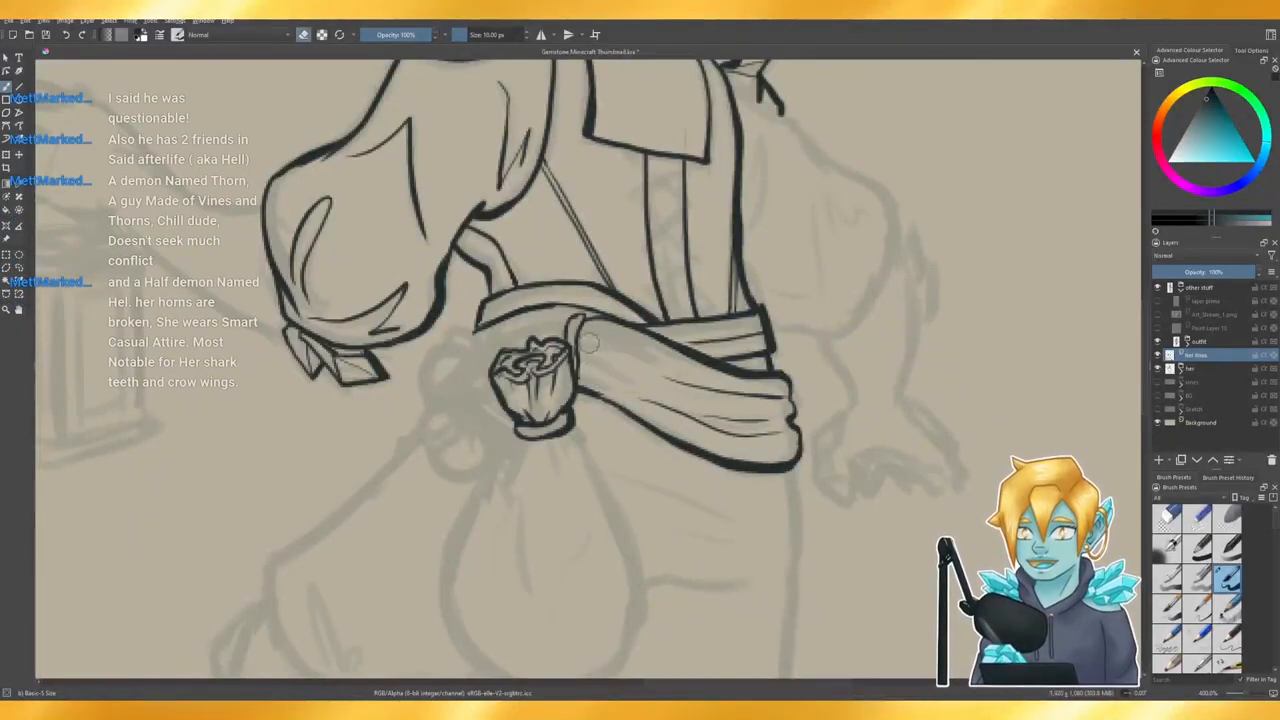
- Erase the inner crease lines from the draped sash and clean up its lower edge beside the knot
{"action": "mouse_move", "coordinate": [610, 357]}
{"action": "left_mouse_down"}
{"action": "mouse_move", "coordinate": [648, 401]}
{"action": "mouse_move", "coordinate": [697, 423]}
{"action": "mouse_move", "coordinate": [687, 418]}
{"action": "mouse_move", "coordinate": [742, 412]}
{"action": "mouse_move", "coordinate": [774, 435]}
{"action": "mouse_move", "coordinate": [775, 397]}
{"action": "mouse_move", "coordinate": [646, 370]}
{"action": "mouse_move", "coordinate": [707, 391]}
{"action": "mouse_move", "coordinate": [719, 425]}
{"action": "mouse_move", "coordinate": [697, 407]}
{"action": "mouse_move", "coordinate": [612, 402]}
{"action": "left_mouse_up"}
{"action": "key", "text": "e"}
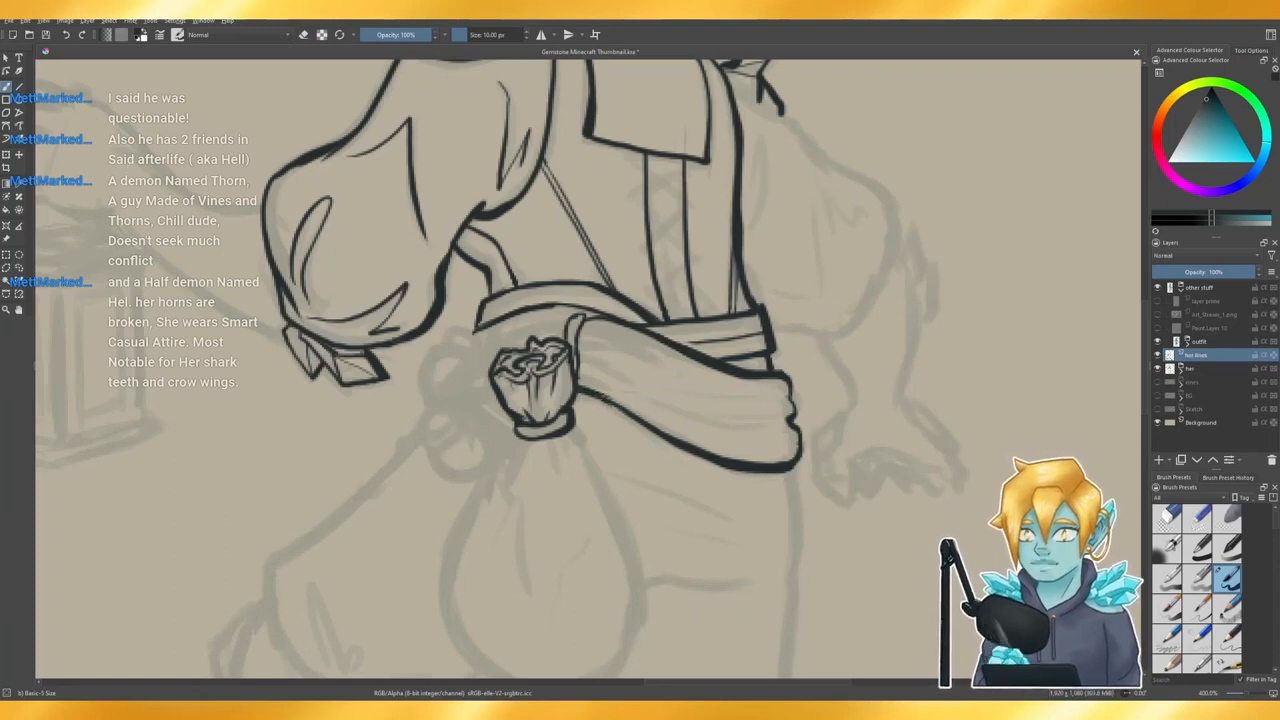
{"action": "key", "text": "e"}
{"action": "left_click_drag", "start_coordinate": [590, 396], "coordinate": [626, 408]}
{"action": "key", "text": "e"}
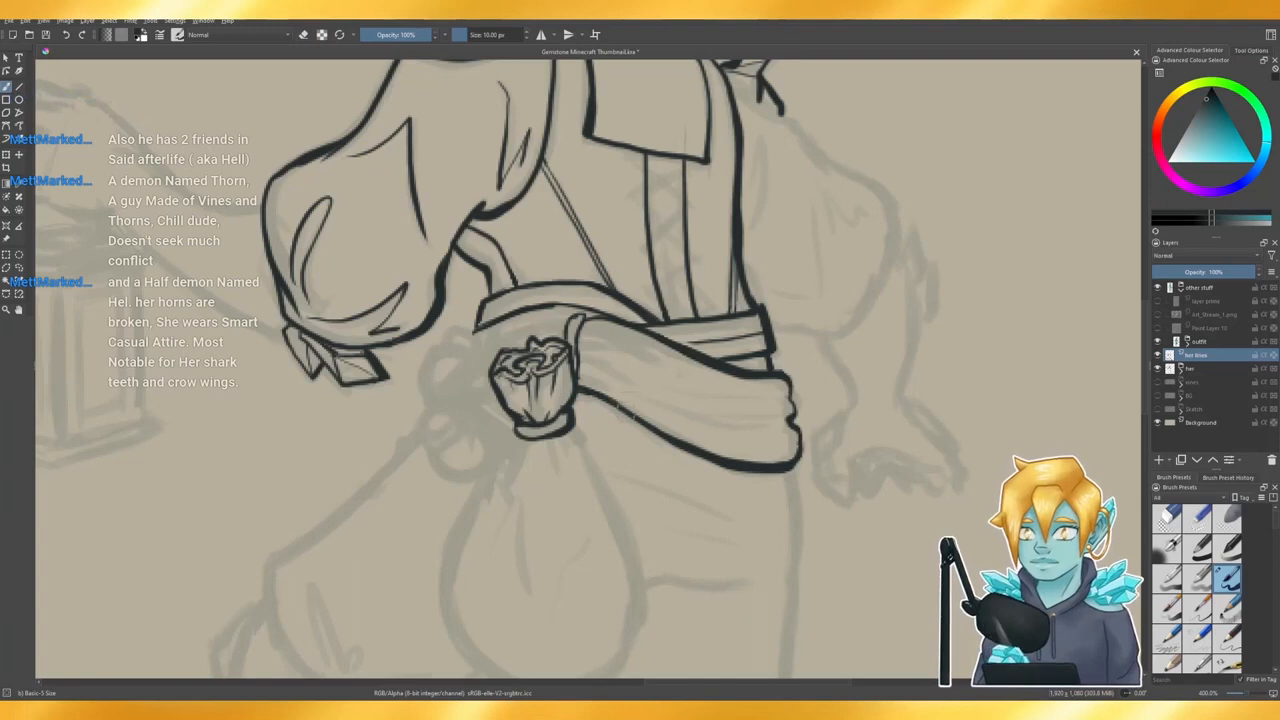
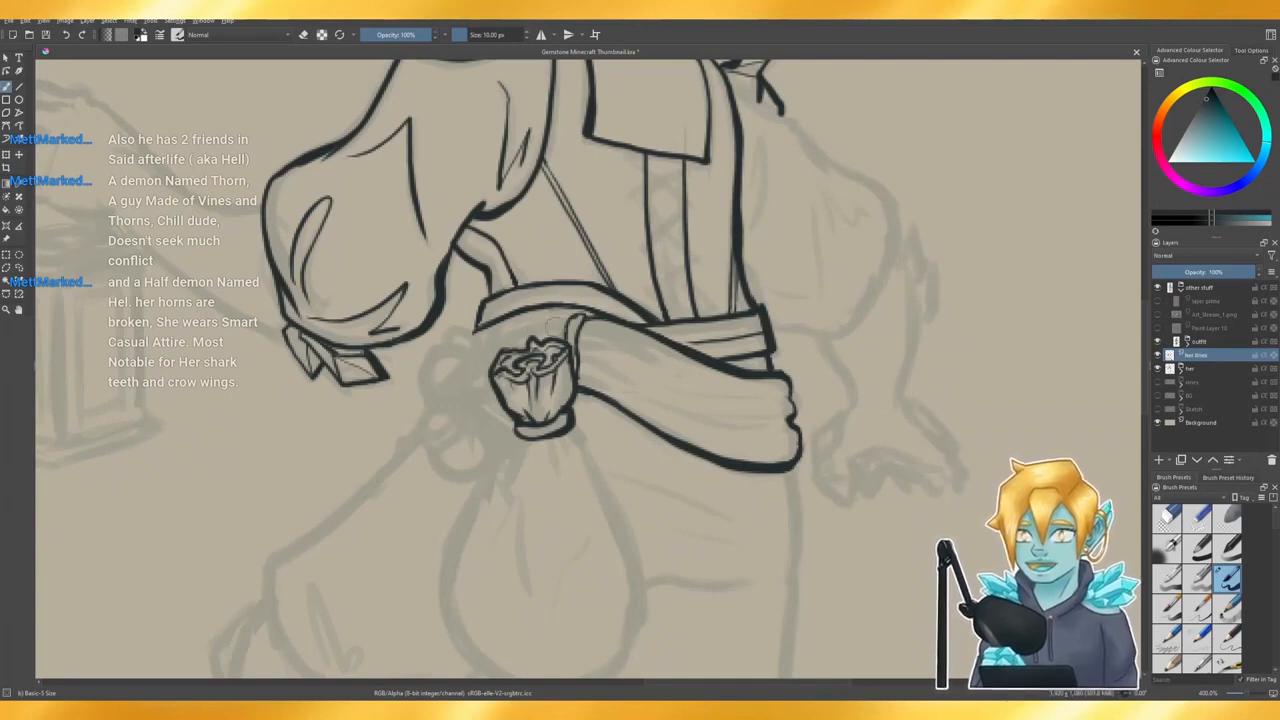
- Ink the curved lower edge of the waistband above the knot, replacing the first trial stroke
{"action": "left_click_drag", "start_coordinate": [479, 343], "coordinate": [560, 320]}
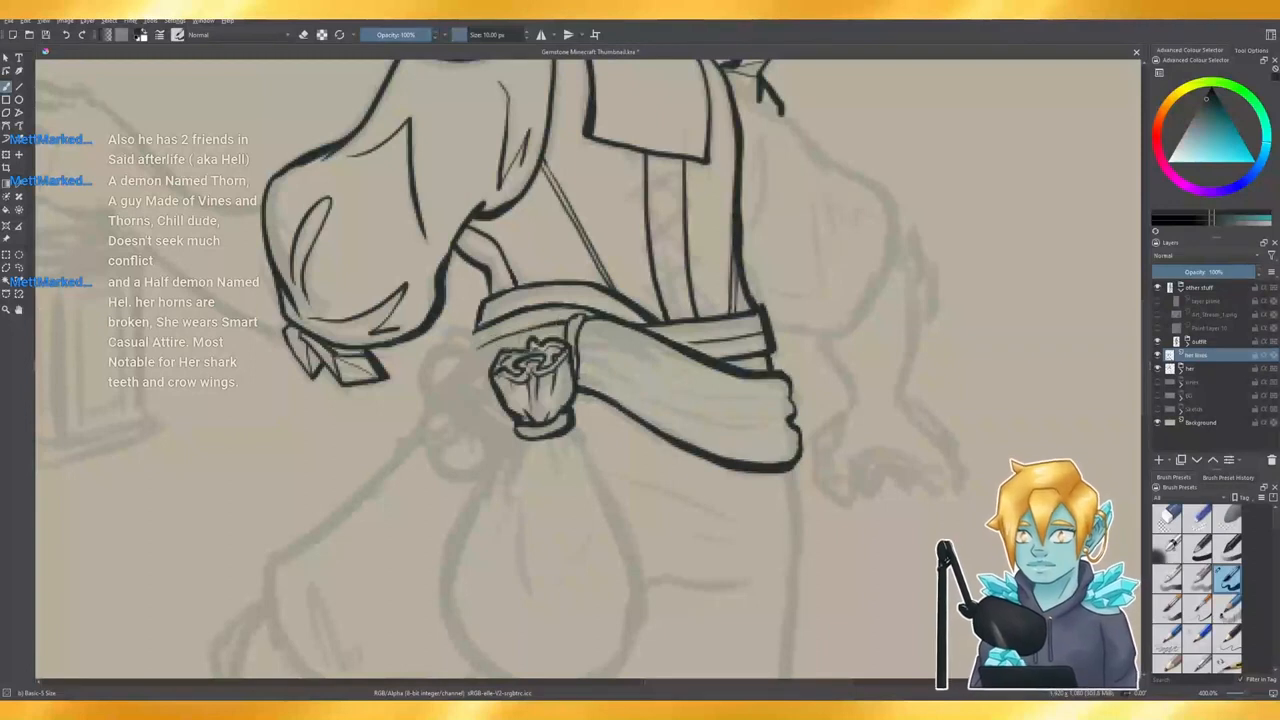
{"action": "key", "text": "ctrl+z"}
{"action": "left_click_drag", "start_coordinate": [480, 345], "coordinate": [561, 319]}
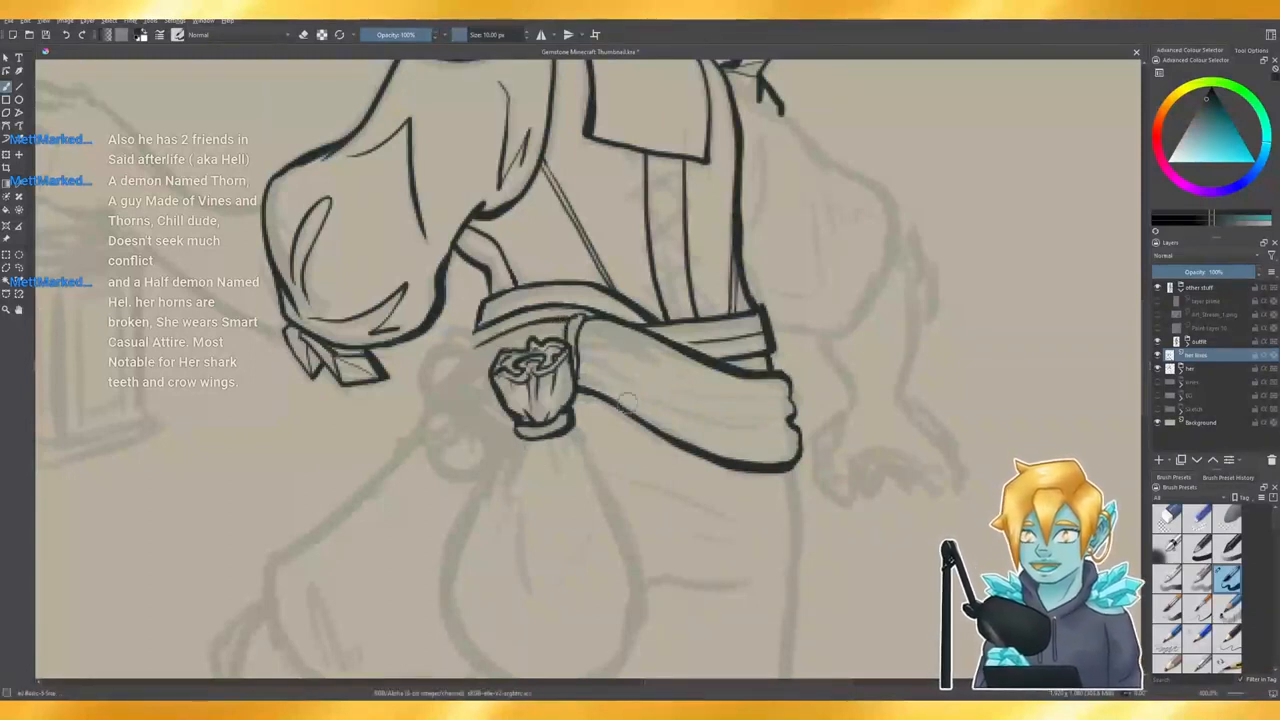
- Ink small gathered folds in the narrow strip of cloth between the knot and the waistband
{"action": "scroll", "coordinate": [629, 368], "scroll_direction": "down", "scroll_amount": 3}
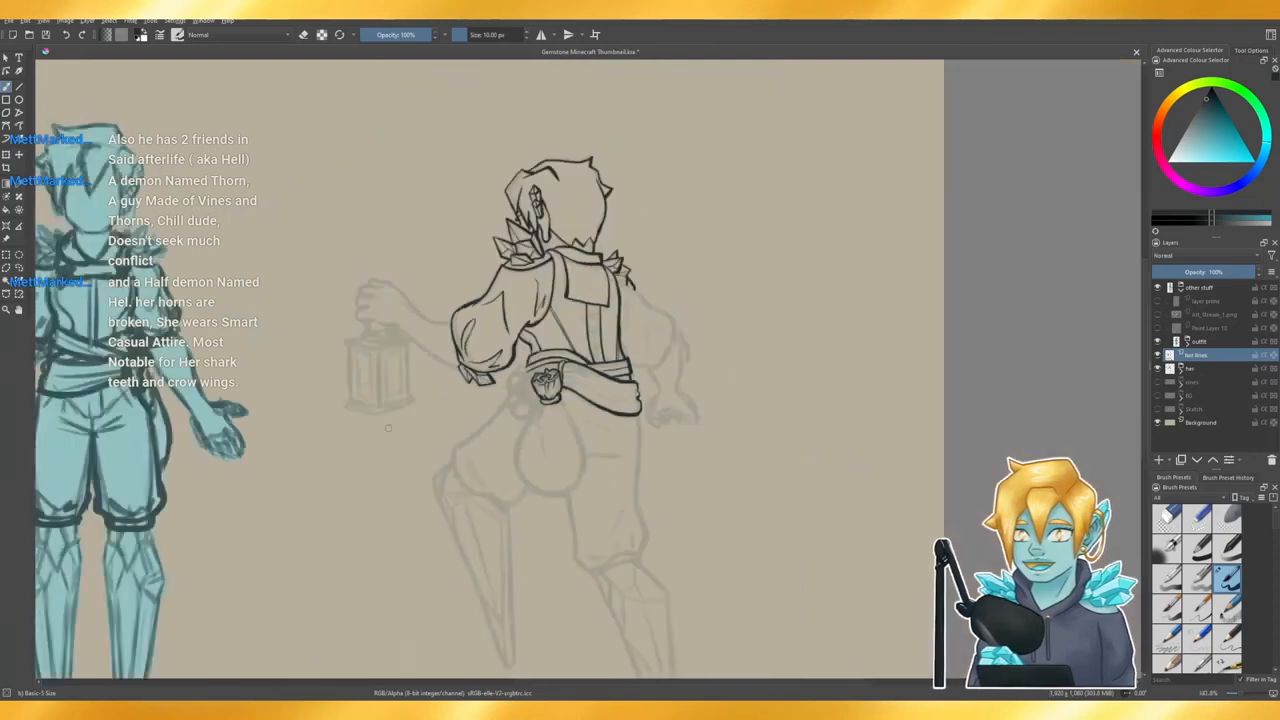
{"action": "scroll", "coordinate": [571, 378], "scroll_direction": "up", "scroll_amount": 5}
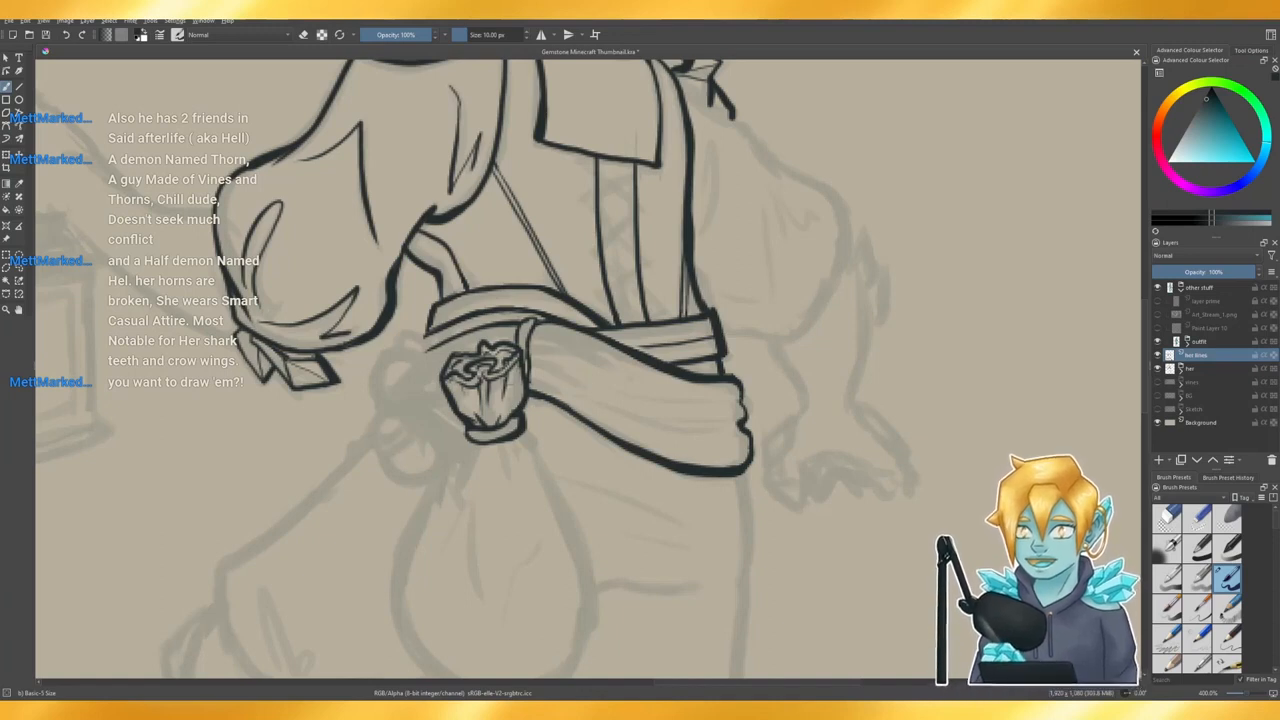
{"action": "key", "text": "e"}
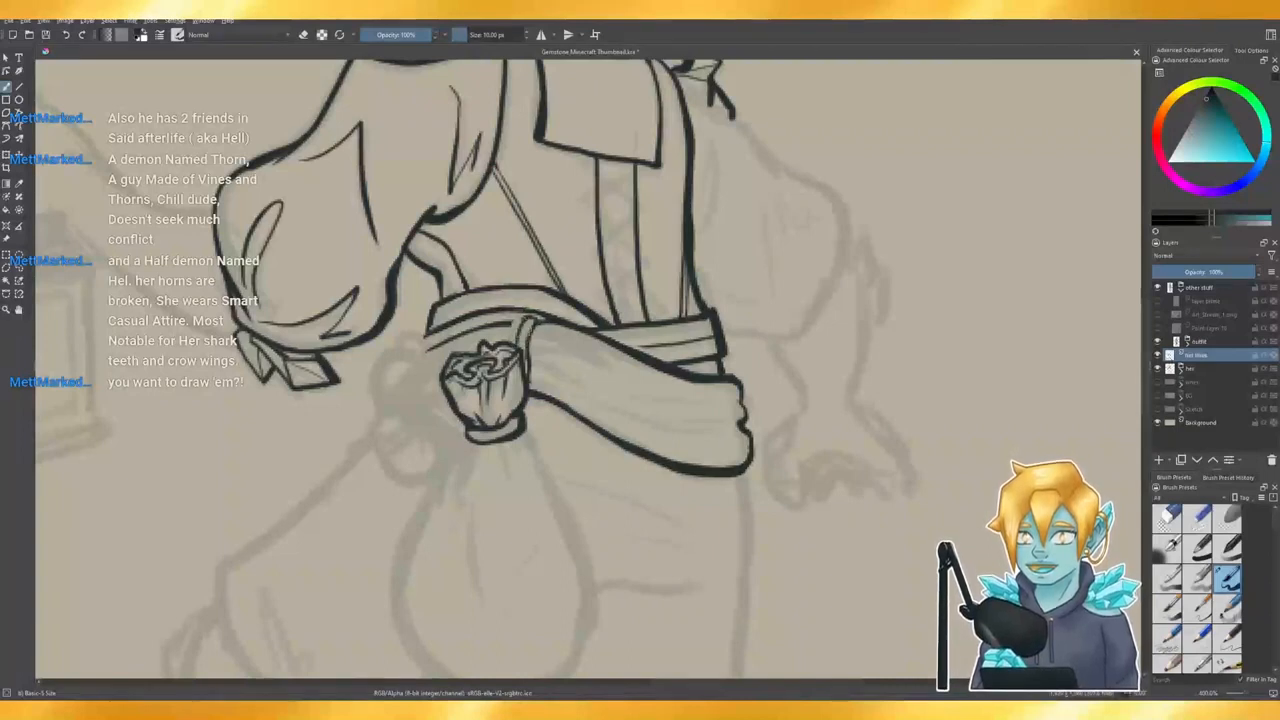
{"action": "key", "text": "e"}
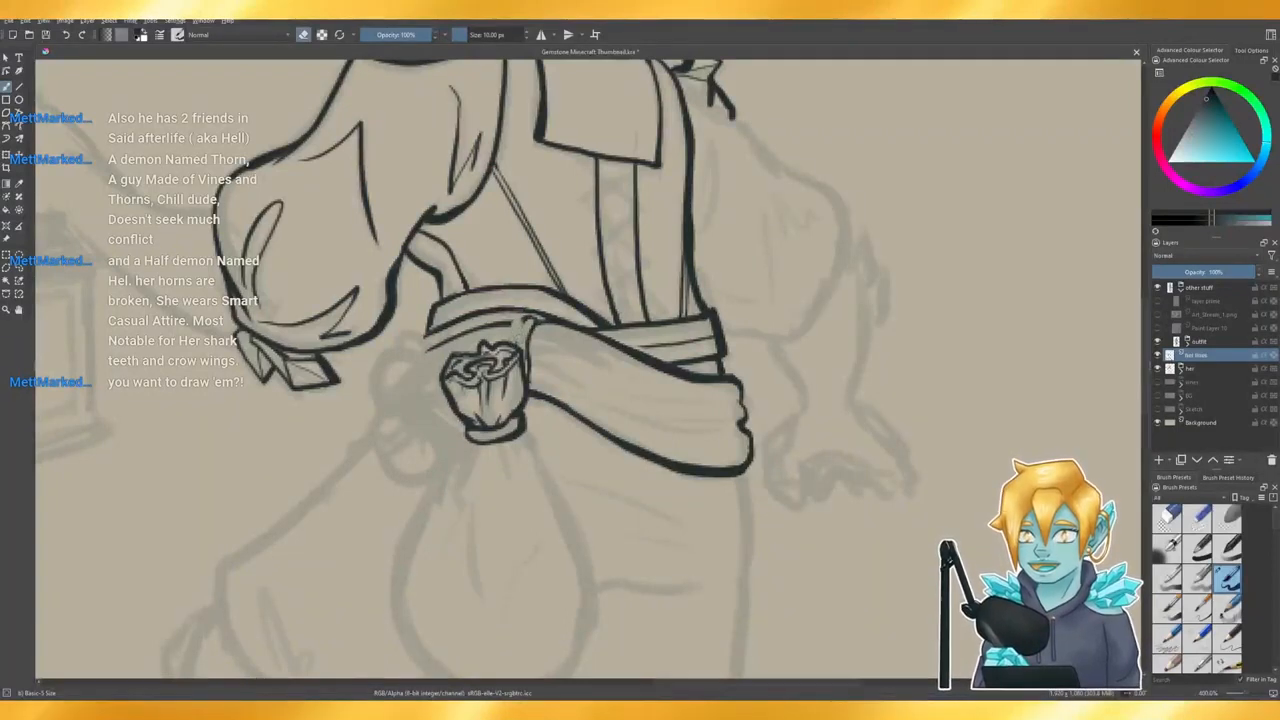
{"action": "key", "text": "e"}
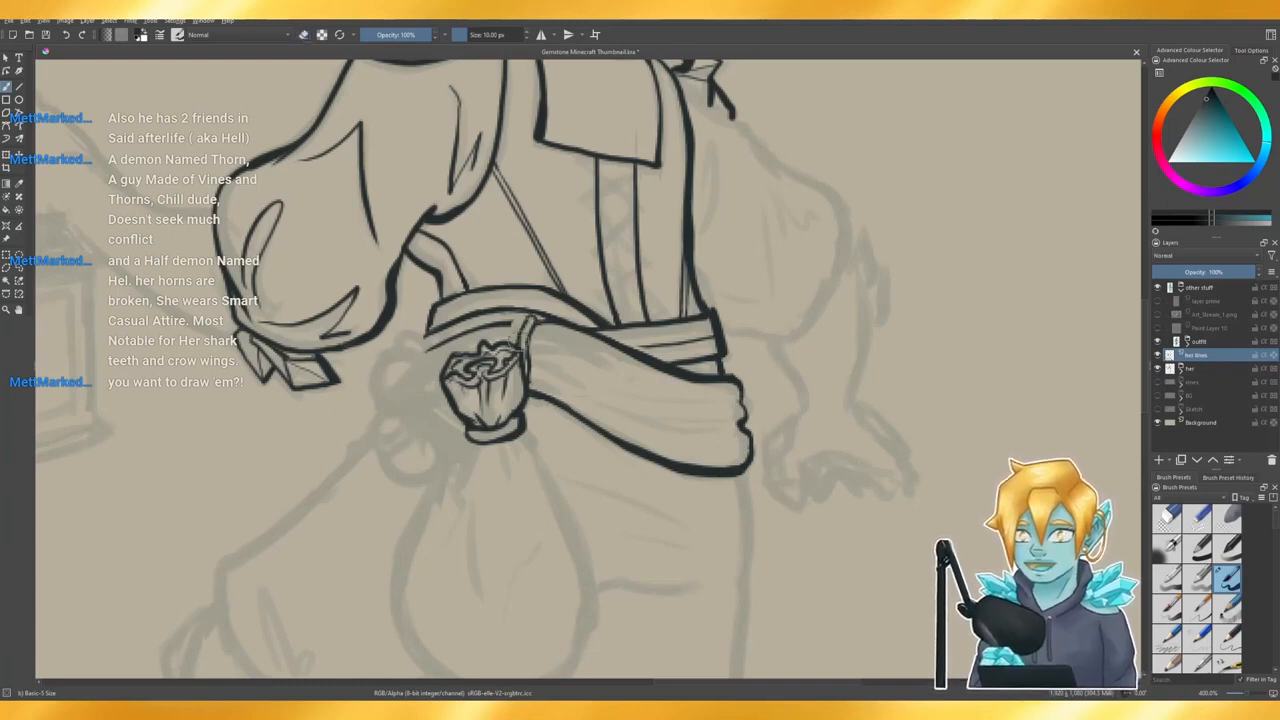
{"action": "mouse_move", "coordinate": [512, 348]}
{"action": "left_mouse_down"}
{"action": "mouse_move", "coordinate": [527, 316]}
{"action": "mouse_move", "coordinate": [506, 342]}
{"action": "mouse_move", "coordinate": [533, 402]}
{"action": "left_mouse_up"}
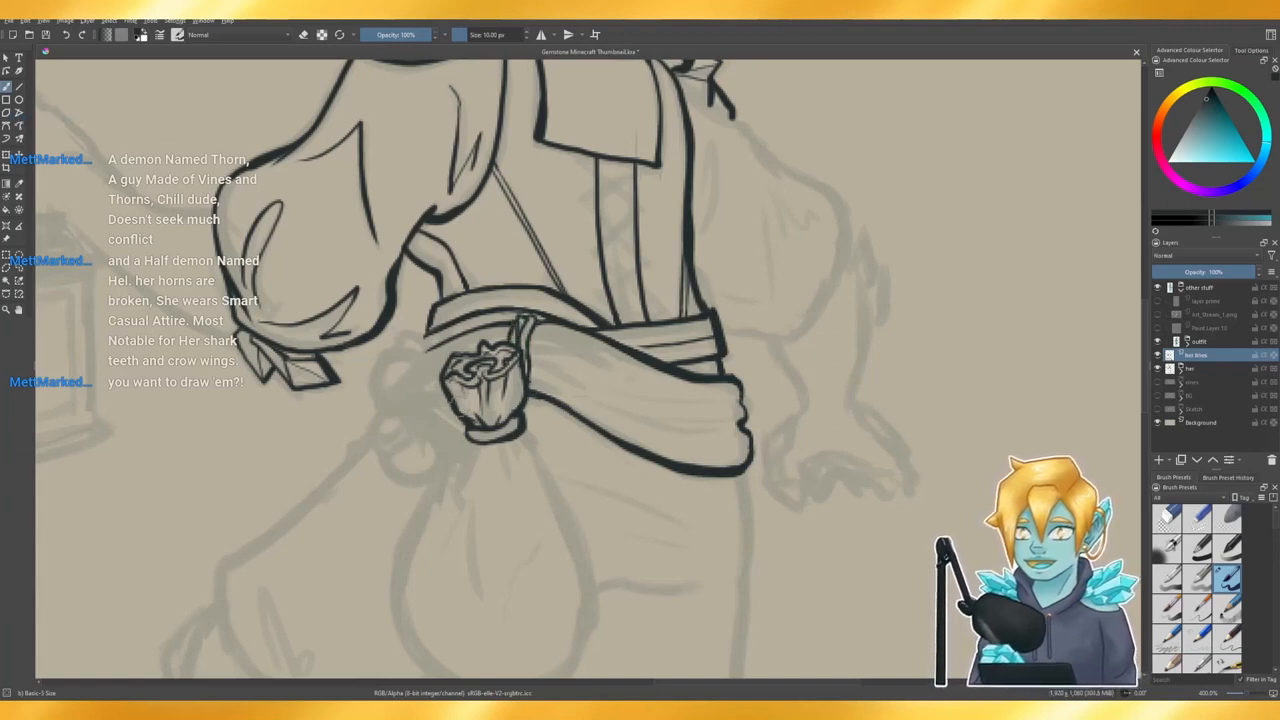
- Doodle a tall rounded bag shape with a cinched, creased middle beside the character's far arm, and undo all of its strokes
{"action": "mouse_move", "coordinate": [883, 372]}
{"action": "left_mouse_down"}
{"action": "mouse_move", "coordinate": [917, 192]}
{"action": "mouse_move", "coordinate": [949, 331]}
{"action": "mouse_move", "coordinate": [940, 376]}
{"action": "mouse_move", "coordinate": [884, 380]}
{"action": "left_mouse_up"}
{"action": "mouse_move", "coordinate": [888, 334]}
{"action": "left_mouse_down"}
{"action": "mouse_move", "coordinate": [936, 362]}
{"action": "mouse_move", "coordinate": [864, 505]}
{"action": "left_mouse_up"}
{"action": "left_click_drag", "start_coordinate": [952, 408], "coordinate": [945, 478]}
{"action": "left_click_drag", "start_coordinate": [866, 492], "coordinate": [896, 535]}
{"action": "left_click_drag", "start_coordinate": [942, 376], "coordinate": [958, 487]}
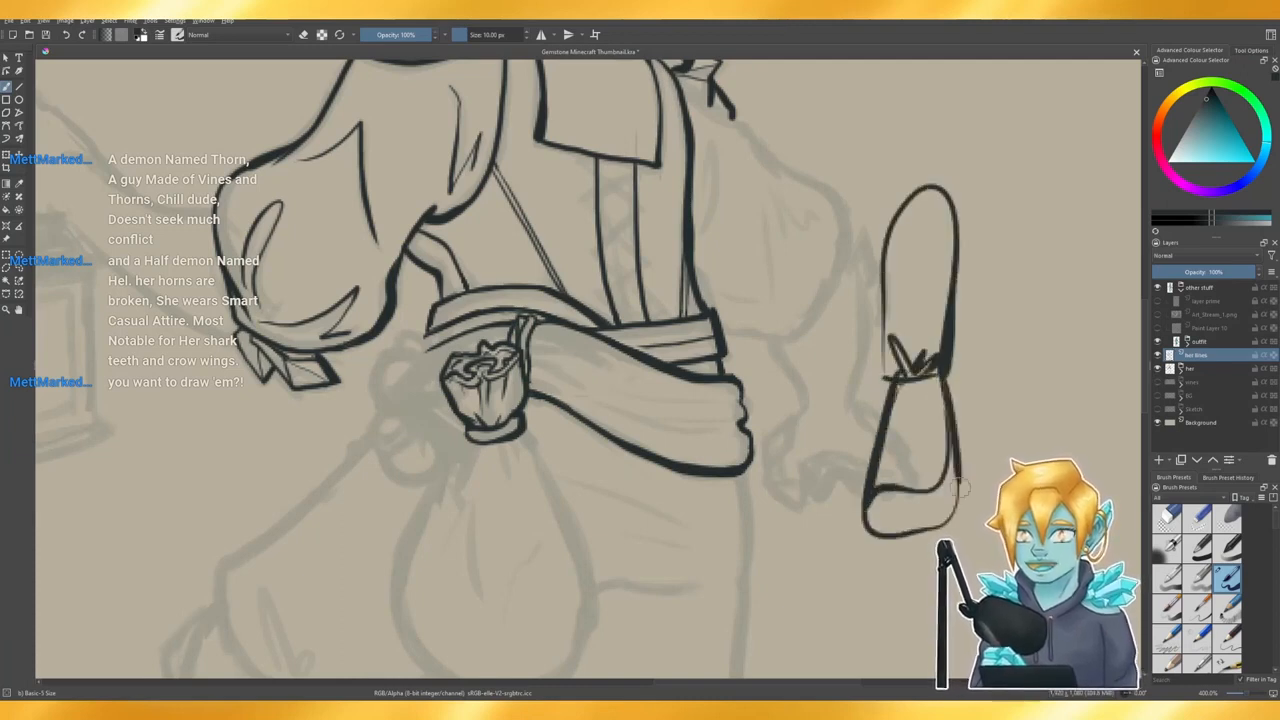
{"action": "left_click_drag", "start_coordinate": [892, 326], "coordinate": [885, 376]}
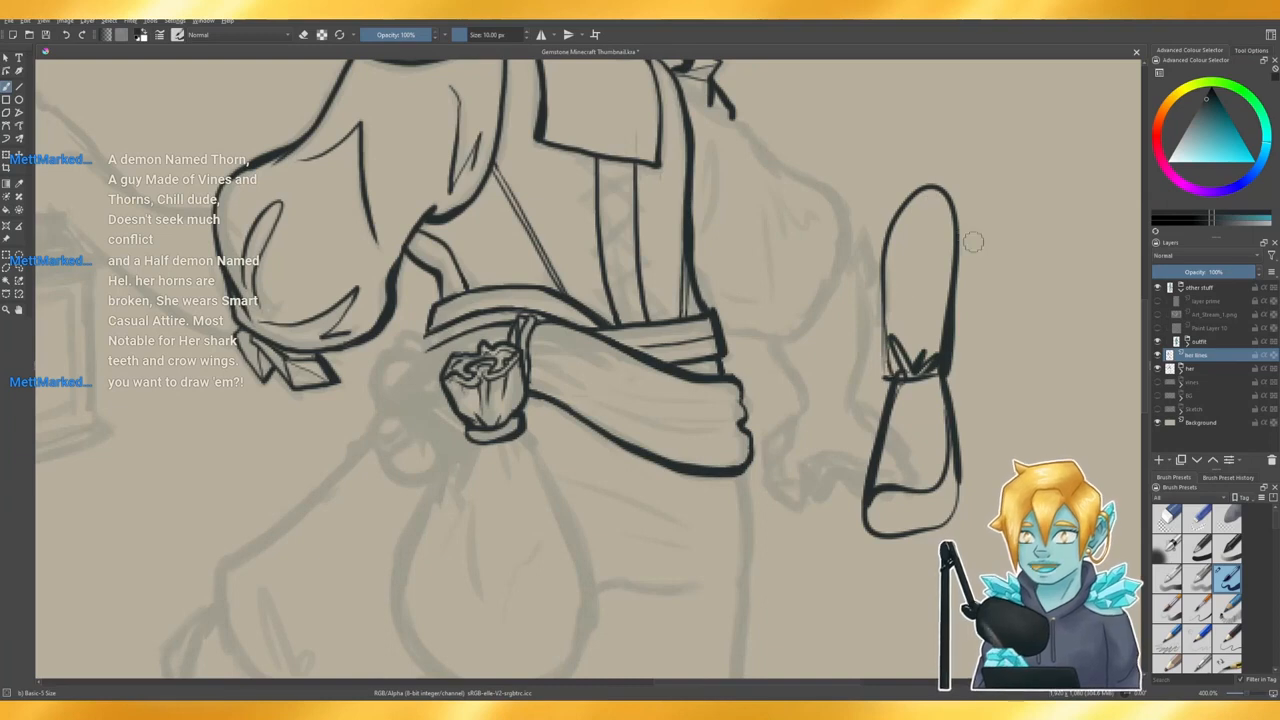
{"action": "mouse_move", "coordinate": [970, 242]}
{"action": "left_mouse_down"}
{"action": "mouse_move", "coordinate": [1000, 236]}
{"action": "mouse_move", "coordinate": [996, 305]}
{"action": "mouse_move", "coordinate": [1005, 292]}
{"action": "left_mouse_up"}
{"action": "key", "text": "ctrl+z"}
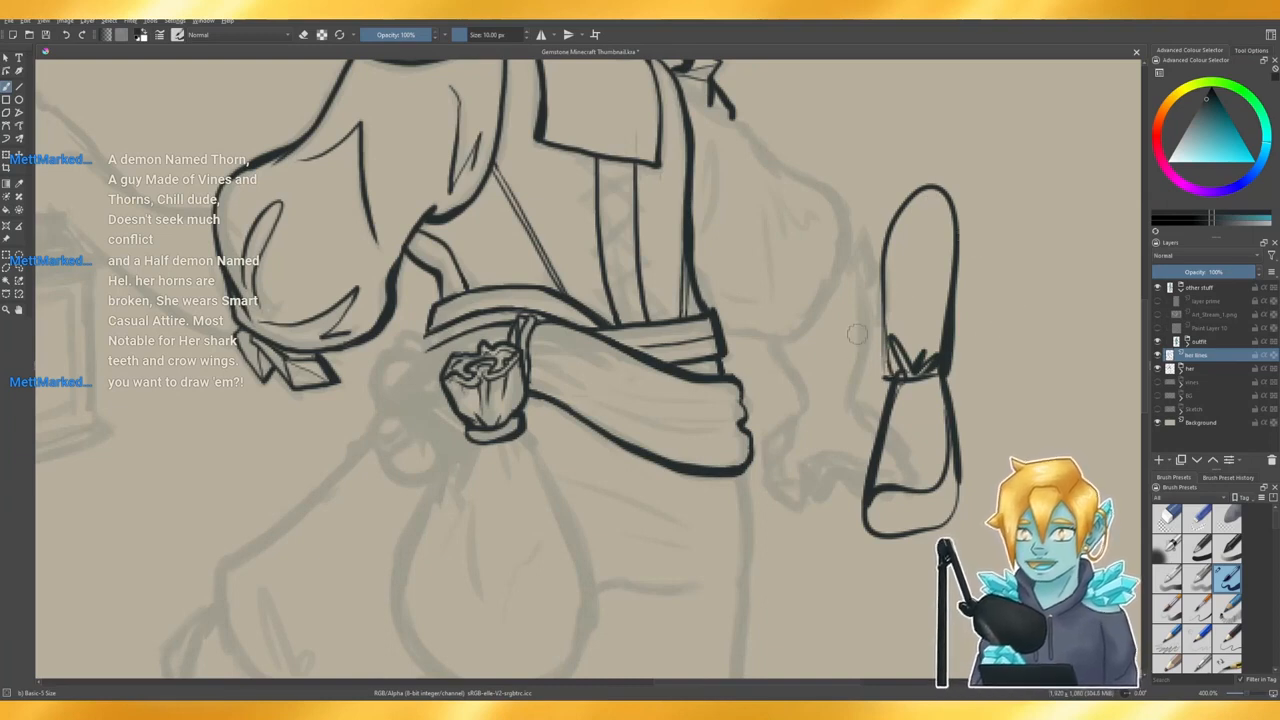
{"action": "key", "text": "ctrl+z"}
{"action": "key", "text": "ctrl+z"}
{"action": "key", "text": "ctrl+z"}
{"action": "key", "text": "ctrl+z"}
{"action": "key", "text": "ctrl+z"}
{"action": "key", "text": "ctrl+z"}
{"action": "key", "text": "ctrl+z"}
{"action": "key", "text": "ctrl+z"}
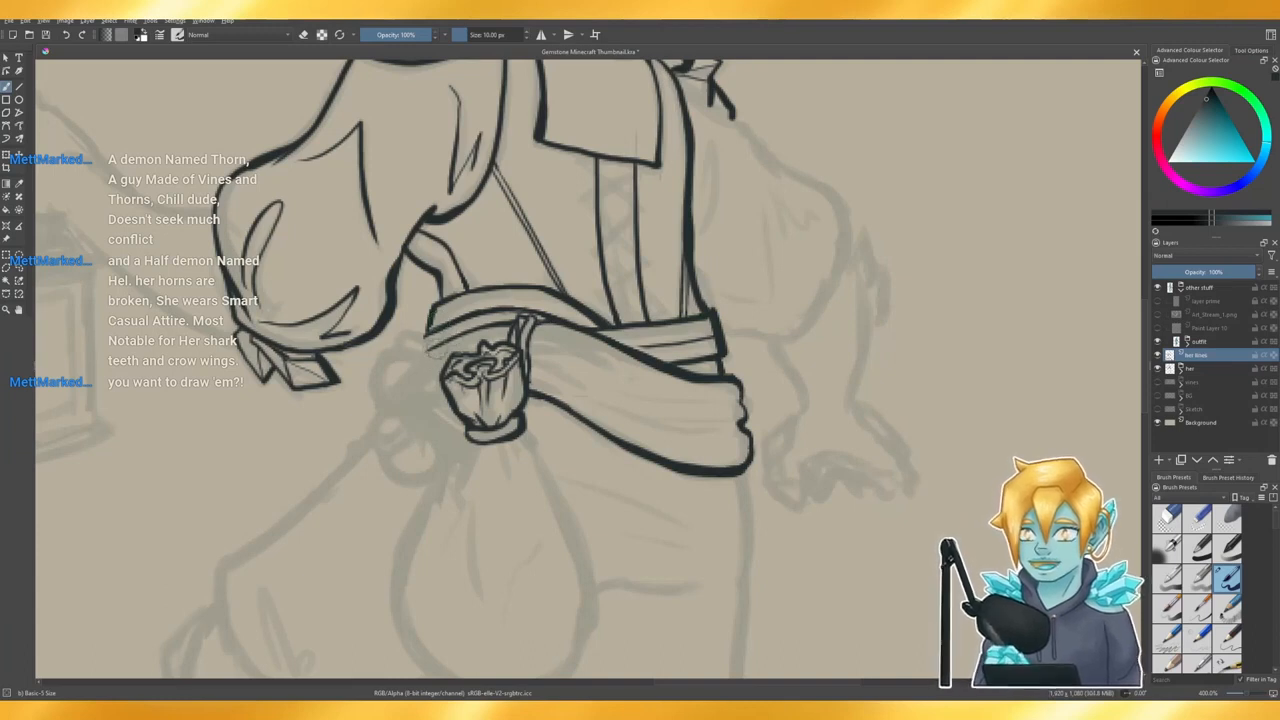
- Clean up the near end of the waistband's lower edge beside the knot by erasing and re-inking it
{"action": "key", "text": "e"}
{"action": "key", "text": "e"}
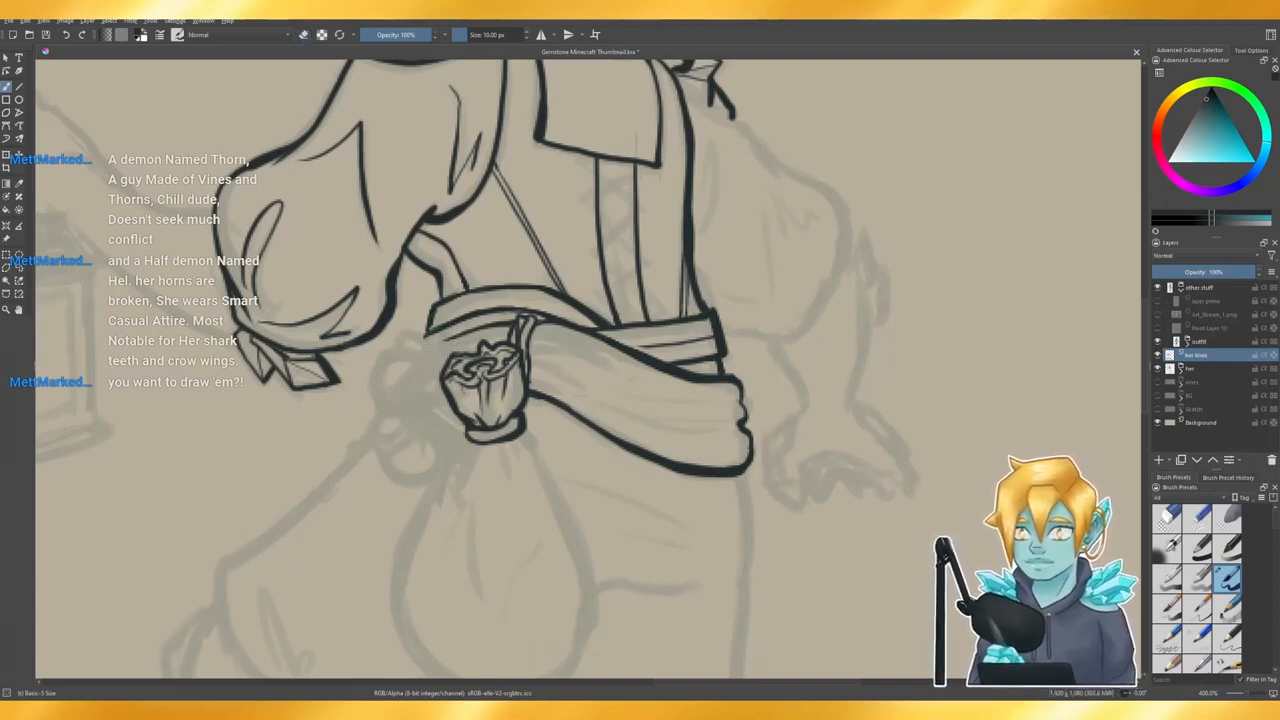
{"action": "mouse_move", "coordinate": [464, 331]}
{"action": "left_mouse_down"}
{"action": "mouse_move", "coordinate": [422, 339]}
{"action": "mouse_move", "coordinate": [492, 329]}
{"action": "left_mouse_up"}
{"action": "key", "text": "ctrl+z"}
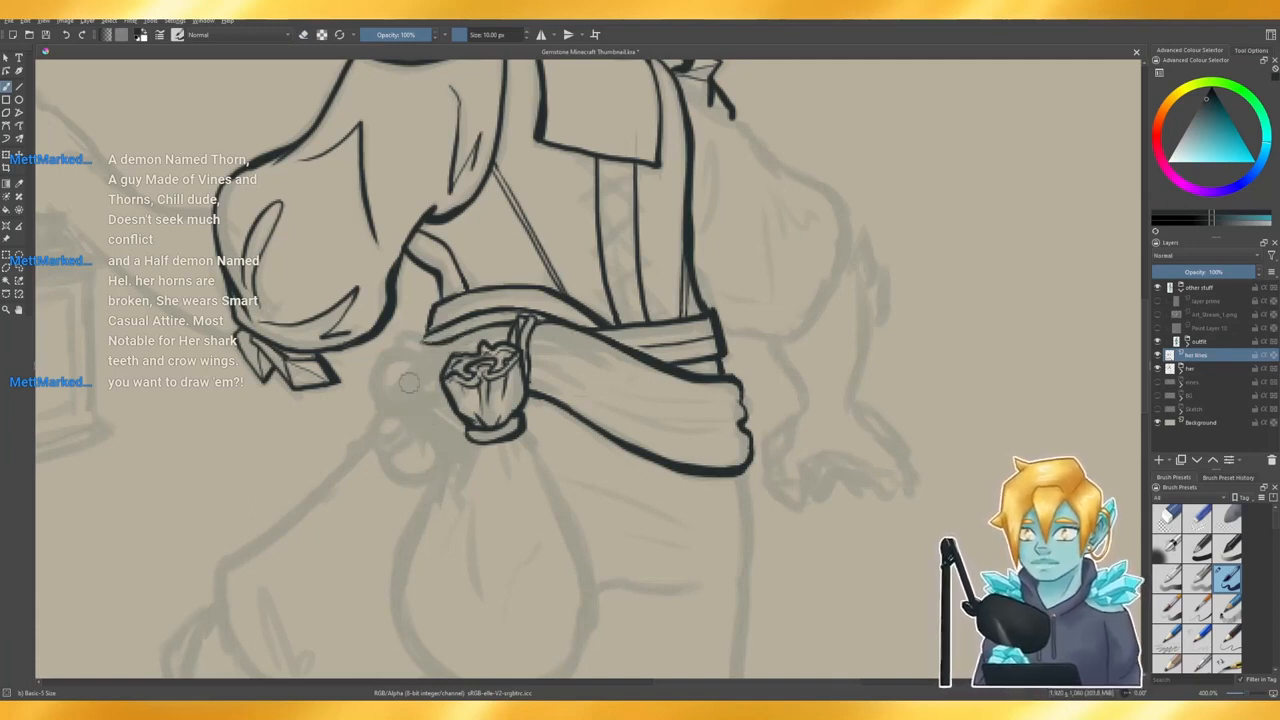
- Ink the curved outer edge sweeping from the waistband's near end down to the base of the knot, replacing the trial strokes
{"action": "mouse_move", "coordinate": [421, 342]}
{"action": "left_mouse_down"}
{"action": "mouse_move", "coordinate": [425, 391]}
{"action": "mouse_move", "coordinate": [451, 433]}
{"action": "left_mouse_up"}
{"action": "left_click_drag", "start_coordinate": [426, 390], "coordinate": [450, 430]}
{"action": "key", "text": "ctrl+z"}
{"action": "key", "text": "ctrl+z"}
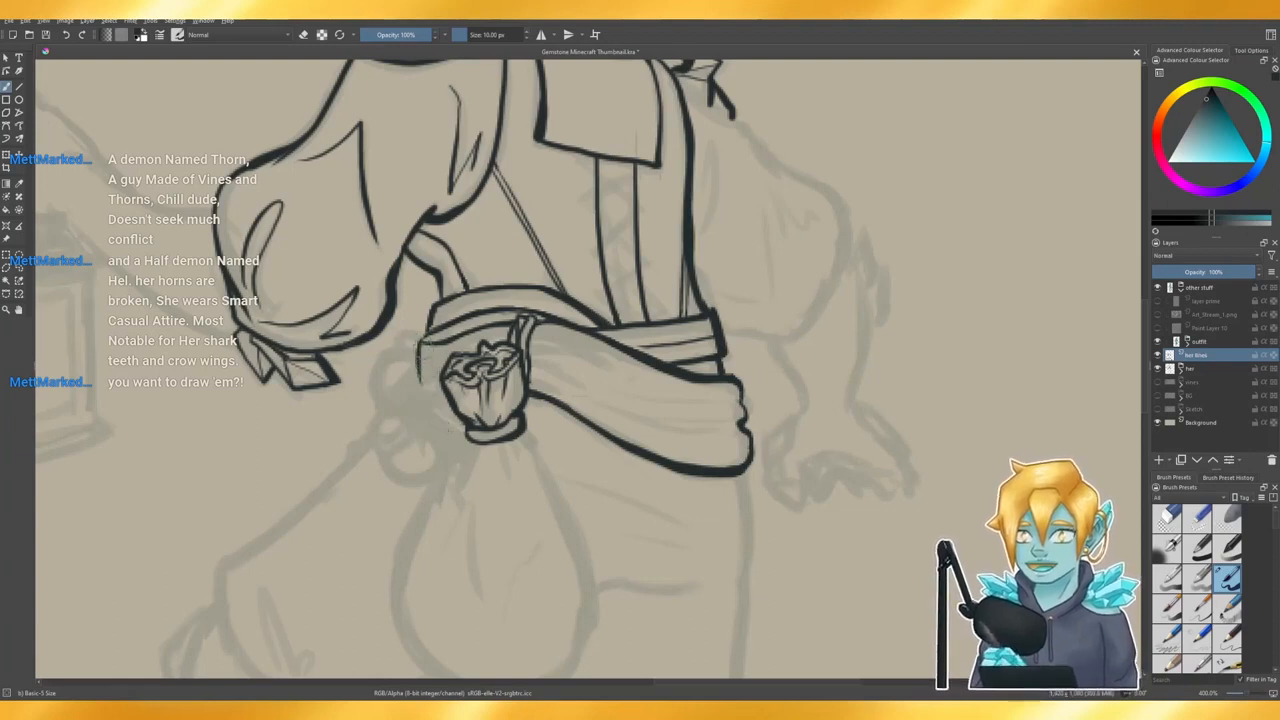
{"action": "mouse_move", "coordinate": [420, 356]}
{"action": "left_mouse_down"}
{"action": "mouse_move", "coordinate": [446, 424]}
{"action": "mouse_move", "coordinate": [462, 430]}
{"action": "left_mouse_up"}
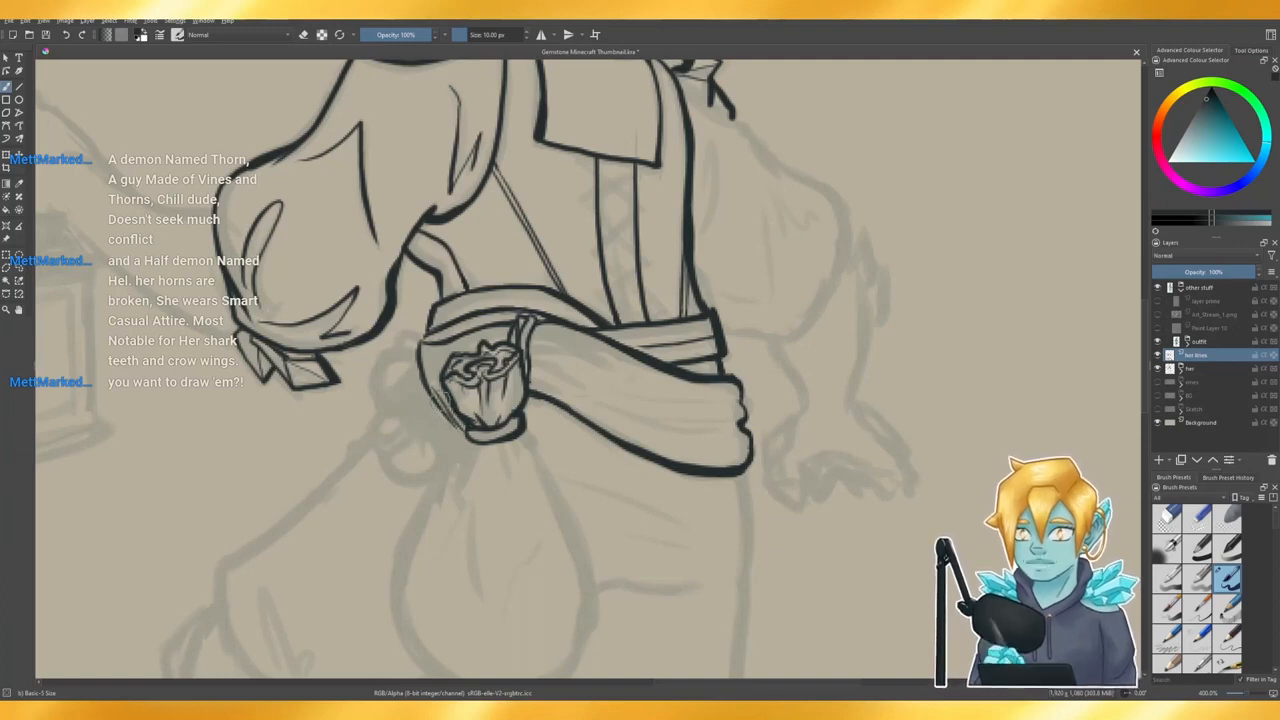
{"action": "key", "text": "ctrl+z"}
{"action": "key", "text": "ctrl+z"}
{"action": "left_click_drag", "start_coordinate": [424, 384], "coordinate": [462, 433]}
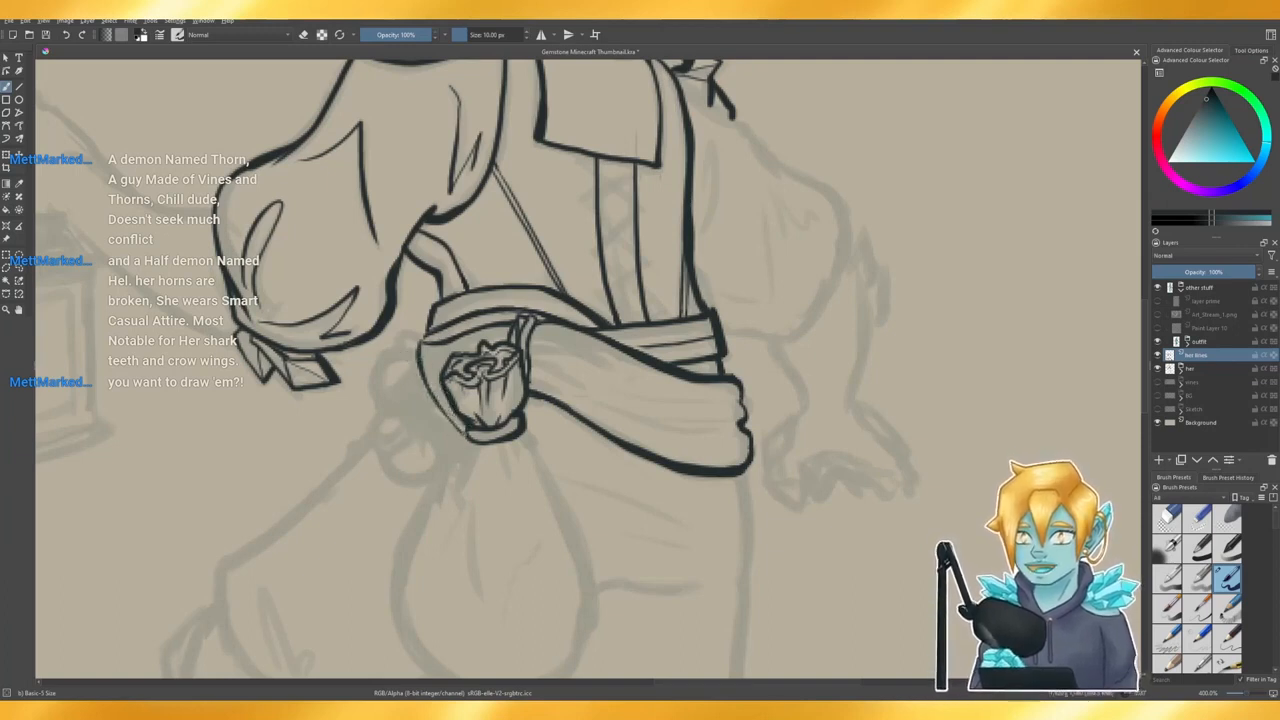
{"action": "key", "text": "ctrl+z"}
{"action": "left_click_drag", "start_coordinate": [430, 390], "coordinate": [464, 428]}
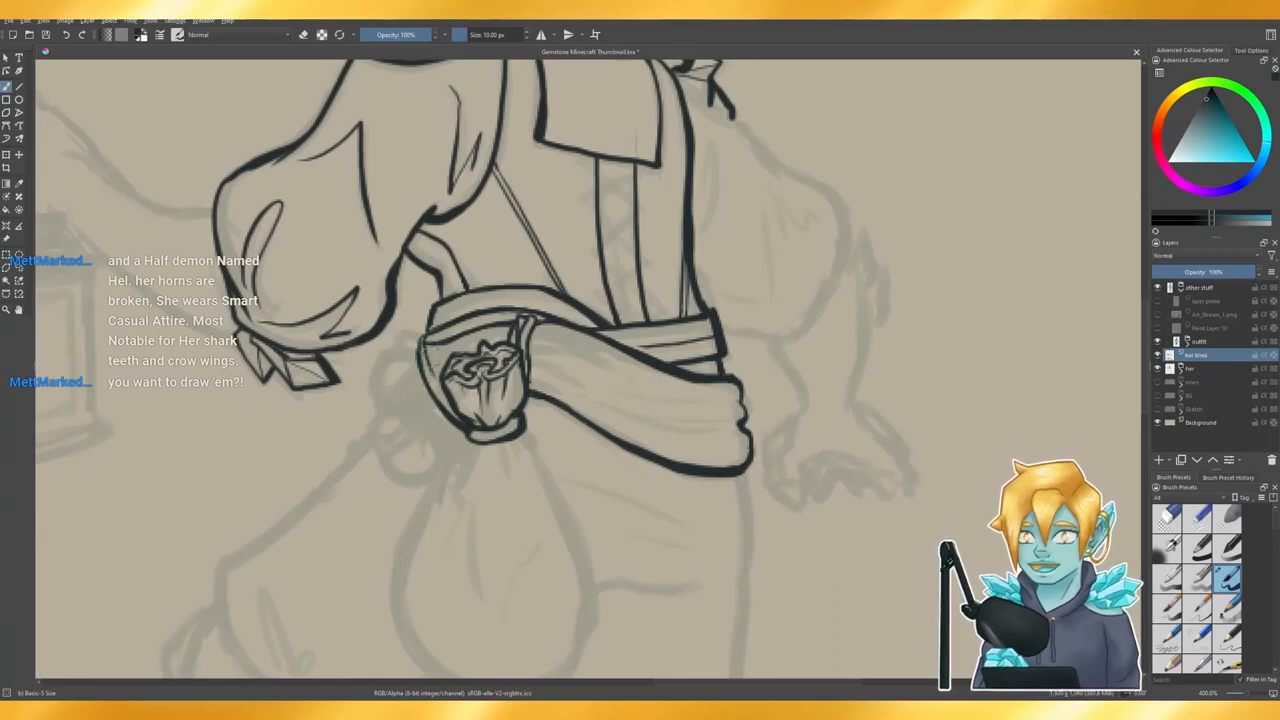
- Ink a parallel inner line along the curved edge beside the knot and clean up both lines by erasing and re-inking
{"action": "key", "text": "e"}
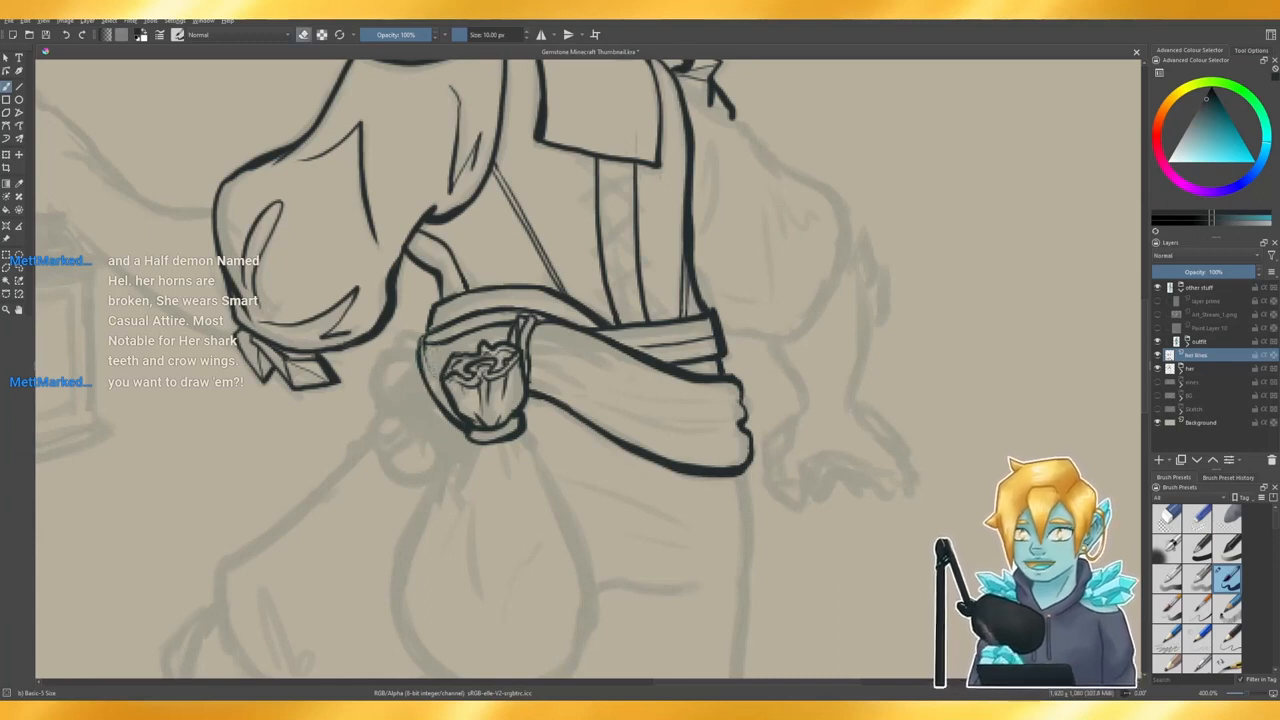
{"action": "key", "text": "e"}
{"action": "left_click_drag", "start_coordinate": [432, 370], "coordinate": [450, 398]}
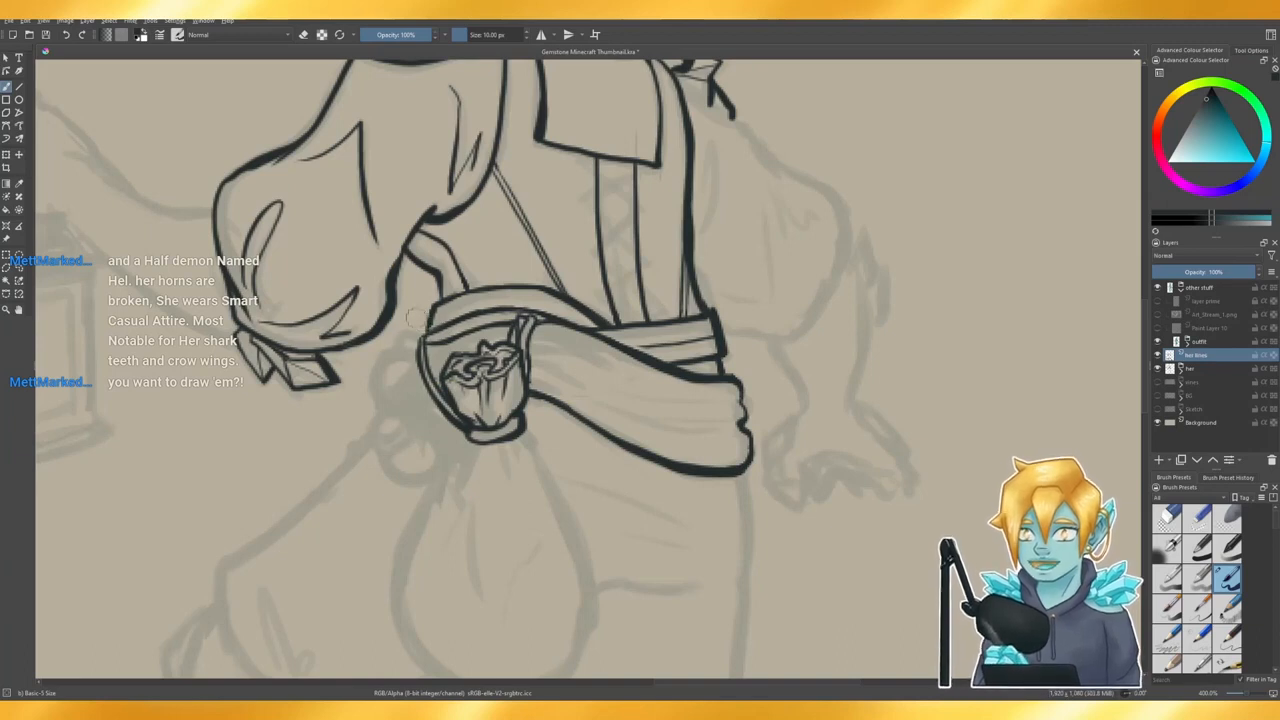
{"action": "key", "text": "e"}
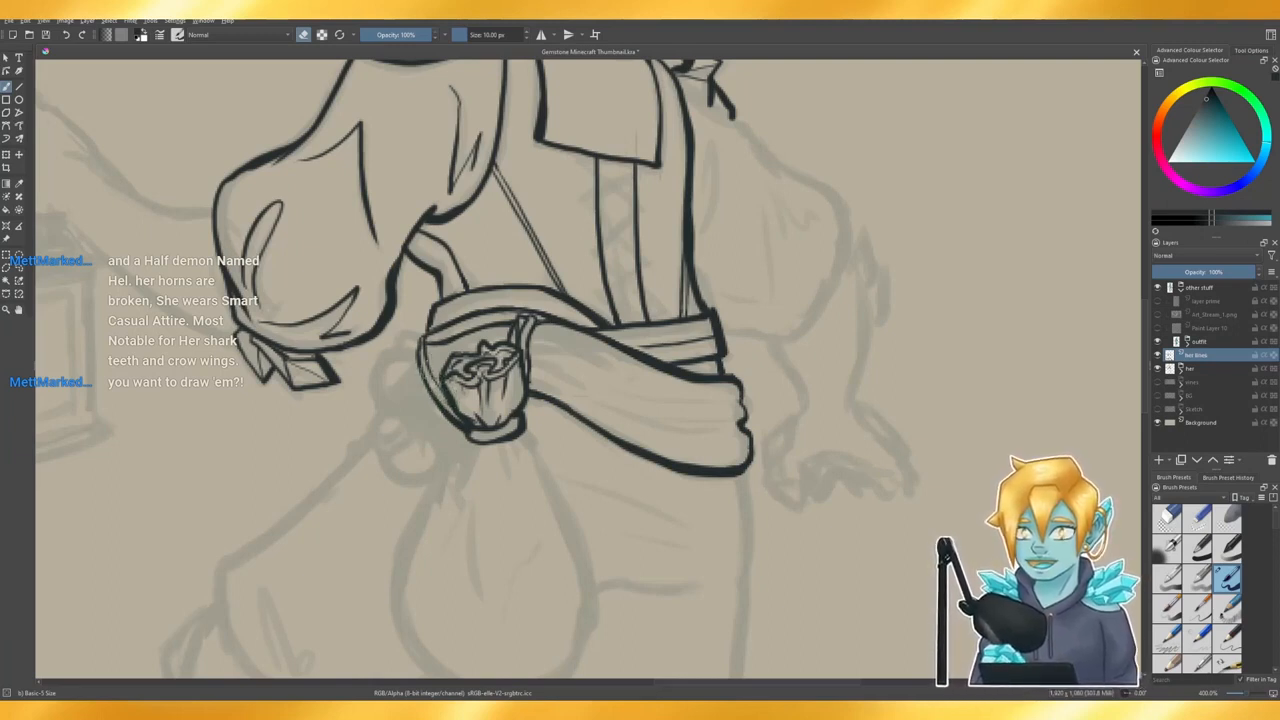
{"action": "key", "text": "e"}
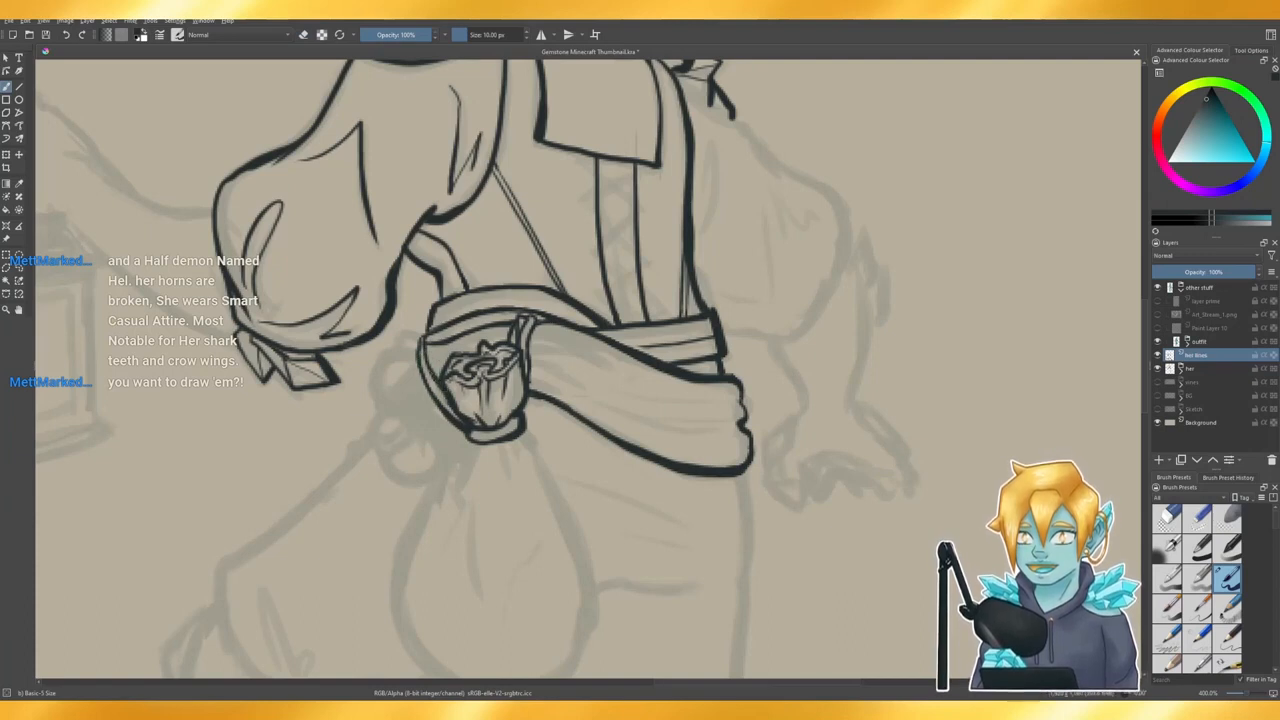
{"action": "key", "text": "e"}
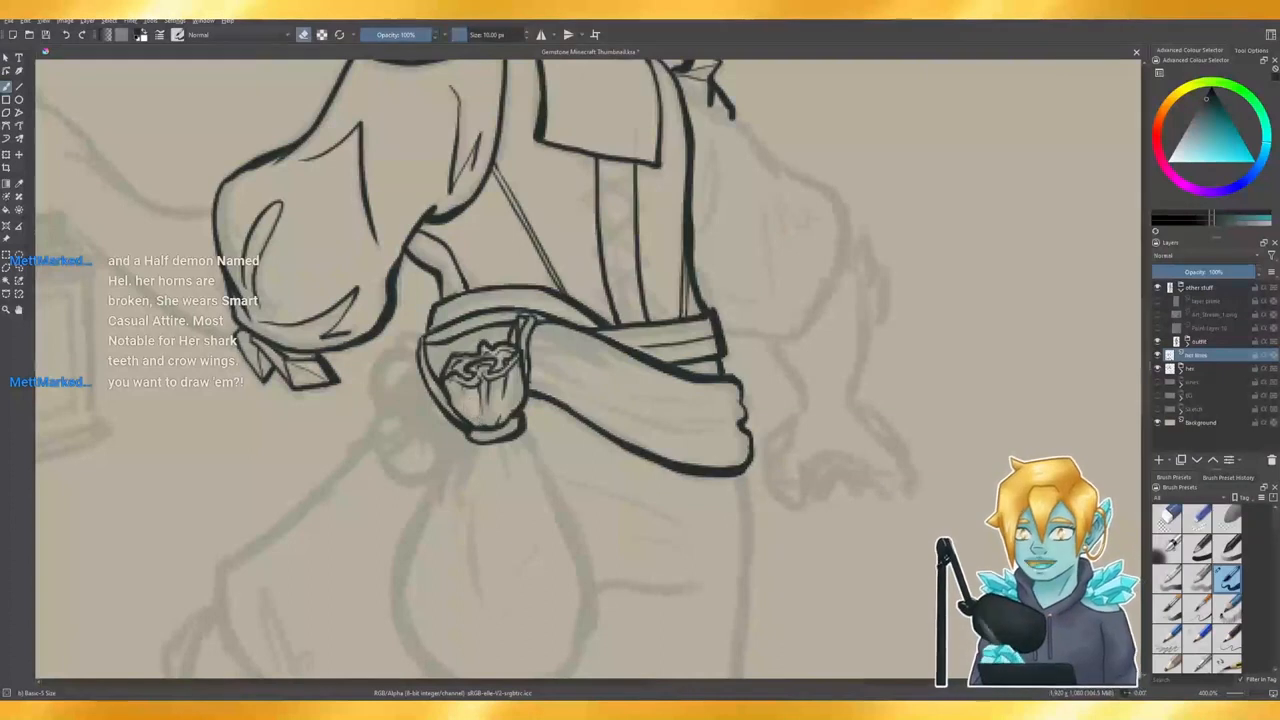
{"action": "key", "text": "e"}
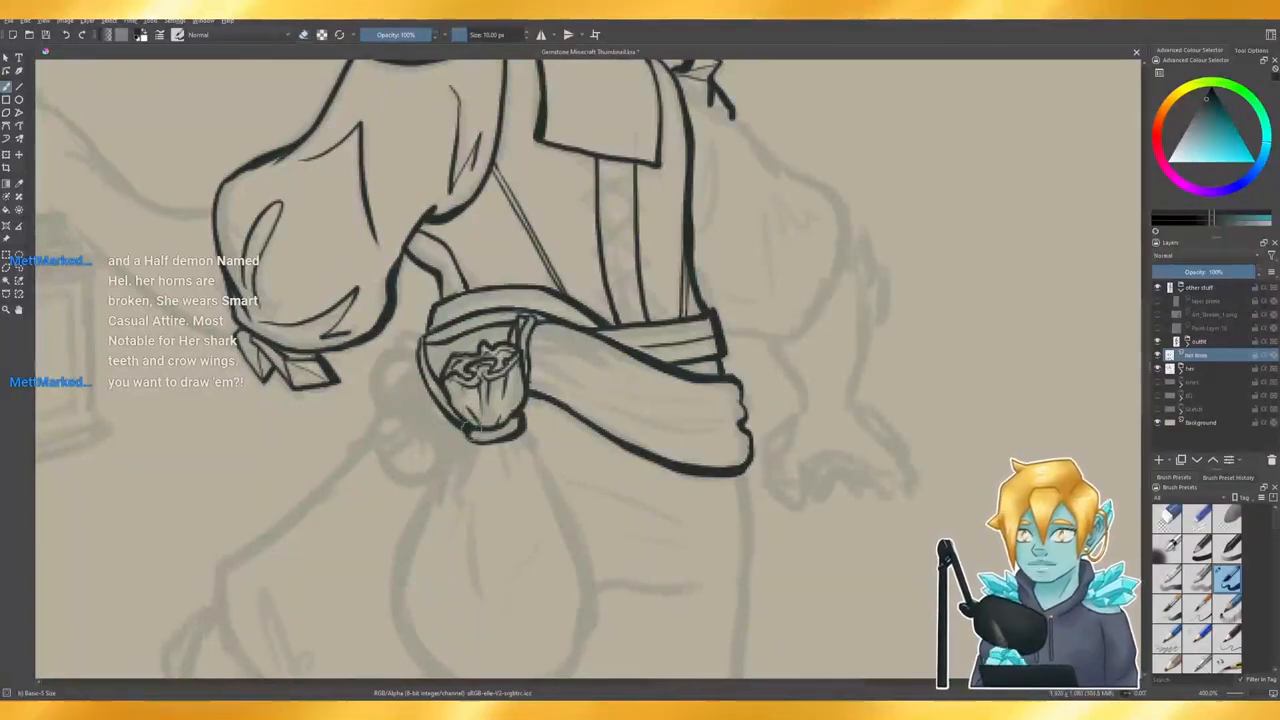
{"action": "key", "text": "e"}
{"action": "key", "text": "e"}
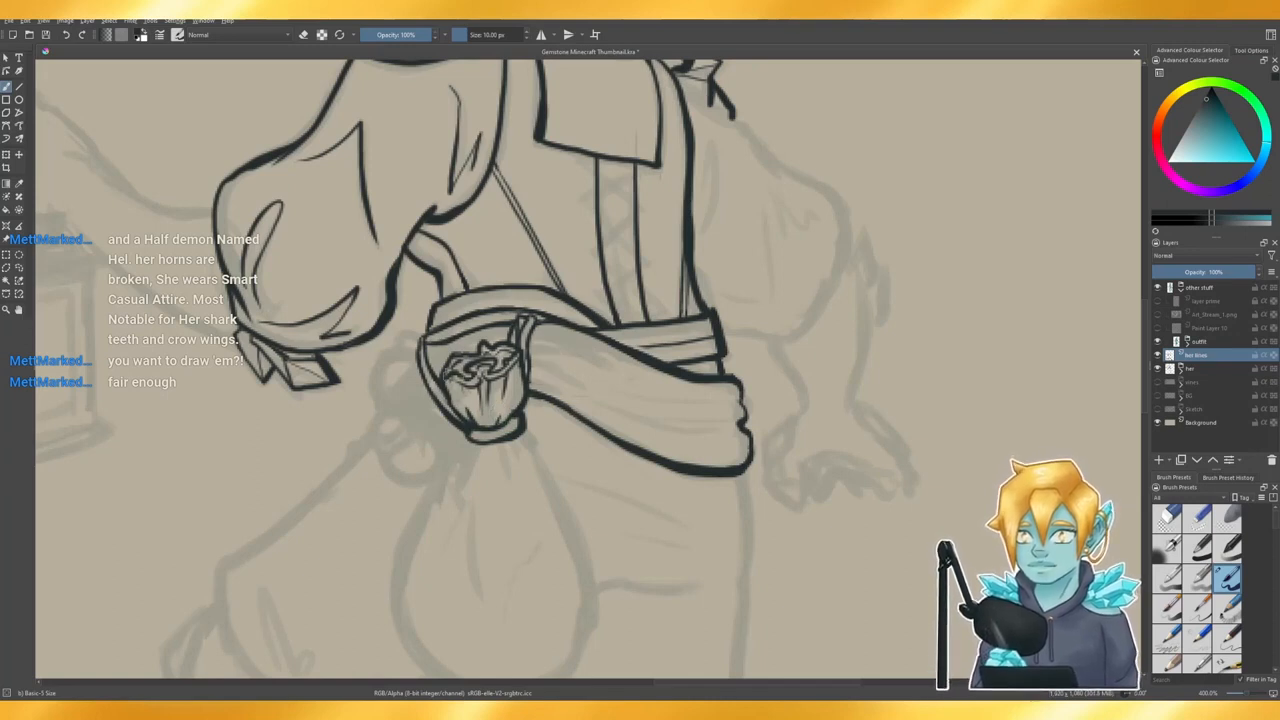
{"action": "key", "text": "e"}
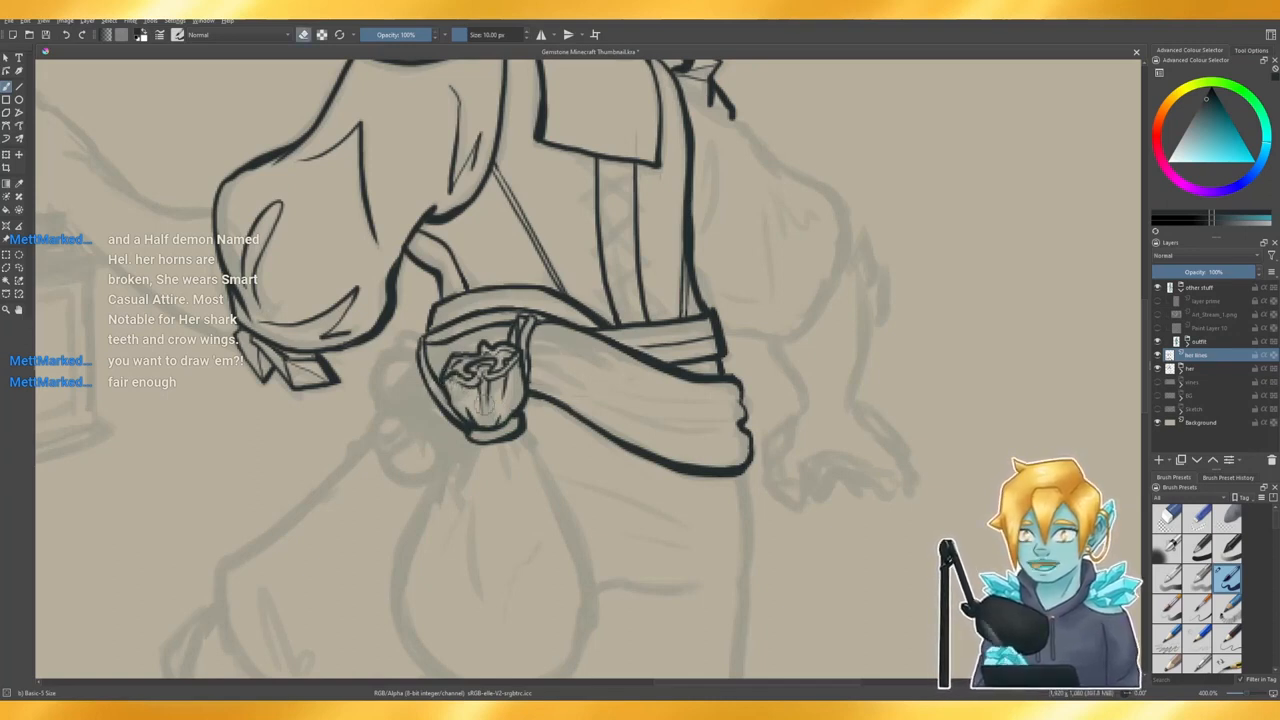
{"action": "key", "text": "e"}
- Ink a small tilted oval cap with a thin rim over the faded bottle sketch beside the knot
{"action": "scroll", "coordinate": [729, 344], "scroll_direction": "down", "scroll_amount": 1}
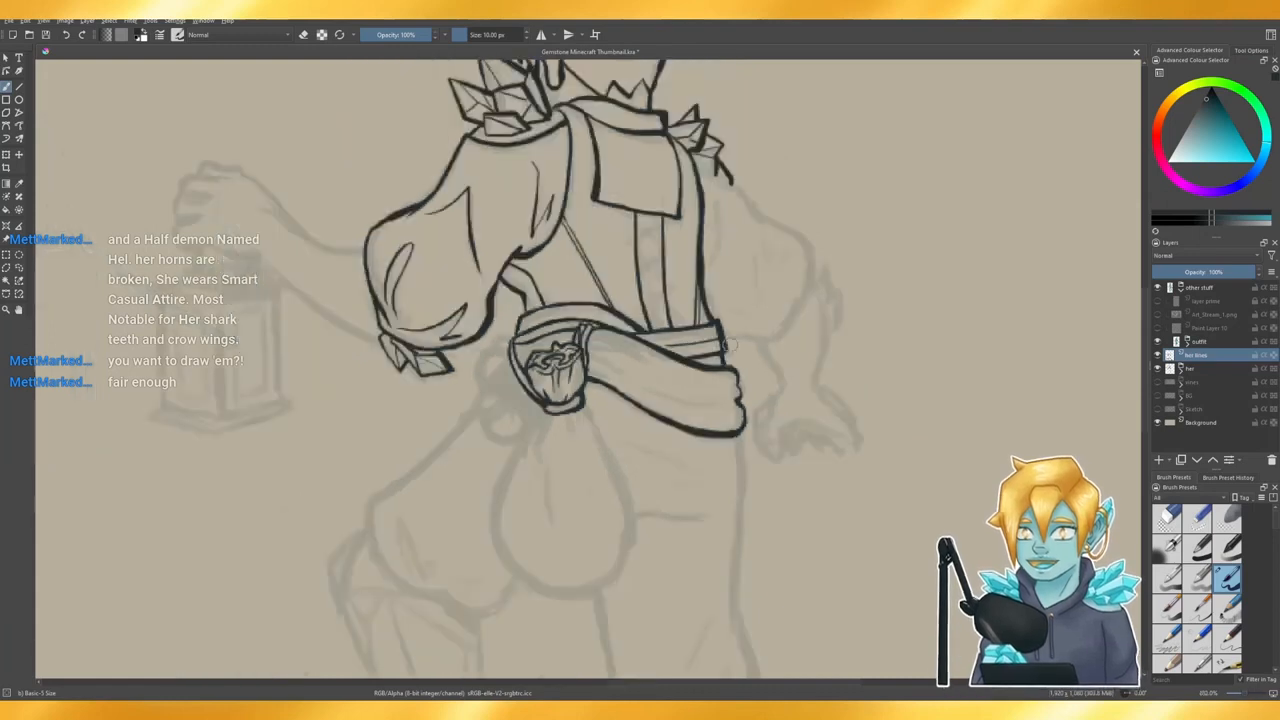
{"action": "scroll", "coordinate": [733, 343], "scroll_direction": "down", "scroll_amount": 2}
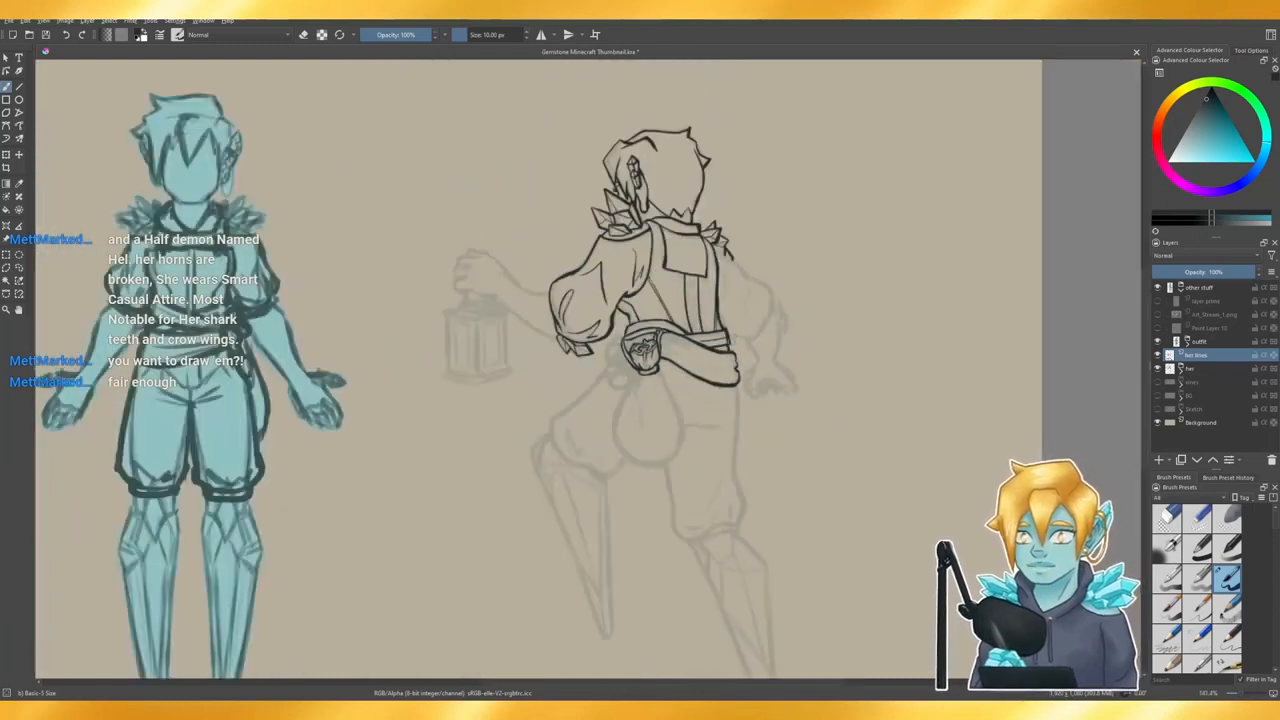
{"action": "scroll", "coordinate": [669, 364], "scroll_direction": "up", "scroll_amount": 2}
{"action": "scroll", "coordinate": [669, 364], "scroll_direction": "up", "scroll_amount": 2}
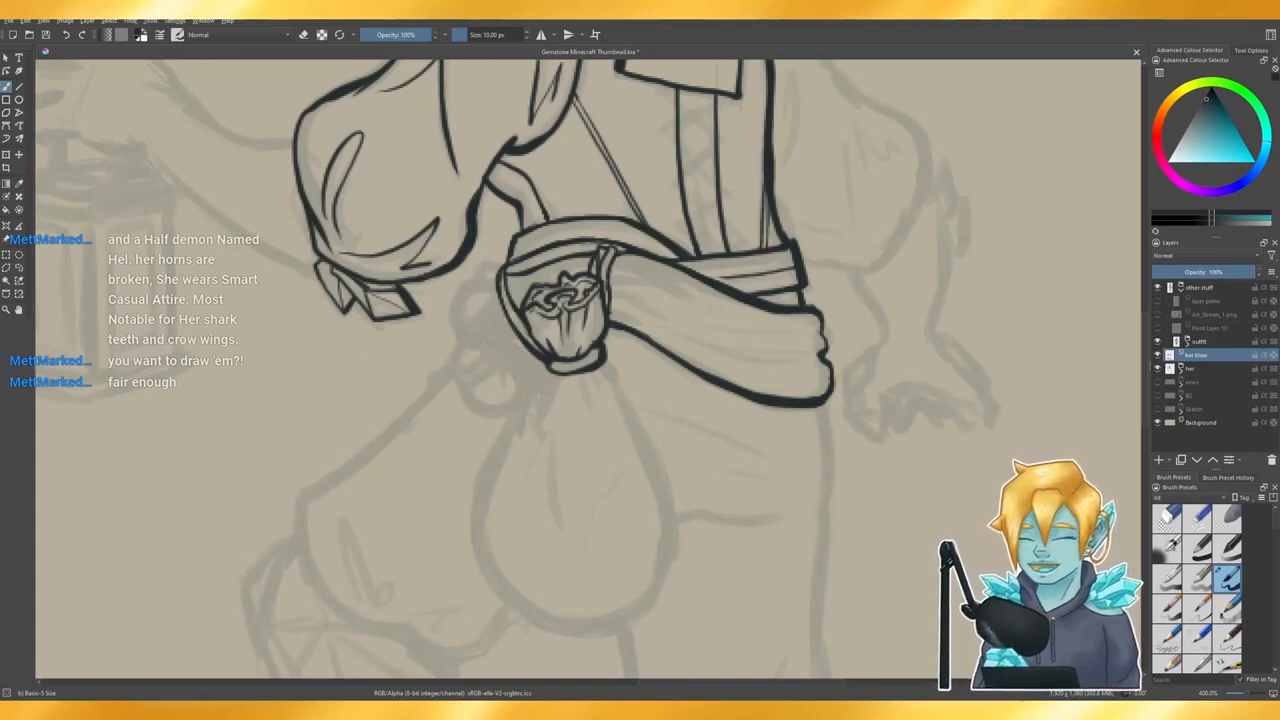
{"action": "mouse_move", "coordinate": [476, 342]}
{"action": "left_mouse_down"}
{"action": "mouse_move", "coordinate": [463, 371]}
{"action": "mouse_move", "coordinate": [471, 338]}
{"action": "mouse_move", "coordinate": [453, 357]}
{"action": "mouse_move", "coordinate": [485, 347]}
{"action": "left_mouse_up"}
{"action": "key", "text": "ctrl+z"}
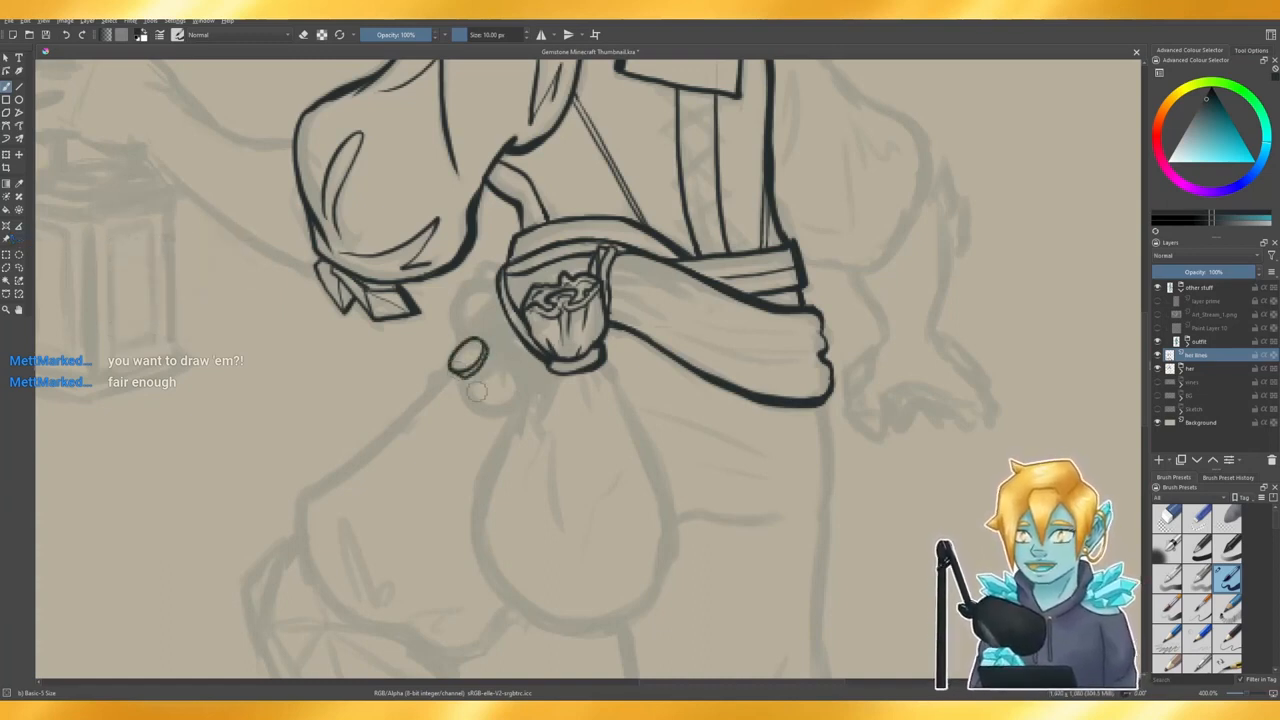
{"action": "key", "text": "ctrl+z"}
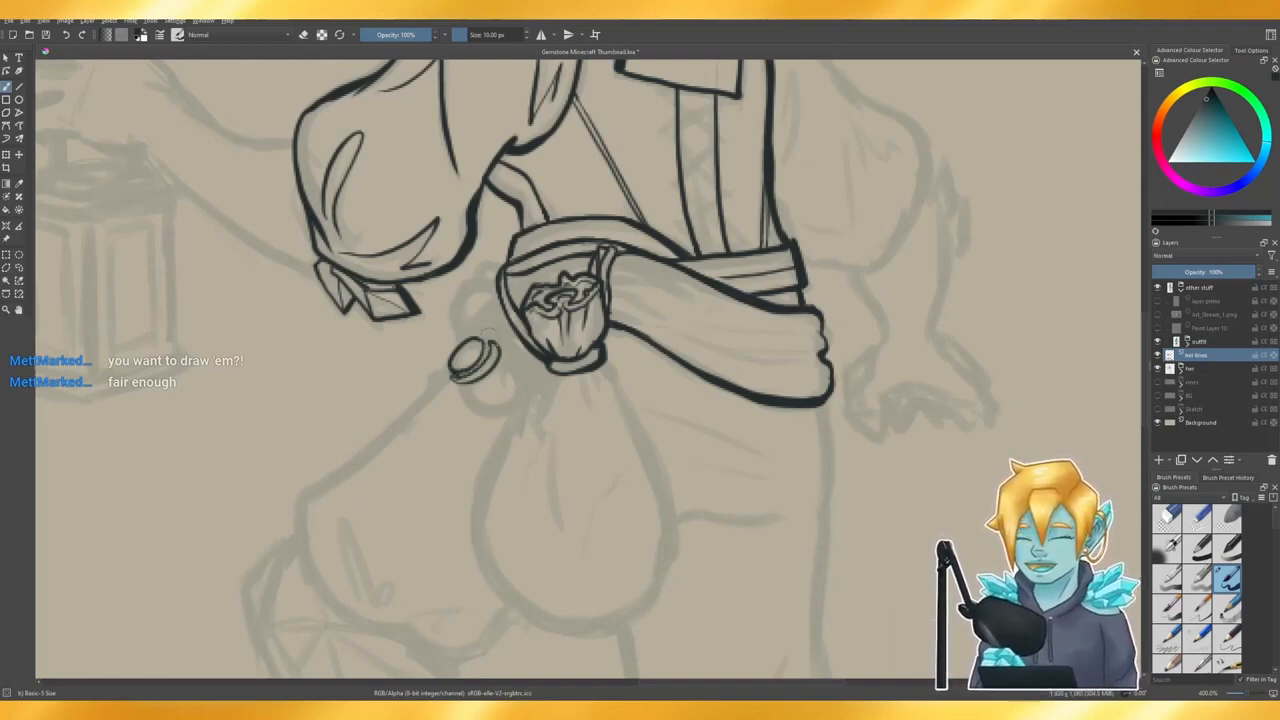
- Refine the small bottle cap's rim and lower band by alternately erasing and re-inking its edges
{"action": "key", "text": "e"}
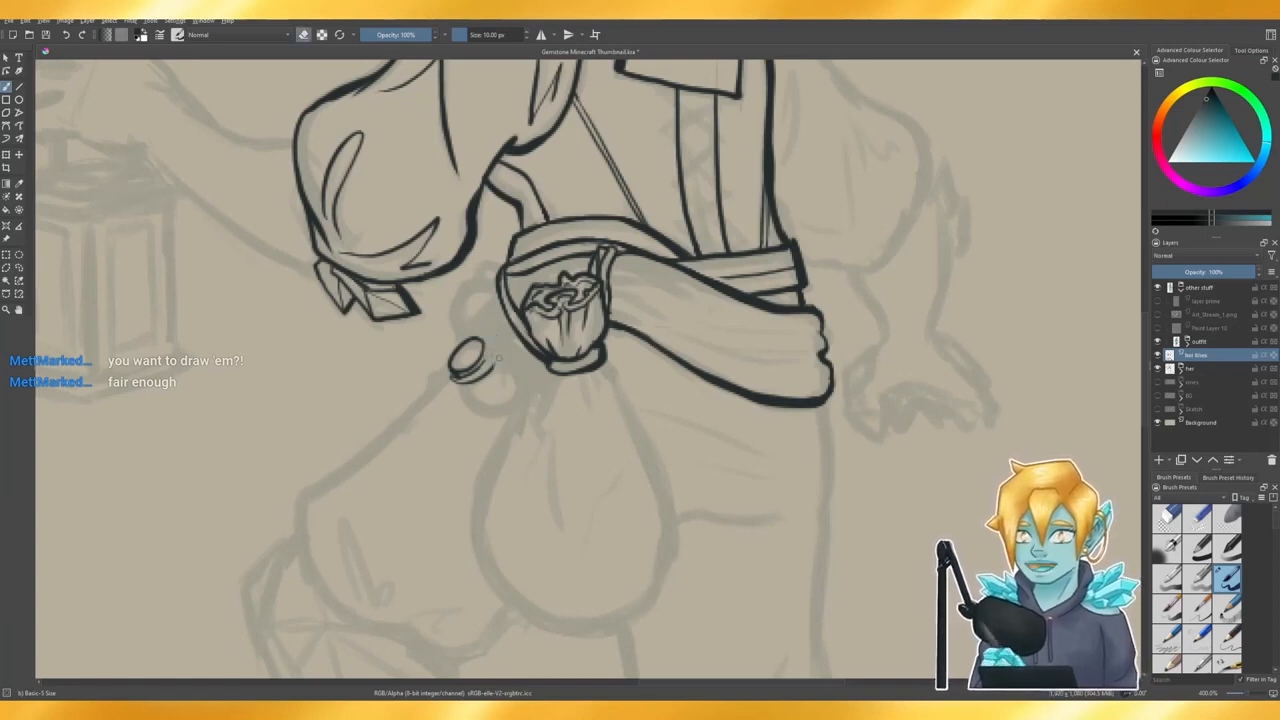
{"action": "key", "text": "e"}
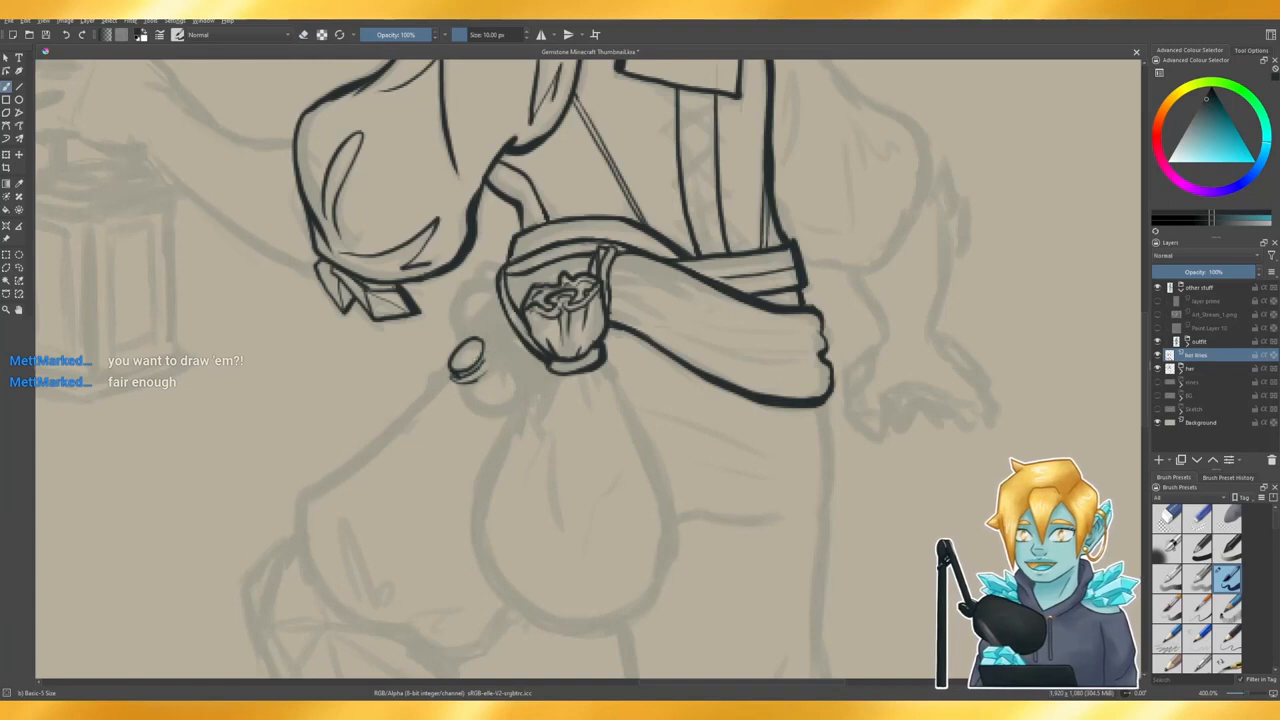
{"action": "mouse_move", "coordinate": [486, 354]}
{"action": "left_mouse_down"}
{"action": "mouse_move", "coordinate": [490, 384]}
{"action": "mouse_move", "coordinate": [466, 382]}
{"action": "mouse_move", "coordinate": [488, 362]}
{"action": "mouse_move", "coordinate": [486, 350]}
{"action": "mouse_move", "coordinate": [478, 370]}
{"action": "mouse_move", "coordinate": [485, 348]}
{"action": "mouse_move", "coordinate": [468, 338]}
{"action": "mouse_move", "coordinate": [466, 382]}
{"action": "mouse_move", "coordinate": [454, 385]}
{"action": "left_mouse_up"}
{"action": "key", "text": "e"}
{"action": "key", "text": "e"}
{"action": "key", "text": "e"}
{"action": "key", "text": "e"}
{"action": "key", "text": "e"}
{"action": "key", "text": "e"}
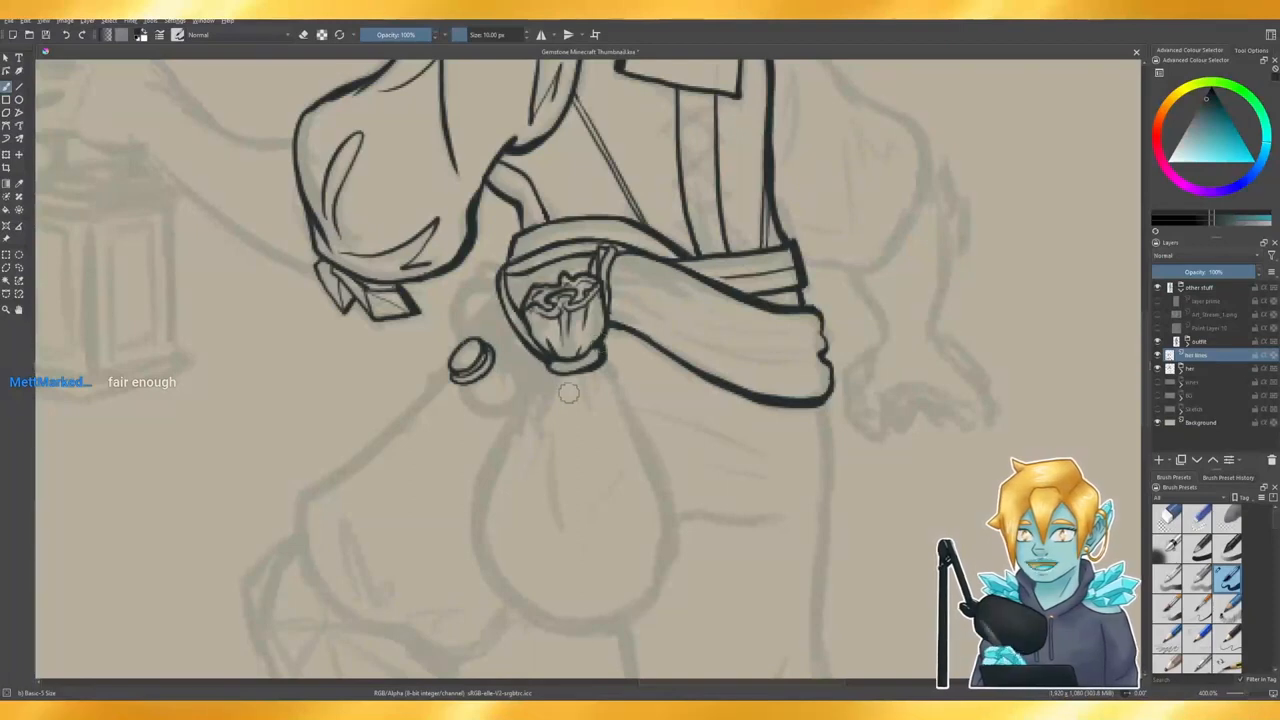
{"action": "mouse_move", "coordinate": [459, 384]}
{"action": "left_mouse_down"}
{"action": "mouse_move", "coordinate": [480, 419]}
{"action": "mouse_move", "coordinate": [526, 406]}
{"action": "mouse_move", "coordinate": [521, 416]}
{"action": "mouse_move", "coordinate": [461, 385]}
{"action": "mouse_move", "coordinate": [496, 411]}
{"action": "mouse_move", "coordinate": [526, 393]}
{"action": "mouse_move", "coordinate": [530, 368]}
{"action": "mouse_move", "coordinate": [499, 345]}
{"action": "mouse_move", "coordinate": [462, 385]}
{"action": "mouse_move", "coordinate": [468, 406]}
{"action": "mouse_move", "coordinate": [520, 402]}
{"action": "left_mouse_up"}
{"action": "key", "text": "ctrl+z"}
{"action": "key", "text": "ctrl+z"}
{"action": "key", "text": "ctrl+z"}
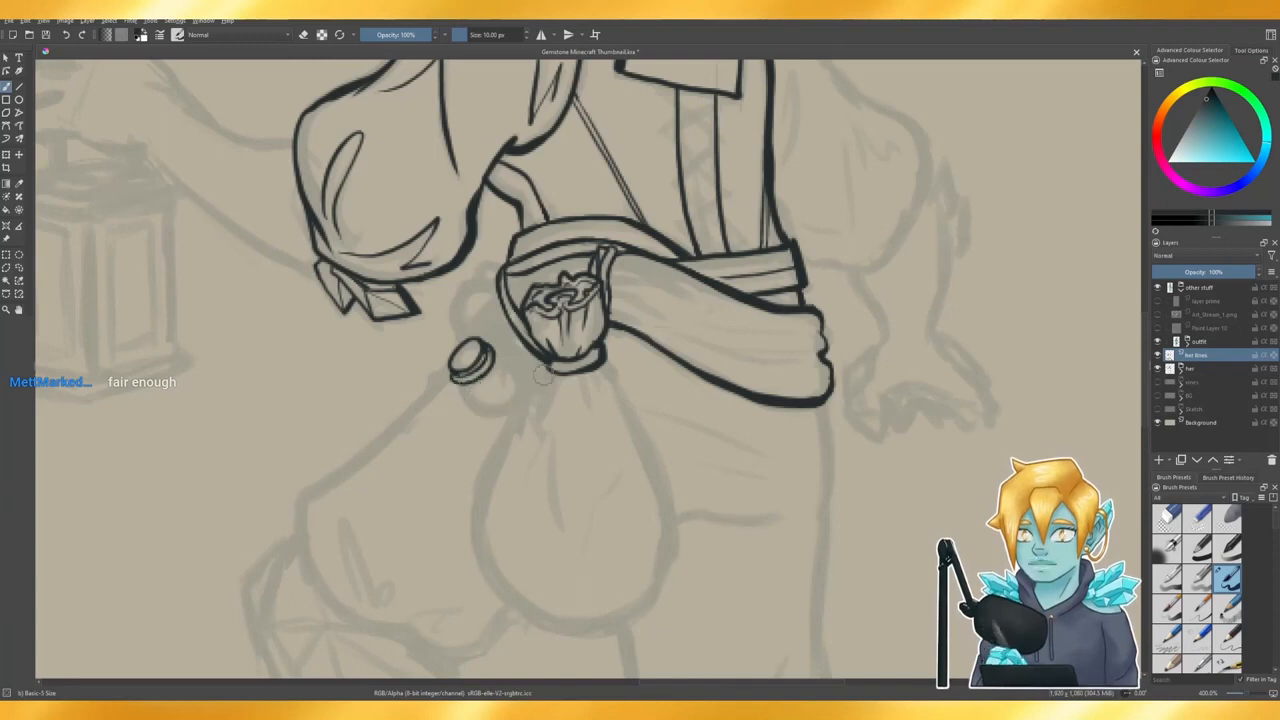
- Ink the rounded outline of the hanging pouch below its tied neck and trim the overly thick far side with the eraser
{"action": "left_click_drag", "start_coordinate": [546, 371], "coordinate": [510, 422]}
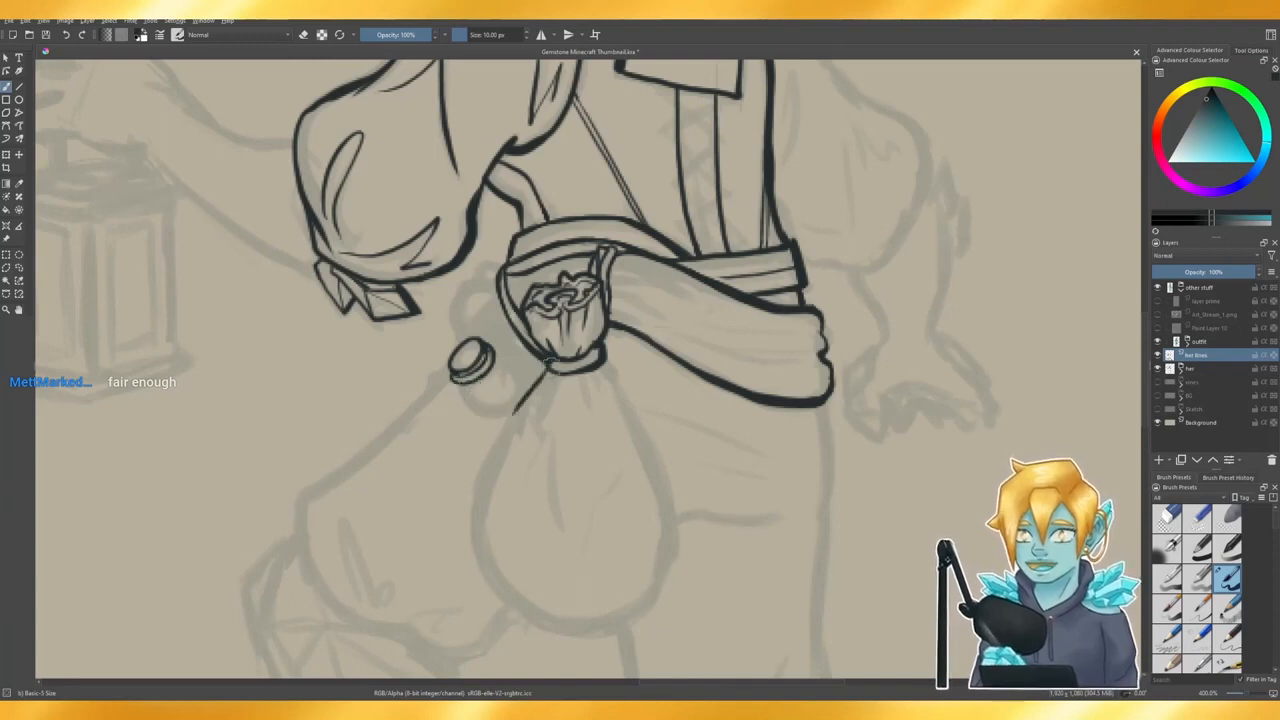
{"action": "mouse_move", "coordinate": [546, 369]}
{"action": "left_mouse_down"}
{"action": "mouse_move", "coordinate": [481, 473]}
{"action": "mouse_move", "coordinate": [510, 606]}
{"action": "mouse_move", "coordinate": [642, 607]}
{"action": "mouse_move", "coordinate": [671, 496]}
{"action": "mouse_move", "coordinate": [603, 358]}
{"action": "left_mouse_up"}
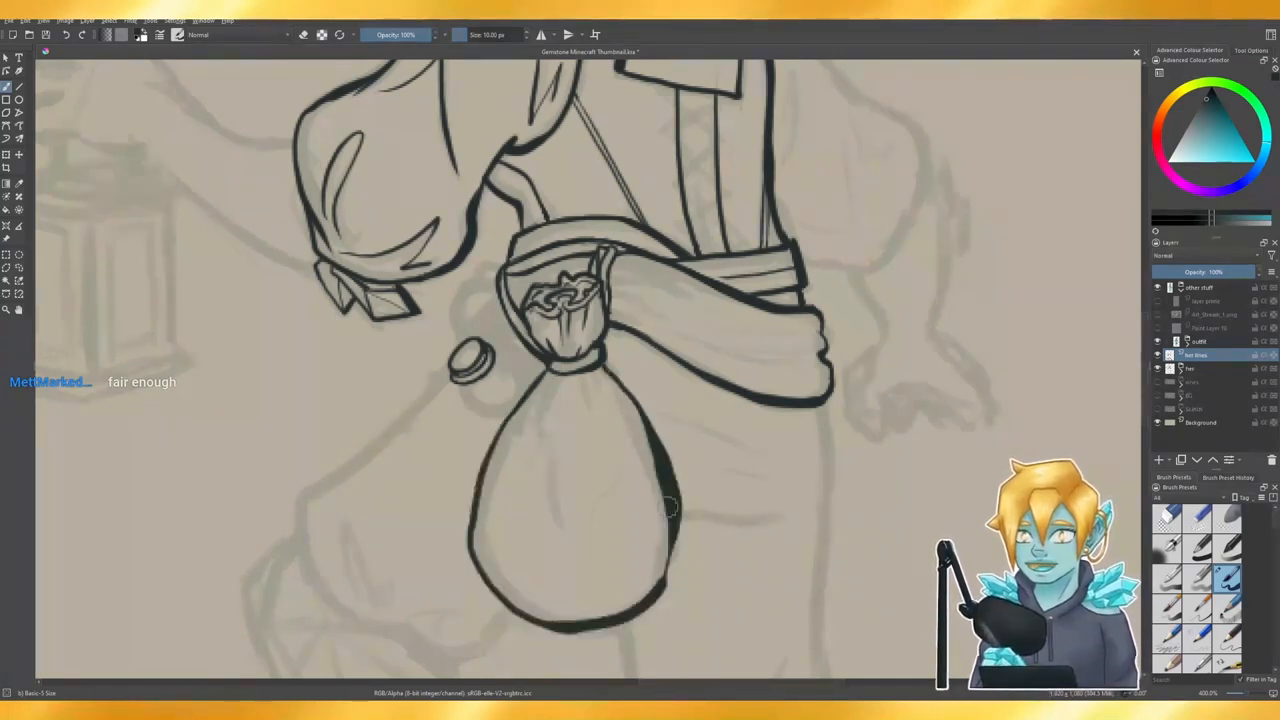
{"action": "key", "text": "e"}
{"action": "mouse_move", "coordinate": [641, 430]}
{"action": "left_mouse_down"}
{"action": "mouse_move", "coordinate": [662, 514]}
{"action": "mouse_move", "coordinate": [672, 504]}
{"action": "mouse_move", "coordinate": [658, 590]}
{"action": "mouse_move", "coordinate": [670, 560]}
{"action": "left_mouse_up"}
{"action": "key", "text": "e"}
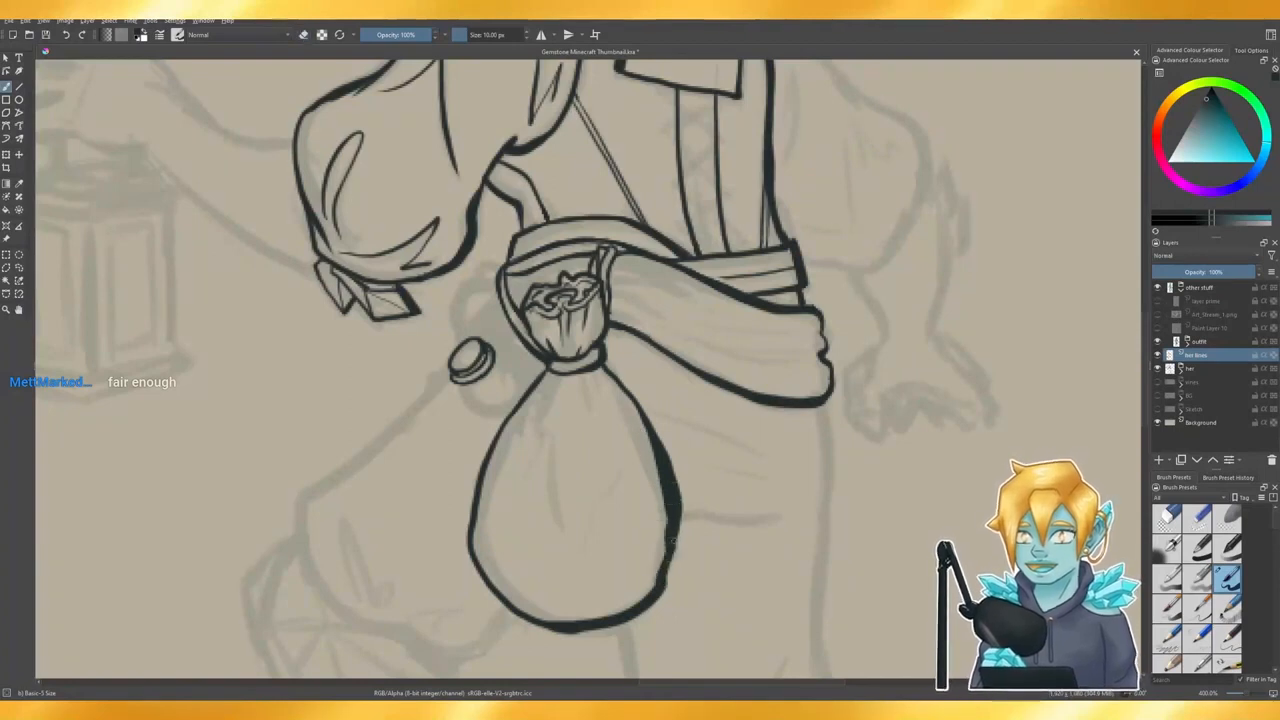
{"action": "key", "text": "e"}
{"action": "left_click_drag", "start_coordinate": [650, 438], "coordinate": [669, 528]}
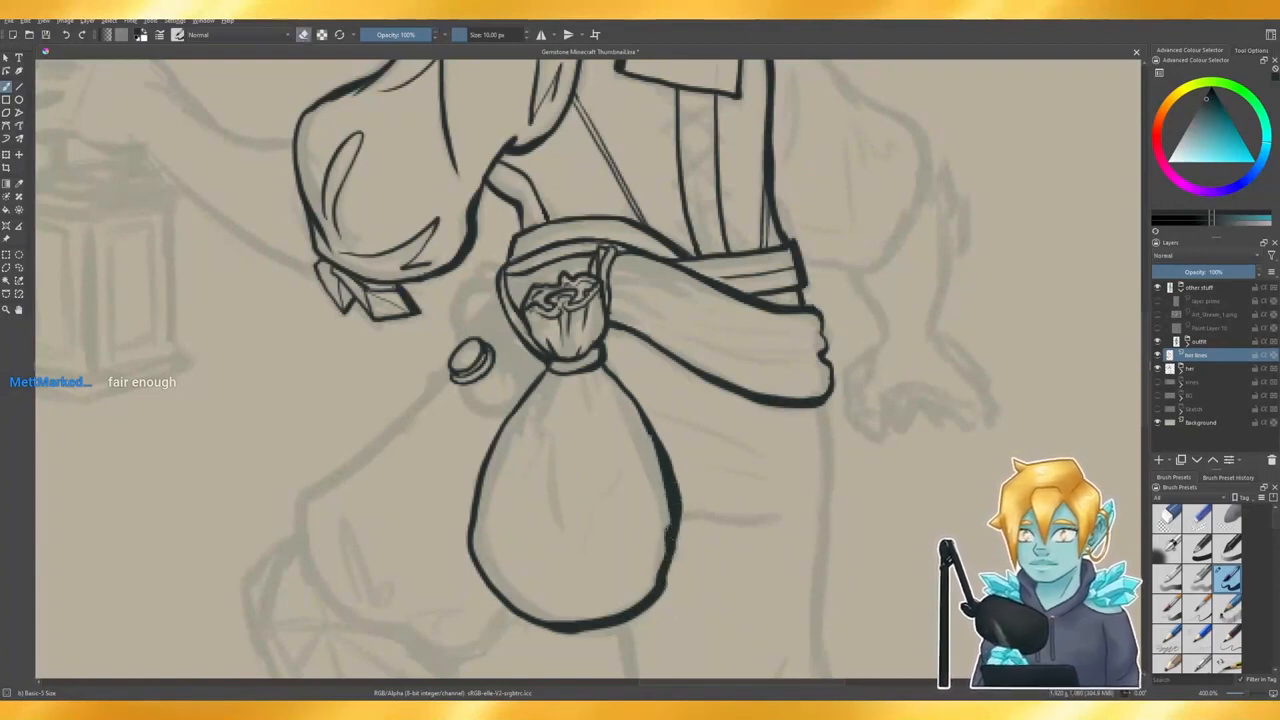
{"action": "mouse_move", "coordinate": [648, 424]}
{"action": "left_mouse_down"}
{"action": "mouse_move", "coordinate": [654, 484]}
{"action": "mouse_move", "coordinate": [638, 410]}
{"action": "left_mouse_up"}
{"action": "key", "text": "e"}
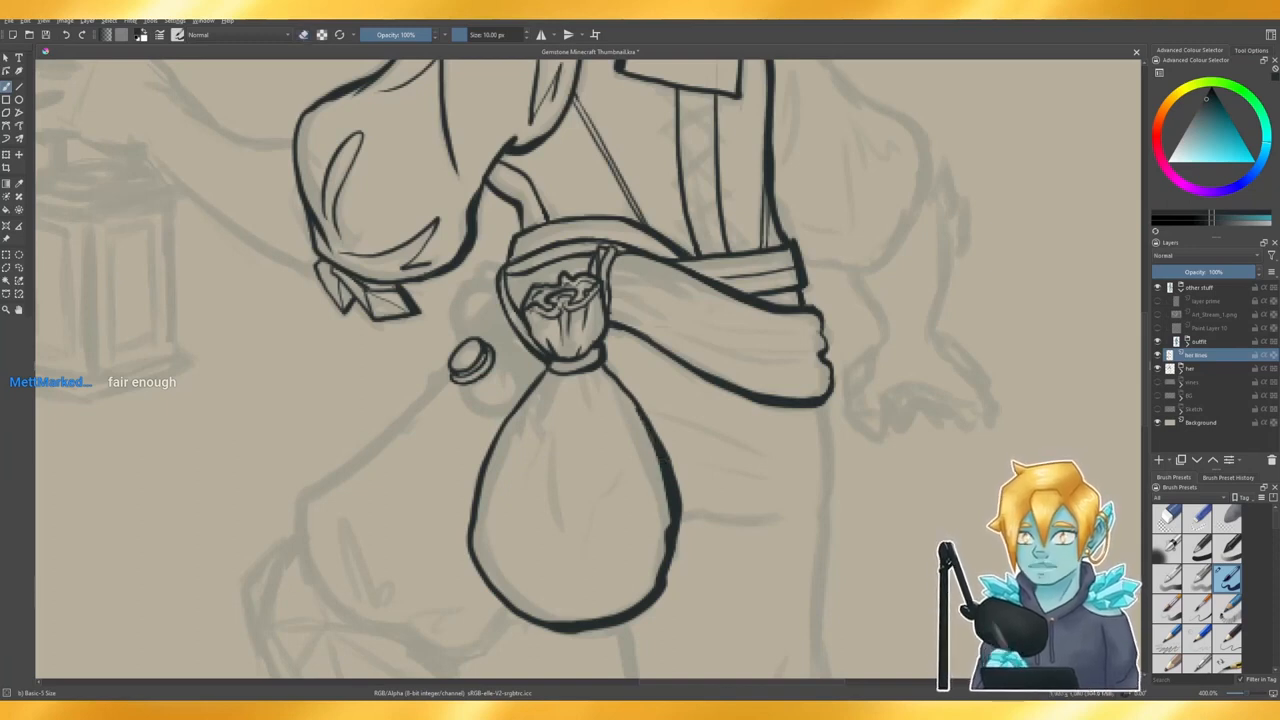
- Ink crease lines on the pouch's body and short gathered folds just below its tied neck
{"action": "left_click_drag", "start_coordinate": [584, 562], "coordinate": [628, 447]}
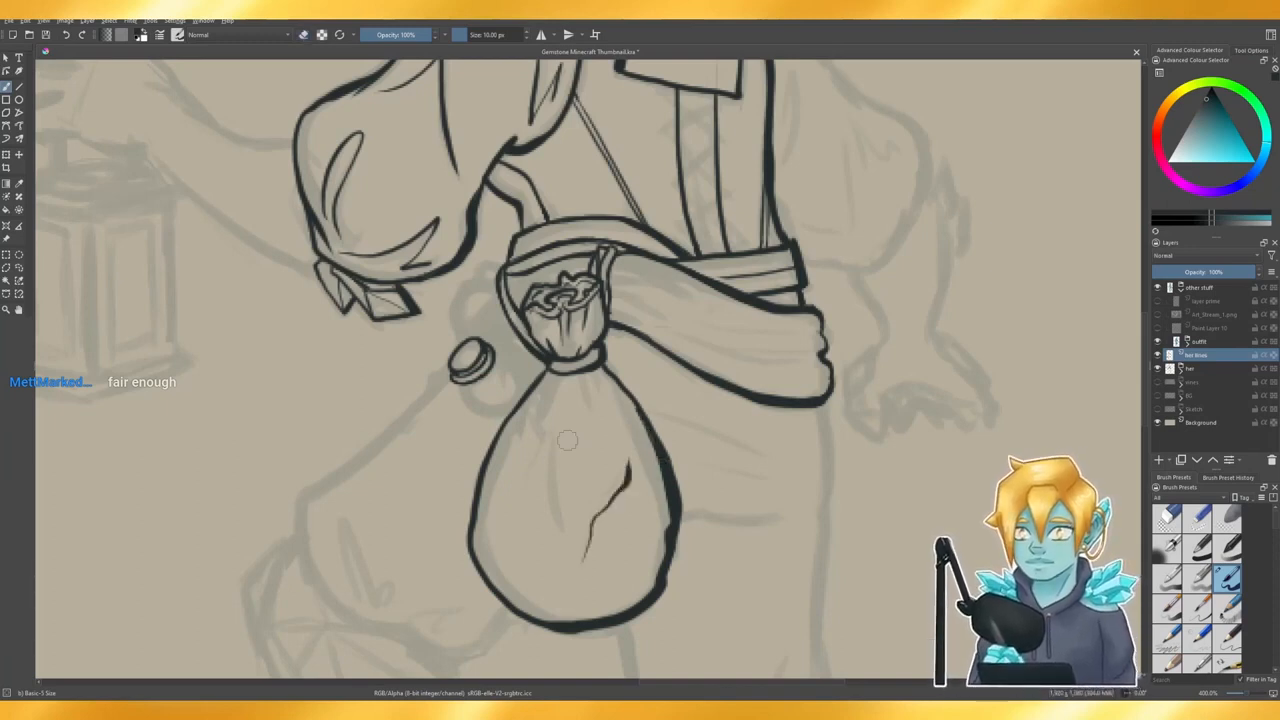
{"action": "mouse_move", "coordinate": [524, 482]}
{"action": "left_mouse_down"}
{"action": "mouse_move", "coordinate": [547, 430]}
{"action": "mouse_move", "coordinate": [562, 526]}
{"action": "left_mouse_up"}
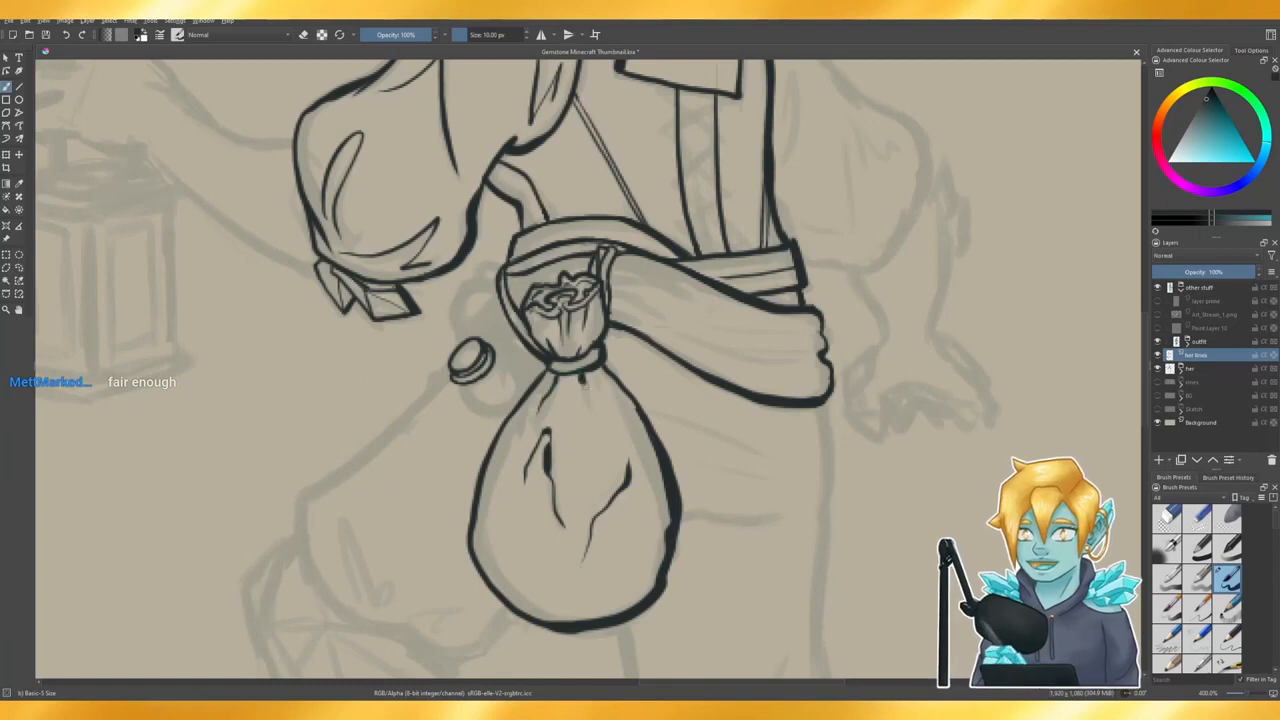
{"action": "left_click_drag", "start_coordinate": [583, 380], "coordinate": [600, 414]}
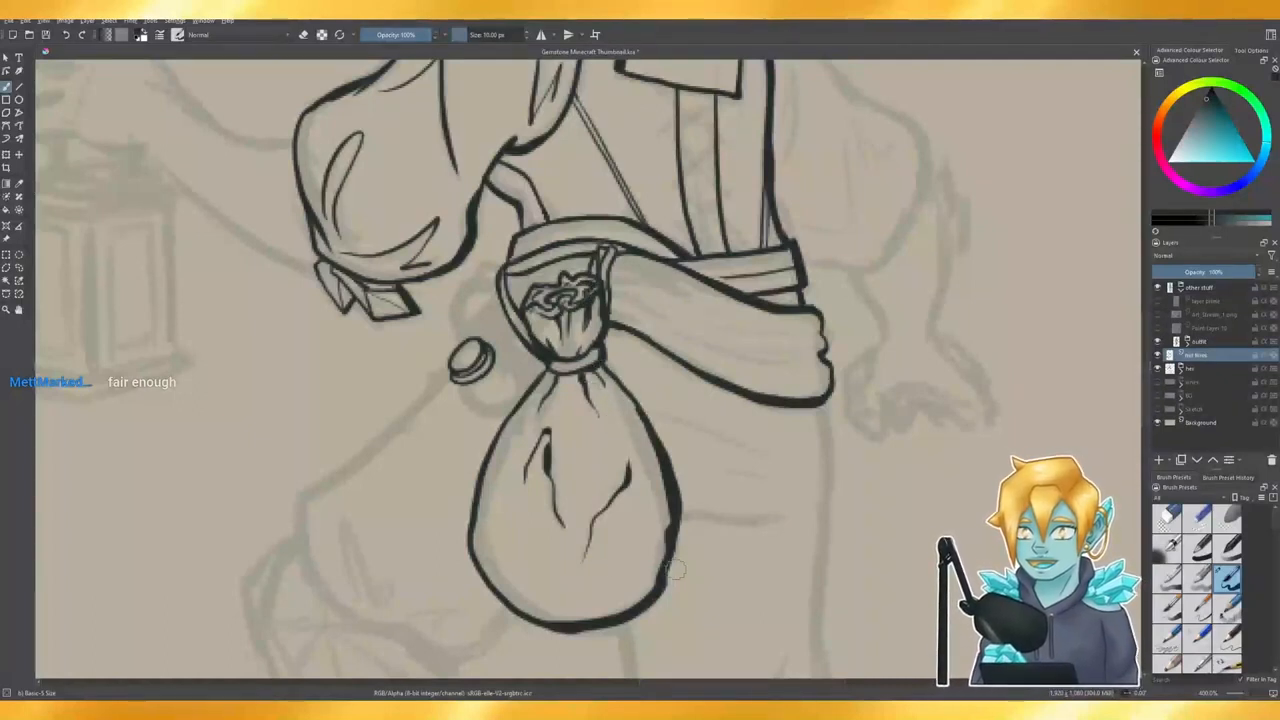
- Ink the round body of the small bottle beneath its cap, tucked behind the pouch
{"action": "scroll", "coordinate": [478, 408], "scroll_direction": "down", "scroll_amount": 5}
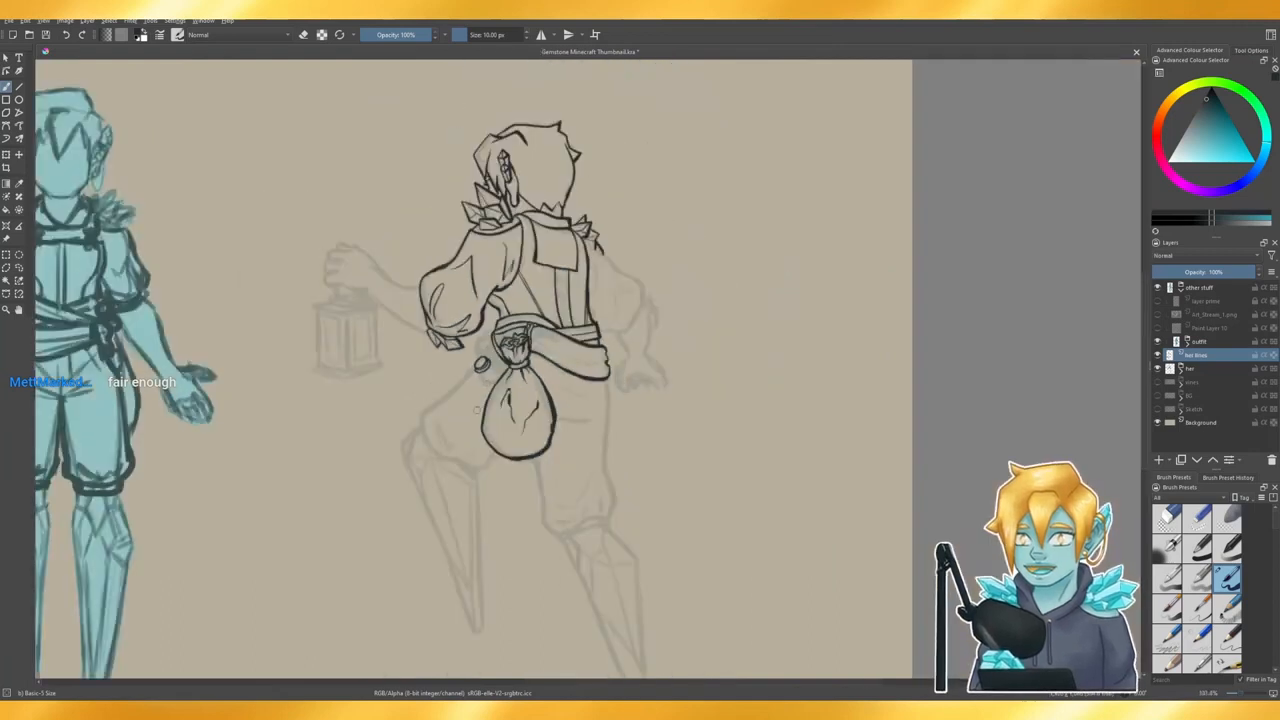
{"action": "scroll", "coordinate": [478, 410], "scroll_direction": "up", "scroll_amount": 4}
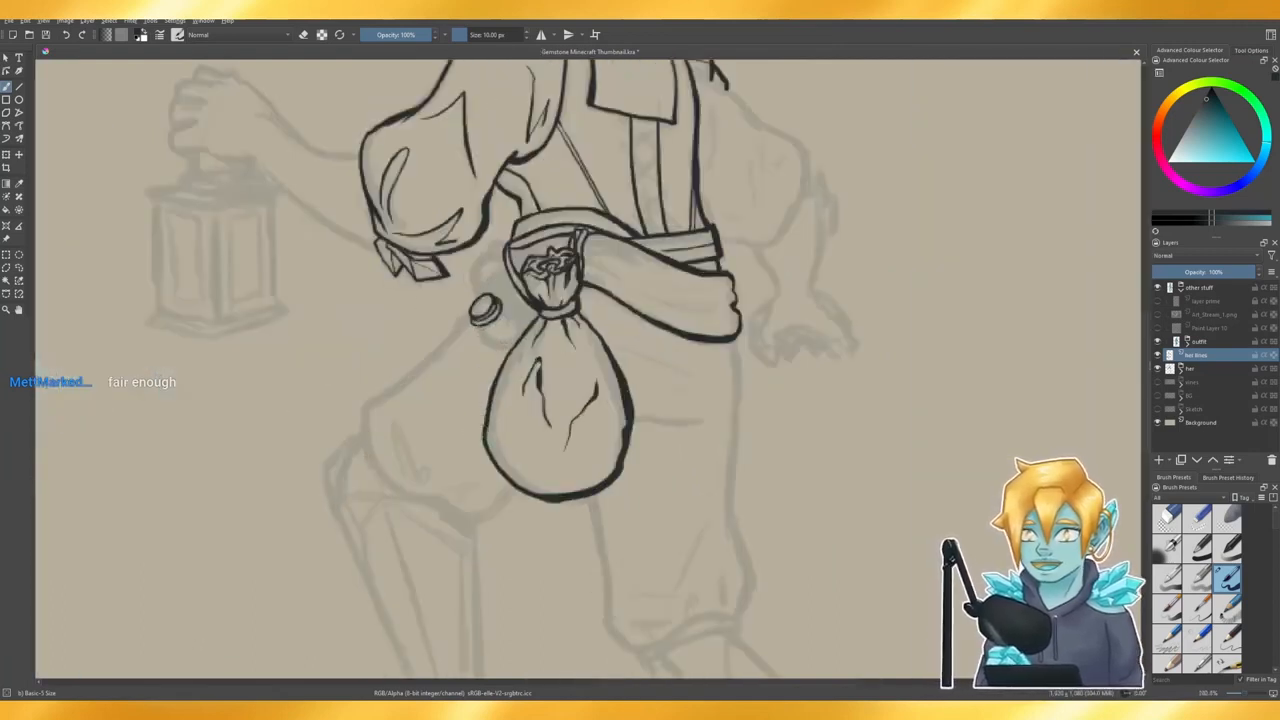
{"action": "left_click_drag", "start_coordinate": [477, 325], "coordinate": [516, 352]}
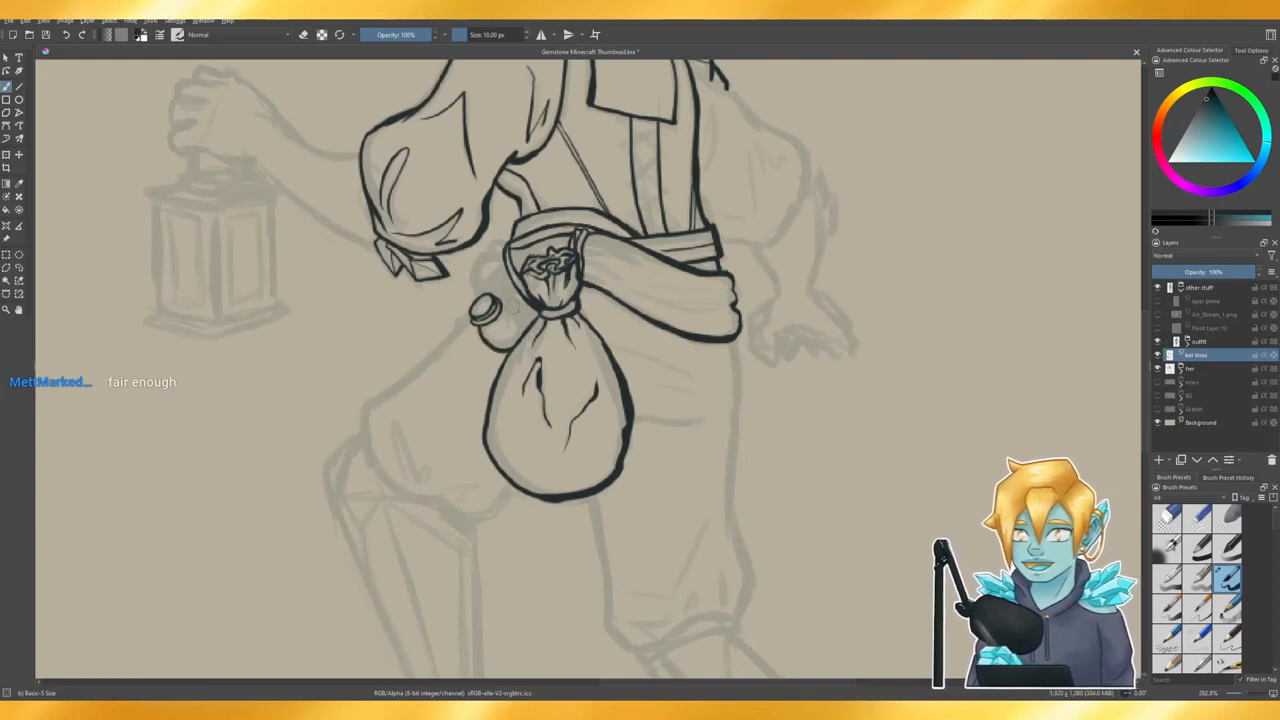
{"action": "scroll", "coordinate": [588, 305], "scroll_direction": "up", "scroll_amount": 3}
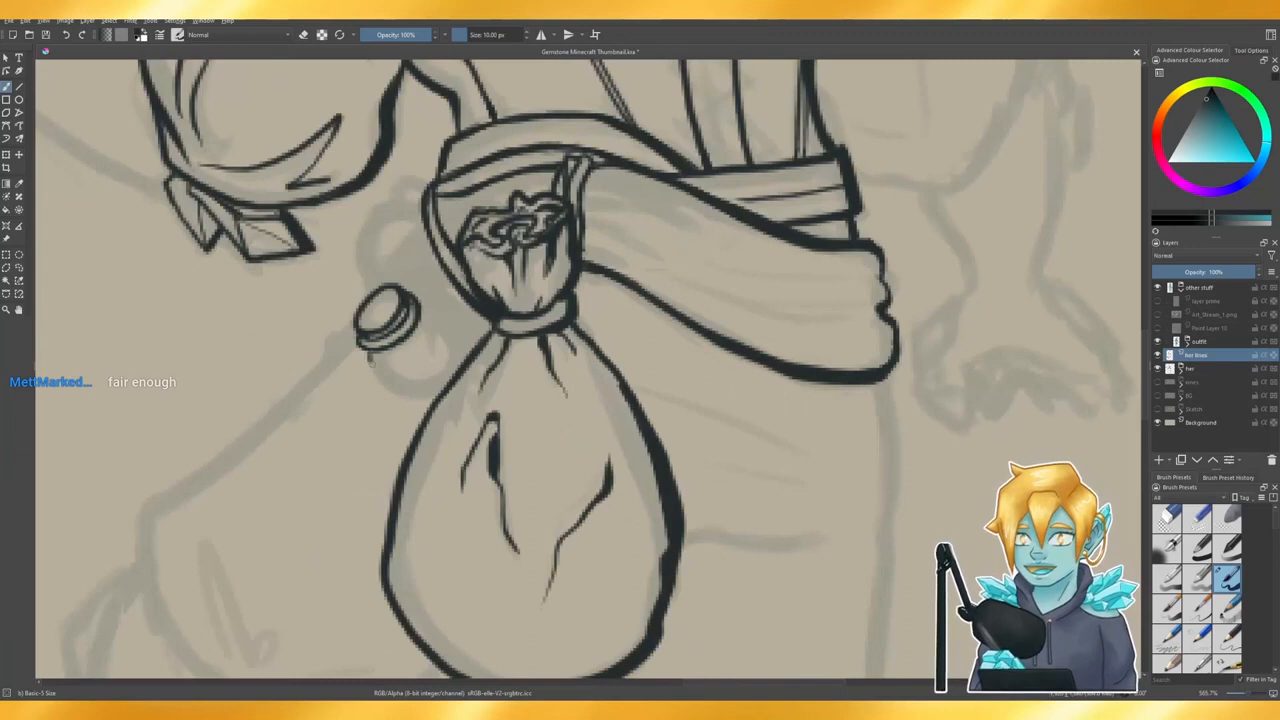
{"action": "mouse_move", "coordinate": [372, 352]}
{"action": "left_mouse_down"}
{"action": "mouse_move", "coordinate": [413, 397]}
{"action": "mouse_move", "coordinate": [437, 375]}
{"action": "mouse_move", "coordinate": [452, 381]}
{"action": "left_mouse_up"}
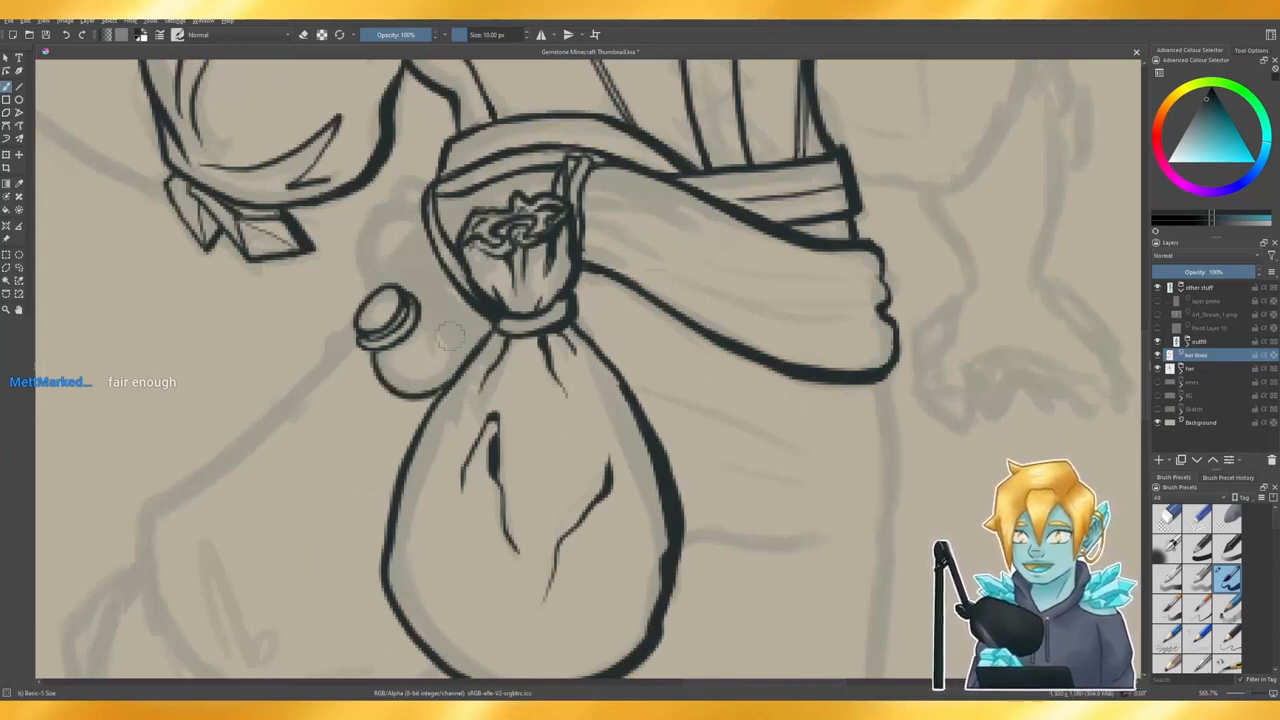
{"action": "mouse_move", "coordinate": [414, 300]}
{"action": "left_mouse_down"}
{"action": "mouse_move", "coordinate": [456, 318]}
{"action": "mouse_move", "coordinate": [466, 352]}
{"action": "mouse_move", "coordinate": [445, 382]}
{"action": "left_mouse_up"}
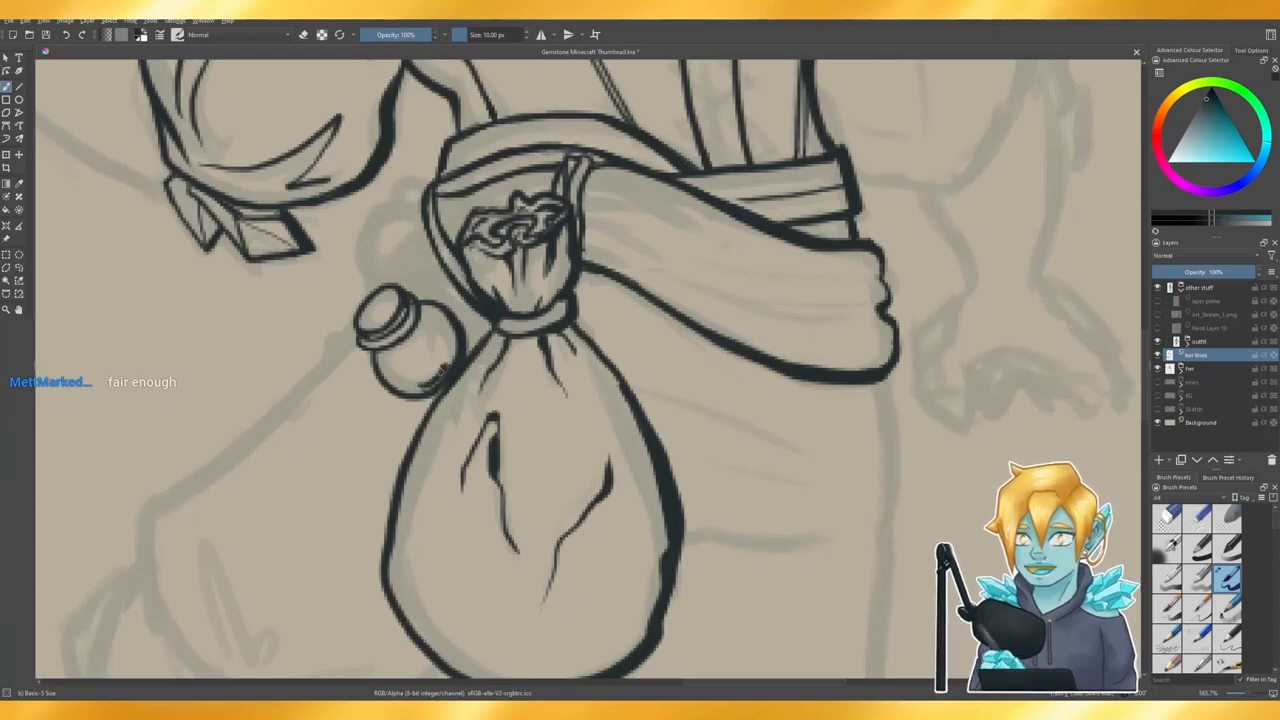
- Erase the stray shading marks inside the small bottle and re-ink its rounded bottom edge
{"action": "key", "text": "e"}
{"action": "left_click_drag", "start_coordinate": [414, 388], "coordinate": [436, 370]}
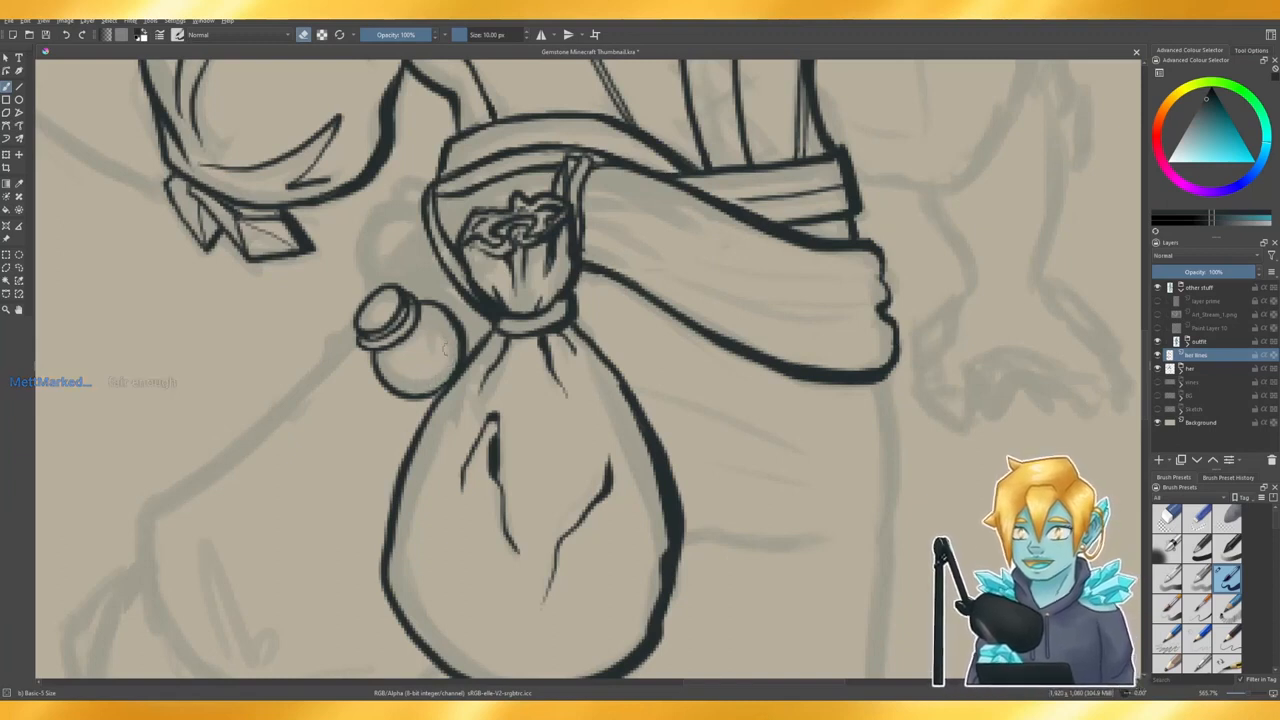
{"action": "key", "text": "e"}
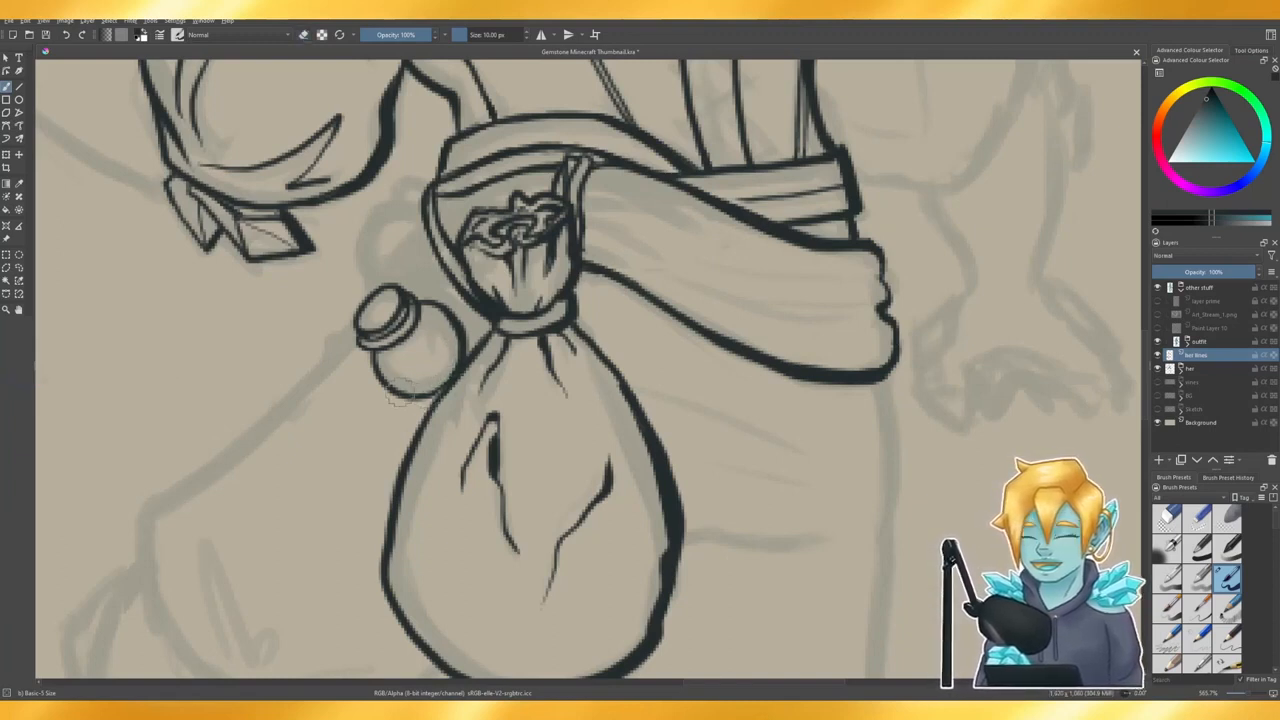
{"action": "left_click_drag", "start_coordinate": [398, 395], "coordinate": [442, 391]}
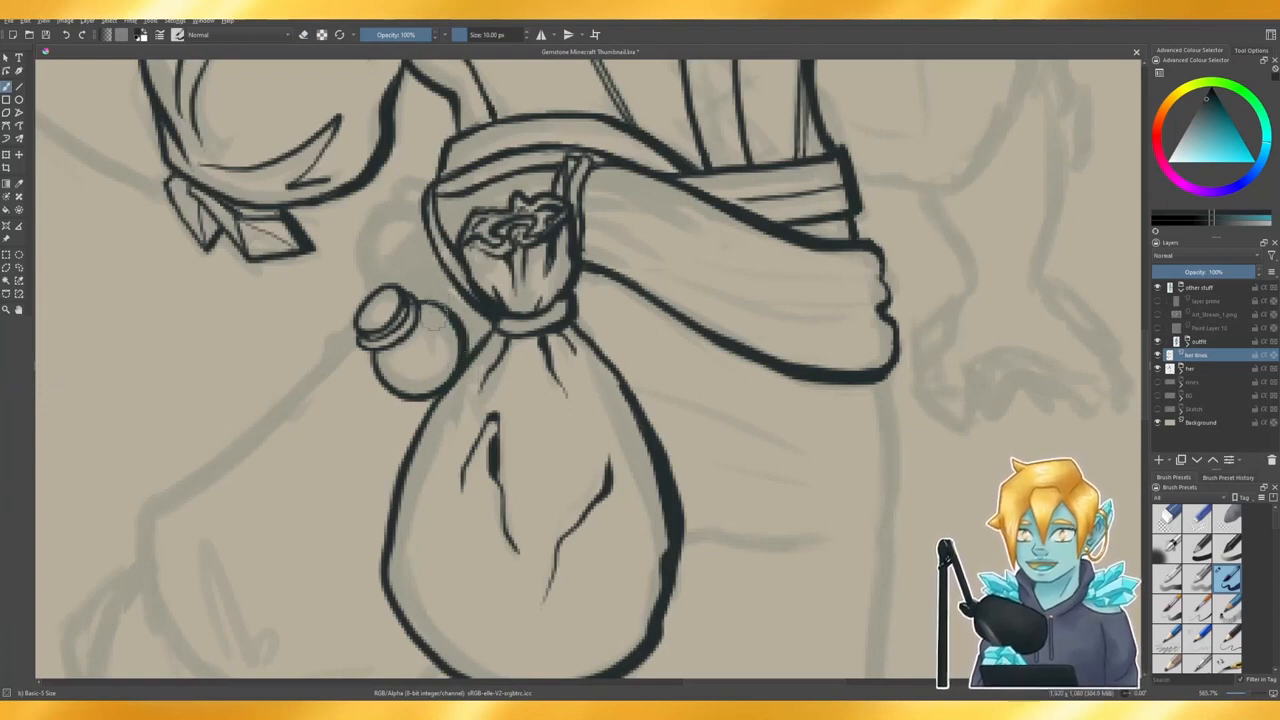
- Clean the inner edge of the small bottle's pouch-facing side and thicken its outline where it meets the pouch
{"action": "key", "text": "e"}
{"action": "left_click_drag", "start_coordinate": [440, 312], "coordinate": [454, 360]}
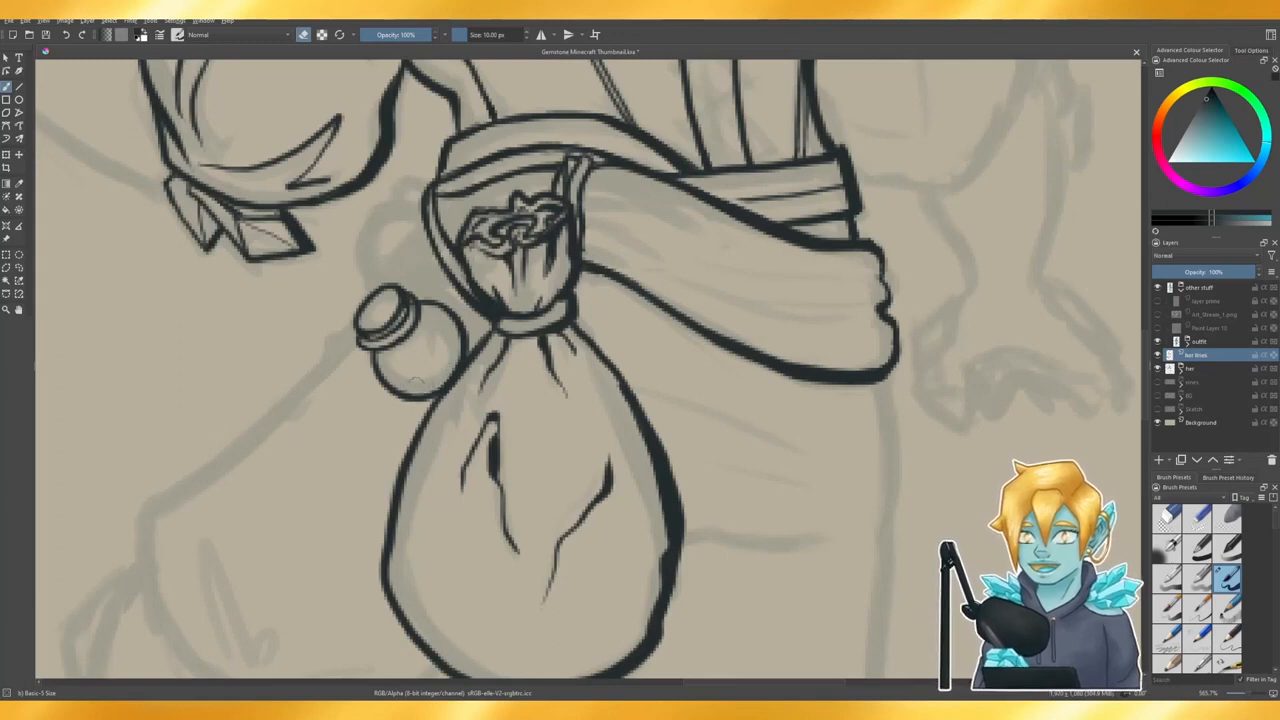
{"action": "key", "text": "e"}
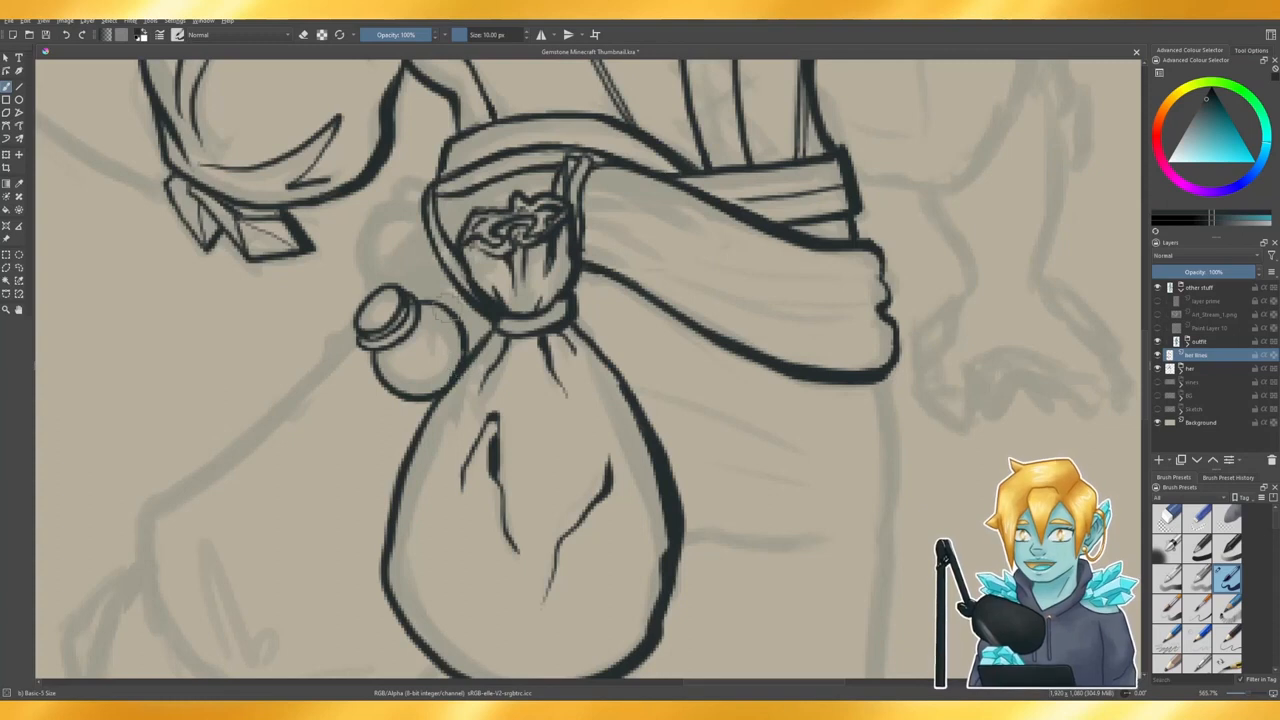
{"action": "left_click_drag", "start_coordinate": [455, 318], "coordinate": [462, 361]}
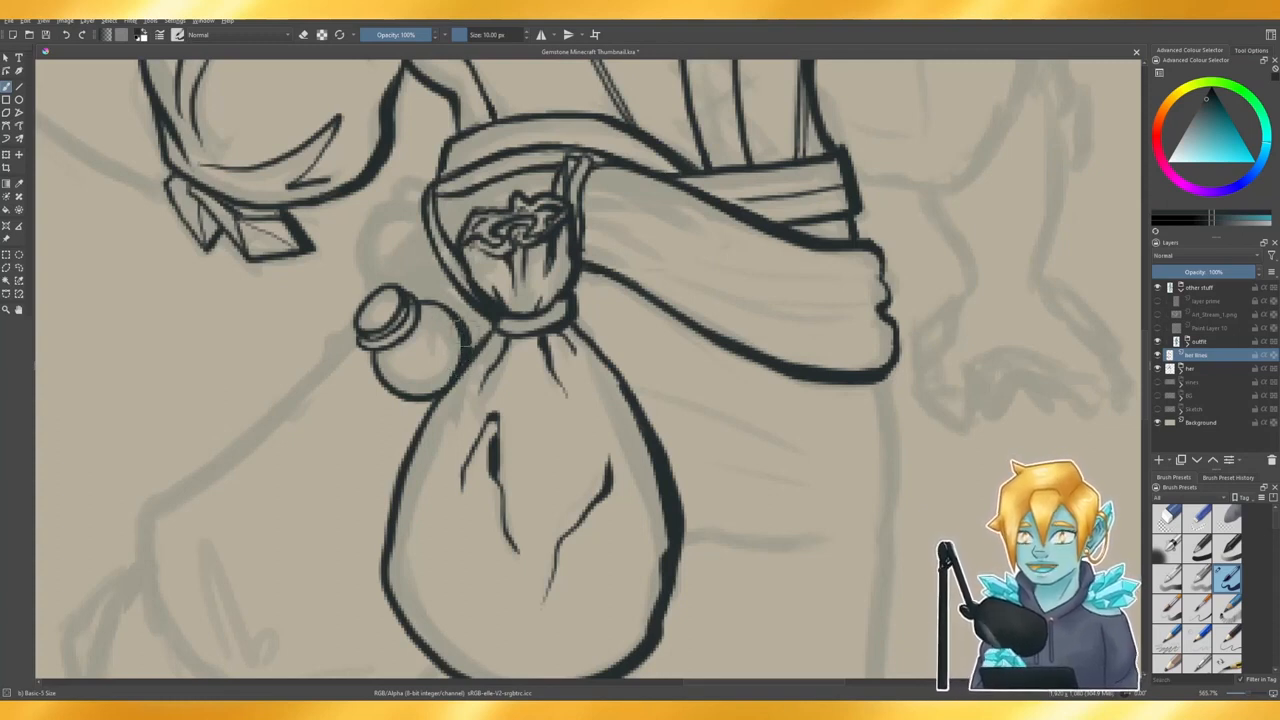
{"action": "key", "text": "e"}
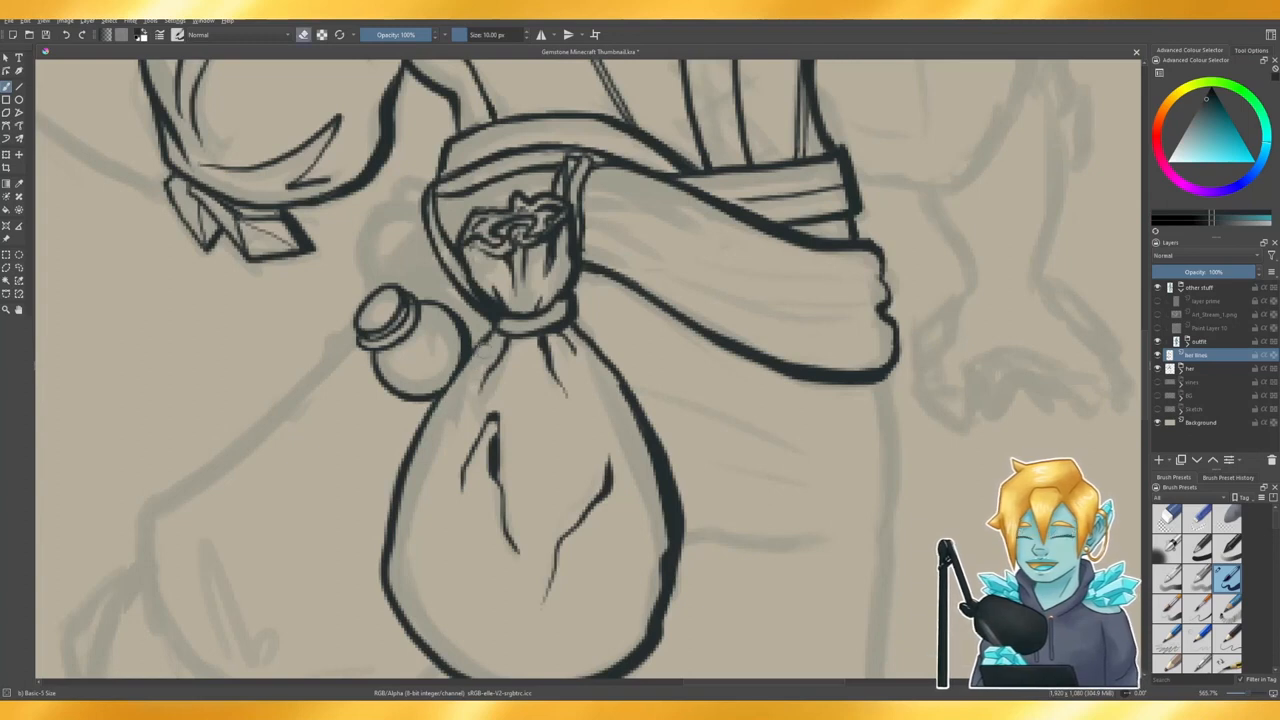
{"action": "key", "text": "e"}
{"action": "left_click_drag", "start_coordinate": [436, 400], "coordinate": [494, 323]}
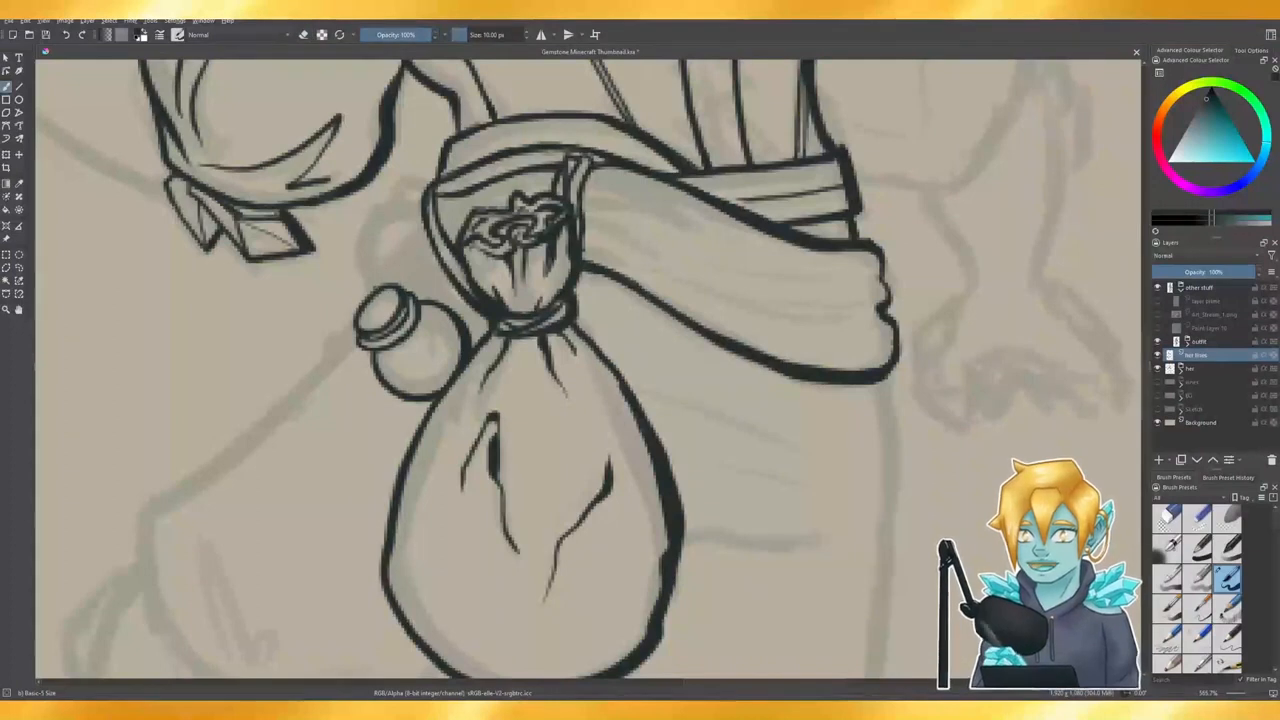
{"action": "left_click_drag", "start_coordinate": [385, 285], "coordinate": [398, 263]}
{"action": "key", "text": "ctrl+z"}
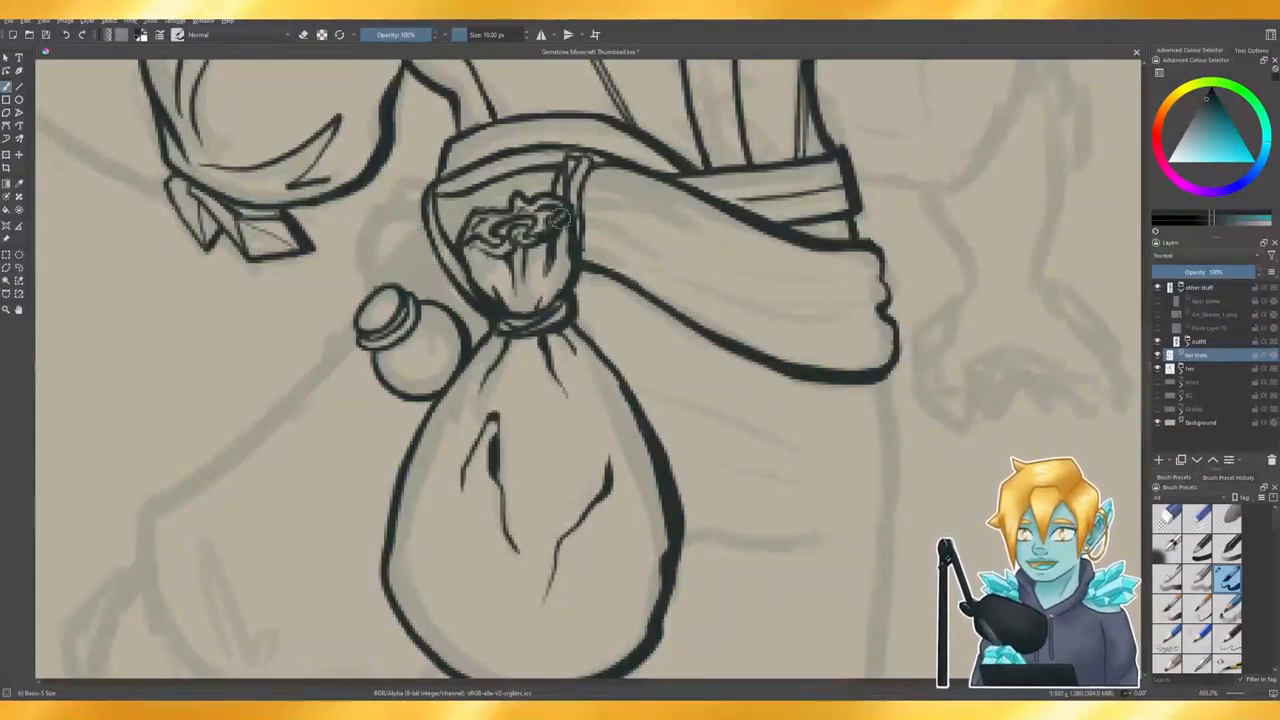
{"action": "scroll", "coordinate": [609, 238], "scroll_direction": "down", "scroll_amount": 4}
{"action": "scroll", "coordinate": [631, 250], "scroll_direction": "down", "scroll_amount": 2}
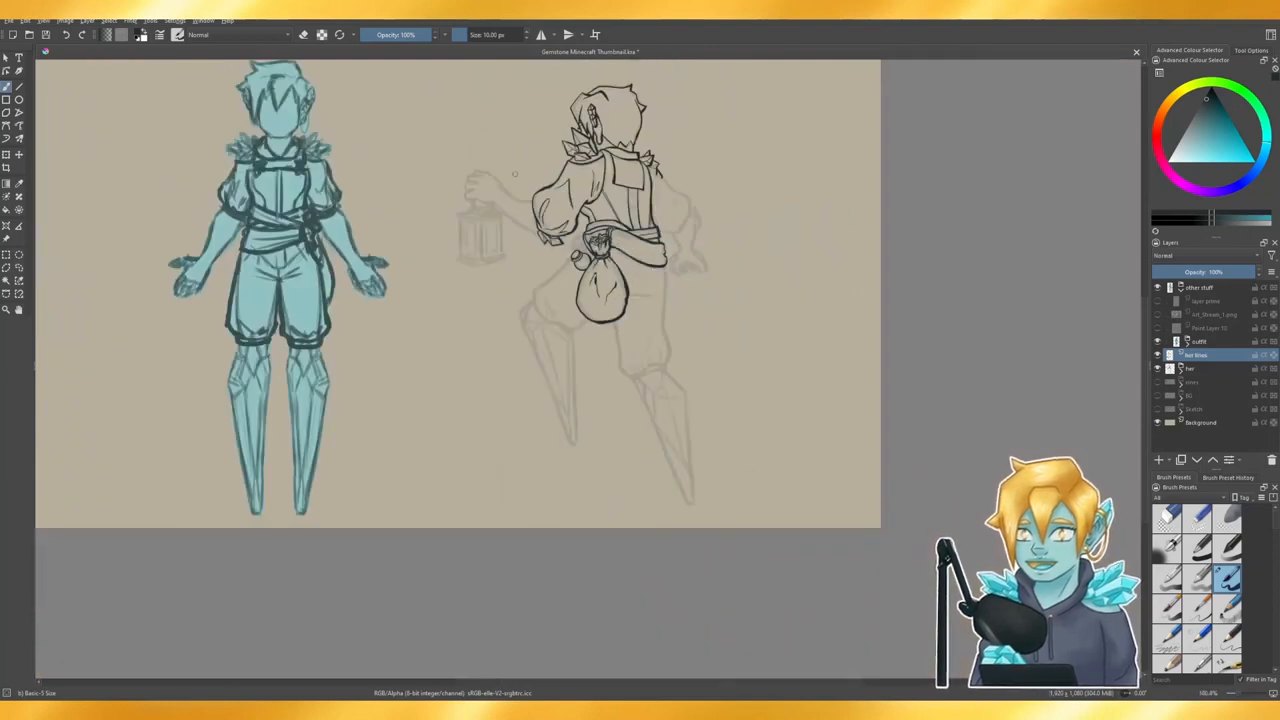
{"action": "scroll", "coordinate": [370, 218], "scroll_direction": "up", "scroll_amount": 1}
{"action": "scroll", "coordinate": [692, 255], "scroll_direction": "up", "scroll_amount": 4}
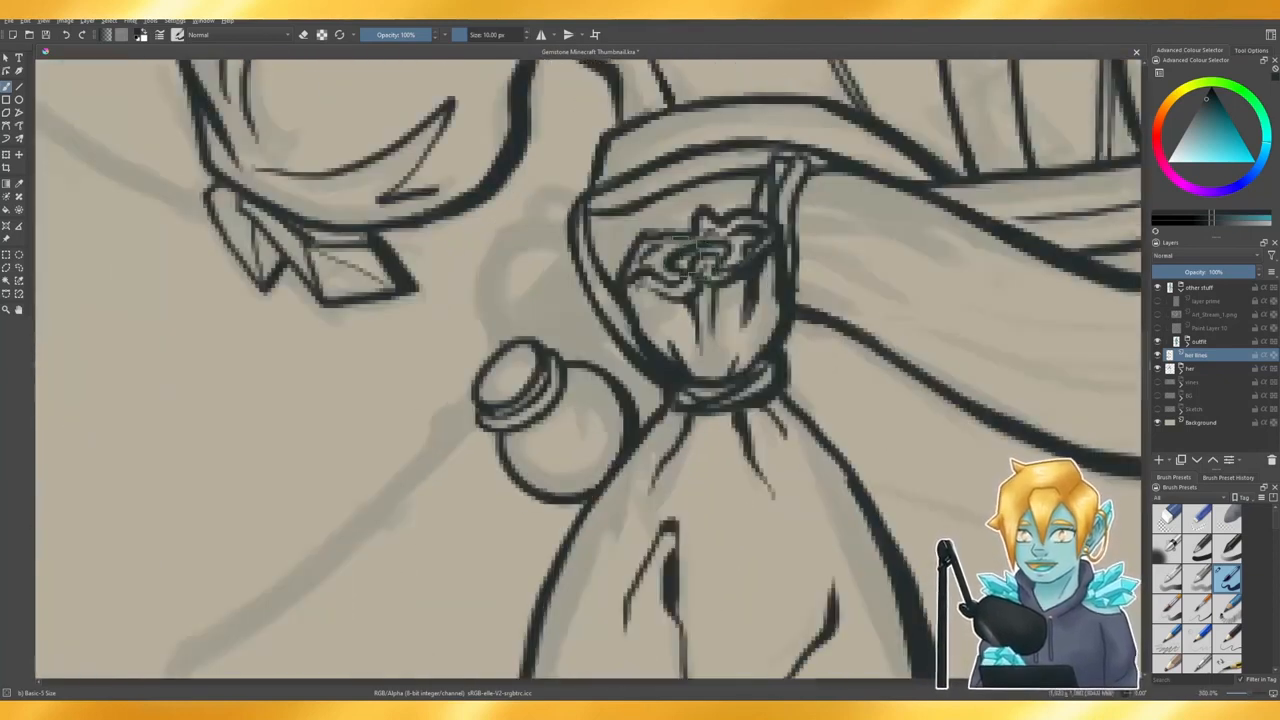
{"action": "scroll", "coordinate": [692, 258], "scroll_direction": "down", "scroll_amount": 2}
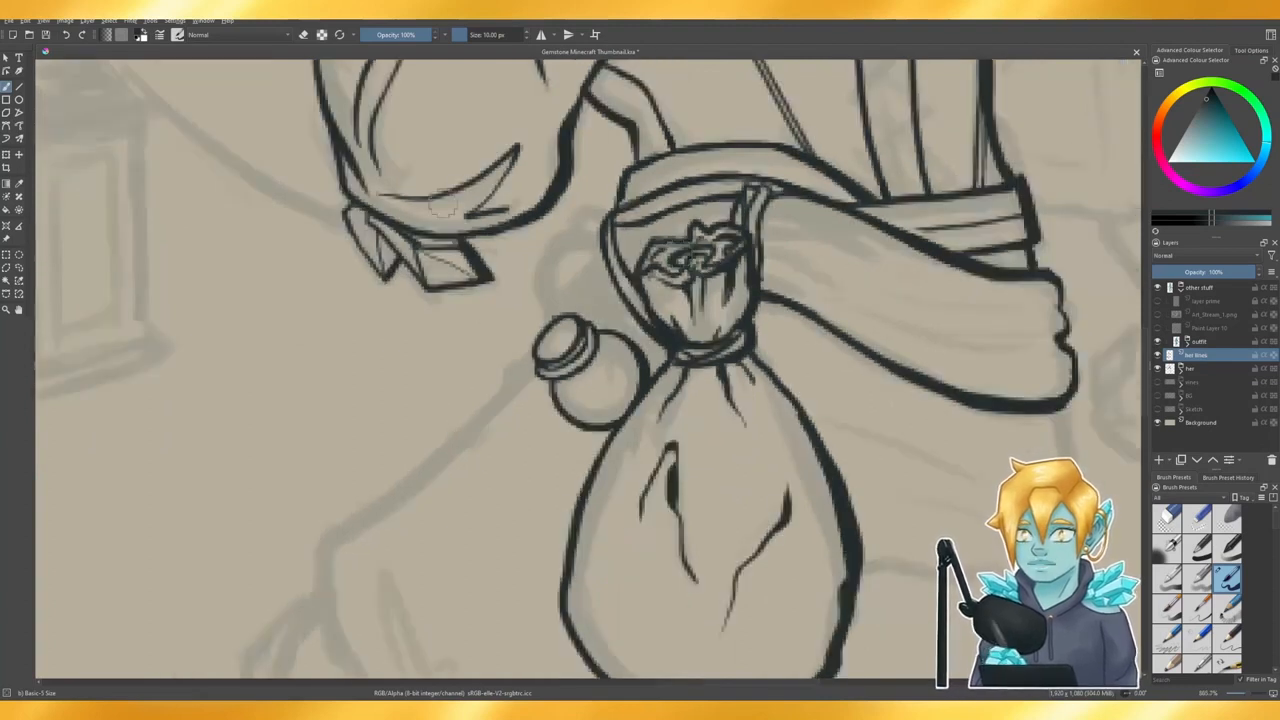
{"action": "mouse_move", "coordinate": [606, 236]}
{"action": "left_mouse_down"}
{"action": "mouse_move", "coordinate": [555, 245]}
{"action": "mouse_move", "coordinate": [560, 298]}
{"action": "mouse_move", "coordinate": [580, 330]}
{"action": "mouse_move", "coordinate": [624, 322]}
{"action": "left_mouse_up"}
{"action": "key", "text": "ctrl+z"}
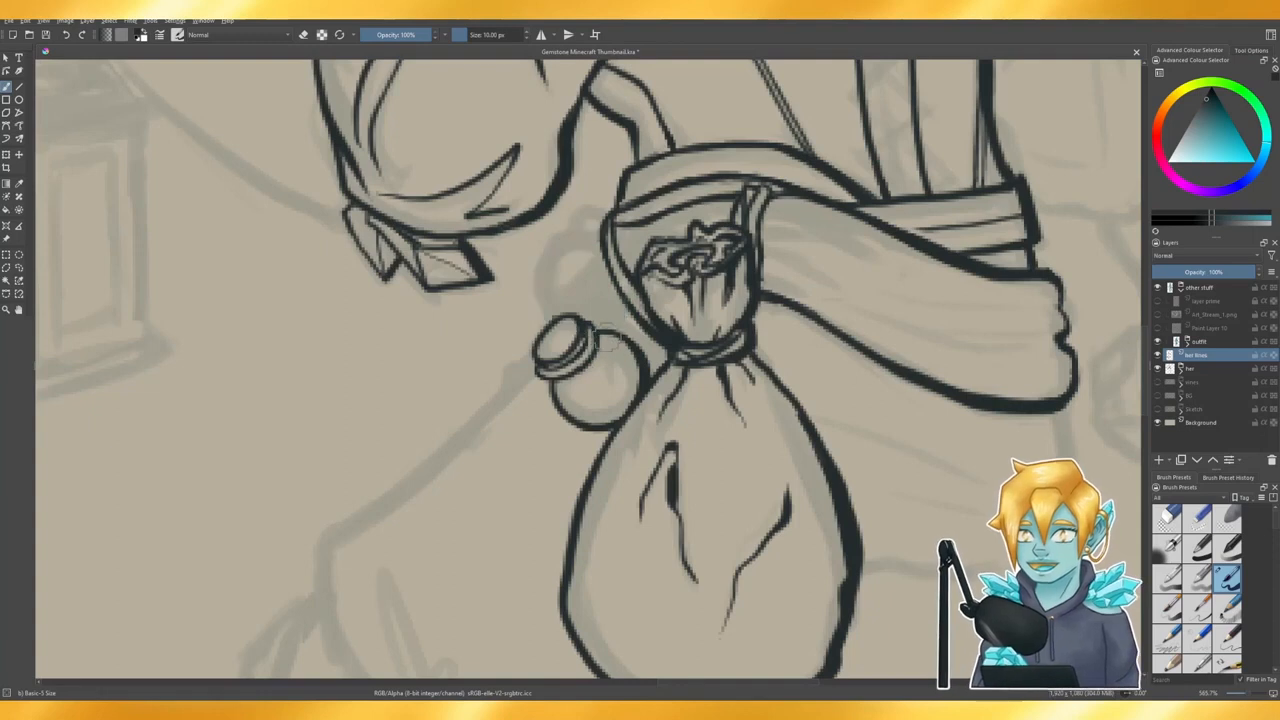
{"action": "mouse_move", "coordinate": [551, 316]}
{"action": "left_mouse_down"}
{"action": "mouse_move", "coordinate": [554, 245]}
{"action": "mouse_move", "coordinate": [588, 228]}
{"action": "mouse_move", "coordinate": [608, 237]}
{"action": "mouse_move", "coordinate": [580, 265]}
{"action": "mouse_move", "coordinate": [612, 330]}
{"action": "left_mouse_up"}
{"action": "key", "text": "ctrl+z"}
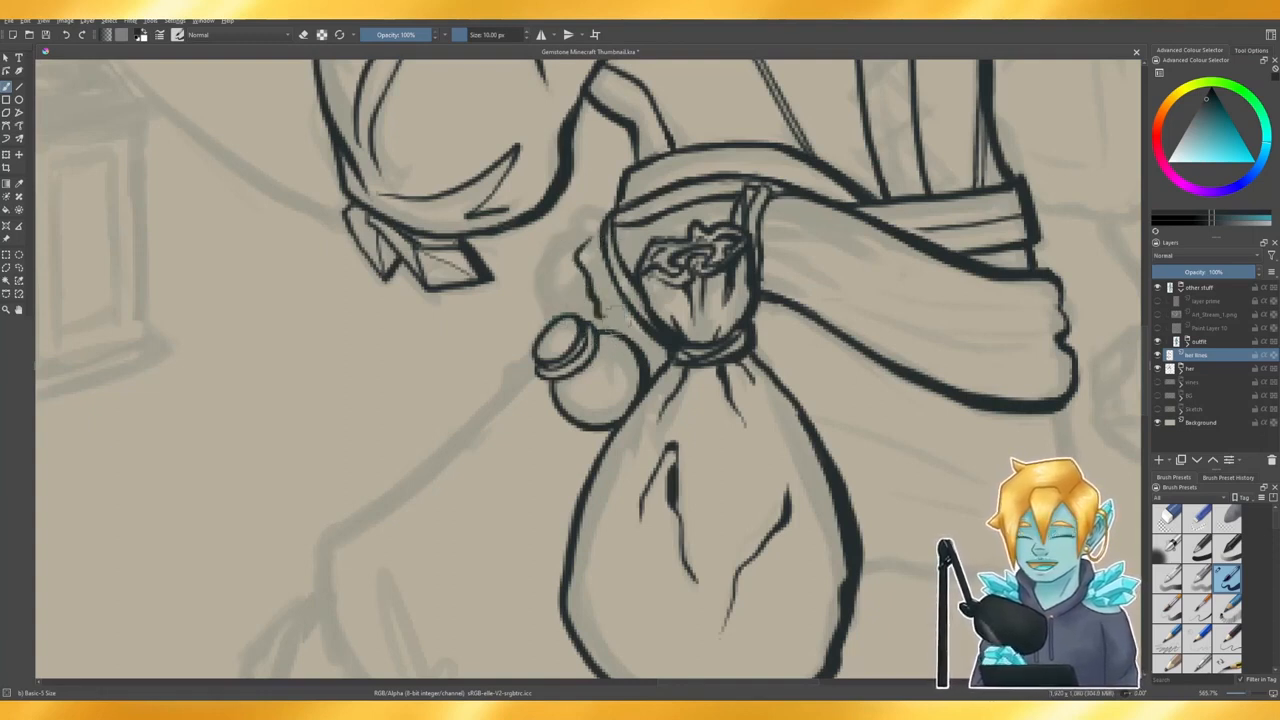
{"action": "key", "text": "ctrl+z"}
{"action": "mouse_move", "coordinate": [600, 240]}
{"action": "left_mouse_down"}
{"action": "mouse_move", "coordinate": [559, 262]}
{"action": "mouse_move", "coordinate": [548, 320]}
{"action": "left_mouse_up"}
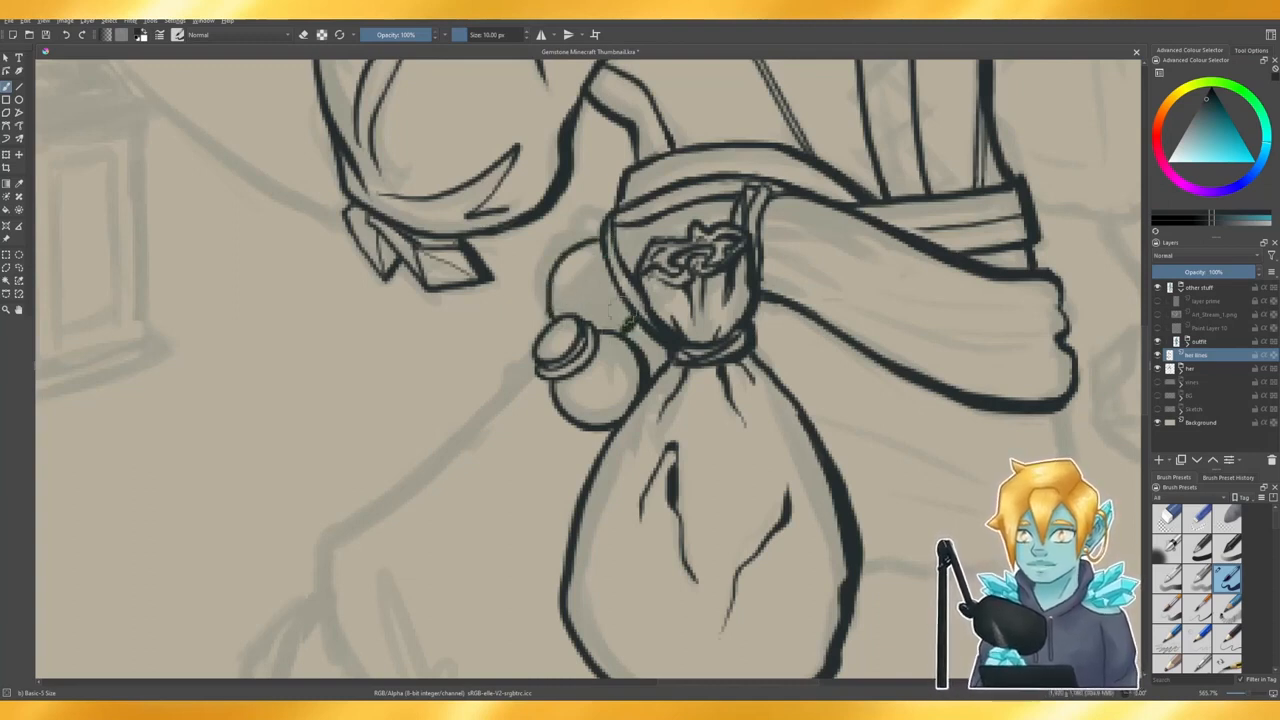
{"action": "key", "text": "ctrl+z"}
{"action": "key", "text": "ctrl+z"}
- Ink the round body of the second bottle above the first, tucked behind the pouch, and erase the excess ink at its lower edge
{"action": "mouse_move", "coordinate": [555, 321]}
{"action": "left_mouse_down"}
{"action": "mouse_move", "coordinate": [546, 282]}
{"action": "mouse_move", "coordinate": [600, 245]}
{"action": "left_mouse_up"}
{"action": "key", "text": "ctrl+z"}
{"action": "key", "text": "ctrl+shift+z"}
{"action": "key", "text": "ctrl+z"}
{"action": "key", "text": "ctrl+shift+z"}
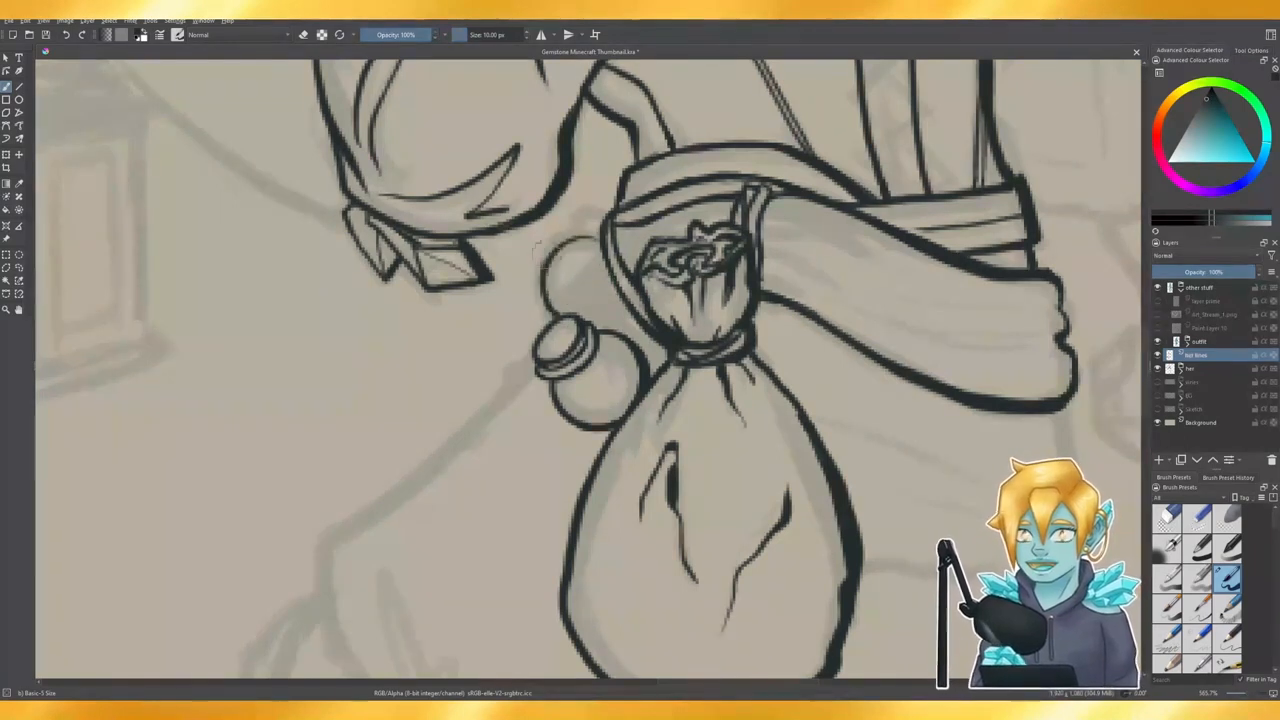
{"action": "left_click_drag", "start_coordinate": [604, 331], "coordinate": [629, 308]}
{"action": "left_click_drag", "start_coordinate": [617, 251], "coordinate": [639, 274]}
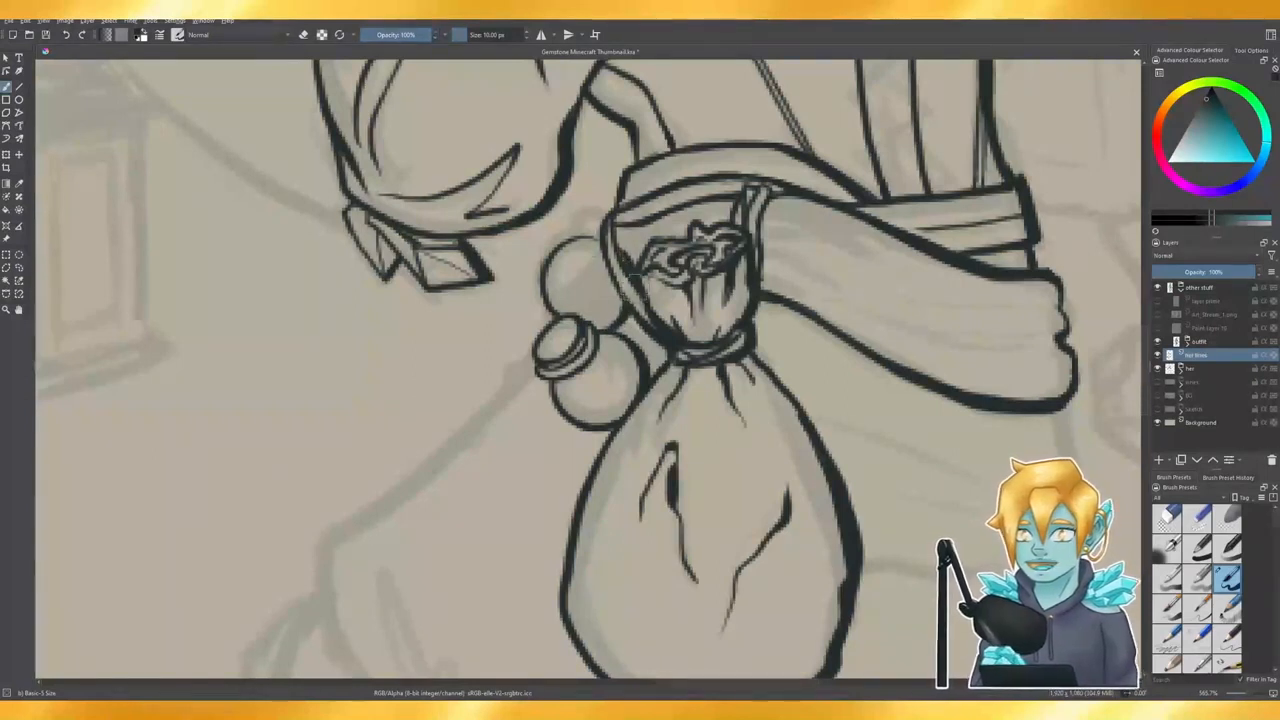
{"action": "key", "text": "e"}
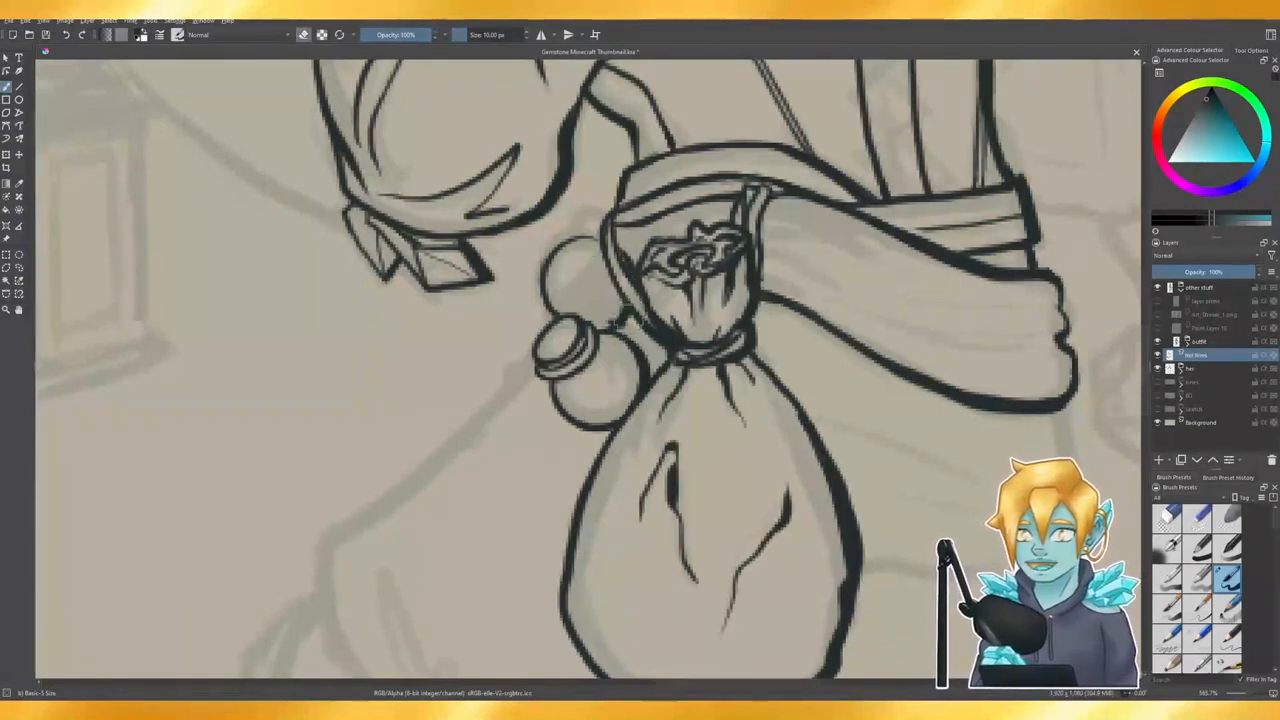
{"action": "left_click_drag", "start_coordinate": [606, 328], "coordinate": [628, 318]}
{"action": "key", "text": "e"}
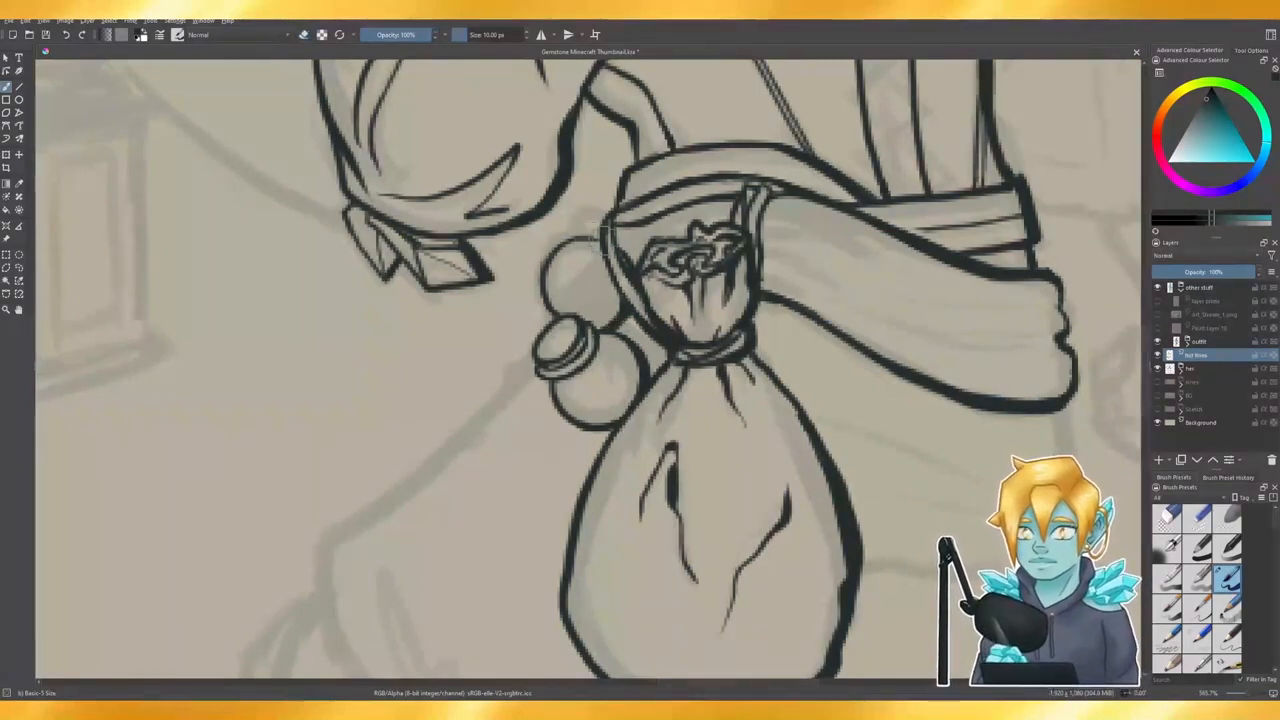
- Ink the small banded cap on the upper bottle, and erase and redraw the outer curve of its body
{"action": "mouse_move", "coordinate": [565, 239]}
{"action": "left_mouse_down"}
{"action": "mouse_move", "coordinate": [590, 239]}
{"action": "mouse_move", "coordinate": [574, 226]}
{"action": "mouse_move", "coordinate": [608, 217]}
{"action": "mouse_move", "coordinate": [598, 236]}
{"action": "left_mouse_up"}
{"action": "key", "text": "ctrl+z"}
{"action": "key", "text": "e"}
{"action": "left_click_drag", "start_coordinate": [546, 288], "coordinate": [543, 316]}
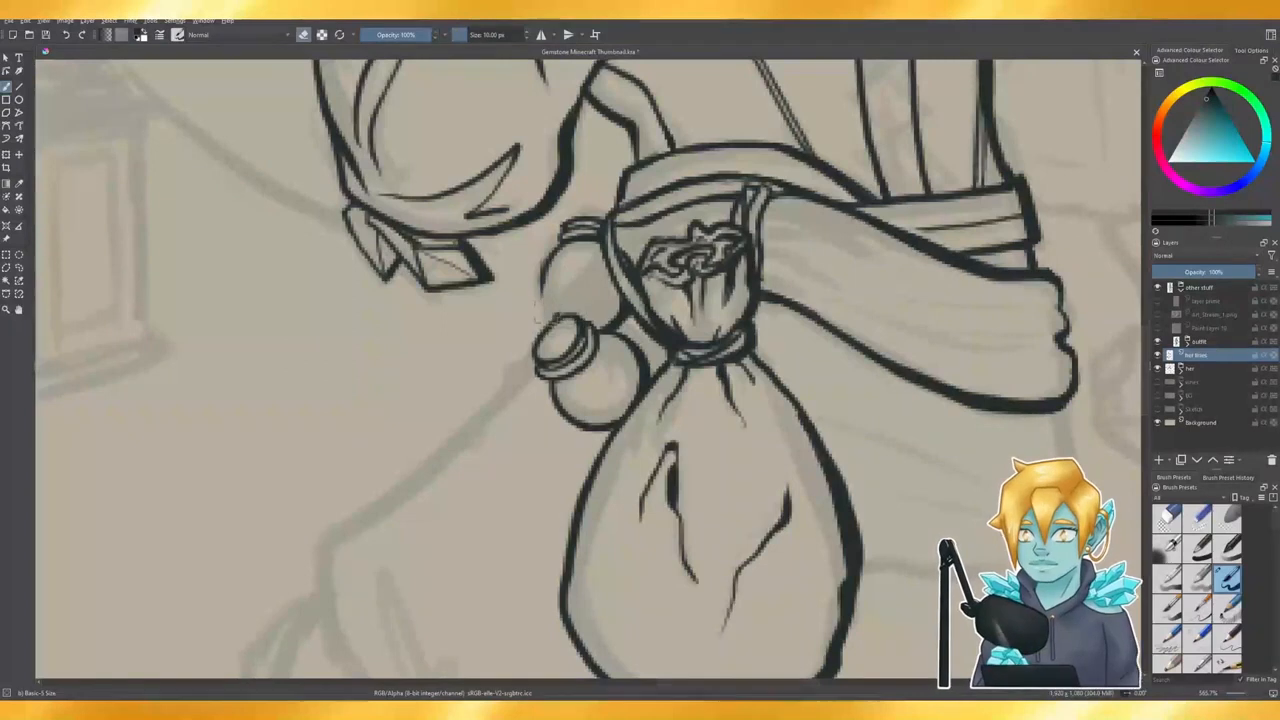
{"action": "key", "text": "e"}
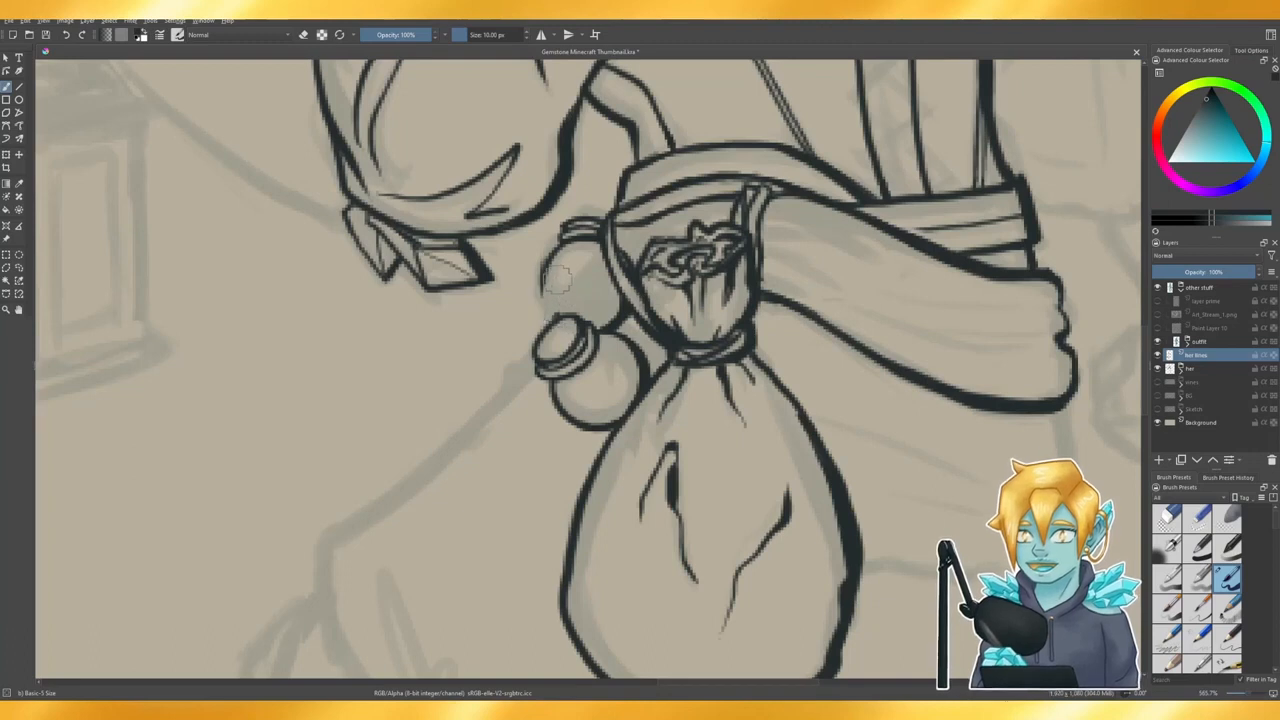
{"action": "key", "text": "e"}
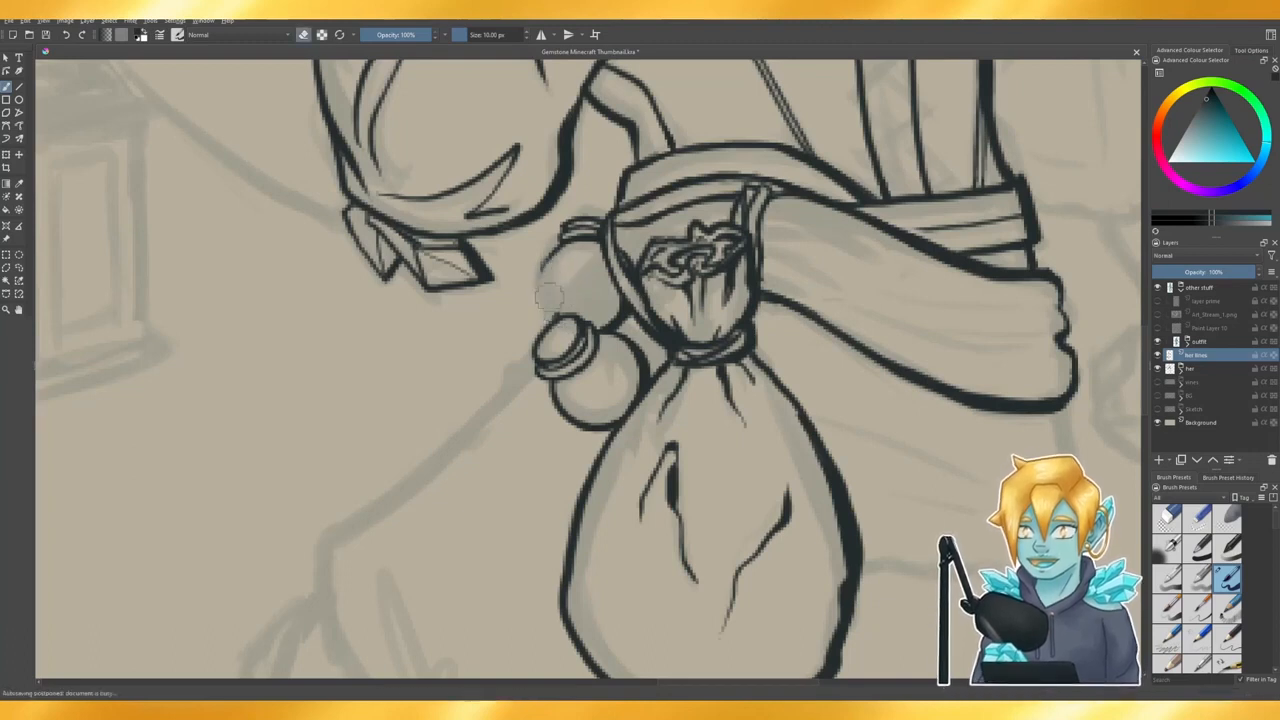
{"action": "key", "text": "e"}
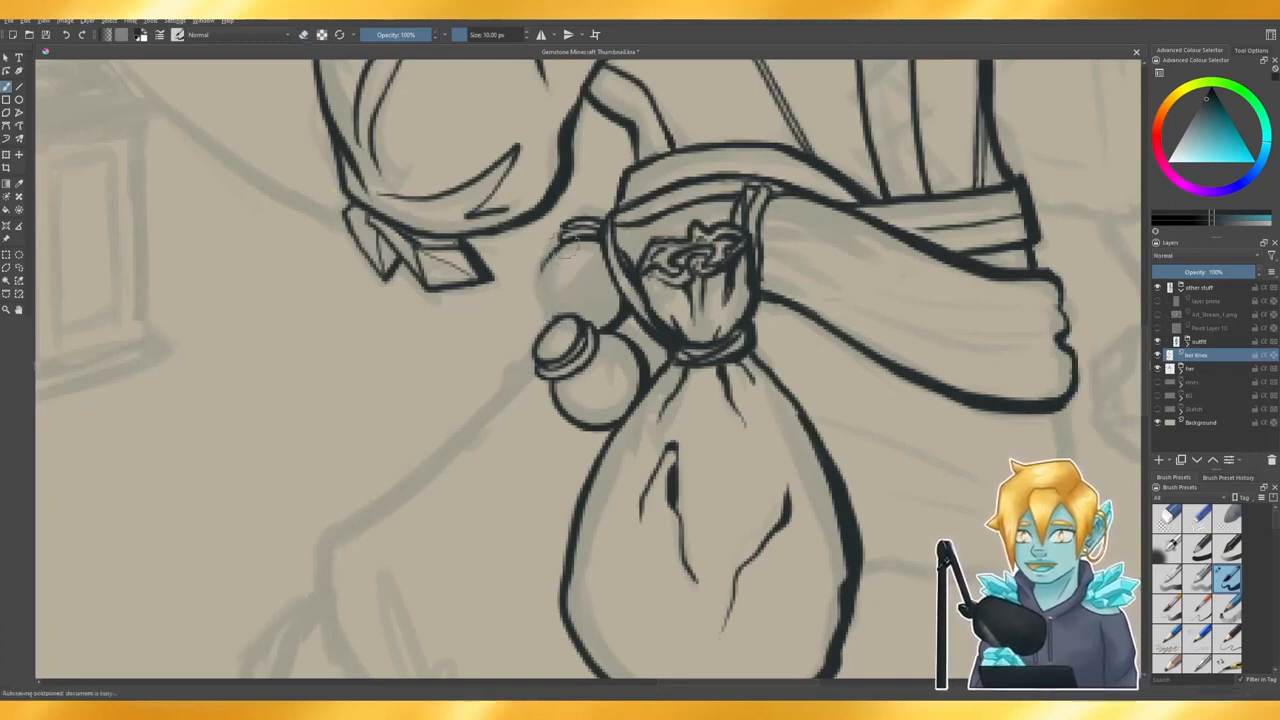
{"action": "left_click_drag", "start_coordinate": [544, 262], "coordinate": [543, 318]}
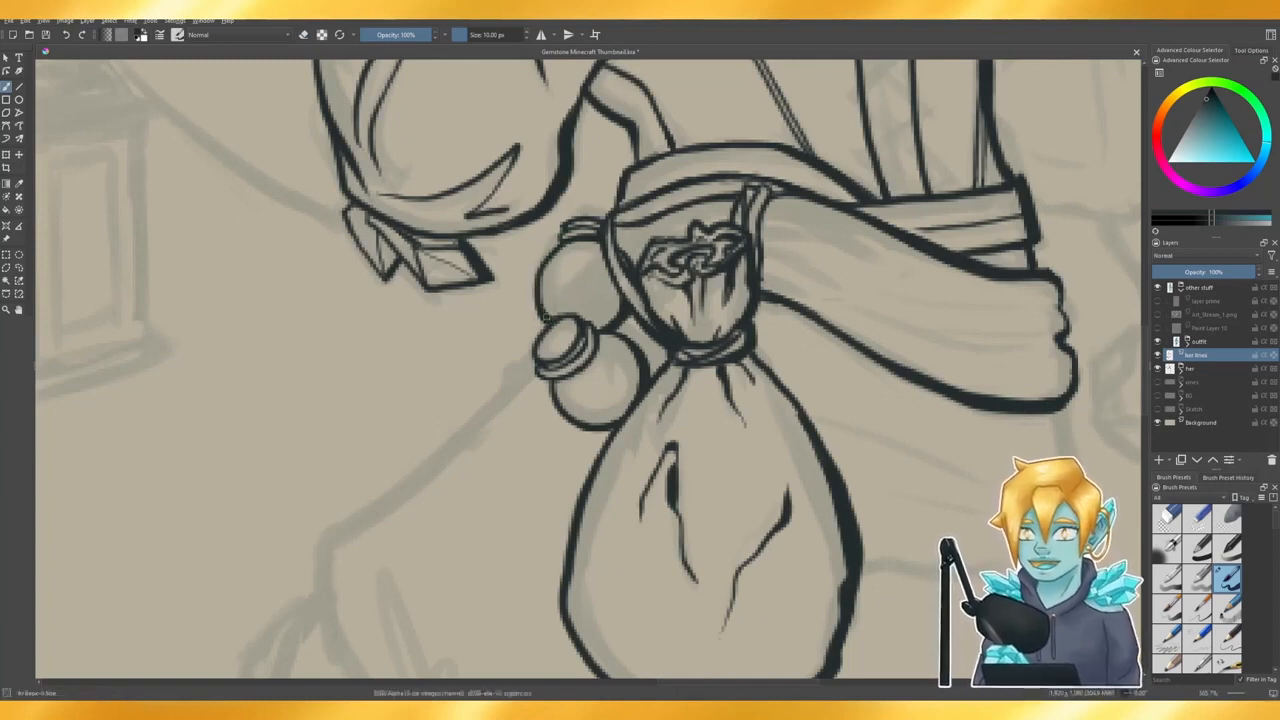
- Even out the line weight of the upper bottle's outer curve by trimming its inner edge and re-inking the outside
{"action": "key", "text": "e"}
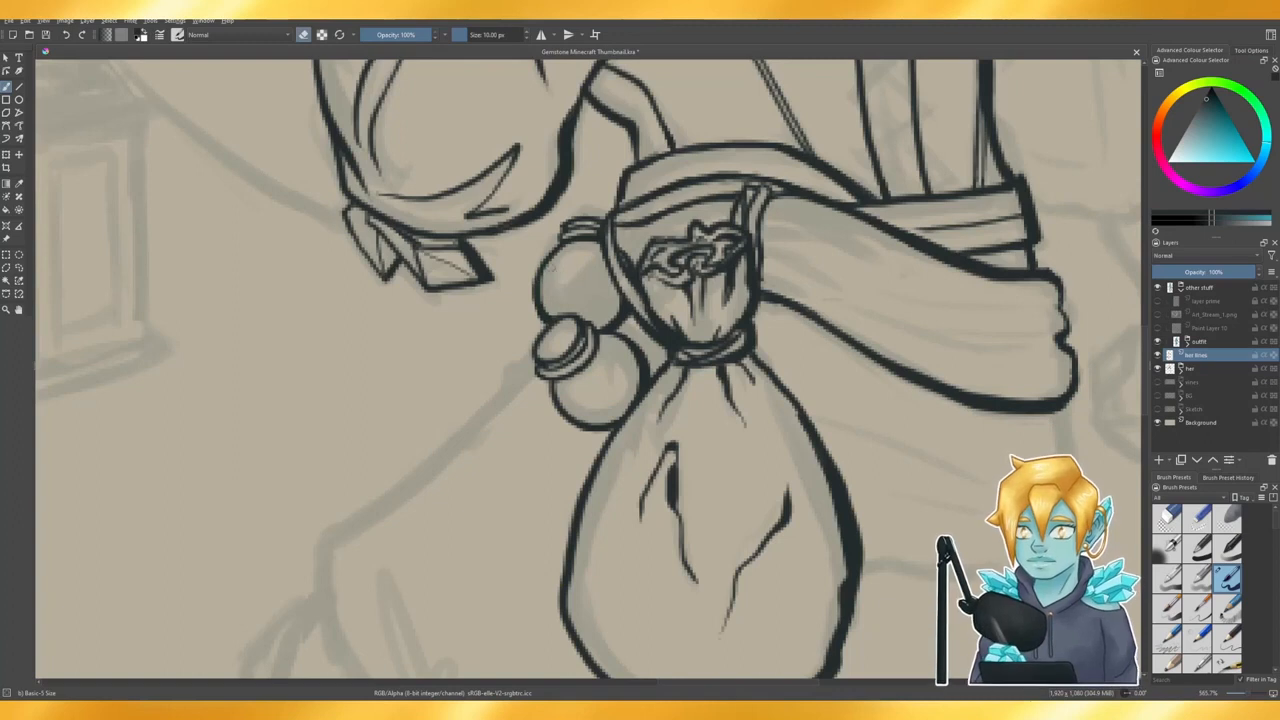
{"action": "left_click_drag", "start_coordinate": [550, 278], "coordinate": [566, 256]}
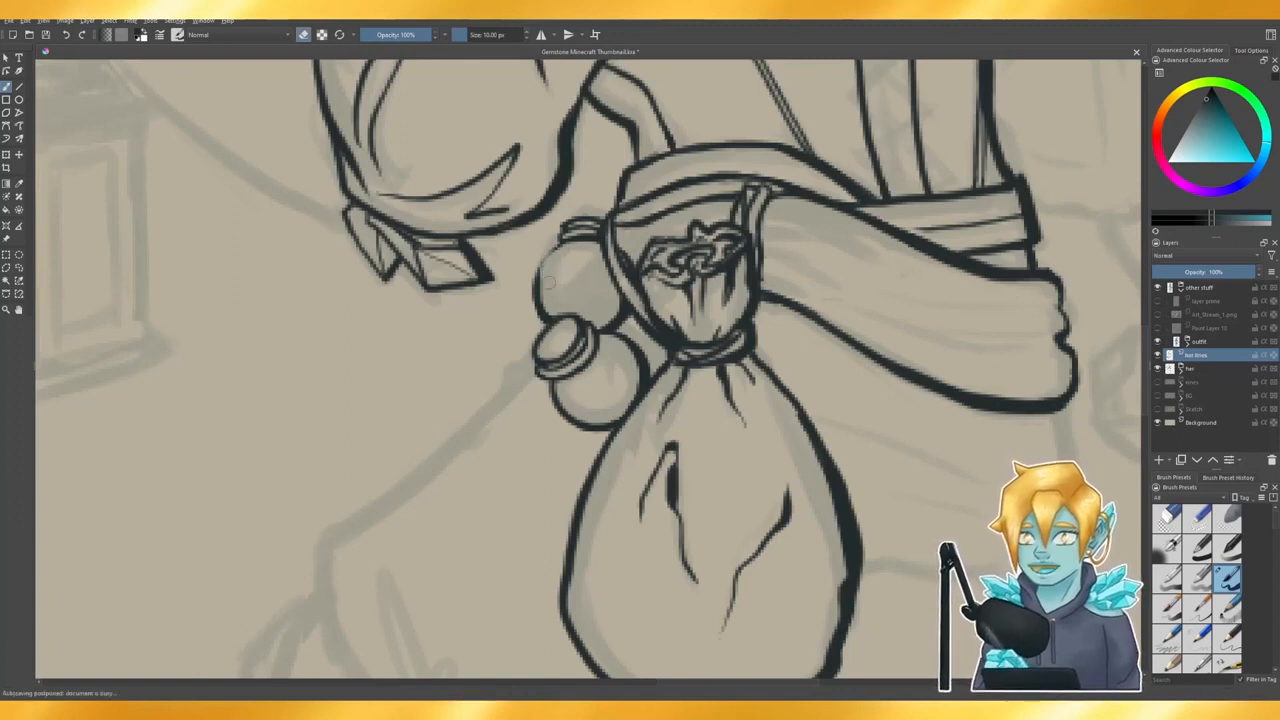
{"action": "key", "text": "e"}
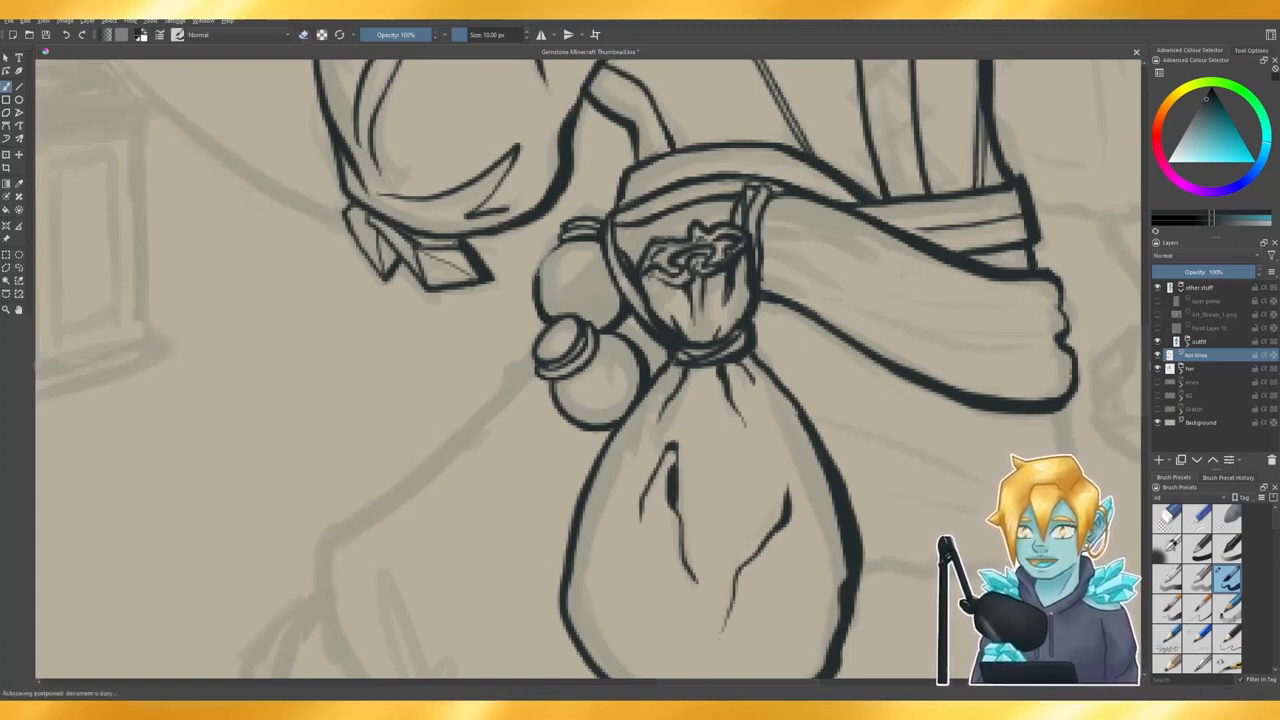
{"action": "left_click_drag", "start_coordinate": [536, 280], "coordinate": [556, 245]}
{"action": "key", "text": "e"}
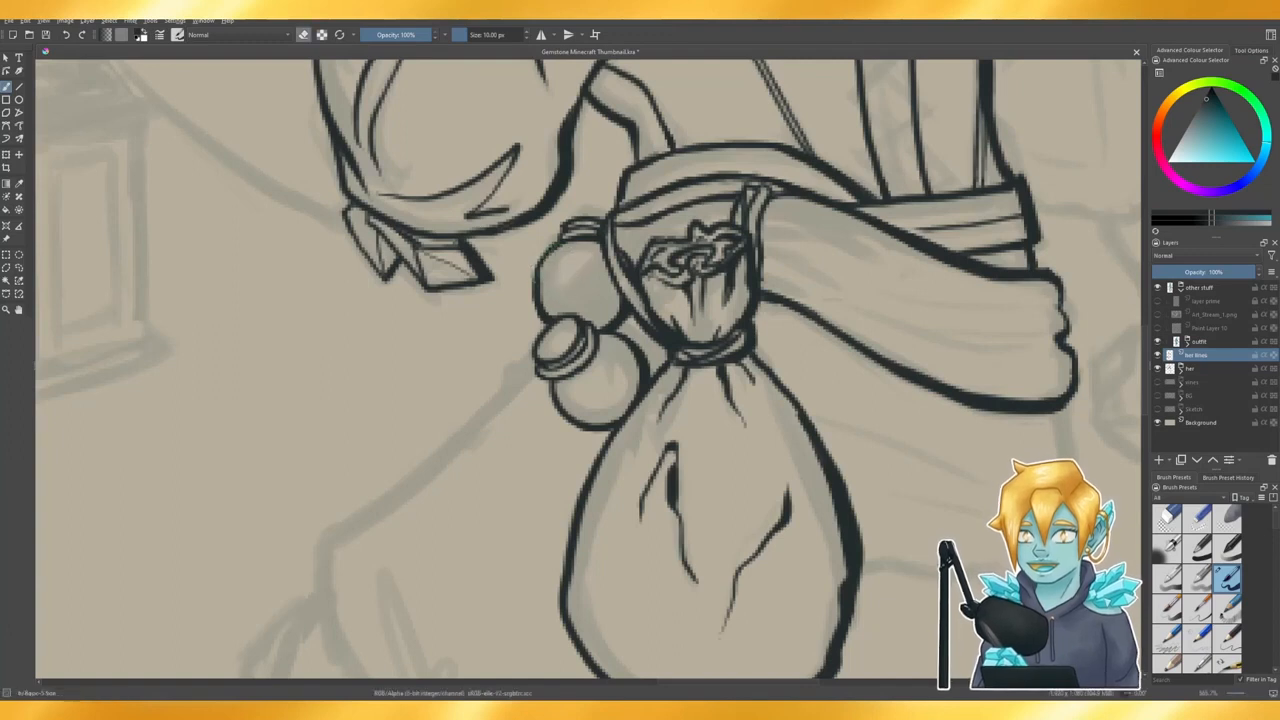
{"action": "key", "text": "e"}
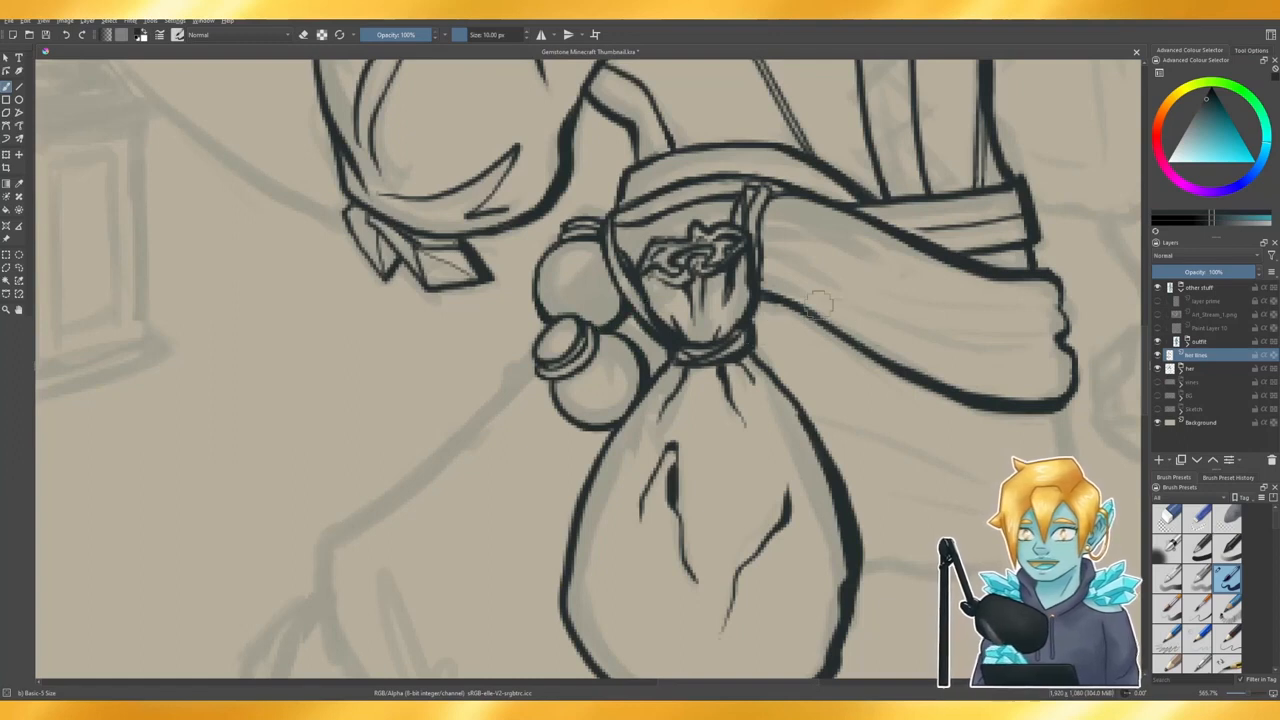
- Darken the outer edge and band lines of the upper bottle's cap
{"action": "scroll", "coordinate": [563, 325], "scroll_direction": "down", "scroll_amount": 3}
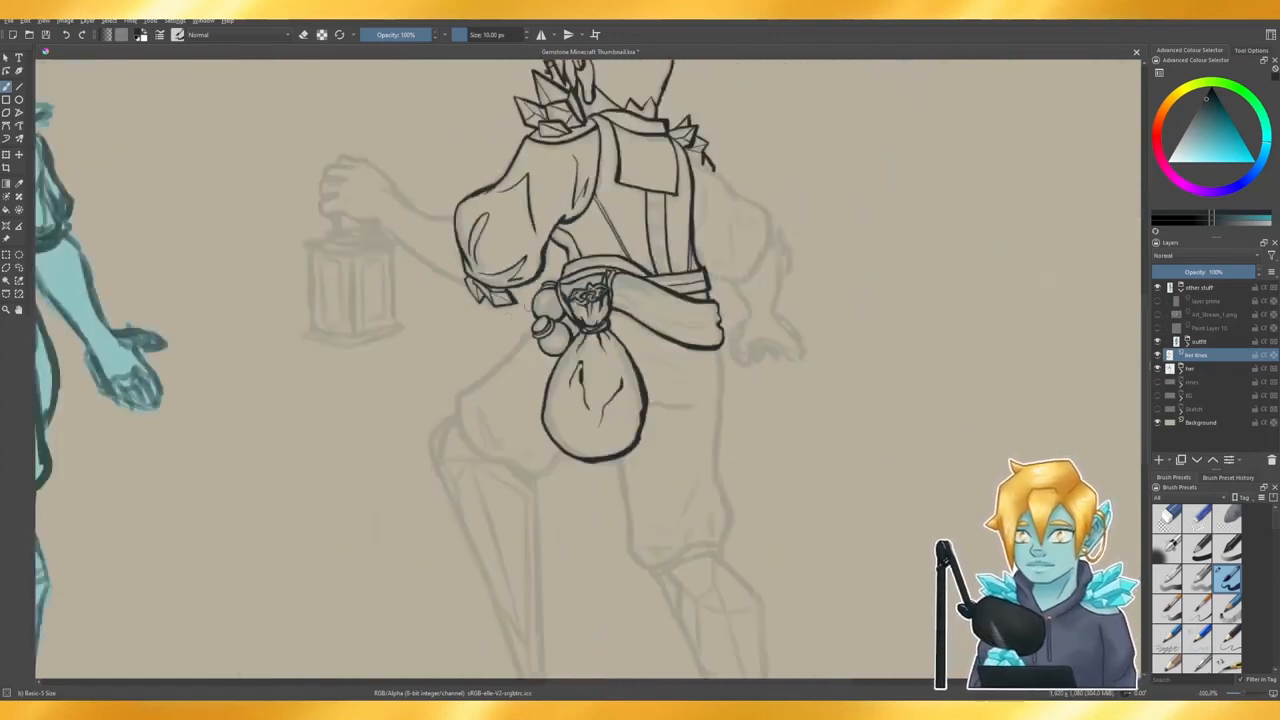
{"action": "scroll", "coordinate": [542, 295], "scroll_direction": "up", "scroll_amount": 2}
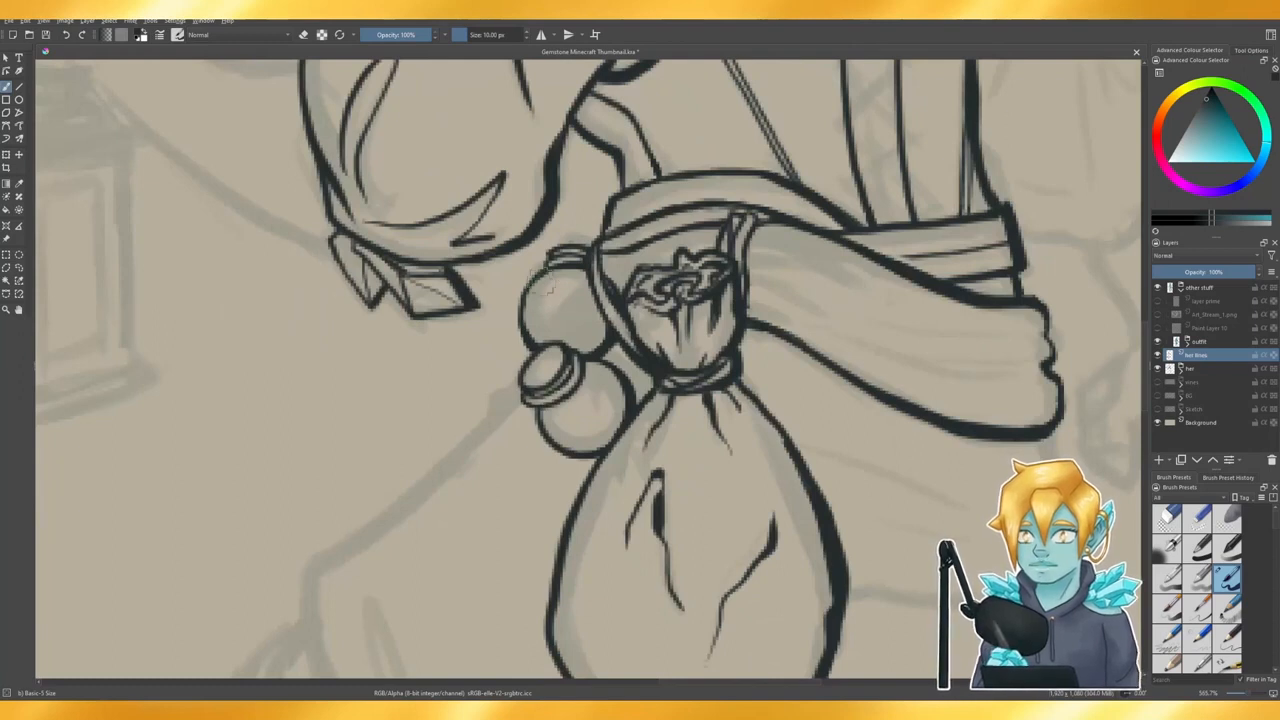
{"action": "key", "text": "e"}
{"action": "key", "text": "e"}
{"action": "left_click_drag", "start_coordinate": [548, 258], "coordinate": [572, 262]}
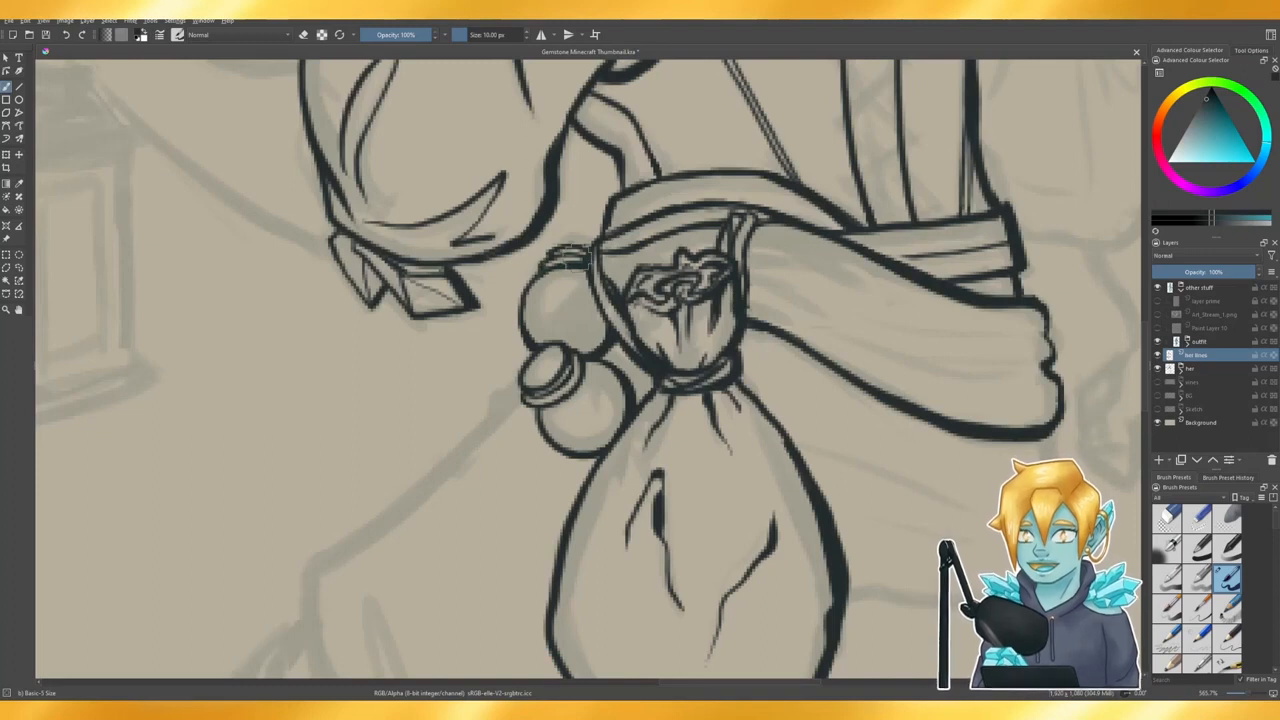
{"action": "scroll", "coordinate": [520, 365], "scroll_direction": "down", "scroll_amount": 3}
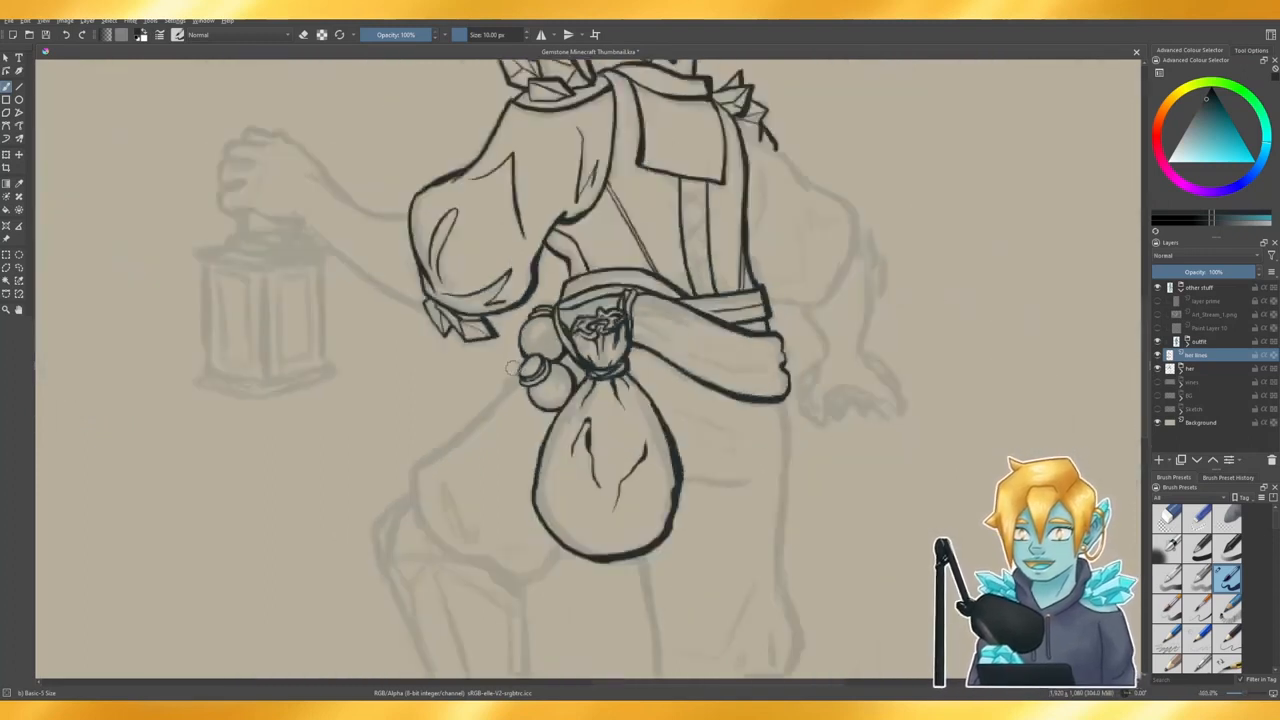
{"action": "scroll", "coordinate": [460, 372], "scroll_direction": "down", "scroll_amount": 2}
{"action": "scroll", "coordinate": [501, 400], "scroll_direction": "up", "scroll_amount": 4}
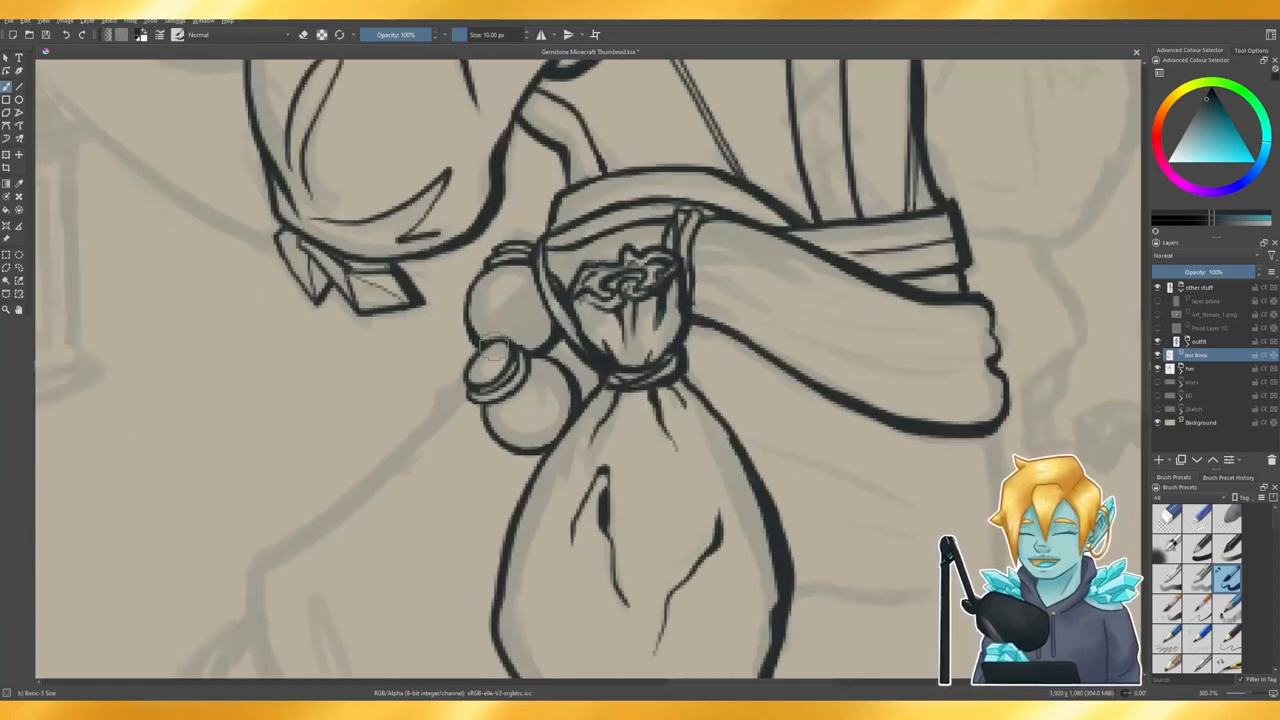
{"action": "key", "text": "e"}
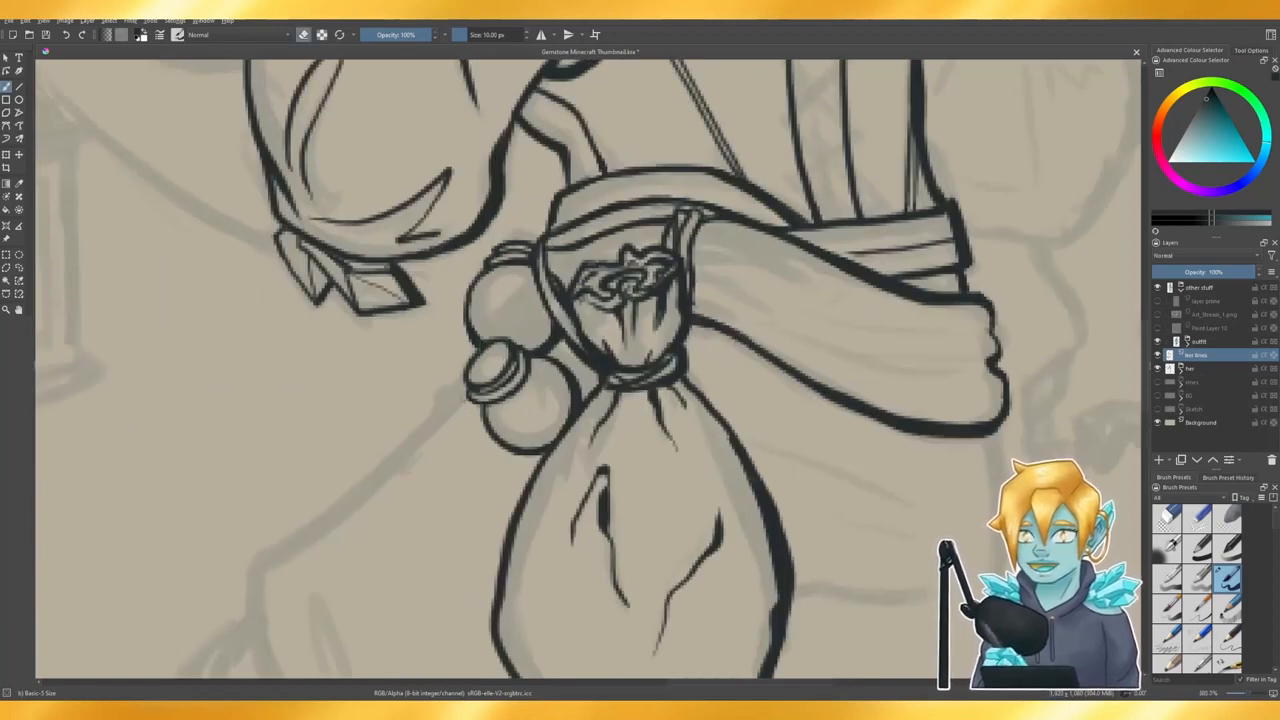
- Ink short crease lines along the lower edge of the collar flap on the character's back, undoing the last stroke
{"action": "key", "text": "e"}
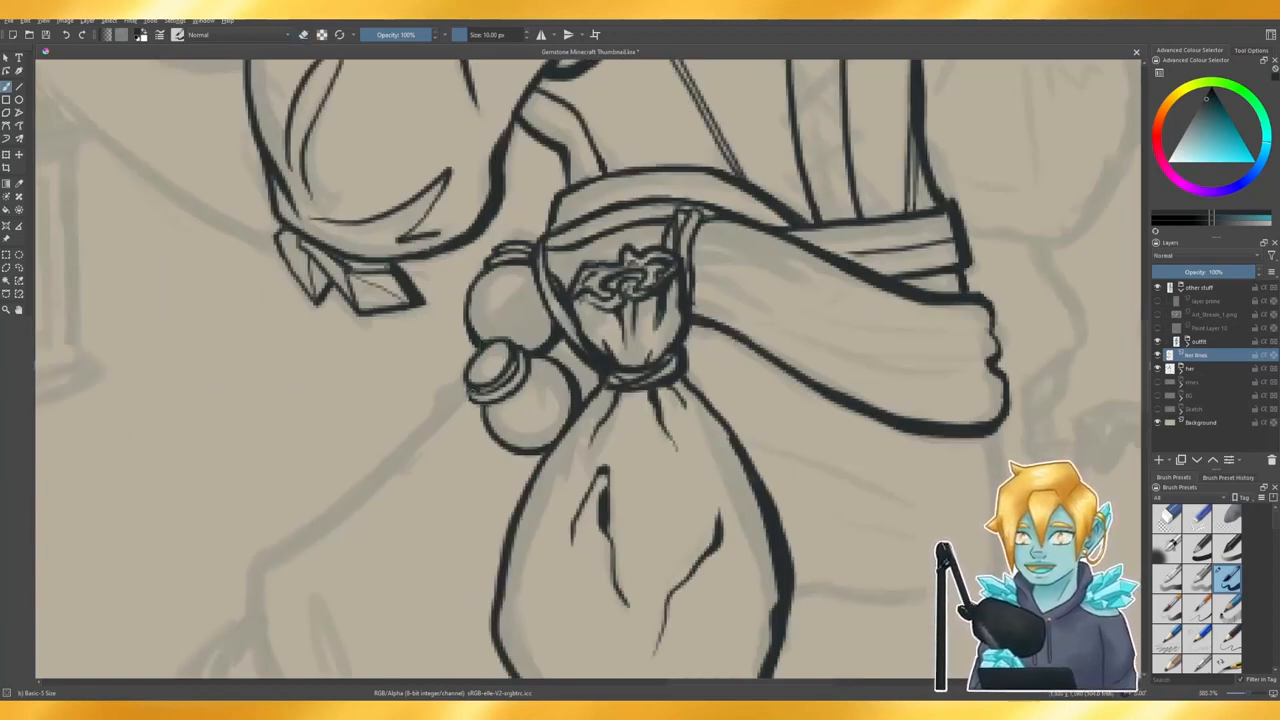
{"action": "scroll", "coordinate": [706, 282], "scroll_direction": "down", "scroll_amount": 5}
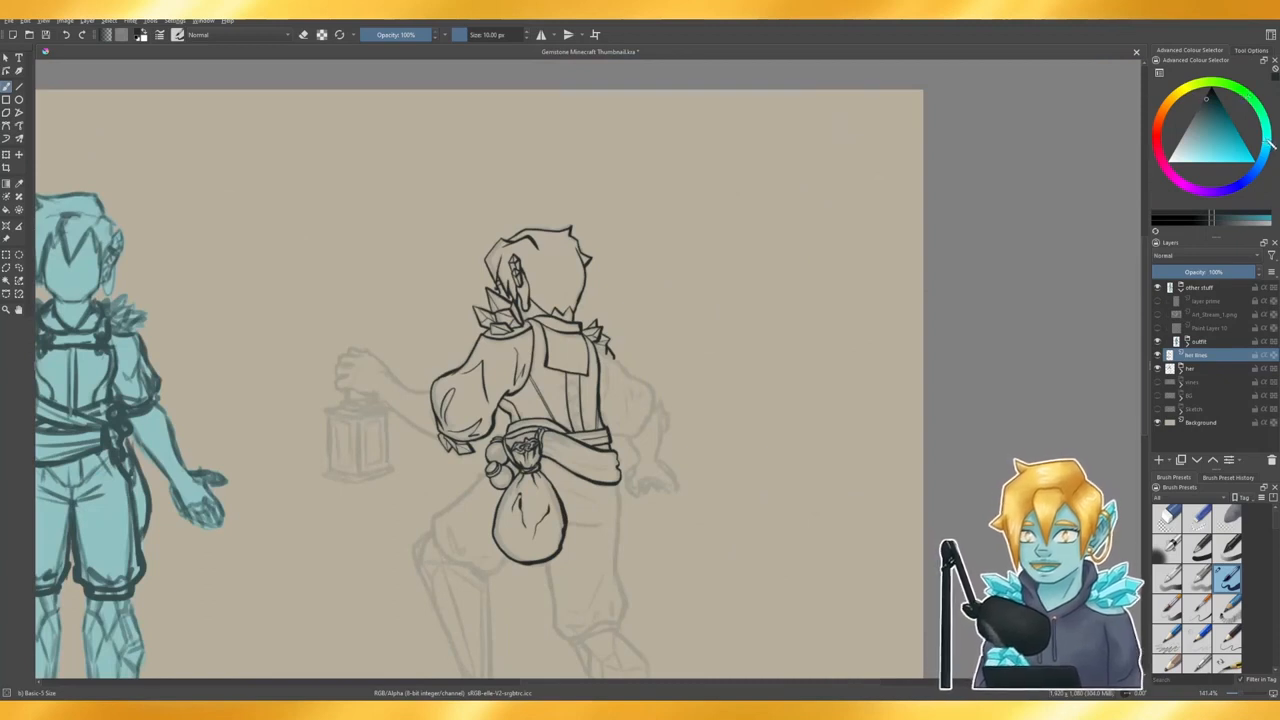
{"action": "scroll", "coordinate": [480, 380], "scroll_direction": "down", "scroll_amount": 4}
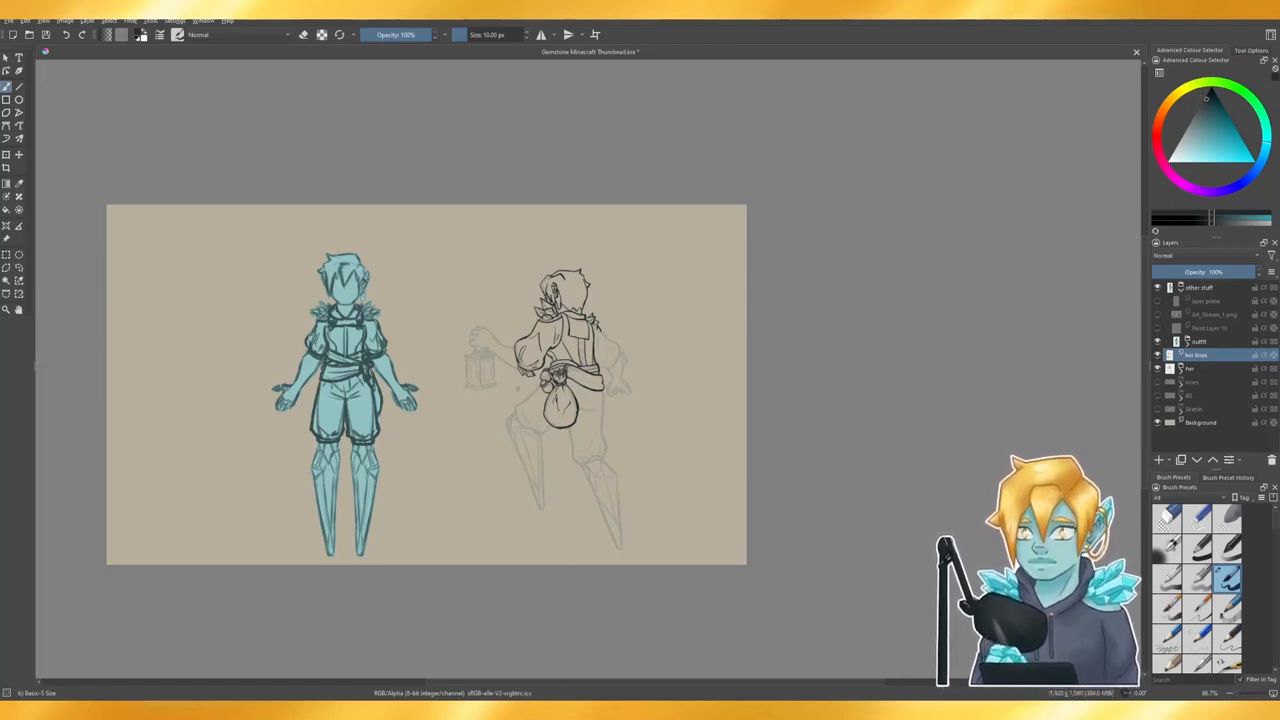
{"action": "scroll", "coordinate": [552, 393], "scroll_direction": "up", "scroll_amount": 2}
{"action": "scroll", "coordinate": [619, 438], "scroll_direction": "down", "scroll_amount": 1}
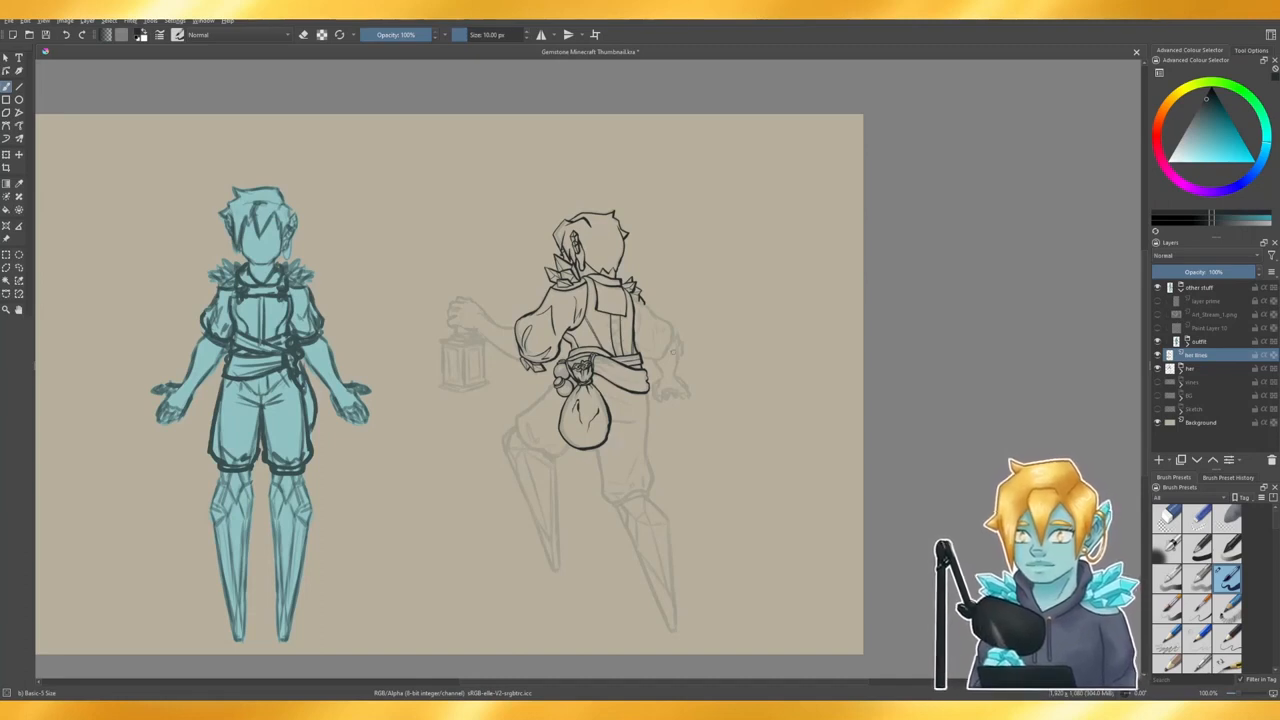
{"action": "scroll", "coordinate": [676, 332], "scroll_direction": "up", "scroll_amount": 3}
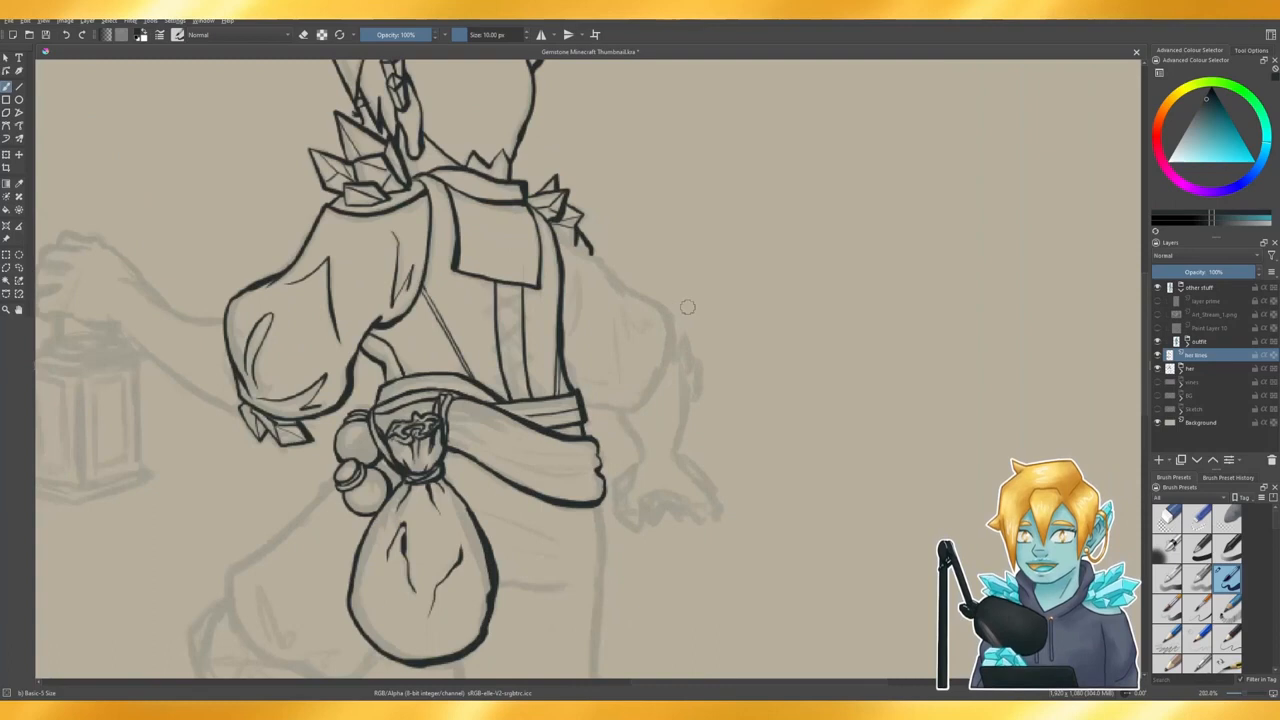
{"action": "left_click_drag", "start_coordinate": [491, 275], "coordinate": [482, 246]}
{"action": "left_click_drag", "start_coordinate": [520, 280], "coordinate": [529, 253]}
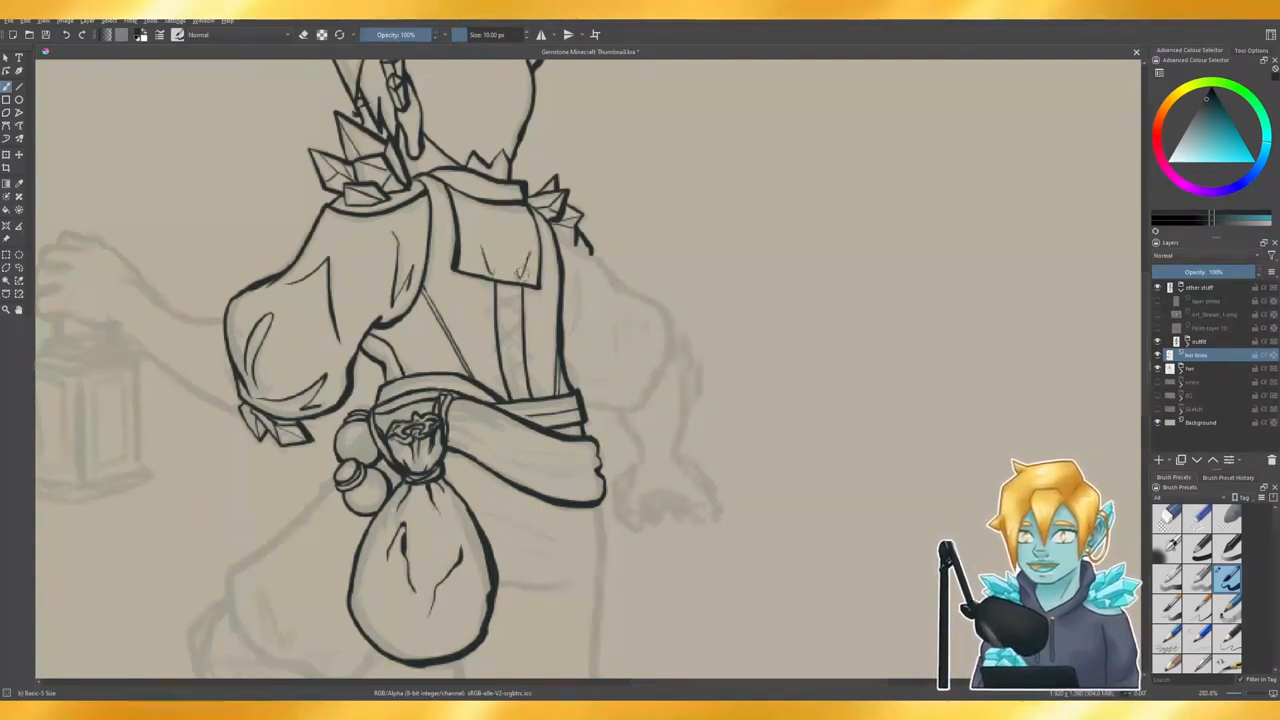
{"action": "key", "text": "ctrl+z"}
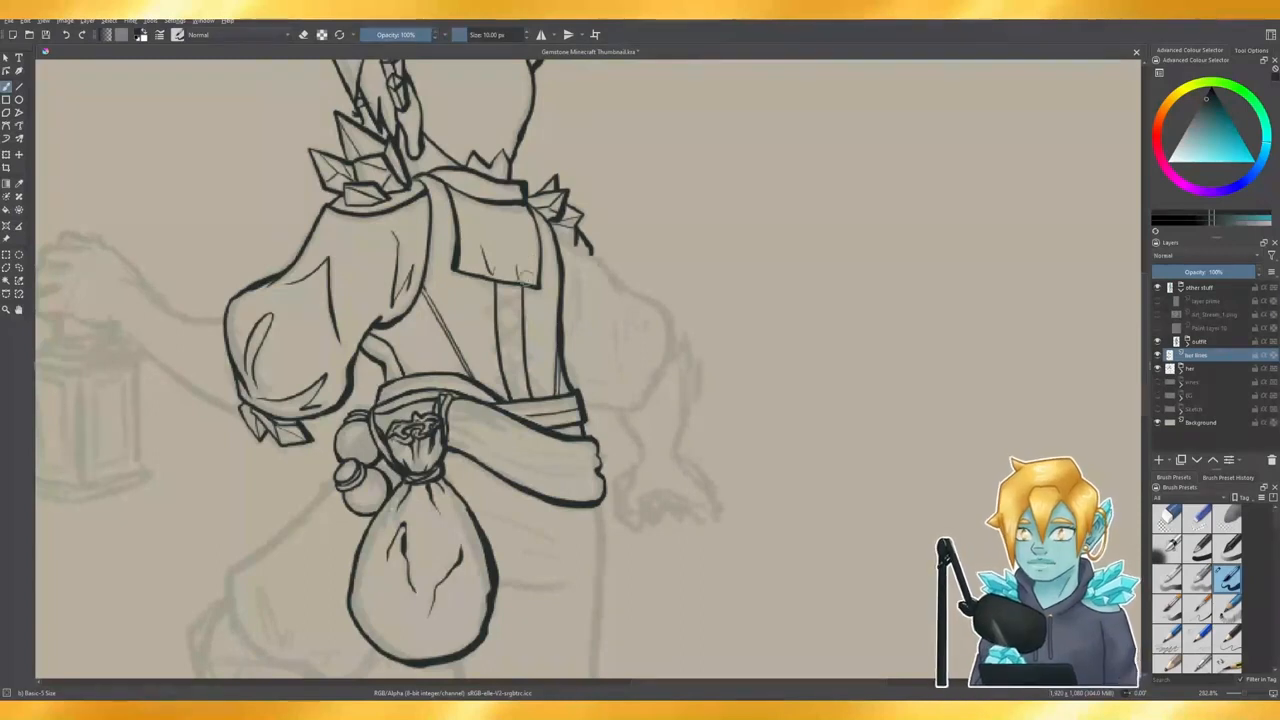
- Re-ink the collar flap's remaining crease and complete the crystal shards on the far shoulder
{"action": "mouse_move", "coordinate": [526, 282]}
{"action": "left_mouse_down"}
{"action": "mouse_move", "coordinate": [529, 263]}
{"action": "mouse_move", "coordinate": [585, 251]}
{"action": "mouse_move", "coordinate": [564, 236]}
{"action": "mouse_move", "coordinate": [586, 254]}
{"action": "left_mouse_up"}
{"action": "key", "text": "e"}
{"action": "key", "text": "e"}
{"action": "key", "text": "ctrl+z"}
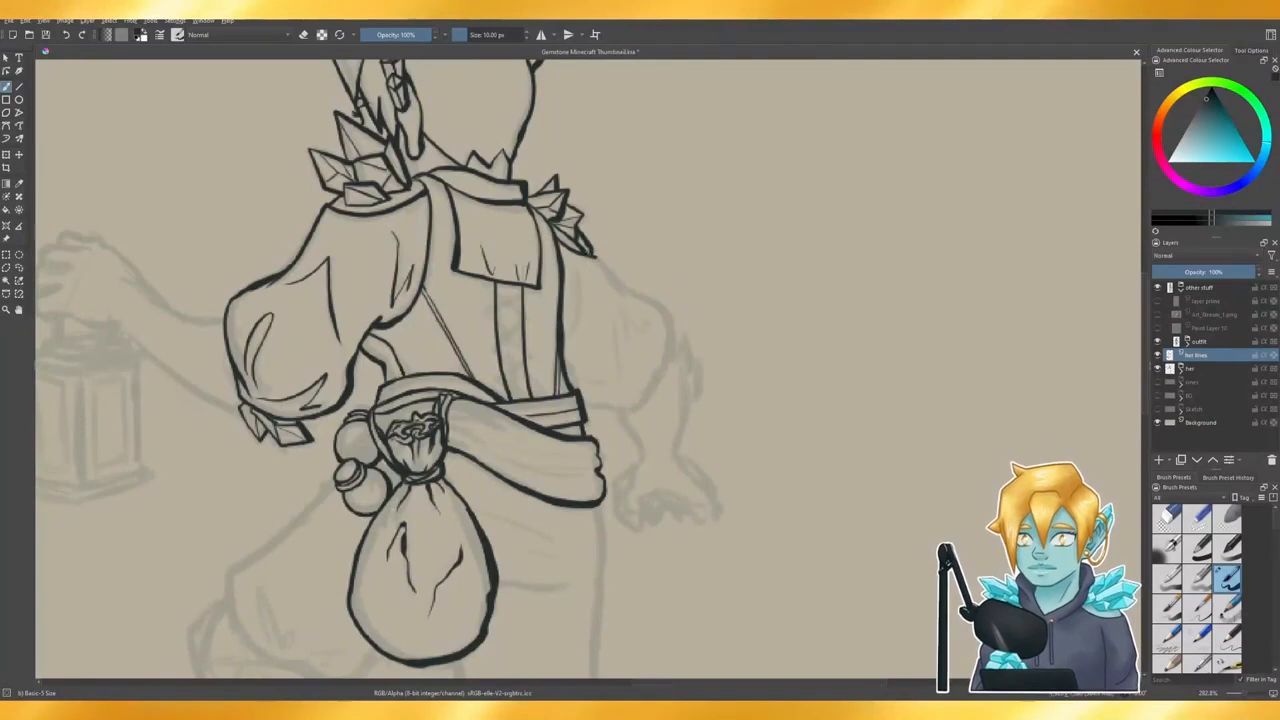
- Ink the puffed outline of the empty-handed arm's sleeve and add fold lines inside it
{"action": "mouse_move", "coordinate": [598, 258]}
{"action": "left_mouse_down"}
{"action": "mouse_move", "coordinate": [667, 311]}
{"action": "mouse_move", "coordinate": [651, 392]}
{"action": "mouse_move", "coordinate": [586, 410]}
{"action": "left_mouse_up"}
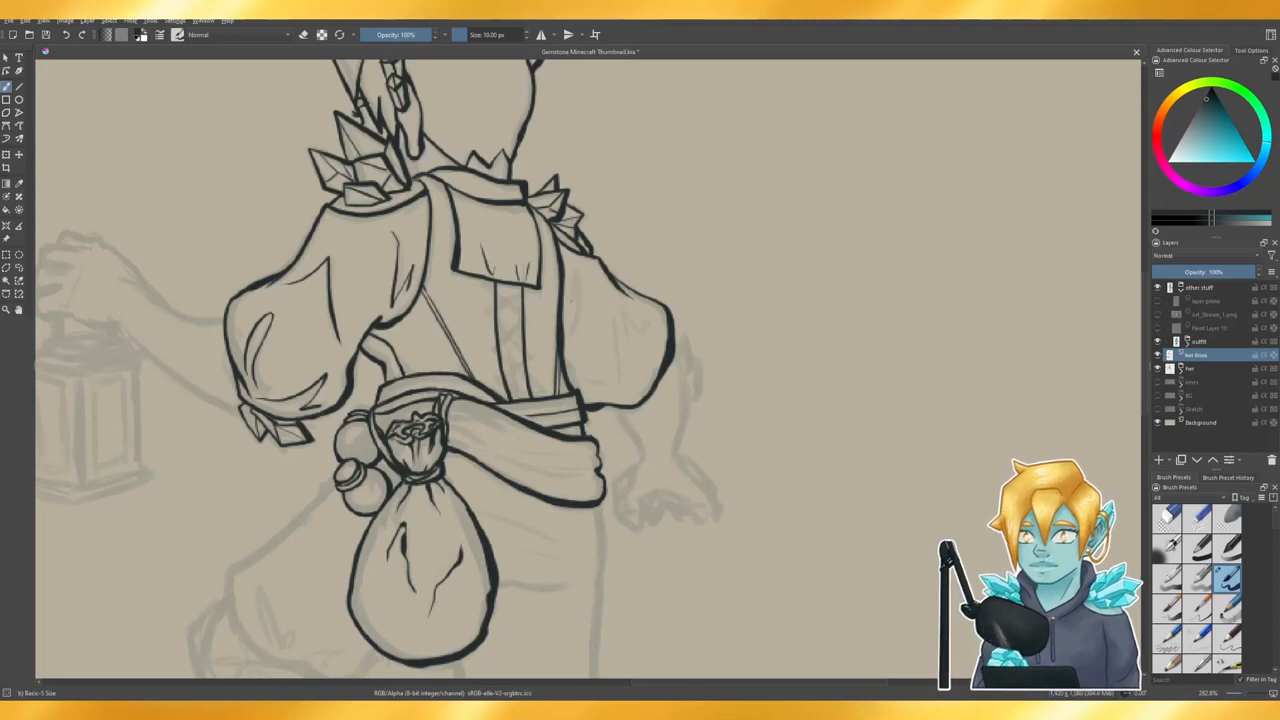
{"action": "mouse_move", "coordinate": [578, 270]}
{"action": "left_mouse_down"}
{"action": "mouse_move", "coordinate": [573, 327]}
{"action": "mouse_move", "coordinate": [620, 384]}
{"action": "mouse_move", "coordinate": [606, 384]}
{"action": "left_mouse_up"}
{"action": "key", "text": "ctrl+z"}
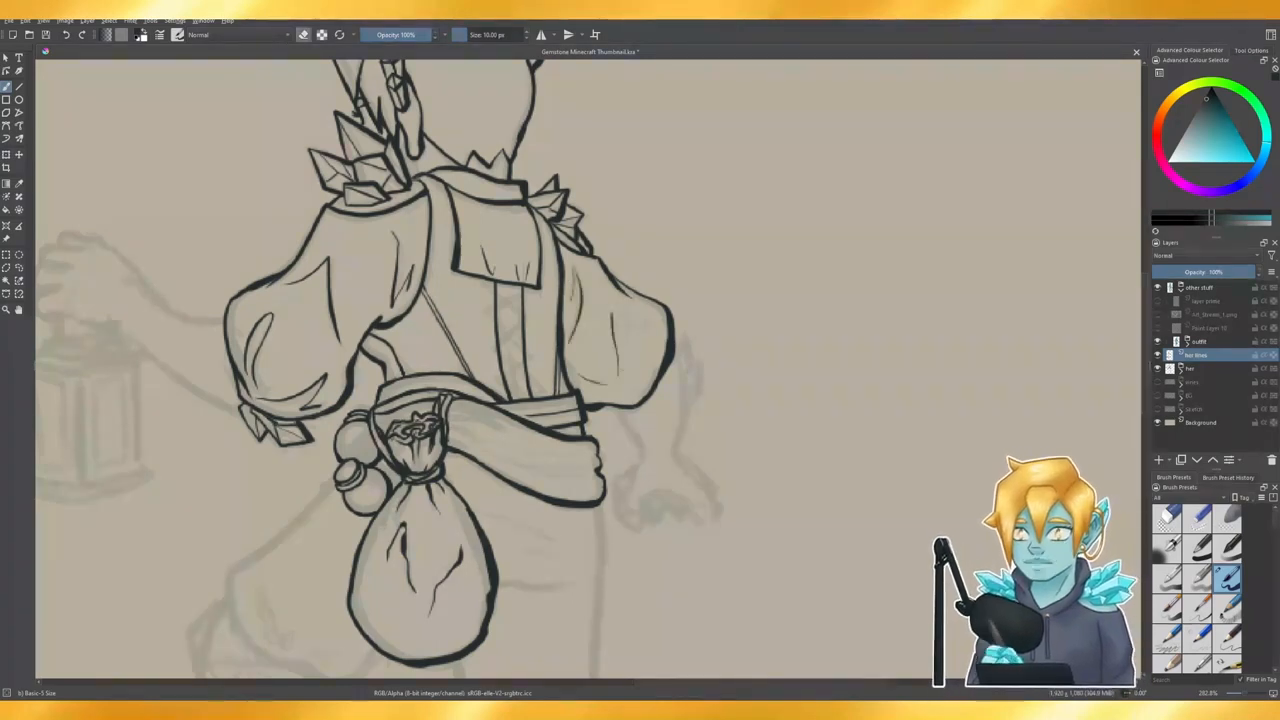
{"action": "left_click_drag", "start_coordinate": [620, 336], "coordinate": [645, 318]}
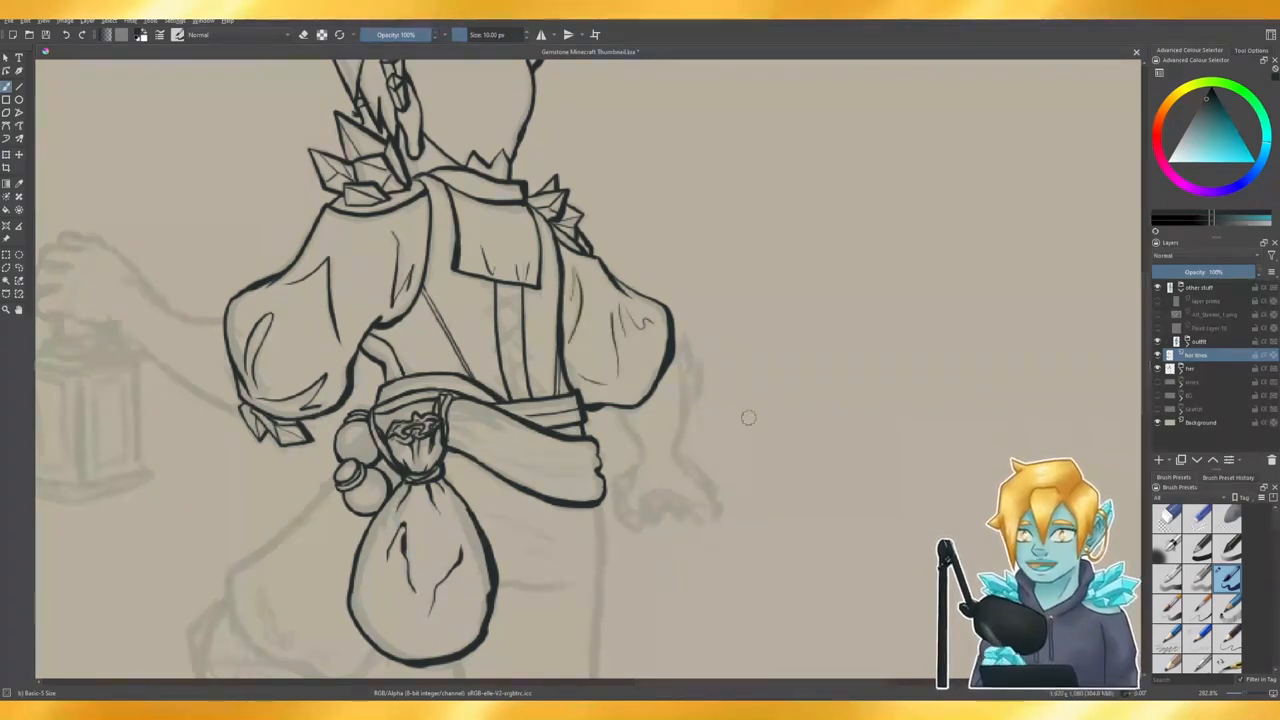
- Ink the inner contour of the forearm below the puffed sleeve, redrawing it until the curve follows the sketch
{"action": "left_click_drag", "start_coordinate": [618, 406], "coordinate": [642, 462]}
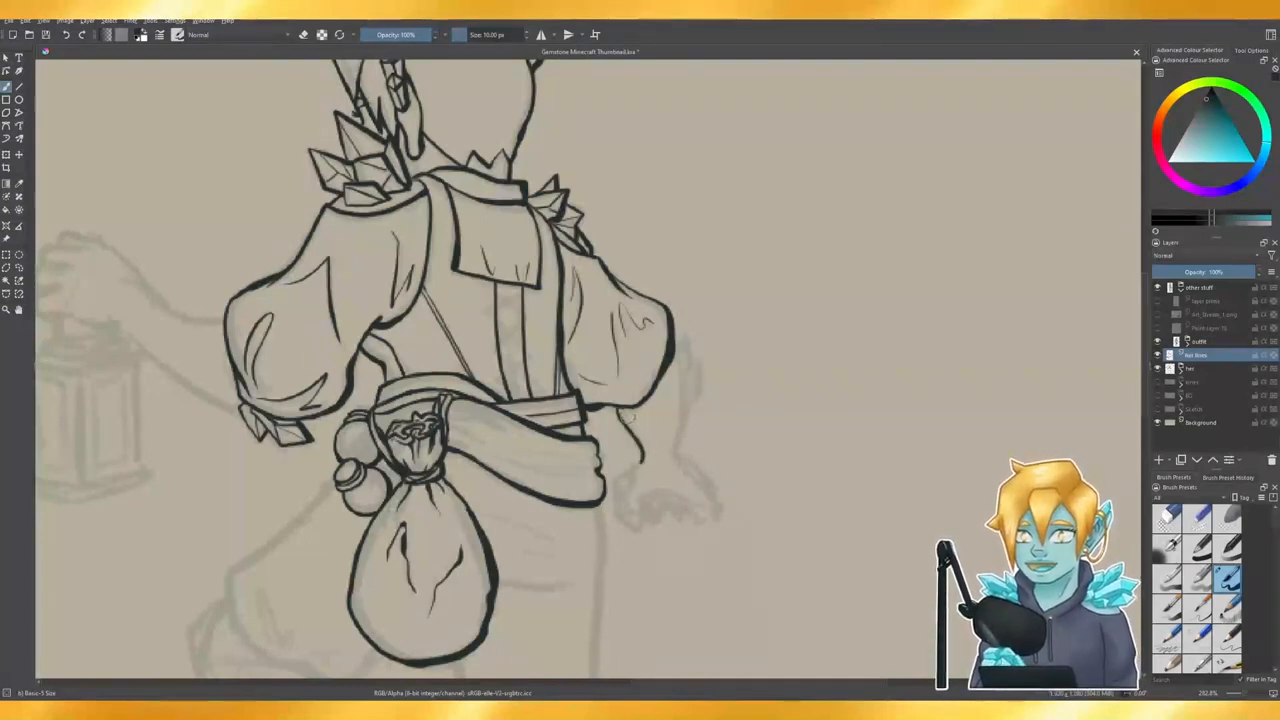
{"action": "key", "text": "ctrl+z"}
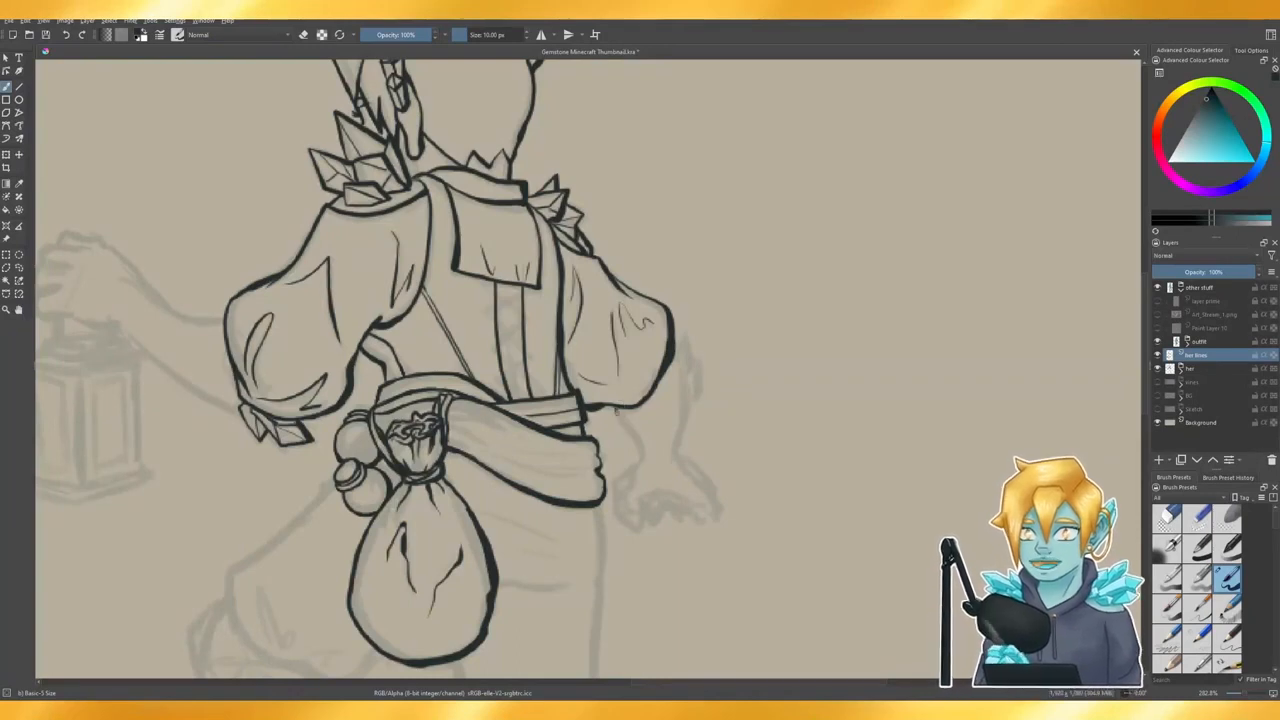
{"action": "left_click_drag", "start_coordinate": [617, 410], "coordinate": [645, 456]}
{"action": "key", "text": "ctrl+z"}
{"action": "left_click_drag", "start_coordinate": [615, 407], "coordinate": [636, 440]}
{"action": "key", "text": "ctrl+z"}
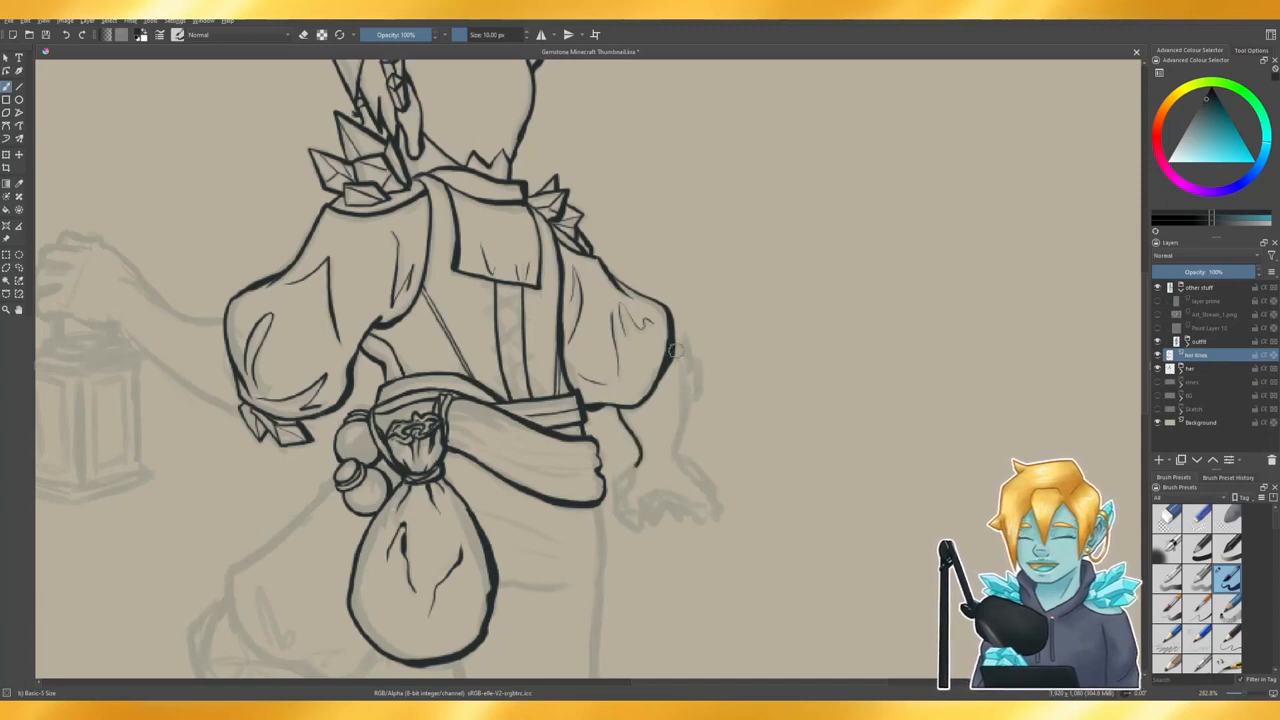
- Ink the outer contour of the forearm from sleeve to wrist, redrawing it until clean, and add crystals beside the elbow
{"action": "left_click_drag", "start_coordinate": [672, 350], "coordinate": [680, 414]}
{"action": "key", "text": "ctrl+z"}
{"action": "left_click_drag", "start_coordinate": [674, 354], "coordinate": [686, 400]}
{"action": "key", "text": "ctrl+z"}
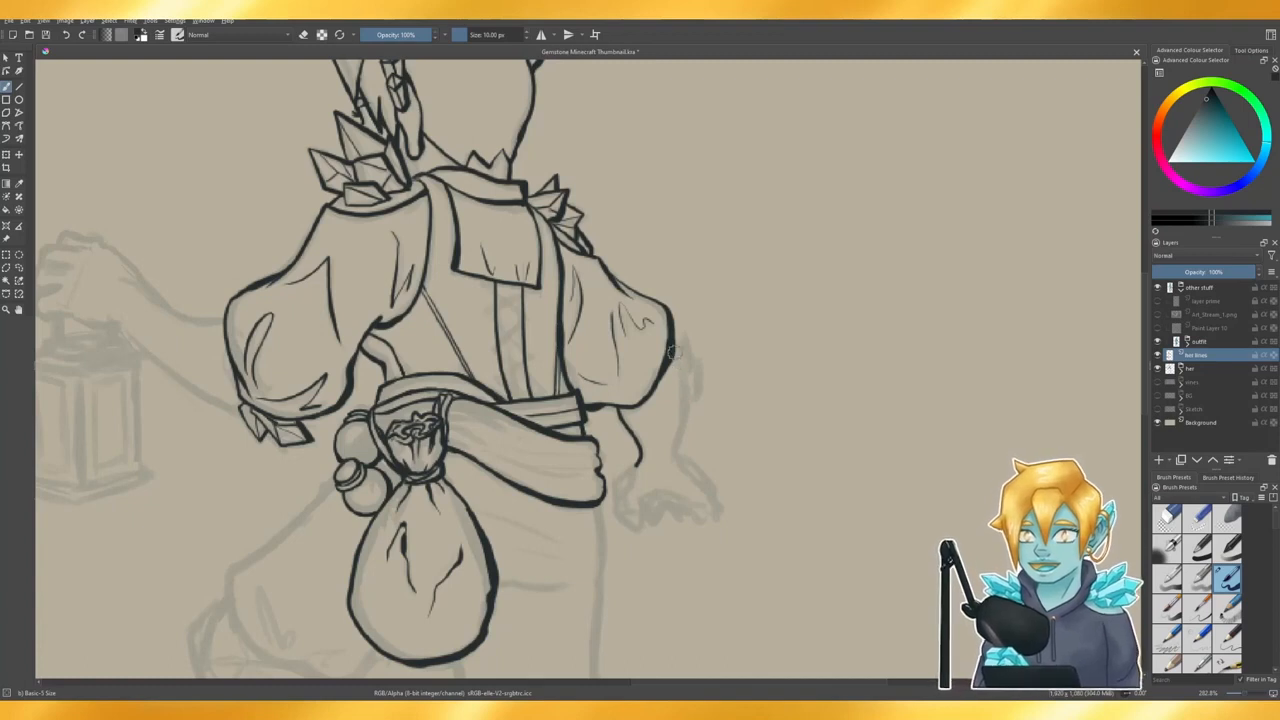
{"action": "mouse_move", "coordinate": [666, 344]}
{"action": "left_mouse_down"}
{"action": "mouse_move", "coordinate": [686, 400]}
{"action": "mouse_move", "coordinate": [680, 462]}
{"action": "left_mouse_up"}
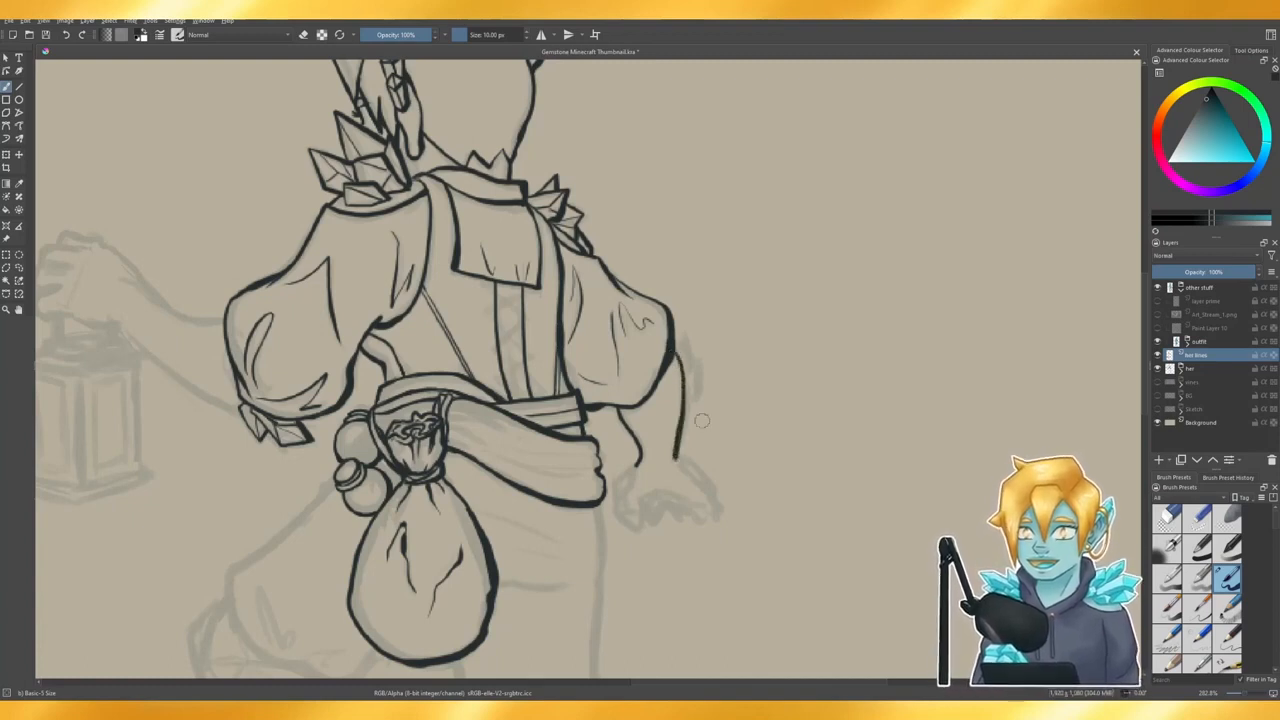
{"action": "key", "text": "ctrl+z"}
{"action": "left_click_drag", "start_coordinate": [684, 384], "coordinate": [674, 458]}
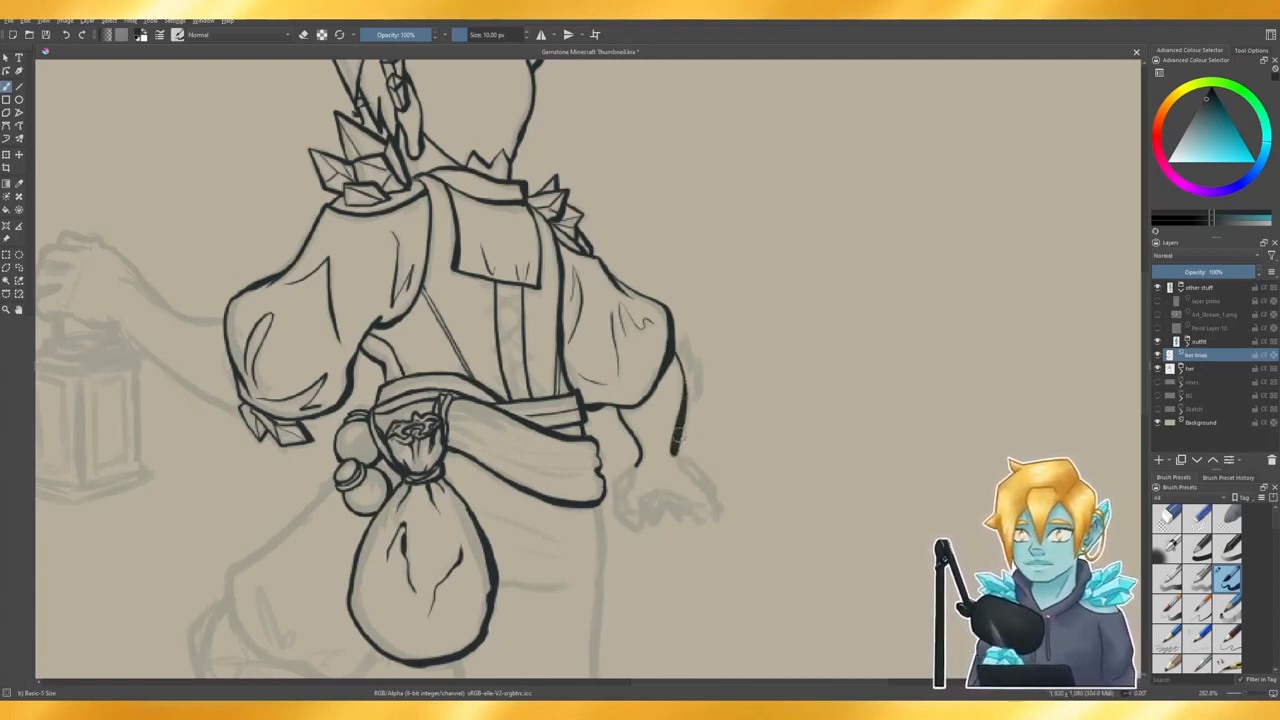
{"action": "key", "text": "ctrl+z"}
{"action": "left_click_drag", "start_coordinate": [684, 384], "coordinate": [673, 462]}
{"action": "key", "text": "ctrl+z"}
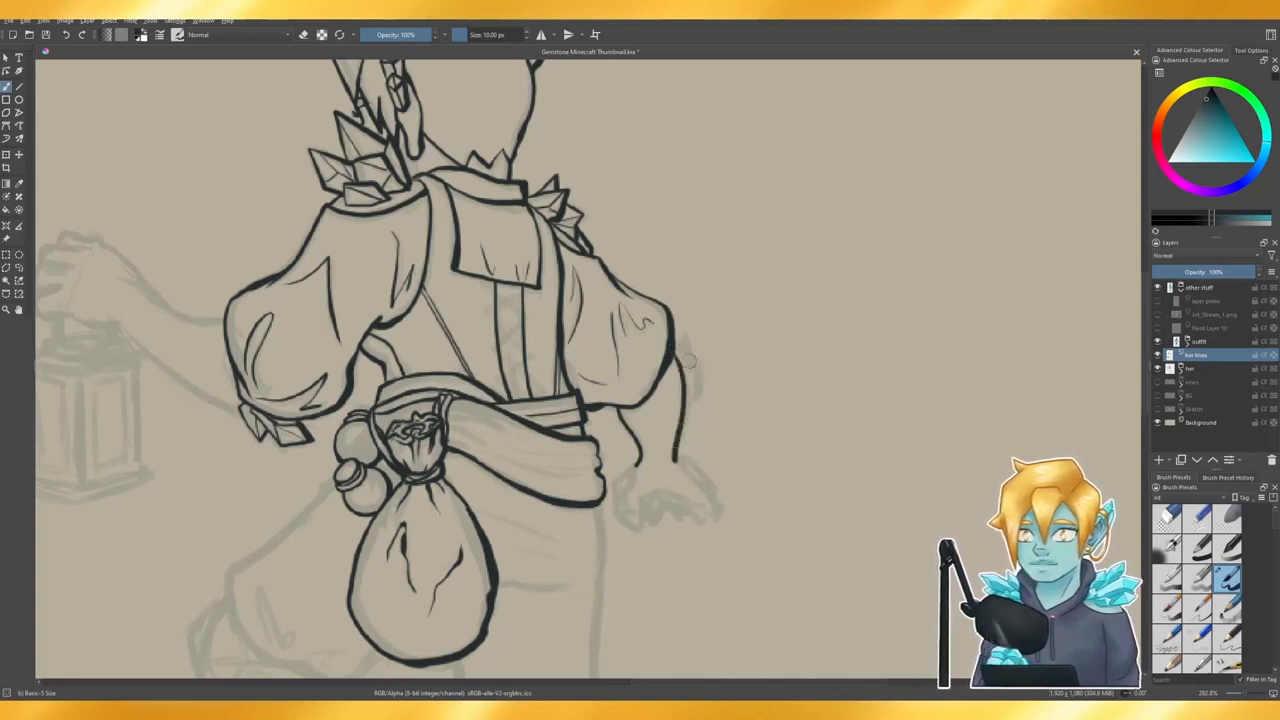
{"action": "key", "text": "ctrl+z"}
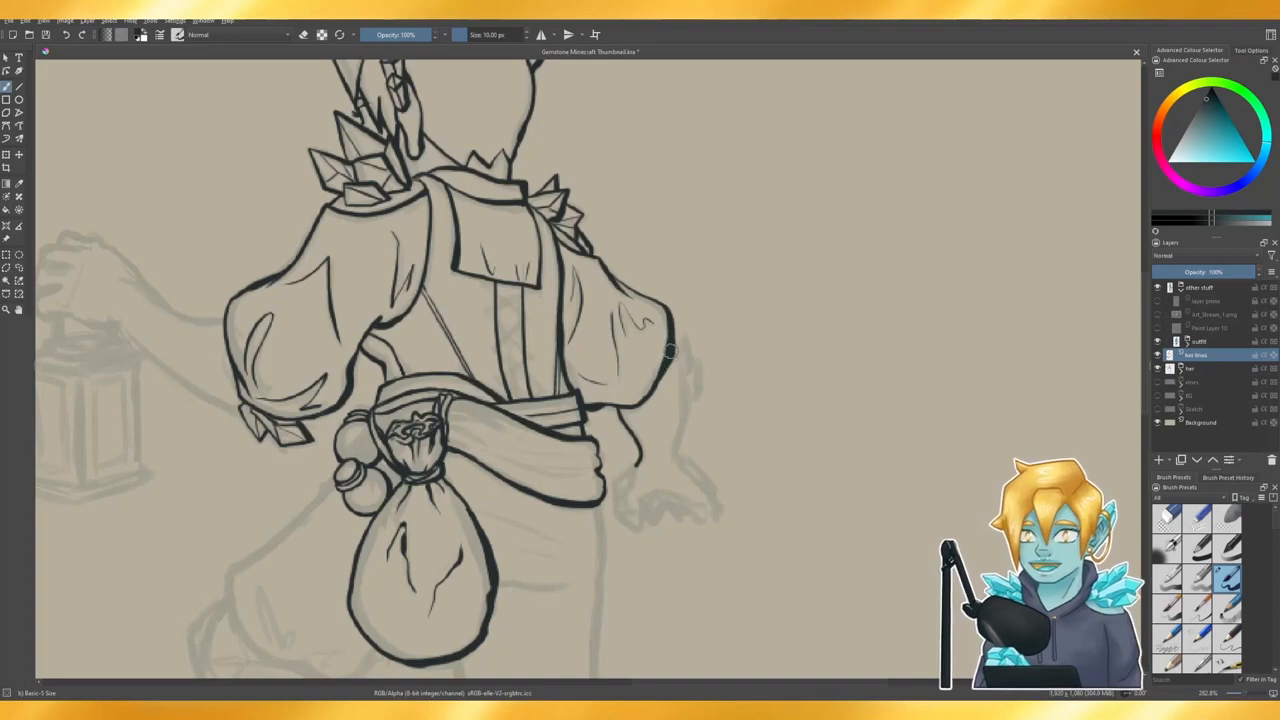
{"action": "left_click_drag", "start_coordinate": [684, 386], "coordinate": [672, 464]}
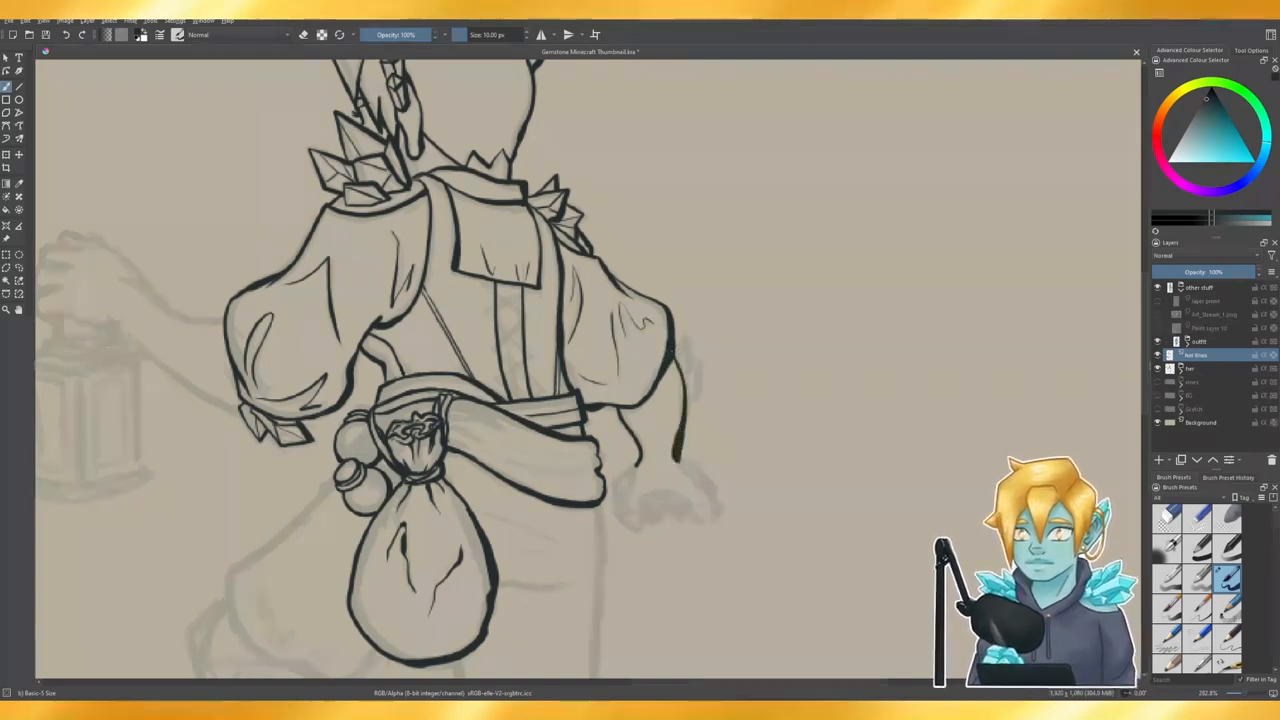
{"action": "key", "text": "ctrl+z"}
{"action": "mouse_move", "coordinate": [670, 344]}
{"action": "left_mouse_down"}
{"action": "mouse_move", "coordinate": [684, 398]}
{"action": "mouse_move", "coordinate": [676, 462]}
{"action": "left_mouse_up"}
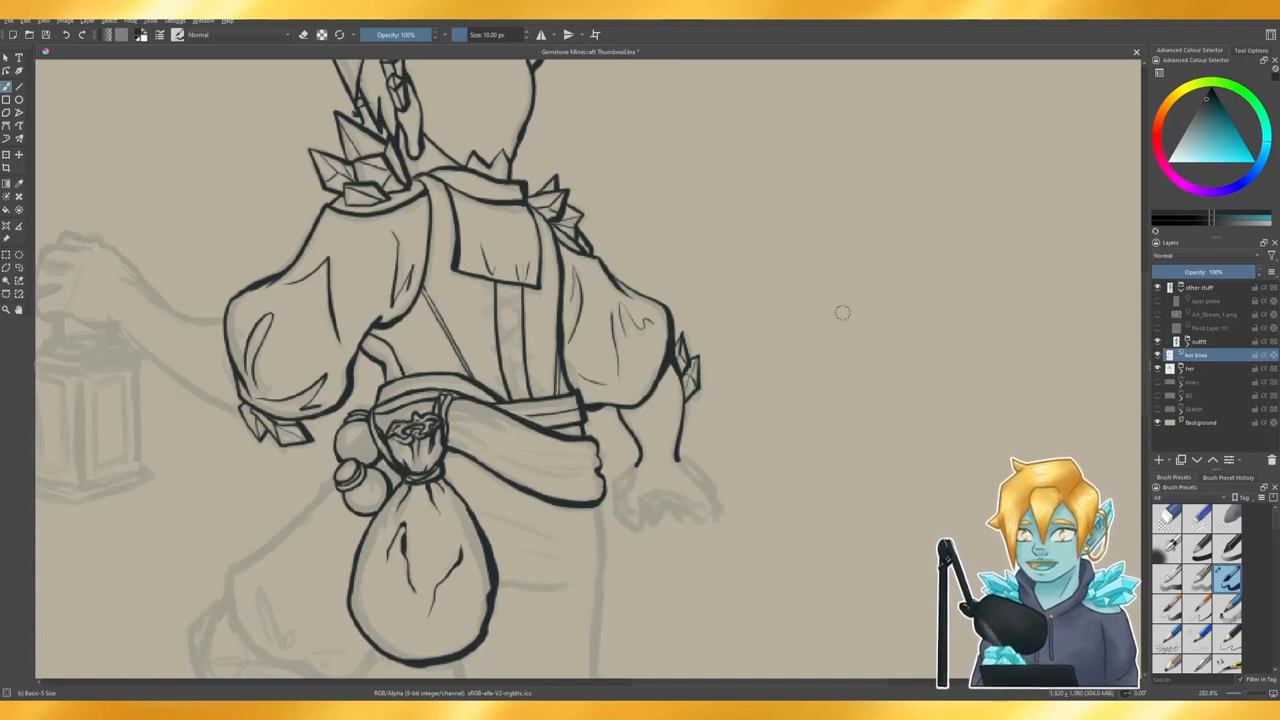
- Examine the inked figure's overall proportions on the full canvas beside the front-view reference
{"action": "scroll", "coordinate": [632, 380], "scroll_direction": "down", "scroll_amount": 3}
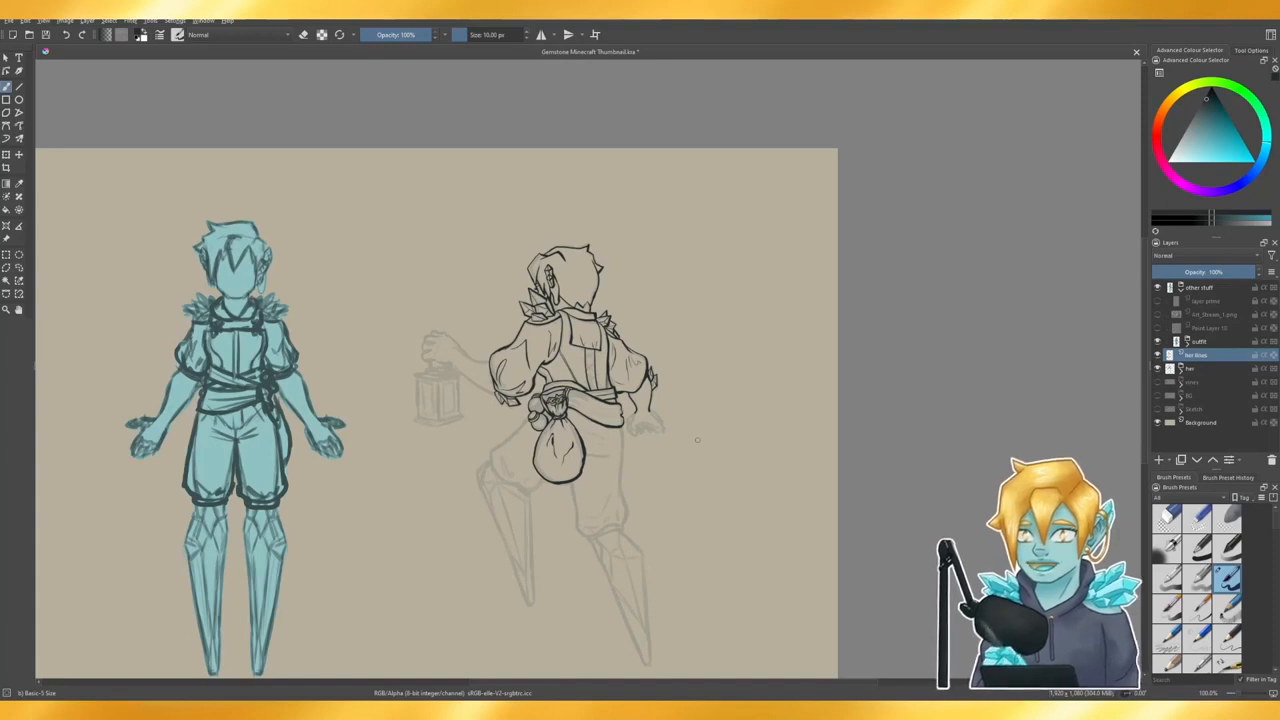
{"action": "scroll", "coordinate": [687, 436], "scroll_direction": "up", "scroll_amount": 1}
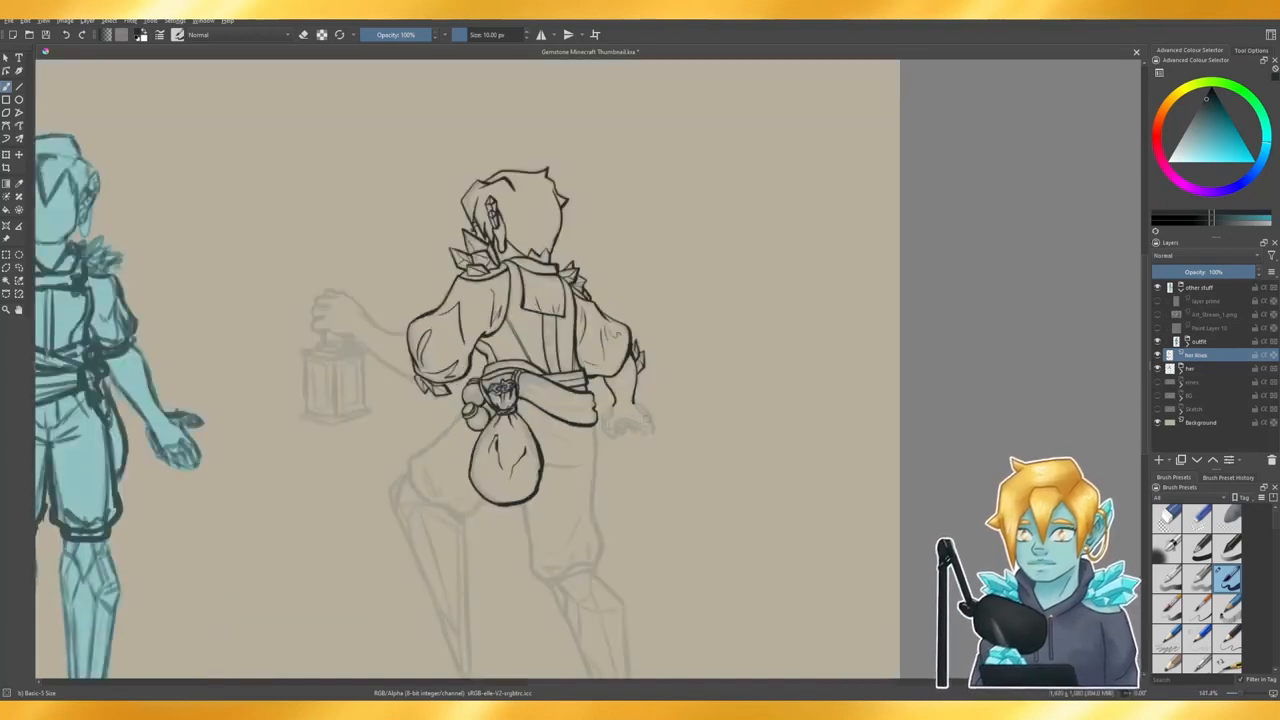
{"action": "scroll", "coordinate": [636, 388], "scroll_direction": "up", "scroll_amount": 1}
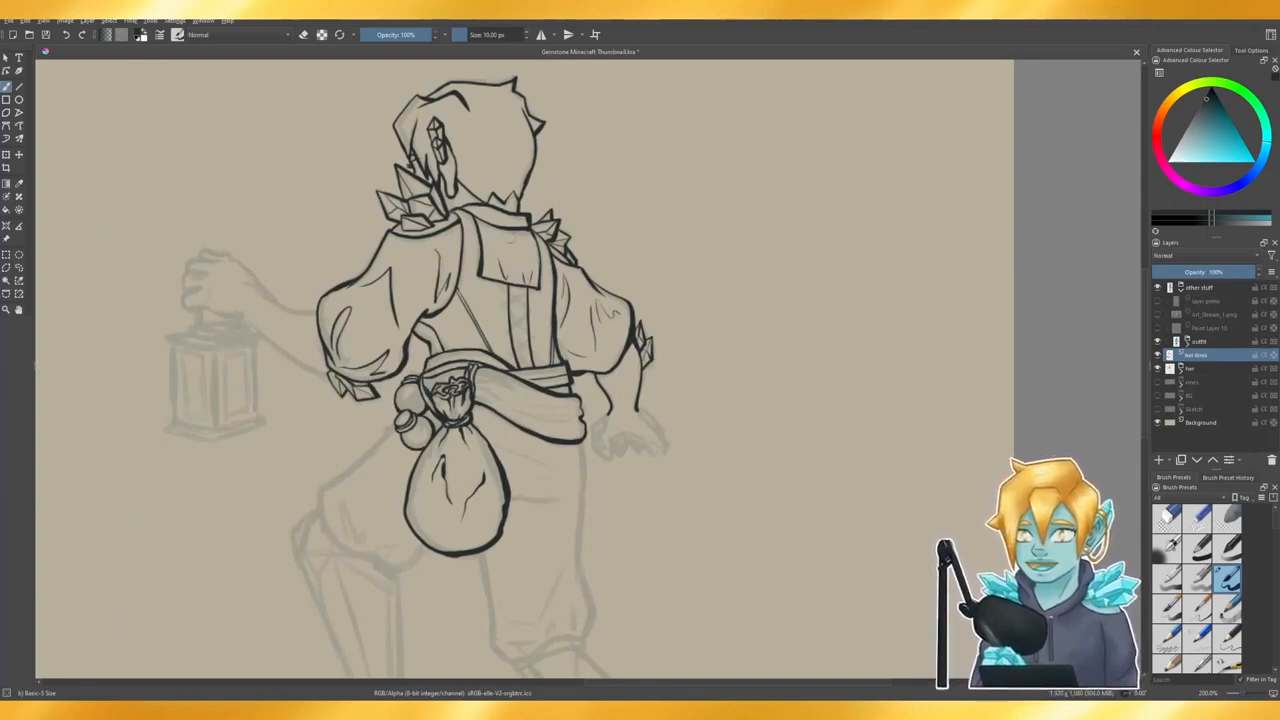
{"action": "scroll", "coordinate": [577, 237], "scroll_direction": "down", "scroll_amount": 1}
{"action": "scroll", "coordinate": [606, 253], "scroll_direction": "down", "scroll_amount": 1}
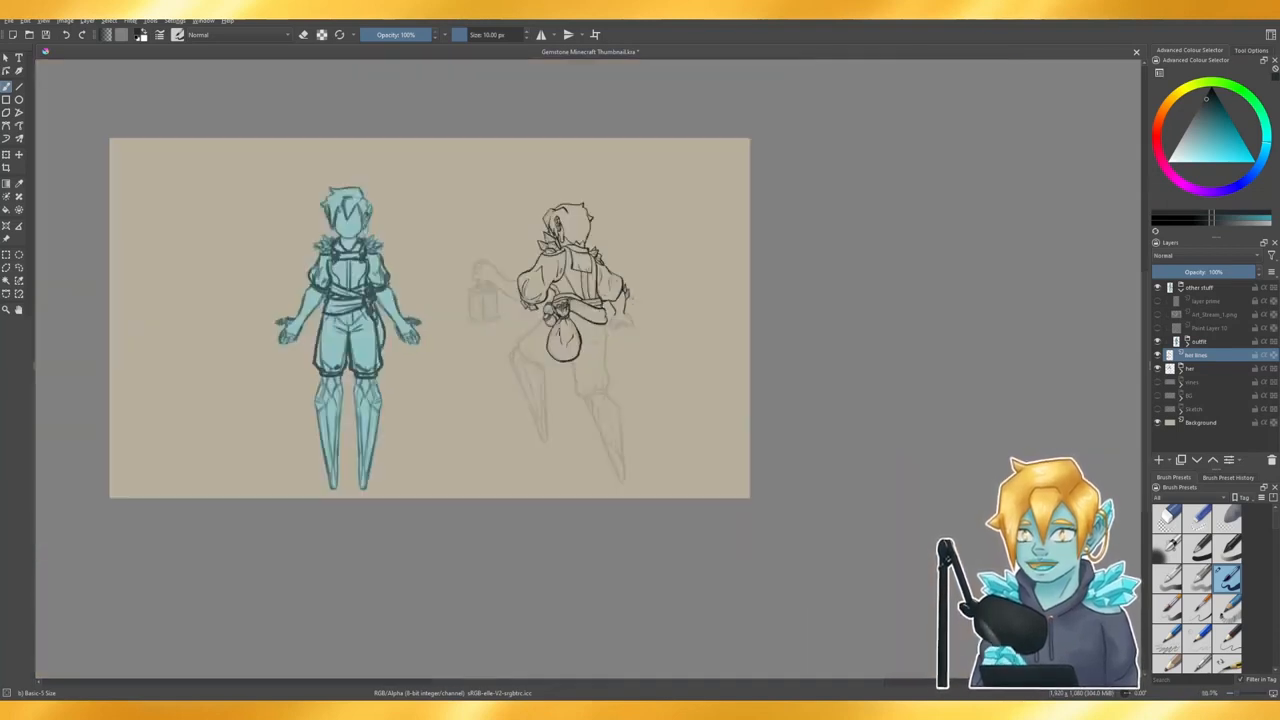
{"action": "scroll", "coordinate": [631, 288], "scroll_direction": "up", "scroll_amount": 1}
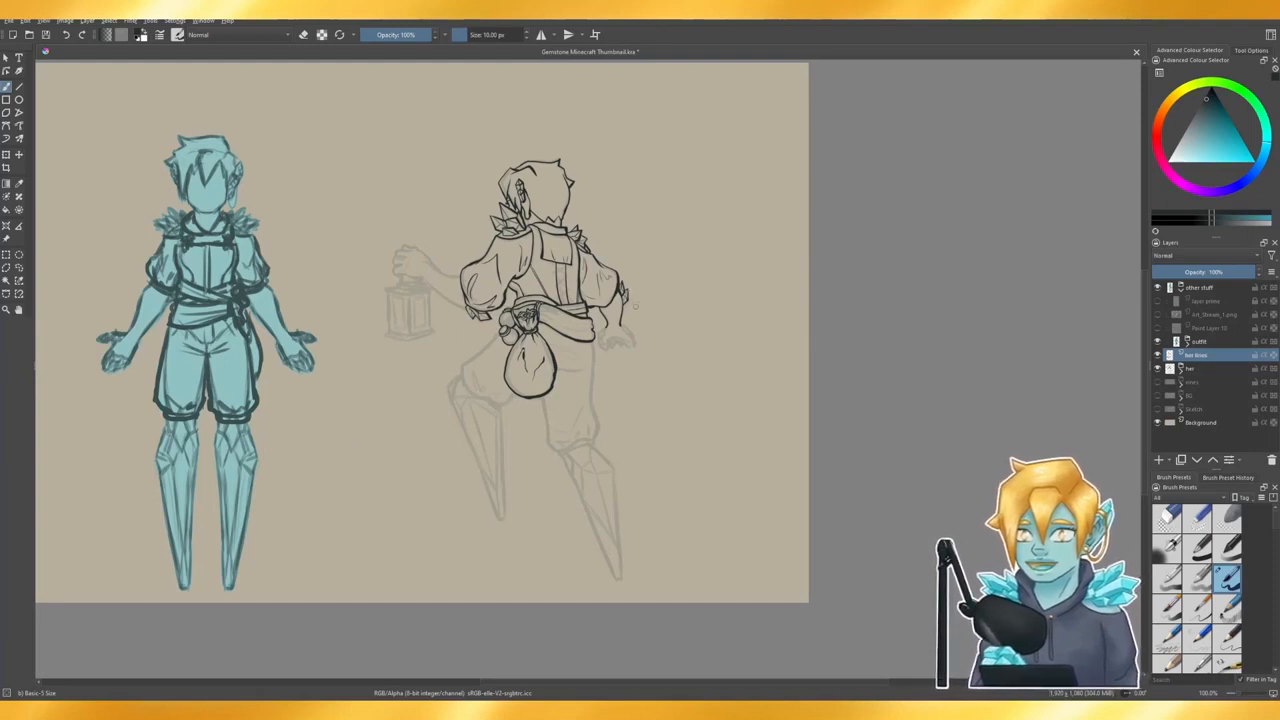
{"action": "scroll", "coordinate": [634, 306], "scroll_direction": "up", "scroll_amount": 3}
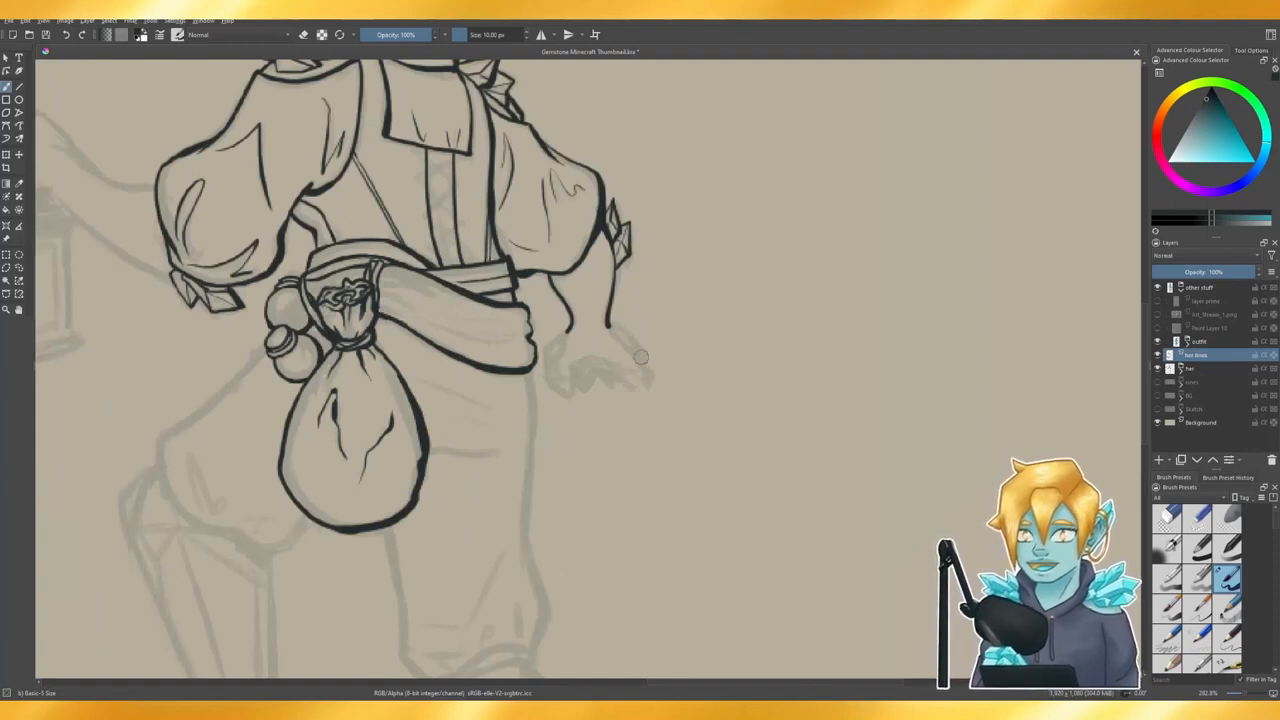
{"action": "scroll", "coordinate": [641, 356], "scroll_direction": "up", "scroll_amount": 1}
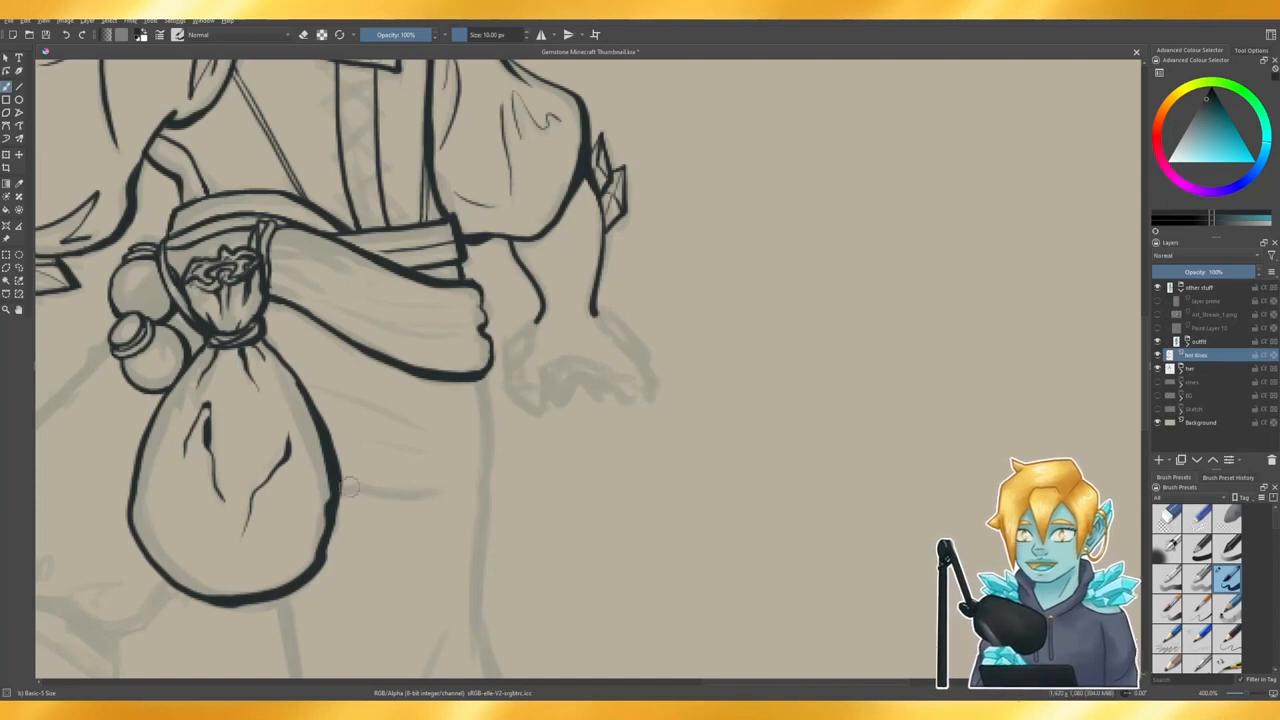
- Ink a narrow faceted crystal at the inner side of the wrist on the lowered arm
{"action": "key", "text": "e"}
{"action": "key", "text": "e"}
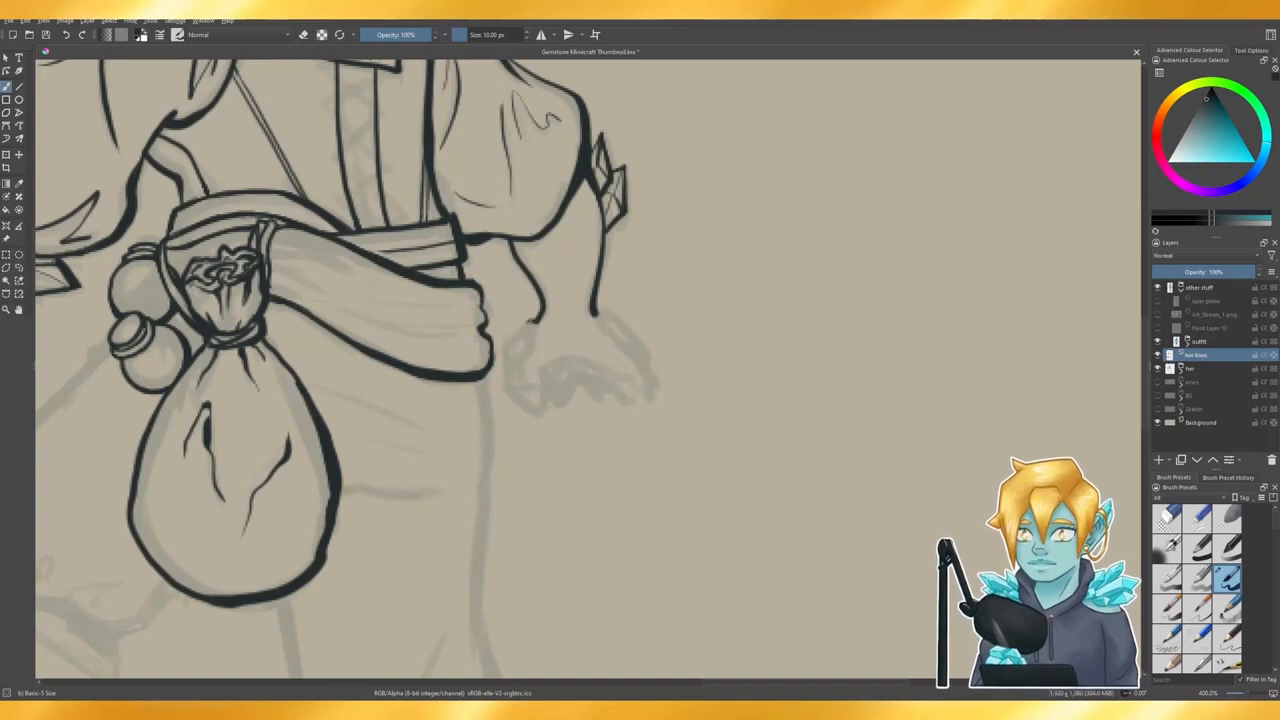
{"action": "mouse_move", "coordinate": [531, 321]}
{"action": "left_mouse_down"}
{"action": "mouse_move", "coordinate": [510, 338]}
{"action": "mouse_move", "coordinate": [504, 376]}
{"action": "mouse_move", "coordinate": [538, 322]}
{"action": "left_mouse_up"}
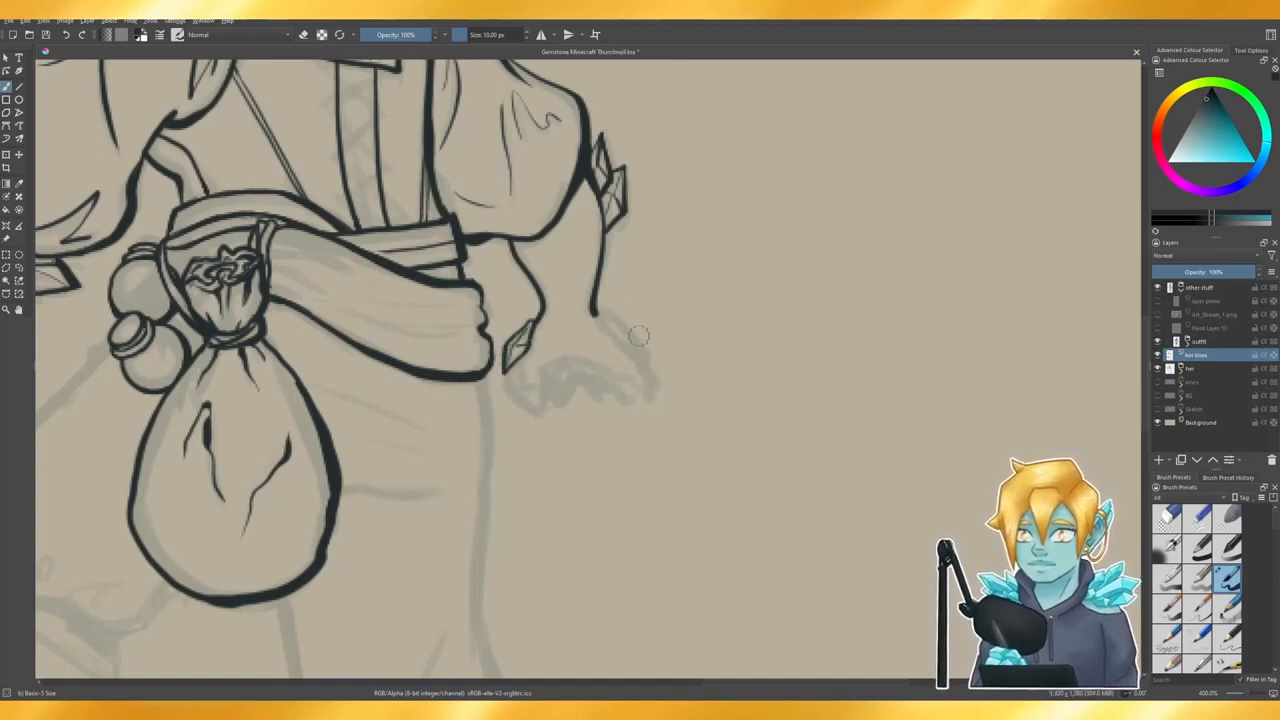
- Ink the outer edge of the lowered hand and a curved line across its knuckles
{"action": "left_click_drag", "start_coordinate": [594, 314], "coordinate": [636, 358]}
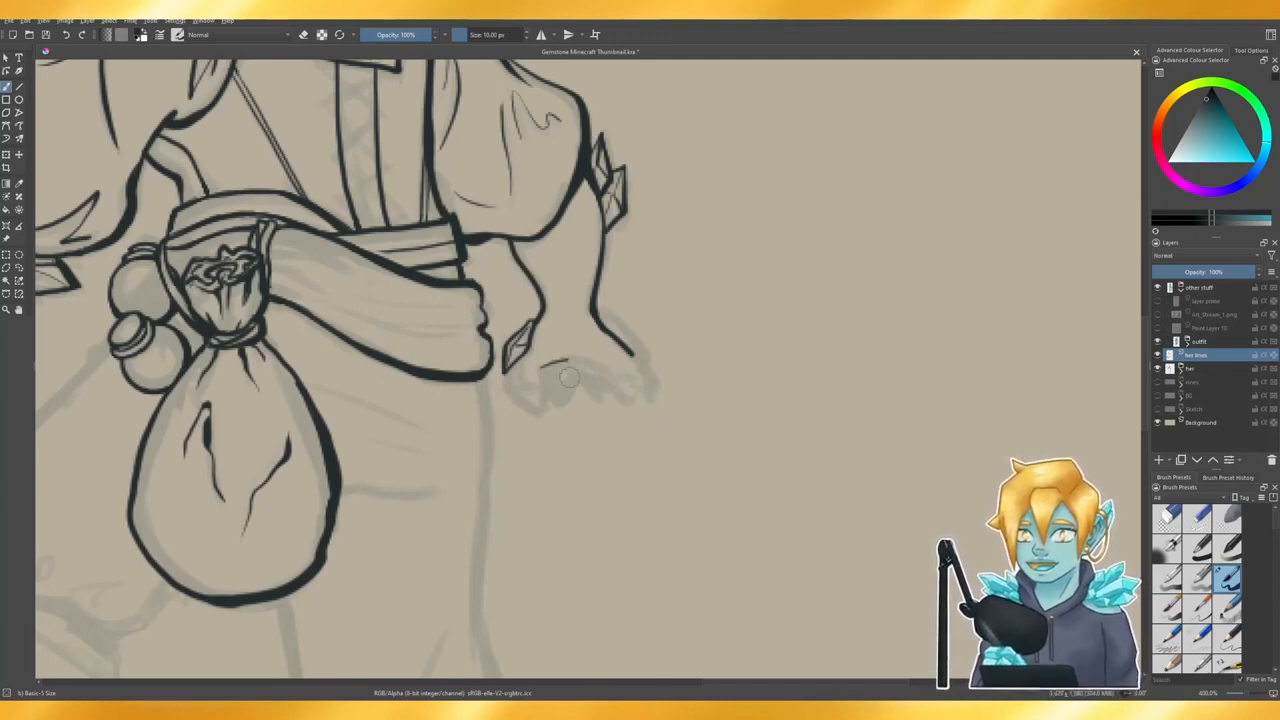
{"action": "key", "text": "ctrl+z"}
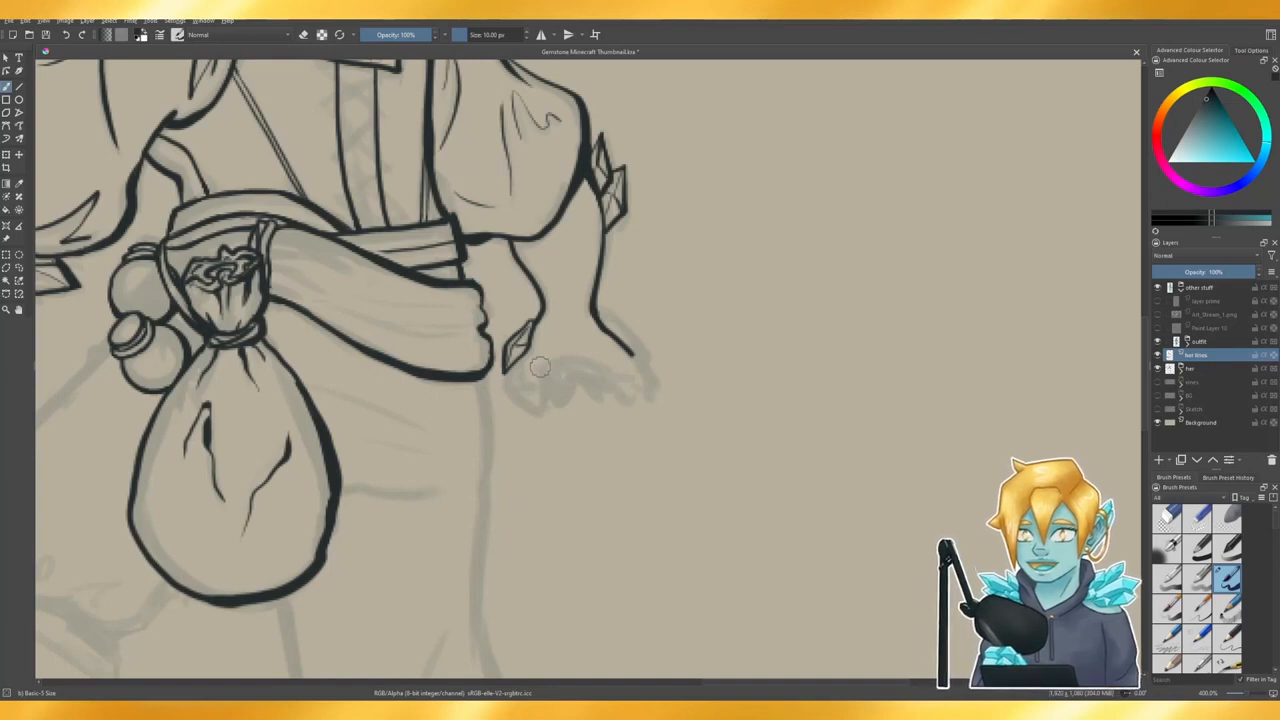
{"action": "left_click_drag", "start_coordinate": [538, 368], "coordinate": [632, 372]}
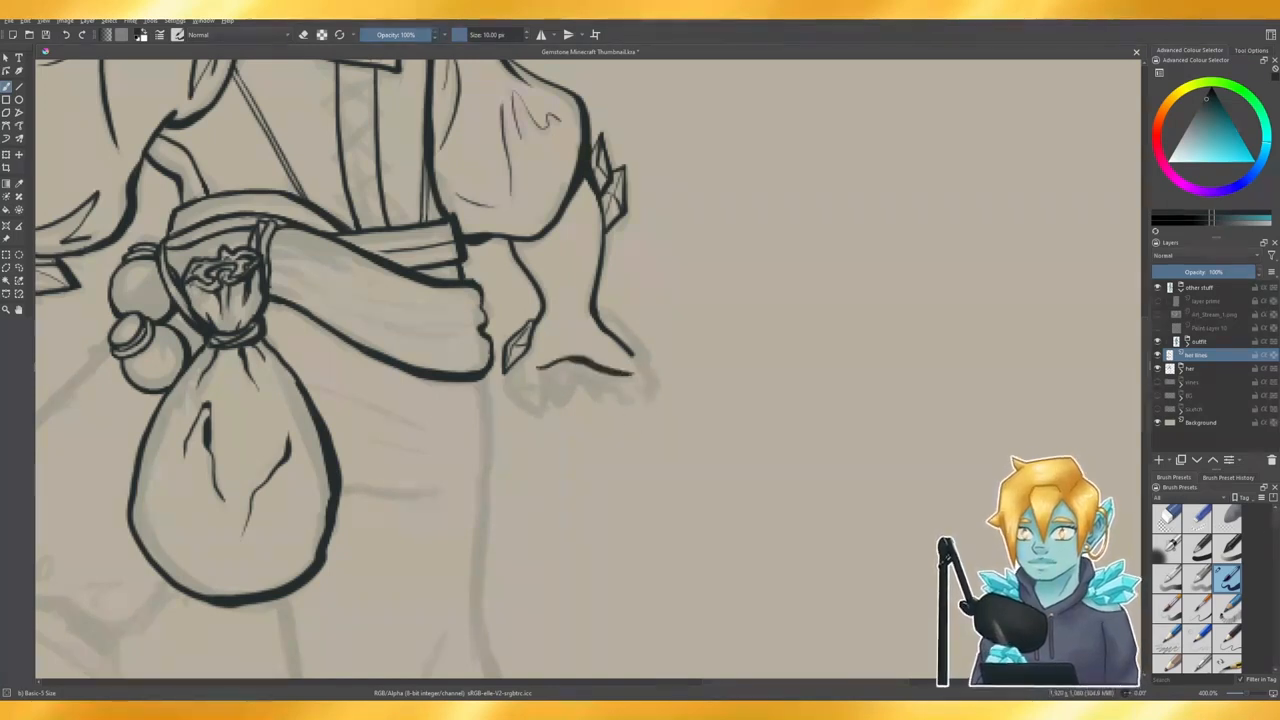
- Ink a second faceted crystal below the wrist crystal, along the thumb side of the hand
{"action": "left_click_drag", "start_coordinate": [508, 368], "coordinate": [514, 393]}
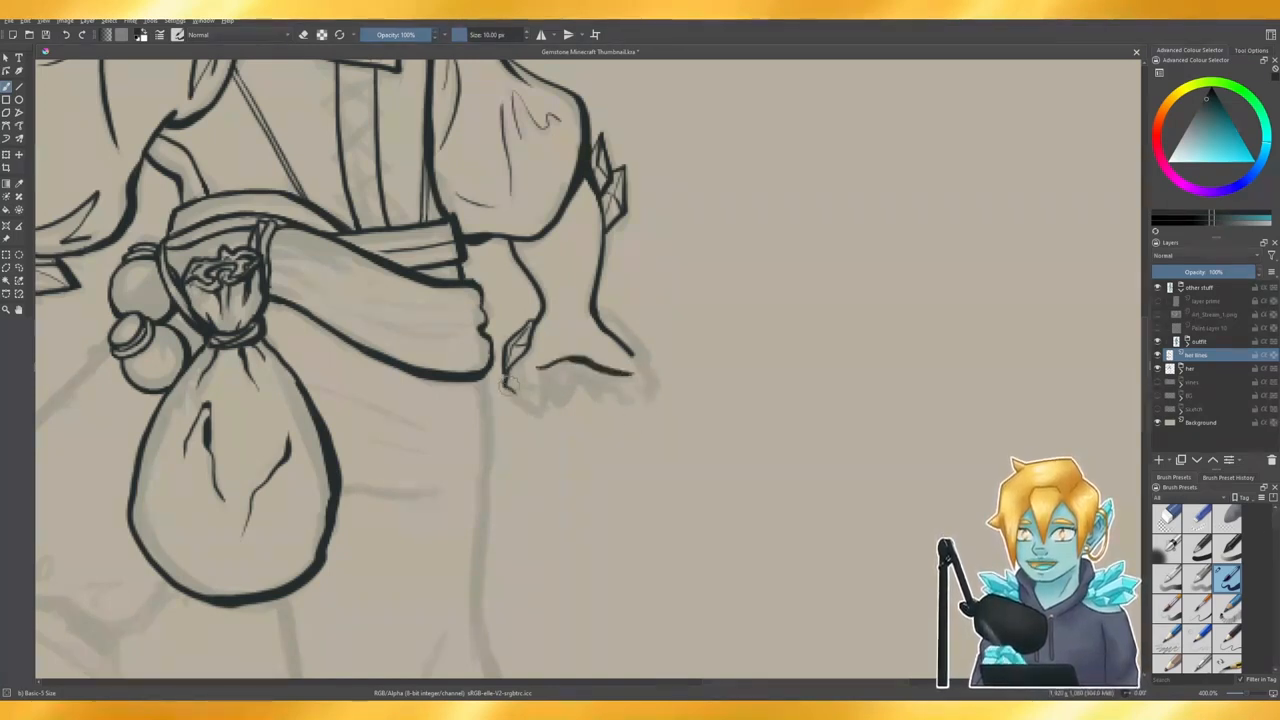
{"action": "key", "text": "ctrl+z"}
{"action": "mouse_move", "coordinate": [502, 380]}
{"action": "left_mouse_down"}
{"action": "mouse_move", "coordinate": [541, 412]}
{"action": "mouse_move", "coordinate": [541, 390]}
{"action": "mouse_move", "coordinate": [524, 386]}
{"action": "left_mouse_up"}
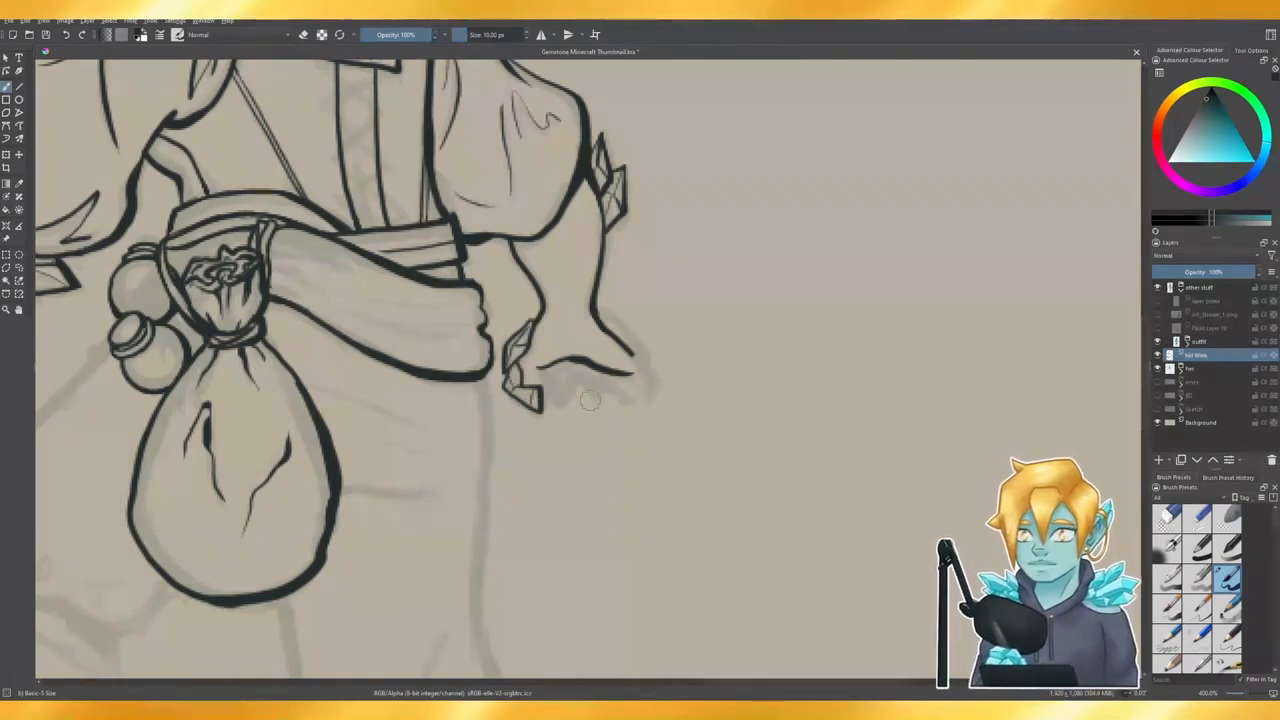
{"action": "left_click_drag", "start_coordinate": [547, 372], "coordinate": [541, 398]}
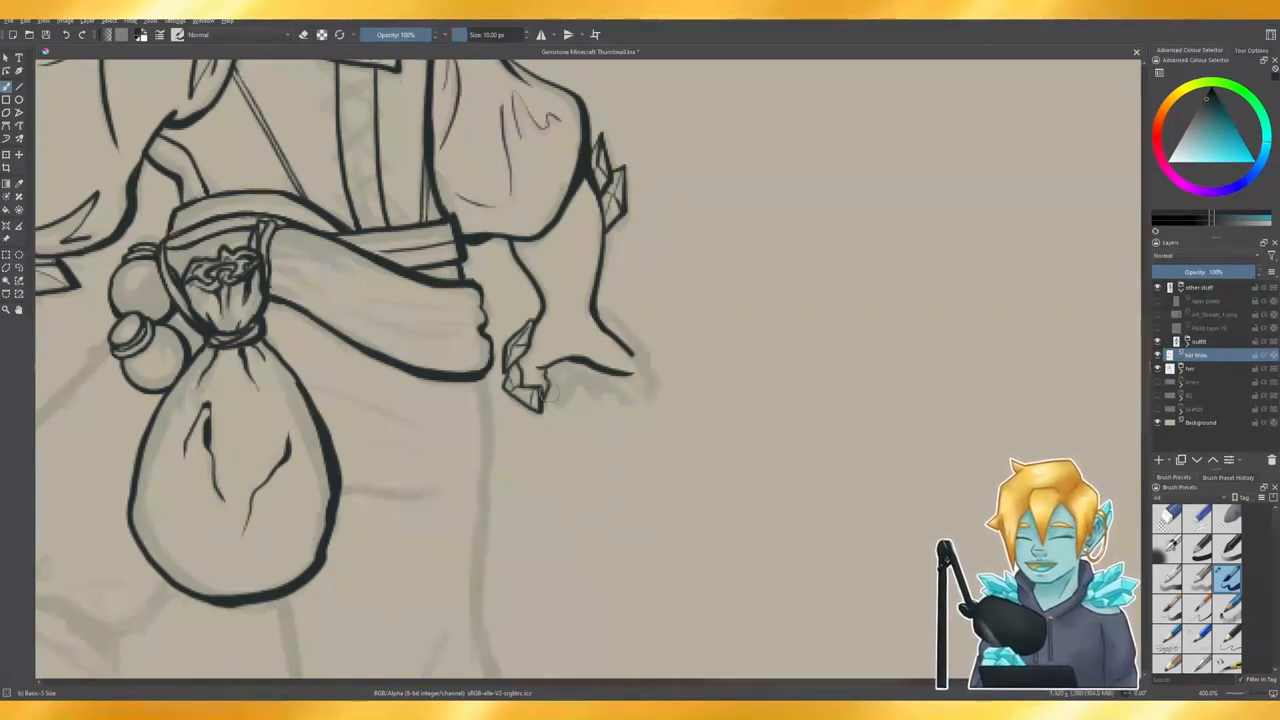
{"action": "key", "text": "ctrl+z"}
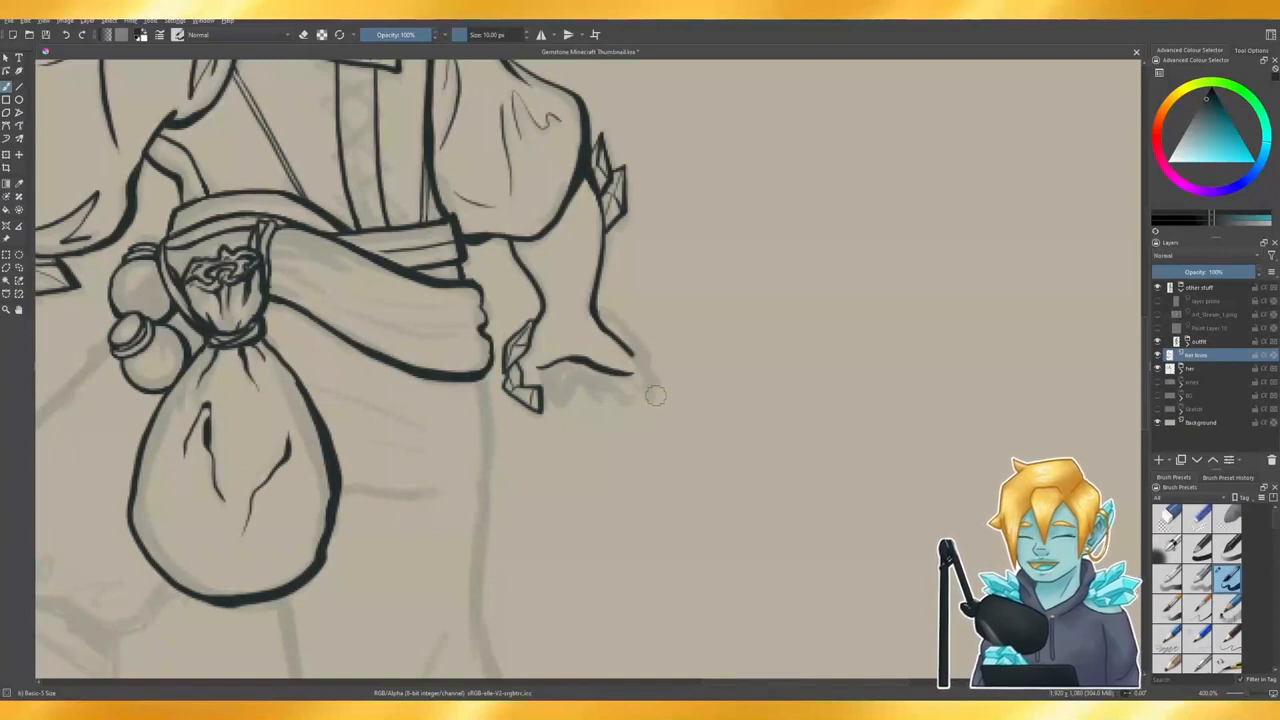
{"action": "scroll", "coordinate": [767, 343], "scroll_direction": "down", "scroll_amount": 2}
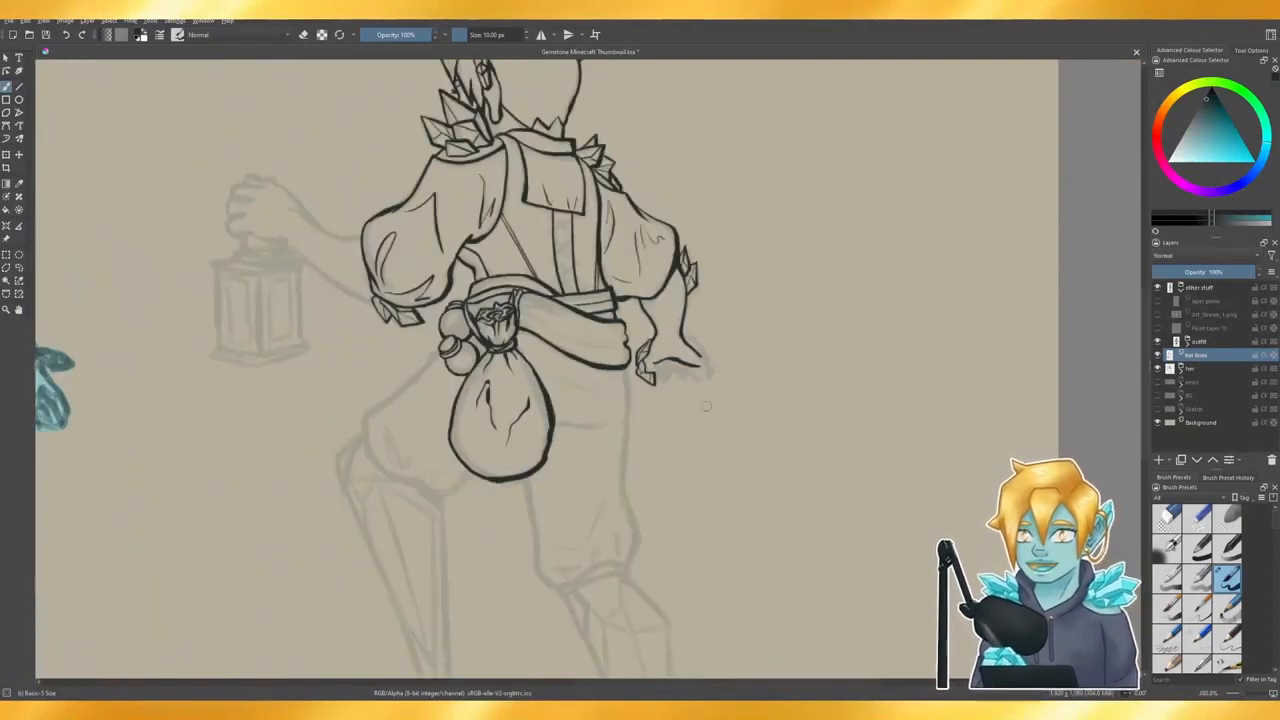
{"action": "left_click_drag", "start_coordinate": [716, 386], "coordinate": [789, 402]}
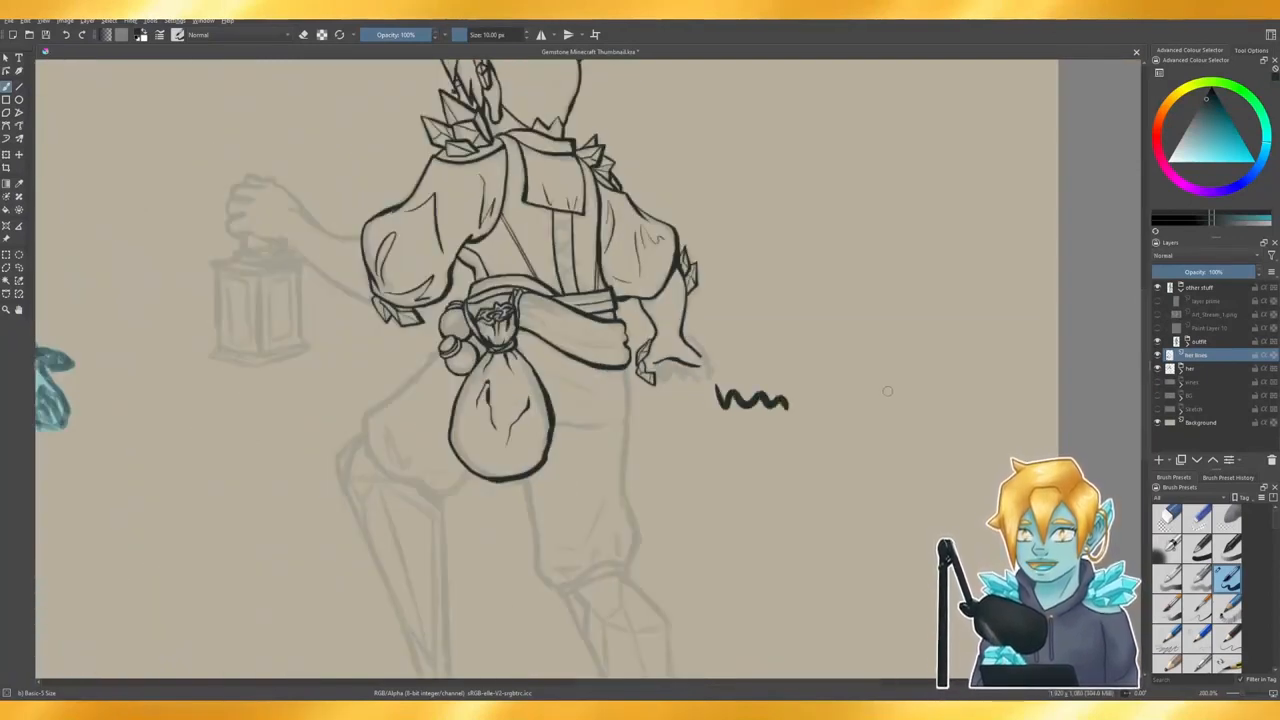
{"action": "key", "text": "ctrl+z"}
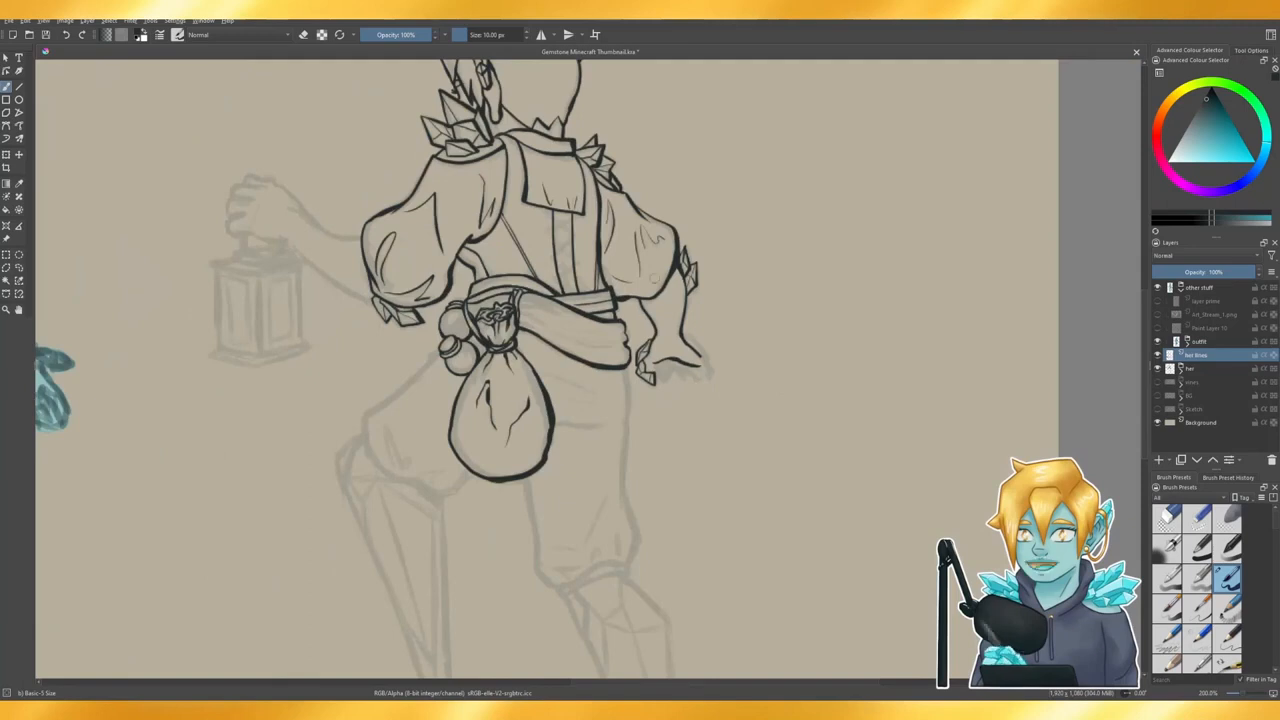
- Ink a row of small faceted crystal fingertips below the knuckle line of the lowered hand, ending at its outer edge
{"action": "scroll", "coordinate": [765, 358], "scroll_direction": "up", "scroll_amount": 3}
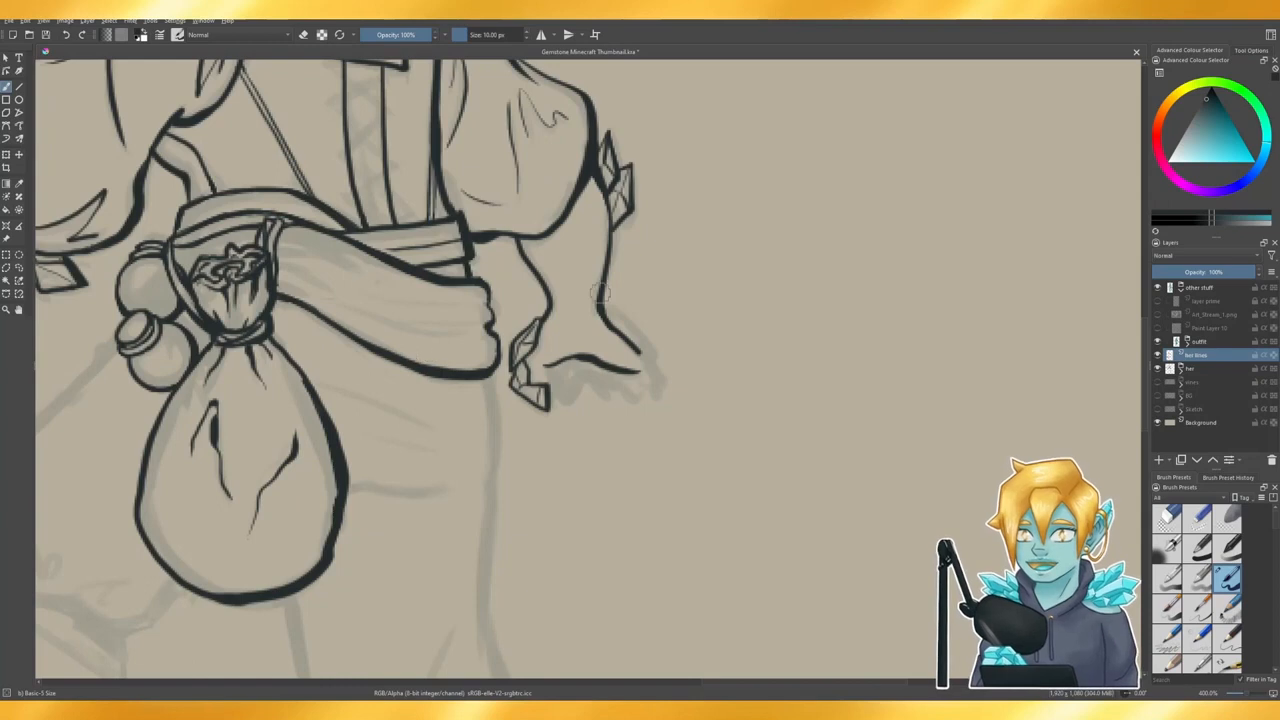
{"action": "mouse_move", "coordinate": [549, 389]}
{"action": "left_mouse_down"}
{"action": "mouse_move", "coordinate": [569, 397]}
{"action": "mouse_move", "coordinate": [574, 379]}
{"action": "mouse_move", "coordinate": [547, 390]}
{"action": "mouse_move", "coordinate": [548, 374]}
{"action": "mouse_move", "coordinate": [570, 366]}
{"action": "mouse_move", "coordinate": [569, 397]}
{"action": "mouse_move", "coordinate": [577, 380]}
{"action": "mouse_move", "coordinate": [549, 380]}
{"action": "mouse_move", "coordinate": [564, 396]}
{"action": "mouse_move", "coordinate": [549, 374]}
{"action": "mouse_move", "coordinate": [578, 376]}
{"action": "left_mouse_up"}
{"action": "key", "text": "ctrl+z"}
{"action": "key", "text": "ctrl+z"}
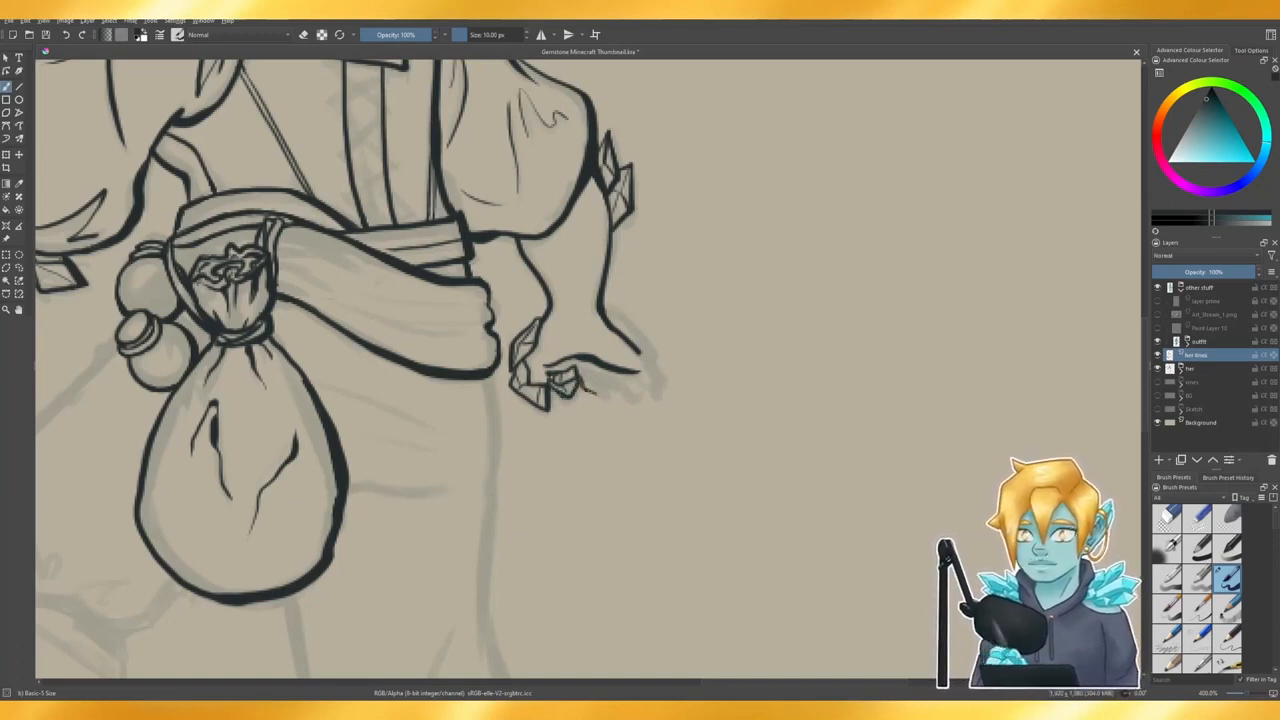
{"action": "mouse_move", "coordinate": [595, 393]}
{"action": "left_mouse_down"}
{"action": "mouse_move", "coordinate": [592, 362]}
{"action": "mouse_move", "coordinate": [616, 376]}
{"action": "left_mouse_up"}
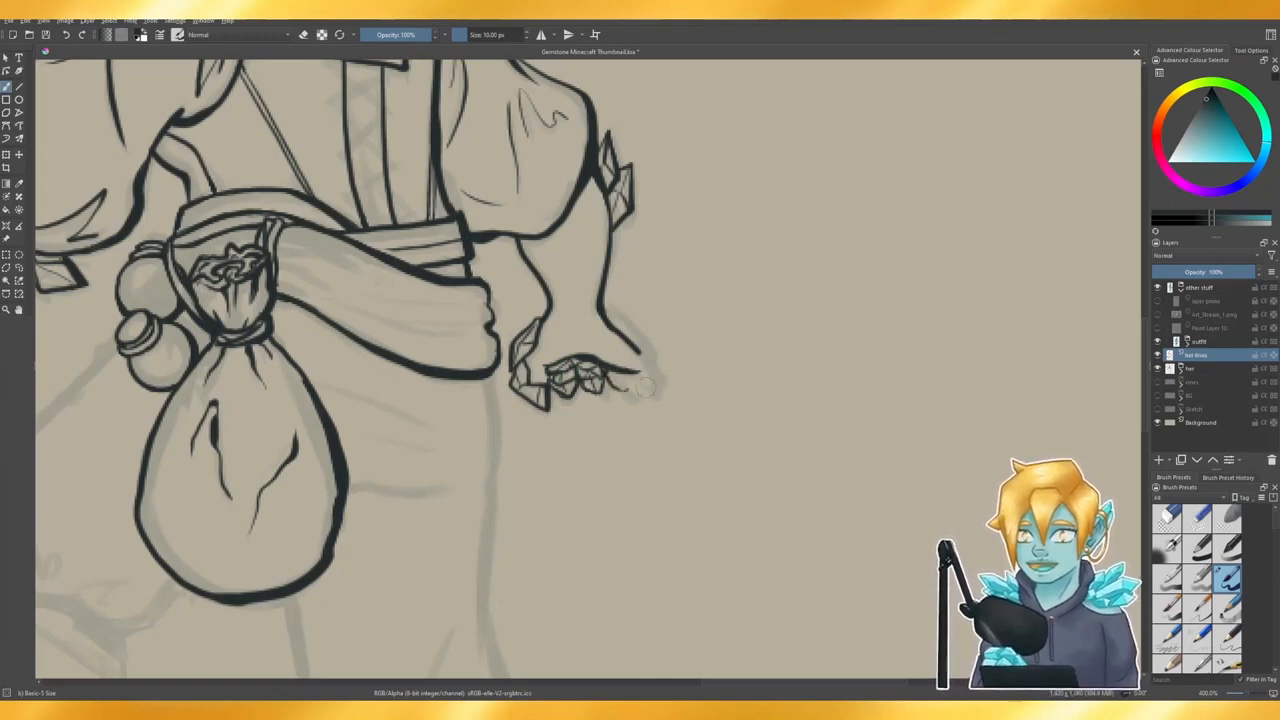
{"action": "mouse_move", "coordinate": [616, 396]}
{"action": "left_mouse_down"}
{"action": "mouse_move", "coordinate": [653, 357]}
{"action": "mouse_move", "coordinate": [642, 394]}
{"action": "left_mouse_up"}
{"action": "key", "text": "ctrl+z"}
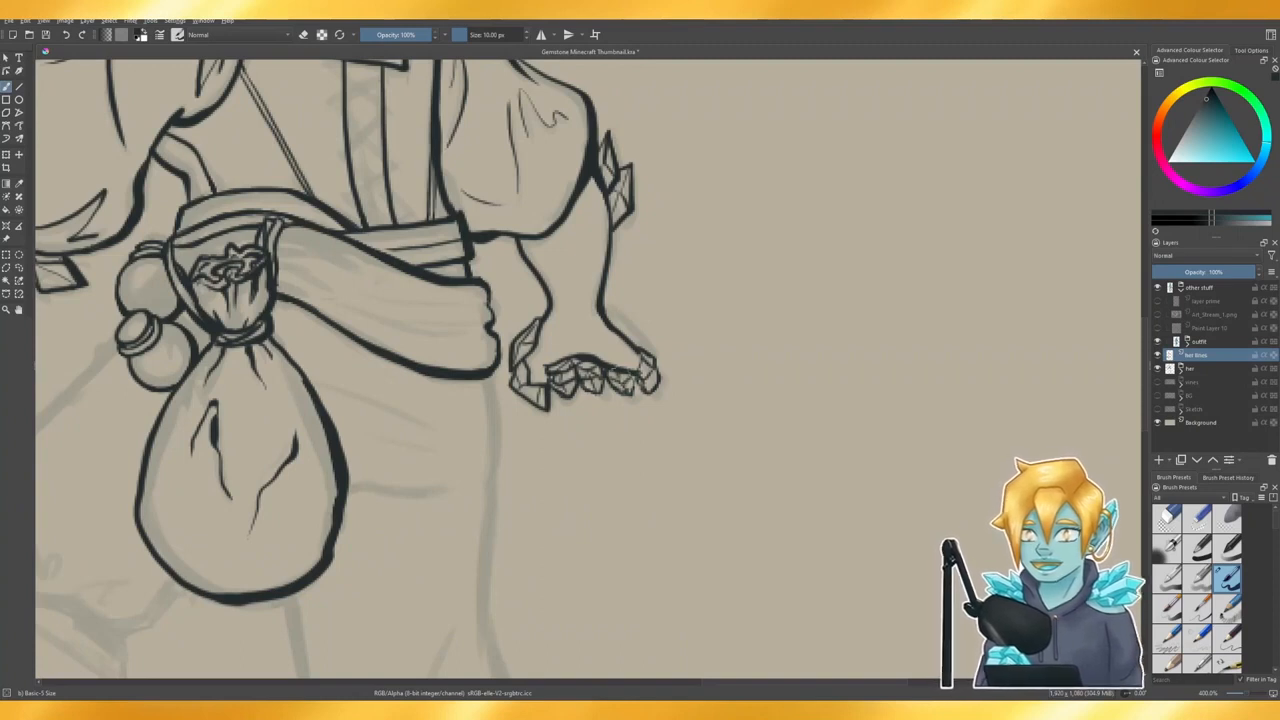
{"action": "scroll", "coordinate": [719, 377], "scroll_direction": "down", "scroll_amount": 6}
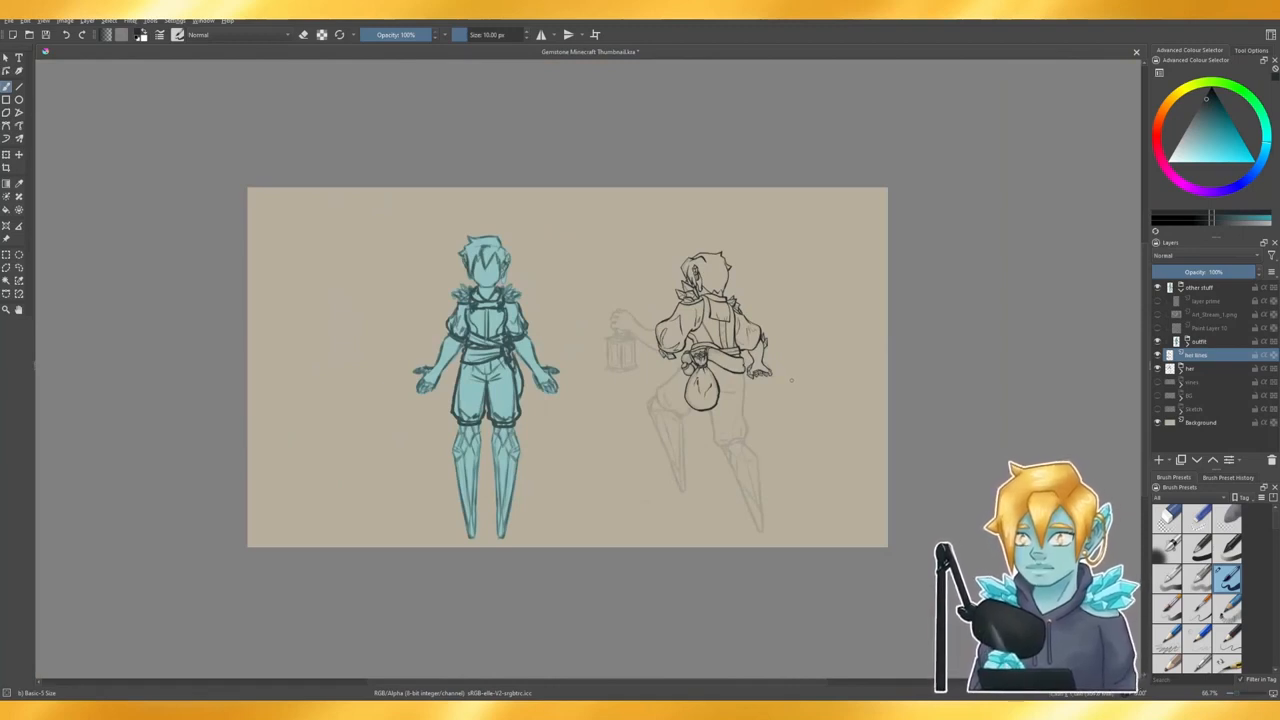
{"action": "scroll", "coordinate": [791, 380], "scroll_direction": "up", "scroll_amount": 5}
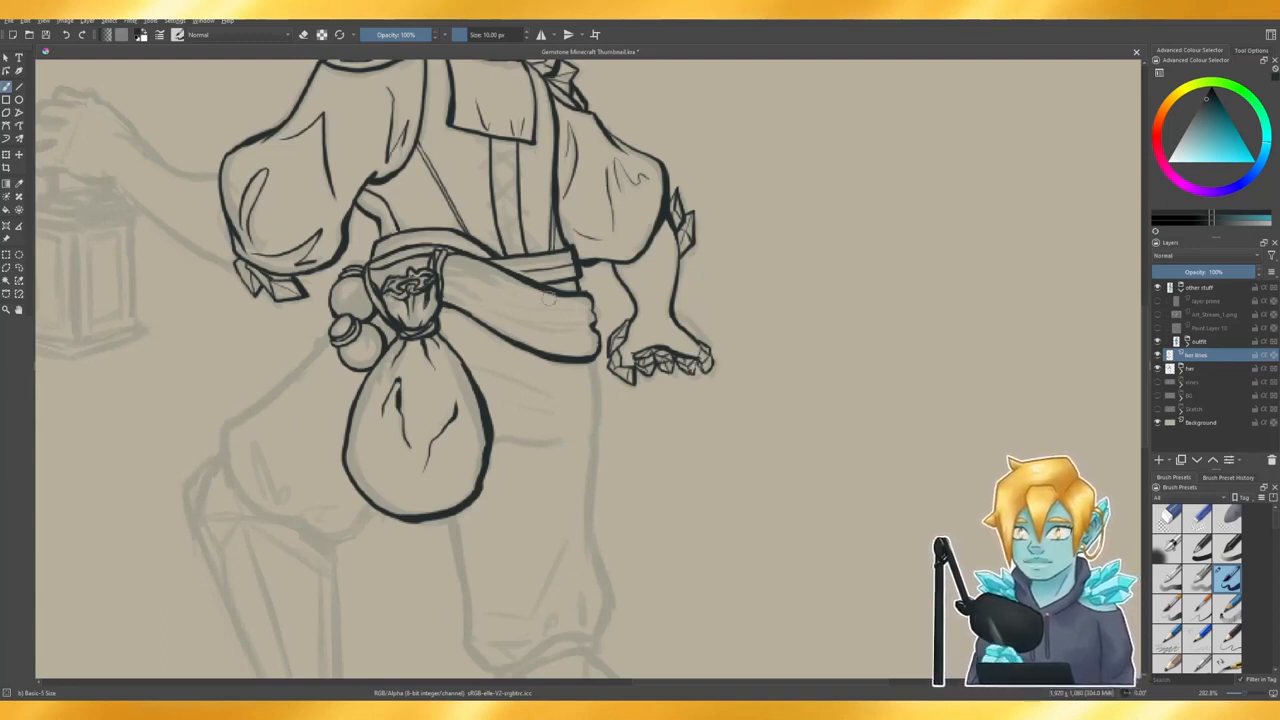
{"action": "key", "text": "e"}
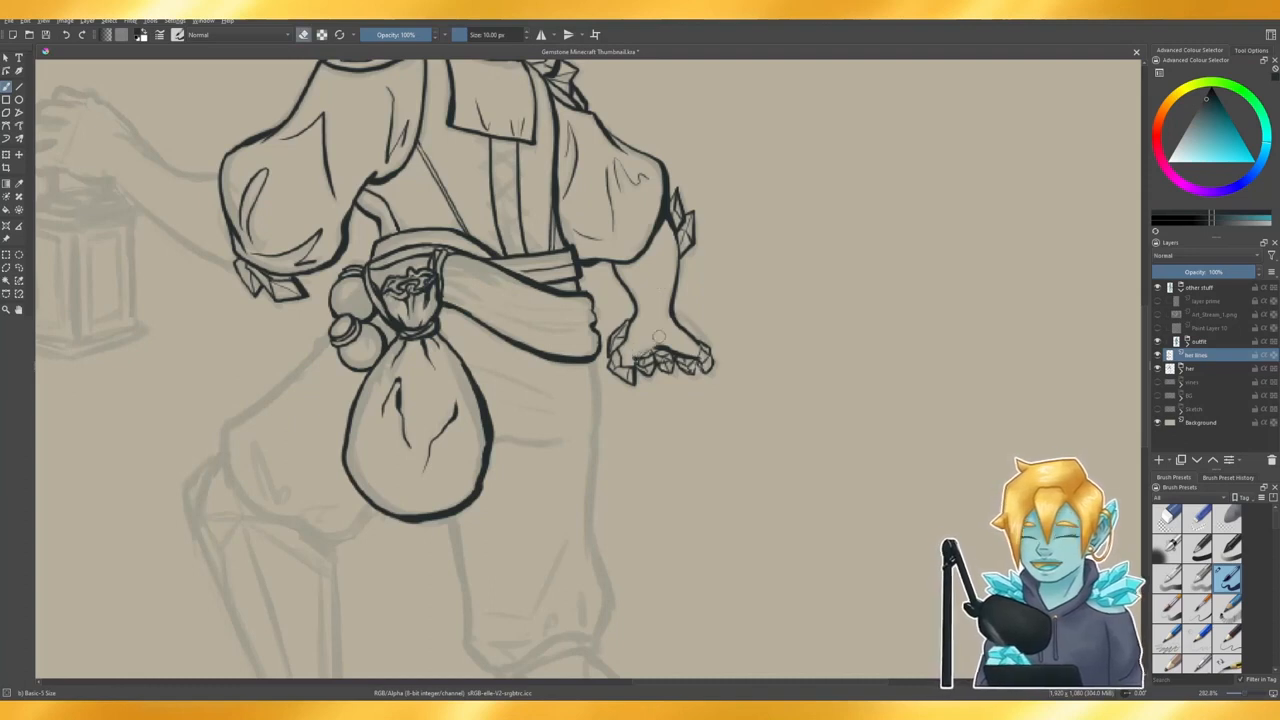
{"action": "mouse_move", "coordinate": [659, 338]}
{"action": "left_mouse_down"}
{"action": "mouse_move", "coordinate": [686, 352]}
{"action": "mouse_move", "coordinate": [646, 353]}
{"action": "mouse_move", "coordinate": [698, 358]}
{"action": "mouse_move", "coordinate": [655, 351]}
{"action": "mouse_move", "coordinate": [680, 350]}
{"action": "left_mouse_up"}
{"action": "key", "text": "e"}
{"action": "key", "text": "ctrl+z"}
{"action": "key", "text": "ctrl+z"}
{"action": "key", "text": "ctrl+z"}
{"action": "key", "text": "ctrl+z"}
{"action": "key", "text": "e"}
{"action": "key", "text": "e"}
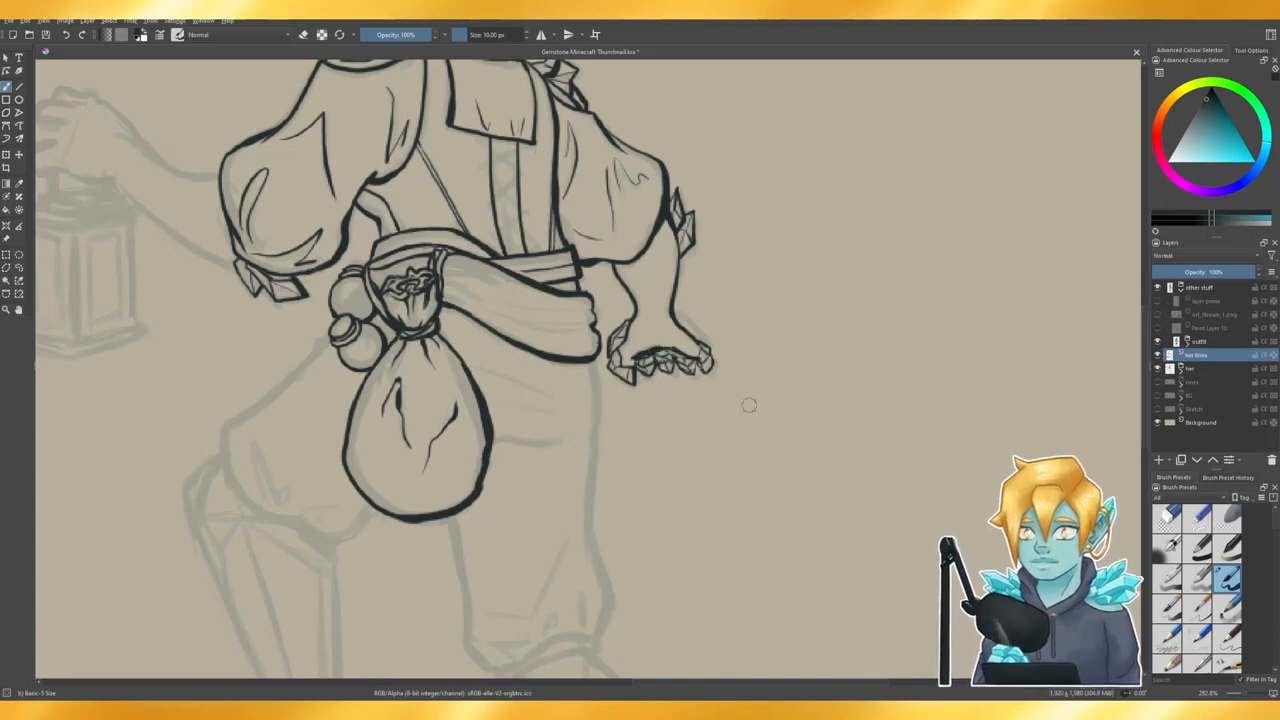
- Reinforce the outer contour of the lowered hand from the wrist to the outermost crystal fingertip with a heavier line
{"action": "scroll", "coordinate": [830, 392], "scroll_direction": "down", "scroll_amount": 3}
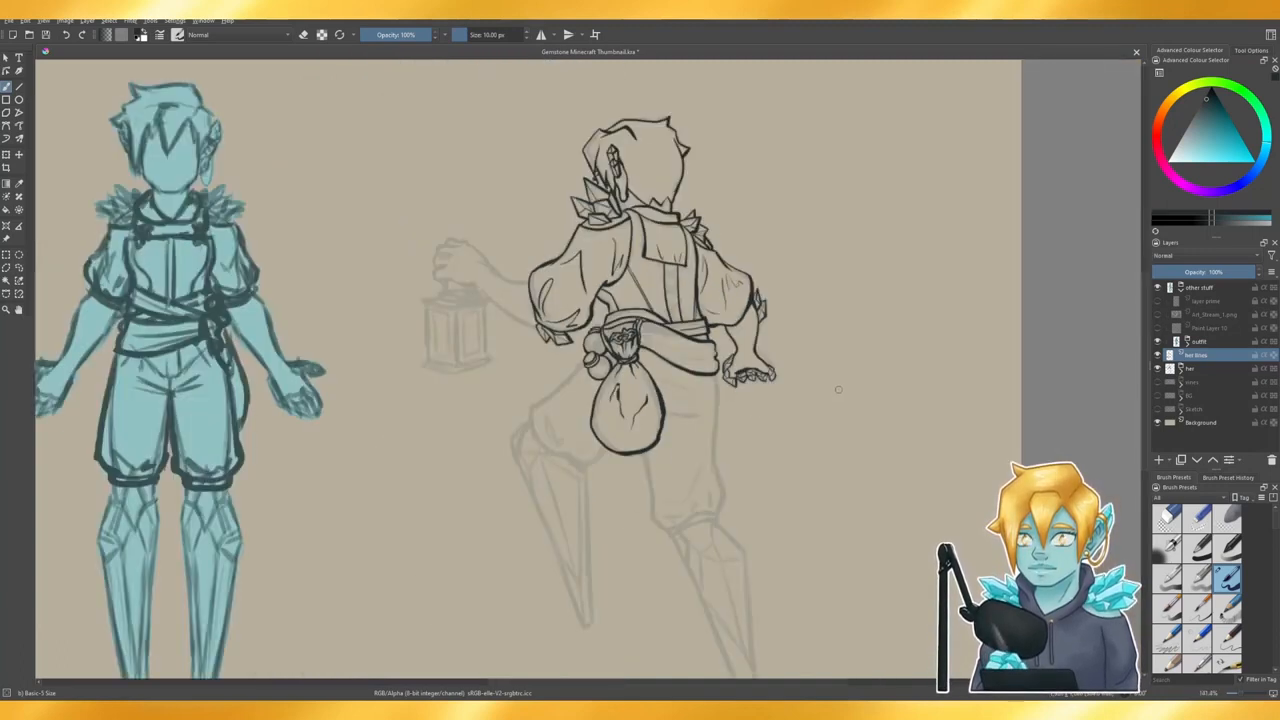
{"action": "scroll", "coordinate": [832, 384], "scroll_direction": "up", "scroll_amount": 3}
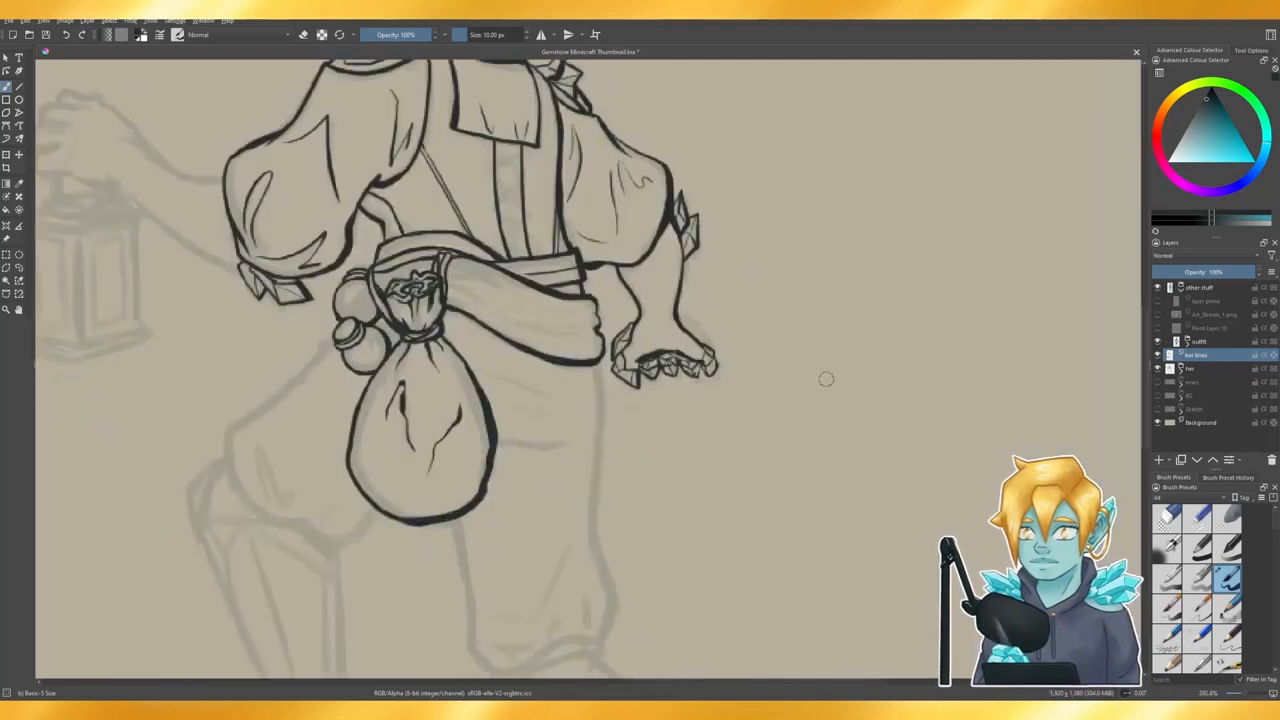
{"action": "key", "text": "e"}
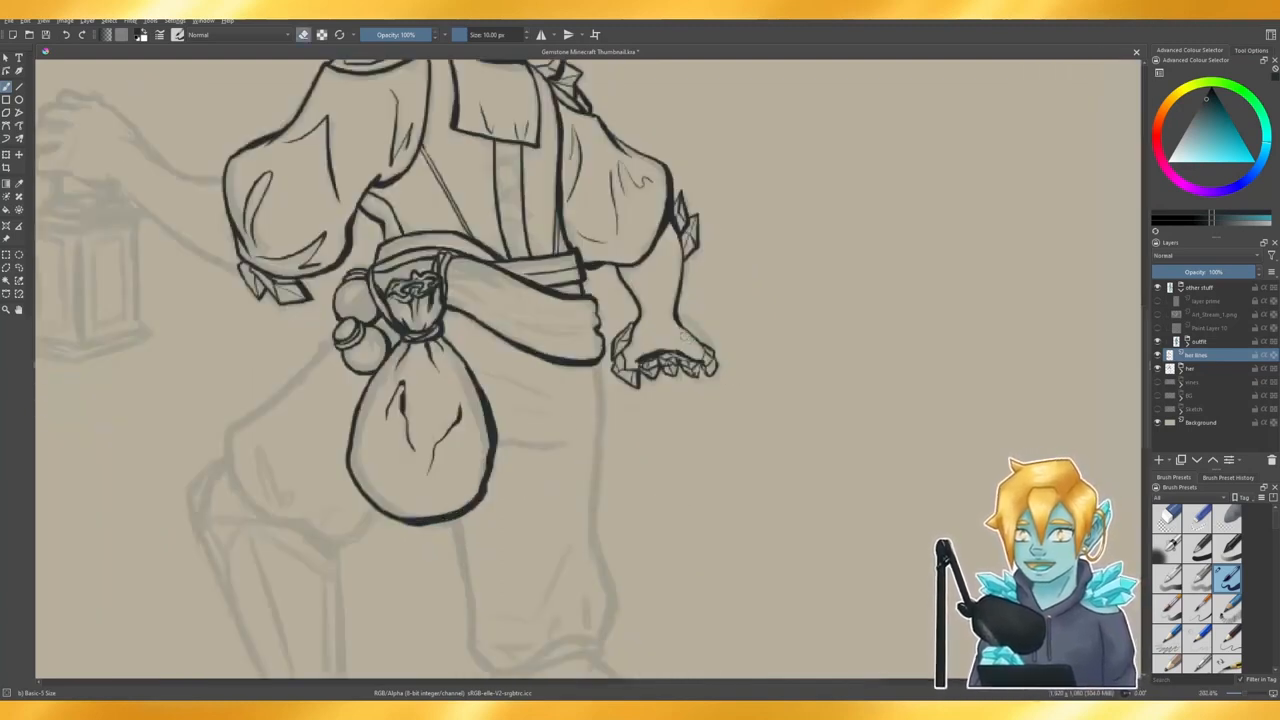
{"action": "key", "text": "e"}
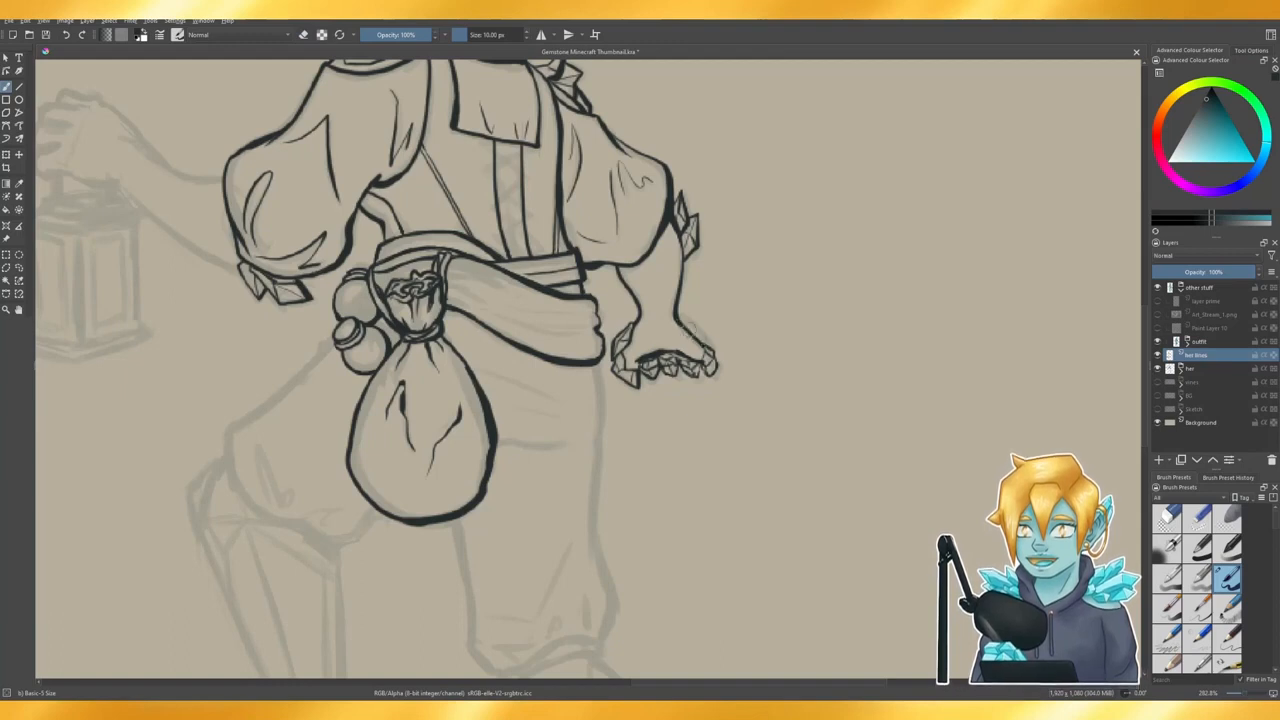
{"action": "left_click_drag", "start_coordinate": [678, 314], "coordinate": [712, 346]}
{"action": "key", "text": "ctrl+z"}
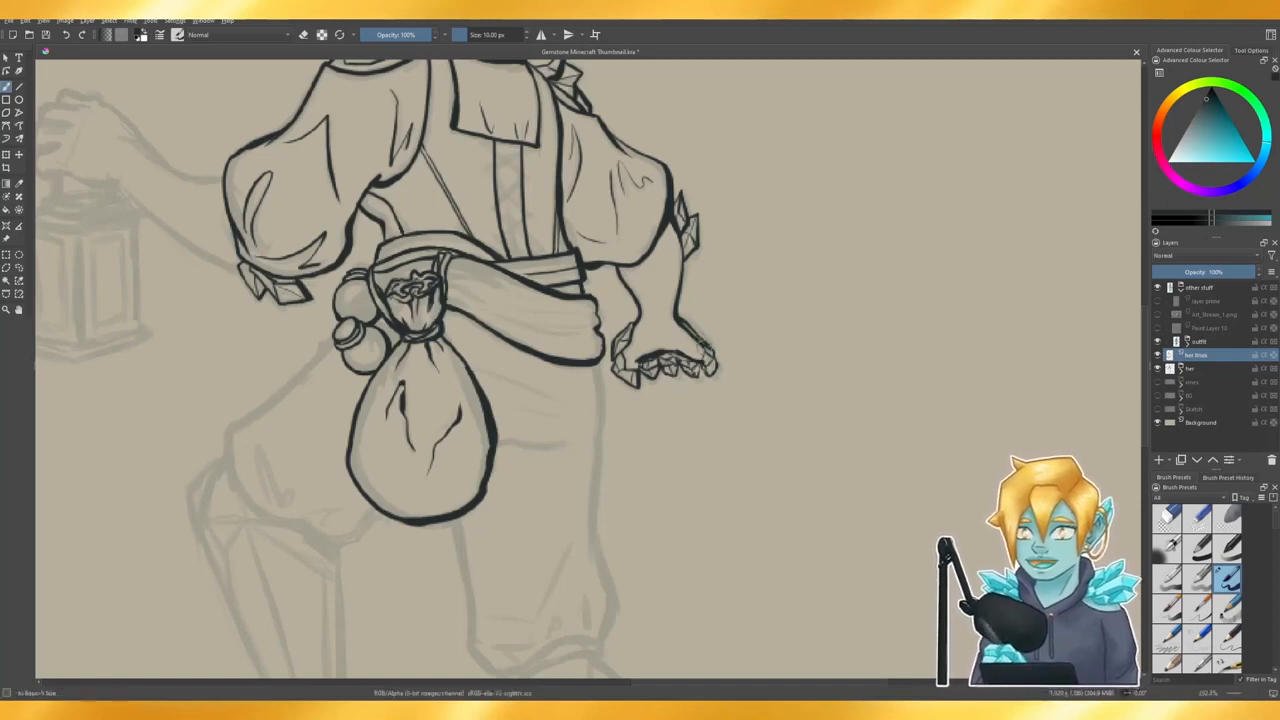
- Examine the inked back-view figure and its crystal hand against the front-view reference and the uninked leg sketch
{"action": "scroll", "coordinate": [735, 318], "scroll_direction": "down", "scroll_amount": 4}
{"action": "scroll", "coordinate": [715, 355], "scroll_direction": "down", "scroll_amount": 1}
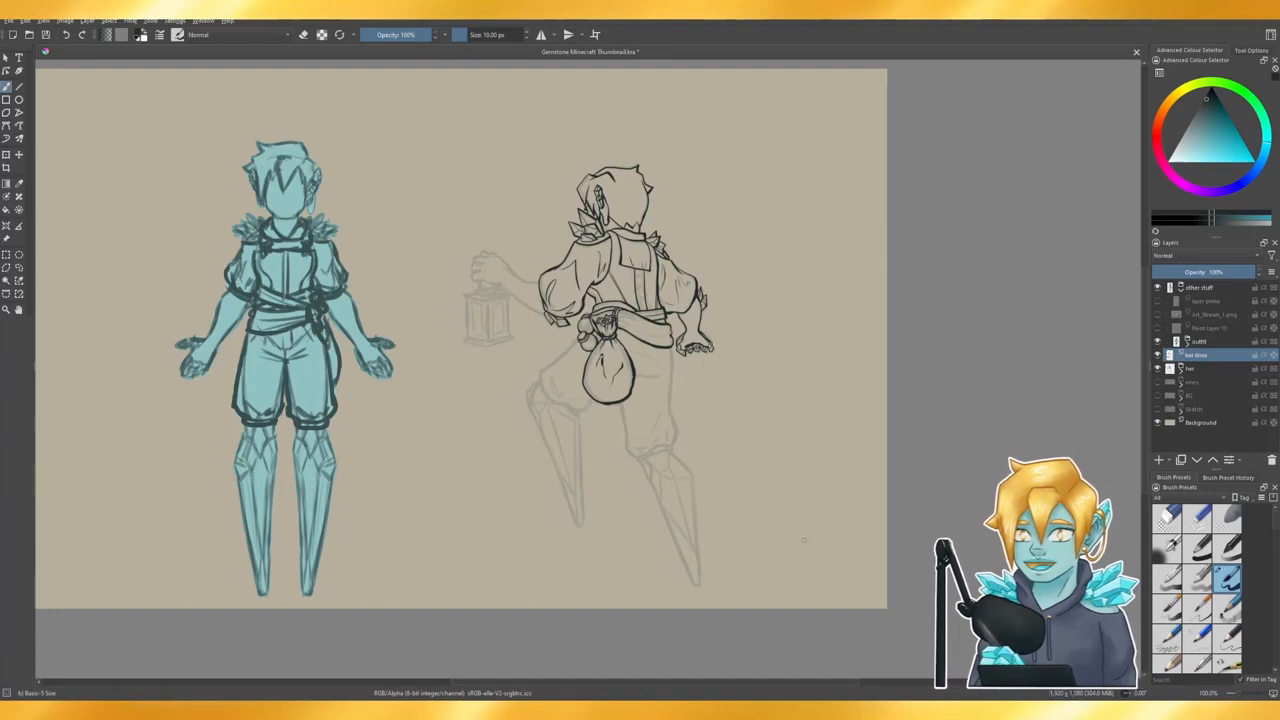
{"action": "scroll", "coordinate": [805, 542], "scroll_direction": "down", "scroll_amount": 1, "text": "ctrl"}
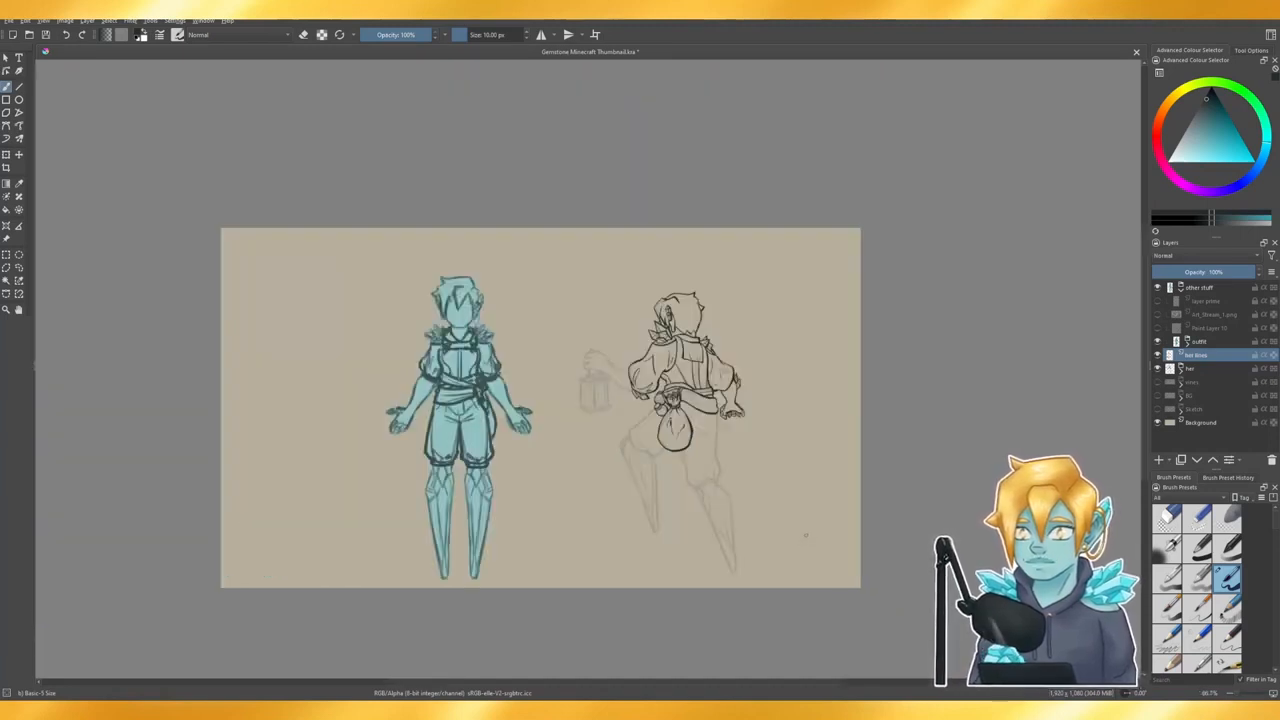
{"action": "scroll", "coordinate": [805, 535], "scroll_direction": "up", "scroll_amount": 2, "text": "ctrl"}
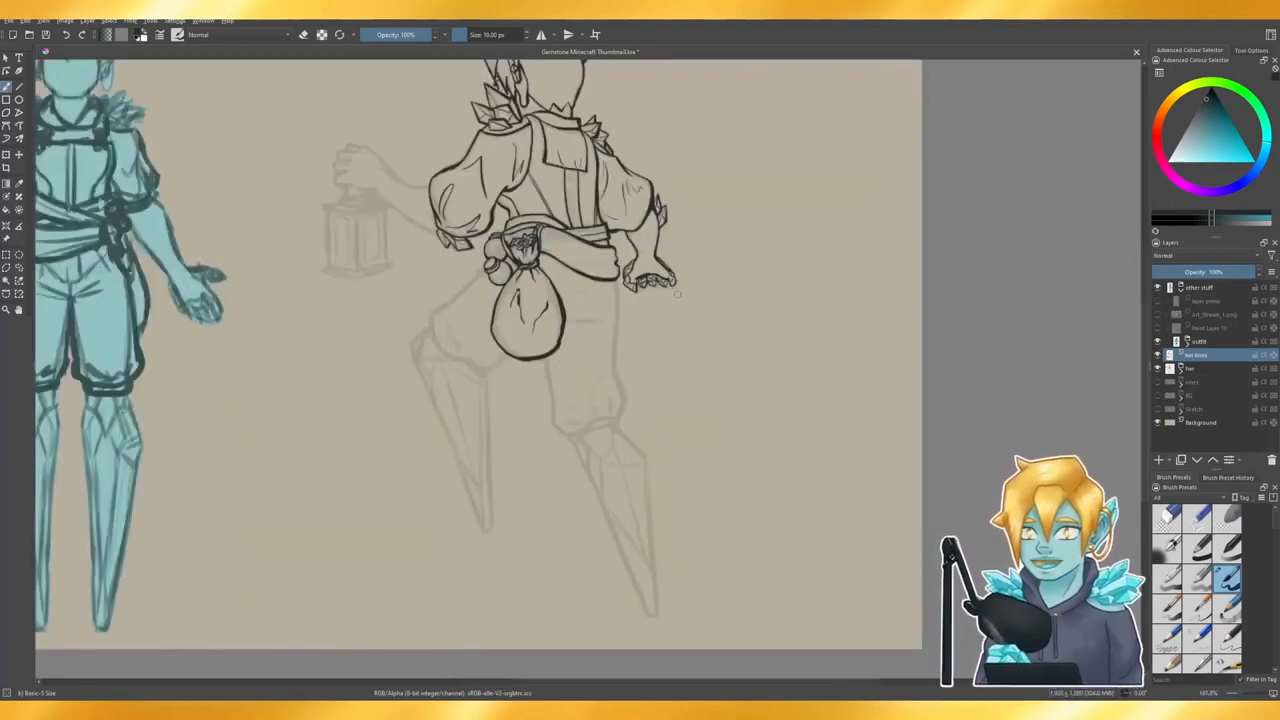
{"action": "scroll", "coordinate": [680, 274], "scroll_direction": "up", "scroll_amount": 2}
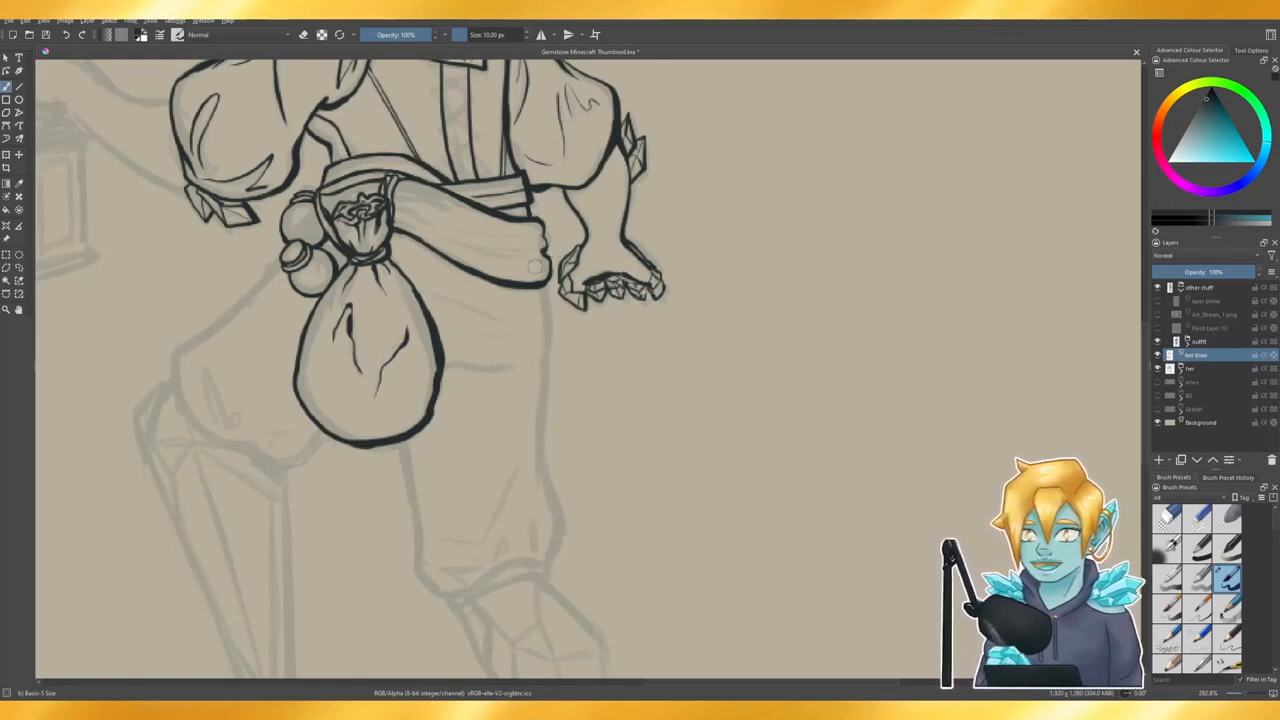
{"action": "scroll", "coordinate": [848, 243], "scroll_direction": "down", "scroll_amount": 3}
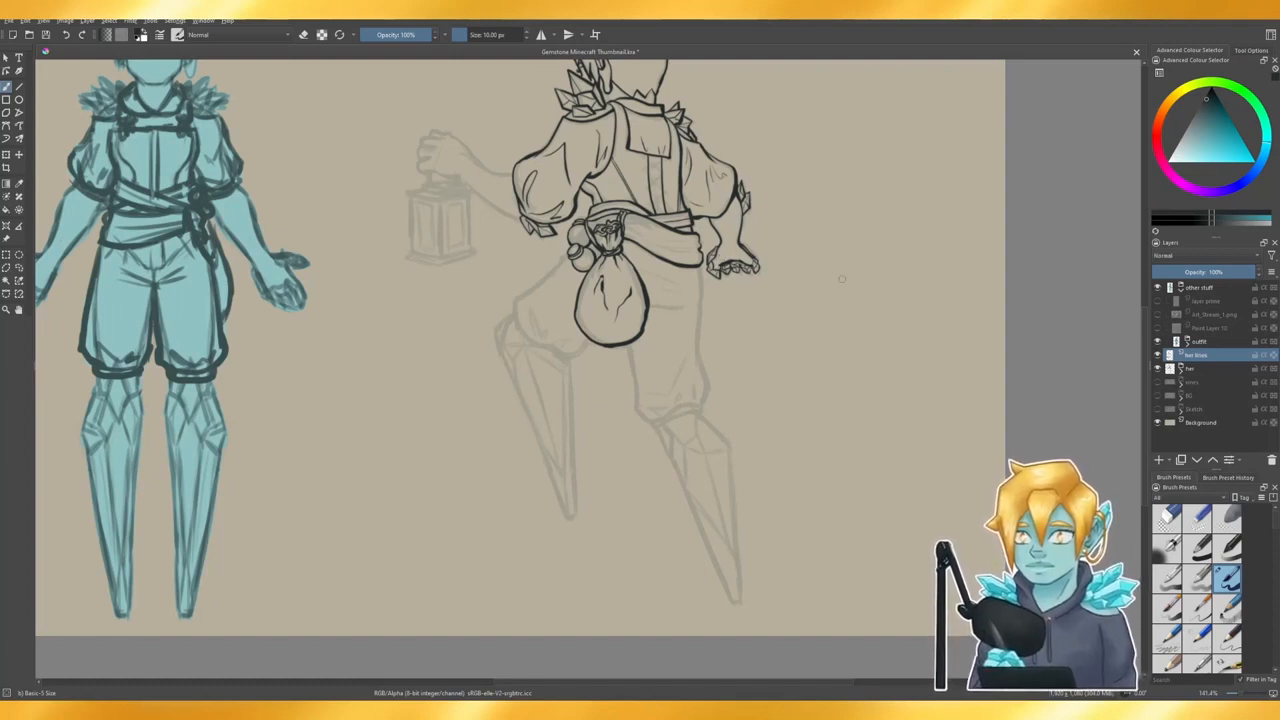
{"action": "scroll", "coordinate": [809, 303], "scroll_direction": "up", "scroll_amount": 3}
{"action": "scroll", "coordinate": [810, 303], "scroll_direction": "down", "scroll_amount": 2}
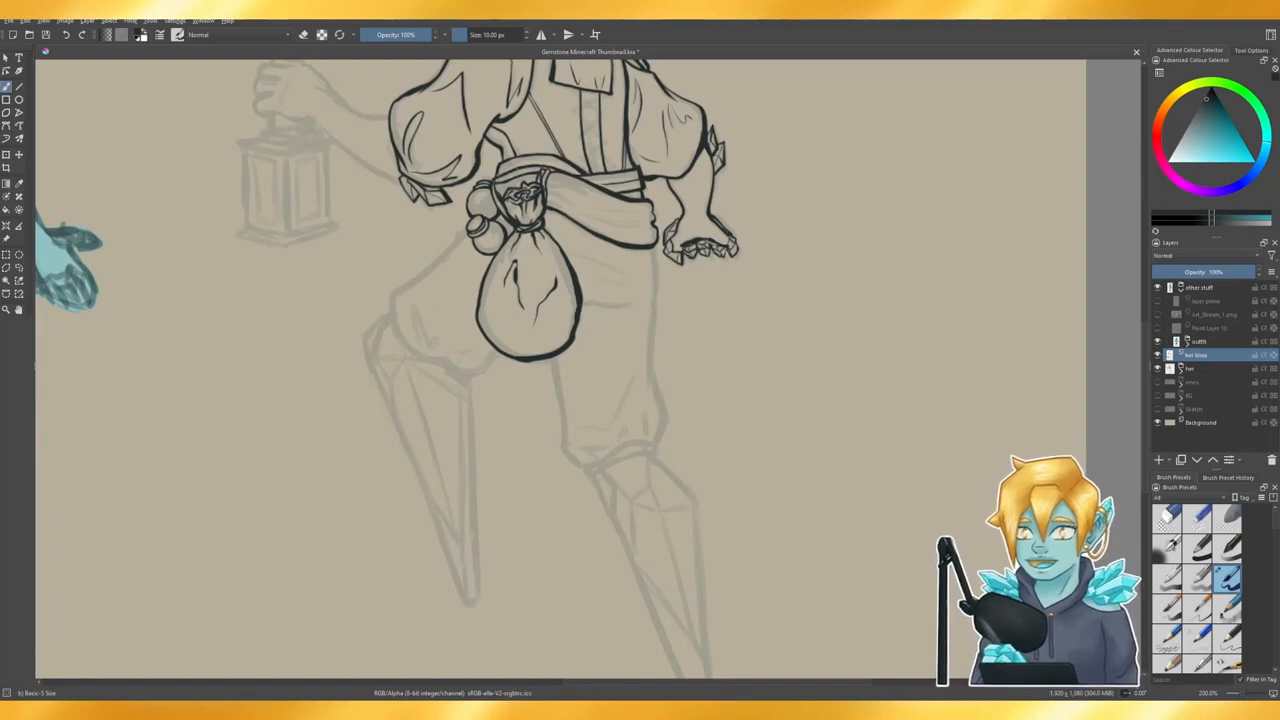
- Ink thin diagonal fold lines along the sash, starting beside the pouch's knot
{"action": "scroll", "coordinate": [484, 133], "scroll_direction": "up", "scroll_amount": 3}
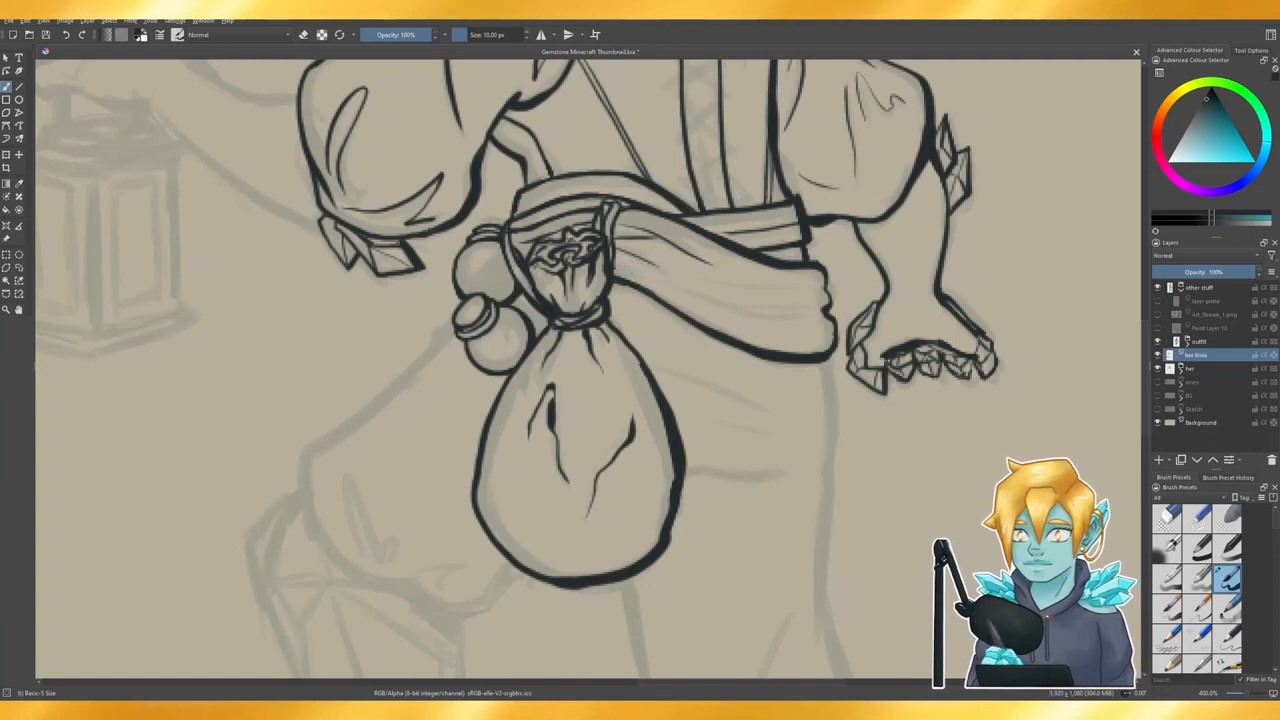
{"action": "left_click_drag", "start_coordinate": [627, 267], "coordinate": [685, 306]}
{"action": "key", "text": "ctrl+z"}
{"action": "left_click_drag", "start_coordinate": [628, 268], "coordinate": [685, 306]}
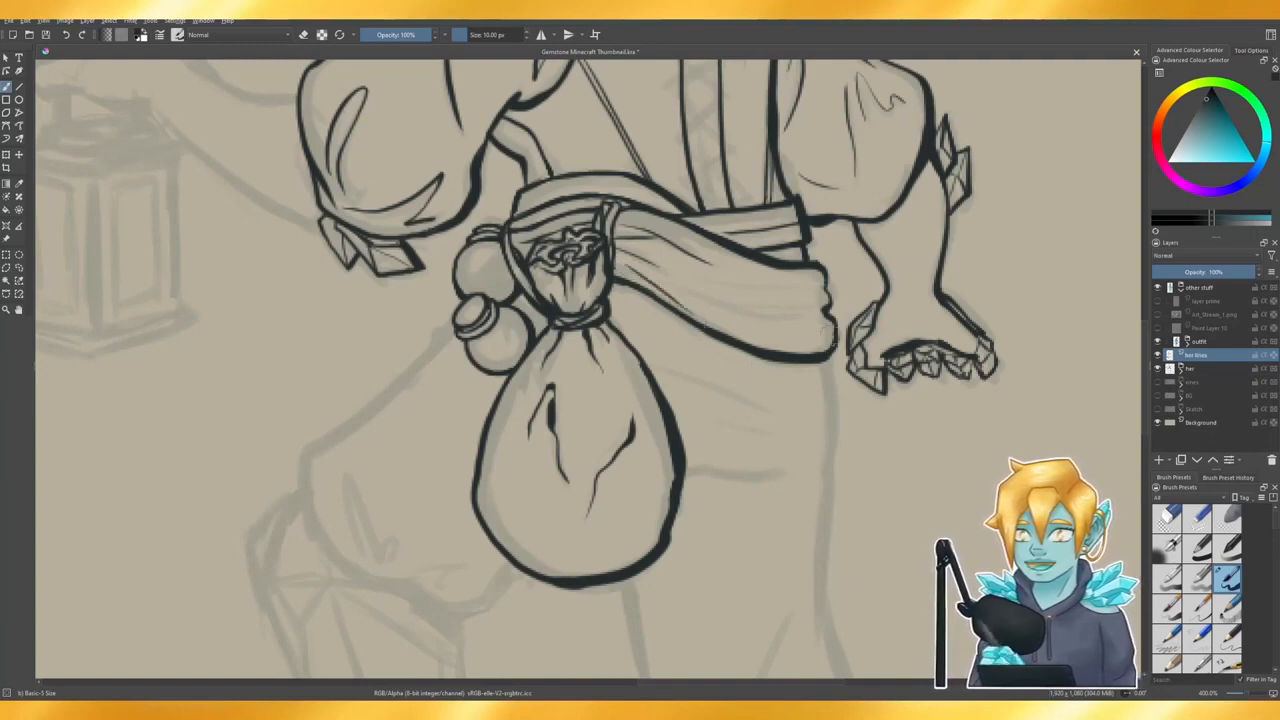
{"action": "left_click_drag", "start_coordinate": [688, 292], "coordinate": [800, 325]}
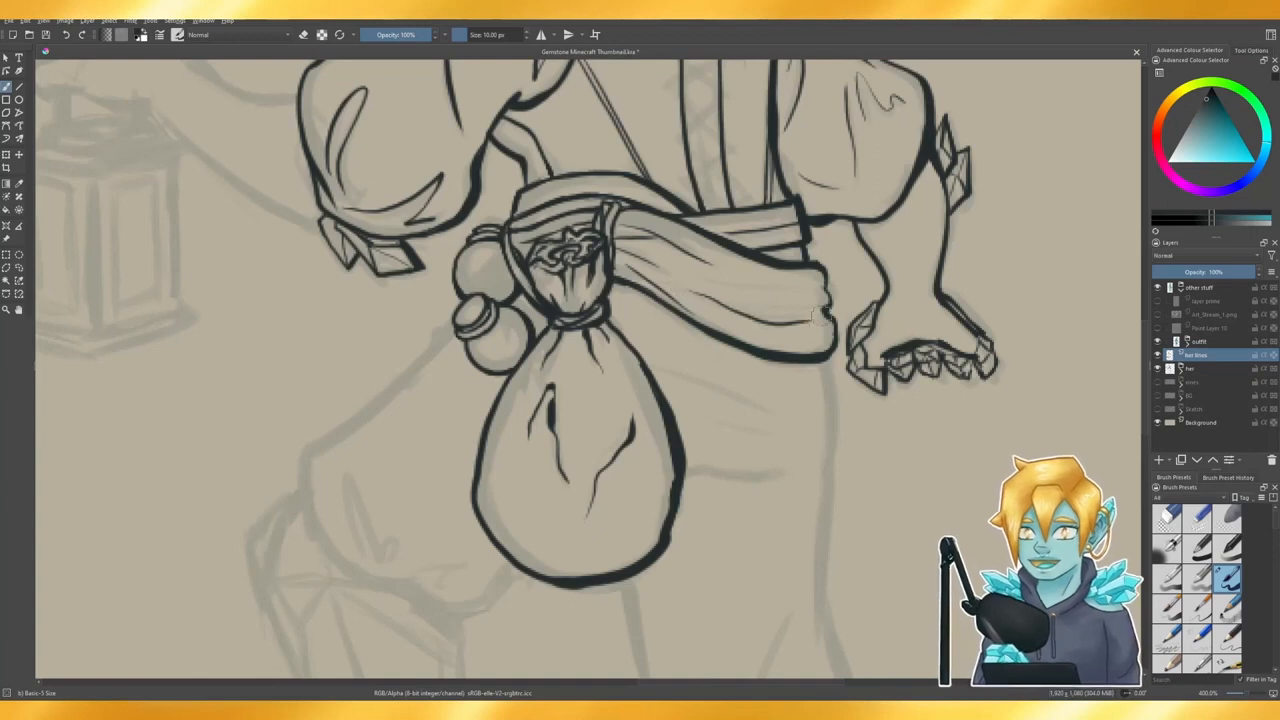
{"action": "key", "text": "ctrl+z"}
{"action": "left_click_drag", "start_coordinate": [690, 294], "coordinate": [815, 325]}
{"action": "key", "text": "ctrl+z"}
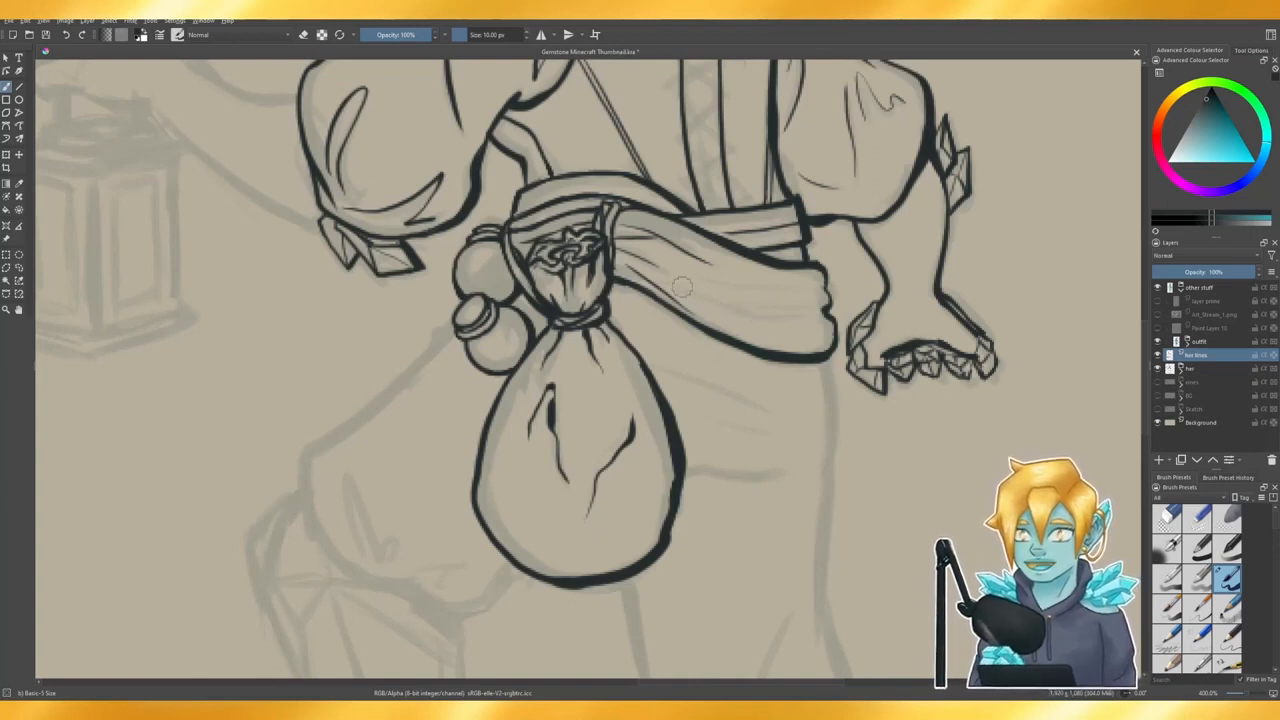
- Ink a lower fold line running across the loose end of the waist sash, undoing the unsatisfactory strokes
{"action": "mouse_move", "coordinate": [686, 289]}
{"action": "left_mouse_down"}
{"action": "mouse_move", "coordinate": [775, 318]}
{"action": "mouse_move", "coordinate": [810, 318]}
{"action": "mouse_move", "coordinate": [746, 298]}
{"action": "mouse_move", "coordinate": [819, 312]}
{"action": "mouse_move", "coordinate": [755, 305]}
{"action": "mouse_move", "coordinate": [828, 332]}
{"action": "left_mouse_up"}
{"action": "key", "text": "ctrl+z"}
{"action": "key", "text": "ctrl+z"}
{"action": "key", "text": "ctrl+z"}
{"action": "key", "text": "ctrl+z"}
{"action": "left_click_drag", "start_coordinate": [748, 304], "coordinate": [813, 309]}
{"action": "key", "text": "ctrl+z"}
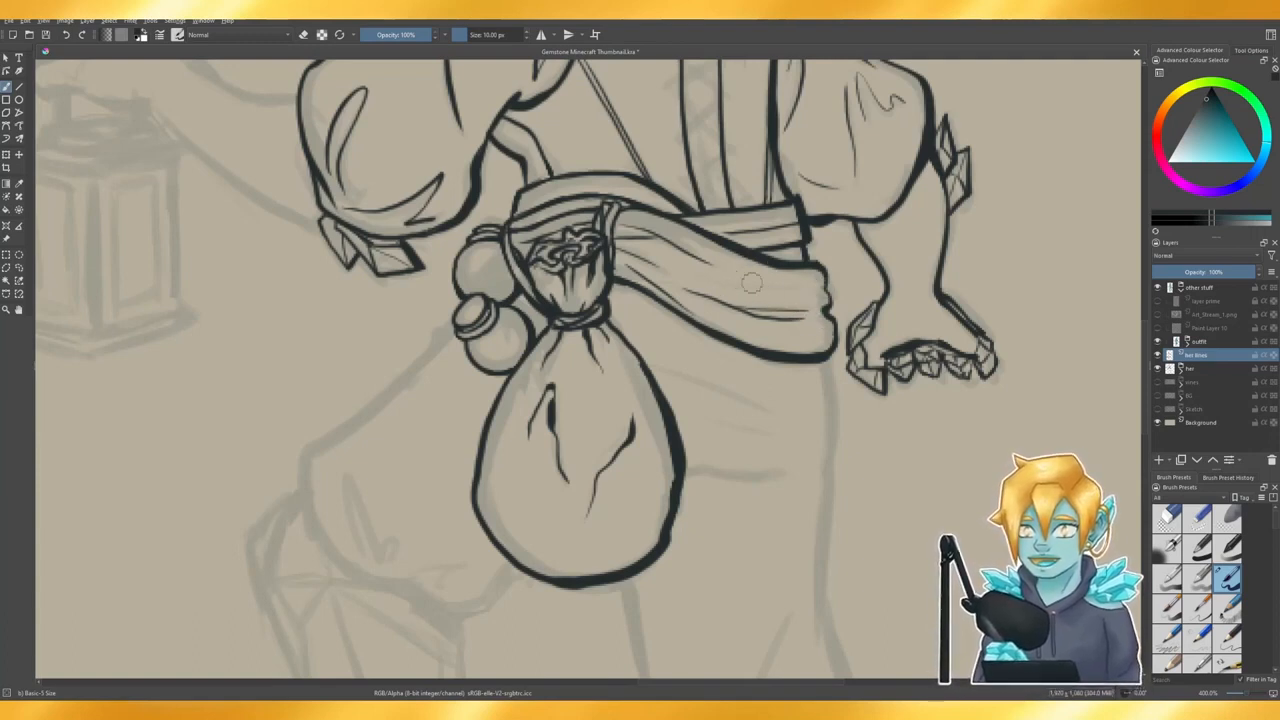
- Ink a short upper fold line near the outer end of the waist sash, discarding rejected strokes
{"action": "left_click_drag", "start_coordinate": [754, 285], "coordinate": [818, 288]}
{"action": "key", "text": "ctrl+z"}
{"action": "key", "text": "ctrl+z"}
{"action": "key", "text": "ctrl+z"}
{"action": "key", "text": "ctrl+z"}
{"action": "key", "text": "ctrl+z"}
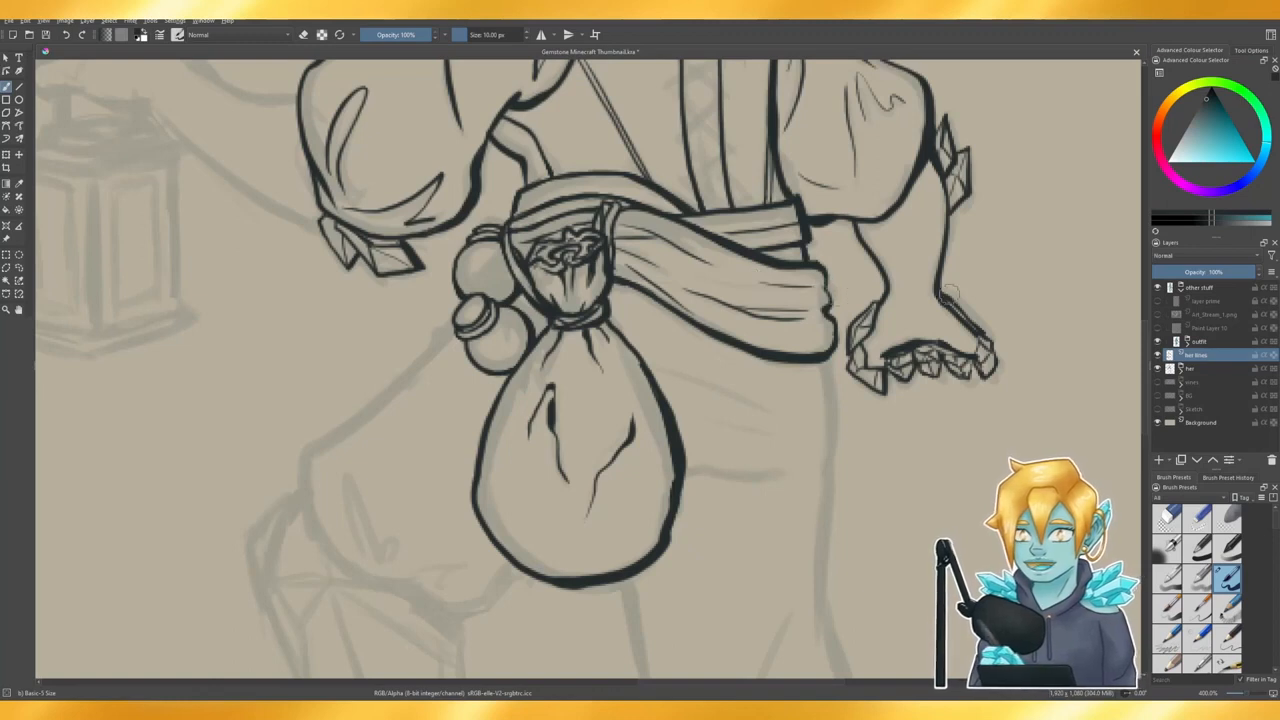
- Erase the lower fold line on the loose end of the waist sash
{"action": "scroll", "coordinate": [948, 295], "scroll_direction": "down", "scroll_amount": 4}
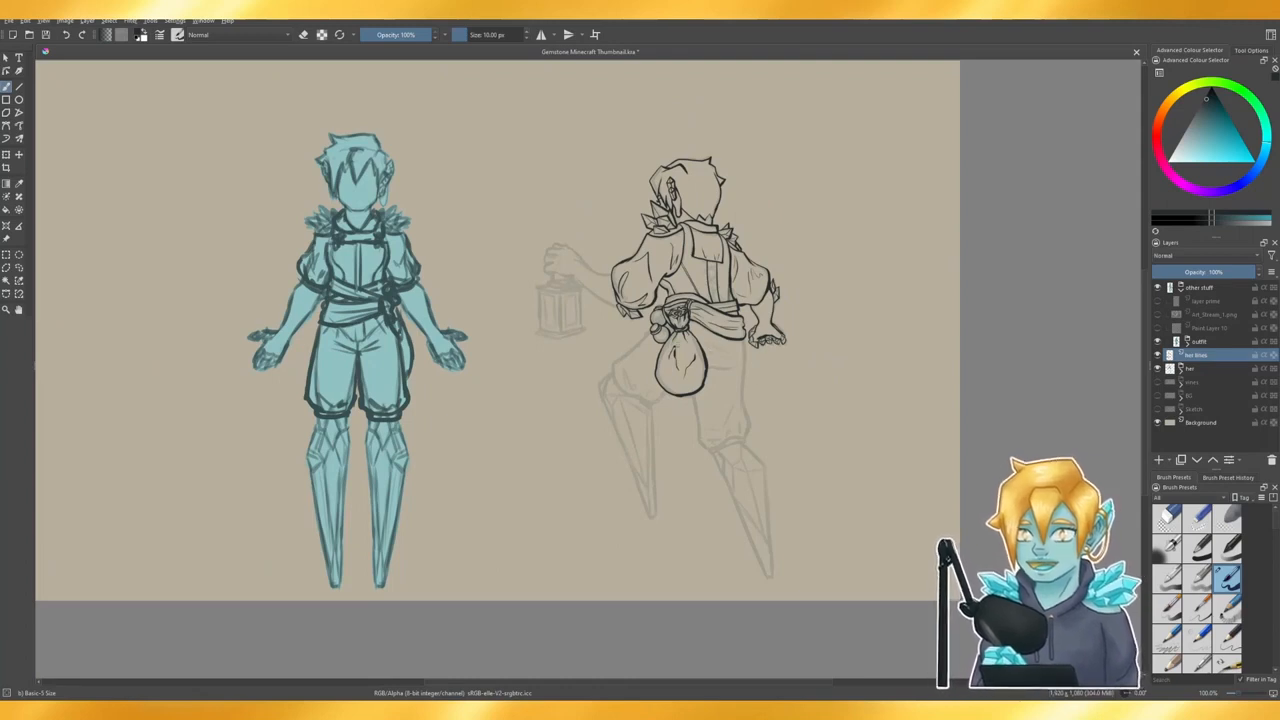
{"action": "scroll", "coordinate": [733, 324], "scroll_direction": "up", "scroll_amount": 4}
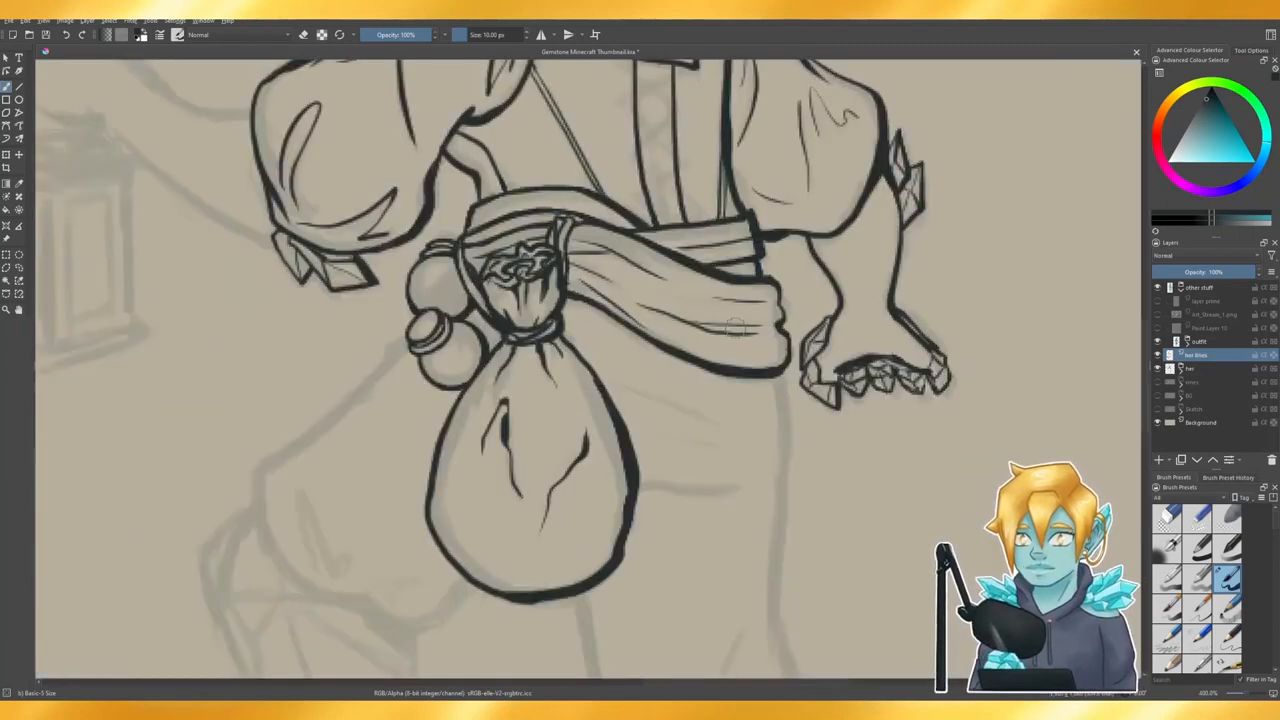
{"action": "key", "text": "e"}
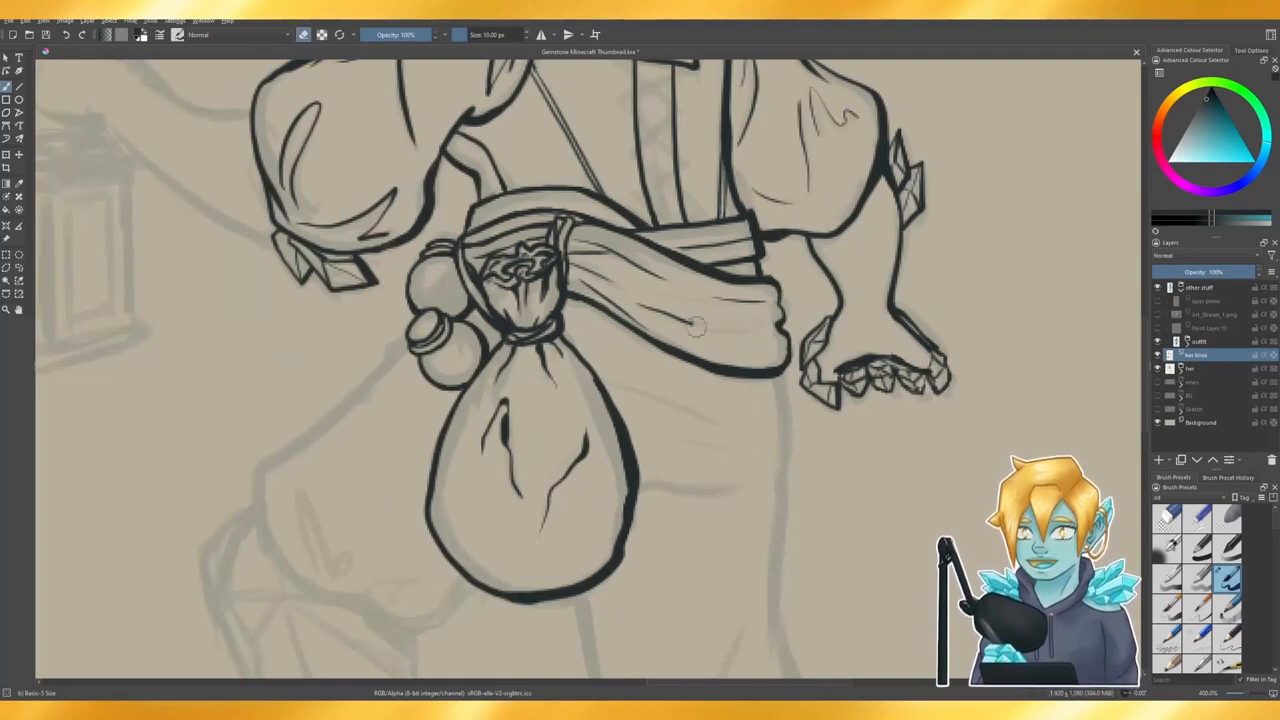
{"action": "key", "text": "e"}
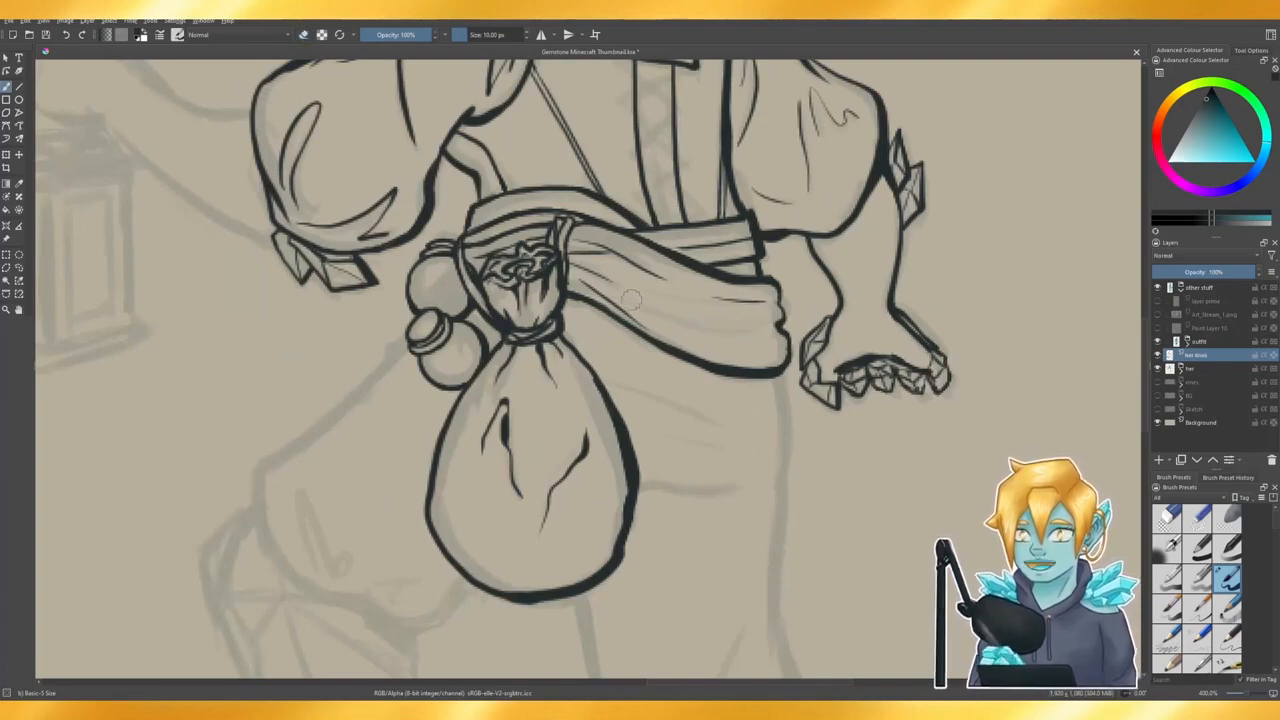
- Try a new, lower-sloping fold line along the sash's bottom edge and erase it
{"action": "left_click_drag", "start_coordinate": [630, 301], "coordinate": [756, 339]}
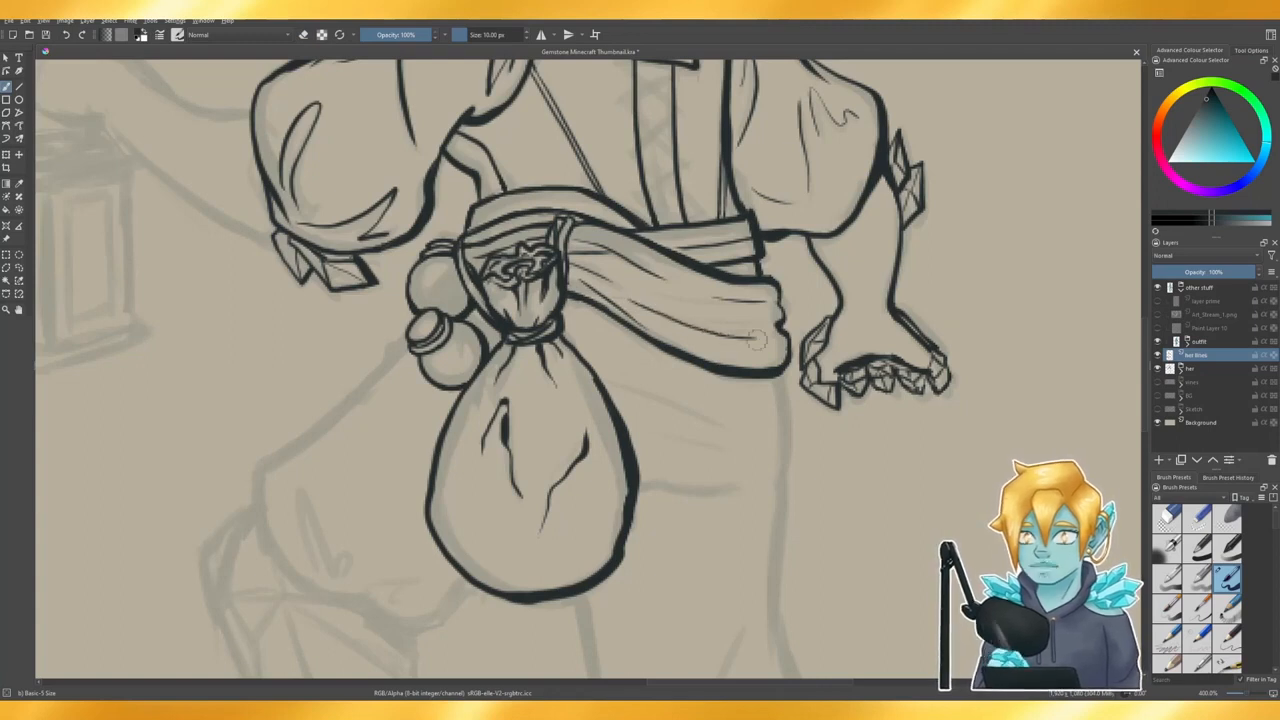
{"action": "key", "text": "e"}
{"action": "mouse_move", "coordinate": [621, 294]}
{"action": "left_mouse_down"}
{"action": "mouse_move", "coordinate": [706, 341]}
{"action": "mouse_move", "coordinate": [756, 345]}
{"action": "left_mouse_up"}
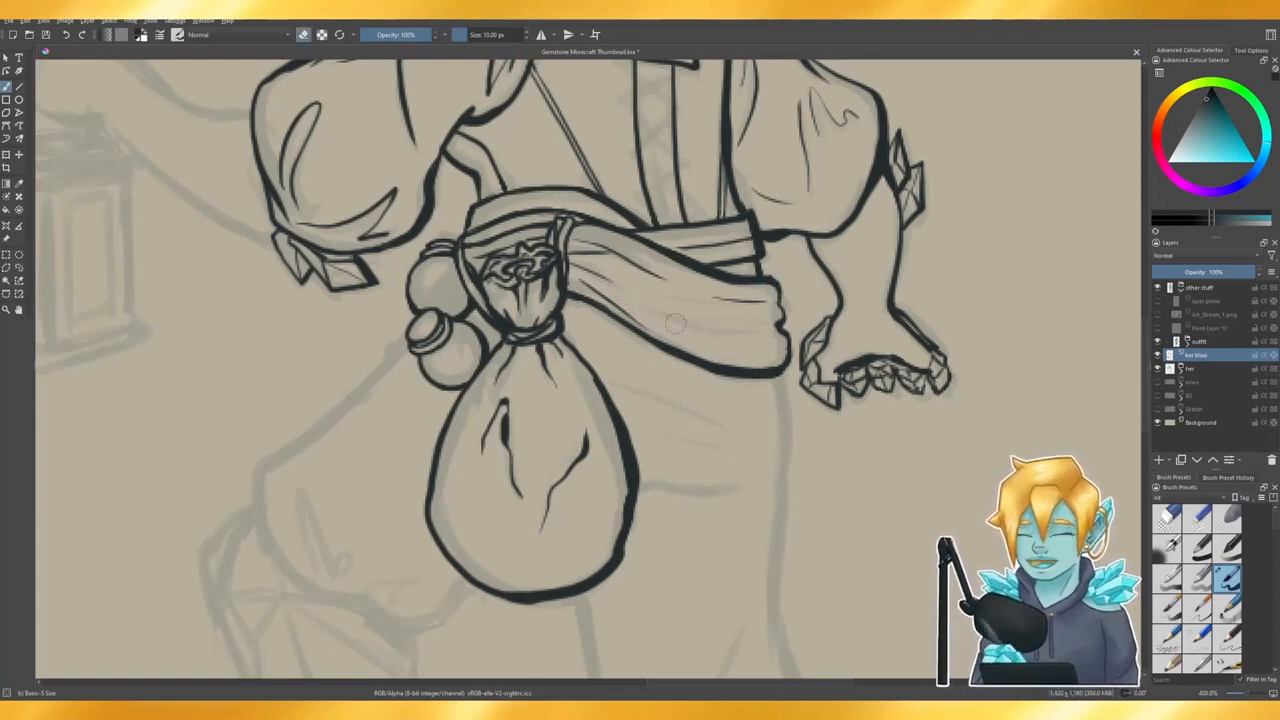
- Redraw the lower sash fold as a curve sweeping from the middle of the cloth to its outer end
{"action": "key", "text": "e"}
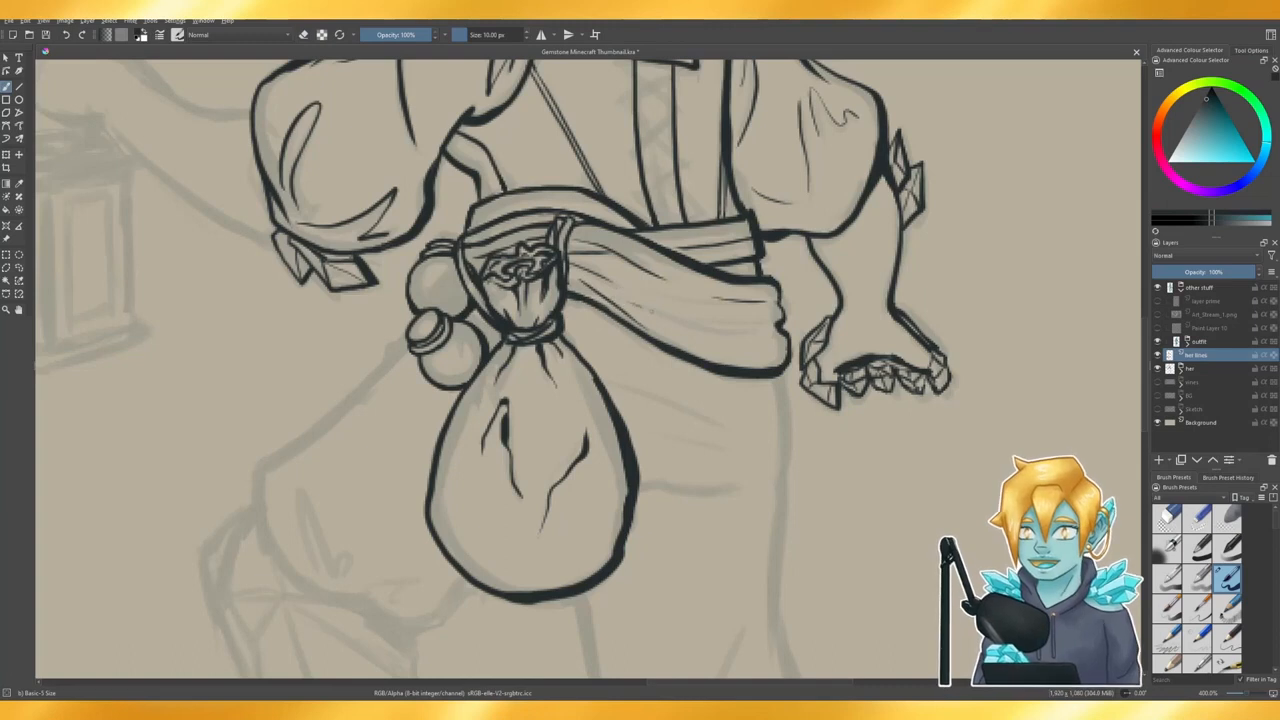
{"action": "left_click_drag", "start_coordinate": [634, 304], "coordinate": [770, 329]}
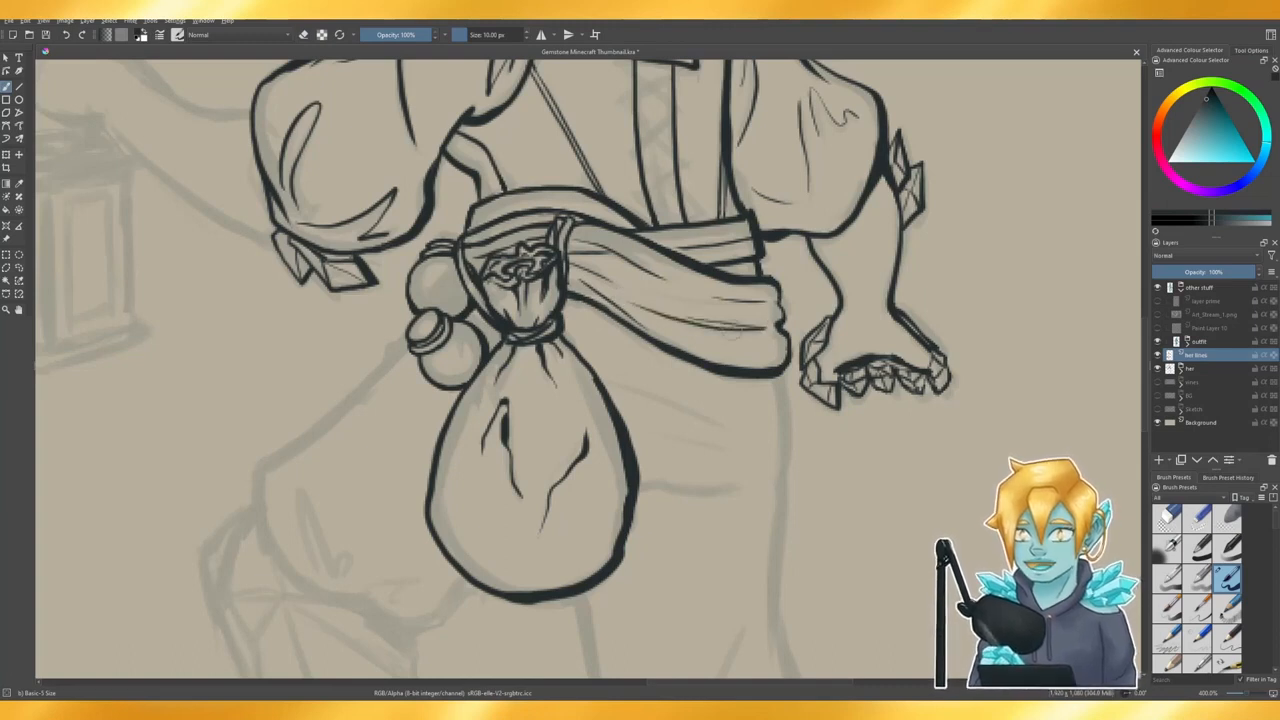
{"action": "key", "text": "ctrl+z"}
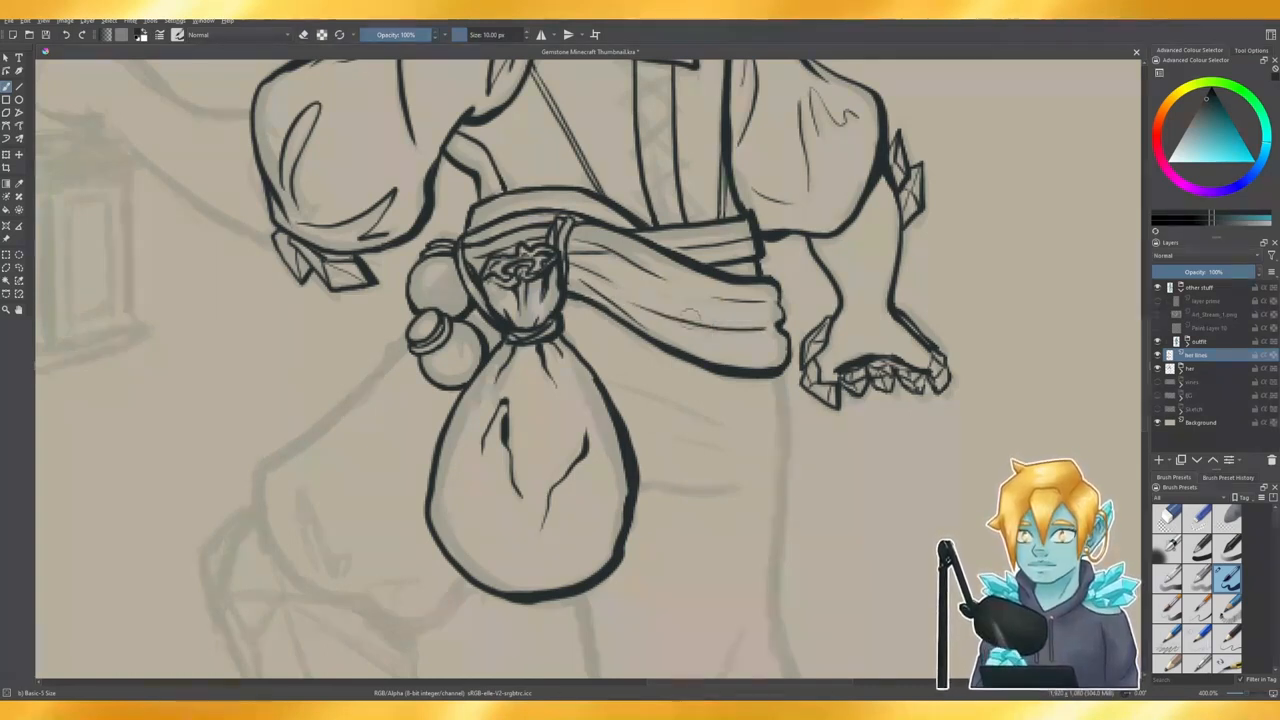
{"action": "left_click_drag", "start_coordinate": [688, 319], "coordinate": [766, 328]}
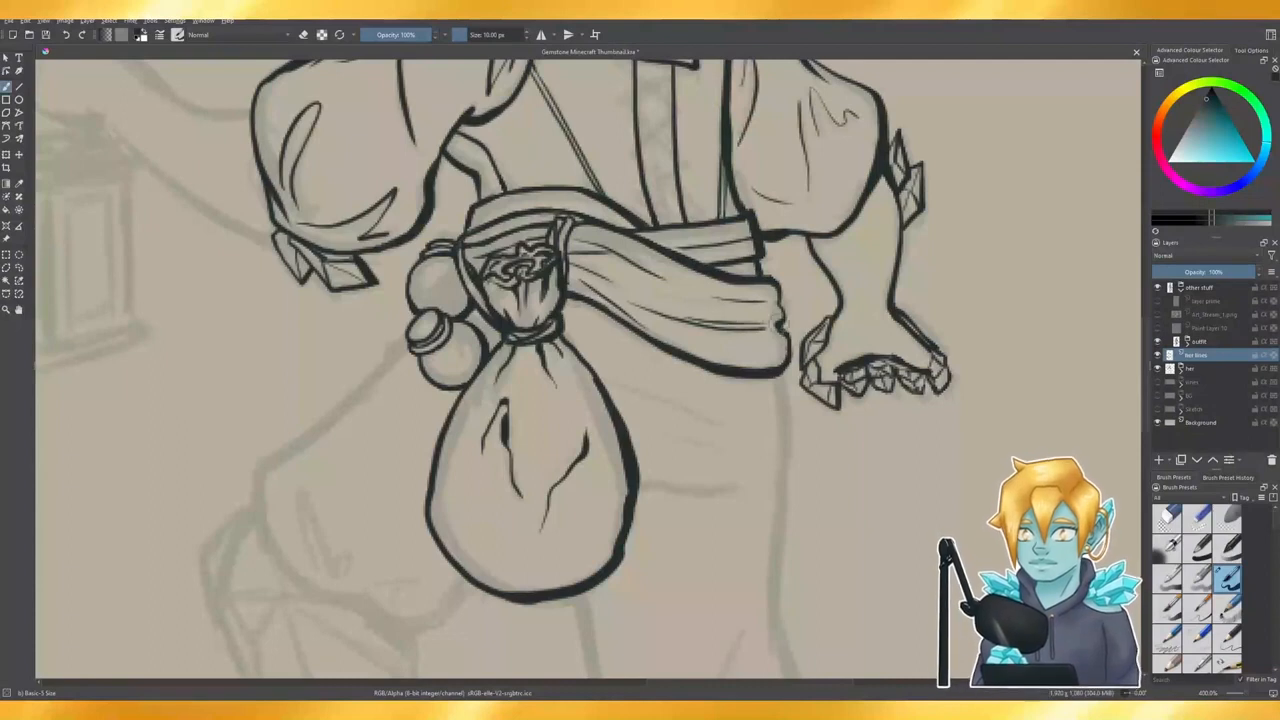
{"action": "scroll", "coordinate": [773, 326], "scroll_direction": "down", "scroll_amount": 2}
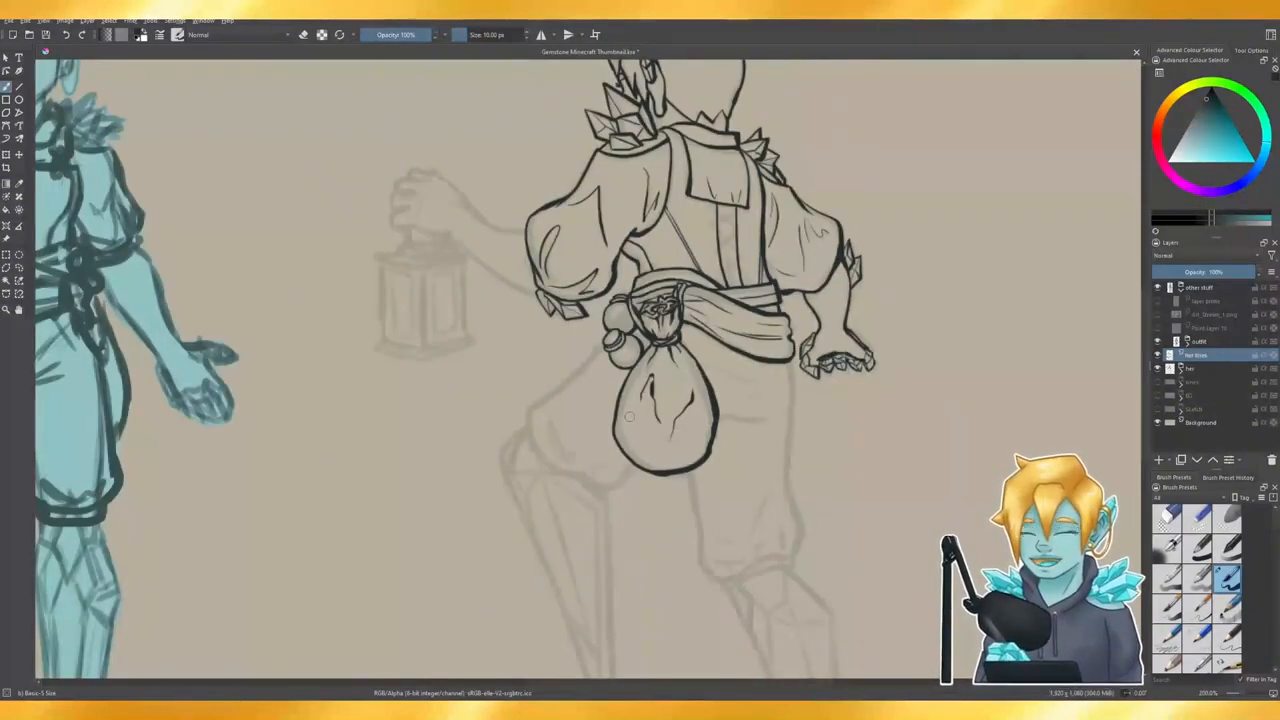
{"action": "scroll", "coordinate": [745, 368], "scroll_direction": "up", "scroll_amount": 2}
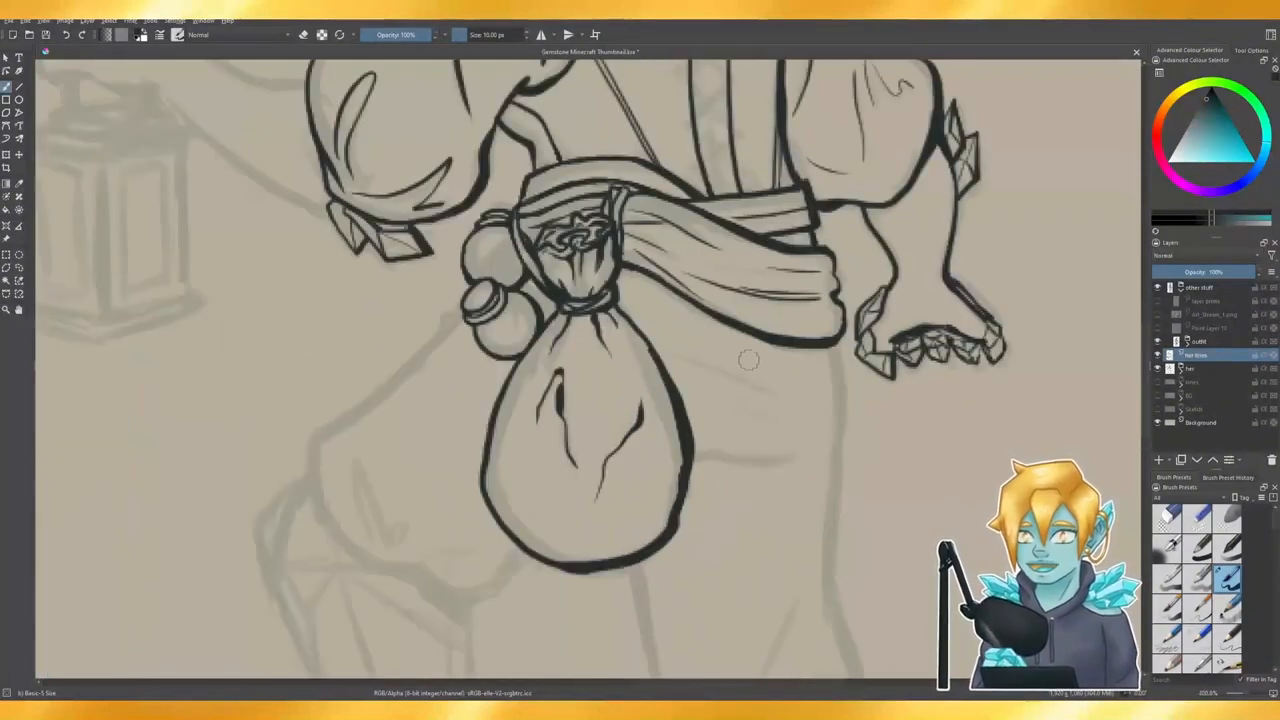
{"action": "scroll", "coordinate": [760, 356], "scroll_direction": "down", "scroll_amount": 1}
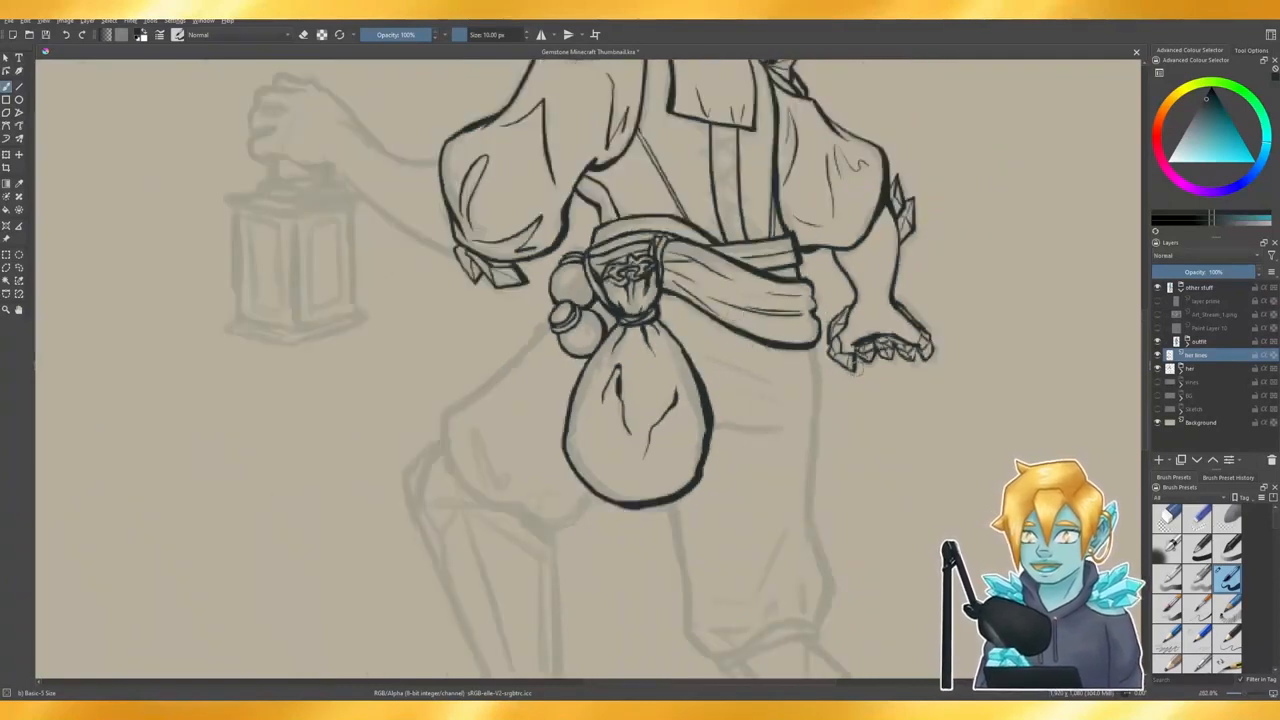
{"action": "key", "text": "e"}
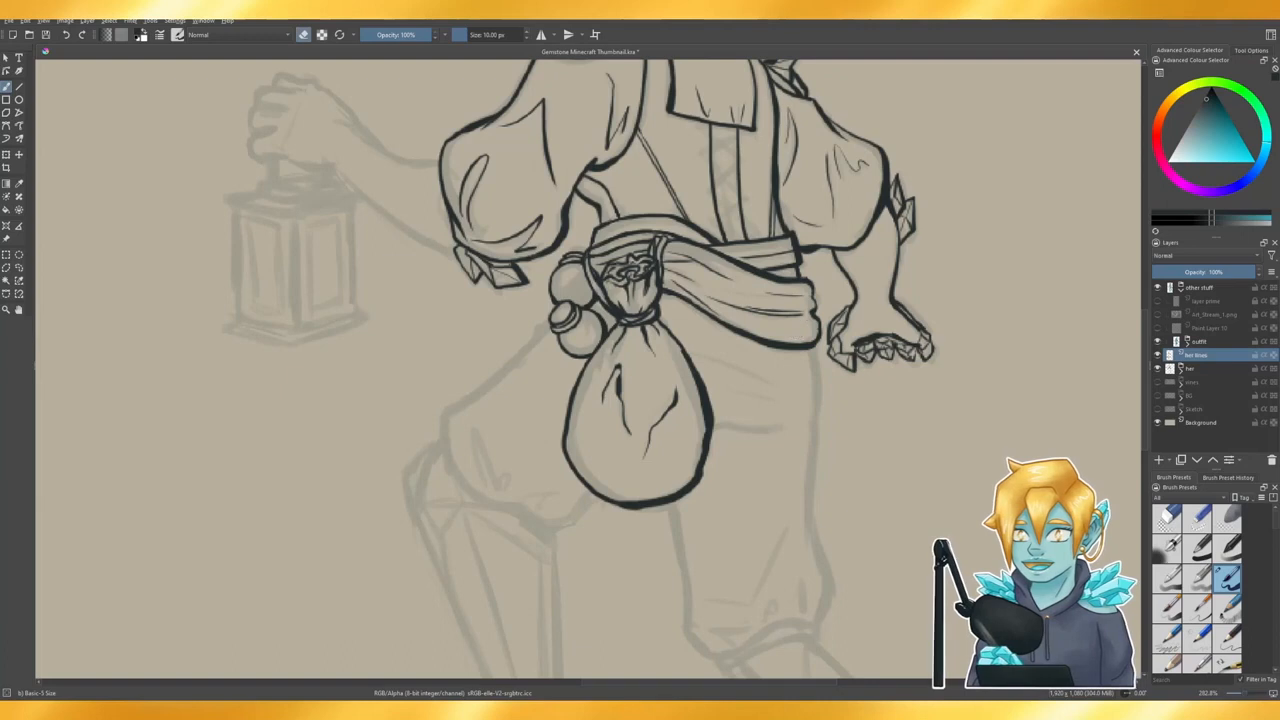
{"action": "key", "text": "e"}
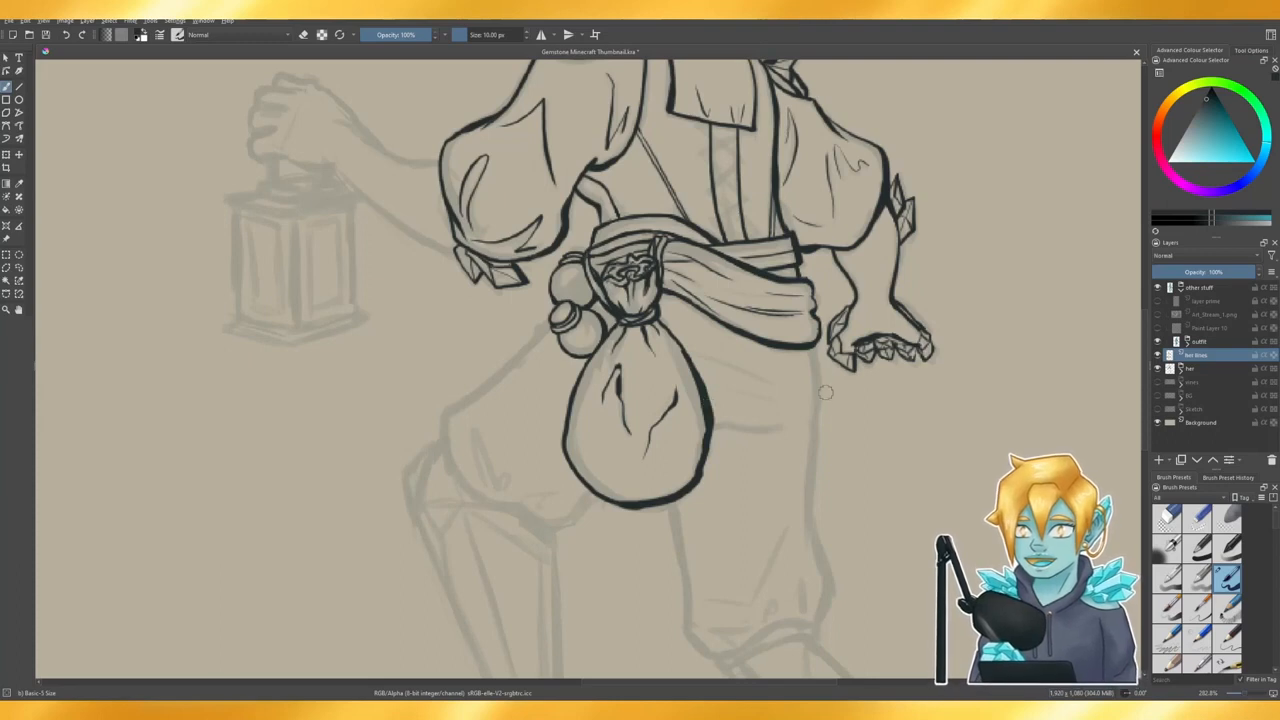
{"action": "scroll", "coordinate": [808, 377], "scroll_direction": "down", "scroll_amount": 1}
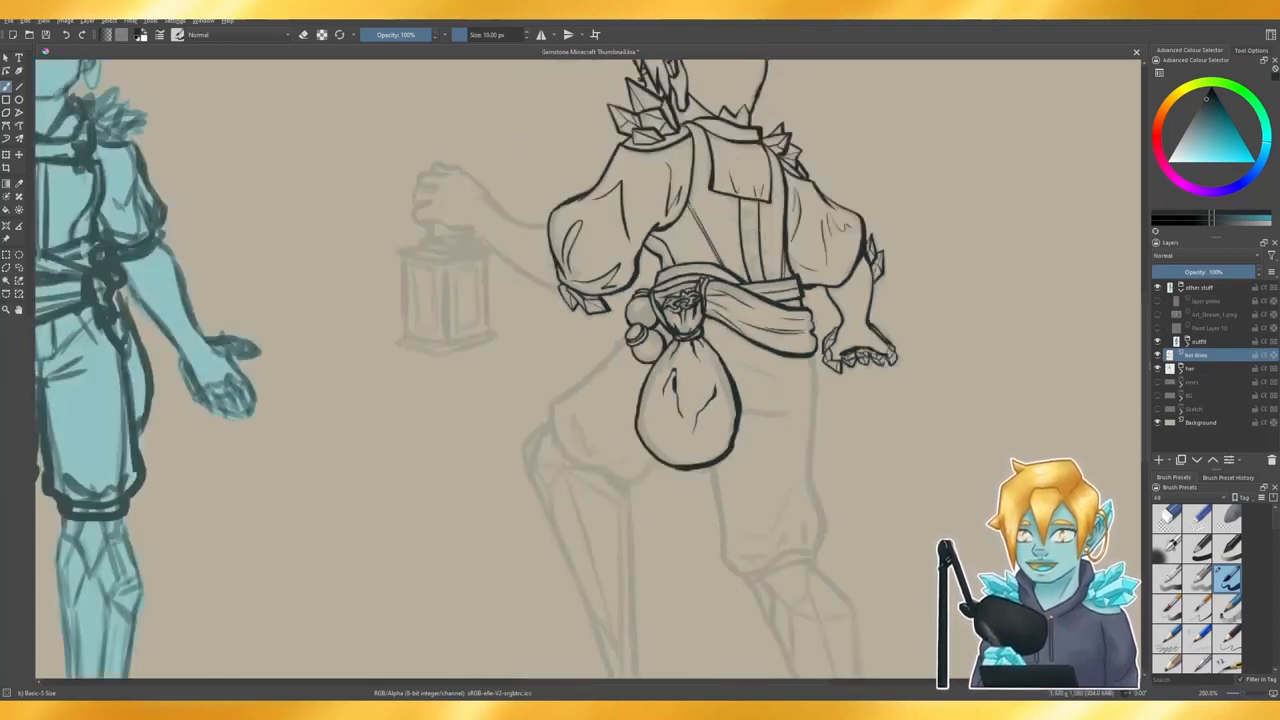
{"action": "key", "text": "e"}
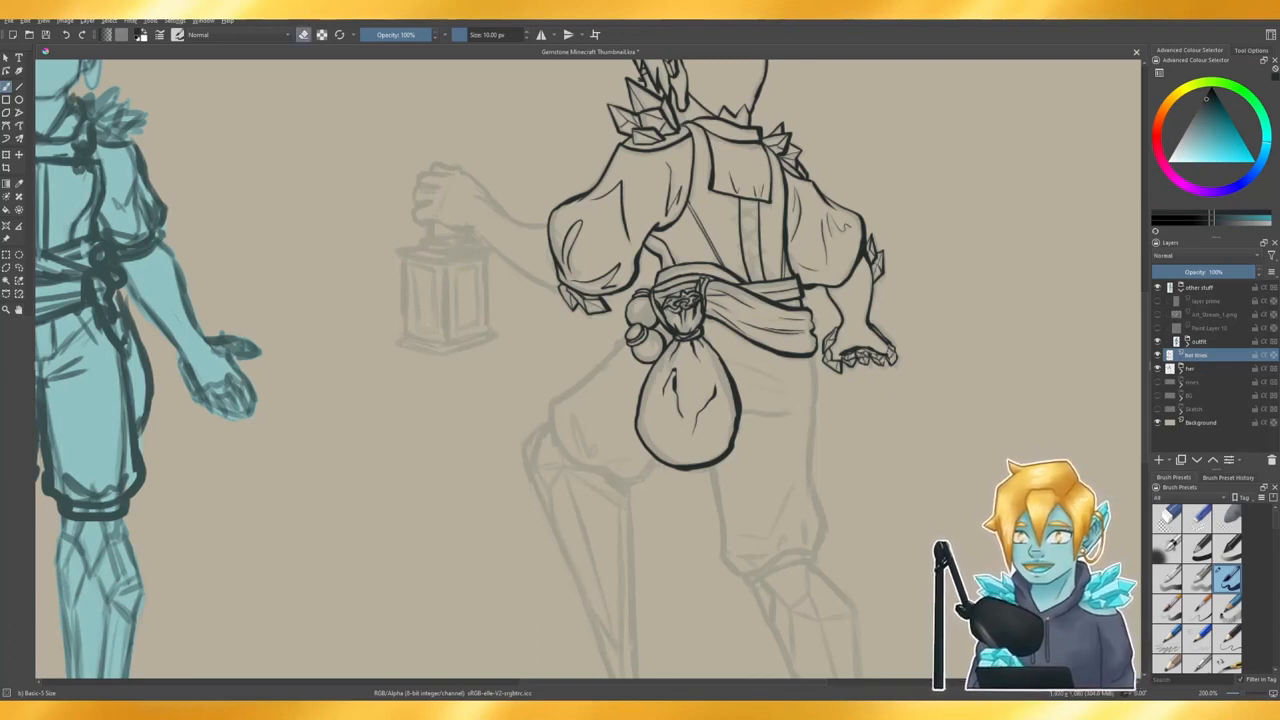
{"action": "key", "text": "e"}
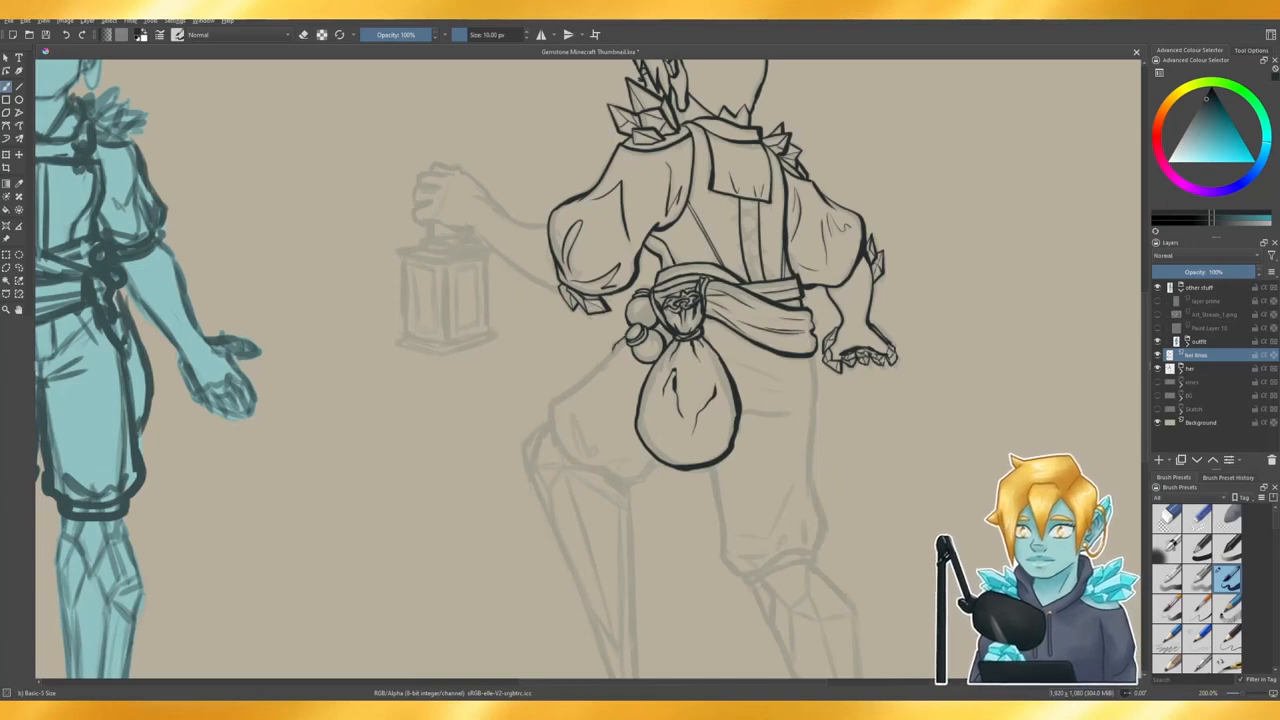
- Try inking the raised leg's puffy trouser outline from the hip bottles around the knee to the pouch
{"action": "mouse_move", "coordinate": [612, 348]}
{"action": "left_mouse_down"}
{"action": "mouse_move", "coordinate": [577, 390]}
{"action": "mouse_move", "coordinate": [620, 342]}
{"action": "left_mouse_up"}
{"action": "key", "text": "e"}
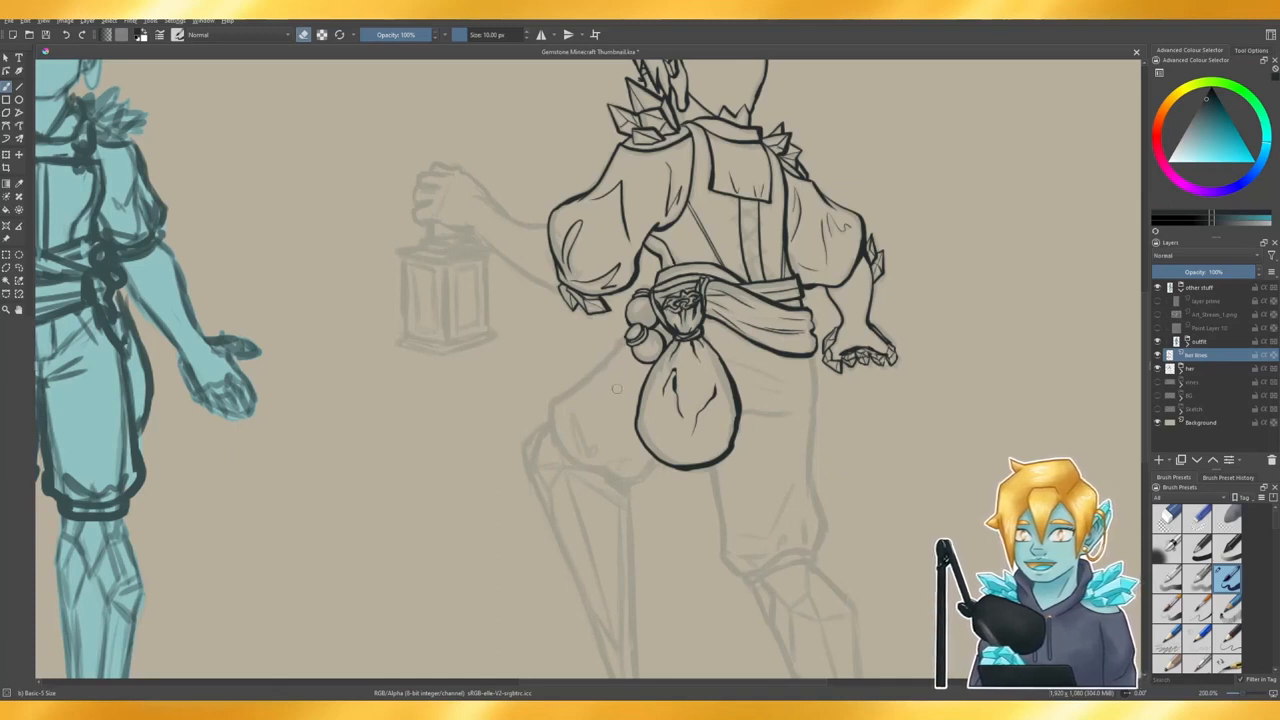
{"action": "key", "text": "e"}
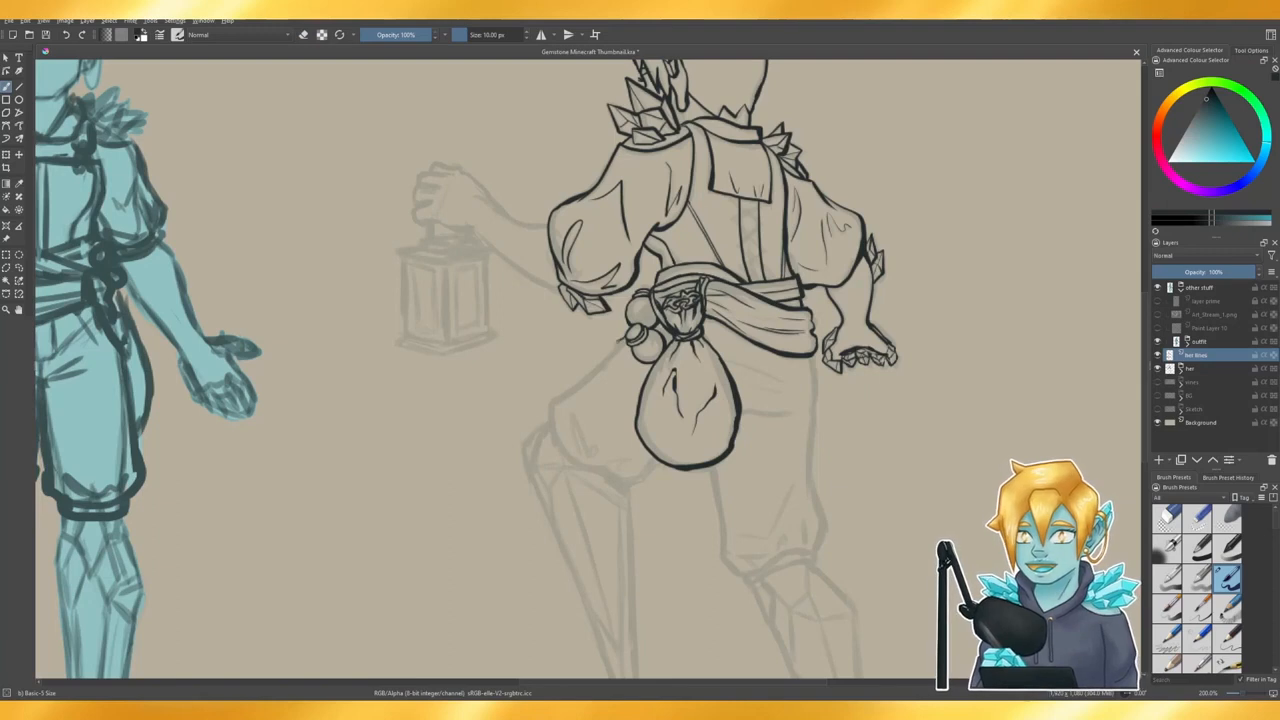
{"action": "mouse_move", "coordinate": [610, 352]}
{"action": "left_mouse_down"}
{"action": "mouse_move", "coordinate": [549, 407]}
{"action": "mouse_move", "coordinate": [554, 446]}
{"action": "mouse_move", "coordinate": [622, 483]}
{"action": "mouse_move", "coordinate": [660, 458]}
{"action": "left_mouse_up"}
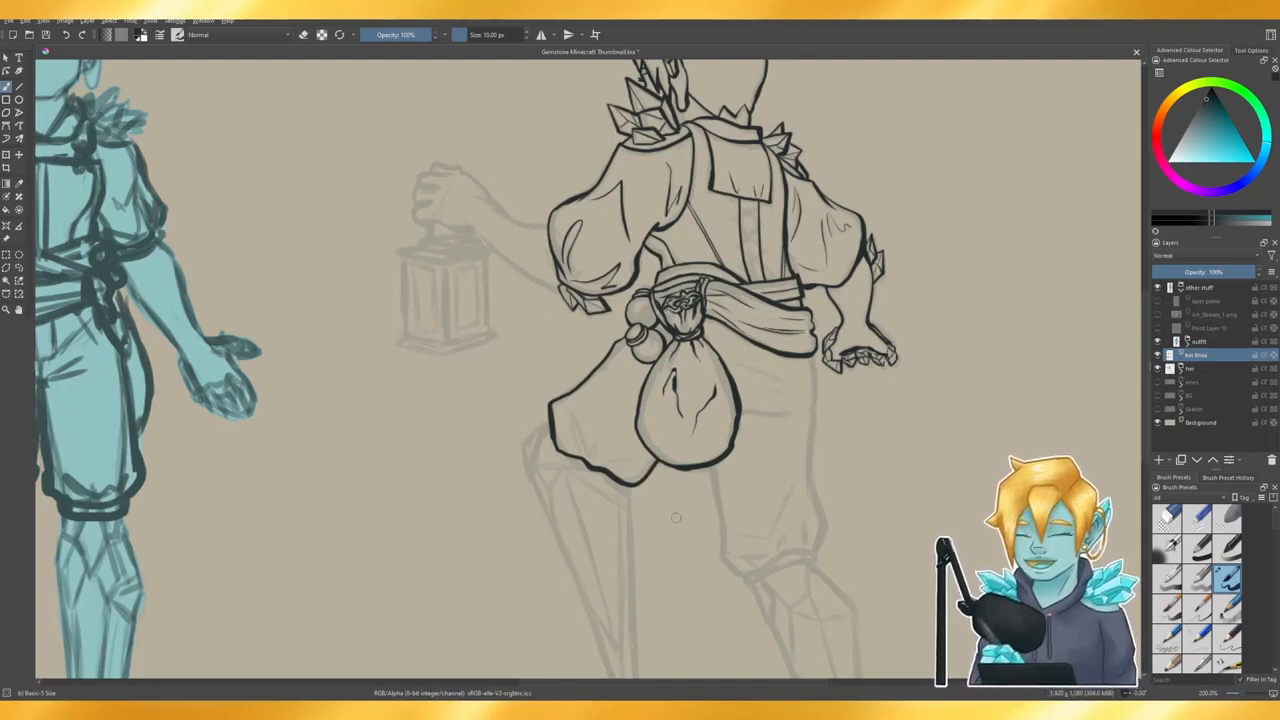
{"action": "key", "text": "ctrl+z"}
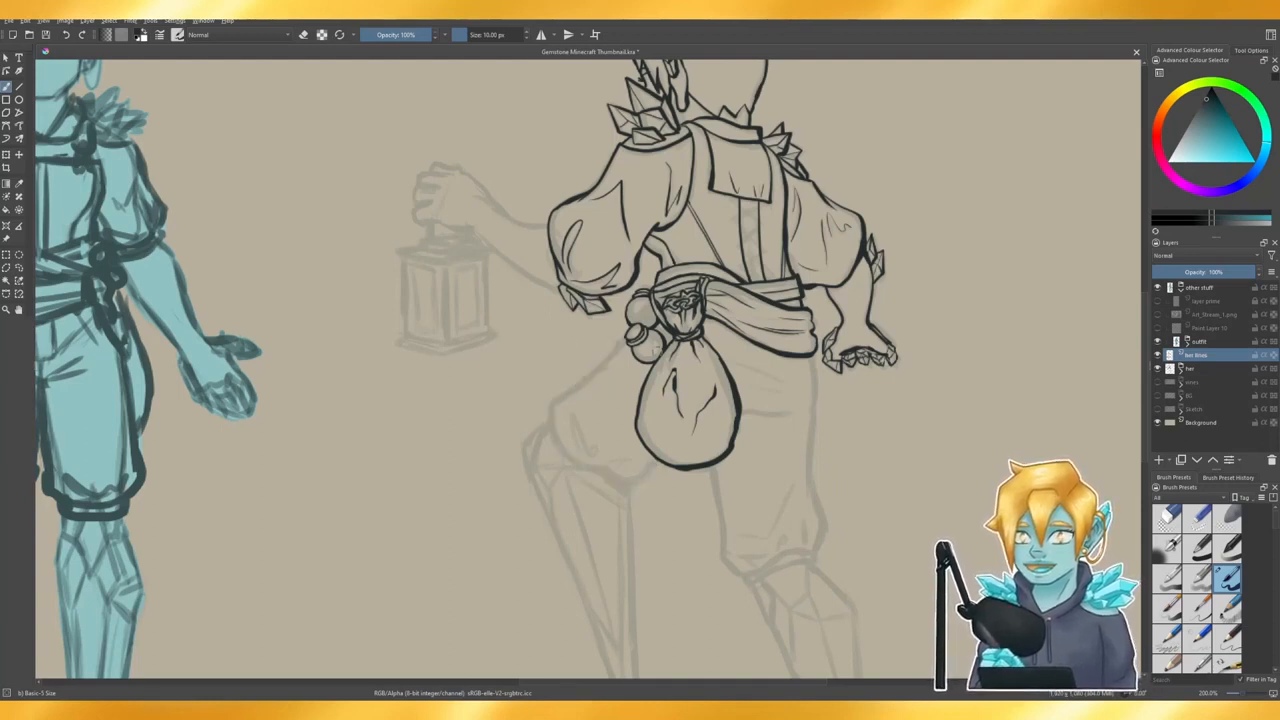
- Ink a rounder outline for the raised trouser leg, try fold lines inside it, and undo the folds
{"action": "mouse_move", "coordinate": [620, 338]}
{"action": "left_mouse_down"}
{"action": "mouse_move", "coordinate": [550, 445]}
{"action": "mouse_move", "coordinate": [656, 478]}
{"action": "left_mouse_up"}
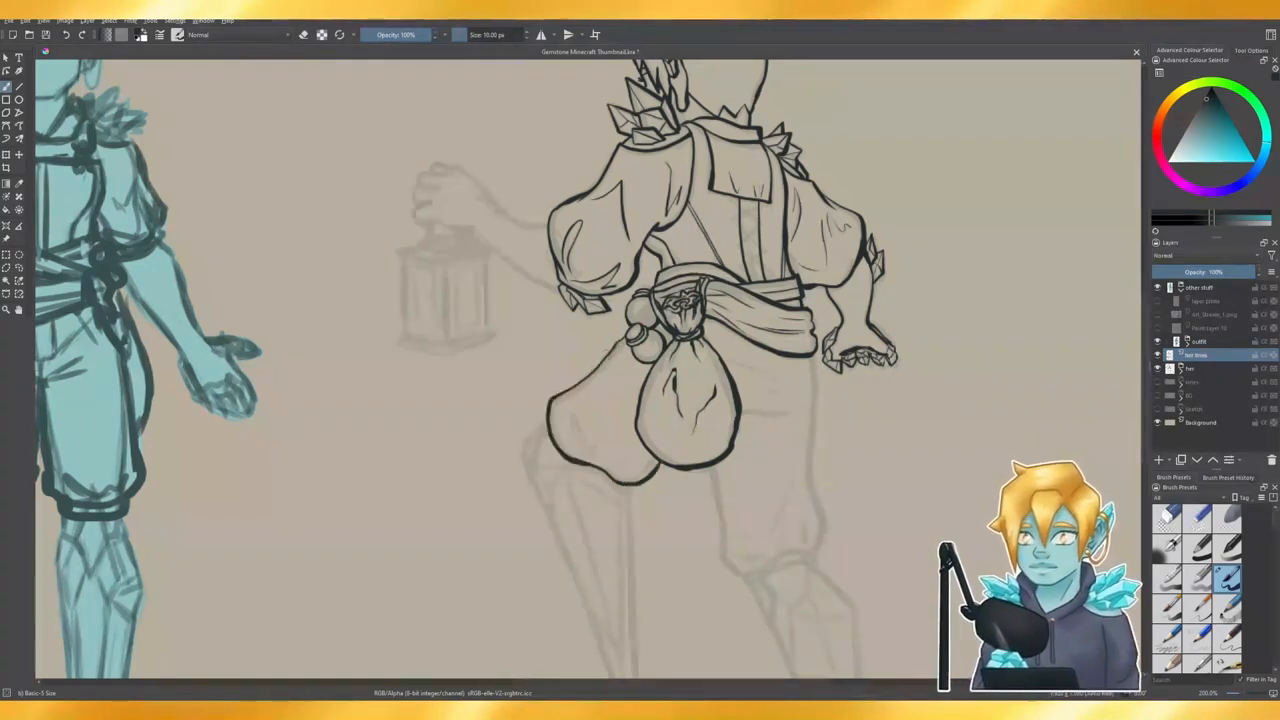
{"action": "mouse_move", "coordinate": [569, 410]}
{"action": "left_mouse_down"}
{"action": "mouse_move", "coordinate": [600, 456]}
{"action": "mouse_move", "coordinate": [582, 453]}
{"action": "mouse_move", "coordinate": [574, 411]}
{"action": "mouse_move", "coordinate": [582, 460]}
{"action": "mouse_move", "coordinate": [572, 416]}
{"action": "mouse_move", "coordinate": [589, 451]}
{"action": "mouse_move", "coordinate": [628, 459]}
{"action": "left_mouse_up"}
{"action": "key", "text": "ctrl+z"}
{"action": "key", "text": "ctrl+z"}
{"action": "key", "text": "ctrl+z"}
{"action": "key", "text": "ctrl+z"}
{"action": "key", "text": "ctrl+z"}
{"action": "key", "text": "ctrl+z"}
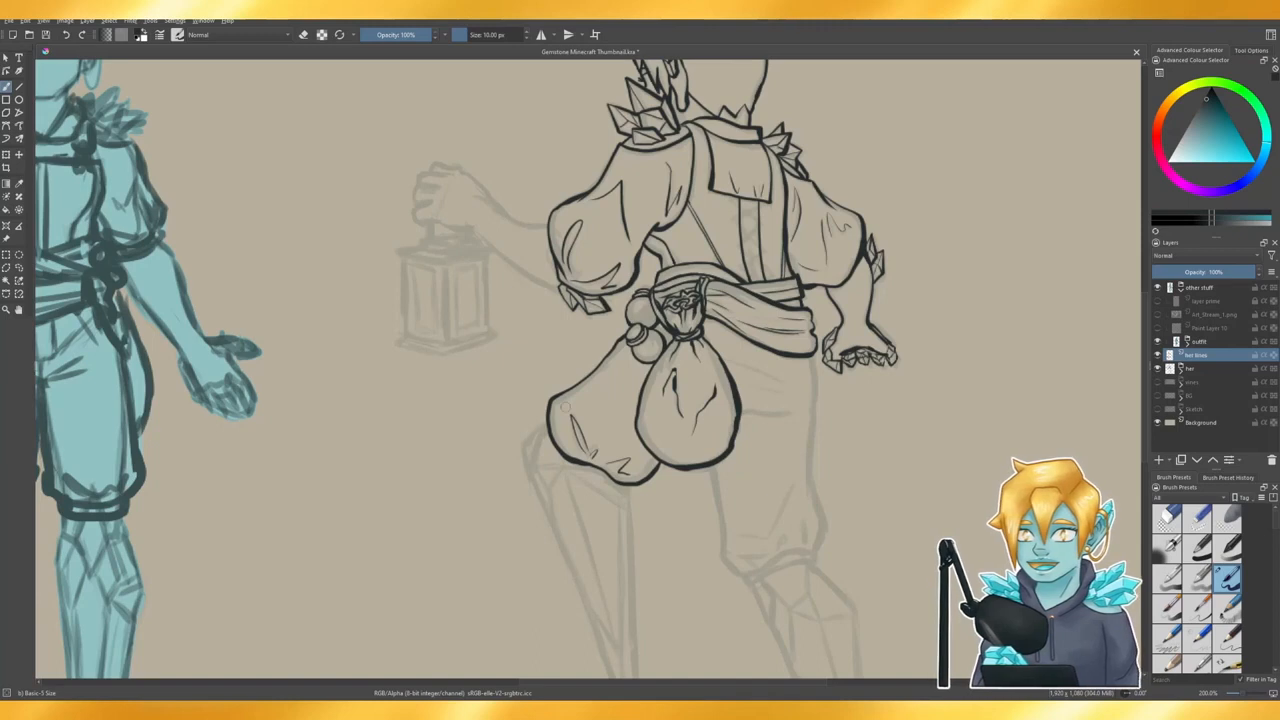
{"action": "key", "text": "ctrl+z"}
{"action": "key", "text": "ctrl+z"}
{"action": "key", "text": "ctrl+z"}
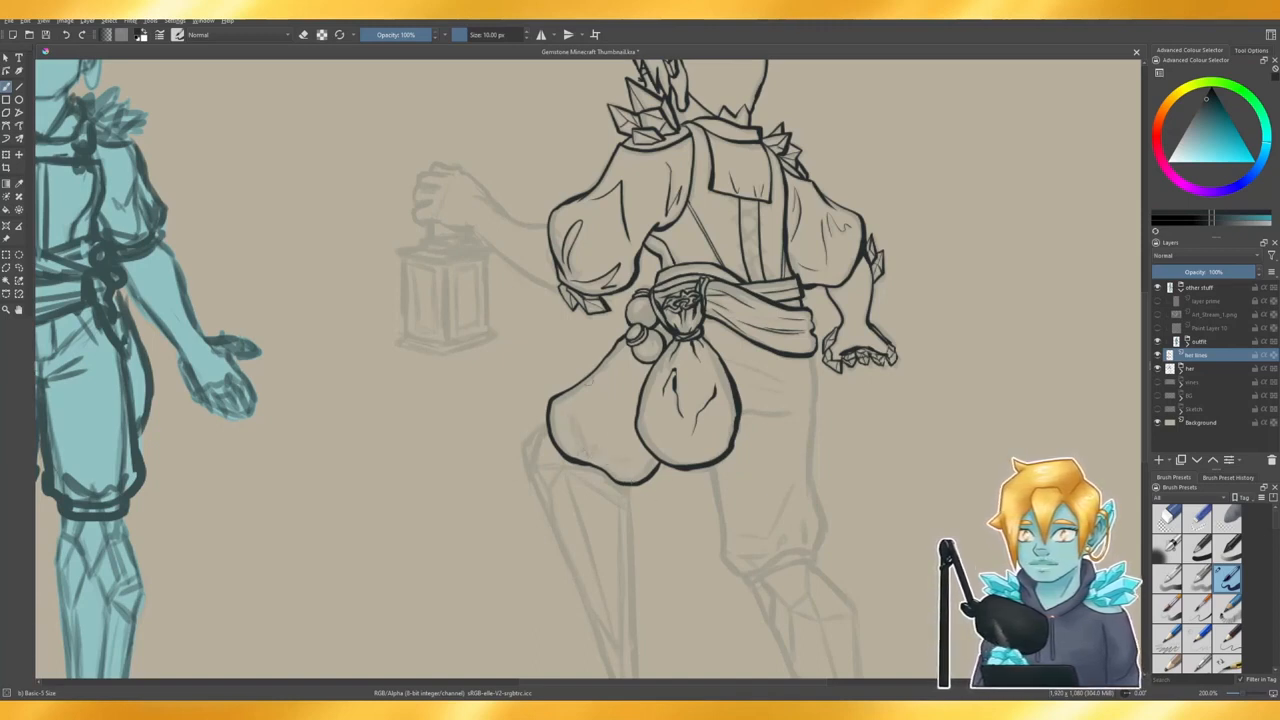
- Try erasing and redrawing the upper thigh line between the knee and the hip bottles
{"action": "key", "text": "e"}
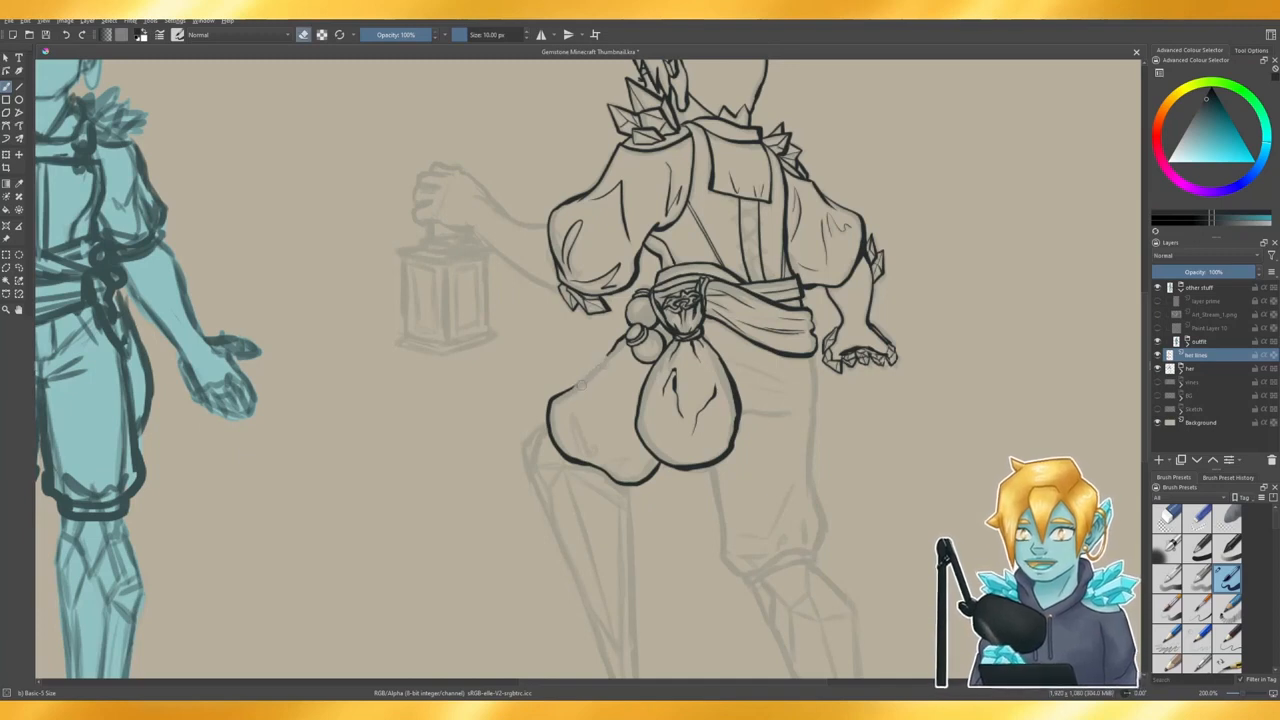
{"action": "key", "text": "e"}
{"action": "left_click_drag", "start_coordinate": [566, 391], "coordinate": [618, 344]}
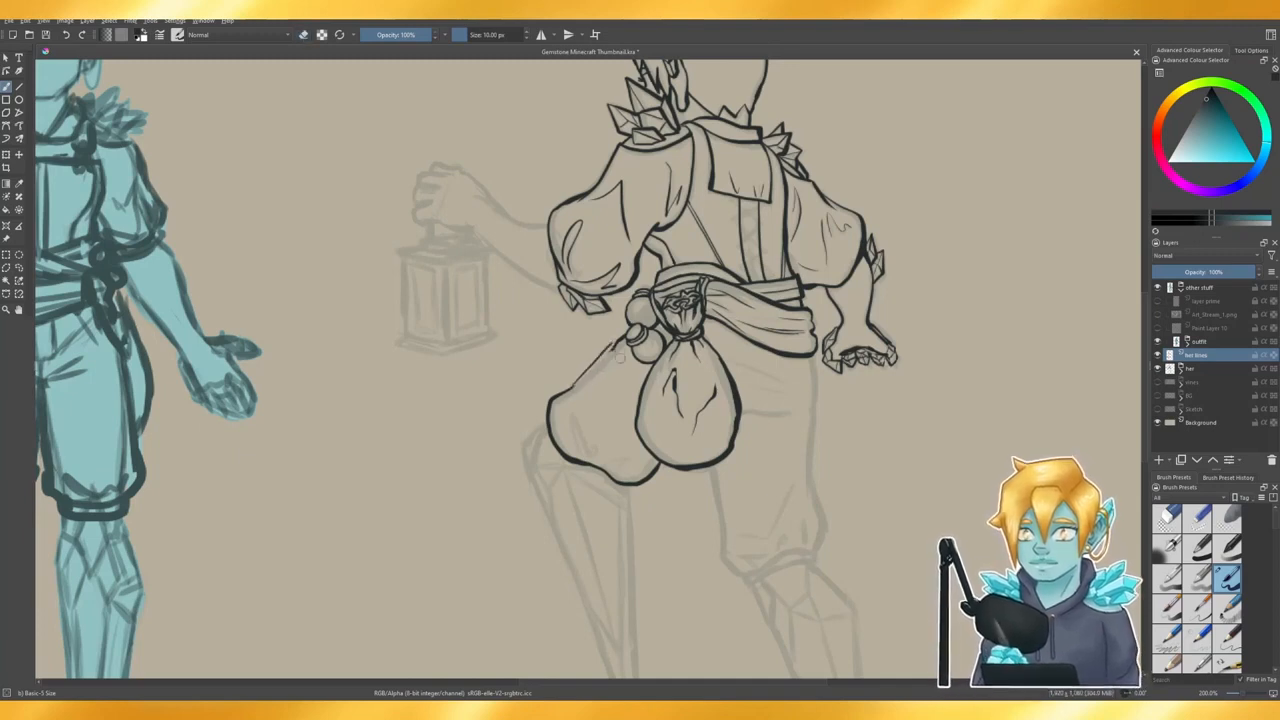
{"action": "scroll", "coordinate": [619, 360], "scroll_direction": "up", "scroll_amount": 2}
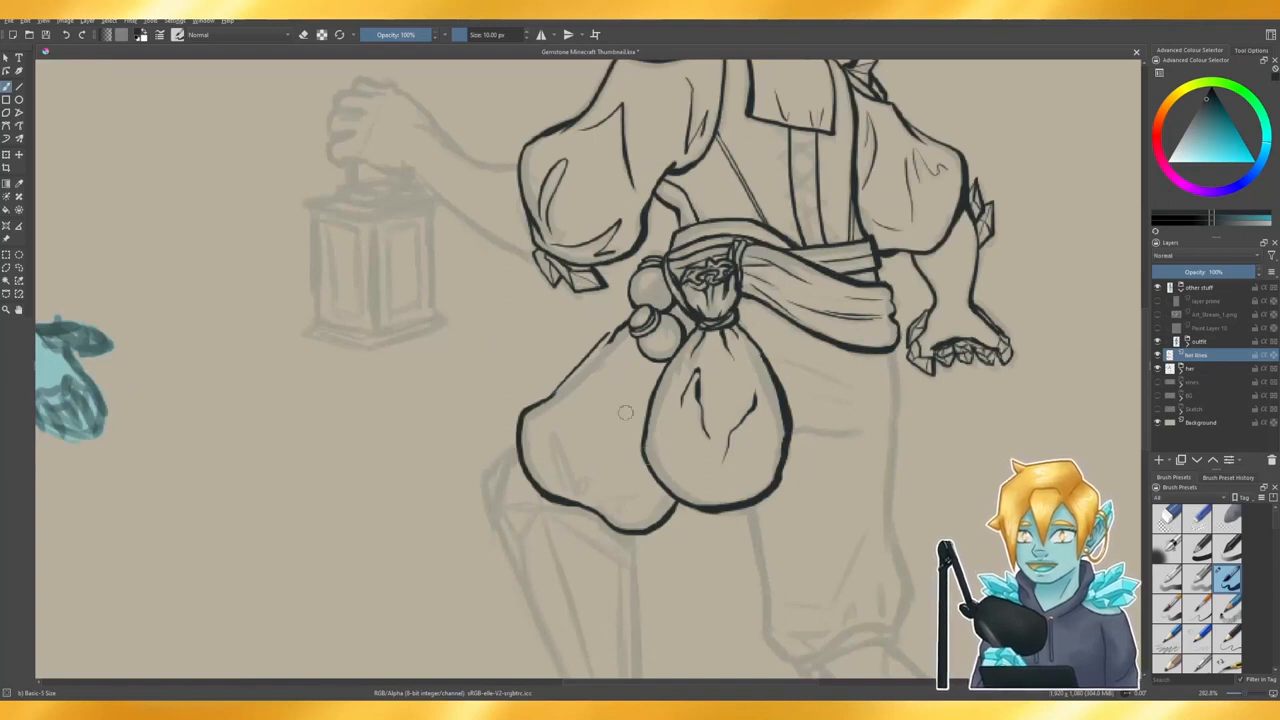
{"action": "key", "text": "ctrl+z"}
- Try erasing the knee-side curve of the raised trouser leg, and undo the leg's entire inked outline
{"action": "key", "text": "e"}
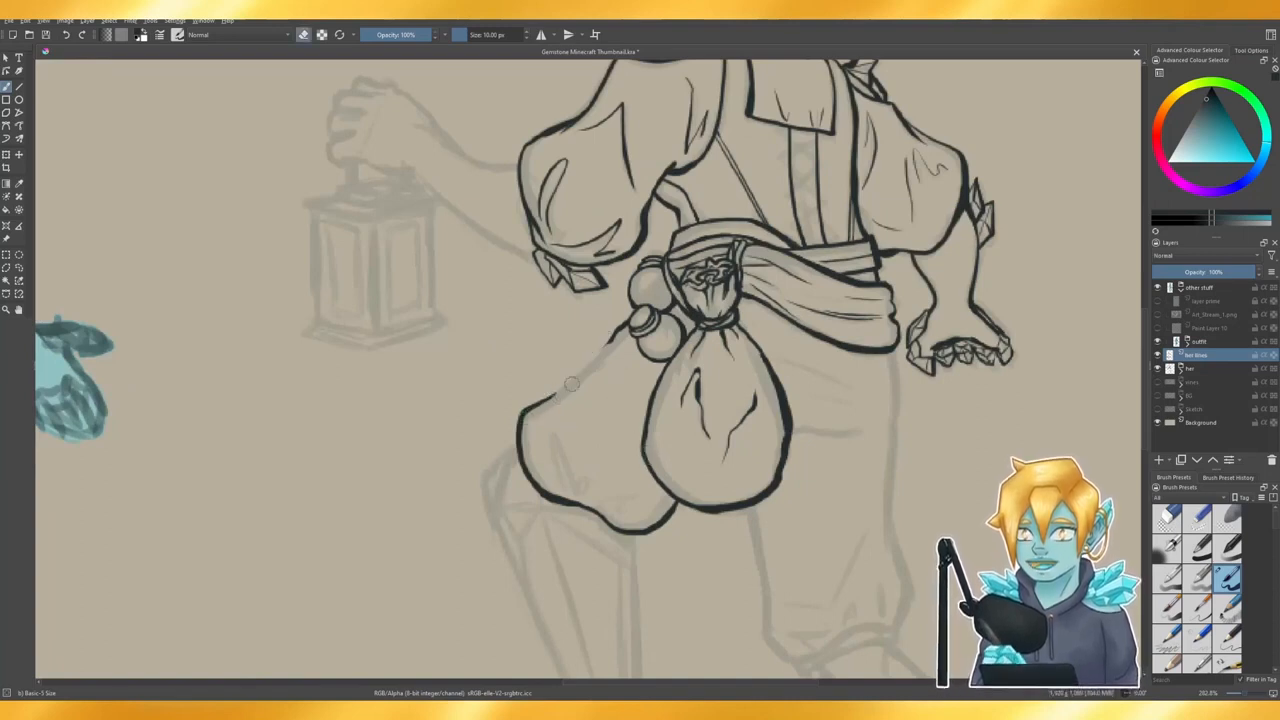
{"action": "mouse_move", "coordinate": [520, 430]}
{"action": "left_mouse_down"}
{"action": "mouse_move", "coordinate": [565, 392]}
{"action": "mouse_move", "coordinate": [511, 479]}
{"action": "left_mouse_up"}
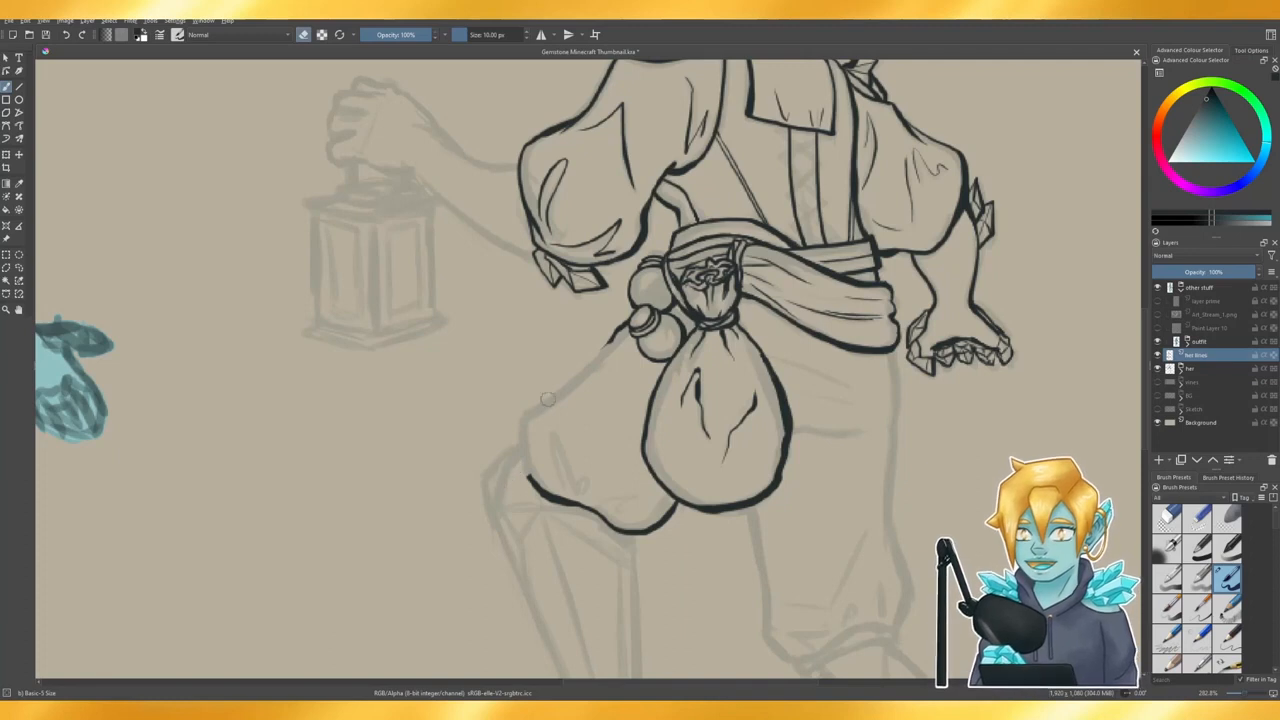
{"action": "key", "text": "ctrl+z"}
{"action": "mouse_move", "coordinate": [558, 416]}
{"action": "left_mouse_down"}
{"action": "mouse_move", "coordinate": [508, 424]}
{"action": "mouse_move", "coordinate": [498, 451]}
{"action": "mouse_move", "coordinate": [499, 471]}
{"action": "mouse_move", "coordinate": [561, 416]}
{"action": "mouse_move", "coordinate": [534, 460]}
{"action": "mouse_move", "coordinate": [544, 492]}
{"action": "left_mouse_up"}
{"action": "key", "text": "ctrl+z"}
{"action": "key", "text": "ctrl+z"}
{"action": "key", "text": "ctrl+z"}
{"action": "key", "text": "ctrl+z"}
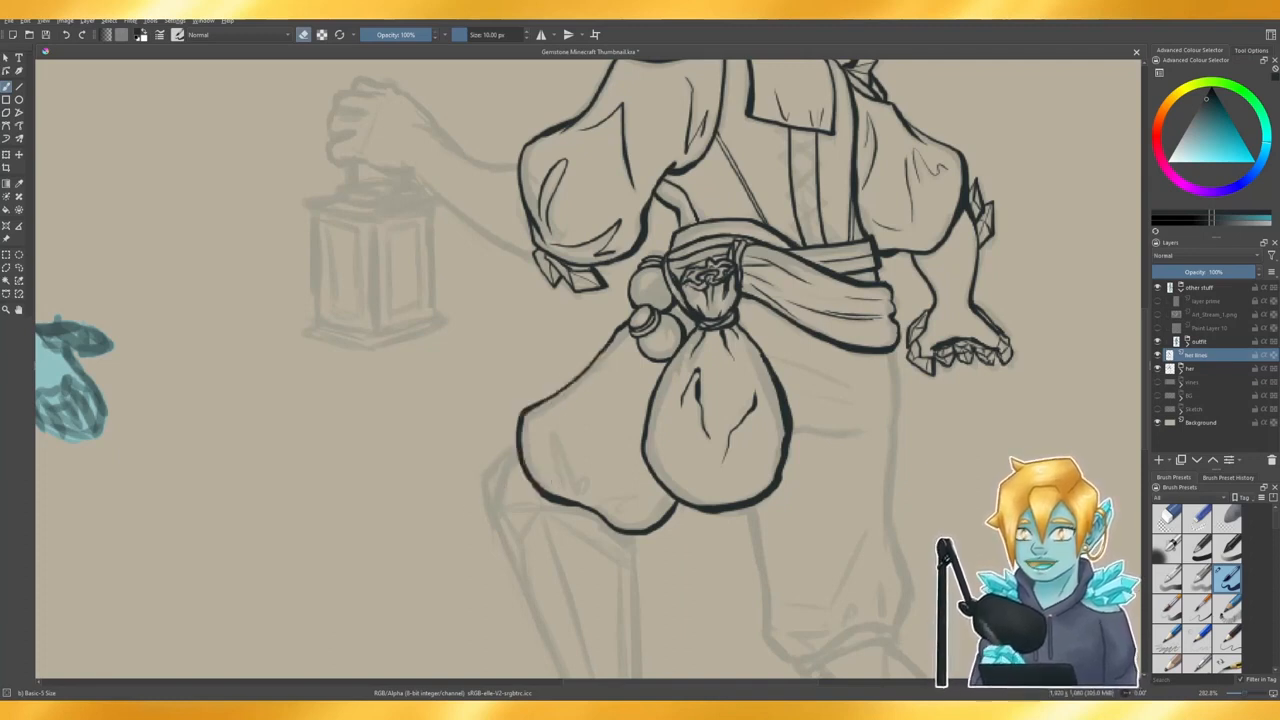
{"action": "key", "text": "ctrl+z"}
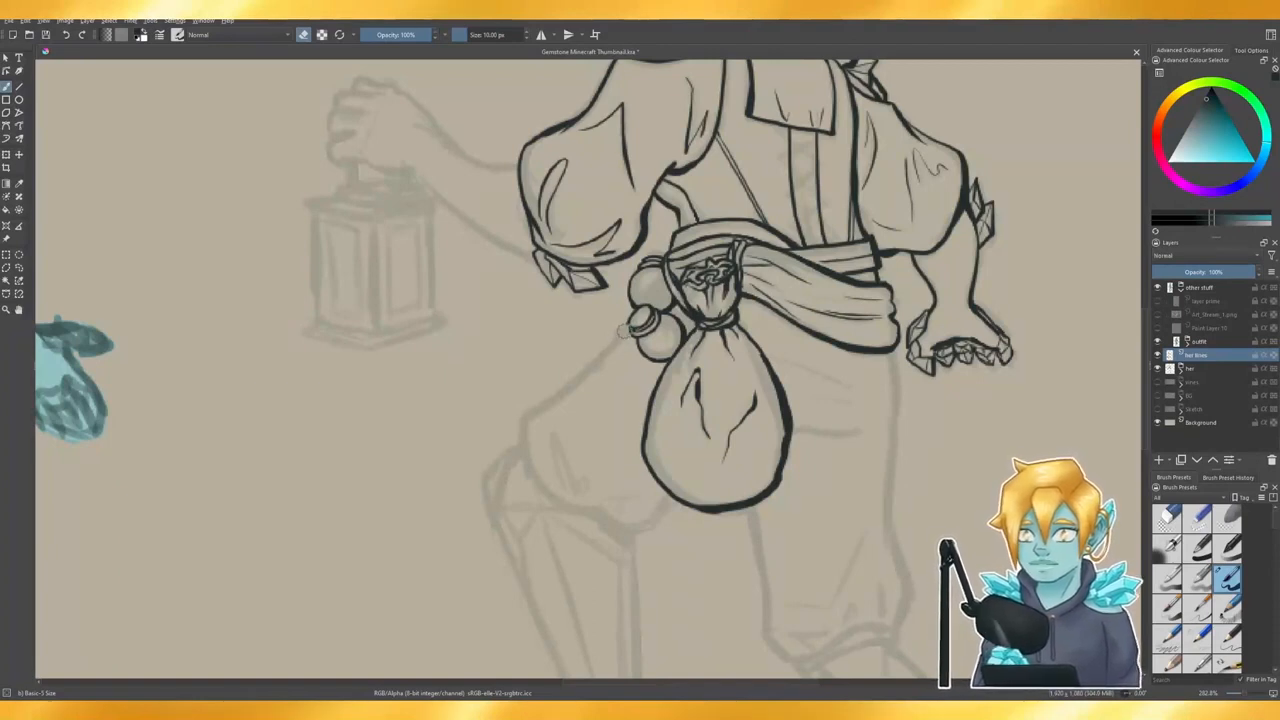
{"action": "key", "text": "e"}
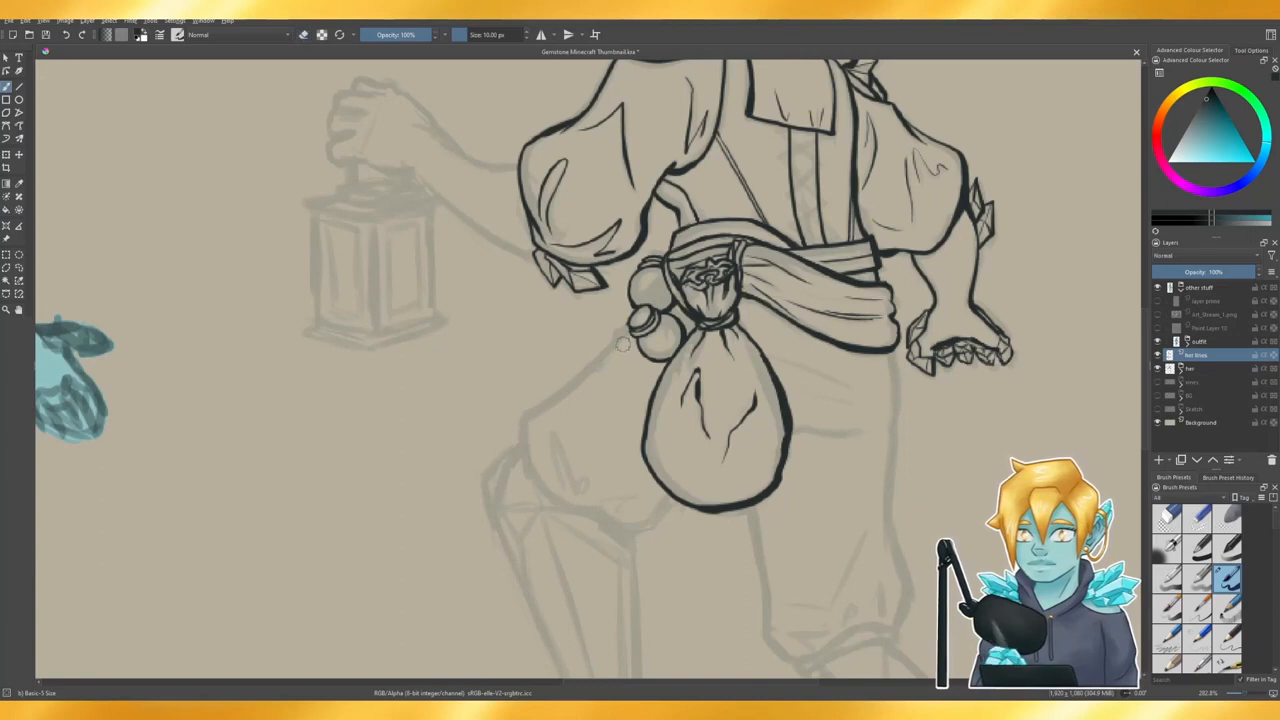
- Try inking the raised trouser leg's outline in one pass from the hip bottles around the knee to the pouch
{"action": "mouse_move", "coordinate": [624, 336]}
{"action": "left_mouse_down"}
{"action": "mouse_move", "coordinate": [522, 414]}
{"action": "mouse_move", "coordinate": [525, 483]}
{"action": "mouse_move", "coordinate": [559, 514]}
{"action": "mouse_move", "coordinate": [627, 532]}
{"action": "mouse_move", "coordinate": [668, 502]}
{"action": "left_mouse_up"}
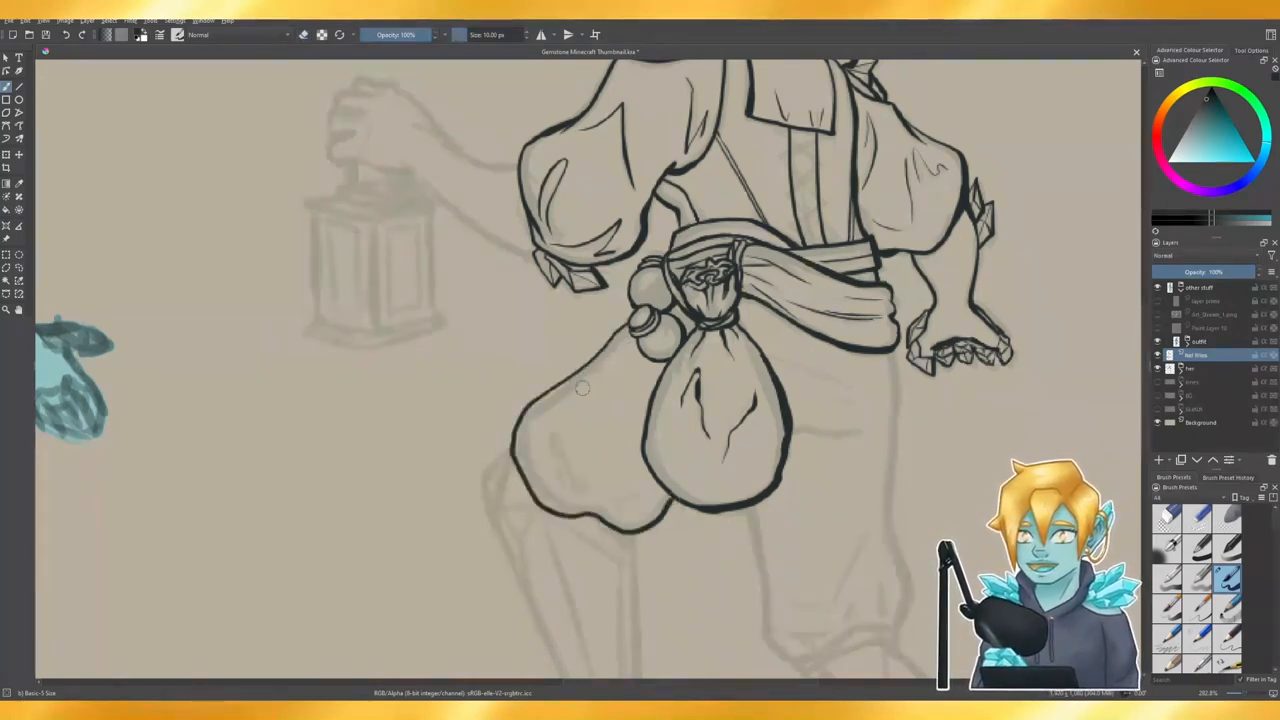
{"action": "scroll", "coordinate": [547, 463], "scroll_direction": "down", "scroll_amount": 2}
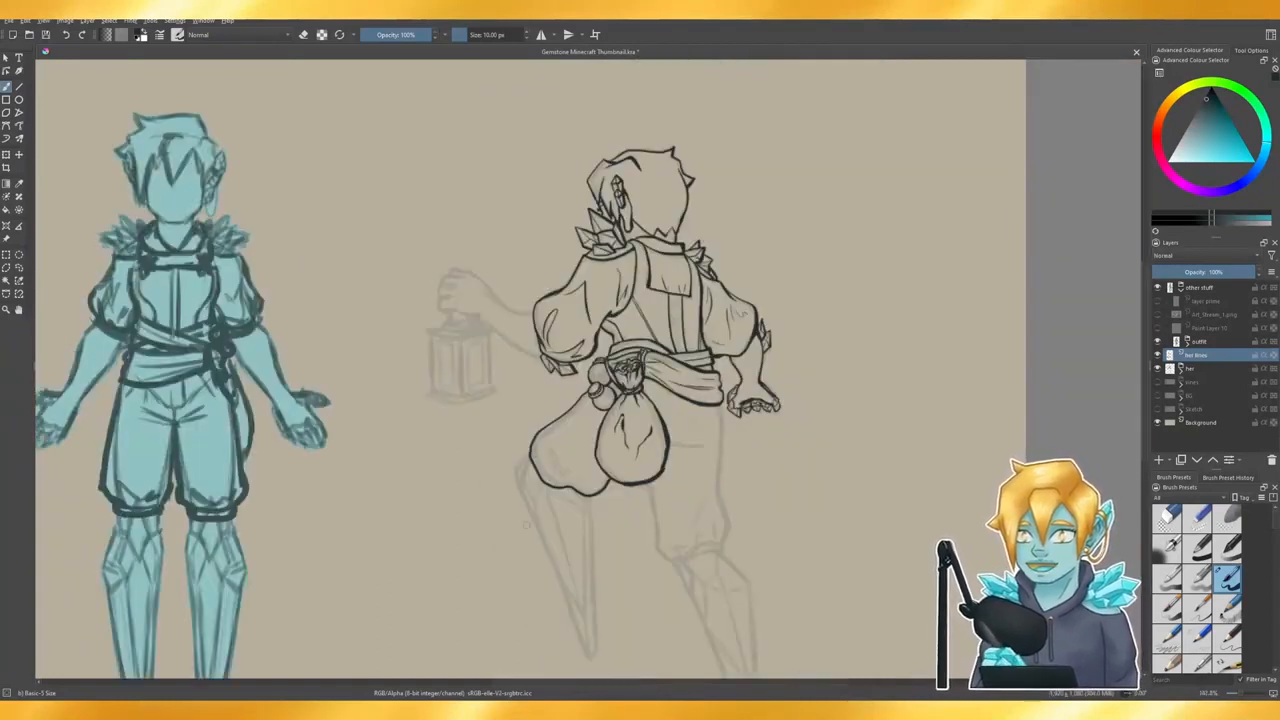
{"action": "key", "text": "ctrl+z"}
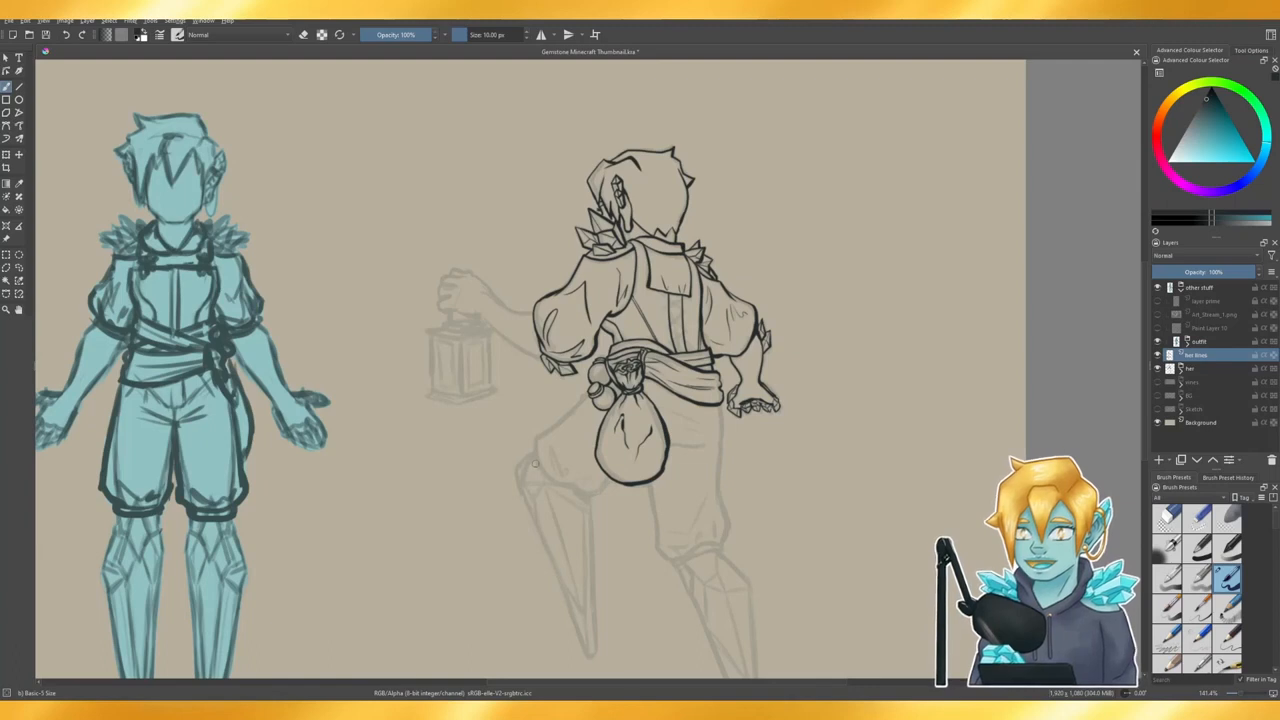
- Ink the raised trouser leg's puffy outline again, from the hip bottles around the knee to the pouch's lower edge
{"action": "scroll", "coordinate": [655, 490], "scroll_direction": "up", "scroll_amount": 1}
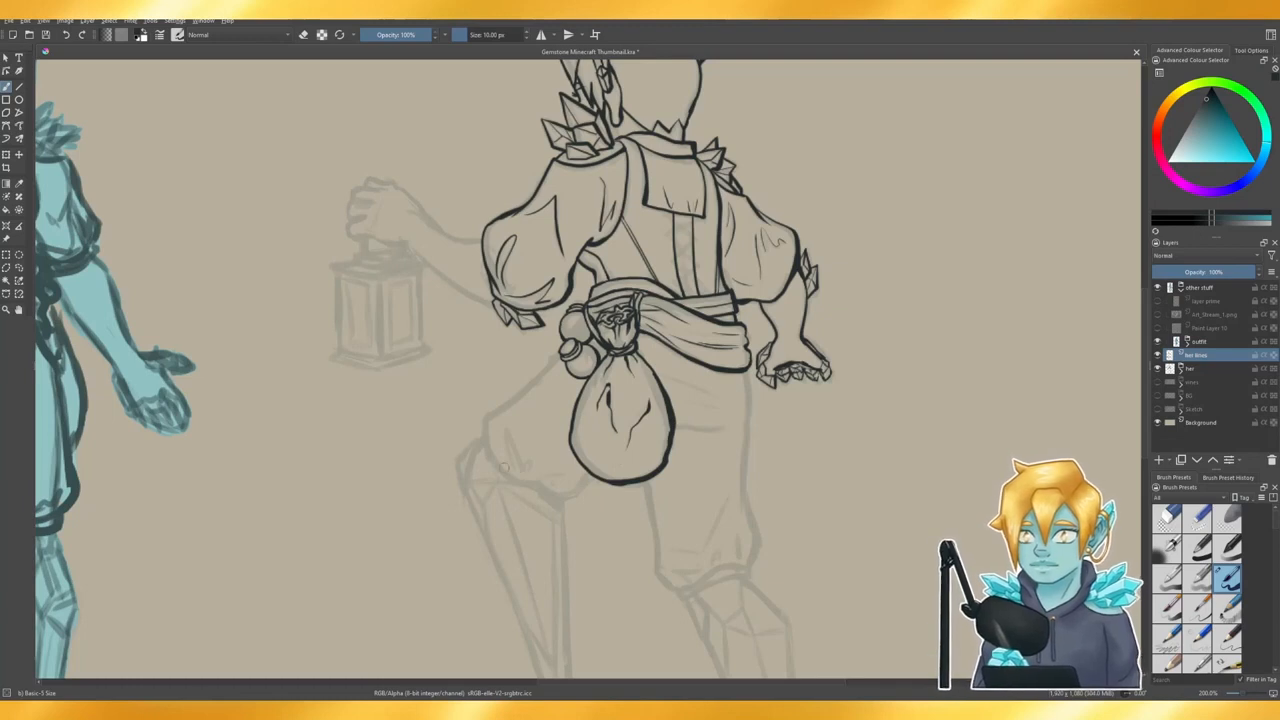
{"action": "scroll", "coordinate": [572, 468], "scroll_direction": "down", "scroll_amount": 1}
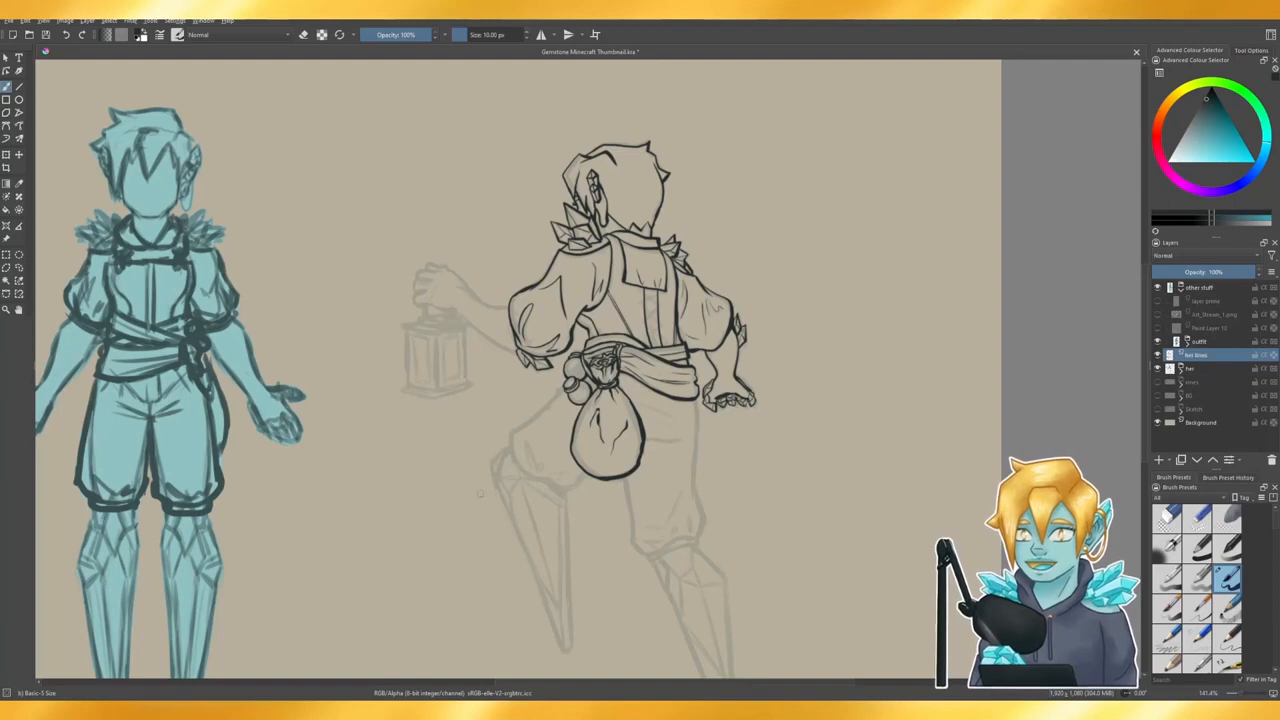
{"action": "scroll", "coordinate": [591, 434], "scroll_direction": "down", "scroll_amount": 1}
{"action": "scroll", "coordinate": [597, 434], "scroll_direction": "up", "scroll_amount": 2}
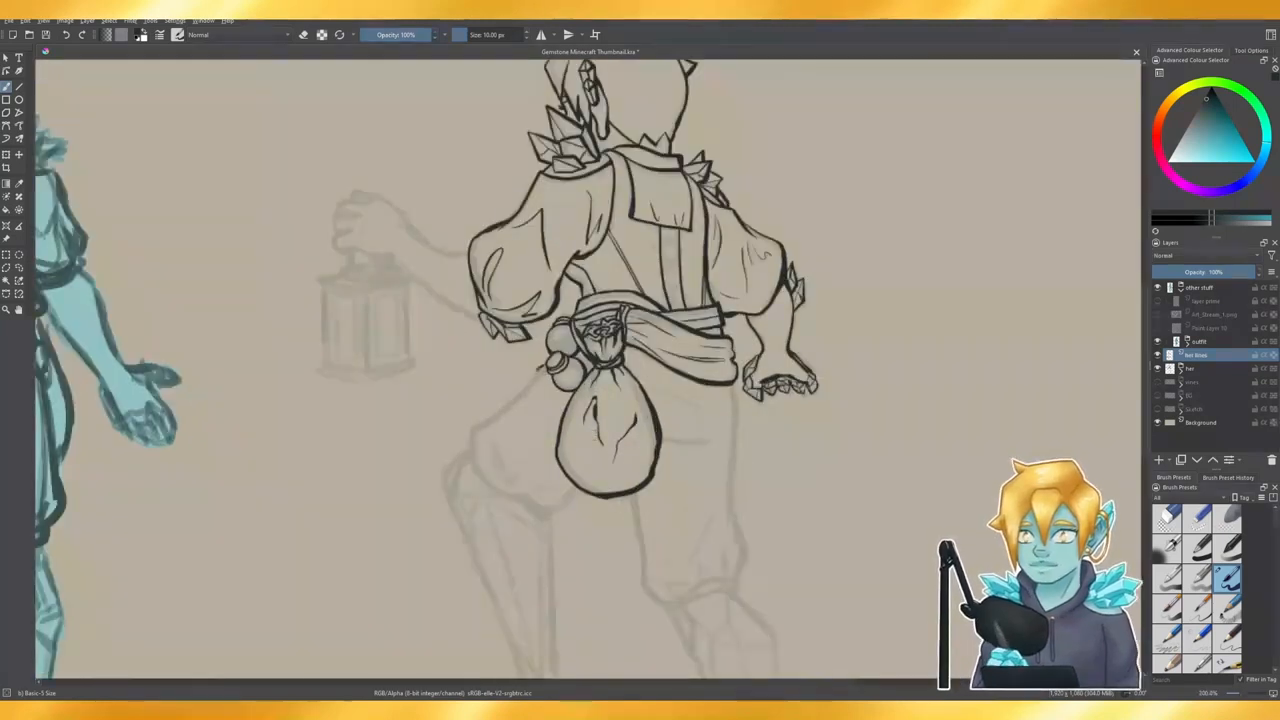
{"action": "mouse_move", "coordinate": [534, 372]}
{"action": "left_mouse_down"}
{"action": "mouse_move", "coordinate": [468, 462]}
{"action": "mouse_move", "coordinate": [565, 510]}
{"action": "mouse_move", "coordinate": [578, 488]}
{"action": "left_mouse_up"}
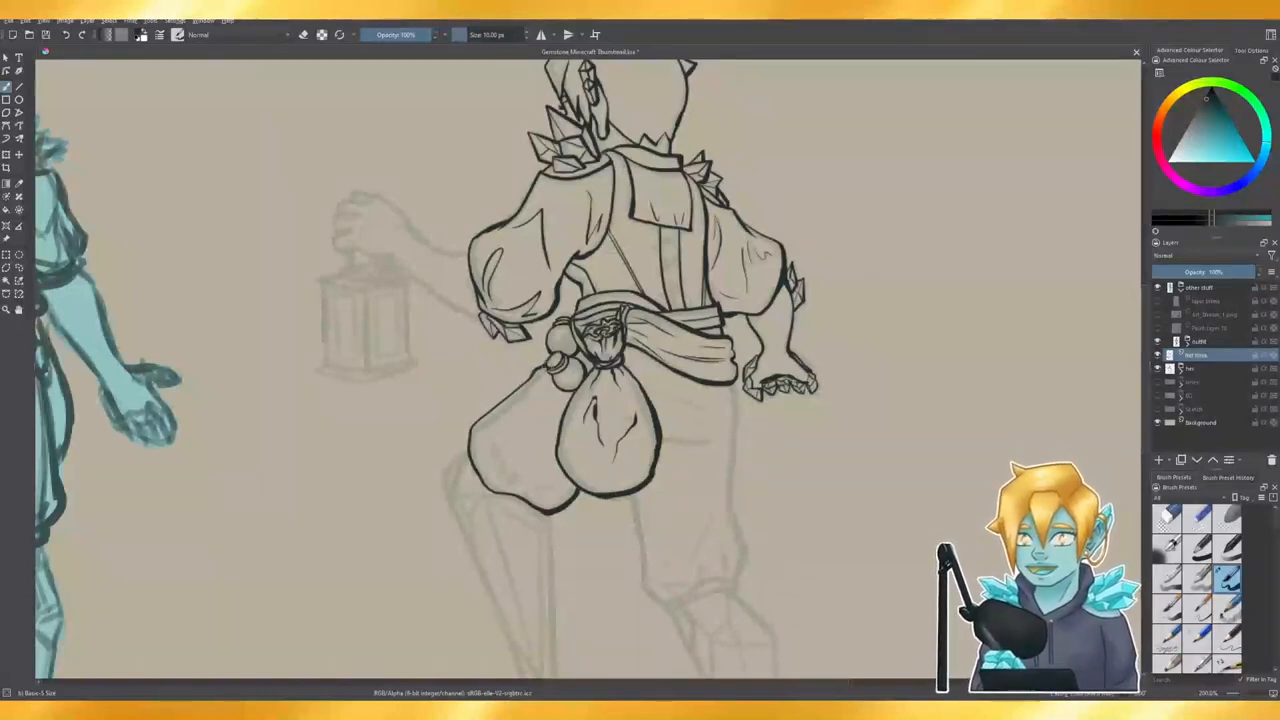
{"action": "key", "text": "e"}
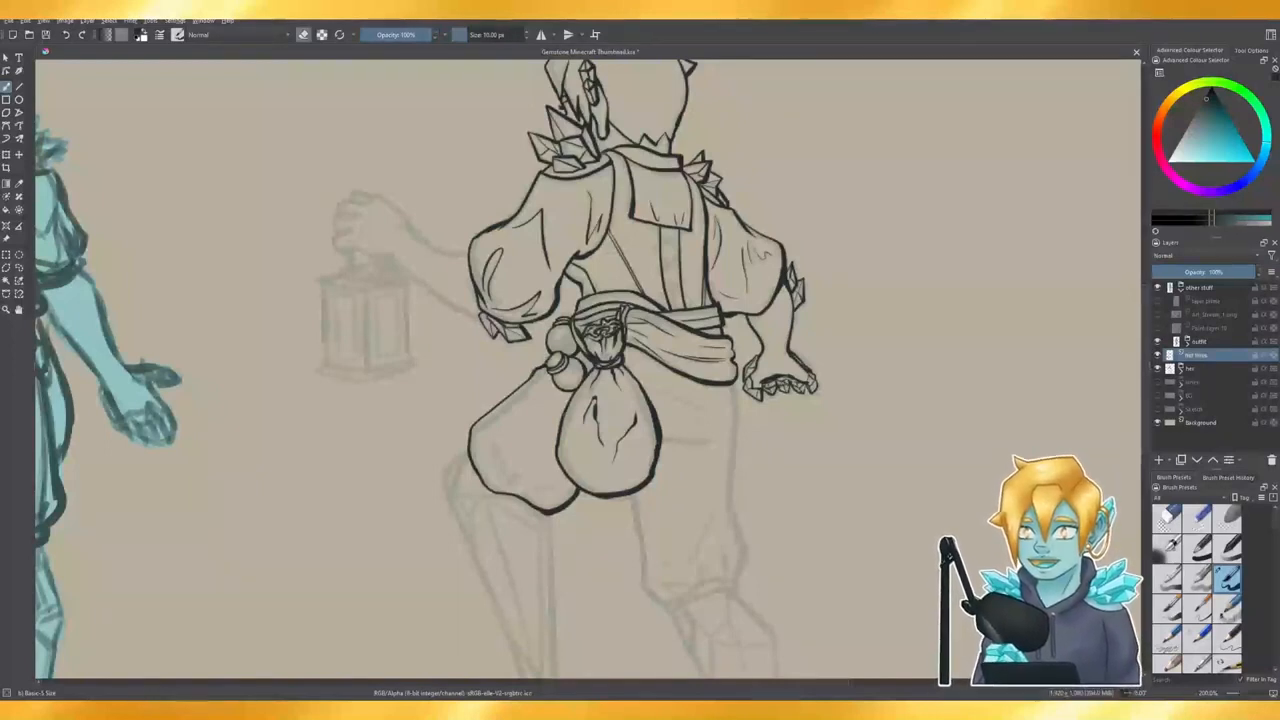
{"action": "key", "text": "e"}
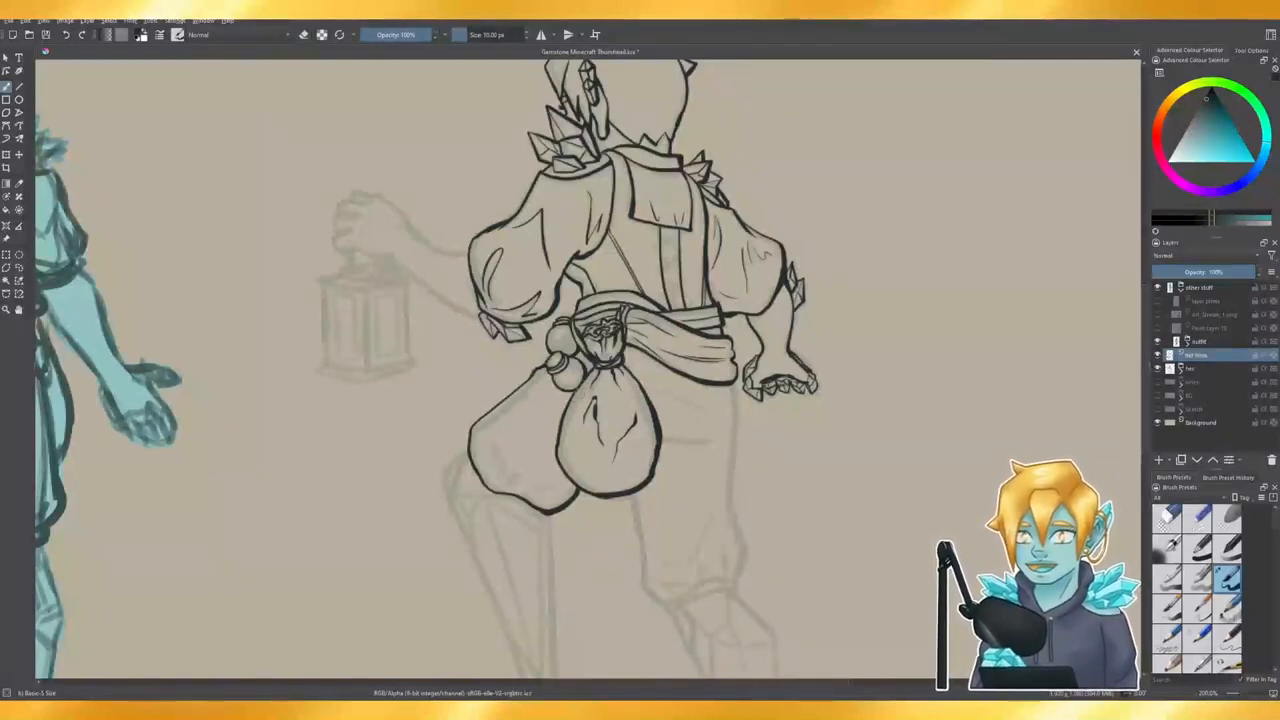
{"action": "scroll", "coordinate": [523, 420], "scroll_direction": "down", "scroll_amount": 2}
{"action": "scroll", "coordinate": [530, 470], "scroll_direction": "up", "scroll_amount": 2}
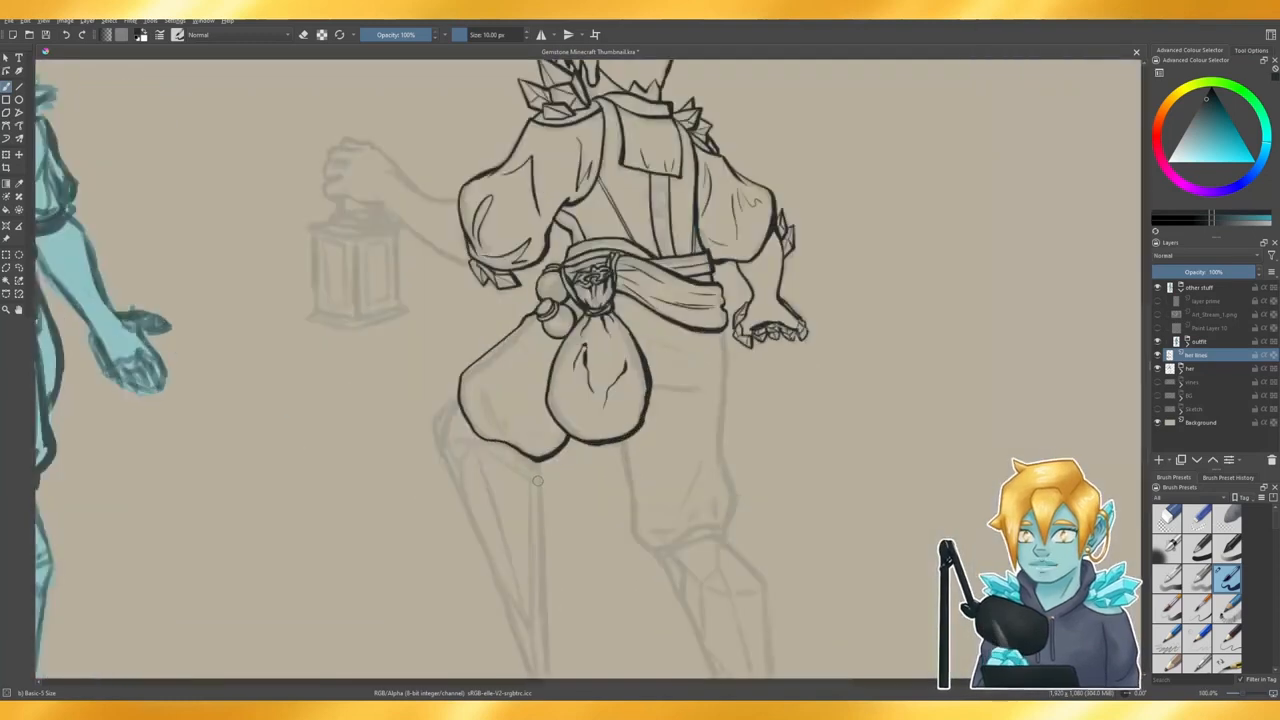
- Ink short pointed fold lines inside the raised trouser leg, at the knee and along its gathered lower edge
{"action": "scroll", "coordinate": [531, 485], "scroll_direction": "down", "scroll_amount": 1}
{"action": "scroll", "coordinate": [531, 485], "scroll_direction": "up", "scroll_amount": 1}
{"action": "scroll", "coordinate": [528, 478], "scroll_direction": "up", "scroll_amount": 1}
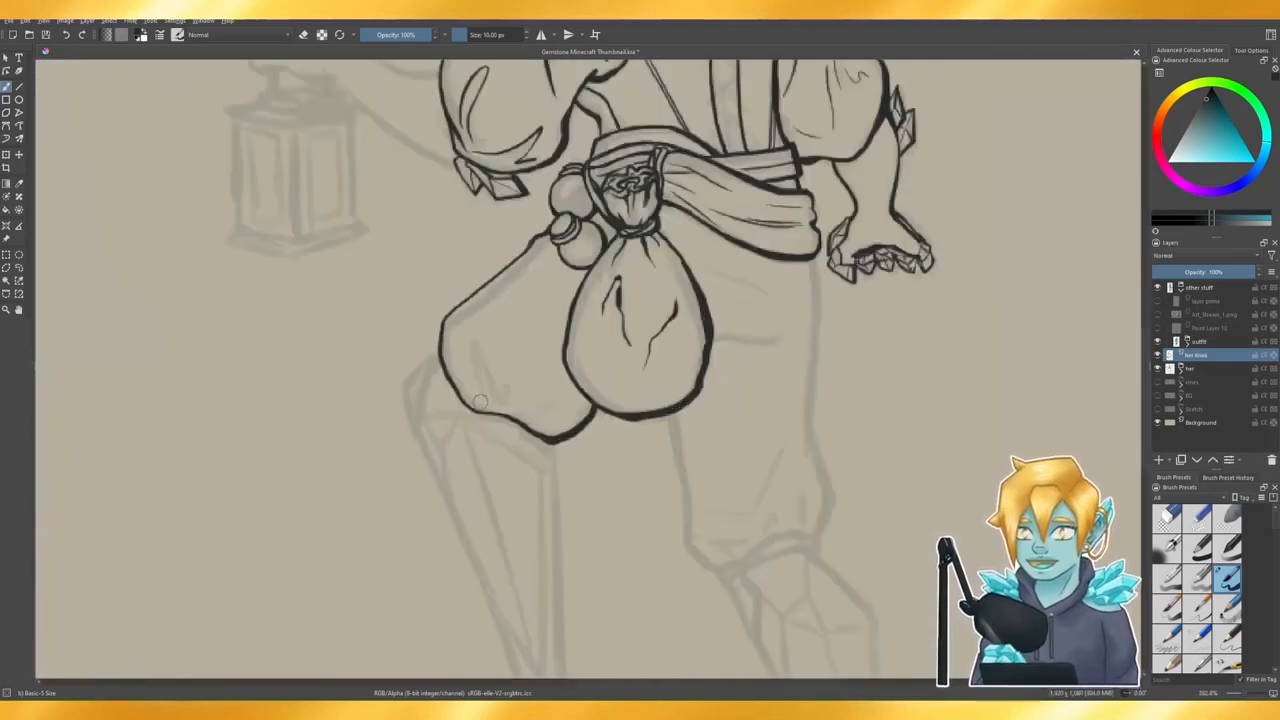
{"action": "left_click_drag", "start_coordinate": [472, 342], "coordinate": [487, 398]}
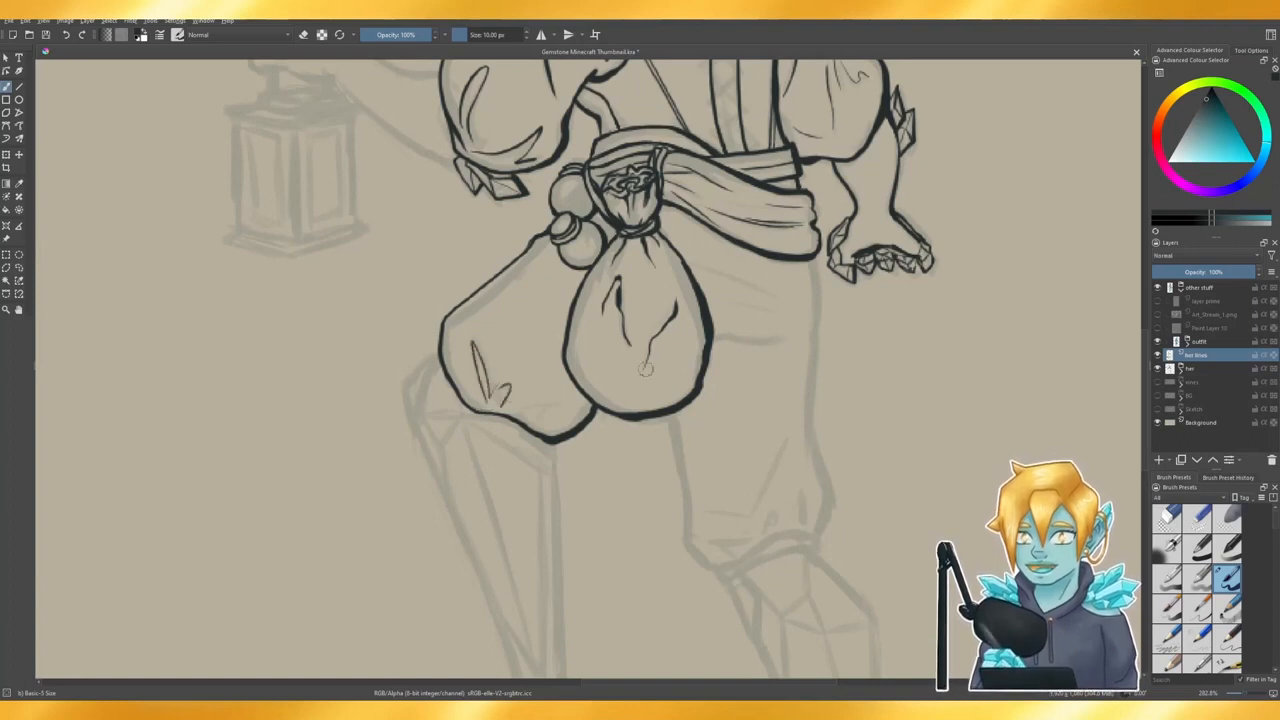
{"action": "key", "text": "ctrl+z"}
{"action": "mouse_move", "coordinate": [490, 400]}
{"action": "left_mouse_down"}
{"action": "mouse_move", "coordinate": [471, 369]}
{"action": "mouse_move", "coordinate": [496, 399]}
{"action": "mouse_move", "coordinate": [511, 381]}
{"action": "mouse_move", "coordinate": [560, 400]}
{"action": "left_mouse_up"}
{"action": "key", "text": "ctrl+z"}
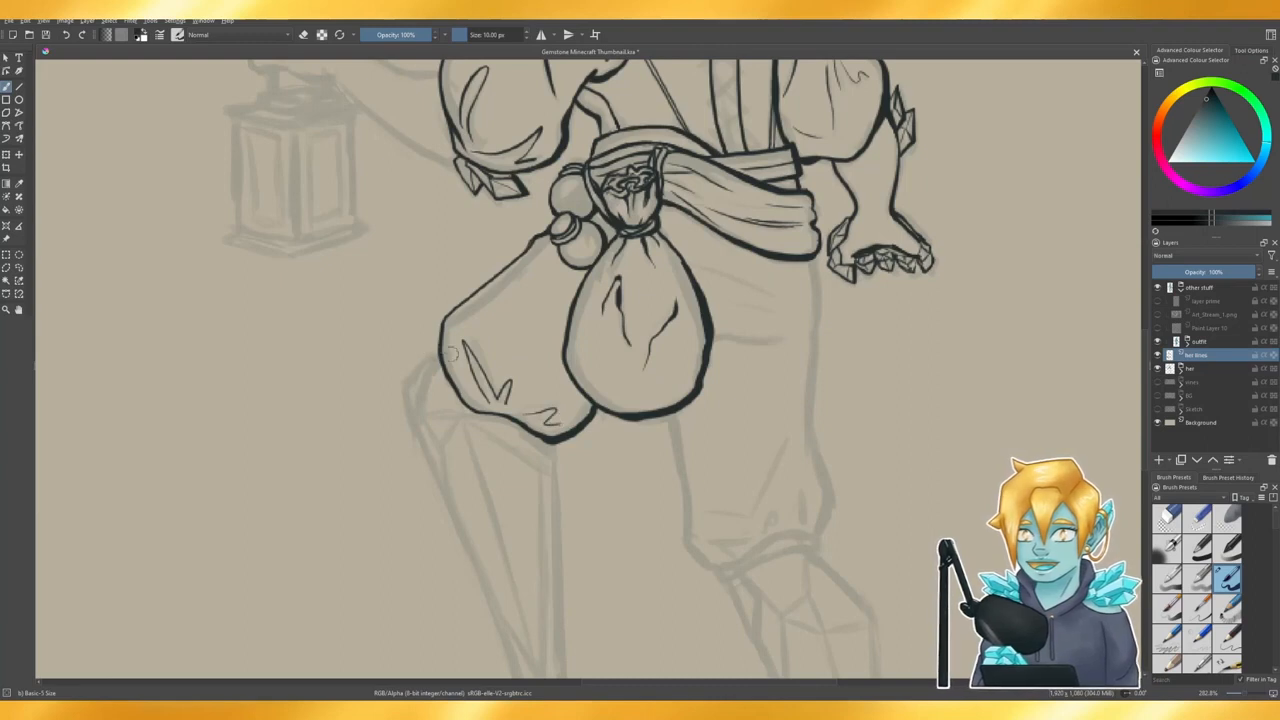
{"action": "scroll", "coordinate": [512, 355], "scroll_direction": "down", "scroll_amount": 1}
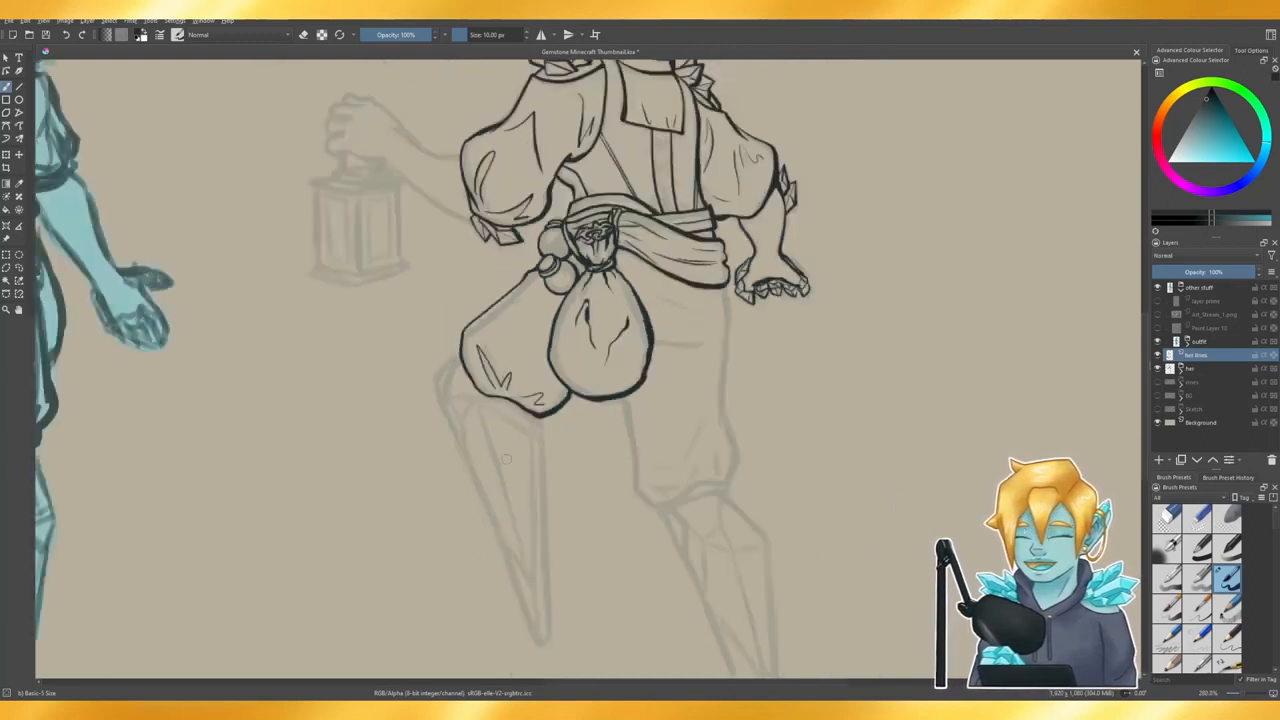
{"action": "scroll", "coordinate": [513, 458], "scroll_direction": "up", "scroll_amount": 1}
{"action": "scroll", "coordinate": [602, 326], "scroll_direction": "down", "scroll_amount": 1}
{"action": "scroll", "coordinate": [608, 318], "scroll_direction": "up", "scroll_amount": 1}
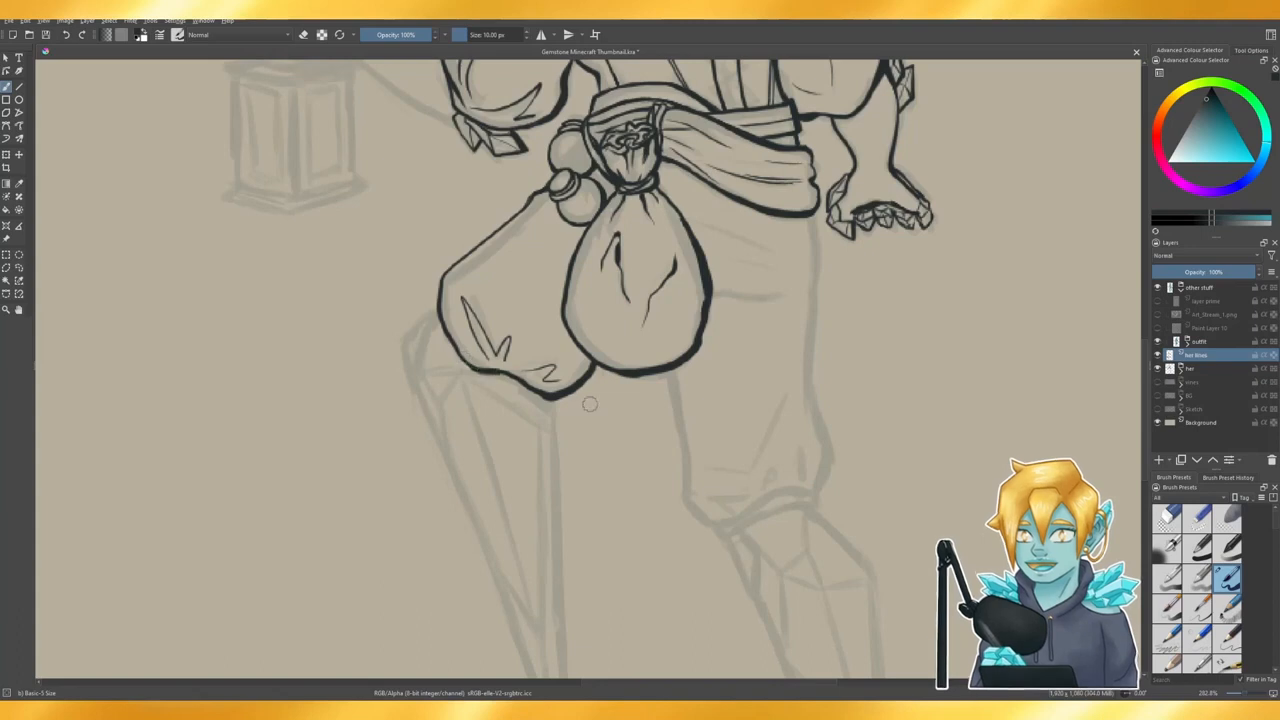
{"action": "scroll", "coordinate": [589, 403], "scroll_direction": "down", "scroll_amount": 1}
{"action": "scroll", "coordinate": [570, 447], "scroll_direction": "up", "scroll_amount": 1}
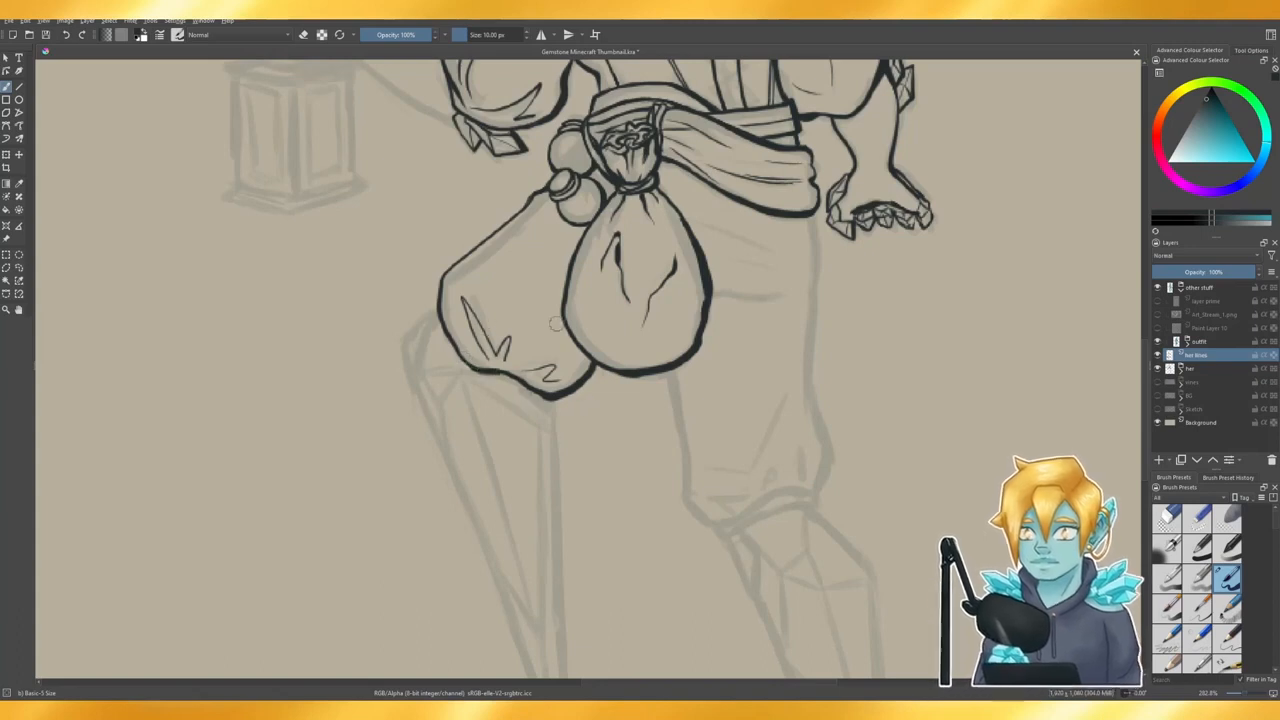
- Ink the outer edge of the standing trouser leg from the sash's hanging end down to the knee
{"action": "scroll", "coordinate": [552, 322], "scroll_direction": "down", "scroll_amount": 2}
{"action": "scroll", "coordinate": [730, 287], "scroll_direction": "up", "scroll_amount": 2}
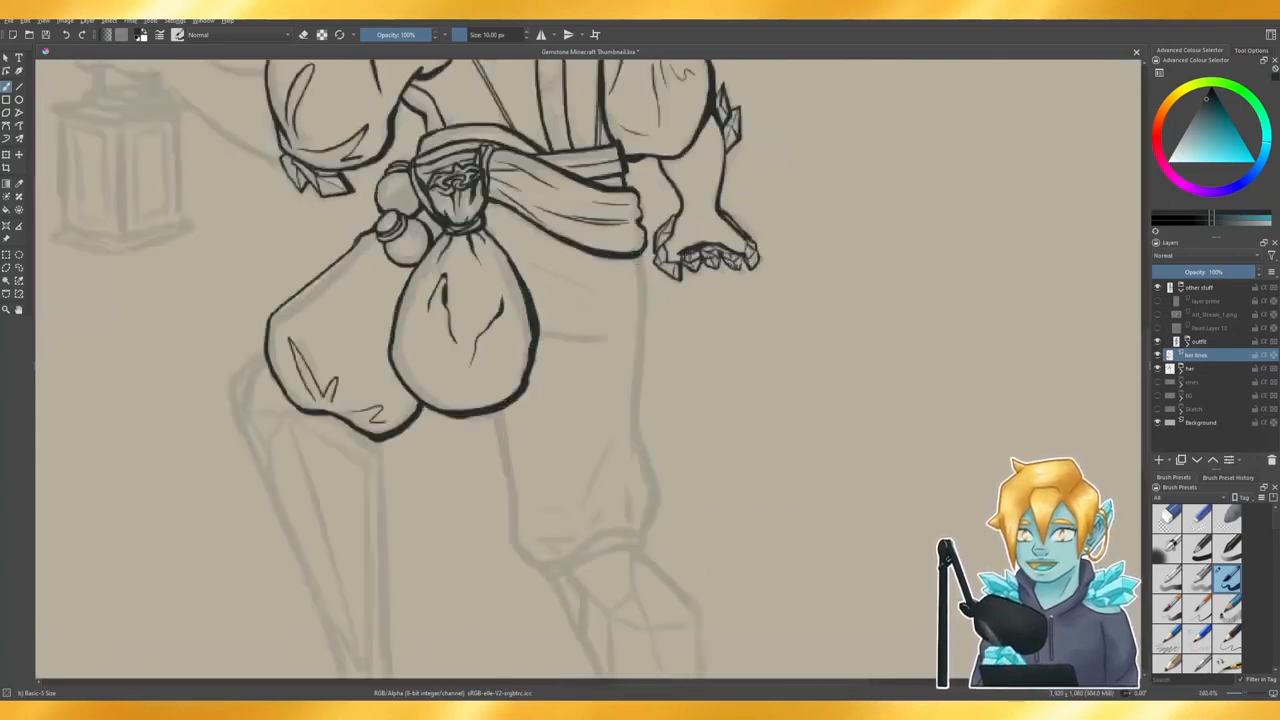
{"action": "left_click_drag", "start_coordinate": [639, 254], "coordinate": [646, 312]}
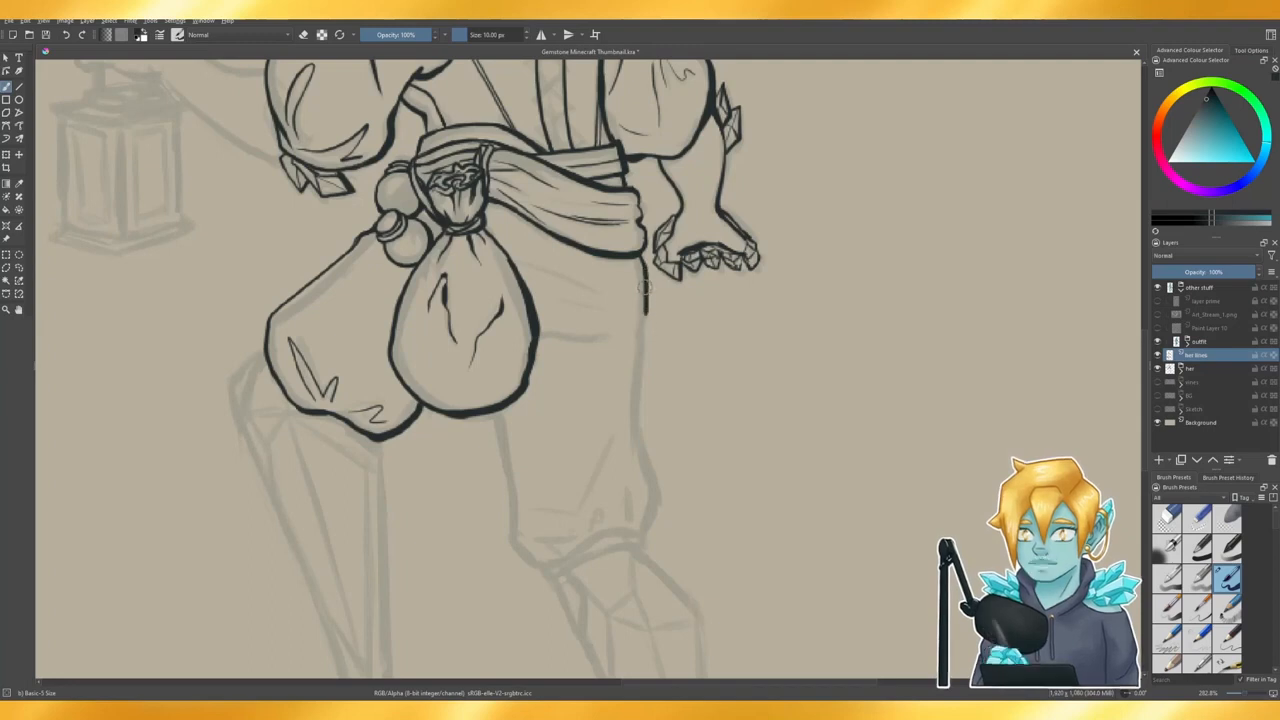
{"action": "key", "text": "ctrl+z"}
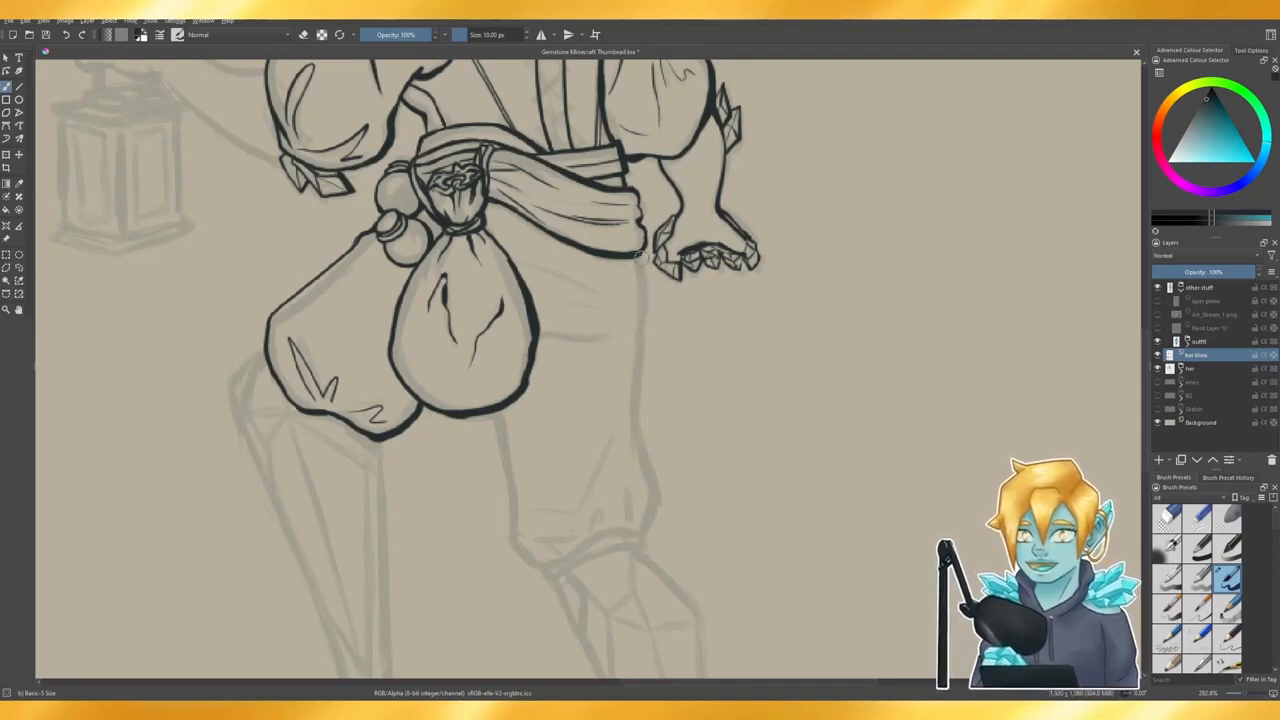
{"action": "scroll", "coordinate": [645, 258], "scroll_direction": "down", "scroll_amount": 2}
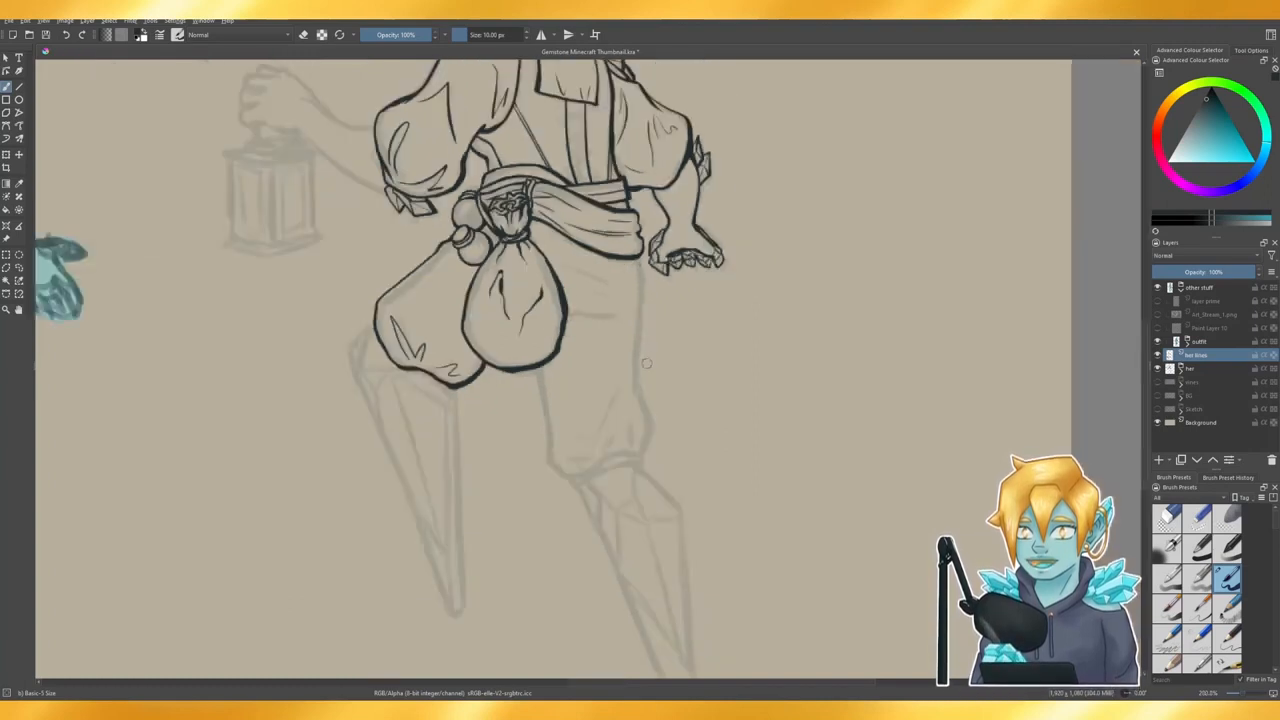
{"action": "scroll", "coordinate": [649, 382], "scroll_direction": "up", "scroll_amount": 2}
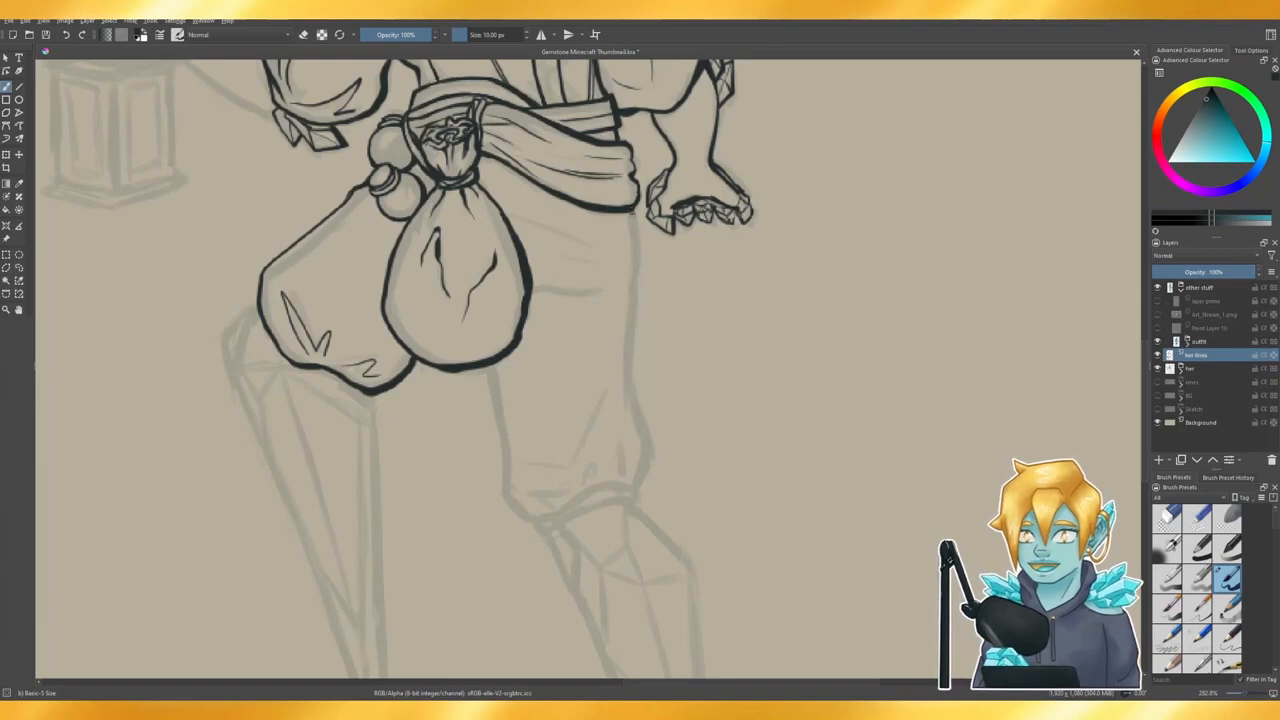
{"action": "left_click_drag", "start_coordinate": [632, 208], "coordinate": [638, 266]}
{"action": "key", "text": "ctrl+z"}
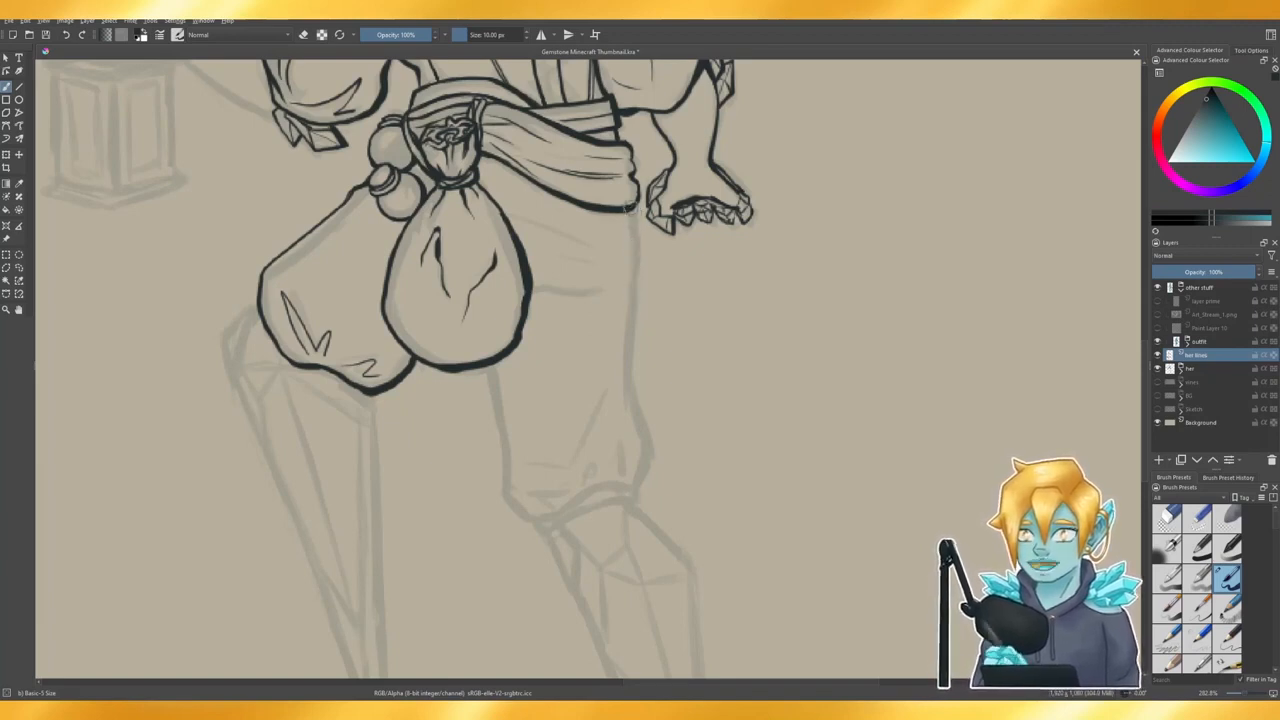
{"action": "left_click_drag", "start_coordinate": [632, 206], "coordinate": [626, 420]}
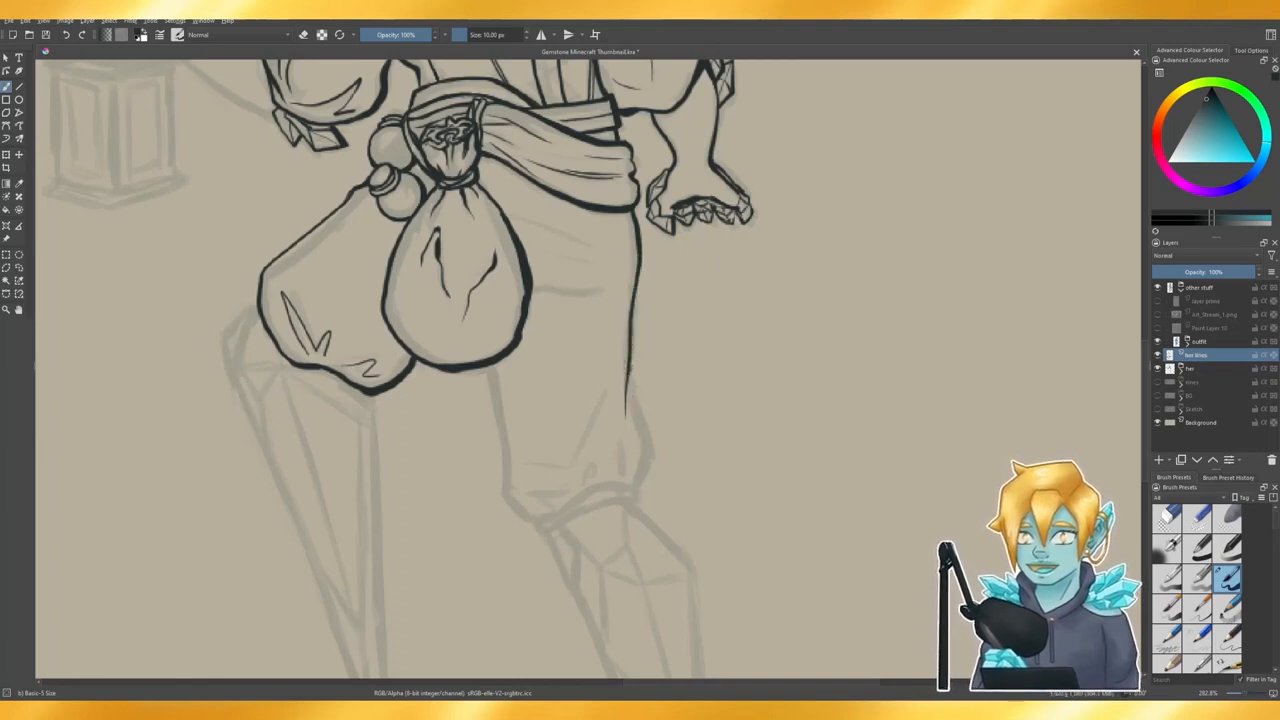
- Continue the standing trouser leg's outer edge with a bulging curve that tucks back in at the cuff
{"action": "mouse_move", "coordinate": [628, 372]}
{"action": "left_mouse_down"}
{"action": "mouse_move", "coordinate": [652, 448]}
{"action": "mouse_move", "coordinate": [638, 478]}
{"action": "left_mouse_up"}
{"action": "key", "text": "ctrl+z"}
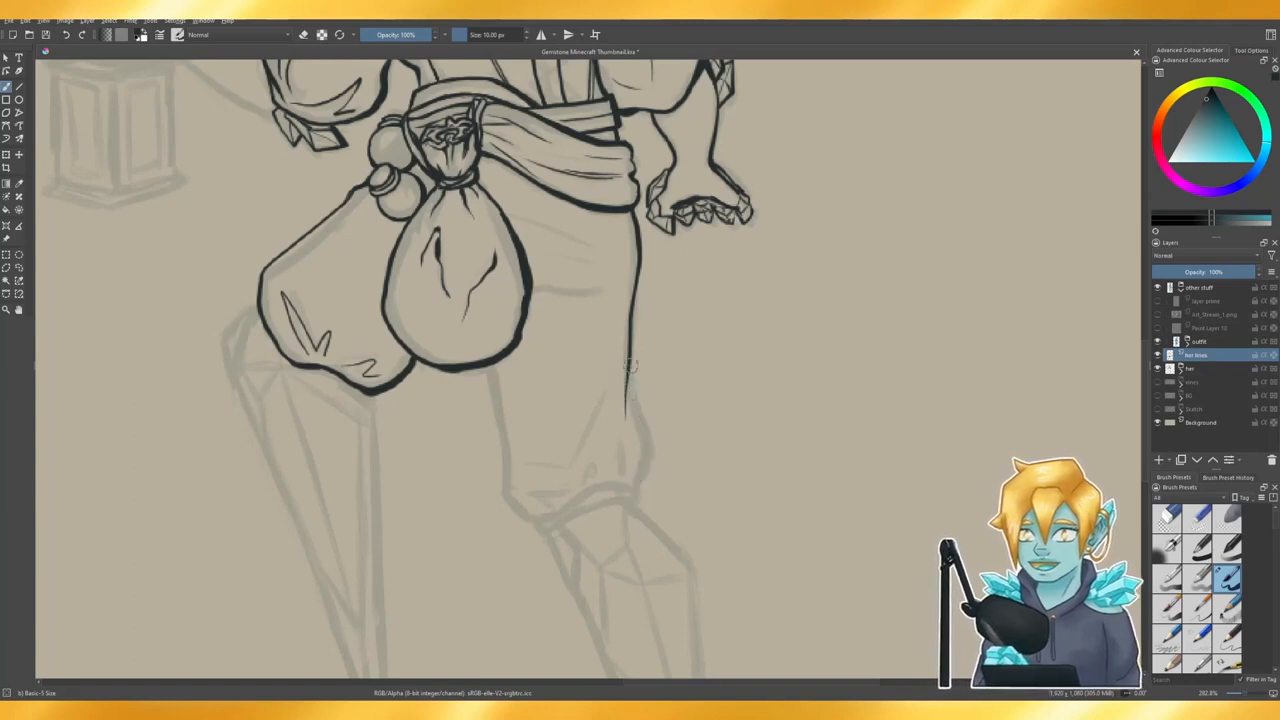
{"action": "left_click_drag", "start_coordinate": [629, 378], "coordinate": [644, 418]}
{"action": "key", "text": "ctrl+z"}
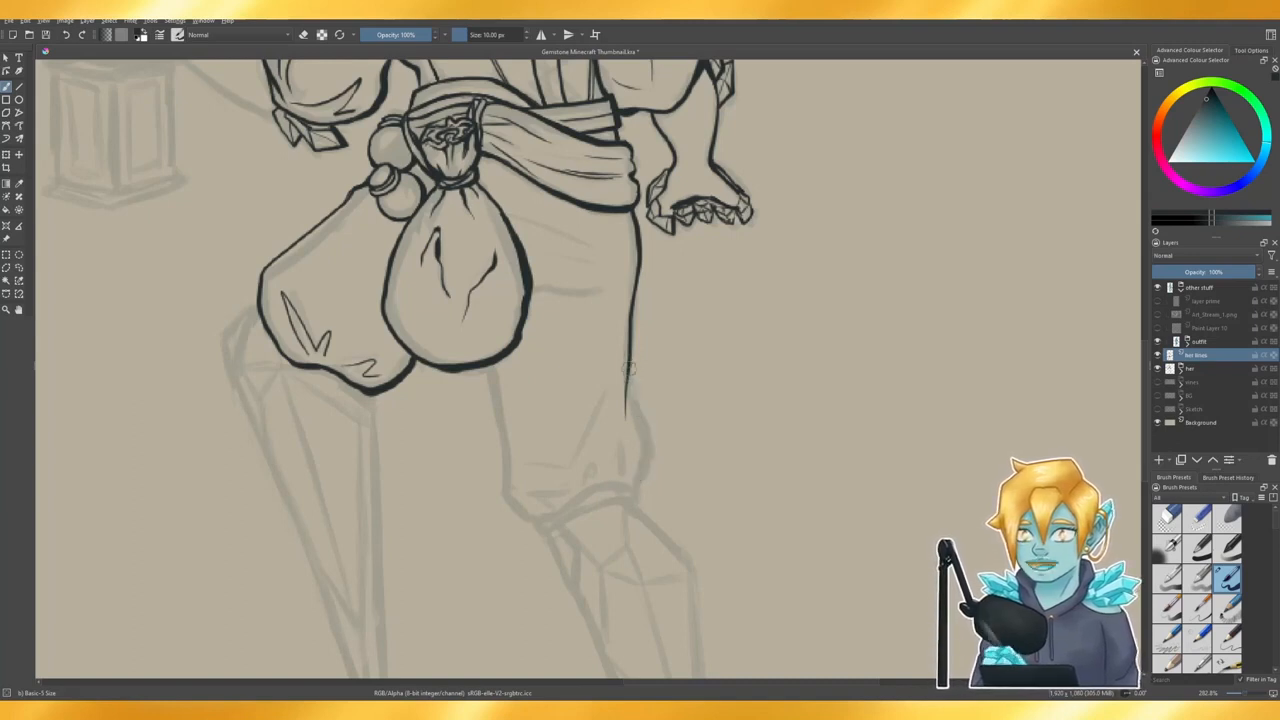
{"action": "left_click_drag", "start_coordinate": [628, 370], "coordinate": [646, 422]}
{"action": "key", "text": "ctrl+z"}
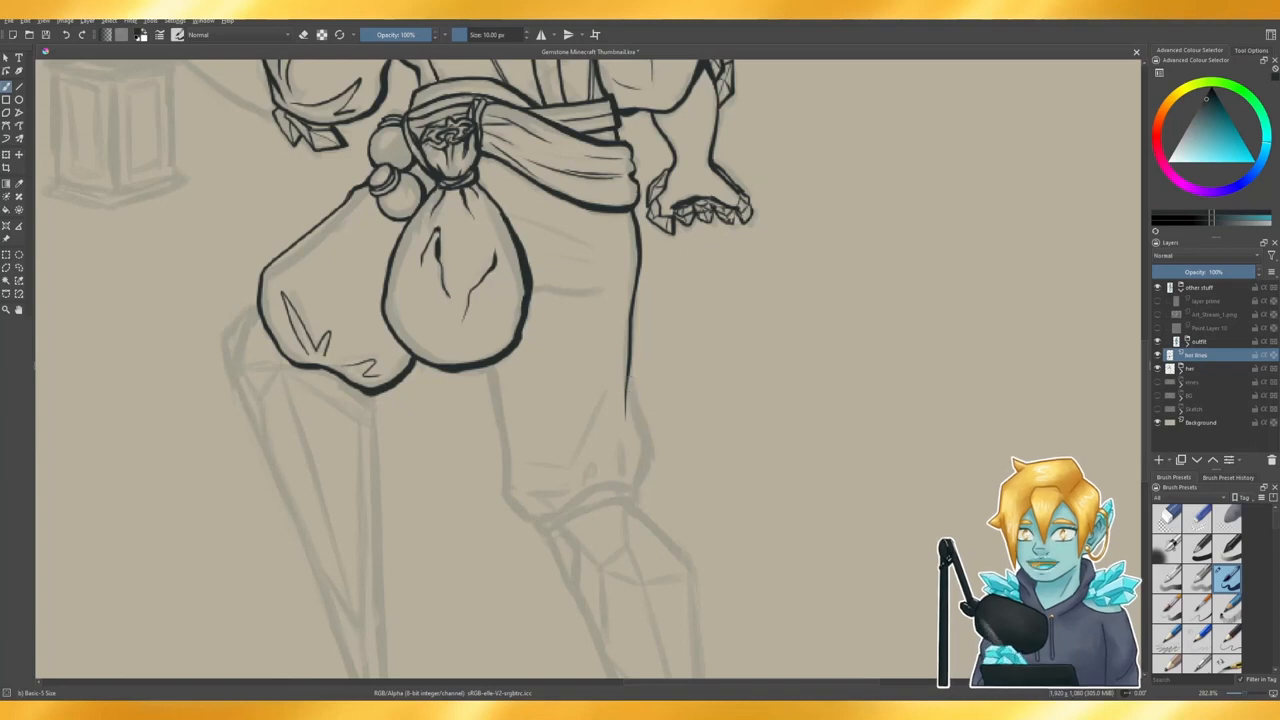
{"action": "mouse_move", "coordinate": [628, 370]}
{"action": "left_mouse_down"}
{"action": "mouse_move", "coordinate": [645, 446]}
{"action": "mouse_move", "coordinate": [628, 491]}
{"action": "left_mouse_up"}
{"action": "key", "text": "ctrl+z"}
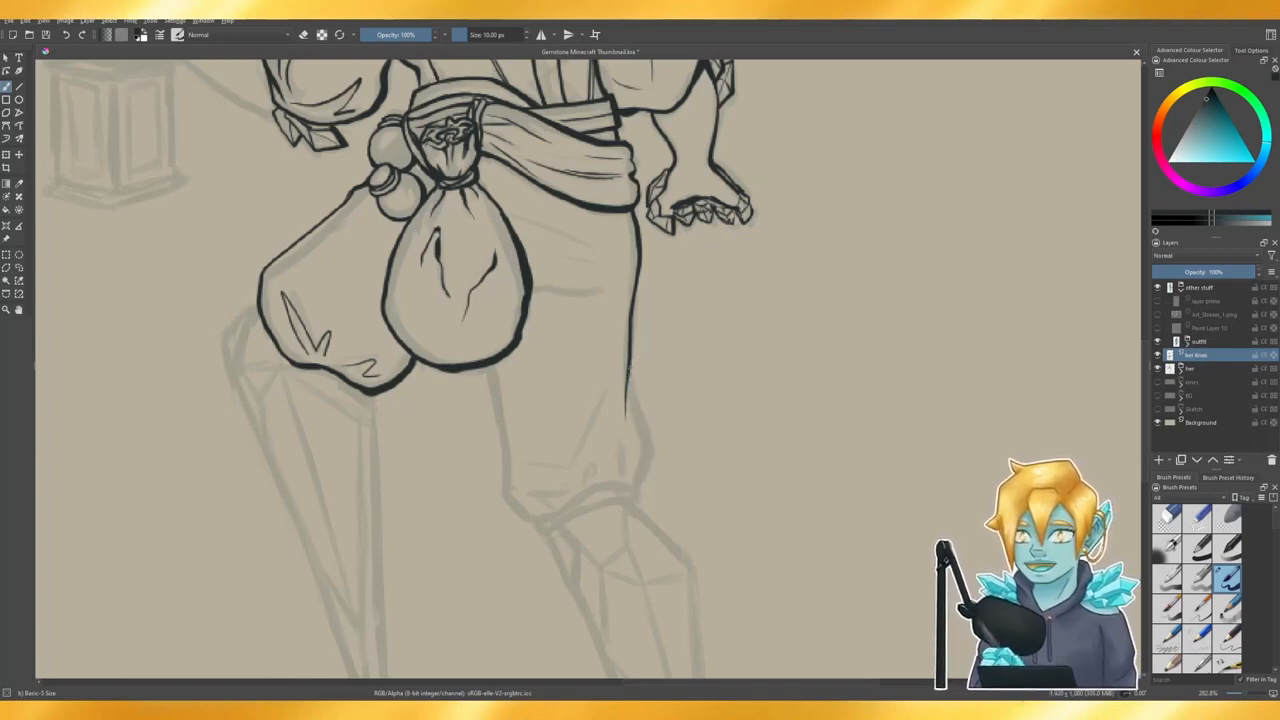
{"action": "left_click_drag", "start_coordinate": [628, 366], "coordinate": [646, 436]}
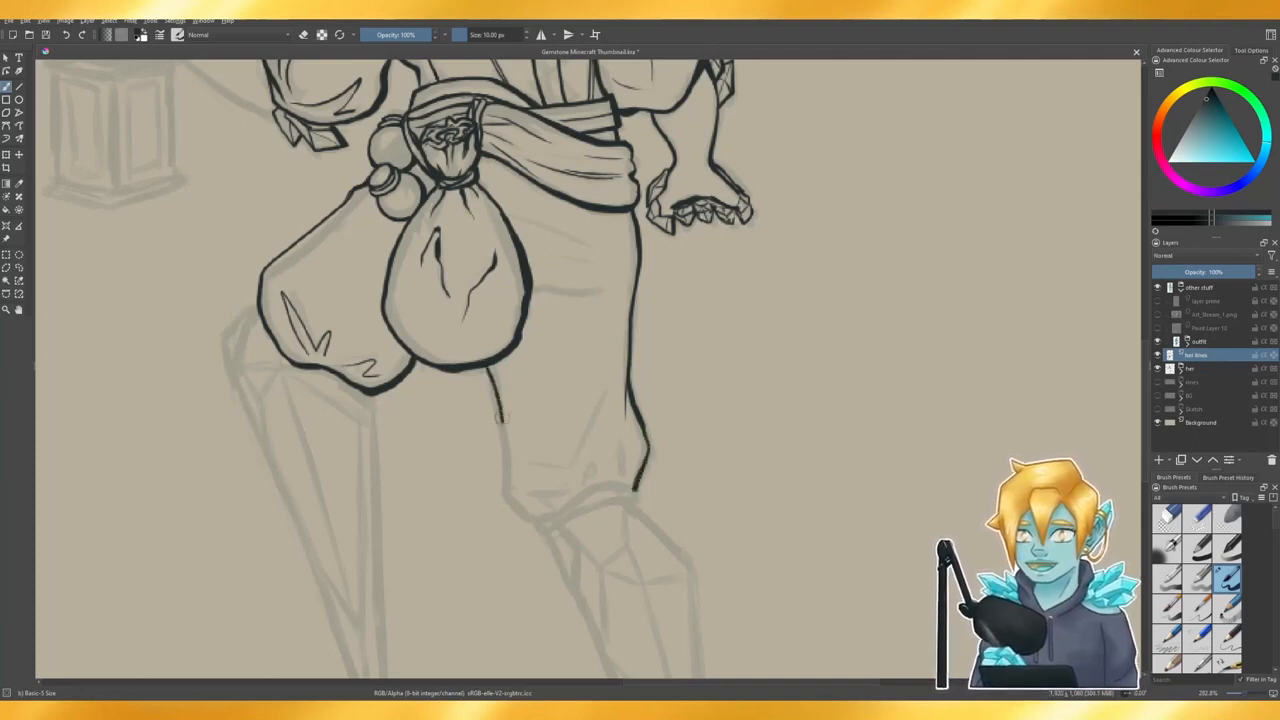
- Ink the inner edge of the standing trouser leg from beneath the pouch down toward the cuff
{"action": "key", "text": "ctrl+z"}
{"action": "left_click_drag", "start_coordinate": [491, 381], "coordinate": [510, 450]}
{"action": "key", "text": "ctrl+z"}
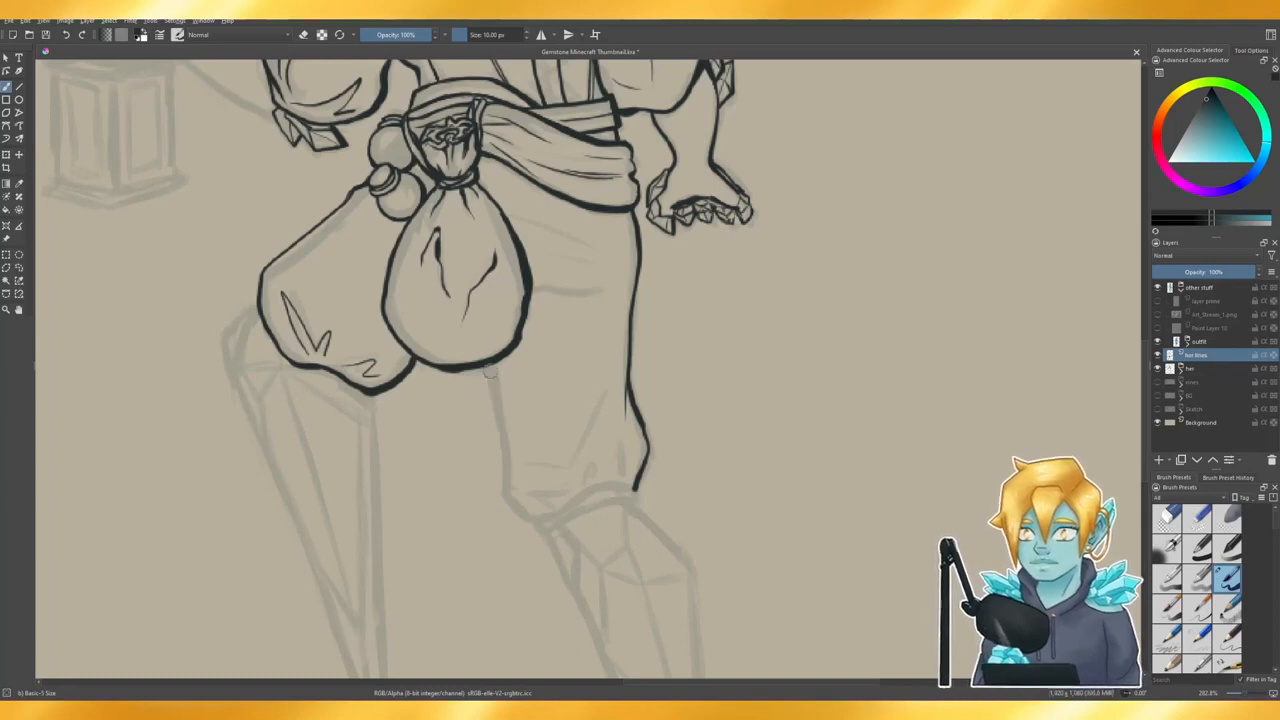
{"action": "left_click_drag", "start_coordinate": [488, 368], "coordinate": [496, 408]}
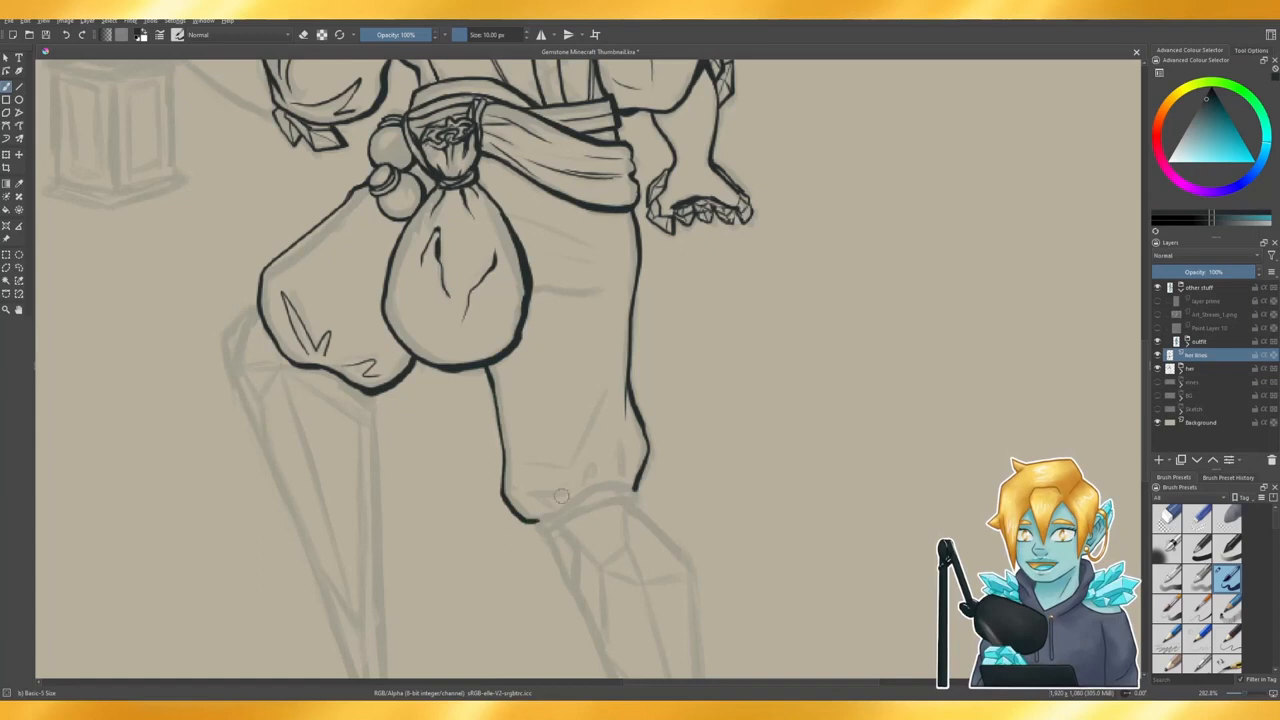
{"action": "key", "text": "ctrl+z"}
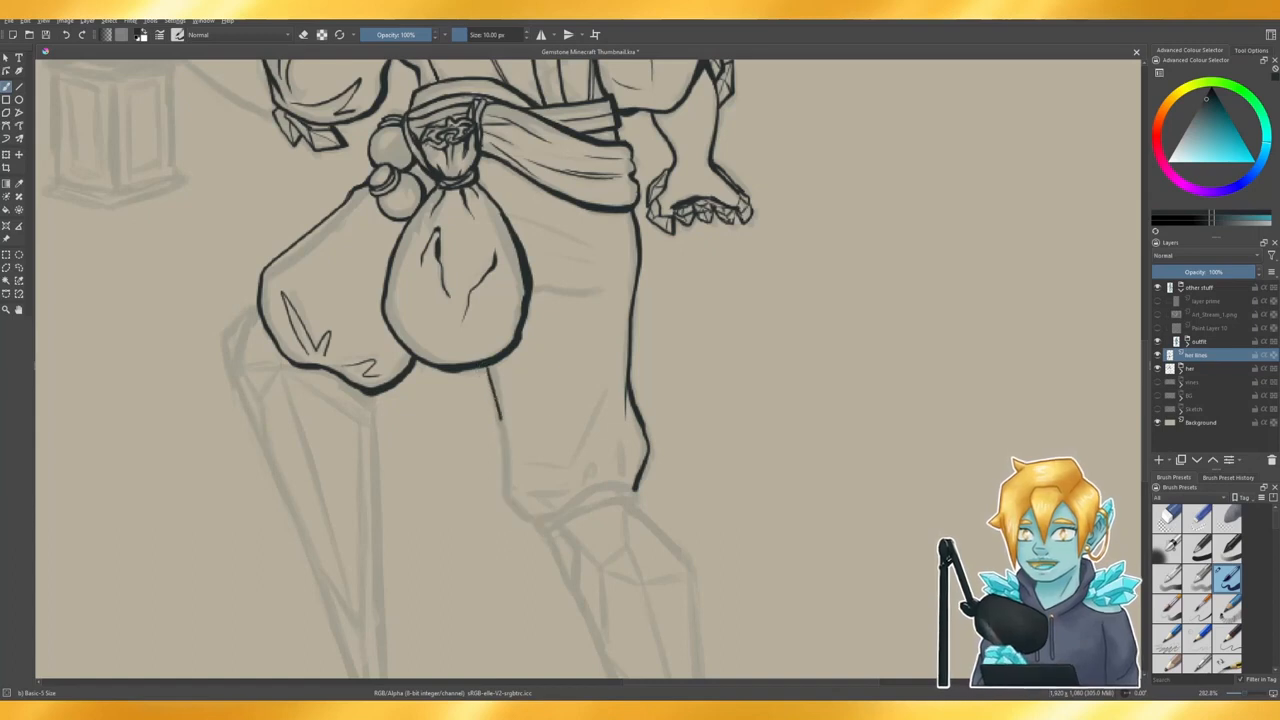
{"action": "key", "text": "ctrl+z"}
{"action": "left_click_drag", "start_coordinate": [488, 370], "coordinate": [506, 452]}
{"action": "key", "text": "ctrl+z"}
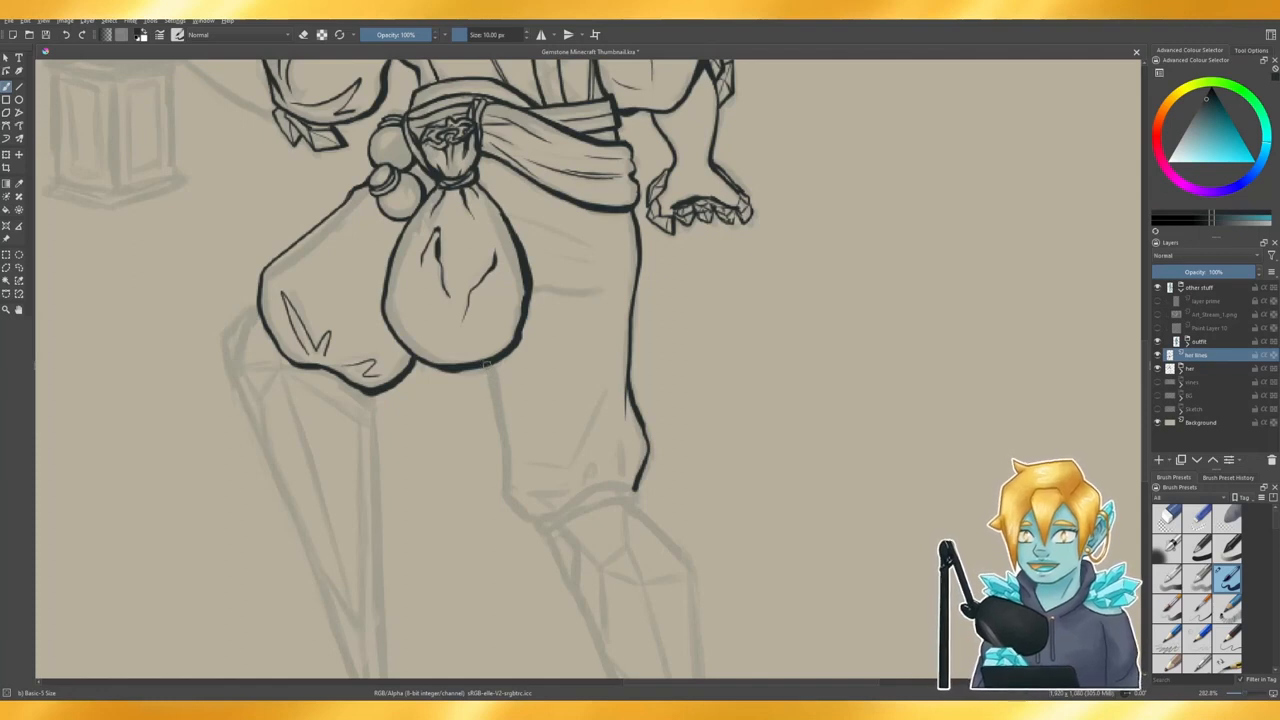
{"action": "left_click_drag", "start_coordinate": [486, 366], "coordinate": [497, 405]}
- Ink the wavy gathered hem of the standing trouser leg and add small fold lines just above it
{"action": "mouse_move", "coordinate": [504, 491]}
{"action": "left_mouse_down"}
{"action": "mouse_move", "coordinate": [533, 521]}
{"action": "mouse_move", "coordinate": [600, 486]}
{"action": "mouse_move", "coordinate": [646, 484]}
{"action": "left_mouse_up"}
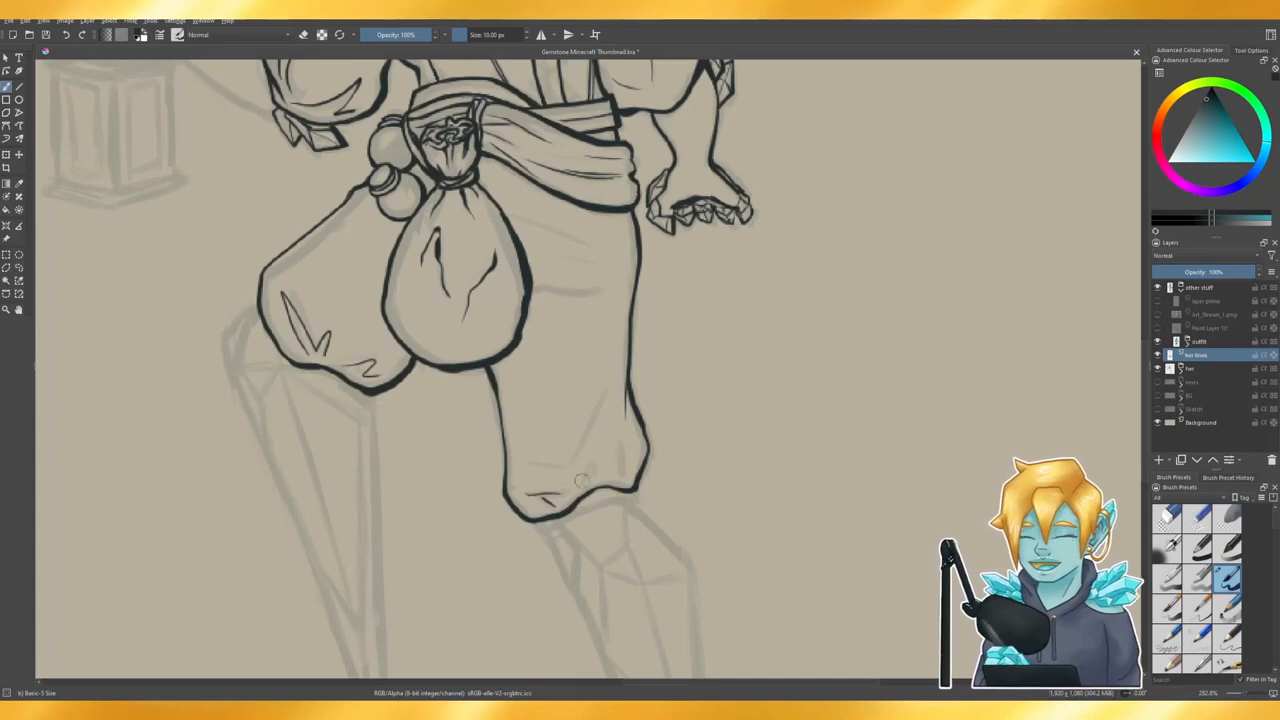
{"action": "left_click_drag", "start_coordinate": [529, 492], "coordinate": [566, 492]}
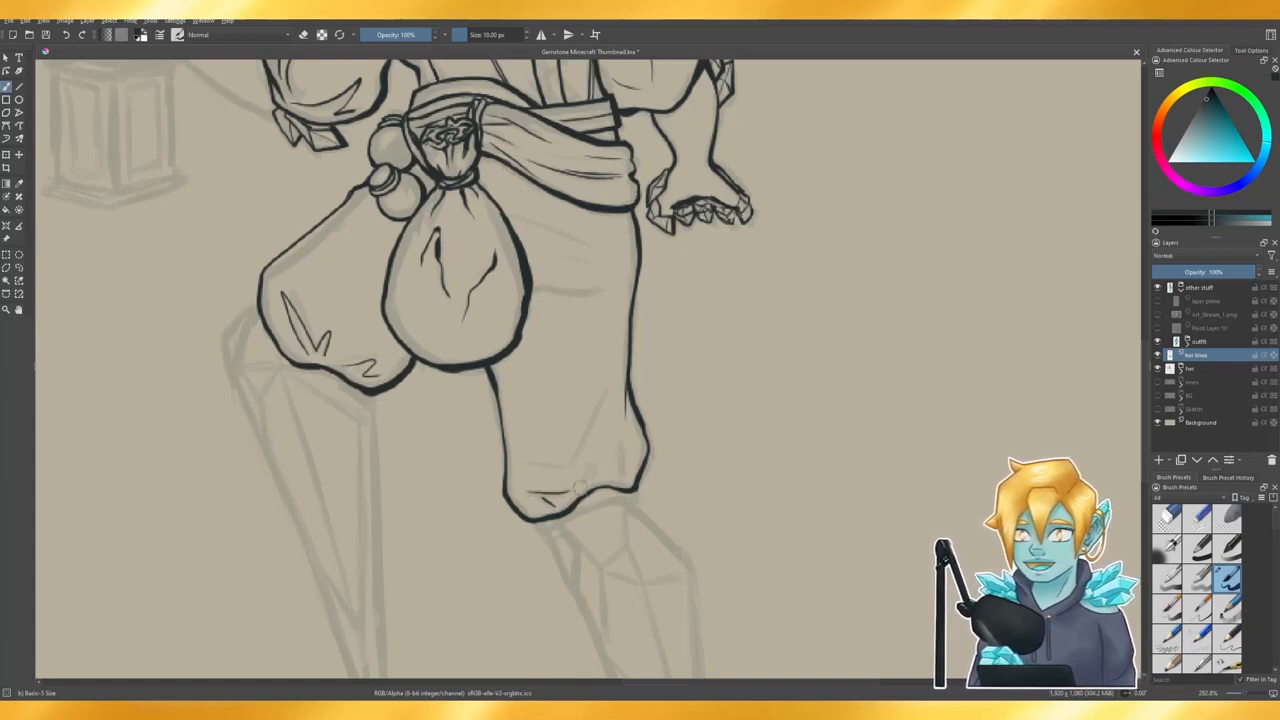
{"action": "left_click_drag", "start_coordinate": [619, 443], "coordinate": [620, 479]}
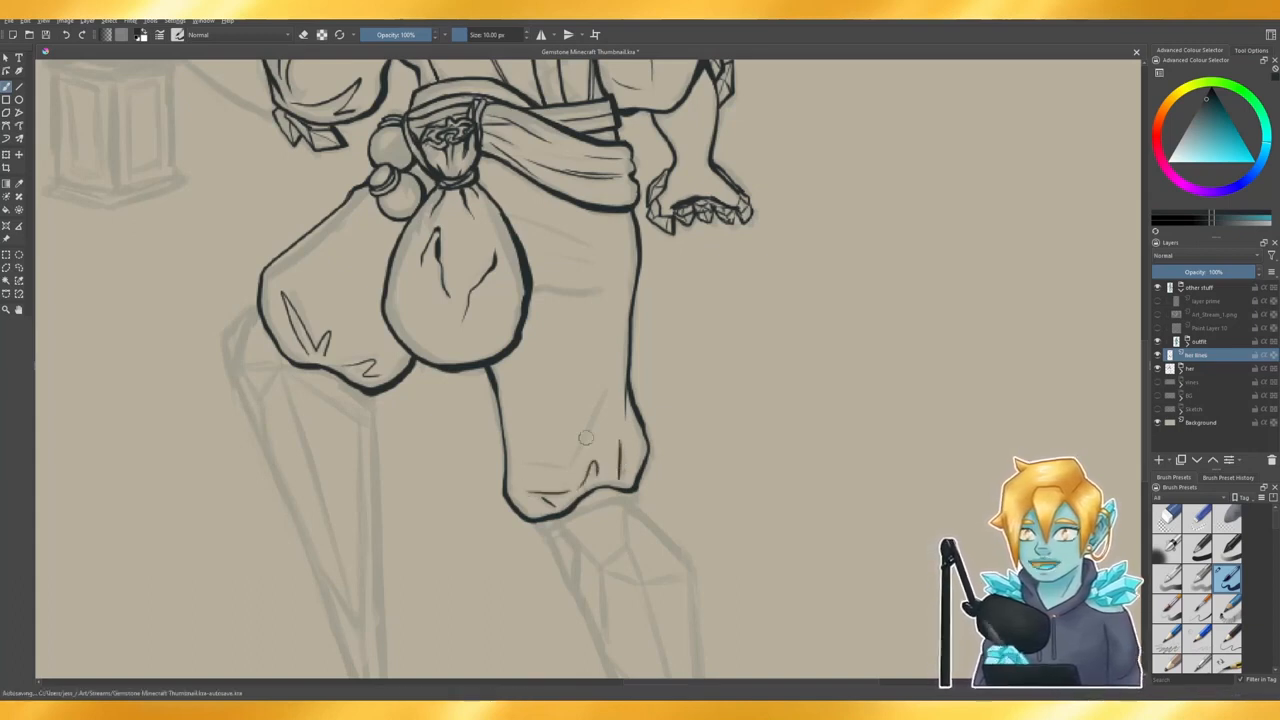
- Ink a long bent fold line above the gathered hem of the standing trouser leg
{"action": "left_click_drag", "start_coordinate": [524, 466], "coordinate": [590, 434]}
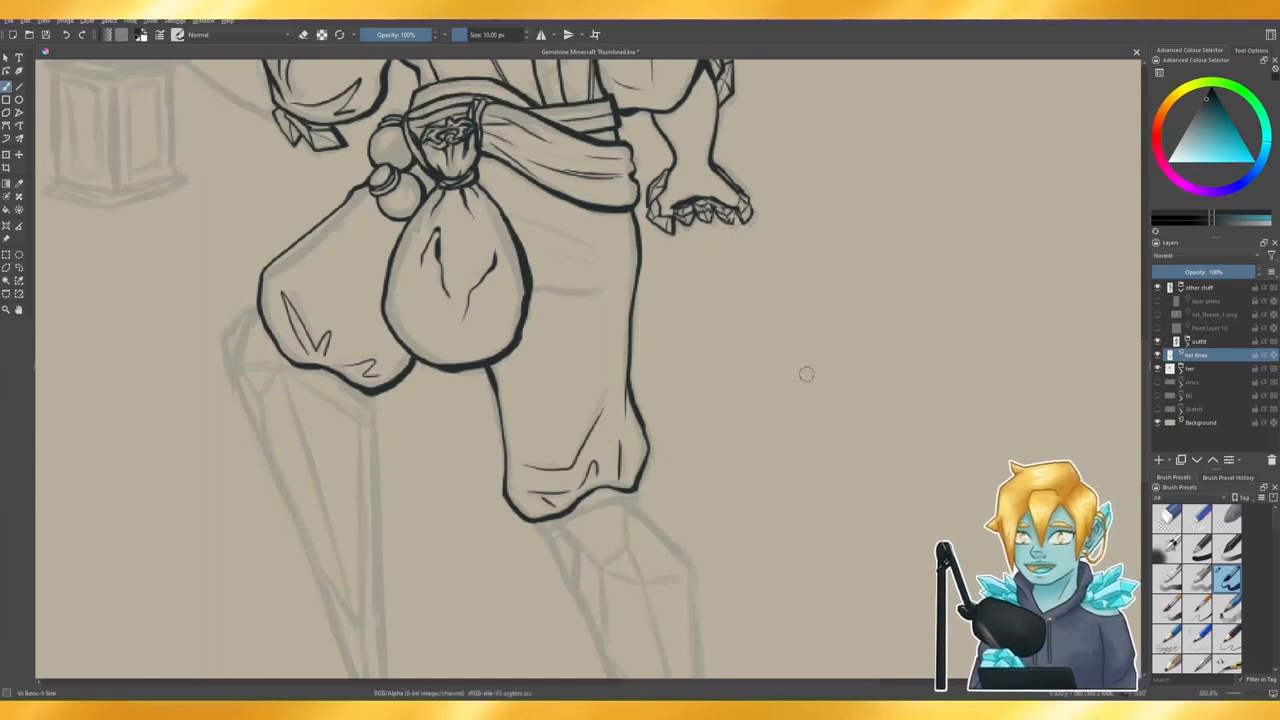
- Draw an eye with iris, lids, corner creases and a flat eyebrow in the empty area beside the standing trouser leg
{"action": "mouse_move", "coordinate": [740, 382]}
{"action": "left_mouse_down"}
{"action": "mouse_move", "coordinate": [785, 354]}
{"action": "mouse_move", "coordinate": [818, 370]}
{"action": "left_mouse_up"}
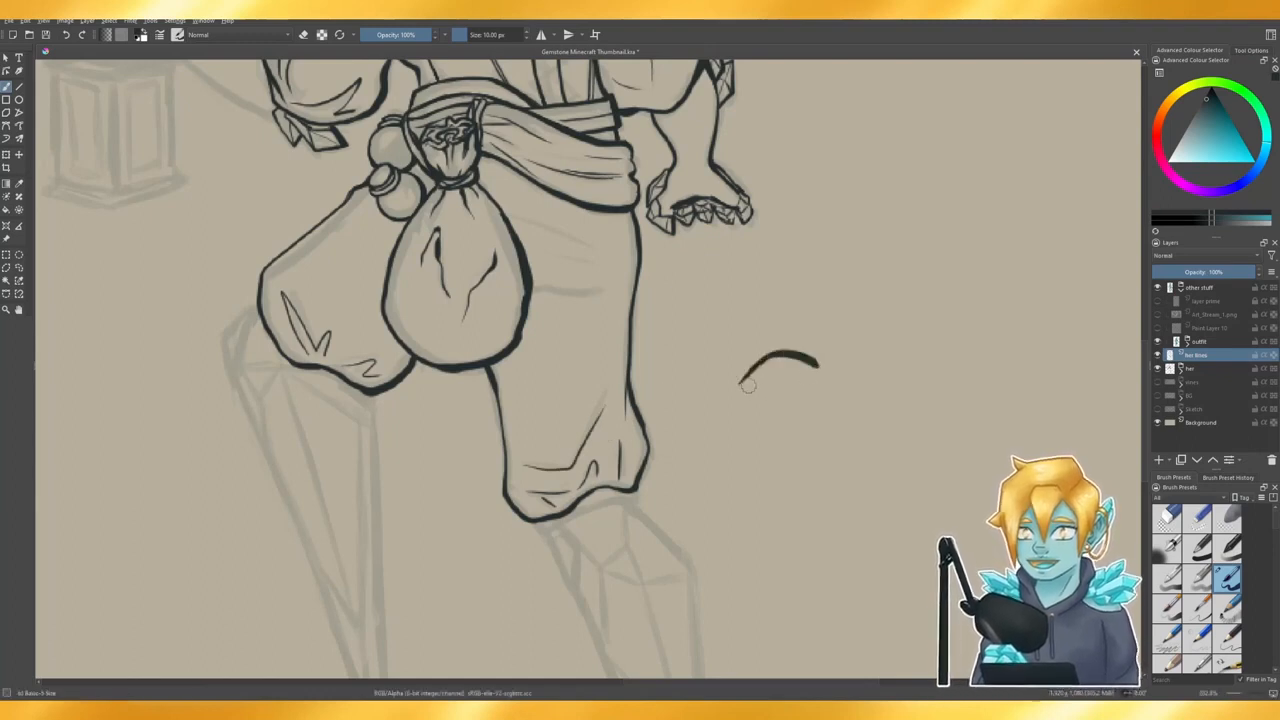
{"action": "mouse_move", "coordinate": [742, 385]}
{"action": "left_mouse_down"}
{"action": "mouse_move", "coordinate": [818, 381]}
{"action": "mouse_move", "coordinate": [776, 372]}
{"action": "left_mouse_up"}
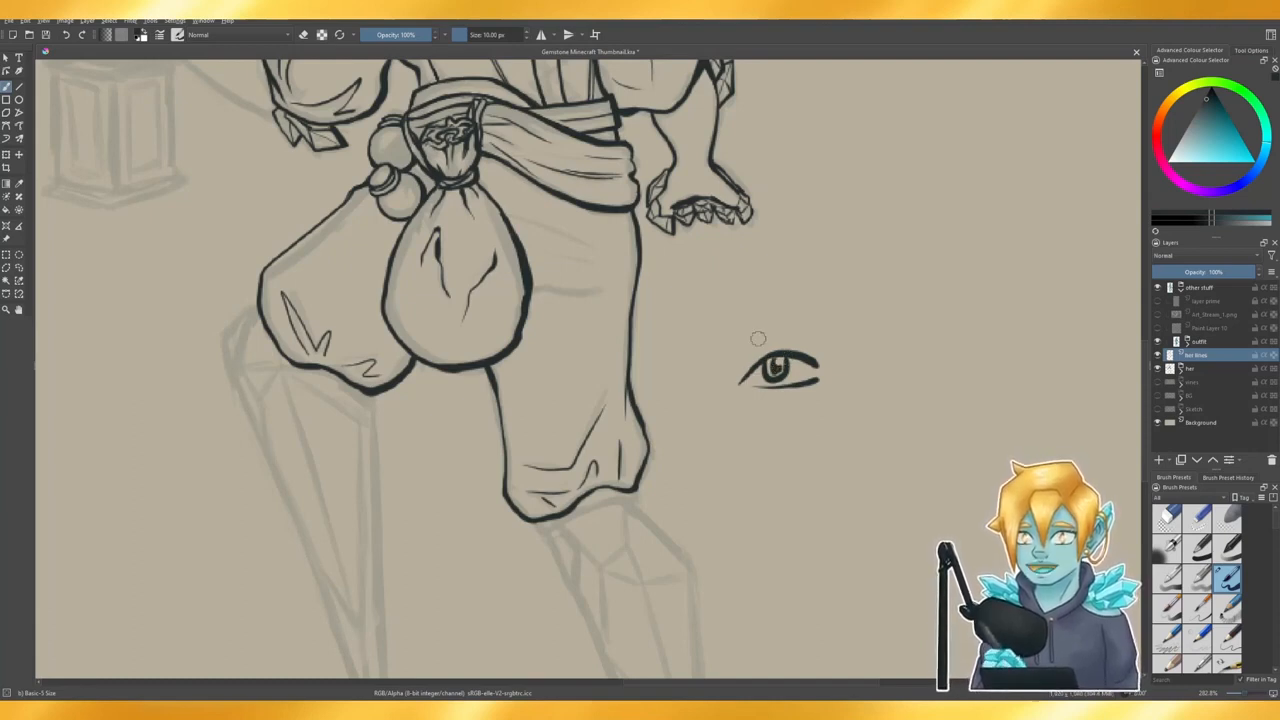
{"action": "mouse_move", "coordinate": [740, 334]}
{"action": "left_mouse_down"}
{"action": "mouse_move", "coordinate": [828, 346]}
{"action": "mouse_move", "coordinate": [784, 324]}
{"action": "mouse_move", "coordinate": [776, 337]}
{"action": "left_mouse_up"}
{"action": "left_click_drag", "start_coordinate": [736, 386], "coordinate": [750, 398]}
{"action": "left_click_drag", "start_coordinate": [822, 380], "coordinate": [826, 390]}
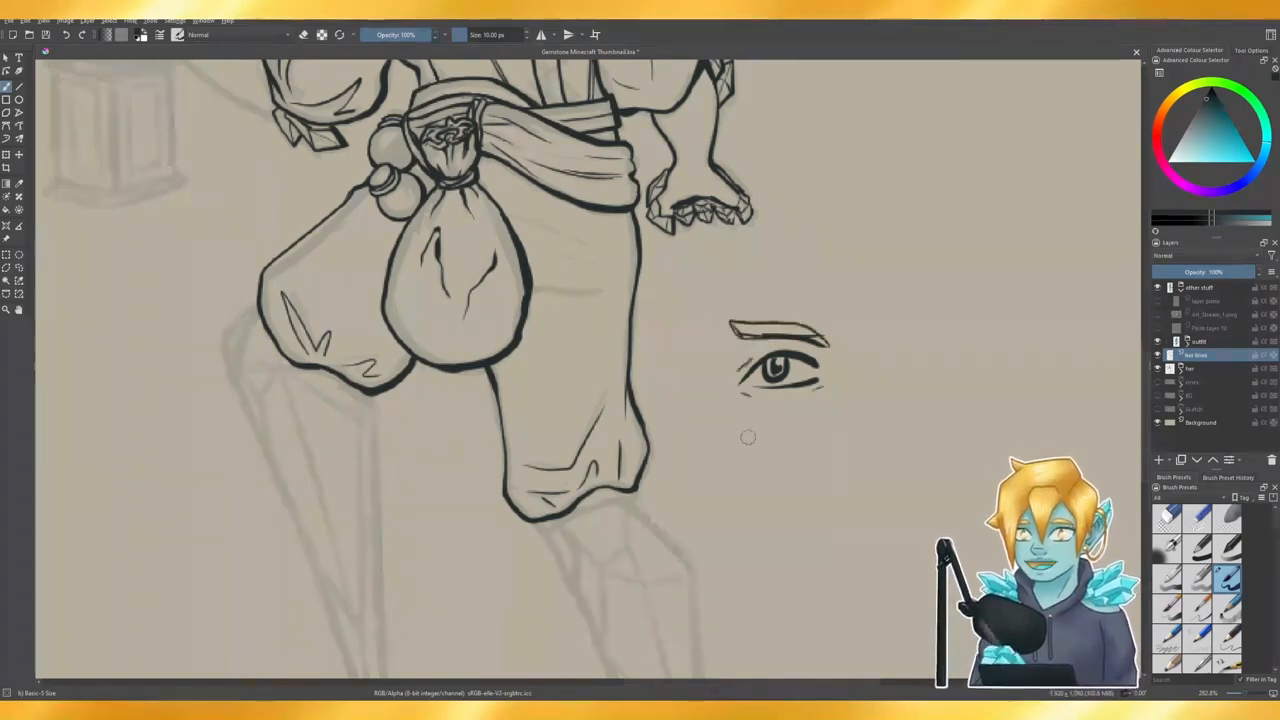
- Add the nose, a small nose-tip highlight, a thin mouth line and a short bridge mark around the drawn eye
{"action": "mouse_move", "coordinate": [704, 378]}
{"action": "left_mouse_down"}
{"action": "mouse_move", "coordinate": [700, 432]}
{"action": "mouse_move", "coordinate": [736, 438]}
{"action": "mouse_move", "coordinate": [750, 420]}
{"action": "mouse_move", "coordinate": [686, 424]}
{"action": "mouse_move", "coordinate": [694, 437]}
{"action": "left_mouse_up"}
{"action": "key", "text": "ctrl+z"}
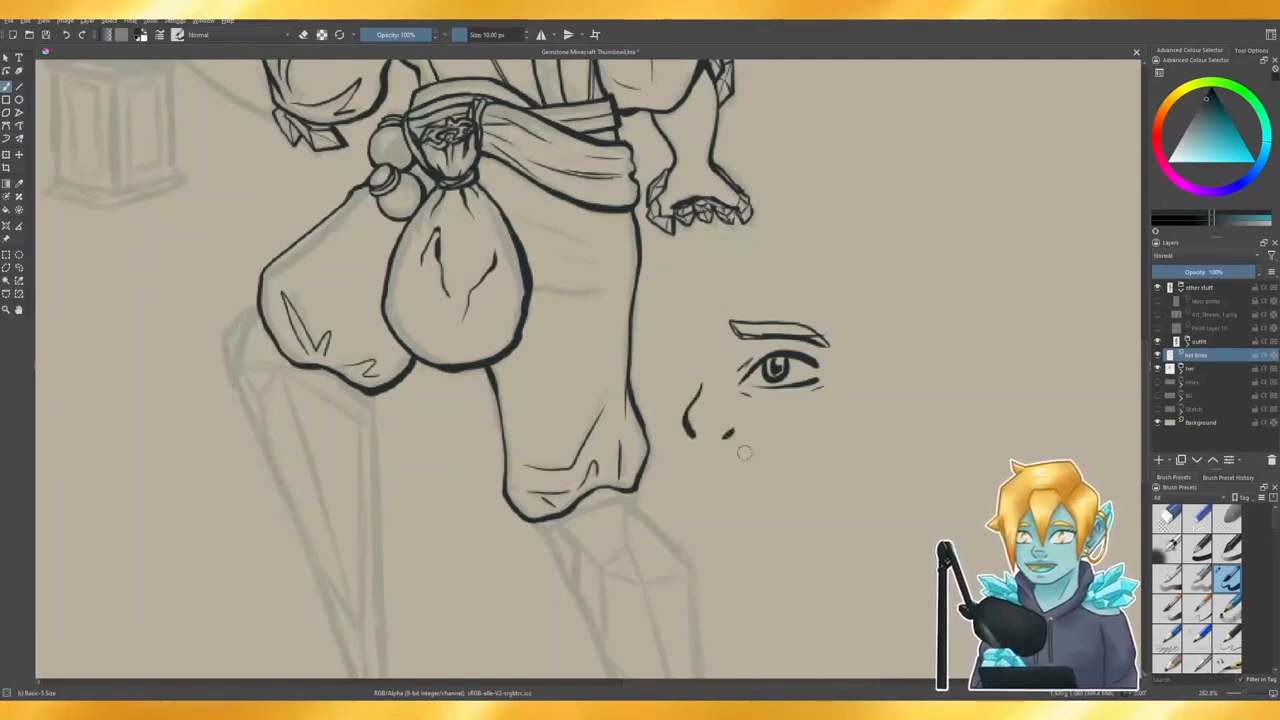
{"action": "left_click_drag", "start_coordinate": [720, 414], "coordinate": [716, 419]}
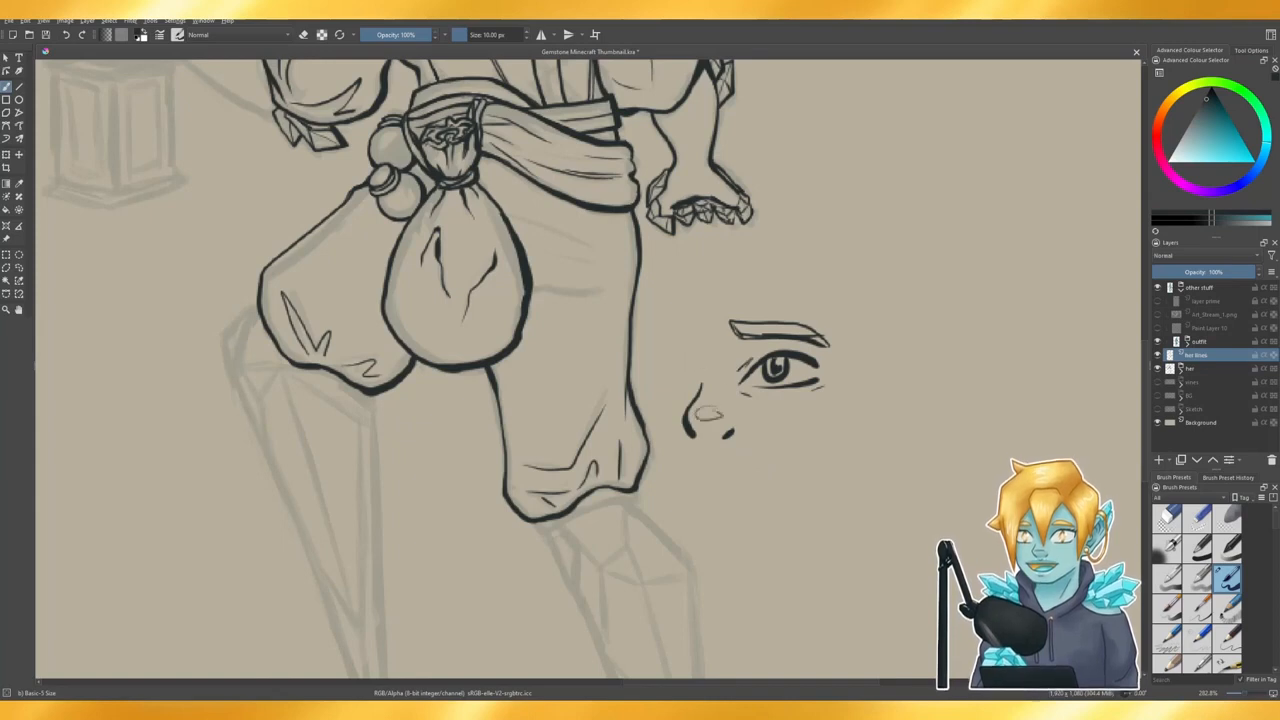
{"action": "left_click_drag", "start_coordinate": [676, 465], "coordinate": [785, 475]}
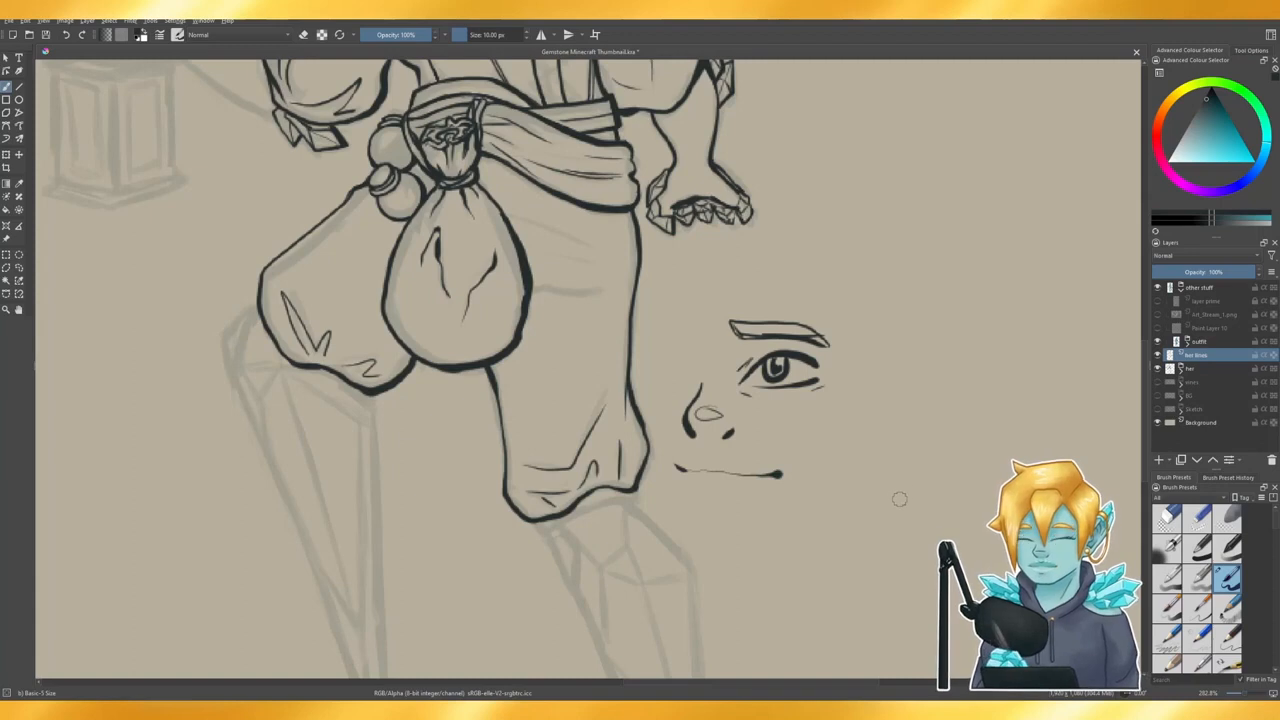
{"action": "key", "text": "e"}
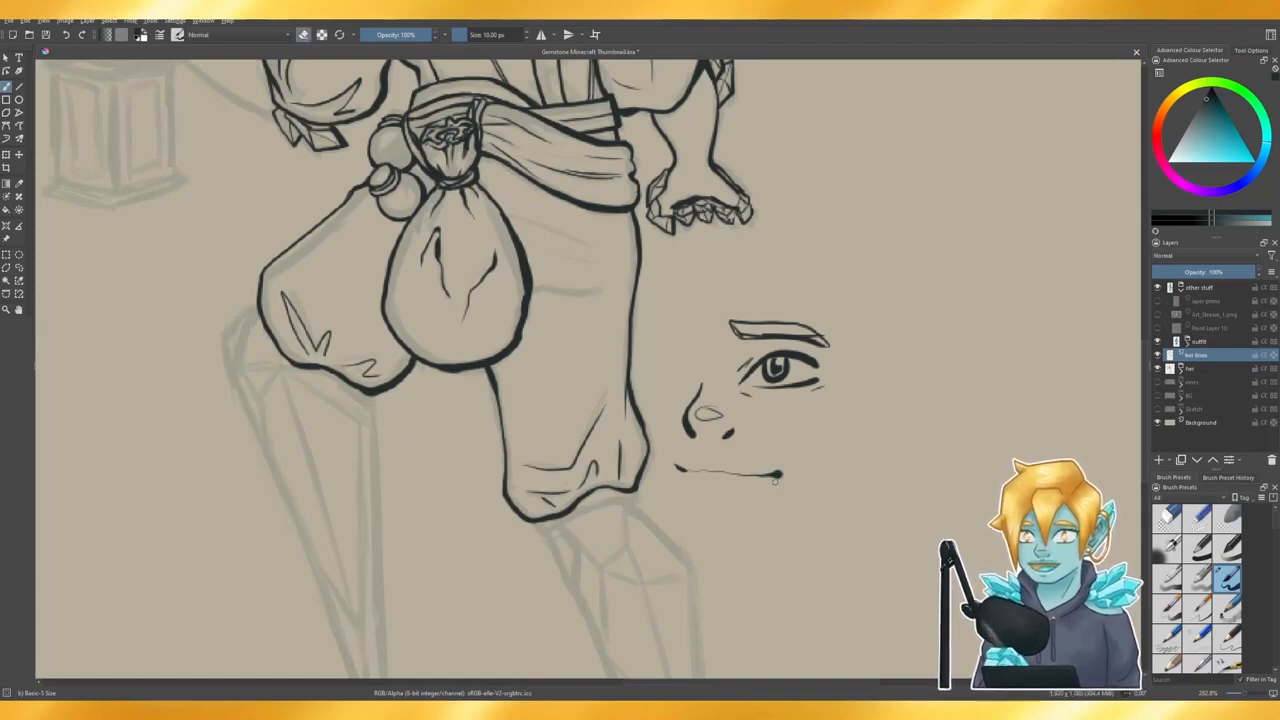
{"action": "key", "text": "e"}
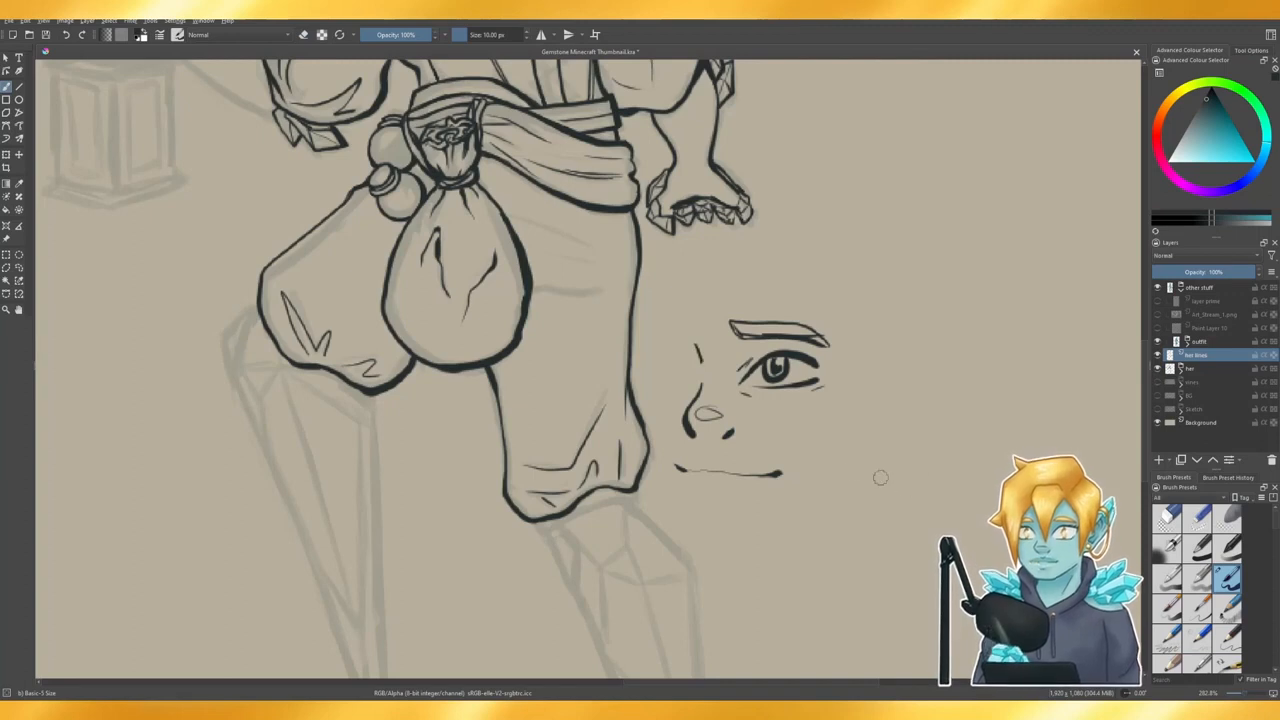
- Lasso the small face drawing, move it unrotated to the empty upper corner of the canvas, and return to the brush
{"action": "scroll", "coordinate": [974, 470], "scroll_direction": "down", "scroll_amount": 2}
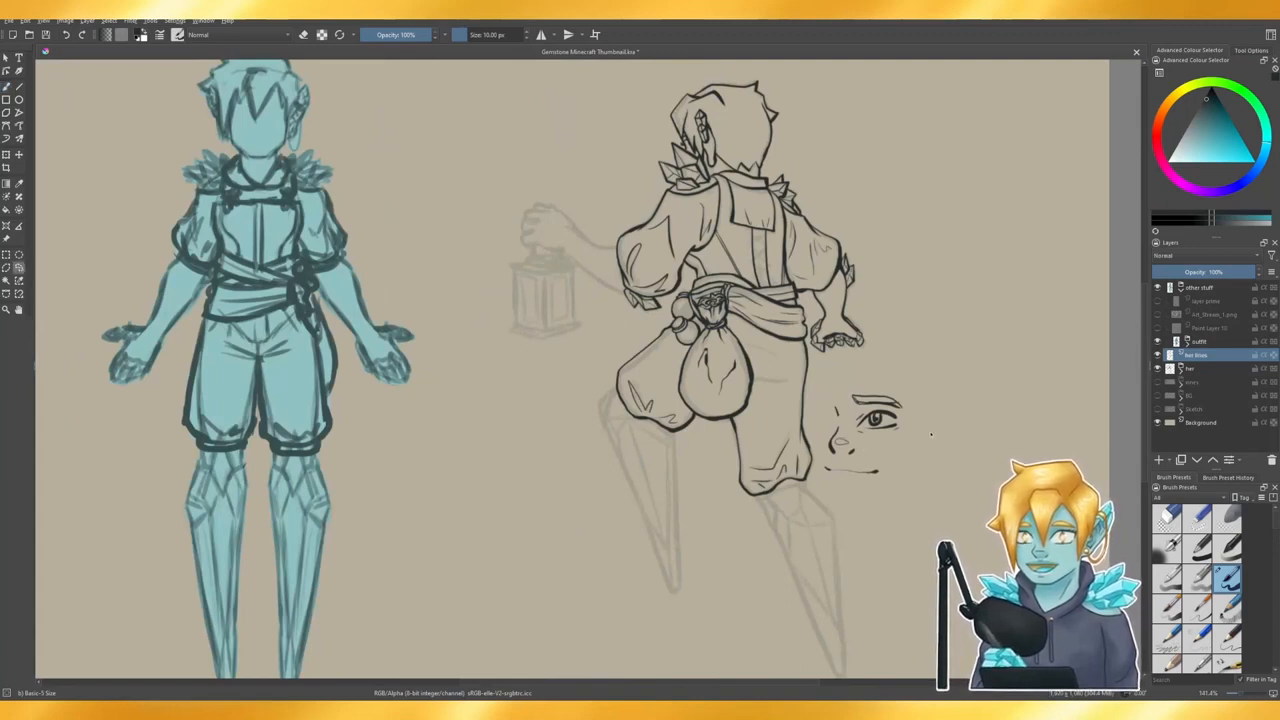
{"action": "left_click_drag", "start_coordinate": [786, 448], "coordinate": [716, 517]}
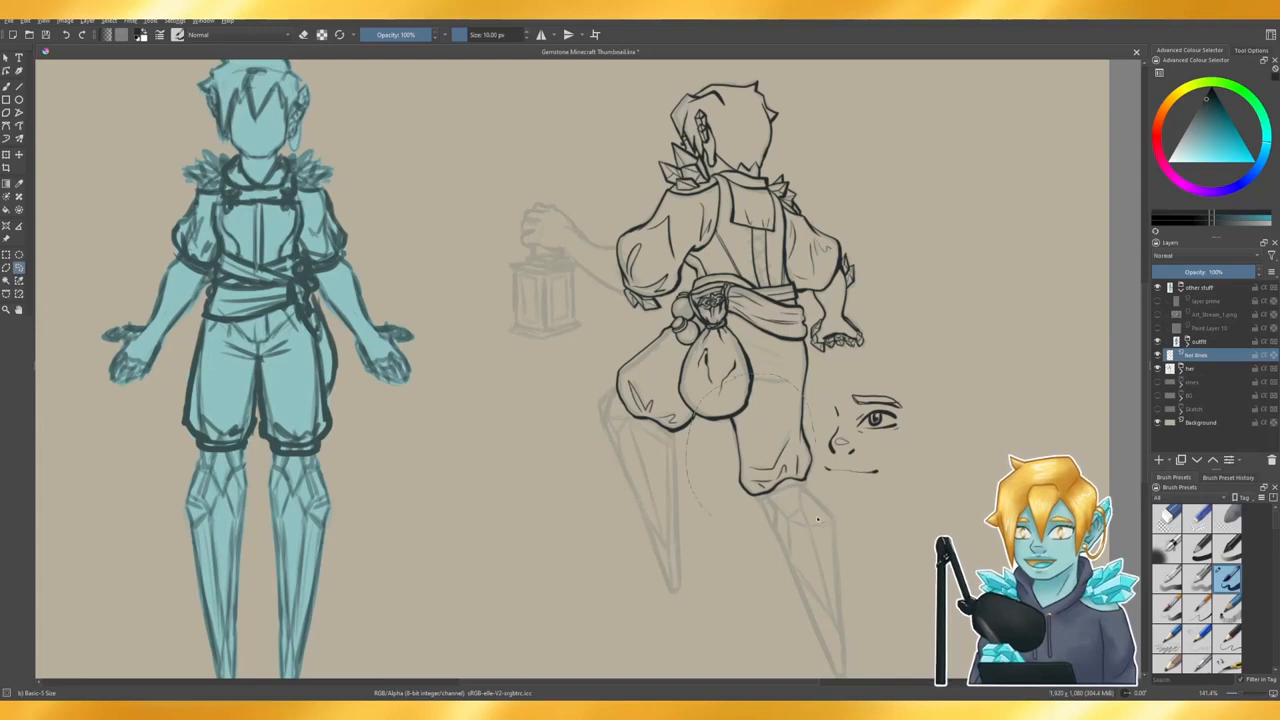
{"action": "key", "text": "ctrl+shift+a"}
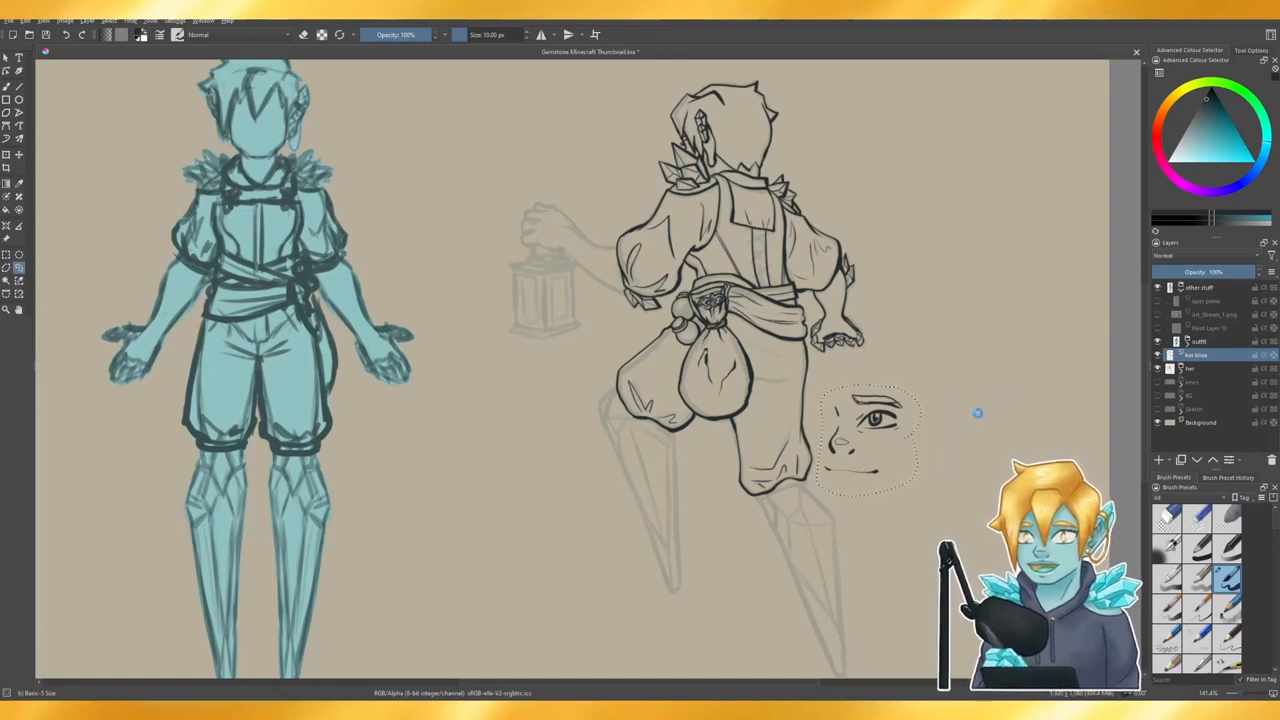
{"action": "key", "text": "ctrl+t"}
{"action": "mouse_move", "coordinate": [848, 374]}
{"action": "left_mouse_down"}
{"action": "mouse_move", "coordinate": [916, 390]}
{"action": "mouse_move", "coordinate": [899, 380]}
{"action": "left_mouse_up"}
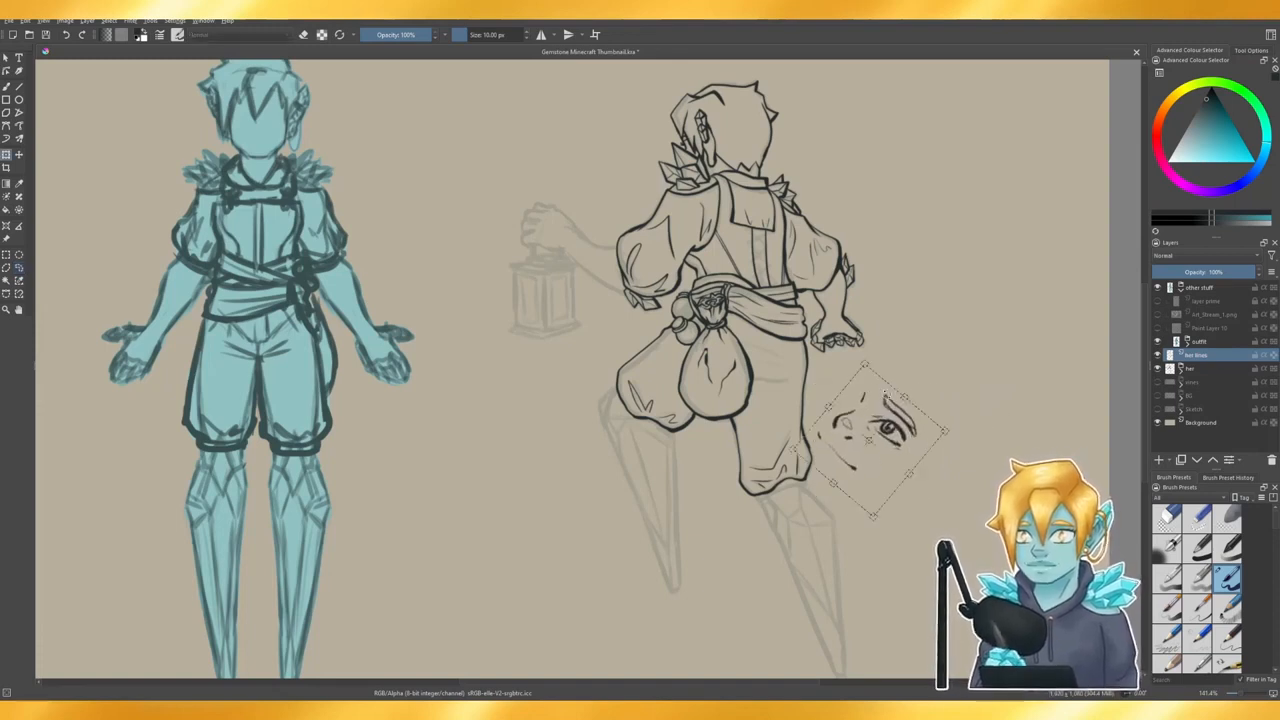
{"action": "key", "text": "ctrl+z"}
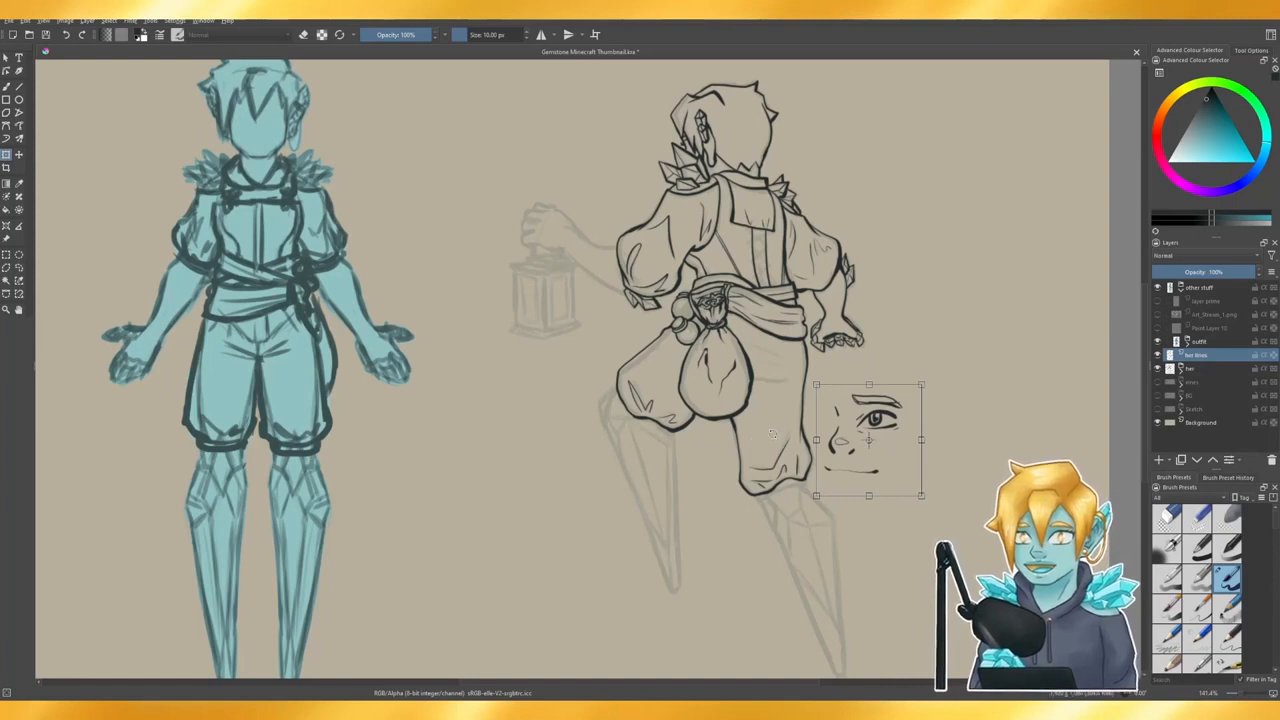
{"action": "mouse_move", "coordinate": [1022, 436]}
{"action": "left_mouse_down"}
{"action": "mouse_move", "coordinate": [1048, 362]}
{"action": "mouse_move", "coordinate": [1141, 303]}
{"action": "mouse_move", "coordinate": [1176, 213]}
{"action": "mouse_move", "coordinate": [1181, 141]}
{"action": "left_mouse_up"}
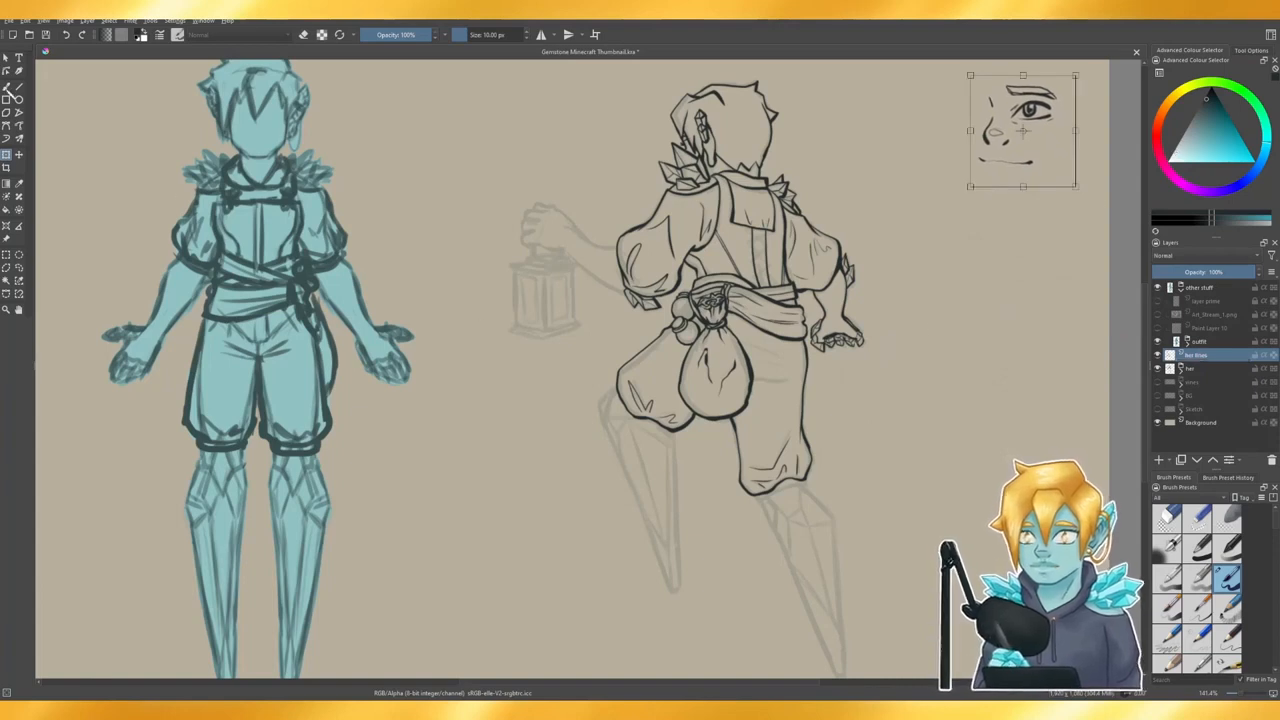
{"action": "left_click", "coordinate": [6, 88]}
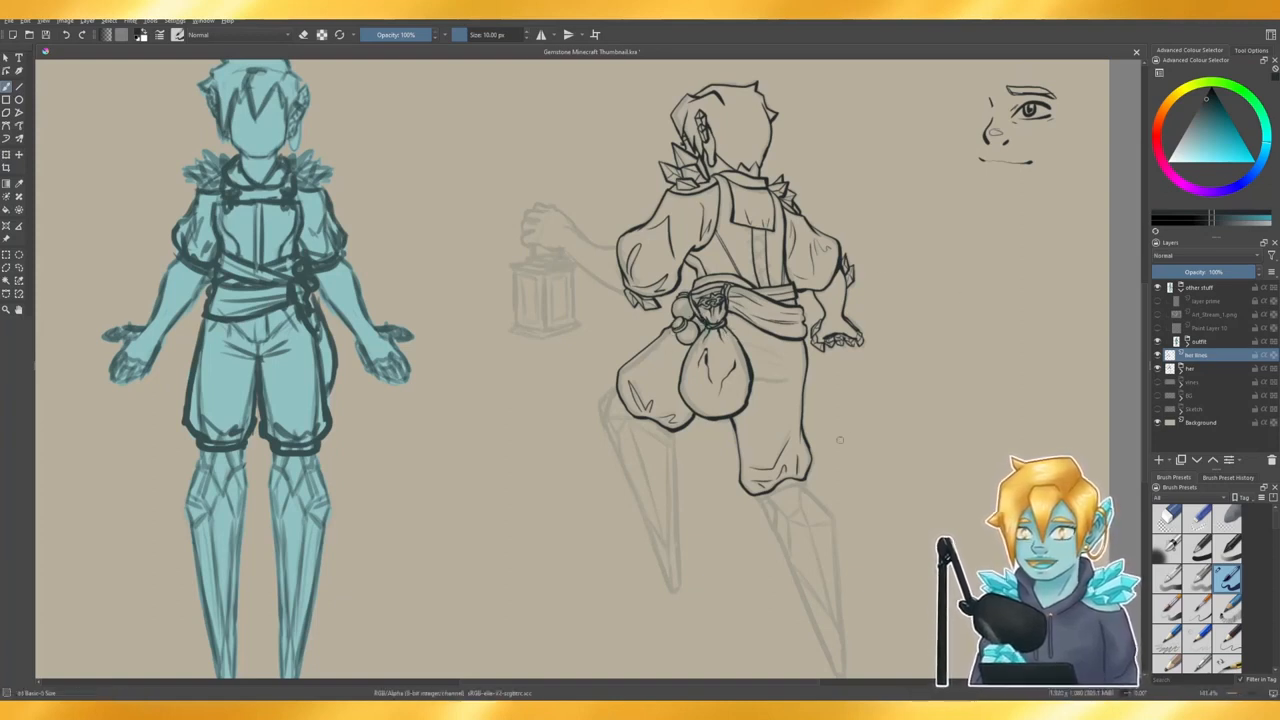
- Ink the horizontal fold running from the pouch's edge across the standing trouser leg's thigh, redoing the stroke until it is clean
{"action": "scroll", "coordinate": [901, 468], "scroll_direction": "down", "scroll_amount": 2}
{"action": "scroll", "coordinate": [870, 550], "scroll_direction": "up", "scroll_amount": 2}
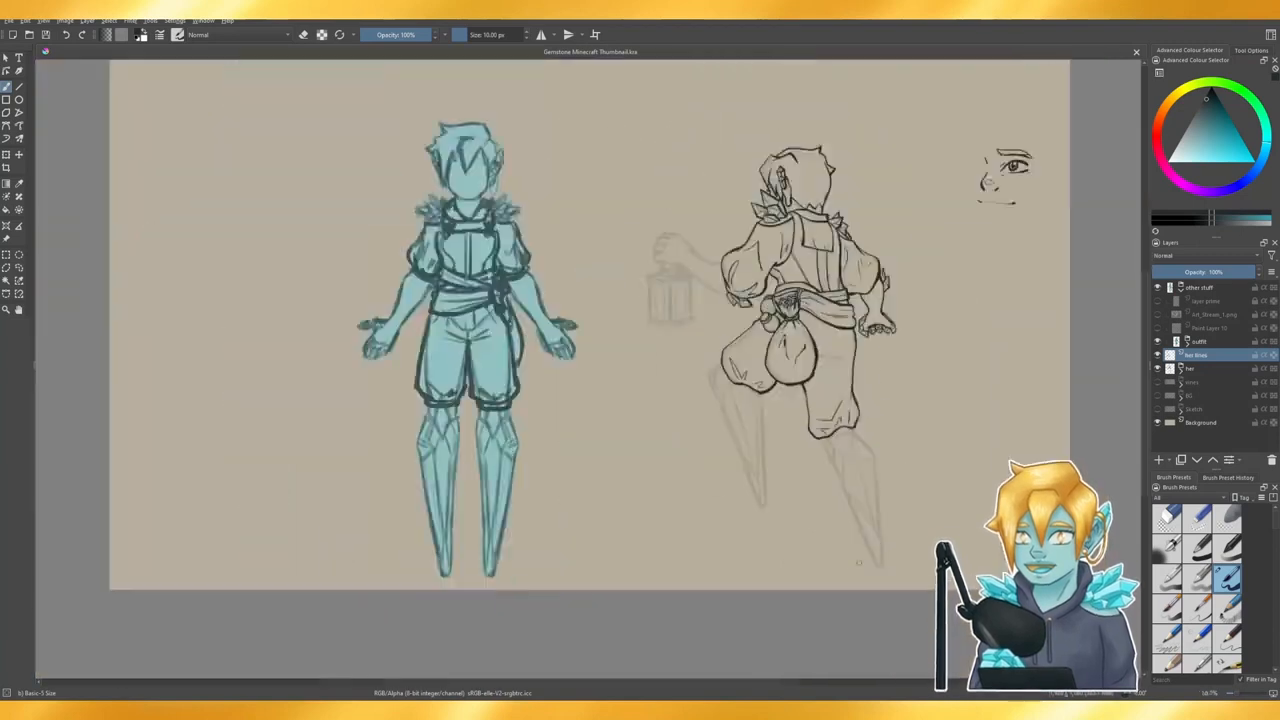
{"action": "scroll", "coordinate": [855, 200], "scroll_direction": "up", "scroll_amount": 2}
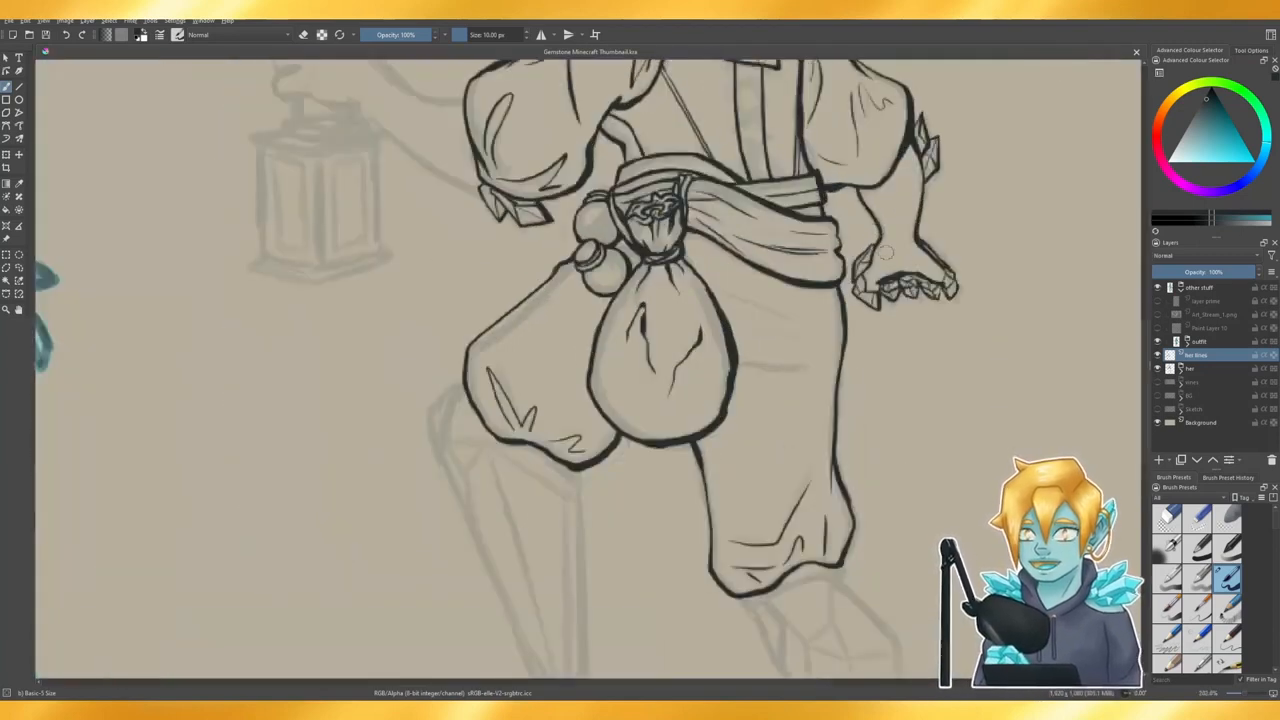
{"action": "scroll", "coordinate": [727, 373], "scroll_direction": "down", "scroll_amount": 1}
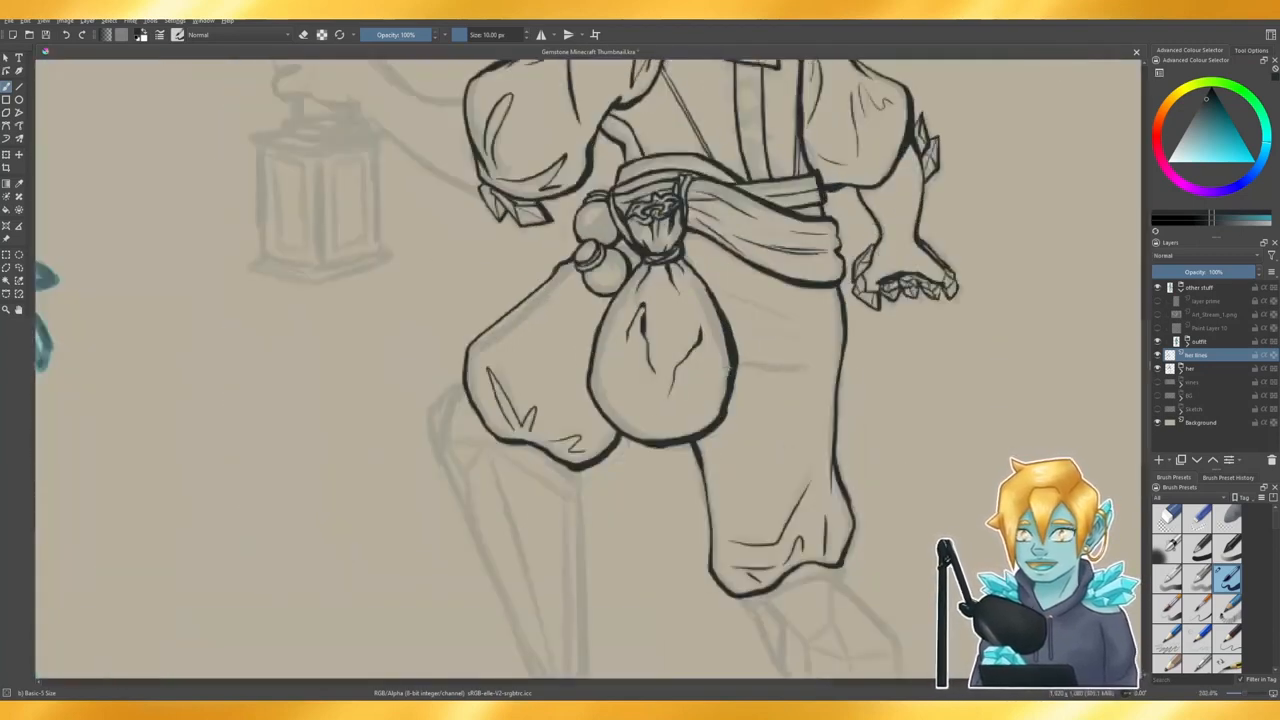
{"action": "scroll", "coordinate": [735, 368], "scroll_direction": "up", "scroll_amount": 1}
{"action": "left_click_drag", "start_coordinate": [763, 361], "coordinate": [812, 364]}
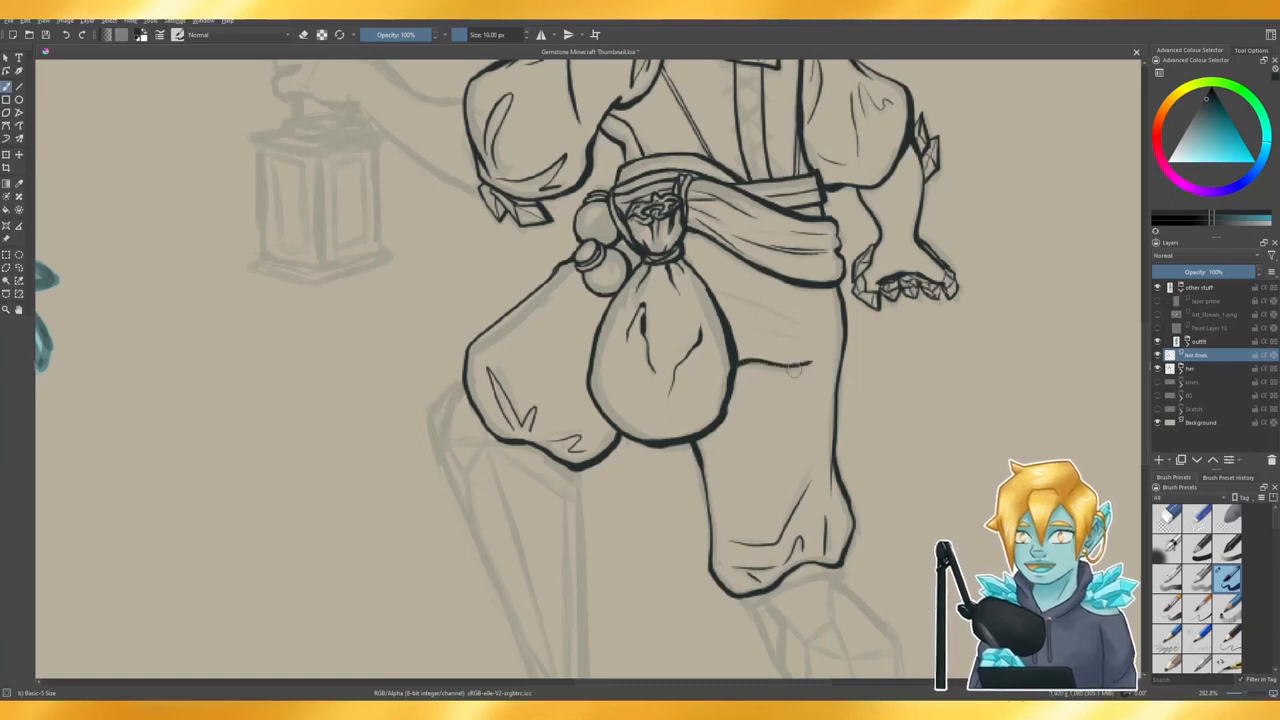
{"action": "key", "text": "ctrl+z"}
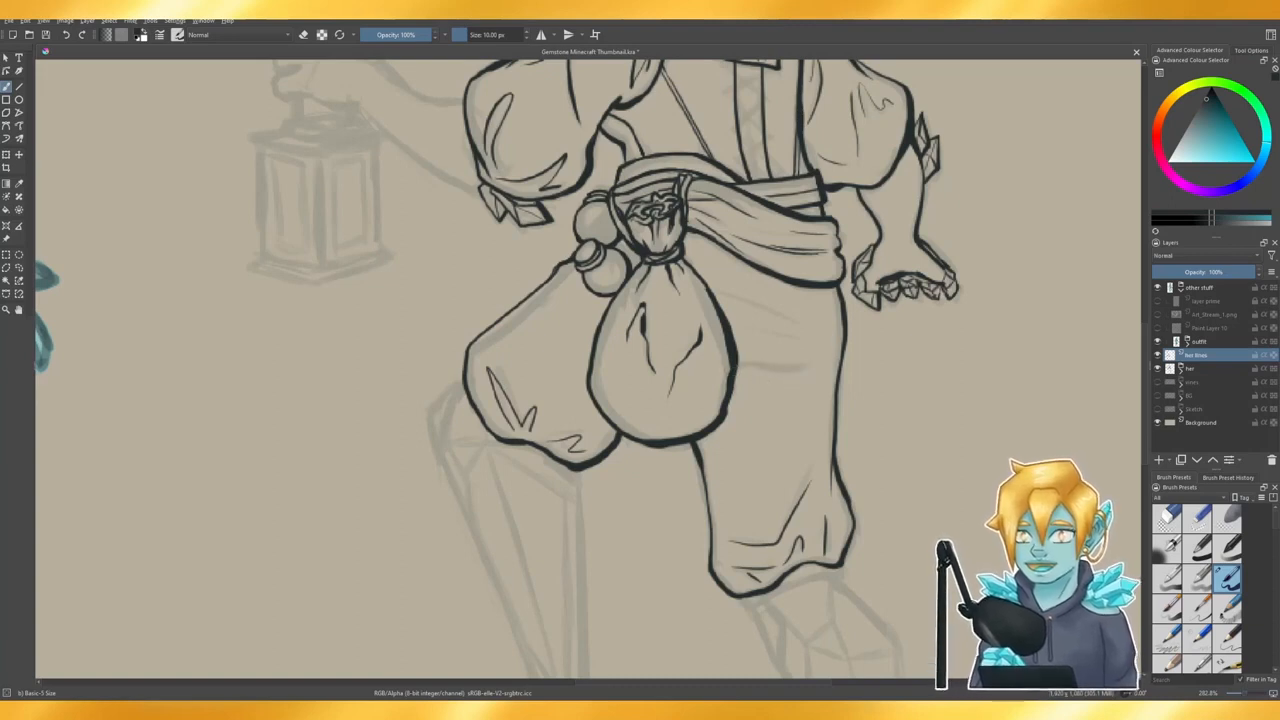
{"action": "left_click_drag", "start_coordinate": [745, 364], "coordinate": [816, 360]}
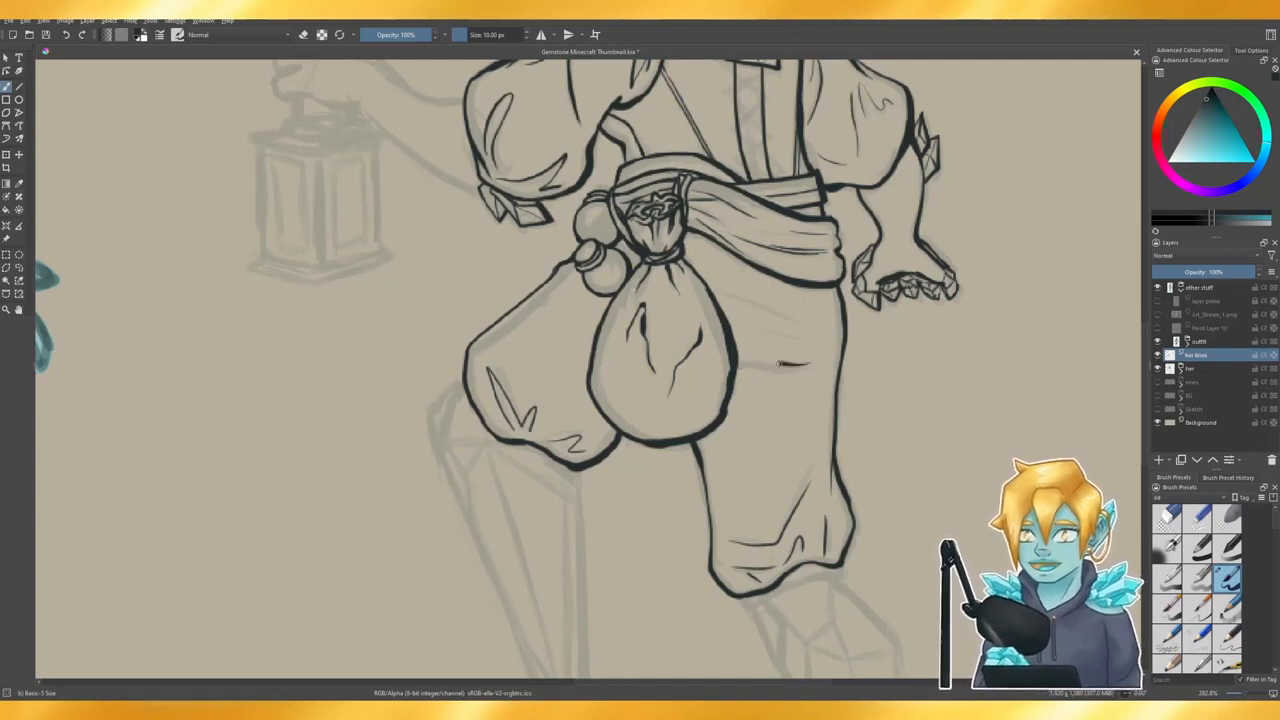
{"action": "key", "text": "ctrl+z"}
{"action": "left_click_drag", "start_coordinate": [808, 364], "coordinate": [751, 357]}
{"action": "key", "text": "ctrl+z"}
{"action": "key", "text": "ctrl+z"}
{"action": "key", "text": "ctrl+z"}
{"action": "key", "text": "ctrl+z"}
{"action": "key", "text": "e"}
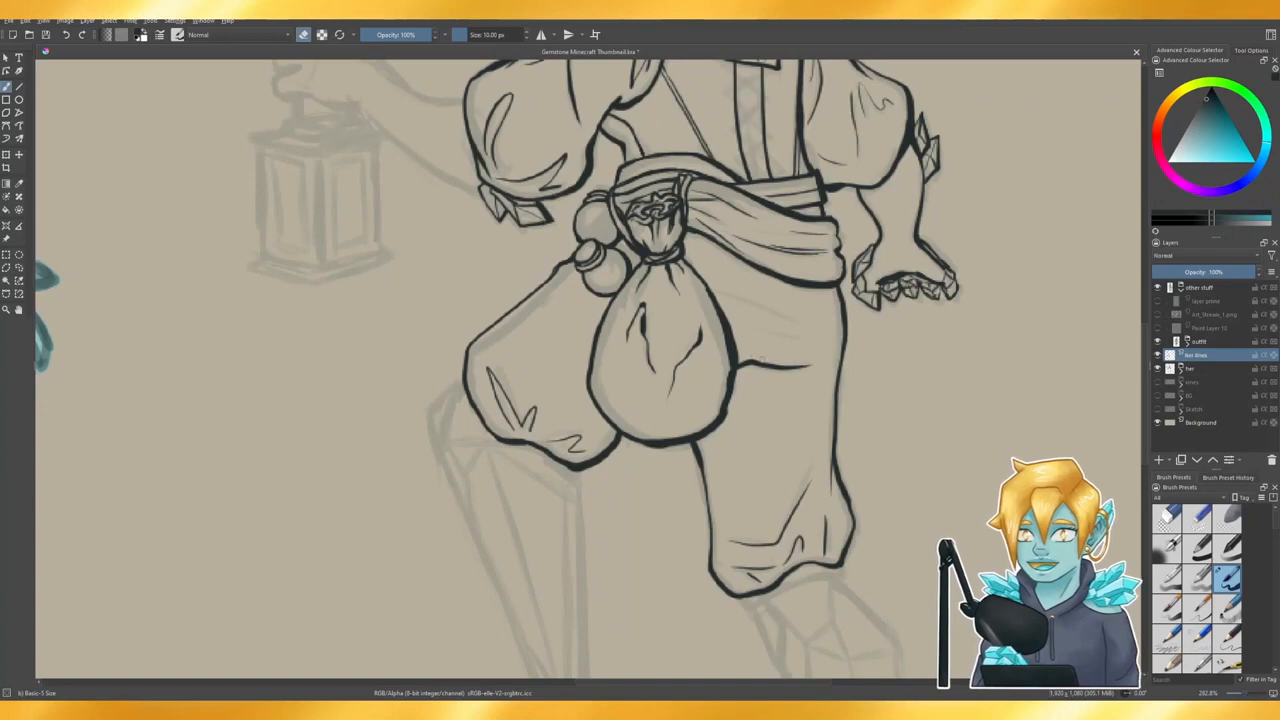
{"action": "key", "text": "e"}
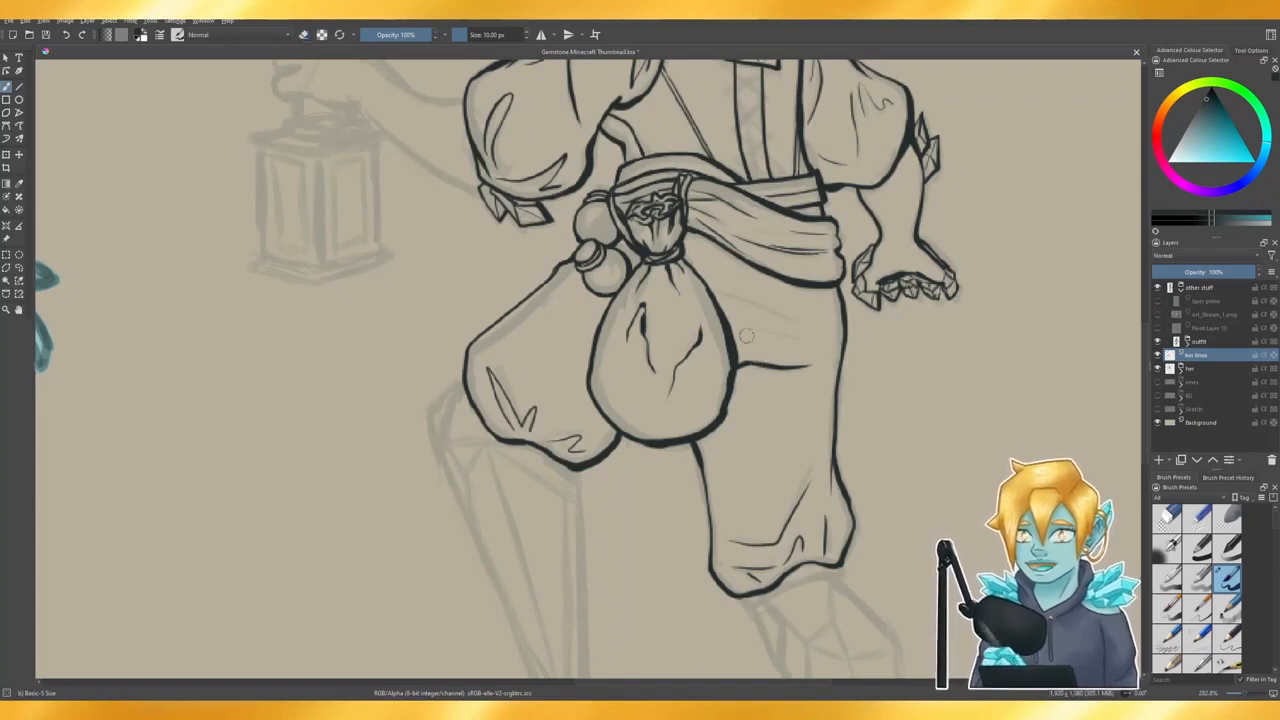
- Ink two thin slanted folds between the sash and the horizontal thigh fold, redrawing each stroke at a steeper angle
{"action": "left_click_drag", "start_coordinate": [743, 326], "coordinate": [806, 333]}
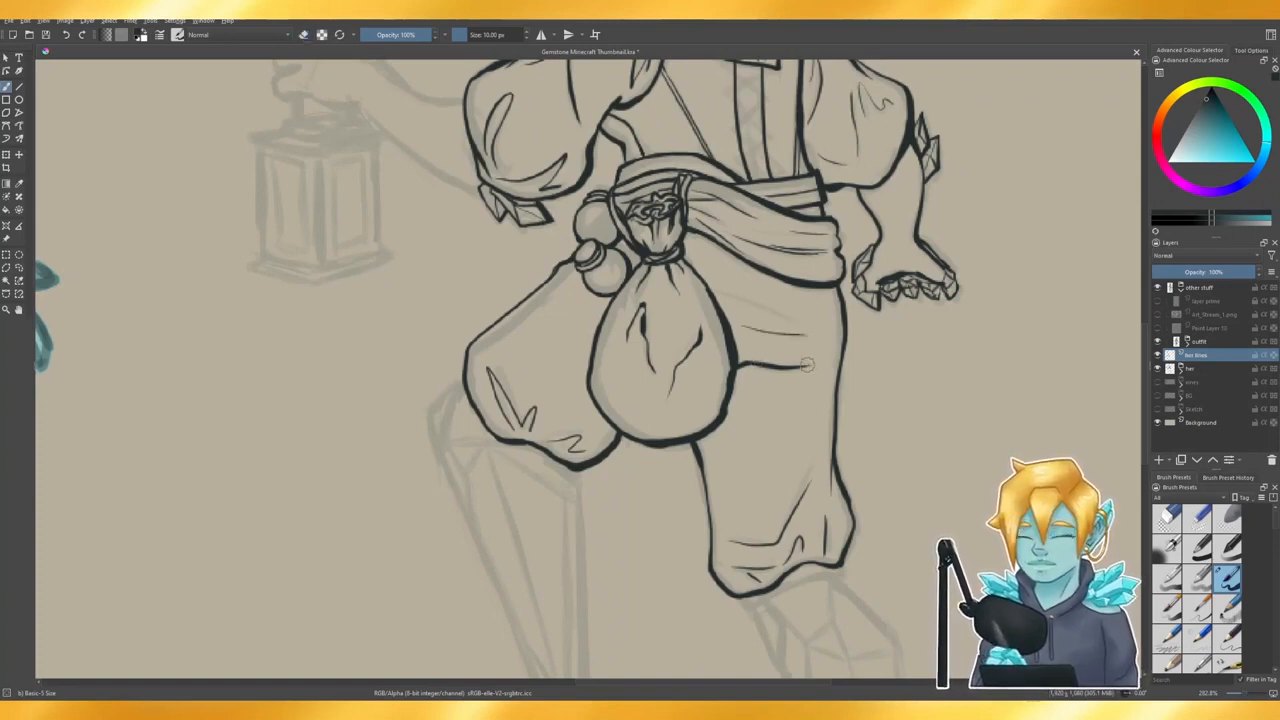
{"action": "key", "text": "ctrl+z"}
{"action": "left_click_drag", "start_coordinate": [742, 325], "coordinate": [812, 340]}
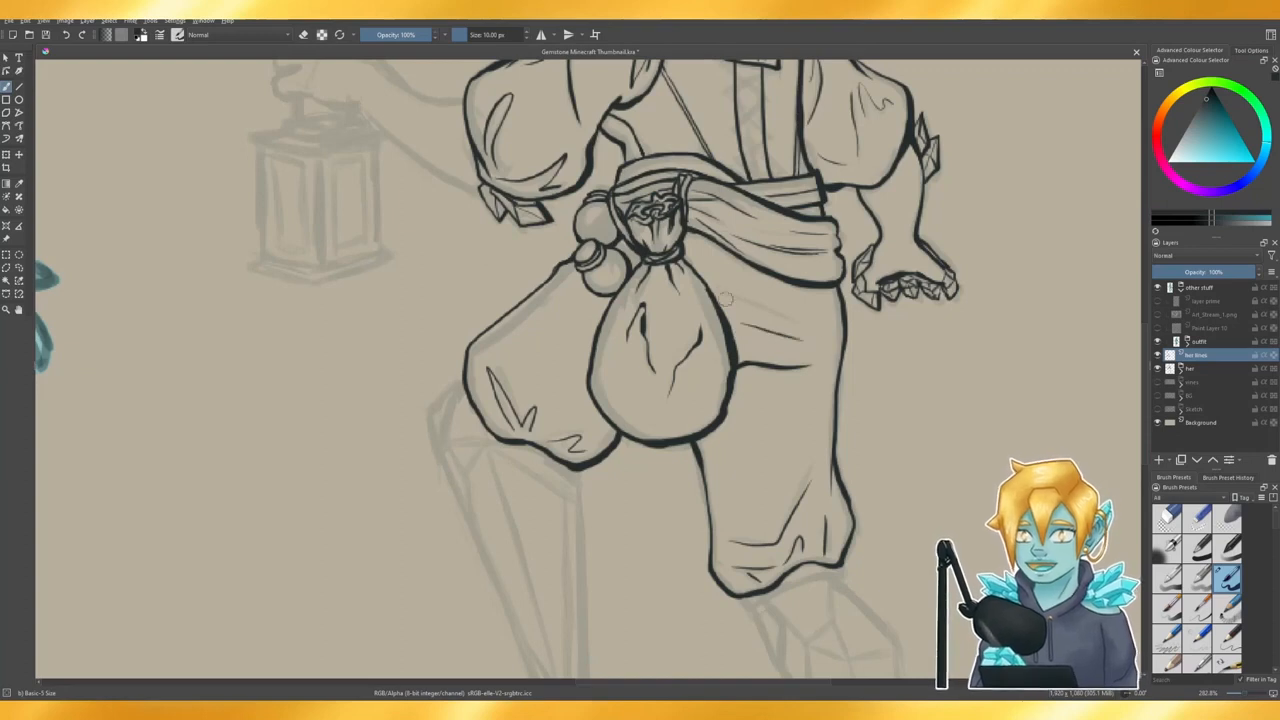
{"action": "left_click_drag", "start_coordinate": [729, 296], "coordinate": [800, 316]}
{"action": "key", "text": "ctrl+z"}
{"action": "left_click_drag", "start_coordinate": [728, 295], "coordinate": [792, 325]}
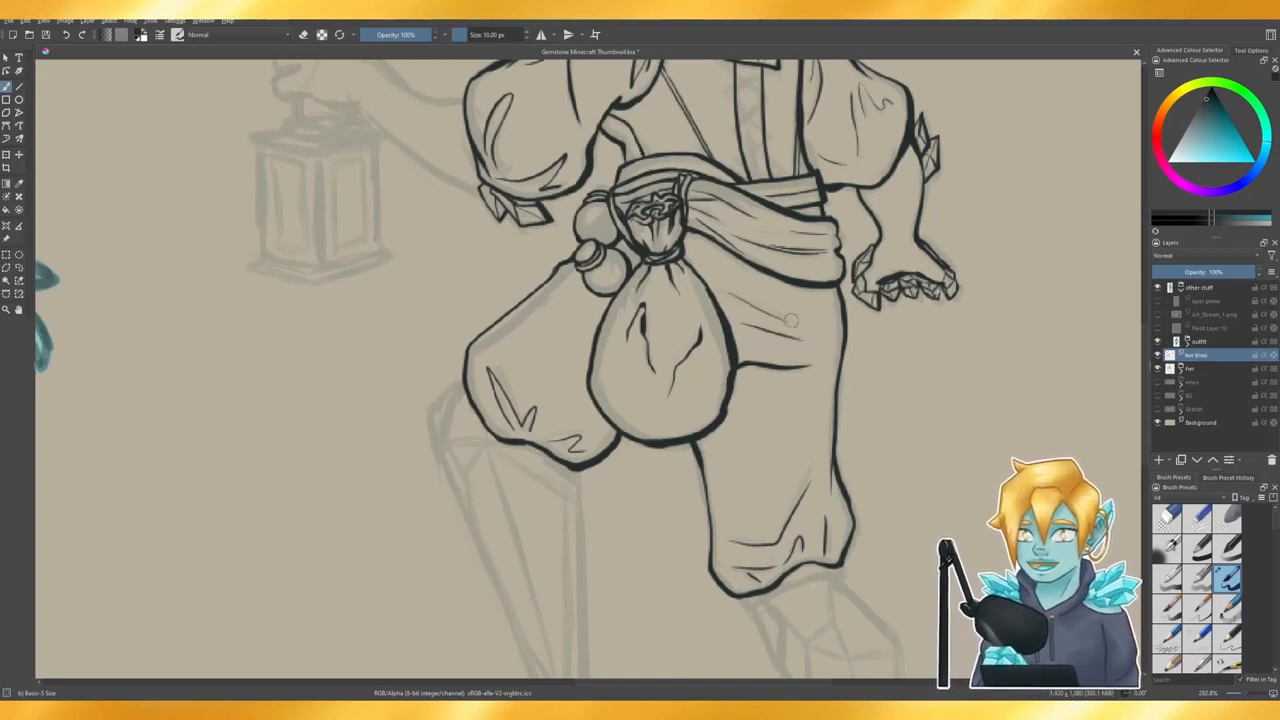
- Add a fold line along the standing trouser leg's inner side down to the hem, and erase the line's upper end
{"action": "scroll", "coordinate": [897, 422], "scroll_direction": "down", "scroll_amount": 5}
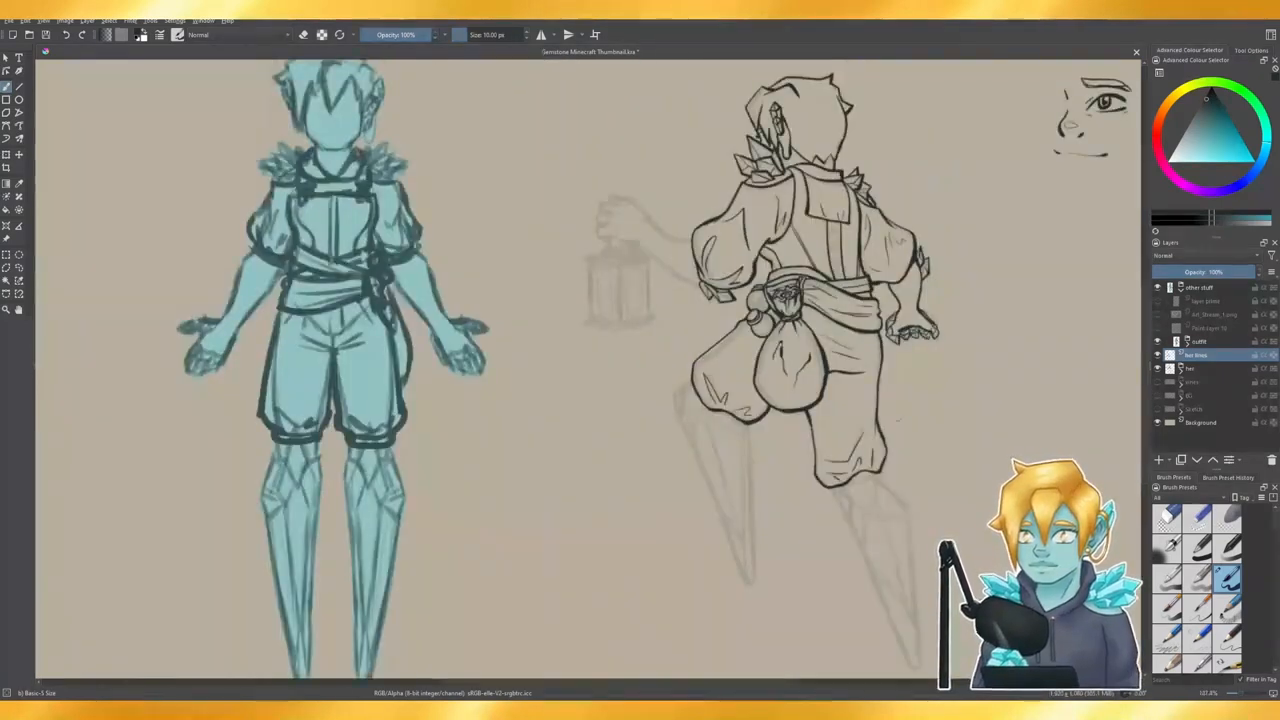
{"action": "scroll", "coordinate": [897, 422], "scroll_direction": "down", "scroll_amount": 2}
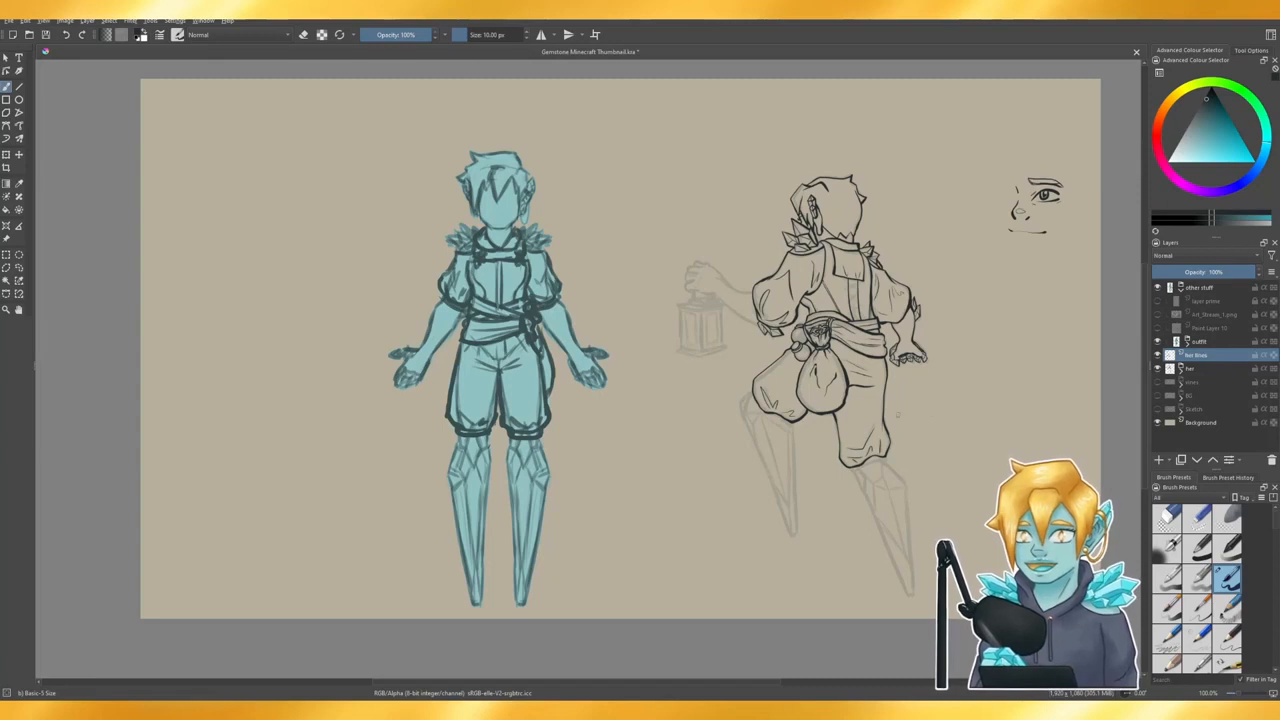
{"action": "scroll", "coordinate": [987, 407], "scroll_direction": "up", "scroll_amount": 4}
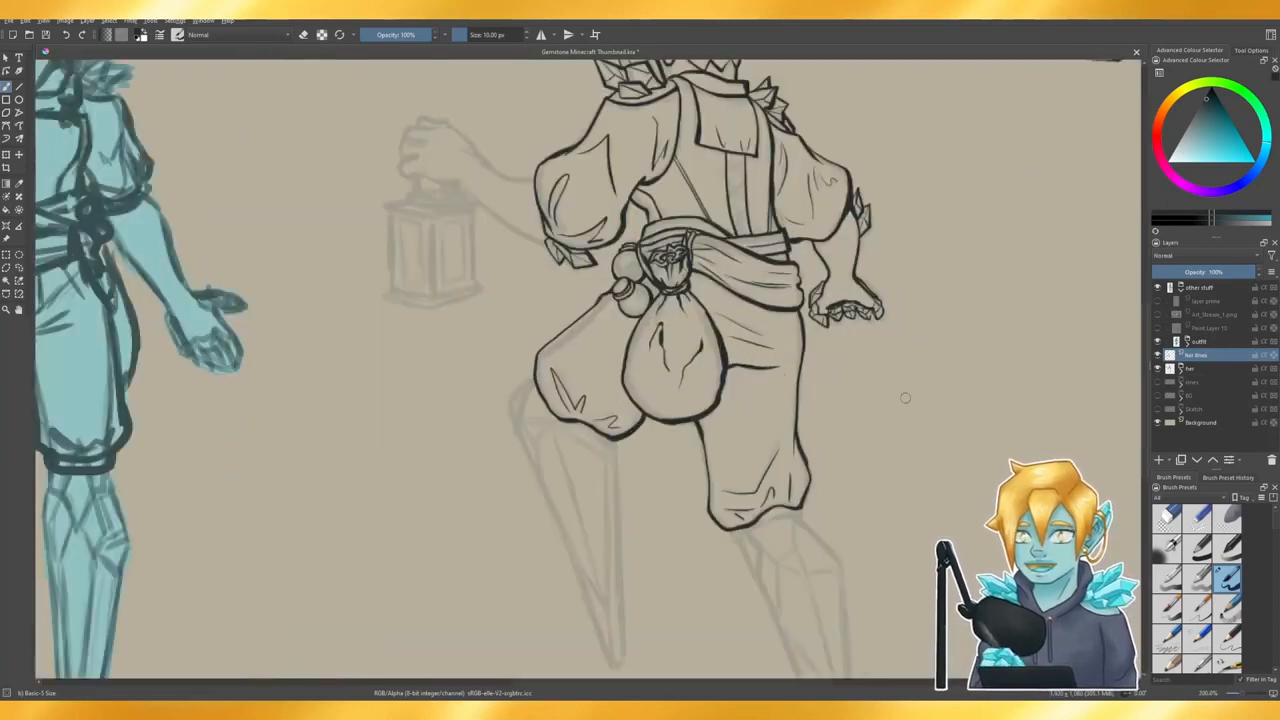
{"action": "scroll", "coordinate": [577, 371], "scroll_direction": "down", "scroll_amount": 2}
{"action": "scroll", "coordinate": [772, 324], "scroll_direction": "up", "scroll_amount": 2}
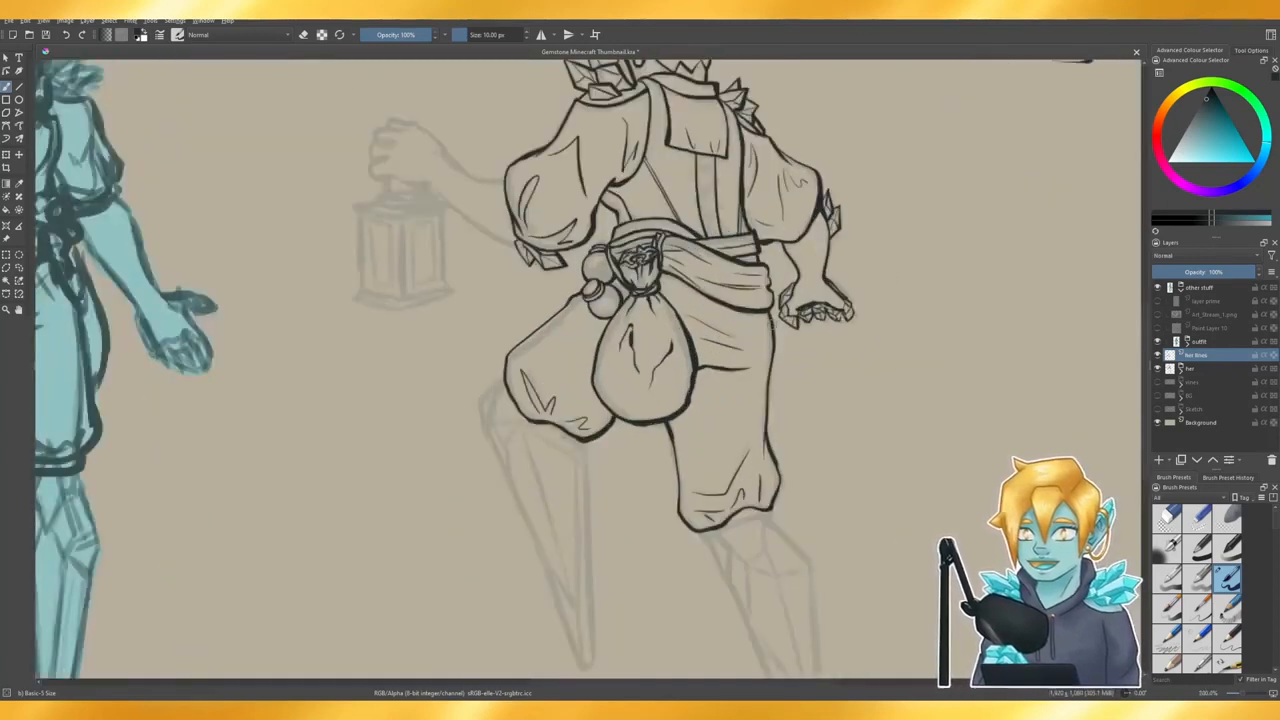
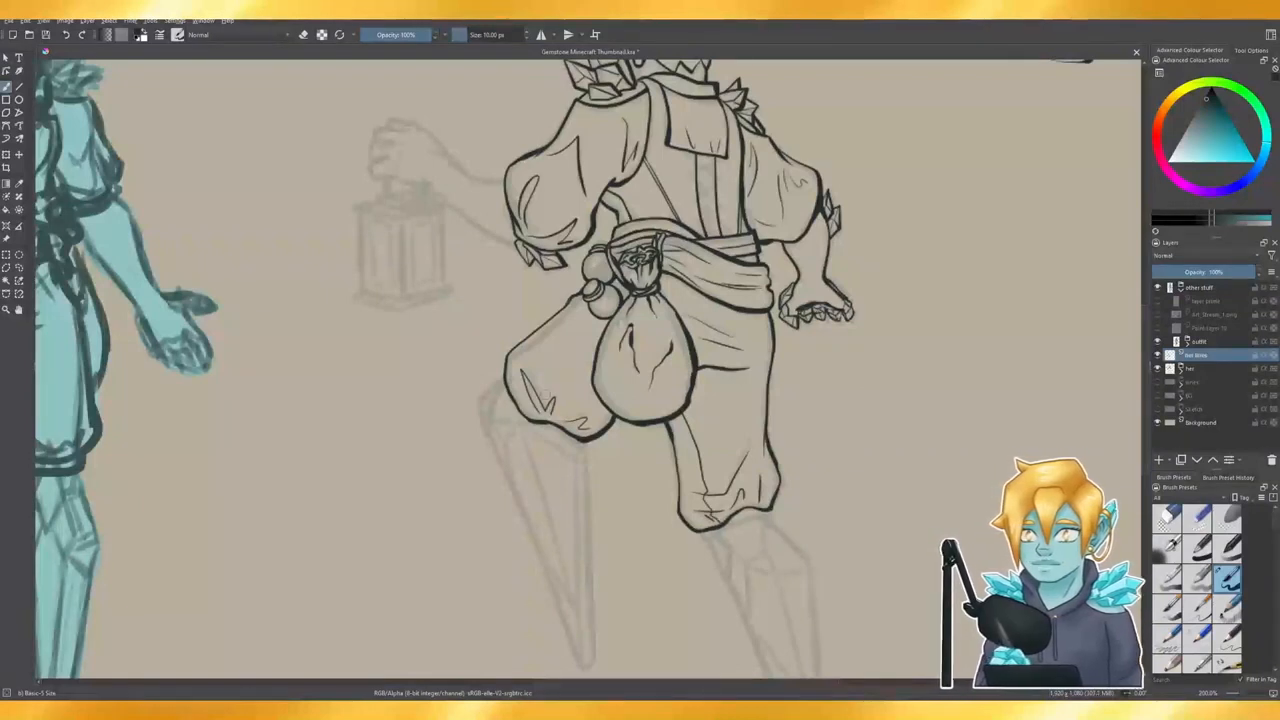
{"action": "scroll", "coordinate": [654, 370], "scroll_direction": "down", "scroll_amount": 4}
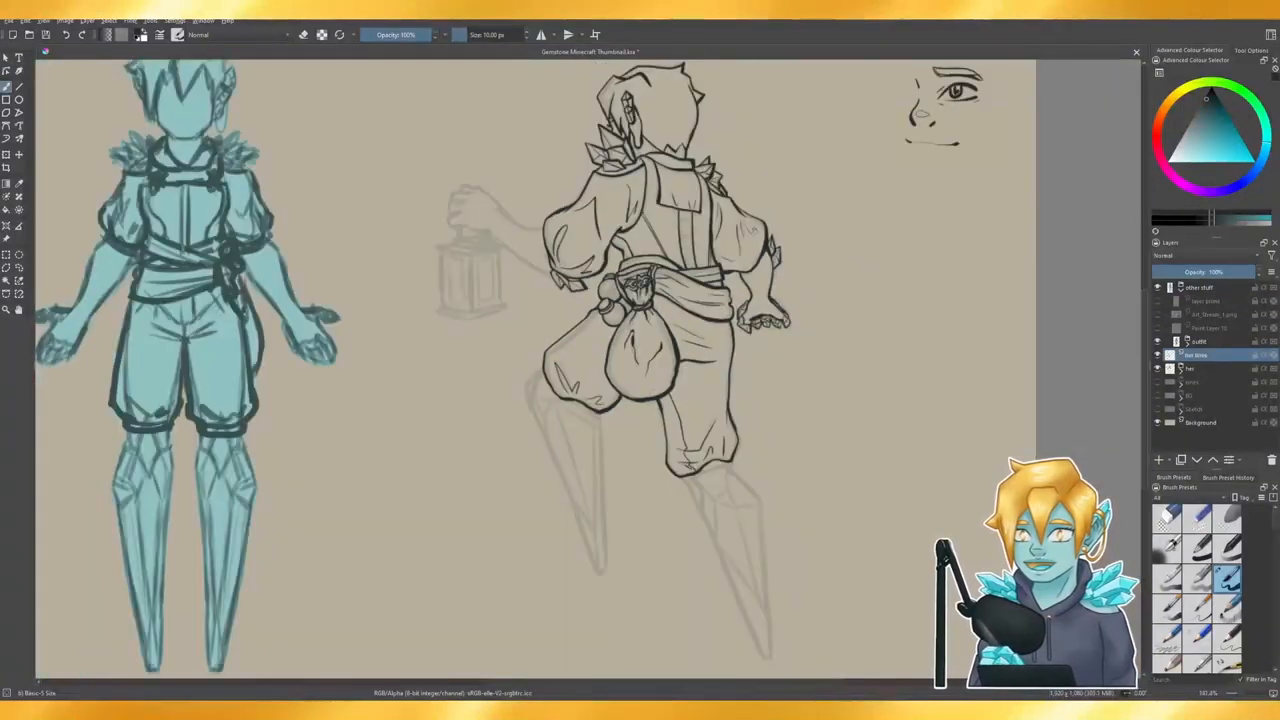
{"action": "scroll", "coordinate": [698, 406], "scroll_direction": "up", "scroll_amount": 3}
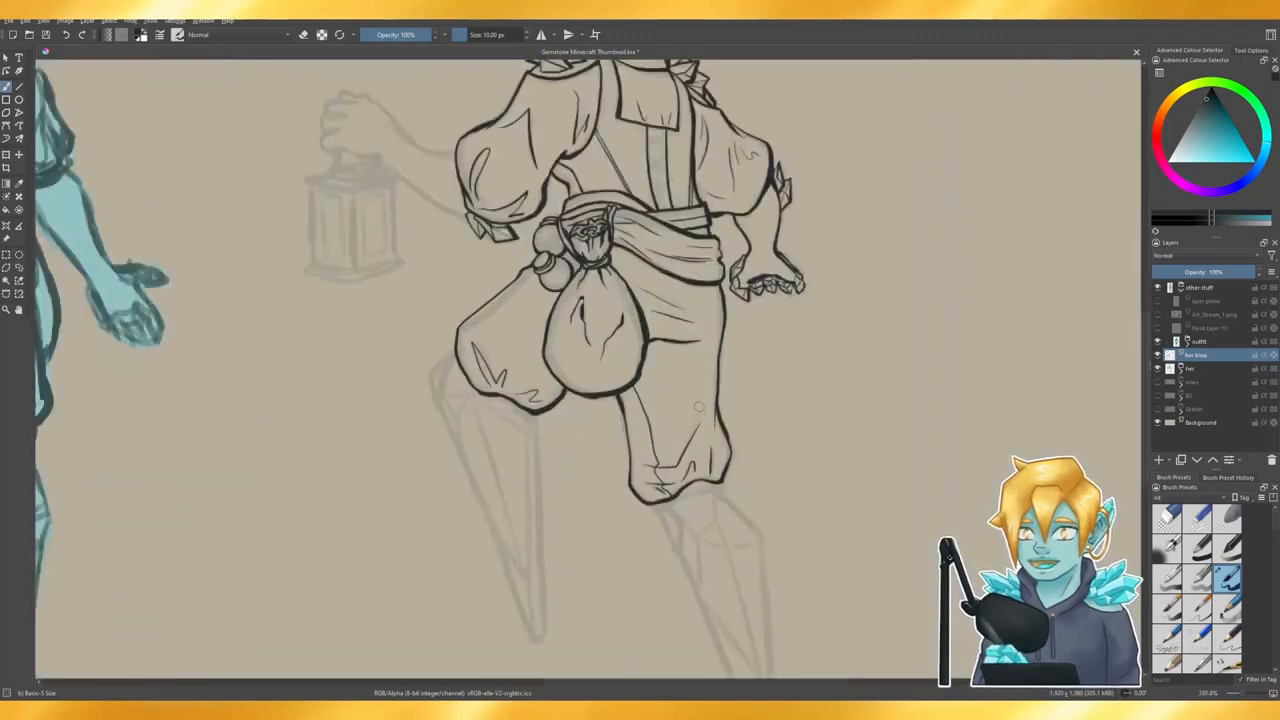
{"action": "key", "text": "e"}
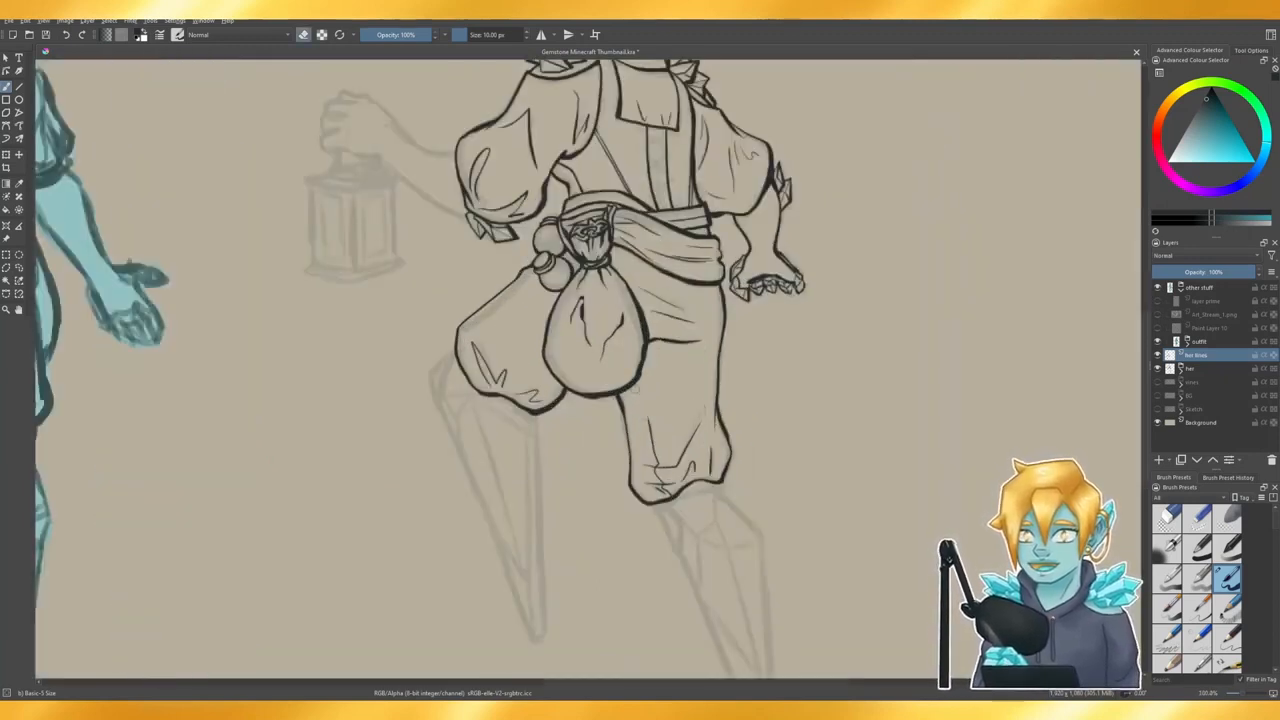
- Redraw the fold line along the standing trouser leg's inner side from below the pouch to the hem, correcting it with the eraser
{"action": "key", "text": "e"}
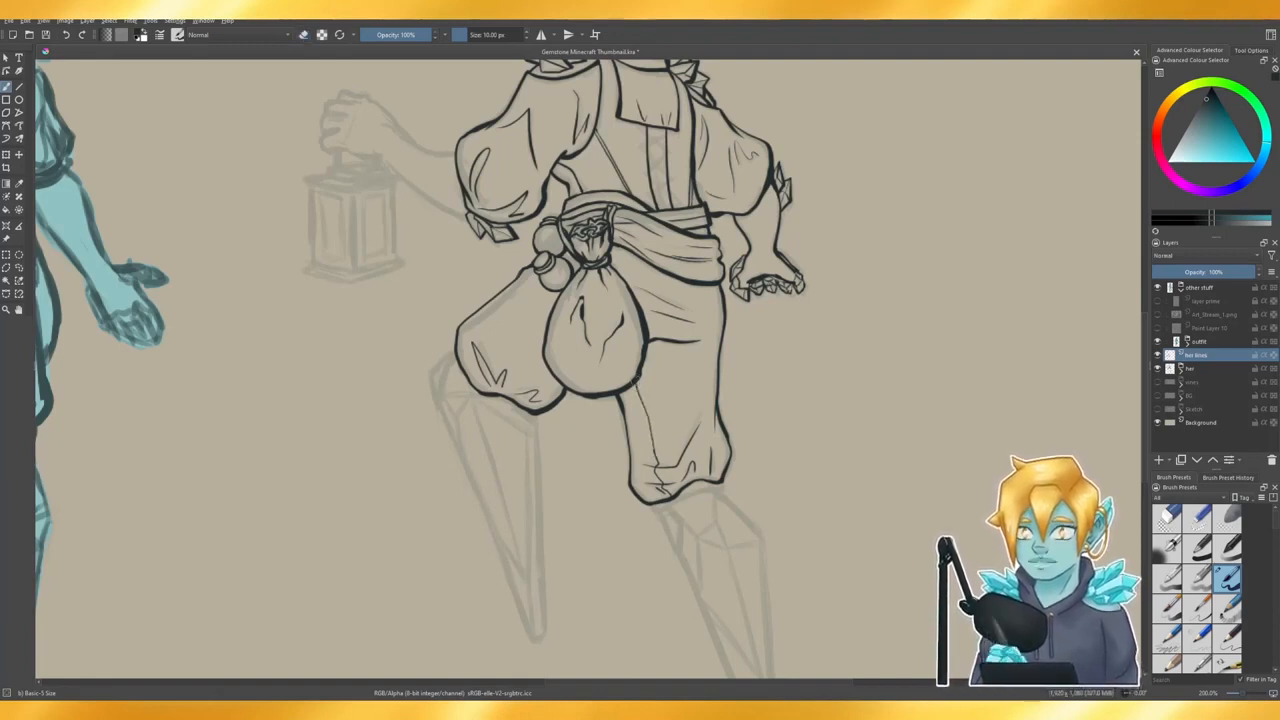
{"action": "scroll", "coordinate": [729, 408], "scroll_direction": "up", "scroll_amount": 1}
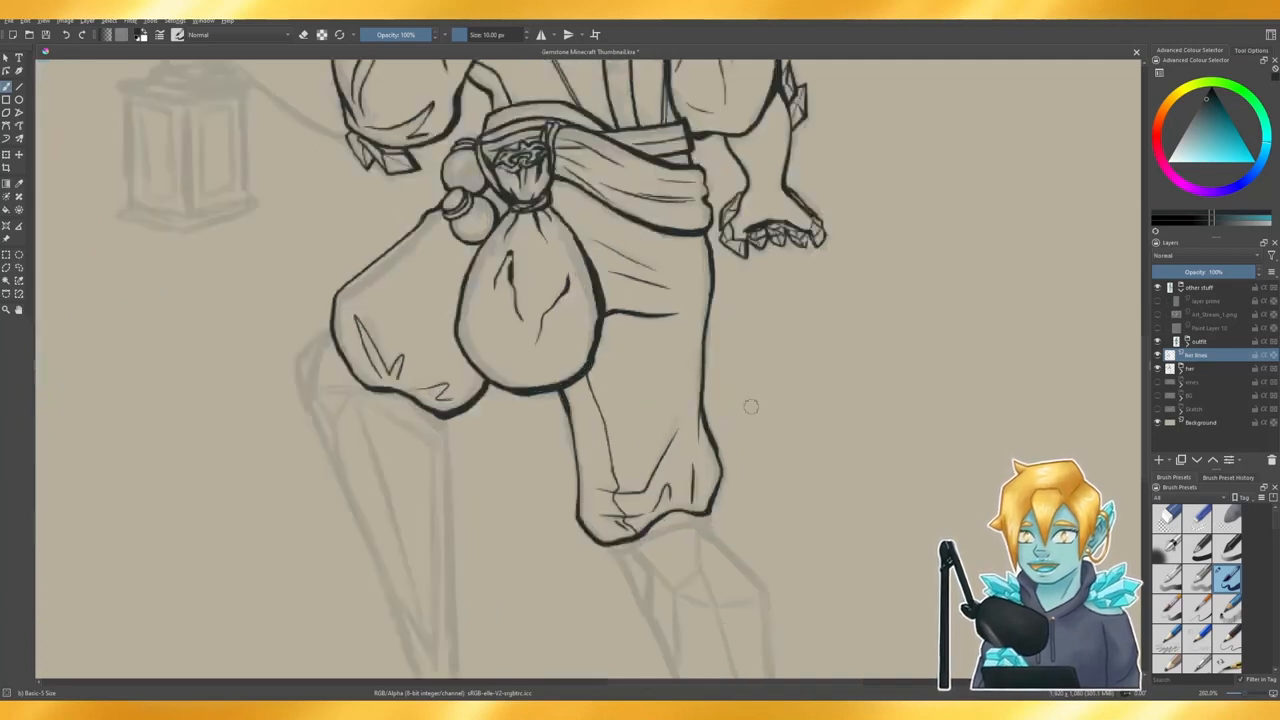
{"action": "key", "text": "ctrl+z"}
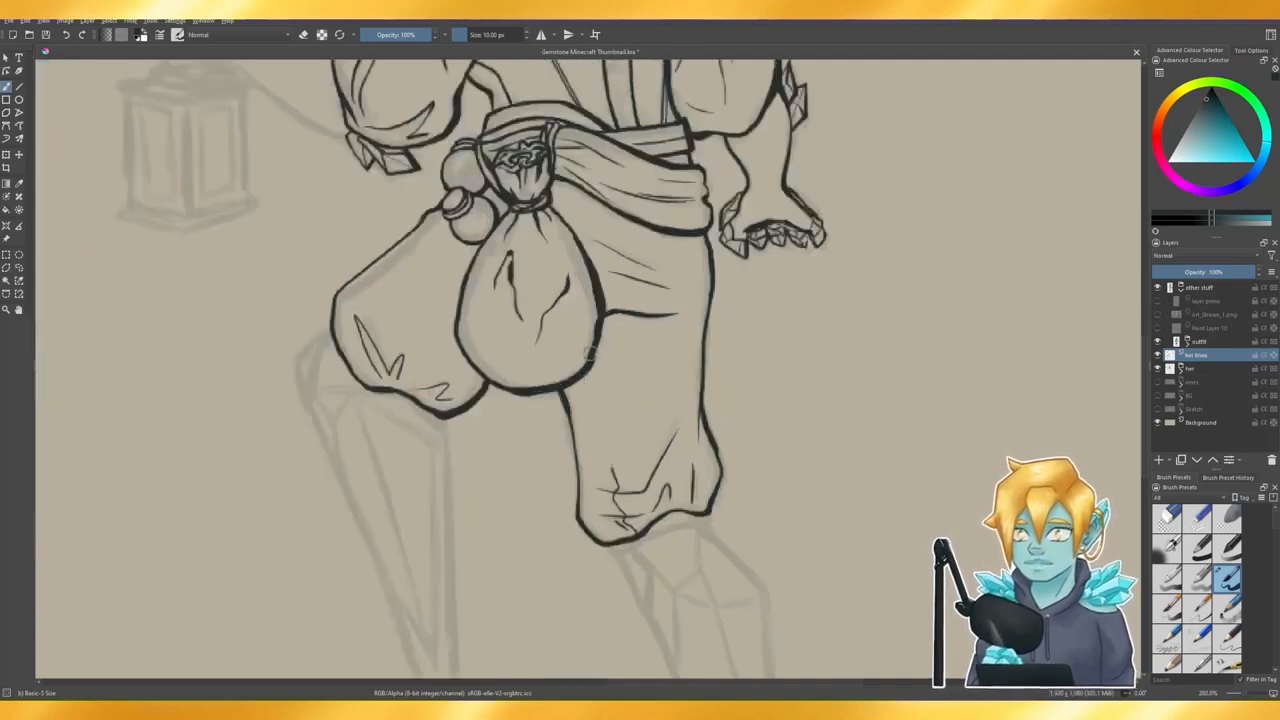
{"action": "left_click_drag", "start_coordinate": [594, 362], "coordinate": [606, 438]}
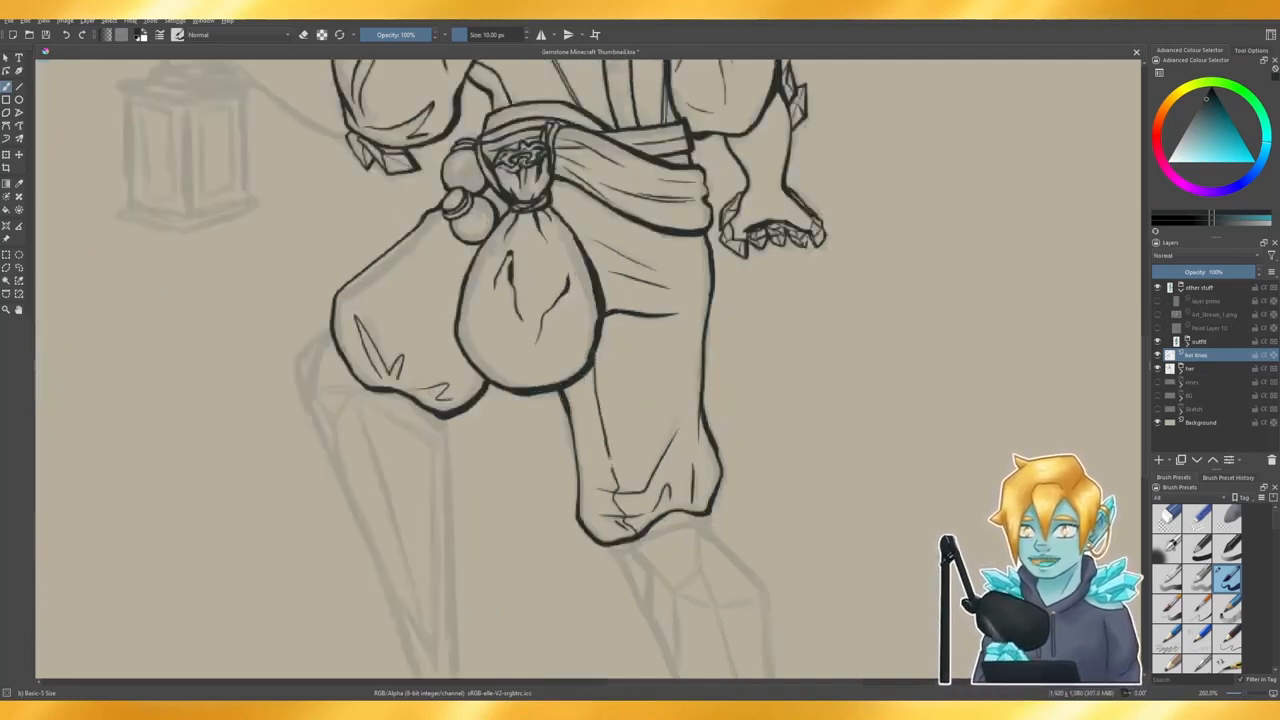
{"action": "key", "text": "e"}
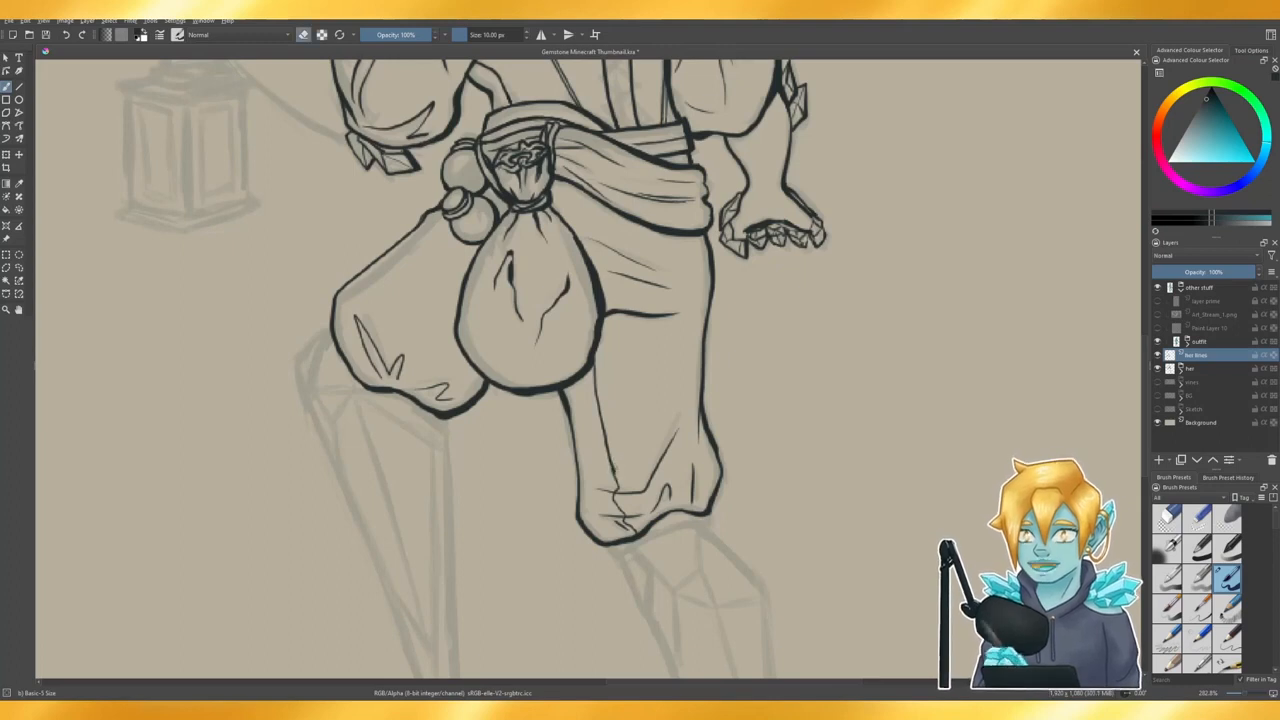
{"action": "left_click_drag", "start_coordinate": [608, 460], "coordinate": [598, 369]}
{"action": "key", "text": "e"}
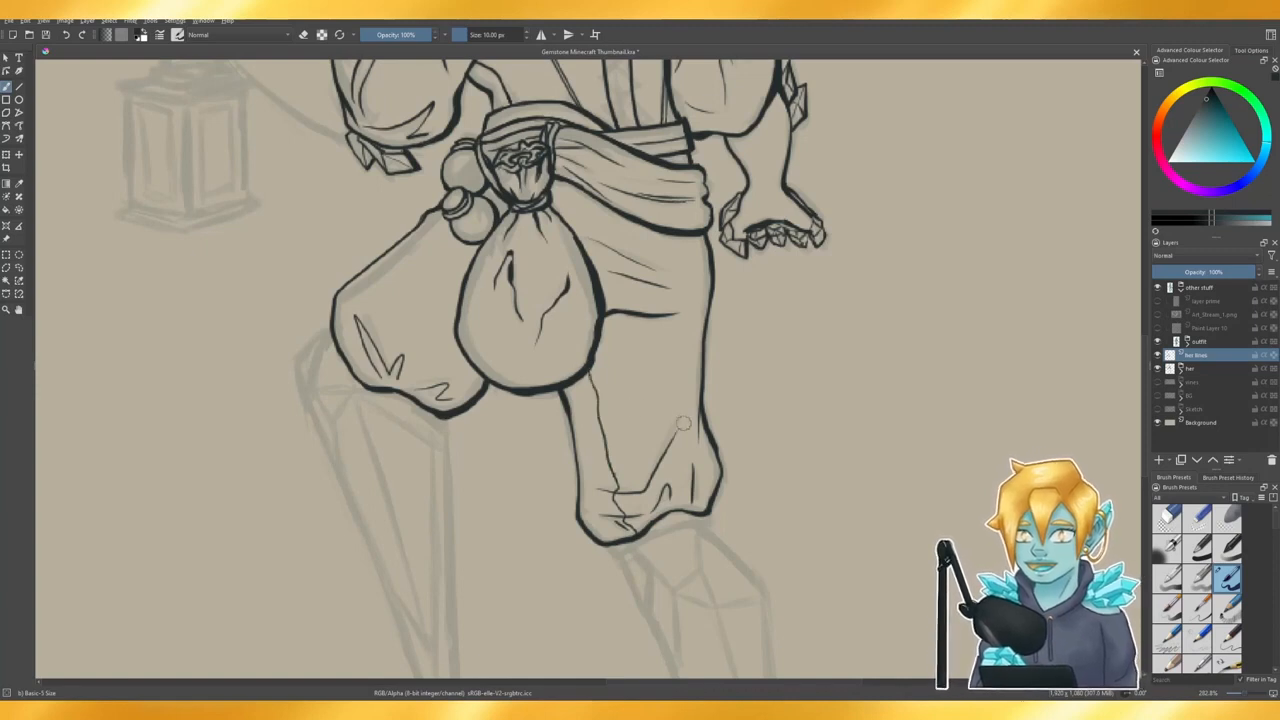
{"action": "scroll", "coordinate": [774, 414], "scroll_direction": "down", "scroll_amount": 1}
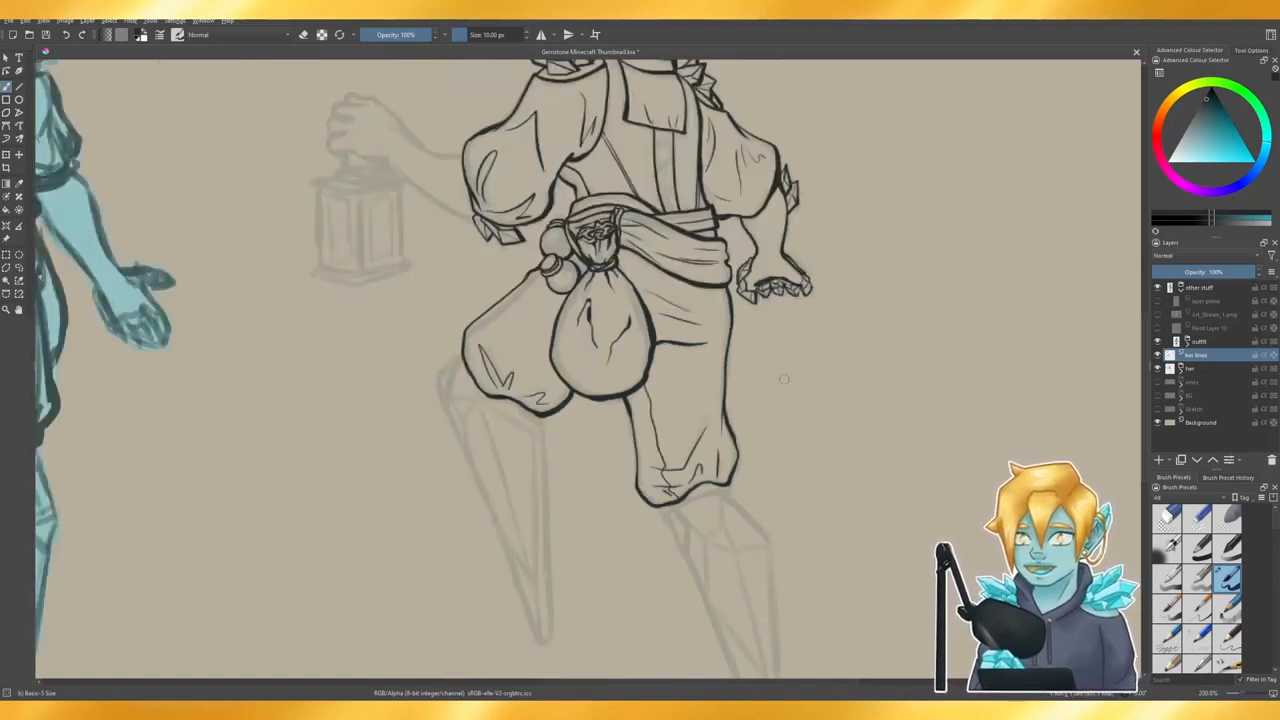
- Erase the upper stretch of the standing trouser leg's outer contour below the sash and ink it again slightly further in
{"action": "scroll", "coordinate": [780, 374], "scroll_direction": "up", "scroll_amount": 1}
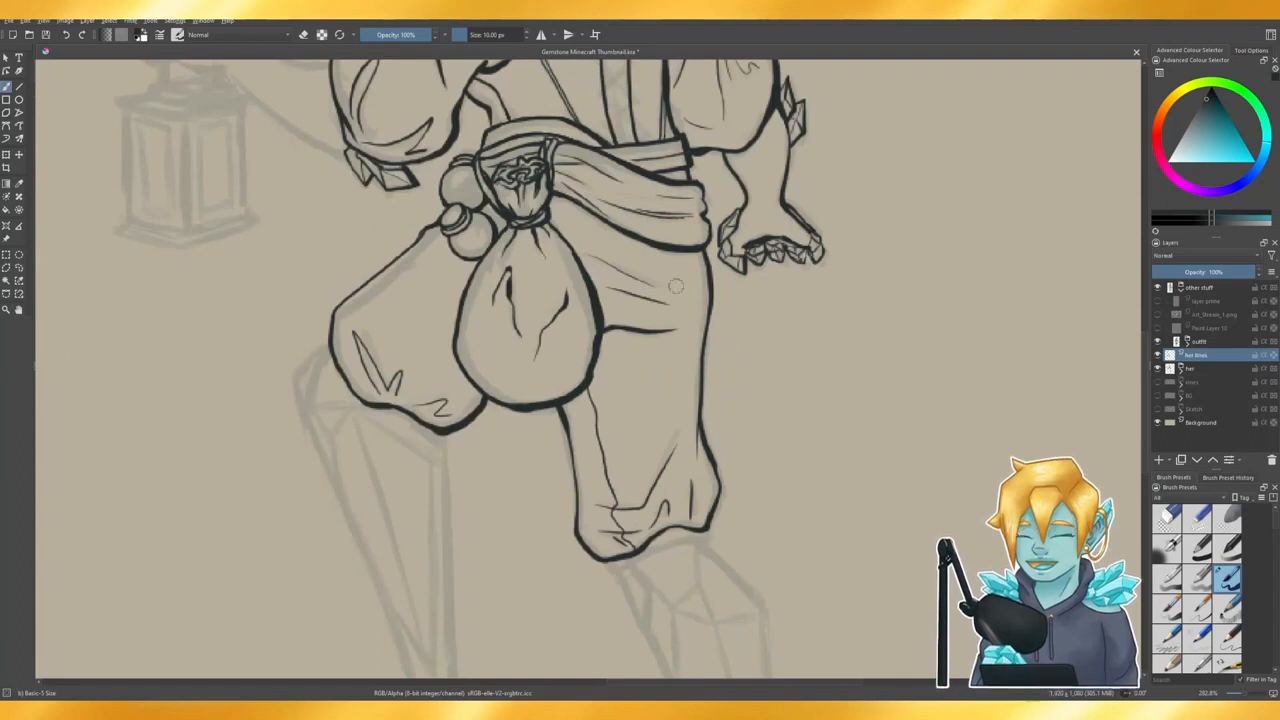
{"action": "key", "text": "e"}
{"action": "left_click_drag", "start_coordinate": [707, 260], "coordinate": [714, 368]}
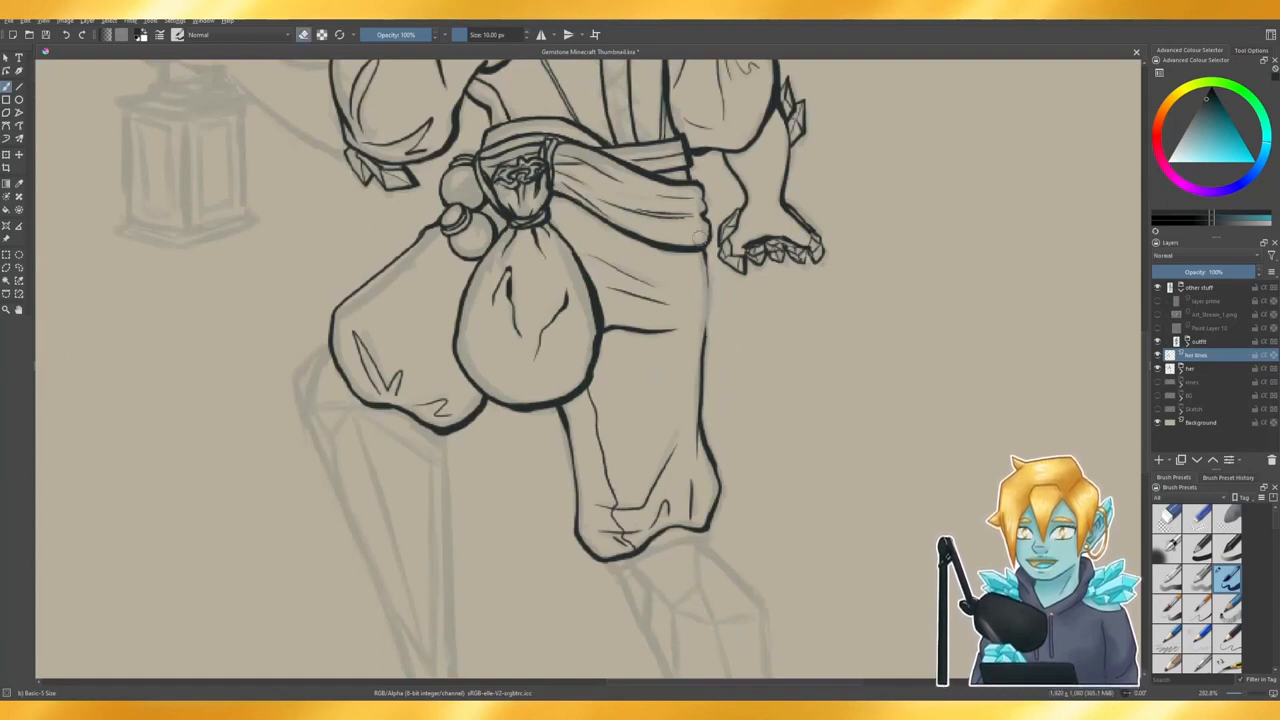
{"action": "key", "text": "e"}
{"action": "left_click_drag", "start_coordinate": [701, 248], "coordinate": [705, 345]}
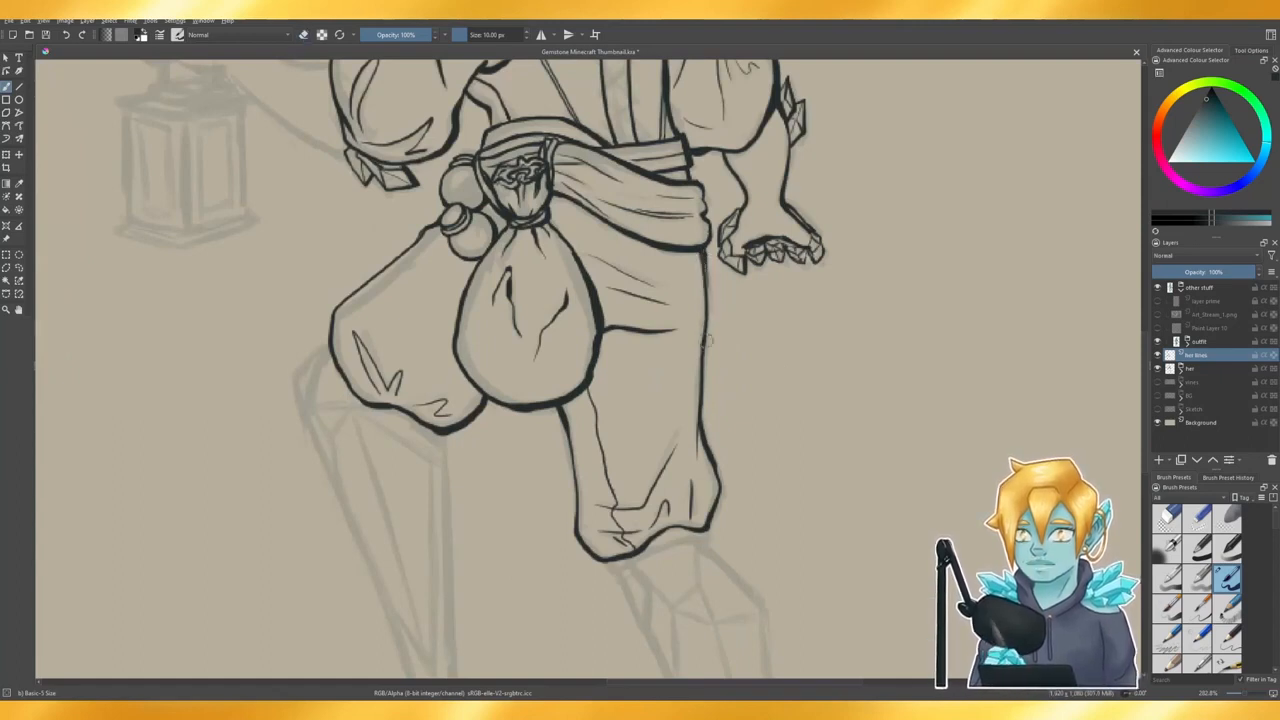
{"action": "left_click_drag", "start_coordinate": [705, 278], "coordinate": [703, 372]}
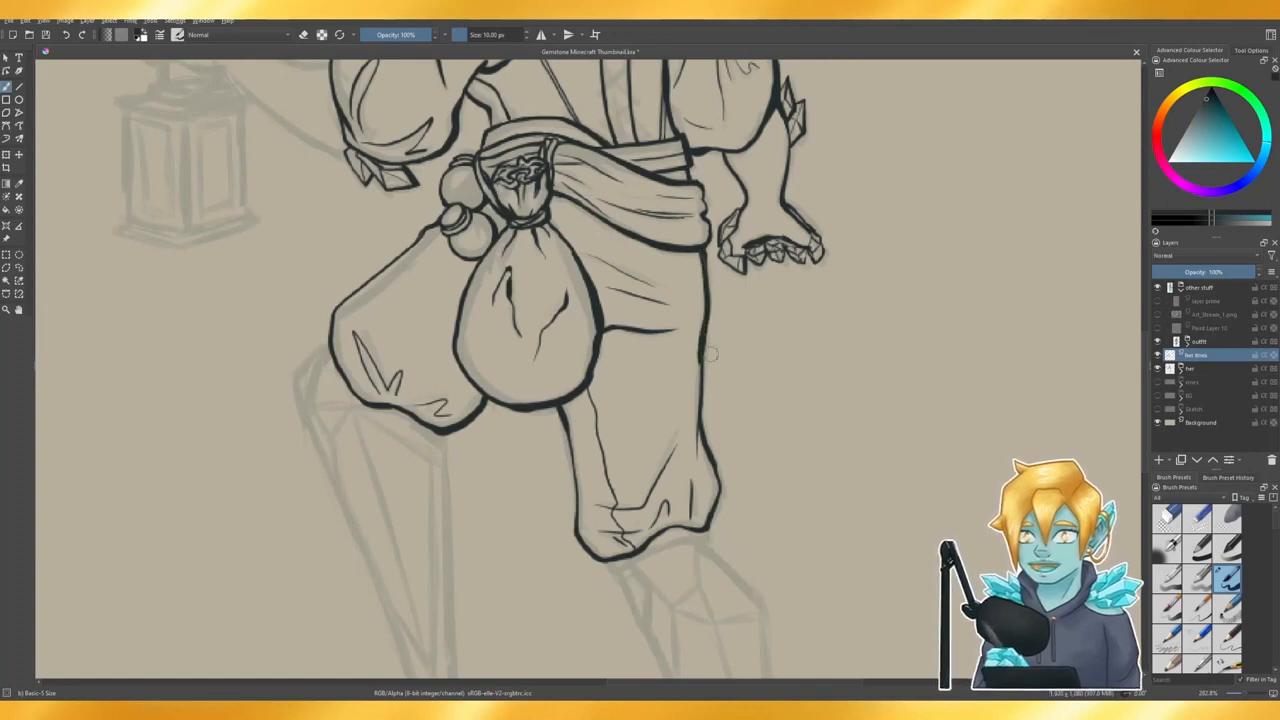
{"action": "key", "text": "ctrl+z"}
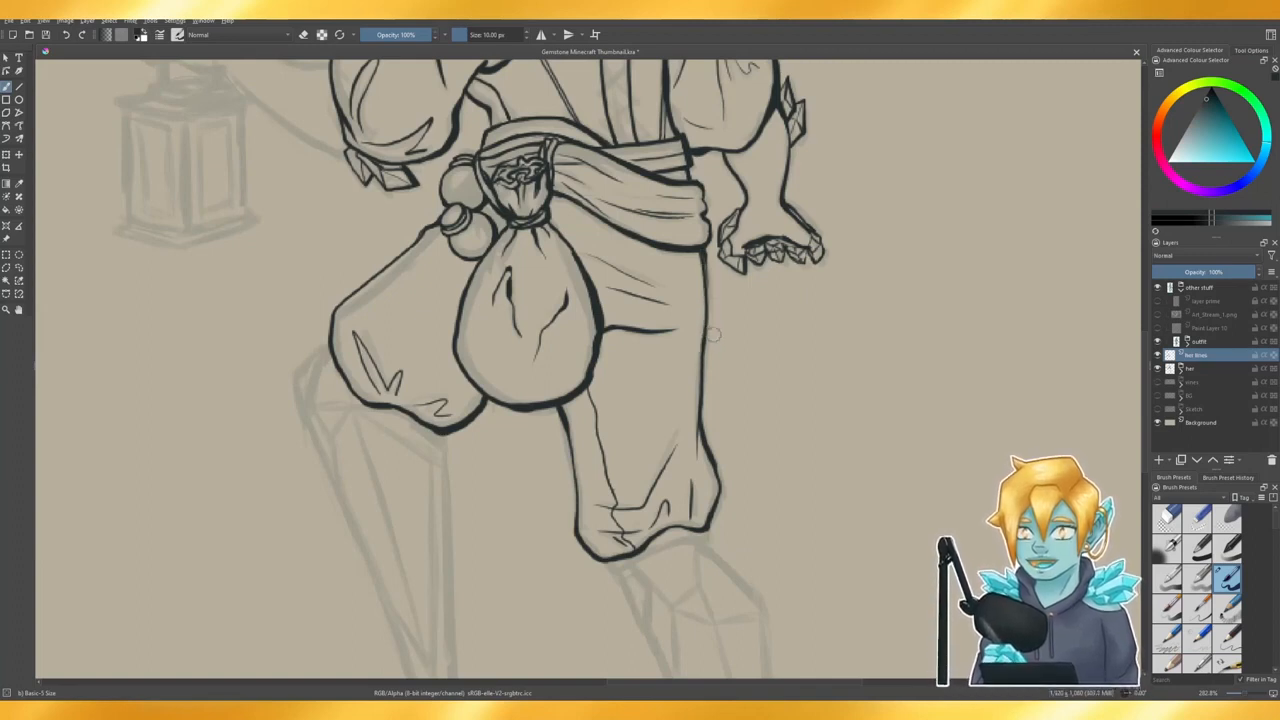
{"action": "key", "text": "e"}
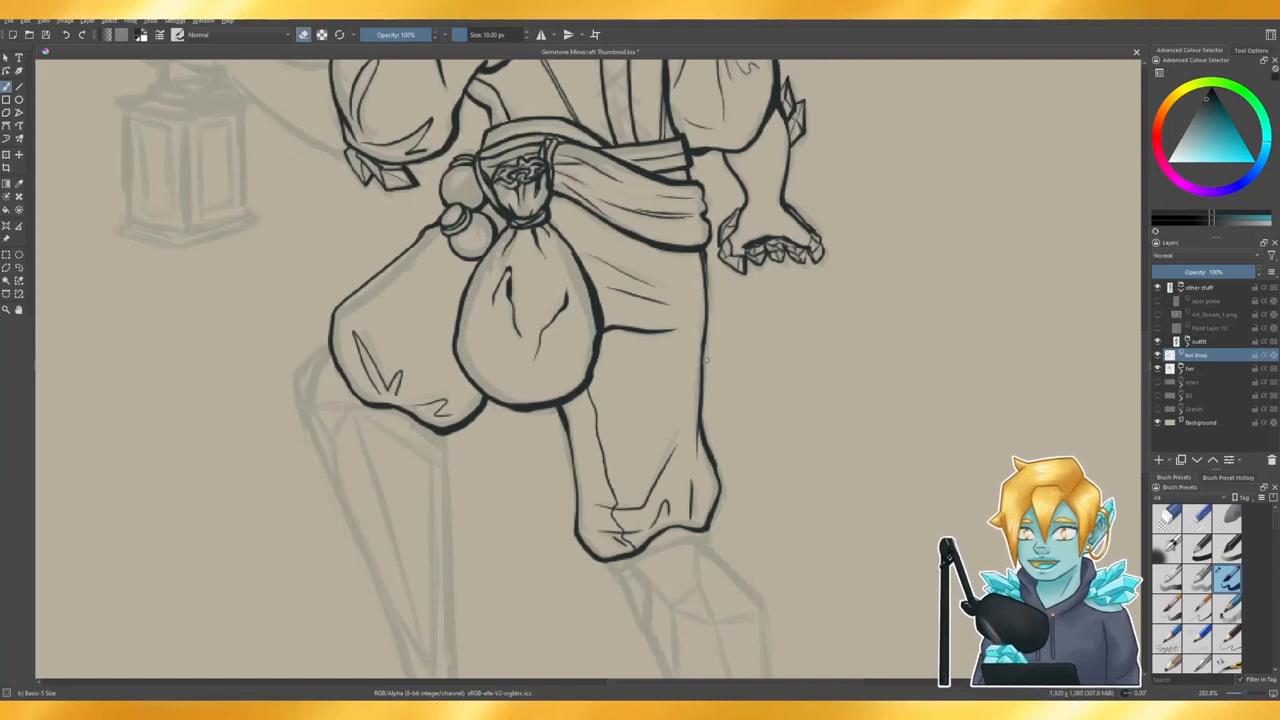
{"action": "left_click_drag", "start_coordinate": [706, 342], "coordinate": [703, 410]}
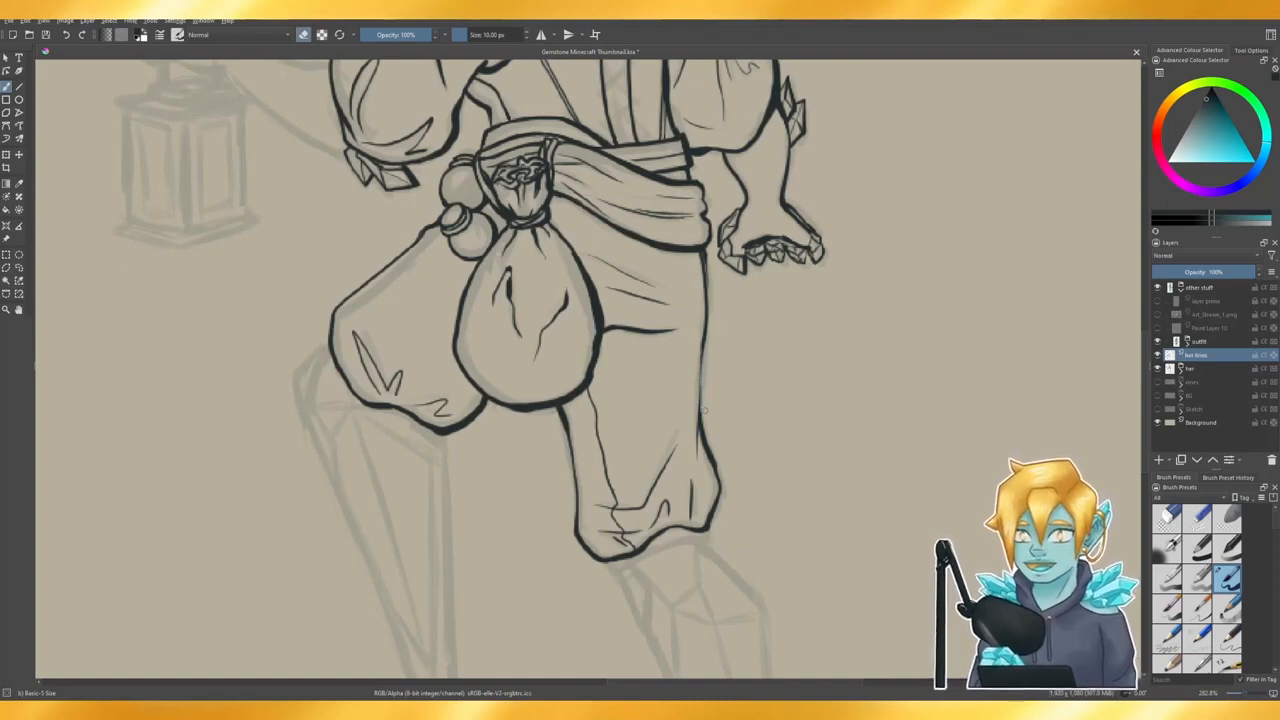
{"action": "key", "text": "ctrl+z"}
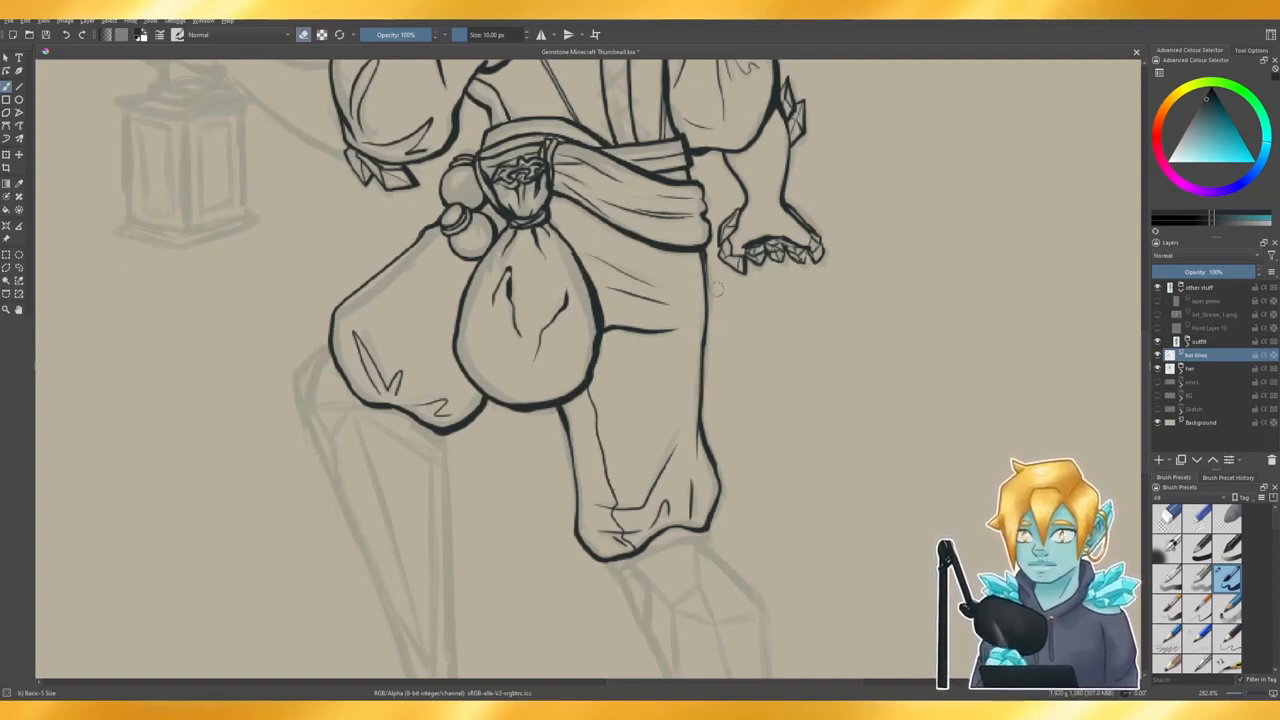
{"action": "key", "text": "ctrl+shift+z"}
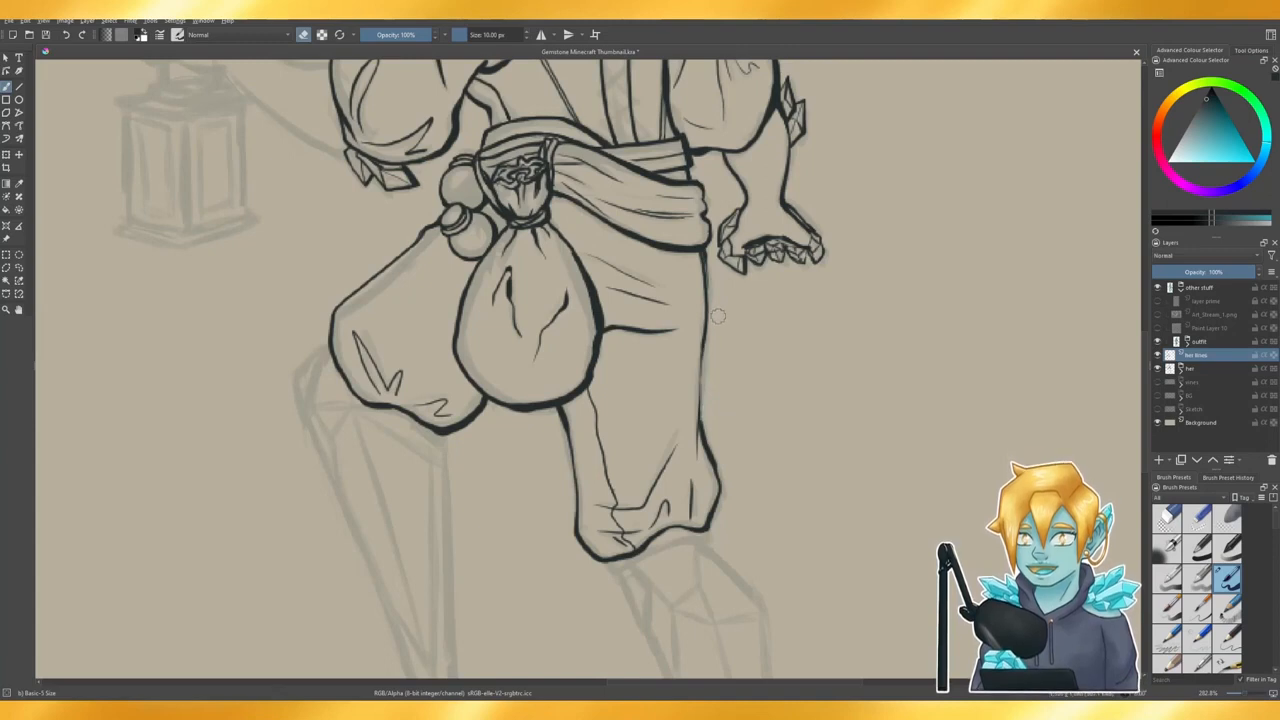
{"action": "key", "text": "ctrl+z"}
- Redo the standing trouser leg's outer contour from the sash's lower edge down past the thigh, trimming and re-inking it into one smooth line
{"action": "key", "text": "e"}
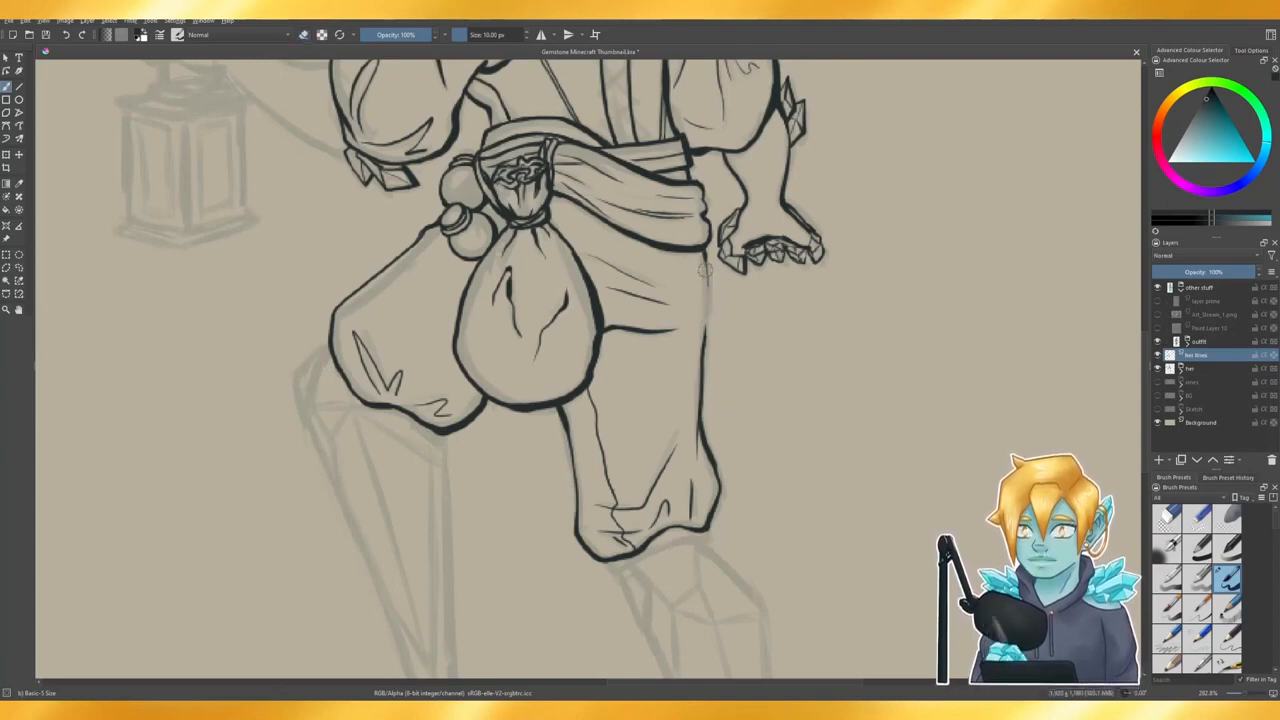
{"action": "key", "text": "ctrl+z"}
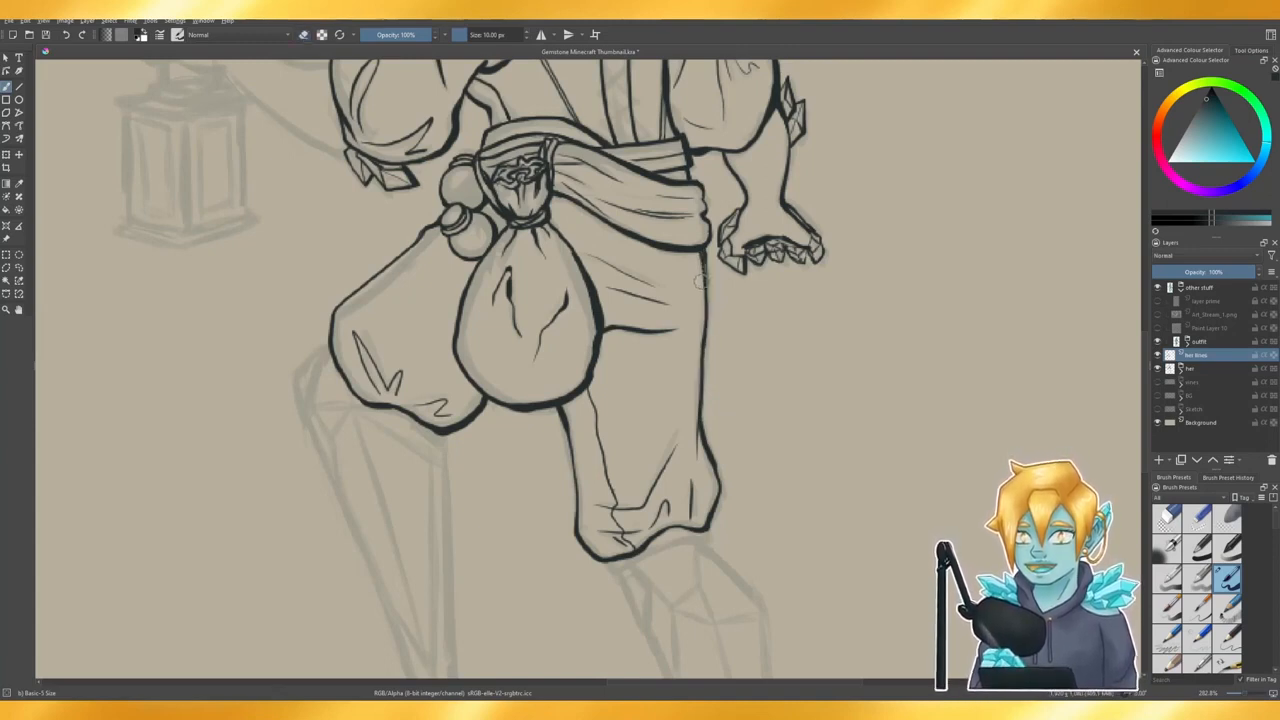
{"action": "key", "text": "ctrl+z"}
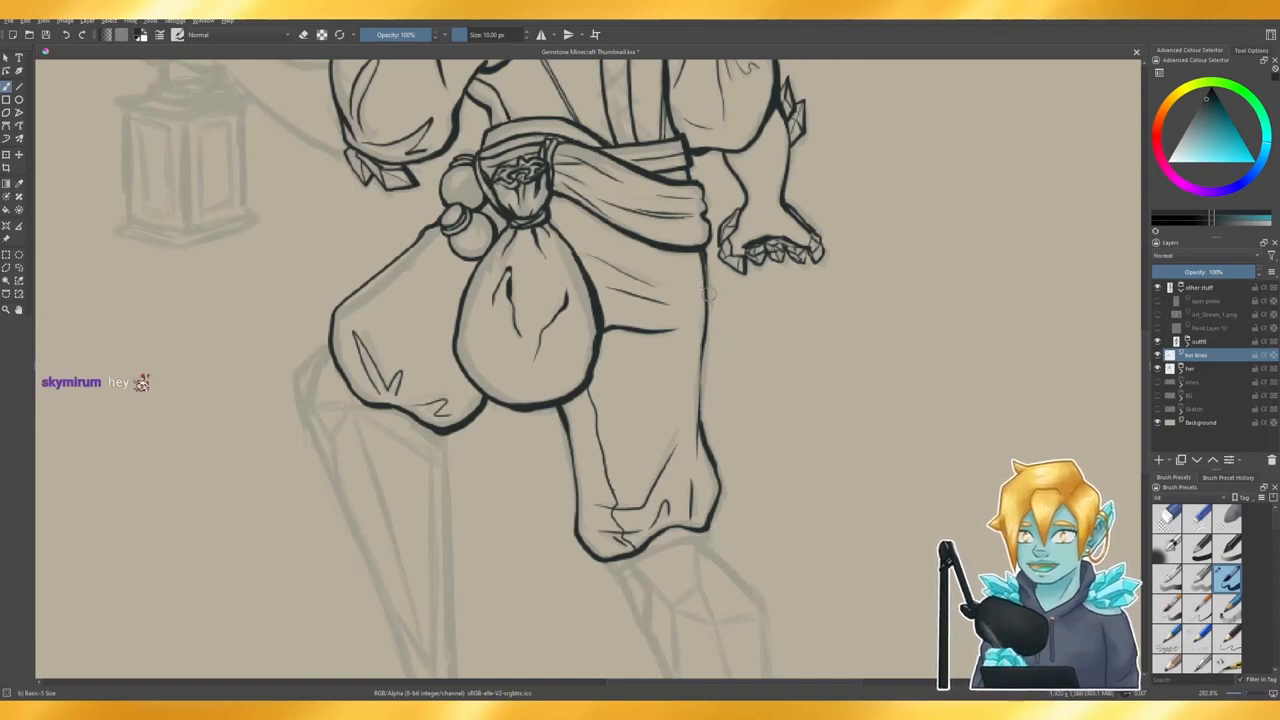
{"action": "key", "text": "e"}
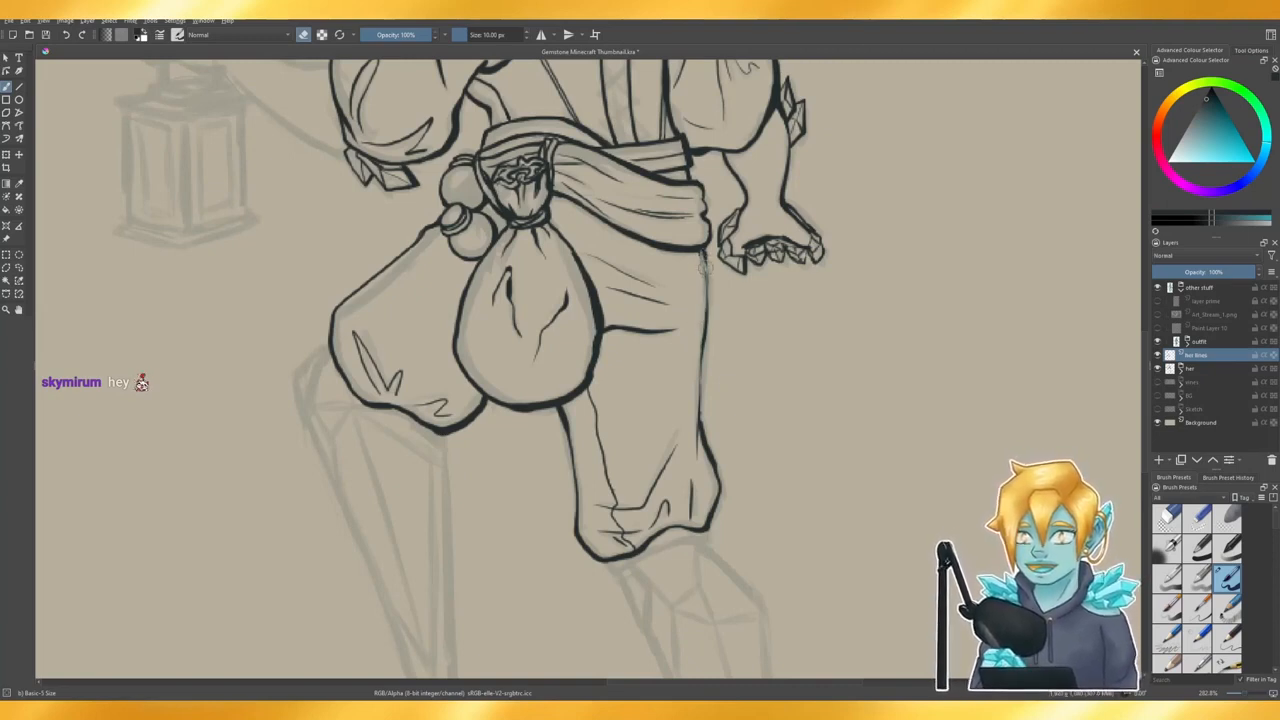
{"action": "key", "text": "e"}
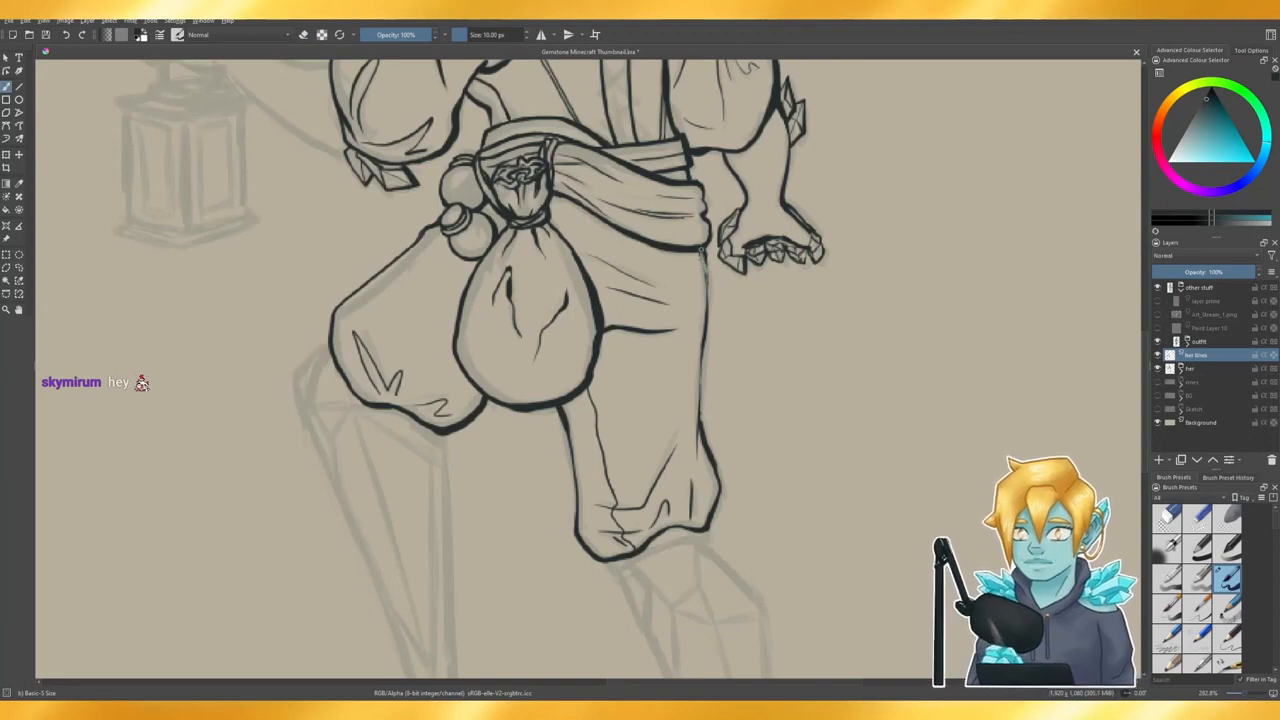
{"action": "left_click_drag", "start_coordinate": [707, 272], "coordinate": [700, 425]}
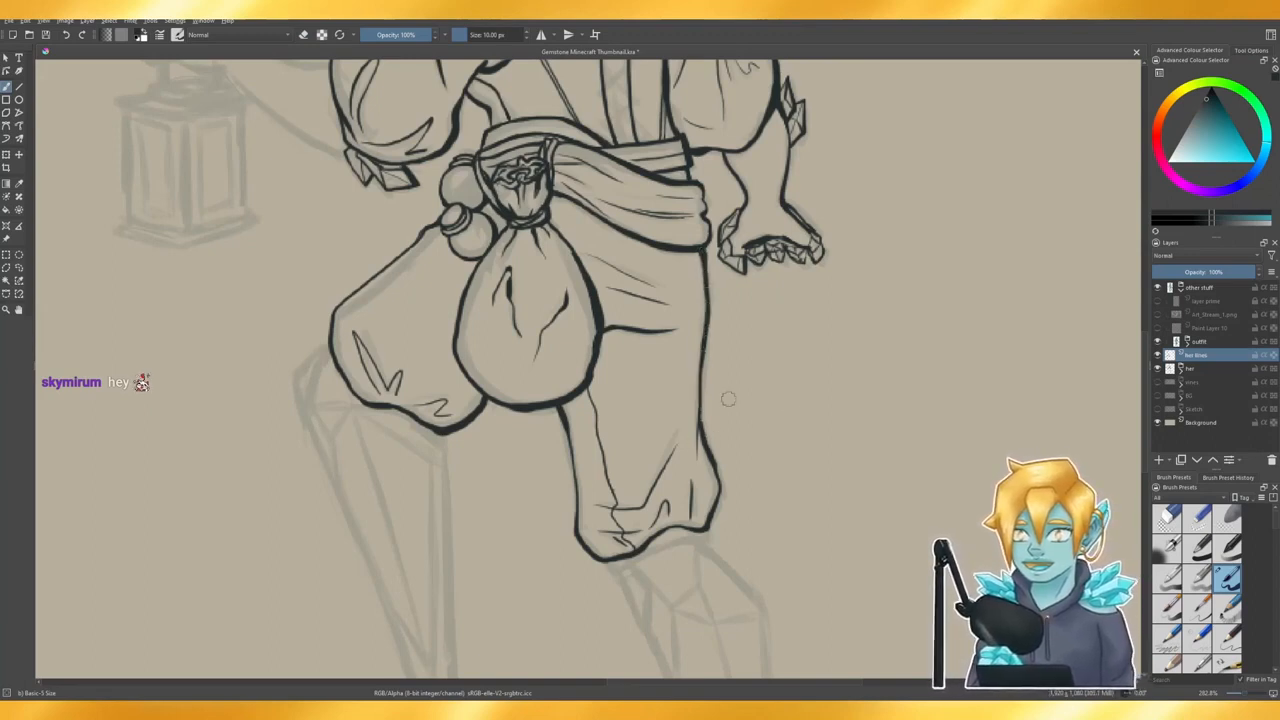
- Touch up the junction of the trouser leg's outer contour and the sash, alternating between erasing and inking
{"action": "key", "text": "e"}
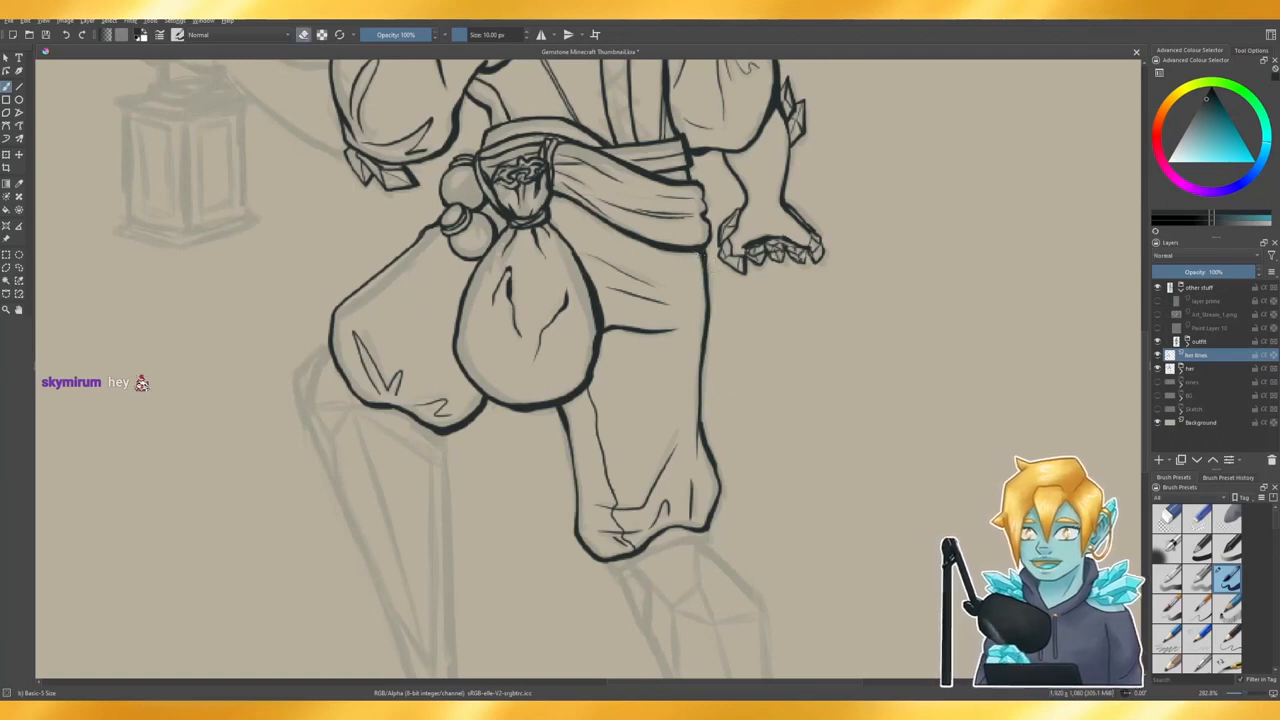
{"action": "key", "text": "e"}
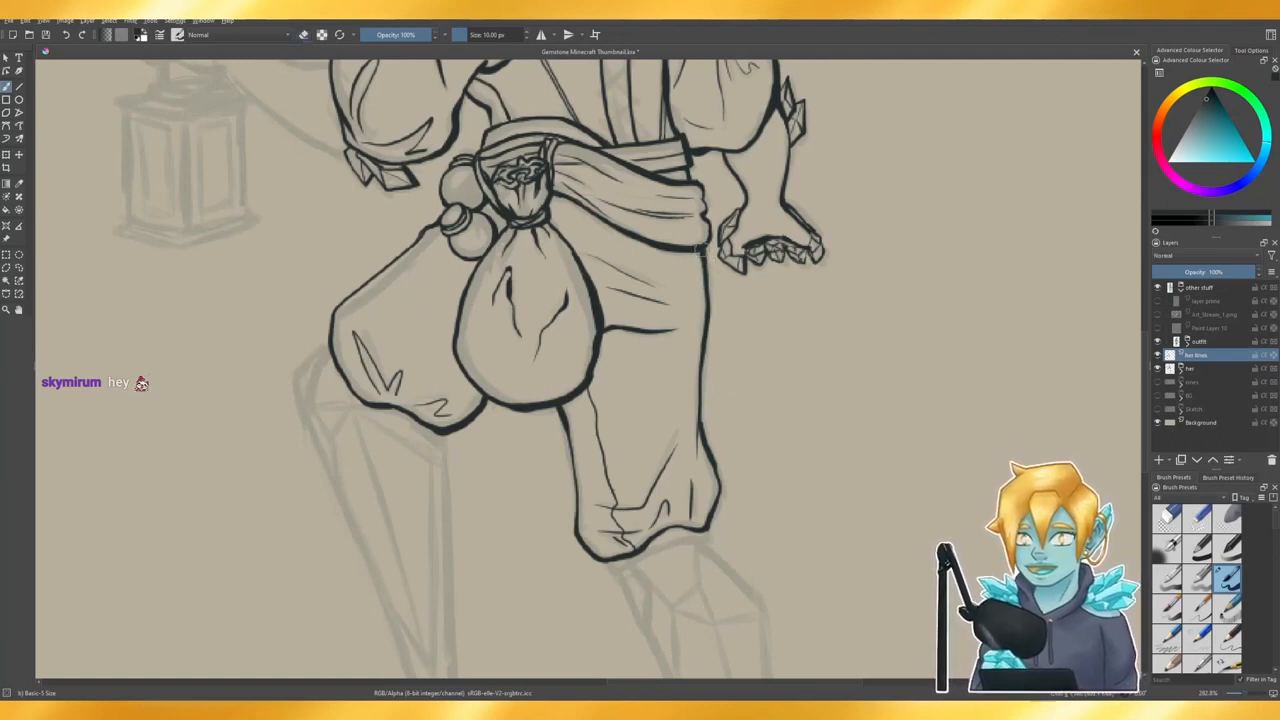
{"action": "key", "text": "e"}
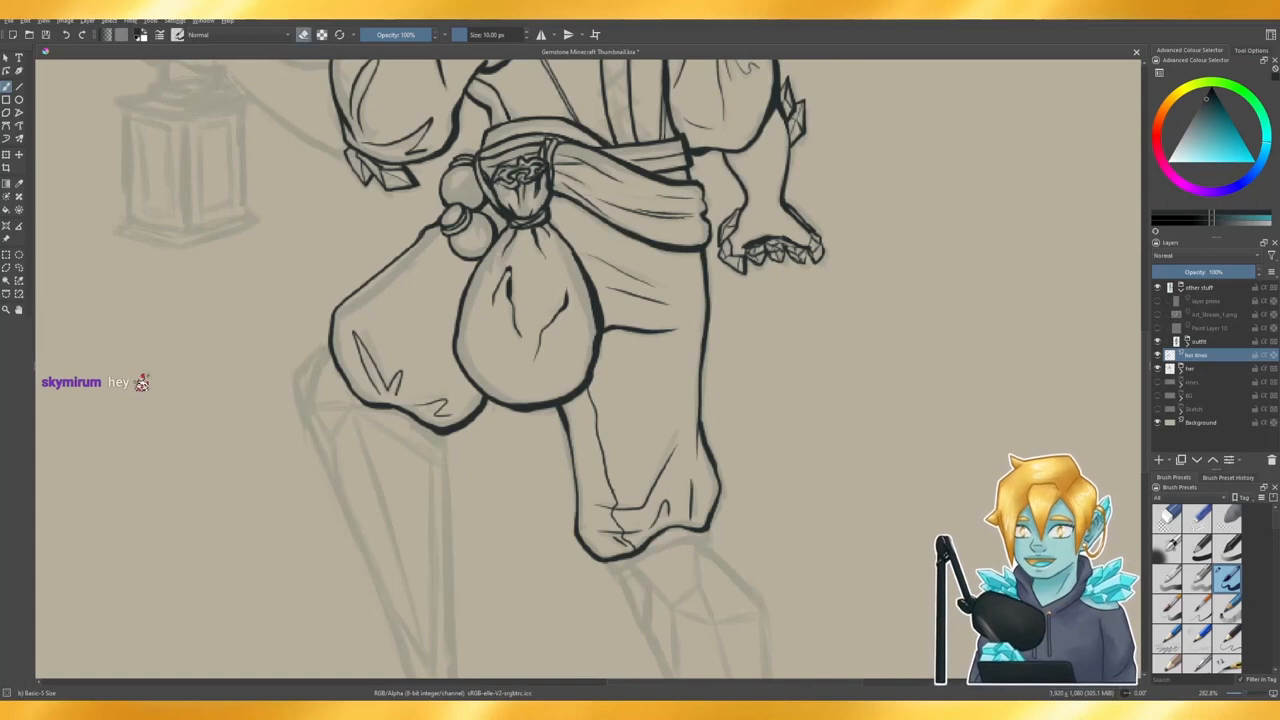
{"action": "key", "text": "e"}
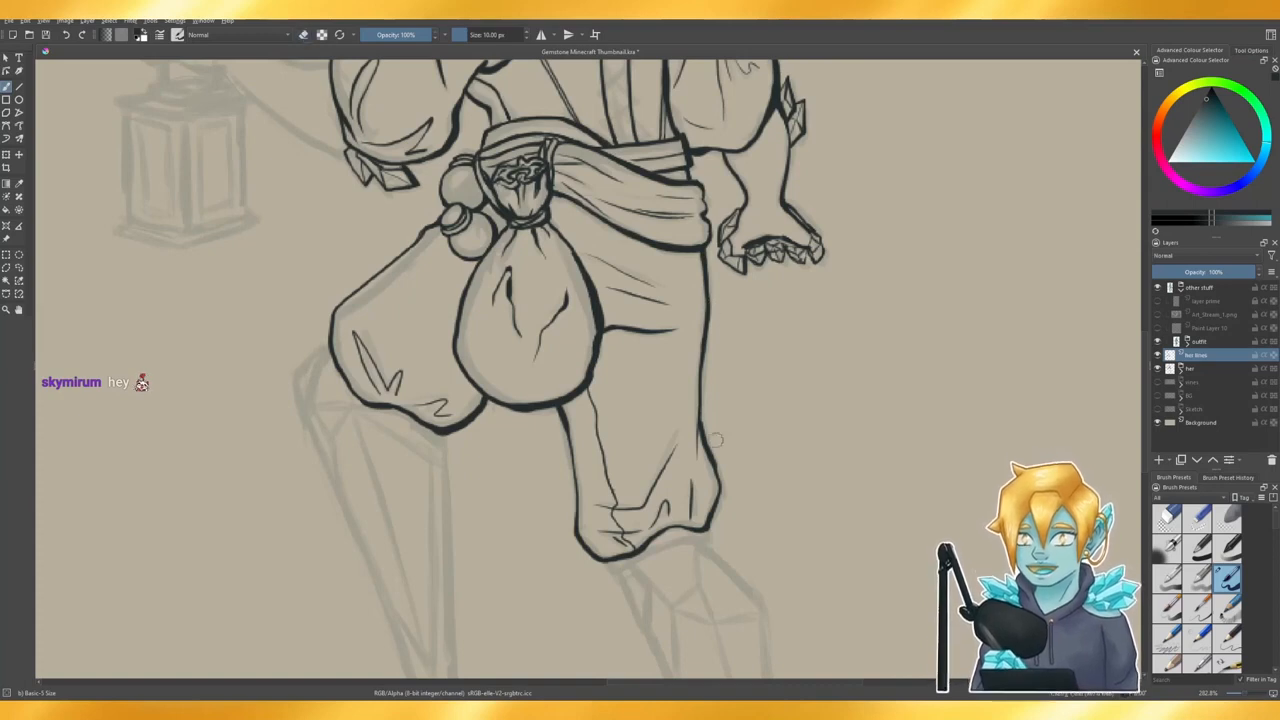
- Thicken the standing trouser leg's outer contour from the sash down to just below the horizontal thigh fold
{"action": "scroll", "coordinate": [888, 427], "scroll_direction": "down", "scroll_amount": 2}
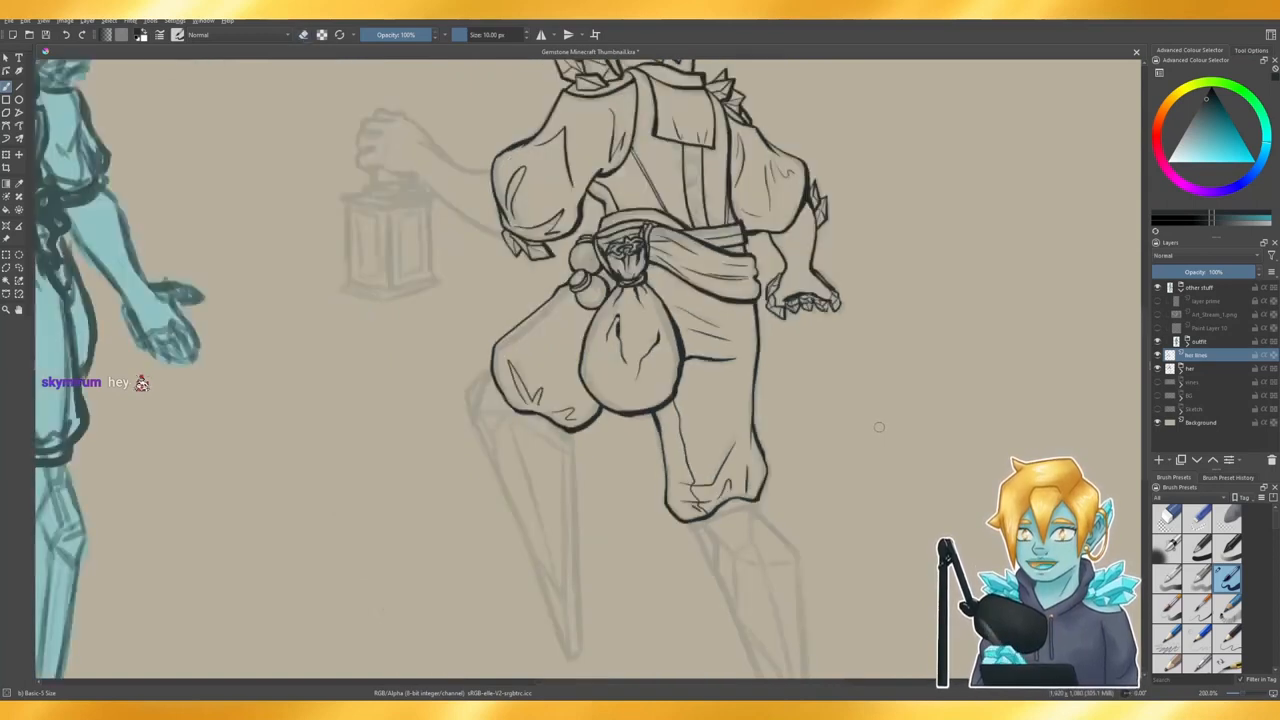
{"action": "scroll", "coordinate": [828, 368], "scroll_direction": "up", "scroll_amount": 2}
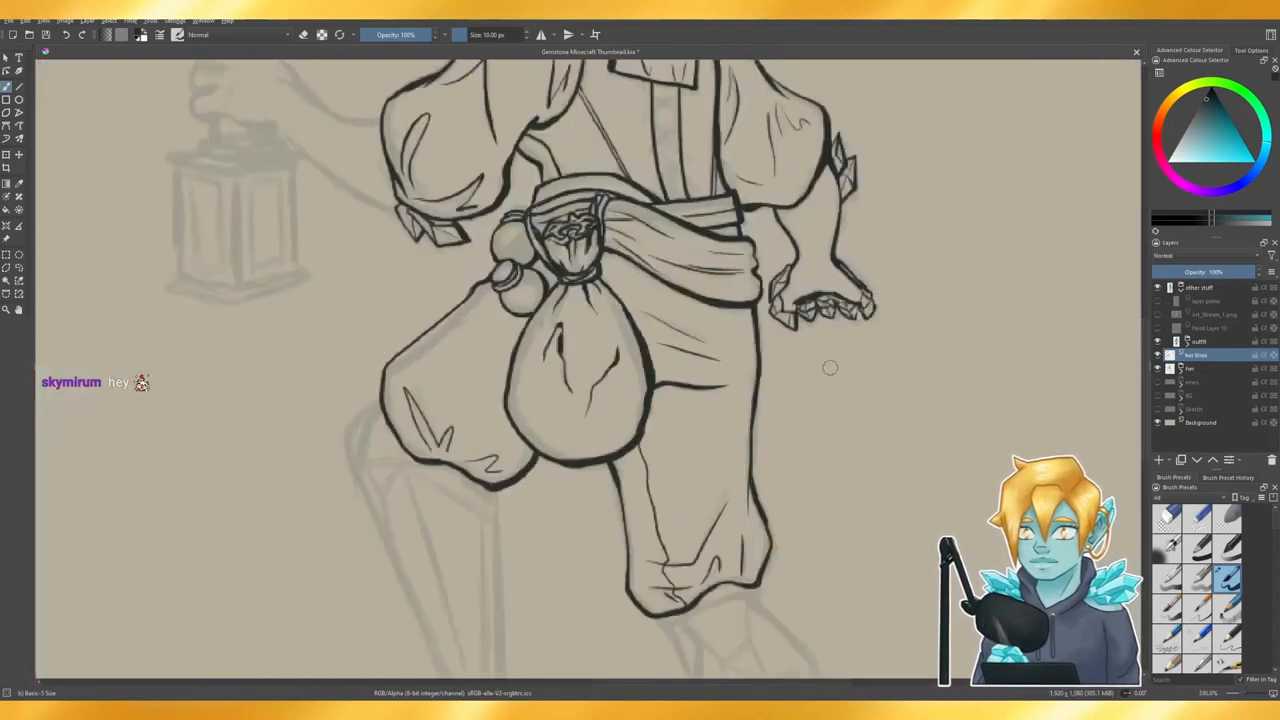
{"action": "key", "text": "e"}
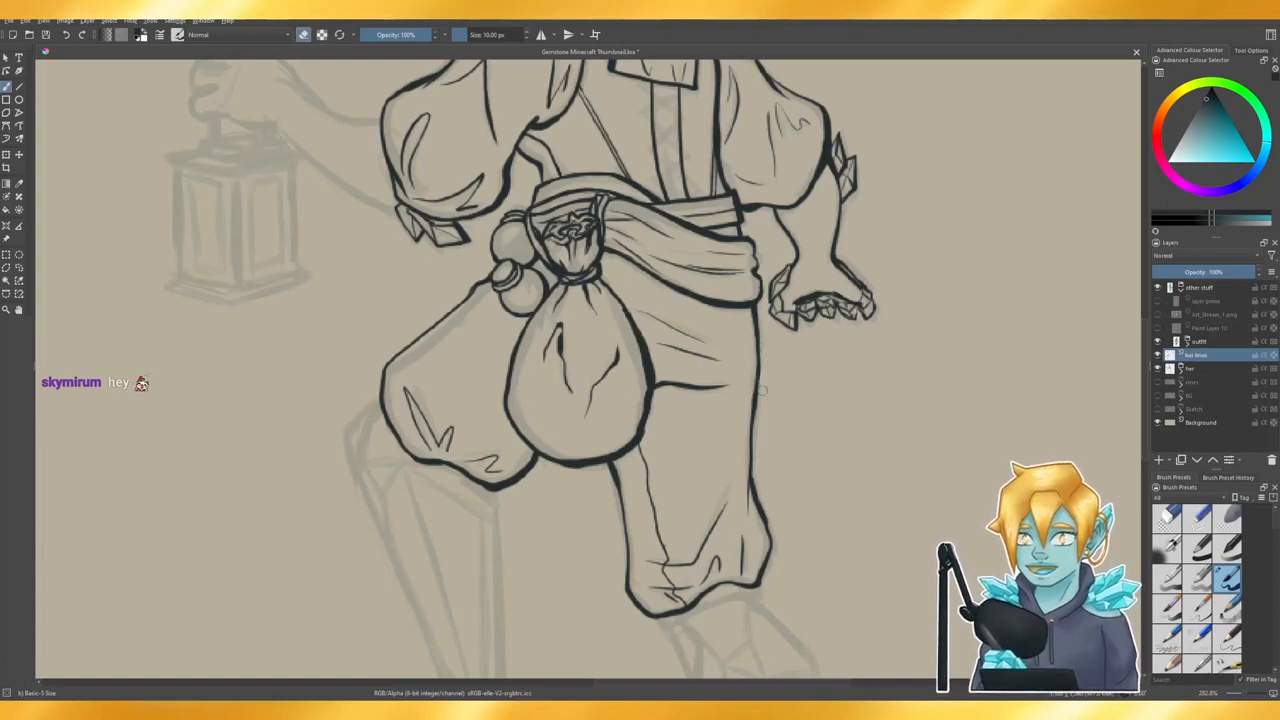
{"action": "key", "text": "e"}
{"action": "left_click_drag", "start_coordinate": [752, 305], "coordinate": [760, 398]}
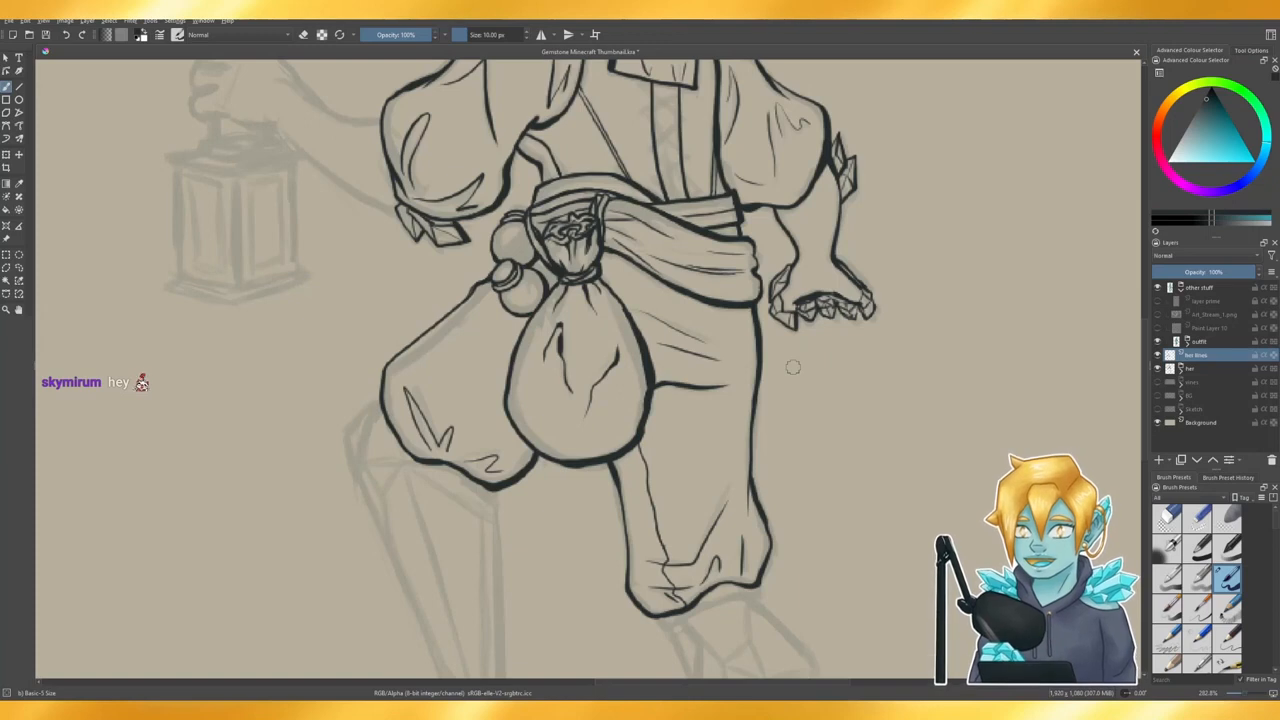
- Ink the small pointed knee crystal that sticks out beside the raised leg's trouser cuff as a narrow triangular facet
{"action": "scroll", "coordinate": [905, 344], "scroll_direction": "down", "scroll_amount": 3}
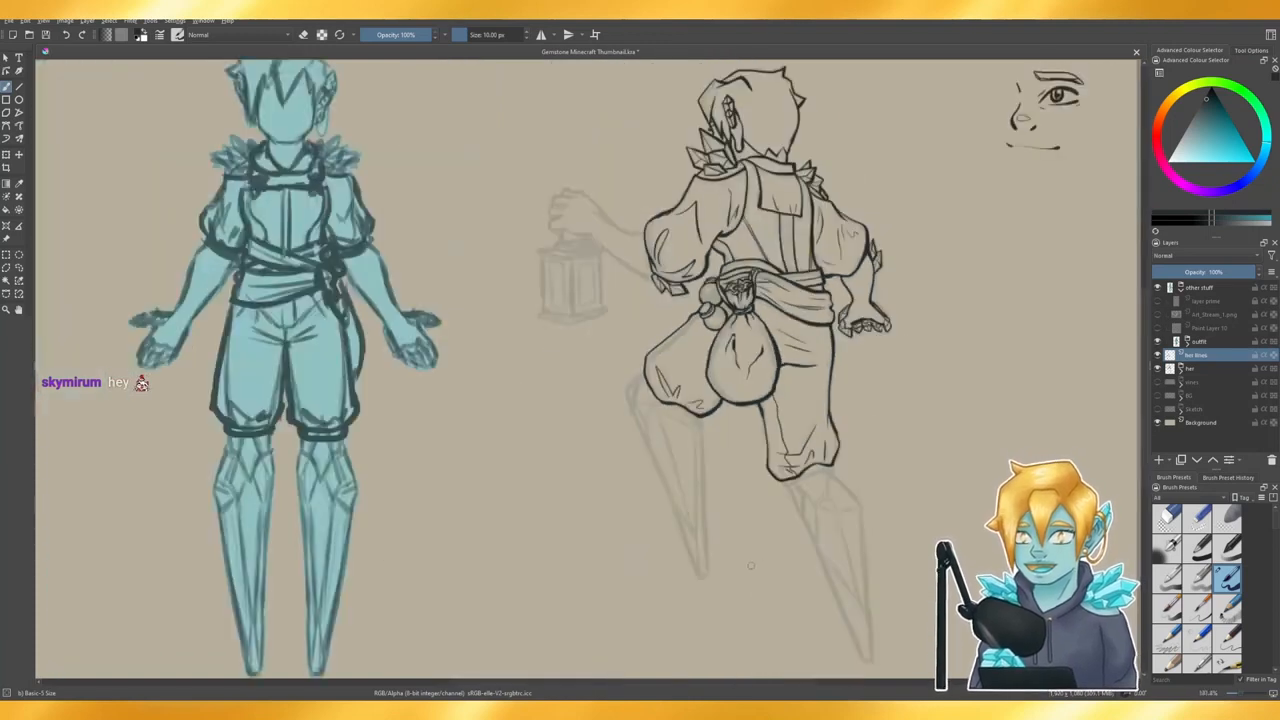
{"action": "scroll", "coordinate": [750, 565], "scroll_direction": "up", "scroll_amount": 2}
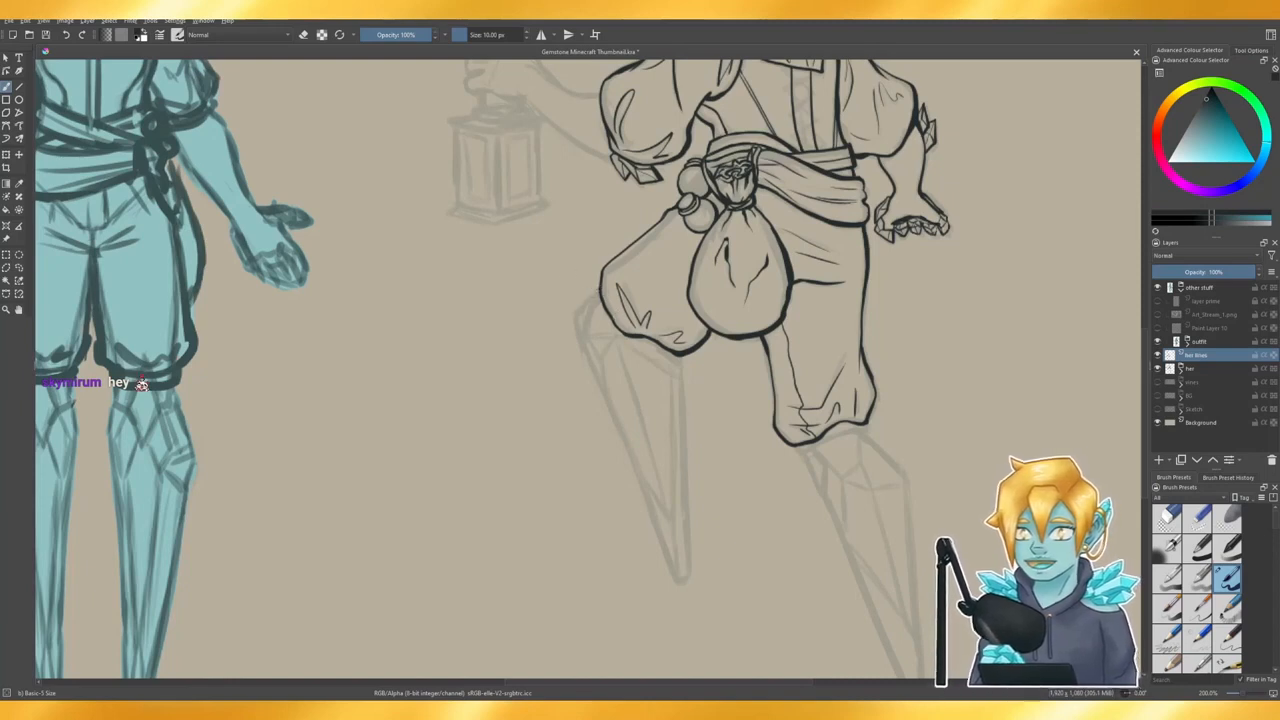
{"action": "mouse_move", "coordinate": [598, 292]}
{"action": "left_mouse_down"}
{"action": "mouse_move", "coordinate": [576, 314]}
{"action": "mouse_move", "coordinate": [588, 370]}
{"action": "left_mouse_up"}
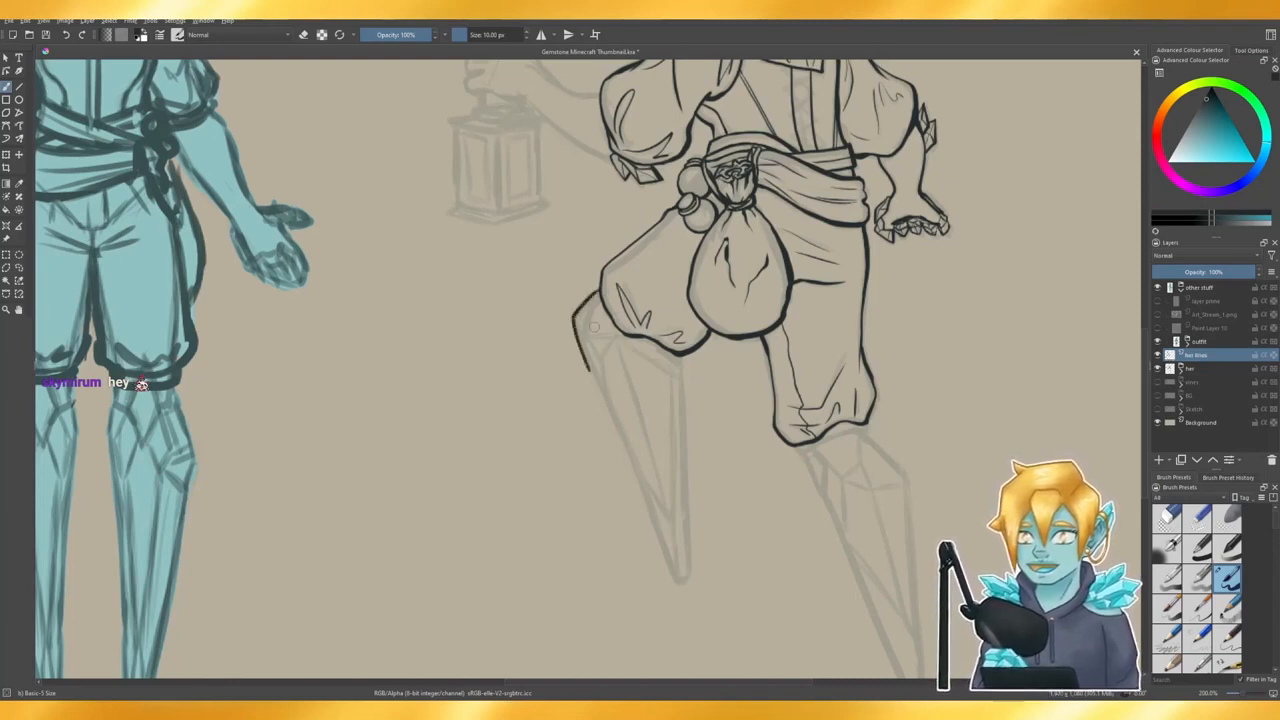
{"action": "key", "text": "ctrl+z"}
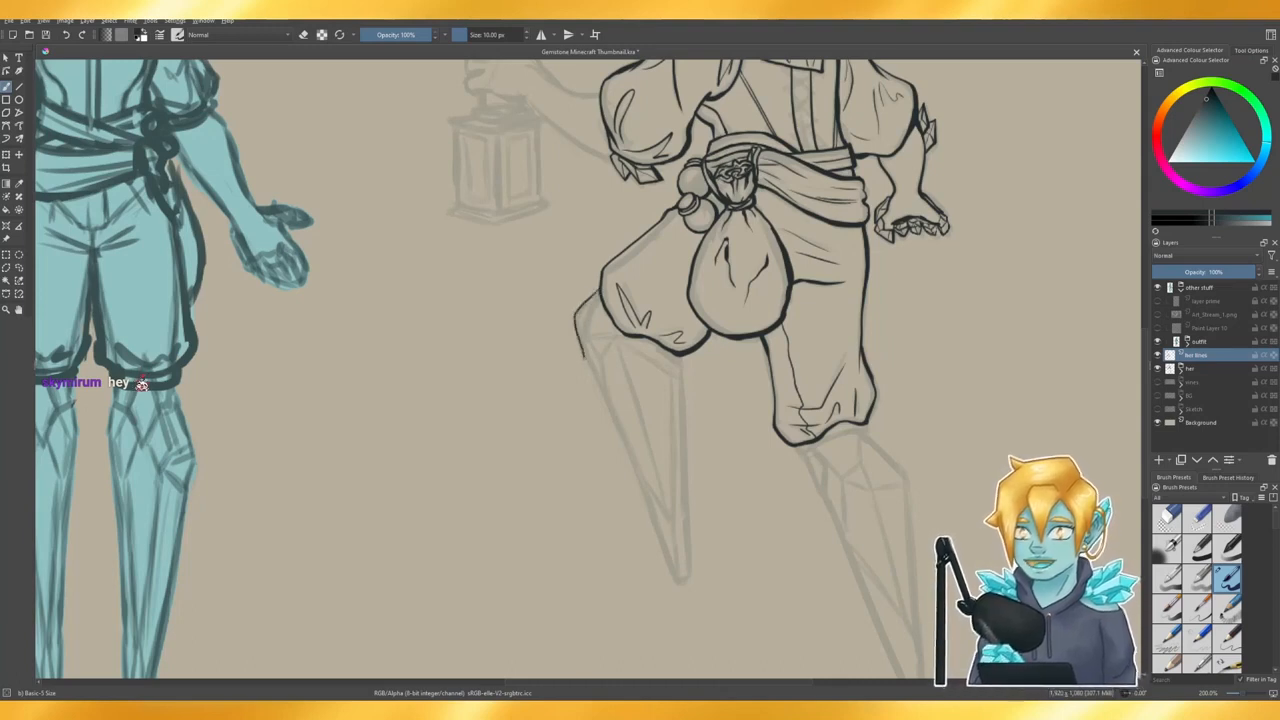
{"action": "key", "text": "ctrl+z"}
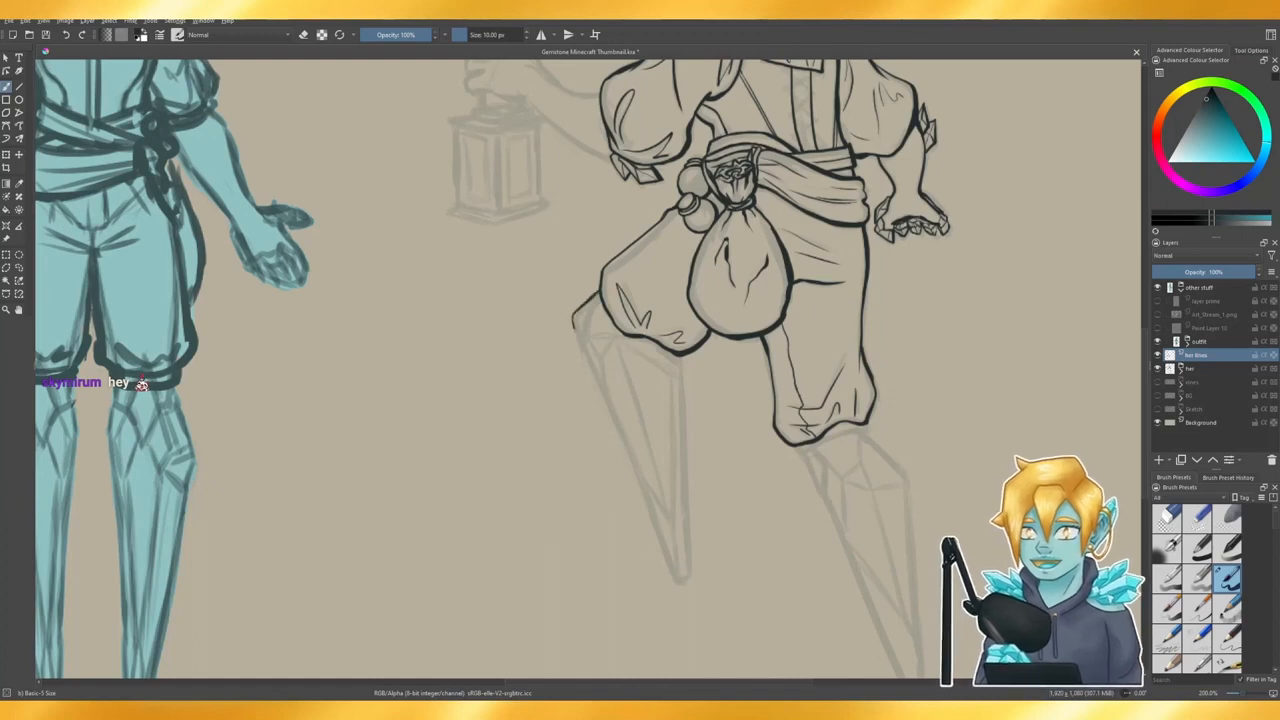
{"action": "left_click_drag", "start_coordinate": [590, 316], "coordinate": [603, 289]}
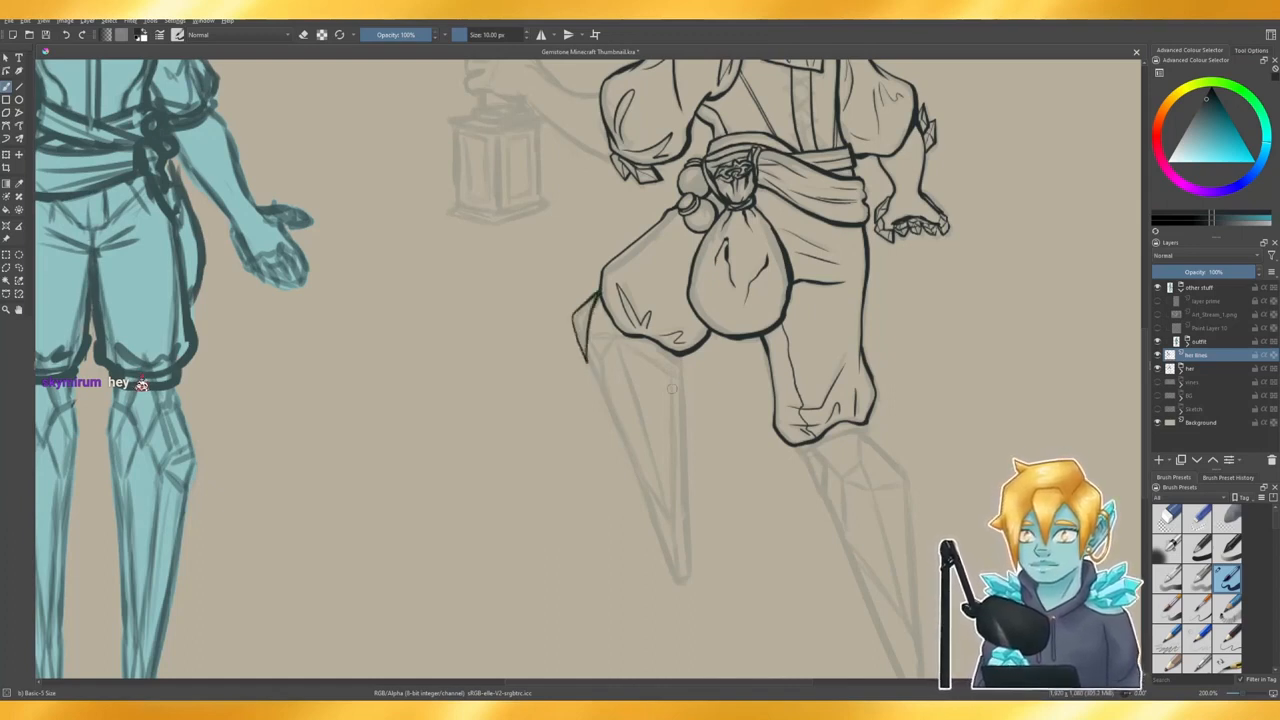
- Ink the raised crystal leg's outer contour from the knee crystal's lower point down to the tip, redrawing it until smooth
{"action": "scroll", "coordinate": [740, 465], "scroll_direction": "up", "scroll_amount": 1}
{"action": "scroll", "coordinate": [506, 346], "scroll_direction": "down", "scroll_amount": 1}
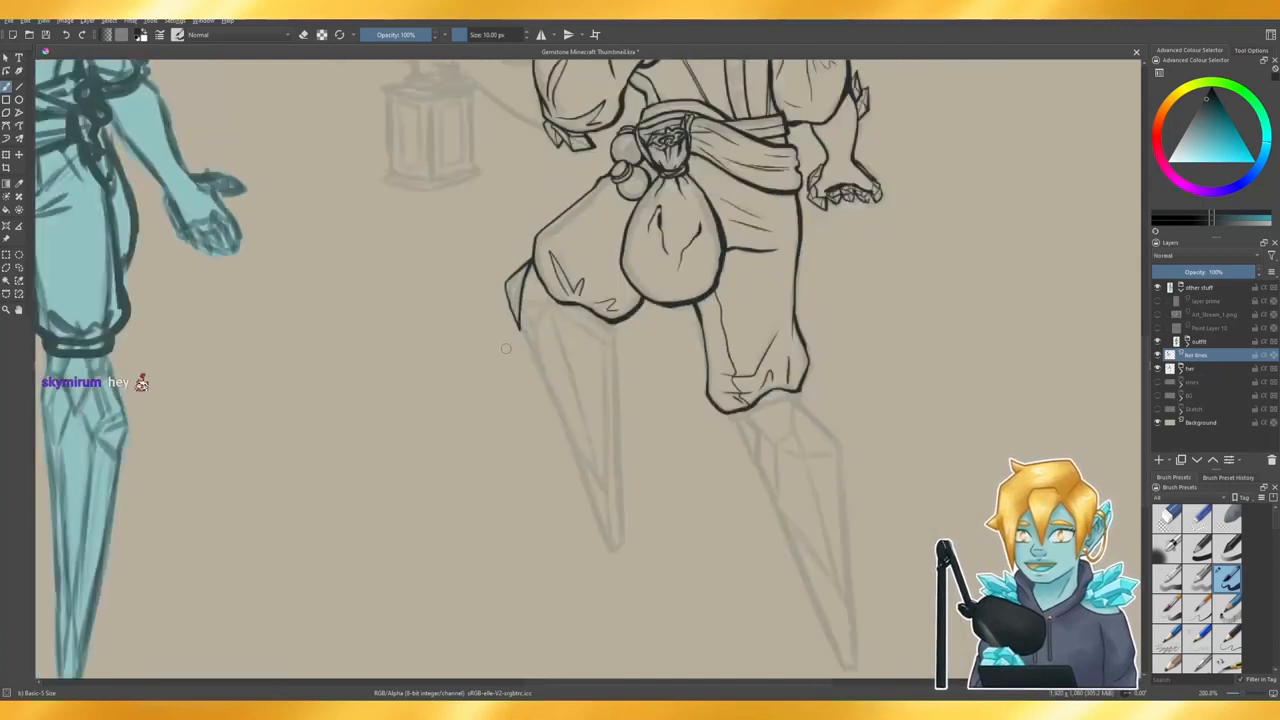
{"action": "scroll", "coordinate": [550, 392], "scroll_direction": "up", "scroll_amount": 1}
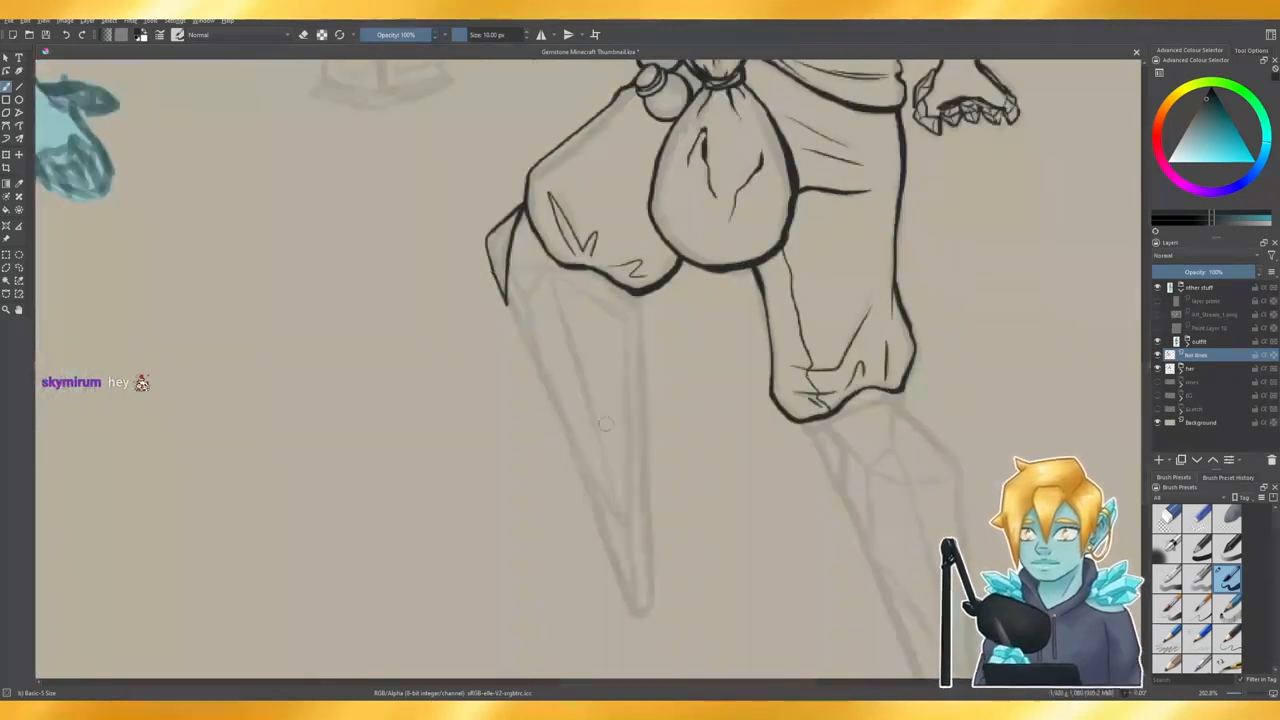
{"action": "mouse_move", "coordinate": [521, 213]}
{"action": "left_mouse_down"}
{"action": "mouse_move", "coordinate": [508, 297]}
{"action": "mouse_move", "coordinate": [548, 405]}
{"action": "left_mouse_up"}
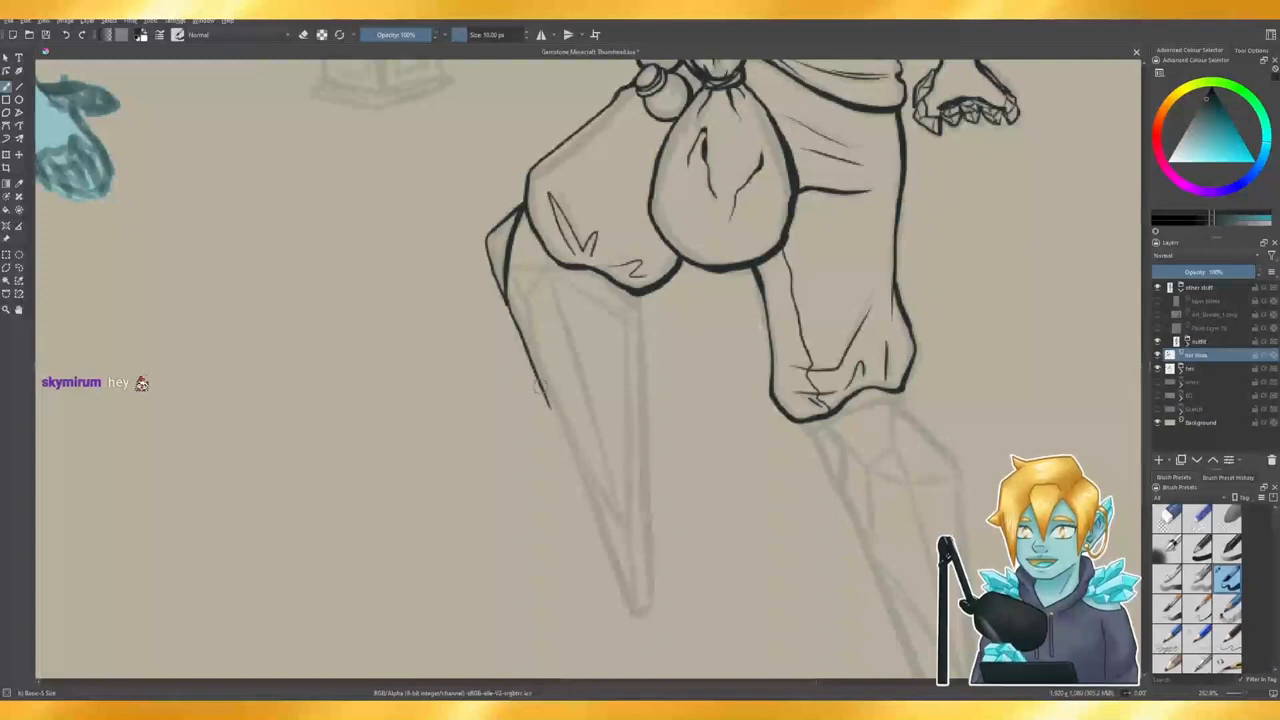
{"action": "key", "text": "ctrl+z"}
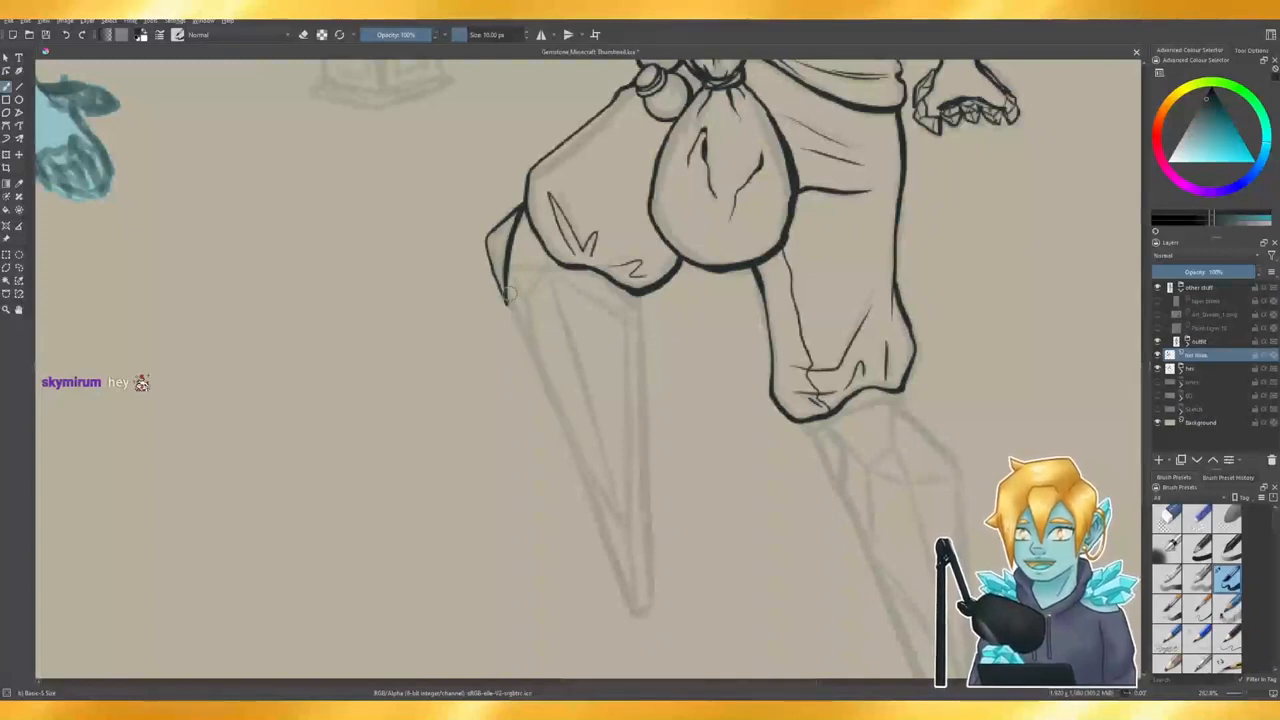
{"action": "key", "text": "e"}
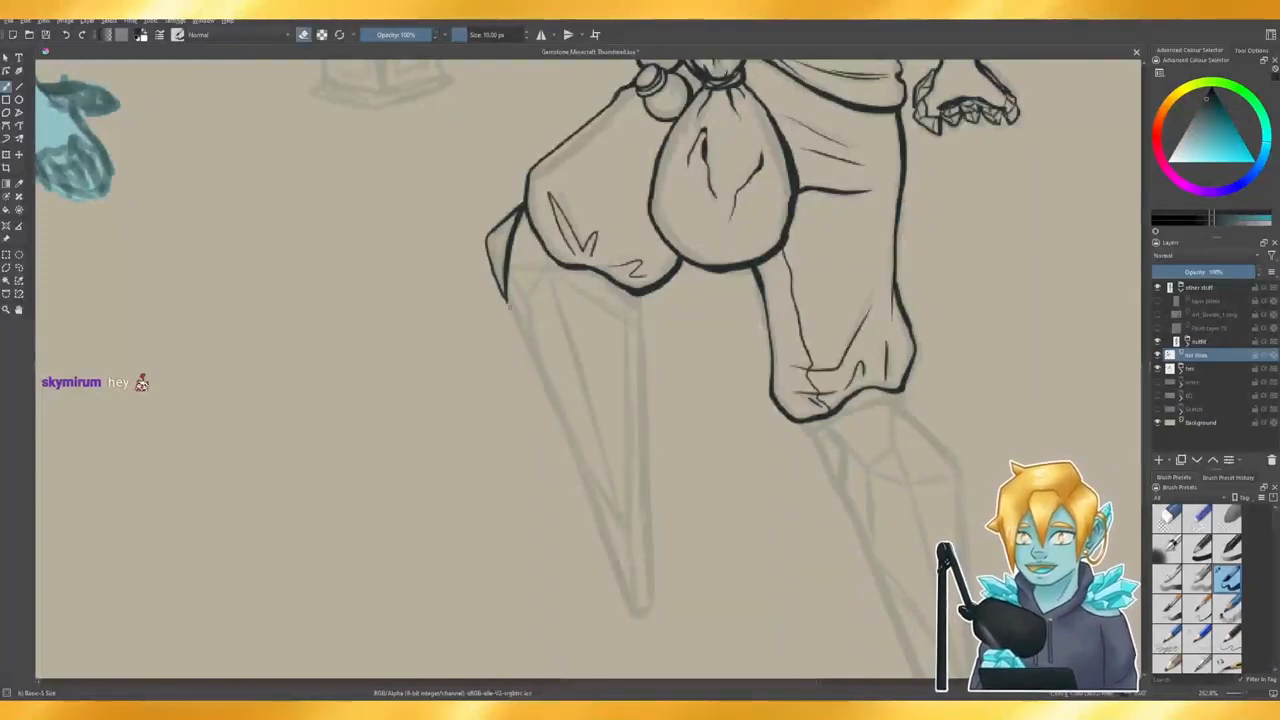
{"action": "key", "text": "e"}
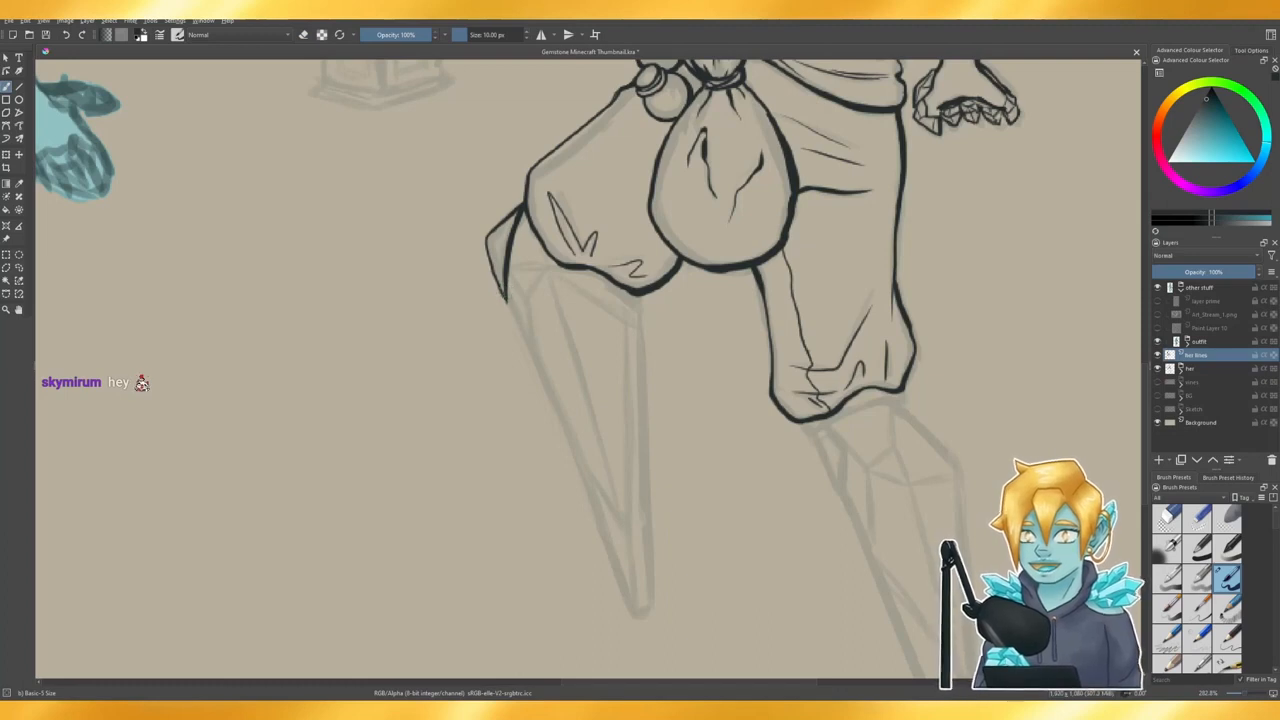
{"action": "left_click_drag", "start_coordinate": [508, 292], "coordinate": [628, 604]}
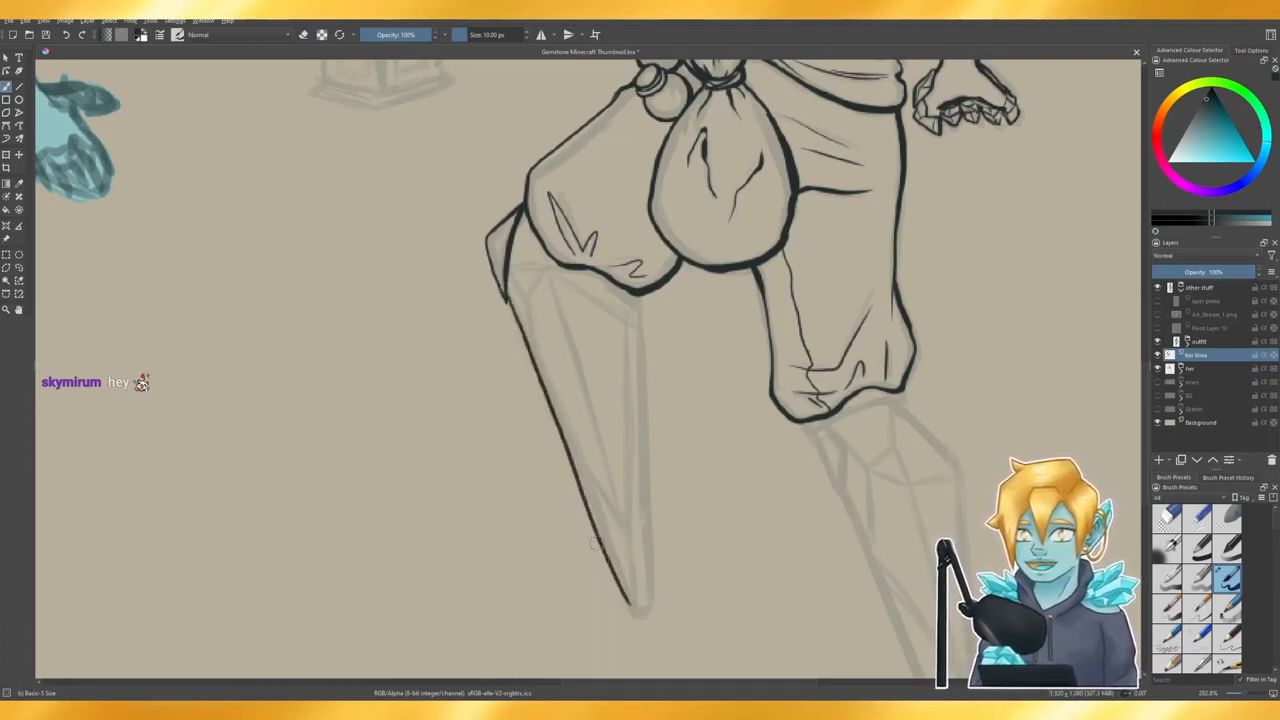
{"action": "key", "text": "ctrl+z"}
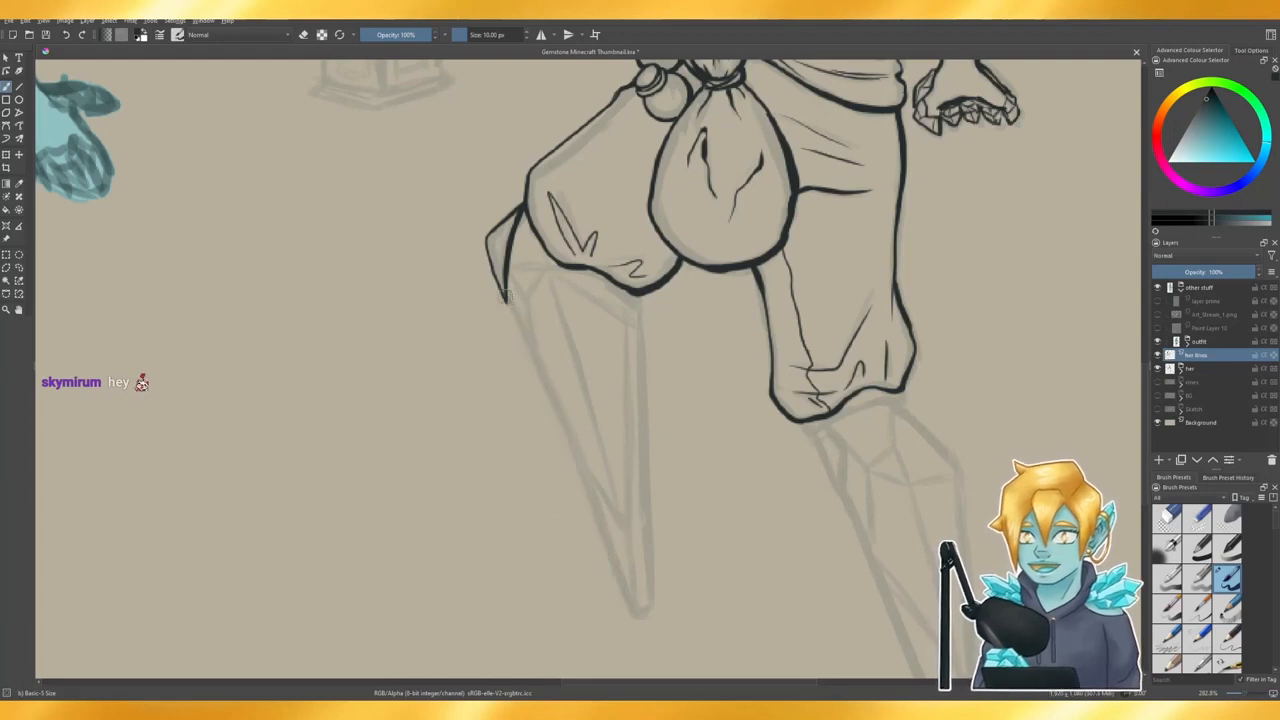
{"action": "left_click_drag", "start_coordinate": [506, 292], "coordinate": [634, 614]}
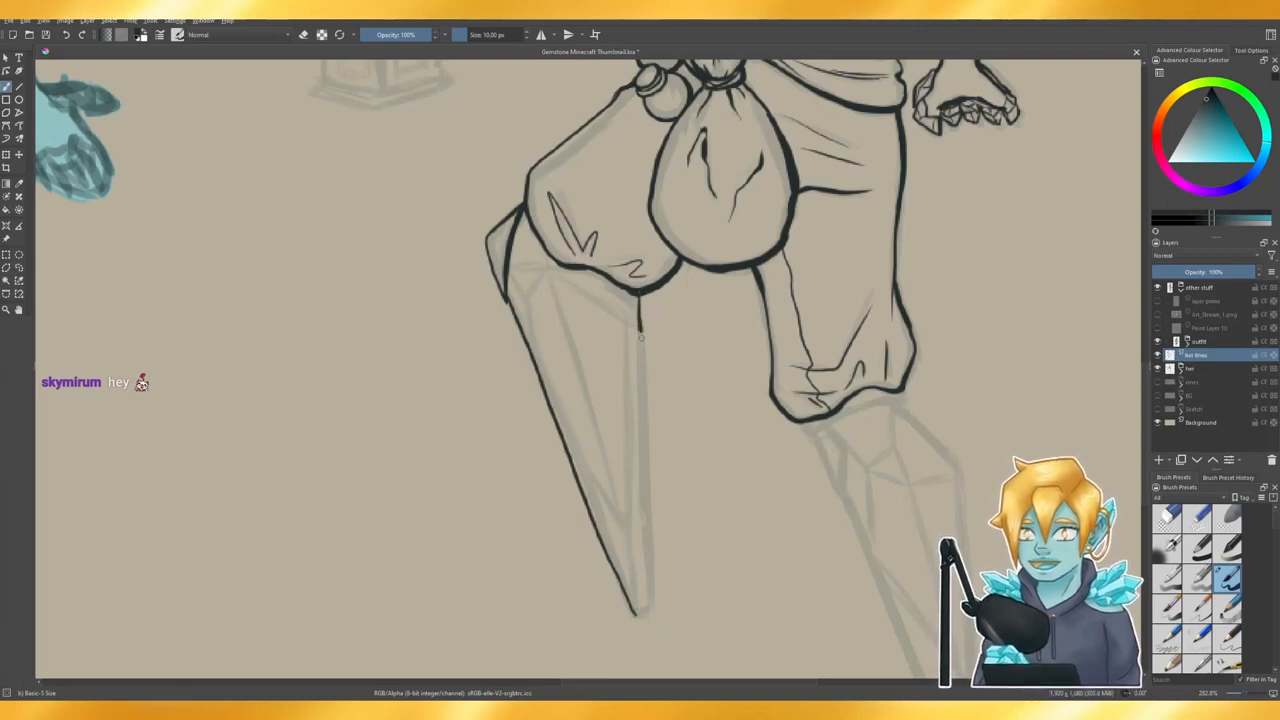
{"action": "mouse_move", "coordinate": [639, 298]}
{"action": "left_mouse_down"}
{"action": "mouse_move", "coordinate": [654, 494]}
{"action": "mouse_move", "coordinate": [652, 590]}
{"action": "mouse_move", "coordinate": [636, 622]}
{"action": "left_mouse_up"}
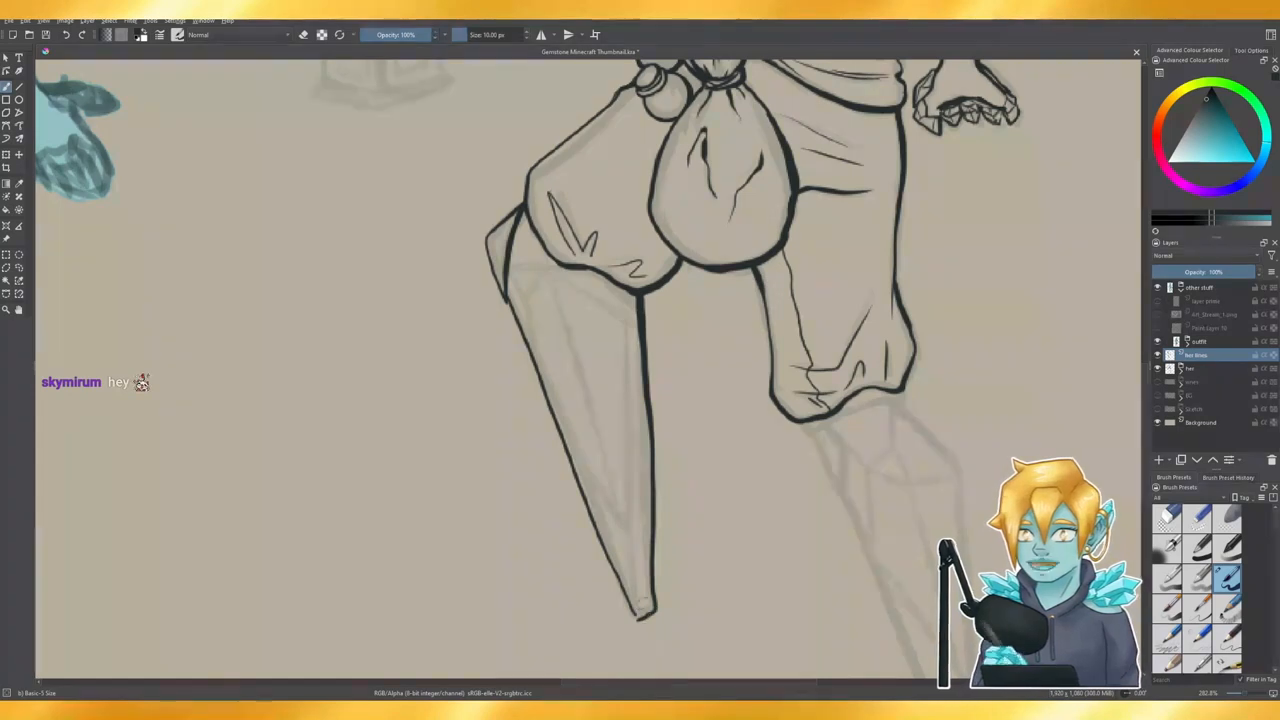
{"action": "key", "text": "ctrl+z"}
{"action": "left_click_drag", "start_coordinate": [637, 292], "coordinate": [641, 324]}
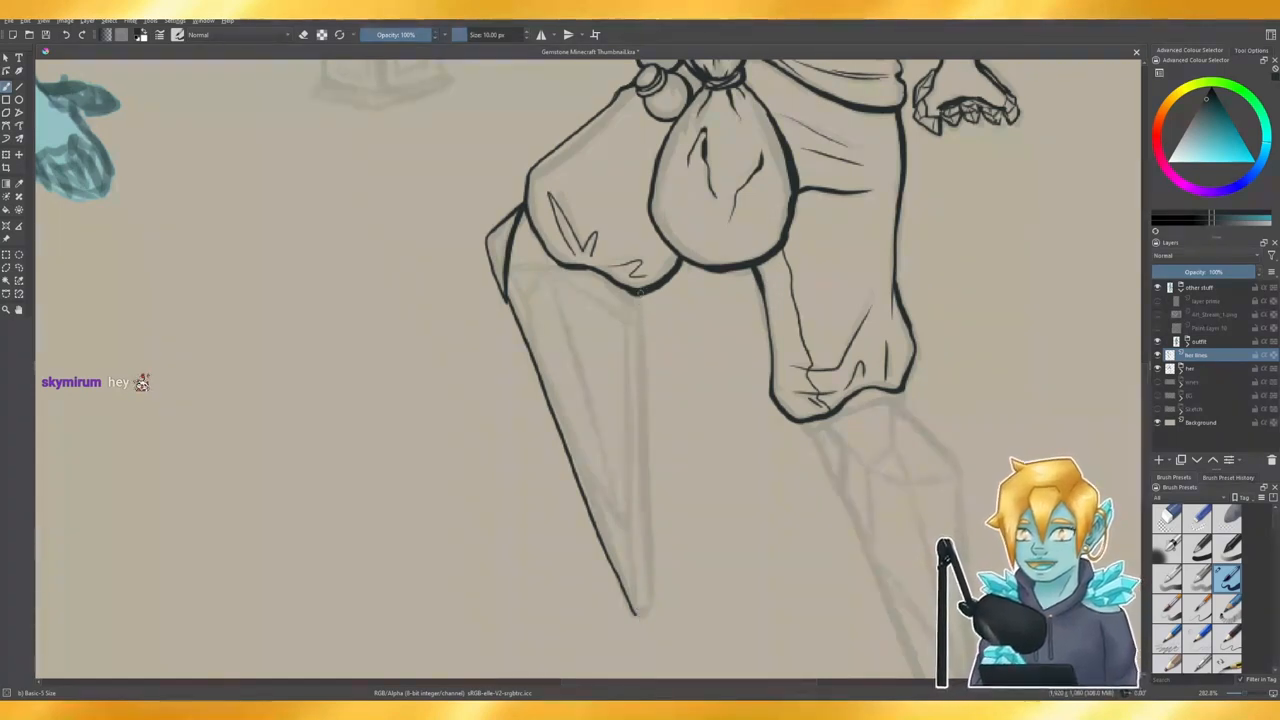
{"action": "left_click_drag", "start_coordinate": [638, 290], "coordinate": [642, 358]}
{"action": "key", "text": "ctrl+z"}
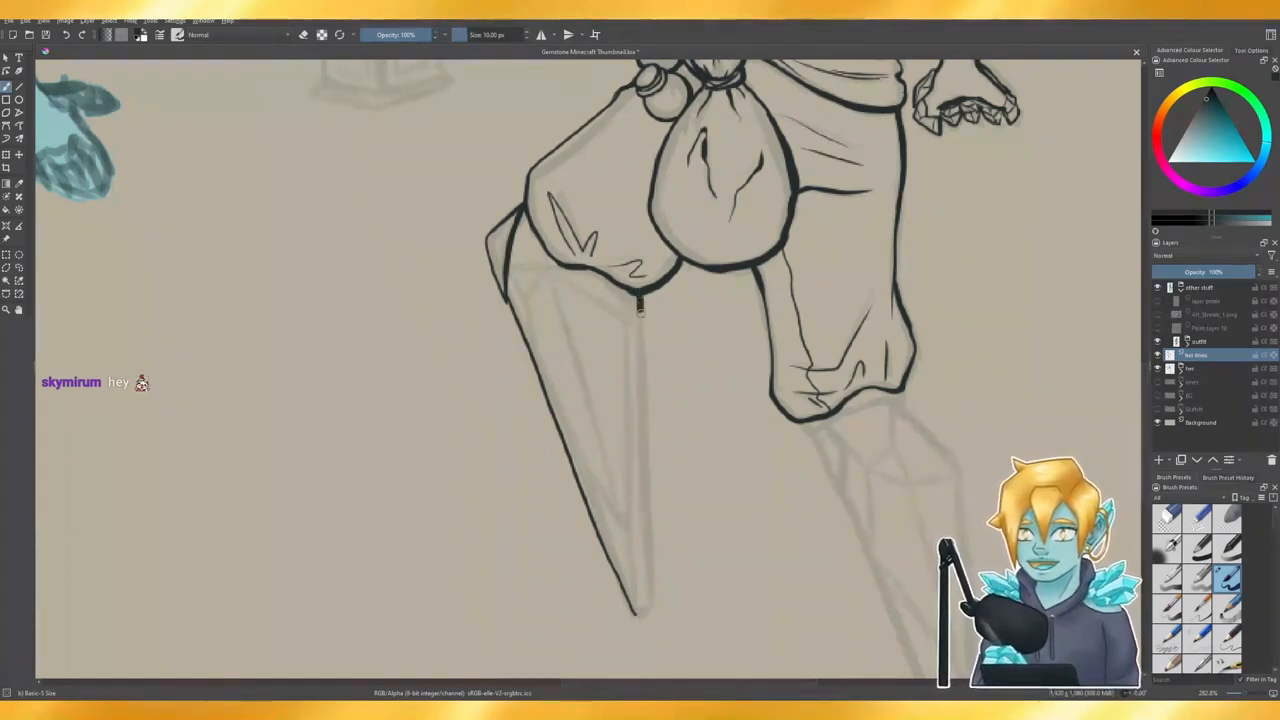
{"action": "left_click_drag", "start_coordinate": [640, 312], "coordinate": [641, 410]}
{"action": "key", "text": "ctrl+z"}
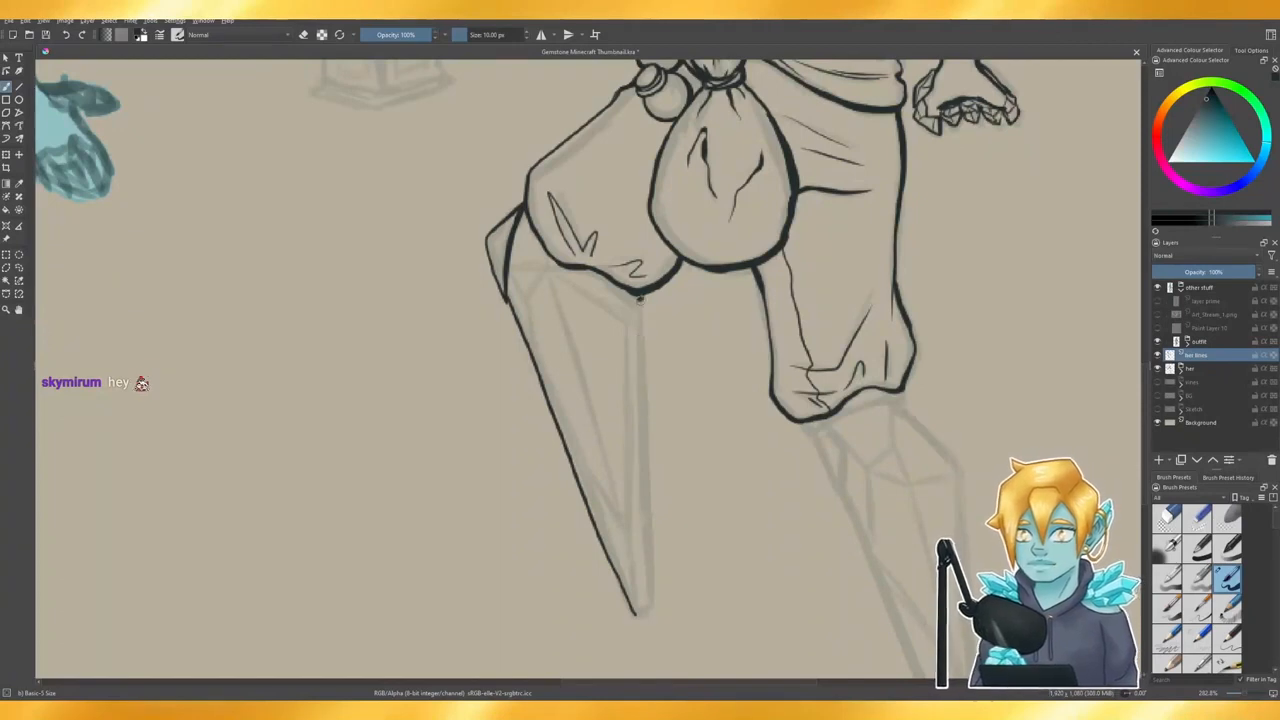
{"action": "left_click_drag", "start_coordinate": [640, 297], "coordinate": [648, 612]}
{"action": "key", "text": "ctrl+z"}
{"action": "key", "text": "ctrl+z"}
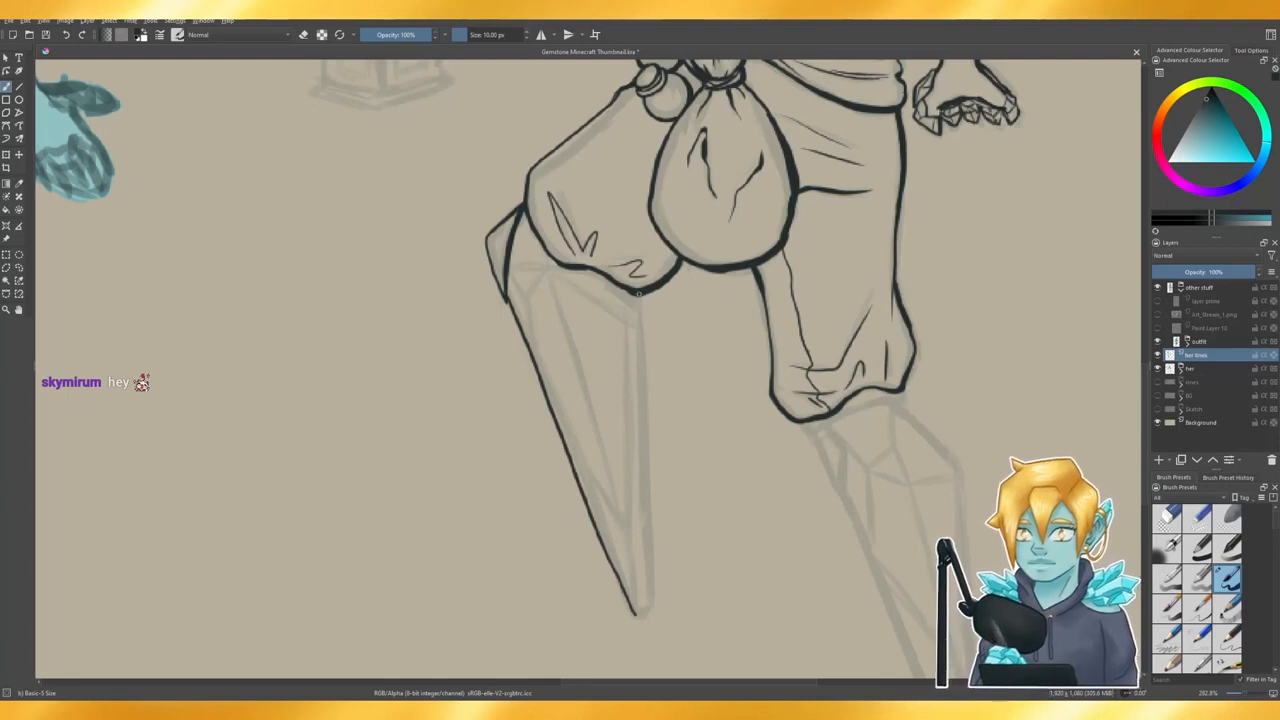
{"action": "left_click_drag", "start_coordinate": [639, 294], "coordinate": [649, 380]}
{"action": "key", "text": "ctrl+z"}
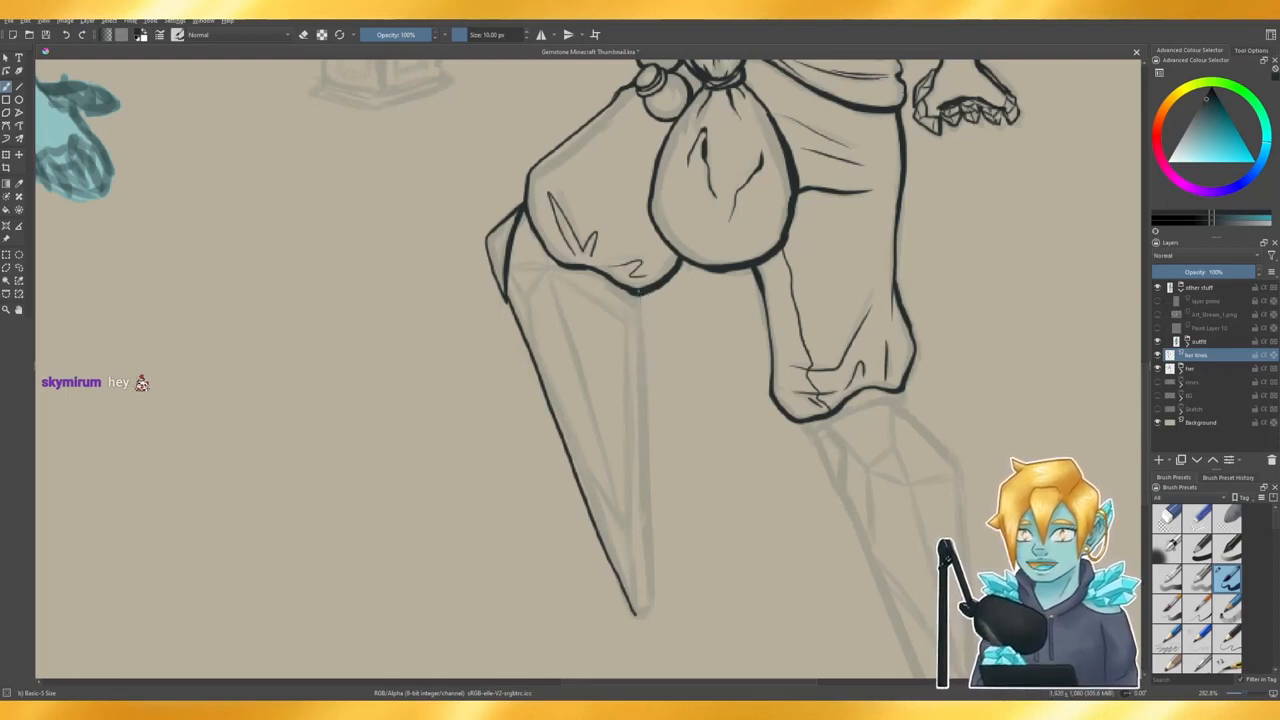
{"action": "left_click_drag", "start_coordinate": [639, 292], "coordinate": [649, 376]}
{"action": "key", "text": "ctrl+z"}
{"action": "left_click_drag", "start_coordinate": [639, 296], "coordinate": [650, 424]}
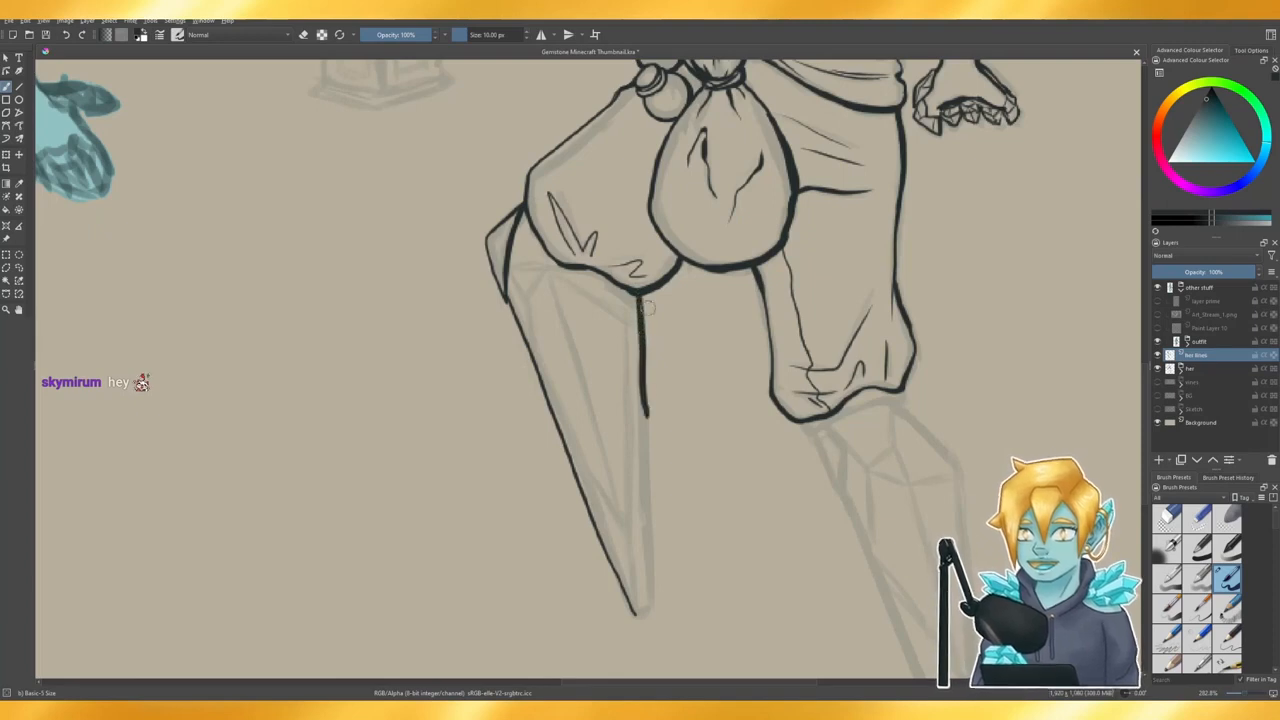
{"action": "key", "text": "ctrl+z"}
{"action": "left_click_drag", "start_coordinate": [636, 293], "coordinate": [641, 338]}
{"action": "key", "text": "ctrl+z"}
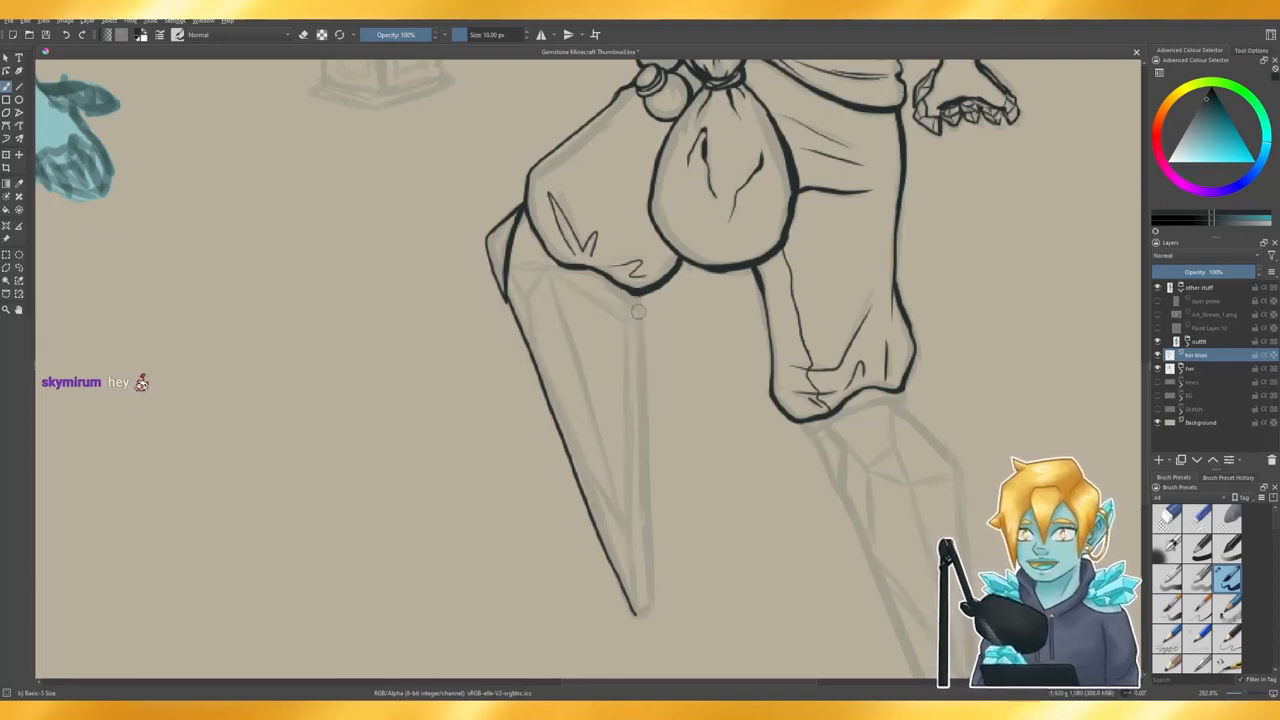
- Ink the raised crystal leg's inner contour from the trouser cuff around the blunt tip, and thicken the outer contour's lower end
{"action": "left_click_drag", "start_coordinate": [637, 292], "coordinate": [653, 610]}
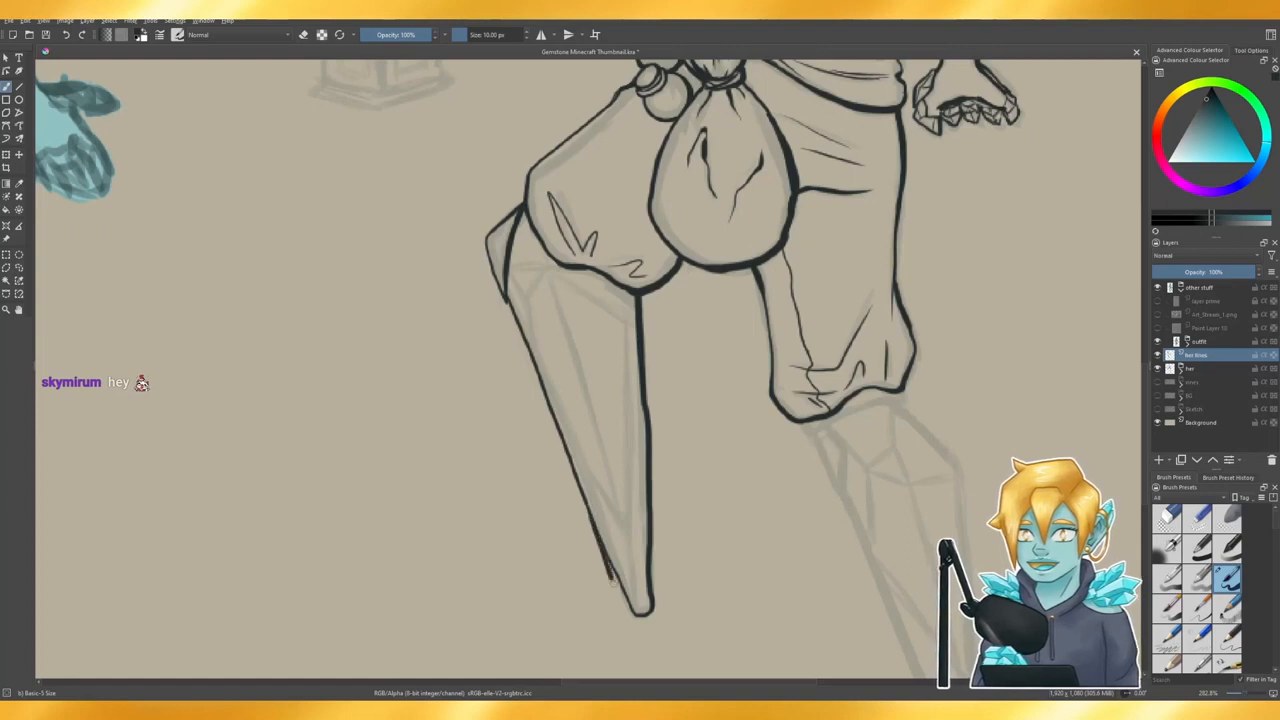
{"action": "left_click_drag", "start_coordinate": [596, 522], "coordinate": [632, 612]}
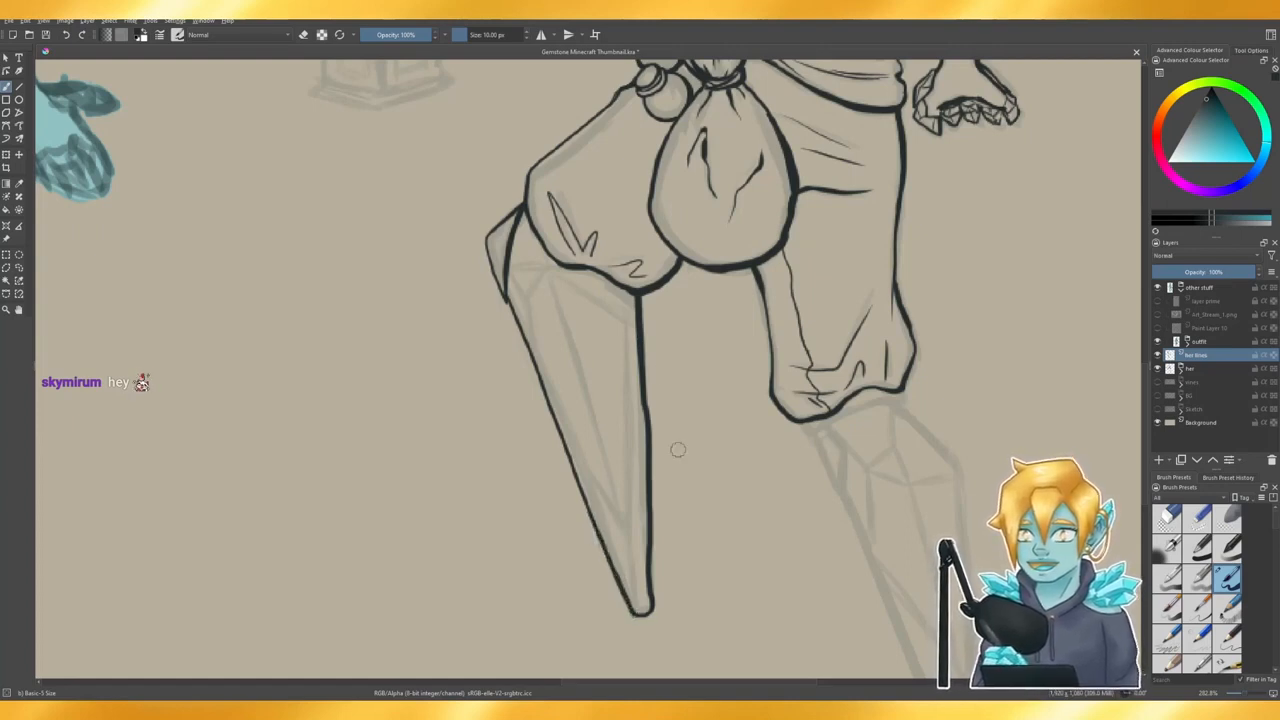
- Straighten the raised crystal leg's inner contour by trimming its outside edge and re-inking the stretch from mid-shin to the tip
{"action": "key", "text": "e"}
{"action": "left_click_drag", "start_coordinate": [656, 406], "coordinate": [664, 588]}
{"action": "left_click_drag", "start_coordinate": [664, 444], "coordinate": [662, 622]}
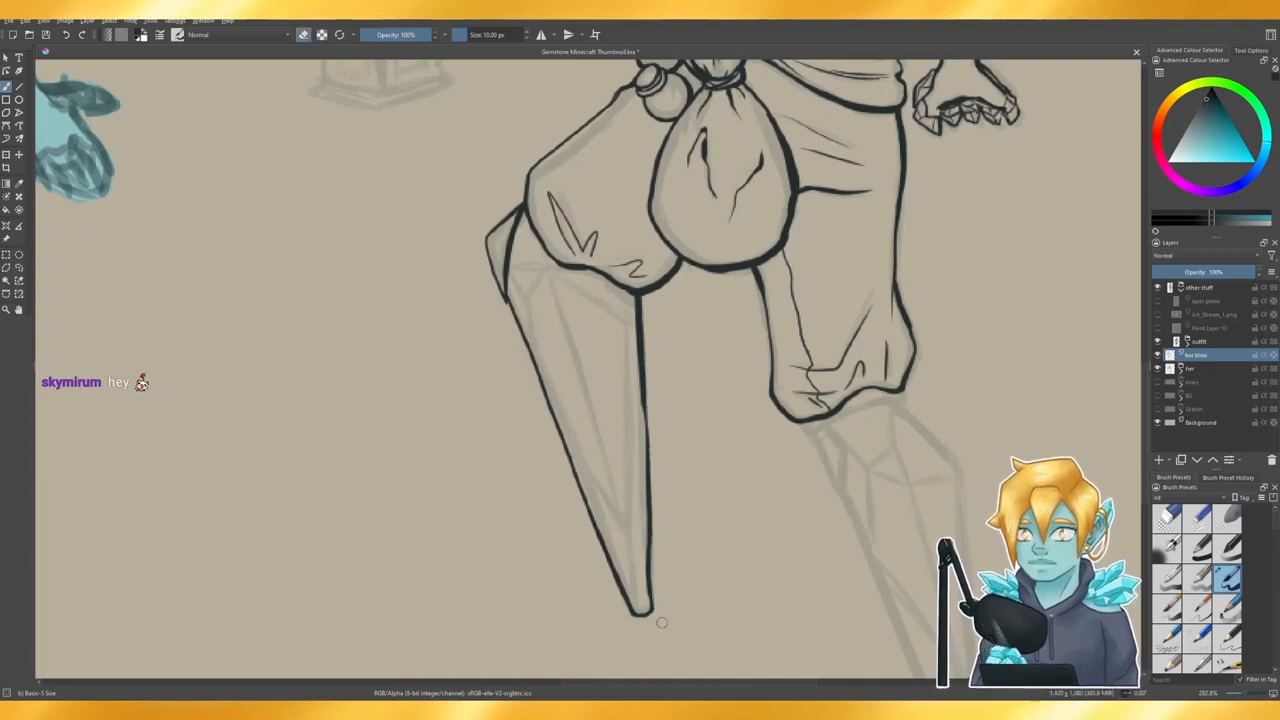
{"action": "key", "text": "e"}
{"action": "left_click_drag", "start_coordinate": [640, 398], "coordinate": [650, 501]}
{"action": "left_click_drag", "start_coordinate": [644, 440], "coordinate": [647, 556]}
{"action": "key", "text": "e"}
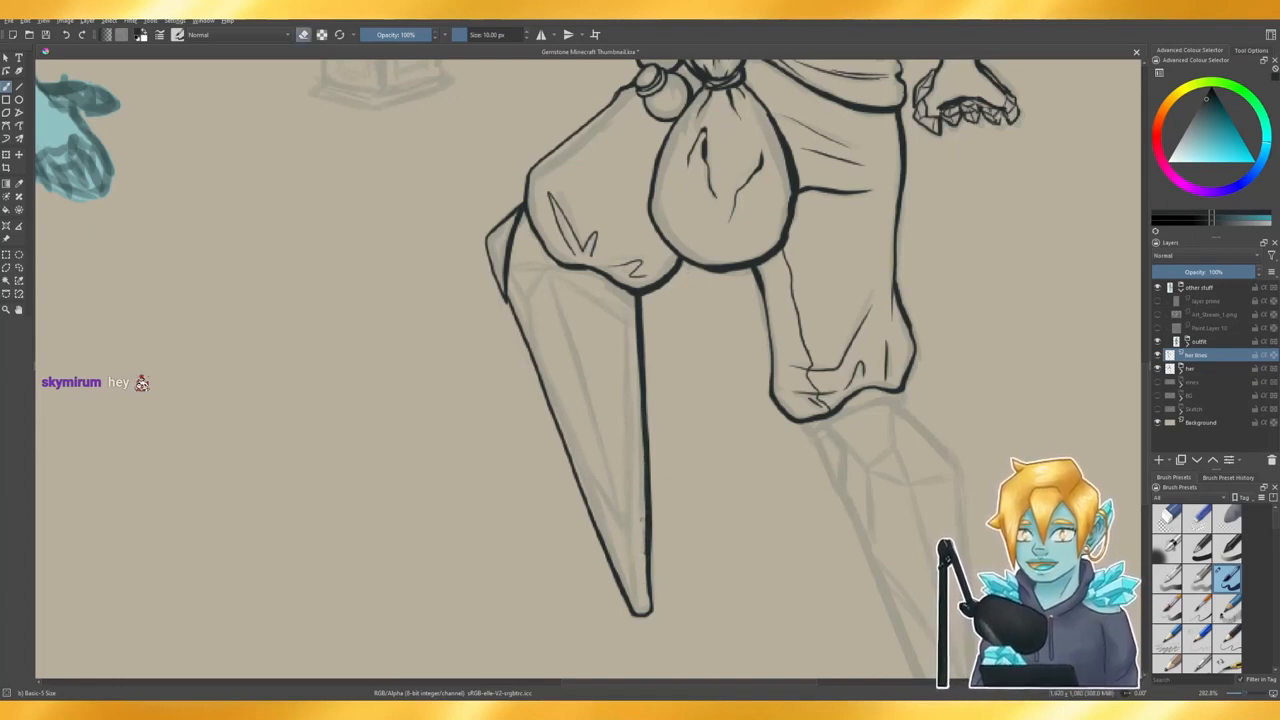
{"action": "left_click_drag", "start_coordinate": [643, 528], "coordinate": [650, 606]}
{"action": "key", "text": "e"}
{"action": "key", "text": "ctrl+z"}
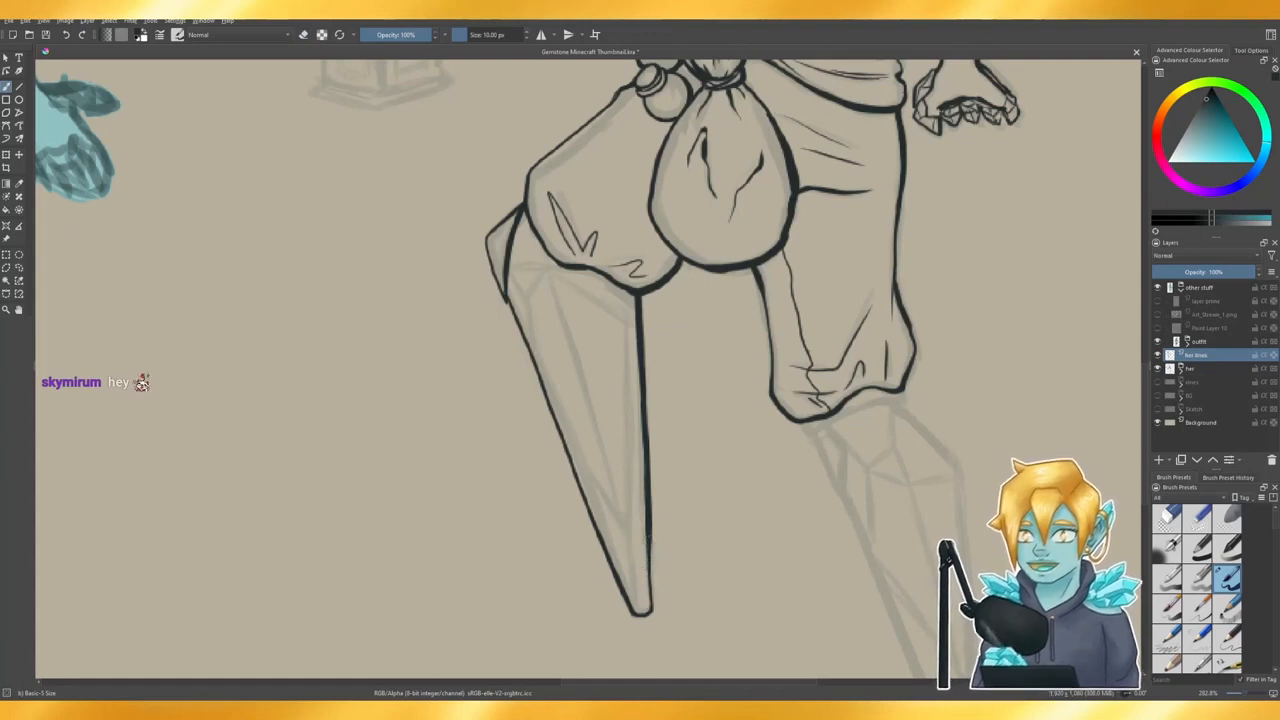
{"action": "left_click_drag", "start_coordinate": [648, 548], "coordinate": [652, 608]}
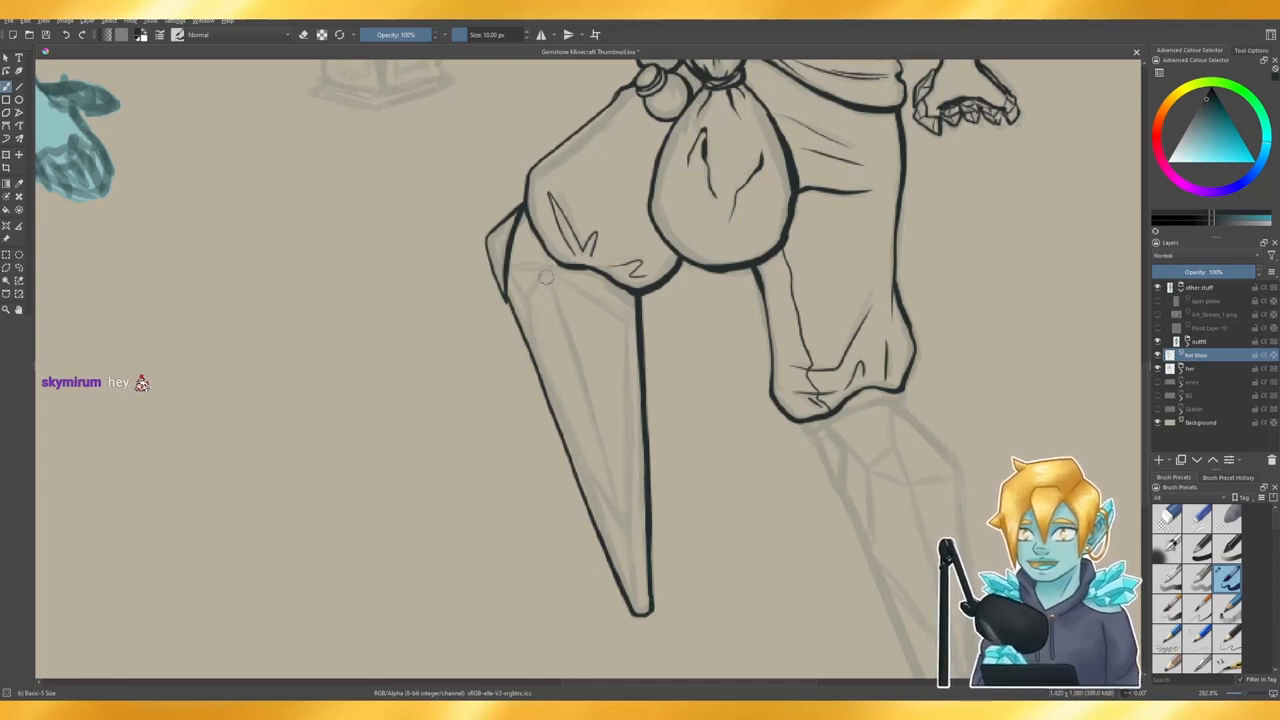
- Ink the horizontal facet edge across the top of the raised crystal leg, with a small downward-pointing triangle beneath it
{"action": "left_click_drag", "start_coordinate": [508, 267], "coordinate": [545, 269]}
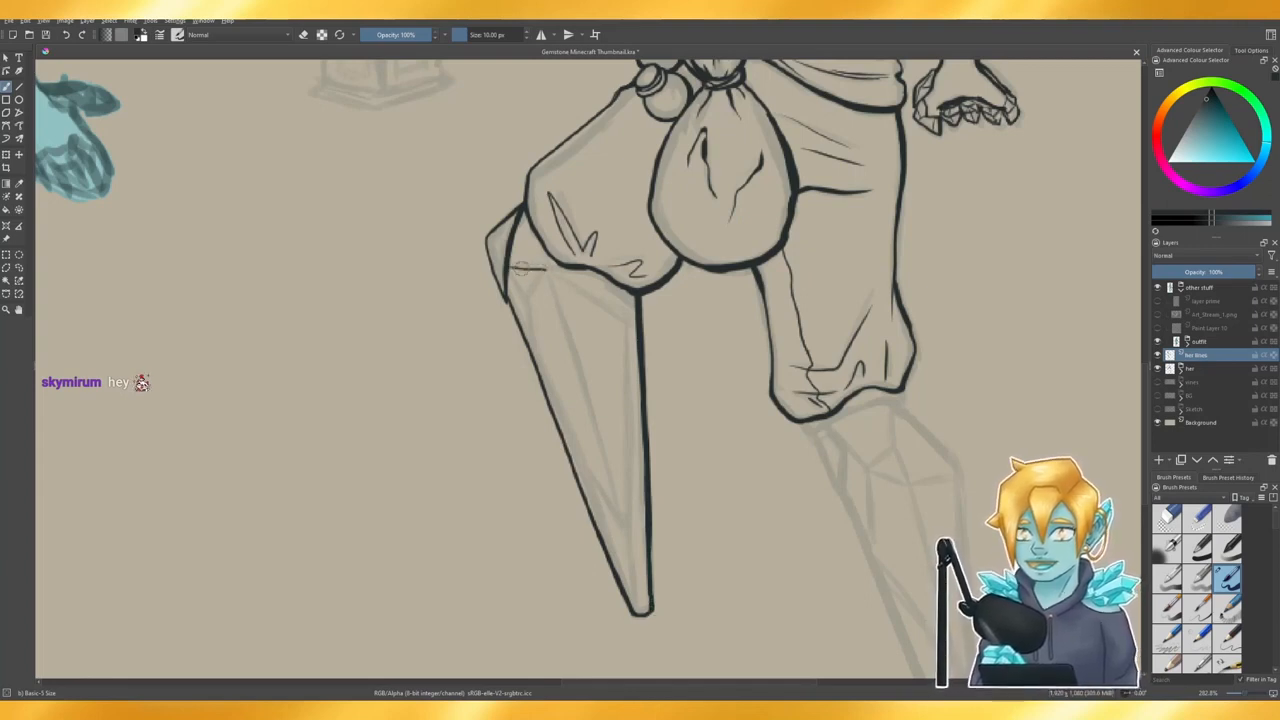
{"action": "key", "text": "ctrl+z"}
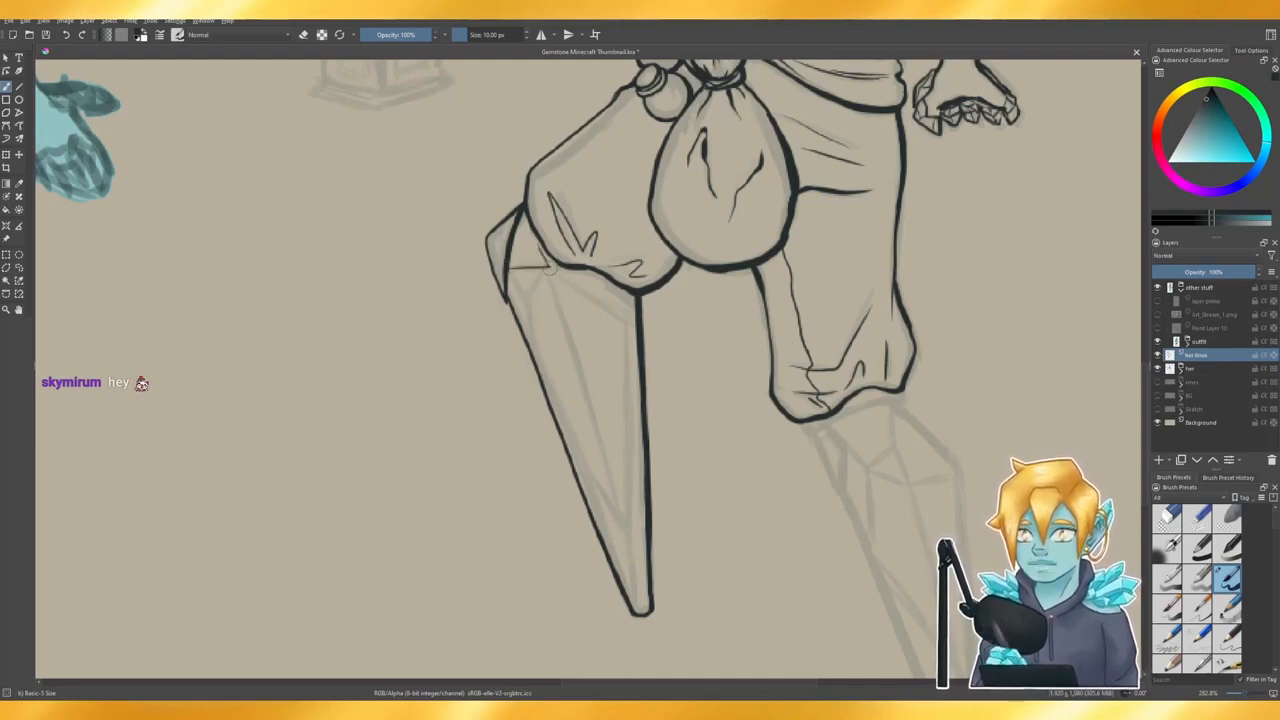
{"action": "key", "text": "ctrl+z"}
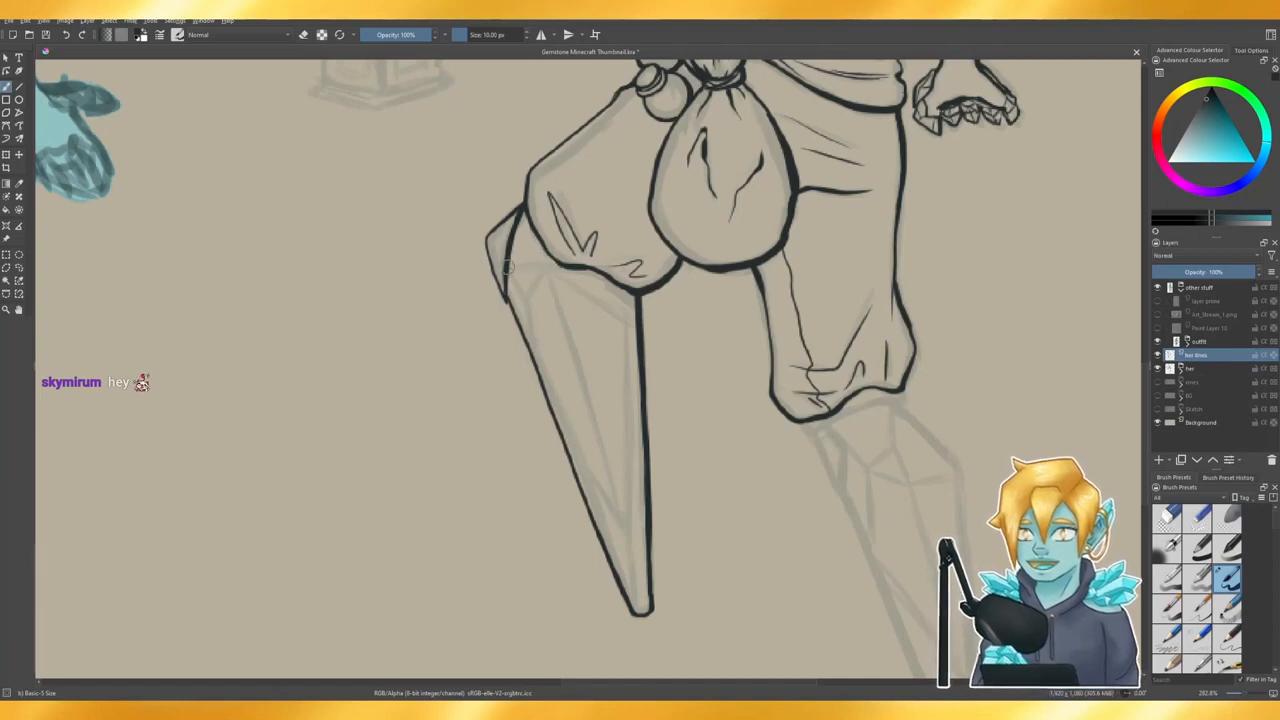
{"action": "mouse_move", "coordinate": [508, 267]}
{"action": "left_mouse_down"}
{"action": "mouse_move", "coordinate": [546, 267]}
{"action": "mouse_move", "coordinate": [541, 249]}
{"action": "left_mouse_up"}
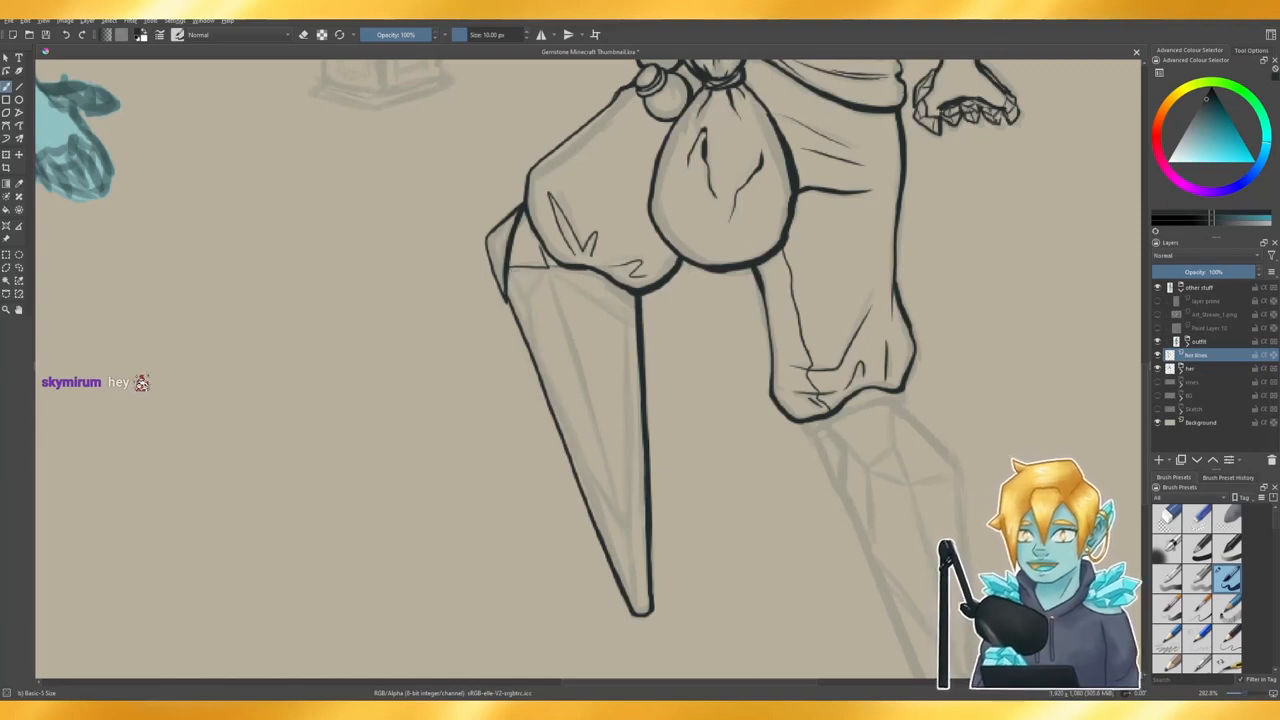
{"action": "mouse_move", "coordinate": [527, 297]}
{"action": "left_mouse_down"}
{"action": "mouse_move", "coordinate": [566, 267]}
{"action": "mouse_move", "coordinate": [626, 324]}
{"action": "left_mouse_up"}
{"action": "key", "text": "ctrl+z"}
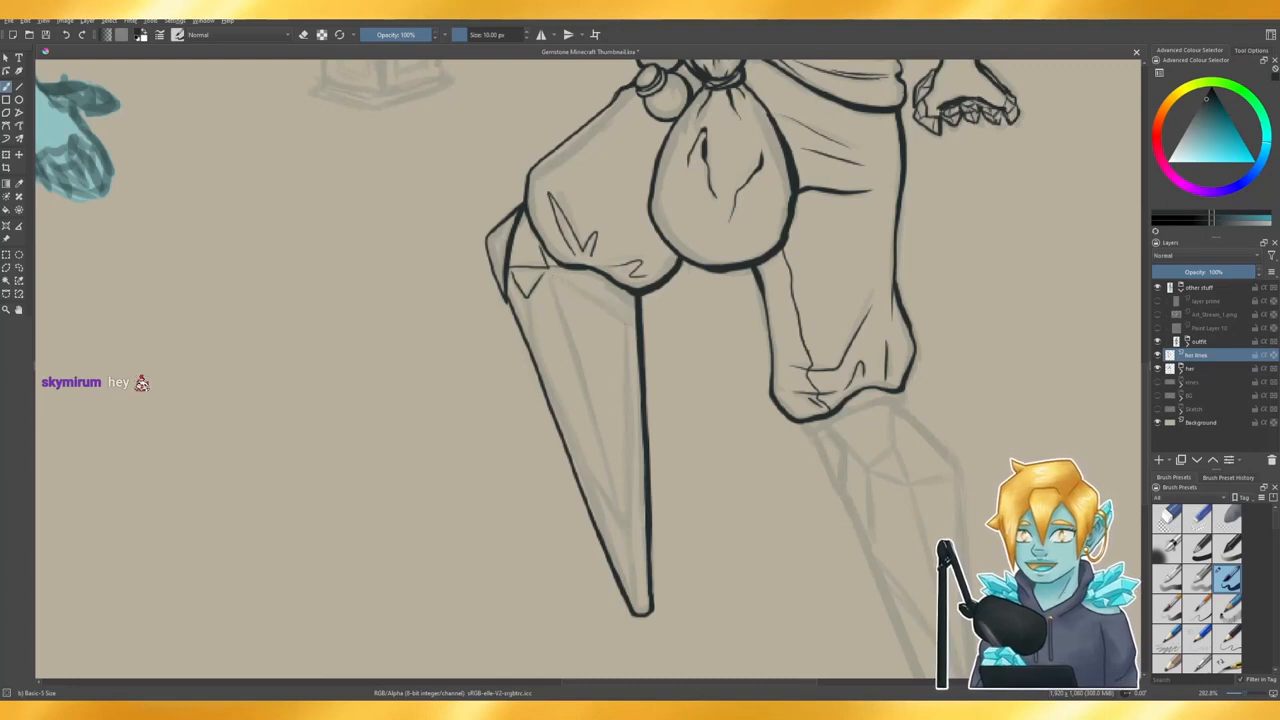
- Ink the slanted facet edge running below the trouser cuff from the horizontal edge's end to the raised crystal leg's inner contour
{"action": "left_click_drag", "start_coordinate": [559, 278], "coordinate": [630, 324]}
{"action": "key", "text": "ctrl+z"}
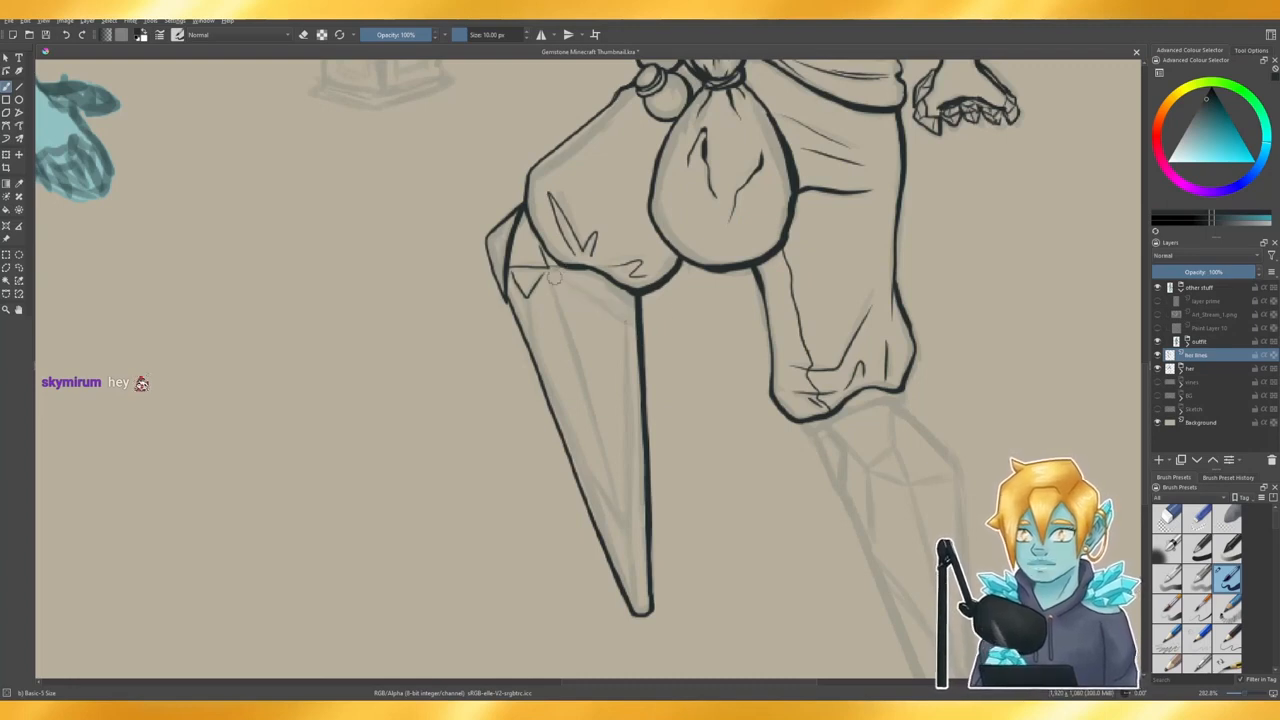
{"action": "left_click_drag", "start_coordinate": [556, 274], "coordinate": [628, 316]}
{"action": "key", "text": "ctrl+z"}
{"action": "left_click_drag", "start_coordinate": [548, 268], "coordinate": [630, 324]}
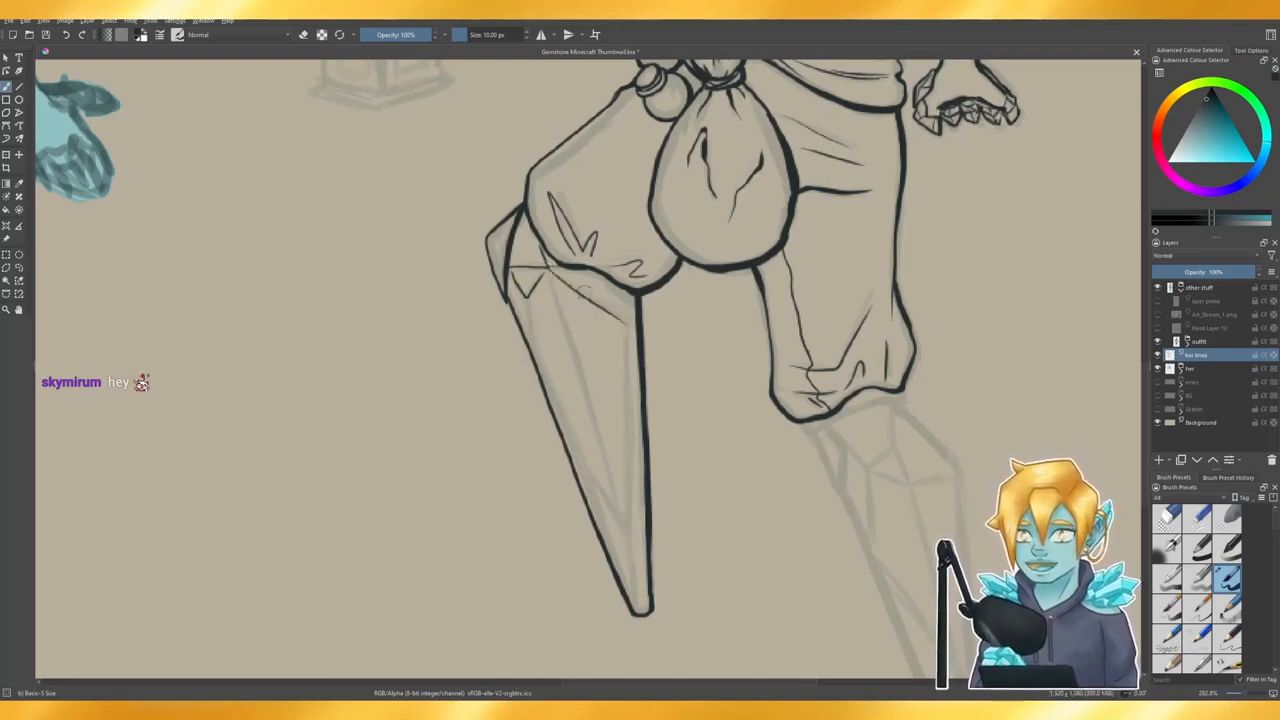
- Ink two long facet edges down the raised crystal leg, one central and one beside the inner contour, and erase the overshoot past the tip
{"action": "left_click_drag", "start_coordinate": [550, 278], "coordinate": [625, 495]}
{"action": "key", "text": "ctrl+z"}
{"action": "left_click_drag", "start_coordinate": [550, 276], "coordinate": [625, 530]}
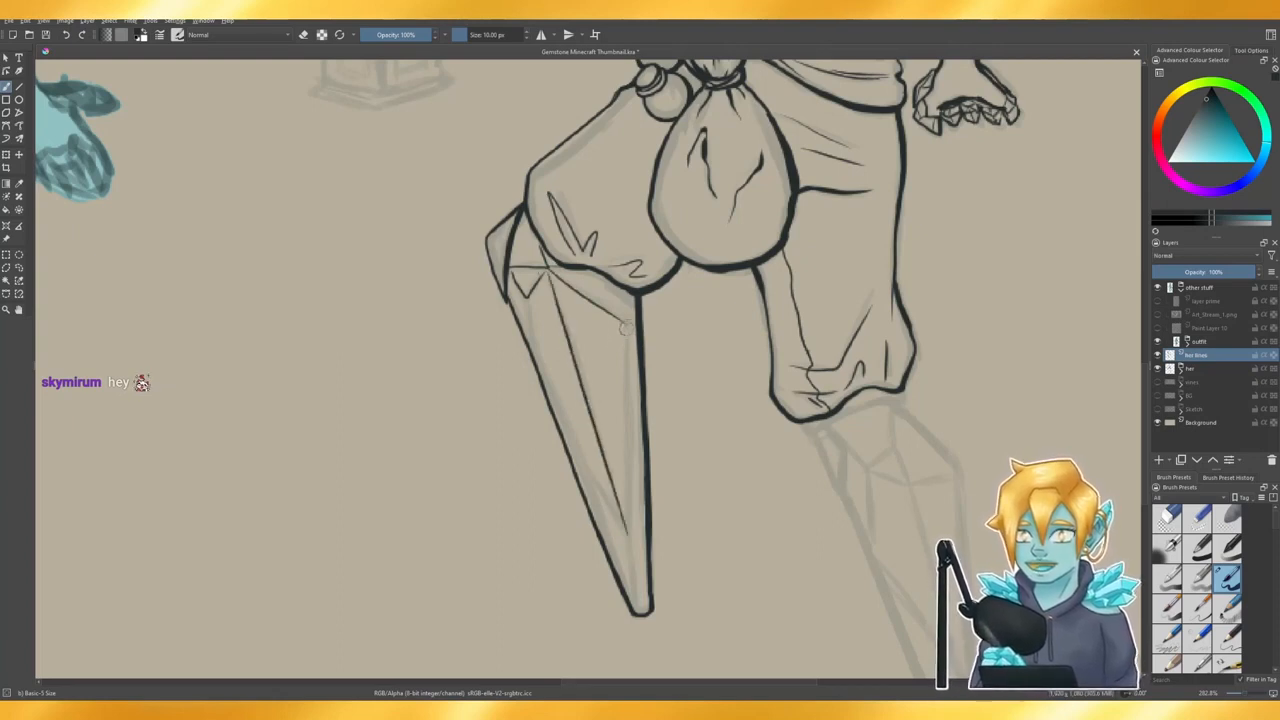
{"action": "left_click_drag", "start_coordinate": [628, 328], "coordinate": [643, 532]}
{"action": "key", "text": "ctrl+z"}
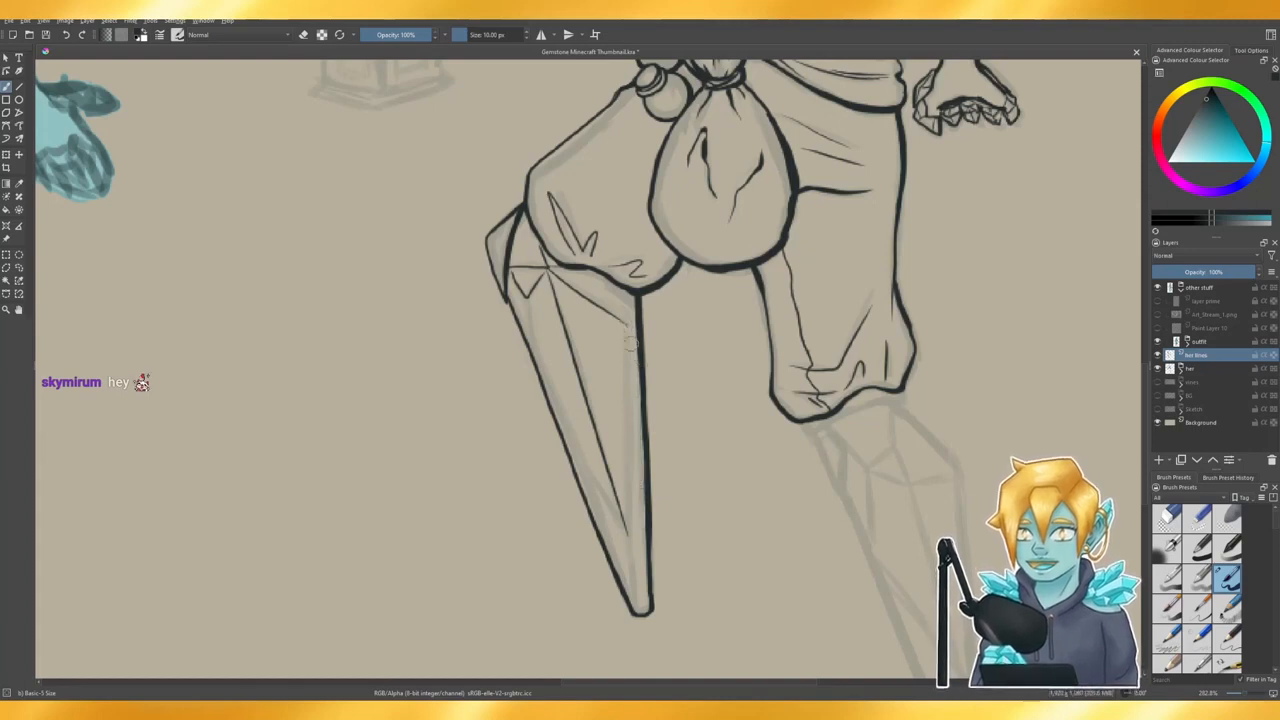
{"action": "left_click_drag", "start_coordinate": [628, 332], "coordinate": [643, 622]}
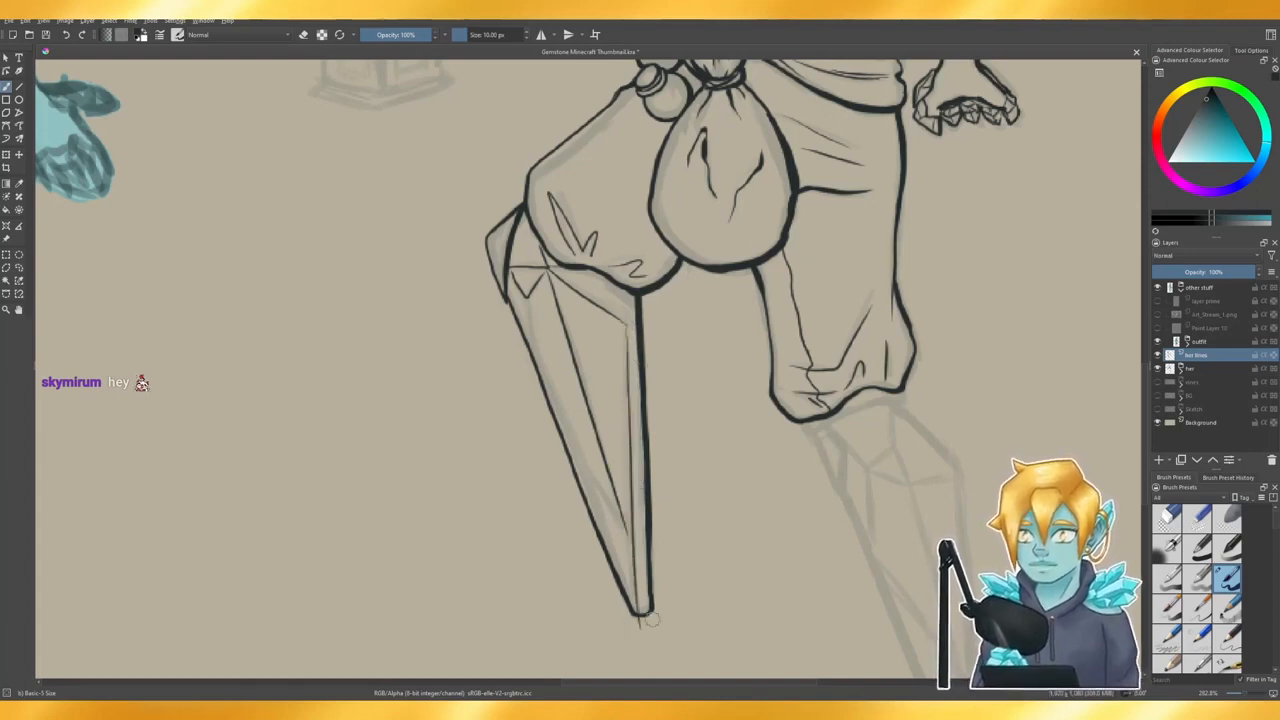
{"action": "key", "text": "e"}
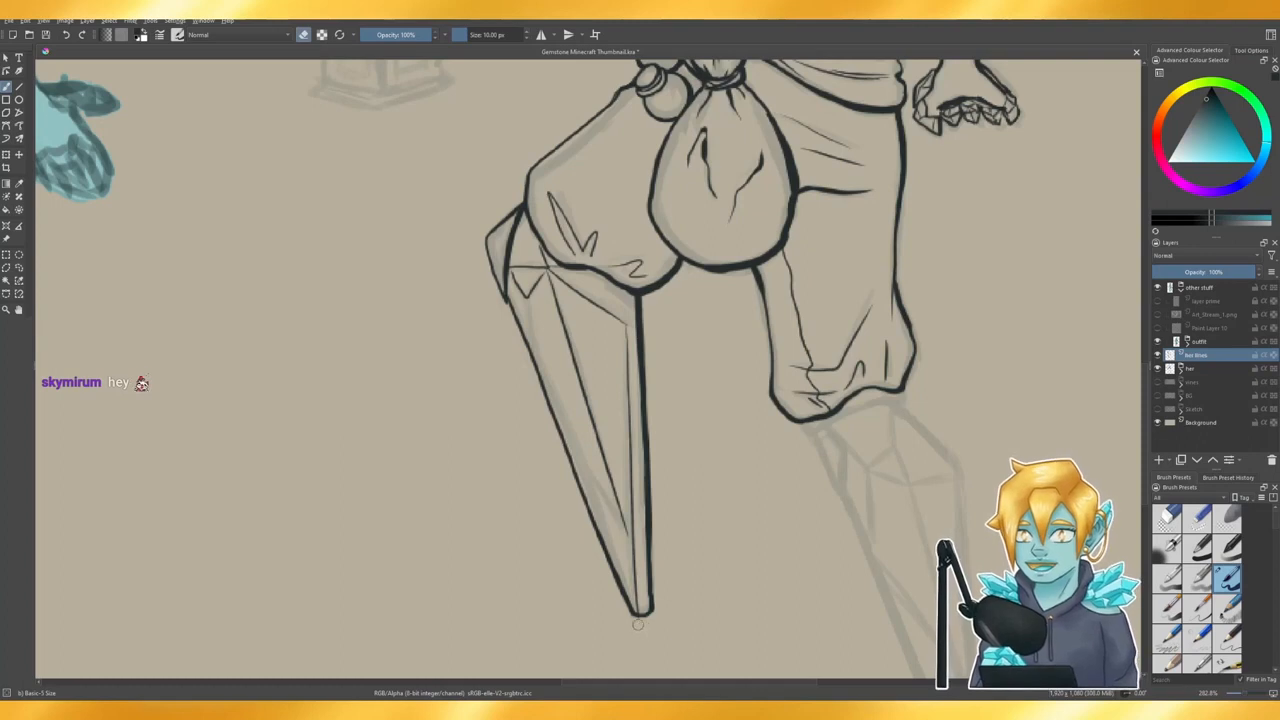
{"action": "key", "text": "e"}
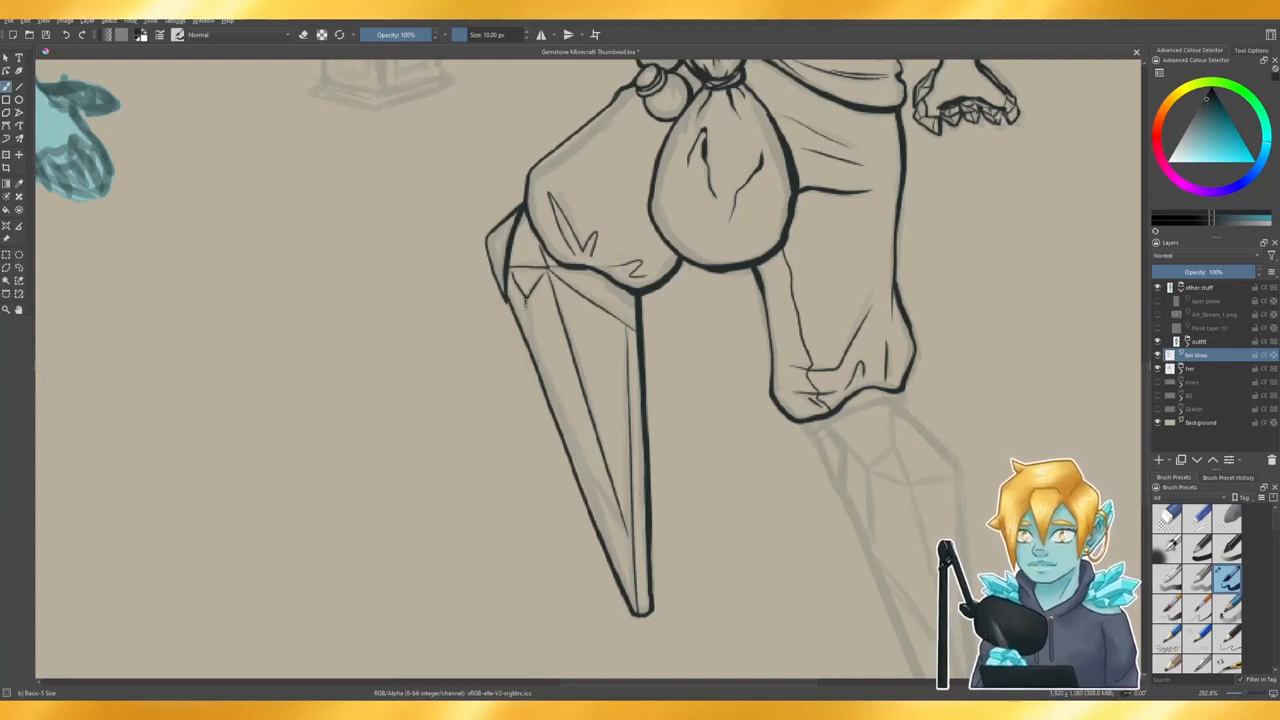
- Ink a short facet edge from the small triangle's point to the outer contour, and a diagonal from mid-shin to the long facet edges
{"action": "key", "text": "e"}
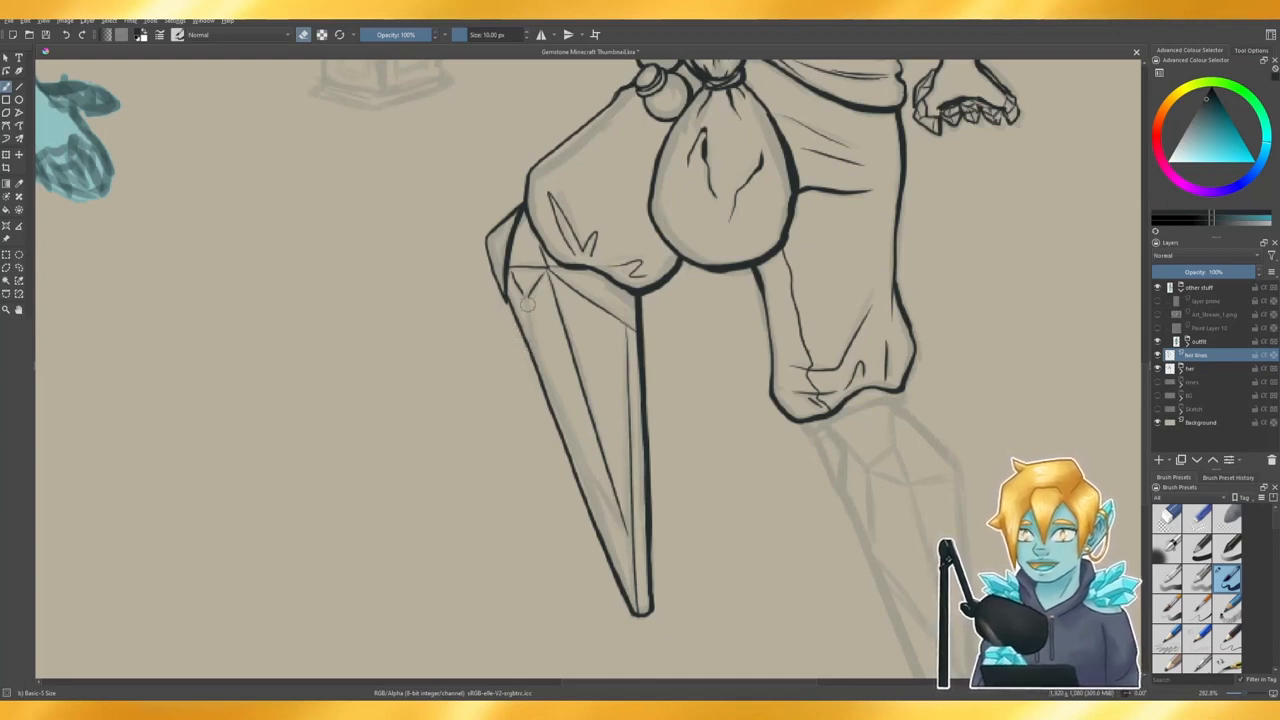
{"action": "key", "text": "e"}
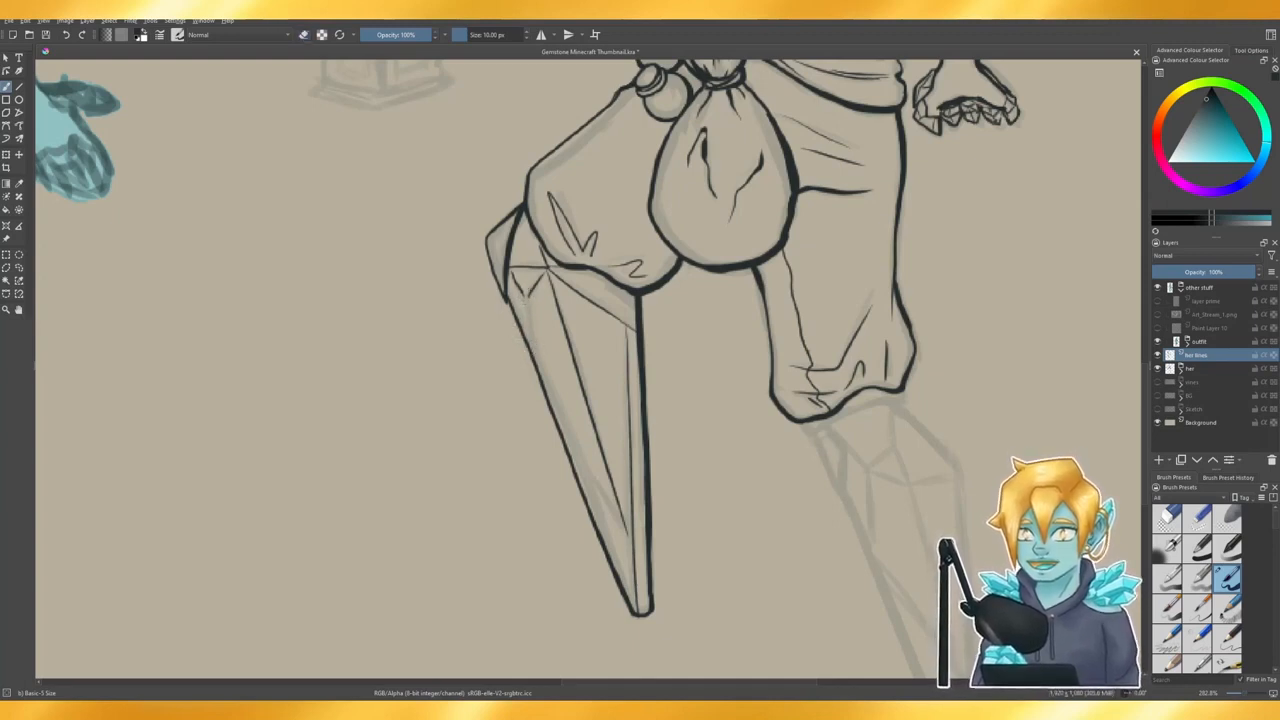
{"action": "left_click_drag", "start_coordinate": [527, 296], "coordinate": [531, 348]}
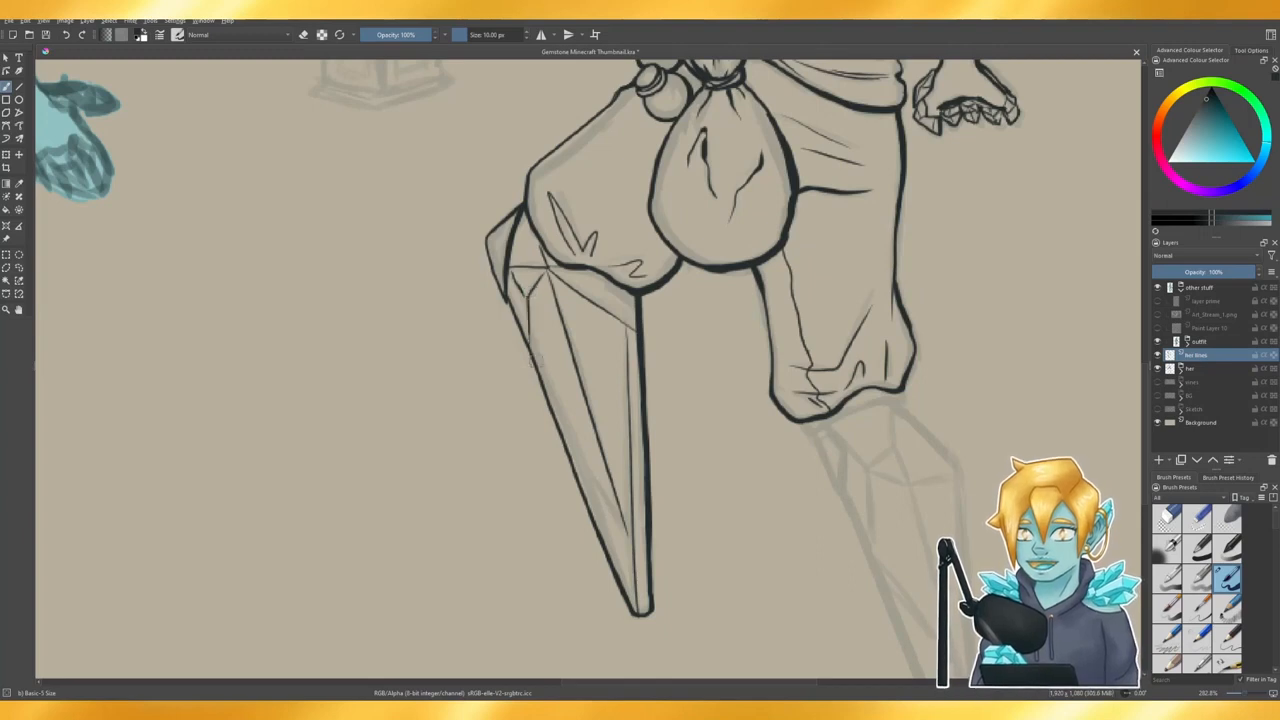
{"action": "key", "text": "ctrl+z"}
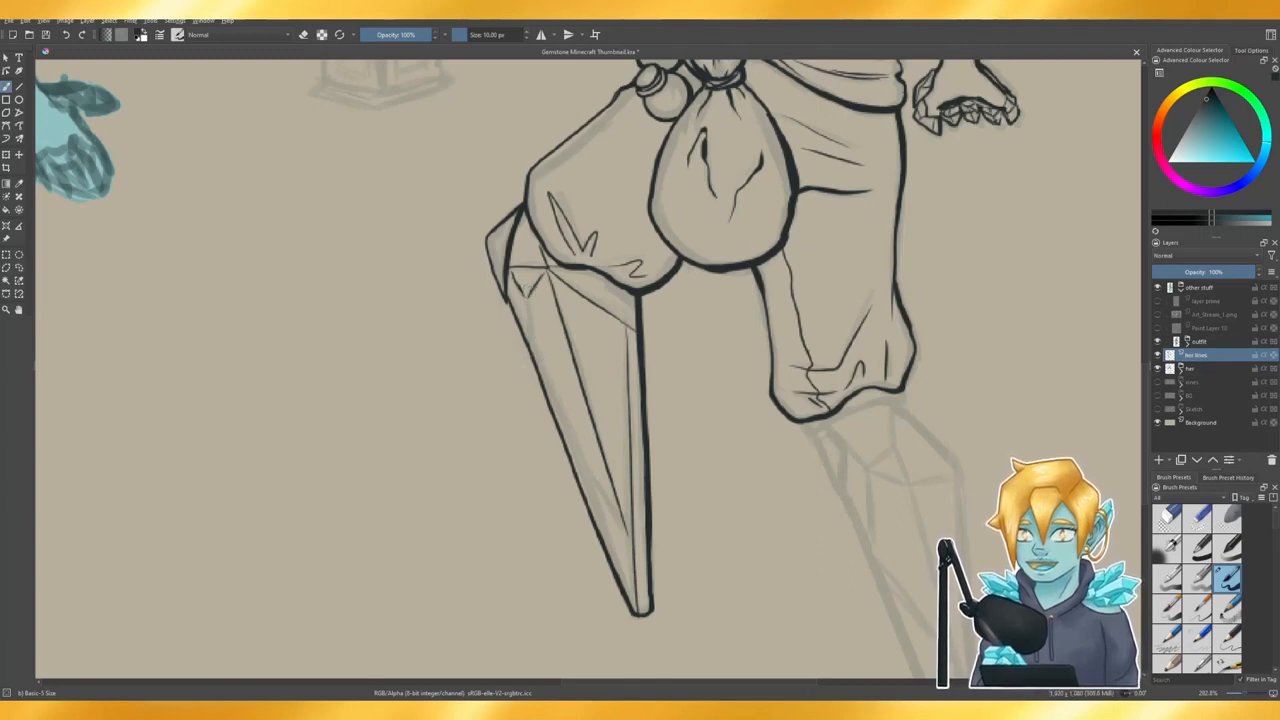
{"action": "left_click_drag", "start_coordinate": [527, 298], "coordinate": [530, 342]}
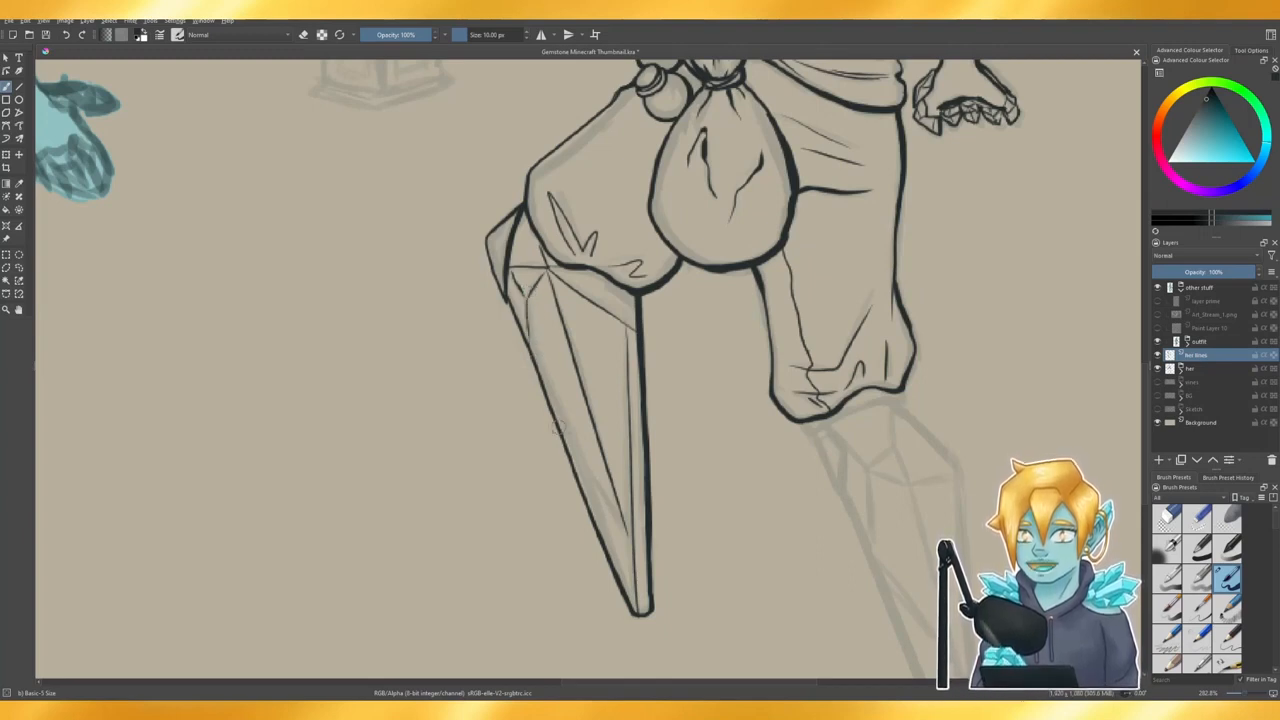
{"action": "left_click_drag", "start_coordinate": [560, 432], "coordinate": [638, 556]}
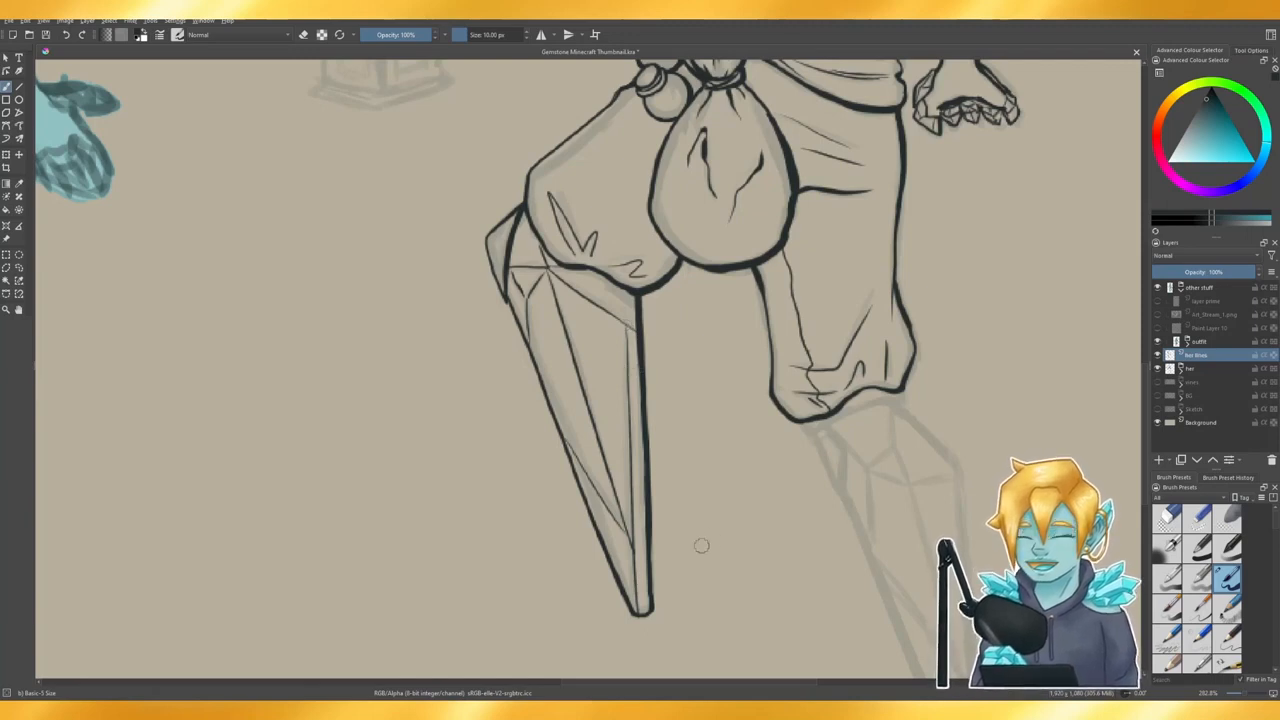
- Erase into the raised crystal leg's outer contour from mid-shin toward the tip and re-ink that stretch to meet the diagonal facet
{"action": "key", "text": "e"}
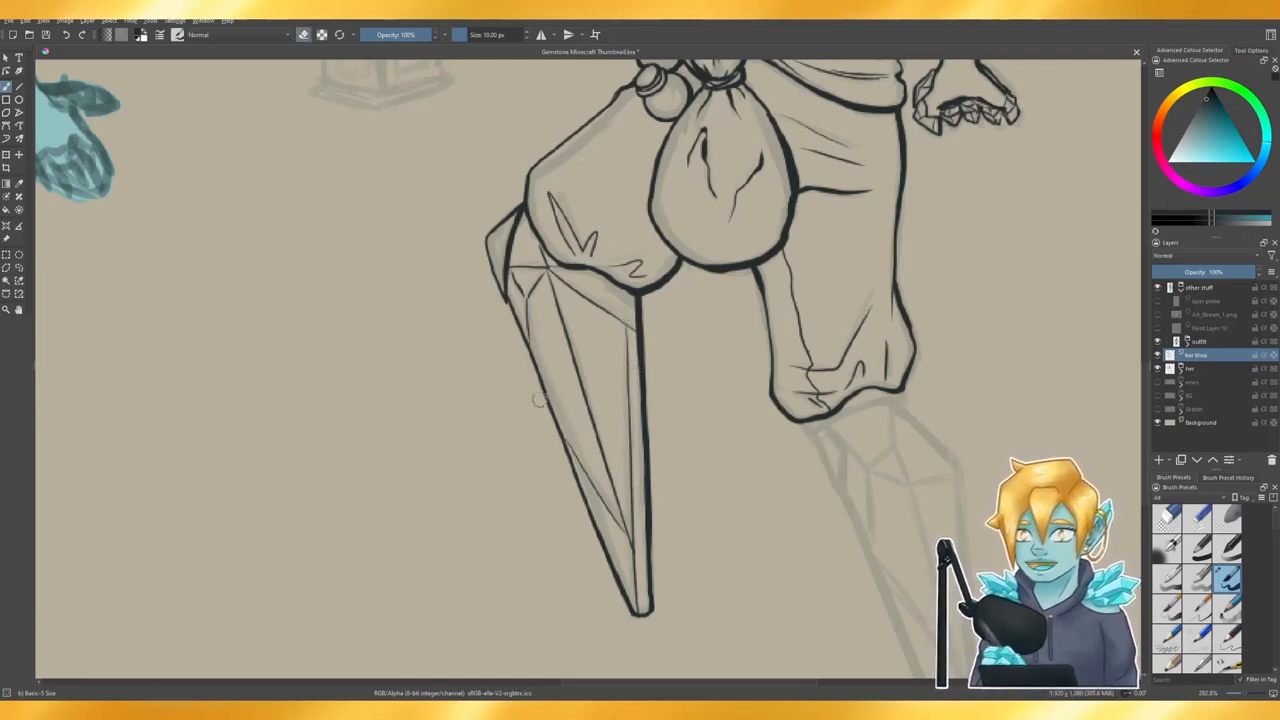
{"action": "left_click_drag", "start_coordinate": [566, 450], "coordinate": [610, 583]}
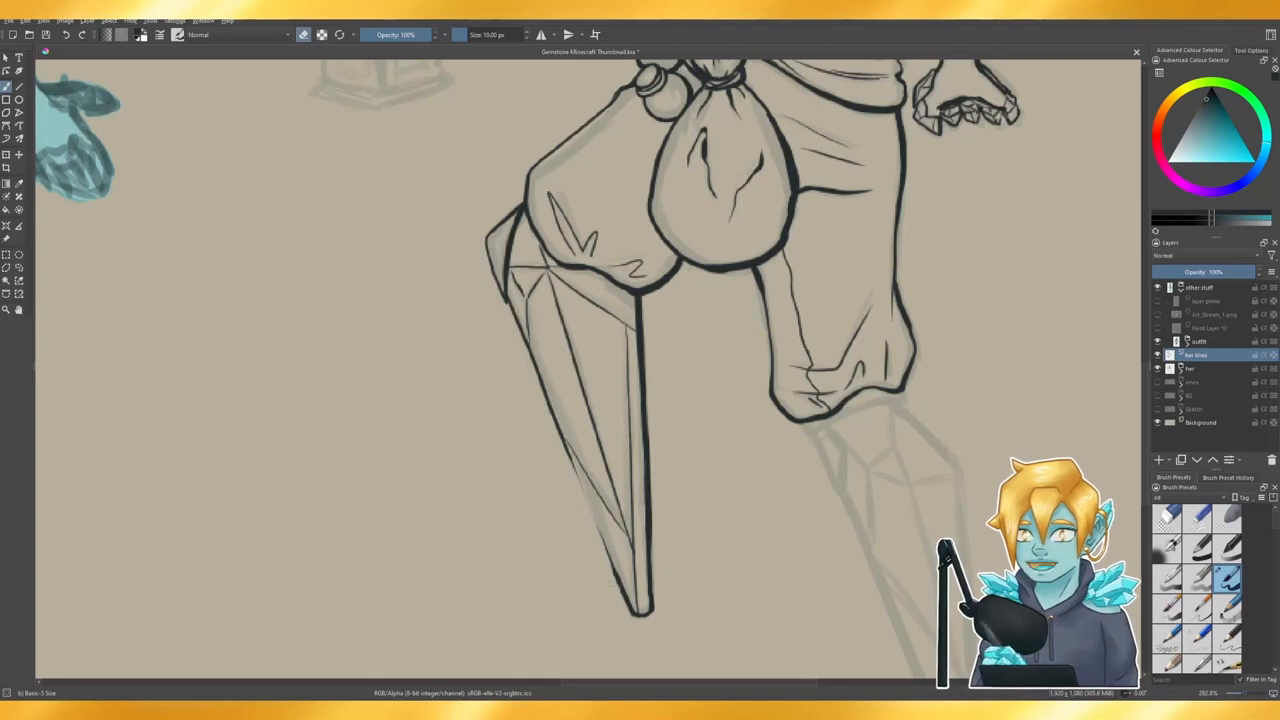
{"action": "key", "text": "e"}
{"action": "left_click_drag", "start_coordinate": [566, 452], "coordinate": [600, 543]}
{"action": "key", "text": "e"}
{"action": "key", "text": "ctrl+z"}
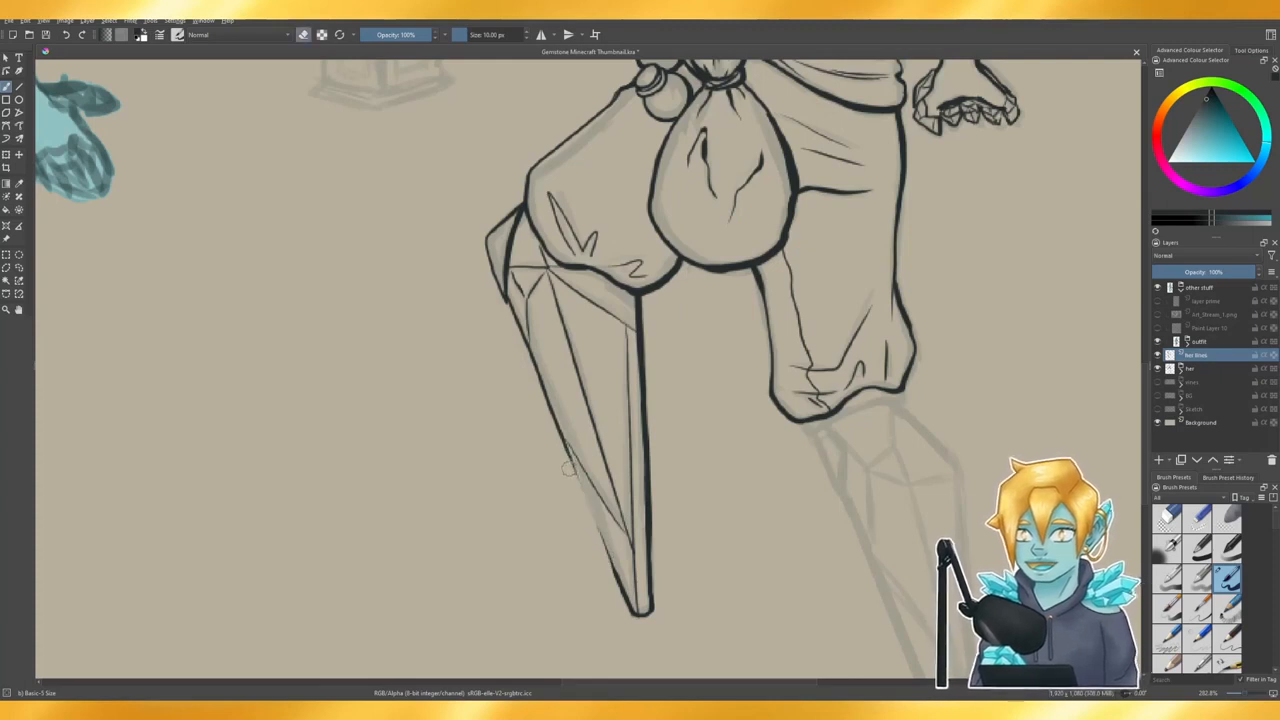
{"action": "key", "text": "e"}
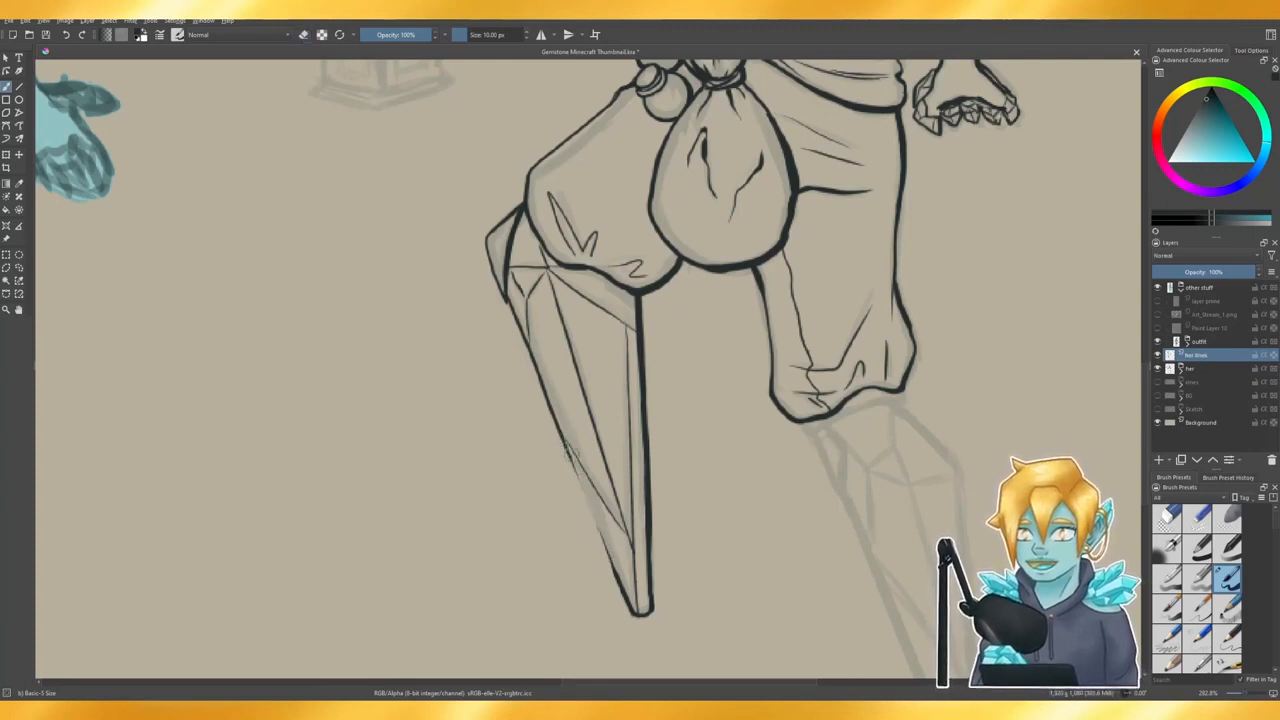
{"action": "left_click_drag", "start_coordinate": [562, 440], "coordinate": [600, 545]}
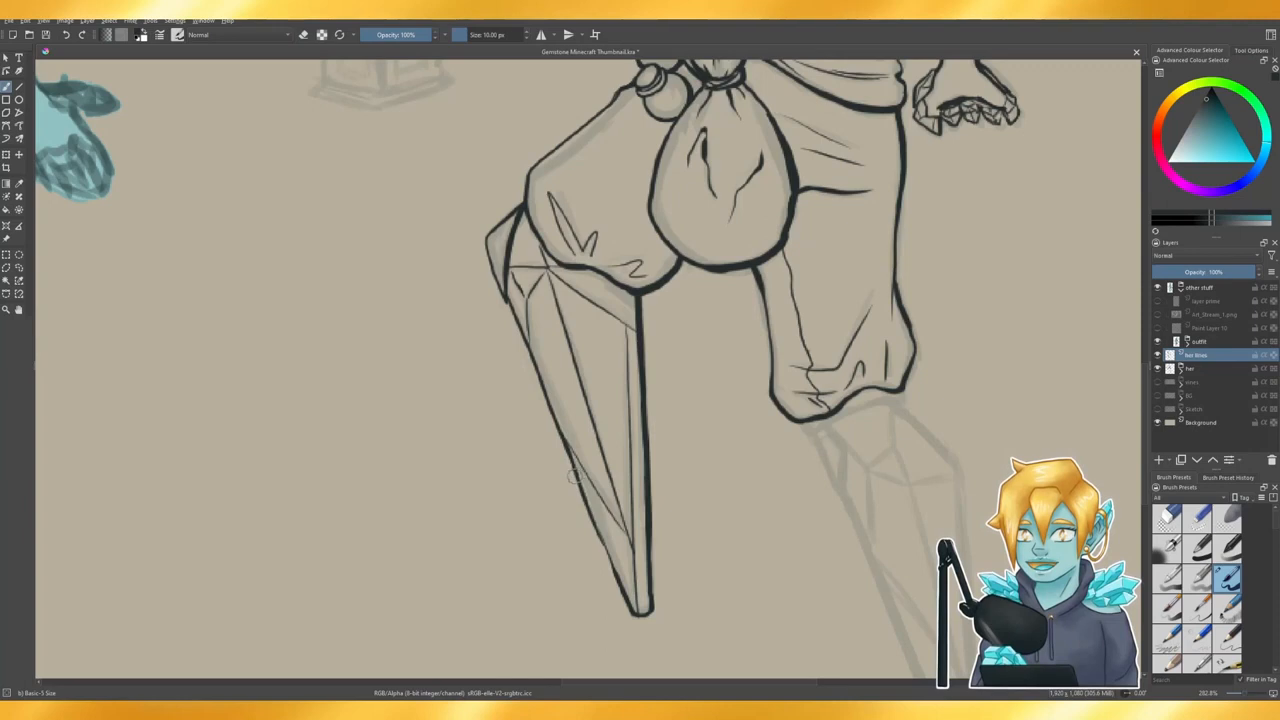
{"action": "left_click_drag", "start_coordinate": [562, 442], "coordinate": [600, 548]}
{"action": "key", "text": "ctrl+z"}
- Smooth the re-inked outer contour by trimming its outside edge and redrawing it from near the tip up to mid-shin
{"action": "key", "text": "e"}
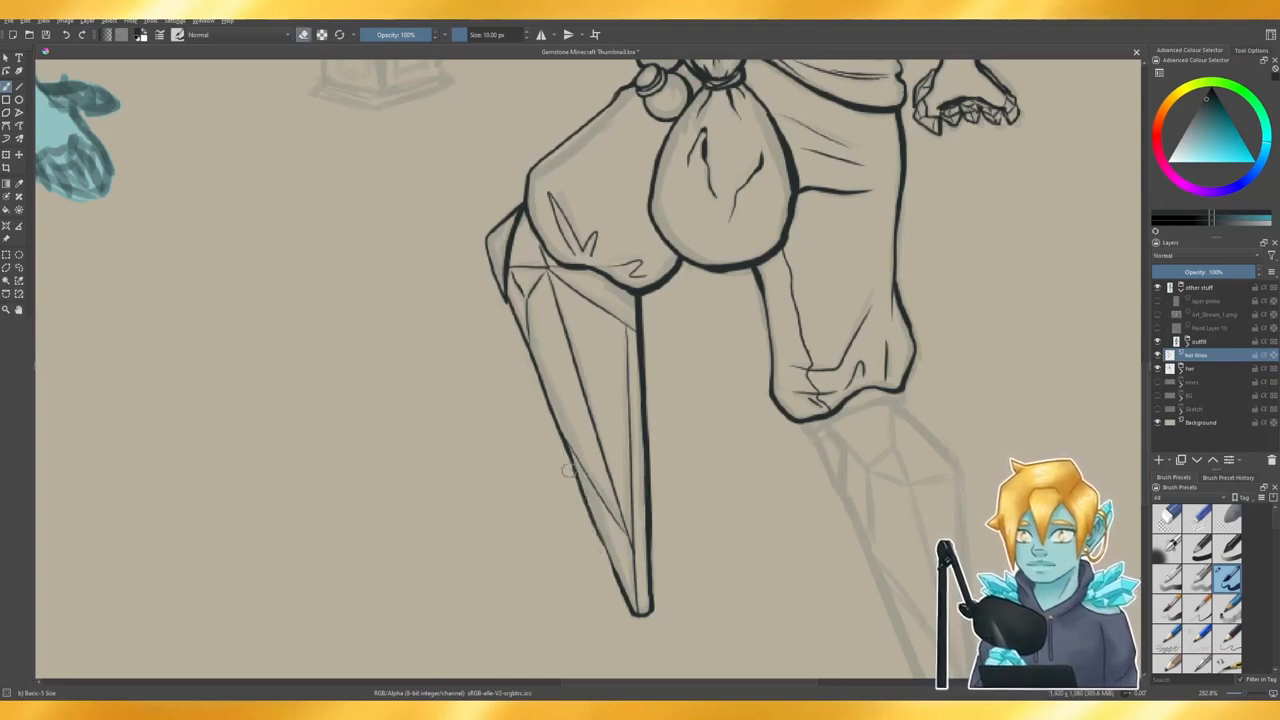
{"action": "left_click_drag", "start_coordinate": [568, 468], "coordinate": [595, 546]}
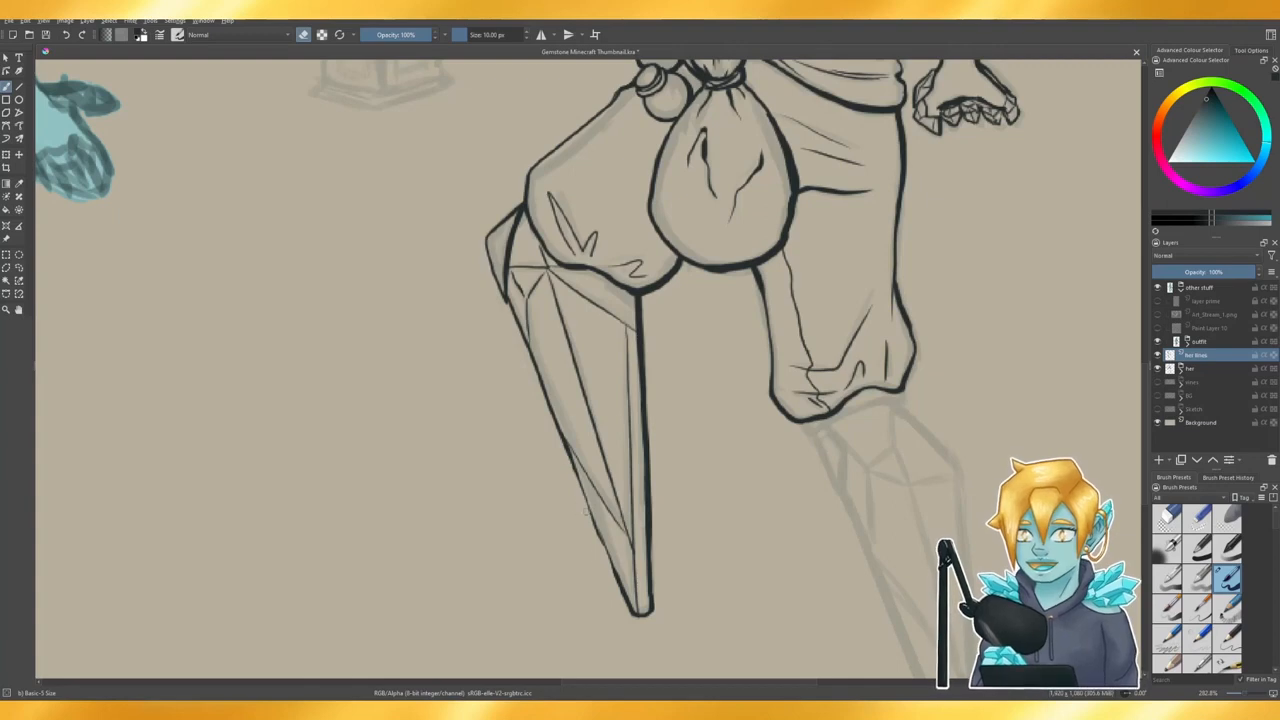
{"action": "key", "text": "e"}
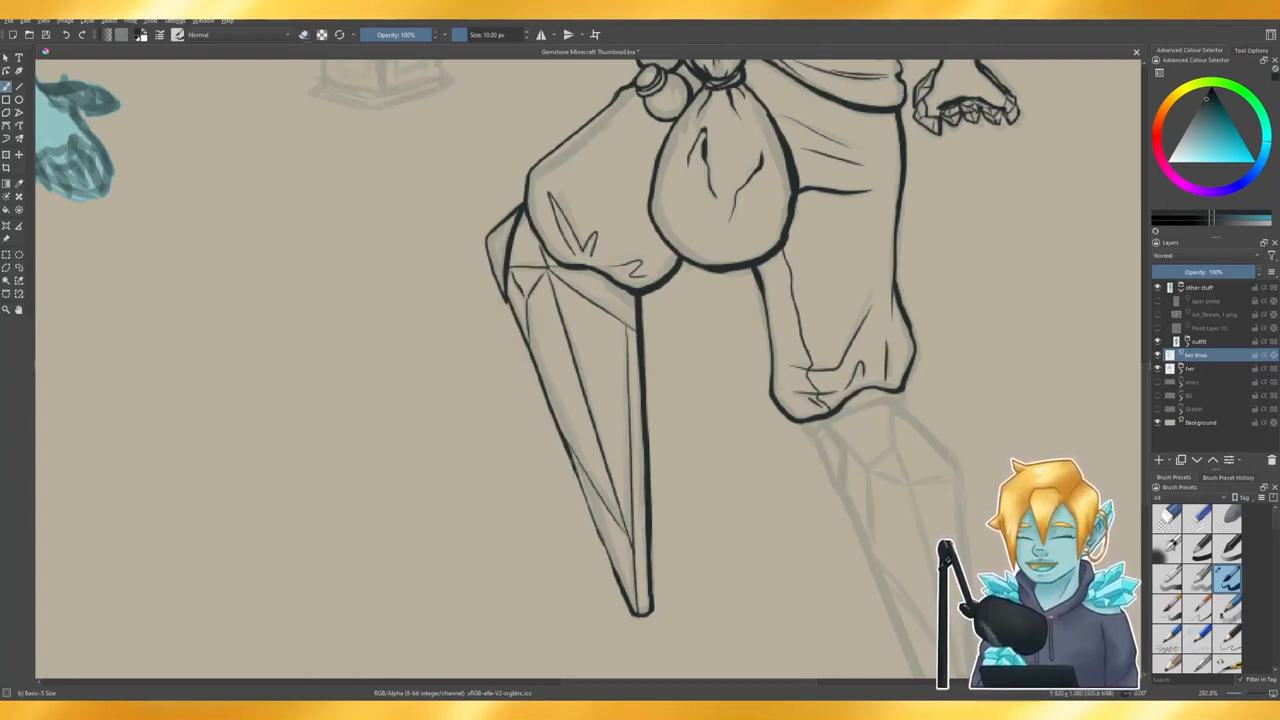
{"action": "left_click_drag", "start_coordinate": [618, 585], "coordinate": [576, 472]}
{"action": "key", "text": "ctrl+z"}
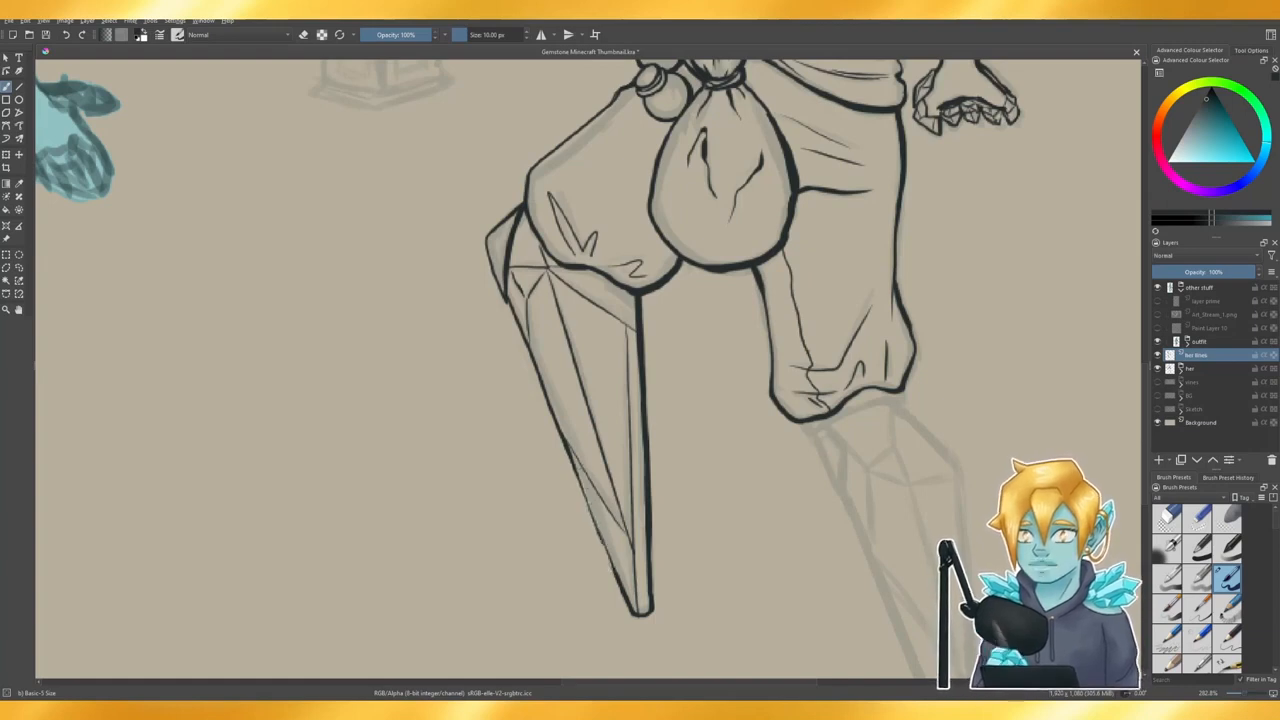
{"action": "left_click_drag", "start_coordinate": [618, 588], "coordinate": [578, 466]}
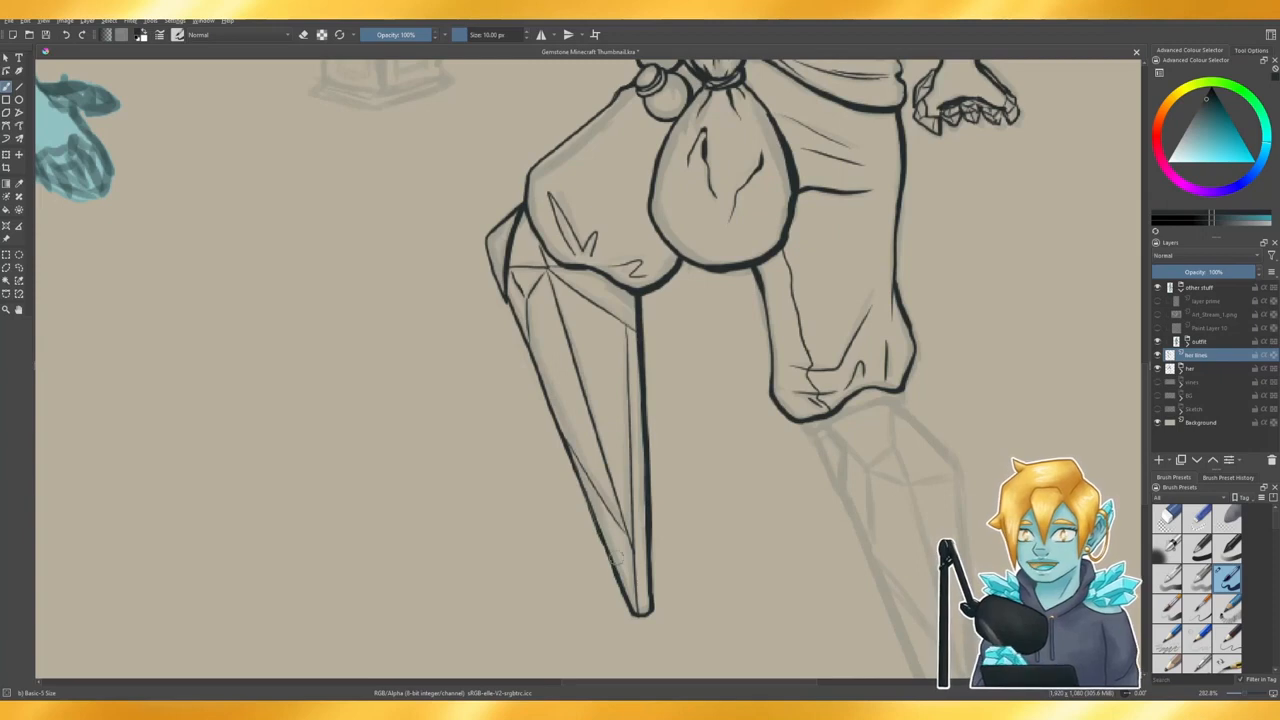
{"action": "key", "text": "e"}
{"action": "key", "text": "e"}
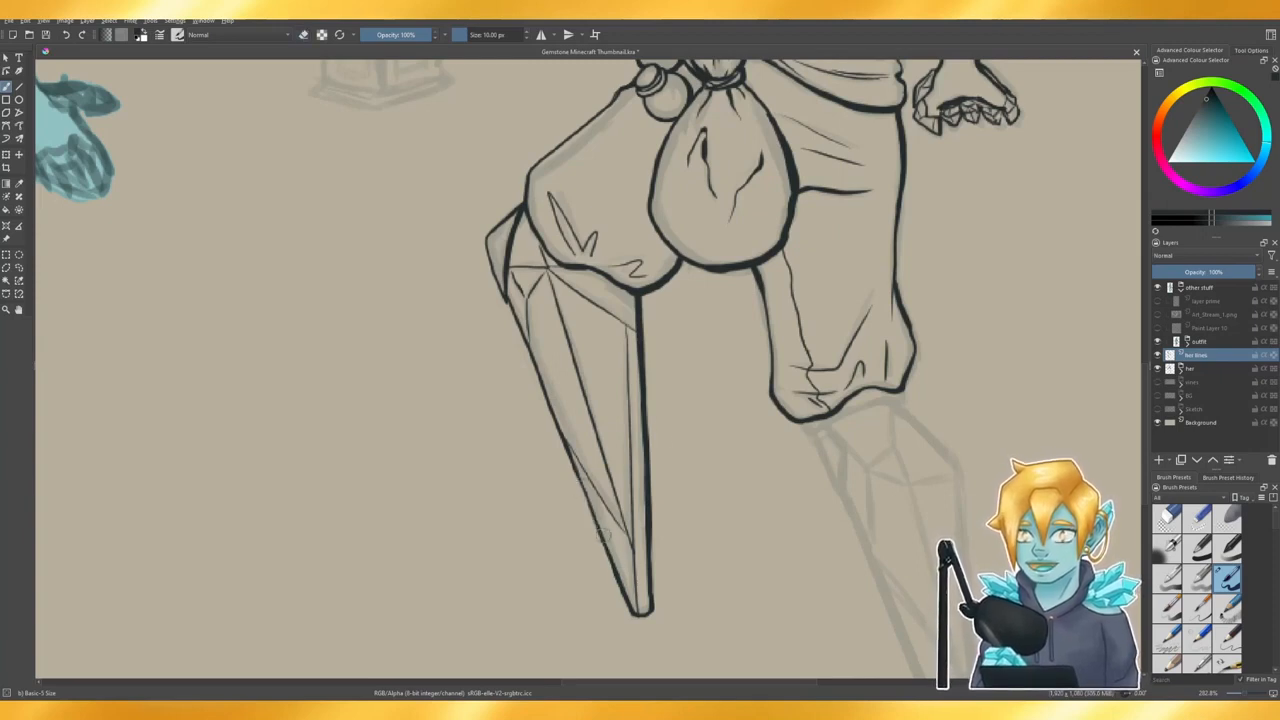
- Erase into the upper stretch of the standing trouser leg's inner contour just below the pouch and re-ink it
{"action": "scroll", "coordinate": [637, 617], "scroll_direction": "down", "scroll_amount": 2}
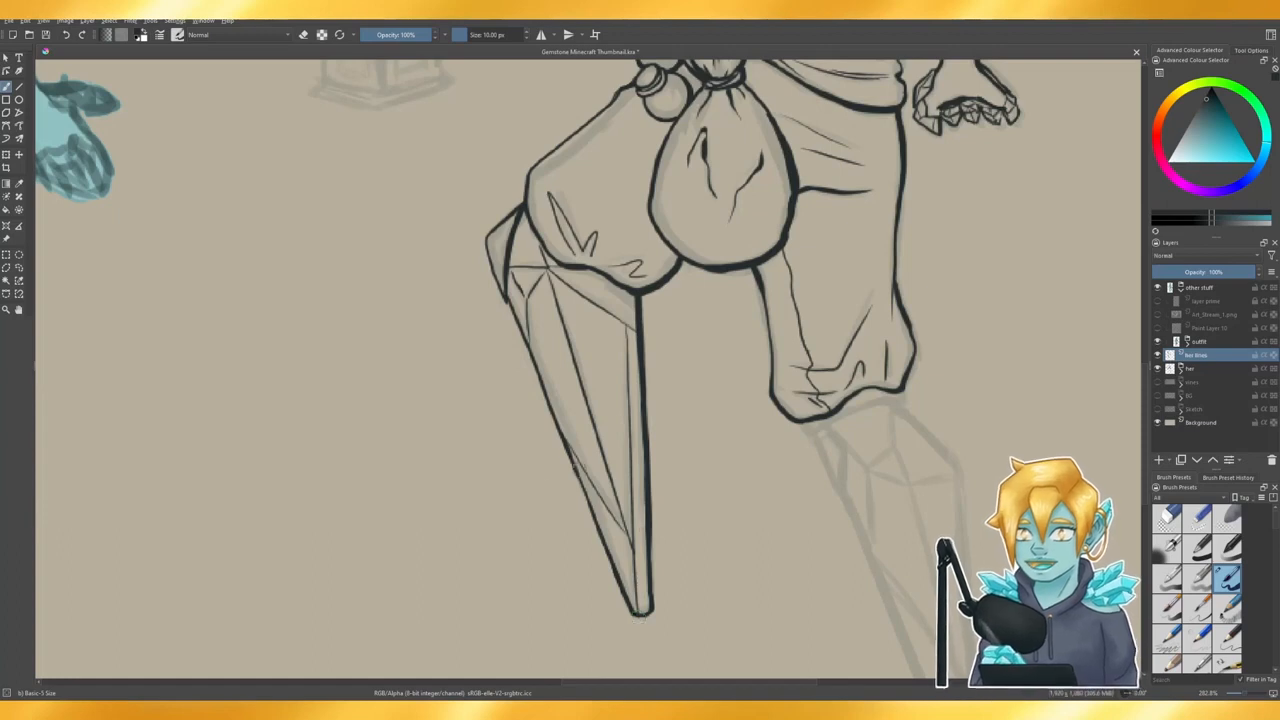
{"action": "scroll", "coordinate": [457, 440], "scroll_direction": "down", "scroll_amount": 1}
{"action": "scroll", "coordinate": [416, 437], "scroll_direction": "down", "scroll_amount": 1}
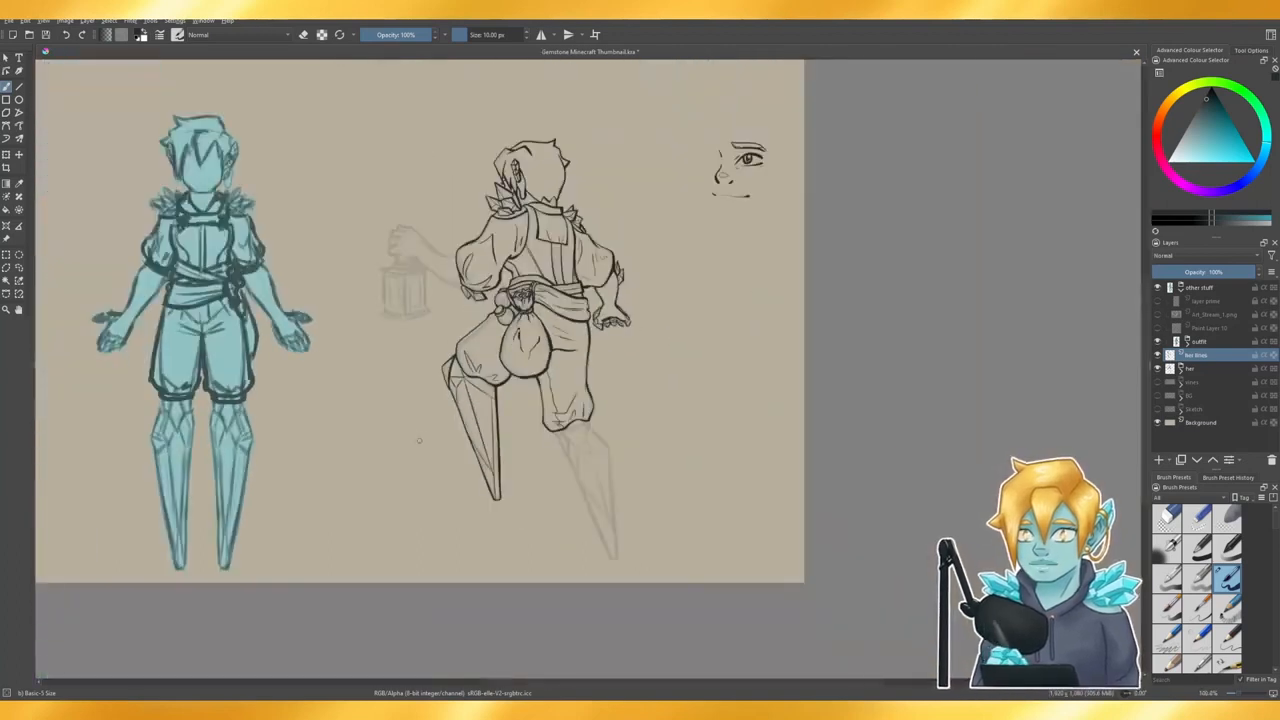
{"action": "scroll", "coordinate": [630, 541], "scroll_direction": "up", "scroll_amount": 1}
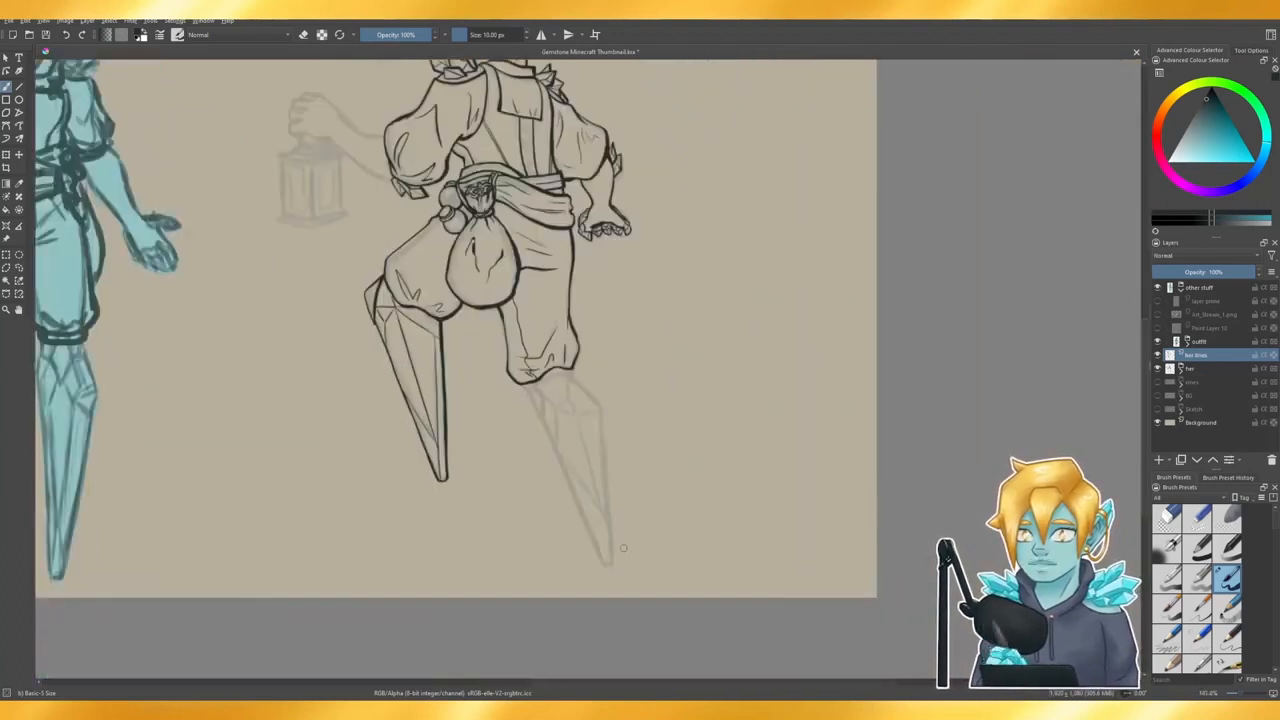
{"action": "scroll", "coordinate": [579, 410], "scroll_direction": "up", "scroll_amount": 1}
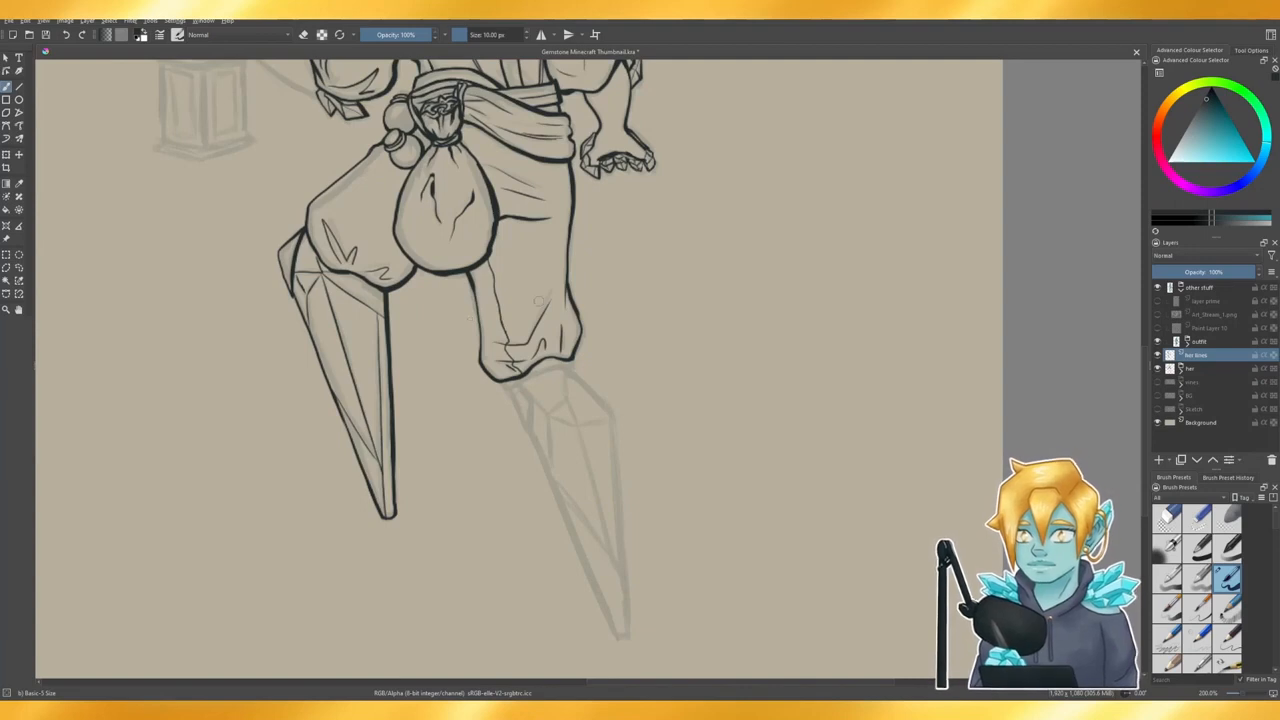
{"action": "scroll", "coordinate": [538, 300], "scroll_direction": "up", "scroll_amount": 2}
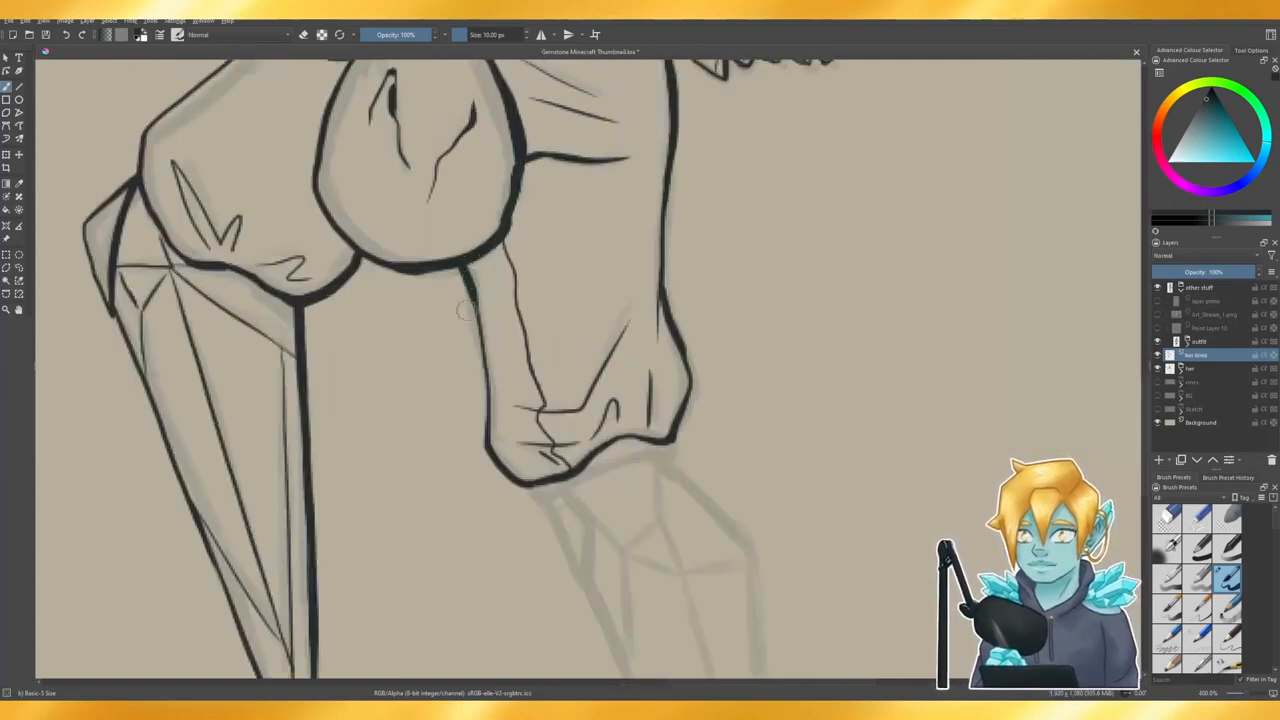
{"action": "key", "text": "e"}
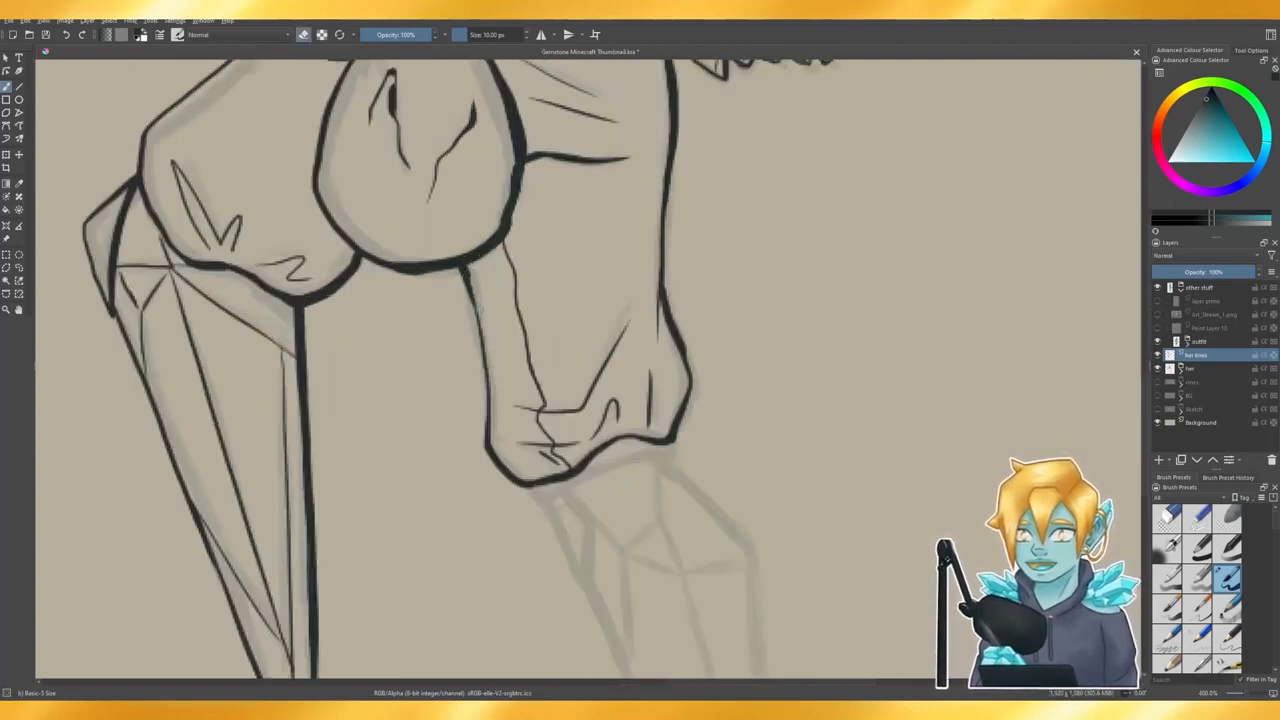
{"action": "left_click_drag", "start_coordinate": [472, 288], "coordinate": [486, 356]}
{"action": "key", "text": "e"}
{"action": "left_click_drag", "start_coordinate": [467, 280], "coordinate": [479, 359]}
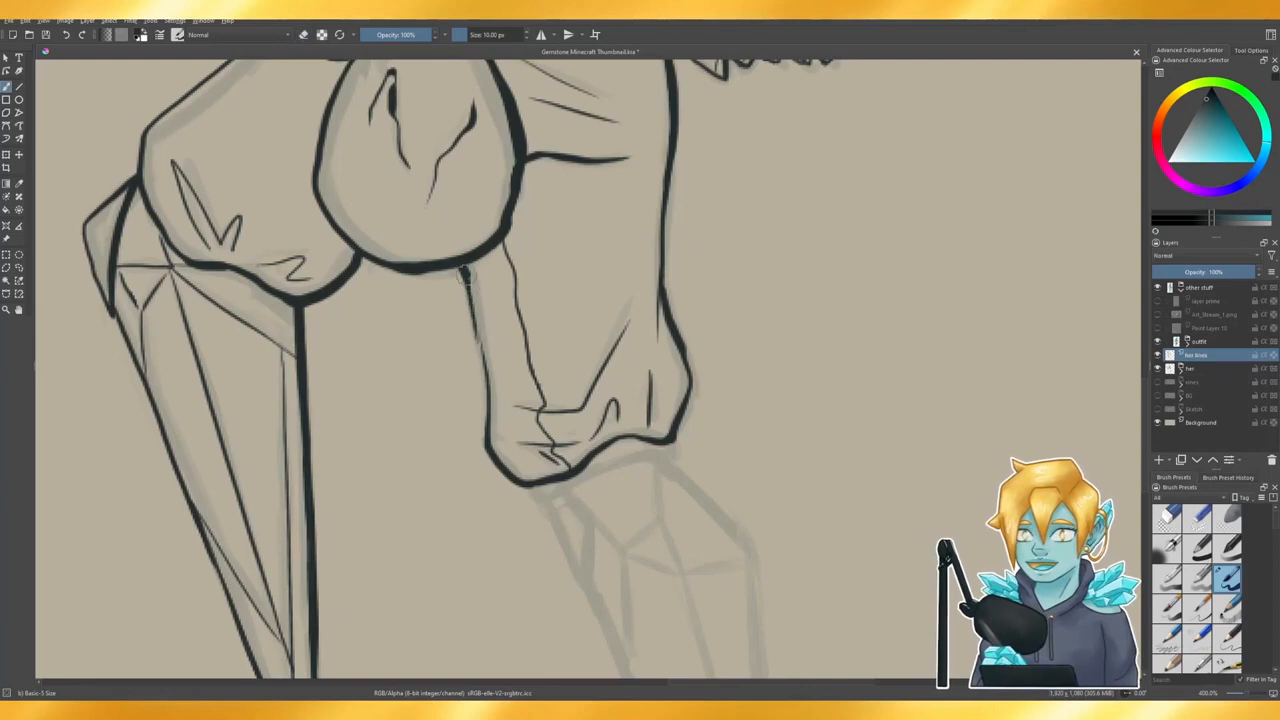
{"action": "left_click_drag", "start_coordinate": [464, 278], "coordinate": [486, 369]}
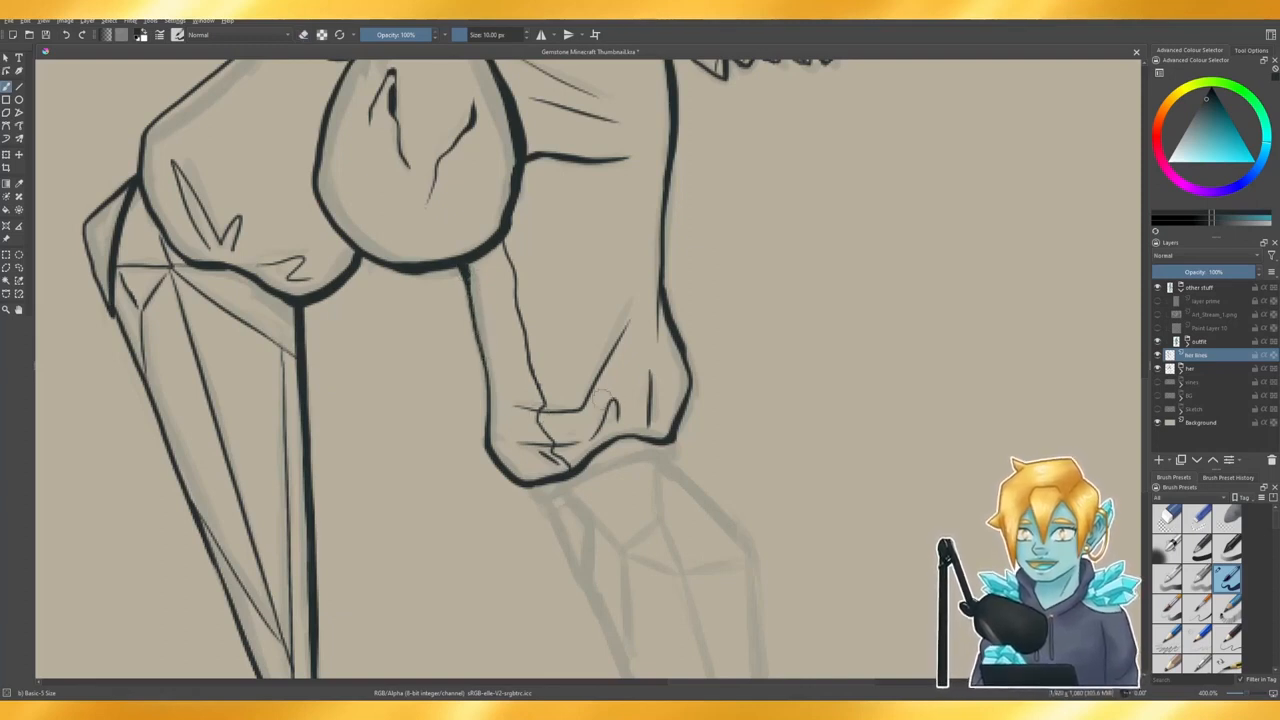
- Ink the upper edge of the standing crystal leg along the underside of the trouser cuff, joining it to the cuff's outer corner
{"action": "scroll", "coordinate": [520, 390], "scroll_direction": "down", "scroll_amount": 4}
{"action": "scroll", "coordinate": [563, 578], "scroll_direction": "up", "scroll_amount": 3}
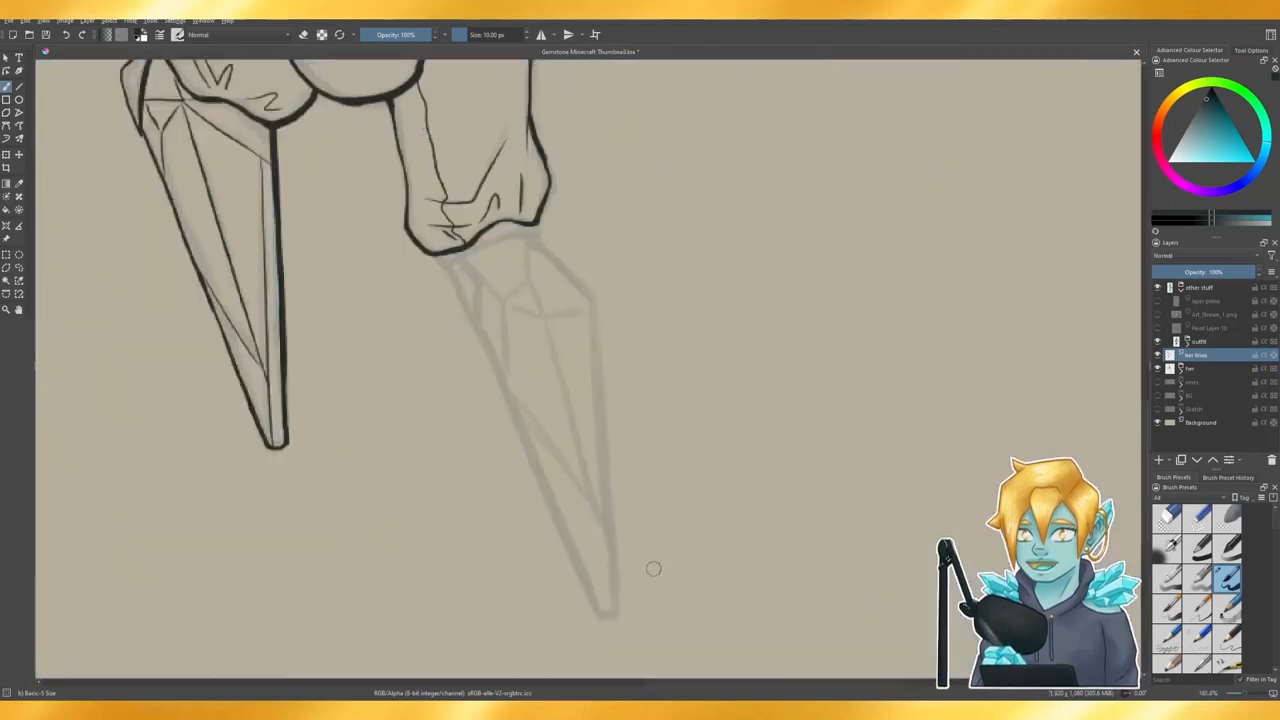
{"action": "scroll", "coordinate": [454, 454], "scroll_direction": "down", "scroll_amount": 2}
{"action": "scroll", "coordinate": [496, 500], "scroll_direction": "up", "scroll_amount": 2}
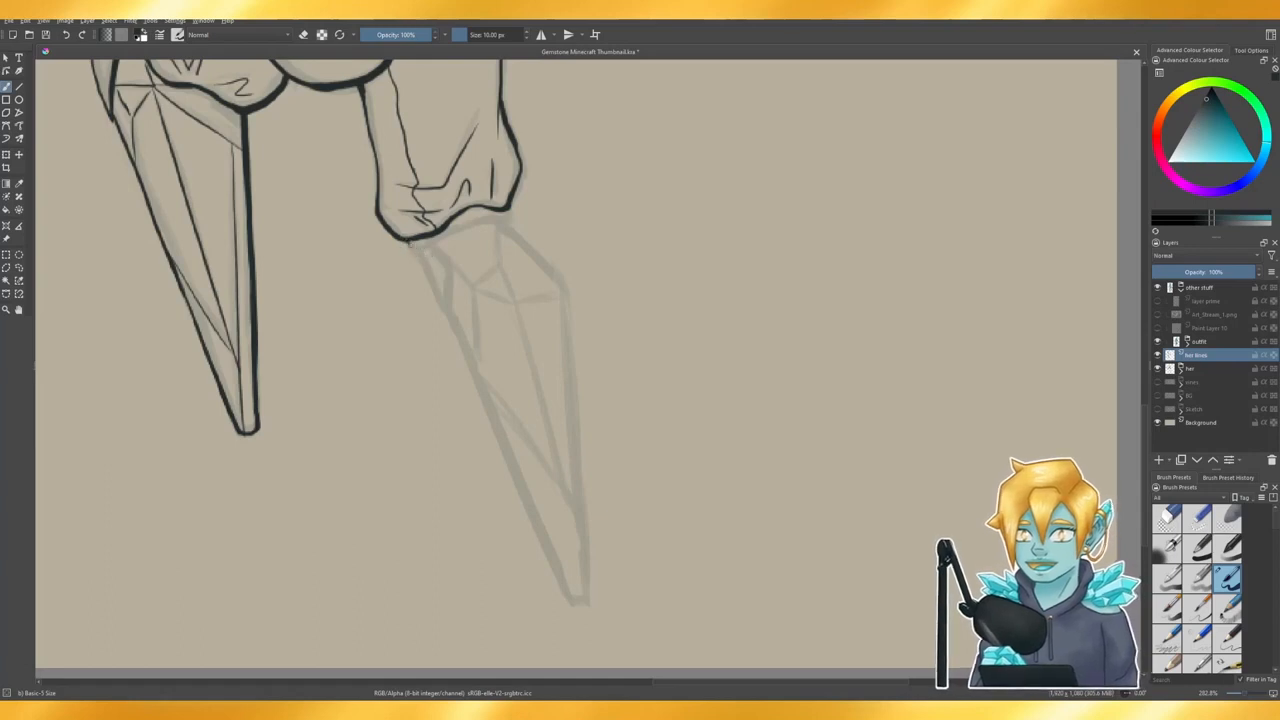
{"action": "left_click_drag", "start_coordinate": [414, 250], "coordinate": [484, 218]}
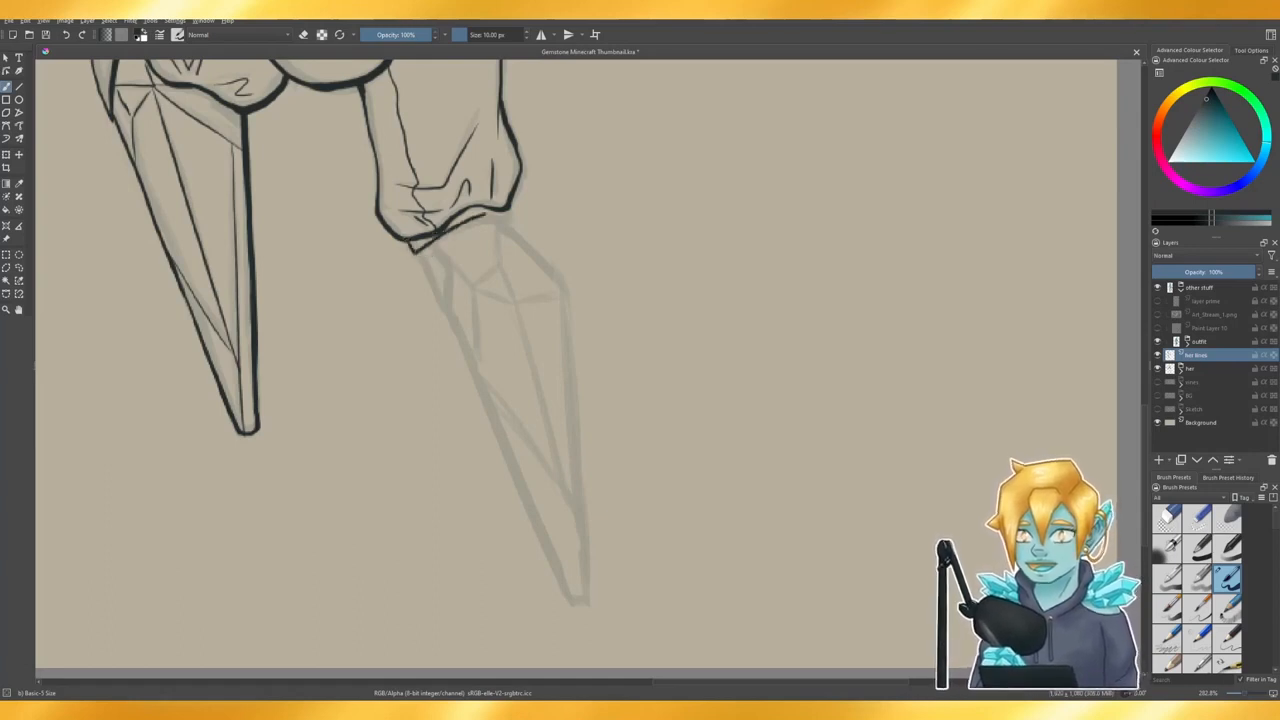
{"action": "key", "text": "ctrl+z"}
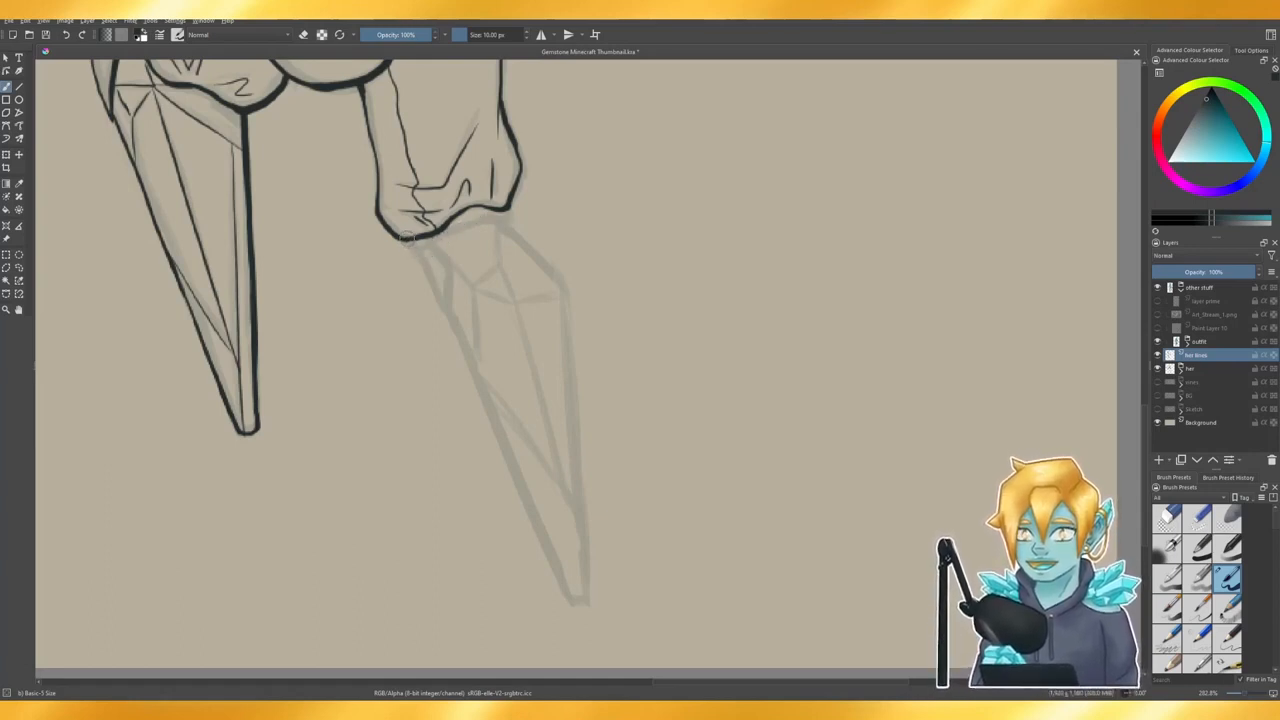
{"action": "left_click_drag", "start_coordinate": [412, 248], "coordinate": [506, 213]}
{"action": "key", "text": "ctrl+z"}
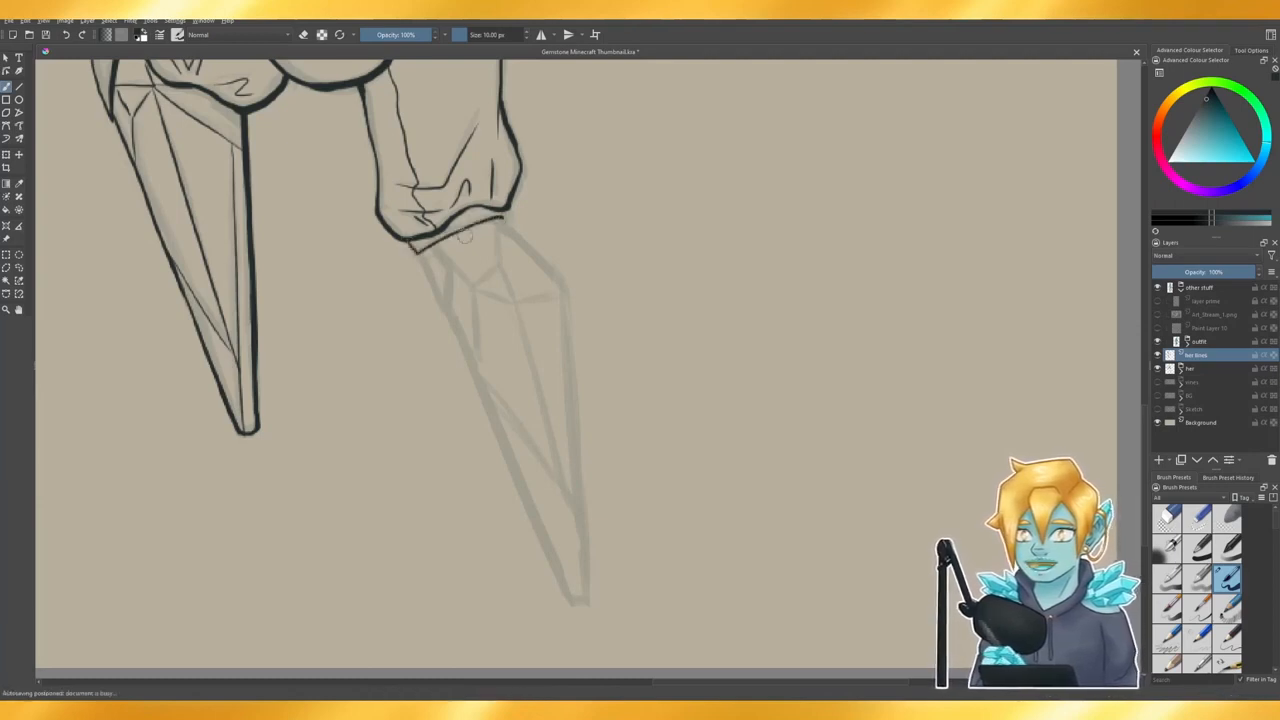
{"action": "left_click_drag", "start_coordinate": [428, 248], "coordinate": [478, 226]}
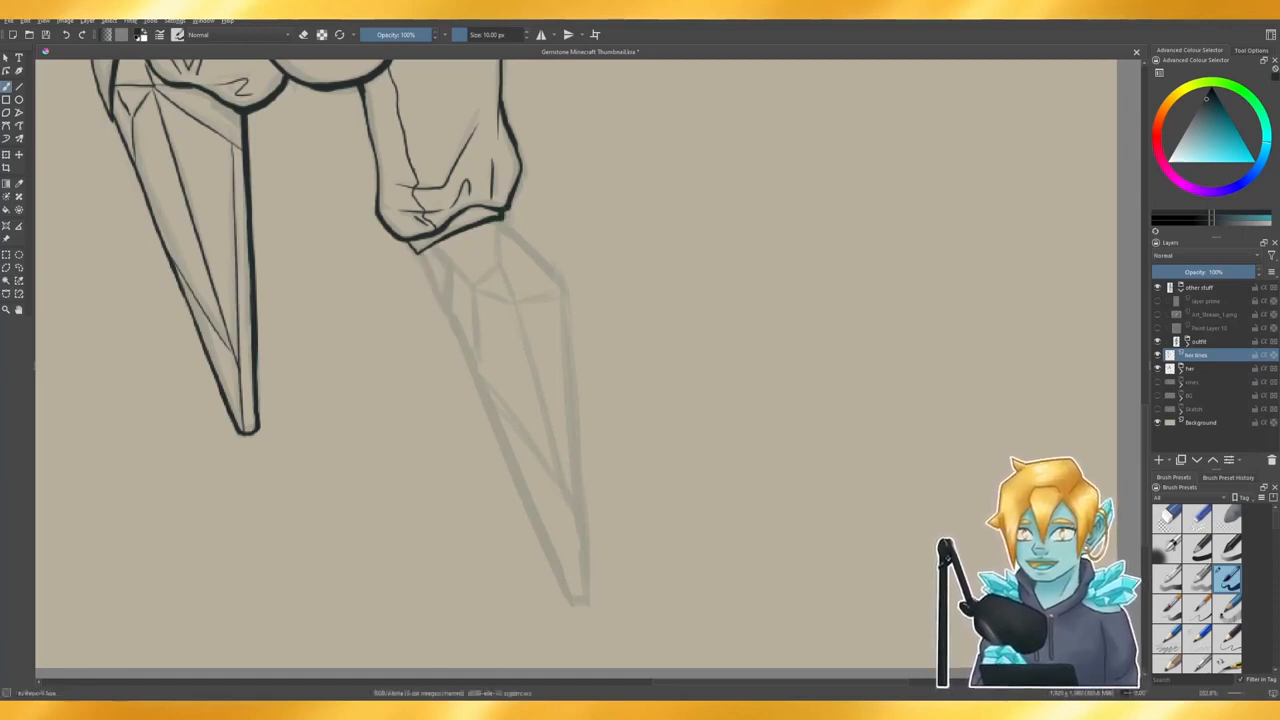
{"action": "mouse_move", "coordinate": [435, 290]}
{"action": "left_mouse_down"}
{"action": "mouse_move", "coordinate": [449, 315]}
{"action": "mouse_move", "coordinate": [449, 262]}
{"action": "mouse_move", "coordinate": [423, 262]}
{"action": "left_mouse_up"}
{"action": "key", "text": "ctrl+z"}
{"action": "left_click_drag", "start_coordinate": [443, 312], "coordinate": [447, 264]}
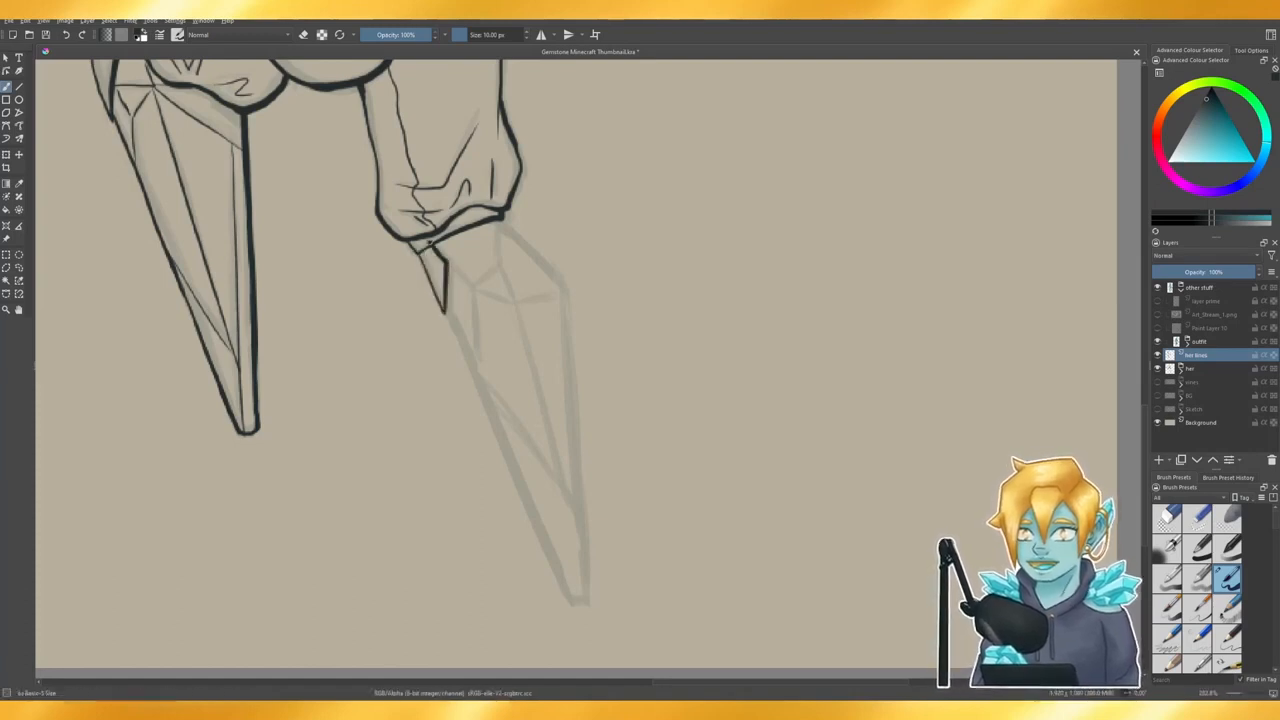
{"action": "key", "text": "ctrl+z"}
{"action": "key", "text": "ctrl+z"}
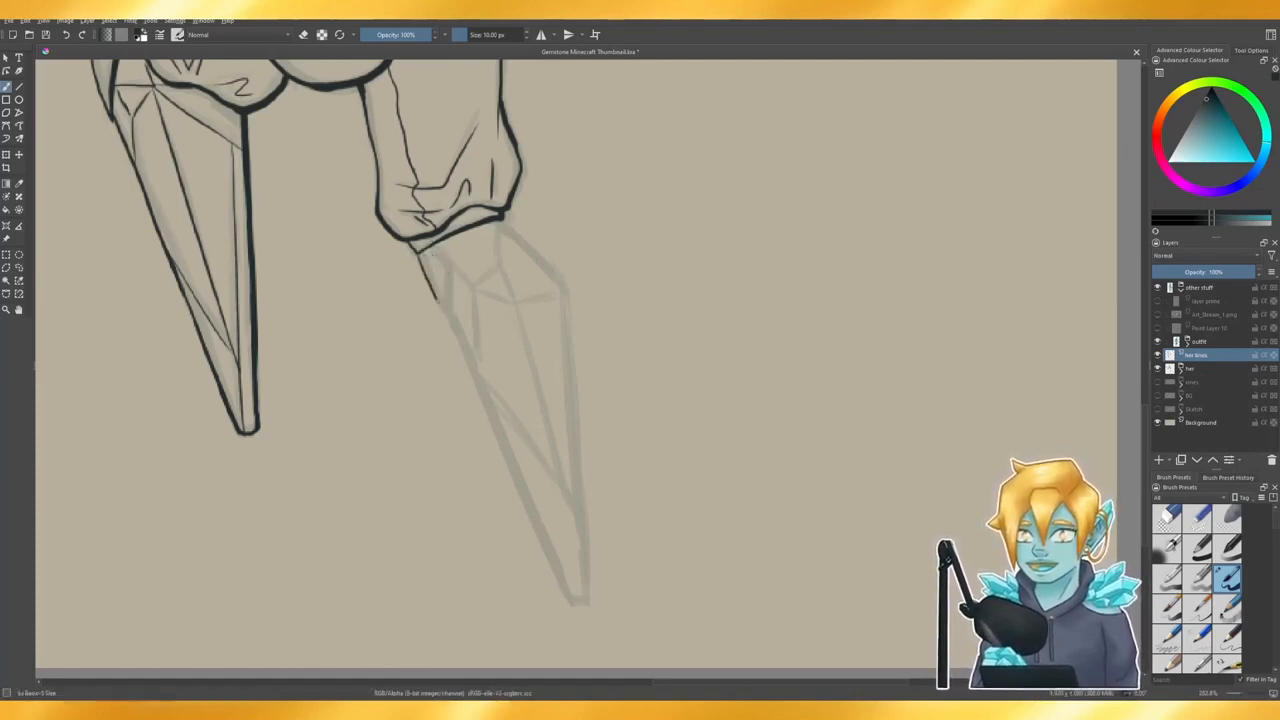
{"action": "left_click_drag", "start_coordinate": [444, 316], "coordinate": [443, 293]}
{"action": "key", "text": "ctrl+z"}
{"action": "key", "text": "ctrl+z"}
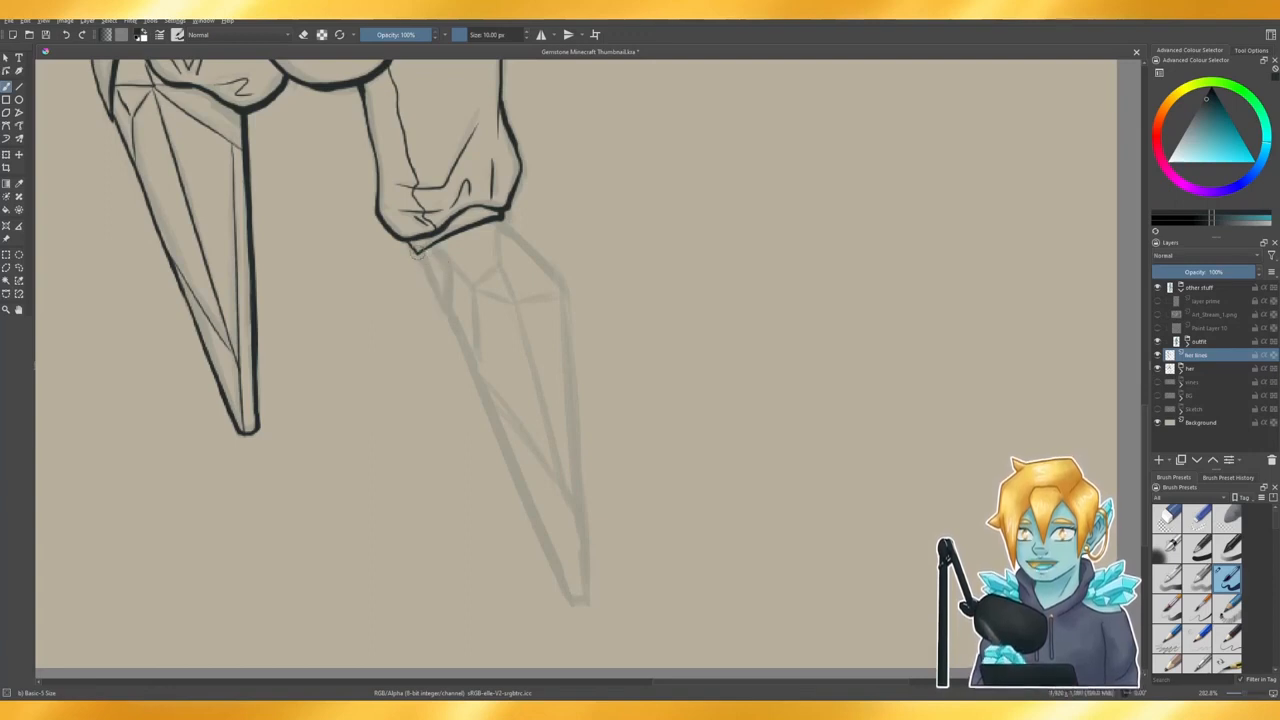
{"action": "key", "text": "ctrl+z"}
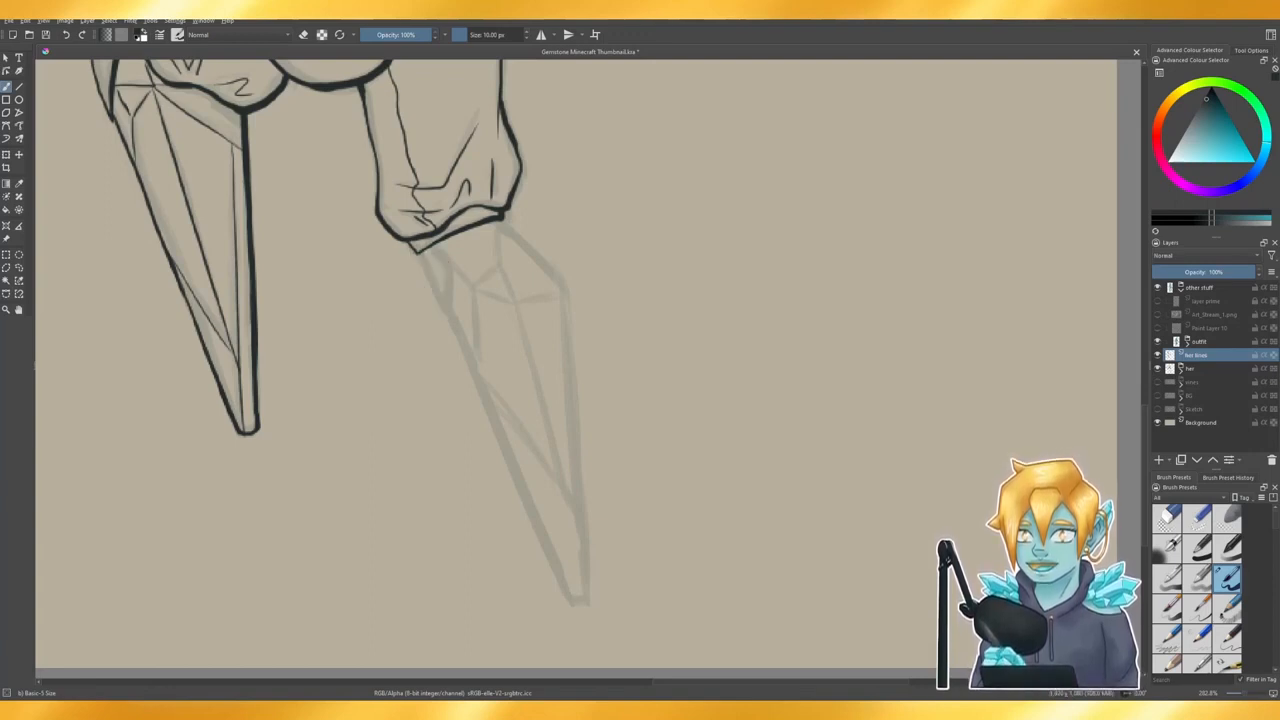
- Ink the small pointed facet on the standing crystal leg's inner side just below the cuff and clean up its upper corner
{"action": "mouse_move", "coordinate": [418, 250]}
{"action": "left_mouse_down"}
{"action": "mouse_move", "coordinate": [445, 312]}
{"action": "mouse_move", "coordinate": [446, 262]}
{"action": "left_mouse_up"}
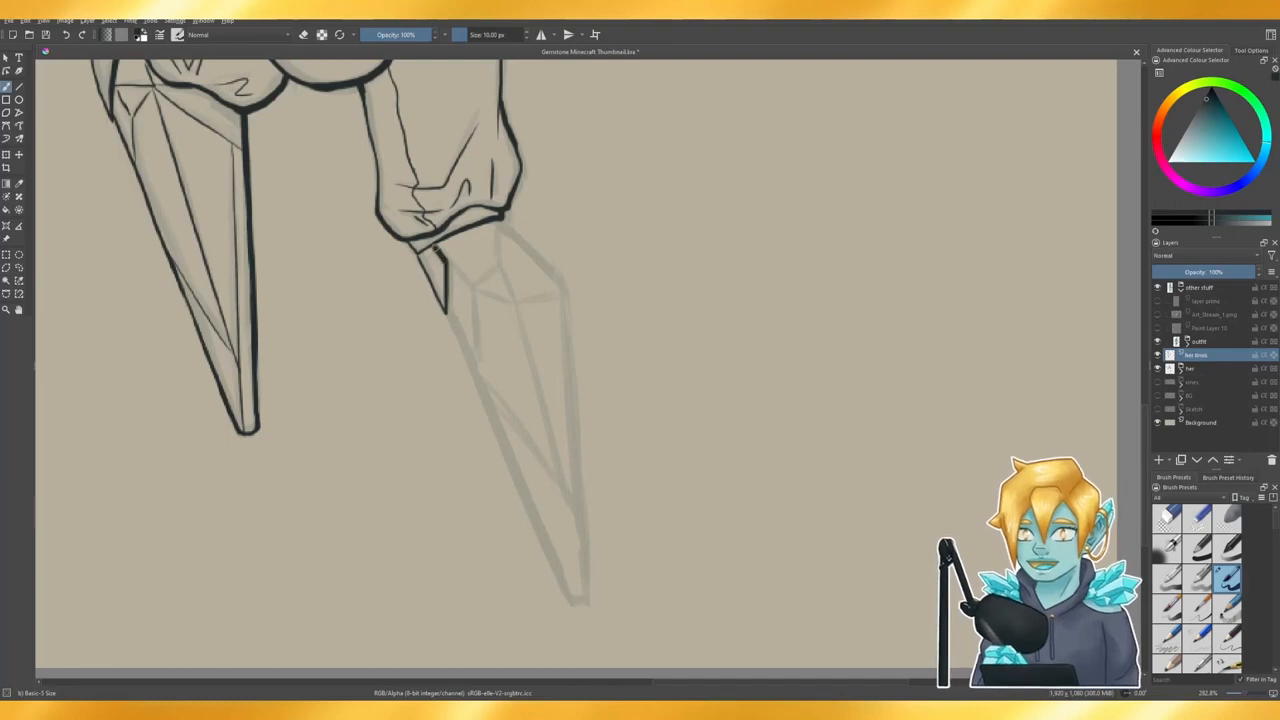
{"action": "key", "text": "e"}
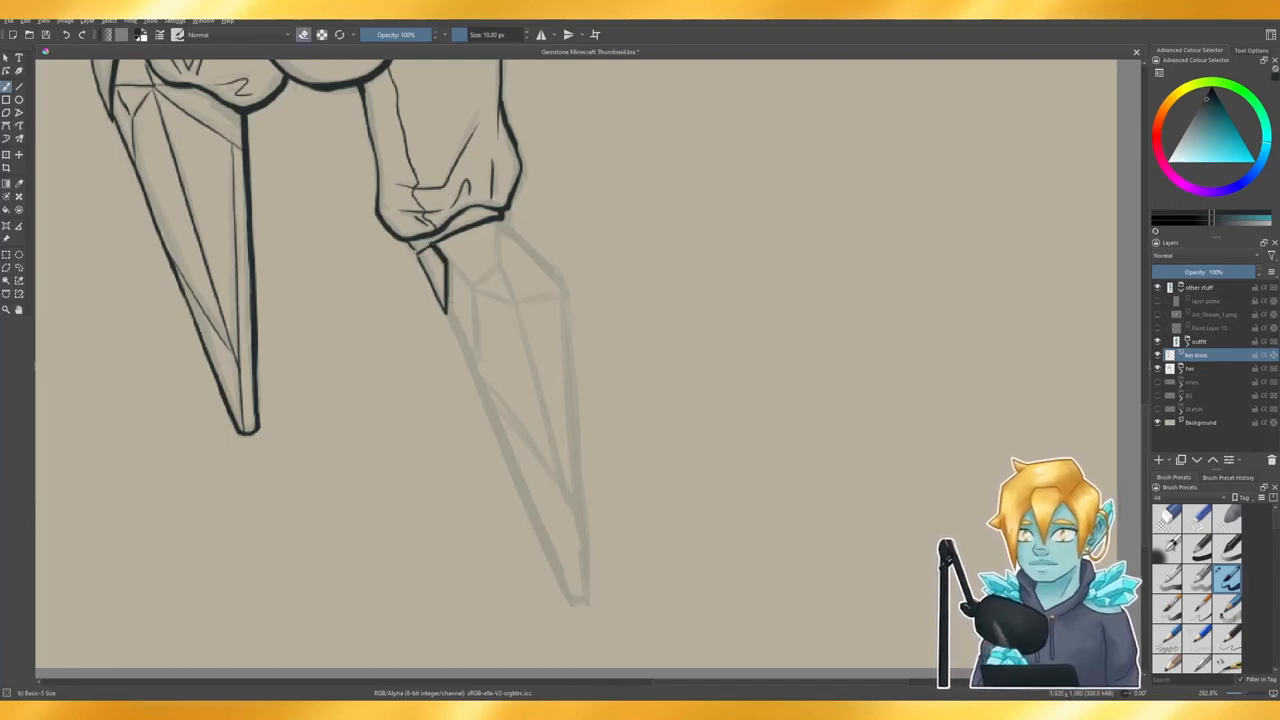
{"action": "key", "text": "e"}
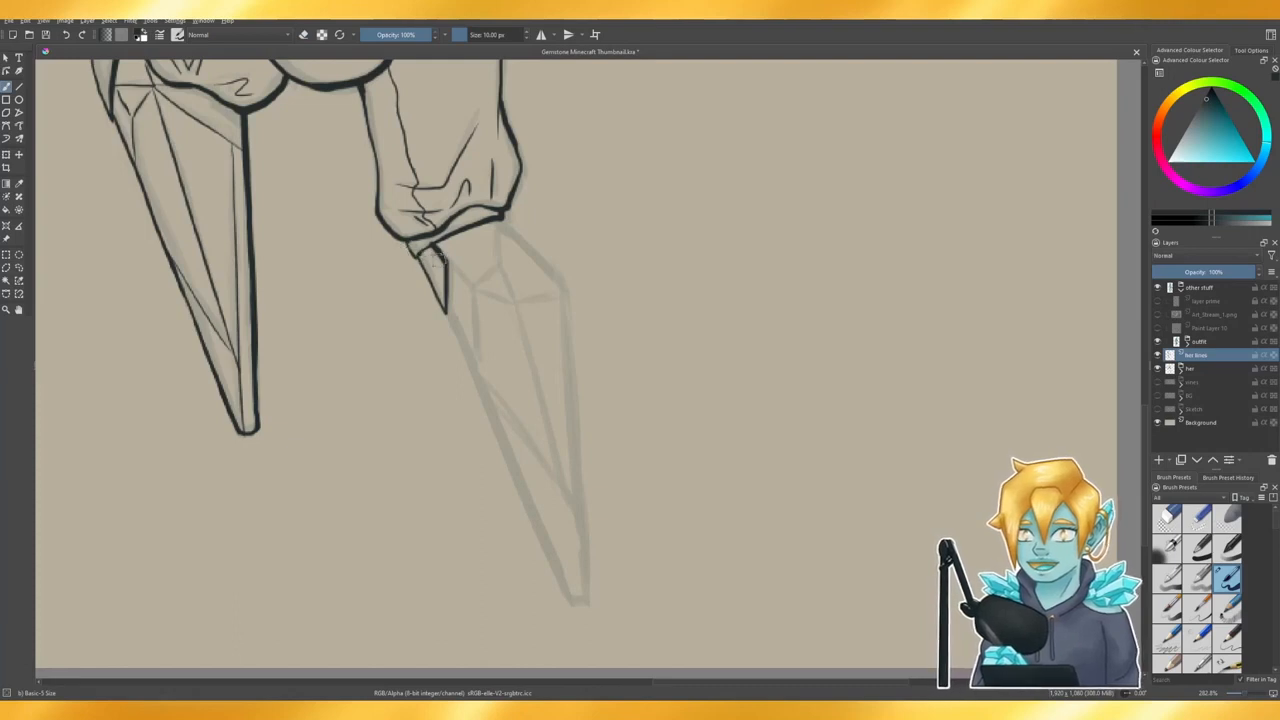
{"action": "key", "text": "e"}
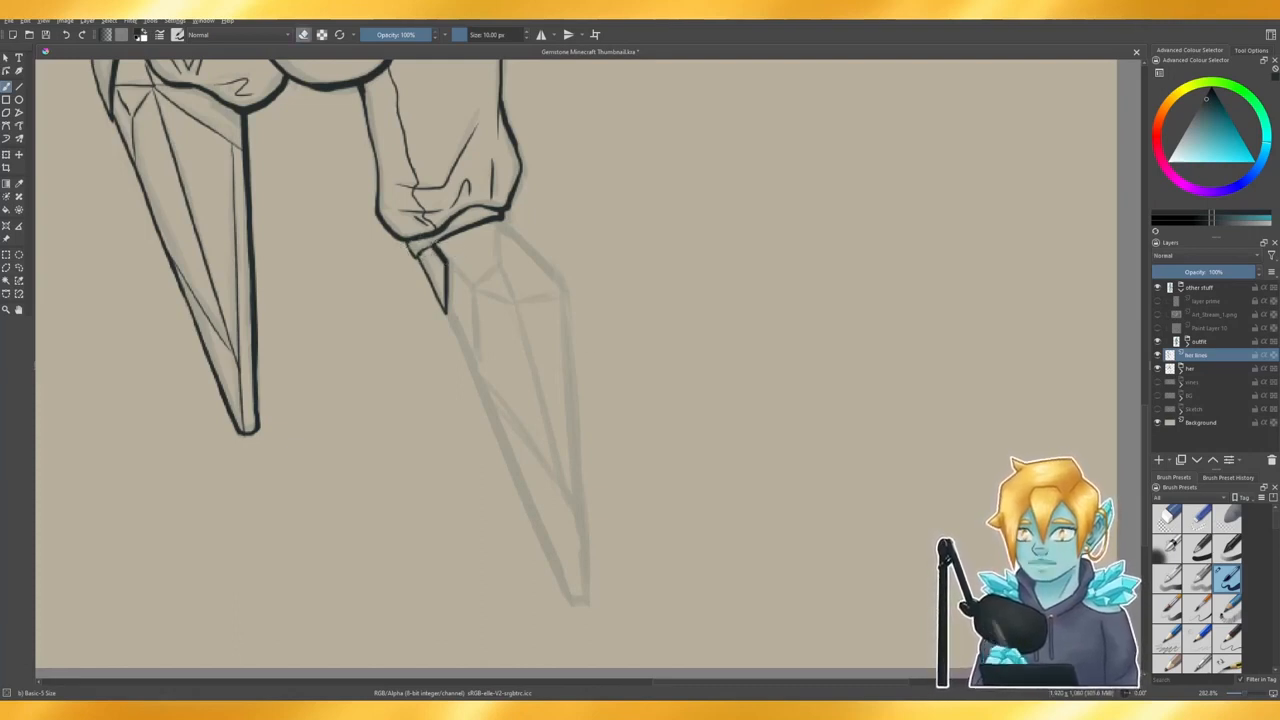
{"action": "key", "text": "e"}
{"action": "left_click_drag", "start_coordinate": [500, 222], "coordinate": [568, 279]}
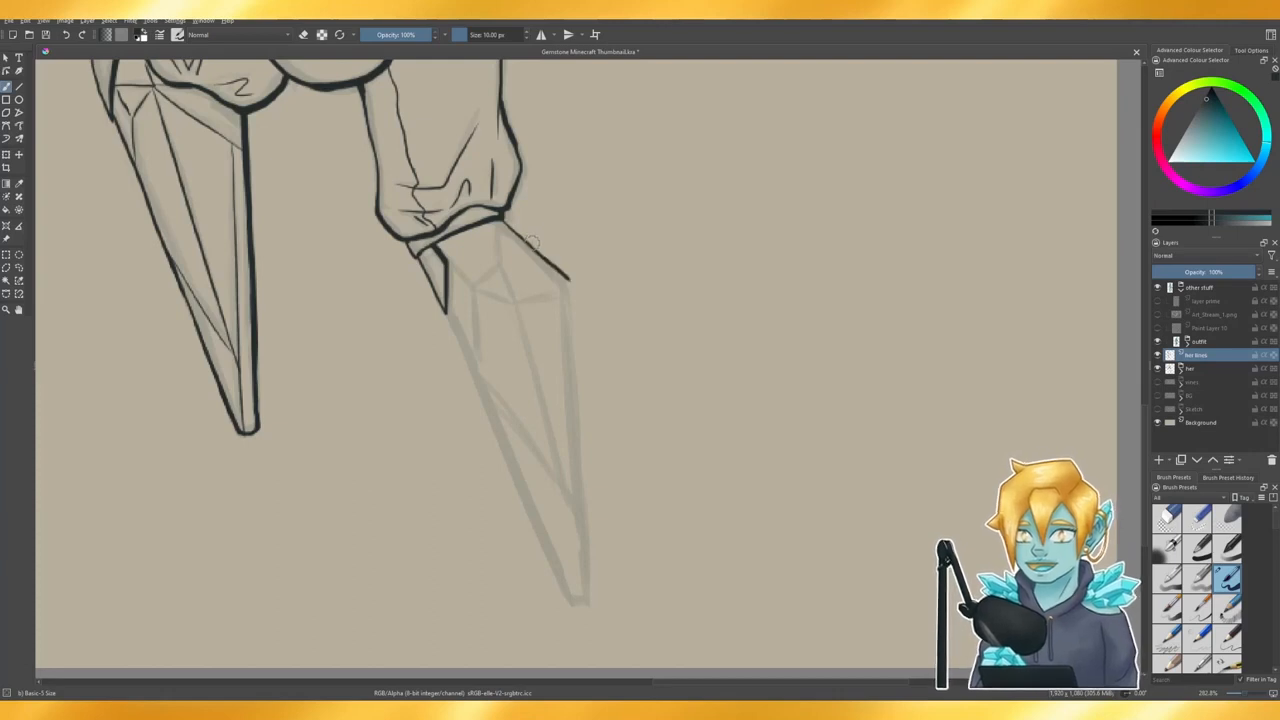
{"action": "key", "text": "ctrl+z"}
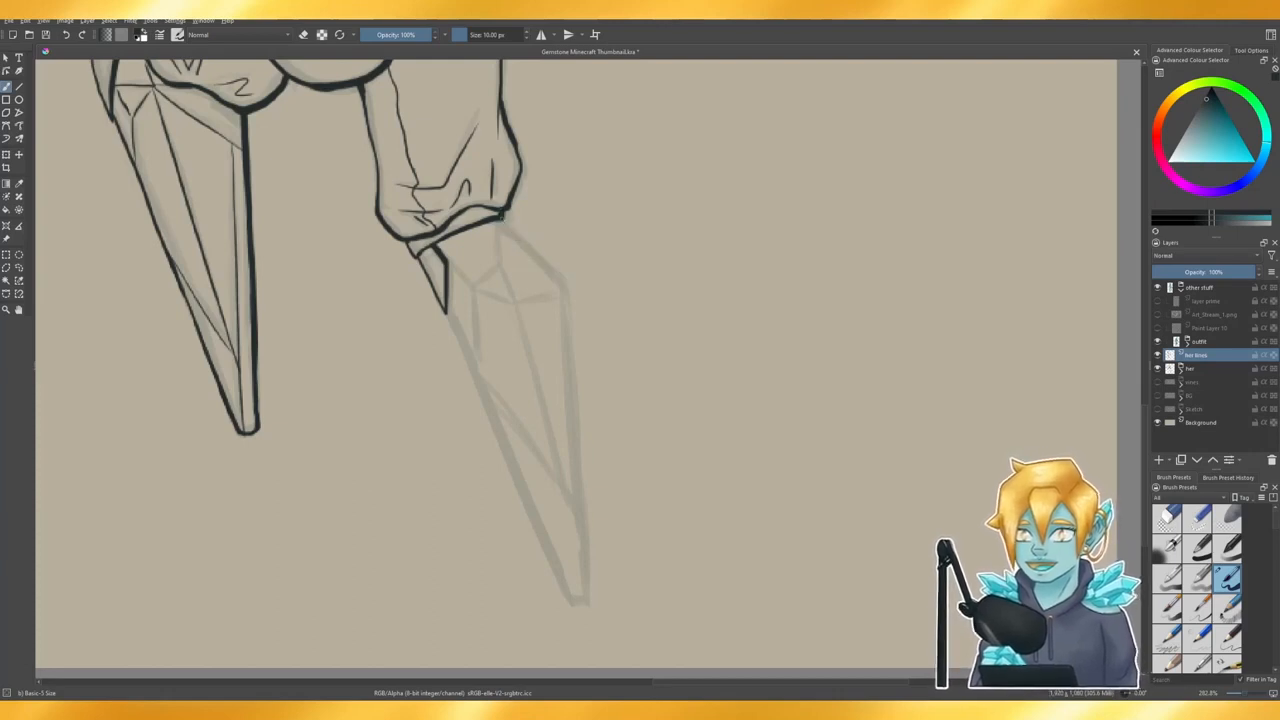
{"action": "left_click_drag", "start_coordinate": [501, 219], "coordinate": [566, 279]}
{"action": "key", "text": "ctrl+z"}
{"action": "left_click_drag", "start_coordinate": [501, 222], "coordinate": [564, 283]}
{"action": "key", "text": "ctrl+z"}
{"action": "left_click_drag", "start_coordinate": [501, 221], "coordinate": [568, 284]}
{"action": "key", "text": "ctrl+z"}
{"action": "left_click_drag", "start_coordinate": [501, 221], "coordinate": [568, 284]}
{"action": "key", "text": "ctrl+z"}
{"action": "left_click_drag", "start_coordinate": [501, 221], "coordinate": [568, 288]}
{"action": "key", "text": "ctrl+z"}
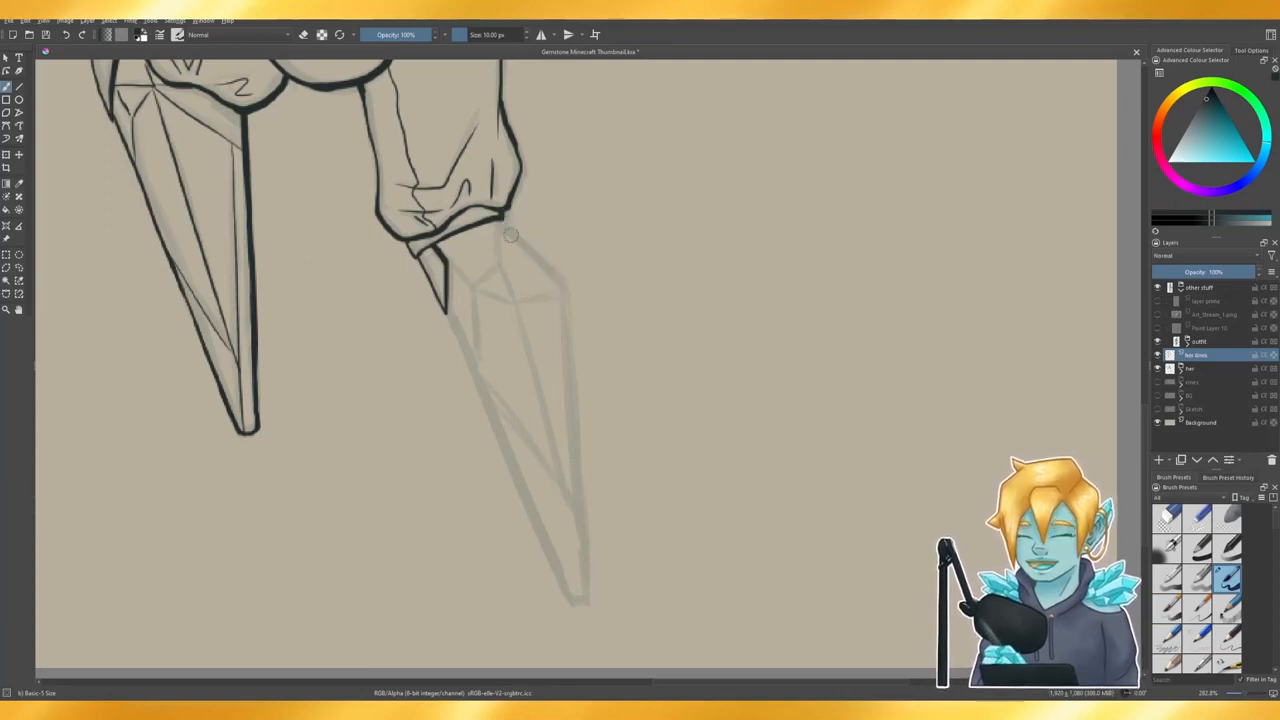
{"action": "left_click_drag", "start_coordinate": [501, 221], "coordinate": [565, 284]}
{"action": "key", "text": "ctrl+z"}
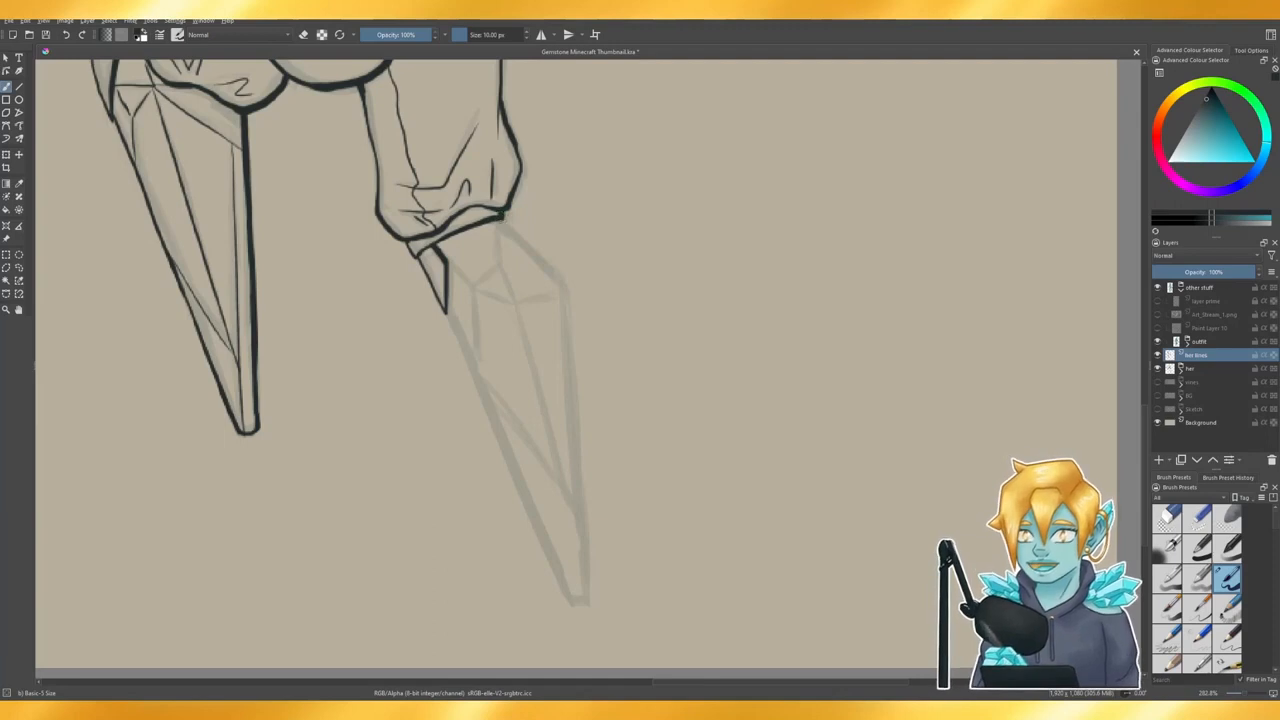
{"action": "left_click_drag", "start_coordinate": [501, 221], "coordinate": [568, 280]}
{"action": "key", "text": "ctrl+z"}
{"action": "left_click_drag", "start_coordinate": [501, 221], "coordinate": [574, 298]}
{"action": "key", "text": "ctrl+z"}
- Ink the slanted upper outer edge of the standing crystal leg from the cuff's outer corner down to the sketched bend
{"action": "left_click_drag", "start_coordinate": [501, 221], "coordinate": [566, 286]}
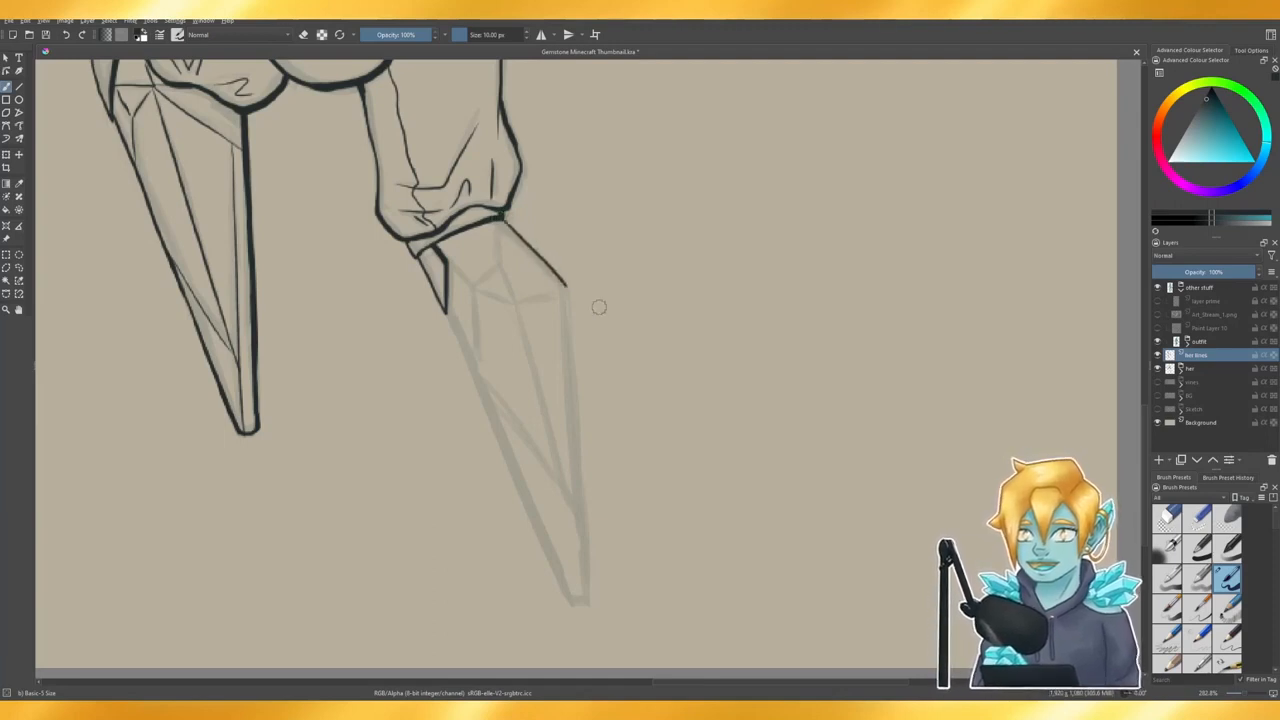
{"action": "scroll", "coordinate": [739, 407], "scroll_direction": "down", "scroll_amount": 1}
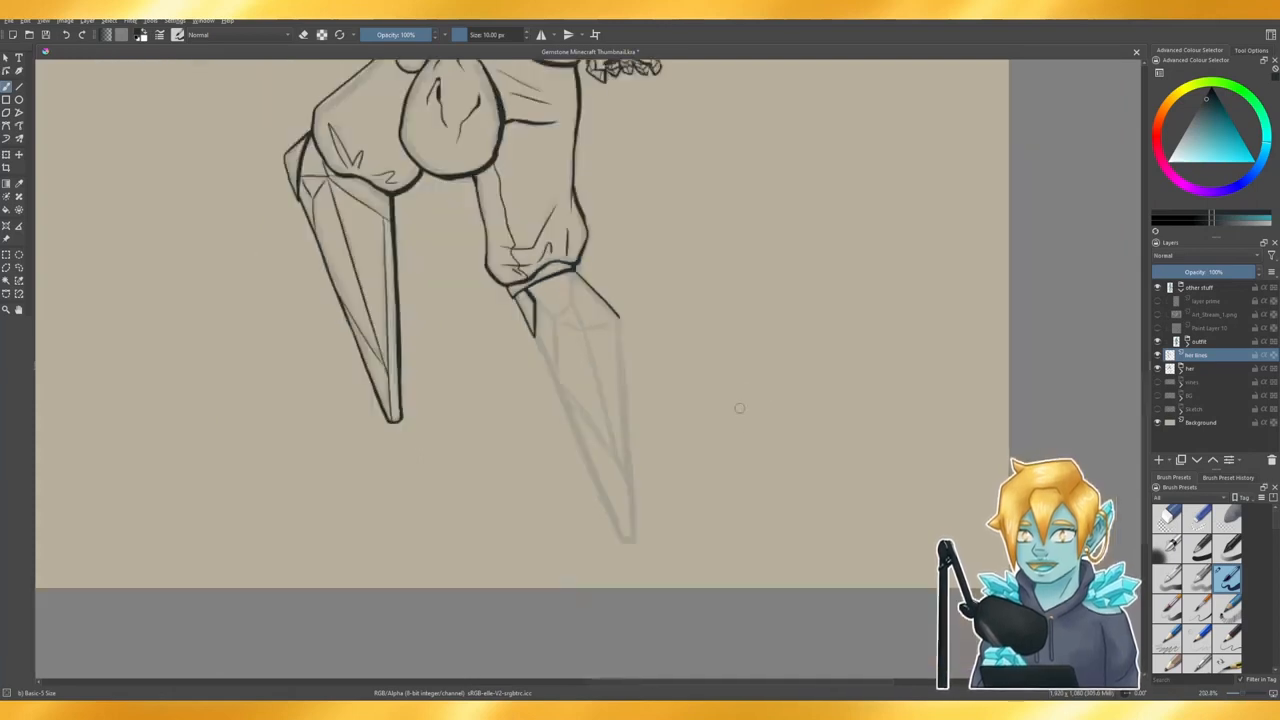
{"action": "scroll", "coordinate": [732, 503], "scroll_direction": "up", "scroll_amount": 1}
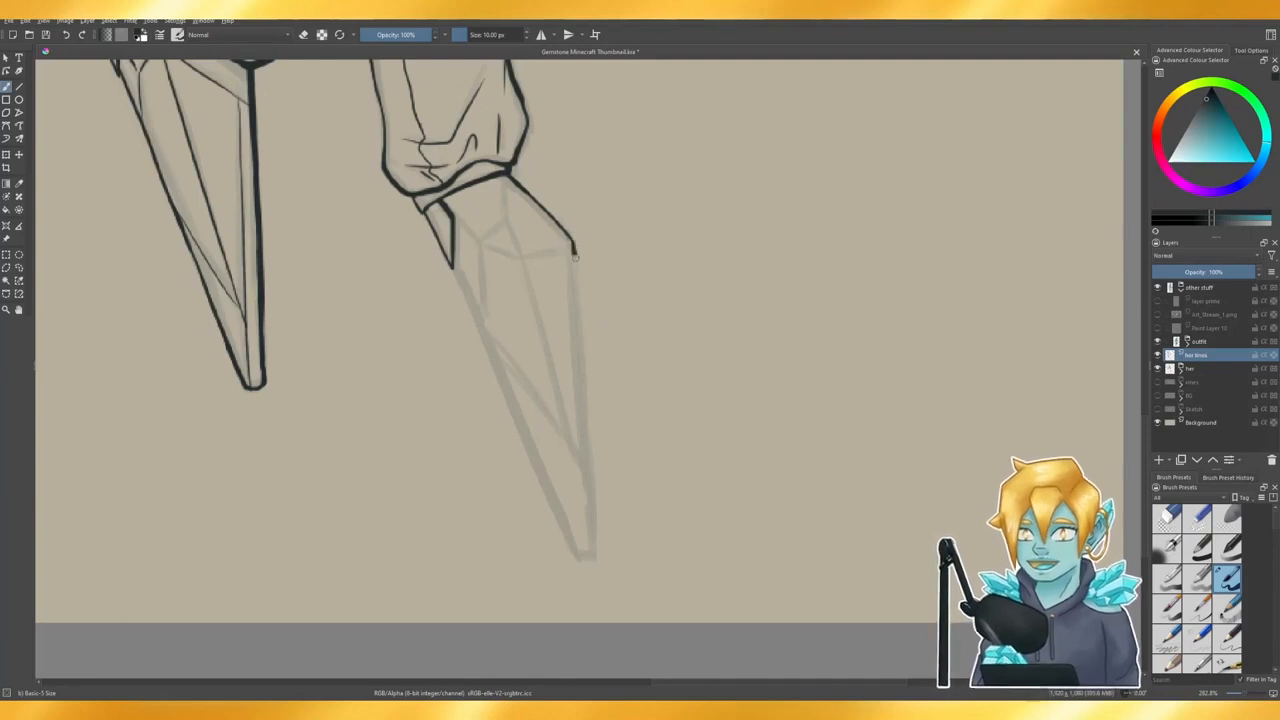
{"action": "left_click_drag", "start_coordinate": [575, 257], "coordinate": [608, 578]}
{"action": "key", "text": "ctrl+z"}
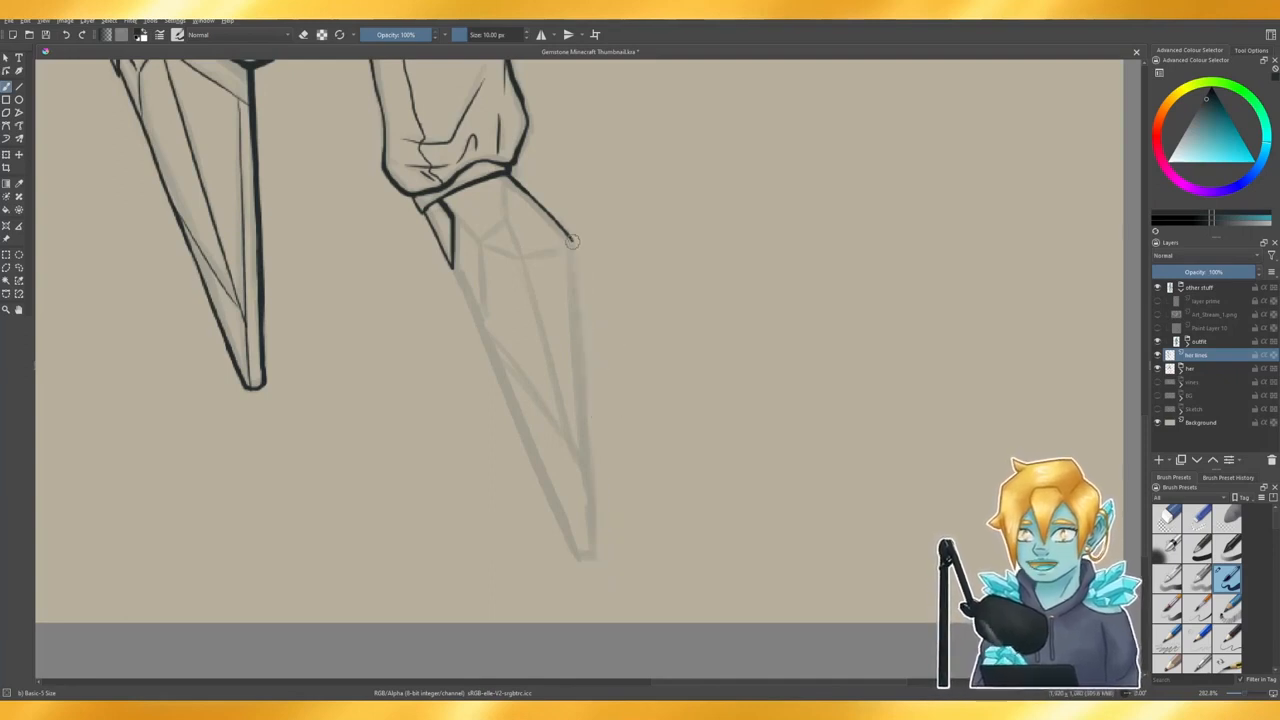
{"action": "left_click_drag", "start_coordinate": [574, 257], "coordinate": [604, 556]}
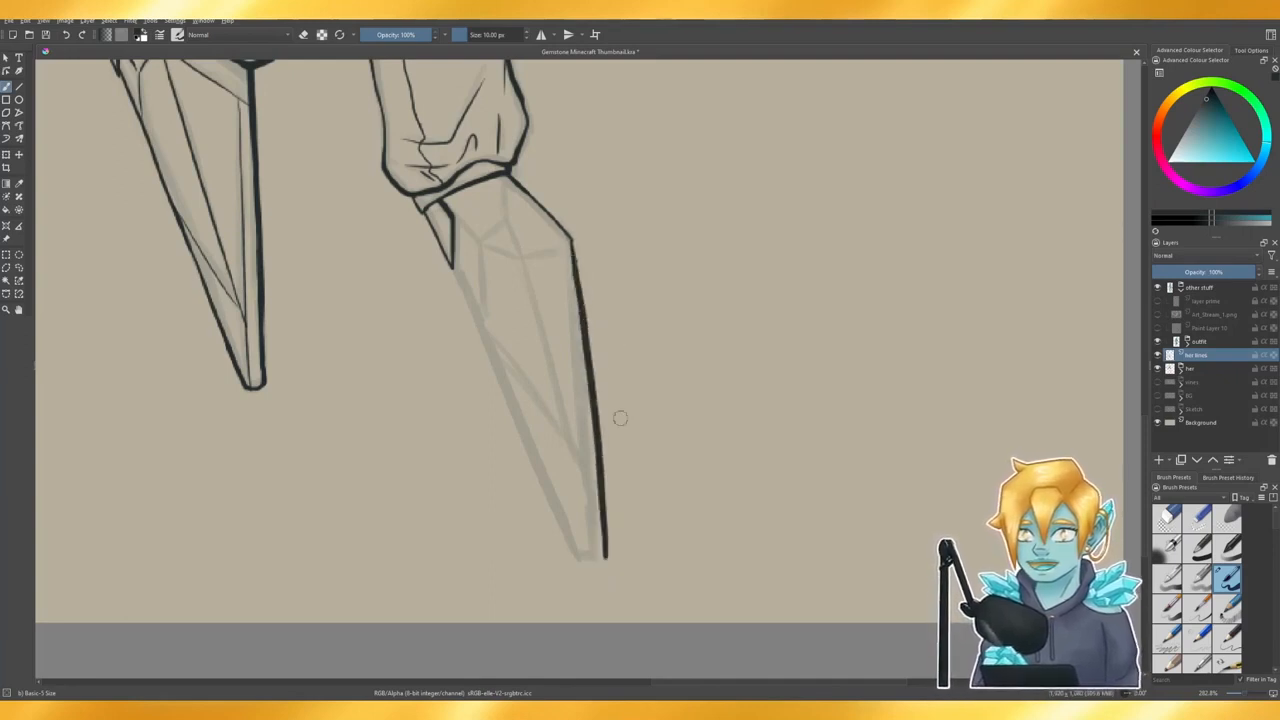
{"action": "key", "text": "ctrl+z"}
- Trim the bend corner of the standing crystal leg and ink its long outer edge from the bend down to the tip
{"action": "key", "text": "e"}
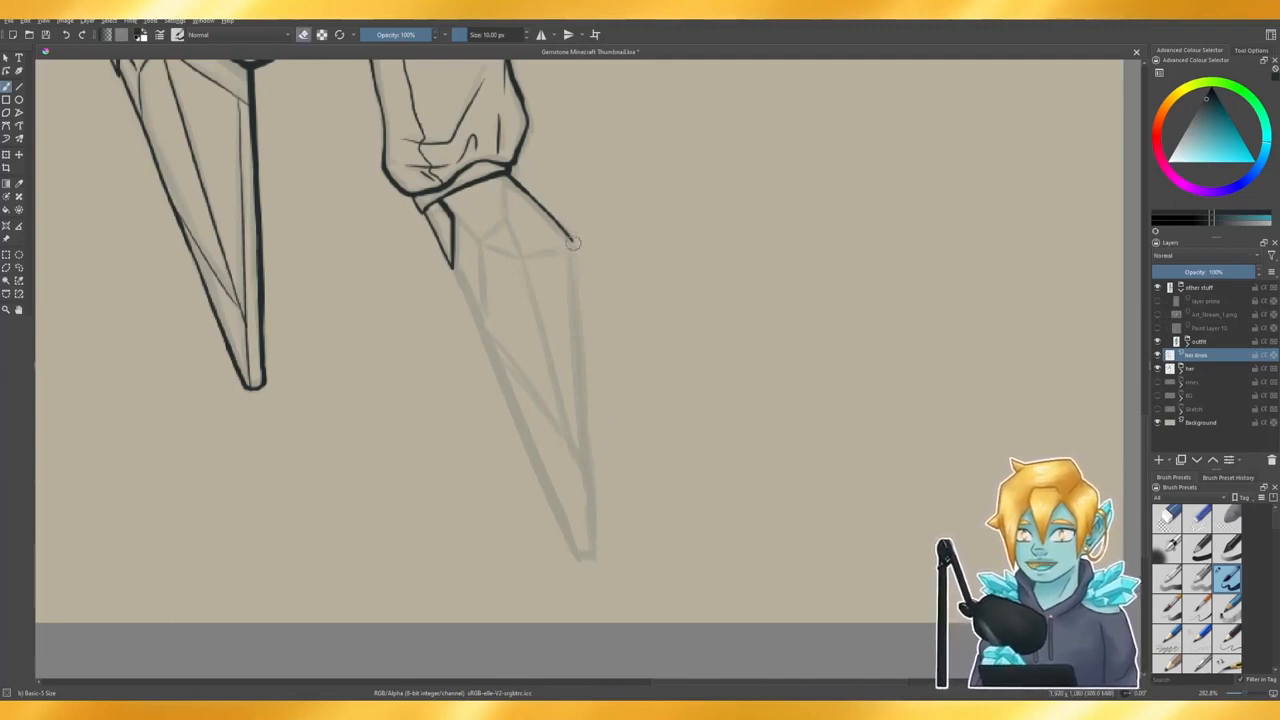
{"action": "key", "text": "e"}
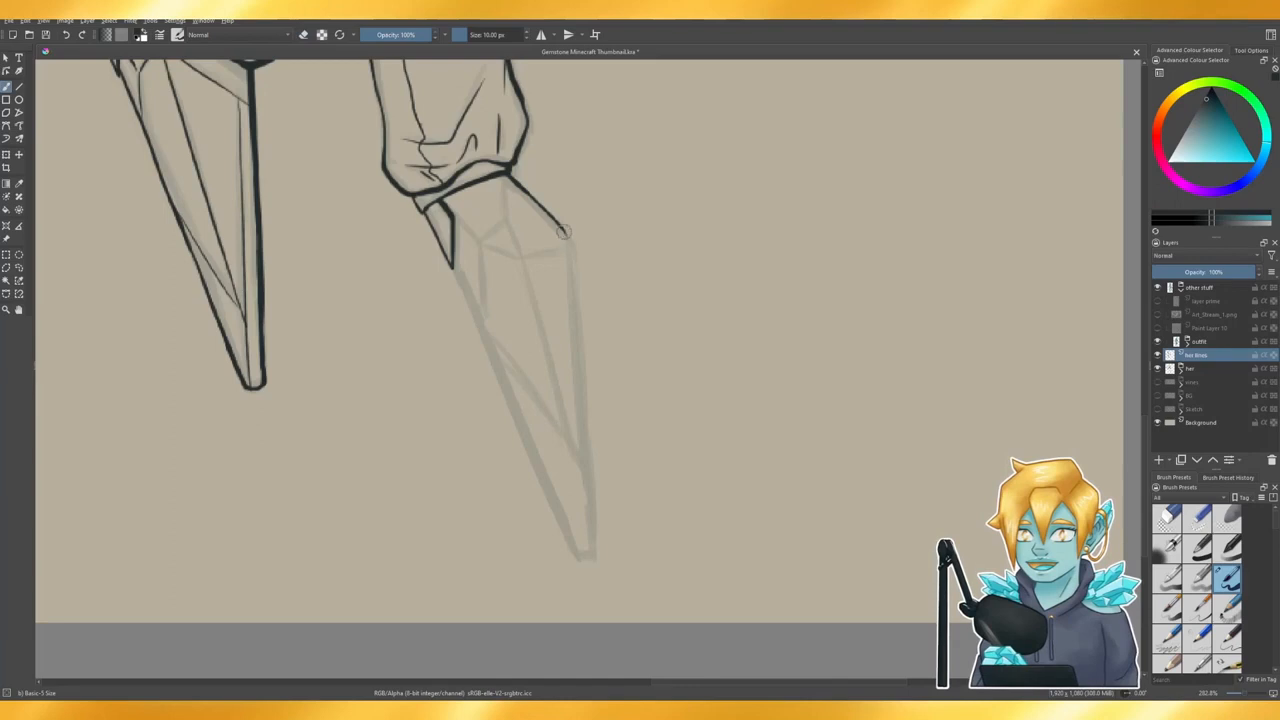
{"action": "left_click_drag", "start_coordinate": [565, 235], "coordinate": [599, 548]}
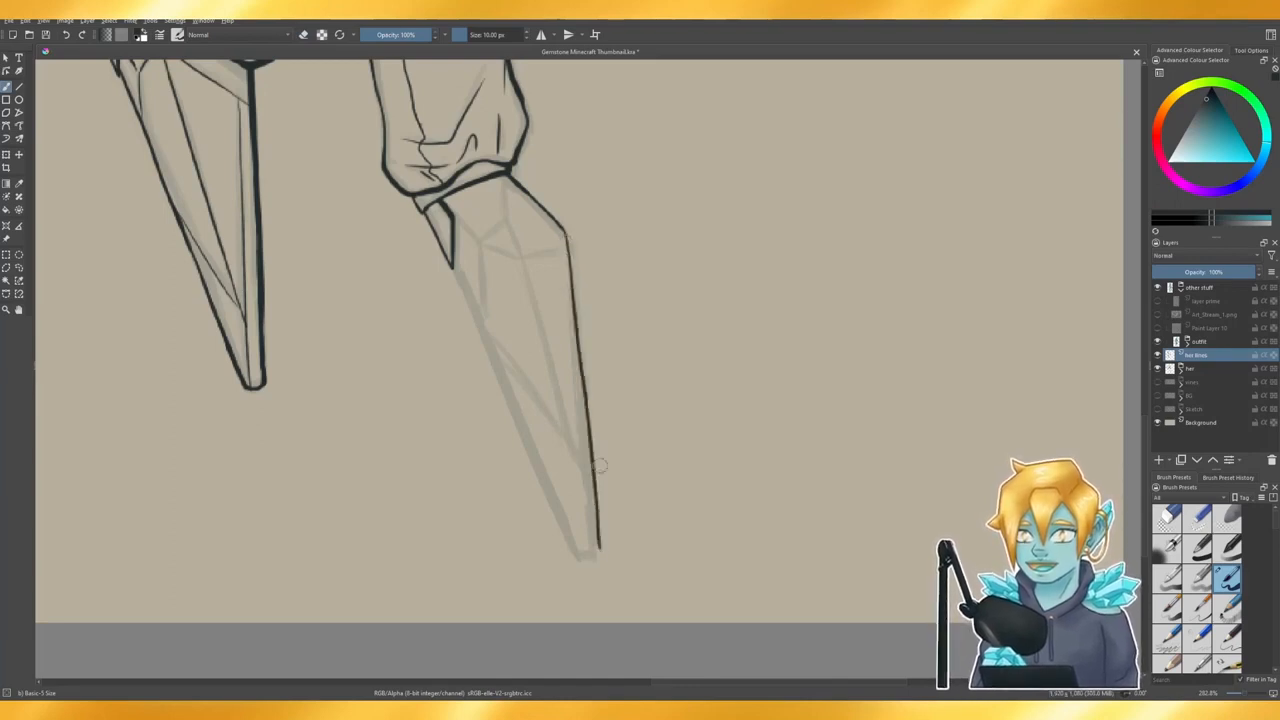
{"action": "key", "text": "ctrl+z"}
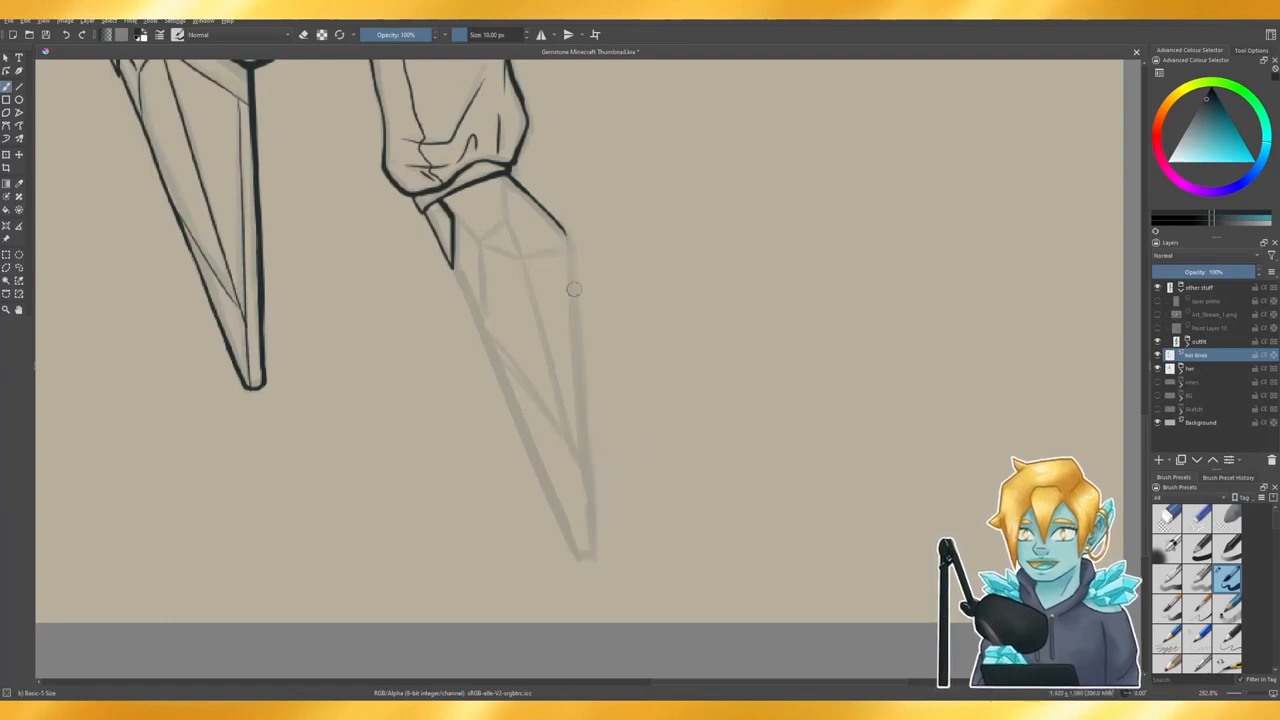
{"action": "left_click_drag", "start_coordinate": [566, 252], "coordinate": [596, 550]}
{"action": "key", "text": "ctrl+z"}
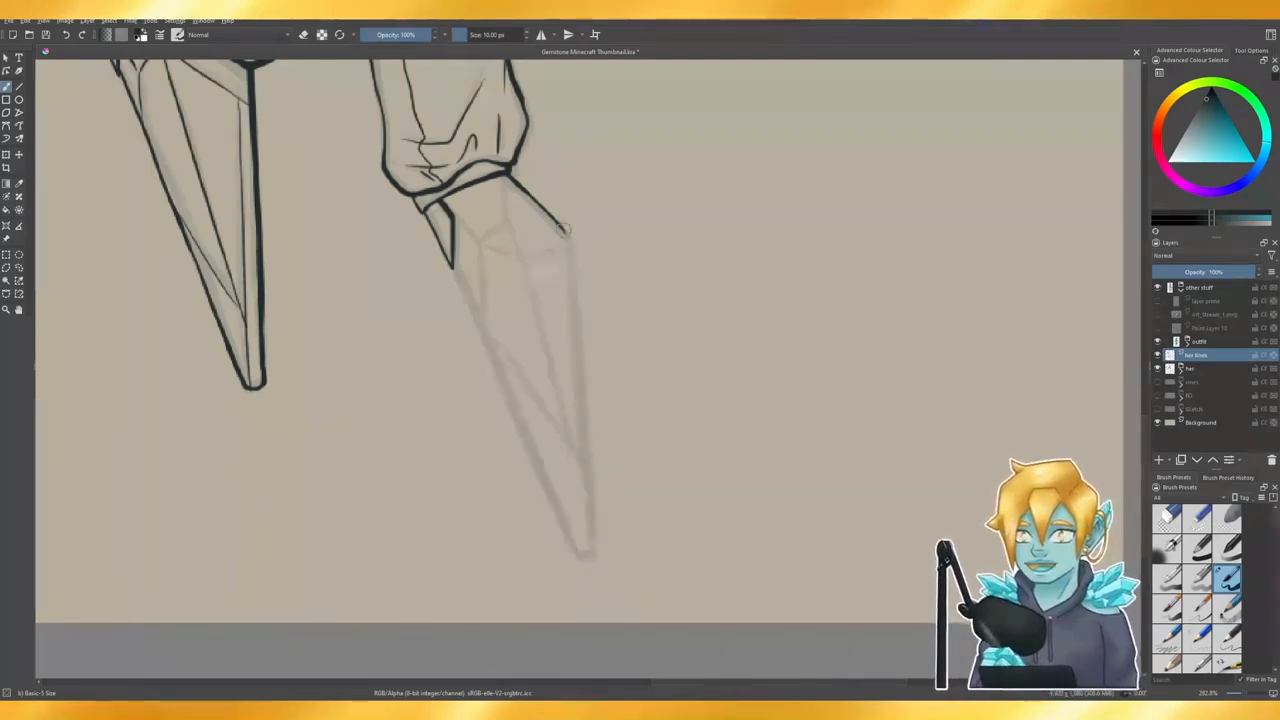
{"action": "left_click_drag", "start_coordinate": [569, 267], "coordinate": [594, 542]}
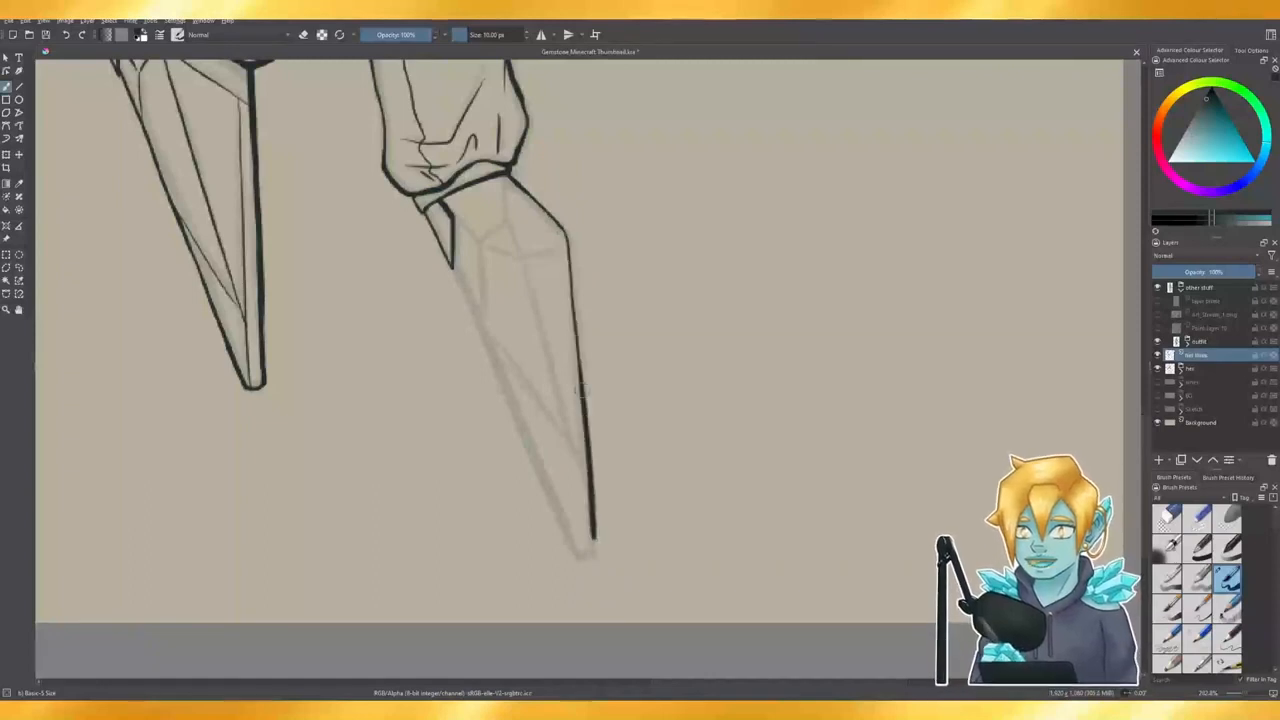
{"action": "key", "text": "ctrl+z"}
{"action": "left_click_drag", "start_coordinate": [570, 246], "coordinate": [586, 548]}
{"action": "key", "text": "ctrl+z"}
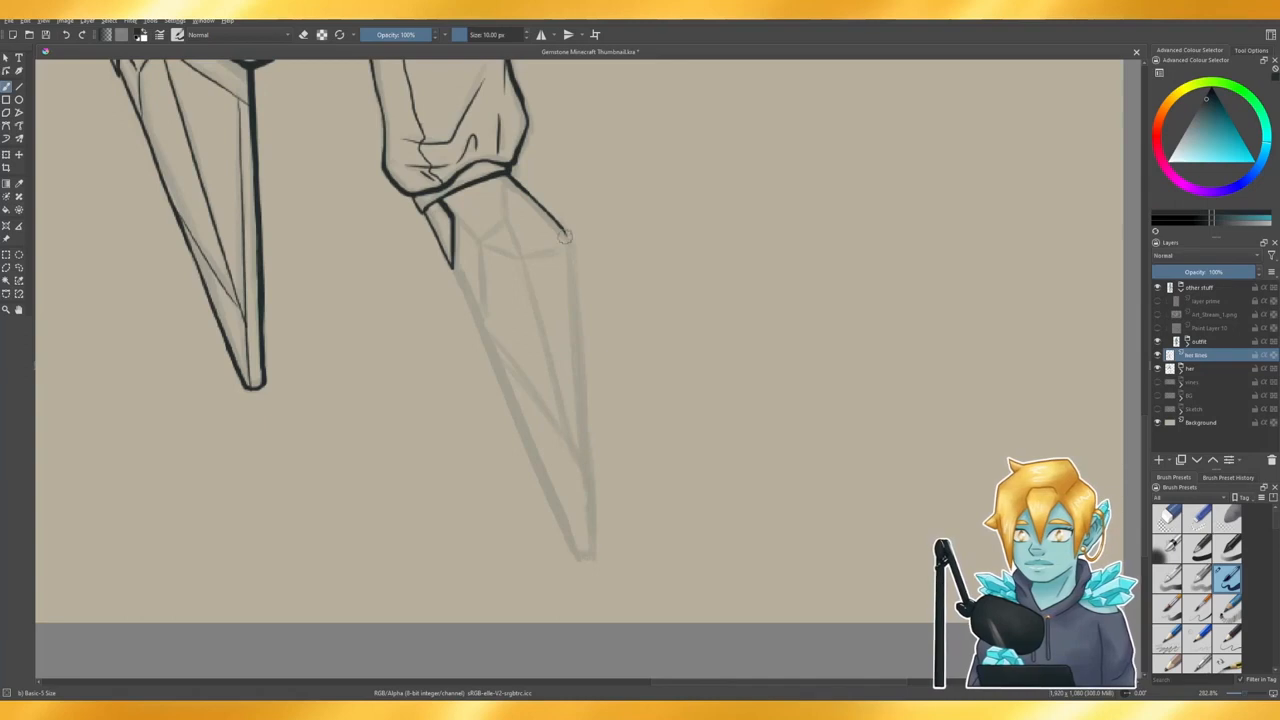
{"action": "left_click_drag", "start_coordinate": [566, 236], "coordinate": [592, 480]}
{"action": "key", "text": "ctrl+z"}
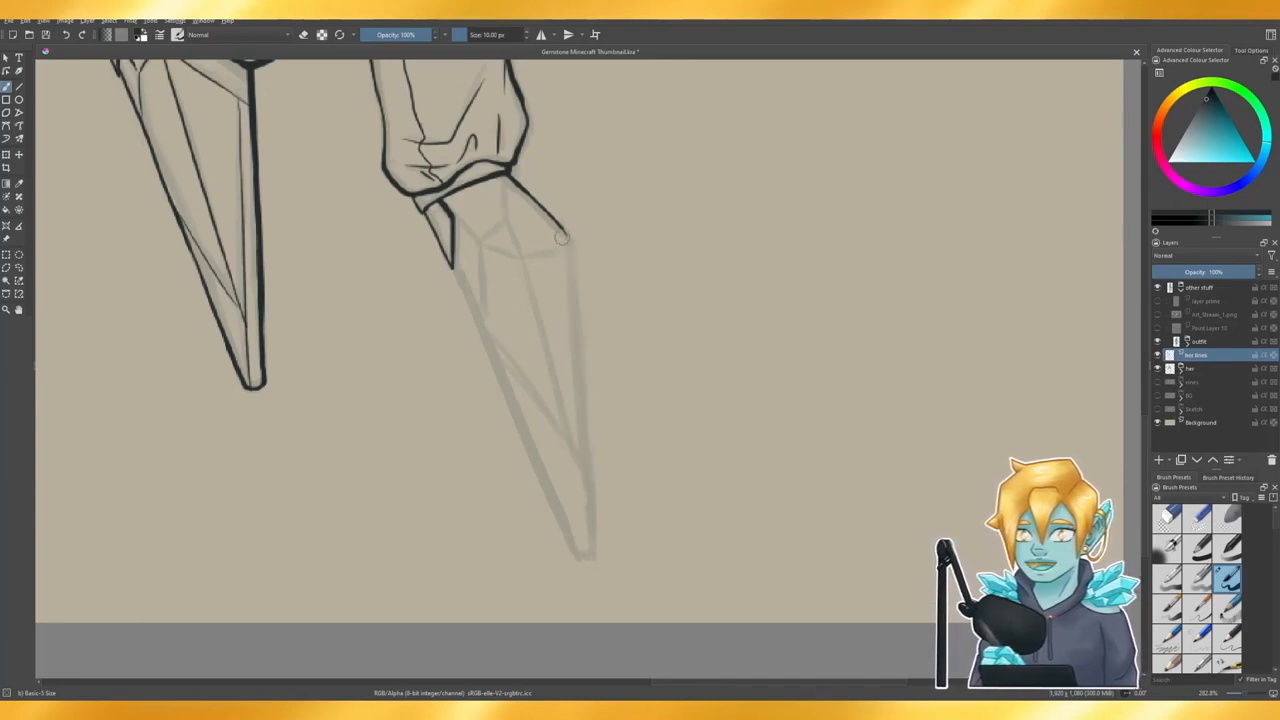
{"action": "left_click_drag", "start_coordinate": [566, 236], "coordinate": [572, 282]}
{"action": "key", "text": "ctrl+z"}
{"action": "left_click_drag", "start_coordinate": [566, 236], "coordinate": [595, 555]}
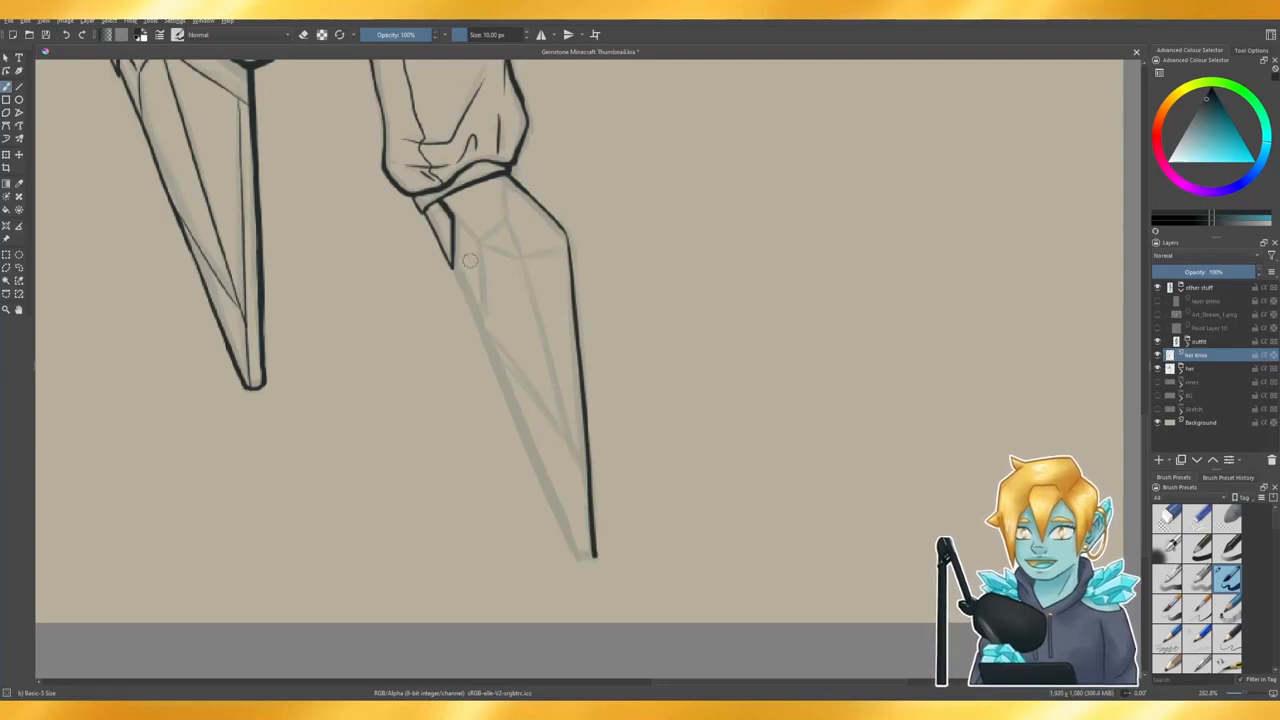
- Ink the standing crystal leg's long inner edge from the small pointed facet down to the tip and close the blunt end
{"action": "mouse_move", "coordinate": [452, 264]}
{"action": "left_mouse_down"}
{"action": "mouse_move", "coordinate": [530, 490]}
{"action": "mouse_move", "coordinate": [458, 274]}
{"action": "mouse_move", "coordinate": [578, 566]}
{"action": "left_mouse_up"}
{"action": "key", "text": "ctrl+z"}
{"action": "key", "text": "ctrl+z"}
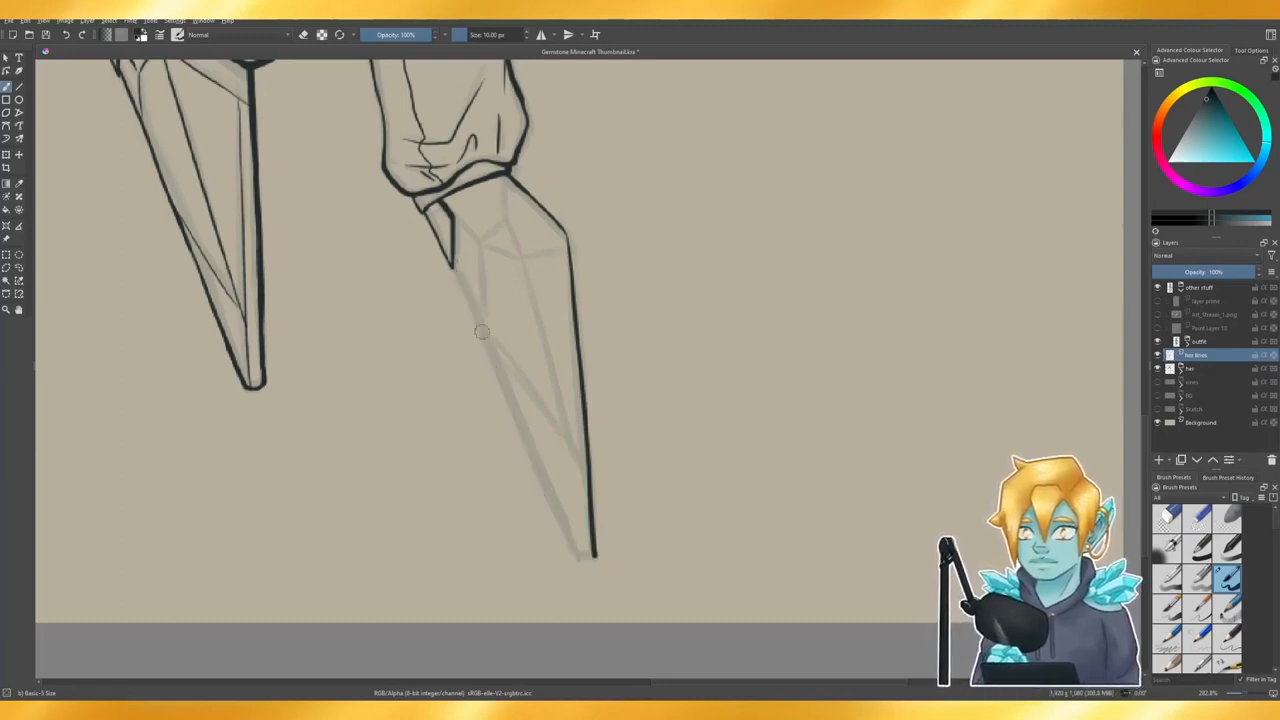
{"action": "left_click_drag", "start_coordinate": [459, 271], "coordinate": [497, 357]}
{"action": "key", "text": "ctrl+z"}
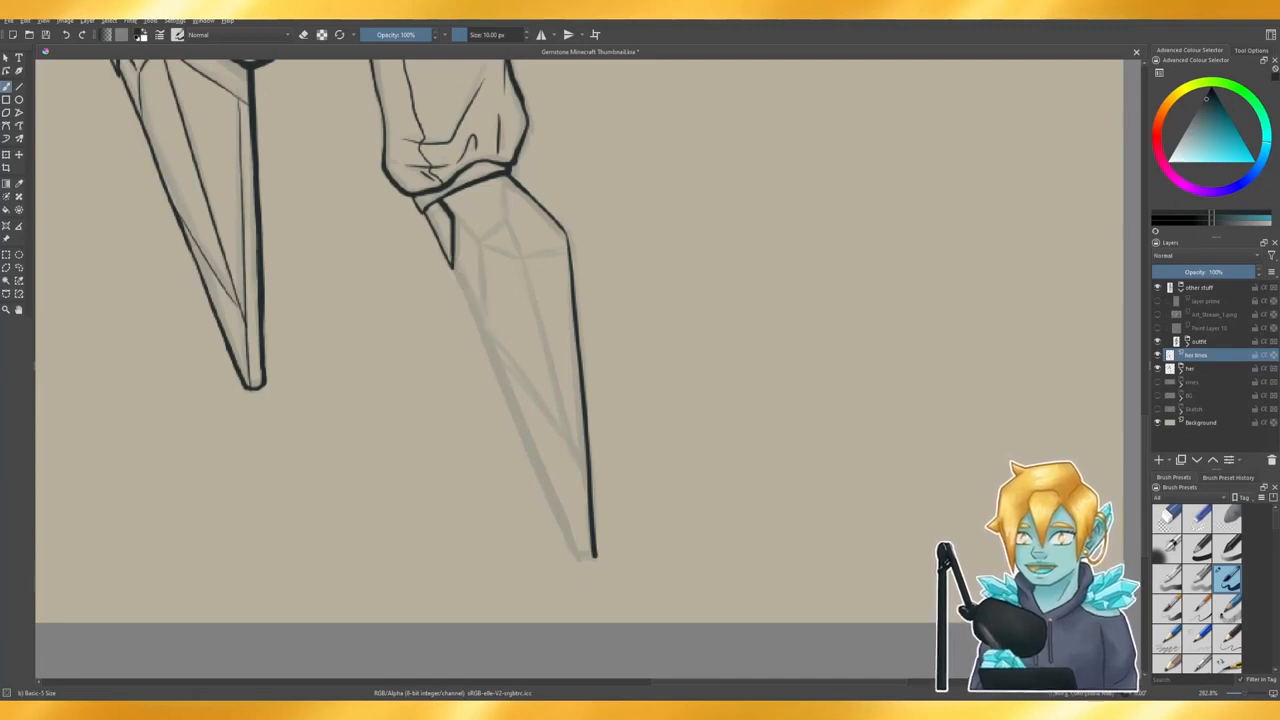
{"action": "left_click_drag", "start_coordinate": [453, 264], "coordinate": [576, 554]}
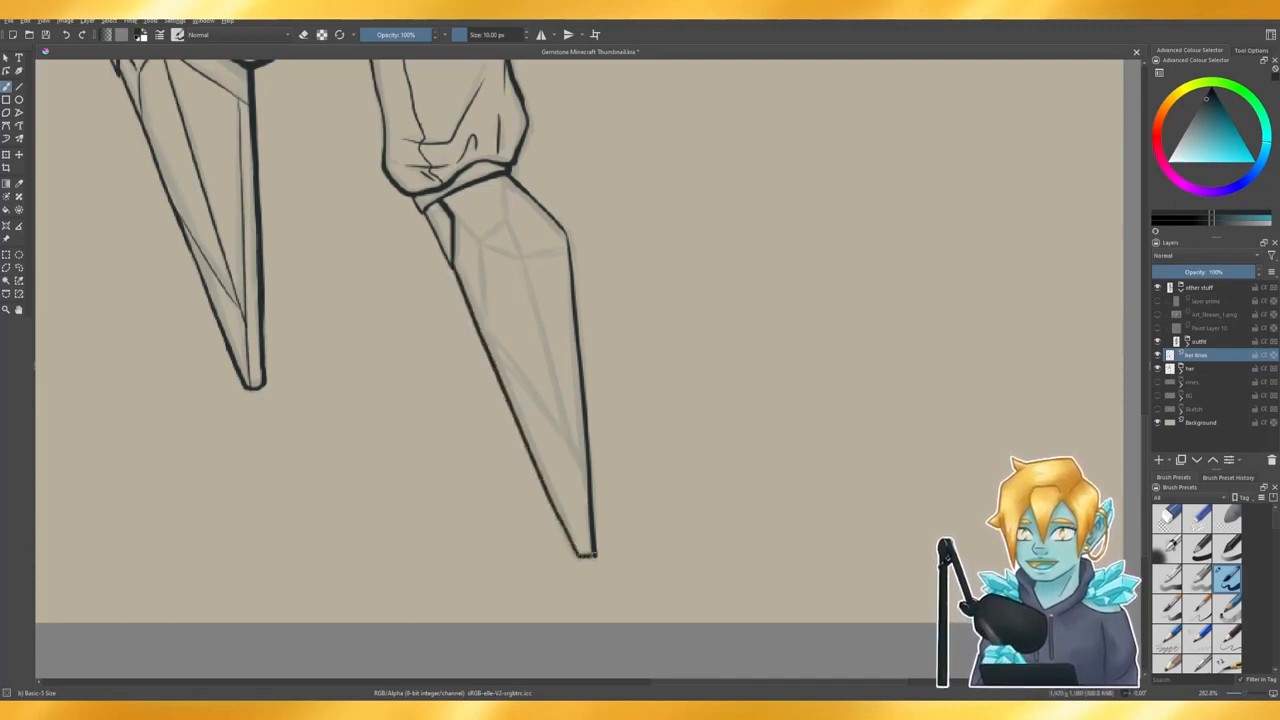
- Clean up the outer corner of the standing crystal leg's blunt tip with alternating erasing and inking
{"action": "key", "text": "e"}
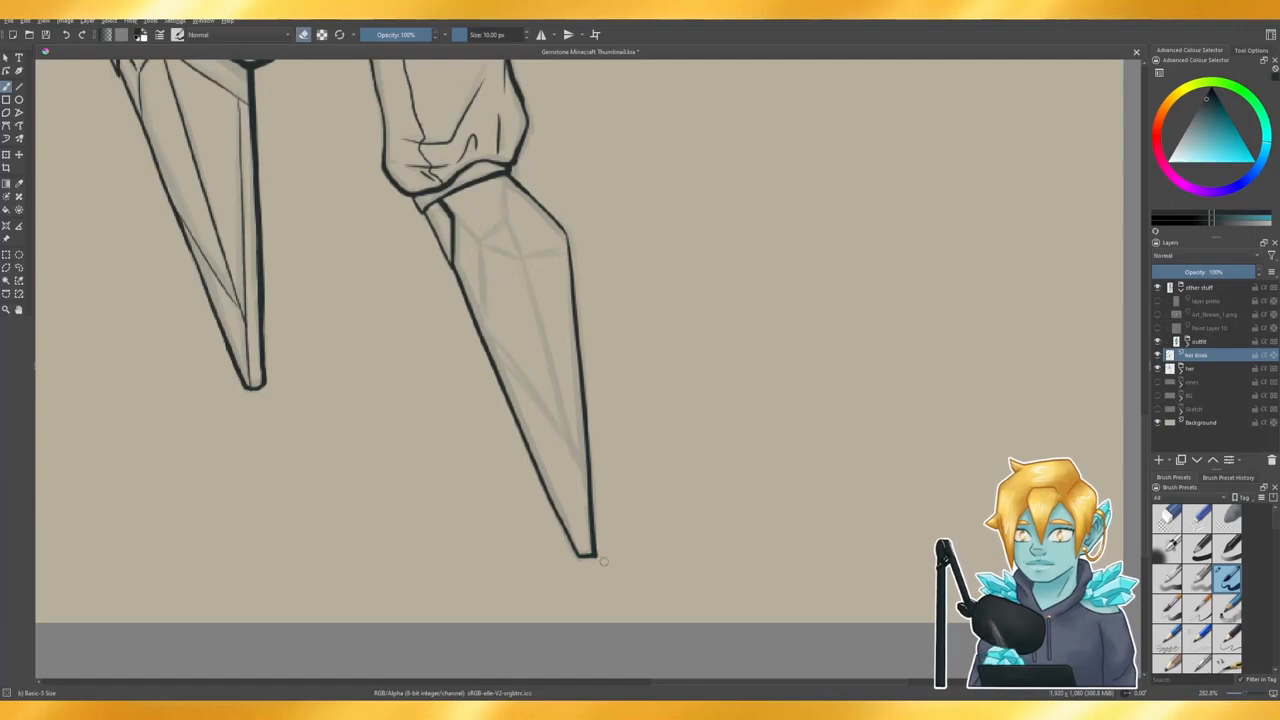
{"action": "key", "text": "e"}
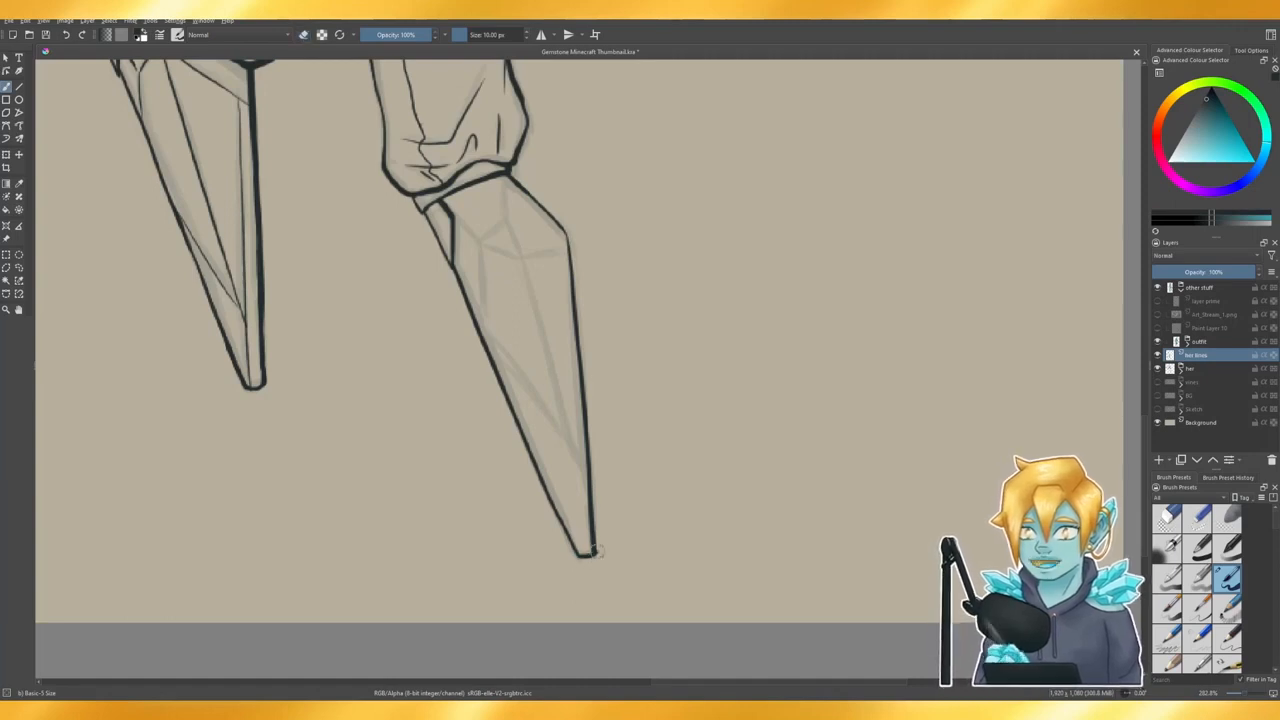
{"action": "key", "text": "e"}
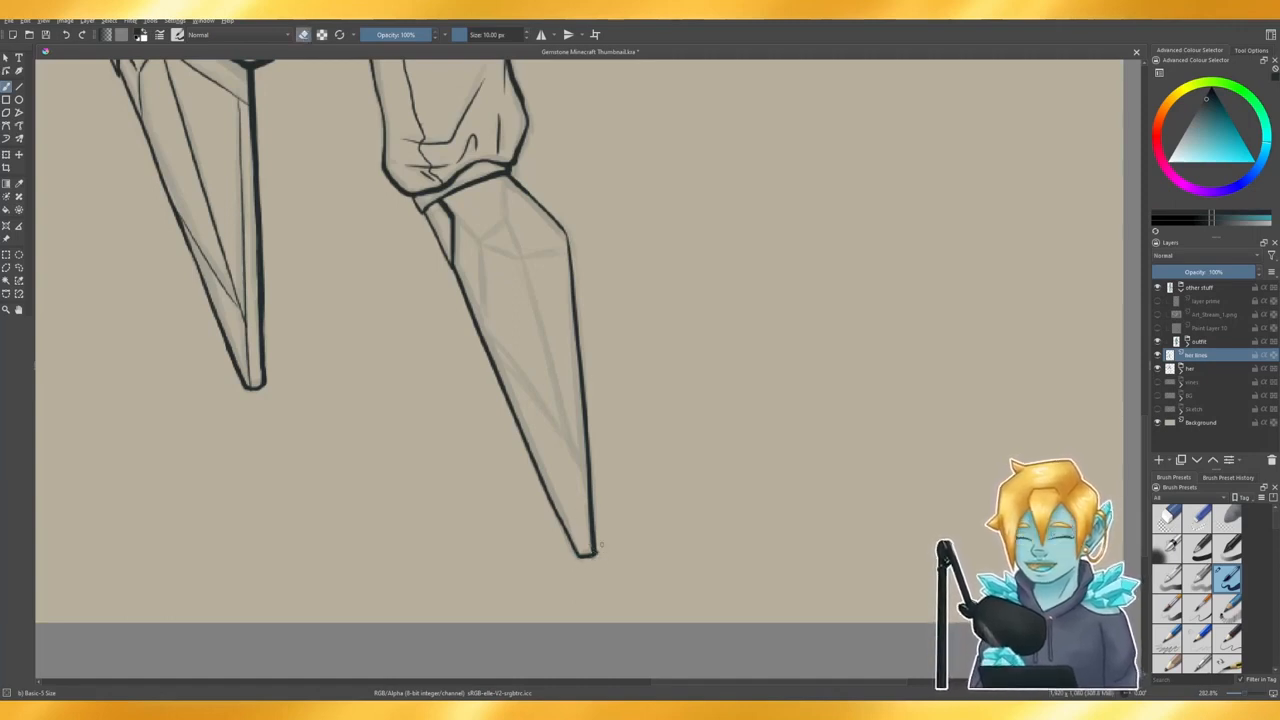
{"action": "key", "text": "e"}
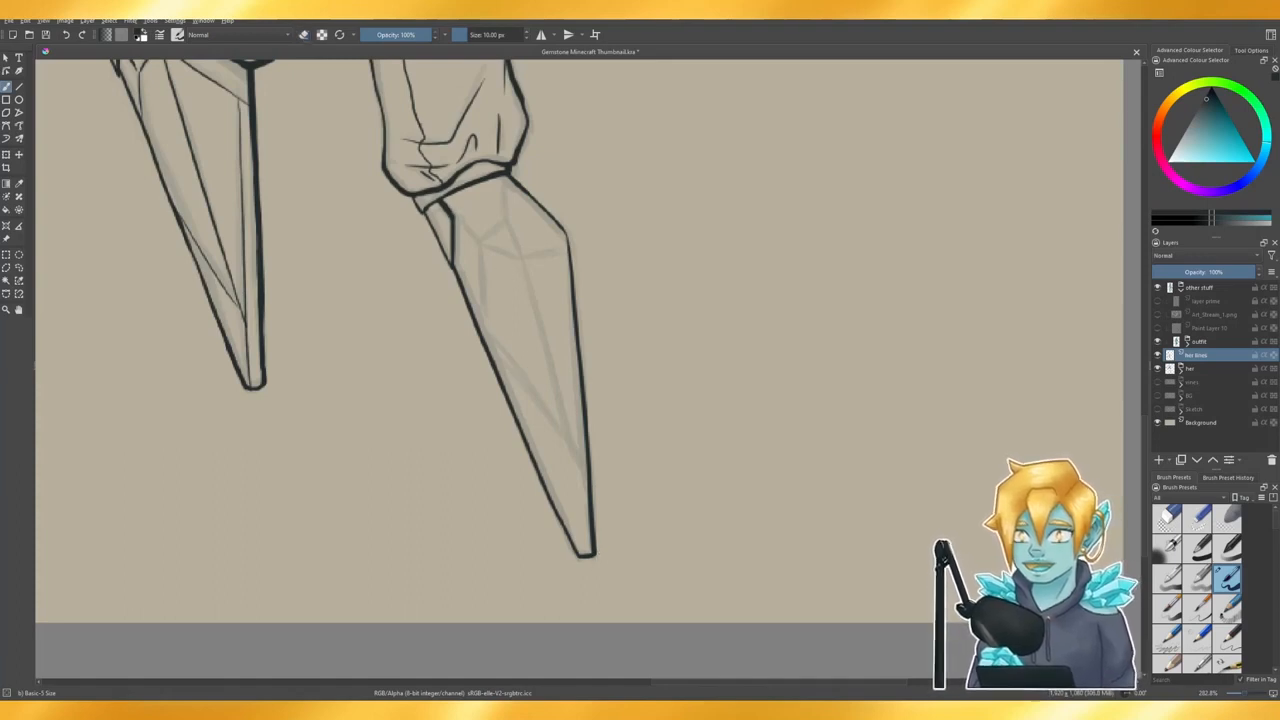
- Ink the upper facet lines below the cuff, forming the small central peak and joining it to the cuff and the outer bend
{"action": "left_click_drag", "start_coordinate": [450, 214], "coordinate": [457, 258]}
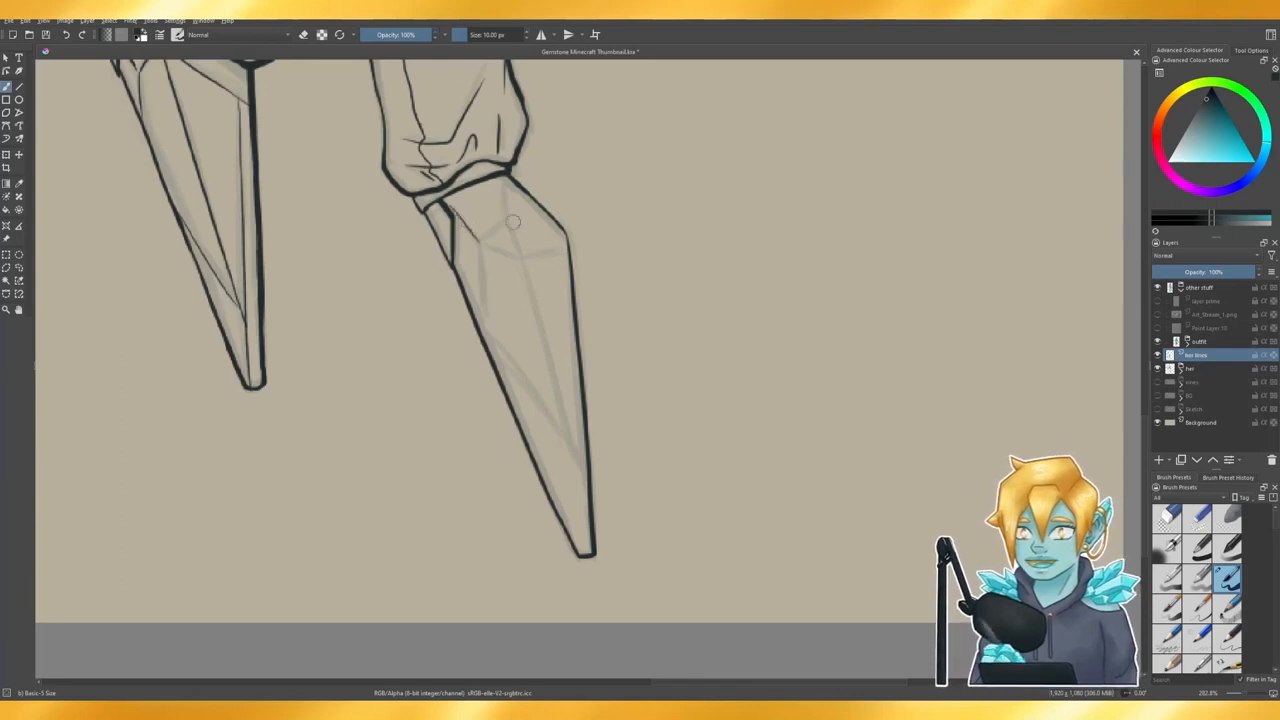
{"action": "key", "text": "ctrl+z"}
{"action": "mouse_move", "coordinate": [480, 240]}
{"action": "left_mouse_down"}
{"action": "mouse_move", "coordinate": [509, 220]}
{"action": "mouse_move", "coordinate": [518, 255]}
{"action": "left_mouse_up"}
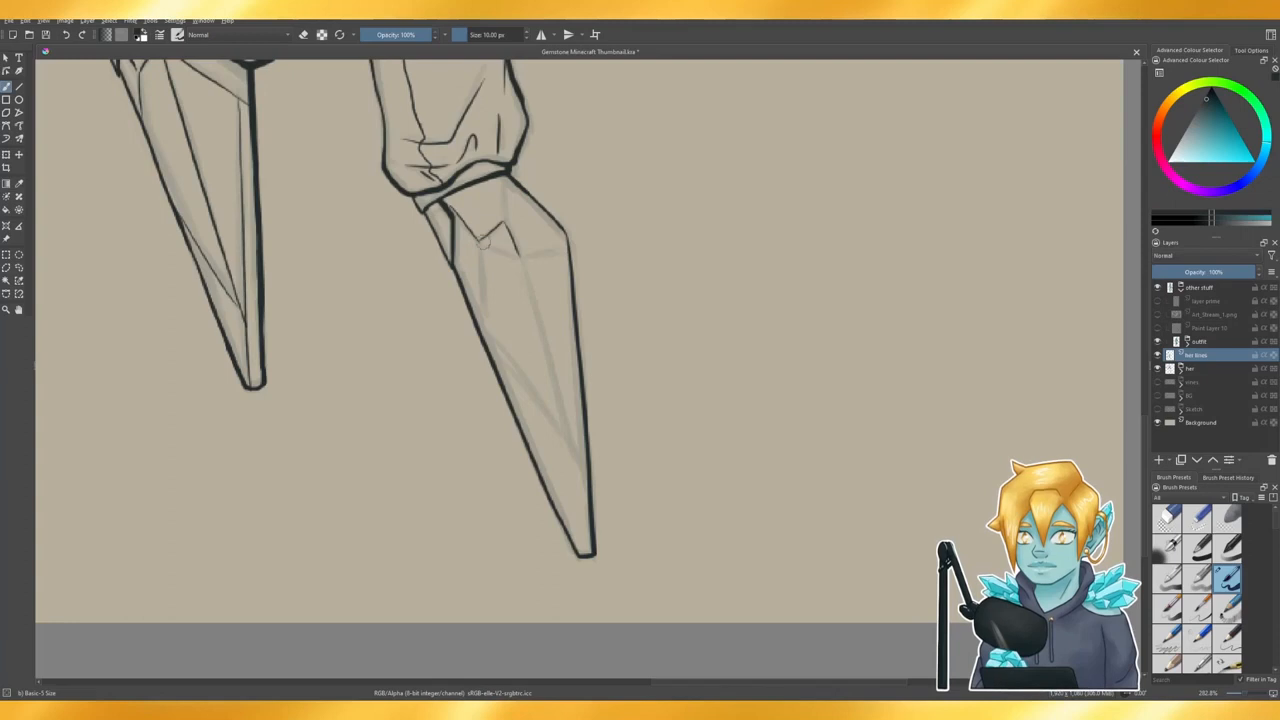
{"action": "left_click_drag", "start_coordinate": [481, 241], "coordinate": [518, 258]}
{"action": "left_click_drag", "start_coordinate": [505, 190], "coordinate": [505, 223]}
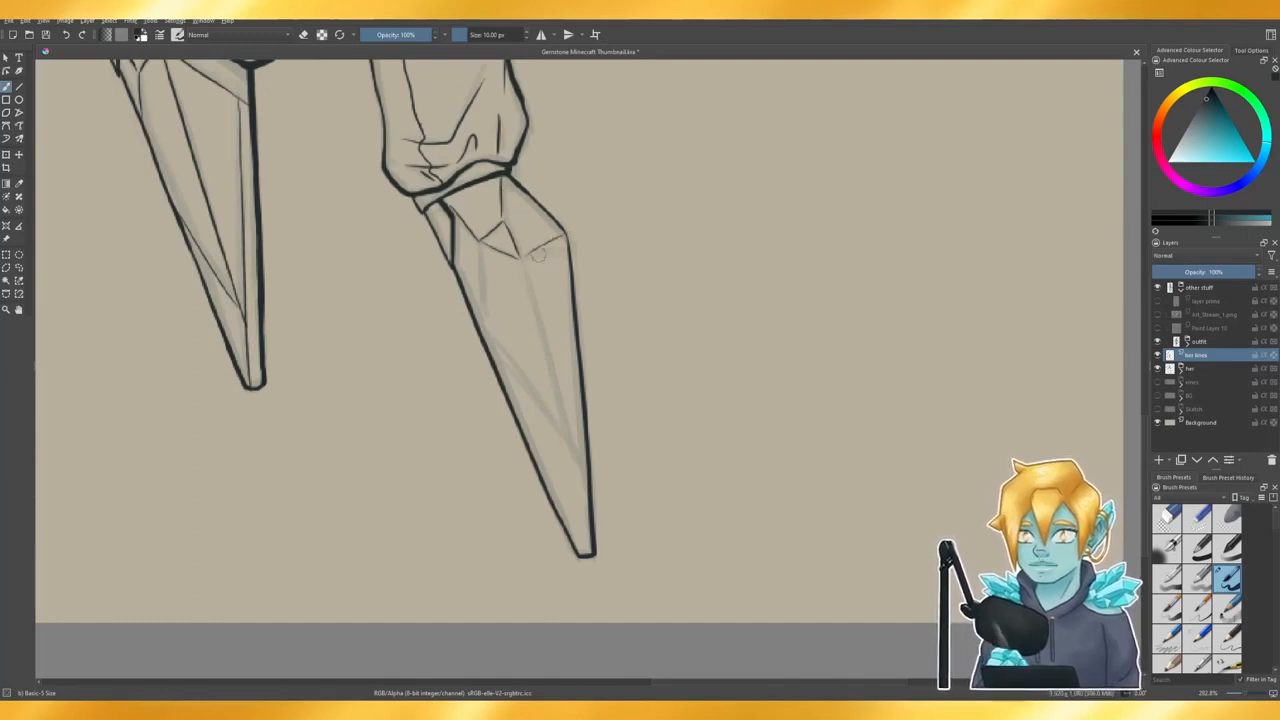
{"action": "mouse_move", "coordinate": [566, 239]}
{"action": "left_mouse_down"}
{"action": "mouse_move", "coordinate": [520, 257]}
{"action": "mouse_move", "coordinate": [566, 444]}
{"action": "left_mouse_up"}
{"action": "key", "text": "ctrl+z"}
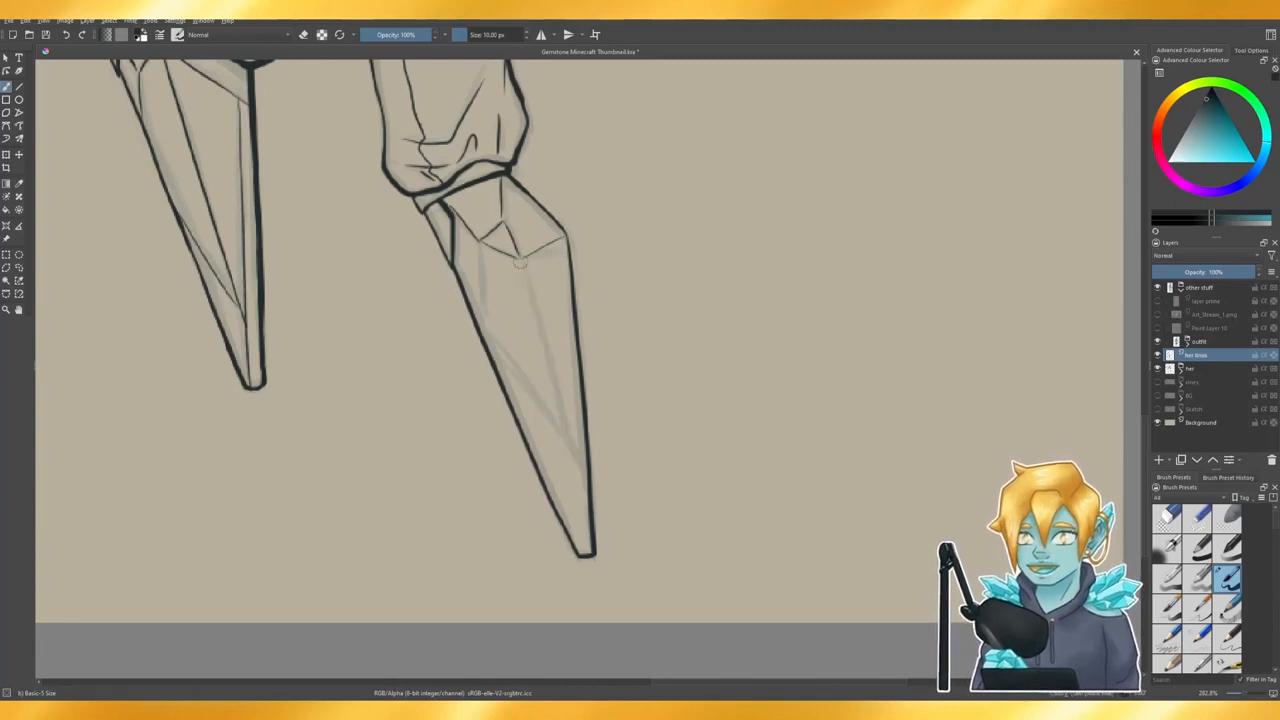
- Ink the central ridge down the standing crystal leg and the short vertical facet line towards its inner edge
{"action": "left_click_drag", "start_coordinate": [521, 266], "coordinate": [563, 414]}
{"action": "left_click_drag", "start_coordinate": [480, 243], "coordinate": [491, 340]}
{"action": "key", "text": "ctrl+z"}
{"action": "left_click_drag", "start_coordinate": [479, 246], "coordinate": [486, 344]}
{"action": "key", "text": "ctrl+z"}
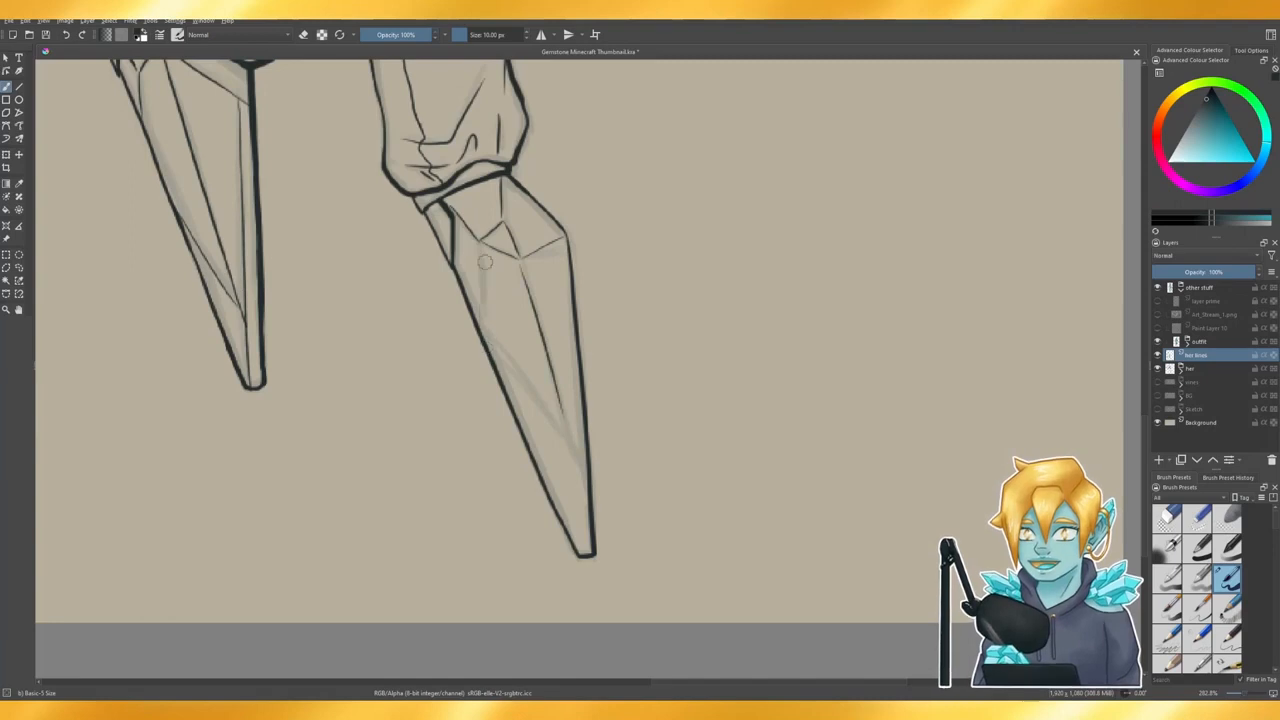
{"action": "mouse_move", "coordinate": [479, 247]}
{"action": "left_mouse_down"}
{"action": "mouse_move", "coordinate": [486, 321]}
{"action": "mouse_move", "coordinate": [478, 246]}
{"action": "mouse_move", "coordinate": [528, 415]}
{"action": "mouse_move", "coordinate": [589, 489]}
{"action": "left_mouse_up"}
- Redraw the diagonal facet line across the standing crystal leg from the inner edge down to the outer edge above the tip
{"action": "key", "text": "ctrl+z"}
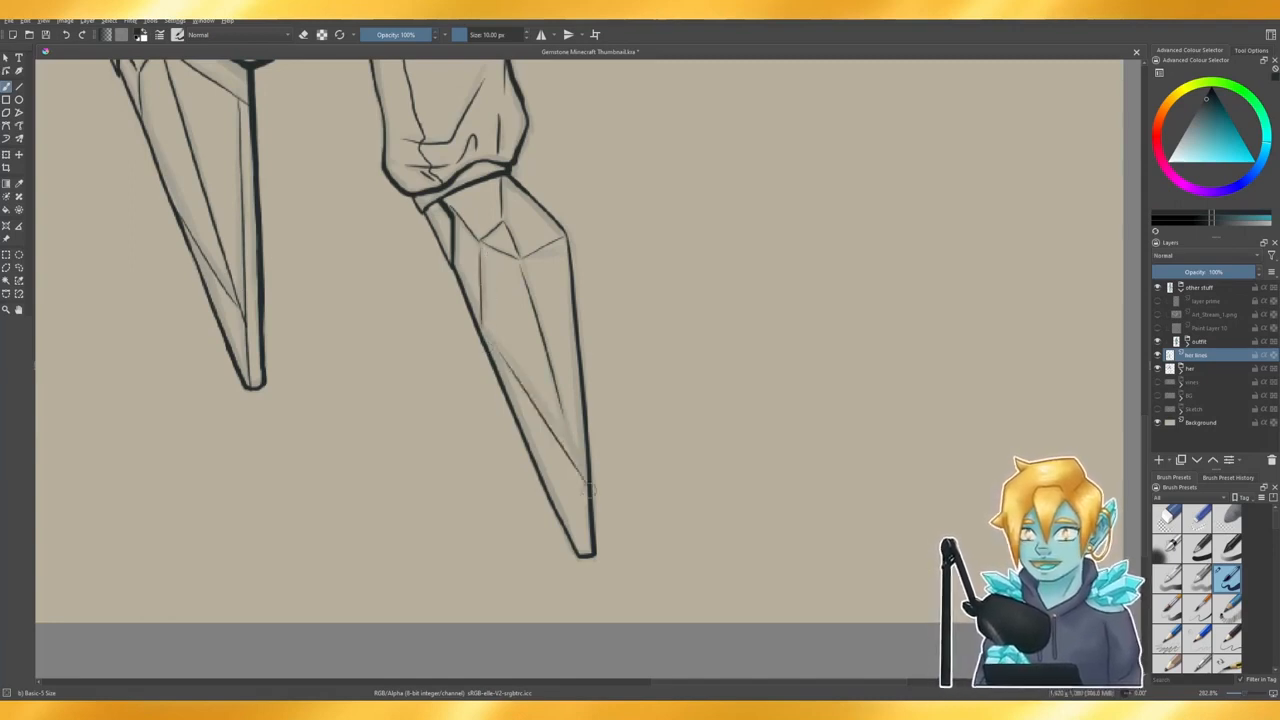
{"action": "key", "text": "ctrl+z"}
{"action": "left_click_drag", "start_coordinate": [490, 340], "coordinate": [572, 449]}
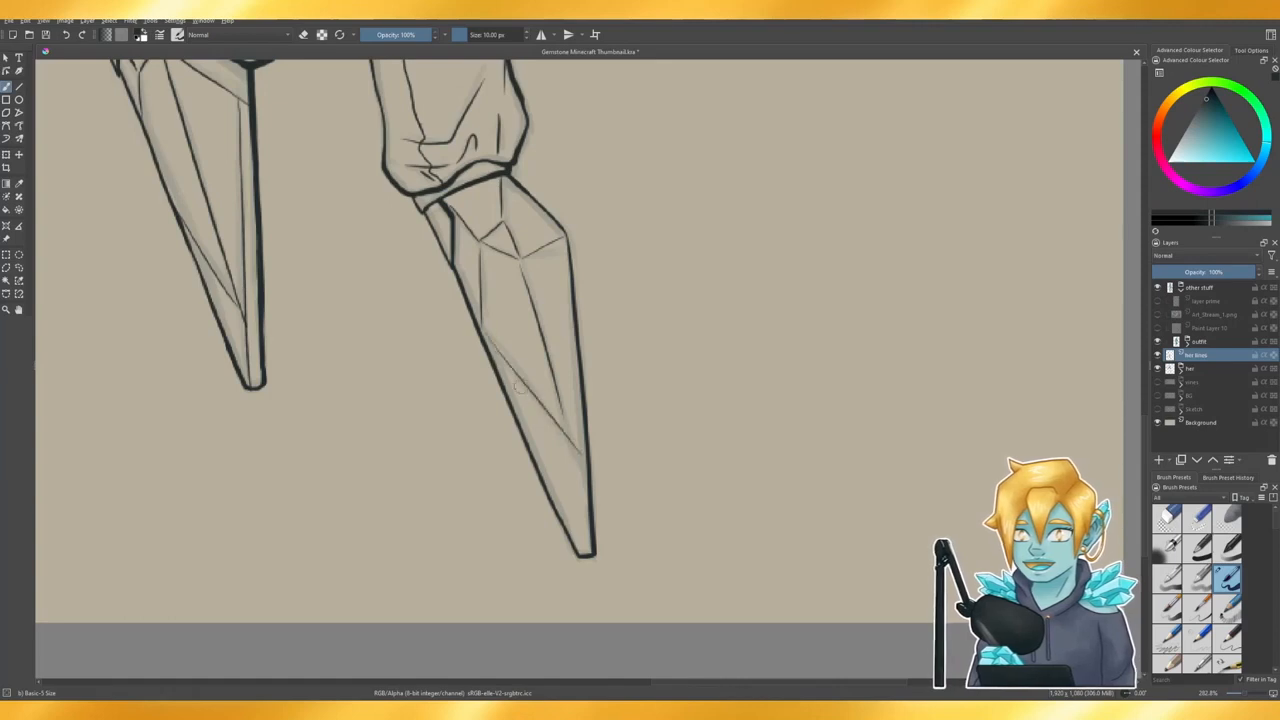
{"action": "key", "text": "ctrl+z"}
{"action": "left_click_drag", "start_coordinate": [486, 340], "coordinate": [587, 457]}
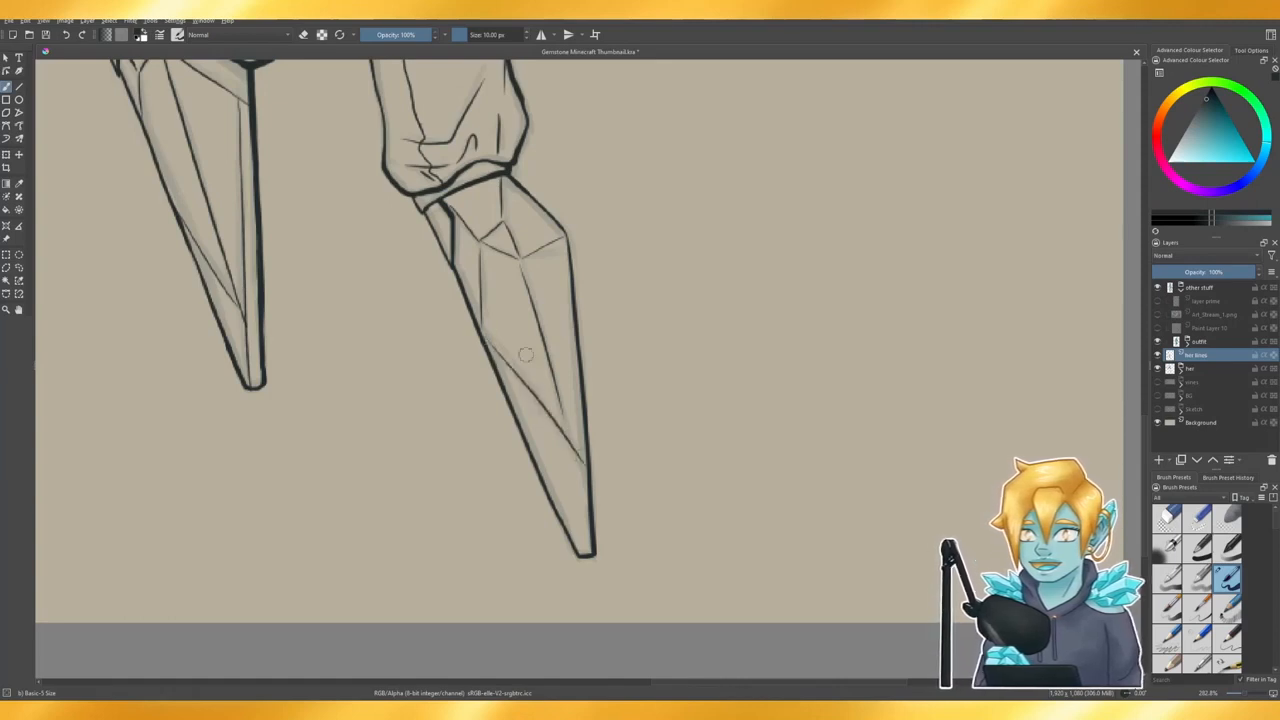
{"action": "key", "text": "ctrl+z"}
{"action": "left_click_drag", "start_coordinate": [490, 340], "coordinate": [584, 456]}
{"action": "key", "text": "ctrl+z"}
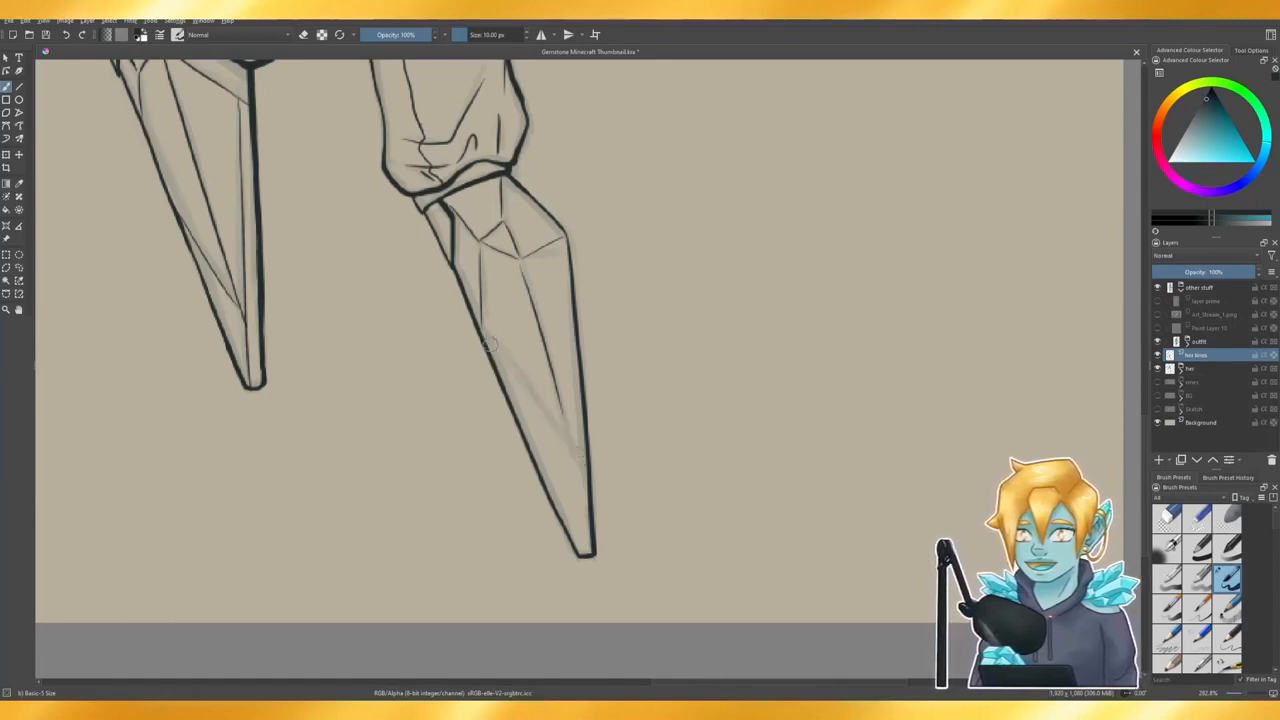
{"action": "left_click_drag", "start_coordinate": [490, 342], "coordinate": [578, 480]}
{"action": "key", "text": "ctrl+z"}
{"action": "left_click_drag", "start_coordinate": [488, 342], "coordinate": [590, 468]}
{"action": "key", "text": "ctrl+z"}
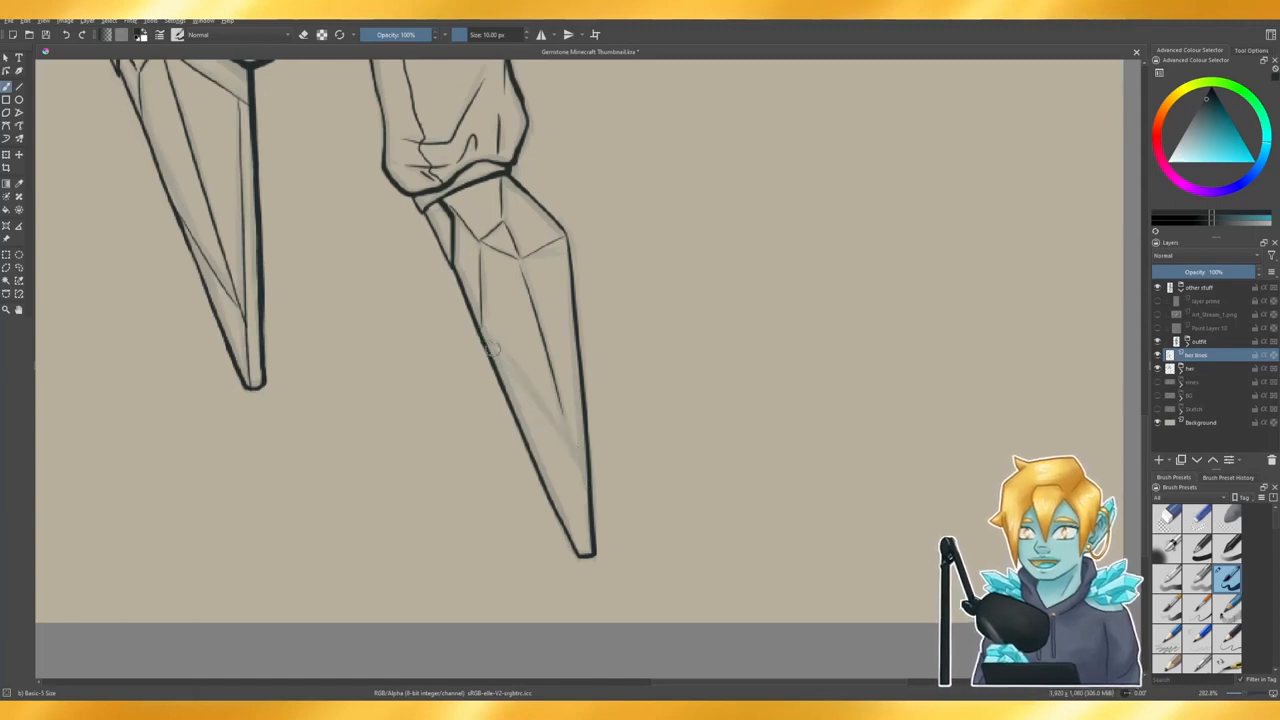
{"action": "left_click_drag", "start_coordinate": [486, 340], "coordinate": [588, 470]}
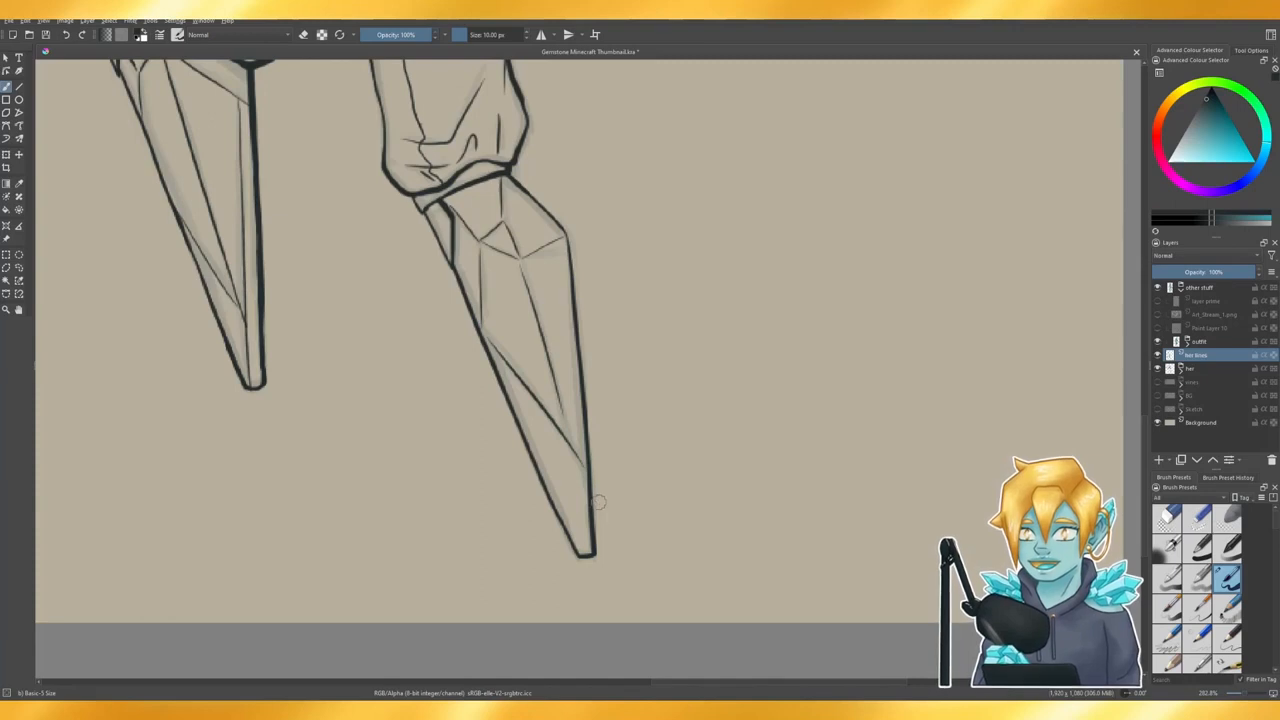
- Ink the back of the lantern-holding hand from the top knuckle down towards the wrist
{"action": "scroll", "coordinate": [597, 502], "scroll_direction": "down", "scroll_amount": 1}
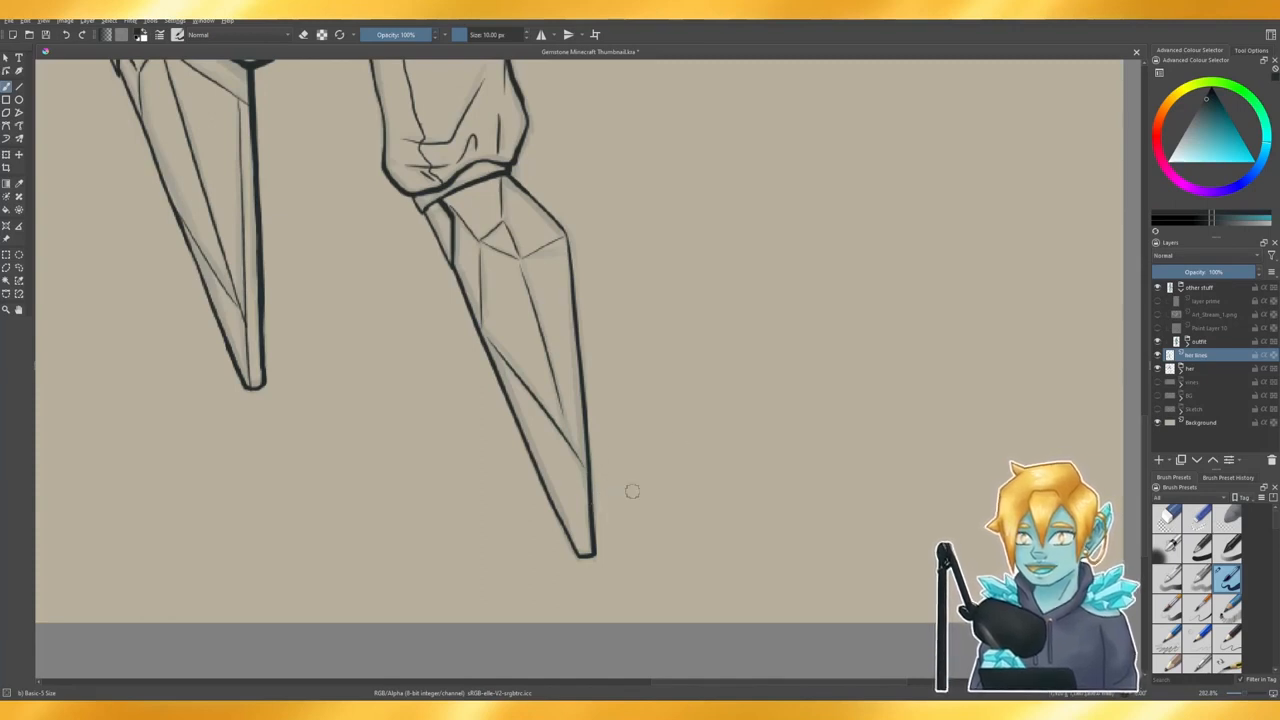
{"action": "scroll", "coordinate": [631, 491], "scroll_direction": "down", "scroll_amount": 2}
{"action": "scroll", "coordinate": [650, 570], "scroll_direction": "down", "scroll_amount": 3}
{"action": "scroll", "coordinate": [676, 489], "scroll_direction": "up", "scroll_amount": 2}
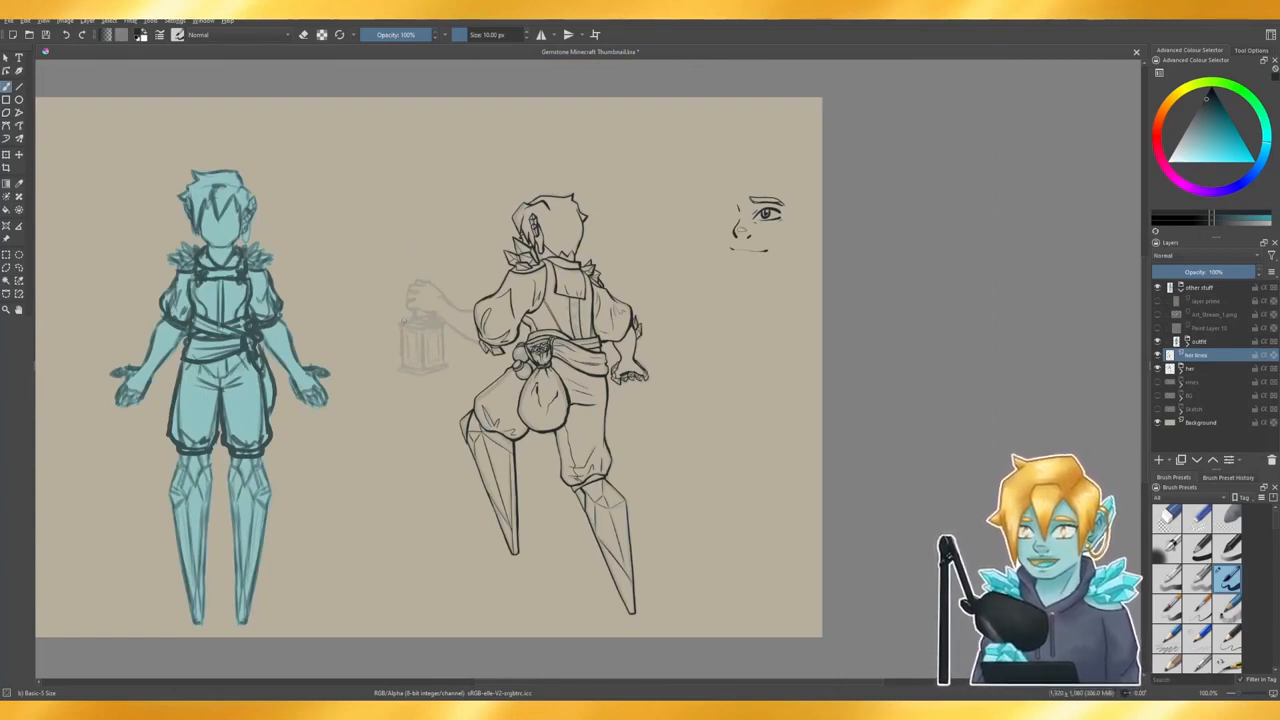
{"action": "scroll", "coordinate": [440, 300], "scroll_direction": "up", "scroll_amount": 4}
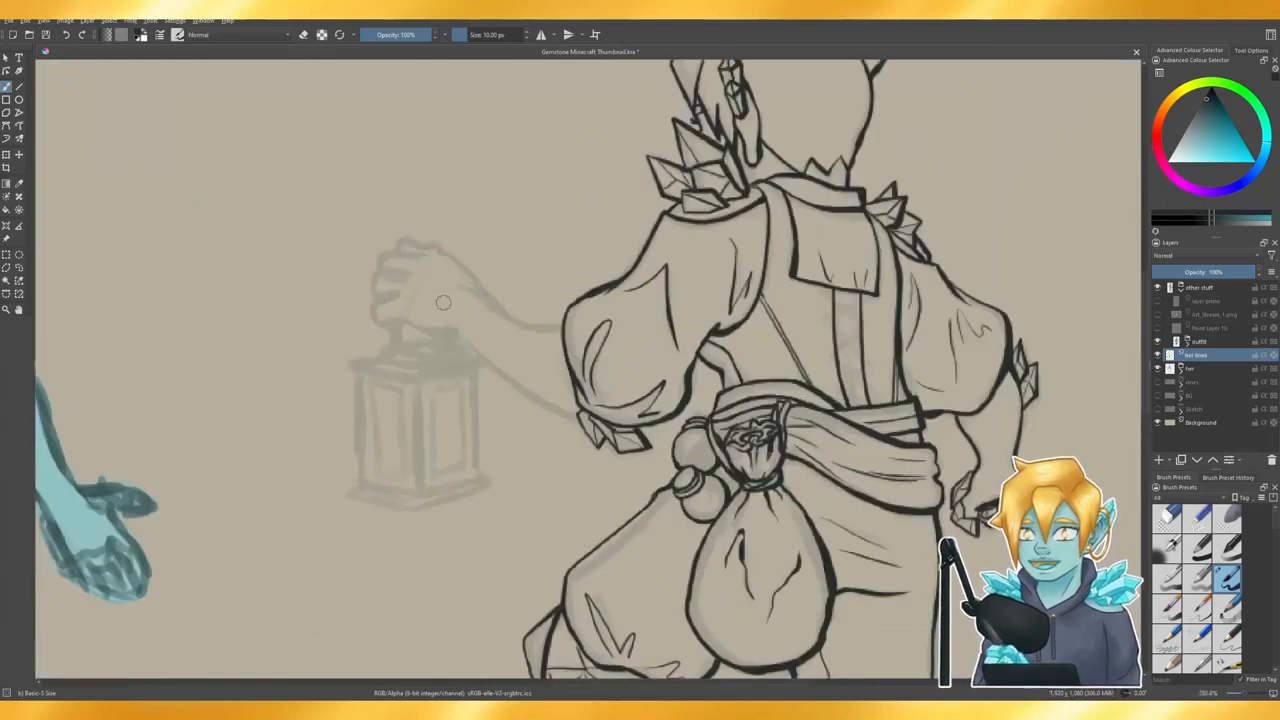
{"action": "scroll", "coordinate": [440, 300], "scroll_direction": "up", "scroll_amount": 2}
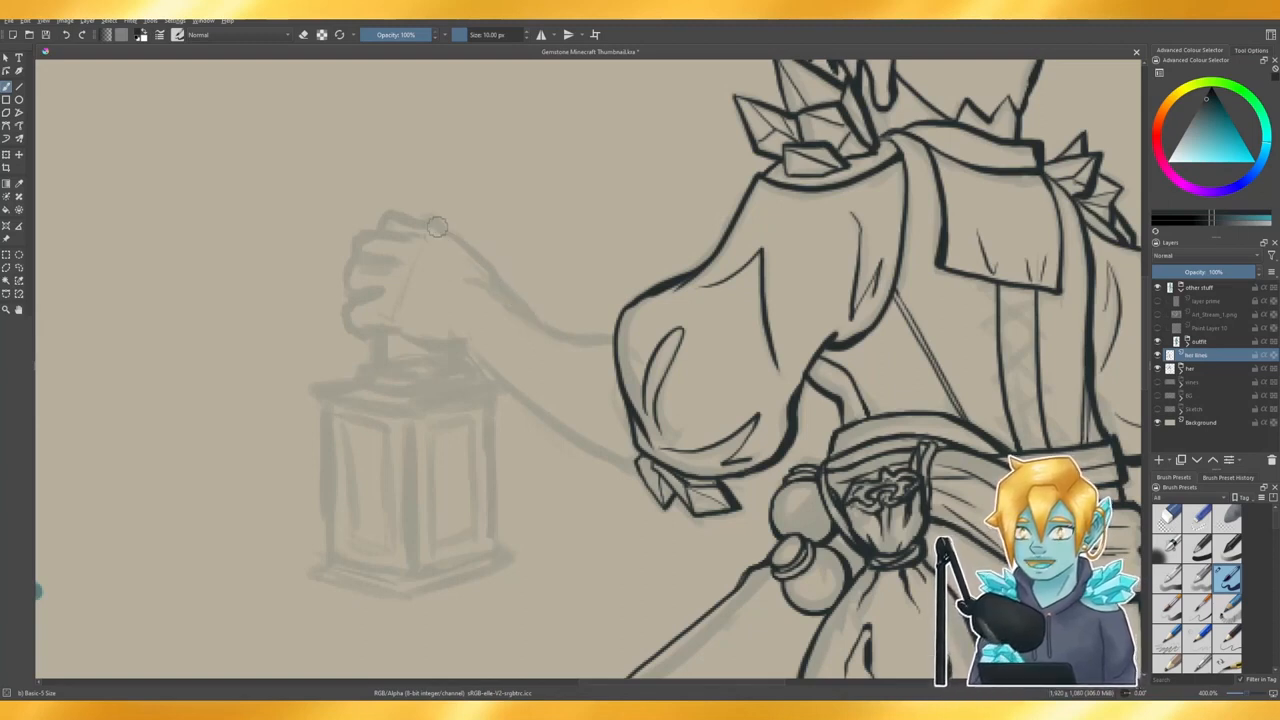
{"action": "left_click_drag", "start_coordinate": [433, 220], "coordinate": [422, 223]}
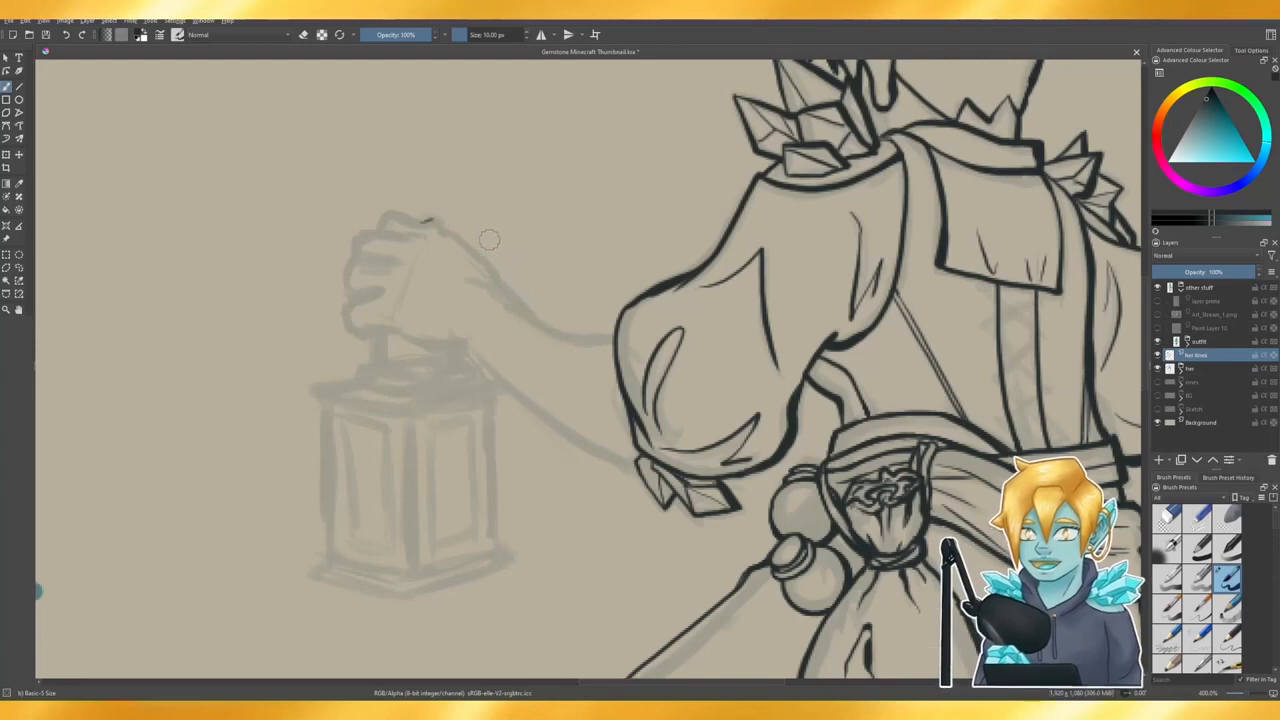
{"action": "left_click_drag", "start_coordinate": [432, 221], "coordinate": [510, 275]}
{"action": "key", "text": "ctrl+z"}
{"action": "left_click_drag", "start_coordinate": [438, 218], "coordinate": [510, 277]}
{"action": "key", "text": "ctrl+z"}
{"action": "mouse_move", "coordinate": [440, 221]}
{"action": "left_mouse_down"}
{"action": "mouse_move", "coordinate": [501, 268]}
{"action": "mouse_move", "coordinate": [440, 222]}
{"action": "mouse_move", "coordinate": [506, 275]}
{"action": "left_mouse_up"}
{"action": "key", "text": "ctrl+z"}
{"action": "key", "text": "ctrl+z"}
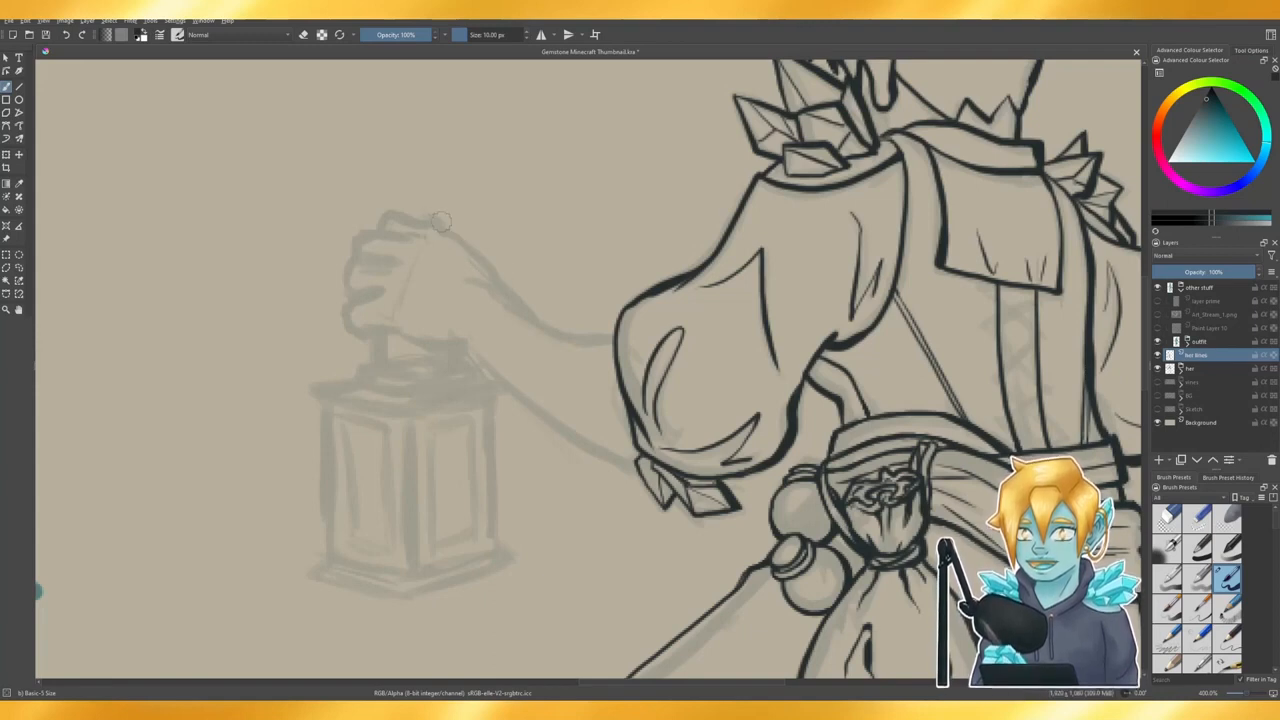
{"action": "left_click_drag", "start_coordinate": [440, 219], "coordinate": [502, 270]}
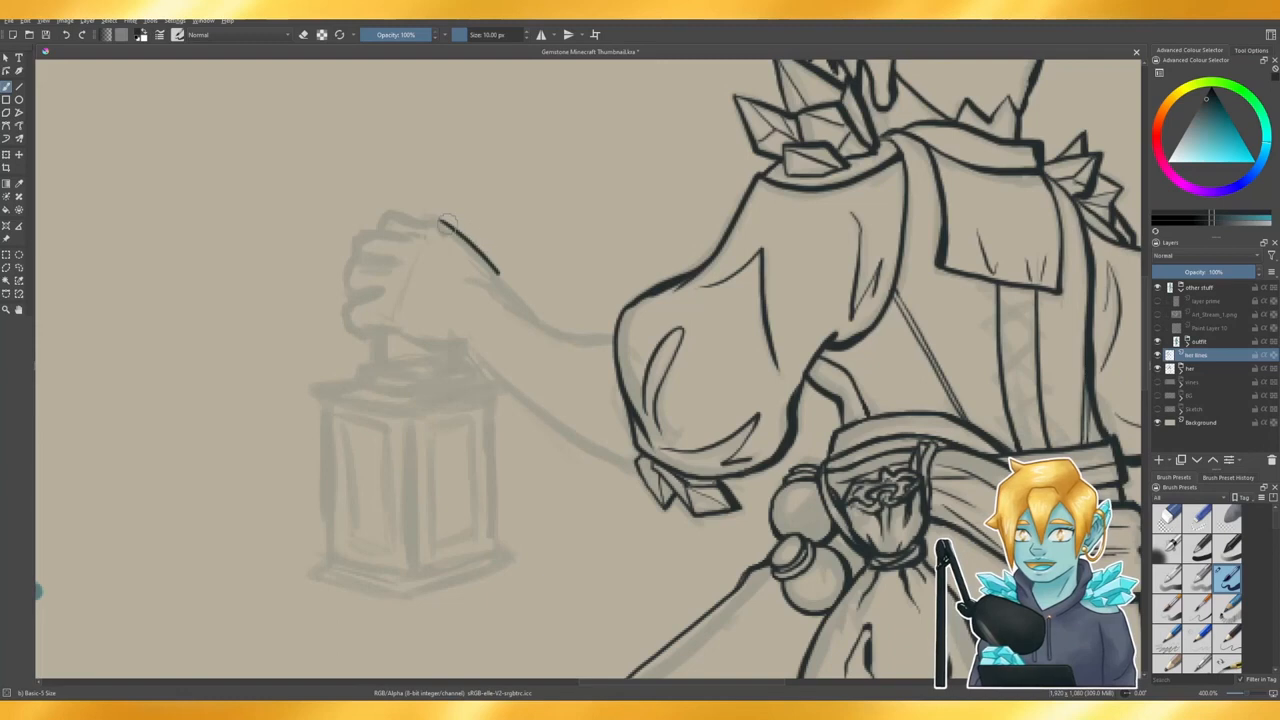
{"action": "left_click_drag", "start_coordinate": [438, 223], "coordinate": [404, 300]}
{"action": "key", "text": "ctrl+z"}
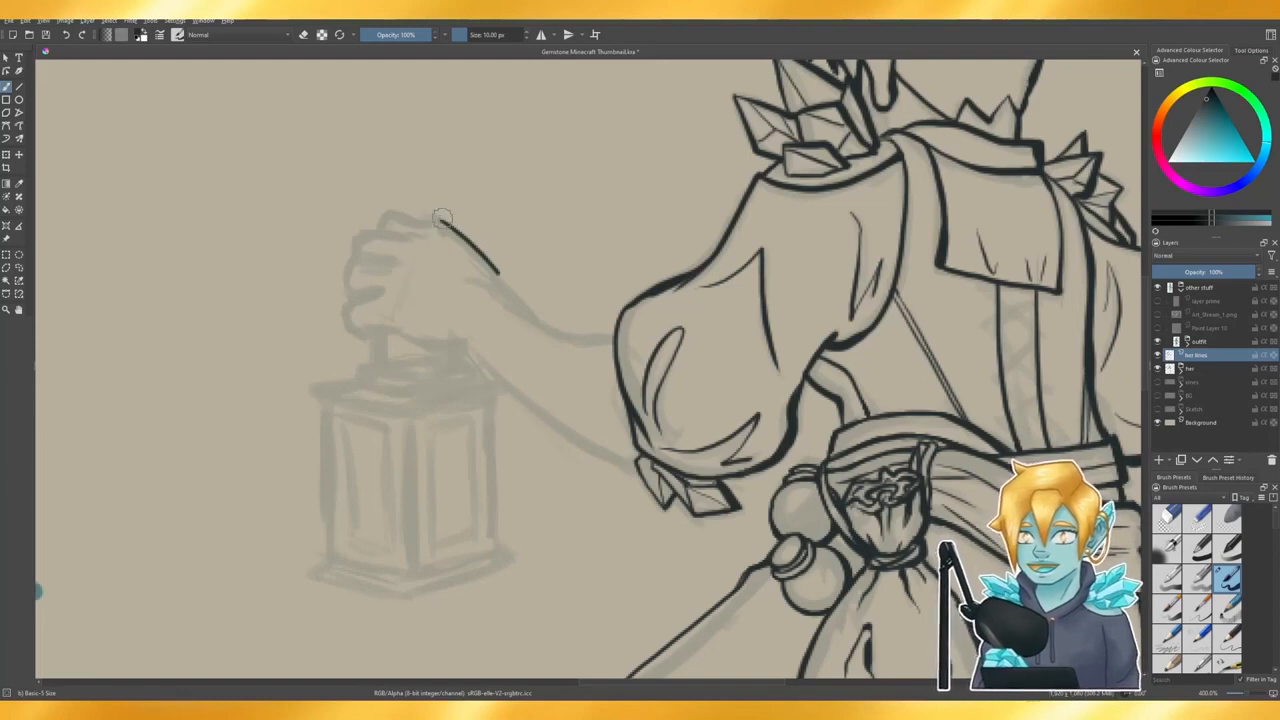
{"action": "left_click_drag", "start_coordinate": [417, 247], "coordinate": [402, 305]}
{"action": "key", "text": "ctrl+z"}
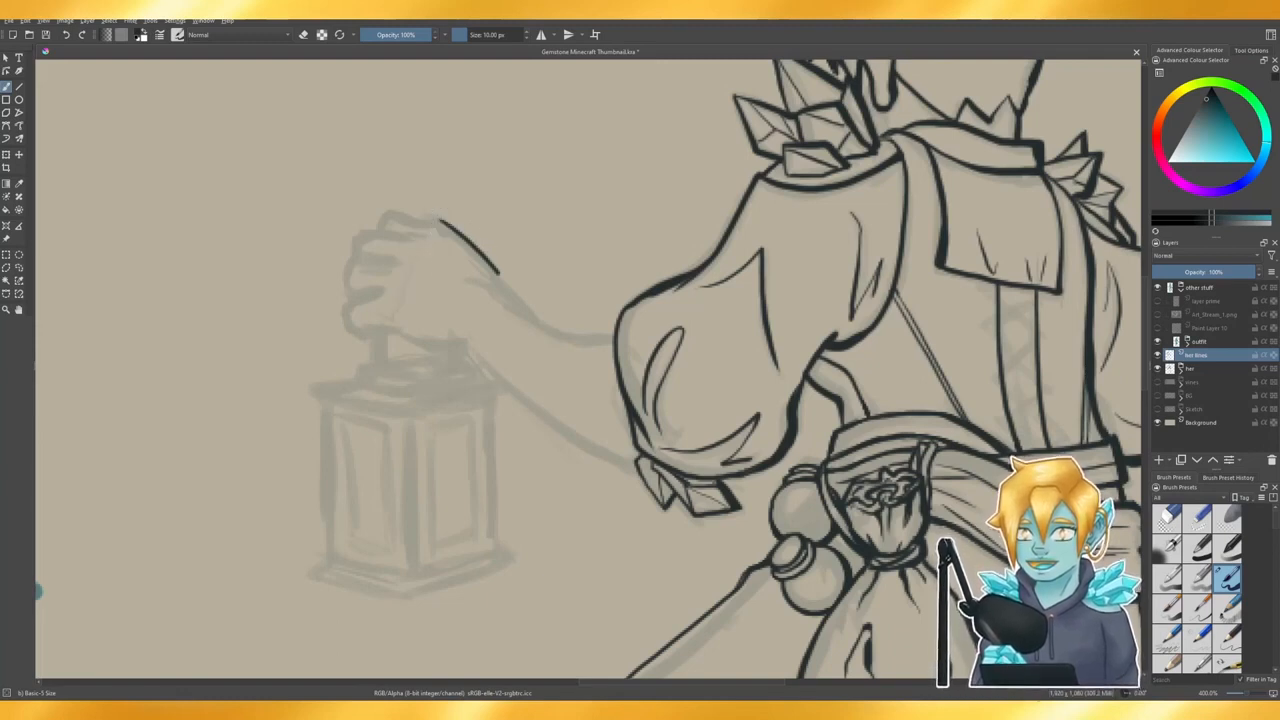
{"action": "mouse_move", "coordinate": [420, 245]}
{"action": "left_mouse_down"}
{"action": "mouse_move", "coordinate": [402, 308]}
{"action": "mouse_move", "coordinate": [460, 336]}
{"action": "mouse_move", "coordinate": [445, 295]}
{"action": "left_mouse_up"}
{"action": "key", "text": "ctrl+z"}
{"action": "left_click_drag", "start_coordinate": [436, 220], "coordinate": [401, 310]}
{"action": "key", "text": "ctrl+z"}
{"action": "mouse_move", "coordinate": [424, 230]}
{"action": "left_mouse_down"}
{"action": "mouse_move", "coordinate": [400, 303]}
{"action": "mouse_move", "coordinate": [468, 338]}
{"action": "mouse_move", "coordinate": [493, 272]}
{"action": "left_mouse_up"}
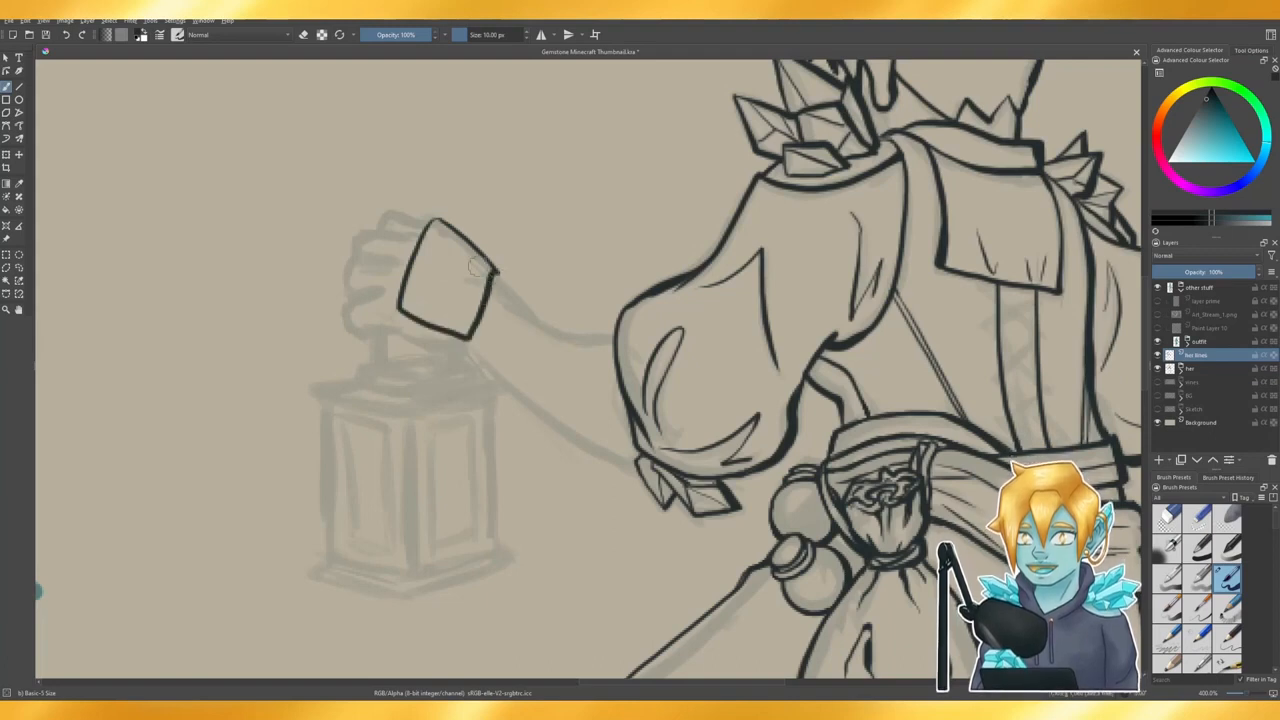
{"action": "key", "text": "ctrl+z"}
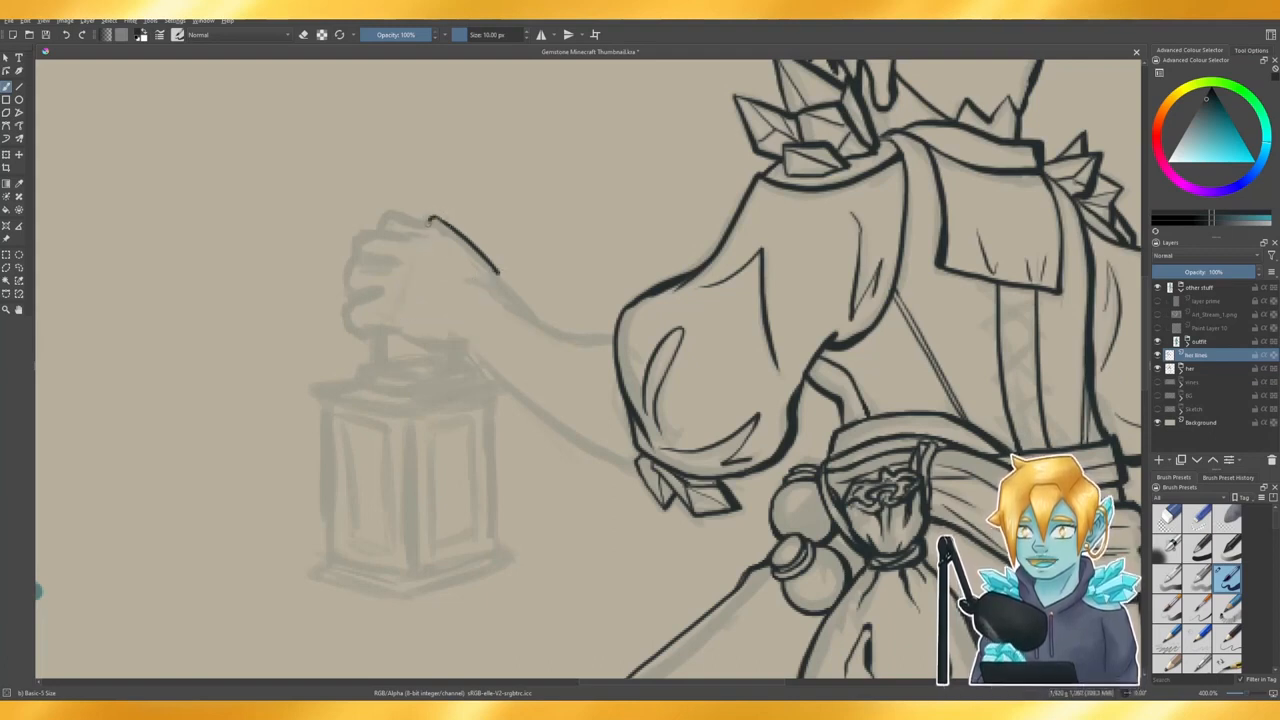
{"action": "left_click_drag", "start_coordinate": [430, 222], "coordinate": [396, 330]}
{"action": "key", "text": "ctrl+z"}
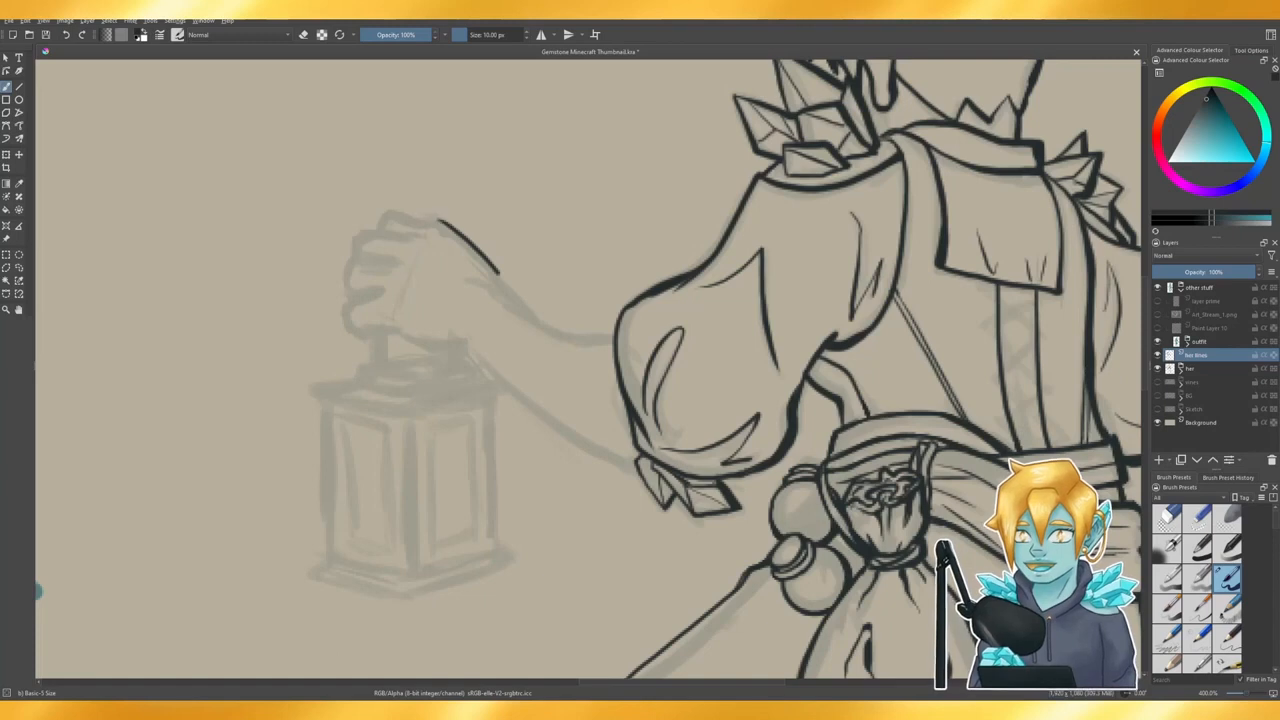
{"action": "mouse_move", "coordinate": [431, 221]}
{"action": "left_mouse_down"}
{"action": "mouse_move", "coordinate": [399, 313]}
{"action": "mouse_move", "coordinate": [473, 335]}
{"action": "mouse_move", "coordinate": [489, 279]}
{"action": "left_mouse_up"}
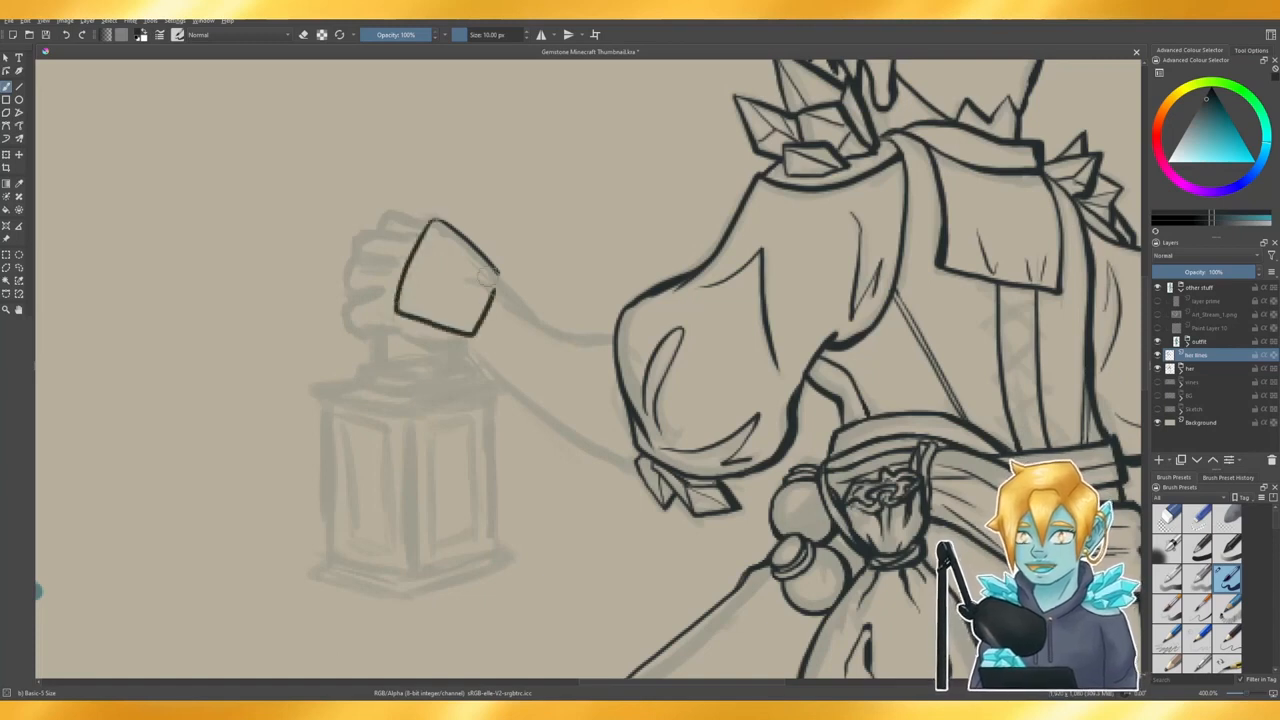
{"action": "key", "text": "ctrl+z"}
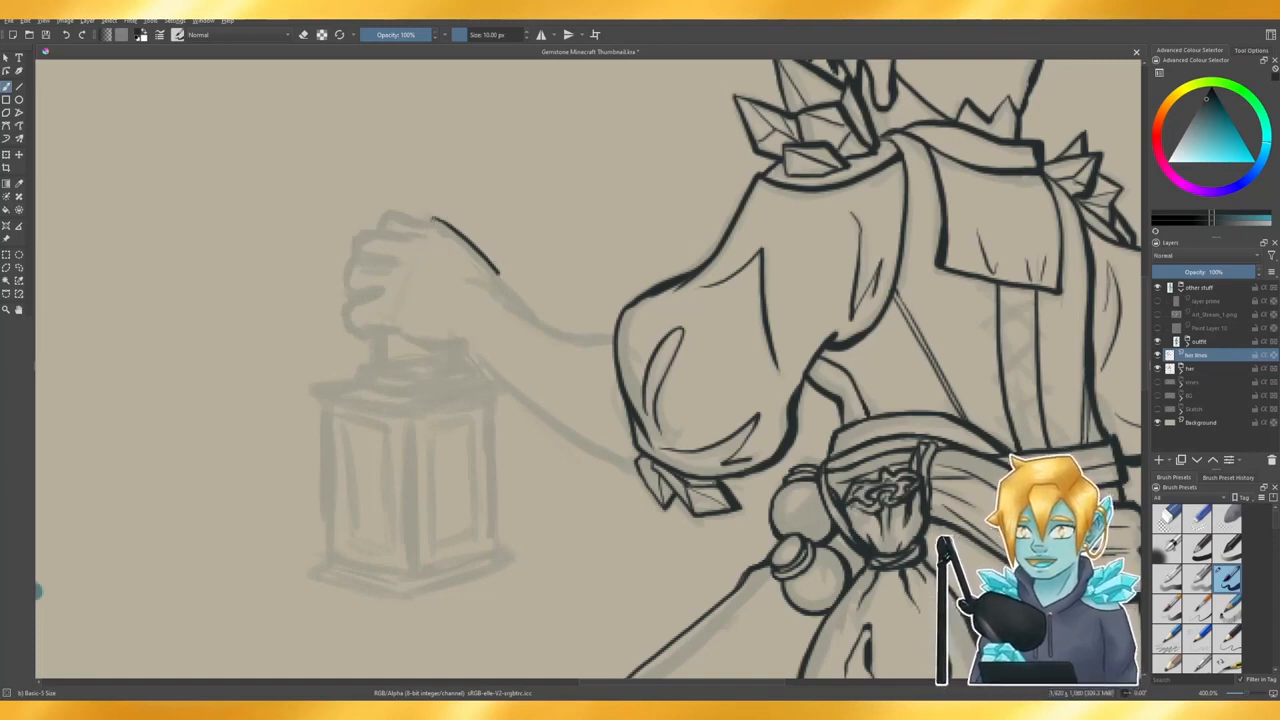
{"action": "mouse_move", "coordinate": [431, 219]}
{"action": "left_mouse_down"}
{"action": "mouse_move", "coordinate": [385, 303]}
{"action": "mouse_move", "coordinate": [401, 325]}
{"action": "mouse_move", "coordinate": [467, 342]}
{"action": "mouse_move", "coordinate": [493, 272]}
{"action": "left_mouse_up"}
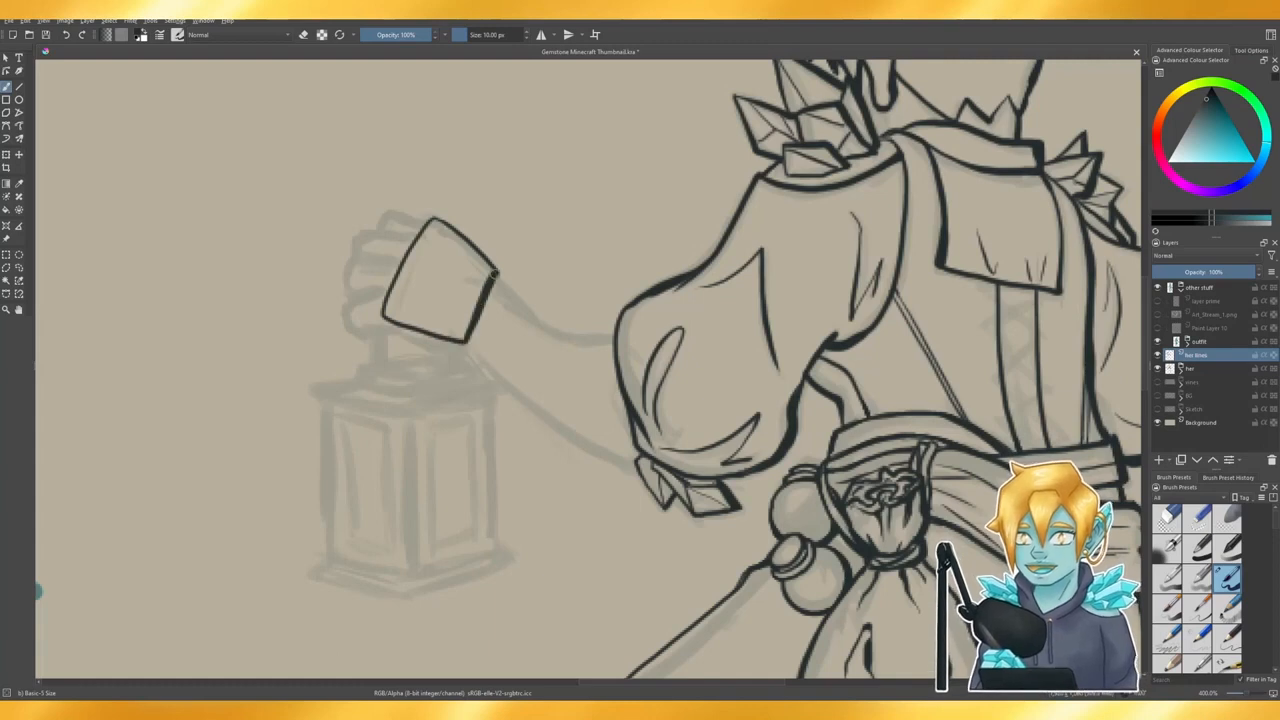
{"action": "key", "text": "ctrl+z"}
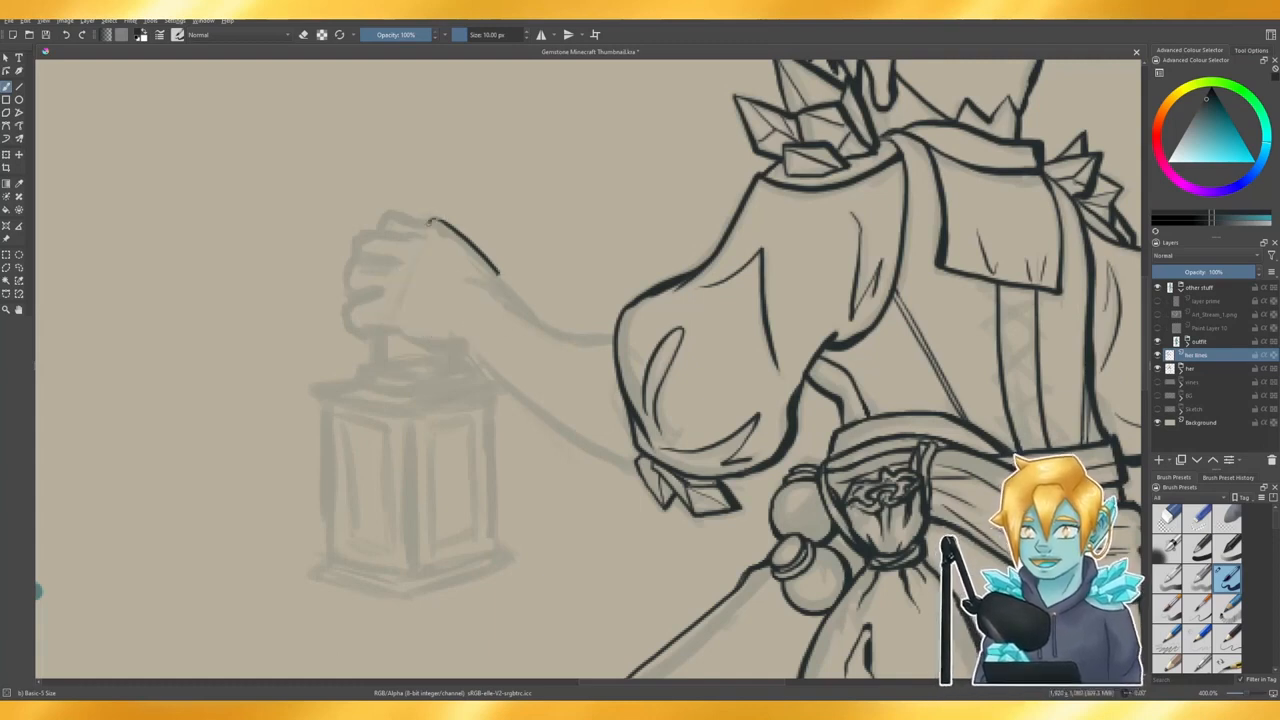
{"action": "mouse_move", "coordinate": [431, 221]}
{"action": "left_mouse_down"}
{"action": "mouse_move", "coordinate": [385, 325]}
{"action": "mouse_move", "coordinate": [476, 346]}
{"action": "left_mouse_up"}
{"action": "key", "text": "ctrl+z"}
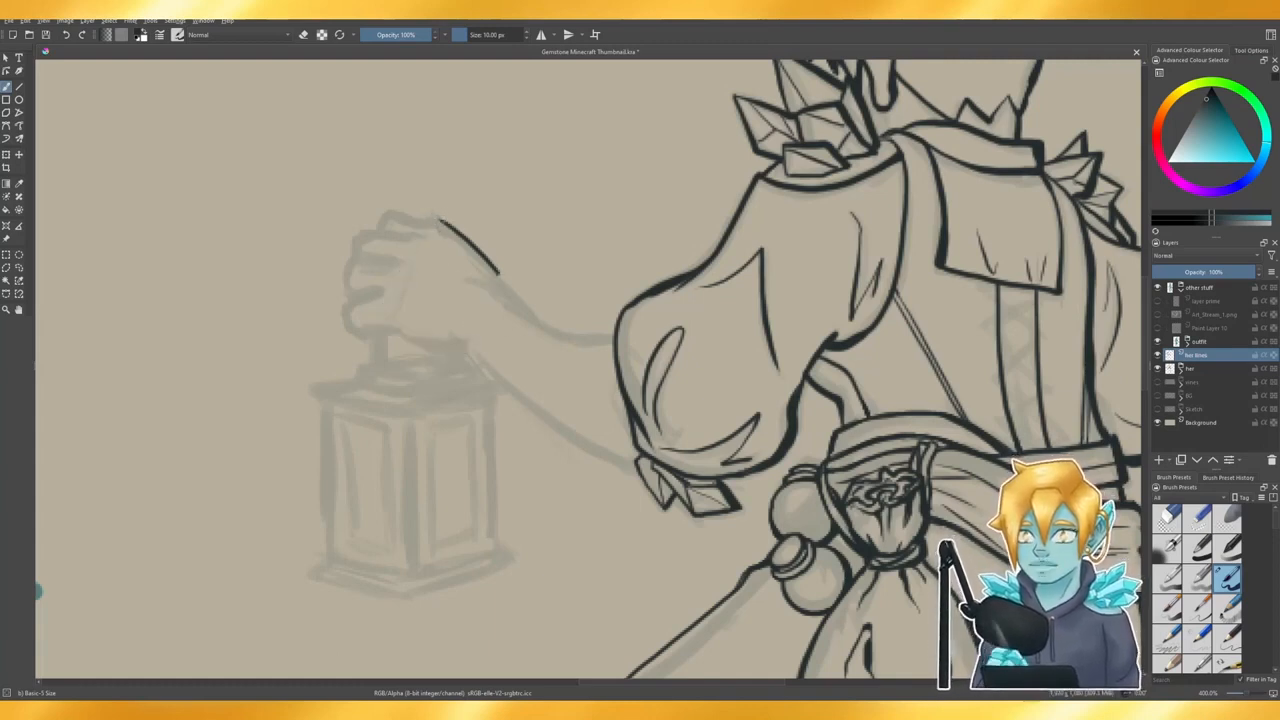
{"action": "mouse_move", "coordinate": [431, 219]}
{"action": "left_mouse_down"}
{"action": "mouse_move", "coordinate": [396, 278]}
{"action": "mouse_move", "coordinate": [398, 312]}
{"action": "mouse_move", "coordinate": [456, 330]}
{"action": "mouse_move", "coordinate": [480, 308]}
{"action": "left_mouse_up"}
{"action": "key", "text": "ctrl+z"}
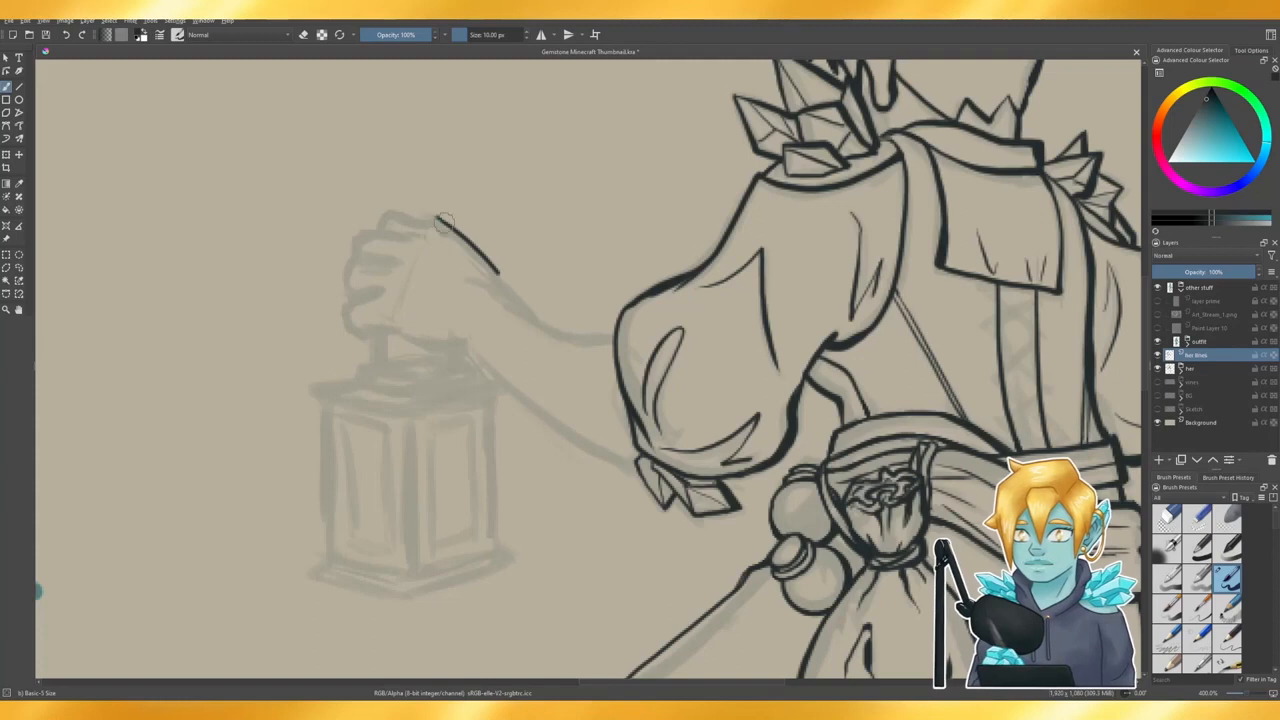
{"action": "left_click_drag", "start_coordinate": [434, 218], "coordinate": [400, 292]}
{"action": "key", "text": "ctrl+z"}
{"action": "mouse_move", "coordinate": [434, 218]}
{"action": "left_mouse_down"}
{"action": "mouse_move", "coordinate": [390, 312]}
{"action": "mouse_move", "coordinate": [458, 330]}
{"action": "mouse_move", "coordinate": [494, 272]}
{"action": "left_mouse_up"}
{"action": "key", "text": "ctrl+z"}
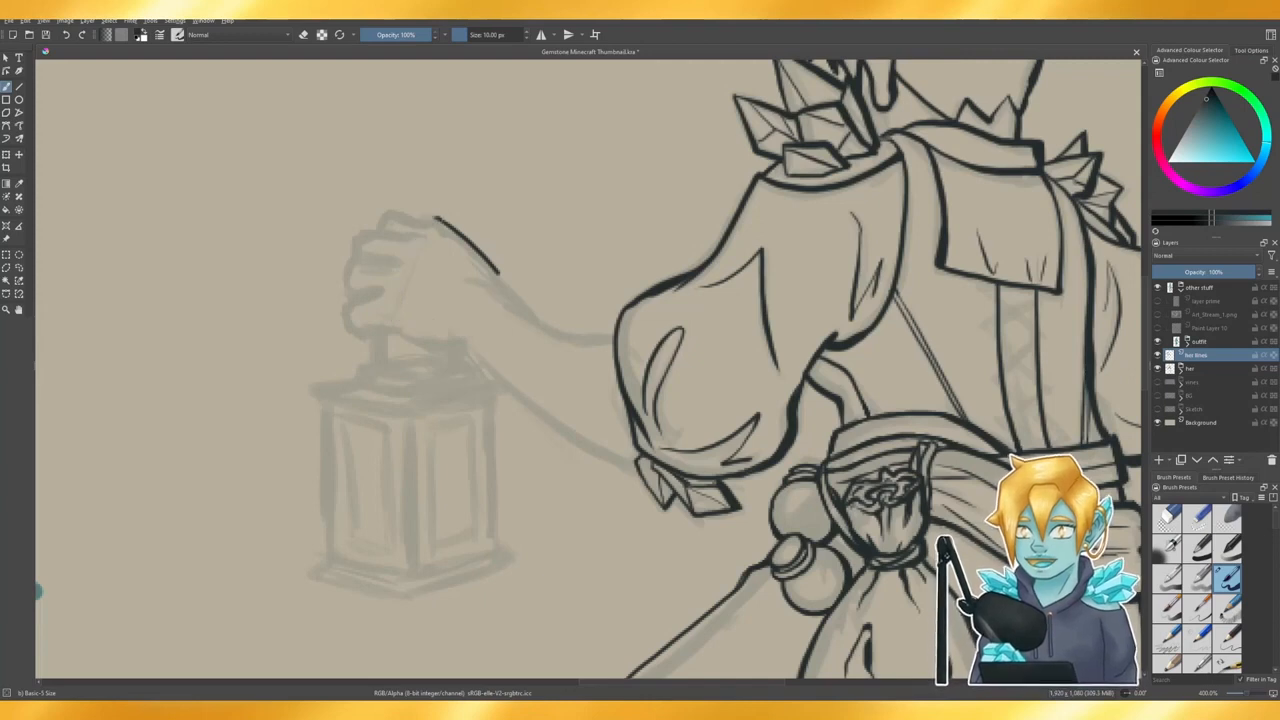
- Ink the four-sided outline of the back of the lantern-holding hand and tidy its wrist edge and corners
{"action": "mouse_move", "coordinate": [434, 218]}
{"action": "left_mouse_down"}
{"action": "mouse_move", "coordinate": [393, 305]}
{"action": "mouse_move", "coordinate": [402, 318]}
{"action": "mouse_move", "coordinate": [471, 326]}
{"action": "mouse_move", "coordinate": [496, 274]}
{"action": "left_mouse_up"}
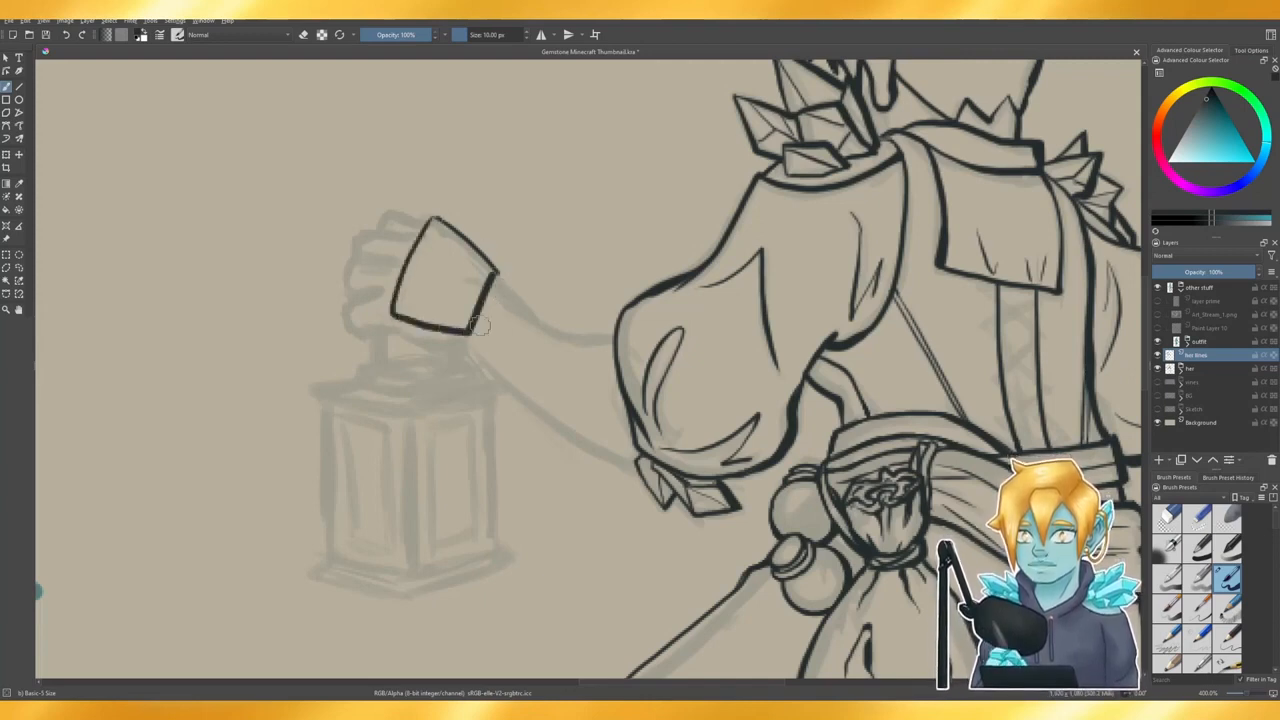
{"action": "key", "text": "e"}
{"action": "left_click_drag", "start_coordinate": [467, 316], "coordinate": [485, 273]}
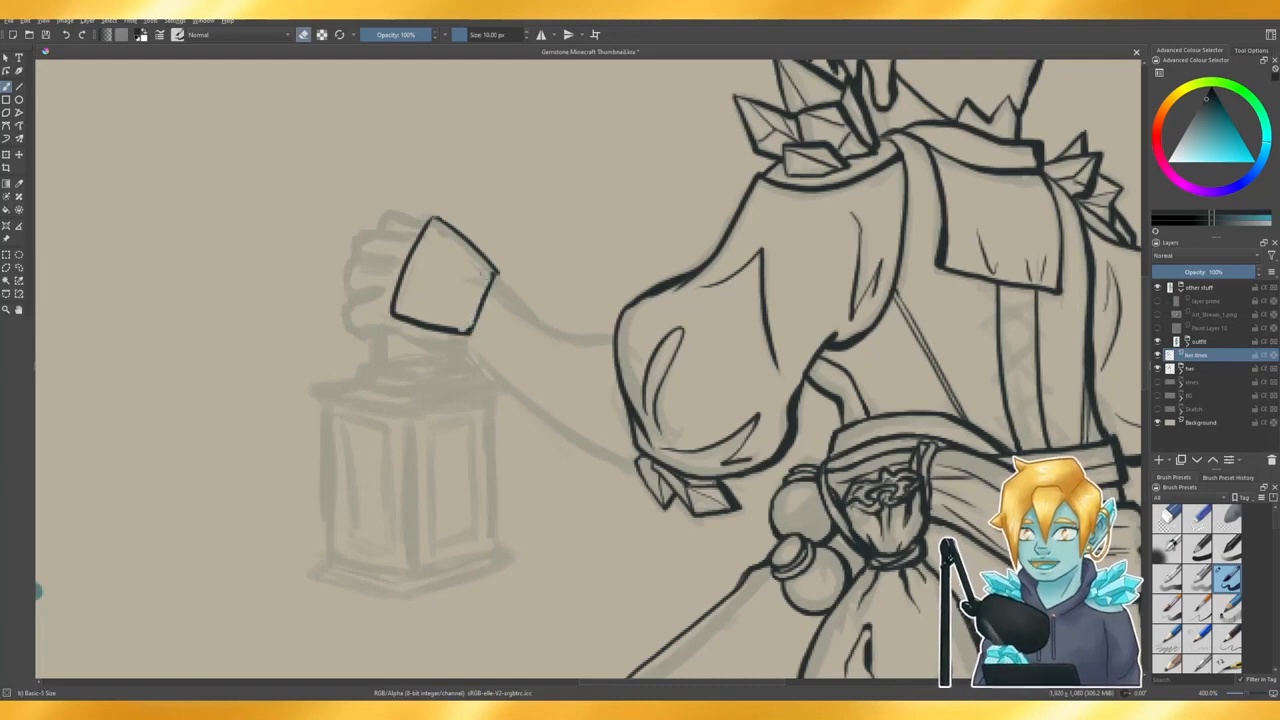
{"action": "key", "text": "e"}
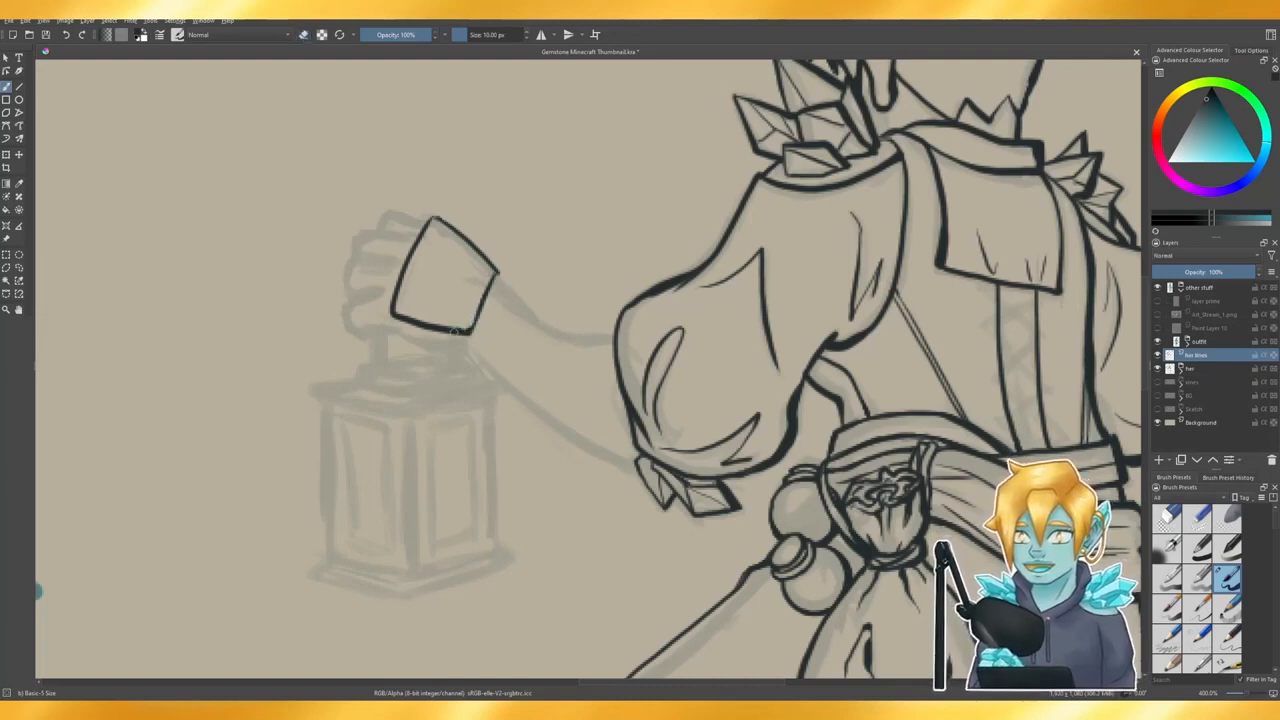
{"action": "mouse_move", "coordinate": [455, 331]}
{"action": "left_mouse_down"}
{"action": "mouse_move", "coordinate": [477, 324]}
{"action": "mouse_move", "coordinate": [501, 269]}
{"action": "left_mouse_up"}
{"action": "key", "text": "e"}
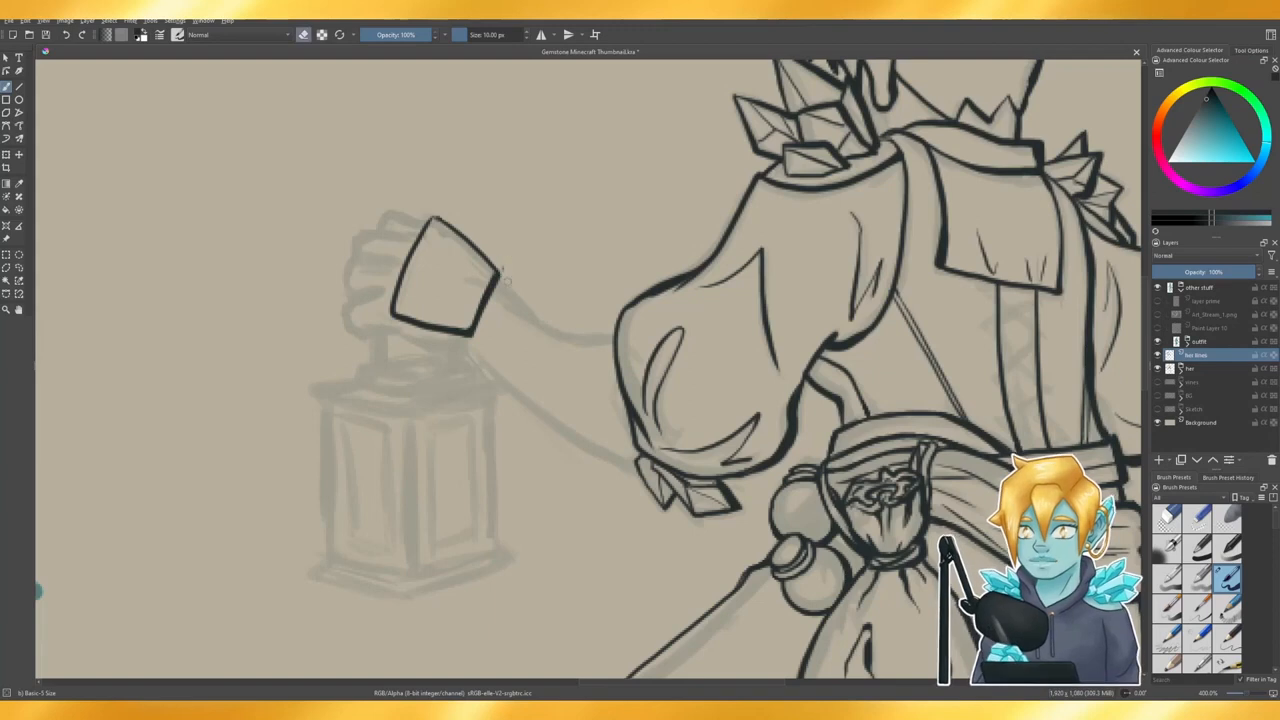
{"action": "key", "text": "e"}
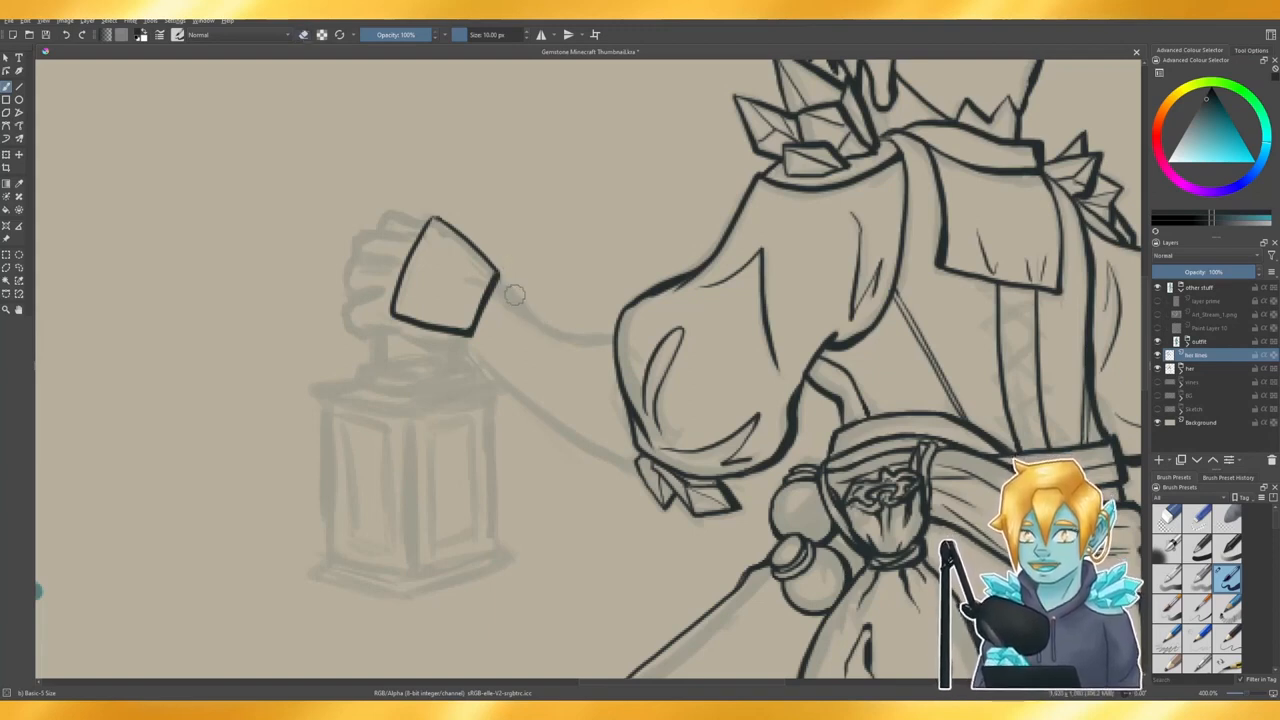
{"action": "left_click_drag", "start_coordinate": [518, 302], "coordinate": [542, 321]}
{"action": "key", "text": "ctrl+z"}
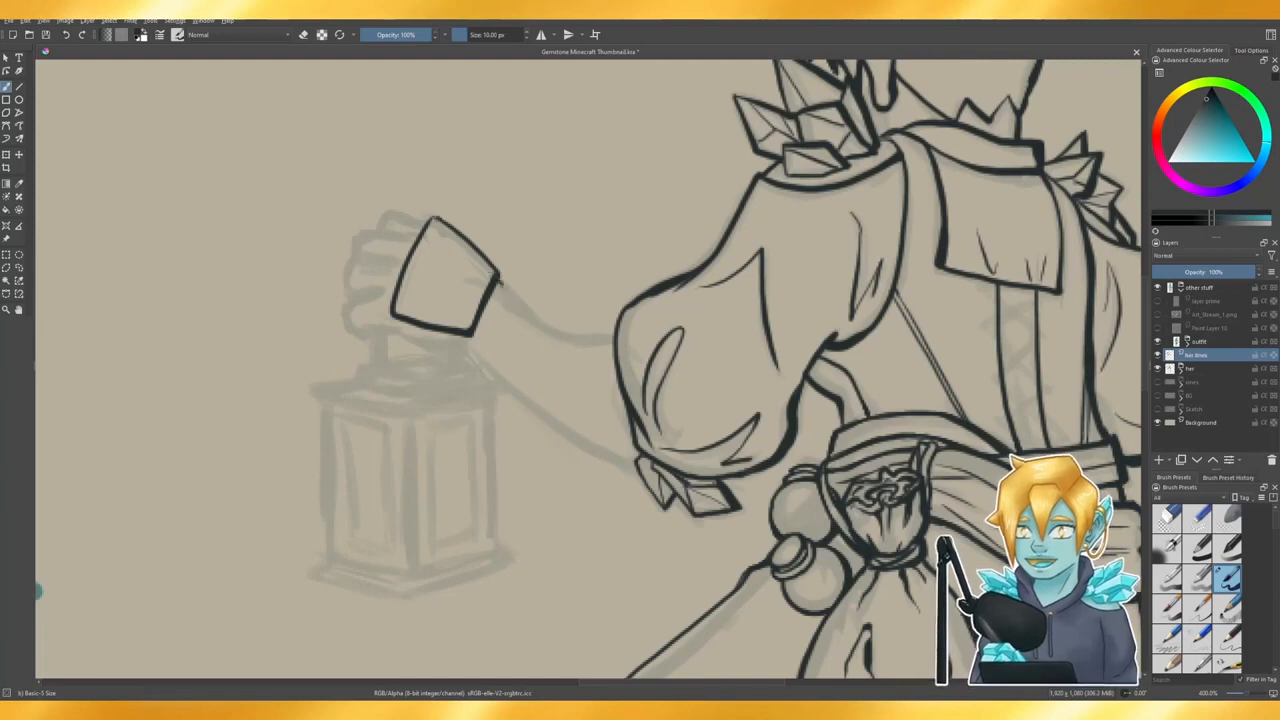
{"action": "mouse_move", "coordinate": [501, 283]}
{"action": "left_mouse_down"}
{"action": "mouse_move", "coordinate": [570, 332]}
{"action": "mouse_move", "coordinate": [630, 348]}
{"action": "left_mouse_up"}
{"action": "key", "text": "ctrl+z"}
{"action": "key", "text": "ctrl+z"}
{"action": "left_click_drag", "start_coordinate": [515, 292], "coordinate": [575, 328]}
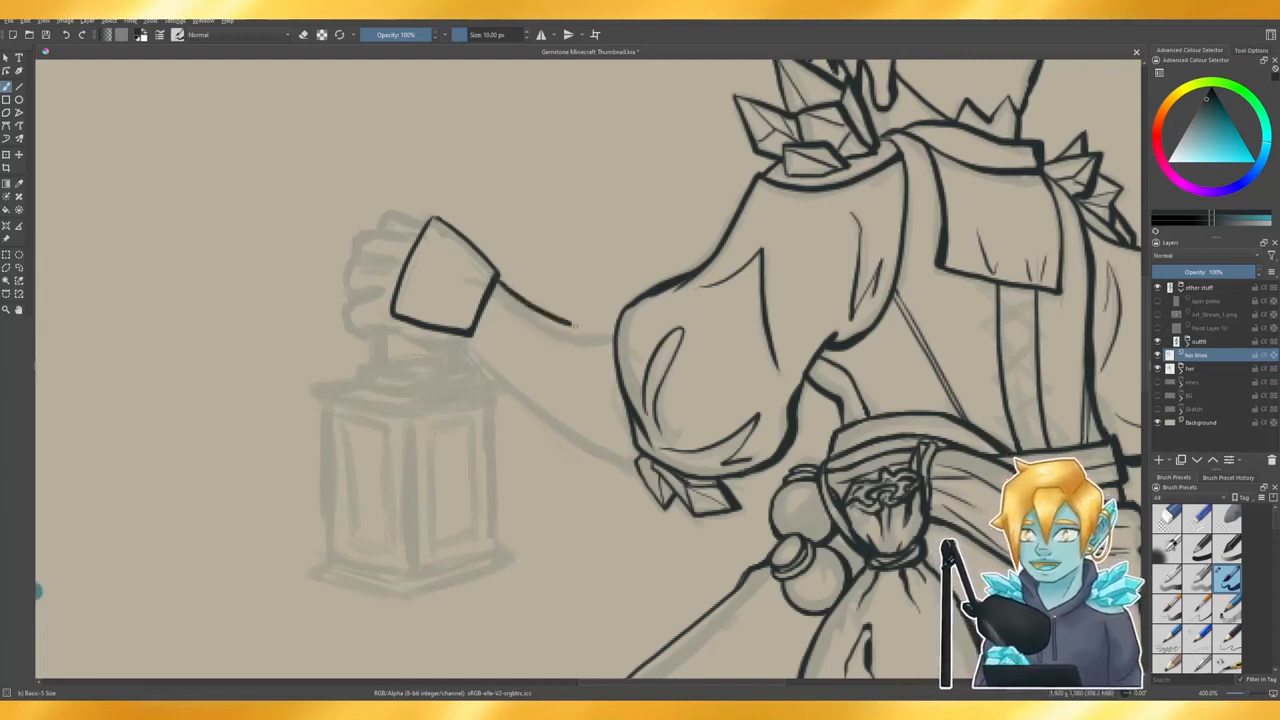
{"action": "key", "text": "ctrl+z"}
{"action": "mouse_move", "coordinate": [504, 288]}
{"action": "left_mouse_down"}
{"action": "mouse_move", "coordinate": [556, 323]}
{"action": "mouse_move", "coordinate": [616, 342]}
{"action": "left_mouse_up"}
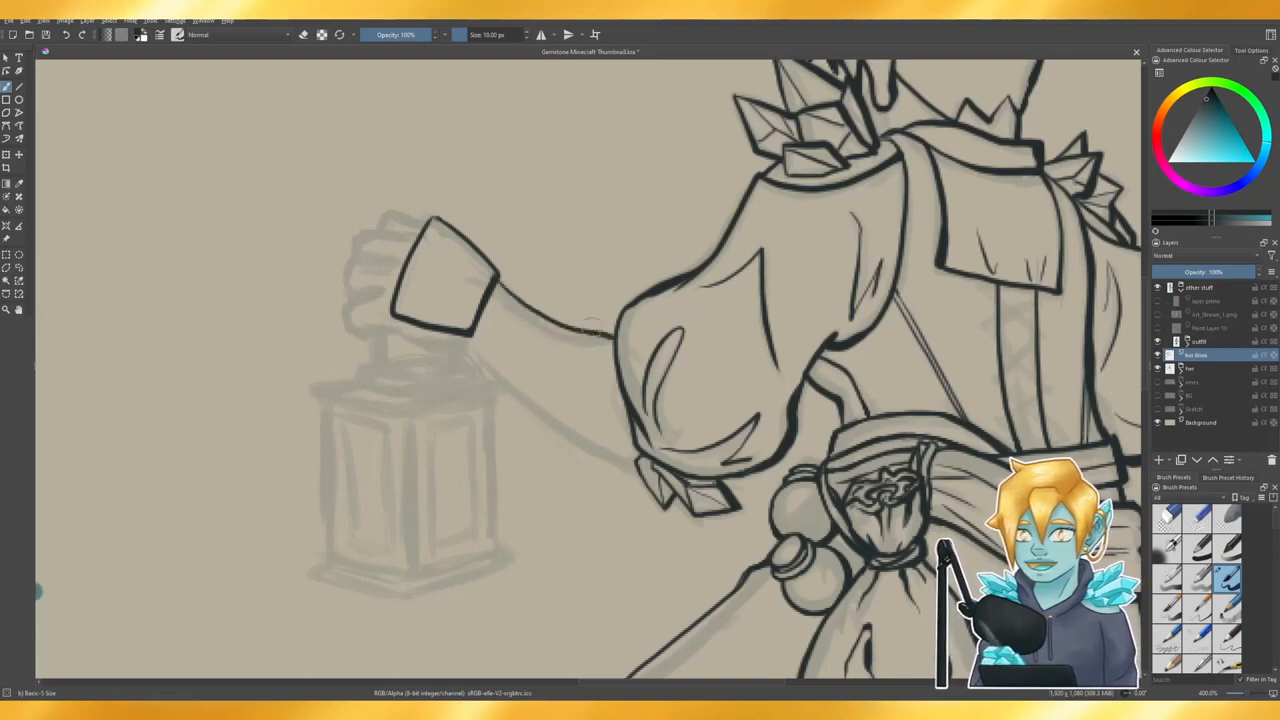
{"action": "key", "text": "ctrl+z"}
{"action": "left_click_drag", "start_coordinate": [503, 285], "coordinate": [615, 341]}
{"action": "key", "text": "ctrl+z"}
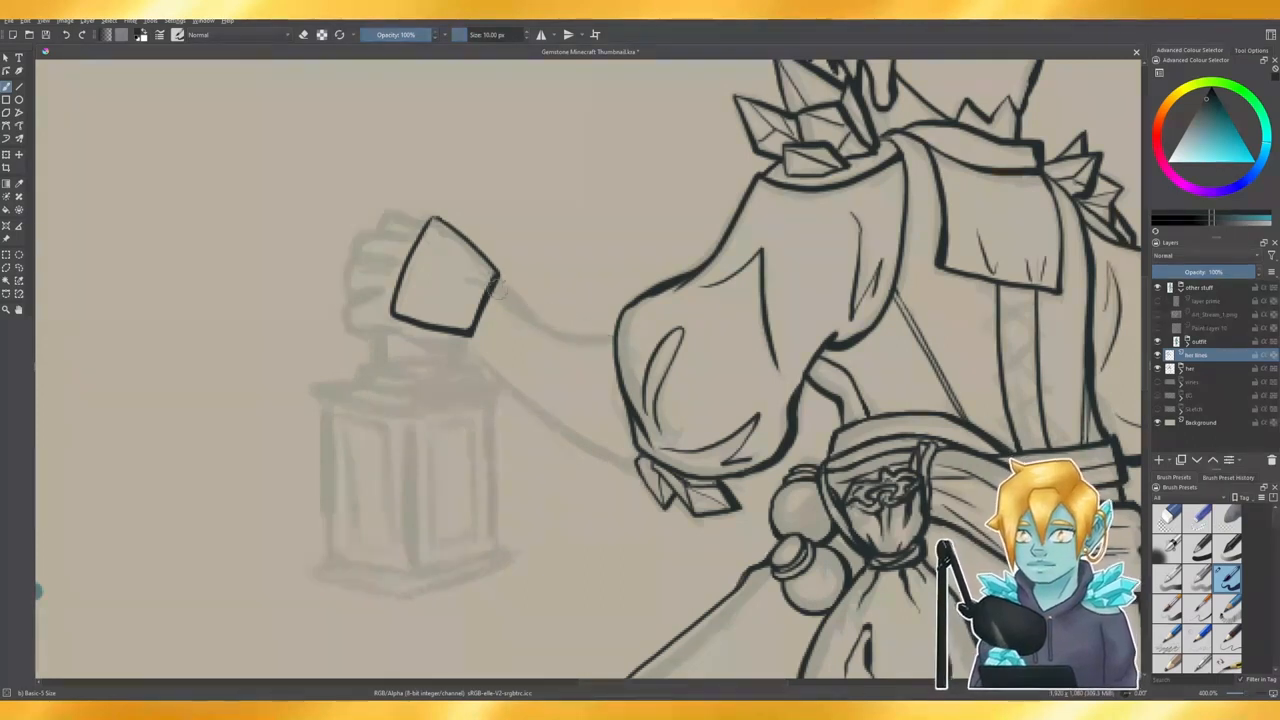
{"action": "left_click_drag", "start_coordinate": [503, 285], "coordinate": [605, 335]}
{"action": "key", "text": "ctrl+z"}
{"action": "left_click_drag", "start_coordinate": [498, 283], "coordinate": [615, 342]}
{"action": "key", "text": "ctrl+z"}
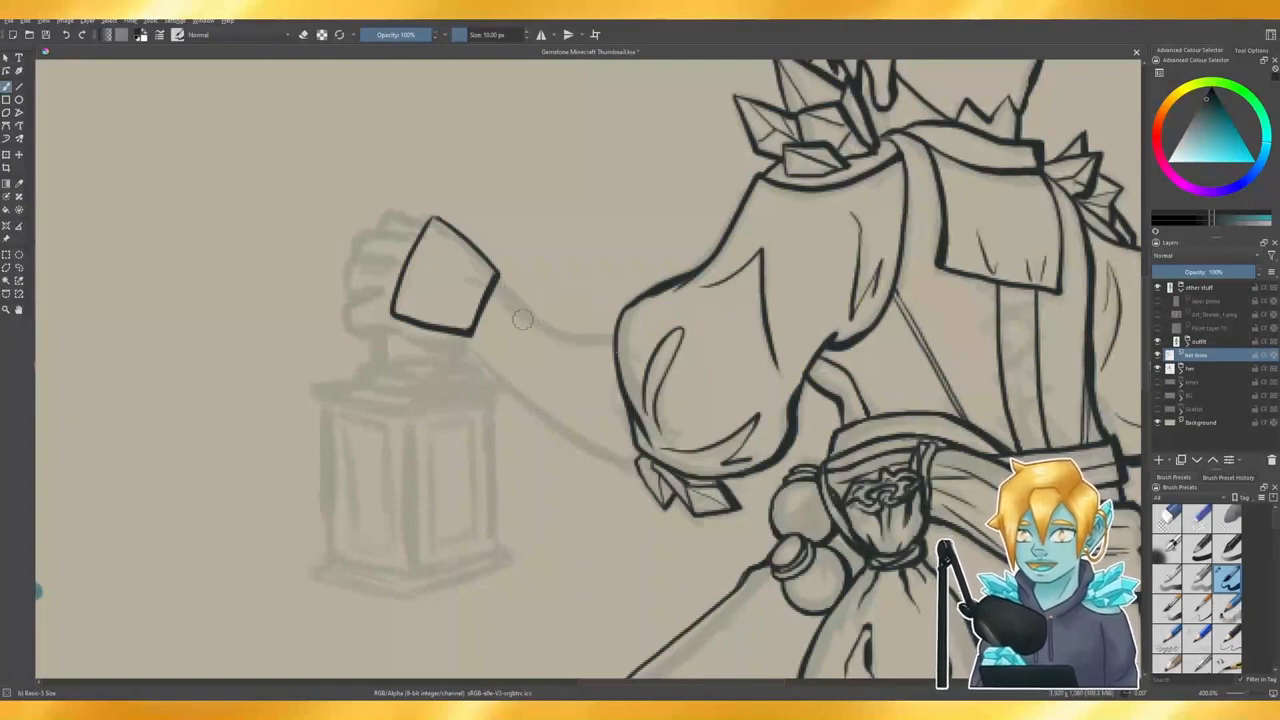
{"action": "left_click_drag", "start_coordinate": [498, 283], "coordinate": [584, 337]}
{"action": "key", "text": "ctrl+z"}
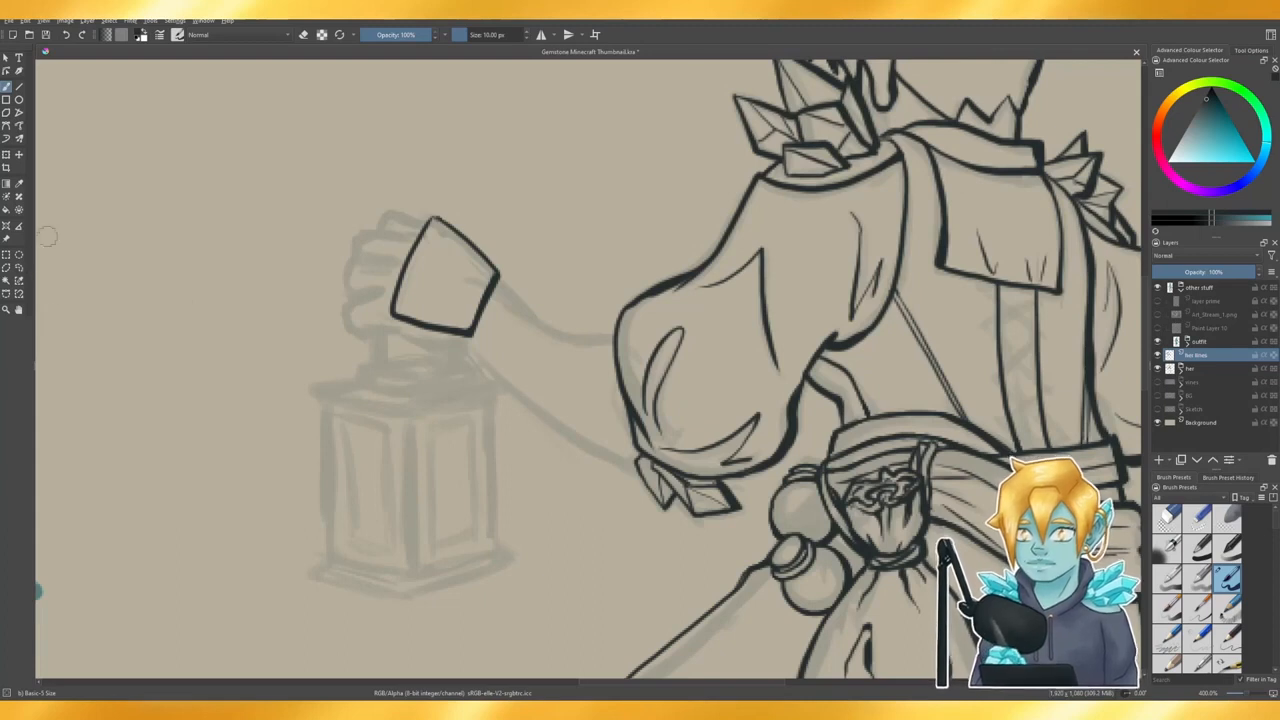
{"action": "left_click_drag", "start_coordinate": [440, 105], "coordinate": [377, 167]}
{"action": "key", "text": "ctrl+z"}
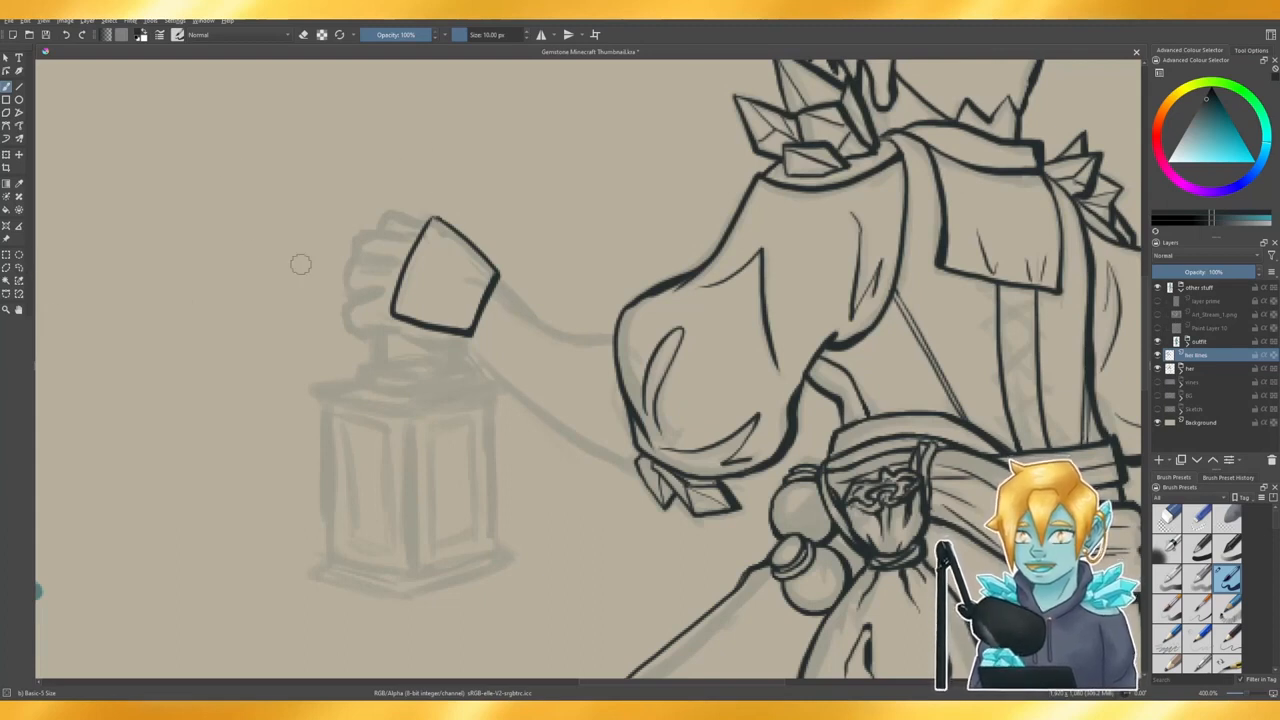
- Make a freehand selection around the inked outline of the back of the hand
{"action": "left_click", "coordinate": [18, 268]}
{"action": "mouse_move", "coordinate": [473, 143]}
{"action": "left_mouse_down"}
{"action": "mouse_move", "coordinate": [402, 478]}
{"action": "mouse_move", "coordinate": [548, 267]}
{"action": "mouse_move", "coordinate": [504, 170]}
{"action": "left_mouse_up"}
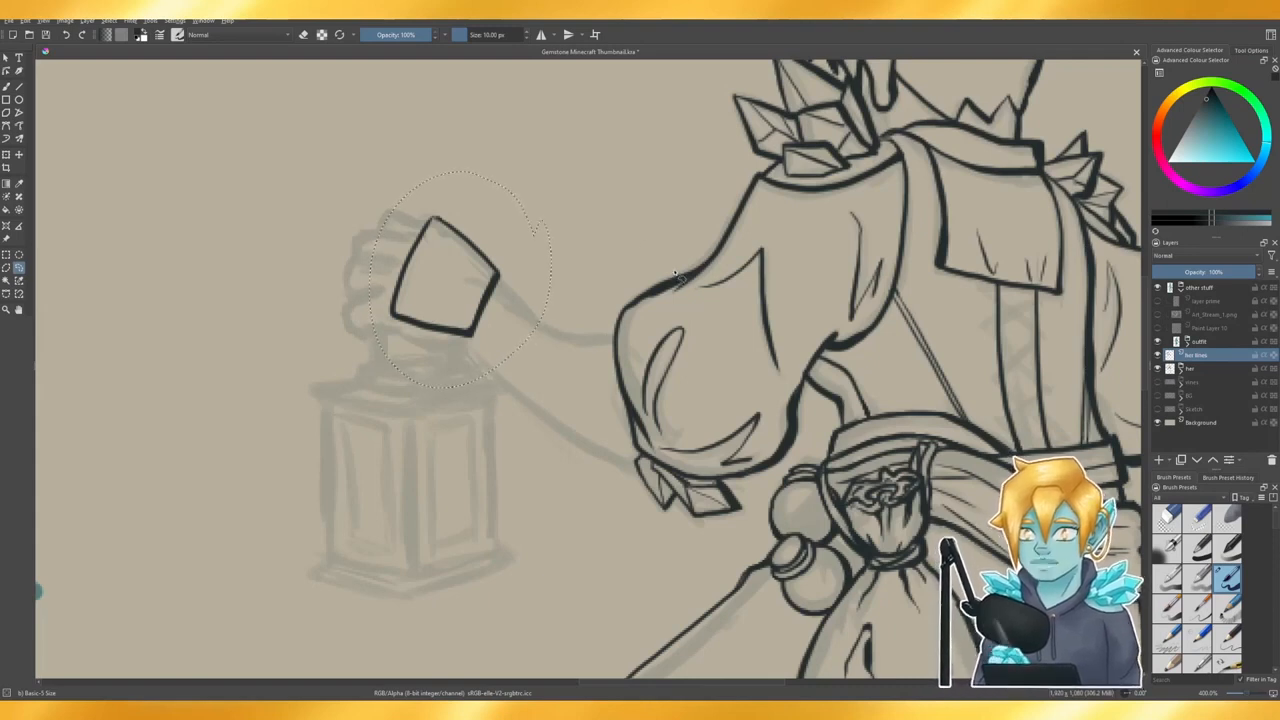
{"action": "key", "text": "ctrl+t"}
{"action": "left_click_drag", "start_coordinate": [642, 286], "coordinate": [639, 306]}
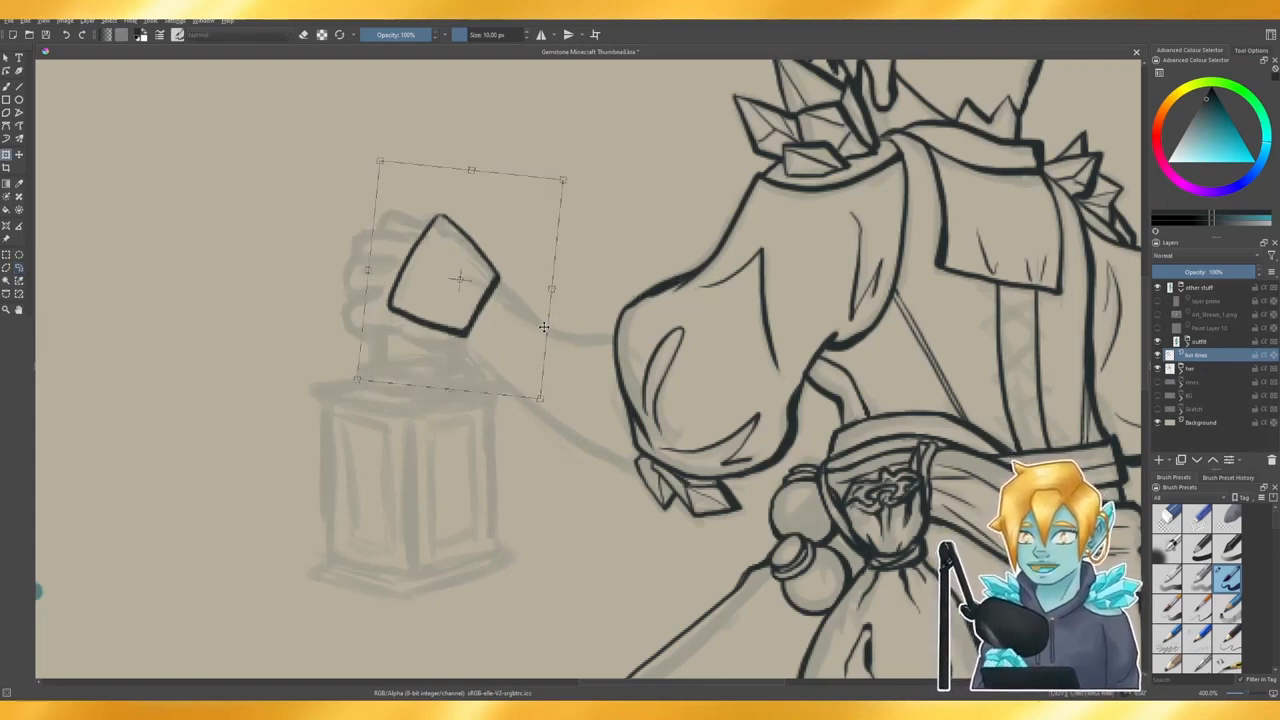
{"action": "left_click_drag", "start_coordinate": [547, 320], "coordinate": [551, 324]}
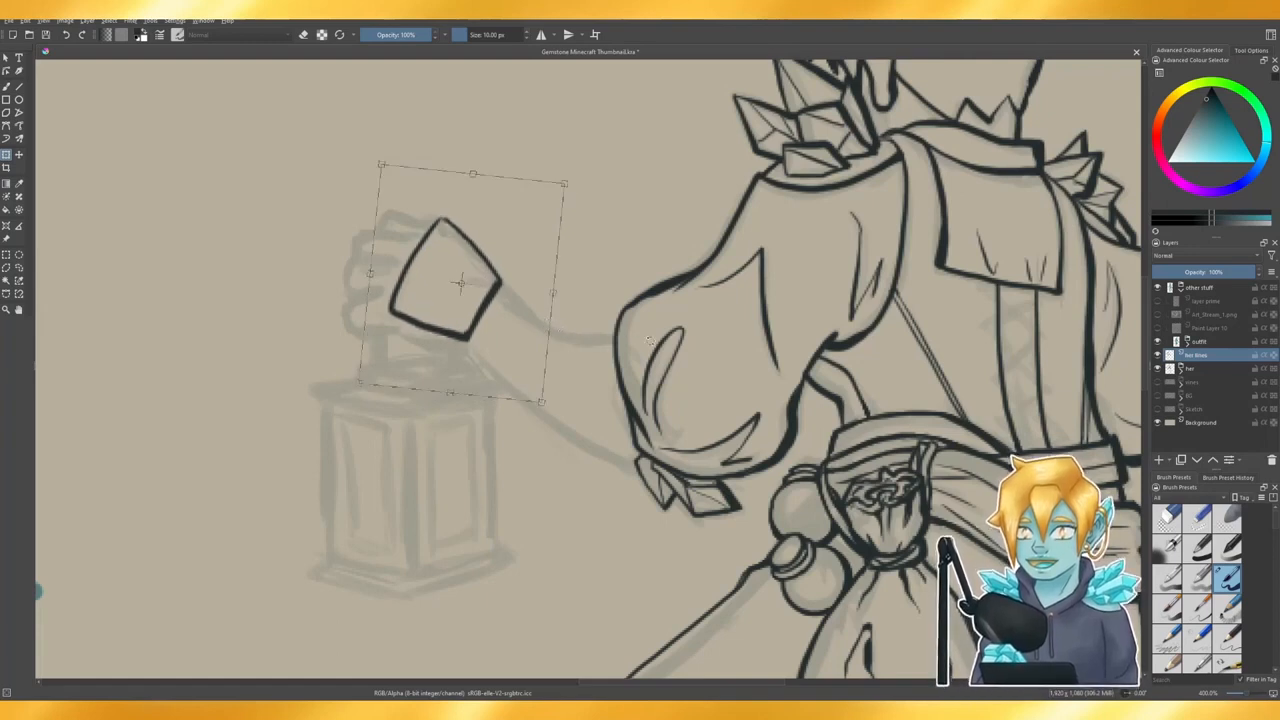
{"action": "key", "text": "Return"}
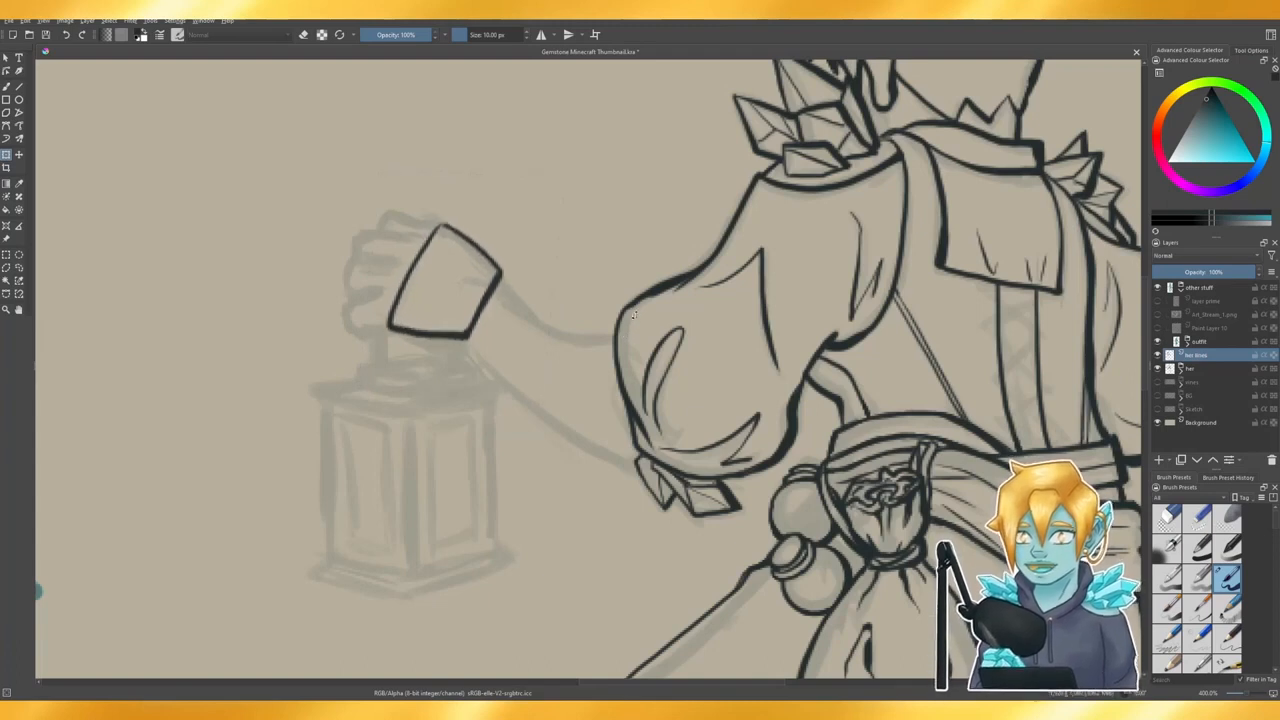
{"action": "key", "text": "ctrl+t"}
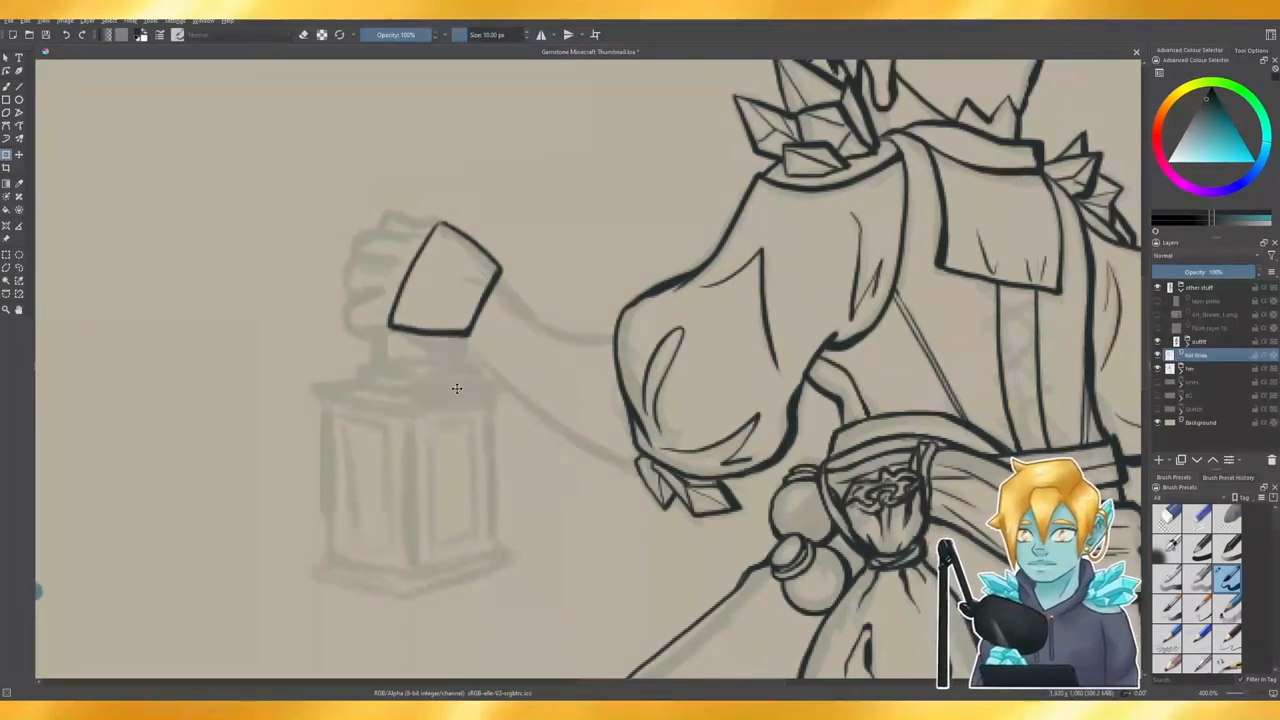
{"action": "mouse_move", "coordinate": [500, 321]}
{"action": "left_mouse_down"}
{"action": "mouse_move", "coordinate": [456, 318]}
{"action": "mouse_move", "coordinate": [500, 232]}
{"action": "mouse_move", "coordinate": [509, 317]}
{"action": "left_mouse_up"}
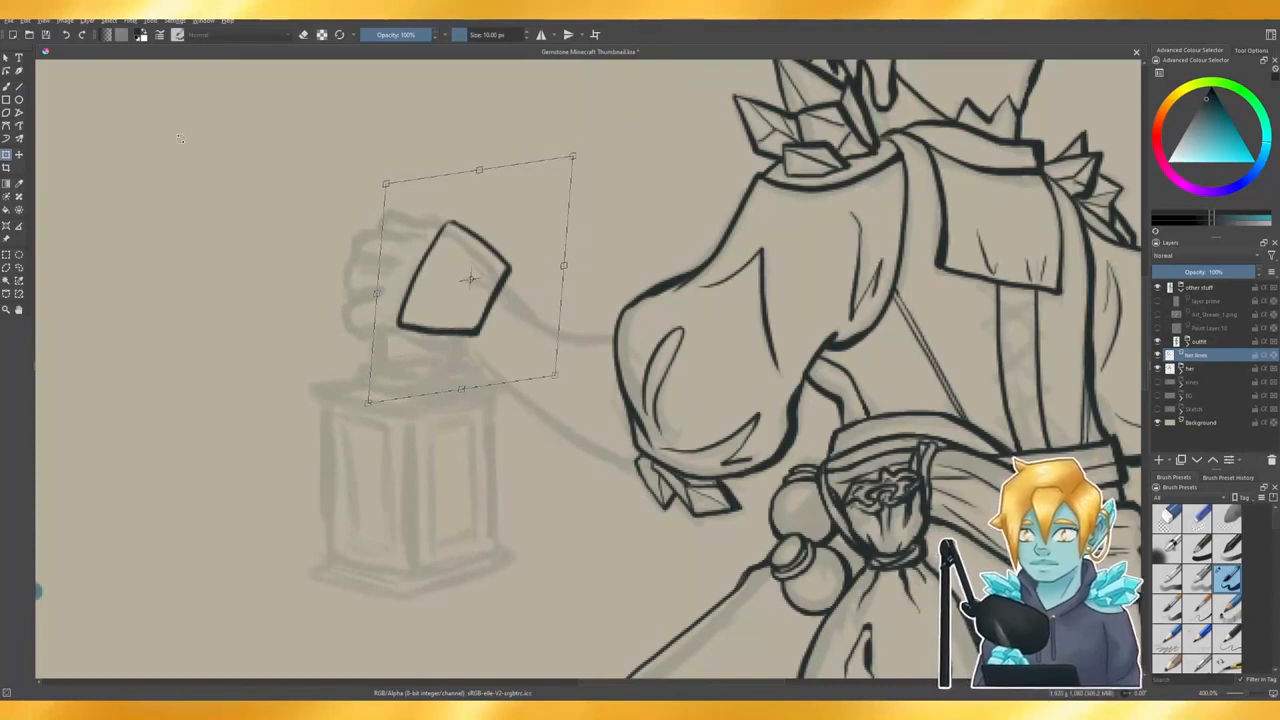
{"action": "key", "text": "Return"}
{"action": "key", "text": "ctrl+z"}
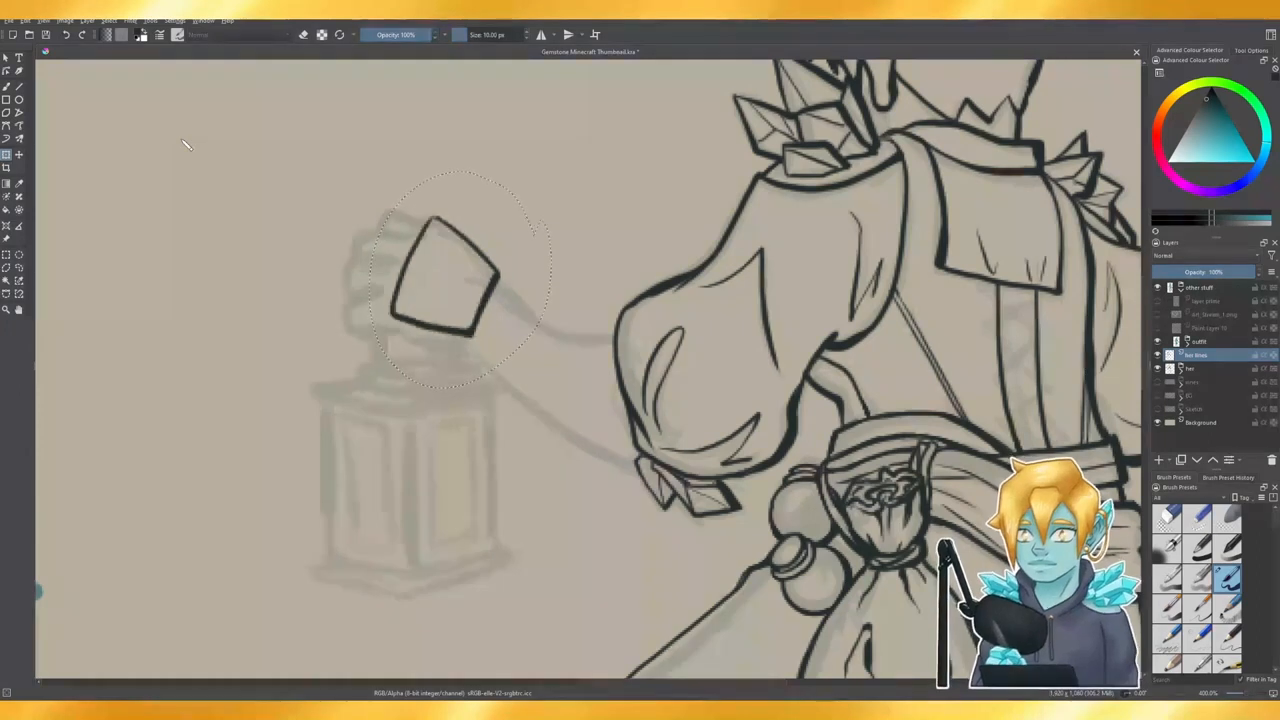
- Skew the selected hand outline slightly so its wrist side sits a little higher, and return to the brush
{"action": "left_click", "coordinate": [531, 295]}
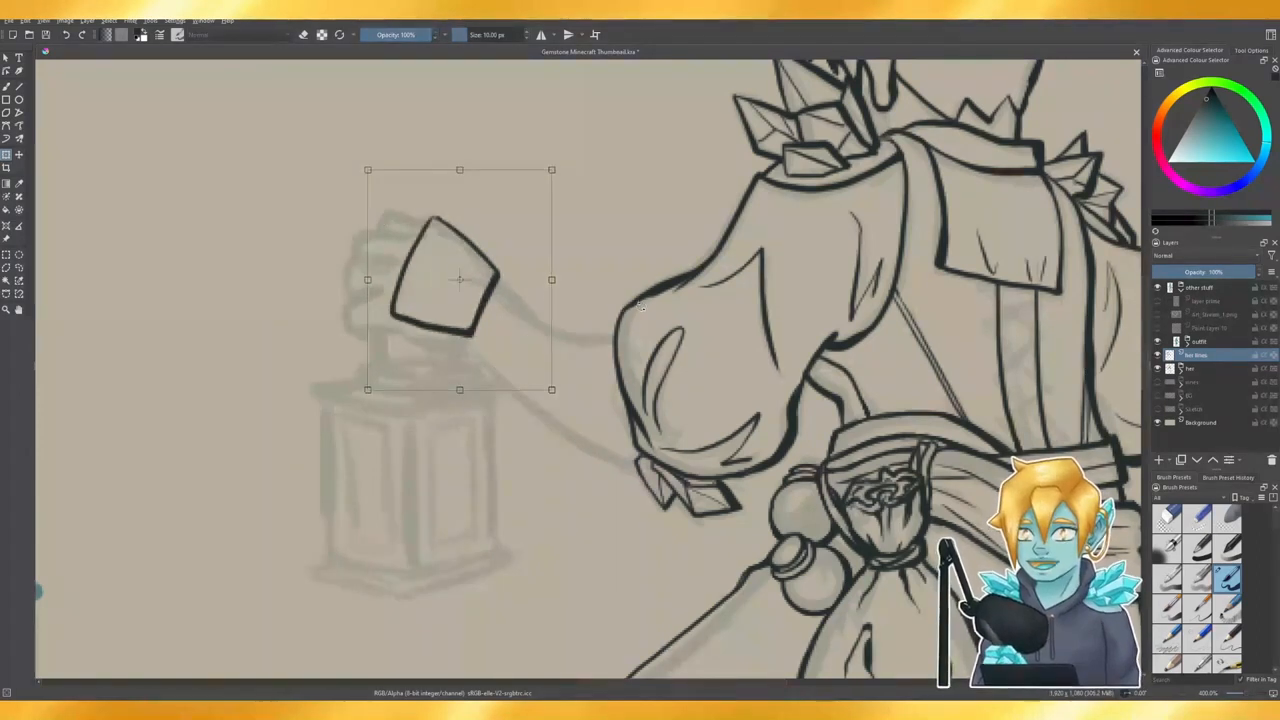
{"action": "key", "text": "Return"}
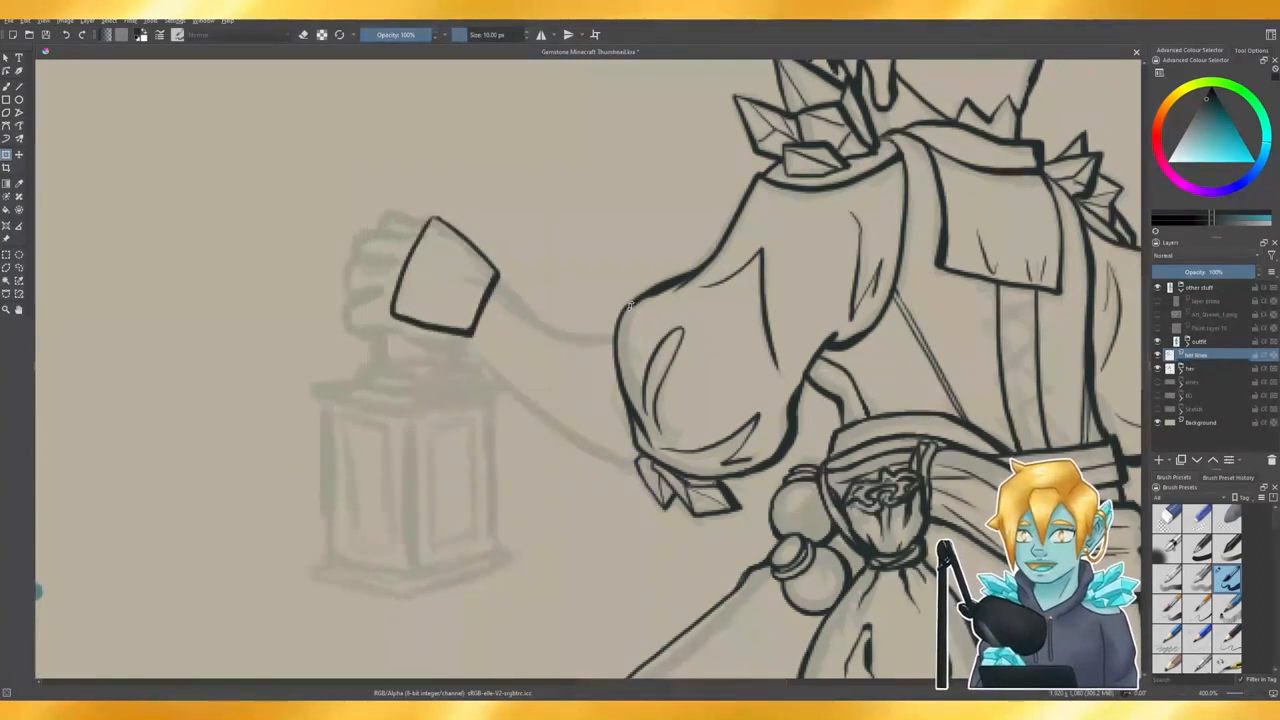
{"action": "left_click", "coordinate": [491, 344]}
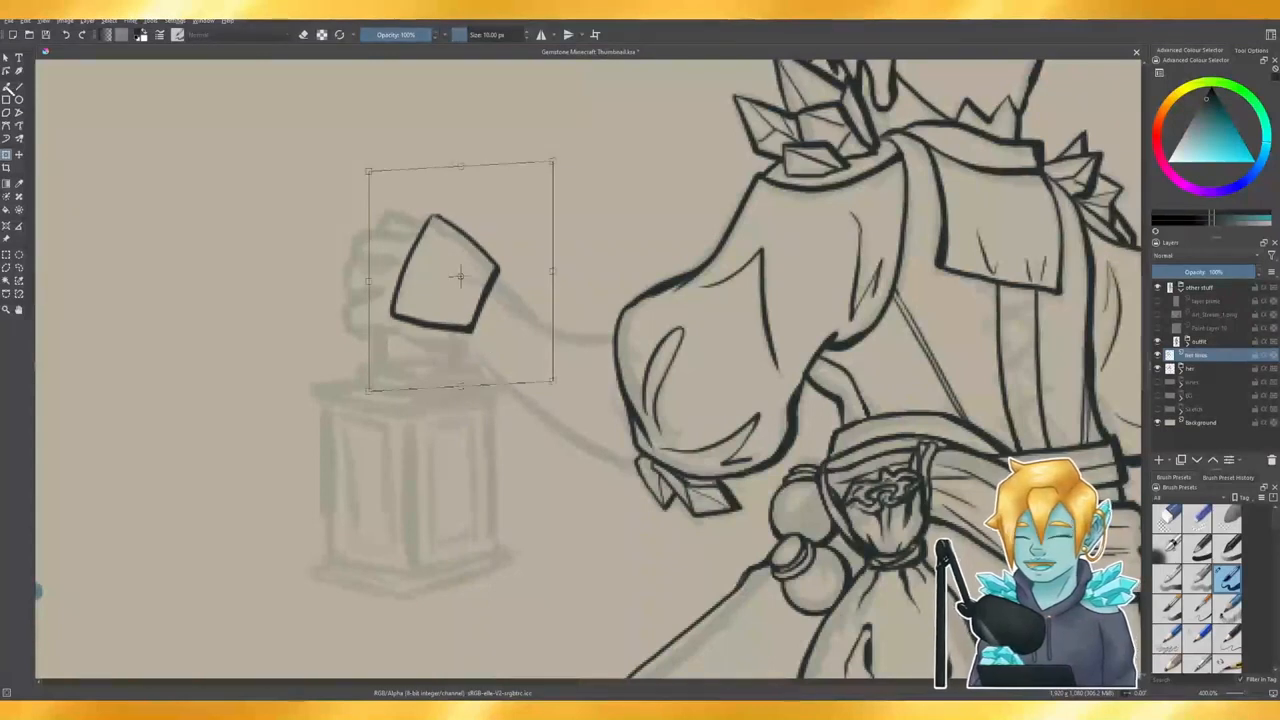
{"action": "key", "text": "b"}
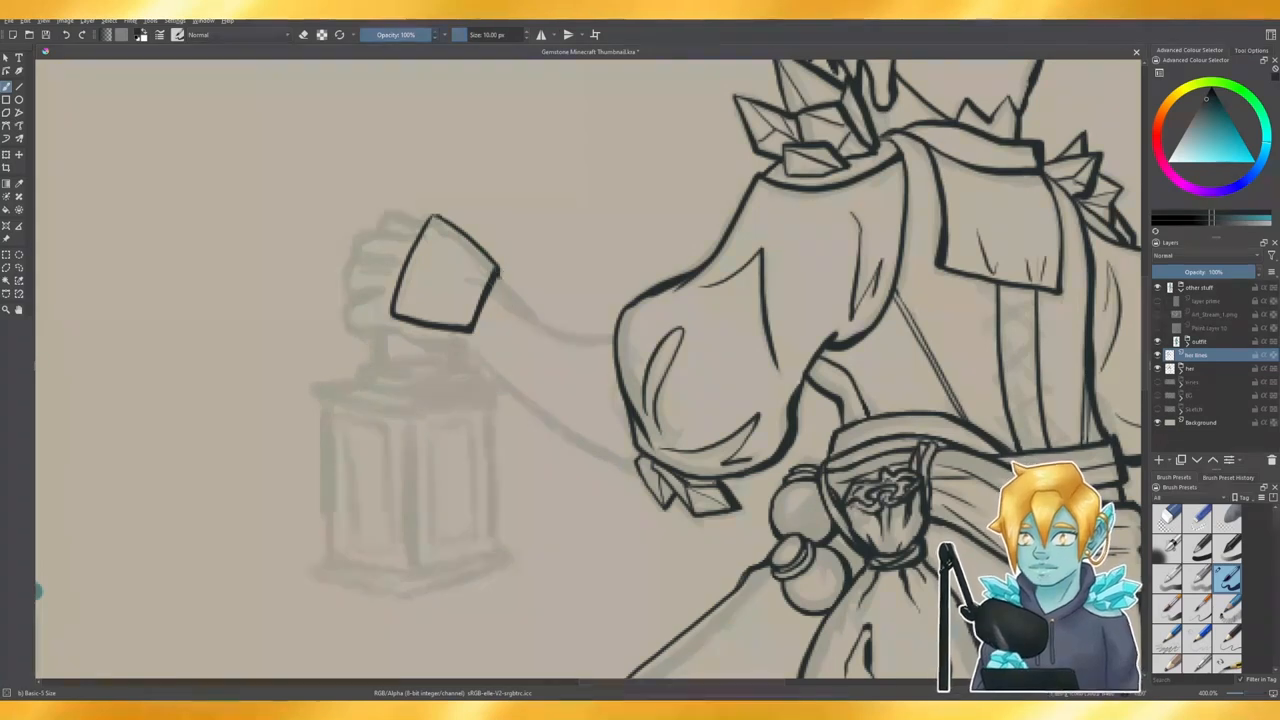
- Ink the upper edge of the forearm as one curved line from the wrist corner of the hand to the puffed sleeve
{"action": "key", "text": "ctrl+z"}
{"action": "mouse_move", "coordinate": [498, 279]}
{"action": "left_mouse_down"}
{"action": "mouse_move", "coordinate": [590, 344]}
{"action": "mouse_move", "coordinate": [530, 310]}
{"action": "mouse_move", "coordinate": [612, 336]}
{"action": "left_mouse_up"}
{"action": "key", "text": "ctrl+z"}
{"action": "key", "text": "ctrl+z"}
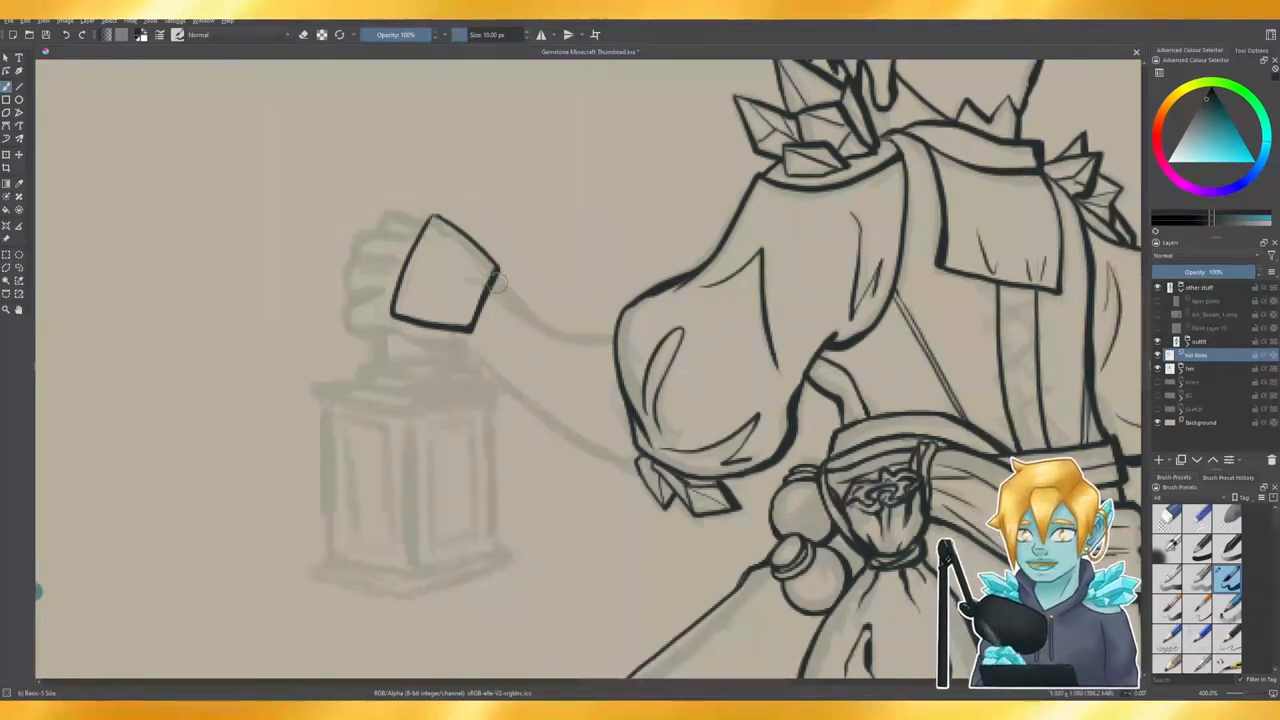
{"action": "mouse_move", "coordinate": [498, 279]}
{"action": "left_mouse_down"}
{"action": "mouse_move", "coordinate": [551, 321]}
{"action": "mouse_move", "coordinate": [612, 337]}
{"action": "left_mouse_up"}
{"action": "key", "text": "ctrl+z"}
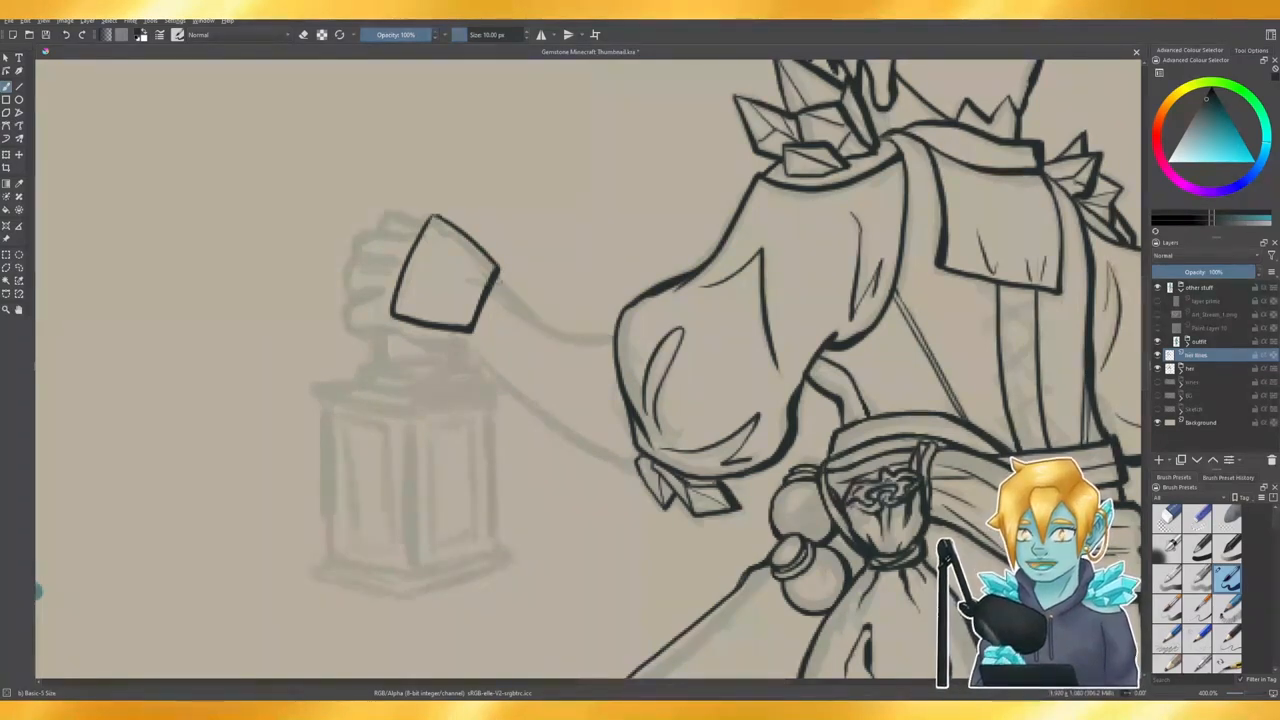
{"action": "left_click_drag", "start_coordinate": [498, 279], "coordinate": [616, 350]}
{"action": "key", "text": "ctrl+z"}
{"action": "left_click_drag", "start_coordinate": [500, 280], "coordinate": [604, 330]}
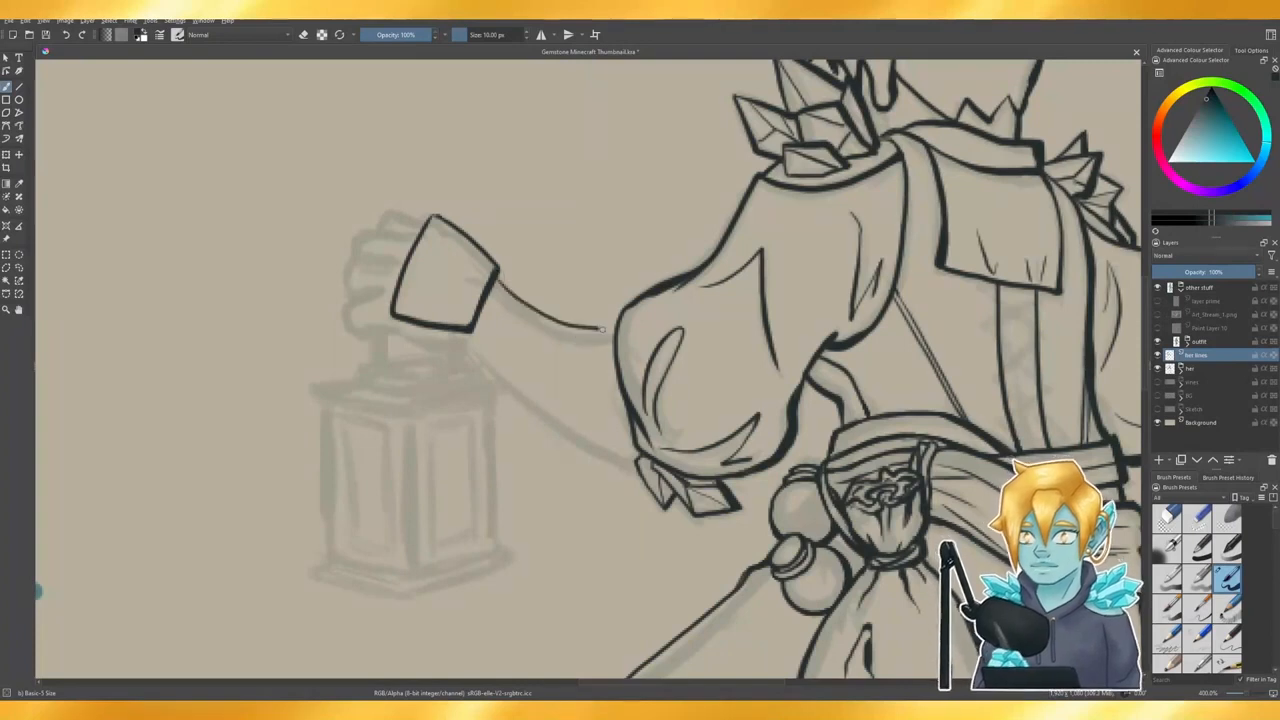
{"action": "key", "text": "ctrl+z"}
{"action": "left_click_drag", "start_coordinate": [498, 279], "coordinate": [612, 338]}
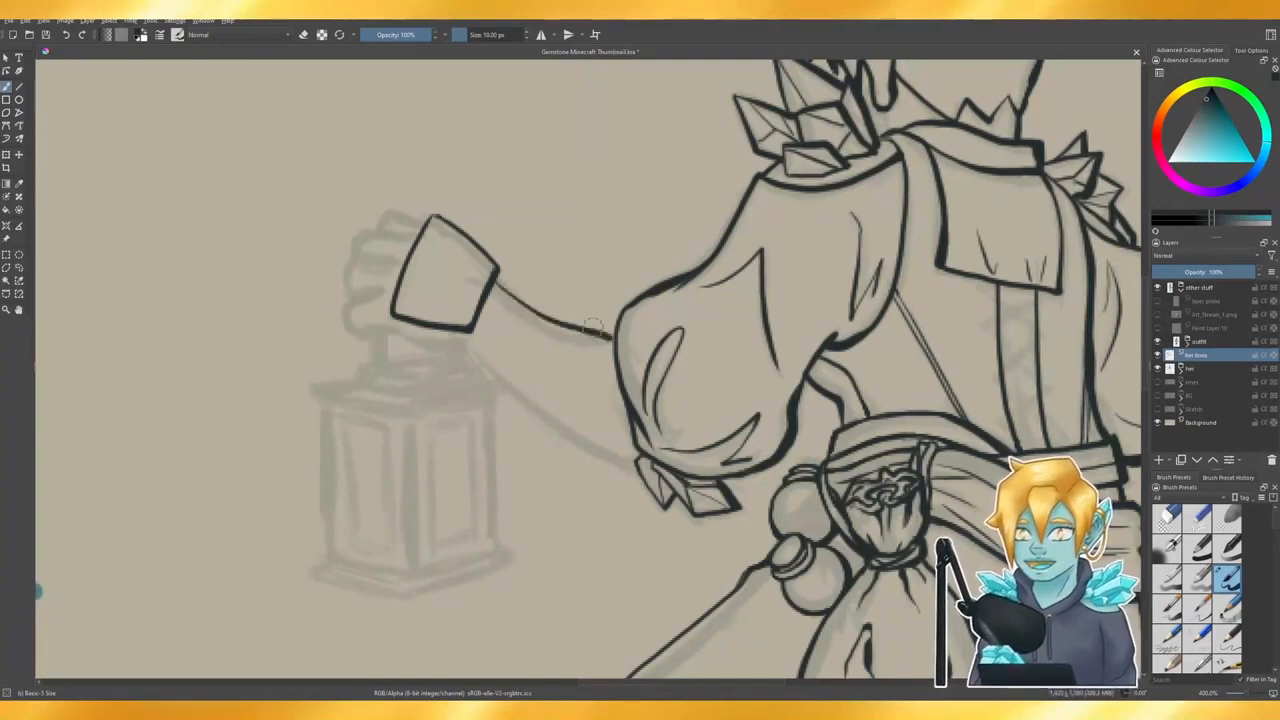
{"action": "key", "text": "ctrl+z"}
{"action": "left_click_drag", "start_coordinate": [498, 280], "coordinate": [625, 350]}
{"action": "key", "text": "ctrl+z"}
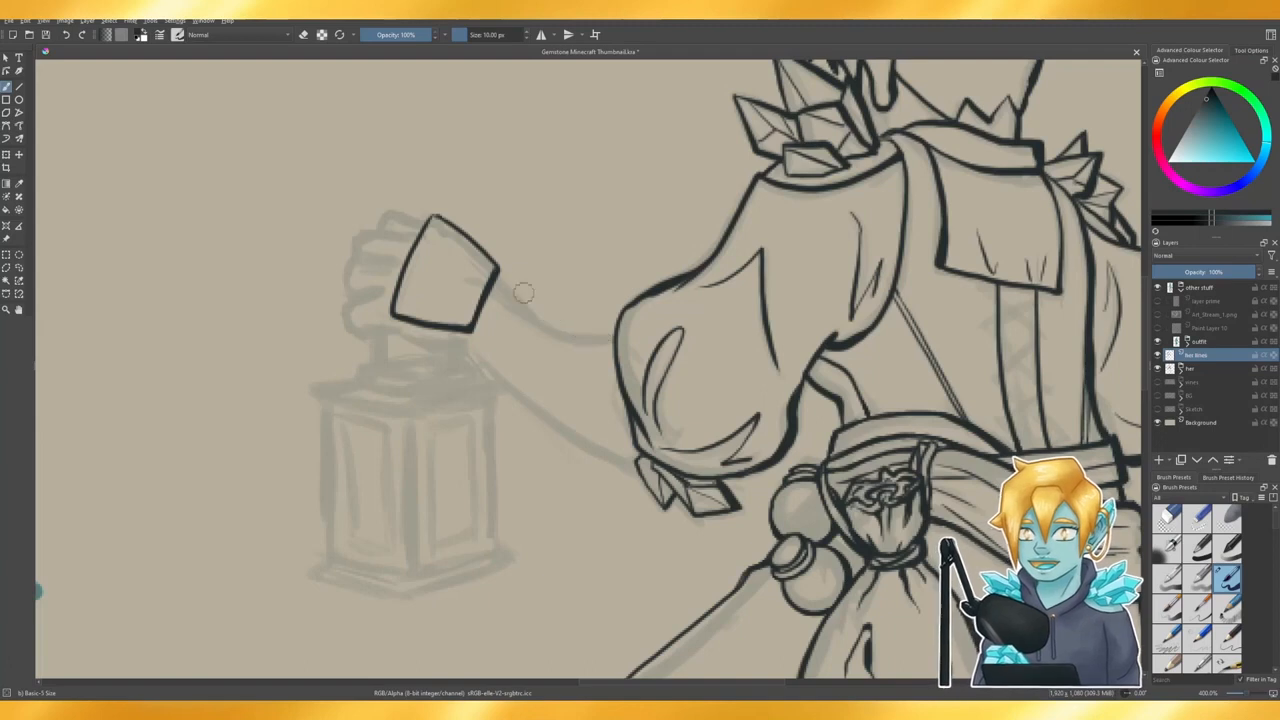
{"action": "left_click_drag", "start_coordinate": [498, 280], "coordinate": [618, 328]}
{"action": "key", "text": "ctrl+z"}
{"action": "mouse_move", "coordinate": [498, 282]}
{"action": "left_mouse_down"}
{"action": "mouse_move", "coordinate": [523, 306]}
{"action": "mouse_move", "coordinate": [613, 330]}
{"action": "left_mouse_up"}
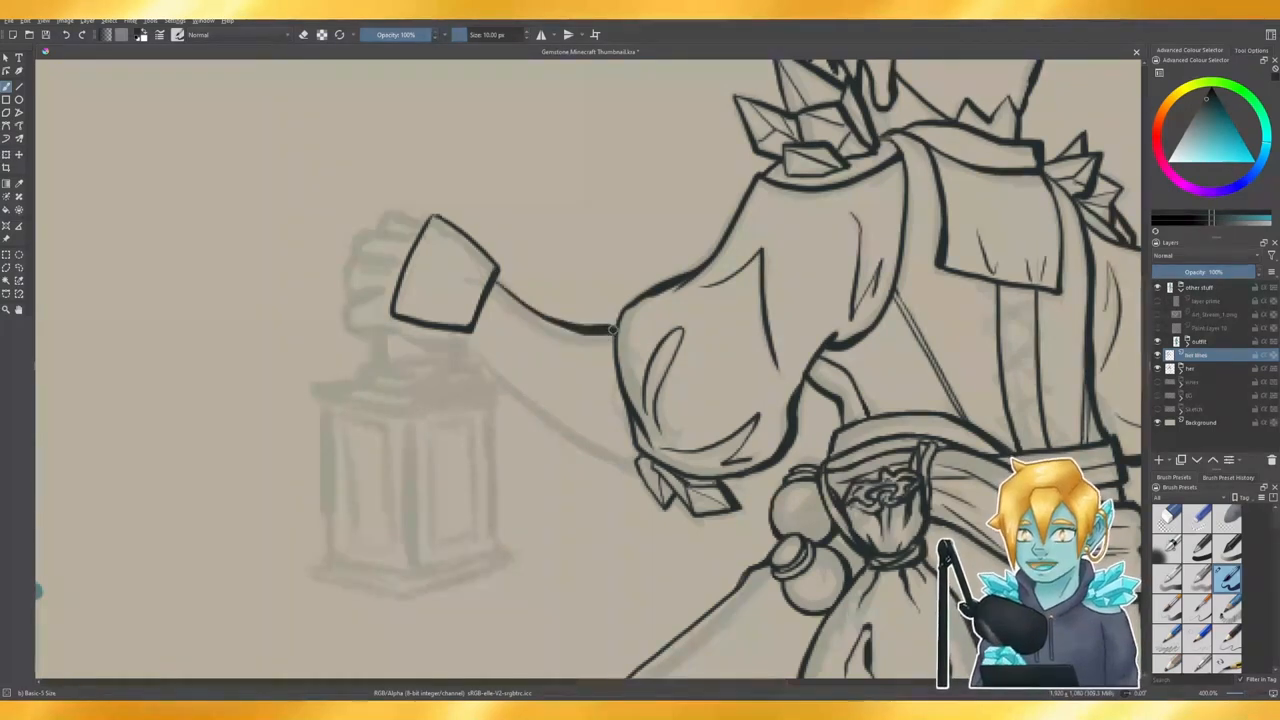
{"action": "key", "text": "ctrl+z"}
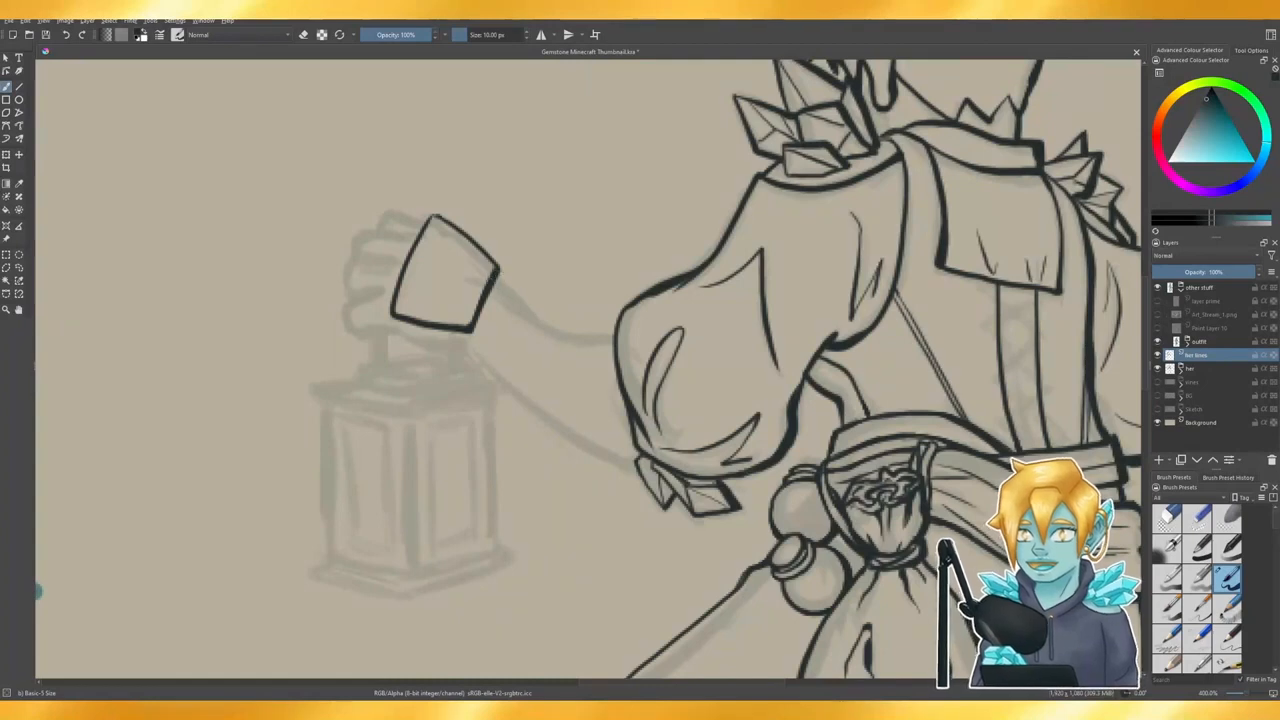
{"action": "mouse_move", "coordinate": [498, 280]}
{"action": "left_mouse_down"}
{"action": "mouse_move", "coordinate": [562, 337]}
{"action": "mouse_move", "coordinate": [615, 348]}
{"action": "left_mouse_up"}
{"action": "key", "text": "ctrl+z"}
{"action": "left_click_drag", "start_coordinate": [492, 276], "coordinate": [615, 342]}
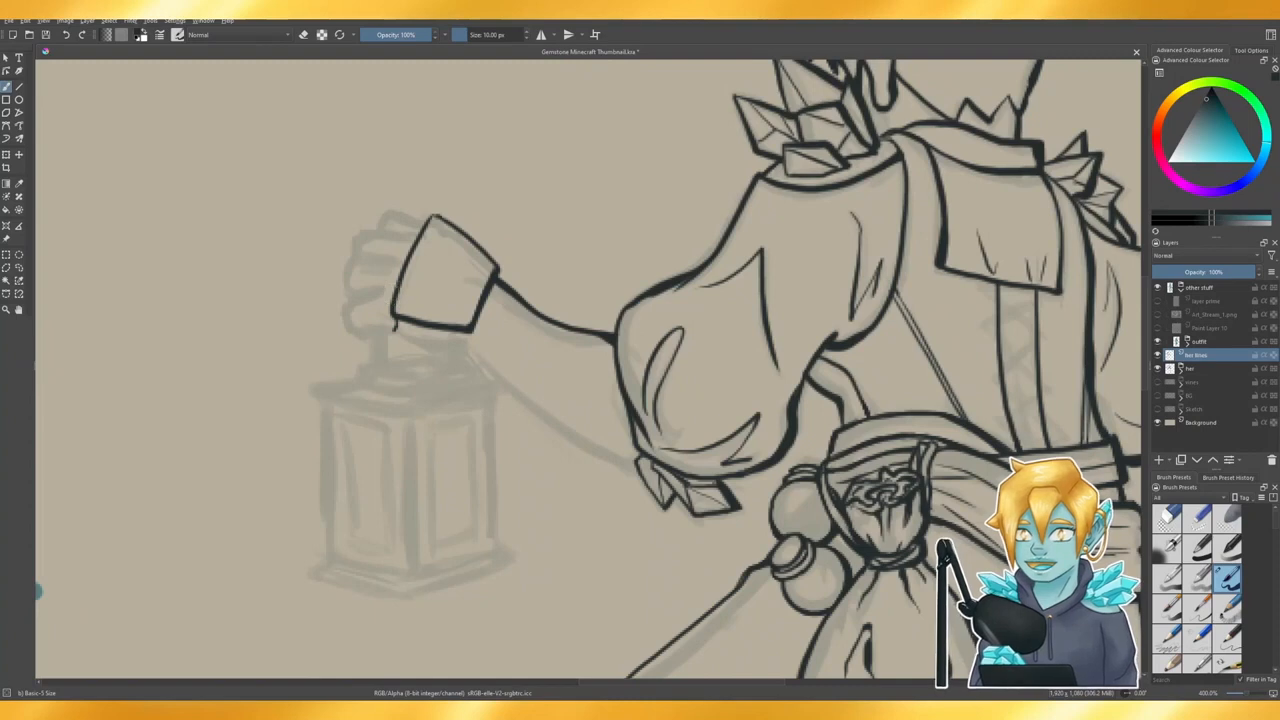
- Ink the rounded outline of the lowest finger and erase the stray line end where it meets the hand's lower corner
{"action": "mouse_move", "coordinate": [380, 289]}
{"action": "left_mouse_down"}
{"action": "mouse_move", "coordinate": [342, 305]}
{"action": "mouse_move", "coordinate": [348, 318]}
{"action": "left_mouse_up"}
{"action": "key", "text": "ctrl+z"}
{"action": "key", "text": "ctrl+z"}
{"action": "key", "text": "ctrl+z"}
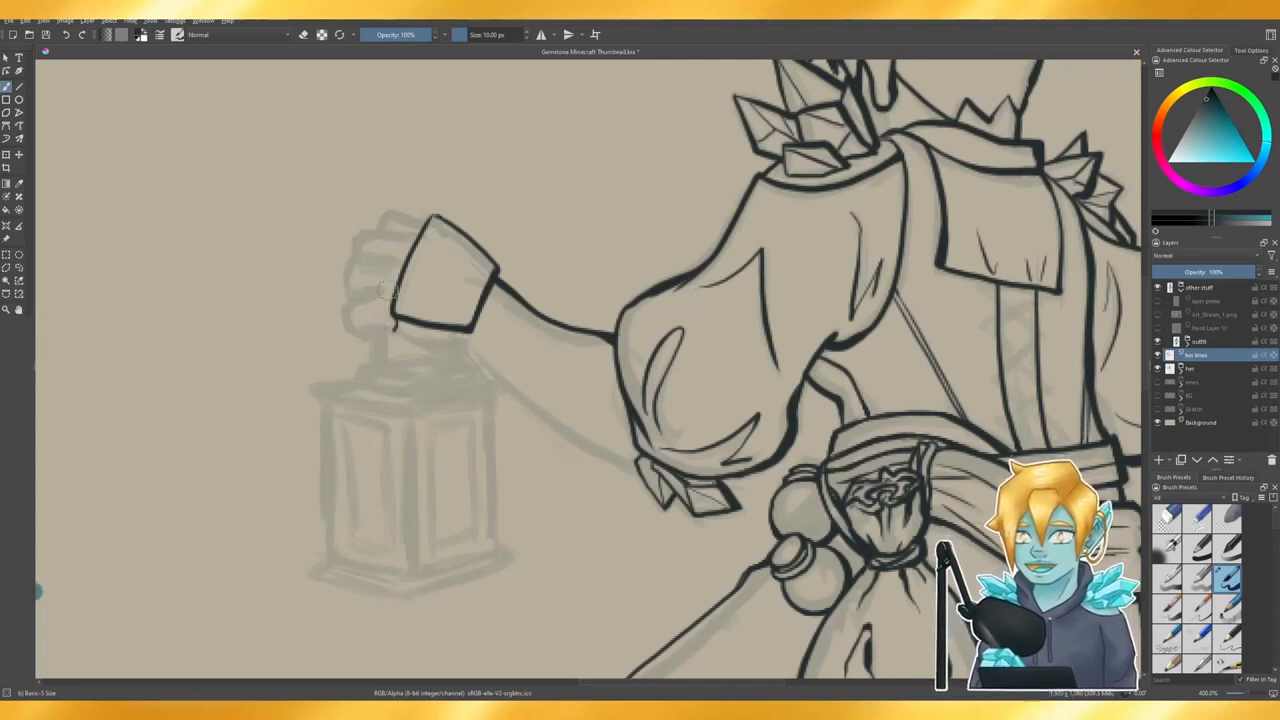
{"action": "mouse_move", "coordinate": [393, 287]}
{"action": "left_mouse_down"}
{"action": "mouse_move", "coordinate": [340, 320]}
{"action": "mouse_move", "coordinate": [356, 337]}
{"action": "mouse_move", "coordinate": [378, 332]}
{"action": "mouse_move", "coordinate": [384, 310]}
{"action": "mouse_move", "coordinate": [356, 306]}
{"action": "mouse_move", "coordinate": [393, 294]}
{"action": "left_mouse_up"}
{"action": "key", "text": "ctrl+z"}
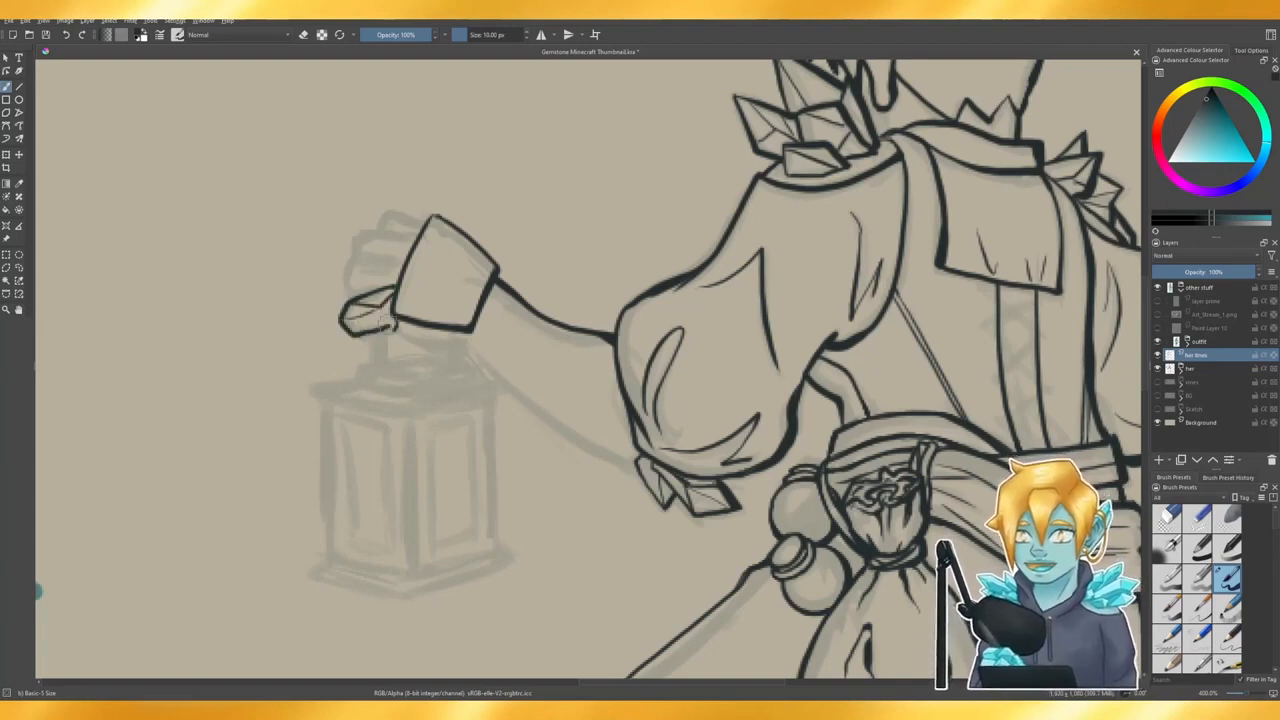
{"action": "key", "text": "ctrl+z"}
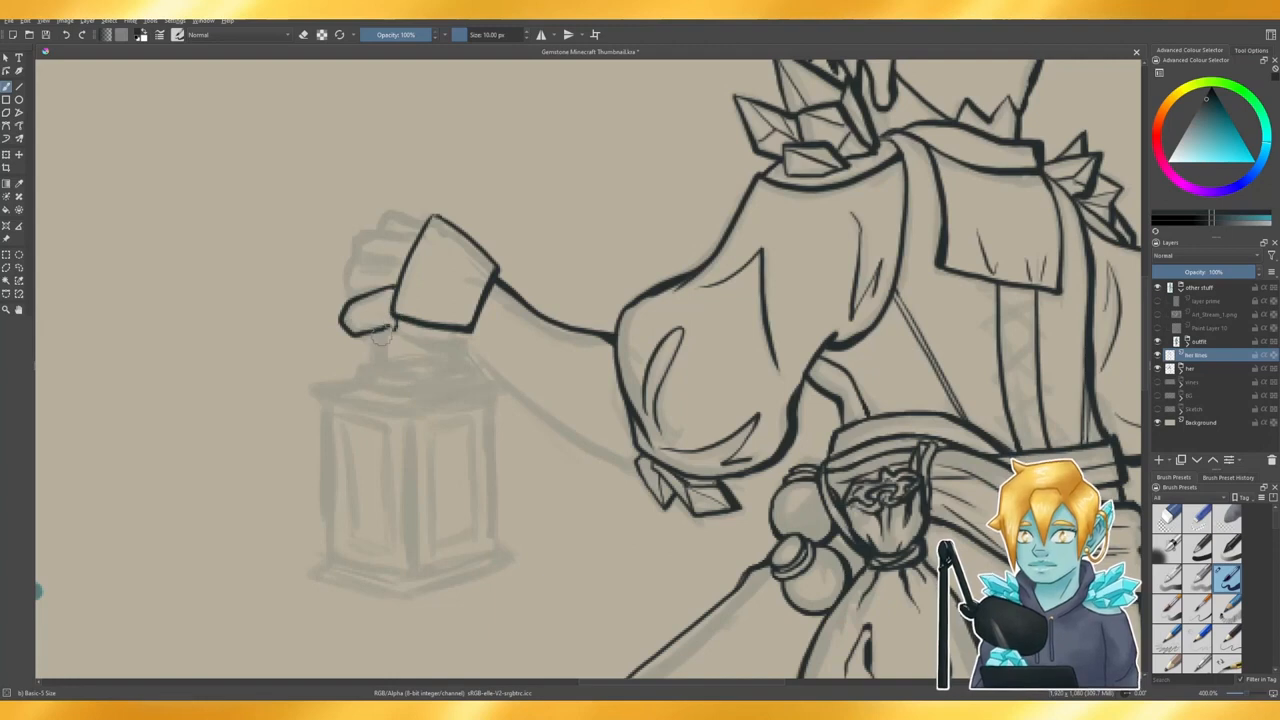
{"action": "key", "text": "e"}
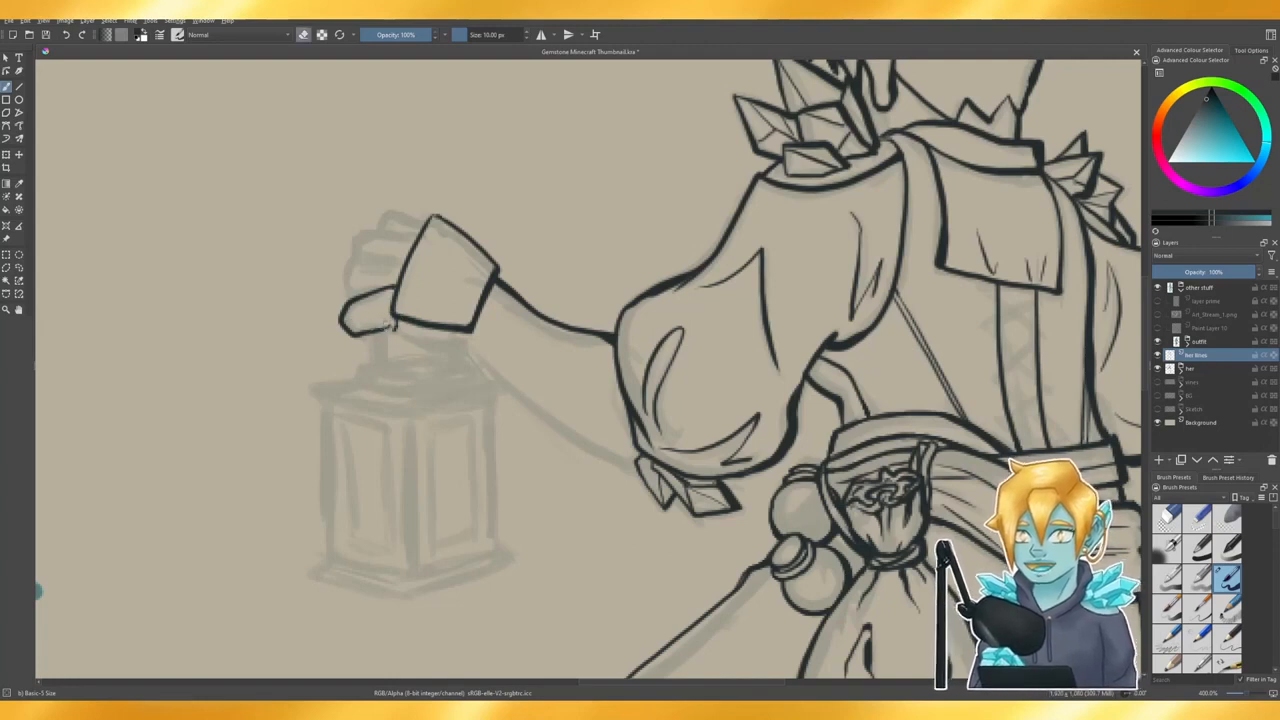
{"action": "key", "text": "e"}
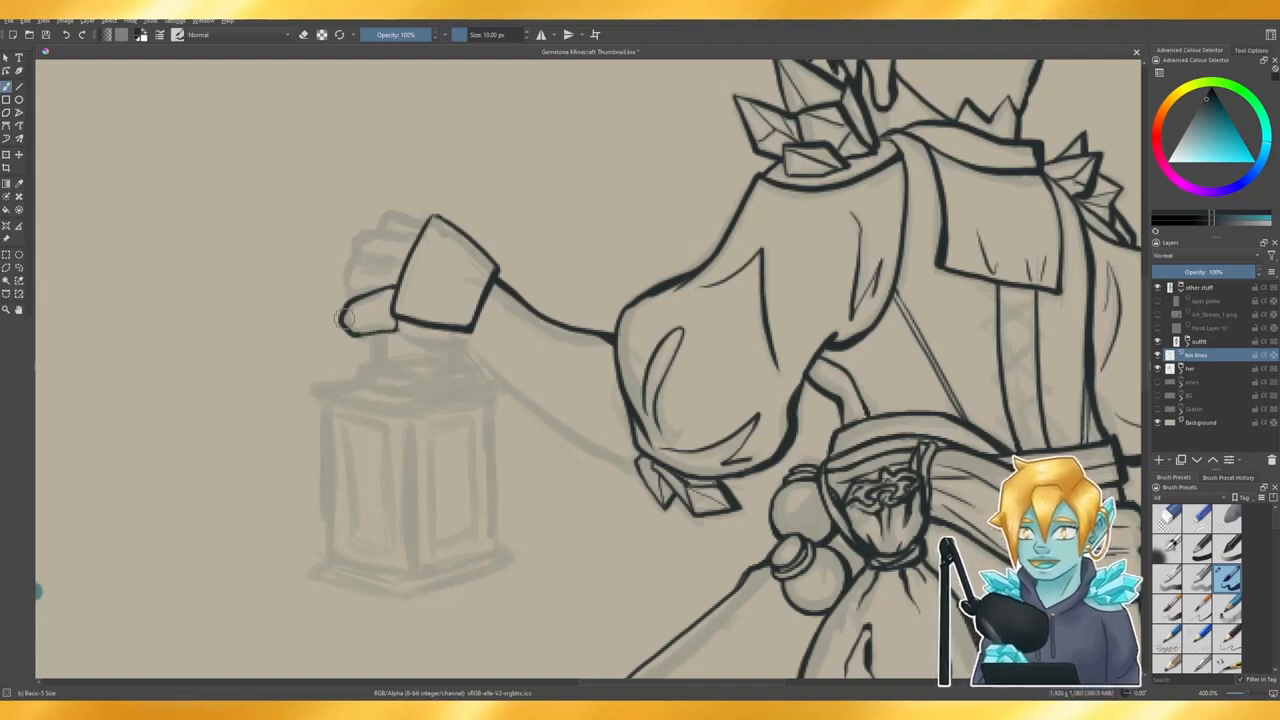
- Ink thin crystal facet lines inside the lowest finger, redrawing them until they fit its shape
{"action": "key", "text": "ctrl+z"}
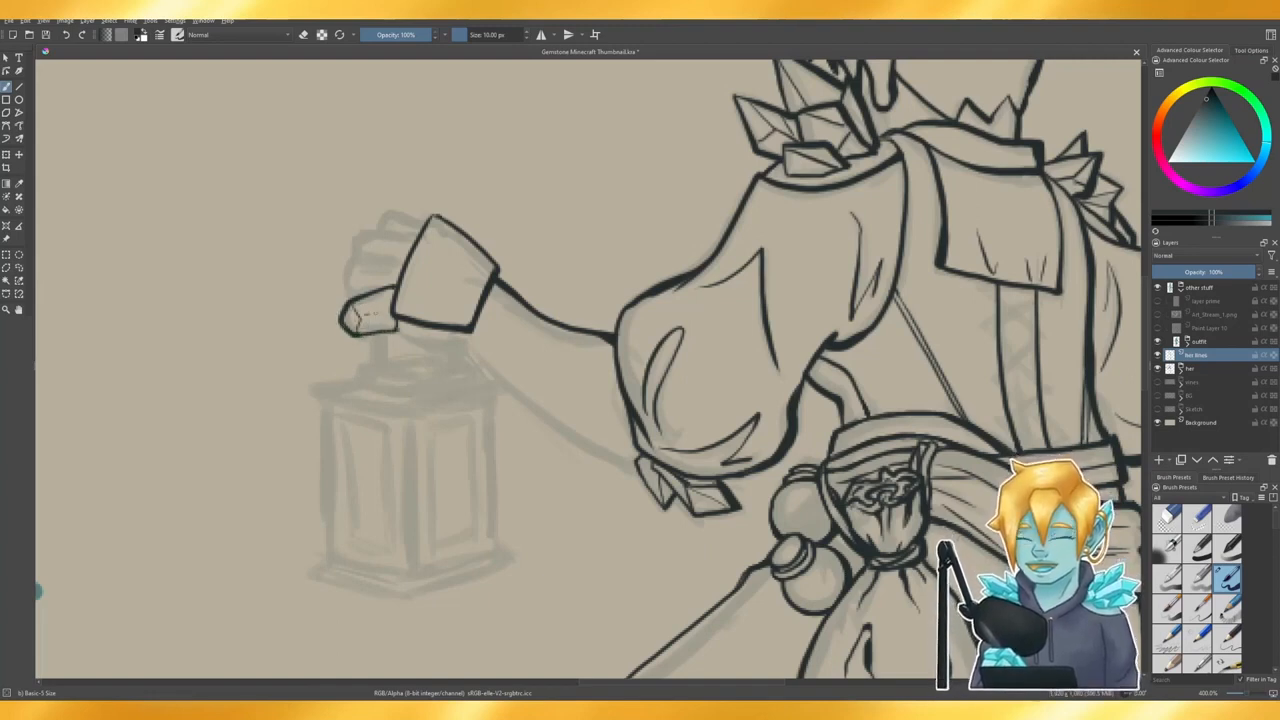
{"action": "key", "text": "ctrl+z"}
{"action": "mouse_move", "coordinate": [366, 320]}
{"action": "left_mouse_down"}
{"action": "mouse_move", "coordinate": [388, 317]}
{"action": "mouse_move", "coordinate": [398, 292]}
{"action": "mouse_move", "coordinate": [394, 328]}
{"action": "left_mouse_up"}
{"action": "key", "text": "ctrl+z"}
{"action": "key", "text": "ctrl+z"}
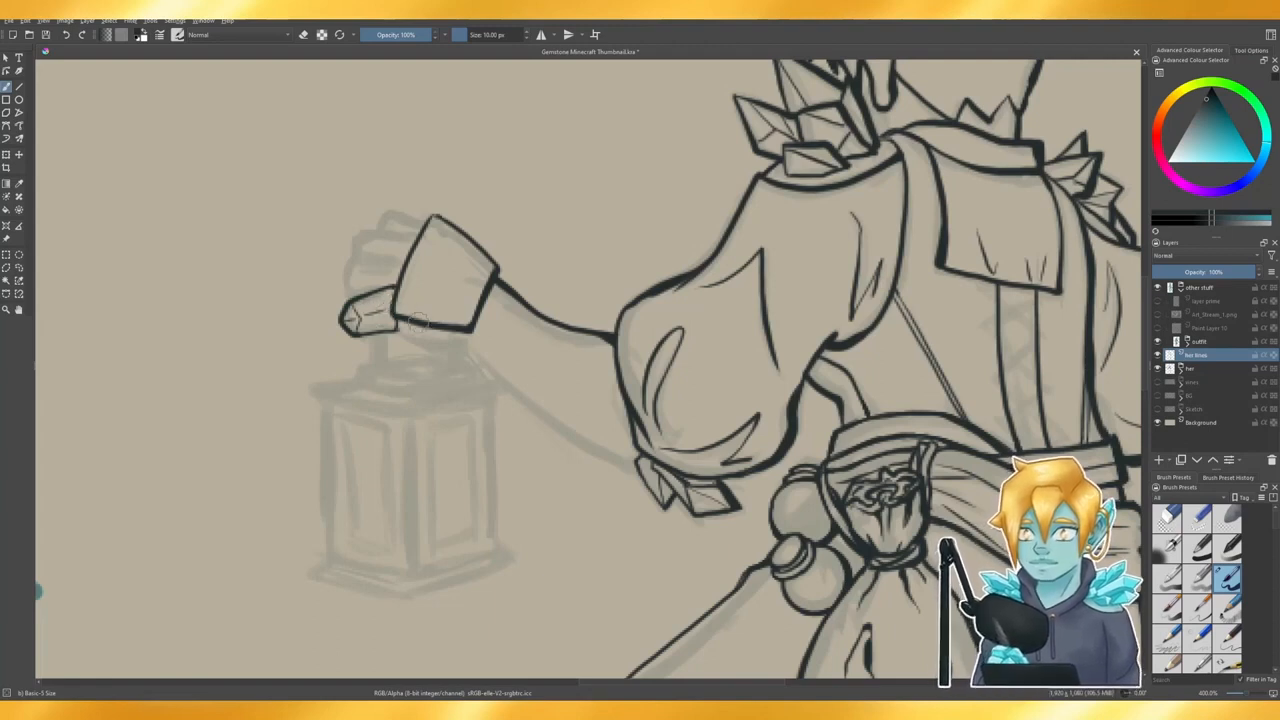
{"action": "key", "text": "ctrl+z"}
{"action": "key", "text": "ctrl+z"}
{"action": "key", "text": "ctrl+z"}
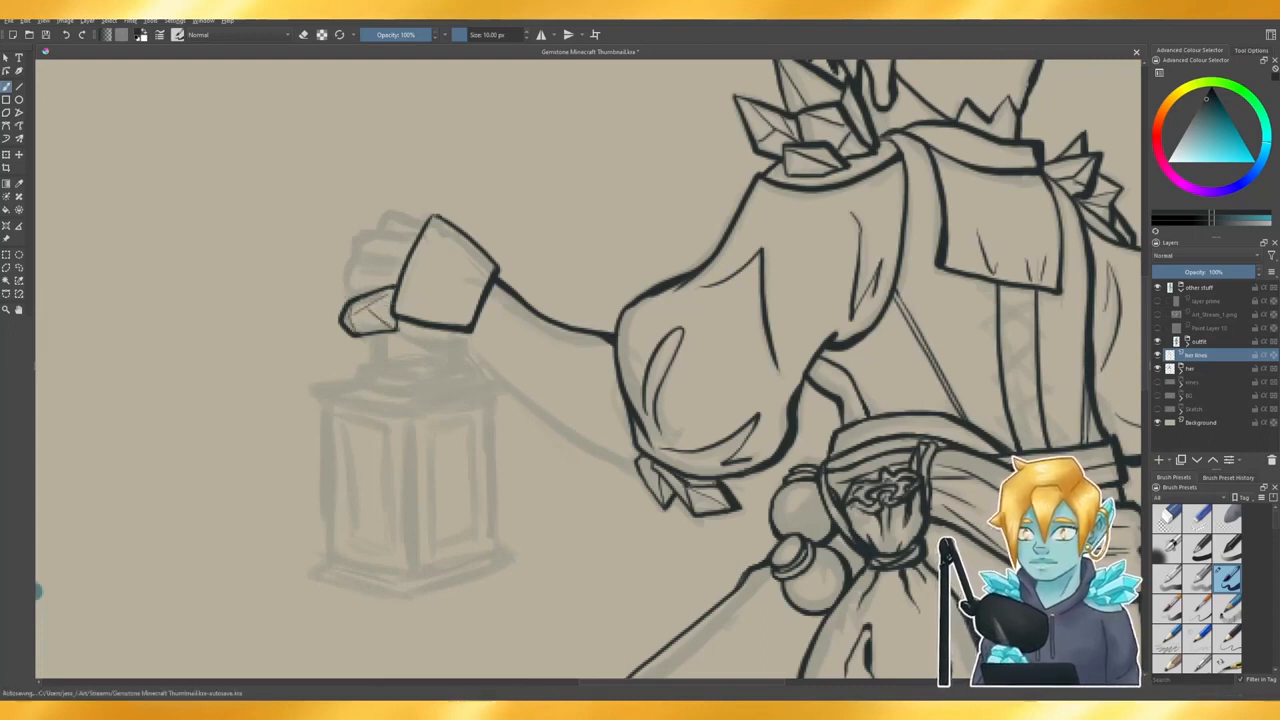
- Ink the outline of the second-lowest finger and add thin facet lines inside it
{"action": "mouse_move", "coordinate": [404, 260]}
{"action": "left_mouse_down"}
{"action": "mouse_move", "coordinate": [360, 255]}
{"action": "mouse_move", "coordinate": [342, 268]}
{"action": "mouse_move", "coordinate": [346, 290]}
{"action": "left_mouse_up"}
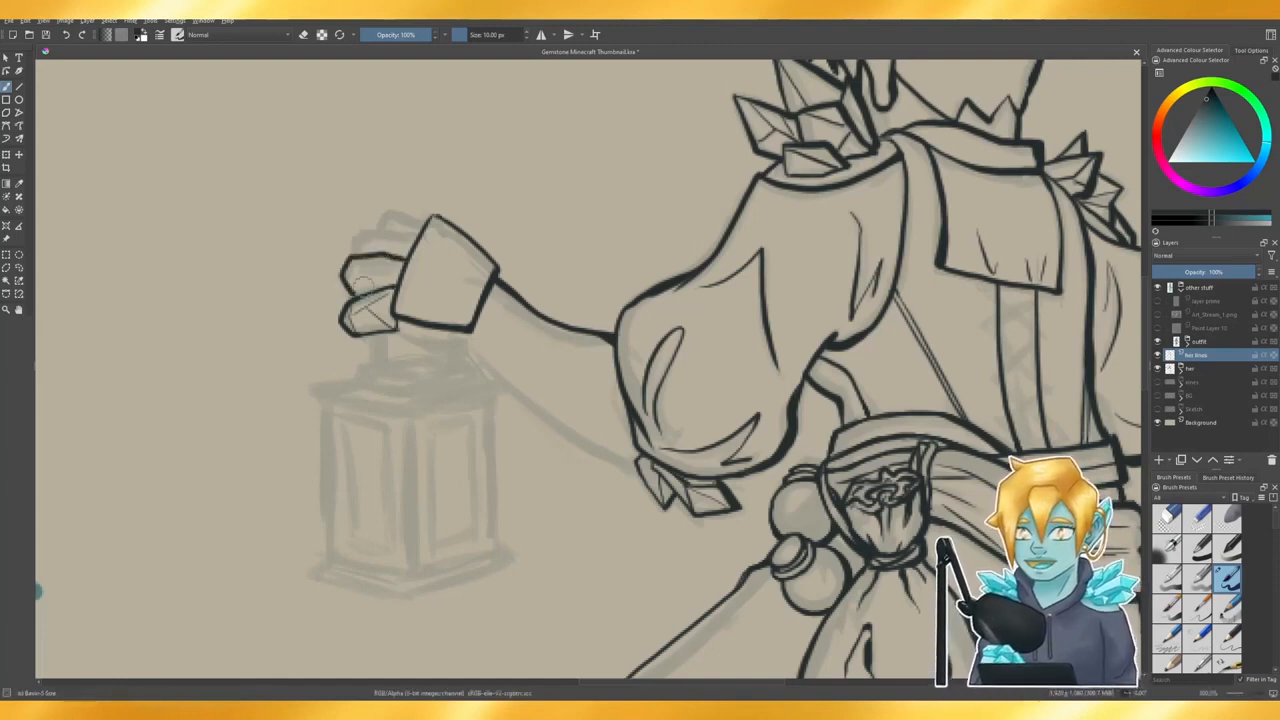
{"action": "key", "text": "ctrl+z"}
{"action": "mouse_move", "coordinate": [367, 260]}
{"action": "left_mouse_down"}
{"action": "mouse_move", "coordinate": [346, 264]}
{"action": "mouse_move", "coordinate": [340, 290]}
{"action": "mouse_move", "coordinate": [362, 270]}
{"action": "mouse_move", "coordinate": [408, 268]}
{"action": "mouse_move", "coordinate": [388, 275]}
{"action": "left_mouse_up"}
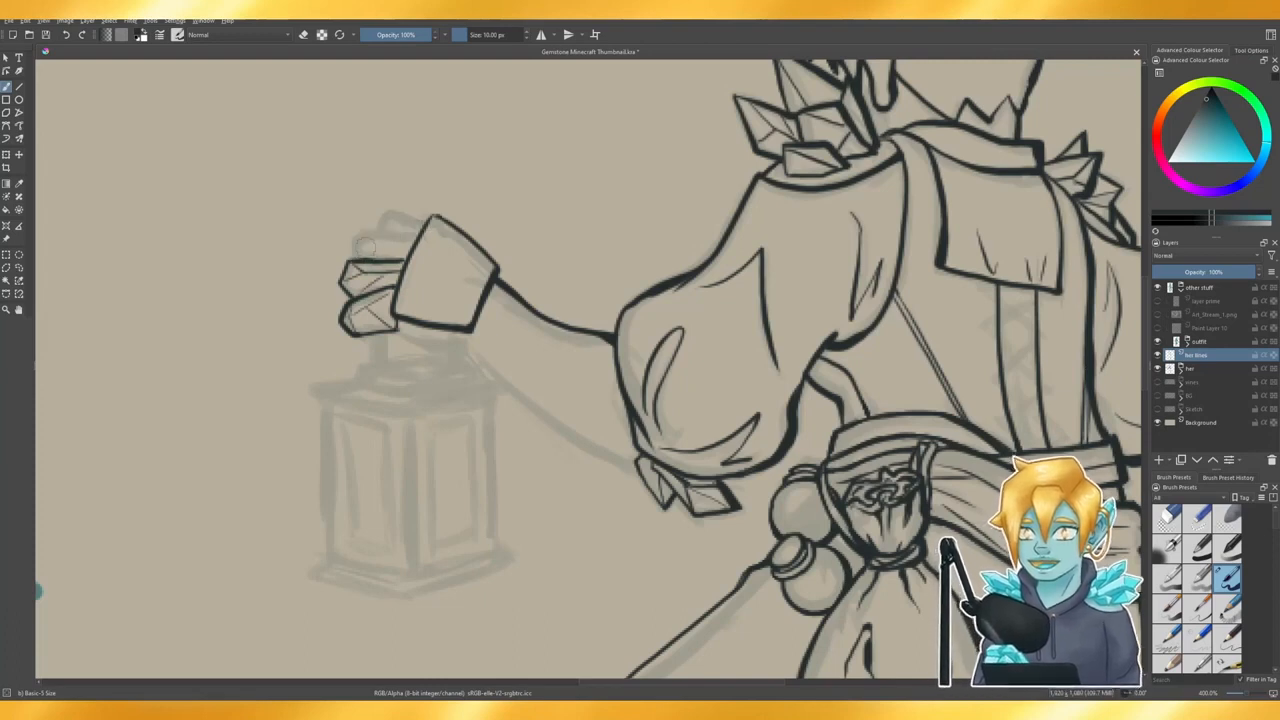
- Ink the finger below the top one with its facet lines and tidy its outline with the eraser
{"action": "mouse_move", "coordinate": [368, 236]}
{"action": "left_mouse_down"}
{"action": "mouse_move", "coordinate": [421, 236]}
{"action": "mouse_move", "coordinate": [390, 258]}
{"action": "left_mouse_up"}
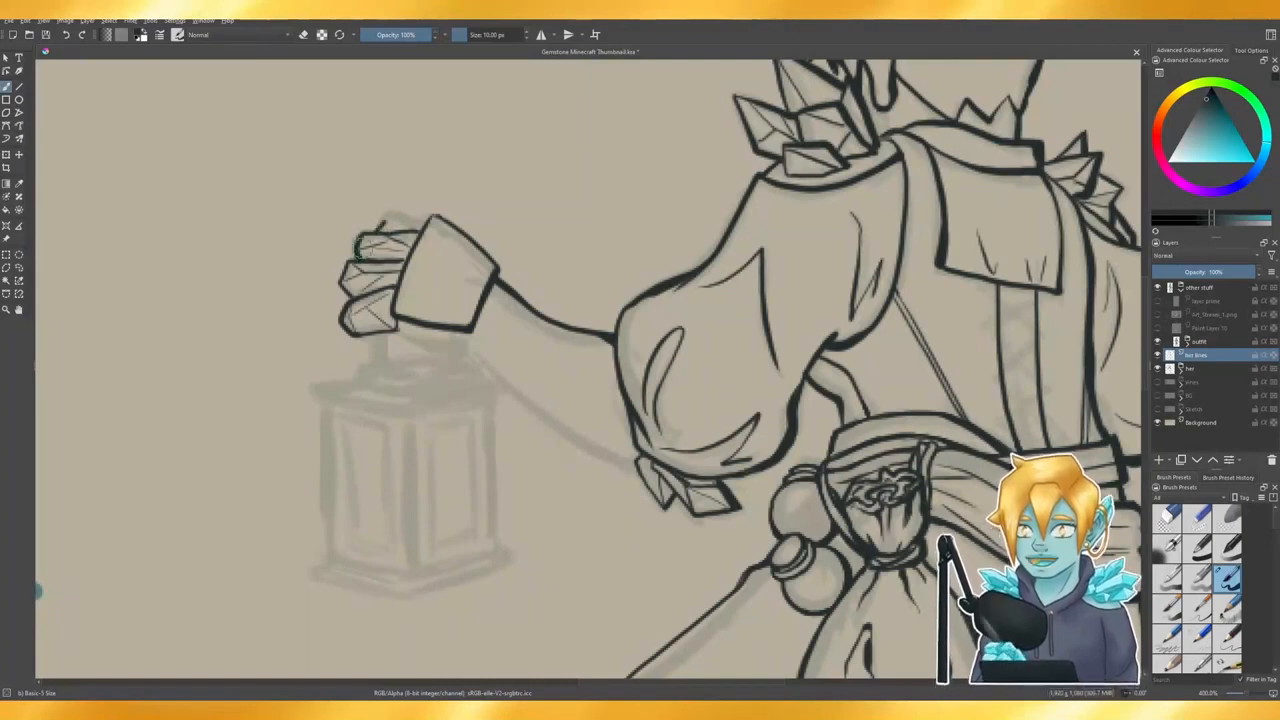
{"action": "key", "text": "e"}
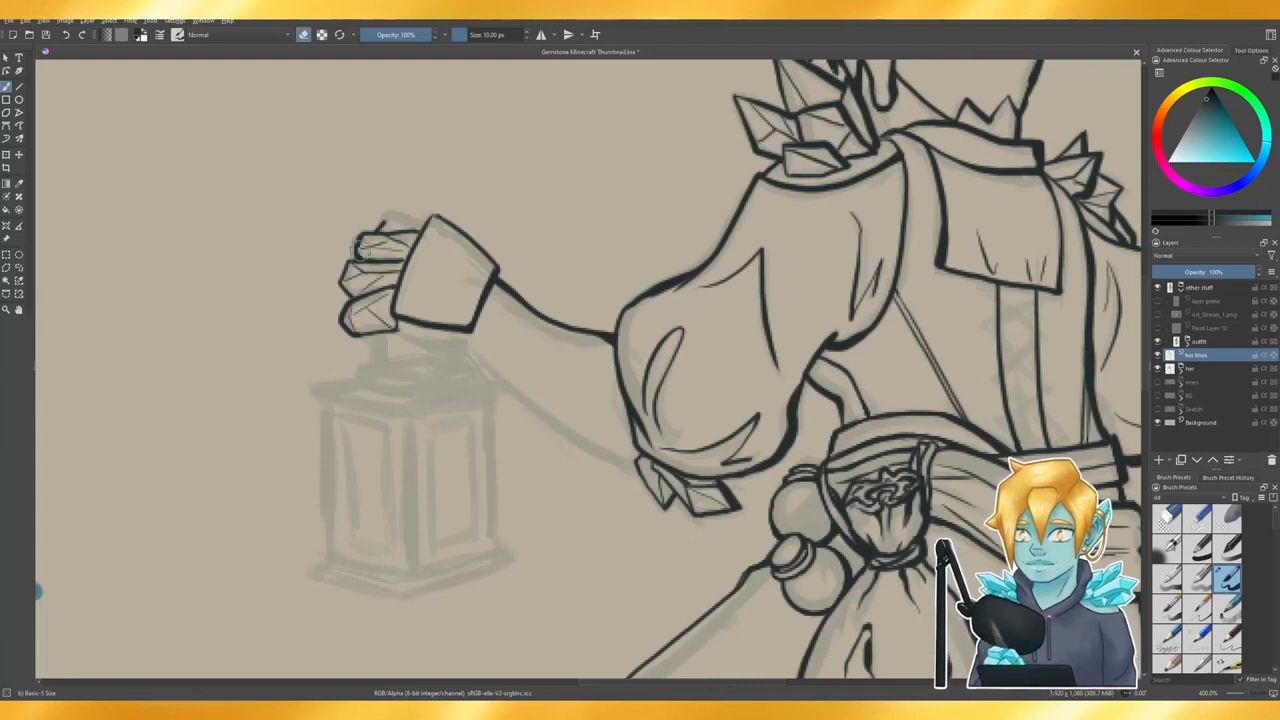
{"action": "key", "text": "e"}
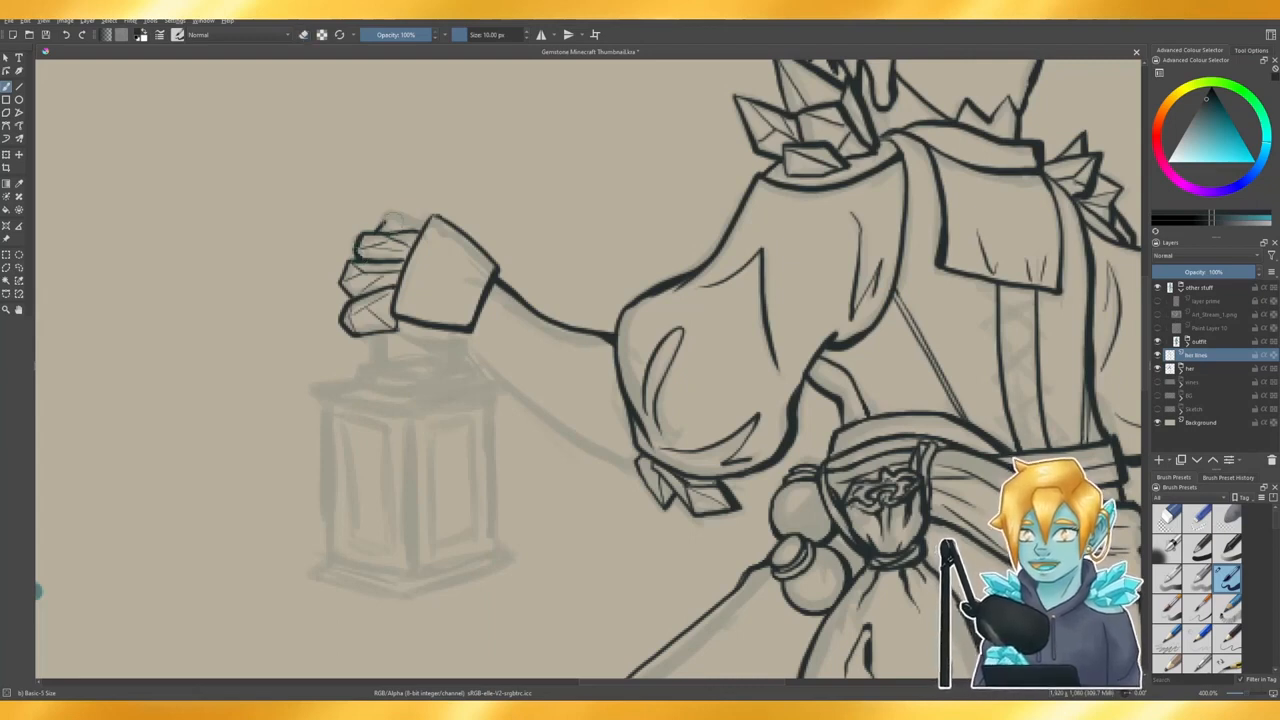
- Erase the stray stroke above the upper fingers and ink the outline of the top finger up to the first knuckle
{"action": "left_click_drag", "start_coordinate": [389, 218], "coordinate": [419, 230]}
{"action": "key", "text": "ctrl+z"}
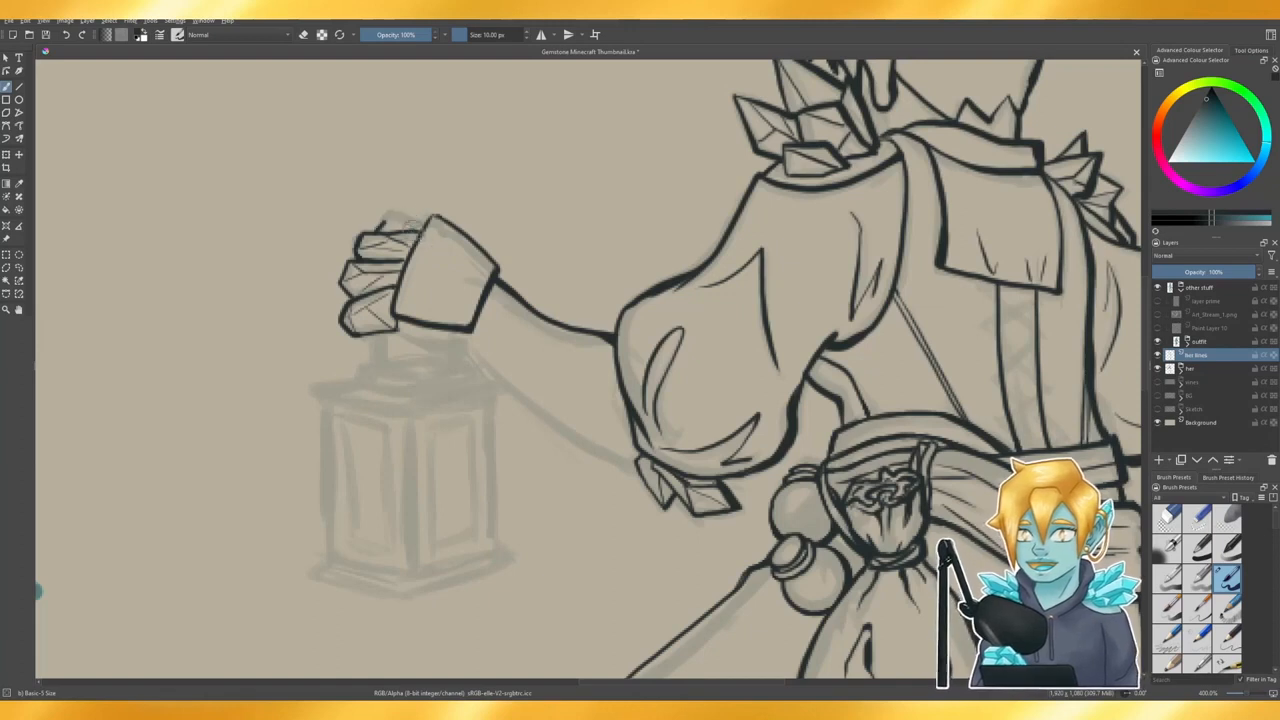
{"action": "key", "text": "e"}
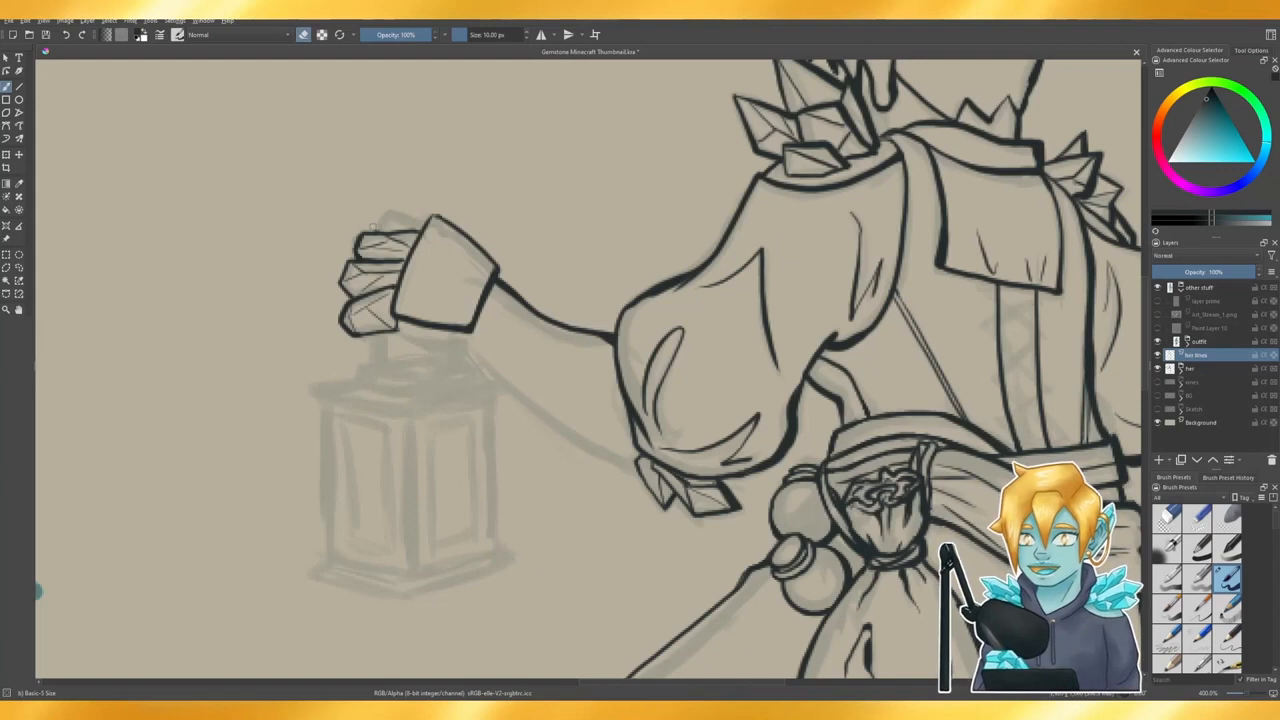
{"action": "key", "text": "e"}
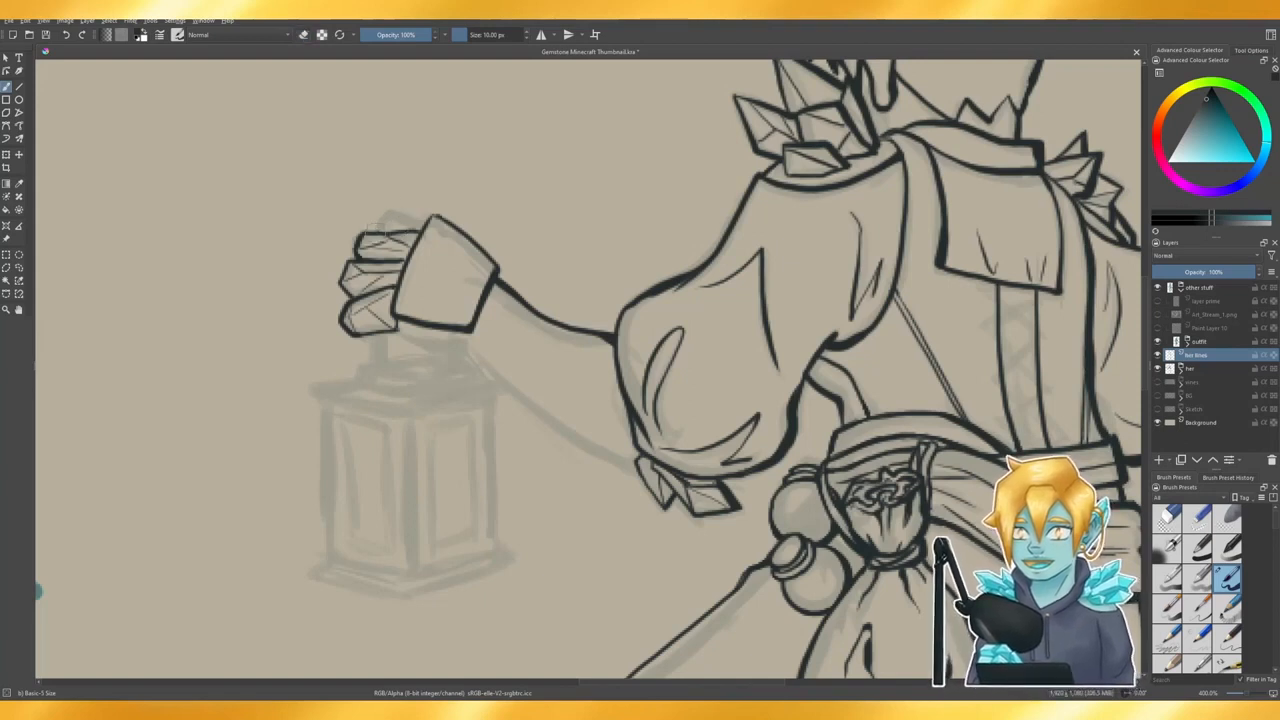
{"action": "left_click_drag", "start_coordinate": [372, 224], "coordinate": [430, 218]}
{"action": "key", "text": "ctrl+z"}
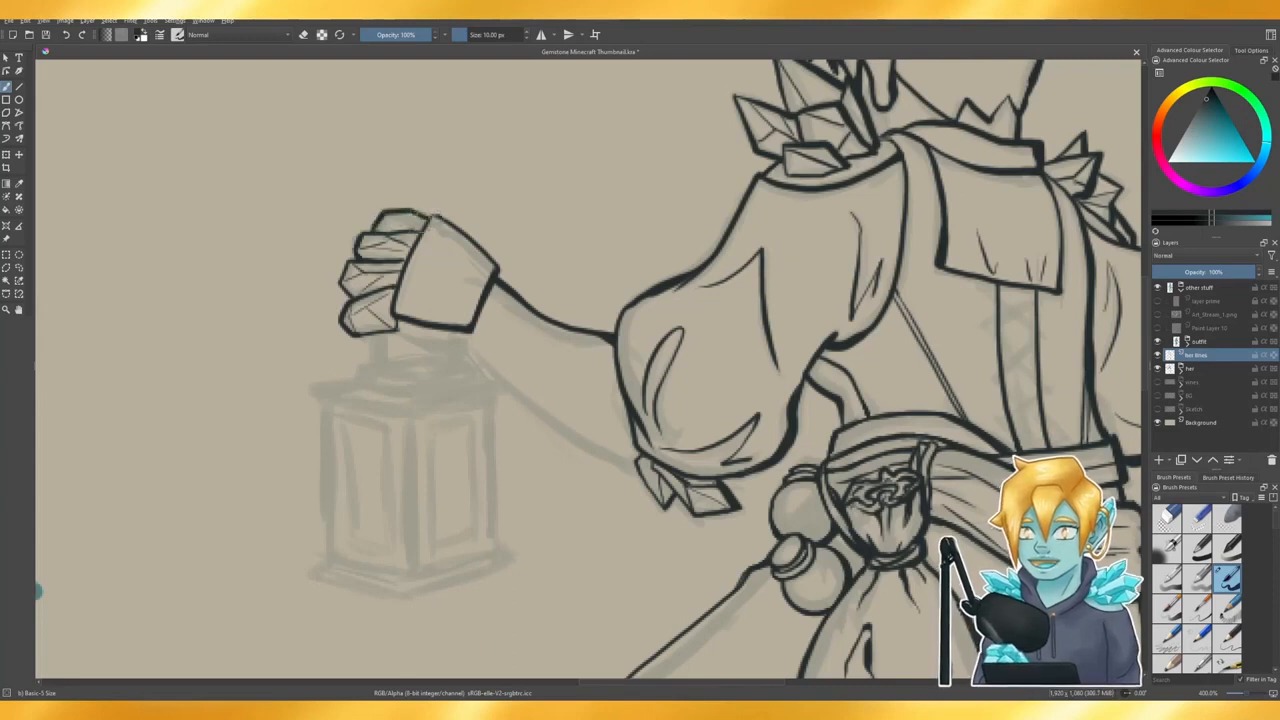
- Add facet lines inside the top finger and clean up the lines around the knuckles with the eraser
{"action": "key", "text": "e"}
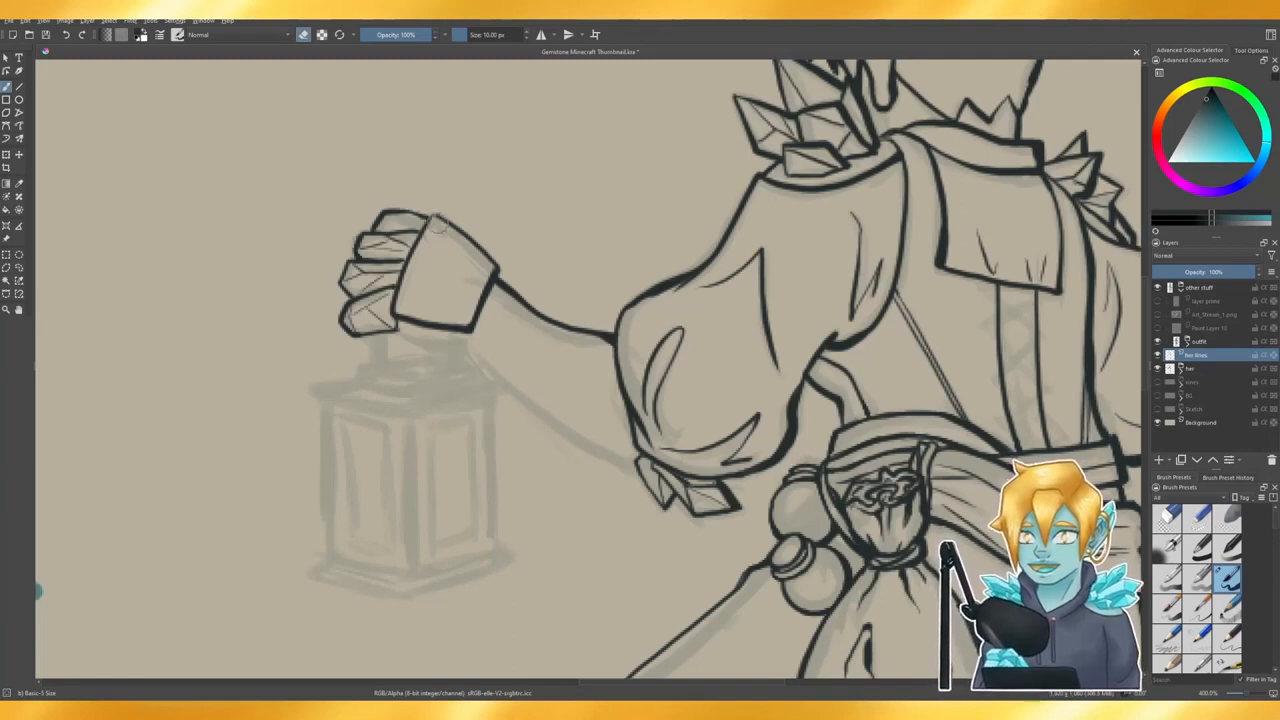
{"action": "key", "text": "e"}
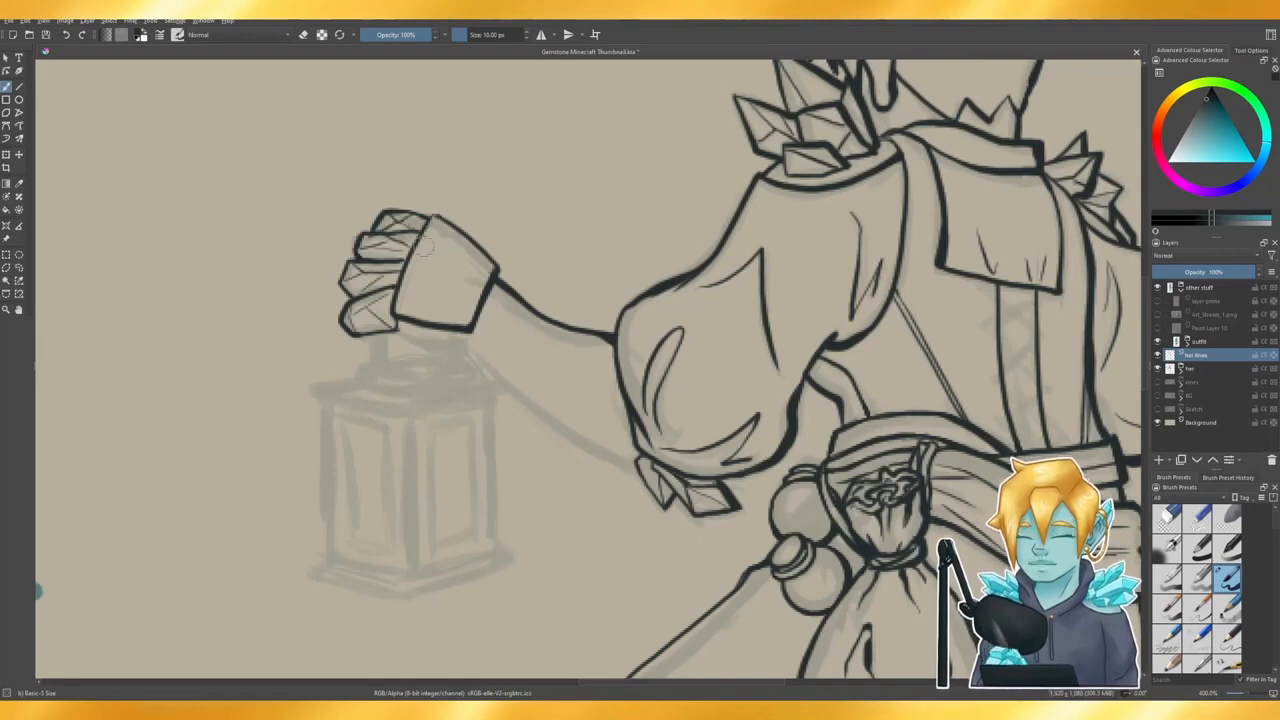
{"action": "key", "text": "e"}
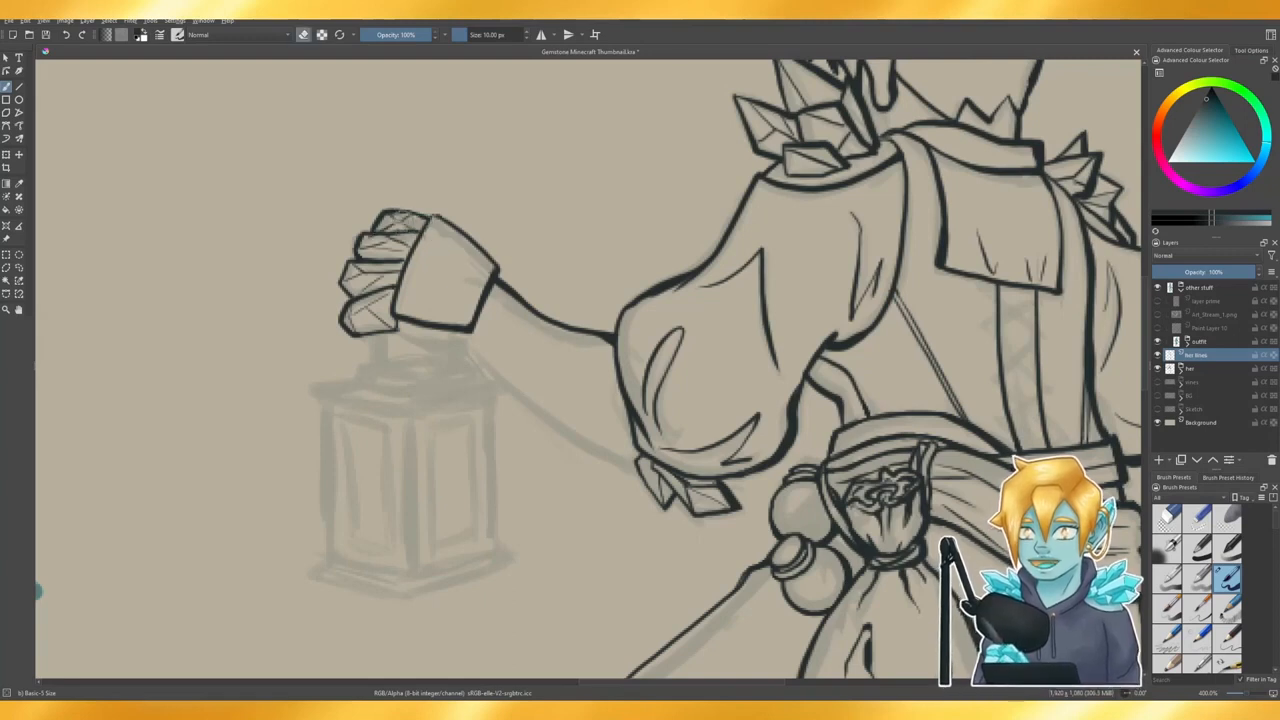
{"action": "key", "text": "e"}
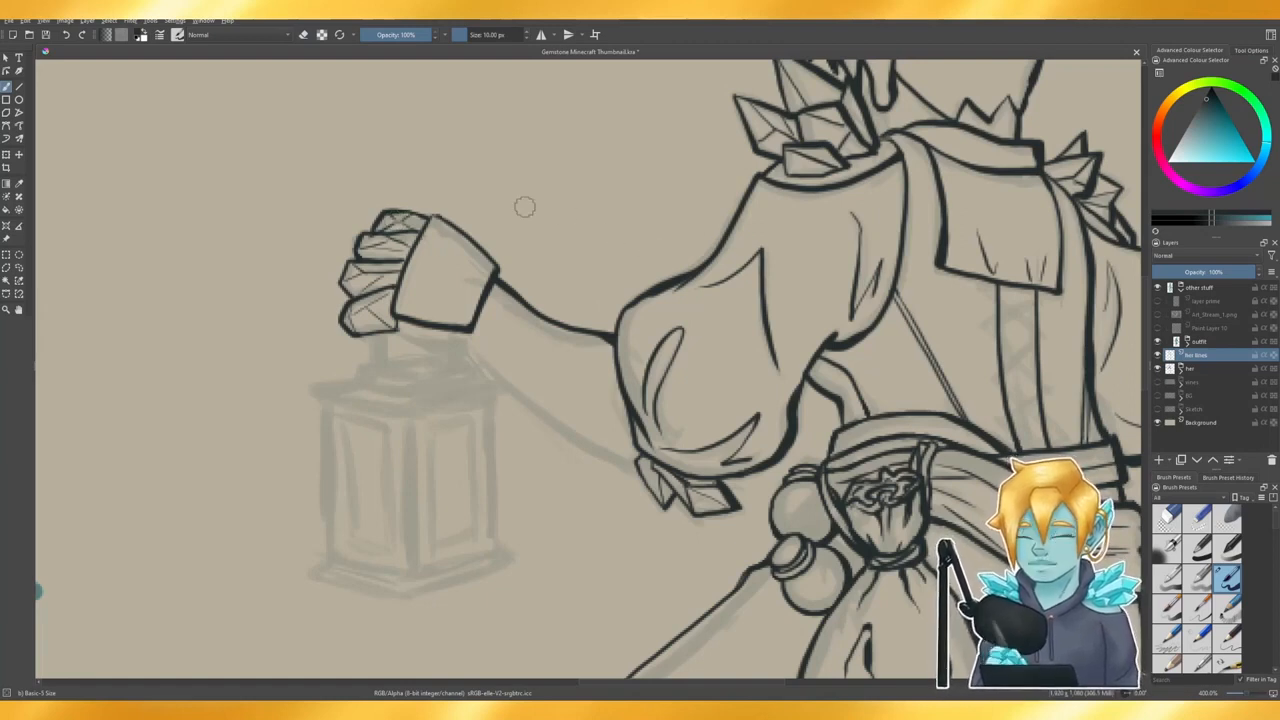
- Reshape the knuckle edge of the hand into a smoother curve and trim its lower corner with the eraser
{"action": "key", "text": "e"}
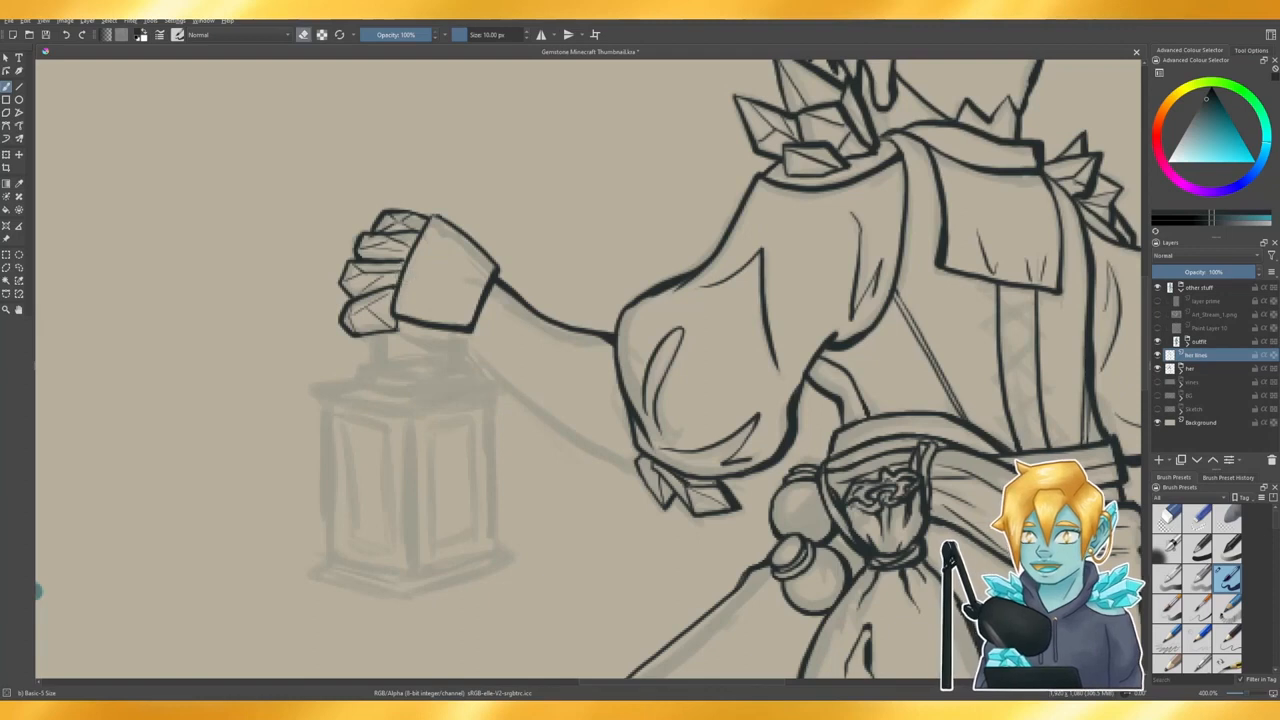
{"action": "mouse_move", "coordinate": [402, 272]}
{"action": "left_mouse_down"}
{"action": "mouse_move", "coordinate": [427, 230]}
{"action": "mouse_move", "coordinate": [408, 283]}
{"action": "mouse_move", "coordinate": [431, 208]}
{"action": "mouse_move", "coordinate": [395, 322]}
{"action": "left_mouse_up"}
{"action": "key", "text": "e"}
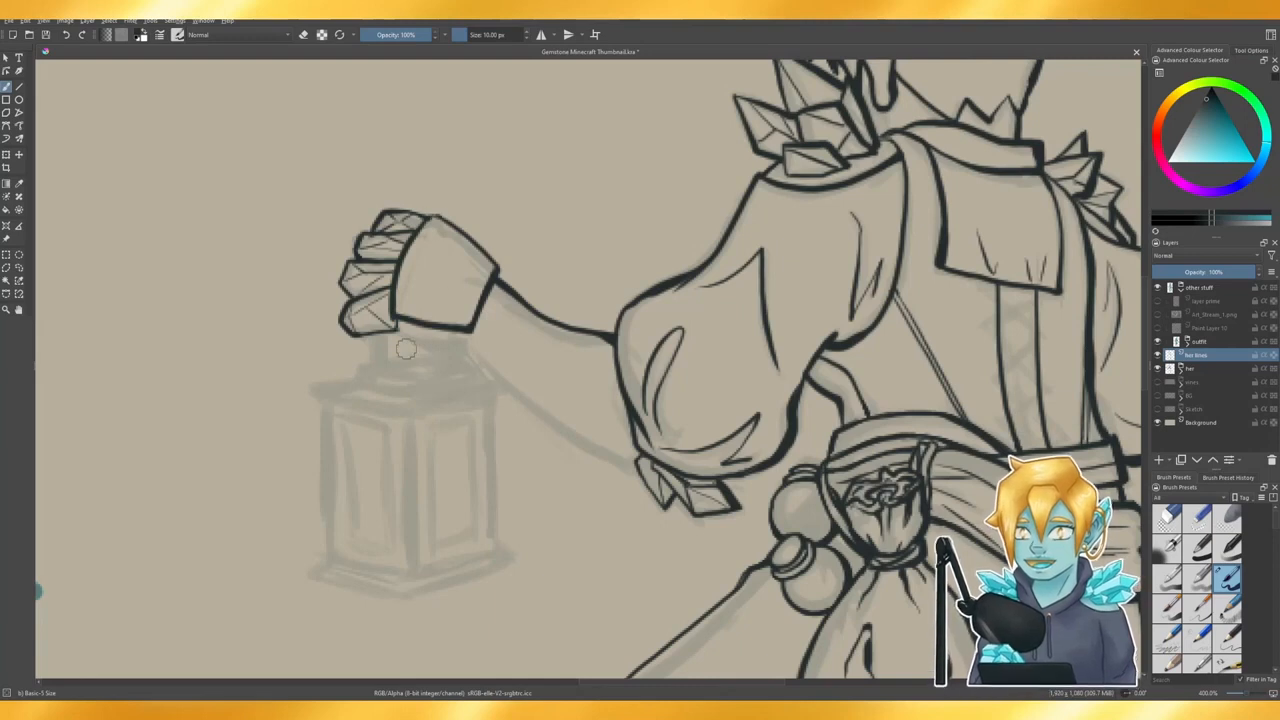
{"action": "key", "text": "e"}
{"action": "mouse_move", "coordinate": [405, 318]}
{"action": "left_mouse_down"}
{"action": "mouse_move", "coordinate": [450, 319]}
{"action": "mouse_move", "coordinate": [412, 313]}
{"action": "mouse_move", "coordinate": [452, 320]}
{"action": "mouse_move", "coordinate": [421, 315]}
{"action": "mouse_move", "coordinate": [466, 328]}
{"action": "mouse_move", "coordinate": [473, 344]}
{"action": "mouse_move", "coordinate": [425, 327]}
{"action": "mouse_move", "coordinate": [453, 324]}
{"action": "mouse_move", "coordinate": [400, 321]}
{"action": "left_mouse_up"}
{"action": "key", "text": "e"}
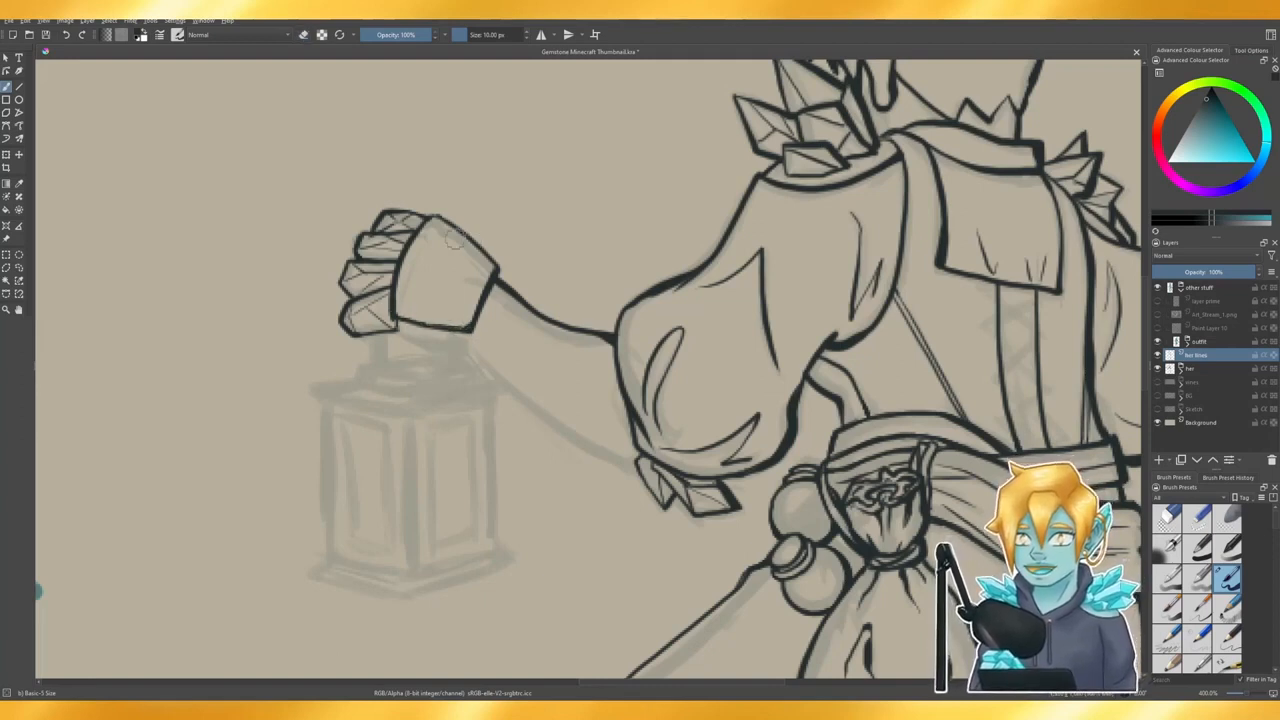
- Thicken the upper edge of the back of the hand from the top knuckle to the wrist corner
{"action": "left_click_drag", "start_coordinate": [434, 217], "coordinate": [492, 260]}
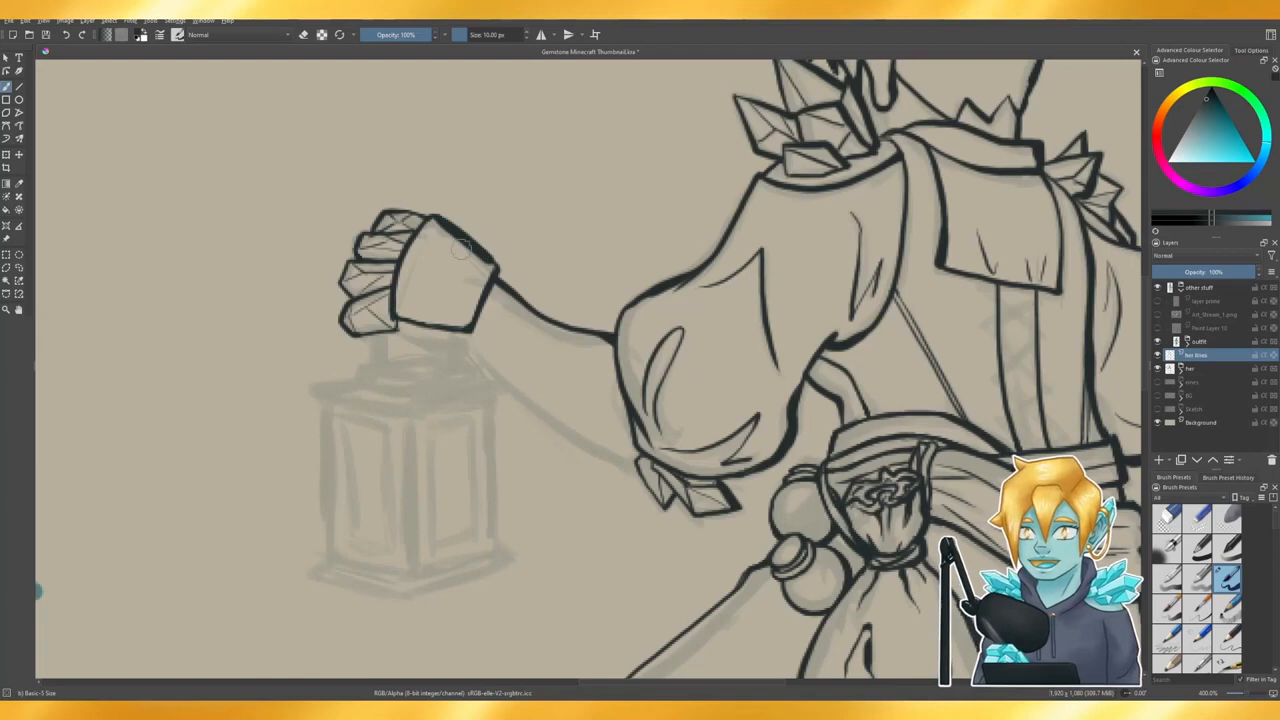
{"action": "key", "text": "ctrl+z"}
{"action": "left_click_drag", "start_coordinate": [432, 216], "coordinate": [494, 268]}
{"action": "key", "text": "ctrl+z"}
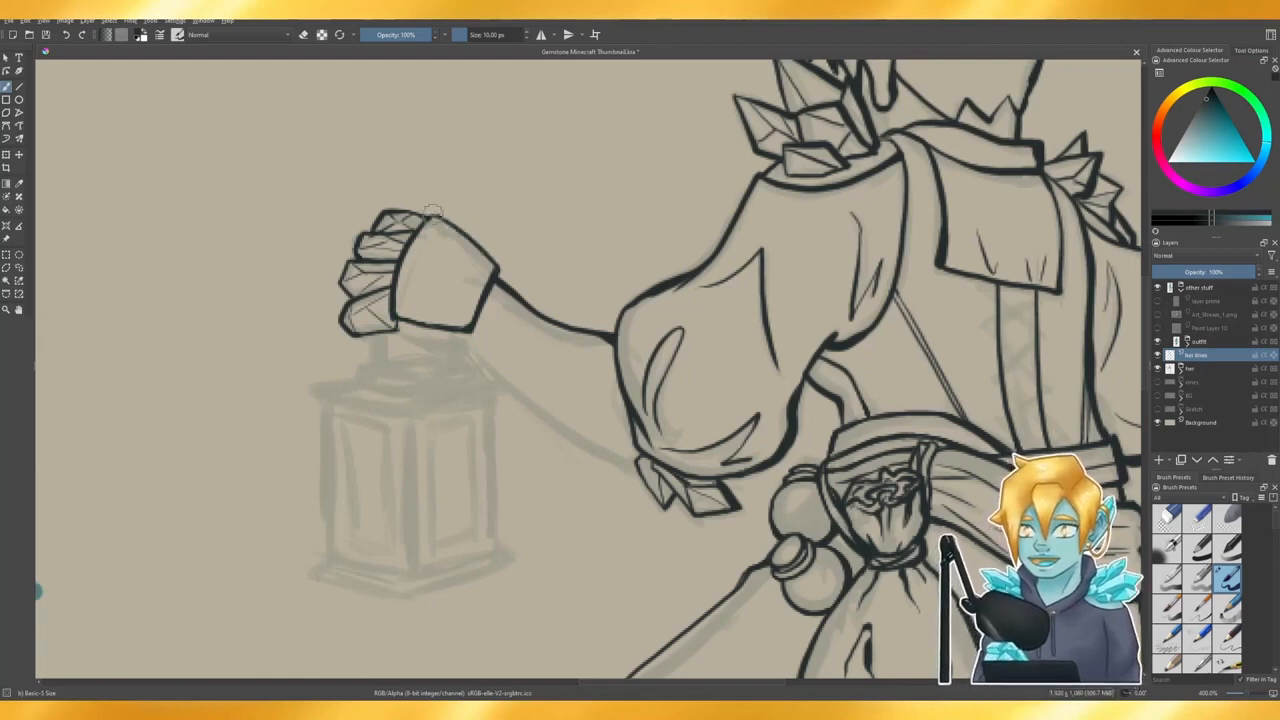
{"action": "left_click_drag", "start_coordinate": [432, 214], "coordinate": [498, 268]}
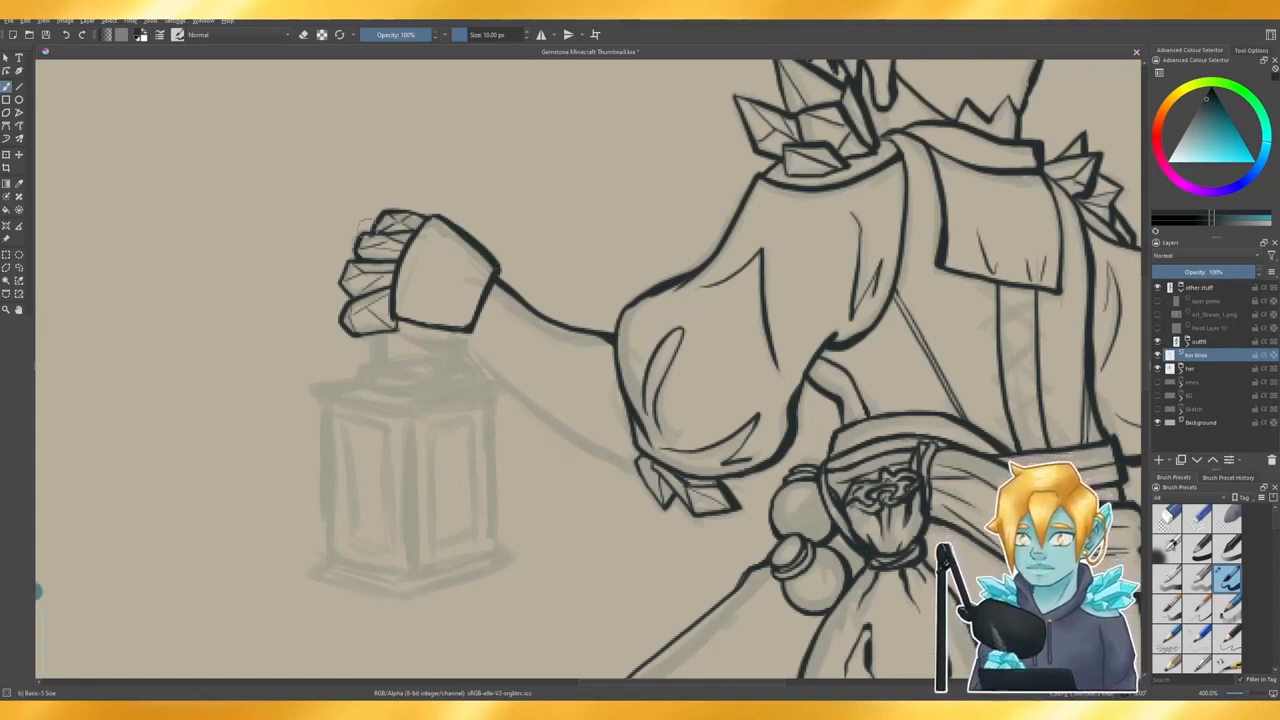
- Thin the upper edge of the back of the lantern-holding hand with the eraser and re-ink it from knuckle to wrist corner
{"action": "key", "text": "e"}
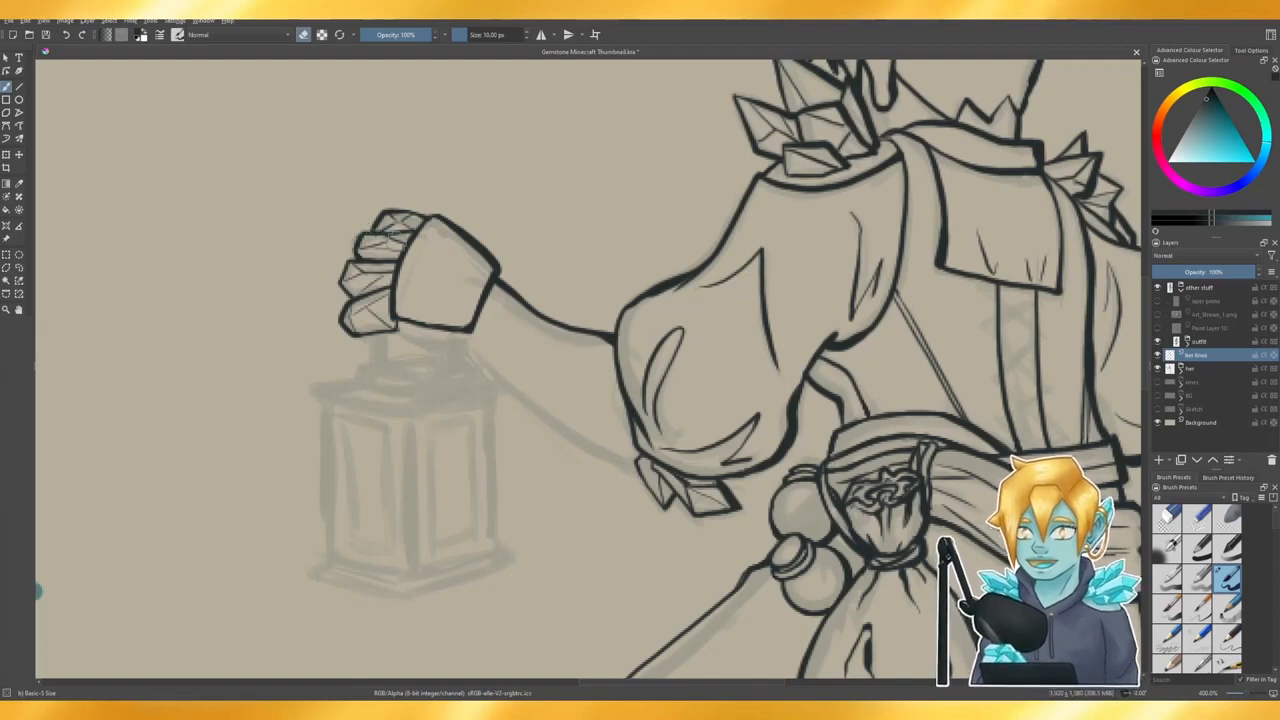
{"action": "key", "text": "e"}
{"action": "key", "text": "e"}
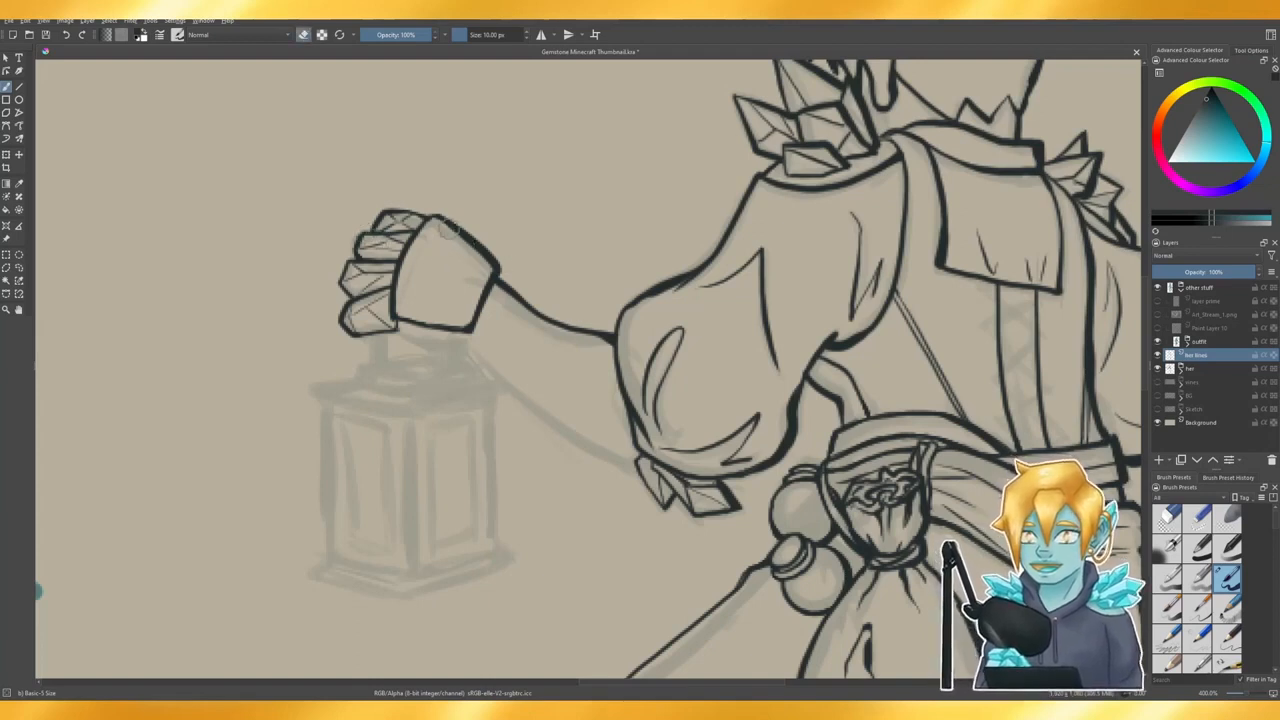
{"action": "left_click_drag", "start_coordinate": [445, 222], "coordinate": [490, 262]}
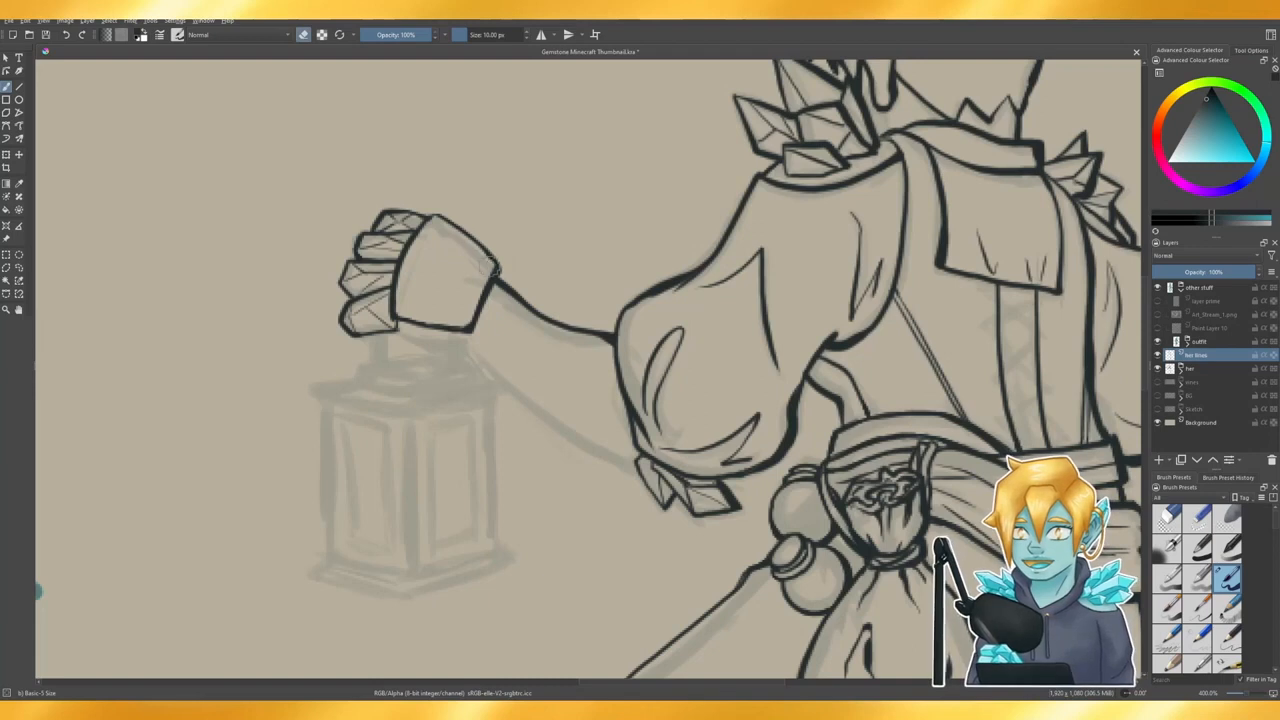
{"action": "key", "text": "e"}
{"action": "left_click_drag", "start_coordinate": [430, 214], "coordinate": [497, 268]}
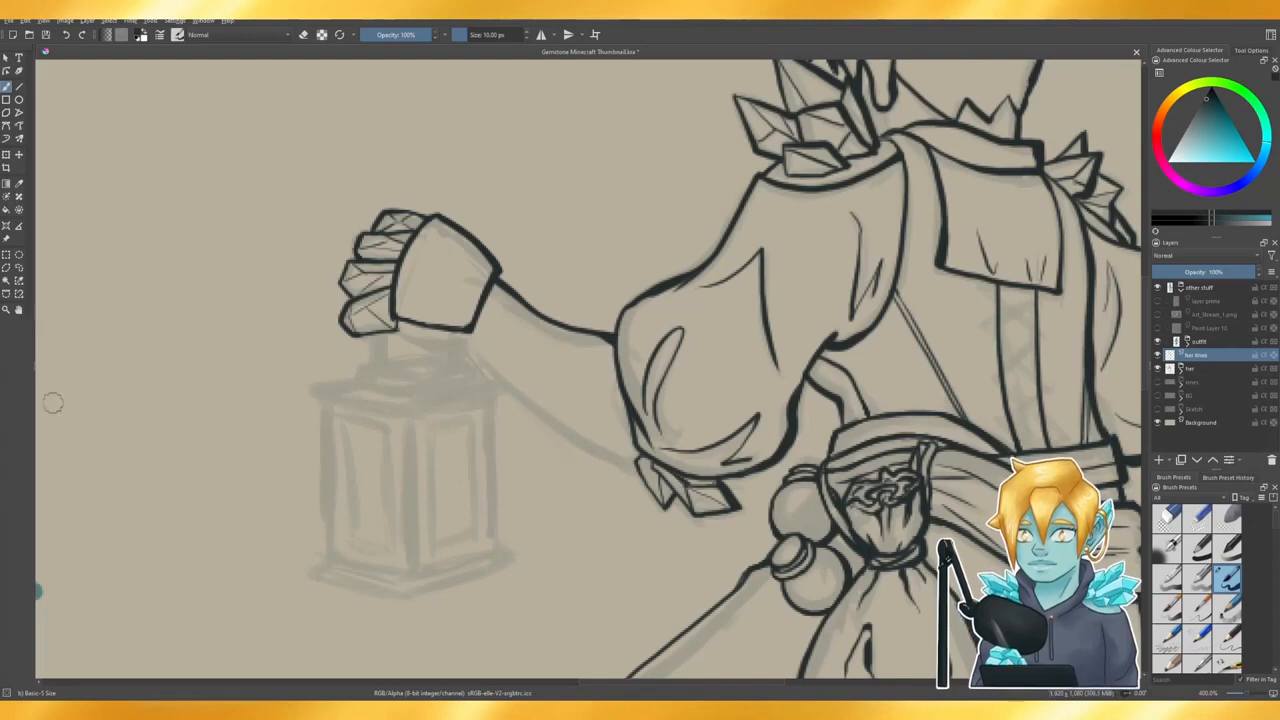
- Select the lowest finger of the lantern-holding hand with a freehand outline, then flatten it slightly and nudge it into place
{"action": "left_click", "coordinate": [18, 268]}
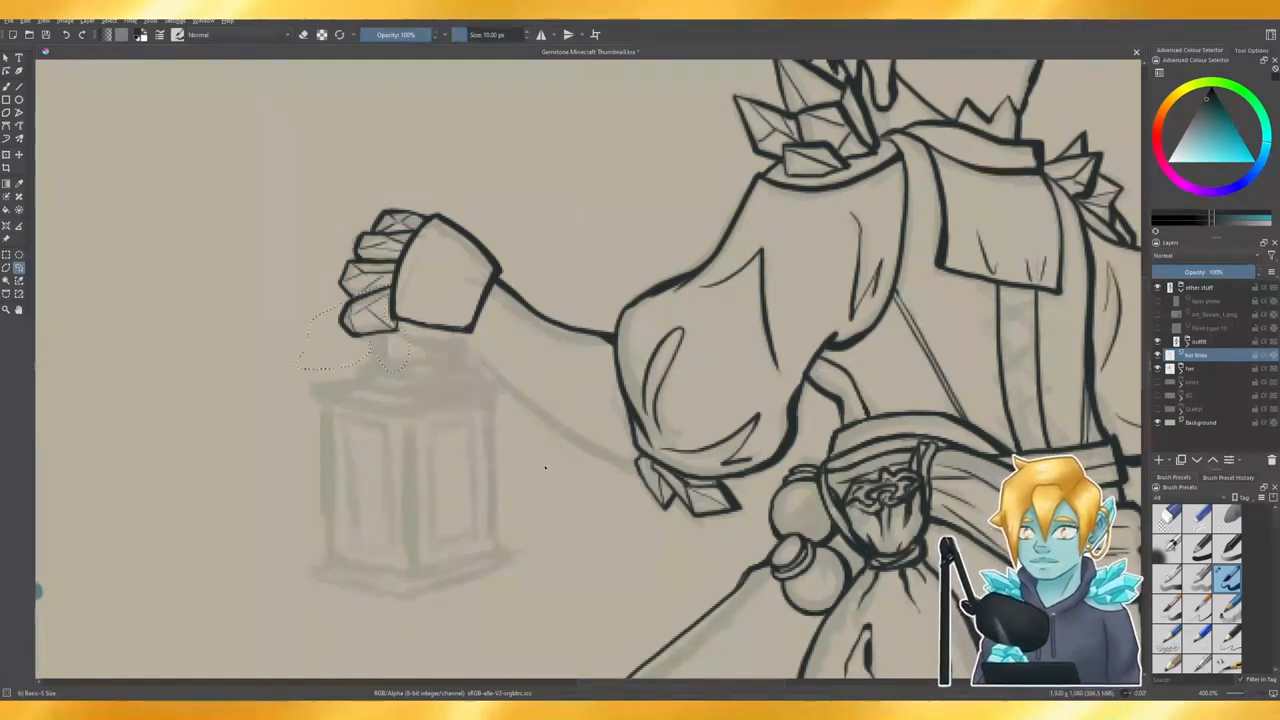
{"action": "key", "text": "ctrl+t"}
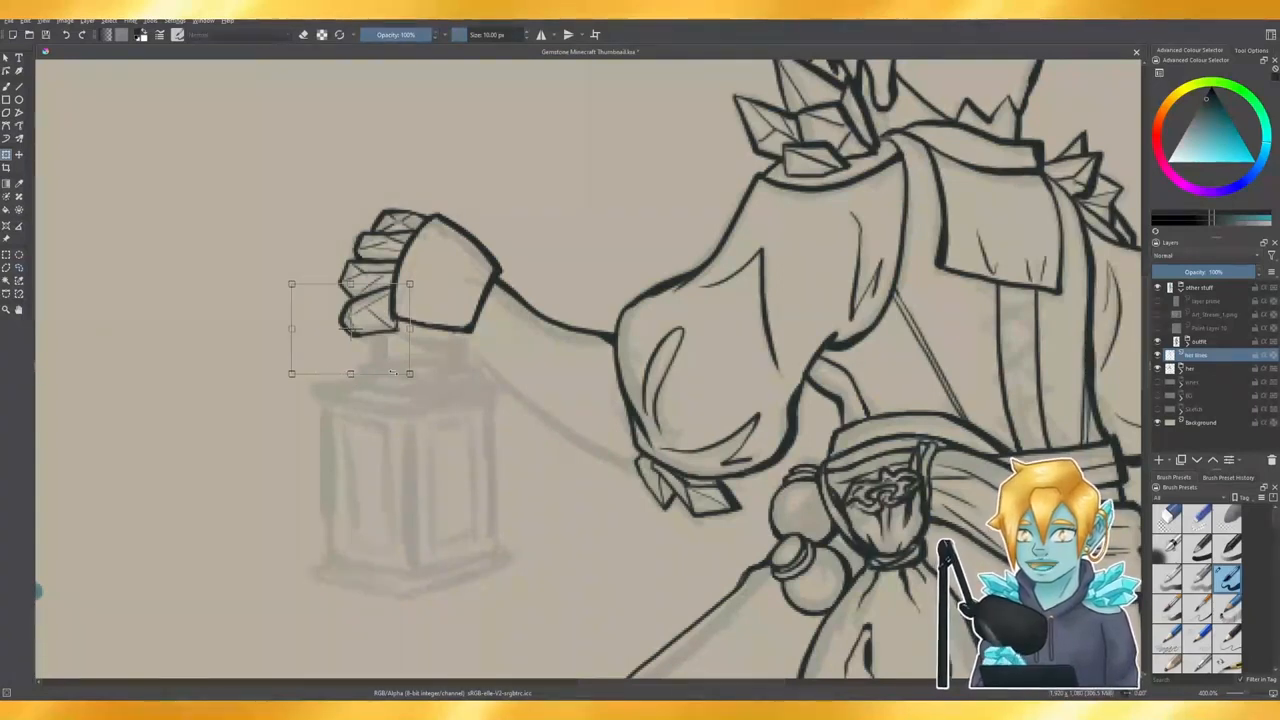
{"action": "key", "text": "Return"}
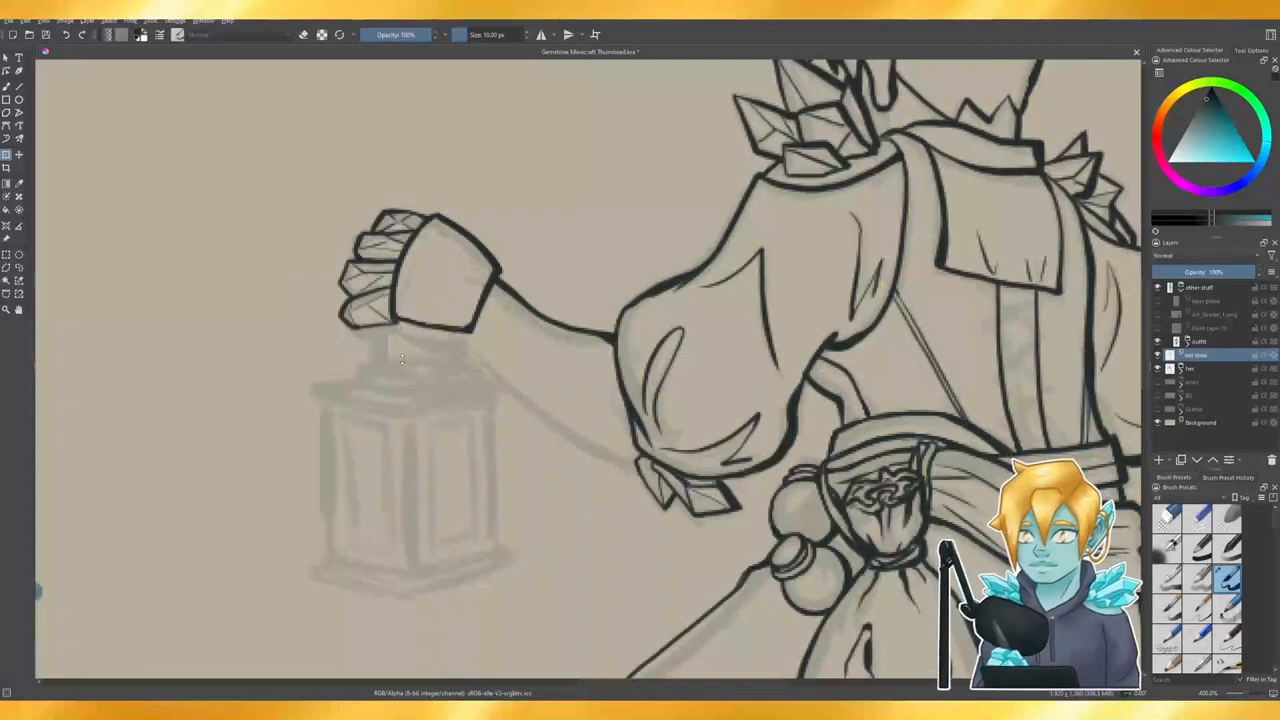
{"action": "left_click", "coordinate": [390, 328]}
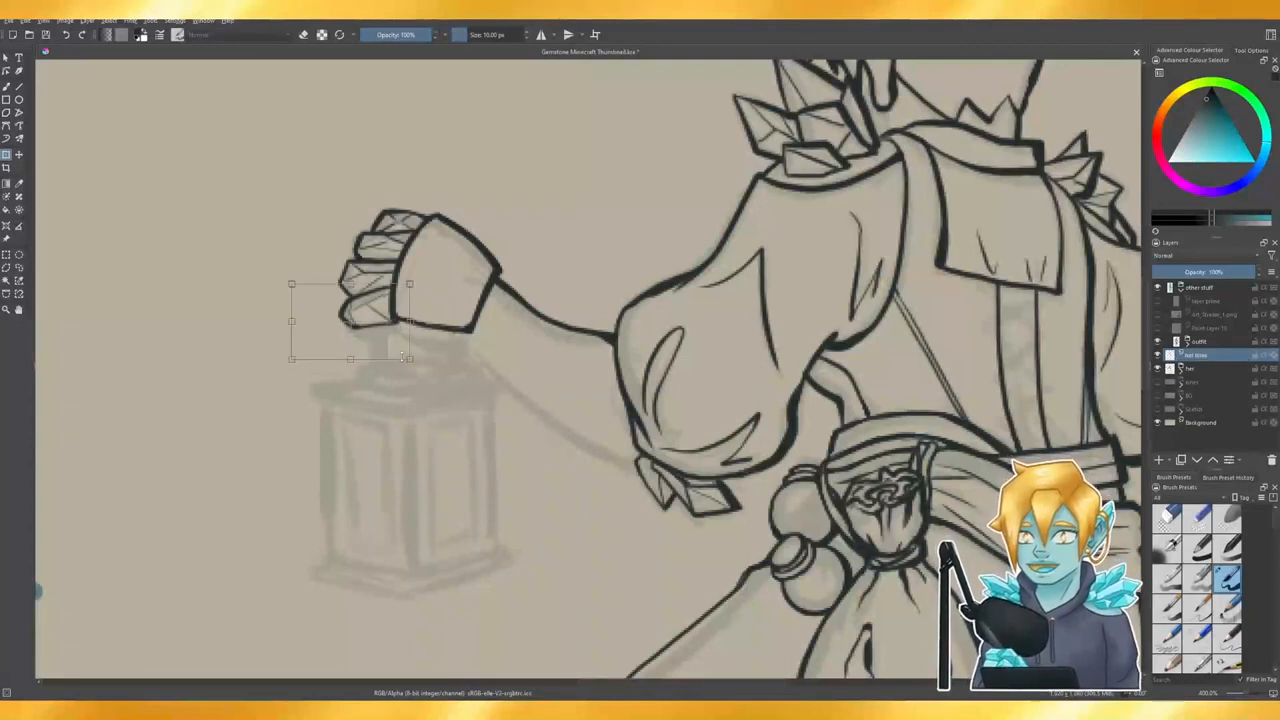
{"action": "left_click_drag", "start_coordinate": [383, 329], "coordinate": [391, 331]}
{"action": "key", "text": "Return"}
{"action": "left_click", "coordinate": [391, 331]}
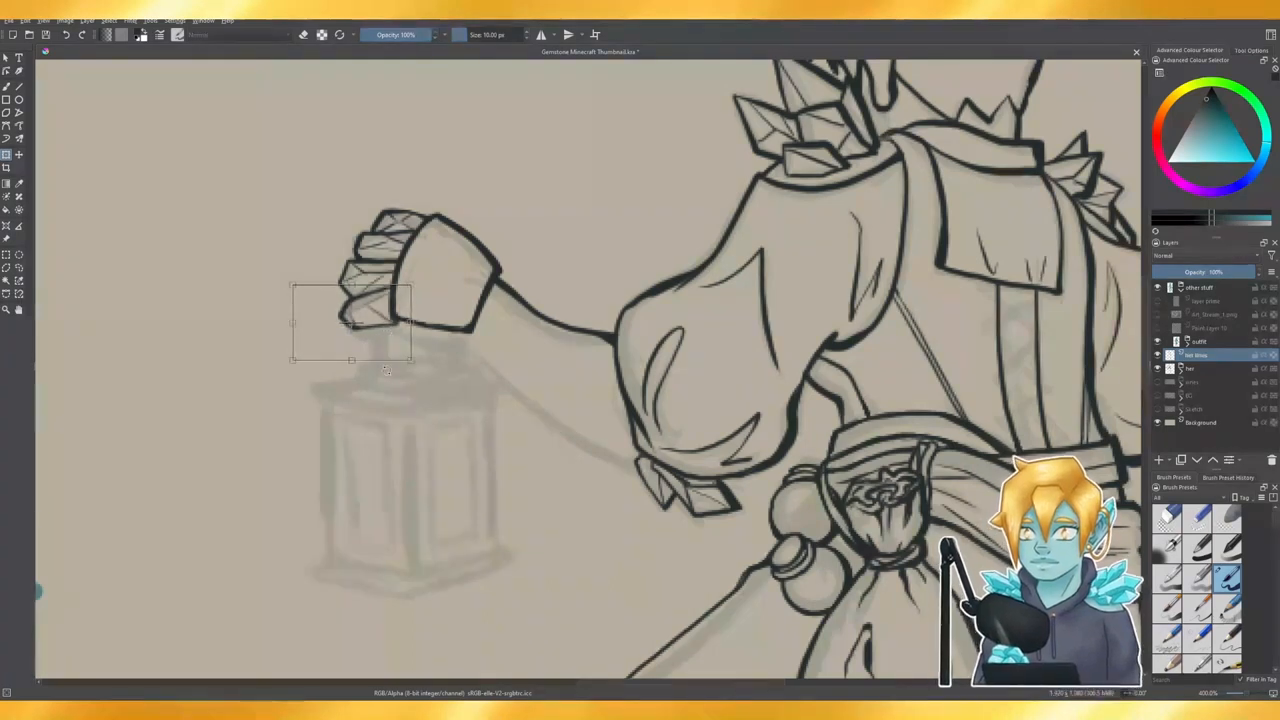
{"action": "key", "text": "Return"}
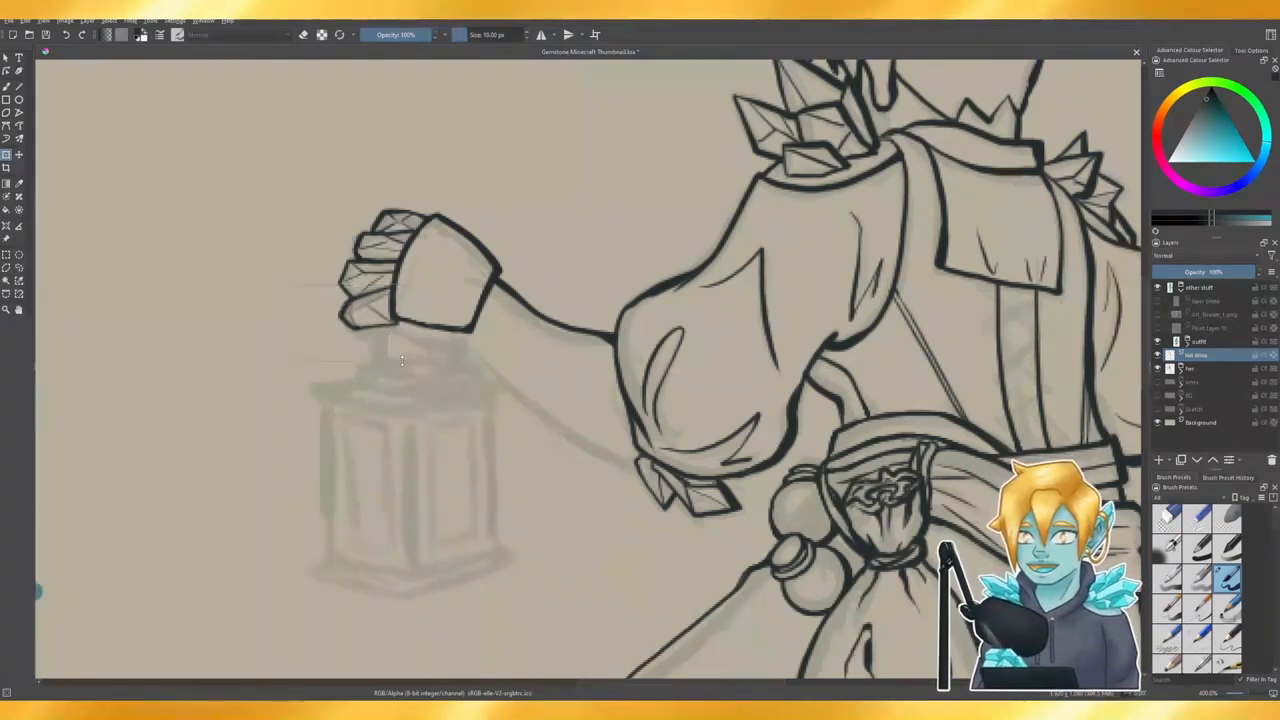
{"action": "left_click", "coordinate": [402, 360]}
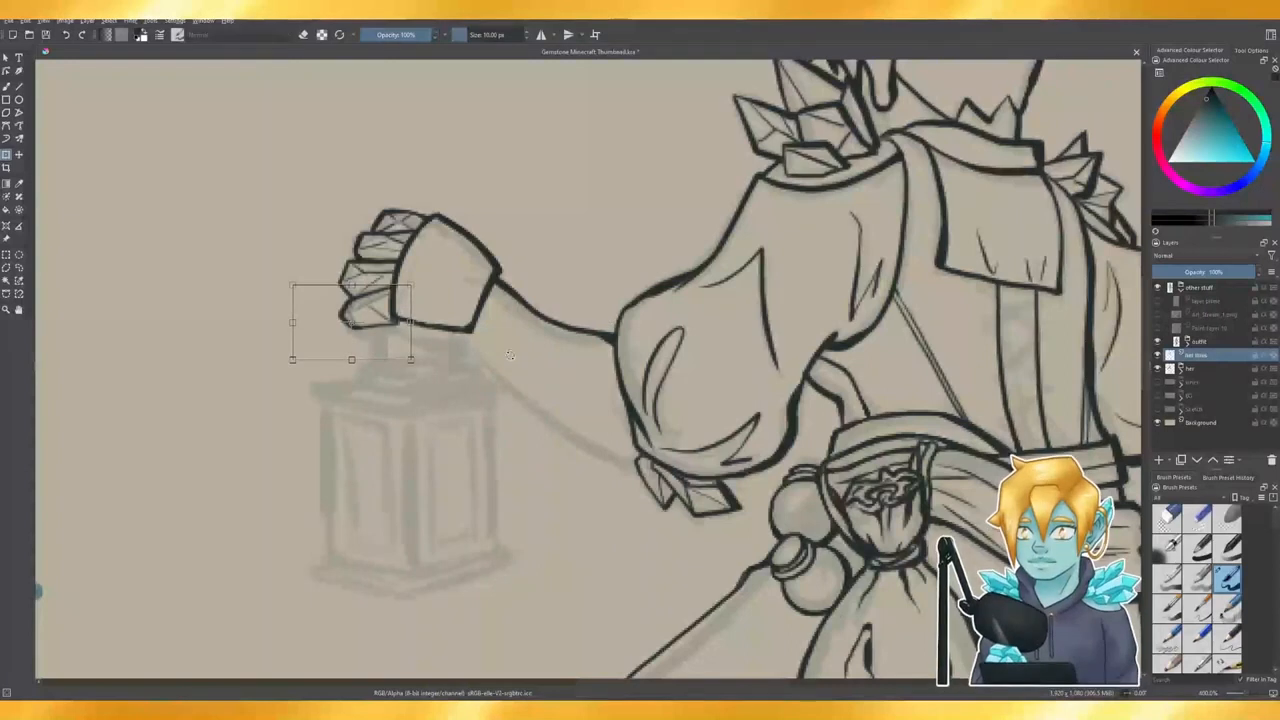
{"action": "key", "text": "Return"}
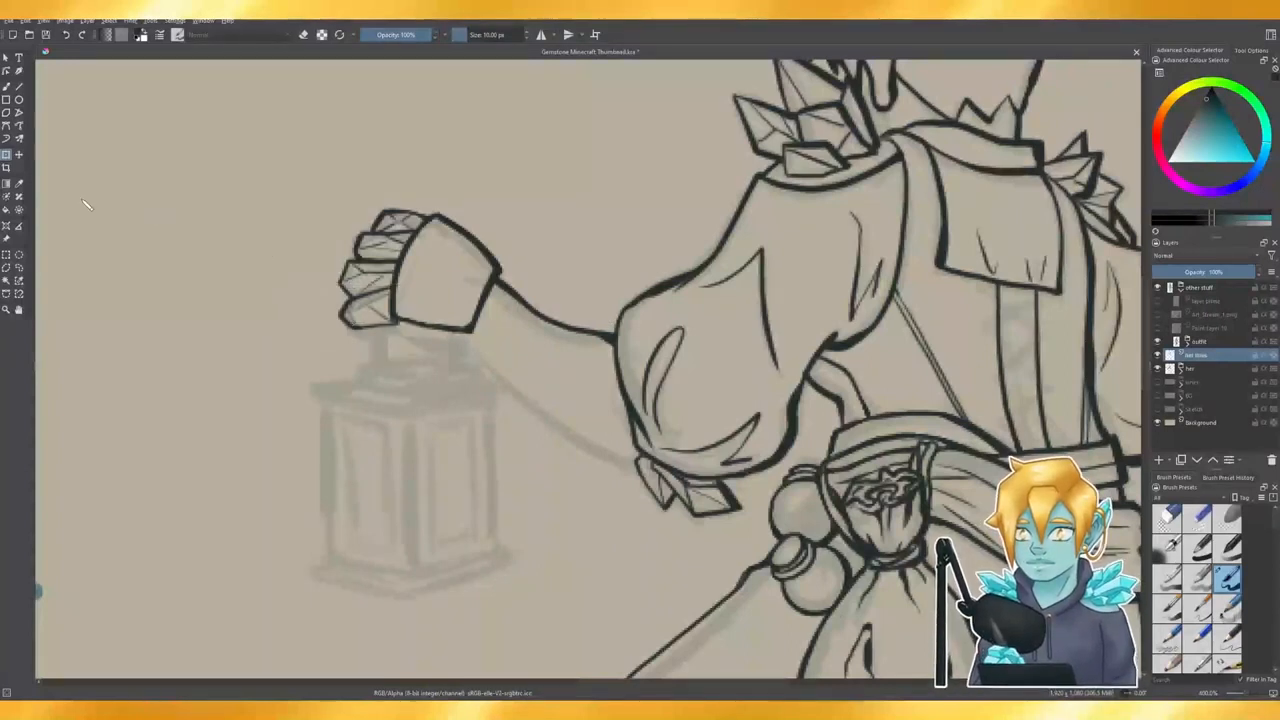
- Select all the fingers with a freehand outline, rotate them slightly clockwise and move them closer to the back of the hand
{"action": "left_click", "coordinate": [18, 267]}
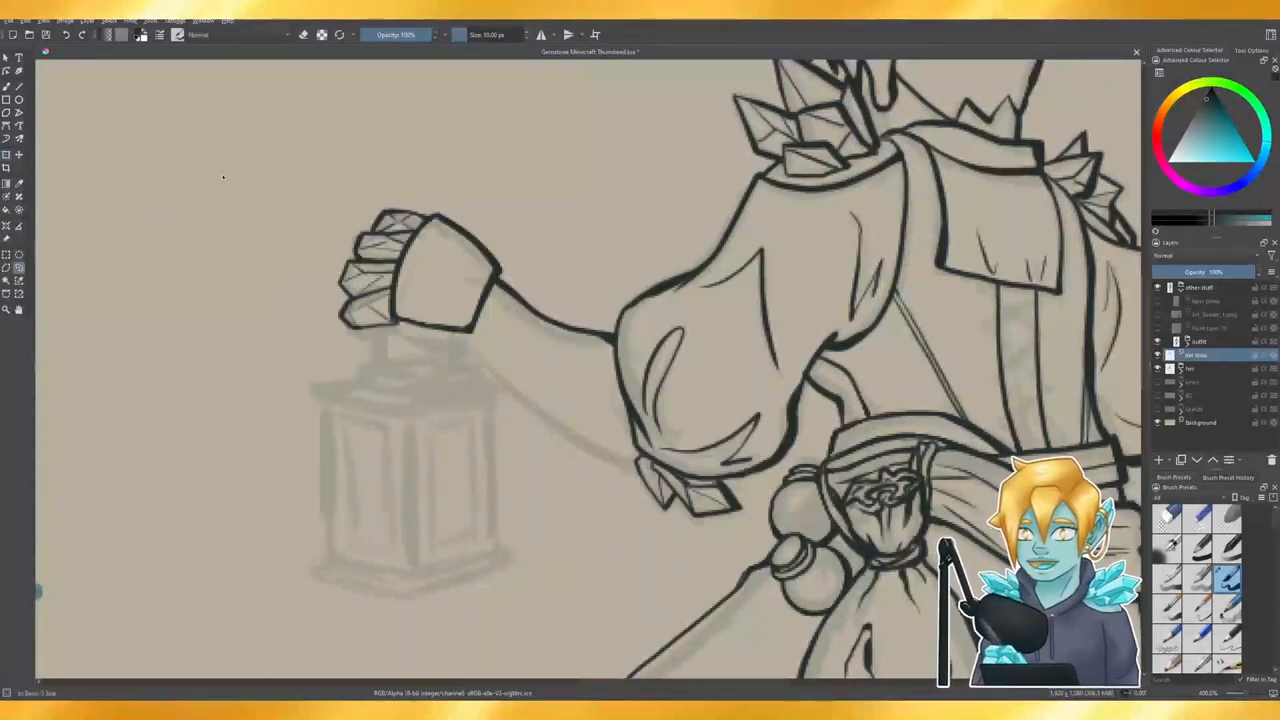
{"action": "mouse_move", "coordinate": [397, 141]}
{"action": "left_mouse_down"}
{"action": "mouse_move", "coordinate": [285, 359]}
{"action": "mouse_move", "coordinate": [398, 390]}
{"action": "mouse_move", "coordinate": [441, 351]}
{"action": "left_mouse_up"}
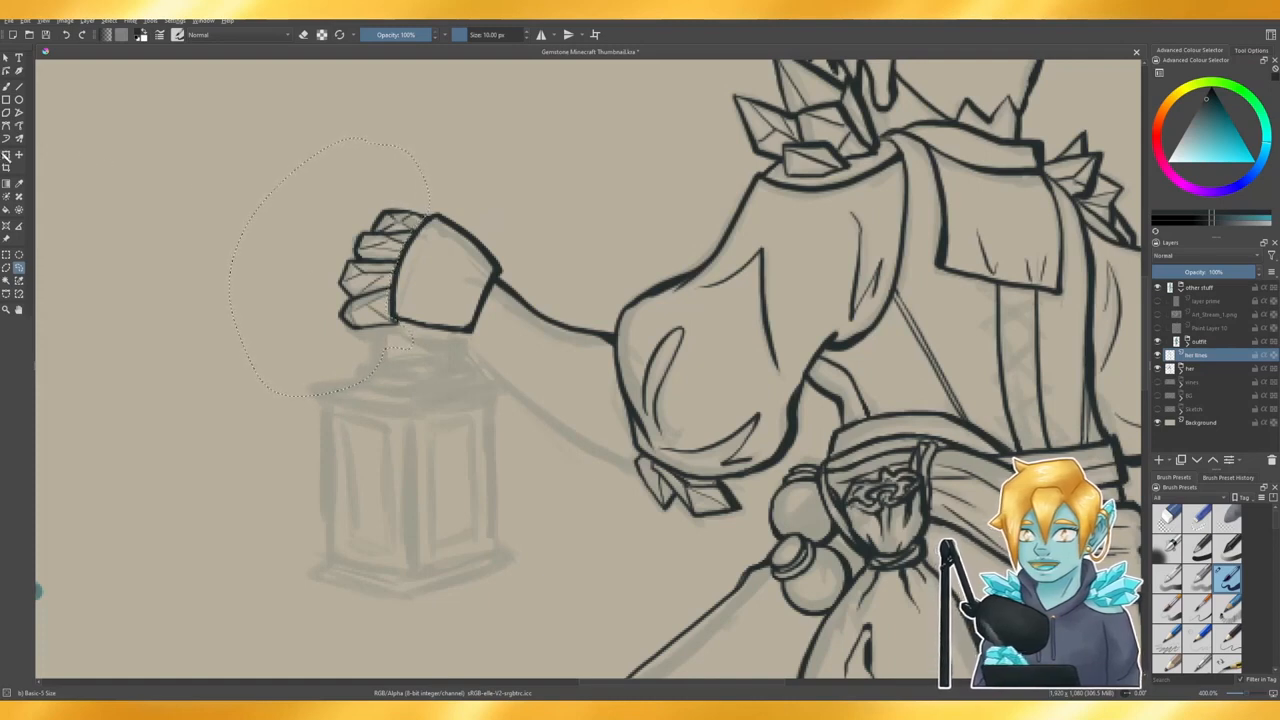
{"action": "left_click", "coordinate": [7, 155]}
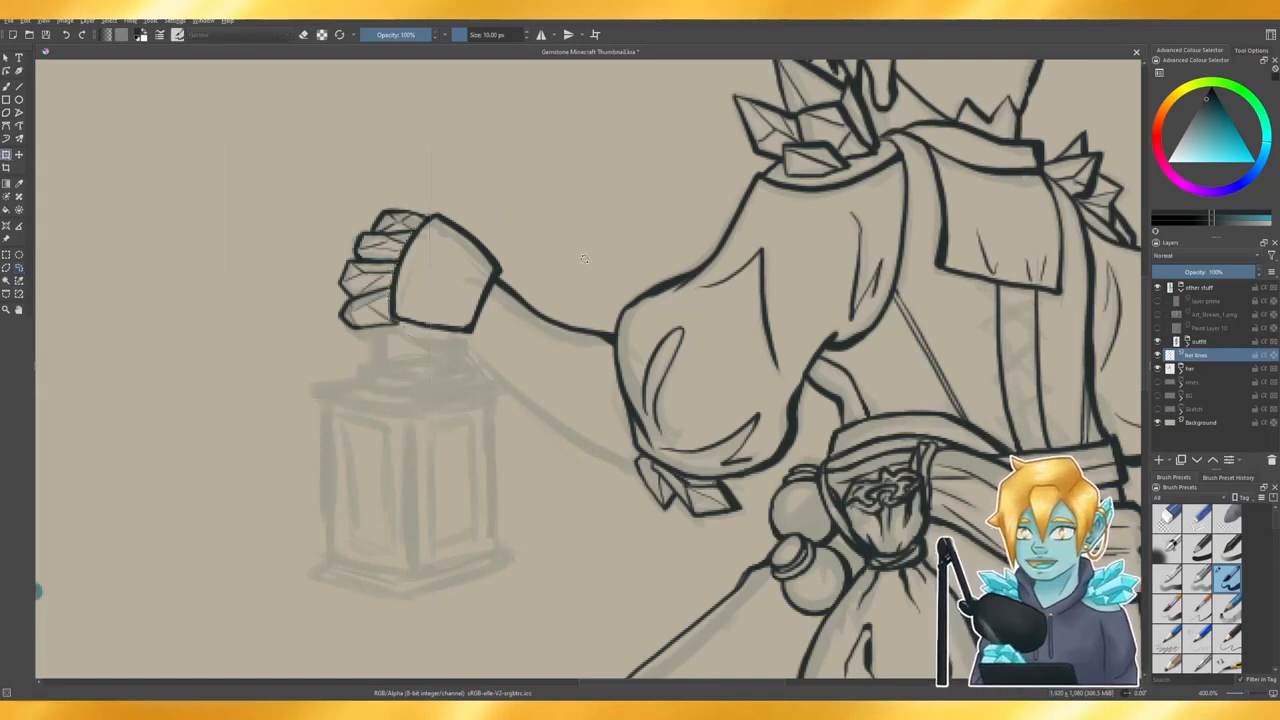
{"action": "left_click_drag", "start_coordinate": [396, 286], "coordinate": [397, 283]}
{"action": "left_click_drag", "start_coordinate": [628, 280], "coordinate": [628, 275]}
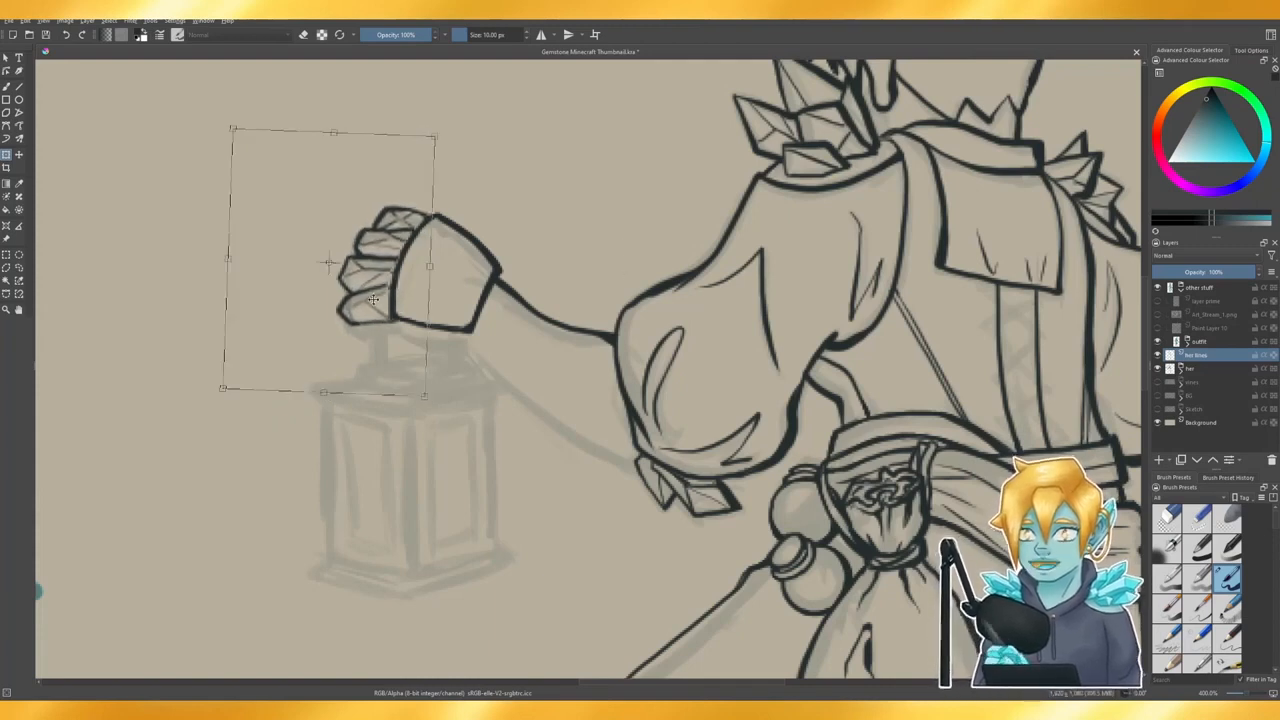
{"action": "left_click_drag", "start_coordinate": [381, 314], "coordinate": [387, 312]}
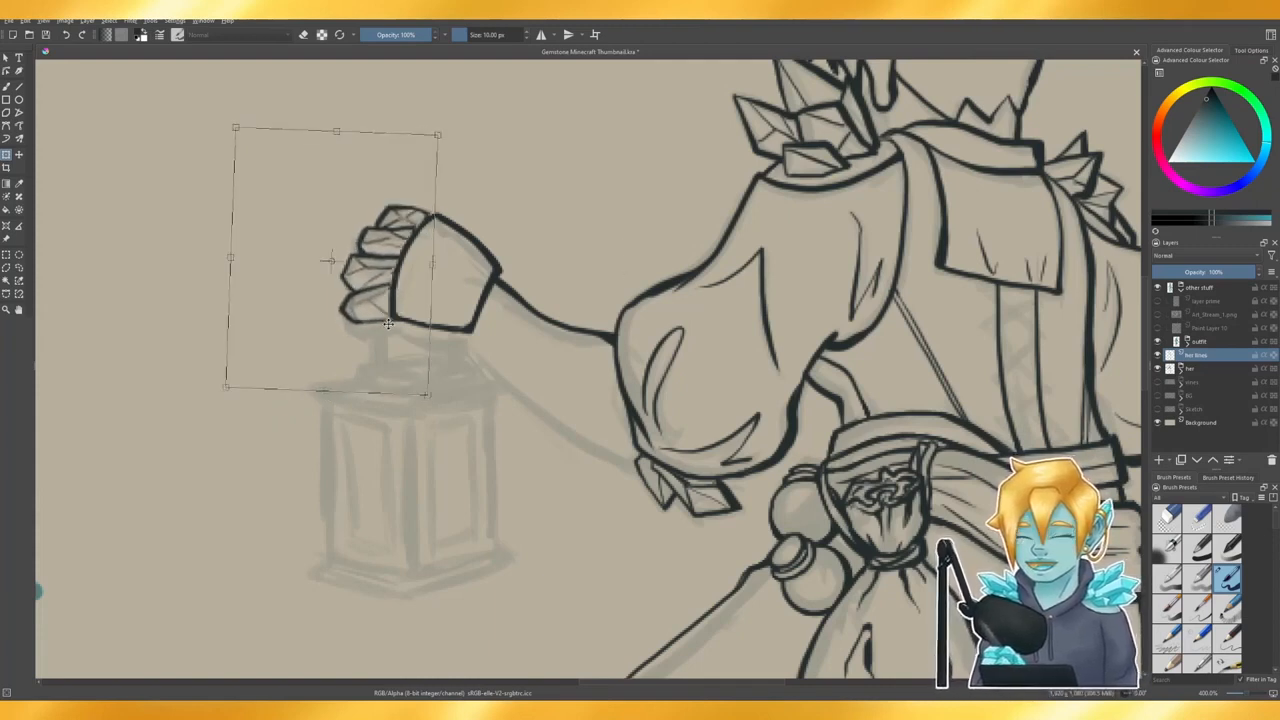
{"action": "key", "text": "b"}
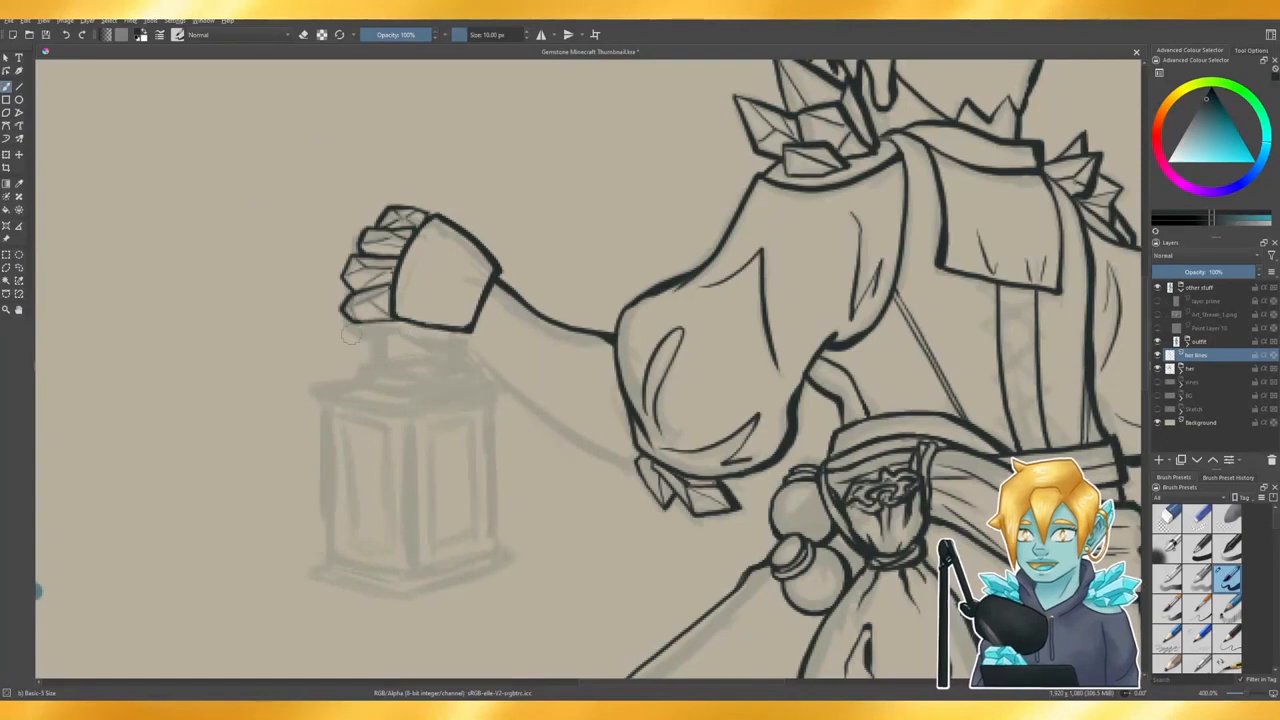
{"action": "left_click_drag", "start_coordinate": [344, 316], "coordinate": [356, 340]}
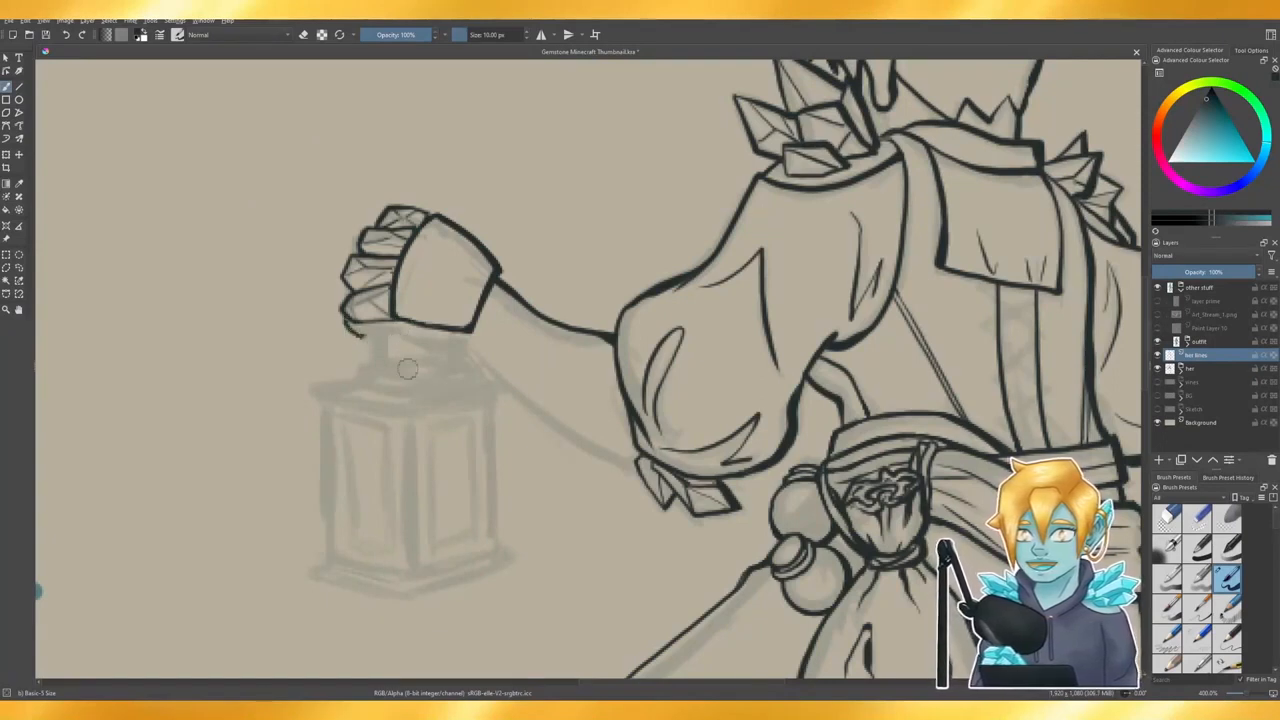
{"action": "key", "text": "ctrl+z"}
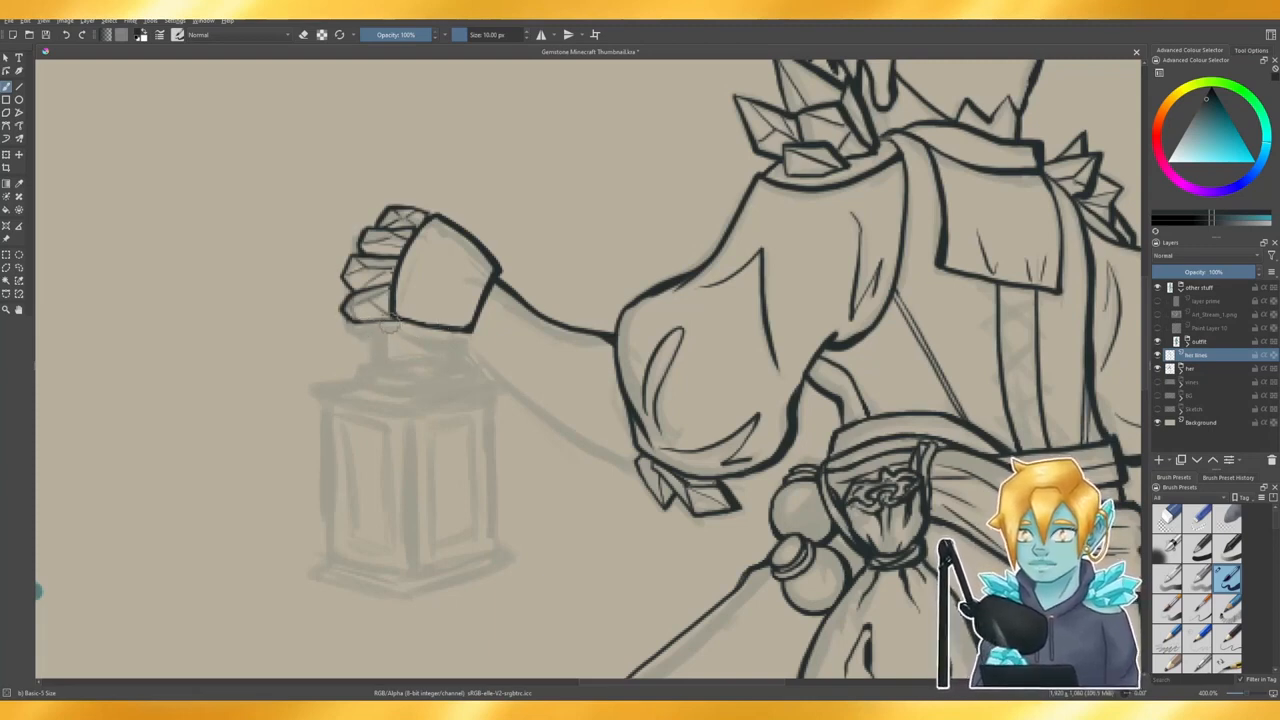
{"action": "mouse_move", "coordinate": [395, 324]}
{"action": "left_mouse_down"}
{"action": "mouse_move", "coordinate": [455, 343]}
{"action": "mouse_move", "coordinate": [440, 340]}
{"action": "left_mouse_up"}
{"action": "key", "text": "e"}
{"action": "key", "text": "e"}
{"action": "key", "text": "ctrl+z"}
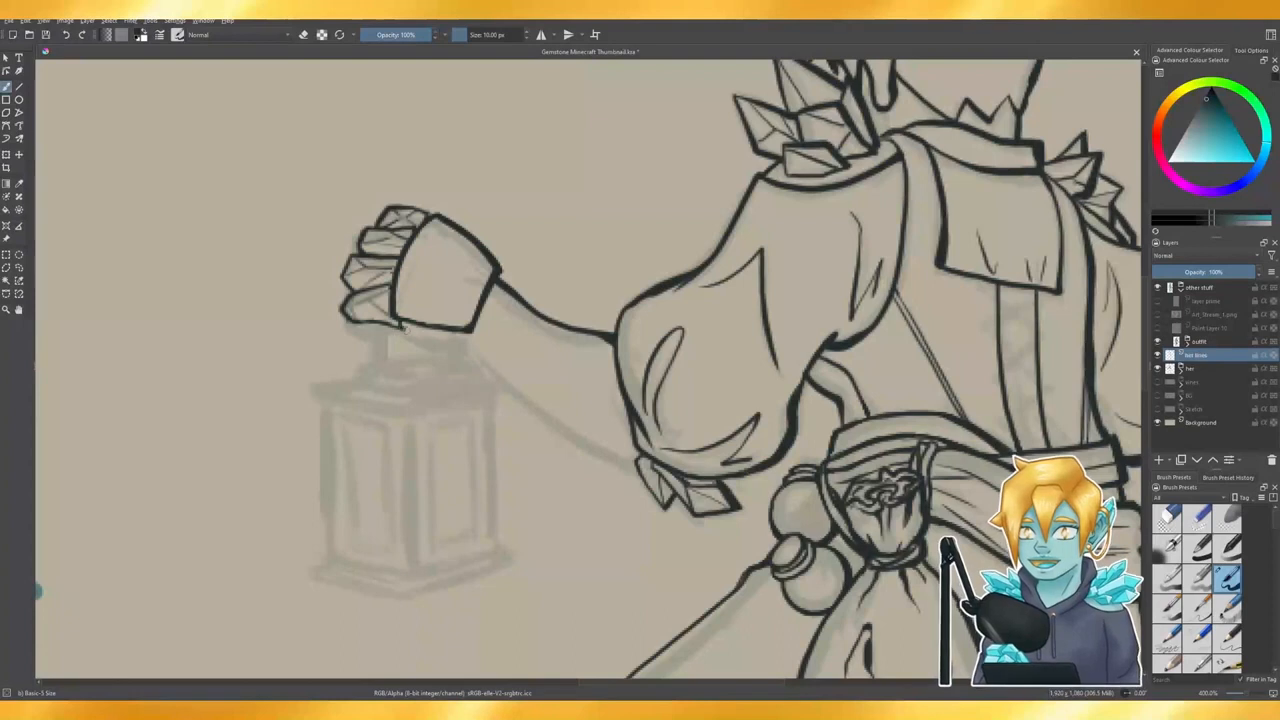
- Ink the lower edge of the palm and forearm from the lowest finger to the sleeve cuff and clean up its end
{"action": "mouse_move", "coordinate": [402, 326]}
{"action": "left_mouse_down"}
{"action": "mouse_move", "coordinate": [481, 350]}
{"action": "mouse_move", "coordinate": [547, 416]}
{"action": "mouse_move", "coordinate": [640, 462]}
{"action": "left_mouse_up"}
{"action": "key", "text": "e"}
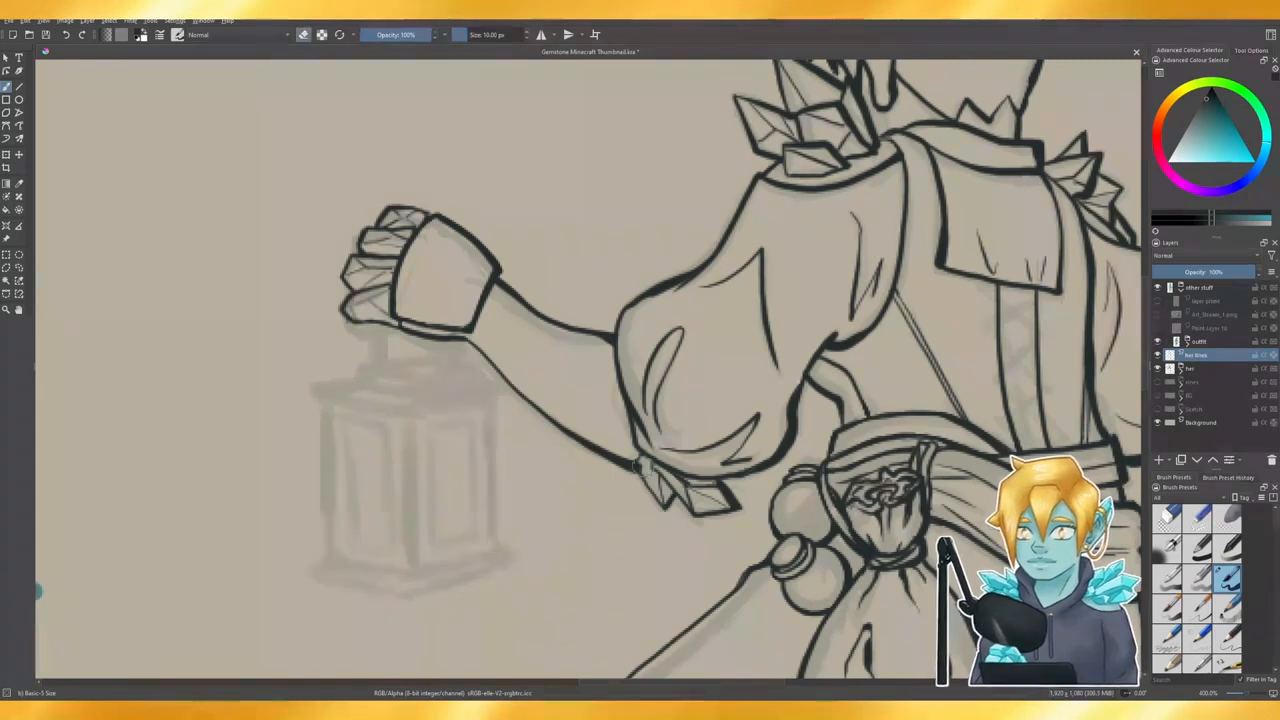
{"action": "key", "text": "e"}
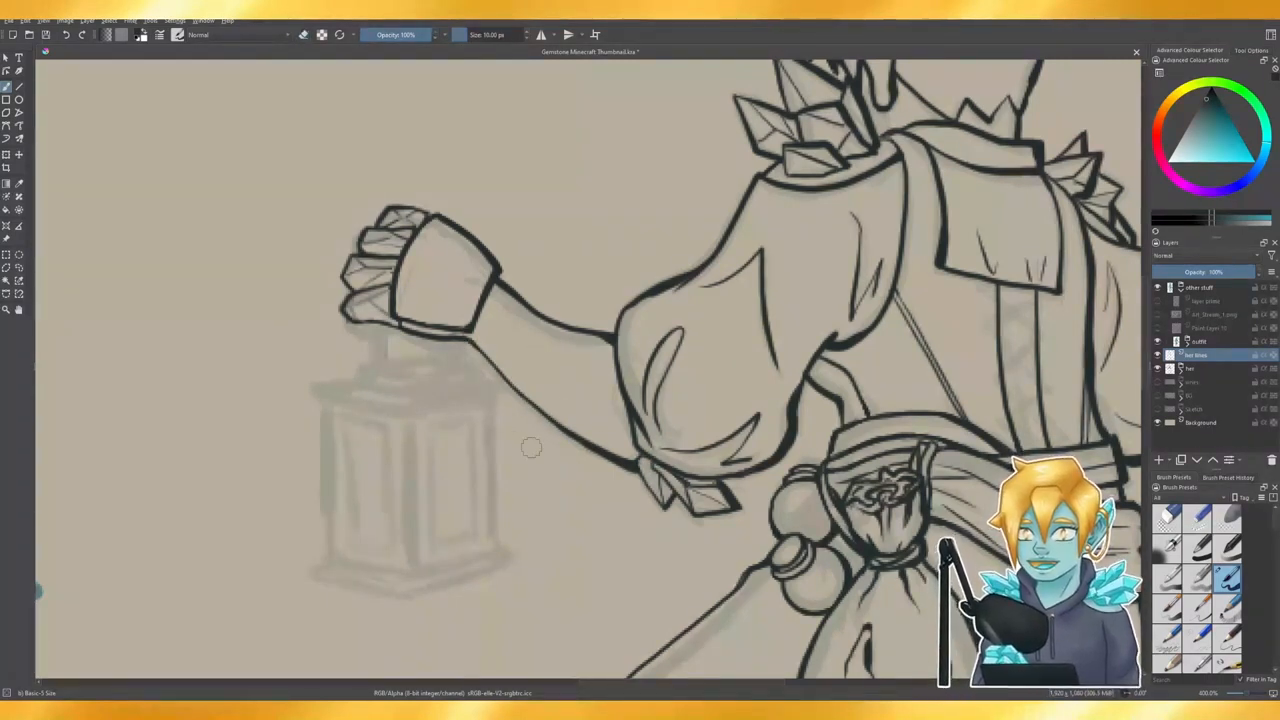
- Touch up the free arm's line art at the shoulder crystals and along the forearm edge just below the puffed sleeve
{"action": "scroll", "coordinate": [549, 428], "scroll_direction": "down", "scroll_amount": 2}
{"action": "scroll", "coordinate": [549, 428], "scroll_direction": "down", "scroll_amount": 1}
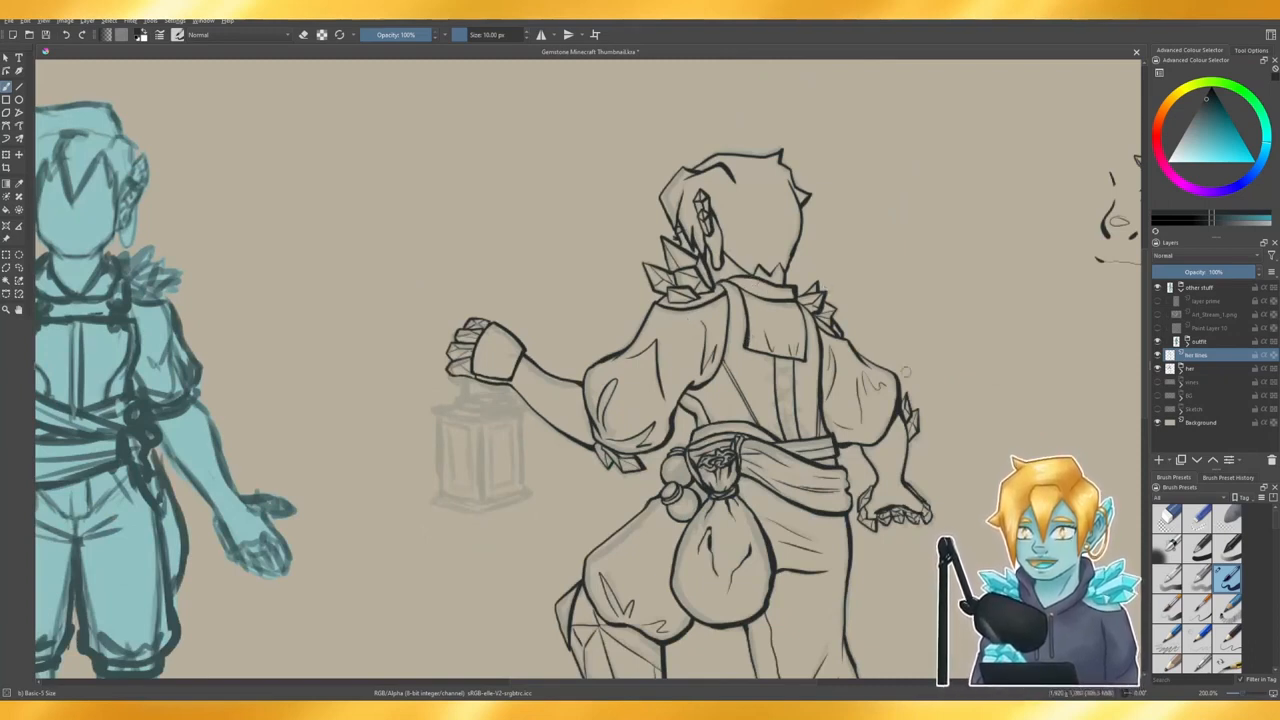
{"action": "scroll", "coordinate": [916, 361], "scroll_direction": "up", "scroll_amount": 2}
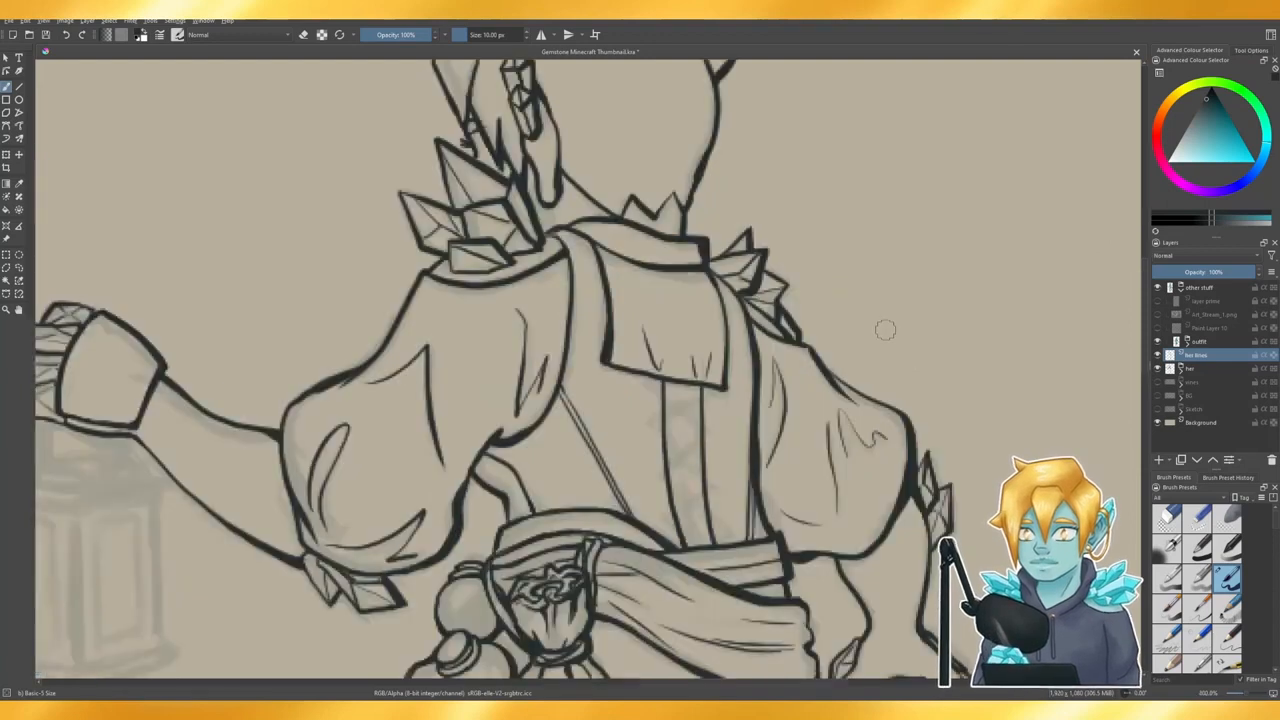
{"action": "left_click_drag", "start_coordinate": [762, 271], "coordinate": [787, 285]}
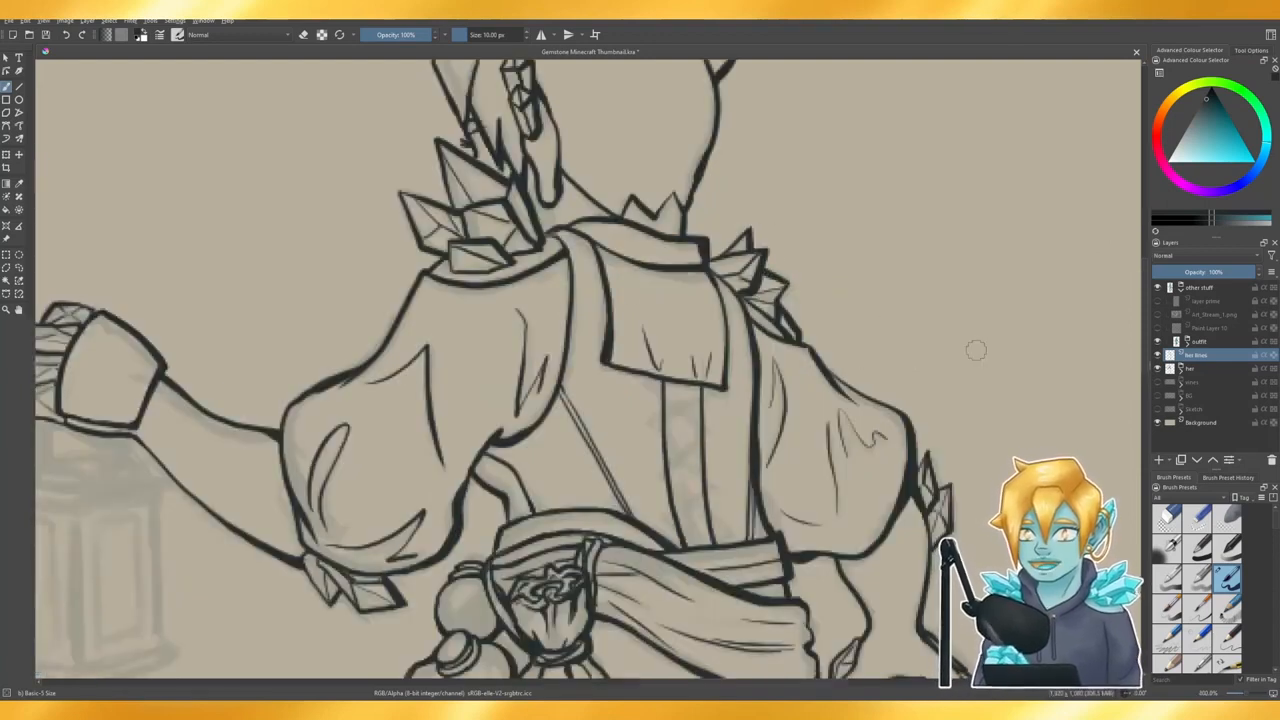
{"action": "scroll", "coordinate": [985, 340], "scroll_direction": "down", "scroll_amount": 3}
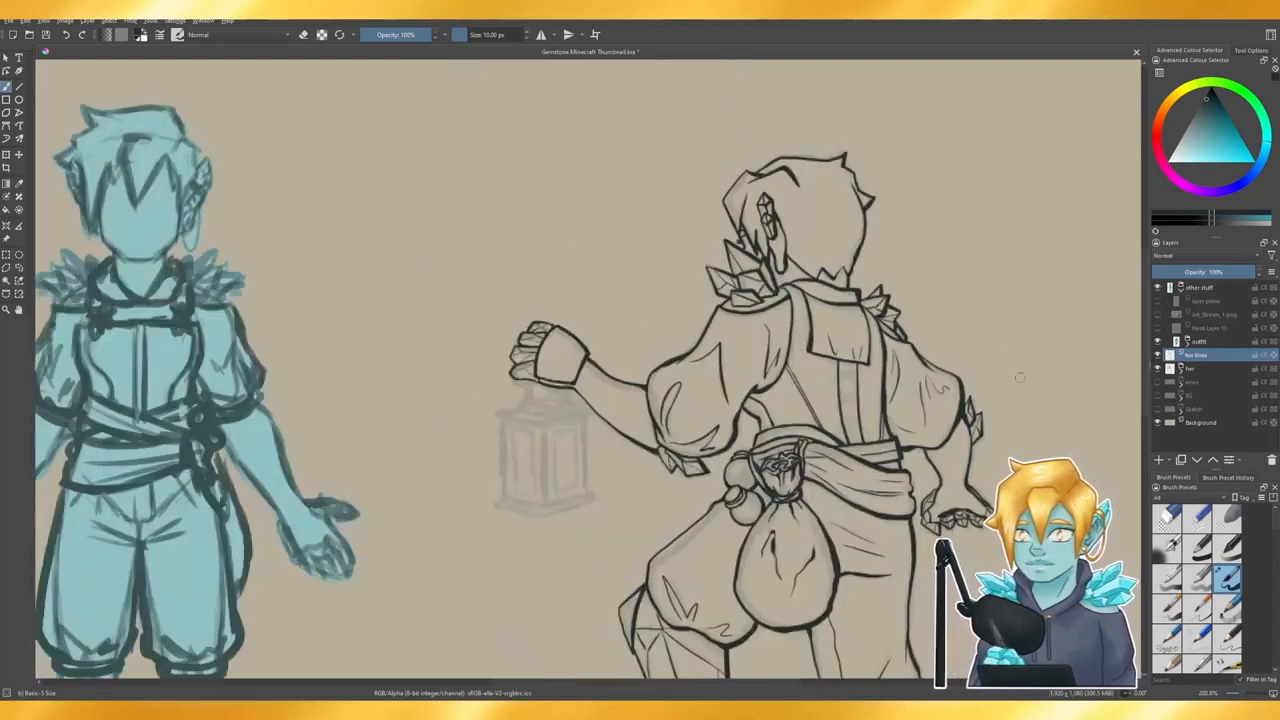
{"action": "scroll", "coordinate": [1030, 405], "scroll_direction": "up", "scroll_amount": 2}
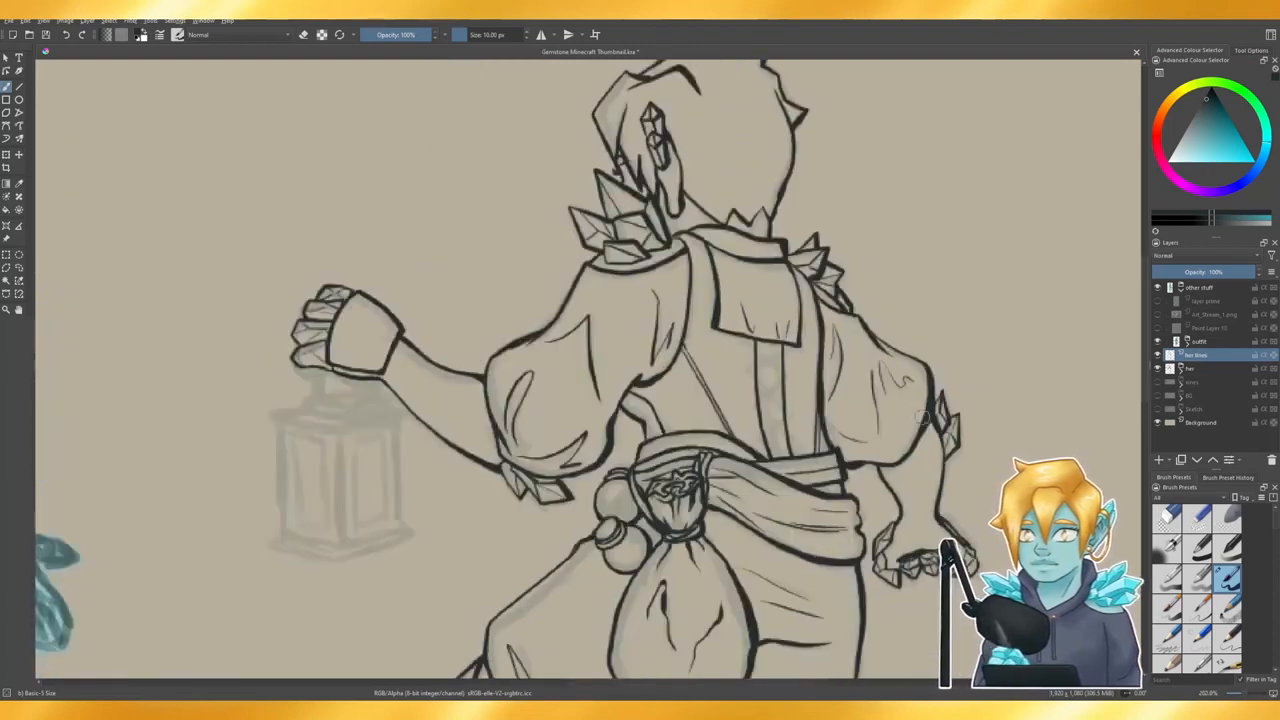
{"action": "left_click_drag", "start_coordinate": [925, 420], "coordinate": [944, 451]}
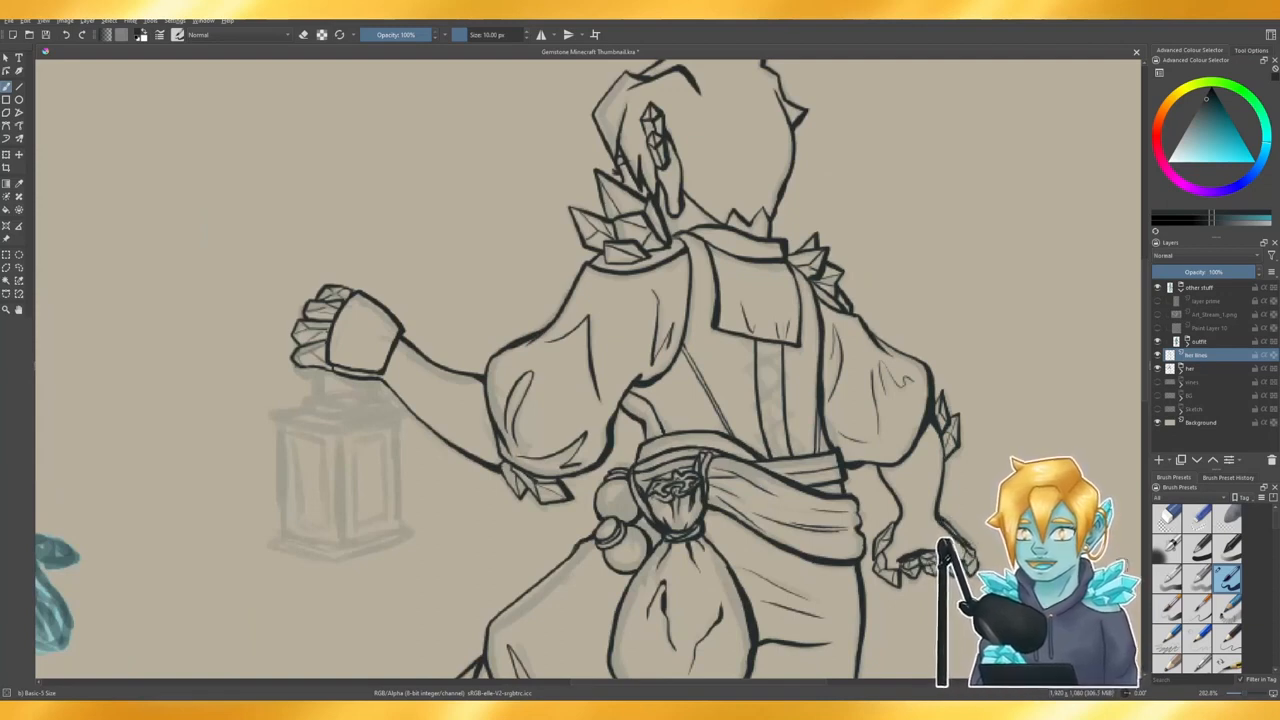
- Erase the outer edge of the lantern-holding hand's topmost finger and redraw it flatter, up to the back of the hand
{"action": "scroll", "coordinate": [1109, 569], "scroll_direction": "down", "scroll_amount": 1}
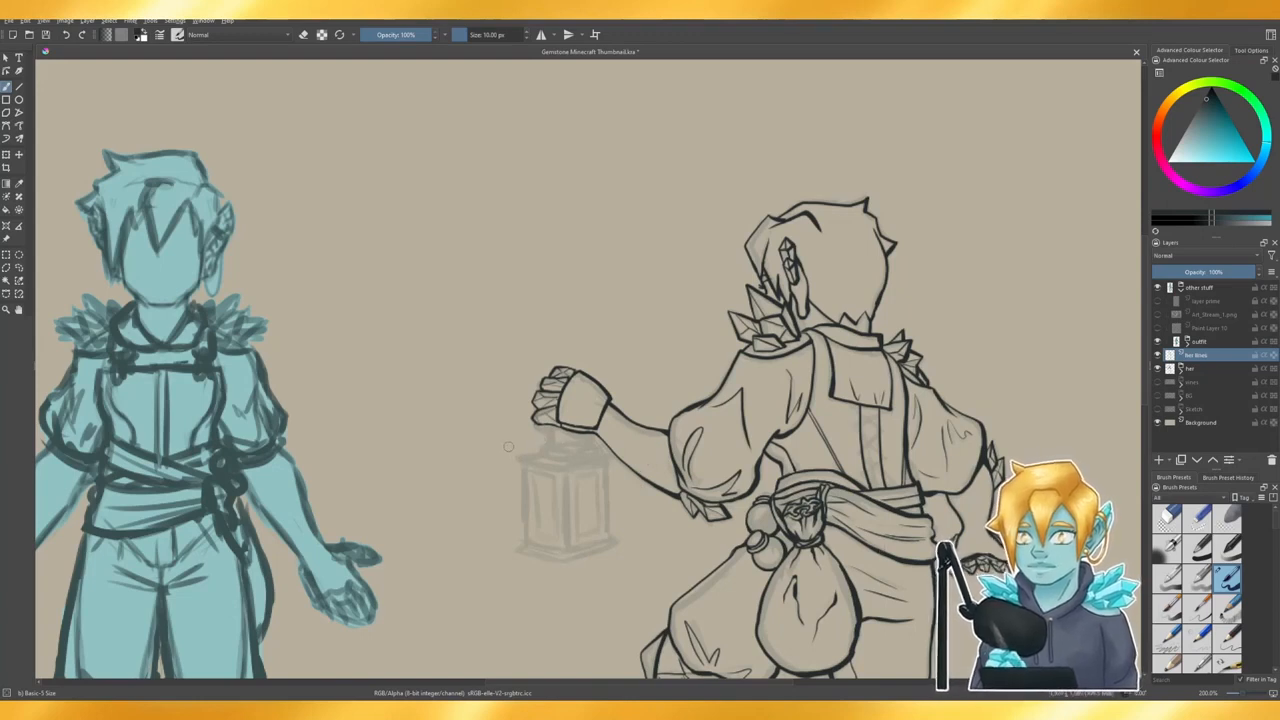
{"action": "scroll", "coordinate": [509, 445], "scroll_direction": "up", "scroll_amount": 1}
{"action": "scroll", "coordinate": [524, 436], "scroll_direction": "down", "scroll_amount": 2}
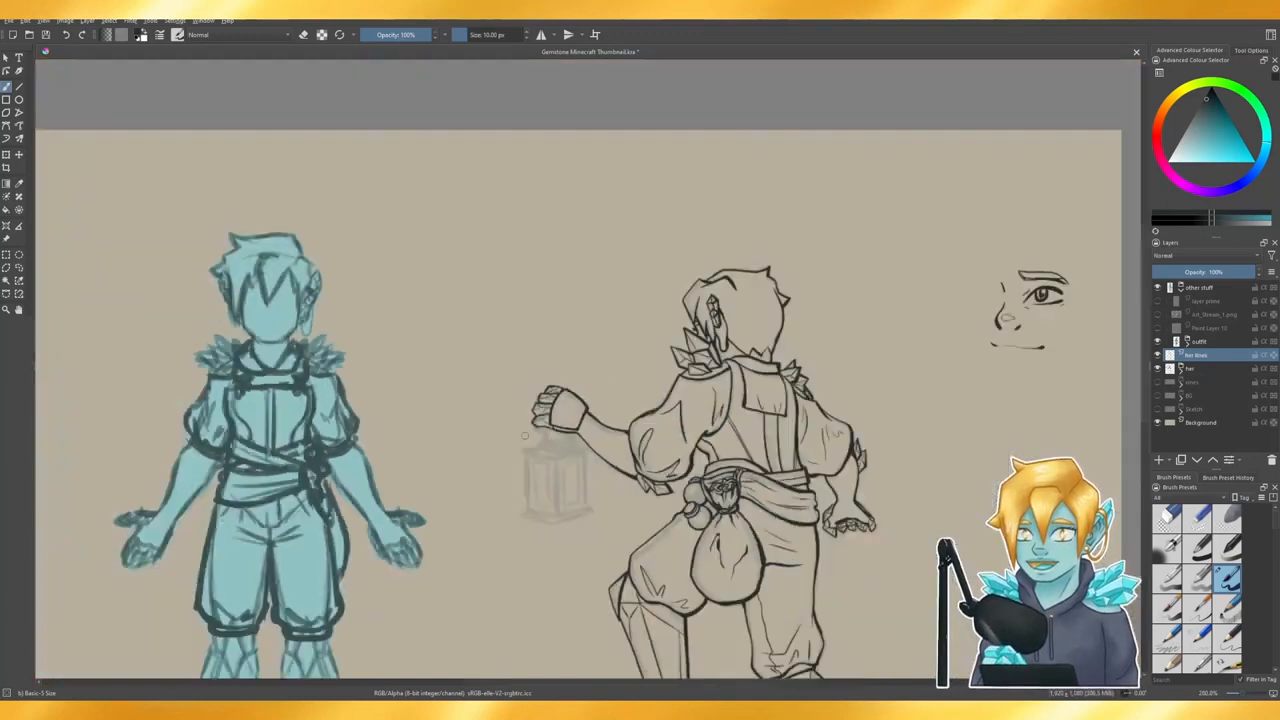
{"action": "scroll", "coordinate": [540, 428], "scroll_direction": "up", "scroll_amount": 3}
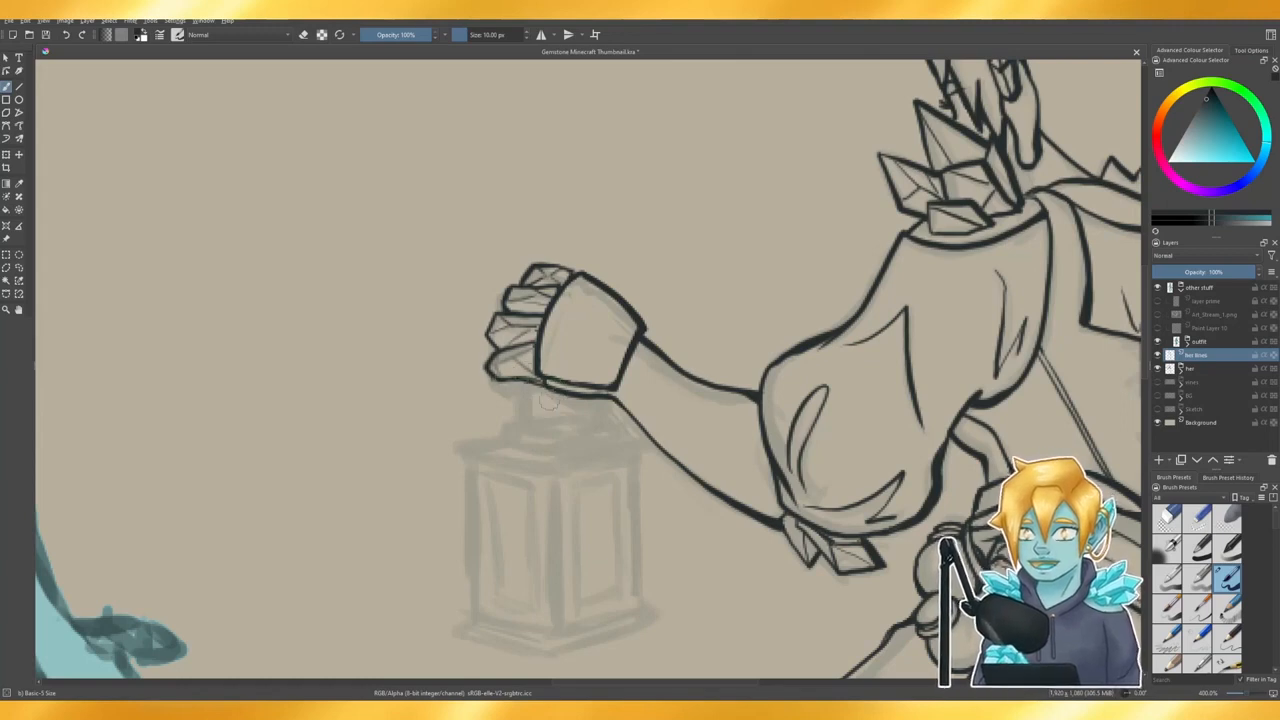
{"action": "scroll", "coordinate": [577, 365], "scroll_direction": "down", "scroll_amount": 5}
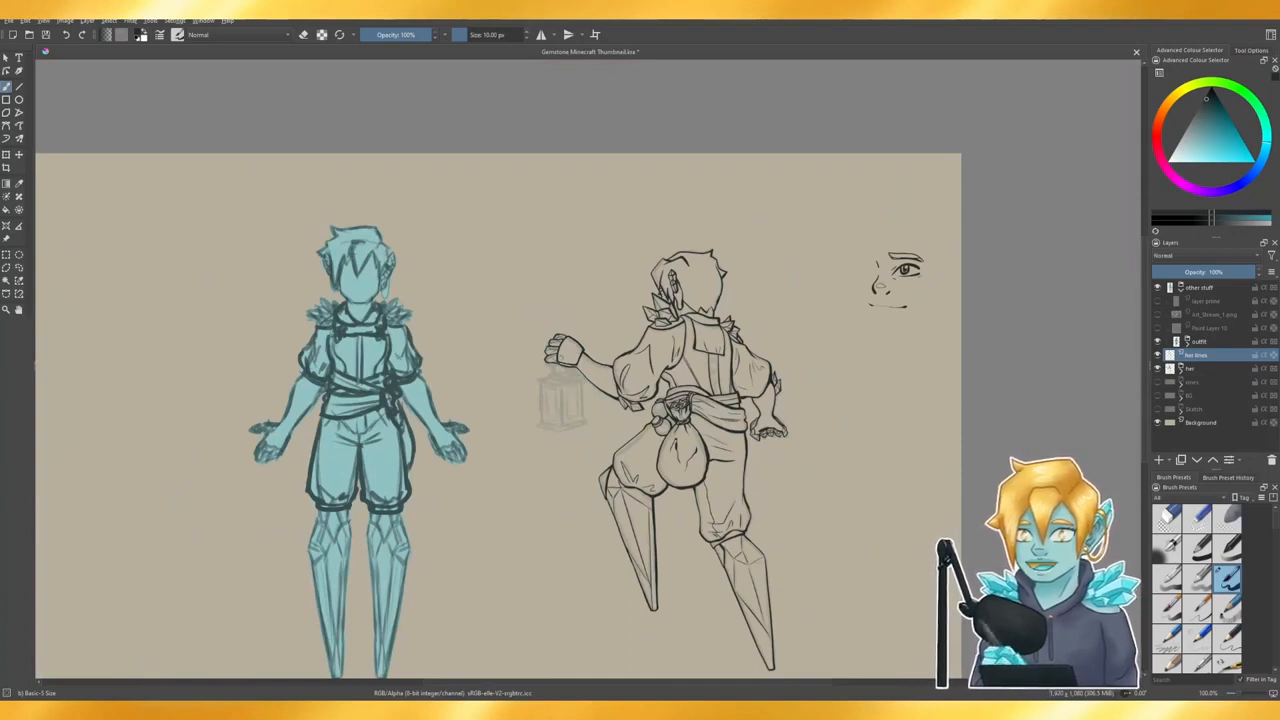
{"action": "scroll", "coordinate": [552, 350], "scroll_direction": "up", "scroll_amount": 5}
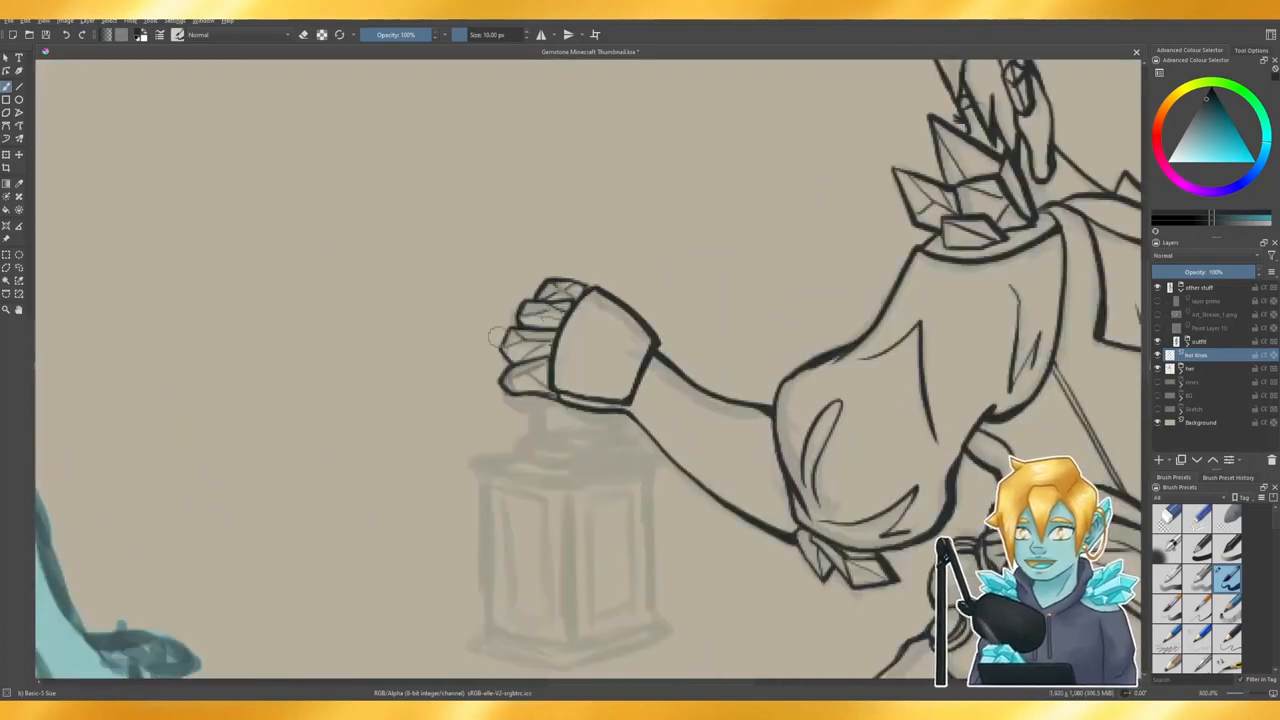
{"action": "key", "text": "e"}
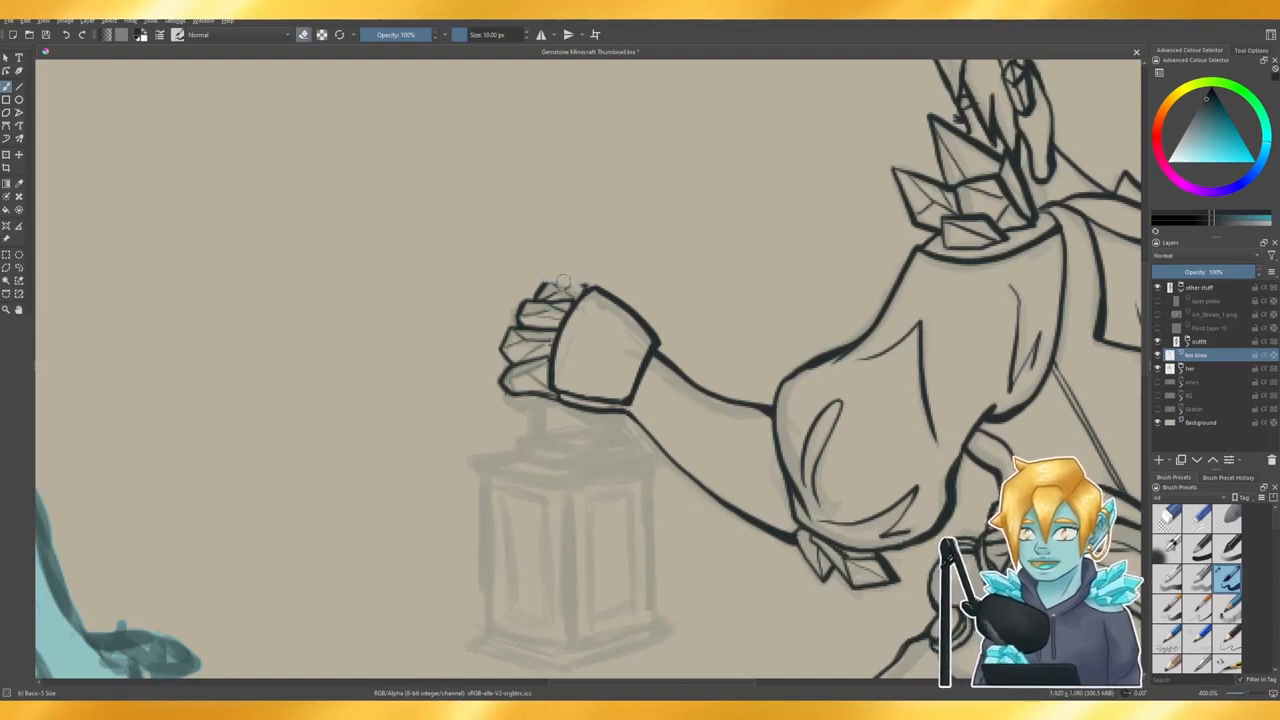
{"action": "left_click_drag", "start_coordinate": [563, 281], "coordinate": [585, 279]}
{"action": "key", "text": "e"}
{"action": "key", "text": "e"}
{"action": "key", "text": "e"}
{"action": "left_click_drag", "start_coordinate": [540, 292], "coordinate": [586, 283]}
{"action": "key", "text": "e"}
- Trim the lowest finger's tip and redraw the second finger's outer end so it sticks out further
{"action": "left_click_drag", "start_coordinate": [501, 384], "coordinate": [509, 396]}
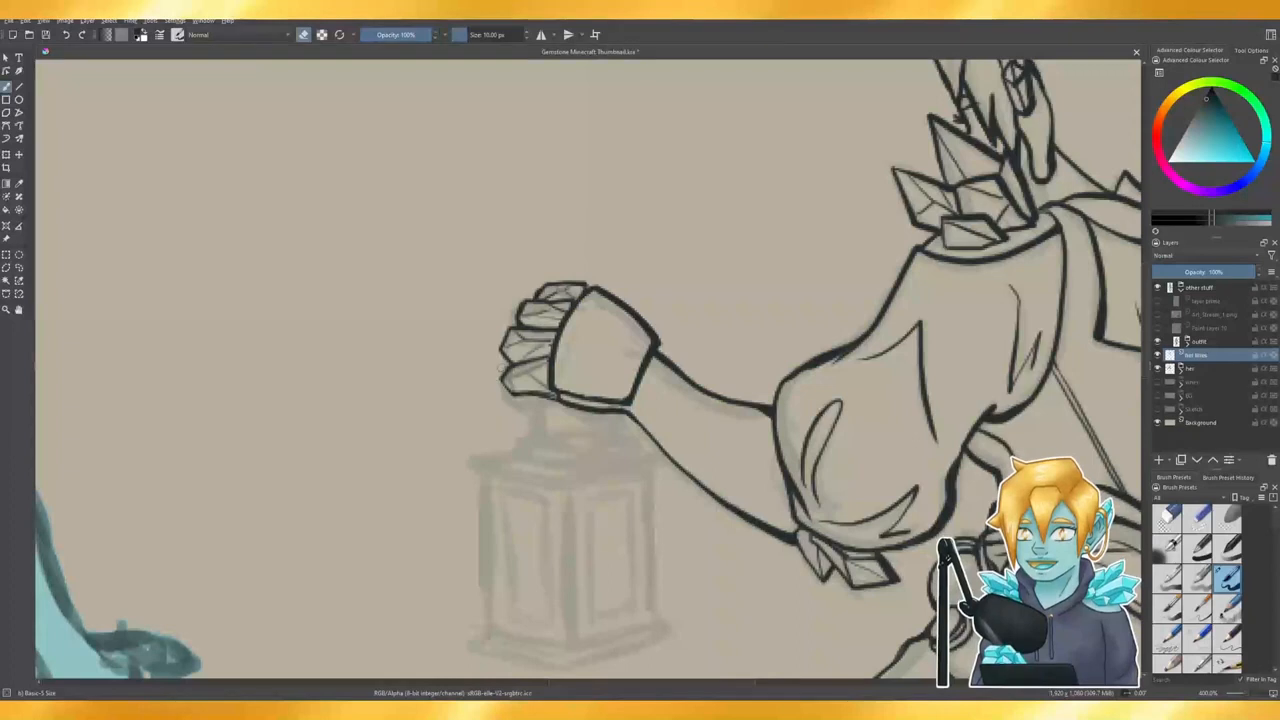
{"action": "mouse_move", "coordinate": [513, 304]}
{"action": "left_mouse_down"}
{"action": "mouse_move", "coordinate": [526, 302]}
{"action": "mouse_move", "coordinate": [518, 321]}
{"action": "mouse_move", "coordinate": [531, 301]}
{"action": "mouse_move", "coordinate": [505, 327]}
{"action": "mouse_move", "coordinate": [524, 301]}
{"action": "mouse_move", "coordinate": [514, 314]}
{"action": "left_mouse_up"}
{"action": "key", "text": "e"}
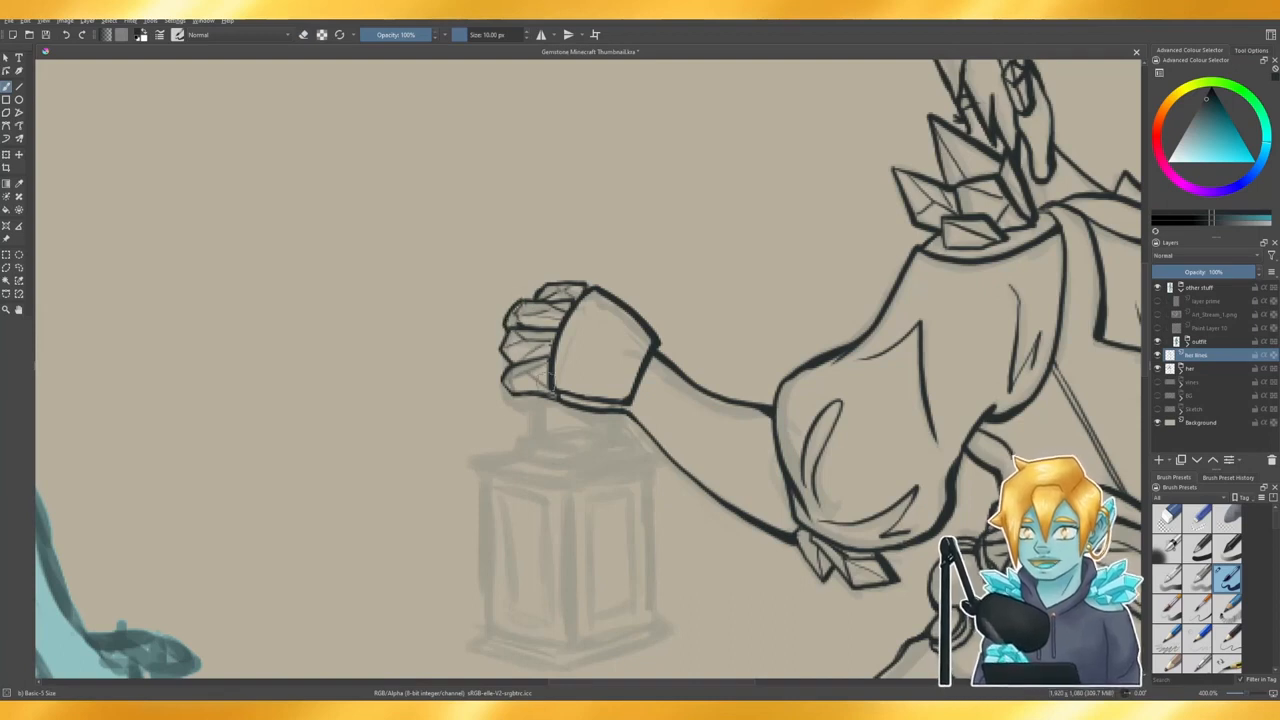
{"action": "mouse_move", "coordinate": [503, 389]}
{"action": "left_mouse_down"}
{"action": "mouse_move", "coordinate": [552, 358]}
{"action": "mouse_move", "coordinate": [559, 327]}
{"action": "mouse_move", "coordinate": [539, 330]}
{"action": "mouse_move", "coordinate": [572, 287]}
{"action": "left_mouse_up"}
{"action": "key", "text": "ctrl+z"}
- Thin and even out the outer contour of the two middle fingers by erasing the excess line along their tips
{"action": "key", "text": "e"}
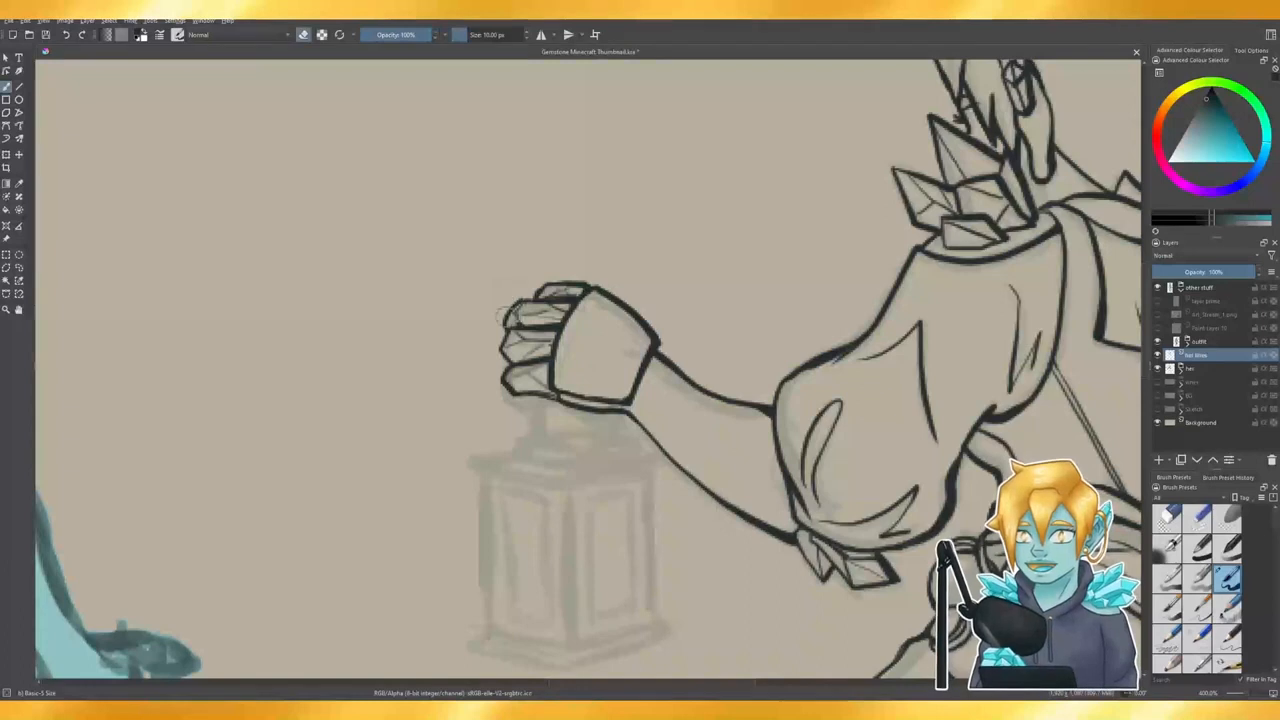
{"action": "mouse_move", "coordinate": [506, 320]}
{"action": "left_mouse_down"}
{"action": "mouse_move", "coordinate": [522, 359]}
{"action": "mouse_move", "coordinate": [499, 344]}
{"action": "left_mouse_up"}
{"action": "key", "text": "e"}
{"action": "key", "text": "e"}
{"action": "key", "text": "e"}
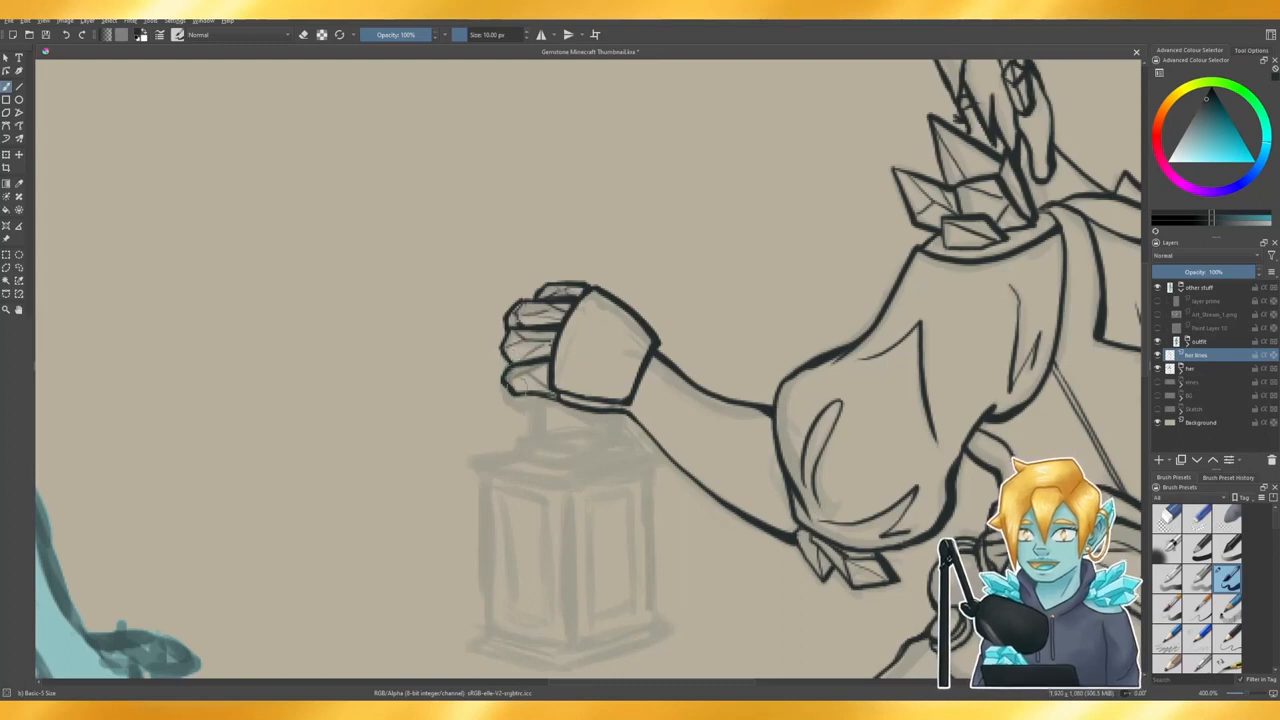
{"action": "key", "text": "e"}
{"action": "left_click_drag", "start_coordinate": [506, 350], "coordinate": [505, 368]}
{"action": "key", "text": "e"}
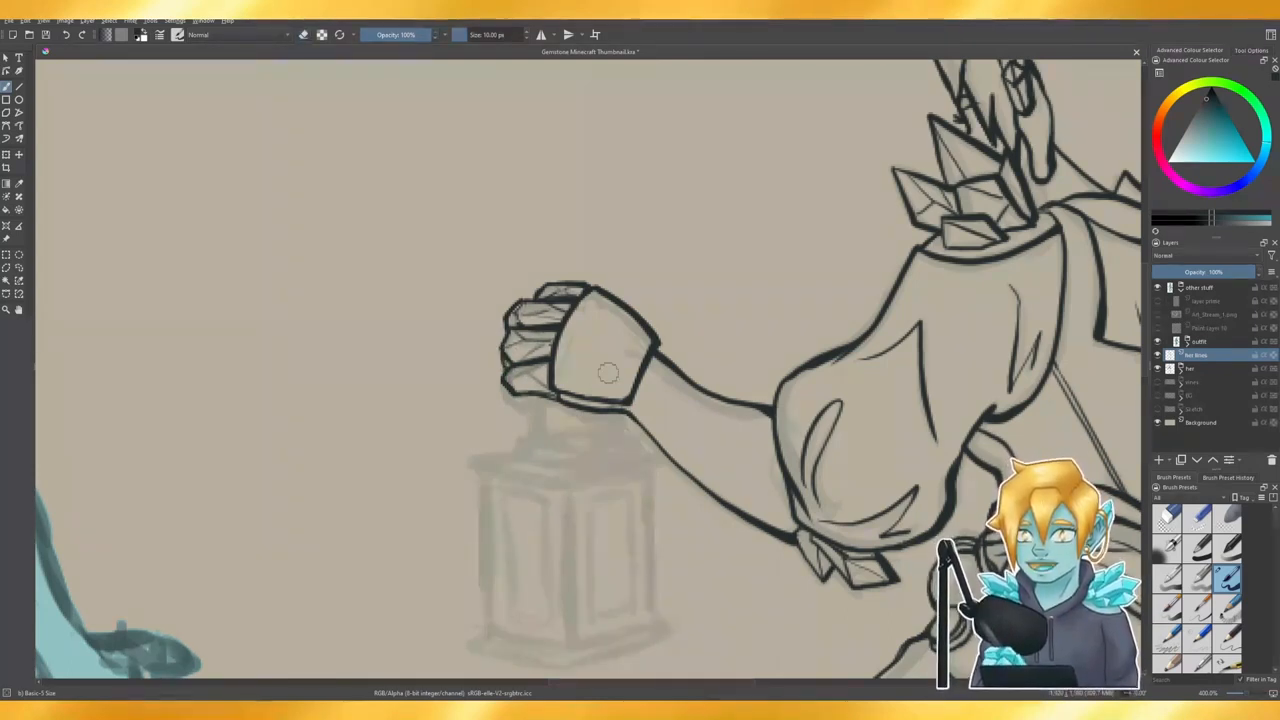
- Touch up the outer ends of the second and third fingers with short ink strokes where their outlines meet
{"action": "key", "text": "e"}
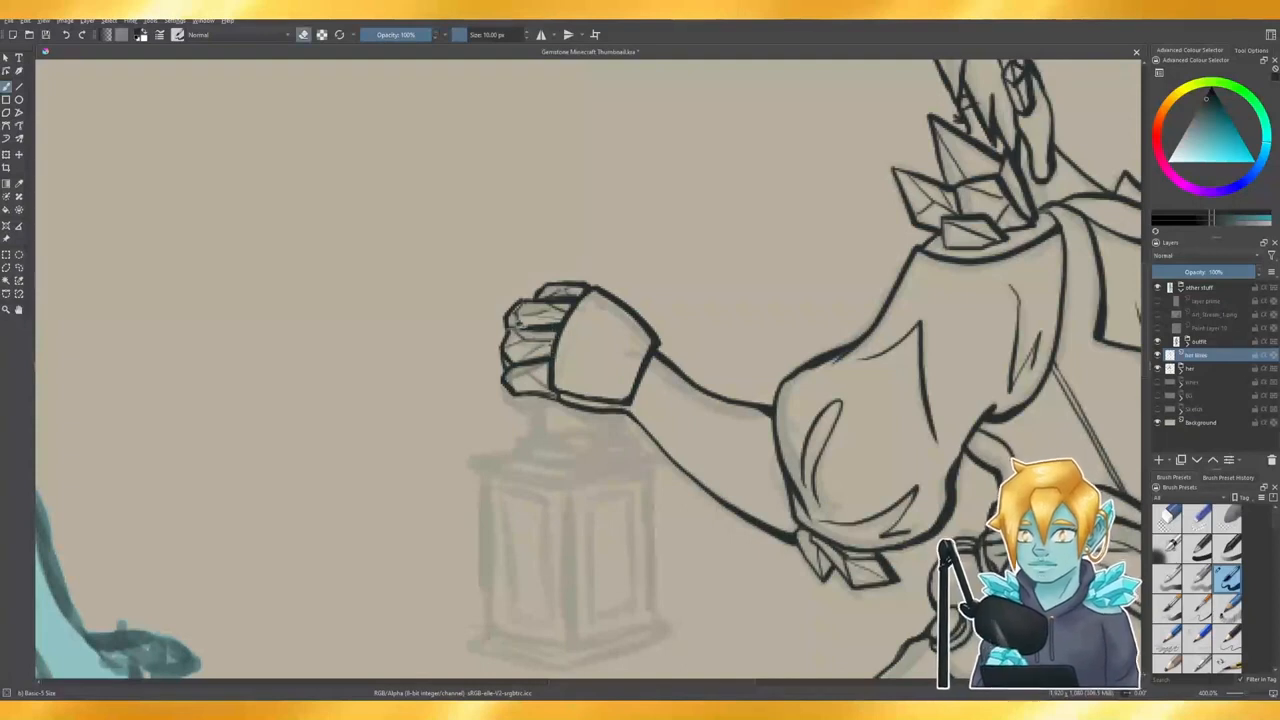
{"action": "key", "text": "e"}
{"action": "left_click_drag", "start_coordinate": [516, 332], "coordinate": [505, 340]}
{"action": "key", "text": "e"}
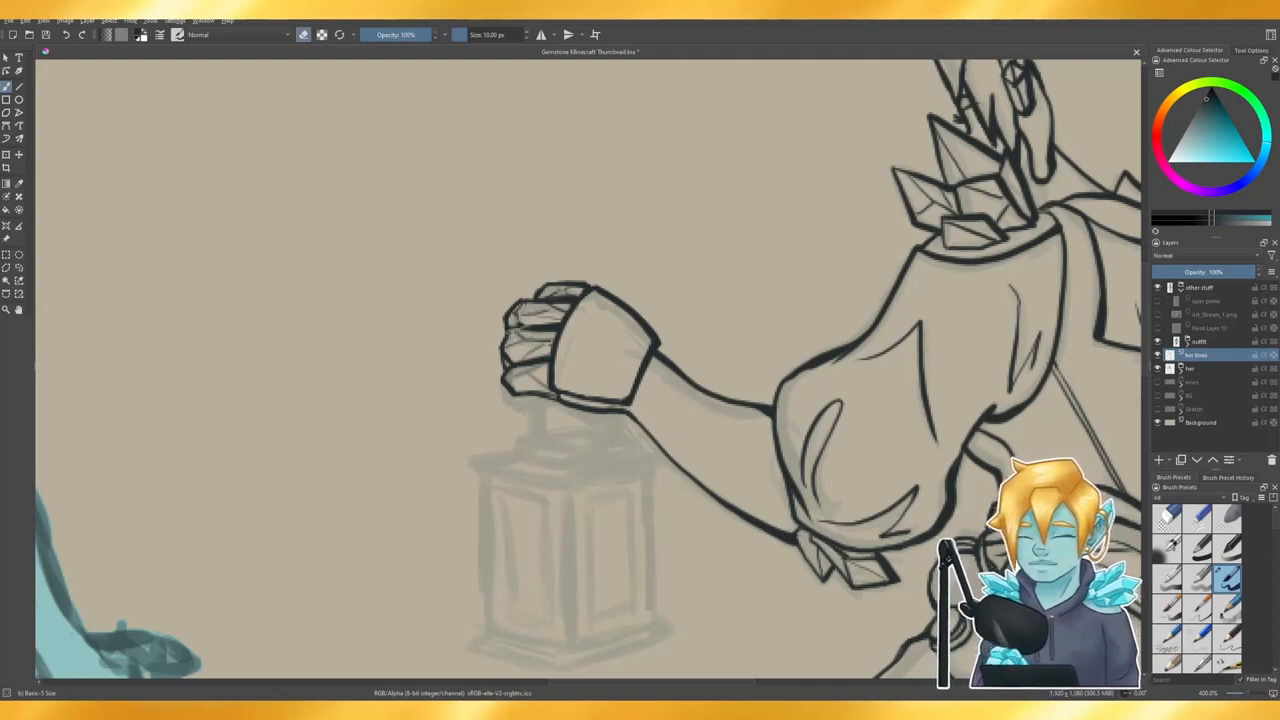
{"action": "key", "text": "e"}
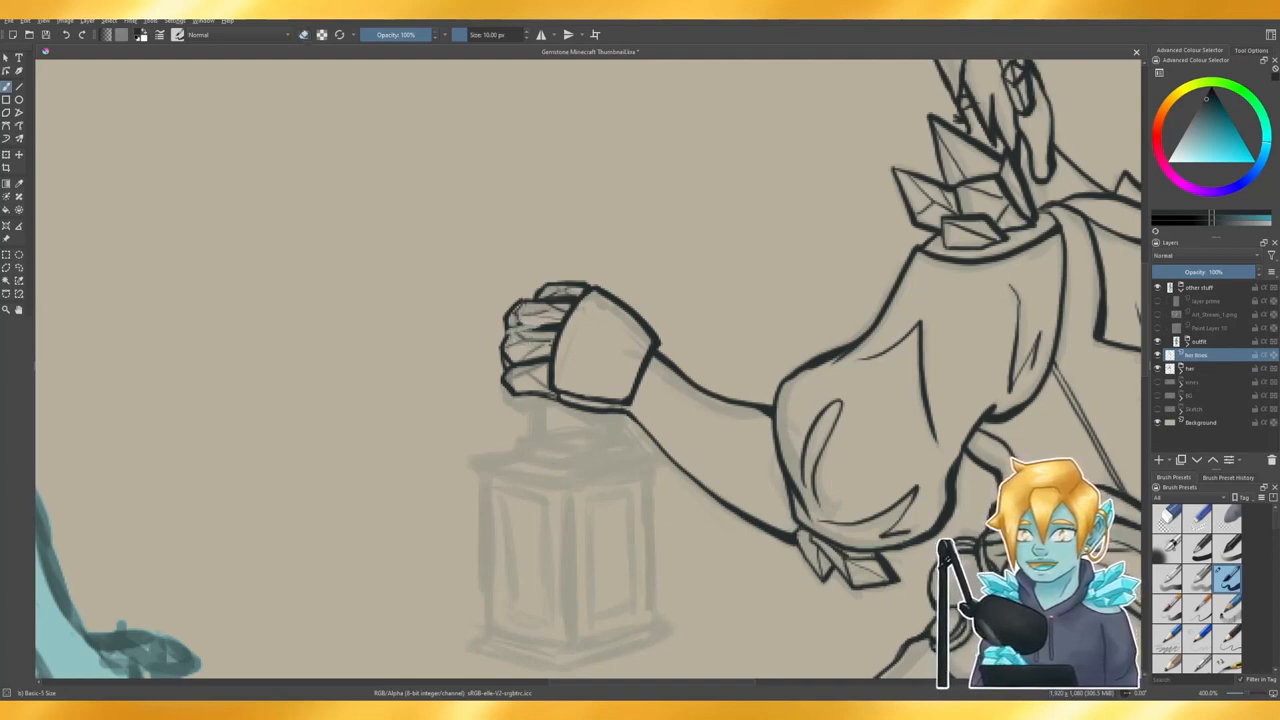
{"action": "key", "text": "e"}
{"action": "key", "text": "e"}
{"action": "mouse_move", "coordinate": [509, 318]}
{"action": "left_mouse_down"}
{"action": "mouse_move", "coordinate": [503, 334]}
{"action": "mouse_move", "coordinate": [507, 320]}
{"action": "left_mouse_up"}
{"action": "key", "text": "e"}
{"action": "key", "text": "e"}
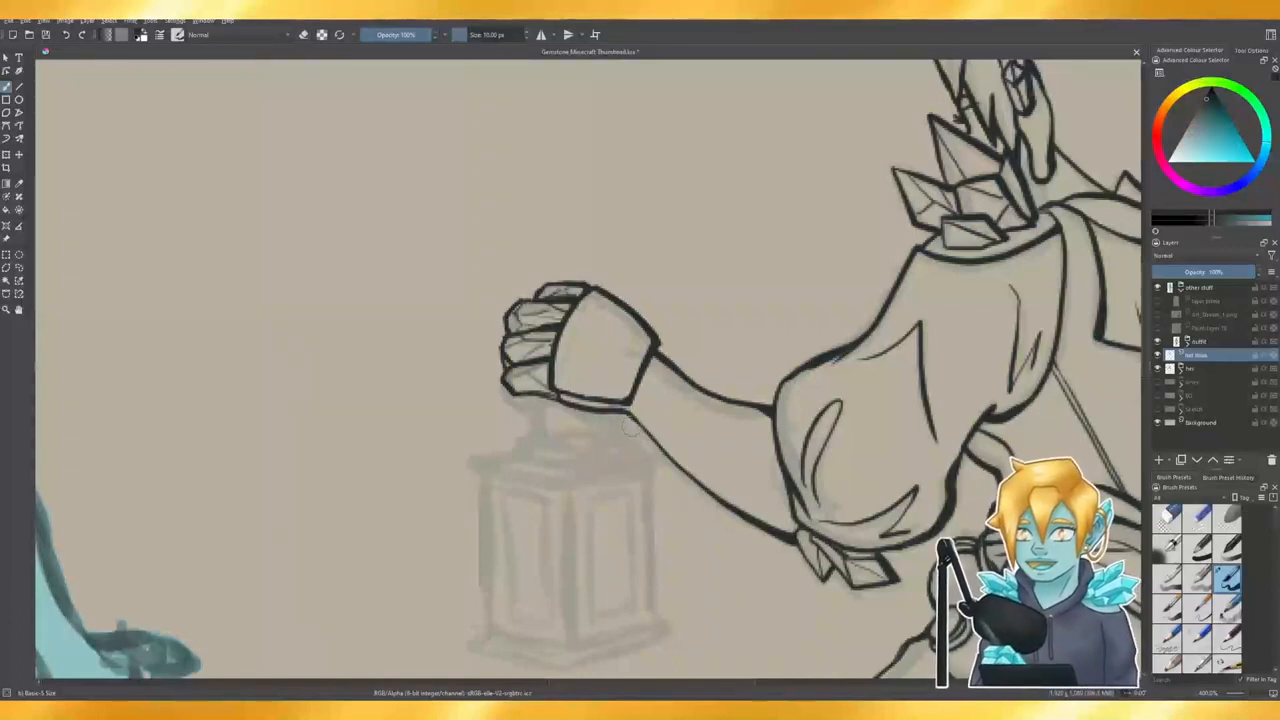
- Extend the topmost finger's outer edge down until it meets the second finger
{"action": "scroll", "coordinate": [626, 423], "scroll_direction": "down", "scroll_amount": 8}
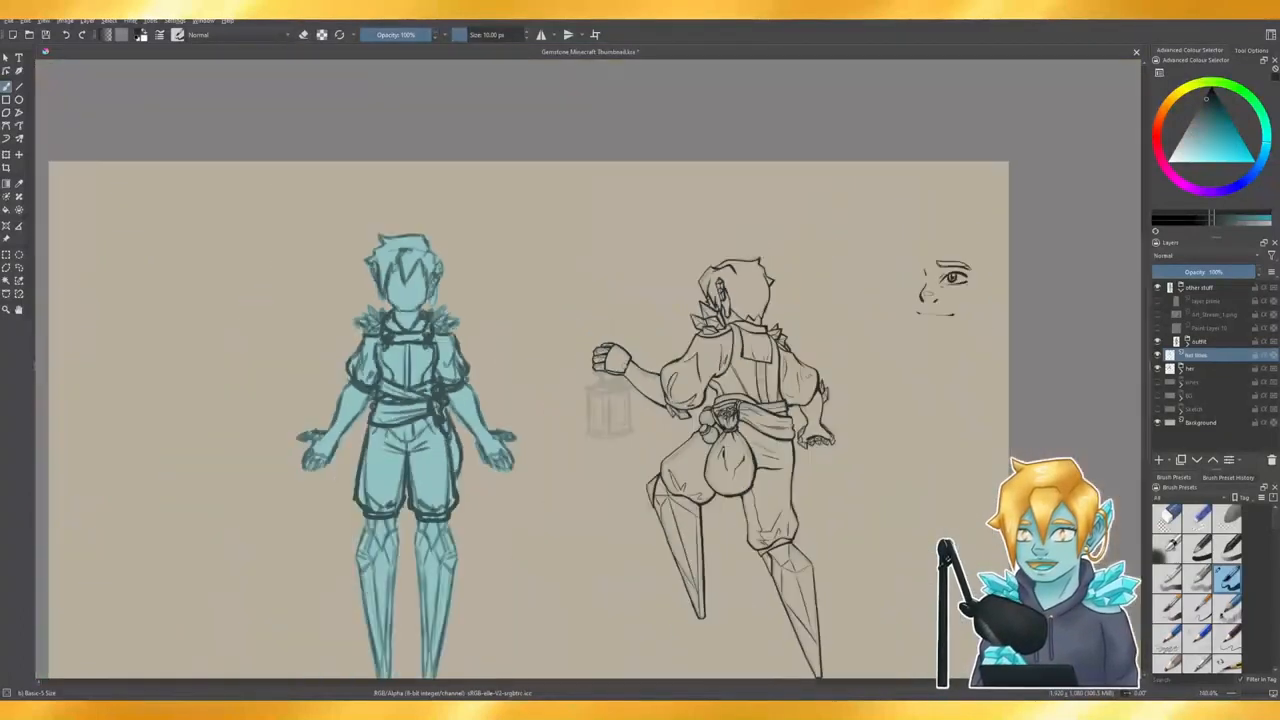
{"action": "scroll", "coordinate": [614, 358], "scroll_direction": "up", "scroll_amount": 8}
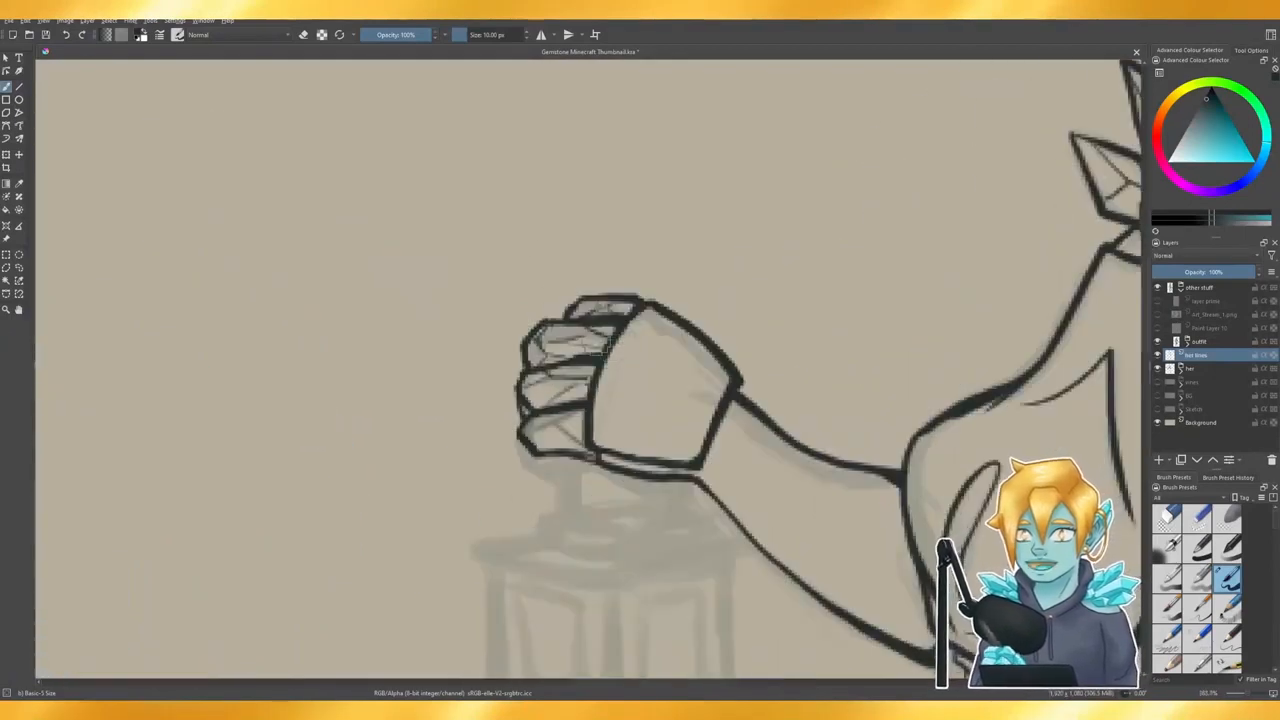
{"action": "key", "text": "e"}
{"action": "mouse_move", "coordinate": [572, 308]}
{"action": "left_mouse_down"}
{"action": "mouse_move", "coordinate": [547, 318]}
{"action": "mouse_move", "coordinate": [612, 310]}
{"action": "mouse_move", "coordinate": [554, 328]}
{"action": "left_mouse_up"}
{"action": "key", "text": "e"}
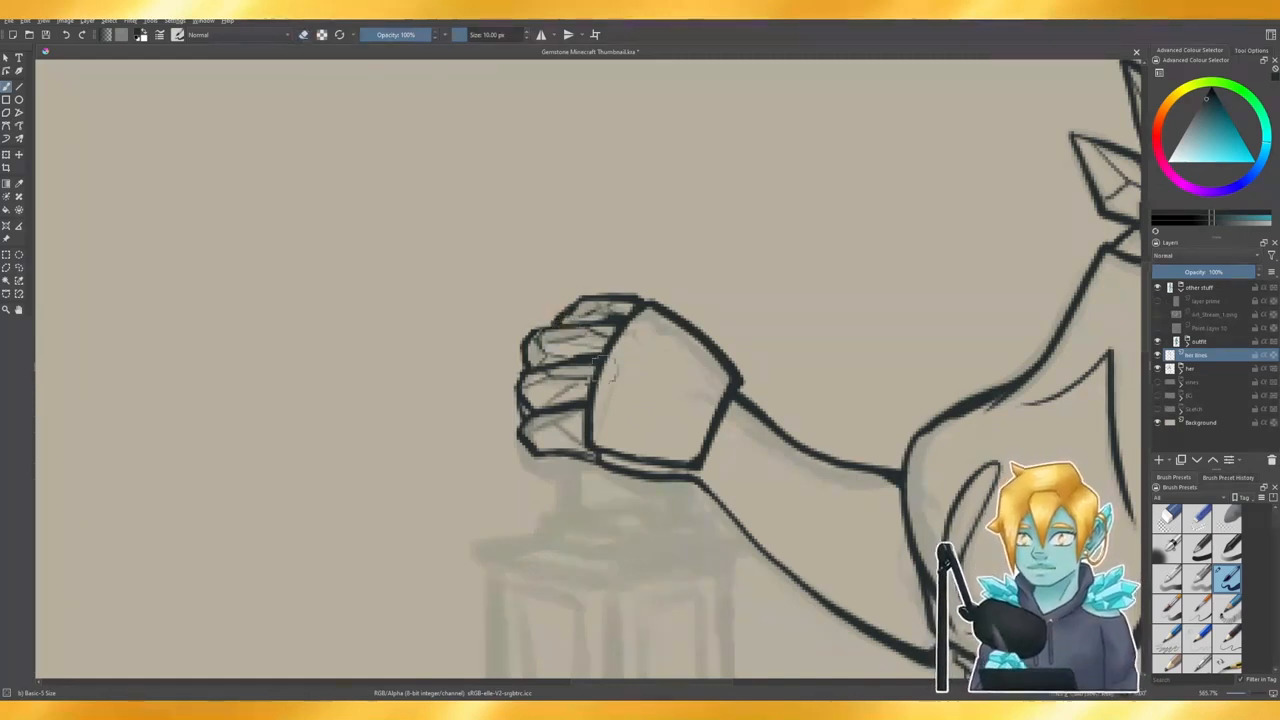
- Clean up the crystal finger outlines on the raised fist, alternately erasing stray edges and redrawing the lines
{"action": "key", "text": "e"}
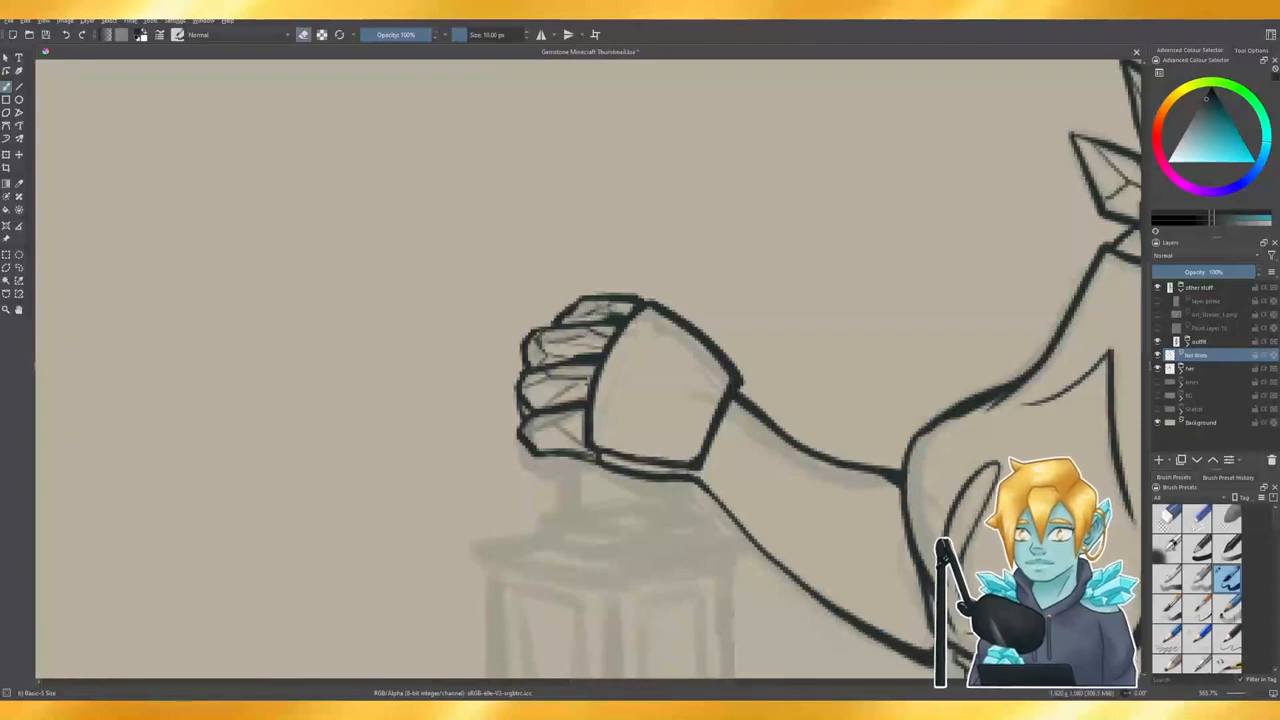
{"action": "key", "text": "e"}
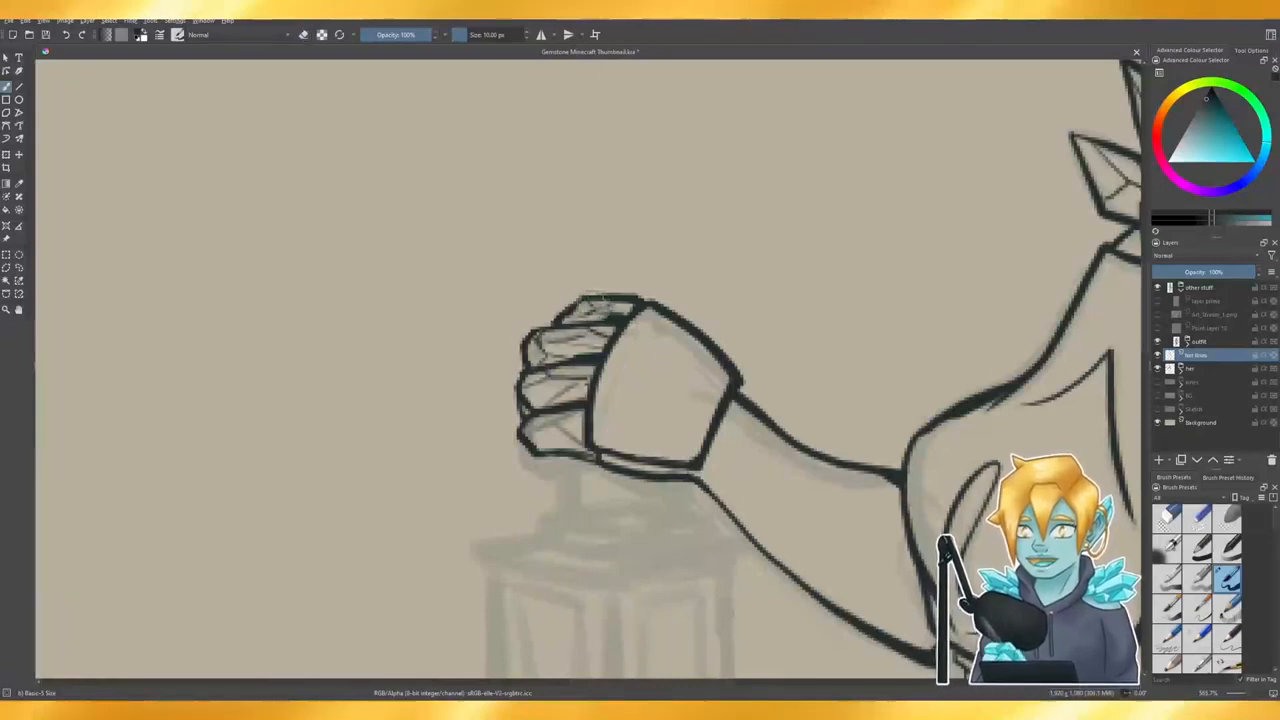
{"action": "key", "text": "e"}
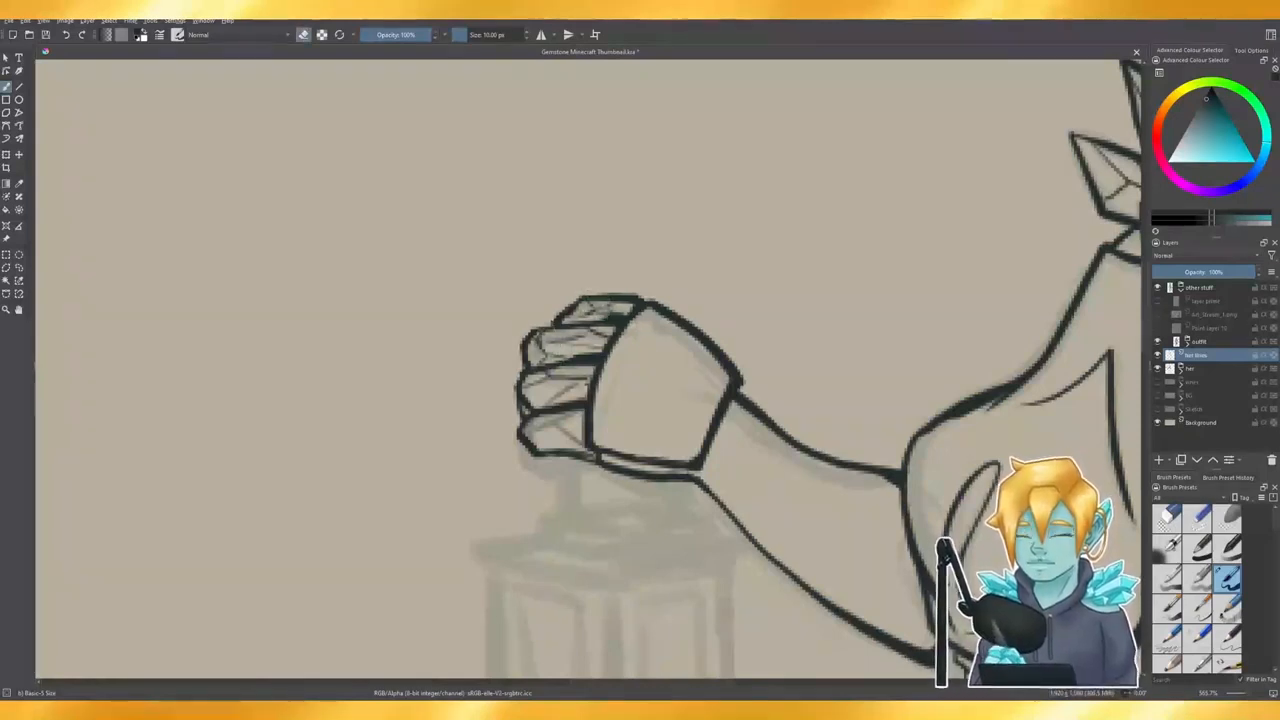
{"action": "key", "text": "e"}
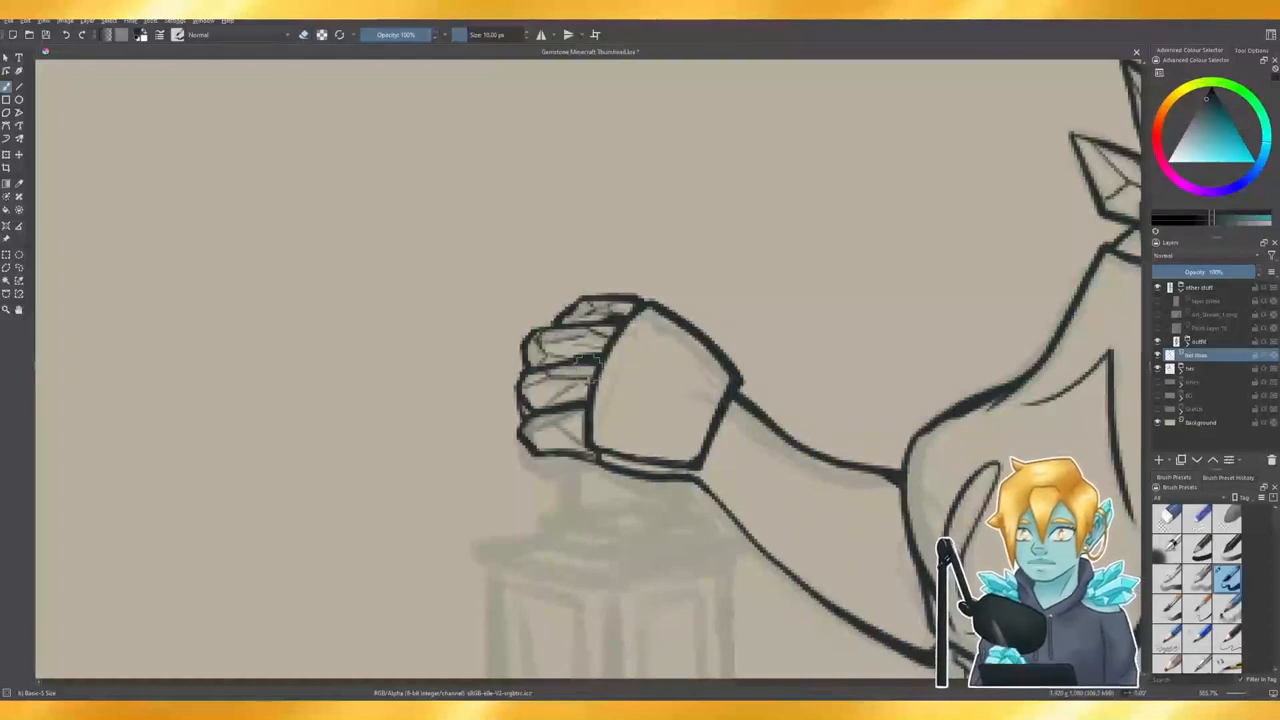
{"action": "key", "text": "e"}
{"action": "mouse_move", "coordinate": [556, 325]}
{"action": "left_mouse_down"}
{"action": "mouse_move", "coordinate": [513, 345]}
{"action": "mouse_move", "coordinate": [550, 326]}
{"action": "left_mouse_up"}
{"action": "key", "text": "e"}
- Examine the overall line art and the faint lantern sketch hanging below the raised fist
{"action": "scroll", "coordinate": [592, 321], "scroll_direction": "down", "scroll_amount": 5}
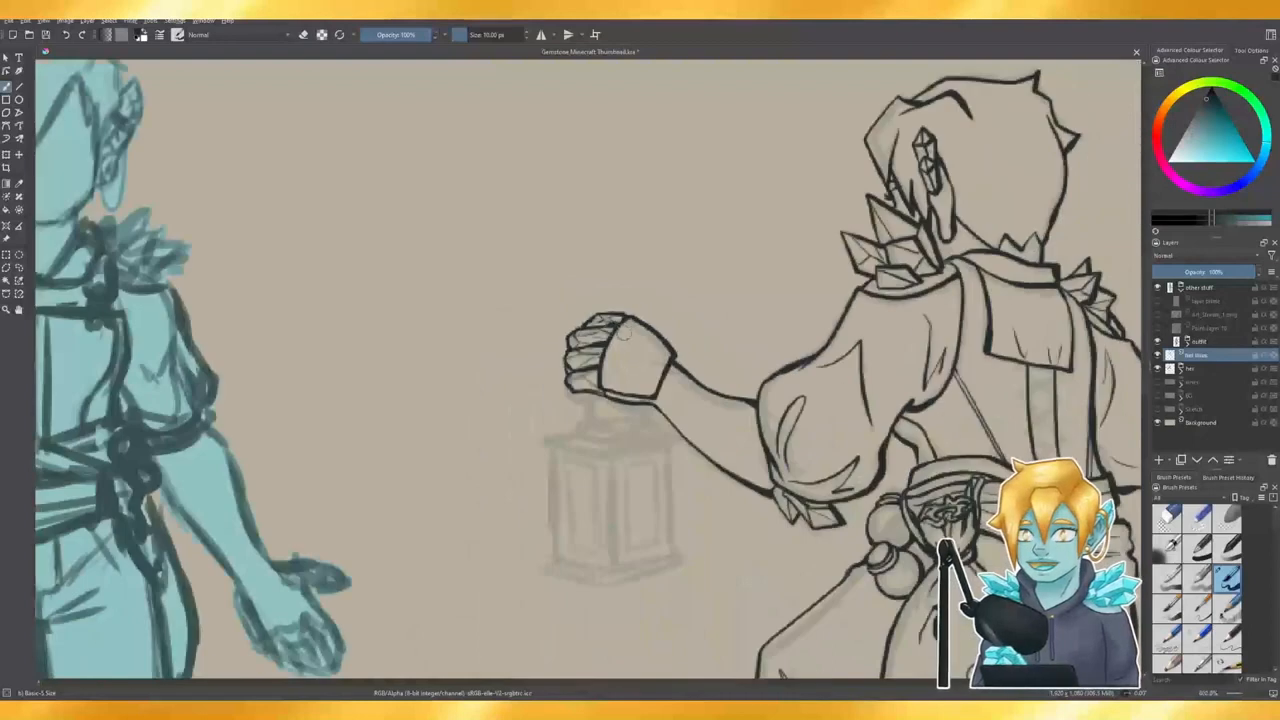
{"action": "scroll", "coordinate": [664, 428], "scroll_direction": "up", "scroll_amount": 4}
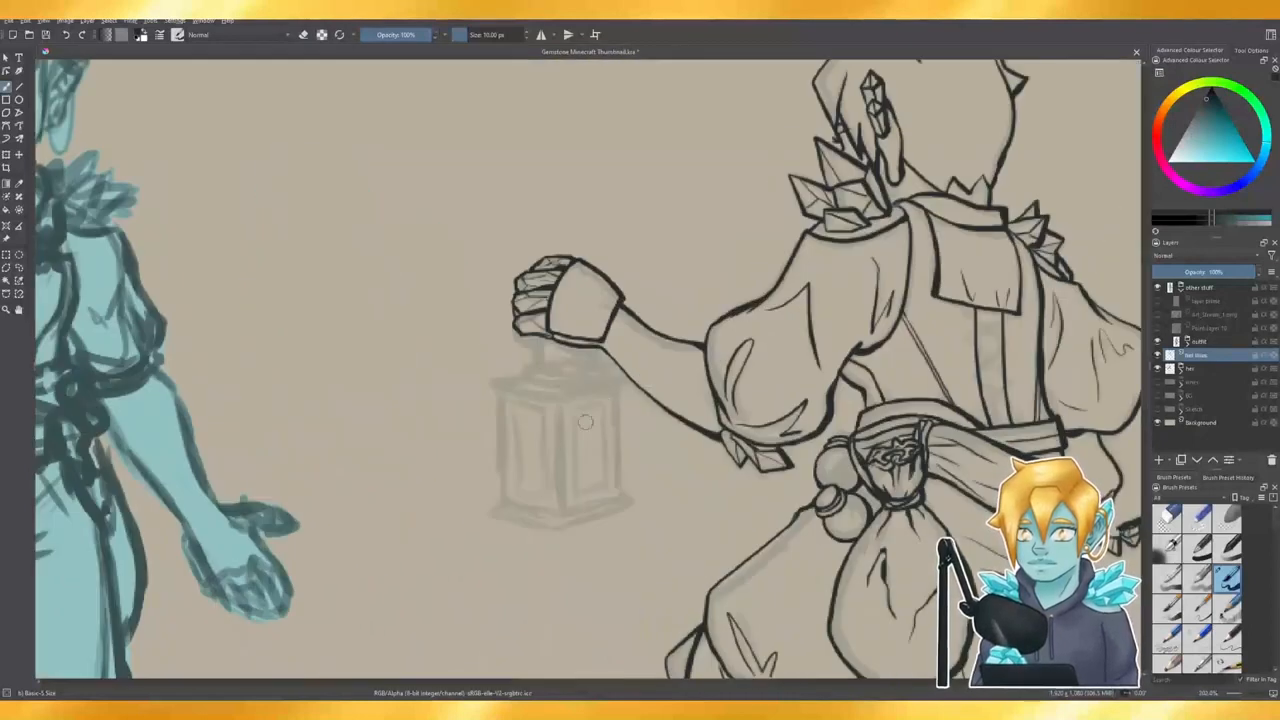
{"action": "scroll", "coordinate": [586, 422], "scroll_direction": "up", "scroll_amount": 2}
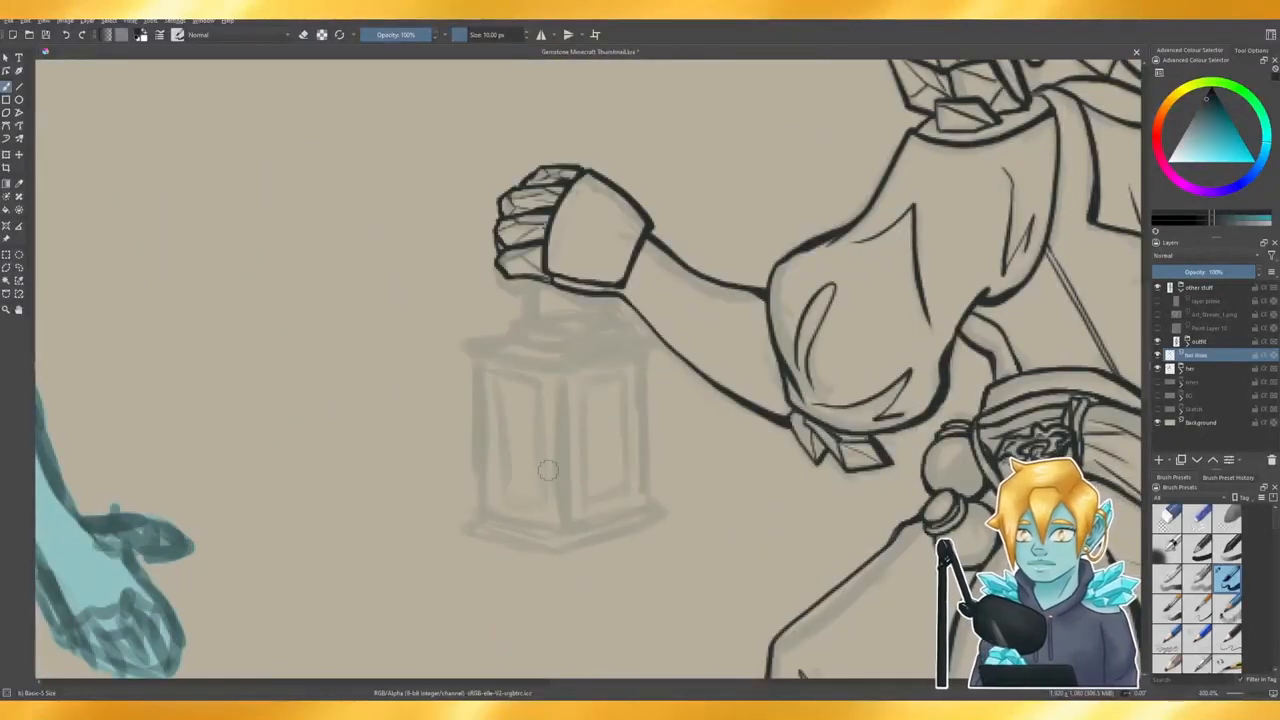
{"action": "scroll", "coordinate": [548, 470], "scroll_direction": "down", "scroll_amount": 7}
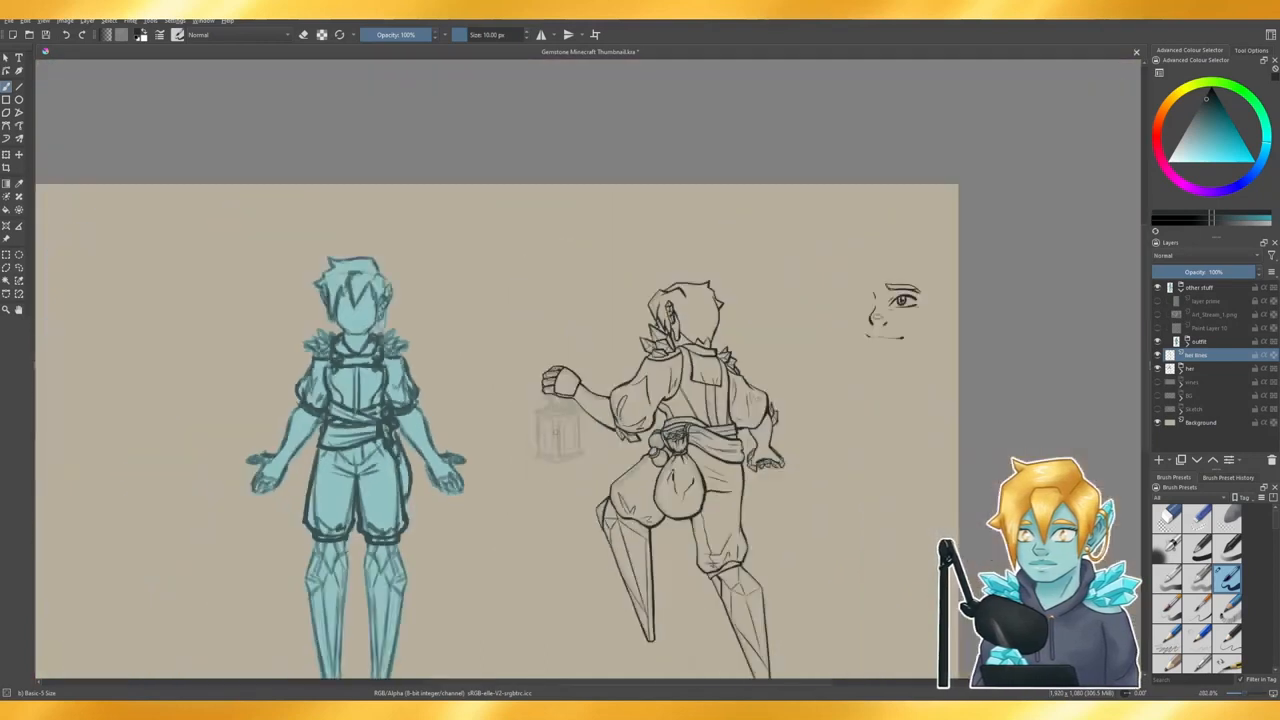
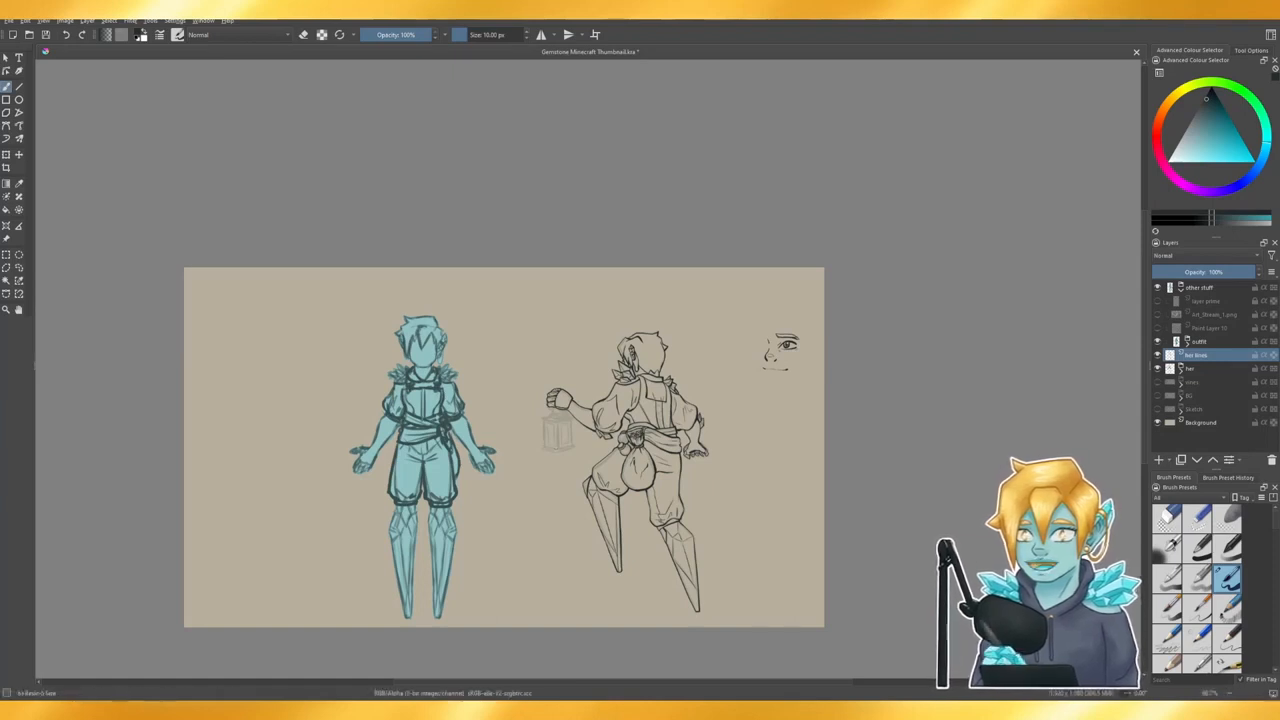
{"action": "scroll", "coordinate": [613, 417], "scroll_direction": "up", "scroll_amount": 3}
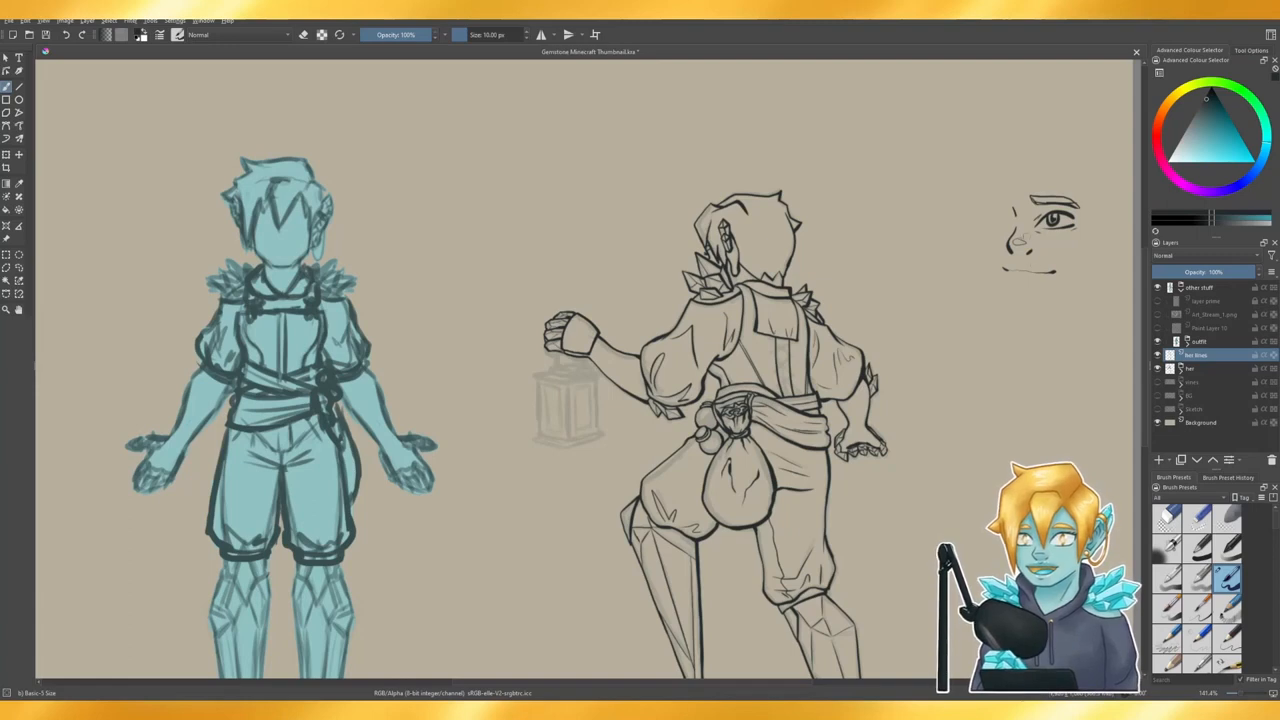
{"action": "scroll", "coordinate": [625, 341], "scroll_direction": "up", "scroll_amount": 1}
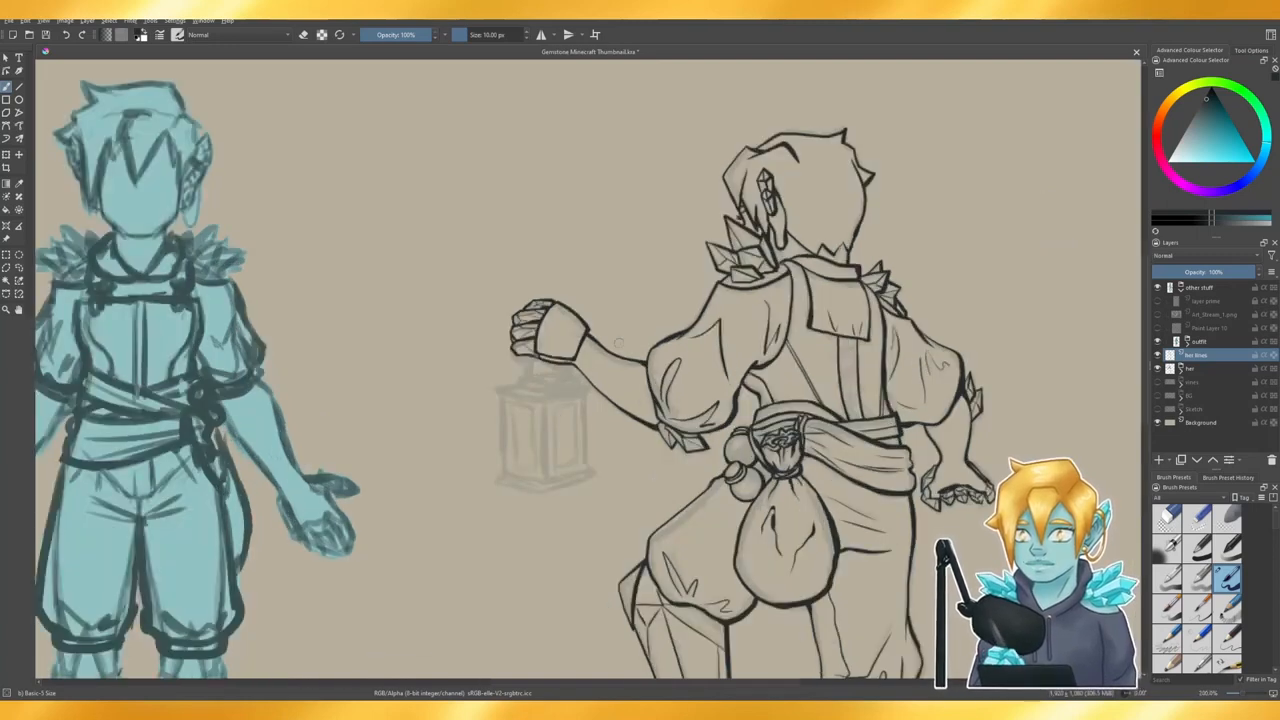
{"action": "scroll", "coordinate": [527, 446], "scroll_direction": "up", "scroll_amount": 1}
{"action": "scroll", "coordinate": [529, 439], "scroll_direction": "down", "scroll_amount": 2}
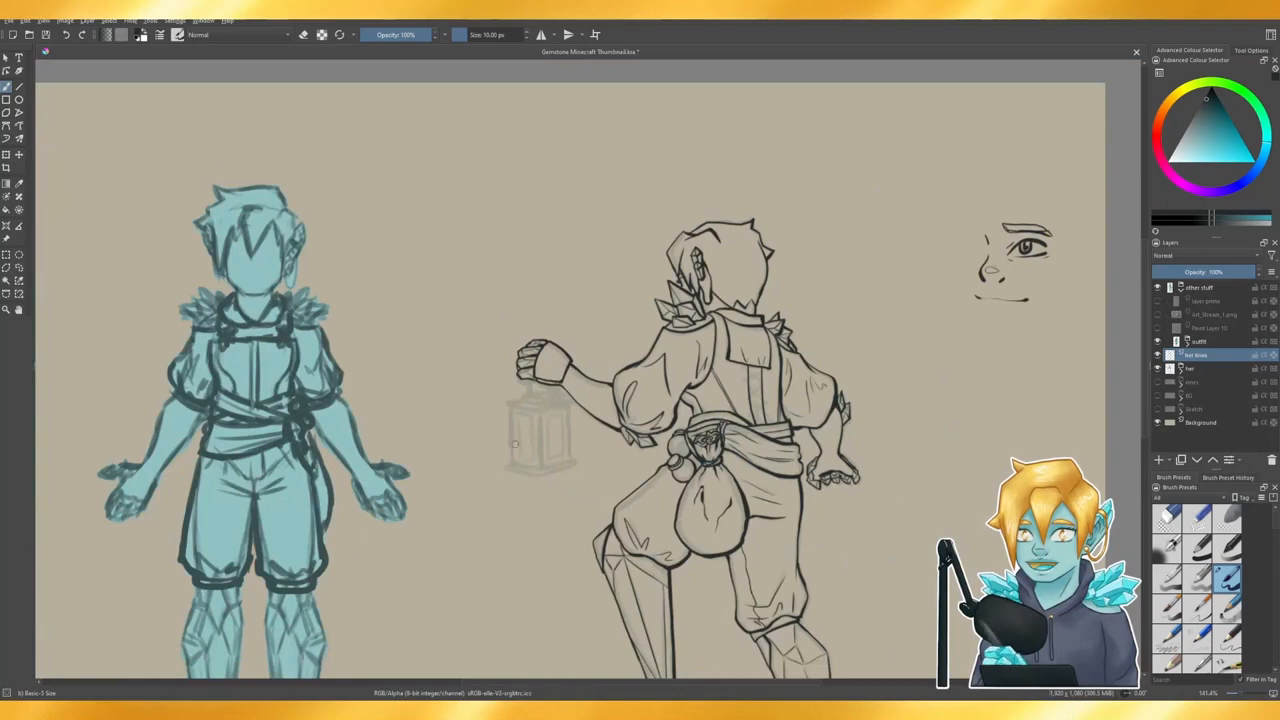
{"action": "scroll", "coordinate": [515, 444], "scroll_direction": "up", "scroll_amount": 1}
{"action": "scroll", "coordinate": [516, 460], "scroll_direction": "up", "scroll_amount": 1}
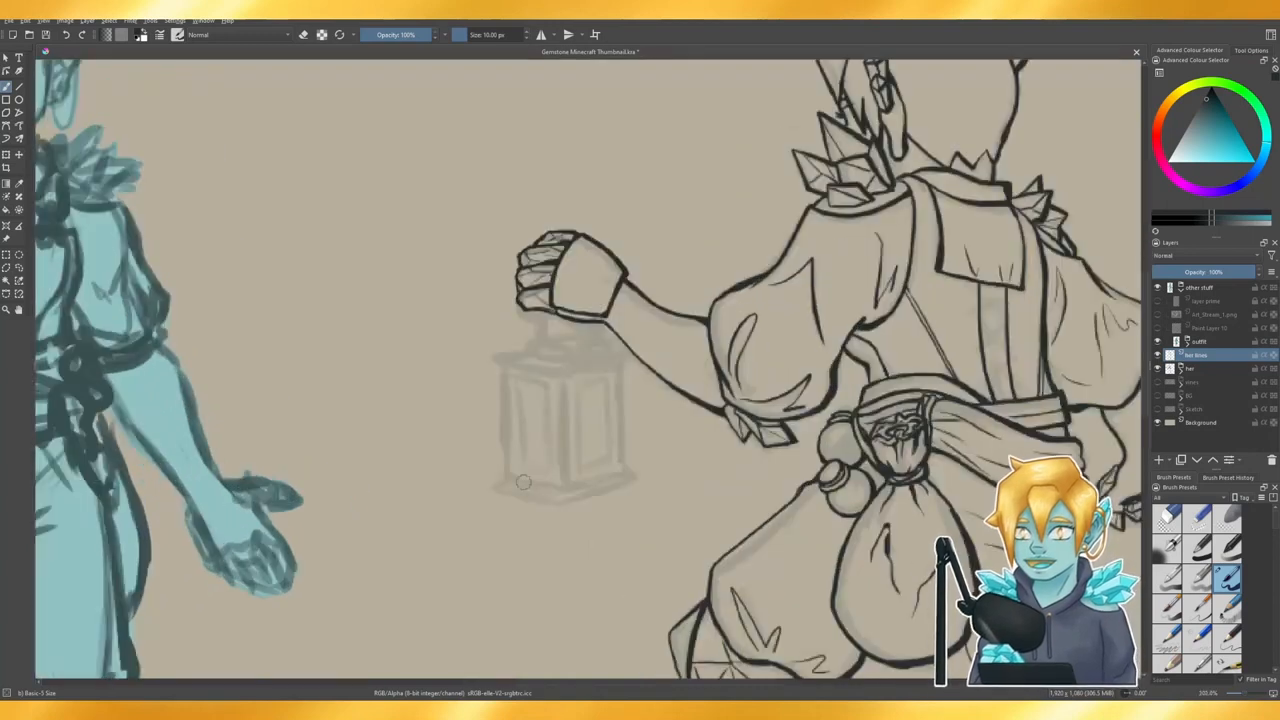
{"action": "scroll", "coordinate": [522, 482], "scroll_direction": "up", "scroll_amount": 1}
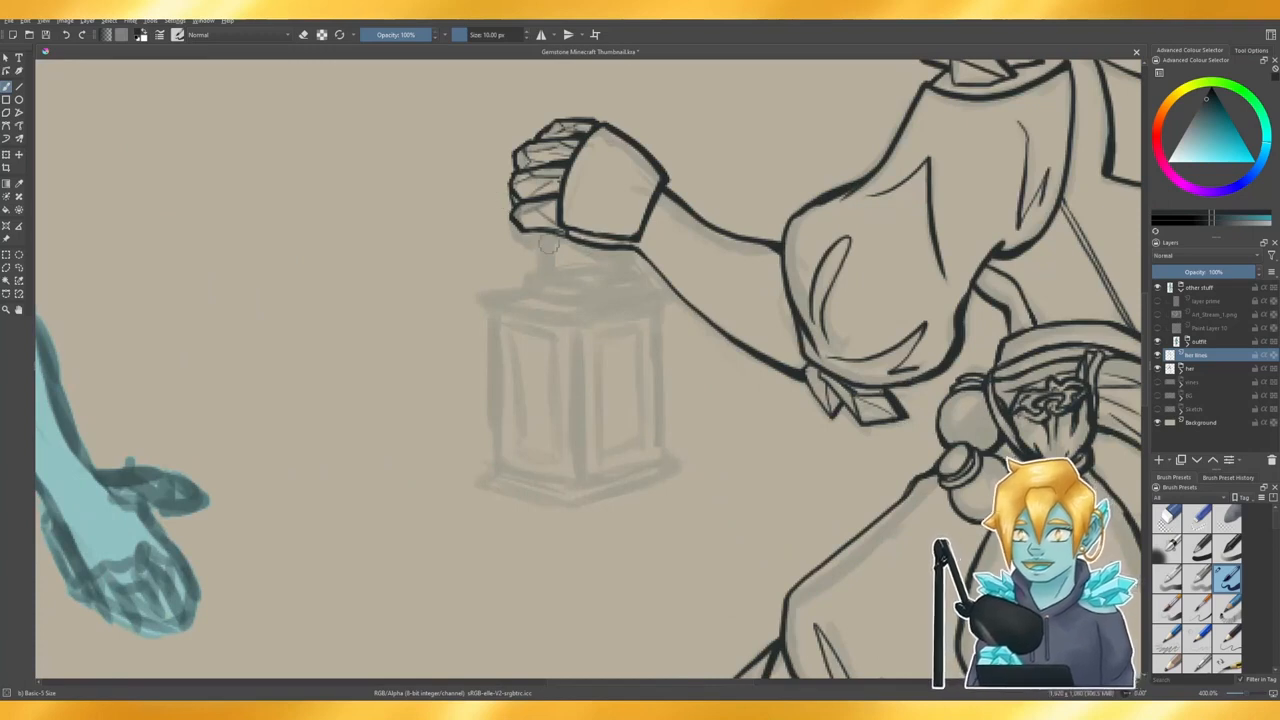
{"action": "left_click_drag", "start_coordinate": [541, 232], "coordinate": [551, 273]}
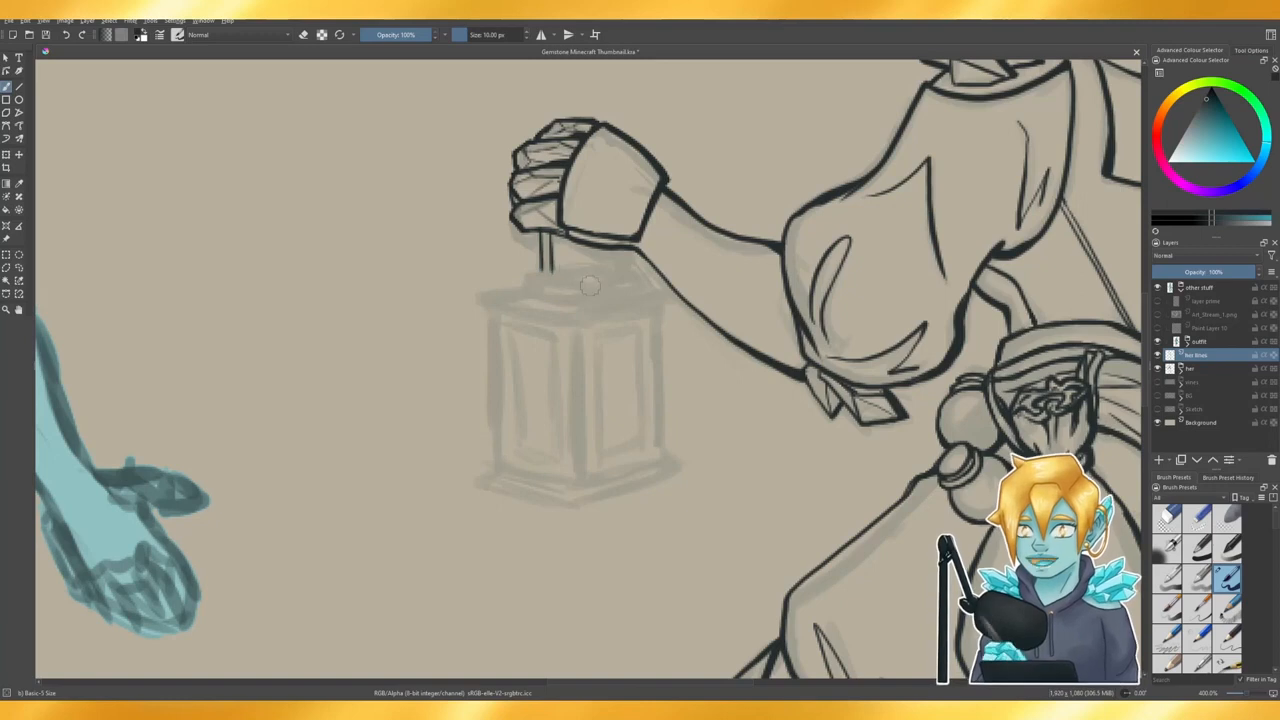
{"action": "key", "text": "ctrl+z"}
{"action": "key", "text": "ctrl+z"}
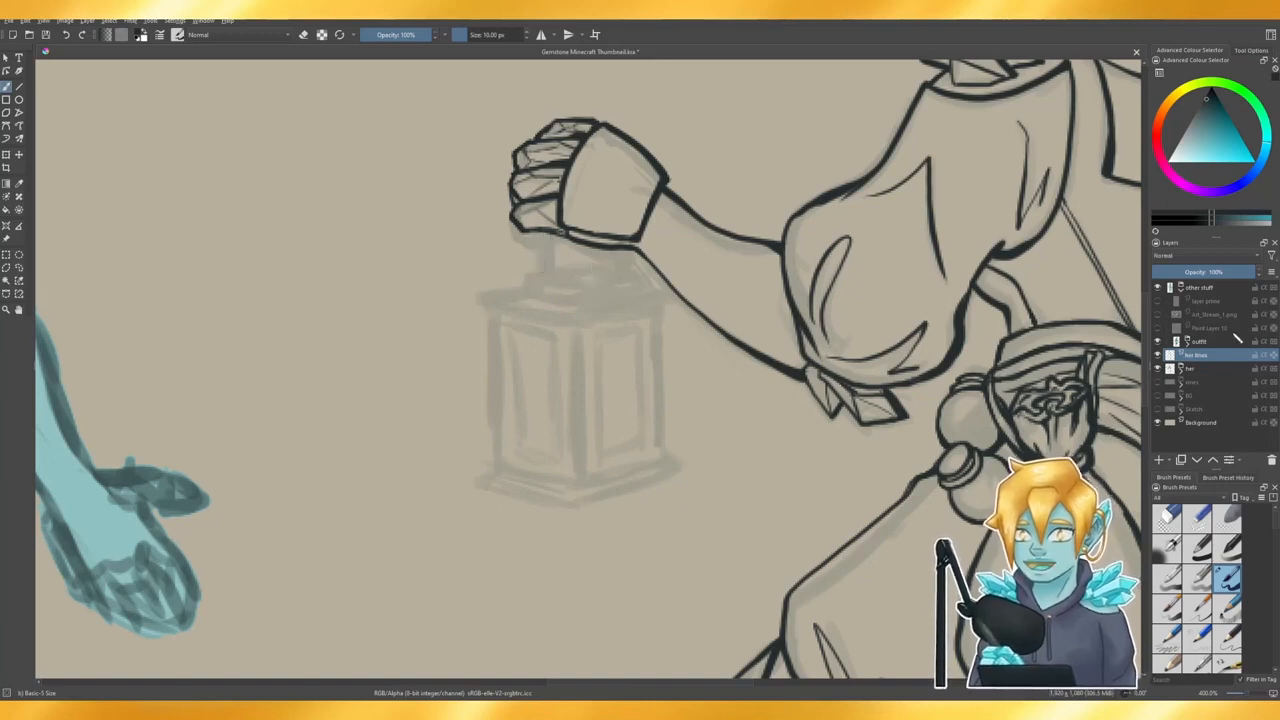
- Add a new paint layer above the character's line art and ink the lantern's narrow vertical handle bar below the fist
{"action": "left_click", "coordinate": [1160, 460]}
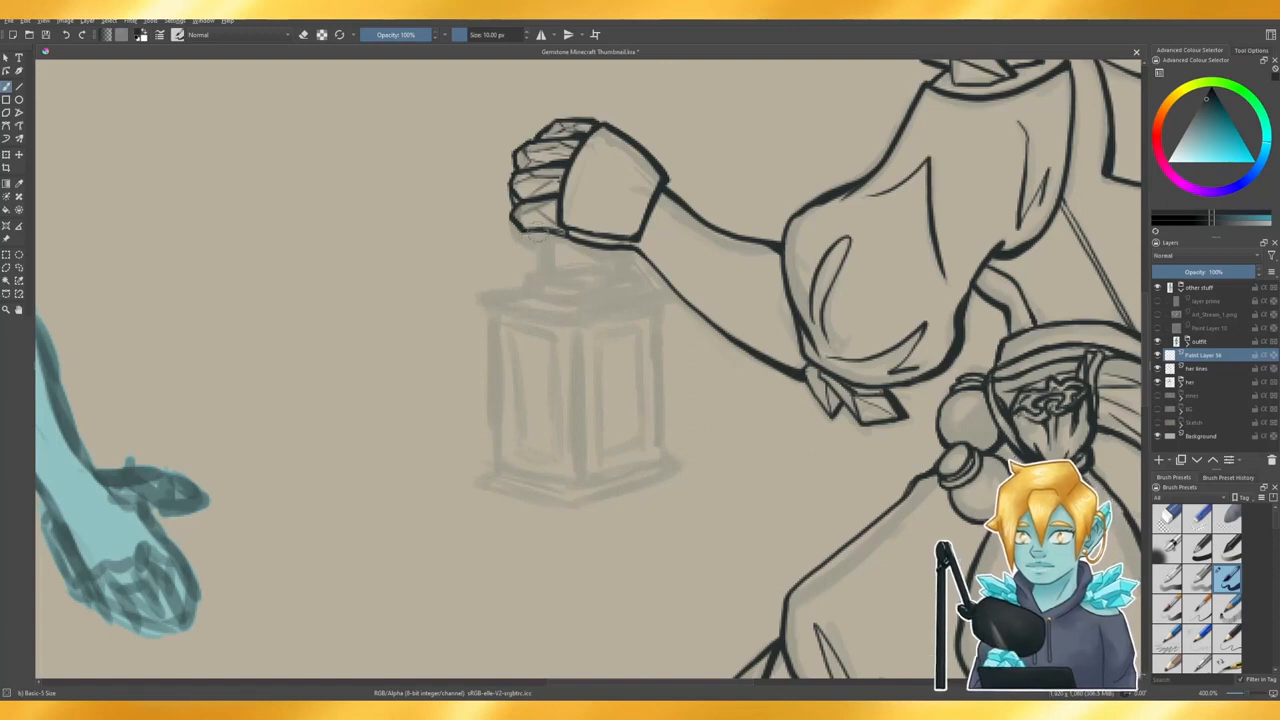
{"action": "mouse_move", "coordinate": [539, 234]}
{"action": "left_mouse_down"}
{"action": "mouse_move", "coordinate": [539, 269]}
{"action": "mouse_move", "coordinate": [539, 232]}
{"action": "mouse_move", "coordinate": [539, 252]}
{"action": "mouse_move", "coordinate": [559, 232]}
{"action": "mouse_move", "coordinate": [551, 269]}
{"action": "left_mouse_up"}
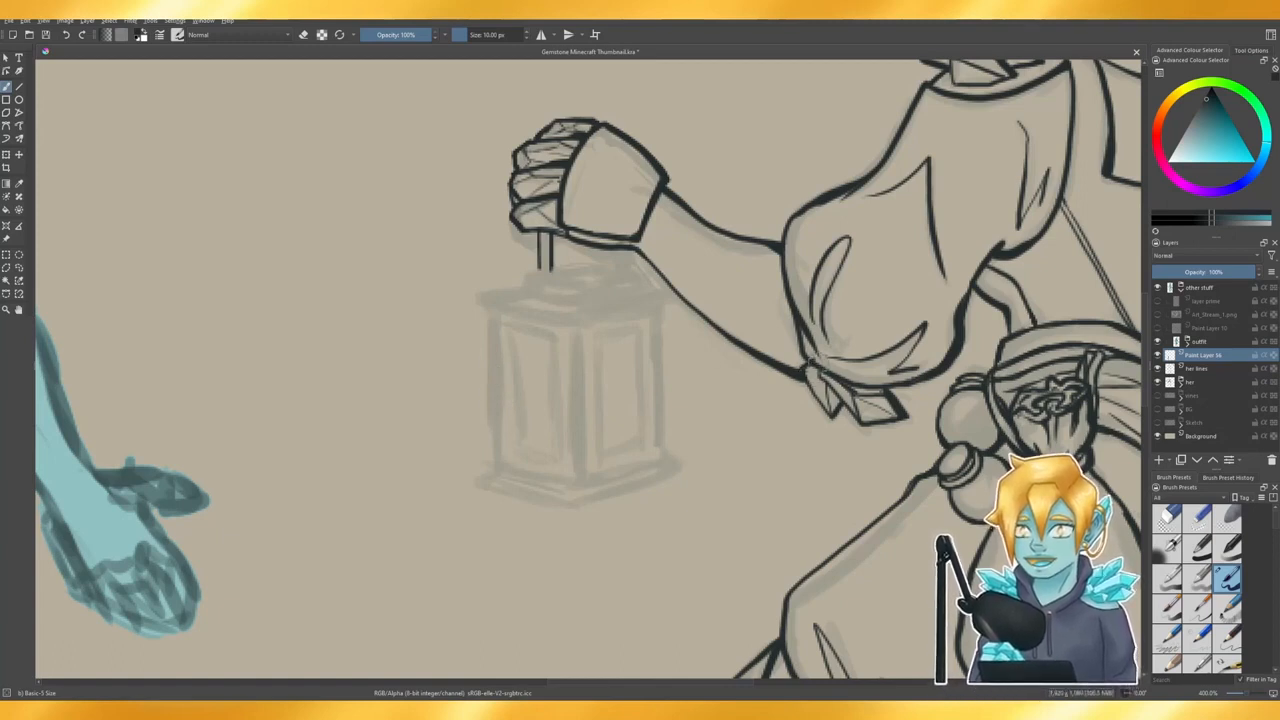
{"action": "key", "text": "e"}
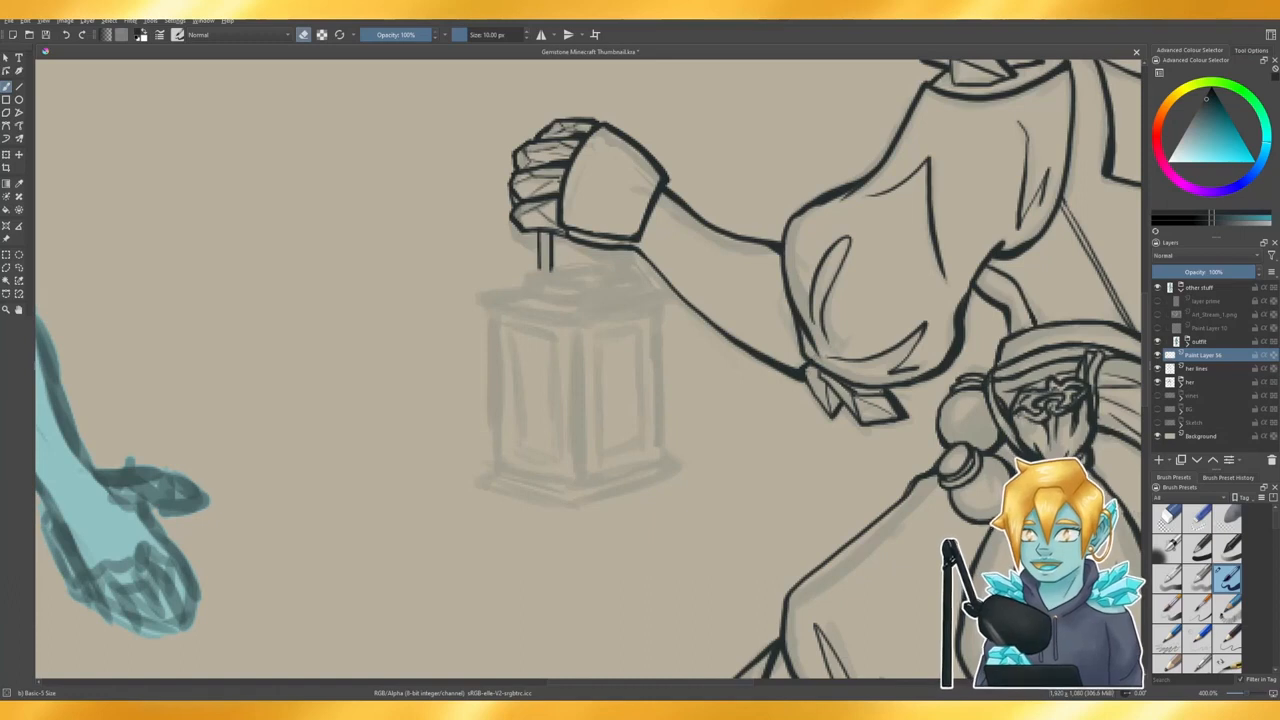
{"action": "key", "text": "e"}
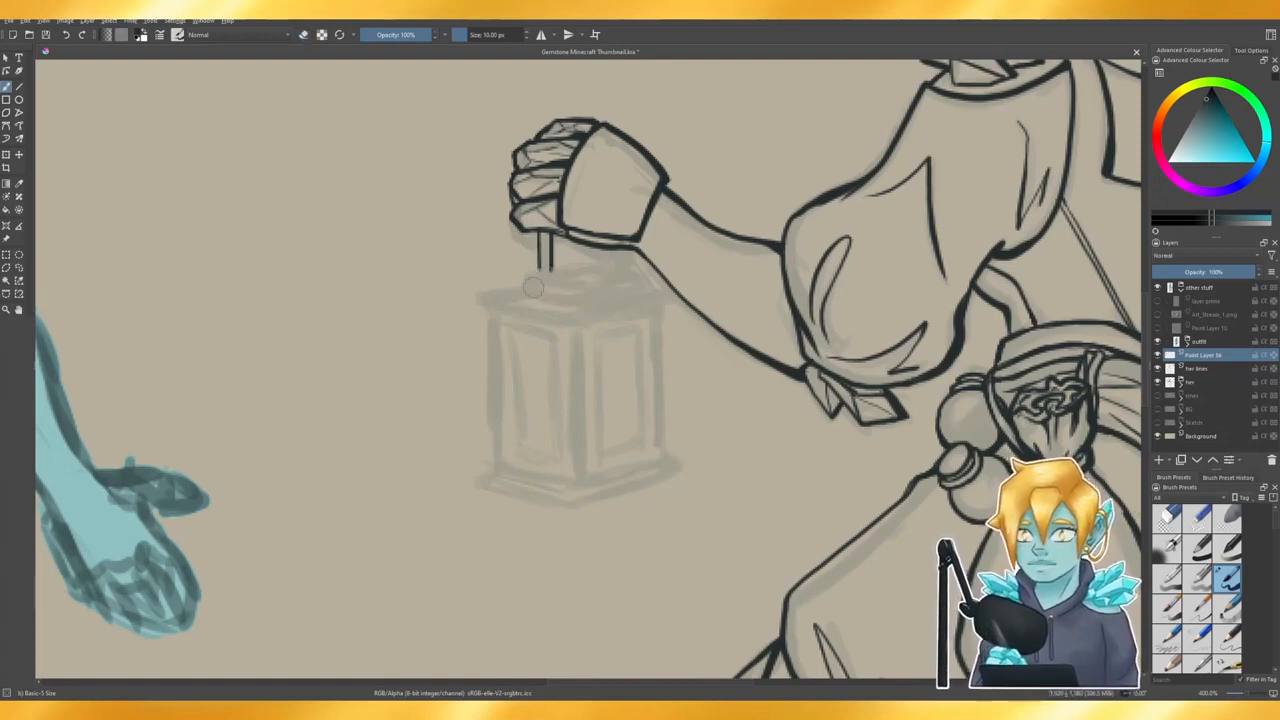
{"action": "left_click_drag", "start_coordinate": [539, 266], "coordinate": [539, 285]}
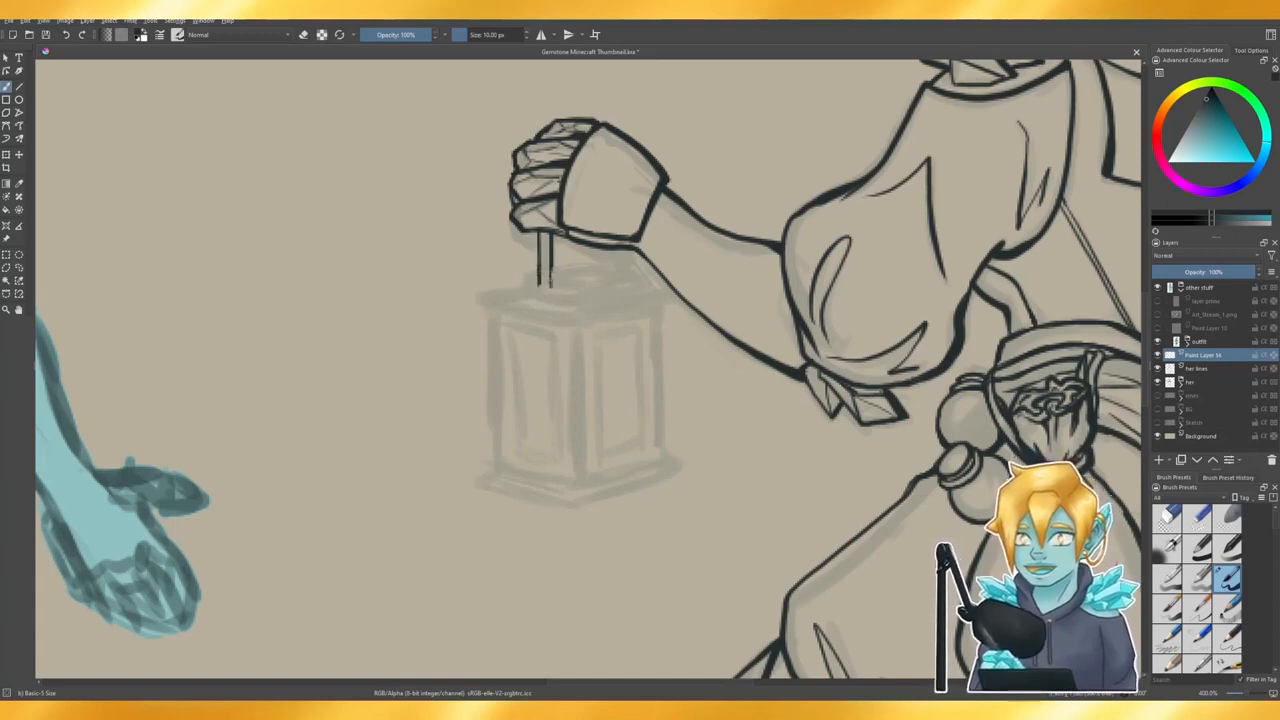
{"action": "left_click_drag", "start_coordinate": [539, 286], "coordinate": [549, 289]}
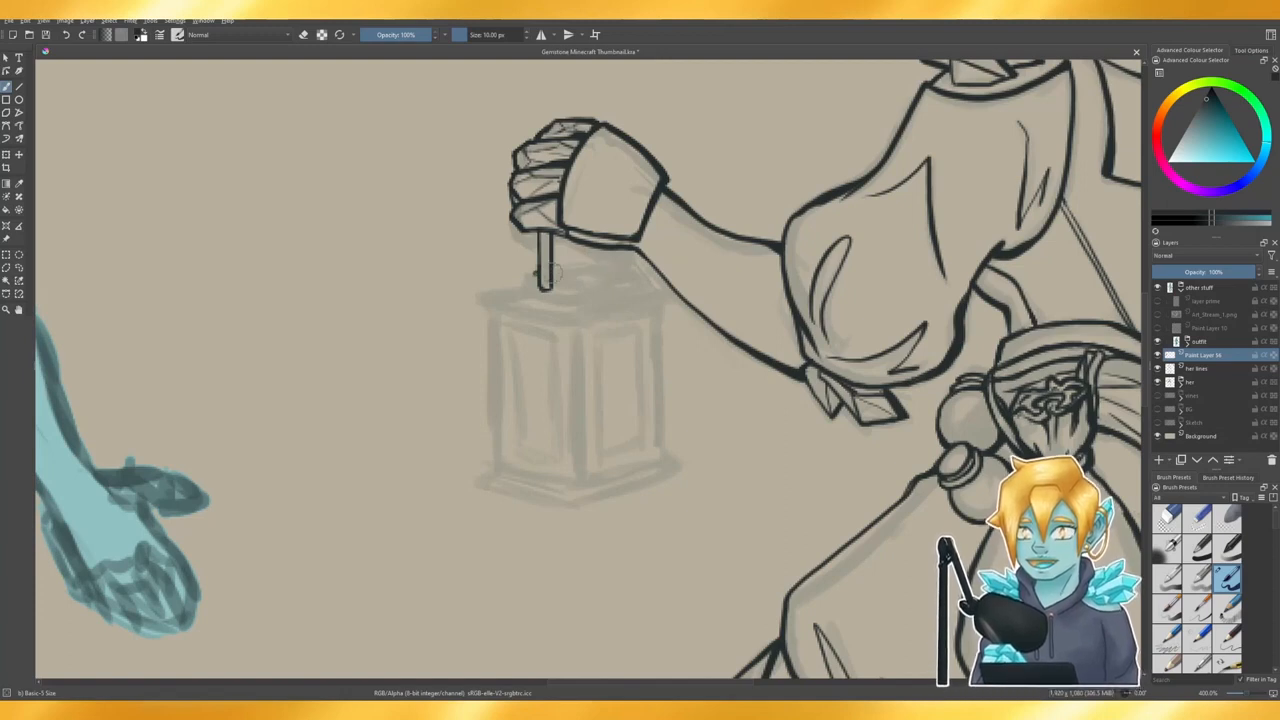
- Ink the flat ellipse of the lantern's top cap beside the handle bar and erase its rough edges
{"action": "mouse_move", "coordinate": [560, 273]}
{"action": "left_mouse_down"}
{"action": "mouse_move", "coordinate": [612, 267]}
{"action": "mouse_move", "coordinate": [578, 278]}
{"action": "left_mouse_up"}
{"action": "key", "text": "ctrl+z"}
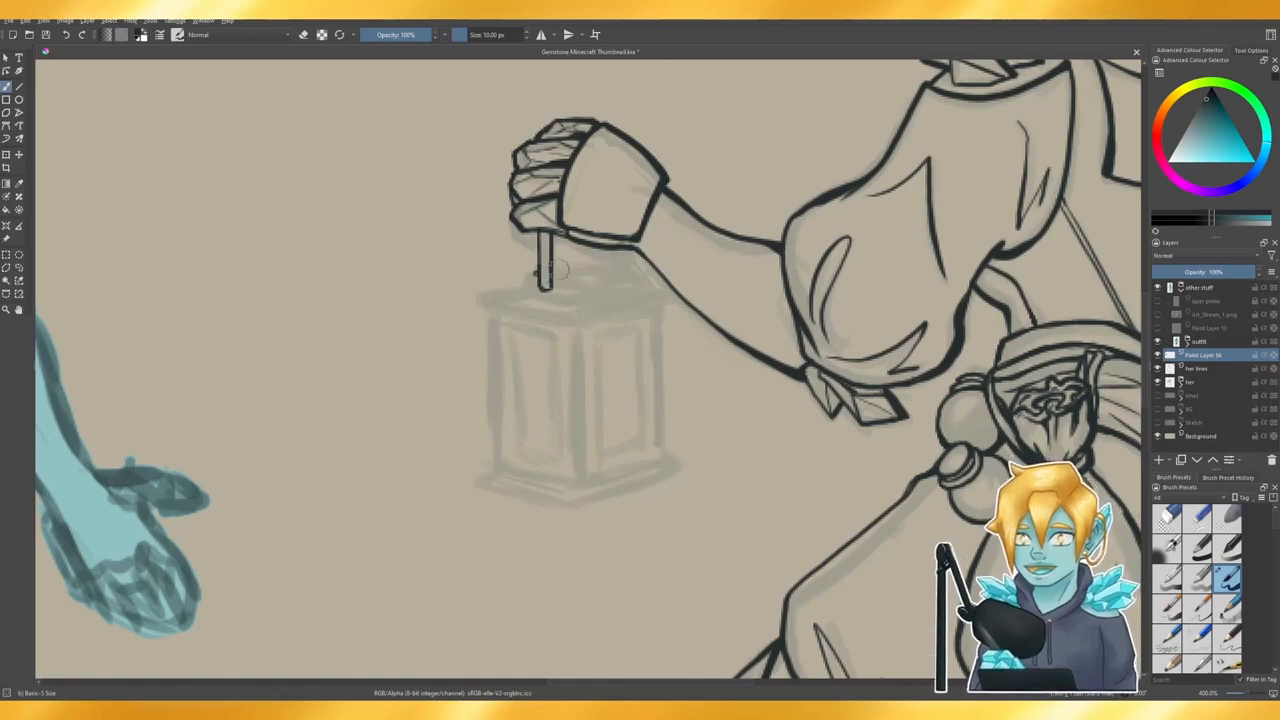
{"action": "mouse_move", "coordinate": [548, 272]}
{"action": "left_mouse_down"}
{"action": "mouse_move", "coordinate": [610, 266]}
{"action": "mouse_move", "coordinate": [560, 276]}
{"action": "left_mouse_up"}
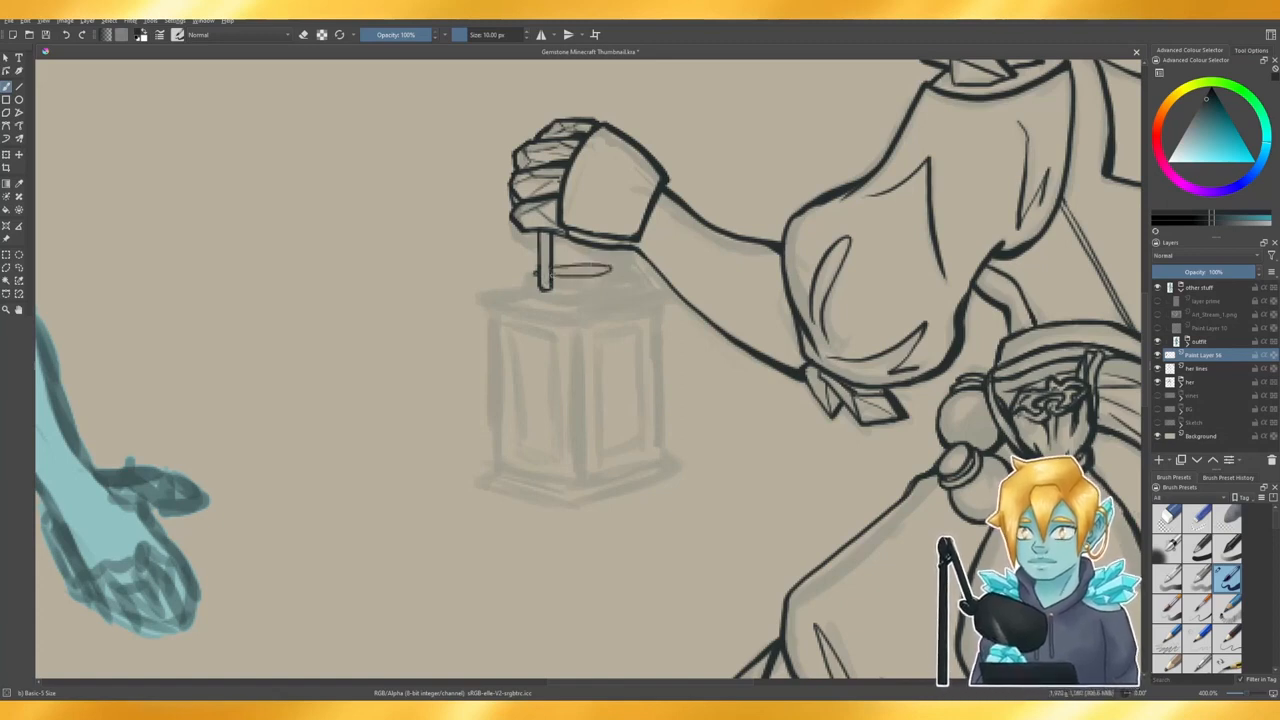
{"action": "key", "text": "e"}
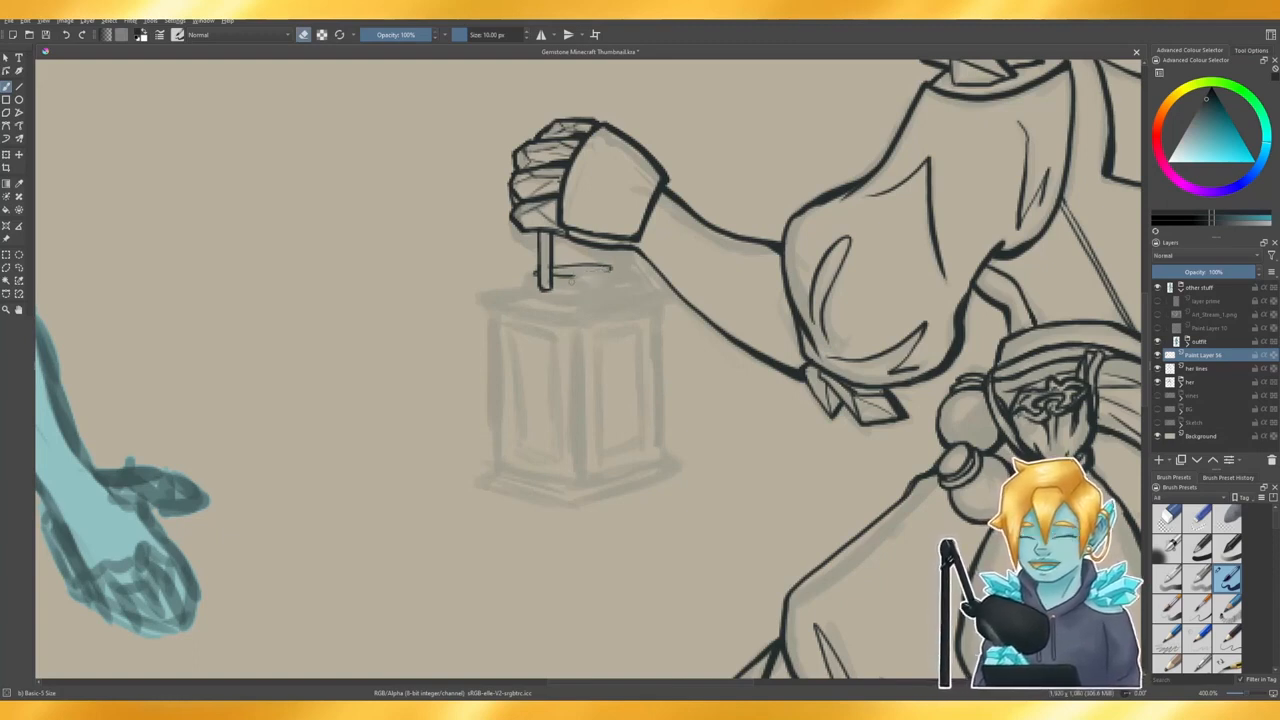
{"action": "key", "text": "e"}
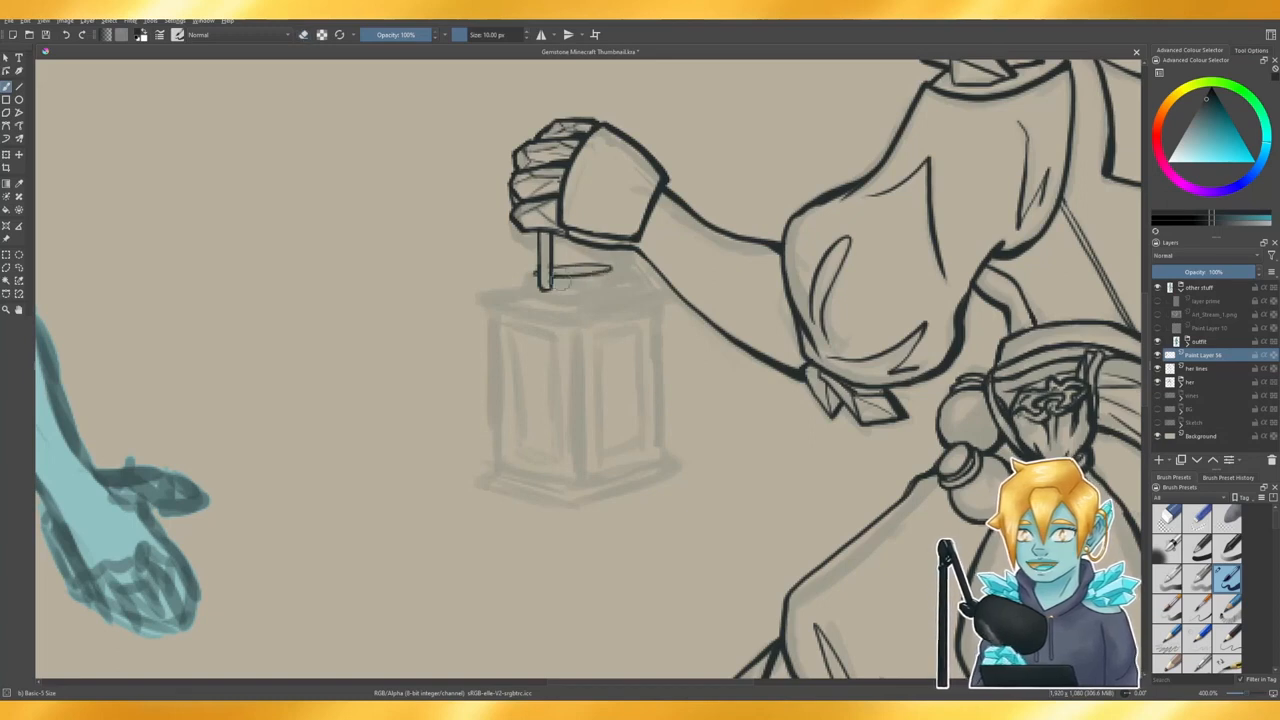
{"action": "key", "text": "e"}
{"action": "key", "text": "e"}
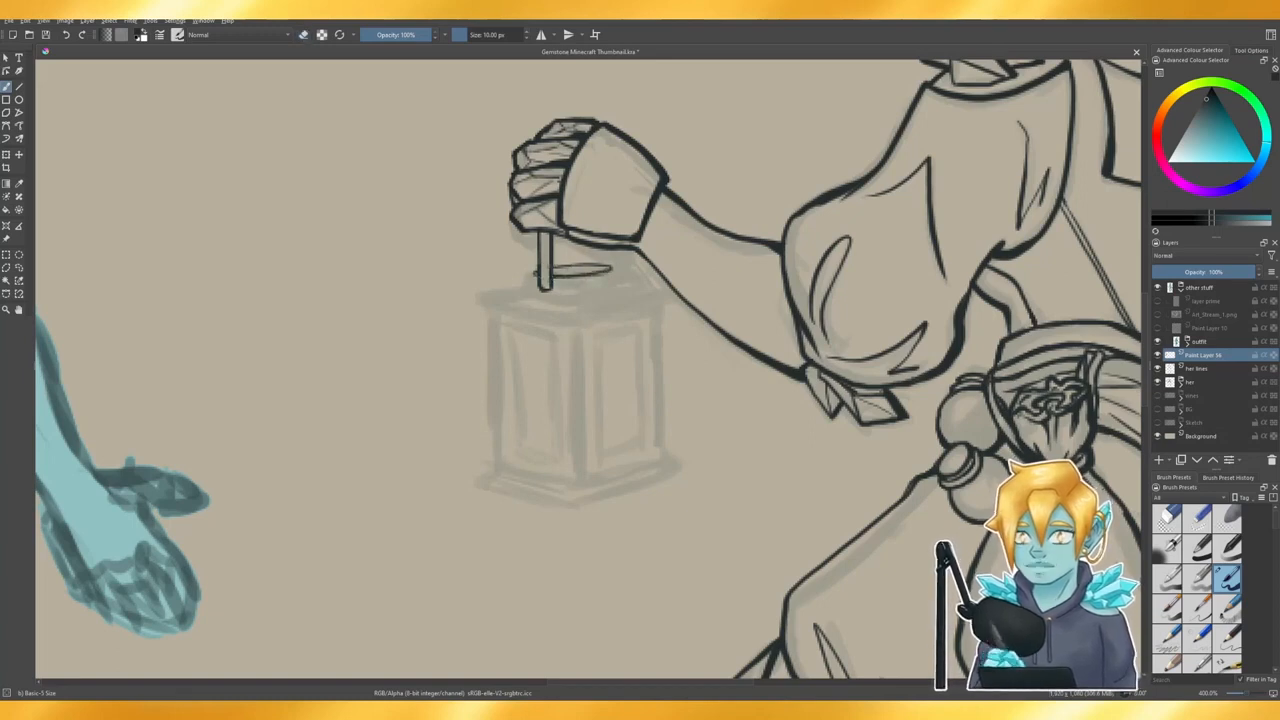
- Erase and redraw the upper edge of the lantern cap's ellipse, then trim the line
{"action": "key", "text": "e"}
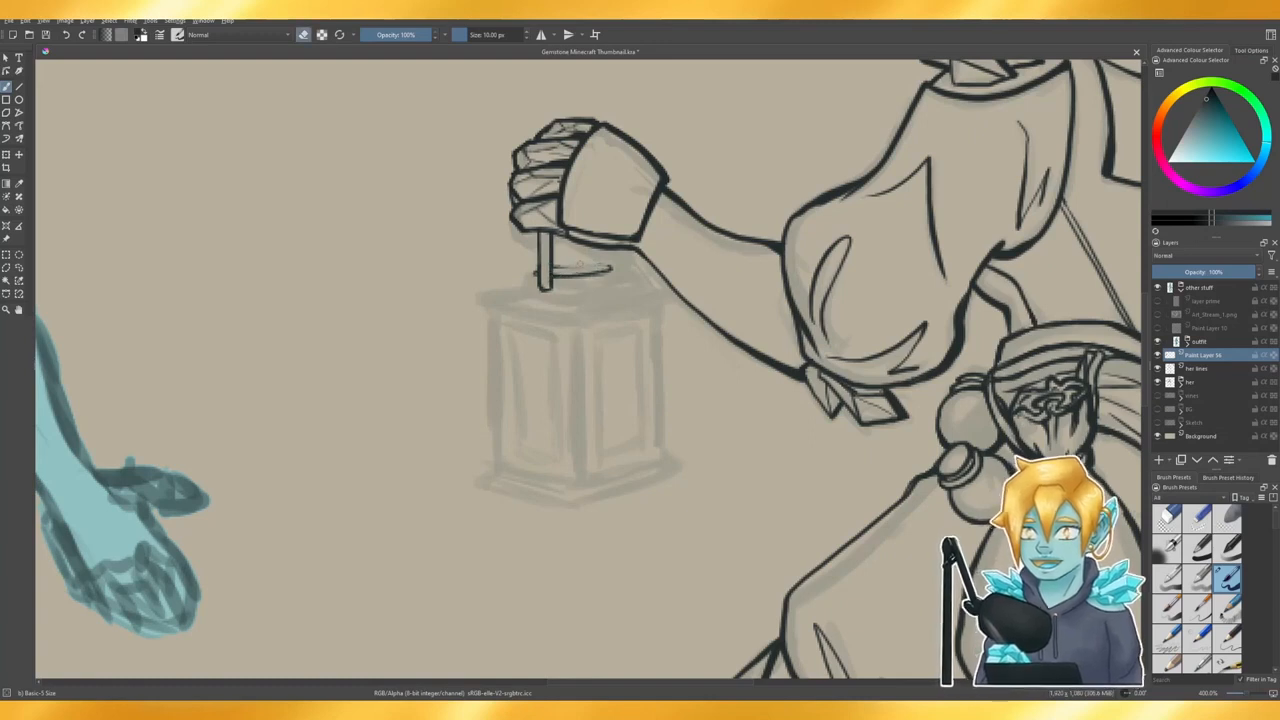
{"action": "key", "text": "e"}
{"action": "left_click_drag", "start_coordinate": [556, 266], "coordinate": [590, 266]}
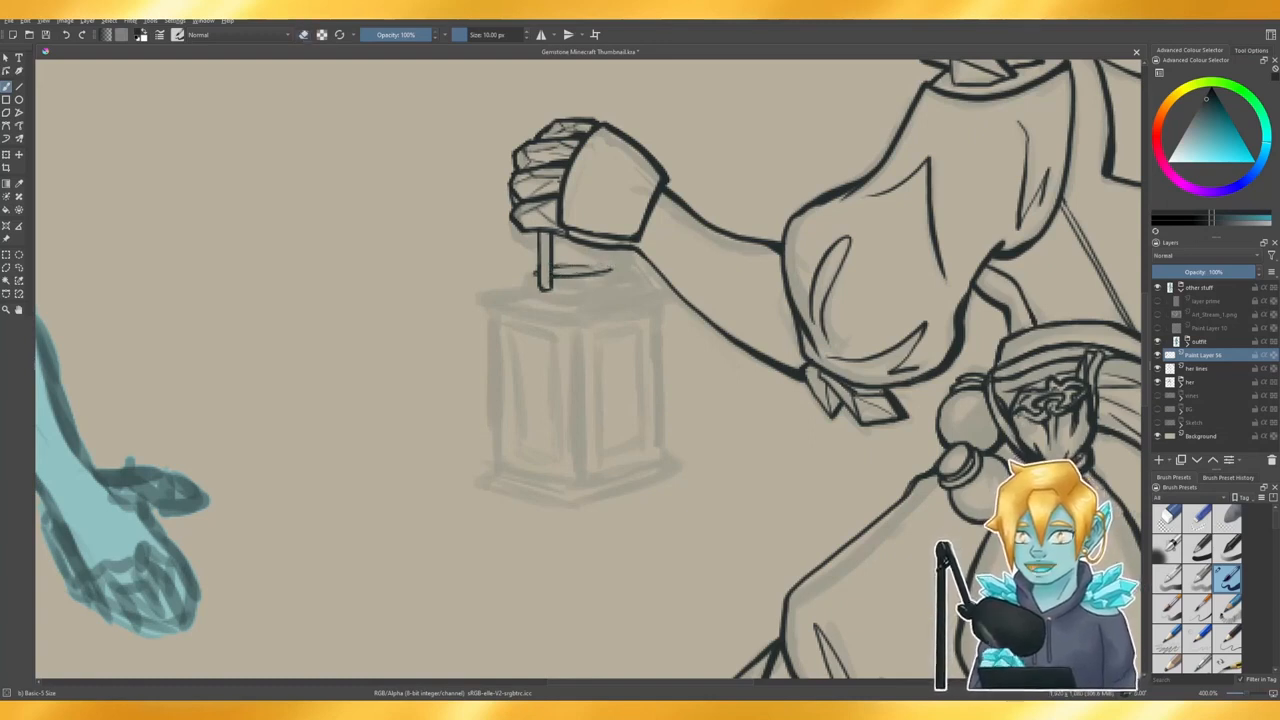
{"action": "key", "text": "e"}
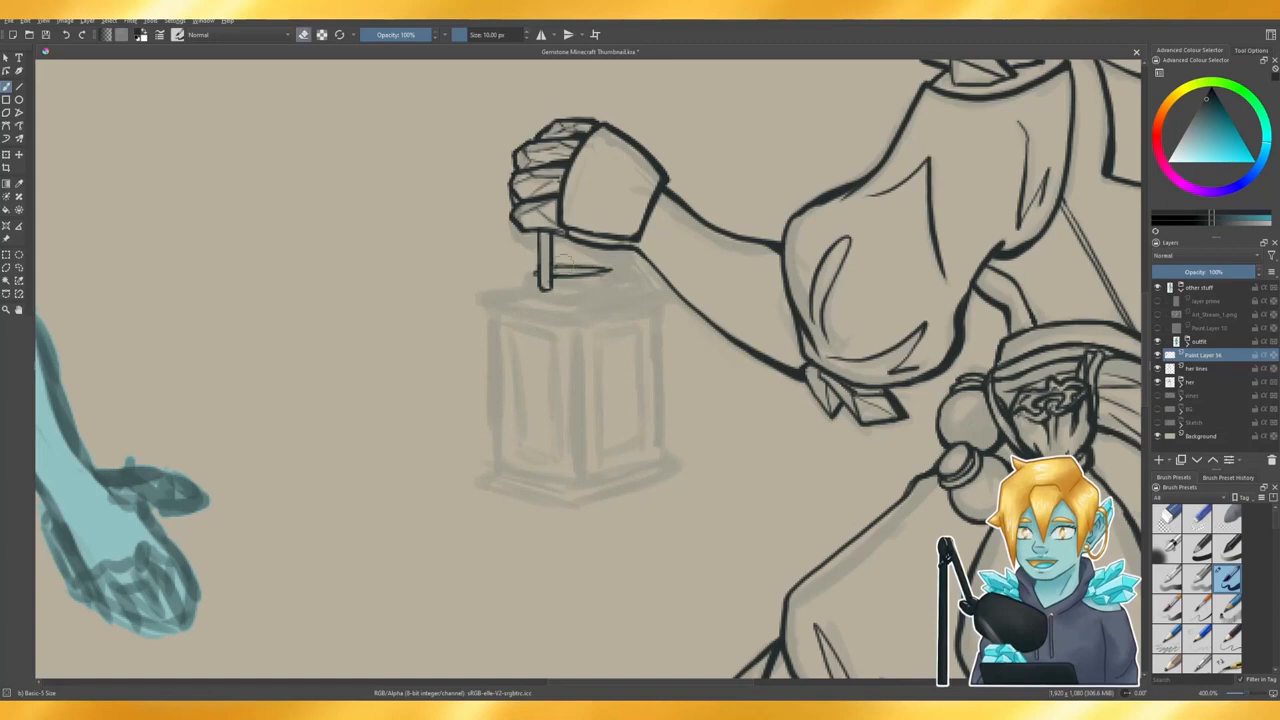
{"action": "key", "text": "e"}
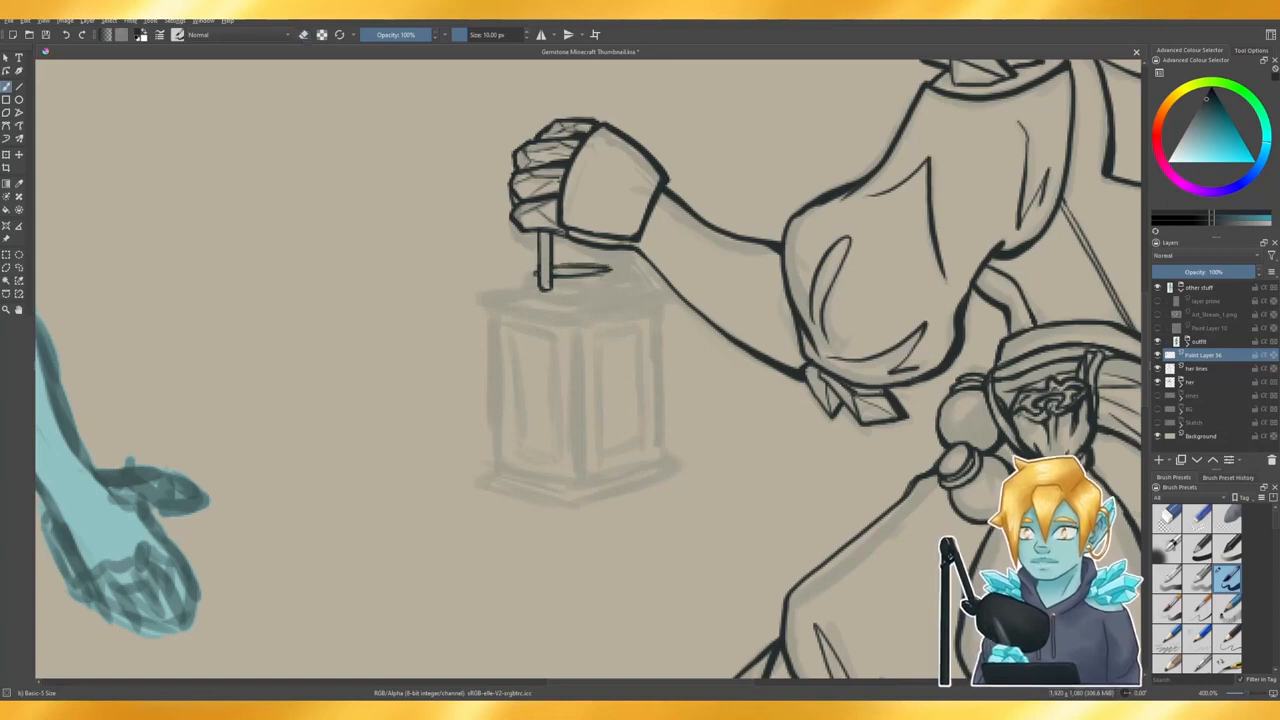
- Ink the short sides and curved lower edge of the lantern's round cap, cleaning up the lines around the handle base
{"action": "mouse_move", "coordinate": [533, 283]}
{"action": "left_mouse_down"}
{"action": "mouse_move", "coordinate": [613, 296]}
{"action": "mouse_move", "coordinate": [572, 291]}
{"action": "mouse_move", "coordinate": [606, 291]}
{"action": "left_mouse_up"}
{"action": "key", "text": "e"}
{"action": "key", "text": "e"}
{"action": "key", "text": "ctrl+z"}
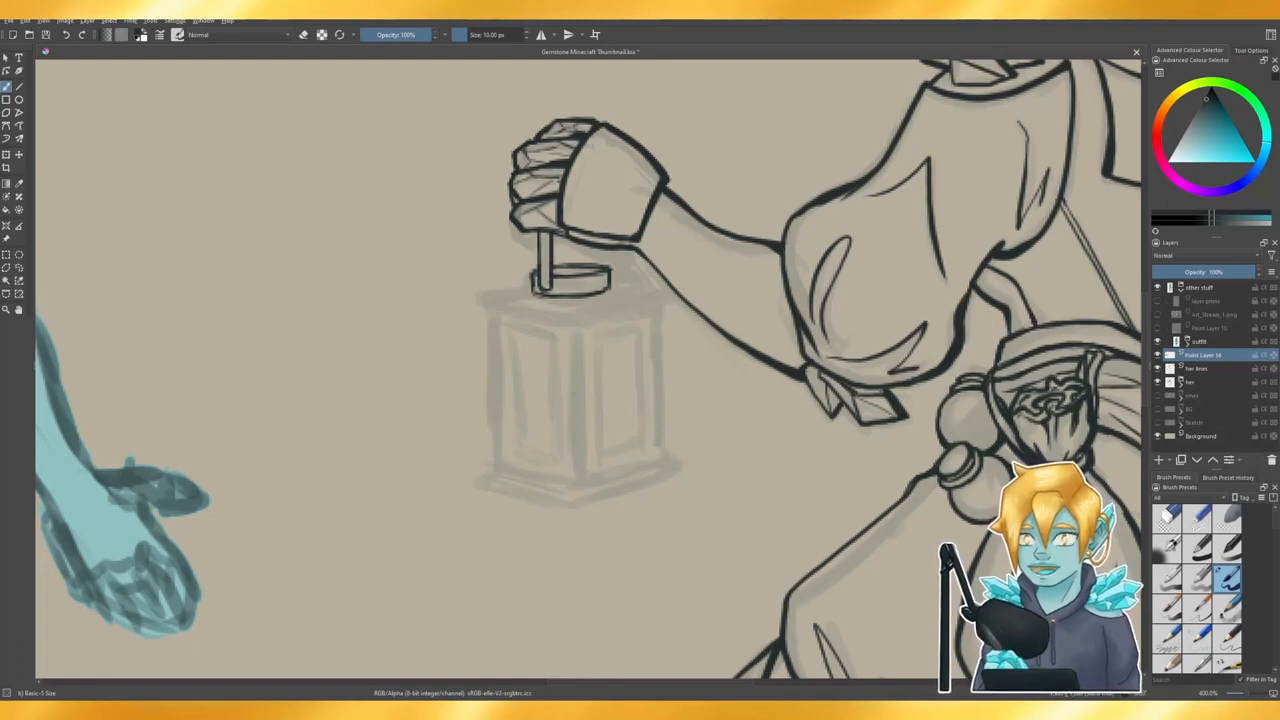
{"action": "key", "text": "e"}
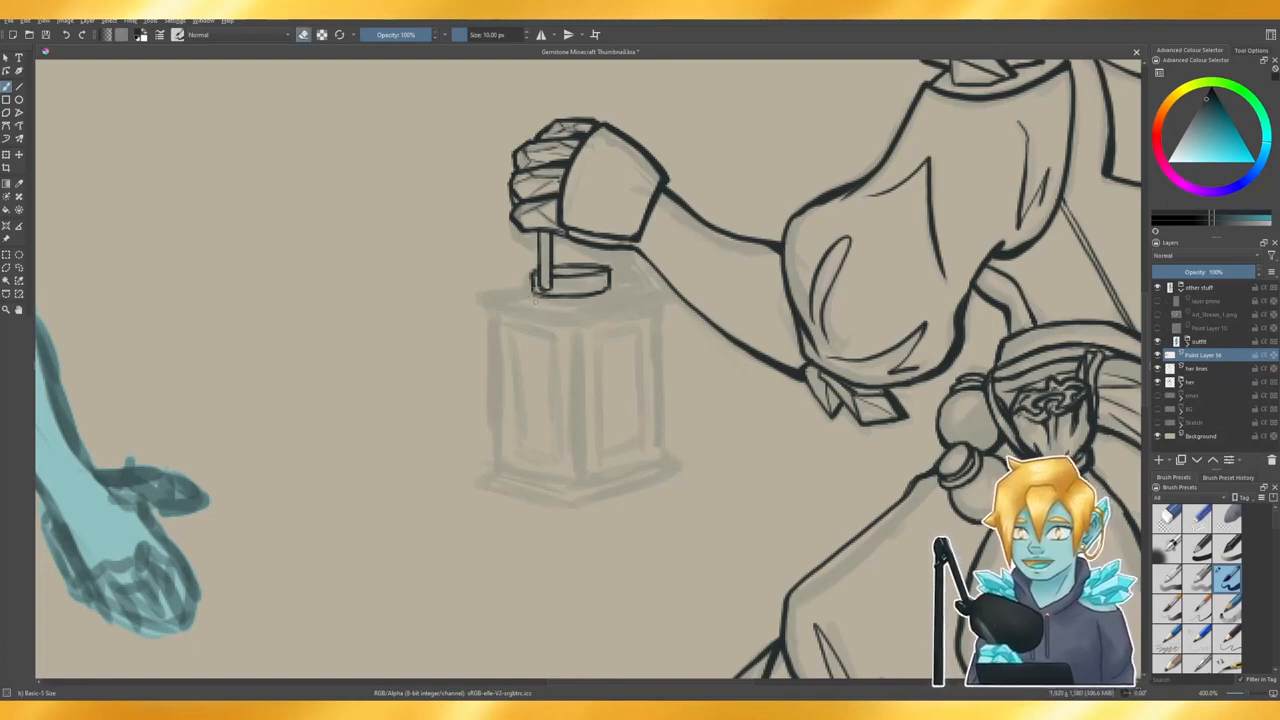
{"action": "key", "text": "e"}
{"action": "key", "text": "e"}
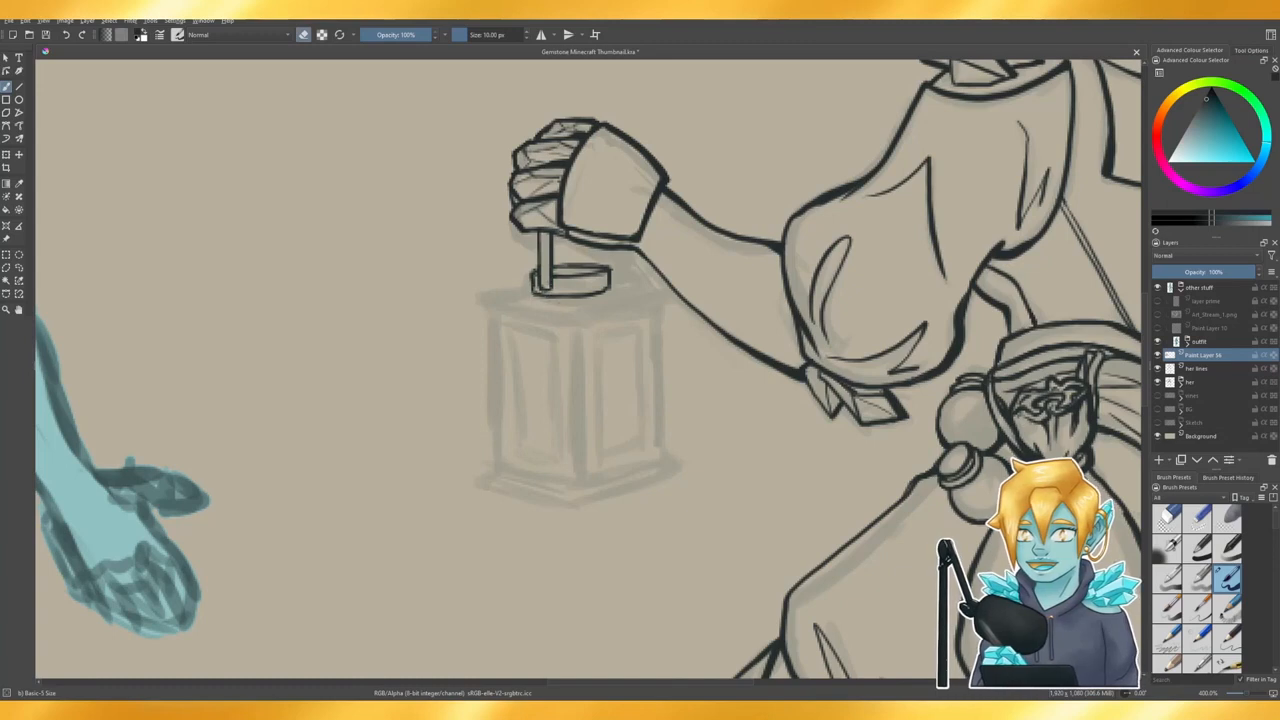
{"action": "key", "text": "e"}
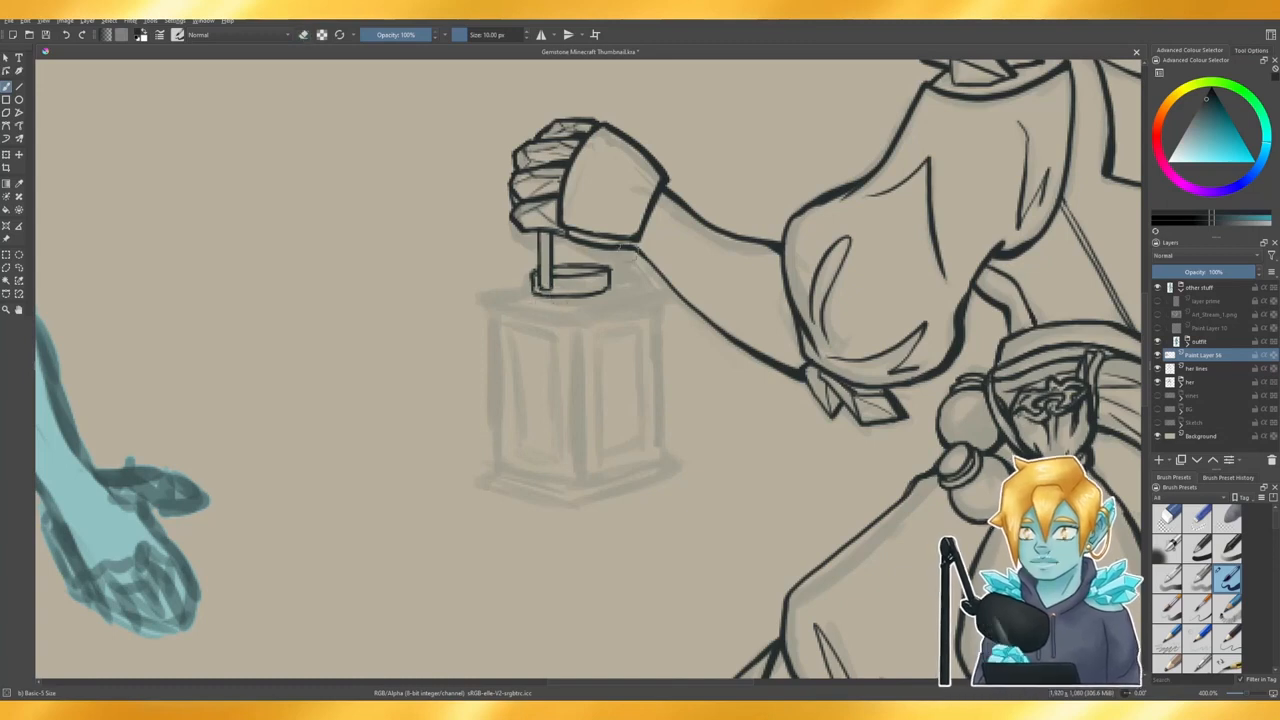
- Ink the lantern's second, shorter handle bar below the glove cuff and erase the adjoining side of the round cap
{"action": "left_click_drag", "start_coordinate": [599, 247], "coordinate": [609, 267]}
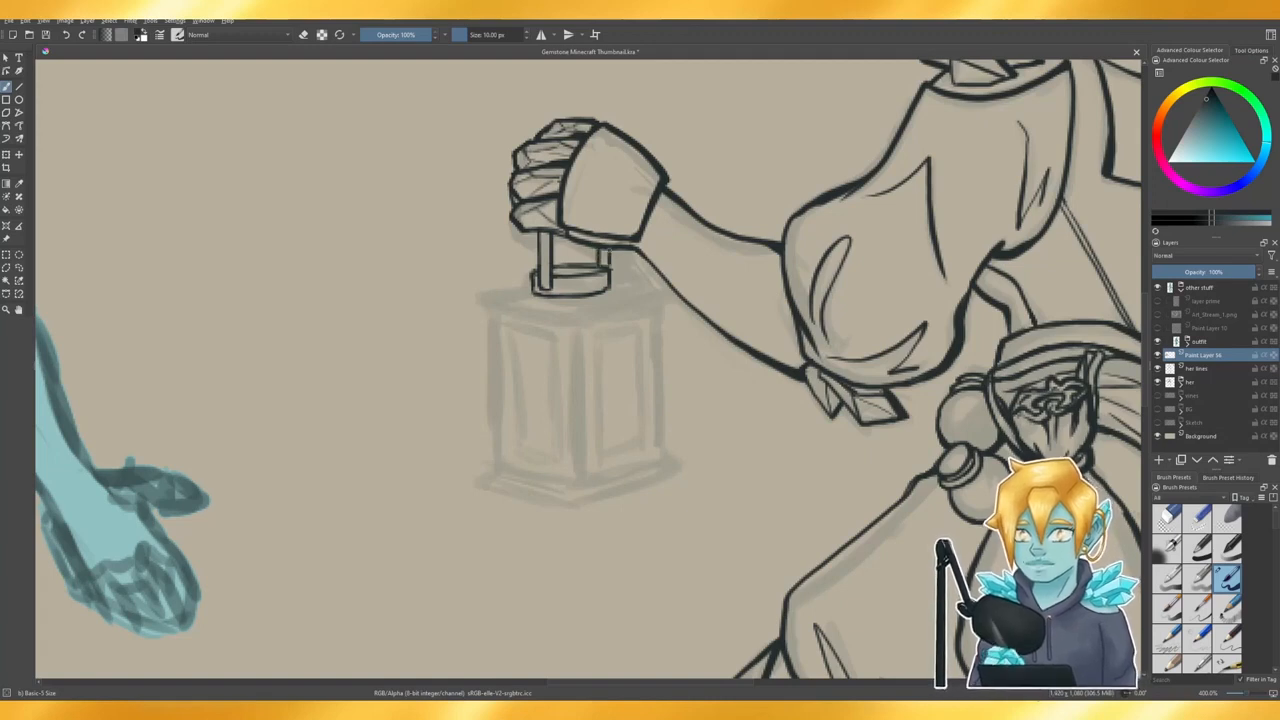
{"action": "key", "text": "e"}
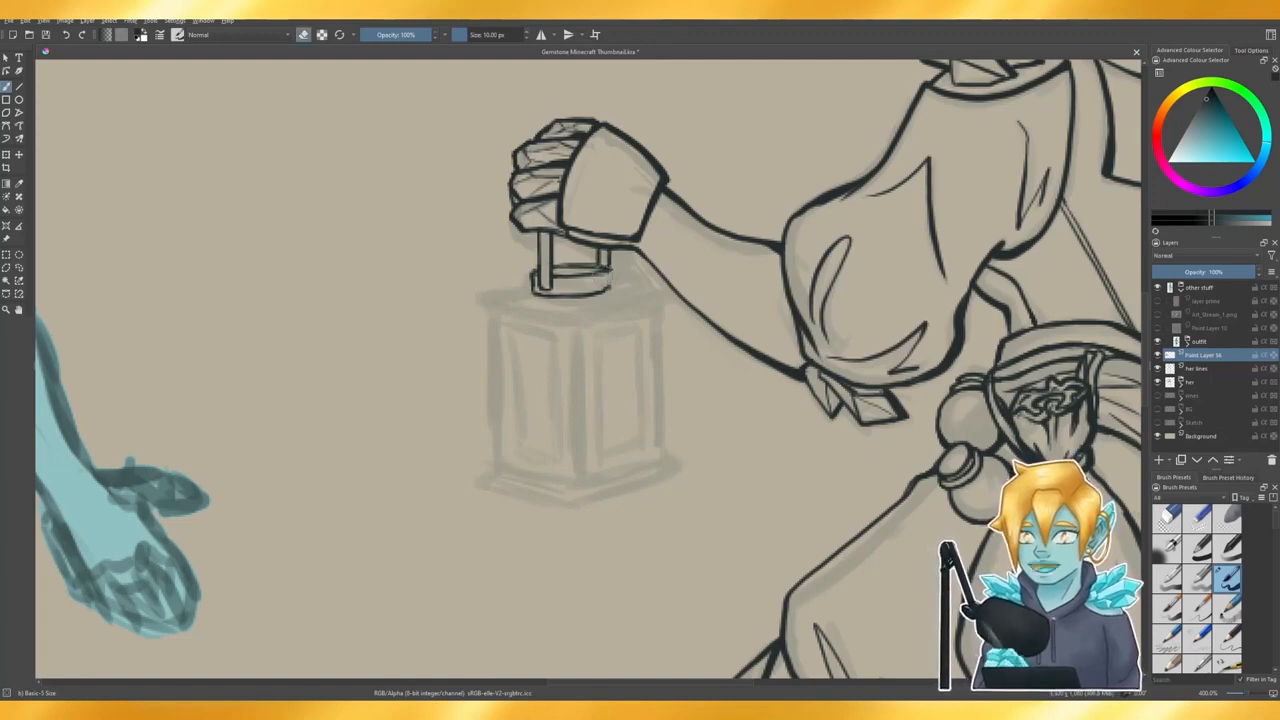
{"action": "key", "text": "e"}
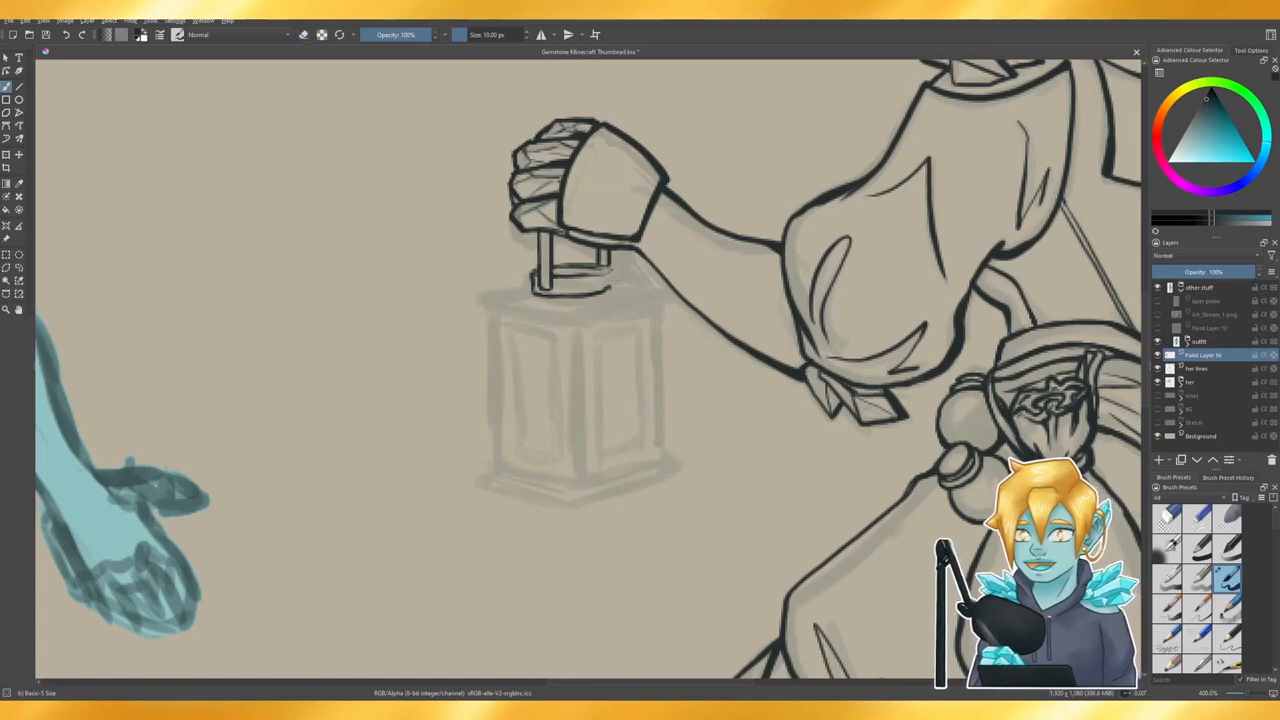
- Extend the upper edge of the round cap outward past the second handle bar and clean up its end
{"action": "key", "text": "e"}
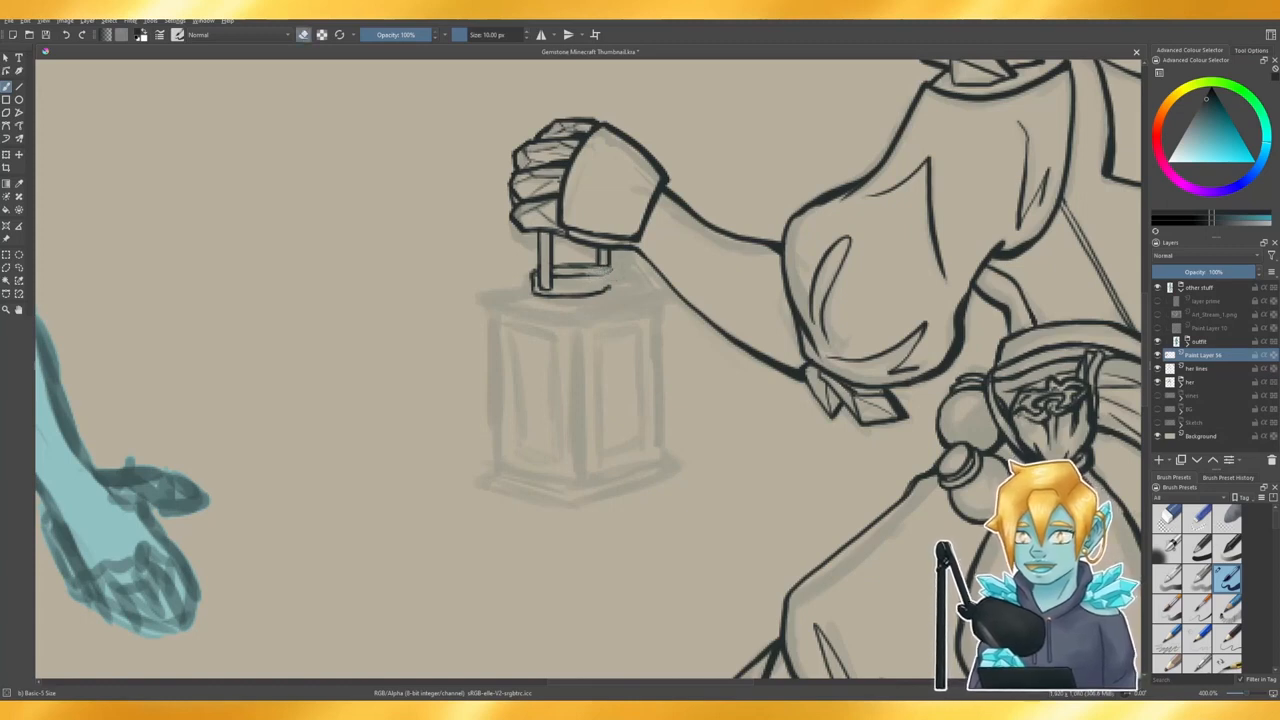
{"action": "key", "text": "e"}
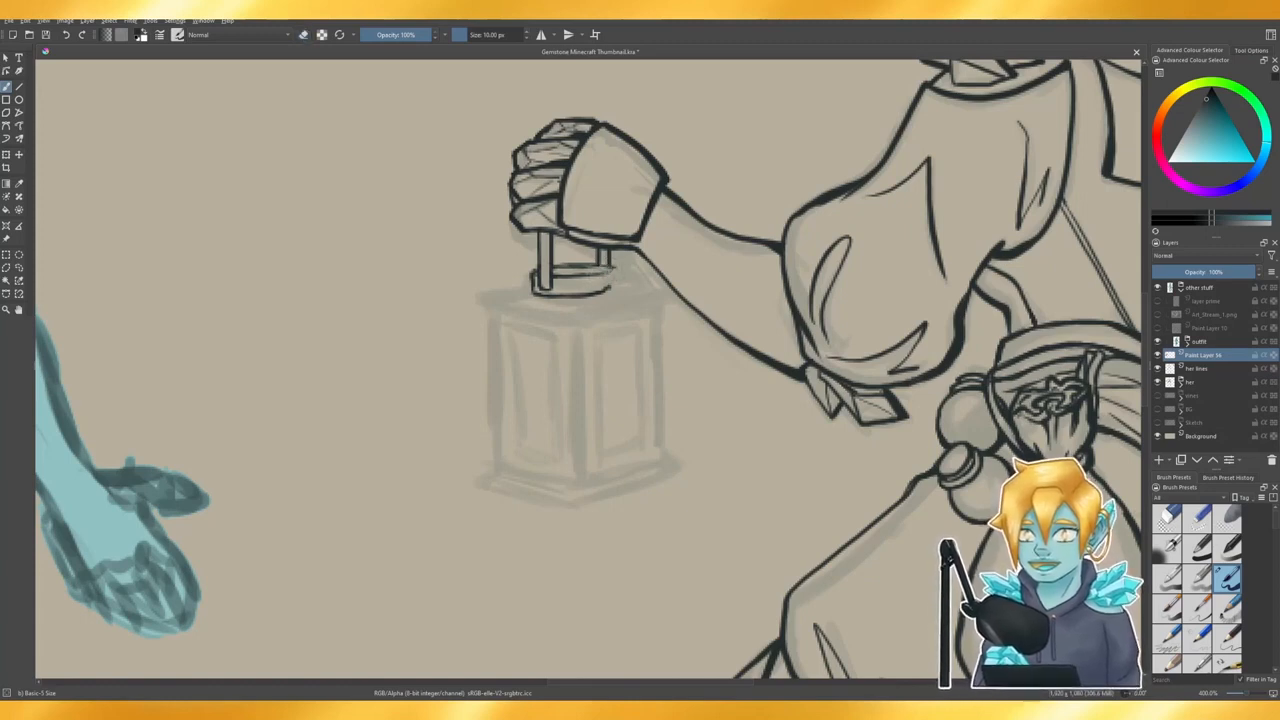
{"action": "key", "text": "e"}
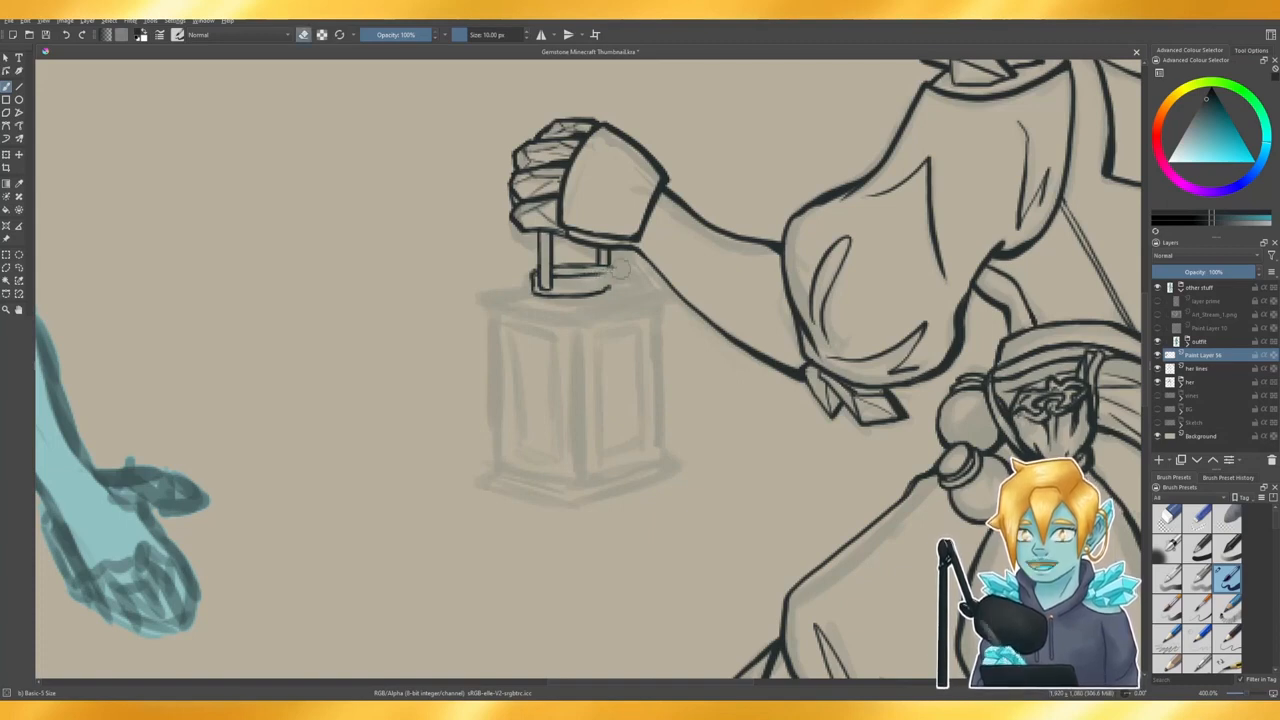
{"action": "key", "text": "e"}
{"action": "key", "text": "e"}
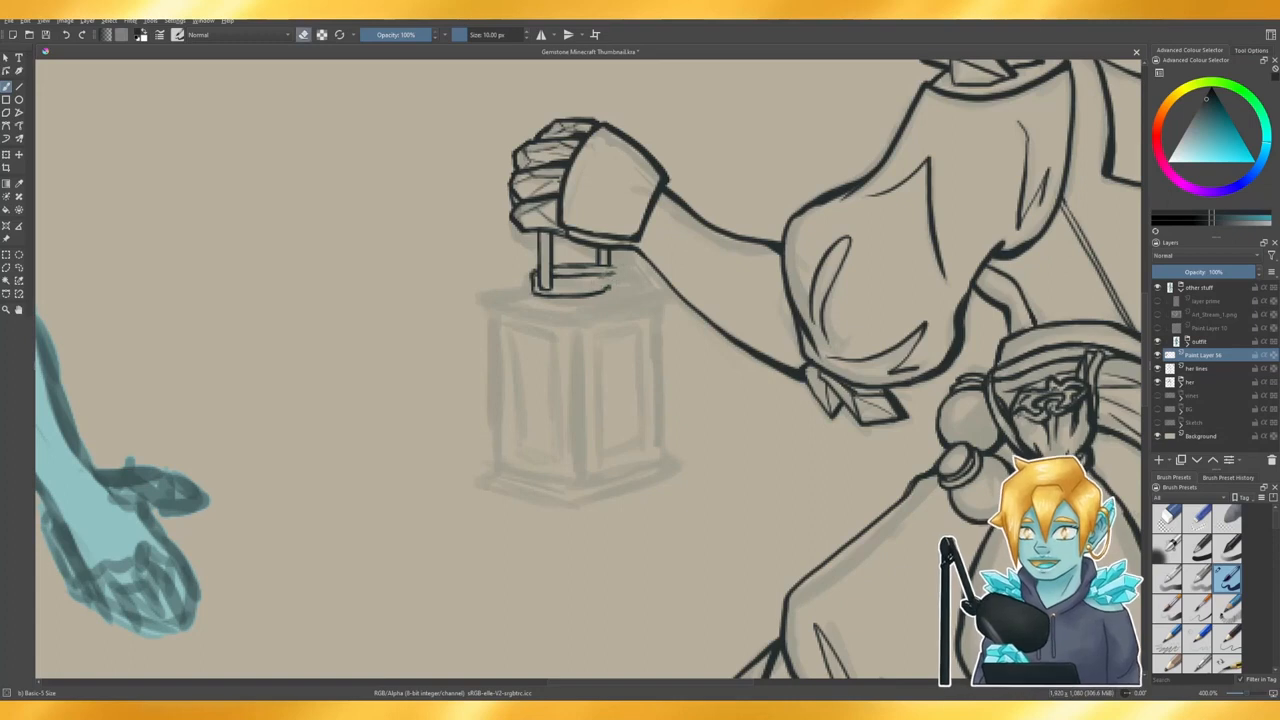
{"action": "key", "text": "e"}
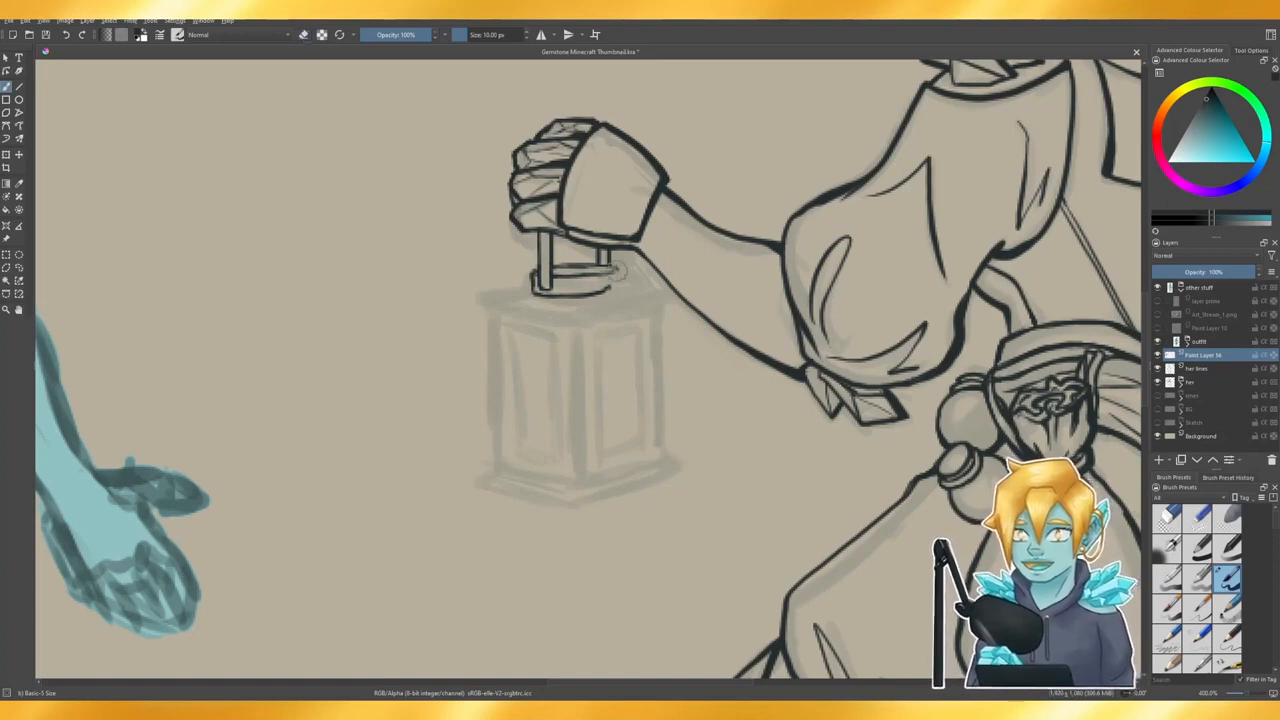
{"action": "key", "text": "e"}
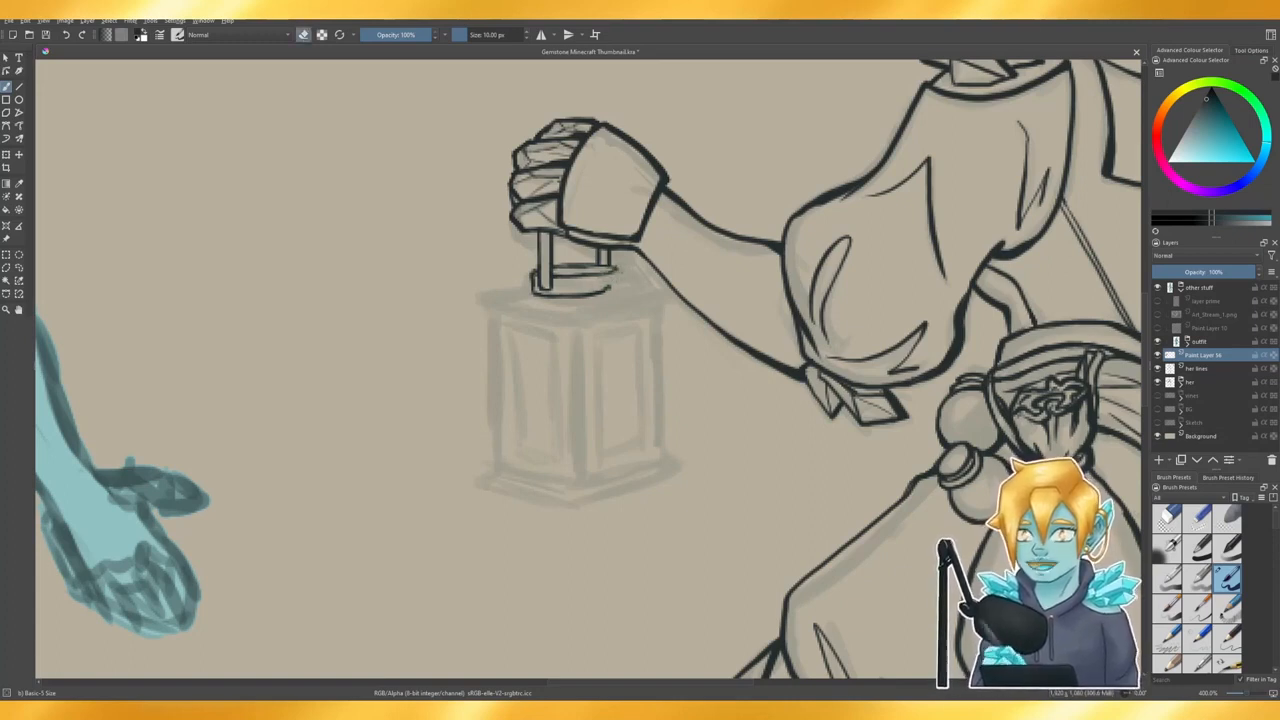
- Ink the missing stretch of the round cap's lower edge and close the cap with a short side line
{"action": "left_click_drag", "start_coordinate": [602, 293], "coordinate": [609, 287]}
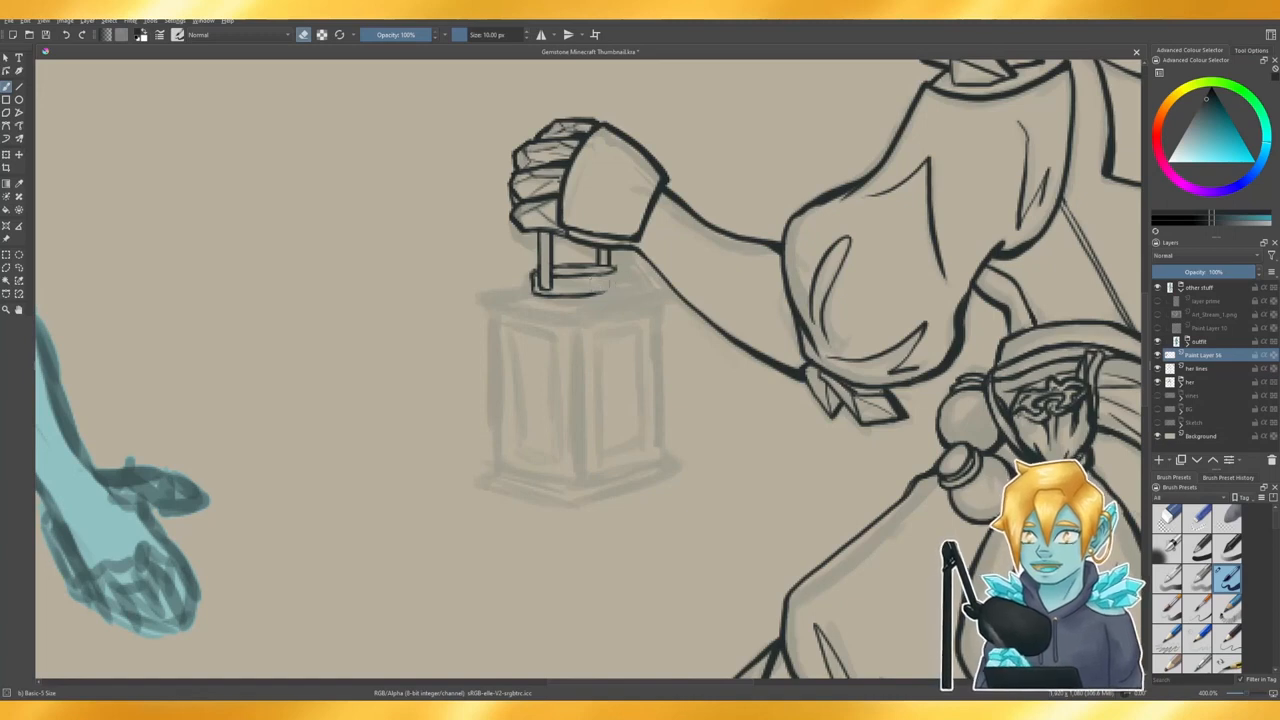
{"action": "key", "text": "e"}
{"action": "key", "text": "e"}
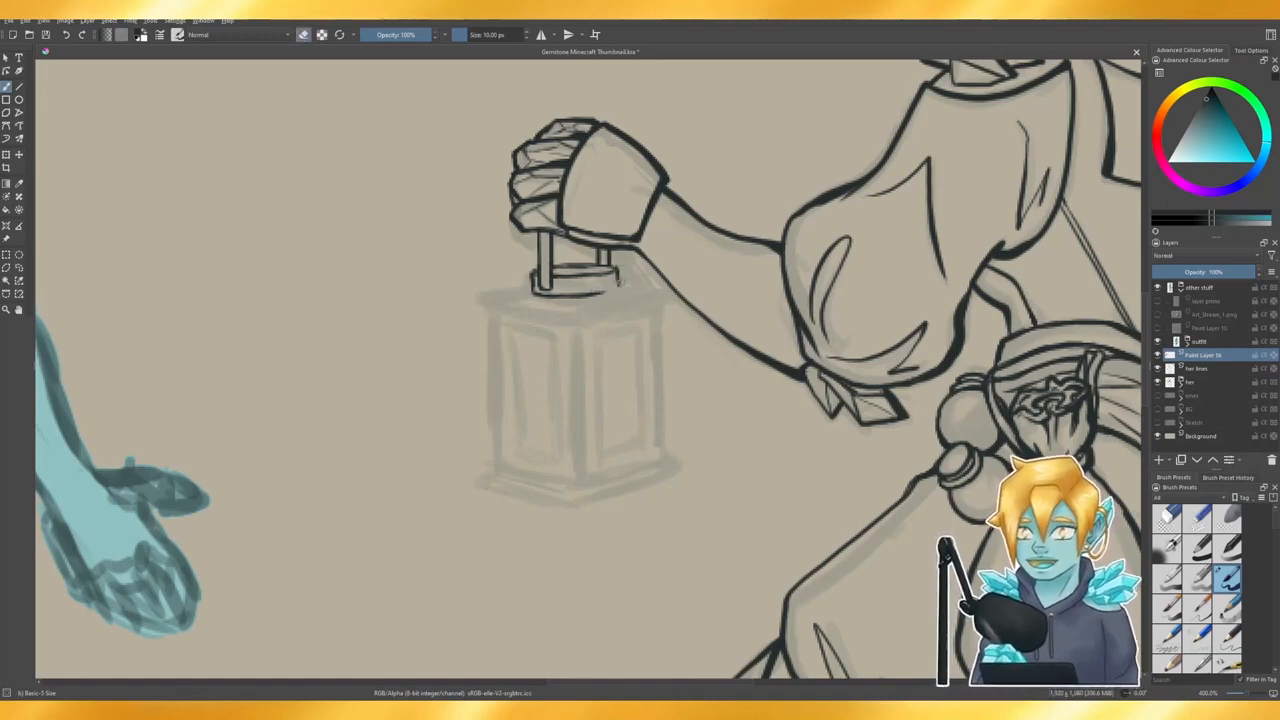
{"action": "mouse_move", "coordinate": [618, 270]}
{"action": "left_mouse_down"}
{"action": "mouse_move", "coordinate": [619, 303]}
{"action": "mouse_move", "coordinate": [615, 283]}
{"action": "left_mouse_up"}
{"action": "key", "text": "e"}
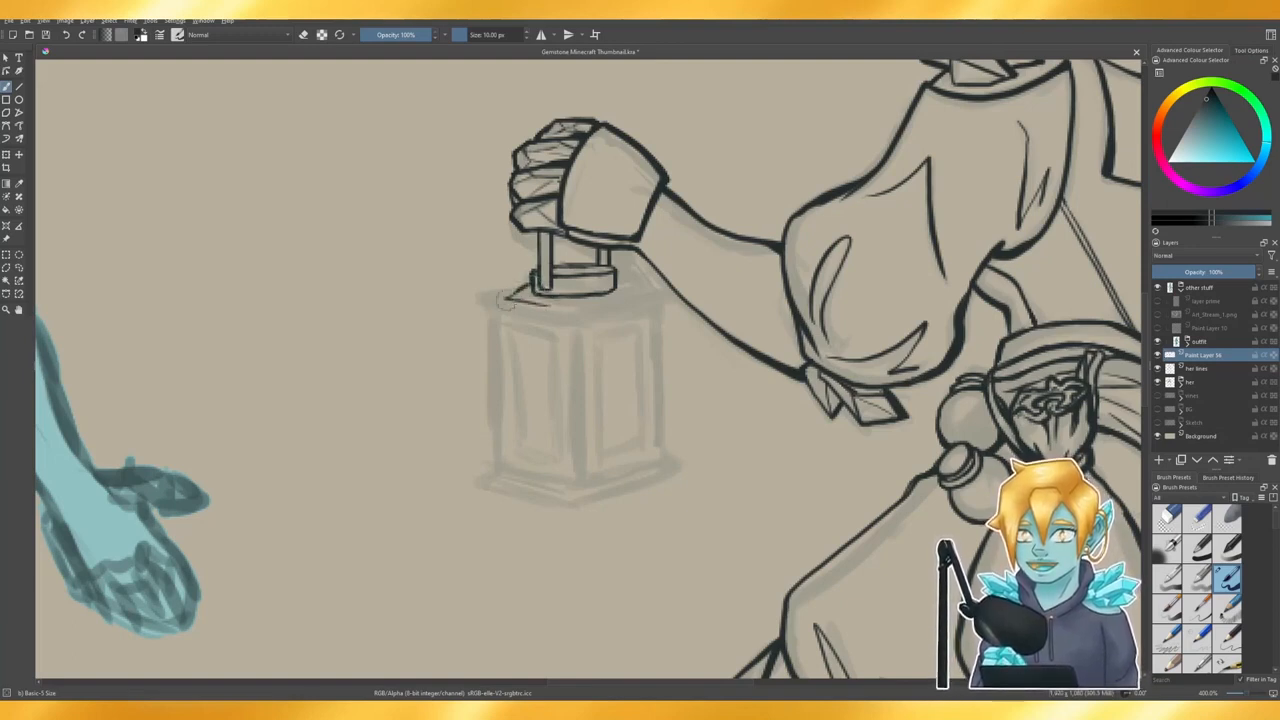
- Ink the front-left edge of the square plate beneath the round cap and tidy its front corner
{"action": "key", "text": "e"}
{"action": "mouse_move", "coordinate": [565, 312]}
{"action": "left_mouse_down"}
{"action": "mouse_move", "coordinate": [491, 297]}
{"action": "mouse_move", "coordinate": [529, 298]}
{"action": "mouse_move", "coordinate": [518, 290]}
{"action": "mouse_move", "coordinate": [599, 311]}
{"action": "mouse_move", "coordinate": [507, 293]}
{"action": "mouse_move", "coordinate": [578, 305]}
{"action": "left_mouse_up"}
{"action": "key", "text": "e"}
{"action": "key", "text": "ctrl+z"}
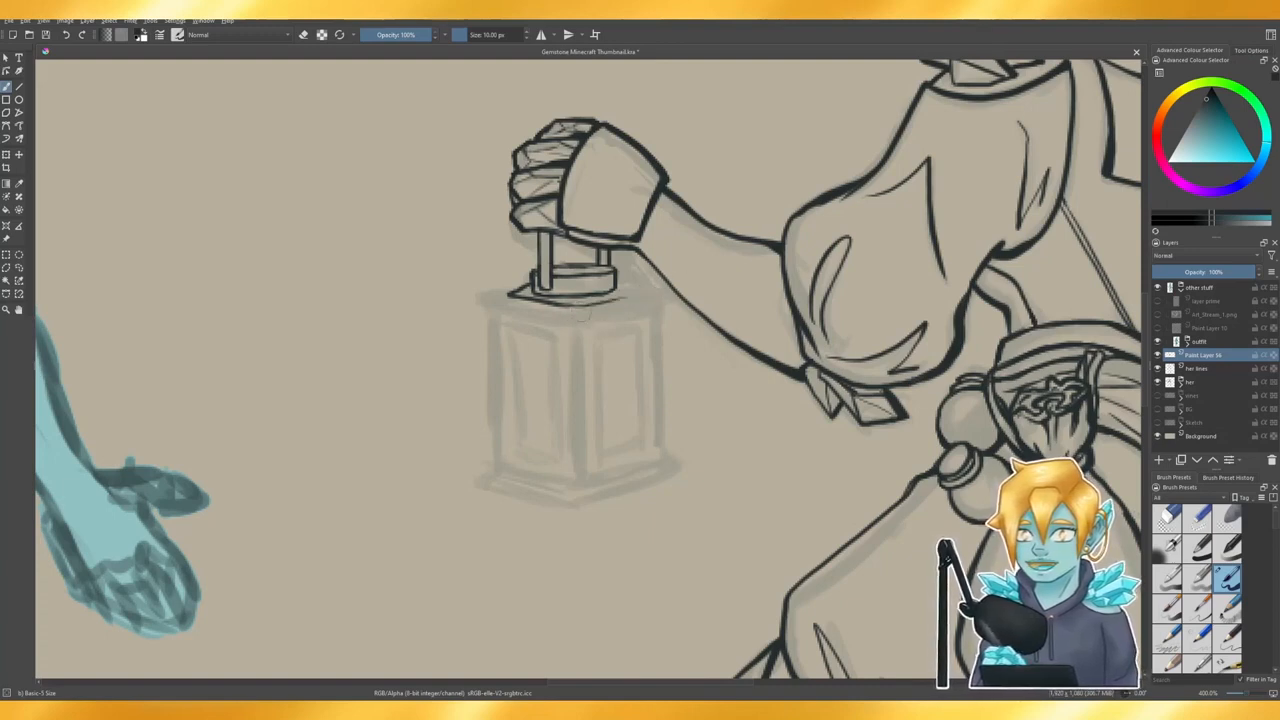
{"action": "key", "text": "e"}
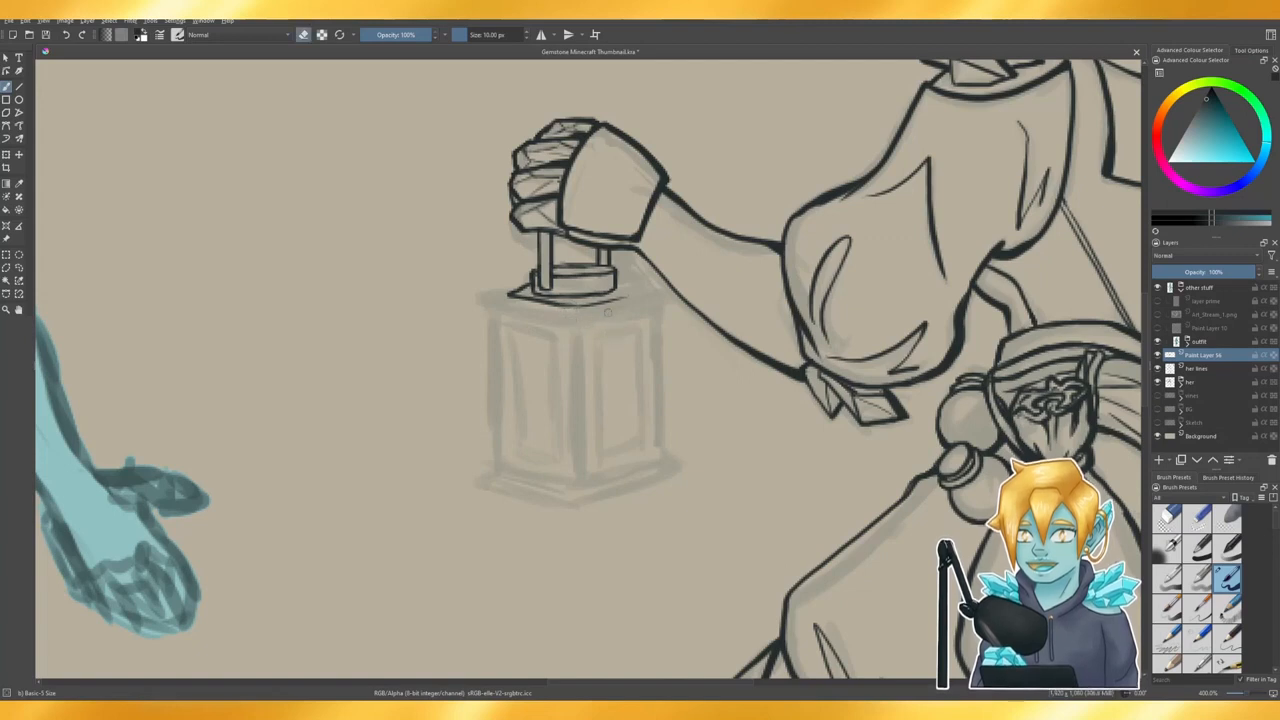
{"action": "key", "text": "e"}
- Ink the front-right edge of the square plate up to its side corner, redoing poor strokes and trimming the overshoot
{"action": "mouse_move", "coordinate": [570, 308]}
{"action": "left_mouse_down"}
{"action": "mouse_move", "coordinate": [652, 290]}
{"action": "mouse_move", "coordinate": [626, 280]}
{"action": "mouse_move", "coordinate": [634, 287]}
{"action": "left_mouse_up"}
{"action": "key", "text": "ctrl+z"}
{"action": "key", "text": "ctrl+z"}
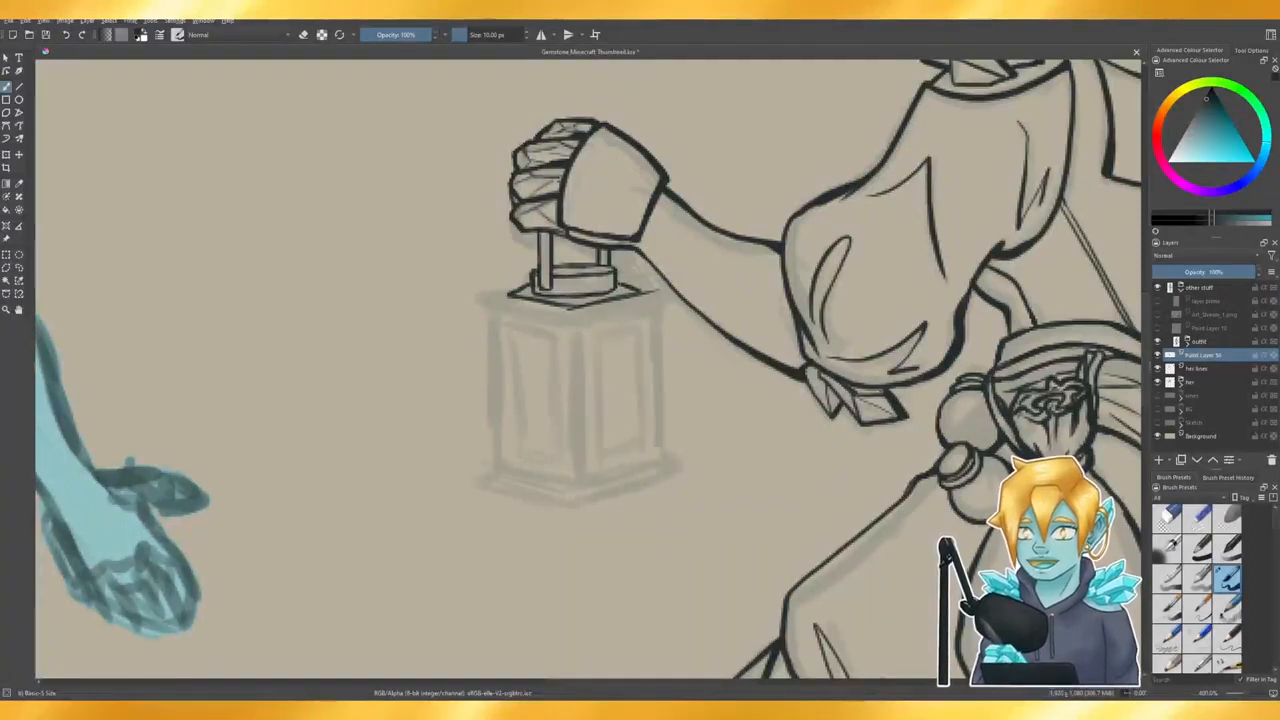
{"action": "key", "text": "ctrl+z"}
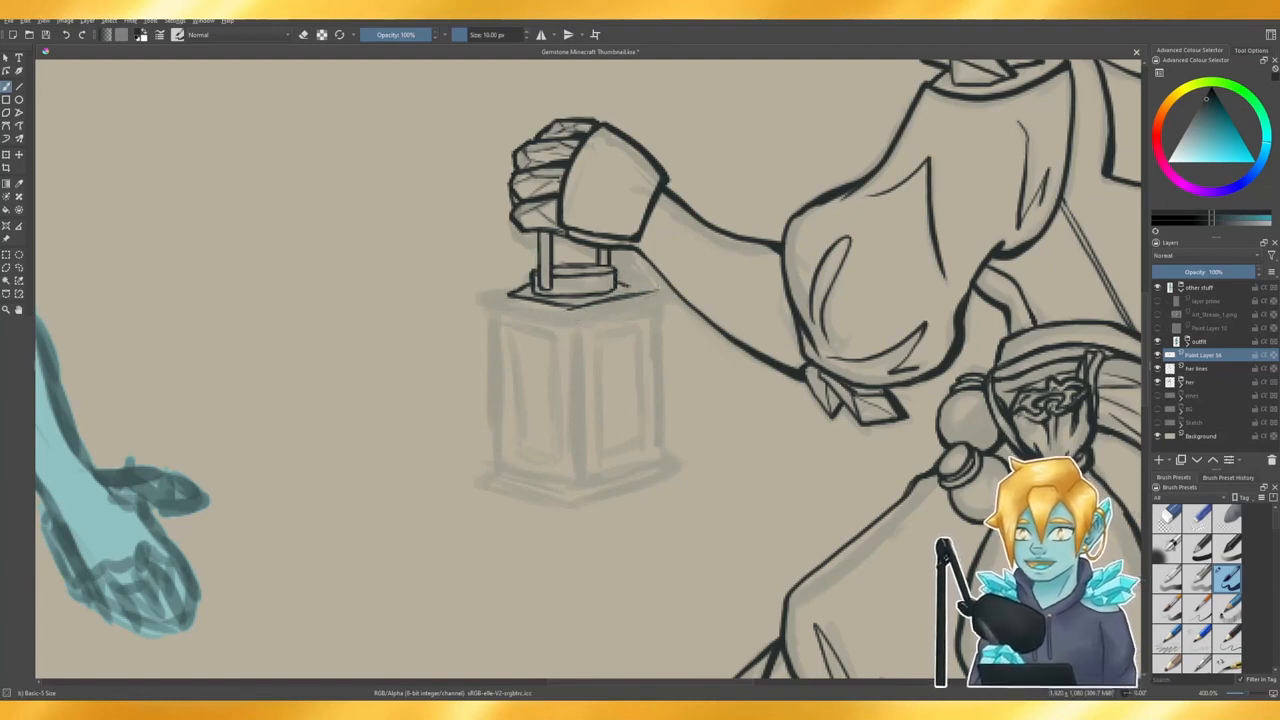
{"action": "key", "text": "e"}
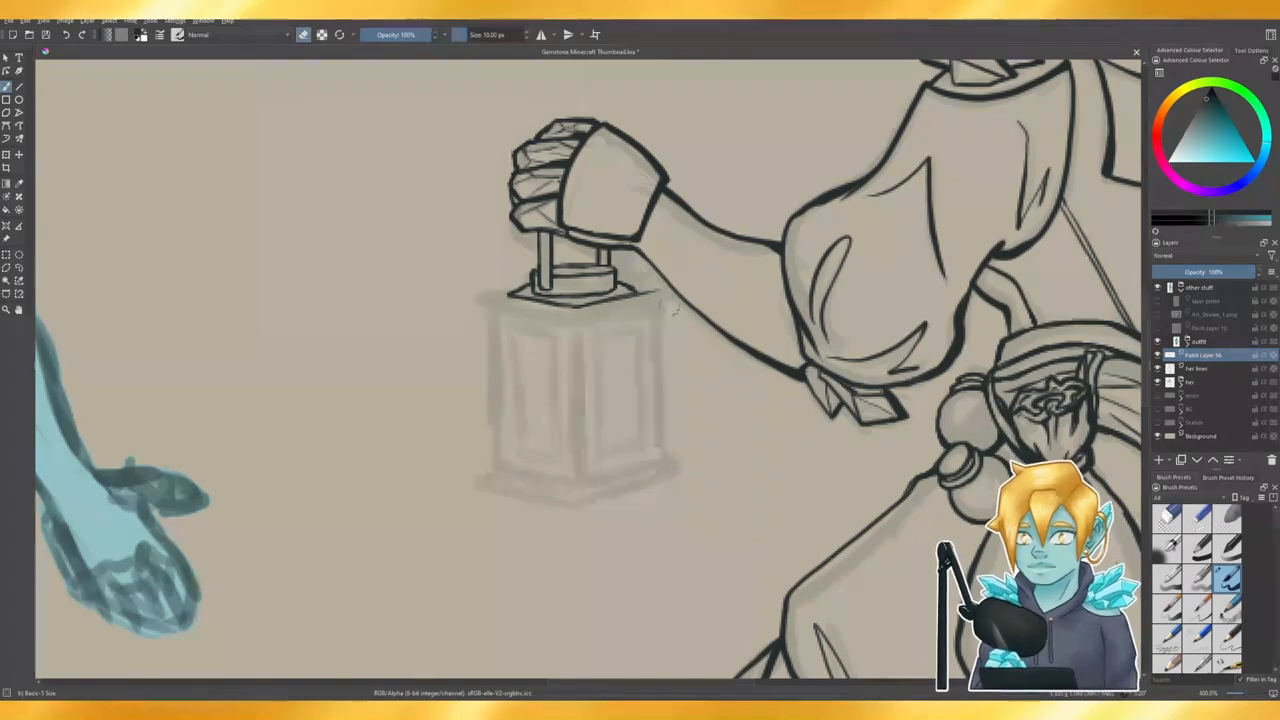
{"action": "key", "text": "e"}
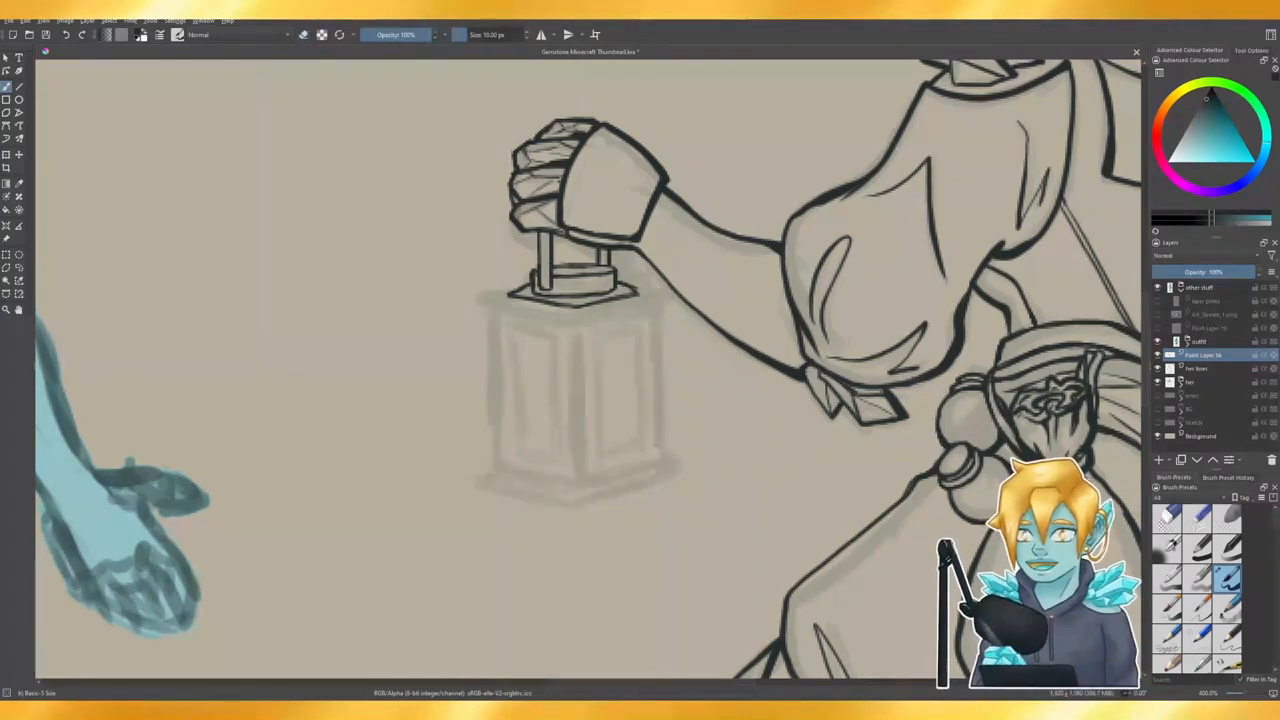
- Ink the outer back edges and left corner of the lantern's wide lid around the square plate, trimming the corner
{"action": "key", "text": "e"}
{"action": "key", "text": "e"}
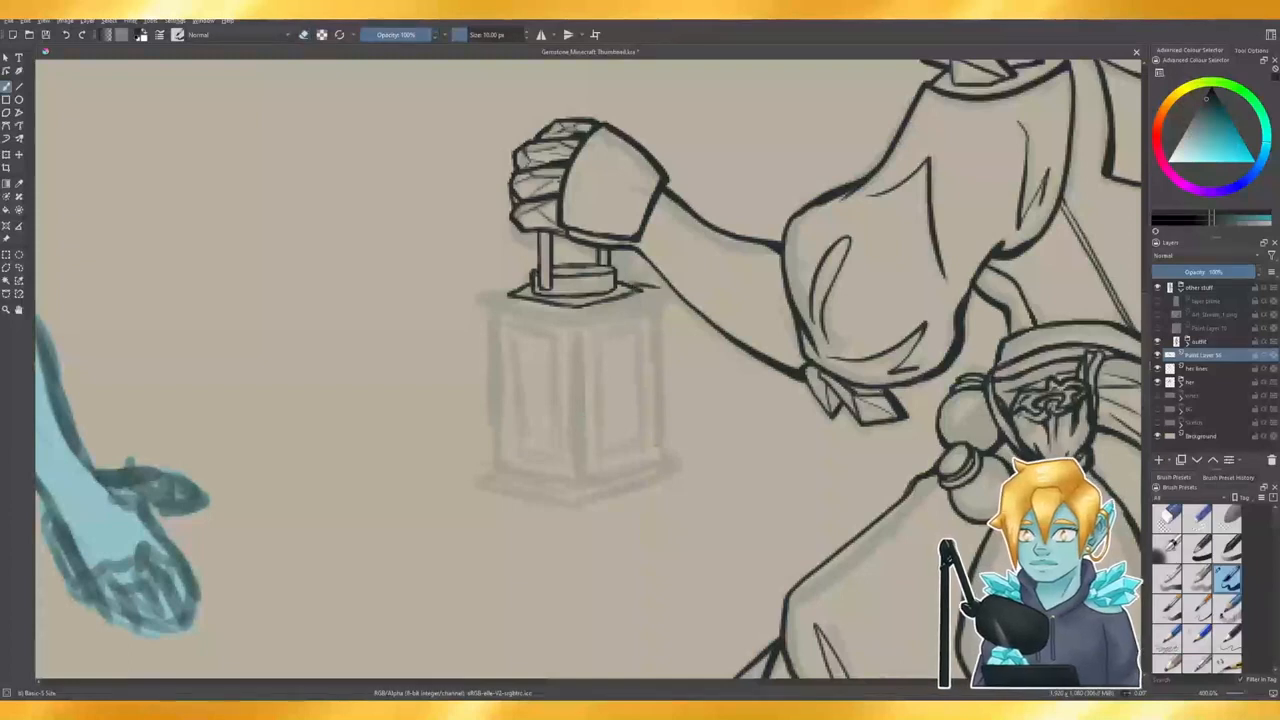
{"action": "key", "text": "e"}
{"action": "key", "text": "e"}
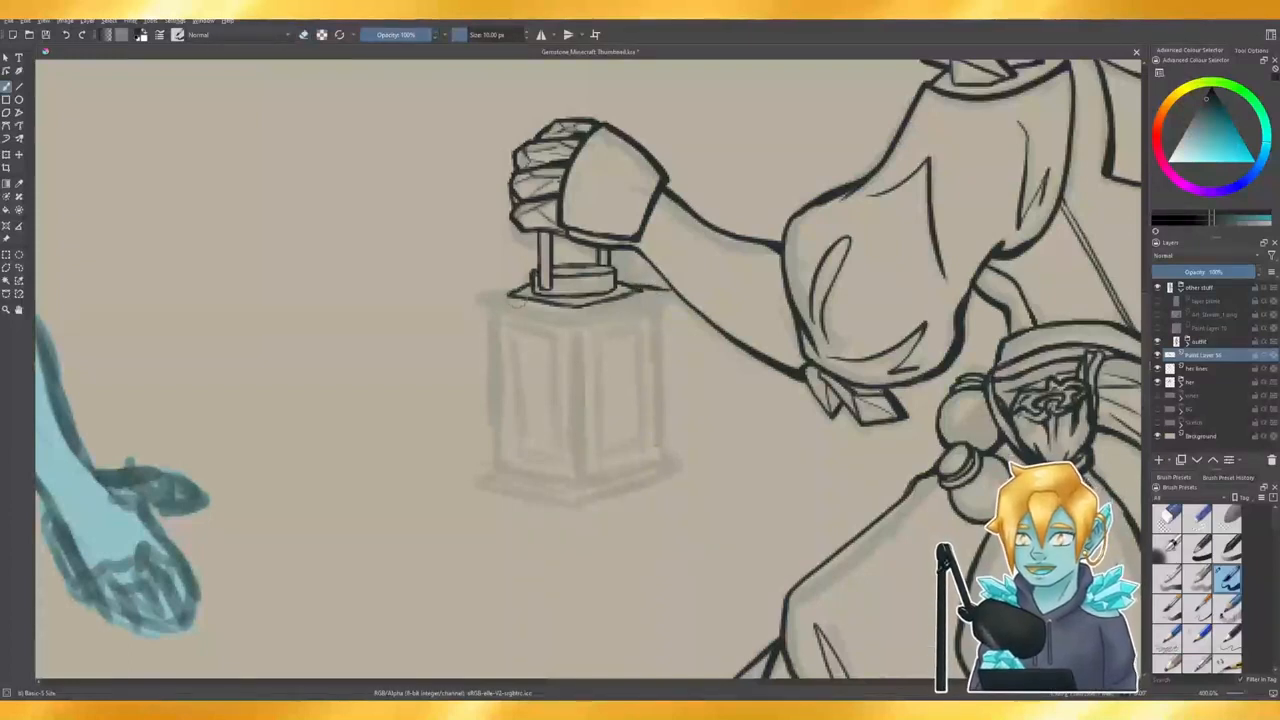
{"action": "left_click_drag", "start_coordinate": [481, 293], "coordinate": [545, 310]}
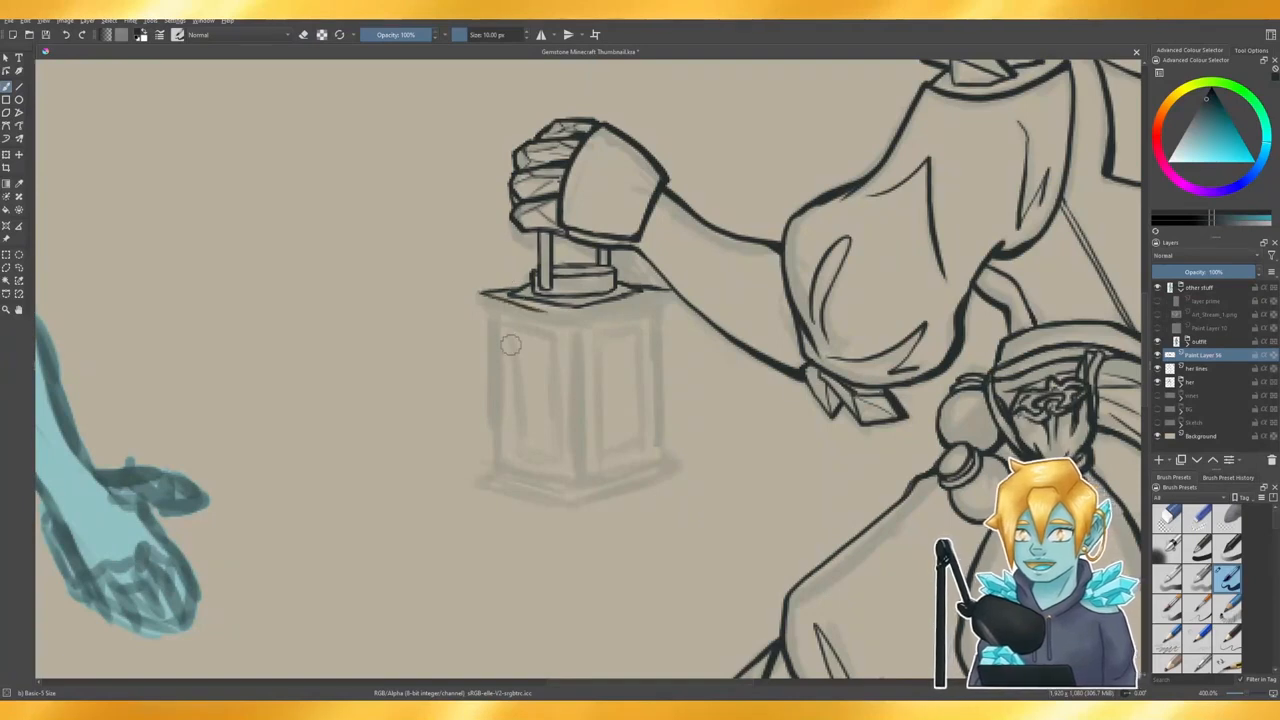
{"action": "key", "text": "e"}
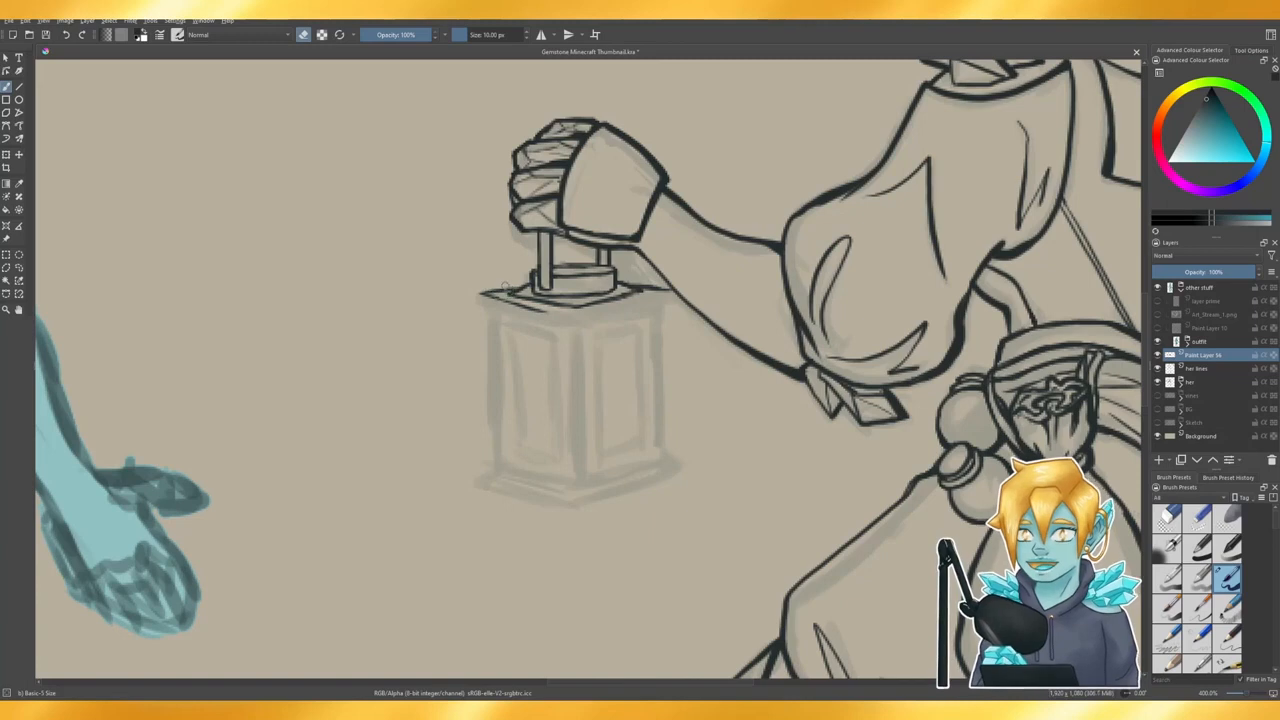
{"action": "left_click_drag", "start_coordinate": [500, 287], "coordinate": [484, 295]}
{"action": "key", "text": "e"}
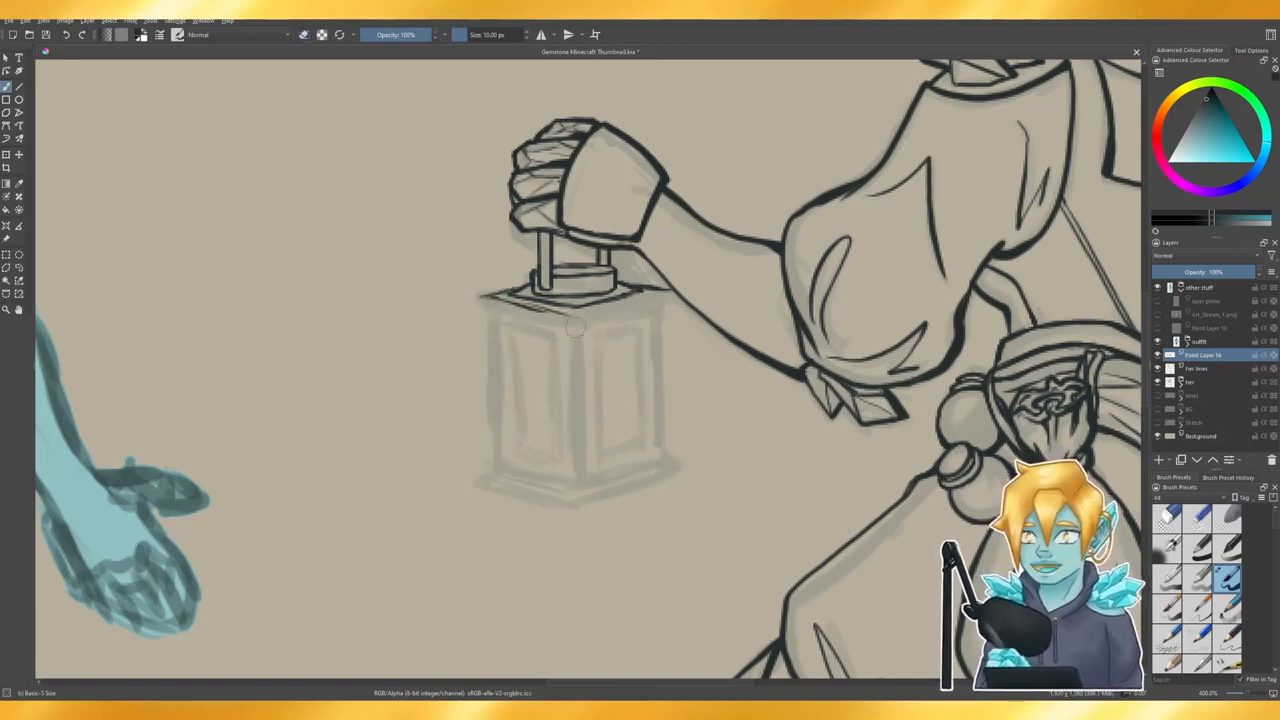
{"action": "left_click_drag", "start_coordinate": [534, 312], "coordinate": [574, 320]}
{"action": "key", "text": "e"}
{"action": "left_click_drag", "start_coordinate": [516, 307], "coordinate": [574, 320]}
{"action": "left_click_drag", "start_coordinate": [528, 309], "coordinate": [590, 316]}
{"action": "key", "text": "e"}
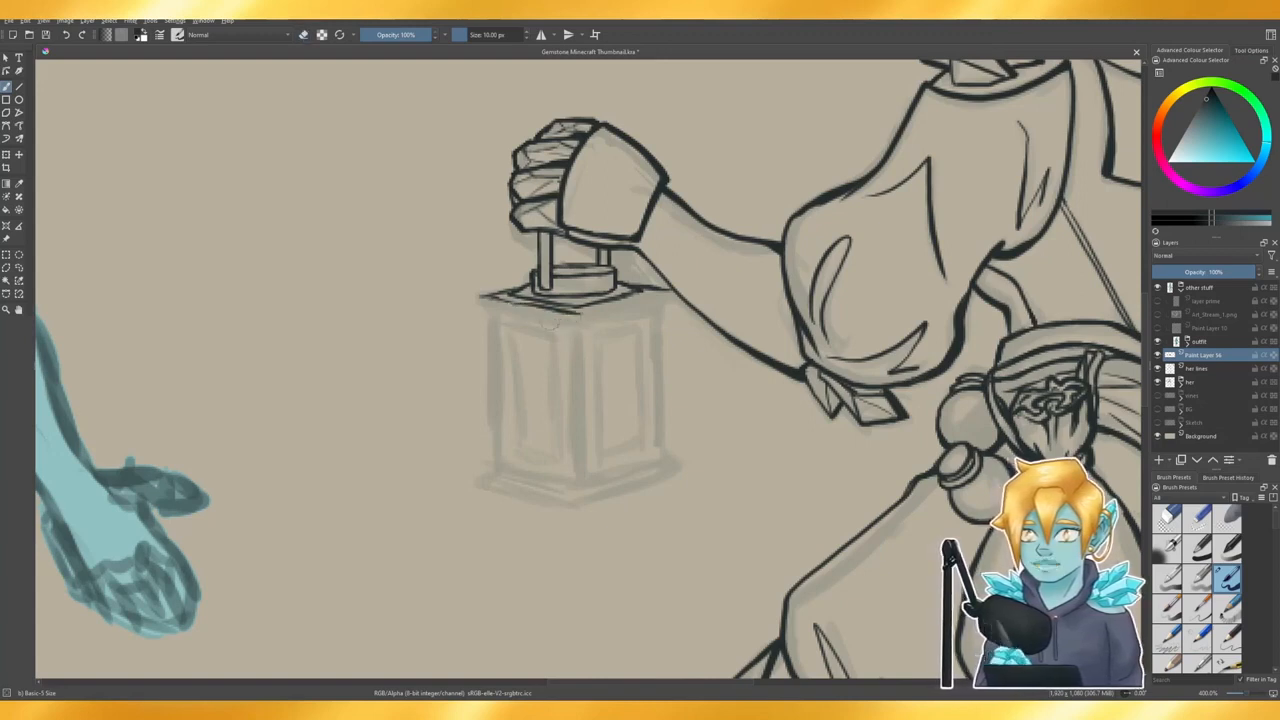
{"action": "key", "text": "ctrl+z"}
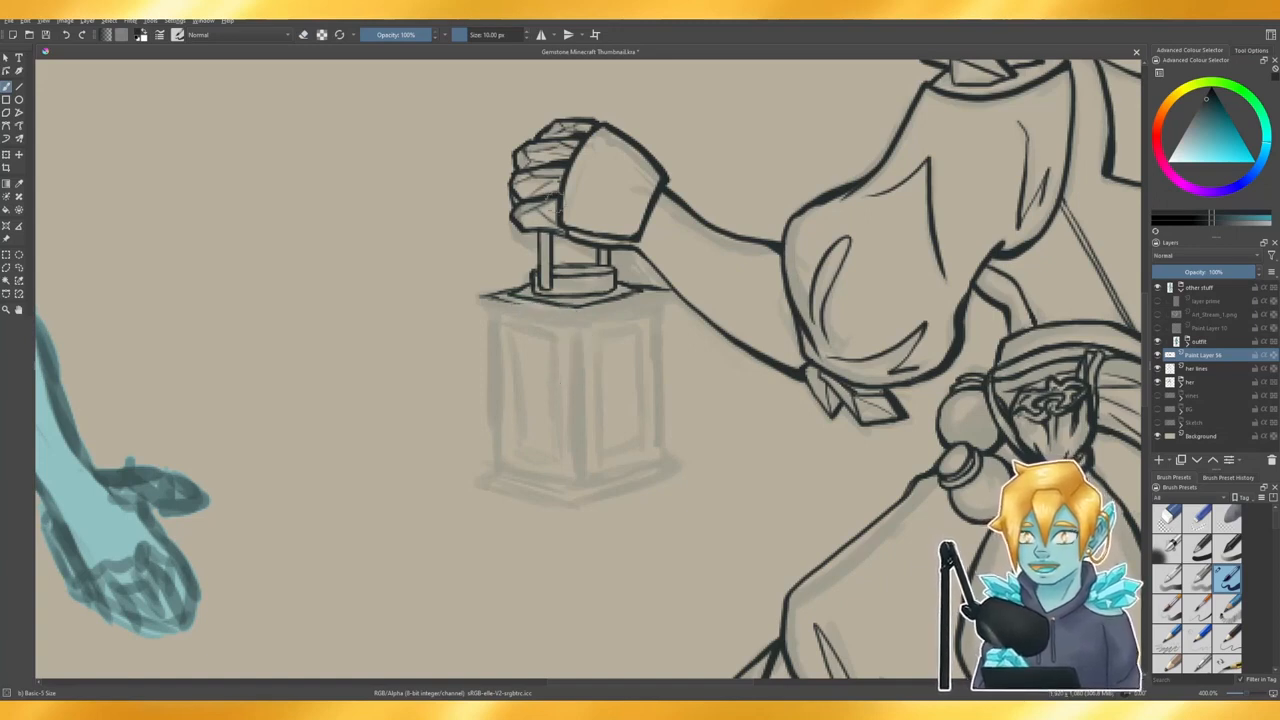
- Enlarge the brush and ink the lid's outer front-left edge from the left corner to the front corner, erasing stray bits
{"action": "mouse_move", "coordinate": [467, 35]}
{"action": "left_mouse_down"}
{"action": "mouse_move", "coordinate": [500, 35]}
{"action": "mouse_move", "coordinate": [476, 35]}
{"action": "left_mouse_up"}
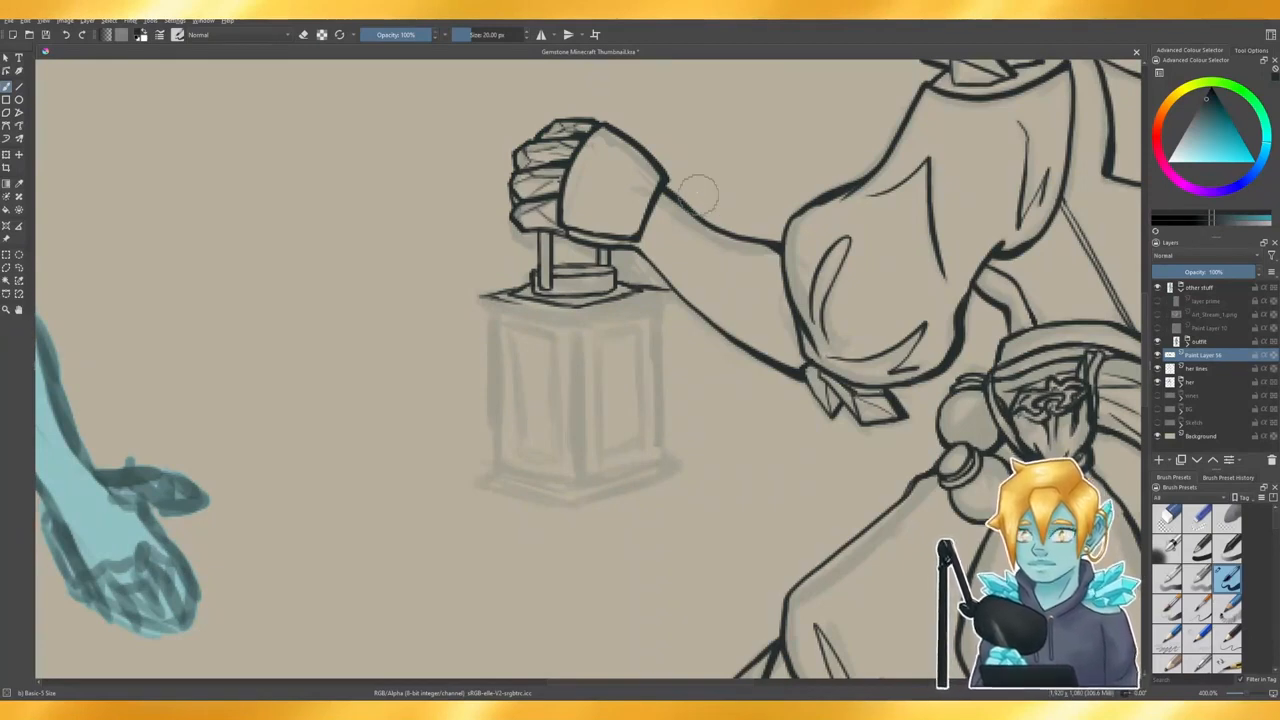
{"action": "mouse_move", "coordinate": [698, 195]}
{"action": "left_mouse_down"}
{"action": "mouse_move", "coordinate": [773, 267]}
{"action": "mouse_move", "coordinate": [790, 431]}
{"action": "mouse_move", "coordinate": [728, 522]}
{"action": "left_mouse_up"}
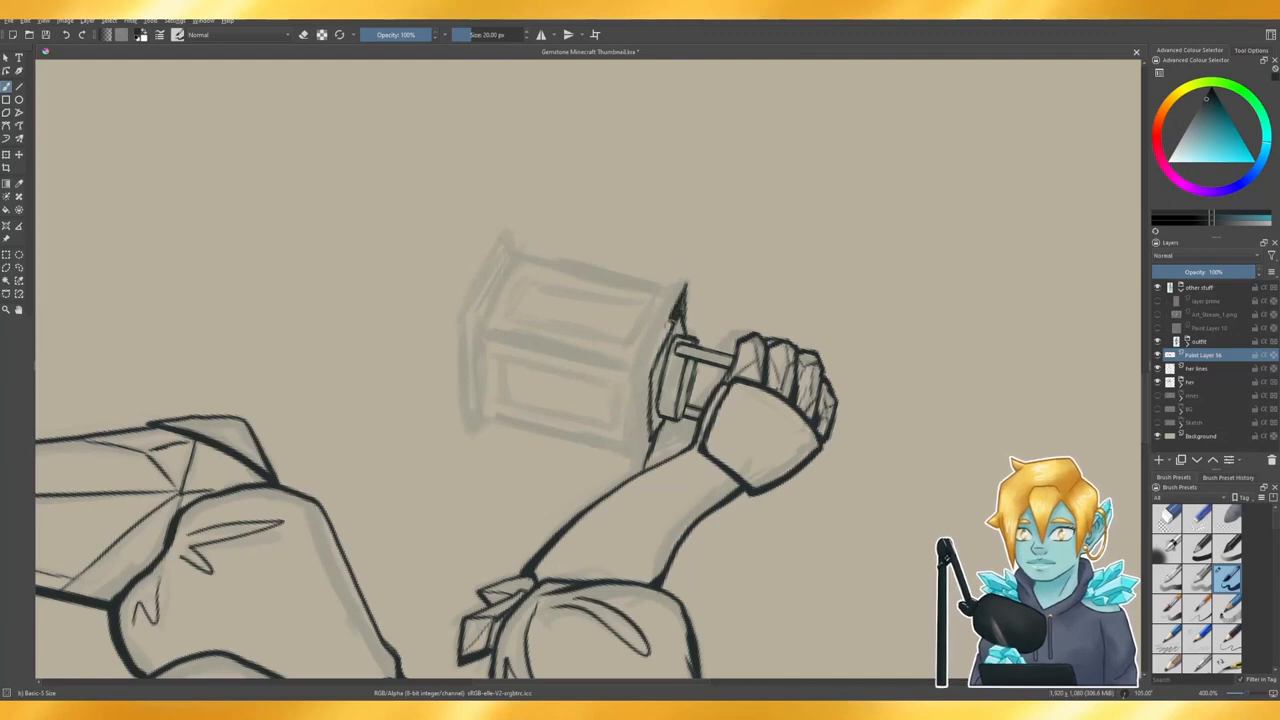
{"action": "key", "text": "ctrl+z"}
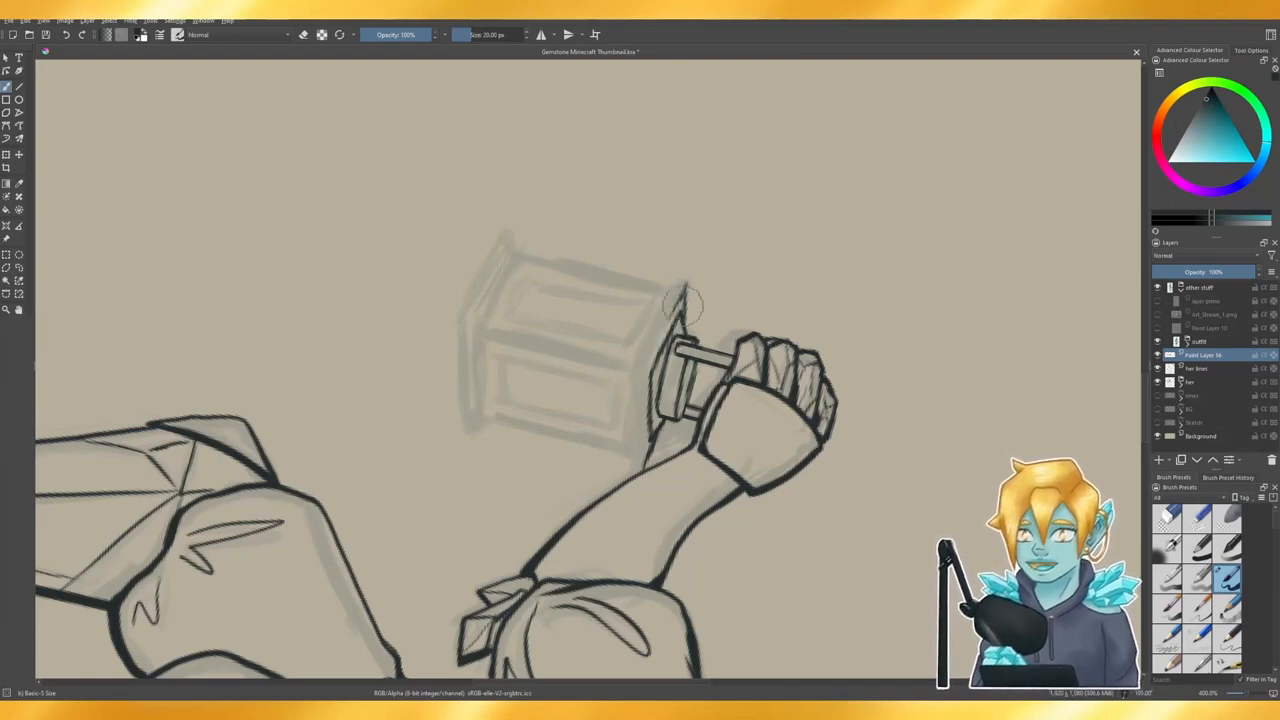
{"action": "mouse_move", "coordinate": [684, 290]}
{"action": "left_mouse_down"}
{"action": "mouse_move", "coordinate": [640, 368]}
{"action": "mouse_move", "coordinate": [668, 320]}
{"action": "left_mouse_up"}
{"action": "key", "text": "ctrl+z"}
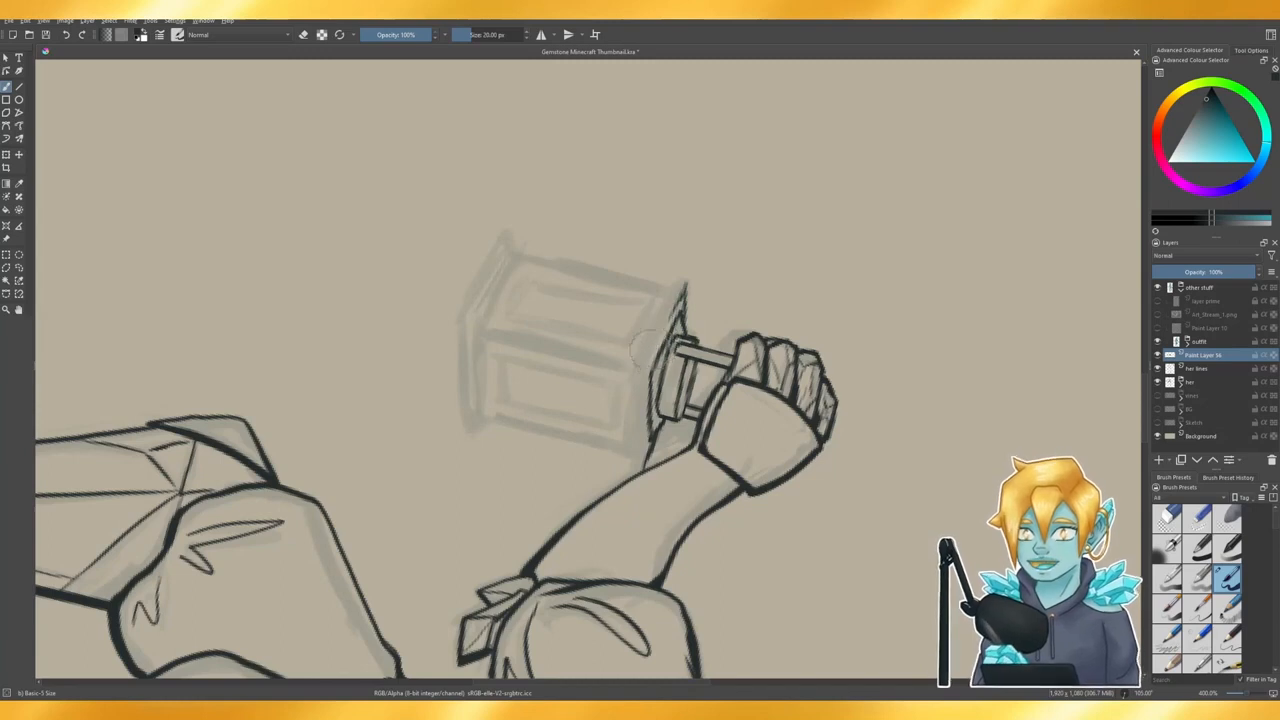
{"action": "key", "text": "e"}
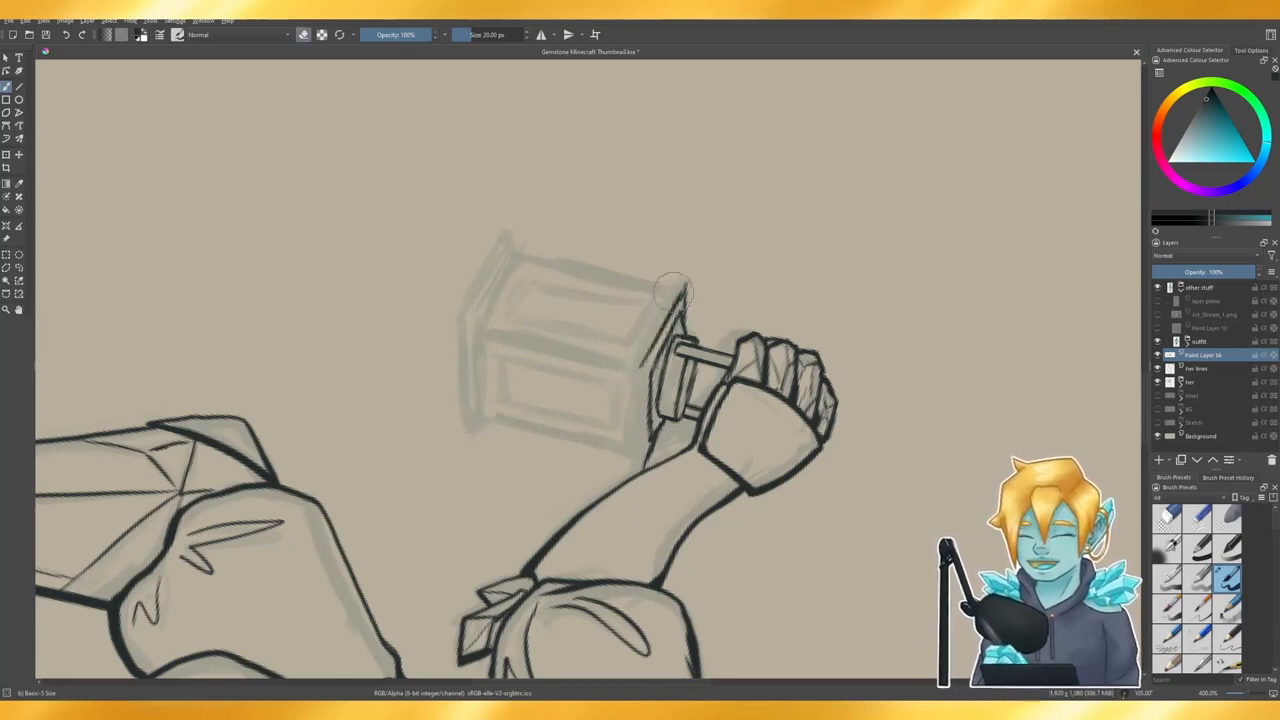
{"action": "mouse_move", "coordinate": [660, 322]}
{"action": "left_mouse_down"}
{"action": "mouse_move", "coordinate": [632, 375]}
{"action": "mouse_move", "coordinate": [660, 338]}
{"action": "left_mouse_up"}
{"action": "key", "text": "e"}
{"action": "key", "text": "e"}
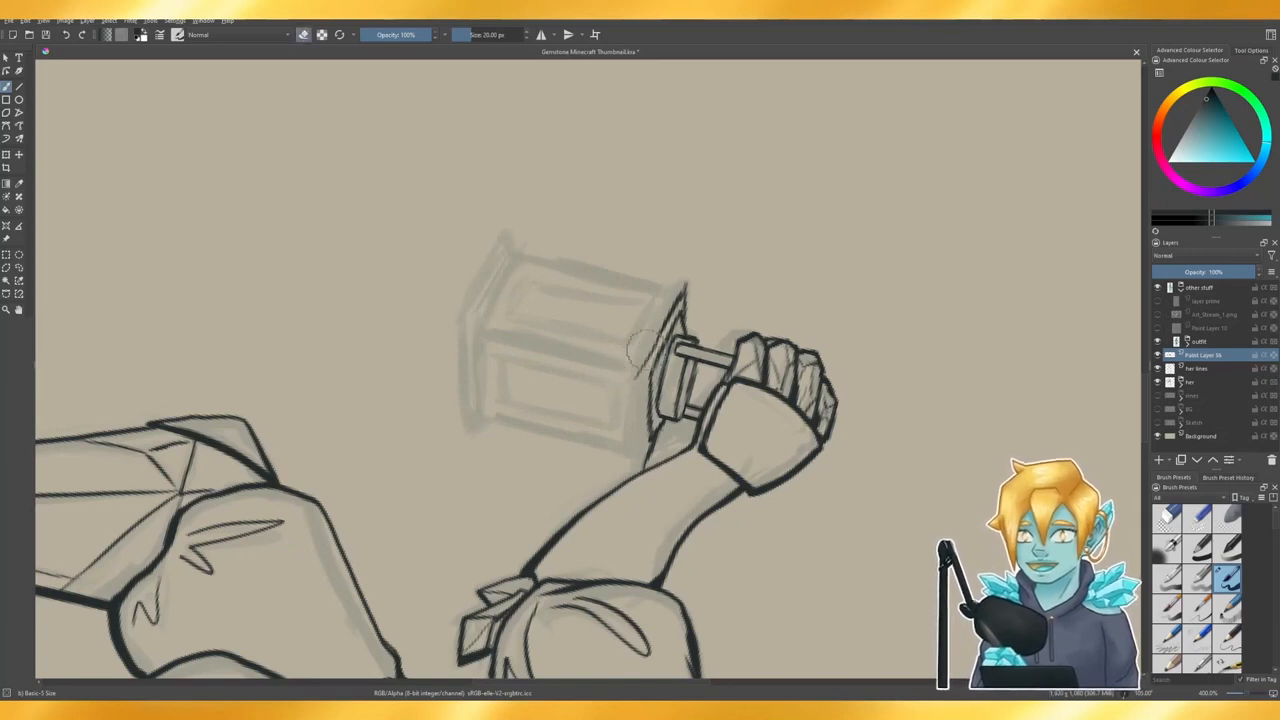
{"action": "key", "text": "e"}
{"action": "left_click_drag", "start_coordinate": [656, 340], "coordinate": [638, 380]}
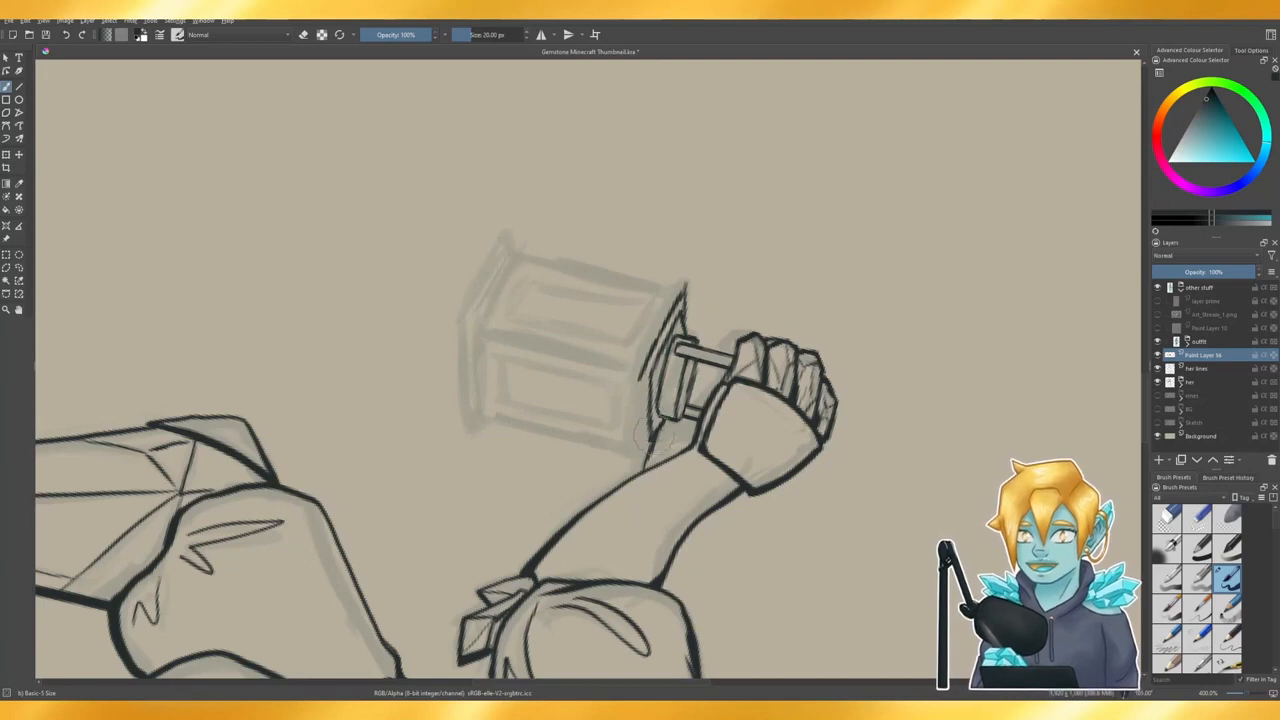
- Ink the lid's outer front-right edge from the front corner to the right corner, redoing the first stroke
{"action": "scroll", "coordinate": [511, 351], "scroll_direction": "down", "scroll_amount": 1}
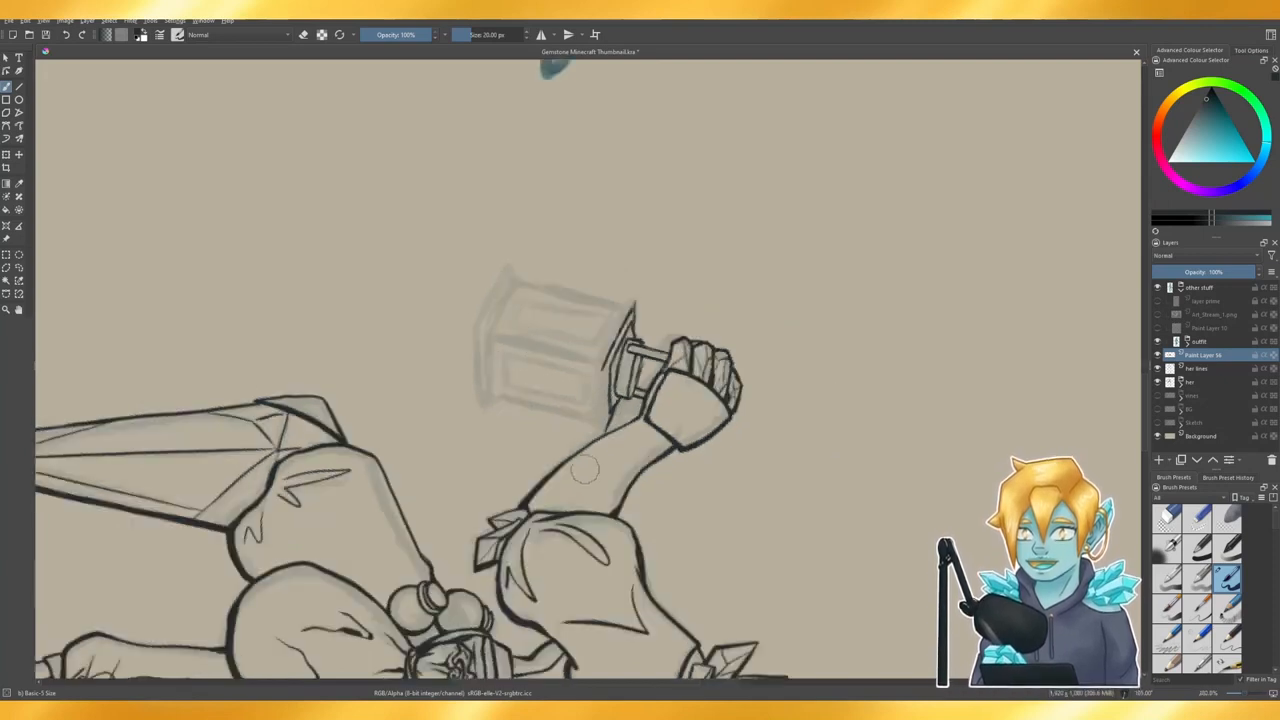
{"action": "scroll", "coordinate": [590, 469], "scroll_direction": "up", "scroll_amount": 1}
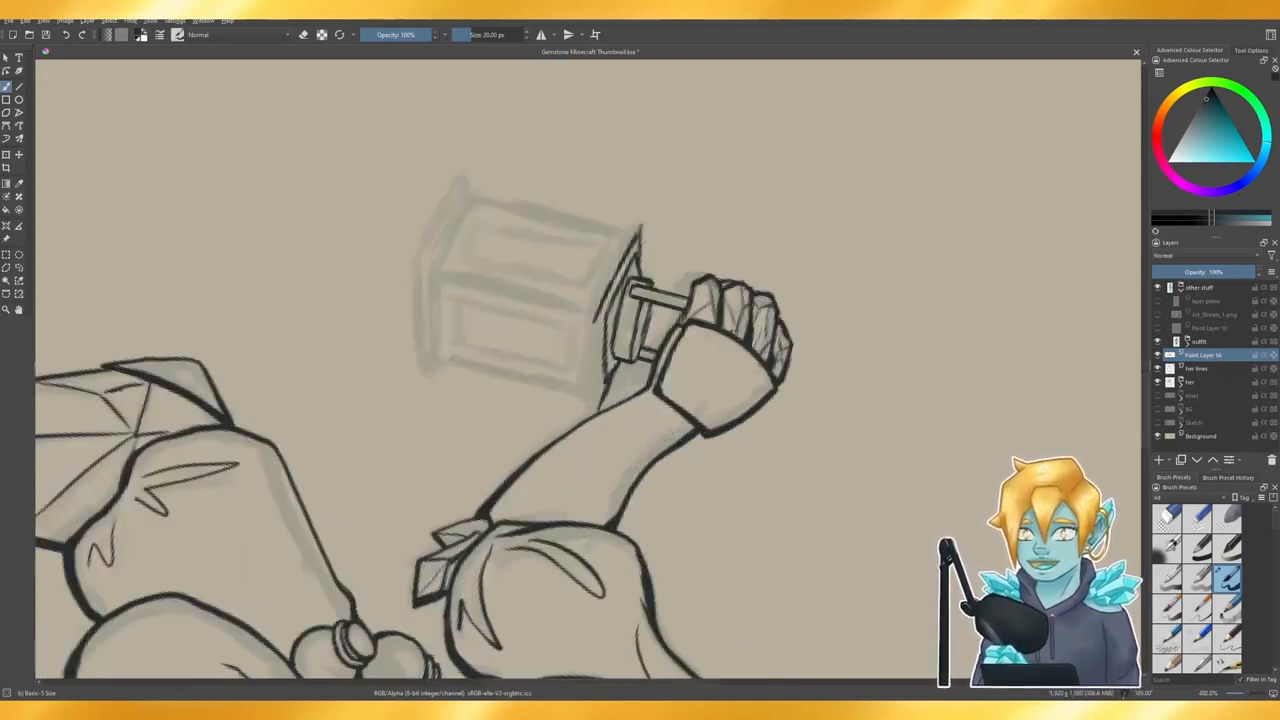
{"action": "left_click_drag", "start_coordinate": [595, 318], "coordinate": [592, 365]}
{"action": "key", "text": "e"}
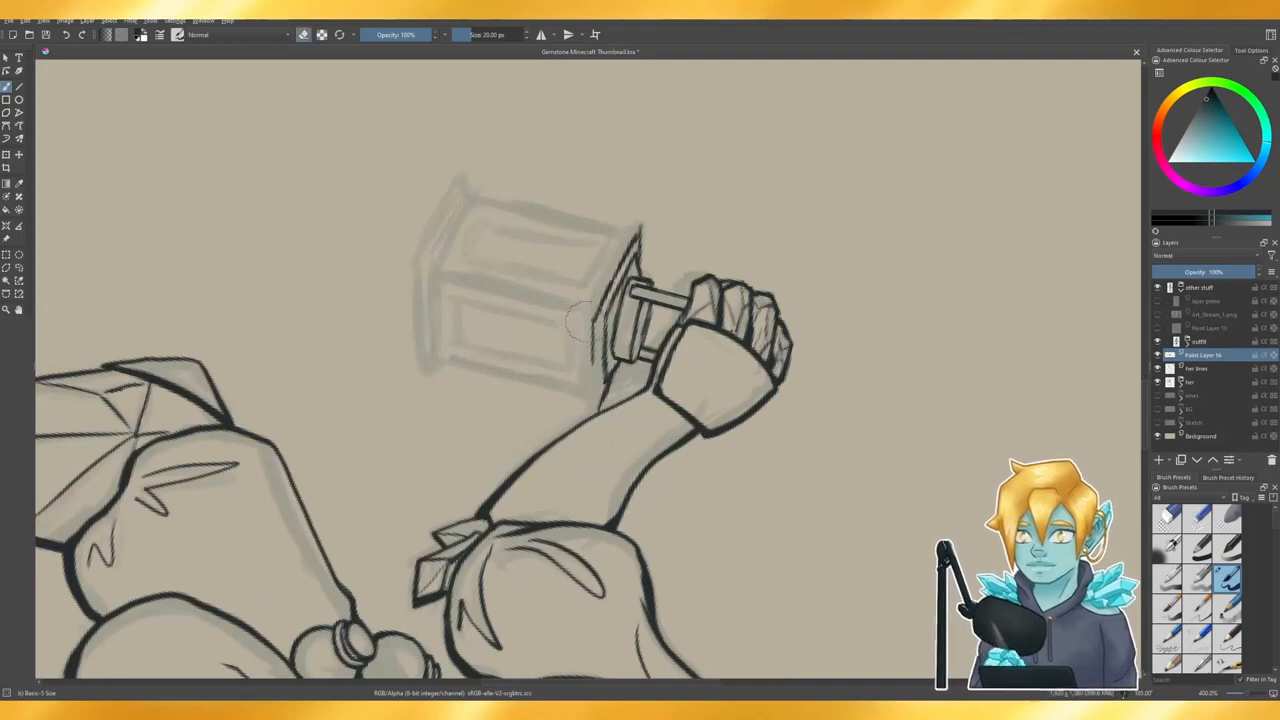
{"action": "key", "text": "e"}
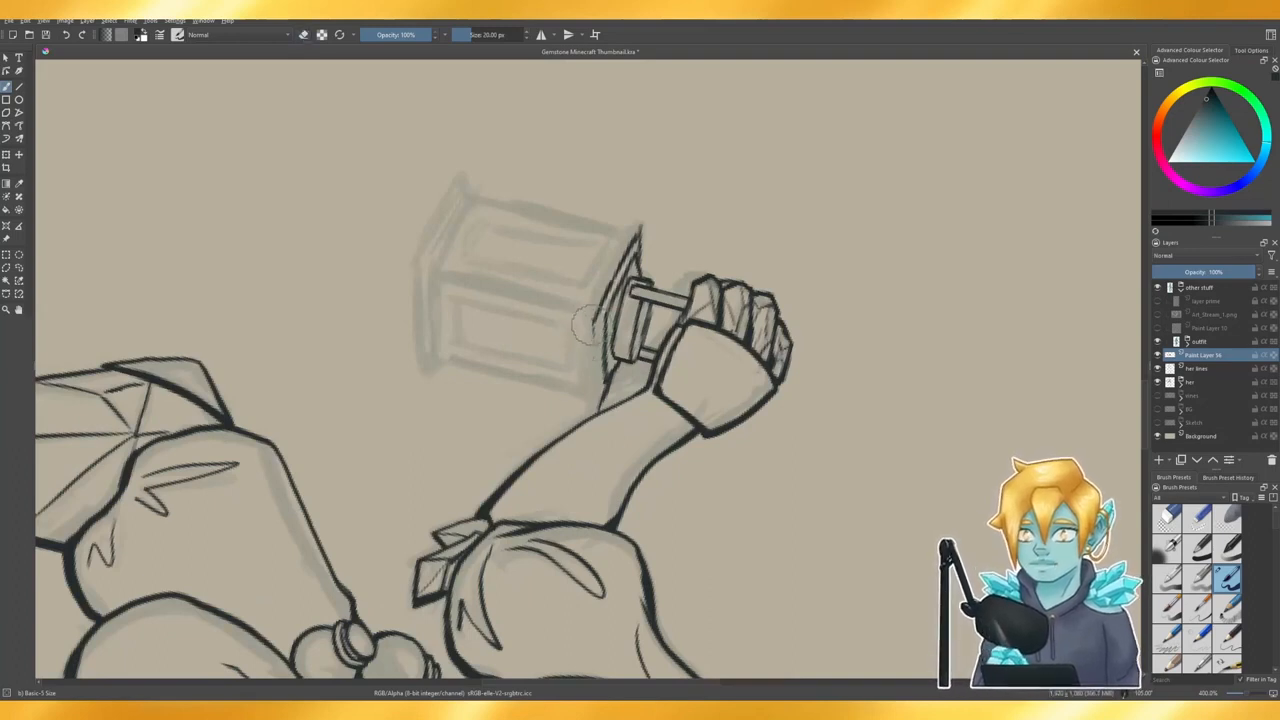
{"action": "left_click_drag", "start_coordinate": [598, 324], "coordinate": [596, 390]}
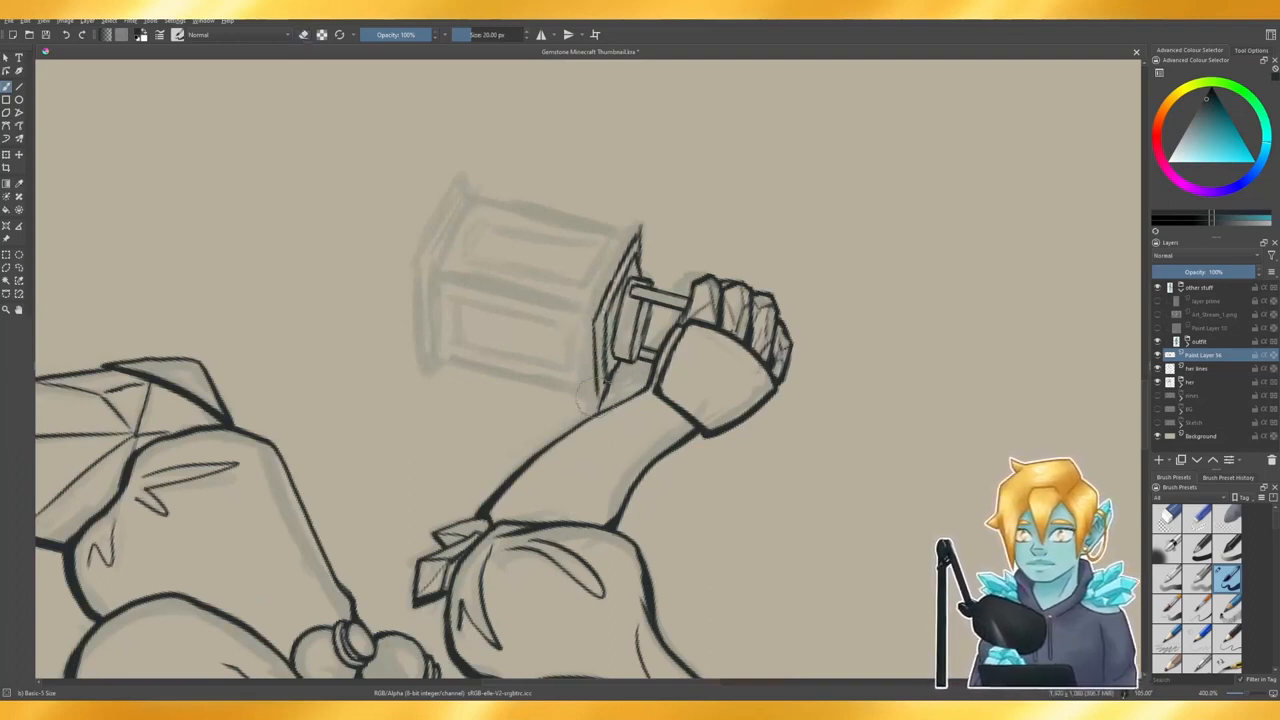
- Erase the line overshoot at the lid's right corner and touch up the corner point
{"action": "key", "text": "e"}
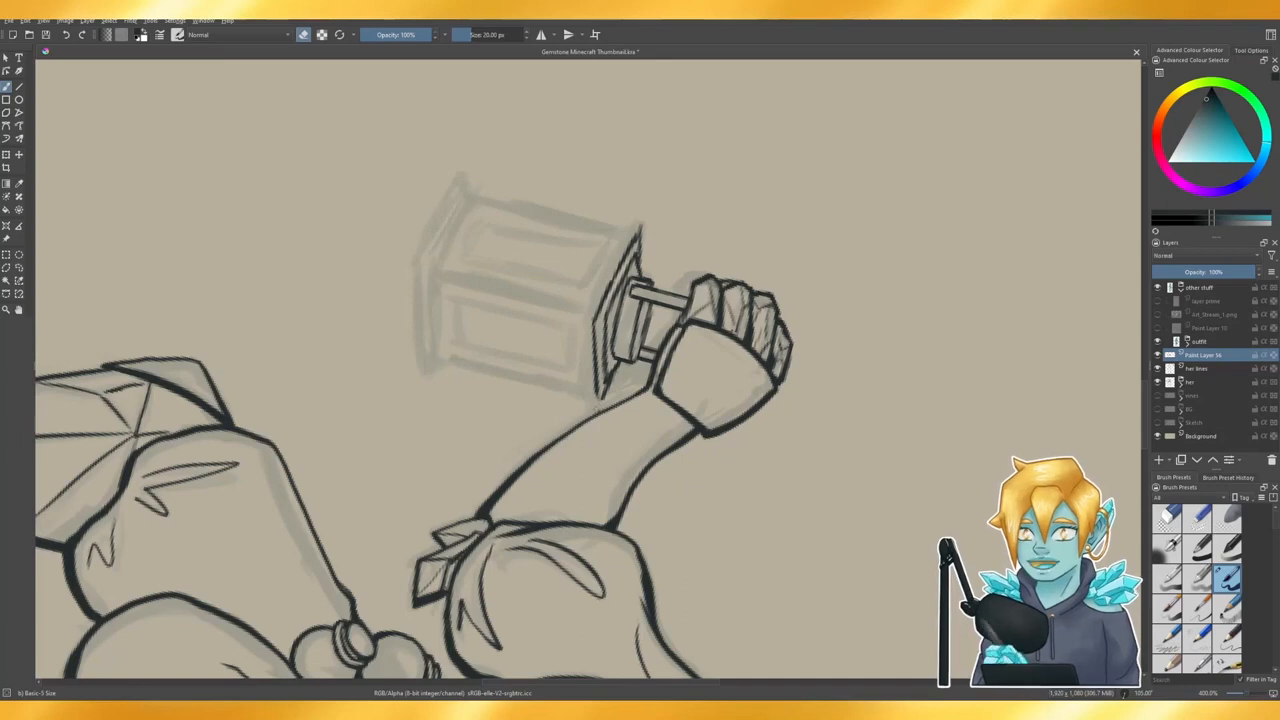
{"action": "key", "text": "e"}
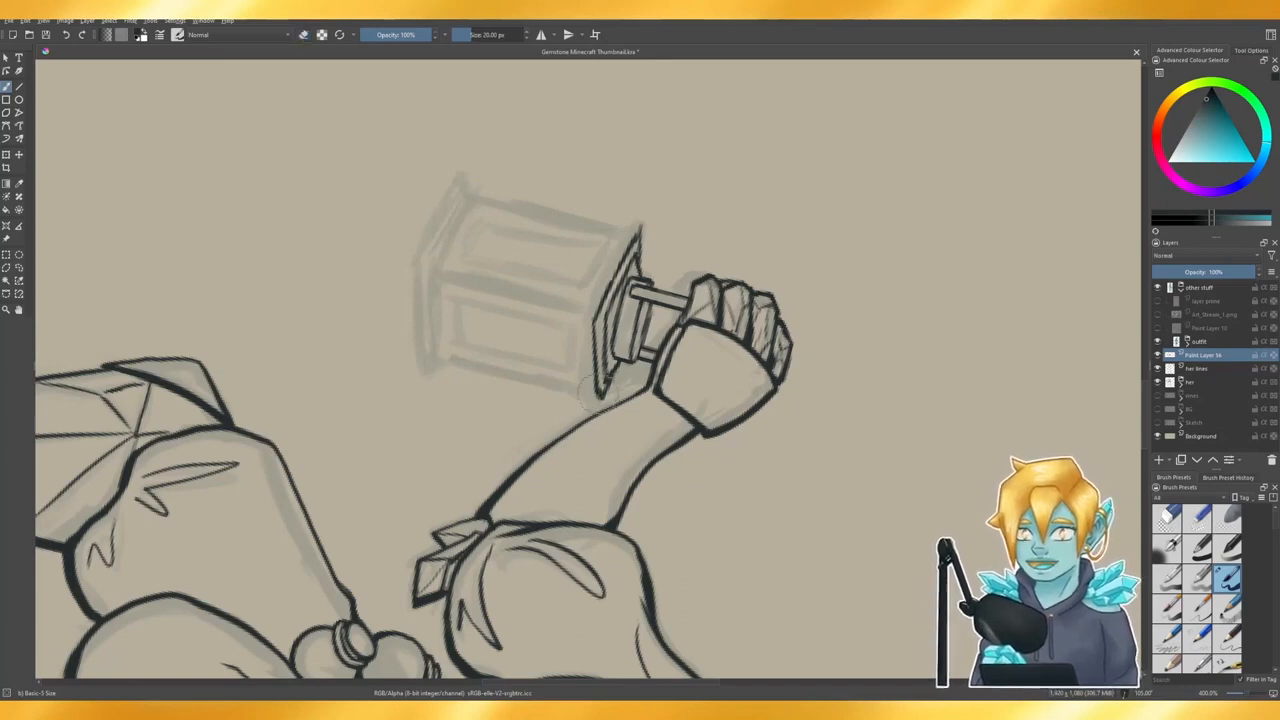
{"action": "key", "text": "e"}
{"action": "key", "text": "e"}
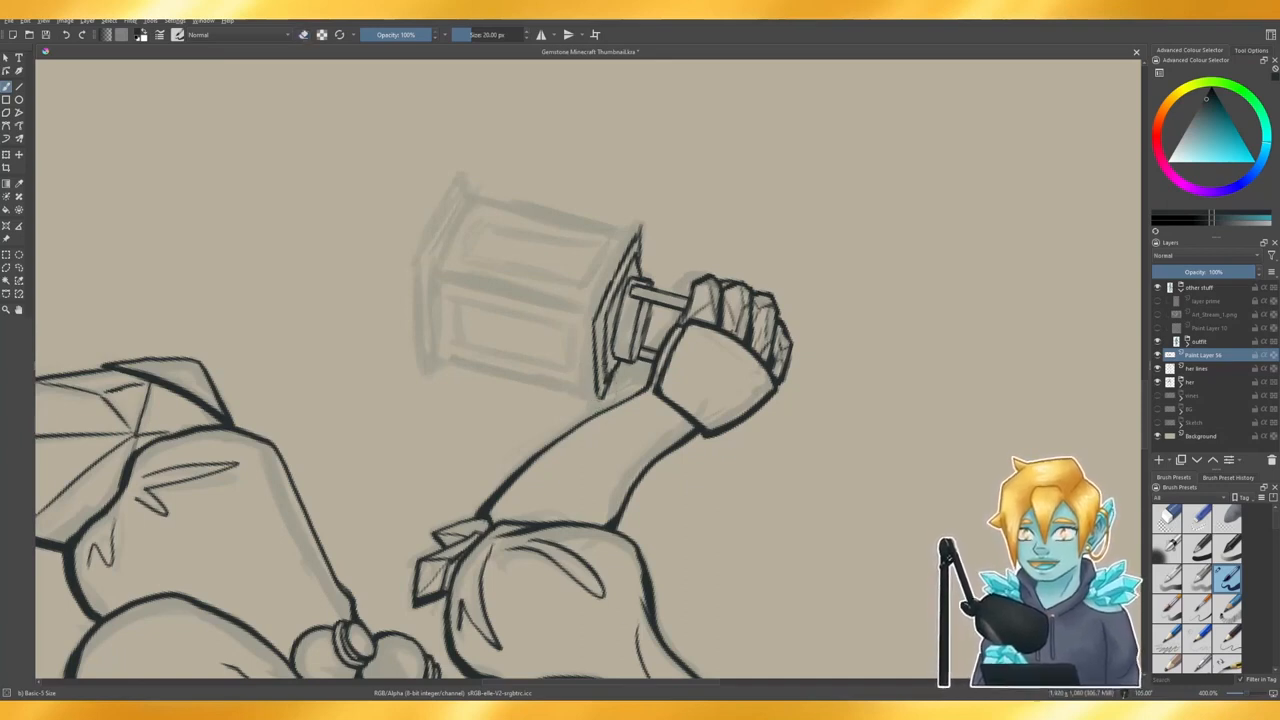
{"action": "key", "text": "e"}
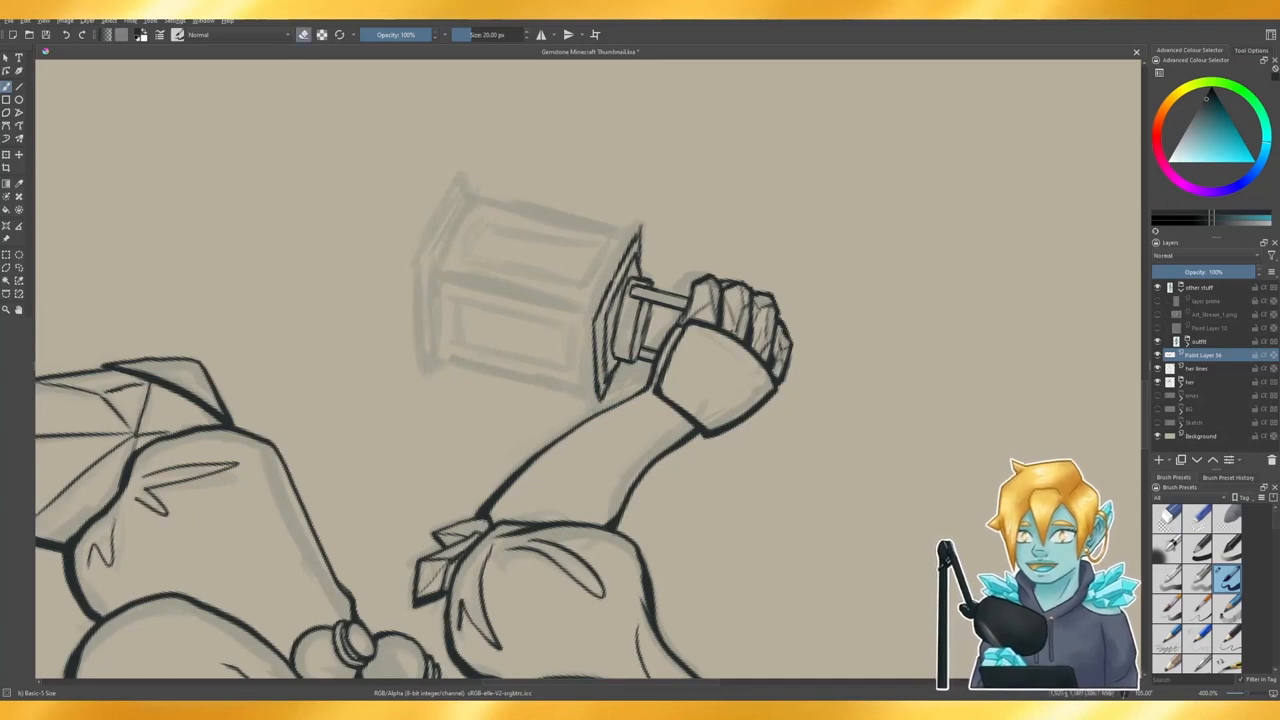
{"action": "key", "text": "e"}
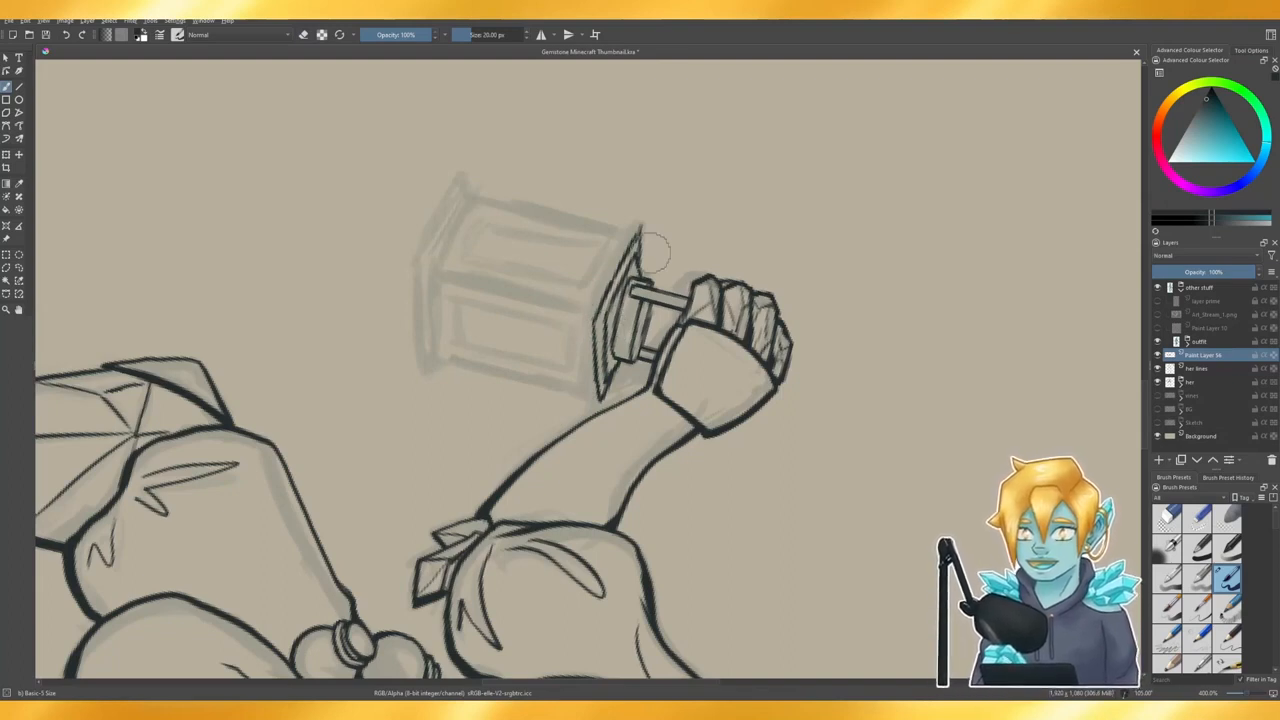
- Thin the underside of the lid's front-right edge and soften the front corner, alternating eraser and brush
{"action": "key", "text": "5"}
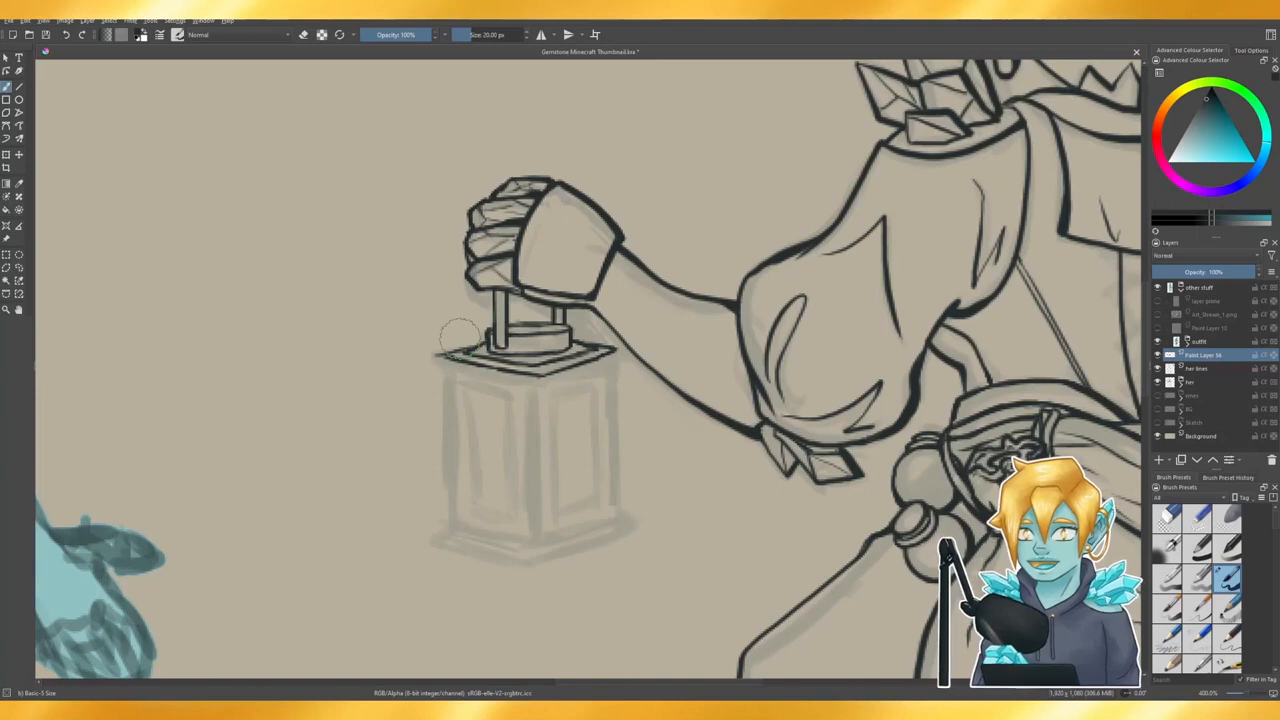
{"action": "key", "text": "e"}
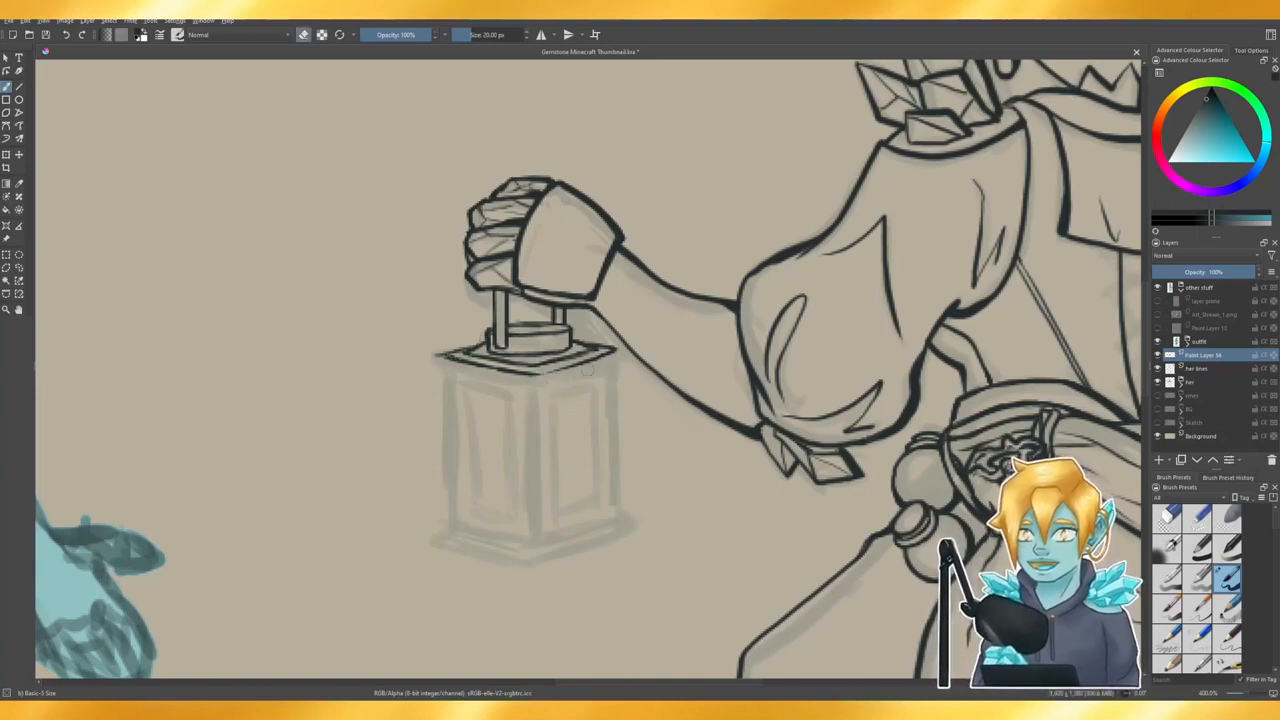
{"action": "left_click_drag", "start_coordinate": [603, 365], "coordinate": [540, 374]}
{"action": "key", "text": "e"}
{"action": "key", "text": "e"}
{"action": "key", "text": "e"}
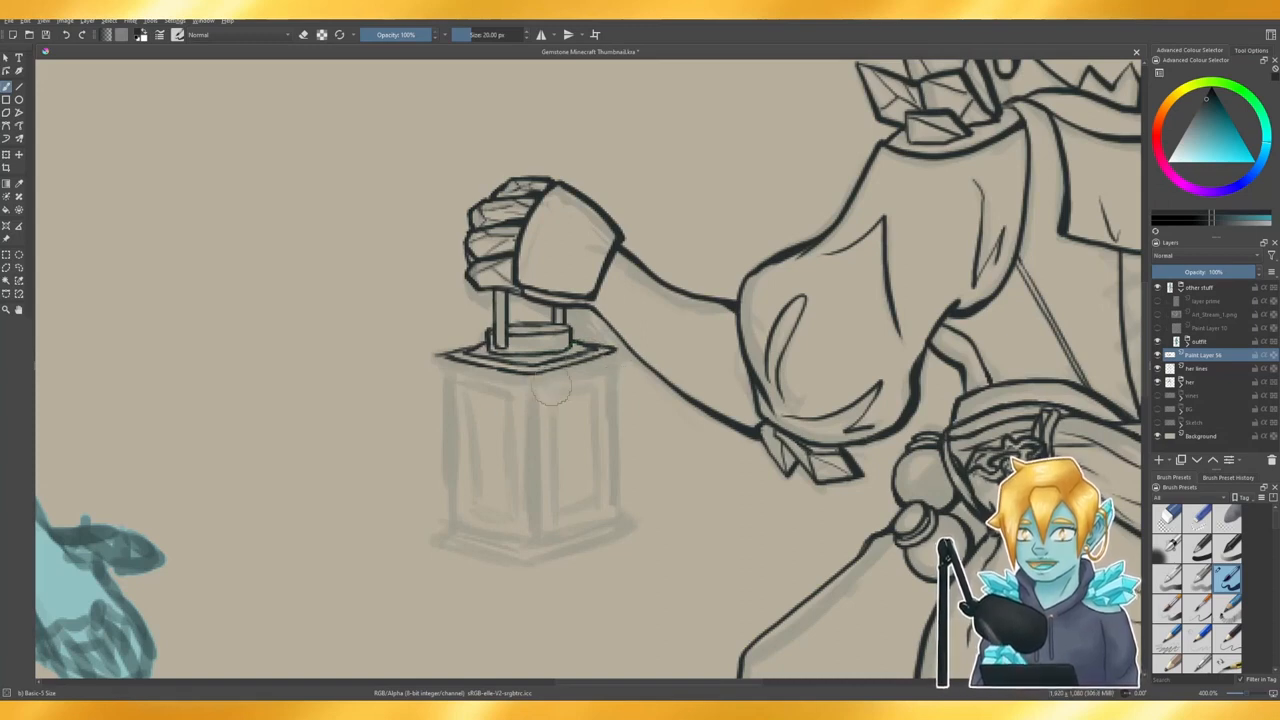
{"action": "scroll", "coordinate": [535, 440], "scroll_direction": "down", "scroll_amount": 5}
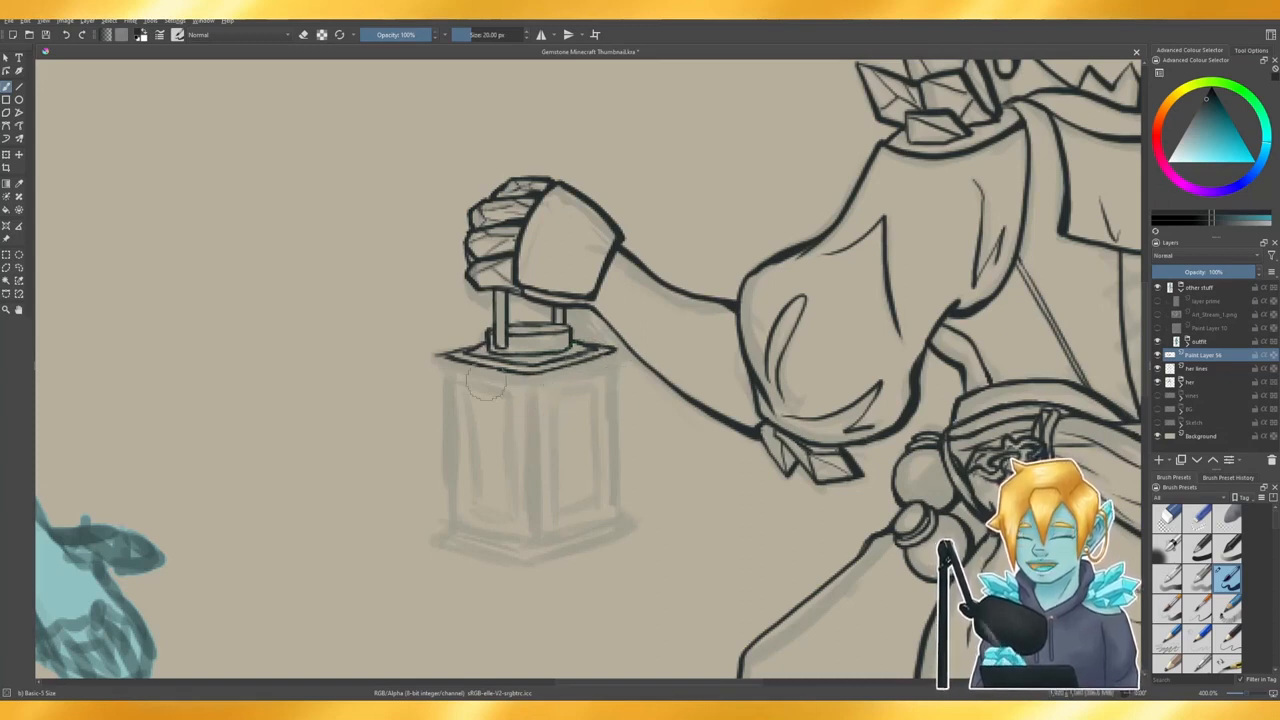
{"action": "scroll", "coordinate": [478, 442], "scroll_direction": "down", "scroll_amount": 2}
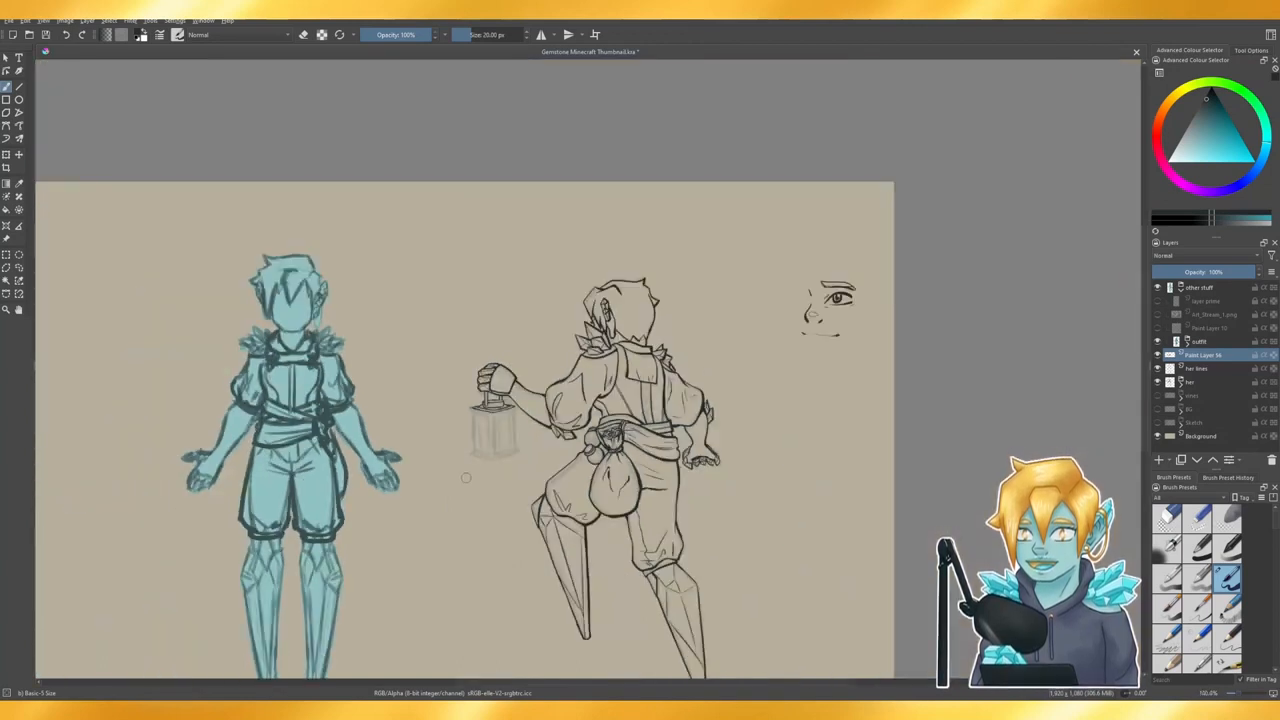
{"action": "scroll", "coordinate": [475, 463], "scroll_direction": "up", "scroll_amount": 6}
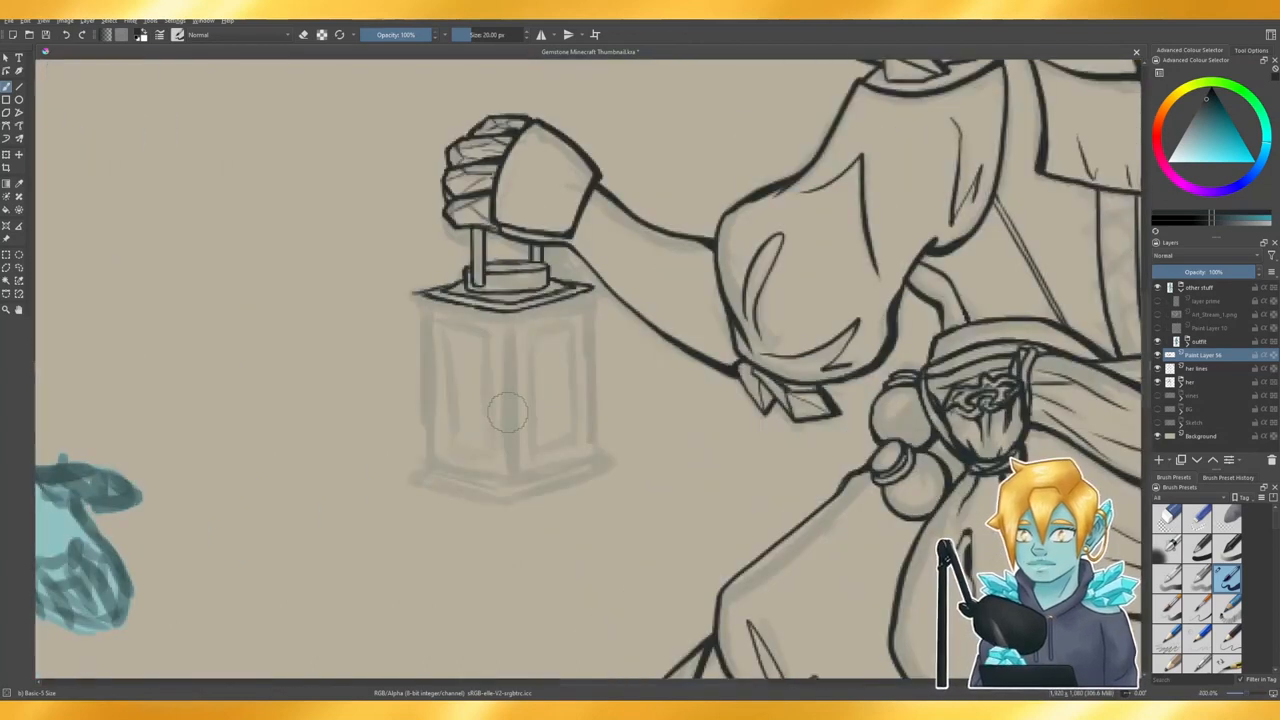
{"action": "left_click", "coordinate": [18, 267]}
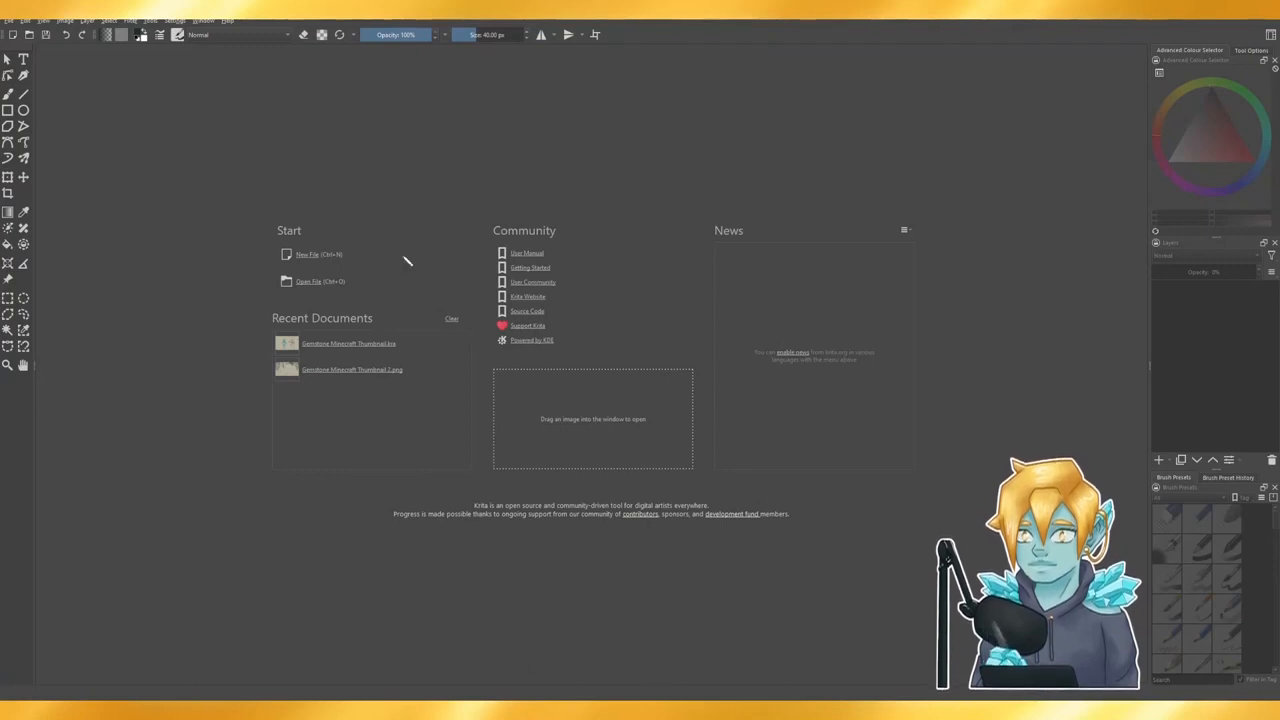
- Reopen the recent document Gemstone Minecraft Thumbnail.kra
{"action": "left_click", "coordinate": [327, 347]}
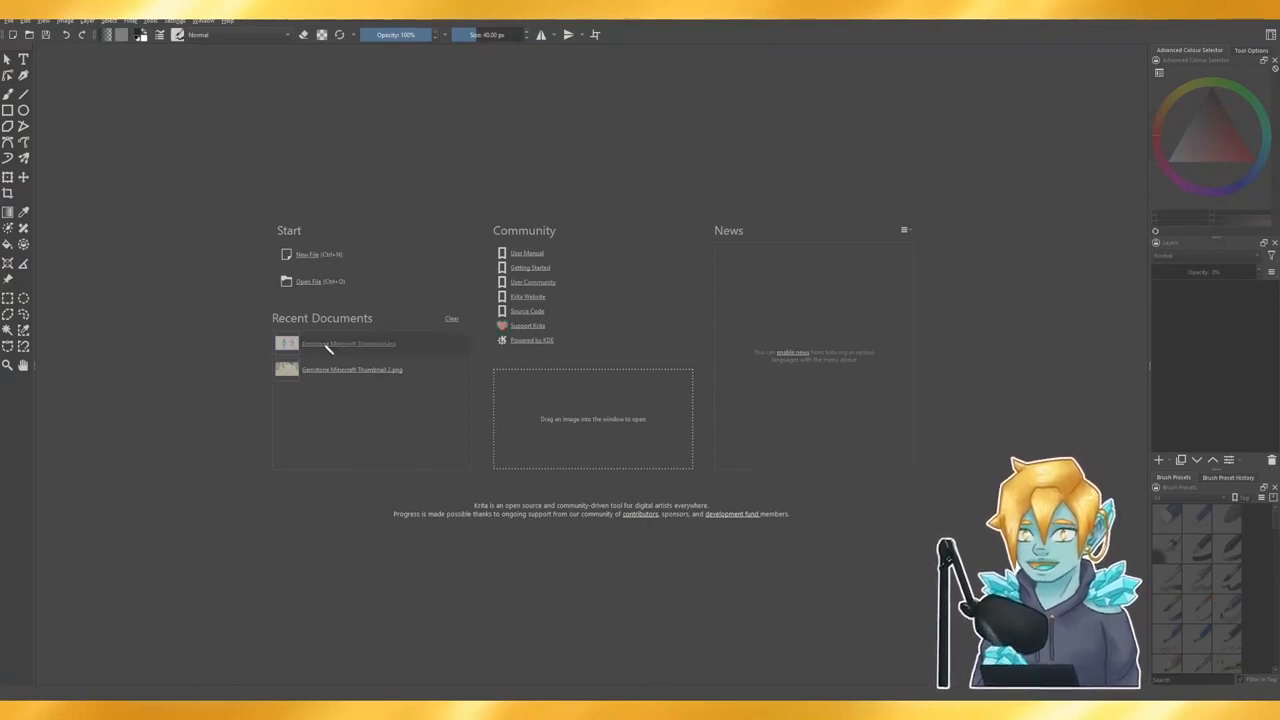
{"action": "scroll", "coordinate": [271, 372], "scroll_direction": "down", "scroll_amount": 1}
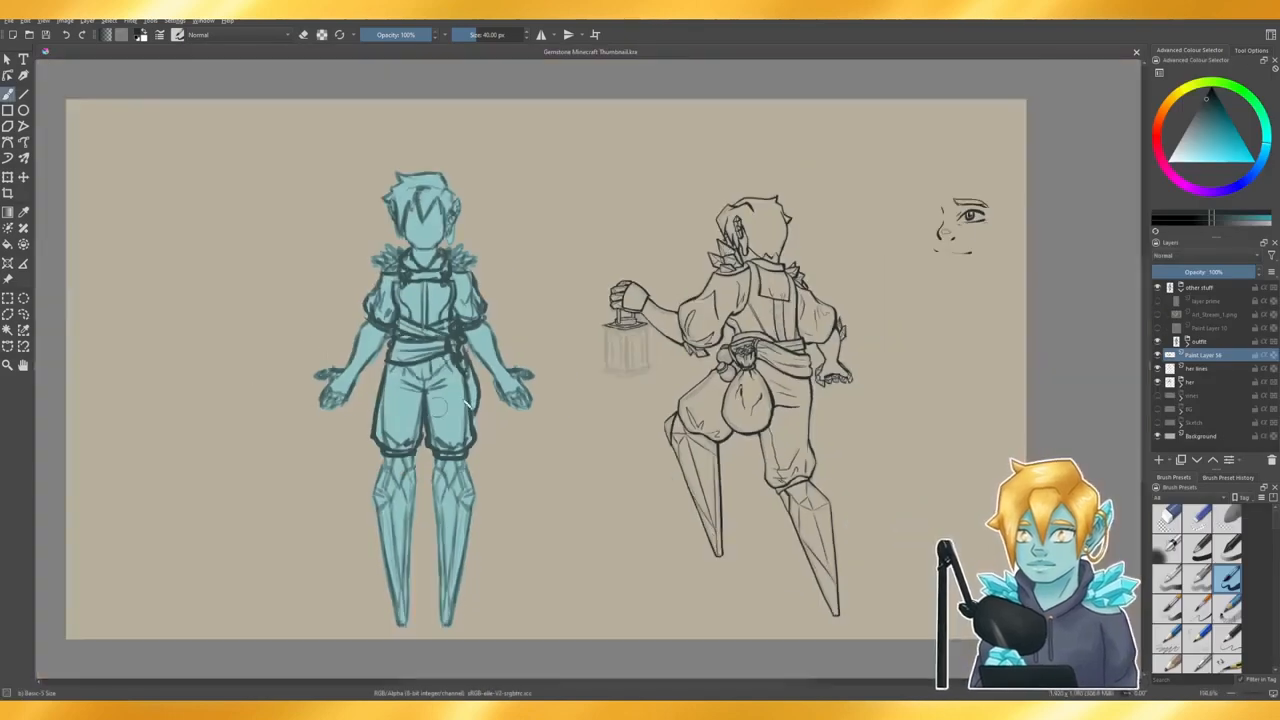
{"action": "scroll", "coordinate": [658, 328], "scroll_direction": "up", "scroll_amount": 4}
{"action": "scroll", "coordinate": [659, 328], "scroll_direction": "up", "scroll_amount": 3}
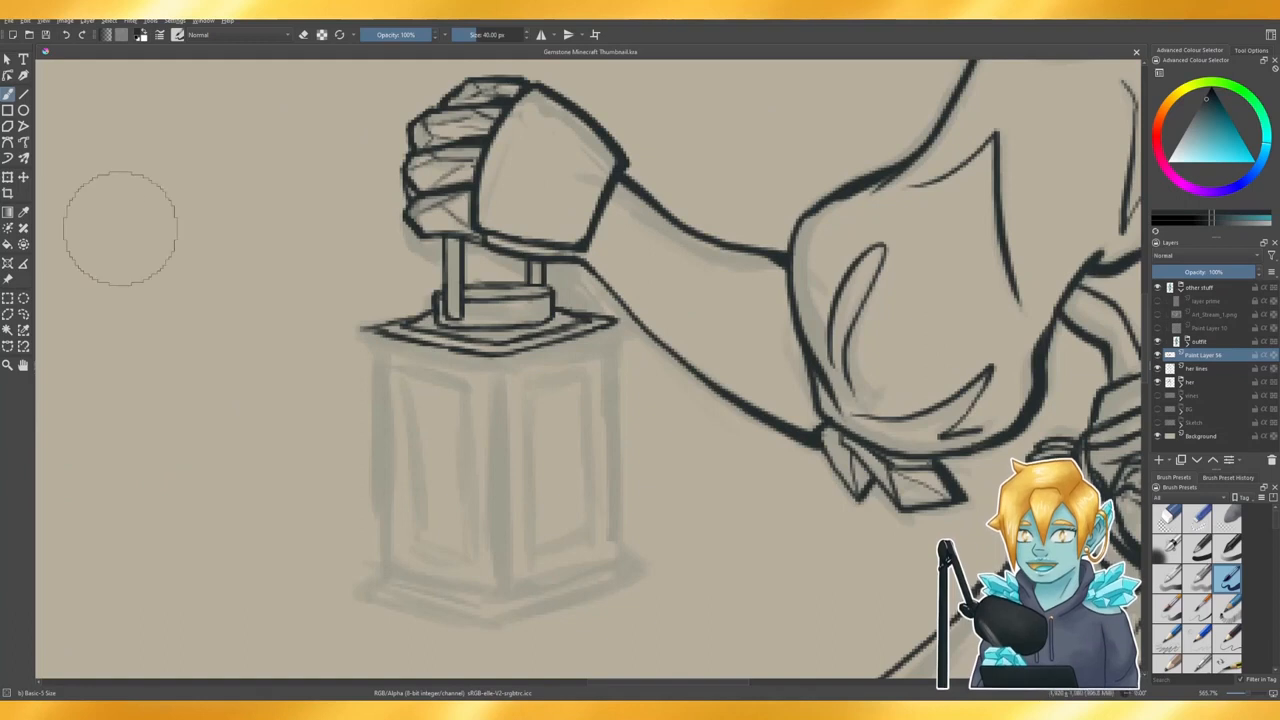
- Lasso the lid lines below the round cap, squash them vertically into a flatter perspective, apply the transform and clear the selection
{"action": "left_click", "coordinate": [24, 314]}
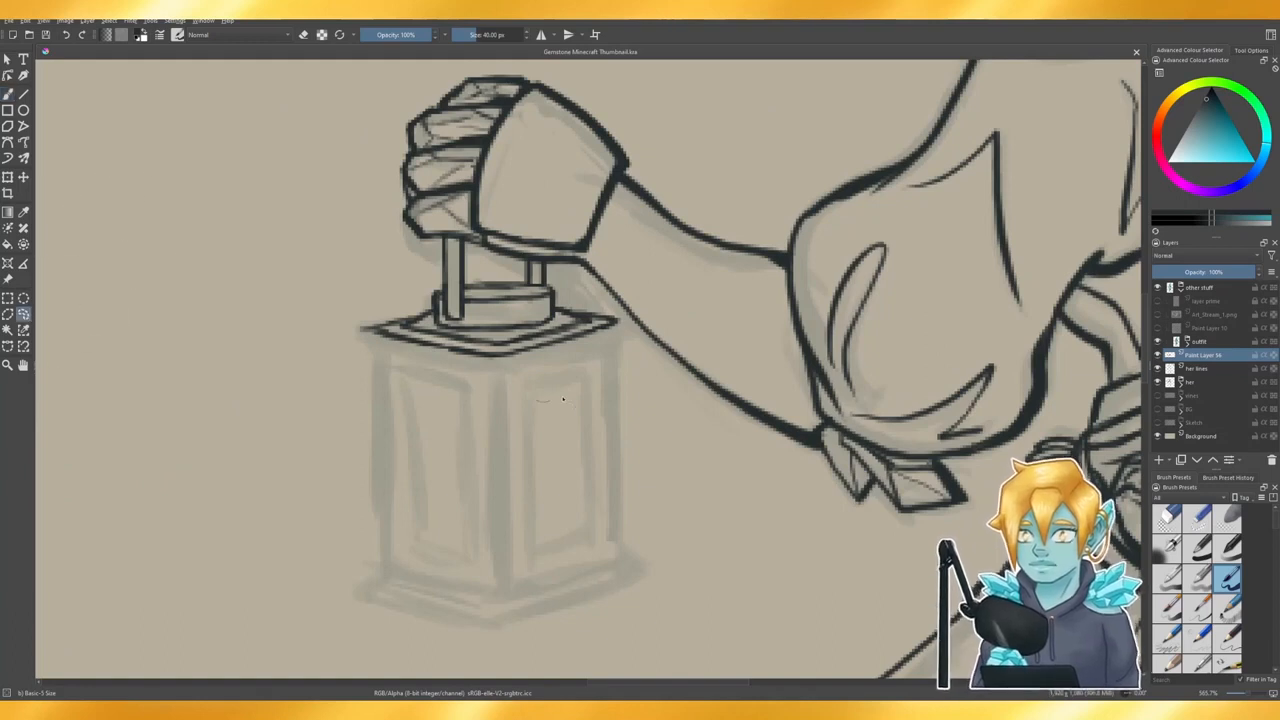
{"action": "mouse_move", "coordinate": [563, 399]}
{"action": "left_mouse_down"}
{"action": "mouse_move", "coordinate": [626, 327]}
{"action": "mouse_move", "coordinate": [558, 302]}
{"action": "mouse_move", "coordinate": [563, 318]}
{"action": "left_mouse_up"}
{"action": "key", "text": "ctrl+z"}
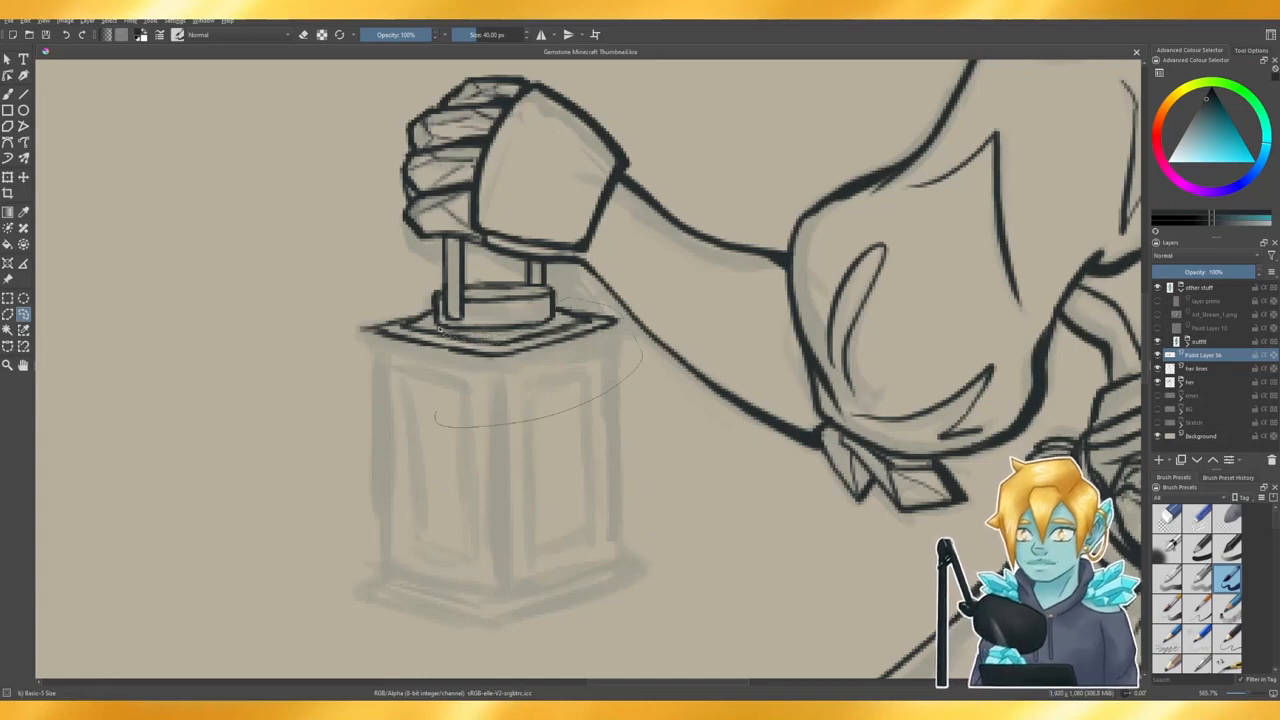
{"action": "mouse_move", "coordinate": [429, 319]}
{"action": "left_mouse_down"}
{"action": "mouse_move", "coordinate": [434, 309]}
{"action": "mouse_move", "coordinate": [326, 323]}
{"action": "mouse_move", "coordinate": [413, 420]}
{"action": "left_mouse_up"}
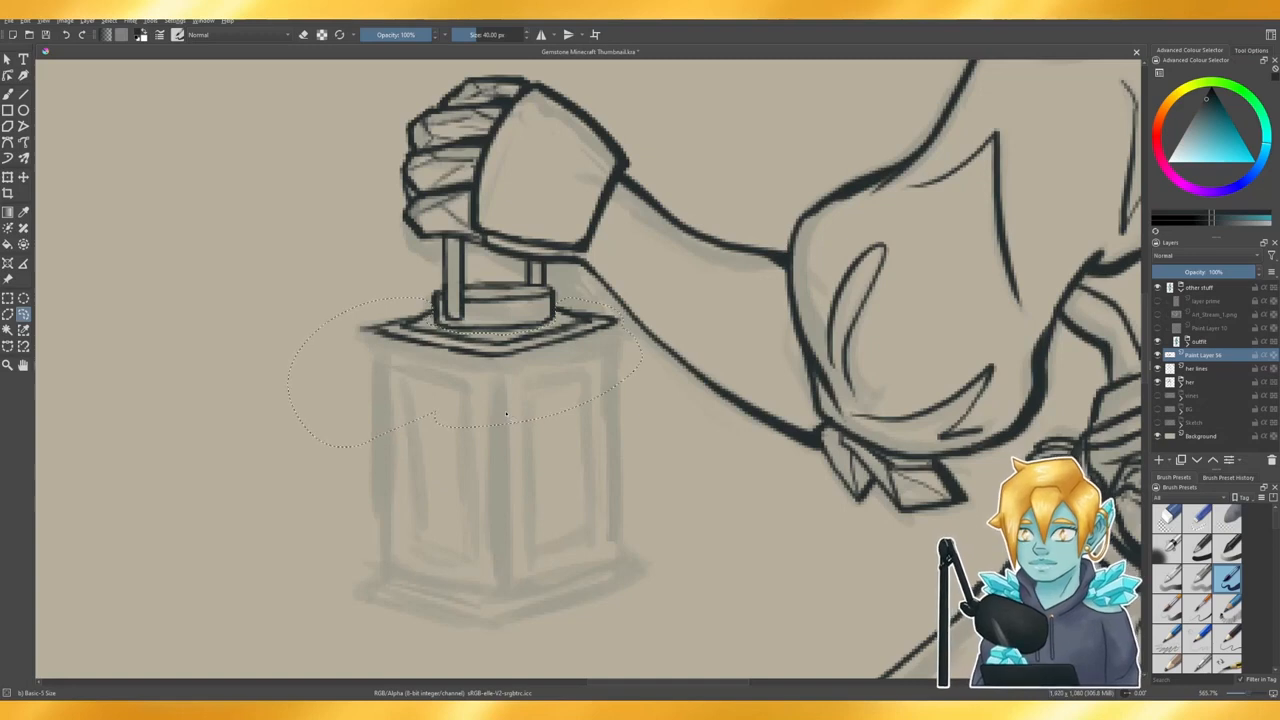
{"action": "key", "text": "ctrl+t"}
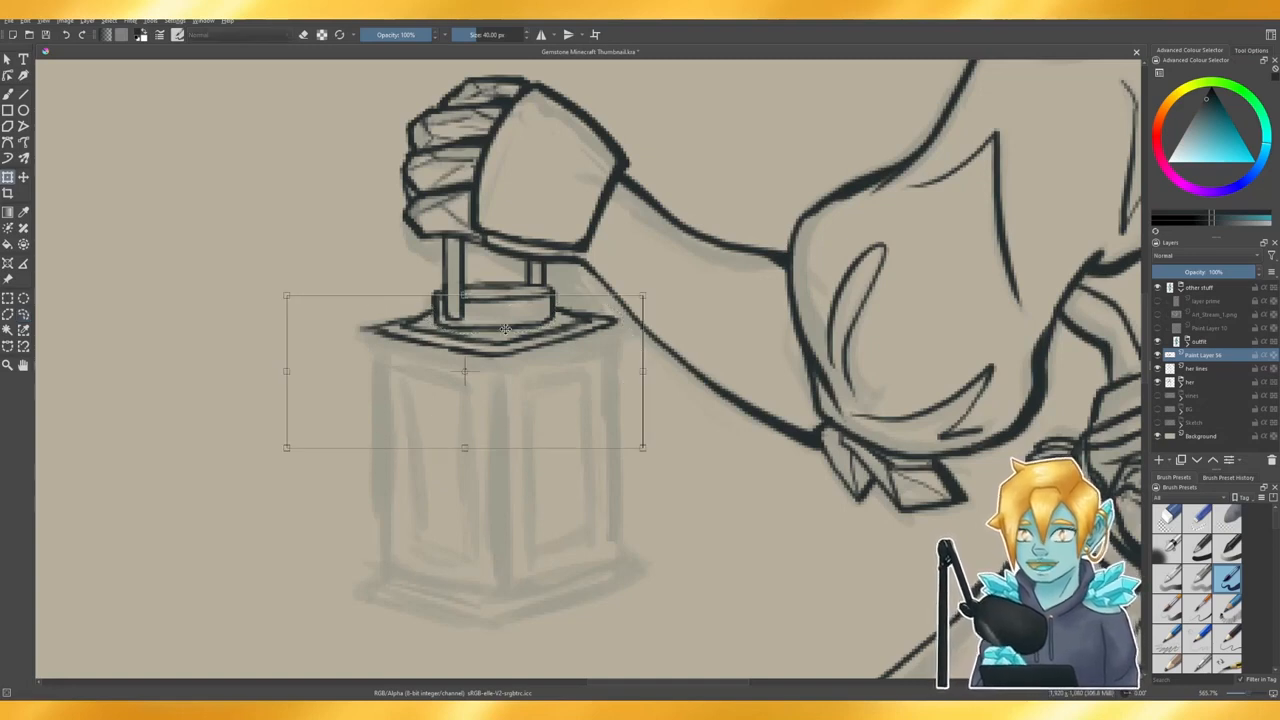
{"action": "key", "text": "Return"}
{"action": "left_click_drag", "start_coordinate": [462, 304], "coordinate": [462, 336]}
{"action": "left_click_drag", "start_coordinate": [548, 404], "coordinate": [540, 366]}
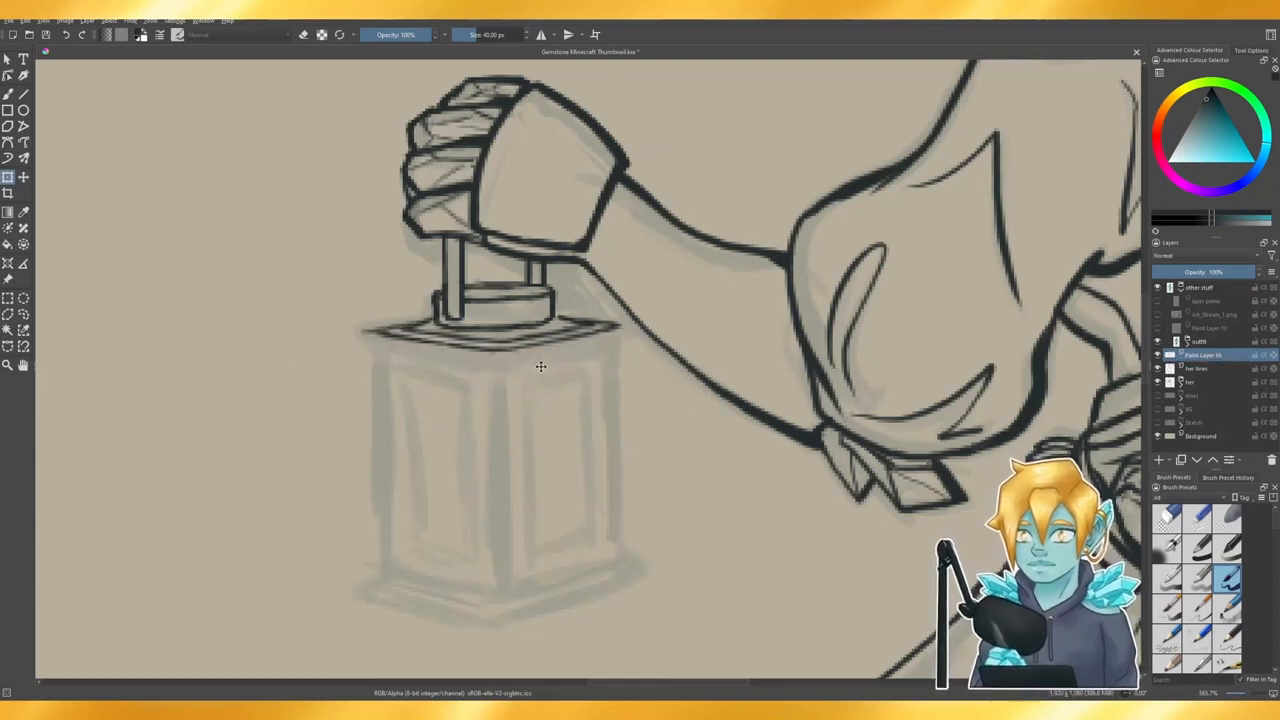
{"action": "left_click_drag", "start_coordinate": [540, 366], "coordinate": [538, 367]}
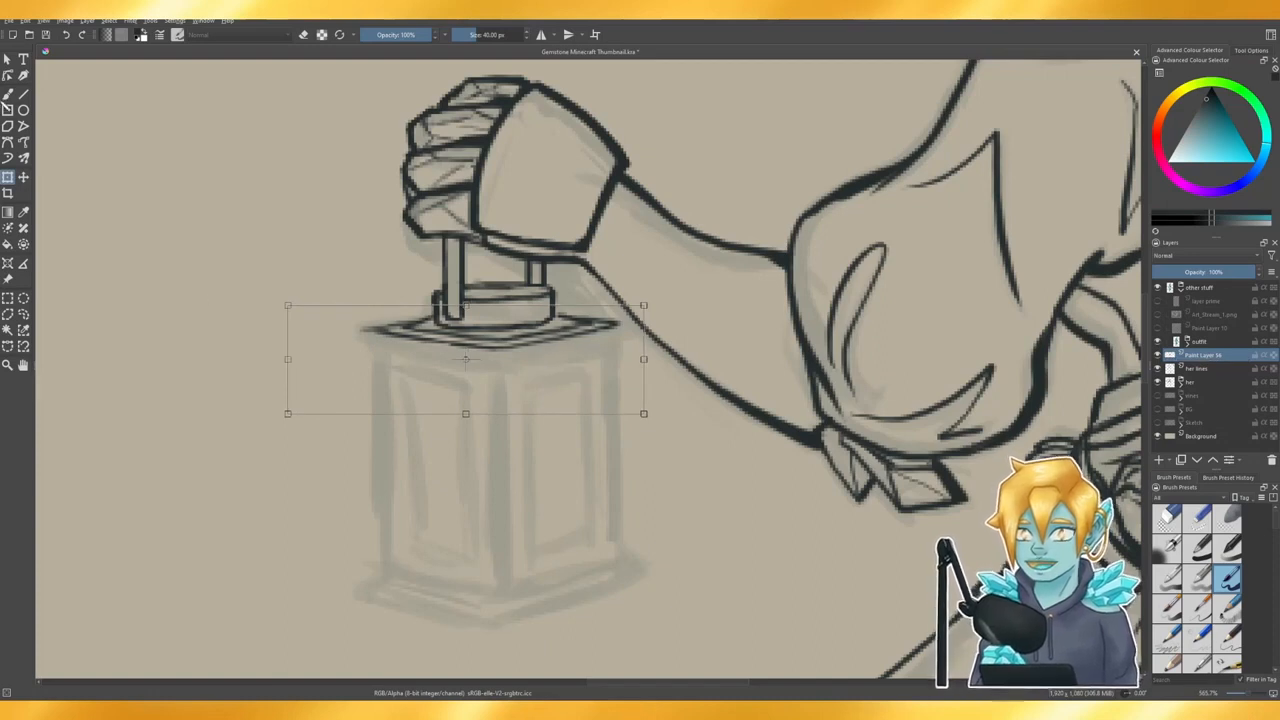
{"action": "left_click", "coordinate": [7, 93]}
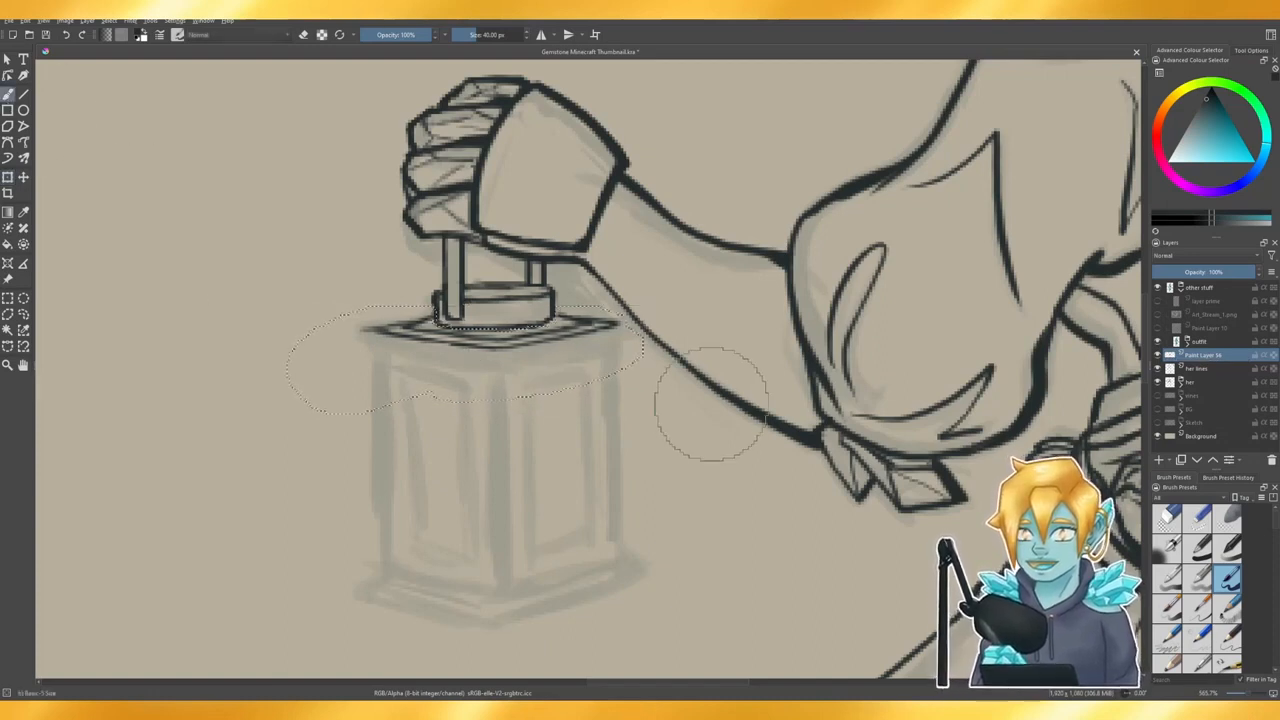
{"action": "key", "text": "ctrl+shift+a"}
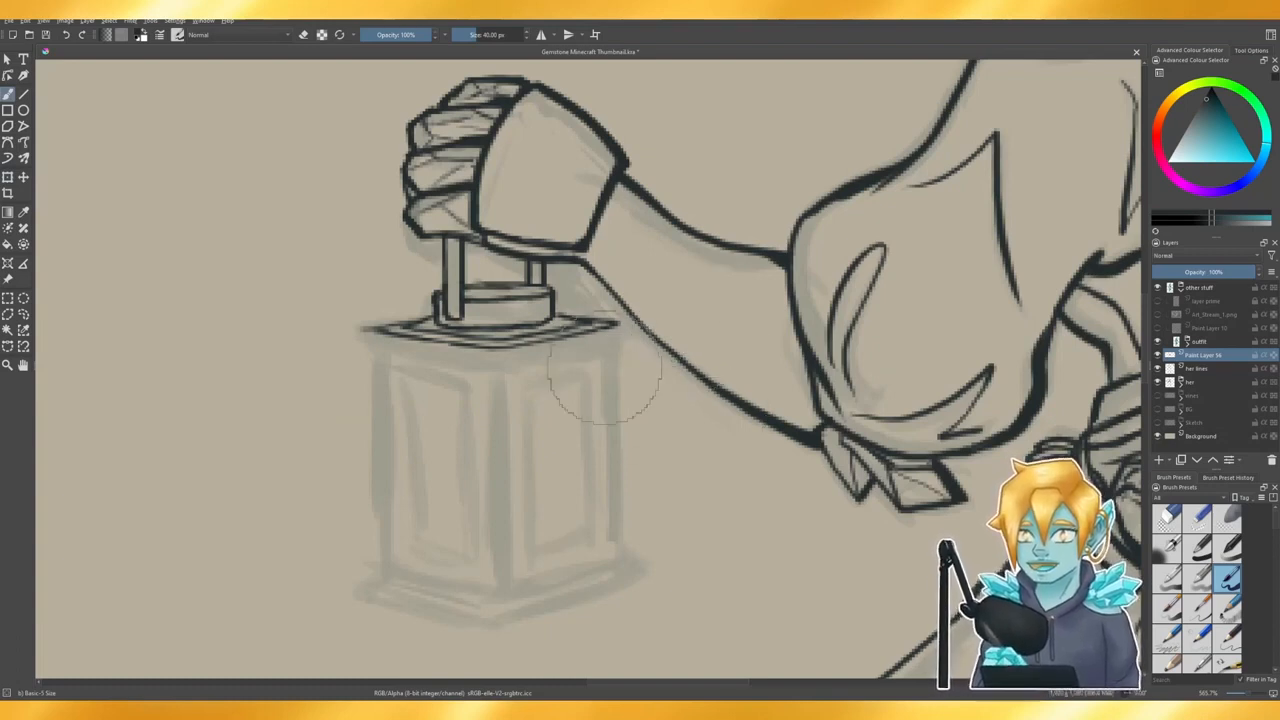
- Set the brush size to 10 px, re-ink the lid's left corner and add short slanted strokes descending from both side corners
{"action": "left_click", "coordinate": [497, 36]}
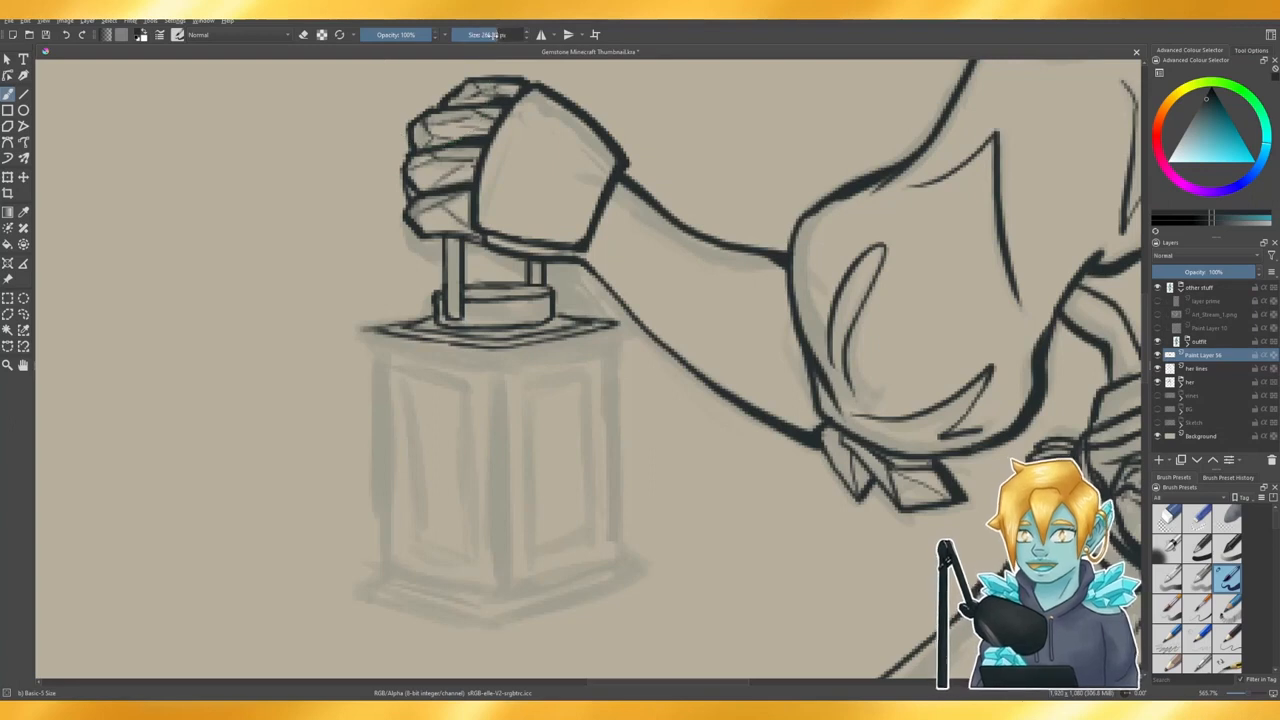
{"action": "right_click", "coordinate": [493, 36]}
{"action": "type", "text": "20"}
{"action": "key", "text": "Return"}
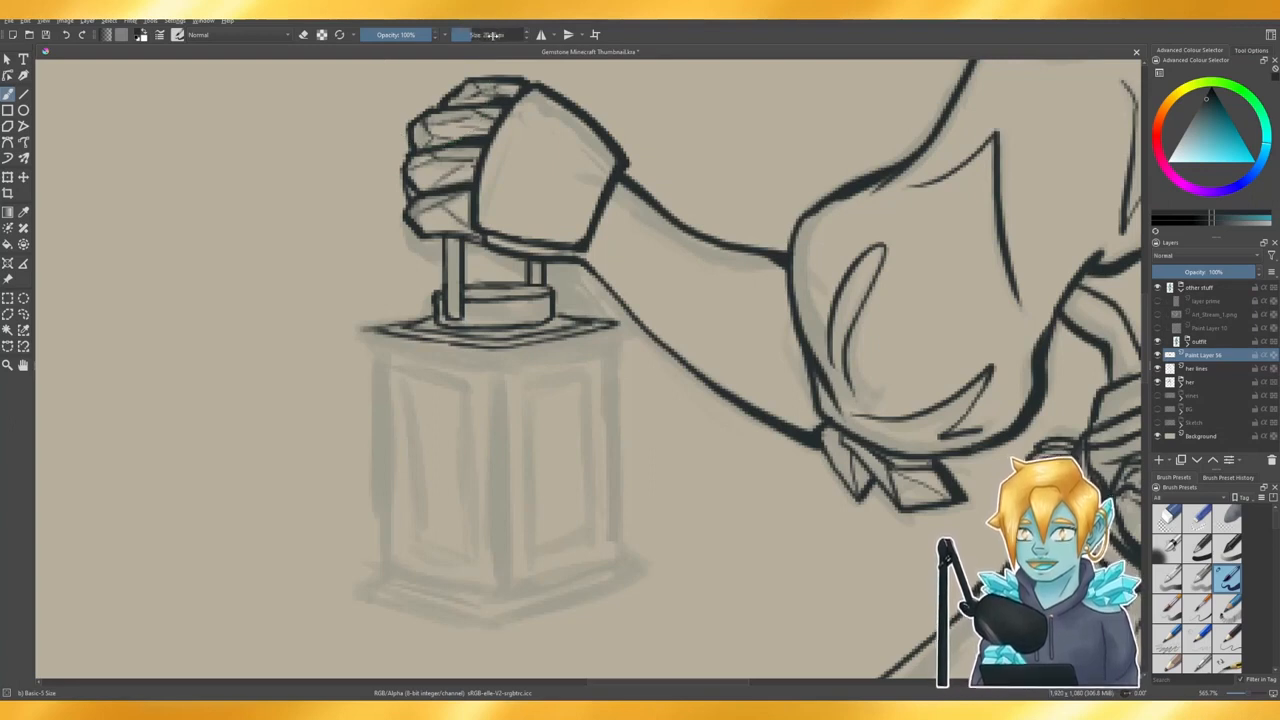
{"action": "right_click", "coordinate": [493, 36]}
{"action": "type", "text": "10"}
{"action": "key", "text": "Return"}
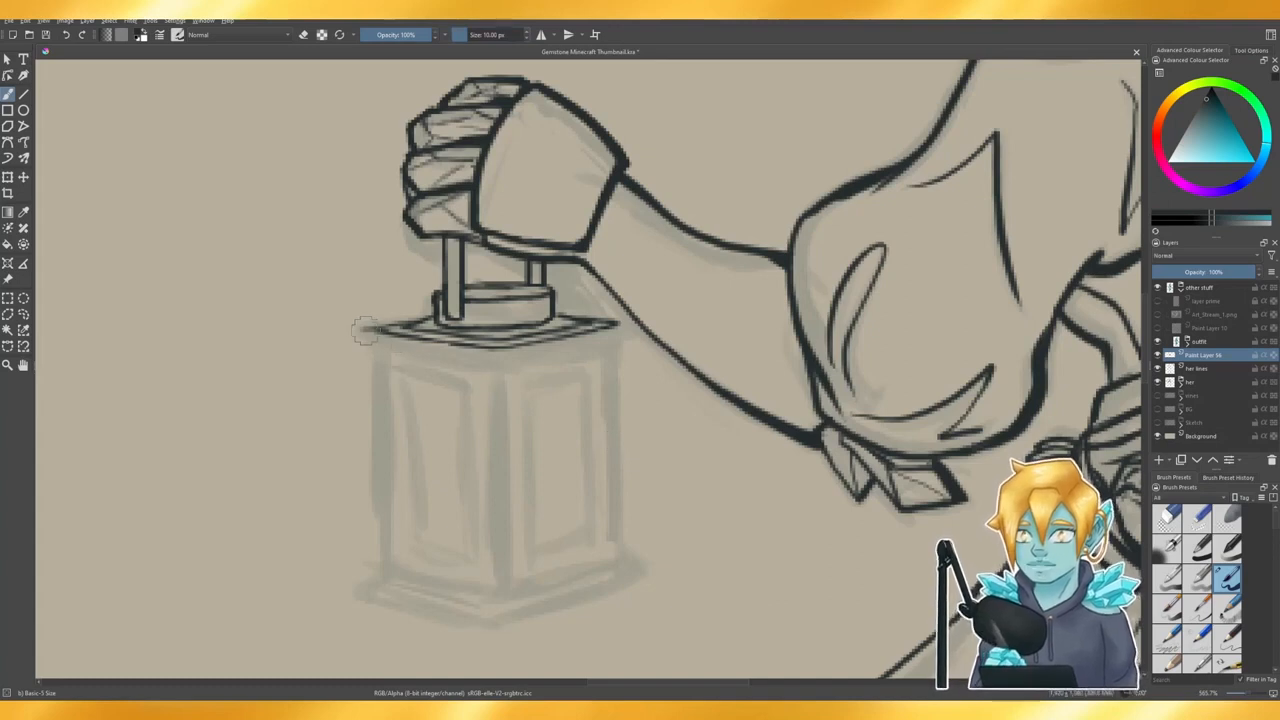
{"action": "left_click_drag", "start_coordinate": [364, 330], "coordinate": [407, 325]}
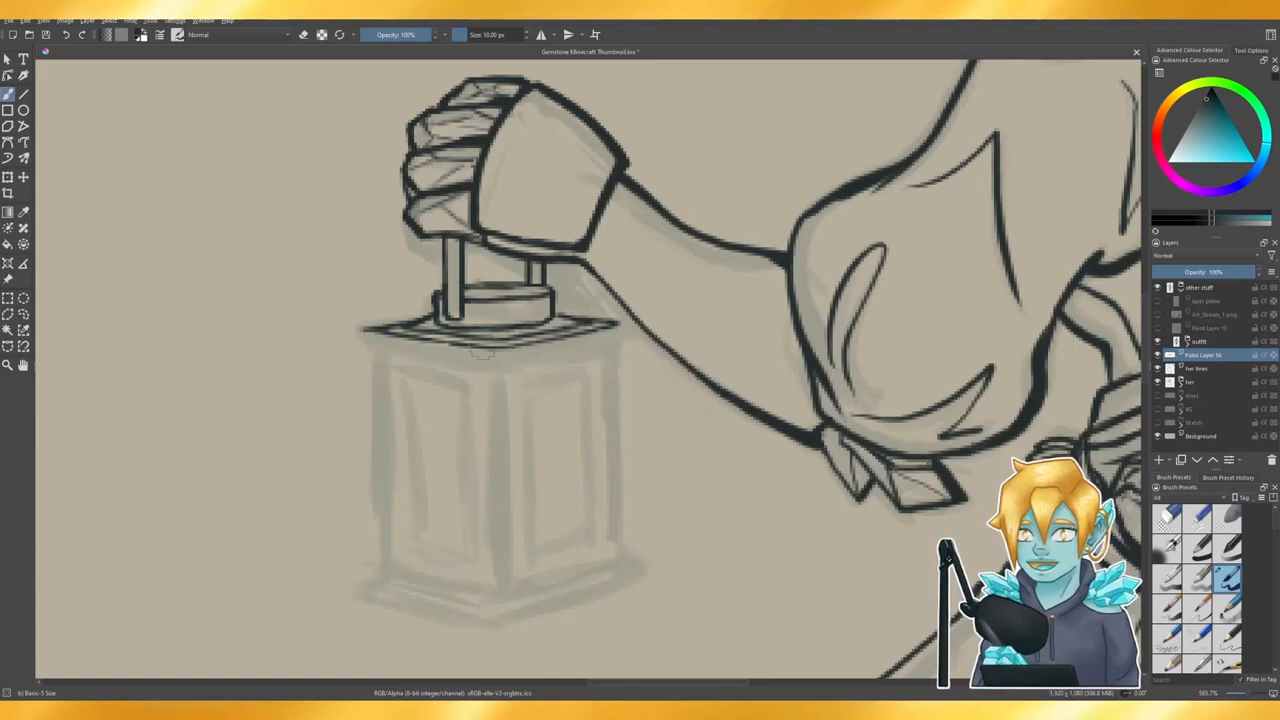
{"action": "left_click_drag", "start_coordinate": [362, 332], "coordinate": [376, 347]}
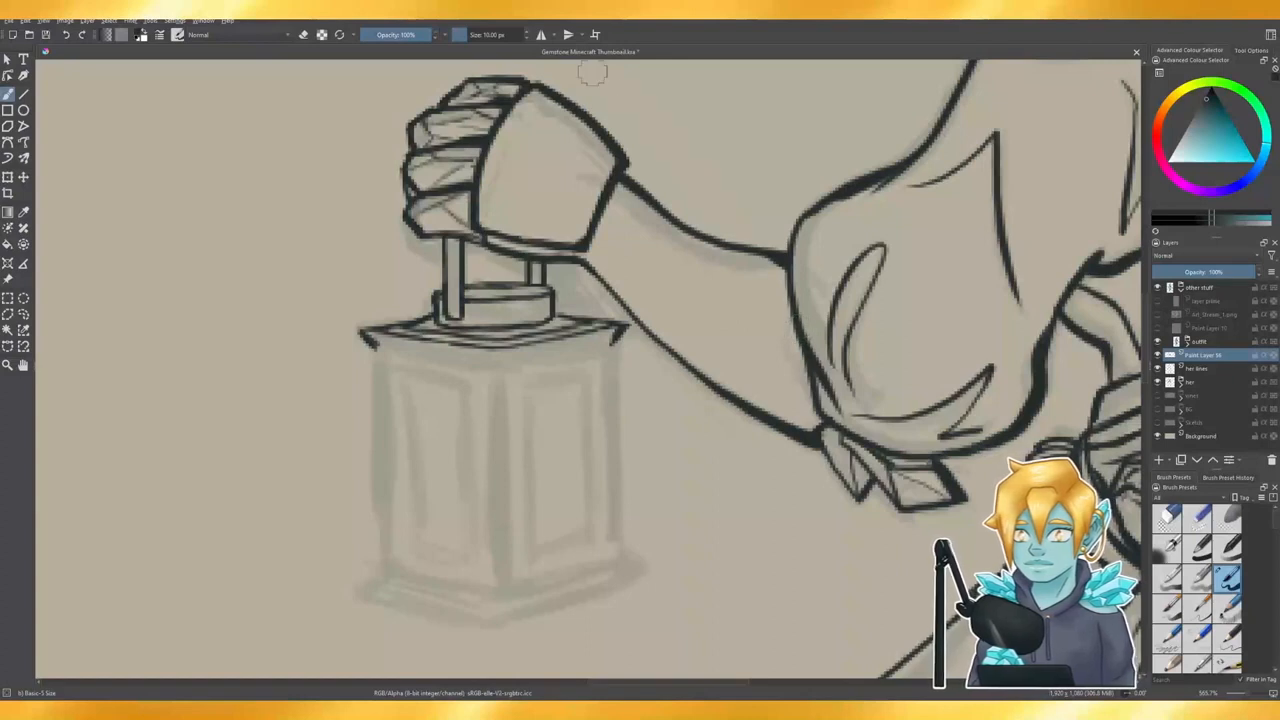
- Turn on horizontal mirror painting and move the mirror axis onto the lantern's vertical centre
{"action": "left_click", "coordinate": [541, 35]}
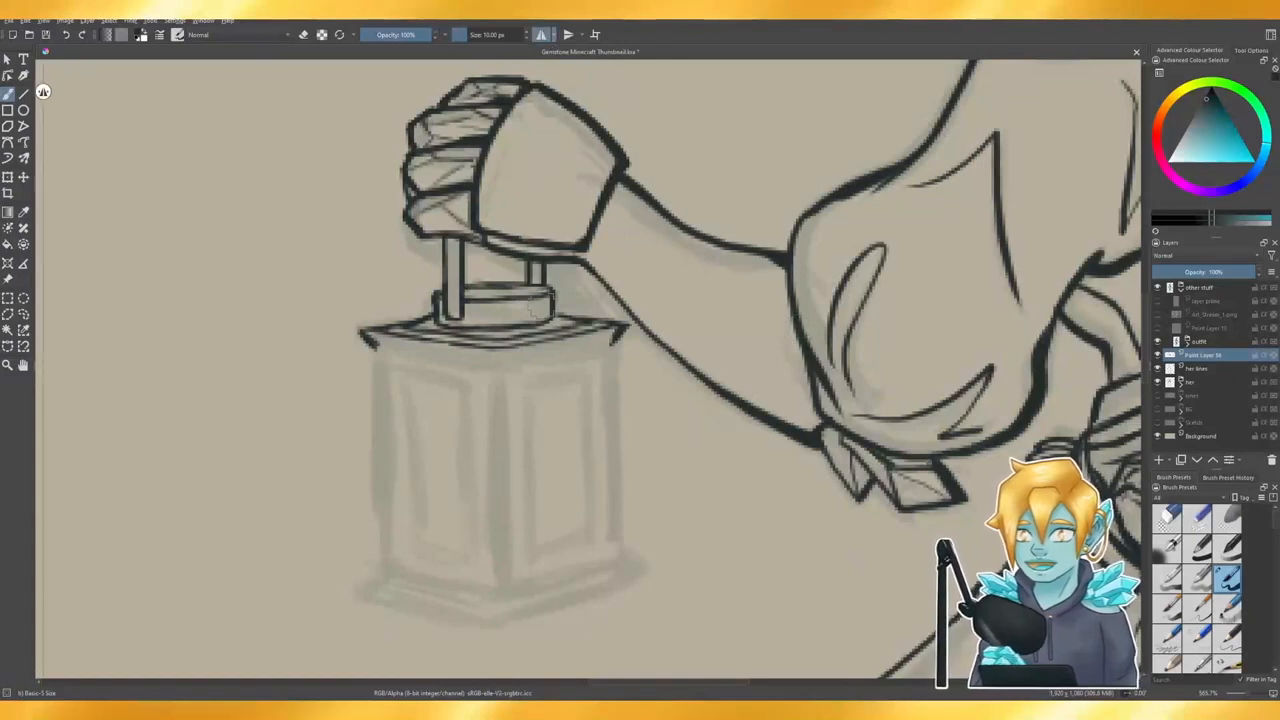
{"action": "scroll", "coordinate": [470, 350], "scroll_direction": "down", "scroll_amount": 4}
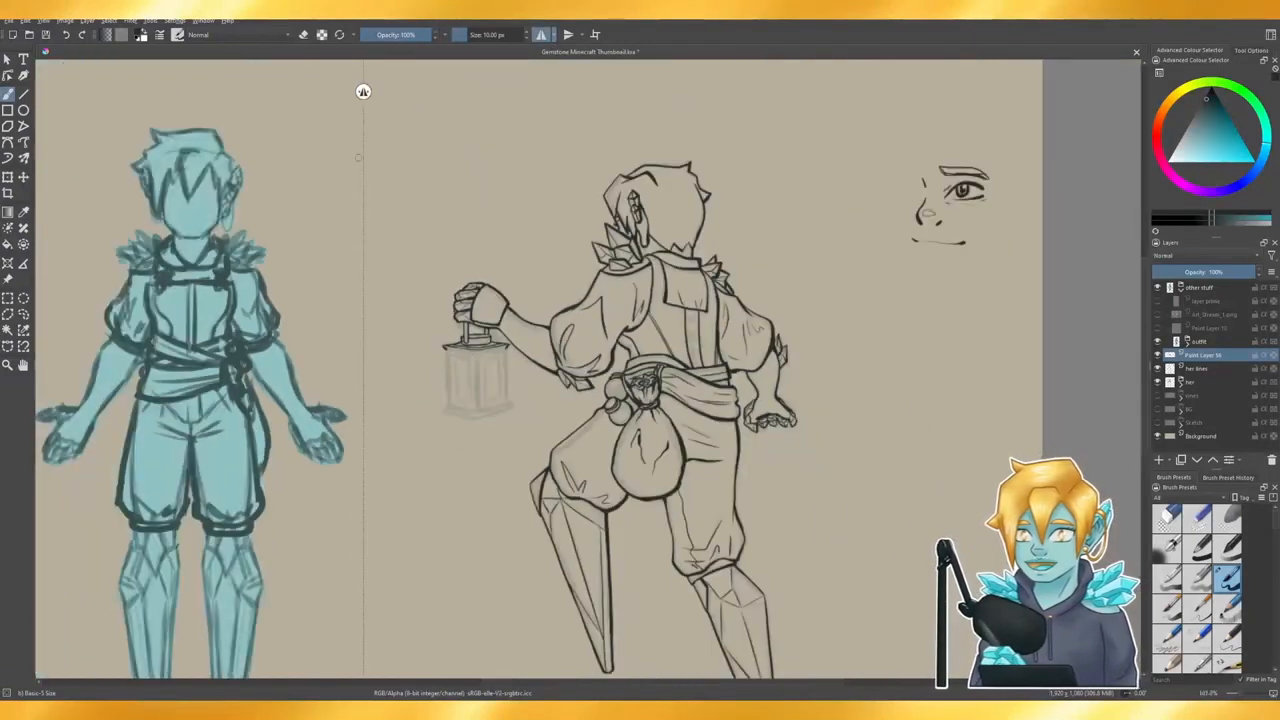
{"action": "left_click_drag", "start_coordinate": [364, 92], "coordinate": [477, 129]}
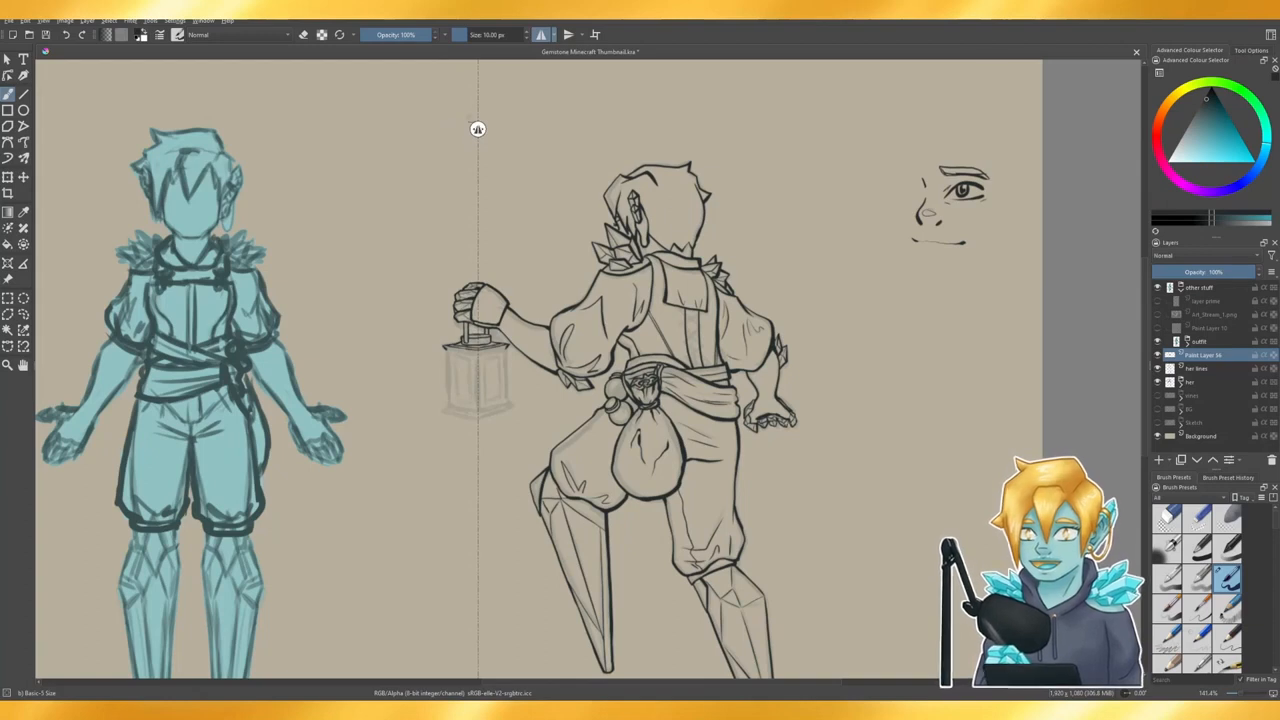
{"action": "left_click", "coordinate": [541, 35]}
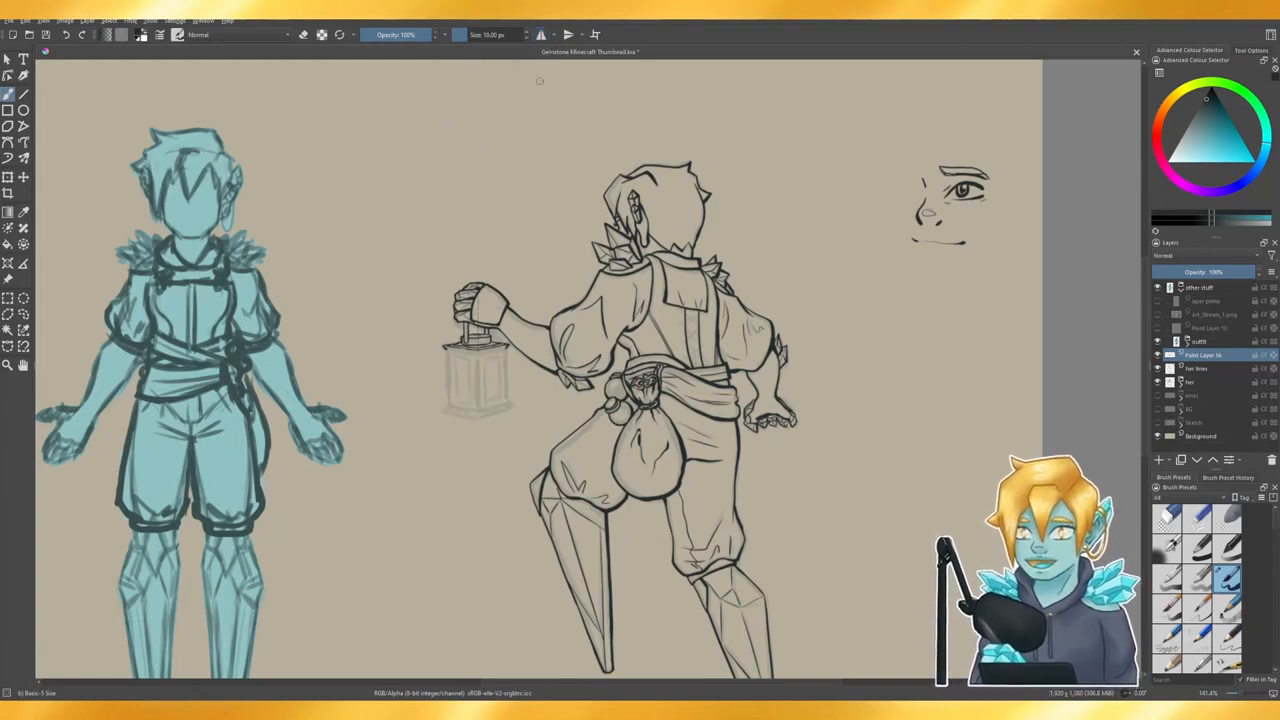
{"action": "left_click", "coordinate": [541, 35]}
{"action": "scroll", "coordinate": [477, 436], "scroll_direction": "up", "scroll_amount": 2}
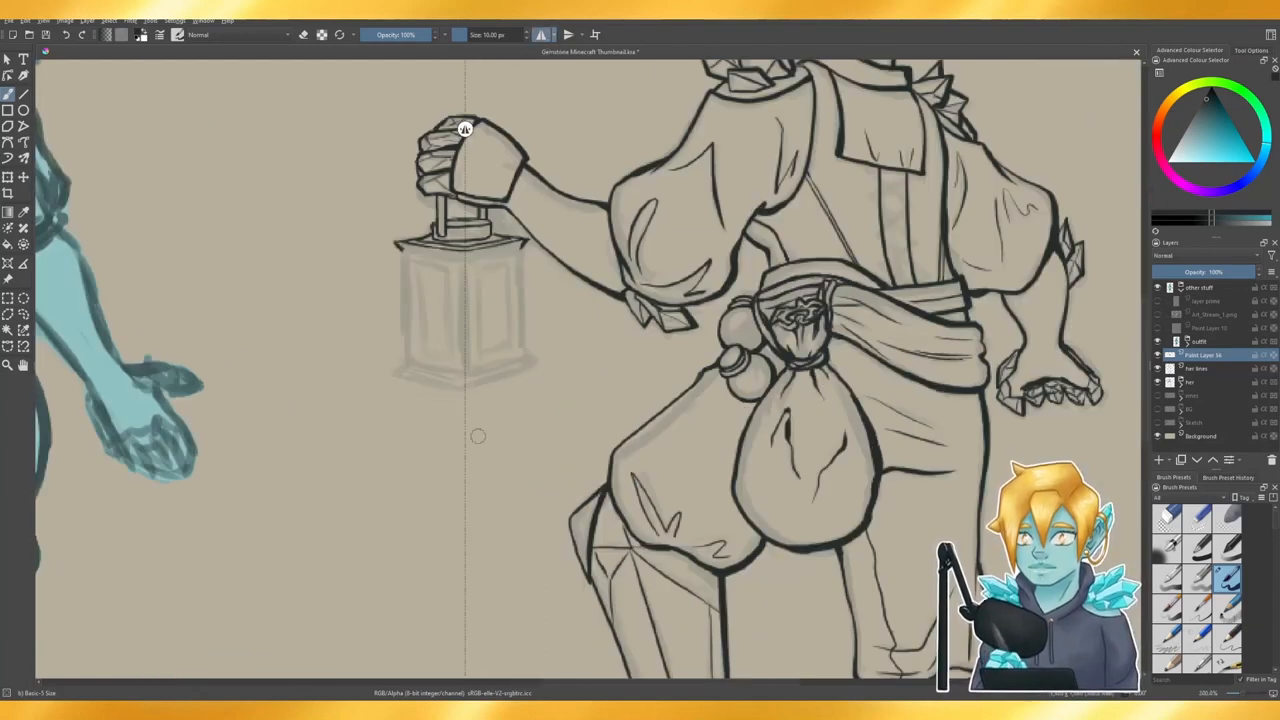
{"action": "scroll", "coordinate": [465, 128], "scroll_direction": "up", "scroll_amount": 1}
{"action": "scroll", "coordinate": [460, 128], "scroll_direction": "up", "scroll_amount": 1}
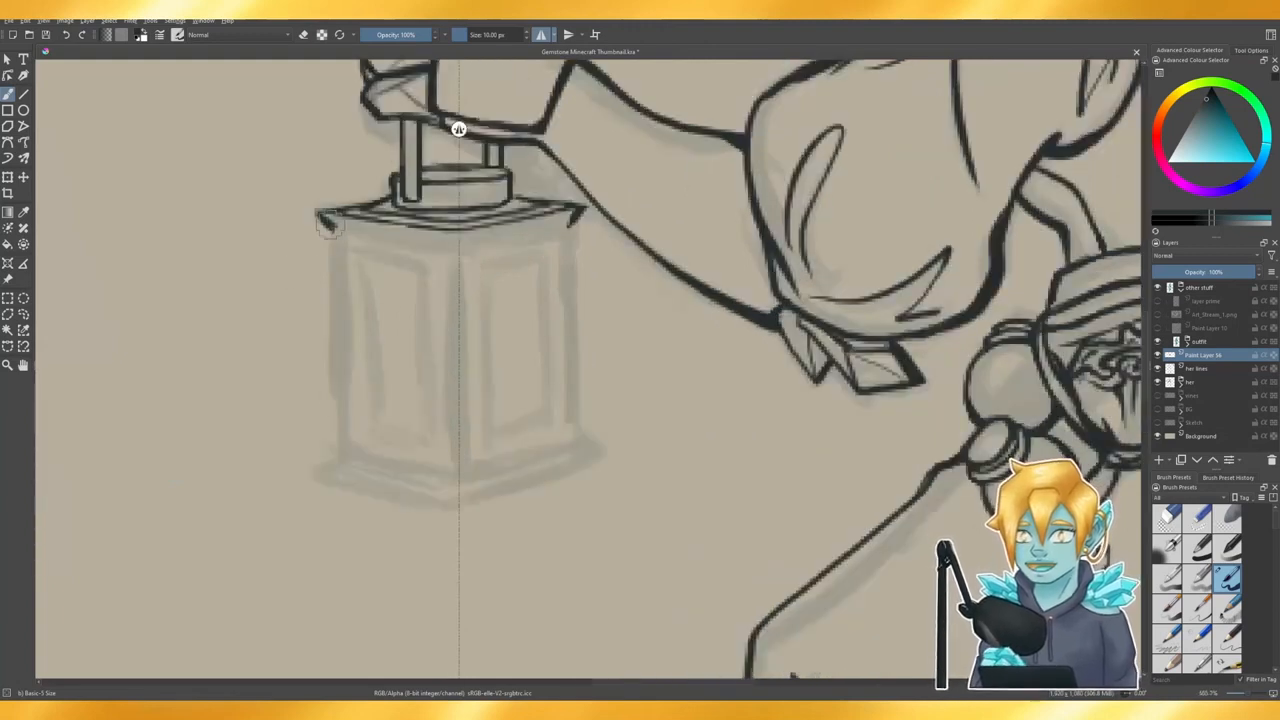
- Try inking the lid's lower rim with mirrored strokes, readjusting the axis, then undo the strokes and turn mirroring off
{"action": "left_click_drag", "start_coordinate": [338, 226], "coordinate": [420, 226]}
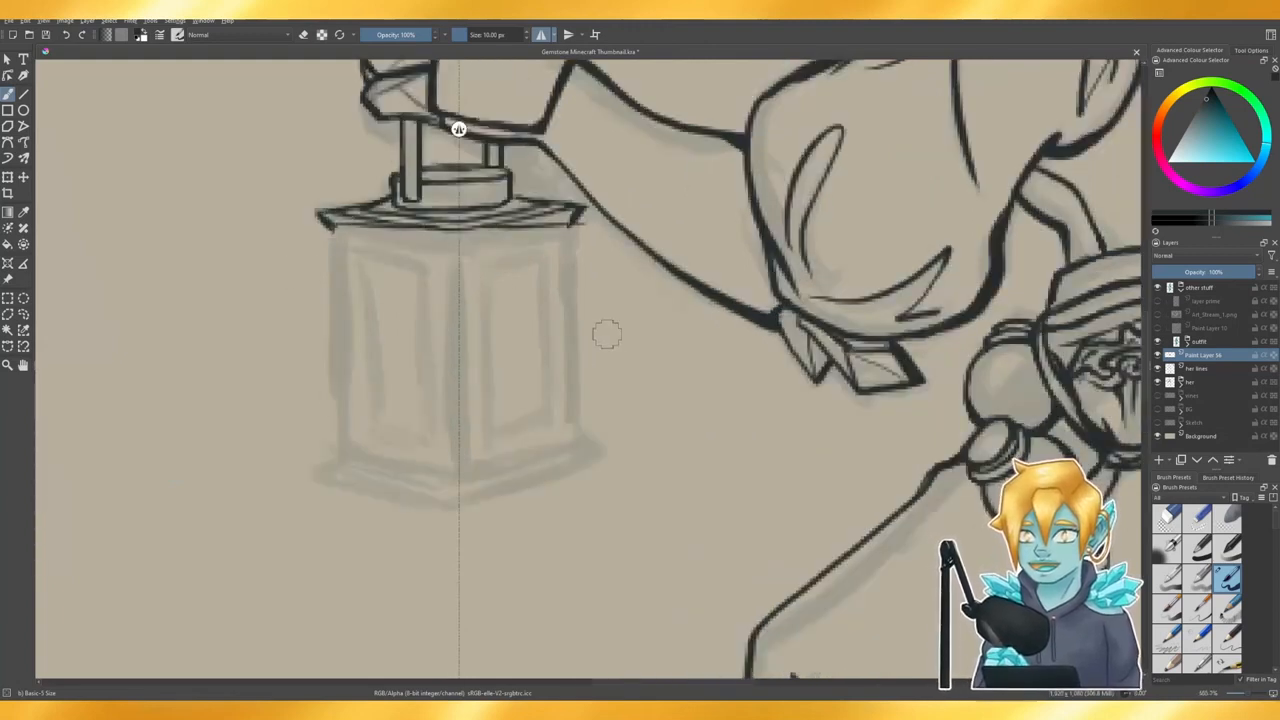
{"action": "key", "text": "ctrl+z"}
{"action": "left_click_drag", "start_coordinate": [462, 244], "coordinate": [574, 224]}
{"action": "key", "text": "ctrl+z"}
{"action": "key", "text": "ctrl+z"}
{"action": "key", "text": "ctrl+z"}
{"action": "left_click_drag", "start_coordinate": [458, 129], "coordinate": [452, 135]}
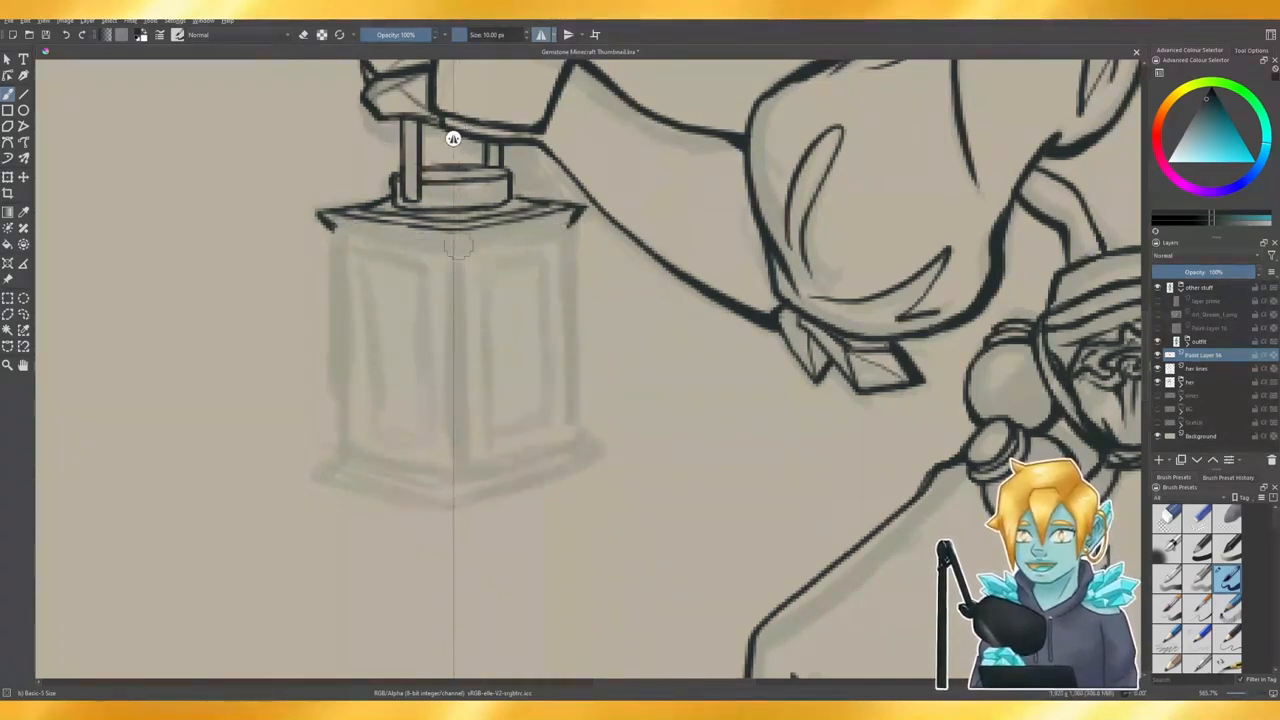
{"action": "left_click_drag", "start_coordinate": [466, 238], "coordinate": [568, 228]}
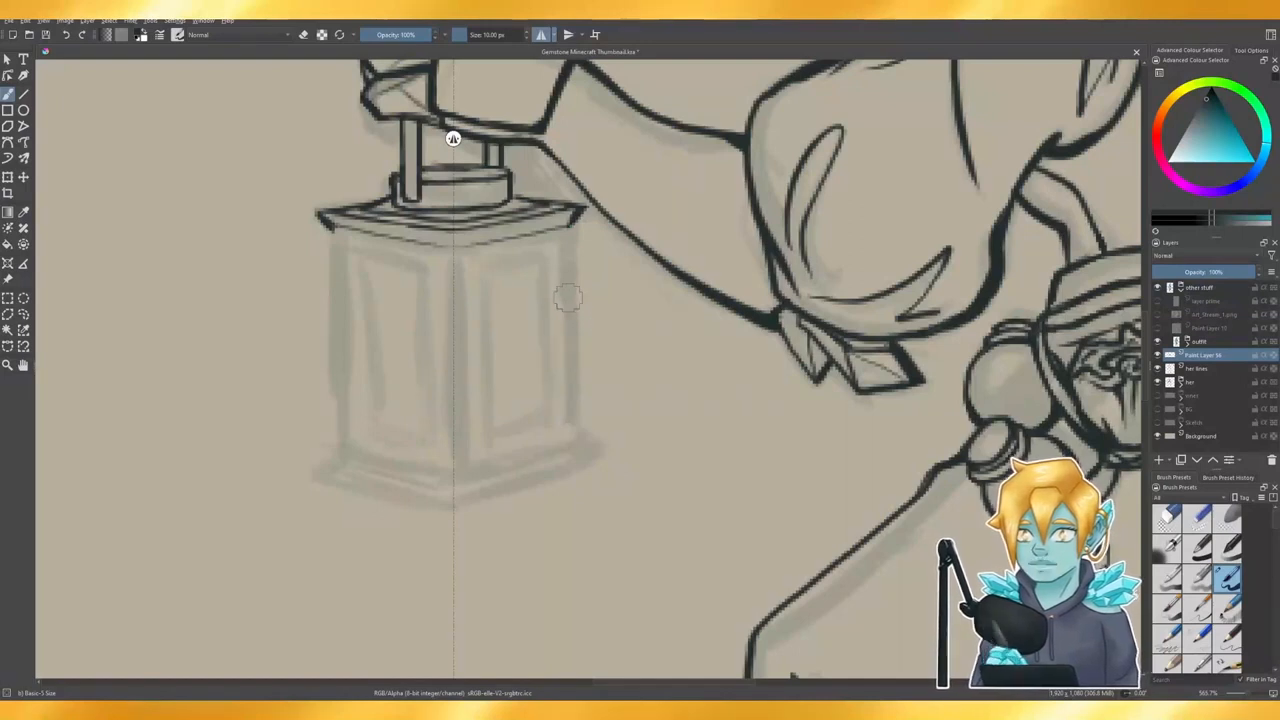
{"action": "key", "text": "ctrl+z"}
{"action": "left_click", "coordinate": [542, 35]}
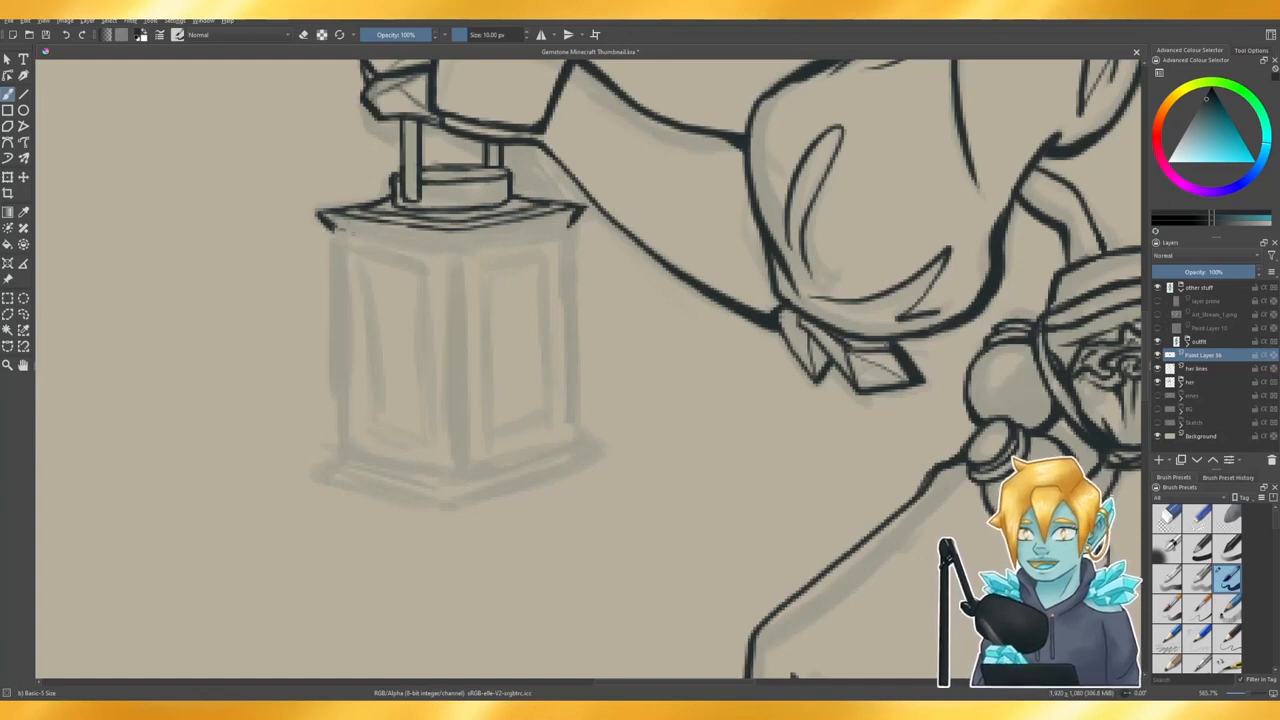
- Ink the lower rim line beneath the lid's left face, from the left corner to the front corner, redrawing until it is clean
{"action": "left_click_drag", "start_coordinate": [328, 224], "coordinate": [392, 237]}
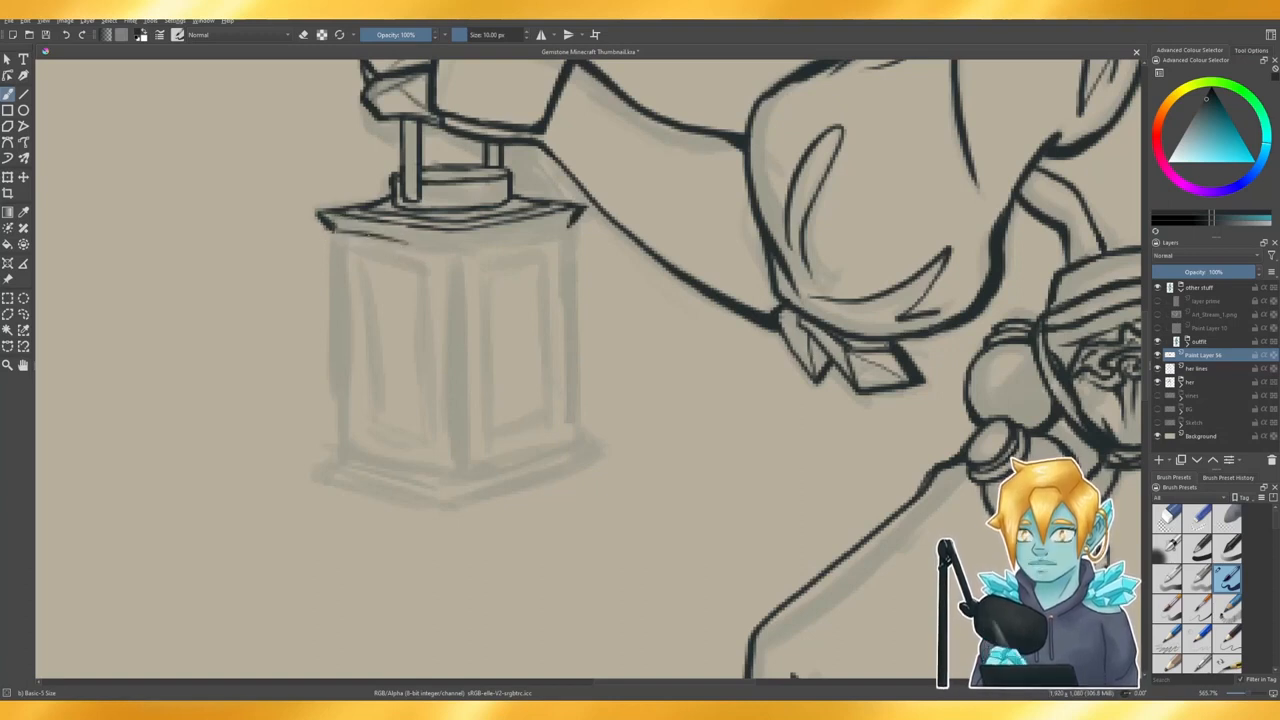
{"action": "left_click_drag", "start_coordinate": [372, 235], "coordinate": [432, 250]}
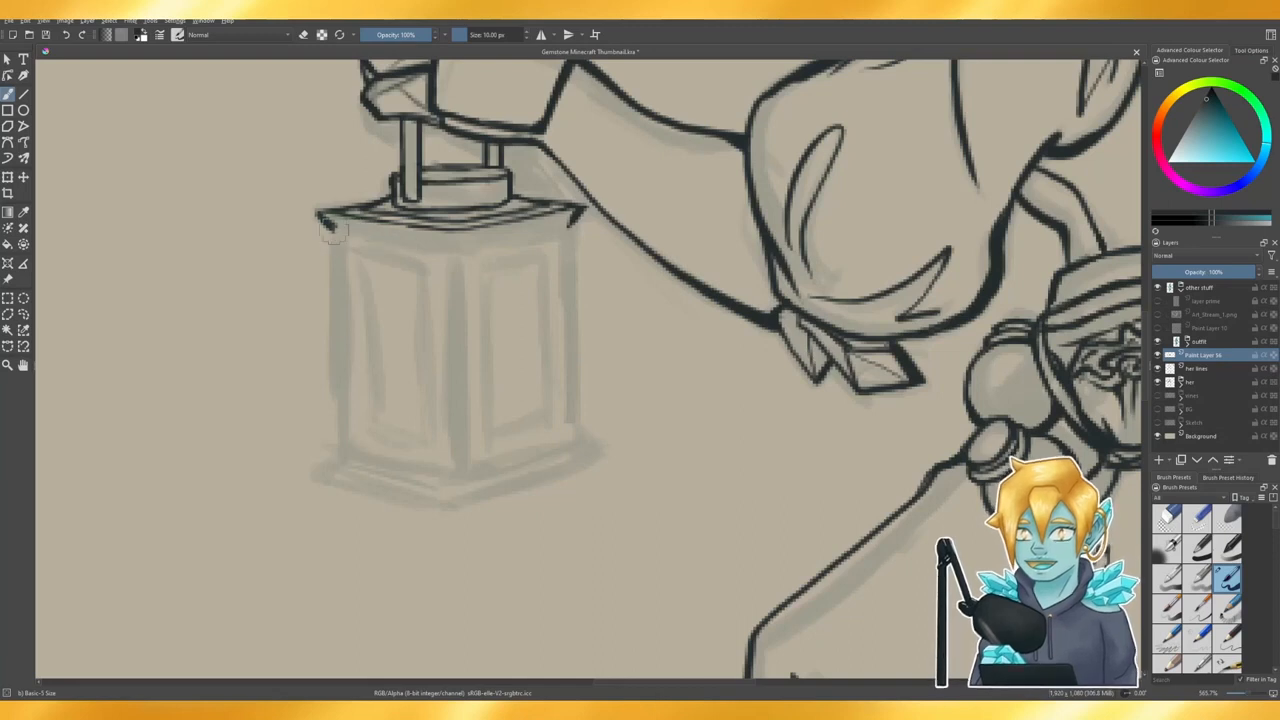
{"action": "left_click_drag", "start_coordinate": [333, 230], "coordinate": [440, 250]}
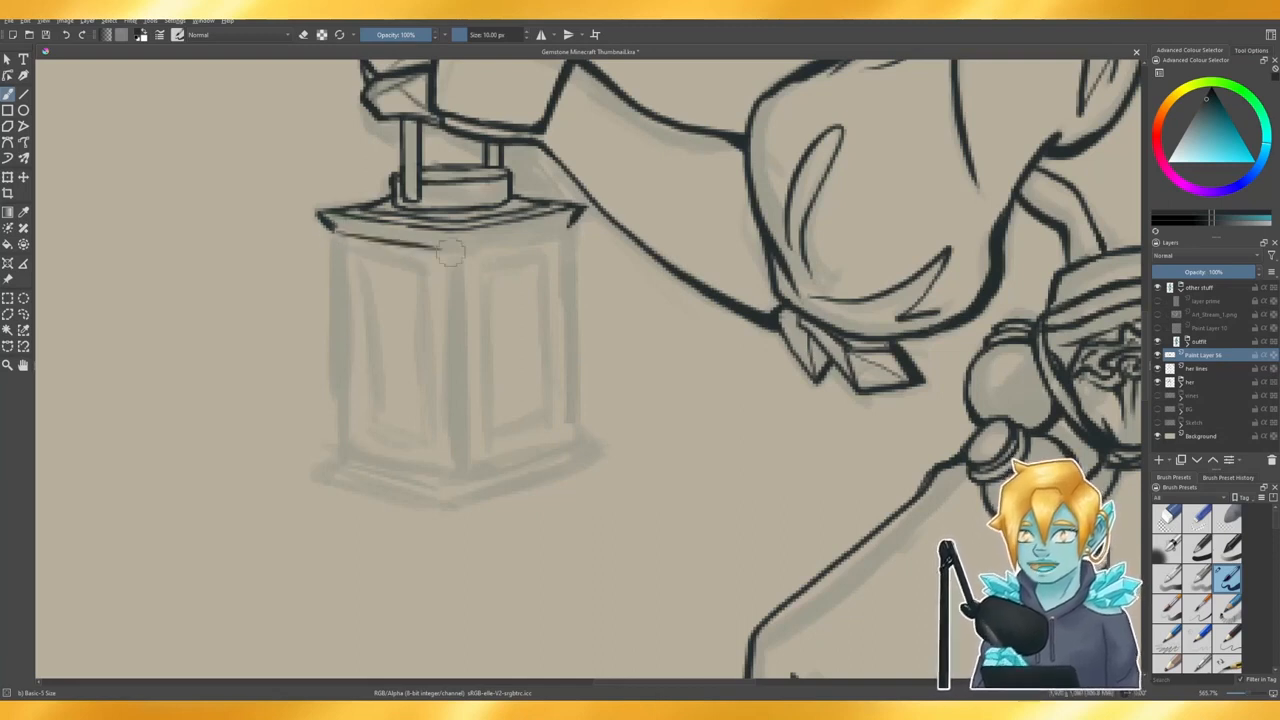
{"action": "key", "text": "ctrl+z"}
{"action": "left_click_drag", "start_coordinate": [333, 230], "coordinate": [432, 246]}
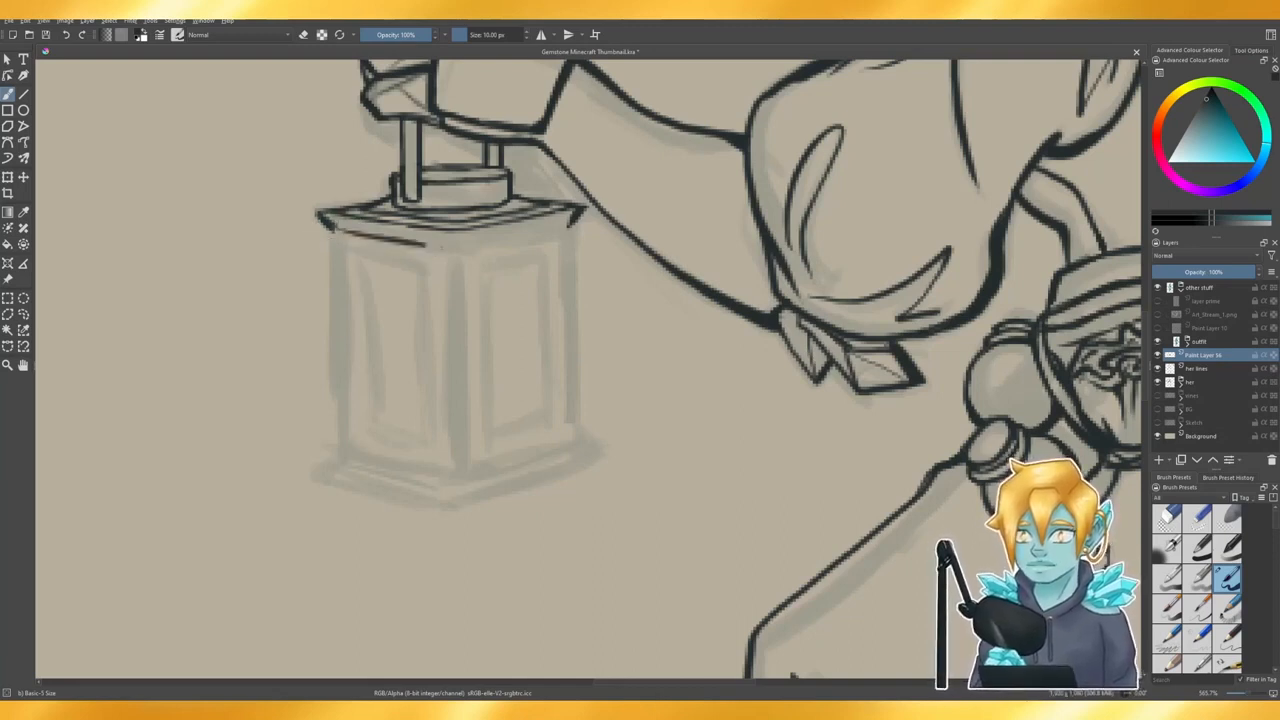
{"action": "key", "text": "ctrl+z"}
{"action": "left_click_drag", "start_coordinate": [334, 231], "coordinate": [451, 251]}
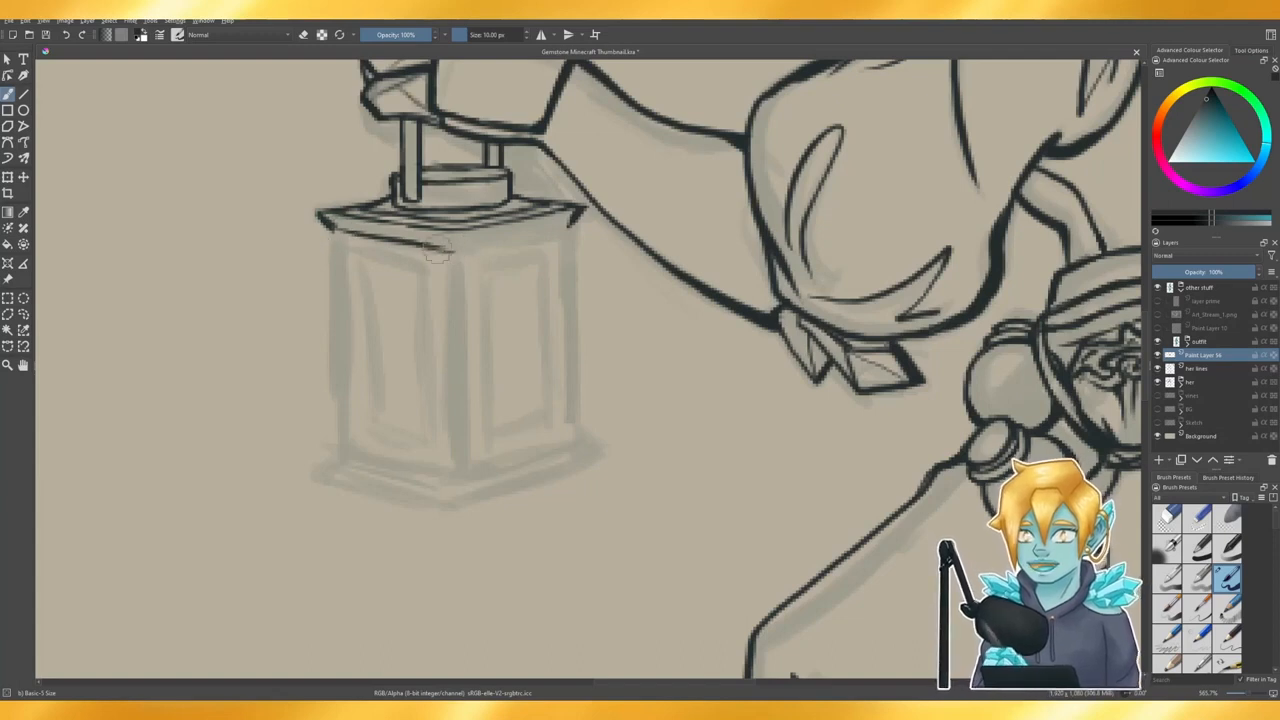
{"action": "key", "text": "ctrl+z"}
{"action": "left_click_drag", "start_coordinate": [334, 231], "coordinate": [462, 254]}
{"action": "key", "text": "ctrl+z"}
{"action": "key", "text": "ctrl+z"}
{"action": "key", "text": "ctrl+z"}
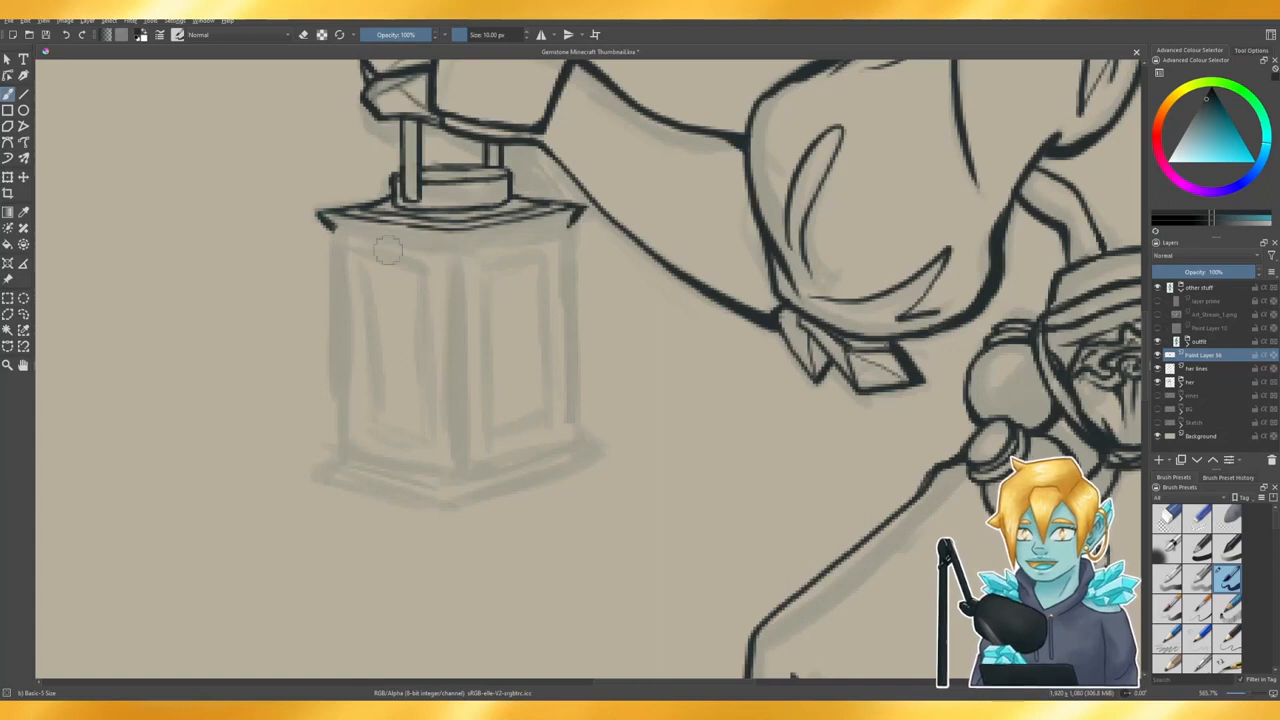
{"action": "left_click_drag", "start_coordinate": [334, 231], "coordinate": [450, 249]}
{"action": "key", "text": "ctrl+z"}
{"action": "left_click_drag", "start_coordinate": [334, 231], "coordinate": [456, 256]}
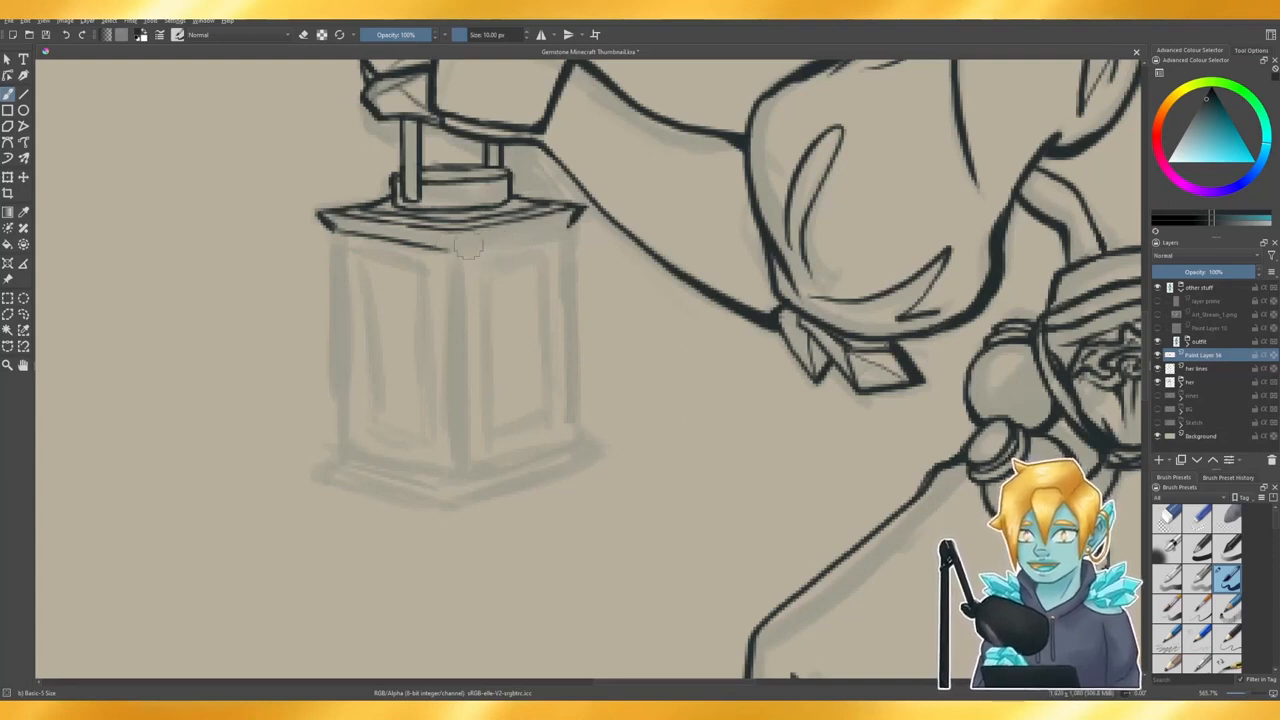
- Ink the lower rim line beneath the lid's right face and join it to the lid at the front corner
{"action": "left_click_drag", "start_coordinate": [458, 251], "coordinate": [529, 241]}
{"action": "key", "text": "ctrl+z"}
{"action": "key", "text": "ctrl+z"}
{"action": "left_click_drag", "start_coordinate": [454, 252], "coordinate": [542, 237]}
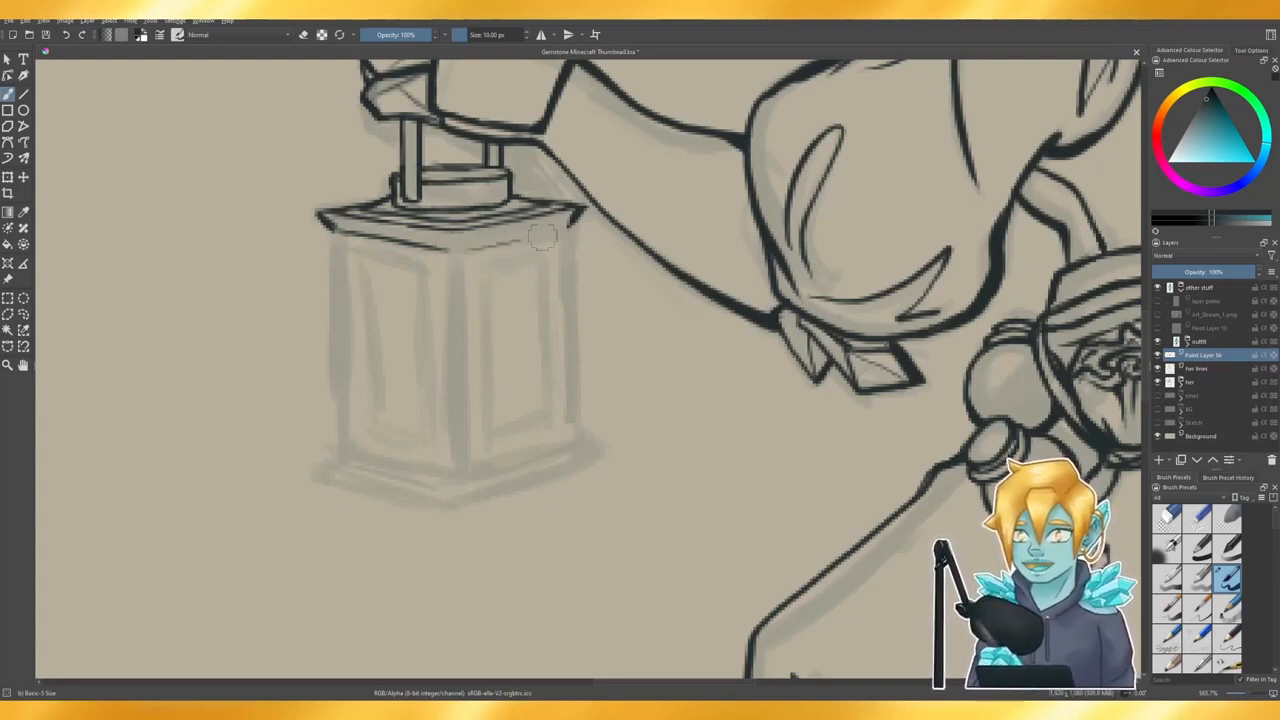
{"action": "key", "text": "ctrl+z"}
{"action": "left_click_drag", "start_coordinate": [456, 252], "coordinate": [547, 234]}
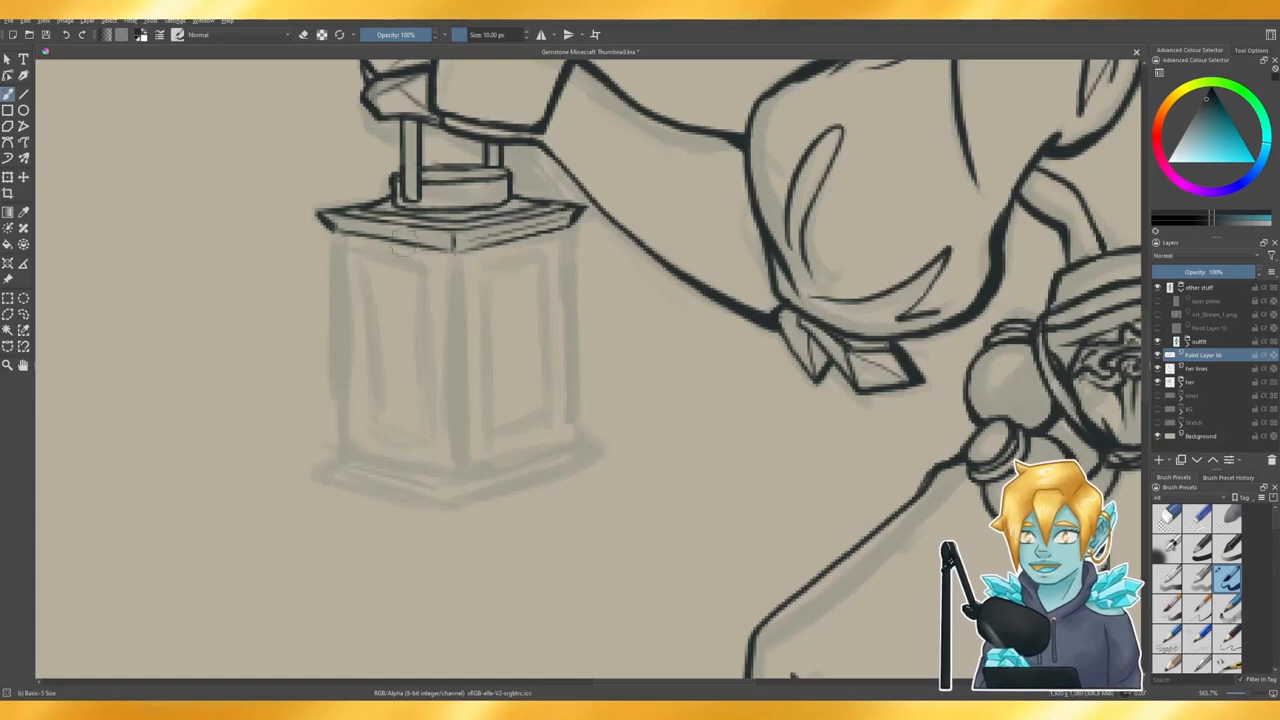
- Refine and thicken the rim line under the lid's left face, alternating brush and eraser
{"action": "key", "text": "e"}
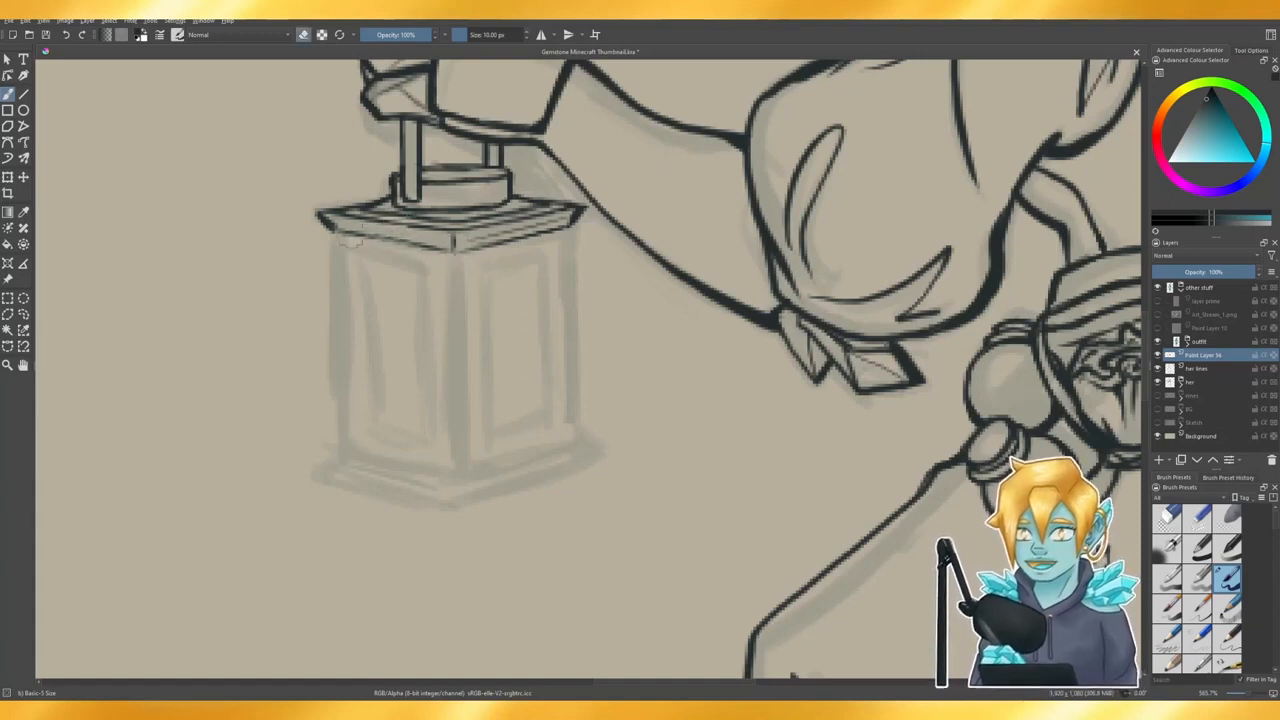
{"action": "key", "text": "e"}
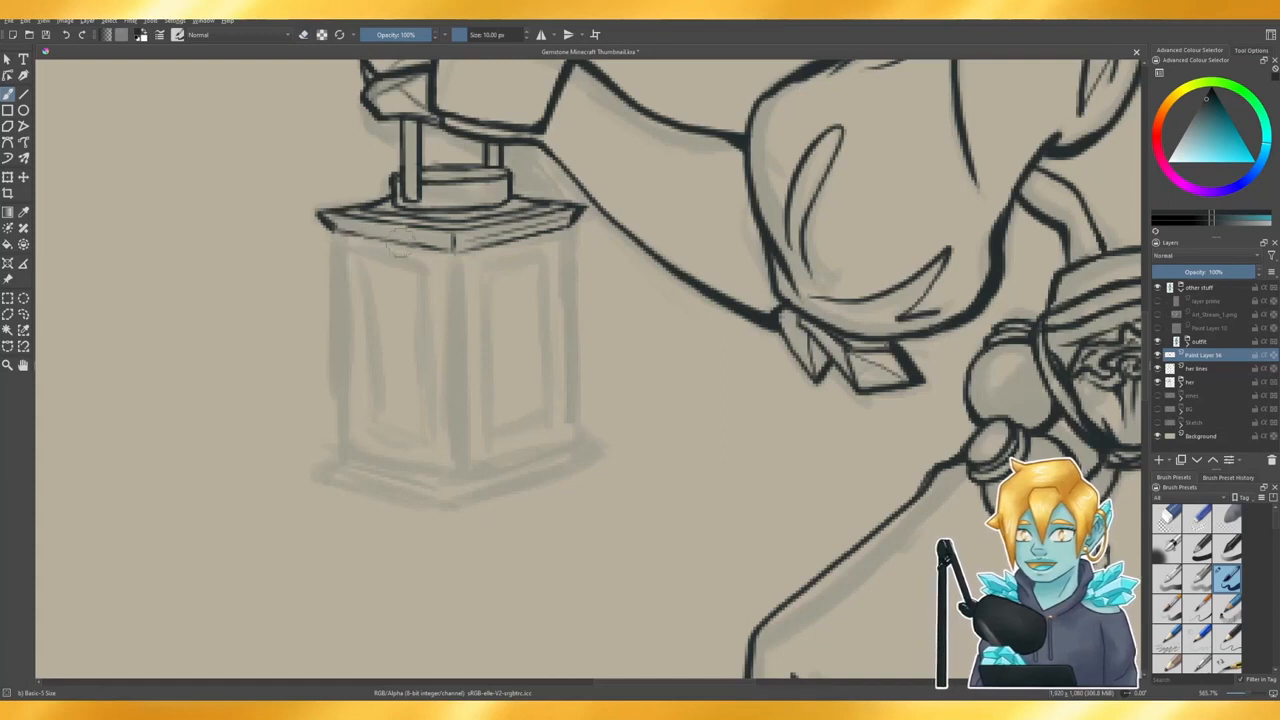
{"action": "left_click_drag", "start_coordinate": [356, 236], "coordinate": [428, 252]}
{"action": "key", "text": "e"}
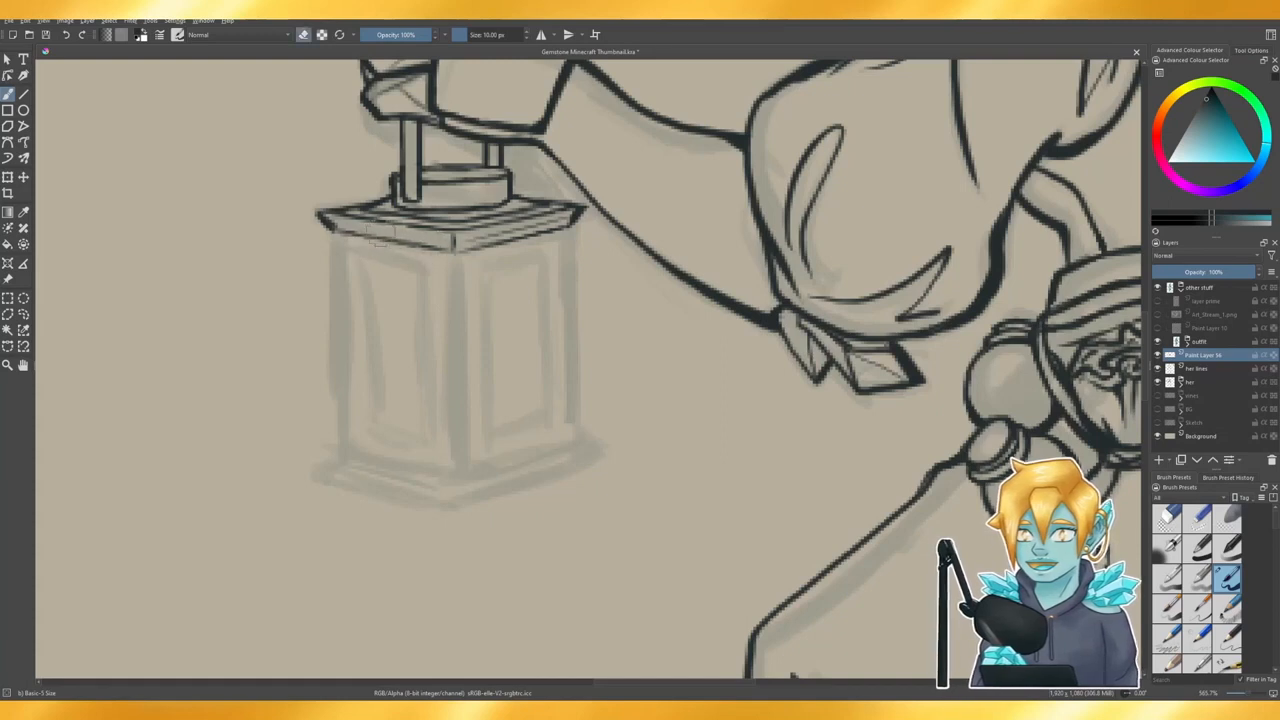
{"action": "key", "text": "e"}
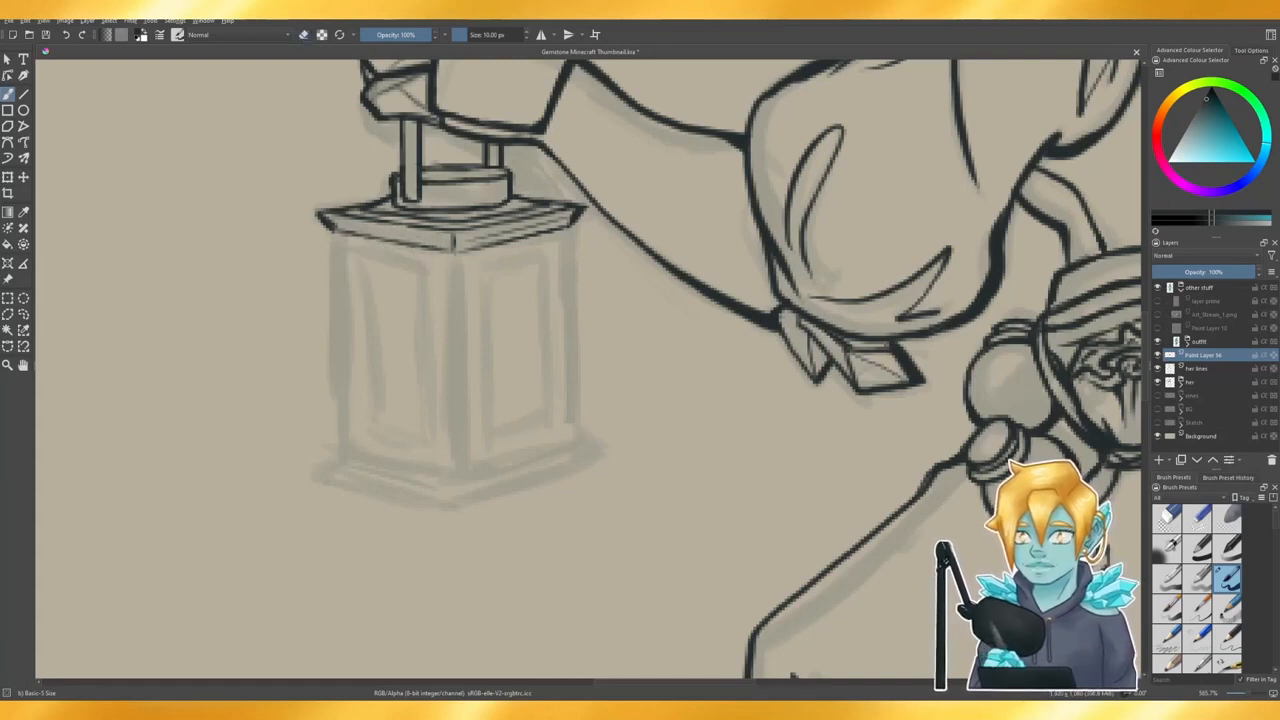
{"action": "left_click_drag", "start_coordinate": [357, 236], "coordinate": [456, 253]}
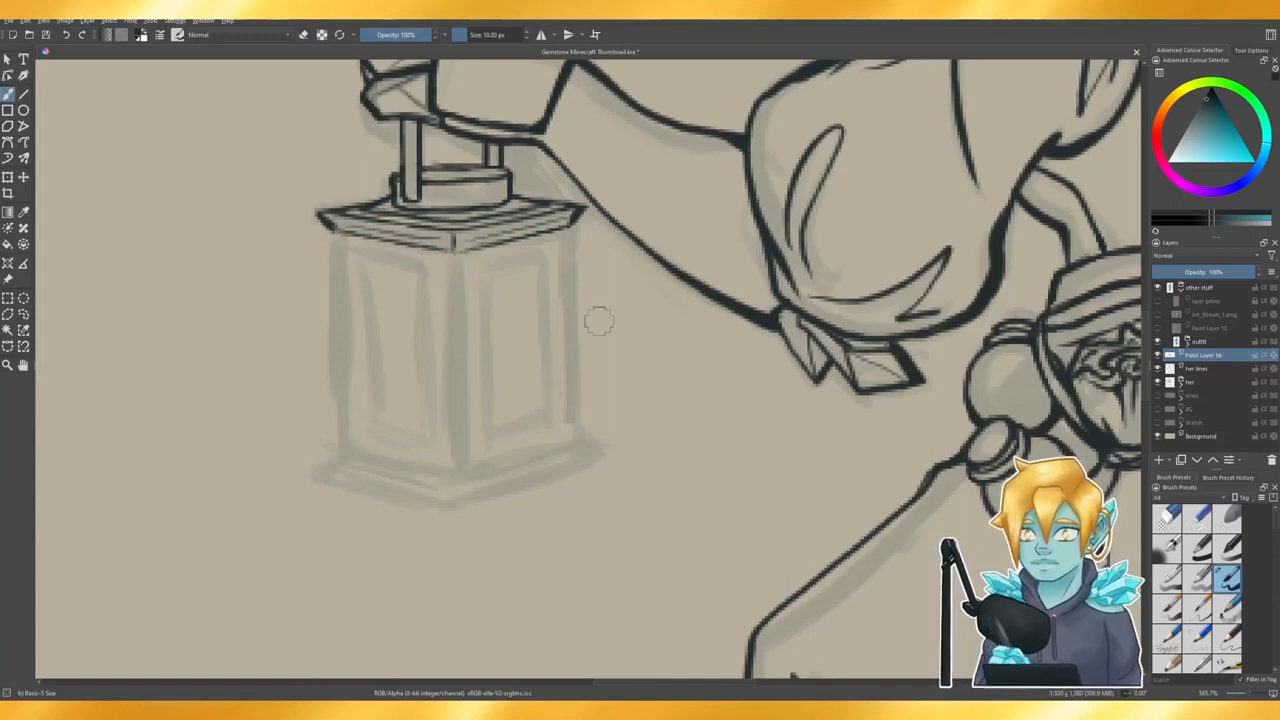
{"action": "key", "text": "e"}
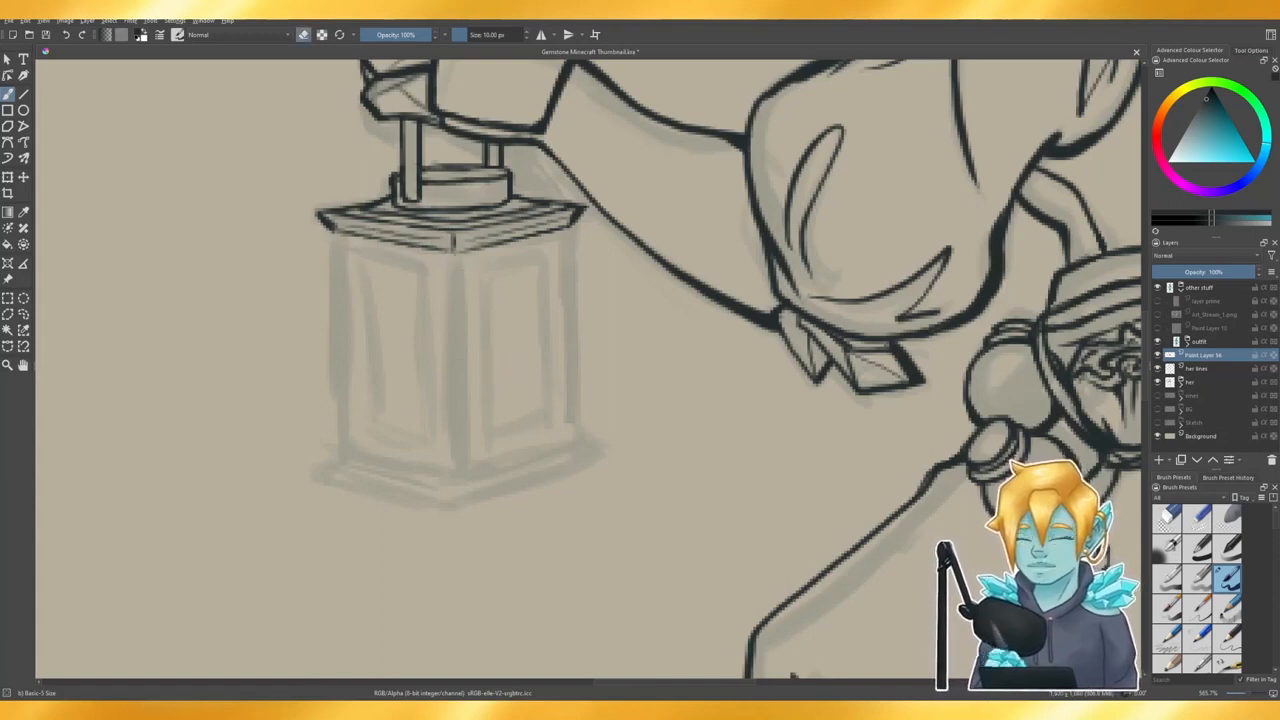
{"action": "key", "text": "e"}
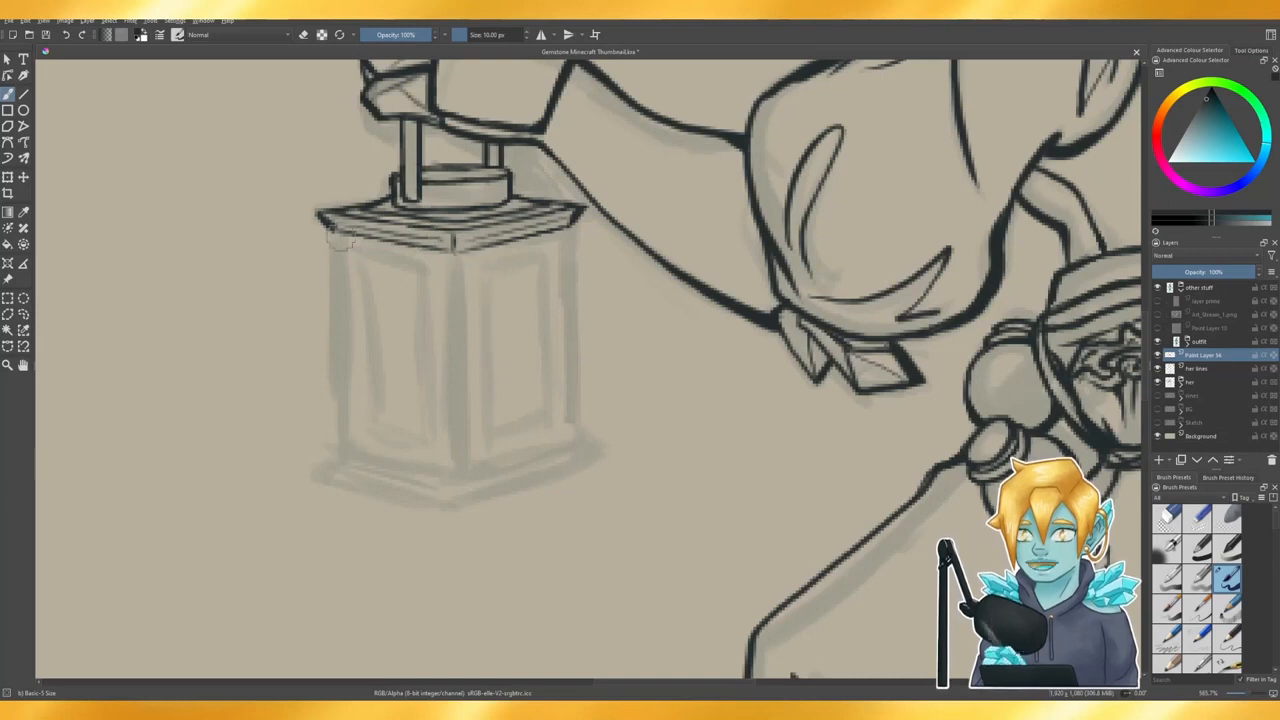
- Ink the left vertical edge of the lantern body from the rim down to the base, redrawing until it follows the sketch
{"action": "left_click_drag", "start_coordinate": [339, 236], "coordinate": [339, 456]}
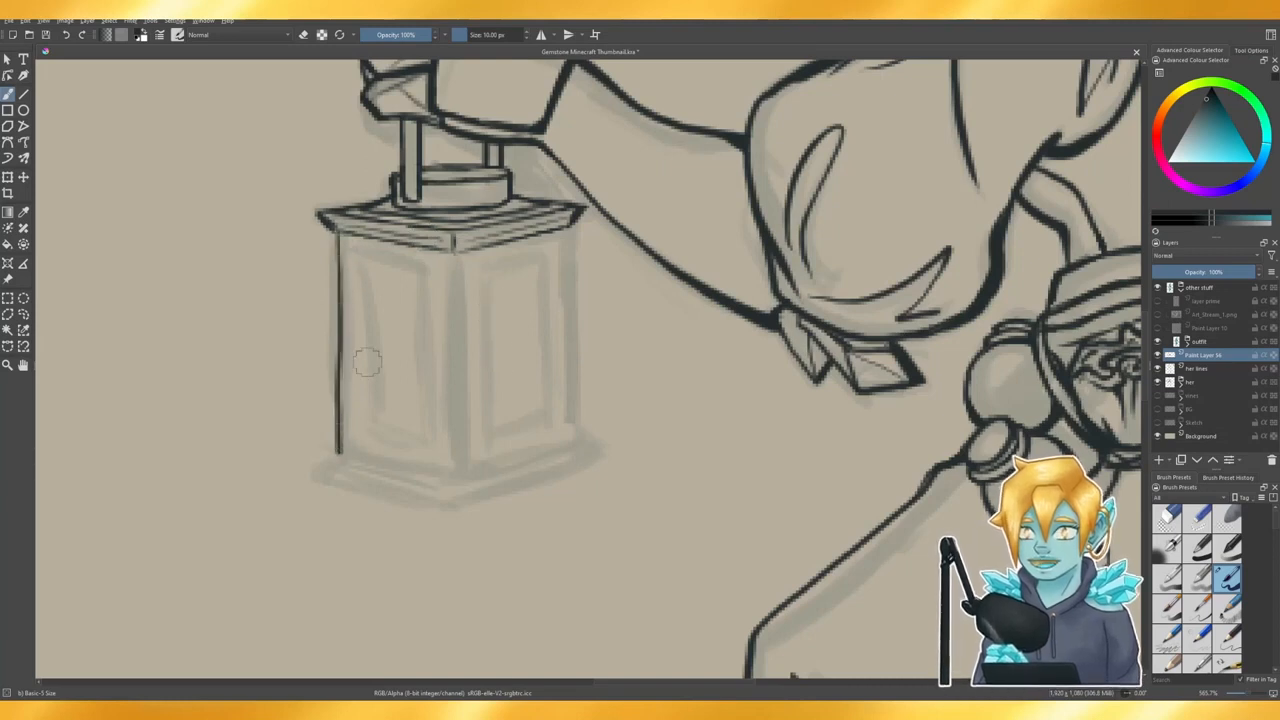
{"action": "key", "text": "ctrl+z"}
{"action": "left_click_drag", "start_coordinate": [336, 232], "coordinate": [334, 446]}
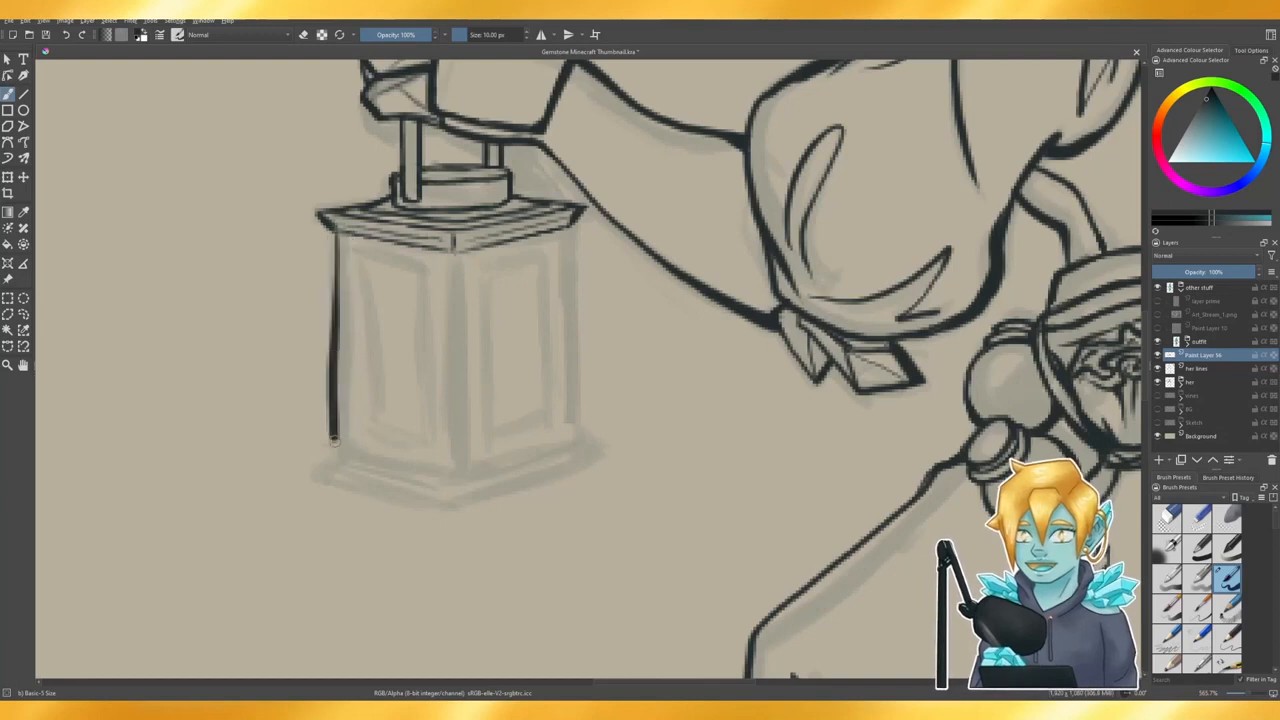
{"action": "key", "text": "ctrl+z"}
{"action": "left_click_drag", "start_coordinate": [336, 233], "coordinate": [338, 452]}
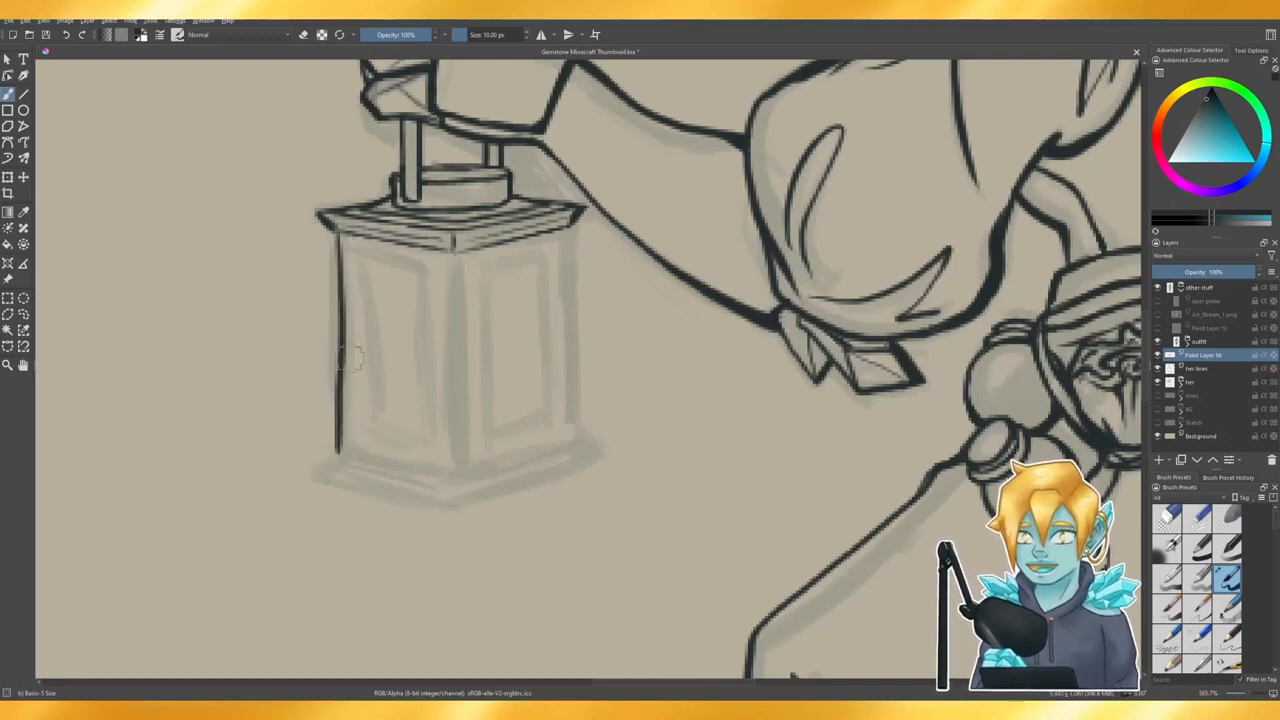
{"action": "key", "text": "ctrl+z"}
{"action": "left_click_drag", "start_coordinate": [340, 237], "coordinate": [344, 434]}
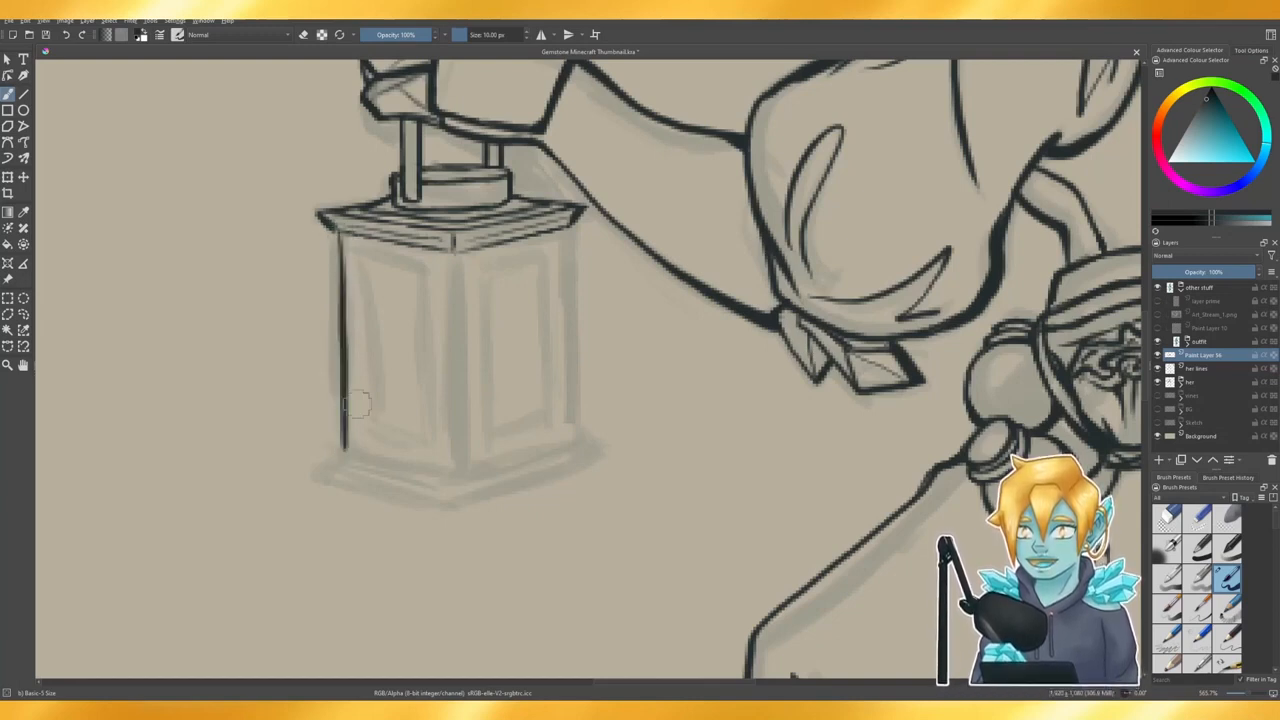
- Ink the front and right vertical edges of the lantern body from the rim down to the base
{"action": "left_click_drag", "start_coordinate": [453, 238], "coordinate": [449, 322]}
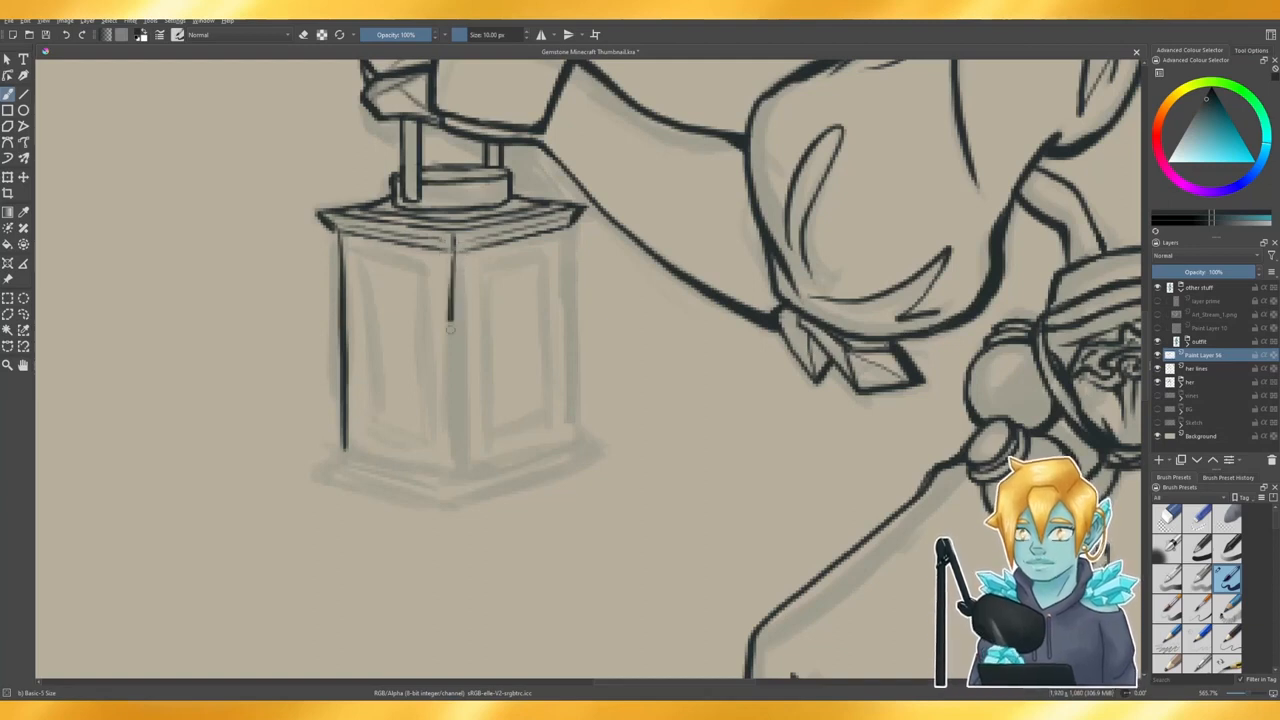
{"action": "key", "text": "ctrl+z"}
{"action": "left_click_drag", "start_coordinate": [455, 240], "coordinate": [456, 478]}
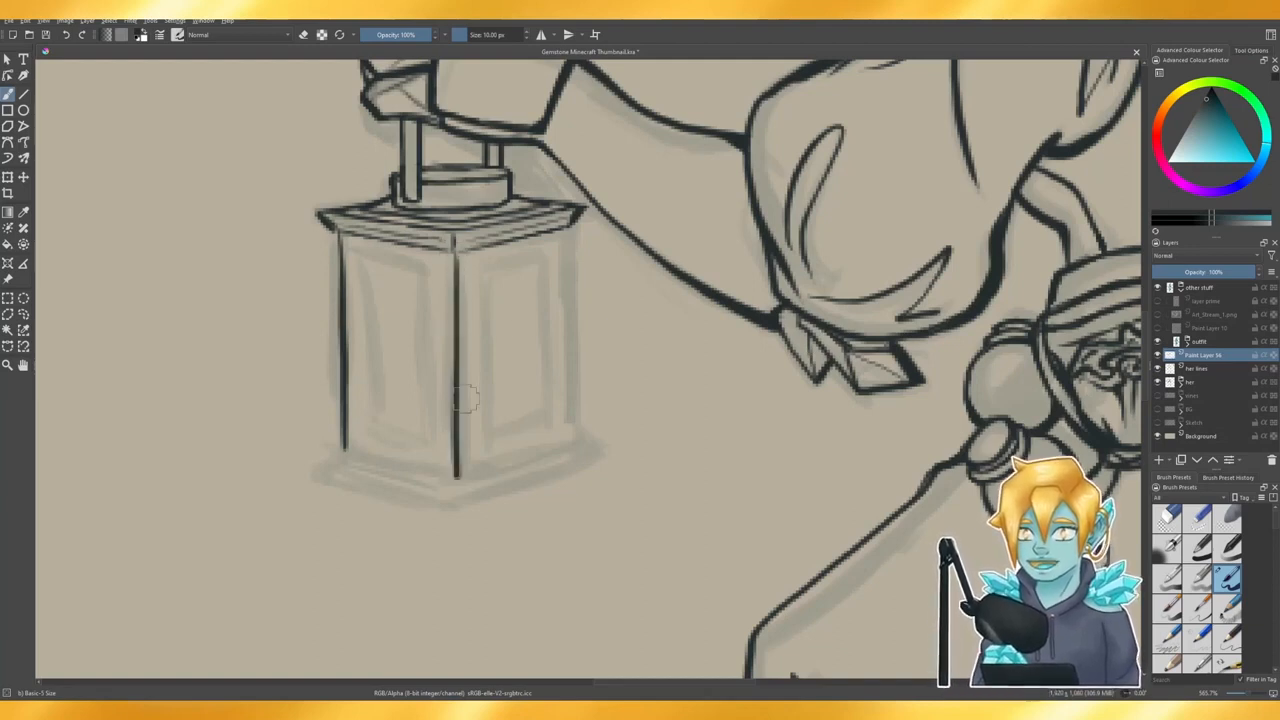
{"action": "left_click_drag", "start_coordinate": [568, 228], "coordinate": [561, 408]}
{"action": "key", "text": "ctrl+z"}
{"action": "left_click_drag", "start_coordinate": [570, 228], "coordinate": [572, 432]}
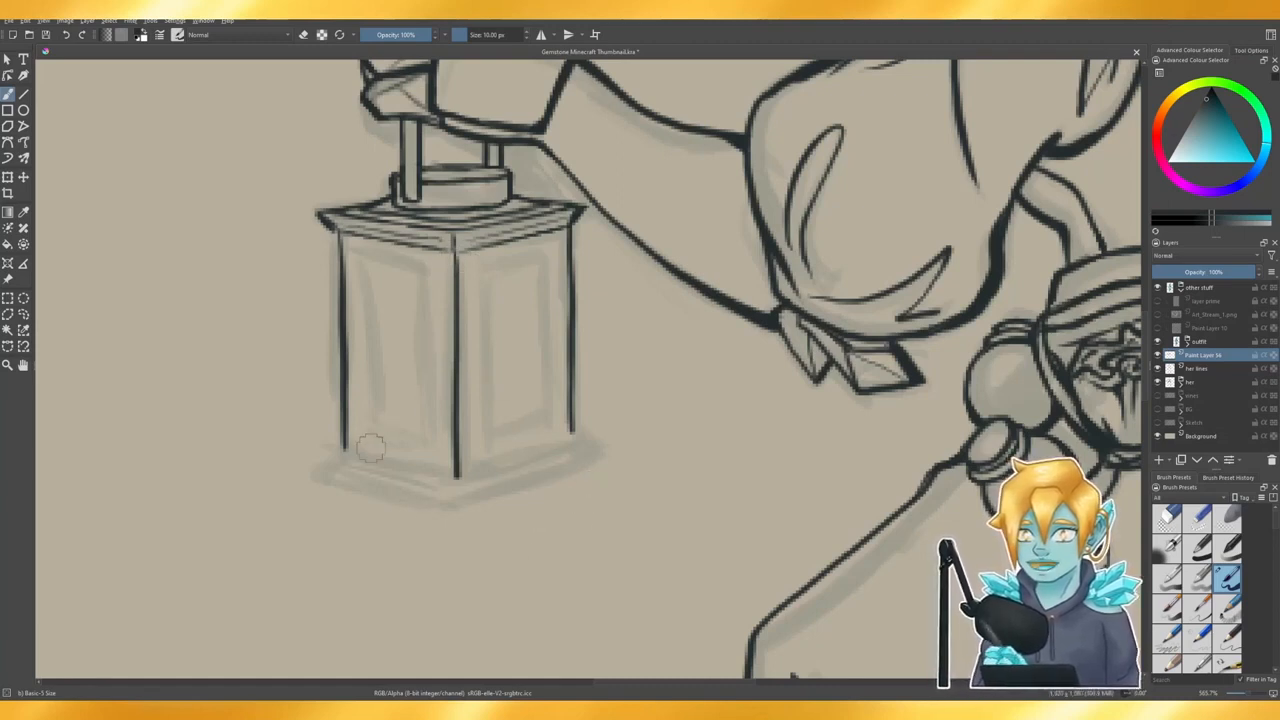
- Ink the bottom edge of the lantern's left face, slanting from the left edge down to the front edge, redrawing as needed
{"action": "key", "text": "ctrl+z"}
{"action": "left_click_drag", "start_coordinate": [350, 457], "coordinate": [456, 486]}
{"action": "key", "text": "ctrl+z"}
{"action": "key", "text": "ctrl+z"}
{"action": "left_click_drag", "start_coordinate": [344, 454], "coordinate": [448, 480]}
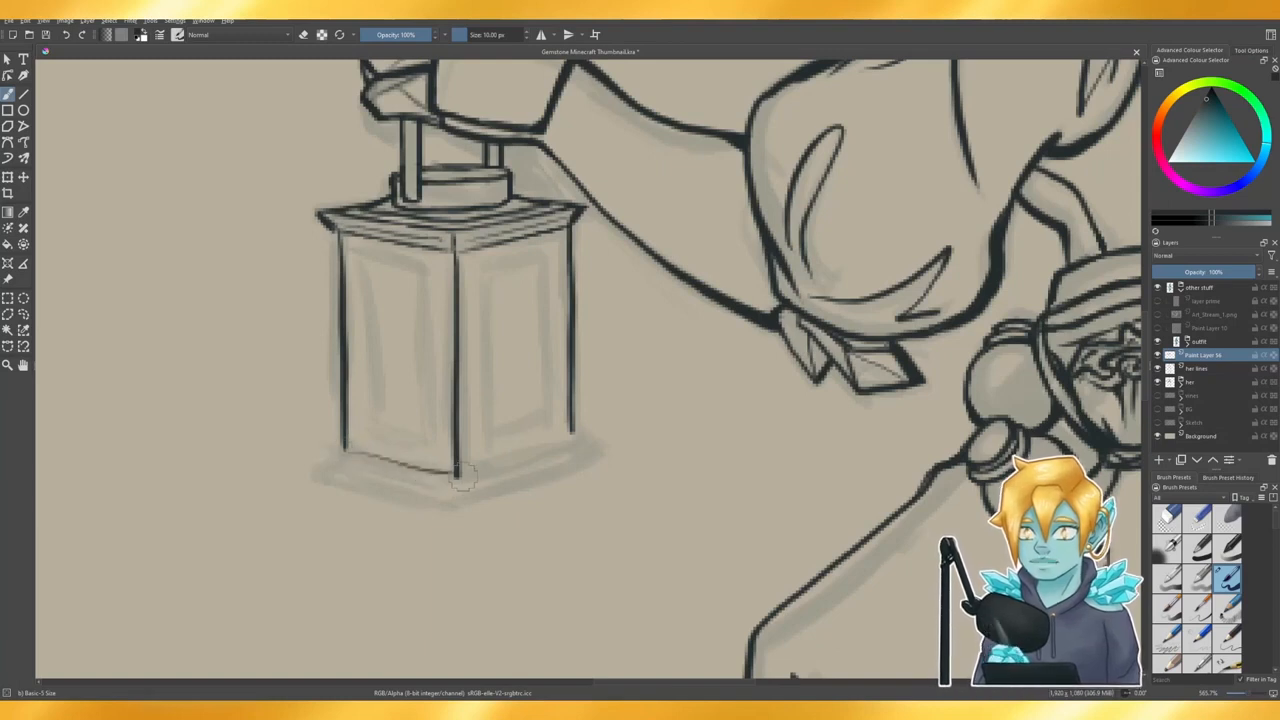
{"action": "key", "text": "ctrl+z"}
{"action": "left_click_drag", "start_coordinate": [346, 455], "coordinate": [462, 490]}
{"action": "key", "text": "ctrl+z"}
{"action": "left_click_drag", "start_coordinate": [344, 455], "coordinate": [452, 486]}
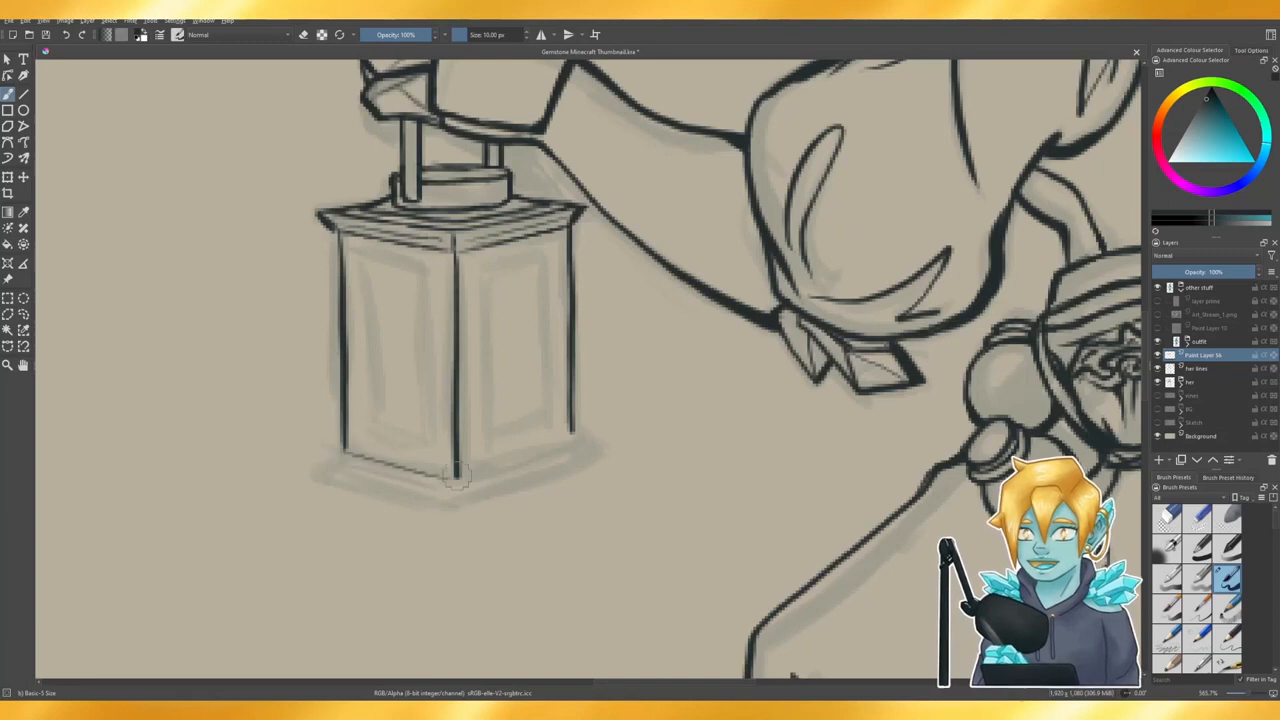
- Redraw the lower edge of the lantern body's left face and ink the right face's lower edge to the right corner
{"action": "key", "text": "ctrl+z"}
{"action": "left_click_drag", "start_coordinate": [344, 455], "coordinate": [462, 488]}
{"action": "key", "text": "ctrl+z"}
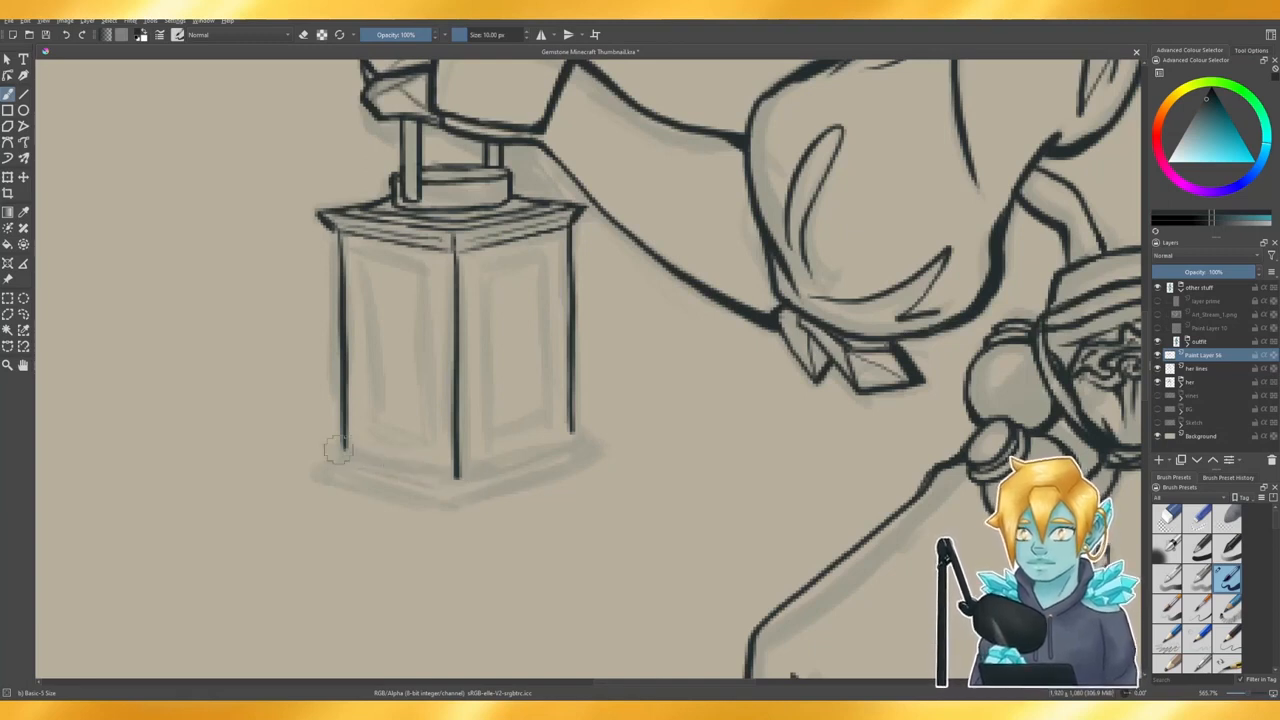
{"action": "left_click_drag", "start_coordinate": [343, 452], "coordinate": [458, 478]}
{"action": "key", "text": "ctrl+z"}
{"action": "mouse_move", "coordinate": [345, 455]}
{"action": "left_mouse_down"}
{"action": "mouse_move", "coordinate": [458, 478]}
{"action": "mouse_move", "coordinate": [566, 450]}
{"action": "left_mouse_up"}
{"action": "key", "text": "ctrl+z"}
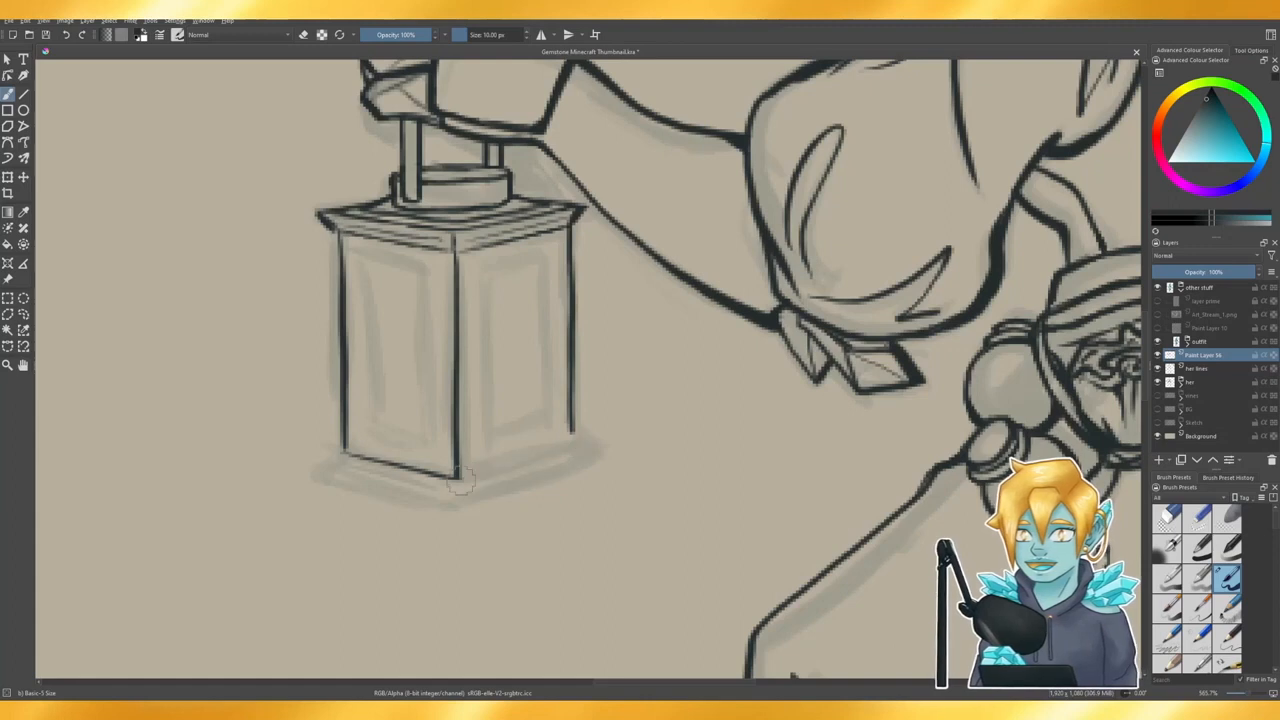
{"action": "left_click_drag", "start_coordinate": [458, 478], "coordinate": [572, 446]}
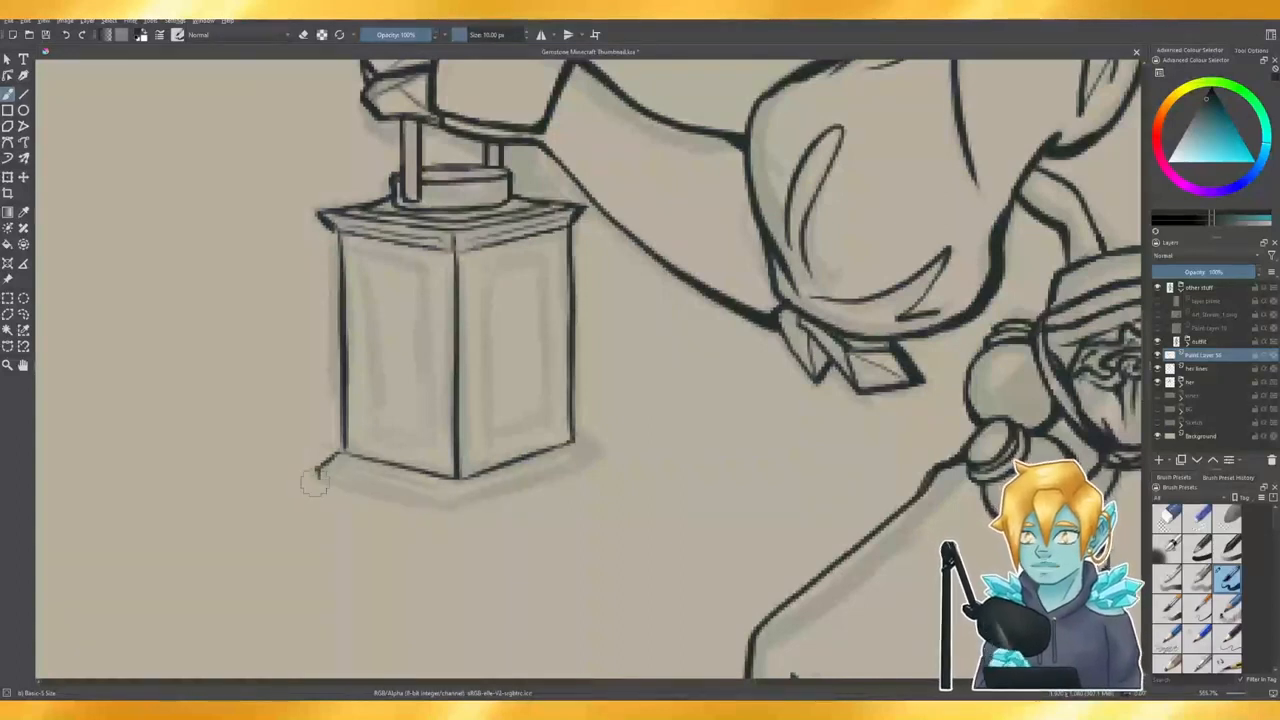
- Ink the outer lower edge of the flared base's left side down to the front corner, redrawing it until clean
{"action": "left_click_drag", "start_coordinate": [322, 480], "coordinate": [458, 515]}
{"action": "key", "text": "ctrl+z"}
{"action": "left_click_drag", "start_coordinate": [326, 482], "coordinate": [456, 516]}
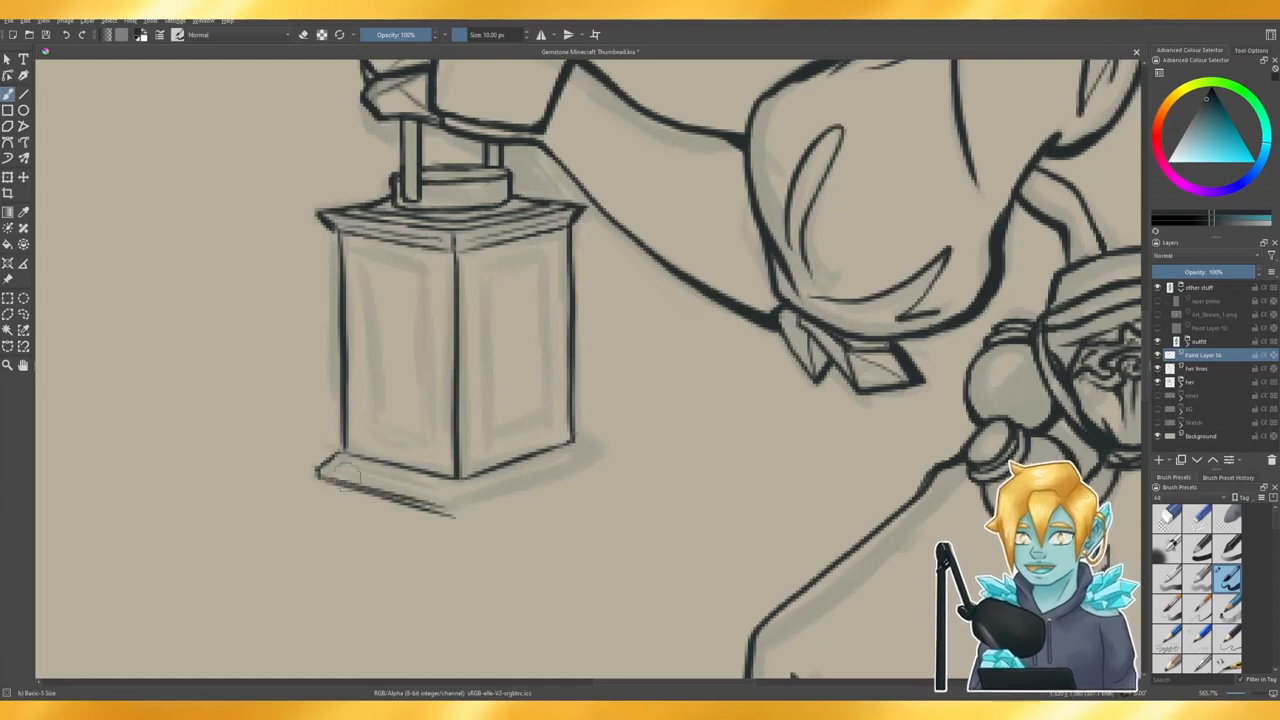
{"action": "key", "text": "ctrl+z"}
{"action": "left_click_drag", "start_coordinate": [328, 483], "coordinate": [420, 507]}
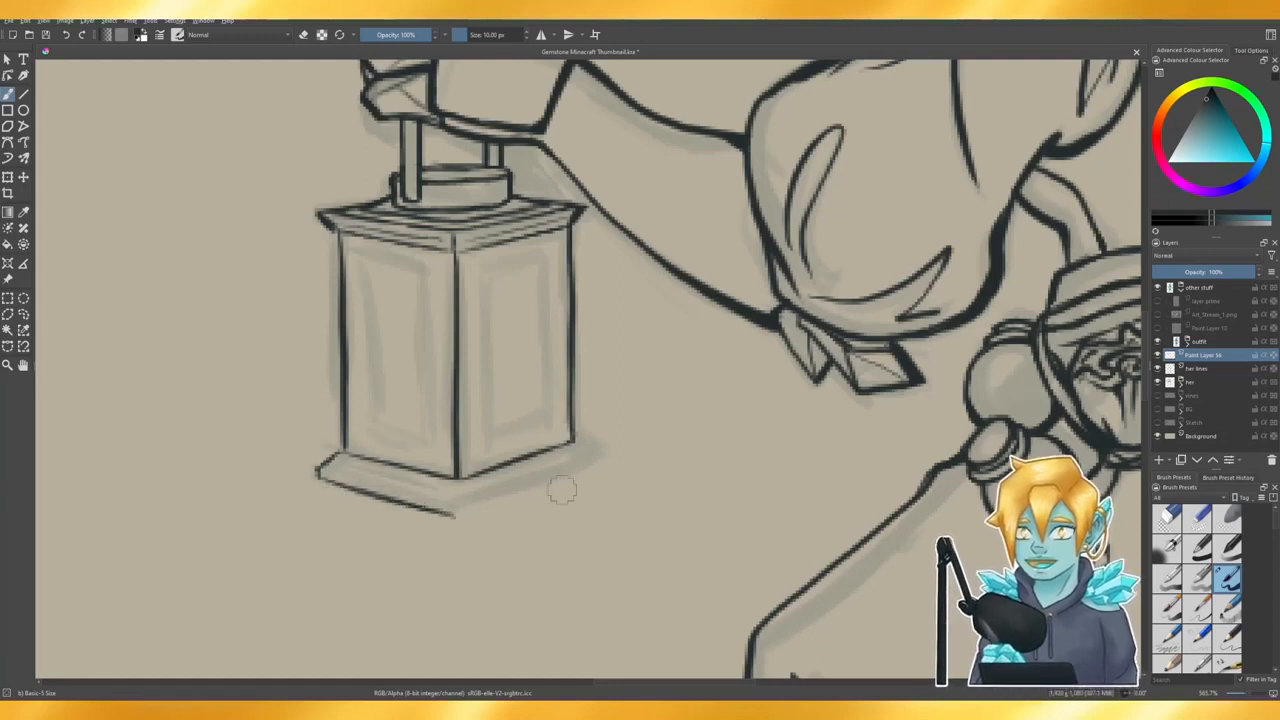
- Ink the outer lower edge of the flared base's right side from the front corner and close its right corner
{"action": "left_click_drag", "start_coordinate": [458, 515], "coordinate": [572, 458]}
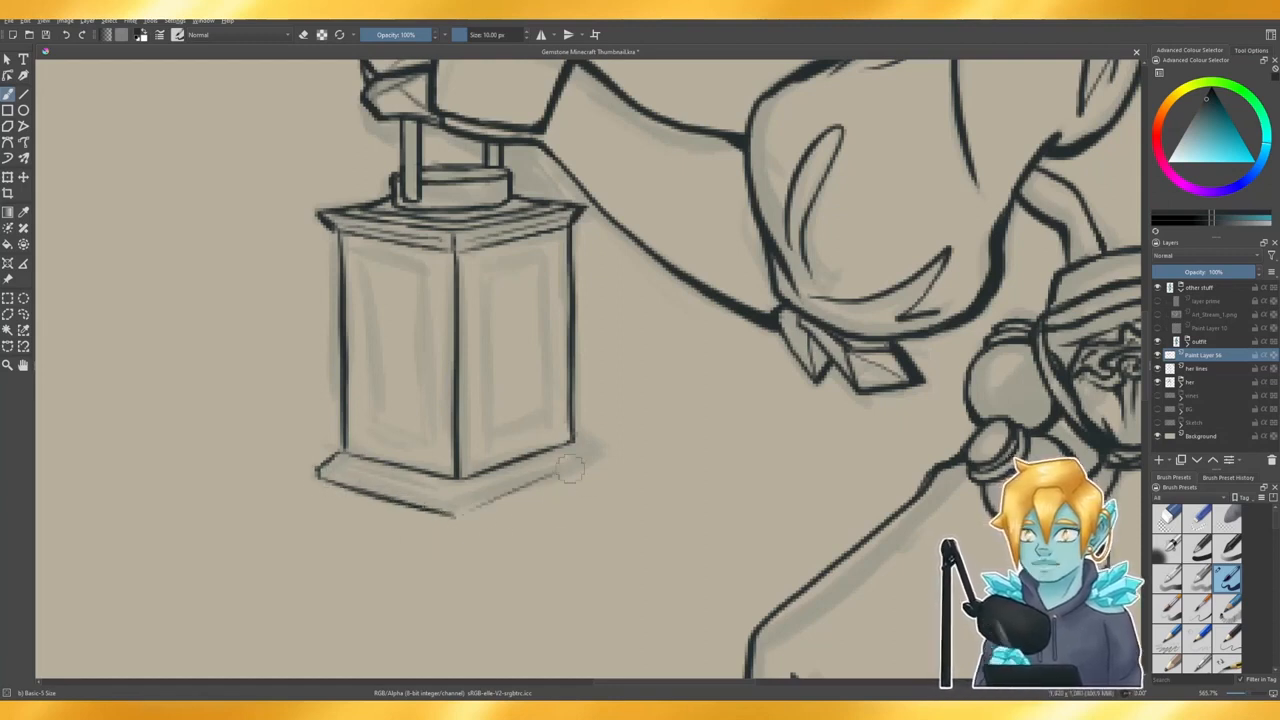
{"action": "key", "text": "ctrl+z"}
{"action": "mouse_move", "coordinate": [457, 516]}
{"action": "left_mouse_down"}
{"action": "mouse_move", "coordinate": [590, 466]}
{"action": "mouse_move", "coordinate": [480, 505]}
{"action": "mouse_move", "coordinate": [594, 462]}
{"action": "mouse_move", "coordinate": [582, 447]}
{"action": "left_mouse_up"}
{"action": "key", "text": "ctrl+z"}
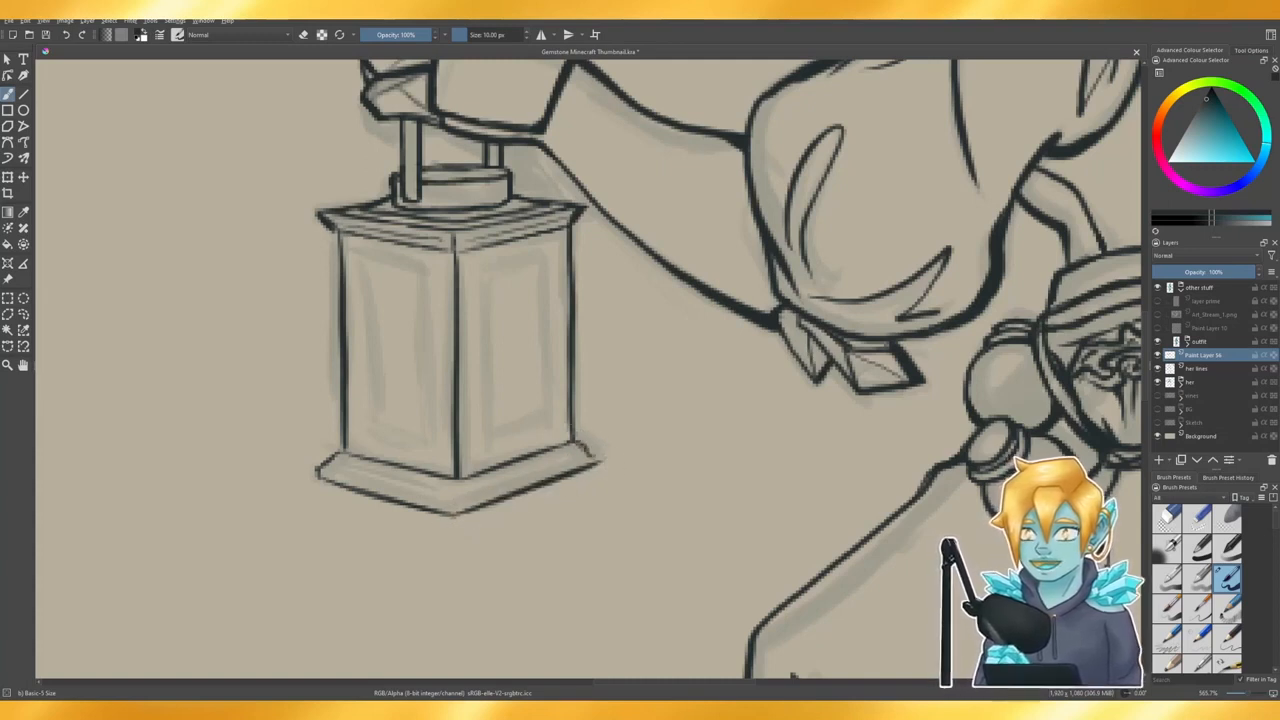
{"action": "key", "text": "e"}
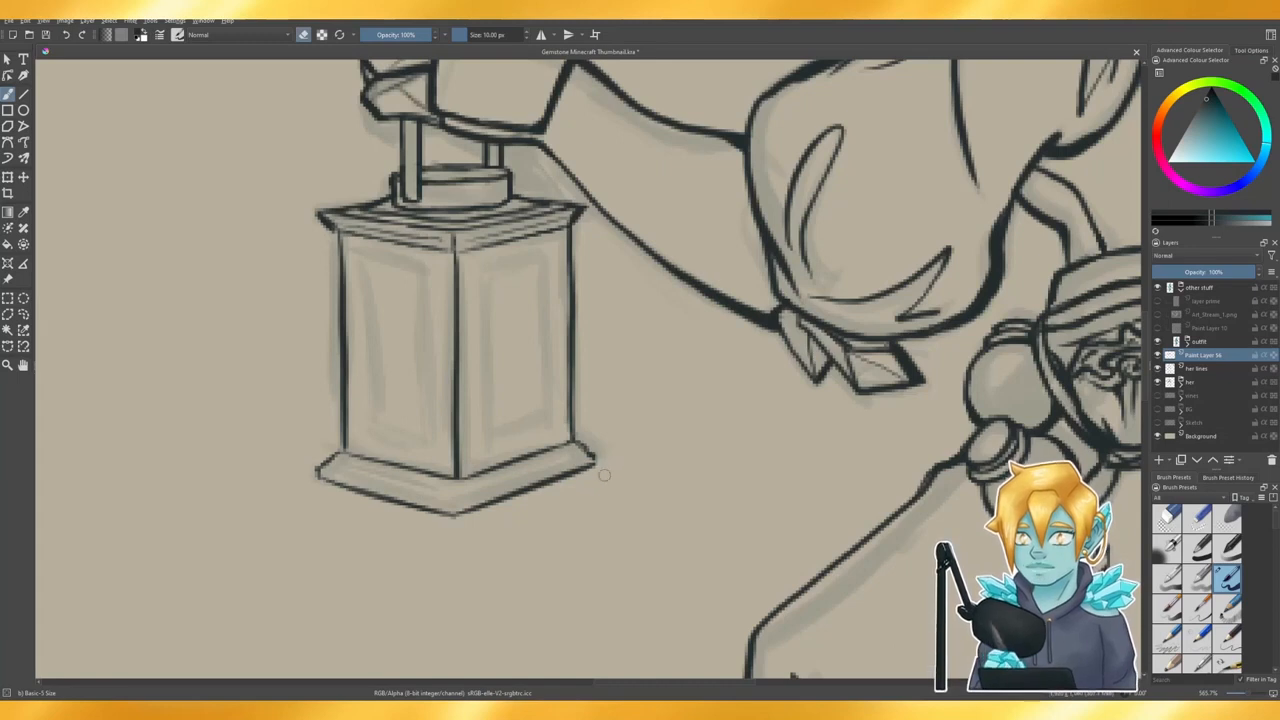
{"action": "key", "text": "e"}
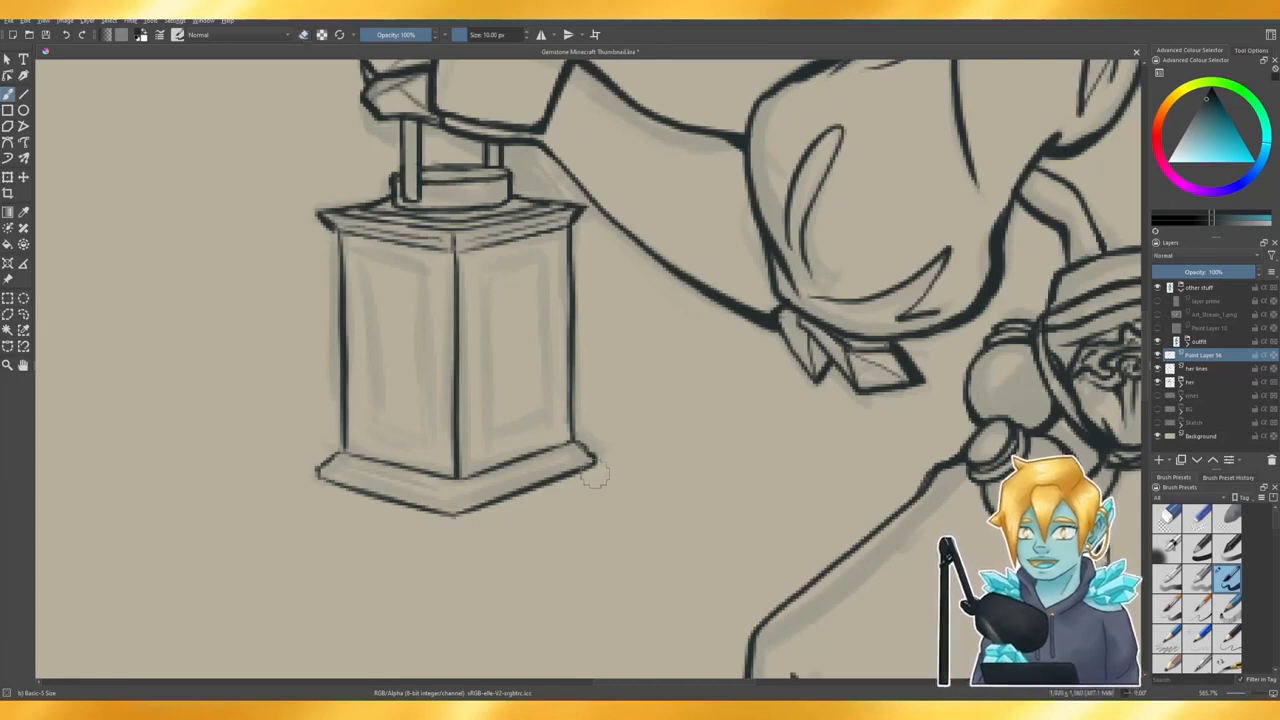
- Check the lantern against the whole figure and touch up the base's right corner, alternating brush and eraser
{"action": "scroll", "coordinate": [525, 414], "scroll_direction": "down", "scroll_amount": 5}
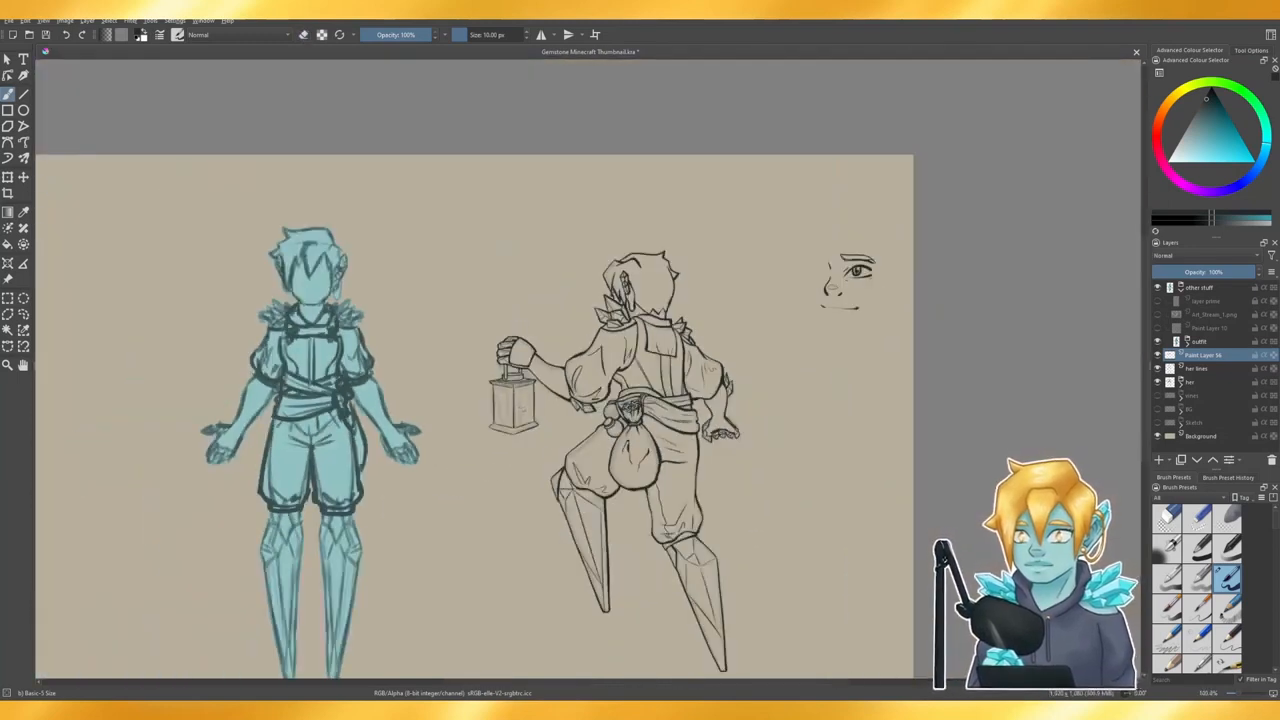
{"action": "scroll", "coordinate": [515, 410], "scroll_direction": "up", "scroll_amount": 5}
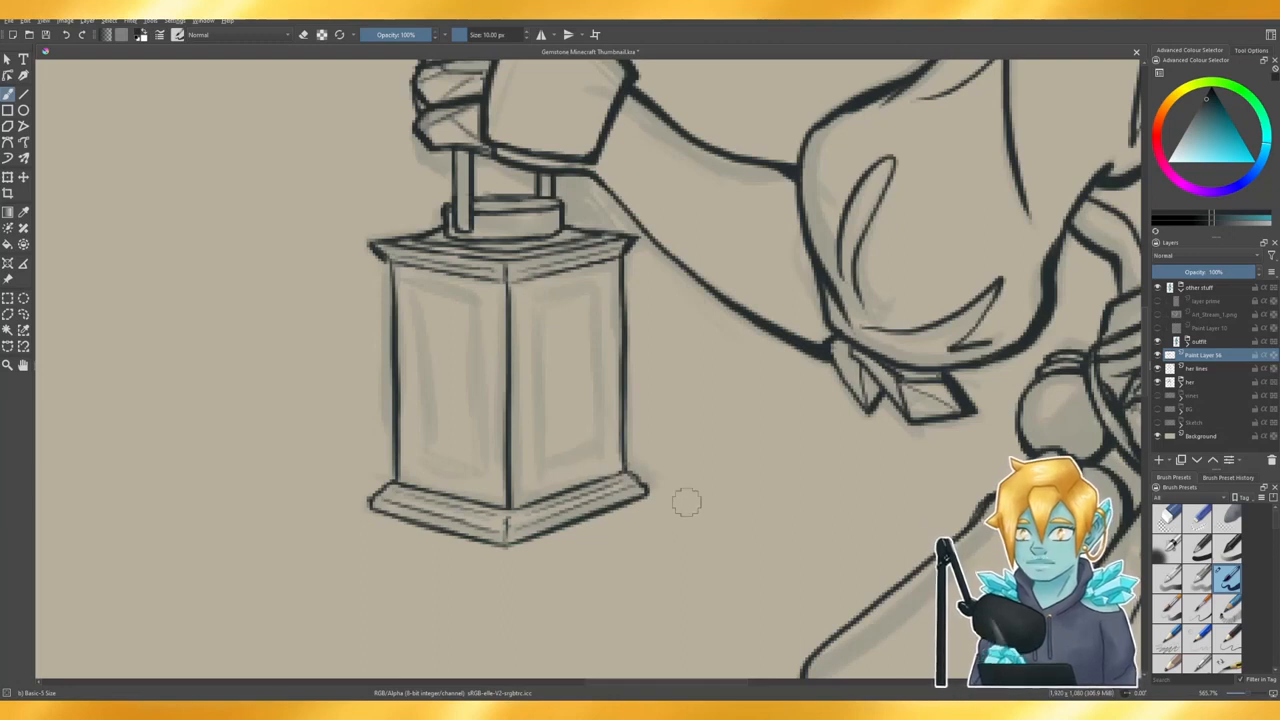
{"action": "scroll", "coordinate": [485, 464], "scroll_direction": "down", "scroll_amount": 5}
{"action": "scroll", "coordinate": [486, 468], "scroll_direction": "down", "scroll_amount": 3}
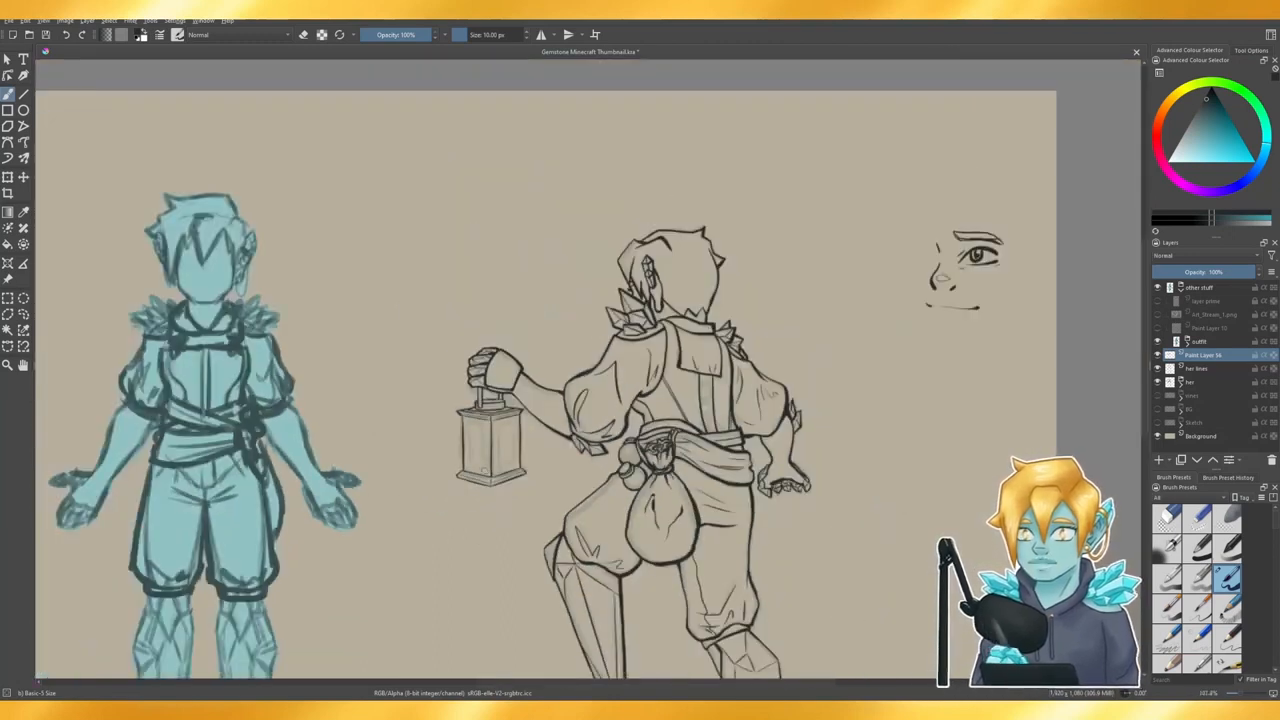
{"action": "scroll", "coordinate": [503, 467], "scroll_direction": "up", "scroll_amount": 7}
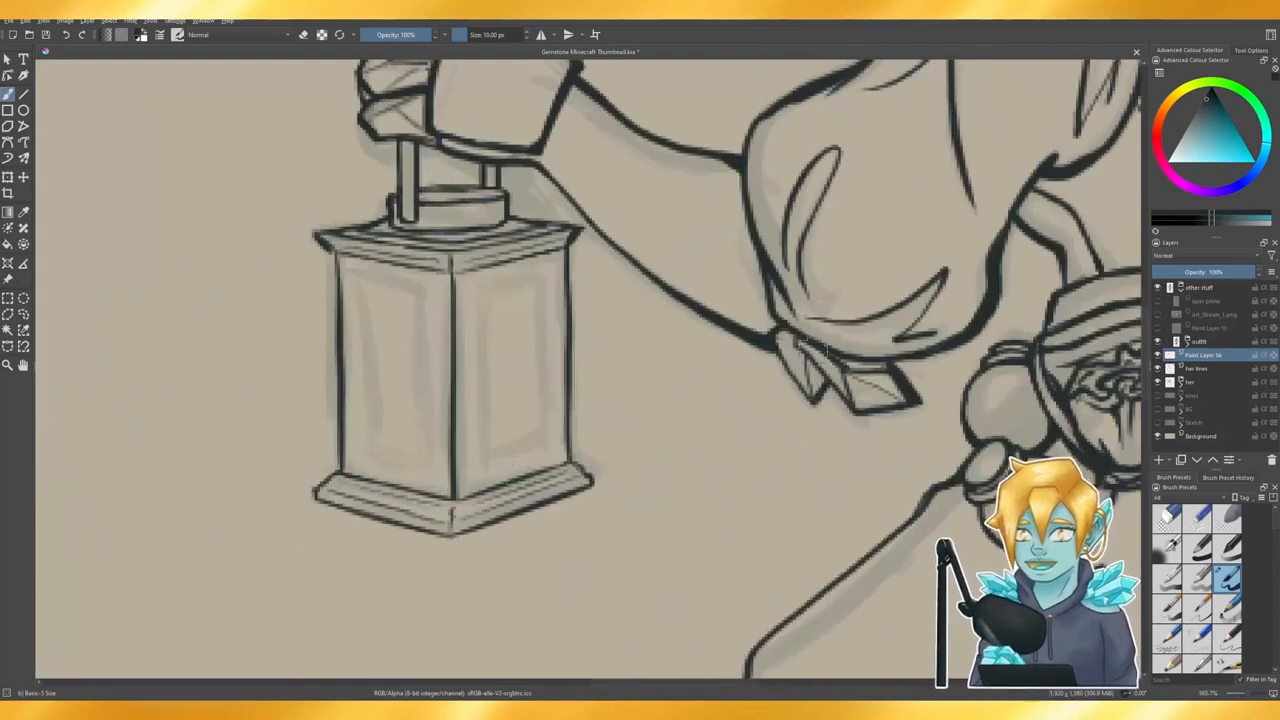
{"action": "key", "text": "e"}
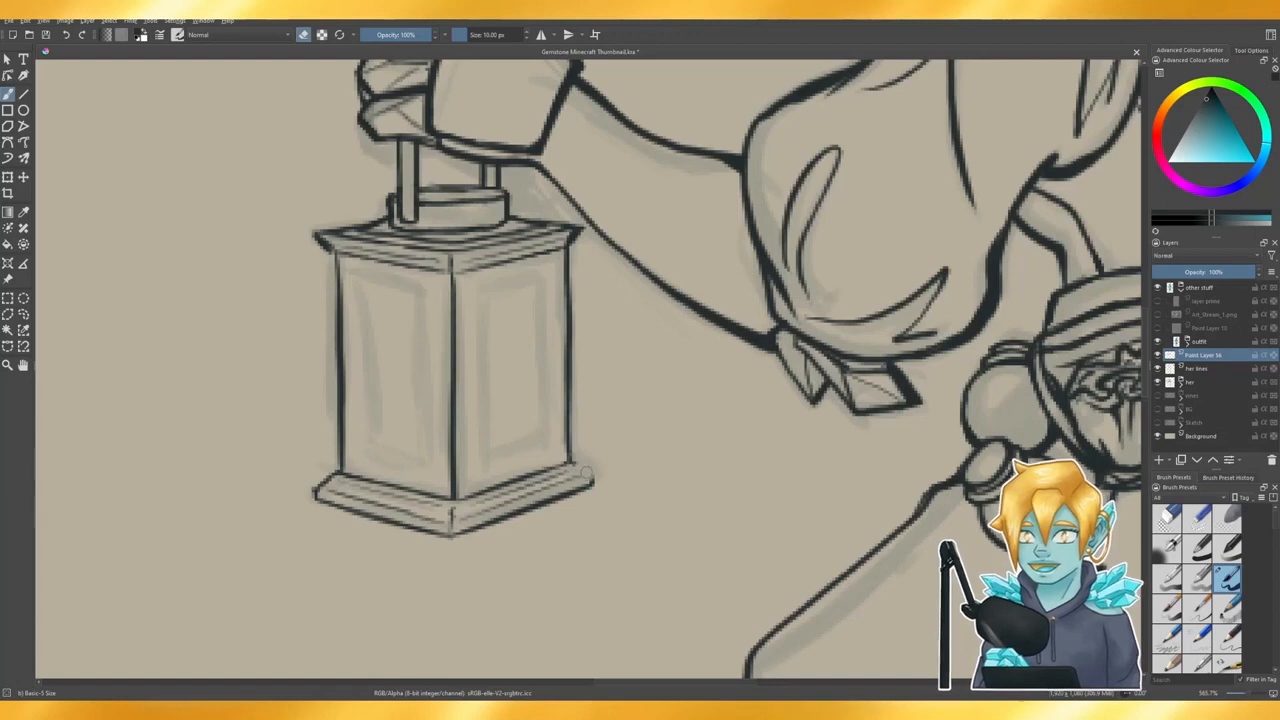
{"action": "key", "text": "e"}
{"action": "left_click_drag", "start_coordinate": [574, 464], "coordinate": [598, 486]}
{"action": "key", "text": "e"}
{"action": "key", "text": "e"}
{"action": "key", "text": "e"}
{"action": "key", "text": "e"}
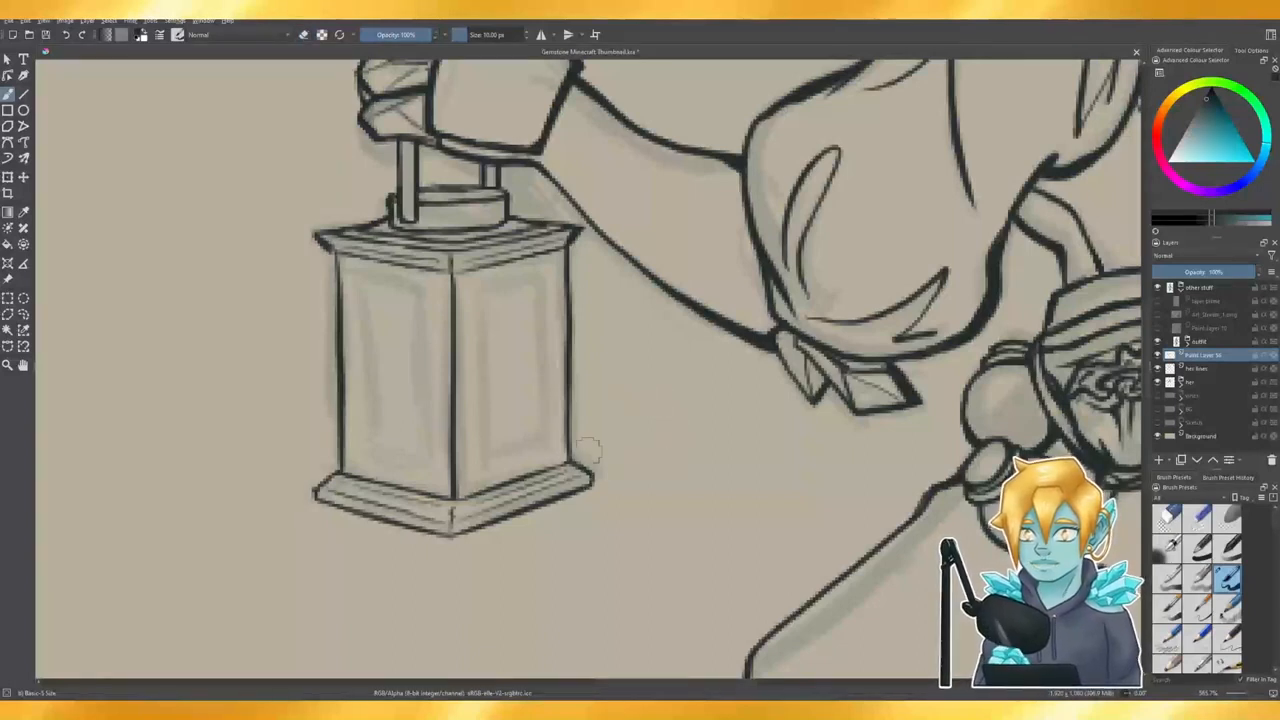
{"action": "mouse_move", "coordinate": [628, 370]}
{"action": "left_mouse_down"}
{"action": "mouse_move", "coordinate": [697, 425]}
{"action": "mouse_move", "coordinate": [694, 450]}
{"action": "left_mouse_up"}
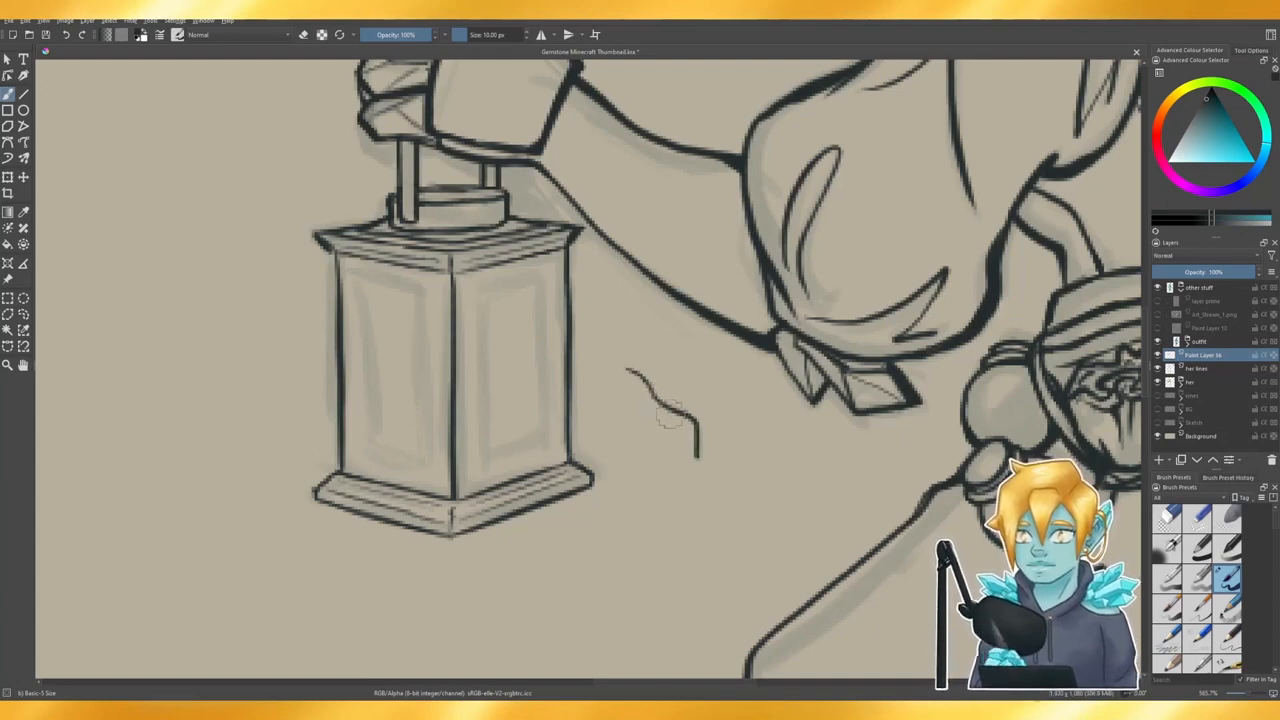
{"action": "left_click_drag", "start_coordinate": [608, 467], "coordinate": [695, 425]}
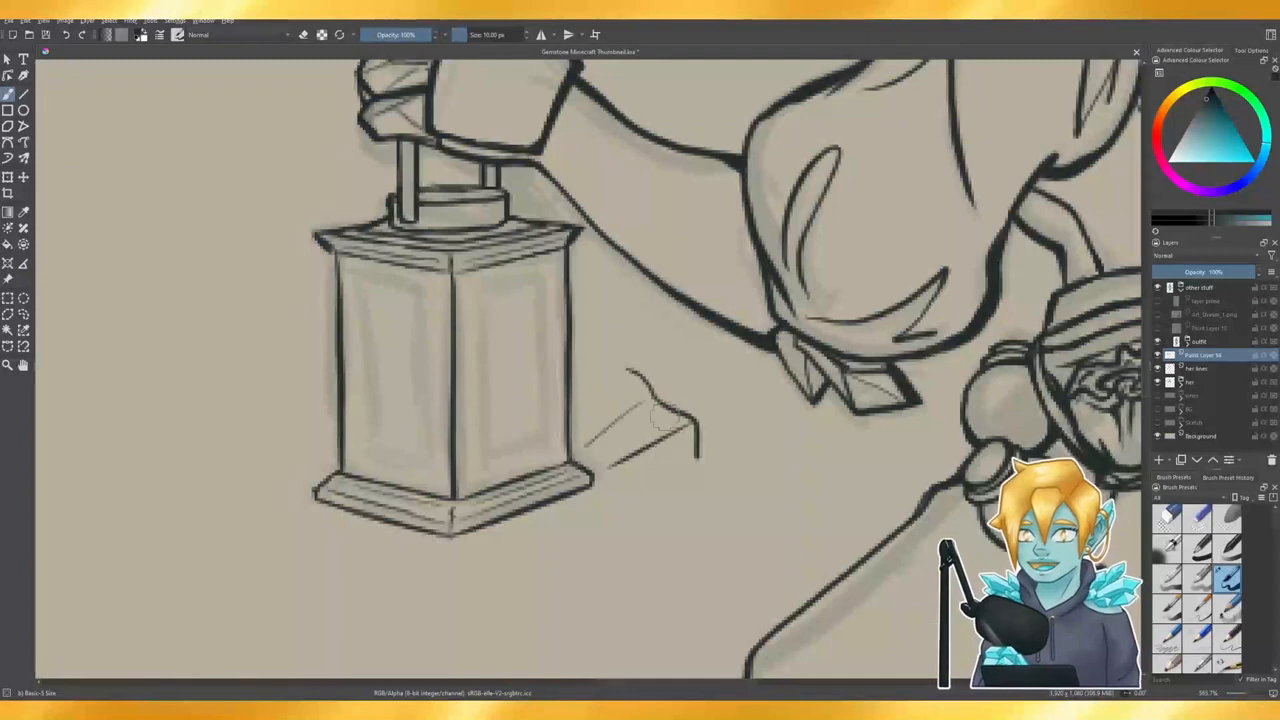
{"action": "key", "text": "ctrl+z"}
{"action": "key", "text": "ctrl+z"}
{"action": "key", "text": "ctrl+z"}
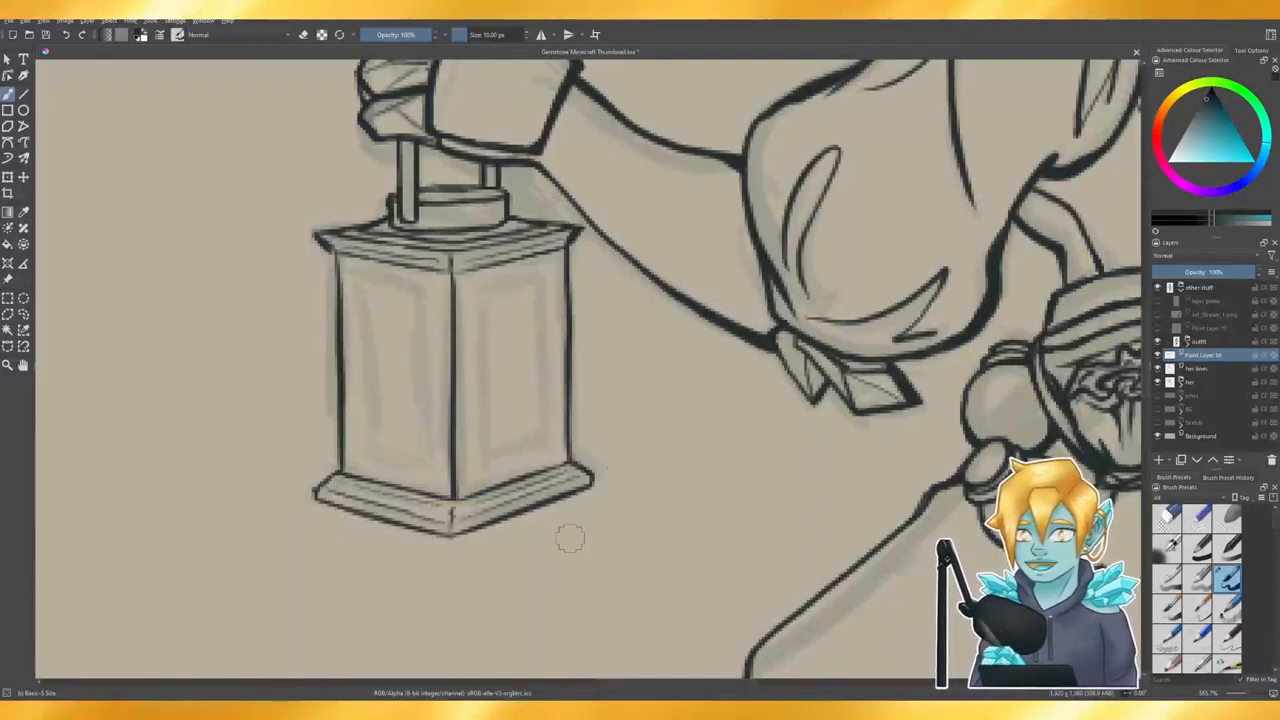
- Refine the inner trim line along the base's left side, alternating brush and eraser
{"action": "left_click_drag", "start_coordinate": [341, 483], "coordinate": [402, 496]}
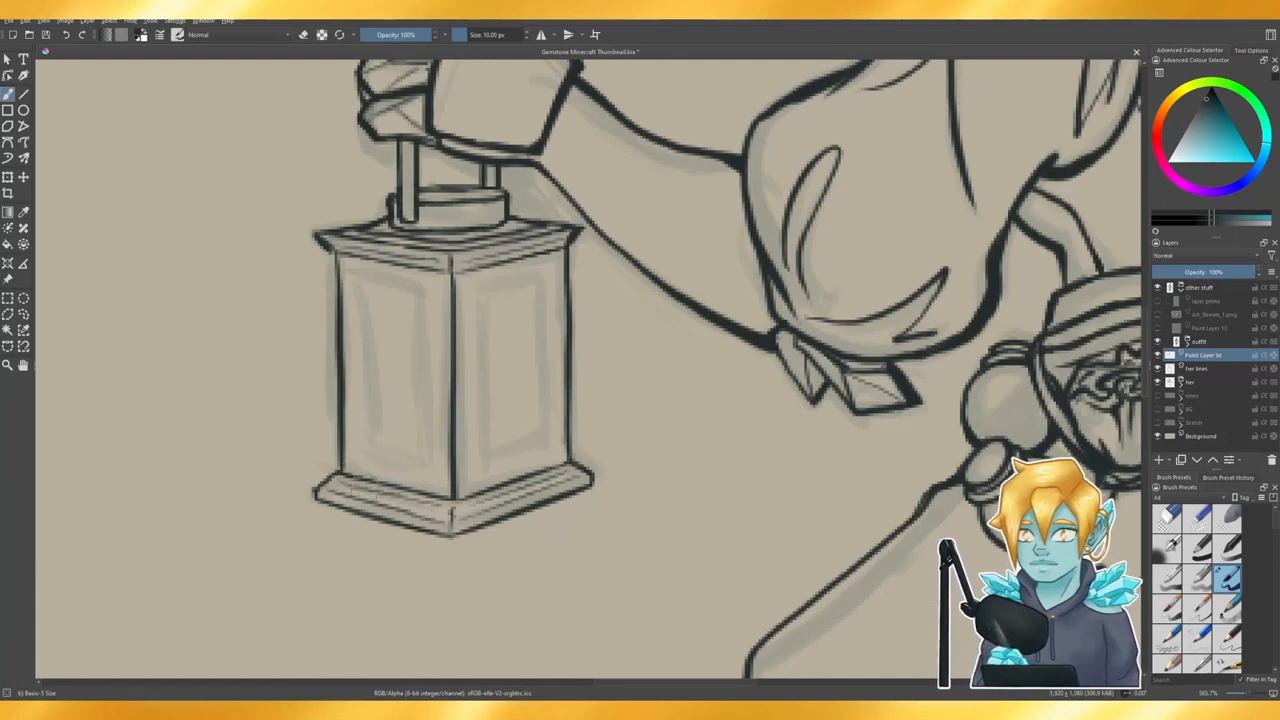
{"action": "key", "text": "e"}
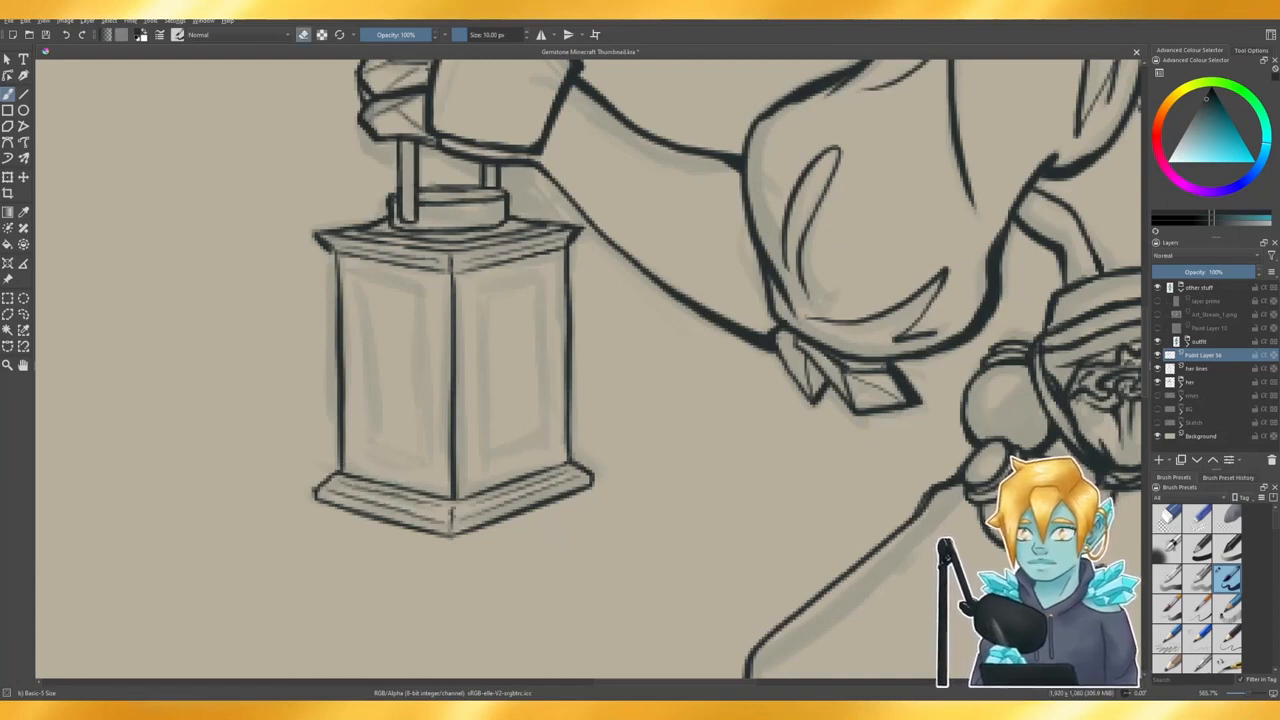
{"action": "left_click_drag", "start_coordinate": [430, 502], "coordinate": [386, 500]}
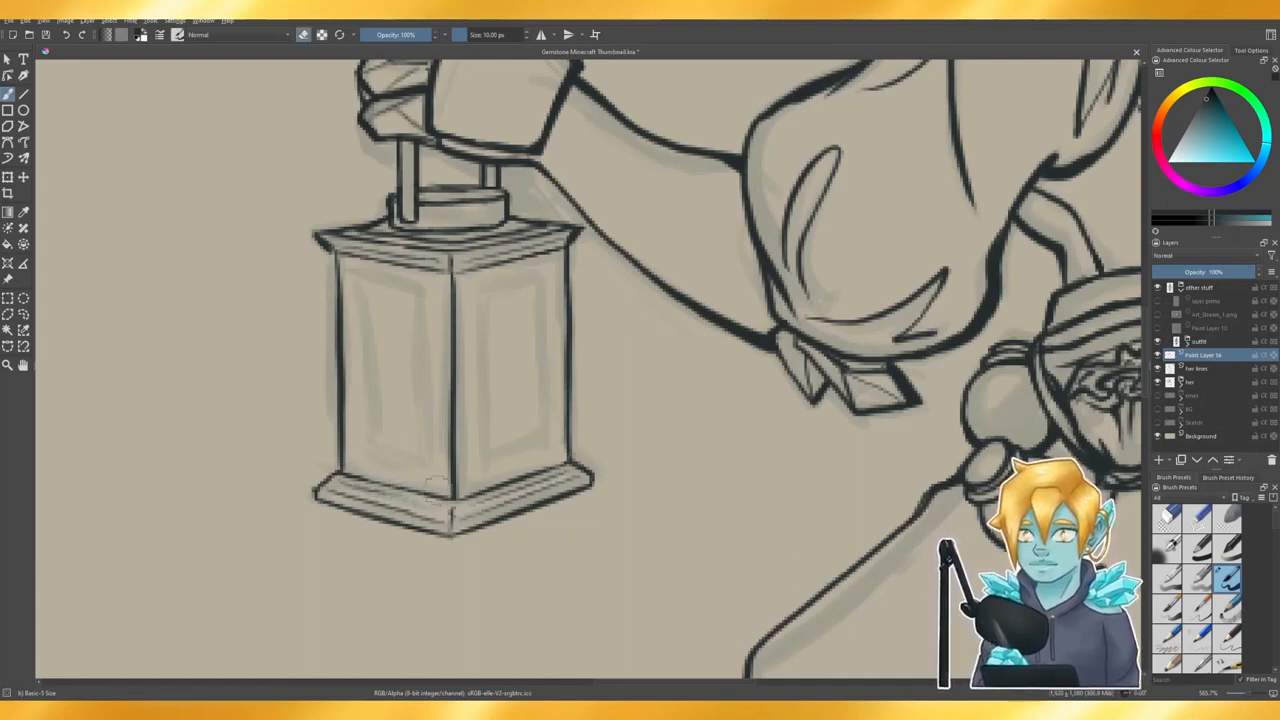
{"action": "key", "text": "e"}
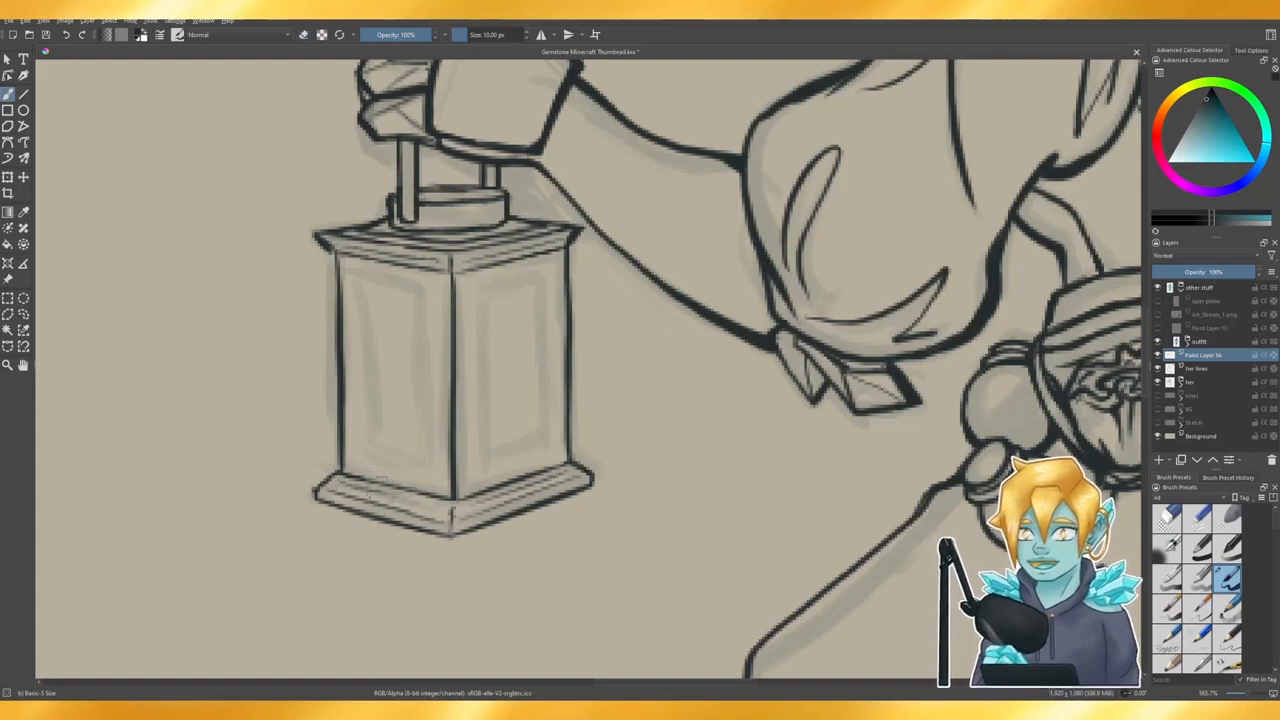
{"action": "left_click_drag", "start_coordinate": [380, 496], "coordinate": [430, 508]}
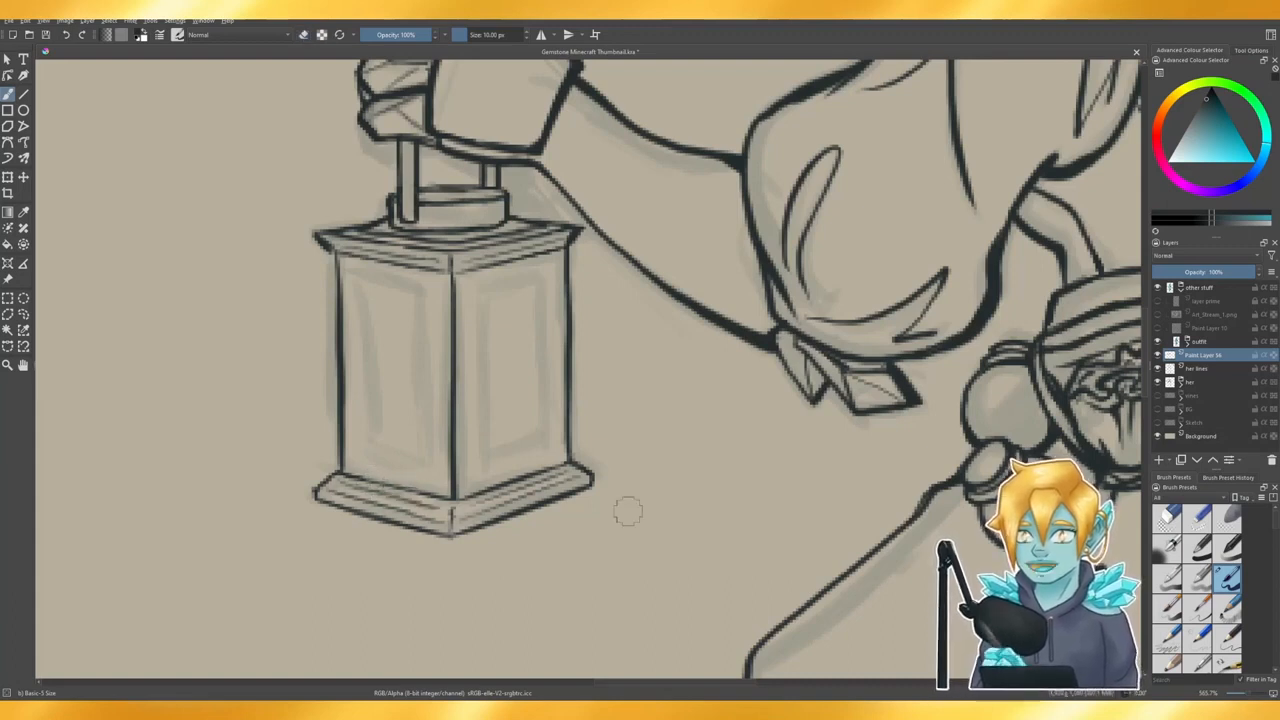
- Ink the top, left and bottom edges of the inset panel on the lantern's left face
{"action": "left_click_drag", "start_coordinate": [357, 273], "coordinate": [441, 292]}
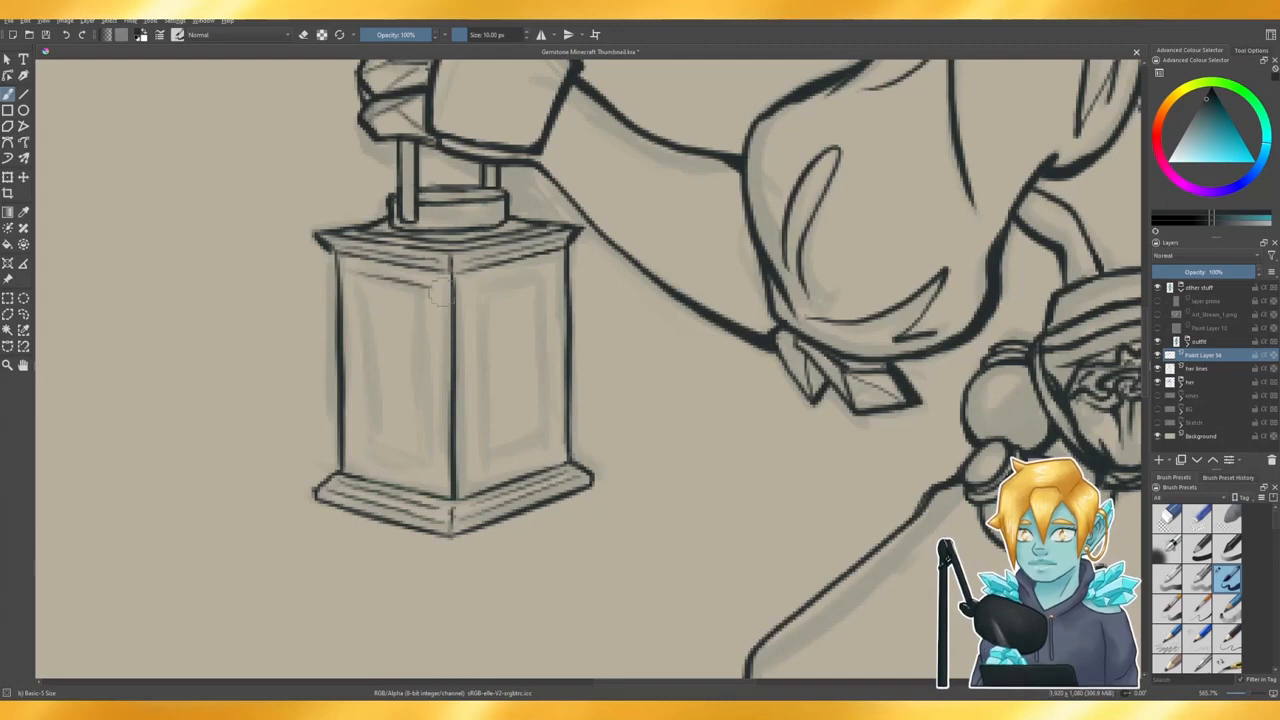
{"action": "left_click_drag", "start_coordinate": [350, 268], "coordinate": [360, 450]}
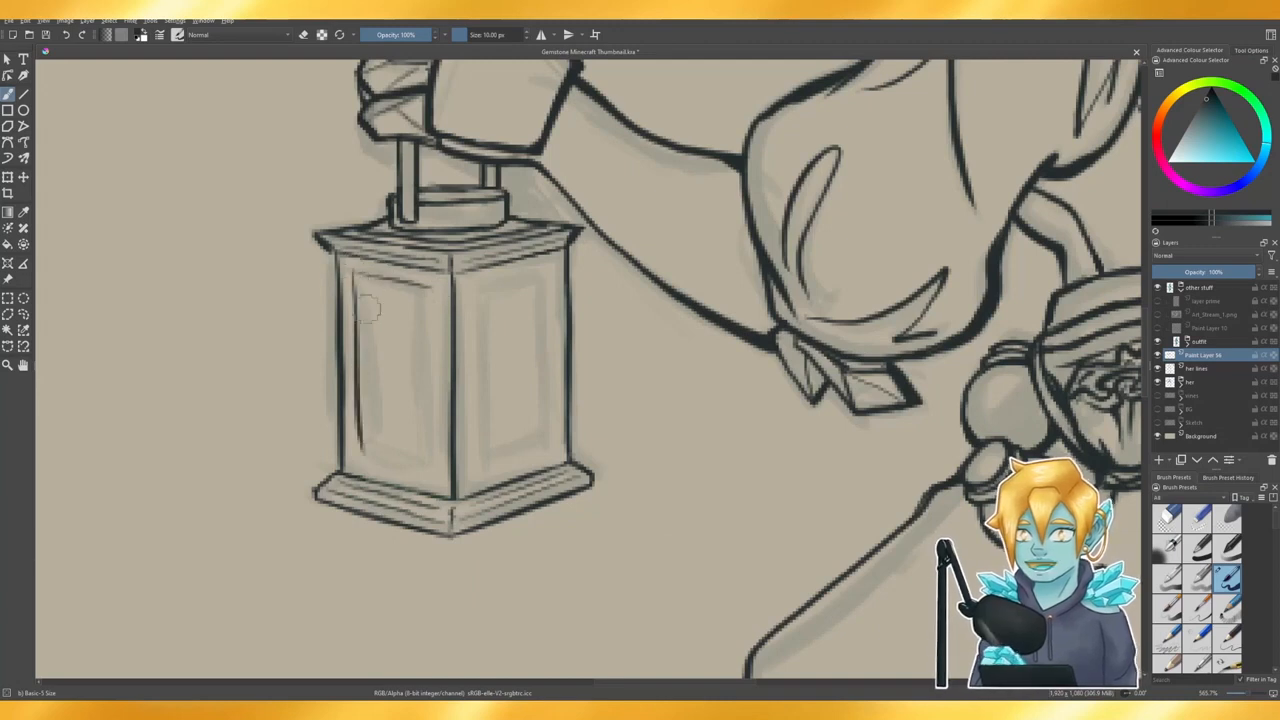
{"action": "key", "text": "ctrl+z"}
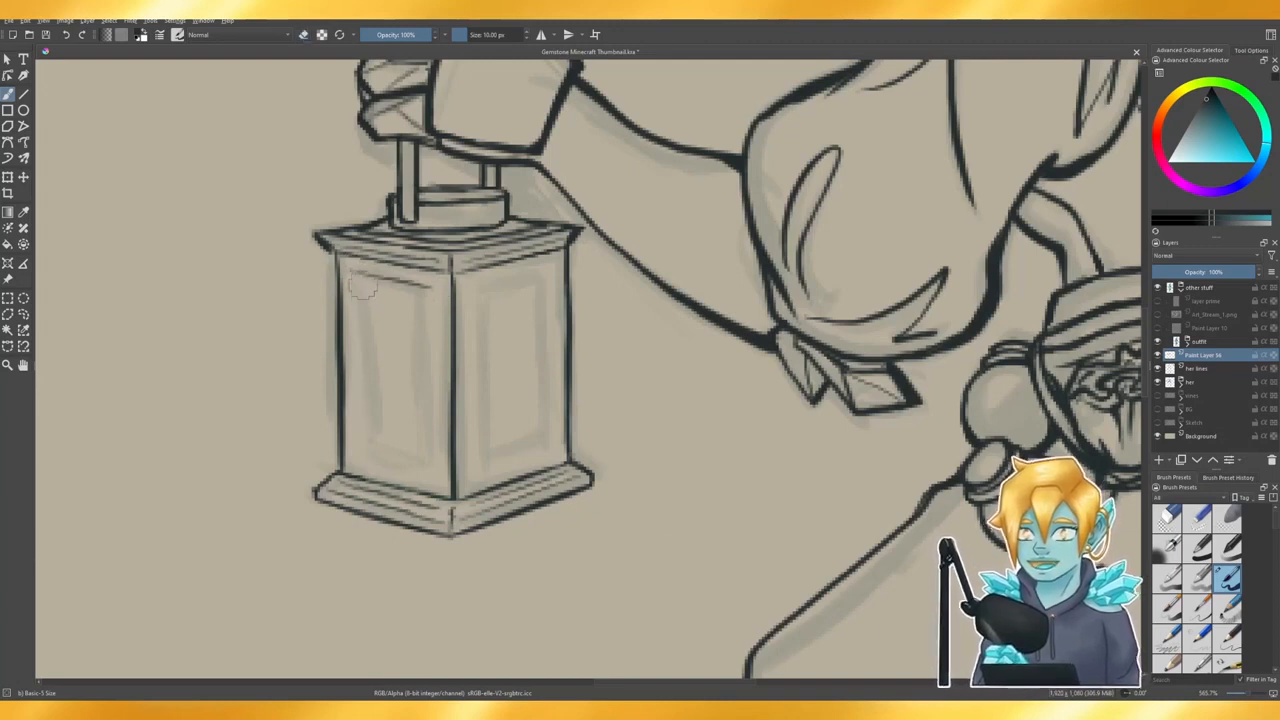
{"action": "mouse_move", "coordinate": [350, 273]}
{"action": "left_mouse_down"}
{"action": "mouse_move", "coordinate": [354, 436]}
{"action": "mouse_move", "coordinate": [356, 385]}
{"action": "mouse_move", "coordinate": [390, 468]}
{"action": "mouse_move", "coordinate": [423, 474]}
{"action": "left_mouse_up"}
{"action": "key", "text": "ctrl+z"}
- Ink the right vertical edge of the left face's inset panel, redrawing until it joins the top and bottom edges
{"action": "left_click_drag", "start_coordinate": [429, 292], "coordinate": [432, 465]}
{"action": "key", "text": "ctrl+z"}
{"action": "left_click_drag", "start_coordinate": [432, 295], "coordinate": [435, 420]}
{"action": "key", "text": "ctrl+z"}
{"action": "left_click_drag", "start_coordinate": [429, 294], "coordinate": [431, 480]}
{"action": "key", "text": "ctrl+z"}
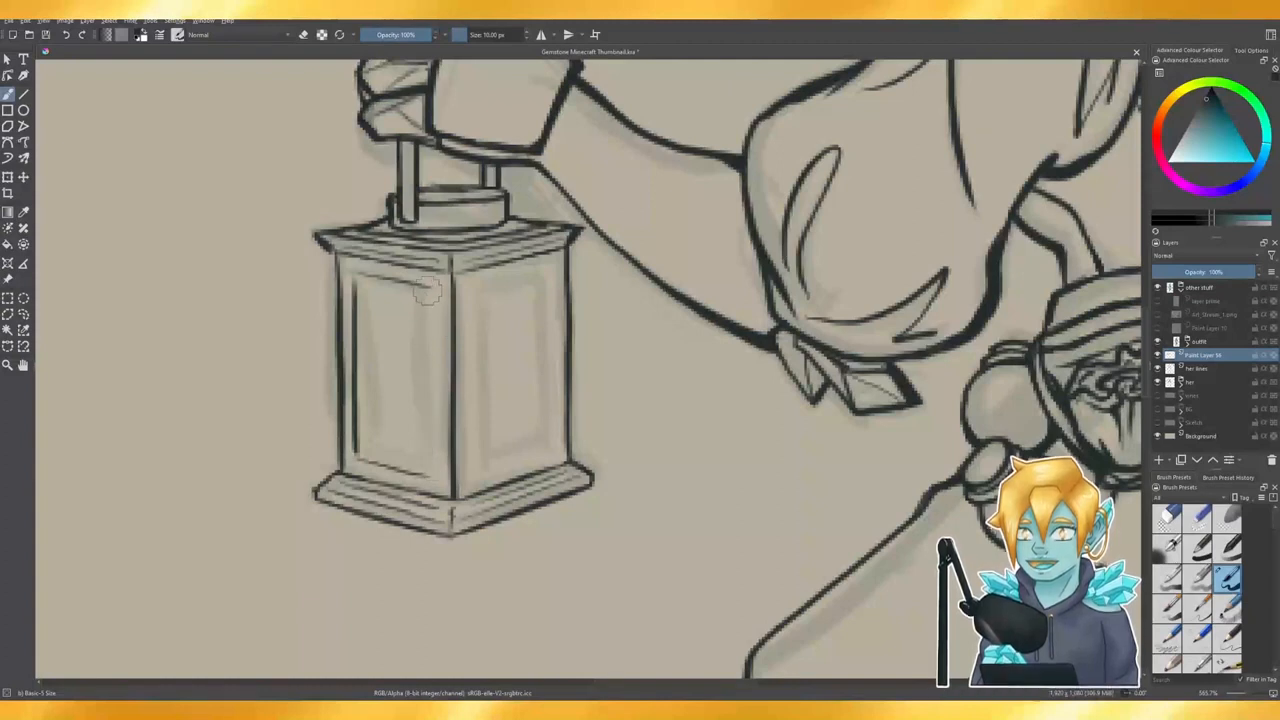
{"action": "left_click_drag", "start_coordinate": [432, 286], "coordinate": [432, 490]}
{"action": "key", "text": "ctrl+z"}
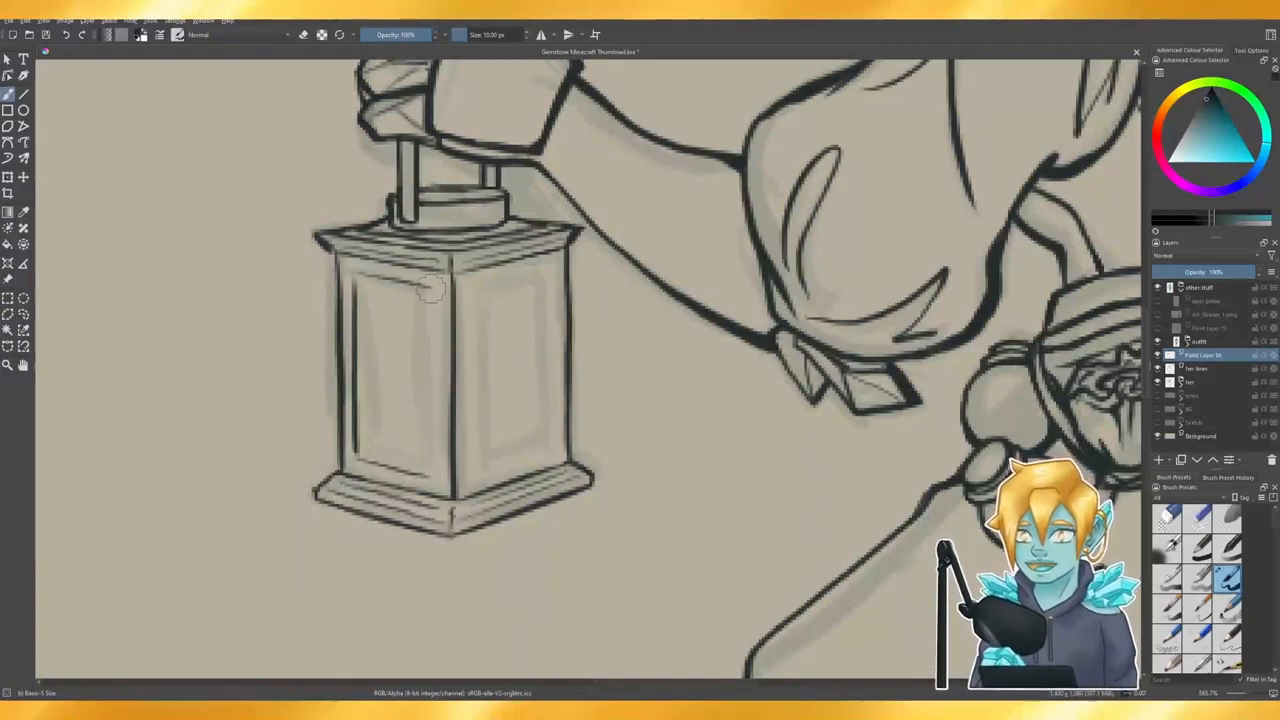
{"action": "left_click_drag", "start_coordinate": [432, 292], "coordinate": [432, 480]}
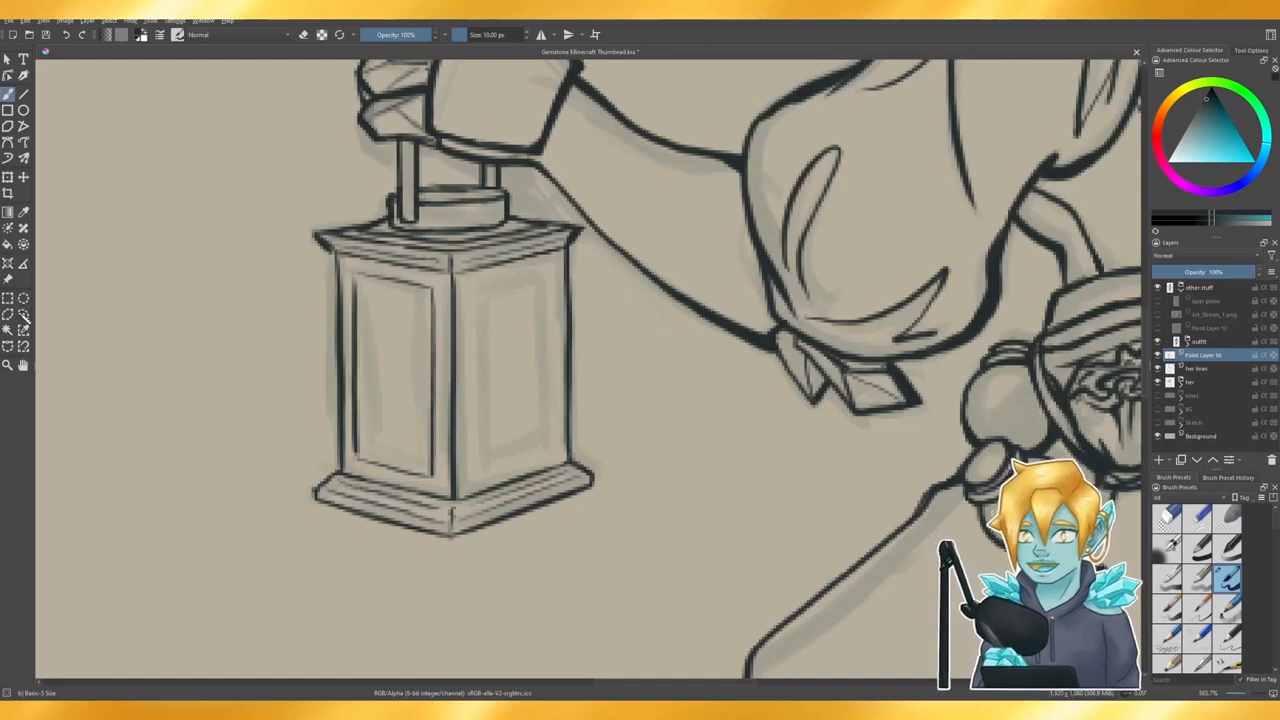
- Select the left face's inset panel outline with a freehand selection and stretch it slightly wider and taller toward the lower right
{"action": "left_click", "coordinate": [23, 313]}
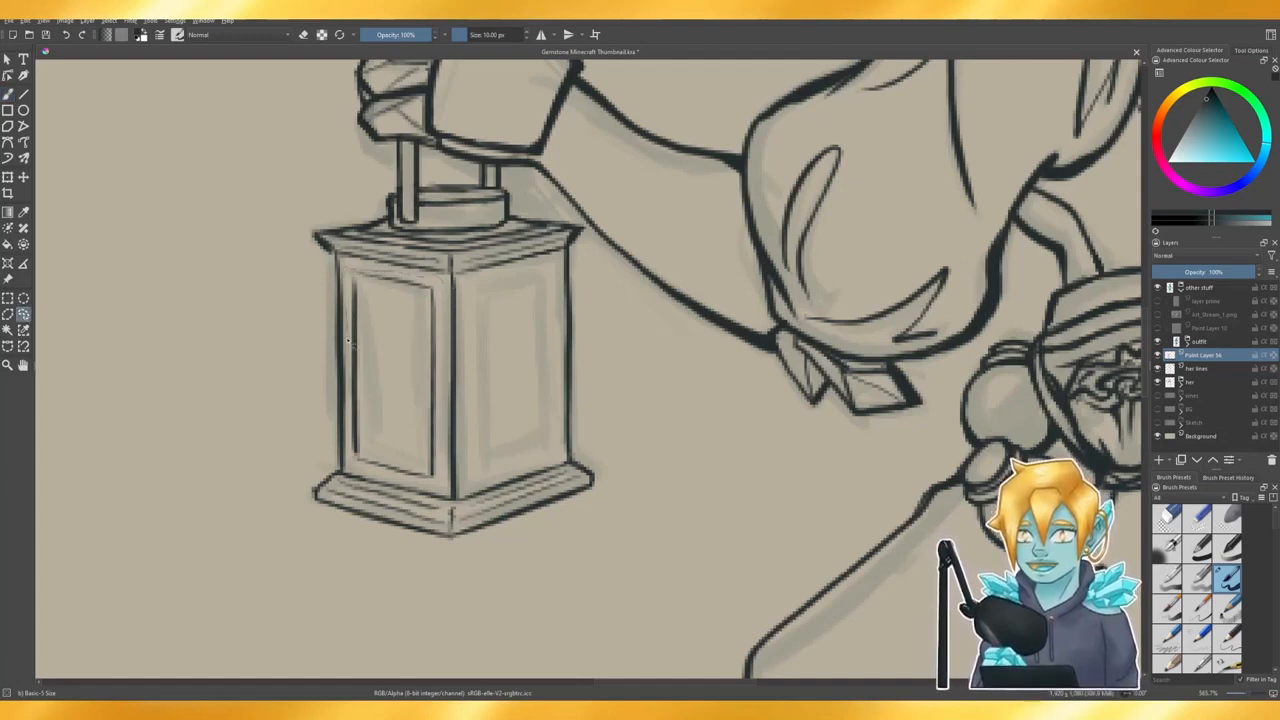
{"action": "mouse_move", "coordinate": [347, 382]}
{"action": "left_mouse_down"}
{"action": "mouse_move", "coordinate": [351, 456]}
{"action": "mouse_move", "coordinate": [443, 474]}
{"action": "mouse_move", "coordinate": [440, 284]}
{"action": "left_mouse_up"}
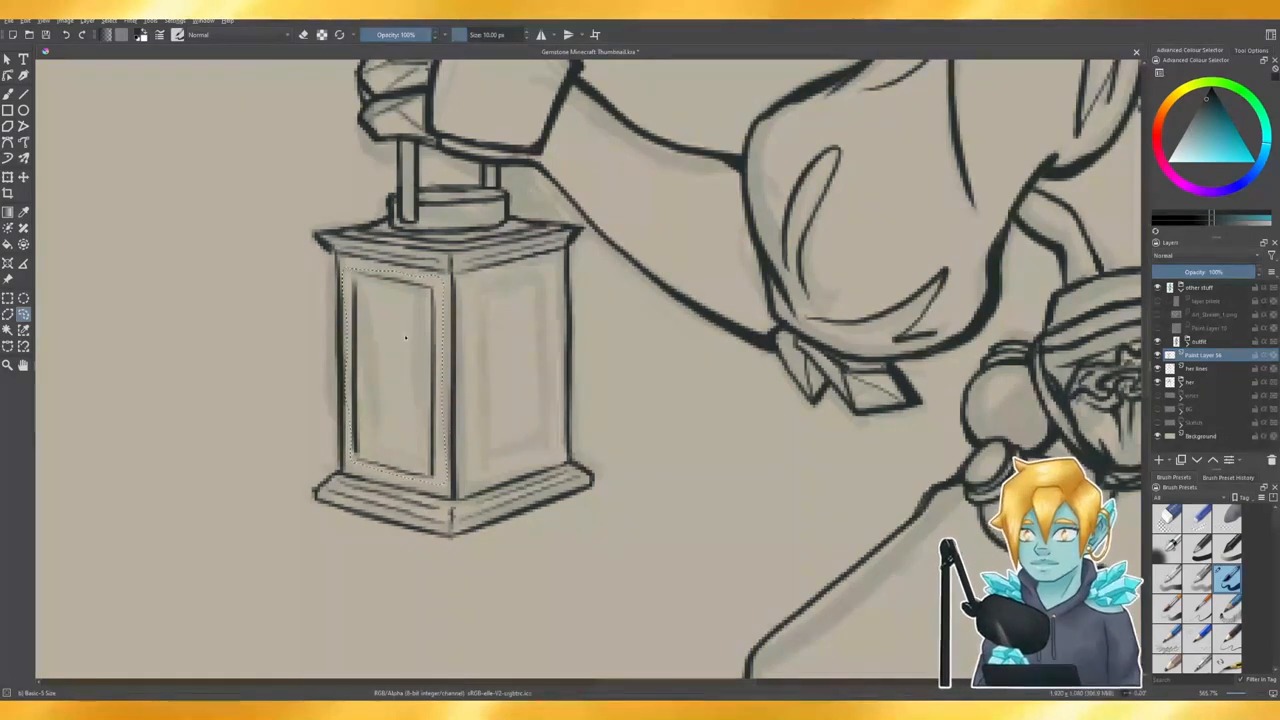
{"action": "key", "text": "ctrl+t"}
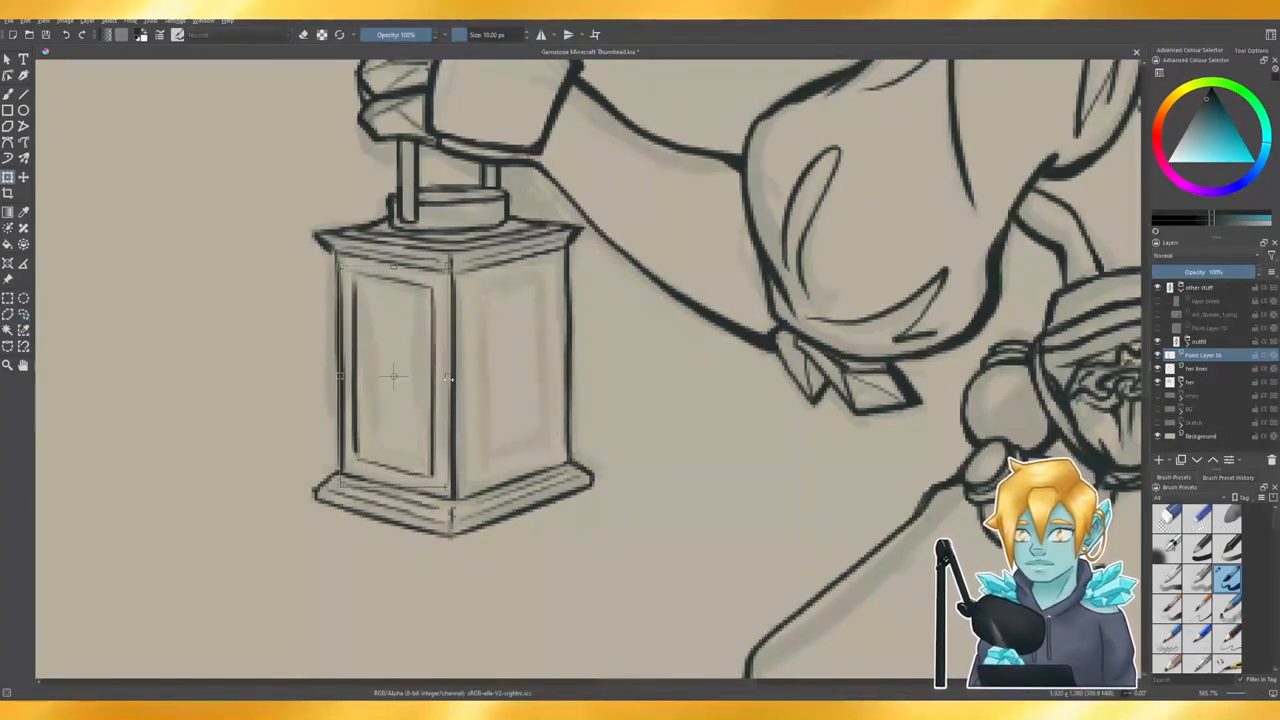
{"action": "left_click_drag", "start_coordinate": [449, 377], "coordinate": [454, 377]}
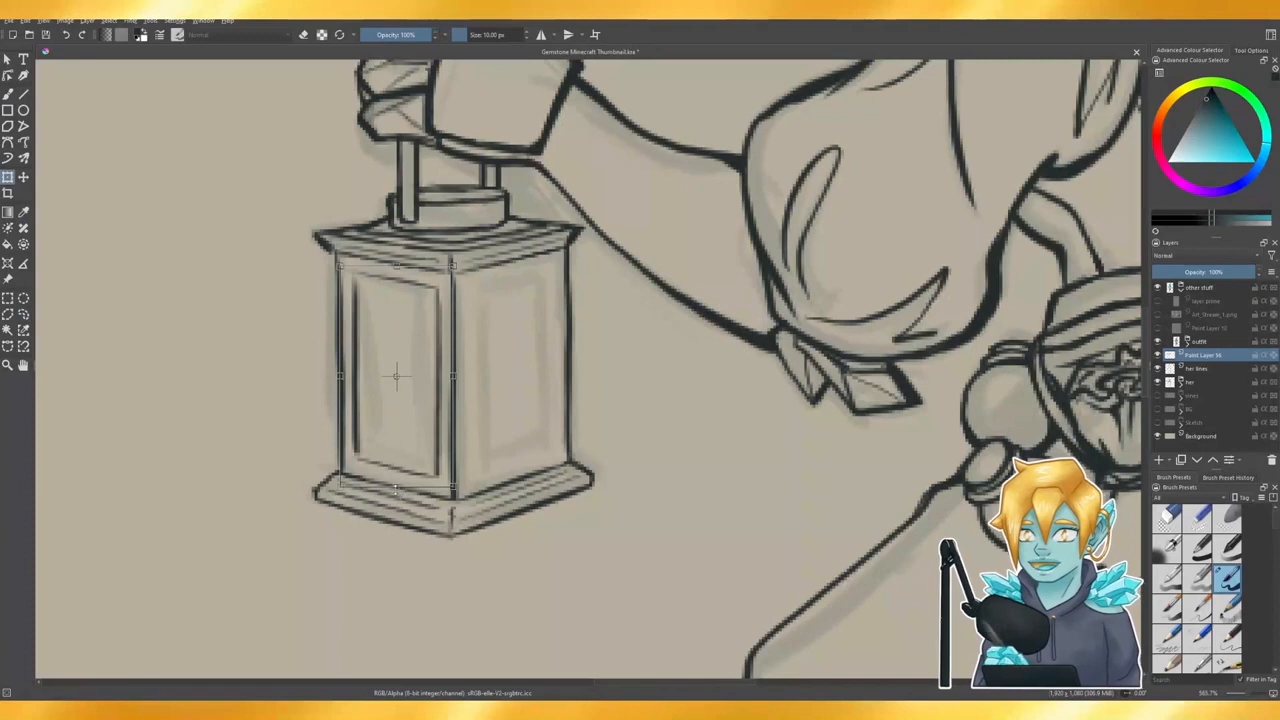
{"action": "left_click_drag", "start_coordinate": [396, 487], "coordinate": [397, 493]}
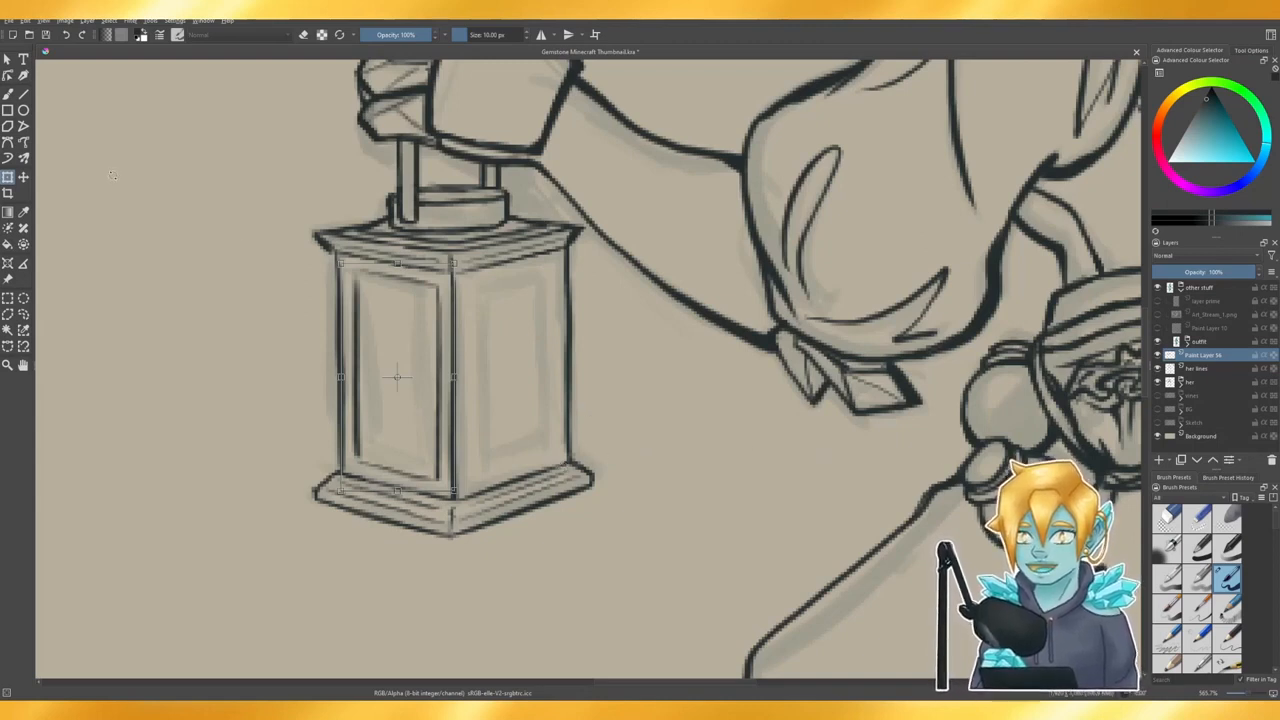
{"action": "key", "text": "b"}
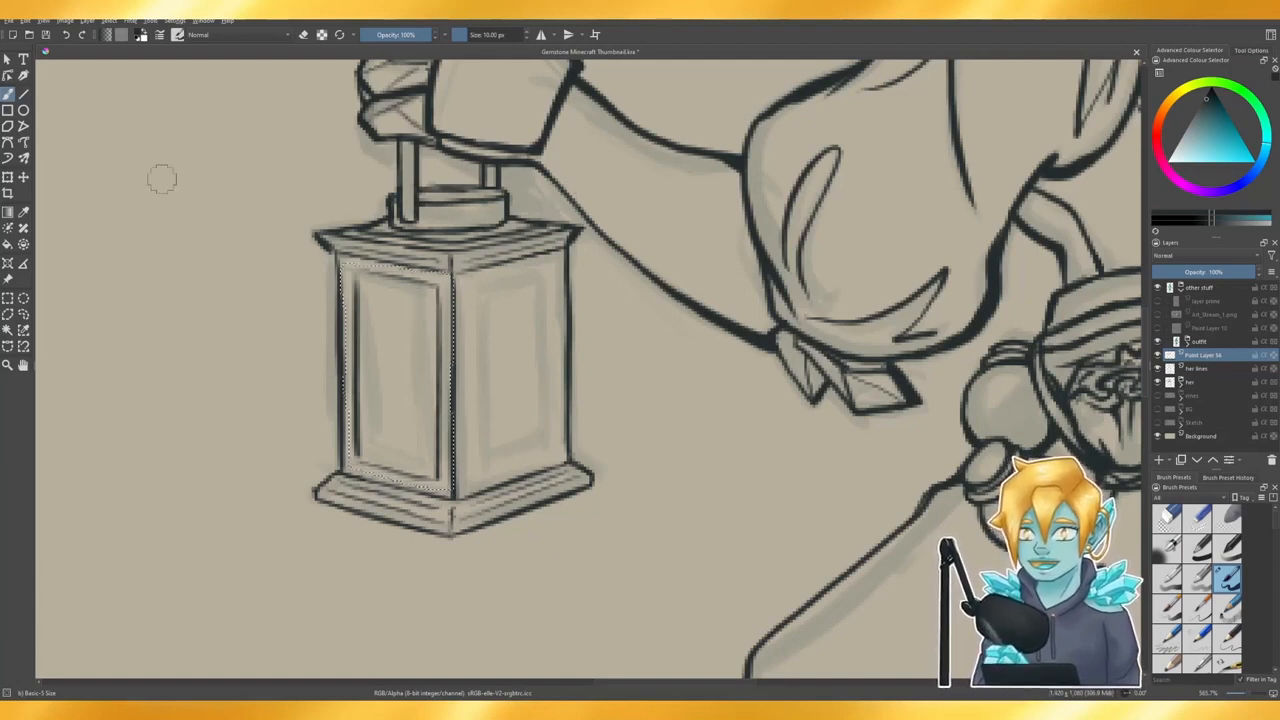
- Duplicate the left face's inset panel outline onto its own layer and undo the accidental merge into the layer below
{"action": "left_click", "coordinate": [23, 313]}
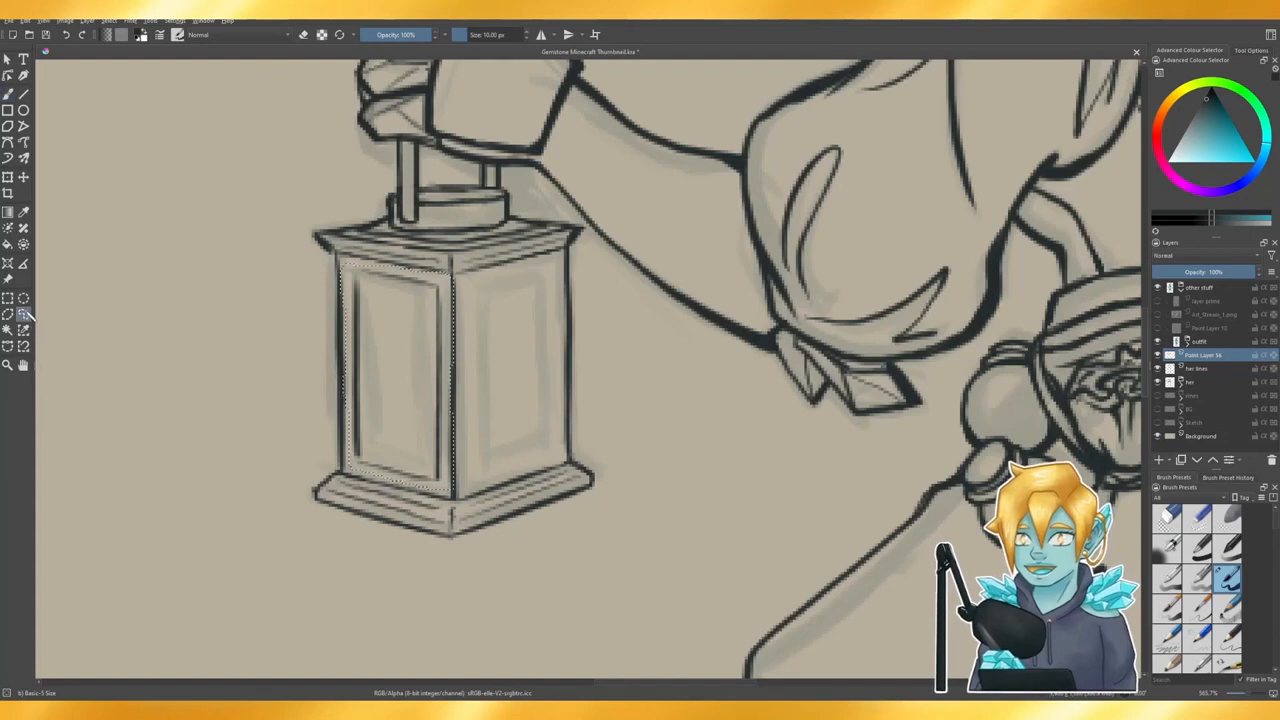
{"action": "left_click", "coordinate": [323, 287]}
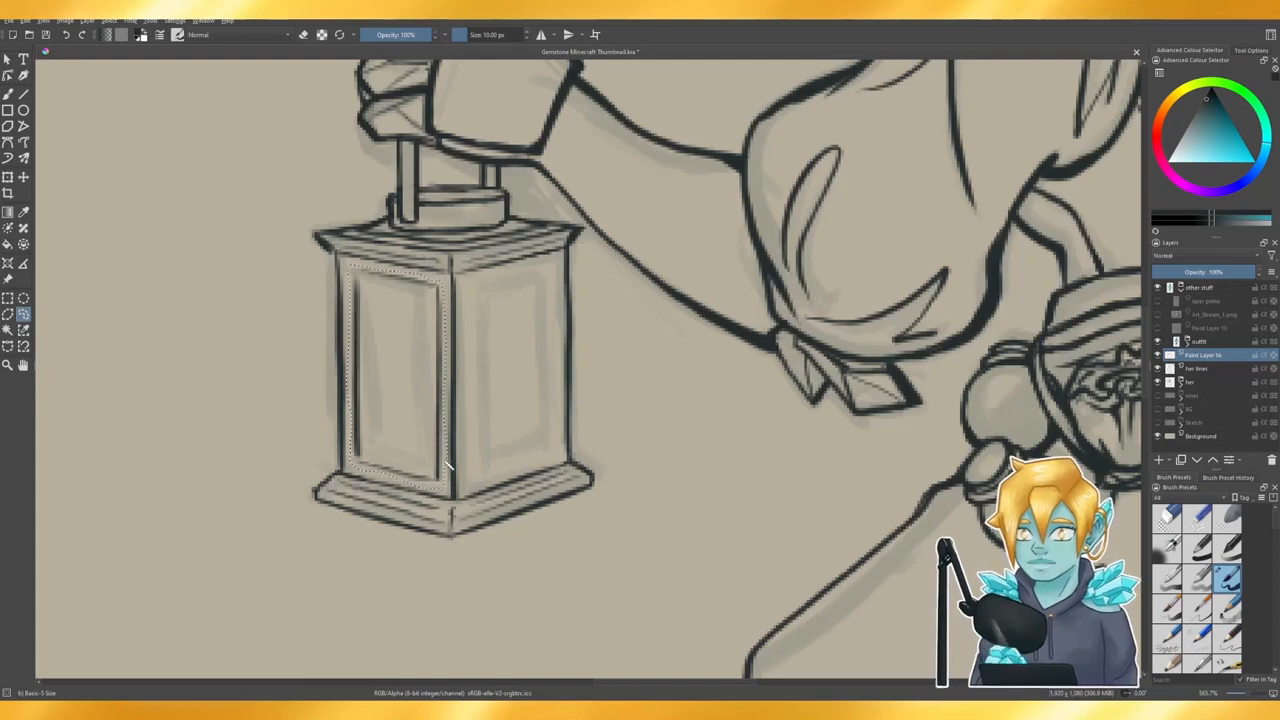
{"action": "key", "text": "ctrl+j"}
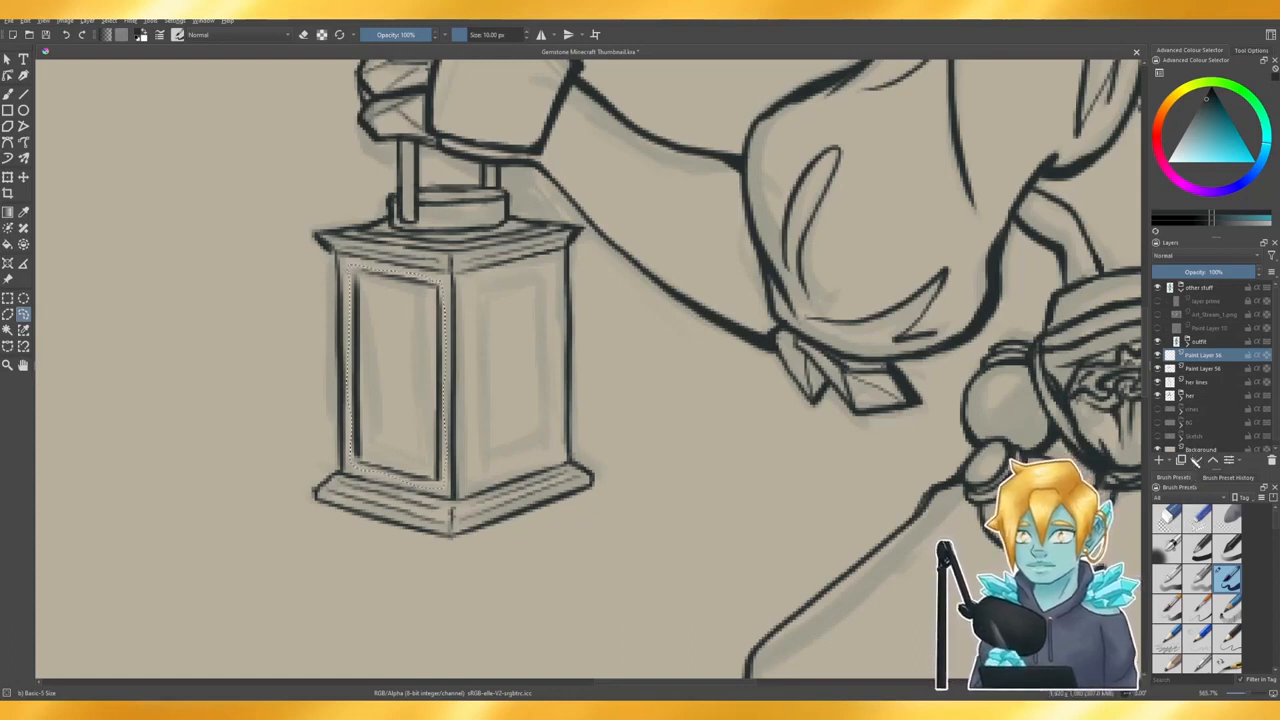
{"action": "key", "text": "ctrl+e"}
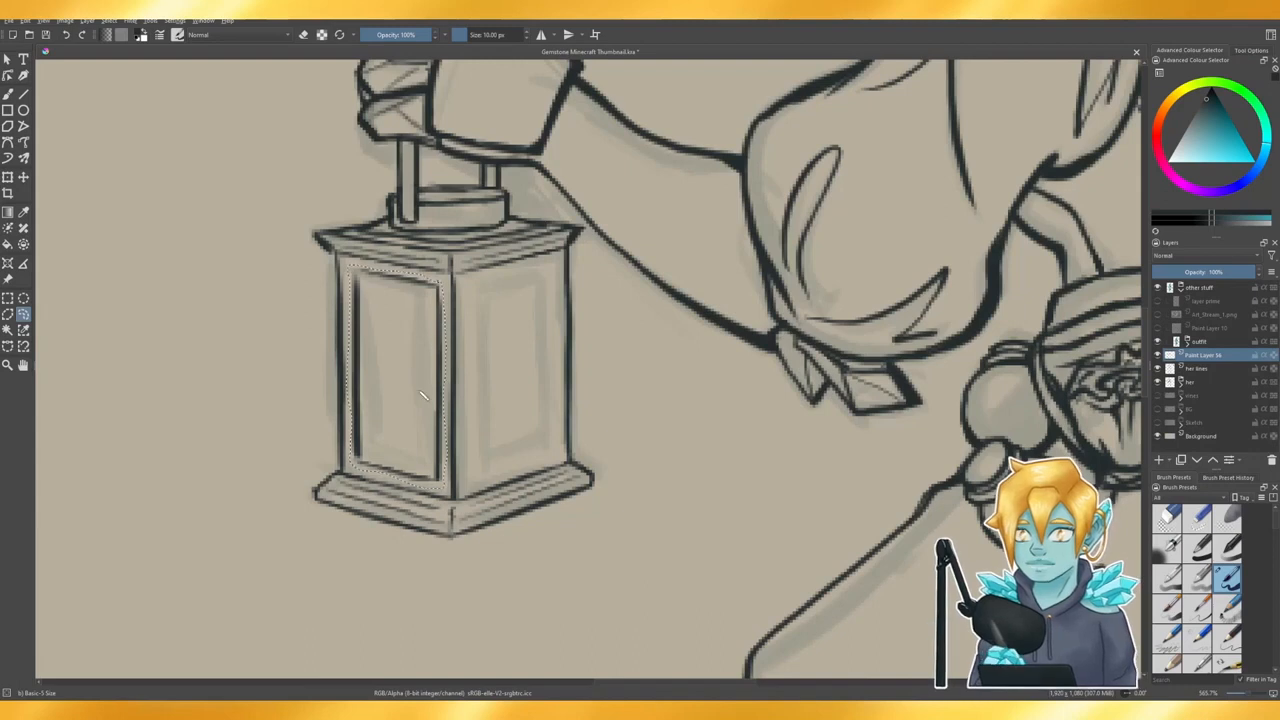
{"action": "key", "text": "ctrl+z"}
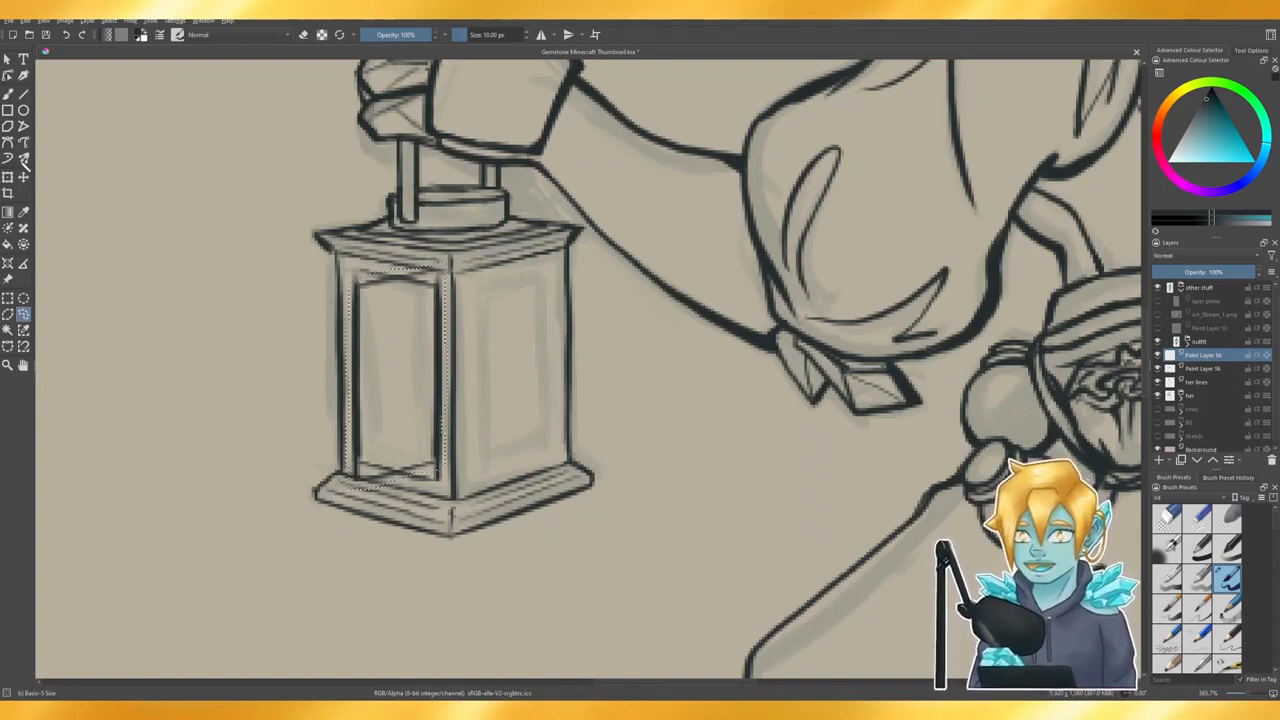
- Position the mirrored copy of the inset panel outline within the lantern's right face, apply the transform and clear the selection
{"action": "key", "text": "ctrl+t"}
{"action": "left_click_drag", "start_coordinate": [399, 419], "coordinate": [559, 415]}
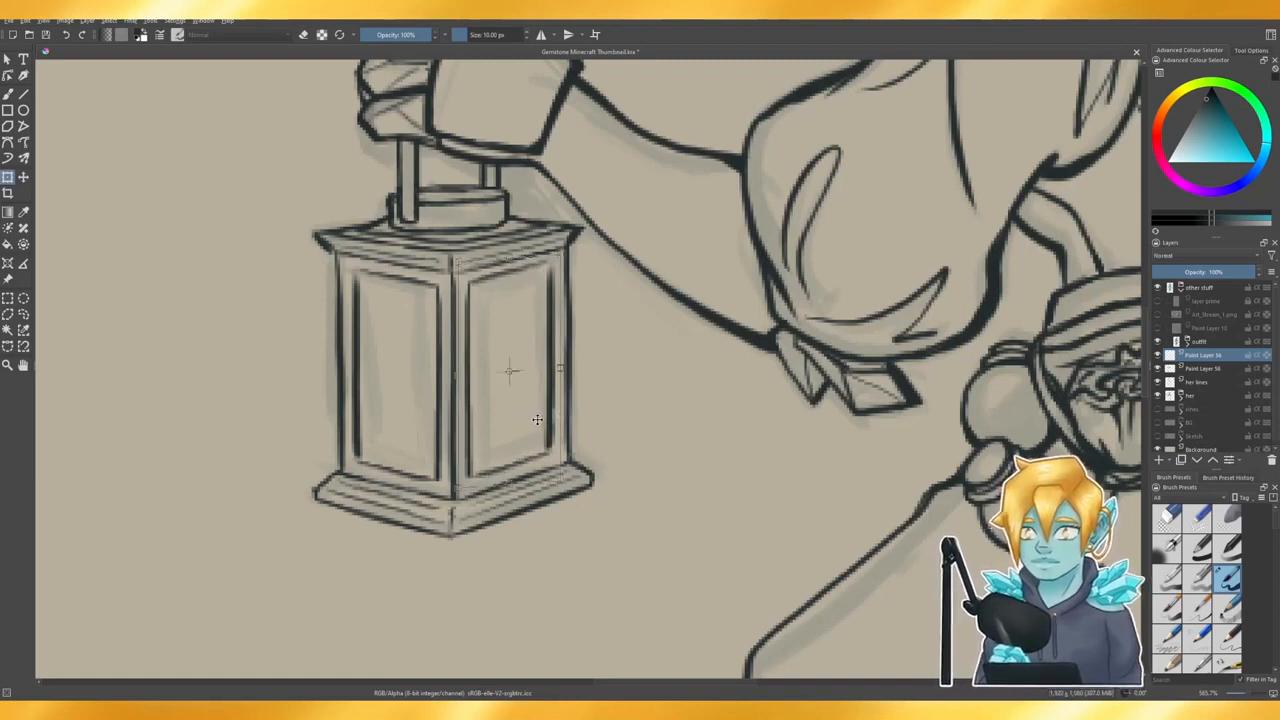
{"action": "key", "text": "Down"}
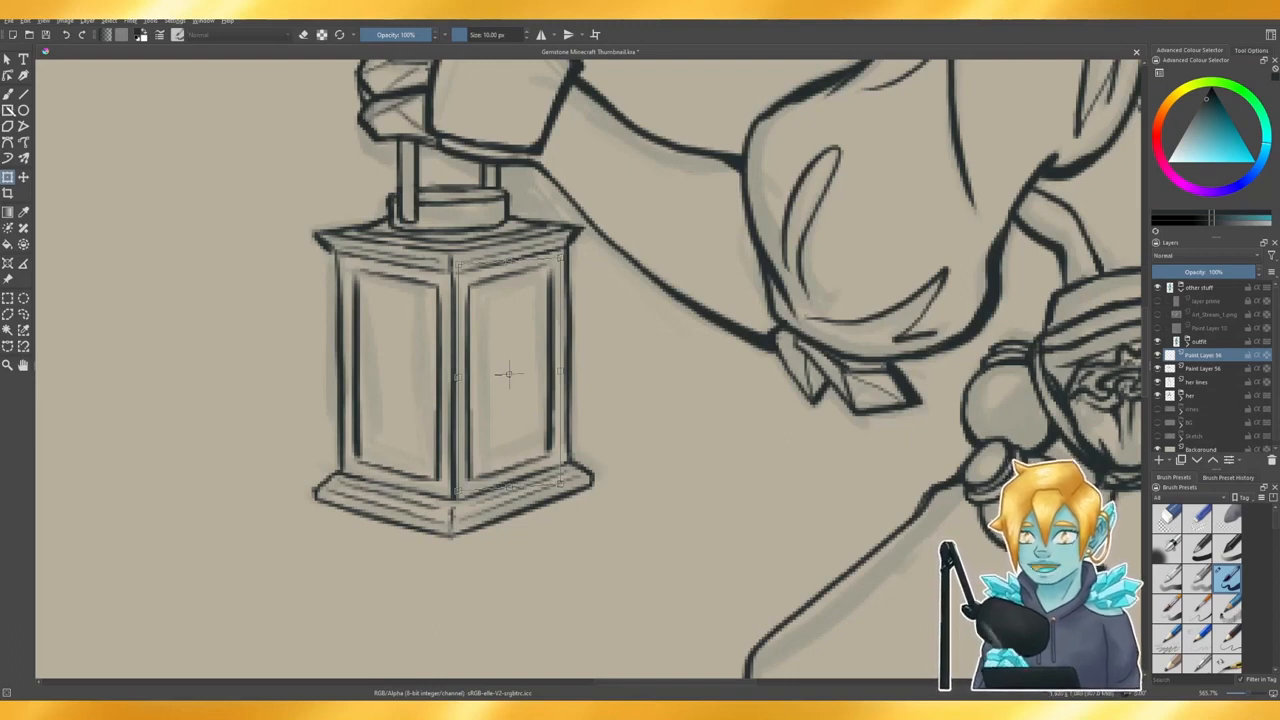
{"action": "left_click", "coordinate": [7, 93]}
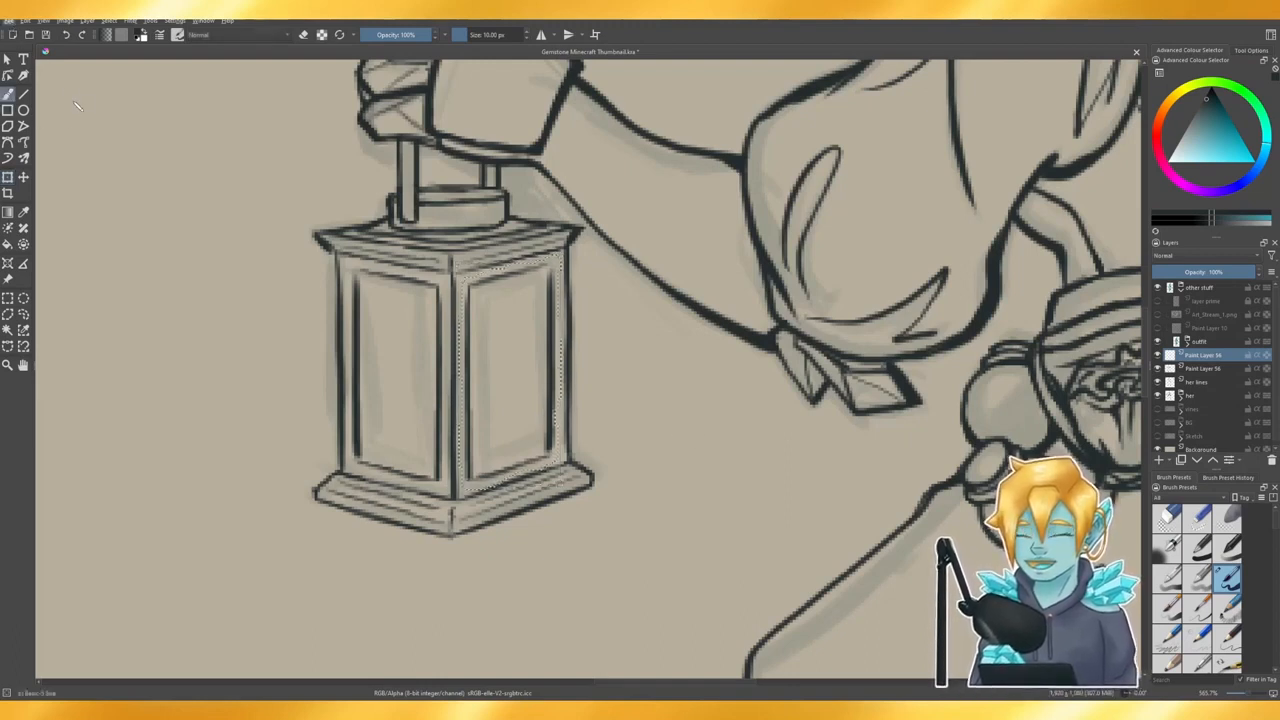
{"action": "key", "text": "ctrl+s"}
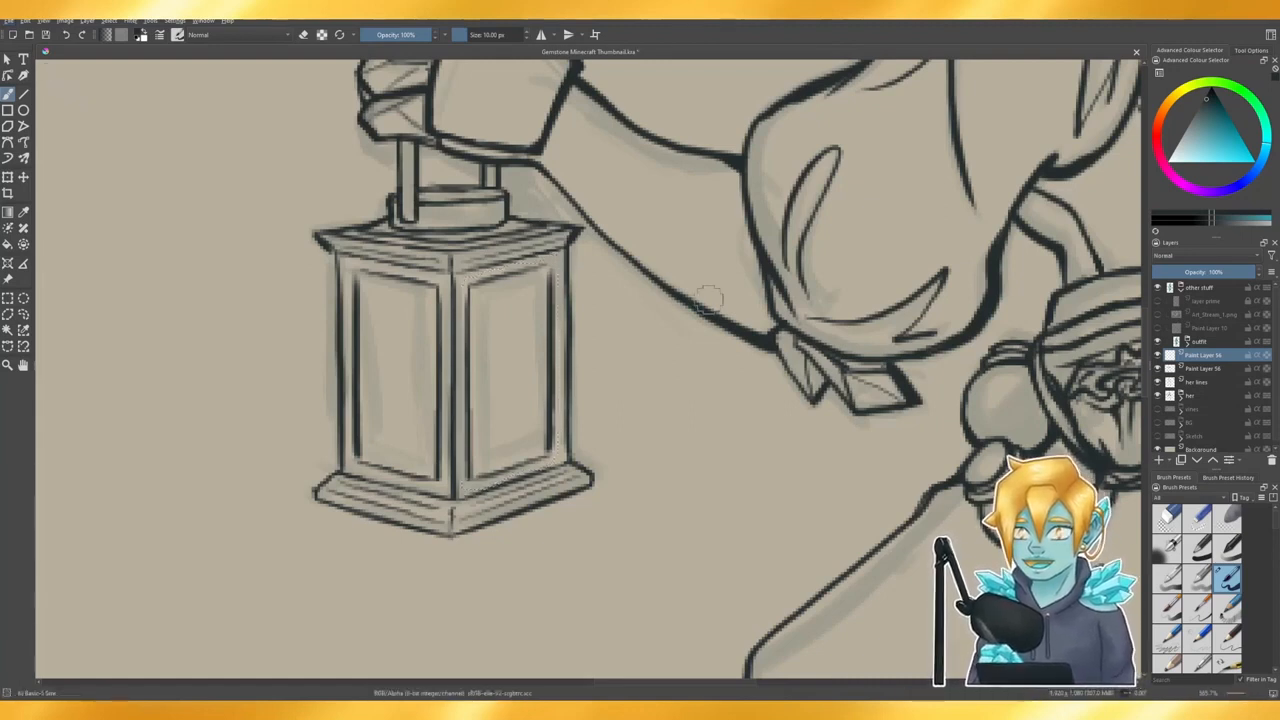
- Merge the mirrored panel's layer into the lantern line layer below, toggling the merged layer's visibility to compare
{"action": "scroll", "coordinate": [231, 348], "scroll_direction": "down", "scroll_amount": 4}
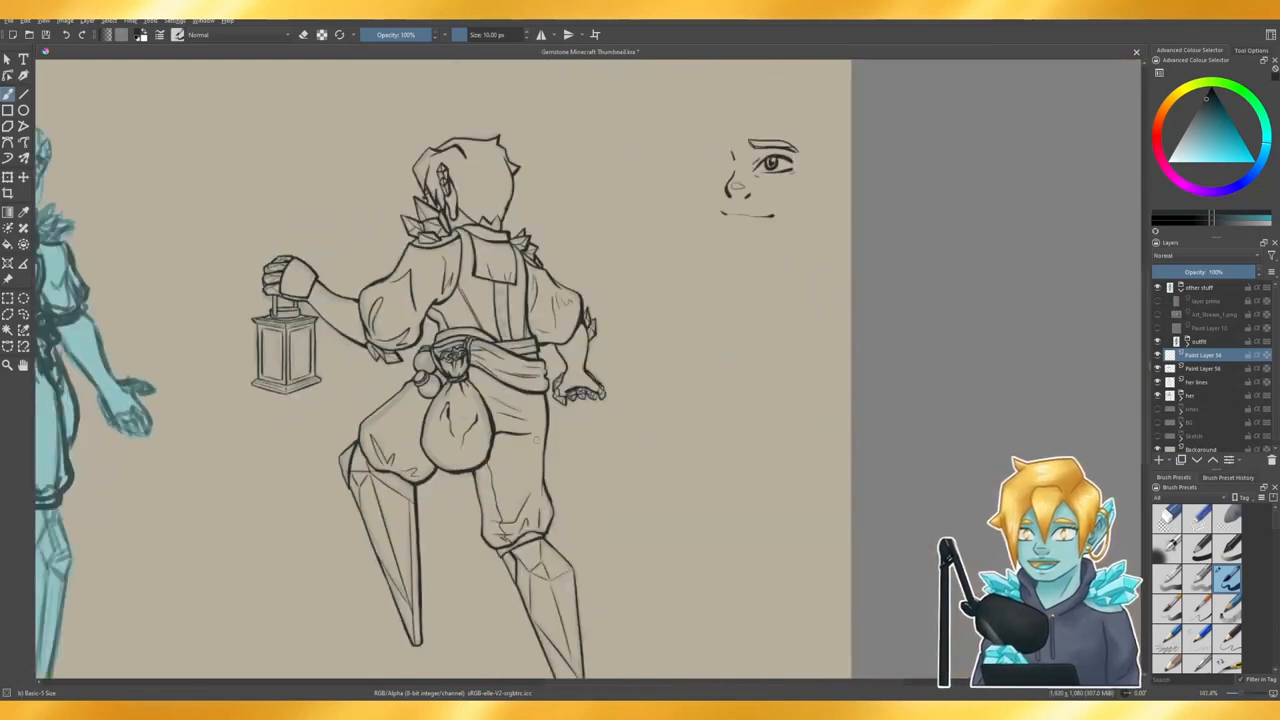
{"action": "scroll", "coordinate": [608, 388], "scroll_direction": "down", "scroll_amount": 1}
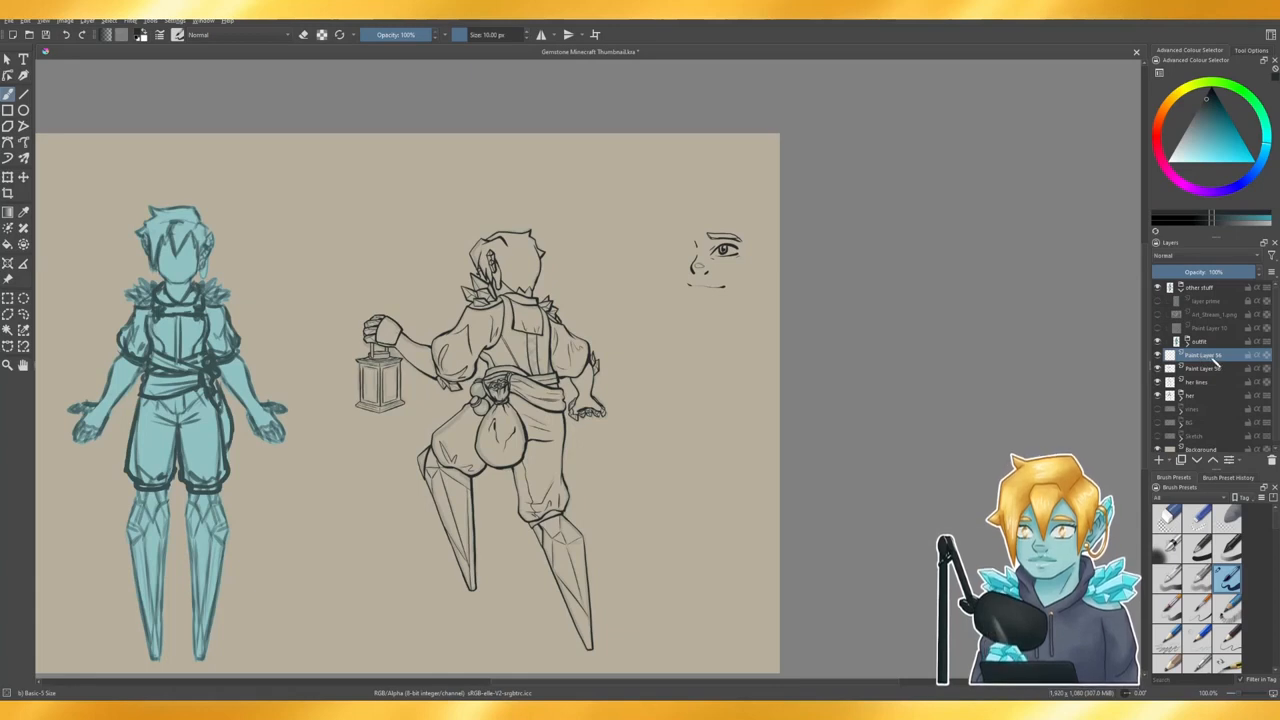
{"action": "key", "text": "ctrl+e"}
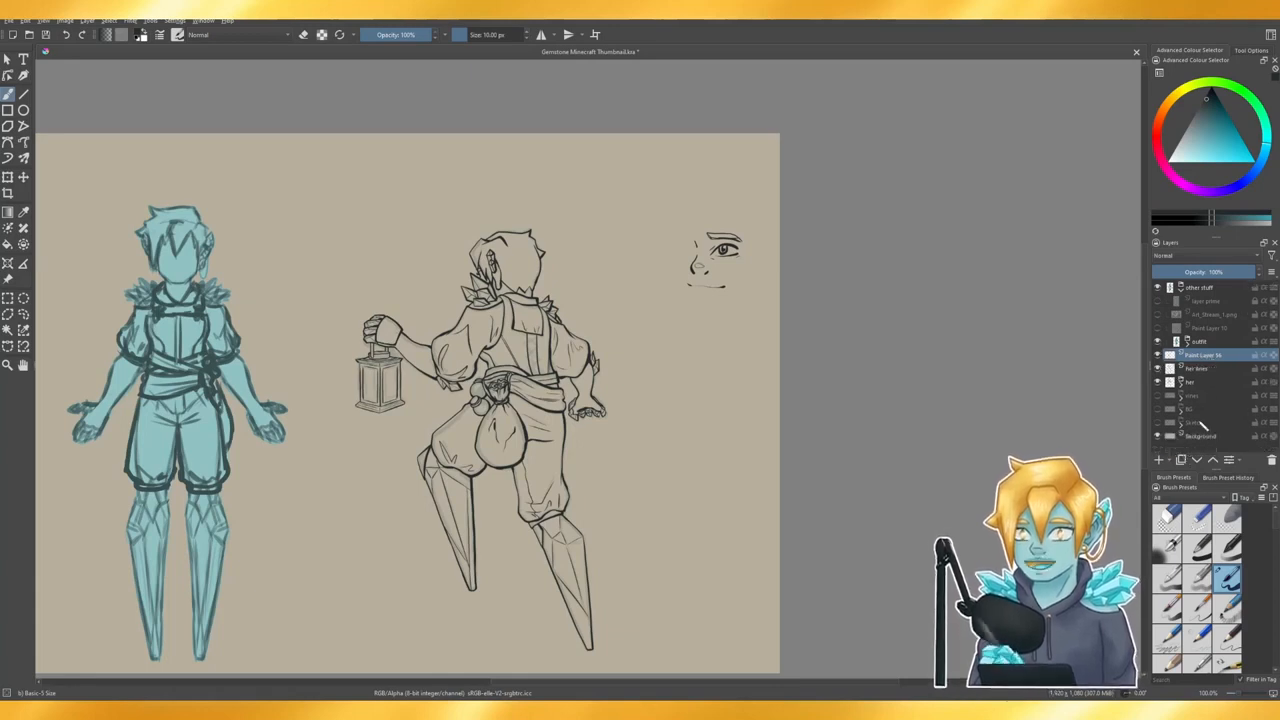
{"action": "left_click", "coordinate": [1158, 355]}
{"action": "left_click", "coordinate": [1158, 355]}
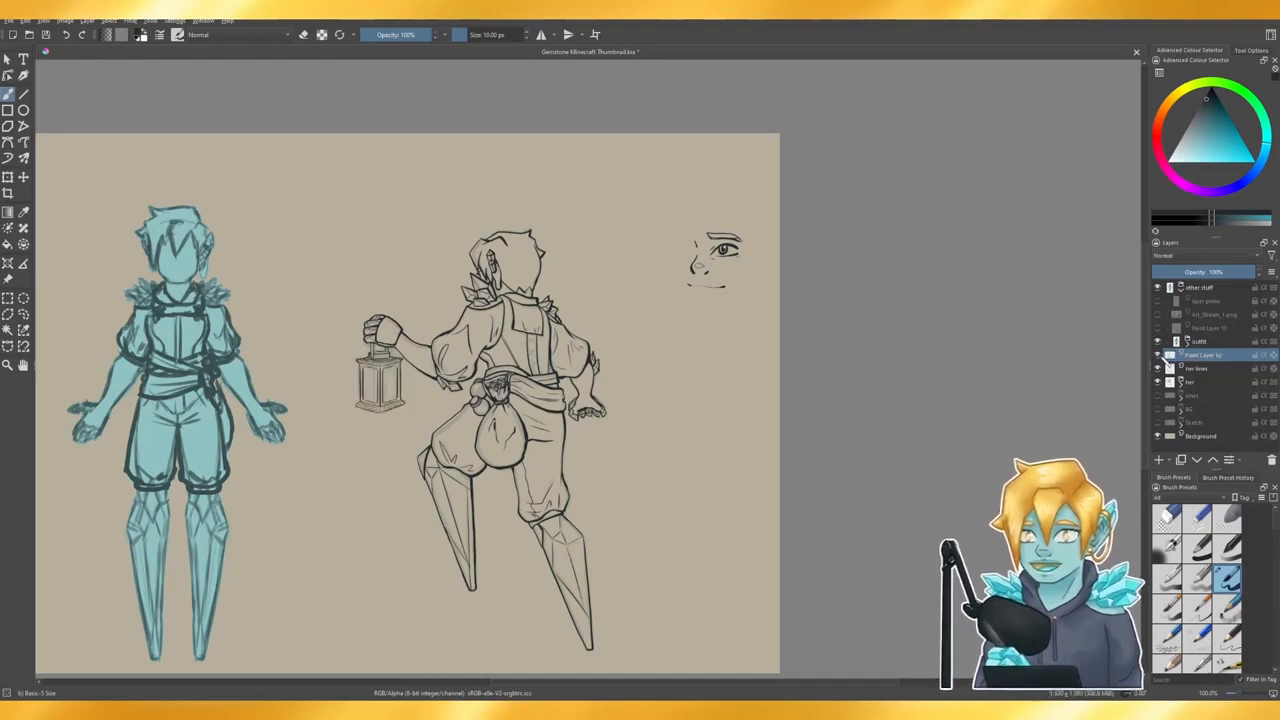
{"action": "left_click", "coordinate": [1158, 355]}
{"action": "left_click", "coordinate": [1158, 355]}
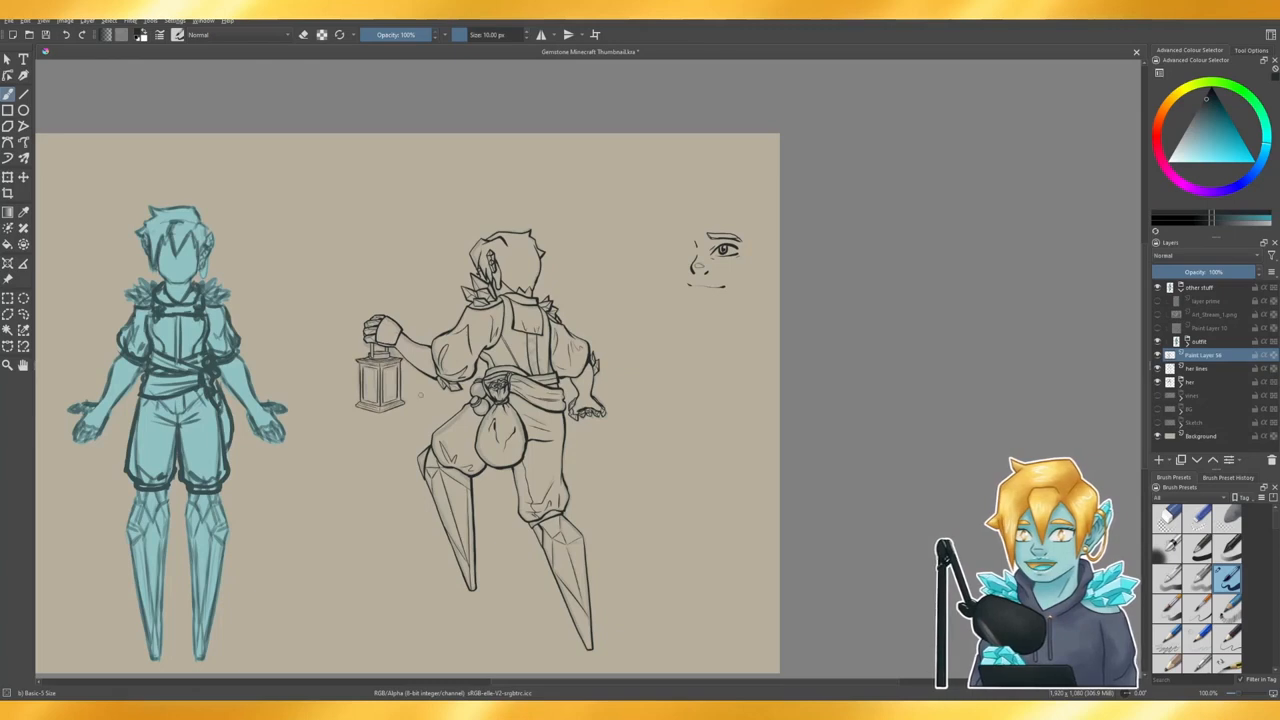
- Examine the lantern's line art up close and in proportion to the whole figure
{"action": "scroll", "coordinate": [420, 393], "scroll_direction": "up", "scroll_amount": 2}
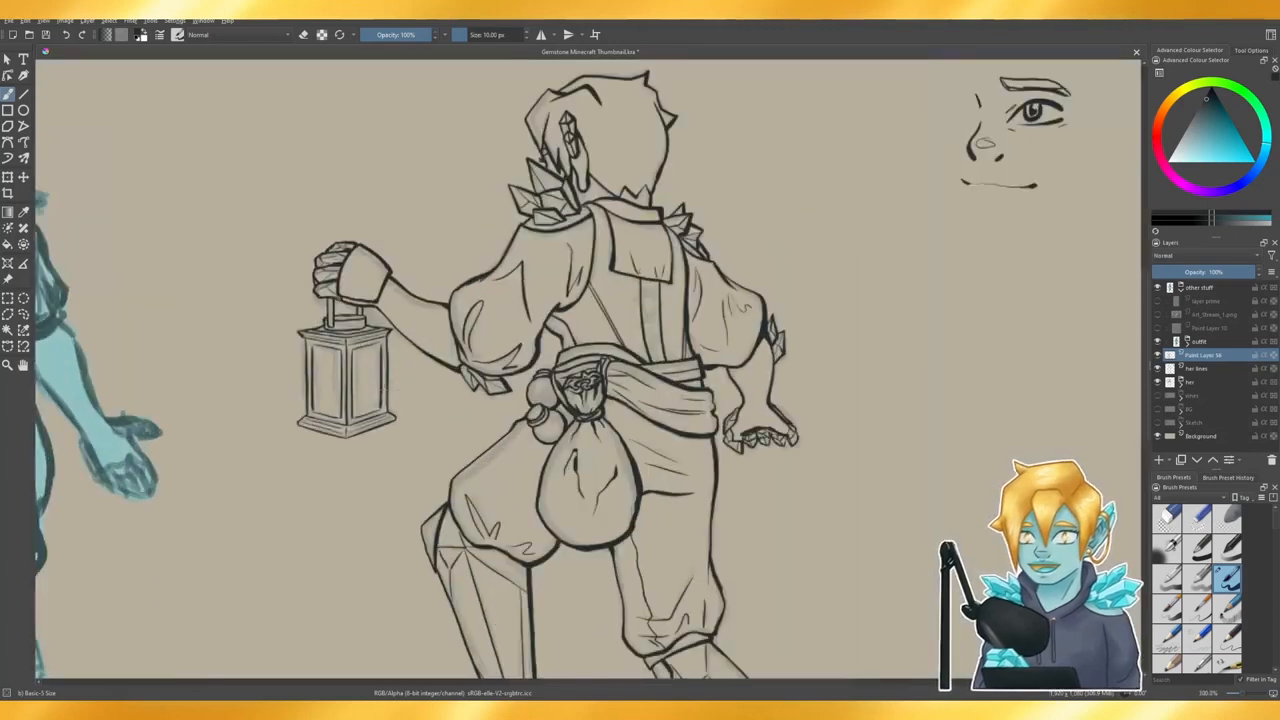
{"action": "scroll", "coordinate": [373, 383], "scroll_direction": "up", "scroll_amount": 2}
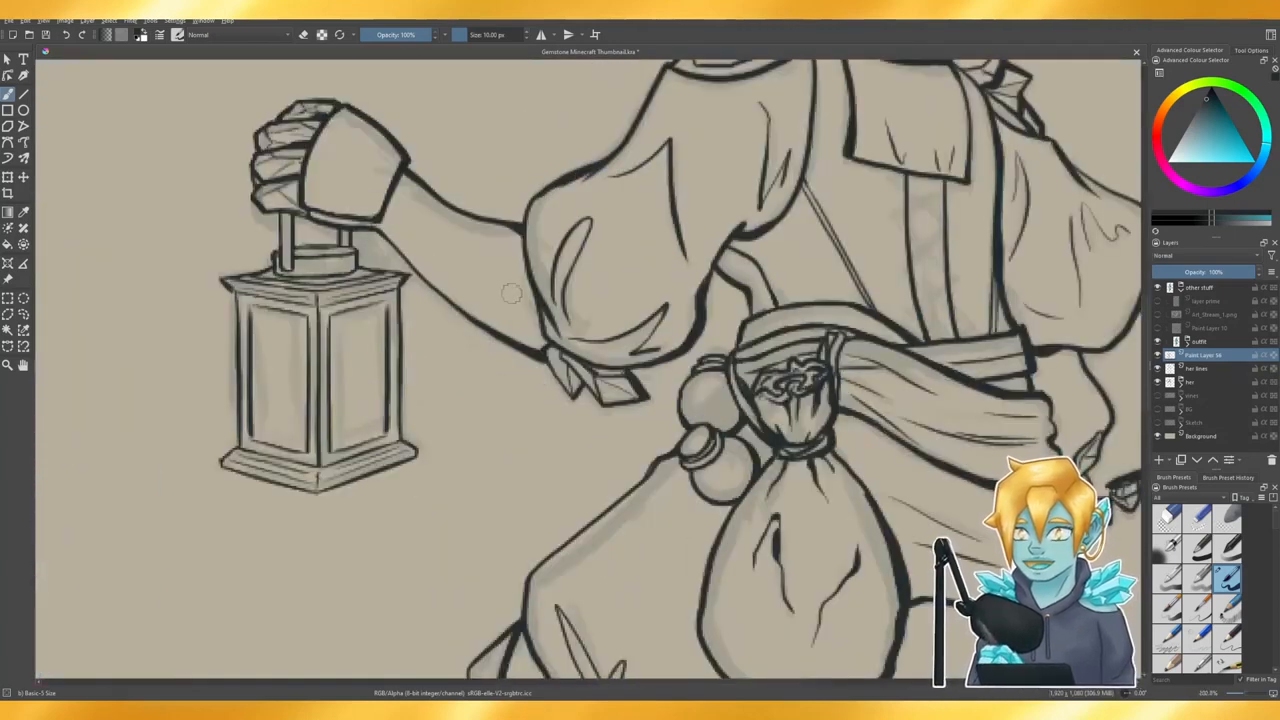
{"action": "key", "text": "e"}
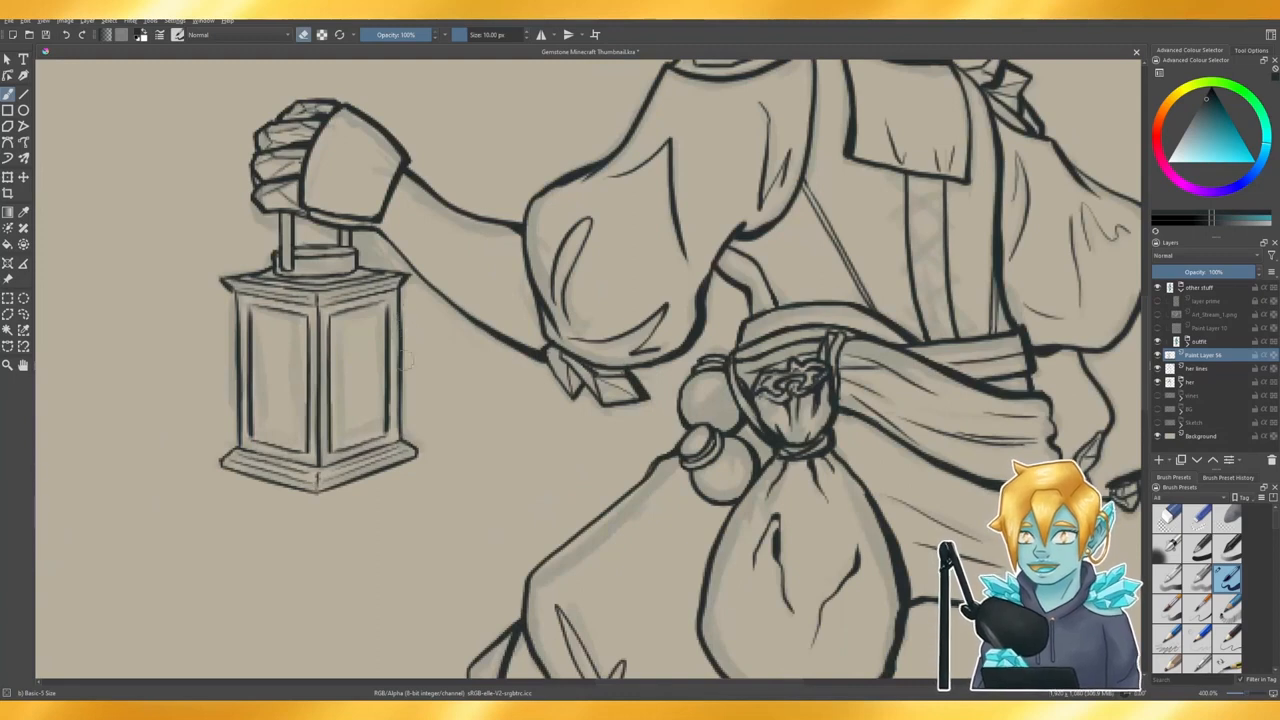
{"action": "key", "text": "e"}
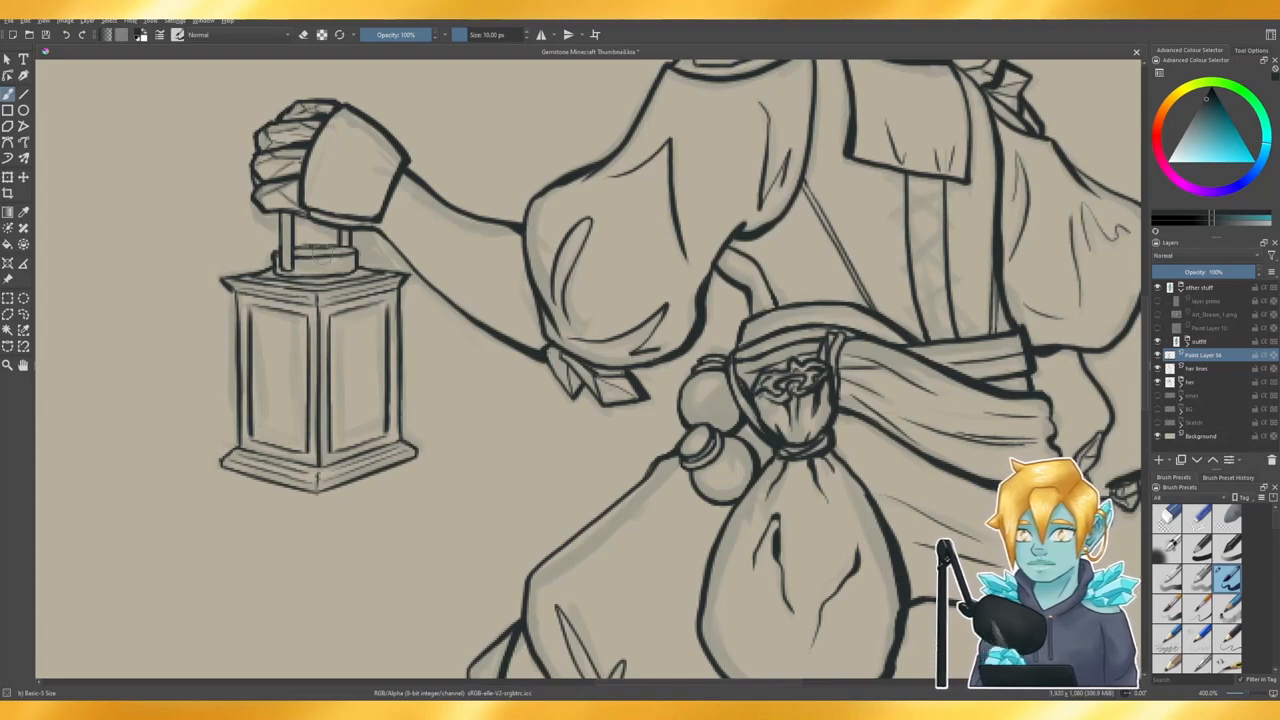
{"action": "scroll", "coordinate": [318, 255], "scroll_direction": "down", "scroll_amount": 4}
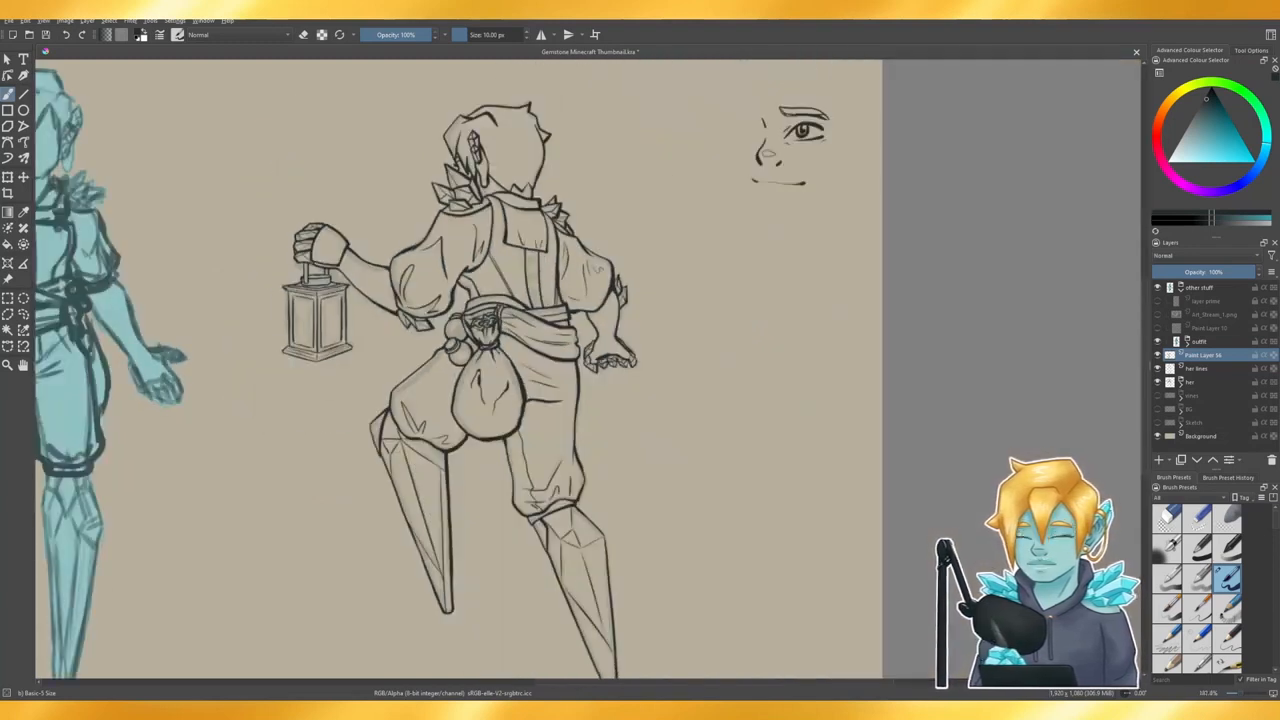
{"action": "scroll", "coordinate": [316, 322], "scroll_direction": "up", "scroll_amount": 2}
{"action": "scroll", "coordinate": [316, 322], "scroll_direction": "down", "scroll_amount": 4}
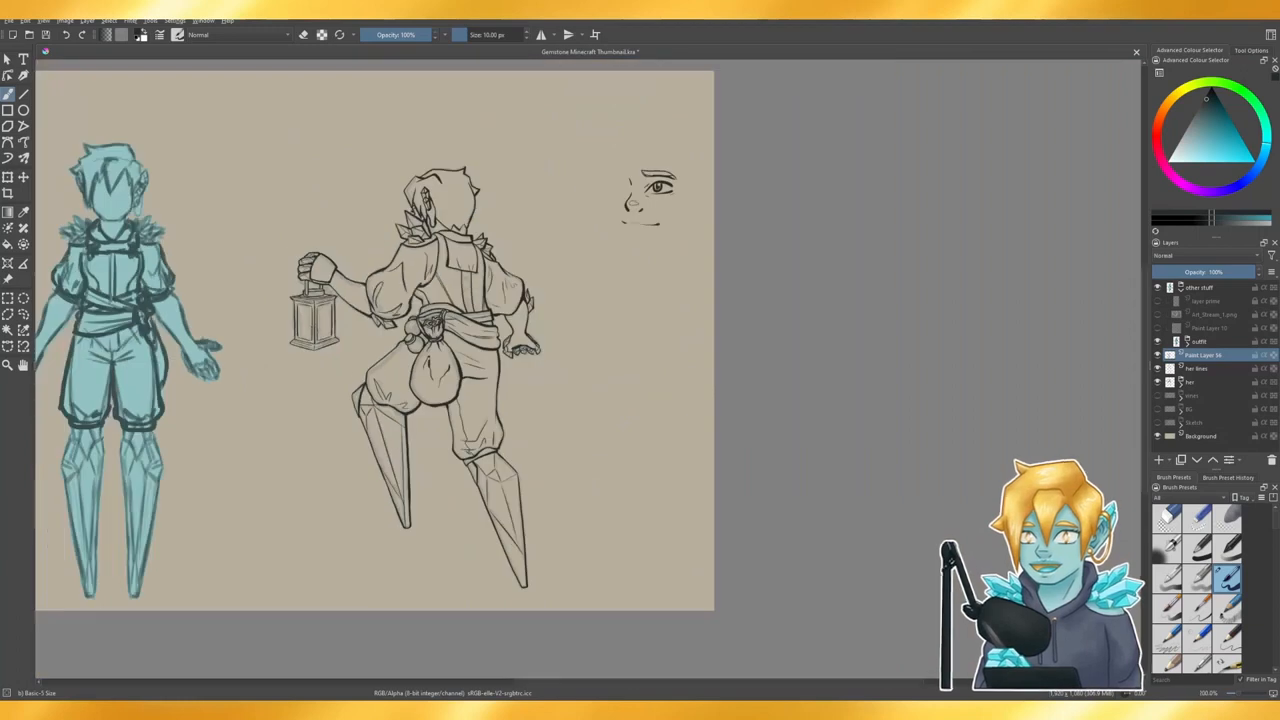
{"action": "scroll", "coordinate": [326, 345], "scroll_direction": "down", "scroll_amount": 1}
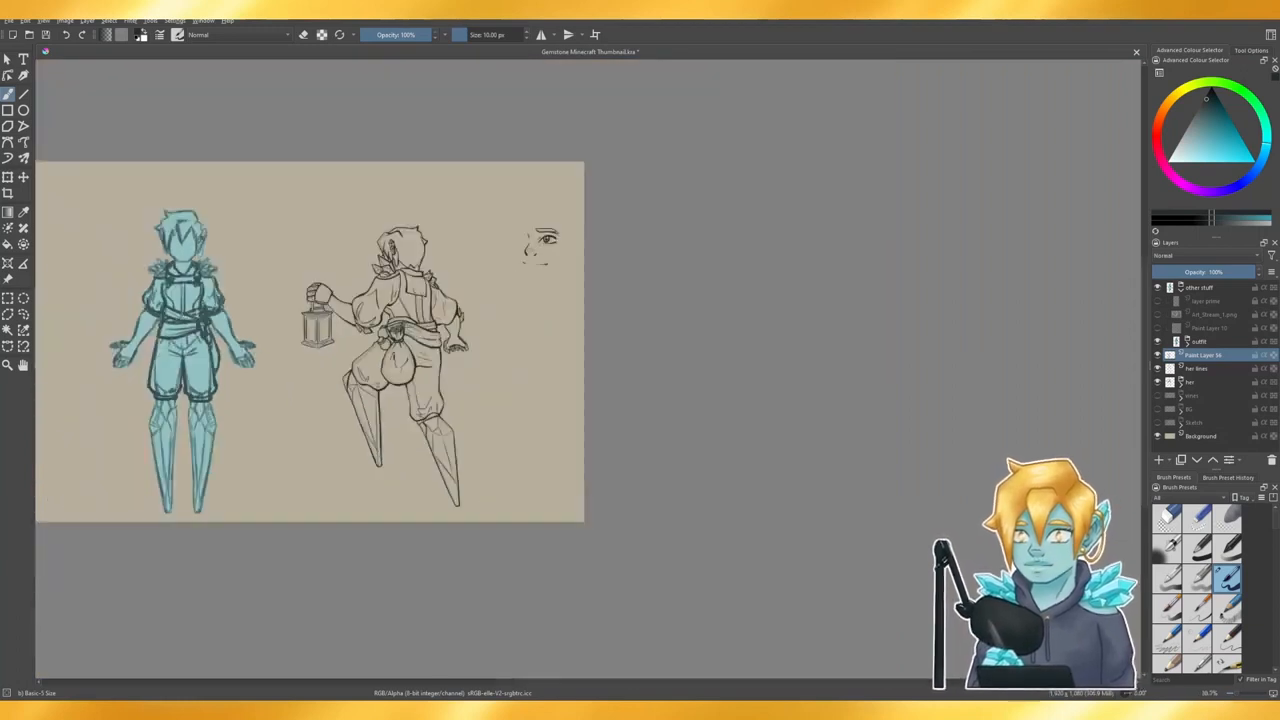
{"action": "scroll", "coordinate": [336, 294], "scroll_direction": "up", "scroll_amount": 1}
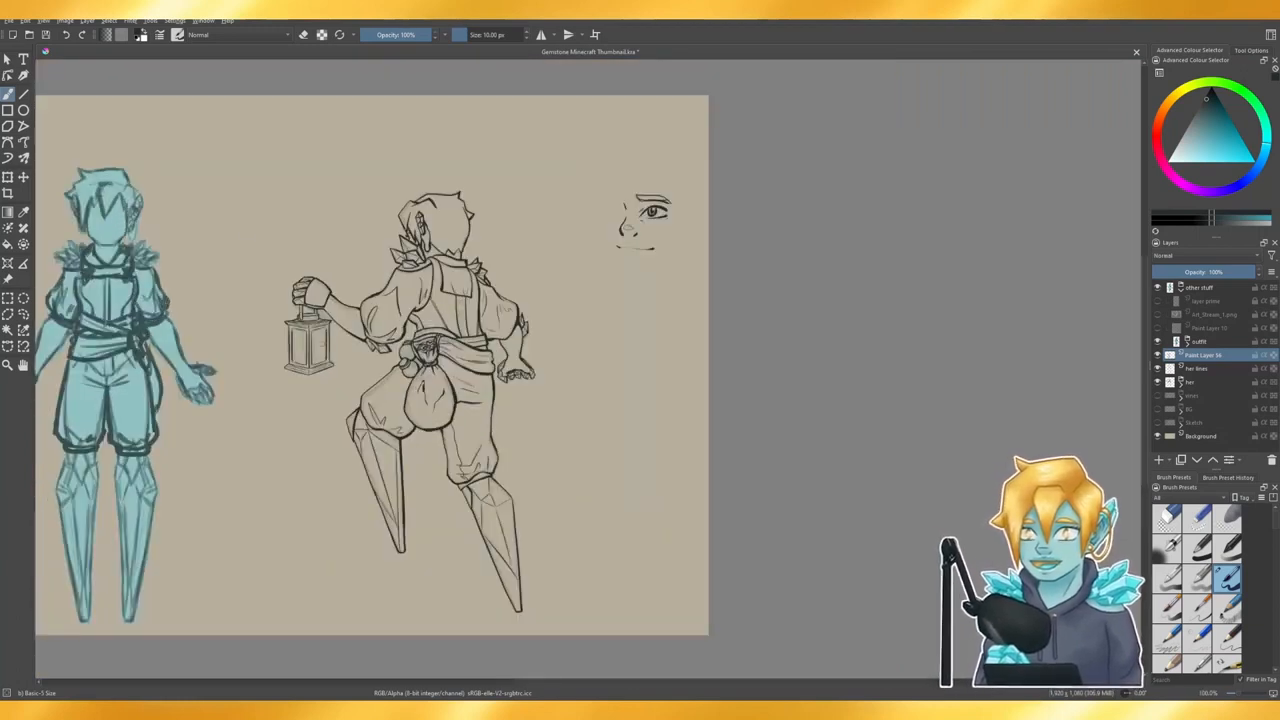
{"action": "scroll", "coordinate": [300, 345], "scroll_direction": "up", "scroll_amount": 3}
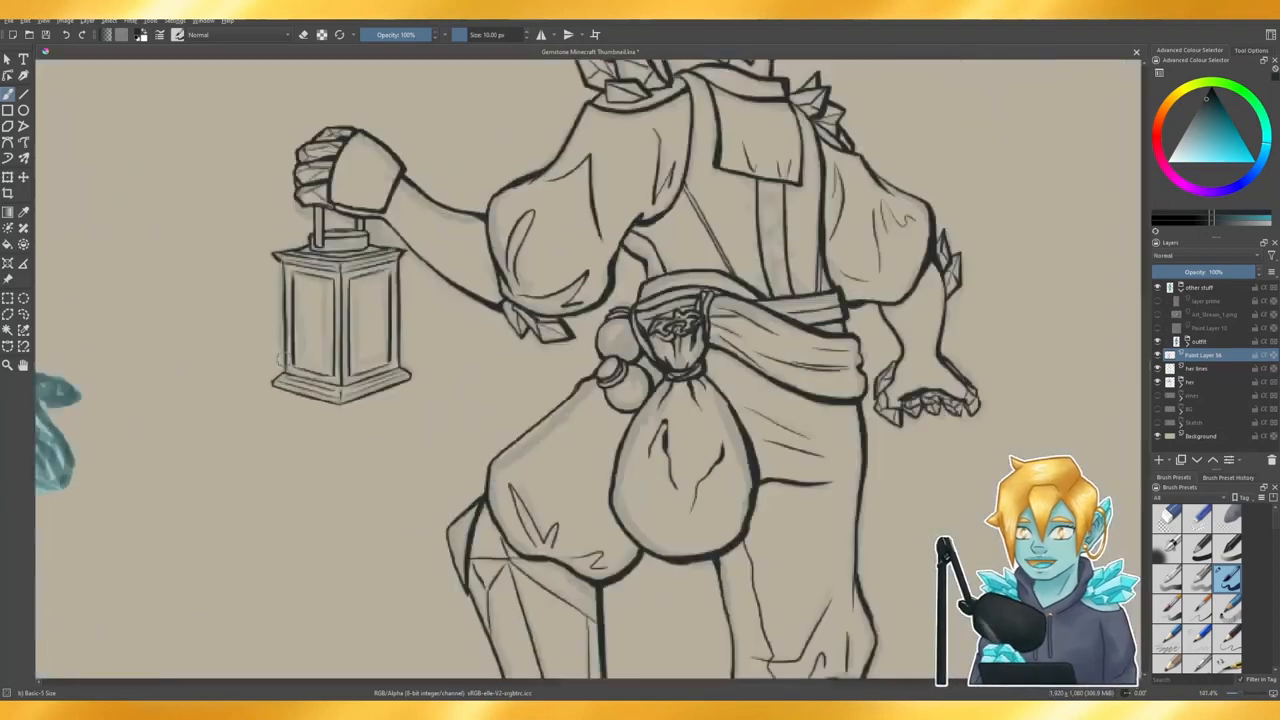
{"action": "scroll", "coordinate": [289, 340], "scroll_direction": "up", "scroll_amount": 1}
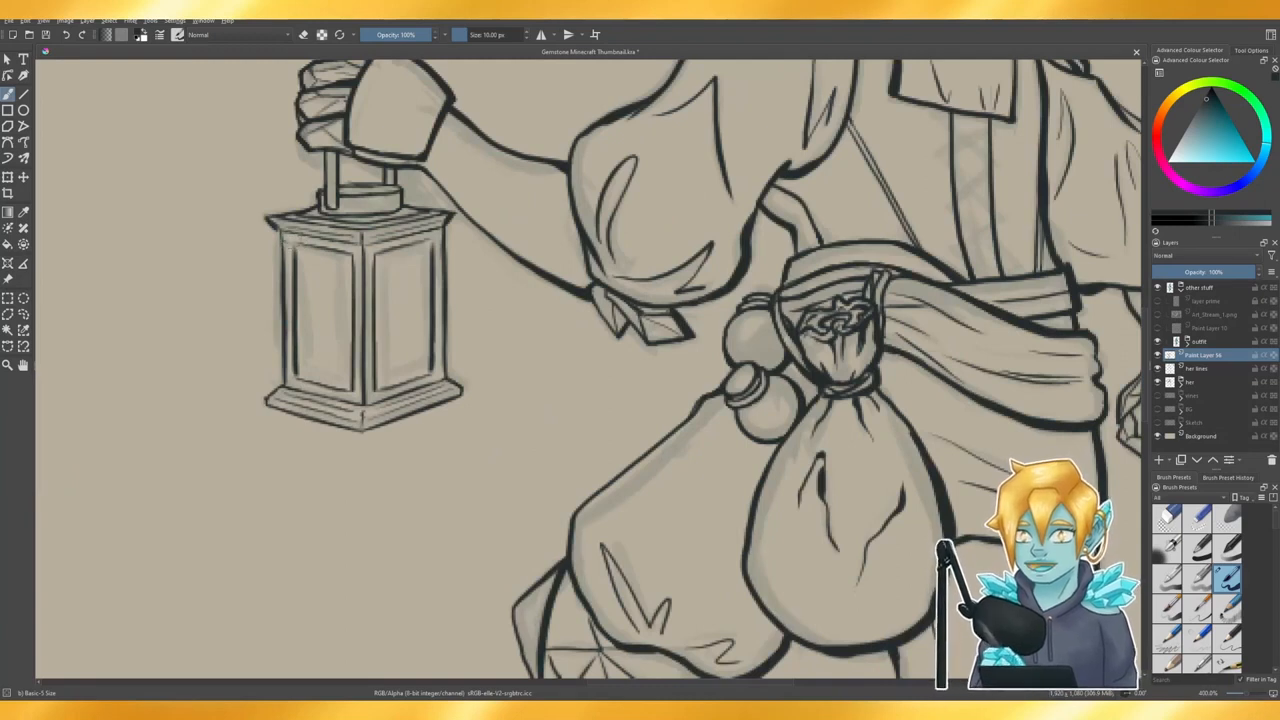
{"action": "scroll", "coordinate": [296, 238], "scroll_direction": "up", "scroll_amount": 1}
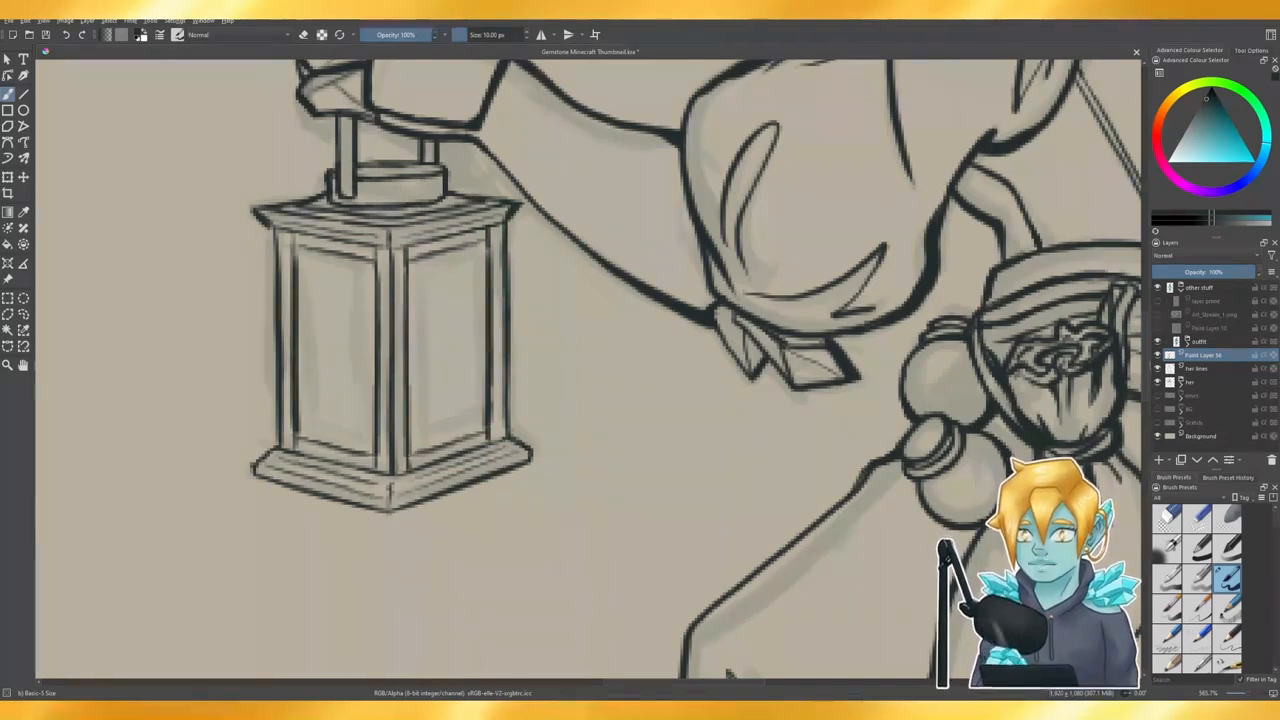
{"action": "scroll", "coordinate": [570, 394], "scroll_direction": "down", "scroll_amount": 4}
{"action": "scroll", "coordinate": [532, 370], "scroll_direction": "up", "scroll_amount": 4}
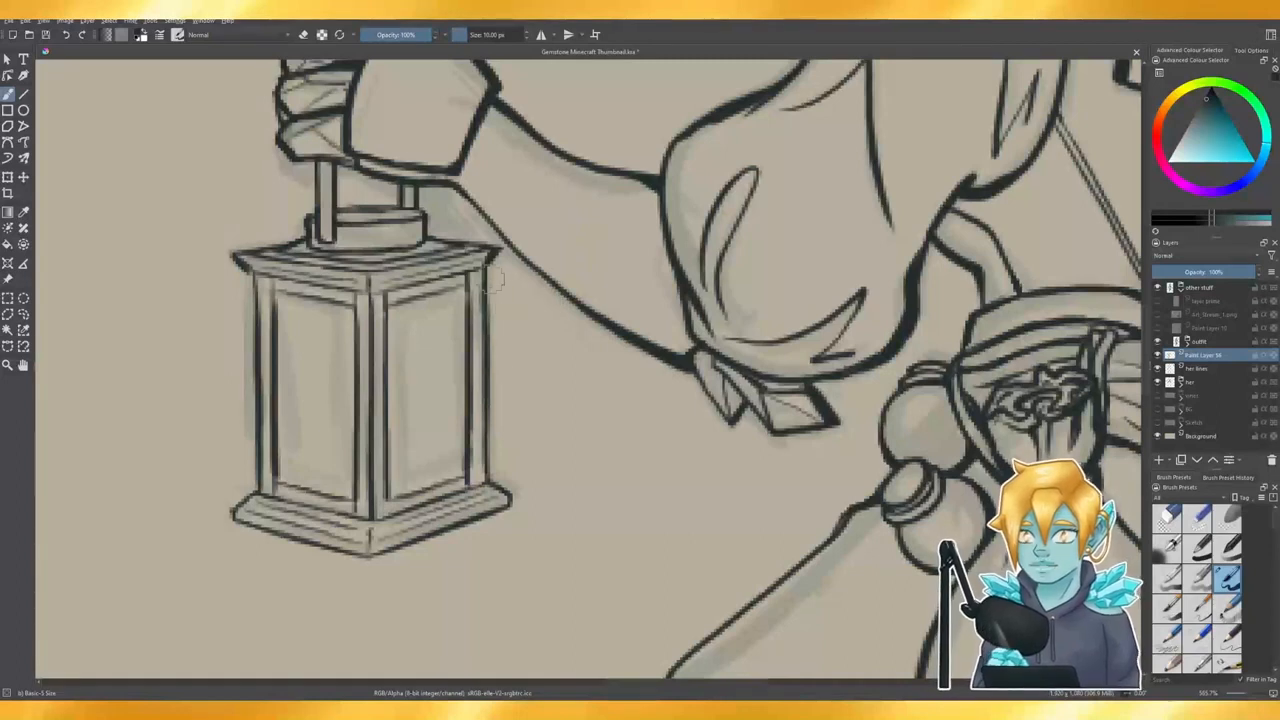
- Thin the outer right vertical edge of the lantern body with the eraser
{"action": "key", "text": "e"}
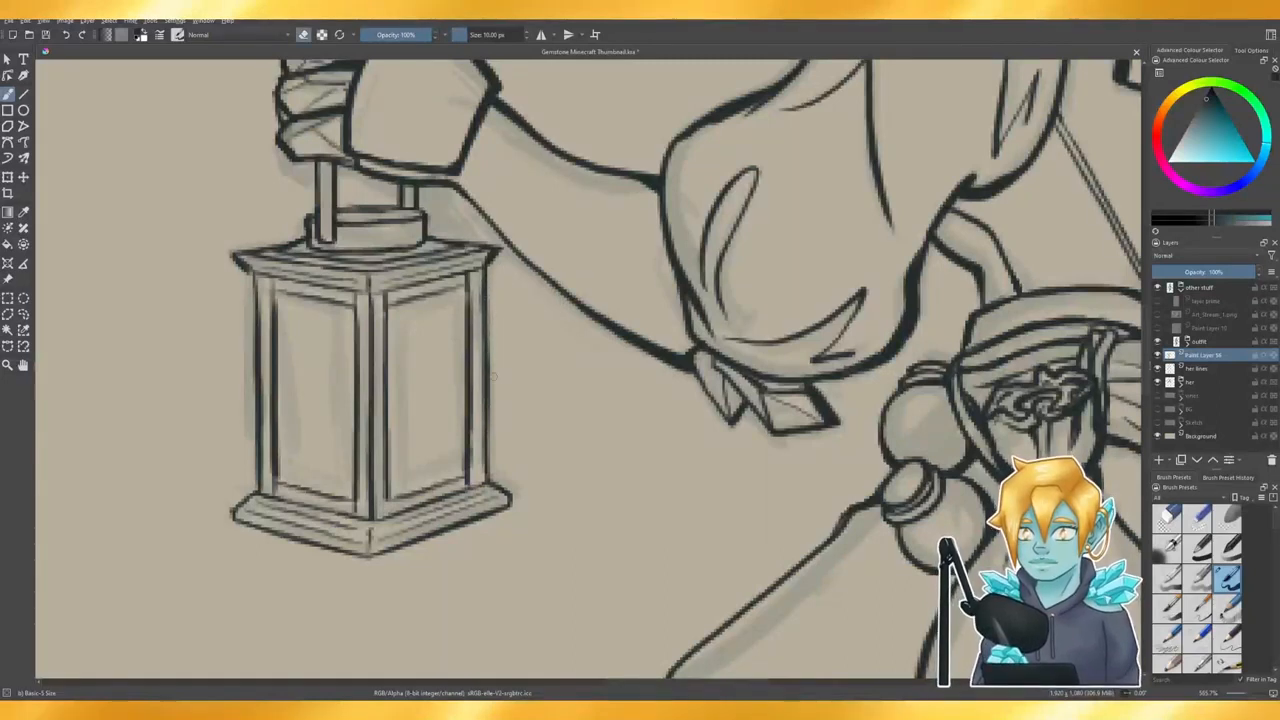
{"action": "left_click_drag", "start_coordinate": [489, 357], "coordinate": [487, 440]}
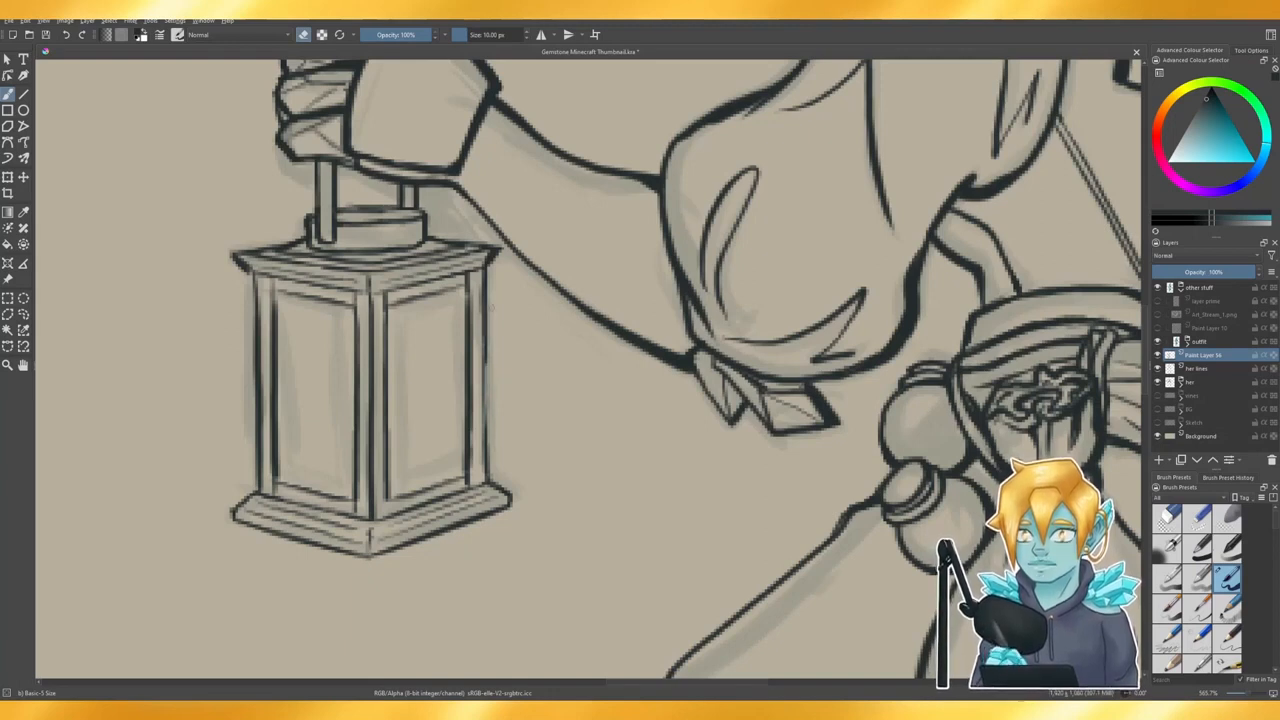
{"action": "key", "text": "e"}
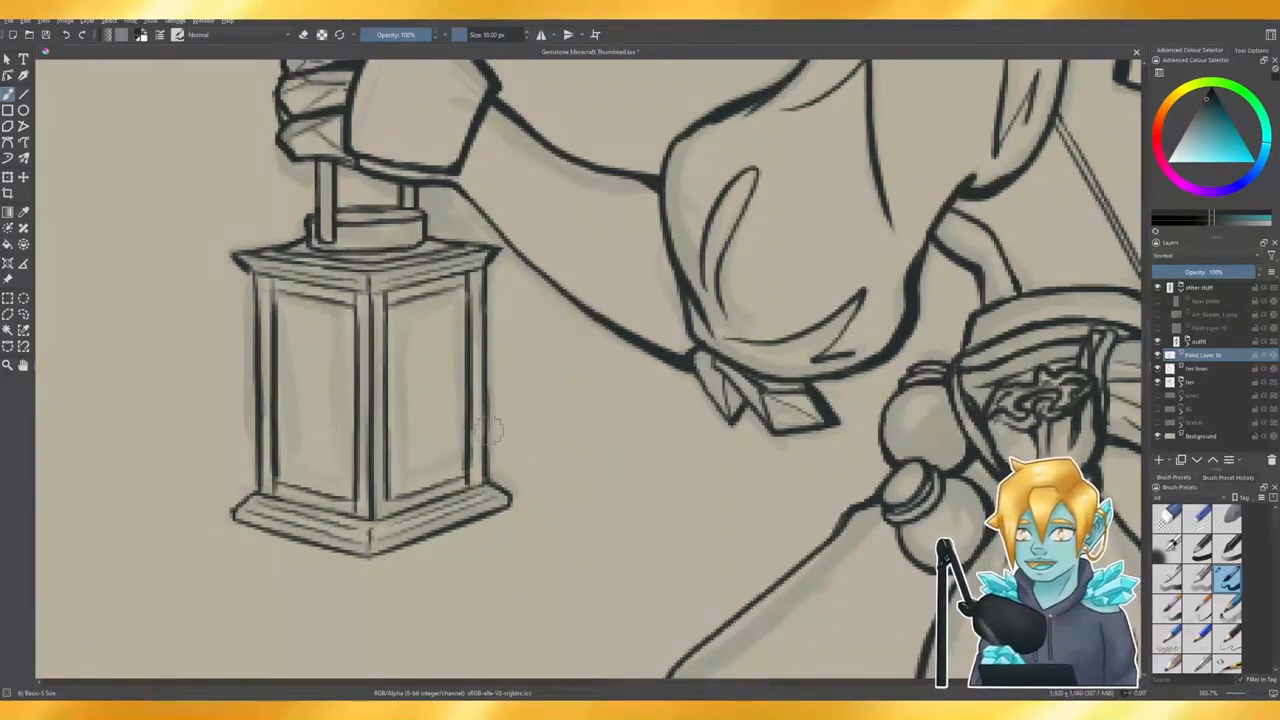
- Select the lantern's flared base with a freehand outline and slightly reduce its height from the lower edge with a transform
{"action": "scroll", "coordinate": [244, 292], "scroll_direction": "down", "scroll_amount": 4}
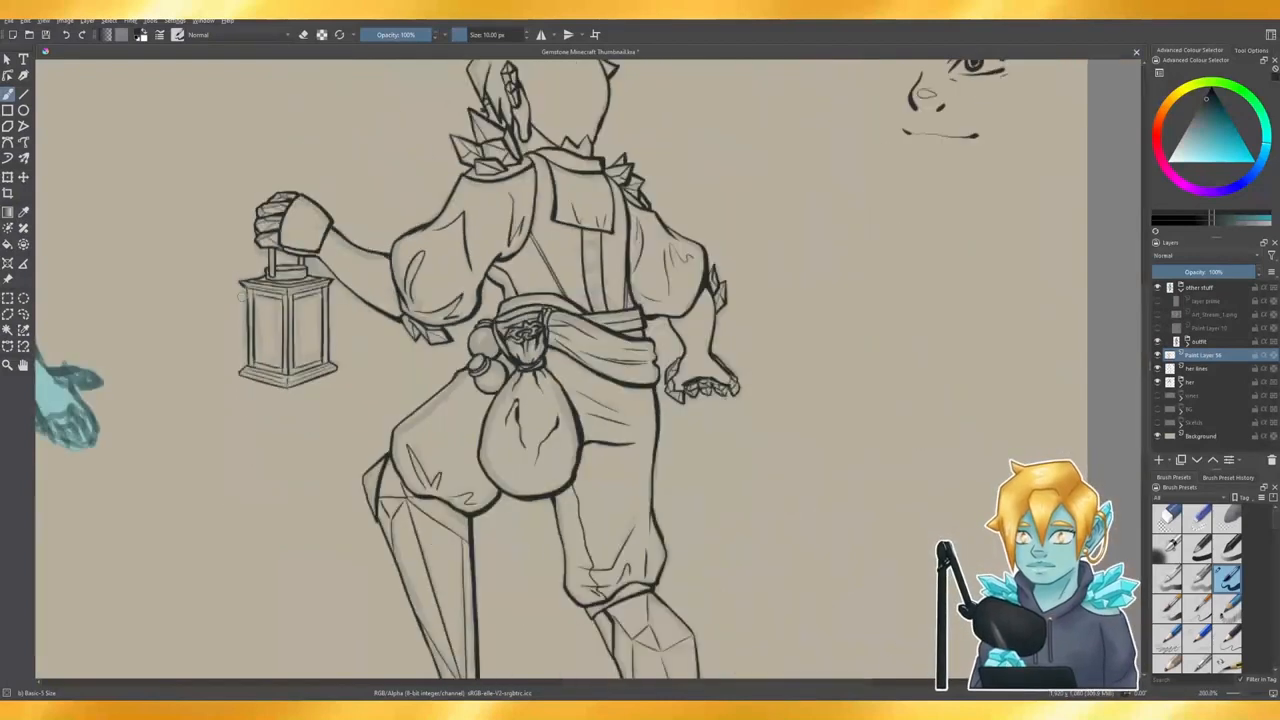
{"action": "scroll", "coordinate": [627, 443], "scroll_direction": "down", "scroll_amount": 1}
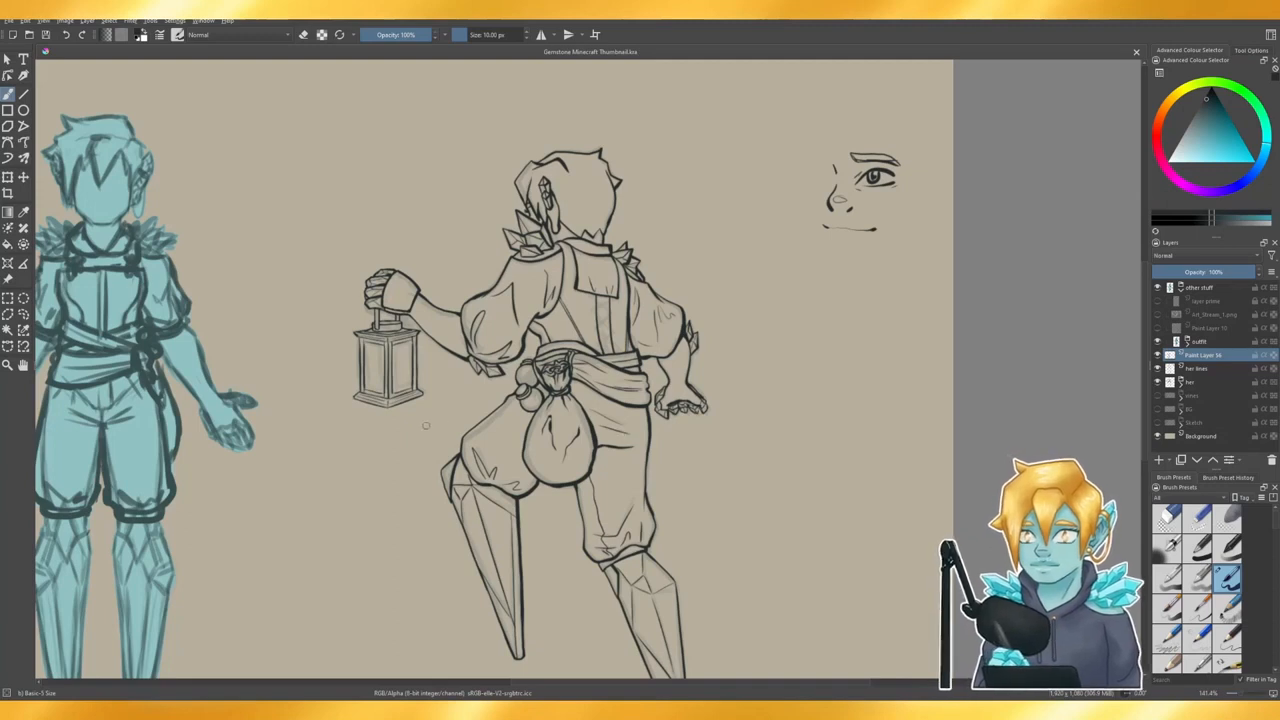
{"action": "scroll", "coordinate": [425, 425], "scroll_direction": "down", "scroll_amount": 2}
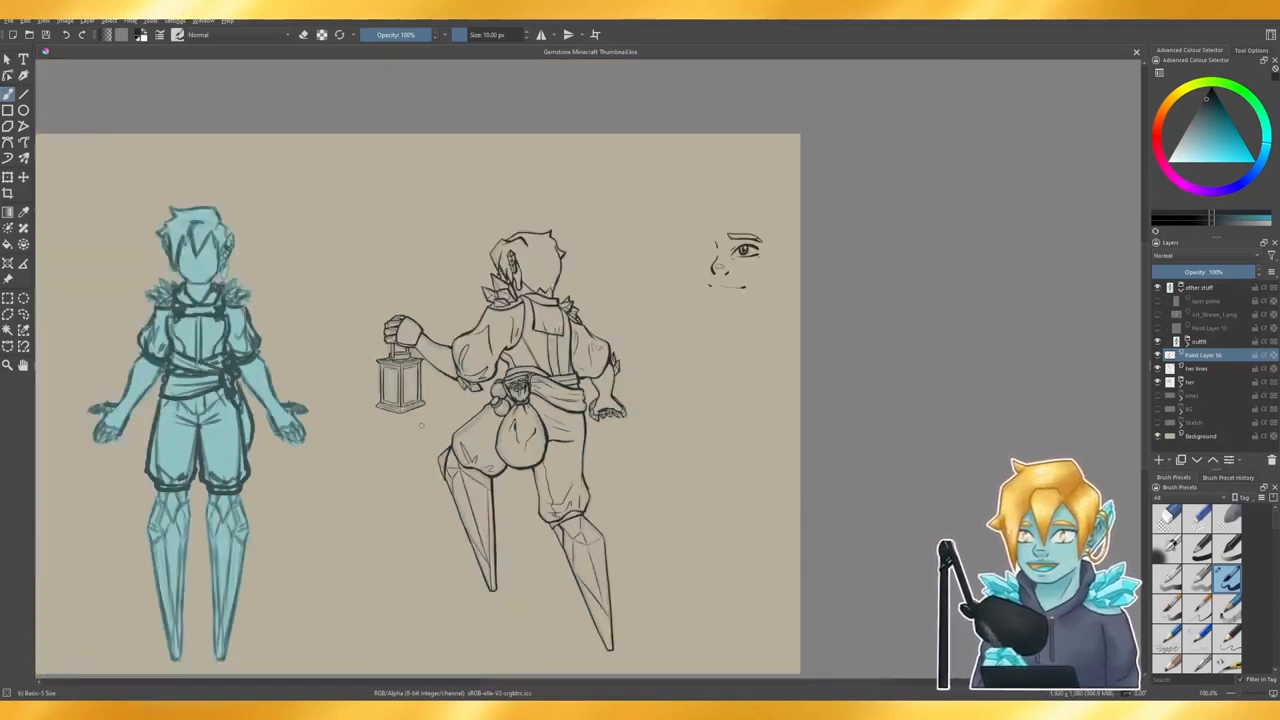
{"action": "scroll", "coordinate": [421, 425], "scroll_direction": "up", "scroll_amount": 5}
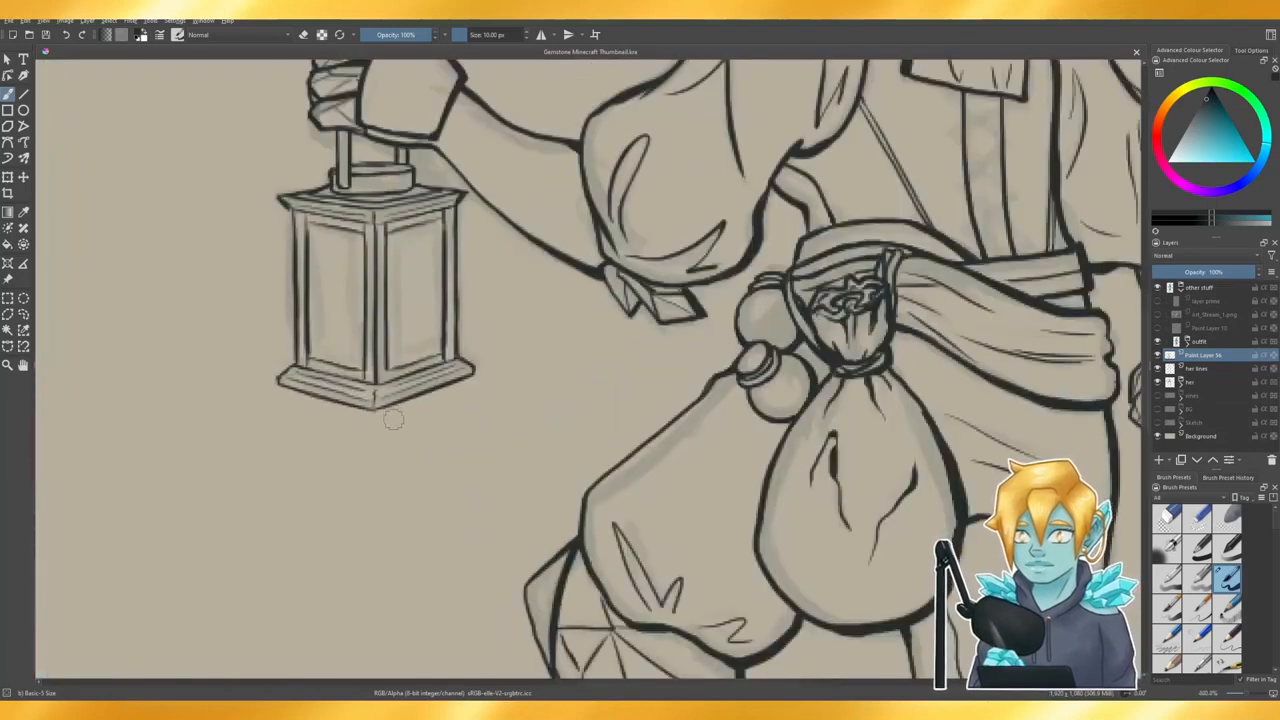
{"action": "left_click", "coordinate": [23, 313]}
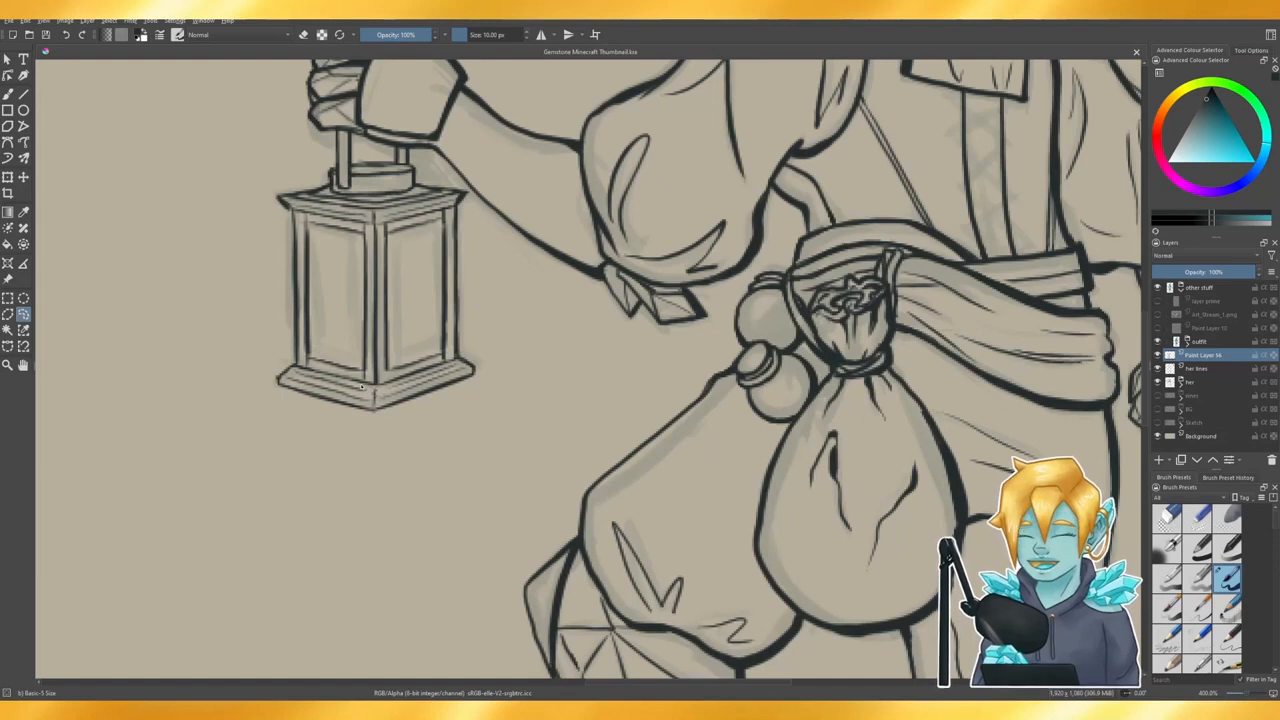
{"action": "mouse_move", "coordinate": [290, 364]}
{"action": "left_mouse_down"}
{"action": "mouse_move", "coordinate": [328, 469]}
{"action": "mouse_move", "coordinate": [460, 359]}
{"action": "left_mouse_up"}
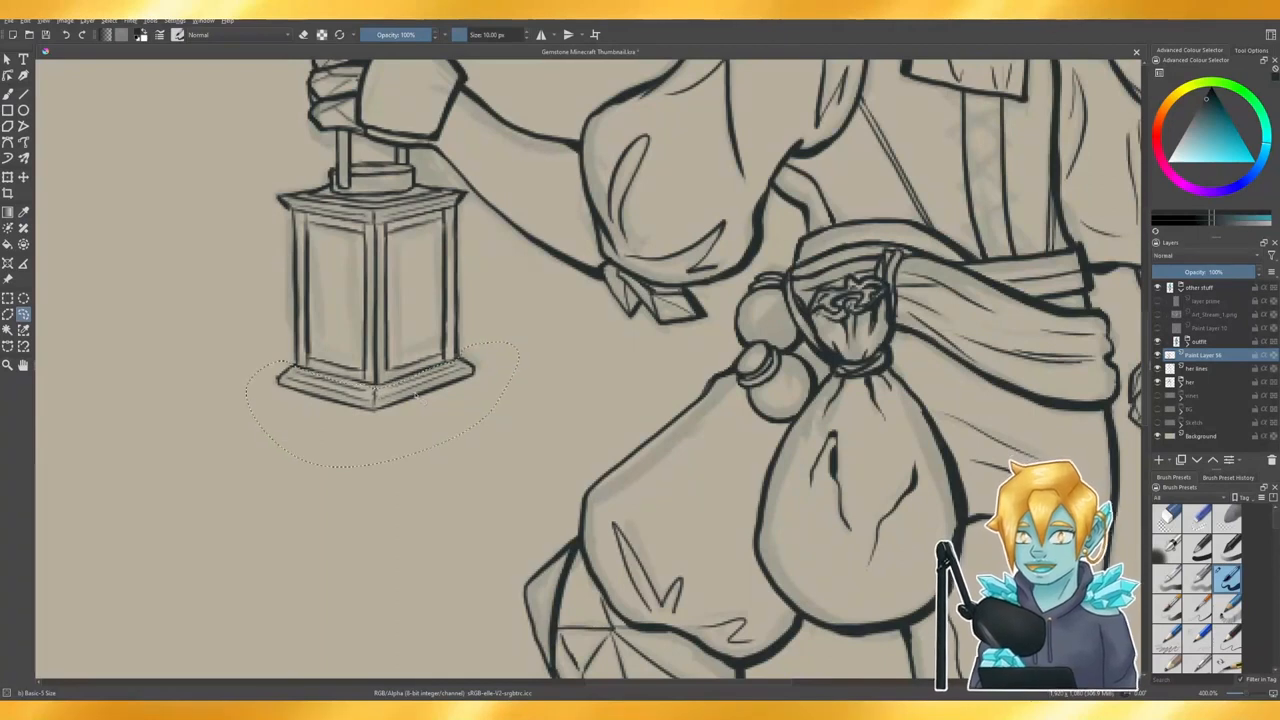
{"action": "key", "text": "ctrl+t"}
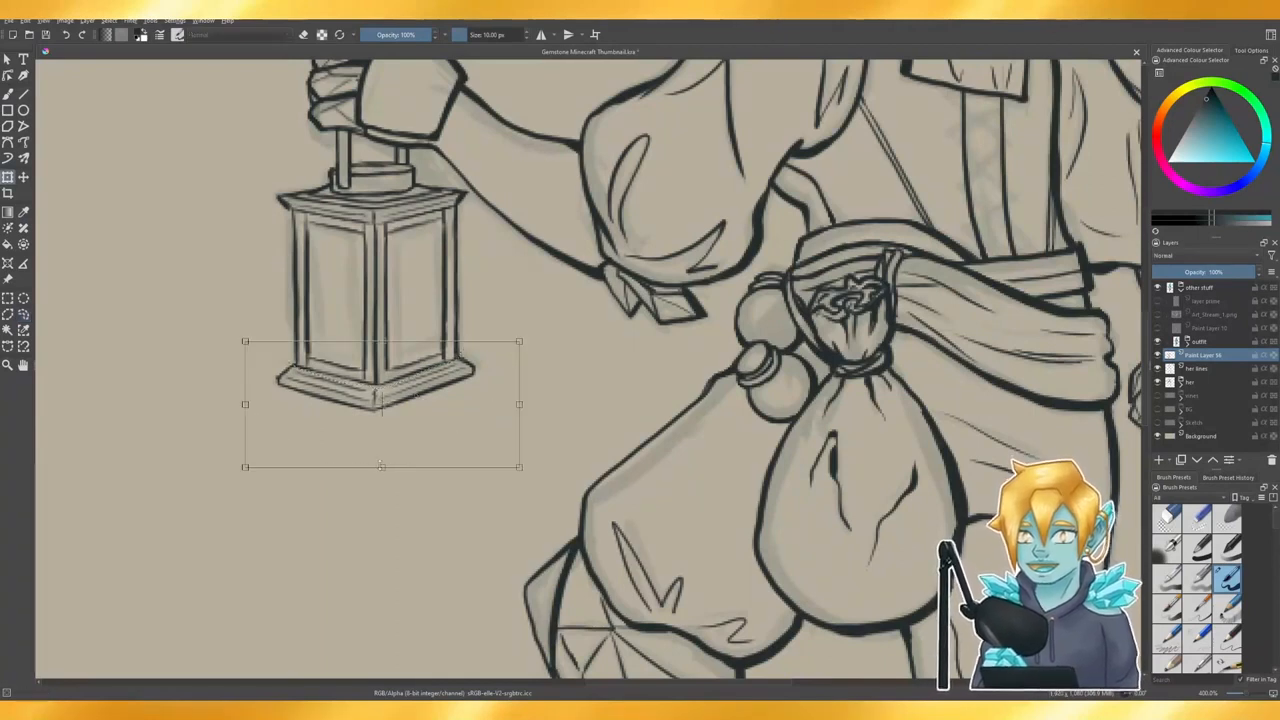
{"action": "left_click_drag", "start_coordinate": [381, 465], "coordinate": [381, 462]}
{"action": "key", "text": "Return"}
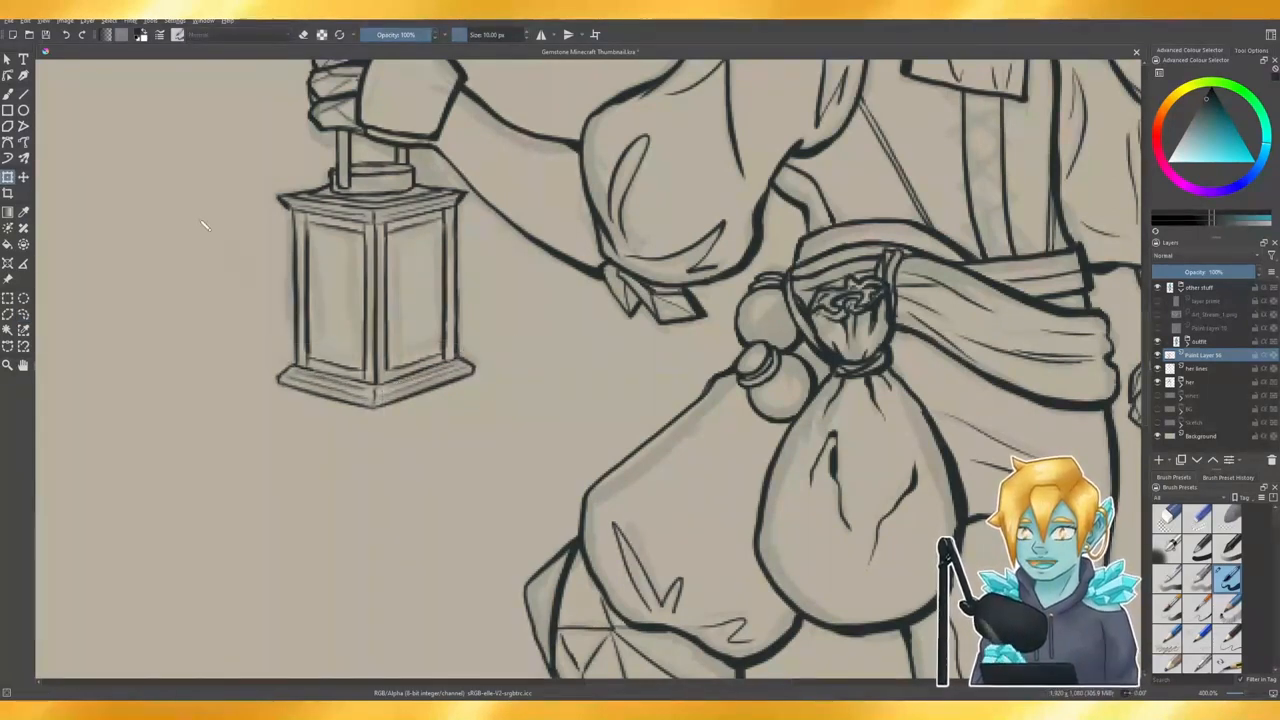
{"action": "key", "text": "b"}
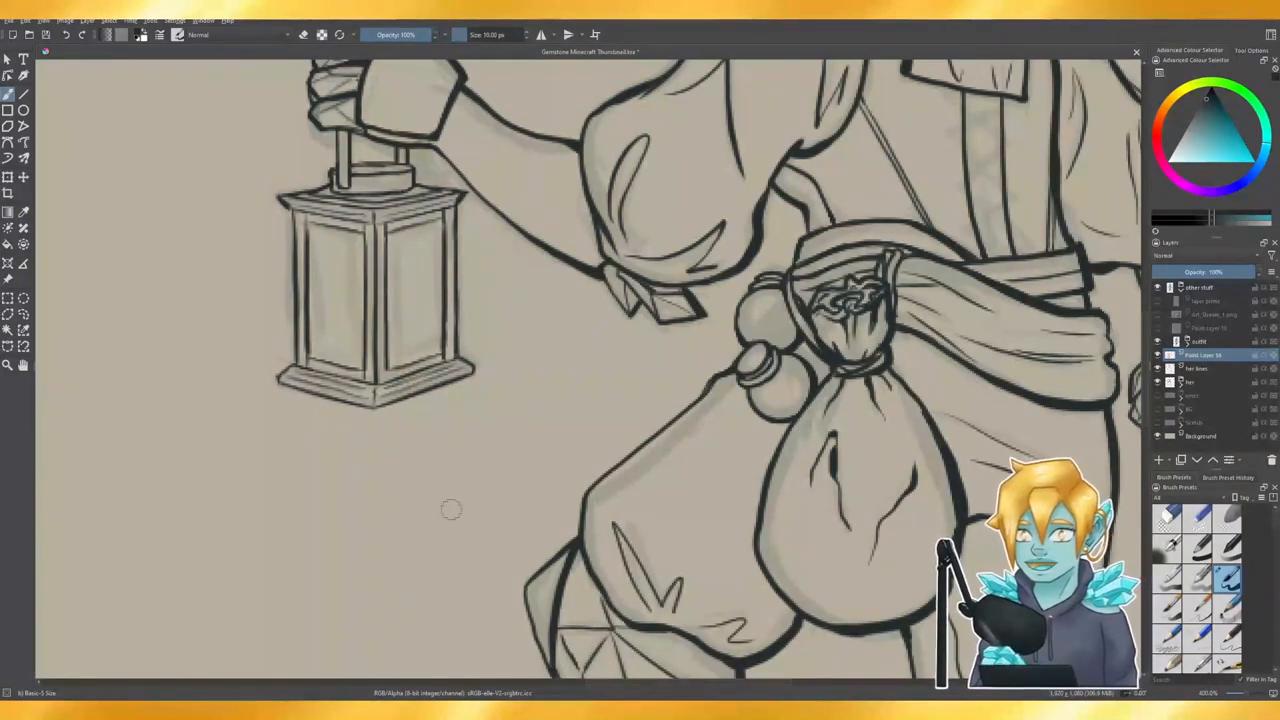
- Examine the lantern's adjusted base in proportion to the whole figure and the blue reference character
{"action": "scroll", "coordinate": [292, 438], "scroll_direction": "down", "scroll_amount": 3}
{"action": "scroll", "coordinate": [336, 421], "scroll_direction": "down", "scroll_amount": 1}
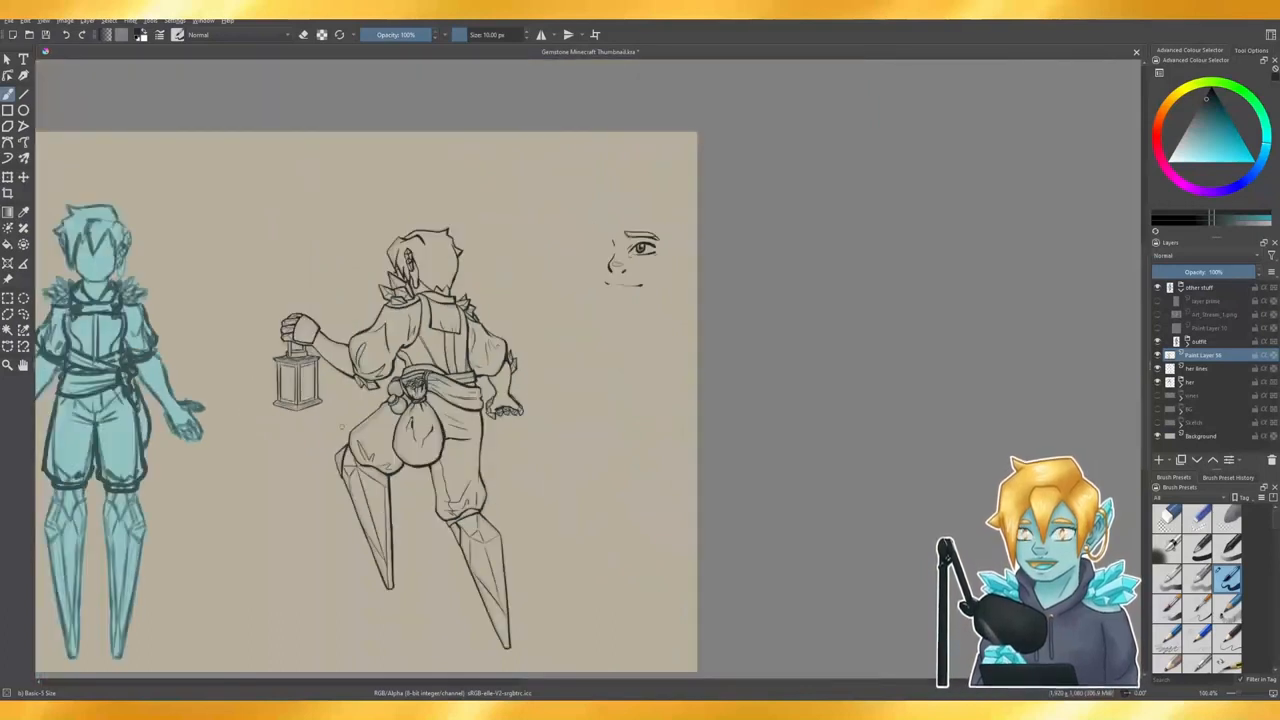
{"action": "scroll", "coordinate": [495, 450], "scroll_direction": "down", "scroll_amount": 2}
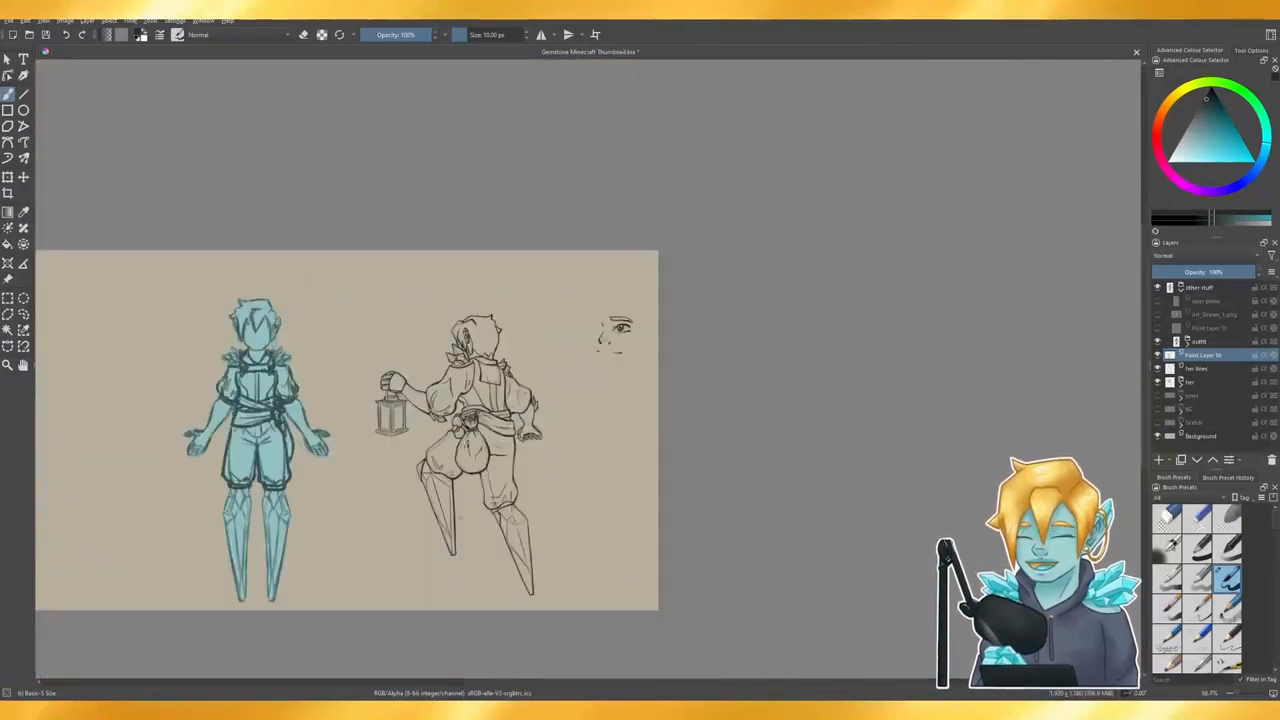
{"action": "scroll", "coordinate": [396, 505], "scroll_direction": "up", "scroll_amount": 2}
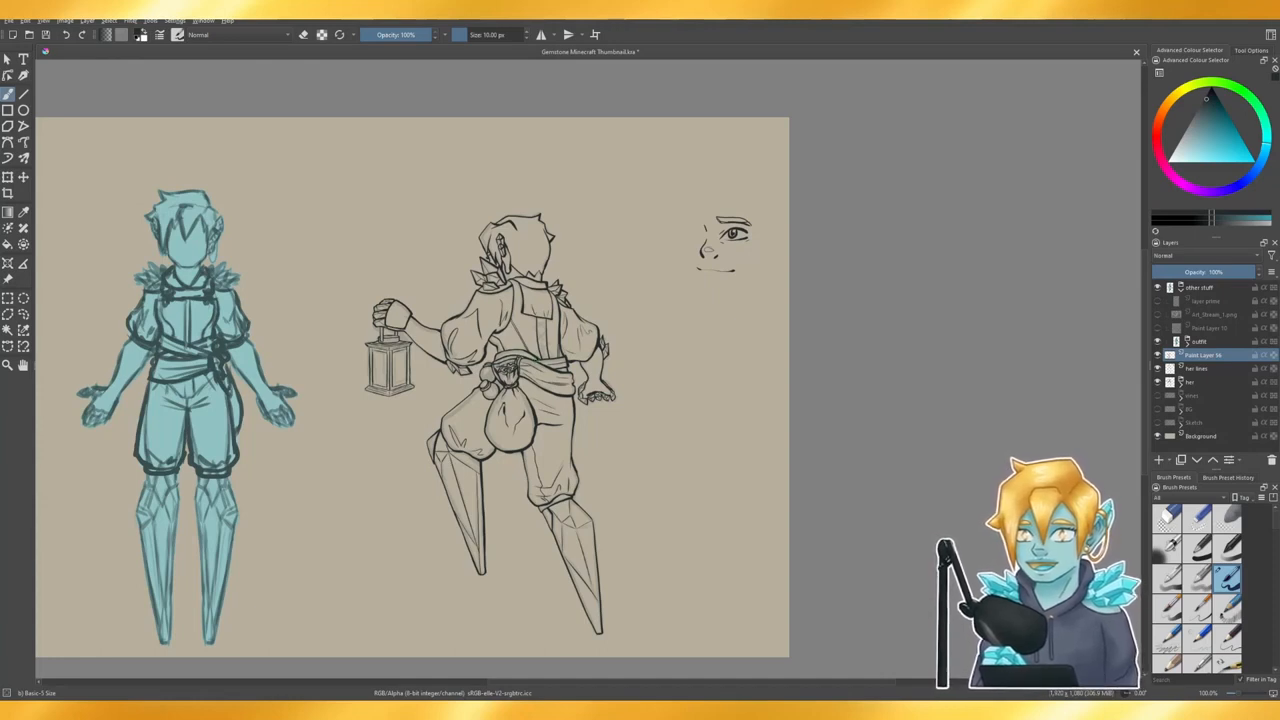
{"action": "scroll", "coordinate": [436, 384], "scroll_direction": "down", "scroll_amount": 1}
{"action": "scroll", "coordinate": [414, 390], "scroll_direction": "up", "scroll_amount": 1}
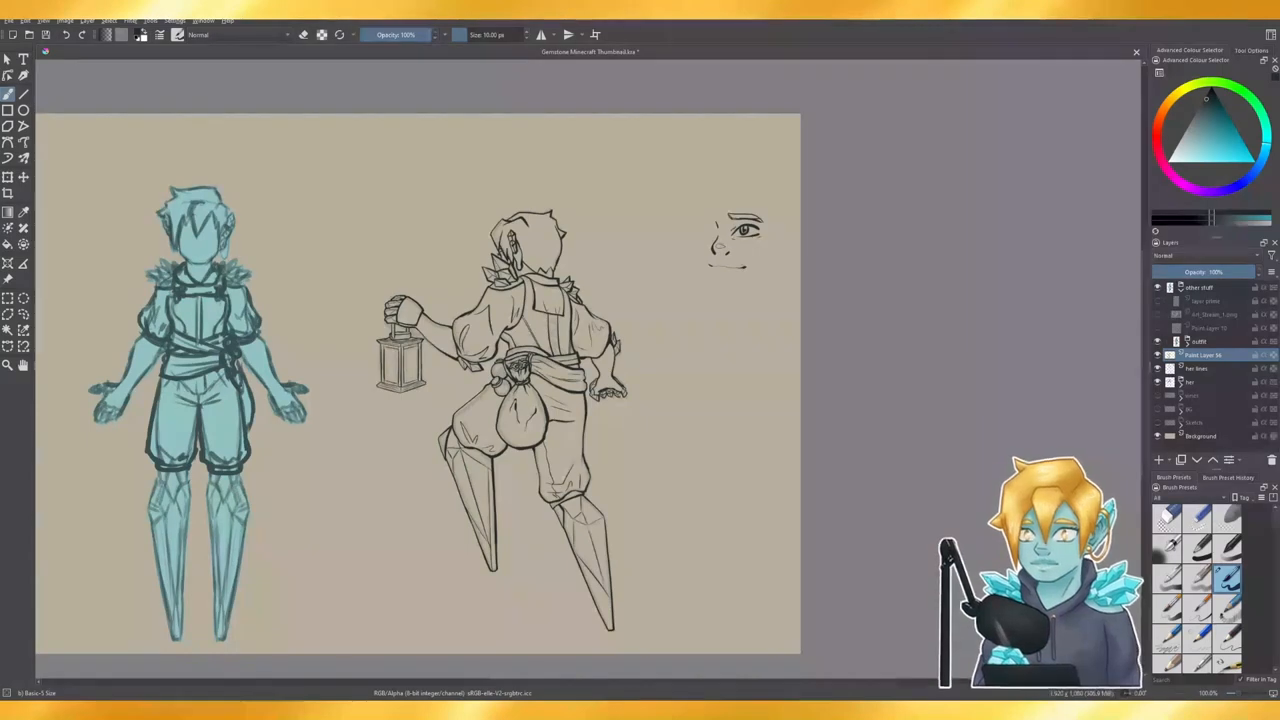
{"action": "scroll", "coordinate": [560, 318], "scroll_direction": "up", "scroll_amount": 2}
{"action": "scroll", "coordinate": [556, 321], "scroll_direction": "up", "scroll_amount": 1}
- Rename the lantern line layer "lantern" and add a new paint layer named "laces" directly beneath it
{"action": "left_click", "coordinate": [1159, 460]}
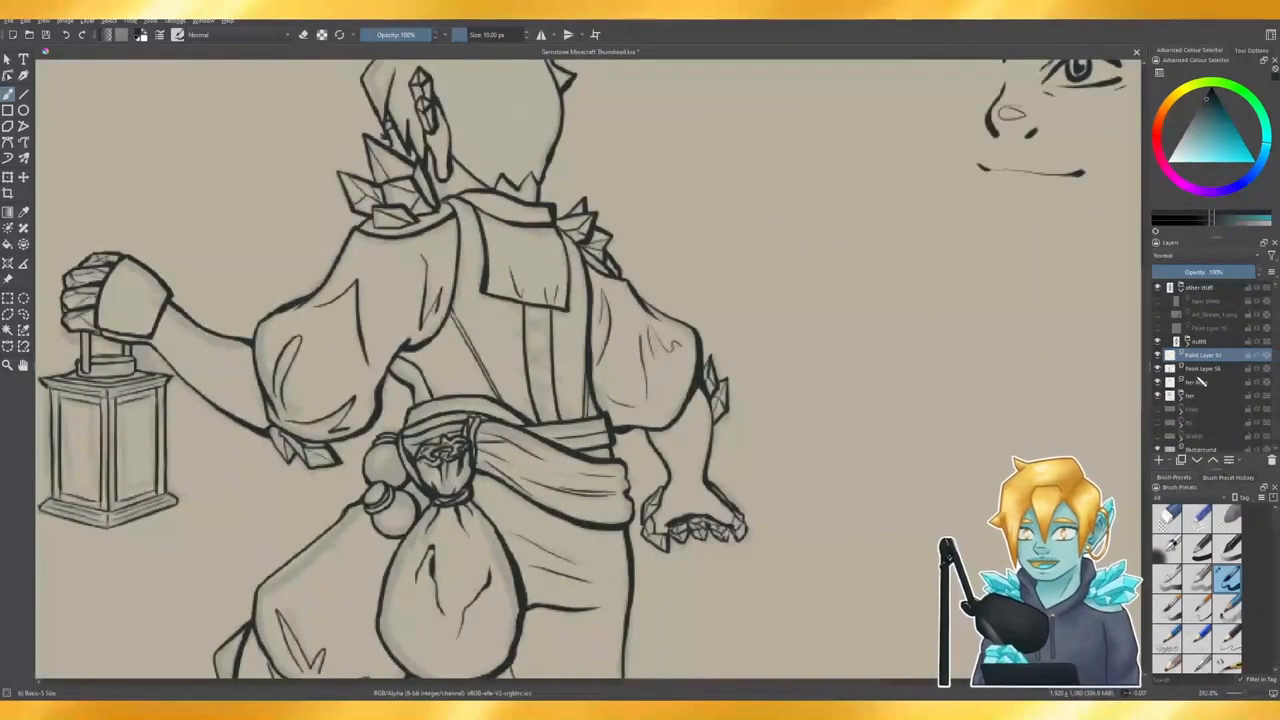
{"action": "double_click", "coordinate": [1201, 368]}
{"action": "type", "text": "c"}
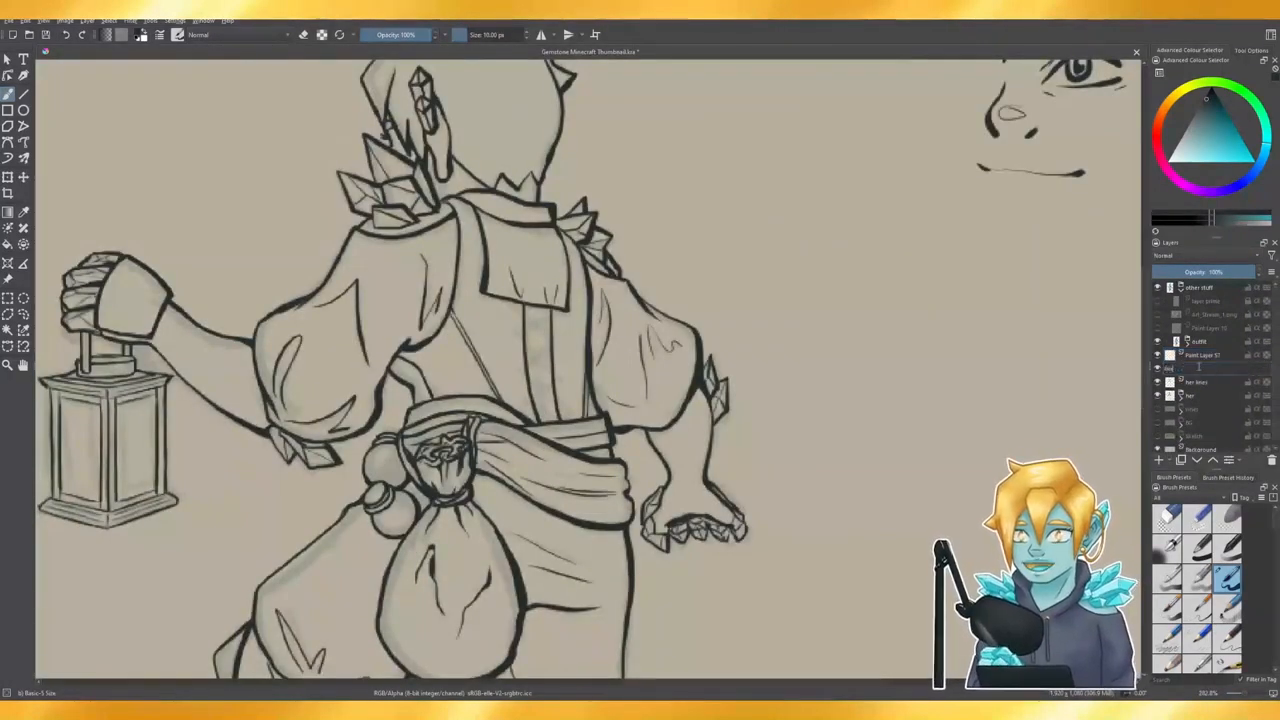
{"action": "type", "text": "antern"}
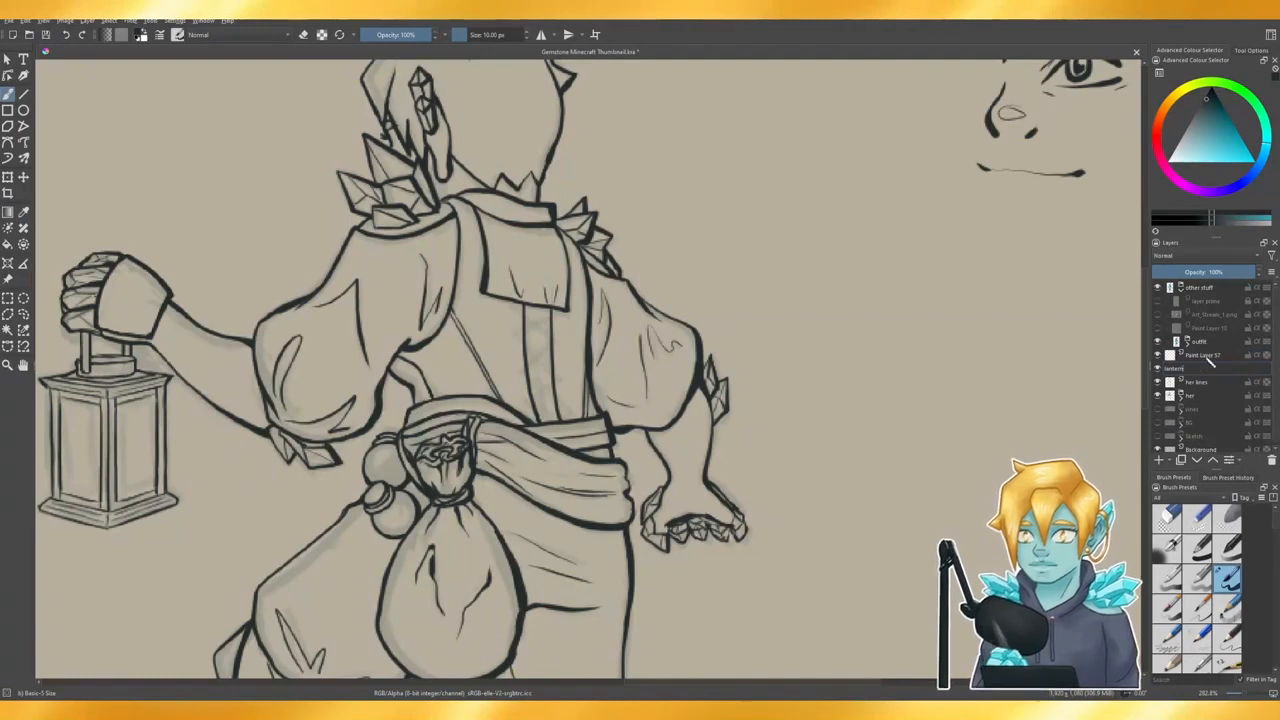
{"action": "key", "text": "Return"}
{"action": "left_click", "coordinate": [1212, 357]}
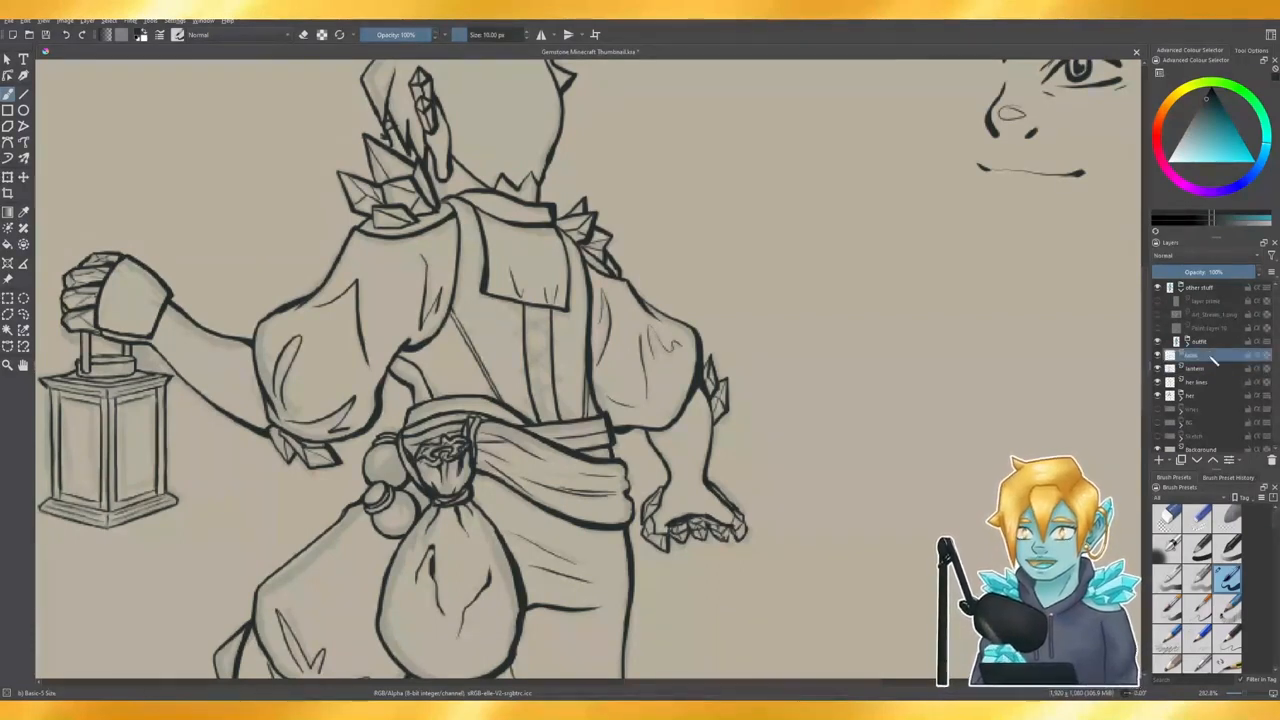
{"action": "left_click_drag", "start_coordinate": [1216, 360], "coordinate": [1212, 381]}
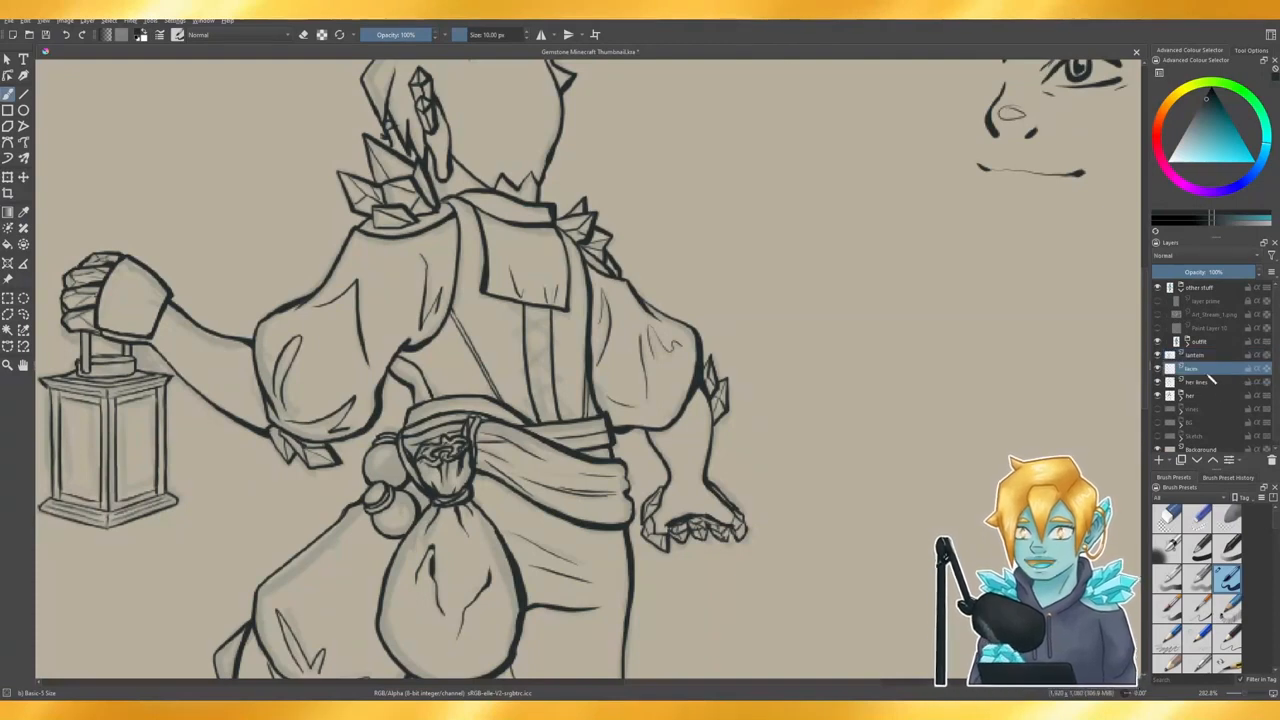
{"action": "scroll", "coordinate": [560, 290], "scroll_direction": "up", "scroll_amount": 1}
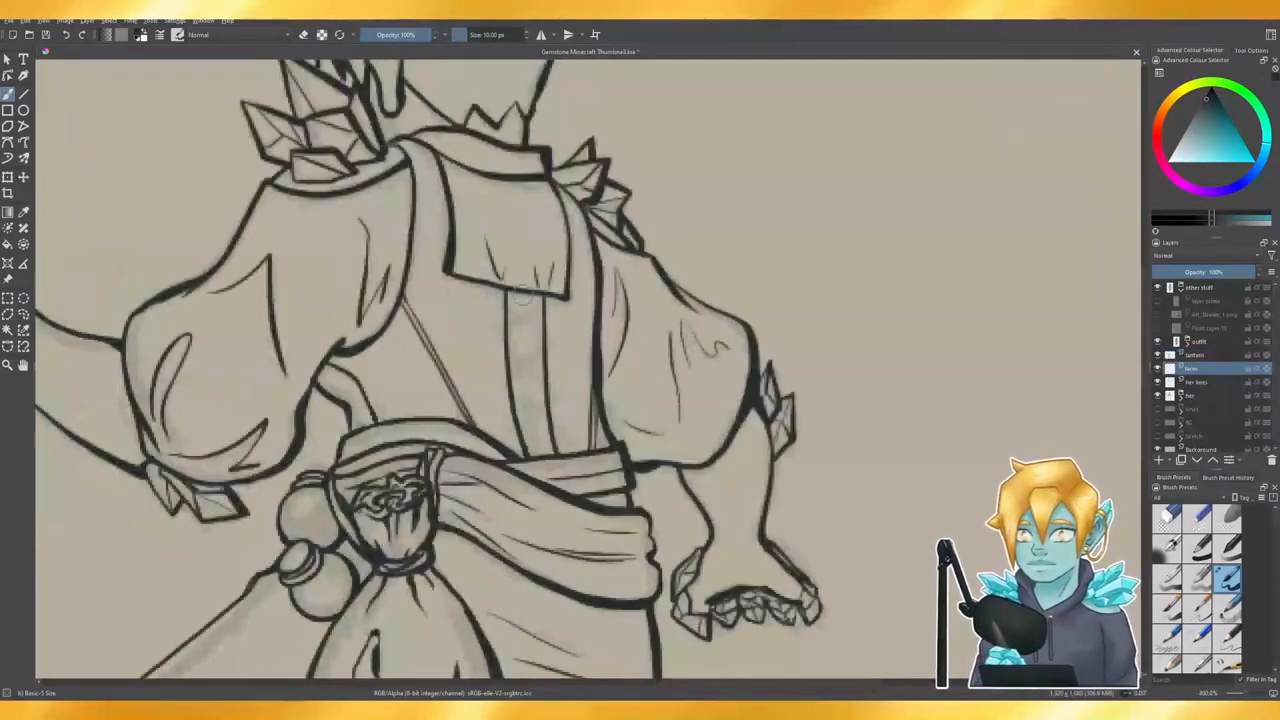
{"action": "mouse_move", "coordinate": [492, 292]}
{"action": "left_mouse_down"}
{"action": "mouse_move", "coordinate": [556, 330]}
{"action": "mouse_move", "coordinate": [508, 324]}
{"action": "mouse_move", "coordinate": [560, 306]}
{"action": "mouse_move", "coordinate": [497, 325]}
{"action": "mouse_move", "coordinate": [558, 296]}
{"action": "left_mouse_up"}
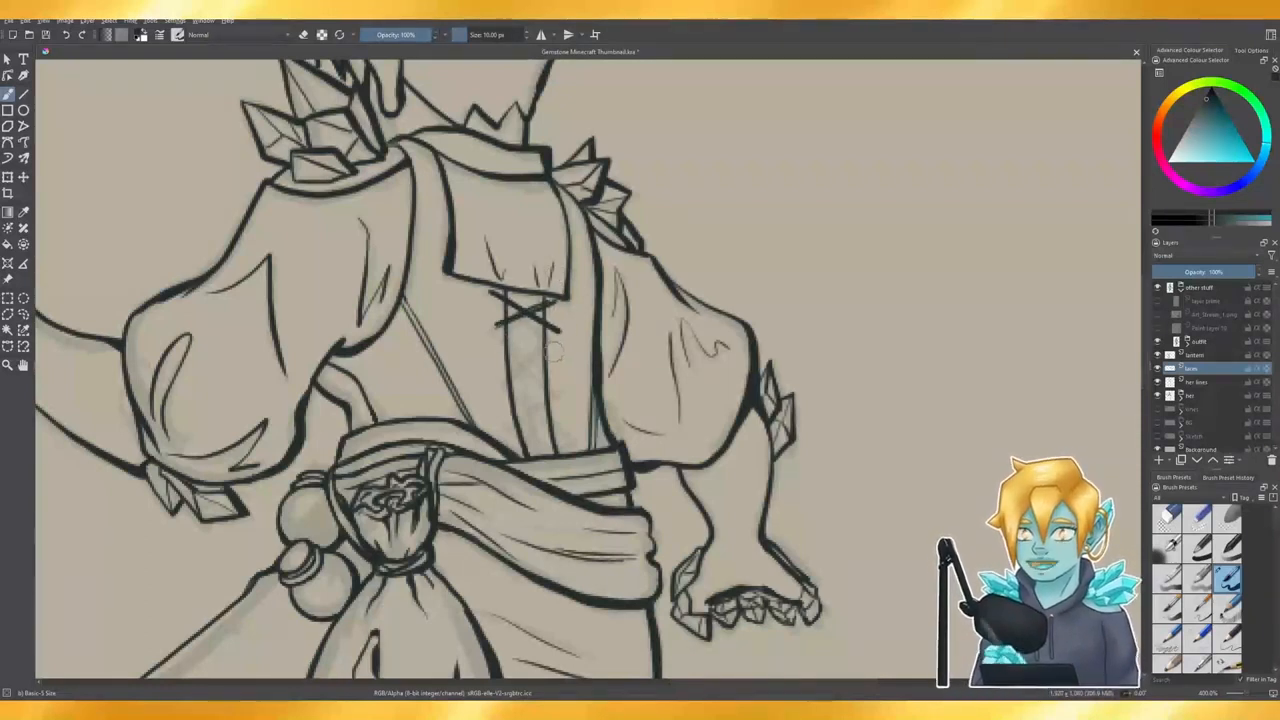
{"action": "key", "text": "ctrl+z"}
{"action": "key", "text": "ctrl+z"}
{"action": "key", "text": "ctrl+z"}
{"action": "key", "text": "ctrl+z"}
{"action": "key", "text": "ctrl+z"}
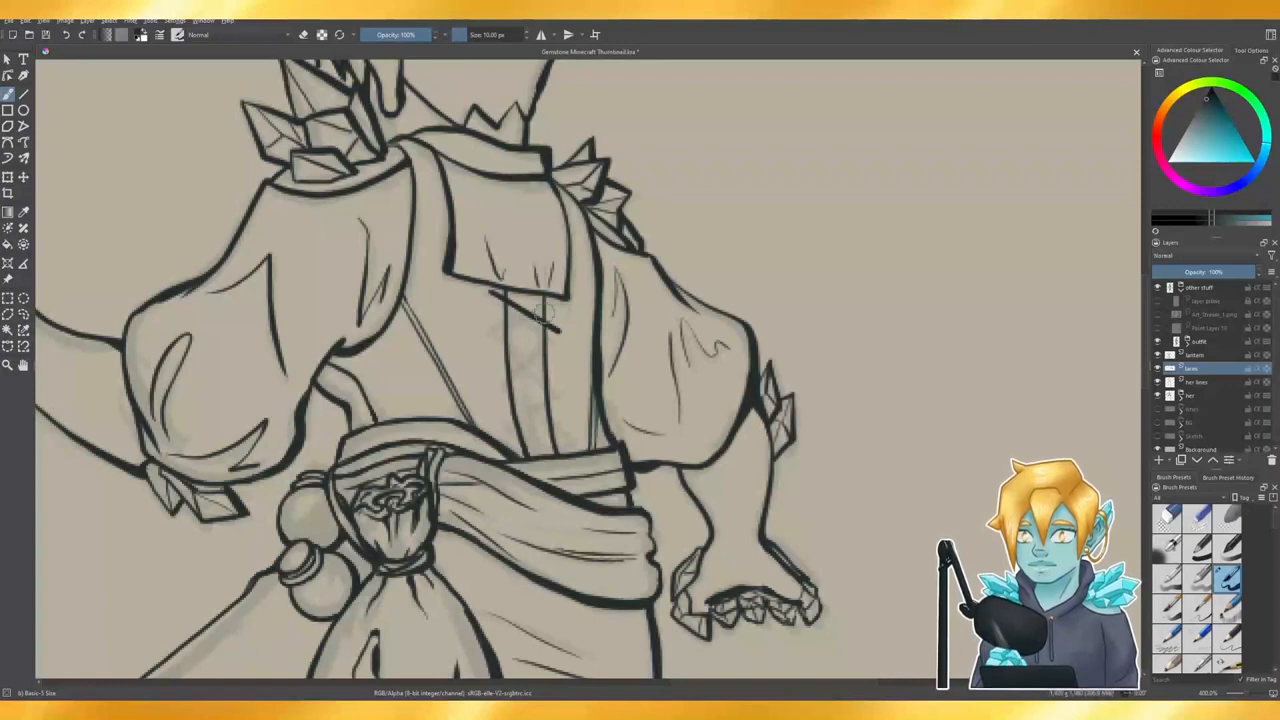
{"action": "key", "text": "ctrl+z"}
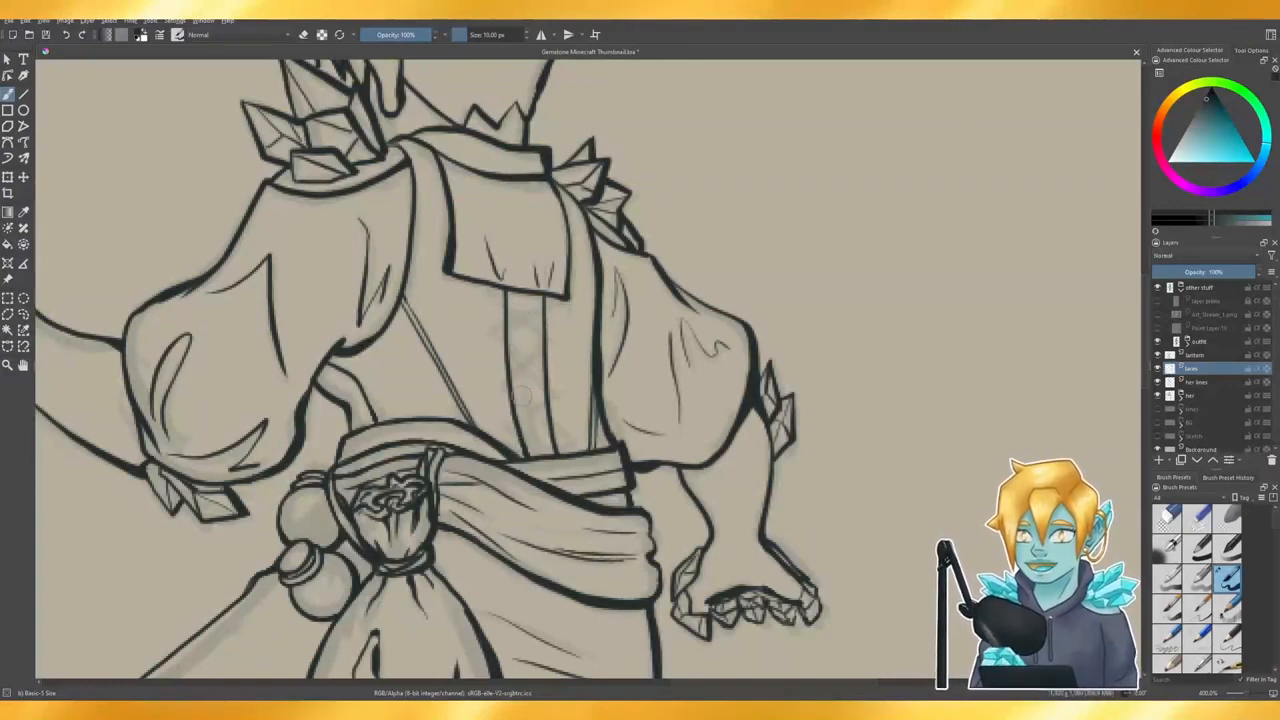
- Ink the first two crossed laces over the narrow vertical strip on the back, starting just below the collar flap
{"action": "left_click_drag", "start_coordinate": [492, 295], "coordinate": [542, 325]}
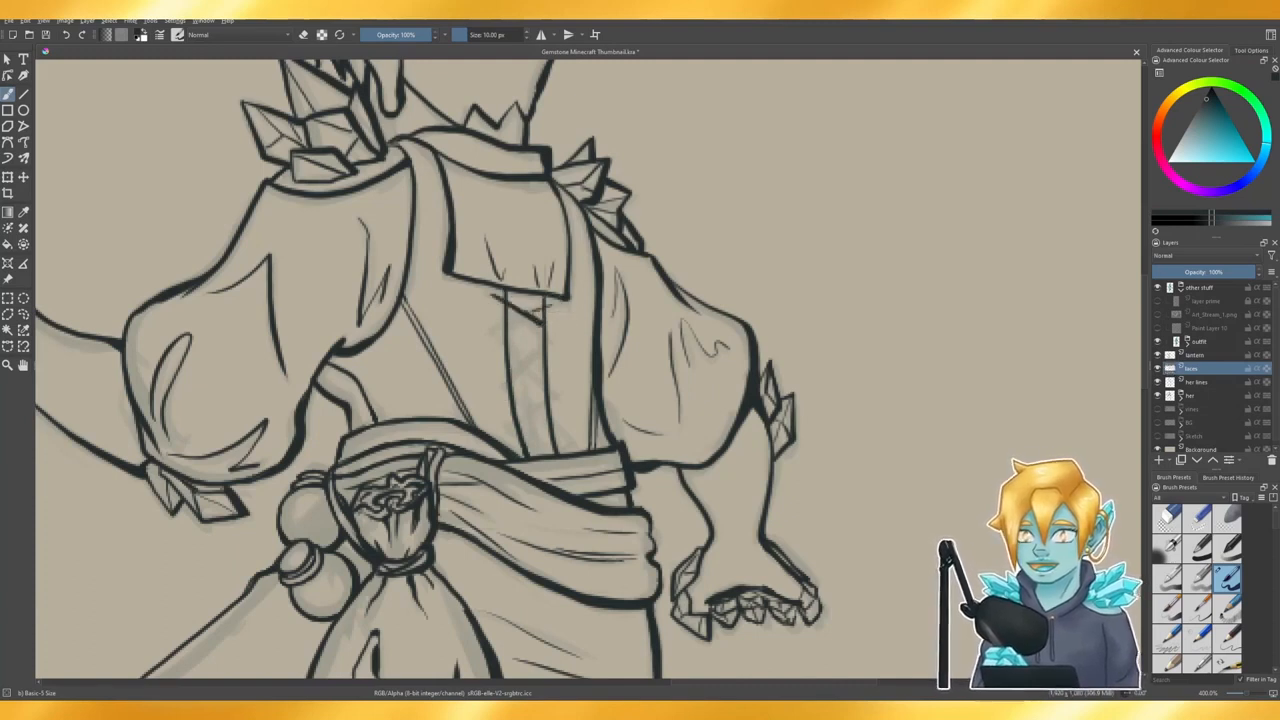
{"action": "left_click_drag", "start_coordinate": [530, 314], "coordinate": [551, 302]}
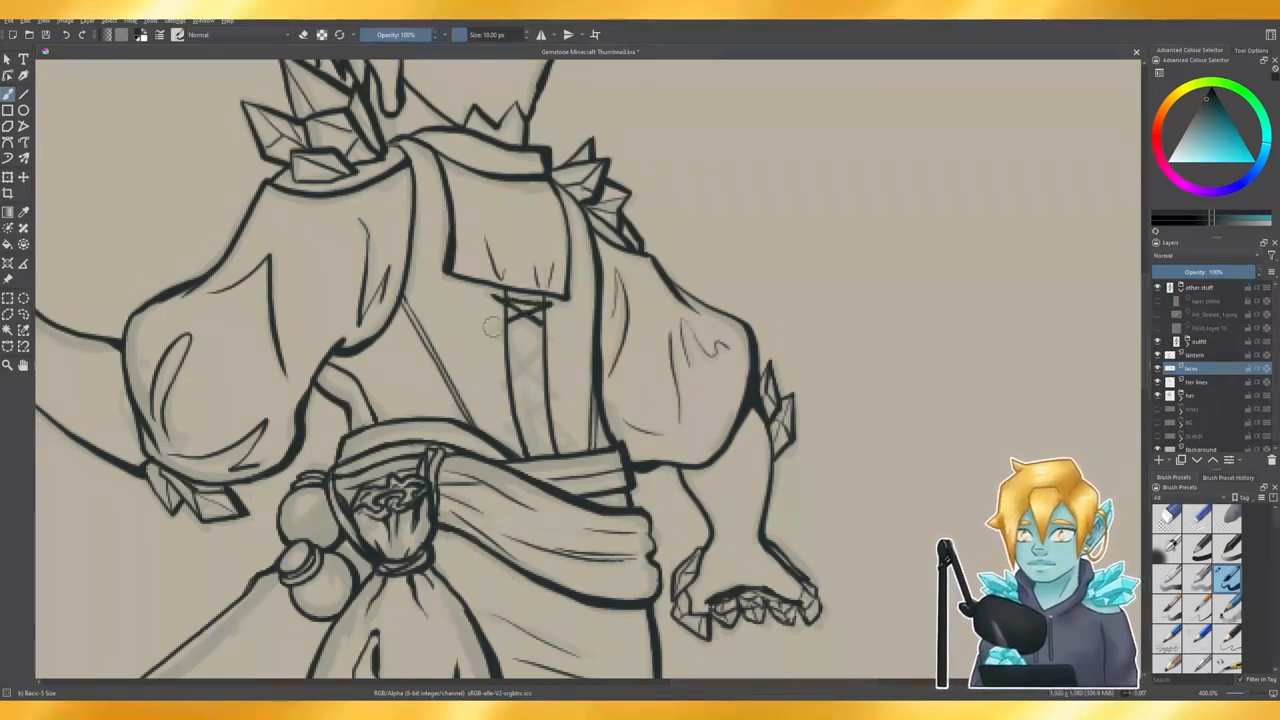
{"action": "key", "text": "ctrl+z"}
{"action": "mouse_move", "coordinate": [508, 331]}
{"action": "left_mouse_down"}
{"action": "mouse_move", "coordinate": [545, 346]}
{"action": "mouse_move", "coordinate": [550, 330]}
{"action": "mouse_move", "coordinate": [507, 344]}
{"action": "left_mouse_up"}
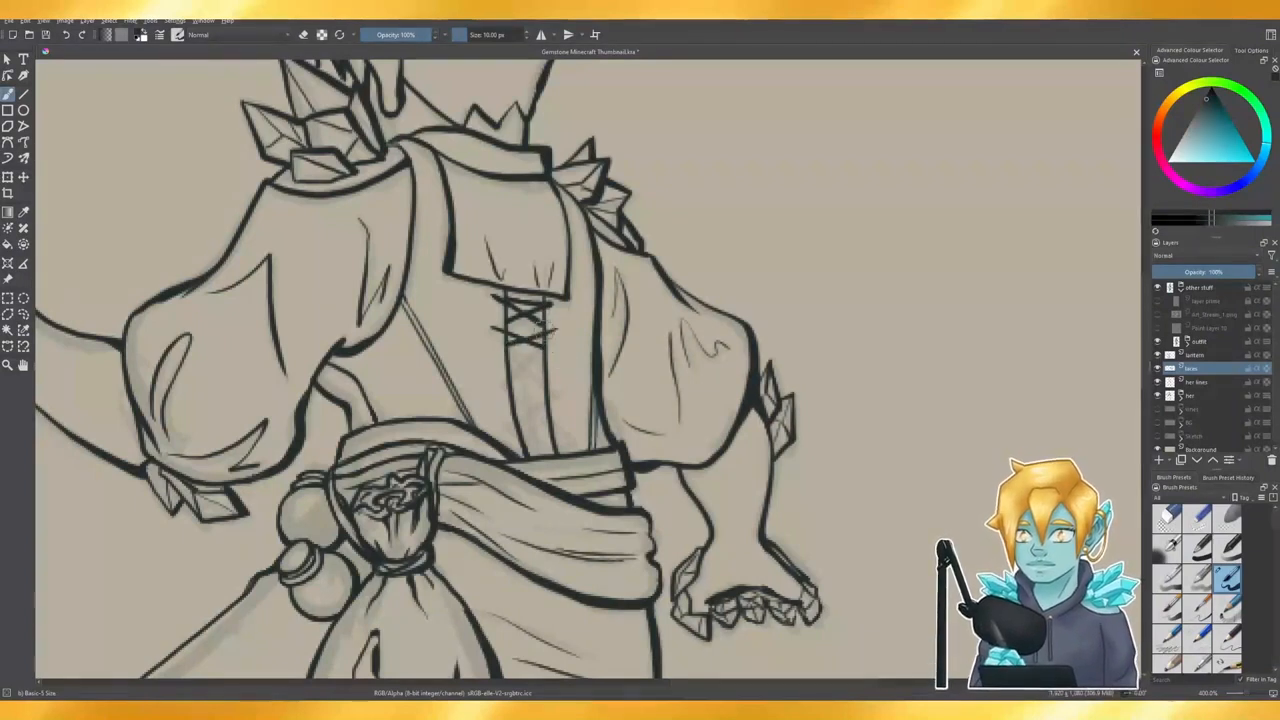
{"action": "key", "text": "e"}
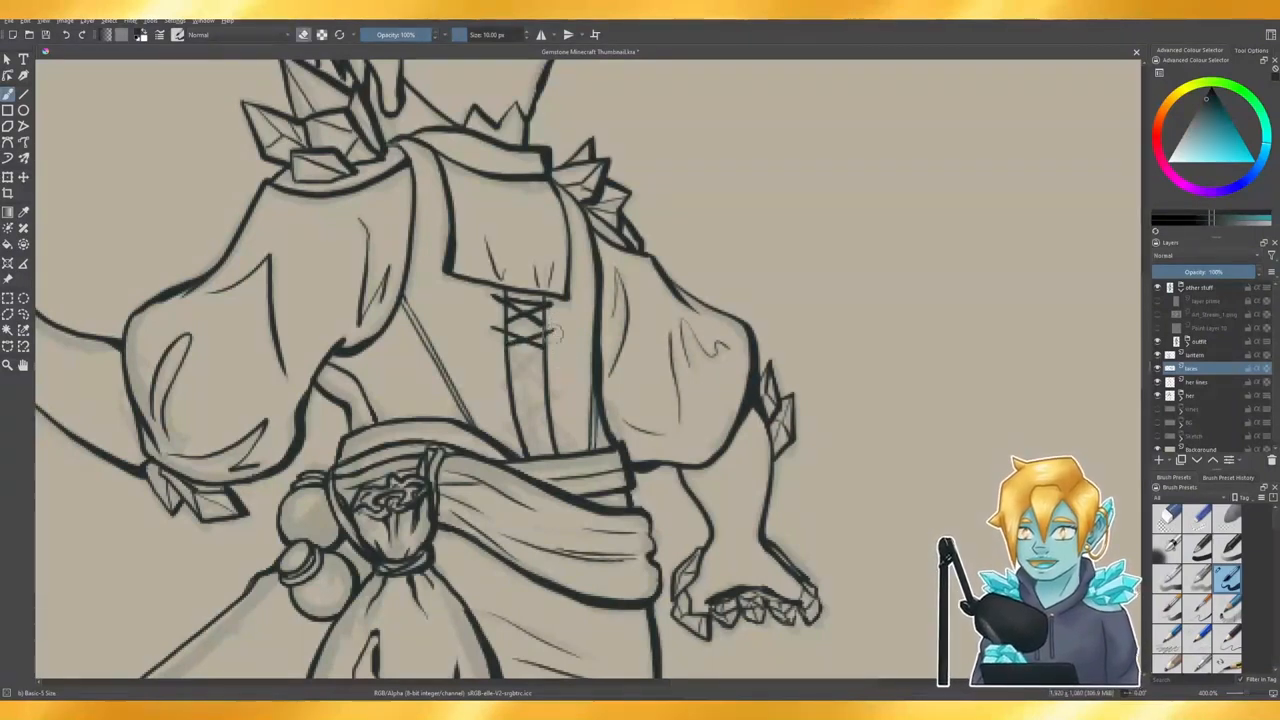
{"action": "key", "text": "e"}
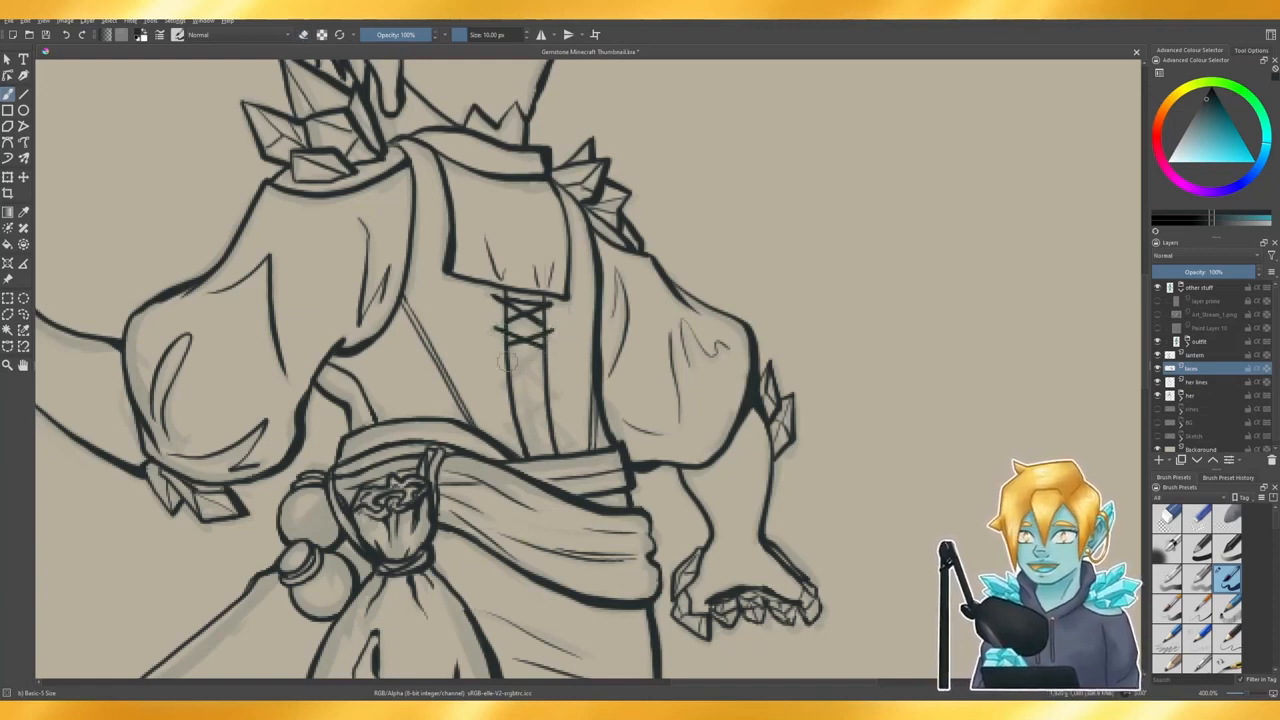
- Ink the third crossed lace beneath the first two, redrawing its second diagonal and tidying the ends with the eraser
{"action": "left_click_drag", "start_coordinate": [497, 352], "coordinate": [543, 368]}
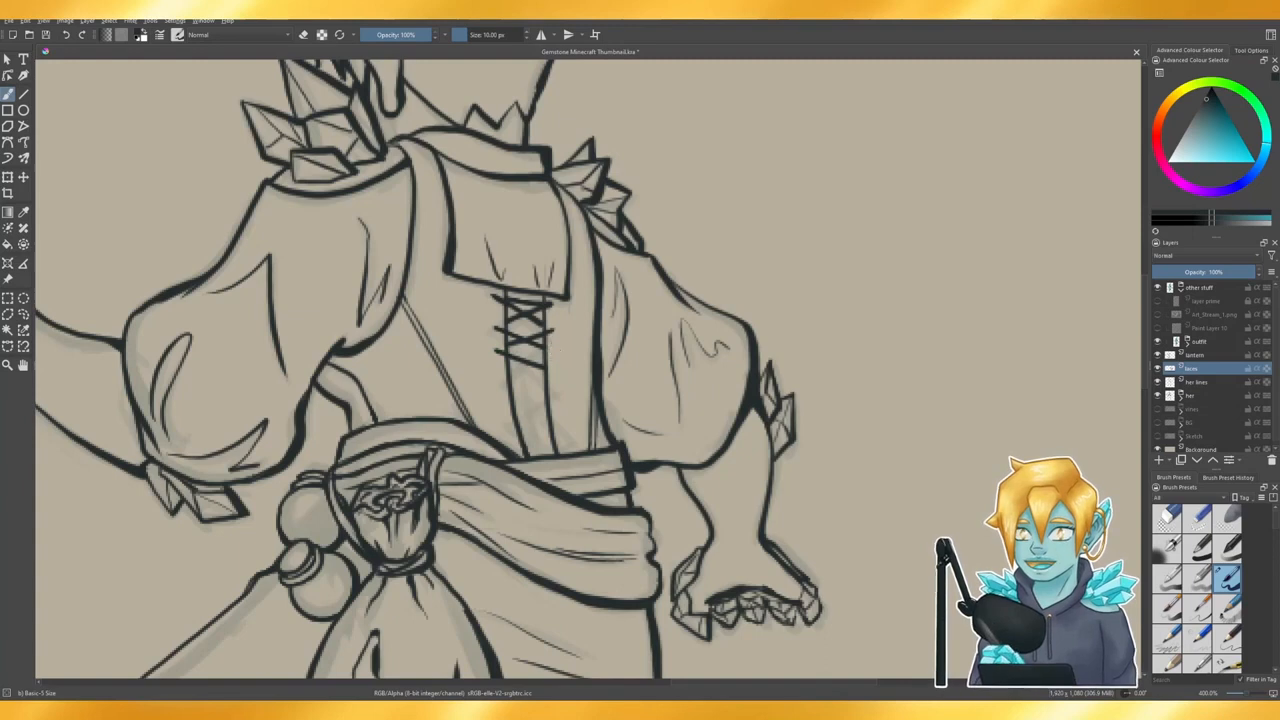
{"action": "left_click_drag", "start_coordinate": [555, 350], "coordinate": [507, 369]}
{"action": "key", "text": "e"}
{"action": "key", "text": "e"}
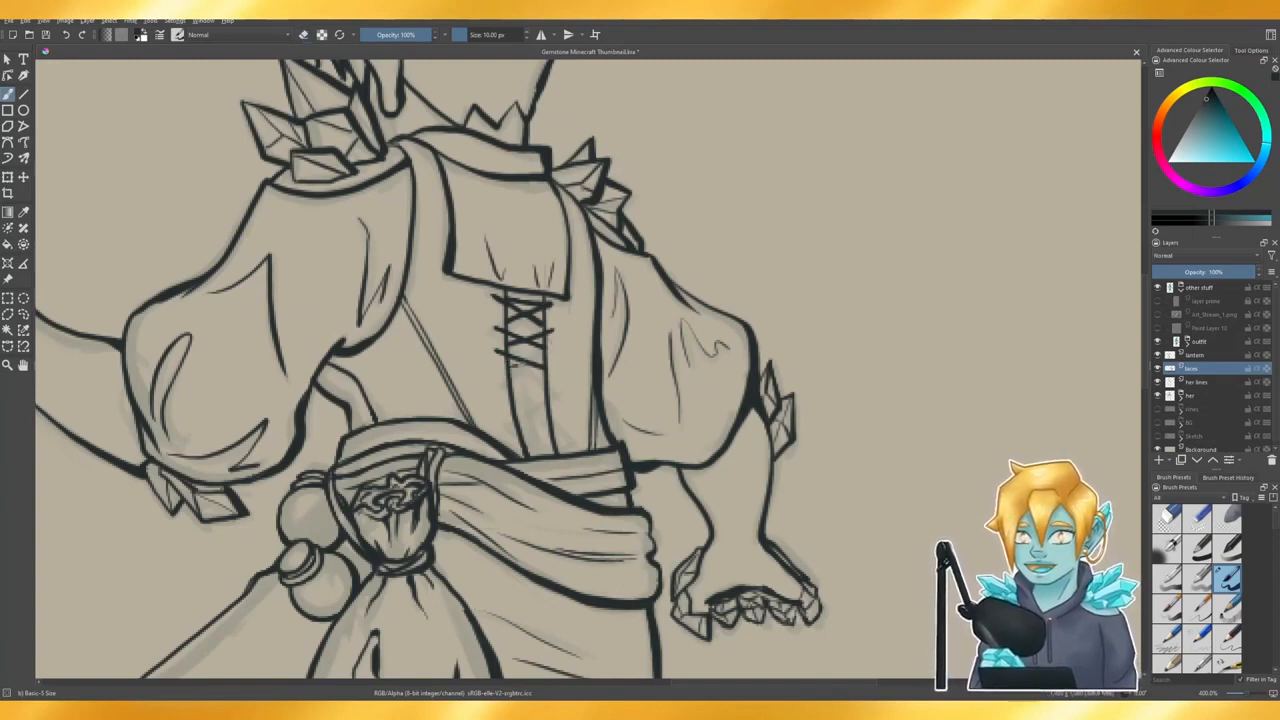
{"action": "mouse_move", "coordinate": [516, 366]}
{"action": "left_mouse_down"}
{"action": "mouse_move", "coordinate": [555, 353]}
{"action": "mouse_move", "coordinate": [508, 368]}
{"action": "left_mouse_up"}
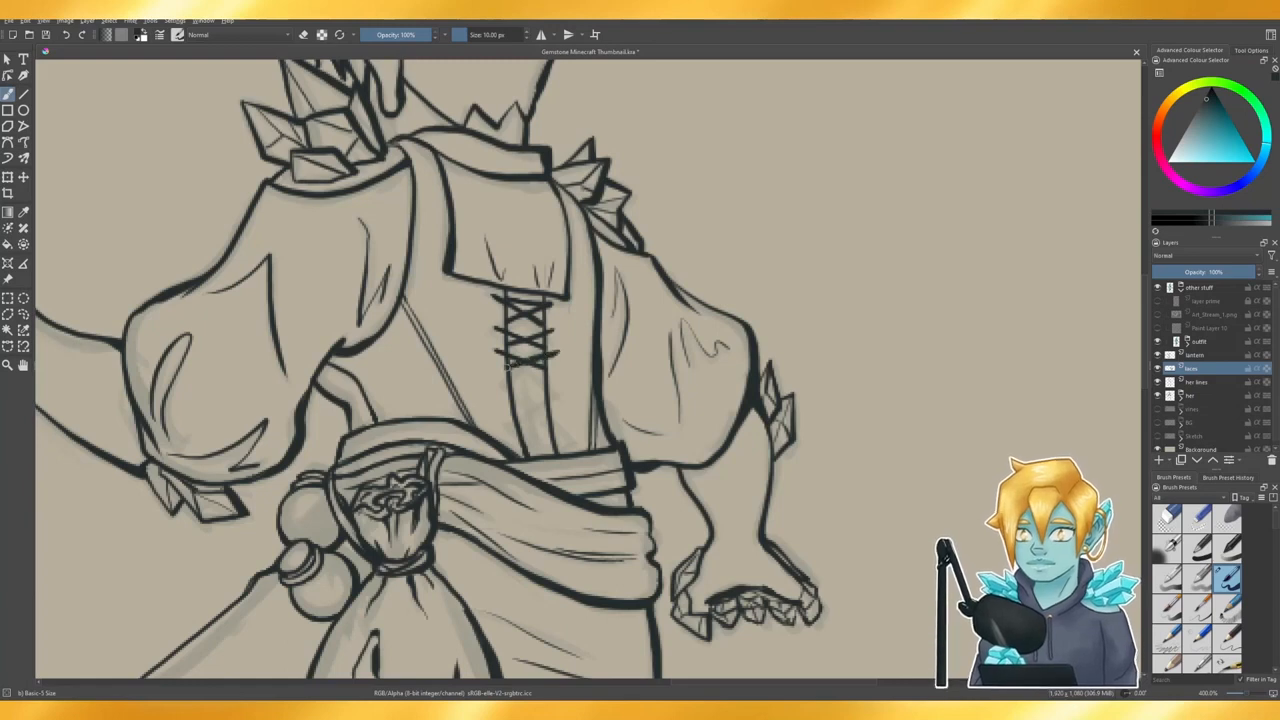
{"action": "key", "text": "ctrl+z"}
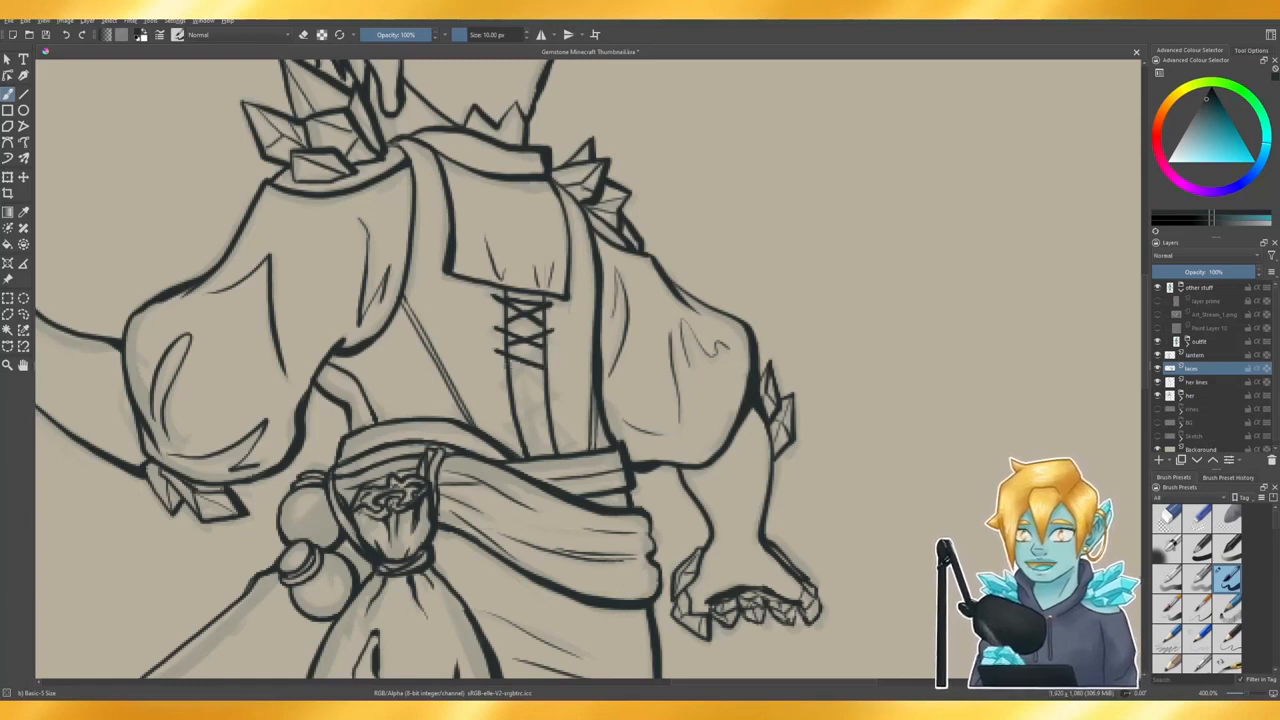
{"action": "left_click_drag", "start_coordinate": [556, 351], "coordinate": [506, 370]}
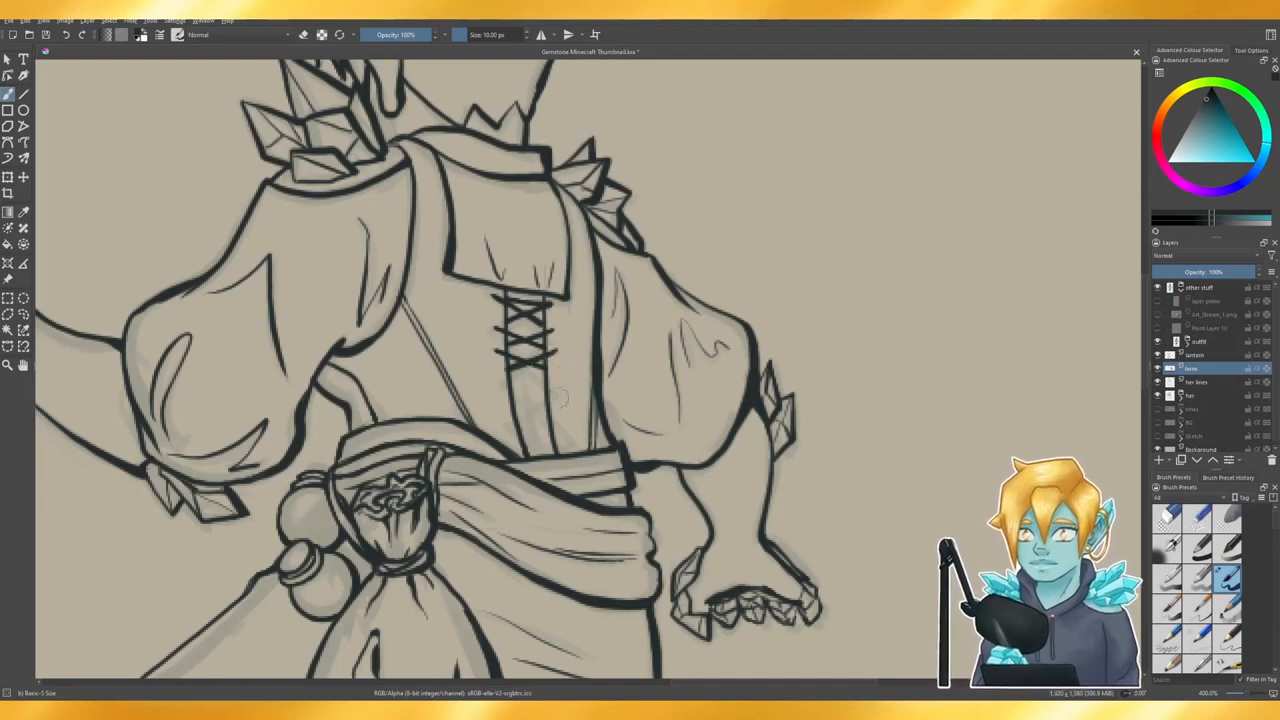
{"action": "key", "text": "e"}
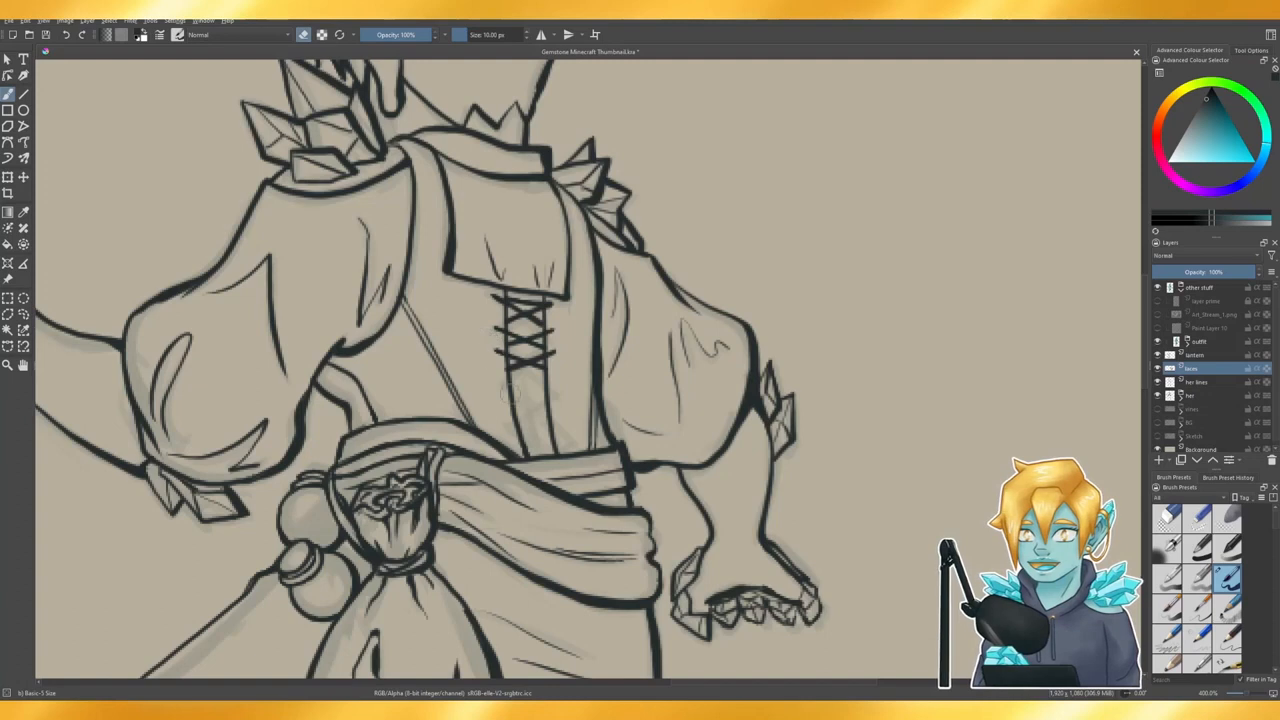
- Ink the remaining crossed laces beneath the third one, continuing down the narrow back strip to the sash
{"action": "key", "text": "e"}
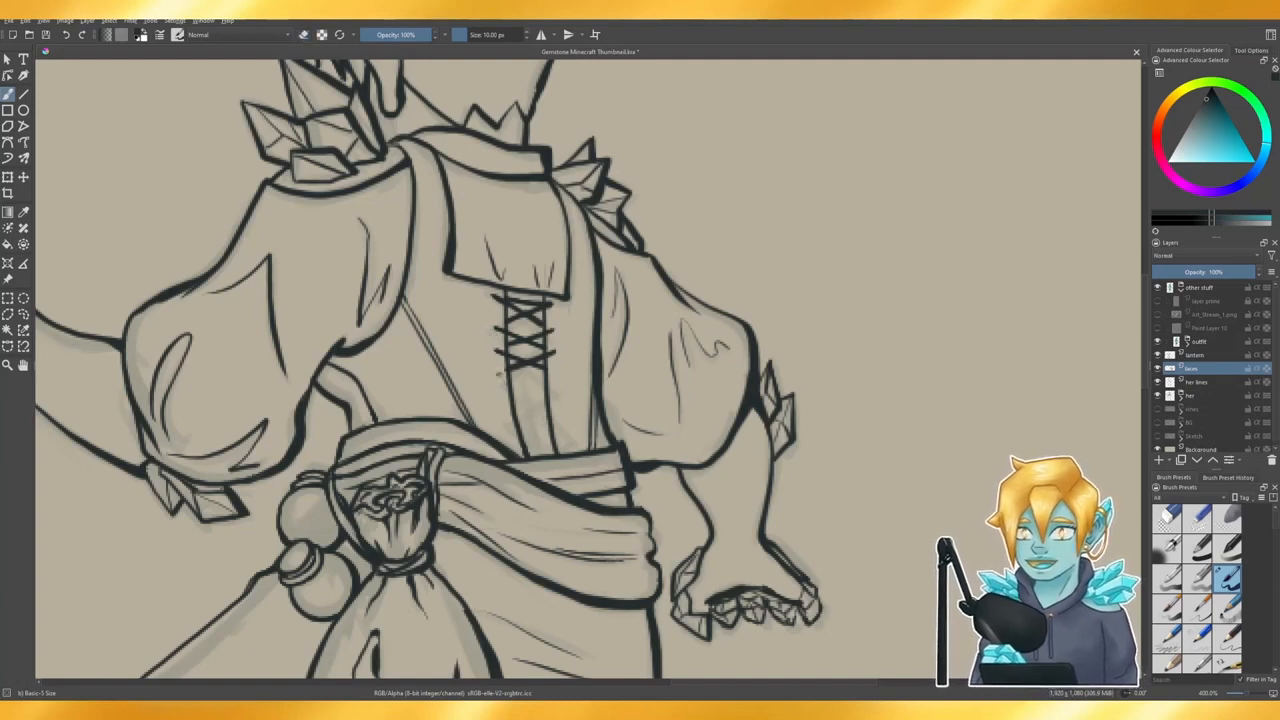
{"action": "left_click_drag", "start_coordinate": [499, 375], "coordinate": [542, 386]}
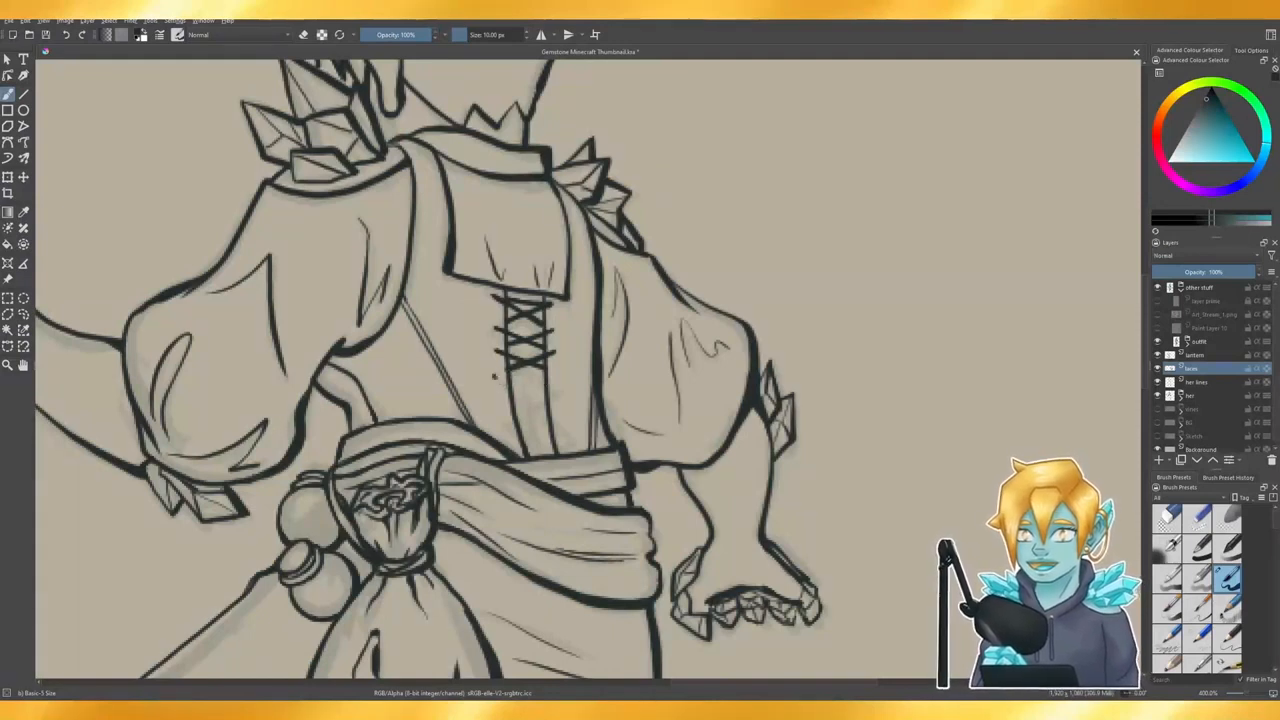
{"action": "left_click_drag", "start_coordinate": [495, 377], "coordinate": [545, 392]}
{"action": "key", "text": "e"}
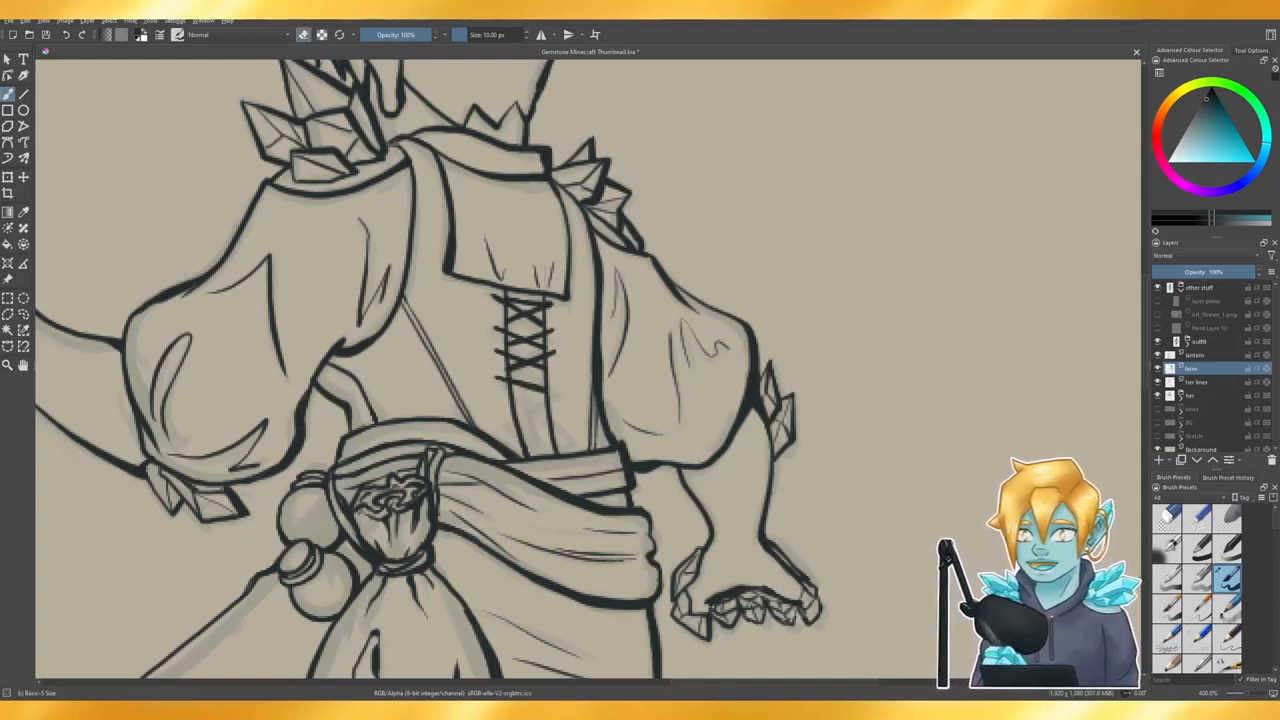
{"action": "key", "text": "e"}
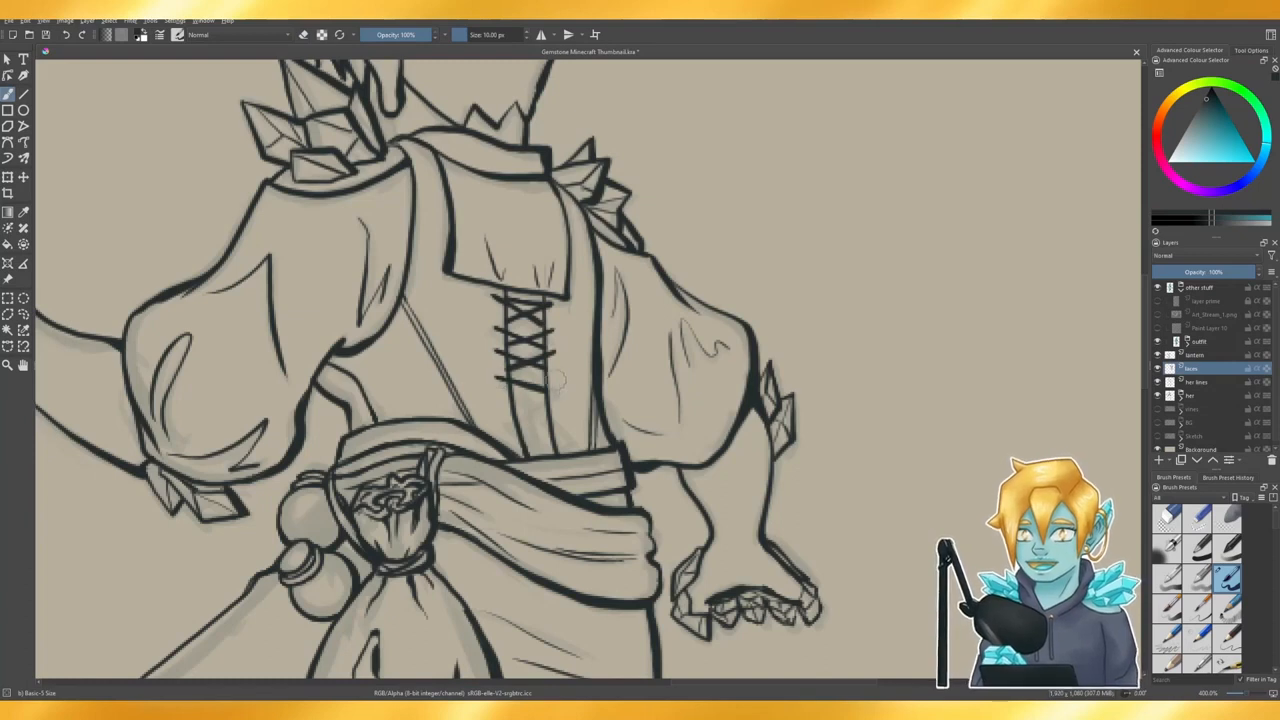
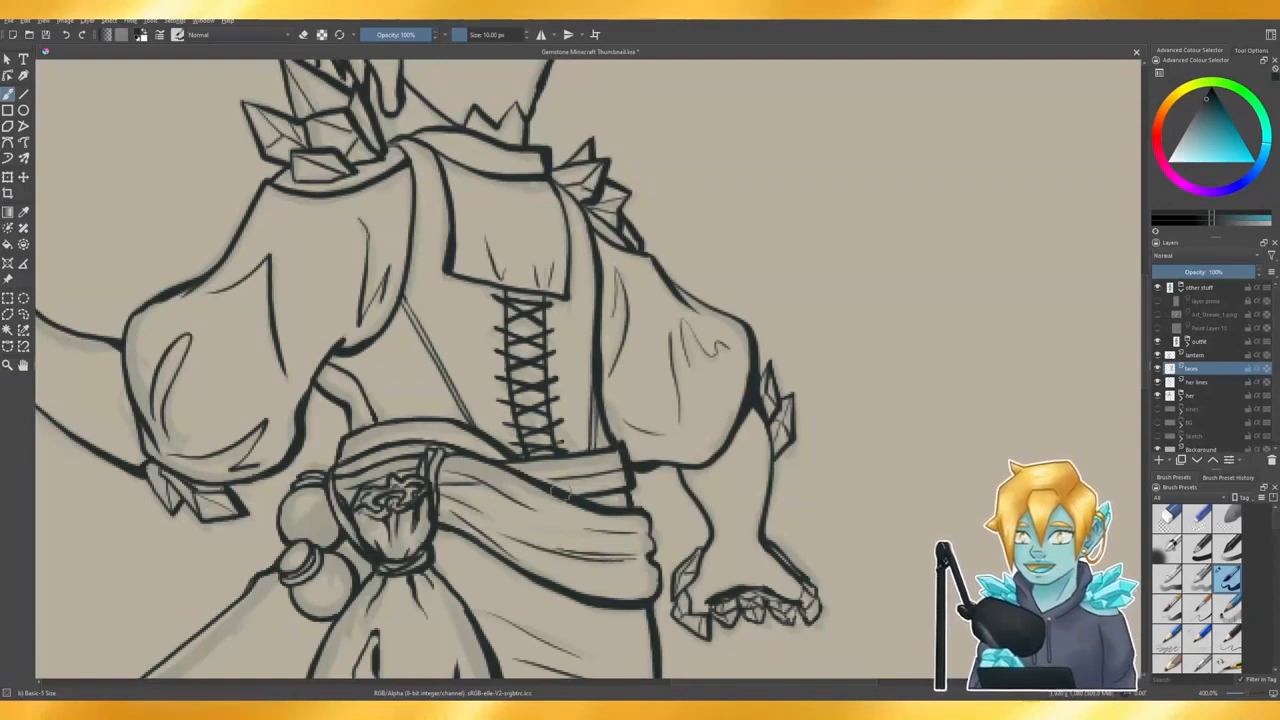
- Clean up the lowest lace ends where they meet the sash and erase the small stray mark beside the laces
{"action": "key", "text": "e"}
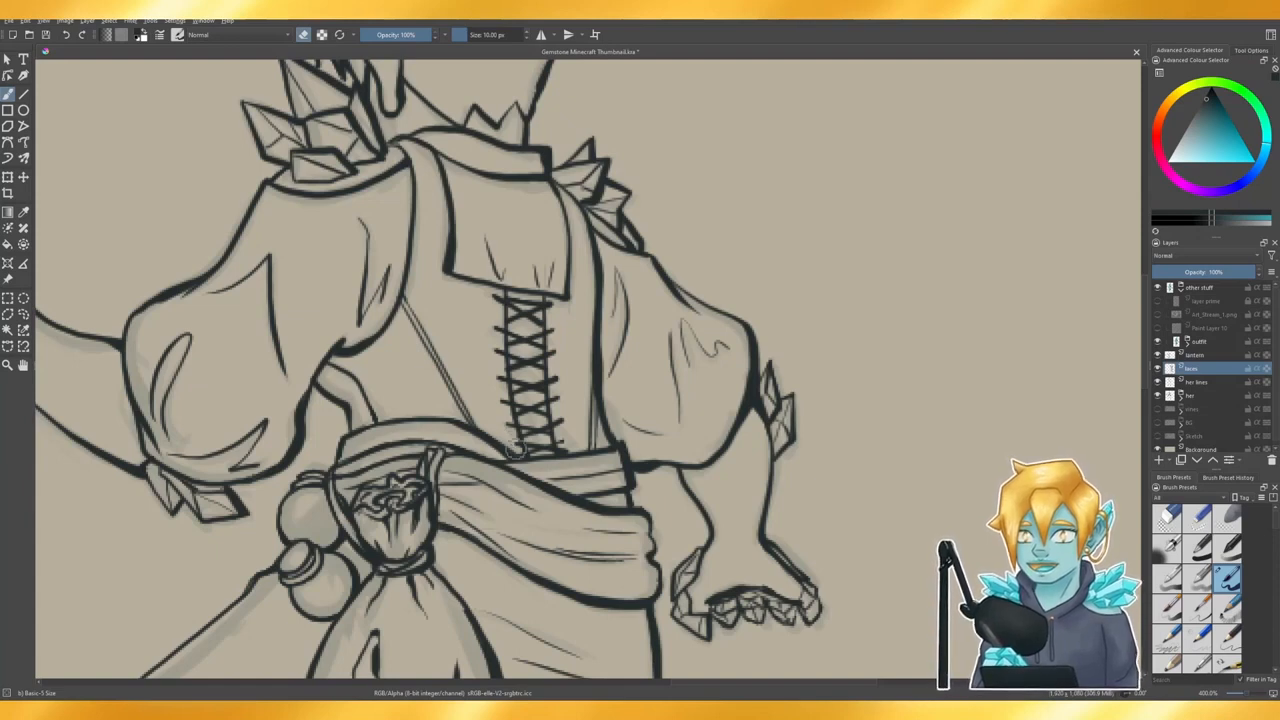
{"action": "key", "text": "e"}
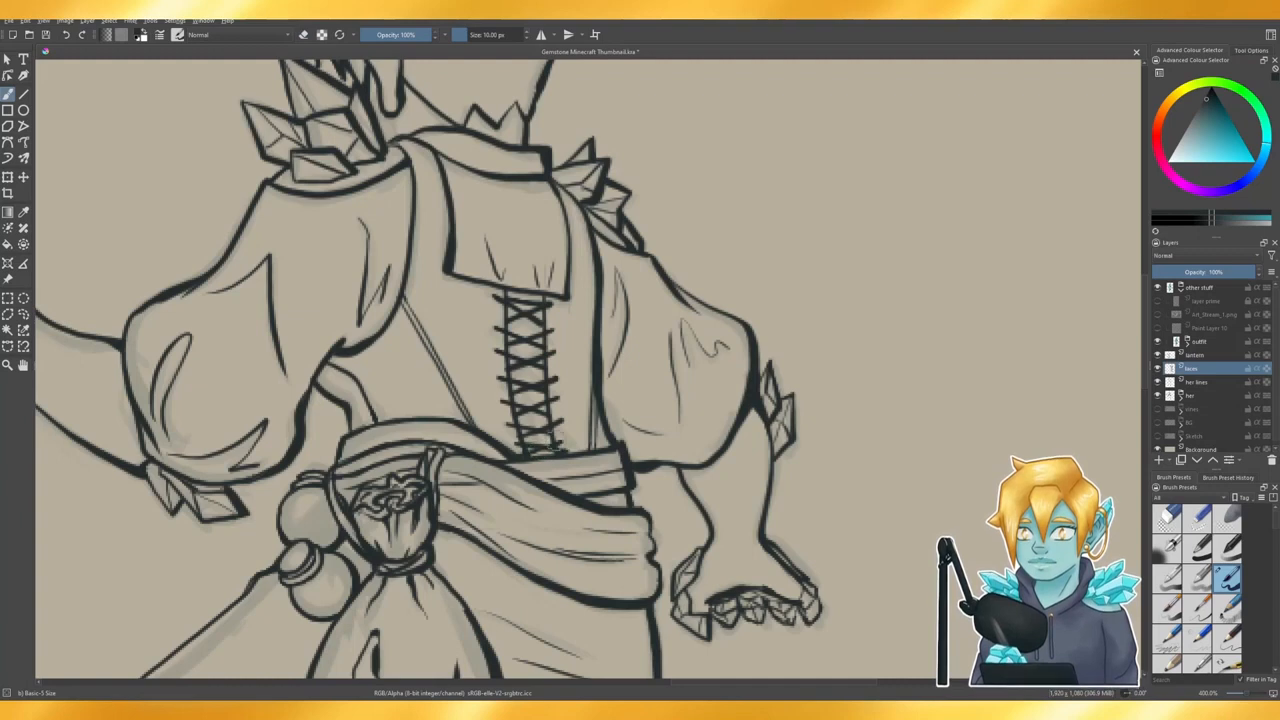
{"action": "key", "text": "e"}
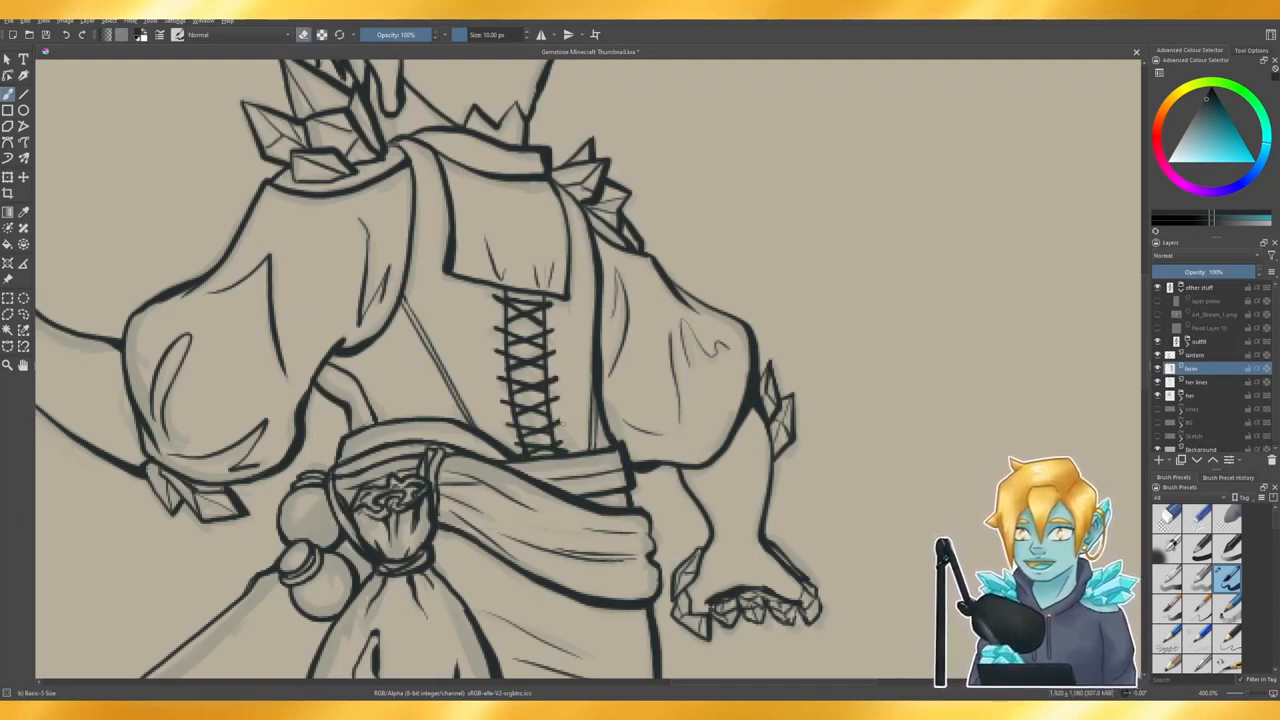
{"action": "key", "text": "e"}
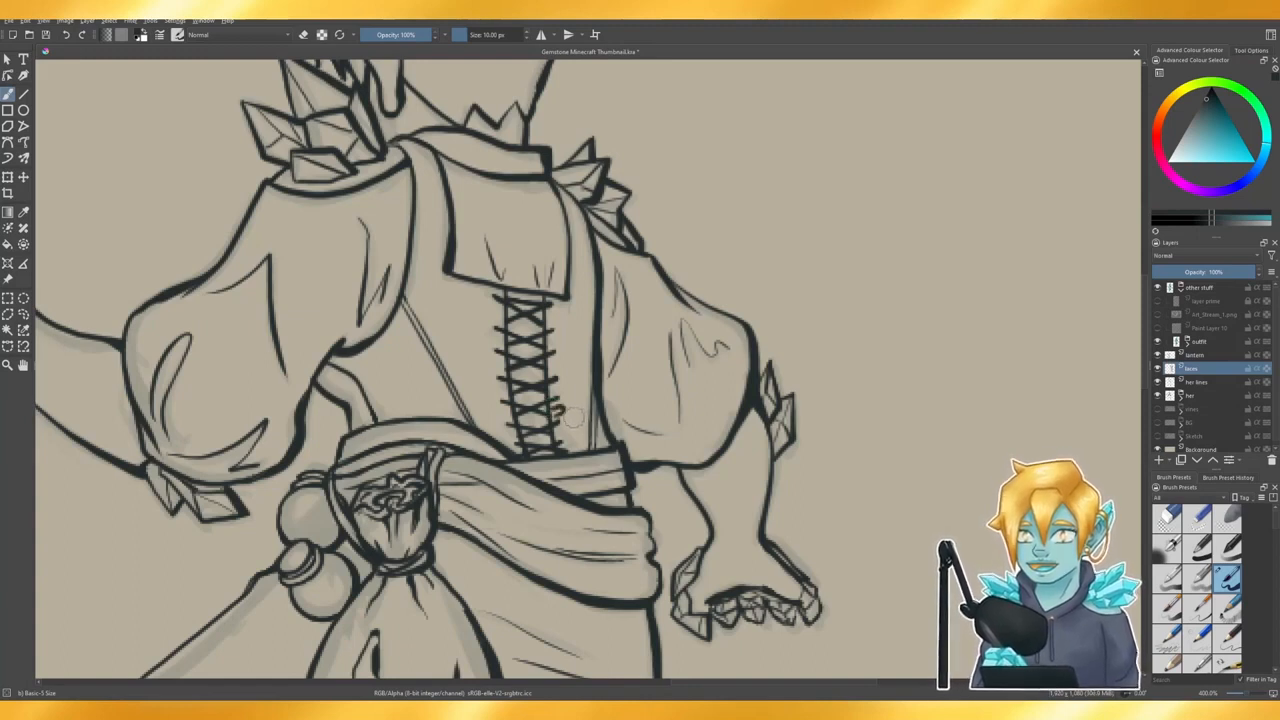
{"action": "key", "text": "e"}
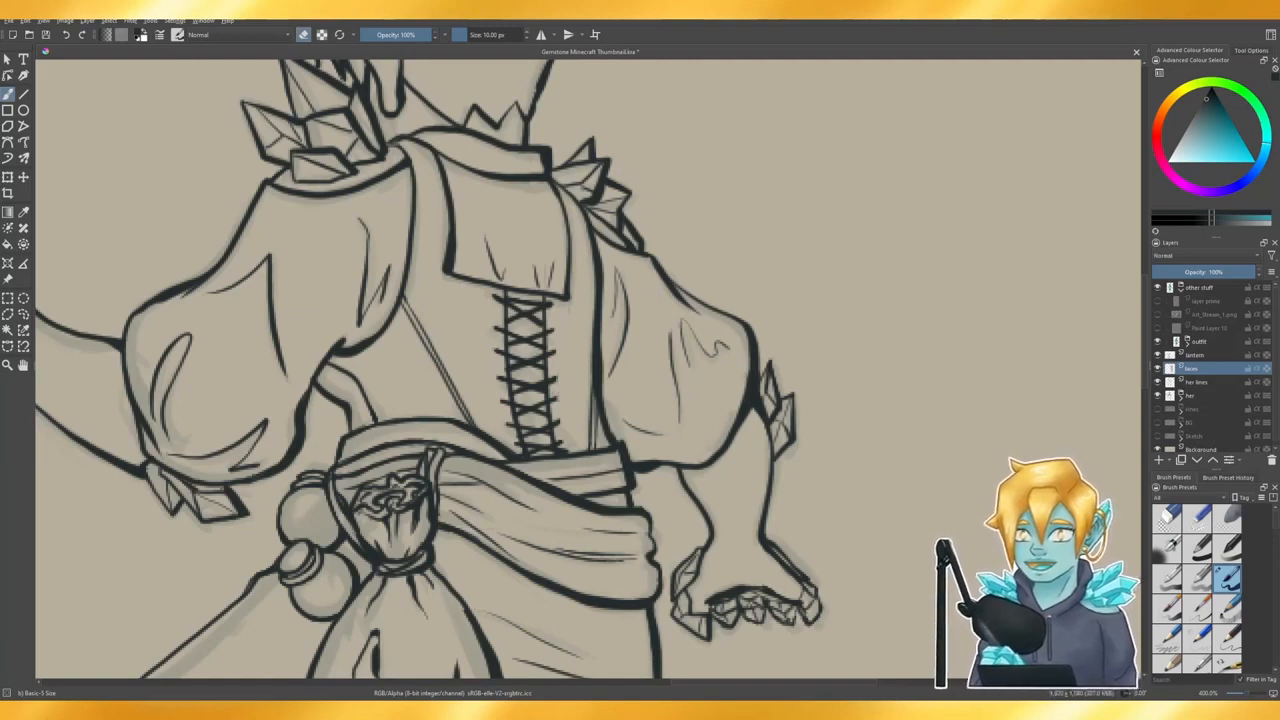
{"action": "key", "text": "e"}
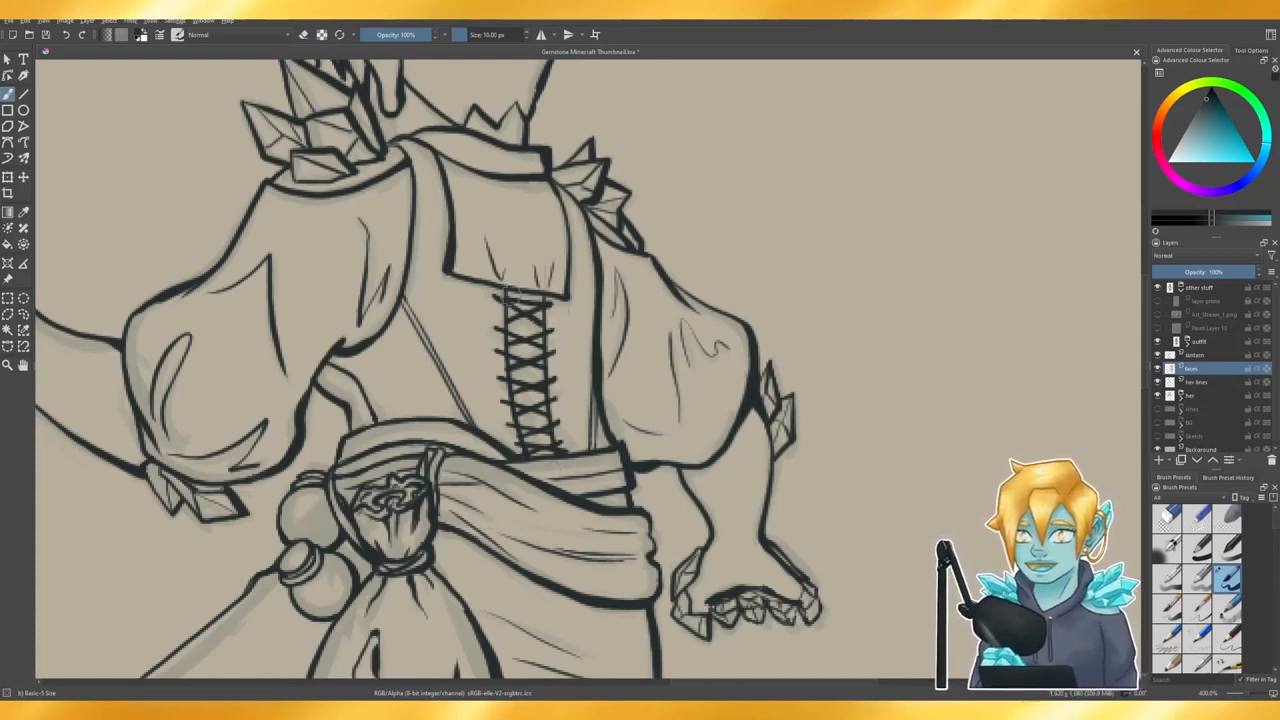
- On the "her lines" layer, ink a thin vertical line along each side of the lacing, from collar flap to sash
{"action": "left_click", "coordinate": [1203, 383]}
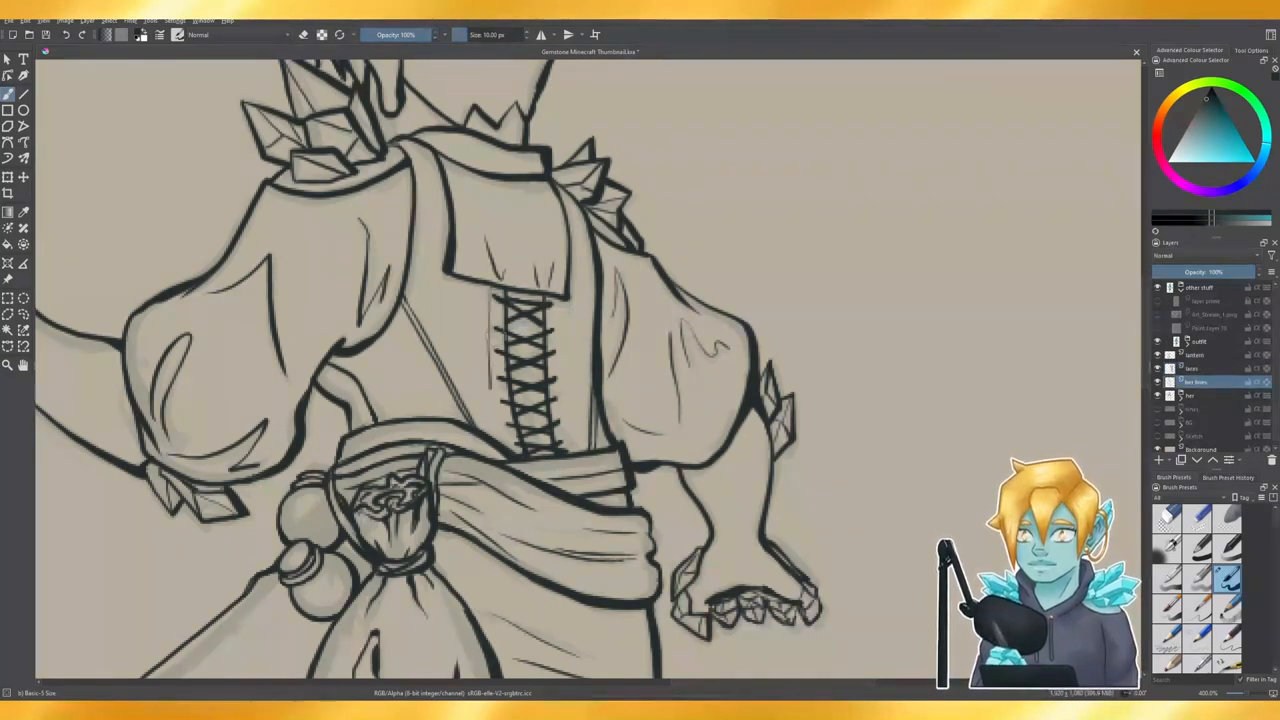
{"action": "scroll", "coordinate": [551, 272], "scroll_direction": "down", "scroll_amount": 4}
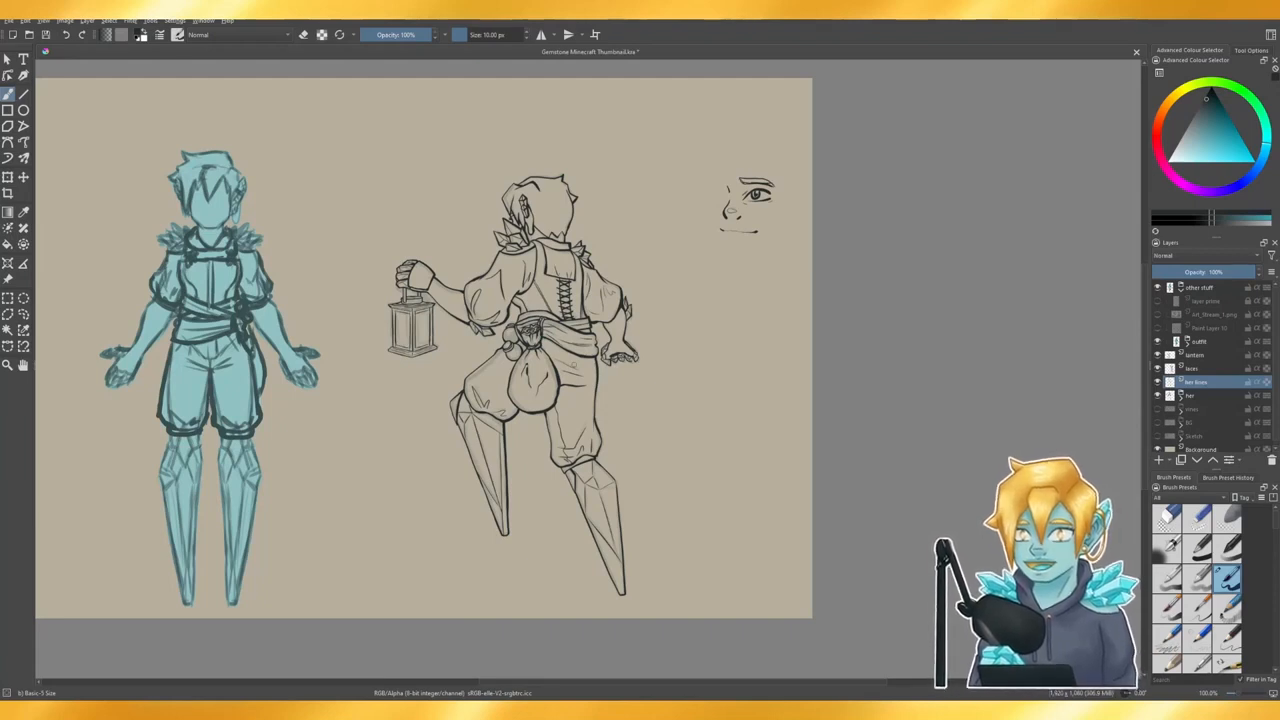
{"action": "scroll", "coordinate": [562, 290], "scroll_direction": "up", "scroll_amount": 6}
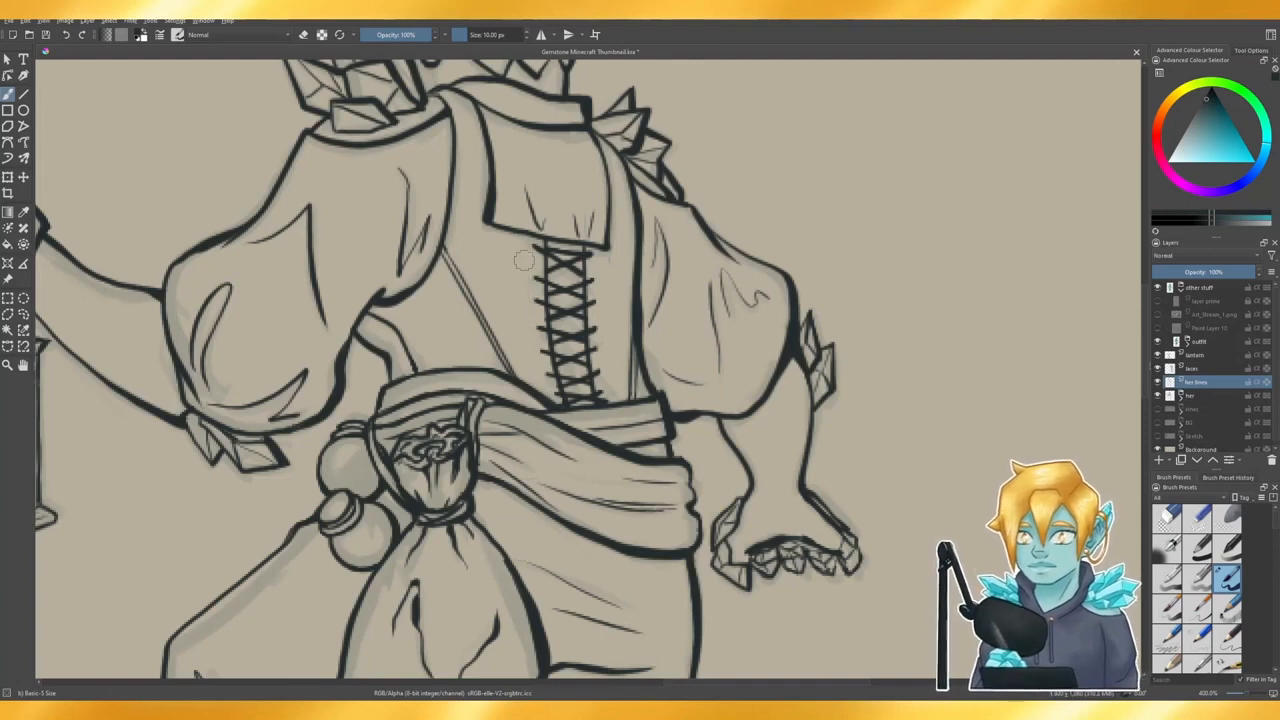
{"action": "left_click_drag", "start_coordinate": [528, 240], "coordinate": [546, 398]}
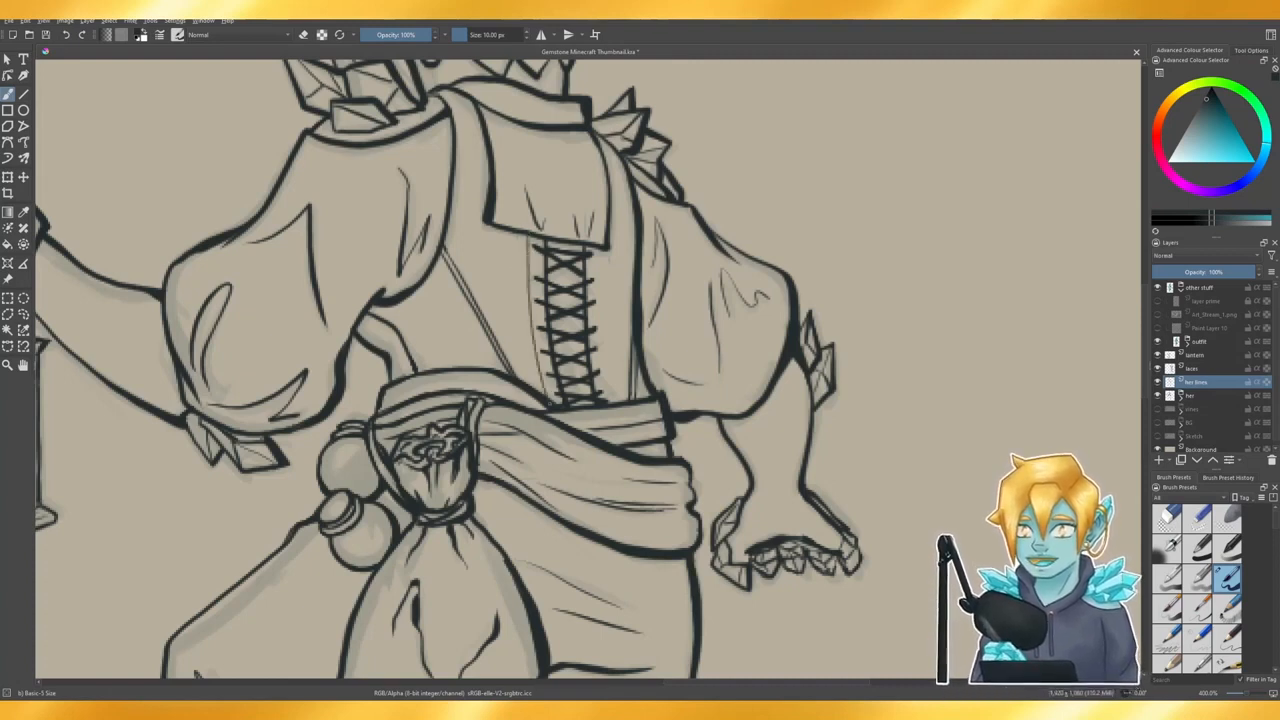
{"action": "left_click_drag", "start_coordinate": [600, 246], "coordinate": [605, 376]}
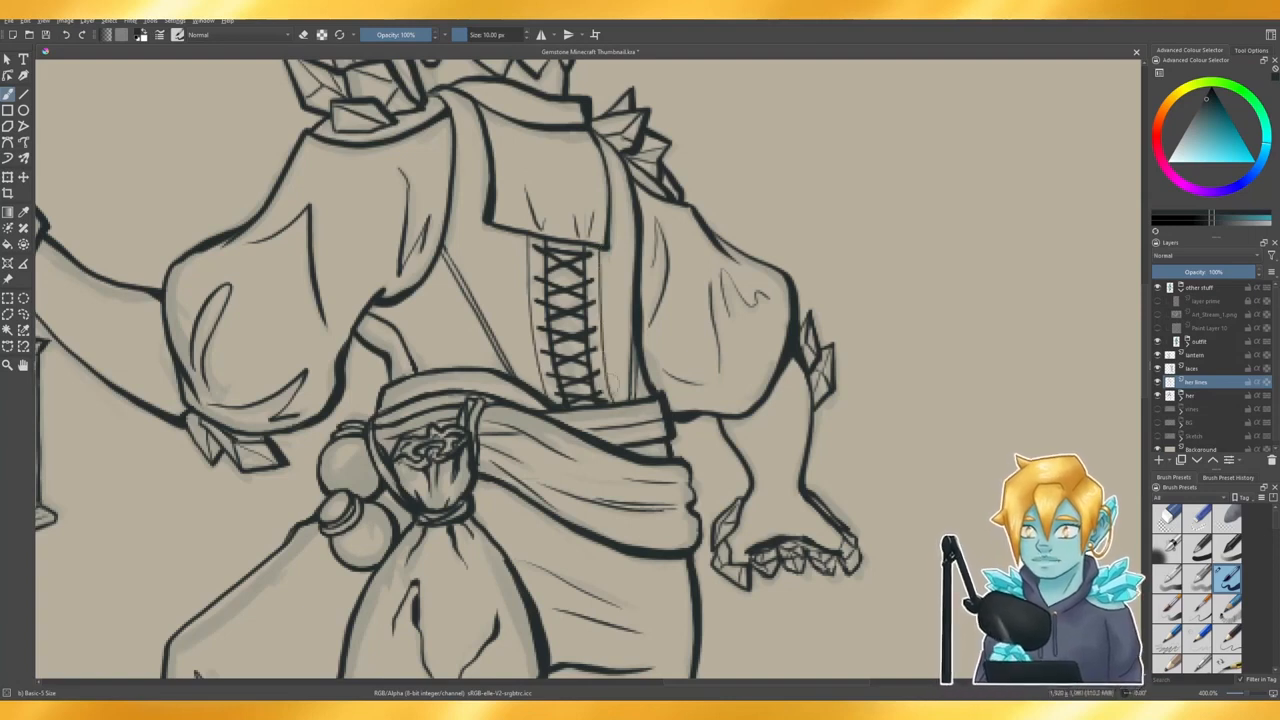
- Ink small round eyelets around the lace ends down the left side of the lacing, cleaning up near the bottom with the eraser
{"action": "scroll", "coordinate": [590, 258], "scroll_direction": "up", "scroll_amount": 4}
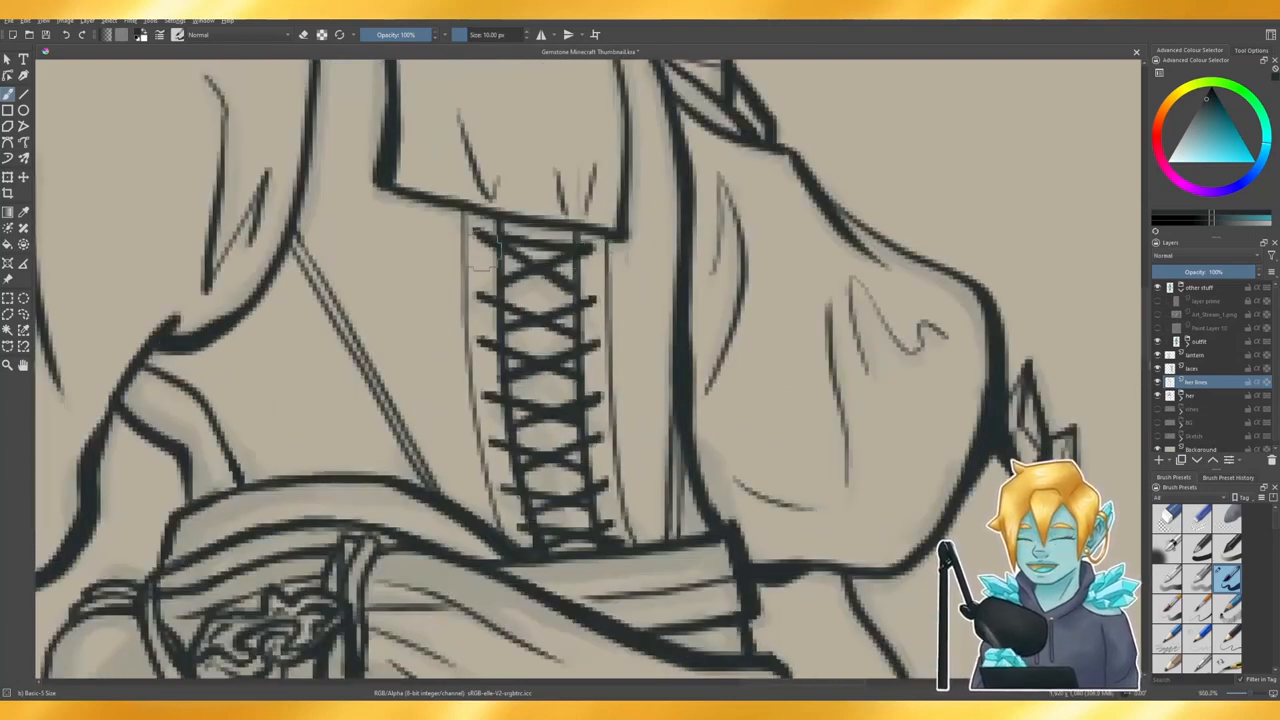
{"action": "mouse_move", "coordinate": [484, 222]}
{"action": "left_mouse_down"}
{"action": "mouse_move", "coordinate": [466, 240]}
{"action": "mouse_move", "coordinate": [484, 248]}
{"action": "mouse_move", "coordinate": [478, 344]}
{"action": "left_mouse_up"}
{"action": "key", "text": "ctrl+z"}
{"action": "mouse_move", "coordinate": [488, 392]}
{"action": "left_mouse_down"}
{"action": "mouse_move", "coordinate": [486, 448]}
{"action": "mouse_move", "coordinate": [500, 501]}
{"action": "mouse_move", "coordinate": [512, 496]}
{"action": "left_mouse_up"}
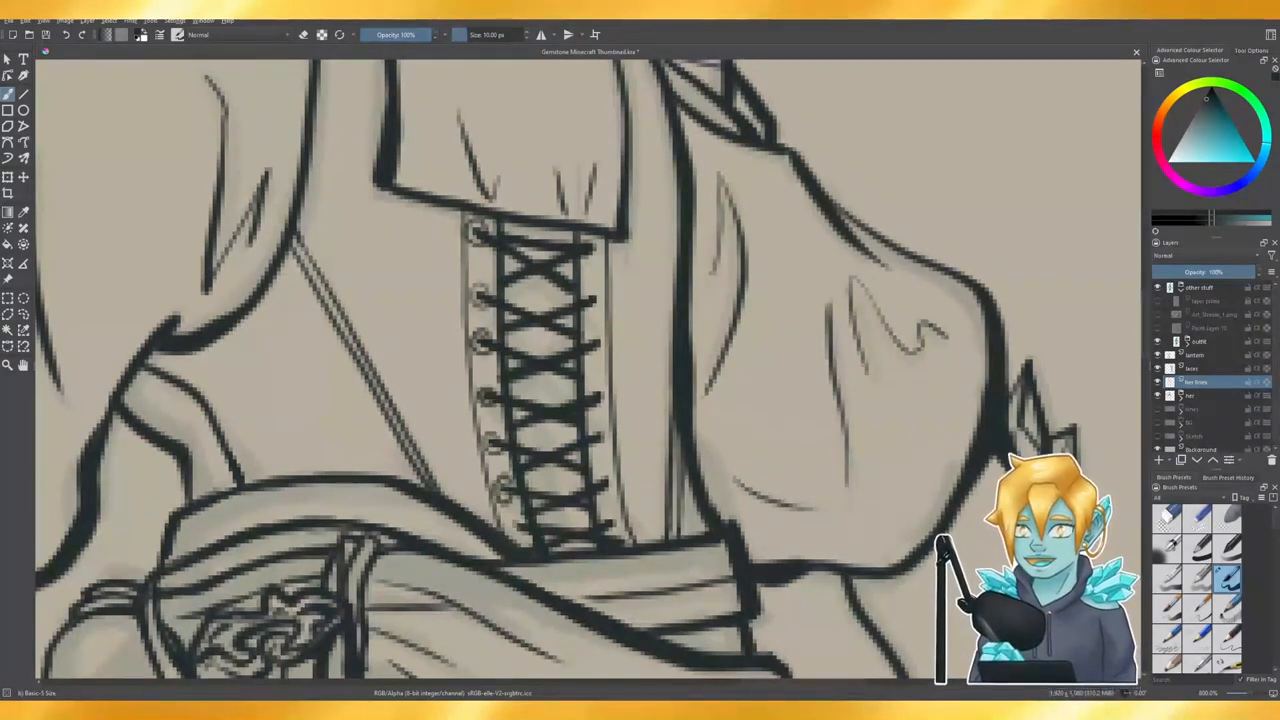
{"action": "key", "text": "e"}
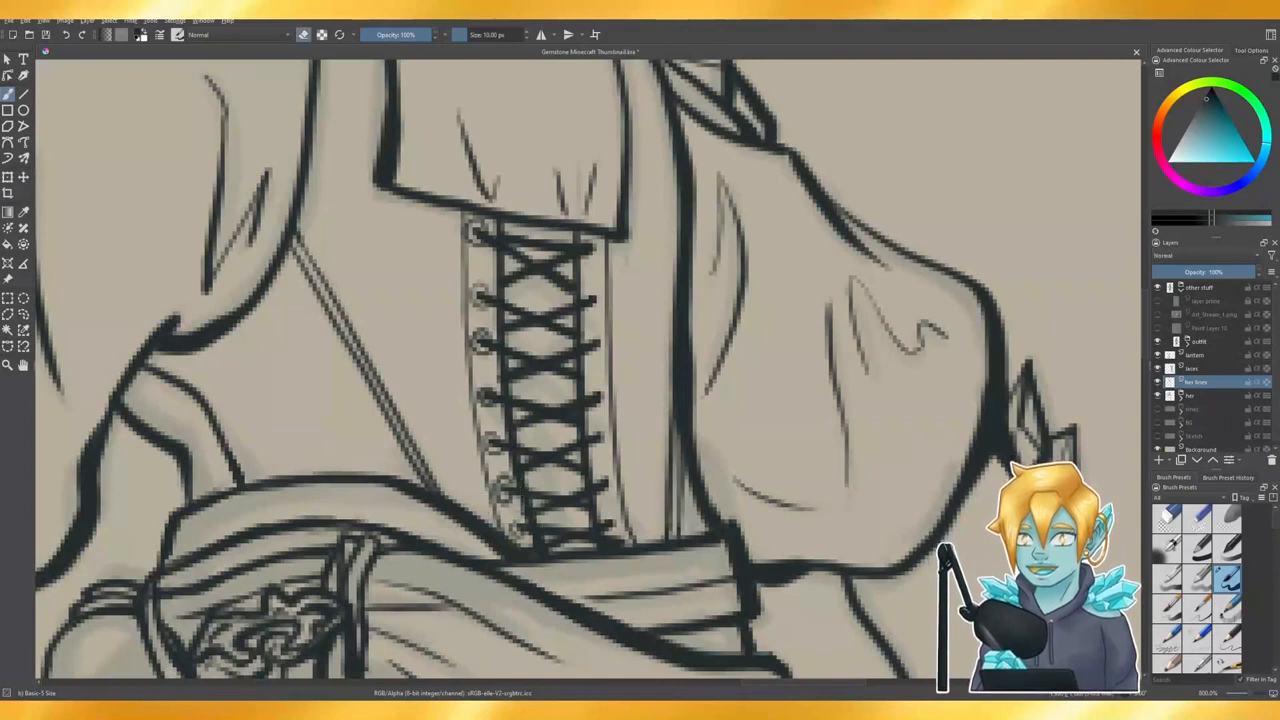
{"action": "left_click_drag", "start_coordinate": [504, 478], "coordinate": [524, 502]}
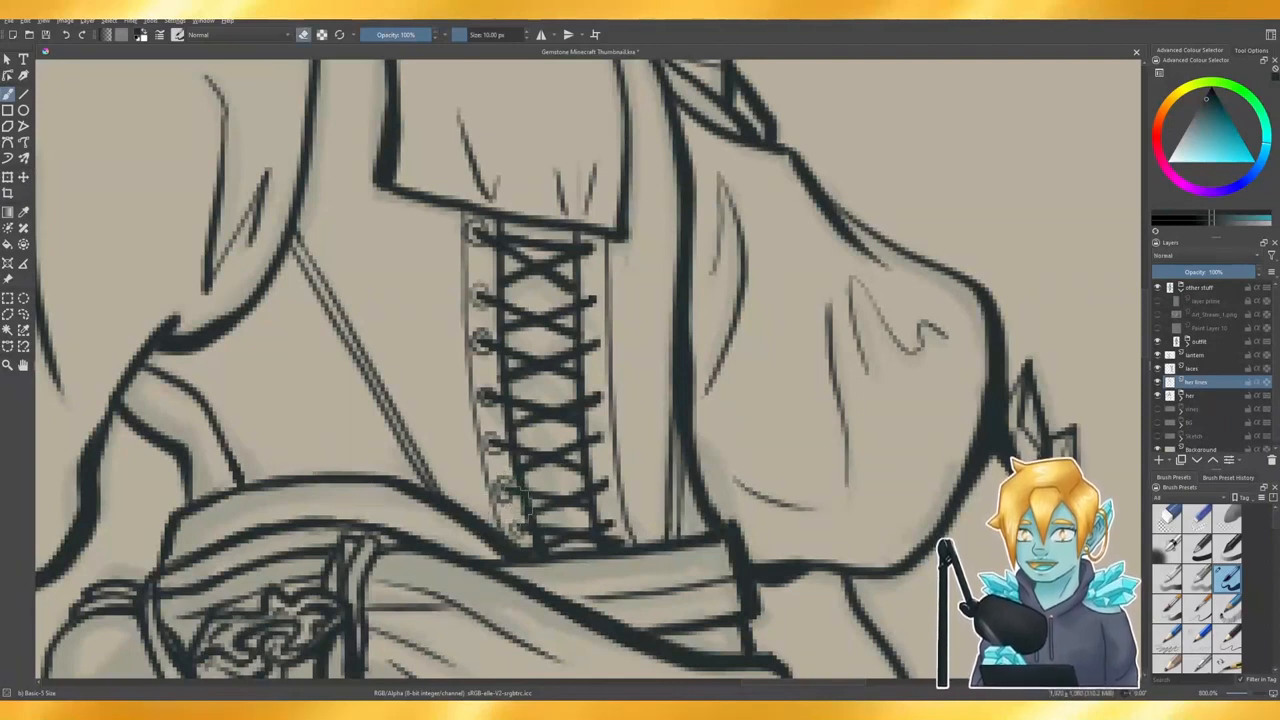
{"action": "key", "text": "e"}
- Ink matching eyelets around the lace ends up the right side of the lacing, redrawing the uneven ones
{"action": "mouse_move", "coordinate": [600, 520]}
{"action": "left_mouse_down"}
{"action": "mouse_move", "coordinate": [610, 515]}
{"action": "mouse_move", "coordinate": [606, 534]}
{"action": "left_mouse_up"}
{"action": "left_click_drag", "start_coordinate": [598, 480], "coordinate": [604, 494]}
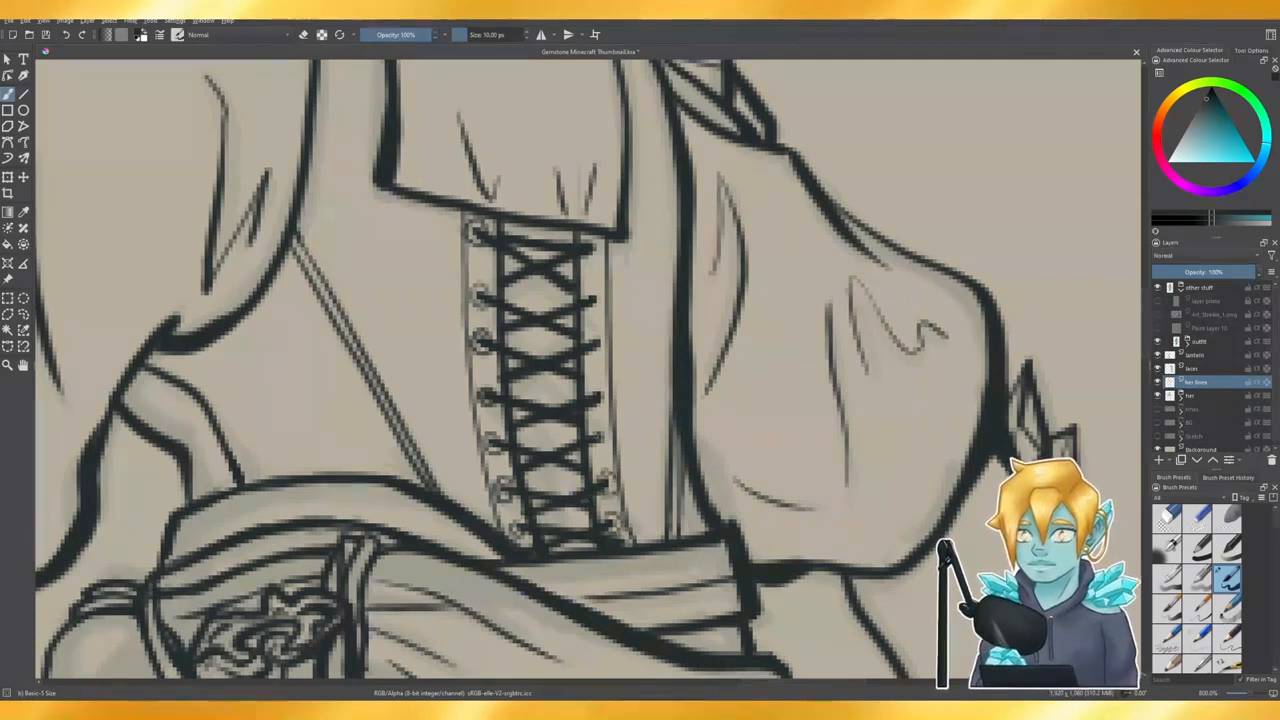
{"action": "left_click_drag", "start_coordinate": [598, 430], "coordinate": [600, 446]}
{"action": "left_click_drag", "start_coordinate": [596, 388], "coordinate": [598, 402]}
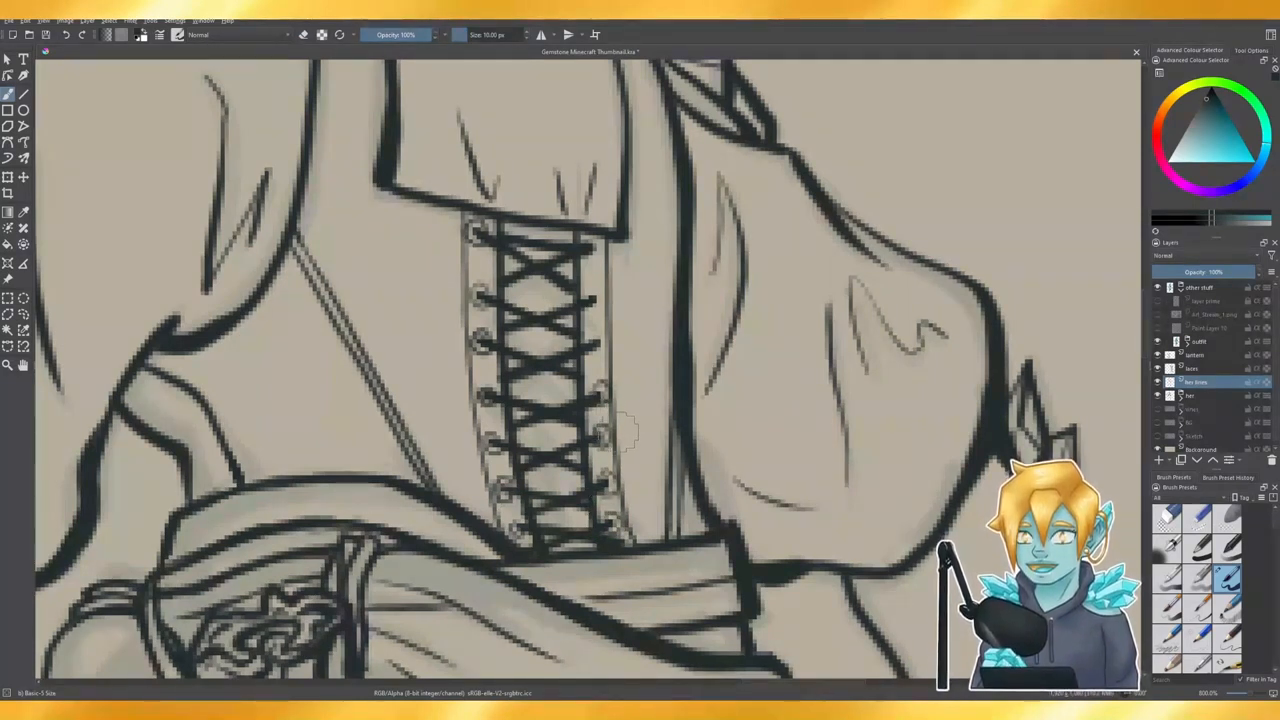
{"action": "key", "text": "ctrl+z"}
{"action": "mouse_move", "coordinate": [590, 392]}
{"action": "left_mouse_down"}
{"action": "mouse_move", "coordinate": [606, 392]}
{"action": "mouse_move", "coordinate": [602, 404]}
{"action": "left_mouse_up"}
{"action": "key", "text": "ctrl+z"}
{"action": "key", "text": "ctrl+z"}
{"action": "left_click_drag", "start_coordinate": [590, 336], "coordinate": [602, 350]}
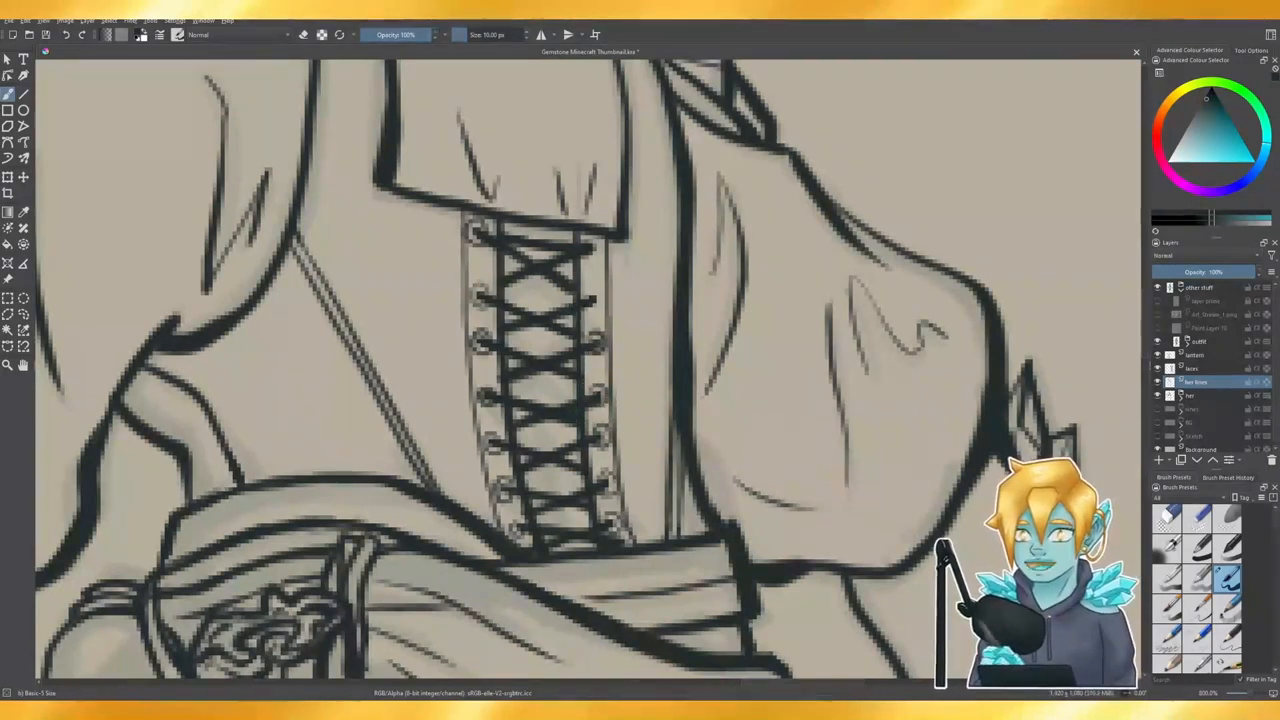
{"action": "left_click_drag", "start_coordinate": [588, 292], "coordinate": [599, 305]}
{"action": "key", "text": "ctrl+z"}
{"action": "key", "text": "ctrl+z"}
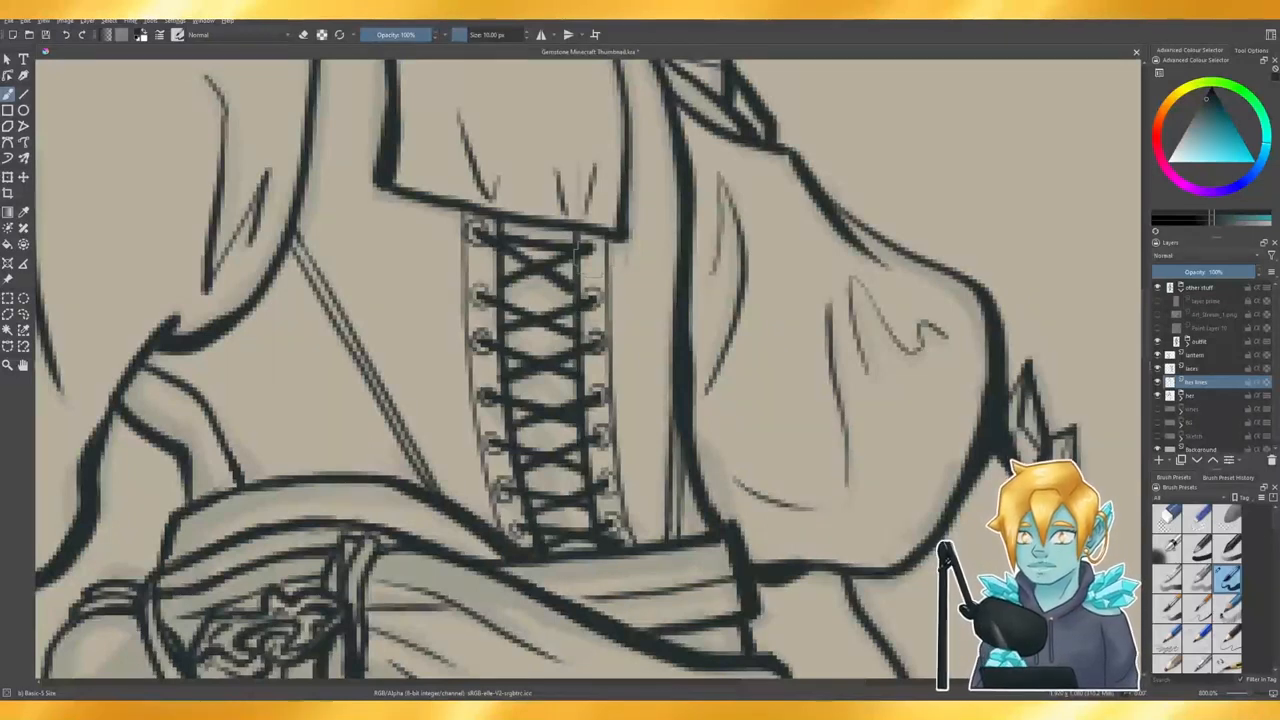
{"action": "left_click_drag", "start_coordinate": [600, 254], "coordinate": [589, 240]}
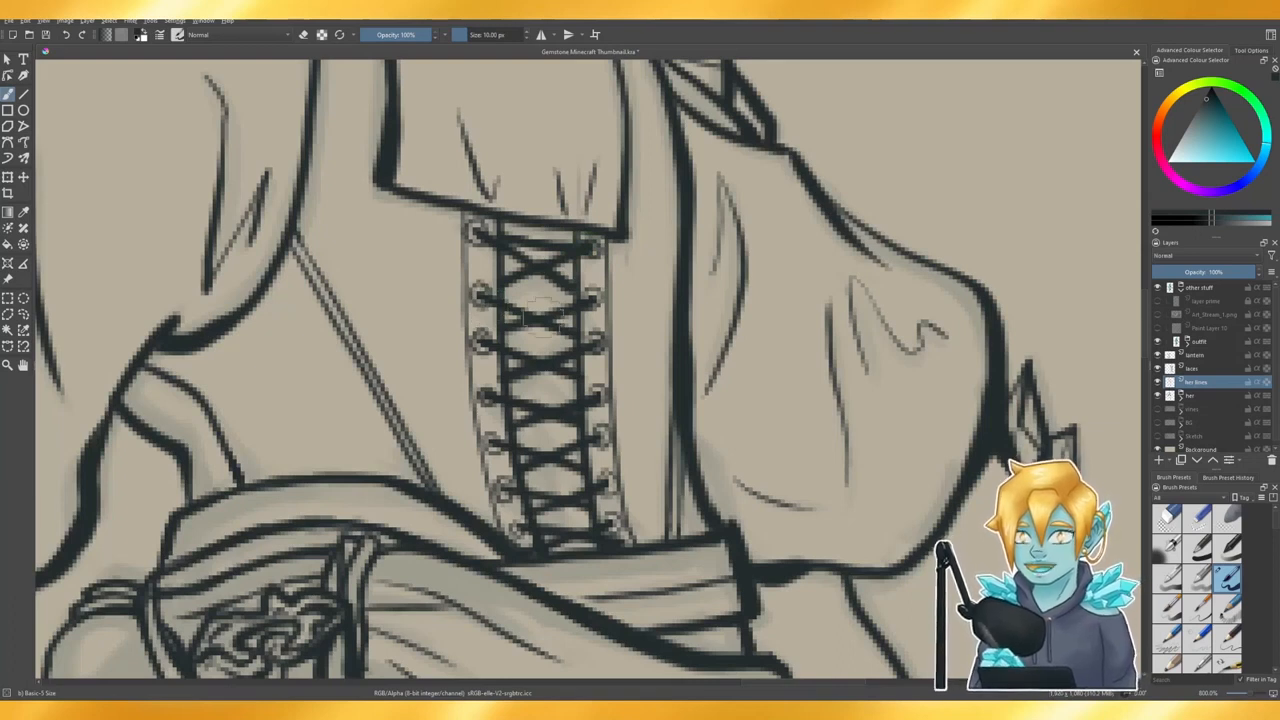
- Examine the finished lacing and eyelets up close and in proportion to the whole figure
{"action": "scroll", "coordinate": [637, 357], "scroll_direction": "down", "scroll_amount": 6}
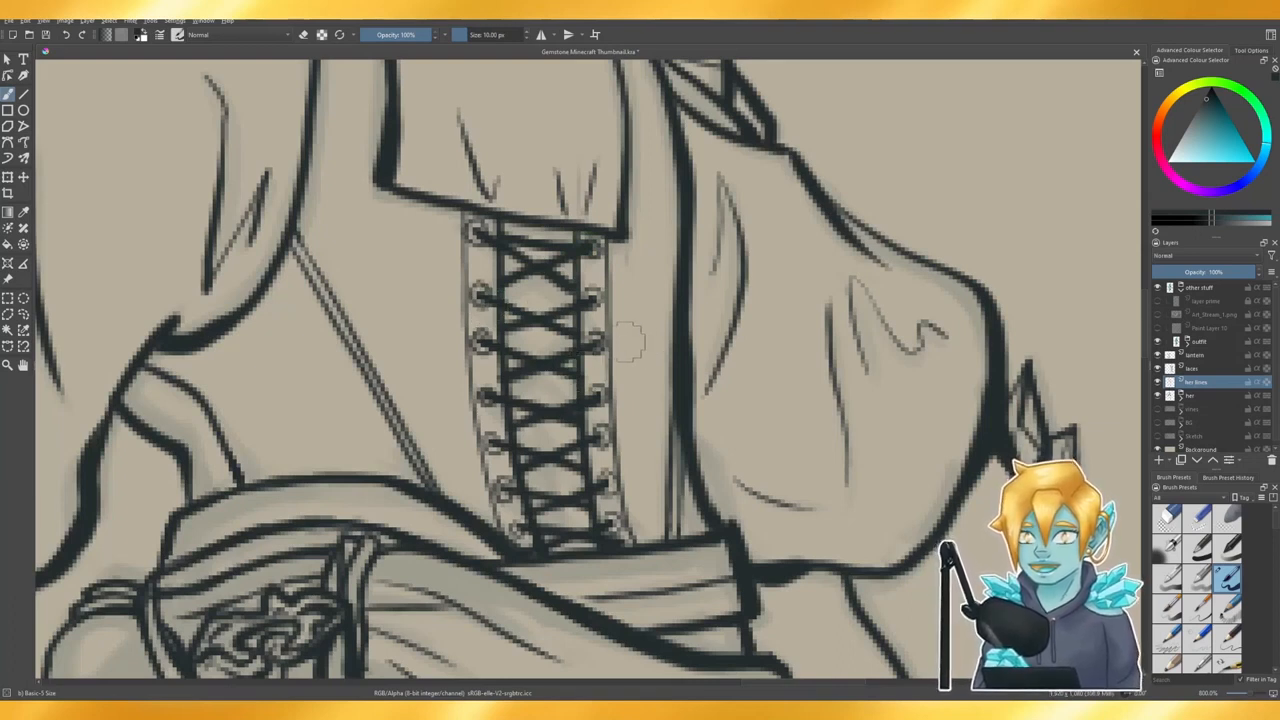
{"action": "scroll", "coordinate": [625, 365], "scroll_direction": "up", "scroll_amount": 5}
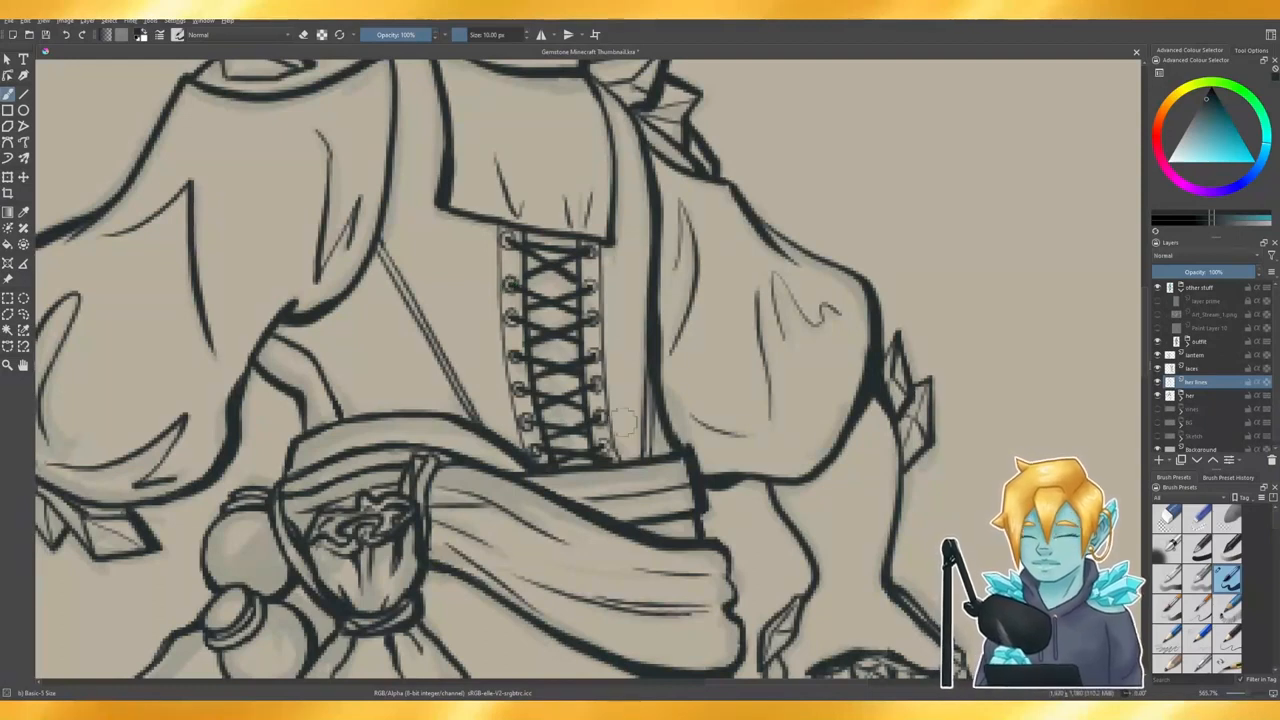
{"action": "key", "text": "minus"}
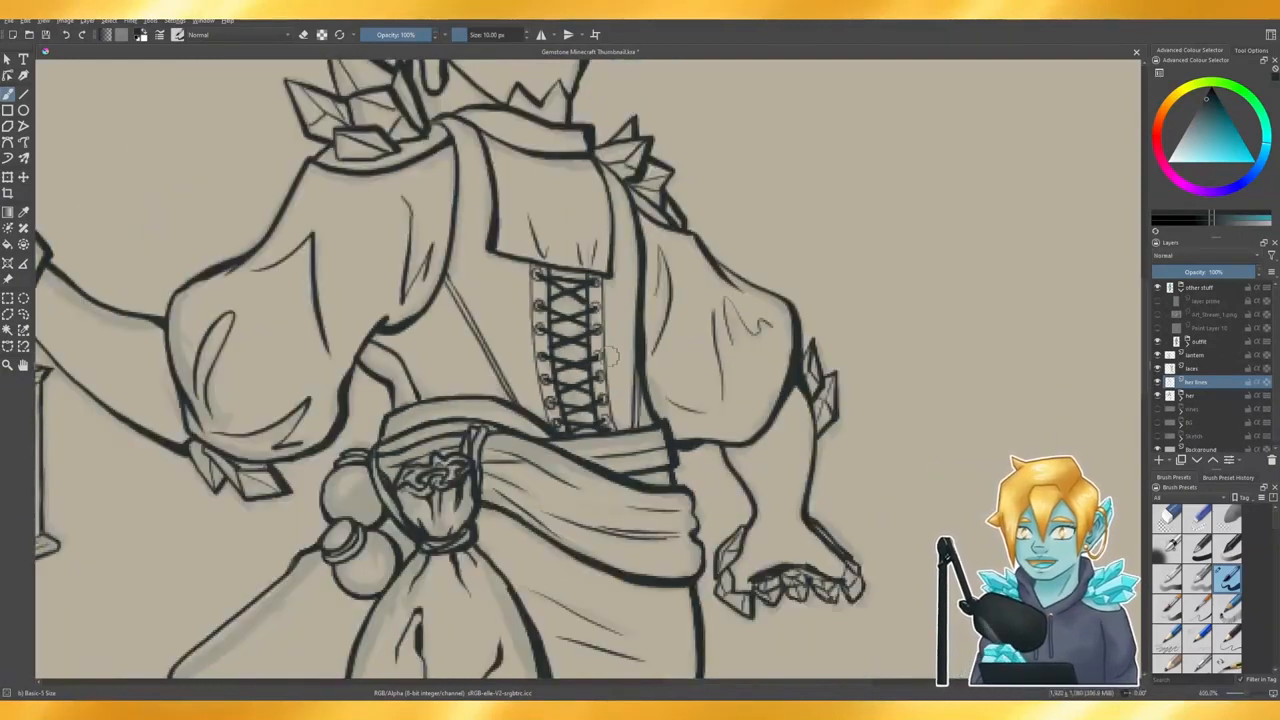
{"action": "key", "text": "minus"}
{"action": "key", "text": "minus"}
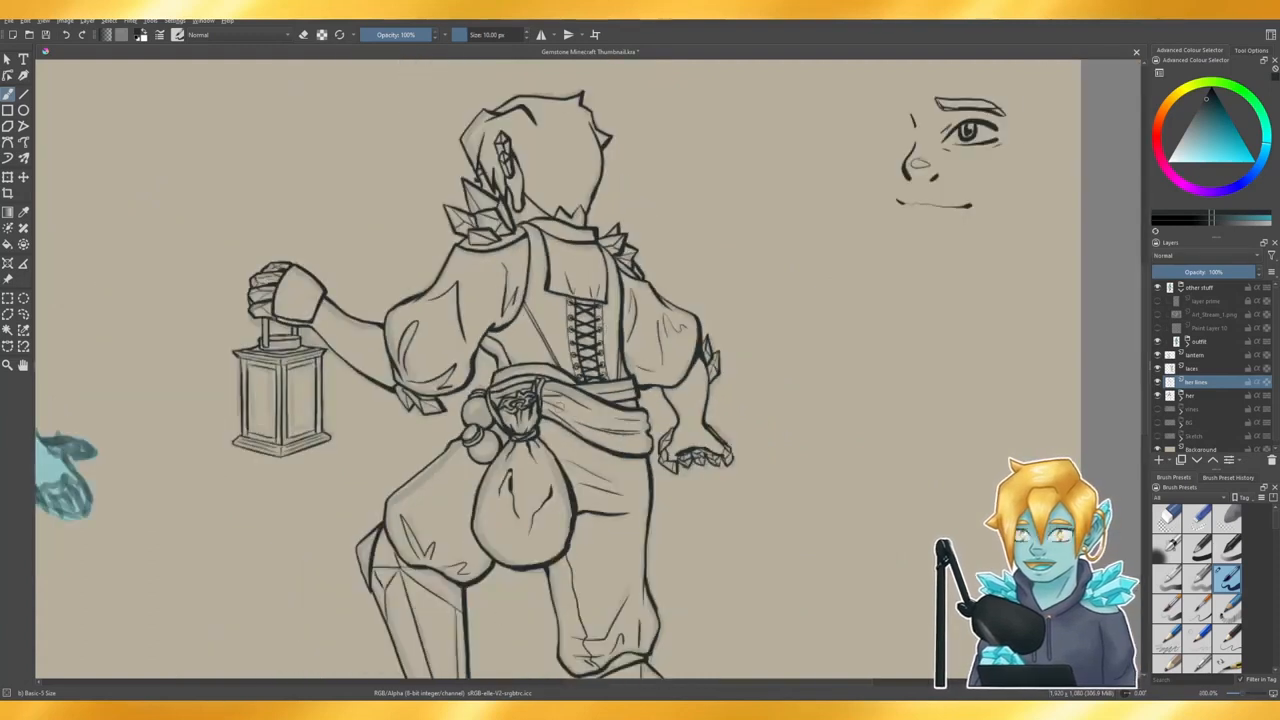
{"action": "key", "text": "minus"}
{"action": "key", "text": "plus"}
{"action": "key", "text": "plus"}
{"action": "key", "text": "plus"}
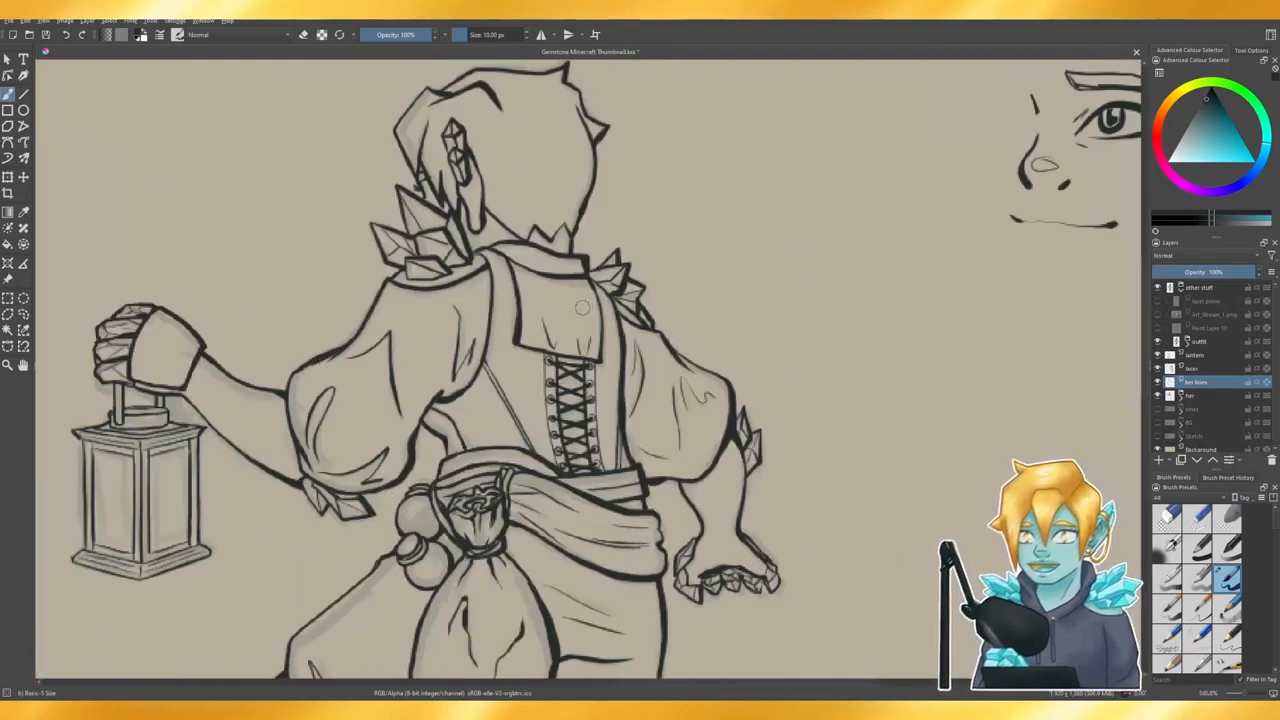
- Draw a thin inner seam line along each strap edge beside the collar flap, redrawing the right one
{"action": "left_click_drag", "start_coordinate": [450, 222], "coordinate": [491, 350]}
{"action": "mouse_move", "coordinate": [593, 264]}
{"action": "left_mouse_down"}
{"action": "mouse_move", "coordinate": [612, 297]}
{"action": "mouse_move", "coordinate": [612, 383]}
{"action": "left_mouse_up"}
{"action": "key", "text": "ctrl+z"}
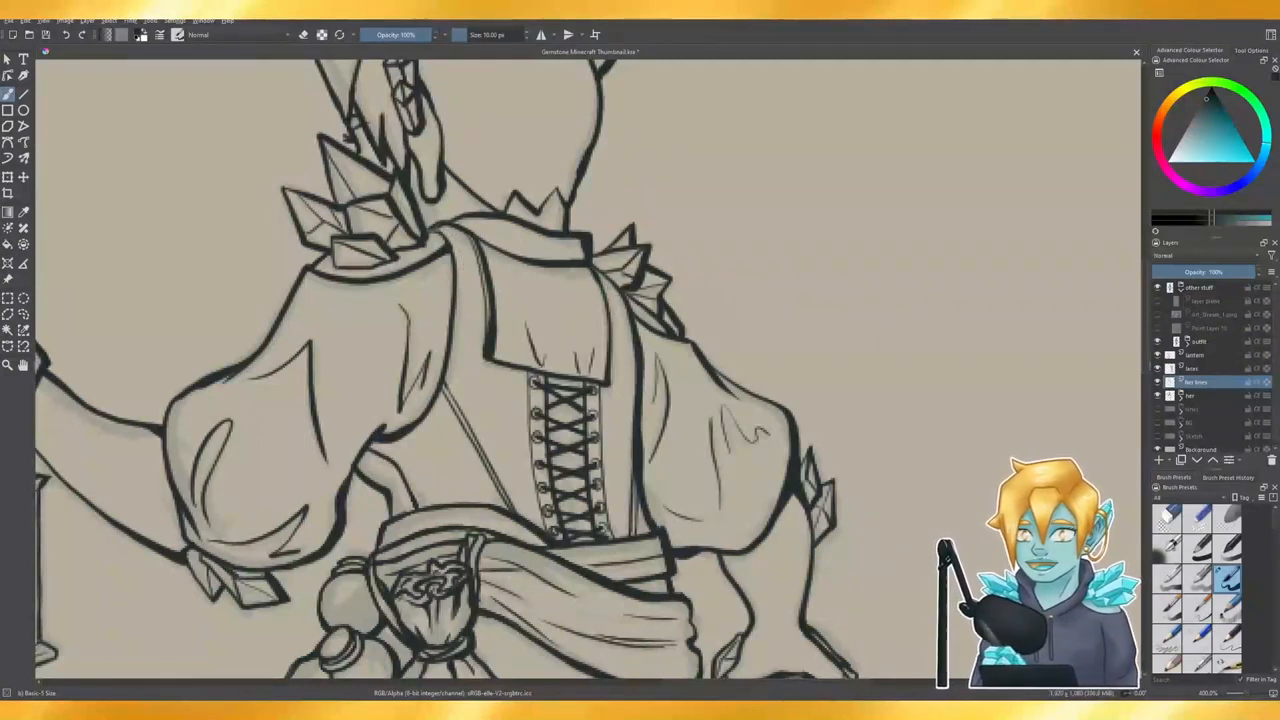
{"action": "left_click_drag", "start_coordinate": [605, 277], "coordinate": [611, 376]}
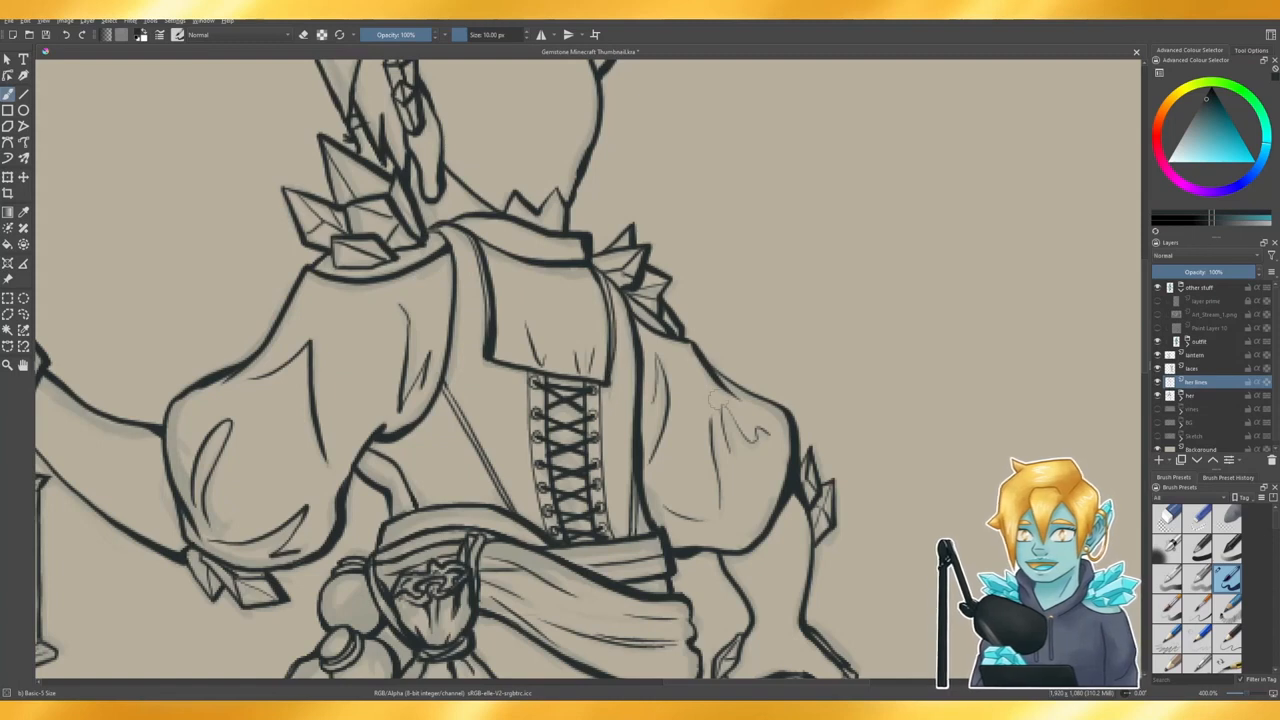
{"action": "scroll", "coordinate": [508, 450], "scroll_direction": "down", "scroll_amount": 2}
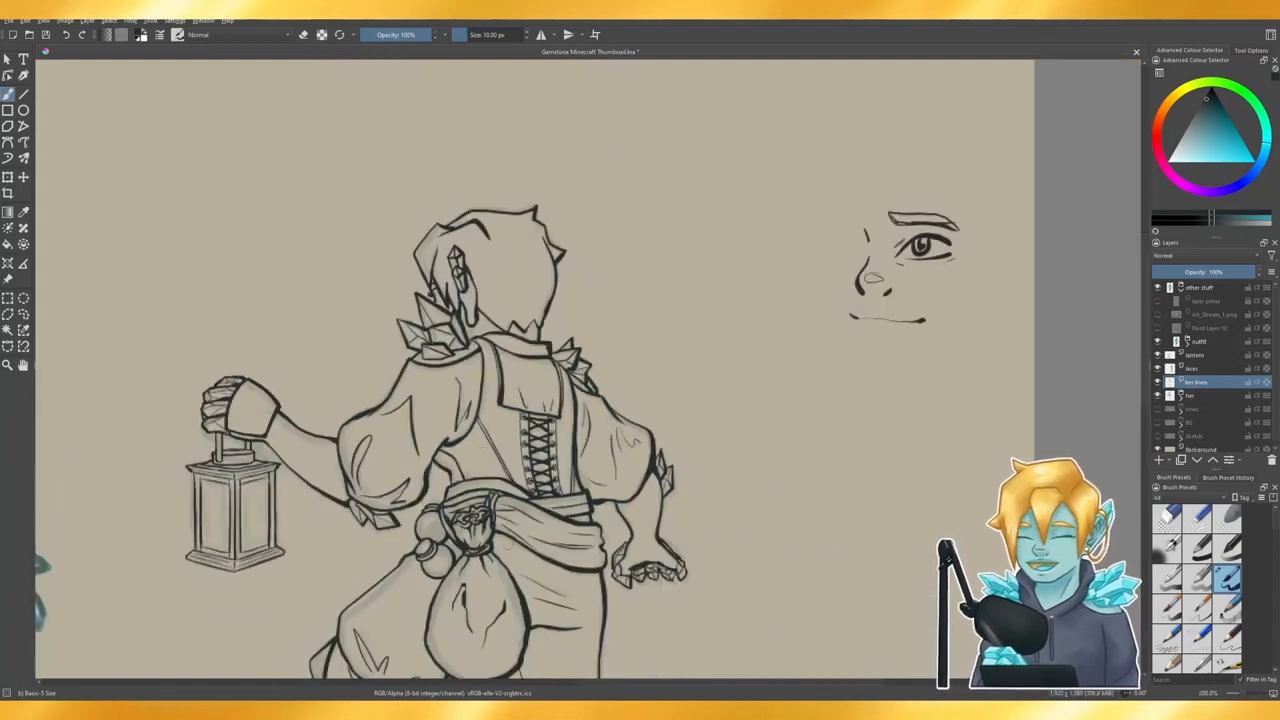
{"action": "scroll", "coordinate": [512, 541], "scroll_direction": "up", "scroll_amount": 1}
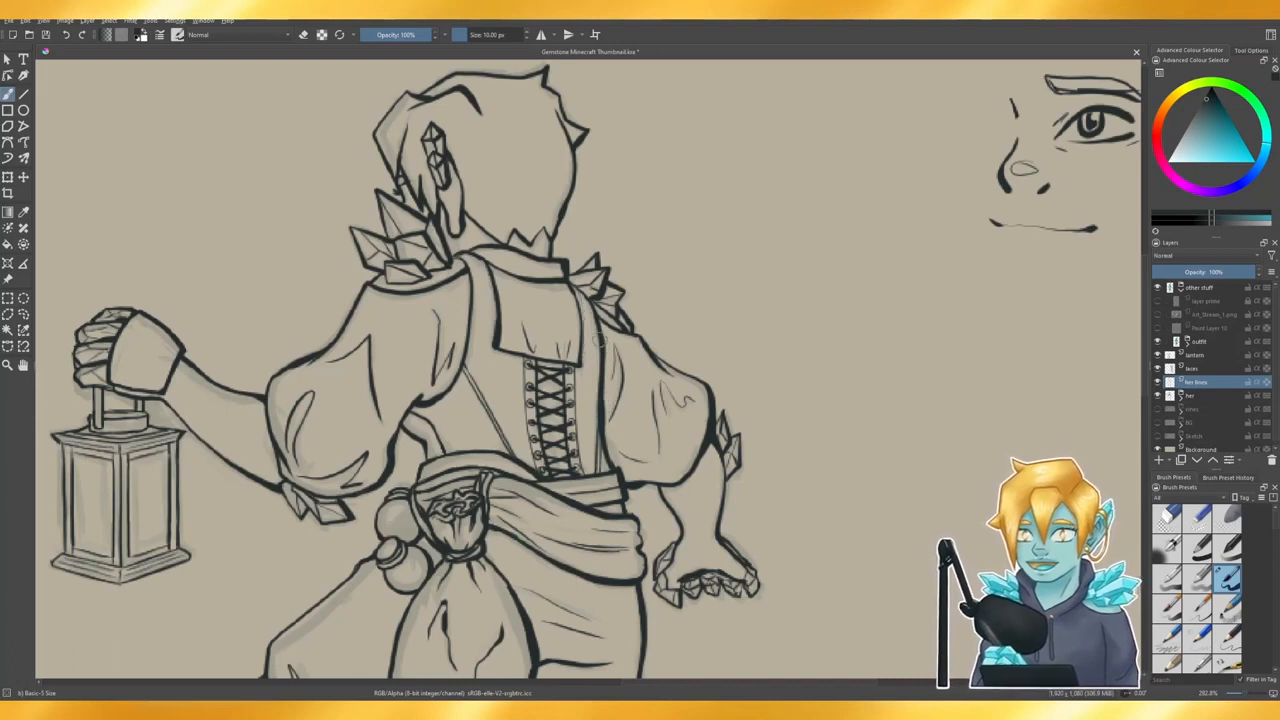
{"action": "scroll", "coordinate": [595, 297], "scroll_direction": "up", "scroll_amount": 1}
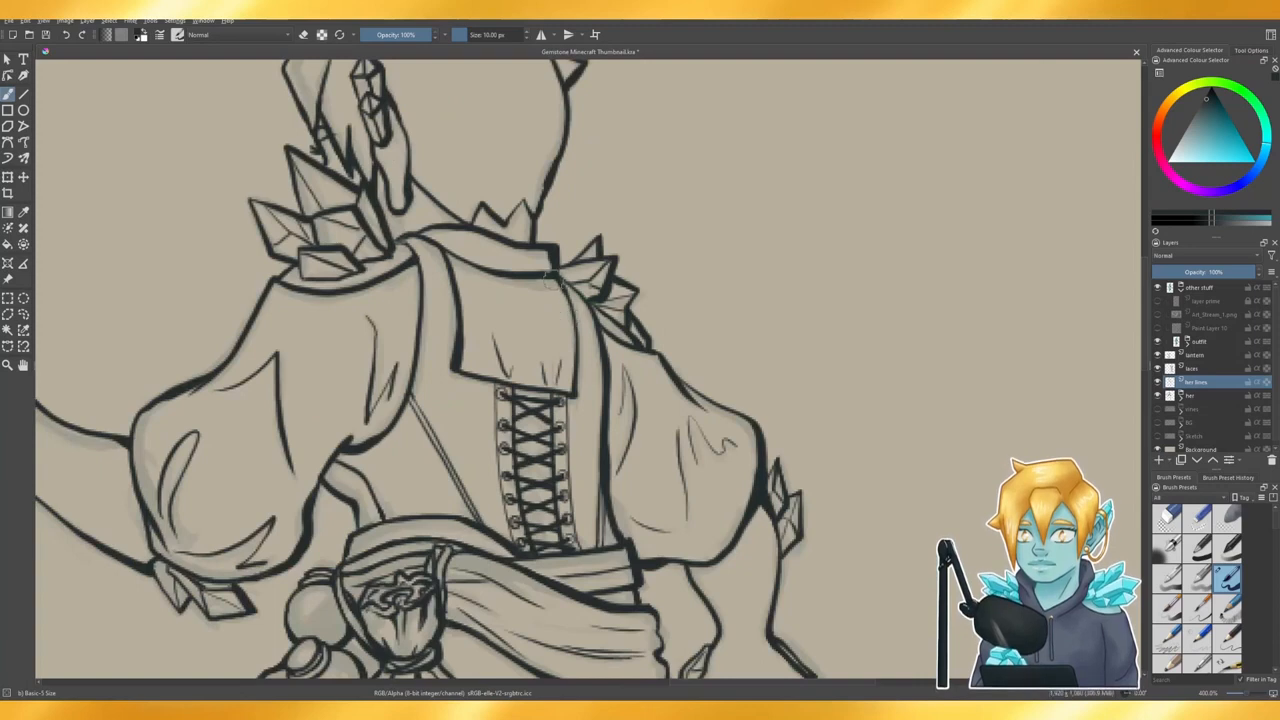
{"action": "mouse_move", "coordinate": [553, 279]}
{"action": "left_mouse_down"}
{"action": "mouse_move", "coordinate": [572, 302]}
{"action": "mouse_move", "coordinate": [584, 370]}
{"action": "mouse_move", "coordinate": [575, 309]}
{"action": "mouse_move", "coordinate": [580, 398]}
{"action": "left_mouse_up"}
{"action": "key", "text": "ctrl+z"}
{"action": "key", "text": "ctrl+z"}
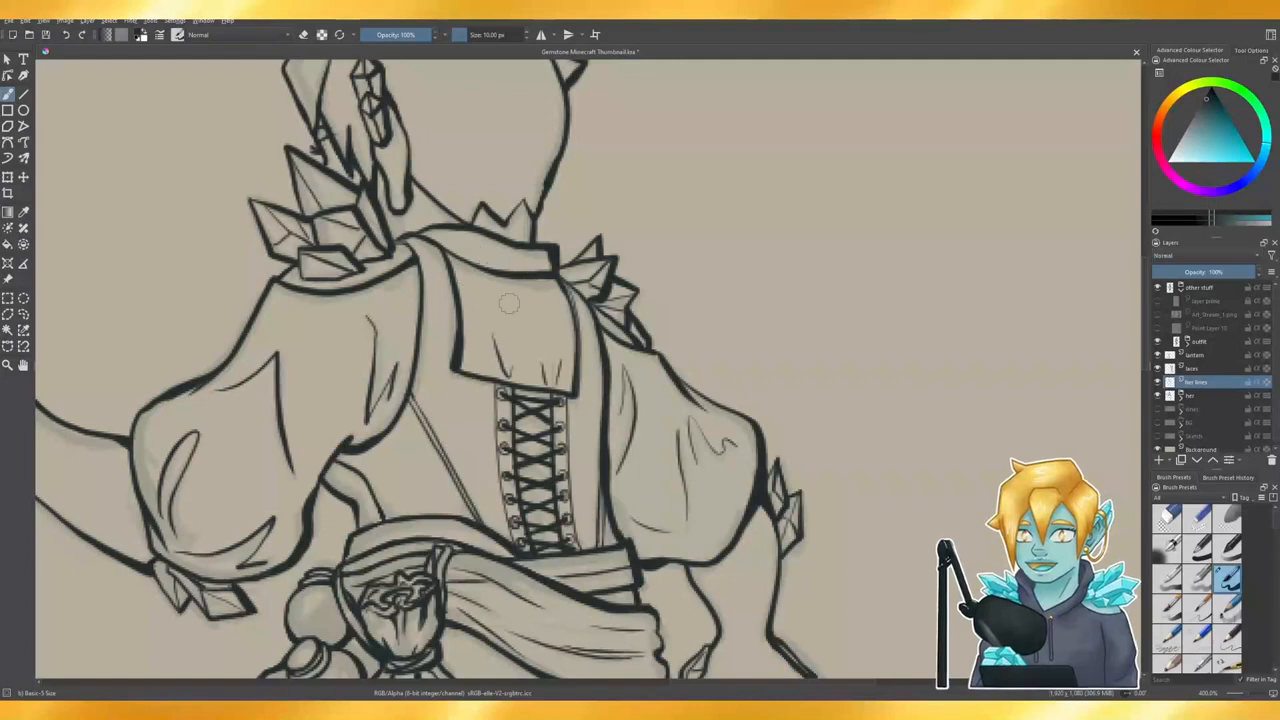
{"action": "mouse_move", "coordinate": [514, 305]}
{"action": "left_mouse_down"}
{"action": "mouse_move", "coordinate": [518, 289]}
{"action": "mouse_move", "coordinate": [525, 304]}
{"action": "left_mouse_up"}
{"action": "key", "text": "ctrl+z"}
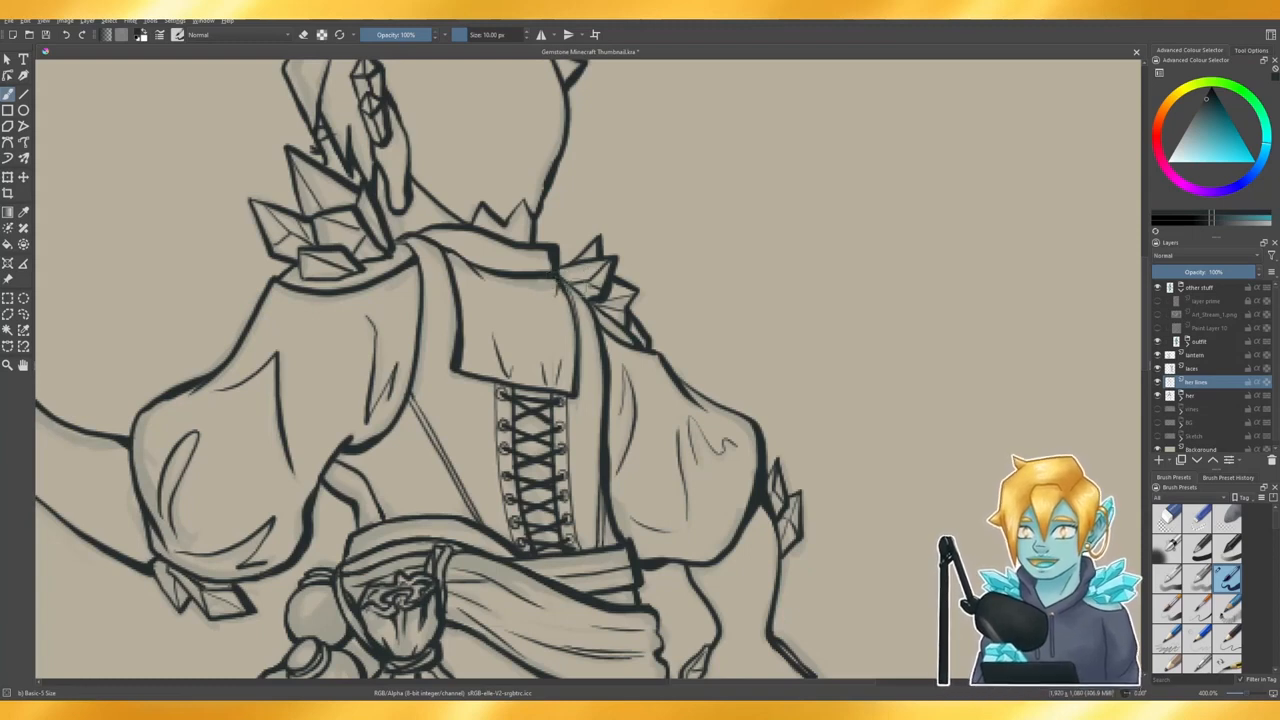
- Ink a thin seam with small cross stitches down the front of the hanging pouch, from its gathered neck to its base
{"action": "scroll", "coordinate": [514, 292], "scroll_direction": "down", "scroll_amount": 2}
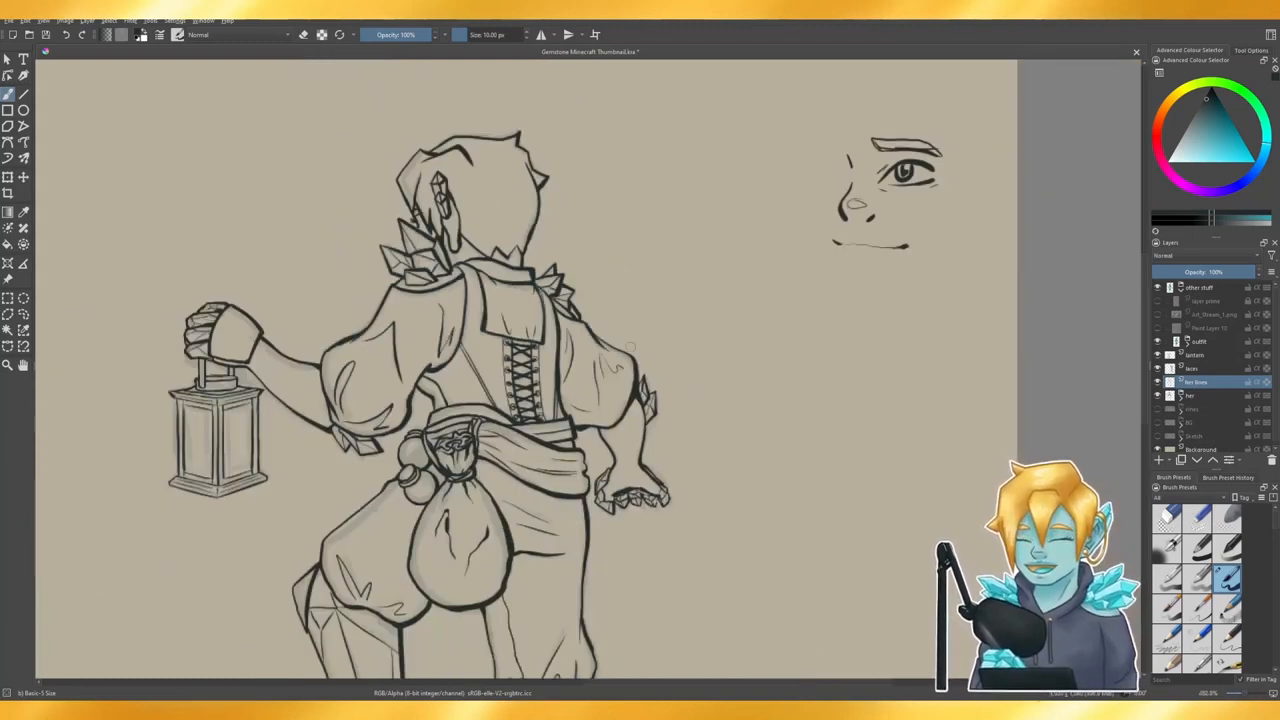
{"action": "scroll", "coordinate": [378, 296], "scroll_direction": "up", "scroll_amount": 2}
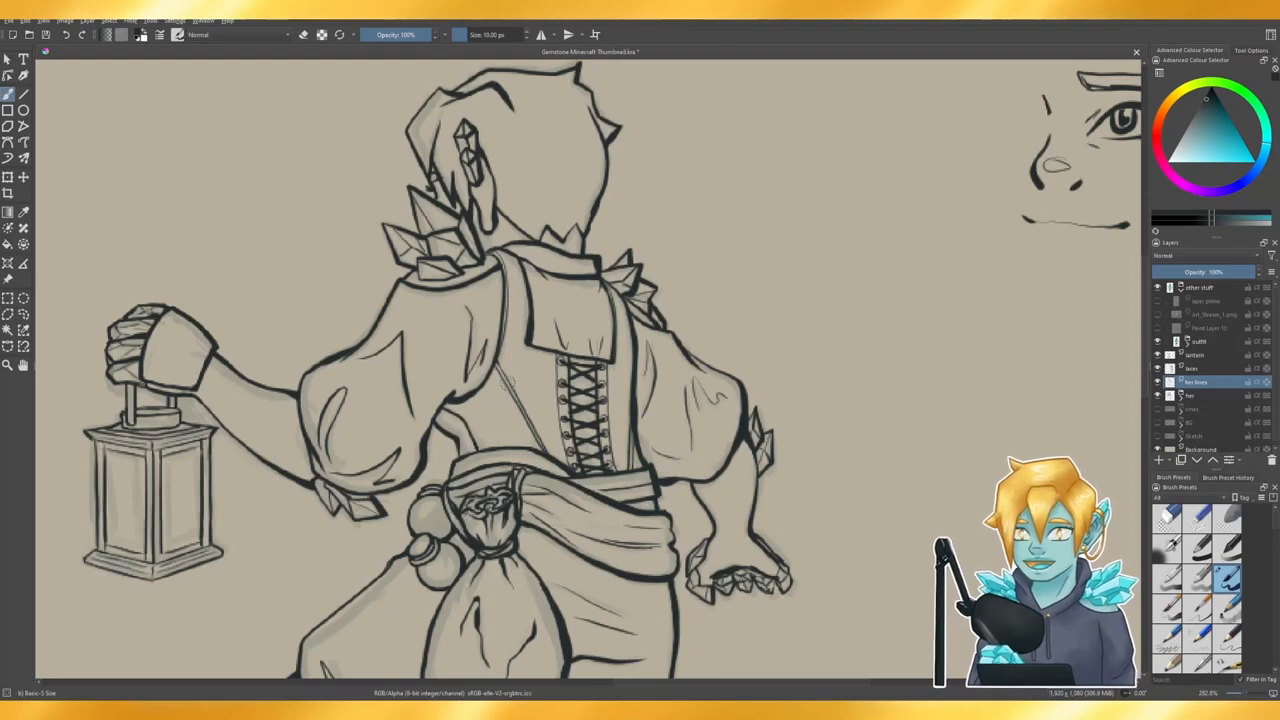
{"action": "scroll", "coordinate": [498, 372], "scroll_direction": "up", "scroll_amount": 2}
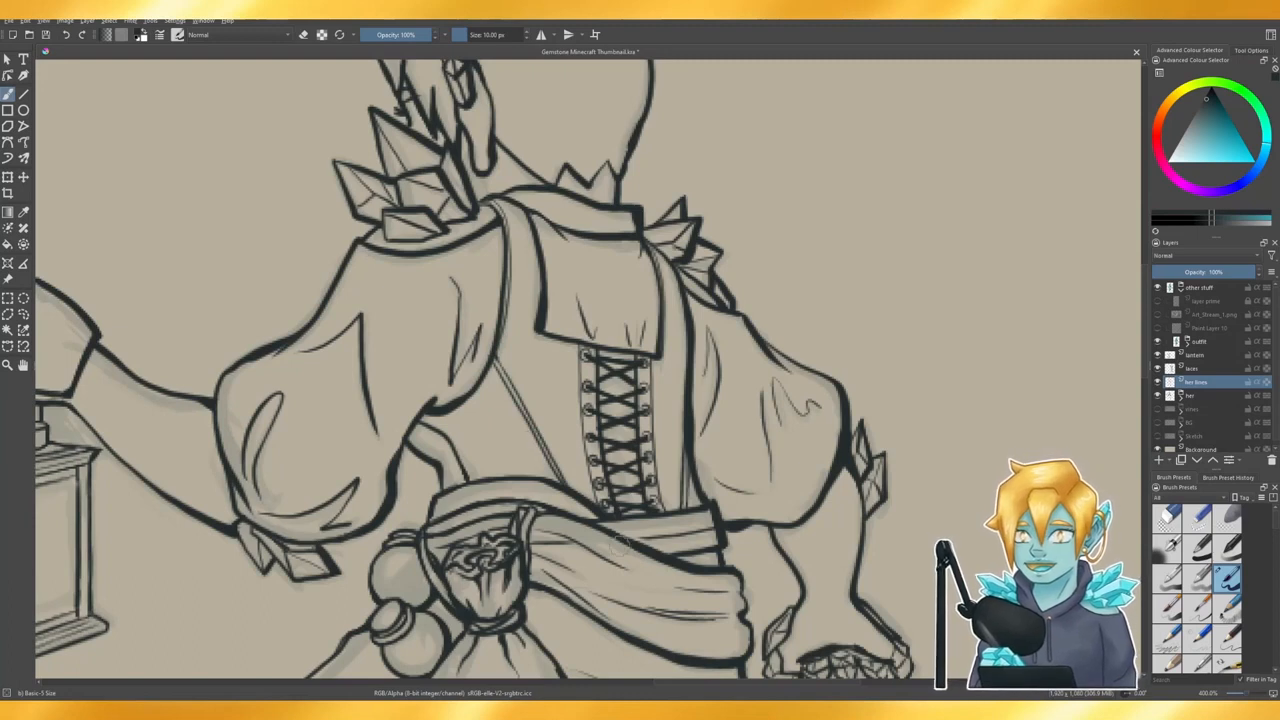
{"action": "scroll", "coordinate": [622, 540], "scroll_direction": "down", "scroll_amount": 6}
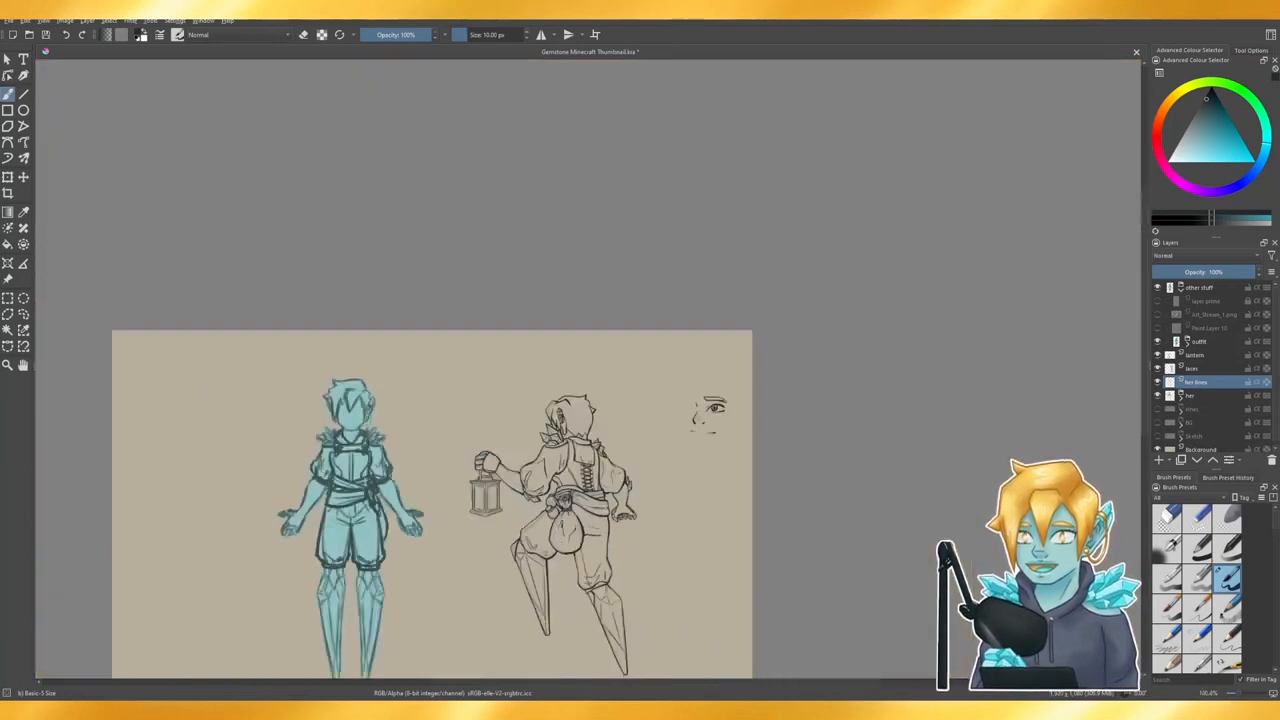
{"action": "scroll", "coordinate": [564, 581], "scroll_direction": "up", "scroll_amount": 3}
{"action": "scroll", "coordinate": [487, 428], "scroll_direction": "down", "scroll_amount": 2}
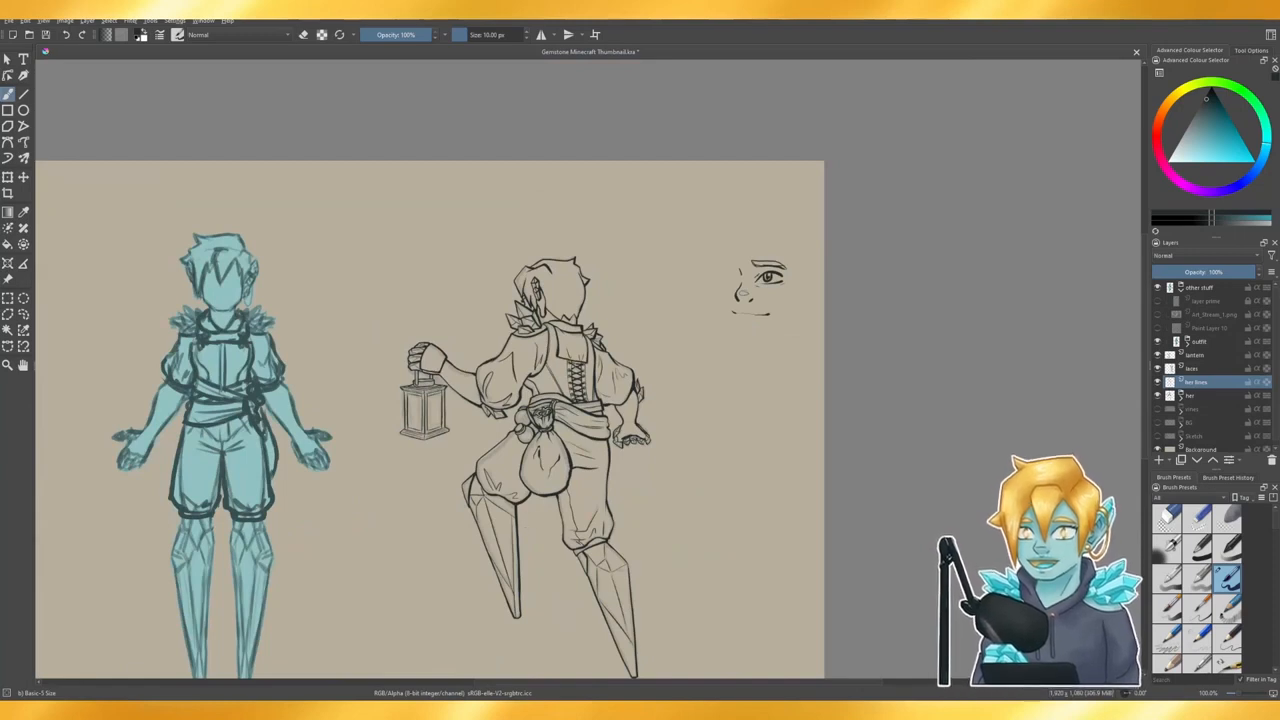
{"action": "scroll", "coordinate": [531, 515], "scroll_direction": "up", "scroll_amount": 3}
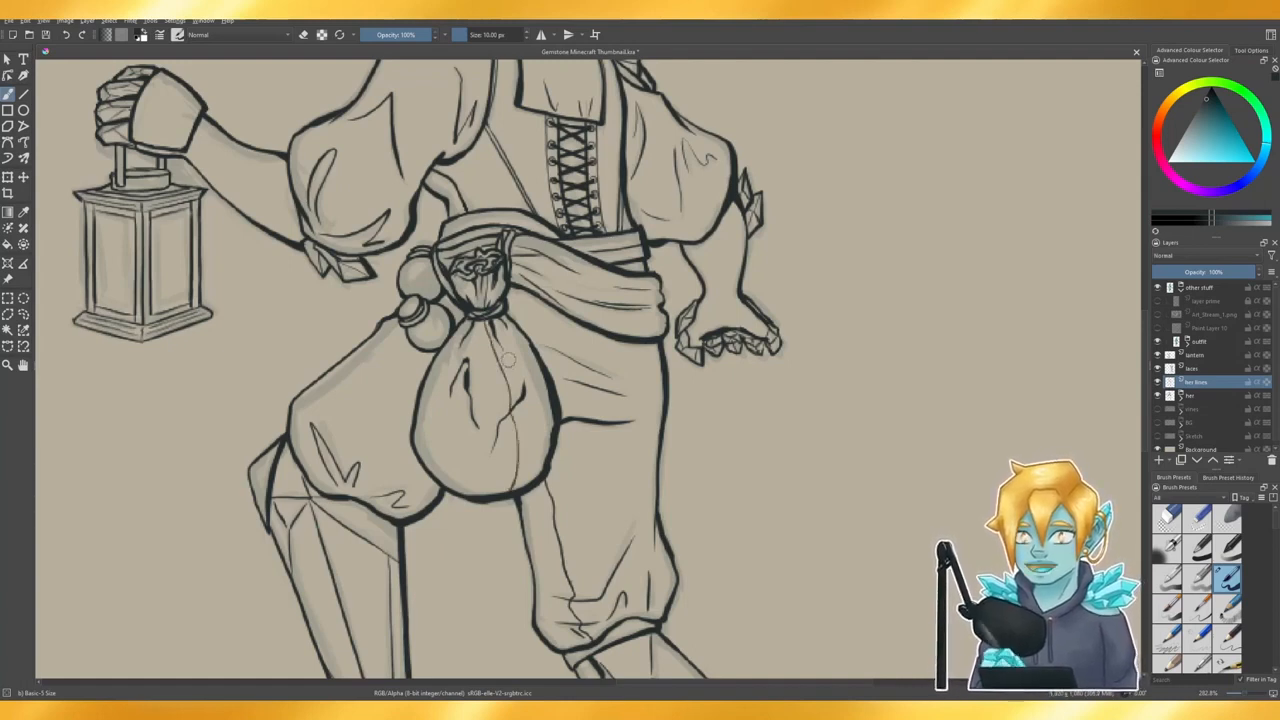
{"action": "scroll", "coordinate": [508, 360], "scroll_direction": "up", "scroll_amount": 1}
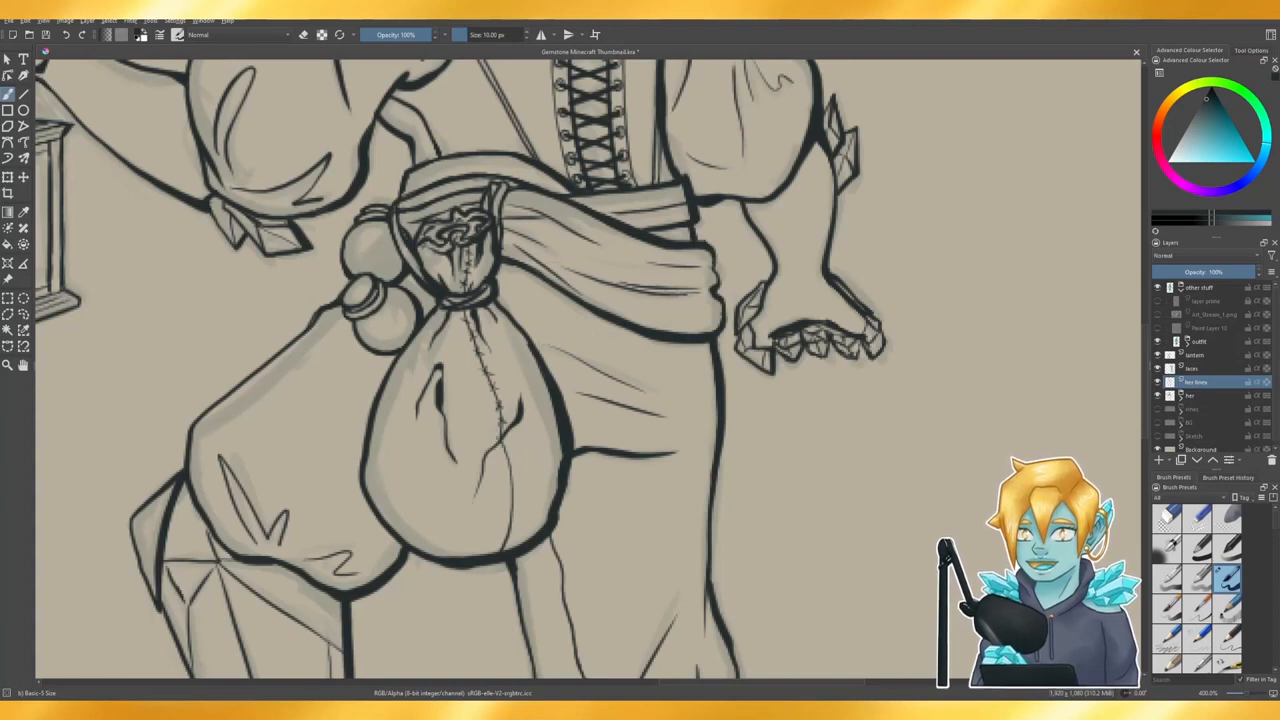
{"action": "mouse_move", "coordinate": [497, 447]}
{"action": "left_mouse_down"}
{"action": "mouse_move", "coordinate": [518, 488]}
{"action": "mouse_move", "coordinate": [503, 527]}
{"action": "mouse_move", "coordinate": [515, 545]}
{"action": "left_mouse_up"}
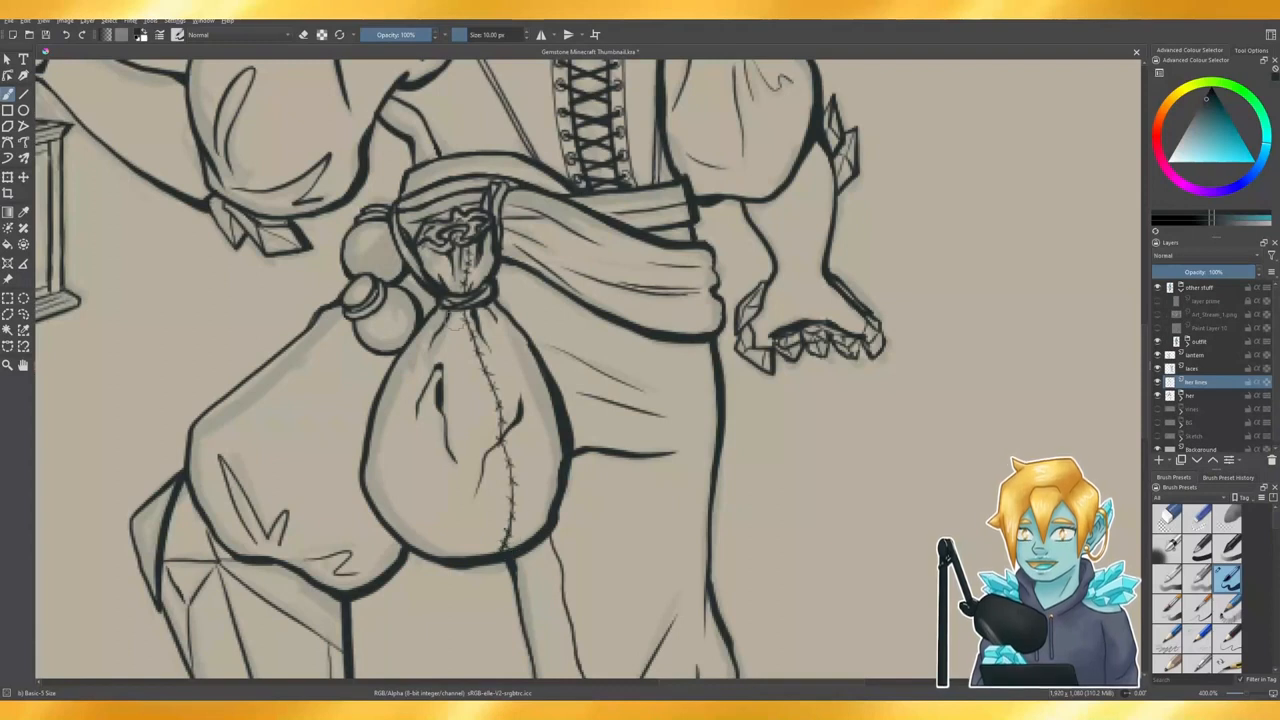
- Examine the whole inked back-view figure beside the blue front-view reference, checking the pouch seam and the remaining outfit areas
{"action": "scroll", "coordinate": [514, 586], "scroll_direction": "down", "scroll_amount": 2}
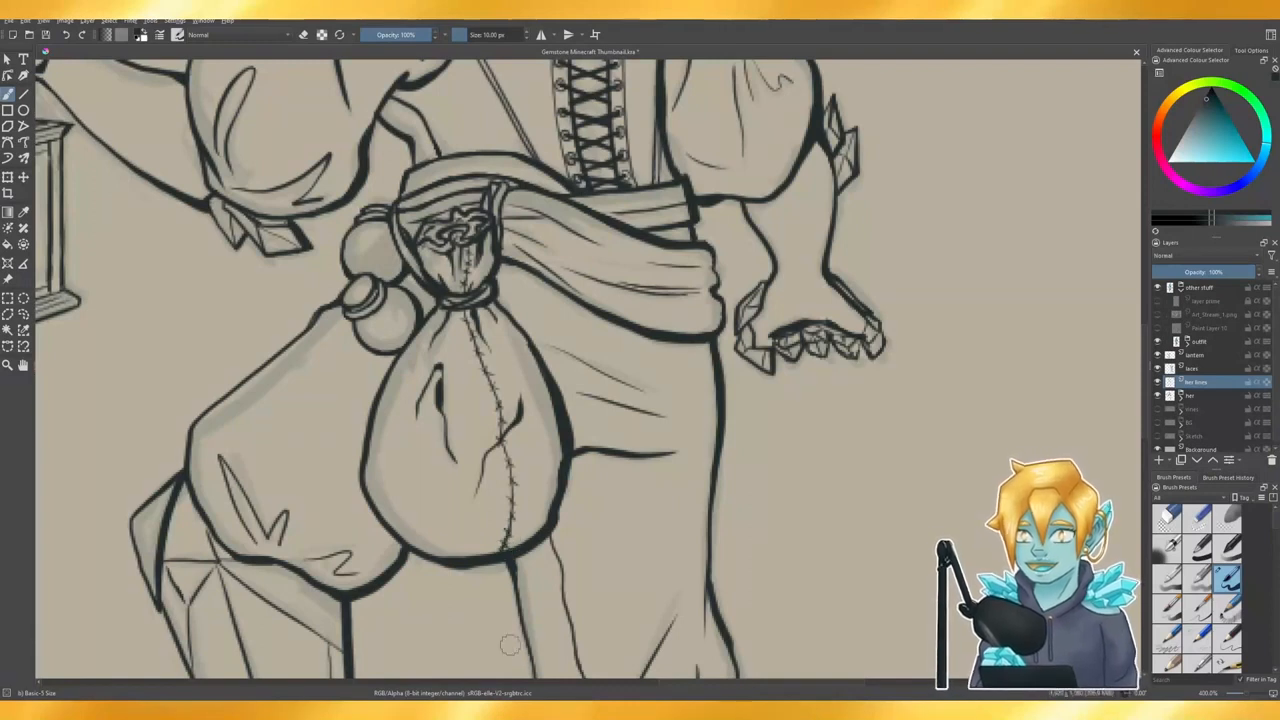
{"action": "scroll", "coordinate": [540, 490], "scroll_direction": "down", "scroll_amount": 2}
{"action": "scroll", "coordinate": [540, 488], "scroll_direction": "down", "scroll_amount": 3}
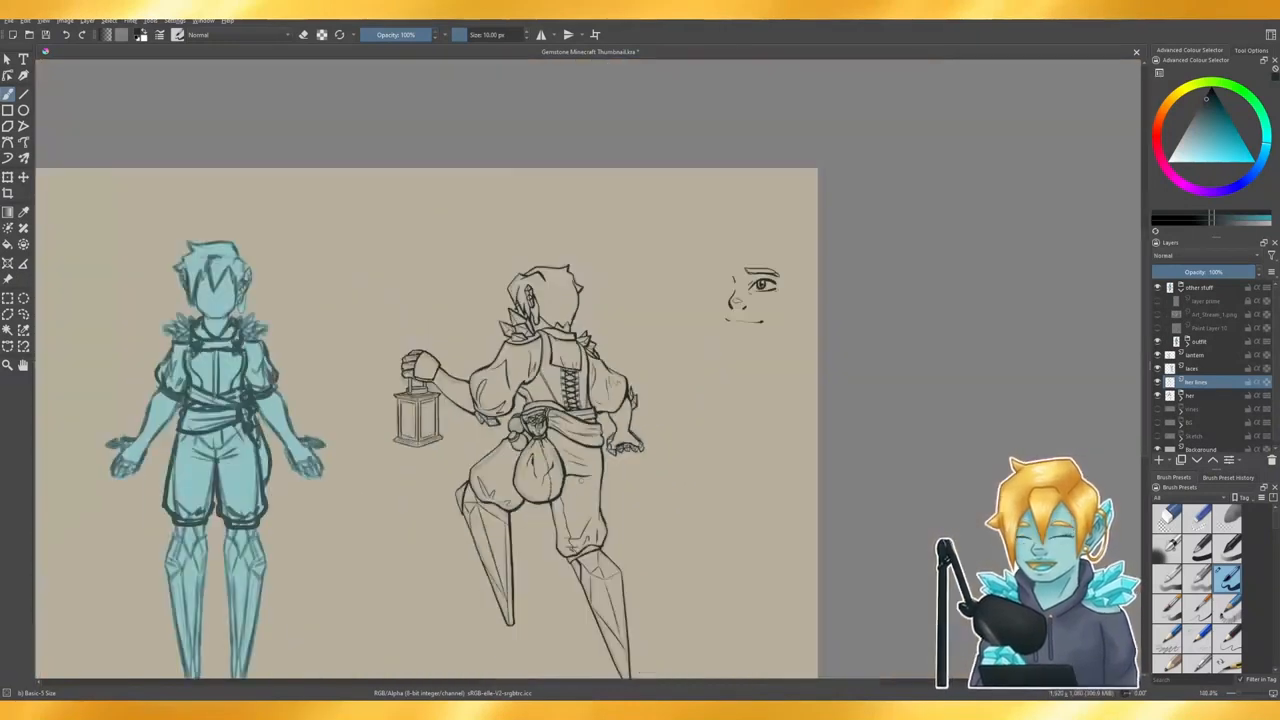
{"action": "scroll", "coordinate": [576, 588], "scroll_direction": "up", "scroll_amount": 2}
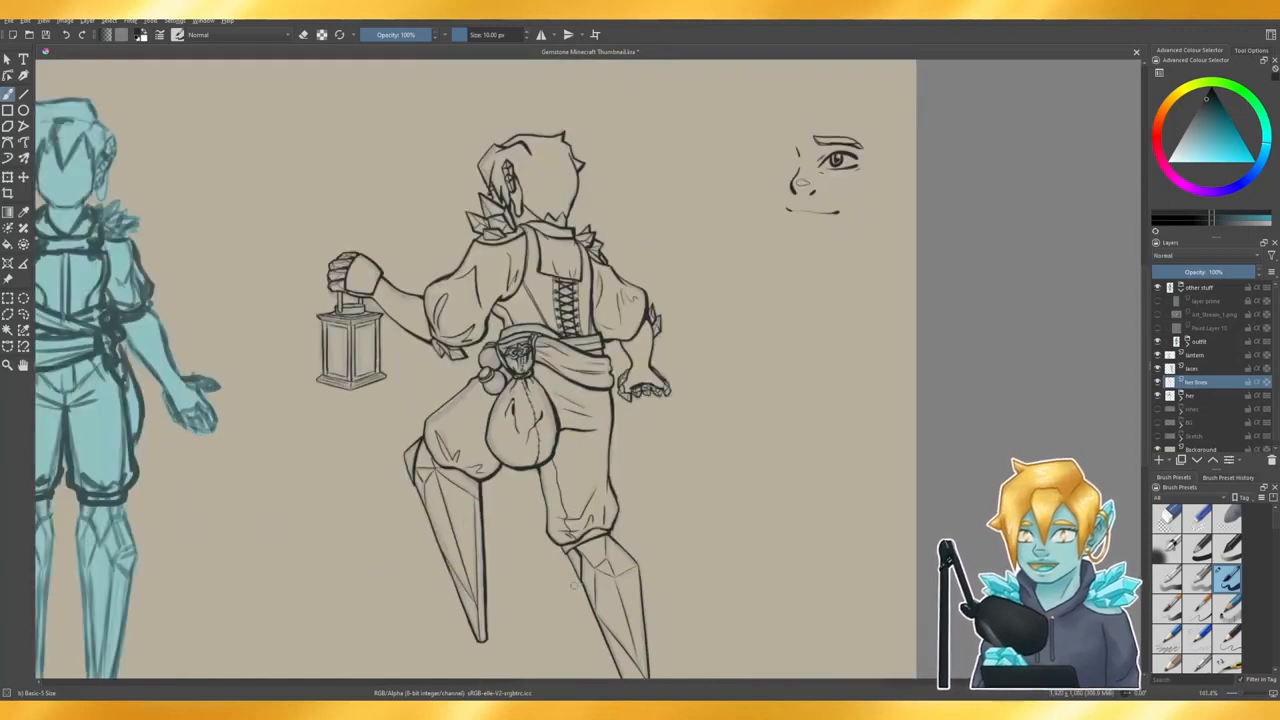
{"action": "scroll", "coordinate": [472, 529], "scroll_direction": "down", "scroll_amount": 2}
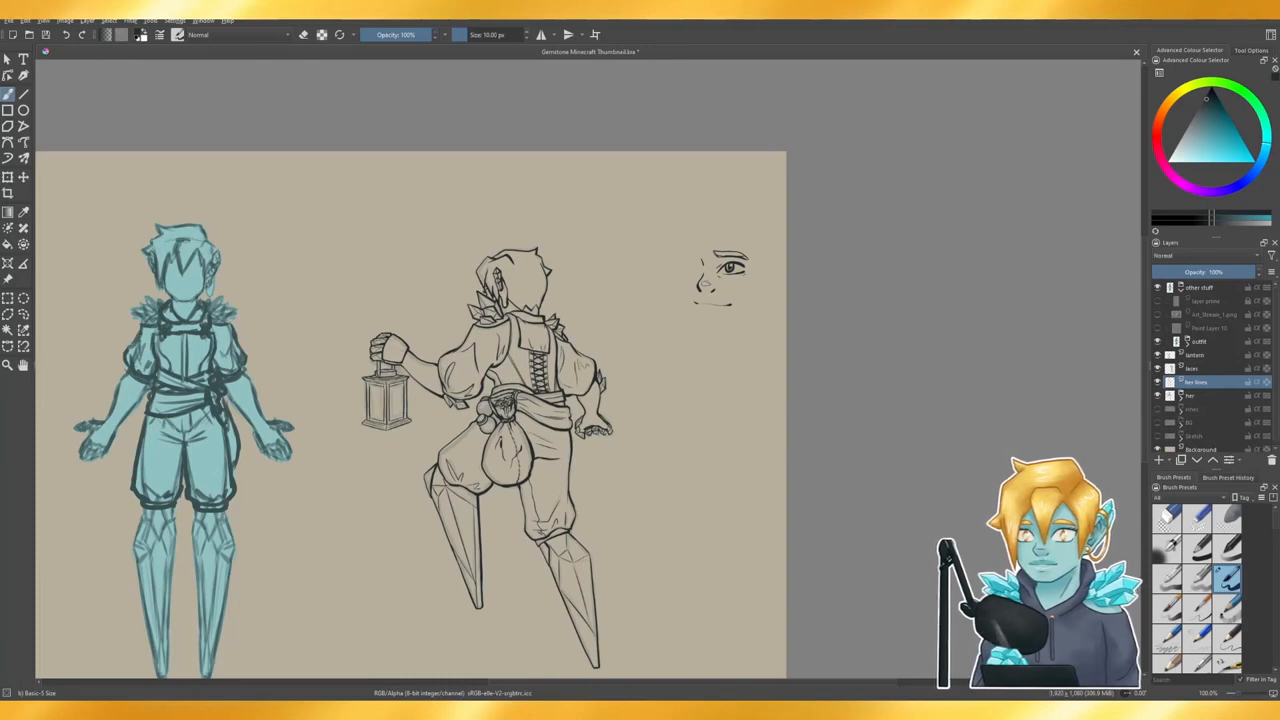
{"action": "scroll", "coordinate": [493, 424], "scroll_direction": "up", "scroll_amount": 1}
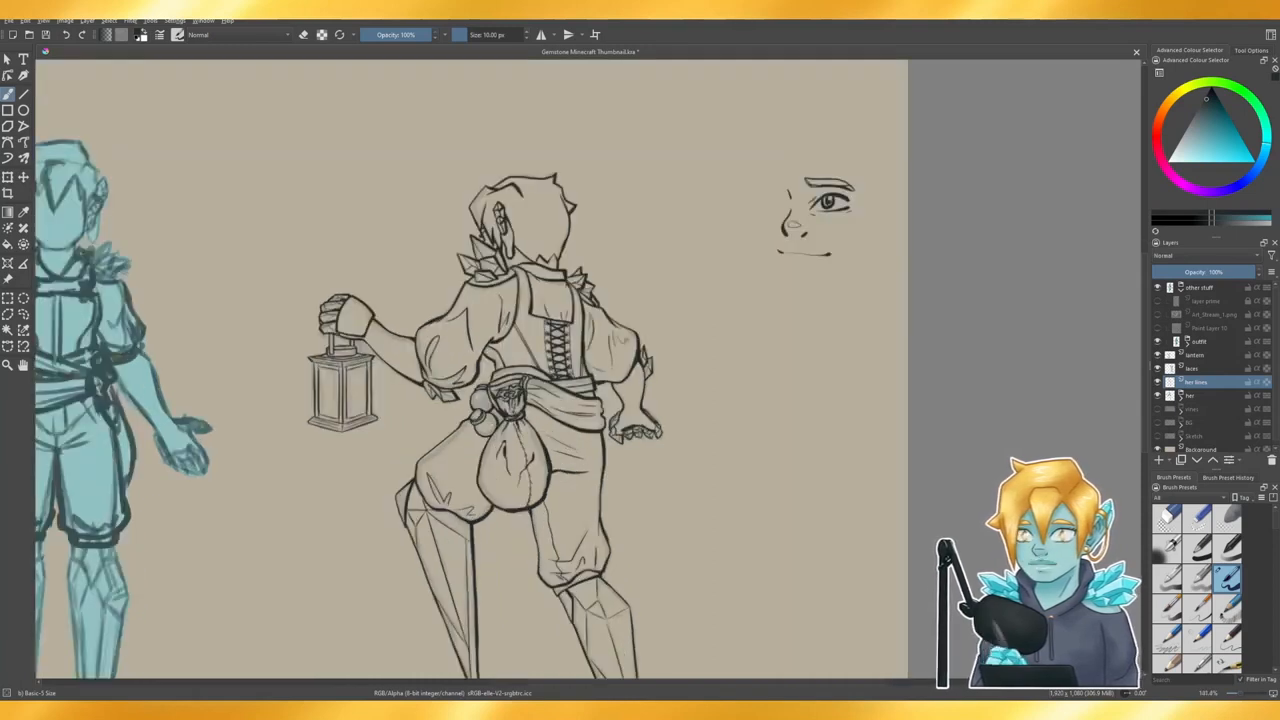
{"action": "scroll", "coordinate": [493, 345], "scroll_direction": "down", "scroll_amount": 1}
{"action": "scroll", "coordinate": [500, 406], "scroll_direction": "up", "scroll_amount": 1}
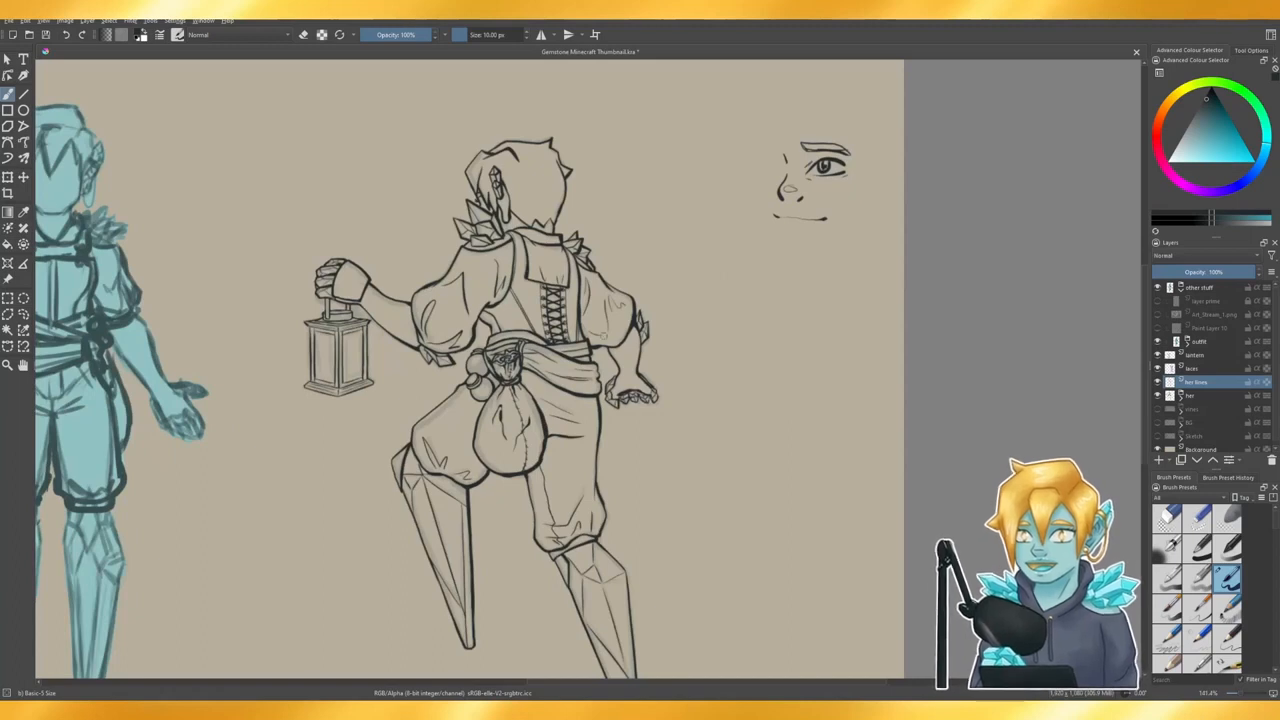
{"action": "scroll", "coordinate": [630, 345], "scroll_direction": "down", "scroll_amount": 1}
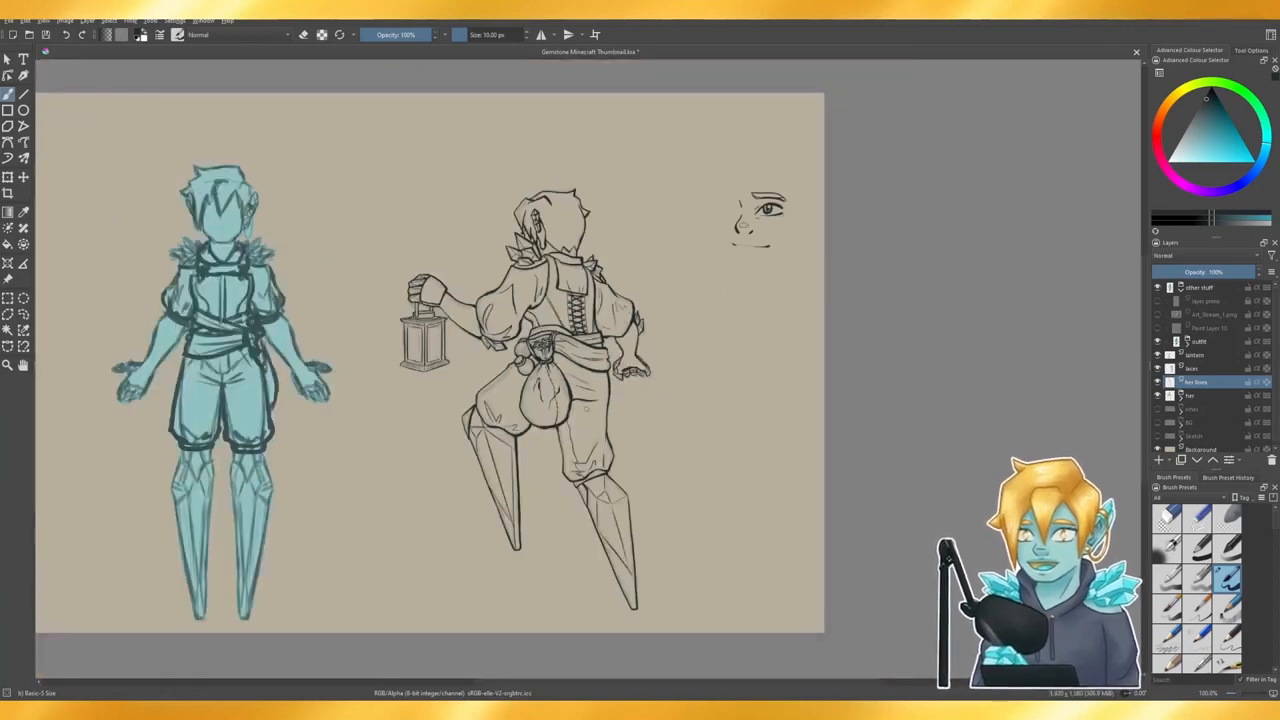
{"action": "scroll", "coordinate": [585, 408], "scroll_direction": "up", "scroll_amount": 1}
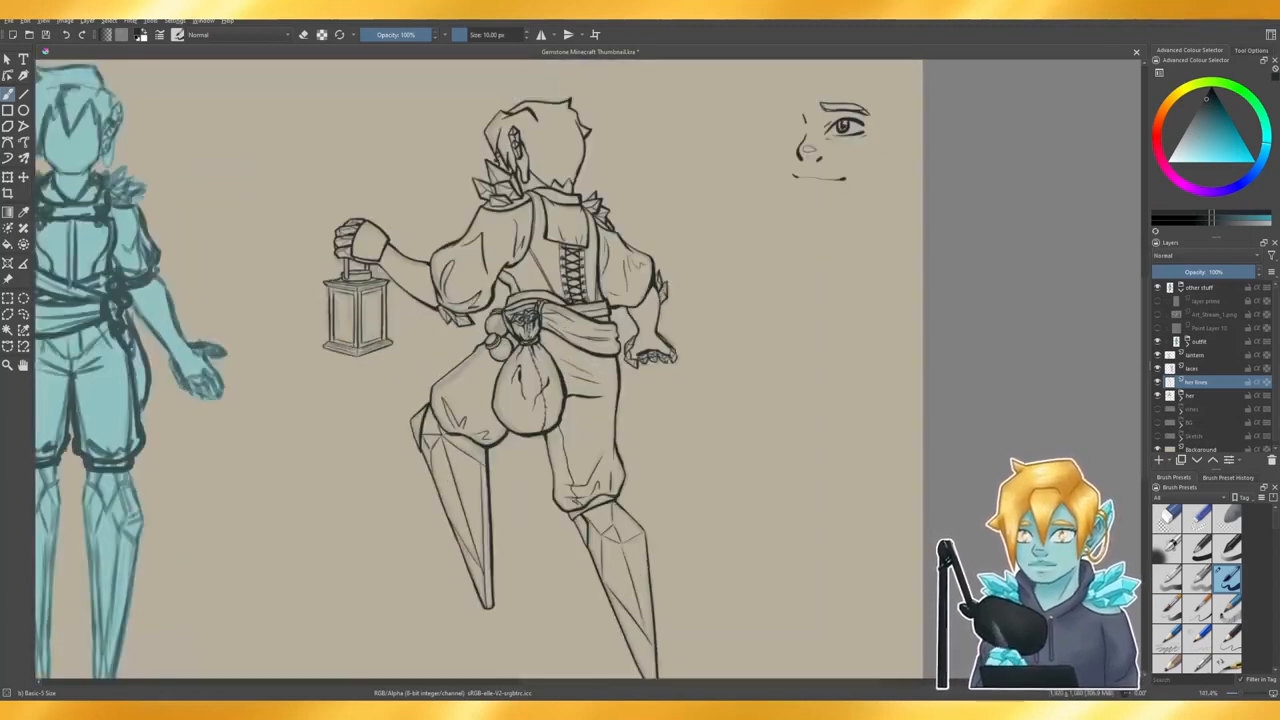
{"action": "scroll", "coordinate": [559, 285], "scroll_direction": "down", "scroll_amount": 1}
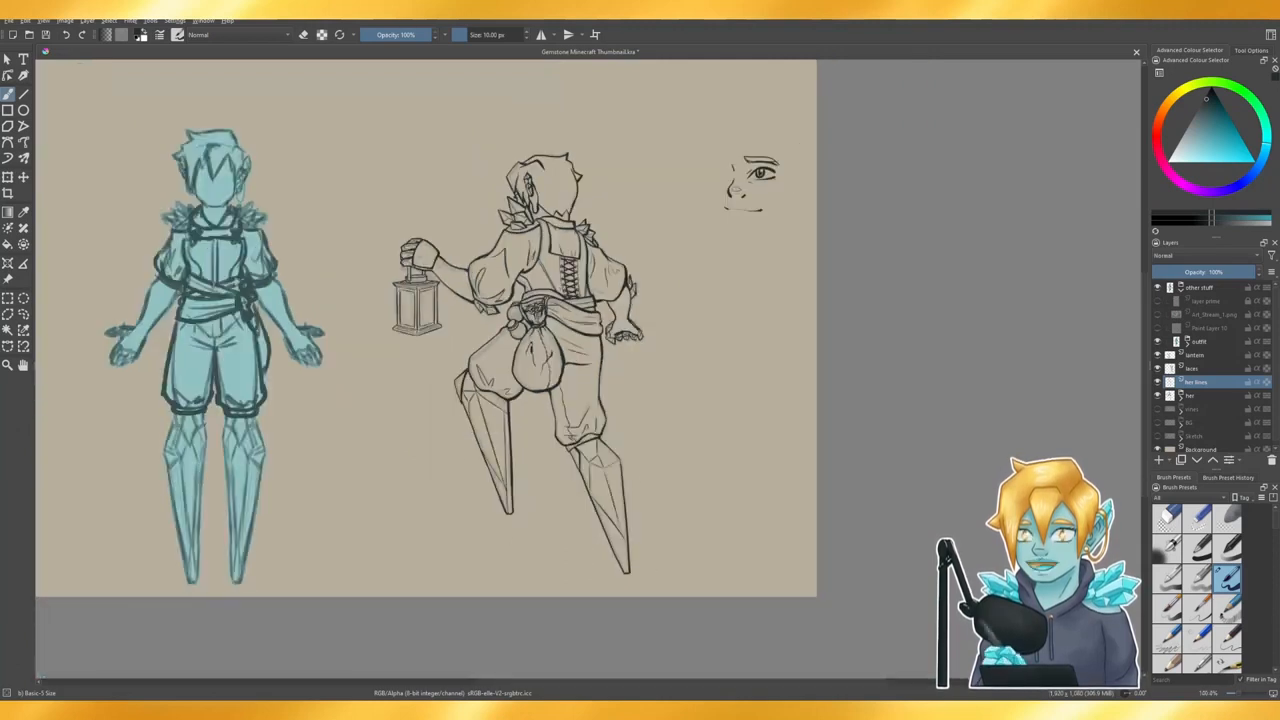
{"action": "scroll", "coordinate": [579, 281], "scroll_direction": "up", "scroll_amount": 1}
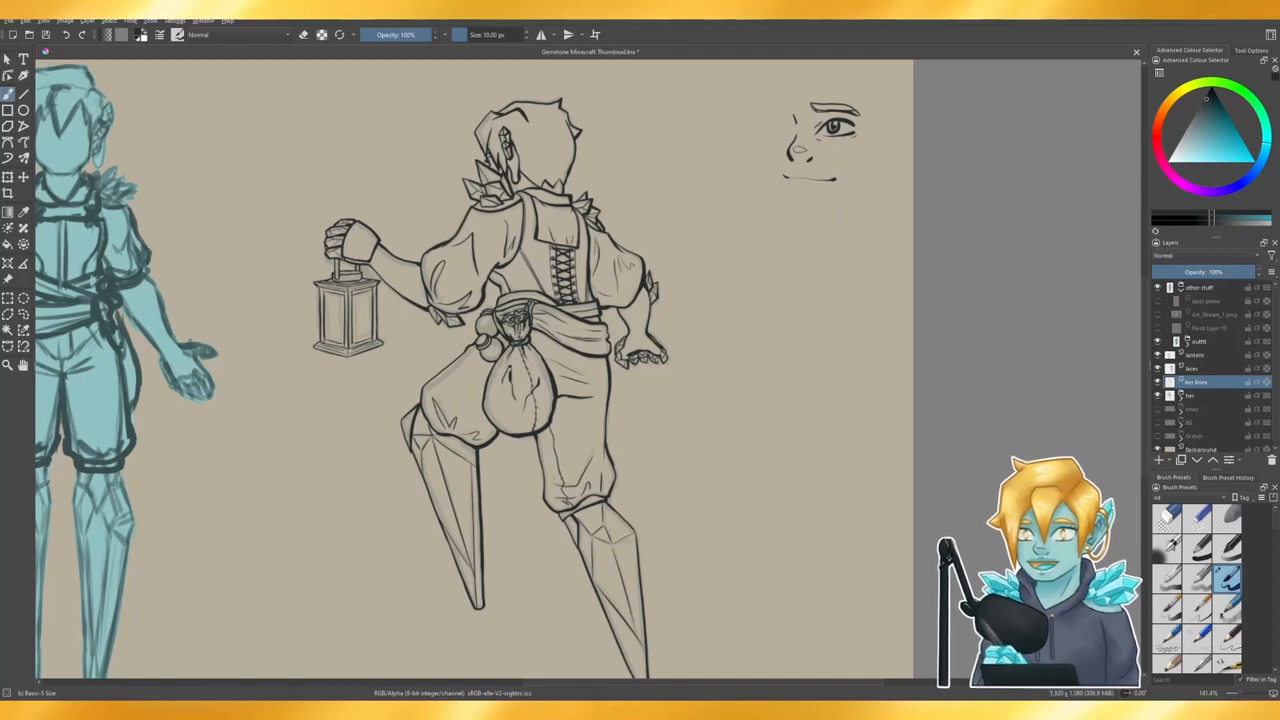
{"action": "scroll", "coordinate": [597, 515], "scroll_direction": "down", "scroll_amount": 1}
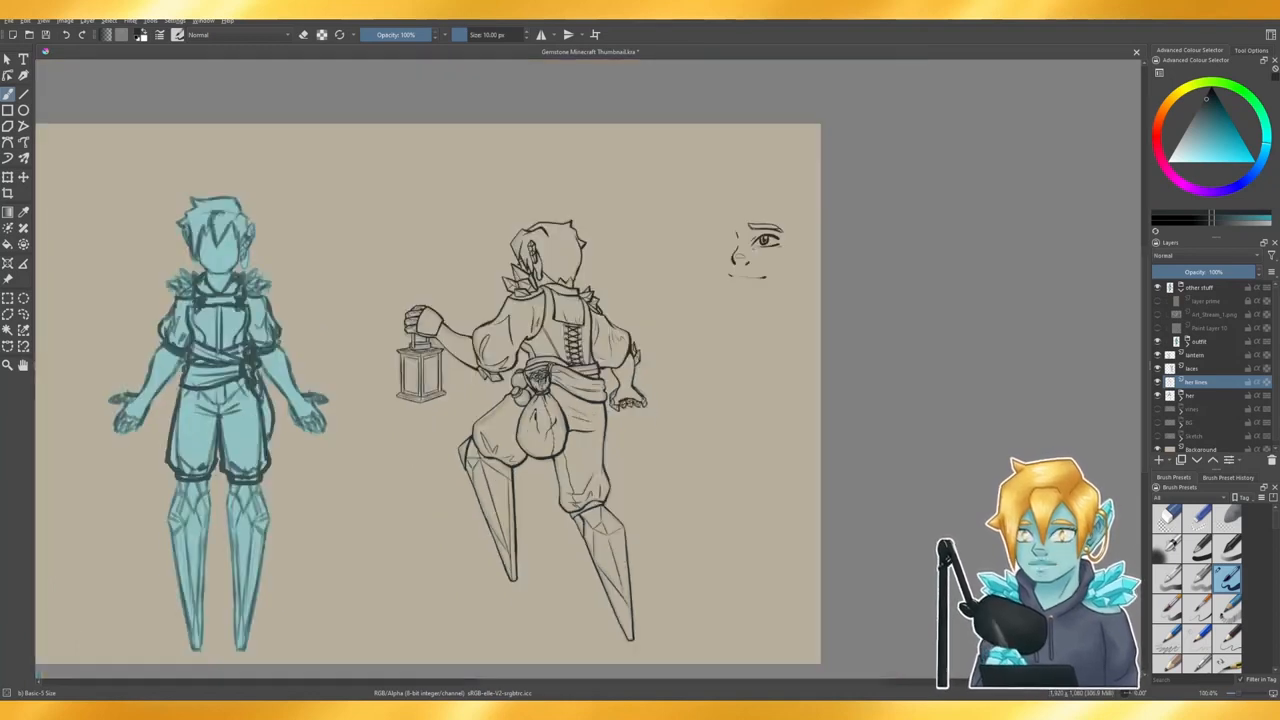
{"action": "scroll", "coordinate": [595, 316], "scroll_direction": "up", "scroll_amount": 1}
{"action": "scroll", "coordinate": [583, 505], "scroll_direction": "up", "scroll_amount": 1}
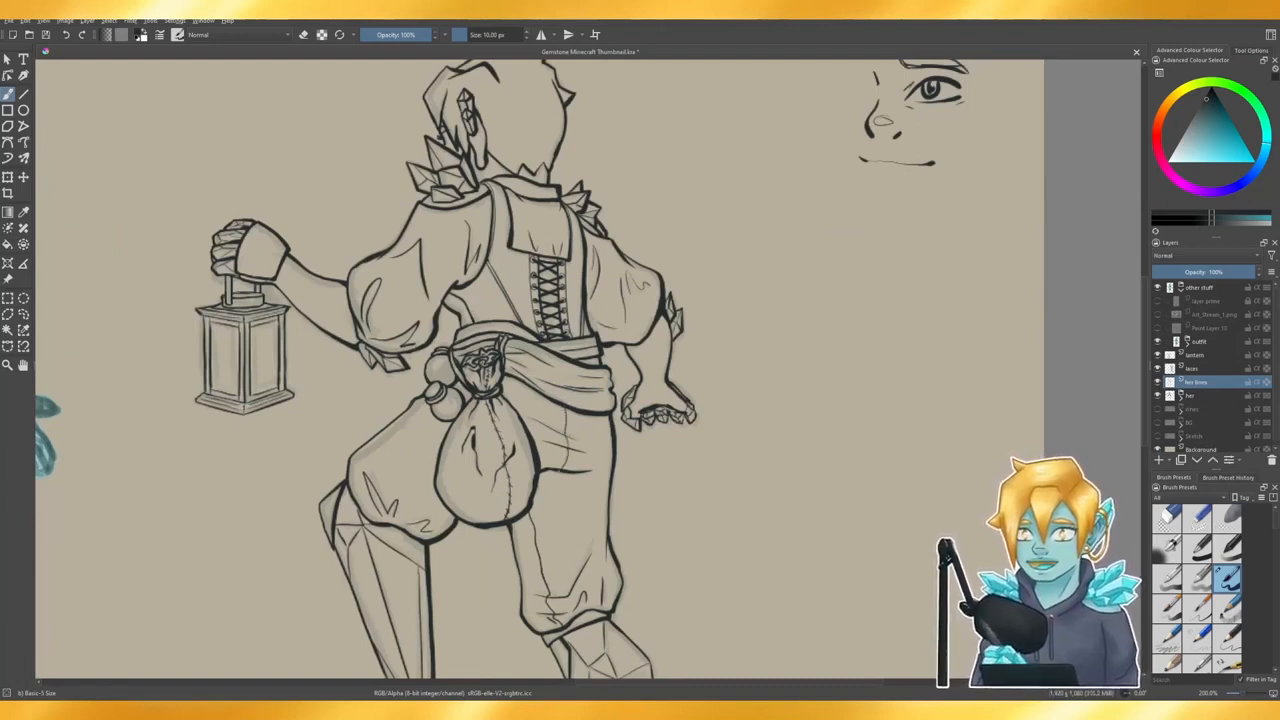
{"action": "key", "text": "ctrl+z"}
{"action": "scroll", "coordinate": [478, 269], "scroll_direction": "down", "scroll_amount": 1}
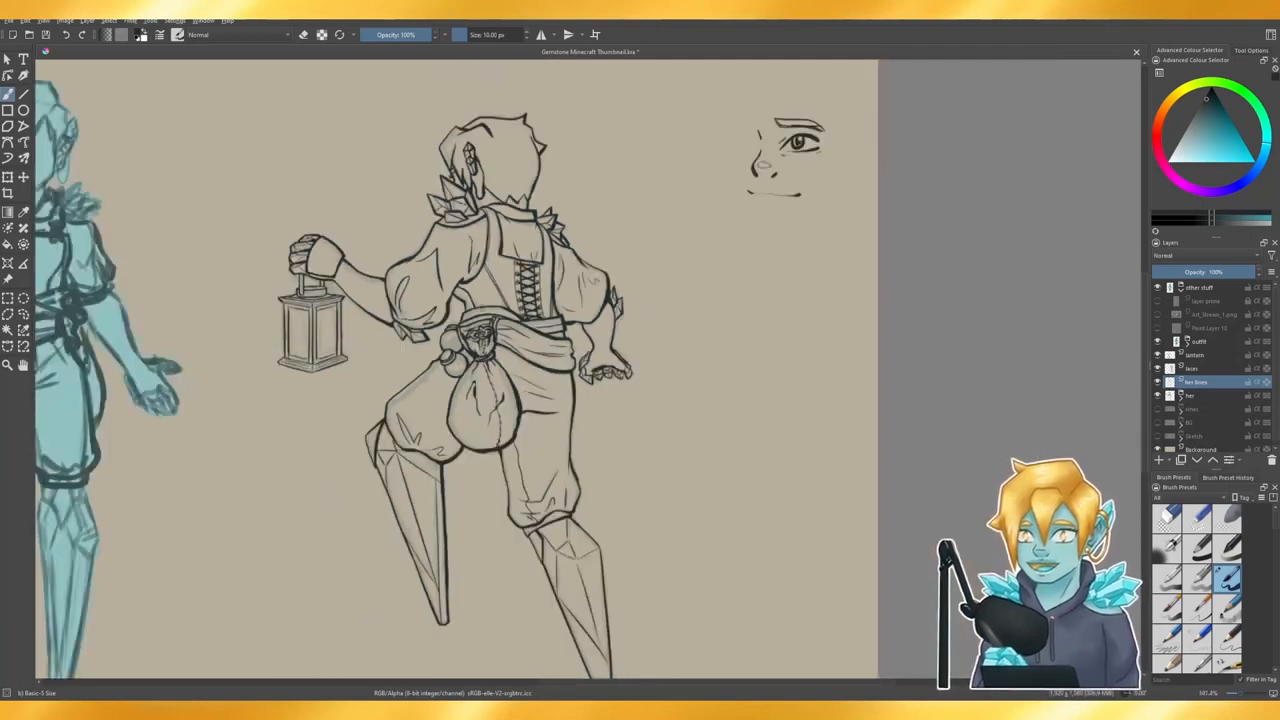
{"action": "scroll", "coordinate": [480, 470], "scroll_direction": "down", "scroll_amount": 1}
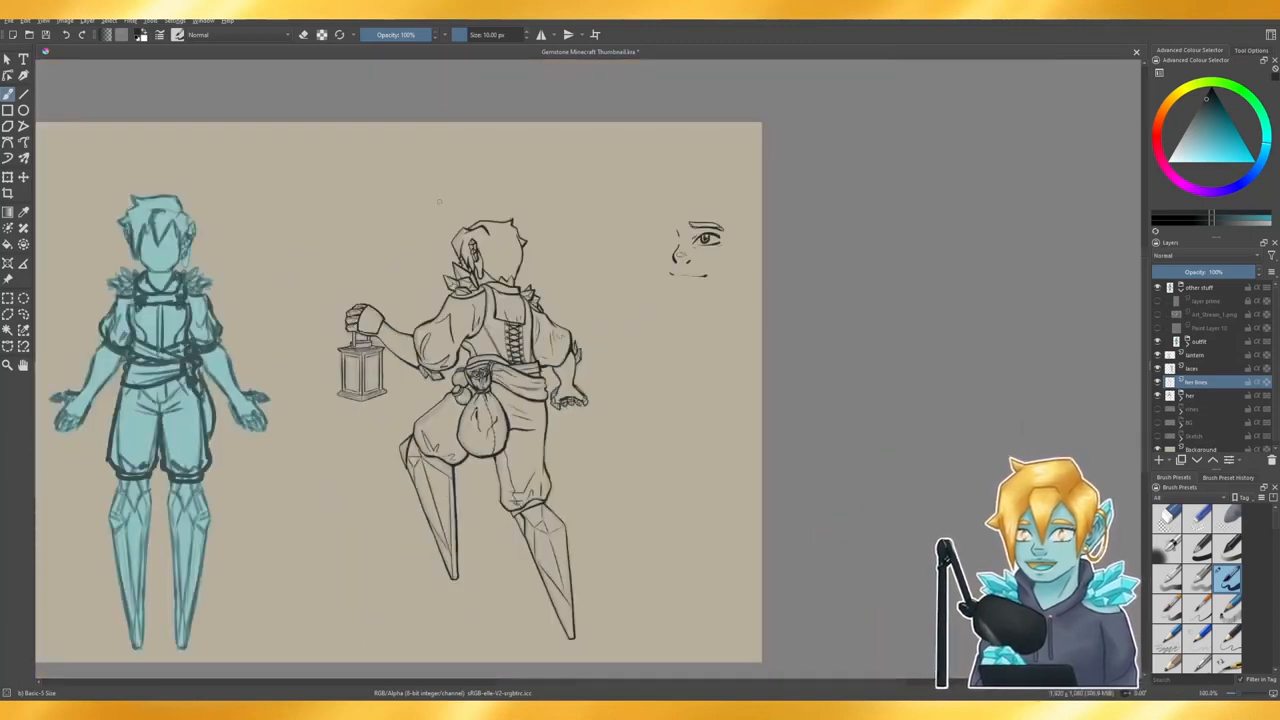
- Ink the liquid surface and a thin inner glass contour inside the lower round bottle beside the pouch
{"action": "scroll", "coordinate": [438, 202], "scroll_direction": "up", "scroll_amount": 1}
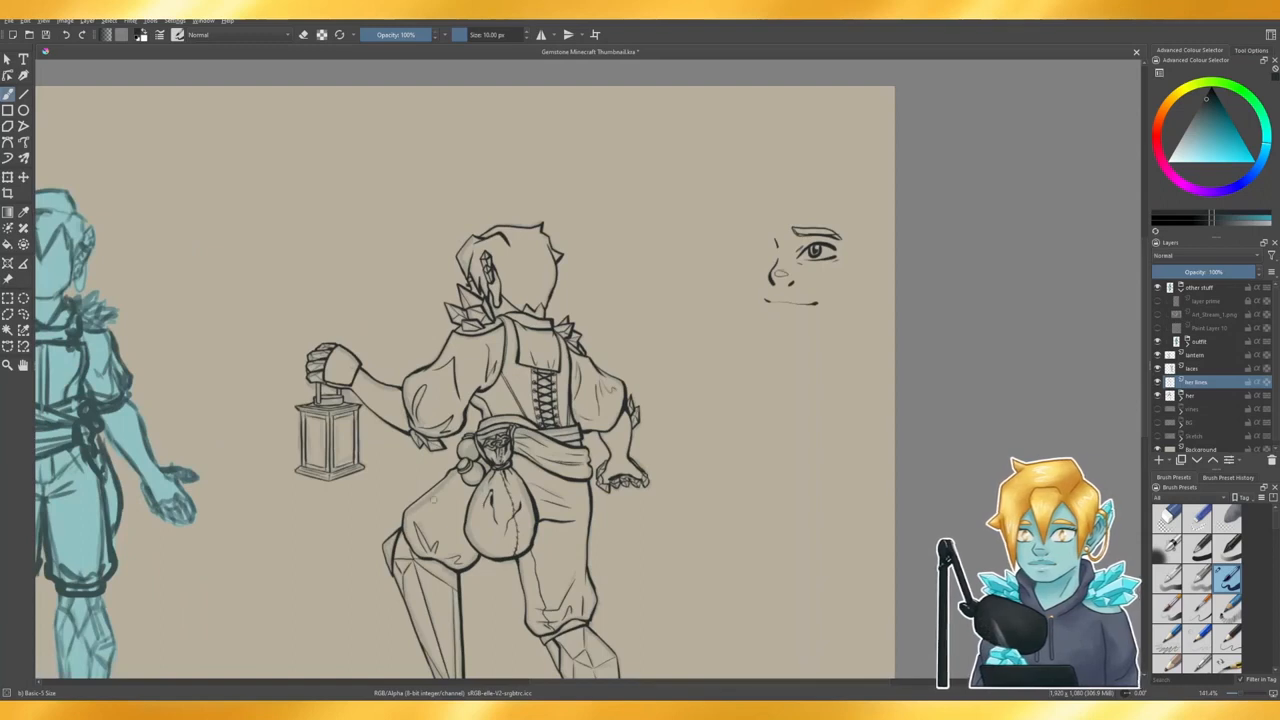
{"action": "scroll", "coordinate": [510, 455], "scroll_direction": "up", "scroll_amount": 3}
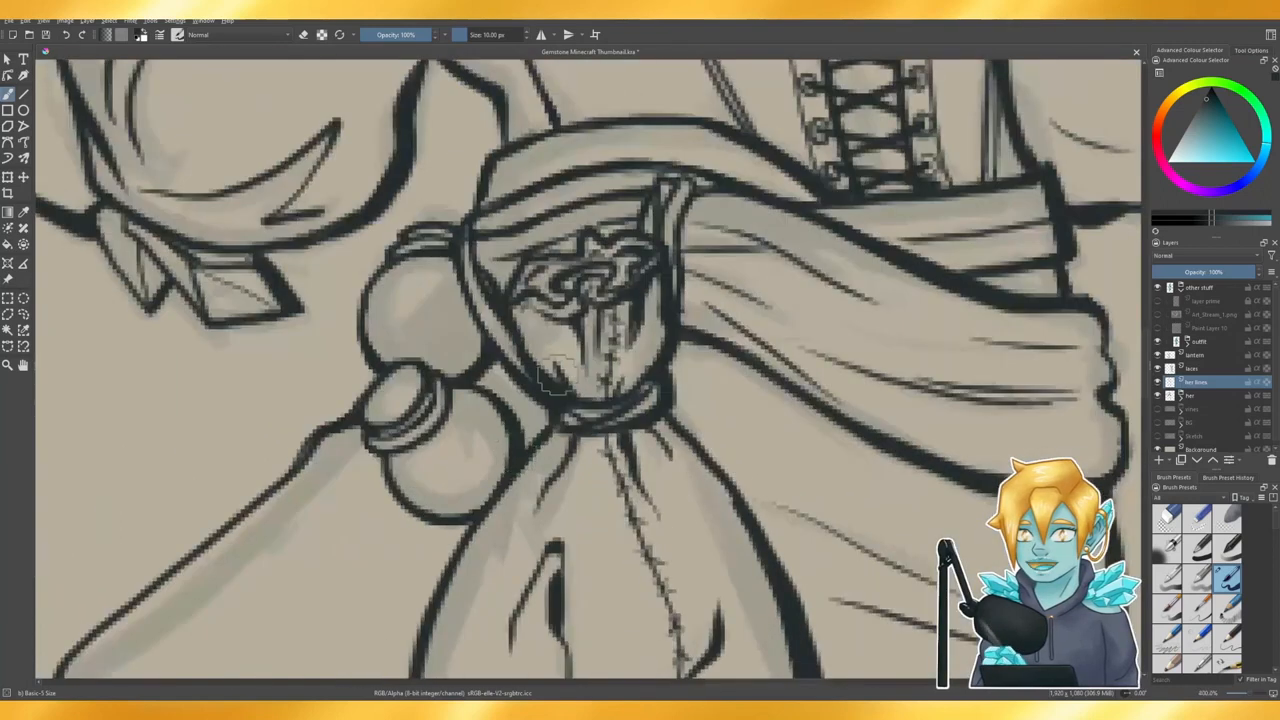
{"action": "left_click_drag", "start_coordinate": [422, 444], "coordinate": [502, 428]}
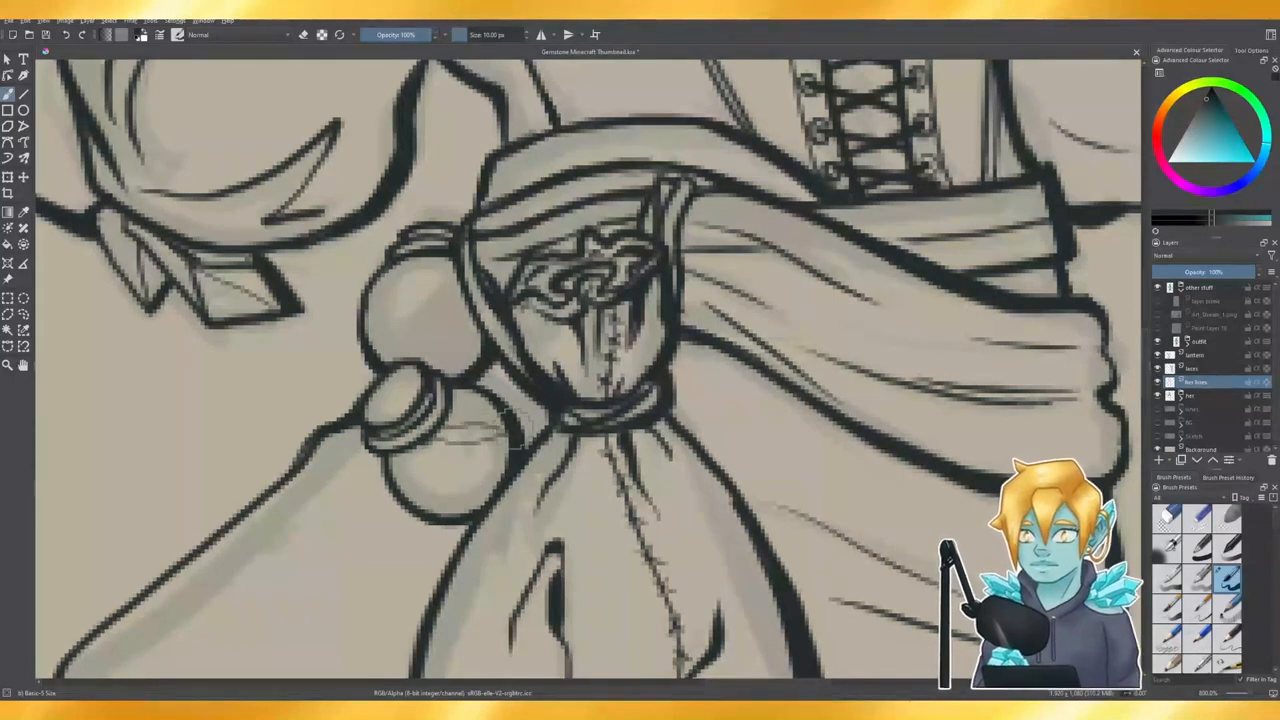
{"action": "mouse_move", "coordinate": [398, 460]}
{"action": "left_mouse_down"}
{"action": "mouse_move", "coordinate": [445, 504]}
{"action": "mouse_move", "coordinate": [490, 488]}
{"action": "left_mouse_up"}
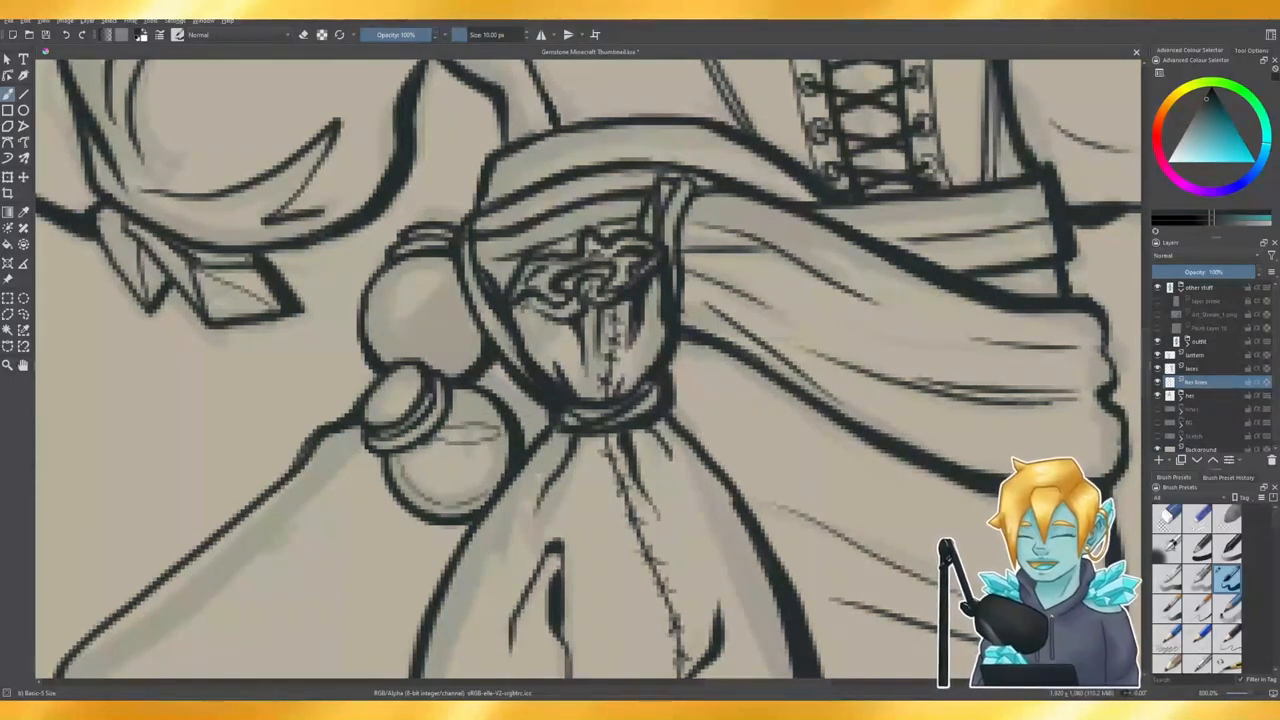
{"action": "left_click_drag", "start_coordinate": [503, 437], "coordinate": [500, 472]}
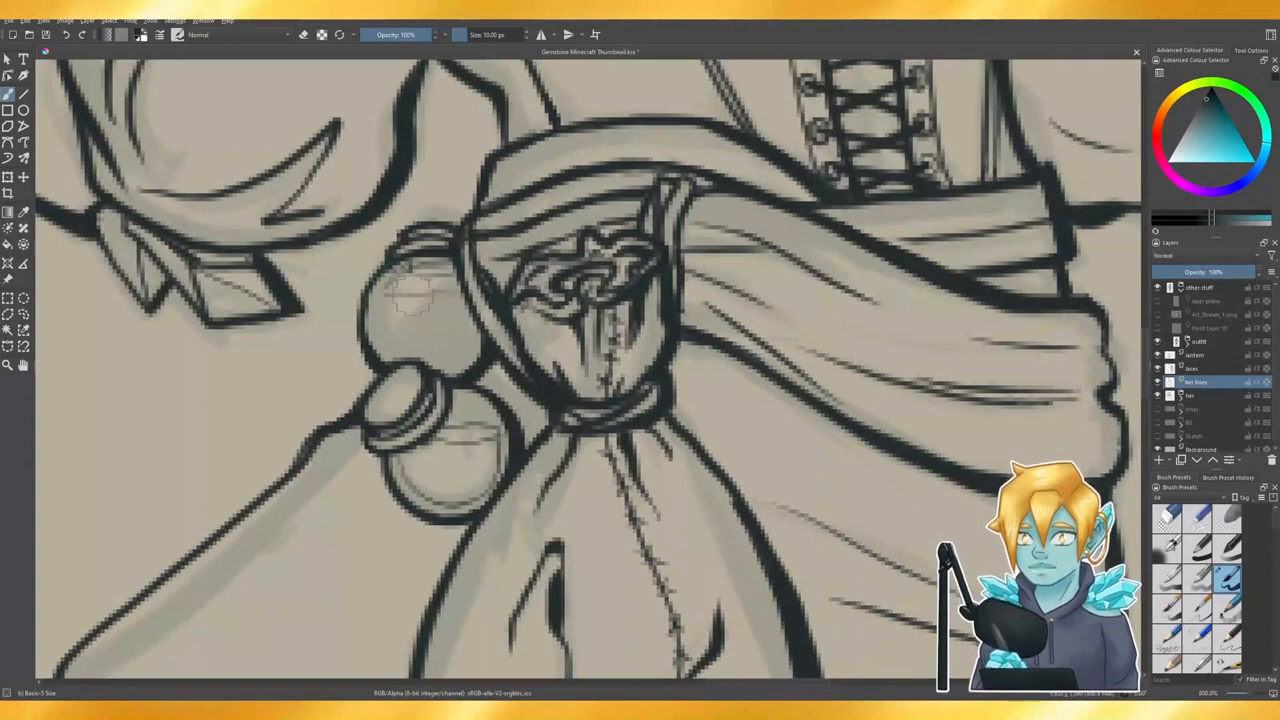
- Ink the liquid surface, inner glass contour and a curved inner line in the upper round bottle, redoing uneven strokes and cleaning up with the eraser
{"action": "key", "text": "ctrl+z"}
{"action": "mouse_move", "coordinate": [446, 284]}
{"action": "left_mouse_down"}
{"action": "mouse_move", "coordinate": [374, 294]}
{"action": "mouse_move", "coordinate": [460, 292]}
{"action": "mouse_move", "coordinate": [376, 316]}
{"action": "mouse_move", "coordinate": [460, 366]}
{"action": "mouse_move", "coordinate": [474, 350]}
{"action": "mouse_move", "coordinate": [436, 332]}
{"action": "mouse_move", "coordinate": [462, 318]}
{"action": "left_mouse_up"}
{"action": "key", "text": "ctrl+z"}
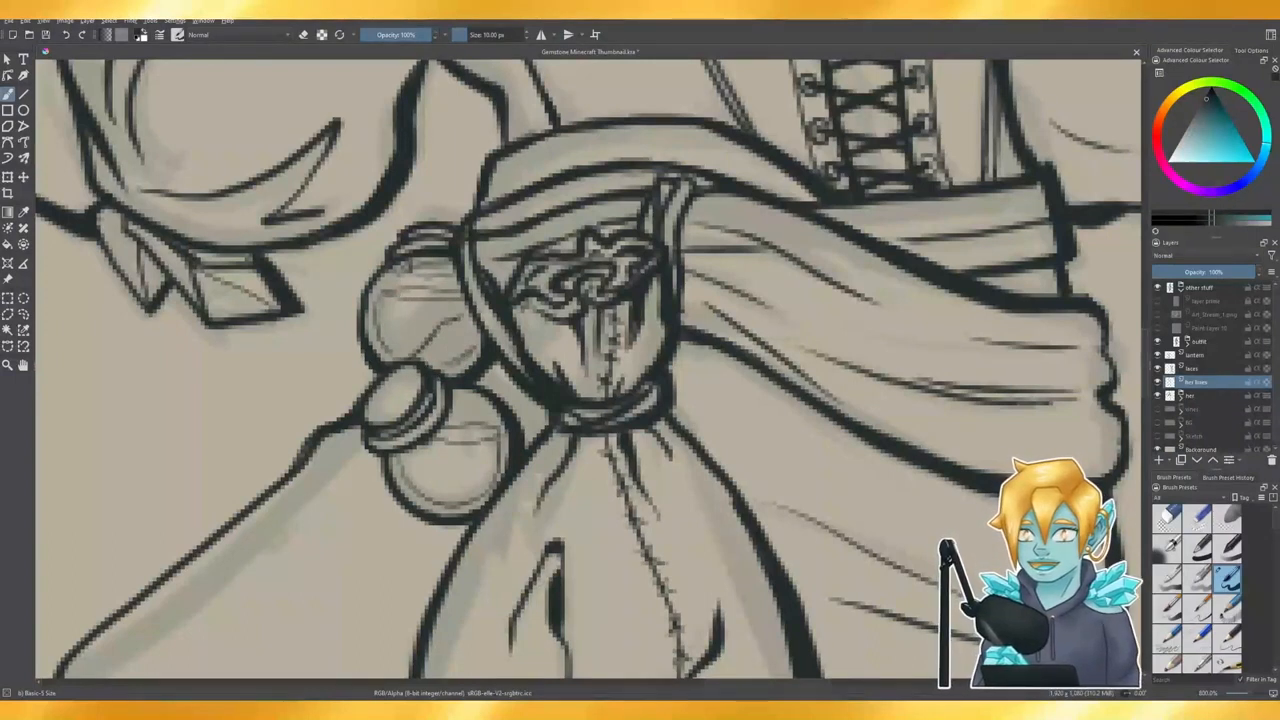
{"action": "key", "text": "e"}
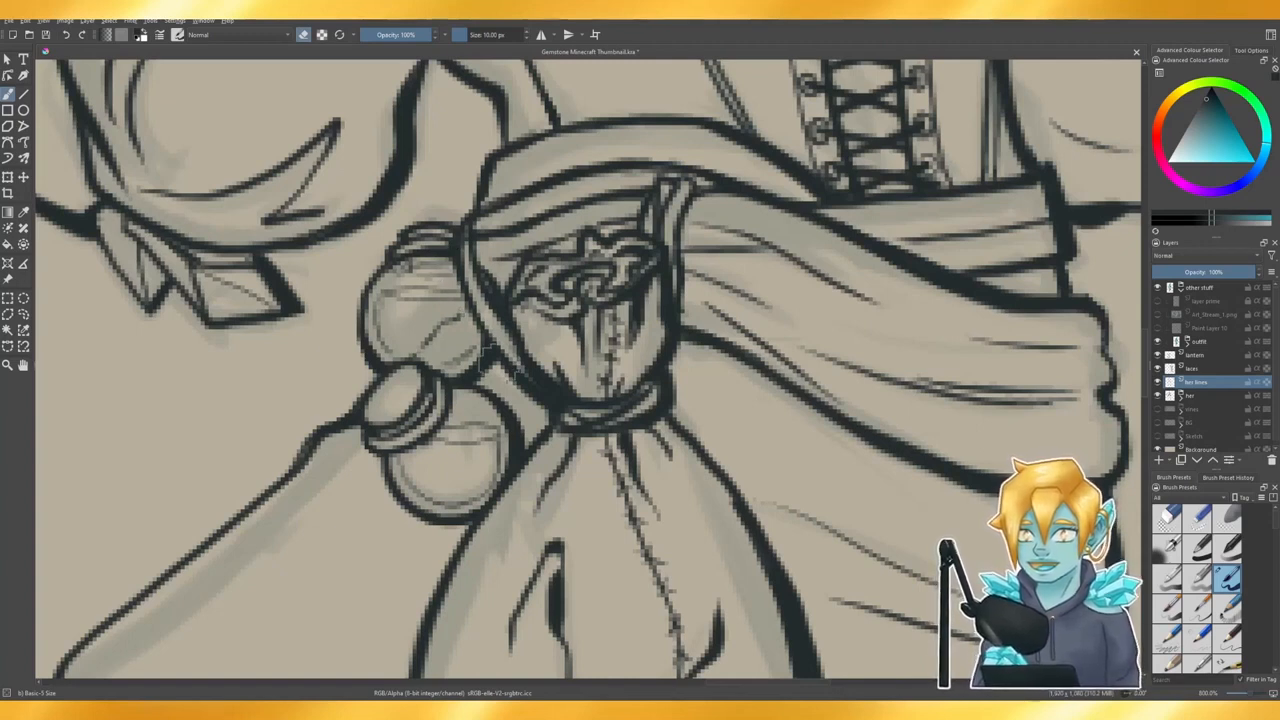
{"action": "scroll", "coordinate": [375, 345], "scroll_direction": "down", "scroll_amount": 3}
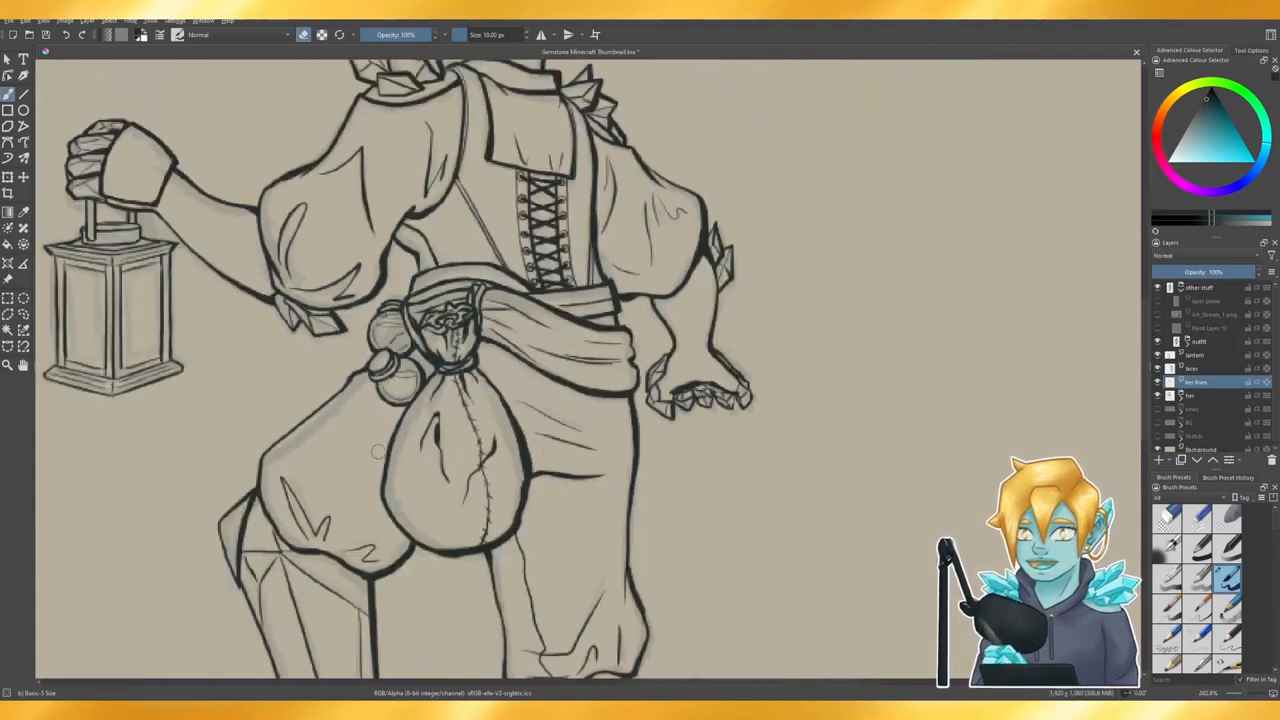
{"action": "scroll", "coordinate": [405, 390], "scroll_direction": "up", "scroll_amount": 3}
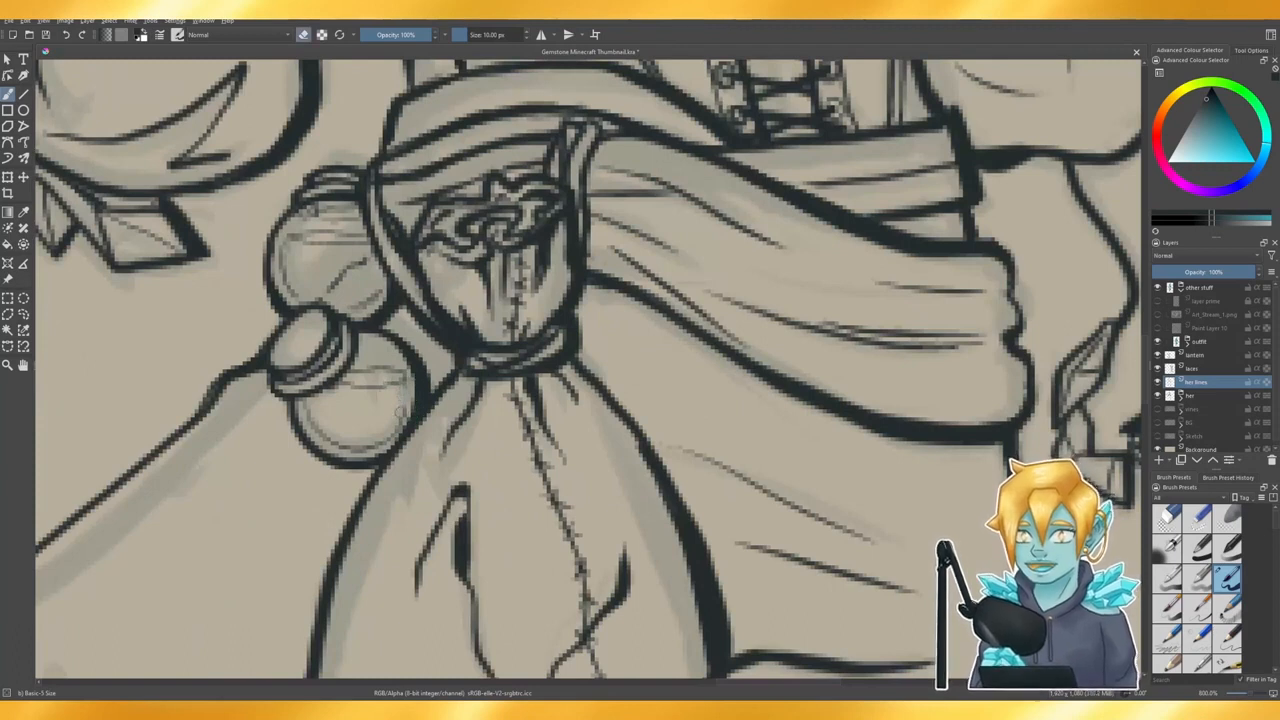
{"action": "key", "text": "e"}
{"action": "key", "text": "e"}
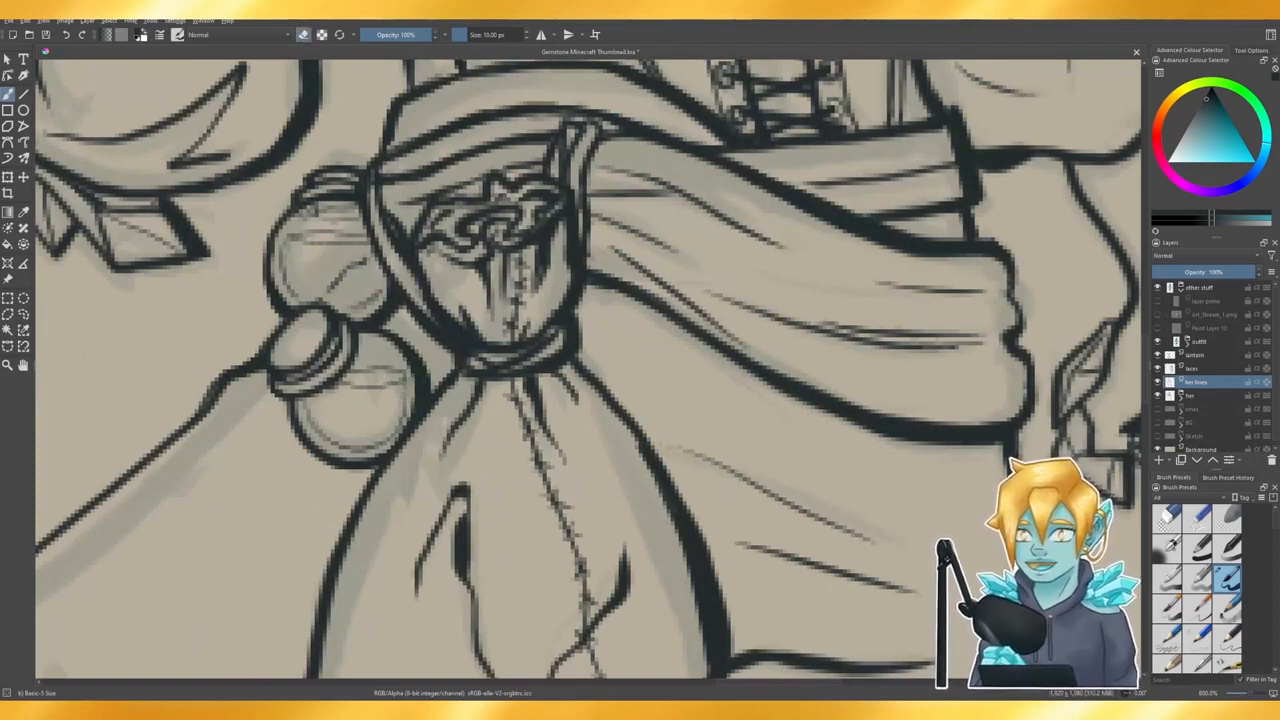
{"action": "key", "text": "e"}
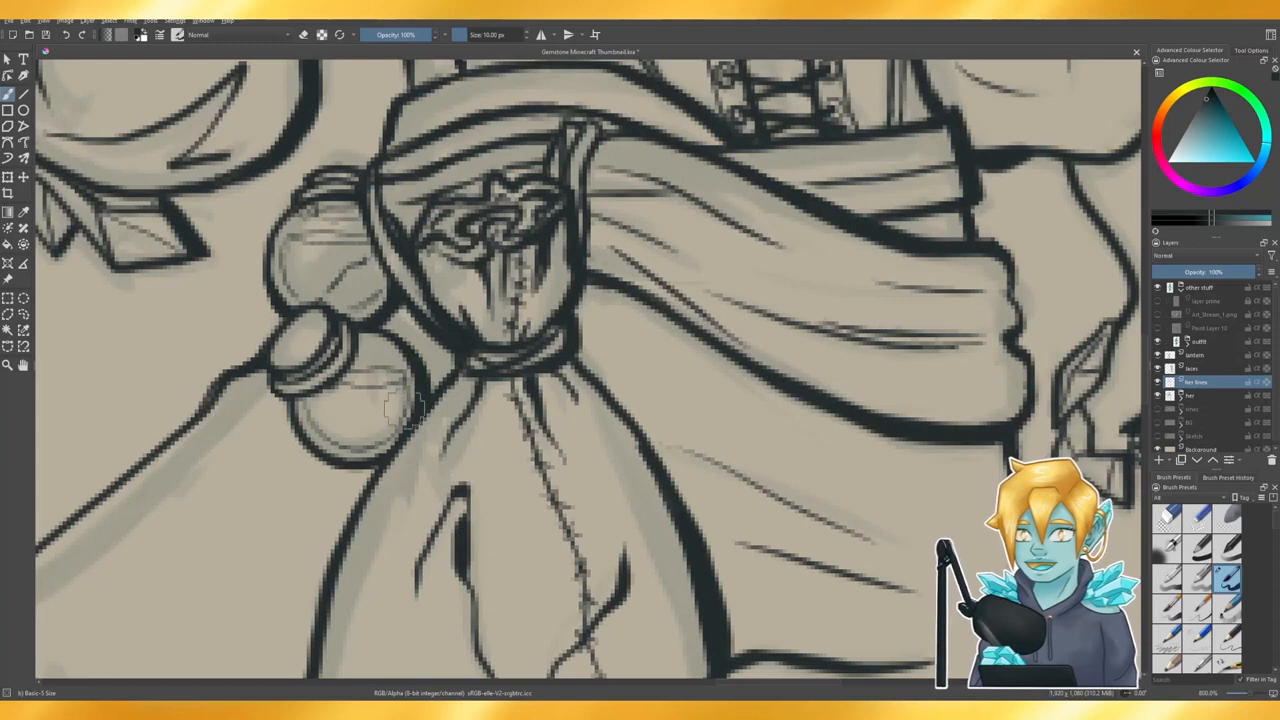
- Ink a thin jagged line inside the upper round bottle beside the pouch, undoing a misplaced stroke
{"action": "scroll", "coordinate": [420, 436], "scroll_direction": "down", "scroll_amount": 2}
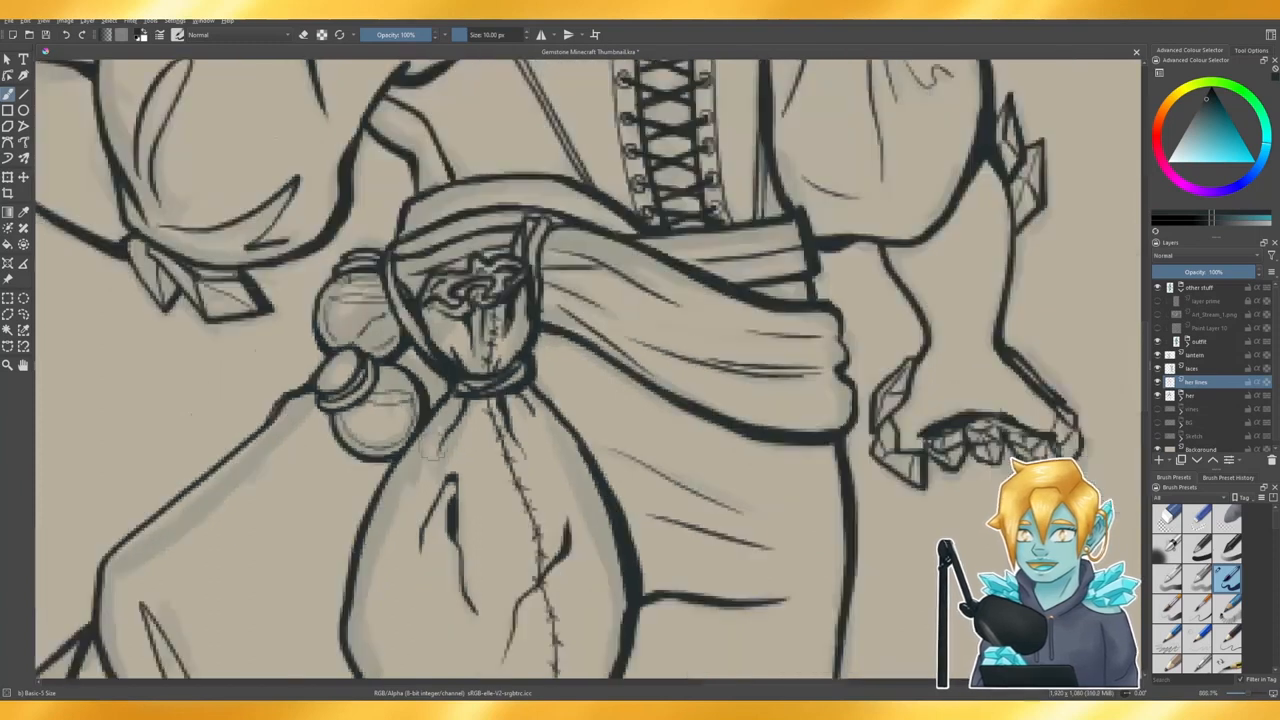
{"action": "scroll", "coordinate": [336, 430], "scroll_direction": "down", "scroll_amount": 4}
{"action": "scroll", "coordinate": [336, 430], "scroll_direction": "up", "scroll_amount": 5}
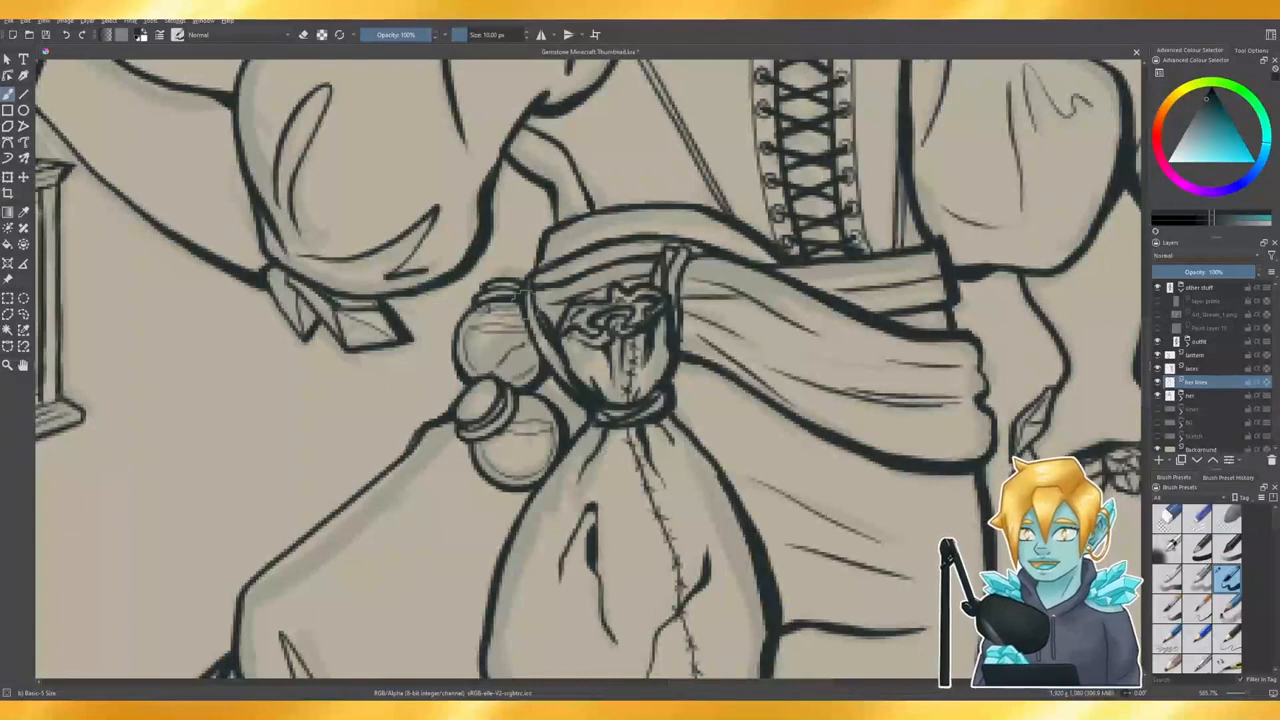
{"action": "mouse_move", "coordinate": [510, 305]}
{"action": "left_mouse_down"}
{"action": "mouse_move", "coordinate": [500, 358]}
{"action": "mouse_move", "coordinate": [526, 331]}
{"action": "mouse_move", "coordinate": [497, 357]}
{"action": "left_mouse_up"}
{"action": "key", "text": "ctrl+z"}
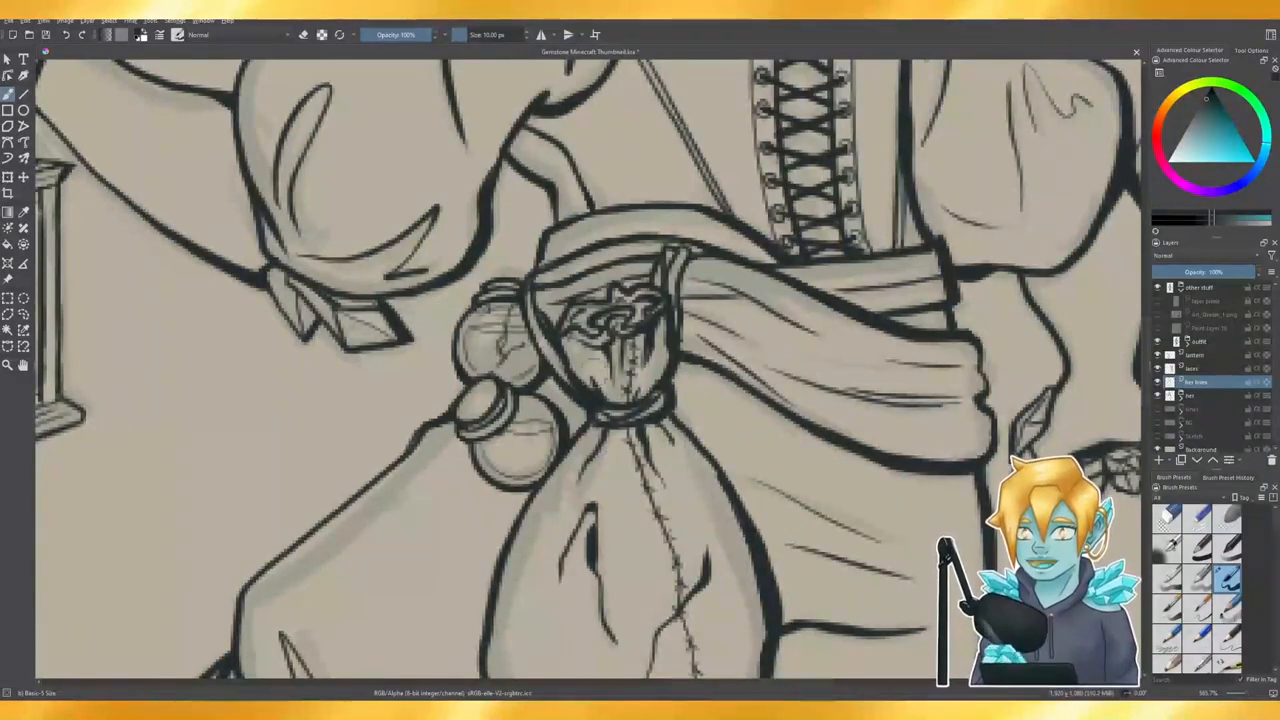
- Examine the whole back-view line art beside the blue front-view reference and save the drawing
{"action": "scroll", "coordinate": [381, 305], "scroll_direction": "down", "scroll_amount": 3}
{"action": "scroll", "coordinate": [518, 355], "scroll_direction": "down", "scroll_amount": 3}
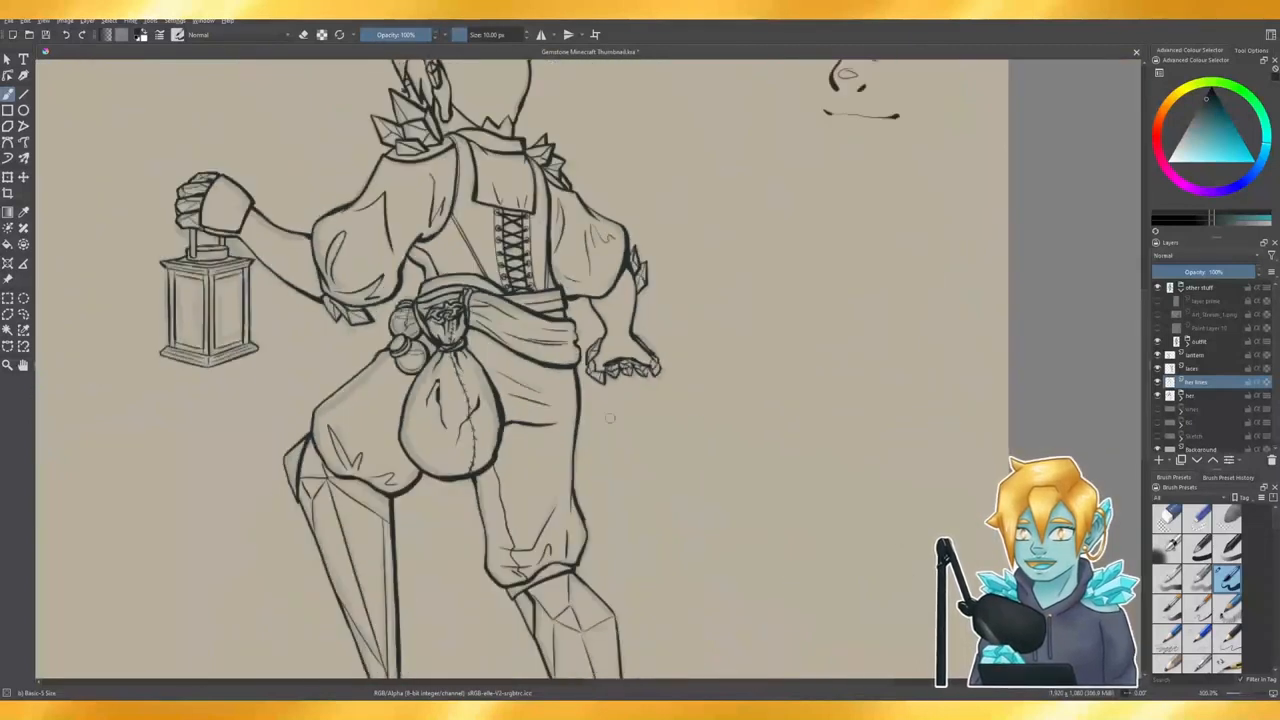
{"action": "scroll", "coordinate": [675, 421], "scroll_direction": "down", "scroll_amount": 2}
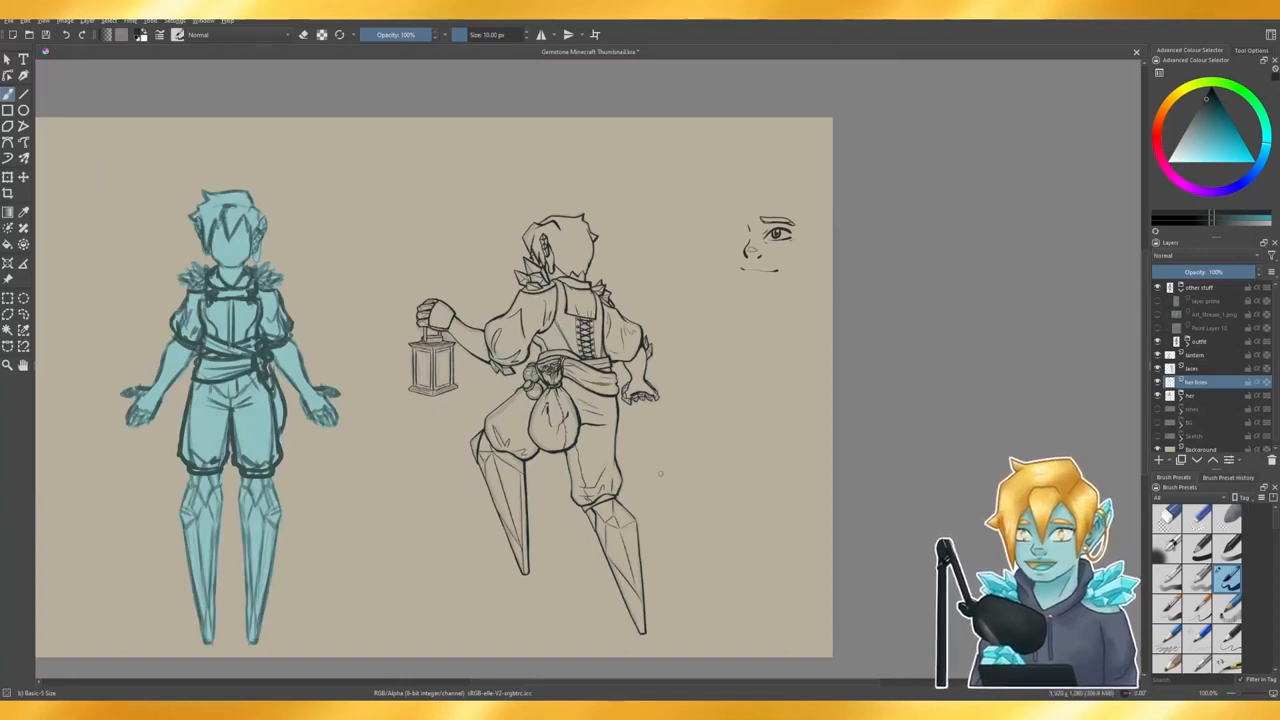
{"action": "scroll", "coordinate": [618, 368], "scroll_direction": "up", "scroll_amount": 4}
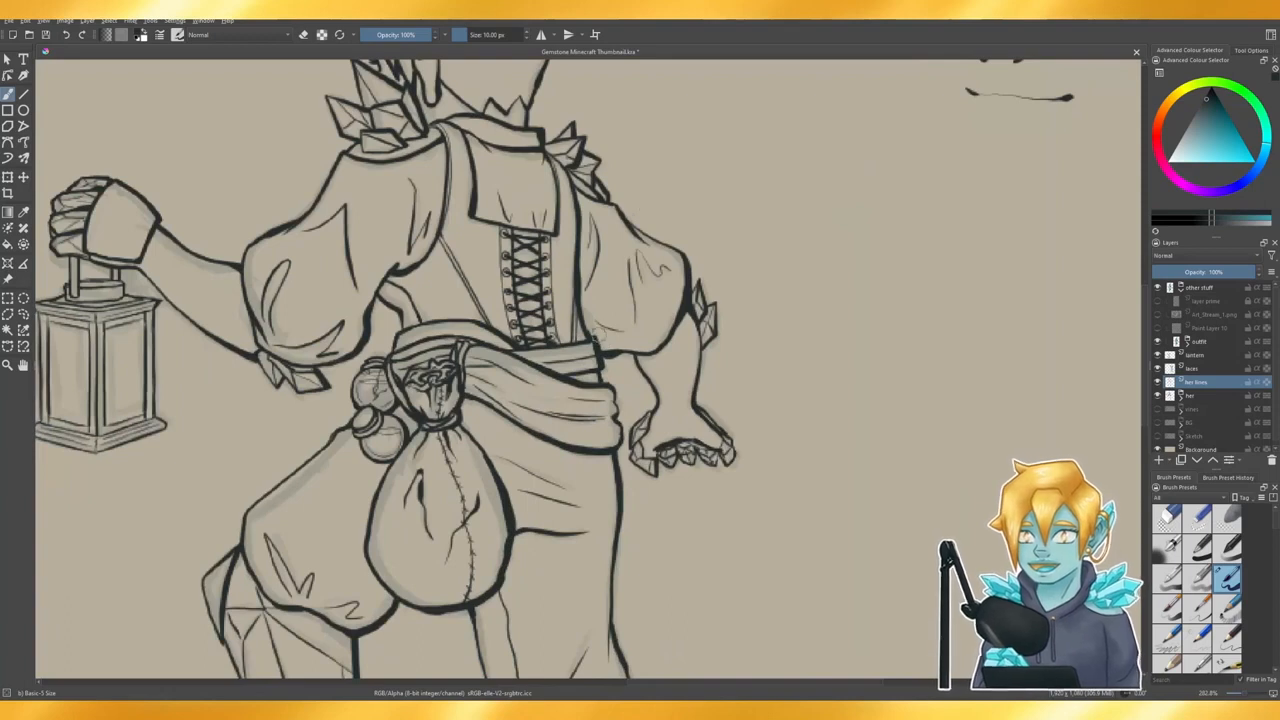
{"action": "key", "text": "e"}
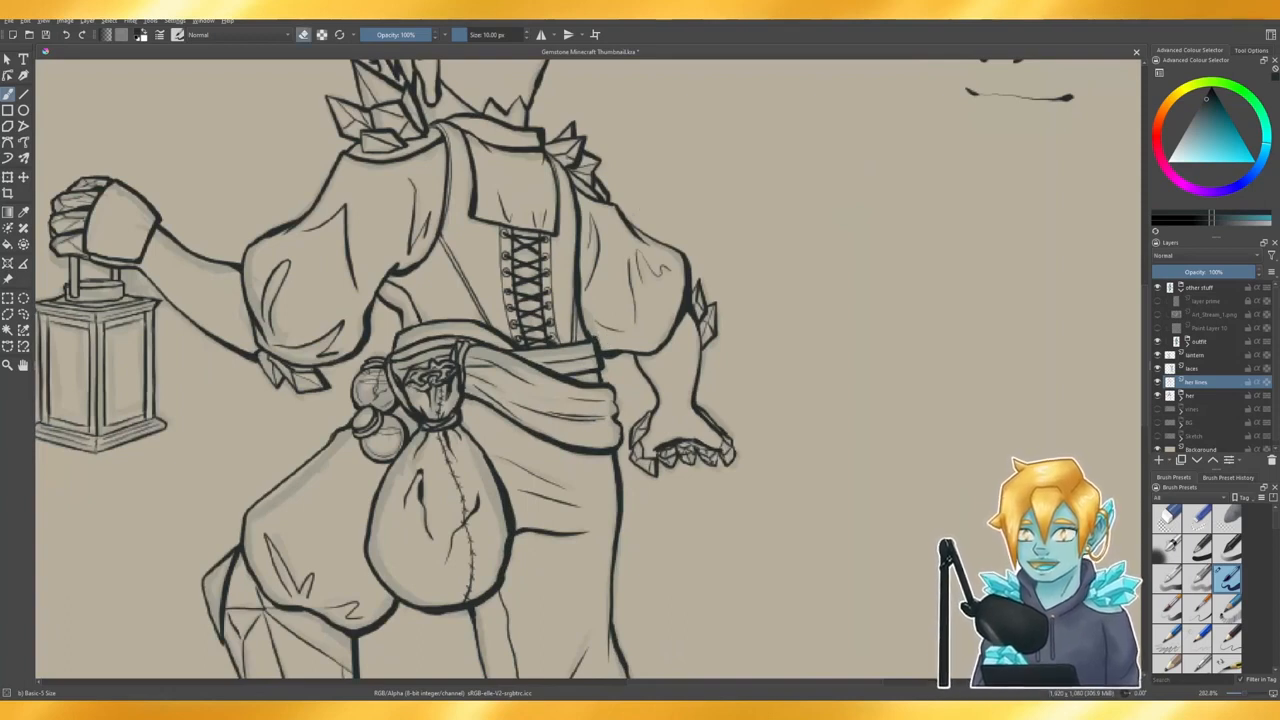
{"action": "key", "text": "e"}
{"action": "scroll", "coordinate": [654, 334], "scroll_direction": "down", "scroll_amount": 2}
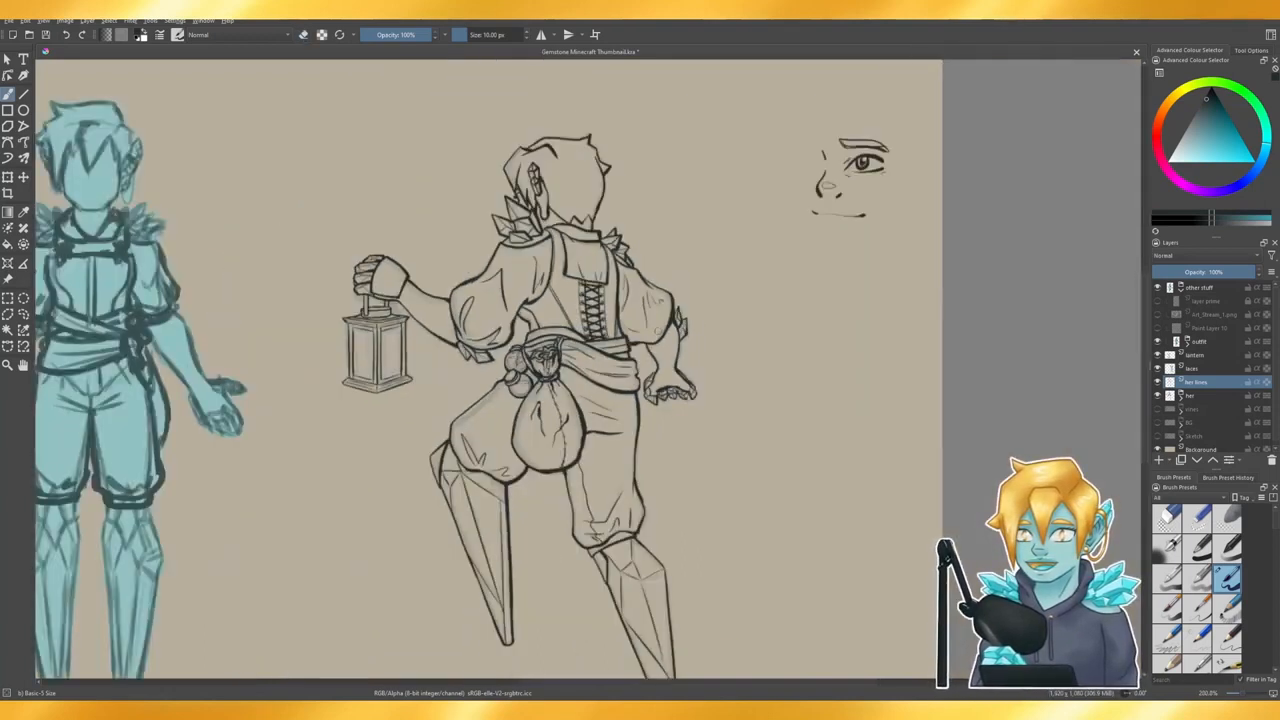
{"action": "scroll", "coordinate": [655, 329], "scroll_direction": "down", "scroll_amount": 1}
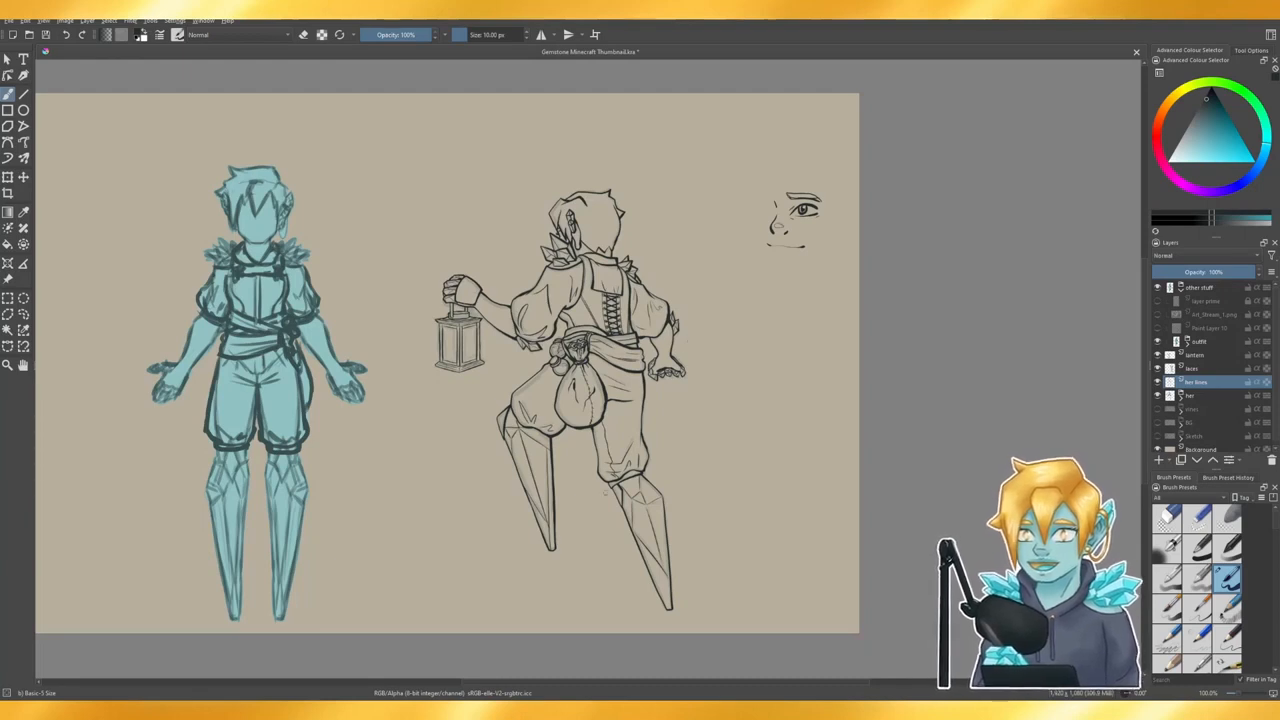
{"action": "scroll", "coordinate": [605, 492], "scroll_direction": "up", "scroll_amount": 1}
{"action": "scroll", "coordinate": [593, 499], "scroll_direction": "down", "scroll_amount": 1}
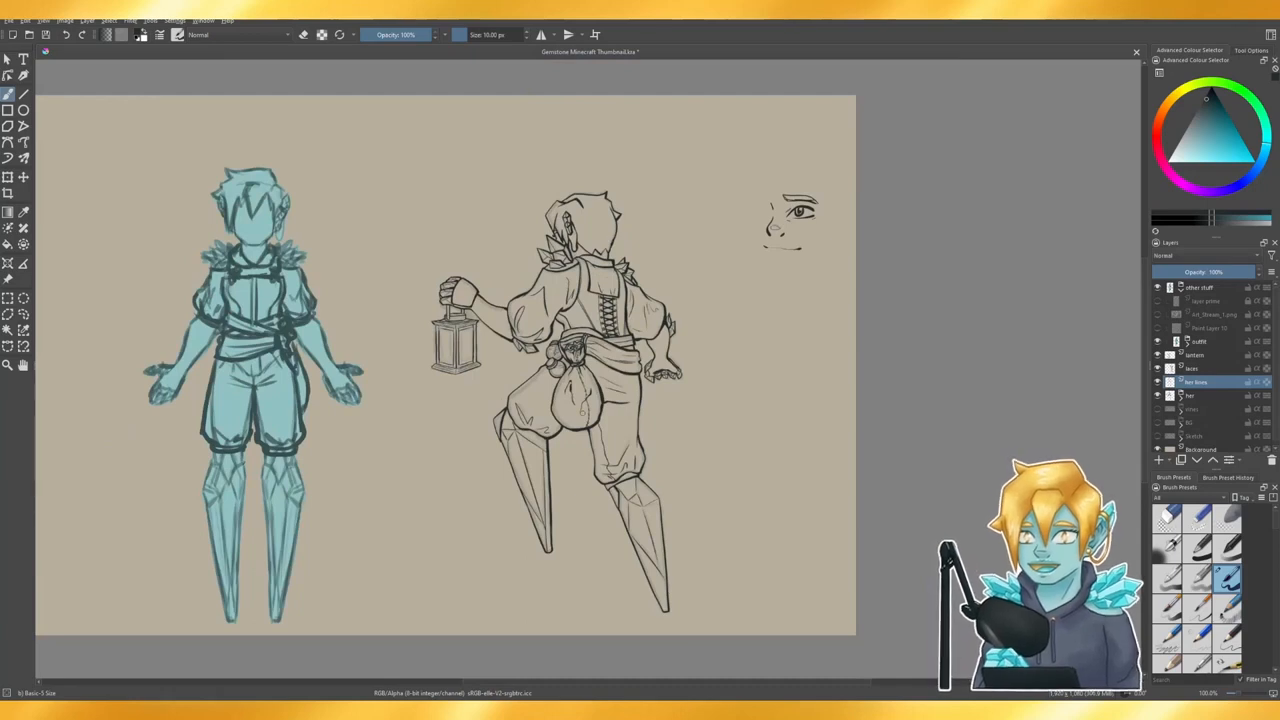
{"action": "key", "text": "ctrl+s"}
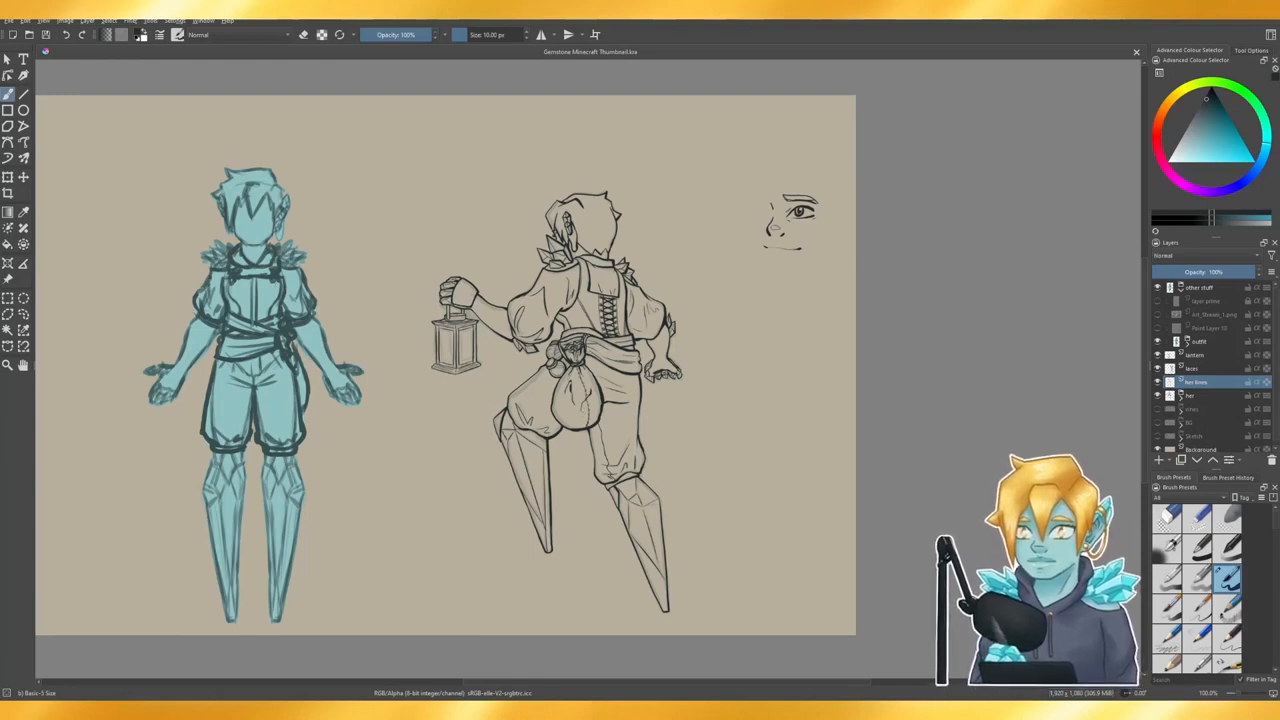
- Taper the heavy end of the curved hair strand with the eraser and ink the outer corner of the front hair outline
{"action": "scroll", "coordinate": [673, 135], "scroll_direction": "up", "scroll_amount": 5}
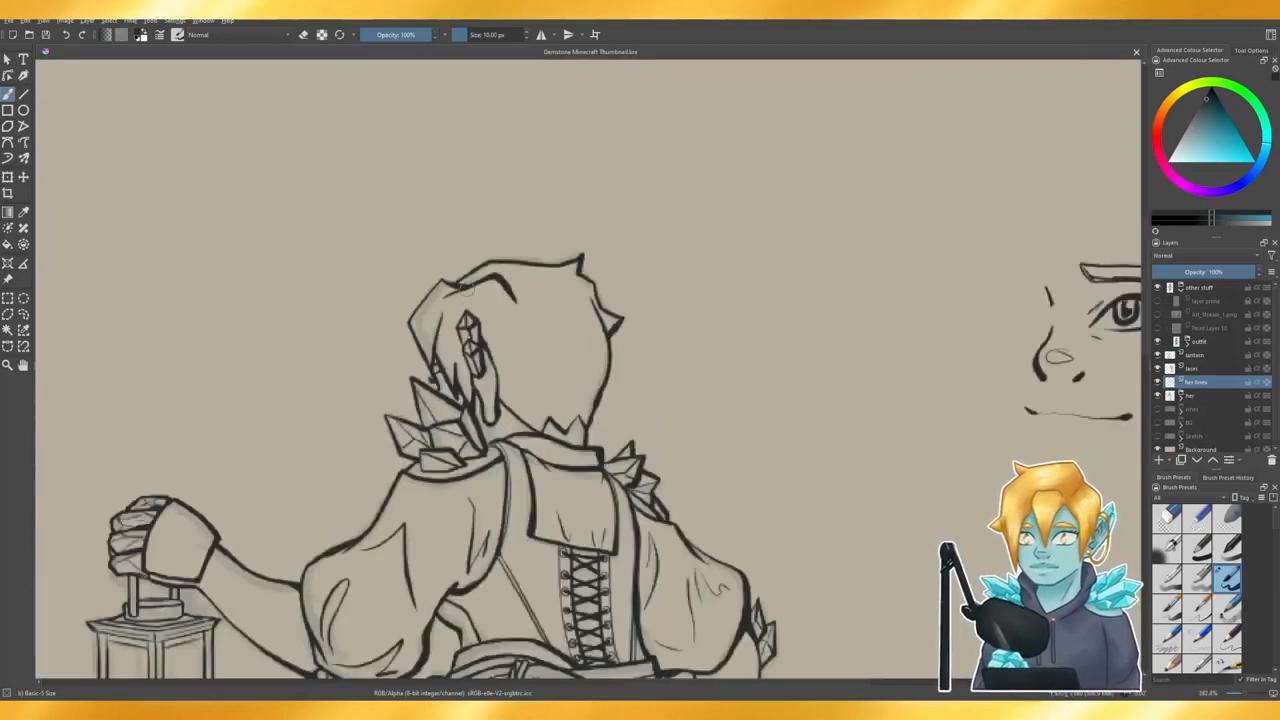
{"action": "scroll", "coordinate": [466, 292], "scroll_direction": "up", "scroll_amount": 2}
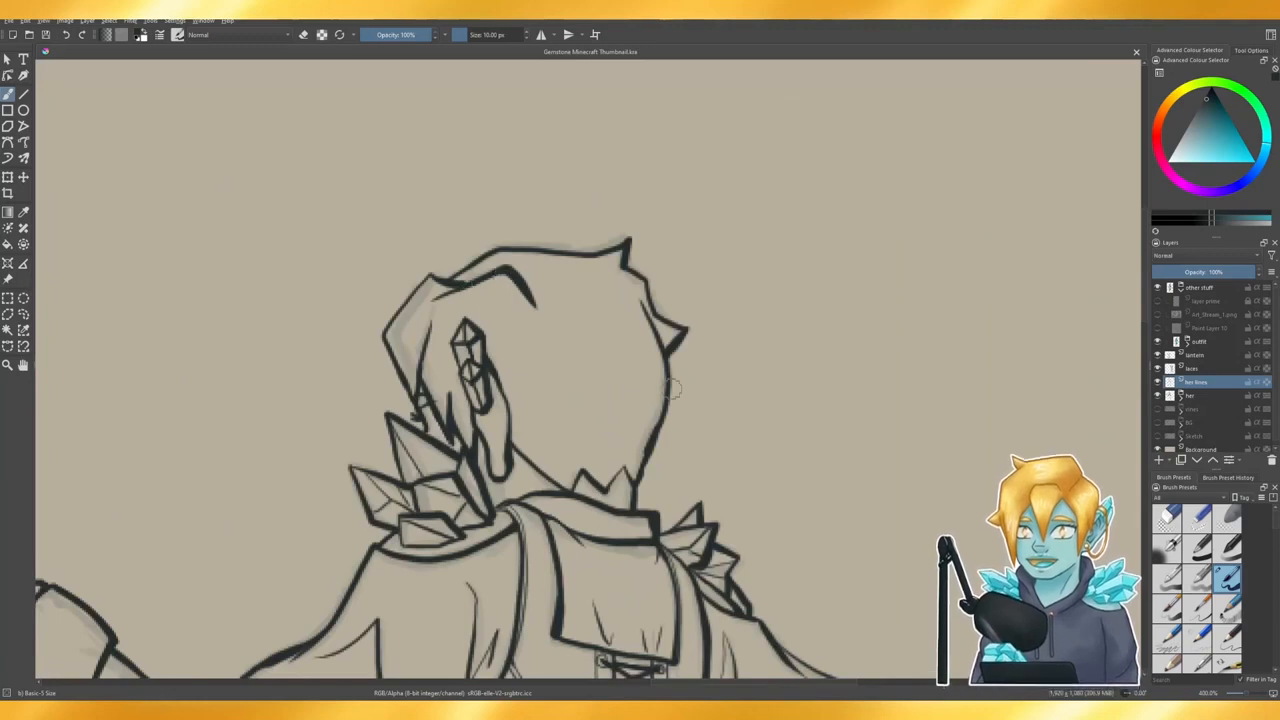
{"action": "key", "text": "e"}
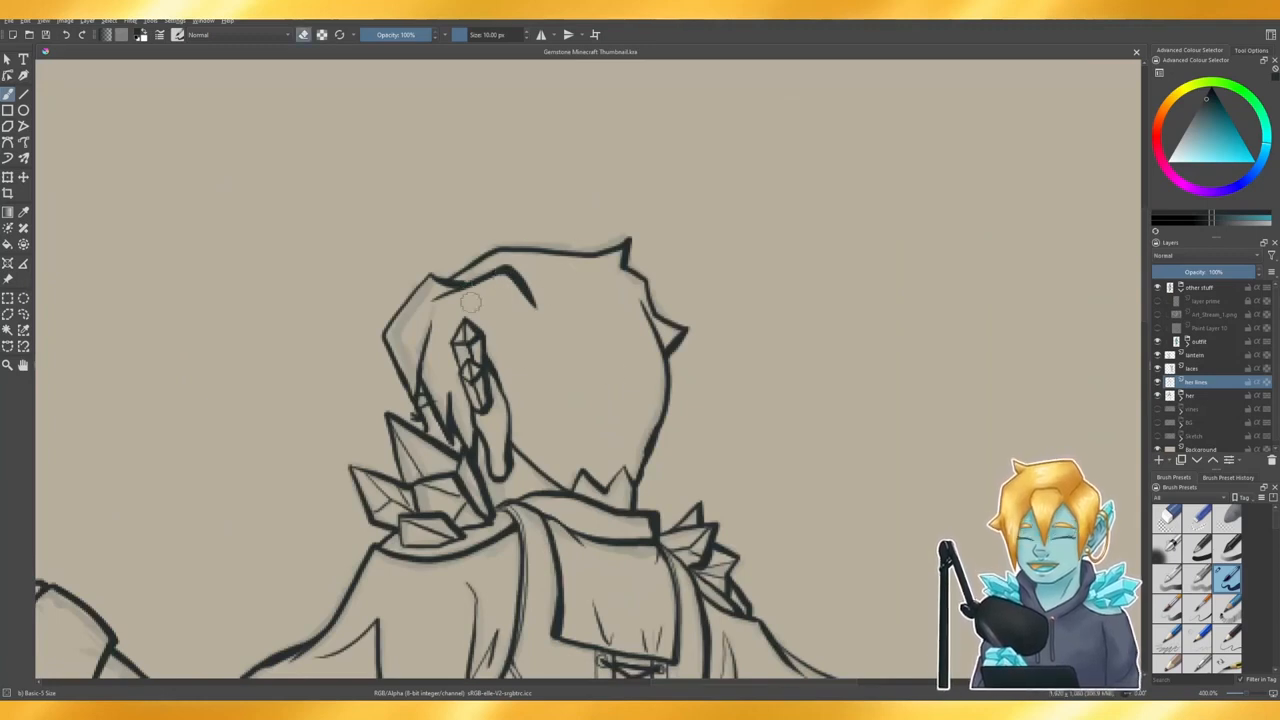
{"action": "left_click_drag", "start_coordinate": [508, 274], "coordinate": [541, 314]}
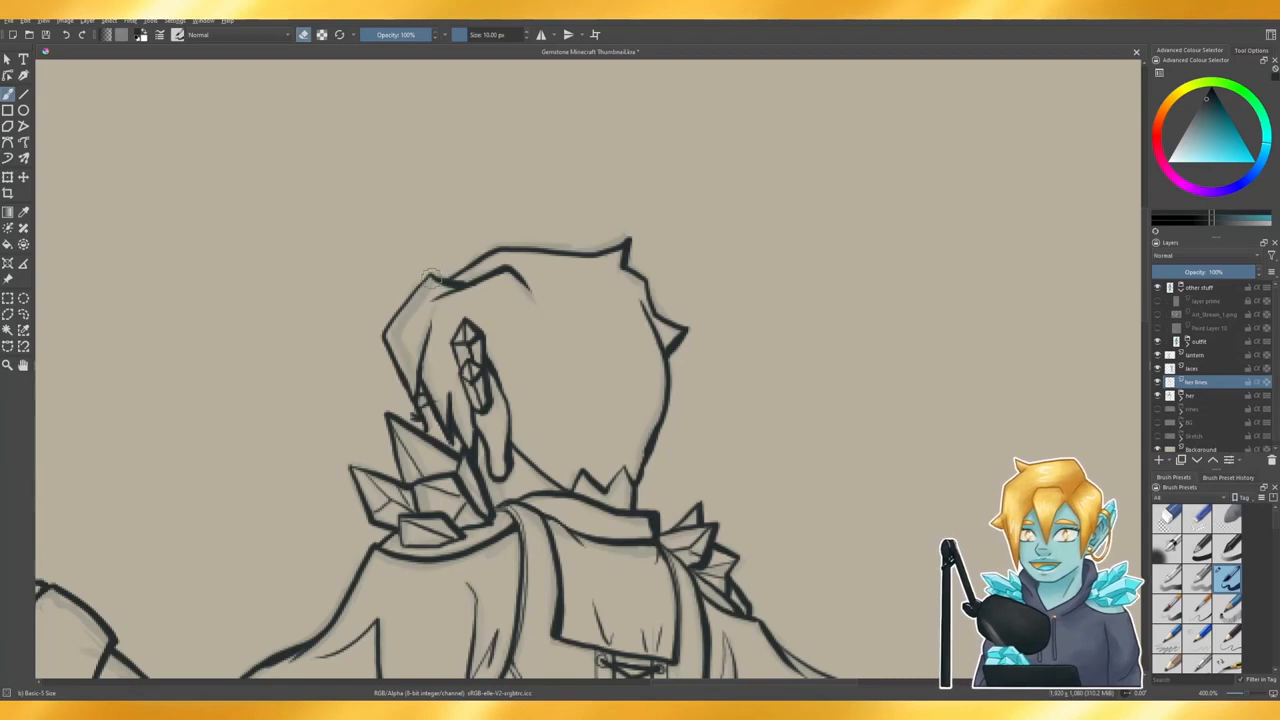
{"action": "key", "text": "e"}
{"action": "mouse_move", "coordinate": [432, 277]}
{"action": "left_mouse_down"}
{"action": "mouse_move", "coordinate": [411, 295]}
{"action": "mouse_move", "coordinate": [441, 276]}
{"action": "mouse_move", "coordinate": [424, 274]}
{"action": "left_mouse_up"}
{"action": "key", "text": "e"}
{"action": "key", "text": "e"}
{"action": "key", "text": "e"}
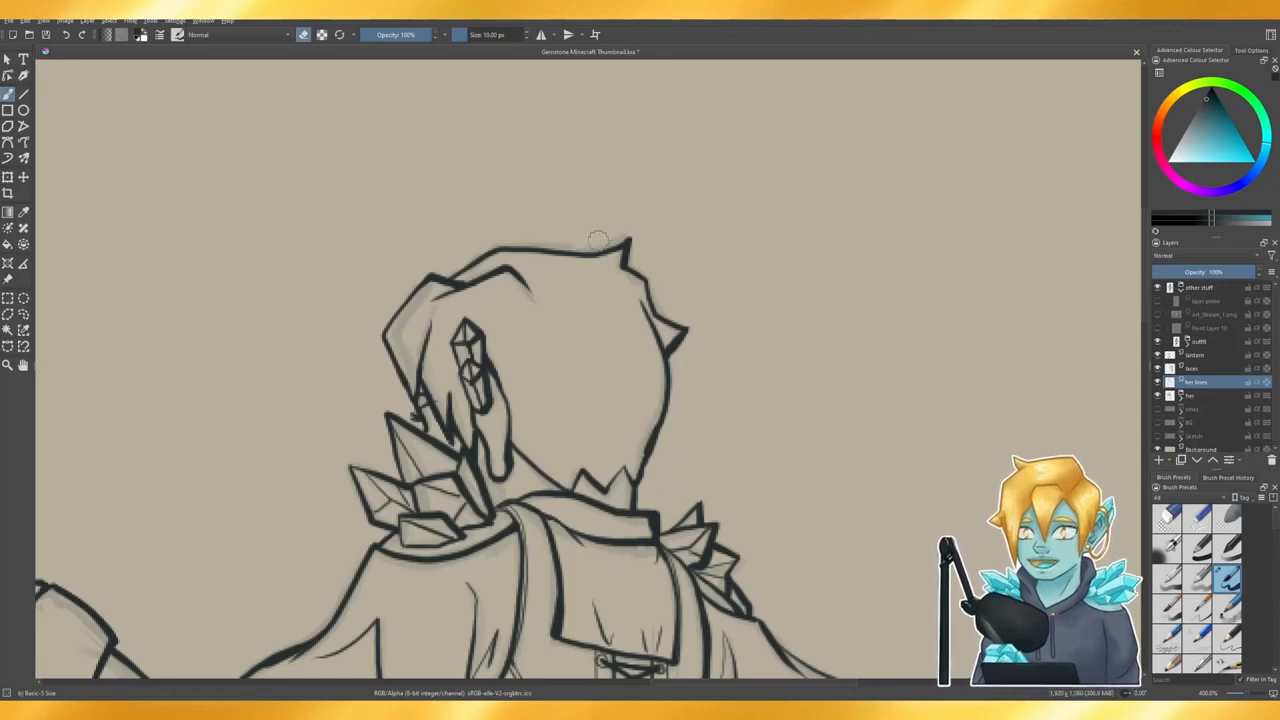
{"action": "key", "text": "e"}
{"action": "key", "text": "e"}
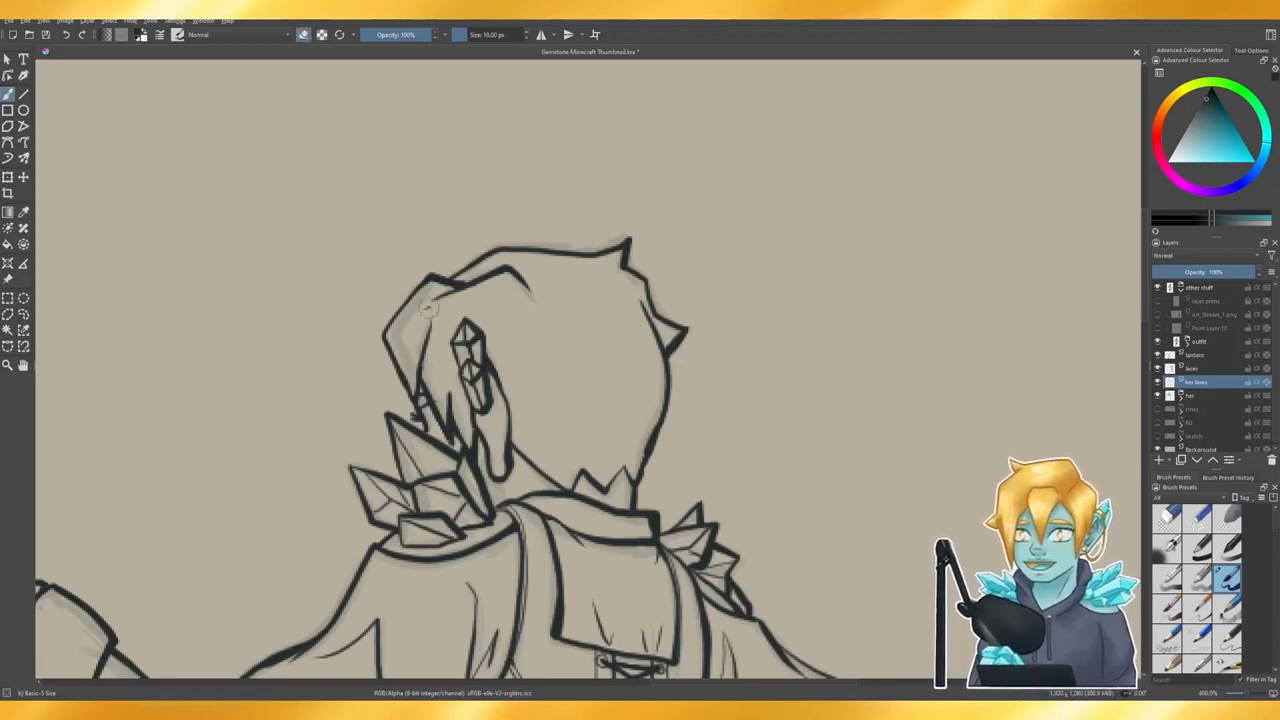
{"action": "mouse_move", "coordinate": [438, 303]}
{"action": "left_mouse_down"}
{"action": "mouse_move", "coordinate": [504, 279]}
{"action": "mouse_move", "coordinate": [444, 292]}
{"action": "mouse_move", "coordinate": [420, 280]}
{"action": "mouse_move", "coordinate": [470, 292]}
{"action": "mouse_move", "coordinate": [443, 295]}
{"action": "mouse_move", "coordinate": [522, 271]}
{"action": "mouse_move", "coordinate": [483, 291]}
{"action": "mouse_move", "coordinate": [444, 293]}
{"action": "mouse_move", "coordinate": [512, 268]}
{"action": "left_mouse_up"}
{"action": "key", "text": "e"}
{"action": "key", "text": "ctrl+z"}
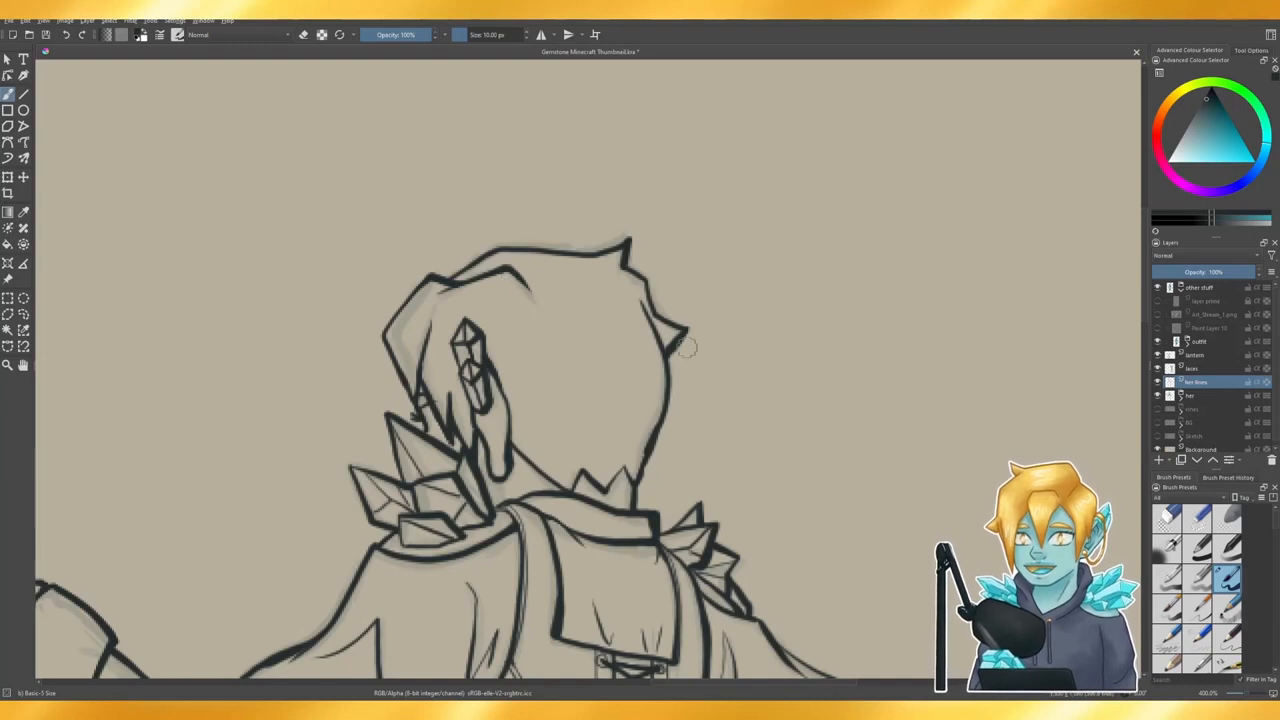
- Trim the pointed hair tip at the crown and rework the line weight of the outline down the back of the head
{"action": "key", "text": "e"}
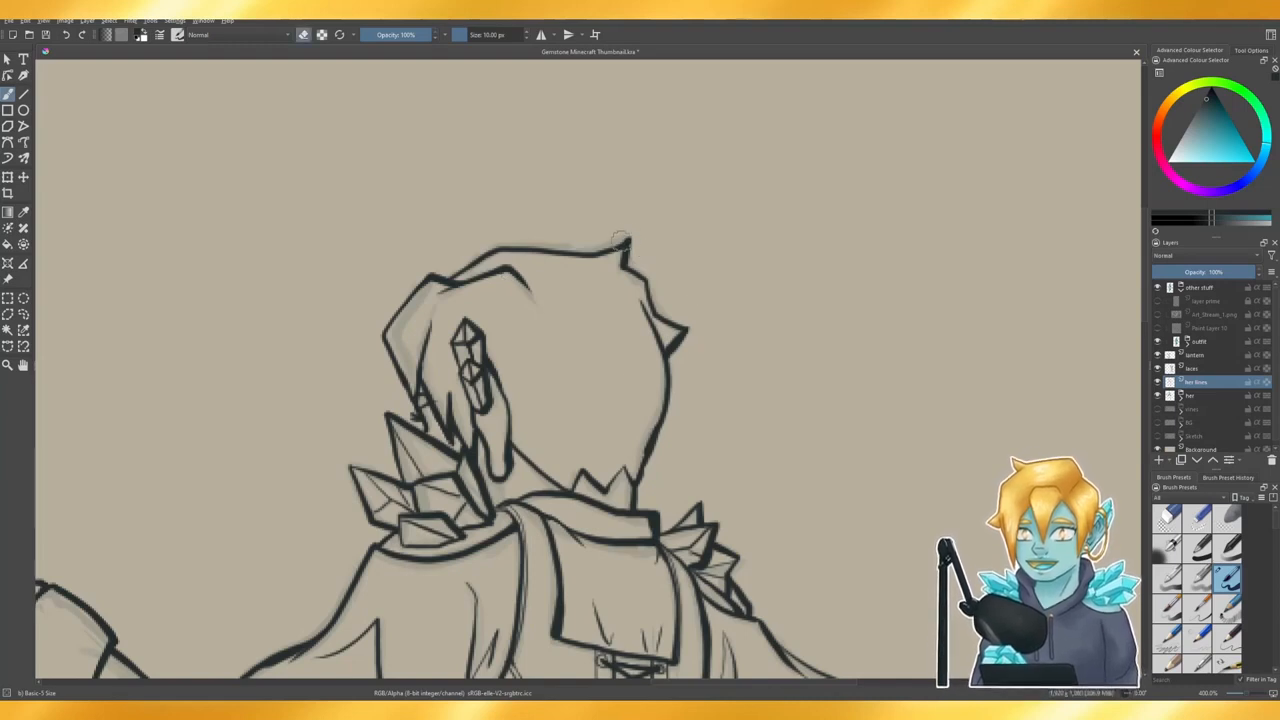
{"action": "left_click_drag", "start_coordinate": [630, 242], "coordinate": [620, 232]}
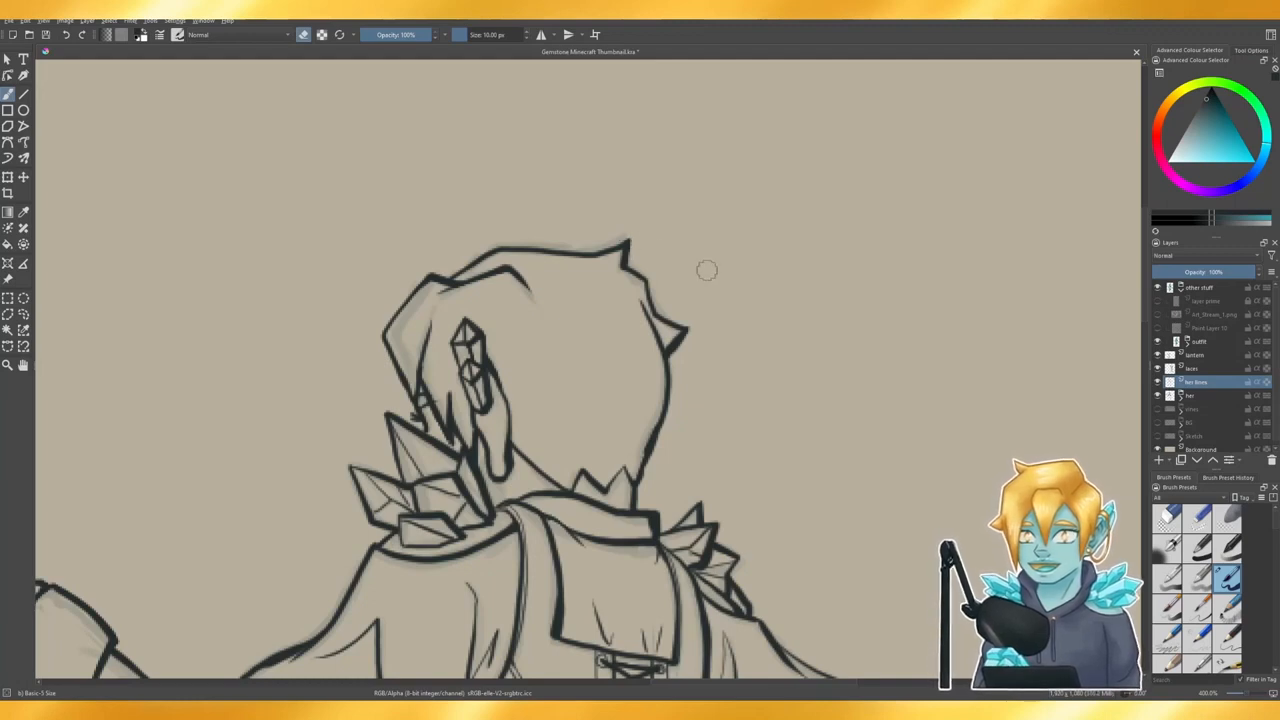
{"action": "scroll", "coordinate": [575, 382], "scroll_direction": "down", "scroll_amount": 1}
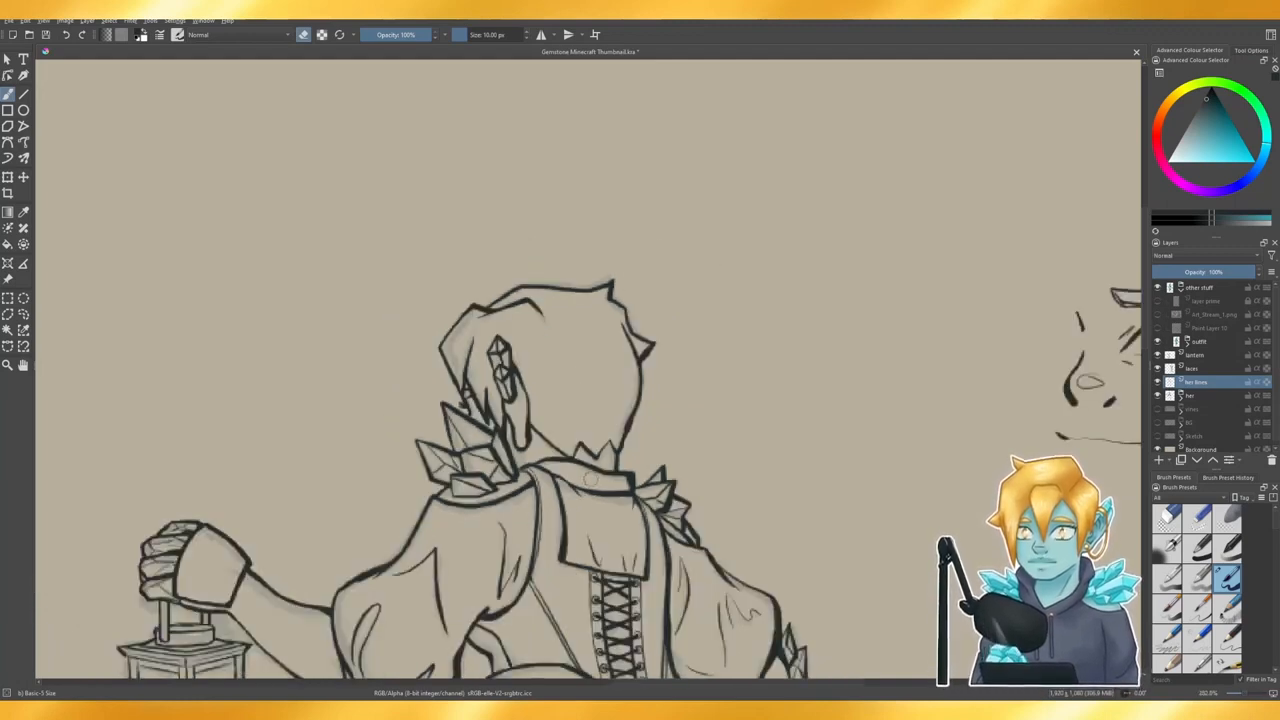
{"action": "scroll", "coordinate": [590, 478], "scroll_direction": "up", "scroll_amount": 1}
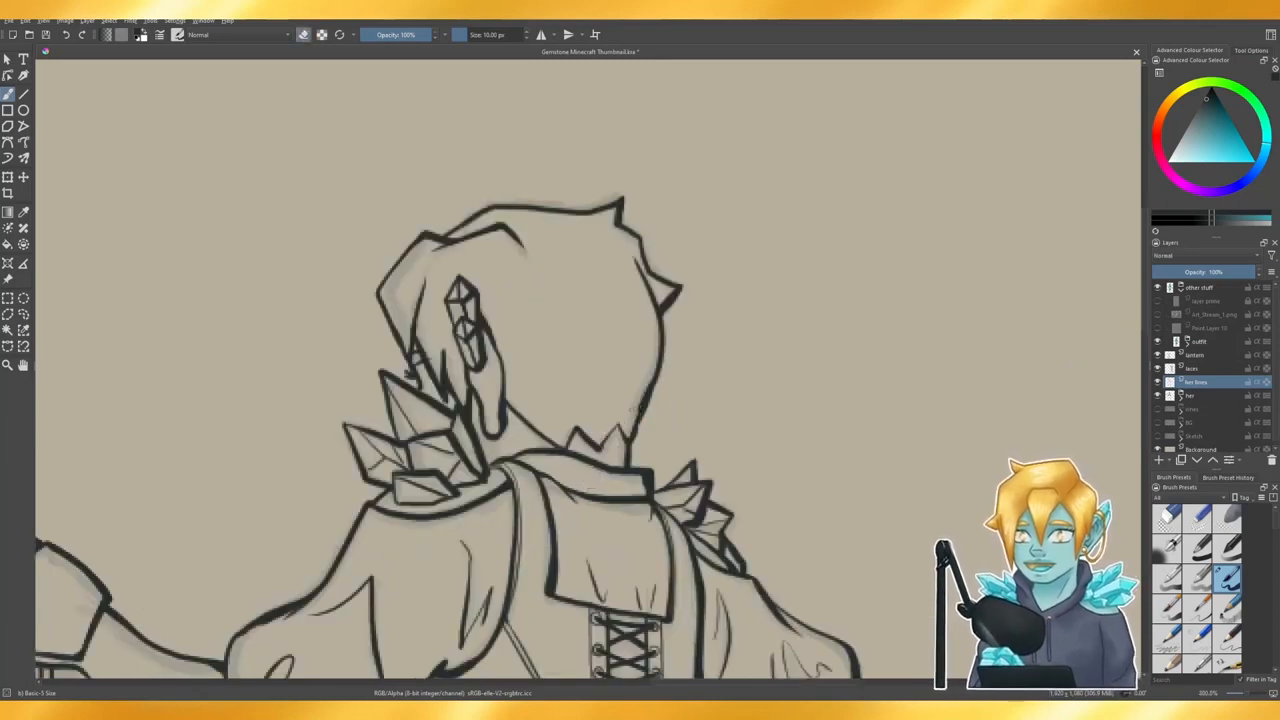
{"action": "left_click_drag", "start_coordinate": [638, 422], "coordinate": [648, 381]}
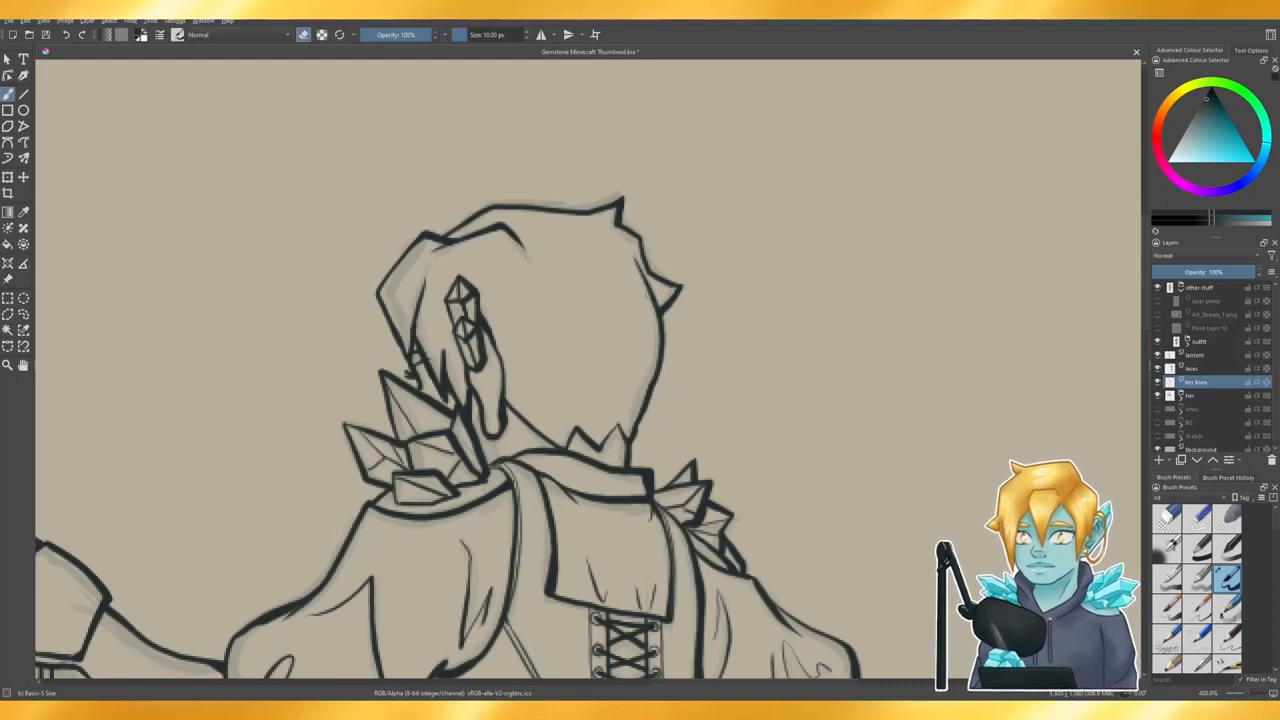
{"action": "key", "text": "e"}
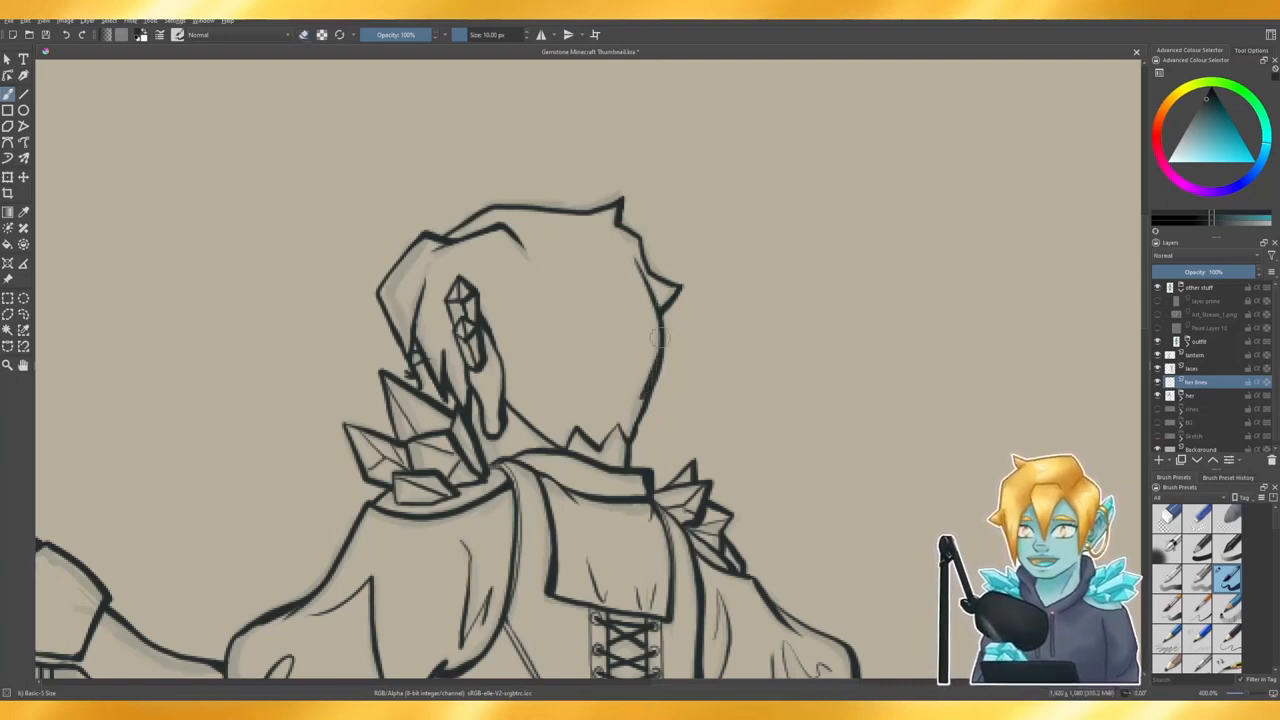
- Try replacing the zigzag hairline at the nape with fine, ragged hair strokes from the ear to the neck
{"action": "scroll", "coordinate": [622, 365], "scroll_direction": "down", "scroll_amount": 3}
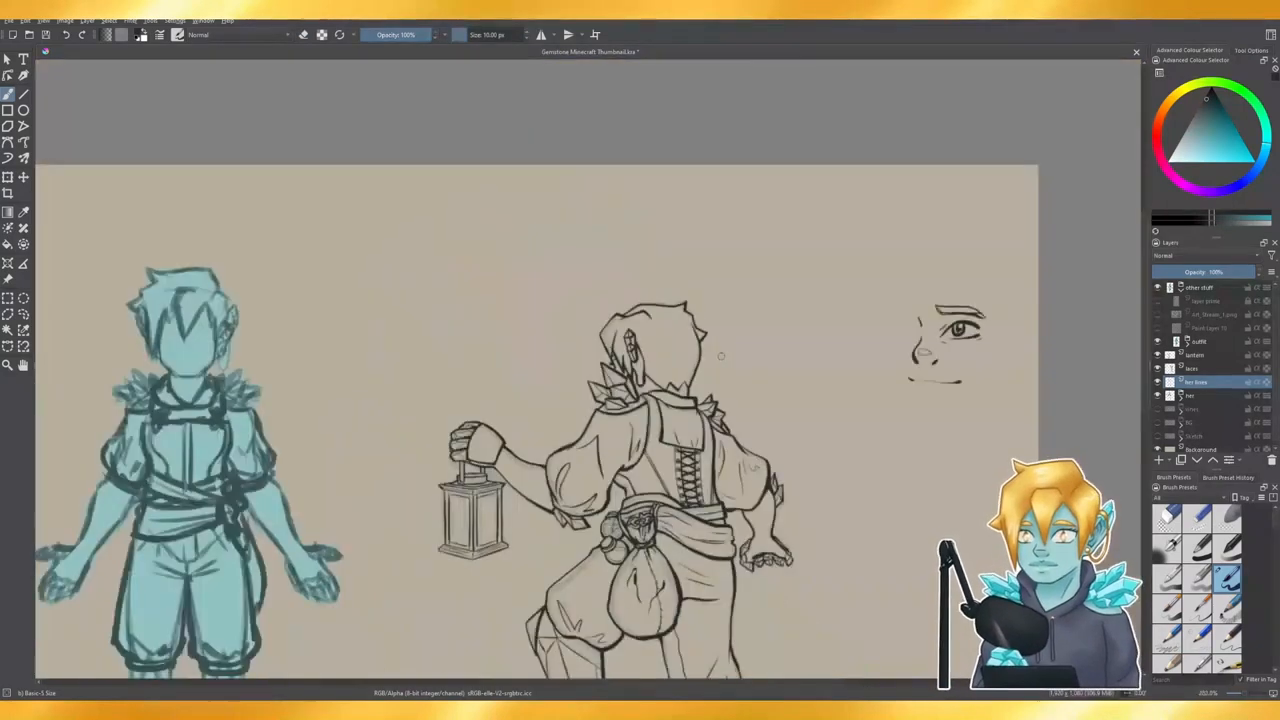
{"action": "scroll", "coordinate": [600, 393], "scroll_direction": "up", "scroll_amount": 4}
{"action": "key", "text": "e"}
{"action": "mouse_move", "coordinate": [628, 388]}
{"action": "left_mouse_down"}
{"action": "mouse_move", "coordinate": [685, 355]}
{"action": "mouse_move", "coordinate": [661, 401]}
{"action": "mouse_move", "coordinate": [573, 379]}
{"action": "mouse_move", "coordinate": [563, 351]}
{"action": "mouse_move", "coordinate": [534, 338]}
{"action": "mouse_move", "coordinate": [550, 330]}
{"action": "mouse_move", "coordinate": [531, 351]}
{"action": "mouse_move", "coordinate": [529, 337]}
{"action": "mouse_move", "coordinate": [571, 386]}
{"action": "mouse_move", "coordinate": [557, 351]}
{"action": "mouse_move", "coordinate": [583, 385]}
{"action": "mouse_move", "coordinate": [642, 389]}
{"action": "mouse_move", "coordinate": [625, 375]}
{"action": "mouse_move", "coordinate": [670, 395]}
{"action": "mouse_move", "coordinate": [695, 371]}
{"action": "mouse_move", "coordinate": [626, 379]}
{"action": "left_mouse_up"}
{"action": "key", "text": "e"}
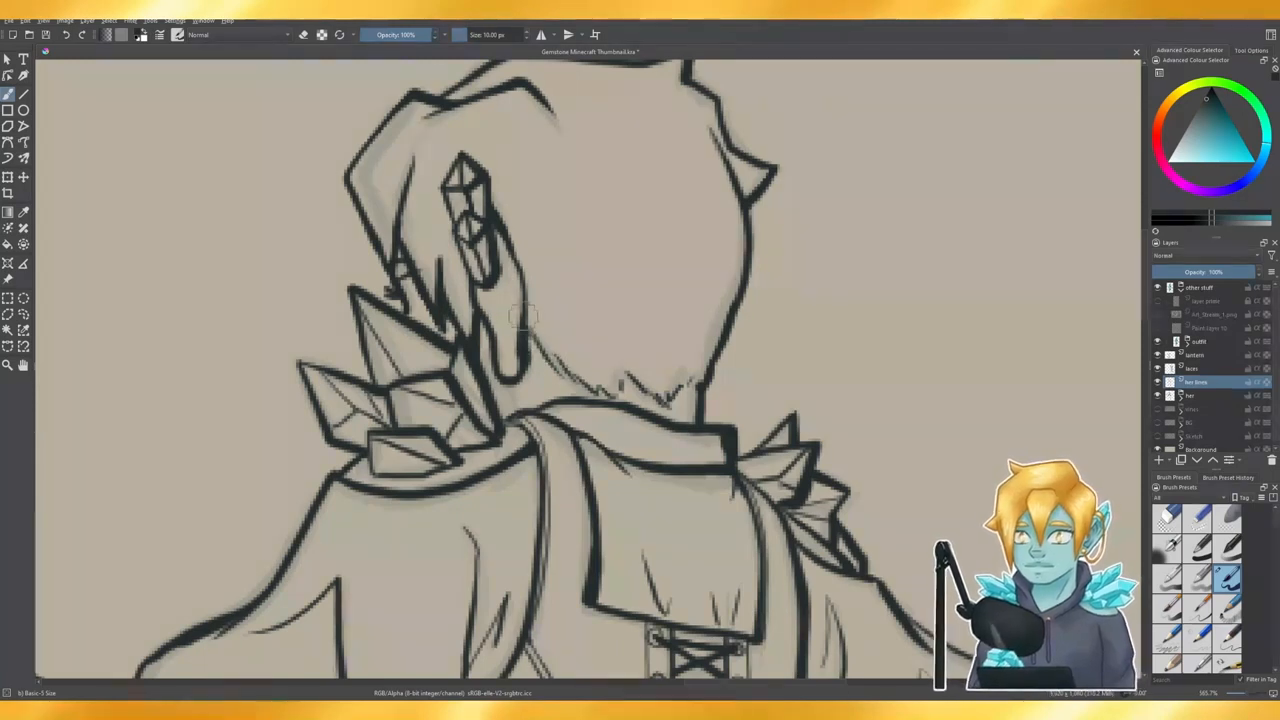
- Compare the nape with the whole figure and erase its inked hairline between the earlobe and the neck edge
{"action": "scroll", "coordinate": [560, 278], "scroll_direction": "down", "scroll_amount": 5}
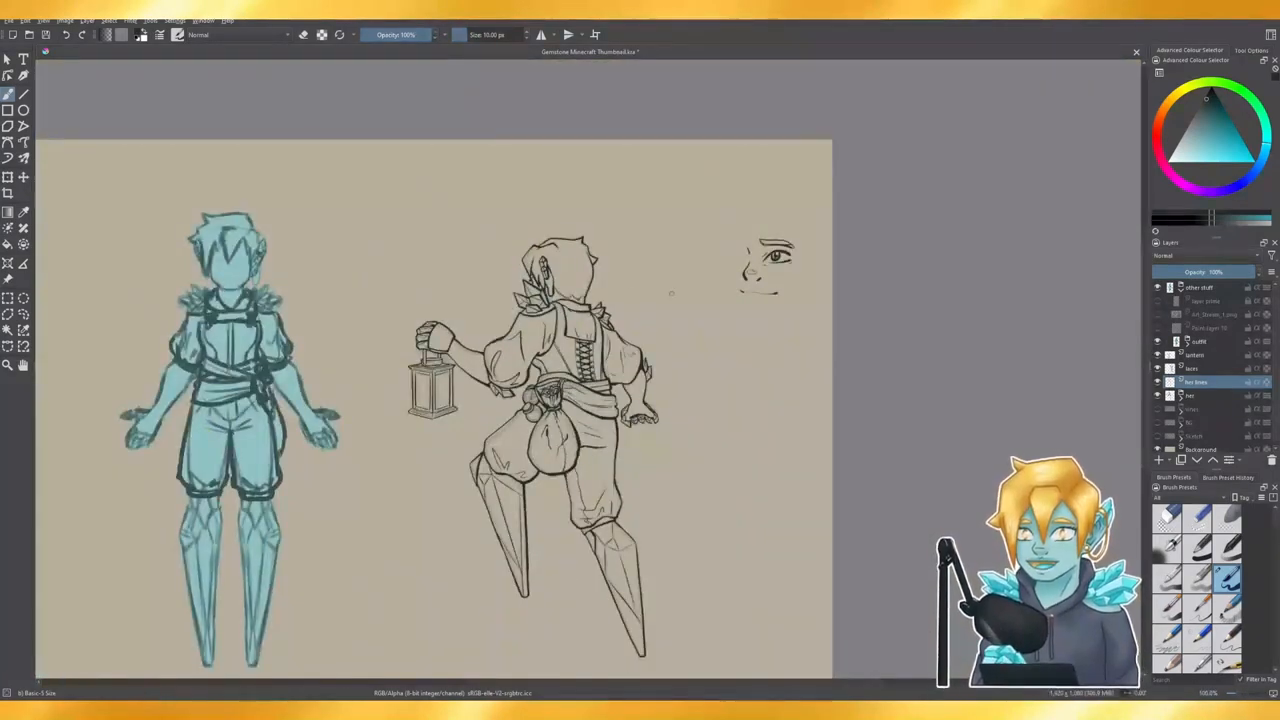
{"action": "scroll", "coordinate": [576, 246], "scroll_direction": "up", "scroll_amount": 3}
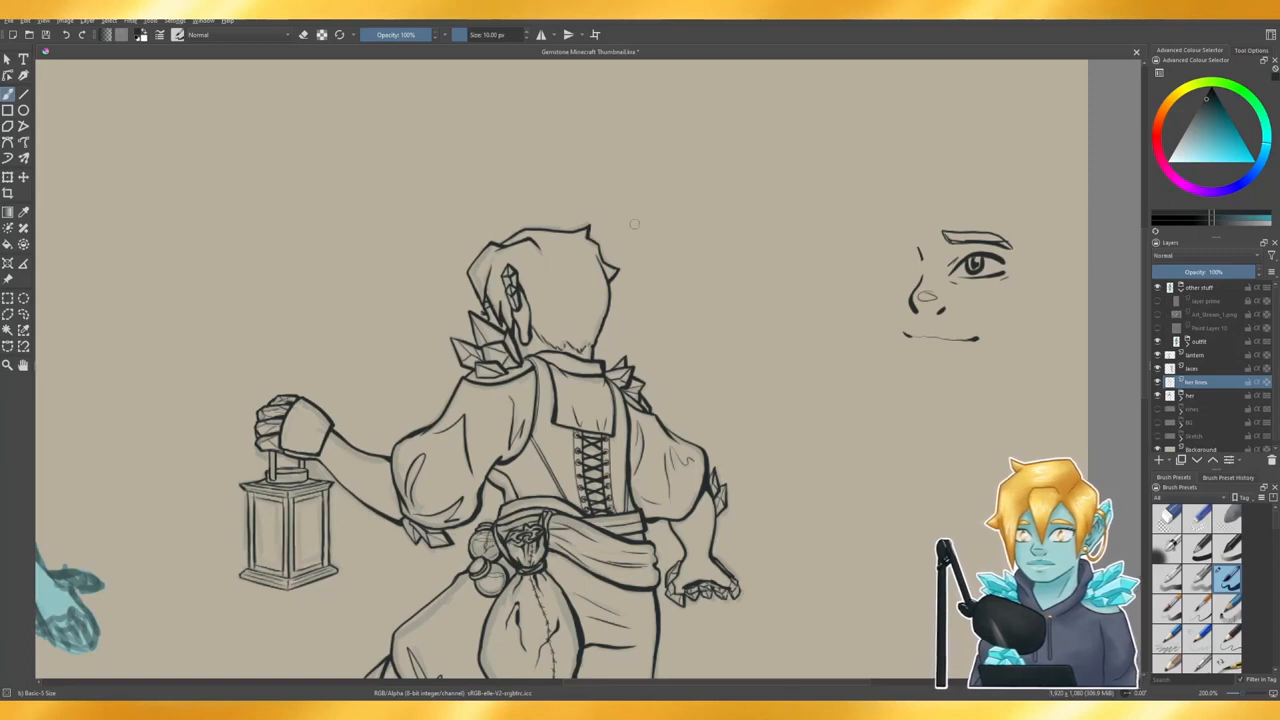
{"action": "scroll", "coordinate": [634, 224], "scroll_direction": "down", "scroll_amount": 6}
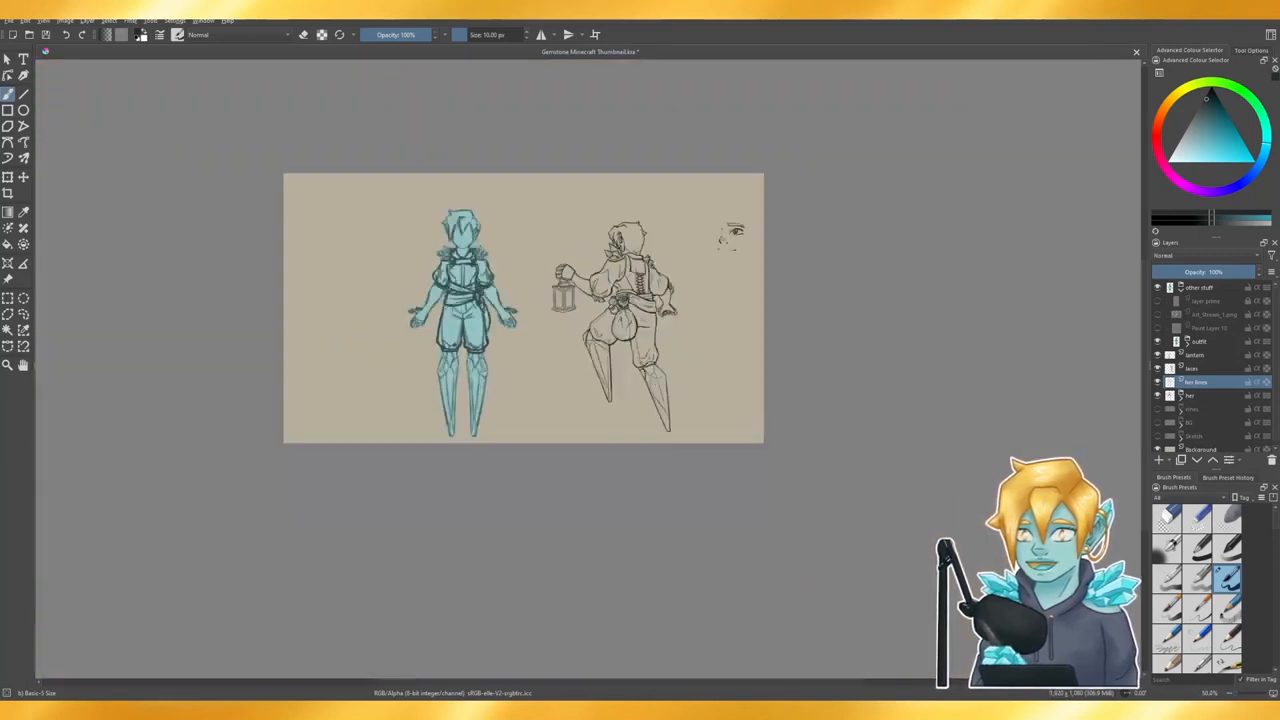
{"action": "scroll", "coordinate": [643, 238], "scroll_direction": "up", "scroll_amount": 8}
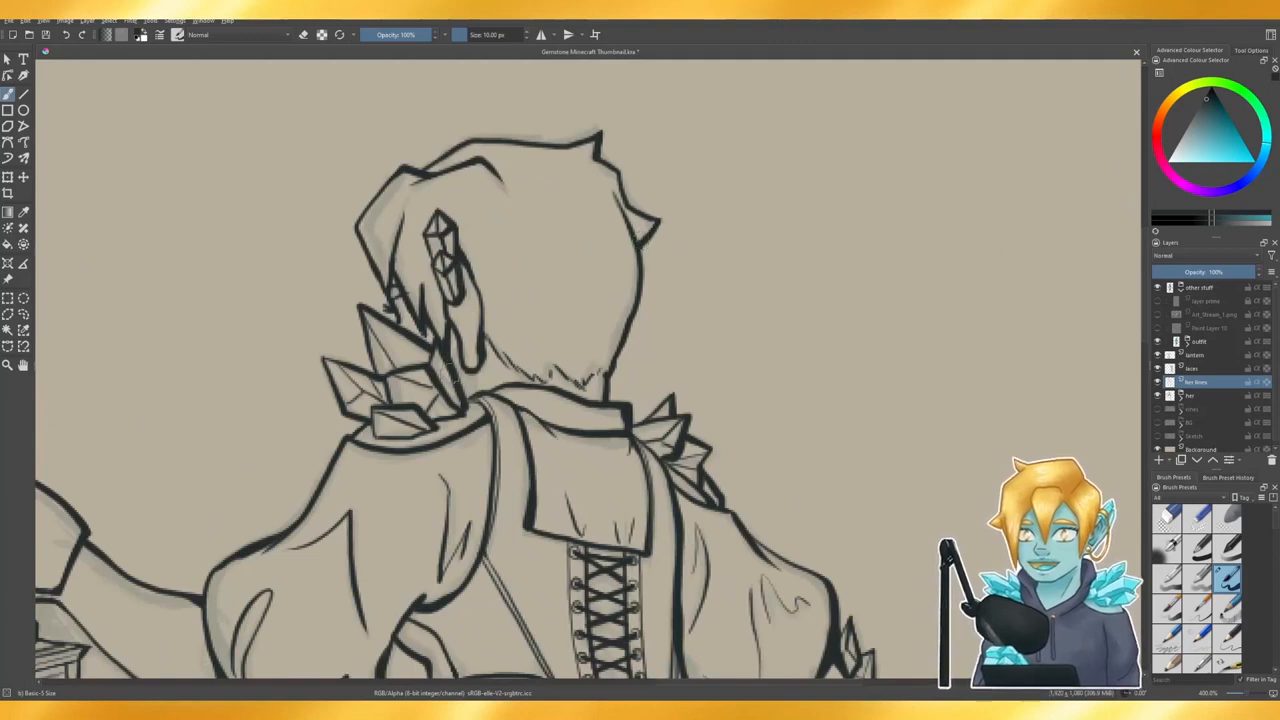
{"action": "key", "text": "e"}
{"action": "mouse_move", "coordinate": [492, 344]}
{"action": "left_mouse_down"}
{"action": "mouse_move", "coordinate": [540, 378]}
{"action": "mouse_move", "coordinate": [596, 372]}
{"action": "mouse_move", "coordinate": [586, 381]}
{"action": "left_mouse_up"}
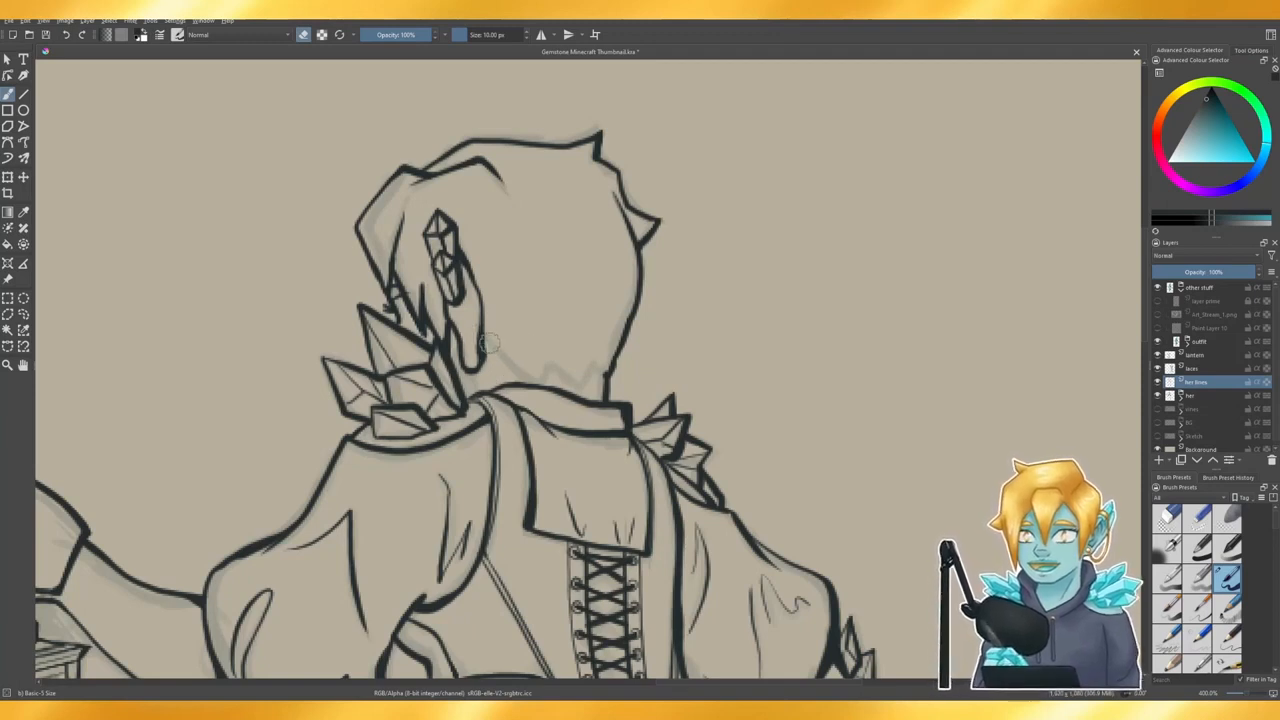
- Ink a cleaner nape hairline from behind the earlobe to the neck edge, with small jagged tufts above the collar
{"action": "key", "text": "e"}
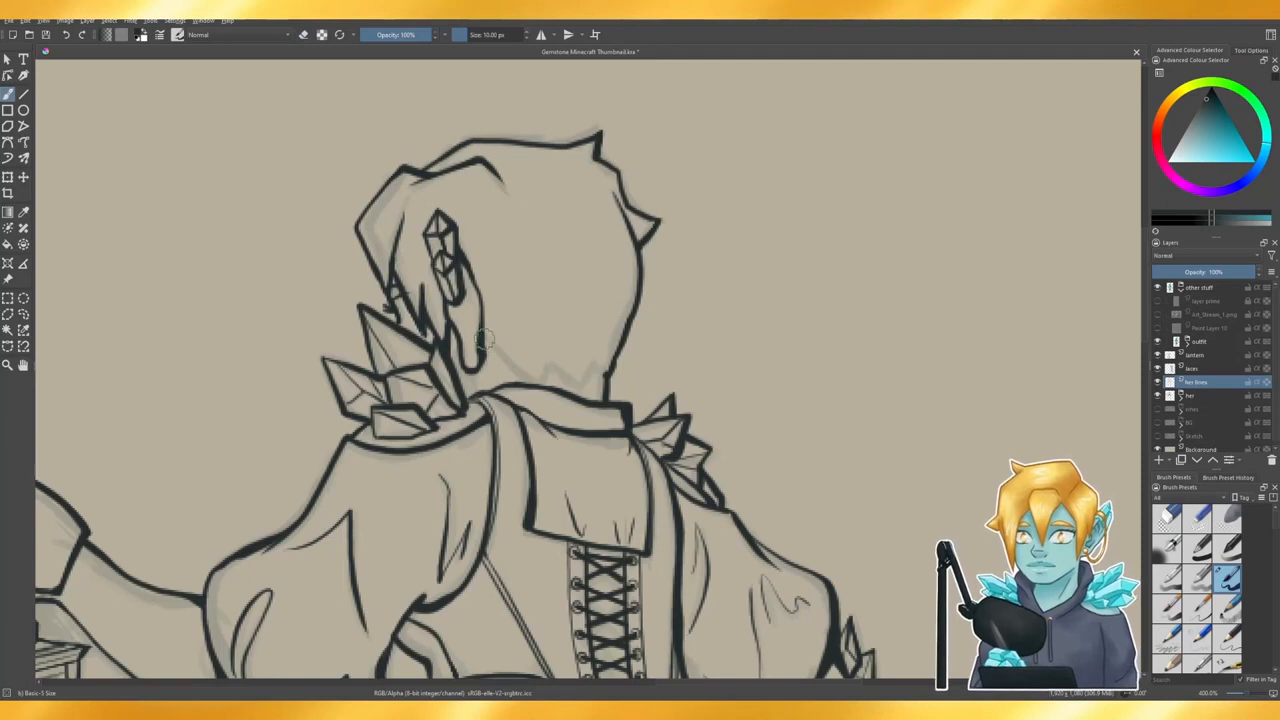
{"action": "mouse_move", "coordinate": [482, 340]}
{"action": "left_mouse_down"}
{"action": "mouse_move", "coordinate": [540, 381]}
{"action": "mouse_move", "coordinate": [545, 370]}
{"action": "mouse_move", "coordinate": [594, 386]}
{"action": "mouse_move", "coordinate": [609, 368]}
{"action": "mouse_move", "coordinate": [554, 366]}
{"action": "left_mouse_up"}
{"action": "key", "text": "e"}
{"action": "key", "text": "e"}
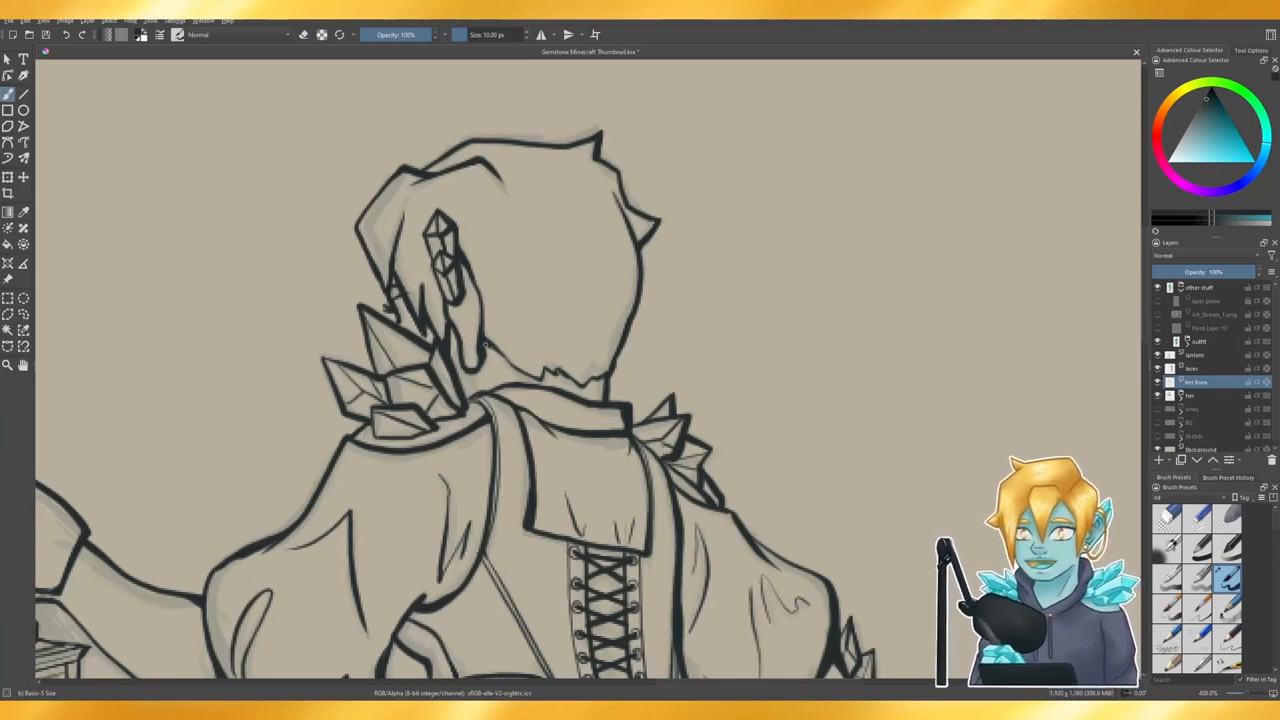
{"action": "left_click_drag", "start_coordinate": [484, 344], "coordinate": [540, 372]}
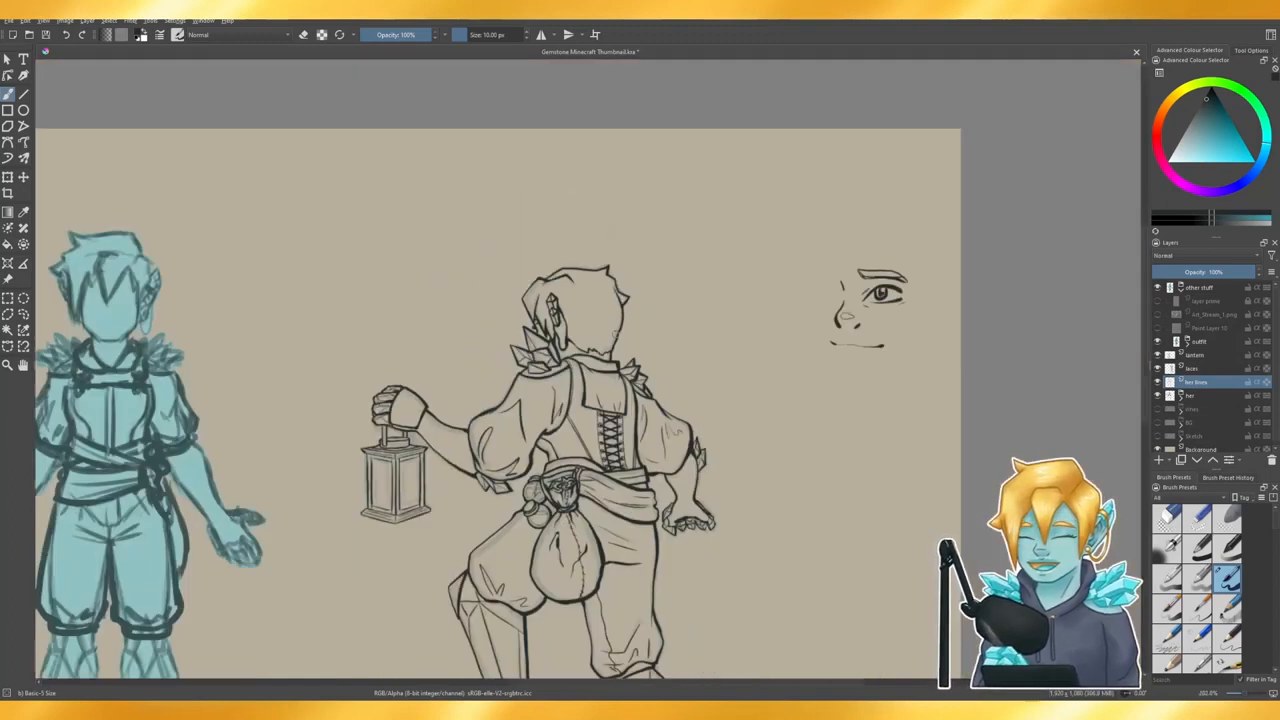
{"action": "scroll", "coordinate": [606, 378], "scroll_direction": "down", "scroll_amount": 6}
{"action": "scroll", "coordinate": [600, 330], "scroll_direction": "up", "scroll_amount": 6}
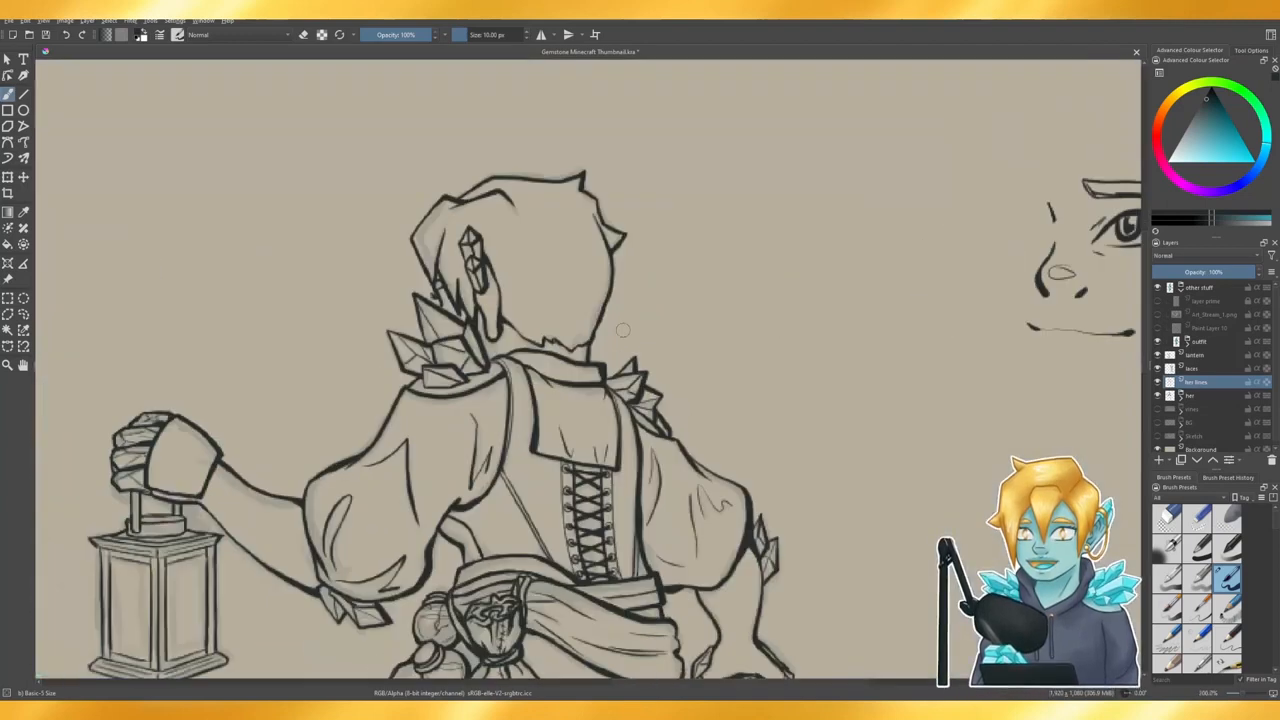
- Refine the back-of-head outline down to the nape and rework the hairline tufts beside the neck edge
{"action": "left_click_drag", "start_coordinate": [583, 262], "coordinate": [555, 350]}
{"action": "key", "text": "e"}
{"action": "left_click_drag", "start_coordinate": [595, 263], "coordinate": [552, 355]}
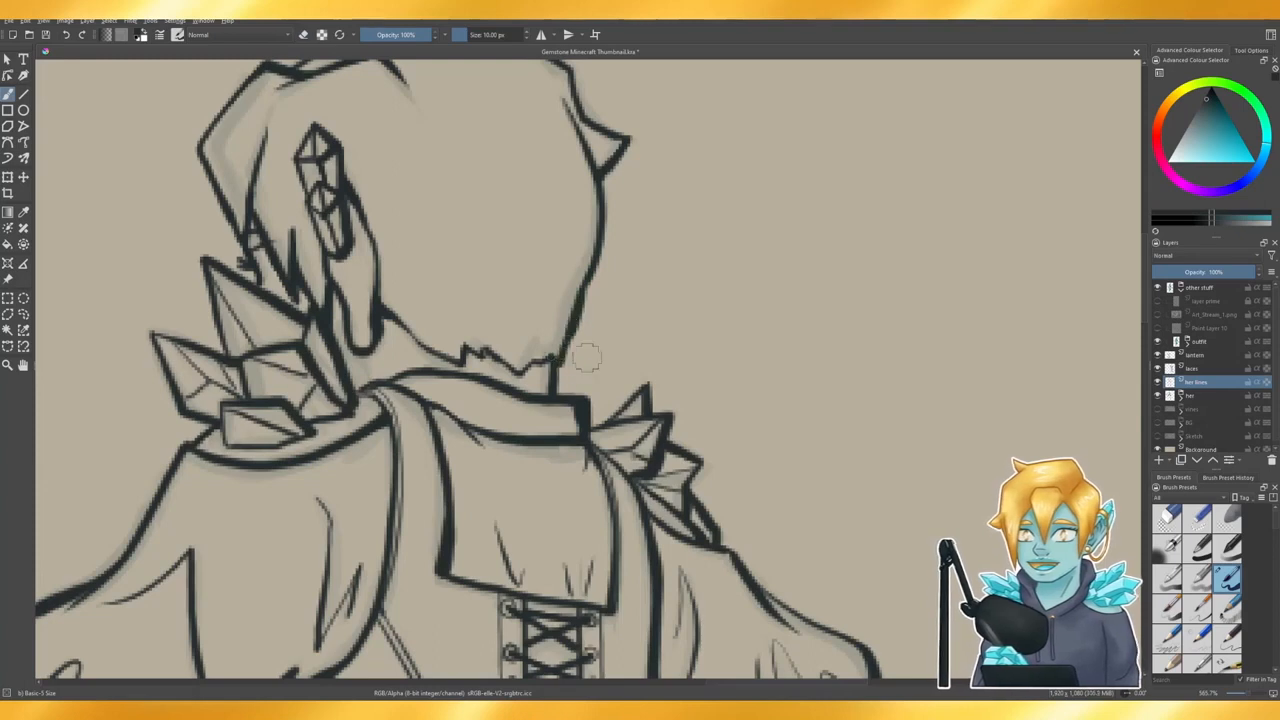
{"action": "key", "text": "e"}
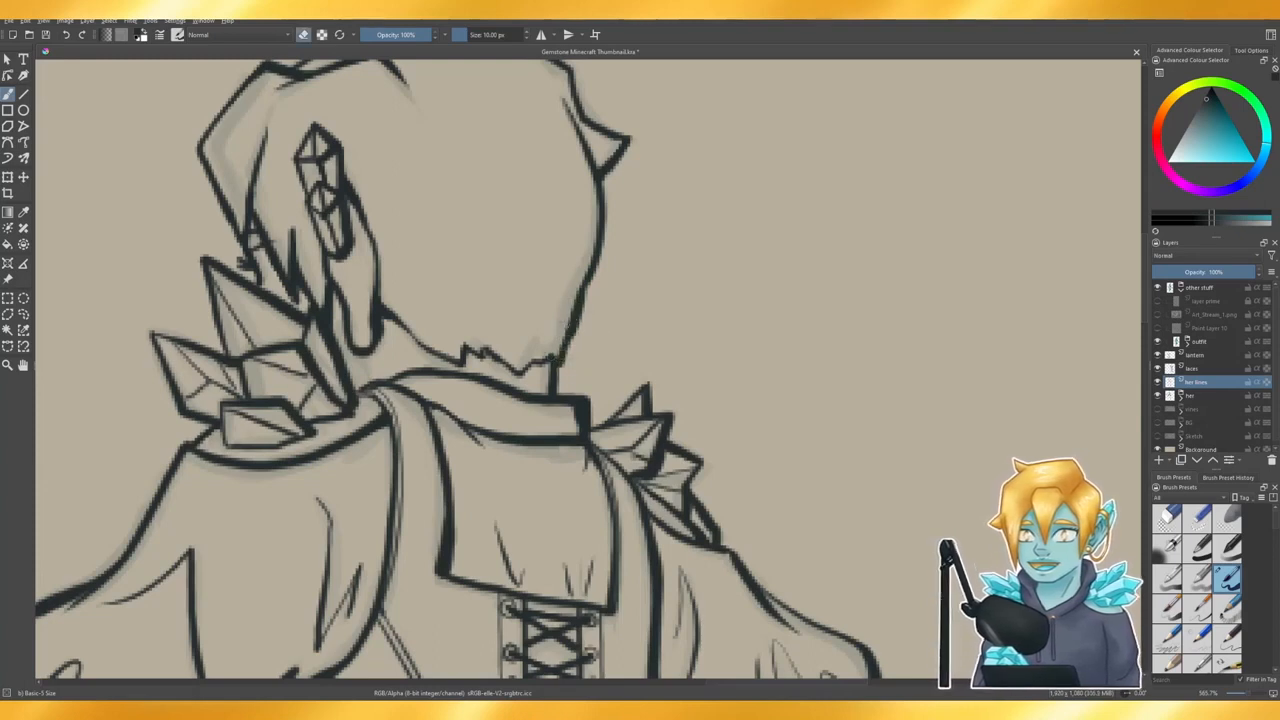
{"action": "left_click_drag", "start_coordinate": [556, 350], "coordinate": [543, 364]}
{"action": "key", "text": "e"}
{"action": "key", "text": "e"}
{"action": "key", "text": "e"}
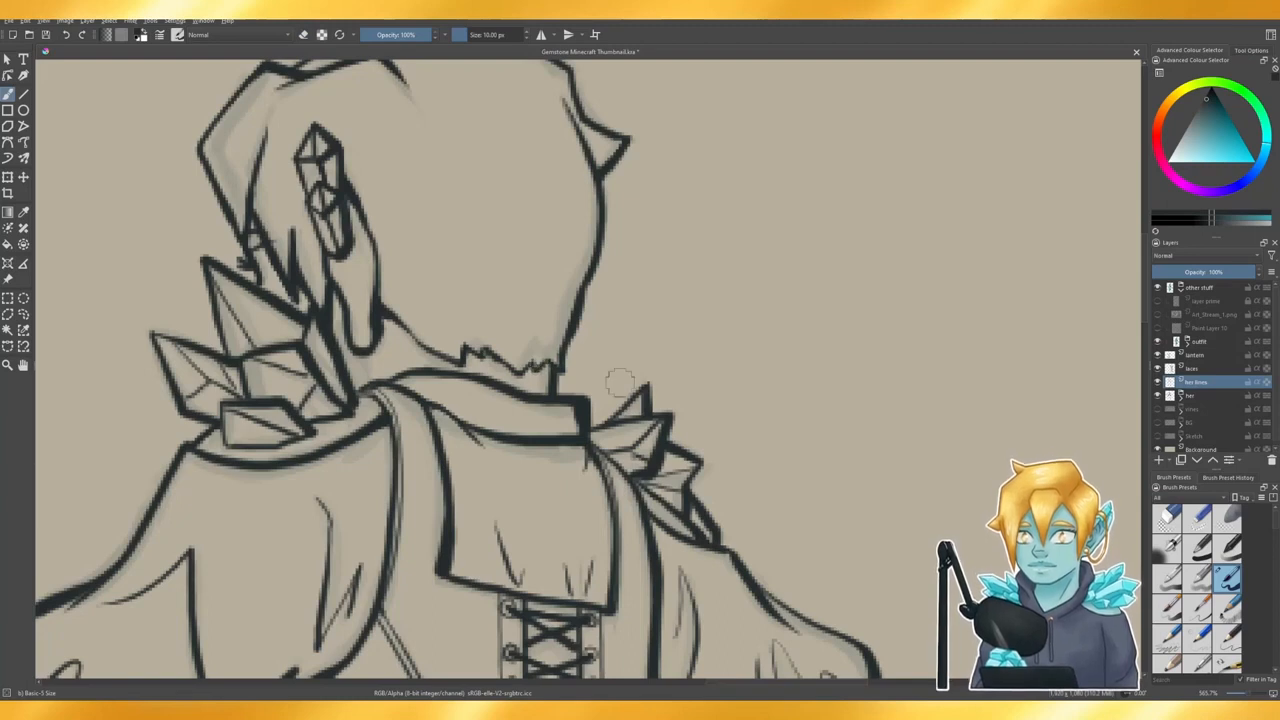
- Check the nape against the whole figure and sharpen its jagged tufts up to the corner of the head outline
{"action": "scroll", "coordinate": [636, 344], "scroll_direction": "down", "scroll_amount": 6}
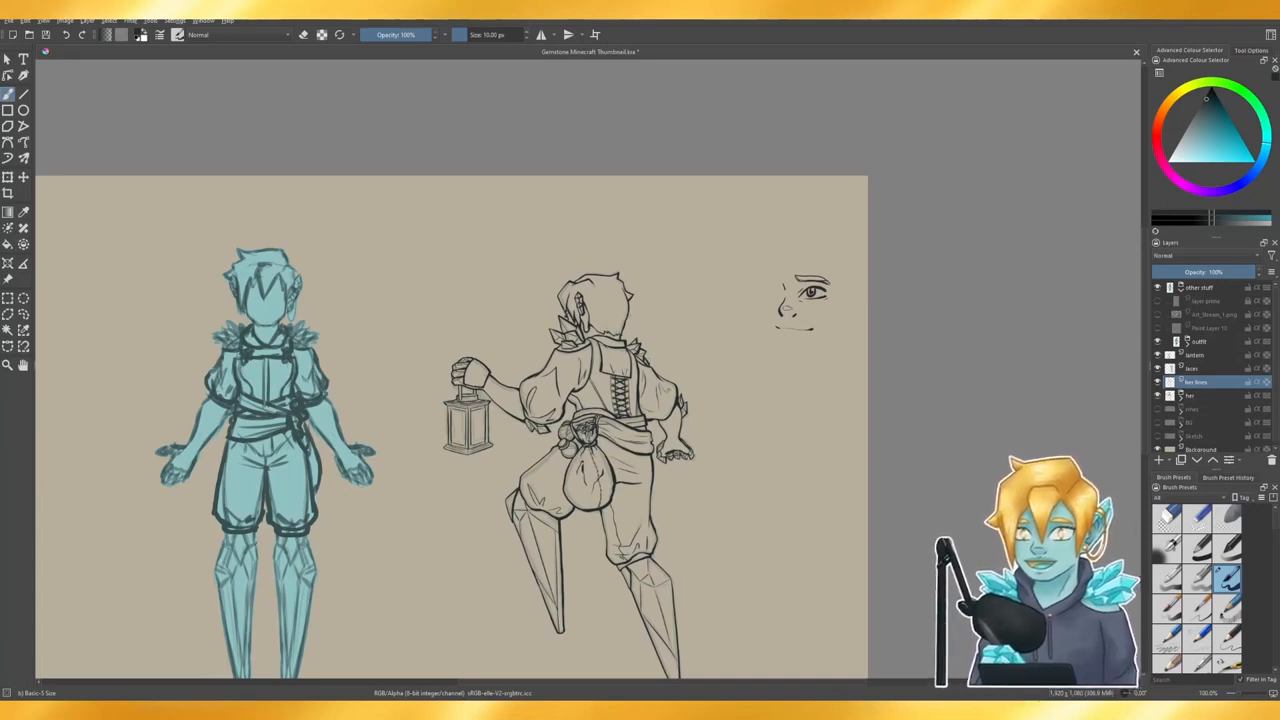
{"action": "scroll", "coordinate": [612, 323], "scroll_direction": "up", "scroll_amount": 6}
{"action": "scroll", "coordinate": [613, 321], "scroll_direction": "up", "scroll_amount": 2}
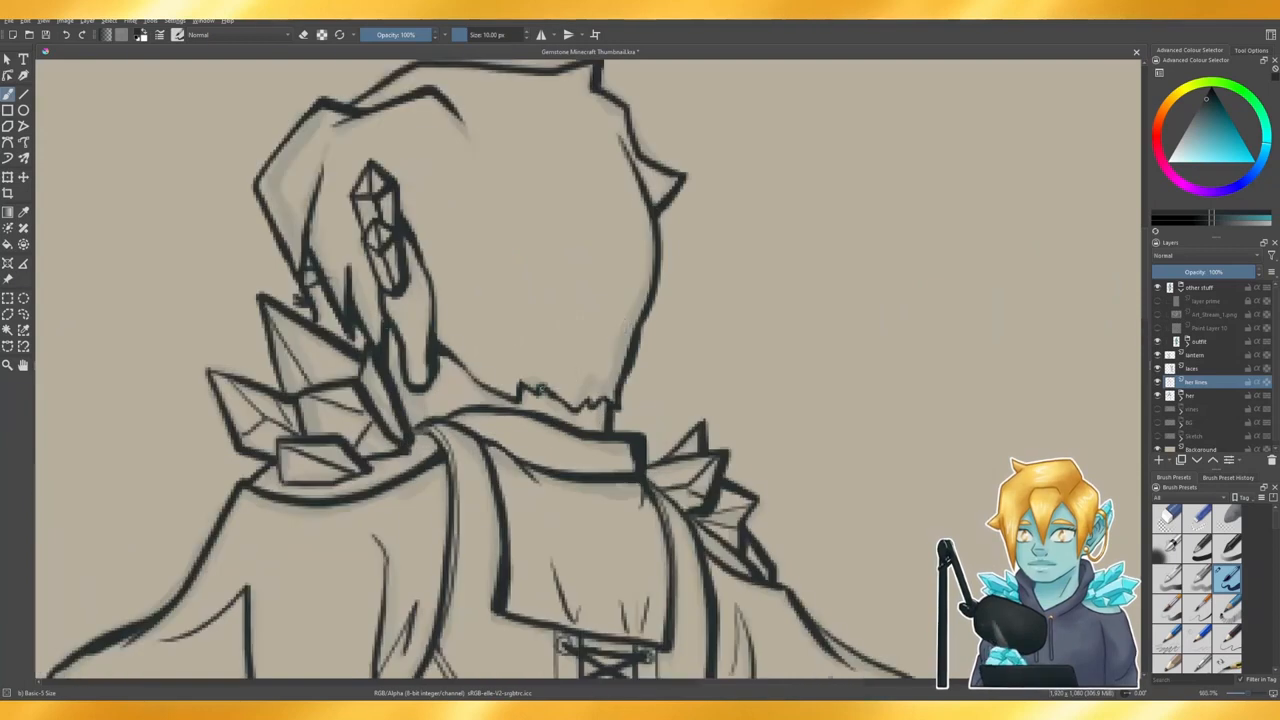
{"action": "mouse_move", "coordinate": [520, 386]}
{"action": "left_mouse_down"}
{"action": "mouse_move", "coordinate": [626, 412]}
{"action": "mouse_move", "coordinate": [594, 412]}
{"action": "mouse_move", "coordinate": [584, 396]}
{"action": "mouse_move", "coordinate": [594, 410]}
{"action": "left_mouse_up"}
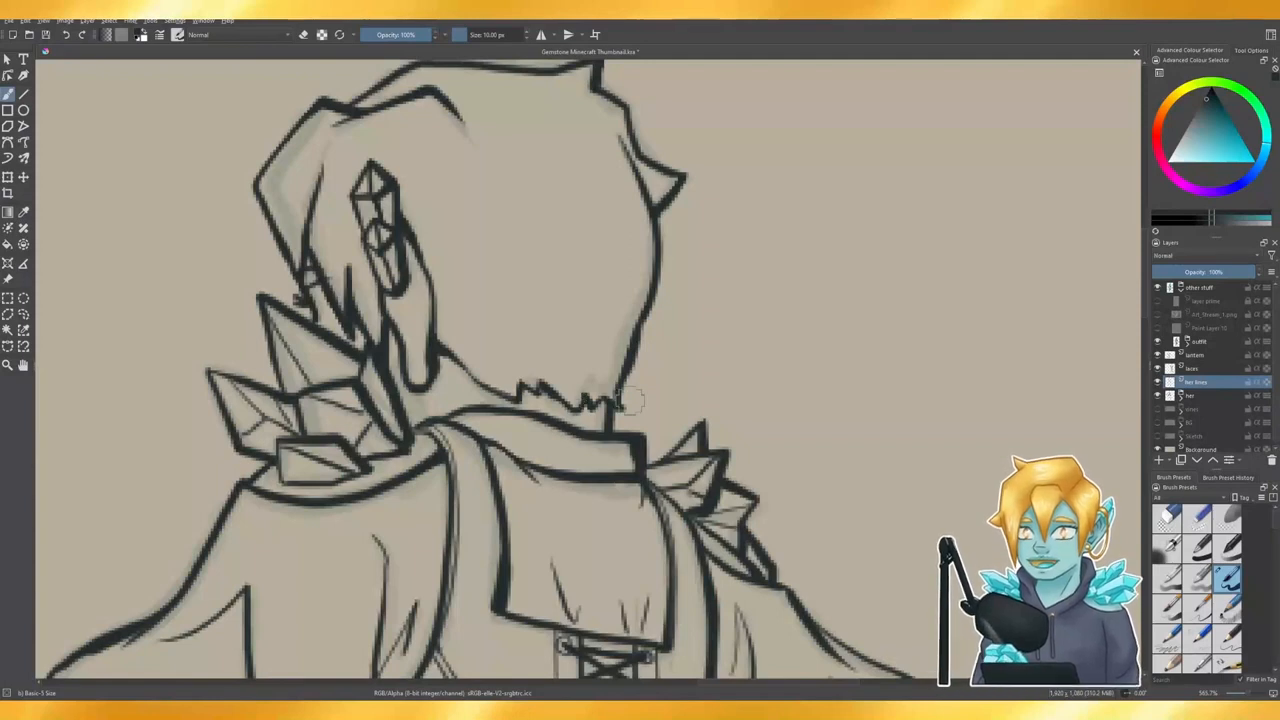
{"action": "key", "text": "e"}
{"action": "key", "text": "e"}
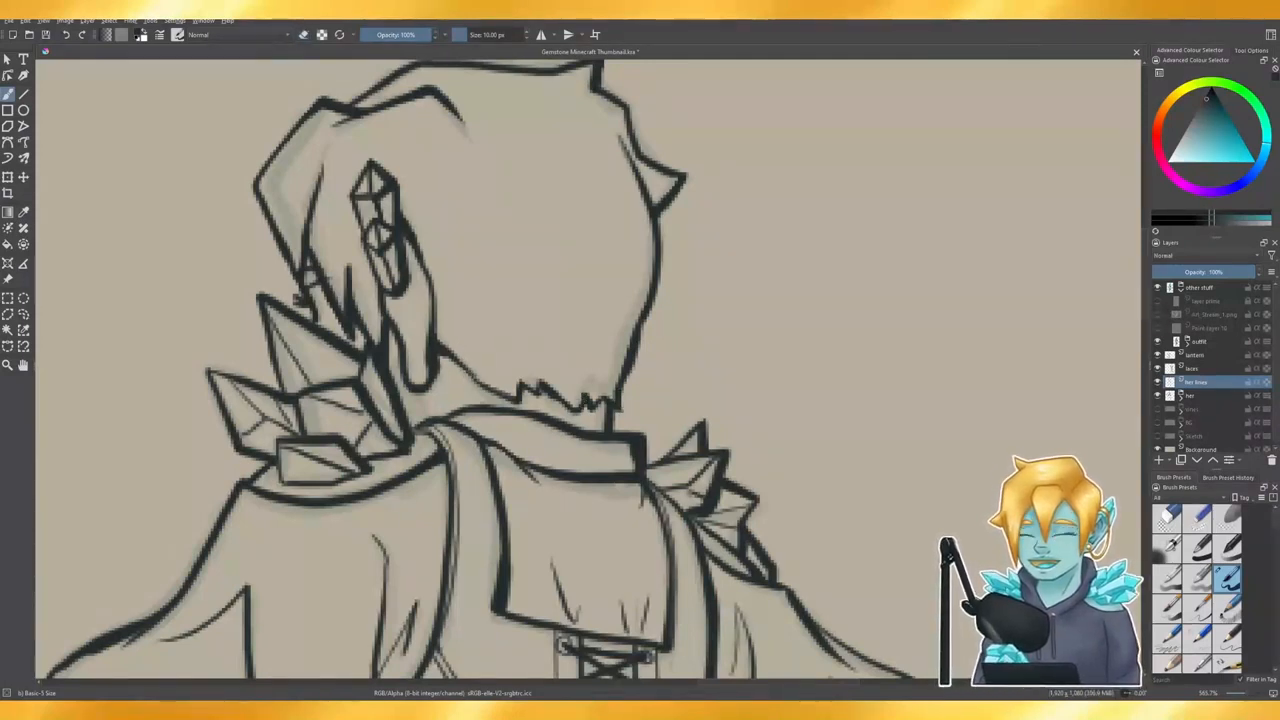
{"action": "key", "text": "e"}
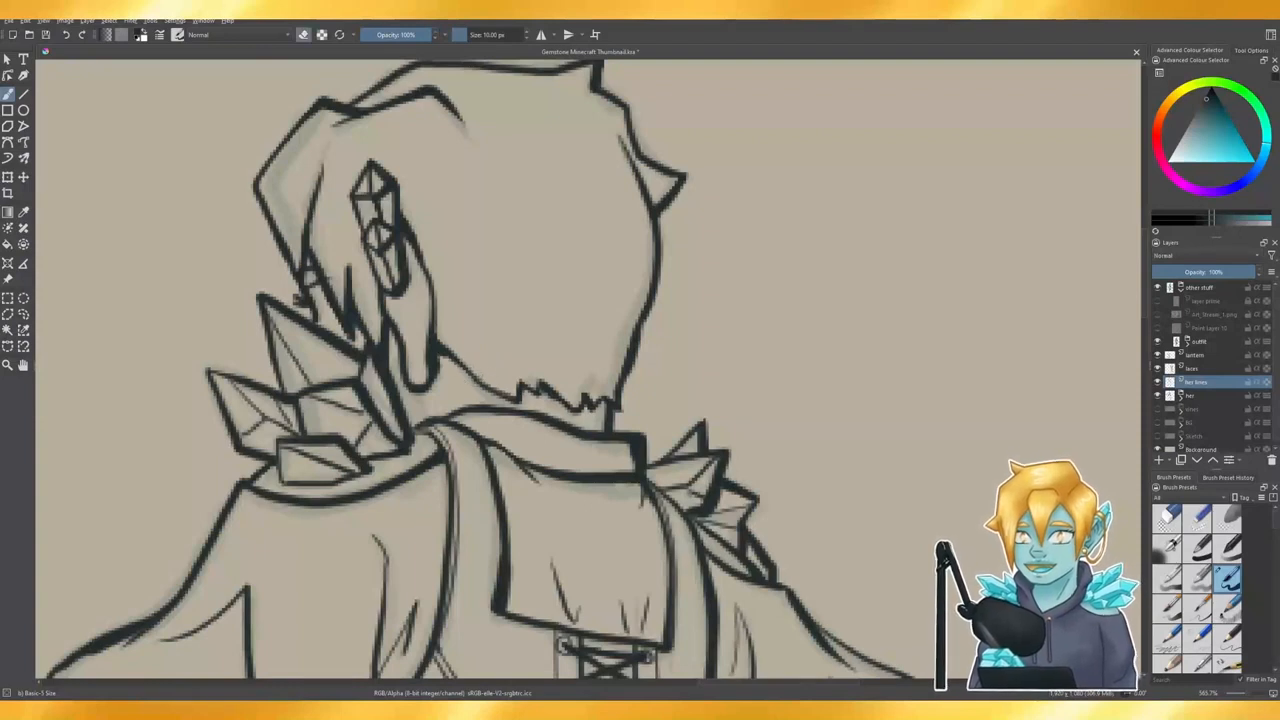
{"action": "key", "text": "e"}
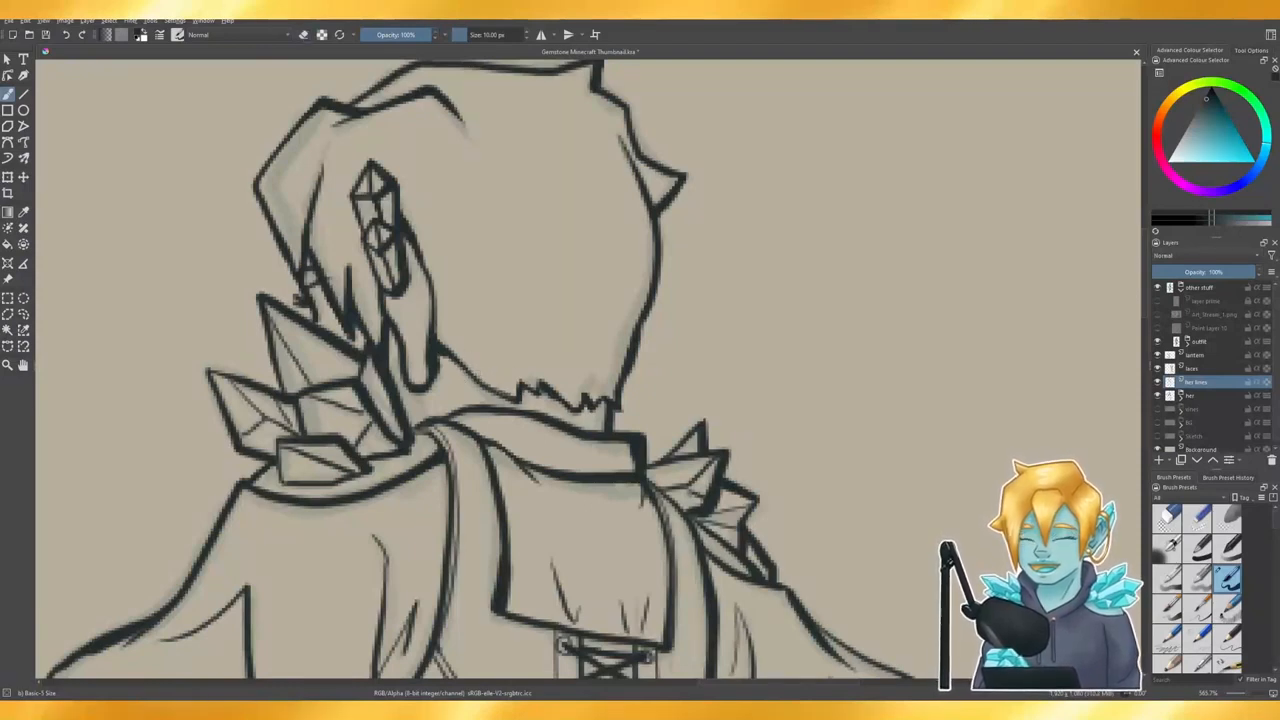
- Hide the blue front-view outfit reference and the rough sketch beneath the line art, checking the figure mirrored and at small scale
{"action": "scroll", "coordinate": [644, 403], "scroll_direction": "down", "scroll_amount": 6}
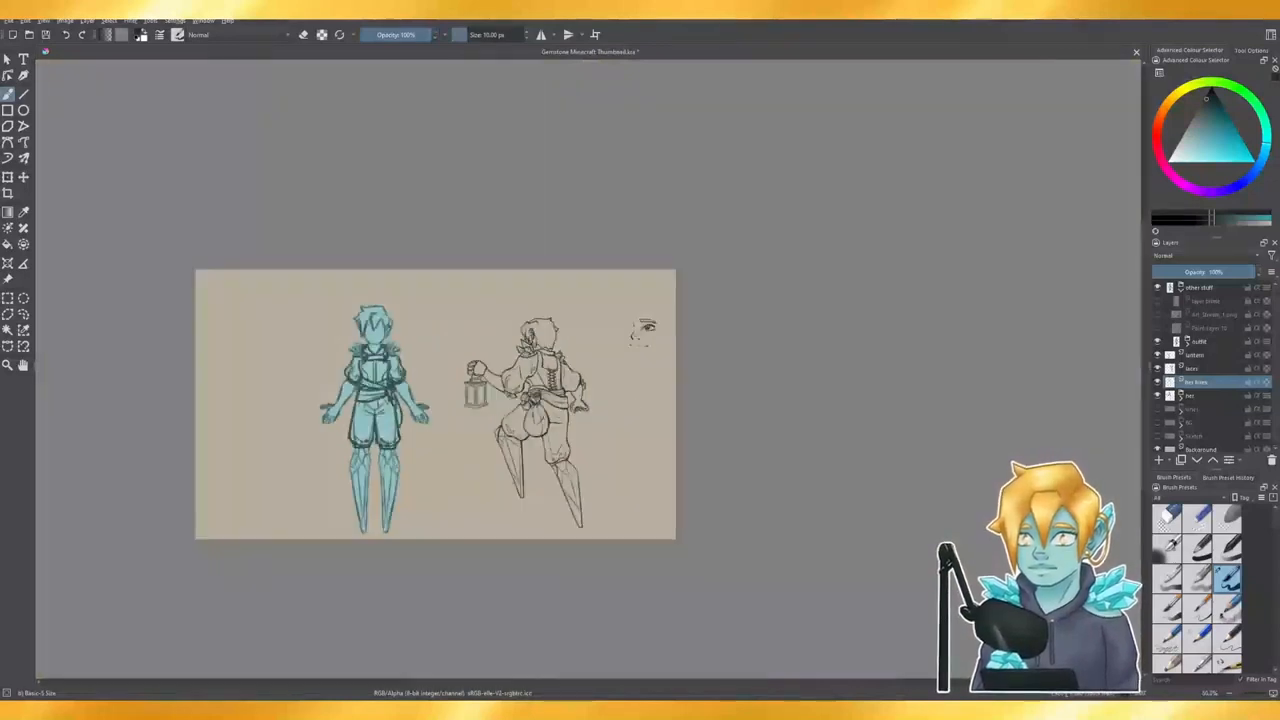
{"action": "scroll", "coordinate": [312, 432], "scroll_direction": "up", "scroll_amount": 1}
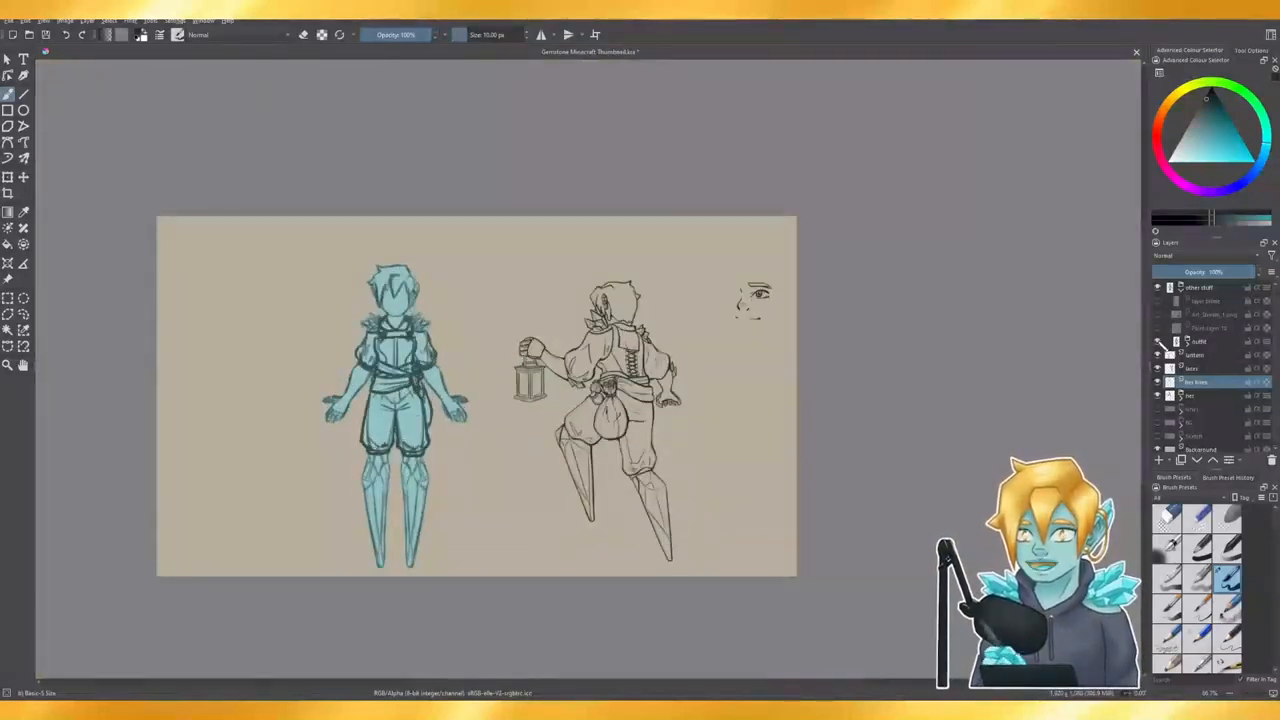
{"action": "left_click", "coordinate": [1158, 341]}
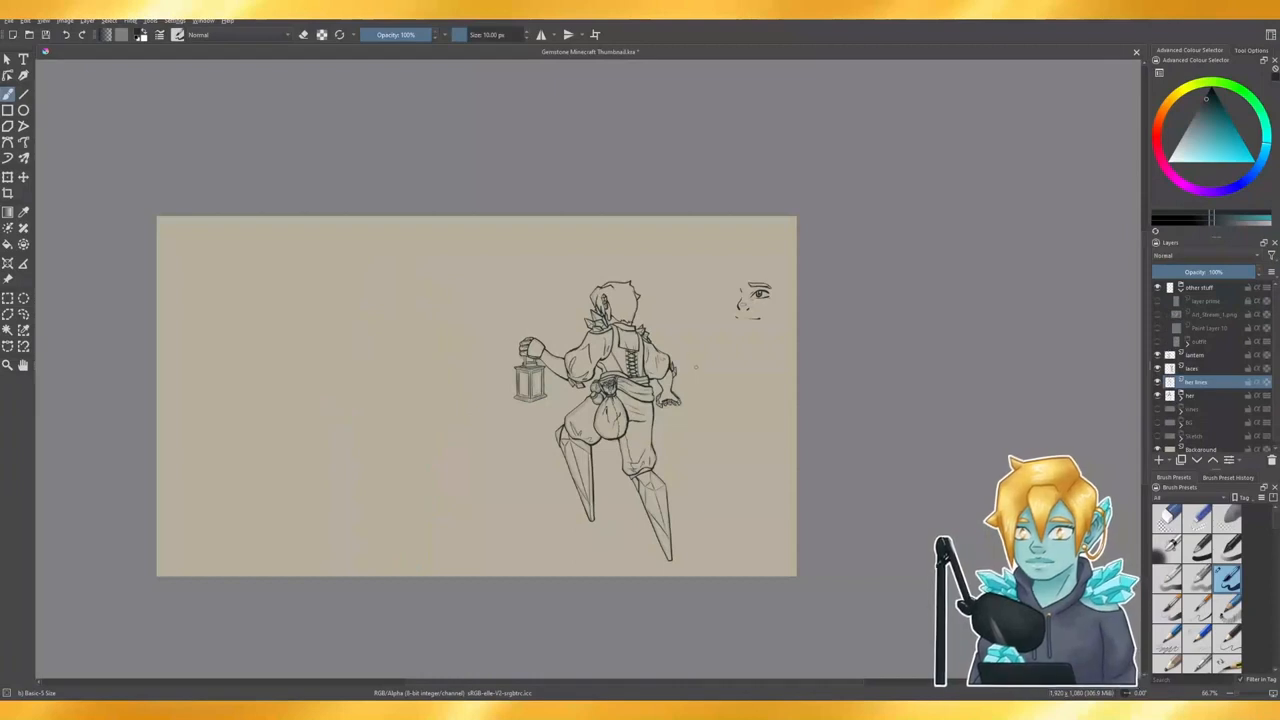
{"action": "key", "text": "m"}
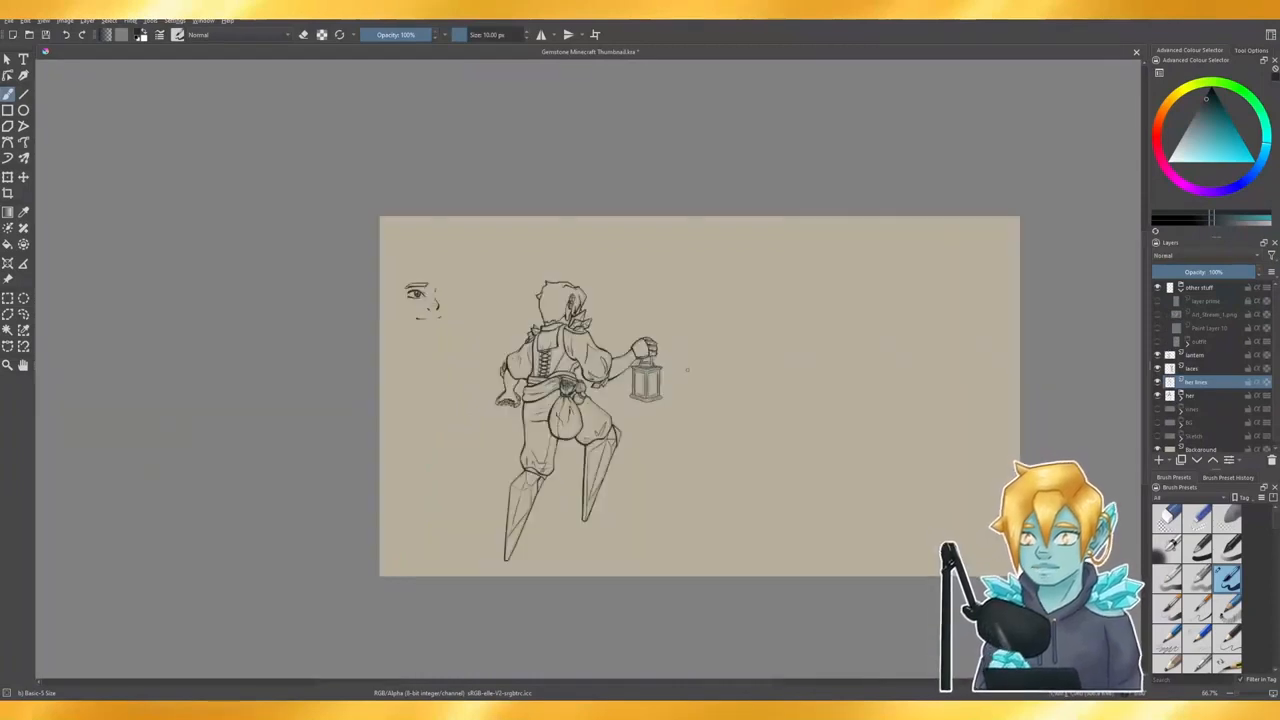
{"action": "key", "text": "m"}
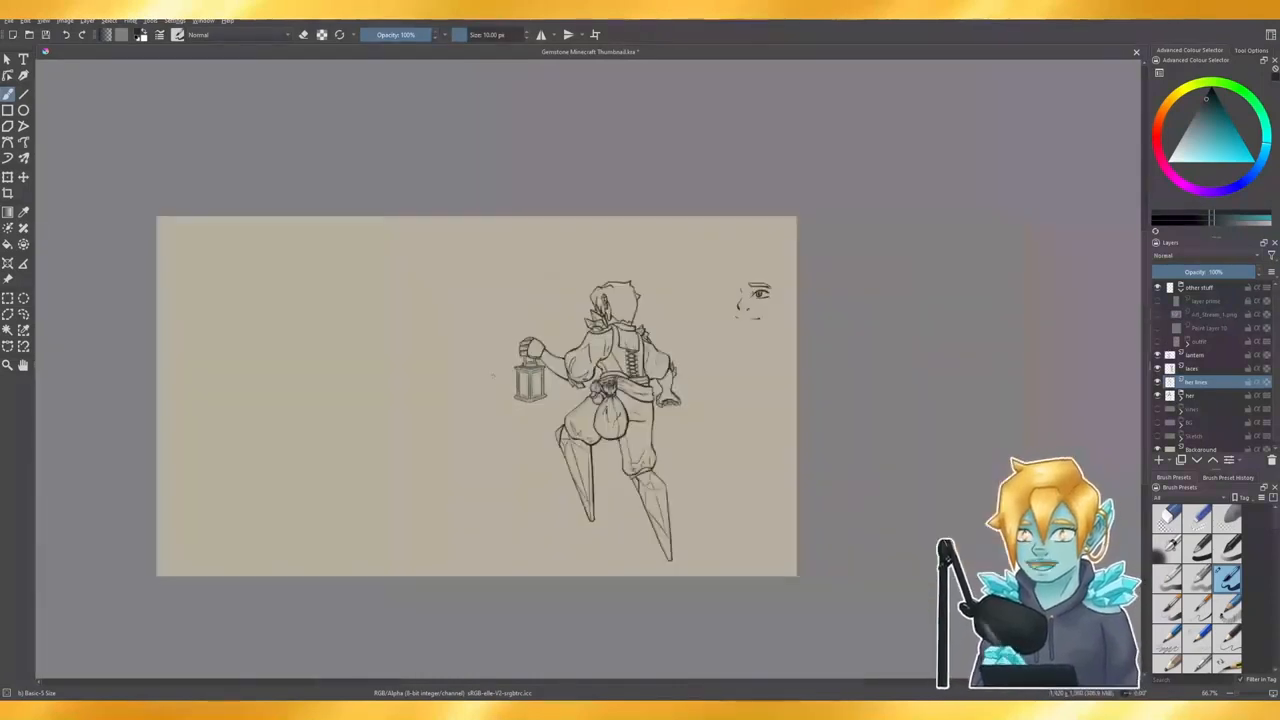
{"action": "key", "text": "m"}
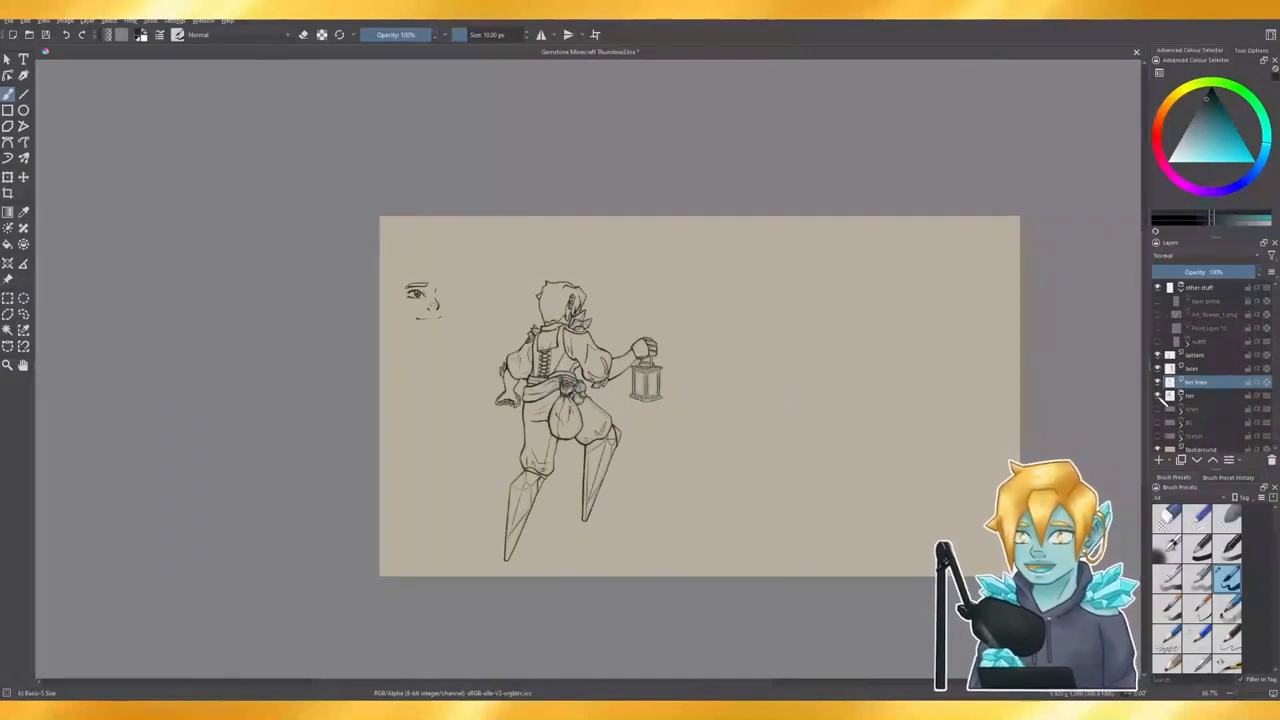
{"action": "key", "text": "m"}
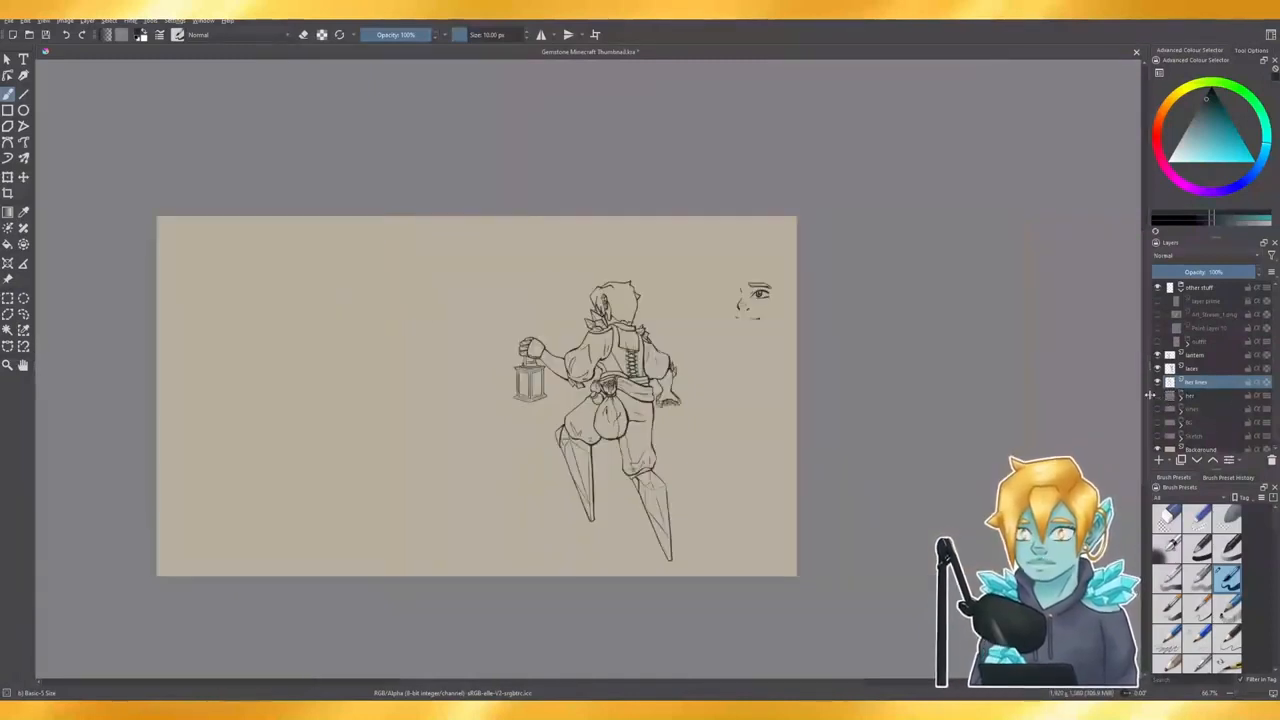
{"action": "scroll", "coordinate": [788, 441], "scroll_direction": "up", "scroll_amount": 1}
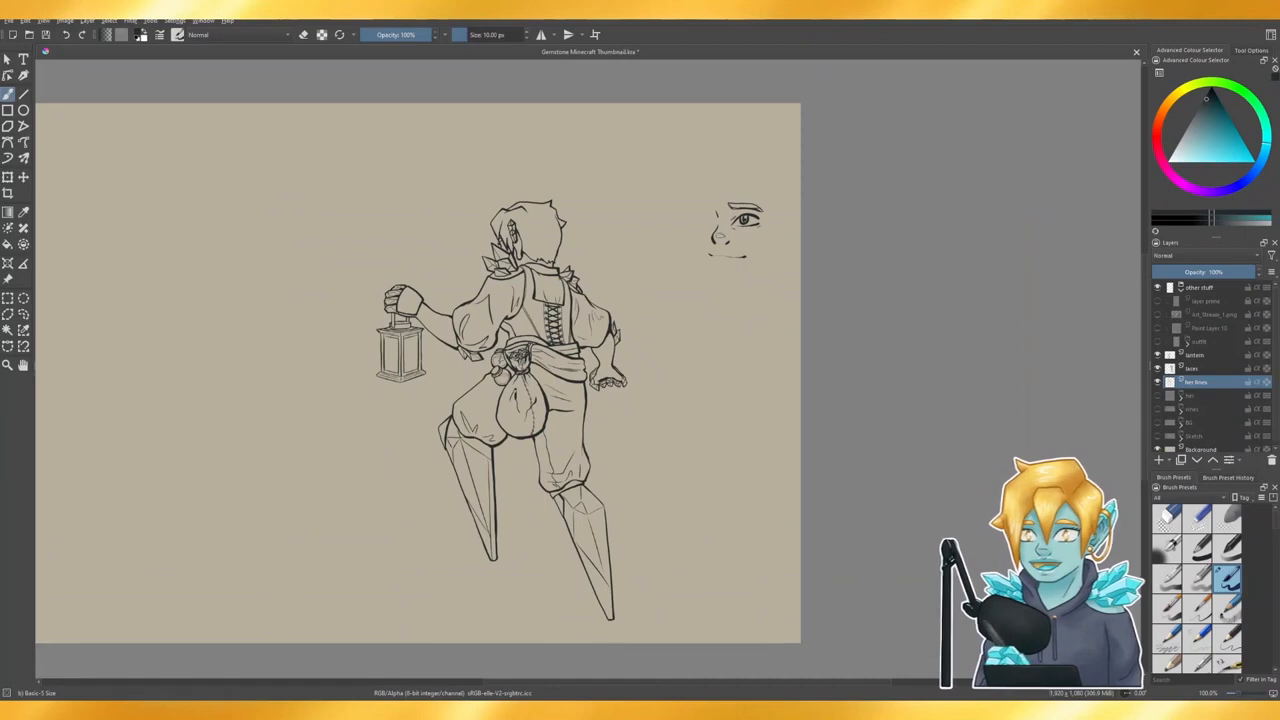
{"action": "scroll", "coordinate": [913, 461], "scroll_direction": "down", "scroll_amount": 1}
{"action": "scroll", "coordinate": [538, 392], "scroll_direction": "down", "scroll_amount": 2}
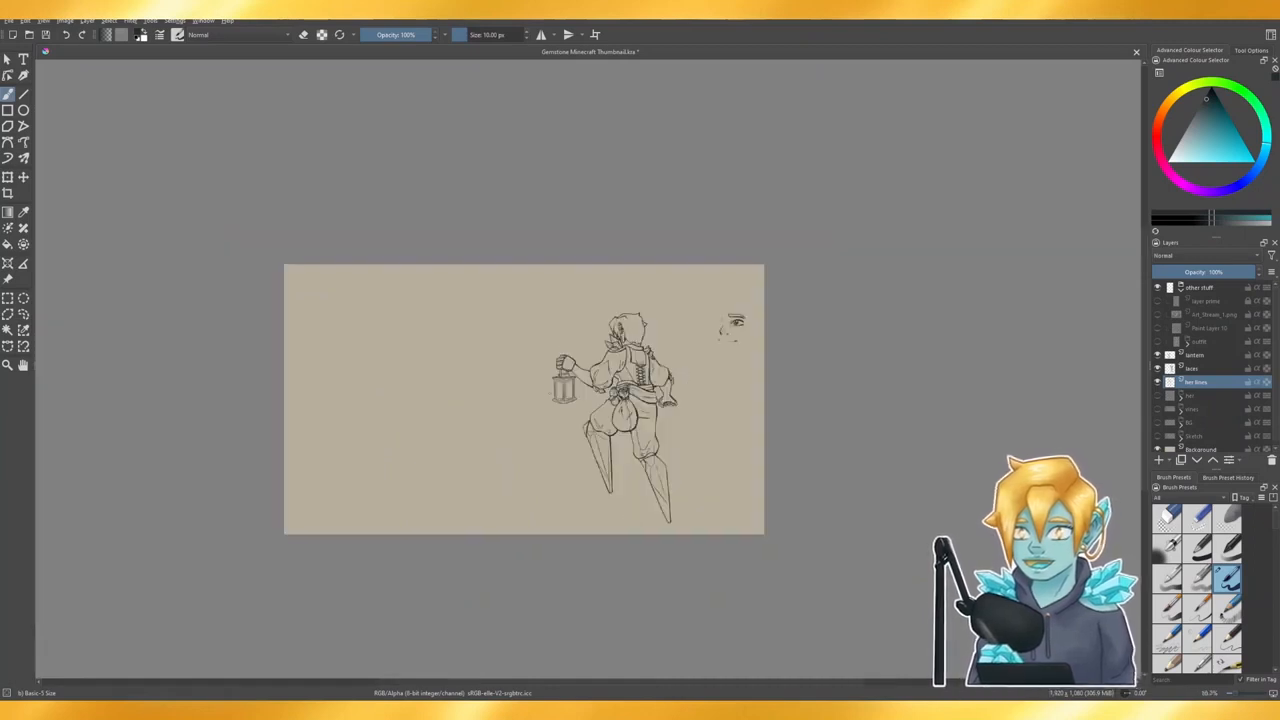
{"action": "scroll", "coordinate": [590, 404], "scroll_direction": "down", "scroll_amount": 2}
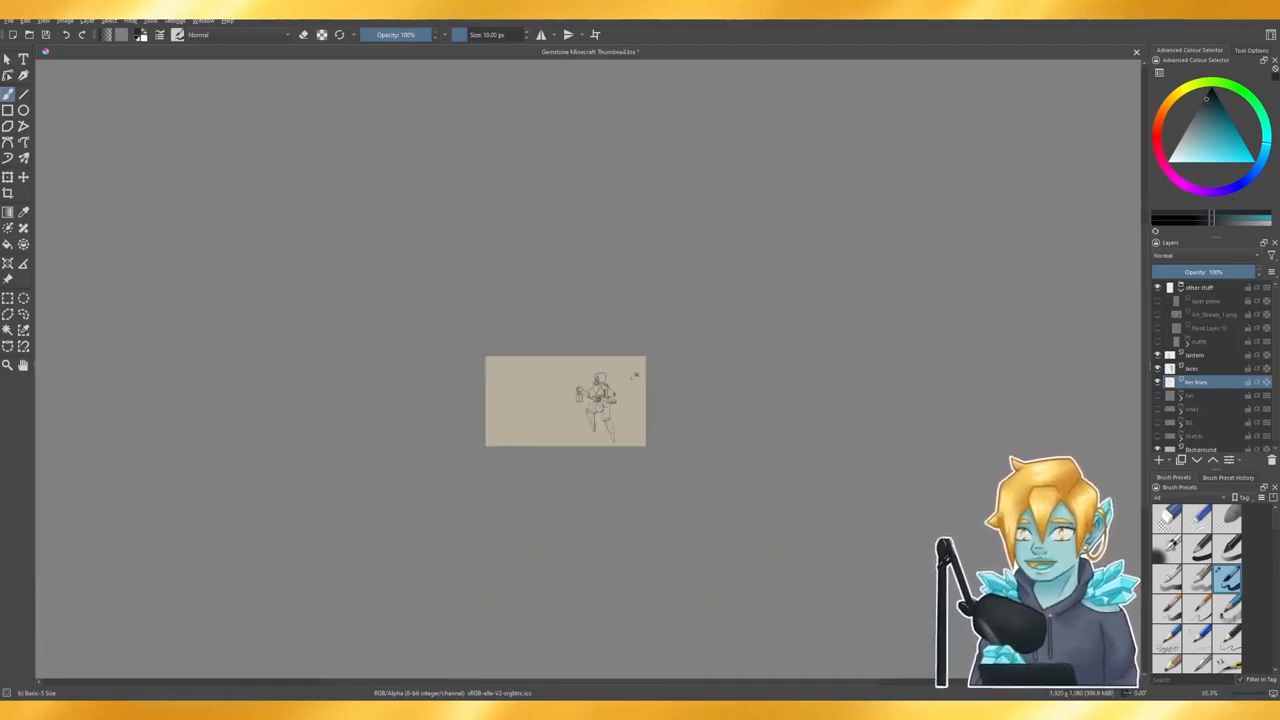
{"action": "scroll", "coordinate": [589, 403], "scroll_direction": "up", "scroll_amount": 2}
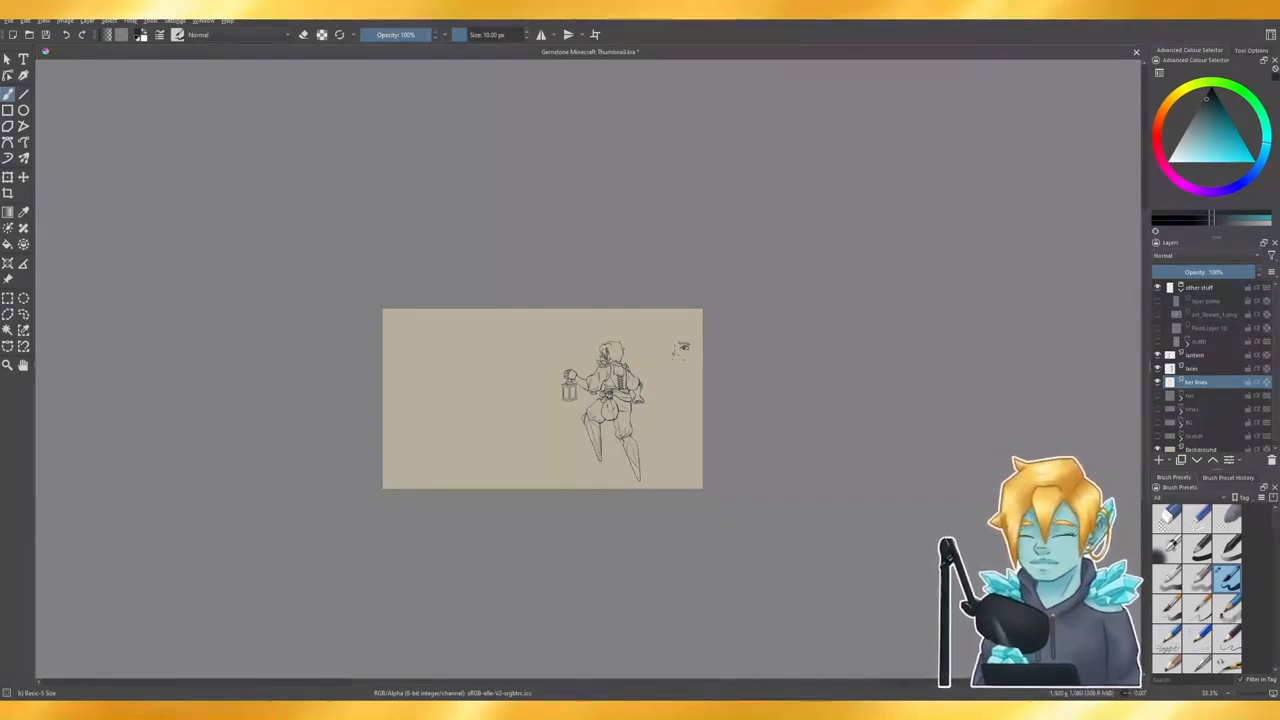
- Erase and redraw the short neck line between the nape hairline and the collar
{"action": "scroll", "coordinate": [673, 385], "scroll_direction": "up", "scroll_amount": 4}
{"action": "scroll", "coordinate": [310, 190], "scroll_direction": "up", "scroll_amount": 3}
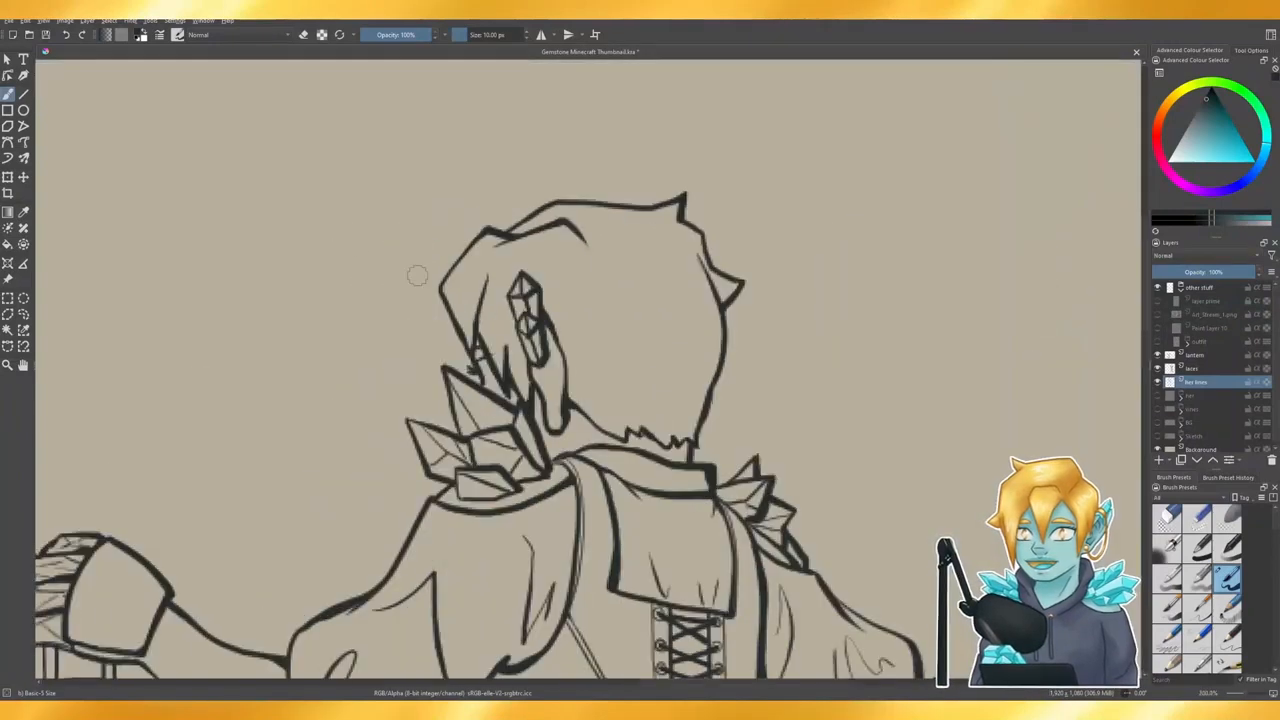
{"action": "scroll", "coordinate": [826, 462], "scroll_direction": "up", "scroll_amount": 2}
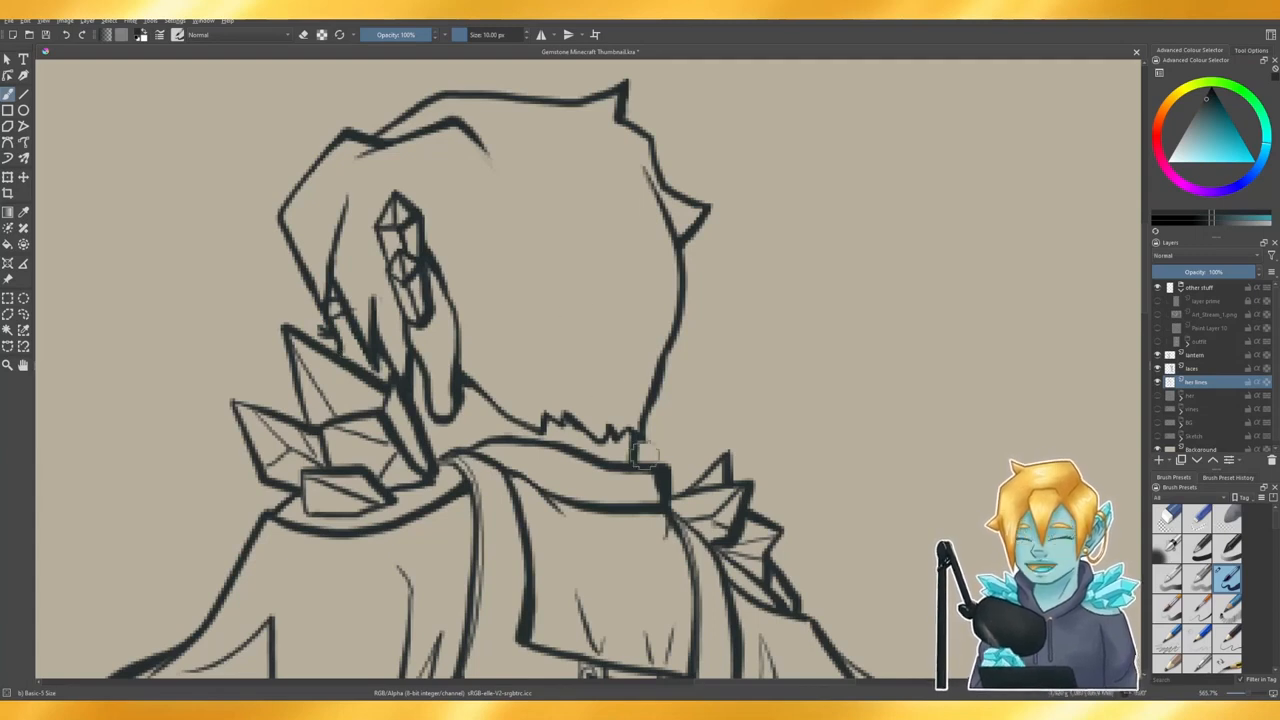
{"action": "key", "text": "e"}
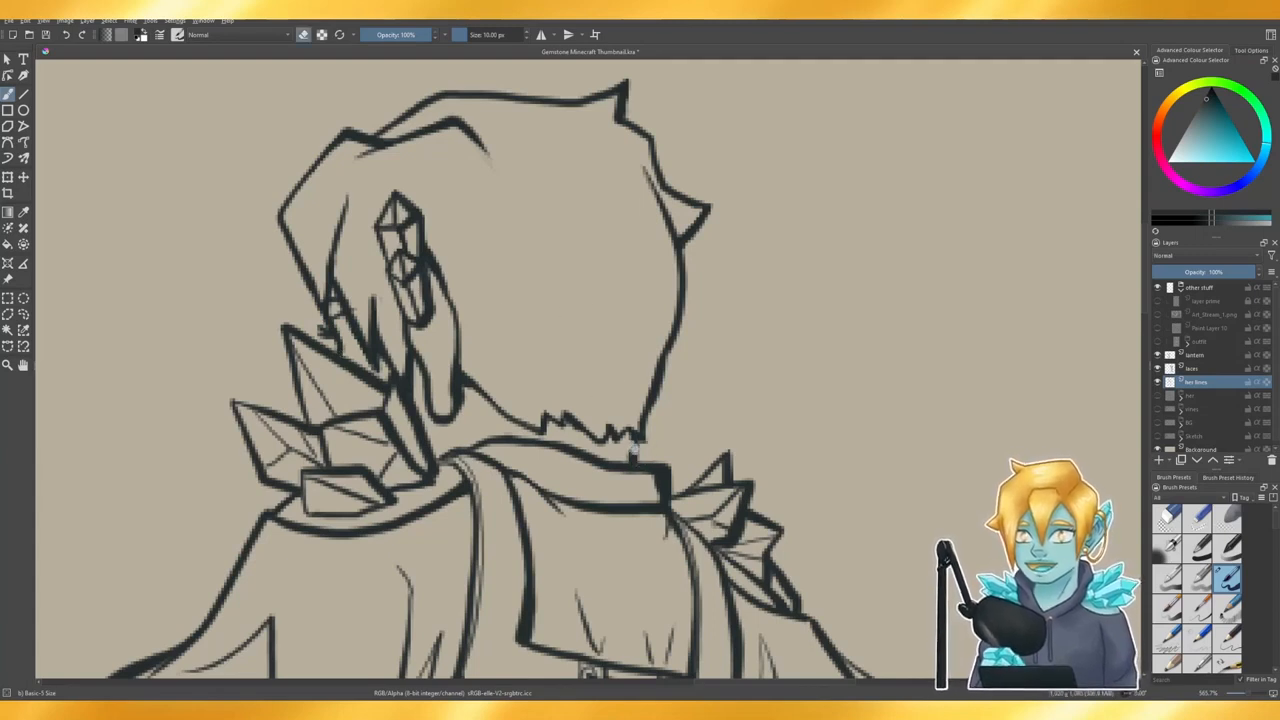
{"action": "key", "text": "e"}
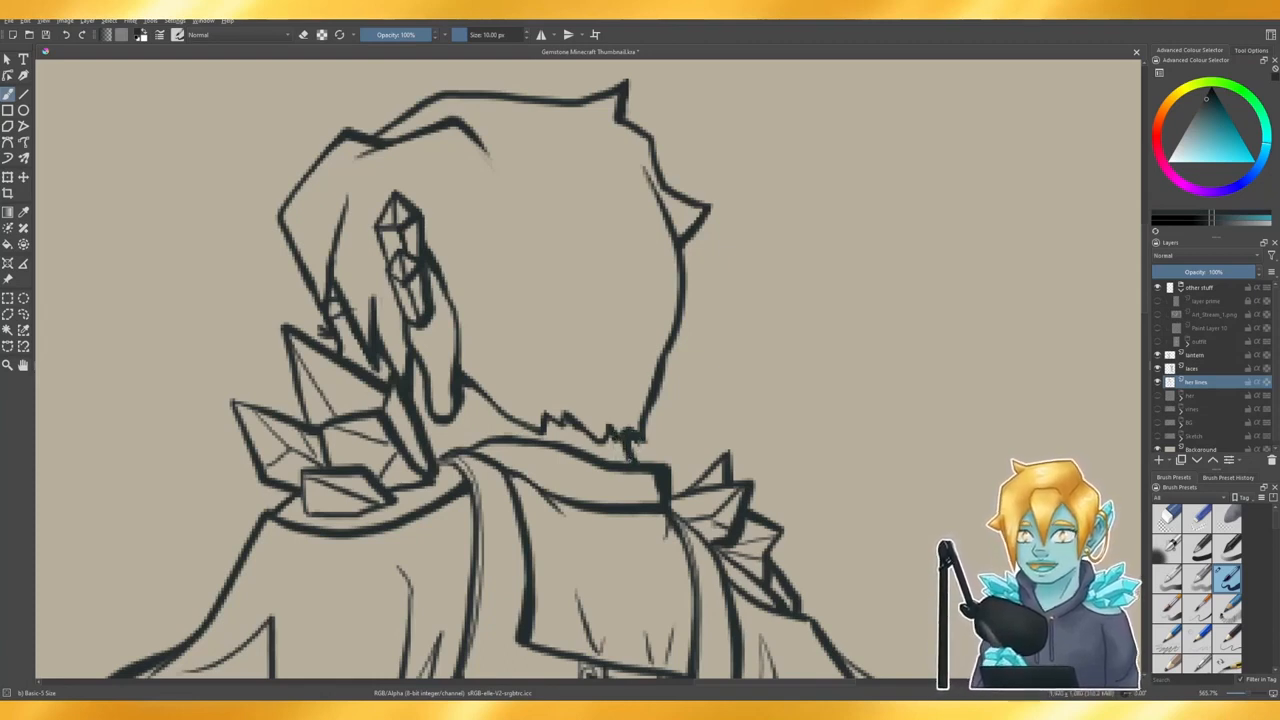
{"action": "key", "text": "e"}
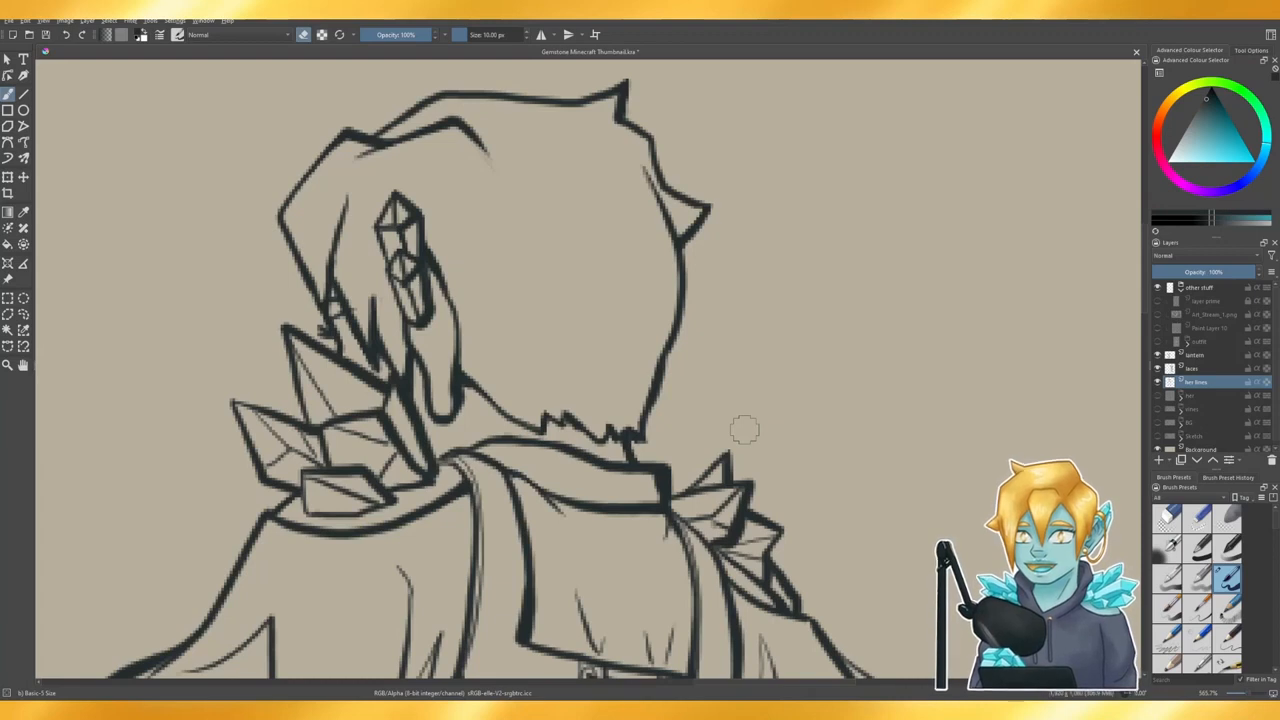
- Strengthen the outlines of the crystal fingertips on the lowered hand
{"action": "scroll", "coordinate": [748, 425], "scroll_direction": "down", "scroll_amount": 8}
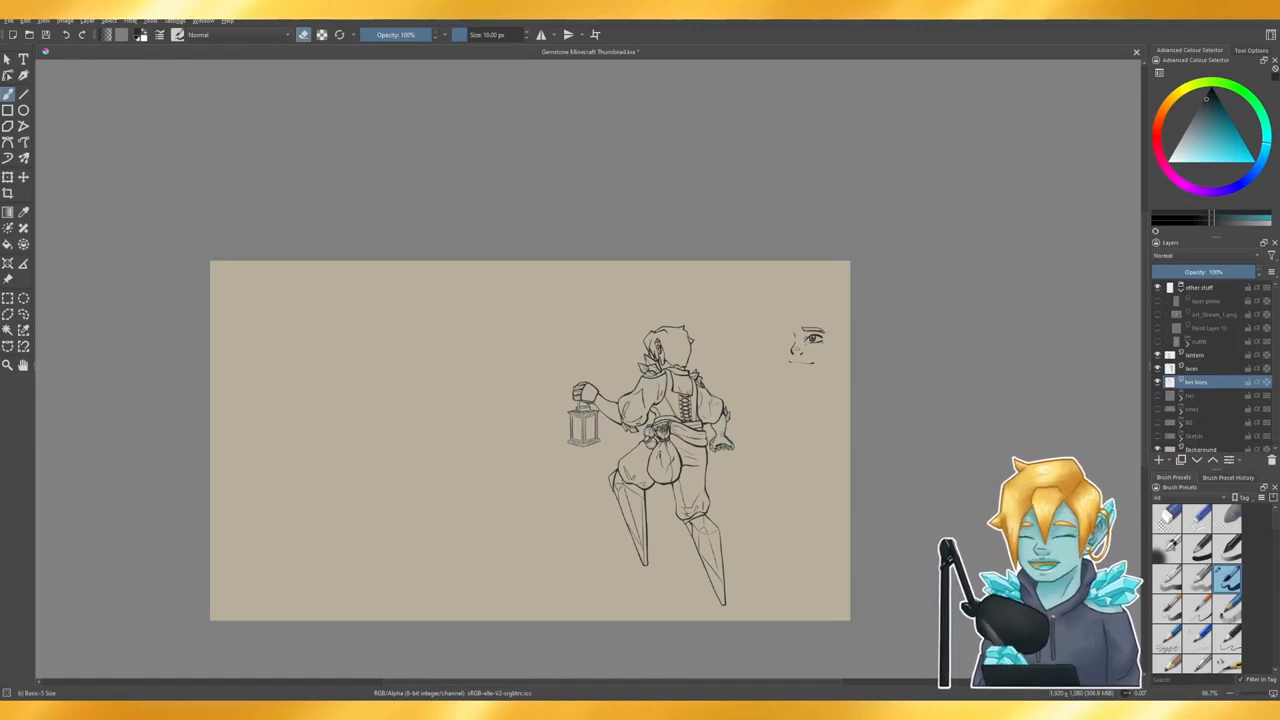
{"action": "scroll", "coordinate": [723, 432], "scroll_direction": "up", "scroll_amount": 2}
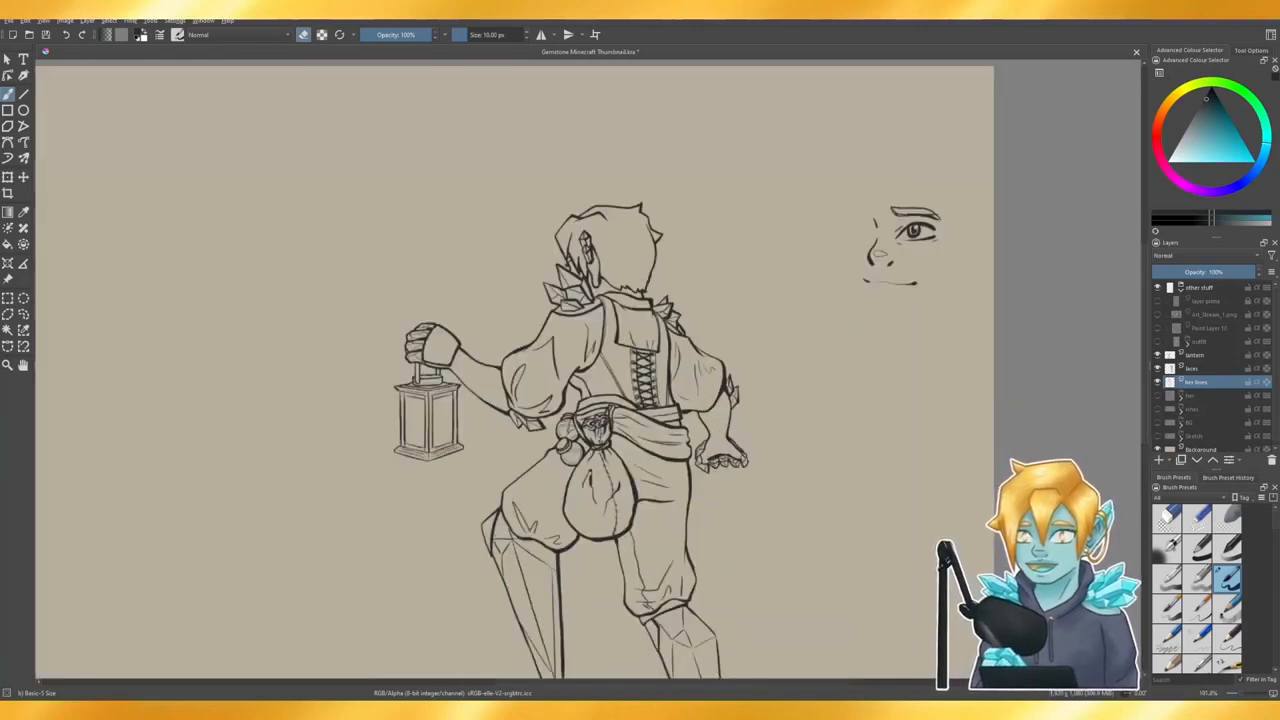
{"action": "scroll", "coordinate": [657, 374], "scroll_direction": "down", "scroll_amount": 3}
{"action": "scroll", "coordinate": [705, 410], "scroll_direction": "up", "scroll_amount": 6}
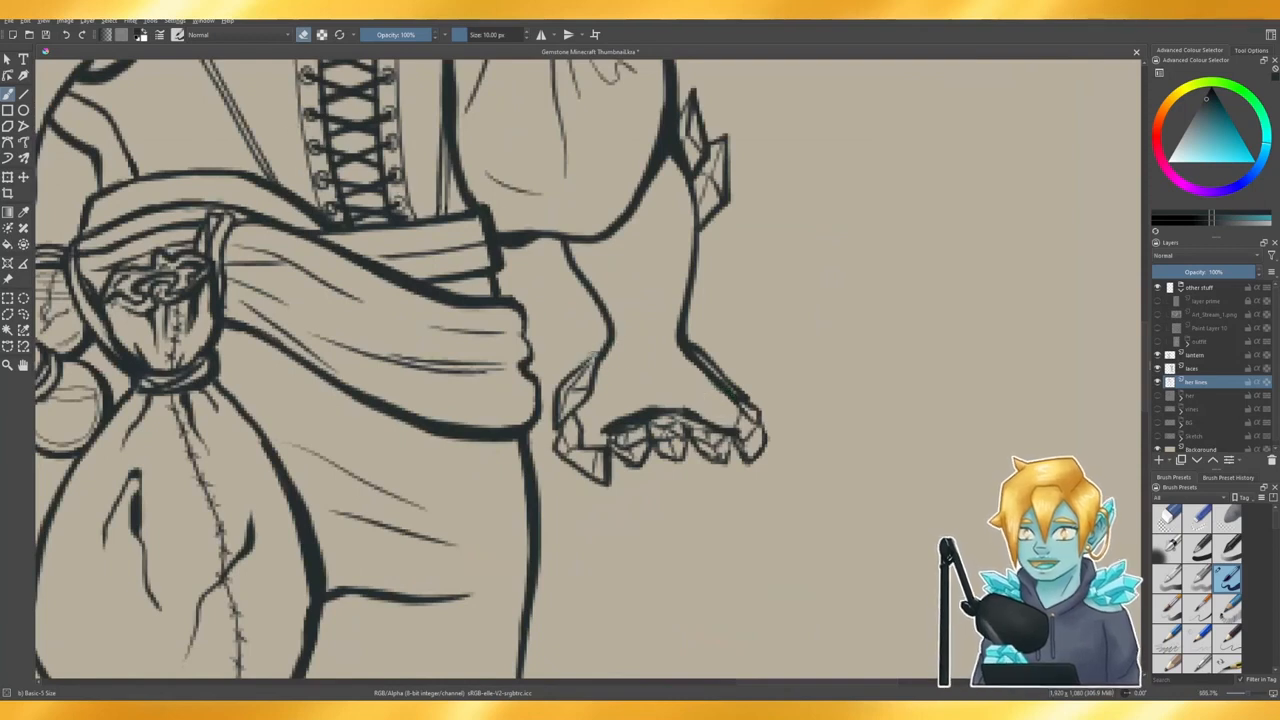
{"action": "key", "text": "e"}
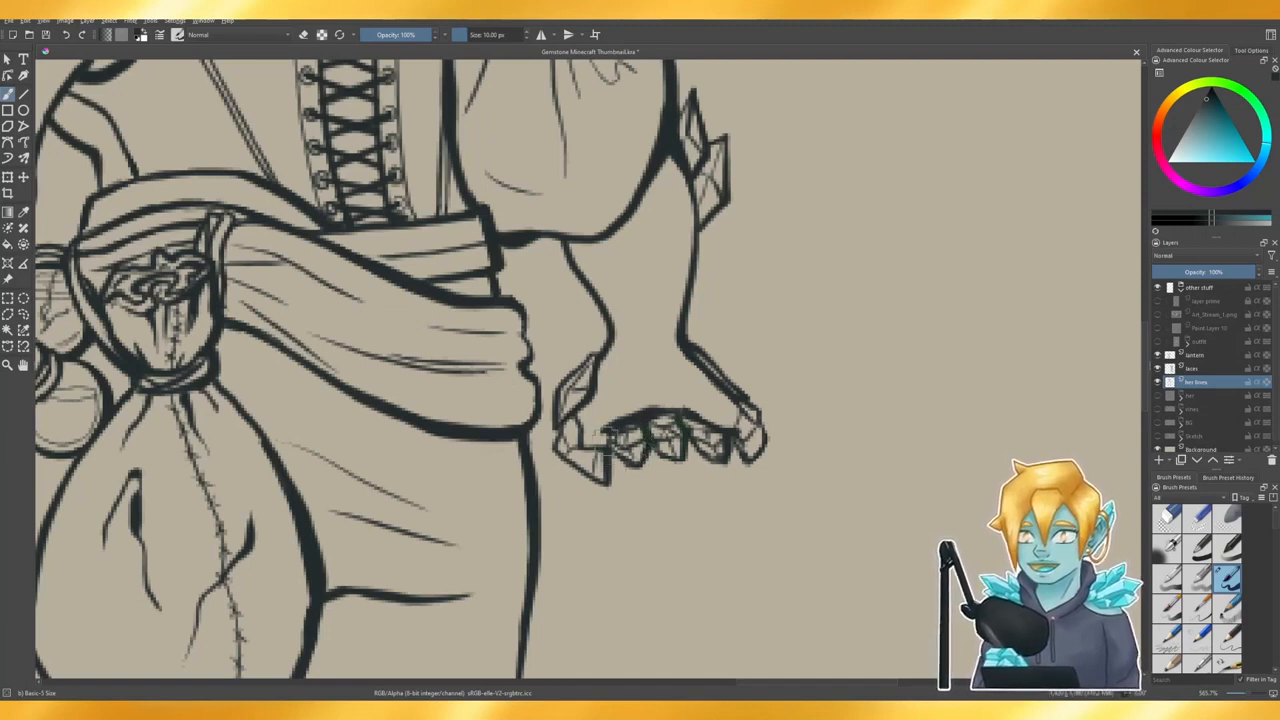
{"action": "left_click_drag", "start_coordinate": [608, 432], "coordinate": [607, 482]}
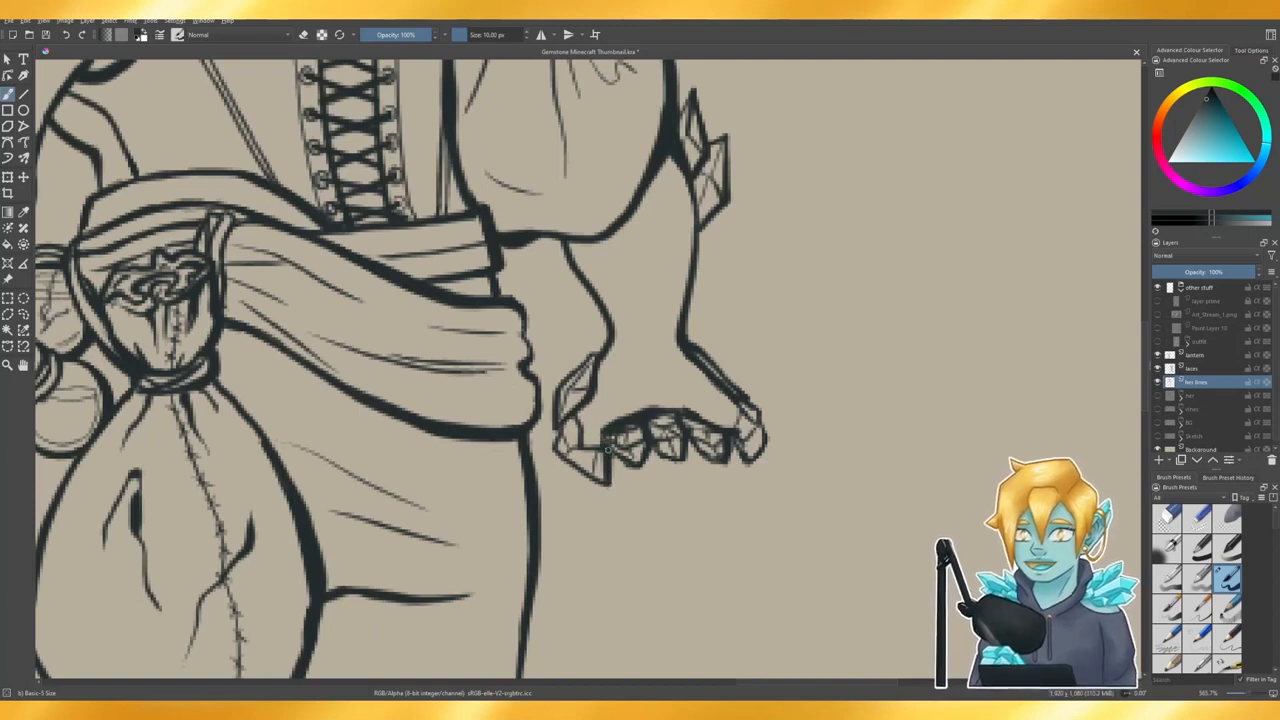
{"action": "mouse_move", "coordinate": [742, 398]}
{"action": "left_mouse_down"}
{"action": "mouse_move", "coordinate": [764, 443]}
{"action": "mouse_move", "coordinate": [739, 465]}
{"action": "mouse_move", "coordinate": [682, 462]}
{"action": "left_mouse_up"}
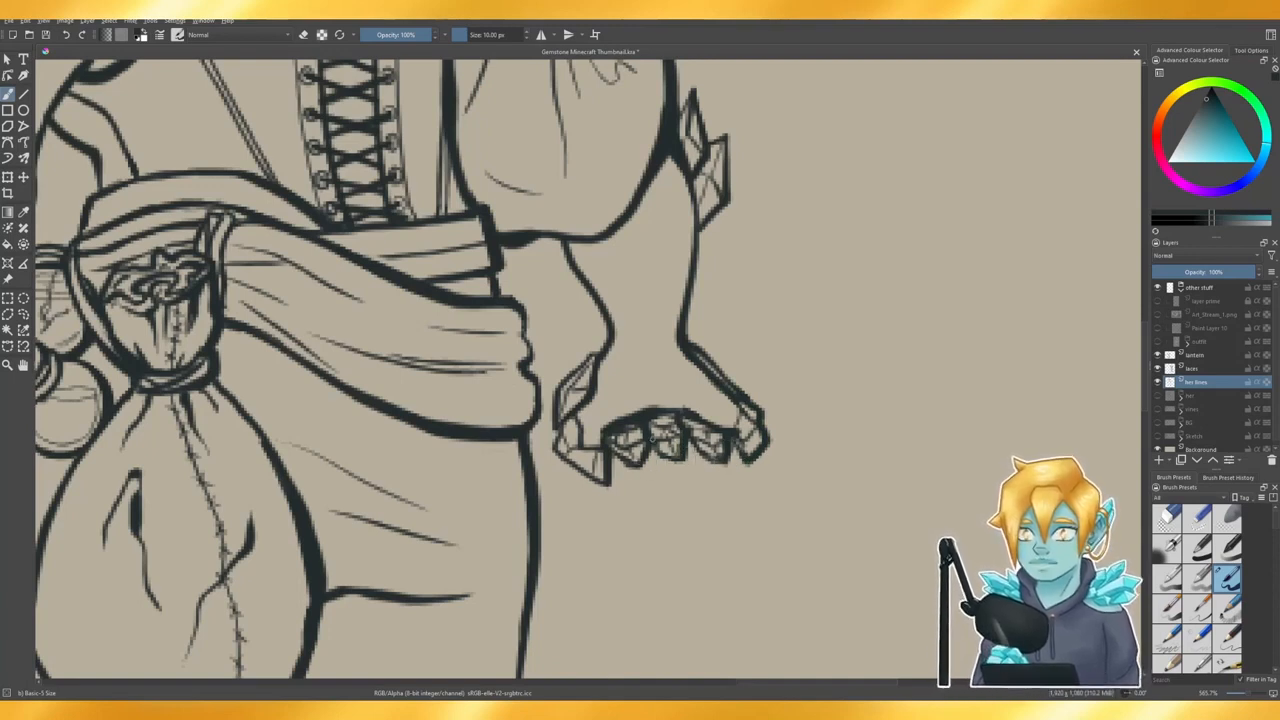
- Examine the line weights of the whole figure and of the hand gripping the lantern
{"action": "scroll", "coordinate": [786, 430], "scroll_direction": "down", "scroll_amount": 2}
{"action": "scroll", "coordinate": [786, 430], "scroll_direction": "down", "scroll_amount": 2}
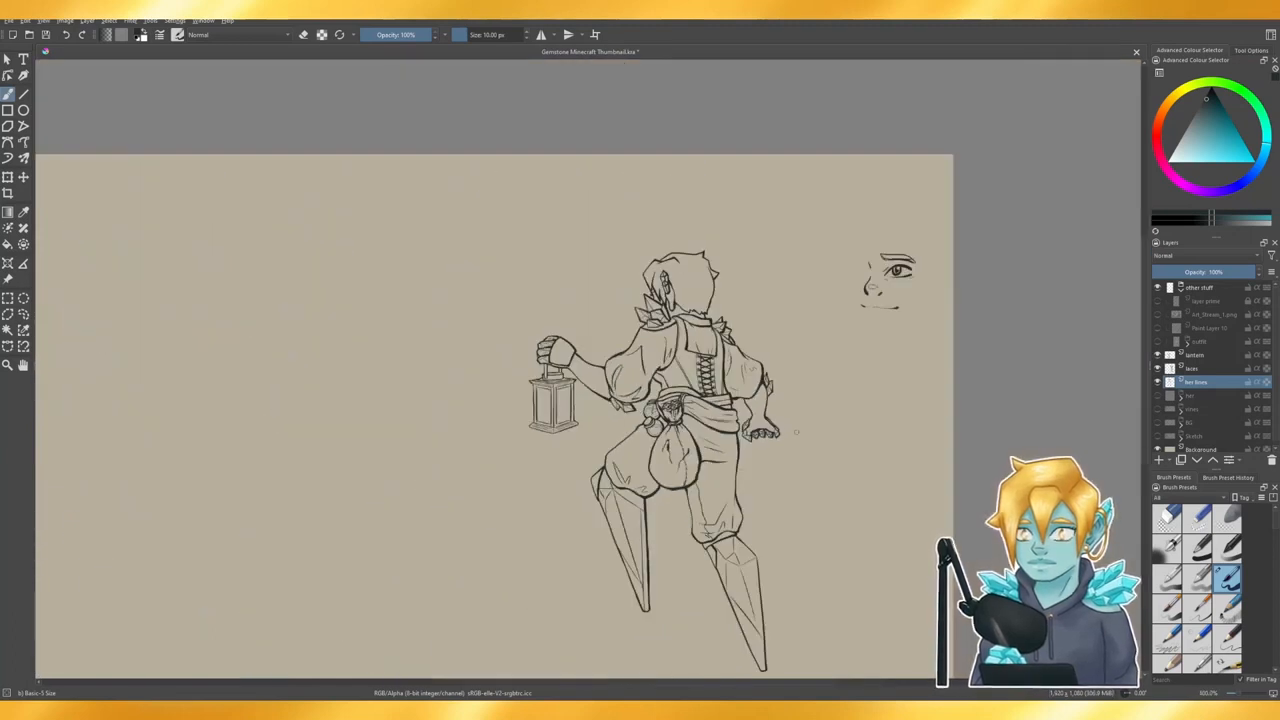
{"action": "scroll", "coordinate": [602, 435], "scroll_direction": "down", "scroll_amount": 2}
{"action": "scroll", "coordinate": [699, 469], "scroll_direction": "up", "scroll_amount": 2}
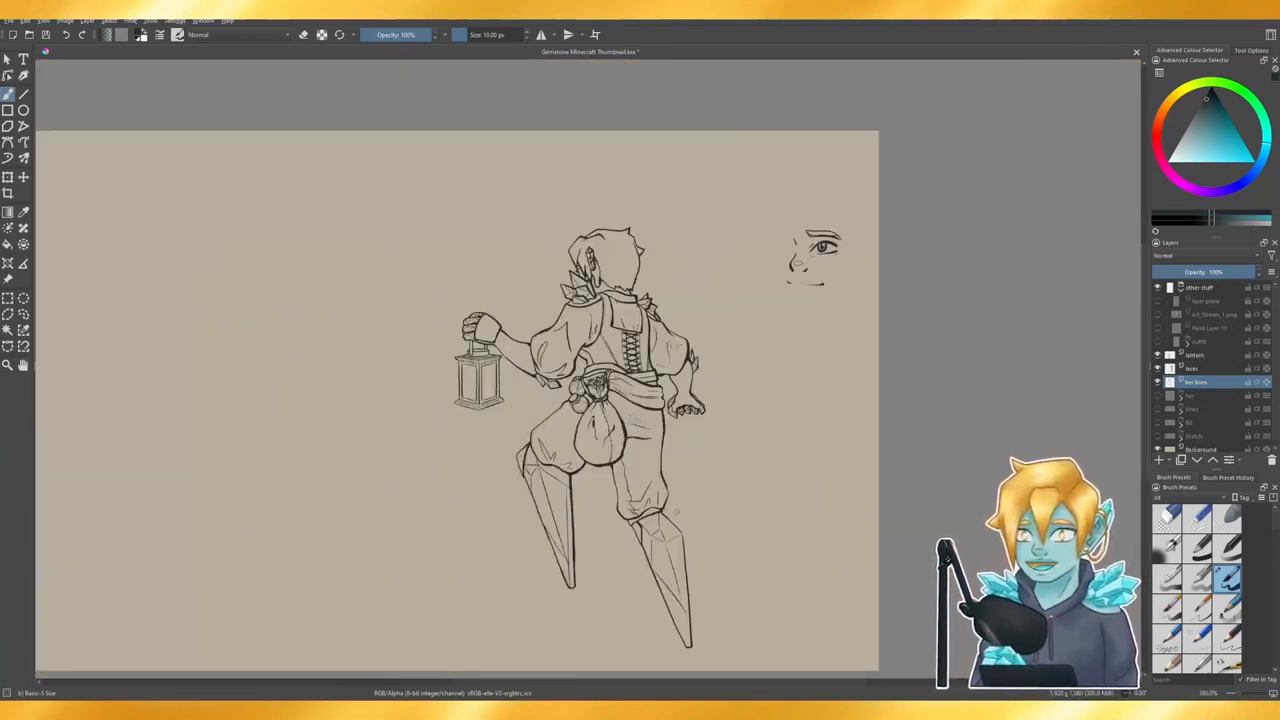
{"action": "scroll", "coordinate": [708, 489], "scroll_direction": "down", "scroll_amount": 2}
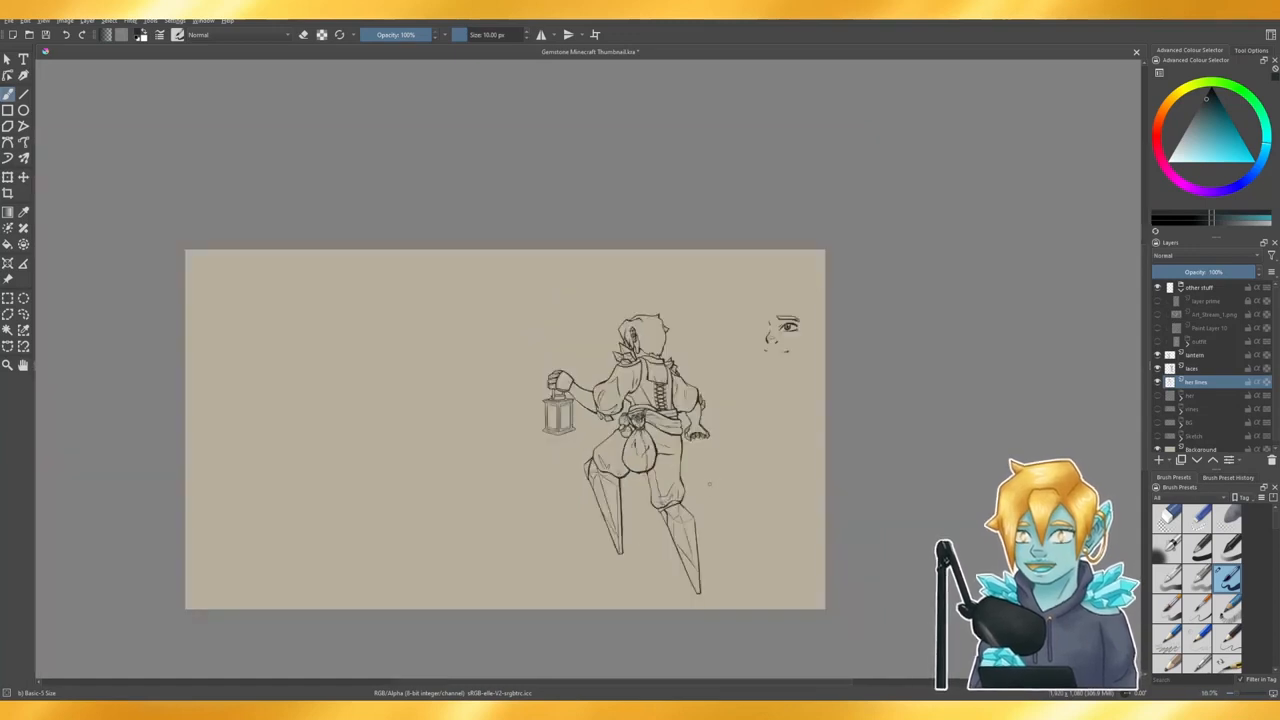
{"action": "scroll", "coordinate": [590, 363], "scroll_direction": "up", "scroll_amount": 8}
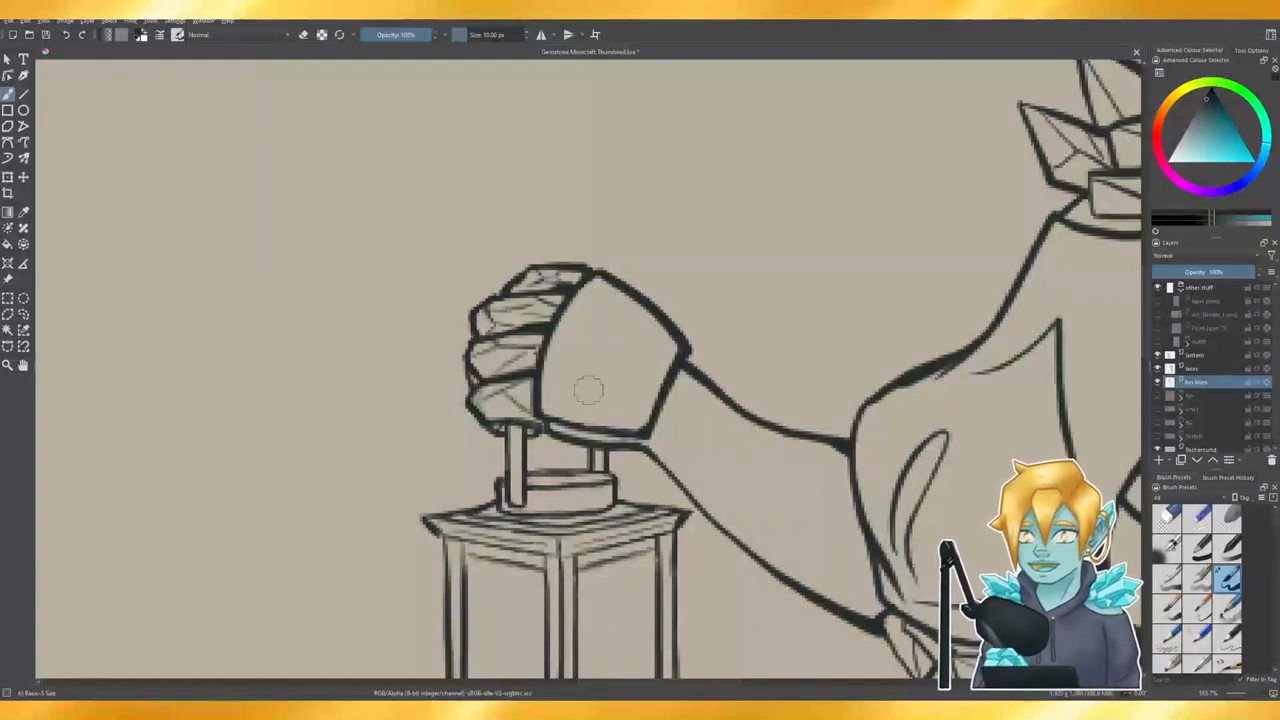
{"action": "scroll", "coordinate": [503, 347], "scroll_direction": "down", "scroll_amount": 5}
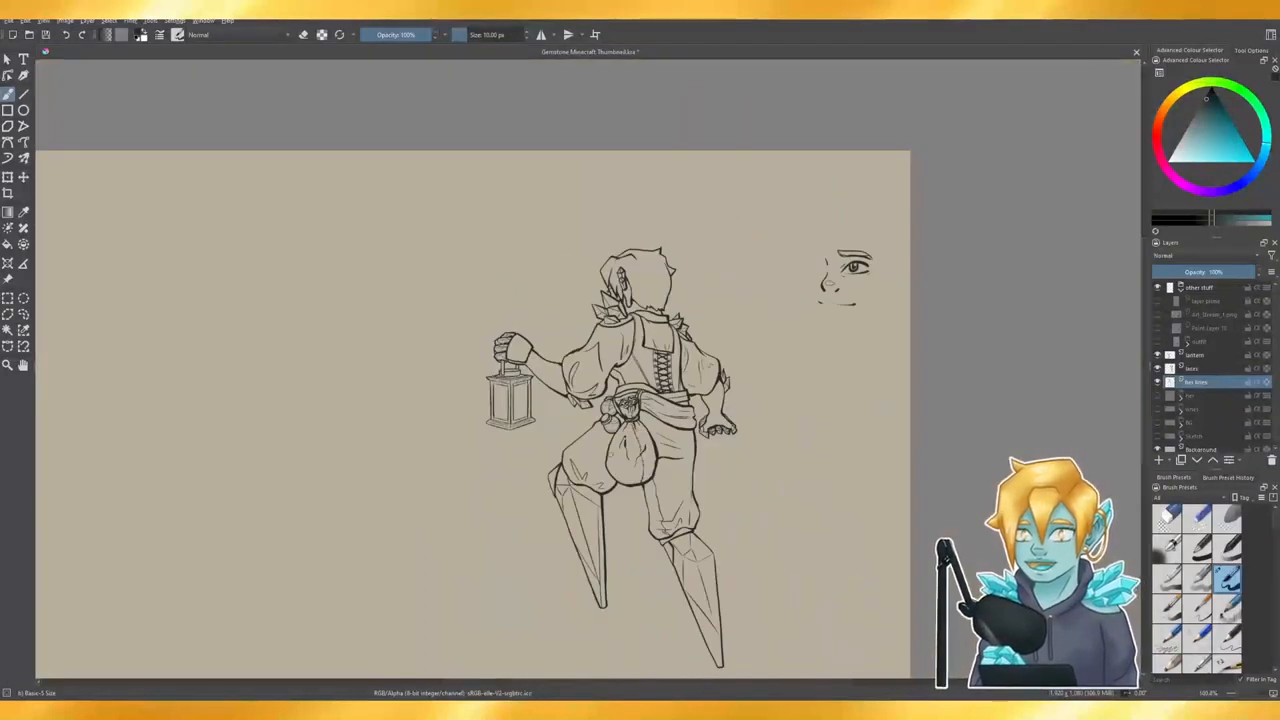
{"action": "scroll", "coordinate": [665, 450], "scroll_direction": "down", "scroll_amount": 2}
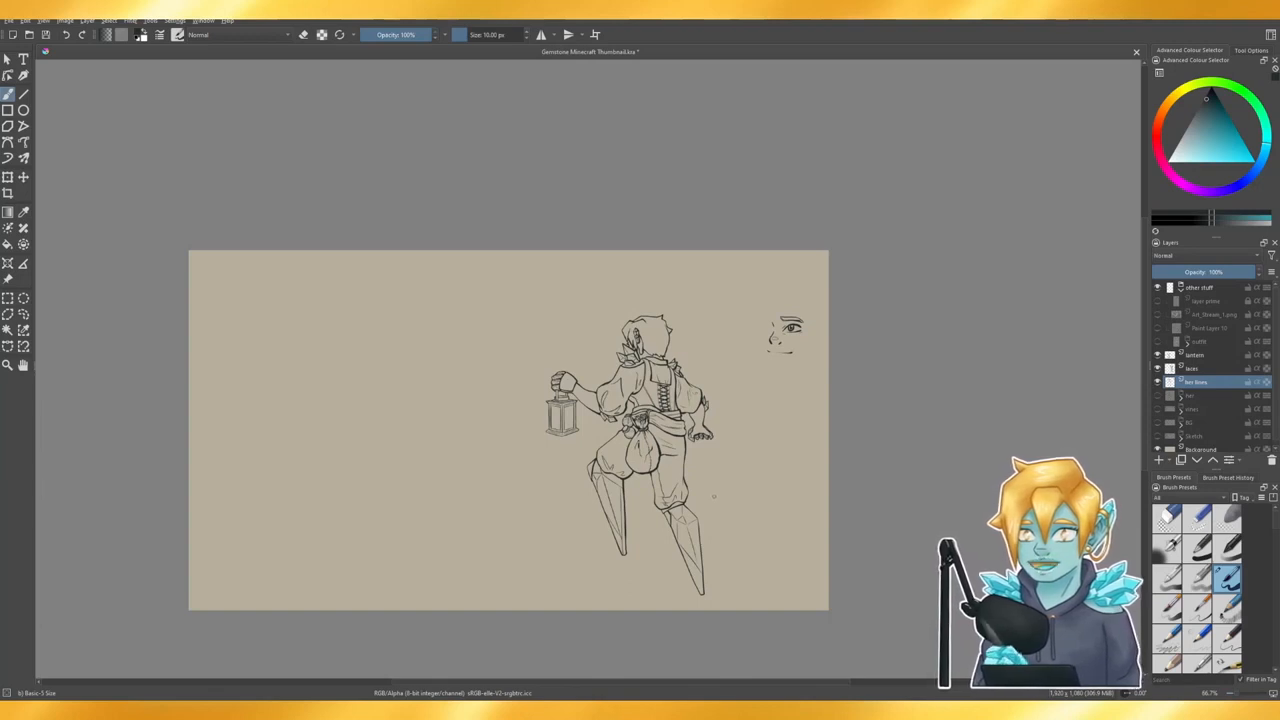
- Start a freehand selection around the small face sketch beside the figure
{"action": "scroll", "coordinate": [708, 516], "scroll_direction": "up", "scroll_amount": 1}
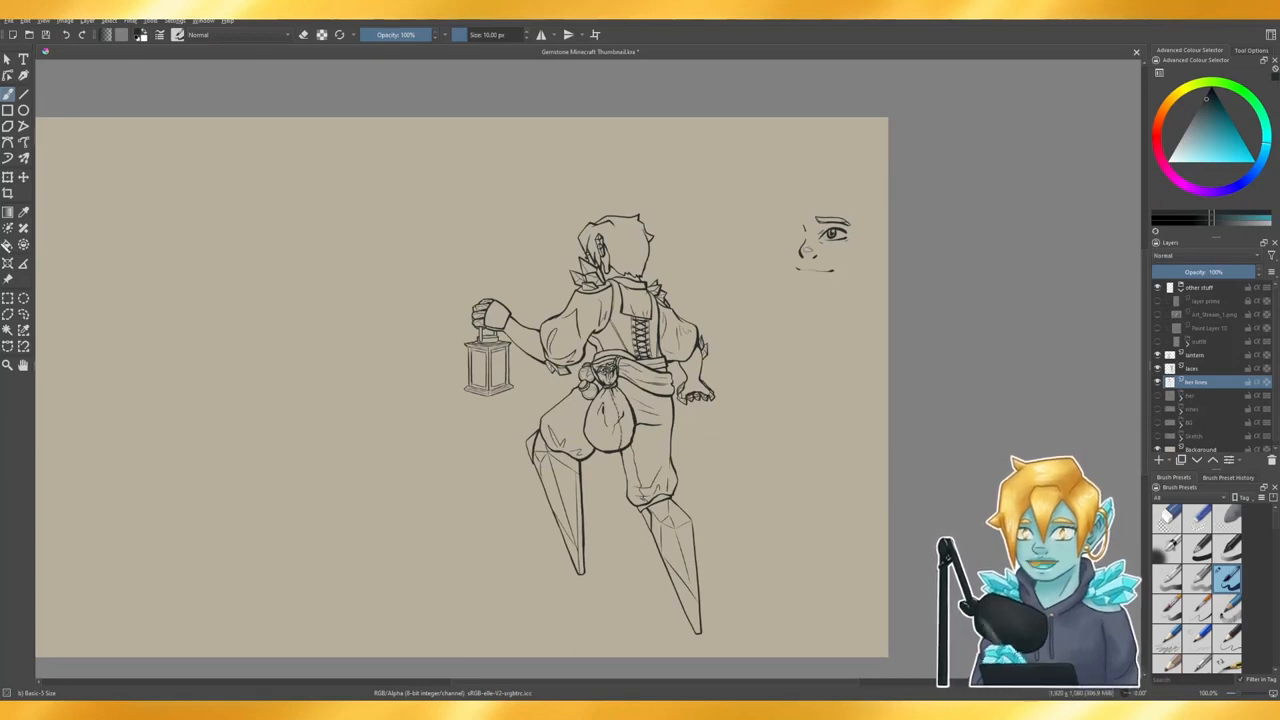
{"action": "left_click", "coordinate": [24, 314]}
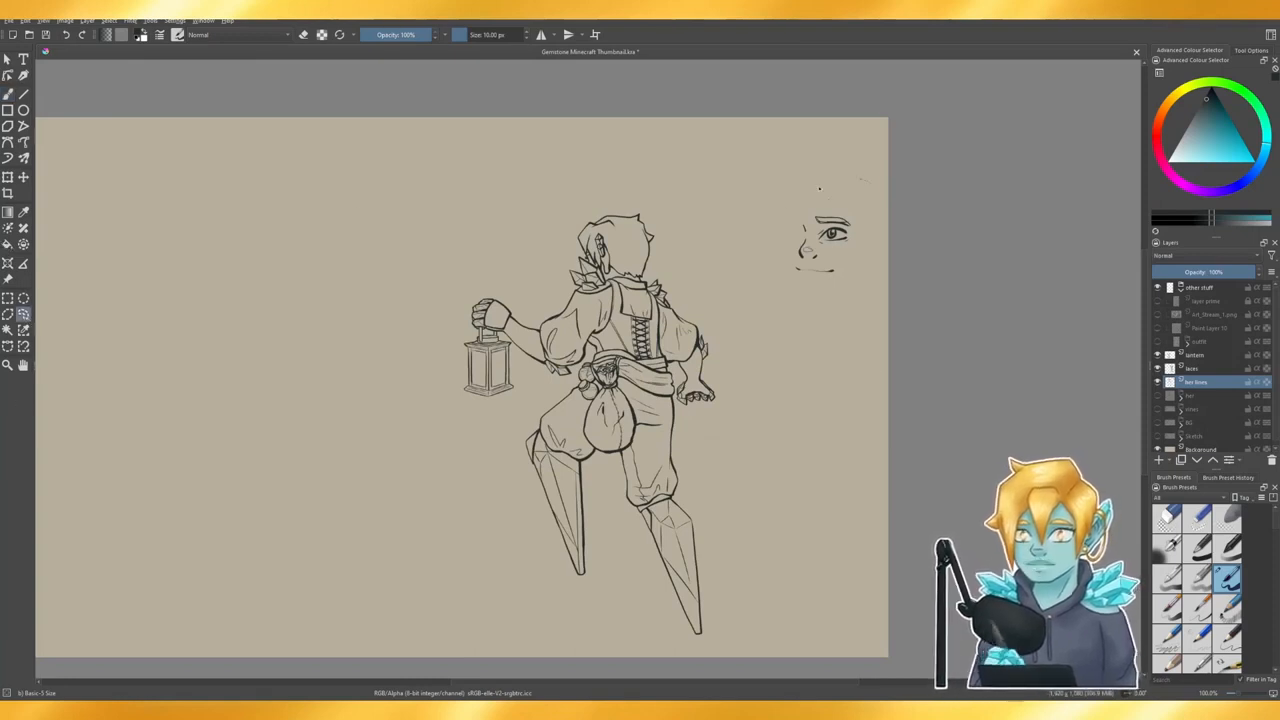
- Lasso the face sketch beside the character and place a duplicate of the her lines layer inside the other stuff group
{"action": "left_click_drag", "start_coordinate": [861, 187], "coordinate": [867, 192]}
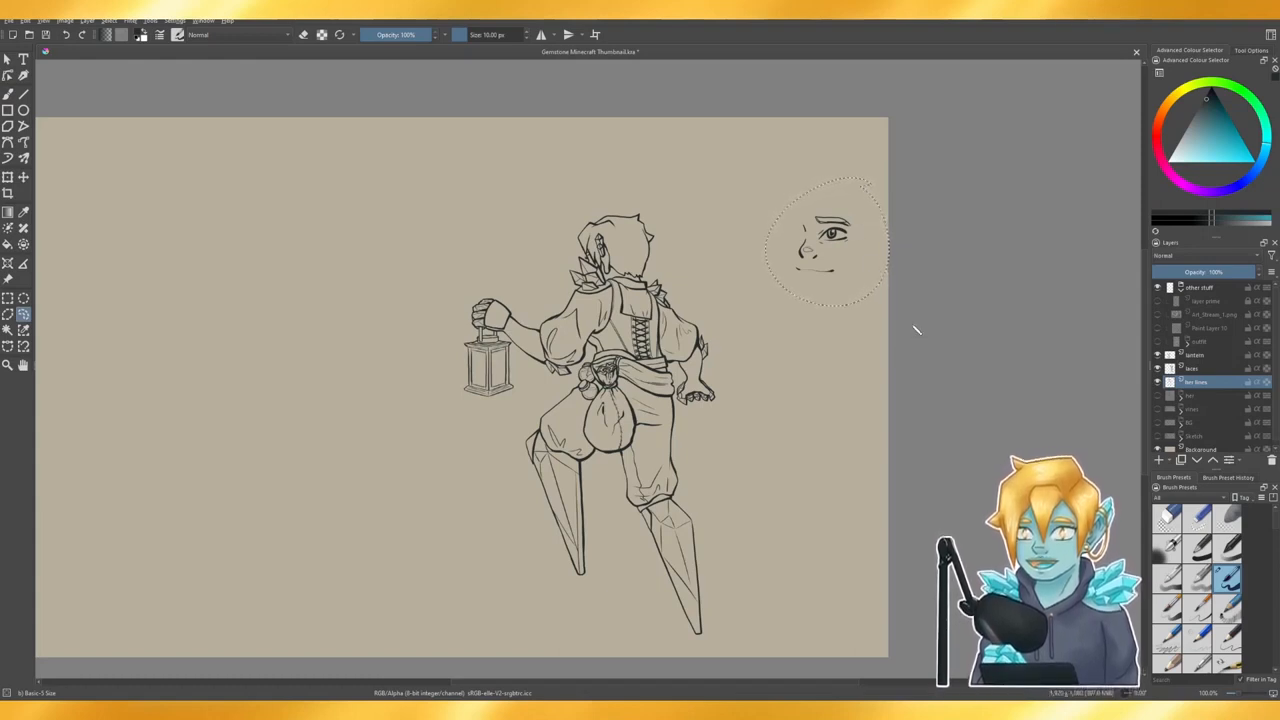
{"action": "key", "text": "ctrl+j"}
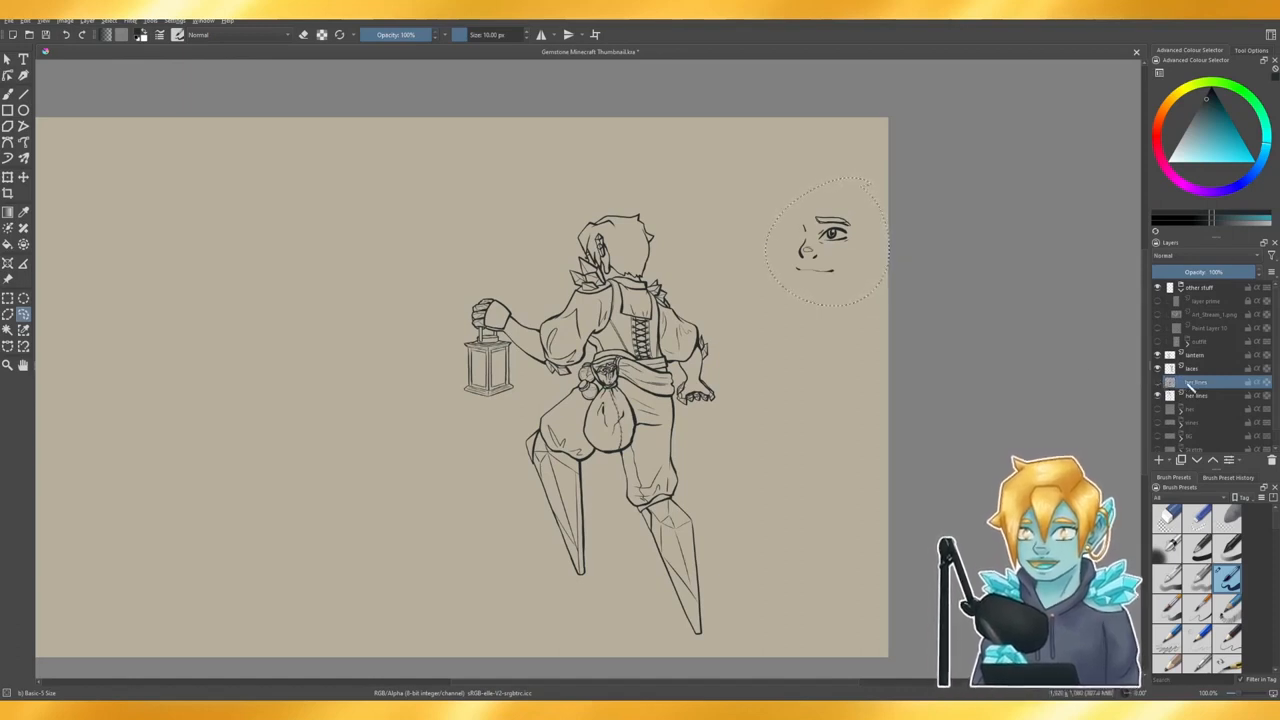
{"action": "left_click_drag", "start_coordinate": [1192, 386], "coordinate": [1193, 341]}
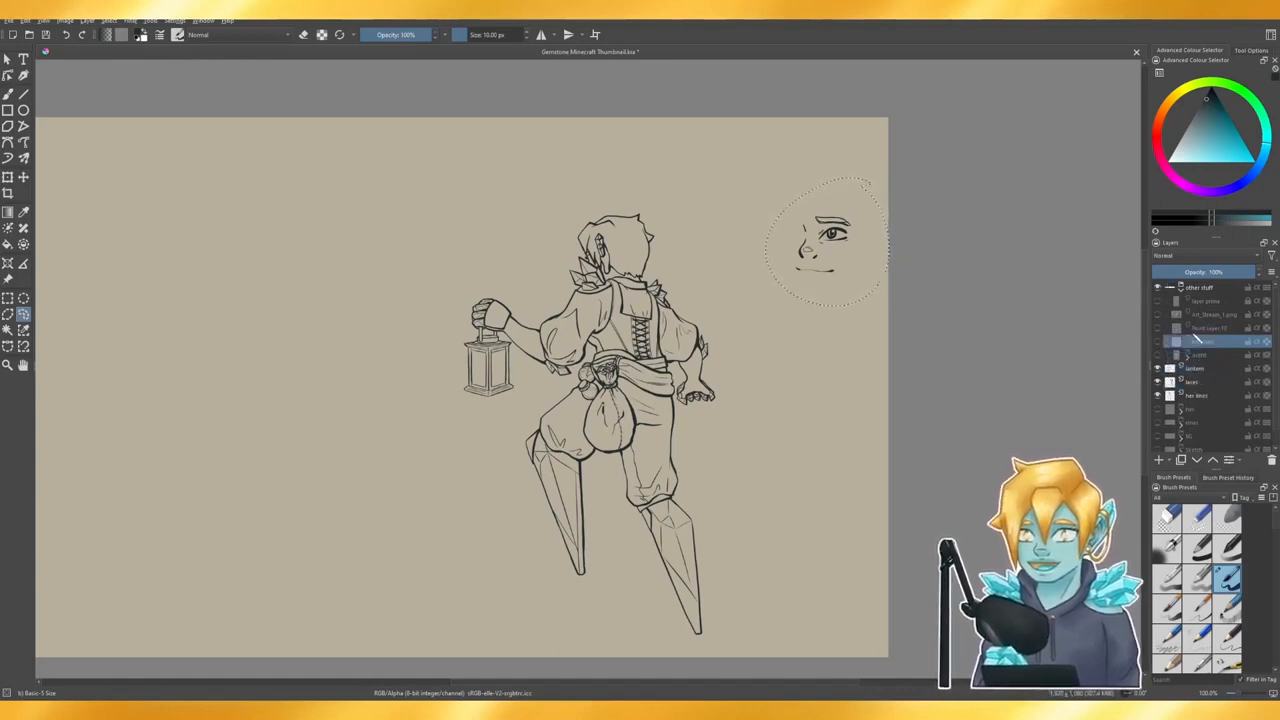
- Rename the duplicated layer "random face" and collapse the other stuff group
{"action": "double_click", "coordinate": [1201, 341]}
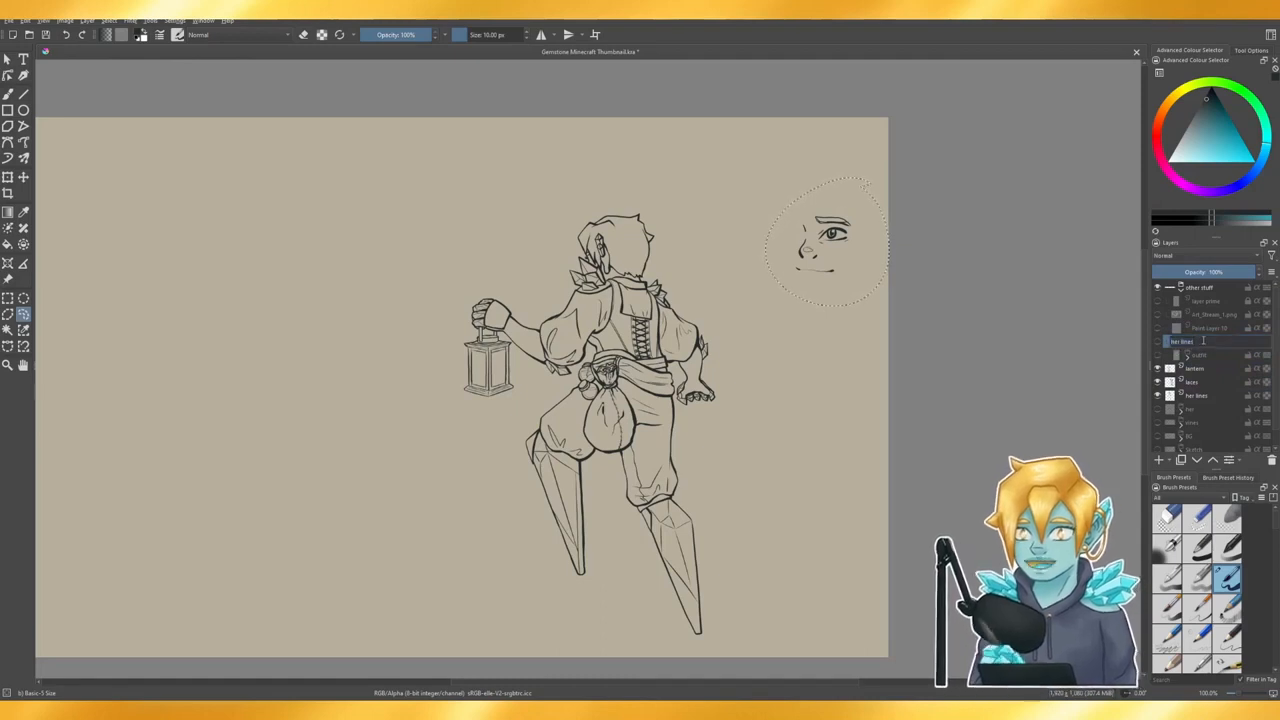
{"action": "type", "text": "ru"}
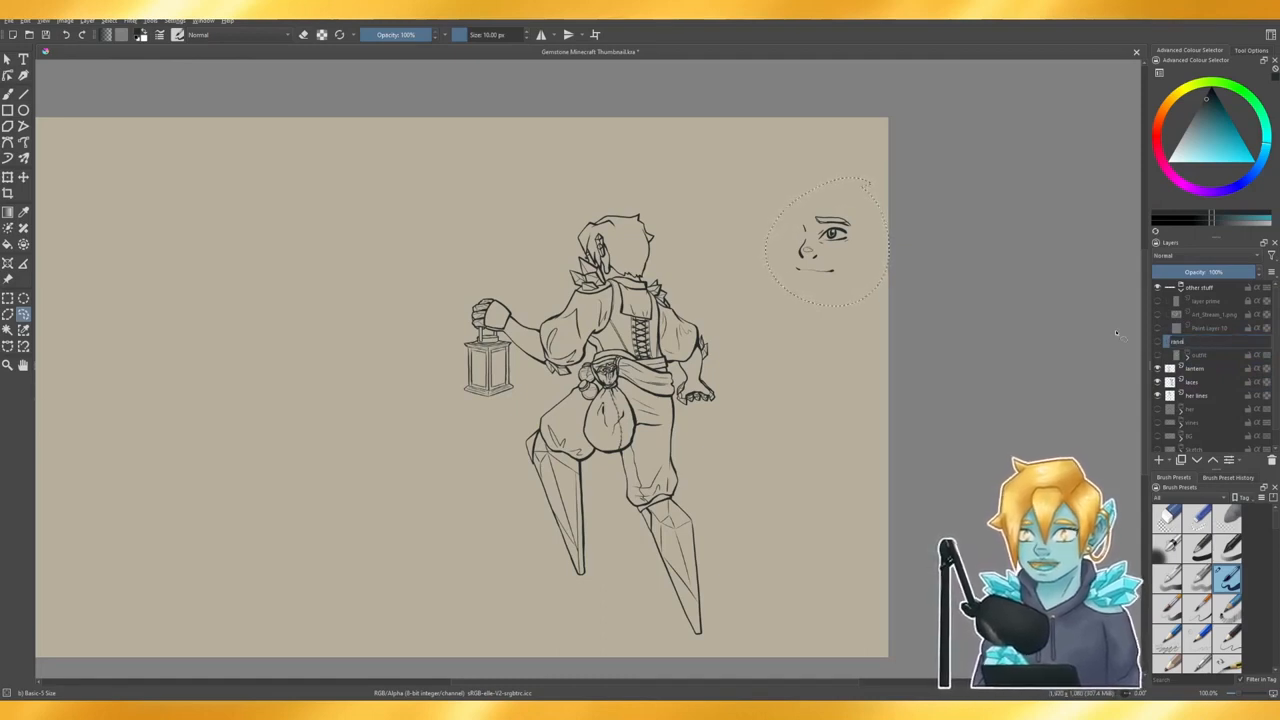
{"action": "key", "text": "Return"}
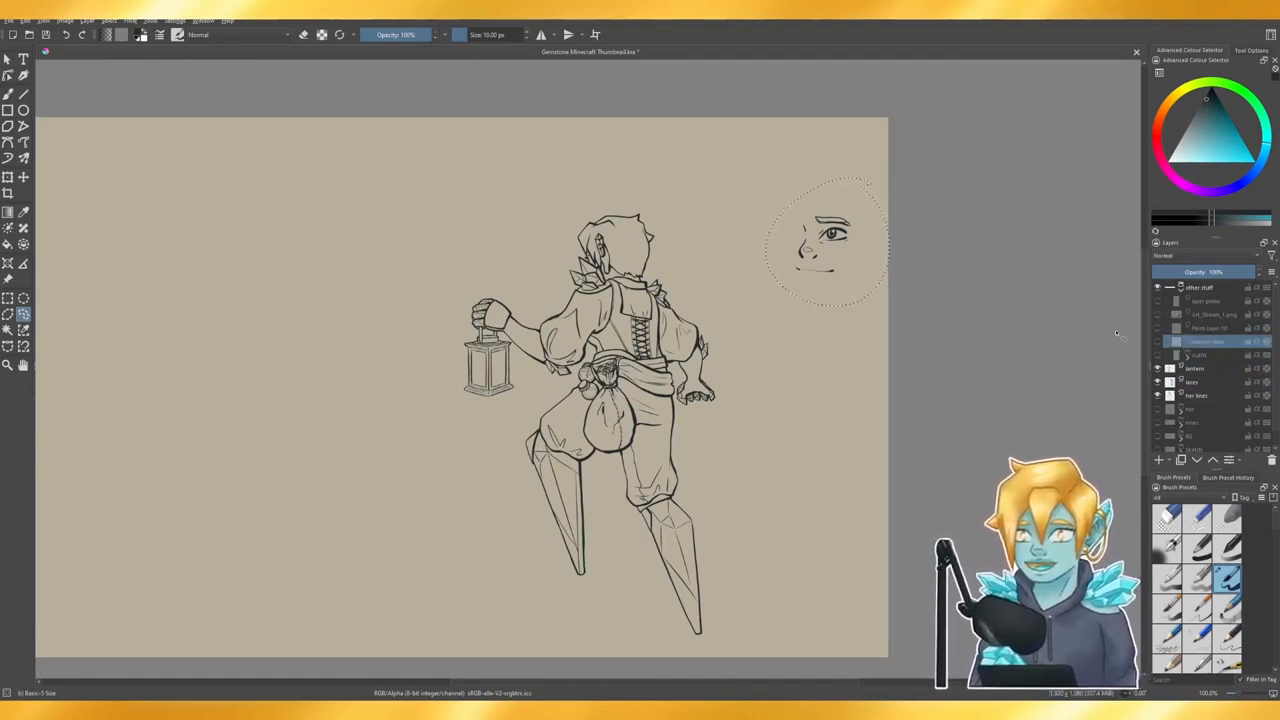
{"action": "left_click", "coordinate": [1181, 288]}
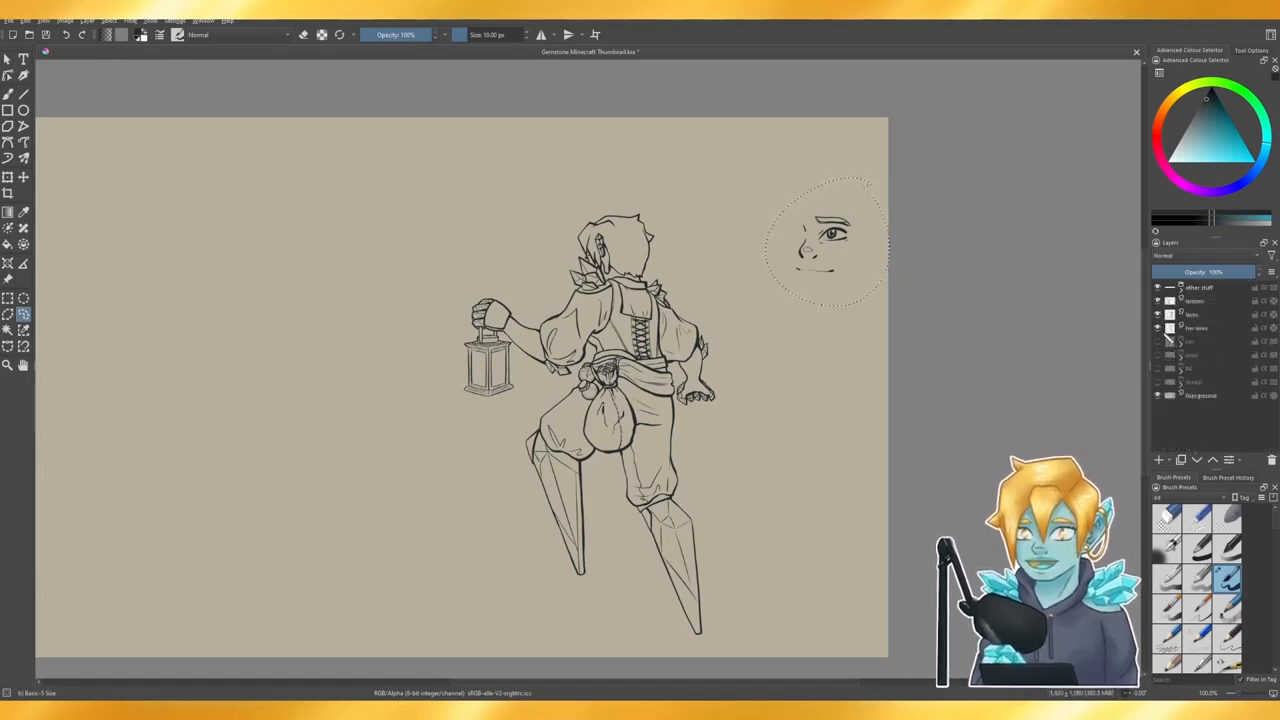
- Erase the selected face sketch from the her lines layer with a large brush
{"action": "left_click", "coordinate": [1195, 329]}
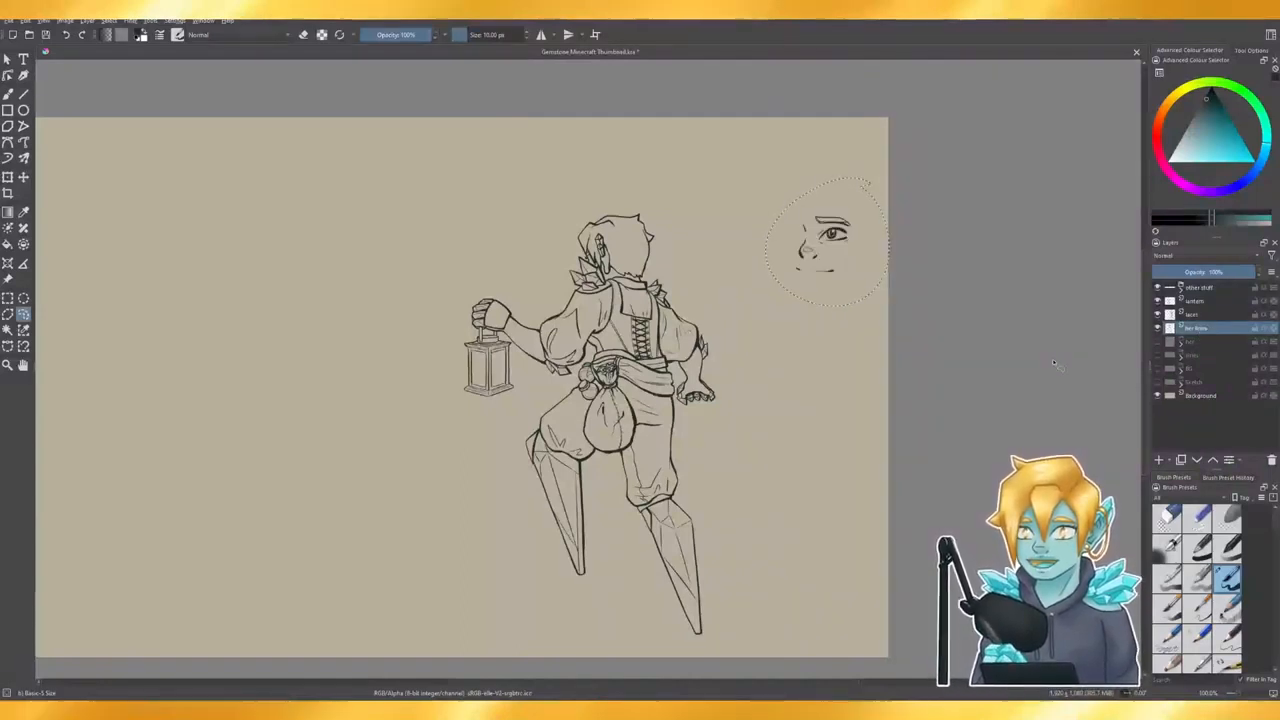
{"action": "key", "text": "b"}
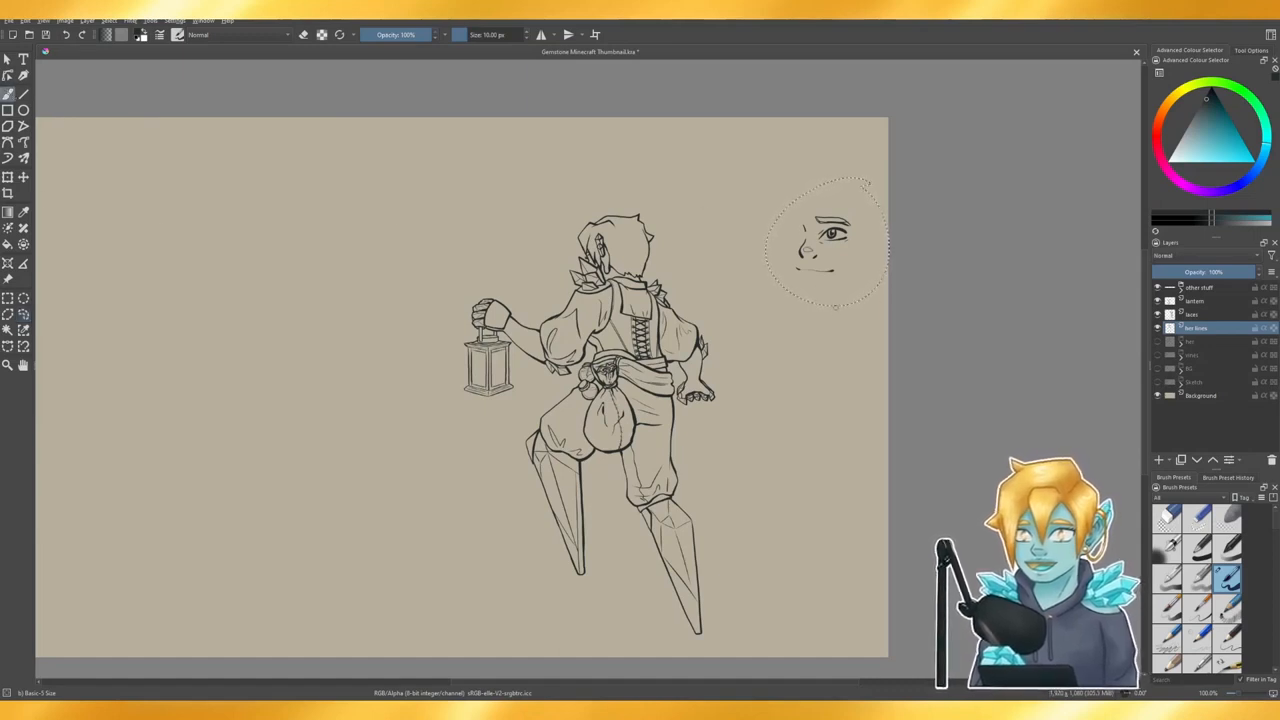
{"action": "left_click_drag", "start_coordinate": [454, 34], "coordinate": [500, 34]}
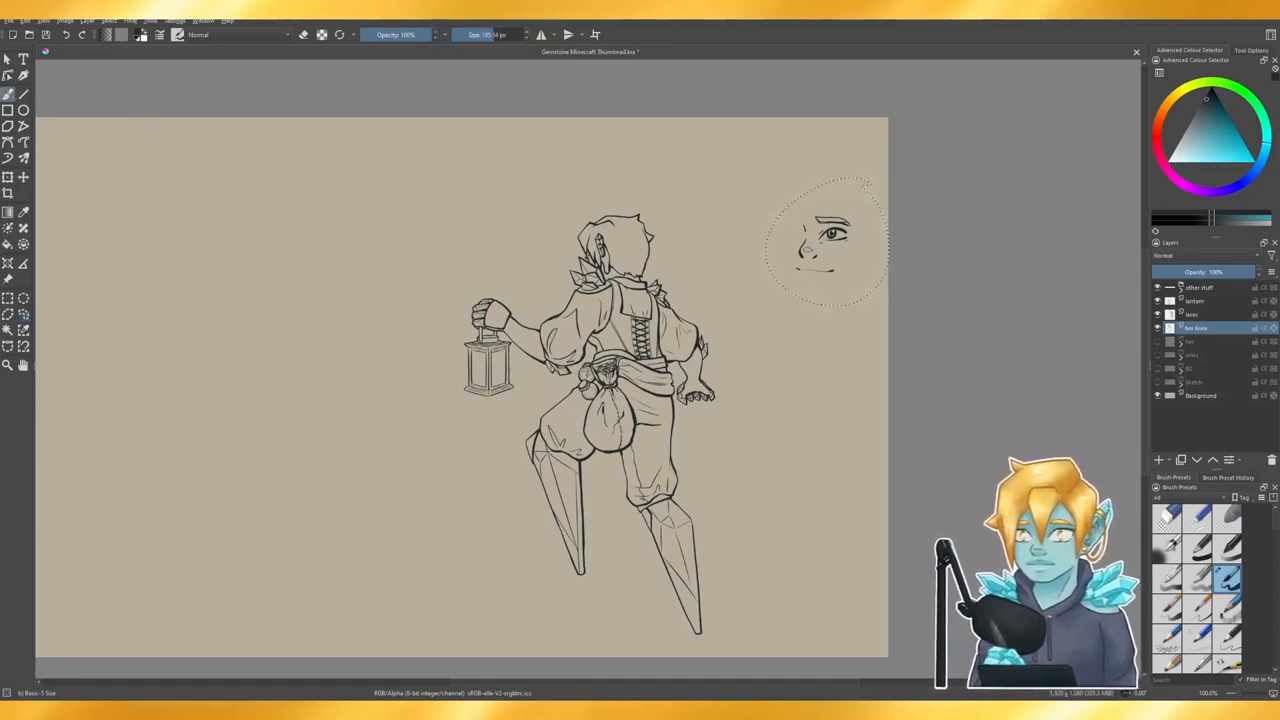
{"action": "key", "text": "e"}
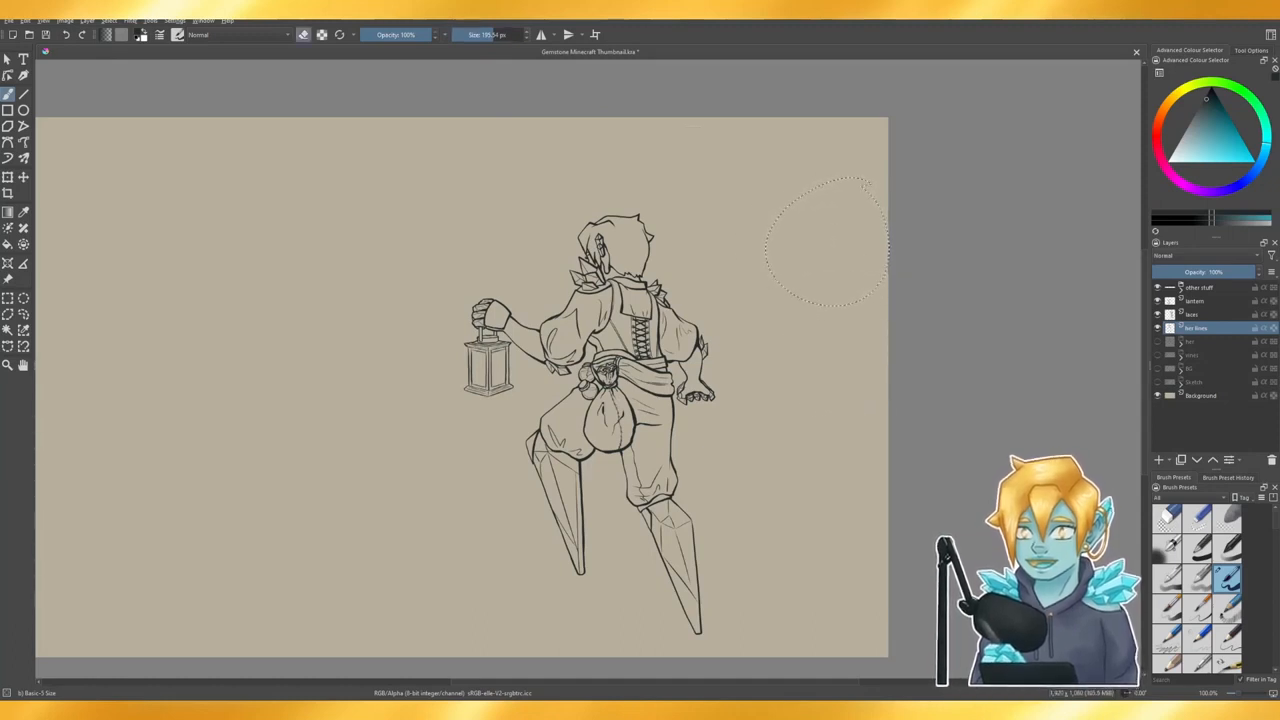
- Expand the other stuff group and toggle the random face layer's visibility to check its contents
{"action": "left_click", "coordinate": [1181, 287]}
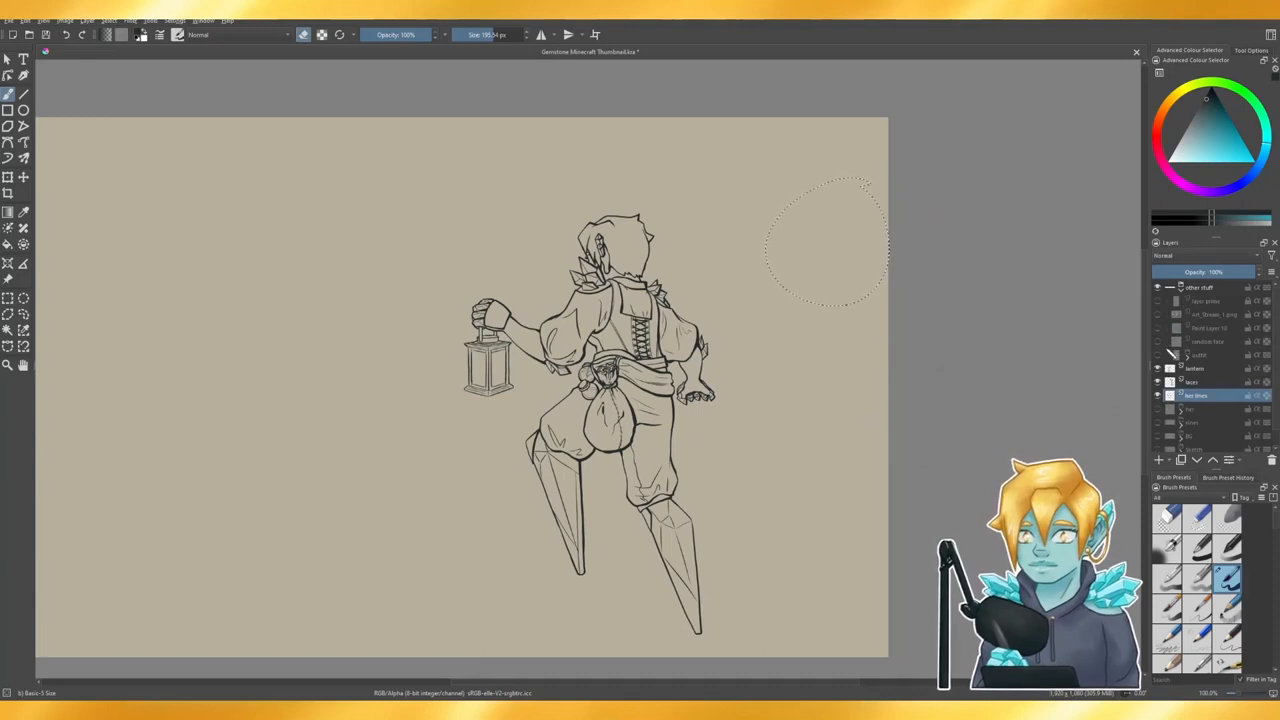
{"action": "left_click", "coordinate": [1158, 341]}
{"action": "left_click", "coordinate": [1158, 341]}
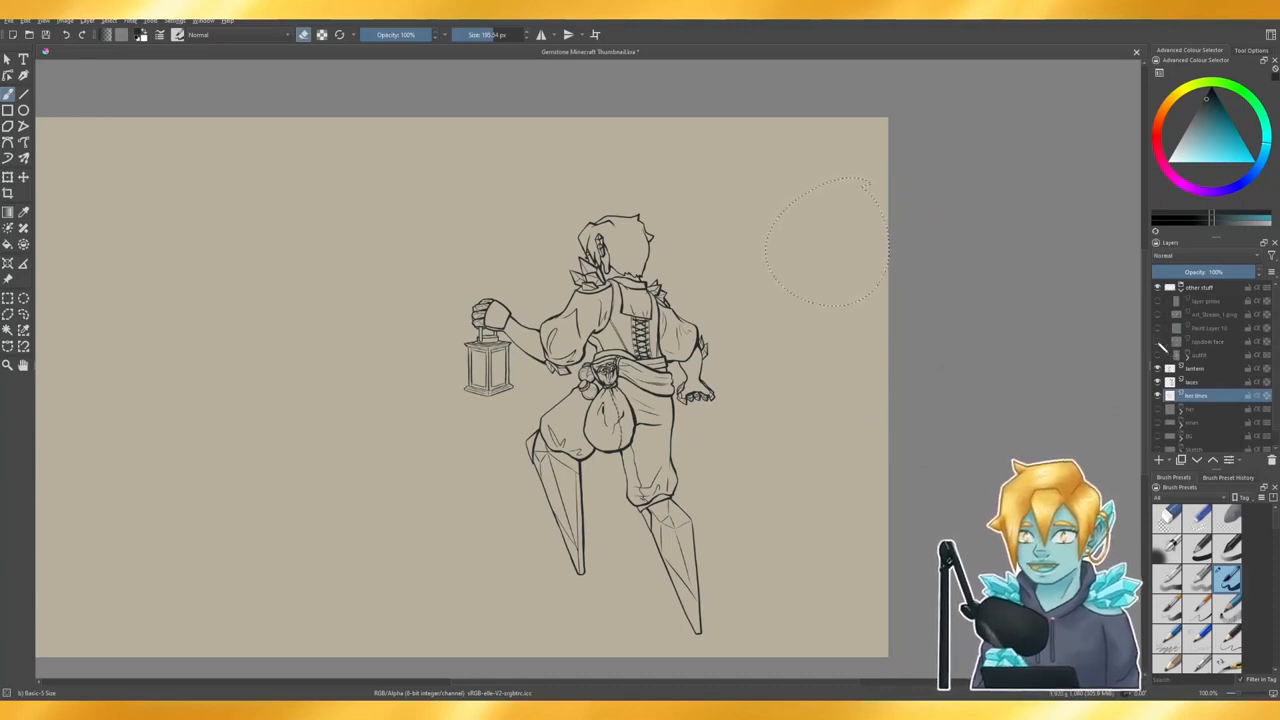
{"action": "left_click", "coordinate": [1158, 341]}
{"action": "left_click", "coordinate": [1158, 341]}
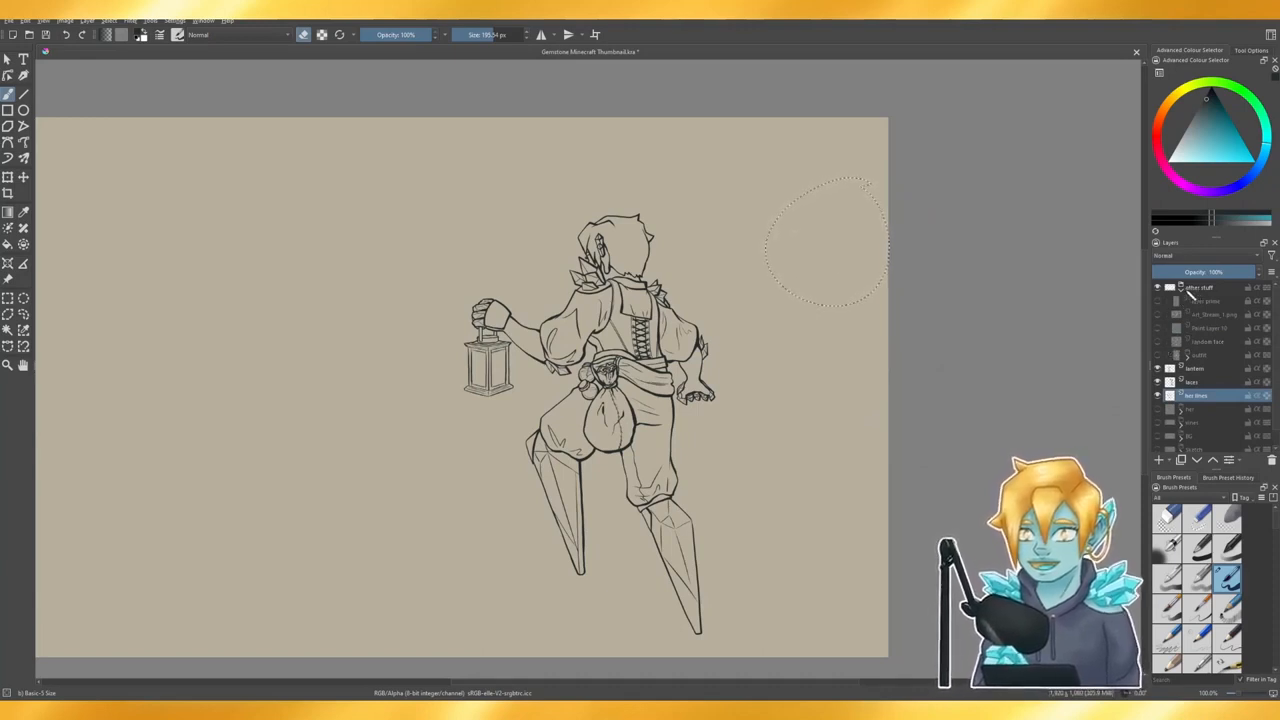
- Collapse the other stuff group and hide it
{"action": "left_click", "coordinate": [1192, 292]}
{"action": "left_click", "coordinate": [1180, 289]}
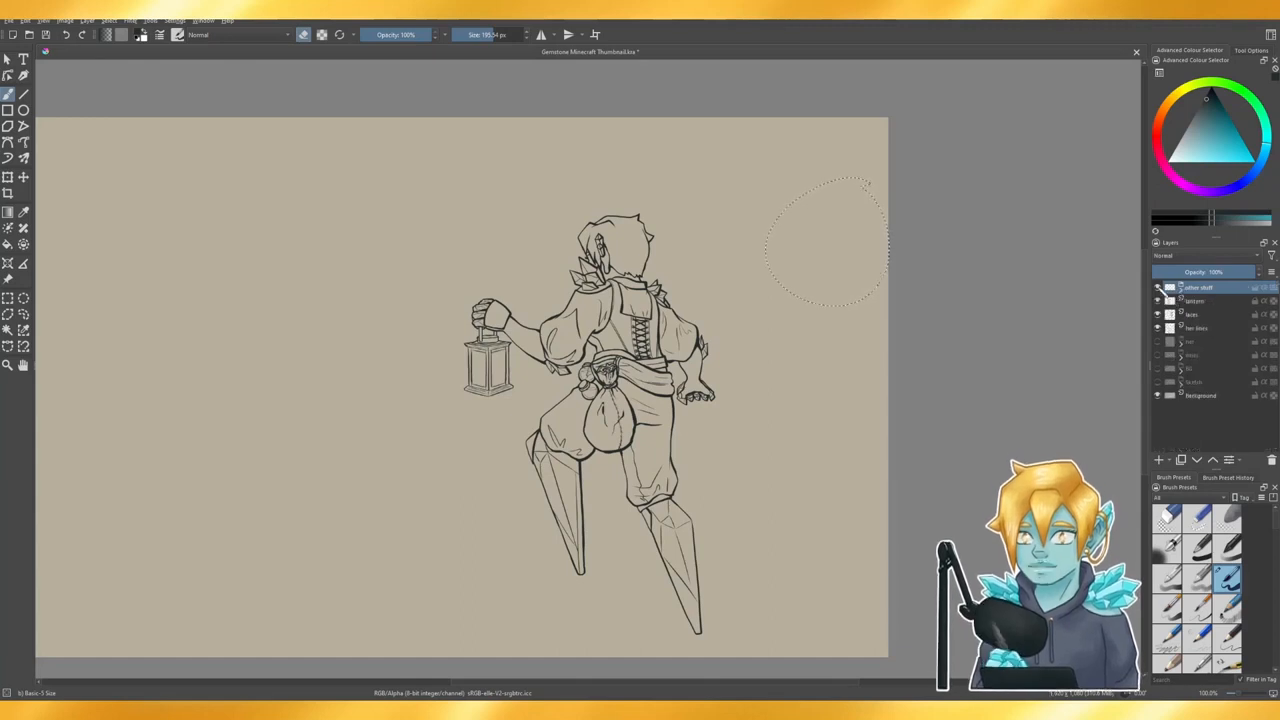
{"action": "left_click", "coordinate": [1158, 288]}
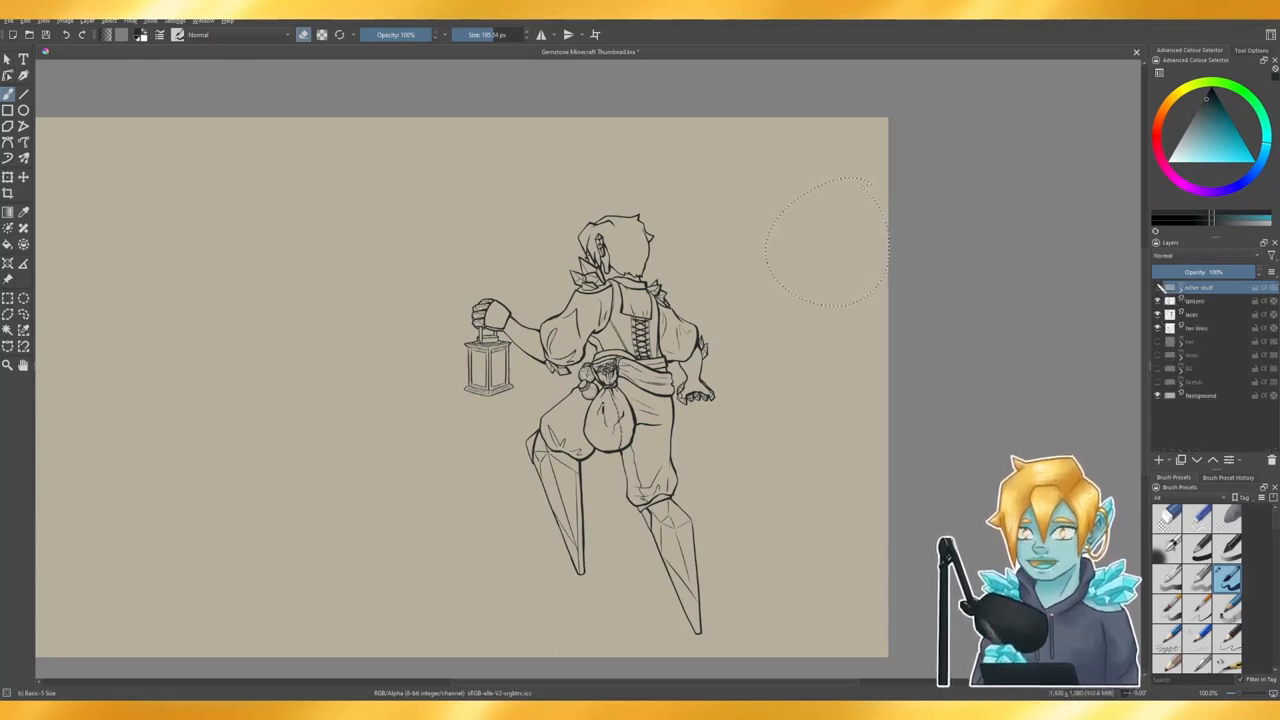
- Add a new paint layer and place it directly beneath the her lines layer
{"action": "left_click", "coordinate": [1192, 329]}
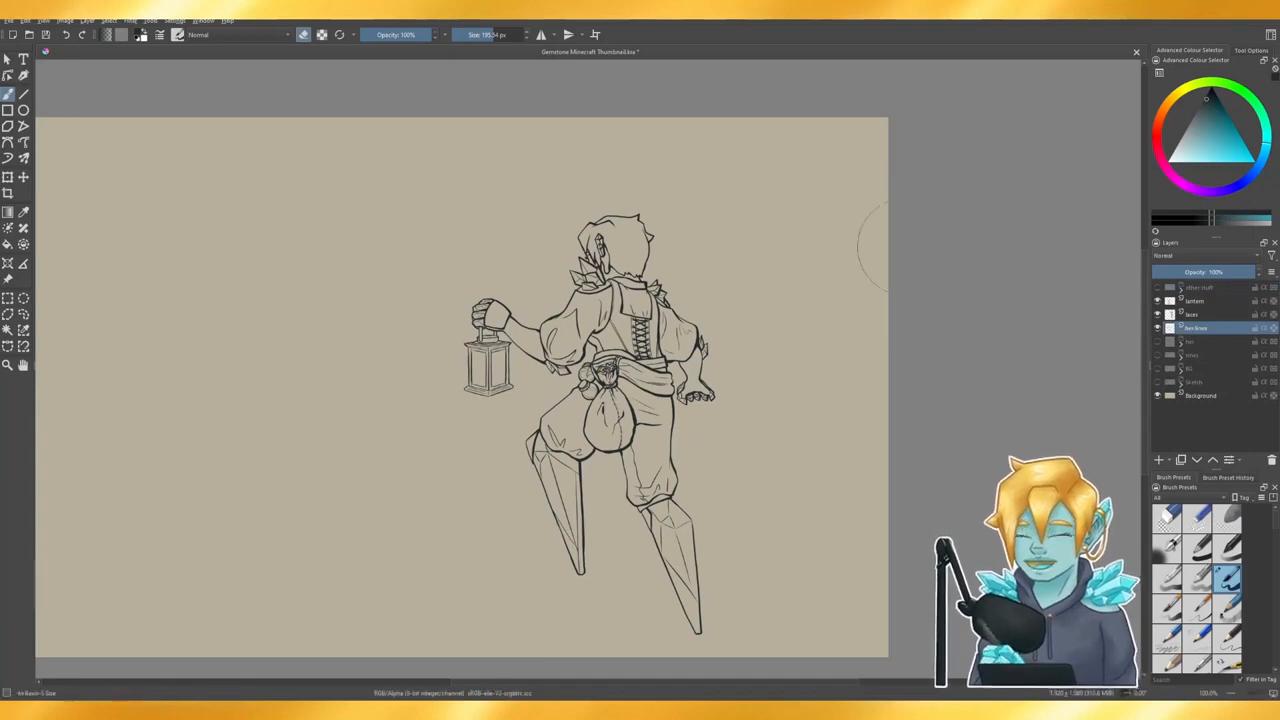
{"action": "left_click", "coordinate": [1159, 460]}
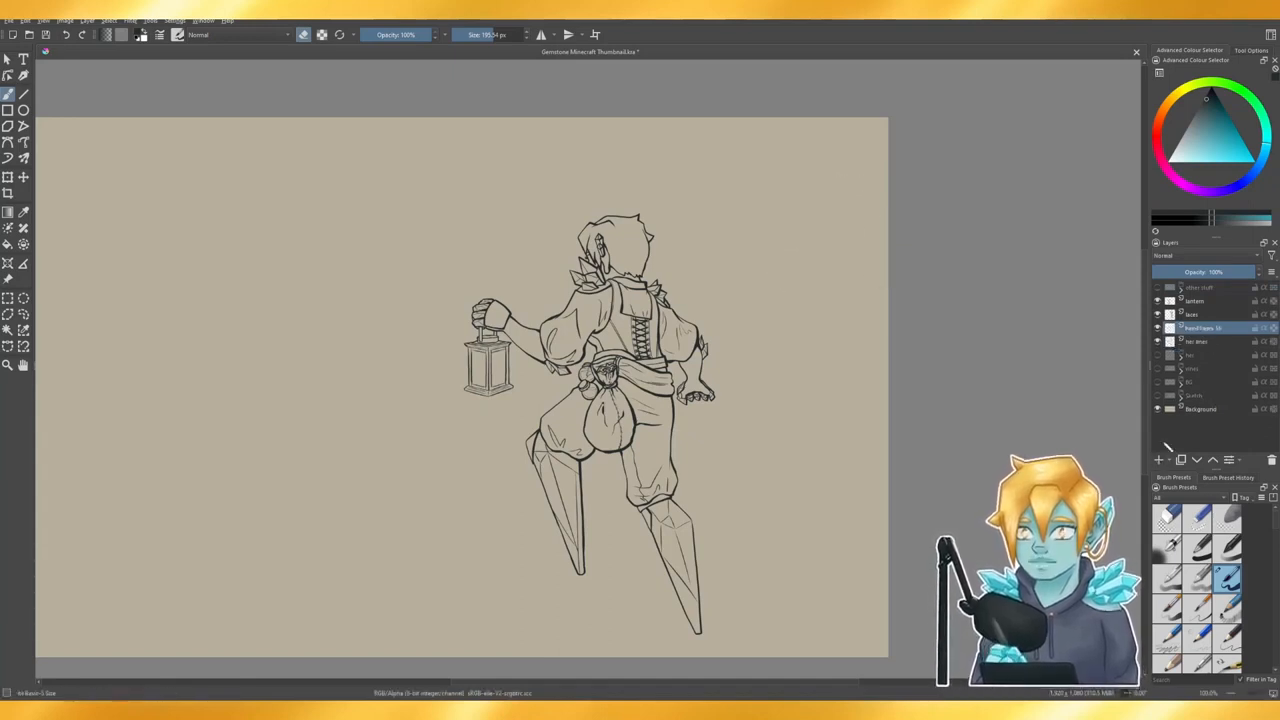
{"action": "left_click_drag", "start_coordinate": [1205, 330], "coordinate": [1212, 345]}
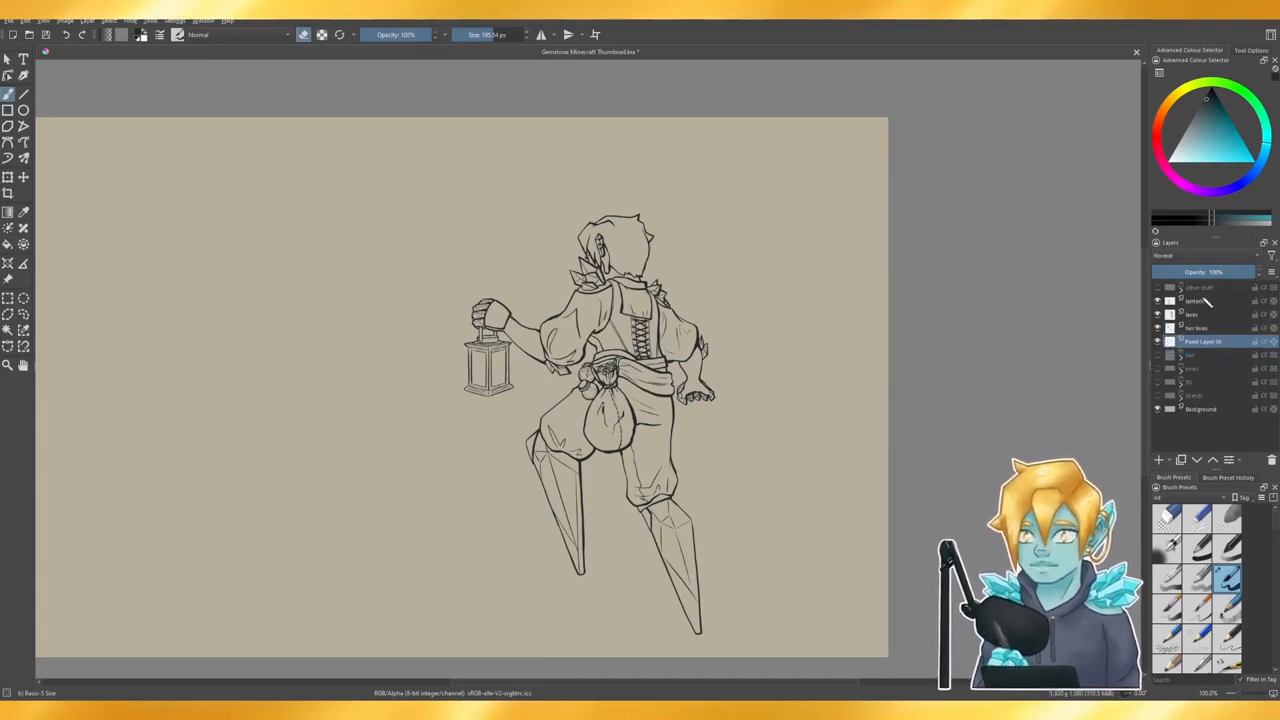
- Group the lantern, laces, her lines and new paint layers as "her", and reduce the brush size to 27.20 px
{"action": "left_click", "coordinate": [1204, 301], "text": "shift"}
{"action": "key", "text": "ctrl+g"}
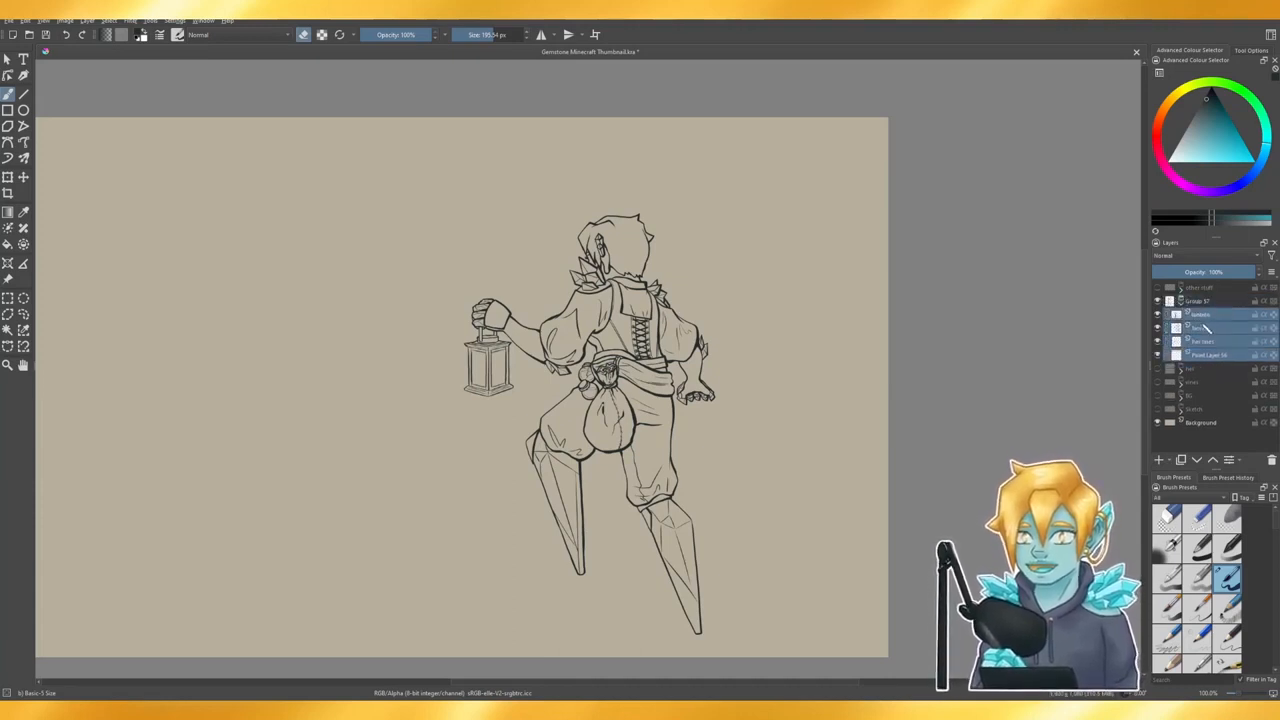
{"action": "double_click", "coordinate": [1200, 302]}
{"action": "type", "text": "hair"}
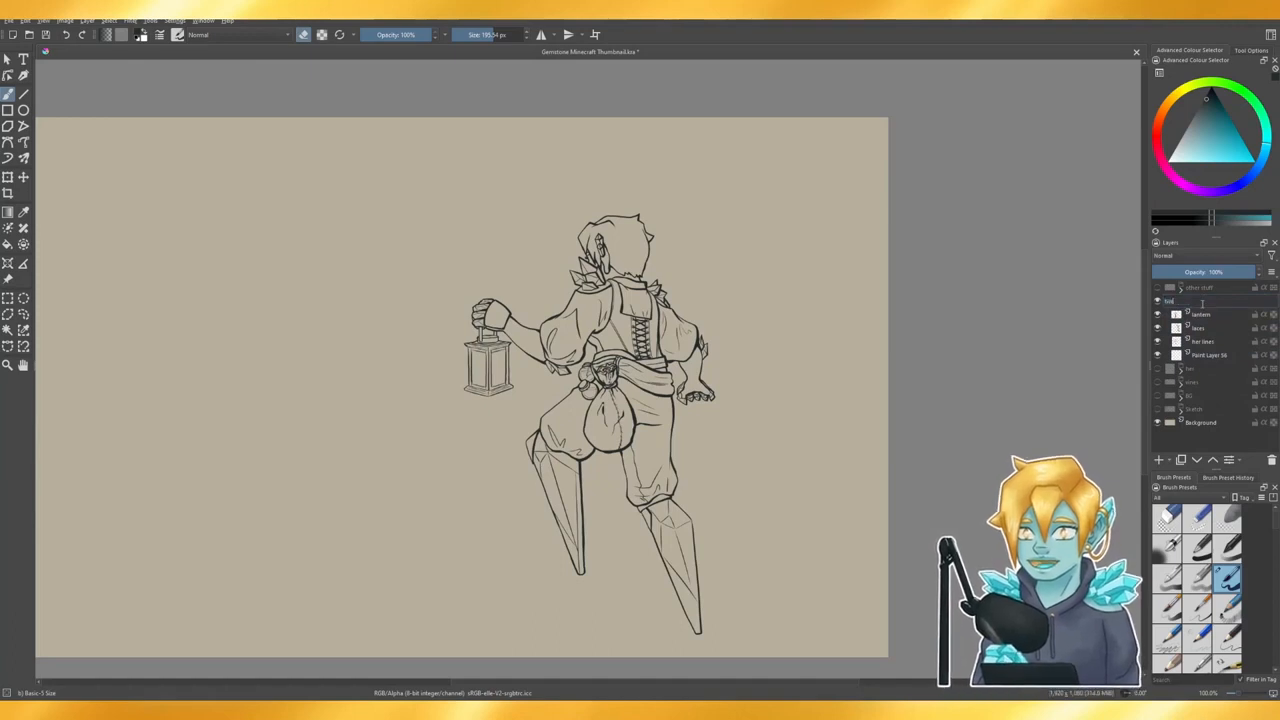
{"action": "key", "text": "Return"}
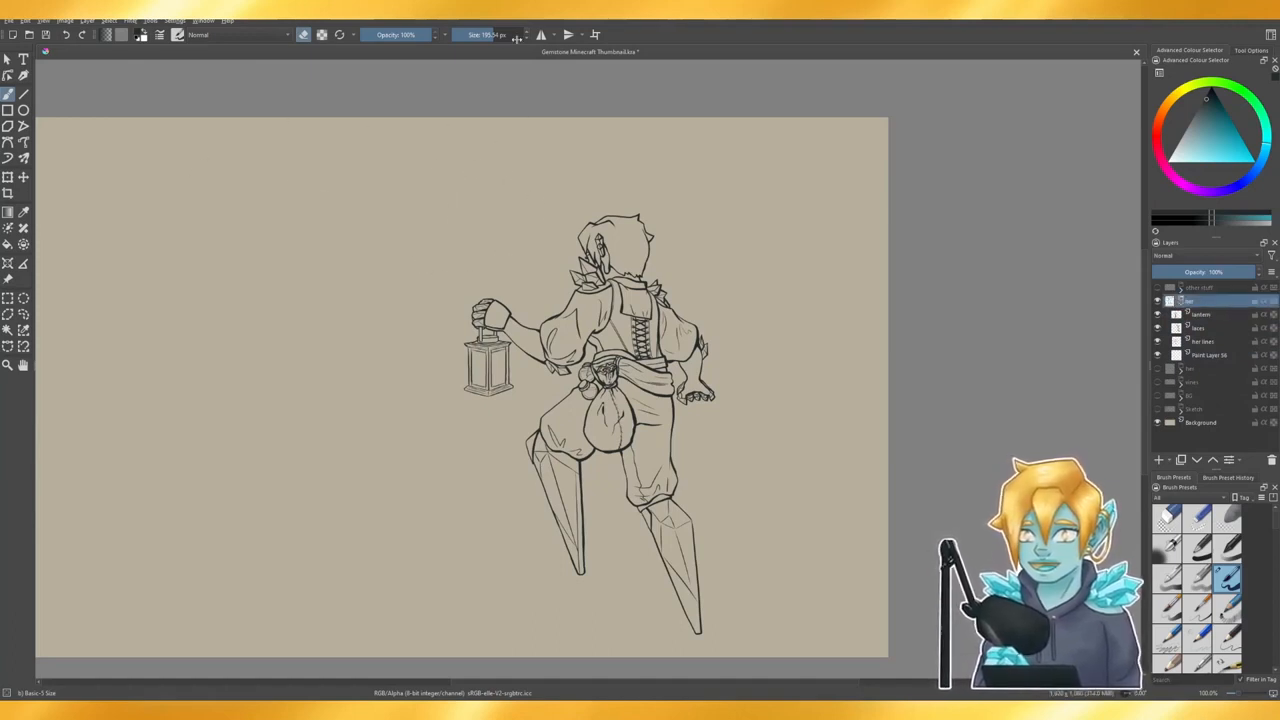
{"action": "left_click_drag", "start_coordinate": [516, 37], "coordinate": [476, 34]}
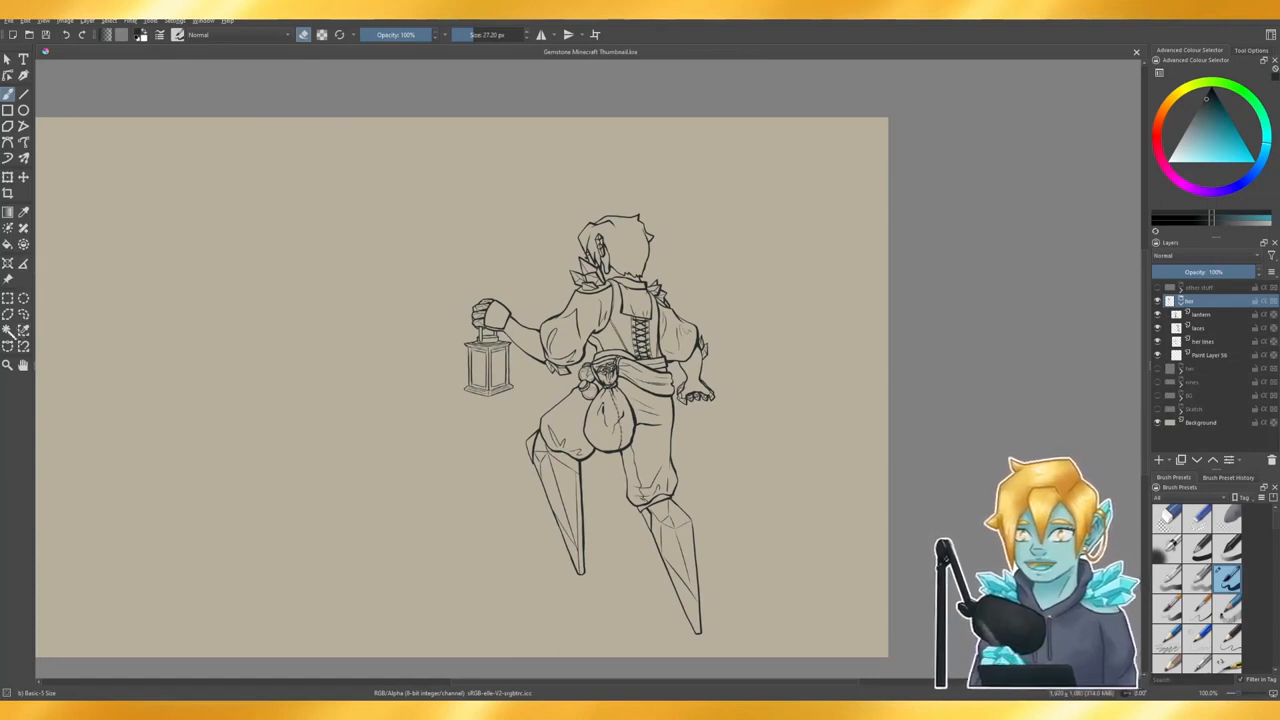
- Select the empty canvas around the character and lantern by contiguous area, and invert the selection to cover the figure
{"action": "left_click", "coordinate": [8, 330]}
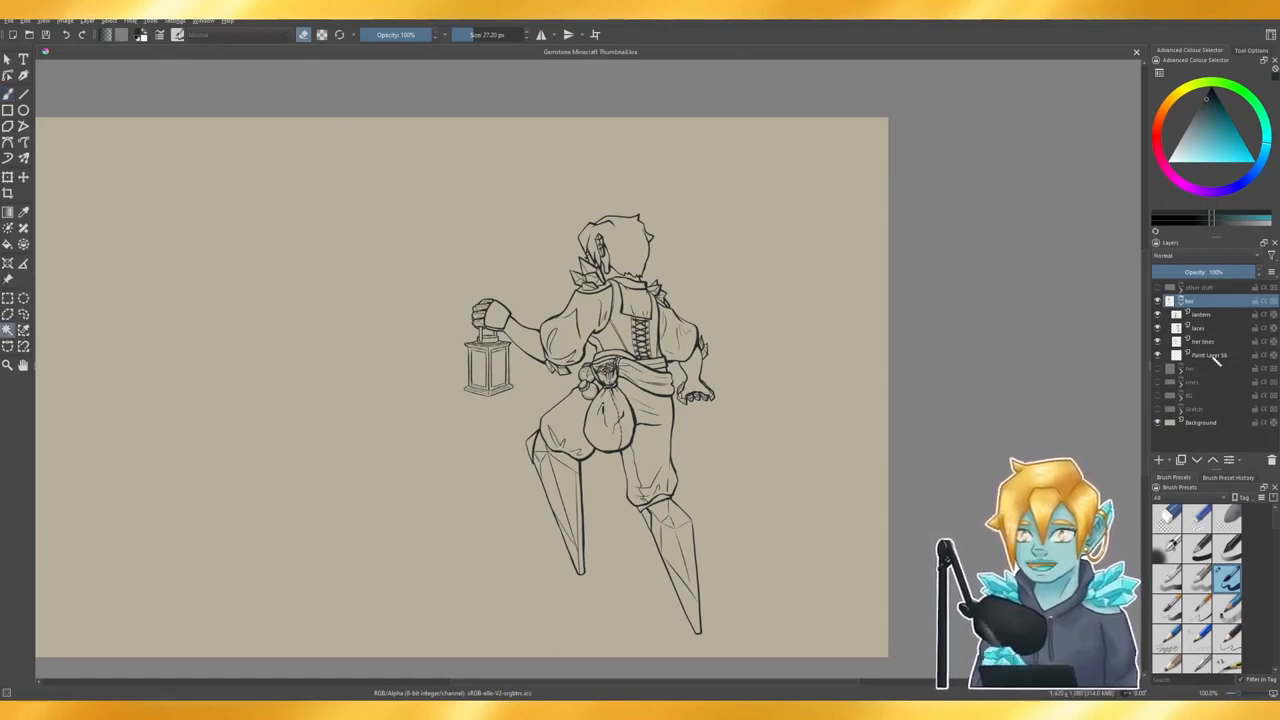
{"action": "left_click", "coordinate": [1212, 343]}
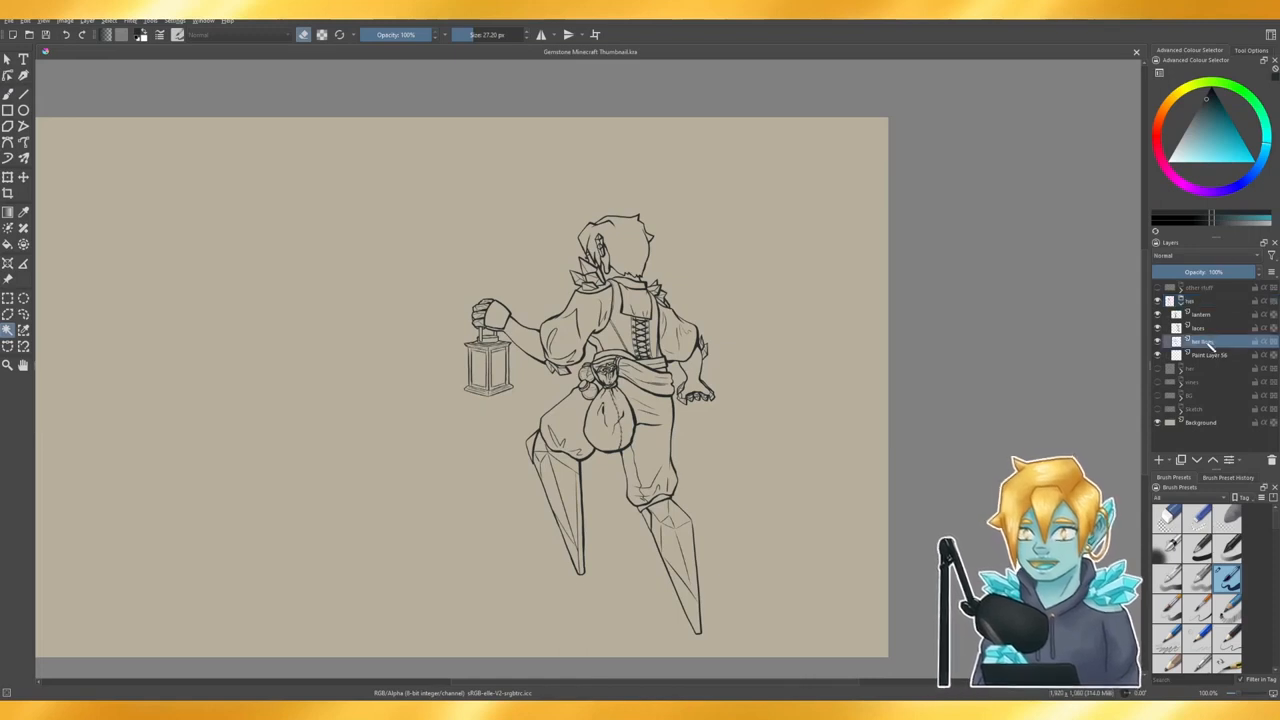
{"action": "left_click", "coordinate": [728, 231]}
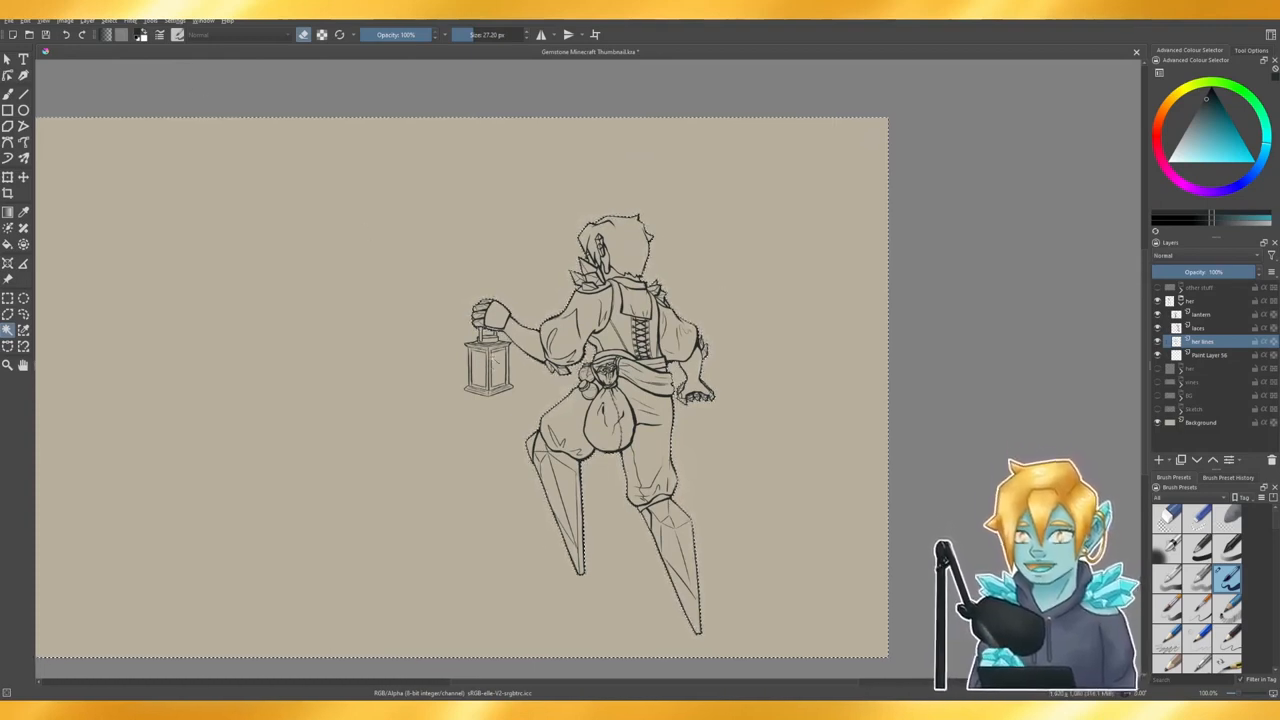
{"action": "left_click", "coordinate": [1191, 303]}
{"action": "left_click", "coordinate": [1183, 303]}
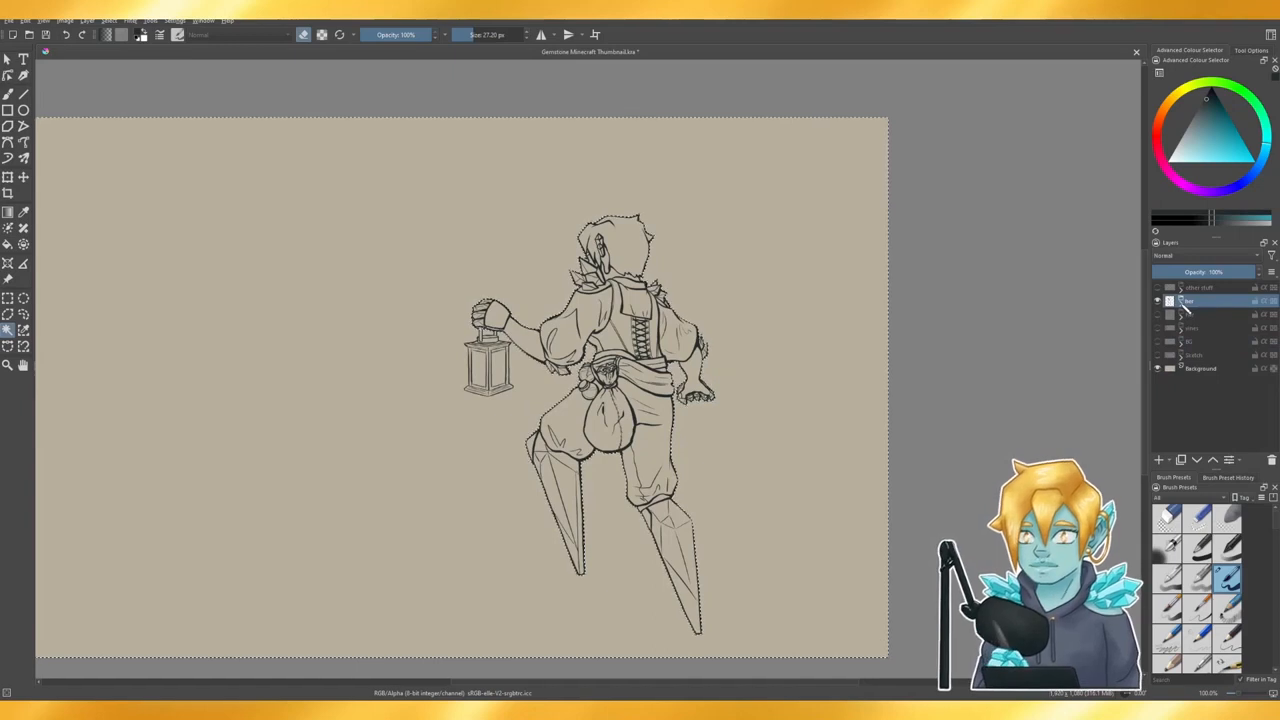
{"action": "key", "text": "ctrl+shift+a"}
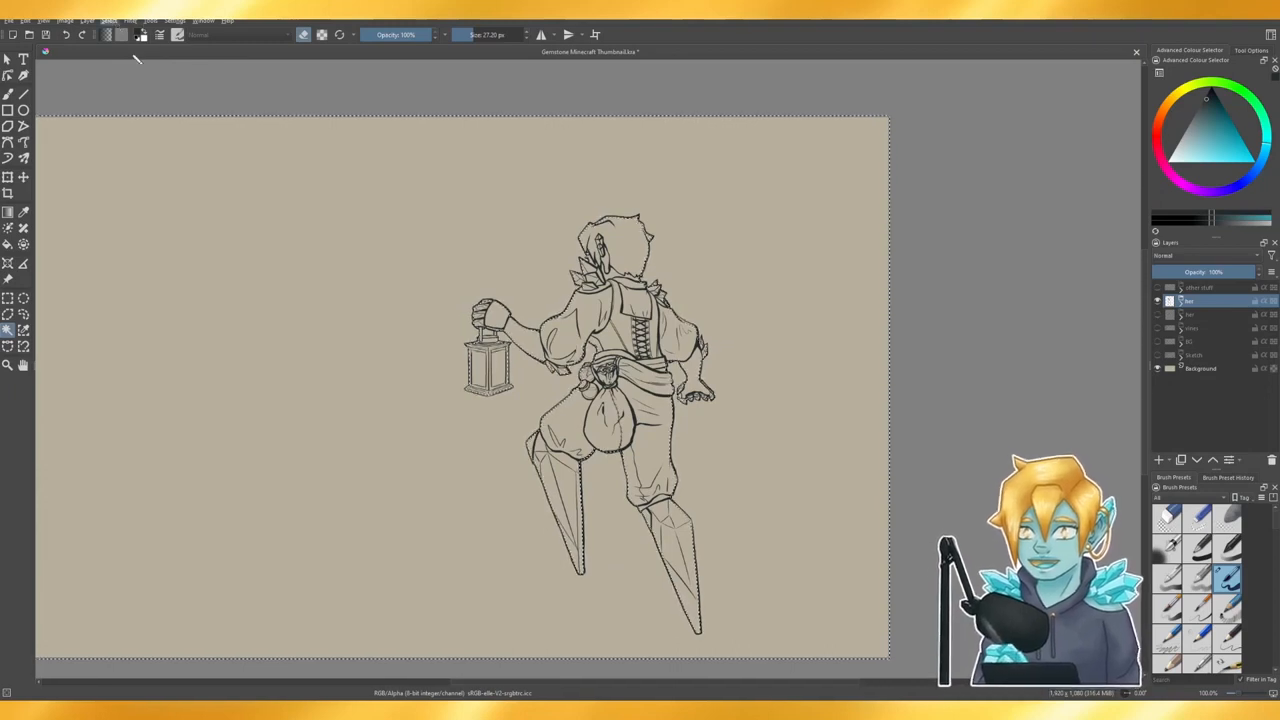
{"action": "key", "text": "ctrl+shift+i"}
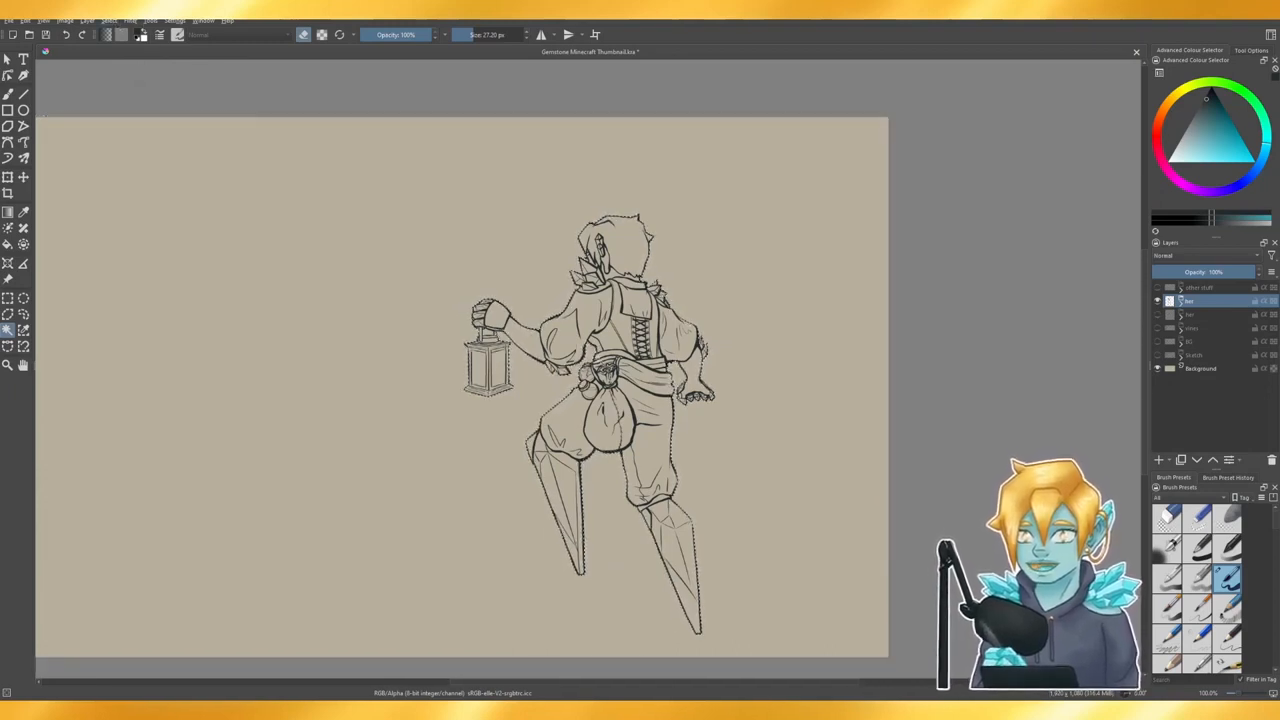
- Paint the selected character and lantern silhouette a muted blue-grey on the bottom paint layer of the her group, using a very large brush
{"action": "scroll", "coordinate": [505, 345], "scroll_direction": "up", "scroll_amount": 5}
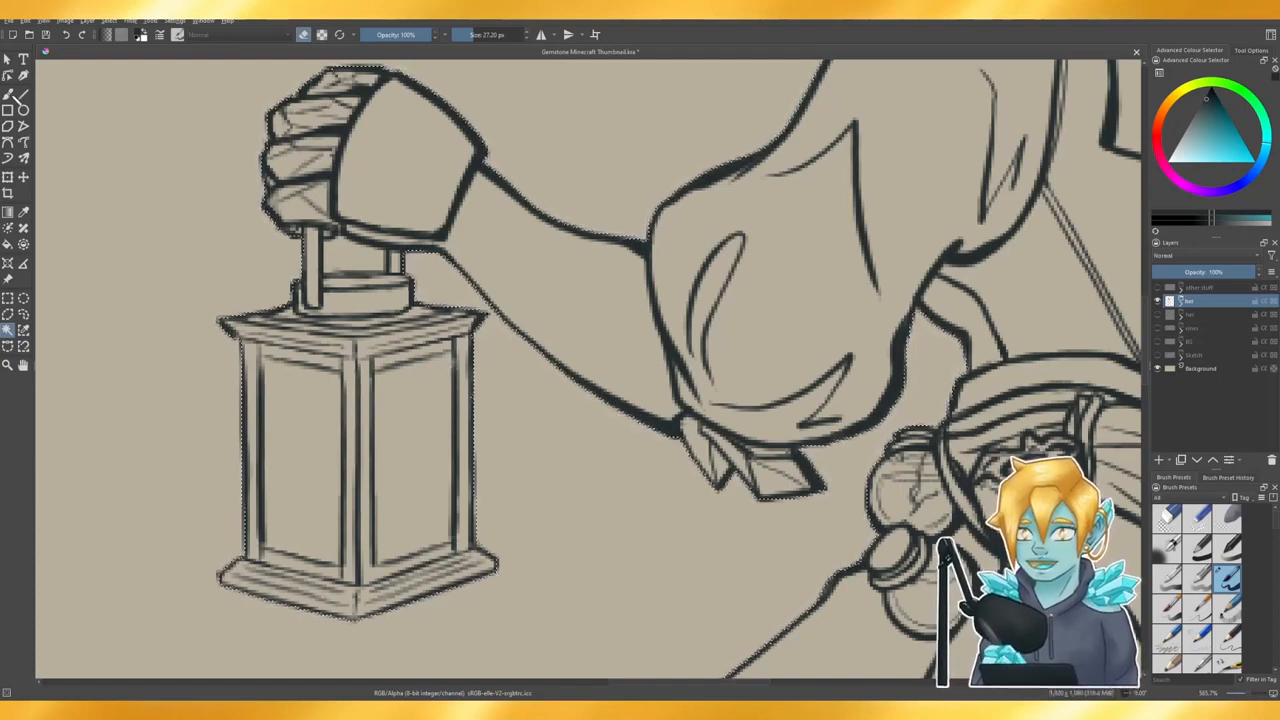
{"action": "left_click", "coordinate": [9, 93]}
{"action": "scroll", "coordinate": [186, 198], "scroll_direction": "down", "scroll_amount": 10}
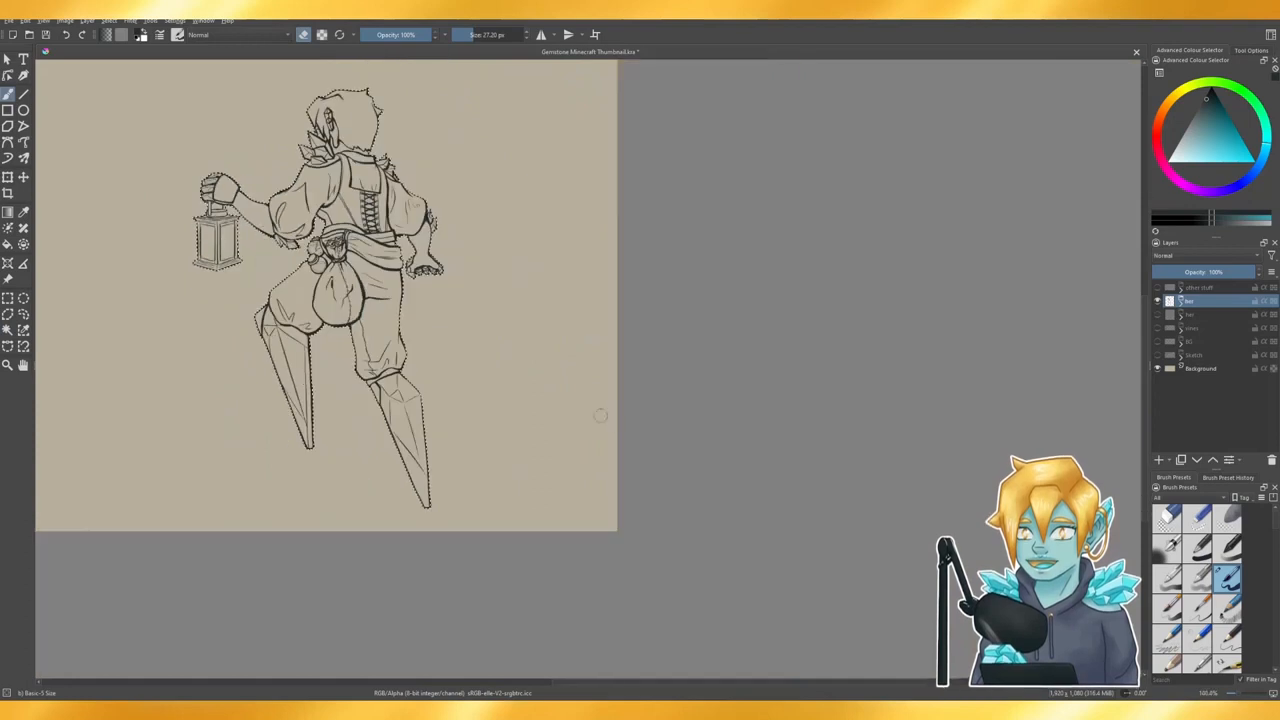
{"action": "scroll", "coordinate": [612, 444], "scroll_direction": "down", "scroll_amount": 3}
{"action": "scroll", "coordinate": [491, 360], "scroll_direction": "up", "scroll_amount": 3}
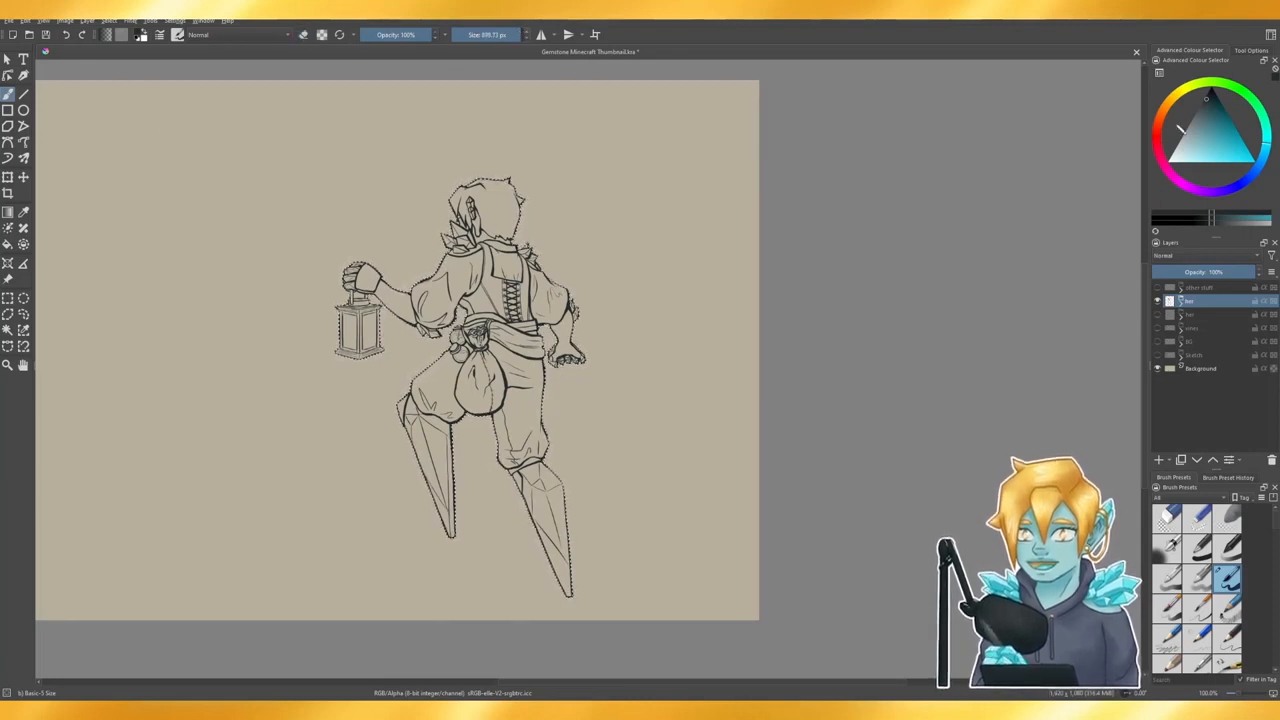
{"action": "left_click", "coordinate": [1184, 128]}
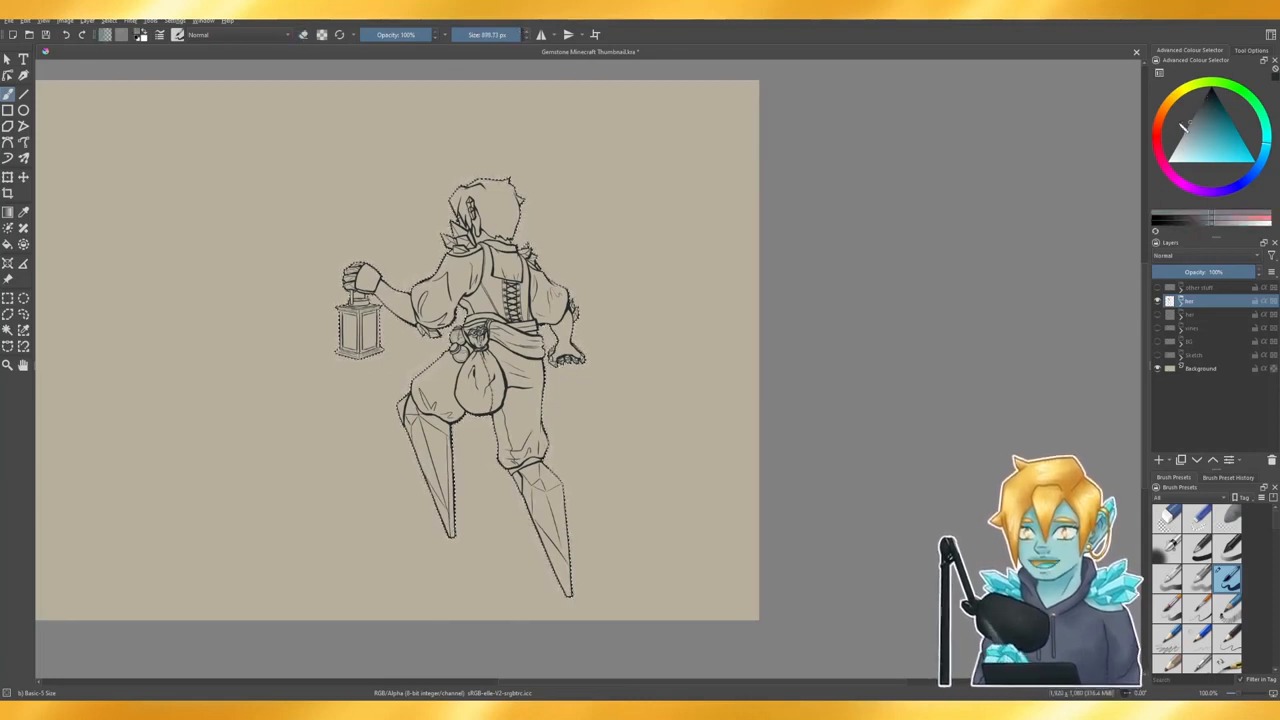
{"action": "left_click", "coordinate": [1182, 301]}
{"action": "left_click", "coordinate": [1215, 357]}
{"action": "left_click", "coordinate": [1196, 126]}
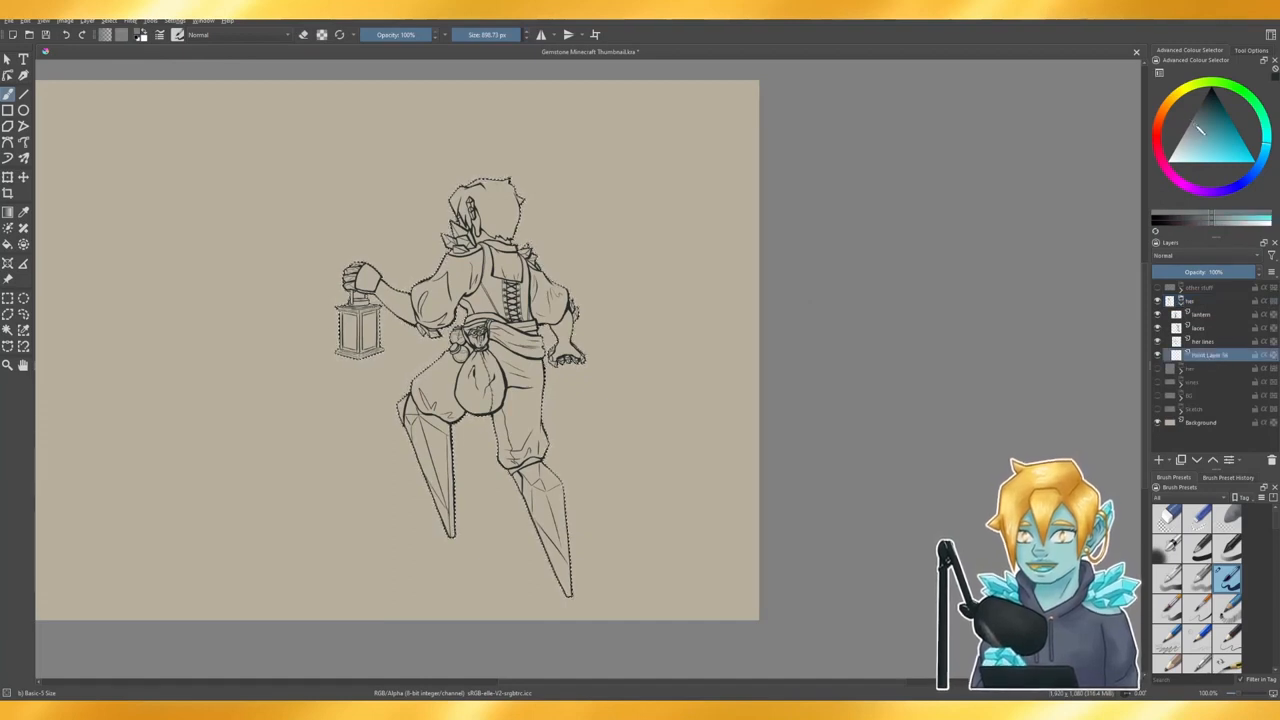
{"action": "mouse_move", "coordinate": [560, 321]}
{"action": "left_mouse_down"}
{"action": "mouse_move", "coordinate": [445, 321]}
{"action": "mouse_move", "coordinate": [642, 389]}
{"action": "mouse_move", "coordinate": [413, 497]}
{"action": "left_mouse_up"}
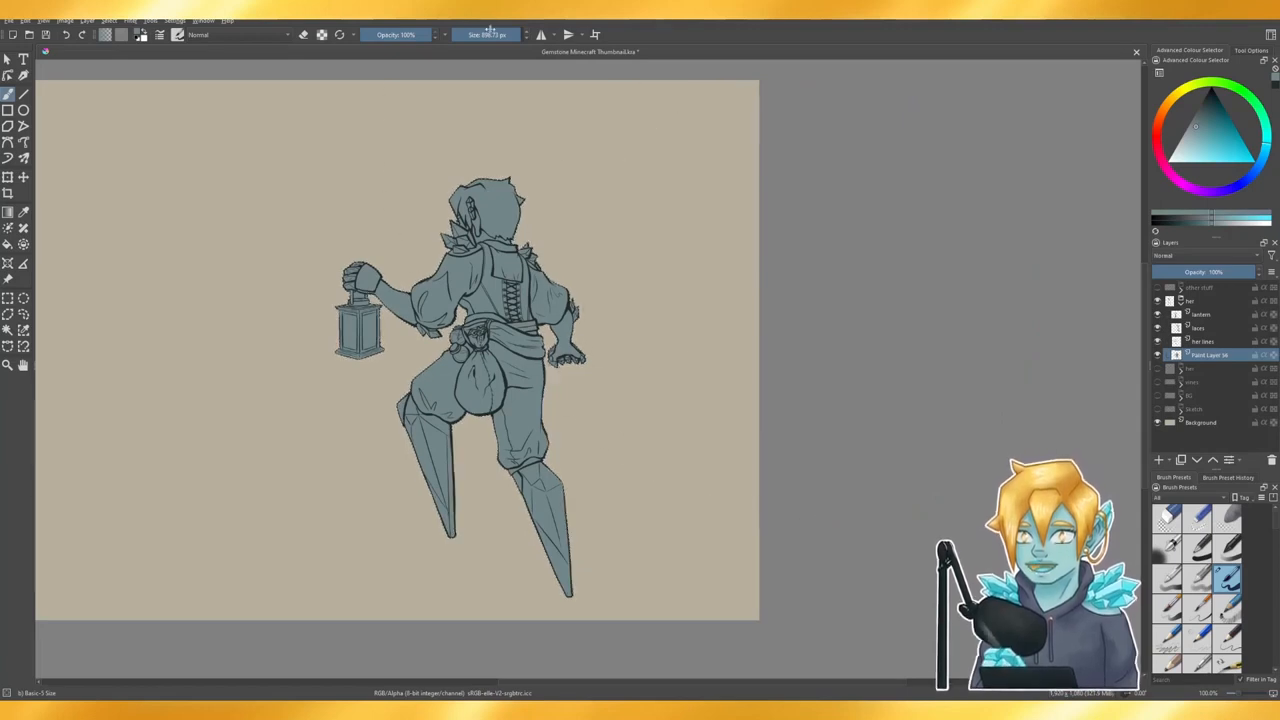
- Reduce the brush size to 17.33 px and clean up the base colour around the character's shoulder crystals
{"action": "left_click_drag", "start_coordinate": [489, 30], "coordinate": [466, 34]}
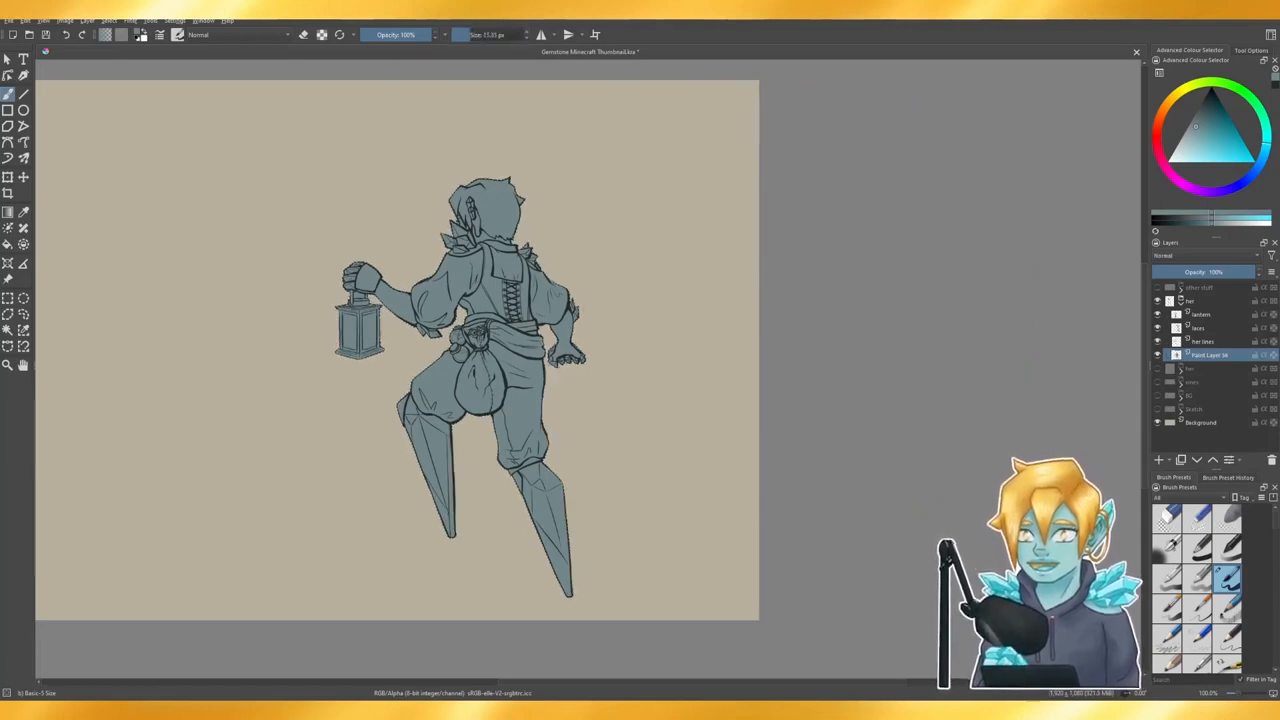
{"action": "scroll", "coordinate": [474, 228], "scroll_direction": "up", "scroll_amount": 4}
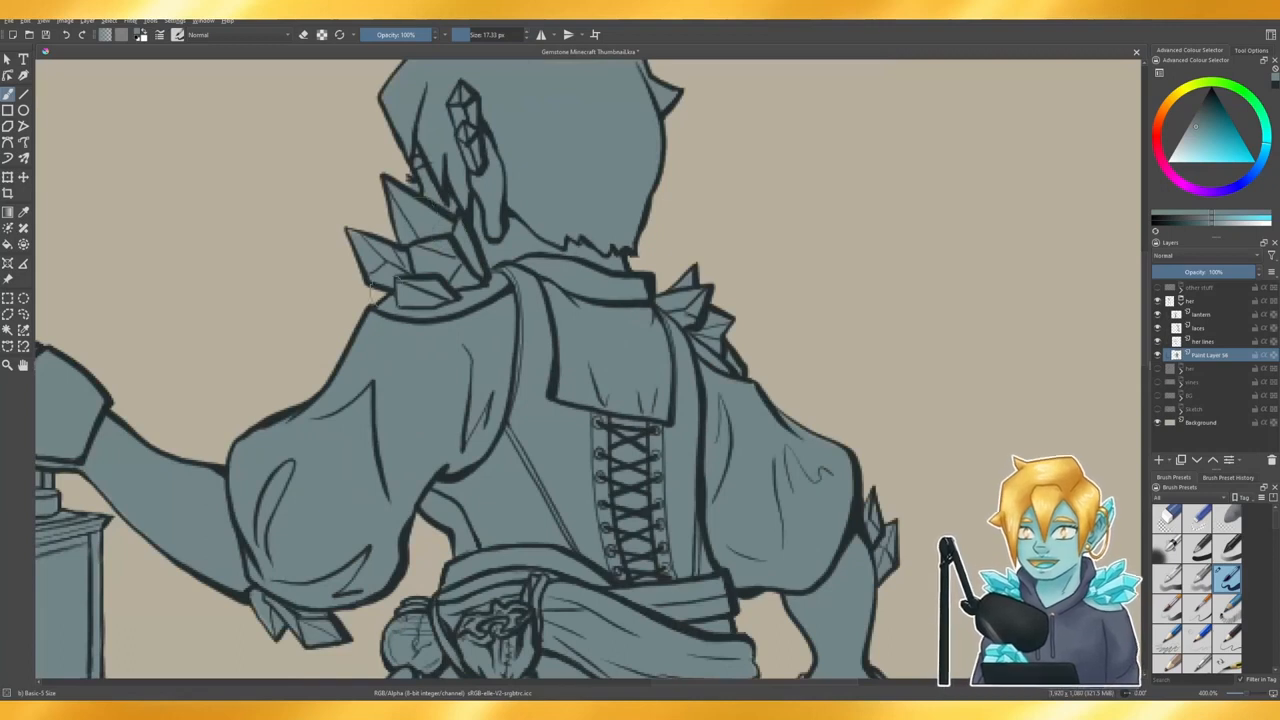
{"action": "key", "text": "e"}
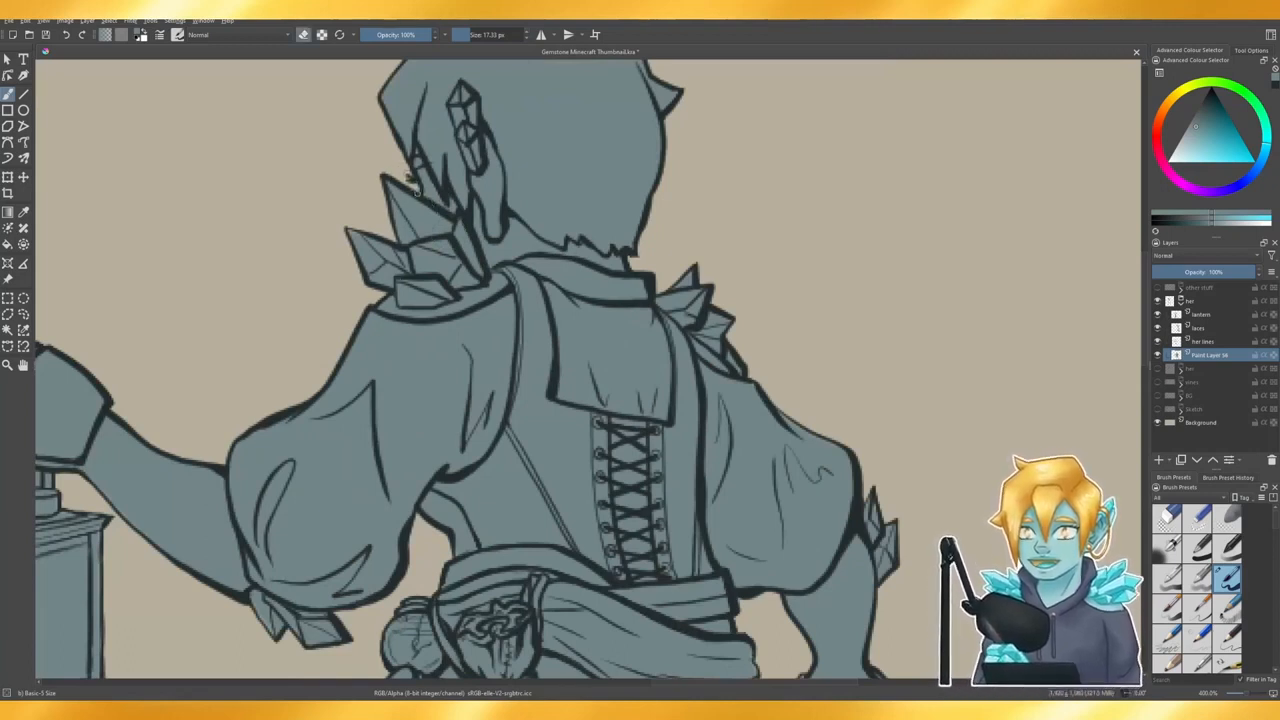
{"action": "key", "text": "e"}
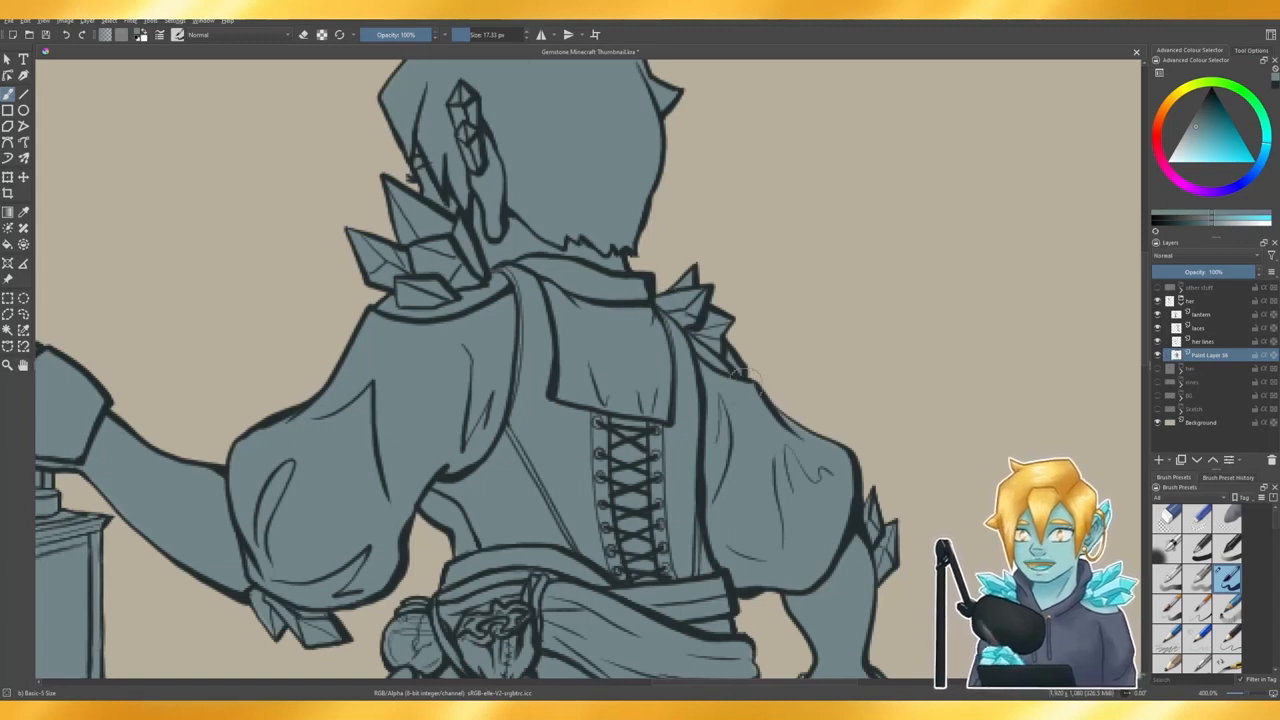
- Erase the base colour from the open gap inside the lantern's handle
{"action": "scroll", "coordinate": [638, 441], "scroll_direction": "down", "scroll_amount": 2}
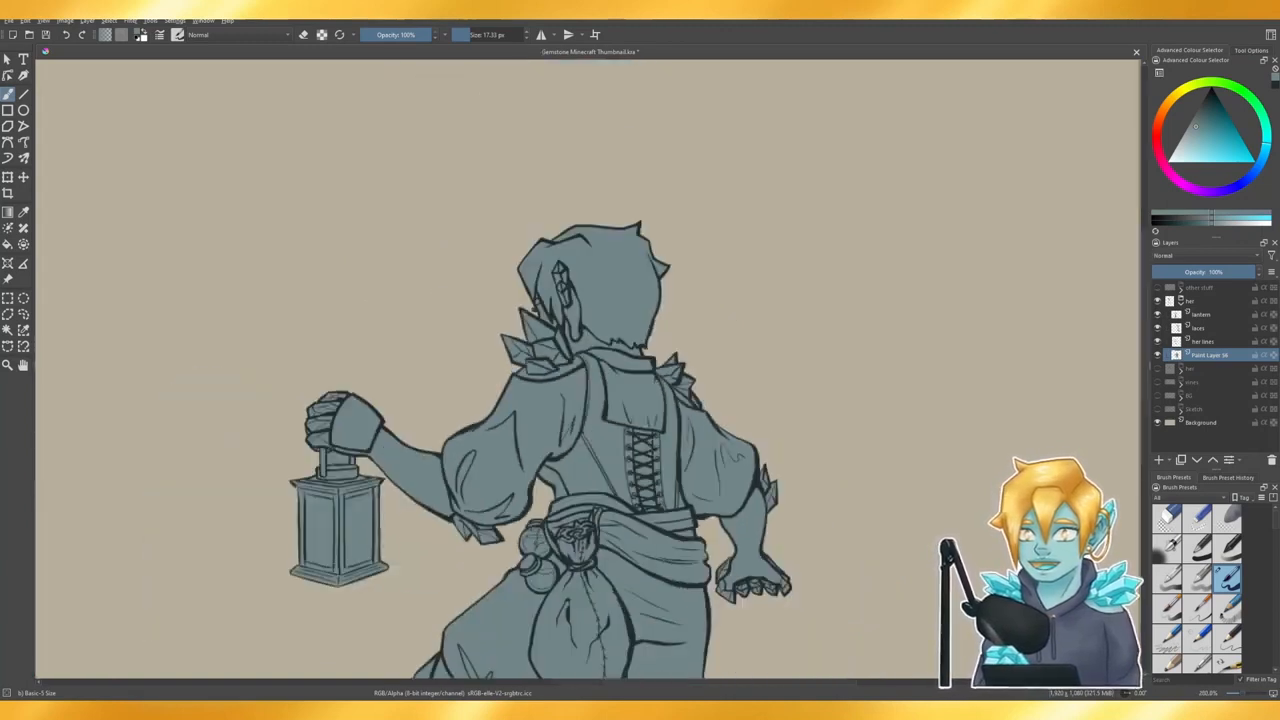
{"action": "scroll", "coordinate": [342, 554], "scroll_direction": "up", "scroll_amount": 1}
{"action": "scroll", "coordinate": [342, 551], "scroll_direction": "up", "scroll_amount": 2}
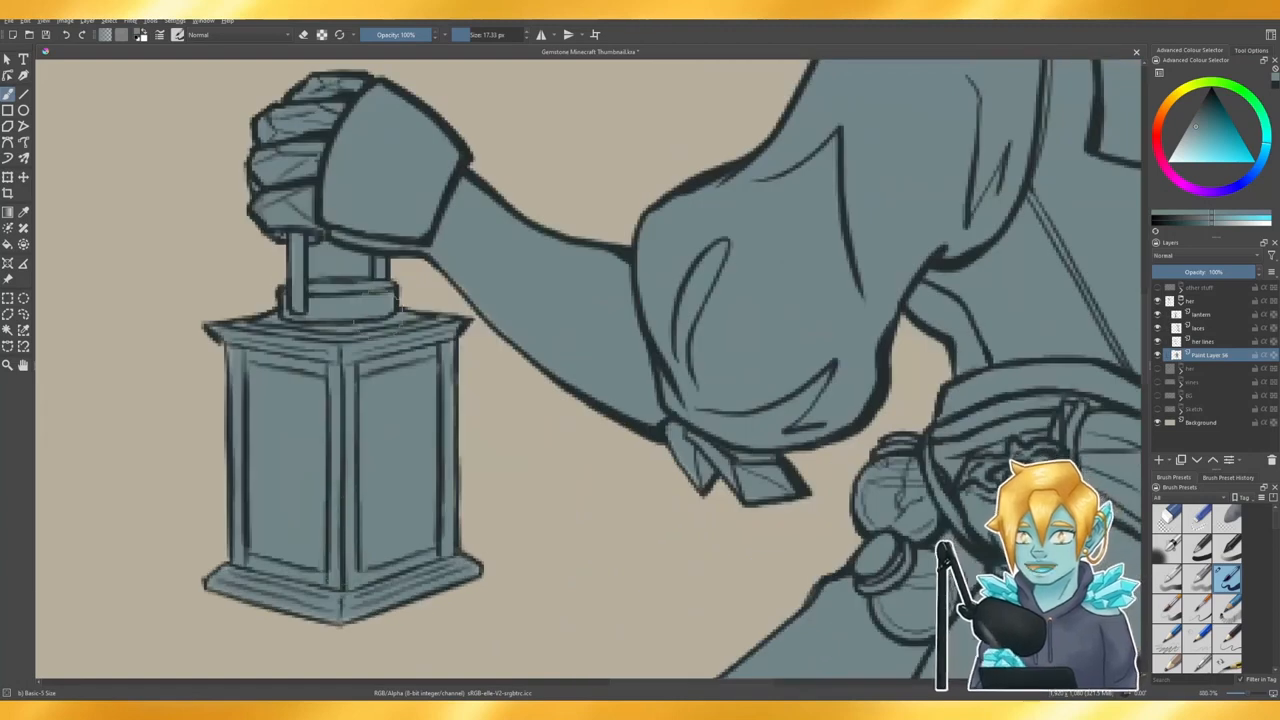
{"action": "key", "text": "e"}
{"action": "mouse_move", "coordinate": [318, 262]}
{"action": "left_mouse_down"}
{"action": "mouse_move", "coordinate": [324, 248]}
{"action": "mouse_move", "coordinate": [365, 265]}
{"action": "mouse_move", "coordinate": [310, 270]}
{"action": "left_mouse_up"}
{"action": "key", "text": "e"}
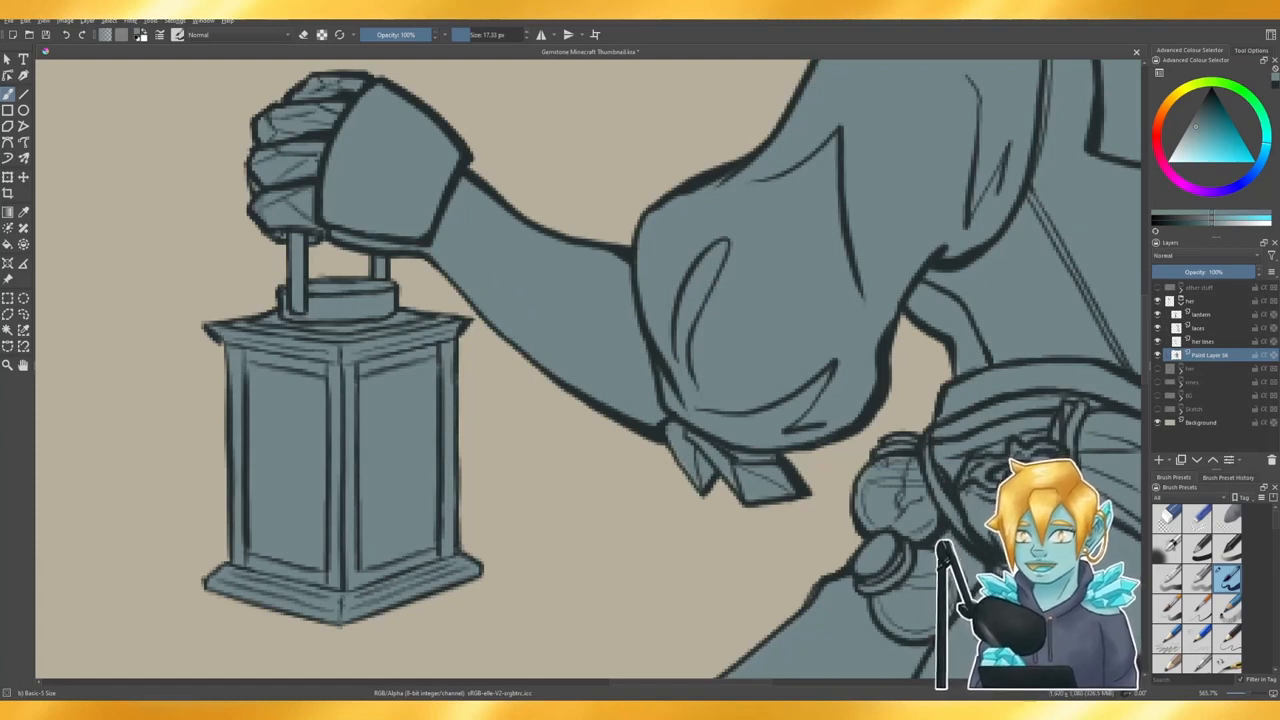
- Touch up the base colour by the sleeve crystals and check the fill around the belt pouches and lowered hand
{"action": "left_click_drag", "start_coordinate": [782, 460], "coordinate": [740, 462]}
{"action": "scroll", "coordinate": [690, 290], "scroll_direction": "down", "scroll_amount": 3}
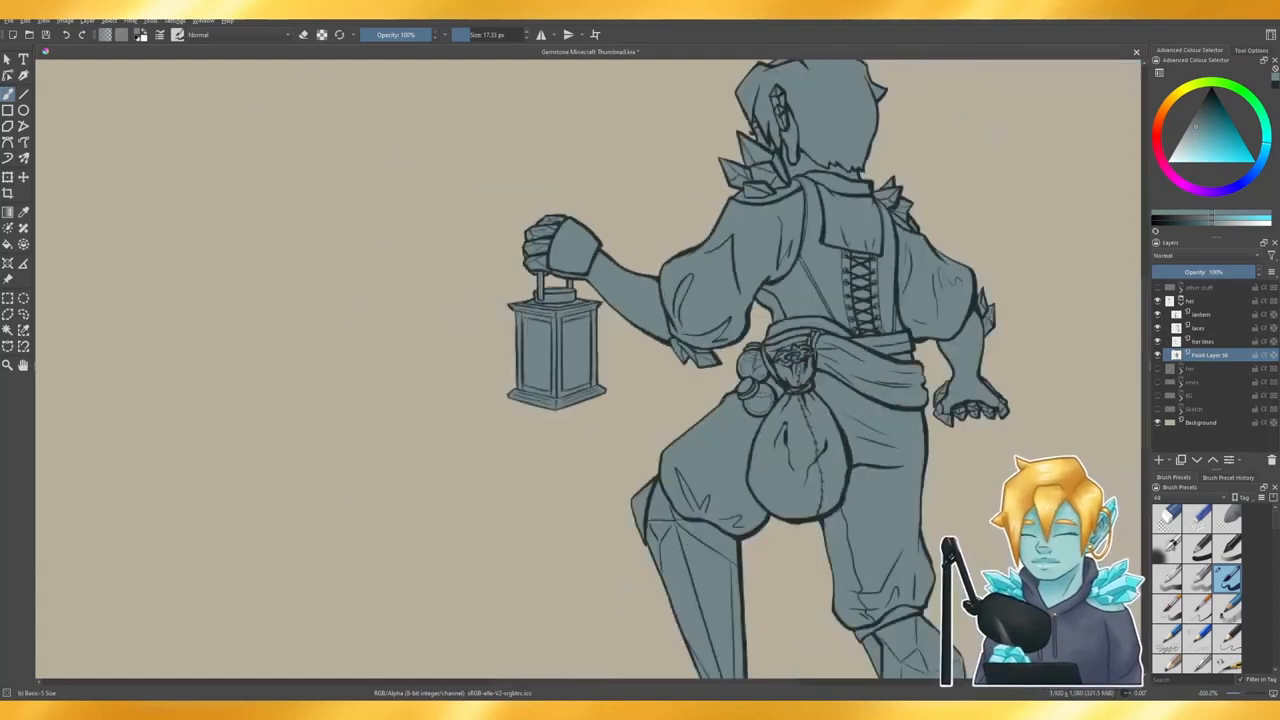
{"action": "scroll", "coordinate": [812, 335], "scroll_direction": "up", "scroll_amount": 2}
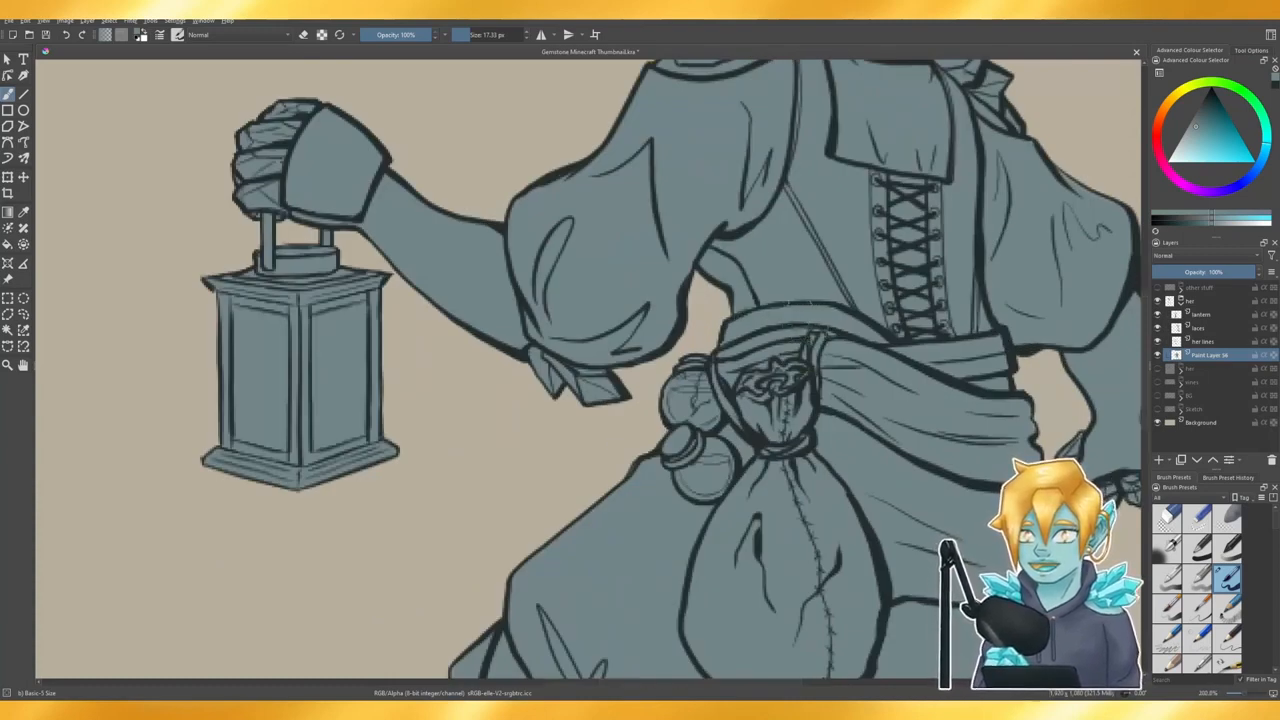
{"action": "scroll", "coordinate": [822, 300], "scroll_direction": "down", "scroll_amount": 3}
{"action": "scroll", "coordinate": [815, 556], "scroll_direction": "down", "scroll_amount": 2}
{"action": "scroll", "coordinate": [878, 597], "scroll_direction": "up", "scroll_amount": 5}
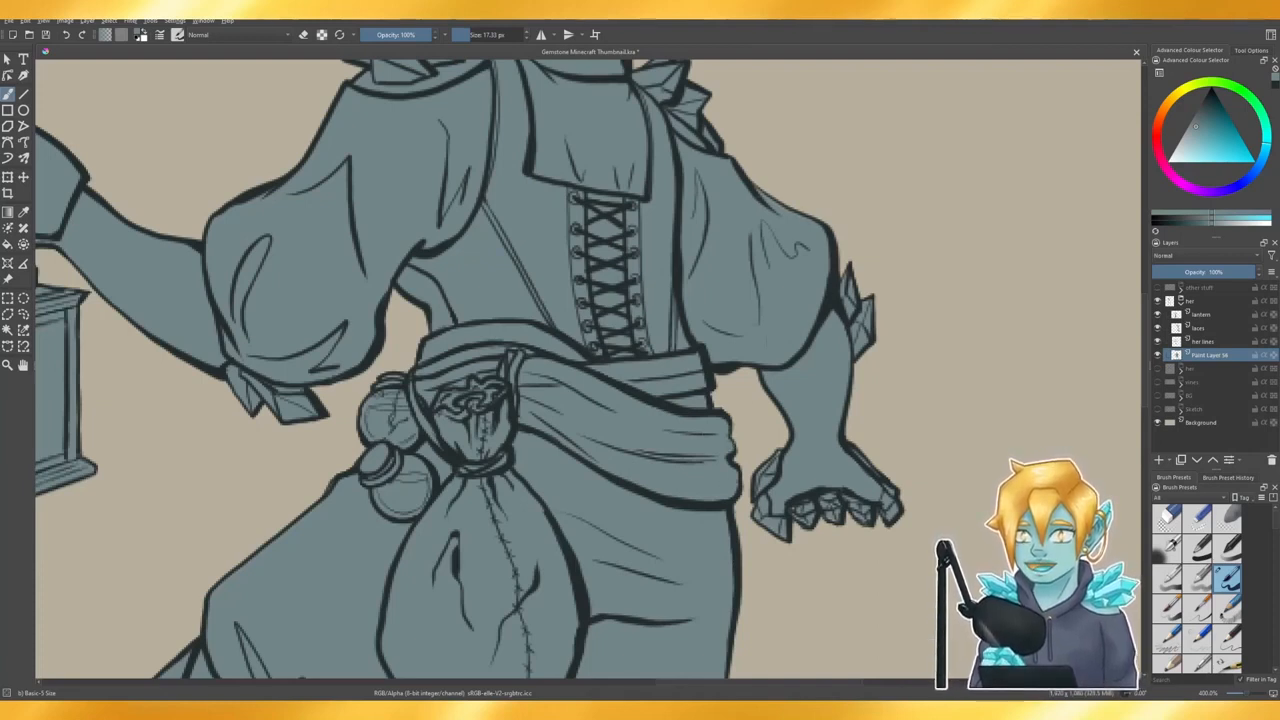
{"action": "scroll", "coordinate": [800, 250], "scroll_direction": "down", "scroll_amount": 3}
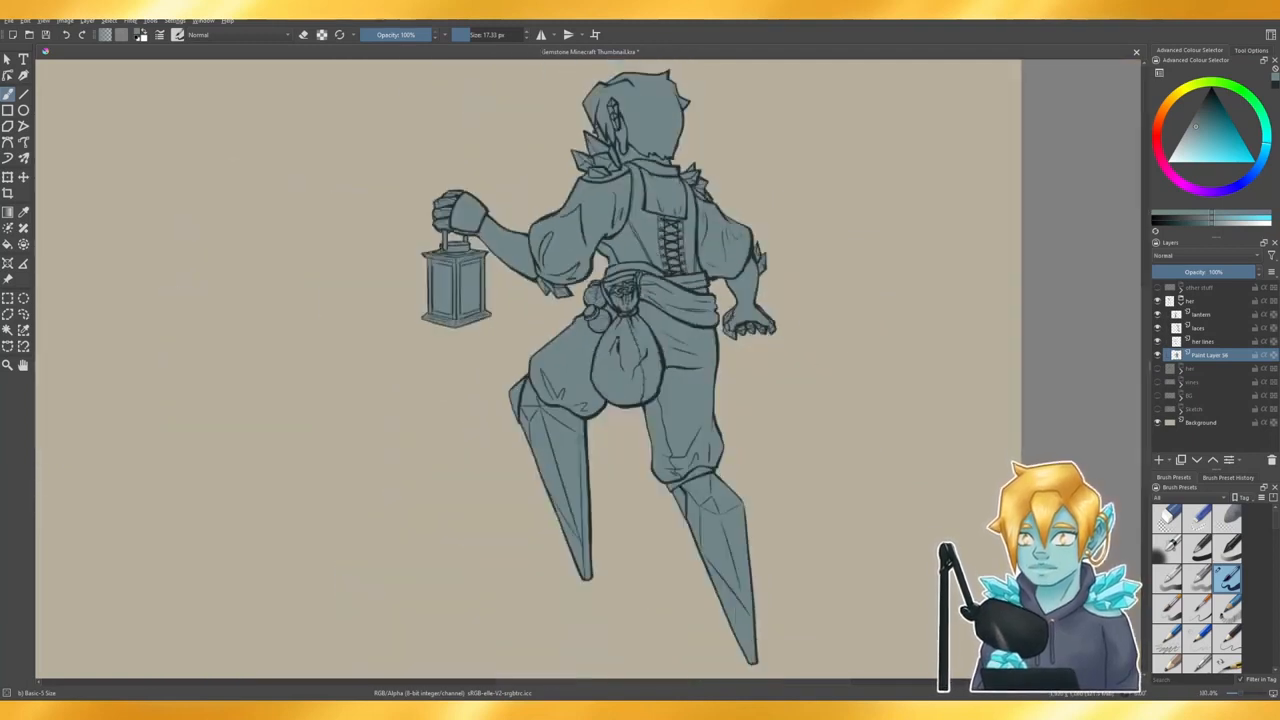
- Hide the finished her group and show the BG group with the cave line art
{"action": "scroll", "coordinate": [719, 240], "scroll_direction": "down", "scroll_amount": 1}
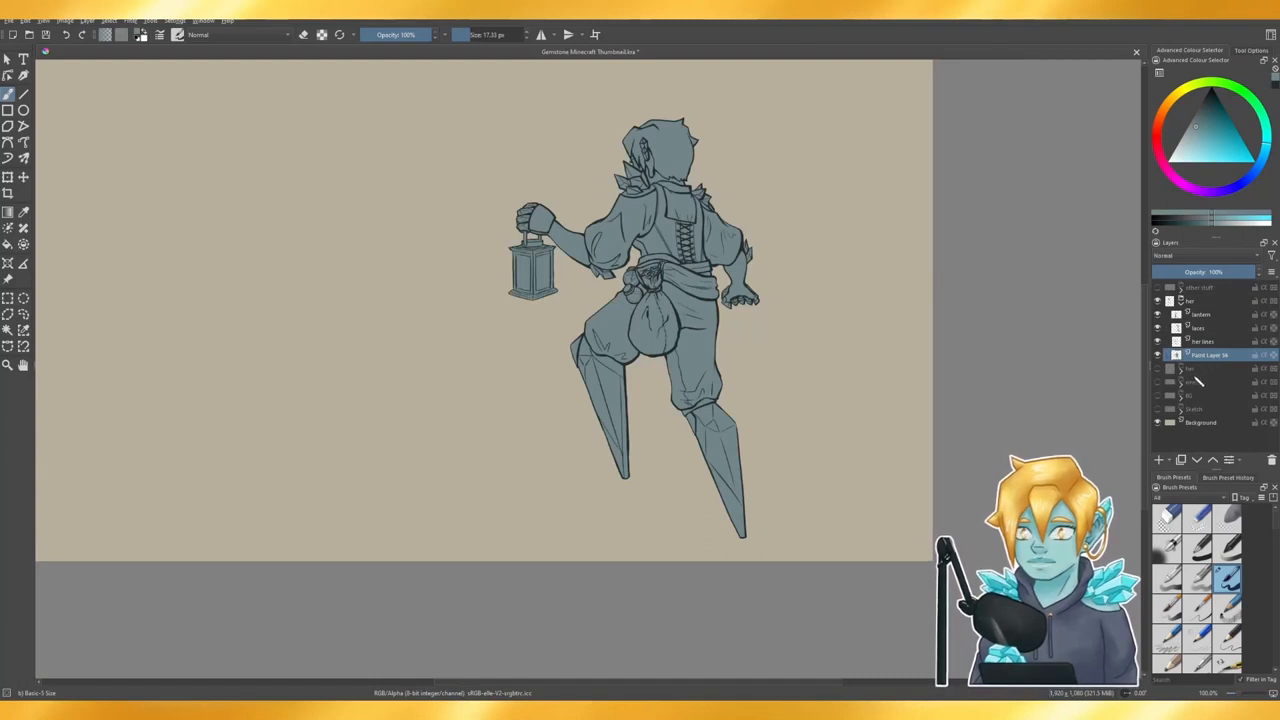
{"action": "scroll", "coordinate": [886, 526], "scroll_direction": "down", "scroll_amount": 1}
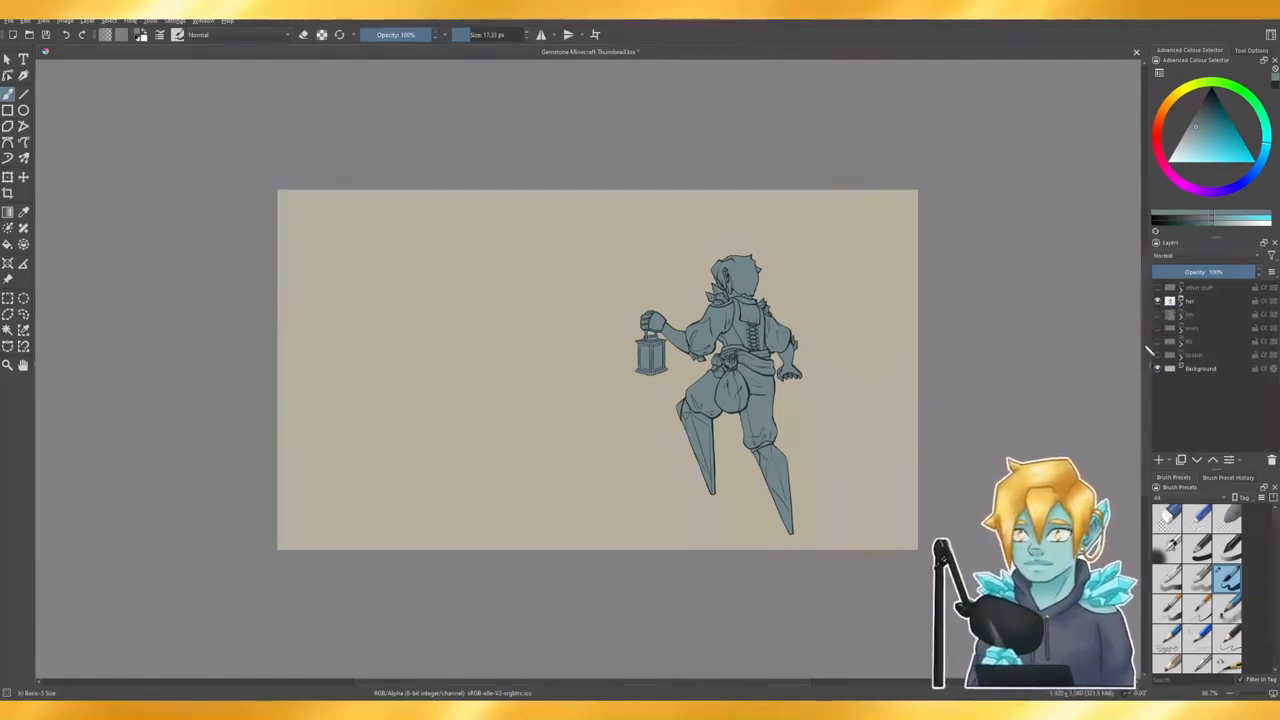
{"action": "left_click", "coordinate": [1158, 300]}
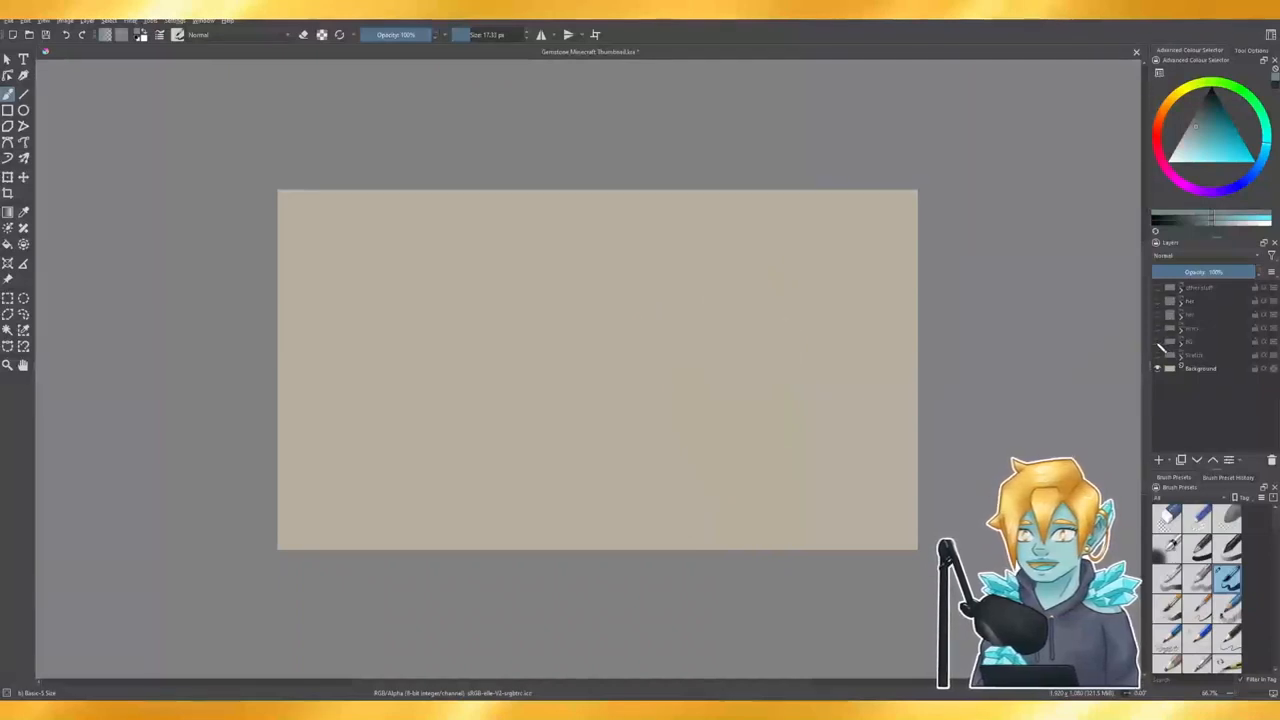
{"action": "left_click", "coordinate": [1158, 341]}
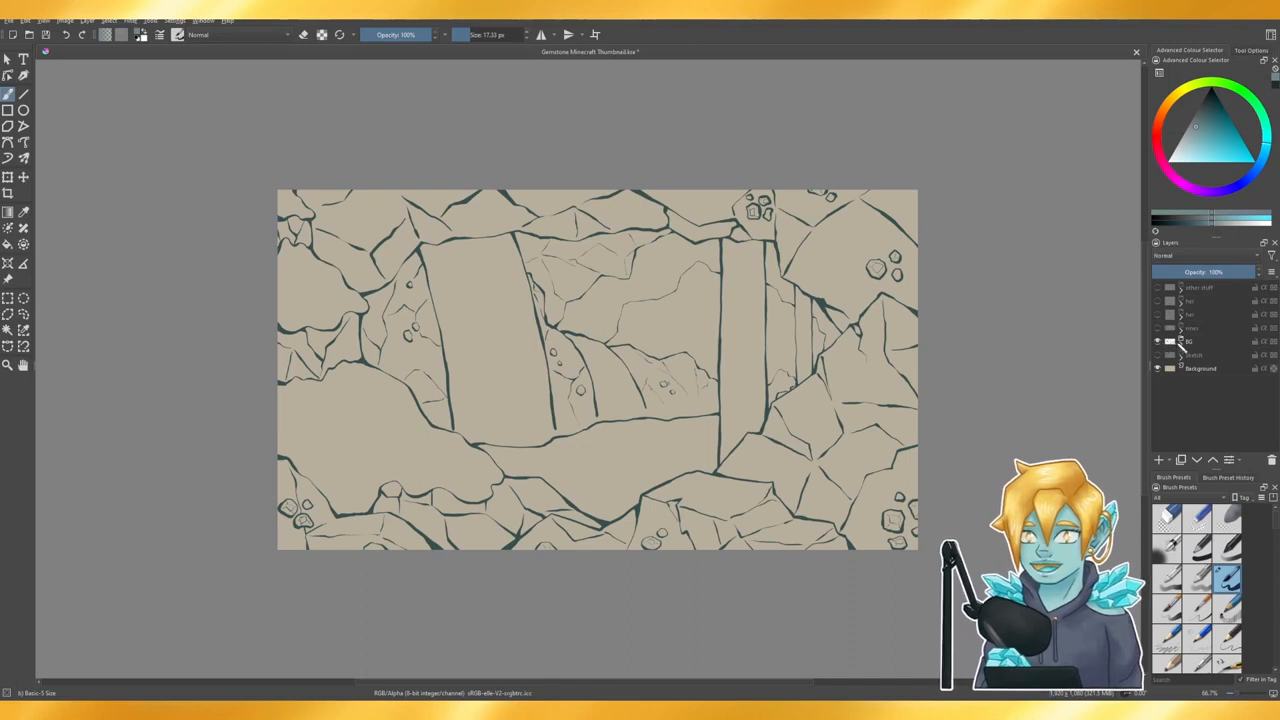
- Expand the BG group, show its far layer and the paint layer above it, and select the far layer
{"action": "left_click", "coordinate": [1181, 342]}
{"action": "scroll", "coordinate": [1200, 368], "scroll_direction": "down", "scroll_amount": 5}
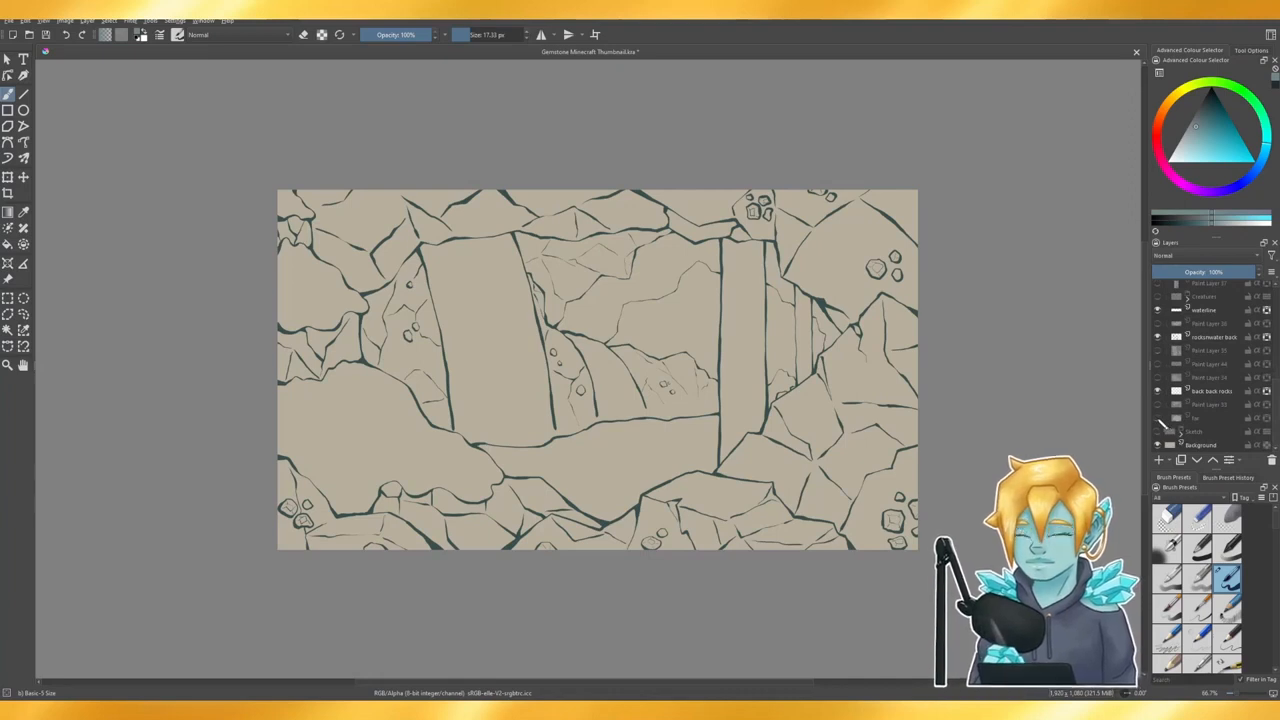
{"action": "left_click", "coordinate": [1158, 418]}
{"action": "left_click", "coordinate": [1158, 404]}
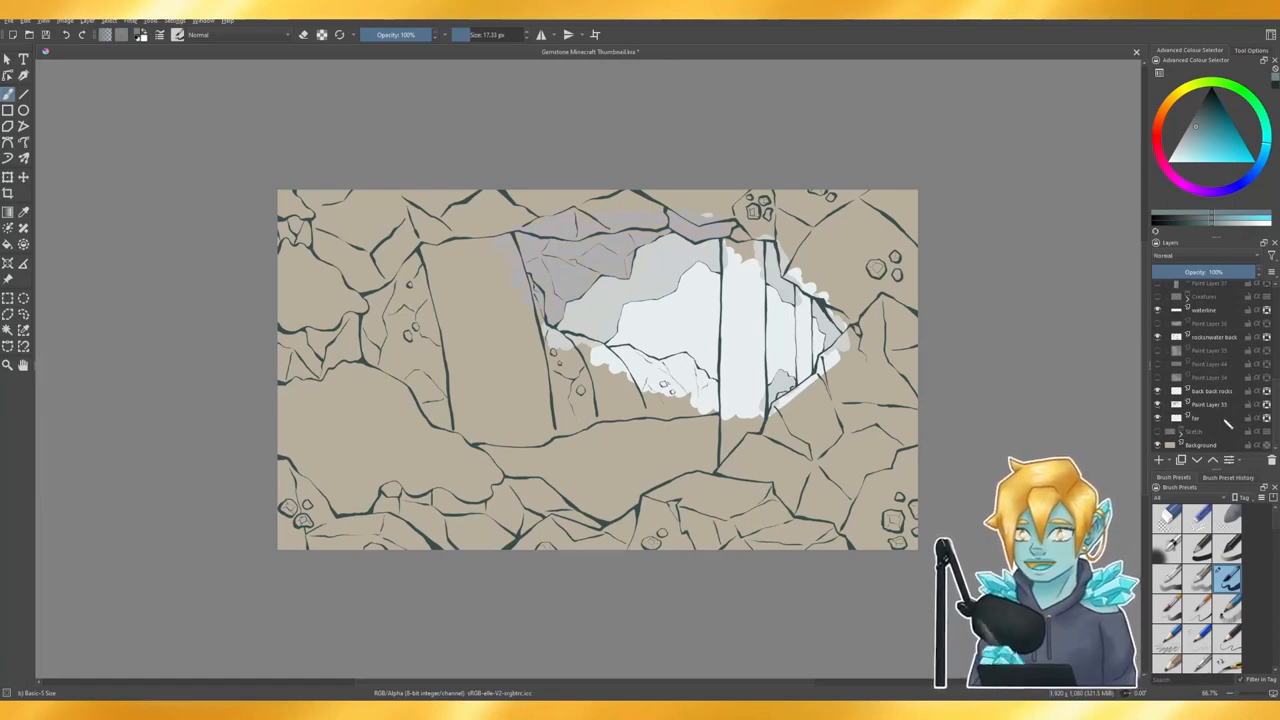
{"action": "left_click", "coordinate": [1204, 418]}
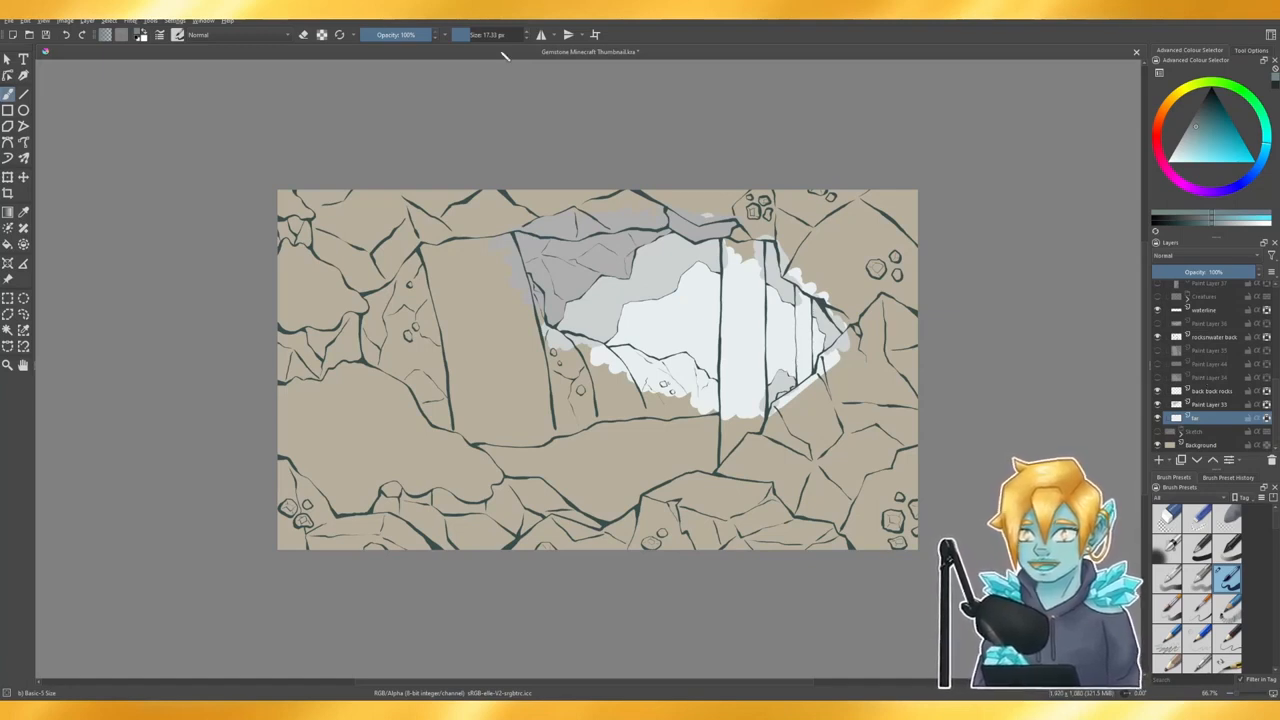
- Enlarge the brush to about 480 px, hide the two lowest BG layers, and collapse the BG group
{"action": "left_click_drag", "start_coordinate": [480, 34], "coordinate": [522, 36]}
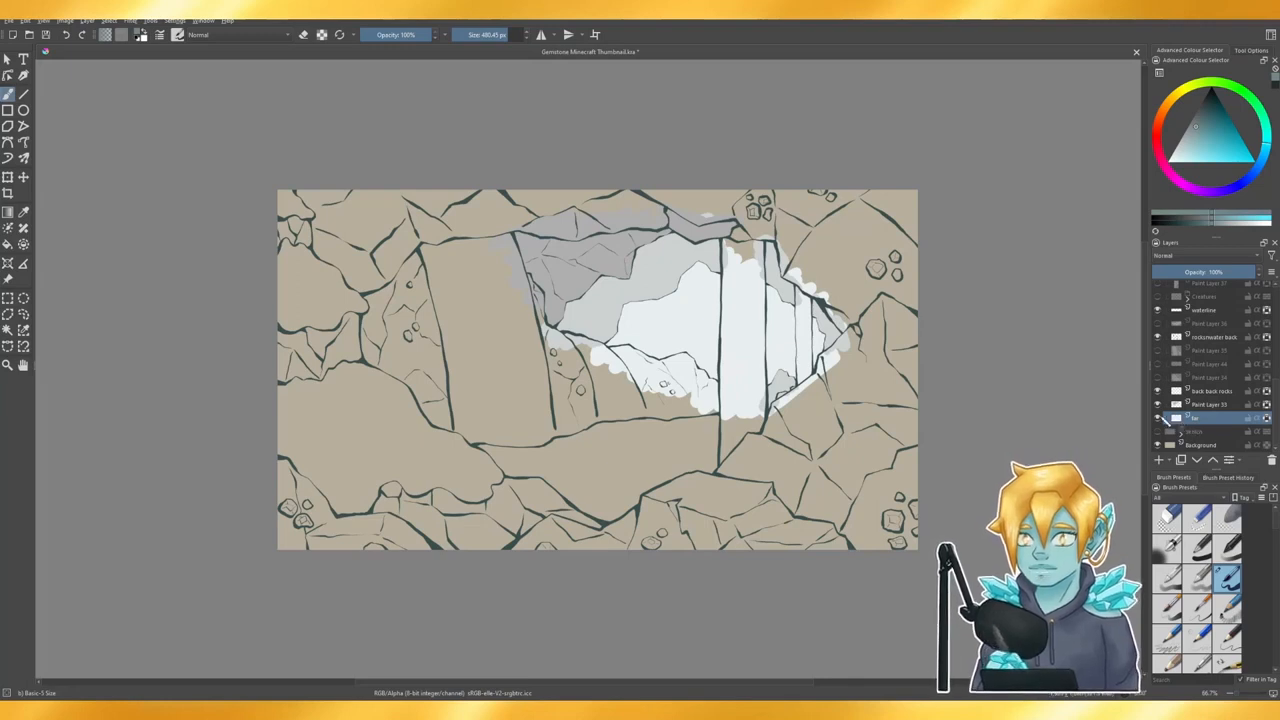
{"action": "left_click", "coordinate": [1160, 418]}
{"action": "left_click", "coordinate": [1160, 404]}
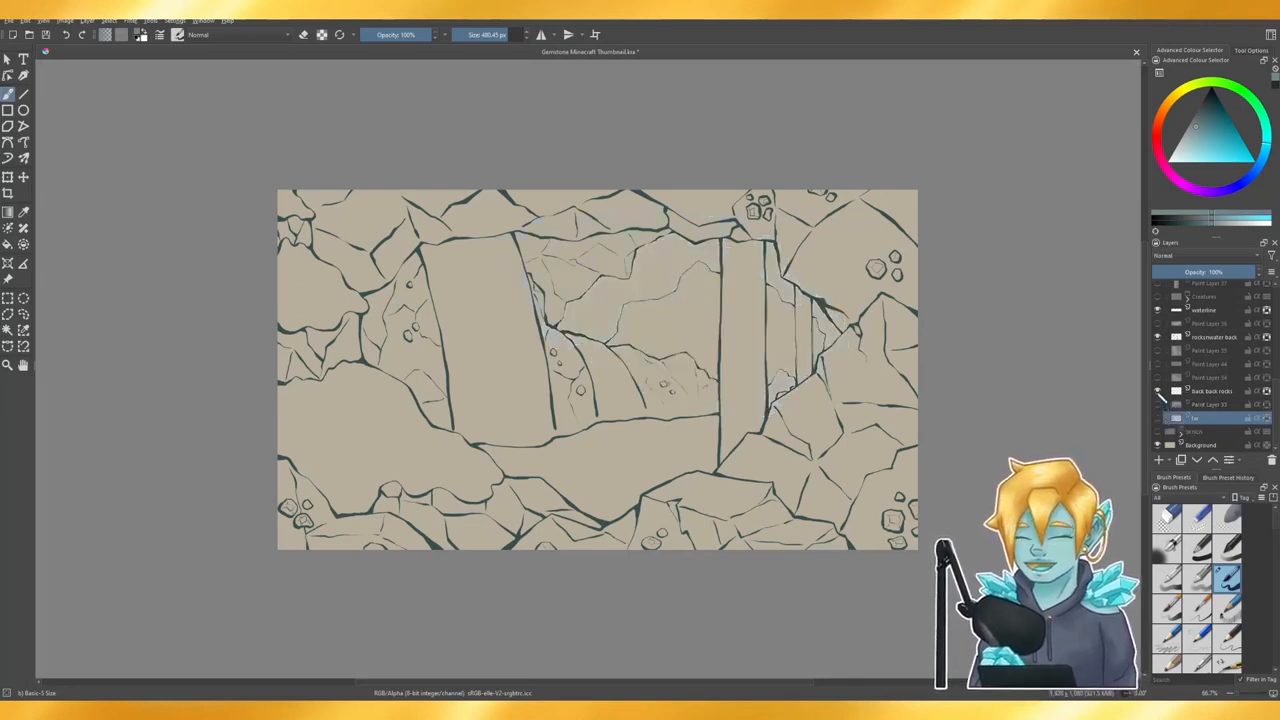
{"action": "scroll", "coordinate": [1176, 392], "scroll_direction": "up", "scroll_amount": 5}
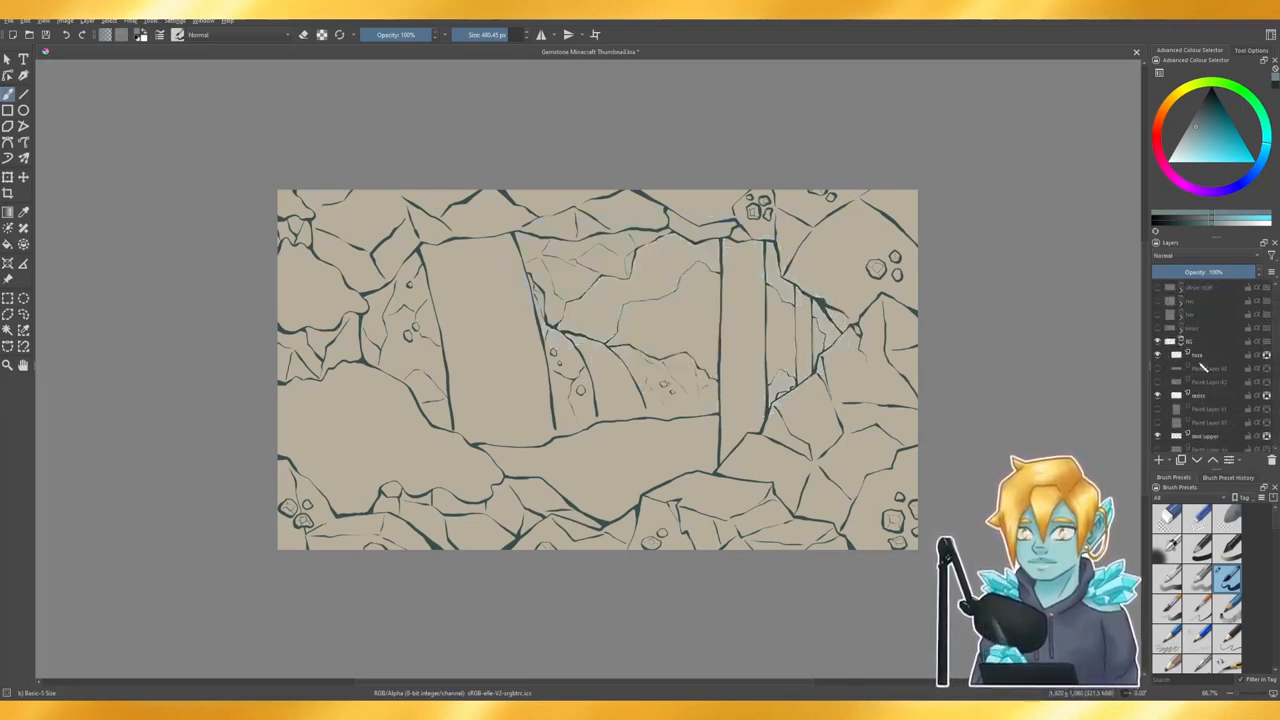
{"action": "left_click", "coordinate": [1181, 342]}
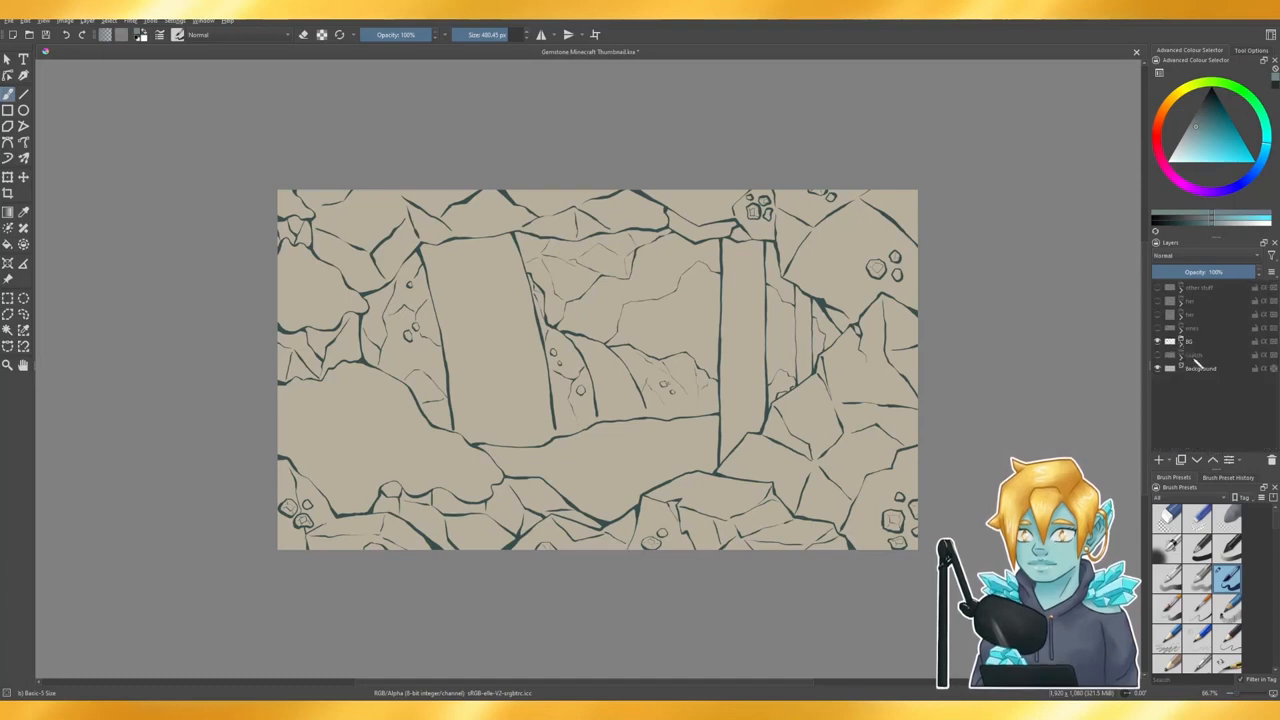
- Add a paint layer between the BG and sketch groups and cover the whole canvas in dark blue-grey with the large brush
{"action": "left_click", "coordinate": [1180, 357]}
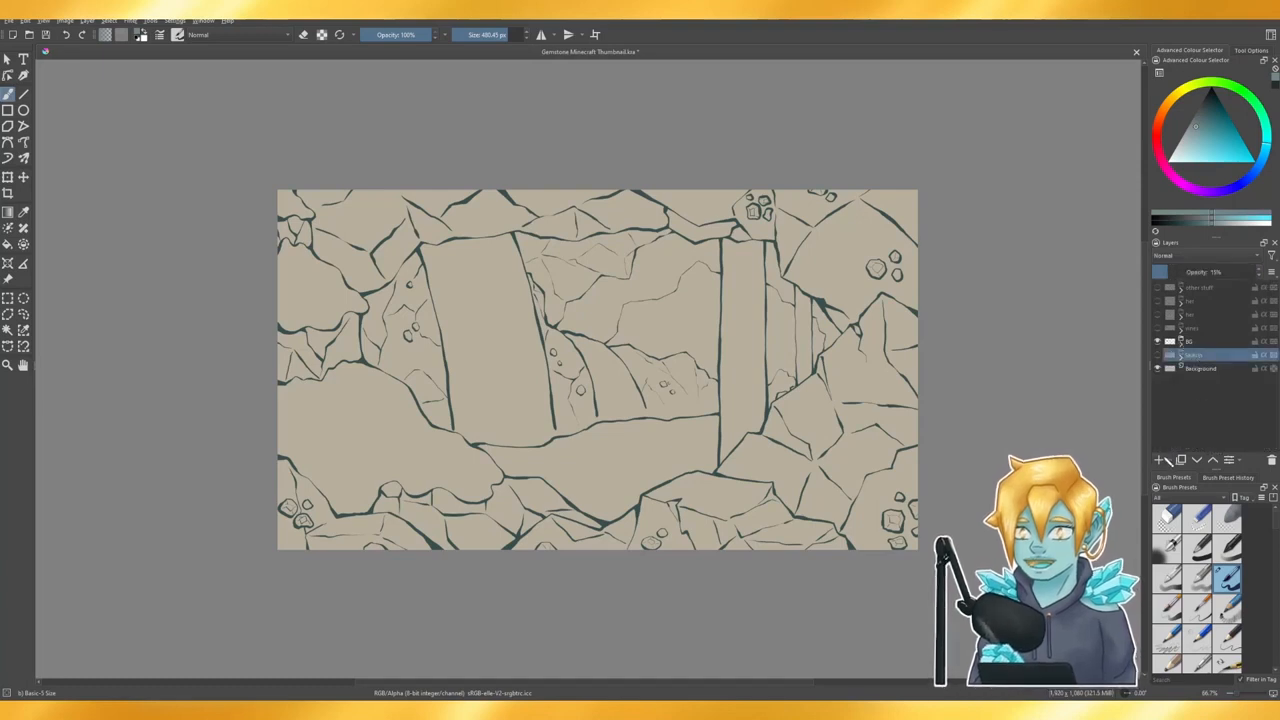
{"action": "left_click", "coordinate": [1161, 460]}
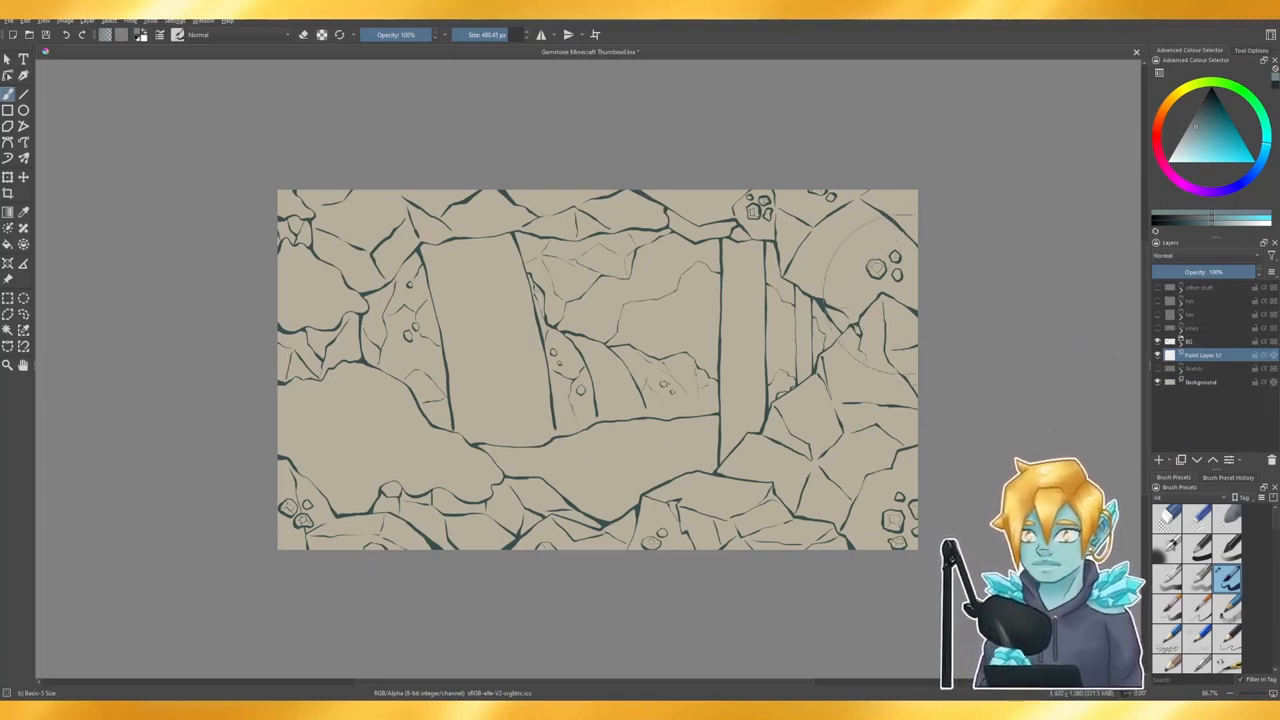
{"action": "left_click", "coordinate": [1197, 119]}
{"action": "left_click_drag", "start_coordinate": [1200, 121], "coordinate": [1209, 118]}
{"action": "left_click", "coordinate": [1263, 151]}
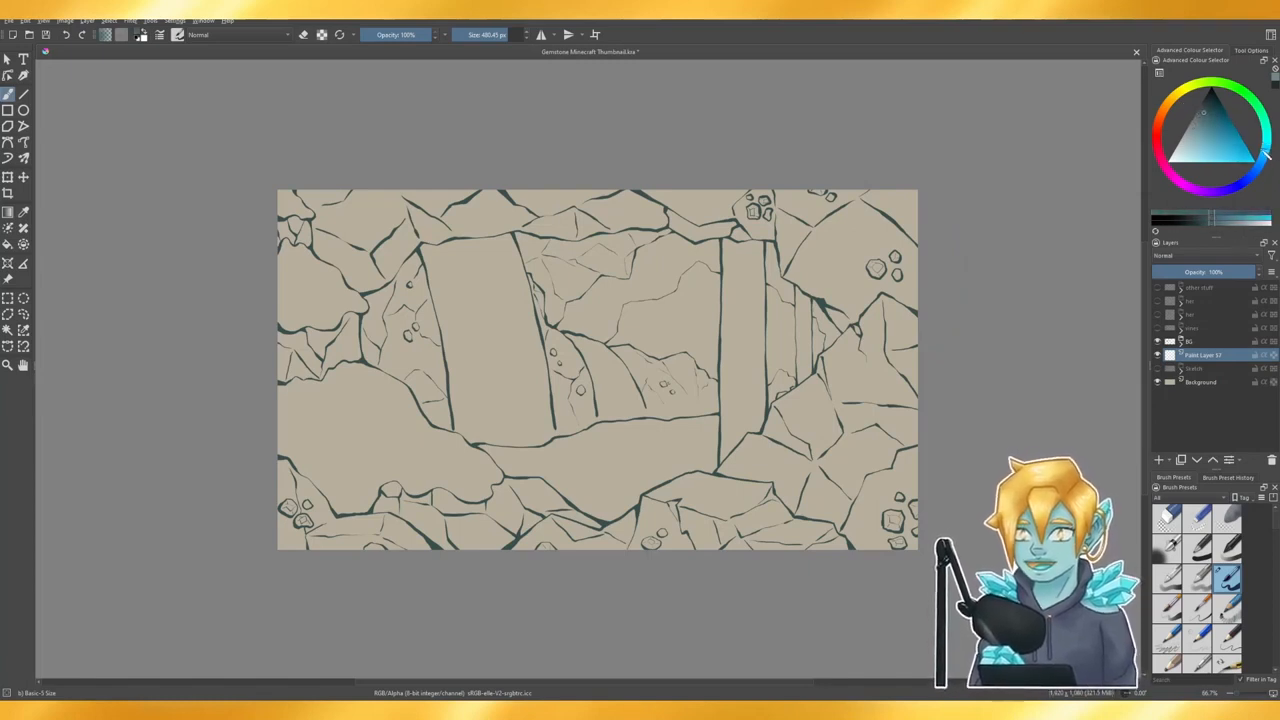
{"action": "left_click", "coordinate": [1209, 113]}
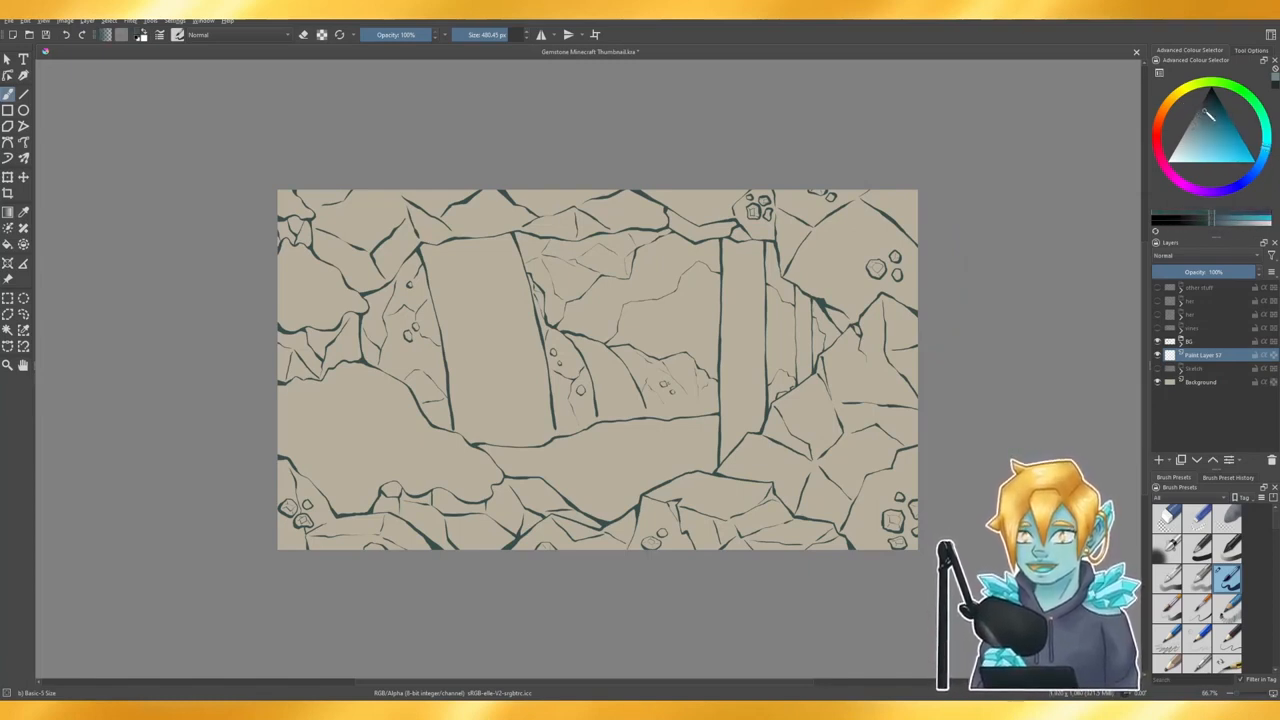
{"action": "mouse_move", "coordinate": [472, 356]}
{"action": "left_mouse_down"}
{"action": "mouse_move", "coordinate": [371, 414]}
{"action": "mouse_move", "coordinate": [320, 334]}
{"action": "mouse_move", "coordinate": [627, 360]}
{"action": "mouse_move", "coordinate": [786, 520]}
{"action": "mouse_move", "coordinate": [860, 330]}
{"action": "left_mouse_up"}
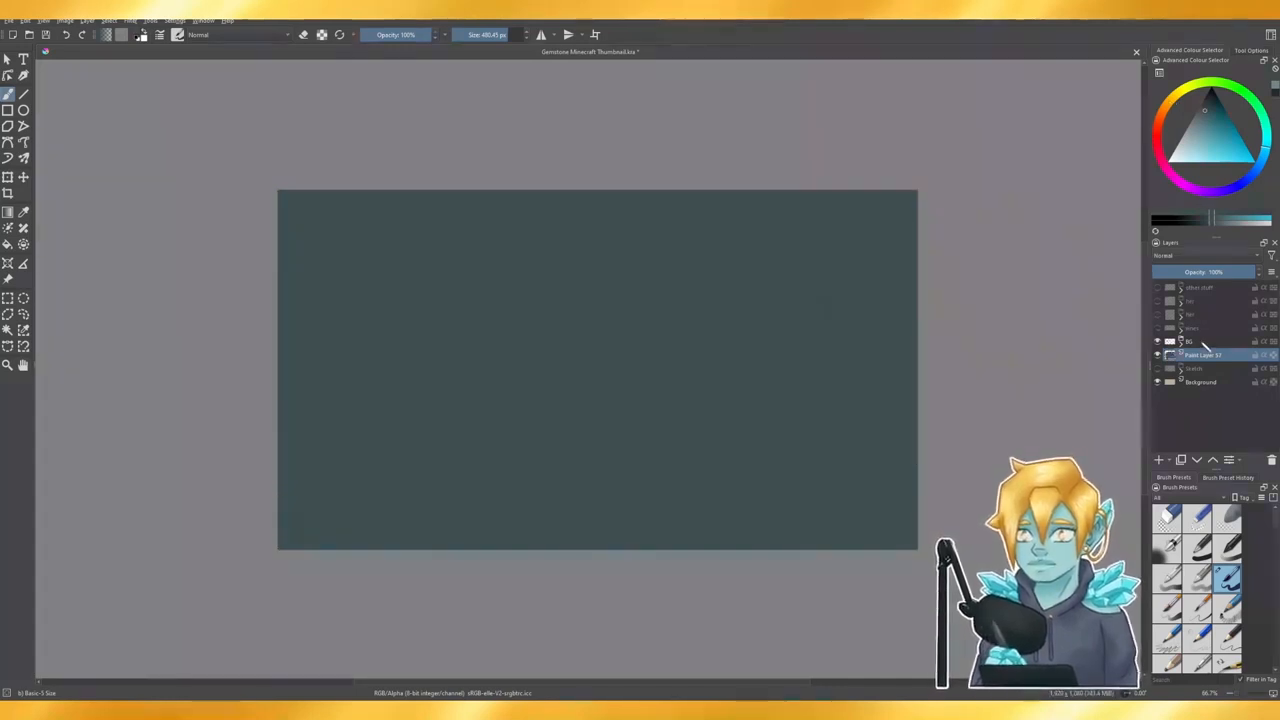
- Add a paint layer above the BG group, turn on its alpha inheritance, and undo a trial stroke on it
{"action": "left_click", "coordinate": [1200, 342]}
{"action": "left_click", "coordinate": [1159, 460]}
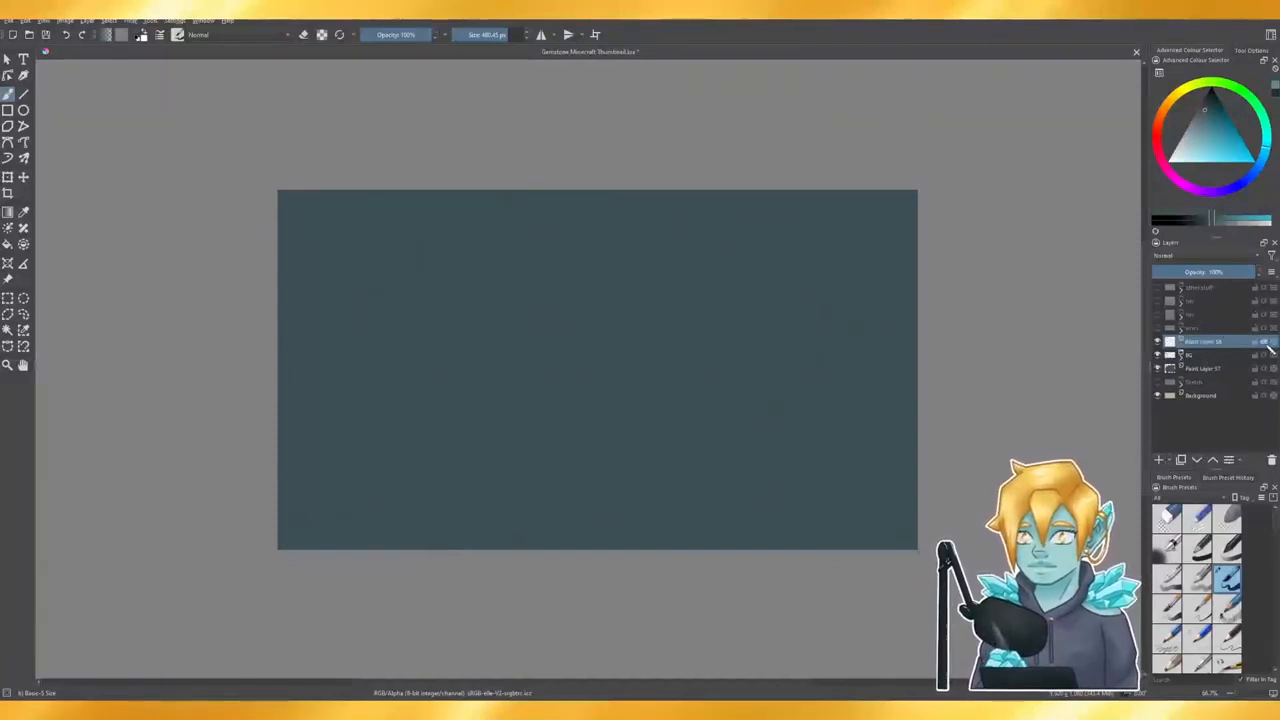
{"action": "left_click_drag", "start_coordinate": [905, 205], "coordinate": [745, 325]}
{"action": "key", "text": "ctrl+z"}
- Move the alpha-inheriting paint layer into the BG group and up to the top of its layer stack
{"action": "left_click_drag", "start_coordinate": [1190, 342], "coordinate": [1197, 370]}
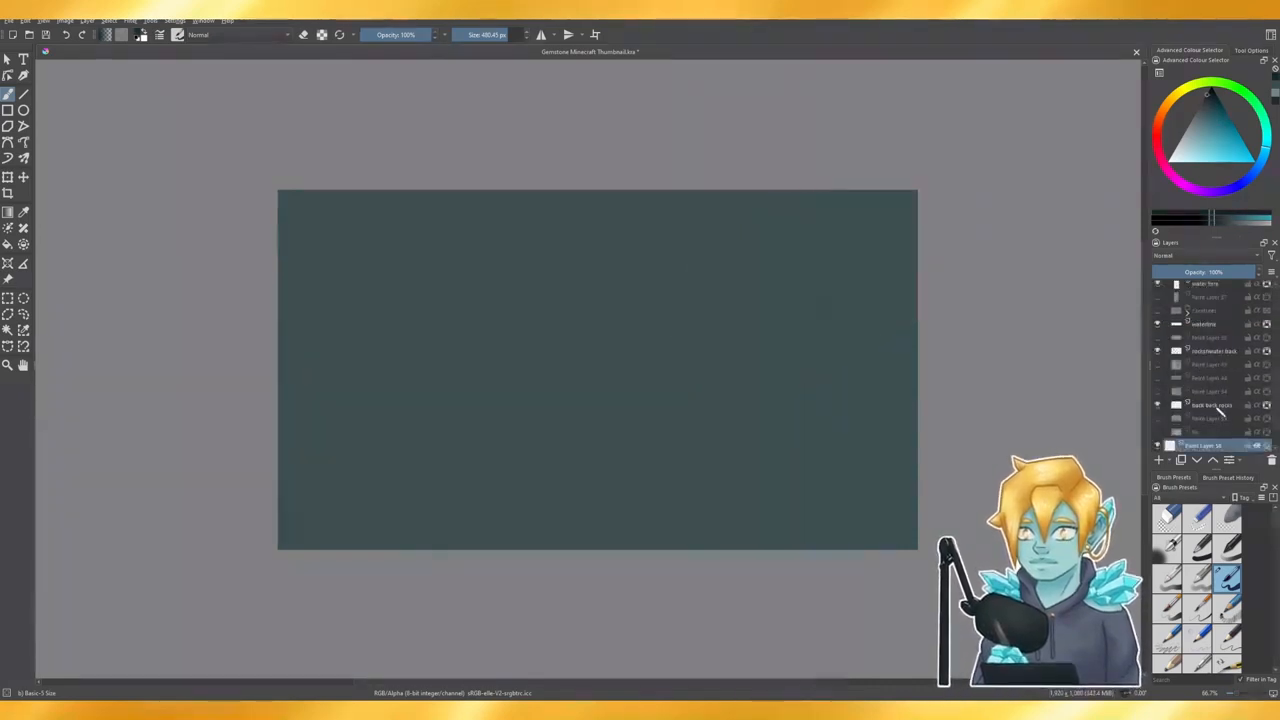
{"action": "mouse_move", "coordinate": [1216, 446]}
{"action": "left_mouse_down"}
{"action": "mouse_move", "coordinate": [1203, 262]}
{"action": "mouse_move", "coordinate": [1199, 314]}
{"action": "left_mouse_up"}
{"action": "scroll", "coordinate": [1205, 325], "scroll_direction": "up", "scroll_amount": 3}
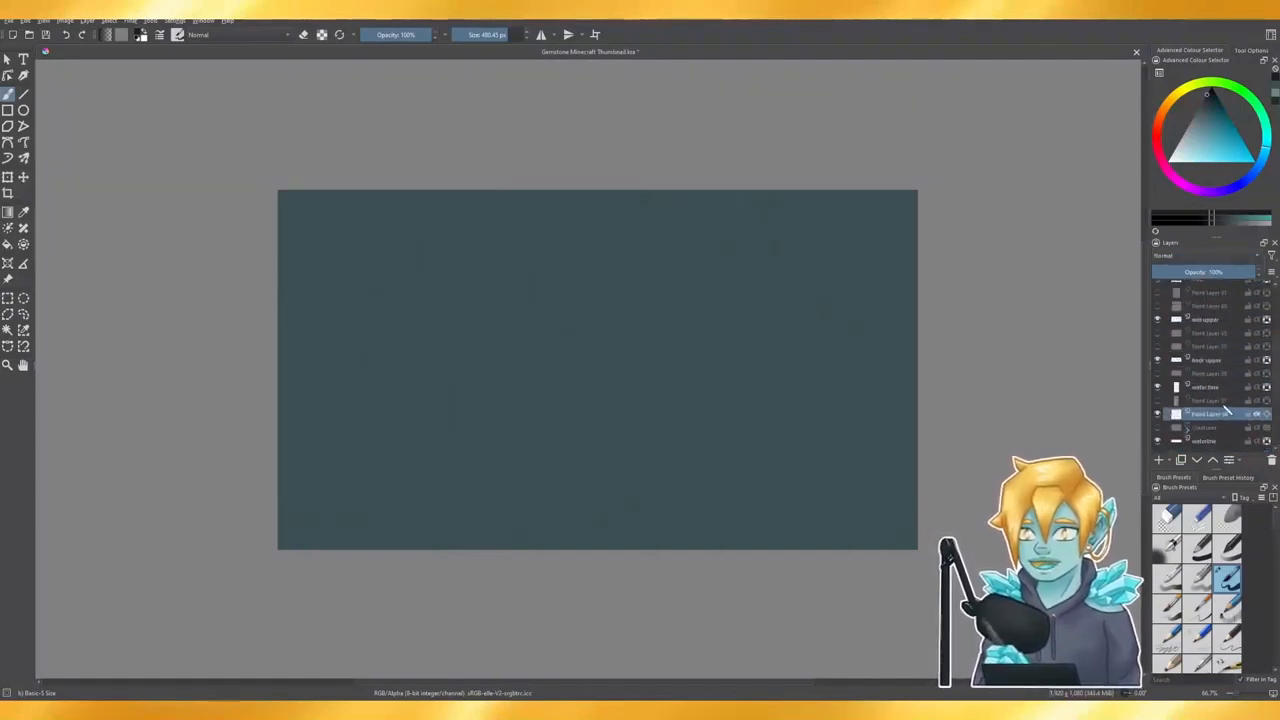
{"action": "left_click_drag", "start_coordinate": [1222, 416], "coordinate": [1220, 308]}
{"action": "scroll", "coordinate": [1222, 325], "scroll_direction": "up", "scroll_amount": 2}
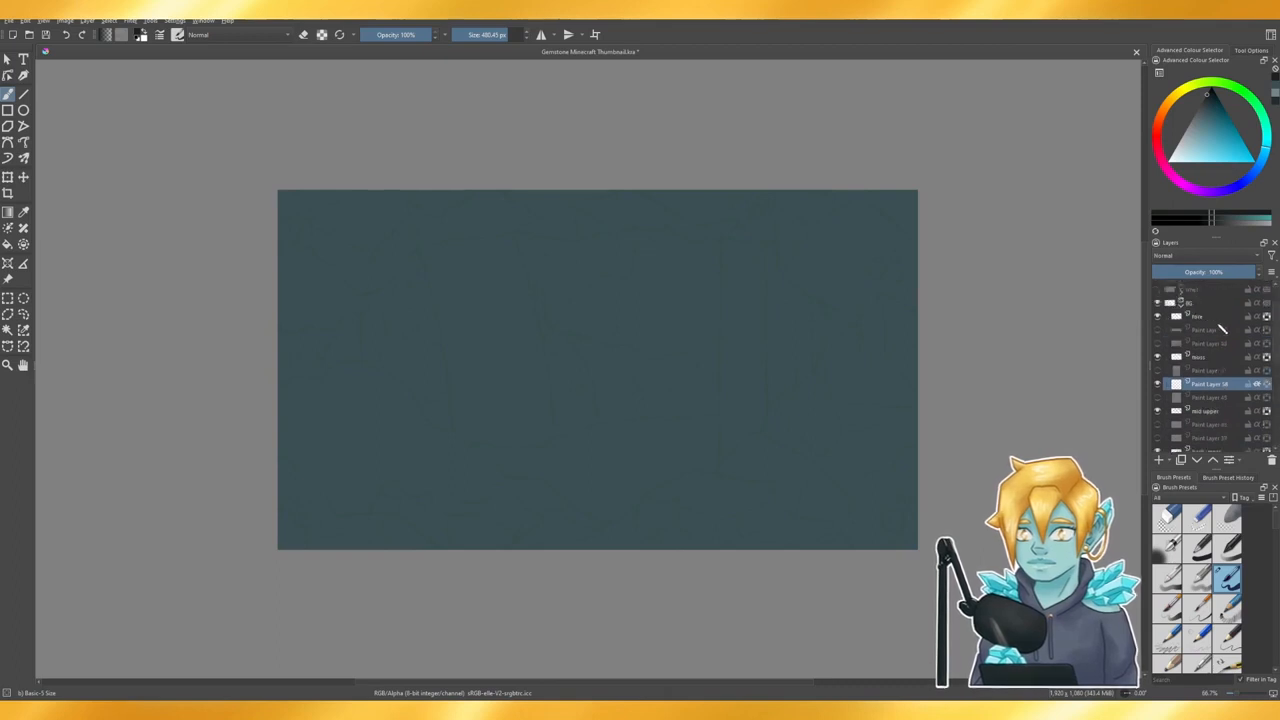
{"action": "left_click_drag", "start_coordinate": [1218, 384], "coordinate": [1208, 316]}
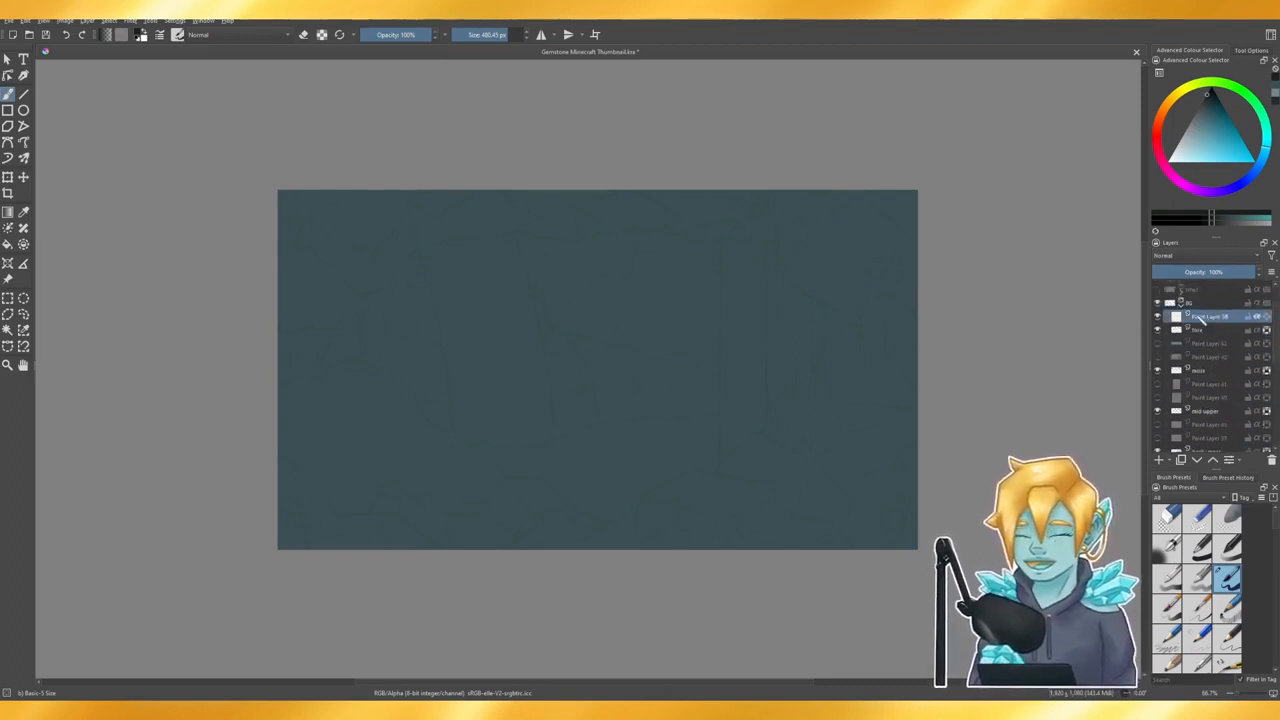
- Recolour the cave line art near-black on the alpha-inheriting layer, collapse the BG group, and select the flat colour layer beneath it
{"action": "mouse_move", "coordinate": [857, 320]}
{"action": "left_mouse_down"}
{"action": "mouse_move", "coordinate": [657, 329]}
{"action": "mouse_move", "coordinate": [865, 335]}
{"action": "mouse_move", "coordinate": [934, 268]}
{"action": "mouse_move", "coordinate": [639, 214]}
{"action": "mouse_move", "coordinate": [330, 350]}
{"action": "mouse_move", "coordinate": [249, 400]}
{"action": "mouse_move", "coordinate": [760, 500]}
{"action": "mouse_move", "coordinate": [190, 495]}
{"action": "left_mouse_up"}
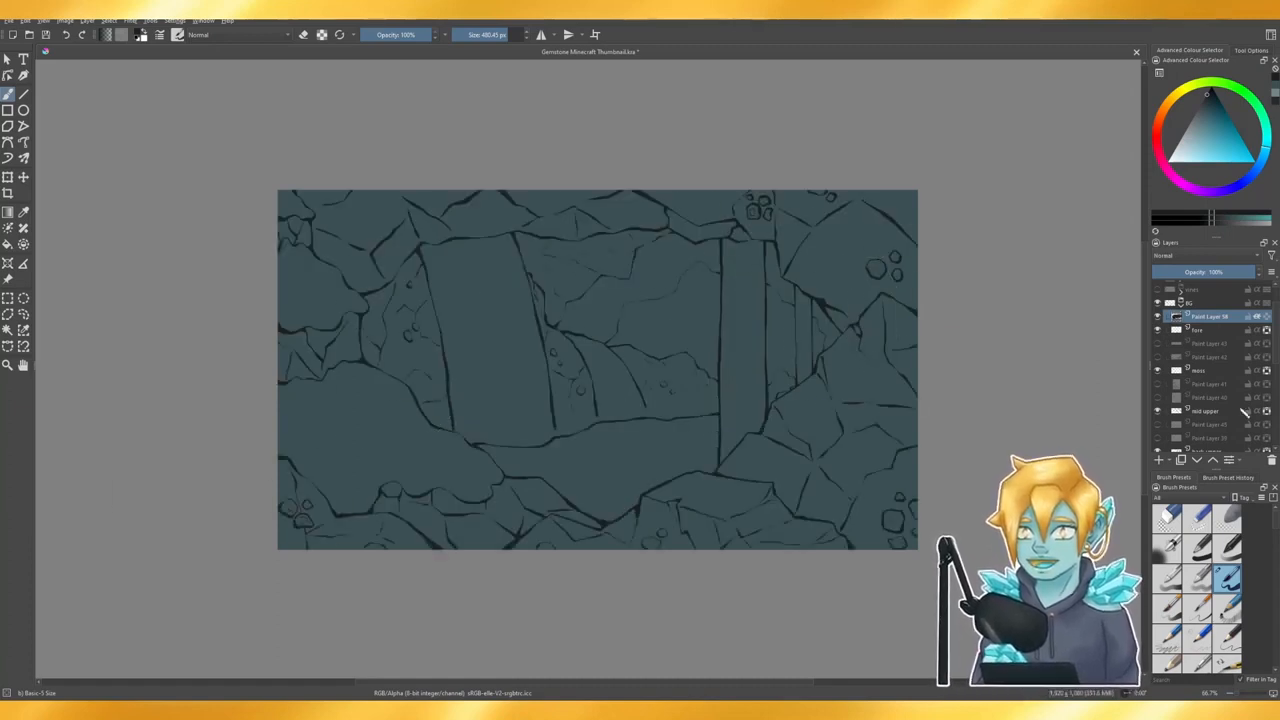
{"action": "left_click", "coordinate": [1182, 304]}
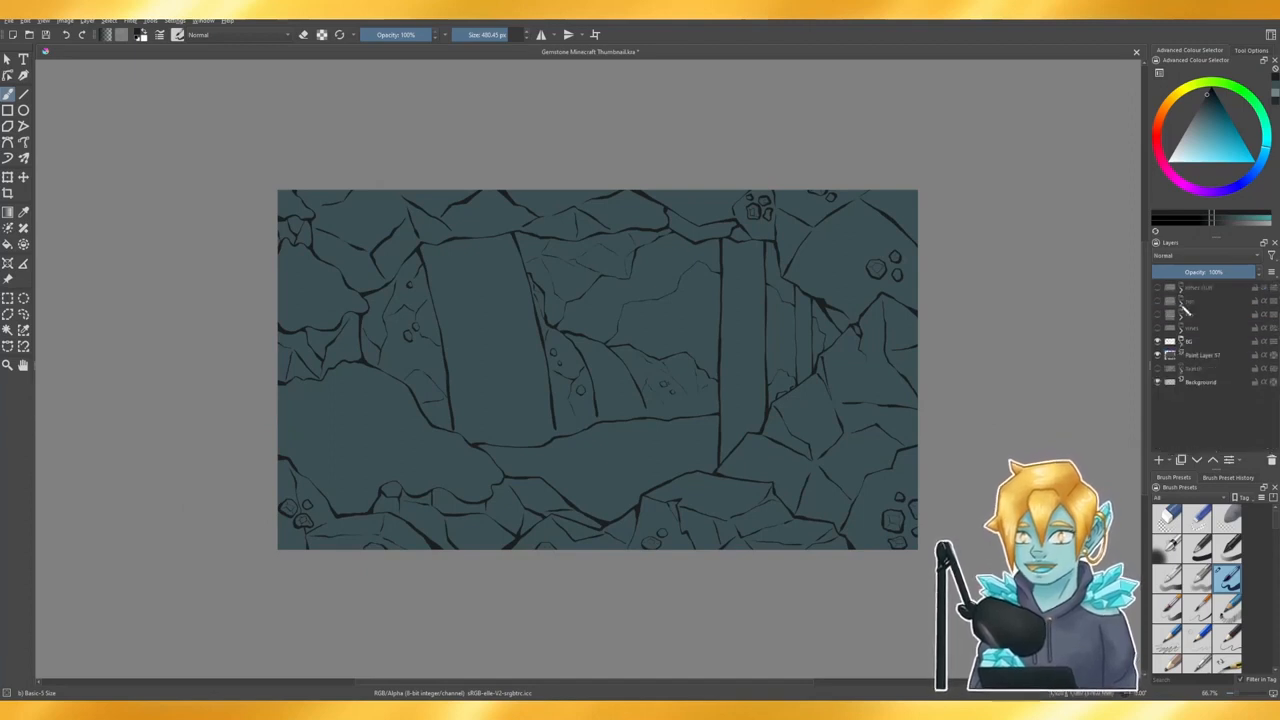
{"action": "left_click", "coordinate": [1202, 356]}
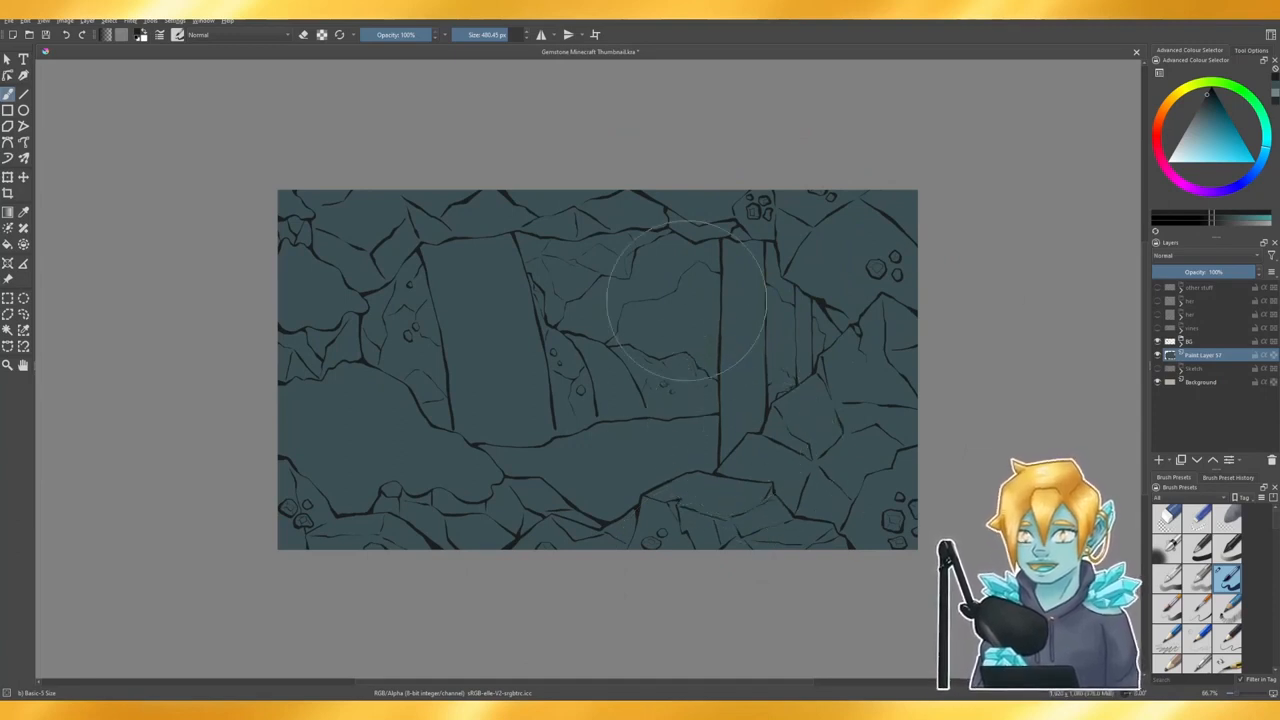
- Cover the whole canvas on the flat colour layer in mid grey with an enlarged Basic-5 Size brush
{"action": "left_click", "coordinate": [484, 32]}
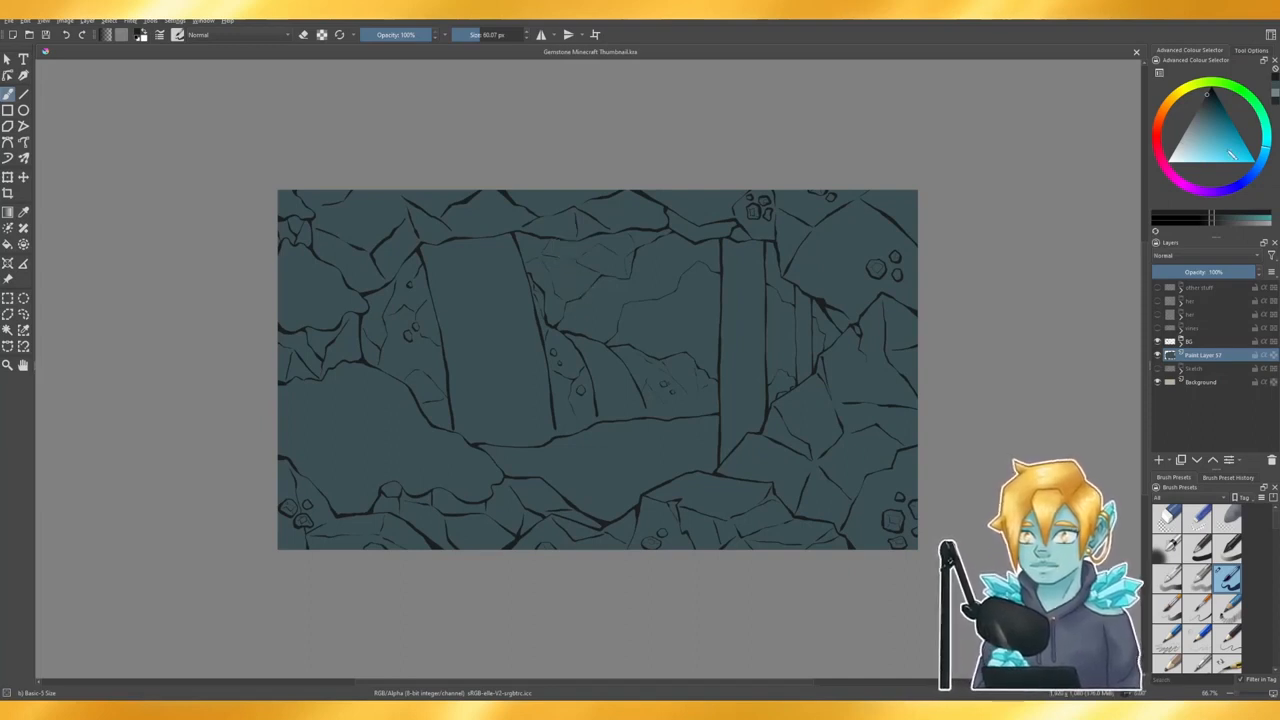
{"action": "left_click", "coordinate": [1220, 135]}
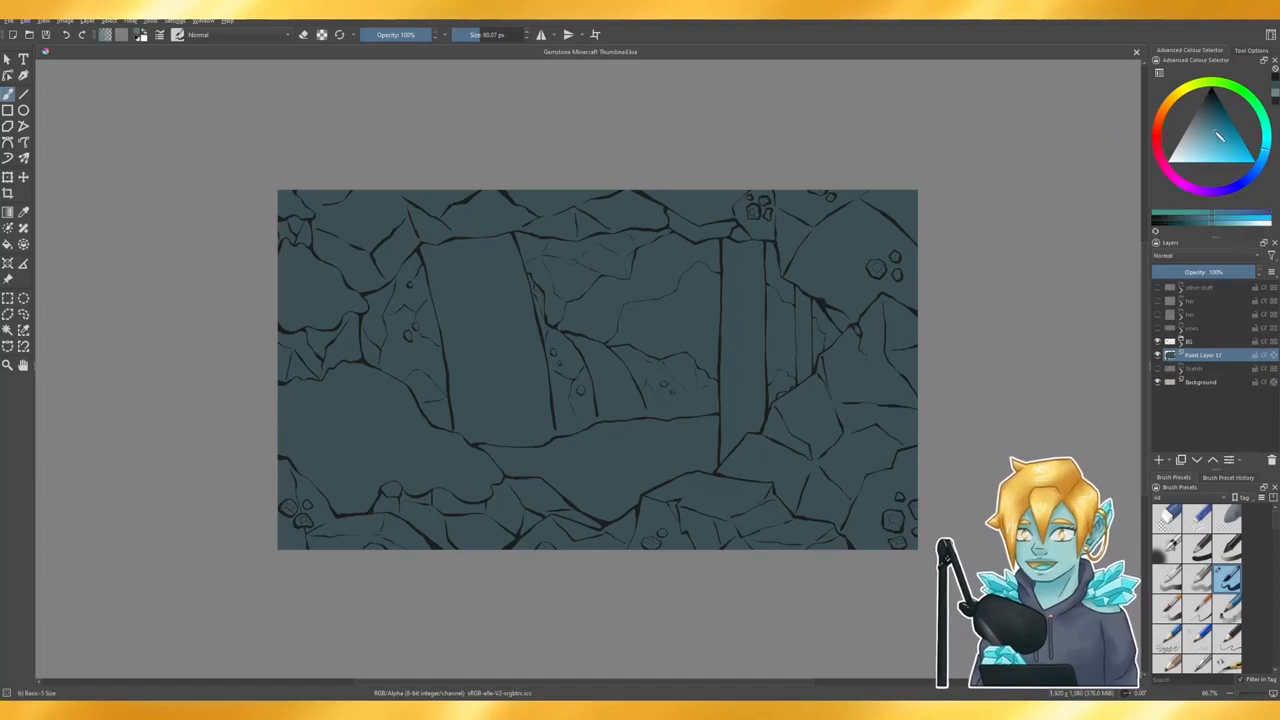
{"action": "left_click", "coordinate": [1212, 130]}
{"action": "left_click", "coordinate": [1205, 119]}
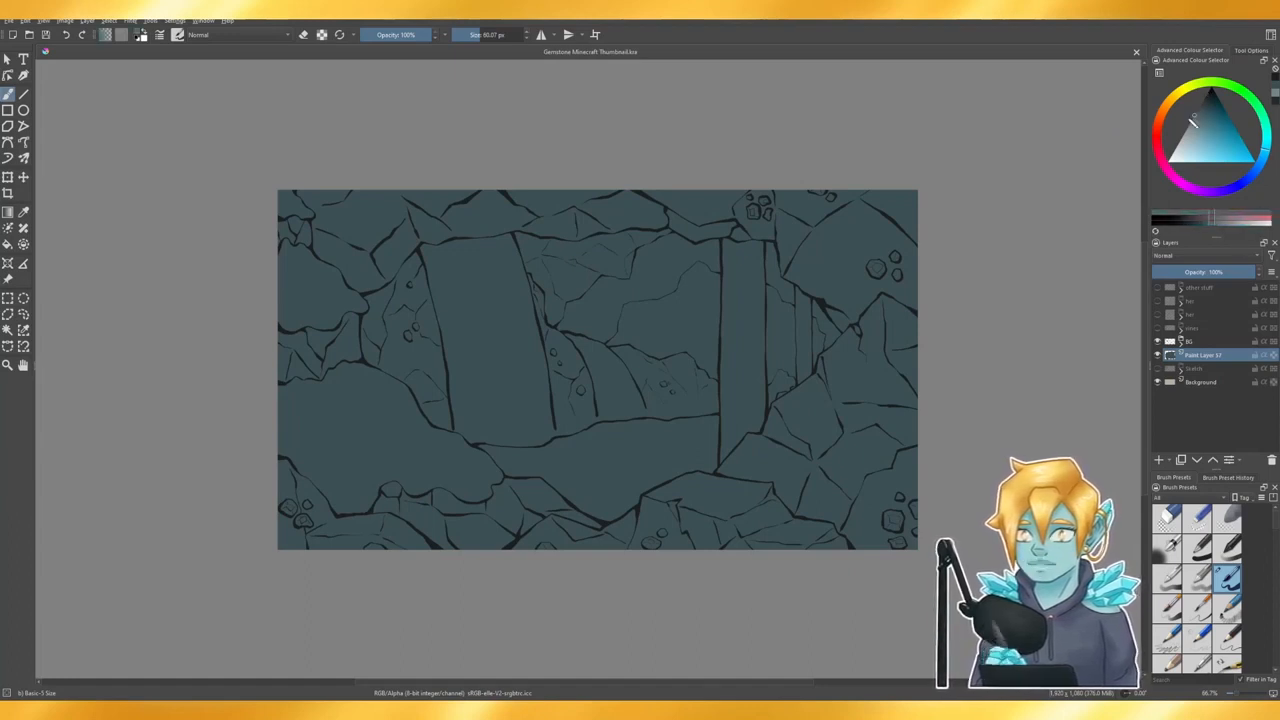
{"action": "left_click", "coordinate": [1188, 127]}
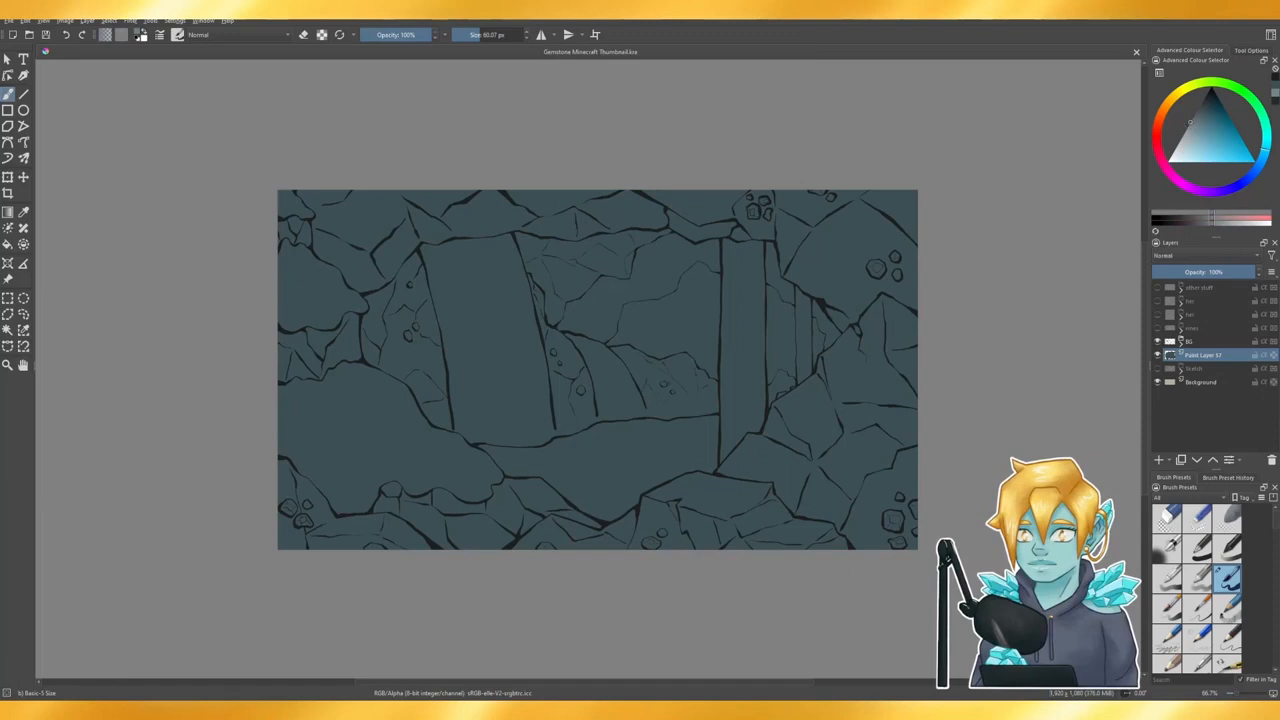
{"action": "left_click_drag", "start_coordinate": [488, 34], "coordinate": [514, 34]}
{"action": "mouse_move", "coordinate": [200, 170]}
{"action": "left_mouse_down"}
{"action": "mouse_move", "coordinate": [368, 482]}
{"action": "mouse_move", "coordinate": [445, 150]}
{"action": "mouse_move", "coordinate": [565, 170]}
{"action": "mouse_move", "coordinate": [760, 420]}
{"action": "left_mouse_up"}
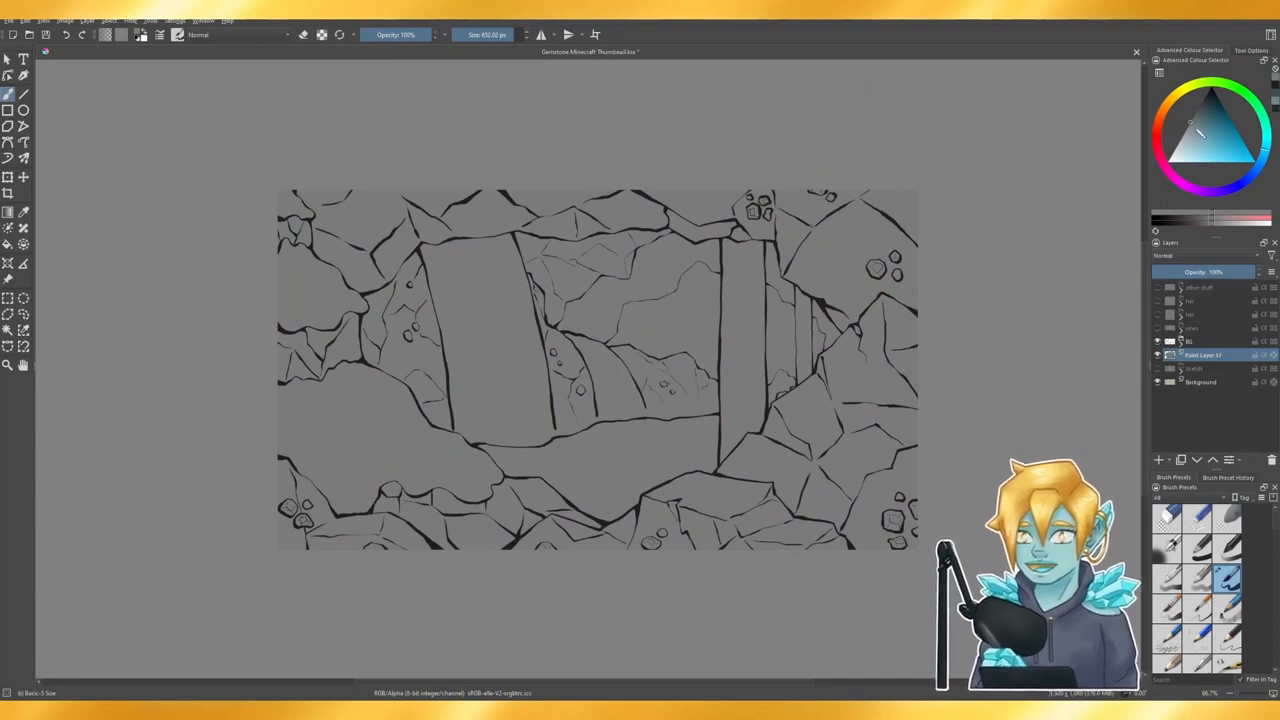
- Switch to the Airbrush Soft preset, try a bright light-blue glow over the tunnel opening, and undo it
{"action": "left_click", "coordinate": [1167, 546]}
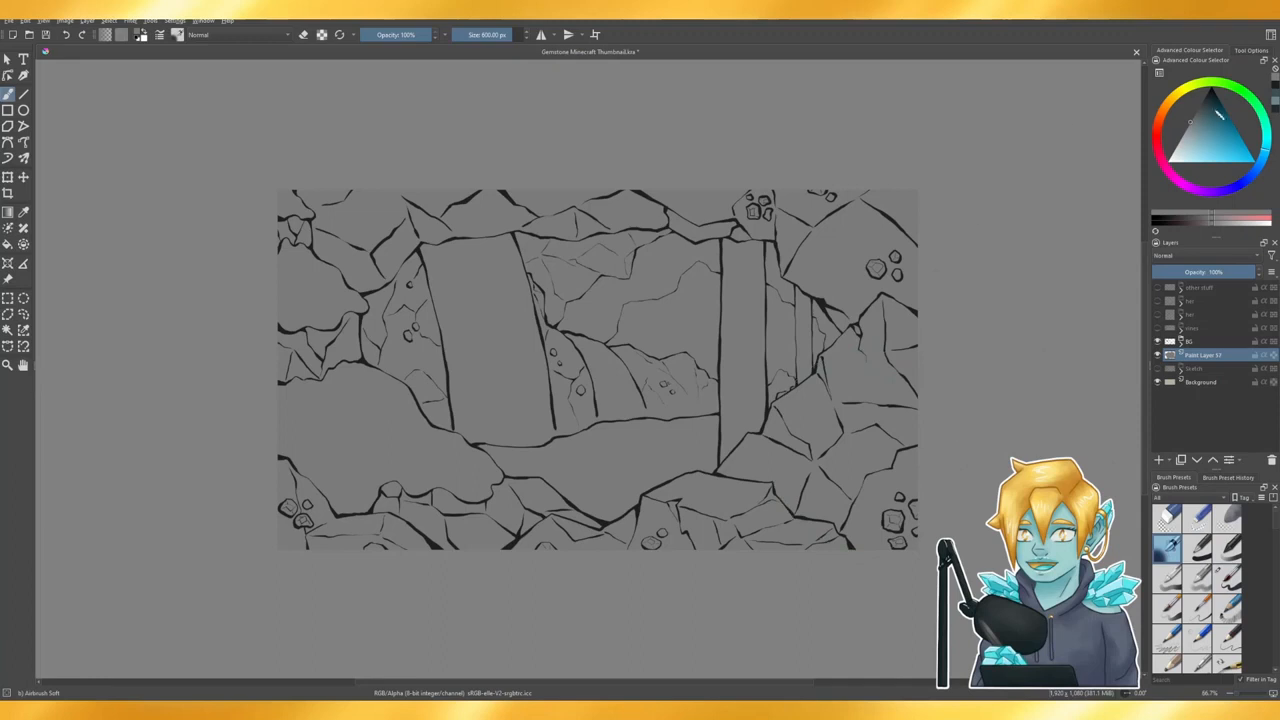
{"action": "left_click", "coordinate": [1202, 149]}
{"action": "left_click_drag", "start_coordinate": [730, 355], "coordinate": [710, 398]}
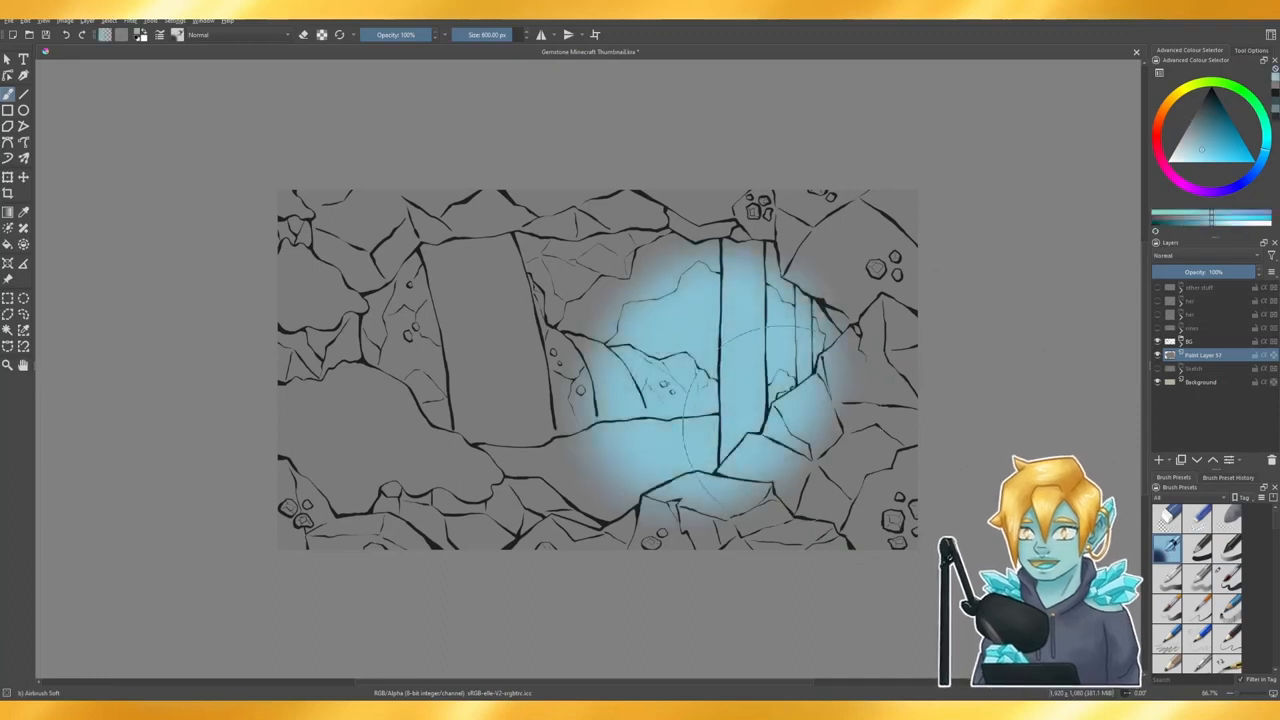
{"action": "key", "text": "ctrl+z"}
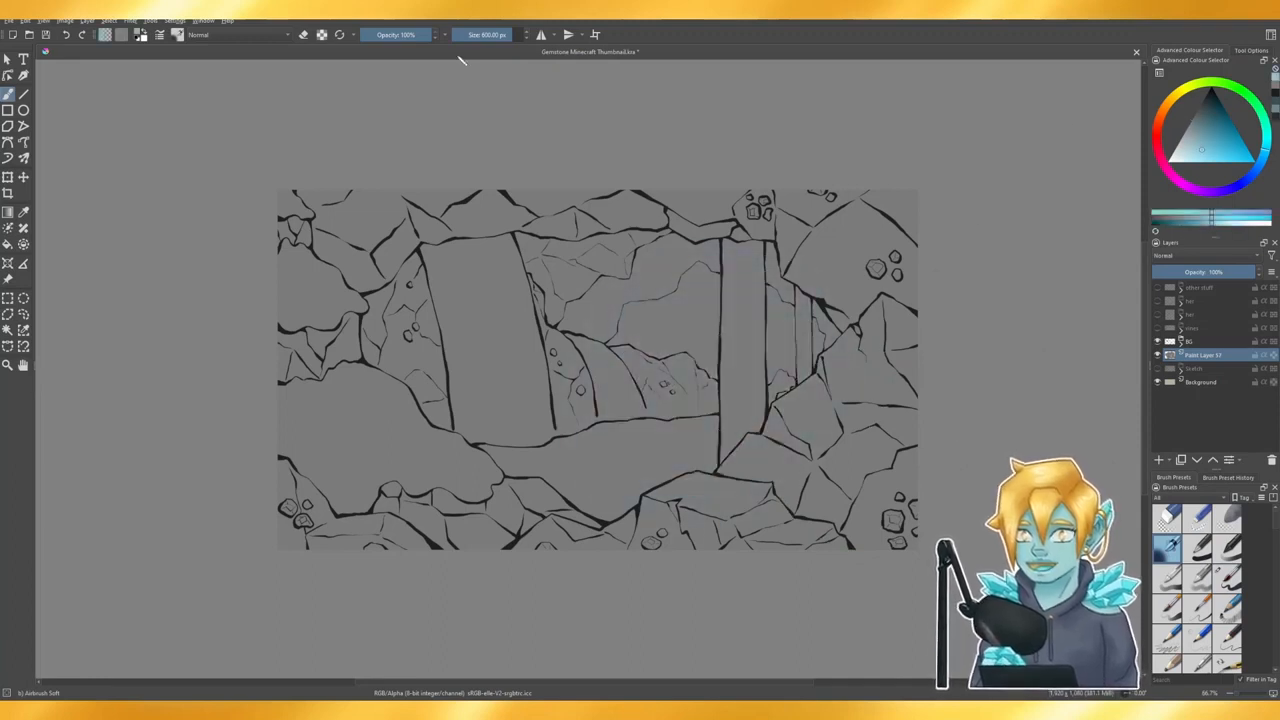
- Airbrush a muted pale blue-grey glow across the far tunnel opening with a brush of about 266 px
{"action": "left_click_drag", "start_coordinate": [490, 35], "coordinate": [483, 36]}
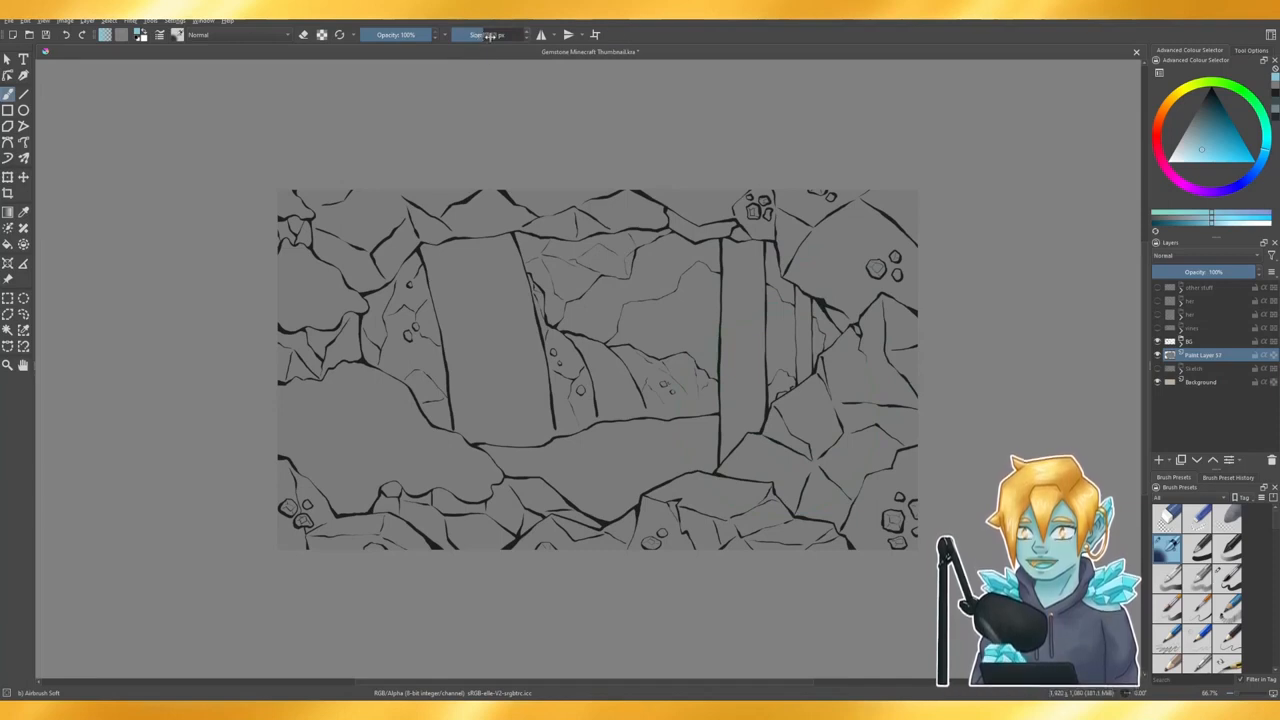
{"action": "mouse_move", "coordinate": [1189, 150]}
{"action": "left_mouse_down"}
{"action": "mouse_move", "coordinate": [1198, 131]}
{"action": "mouse_move", "coordinate": [1195, 141]}
{"action": "left_mouse_up"}
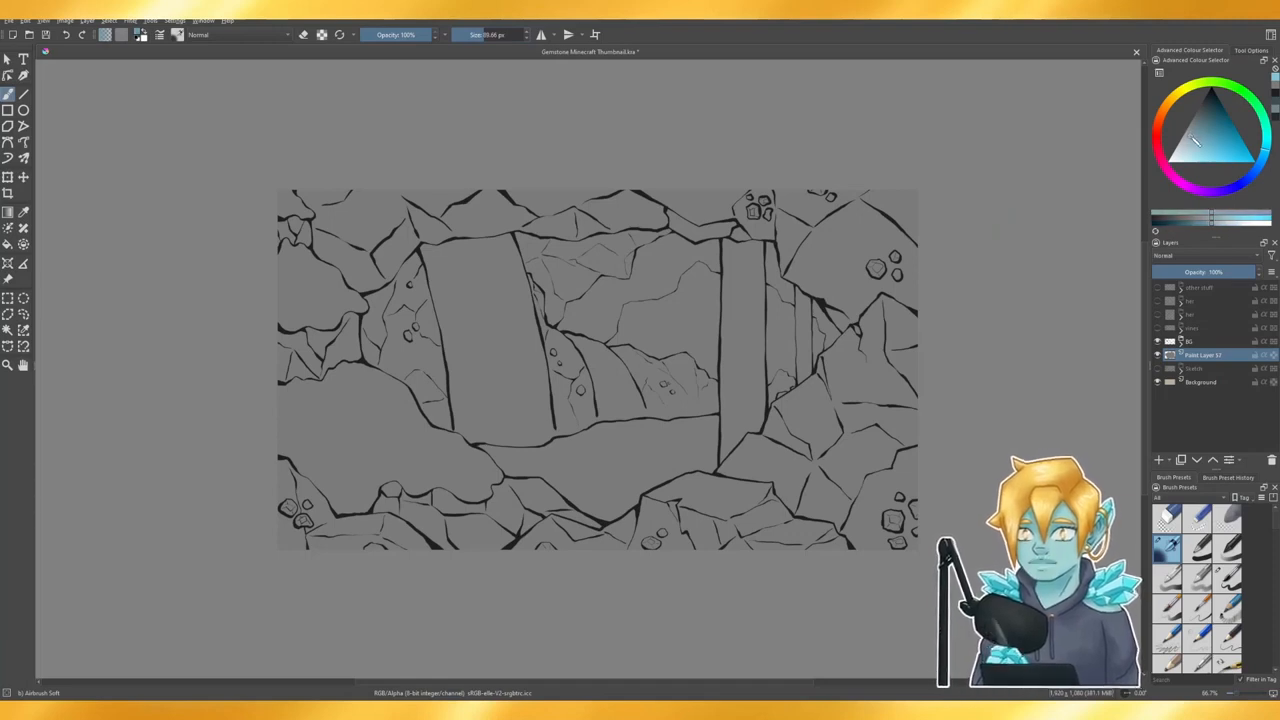
{"action": "left_click", "coordinate": [497, 35]}
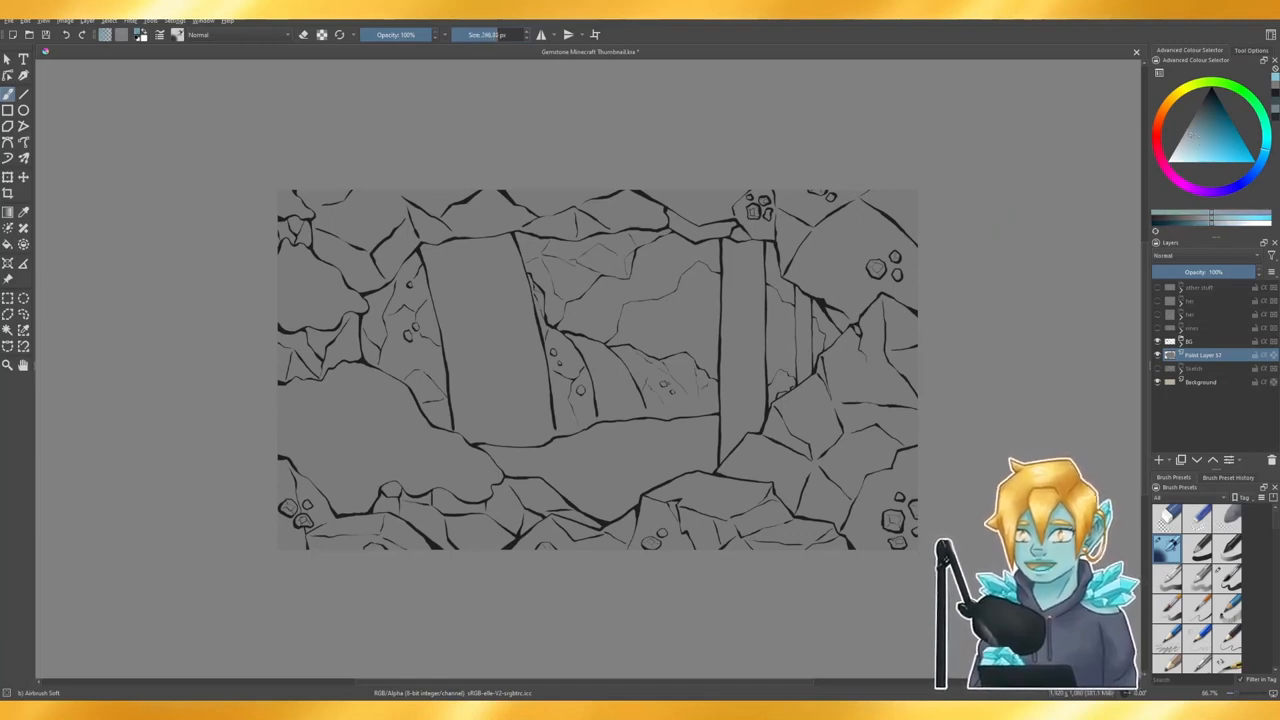
{"action": "mouse_move", "coordinate": [637, 331]}
{"action": "left_mouse_down"}
{"action": "mouse_move", "coordinate": [726, 300]}
{"action": "mouse_move", "coordinate": [740, 370]}
{"action": "mouse_move", "coordinate": [824, 365]}
{"action": "left_mouse_up"}
{"action": "mouse_move", "coordinate": [727, 353]}
{"action": "left_mouse_down"}
{"action": "mouse_move", "coordinate": [665, 328]}
{"action": "mouse_move", "coordinate": [670, 348]}
{"action": "mouse_move", "coordinate": [780, 366]}
{"action": "left_mouse_up"}
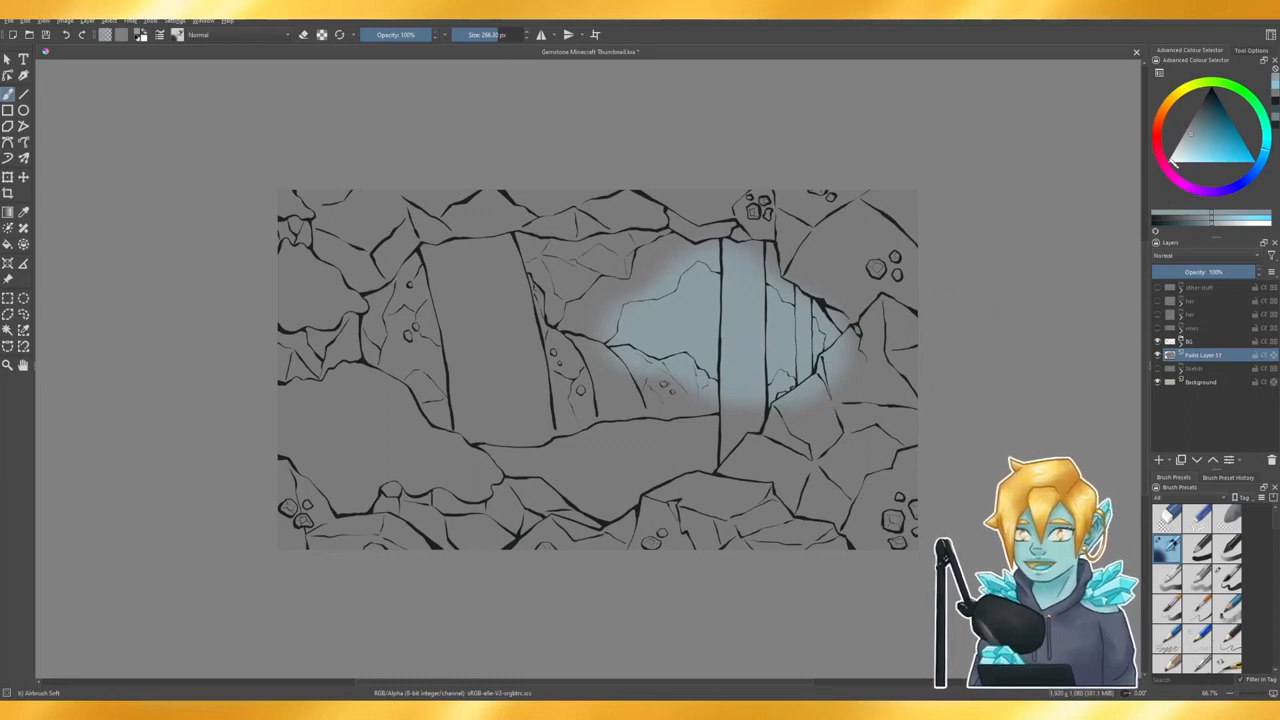
- Airbrush a medium blue-grey halo above and to the right of the pale tunnel glow
{"action": "left_click", "coordinate": [1194, 130]}
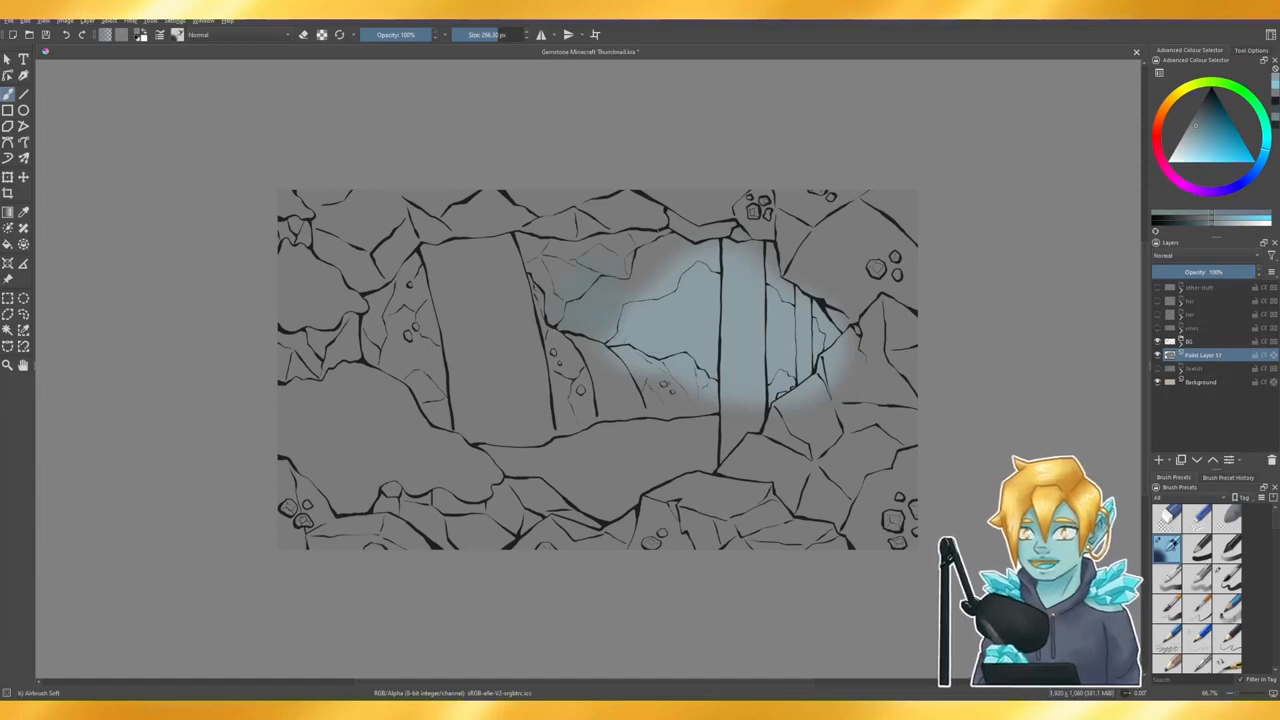
{"action": "left_click_drag", "start_coordinate": [650, 250], "coordinate": [718, 254]}
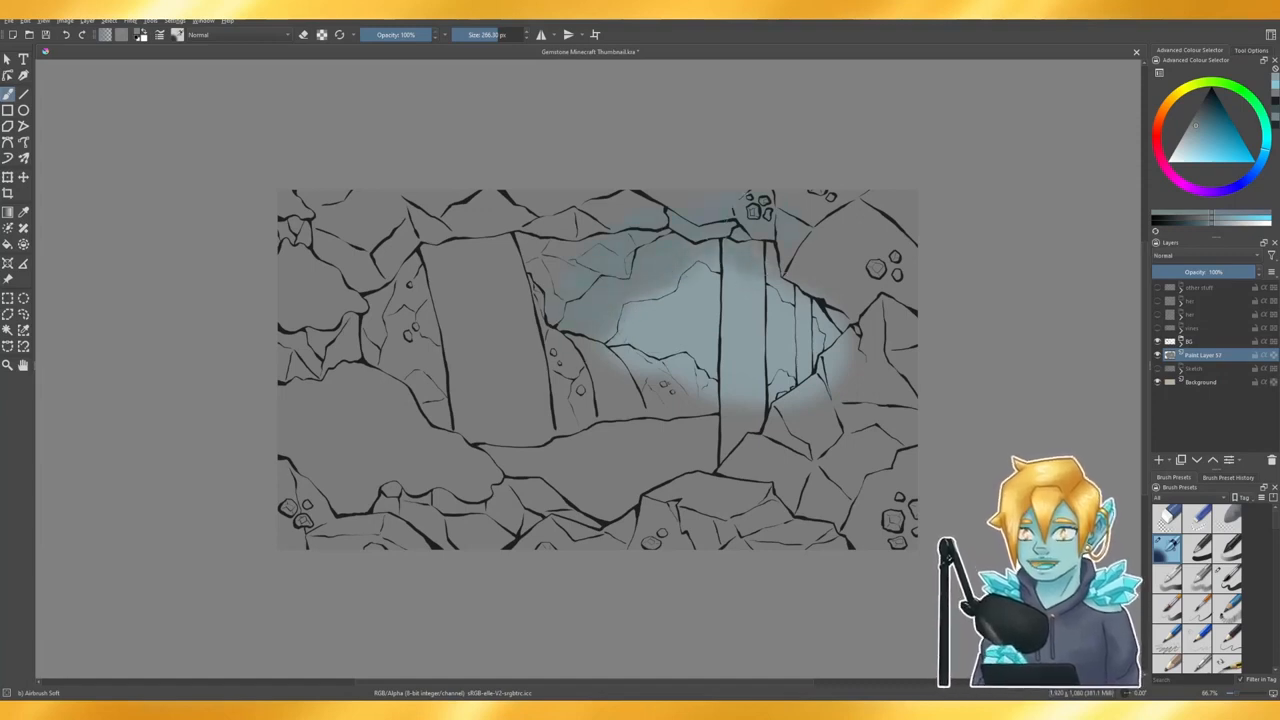
{"action": "left_click_drag", "start_coordinate": [822, 268], "coordinate": [876, 342]}
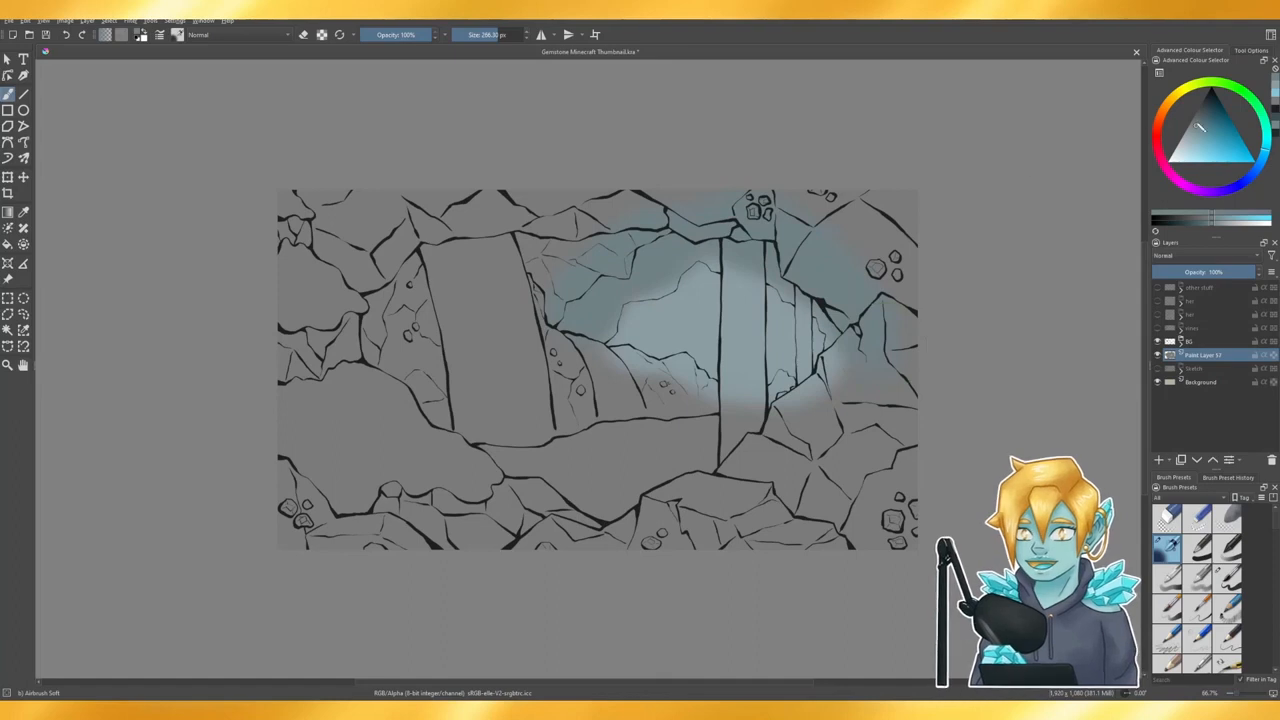
- Airbrush a darker blue-grey around the glow along the ceiling, large left pillar and lower rocks, undoing and redoing the lower stroke
{"action": "left_click_drag", "start_coordinate": [1208, 128], "coordinate": [1204, 120]}
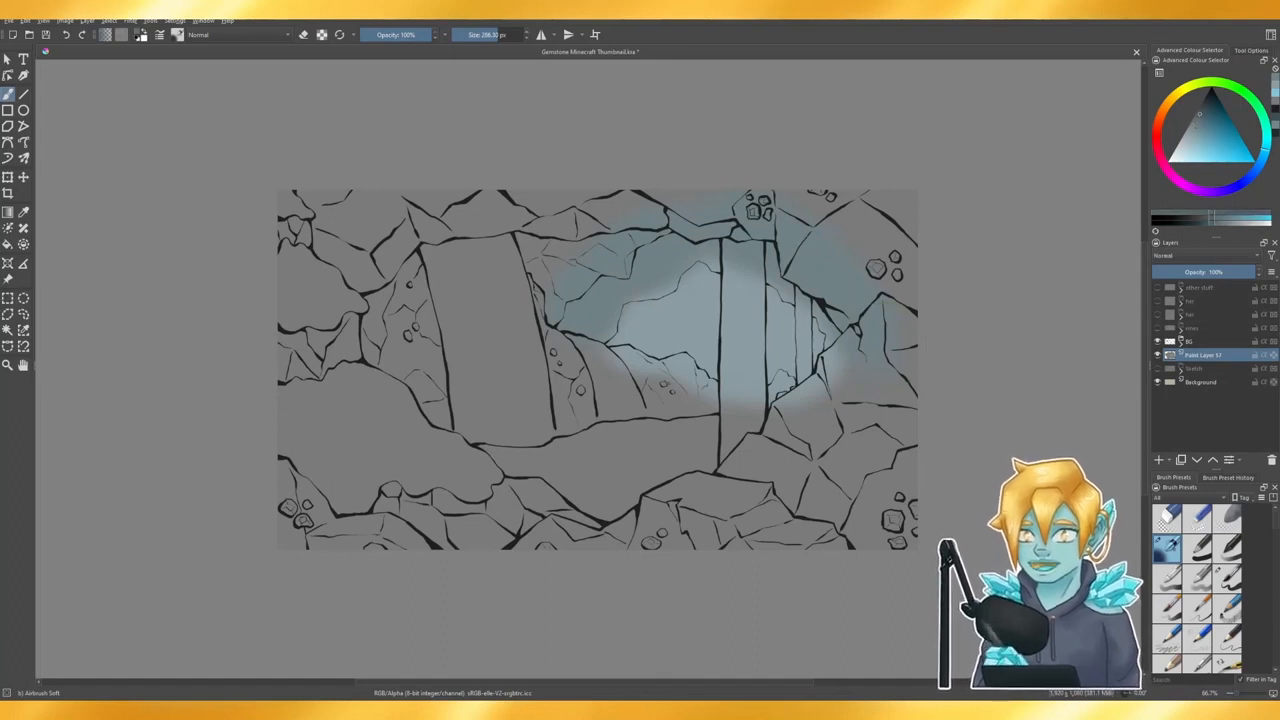
{"action": "left_click_drag", "start_coordinate": [806, 200], "coordinate": [816, 210]}
{"action": "mouse_move", "coordinate": [500, 265]}
{"action": "left_mouse_down"}
{"action": "mouse_move", "coordinate": [505, 295]}
{"action": "mouse_move", "coordinate": [555, 310]}
{"action": "mouse_move", "coordinate": [575, 225]}
{"action": "mouse_move", "coordinate": [650, 200]}
{"action": "left_mouse_up"}
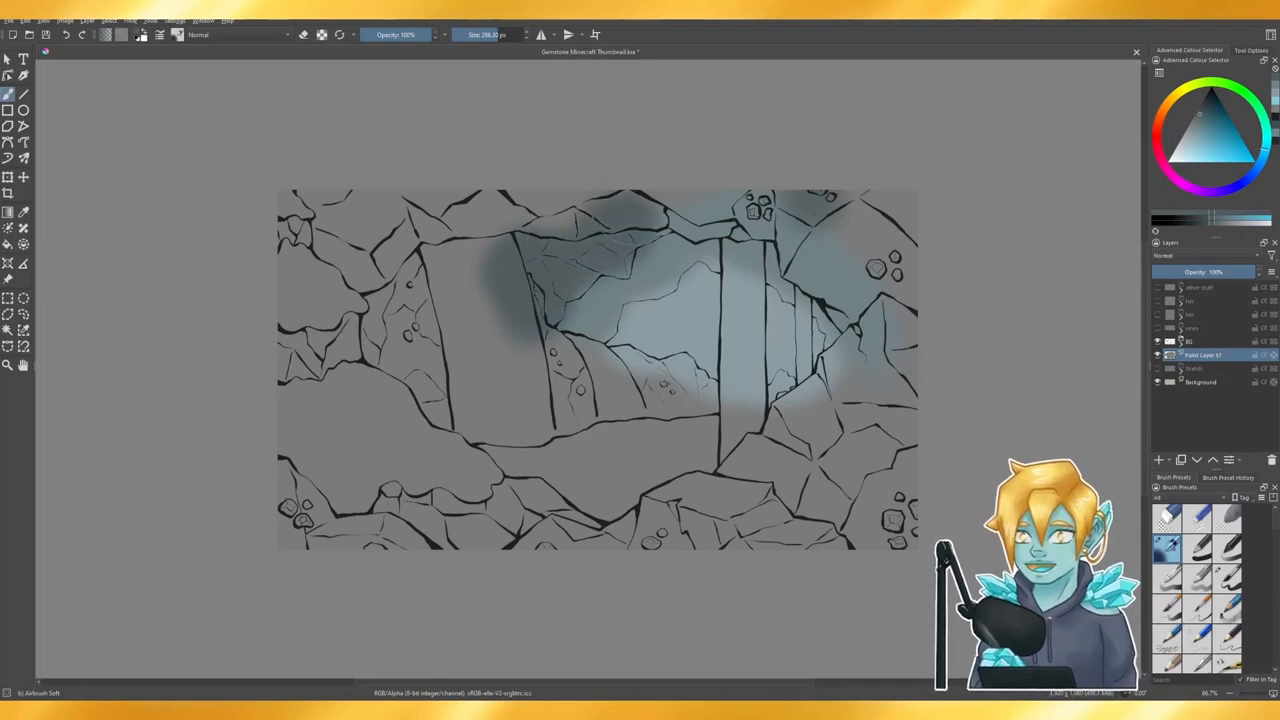
{"action": "mouse_move", "coordinate": [520, 370]}
{"action": "left_mouse_down"}
{"action": "mouse_move", "coordinate": [520, 292]}
{"action": "mouse_move", "coordinate": [605, 367]}
{"action": "mouse_move", "coordinate": [670, 397]}
{"action": "mouse_move", "coordinate": [650, 377]}
{"action": "mouse_move", "coordinate": [660, 387]}
{"action": "mouse_move", "coordinate": [635, 407]}
{"action": "mouse_move", "coordinate": [670, 385]}
{"action": "mouse_move", "coordinate": [705, 422]}
{"action": "mouse_move", "coordinate": [735, 407]}
{"action": "mouse_move", "coordinate": [800, 412]}
{"action": "mouse_move", "coordinate": [860, 375]}
{"action": "left_mouse_up"}
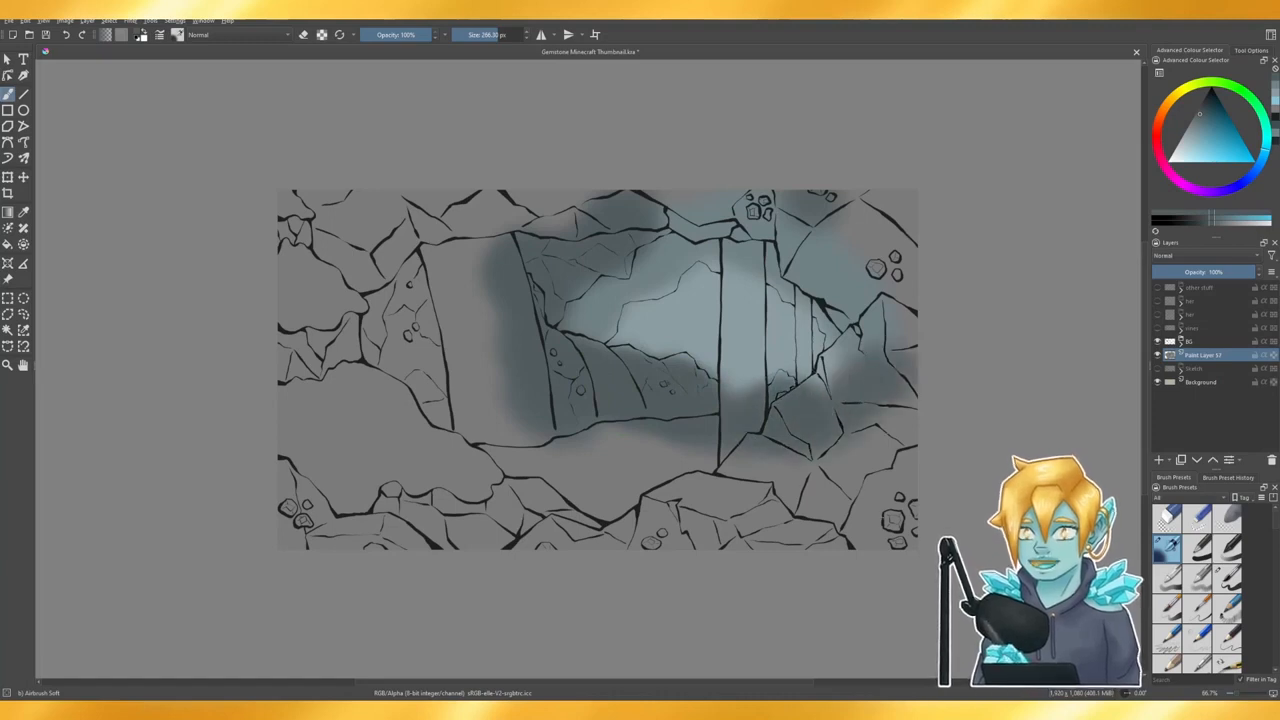
{"action": "key", "text": "ctrl+z"}
{"action": "mouse_move", "coordinate": [530, 440]}
{"action": "left_mouse_down"}
{"action": "mouse_move", "coordinate": [590, 360]}
{"action": "mouse_move", "coordinate": [520, 300]}
{"action": "left_mouse_up"}
{"action": "mouse_move", "coordinate": [590, 420]}
{"action": "left_mouse_down"}
{"action": "mouse_move", "coordinate": [690, 360]}
{"action": "mouse_move", "coordinate": [690, 425]}
{"action": "mouse_move", "coordinate": [725, 385]}
{"action": "mouse_move", "coordinate": [755, 440]}
{"action": "left_mouse_up"}
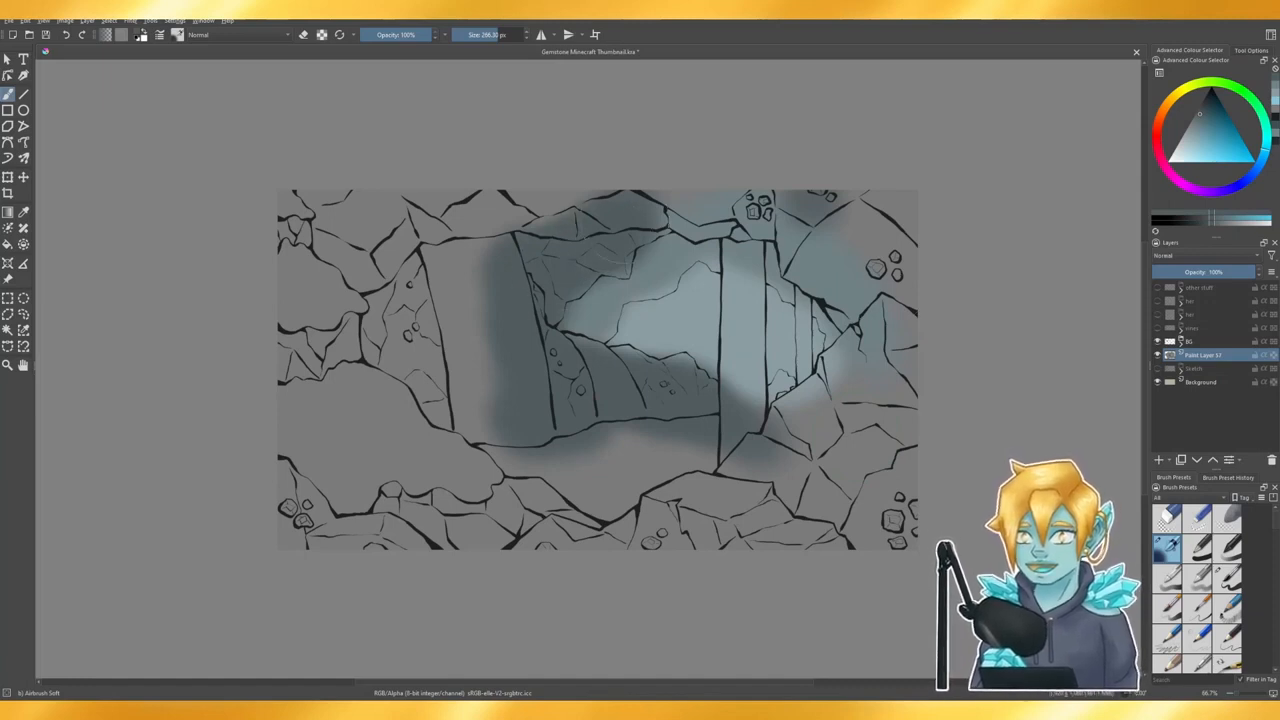
{"action": "left_click_drag", "start_coordinate": [650, 205], "coordinate": [738, 197]}
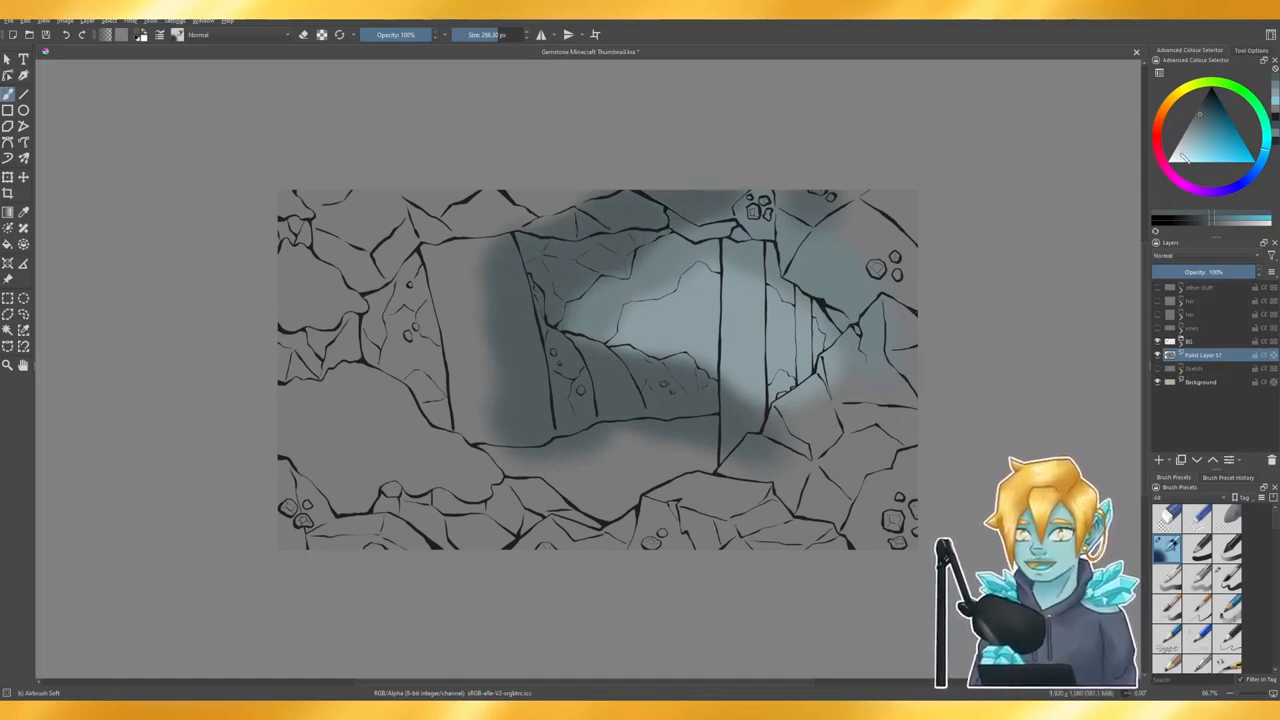
- Airbrush dark slate over the upper-left ceiling and the recessed rock wall beside the large pillar, undoing the first stroke
{"action": "left_click", "coordinate": [1205, 106]}
{"action": "left_click_drag", "start_coordinate": [480, 268], "coordinate": [600, 208]}
{"action": "key", "text": "ctrl+z"}
{"action": "left_click_drag", "start_coordinate": [470, 205], "coordinate": [645, 205]}
{"action": "mouse_move", "coordinate": [522, 205]}
{"action": "left_mouse_down"}
{"action": "mouse_move", "coordinate": [445, 222]}
{"action": "mouse_move", "coordinate": [360, 215]}
{"action": "mouse_move", "coordinate": [330, 240]}
{"action": "mouse_move", "coordinate": [458, 212]}
{"action": "mouse_move", "coordinate": [625, 206]}
{"action": "left_mouse_up"}
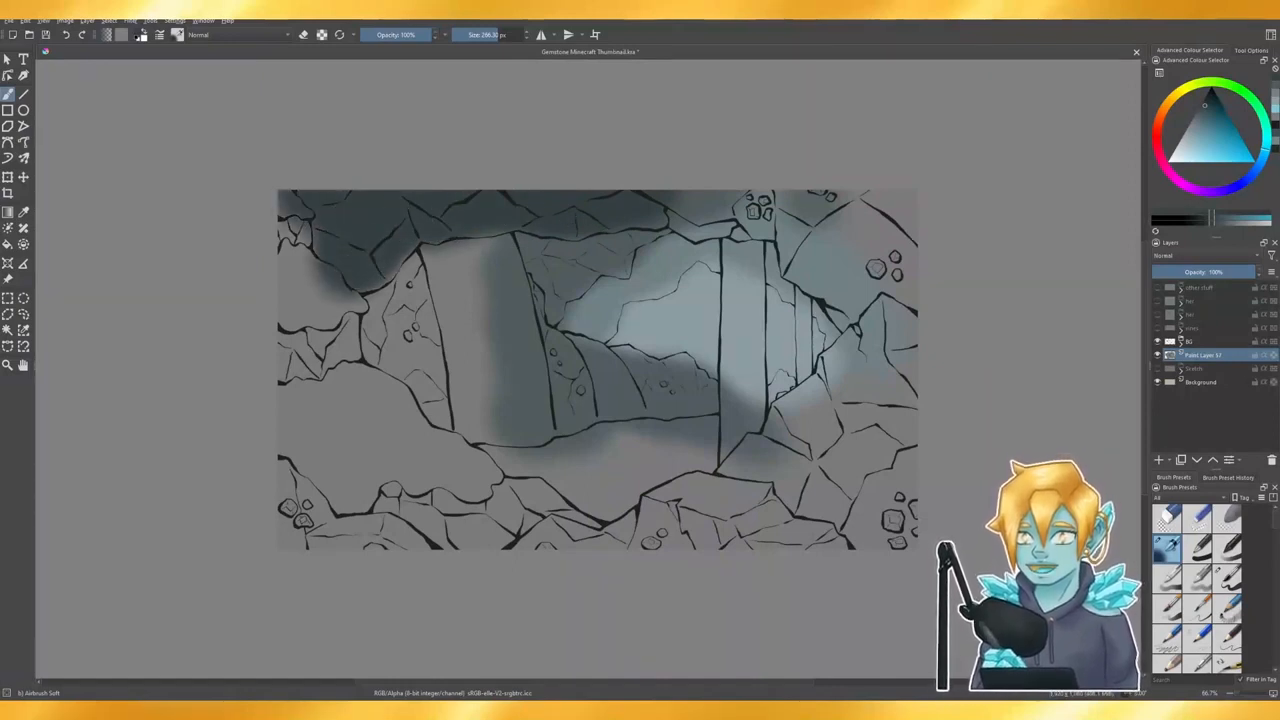
{"action": "mouse_move", "coordinate": [385, 300]}
{"action": "left_mouse_down"}
{"action": "mouse_move", "coordinate": [410, 370]}
{"action": "mouse_move", "coordinate": [430, 330]}
{"action": "mouse_move", "coordinate": [405, 300]}
{"action": "mouse_move", "coordinate": [450, 300]}
{"action": "left_mouse_up"}
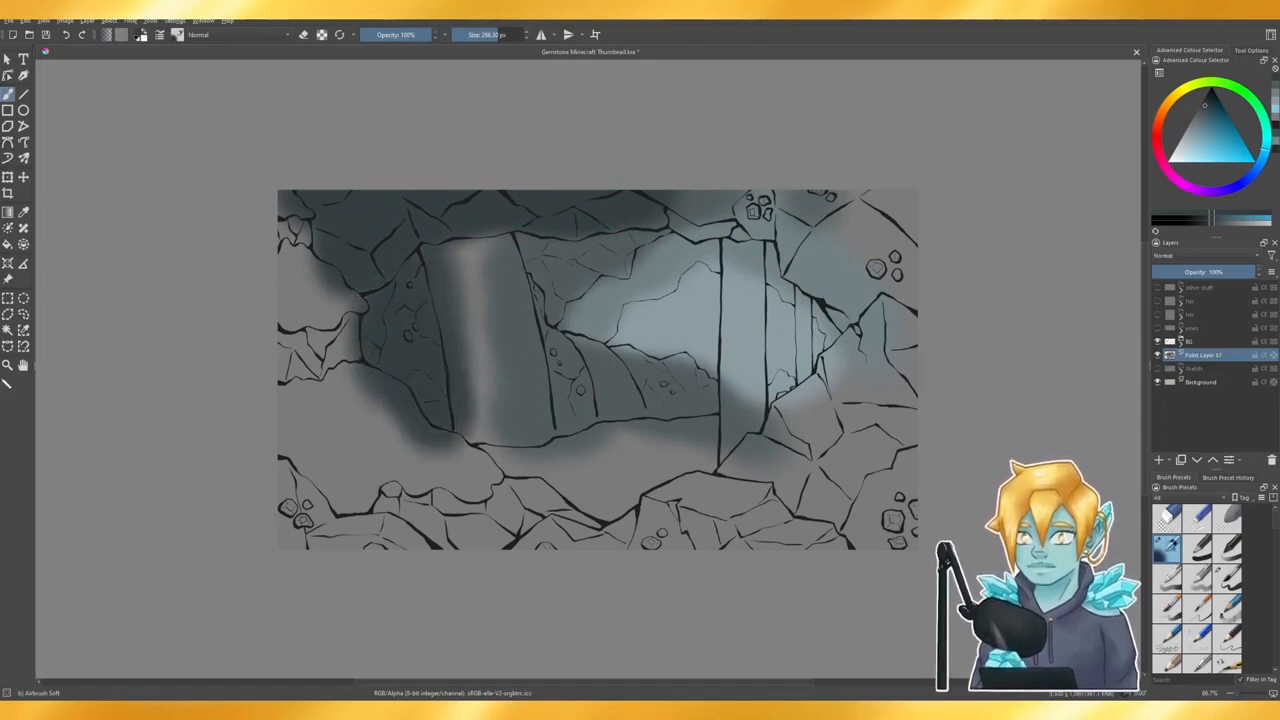
- Sample the medium blue-grey from the rocks behind the large pillar and lighten the recessed left wall with it
{"action": "left_click", "coordinate": [24, 213]}
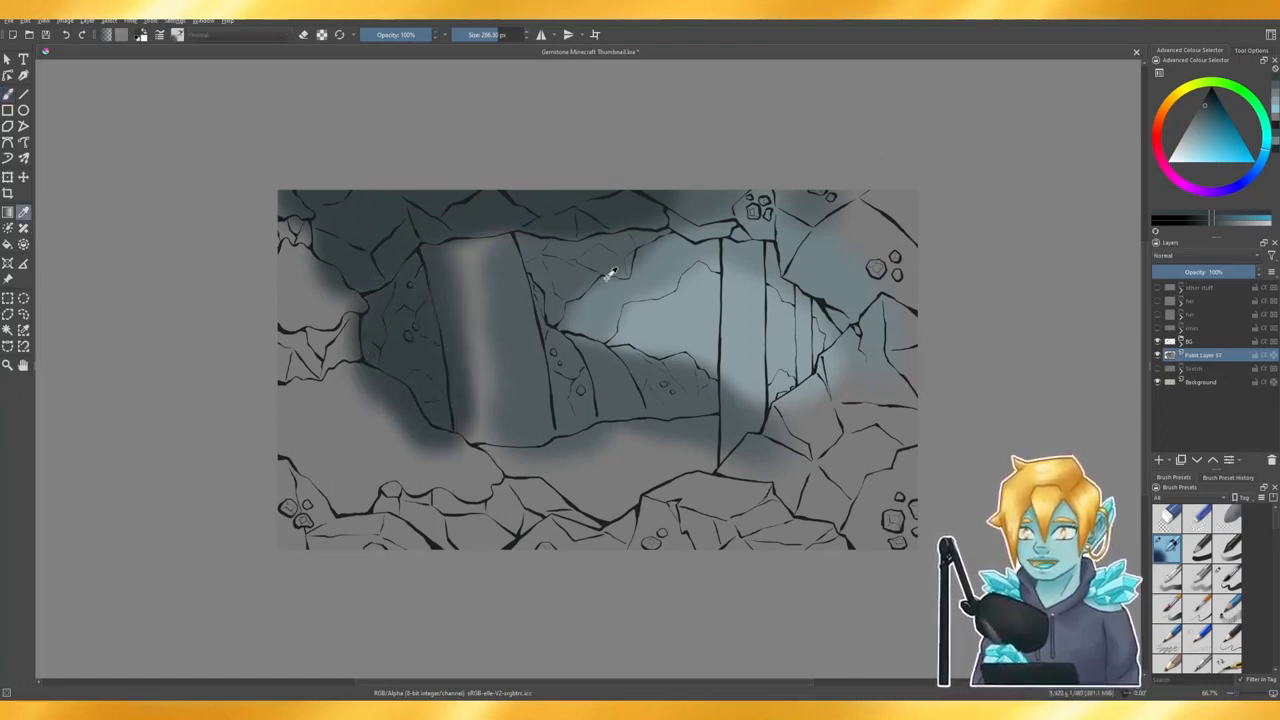
{"action": "left_click", "coordinate": [571, 273]}
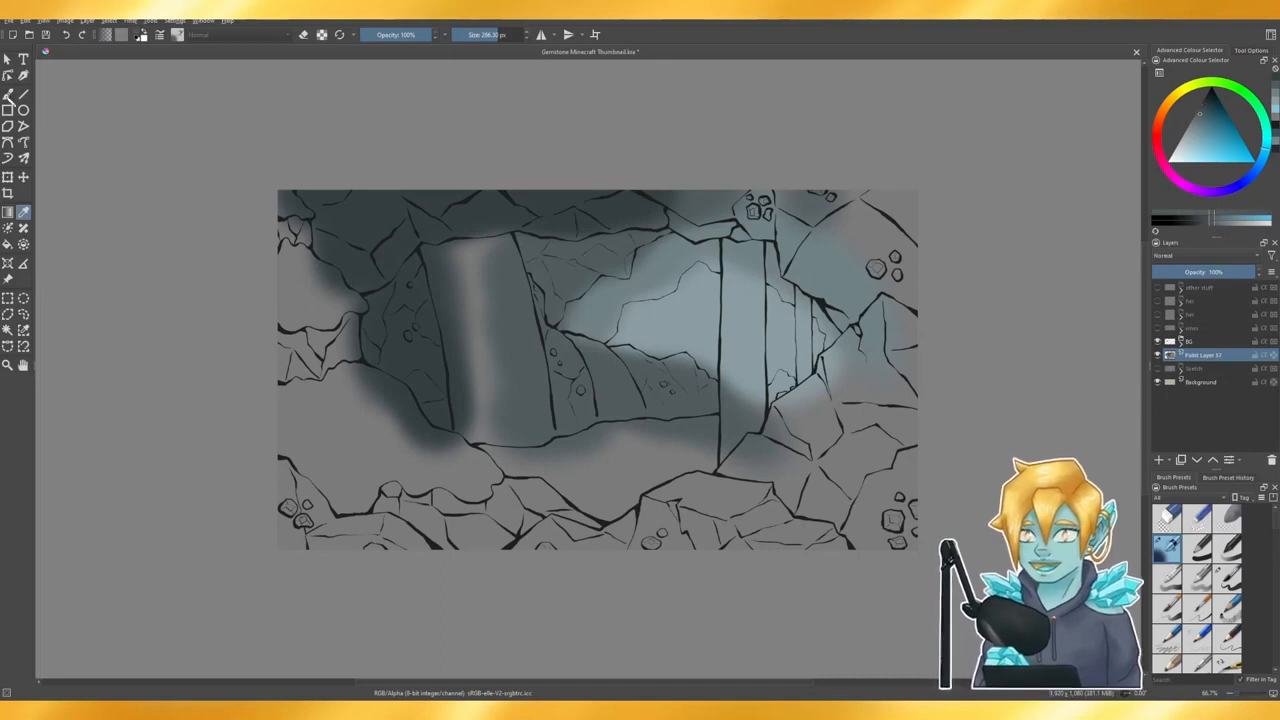
{"action": "left_click", "coordinate": [8, 95]}
{"action": "mouse_move", "coordinate": [428, 394]}
{"action": "left_mouse_down"}
{"action": "mouse_move", "coordinate": [398, 329]}
{"action": "mouse_move", "coordinate": [424, 279]}
{"action": "mouse_move", "coordinate": [436, 455]}
{"action": "mouse_move", "coordinate": [404, 343]}
{"action": "mouse_move", "coordinate": [426, 389]}
{"action": "mouse_move", "coordinate": [428, 359]}
{"action": "left_mouse_up"}
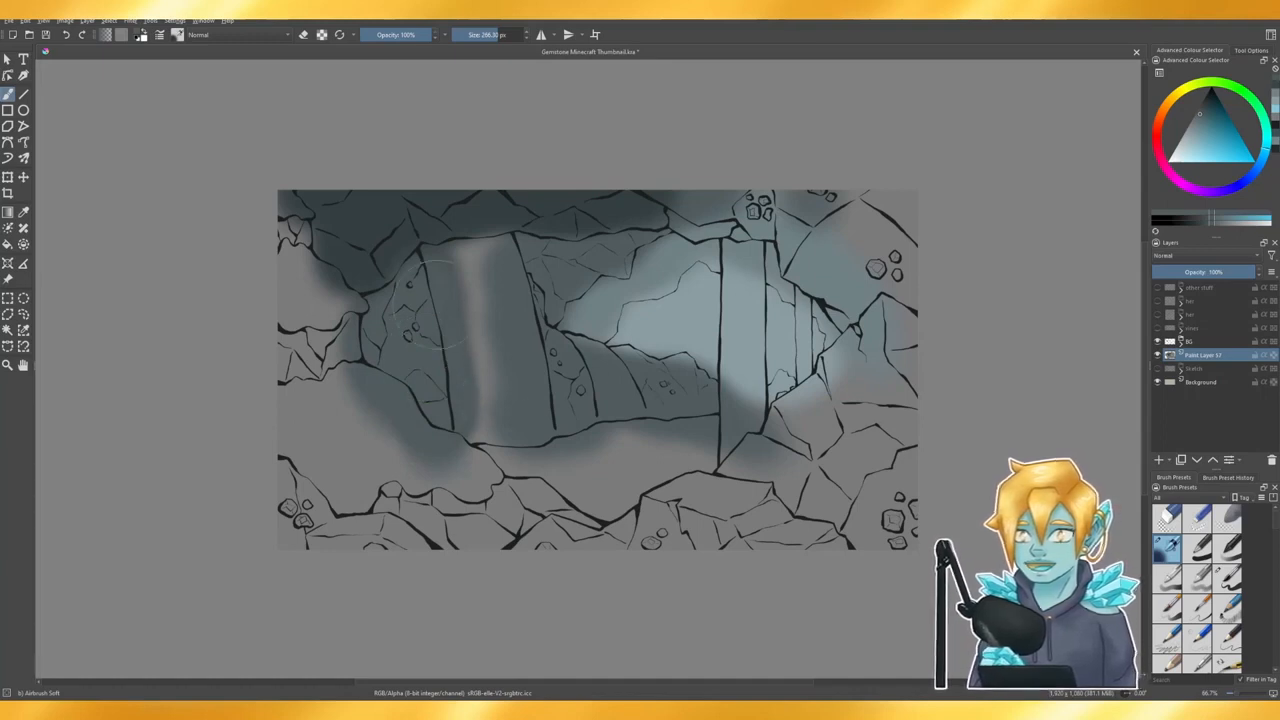
- Sample the dark slate from the upper-left ceiling and extend it along the ceiling above the tunnel glow
{"action": "left_click", "coordinate": [8, 330]}
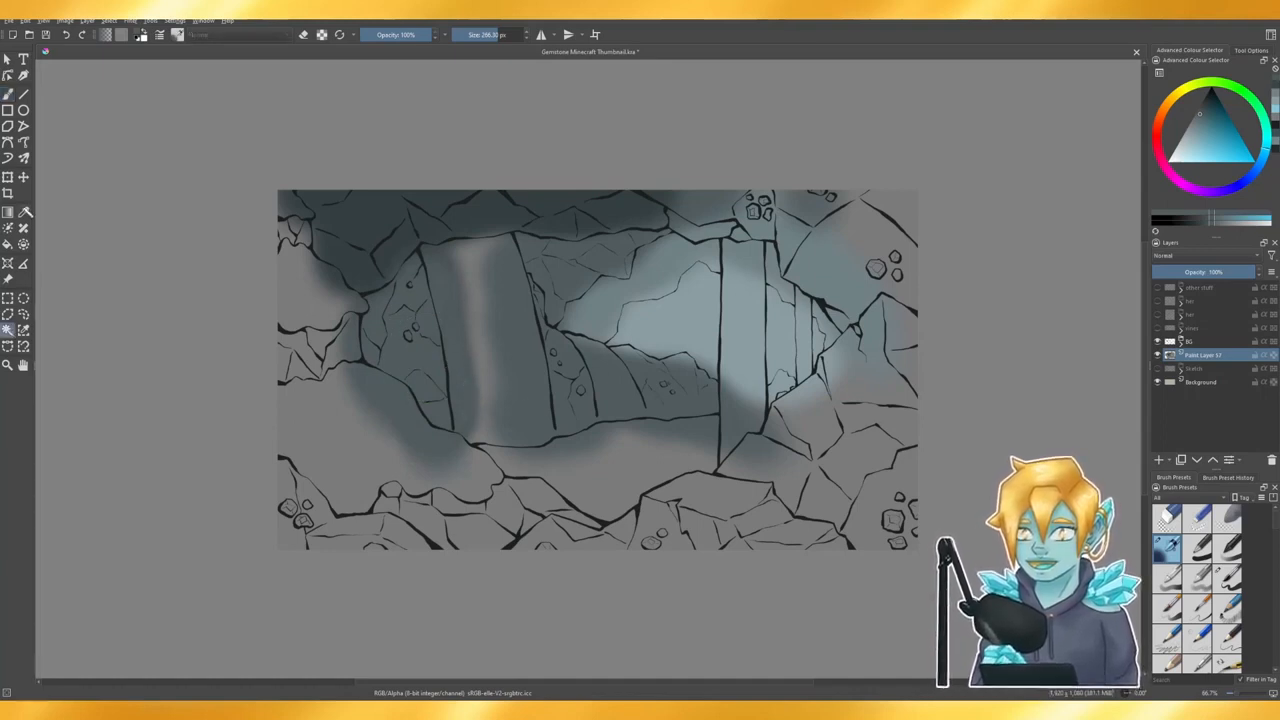
{"action": "left_click", "coordinate": [24, 212]}
{"action": "left_click", "coordinate": [368, 203]}
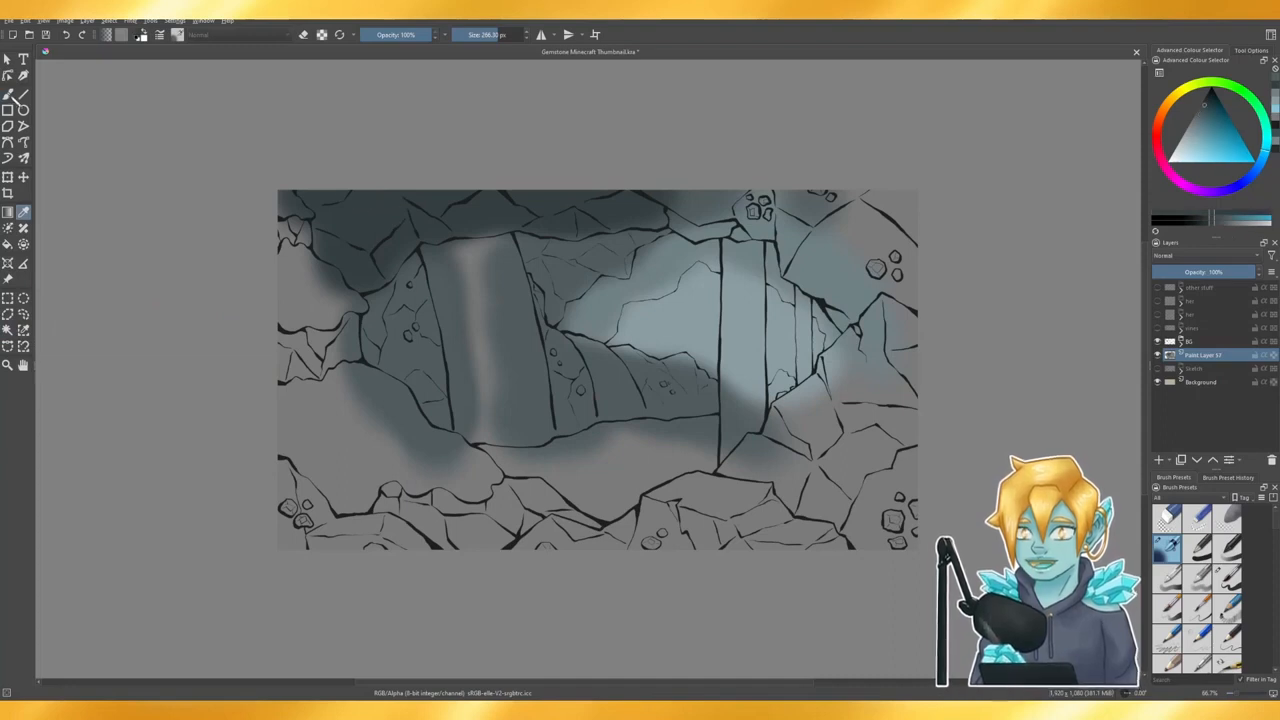
{"action": "key", "text": "b"}
{"action": "mouse_move", "coordinate": [656, 205]}
{"action": "left_mouse_down"}
{"action": "mouse_move", "coordinate": [725, 206]}
{"action": "mouse_move", "coordinate": [692, 214]}
{"action": "mouse_move", "coordinate": [712, 220]}
{"action": "mouse_move", "coordinate": [785, 210]}
{"action": "left_mouse_up"}
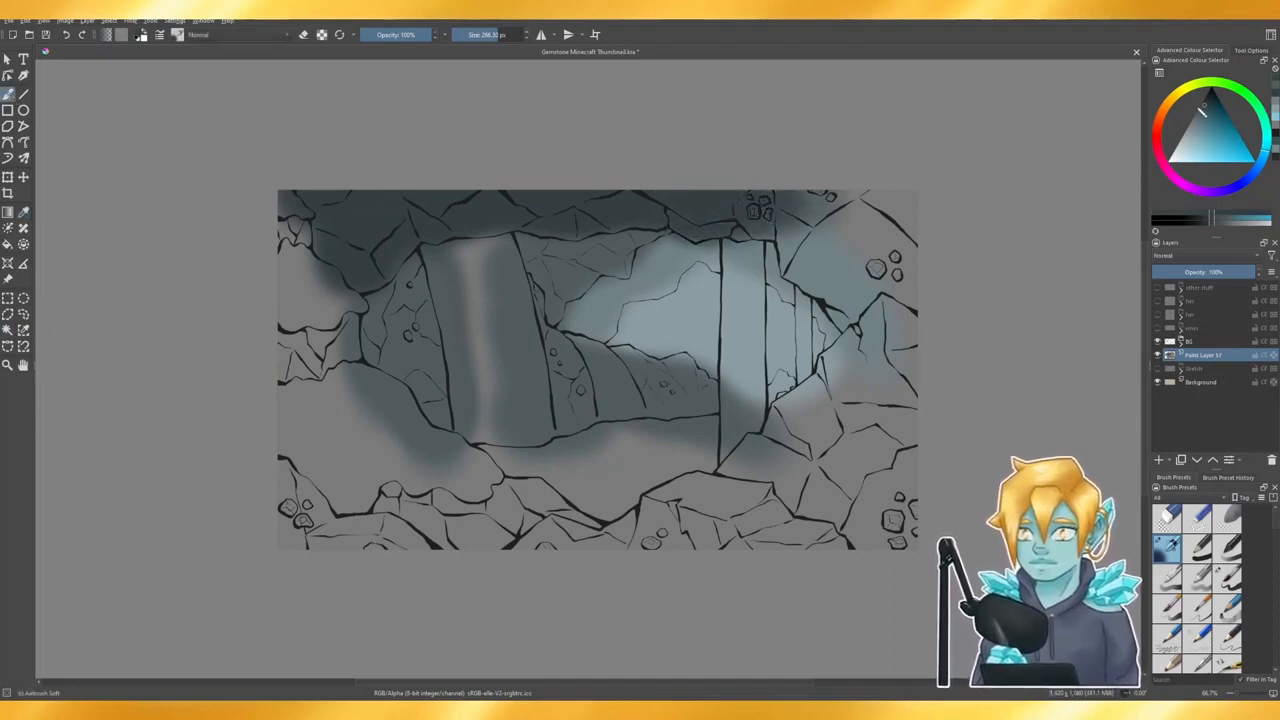
- Airbrush very dark blue-grey over the upper-right foreground rocks and near-black over the lower-right foreground rocks
{"action": "left_click_drag", "start_coordinate": [1210, 104], "coordinate": [1208, 97]}
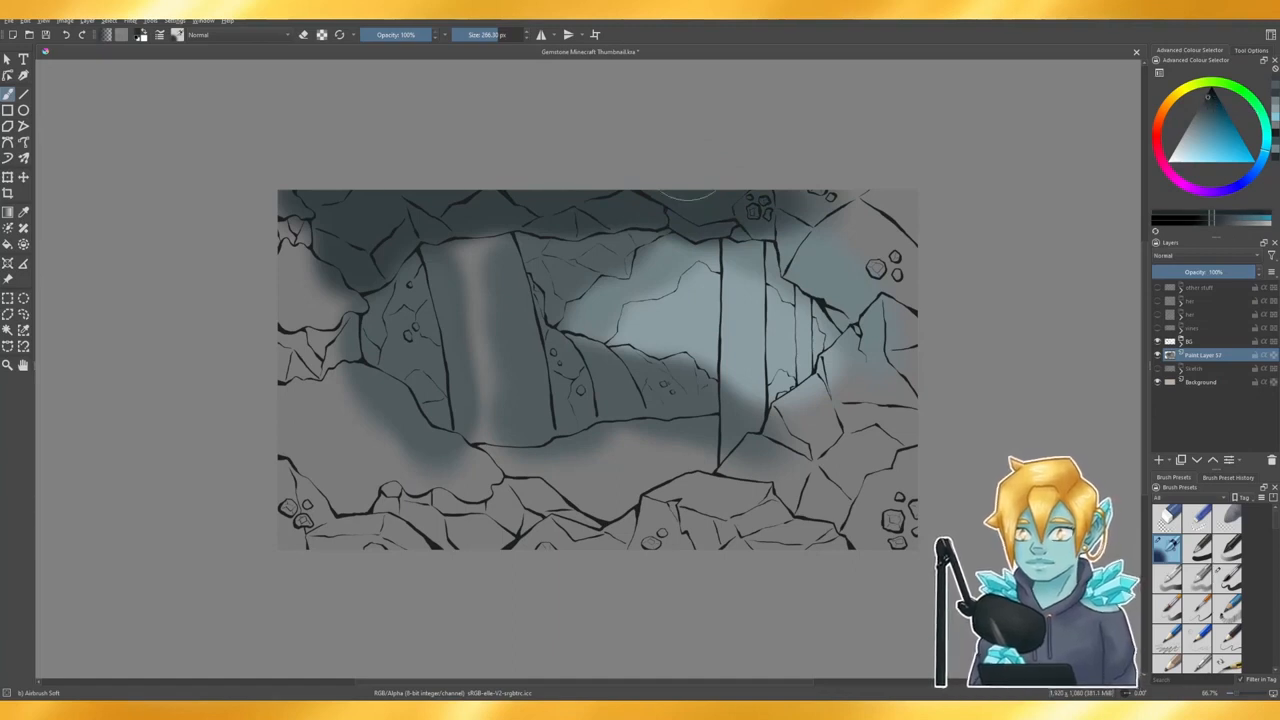
{"action": "mouse_move", "coordinate": [735, 210]}
{"action": "left_mouse_down"}
{"action": "mouse_move", "coordinate": [650, 198]}
{"action": "mouse_move", "coordinate": [800, 210]}
{"action": "mouse_move", "coordinate": [740, 212]}
{"action": "mouse_move", "coordinate": [797, 223]}
{"action": "mouse_move", "coordinate": [845, 265]}
{"action": "mouse_move", "coordinate": [871, 314]}
{"action": "mouse_move", "coordinate": [905, 290]}
{"action": "left_mouse_up"}
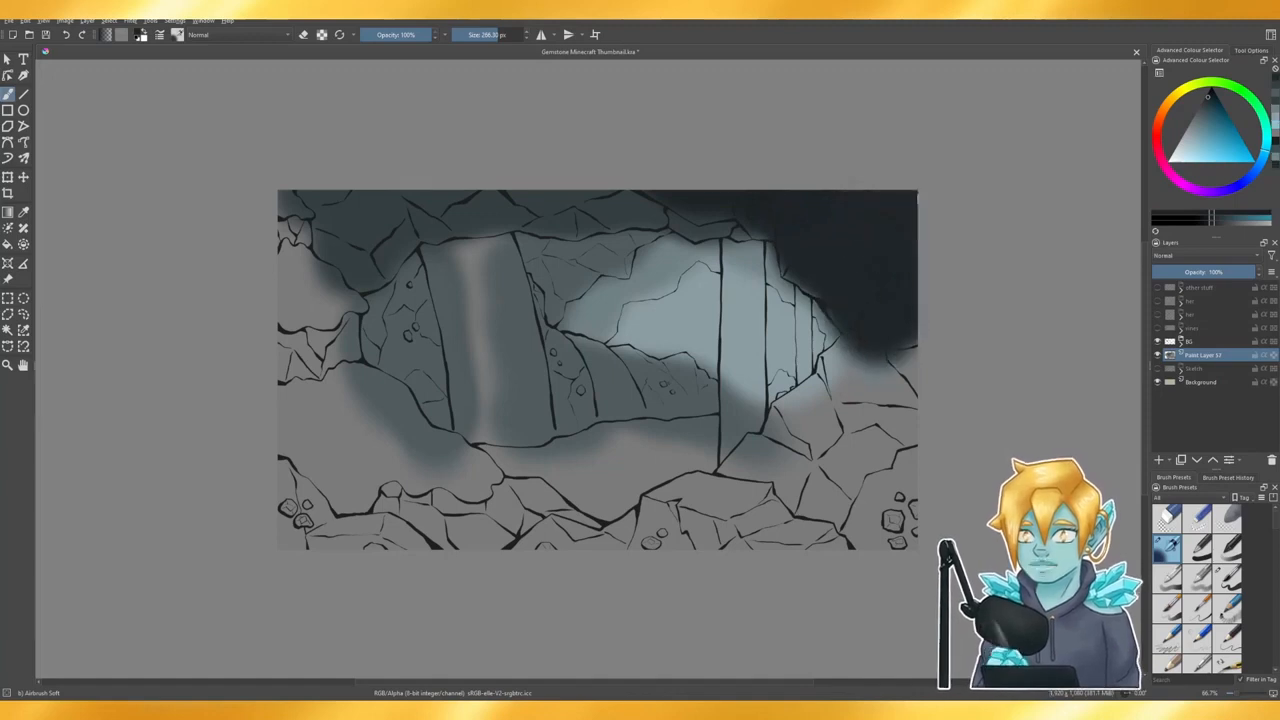
{"action": "left_click", "coordinate": [1212, 93]}
{"action": "mouse_move", "coordinate": [770, 510]}
{"action": "left_mouse_down"}
{"action": "mouse_move", "coordinate": [800, 497]}
{"action": "mouse_move", "coordinate": [799, 465]}
{"action": "mouse_move", "coordinate": [771, 464]}
{"action": "mouse_move", "coordinate": [793, 430]}
{"action": "mouse_move", "coordinate": [825, 430]}
{"action": "mouse_move", "coordinate": [890, 329]}
{"action": "mouse_move", "coordinate": [927, 394]}
{"action": "mouse_move", "coordinate": [942, 482]}
{"action": "mouse_move", "coordinate": [932, 537]}
{"action": "mouse_move", "coordinate": [903, 505]}
{"action": "mouse_move", "coordinate": [835, 475]}
{"action": "mouse_move", "coordinate": [866, 450]}
{"action": "mouse_move", "coordinate": [856, 429]}
{"action": "mouse_move", "coordinate": [762, 547]}
{"action": "mouse_move", "coordinate": [634, 537]}
{"action": "mouse_move", "coordinate": [674, 545]}
{"action": "mouse_move", "coordinate": [905, 390]}
{"action": "left_mouse_up"}
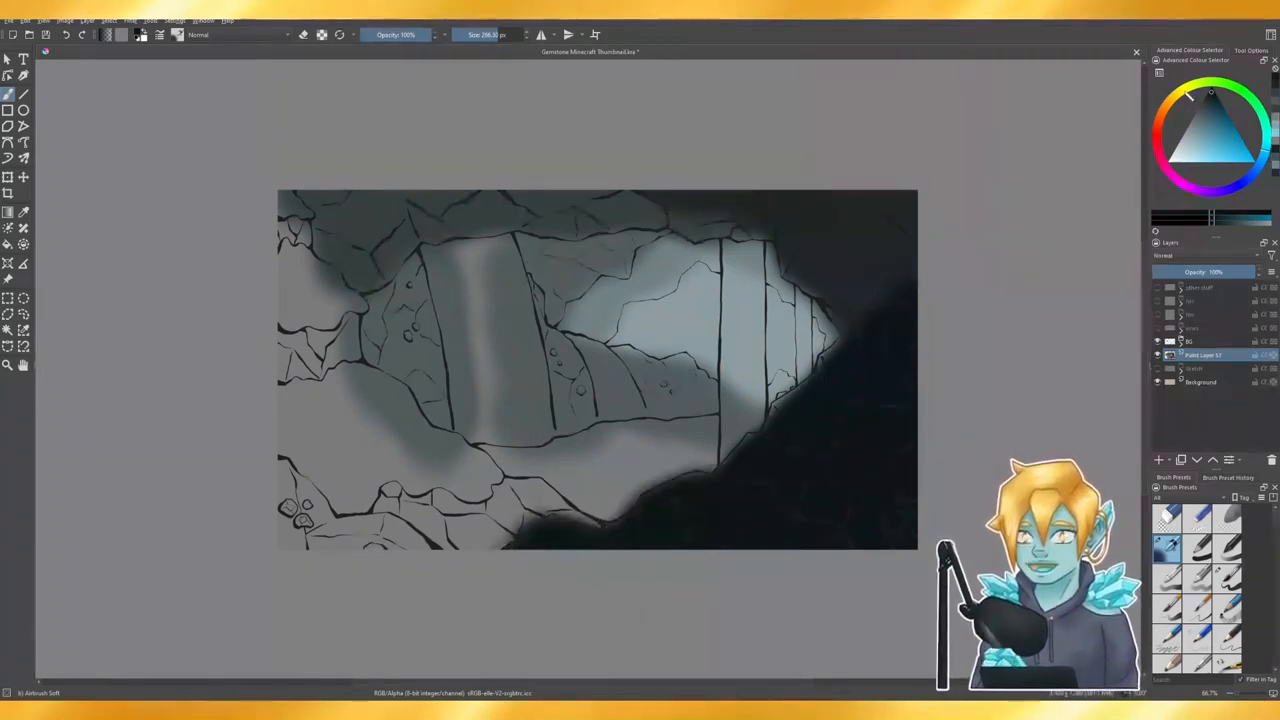
- Try a very dark teal stroke over the lower-left foreground rocks and undo it
{"action": "left_click_drag", "start_coordinate": [1189, 95], "coordinate": [1210, 98]}
{"action": "left_click_drag", "start_coordinate": [1267, 127], "coordinate": [1265, 116]}
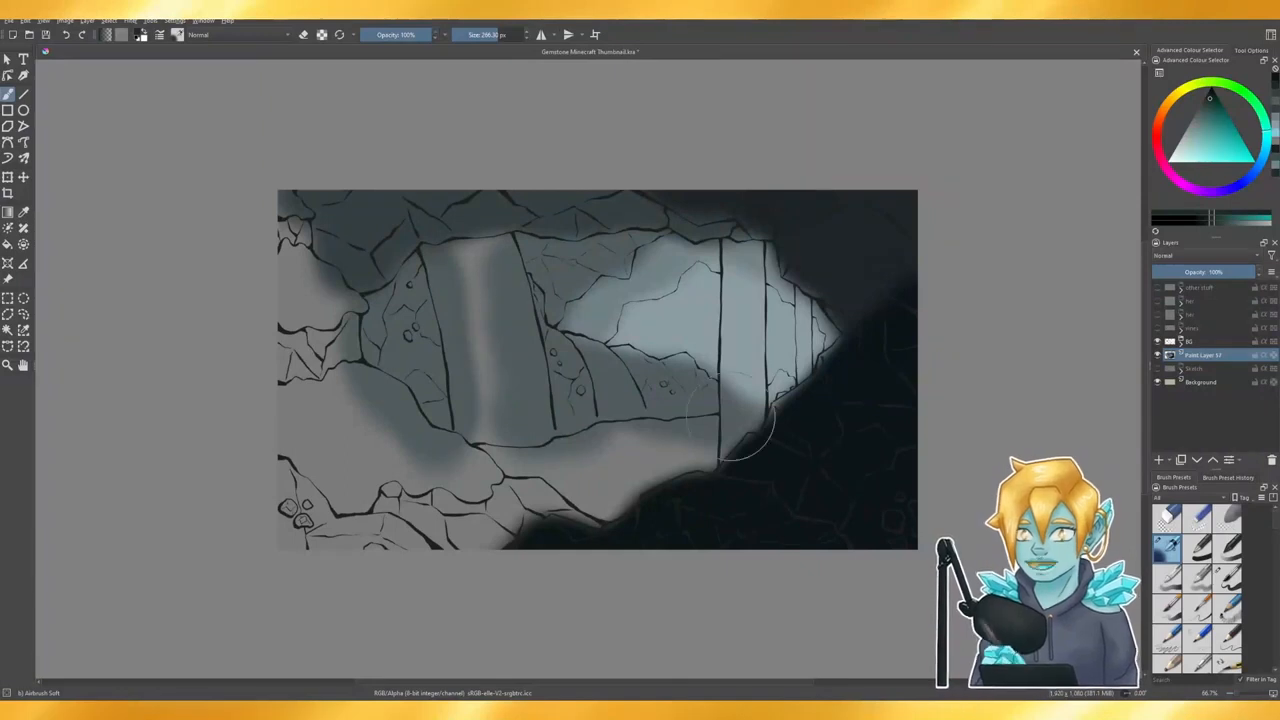
{"action": "mouse_move", "coordinate": [300, 525]}
{"action": "left_mouse_down"}
{"action": "mouse_move", "coordinate": [360, 470]}
{"action": "mouse_move", "coordinate": [445, 520]}
{"action": "mouse_move", "coordinate": [535, 470]}
{"action": "left_mouse_up"}
{"action": "key", "text": "ctrl+z"}
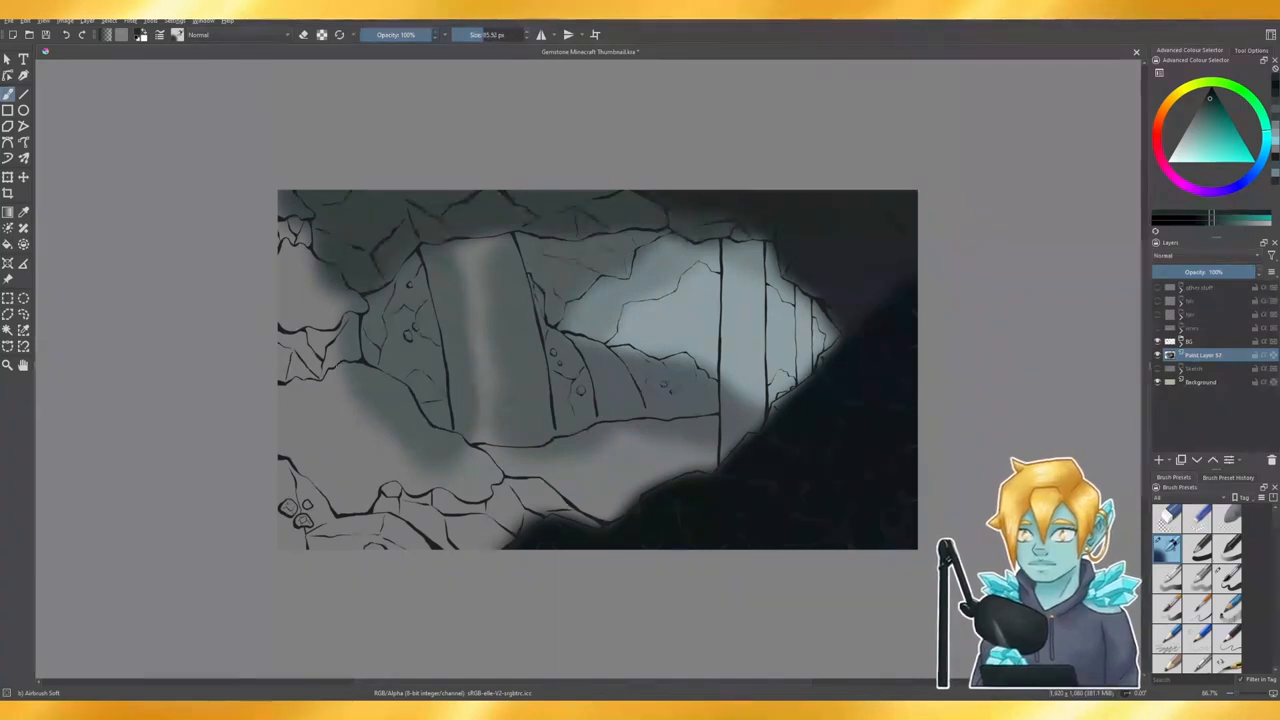
- Sample the dark slate from the upper-right rocks and airbrush it over the left wall rocks and the lower-left ledge
{"action": "key", "text": "p"}
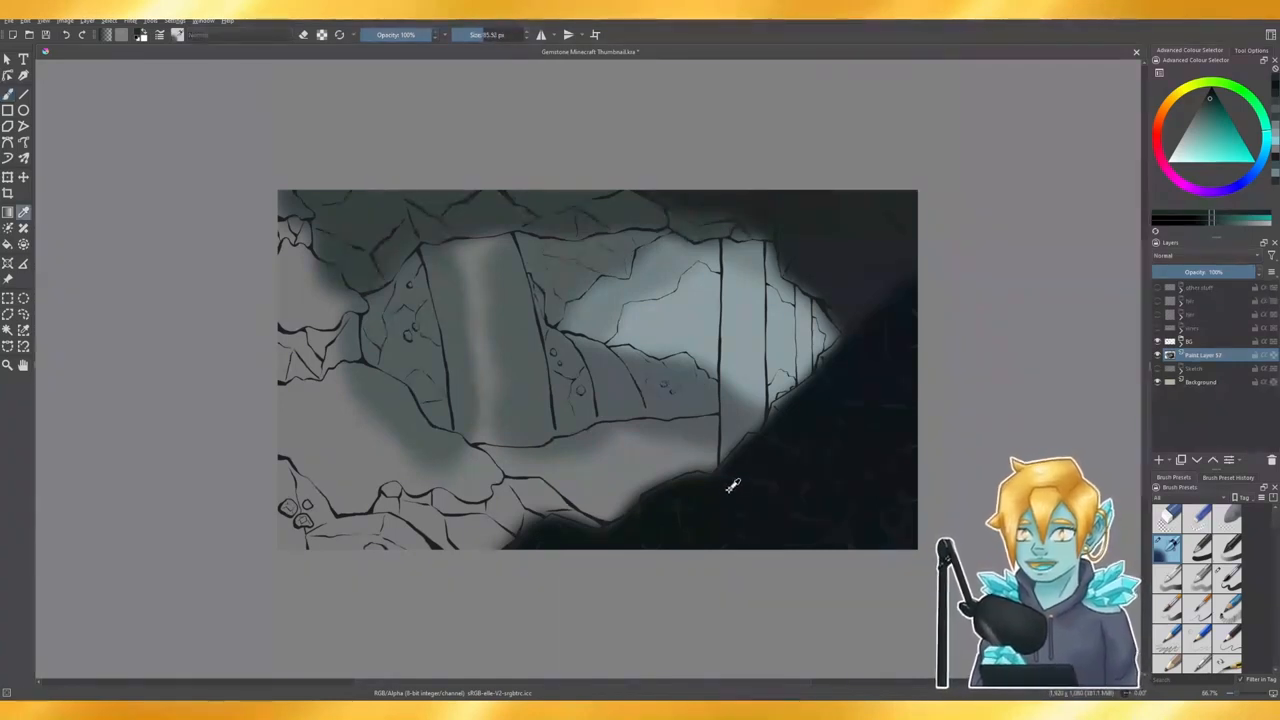
{"action": "left_click", "coordinate": [834, 246]}
{"action": "left_click", "coordinate": [8, 92]}
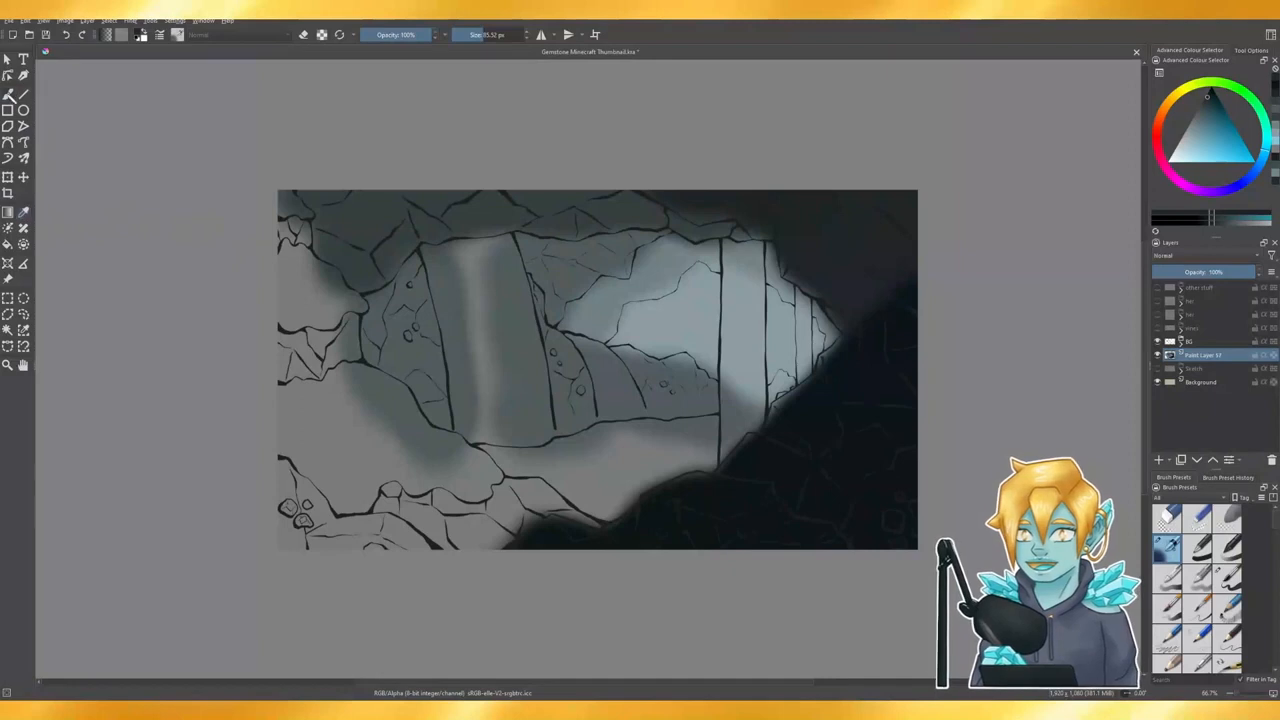
{"action": "mouse_move", "coordinate": [282, 335]}
{"action": "left_mouse_down"}
{"action": "mouse_move", "coordinate": [298, 380]}
{"action": "mouse_move", "coordinate": [300, 360]}
{"action": "mouse_move", "coordinate": [349, 323]}
{"action": "mouse_move", "coordinate": [300, 285]}
{"action": "mouse_move", "coordinate": [280, 240]}
{"action": "mouse_move", "coordinate": [295, 220]}
{"action": "mouse_move", "coordinate": [310, 240]}
{"action": "left_mouse_up"}
{"action": "mouse_move", "coordinate": [370, 460]}
{"action": "left_mouse_down"}
{"action": "mouse_move", "coordinate": [397, 502]}
{"action": "mouse_move", "coordinate": [450, 527]}
{"action": "mouse_move", "coordinate": [422, 514]}
{"action": "mouse_move", "coordinate": [504, 497]}
{"action": "mouse_move", "coordinate": [526, 501]}
{"action": "mouse_move", "coordinate": [523, 518]}
{"action": "mouse_move", "coordinate": [526, 492]}
{"action": "mouse_move", "coordinate": [597, 518]}
{"action": "mouse_move", "coordinate": [528, 493]}
{"action": "left_mouse_up"}
- Sample the near-black from the lower-right foreground rocks and airbrush it over the rocks in the bottom-left corner
{"action": "left_click", "coordinate": [23, 212]}
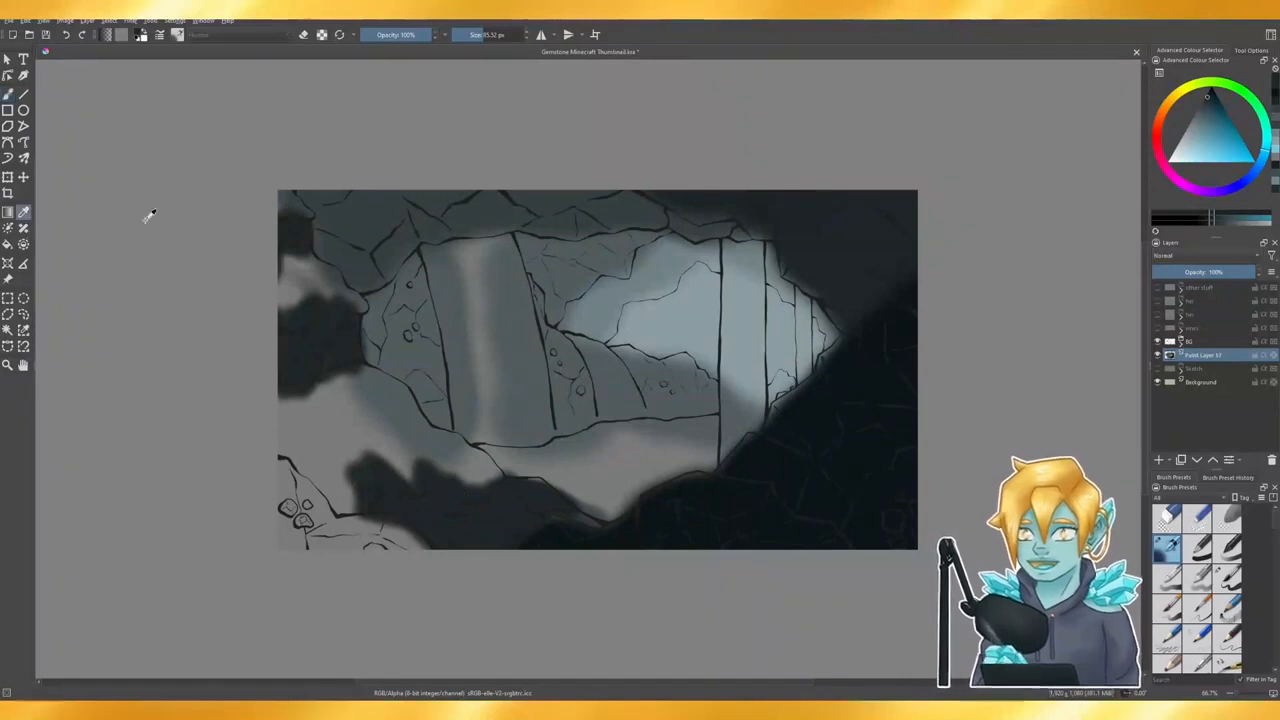
{"action": "left_click", "coordinate": [724, 499]}
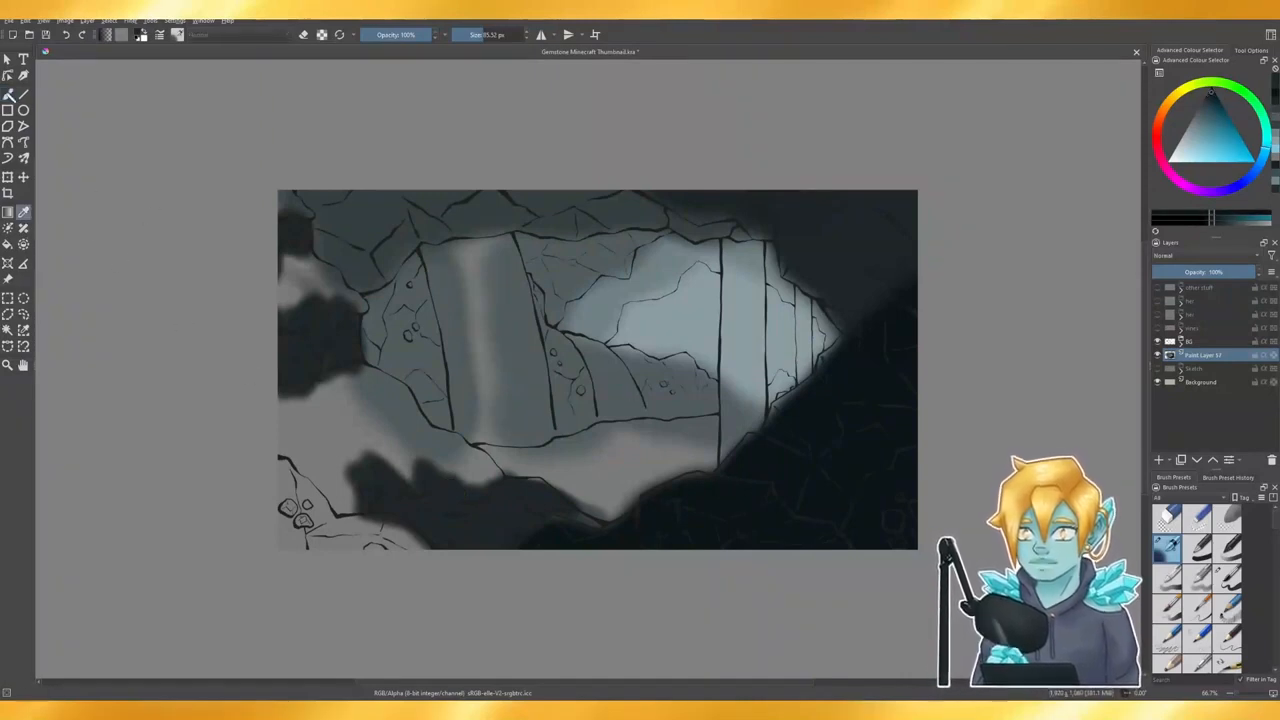
{"action": "key", "text": "b"}
{"action": "mouse_move", "coordinate": [300, 525]}
{"action": "left_mouse_down"}
{"action": "mouse_move", "coordinate": [288, 475]}
{"action": "mouse_move", "coordinate": [317, 517]}
{"action": "mouse_move", "coordinate": [395, 541]}
{"action": "mouse_move", "coordinate": [318, 512]}
{"action": "mouse_move", "coordinate": [290, 470]}
{"action": "mouse_move", "coordinate": [365, 525]}
{"action": "mouse_move", "coordinate": [427, 548]}
{"action": "left_mouse_up"}
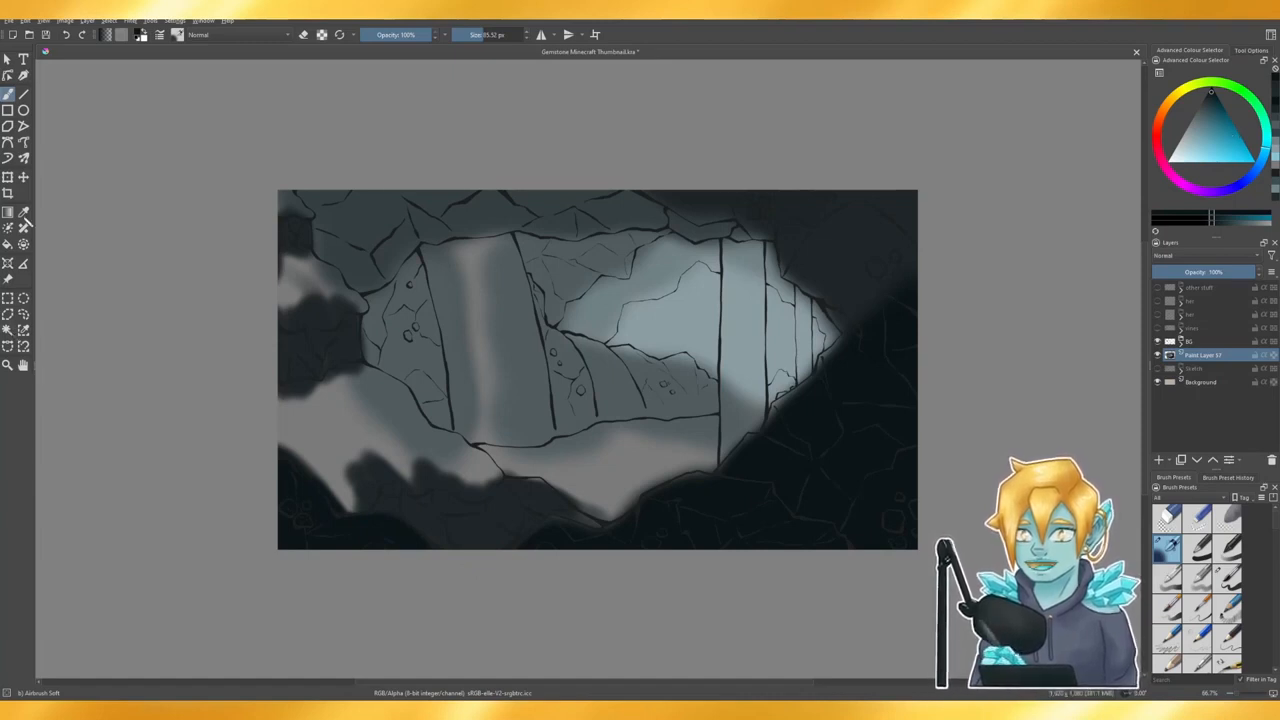
- Sample the left rock tone, shift its hue to green and airbrush mossy patches on the left ledge, wall and upper-left corner
{"action": "left_click", "coordinate": [23, 213]}
{"action": "left_click", "coordinate": [325, 306]}
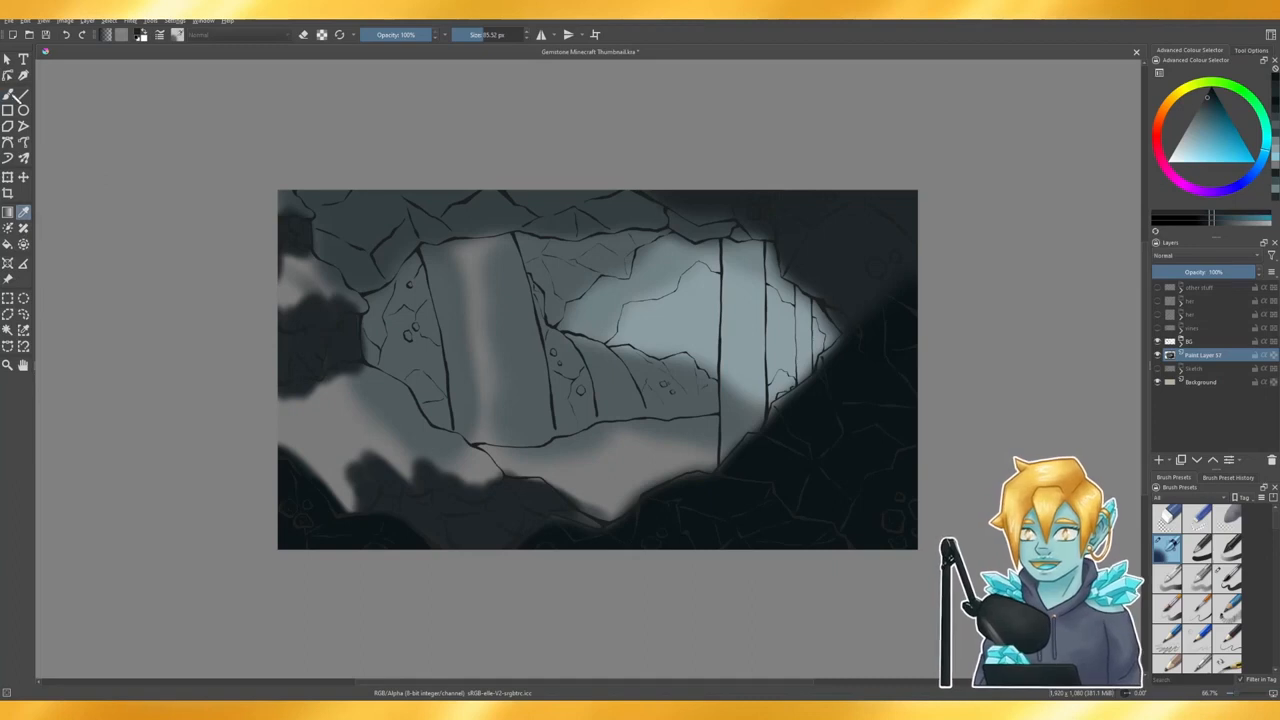
{"action": "key", "text": "b"}
{"action": "left_click", "coordinate": [1246, 94]}
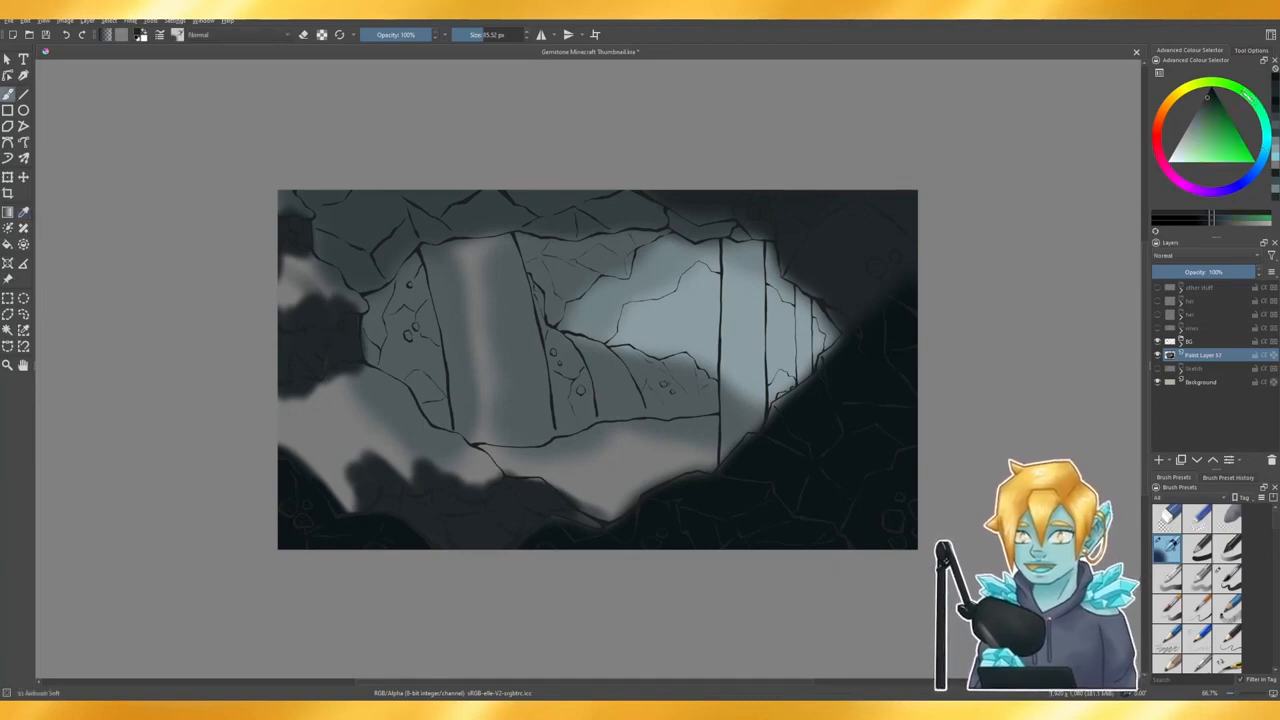
{"action": "mouse_move", "coordinate": [305, 408]}
{"action": "left_mouse_down"}
{"action": "mouse_move", "coordinate": [361, 371]}
{"action": "mouse_move", "coordinate": [383, 395]}
{"action": "mouse_move", "coordinate": [282, 429]}
{"action": "mouse_move", "coordinate": [286, 445]}
{"action": "mouse_move", "coordinate": [359, 498]}
{"action": "mouse_move", "coordinate": [354, 406]}
{"action": "mouse_move", "coordinate": [413, 484]}
{"action": "mouse_move", "coordinate": [456, 462]}
{"action": "mouse_move", "coordinate": [491, 474]}
{"action": "left_mouse_up"}
{"action": "mouse_move", "coordinate": [307, 305]}
{"action": "left_mouse_down"}
{"action": "mouse_move", "coordinate": [288, 285]}
{"action": "mouse_move", "coordinate": [290, 250]}
{"action": "mouse_move", "coordinate": [318, 280]}
{"action": "mouse_move", "coordinate": [294, 300]}
{"action": "mouse_move", "coordinate": [322, 310]}
{"action": "mouse_move", "coordinate": [329, 291]}
{"action": "mouse_move", "coordinate": [349, 297]}
{"action": "mouse_move", "coordinate": [323, 274]}
{"action": "mouse_move", "coordinate": [355, 301]}
{"action": "mouse_move", "coordinate": [320, 314]}
{"action": "mouse_move", "coordinate": [320, 297]}
{"action": "mouse_move", "coordinate": [357, 297]}
{"action": "mouse_move", "coordinate": [284, 309]}
{"action": "left_mouse_up"}
{"action": "mouse_move", "coordinate": [271, 202]}
{"action": "left_mouse_down"}
{"action": "mouse_move", "coordinate": [310, 218]}
{"action": "mouse_move", "coordinate": [284, 198]}
{"action": "mouse_move", "coordinate": [342, 206]}
{"action": "left_mouse_up"}
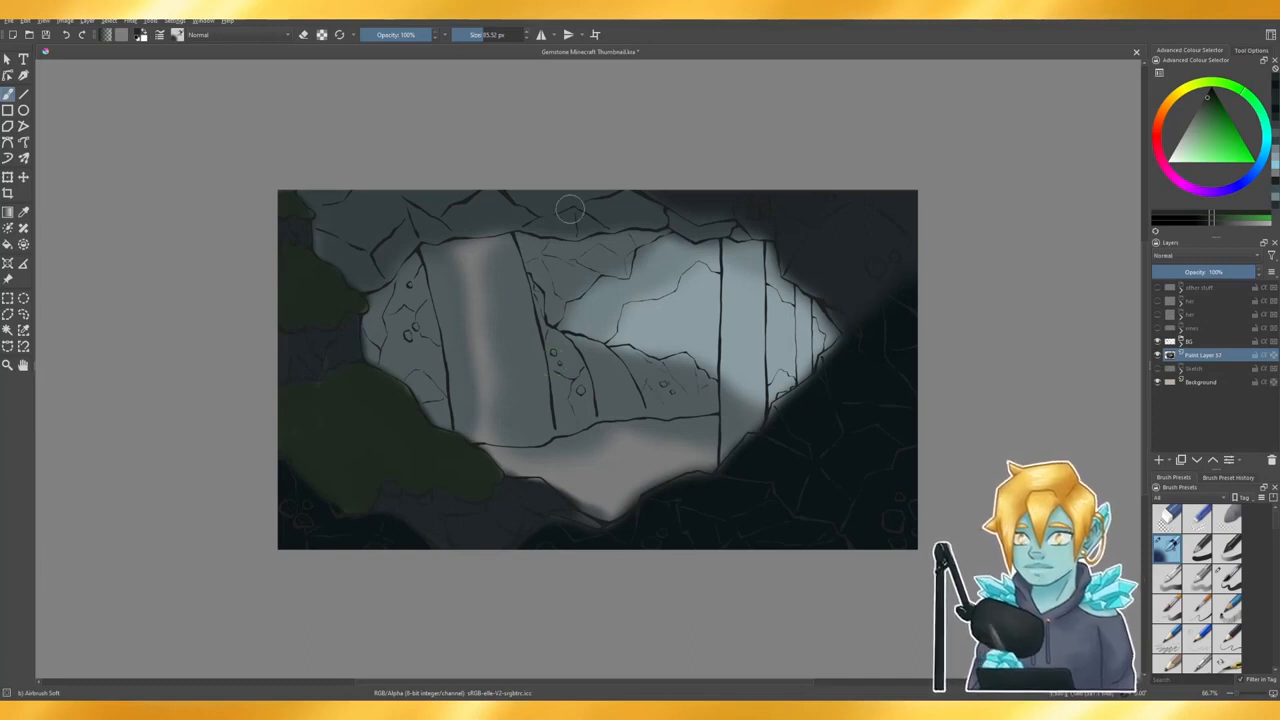
- Pick a bright cyan and airbrush glowing patches in the middle of the large pillar and the pool below it
{"action": "left_click_drag", "start_coordinate": [1272, 152], "coordinate": [1233, 150]}
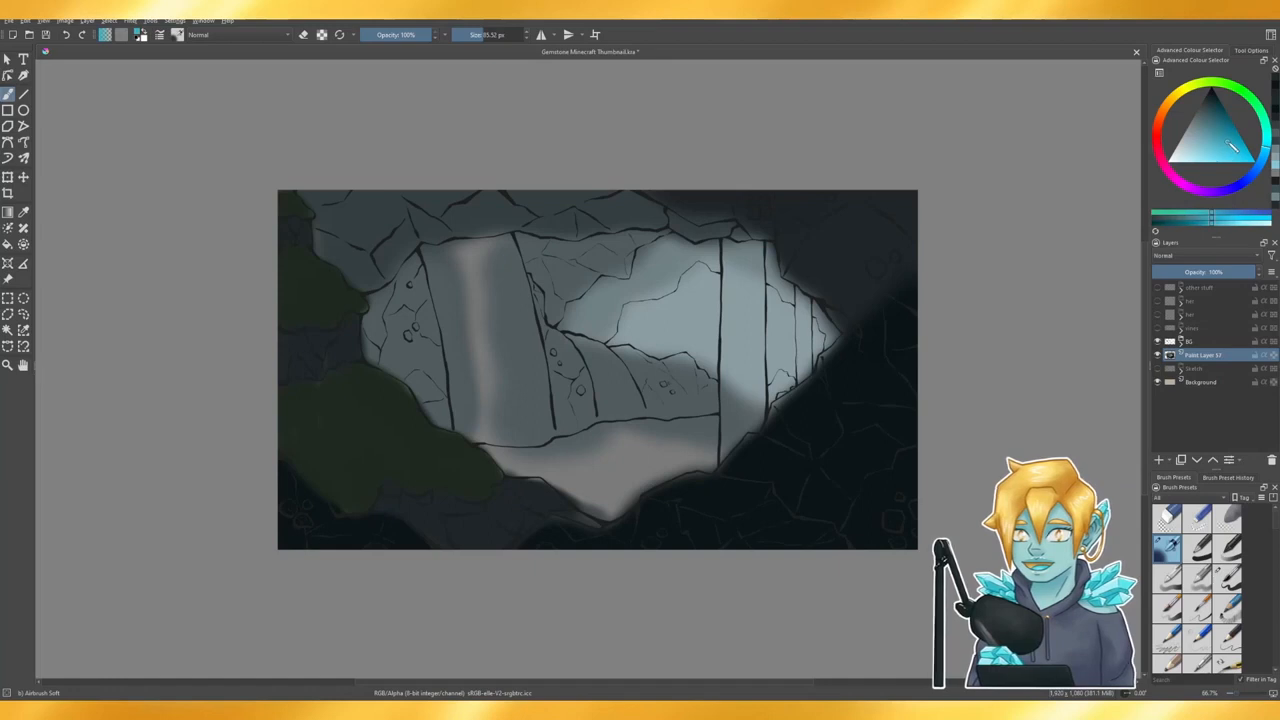
{"action": "mouse_move", "coordinate": [482, 268]}
{"action": "left_mouse_down"}
{"action": "mouse_move", "coordinate": [486, 380]}
{"action": "mouse_move", "coordinate": [456, 318]}
{"action": "mouse_move", "coordinate": [470, 378]}
{"action": "mouse_move", "coordinate": [520, 364]}
{"action": "mouse_move", "coordinate": [522, 308]}
{"action": "left_mouse_up"}
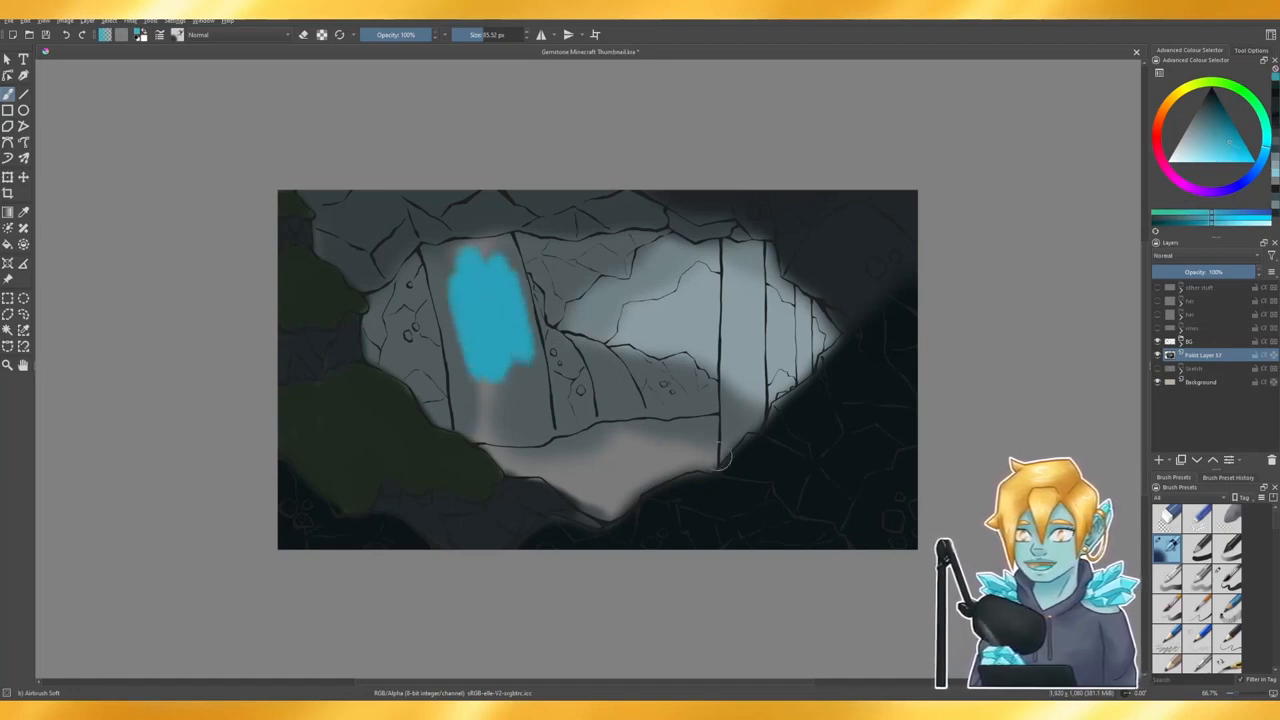
{"action": "mouse_move", "coordinate": [624, 448]}
{"action": "left_mouse_down"}
{"action": "mouse_move", "coordinate": [706, 436]}
{"action": "mouse_move", "coordinate": [602, 442]}
{"action": "mouse_move", "coordinate": [690, 472]}
{"action": "left_mouse_up"}
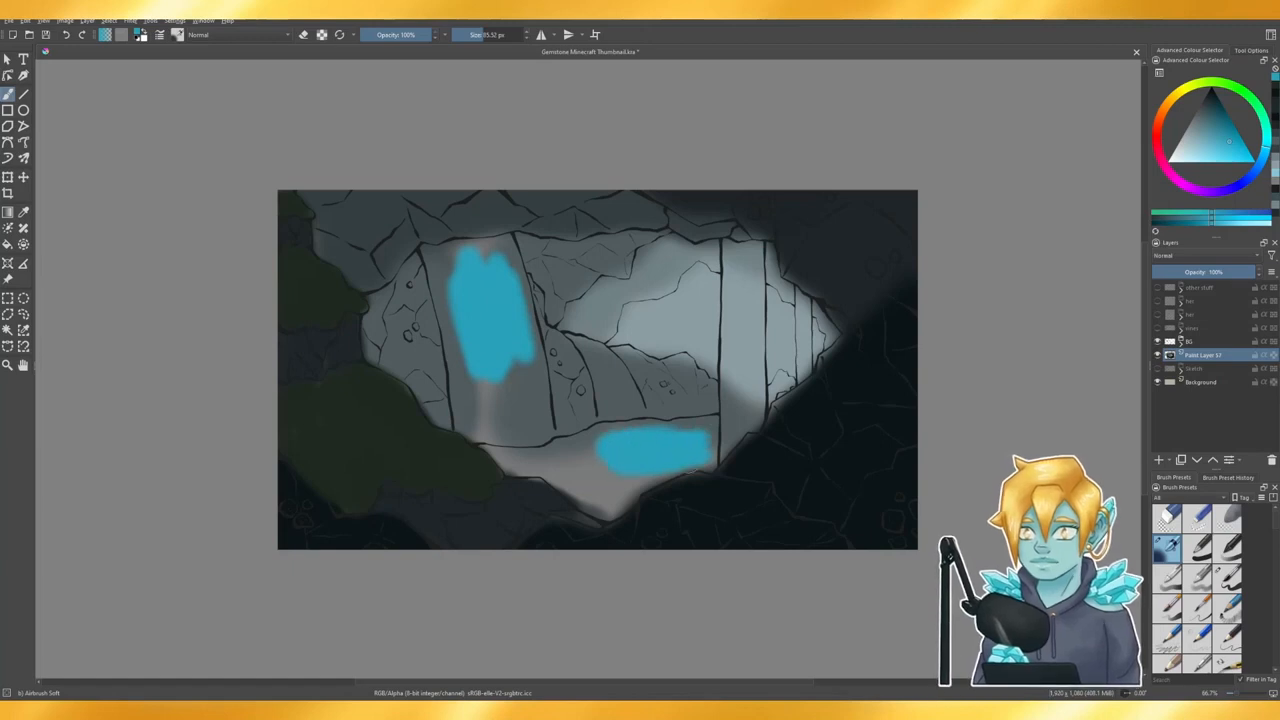
- Pick a muted teal and fill around the cyan patches in the large pillar and pool, plus the two narrower right-hand pillars
{"action": "left_click_drag", "start_coordinate": [1236, 148], "coordinate": [1218, 133]}
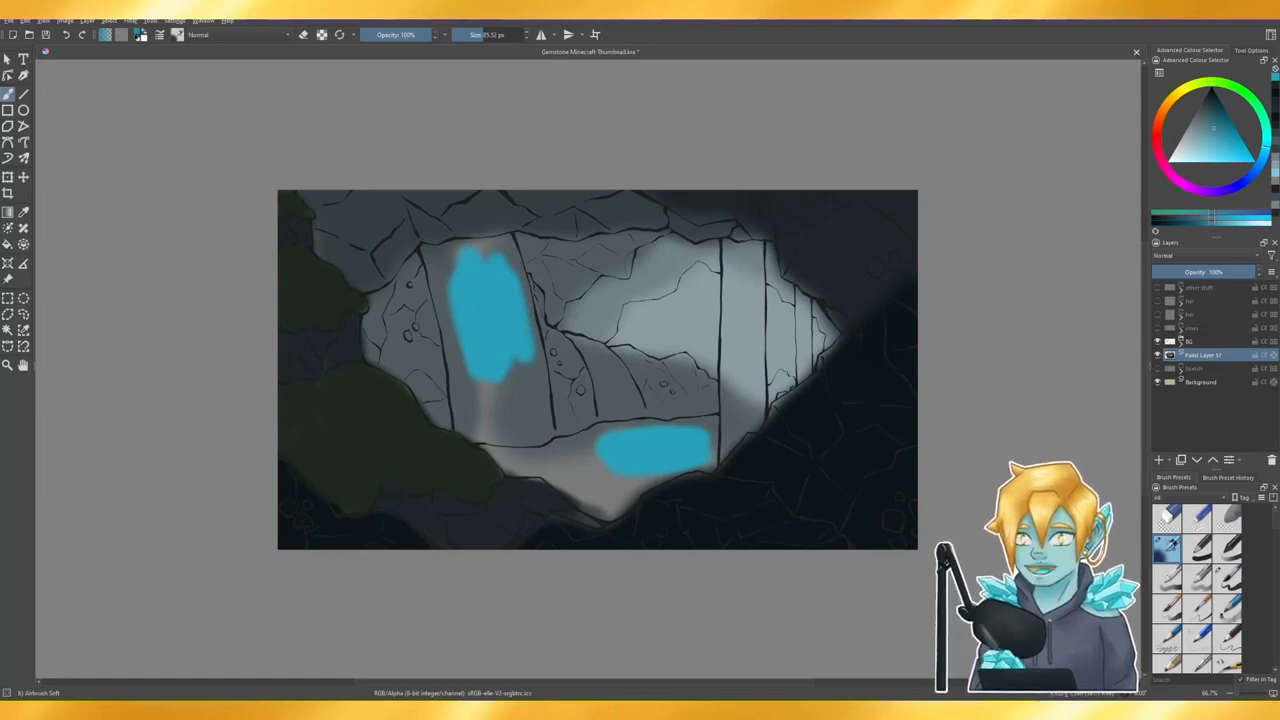
{"action": "mouse_move", "coordinate": [448, 298]}
{"action": "left_mouse_down"}
{"action": "mouse_move", "coordinate": [462, 356]}
{"action": "mouse_move", "coordinate": [450, 280]}
{"action": "mouse_move", "coordinate": [485, 234]}
{"action": "mouse_move", "coordinate": [522, 335]}
{"action": "mouse_move", "coordinate": [530, 420]}
{"action": "mouse_move", "coordinate": [460, 390]}
{"action": "left_mouse_up"}
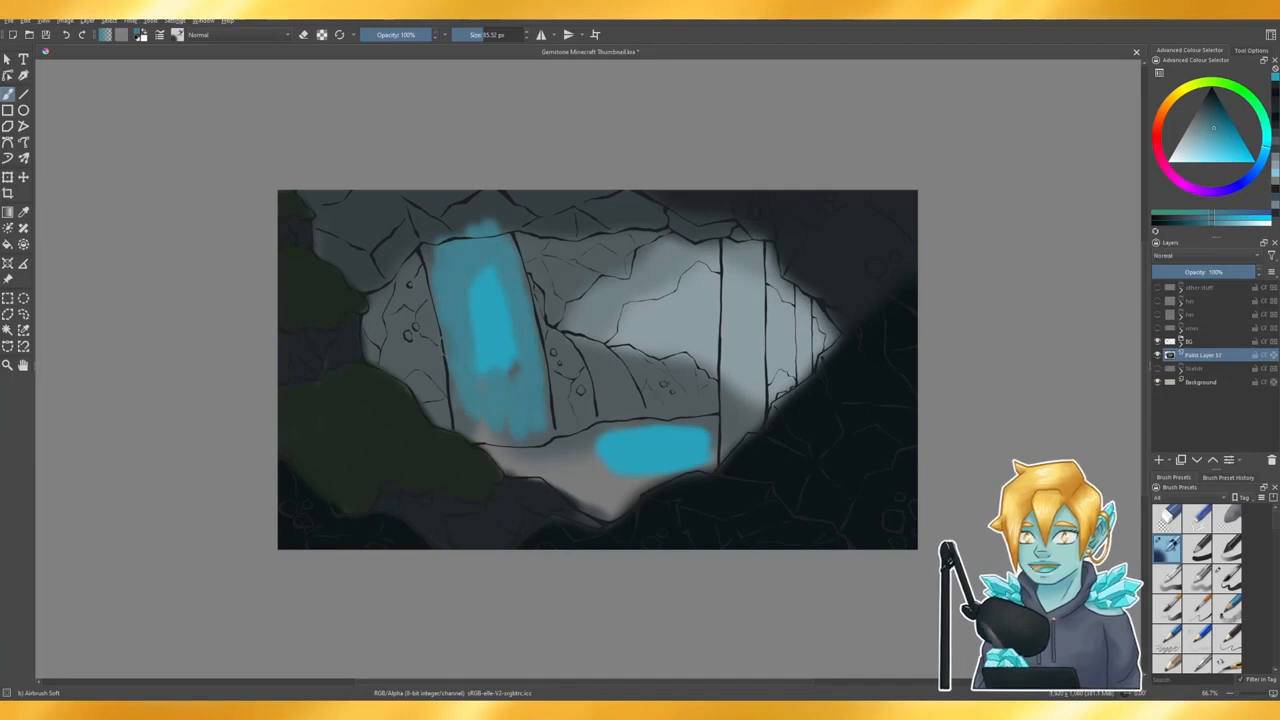
{"action": "mouse_move", "coordinate": [545, 440]}
{"action": "left_mouse_down"}
{"action": "mouse_move", "coordinate": [458, 430]}
{"action": "mouse_move", "coordinate": [615, 500]}
{"action": "mouse_move", "coordinate": [600, 440]}
{"action": "mouse_move", "coordinate": [690, 428]}
{"action": "mouse_move", "coordinate": [728, 440]}
{"action": "mouse_move", "coordinate": [697, 474]}
{"action": "left_mouse_up"}
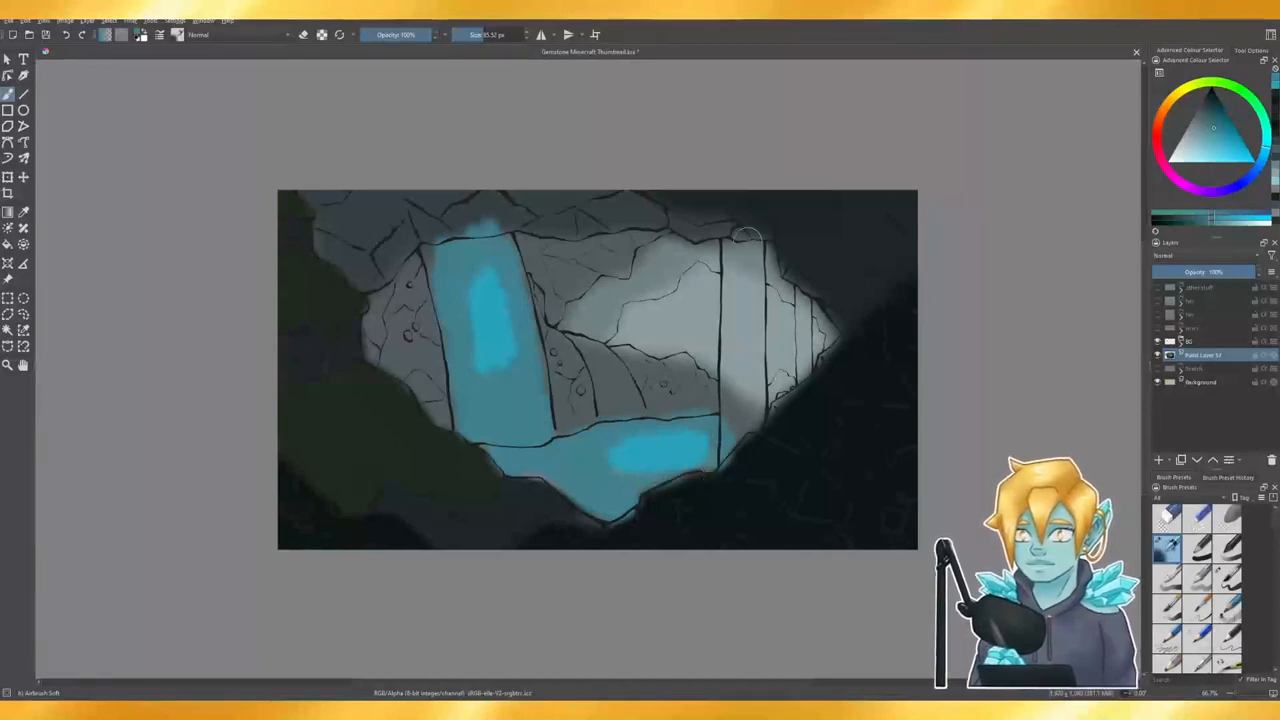
{"action": "mouse_move", "coordinate": [746, 236]}
{"action": "left_mouse_down"}
{"action": "mouse_move", "coordinate": [730, 300]}
{"action": "mouse_move", "coordinate": [742, 268]}
{"action": "mouse_move", "coordinate": [752, 340]}
{"action": "mouse_move", "coordinate": [735, 390]}
{"action": "mouse_move", "coordinate": [726, 345]}
{"action": "mouse_move", "coordinate": [752, 395]}
{"action": "mouse_move", "coordinate": [745, 432]}
{"action": "mouse_move", "coordinate": [755, 385]}
{"action": "left_mouse_up"}
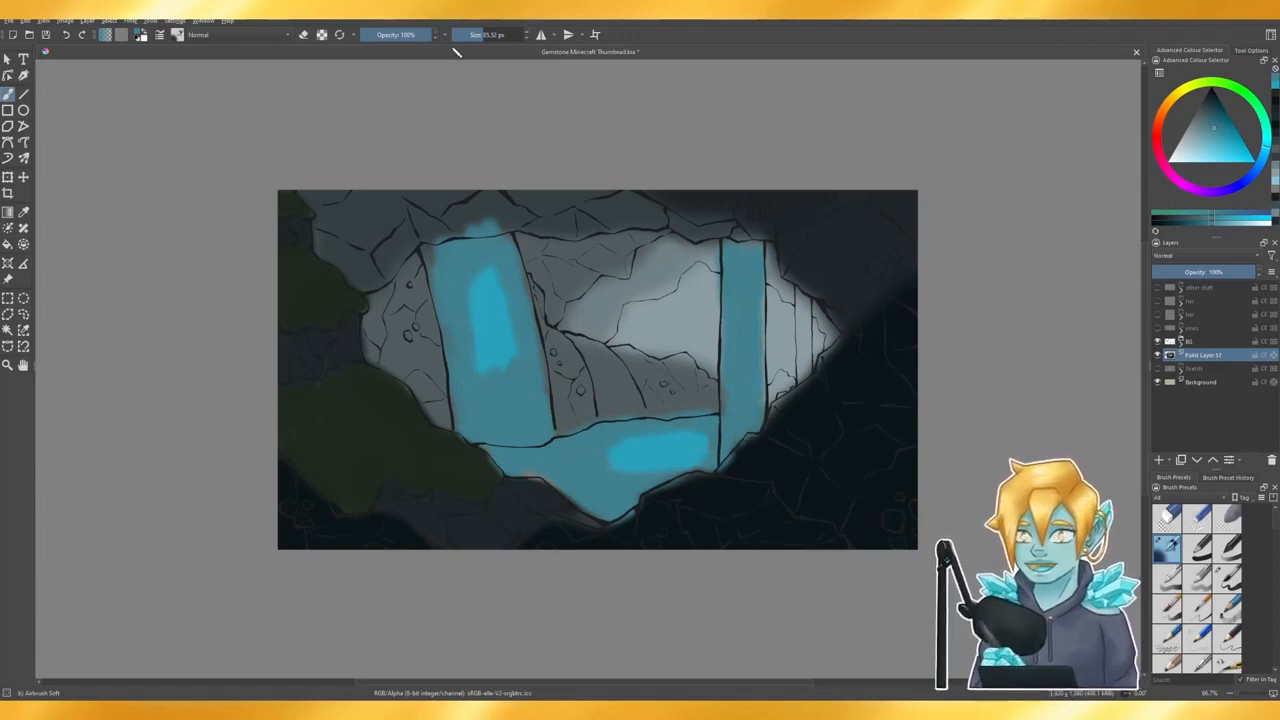
{"action": "left_click_drag", "start_coordinate": [804, 288], "coordinate": [803, 370]}
- Pick a darker teal and airbrush shading along the edges of the large pillar and the left end of the pool
{"action": "left_click_drag", "start_coordinate": [1217, 133], "coordinate": [1207, 117]}
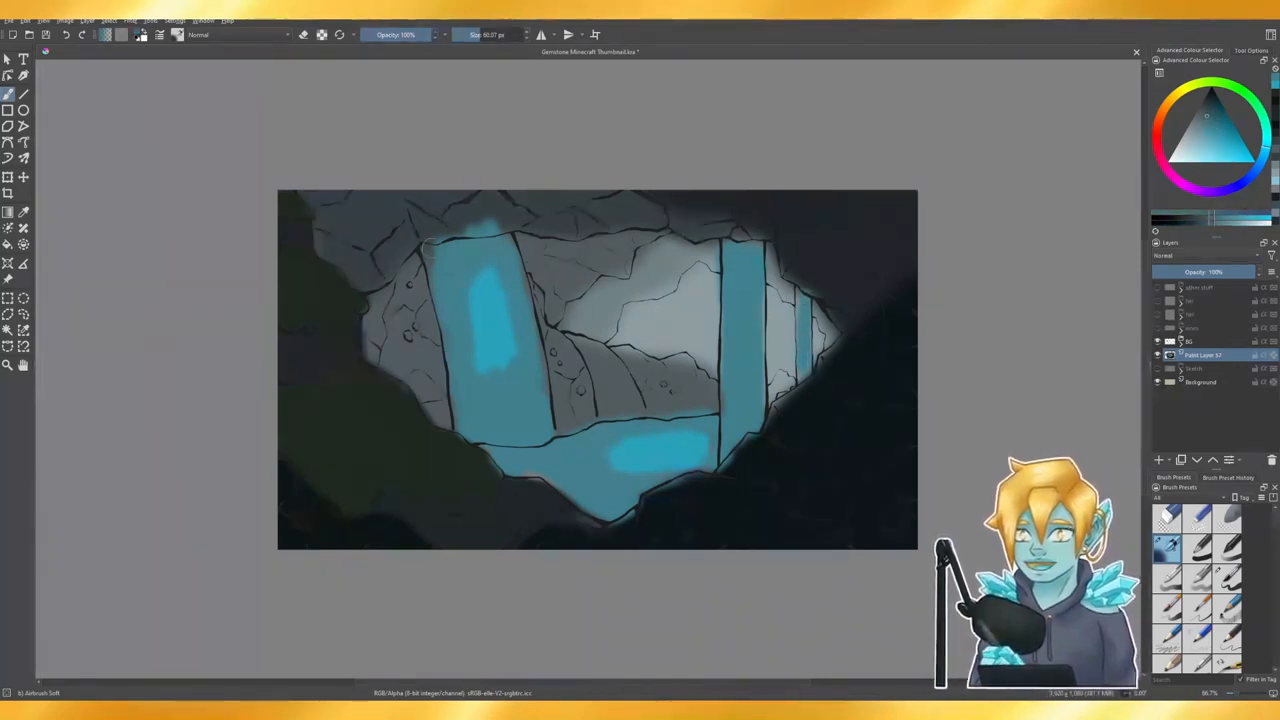
{"action": "left_click_drag", "start_coordinate": [428, 244], "coordinate": [447, 354]}
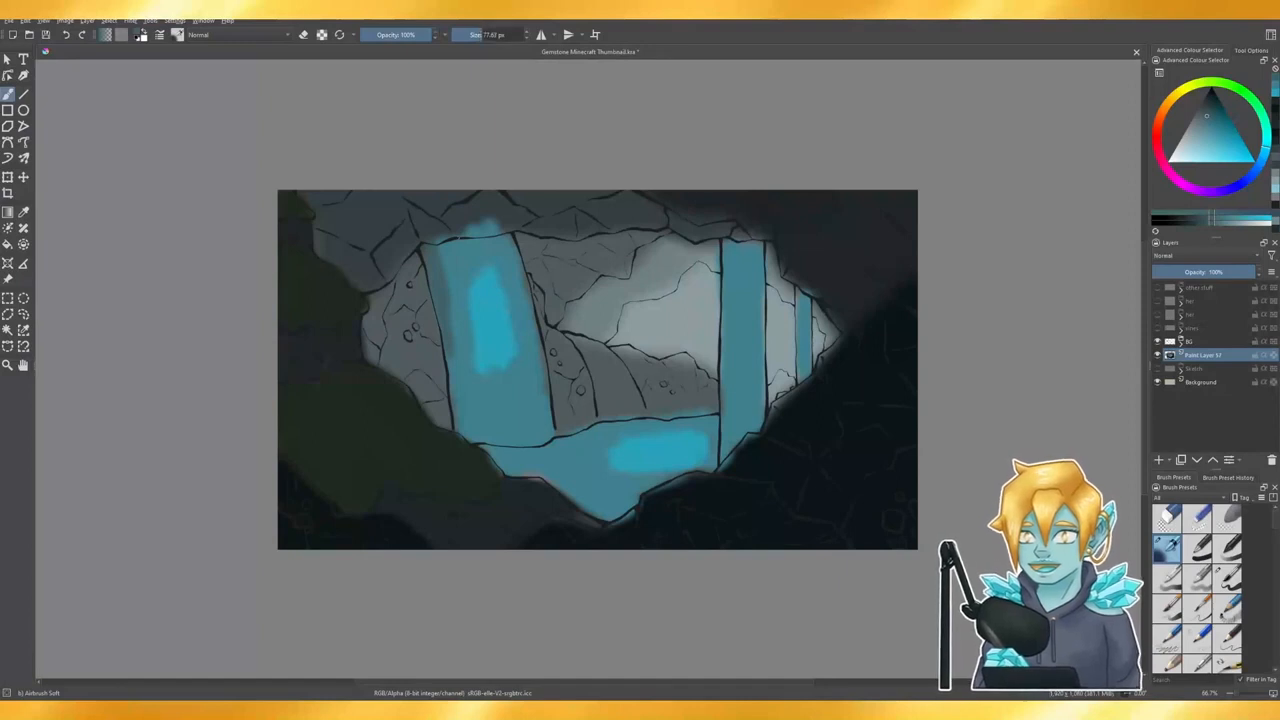
{"action": "mouse_move", "coordinate": [440, 278]}
{"action": "left_mouse_down"}
{"action": "mouse_move", "coordinate": [462, 240]}
{"action": "mouse_move", "coordinate": [524, 304]}
{"action": "left_mouse_up"}
{"action": "mouse_move", "coordinate": [458, 390]}
{"action": "left_mouse_down"}
{"action": "mouse_move", "coordinate": [468, 430]}
{"action": "mouse_move", "coordinate": [492, 434]}
{"action": "left_mouse_up"}
{"action": "left_click_drag", "start_coordinate": [536, 382], "coordinate": [548, 426]}
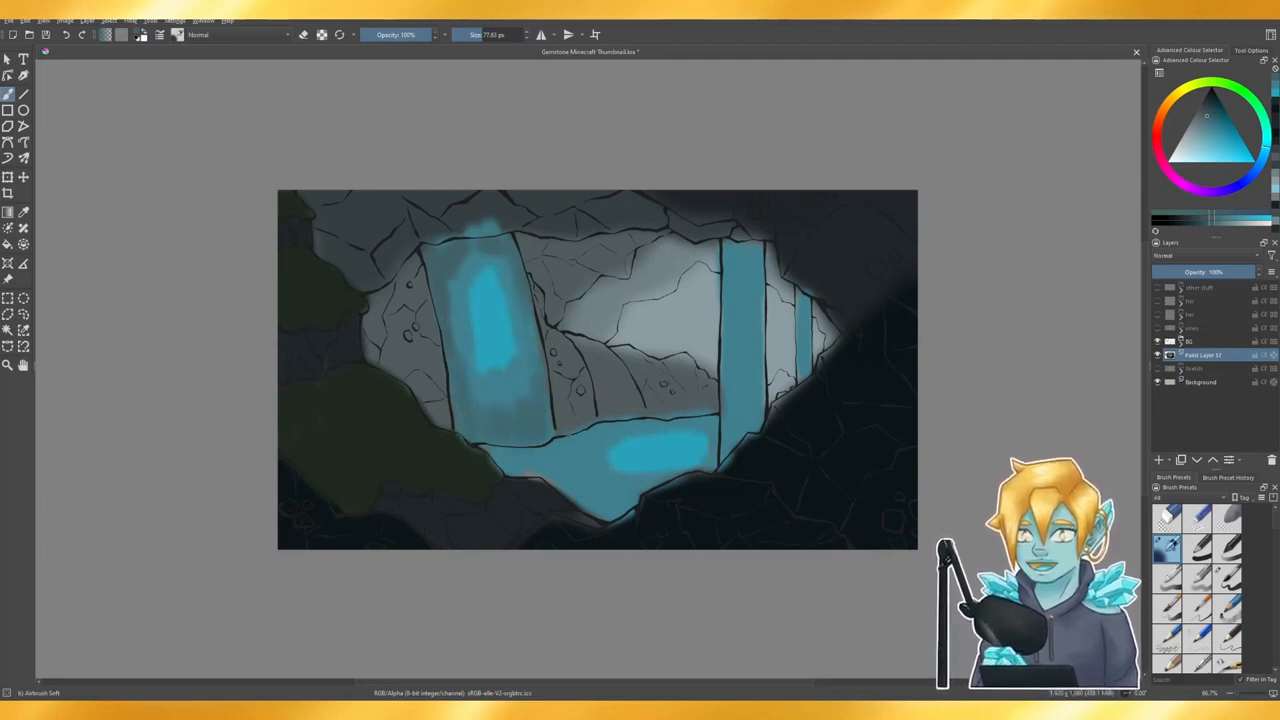
{"action": "left_click_drag", "start_coordinate": [495, 461], "coordinate": [546, 462]}
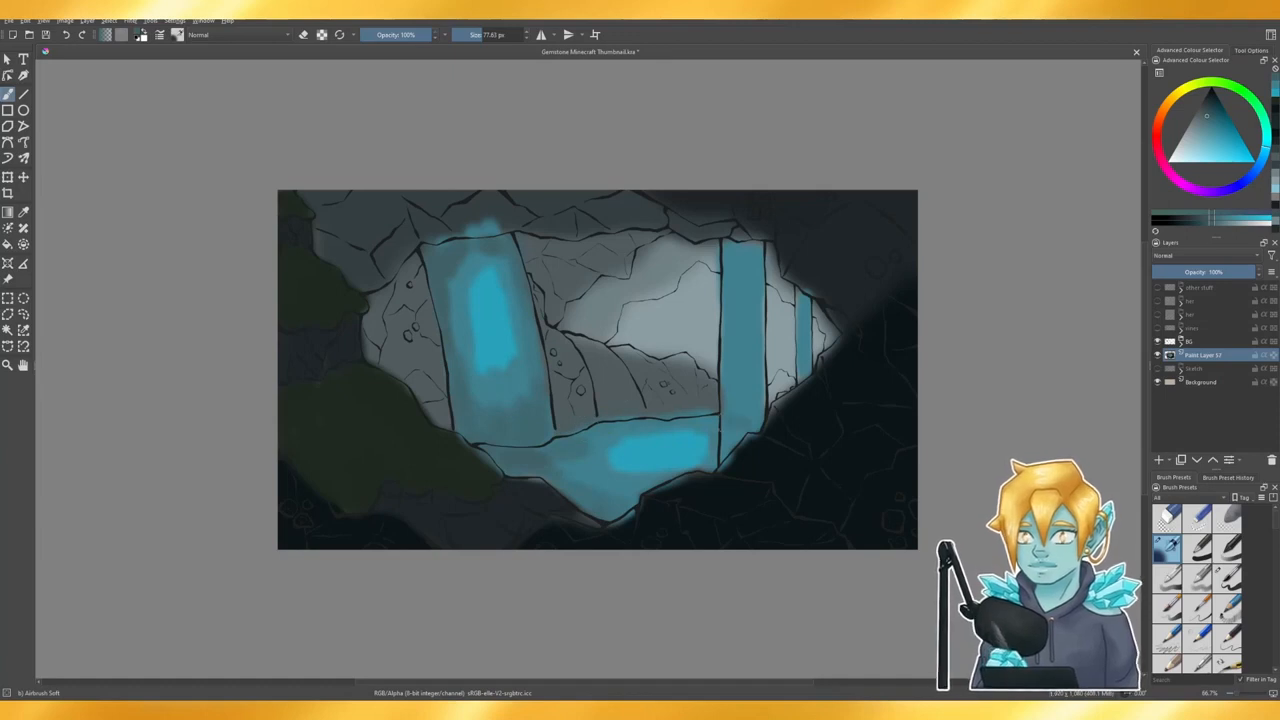
- Shade the narrow right-hand pillar with dark teal, deepening its edges with an even darker tone
{"action": "mouse_move", "coordinate": [748, 236]}
{"action": "left_mouse_down"}
{"action": "mouse_move", "coordinate": [722, 300]}
{"action": "mouse_move", "coordinate": [745, 300]}
{"action": "mouse_move", "coordinate": [756, 420]}
{"action": "left_mouse_up"}
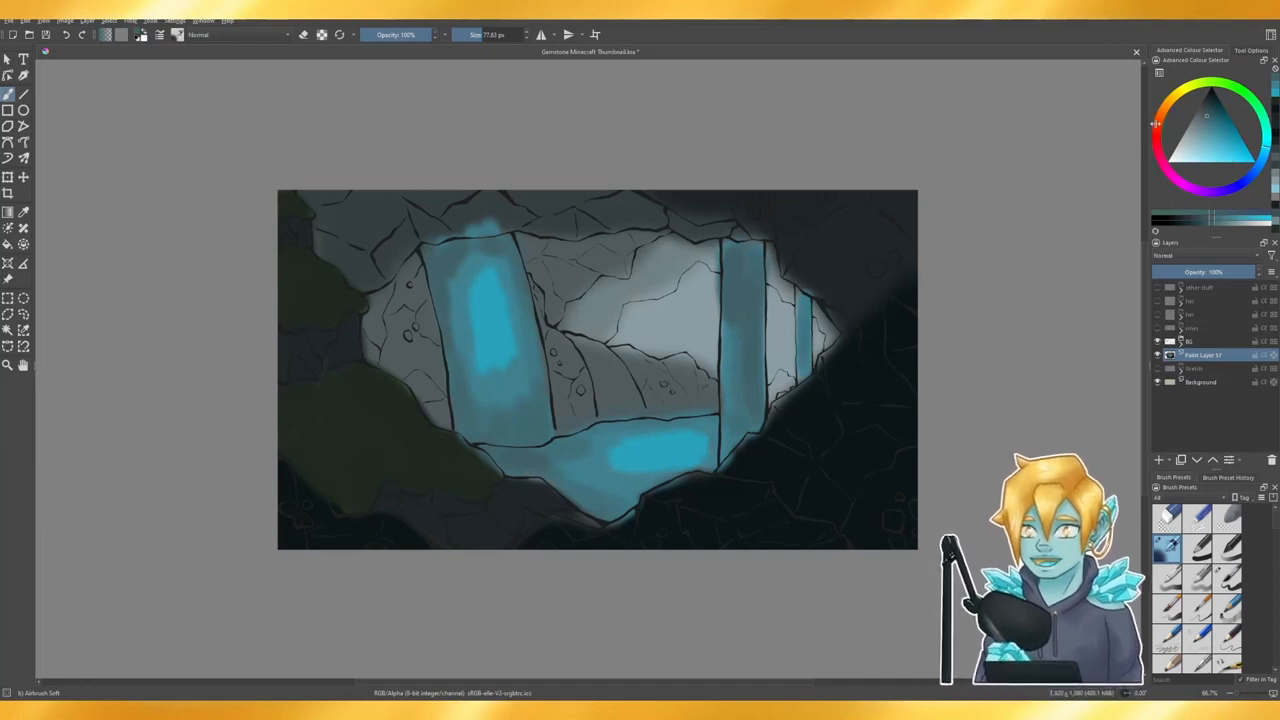
{"action": "left_click_drag", "start_coordinate": [1210, 113], "coordinate": [1208, 104]}
{"action": "left_click_drag", "start_coordinate": [752, 245], "coordinate": [746, 428]}
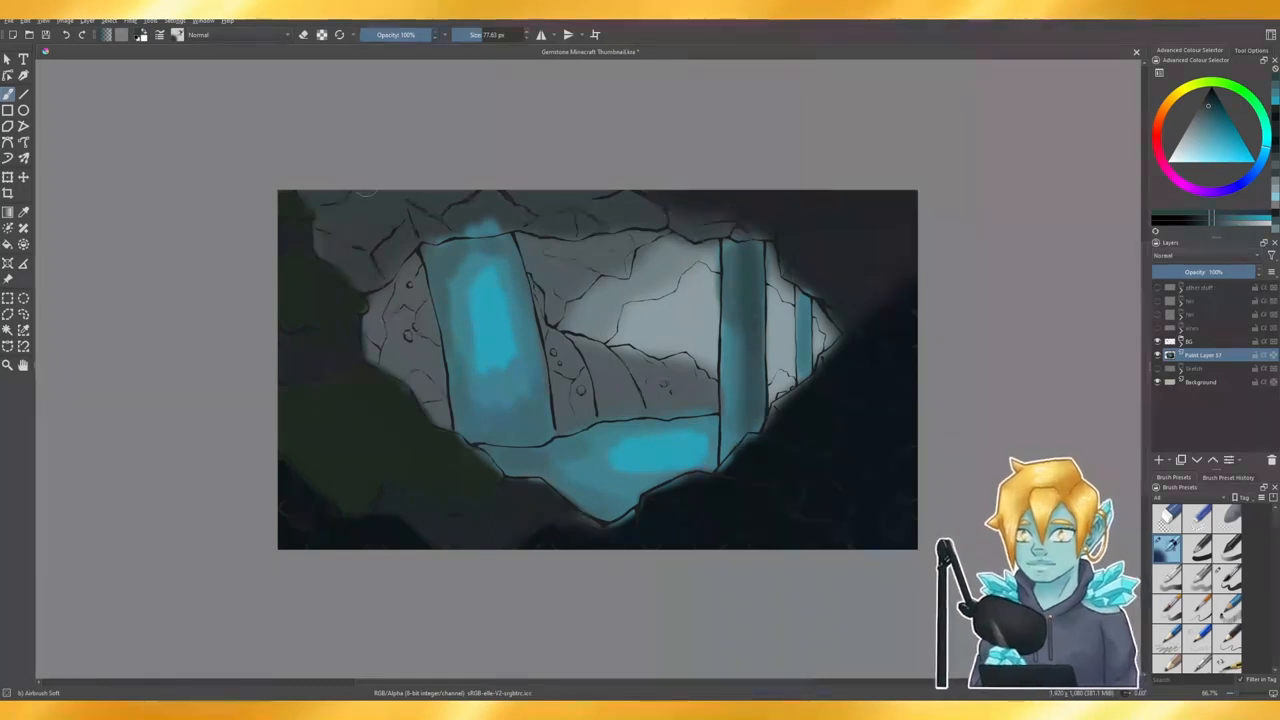
- Sample the bright cyan from the large pillar and airbrush reflected glow along the edges of the left mossy ledge and rocks
{"action": "key", "text": "p"}
{"action": "left_click", "coordinate": [492, 303]}
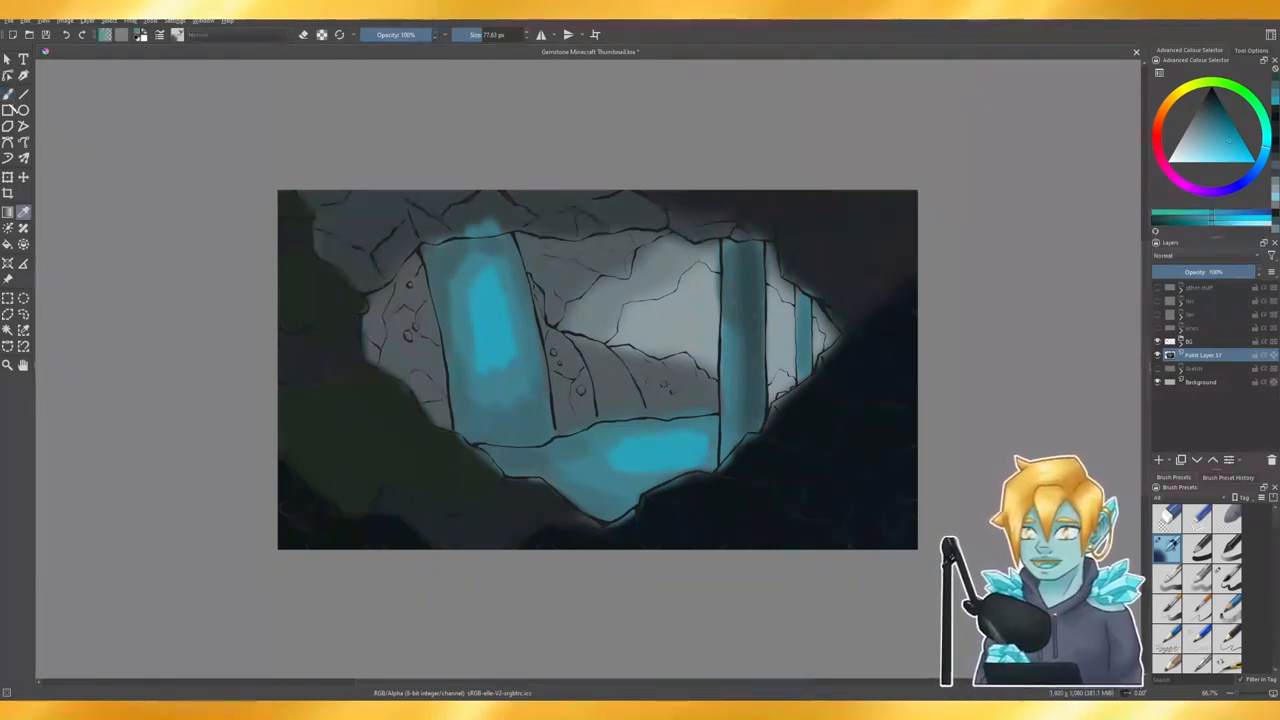
{"action": "key", "text": "b"}
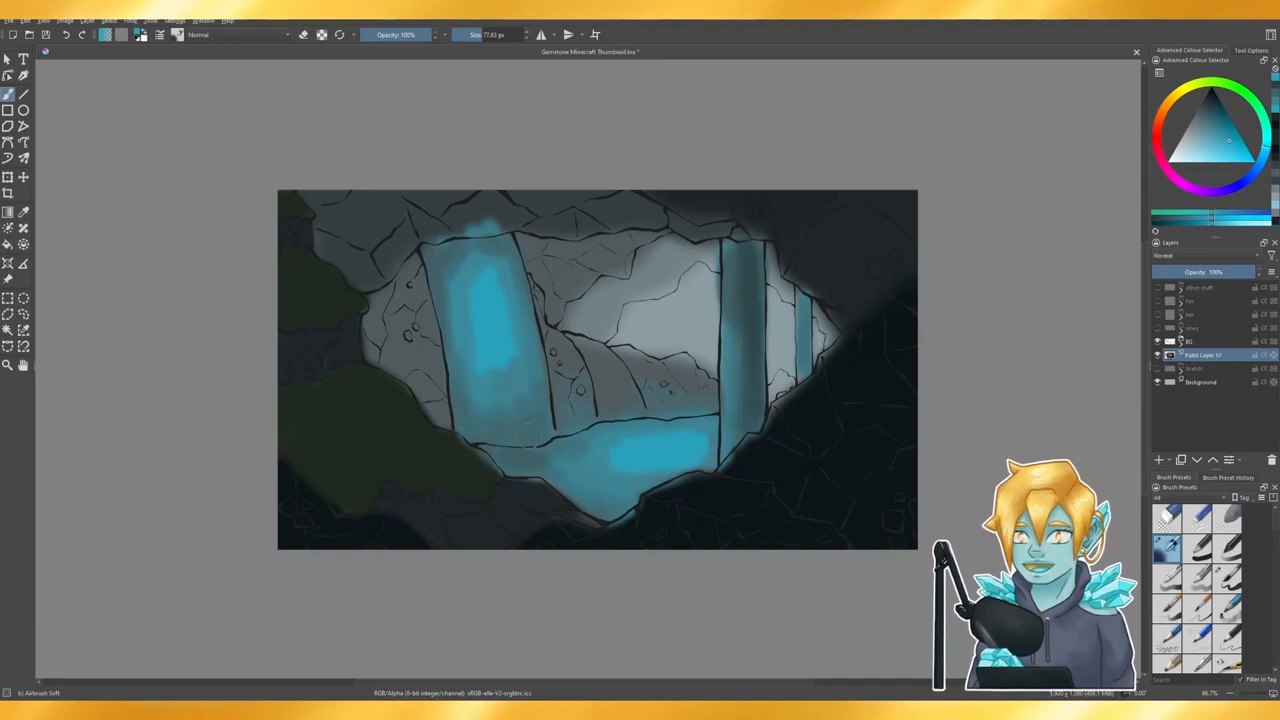
{"action": "mouse_move", "coordinate": [458, 445]}
{"action": "left_mouse_down"}
{"action": "mouse_move", "coordinate": [391, 393]}
{"action": "mouse_move", "coordinate": [421, 431]}
{"action": "mouse_move", "coordinate": [488, 457]}
{"action": "mouse_move", "coordinate": [496, 478]}
{"action": "mouse_move", "coordinate": [470, 459]}
{"action": "mouse_move", "coordinate": [492, 480]}
{"action": "mouse_move", "coordinate": [548, 490]}
{"action": "mouse_move", "coordinate": [606, 525]}
{"action": "left_mouse_up"}
{"action": "mouse_move", "coordinate": [442, 441]}
{"action": "left_mouse_down"}
{"action": "mouse_move", "coordinate": [466, 481]}
{"action": "mouse_move", "coordinate": [424, 449]}
{"action": "mouse_move", "coordinate": [397, 466]}
{"action": "left_mouse_up"}
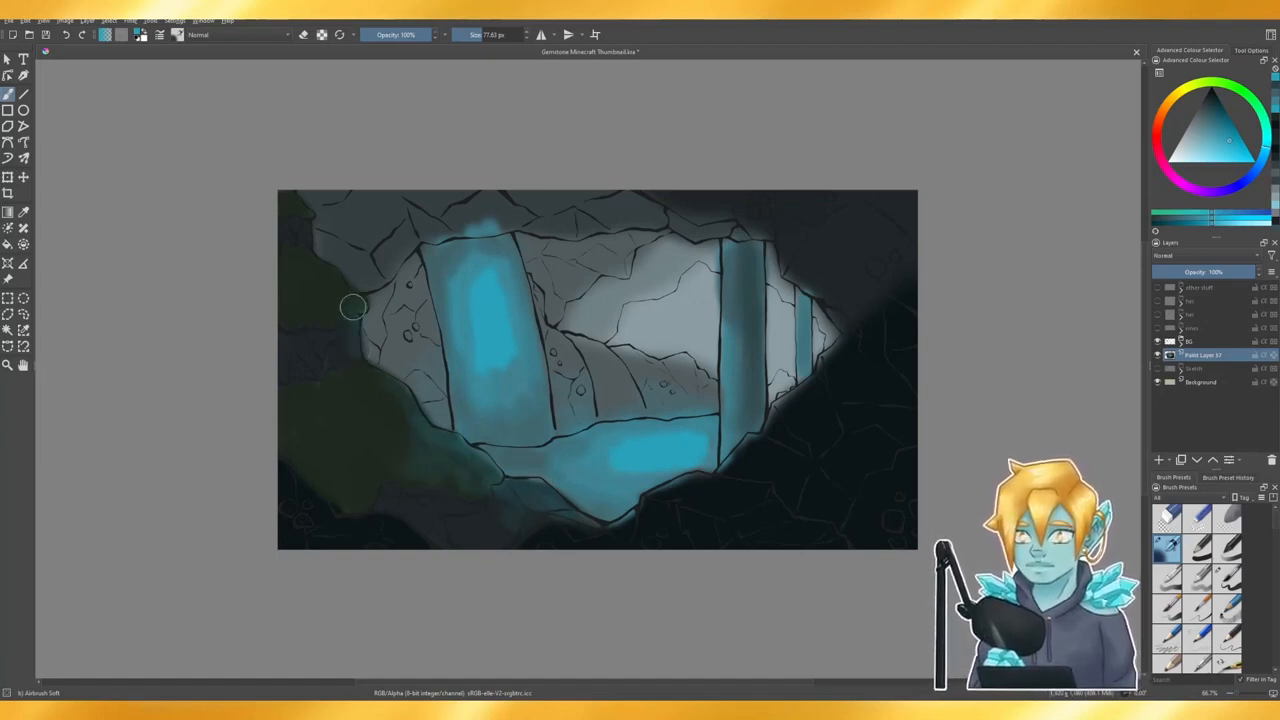
{"action": "mouse_move", "coordinate": [351, 306]}
{"action": "left_mouse_down"}
{"action": "mouse_move", "coordinate": [303, 321]}
{"action": "mouse_move", "coordinate": [358, 303]}
{"action": "mouse_move", "coordinate": [362, 323]}
{"action": "mouse_move", "coordinate": [328, 351]}
{"action": "mouse_move", "coordinate": [351, 326]}
{"action": "left_mouse_up"}
{"action": "mouse_move", "coordinate": [403, 393]}
{"action": "left_mouse_down"}
{"action": "mouse_move", "coordinate": [348, 330]}
{"action": "mouse_move", "coordinate": [454, 477]}
{"action": "mouse_move", "coordinate": [499, 472]}
{"action": "mouse_move", "coordinate": [528, 487]}
{"action": "left_mouse_up"}
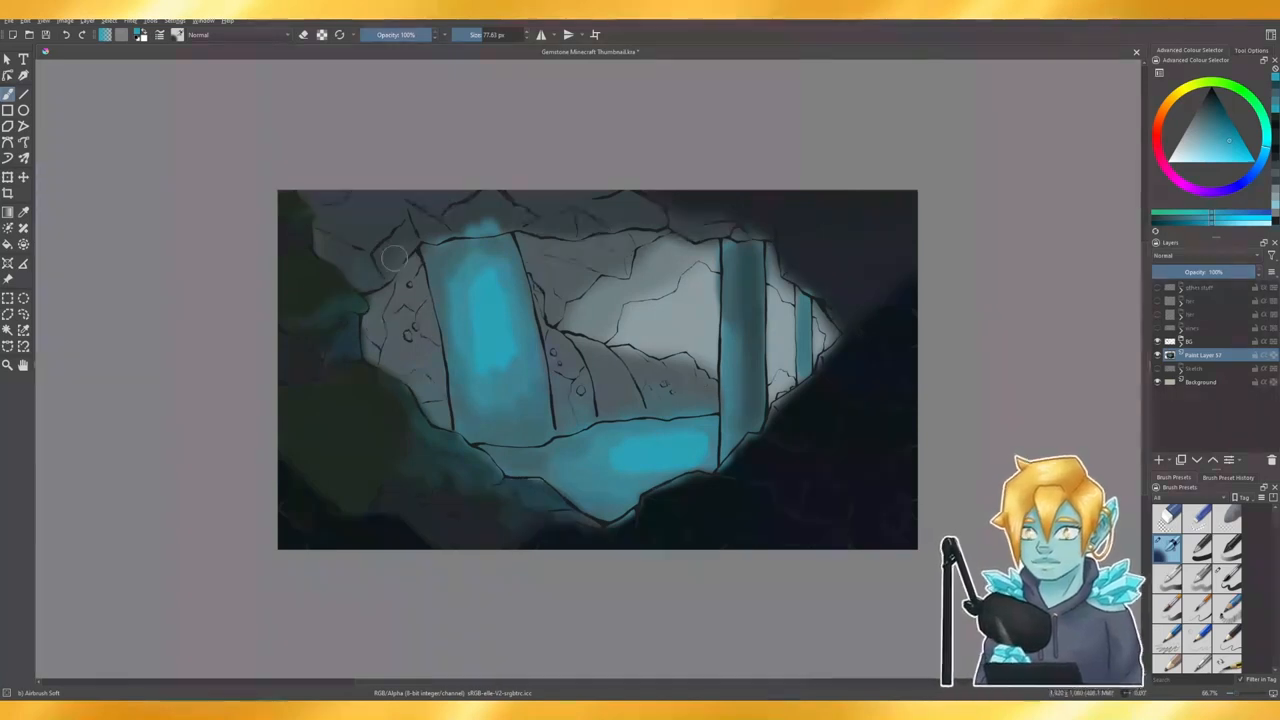
- Airbrush cyan reflected glow along the ceiling edge and over parts of the lower-right foreground rocks
{"action": "mouse_move", "coordinate": [520, 222]}
{"action": "left_mouse_down"}
{"action": "mouse_move", "coordinate": [666, 217]}
{"action": "mouse_move", "coordinate": [680, 232]}
{"action": "mouse_move", "coordinate": [750, 236]}
{"action": "mouse_move", "coordinate": [711, 224]}
{"action": "mouse_move", "coordinate": [738, 218]}
{"action": "mouse_move", "coordinate": [837, 305]}
{"action": "mouse_move", "coordinate": [812, 382]}
{"action": "mouse_move", "coordinate": [655, 518]}
{"action": "mouse_move", "coordinate": [683, 483]}
{"action": "mouse_move", "coordinate": [749, 449]}
{"action": "mouse_move", "coordinate": [883, 299]}
{"action": "mouse_move", "coordinate": [737, 454]}
{"action": "mouse_move", "coordinate": [632, 515]}
{"action": "mouse_move", "coordinate": [645, 496]}
{"action": "left_mouse_up"}
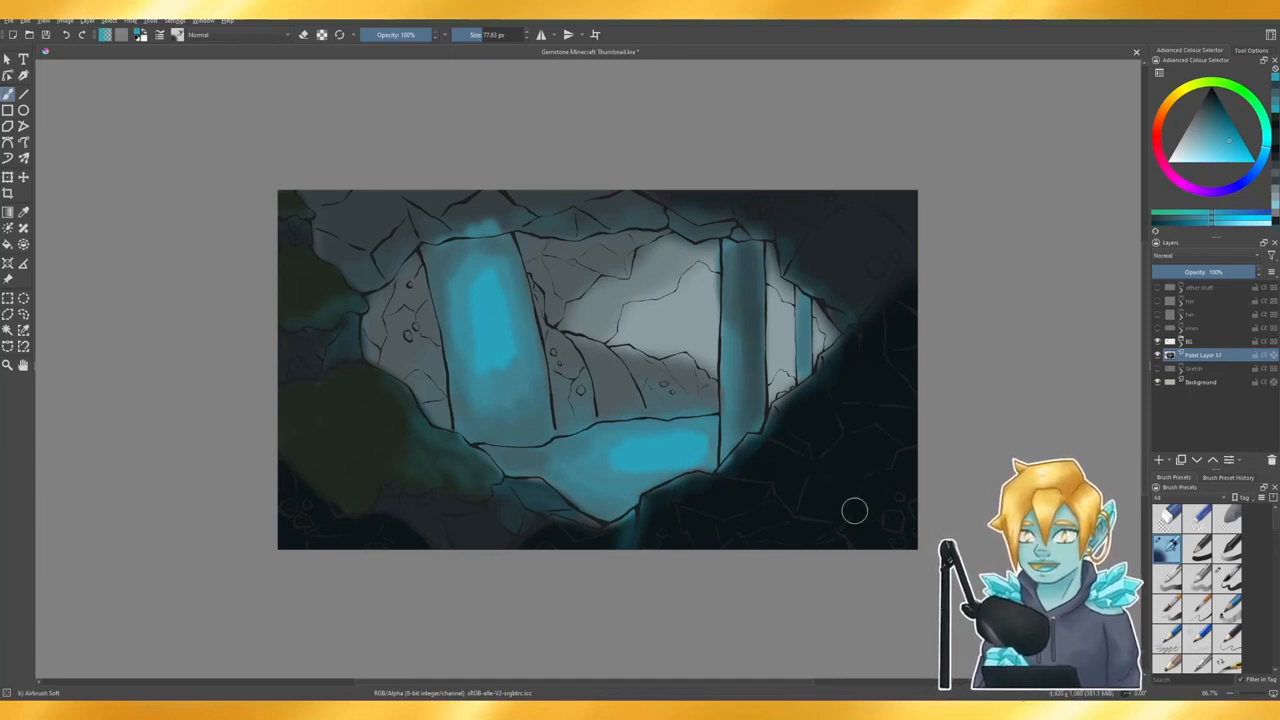
{"action": "left_click_drag", "start_coordinate": [786, 497], "coordinate": [829, 517]}
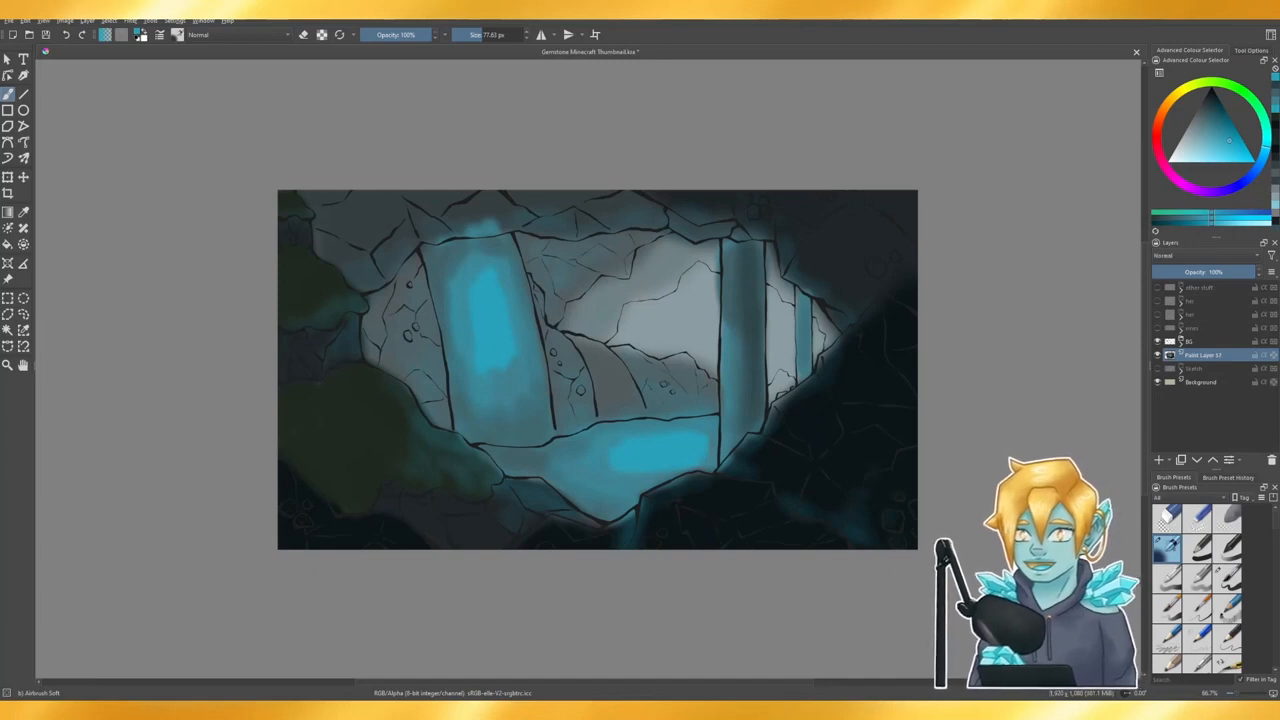
{"action": "key", "text": "p"}
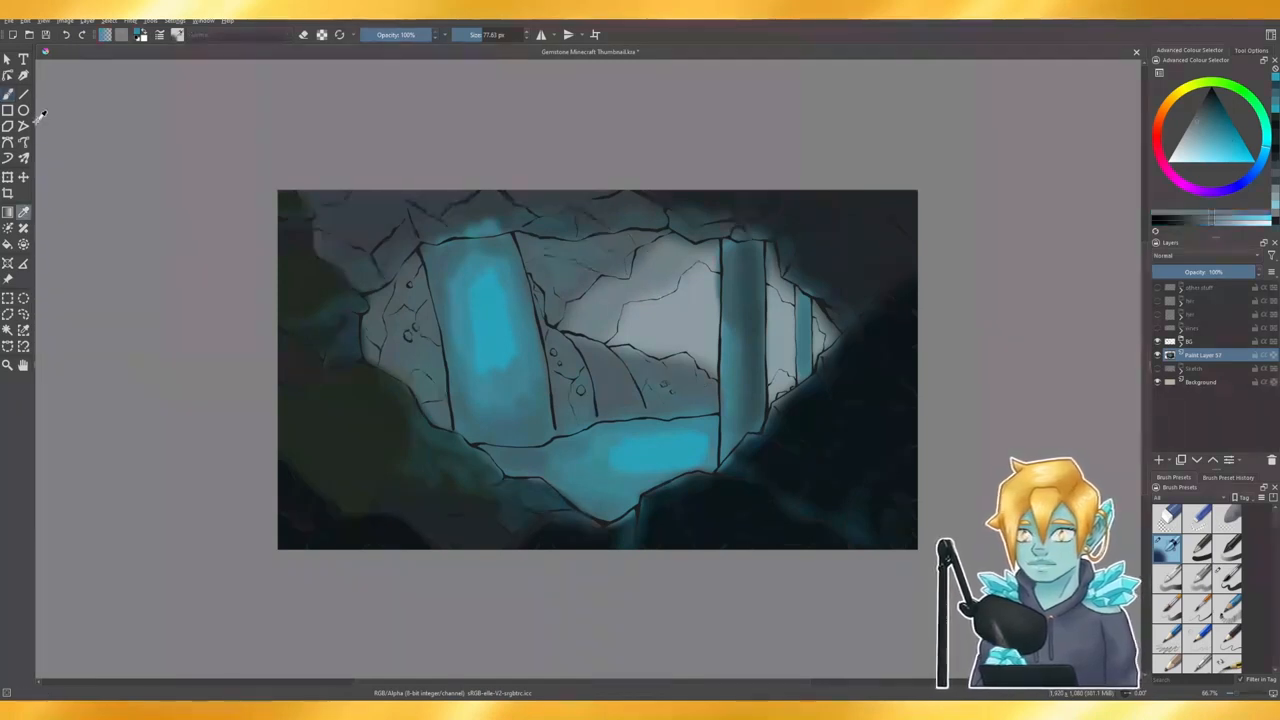
{"action": "key", "text": "b"}
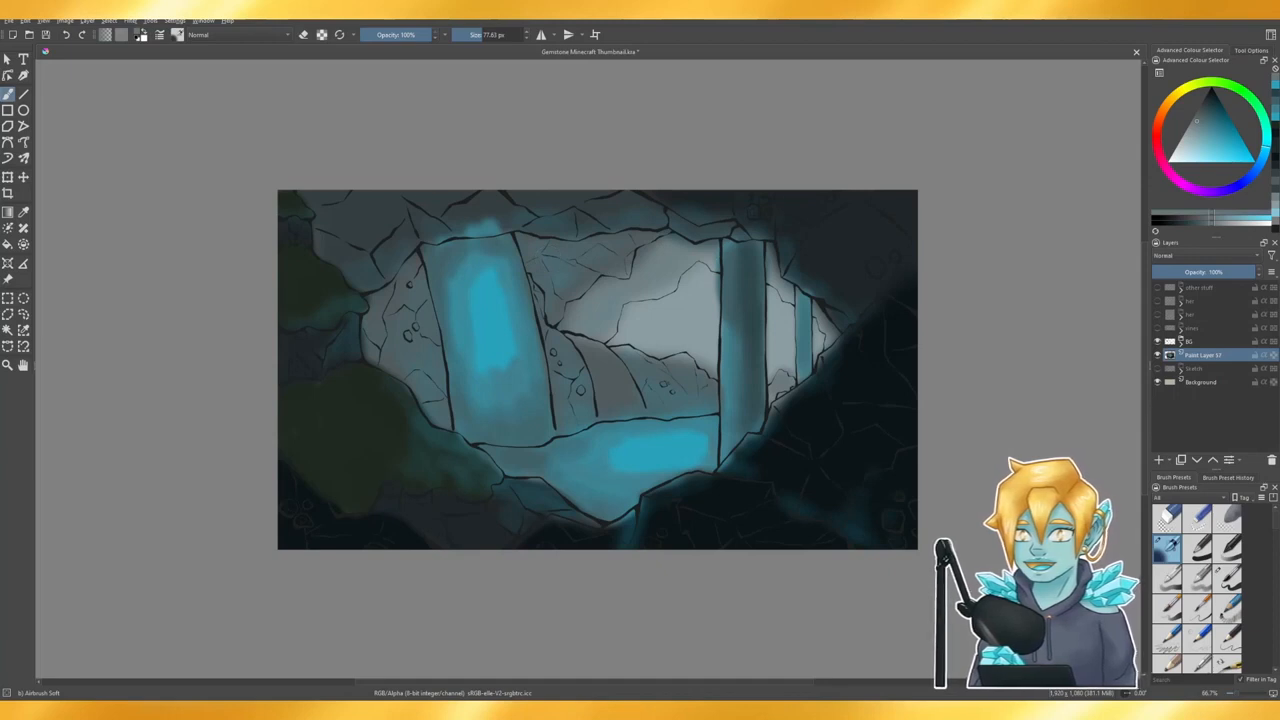
- Sample a muted teal and fill the small curved stream between the rocks behind the pool
{"action": "left_click", "coordinate": [24, 212]}
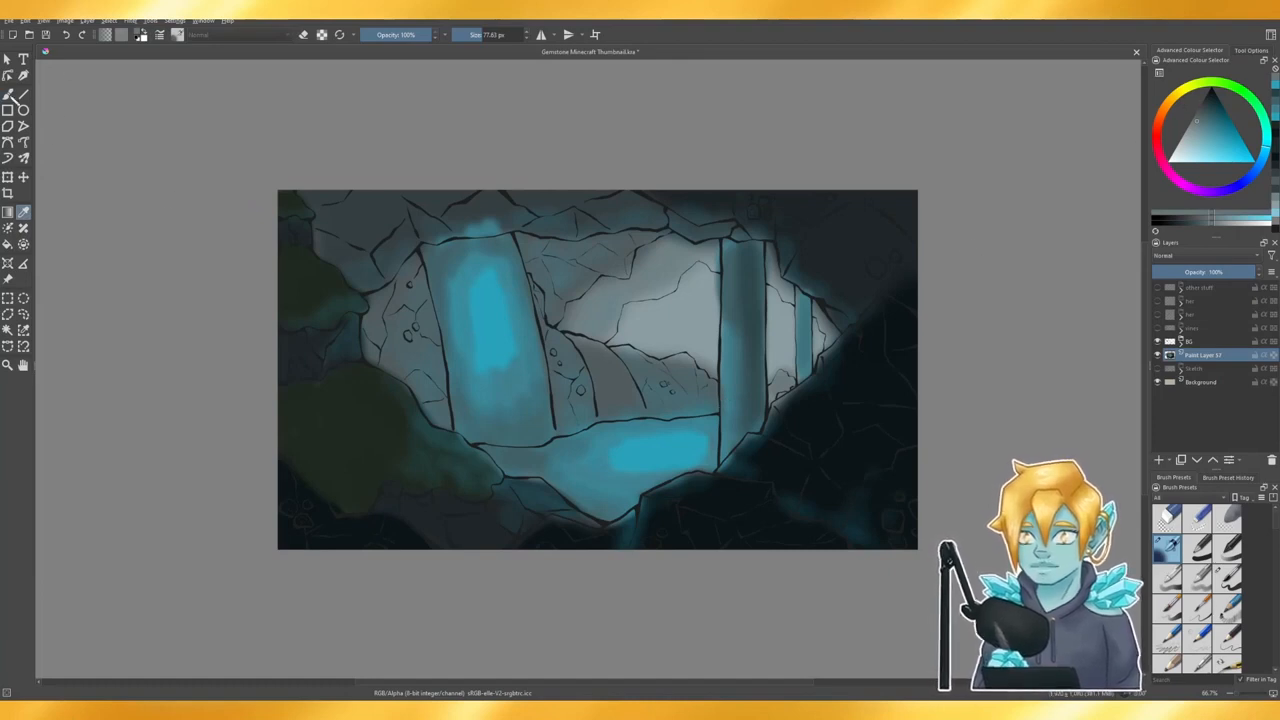
{"action": "left_click", "coordinate": [9, 95]}
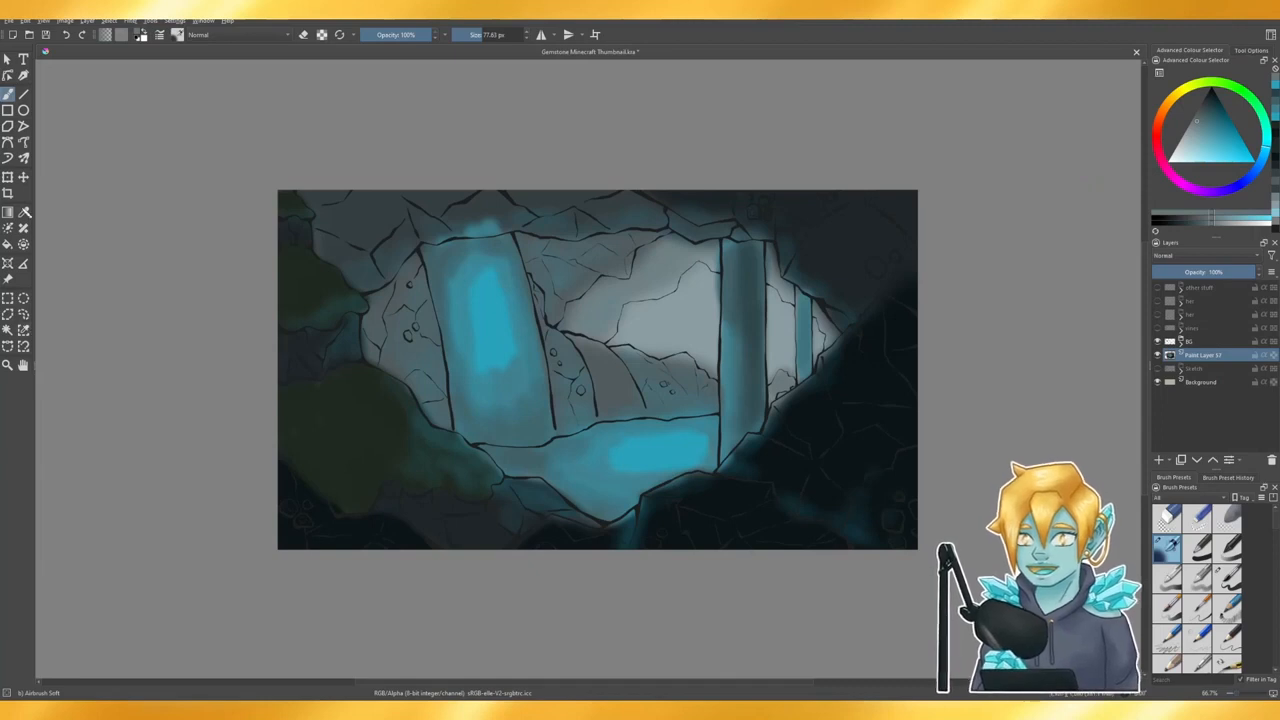
{"action": "left_click", "coordinate": [24, 212]}
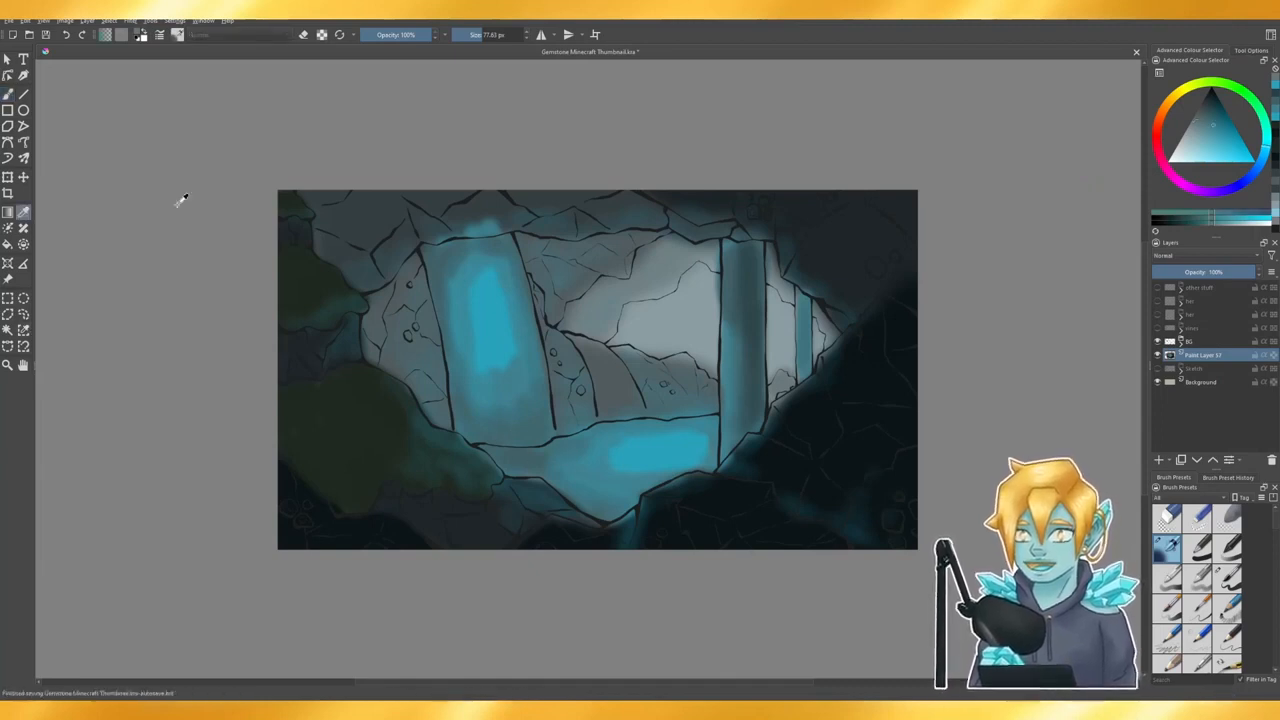
{"action": "left_click", "coordinate": [9, 95]}
{"action": "mouse_move", "coordinate": [592, 350]}
{"action": "left_mouse_down"}
{"action": "mouse_move", "coordinate": [620, 402]}
{"action": "mouse_move", "coordinate": [607, 408]}
{"action": "left_mouse_up"}
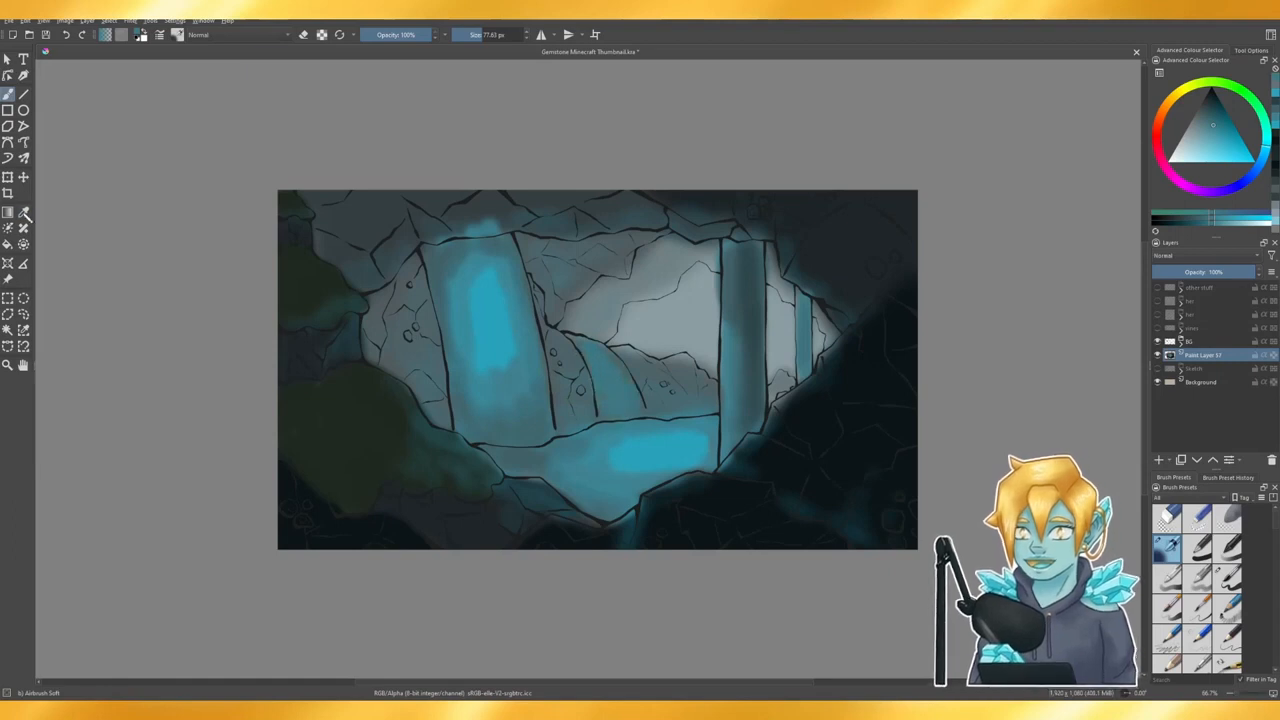
- Sample the bright cyan from the pool and airbrush a glow onto the lower part of the curved stream
{"action": "left_click", "coordinate": [25, 213]}
{"action": "left_click", "coordinate": [517, 443]}
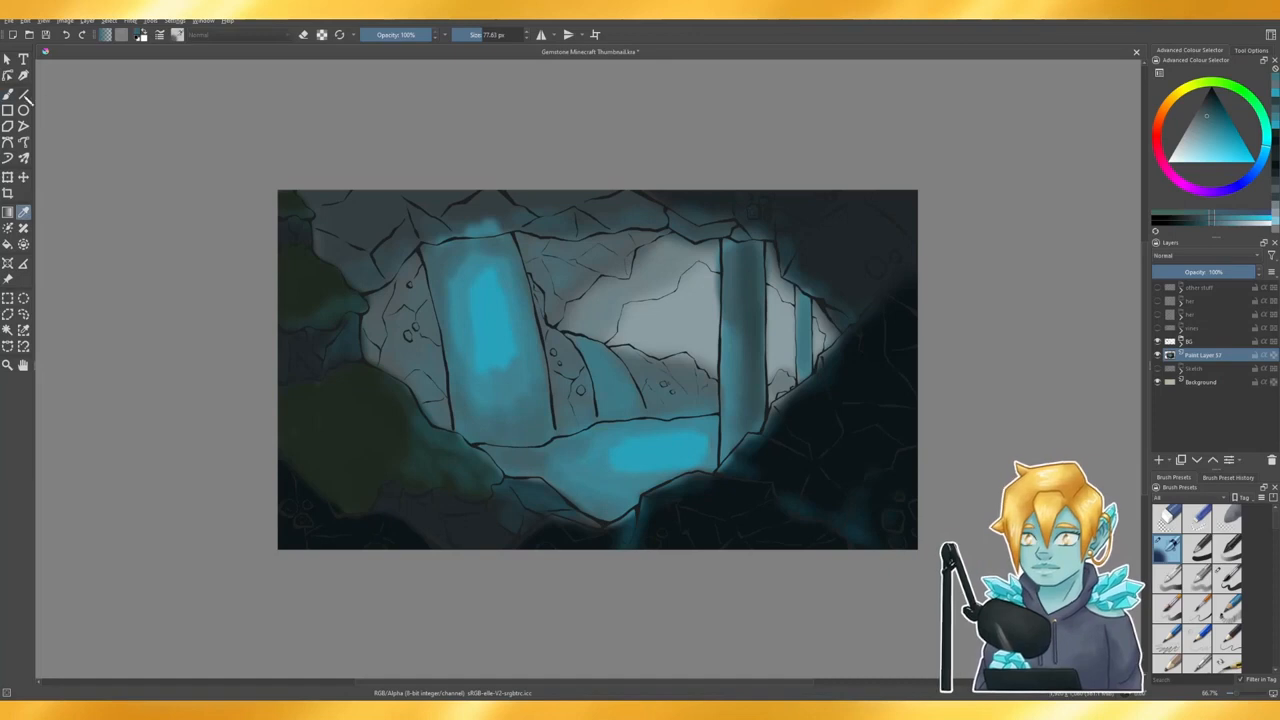
{"action": "left_click", "coordinate": [8, 93]}
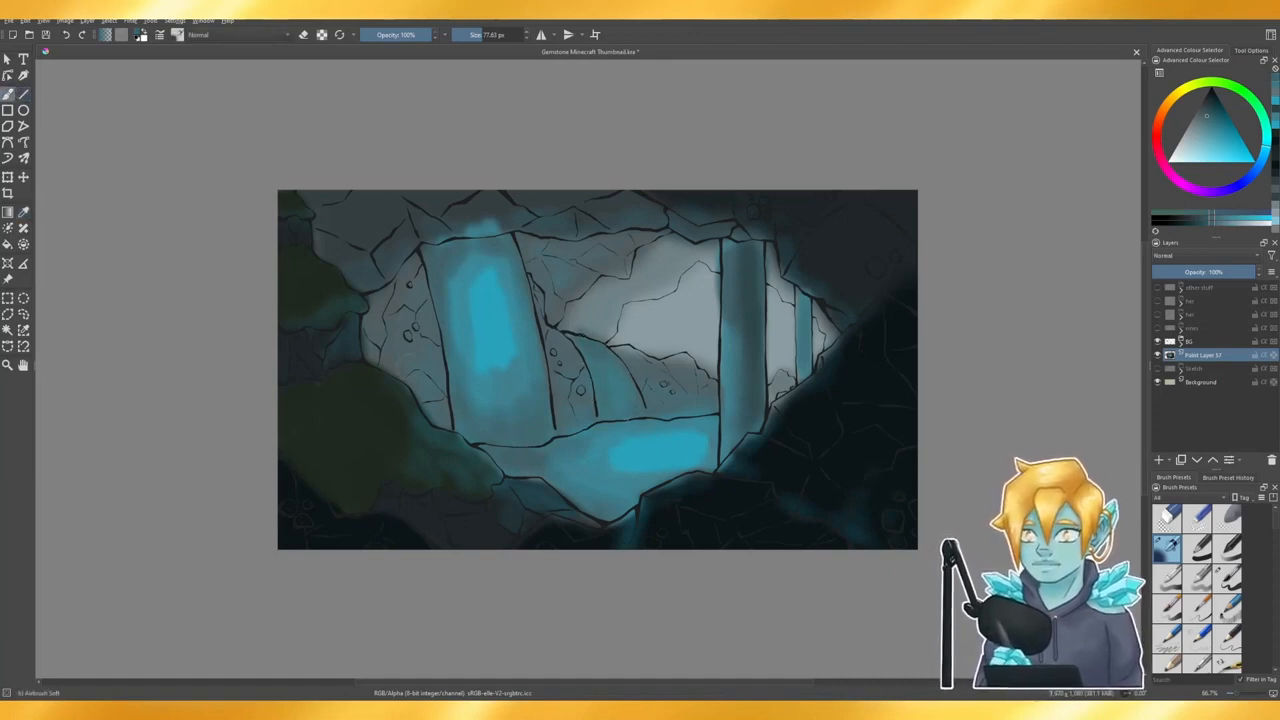
{"action": "left_click", "coordinate": [25, 215]}
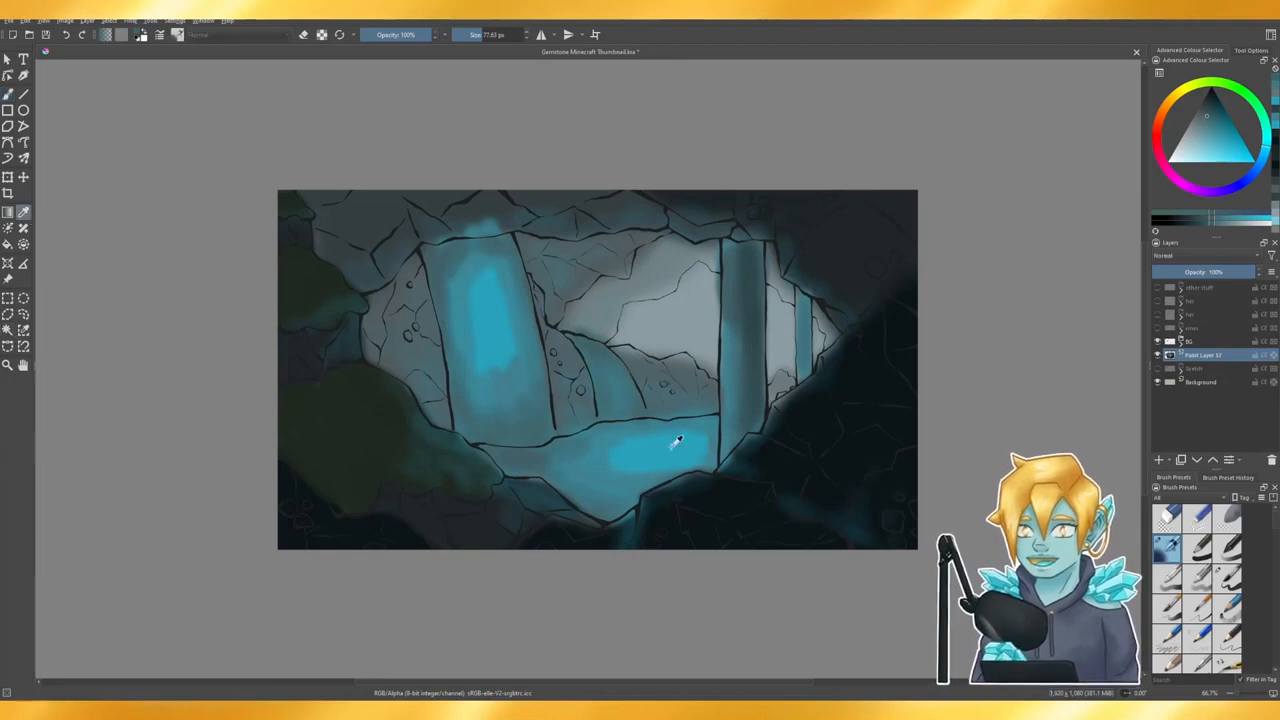
{"action": "left_click", "coordinate": [651, 434]}
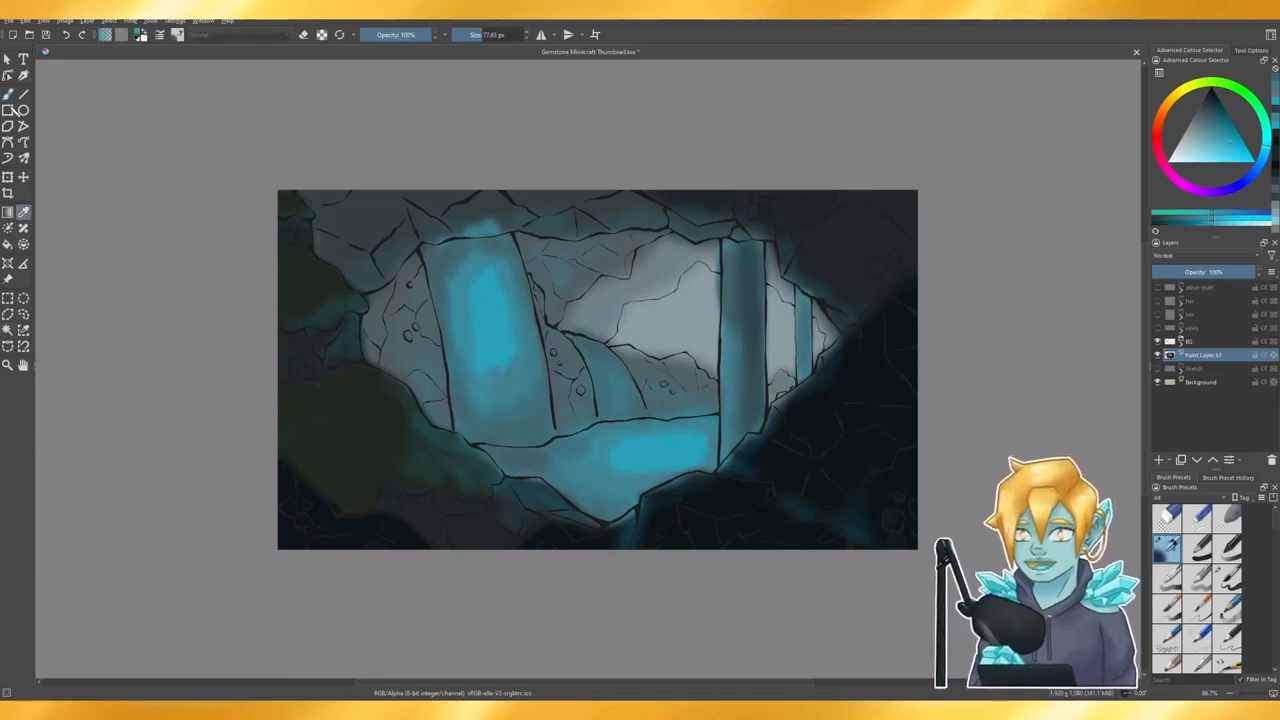
{"action": "left_click", "coordinate": [8, 93]}
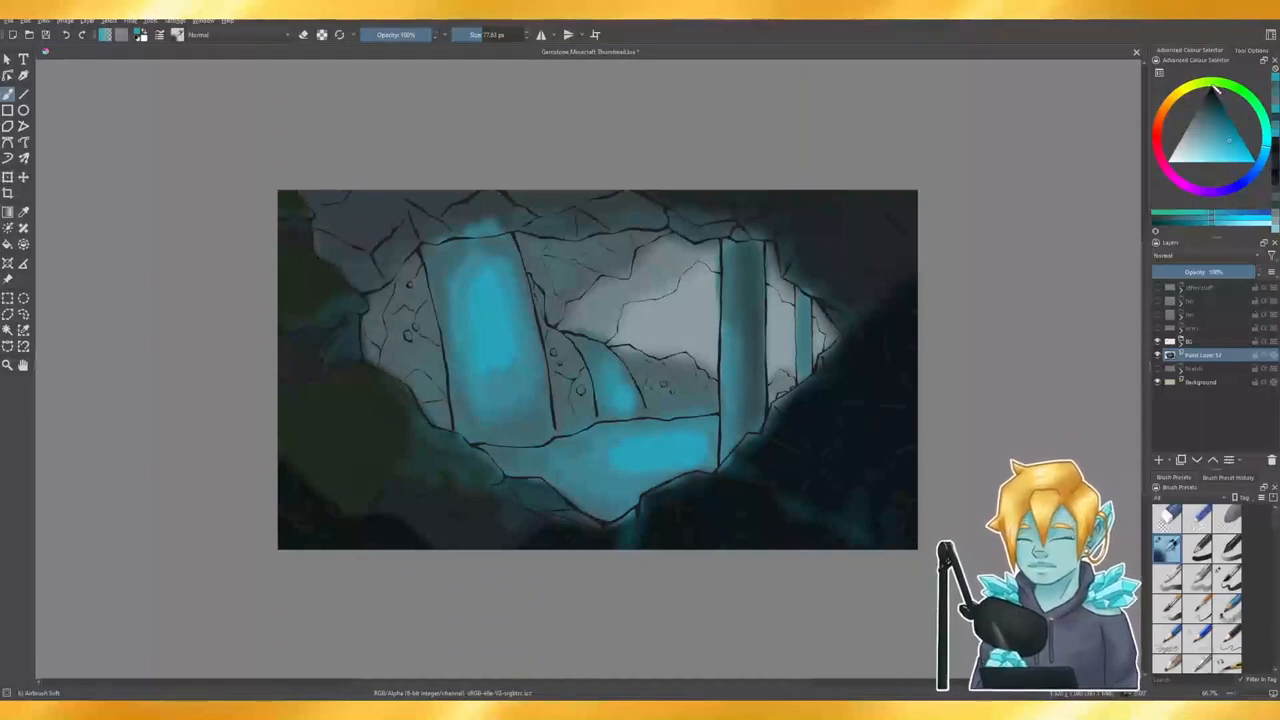
- Choose a dark orange-brown and airbrush tangled vine shapes over the left wall, along the ceiling and across the upper-right rocks
{"action": "left_click", "coordinate": [1196, 96]}
{"action": "mouse_move", "coordinate": [1191, 93]}
{"action": "left_mouse_down"}
{"action": "mouse_move", "coordinate": [1180, 110]}
{"action": "mouse_move", "coordinate": [1212, 97]}
{"action": "left_mouse_up"}
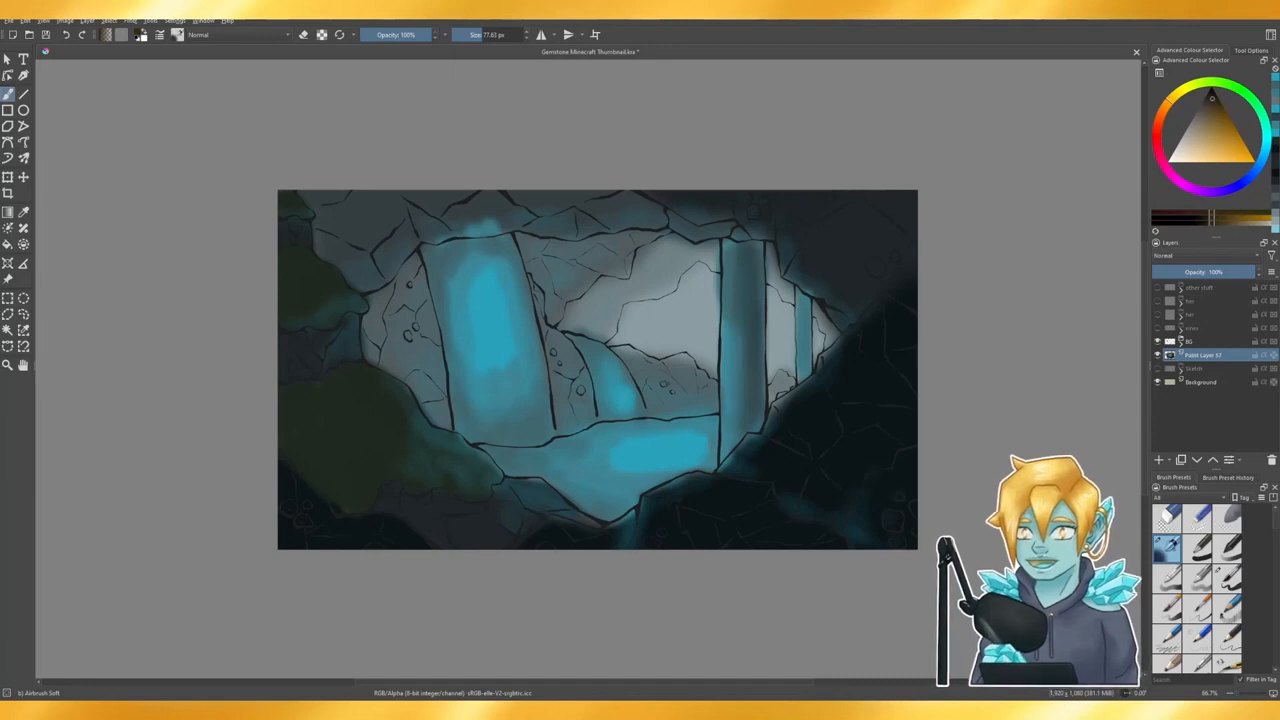
{"action": "left_click_drag", "start_coordinate": [326, 233], "coordinate": [331, 400]}
{"action": "mouse_move", "coordinate": [322, 208]}
{"action": "left_mouse_down"}
{"action": "mouse_move", "coordinate": [354, 236]}
{"action": "mouse_move", "coordinate": [324, 382]}
{"action": "mouse_move", "coordinate": [300, 331]}
{"action": "mouse_move", "coordinate": [370, 355]}
{"action": "mouse_move", "coordinate": [374, 205]}
{"action": "mouse_move", "coordinate": [367, 305]}
{"action": "mouse_move", "coordinate": [331, 240]}
{"action": "mouse_move", "coordinate": [440, 235]}
{"action": "mouse_move", "coordinate": [348, 202]}
{"action": "mouse_move", "coordinate": [665, 225]}
{"action": "mouse_move", "coordinate": [680, 210]}
{"action": "left_mouse_up"}
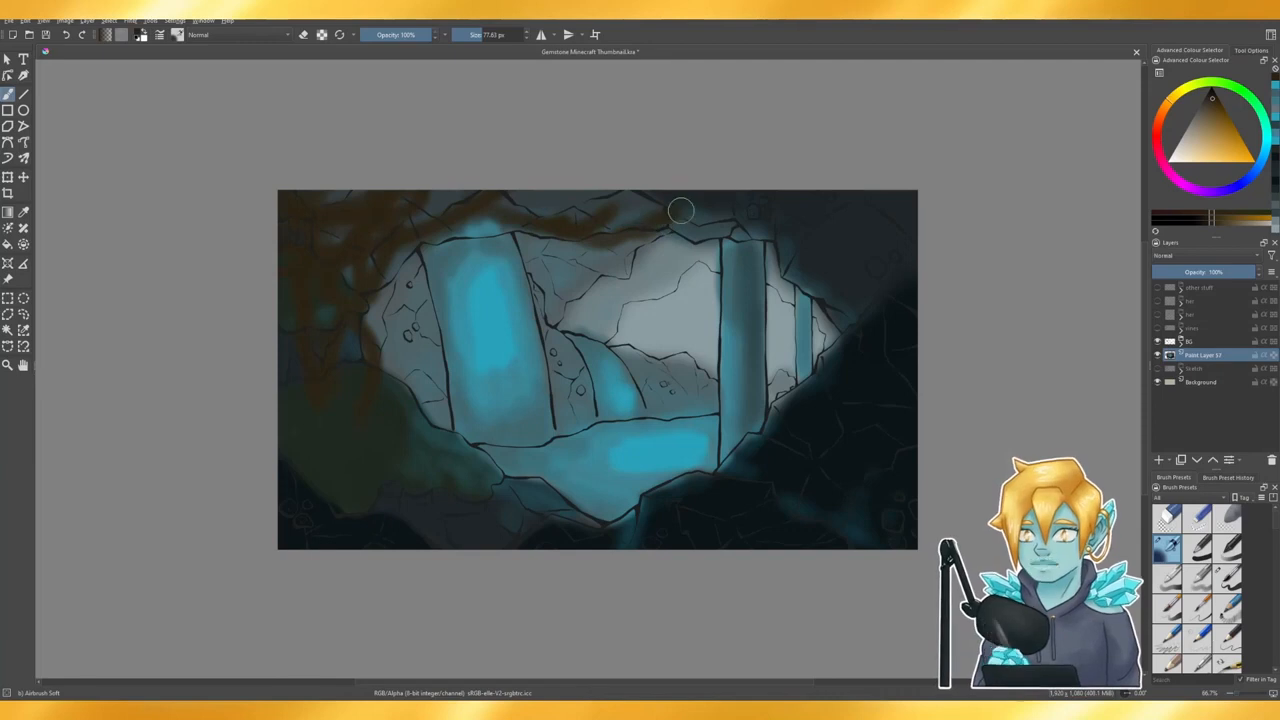
{"action": "mouse_move", "coordinate": [777, 226]}
{"action": "left_mouse_down"}
{"action": "mouse_move", "coordinate": [914, 236]}
{"action": "mouse_move", "coordinate": [897, 190]}
{"action": "mouse_move", "coordinate": [890, 221]}
{"action": "mouse_move", "coordinate": [692, 211]}
{"action": "mouse_move", "coordinate": [818, 255]}
{"action": "mouse_move", "coordinate": [872, 320]}
{"action": "left_mouse_up"}
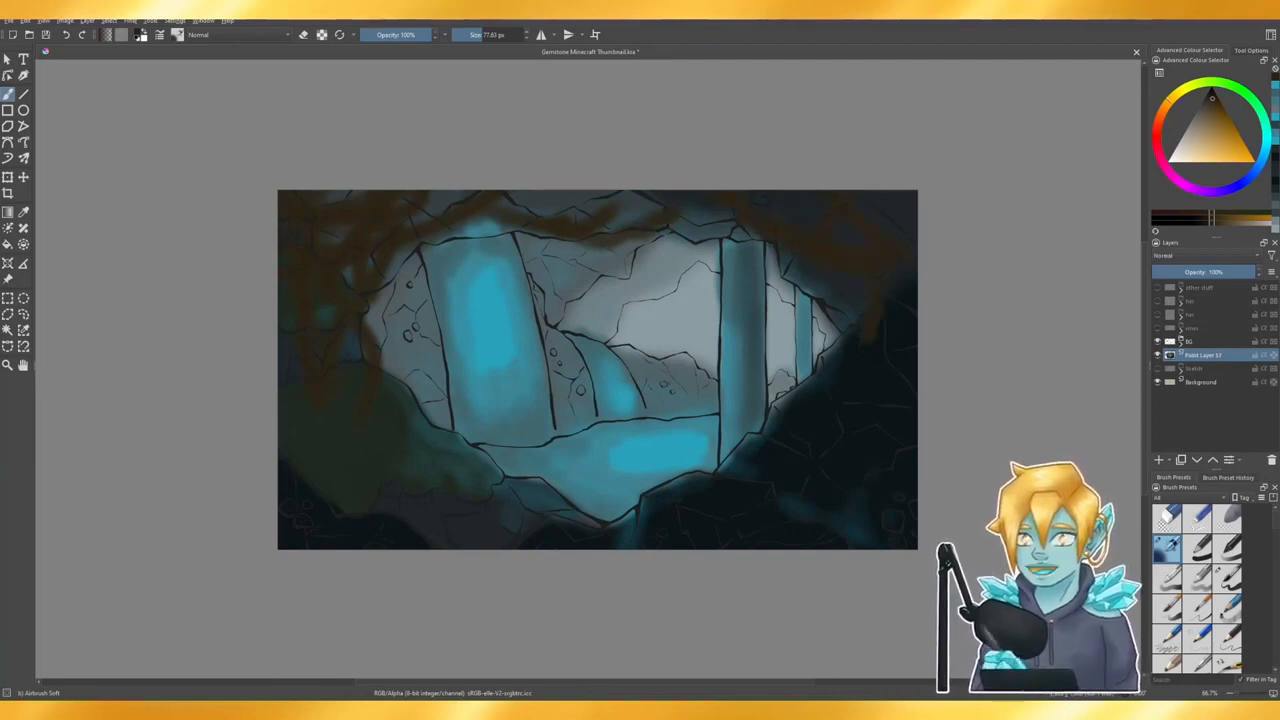
{"action": "mouse_move", "coordinate": [833, 254]}
{"action": "left_mouse_down"}
{"action": "mouse_move", "coordinate": [838, 318]}
{"action": "mouse_move", "coordinate": [804, 247]}
{"action": "mouse_move", "coordinate": [736, 191]}
{"action": "mouse_move", "coordinate": [702, 235]}
{"action": "mouse_move", "coordinate": [823, 273]}
{"action": "mouse_move", "coordinate": [831, 348]}
{"action": "left_mouse_up"}
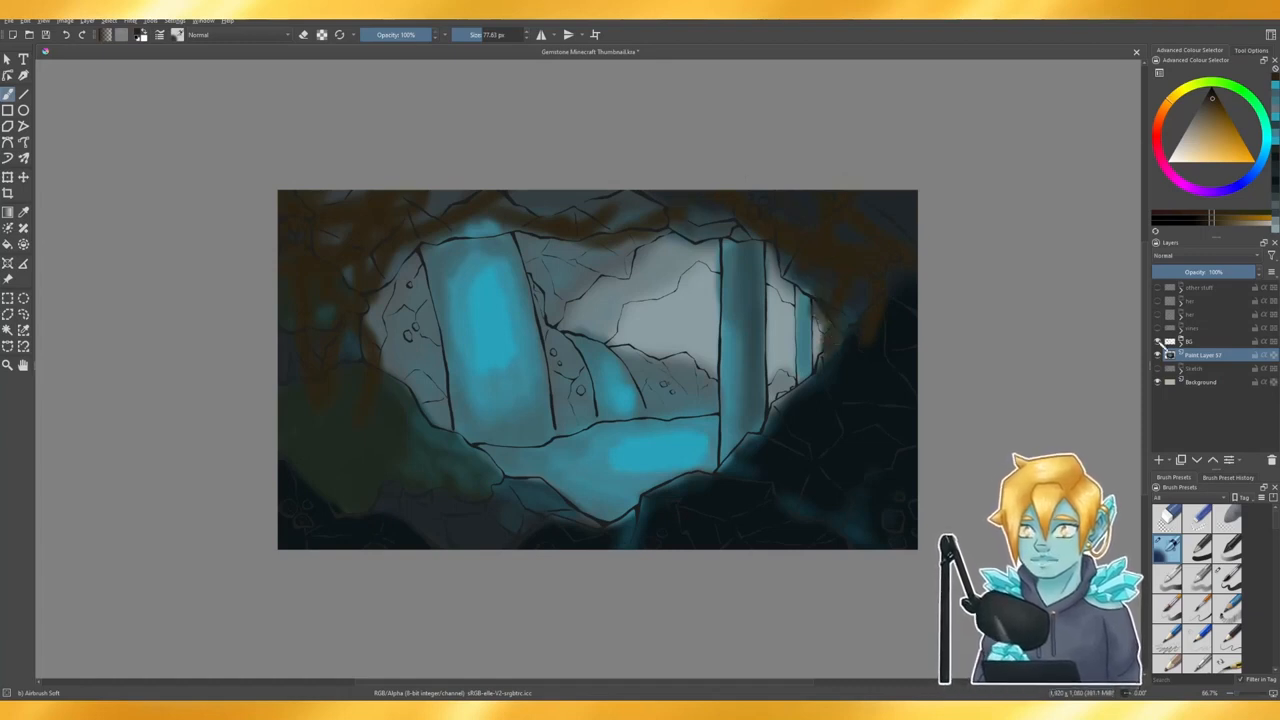
{"action": "left_click", "coordinate": [1158, 355]}
{"action": "left_click", "coordinate": [1158, 355]}
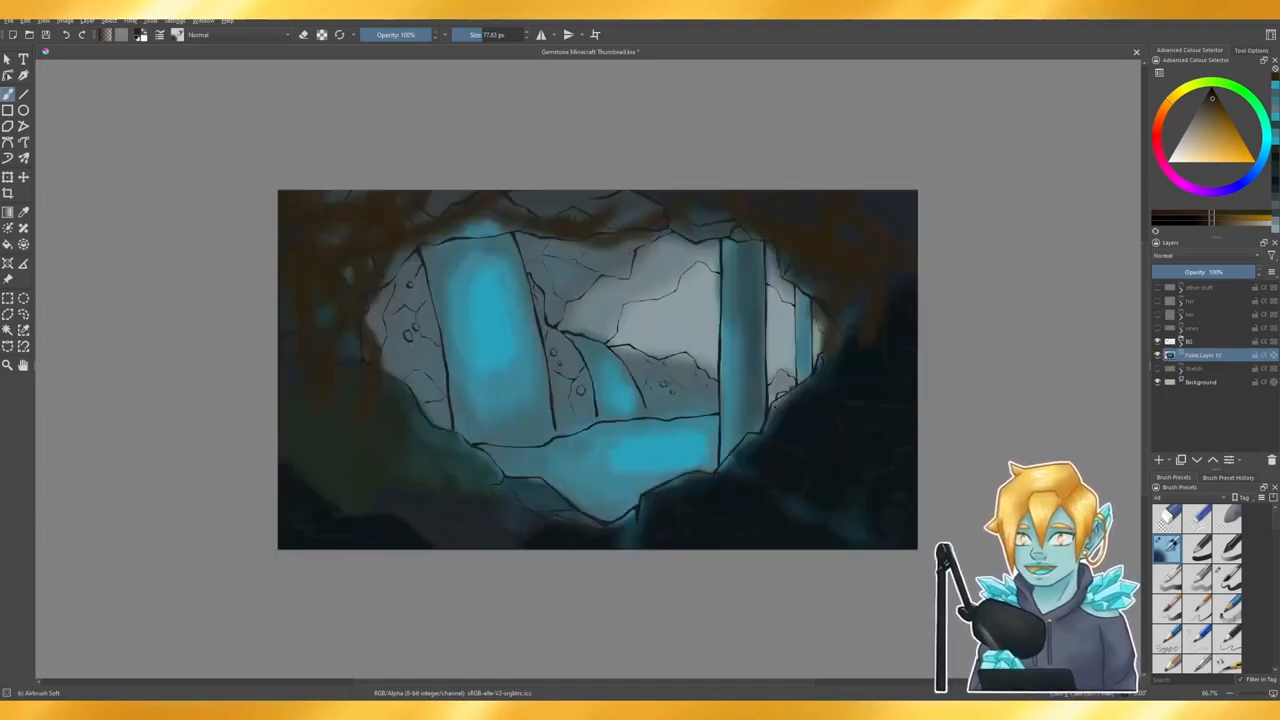
- Choose a warm golden yellow and dot soft glowing lights among the brown vines on the left wall
{"action": "left_click", "coordinate": [1219, 155]}
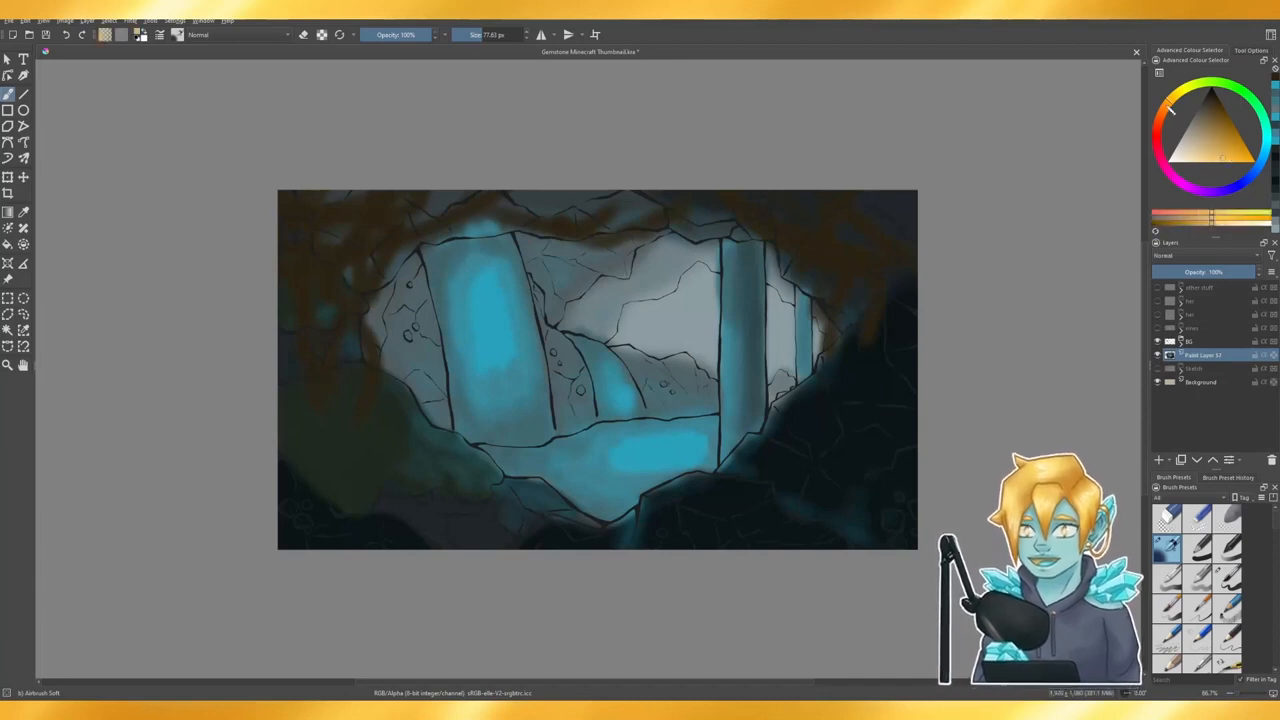
{"action": "left_click", "coordinate": [1180, 104]}
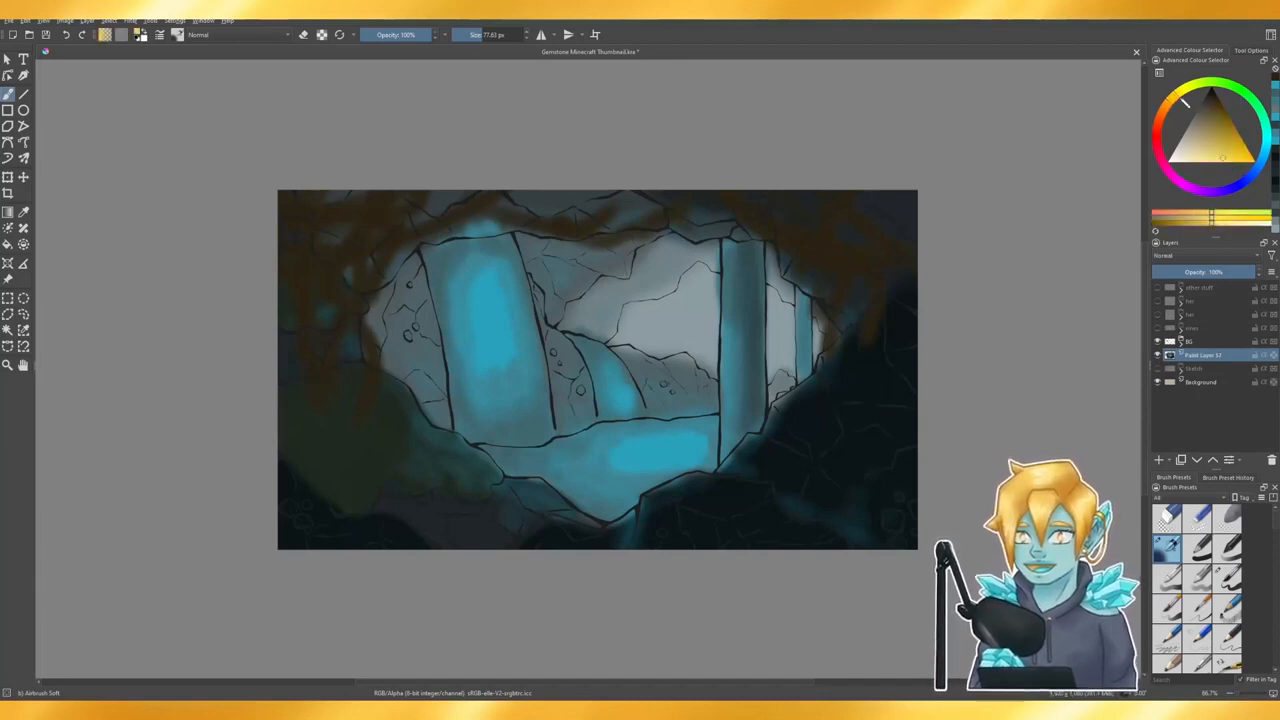
{"action": "left_click_drag", "start_coordinate": [1176, 97], "coordinate": [1168, 103]}
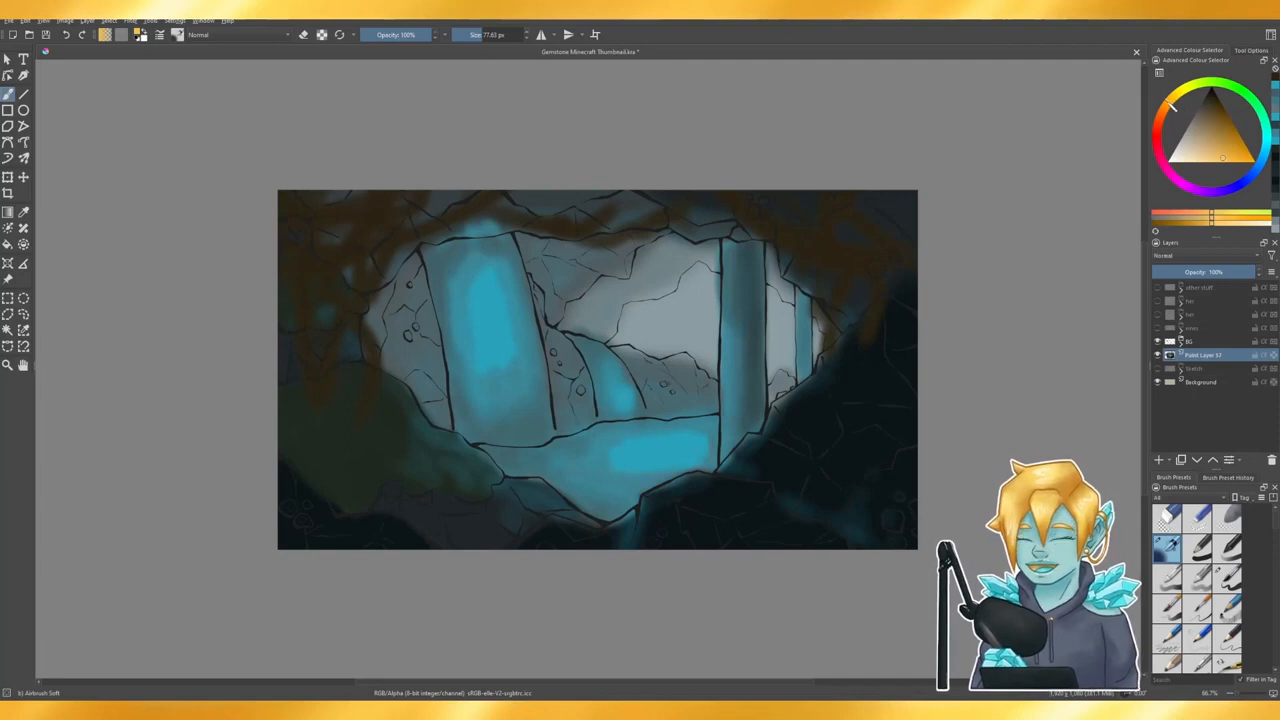
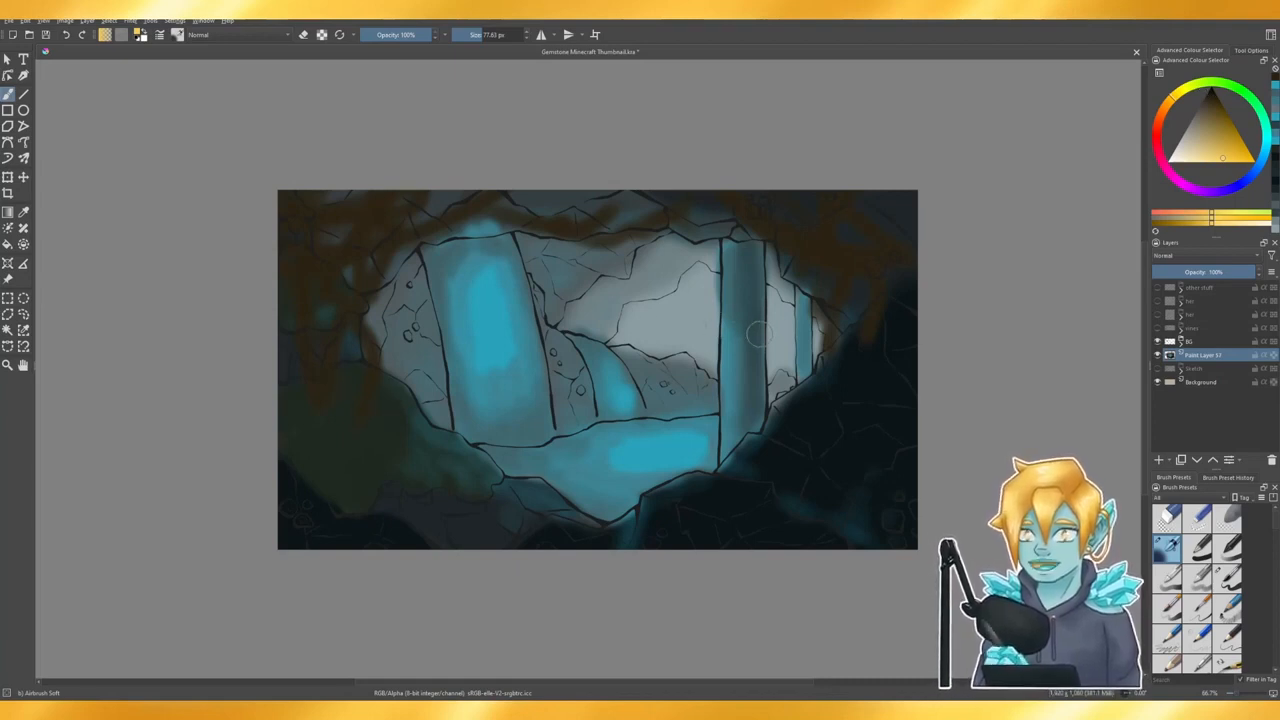
{"action": "left_click", "coordinate": [298, 348]}
{"action": "left_click", "coordinate": [335, 377]}
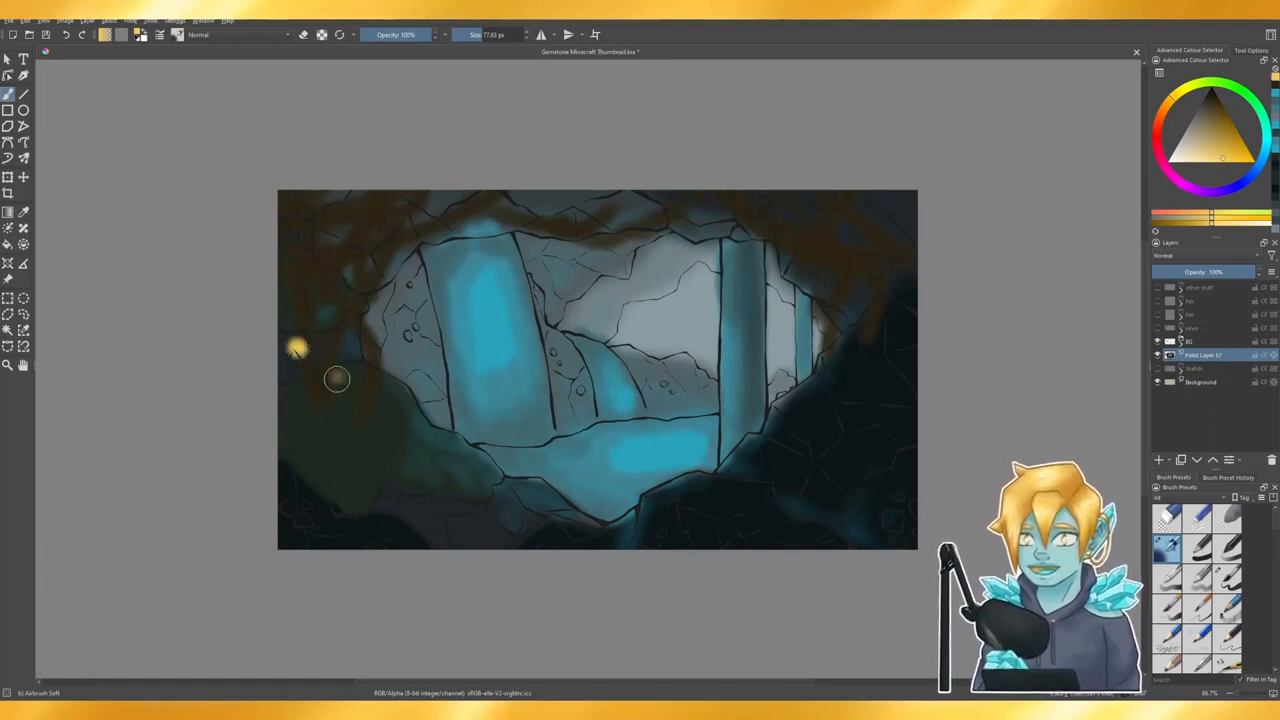
{"action": "left_click", "coordinate": [292, 300]}
{"action": "left_click", "coordinate": [331, 294]}
{"action": "left_click", "coordinate": [312, 250]}
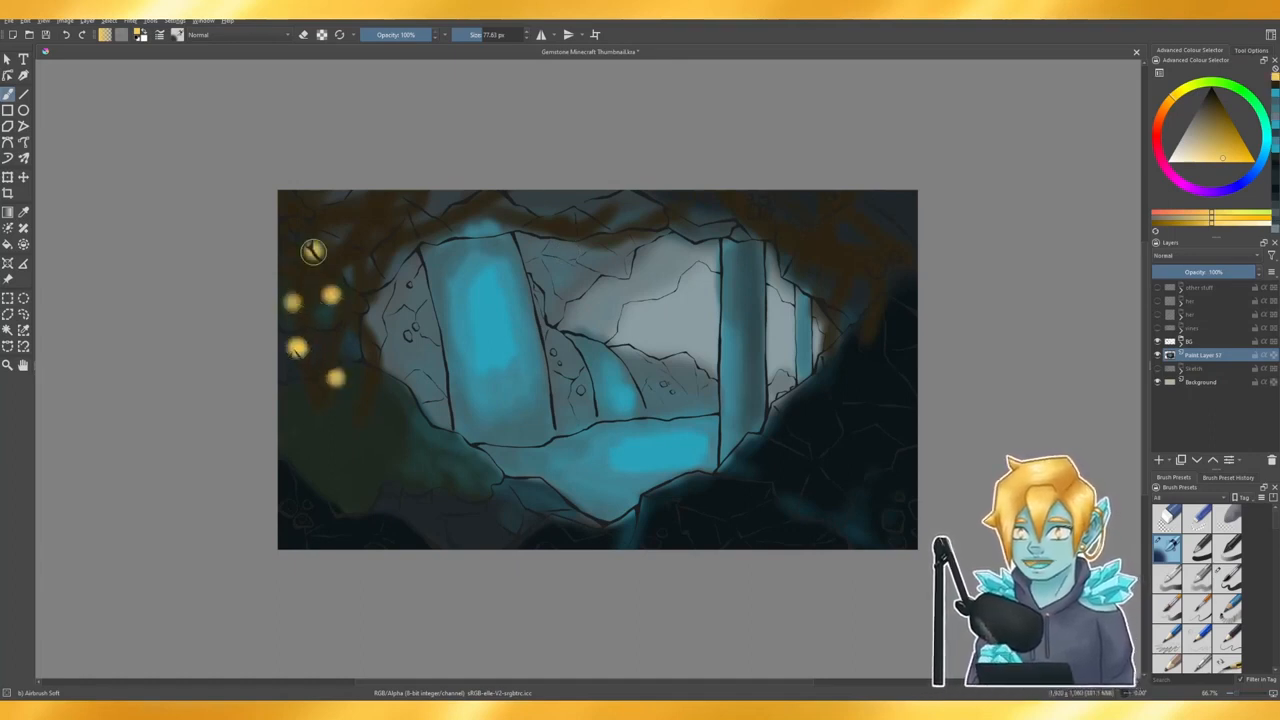
{"action": "left_click", "coordinate": [285, 232]}
{"action": "left_click", "coordinate": [358, 218]}
{"action": "left_click", "coordinate": [327, 198]}
{"action": "left_click", "coordinate": [364, 265]}
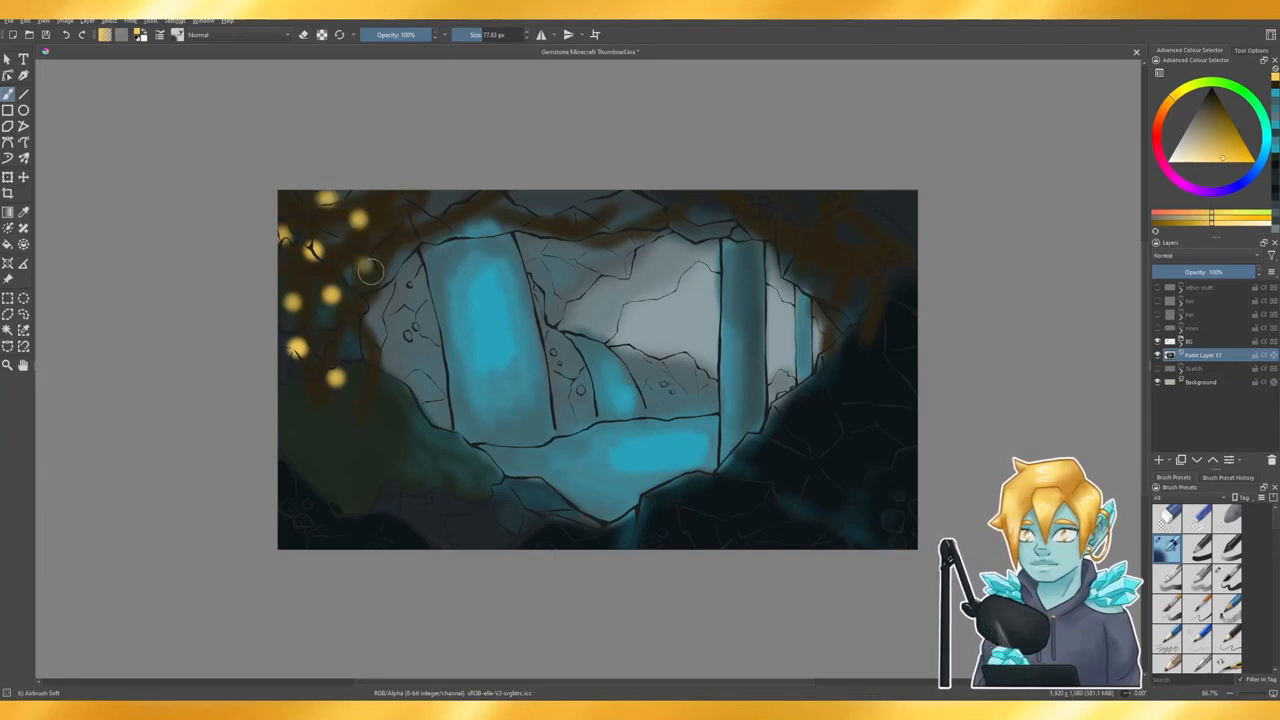
{"action": "left_click", "coordinate": [346, 337]}
{"action": "left_click", "coordinate": [368, 408]}
- Dot golden lights along the ceiling vines from the large pillar across to the right-hand pillar
{"action": "left_click", "coordinate": [403, 201]}
{"action": "left_click", "coordinate": [442, 213]}
{"action": "left_click", "coordinate": [521, 216]}
{"action": "left_click", "coordinate": [475, 205]}
{"action": "left_click", "coordinate": [545, 229]}
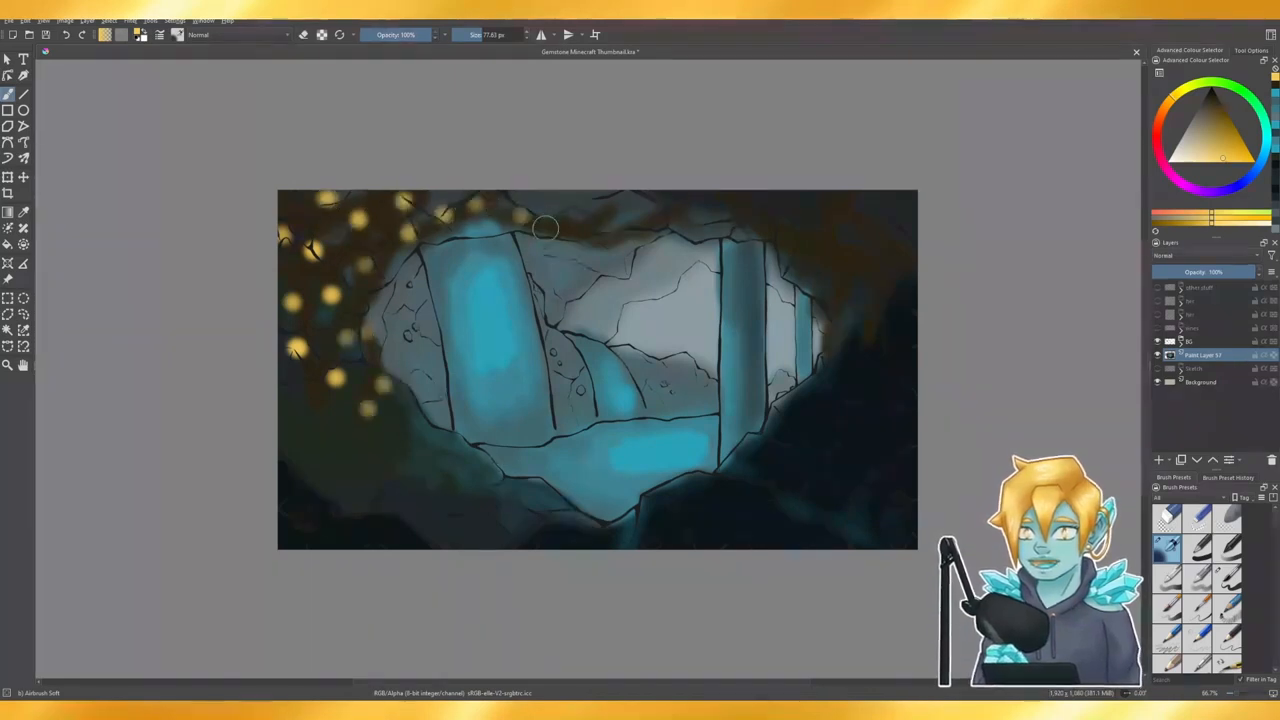
{"action": "left_click", "coordinate": [585, 231]}
{"action": "left_click", "coordinate": [603, 207]}
{"action": "left_click", "coordinate": [575, 218]}
{"action": "left_click", "coordinate": [621, 240]}
{"action": "left_click", "coordinate": [652, 220]}
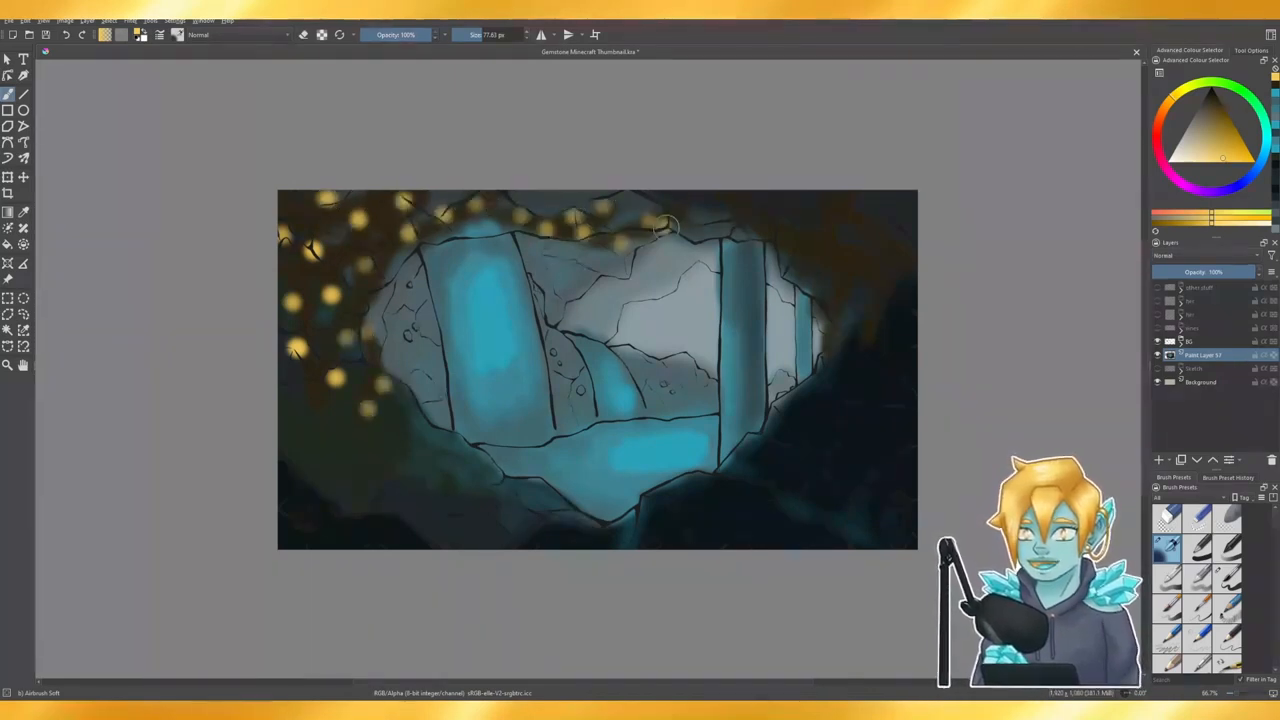
{"action": "left_click", "coordinate": [678, 205]}
{"action": "left_click", "coordinate": [730, 205]}
{"action": "left_click", "coordinate": [768, 213]}
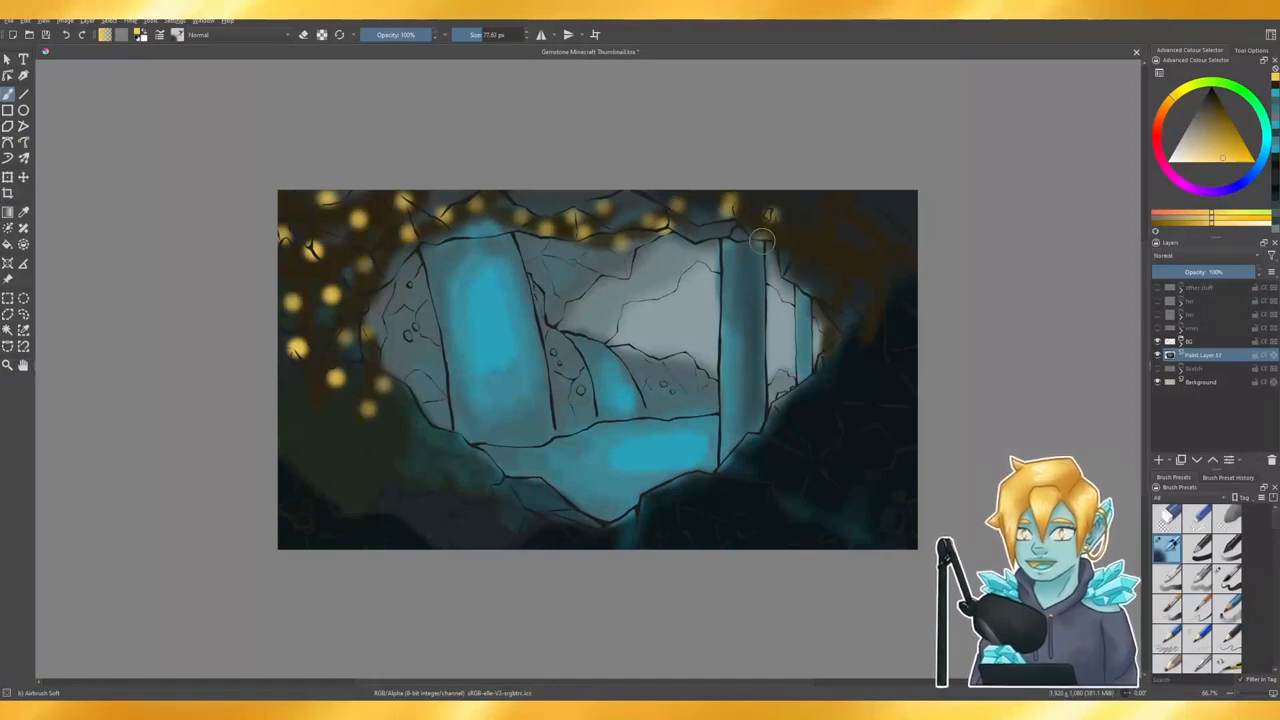
- Scatter golden lights over the brown vines on the upper-right rocks
{"action": "left_click", "coordinate": [794, 239]}
{"action": "left_click", "coordinate": [818, 240]}
{"action": "left_click", "coordinate": [808, 270]}
{"action": "left_click", "coordinate": [836, 301]}
{"action": "left_click", "coordinate": [828, 332]}
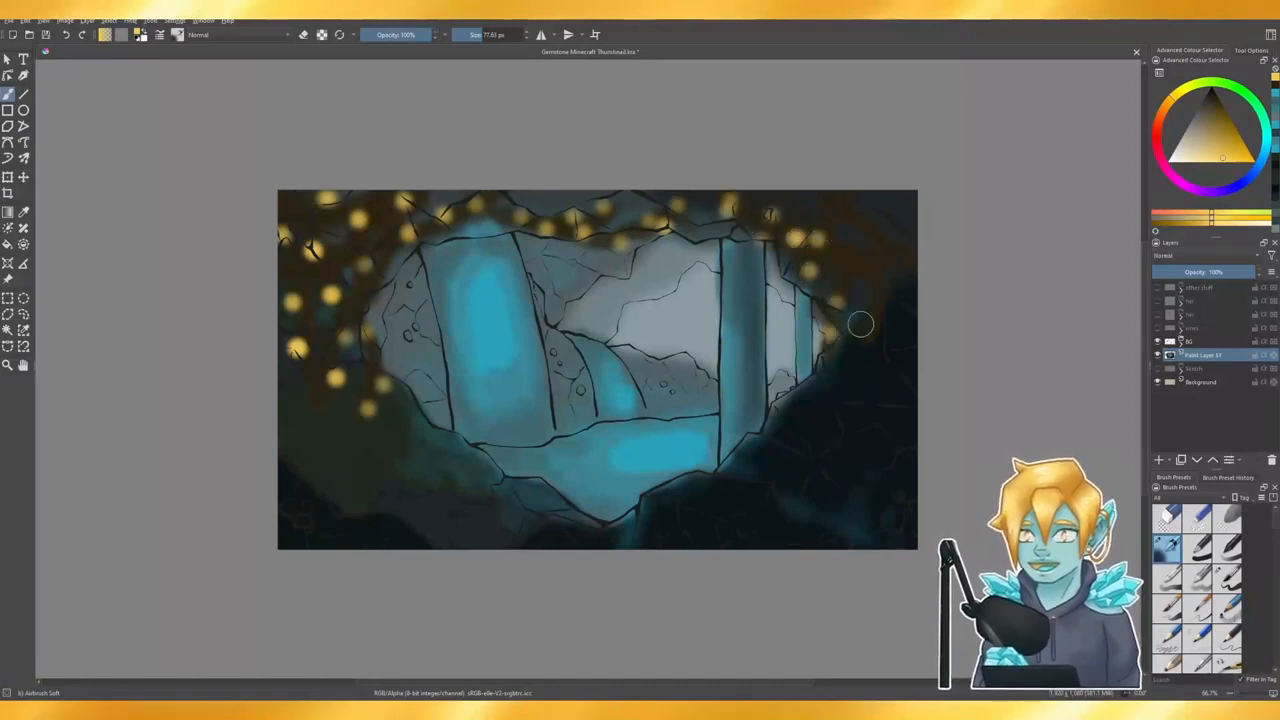
{"action": "left_click", "coordinate": [889, 270]}
{"action": "left_click", "coordinate": [871, 289]}
{"action": "left_click", "coordinate": [845, 260]}
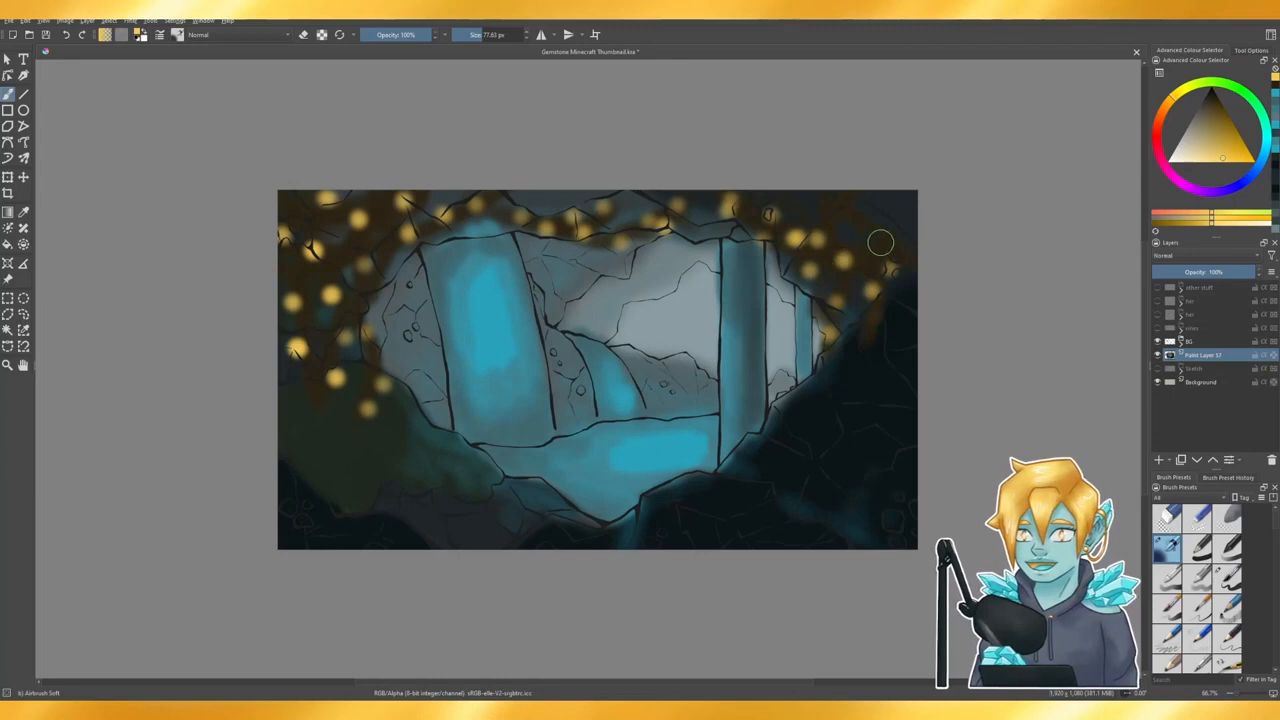
{"action": "left_click", "coordinate": [877, 246]}
{"action": "left_click", "coordinate": [910, 240]}
{"action": "left_click", "coordinate": [860, 212]}
{"action": "left_click", "coordinate": [829, 197]}
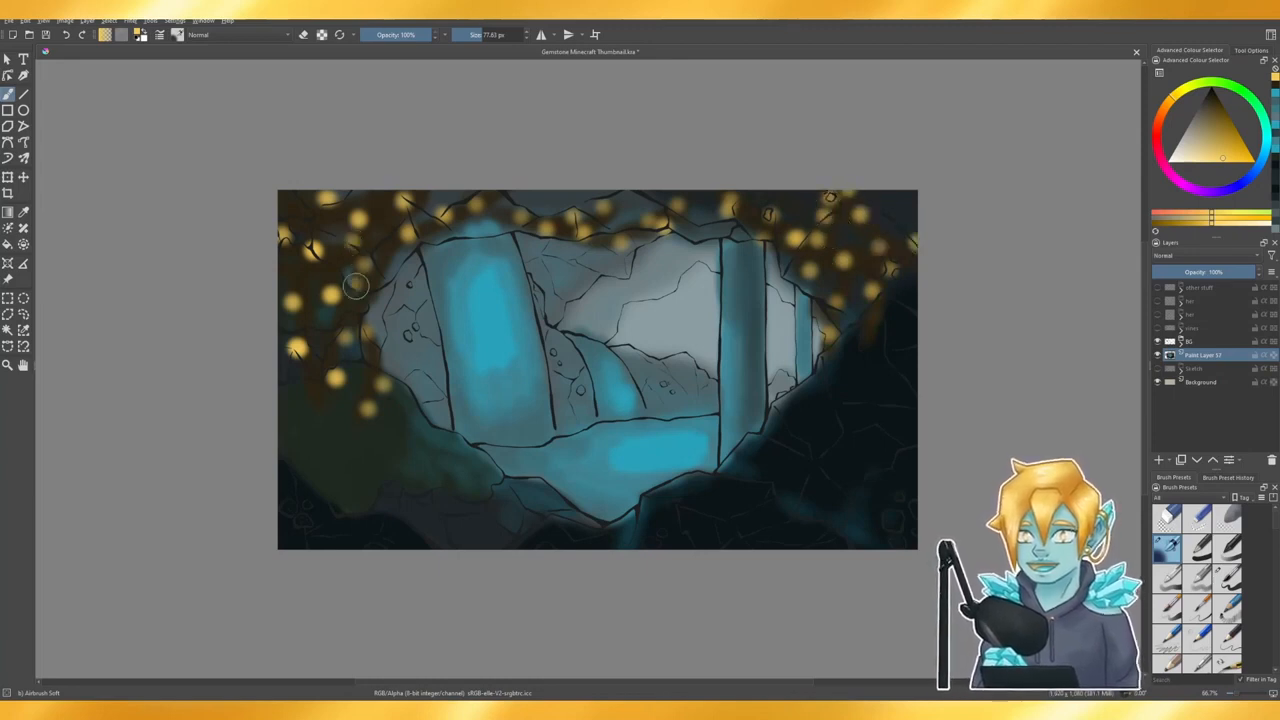
- Fill gaps in the upper-left vines with a few extra golden lights
{"action": "left_click", "coordinate": [291, 340]}
{"action": "left_click", "coordinate": [304, 283]}
{"action": "left_click", "coordinate": [297, 268]}
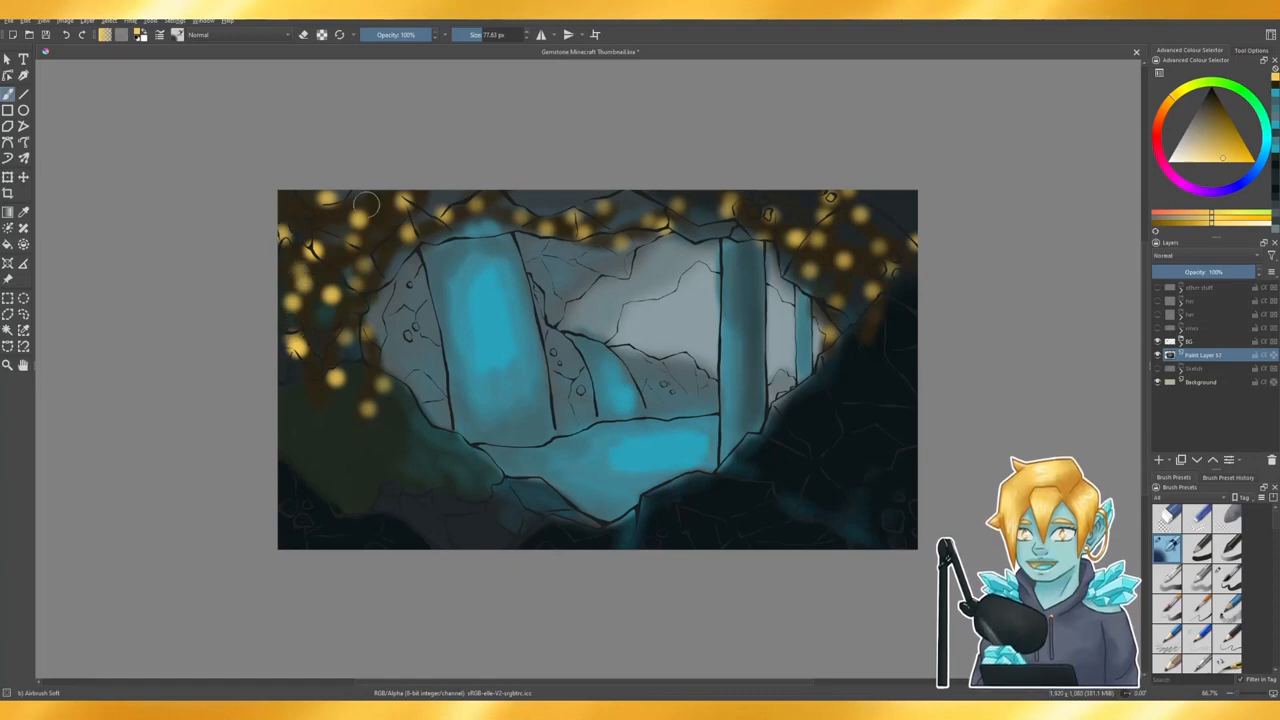
{"action": "left_click", "coordinate": [390, 237]}
{"action": "left_click", "coordinate": [393, 206]}
- With a larger brush and a paler yellow, airbrush warm reflected light over the ceiling, right-hand pillar, right rock ridge, mossy ledge and lower-left rocks
{"action": "left_click", "coordinate": [489, 36]}
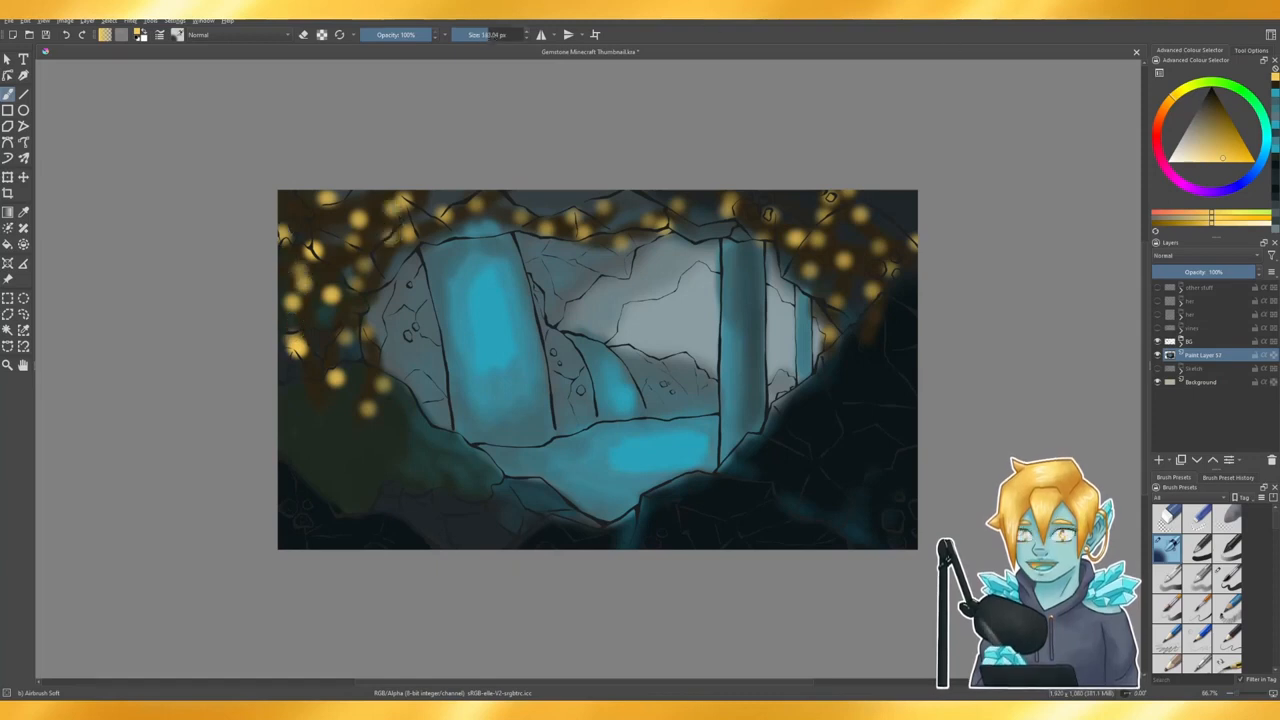
{"action": "left_click", "coordinate": [1181, 94]}
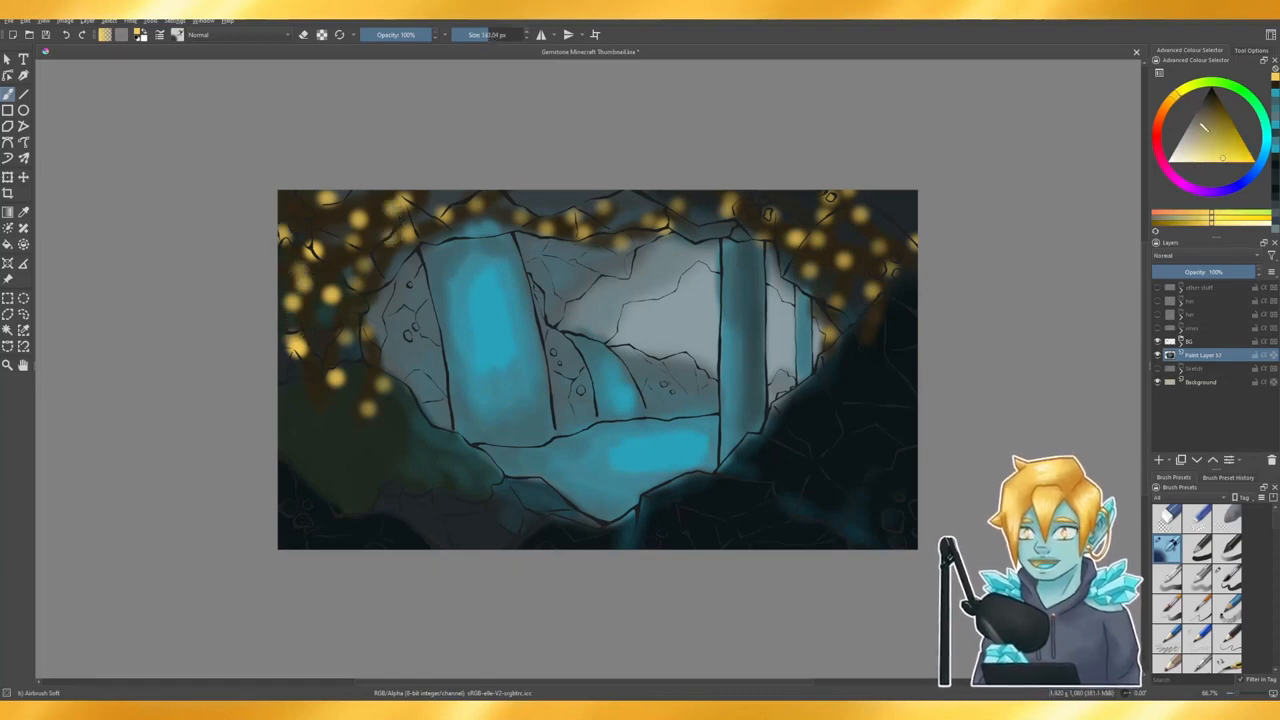
{"action": "left_click", "coordinate": [1223, 154]}
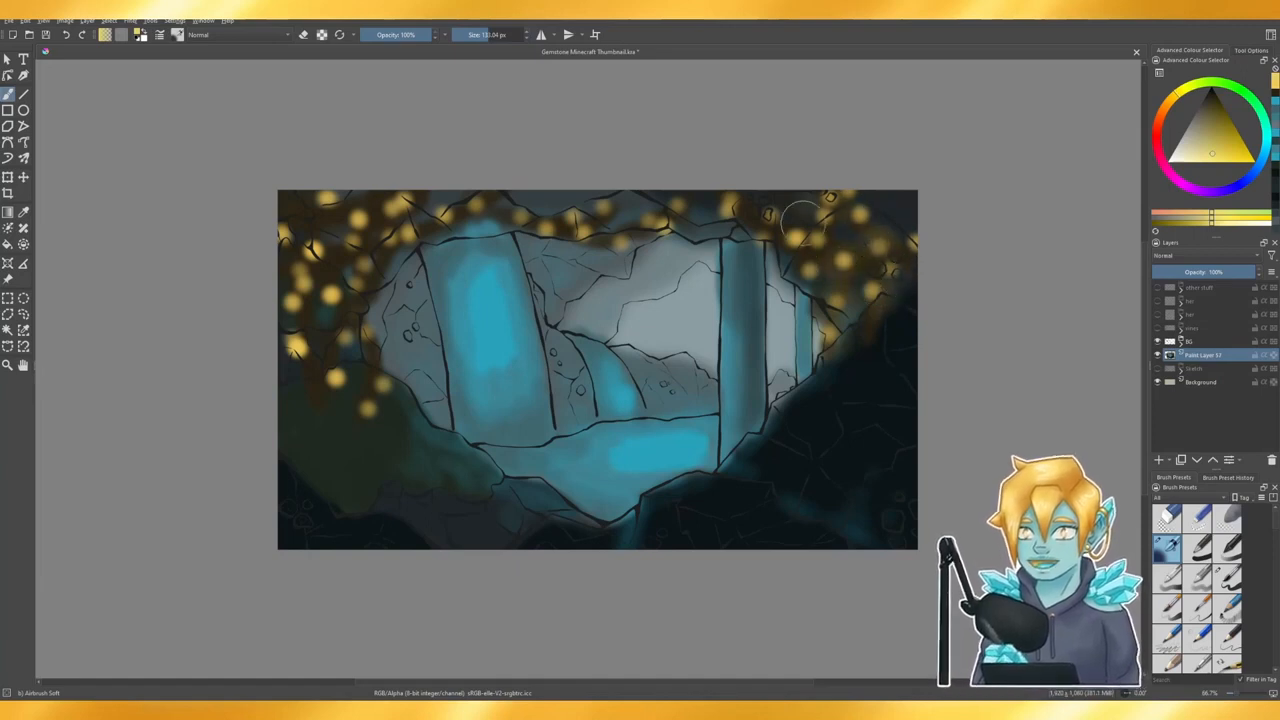
{"action": "mouse_move", "coordinate": [892, 316]}
{"action": "left_mouse_down"}
{"action": "mouse_move", "coordinate": [832, 357]}
{"action": "mouse_move", "coordinate": [898, 308]}
{"action": "mouse_move", "coordinate": [858, 332]}
{"action": "mouse_move", "coordinate": [882, 372]}
{"action": "left_mouse_up"}
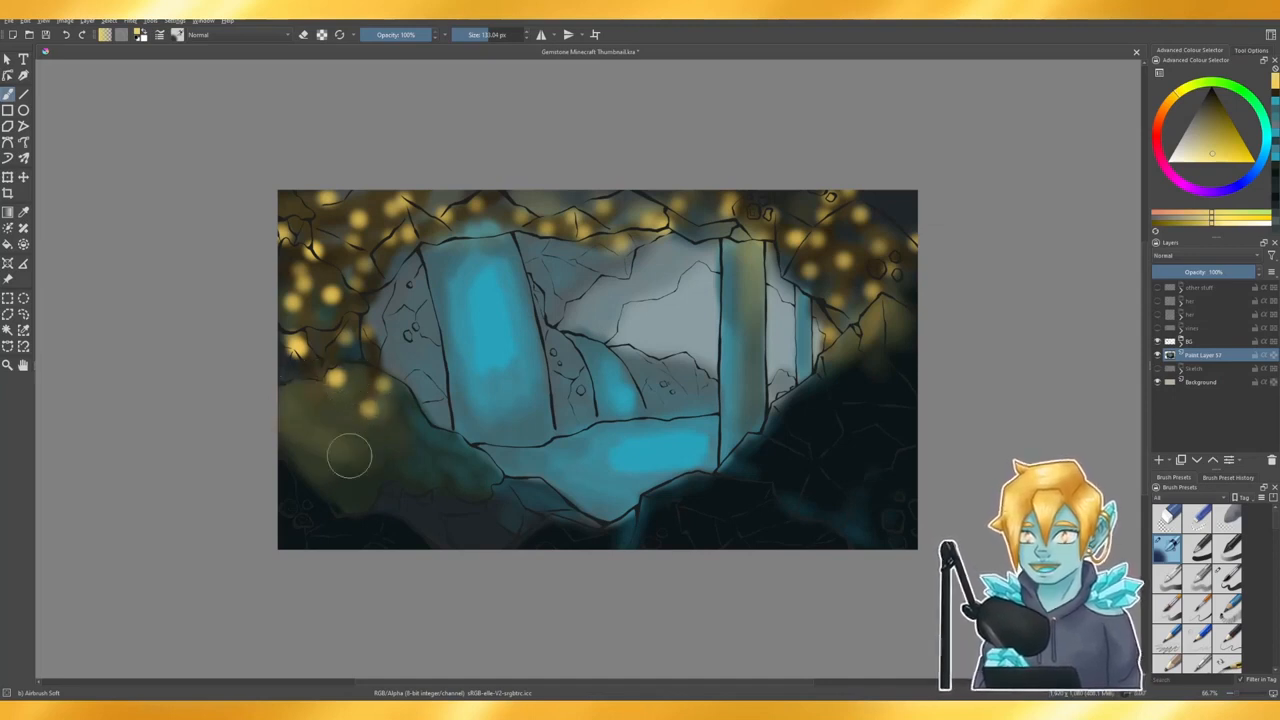
{"action": "mouse_move", "coordinate": [418, 508]}
{"action": "left_mouse_down"}
{"action": "mouse_move", "coordinate": [457, 508]}
{"action": "mouse_move", "coordinate": [440, 523]}
{"action": "left_mouse_up"}
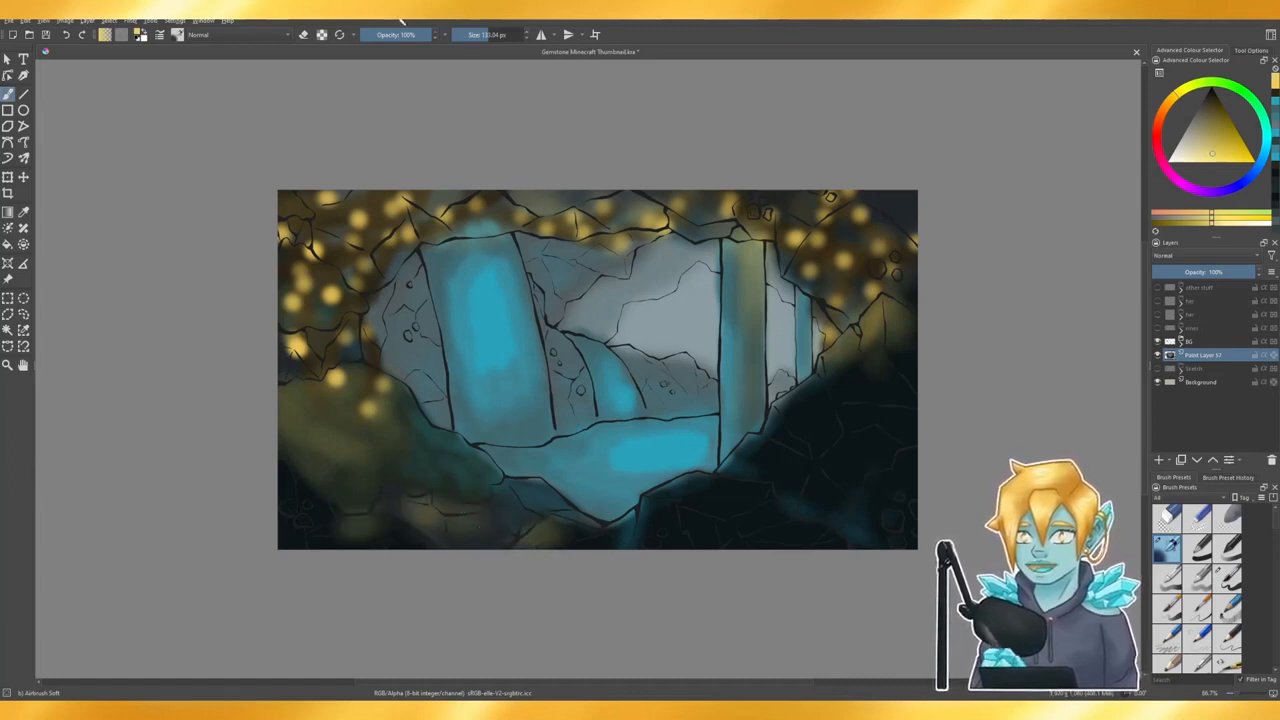
- With a smaller brush, airbrush yellow reflected light onto the lower-left rock edges, large pillar, stream, pool and right rock ridge
{"action": "left_click_drag", "start_coordinate": [474, 34], "coordinate": [462, 34]}
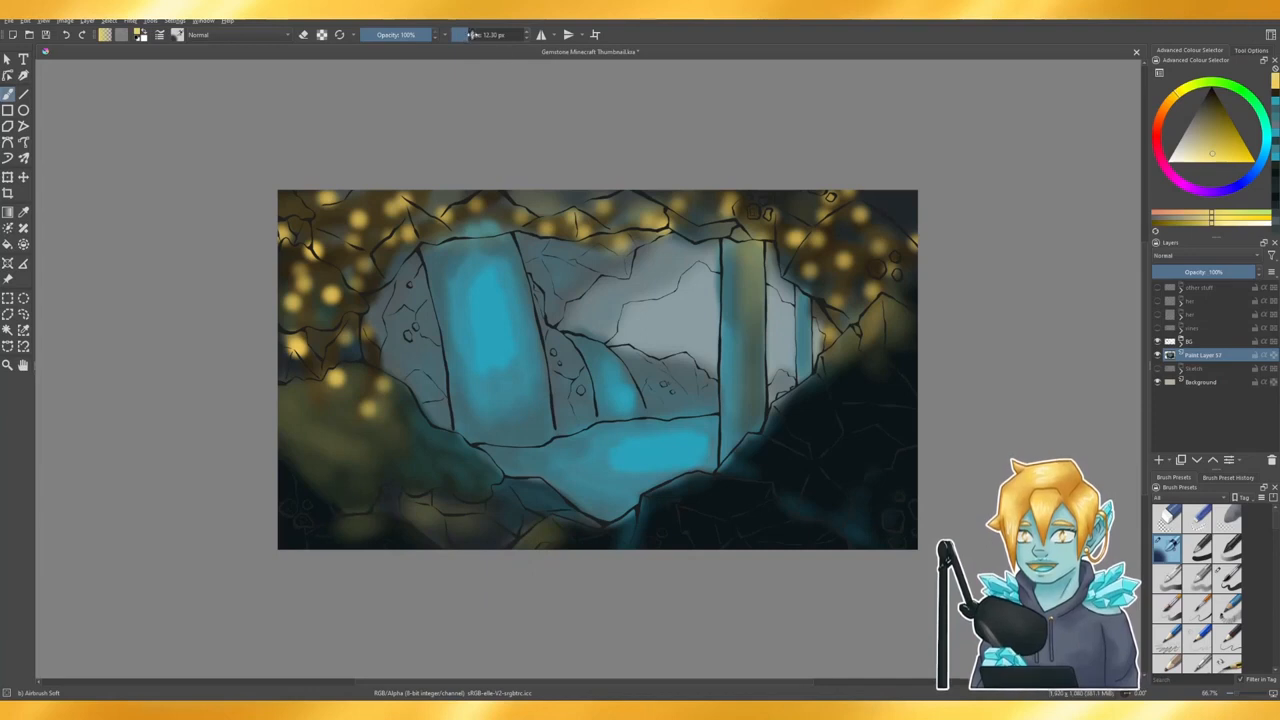
{"action": "mouse_move", "coordinate": [292, 472]}
{"action": "left_mouse_down"}
{"action": "mouse_move", "coordinate": [300, 491]}
{"action": "mouse_move", "coordinate": [282, 460]}
{"action": "mouse_move", "coordinate": [319, 507]}
{"action": "mouse_move", "coordinate": [405, 528]}
{"action": "mouse_move", "coordinate": [325, 522]}
{"action": "mouse_move", "coordinate": [294, 500]}
{"action": "mouse_move", "coordinate": [393, 526]}
{"action": "left_mouse_up"}
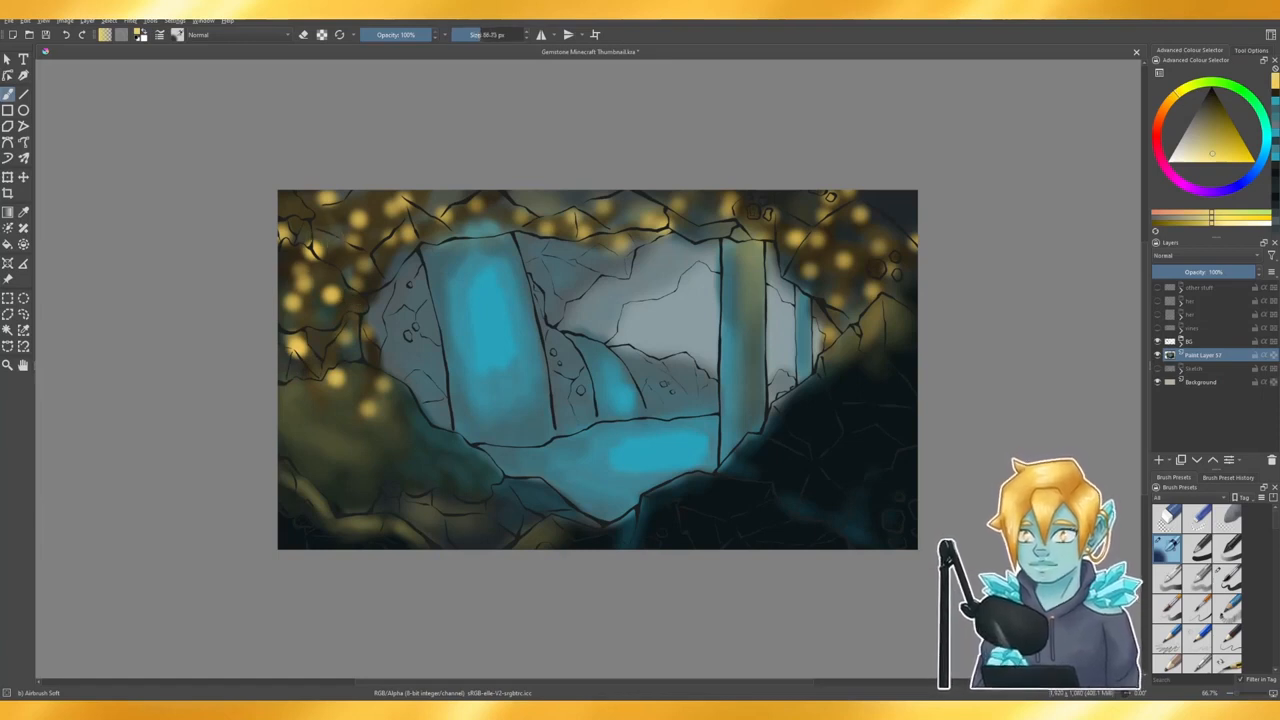
{"action": "mouse_move", "coordinate": [443, 268]}
{"action": "left_mouse_down"}
{"action": "mouse_move", "coordinate": [448, 338]}
{"action": "mouse_move", "coordinate": [446, 270]}
{"action": "left_mouse_up"}
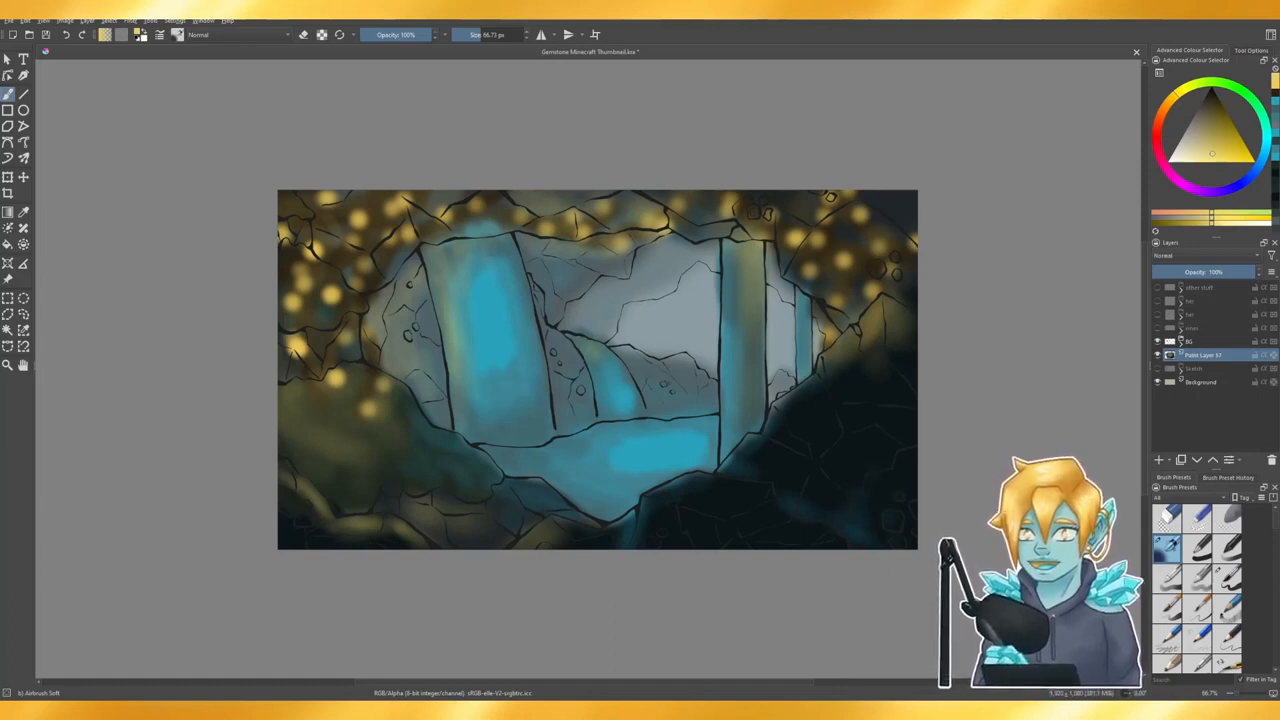
{"action": "left_click_drag", "start_coordinate": [514, 268], "coordinate": [528, 312]}
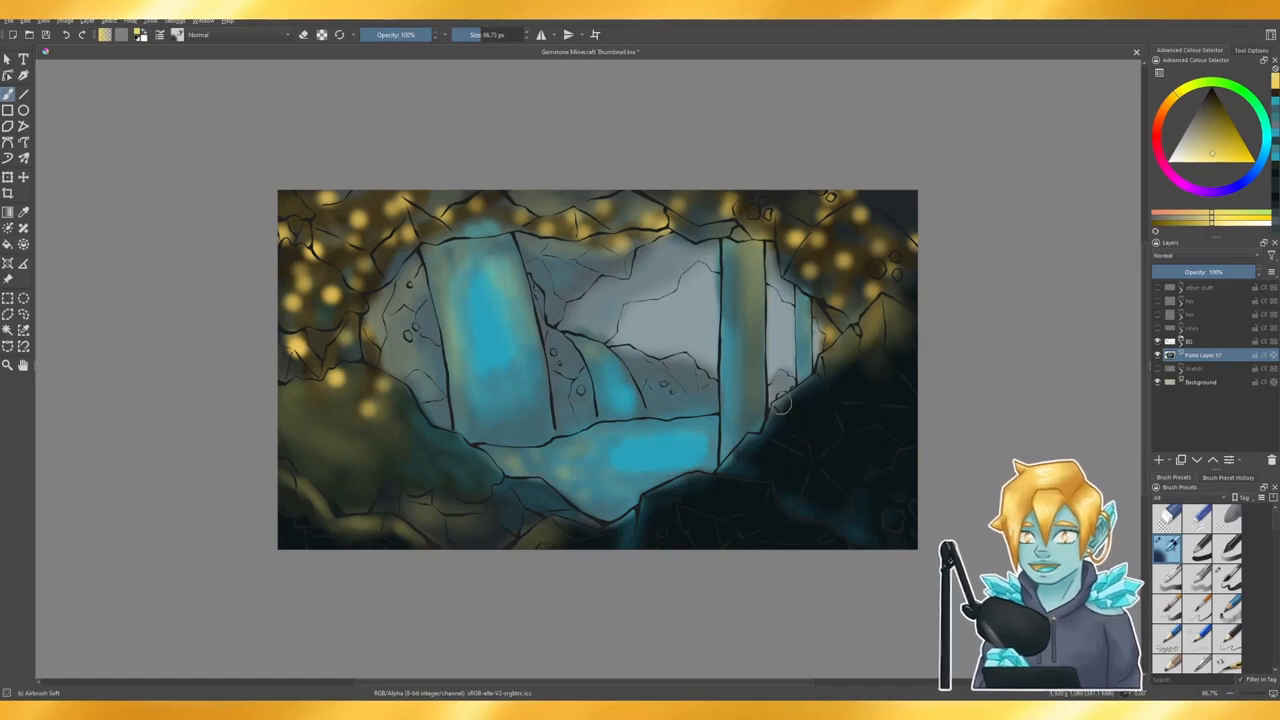
{"action": "mouse_move", "coordinate": [782, 404]}
{"action": "left_mouse_down"}
{"action": "mouse_move", "coordinate": [827, 381]}
{"action": "mouse_move", "coordinate": [787, 423]}
{"action": "mouse_move", "coordinate": [876, 373]}
{"action": "left_mouse_up"}
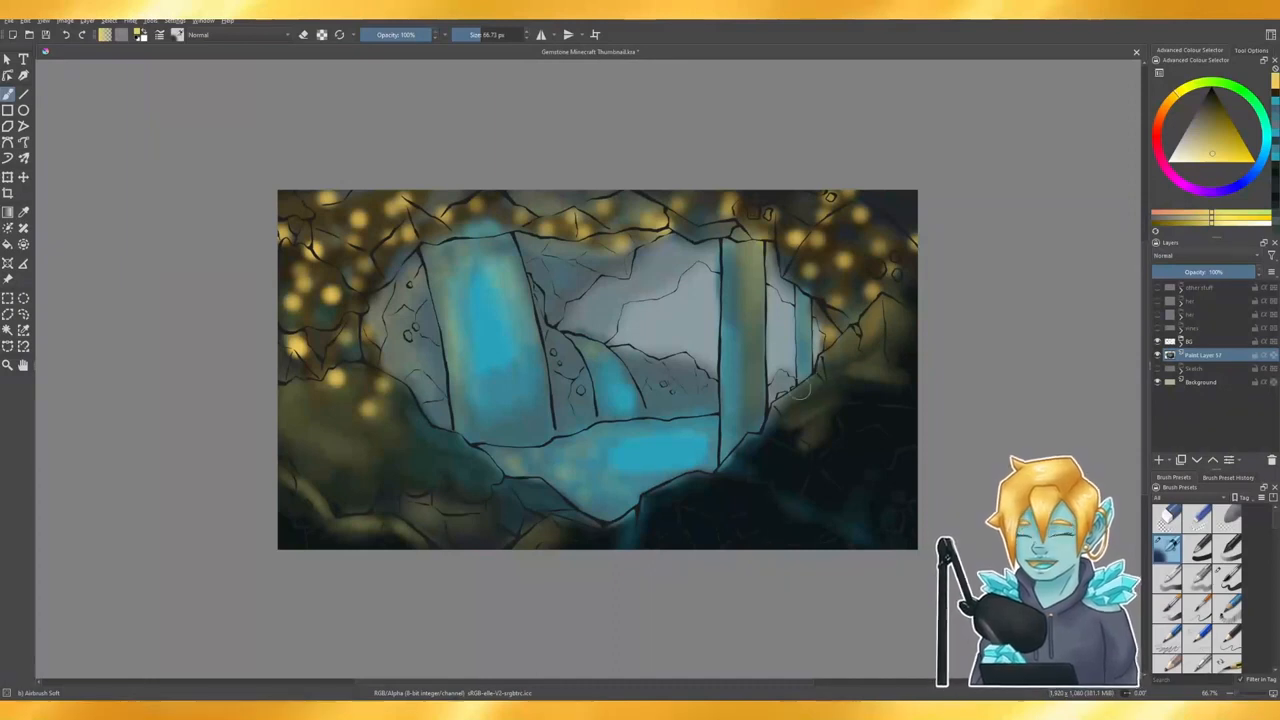
{"action": "mouse_move", "coordinate": [910, 355]}
{"action": "left_mouse_down"}
{"action": "mouse_move", "coordinate": [871, 377]}
{"action": "mouse_move", "coordinate": [796, 401]}
{"action": "mouse_move", "coordinate": [822, 387]}
{"action": "mouse_move", "coordinate": [808, 406]}
{"action": "mouse_move", "coordinate": [834, 340]}
{"action": "mouse_move", "coordinate": [835, 381]}
{"action": "mouse_move", "coordinate": [836, 351]}
{"action": "mouse_move", "coordinate": [849, 360]}
{"action": "mouse_move", "coordinate": [889, 351]}
{"action": "left_mouse_up"}
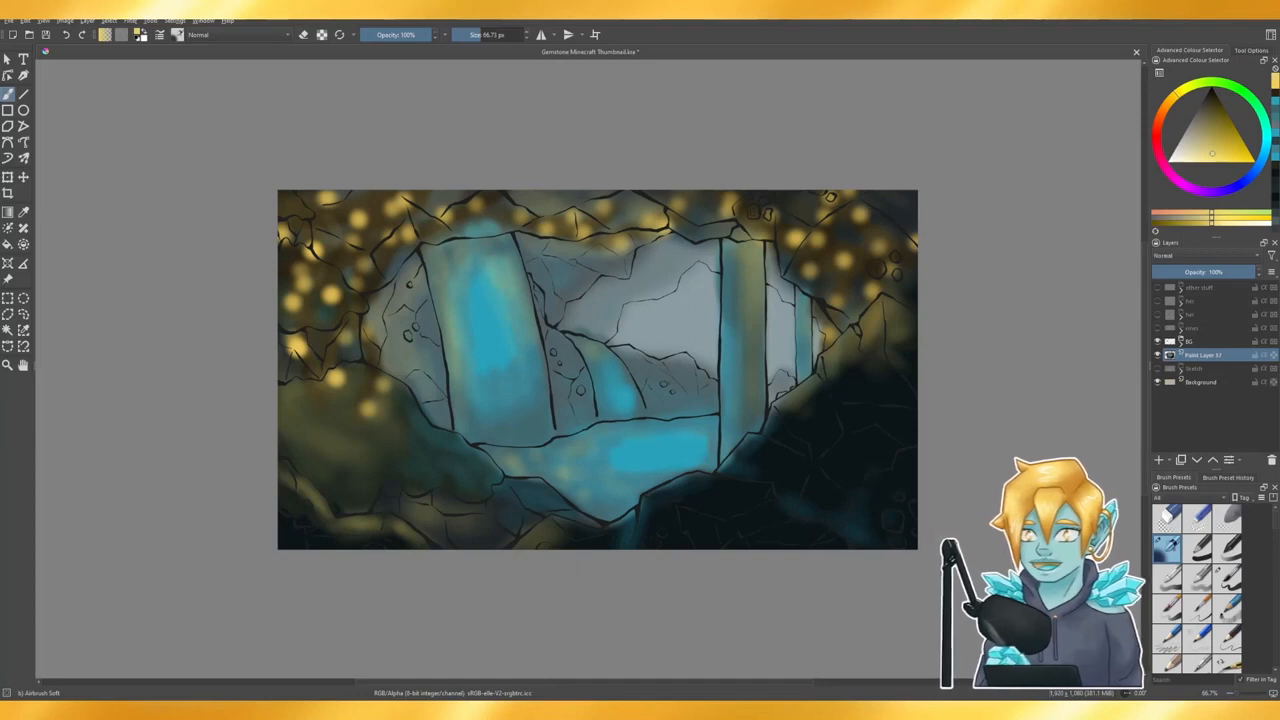
- Try airbrushing cyan light over the back of the cave, the pool edge and the lower-right rocks
{"action": "left_click", "coordinate": [1264, 147]}
{"action": "left_click", "coordinate": [1213, 129]}
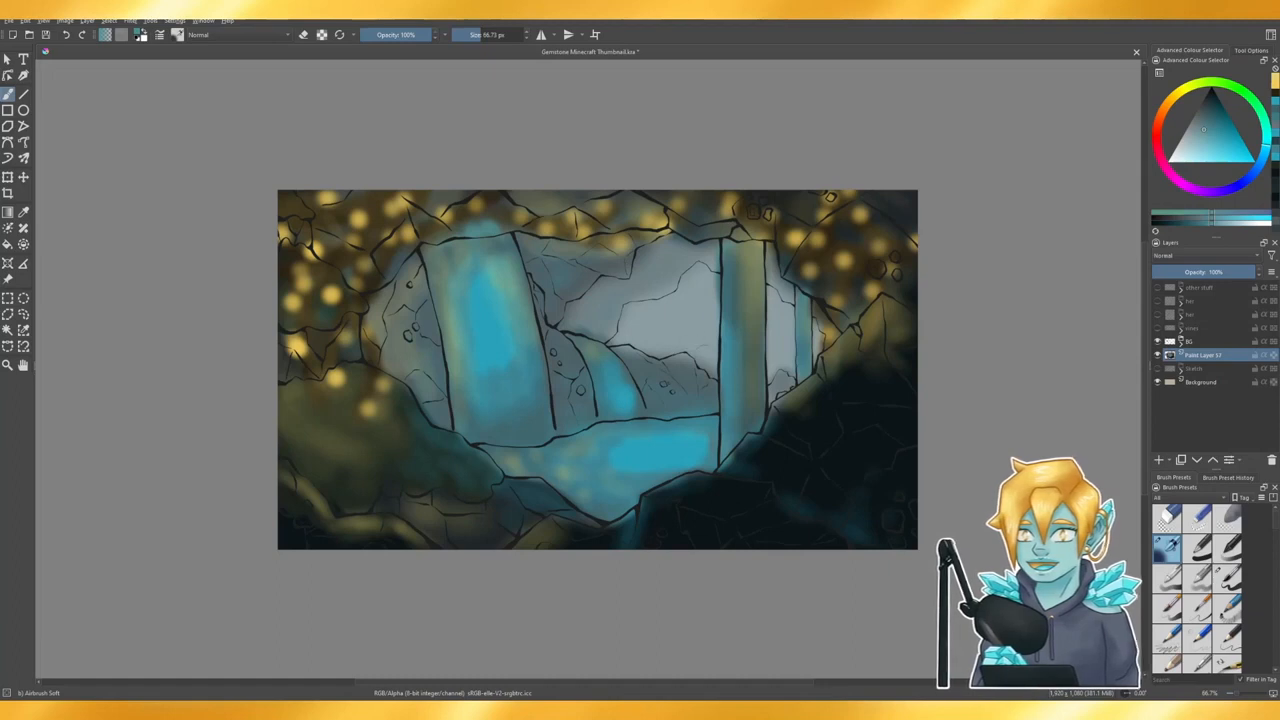
{"action": "mouse_move", "coordinate": [696, 350]}
{"action": "left_mouse_down"}
{"action": "mouse_move", "coordinate": [690, 320]}
{"action": "mouse_move", "coordinate": [679, 372]}
{"action": "mouse_move", "coordinate": [642, 360]}
{"action": "mouse_move", "coordinate": [636, 342]}
{"action": "mouse_move", "coordinate": [710, 374]}
{"action": "mouse_move", "coordinate": [698, 403]}
{"action": "left_mouse_up"}
{"action": "mouse_move", "coordinate": [704, 484]}
{"action": "left_mouse_down"}
{"action": "mouse_move", "coordinate": [748, 465]}
{"action": "mouse_move", "coordinate": [688, 455]}
{"action": "mouse_move", "coordinate": [698, 505]}
{"action": "left_mouse_up"}
{"action": "left_click", "coordinate": [1224, 156]}
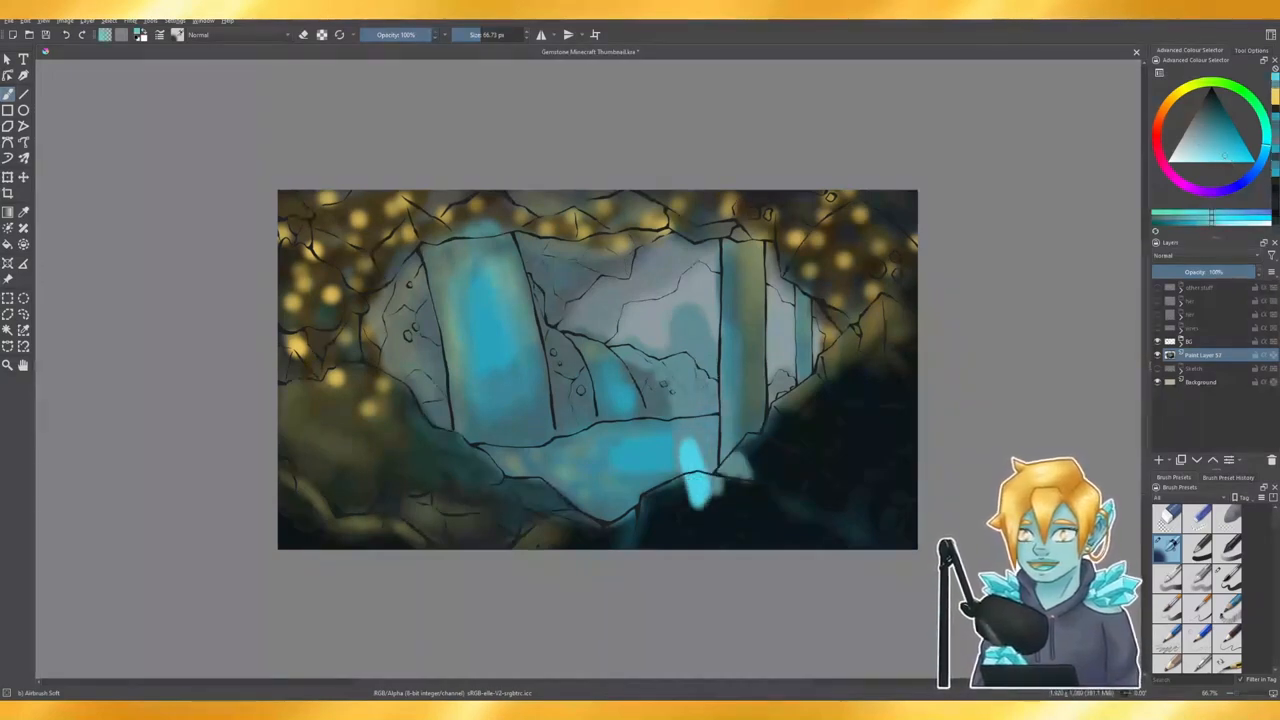
{"action": "left_click_drag", "start_coordinate": [1204, 136], "coordinate": [1234, 150]}
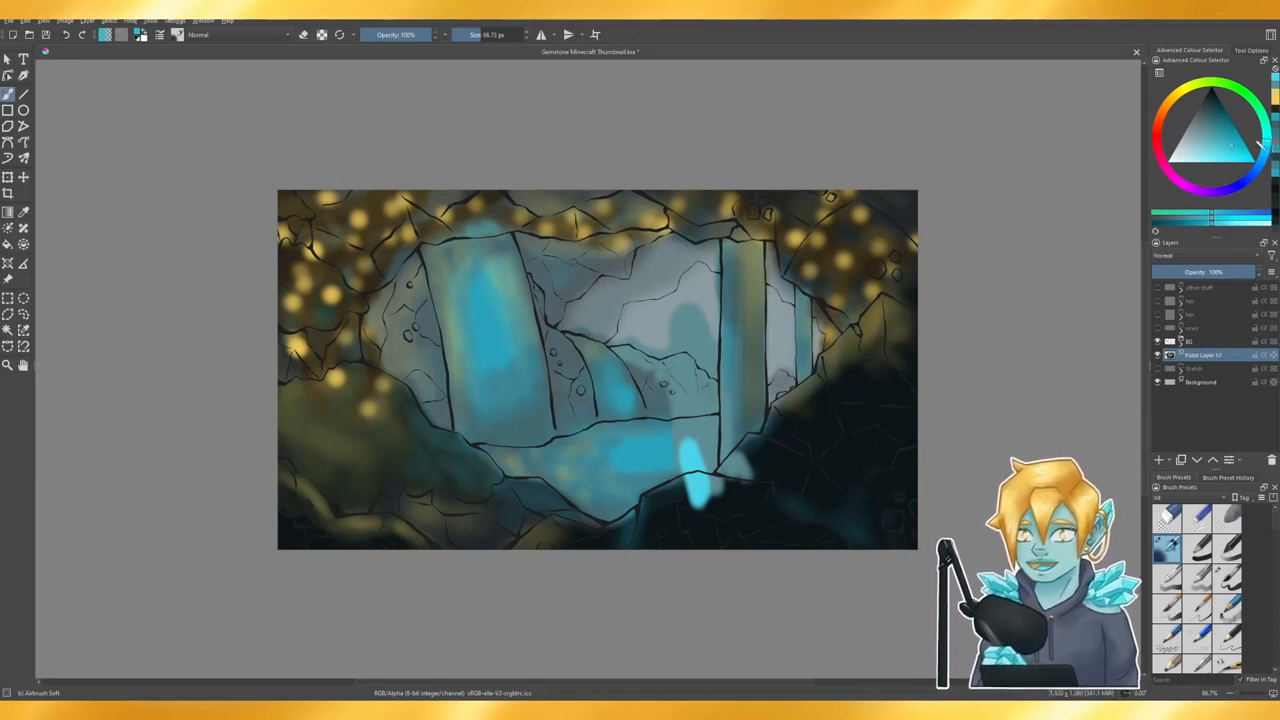
{"action": "key", "text": "ctrl+z"}
{"action": "left_click_drag", "start_coordinate": [685, 450], "coordinate": [707, 497]}
{"action": "left_click_drag", "start_coordinate": [745, 467], "coordinate": [782, 529]}
{"action": "mouse_move", "coordinate": [679, 448]}
{"action": "left_mouse_down"}
{"action": "mouse_move", "coordinate": [708, 499]}
{"action": "mouse_move", "coordinate": [780, 524]}
{"action": "left_mouse_up"}
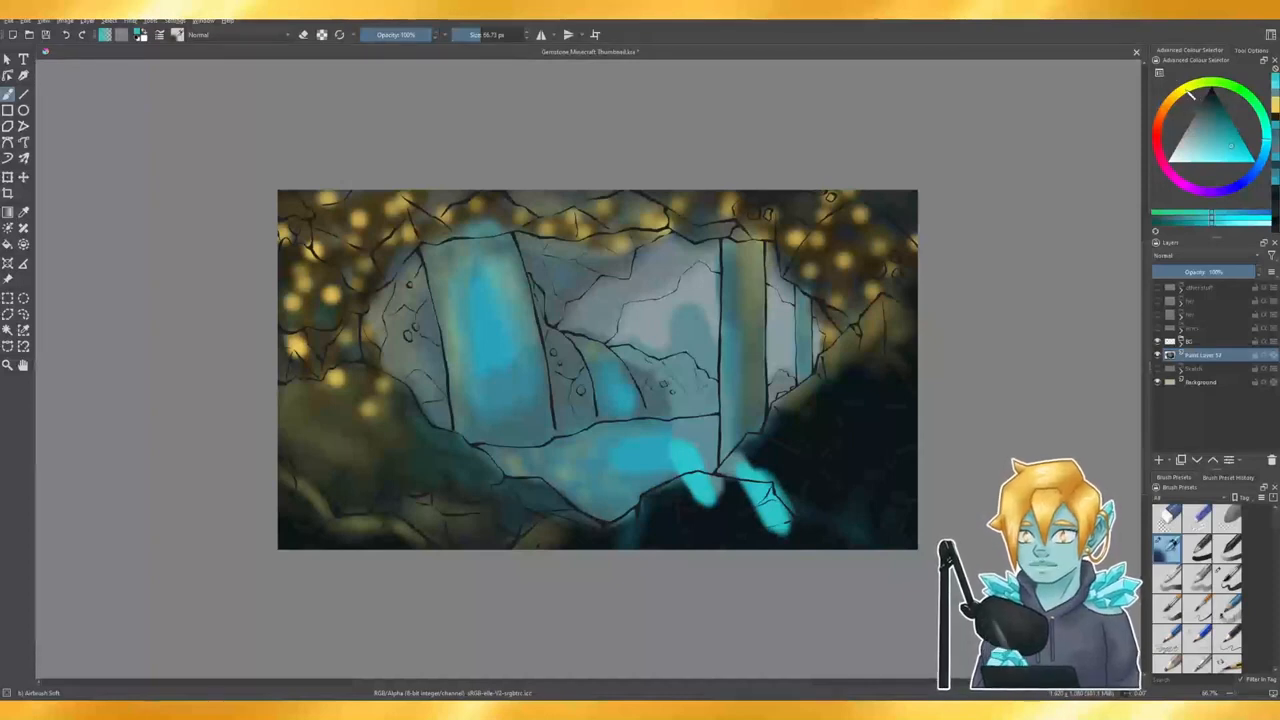
- Try brown and muted blue strokes on the background rocks and pool beside the right-hand pillar
{"action": "mouse_move", "coordinate": [1188, 92]}
{"action": "left_mouse_down"}
{"action": "mouse_move", "coordinate": [1171, 125]}
{"action": "mouse_move", "coordinate": [1188, 114]}
{"action": "left_mouse_up"}
{"action": "left_click", "coordinate": [1217, 114]}
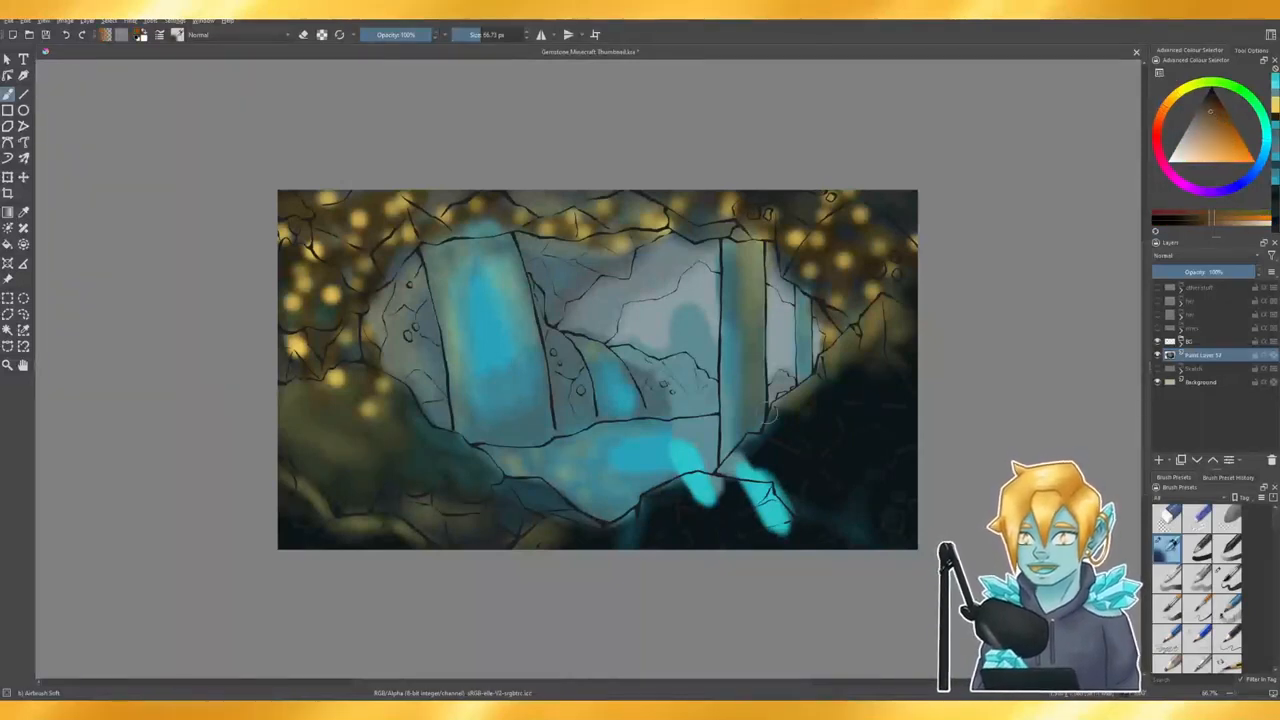
{"action": "mouse_move", "coordinate": [676, 402]}
{"action": "left_mouse_down"}
{"action": "mouse_move", "coordinate": [682, 378]}
{"action": "mouse_move", "coordinate": [716, 372]}
{"action": "mouse_move", "coordinate": [672, 414]}
{"action": "mouse_move", "coordinate": [734, 445]}
{"action": "left_mouse_up"}
{"action": "left_click", "coordinate": [694, 425], "text": "ctrl"}
{"action": "key", "text": "ctrl+z"}
{"action": "left_click_drag", "start_coordinate": [1263, 176], "coordinate": [1260, 161]}
{"action": "left_click_drag", "start_coordinate": [1214, 130], "coordinate": [1208, 119]}
{"action": "left_click_drag", "start_coordinate": [686, 424], "coordinate": [730, 456]}
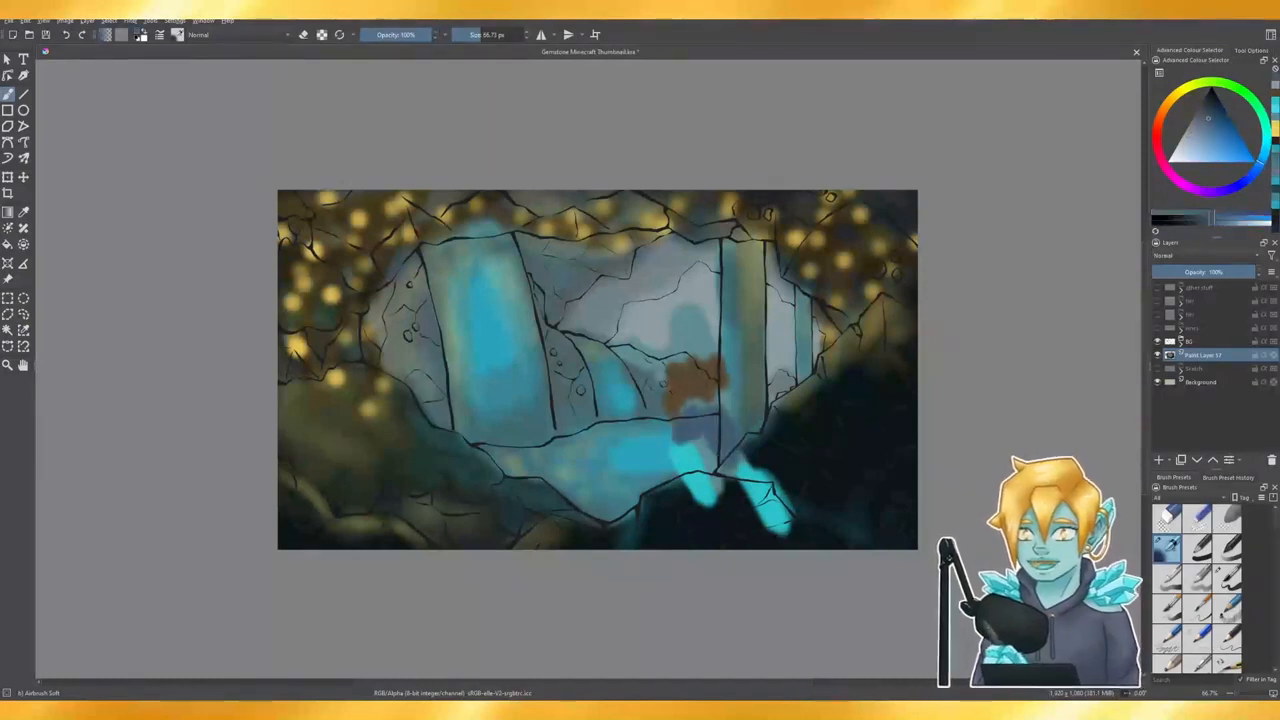
- Undo all the cyan, brown and blue test strokes
{"action": "key", "text": "ctrl+z"}
{"action": "key", "text": "ctrl+z"}
{"action": "key", "text": "ctrl+z"}
{"action": "key", "text": "ctrl+z"}
{"action": "key", "text": "ctrl+z"}
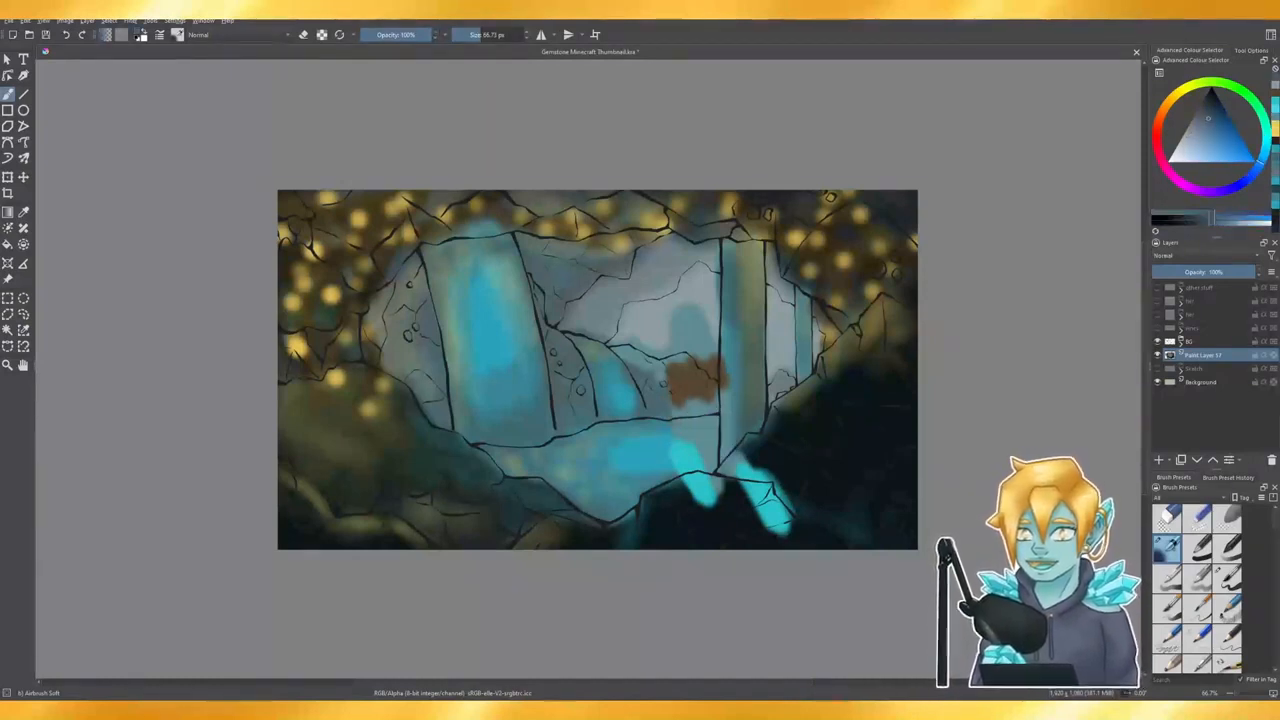
{"action": "key", "text": "ctrl+z"}
{"action": "key", "text": "ctrl+z"}
{"action": "key", "text": "ctrl+z"}
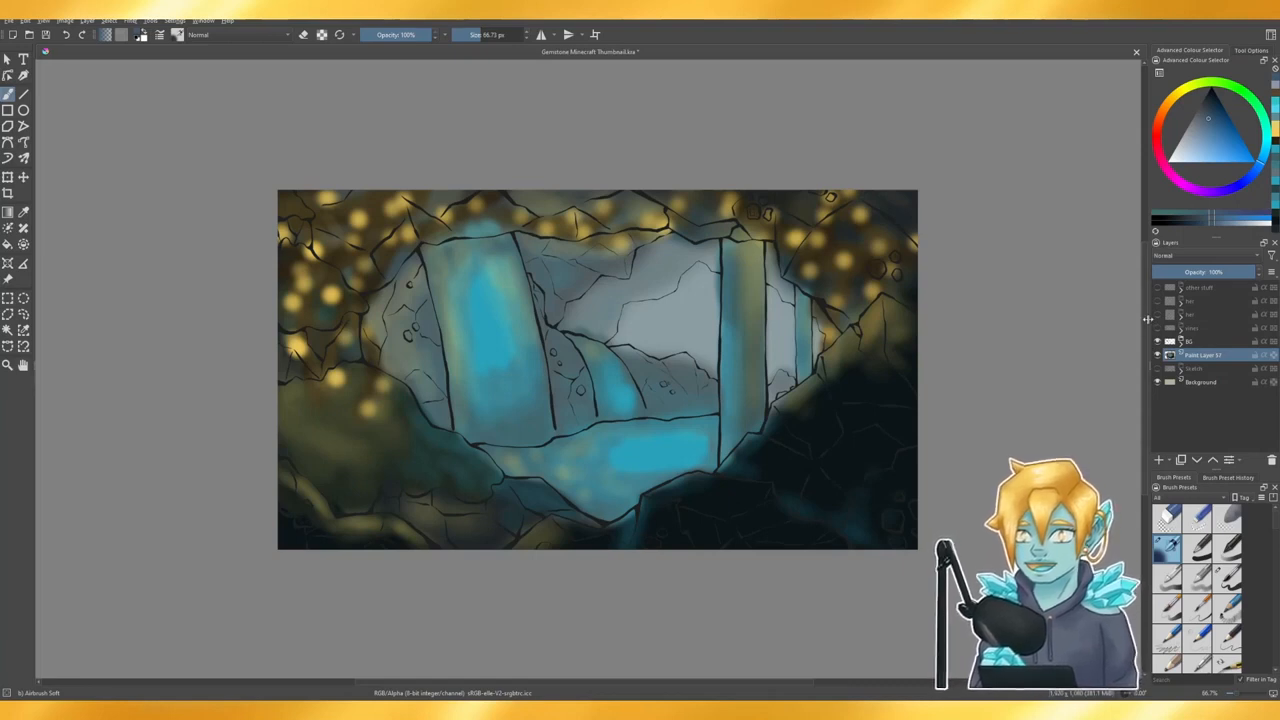
- Add a paint layer above the cave colours and cover the whole canvas with saturated magenta using a 1000 px airbrush
{"action": "scroll", "coordinate": [845, 322], "scroll_direction": "down", "scroll_amount": 1}
{"action": "scroll", "coordinate": [697, 283], "scroll_direction": "down", "scroll_amount": 4}
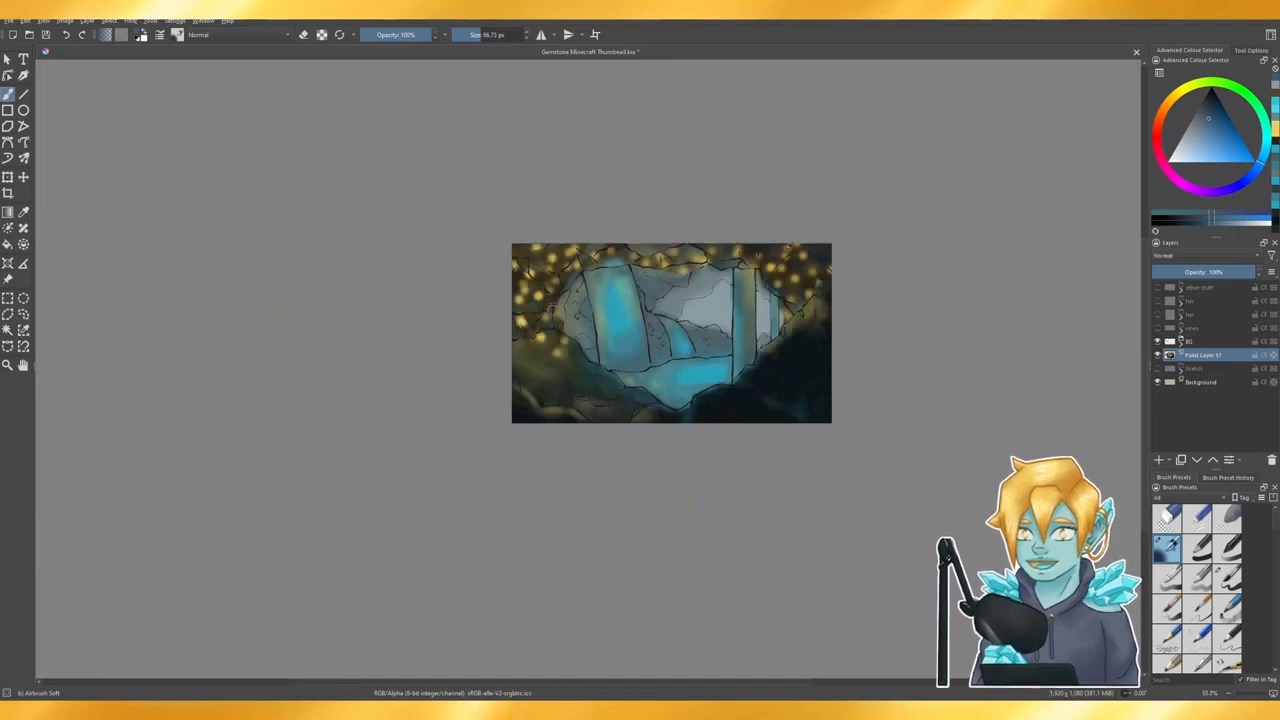
{"action": "scroll", "coordinate": [621, 291], "scroll_direction": "up", "scroll_amount": 2}
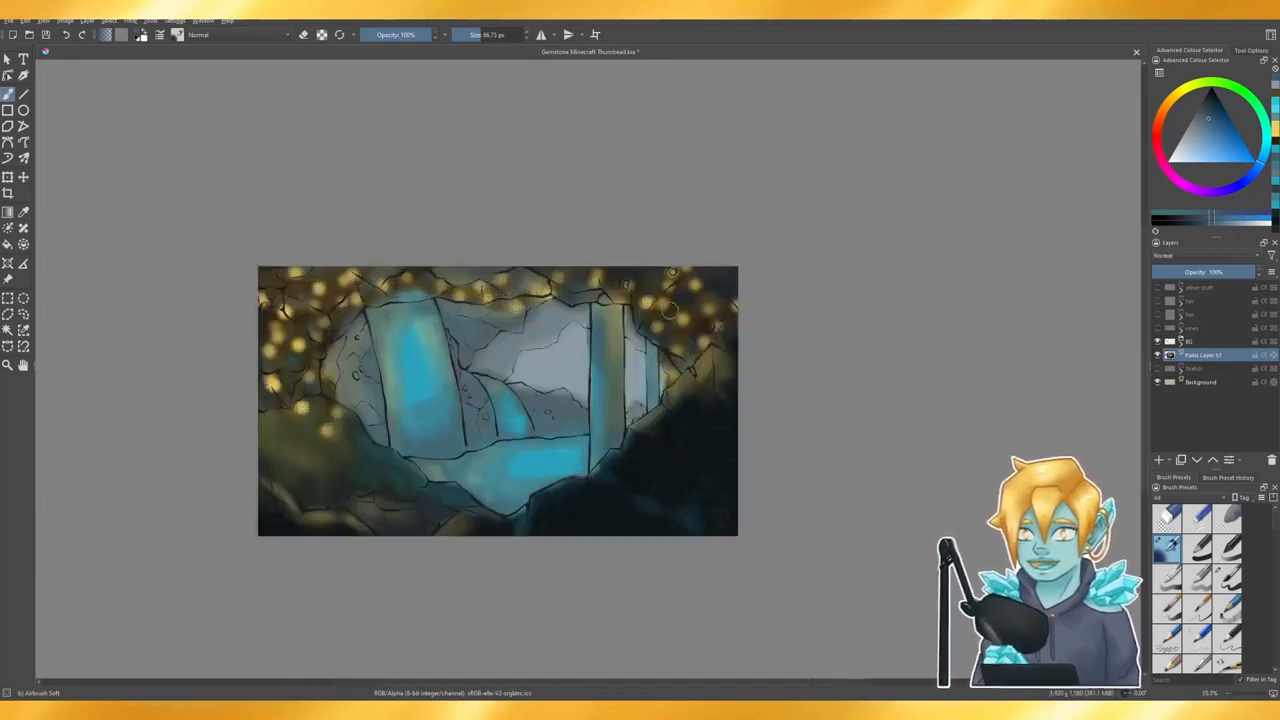
{"action": "scroll", "coordinate": [658, 307], "scroll_direction": "up", "scroll_amount": 2}
{"action": "left_click", "coordinate": [1159, 460]}
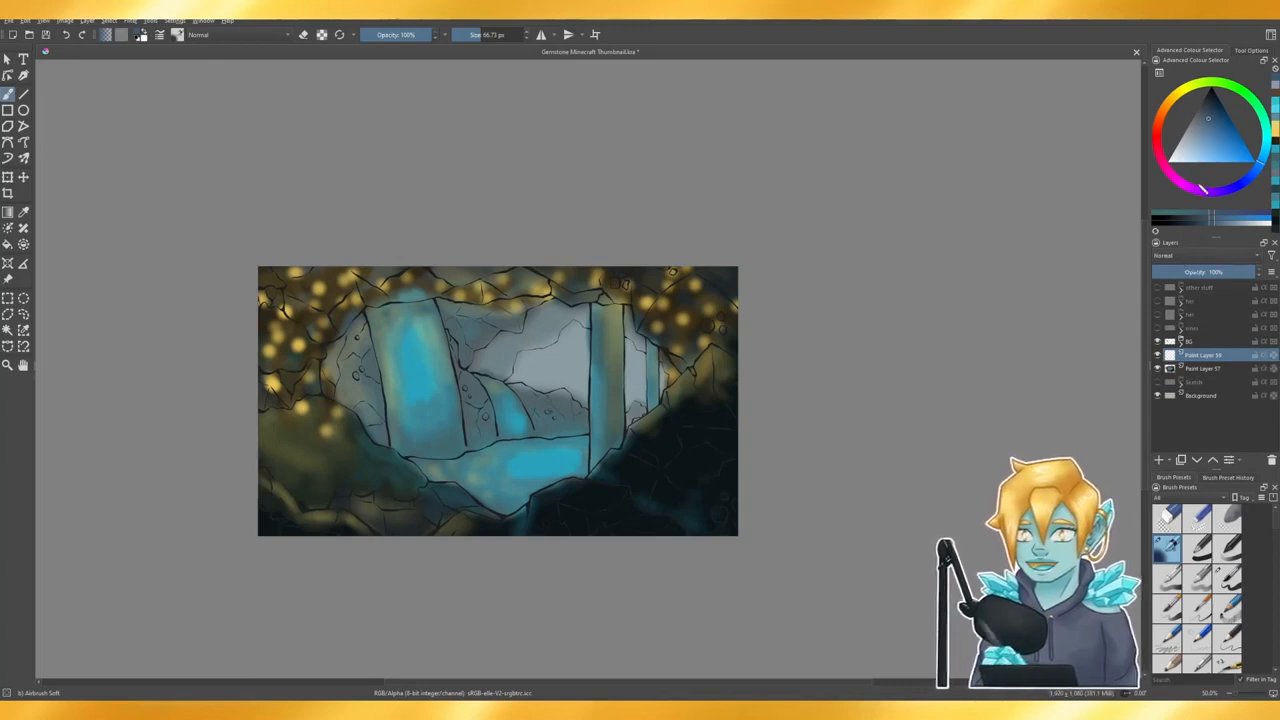
{"action": "left_click_drag", "start_coordinate": [1195, 187], "coordinate": [1173, 179]}
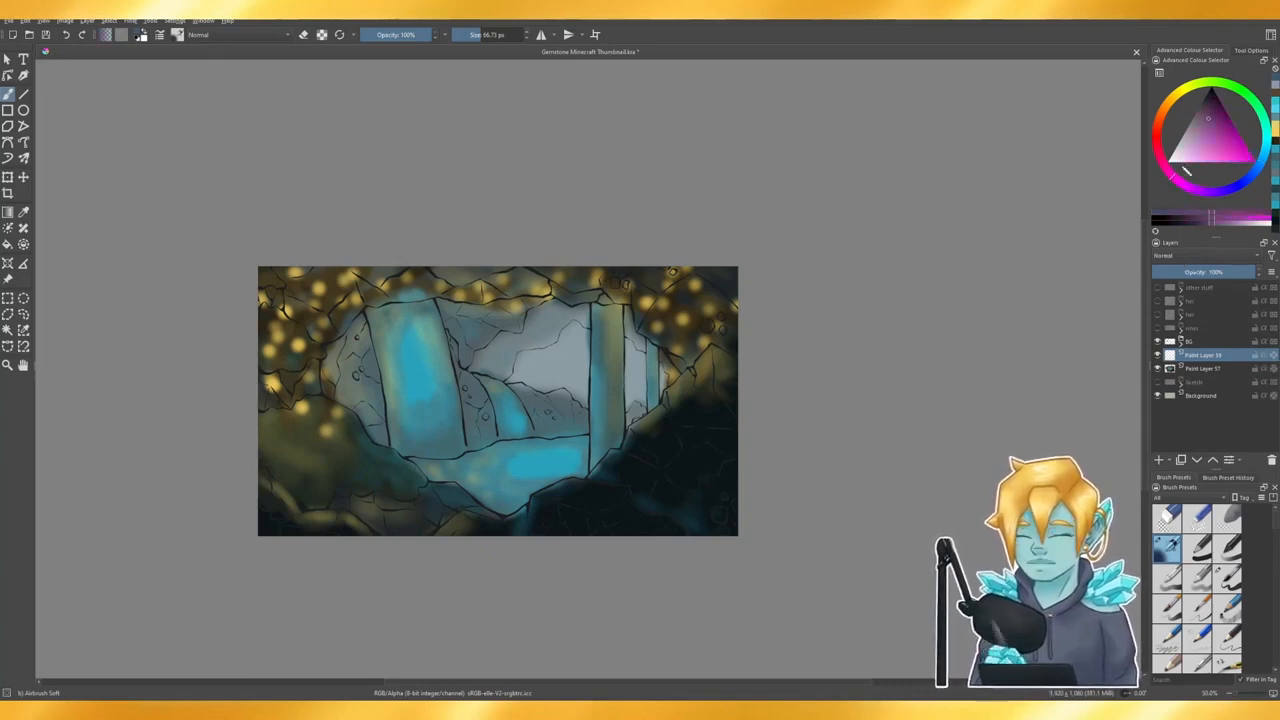
{"action": "left_click", "coordinate": [1254, 161]}
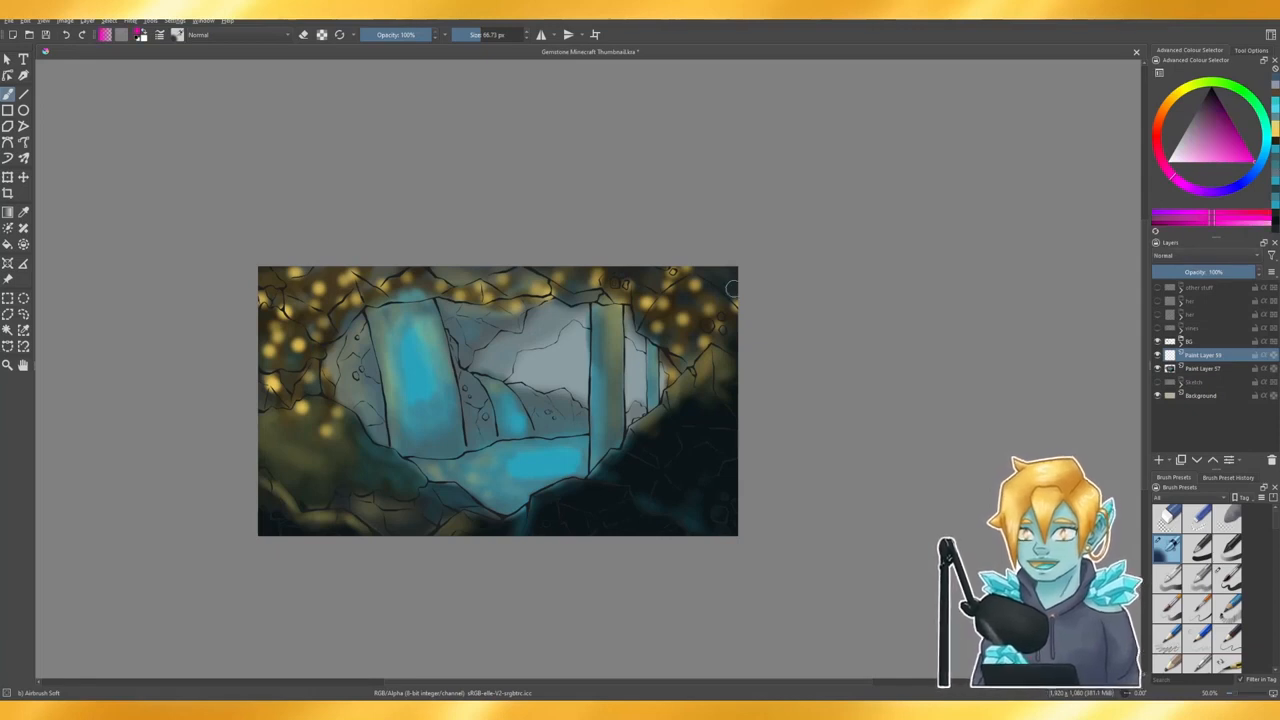
{"action": "left_click_drag", "start_coordinate": [494, 38], "coordinate": [536, 39]}
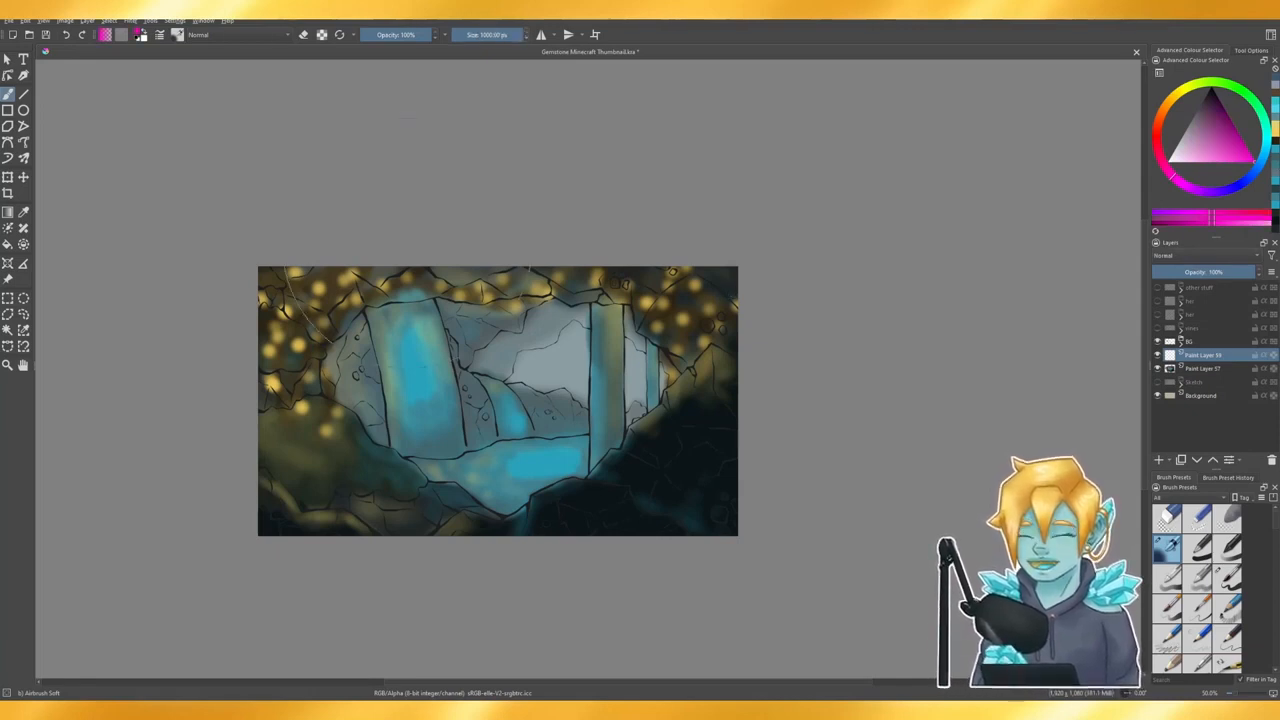
{"action": "mouse_move", "coordinate": [262, 325]}
{"action": "left_mouse_down"}
{"action": "mouse_move", "coordinate": [332, 300]}
{"action": "mouse_move", "coordinate": [434, 338]}
{"action": "mouse_move", "coordinate": [553, 517]}
{"action": "mouse_move", "coordinate": [689, 514]}
{"action": "mouse_move", "coordinate": [477, 494]}
{"action": "left_mouse_up"}
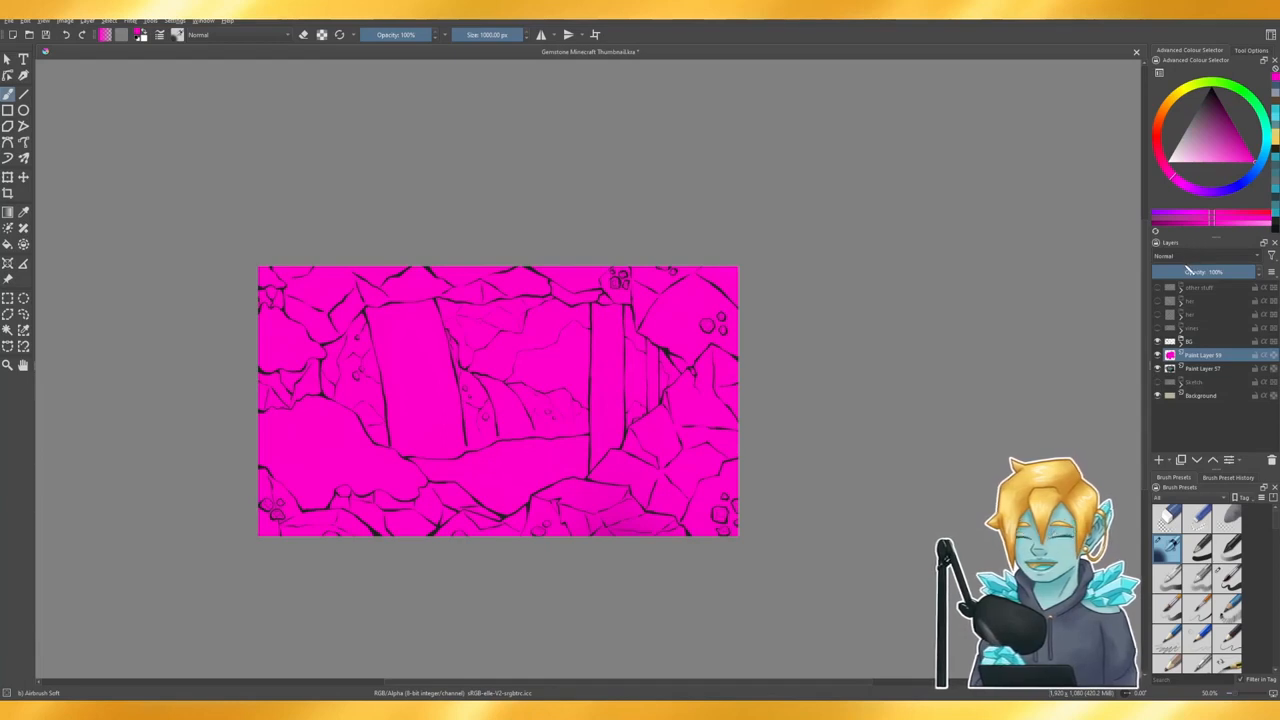
- Set the magenta layer's blending mode to Saturation and reduce its opacity to about 45%
{"action": "left_click", "coordinate": [1187, 268]}
{"action": "scroll", "coordinate": [700, 376], "scroll_direction": "down", "scroll_amount": 1}
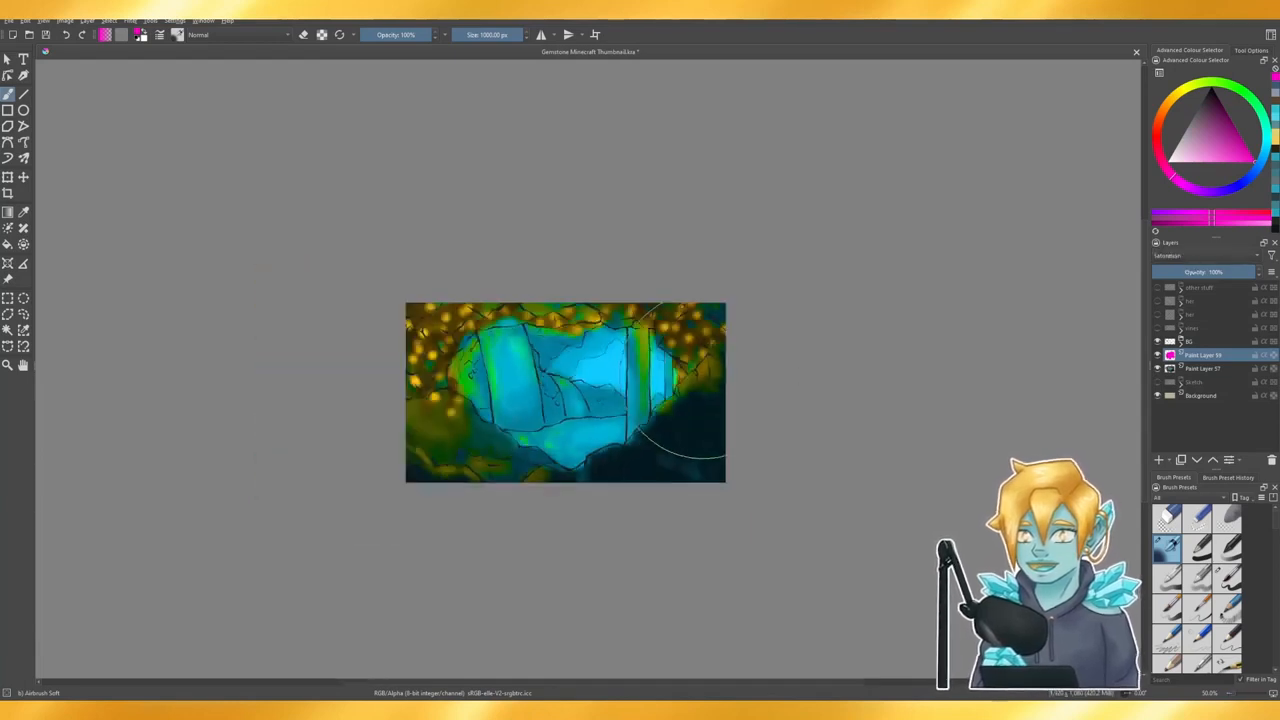
{"action": "scroll", "coordinate": [600, 427], "scroll_direction": "down", "scroll_amount": 1}
{"action": "scroll", "coordinate": [573, 454], "scroll_direction": "up", "scroll_amount": 1}
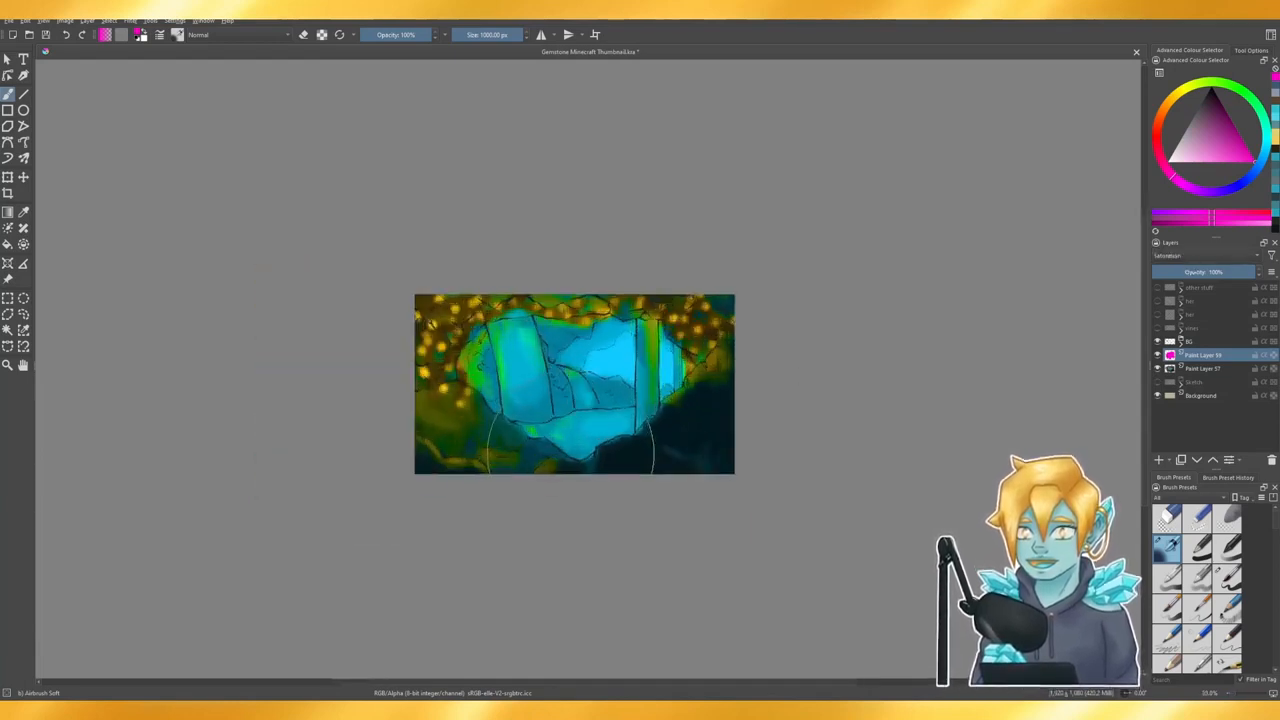
{"action": "left_click", "coordinate": [1205, 272]}
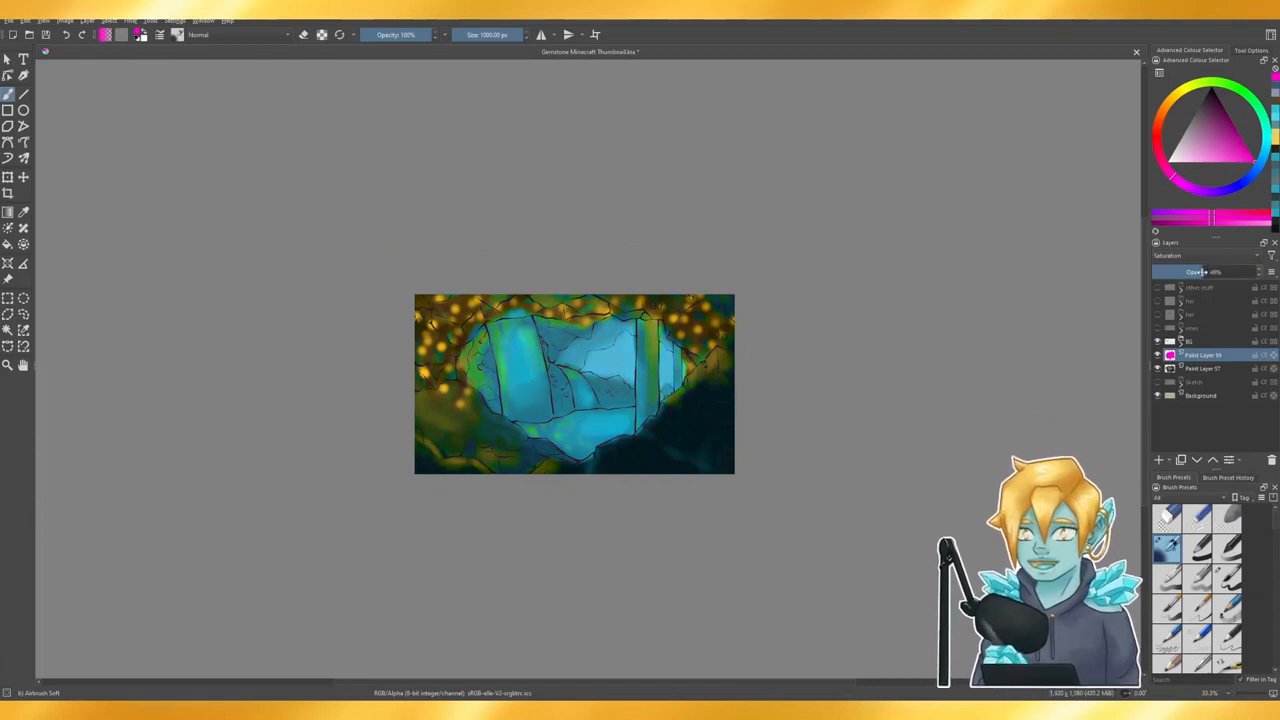
{"action": "left_click_drag", "start_coordinate": [1203, 271], "coordinate": [1200, 272]}
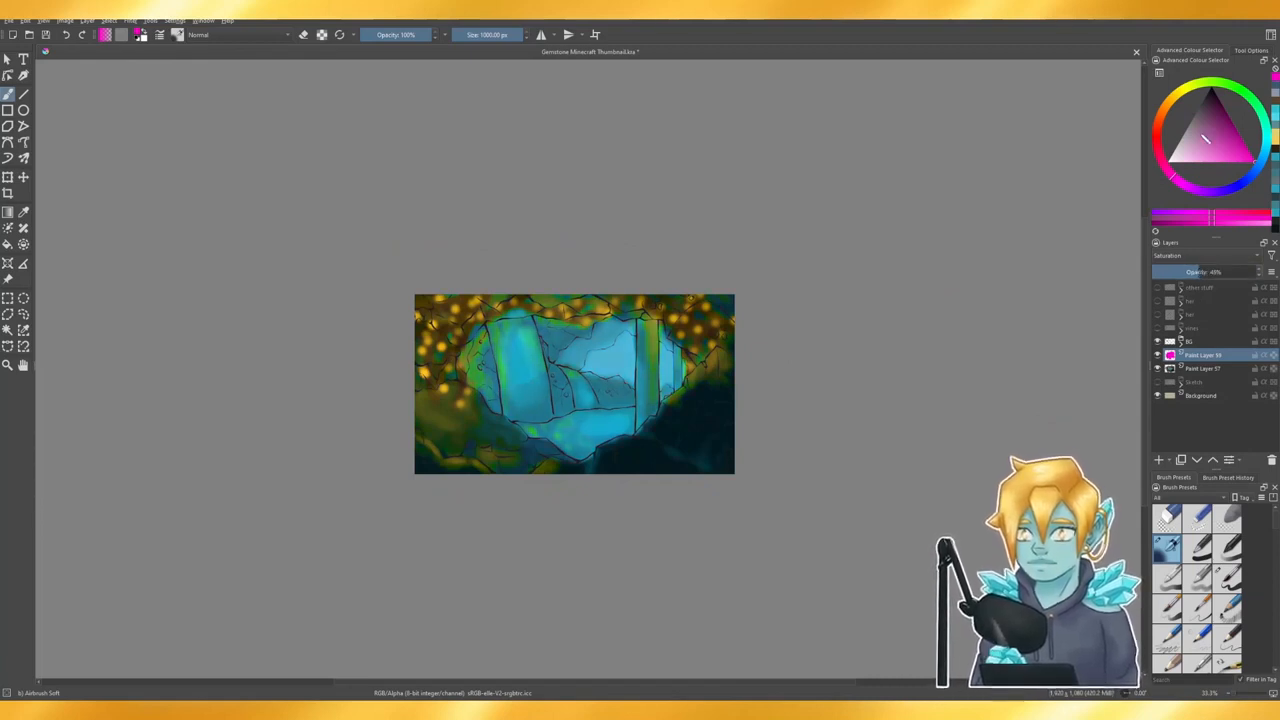
- Repaint the Saturation layer with golden orange and lower its opacity to 19%
{"action": "left_click", "coordinate": [1178, 100]}
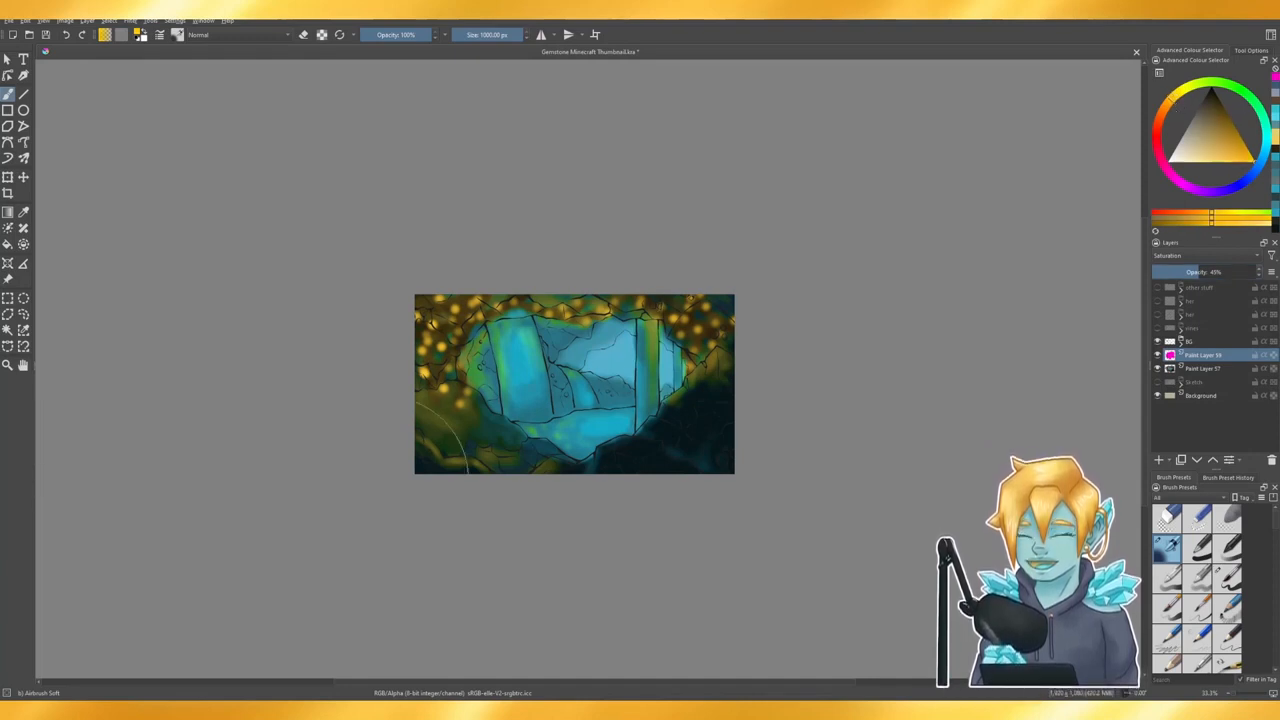
{"action": "left_click_drag", "start_coordinate": [371, 384], "coordinate": [410, 398]}
{"action": "scroll", "coordinate": [414, 406], "scroll_direction": "down", "scroll_amount": 1}
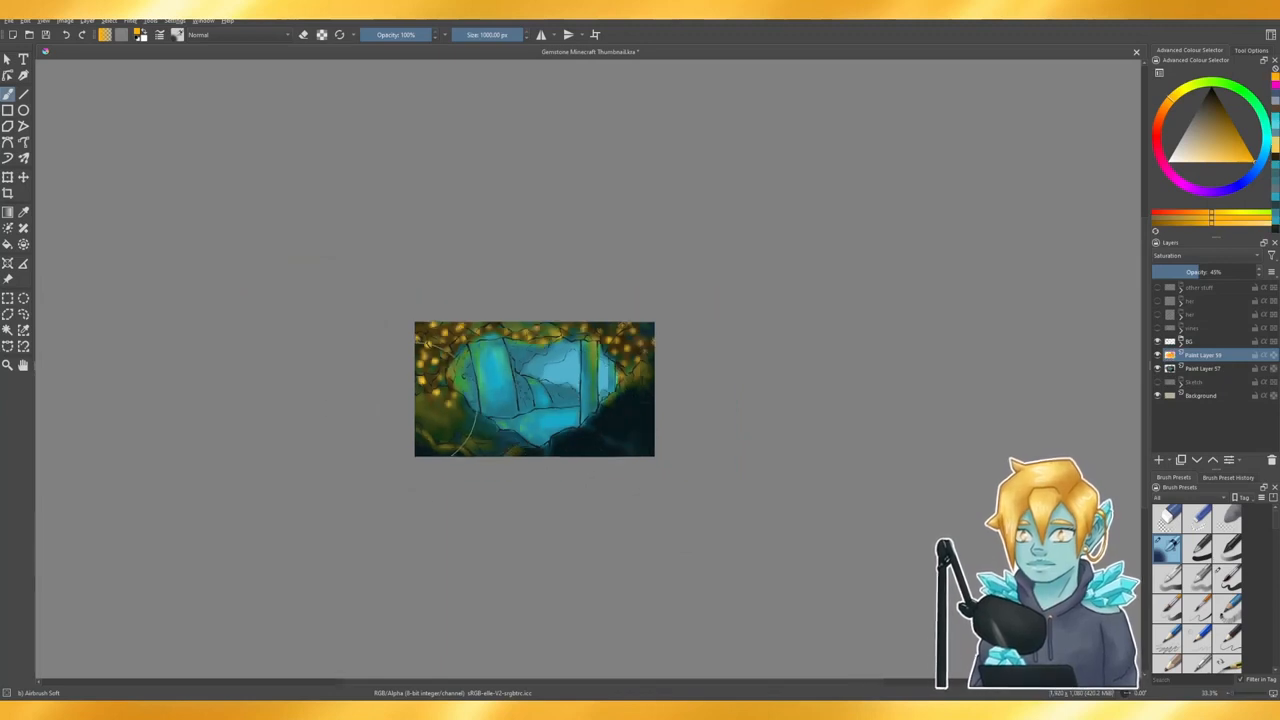
{"action": "left_click_drag", "start_coordinate": [1192, 272], "coordinate": [1174, 273]}
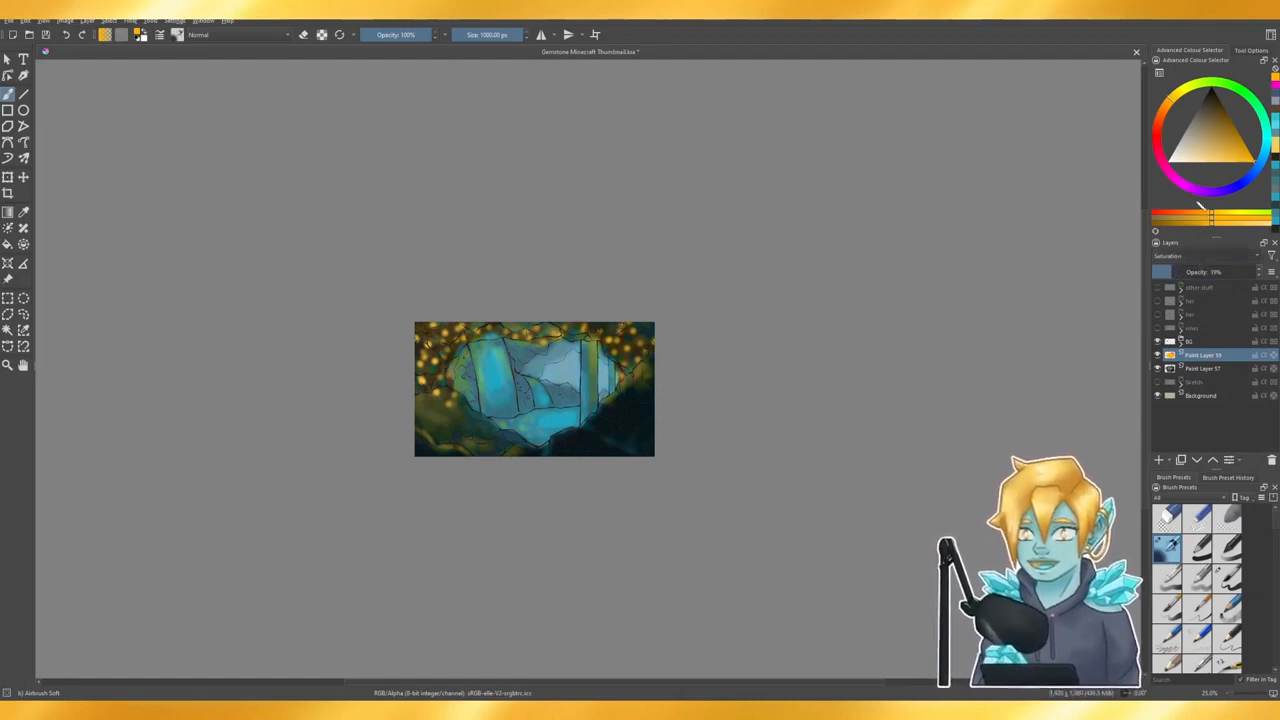
- Compare another blending mode with Saturation and examine the cave's colours at several zoom levels
{"action": "left_click", "coordinate": [1205, 251]}
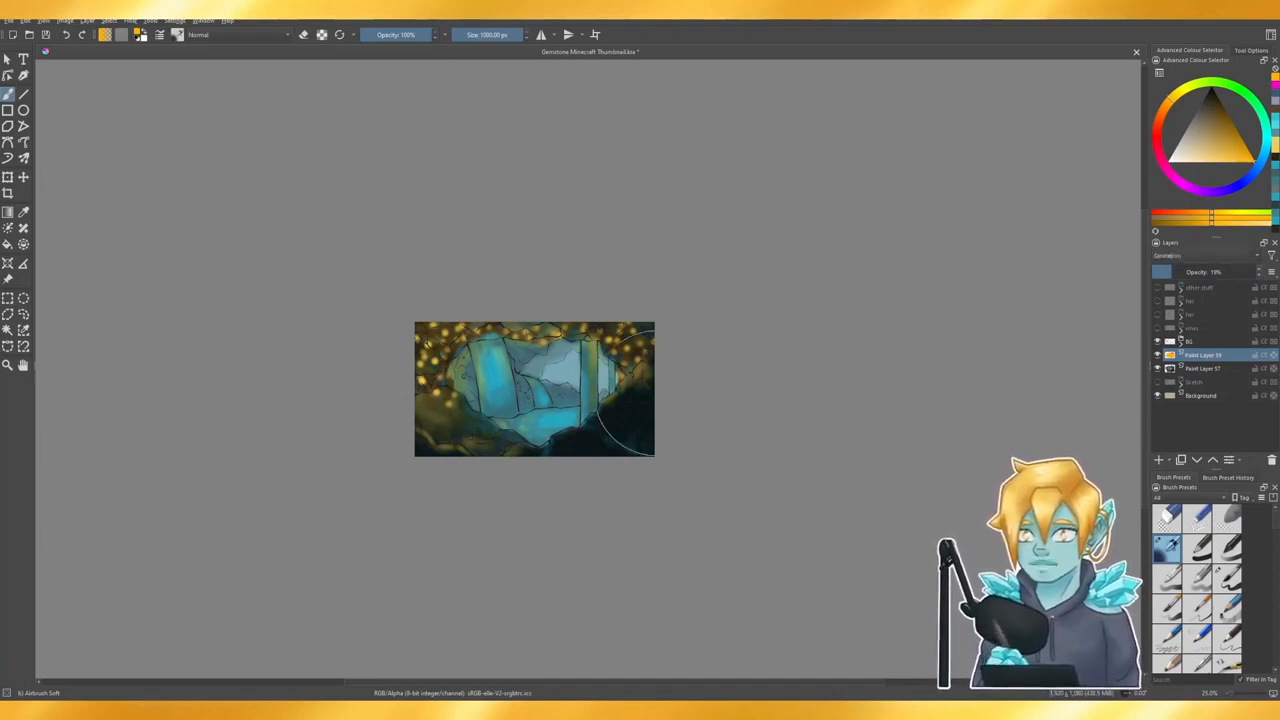
{"action": "scroll", "coordinate": [592, 409], "scroll_direction": "up", "scroll_amount": 1}
{"action": "scroll", "coordinate": [592, 409], "scroll_direction": "up", "scroll_amount": 1}
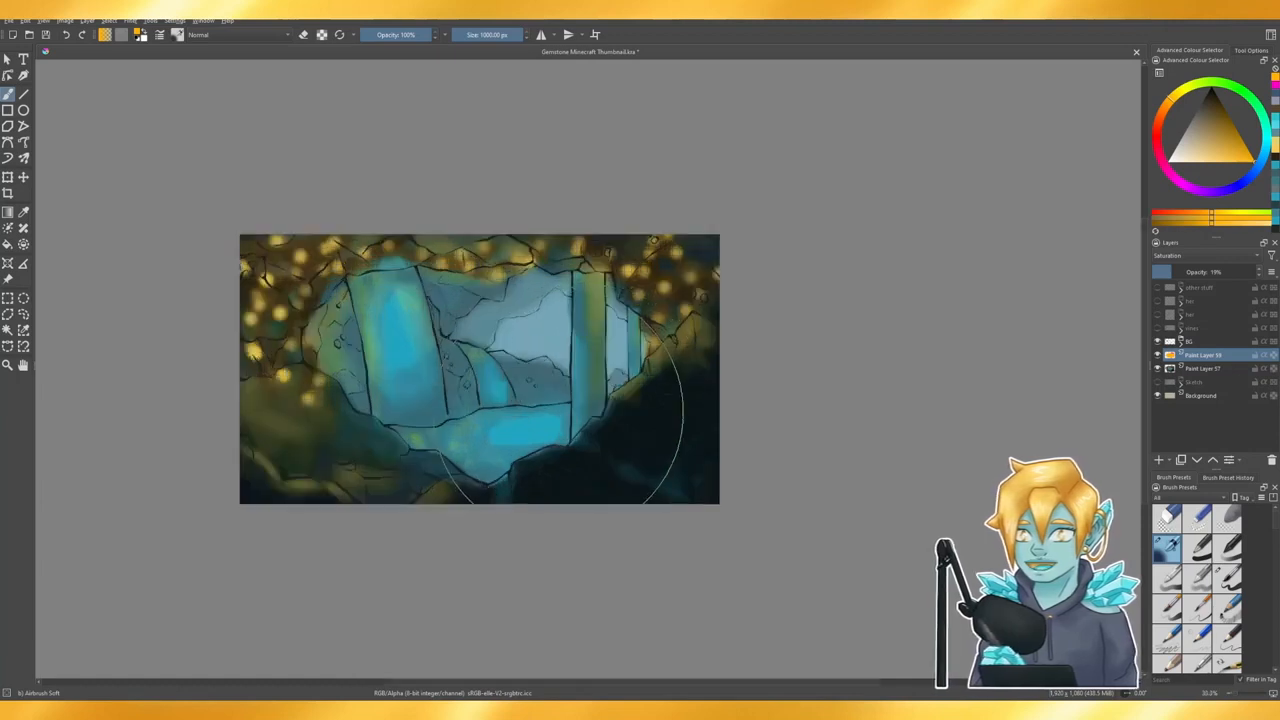
{"action": "scroll", "coordinate": [592, 409], "scroll_direction": "down", "scroll_amount": 2}
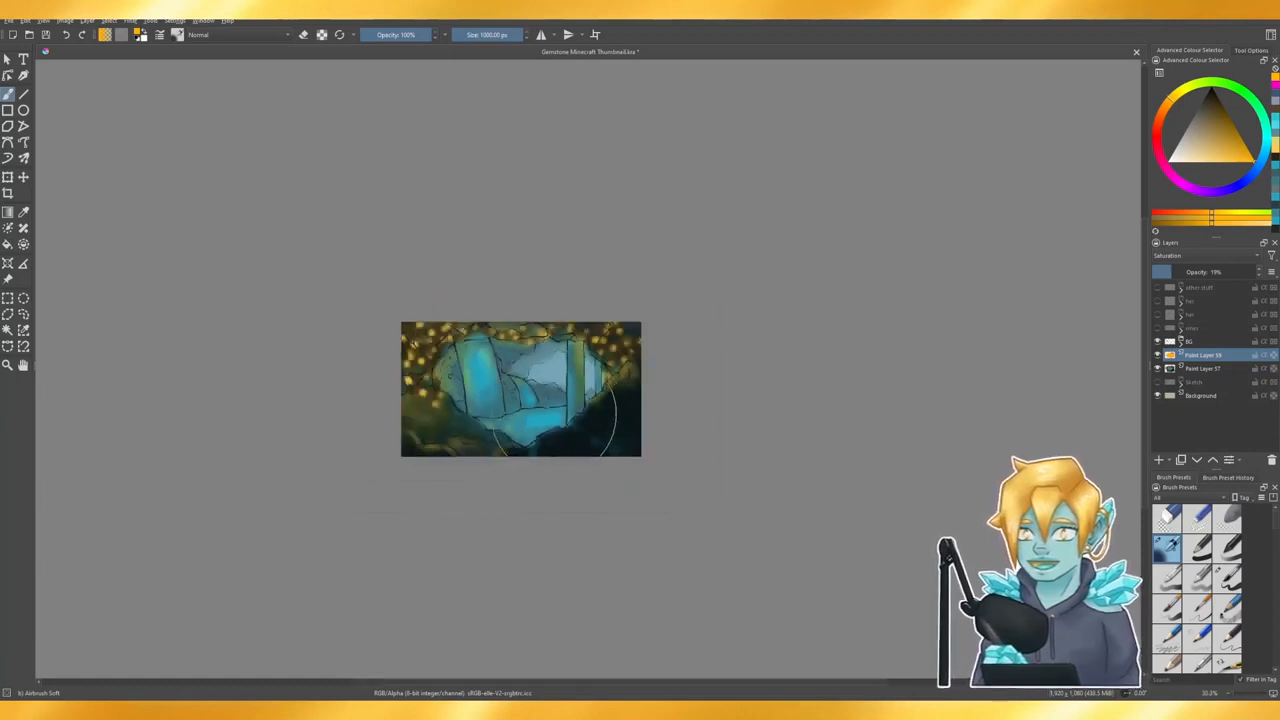
{"action": "scroll", "coordinate": [540, 412], "scroll_direction": "up", "scroll_amount": 2}
{"action": "scroll", "coordinate": [490, 422], "scroll_direction": "up", "scroll_amount": 1}
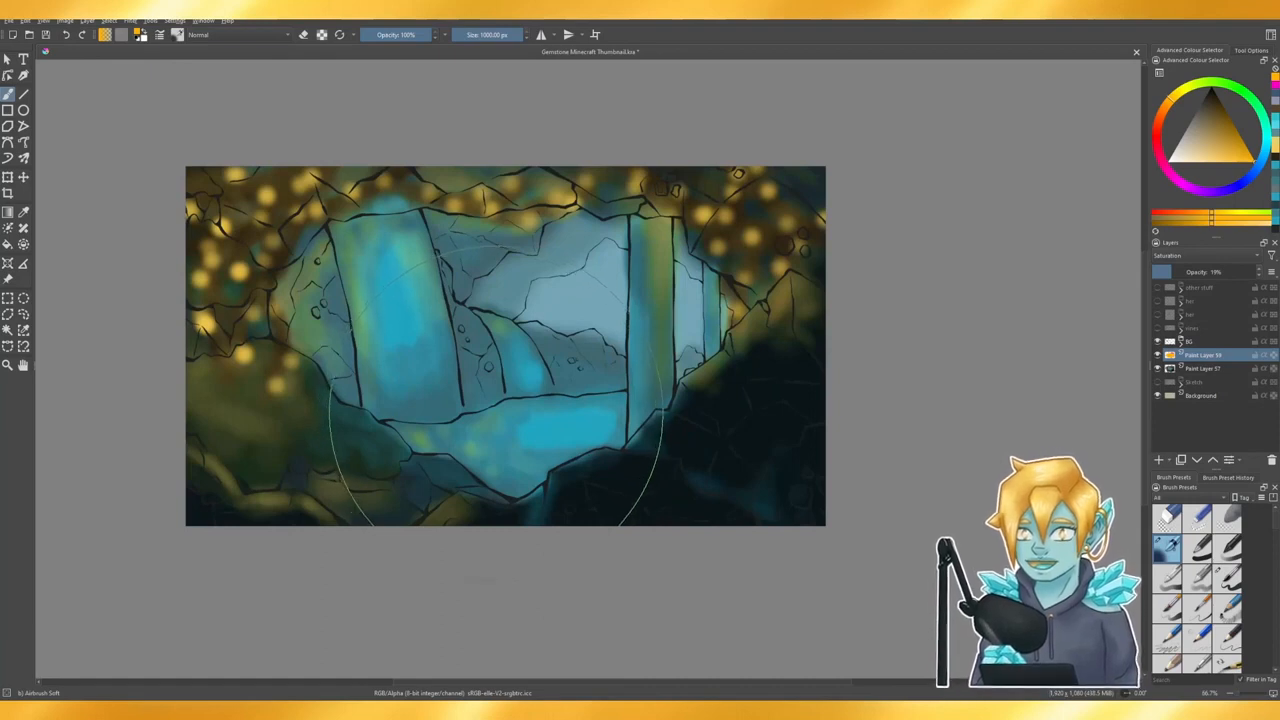
{"action": "scroll", "coordinate": [496, 400], "scroll_direction": "down", "scroll_amount": 2}
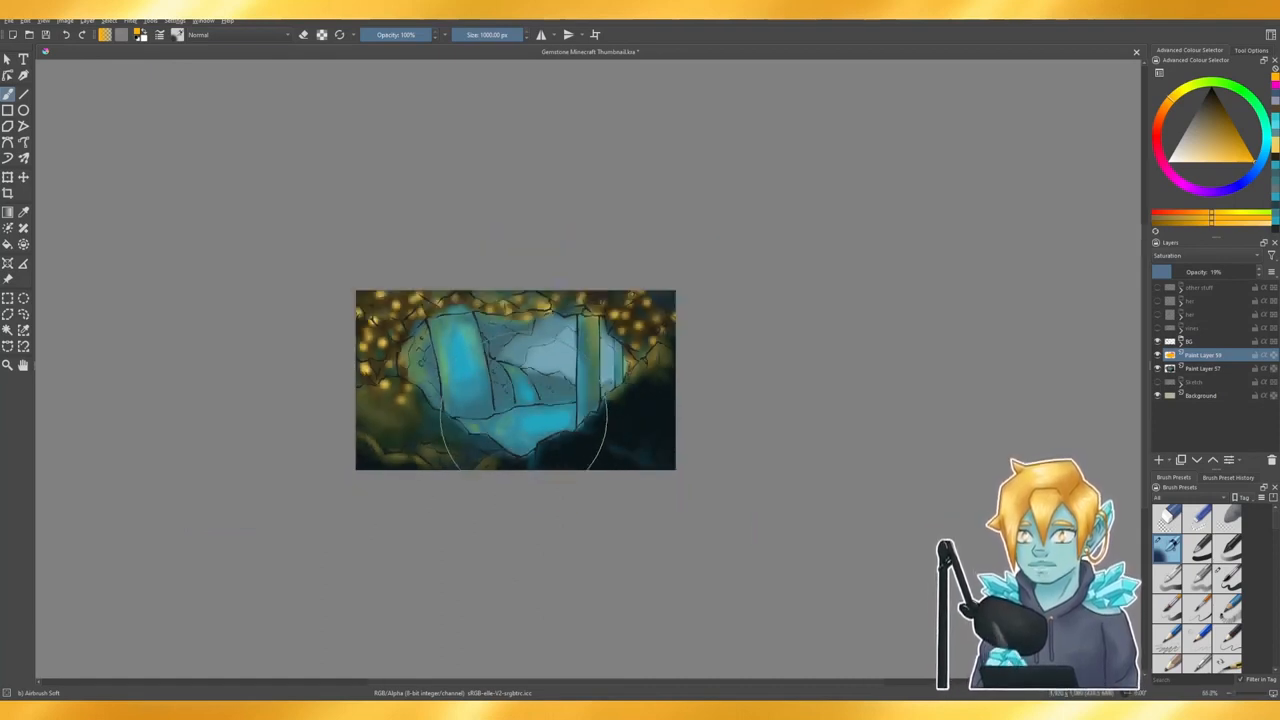
{"action": "scroll", "coordinate": [518, 413], "scroll_direction": "up", "scroll_amount": 1}
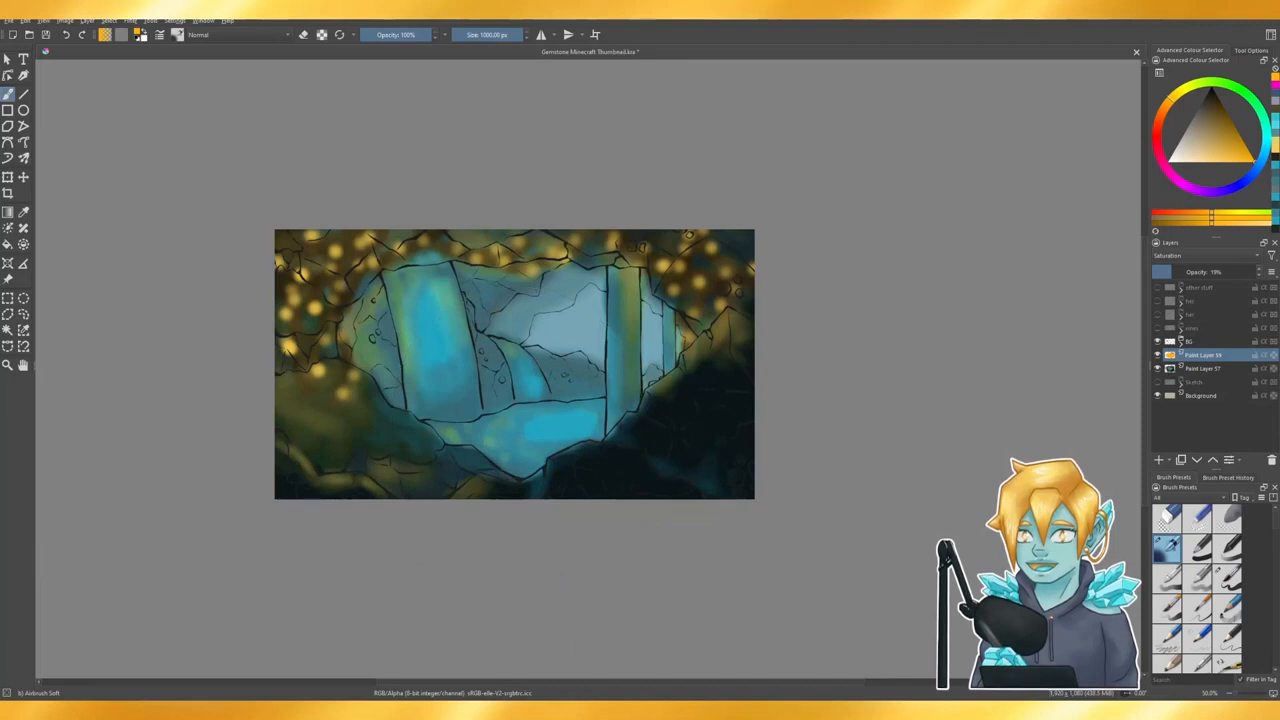
- On a new layer, airbrush a dark muted blue over the distant cave background with a smaller brush
{"action": "left_click", "coordinate": [1160, 461]}
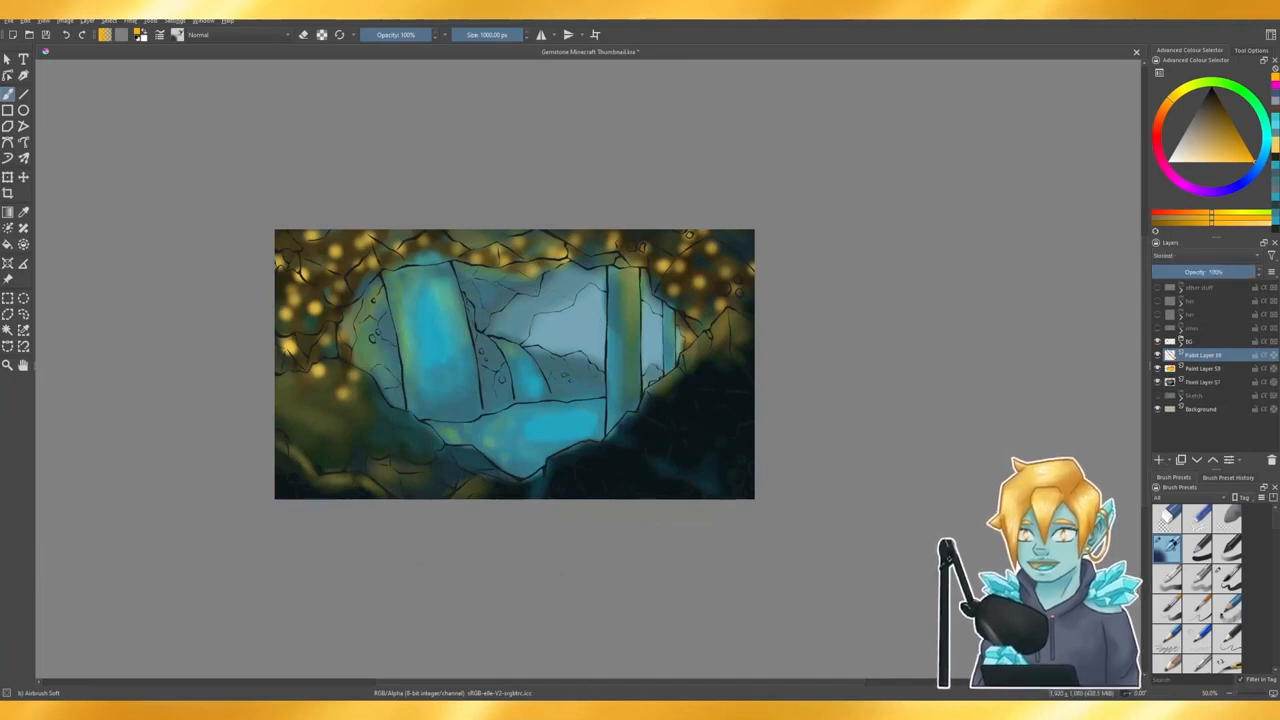
{"action": "left_click", "coordinate": [1212, 97]}
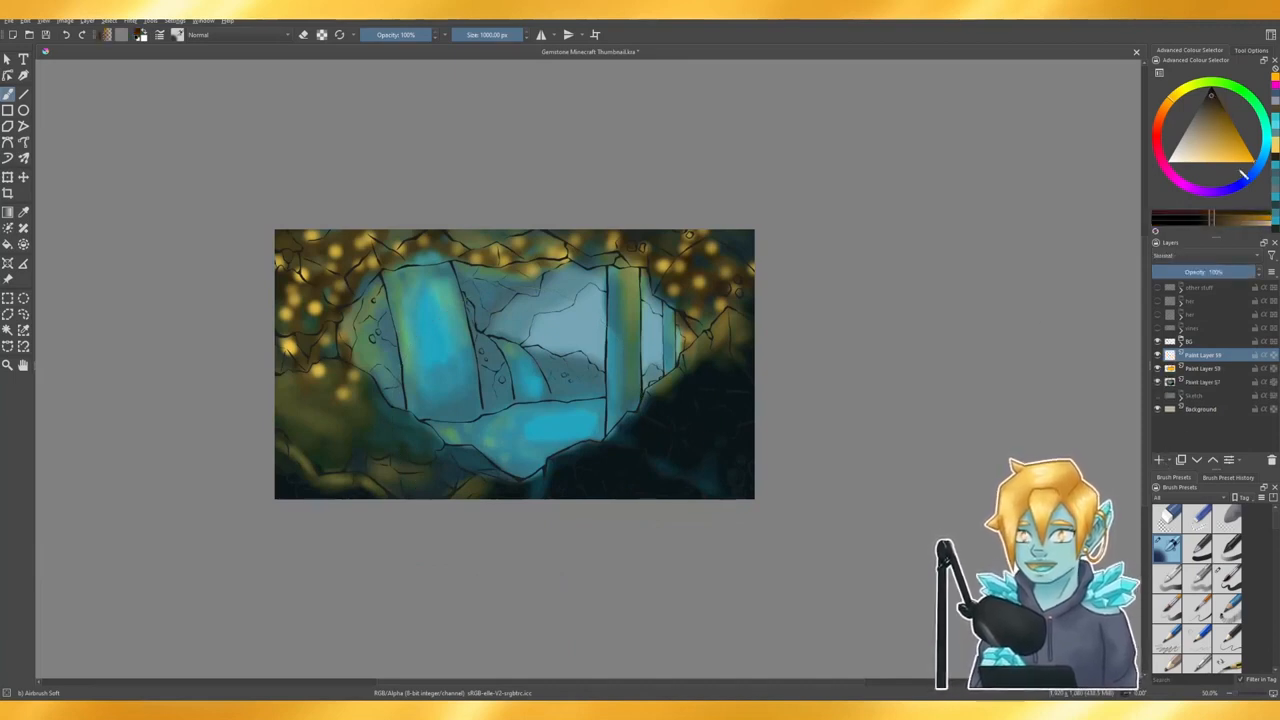
{"action": "left_click", "coordinate": [1251, 181]}
{"action": "left_click_drag", "start_coordinate": [1219, 117], "coordinate": [1204, 111]}
{"action": "mouse_move", "coordinate": [489, 331]}
{"action": "left_mouse_down"}
{"action": "mouse_move", "coordinate": [435, 337]}
{"action": "mouse_move", "coordinate": [522, 372]}
{"action": "mouse_move", "coordinate": [579, 354]}
{"action": "mouse_move", "coordinate": [519, 372]}
{"action": "mouse_move", "coordinate": [567, 362]}
{"action": "mouse_move", "coordinate": [462, 337]}
{"action": "mouse_move", "coordinate": [492, 360]}
{"action": "mouse_move", "coordinate": [591, 371]}
{"action": "left_mouse_up"}
{"action": "key", "text": "ctrl+z"}
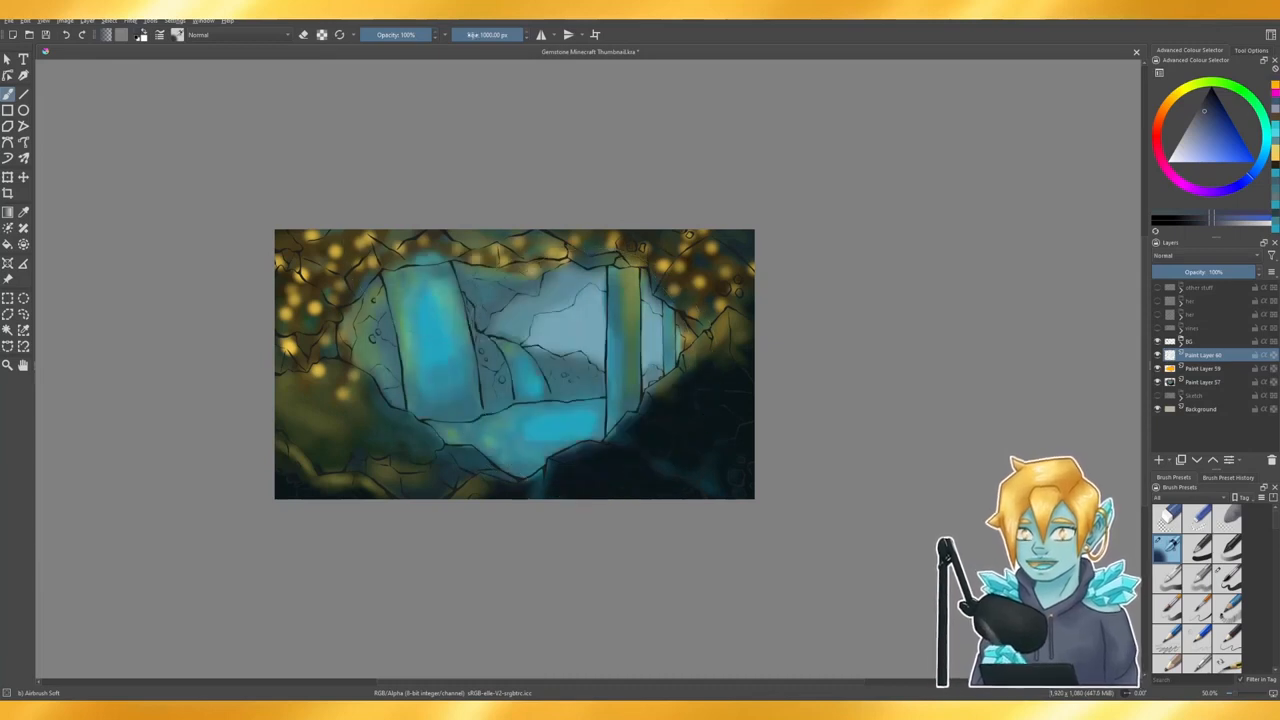
{"action": "left_click_drag", "start_coordinate": [484, 34], "coordinate": [488, 35]}
{"action": "mouse_move", "coordinate": [494, 277]}
{"action": "left_mouse_down"}
{"action": "mouse_move", "coordinate": [500, 325]}
{"action": "mouse_move", "coordinate": [560, 350]}
{"action": "mouse_move", "coordinate": [615, 355]}
{"action": "mouse_move", "coordinate": [505, 308]}
{"action": "mouse_move", "coordinate": [560, 295]}
{"action": "mouse_move", "coordinate": [540, 285]}
{"action": "mouse_move", "coordinate": [570, 295]}
{"action": "mouse_move", "coordinate": [565, 318]}
{"action": "mouse_move", "coordinate": [590, 315]}
{"action": "mouse_move", "coordinate": [598, 340]}
{"action": "mouse_move", "coordinate": [575, 330]}
{"action": "mouse_move", "coordinate": [595, 282]}
{"action": "mouse_move", "coordinate": [655, 360]}
{"action": "mouse_move", "coordinate": [677, 336]}
{"action": "left_mouse_up"}
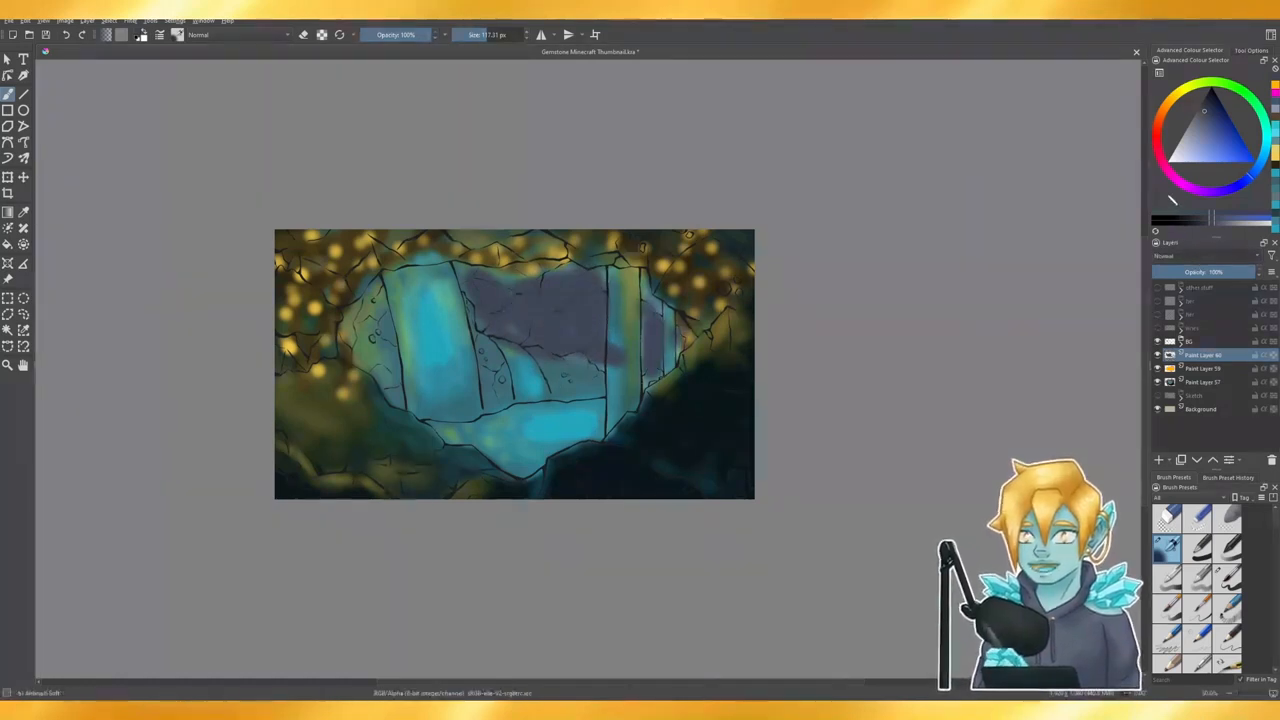
- Set the dark blue shading layer's blending mode to Multiply and lower its opacity to about 31%
{"action": "left_click", "coordinate": [1180, 252]}
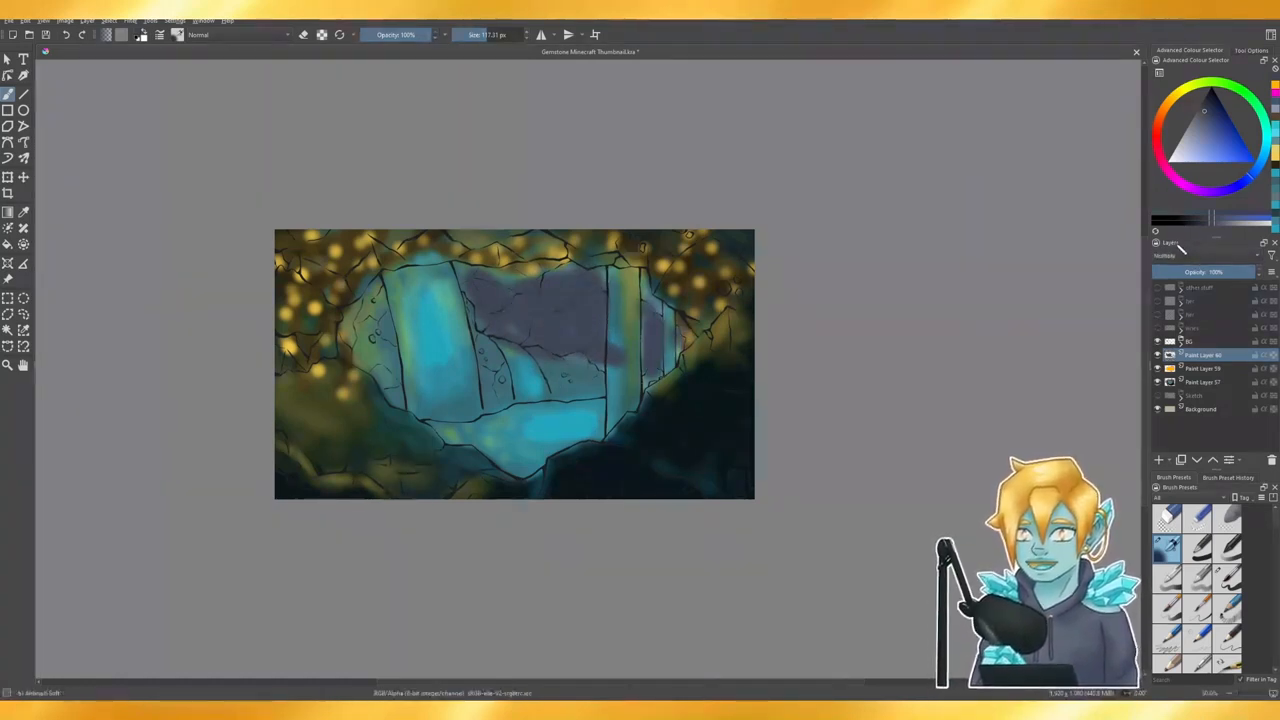
{"action": "left_click", "coordinate": [1185, 262]}
{"action": "left_click_drag", "start_coordinate": [1214, 272], "coordinate": [1193, 286]}
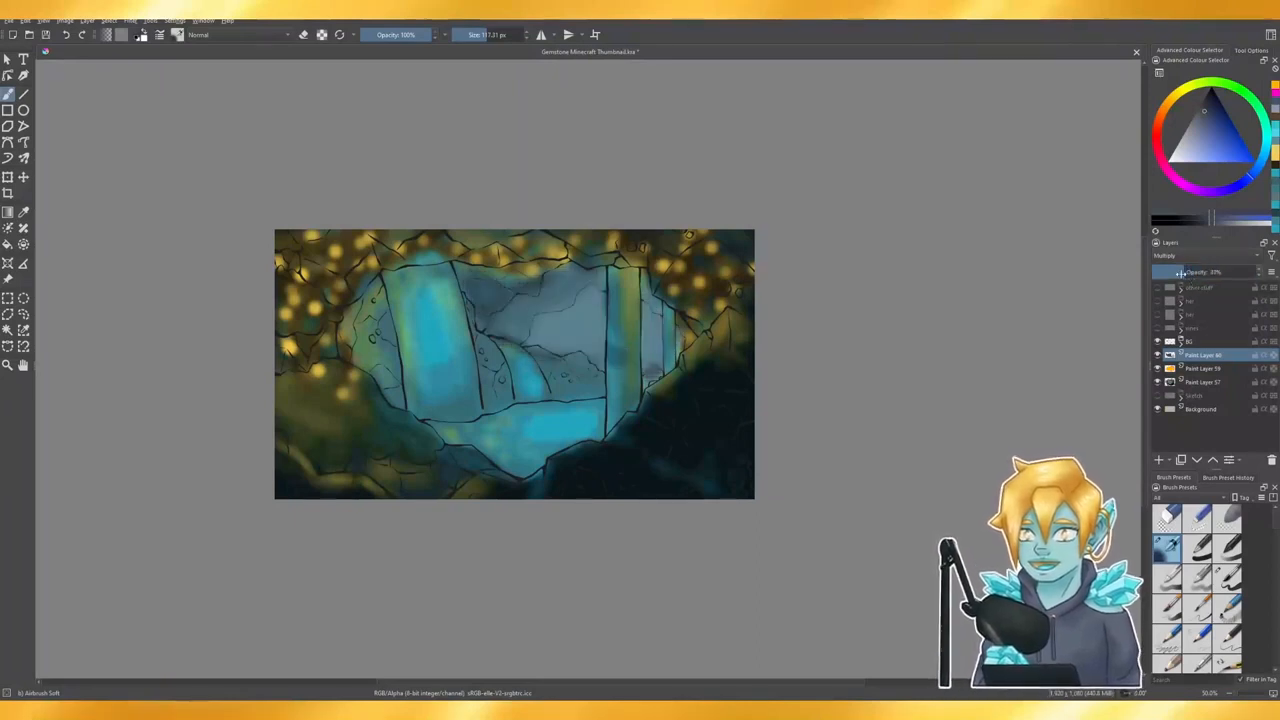
{"action": "left_click", "coordinate": [1180, 272]}
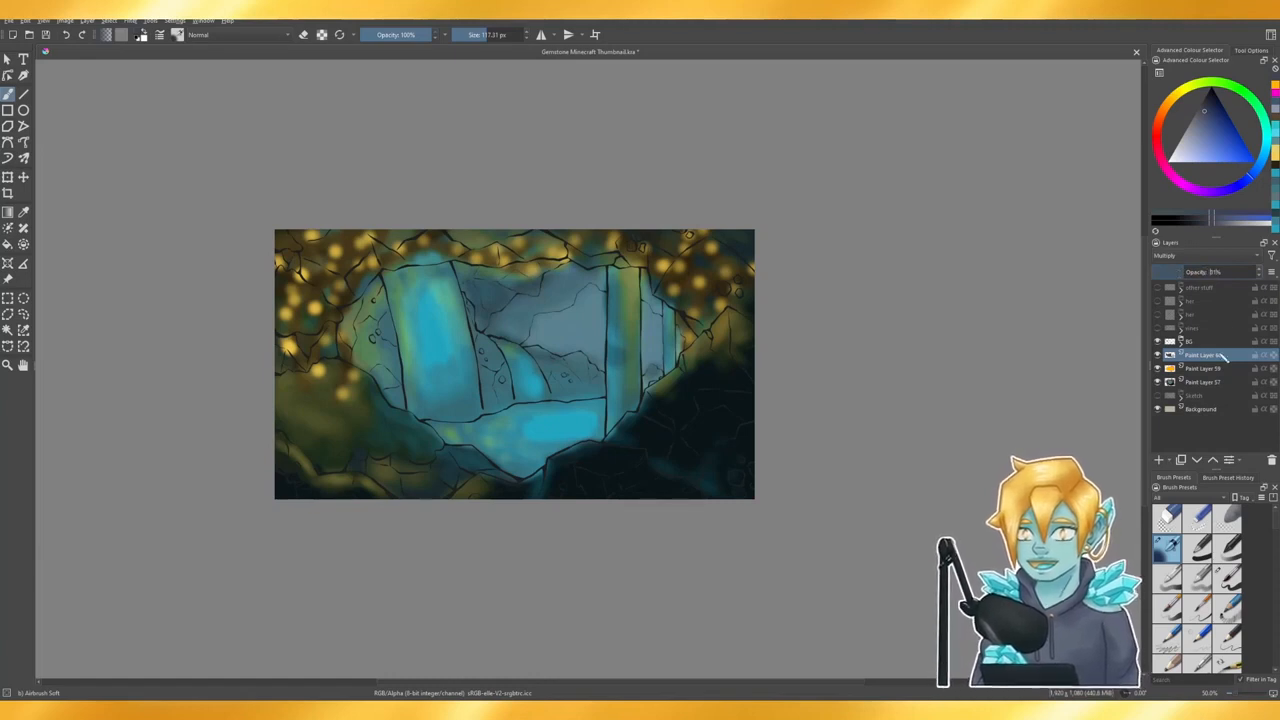
- Lower the Multiply shading layer's opacity to about 27% and check the cave's colours at several zoom levels
{"action": "left_click", "coordinate": [1211, 371]}
{"action": "left_click", "coordinate": [1211, 356]}
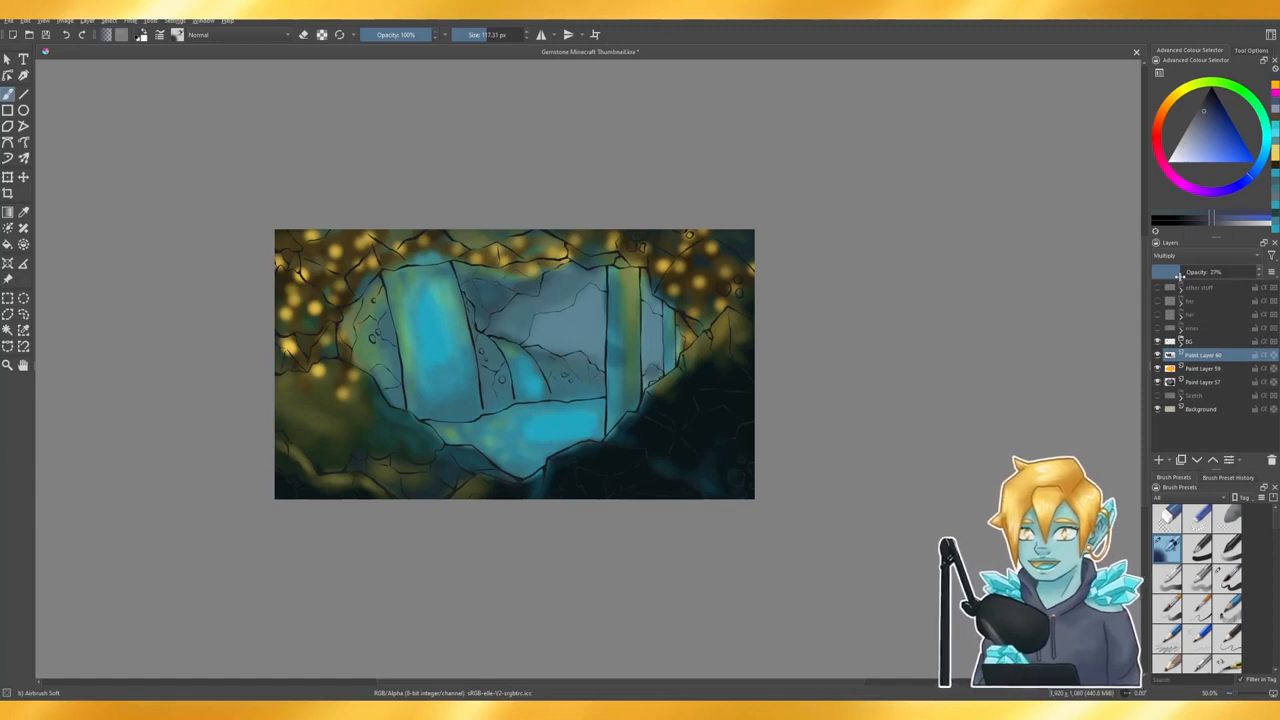
{"action": "left_click", "coordinate": [1206, 370]}
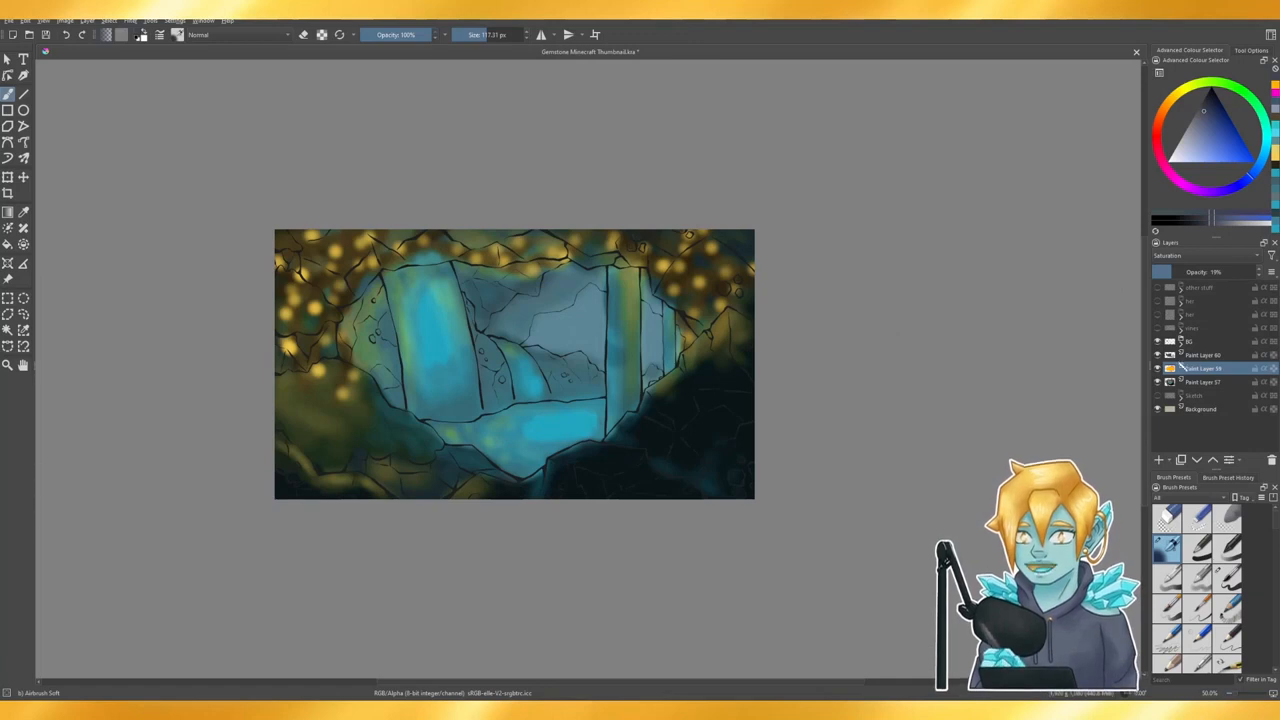
{"action": "mouse_move", "coordinate": [1158, 383]}
{"action": "left_mouse_down"}
{"action": "mouse_move", "coordinate": [1160, 357]}
{"action": "mouse_move", "coordinate": [1161, 382]}
{"action": "left_mouse_up"}
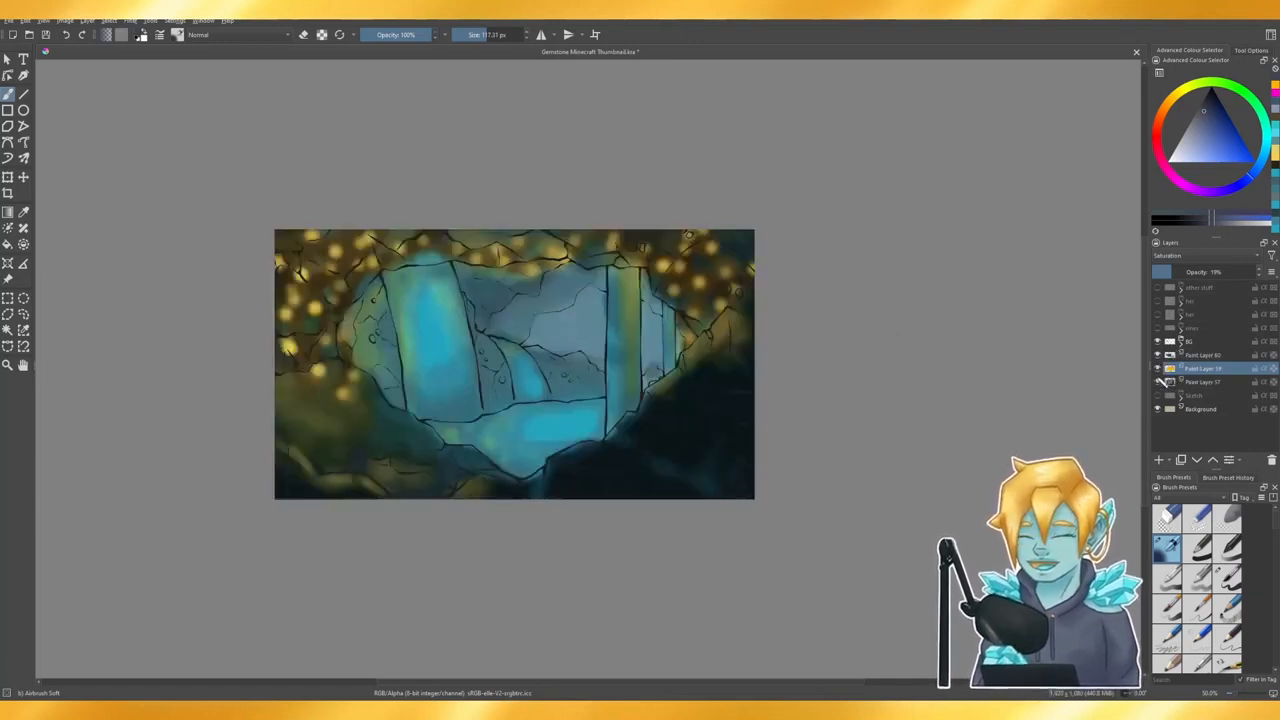
{"action": "scroll", "coordinate": [720, 395], "scroll_direction": "down", "scroll_amount": 3}
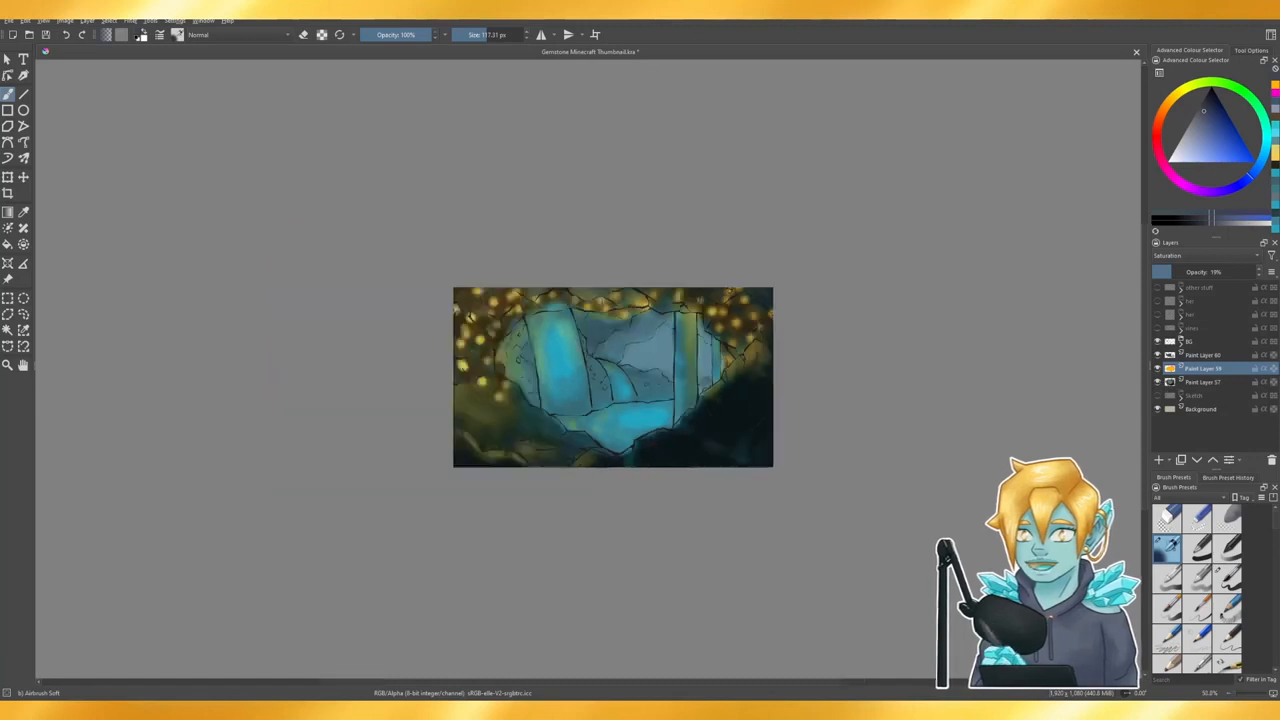
{"action": "scroll", "coordinate": [528, 378], "scroll_direction": "down", "scroll_amount": 1}
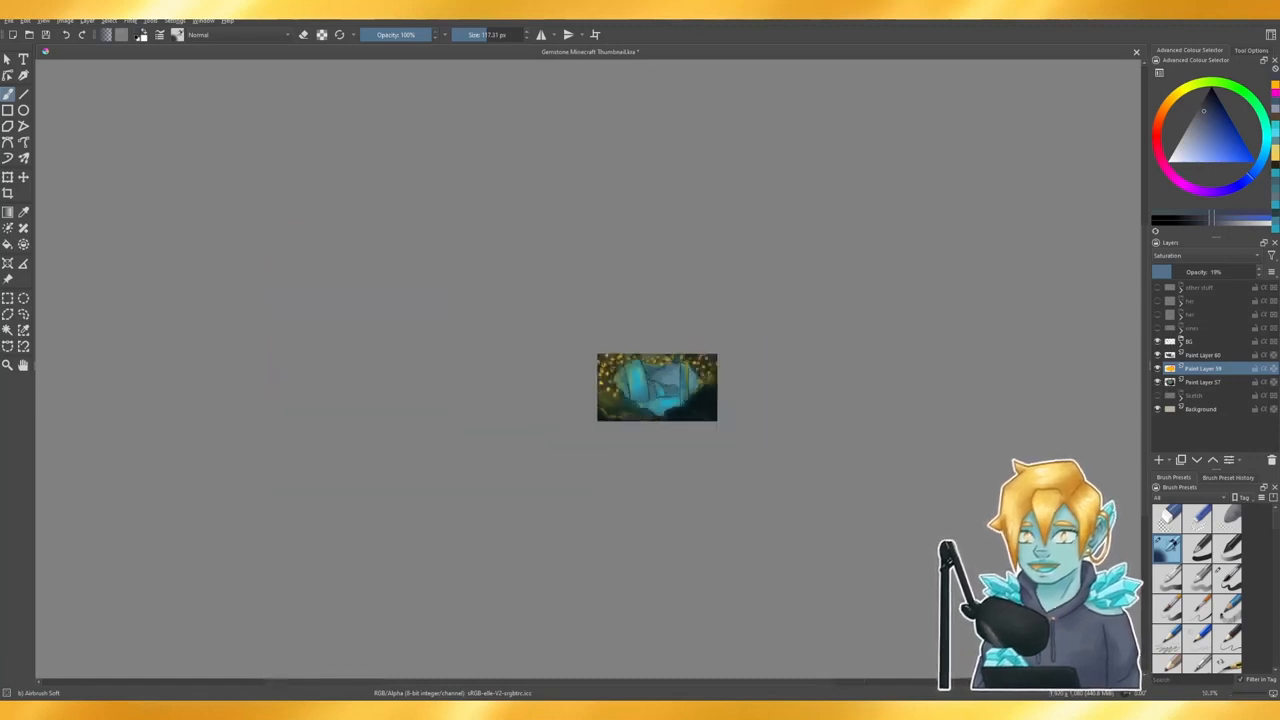
{"action": "scroll", "coordinate": [805, 406], "scroll_direction": "up", "scroll_amount": 2}
{"action": "scroll", "coordinate": [475, 344], "scroll_direction": "up", "scroll_amount": 2}
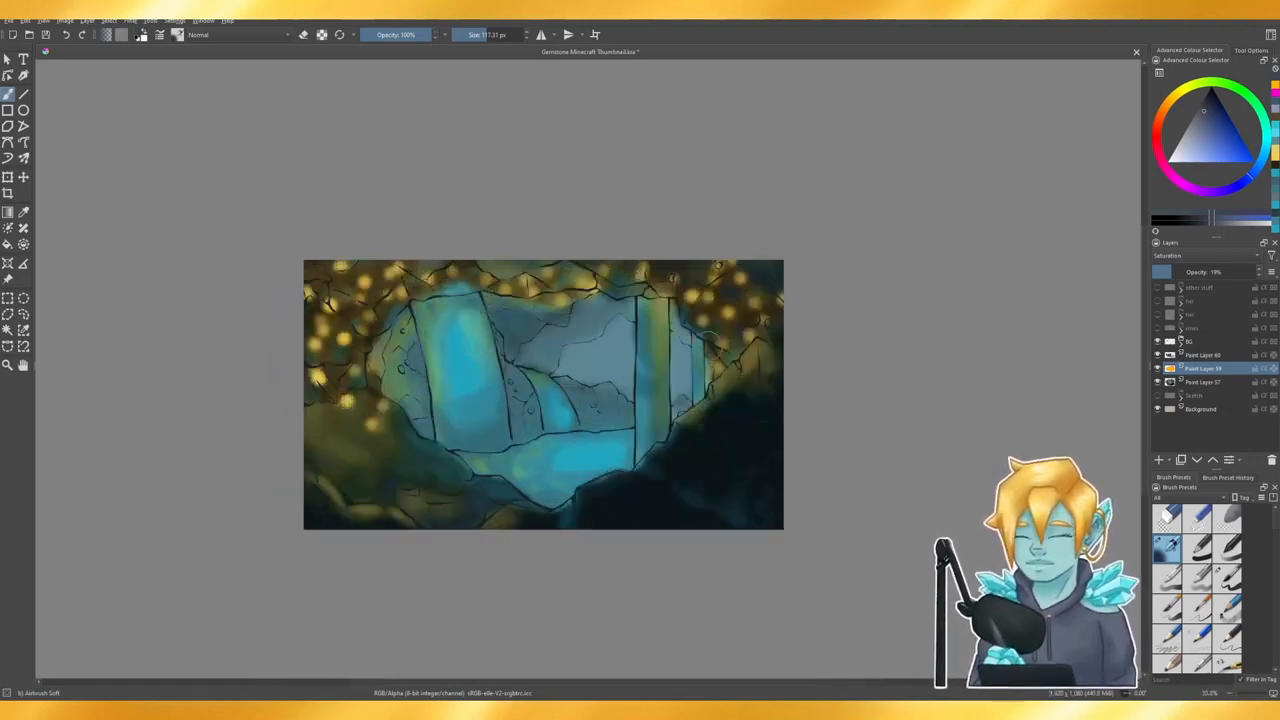
- Hide the three rough colour layers, expand the BG group and make its far fill layer visible
{"action": "mouse_move", "coordinate": [1168, 383]}
{"action": "left_mouse_down"}
{"action": "mouse_move", "coordinate": [1161, 355]}
{"action": "mouse_move", "coordinate": [1175, 342]}
{"action": "left_mouse_up"}
{"action": "left_click", "coordinate": [1181, 343]}
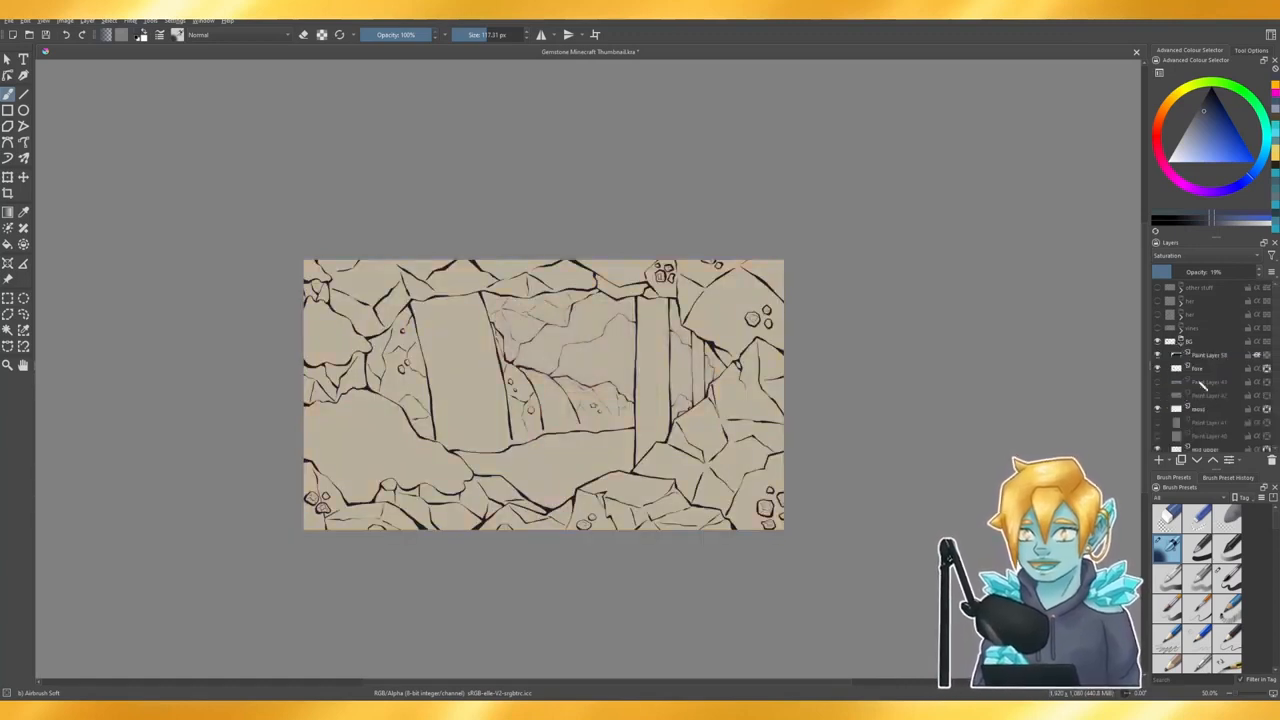
{"action": "scroll", "coordinate": [1206, 396], "scroll_direction": "down", "scroll_amount": 3}
{"action": "scroll", "coordinate": [1208, 400], "scroll_direction": "down", "scroll_amount": 3}
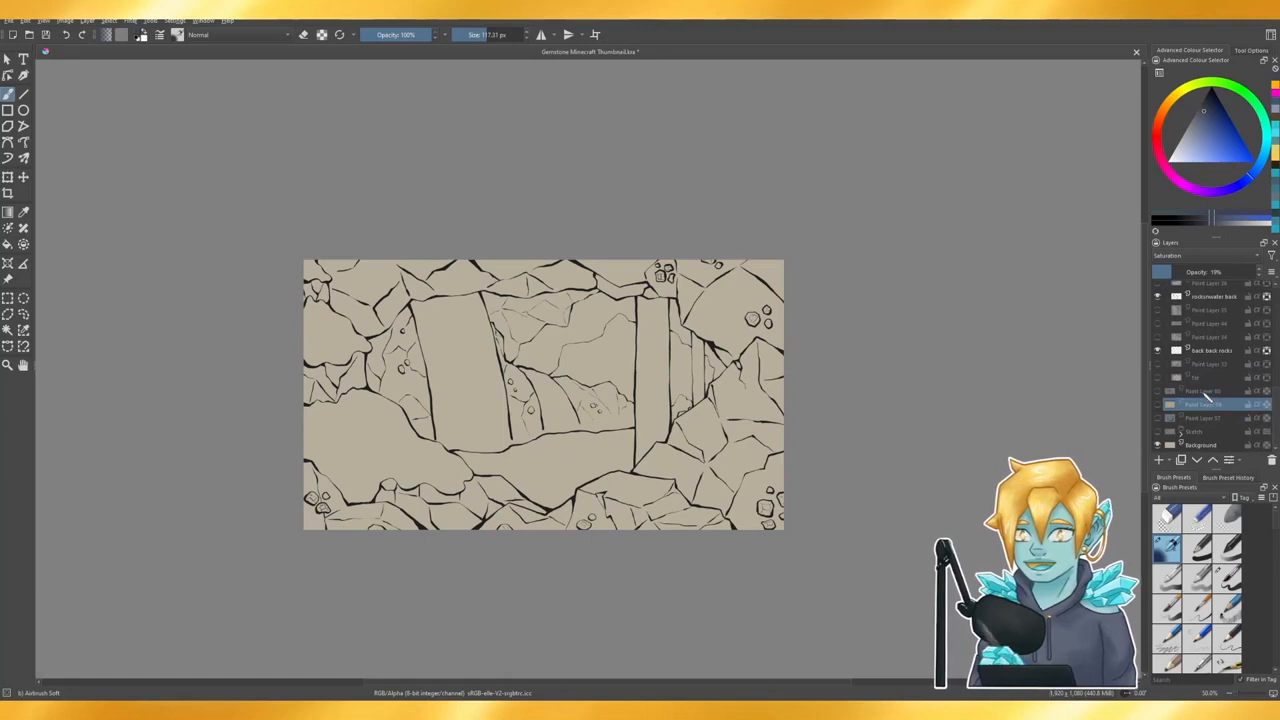
{"action": "left_click", "coordinate": [1158, 377]}
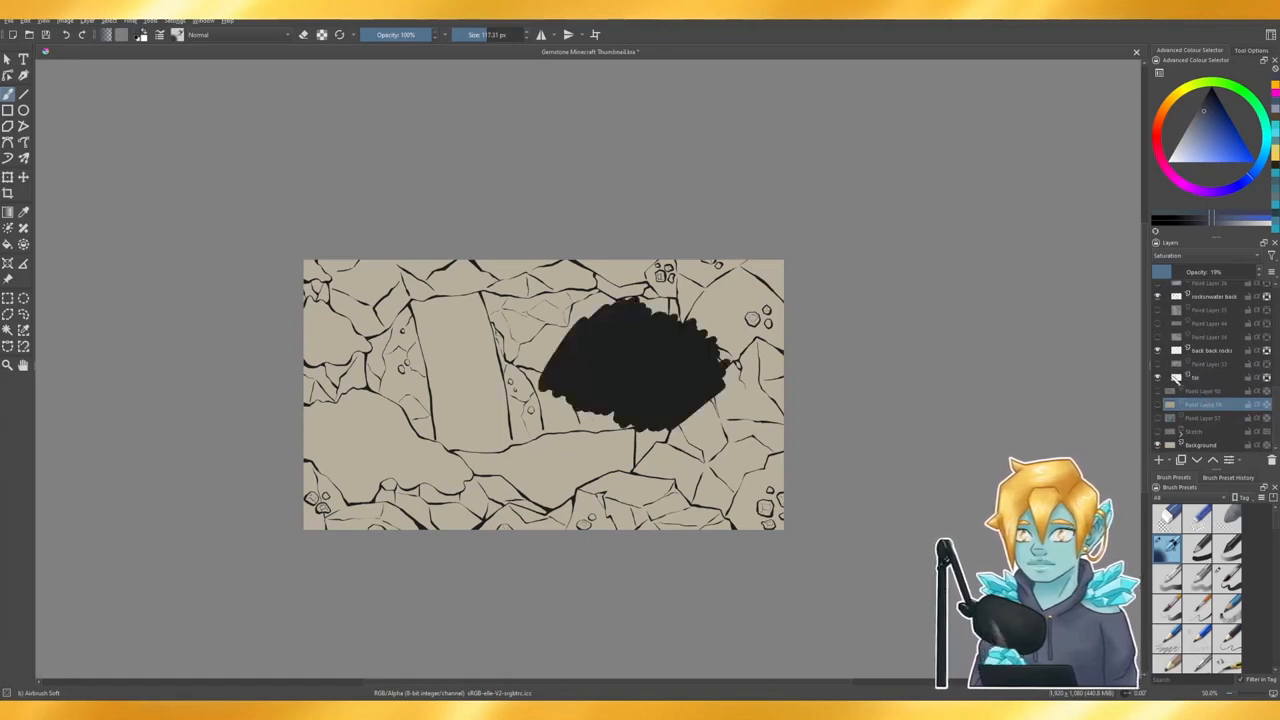
{"action": "left_click", "coordinate": [1200, 377]}
- Hide the dark paint layer at the top of the BG group and look through the group's layers
{"action": "scroll", "coordinate": [1218, 375], "scroll_direction": "up", "scroll_amount": 1}
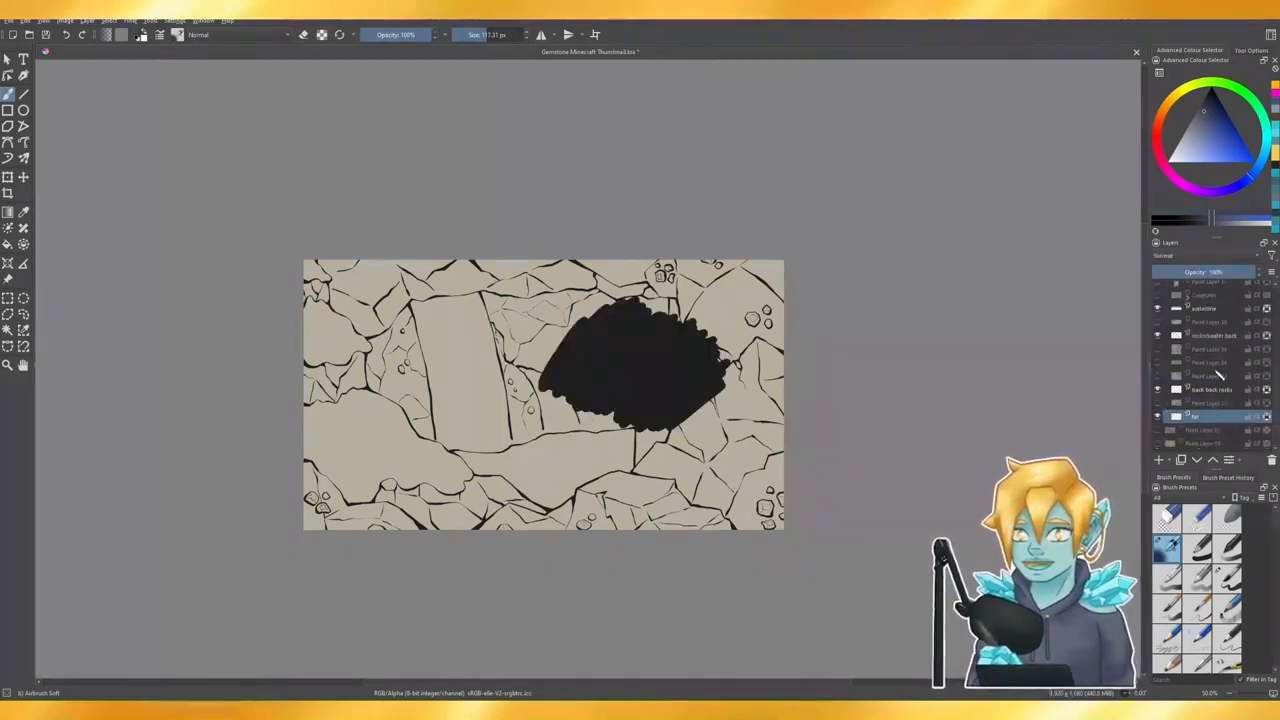
{"action": "scroll", "coordinate": [1218, 375], "scroll_direction": "up", "scroll_amount": 3}
{"action": "left_click", "coordinate": [1160, 357]}
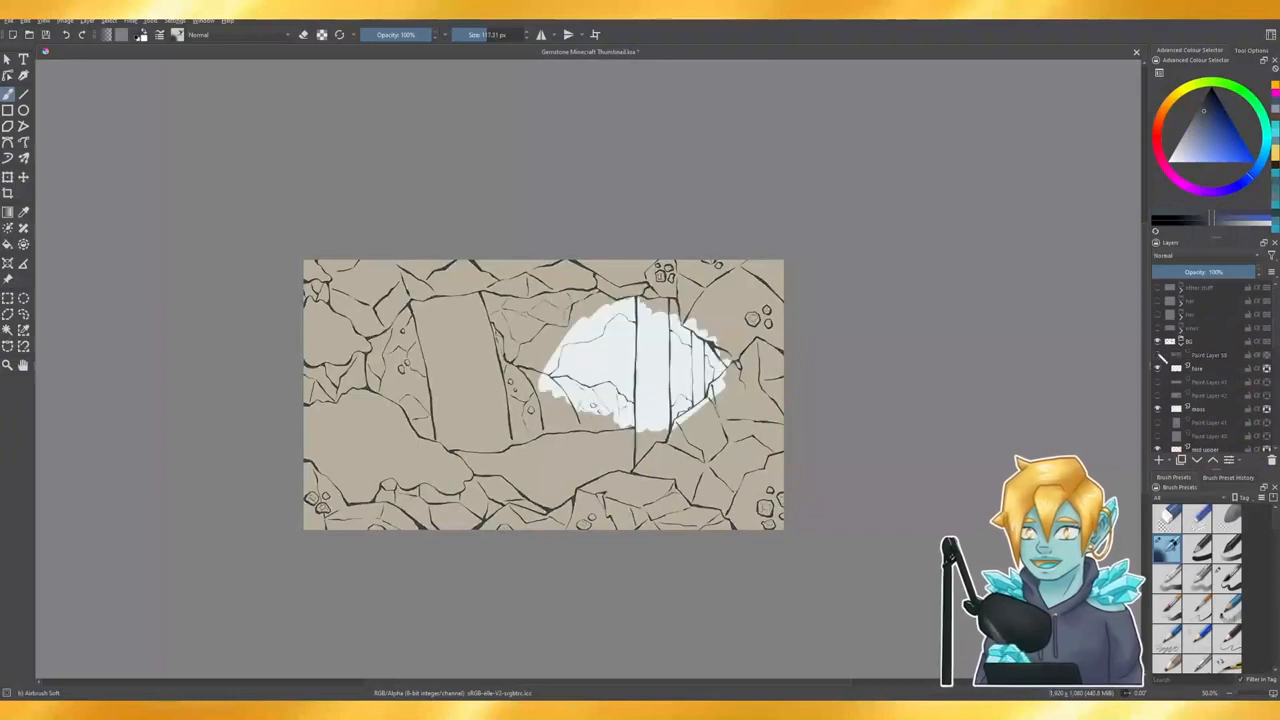
{"action": "scroll", "coordinate": [1213, 383], "scroll_direction": "down", "scroll_amount": 4}
{"action": "scroll", "coordinate": [1213, 383], "scroll_direction": "up", "scroll_amount": 4}
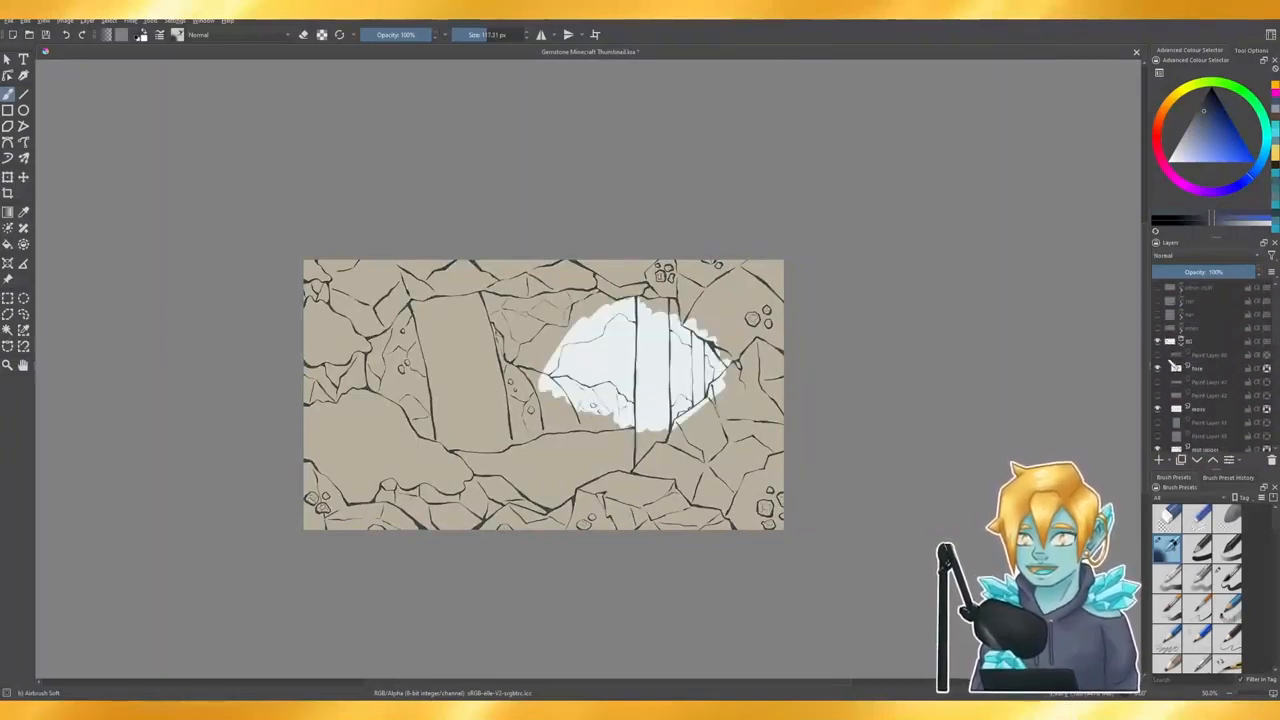
- Cover the whole canvas with black on a new top layer, set it to Saturation blending, and pick the Basic-1 brush
{"action": "key", "text": "Insert"}
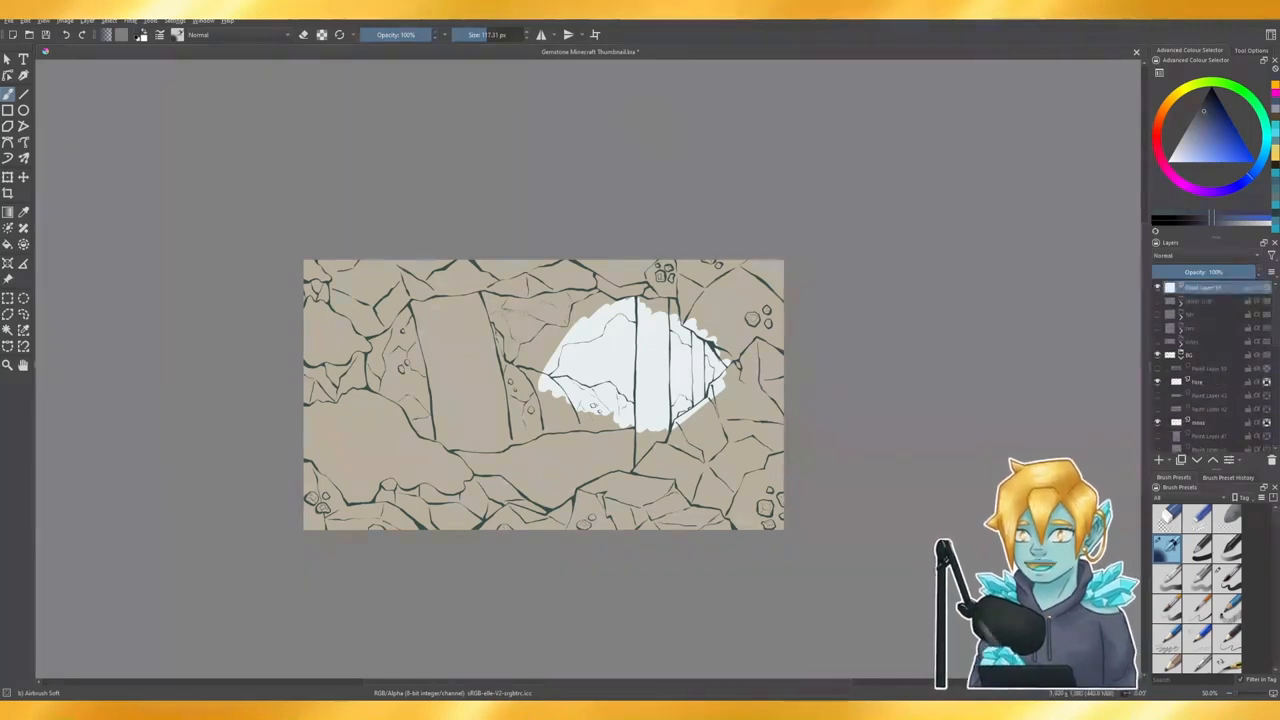
{"action": "left_click_drag", "start_coordinate": [1207, 101], "coordinate": [1200, 54]}
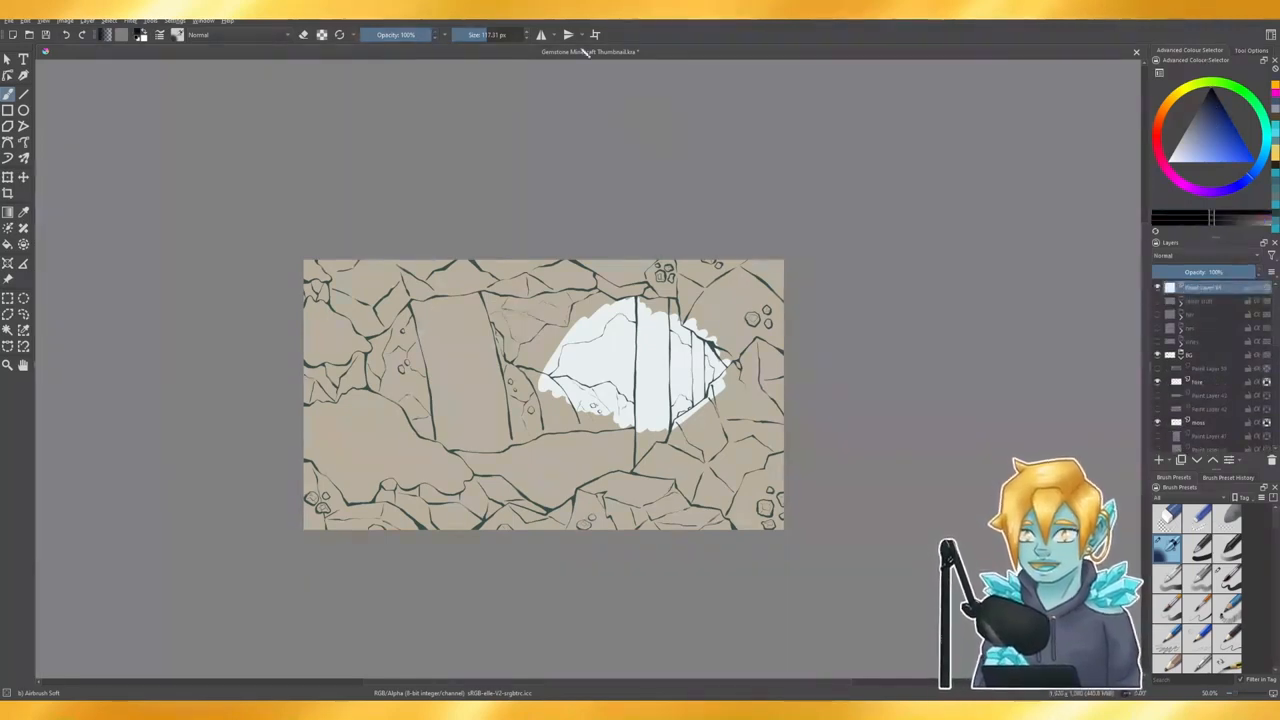
{"action": "left_click", "coordinate": [514, 35]}
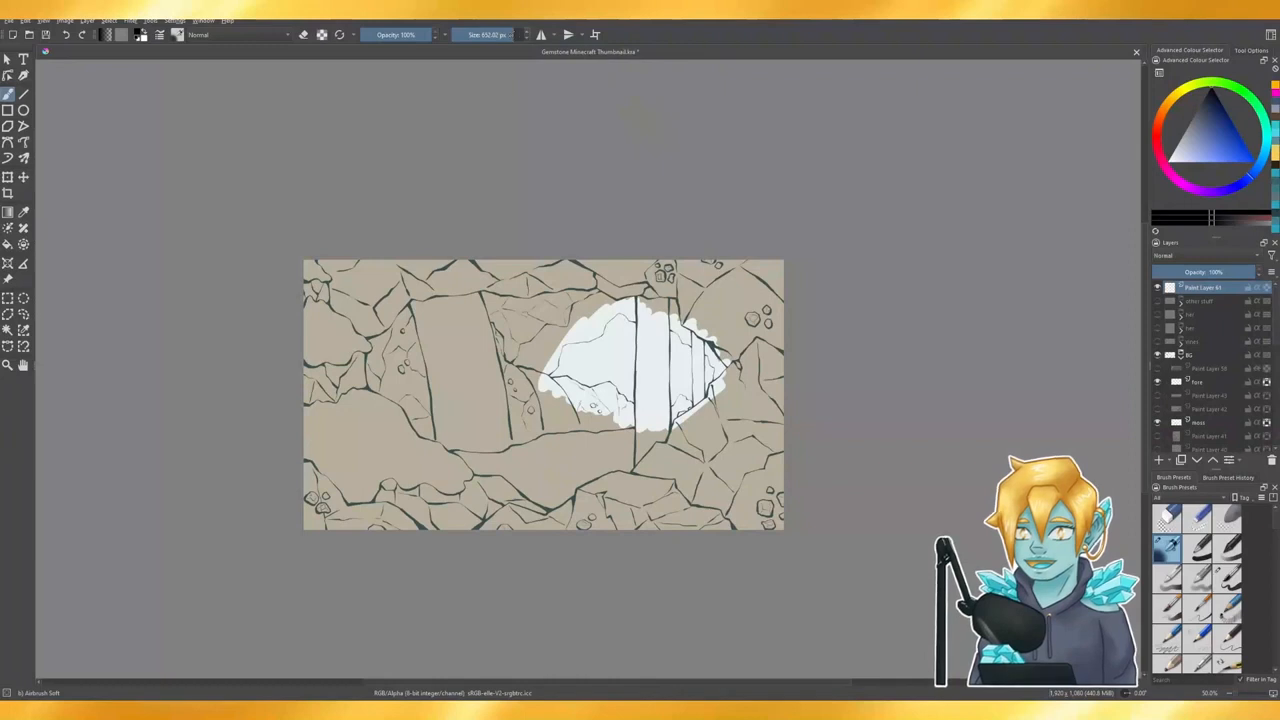
{"action": "mouse_move", "coordinate": [400, 250]}
{"action": "left_mouse_down"}
{"action": "mouse_move", "coordinate": [349, 518]}
{"action": "mouse_move", "coordinate": [451, 320]}
{"action": "mouse_move", "coordinate": [560, 215]}
{"action": "mouse_move", "coordinate": [650, 400]}
{"action": "mouse_move", "coordinate": [770, 460]}
{"action": "left_mouse_up"}
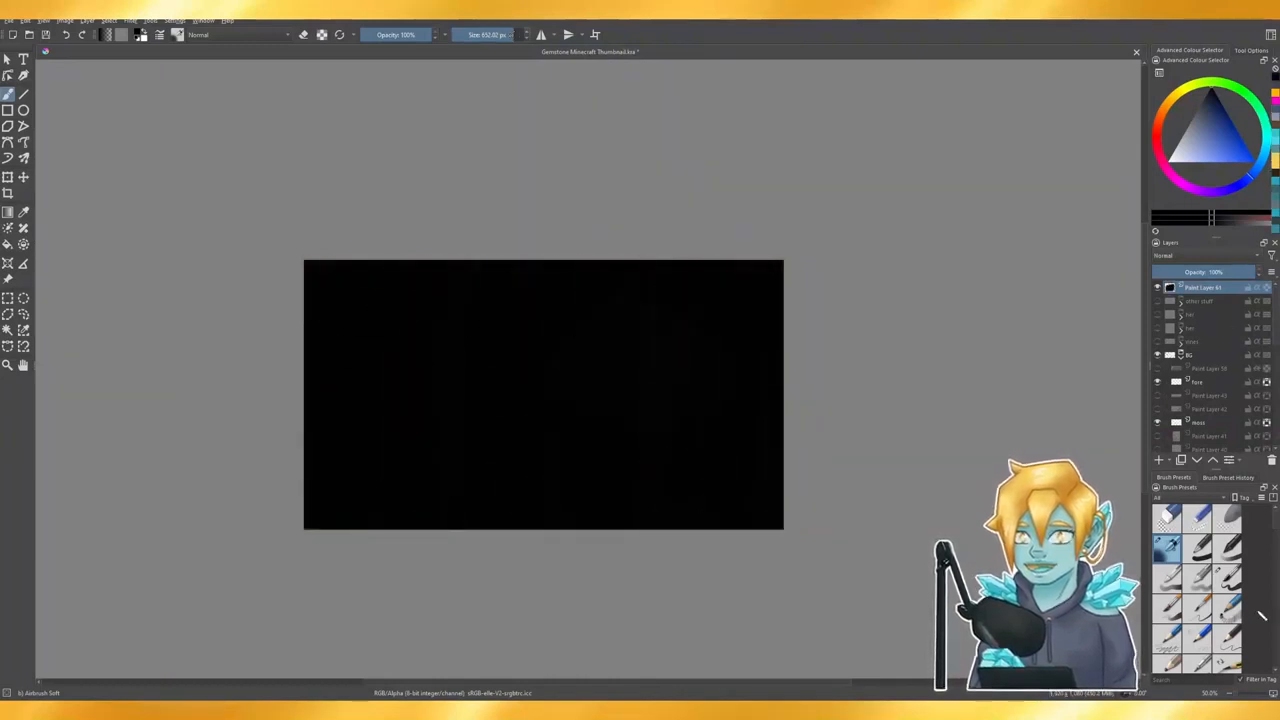
{"action": "left_click", "coordinate": [1201, 545]}
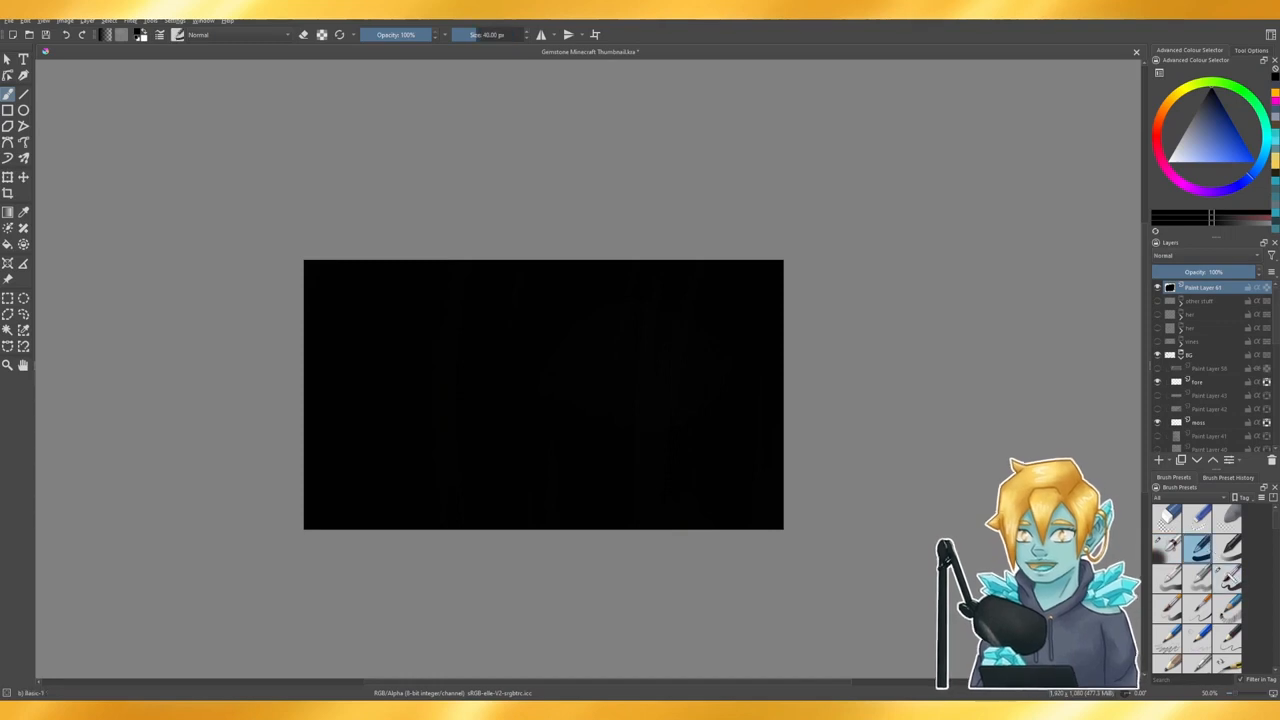
{"action": "left_click", "coordinate": [1193, 271]}
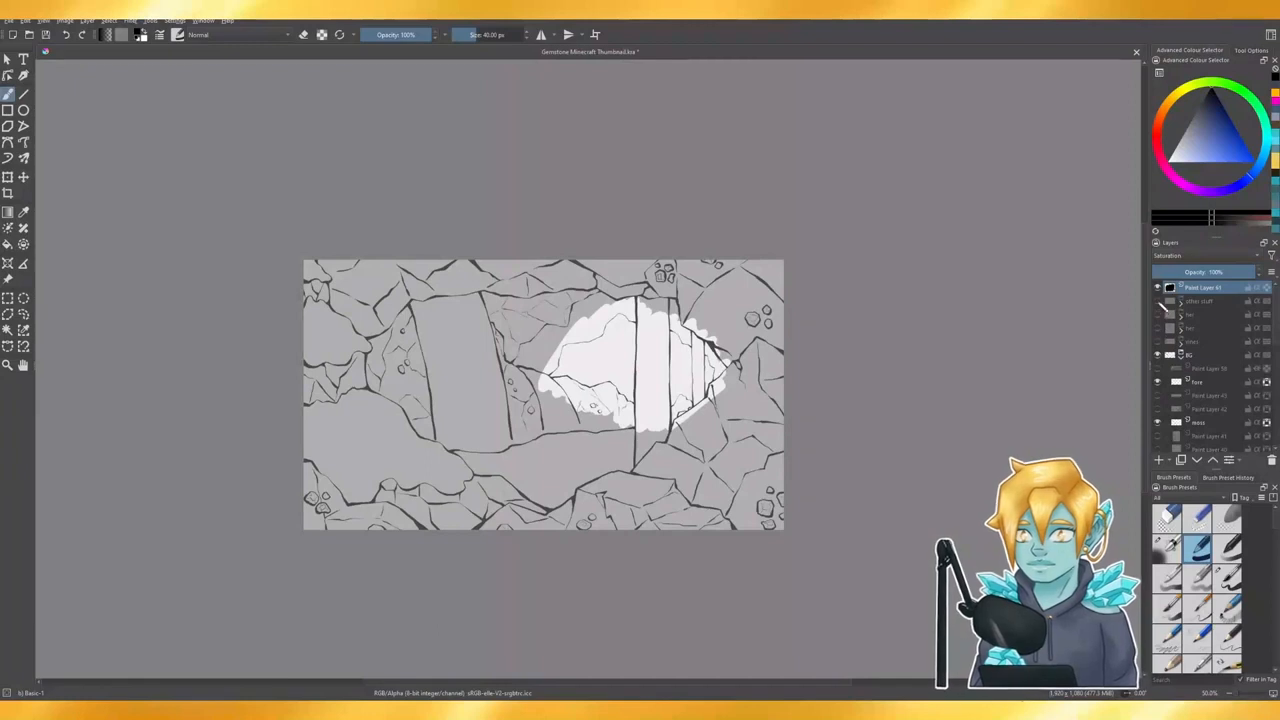
- Show the character and vines groups in greyscale, hide the vines again, and keep the lantern-carrying character visible
{"action": "left_click", "coordinate": [1160, 315]}
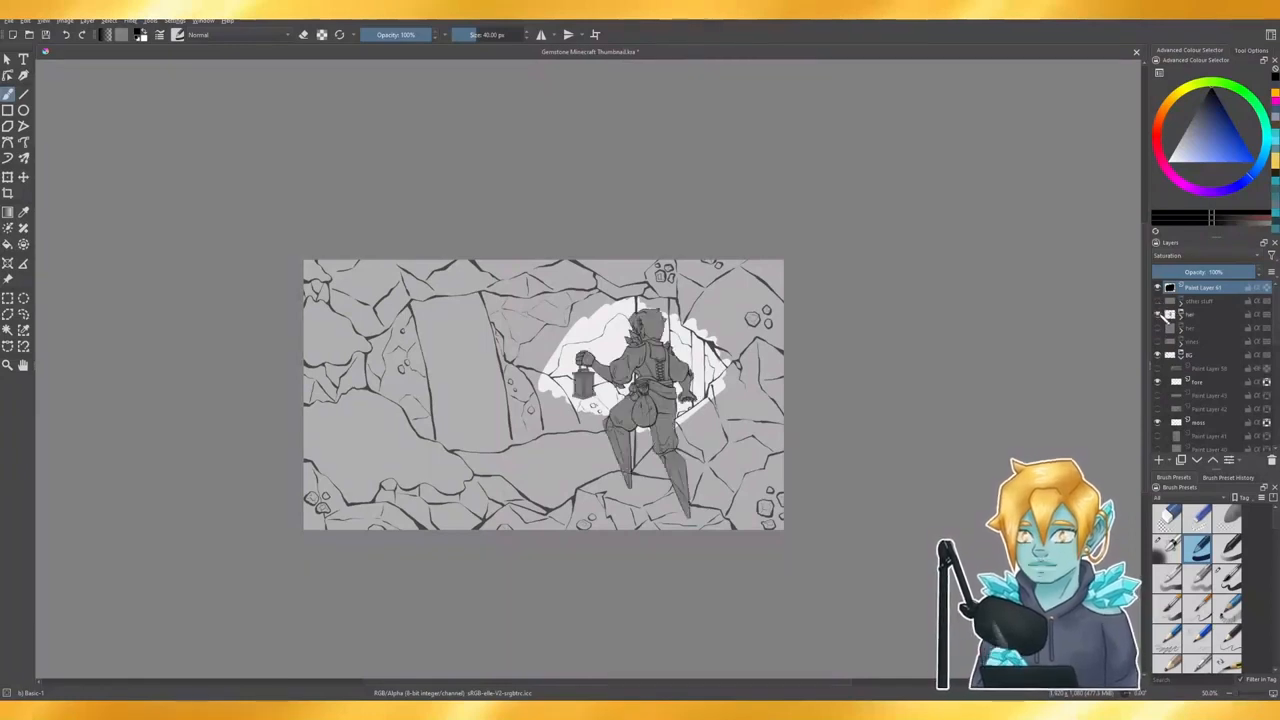
{"action": "left_click", "coordinate": [1158, 341]}
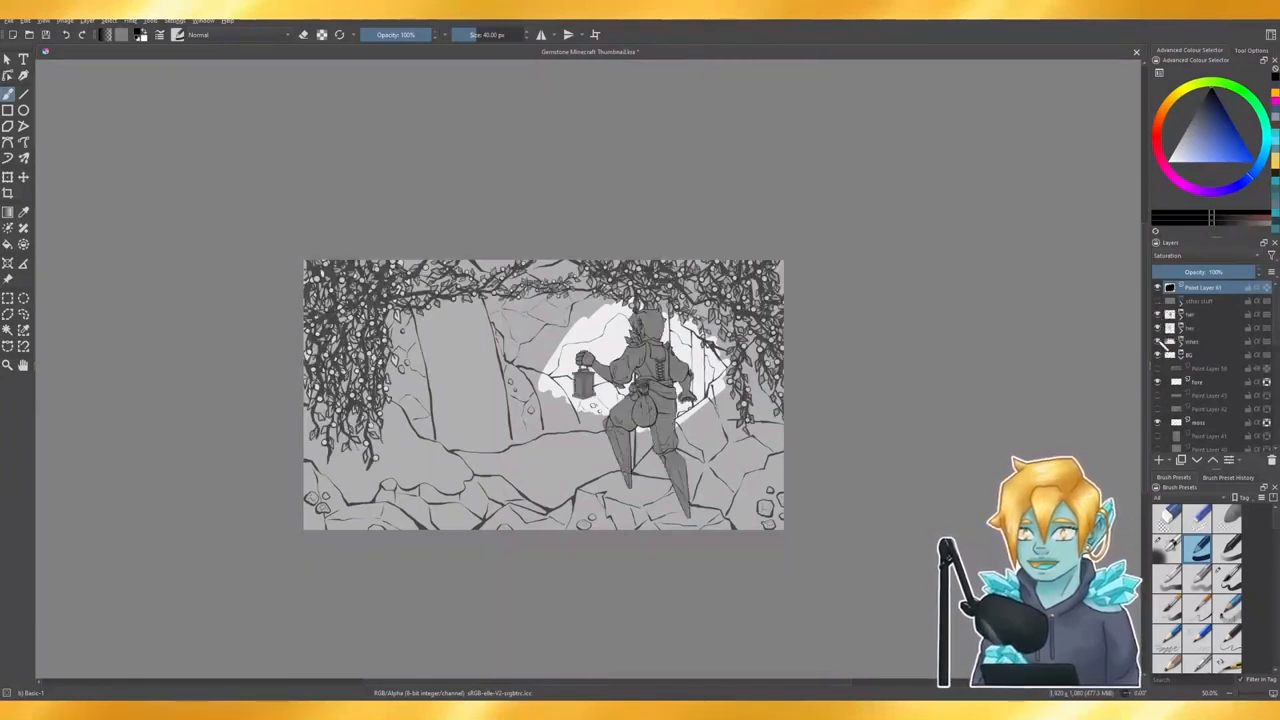
{"action": "left_click", "coordinate": [1158, 341]}
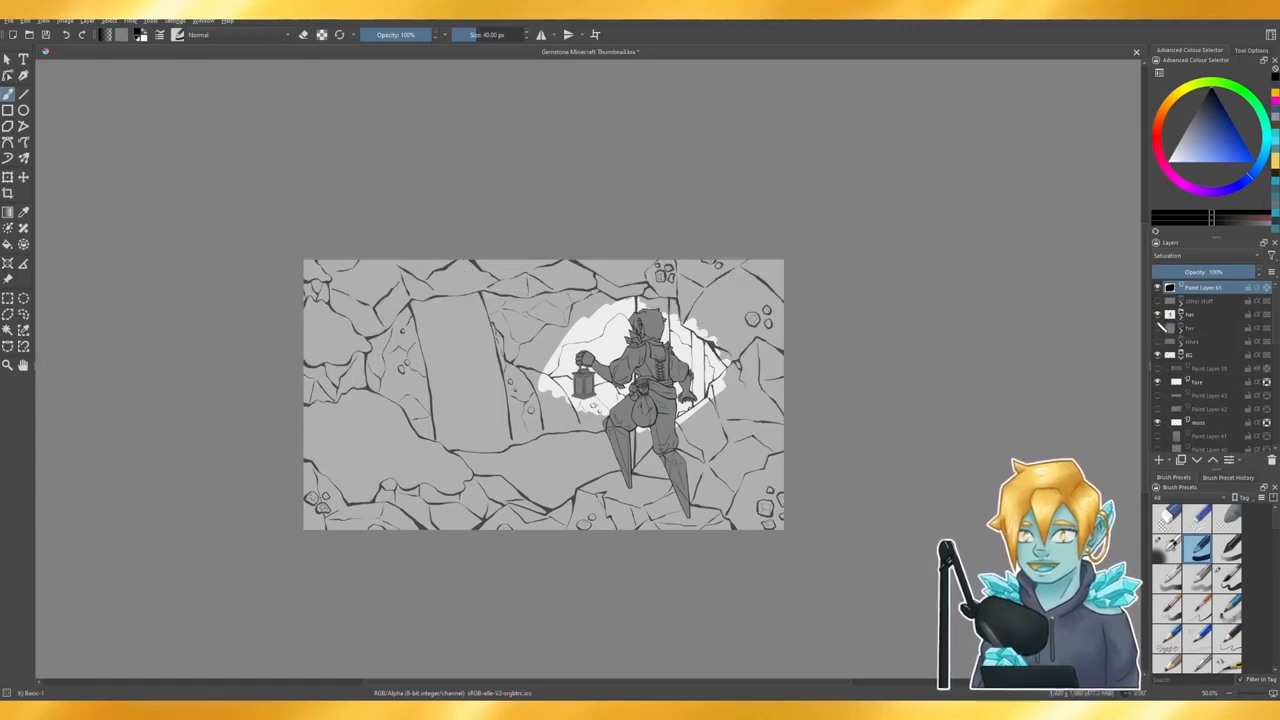
{"action": "left_click", "coordinate": [1160, 316]}
{"action": "left_click", "coordinate": [1160, 315]}
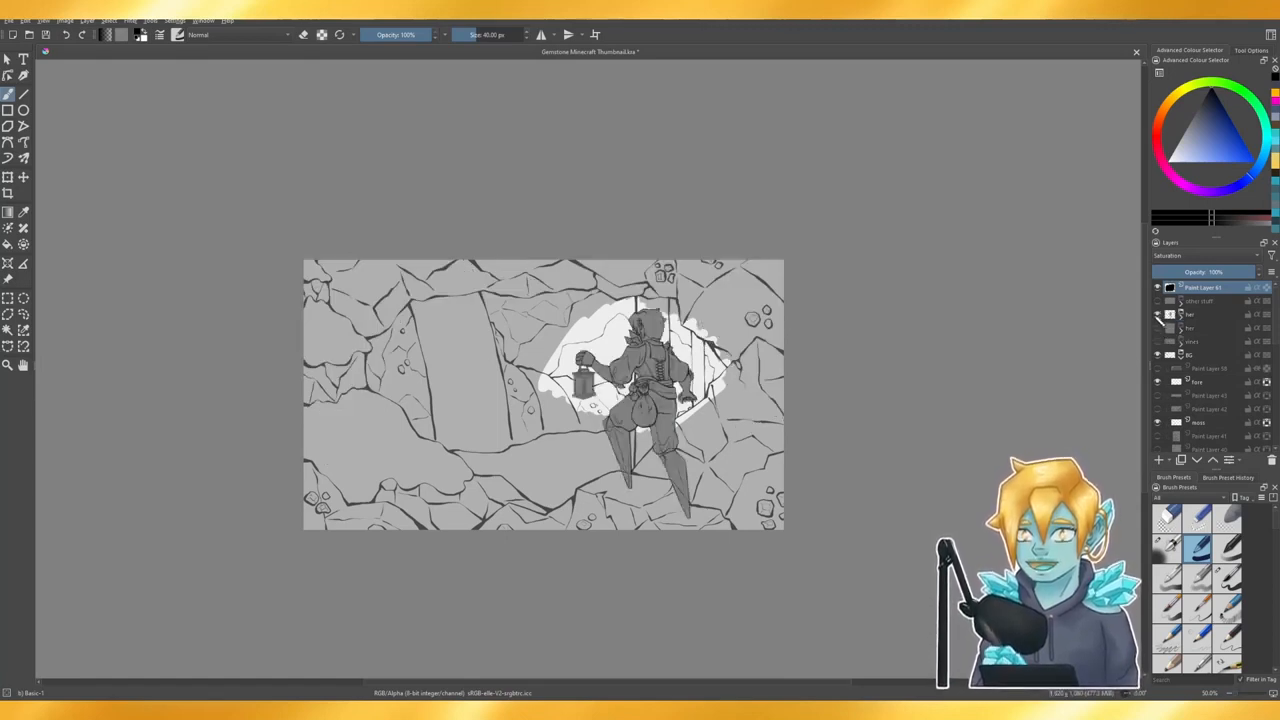
- Toggle the black Saturation layer repeatedly to compare the artwork in greyscale and colour
{"action": "left_click", "coordinate": [1158, 287]}
{"action": "left_click", "coordinate": [1159, 287]}
{"action": "left_click", "coordinate": [1159, 287]}
{"action": "left_click", "coordinate": [1159, 287]}
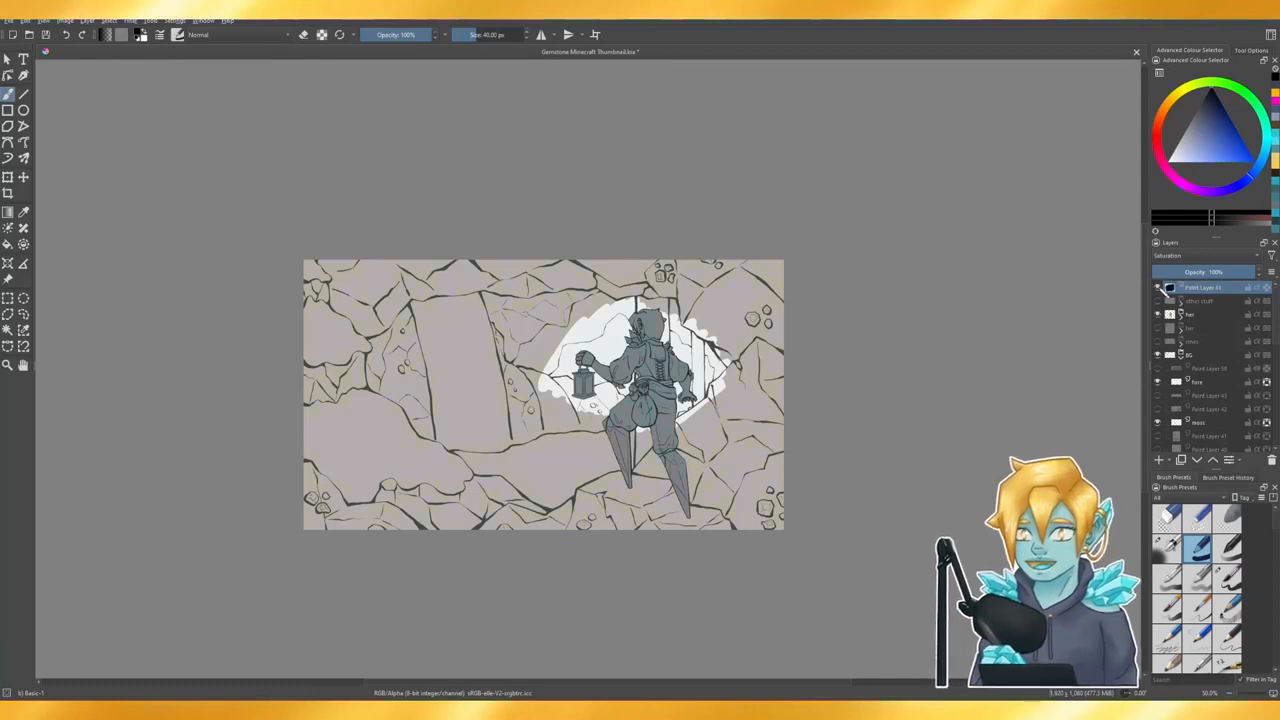
{"action": "left_click", "coordinate": [1159, 287]}
{"action": "left_click", "coordinate": [1160, 287]}
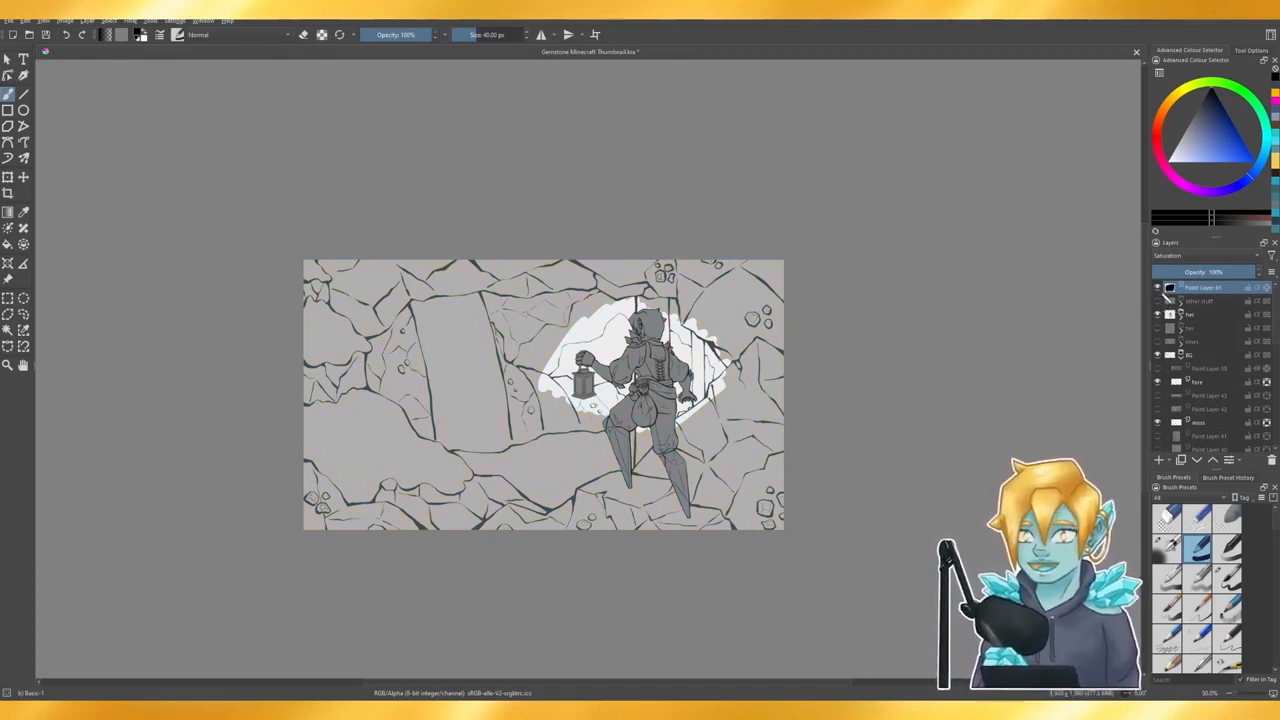
{"action": "left_click", "coordinate": [1159, 287]}
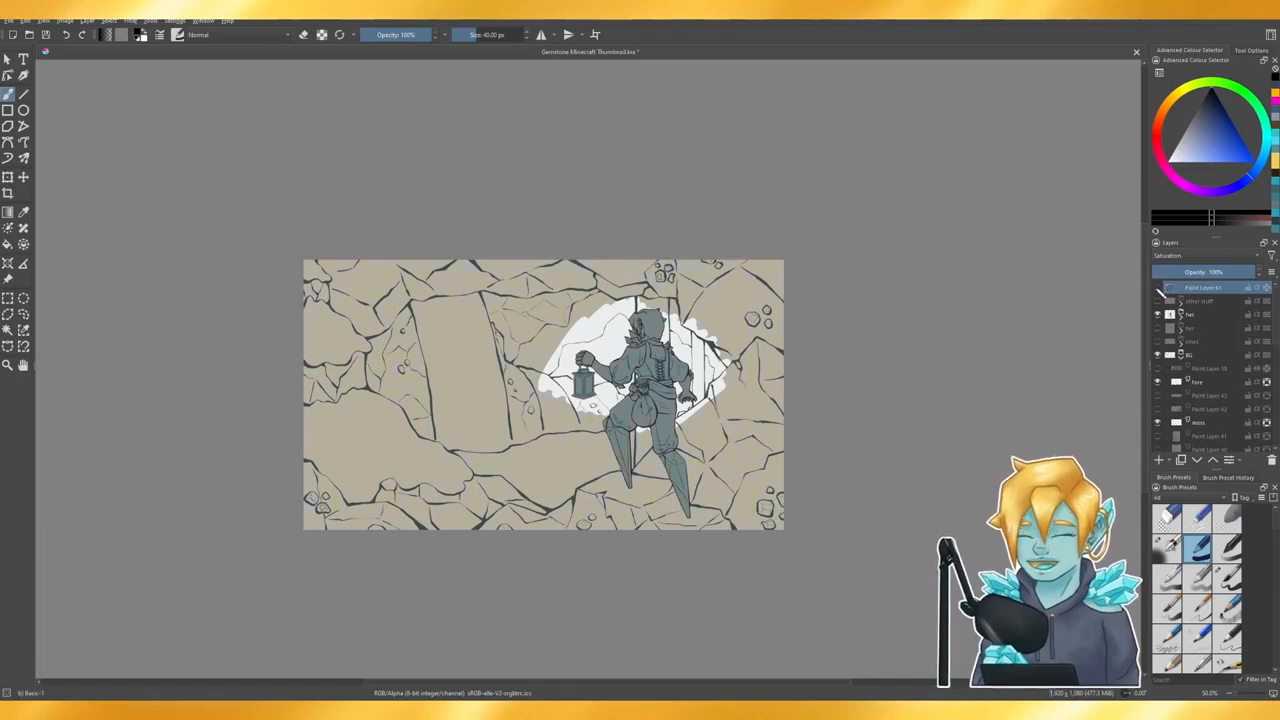
{"action": "left_click", "coordinate": [1159, 287]}
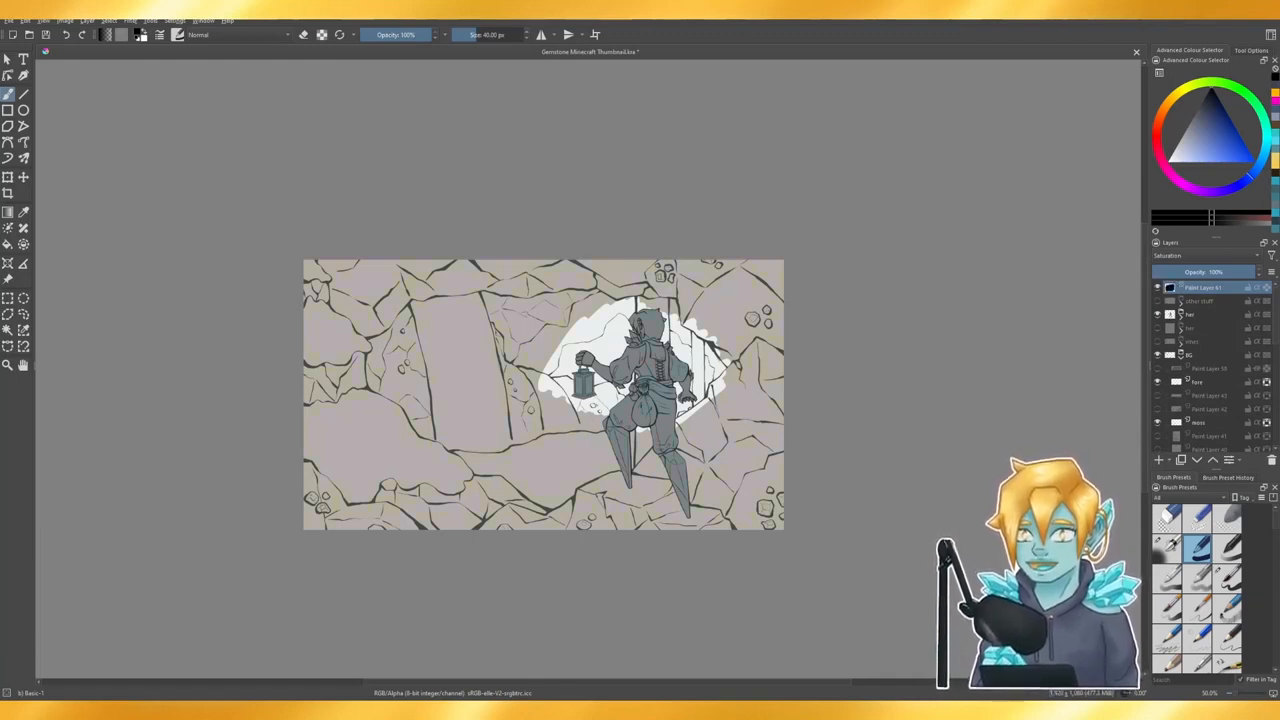
- Compare the greyscale background with and without the character, leaving the character group hidden
{"action": "left_click", "coordinate": [1158, 314]}
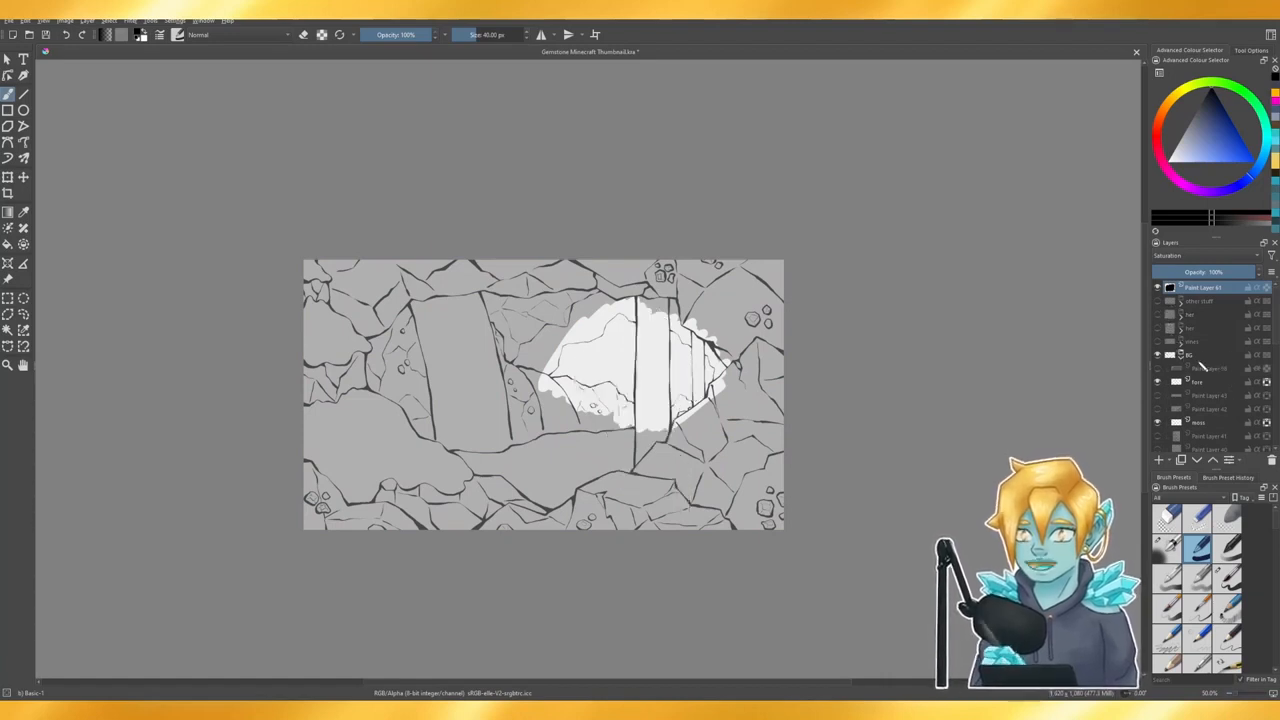
{"action": "scroll", "coordinate": [551, 451], "scroll_direction": "up", "scroll_amount": 1}
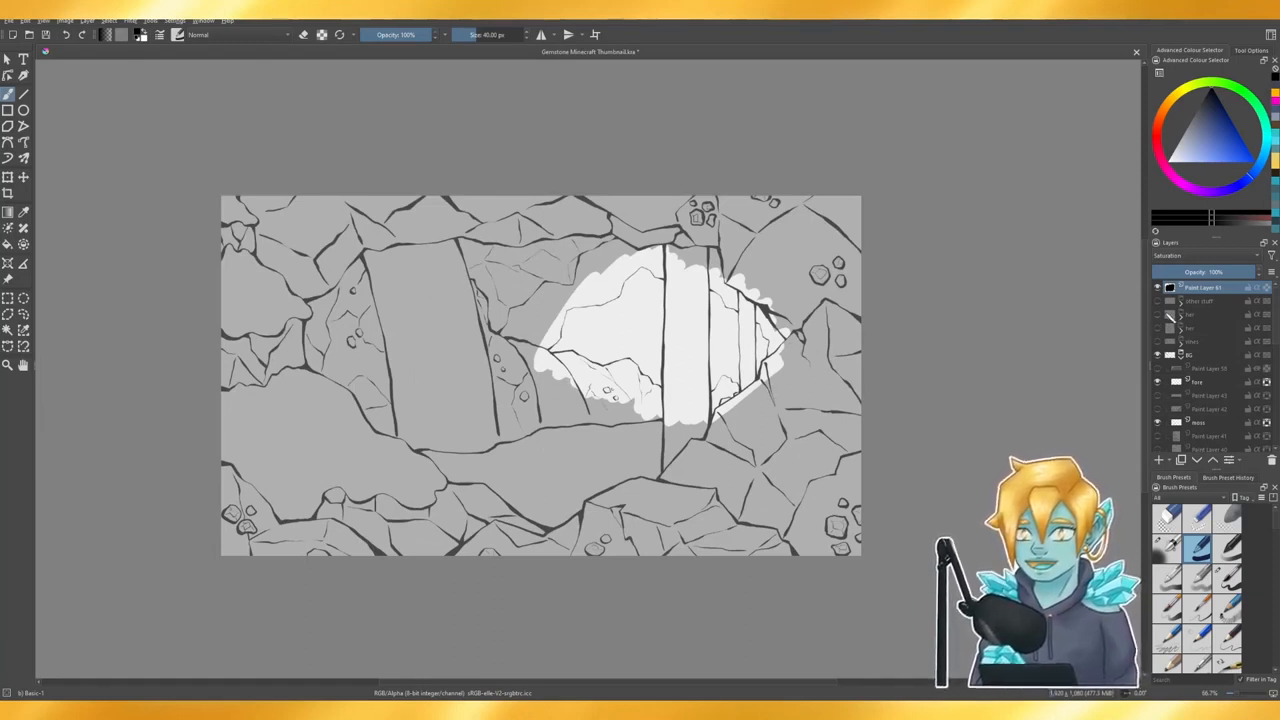
{"action": "left_click", "coordinate": [1159, 315]}
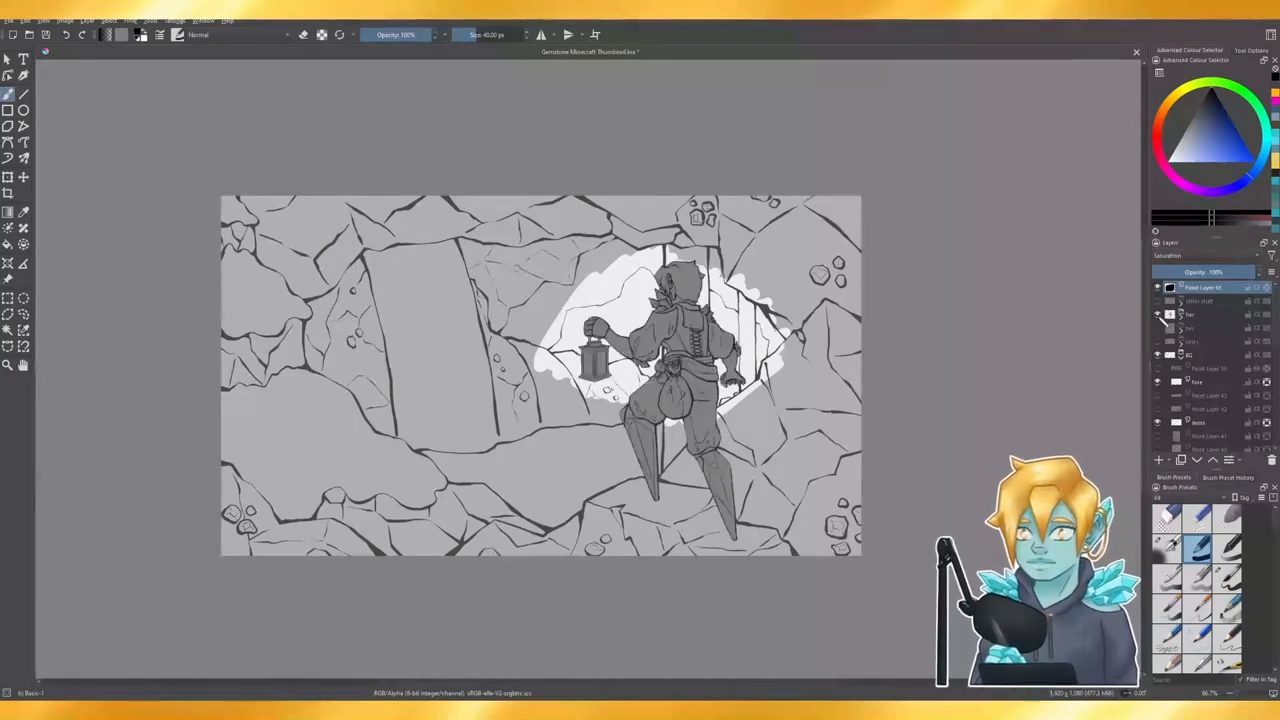
{"action": "left_click", "coordinate": [1159, 315]}
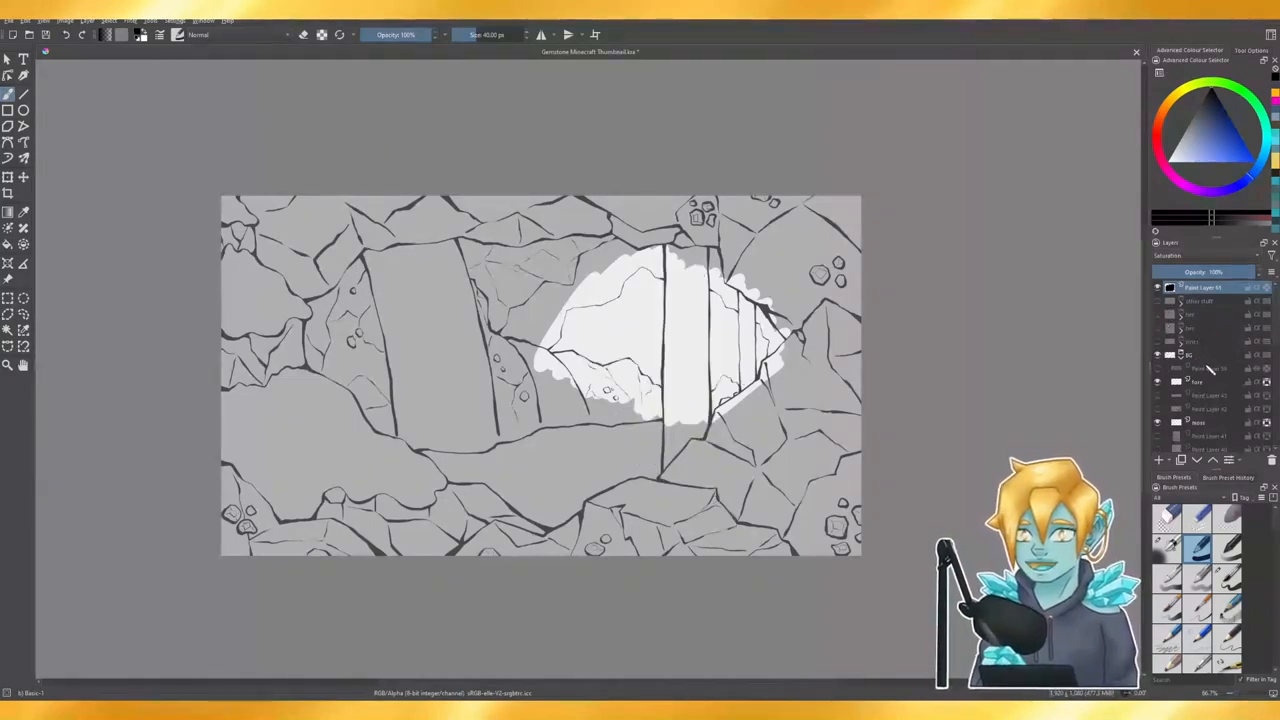
- Add "sketch" to the faint character sketch group's name and move it down directly above the Sketch group
{"action": "left_click", "coordinate": [1158, 328]}
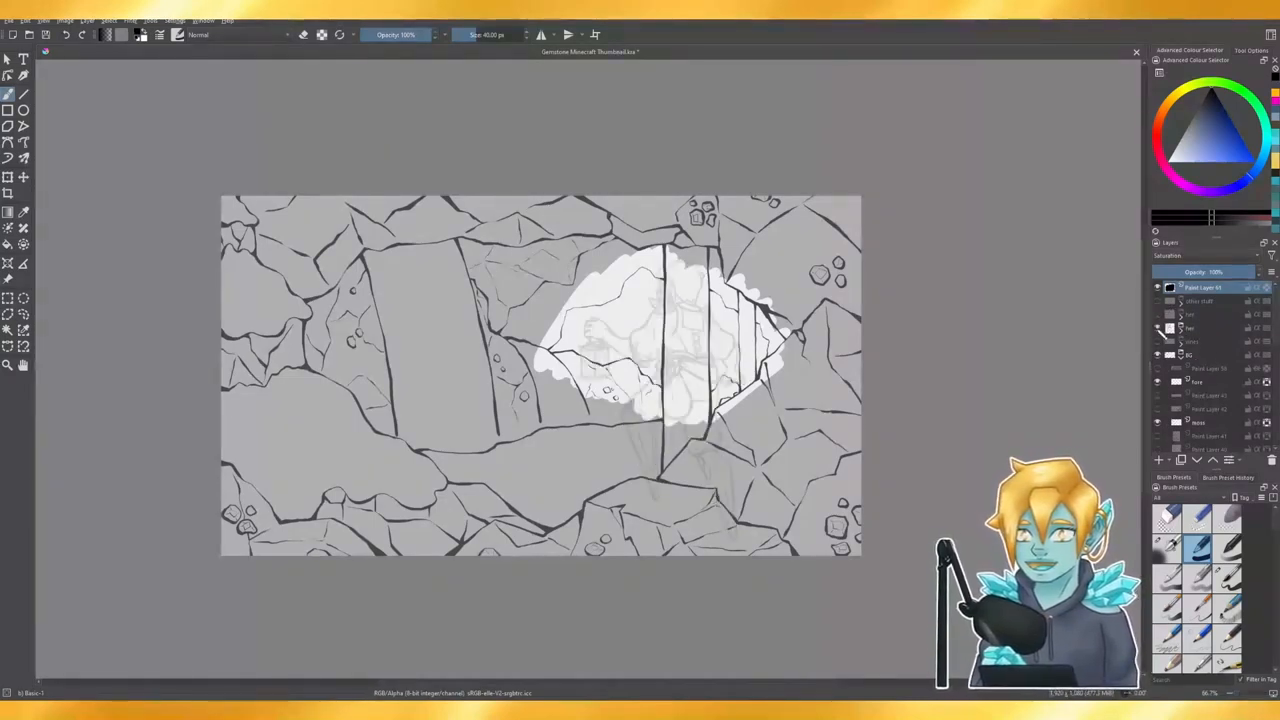
{"action": "left_click", "coordinate": [1158, 328]}
{"action": "double_click", "coordinate": [1197, 327]}
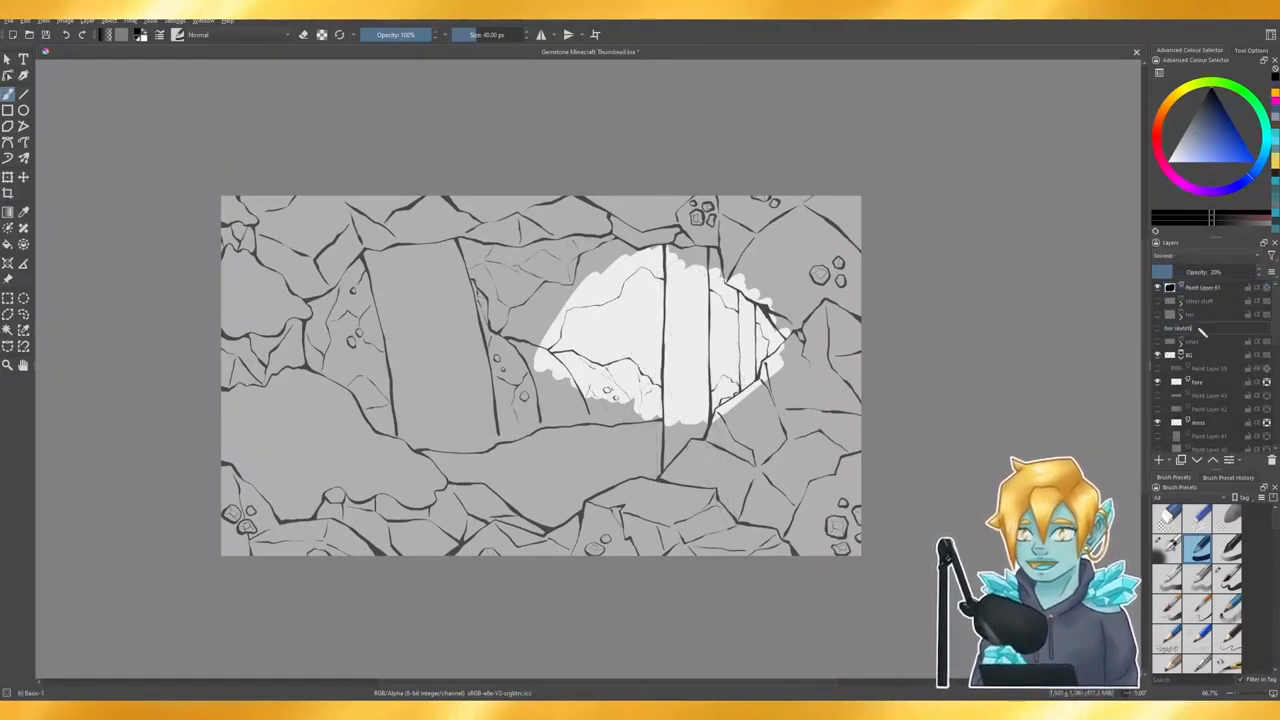
{"action": "key", "text": "Return"}
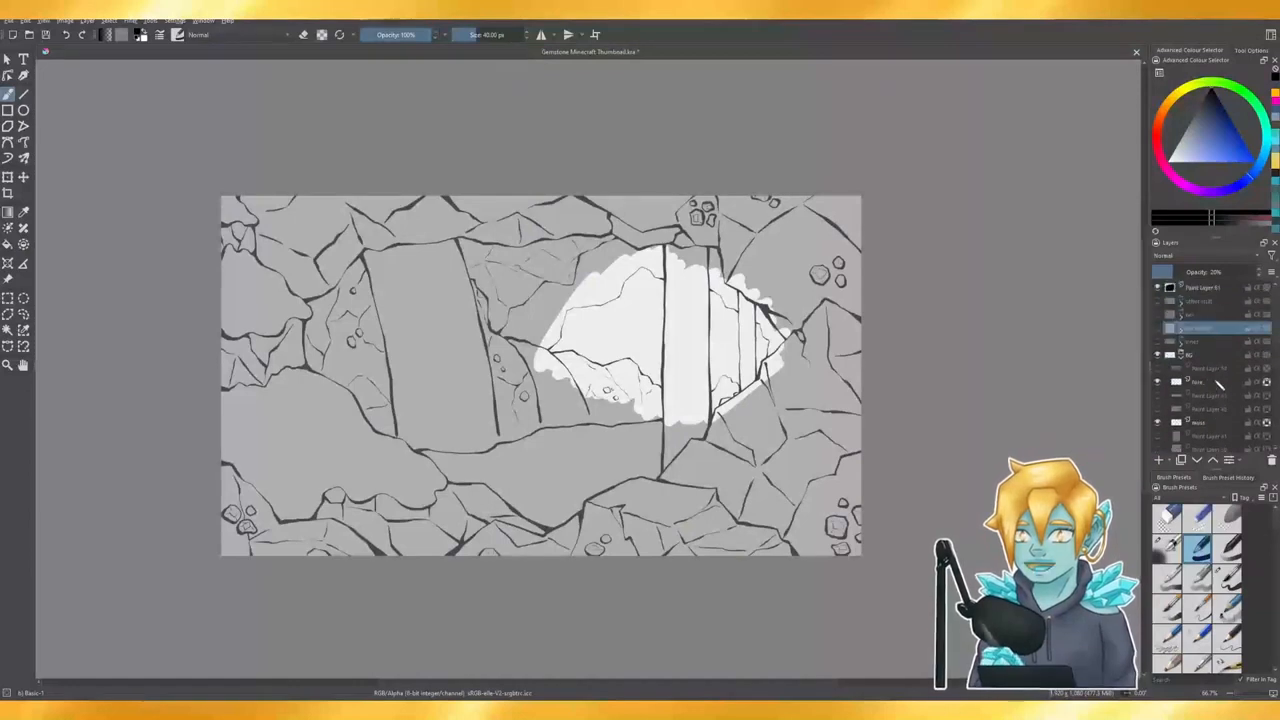
{"action": "mouse_move", "coordinate": [1210, 330]}
{"action": "left_mouse_down"}
{"action": "mouse_move", "coordinate": [1215, 467]}
{"action": "mouse_move", "coordinate": [1229, 400]}
{"action": "mouse_move", "coordinate": [1213, 442]}
{"action": "left_mouse_up"}
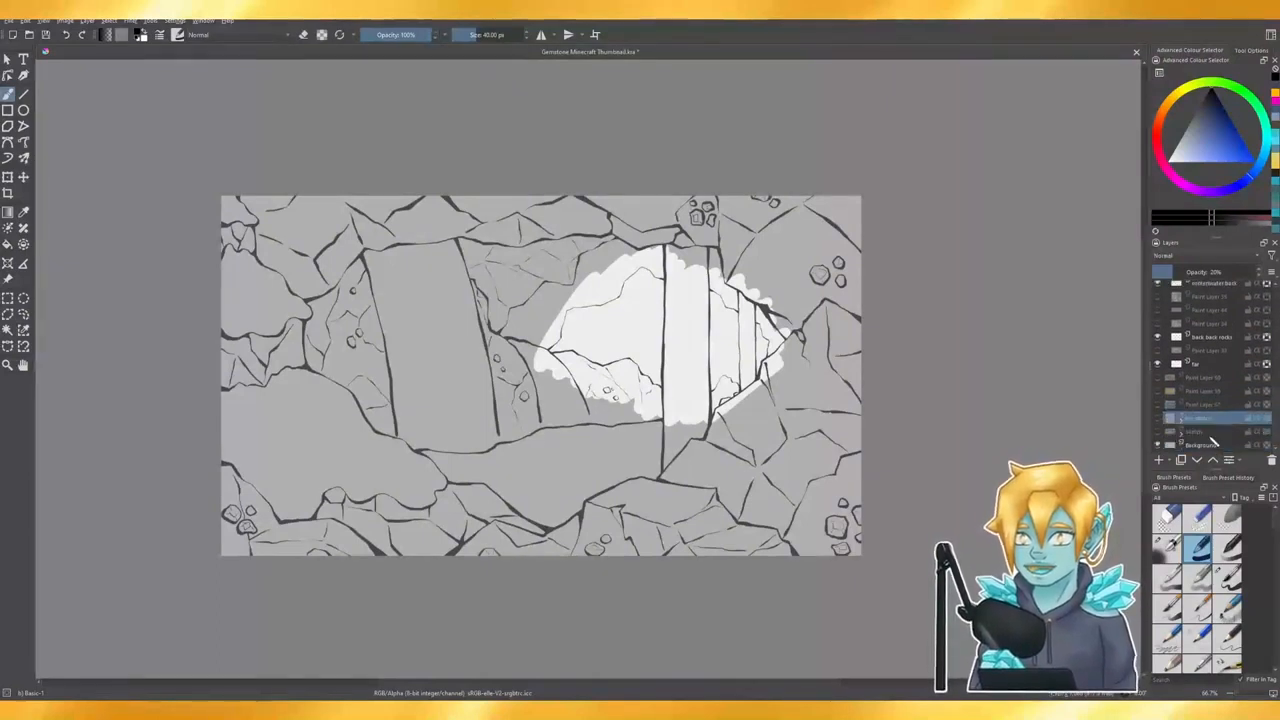
{"action": "scroll", "coordinate": [1200, 403], "scroll_direction": "up", "scroll_amount": 8}
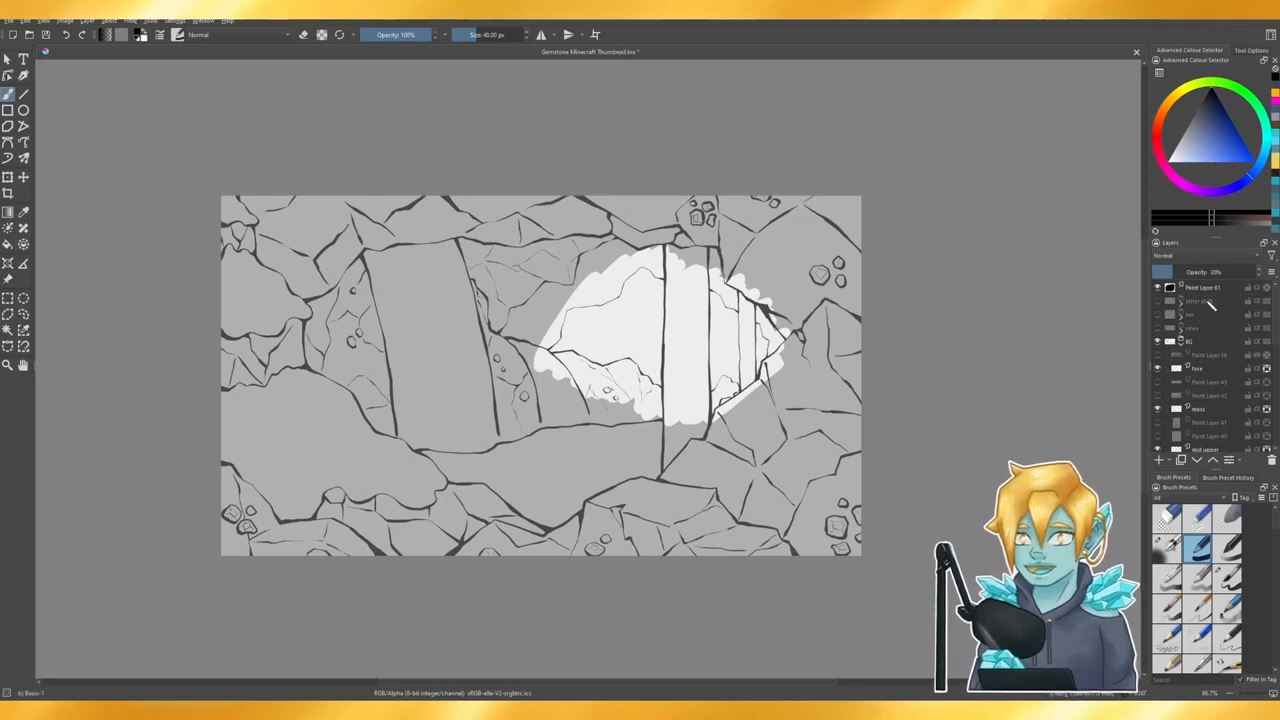
- Hide the bottommost white background layer in the BG group that fills the bright cave opening
{"action": "scroll", "coordinate": [1222, 376], "scroll_direction": "down", "scroll_amount": 5}
{"action": "left_click", "coordinate": [1206, 392]}
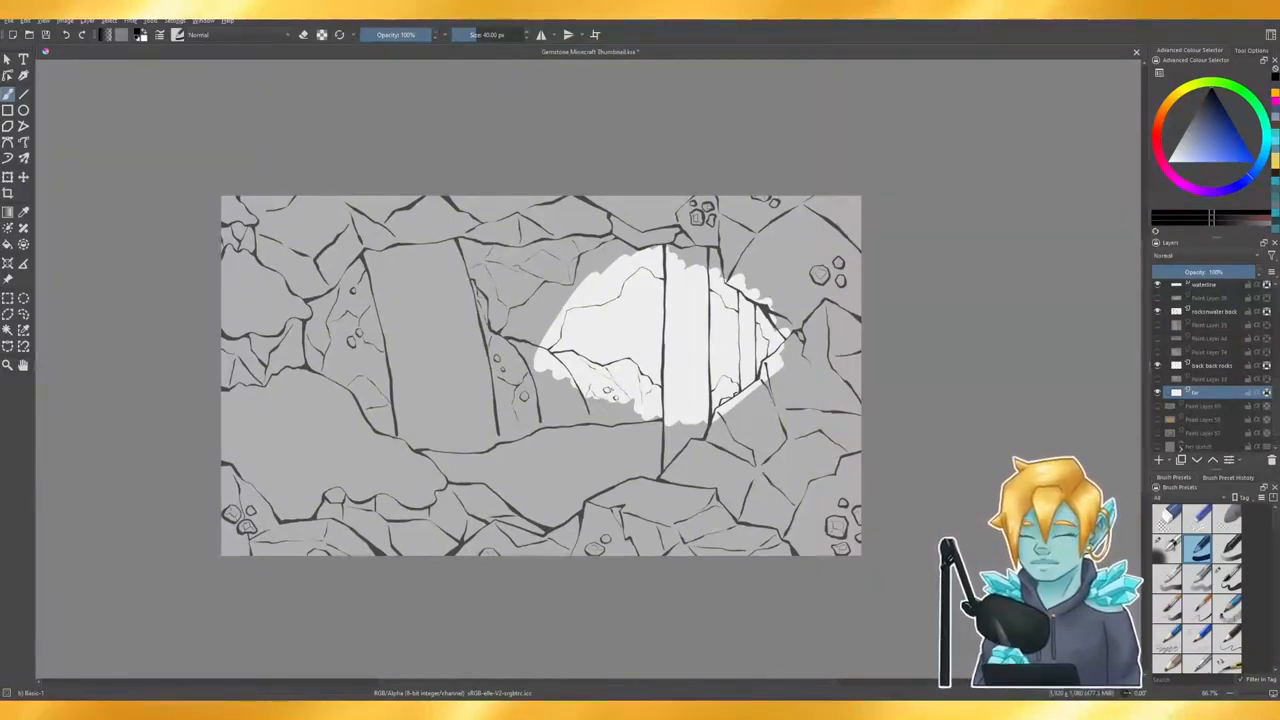
{"action": "left_click", "coordinate": [1157, 392]}
{"action": "scroll", "coordinate": [1209, 366], "scroll_direction": "up", "scroll_amount": 4}
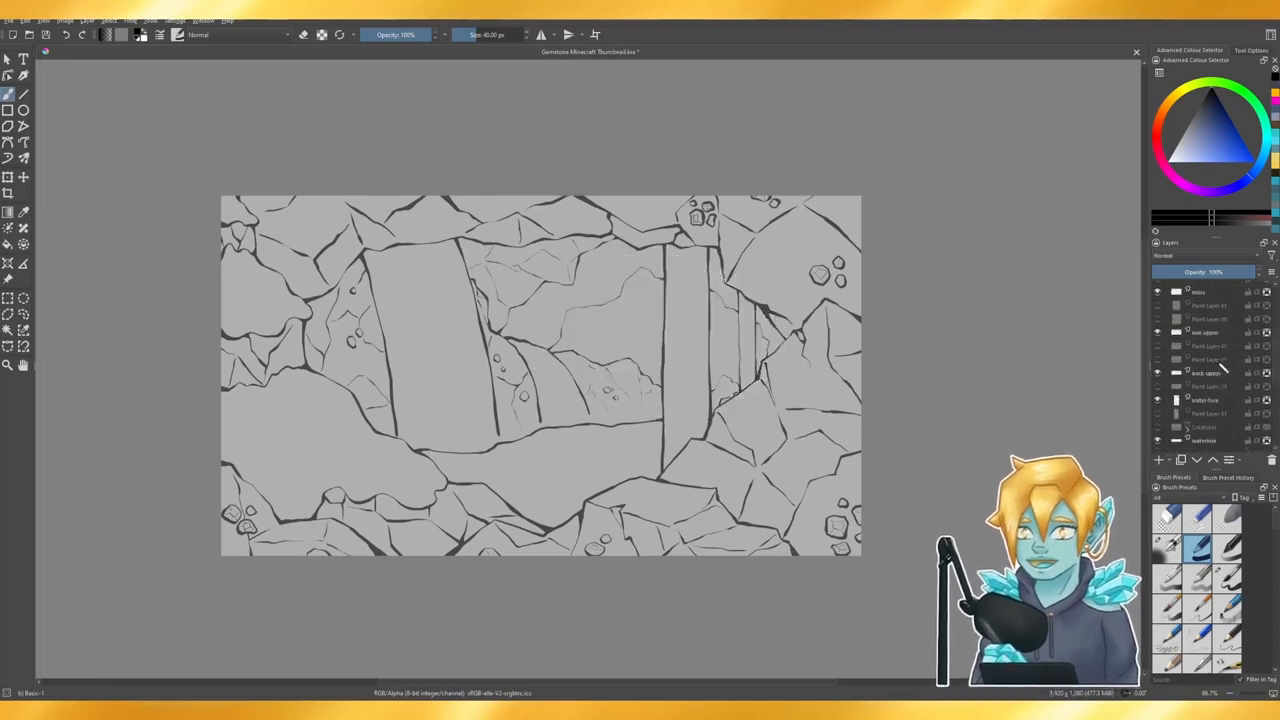
{"action": "scroll", "coordinate": [1203, 366], "scroll_direction": "up", "scroll_amount": 4}
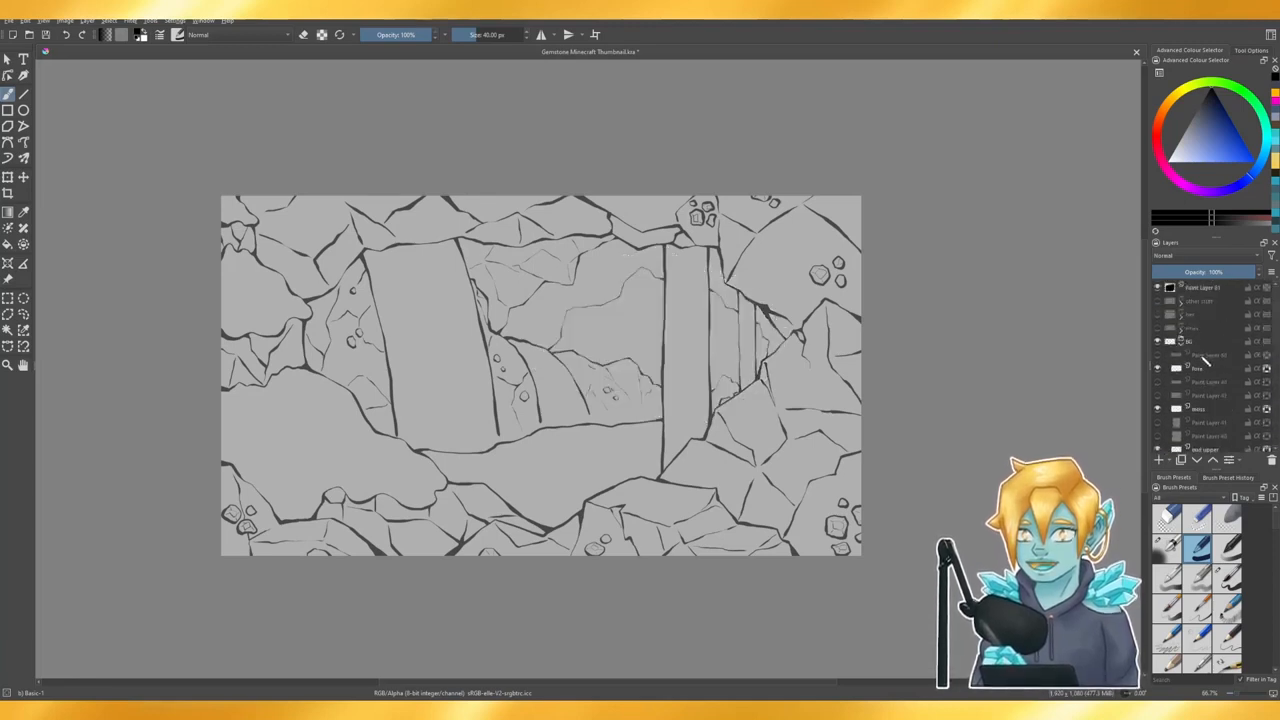
- Show the foreground rocks' base layer, Paint Layer 42, and leave the foreground gem layer, Paint Layer 43, hidden
{"action": "left_click", "coordinate": [1158, 383]}
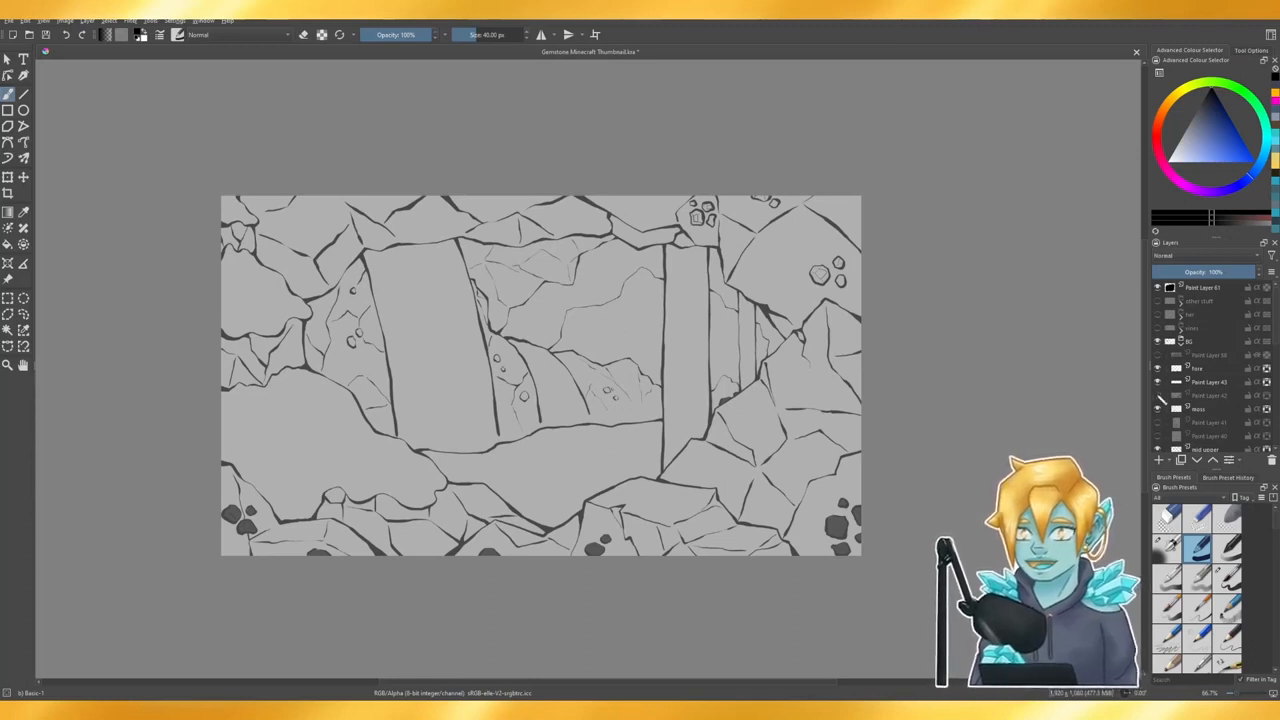
{"action": "left_click", "coordinate": [1158, 395]}
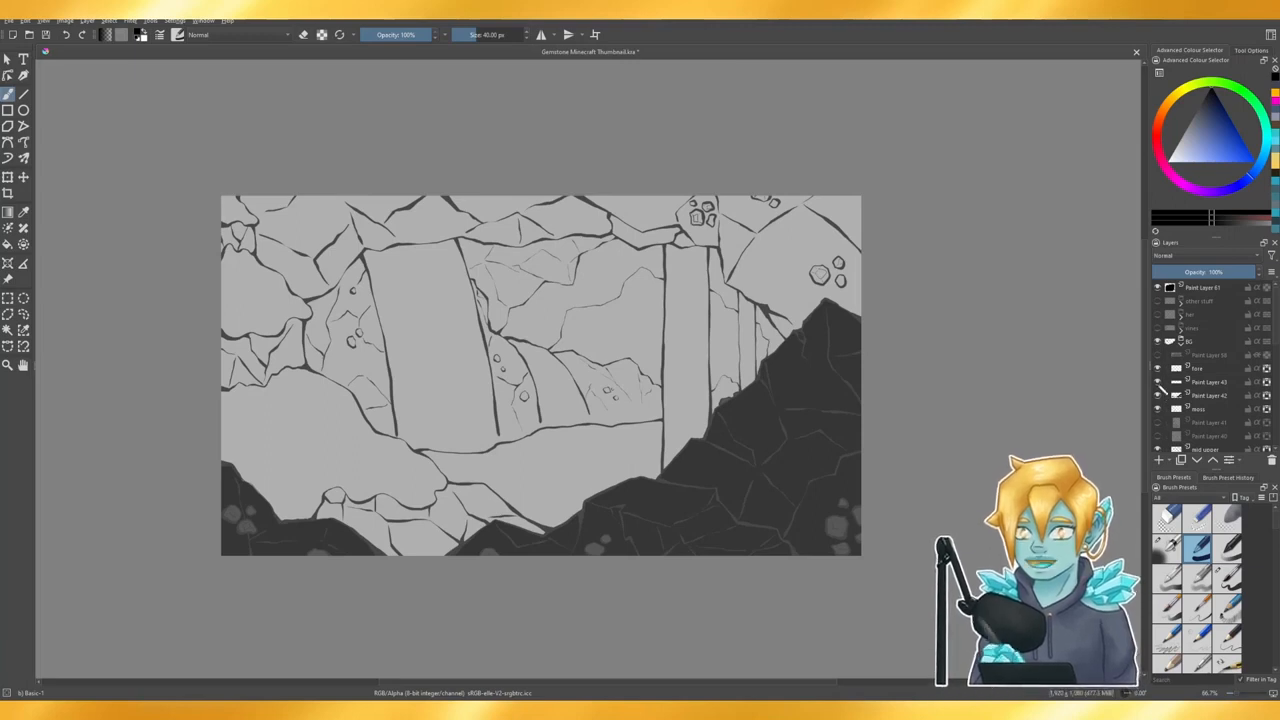
{"action": "left_click", "coordinate": [1158, 382]}
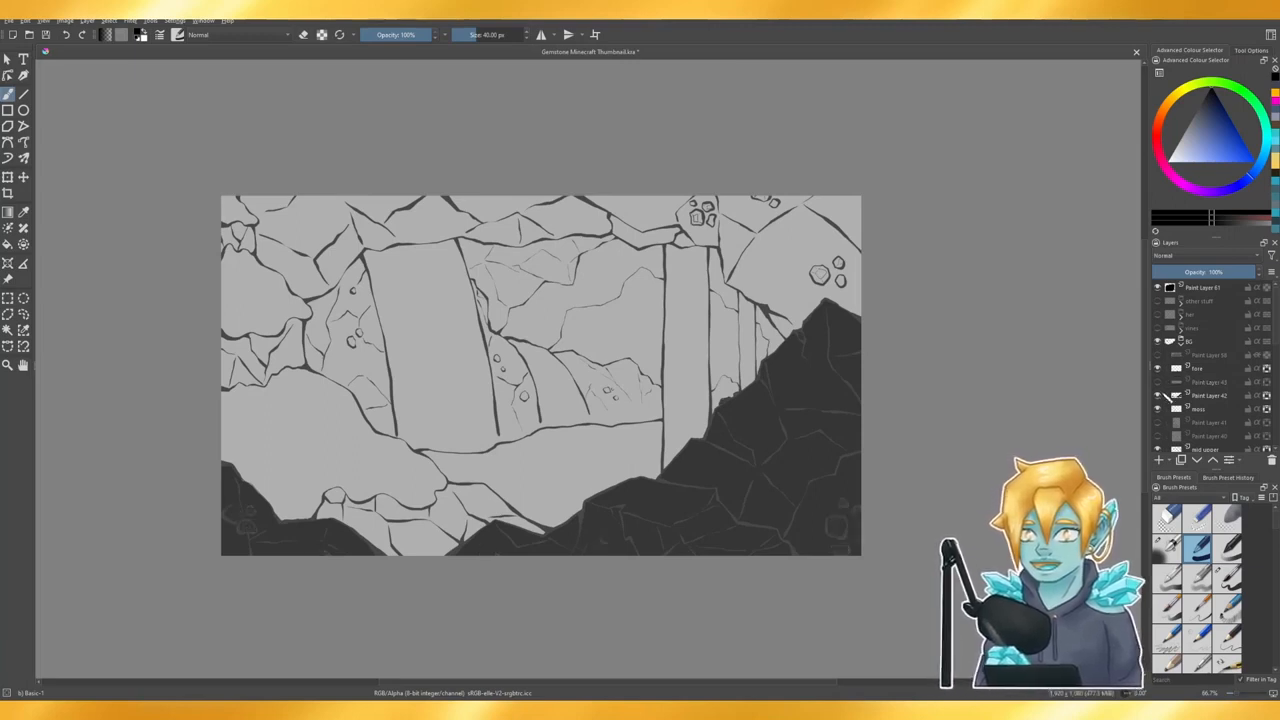
{"action": "scroll", "coordinate": [1166, 396], "scroll_direction": "down", "scroll_amount": 1}
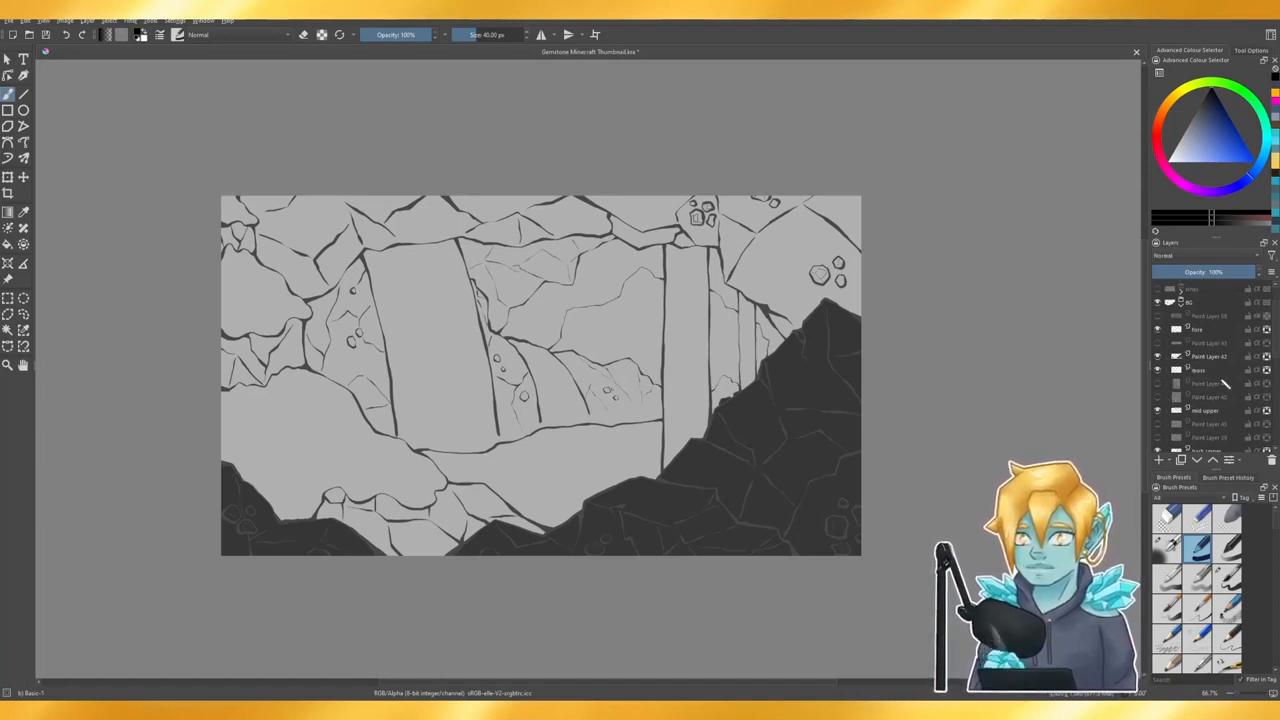
- Select Paint Layer 42, sample the foreground rocks' dark grey and shift it to a very dark blue
{"action": "left_click", "coordinate": [1220, 357]}
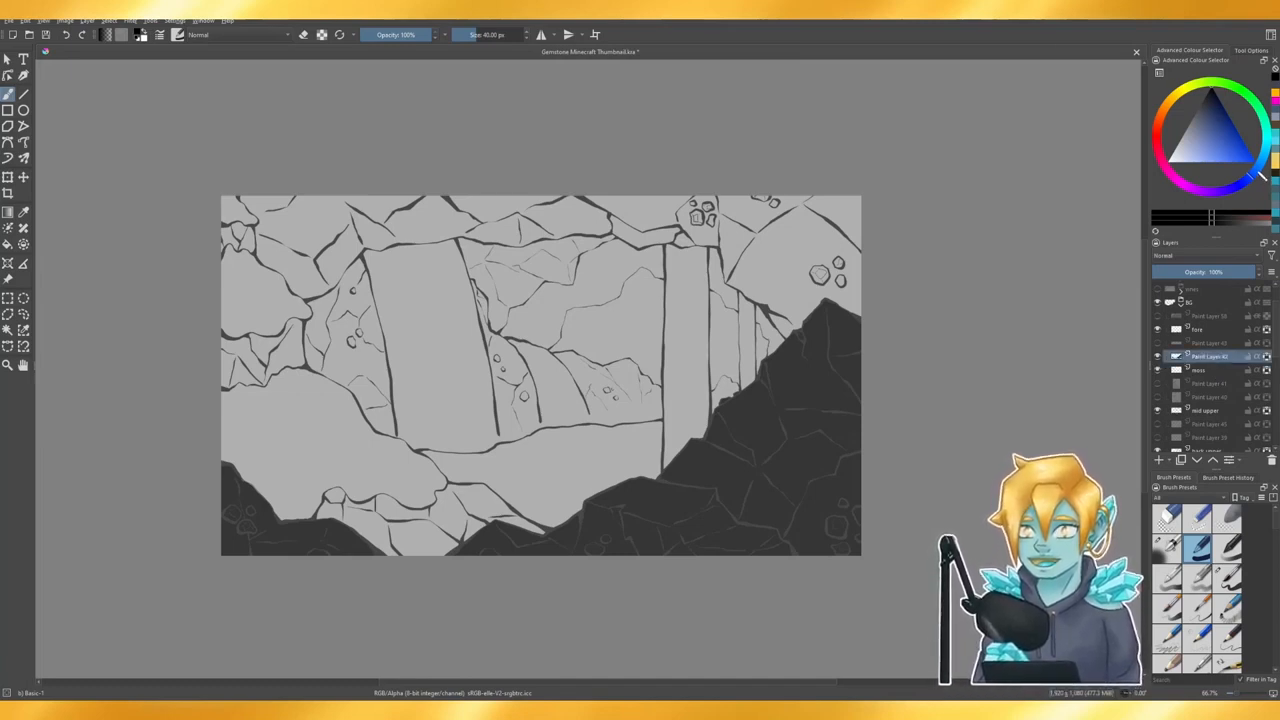
{"action": "left_click_drag", "start_coordinate": [1262, 176], "coordinate": [1269, 159]}
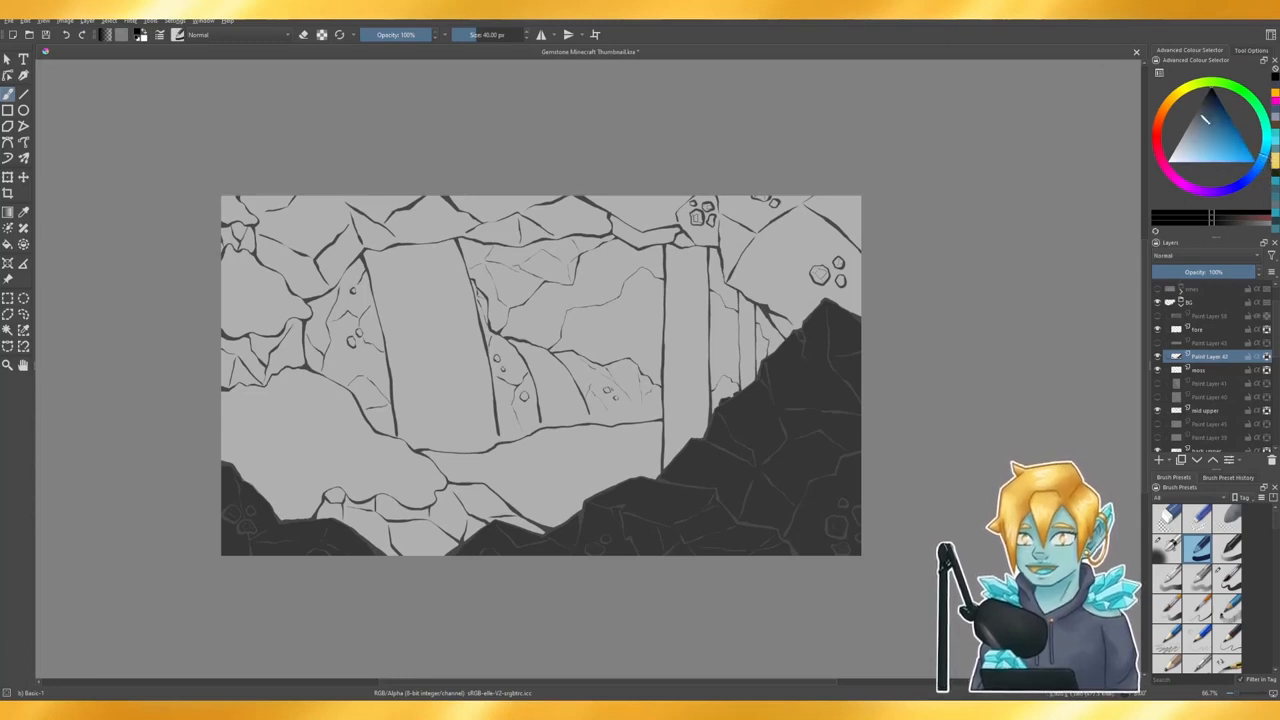
{"action": "left_click_drag", "start_coordinate": [1204, 118], "coordinate": [1210, 99]}
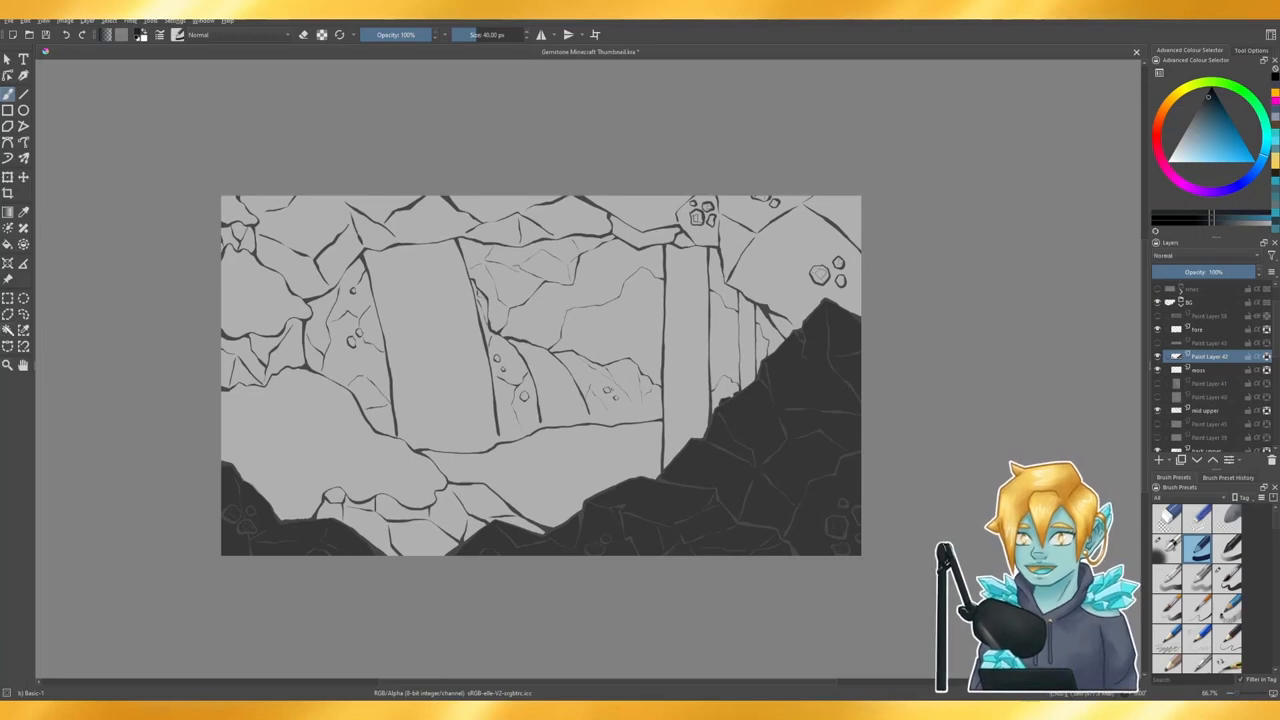
{"action": "left_click", "coordinate": [7, 330]}
{"action": "left_click", "coordinate": [762, 422]}
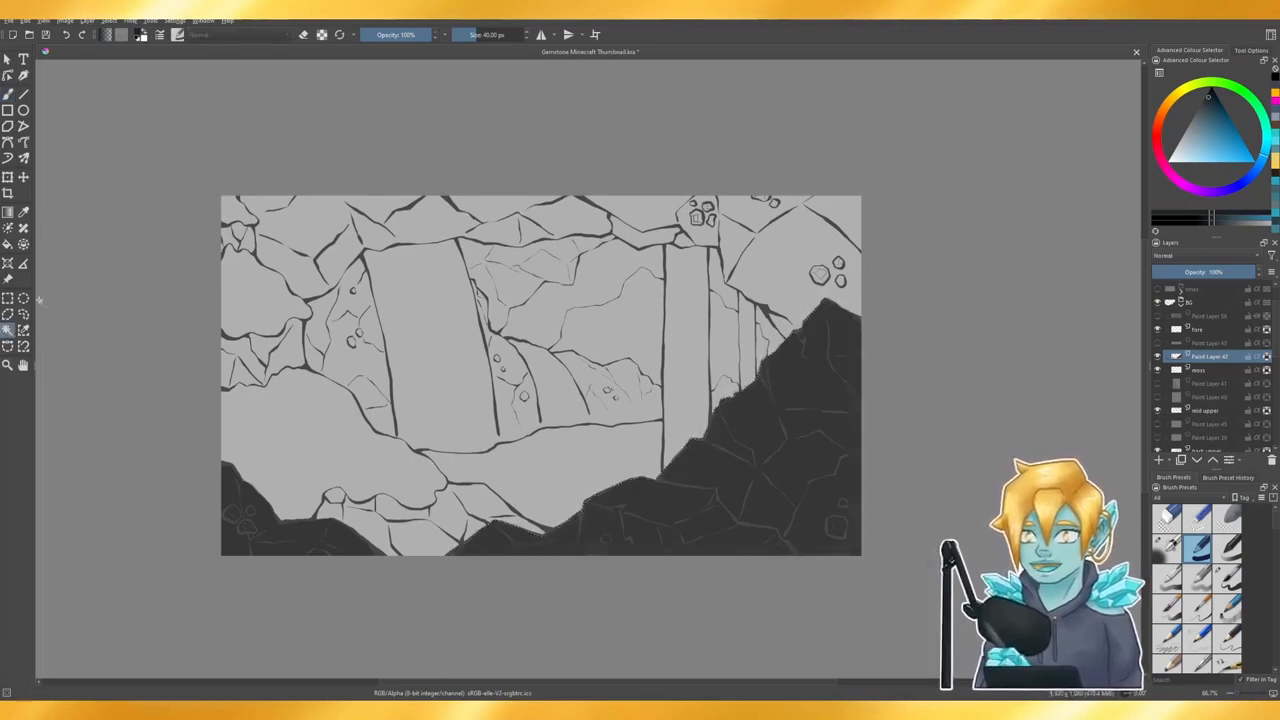
{"action": "left_click", "coordinate": [23, 213]}
{"action": "left_click", "coordinate": [756, 401]}
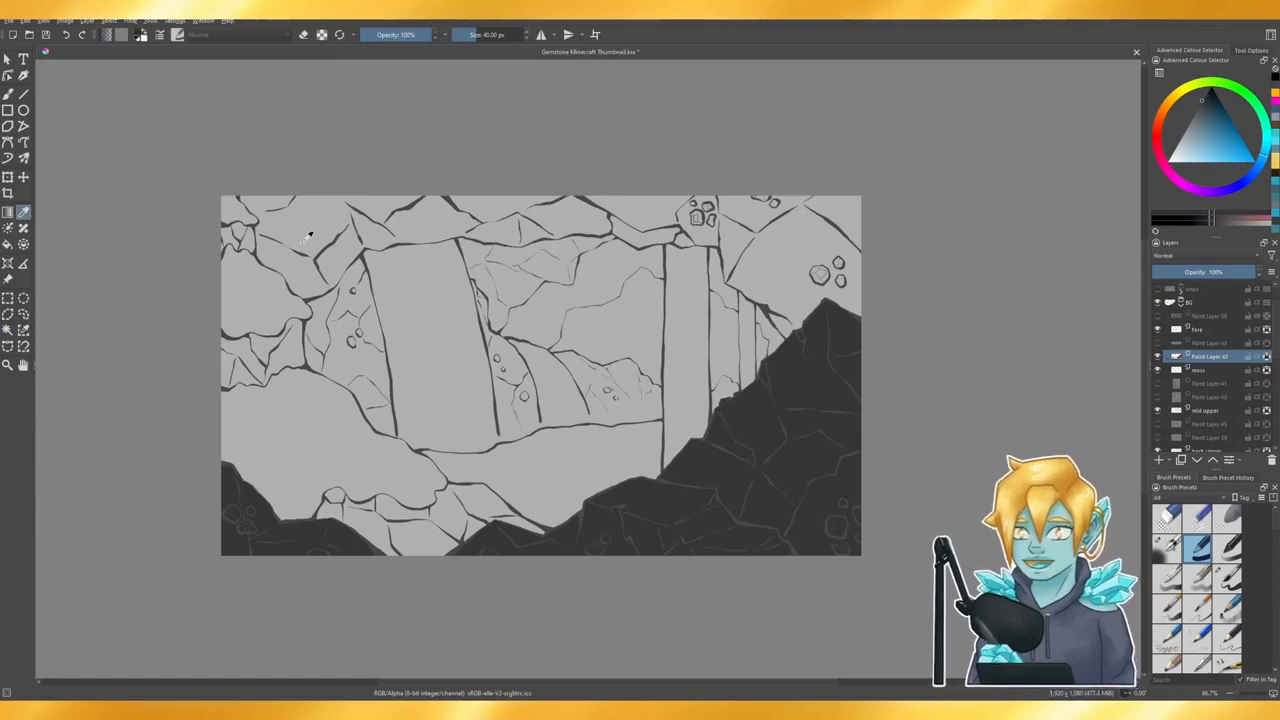
{"action": "left_click", "coordinate": [8, 93]}
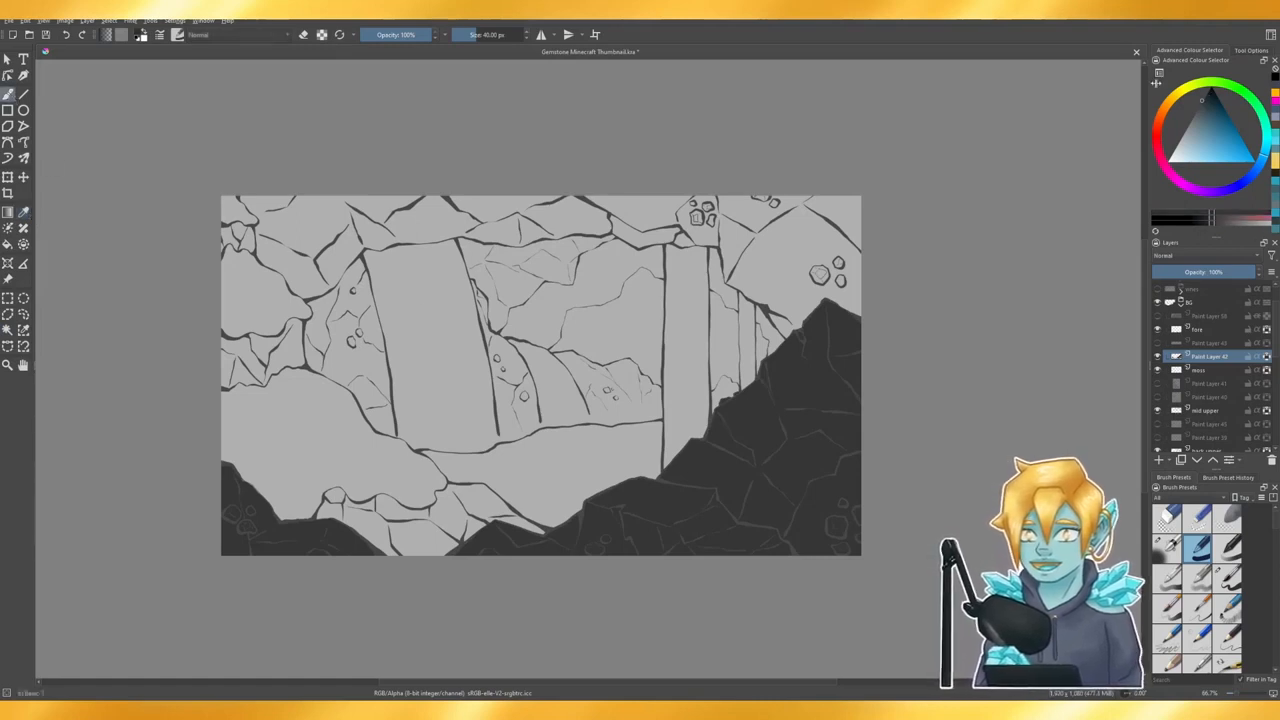
{"action": "left_click", "coordinate": [1211, 103]}
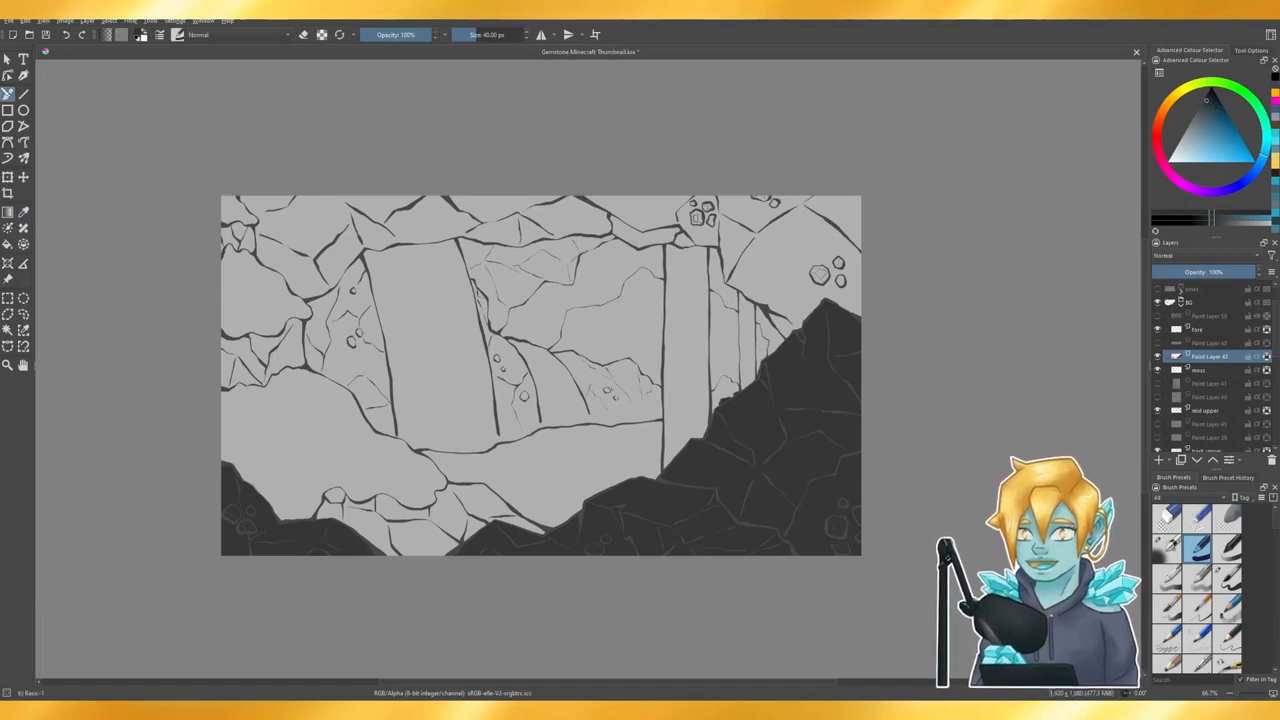
- Enlarge the brush to about 605 px and paint the foreground rocks on Paint Layer 42 with a very dark blue
{"action": "left_click", "coordinate": [493, 35]}
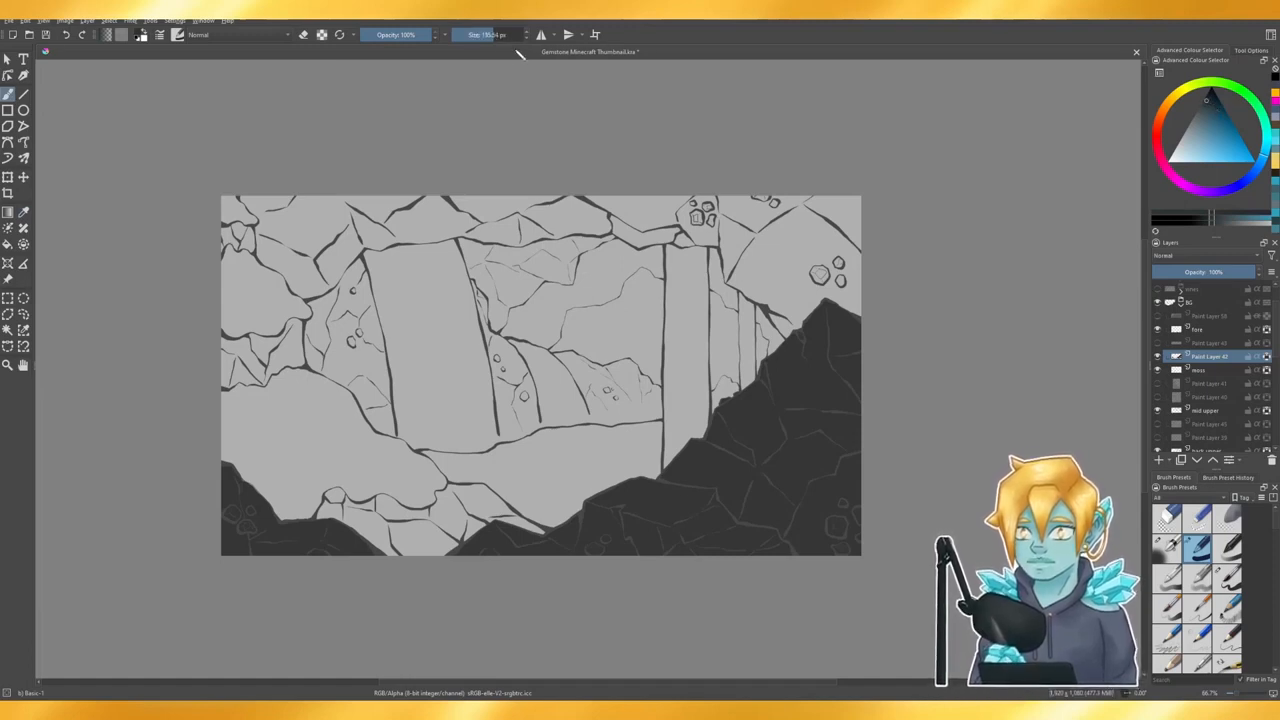
{"action": "left_click_drag", "start_coordinate": [502, 36], "coordinate": [512, 35]}
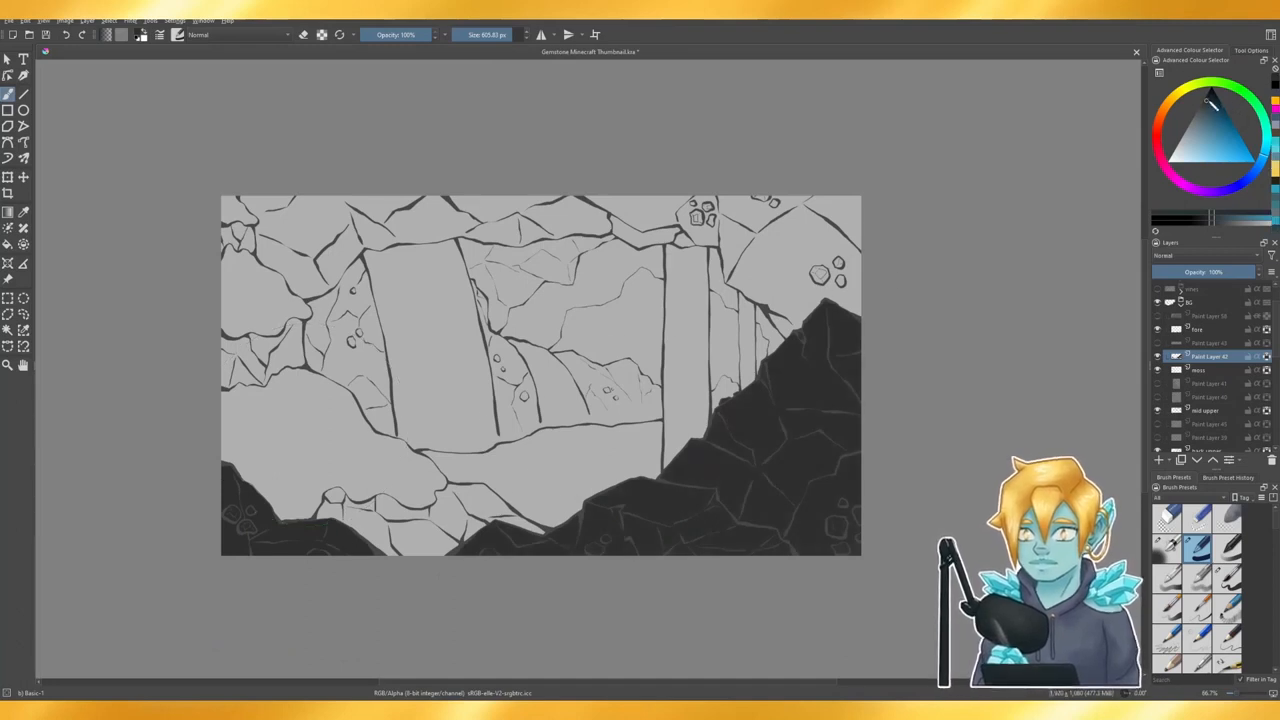
{"action": "left_click", "coordinate": [1210, 100]}
{"action": "mouse_move", "coordinate": [830, 300]}
{"action": "left_mouse_down"}
{"action": "mouse_move", "coordinate": [863, 249]}
{"action": "mouse_move", "coordinate": [553, 321]}
{"action": "mouse_move", "coordinate": [332, 404]}
{"action": "mouse_move", "coordinate": [203, 422]}
{"action": "mouse_move", "coordinate": [270, 598]}
{"action": "left_mouse_up"}
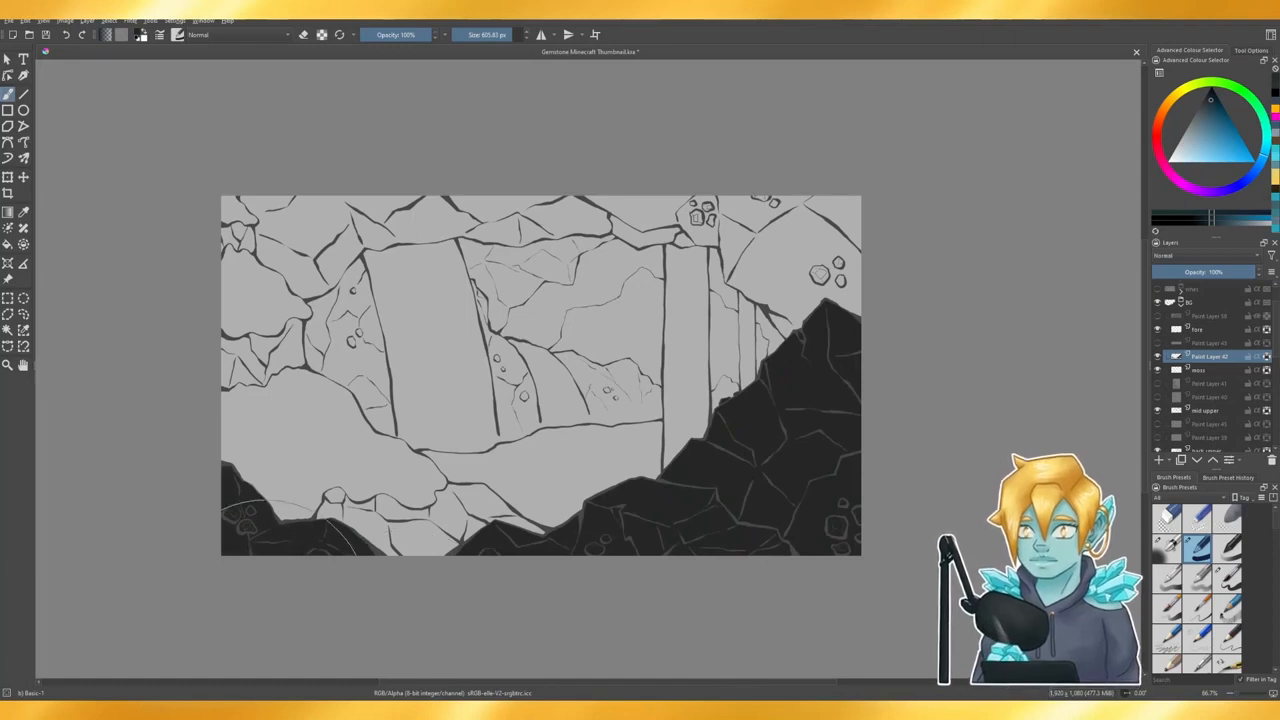
- Hide the greyscale check layer to view the artwork in colour and undo the last stroke on the foreground rocks
{"action": "scroll", "coordinate": [1200, 314], "scroll_direction": "up", "scroll_amount": 2}
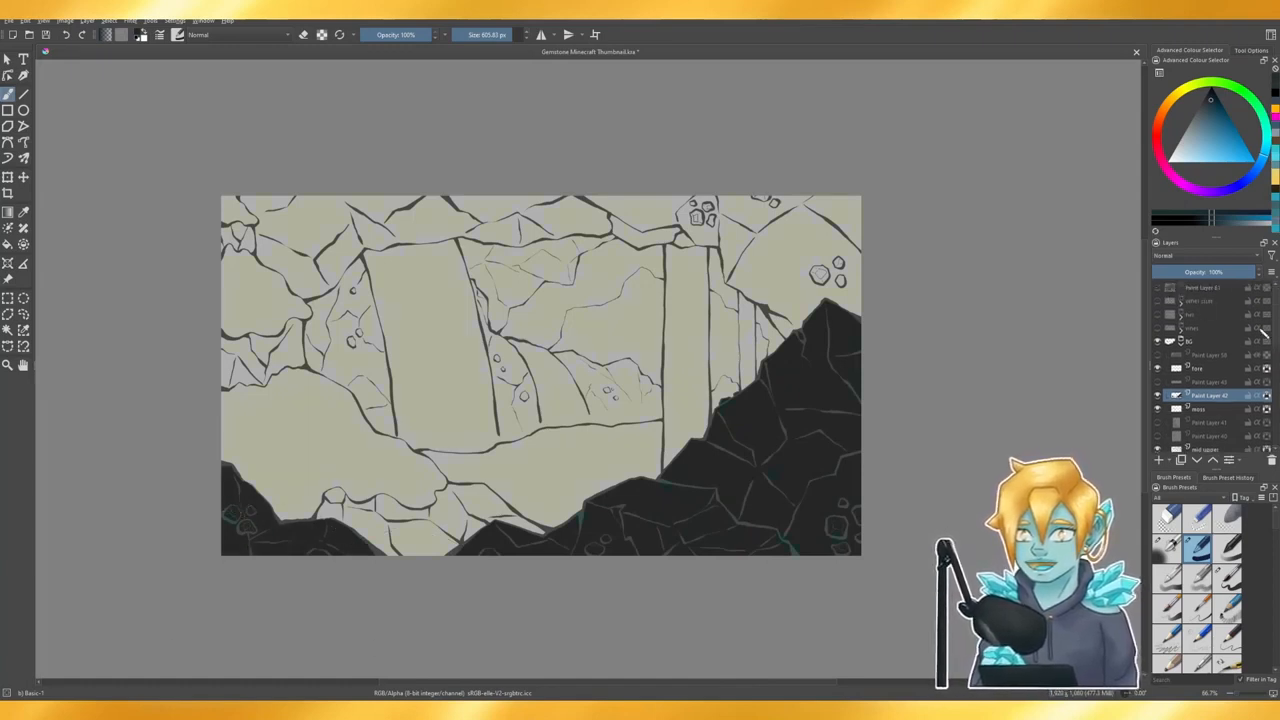
{"action": "scroll", "coordinate": [1260, 330], "scroll_direction": "down", "scroll_amount": 2}
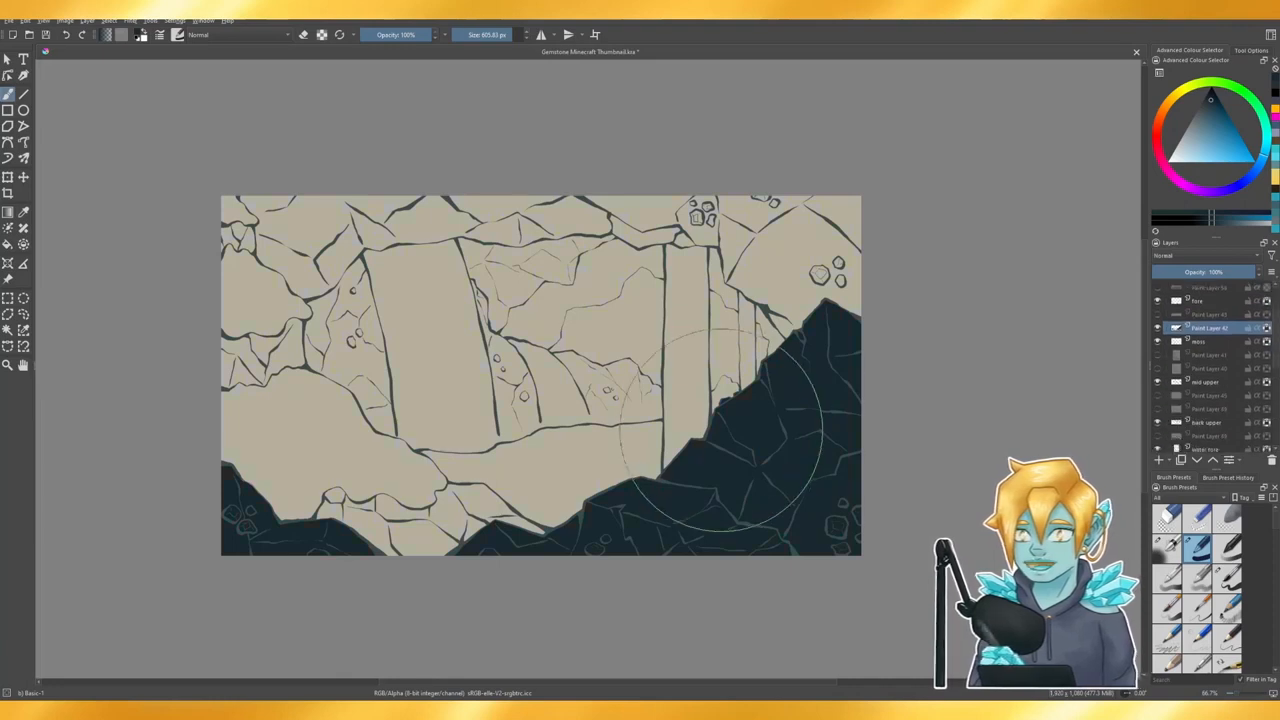
{"action": "key", "text": "ctrl+z"}
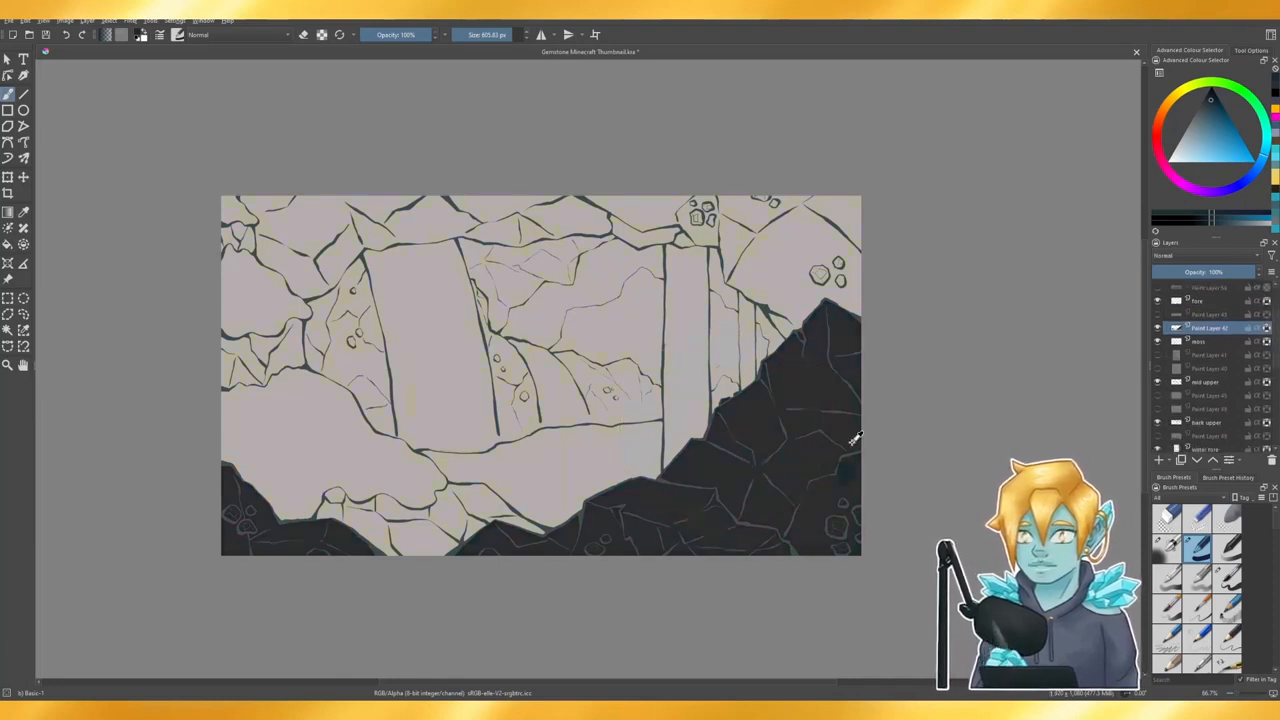
{"action": "scroll", "coordinate": [1270, 350], "scroll_direction": "up", "scroll_amount": 2}
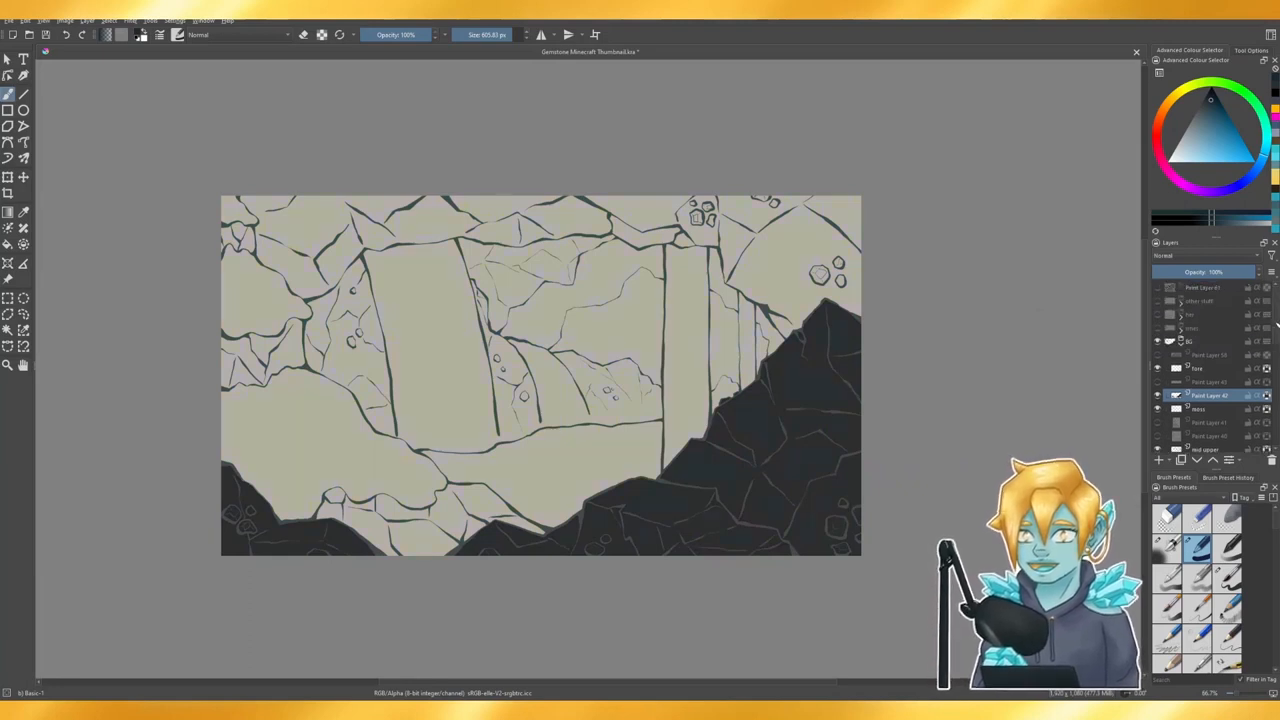
- Hide Paint Layer 42, show the moss and middle rock layers, Paint Layers 41 and 40, and select Paint Layer 40
{"action": "scroll", "coordinate": [1270, 350], "scroll_direction": "down", "scroll_amount": 5}
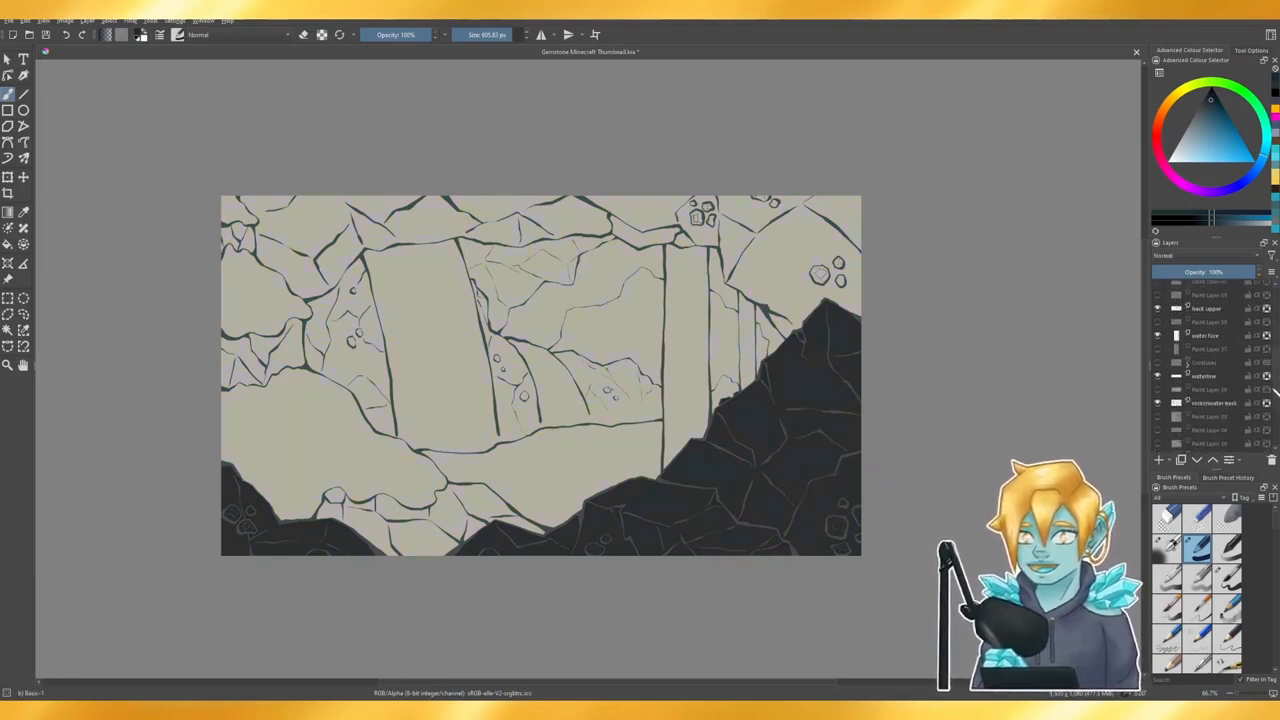
{"action": "scroll", "coordinate": [1274, 370], "scroll_direction": "up", "scroll_amount": 5}
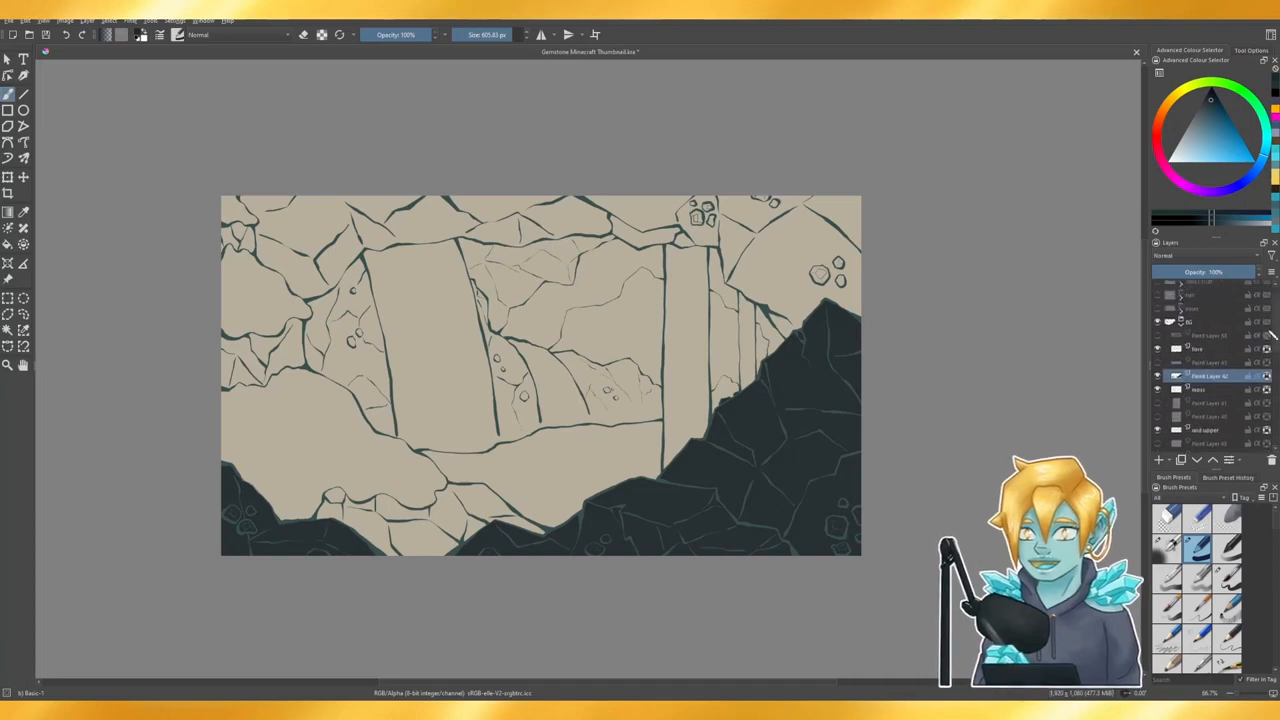
{"action": "scroll", "coordinate": [1270, 334], "scroll_direction": "down", "scroll_amount": 1}
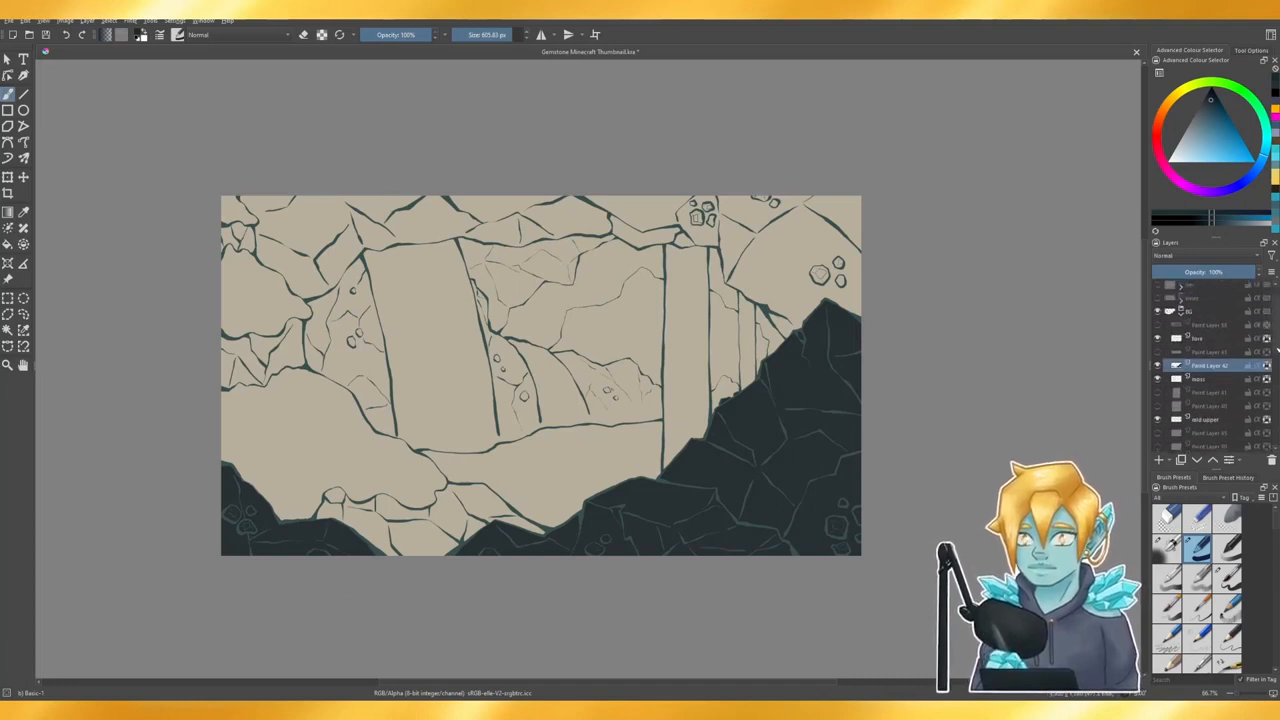
{"action": "scroll", "coordinate": [1270, 349], "scroll_direction": "down", "scroll_amount": 4}
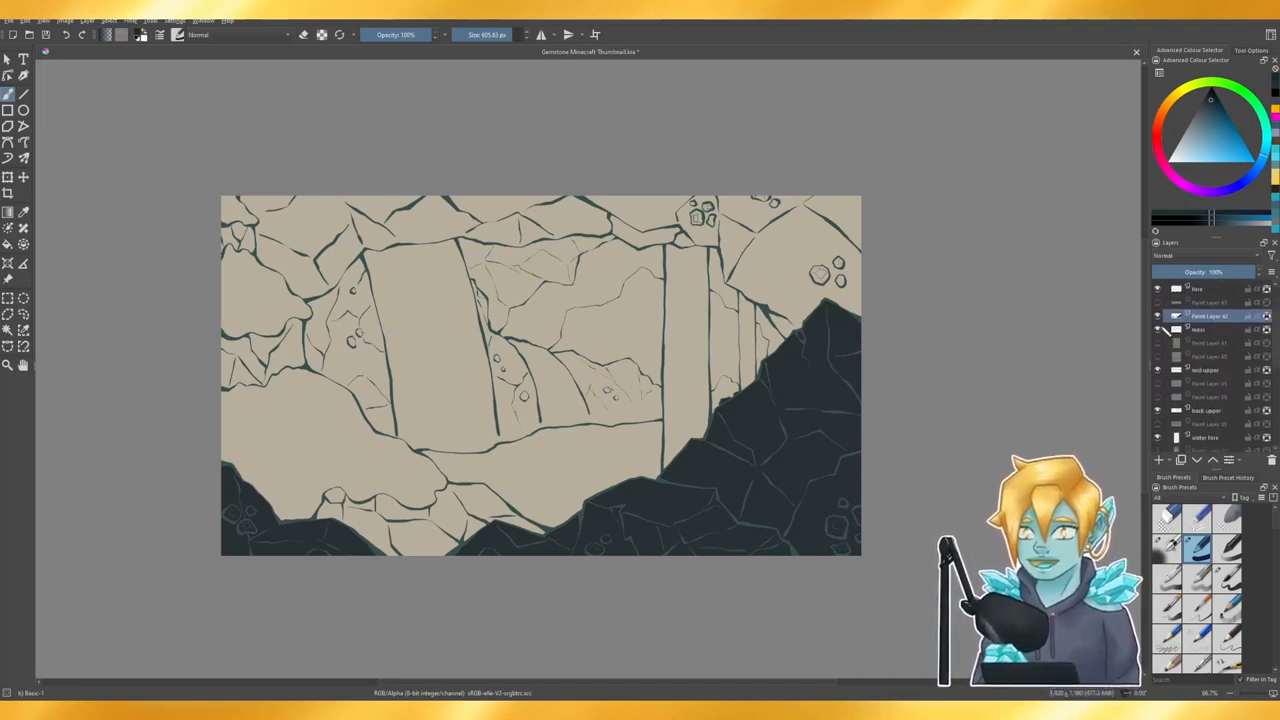
{"action": "left_click", "coordinate": [1159, 317]}
{"action": "left_click", "coordinate": [1159, 343]}
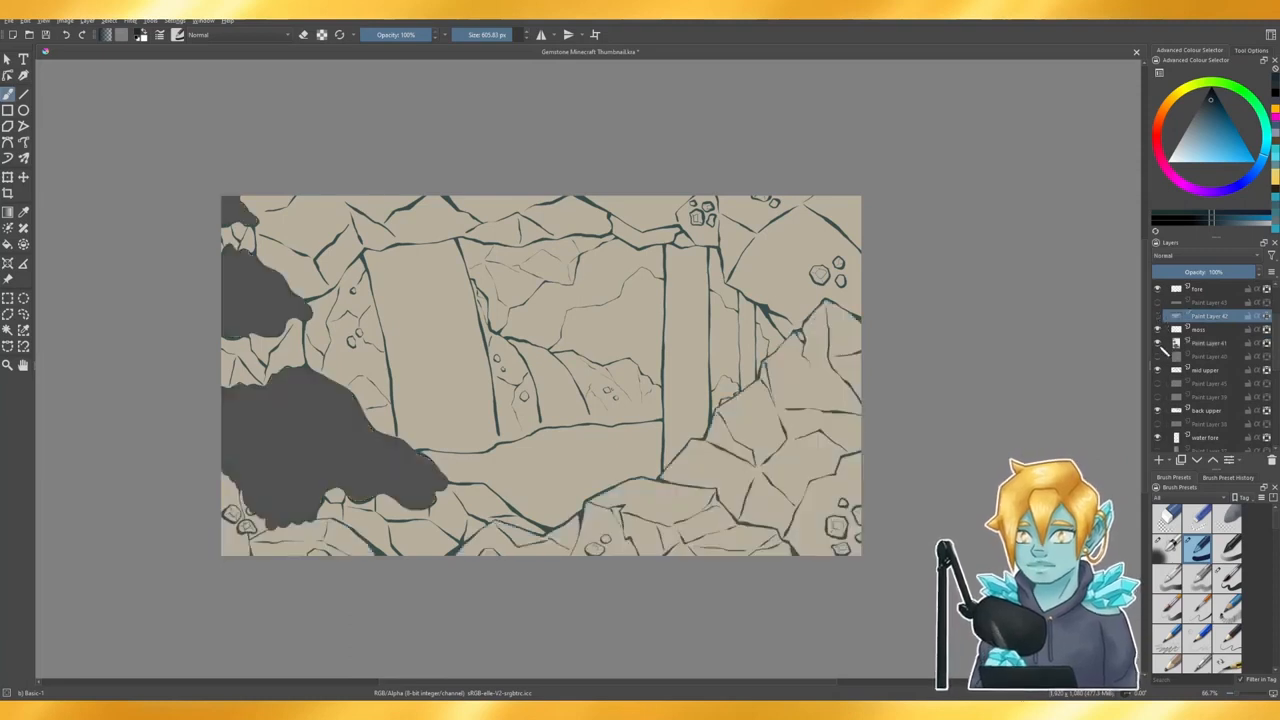
{"action": "left_click", "coordinate": [1159, 356]}
{"action": "left_click", "coordinate": [1208, 357]}
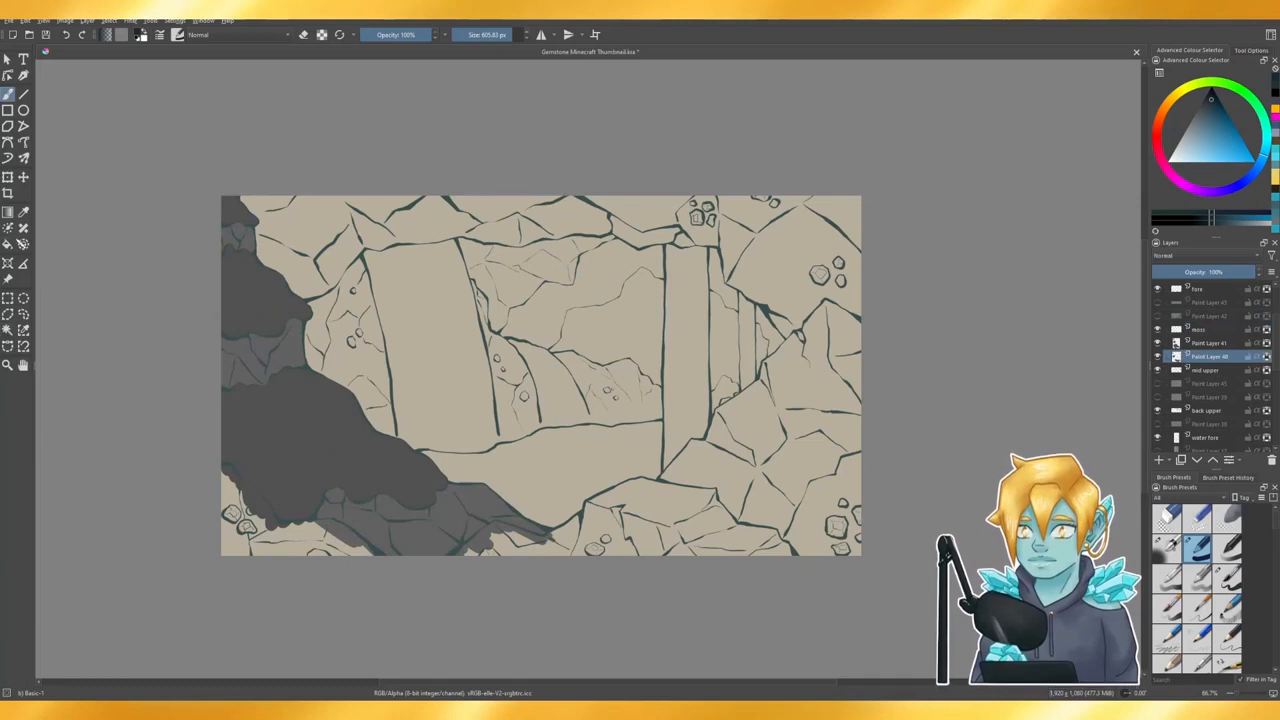
- Sample the moss's dark grey and change it to a dark, muted green for the brush
{"action": "left_click", "coordinate": [23, 212]}
{"action": "left_click", "coordinate": [265, 304]}
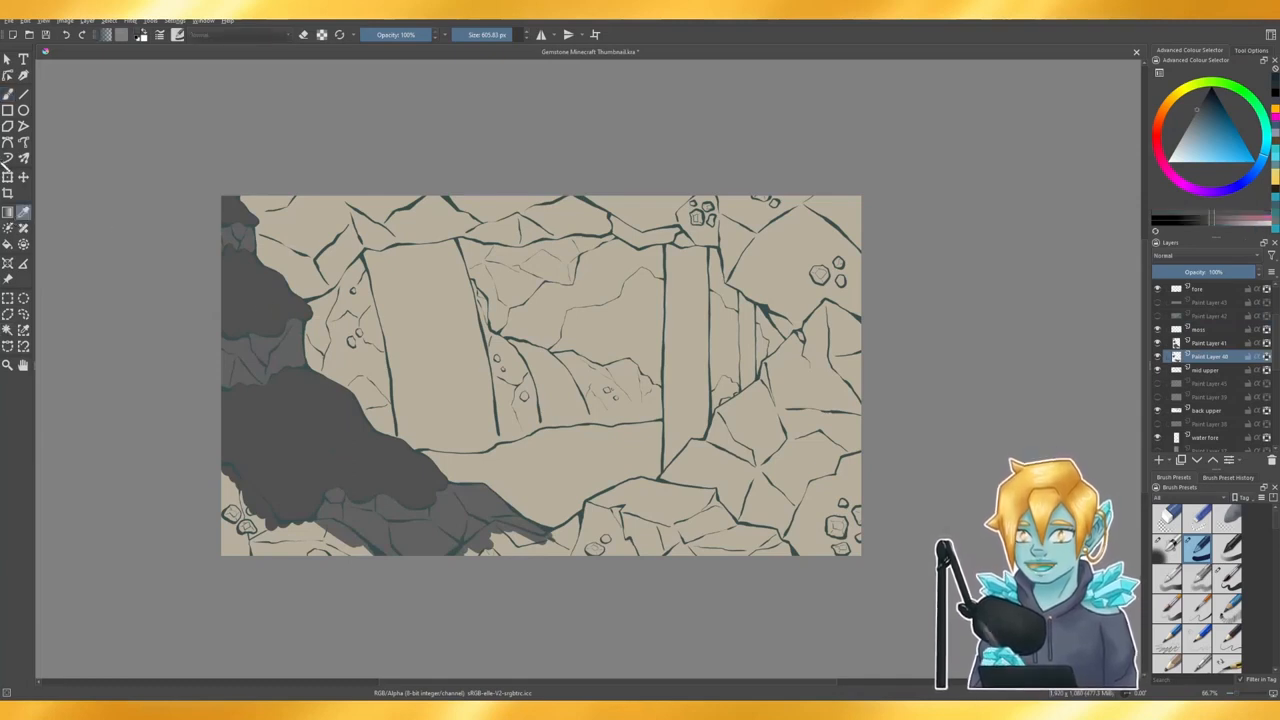
{"action": "left_click", "coordinate": [7, 93]}
{"action": "left_click", "coordinate": [1217, 89]}
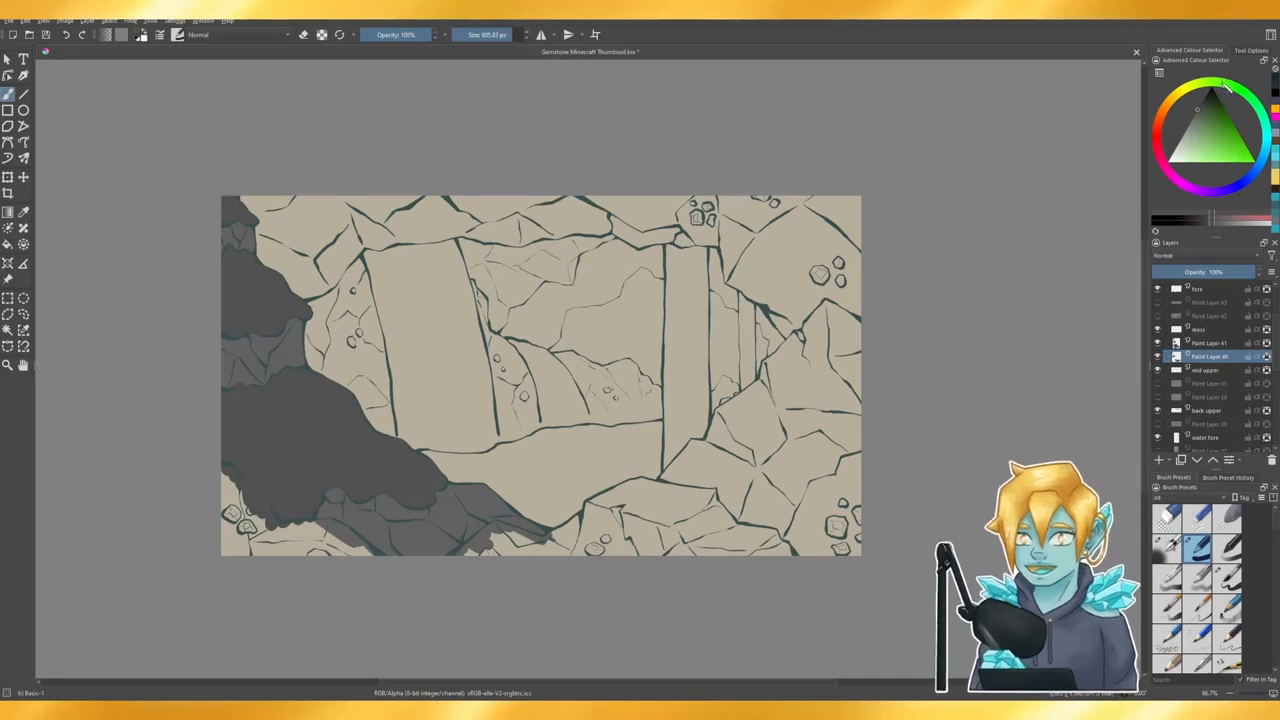
{"action": "left_click", "coordinate": [1210, 112]}
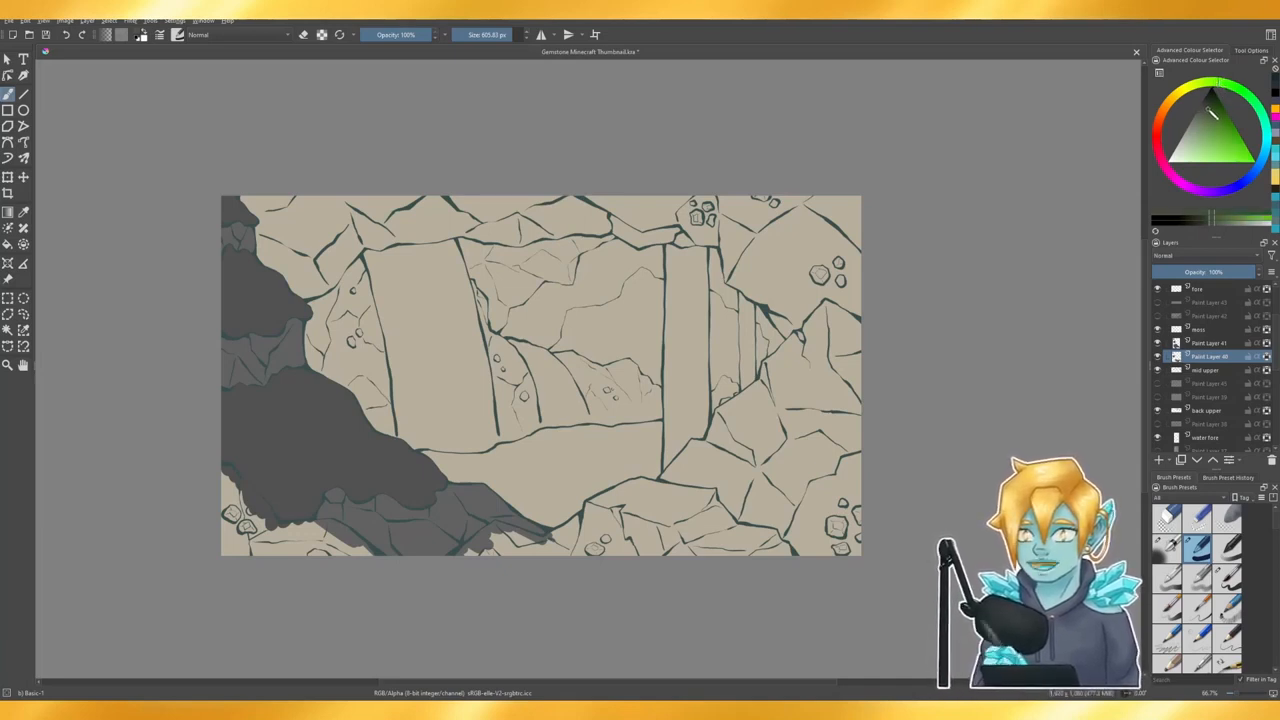
- Undo the green applied to the middle rocks on Paint Layer 40 and paint the moss on Paint Layer 41 dark green instead
{"action": "mouse_move", "coordinate": [414, 323]}
{"action": "left_mouse_down"}
{"action": "mouse_move", "coordinate": [285, 260]}
{"action": "mouse_move", "coordinate": [349, 252]}
{"action": "mouse_move", "coordinate": [568, 378]}
{"action": "left_mouse_up"}
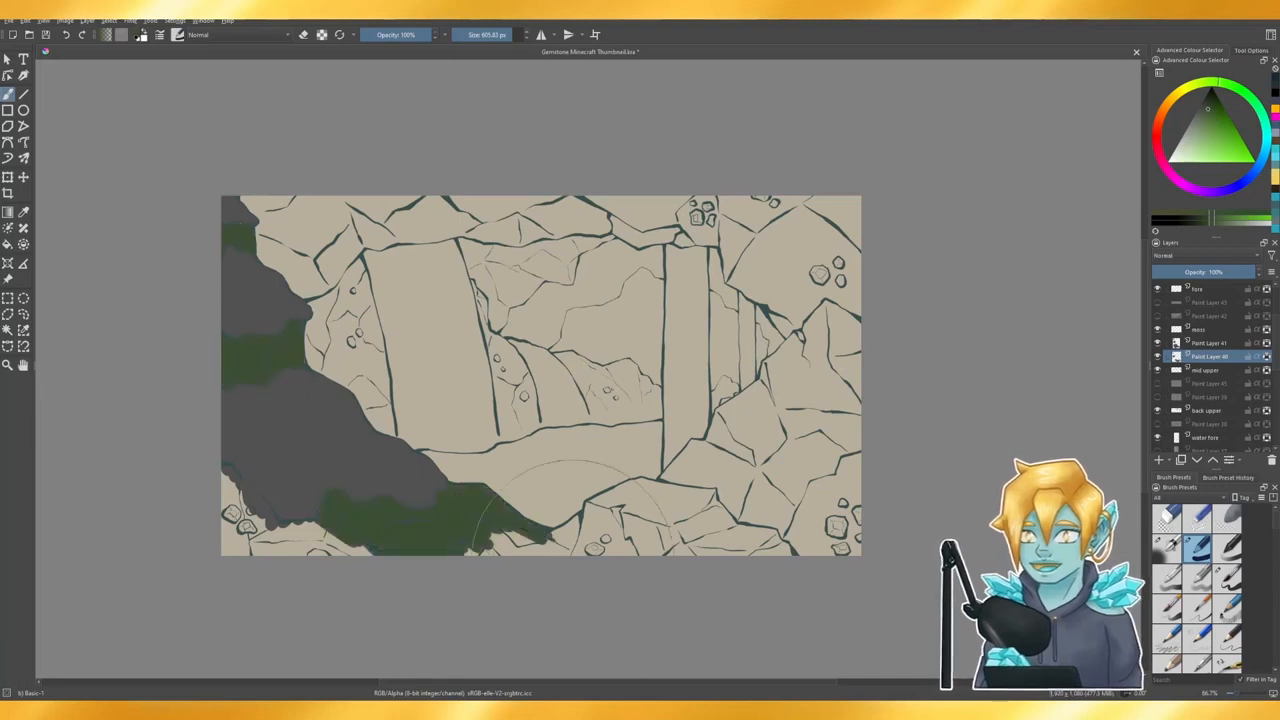
{"action": "key", "text": "ctrl+z"}
{"action": "left_click", "coordinate": [1208, 343]}
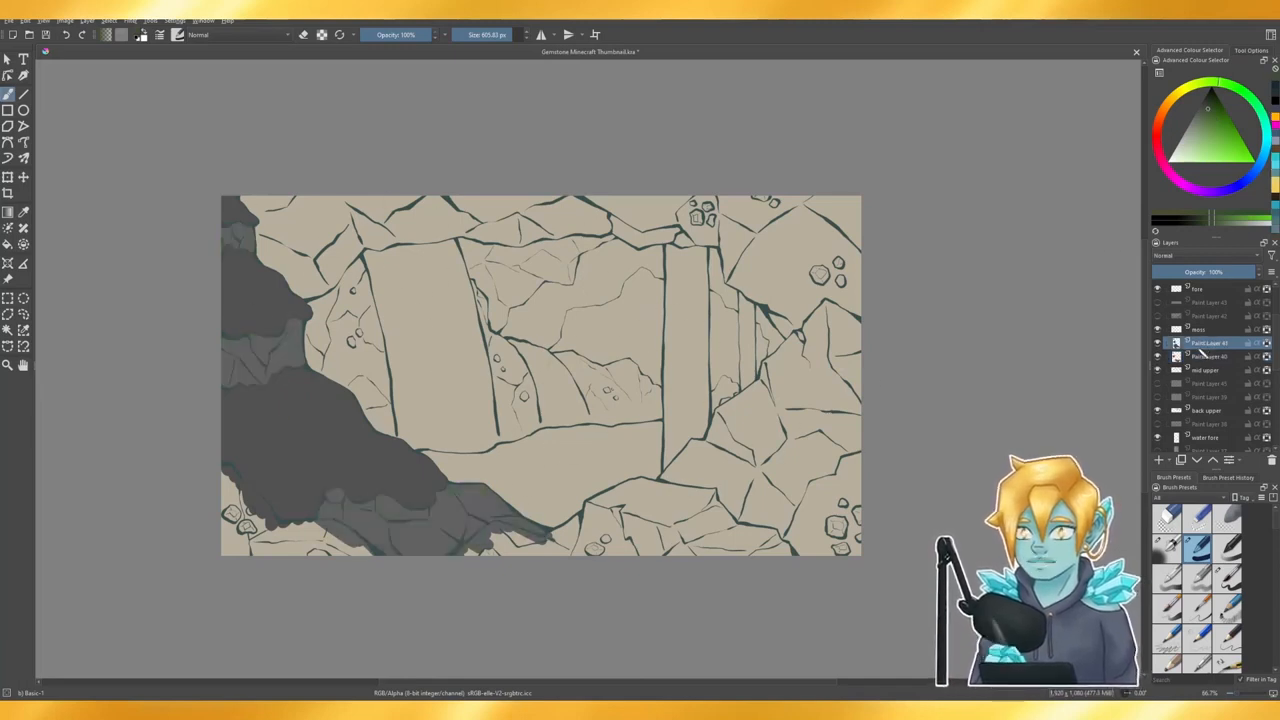
{"action": "left_click_drag", "start_coordinate": [405, 455], "coordinate": [205, 208]}
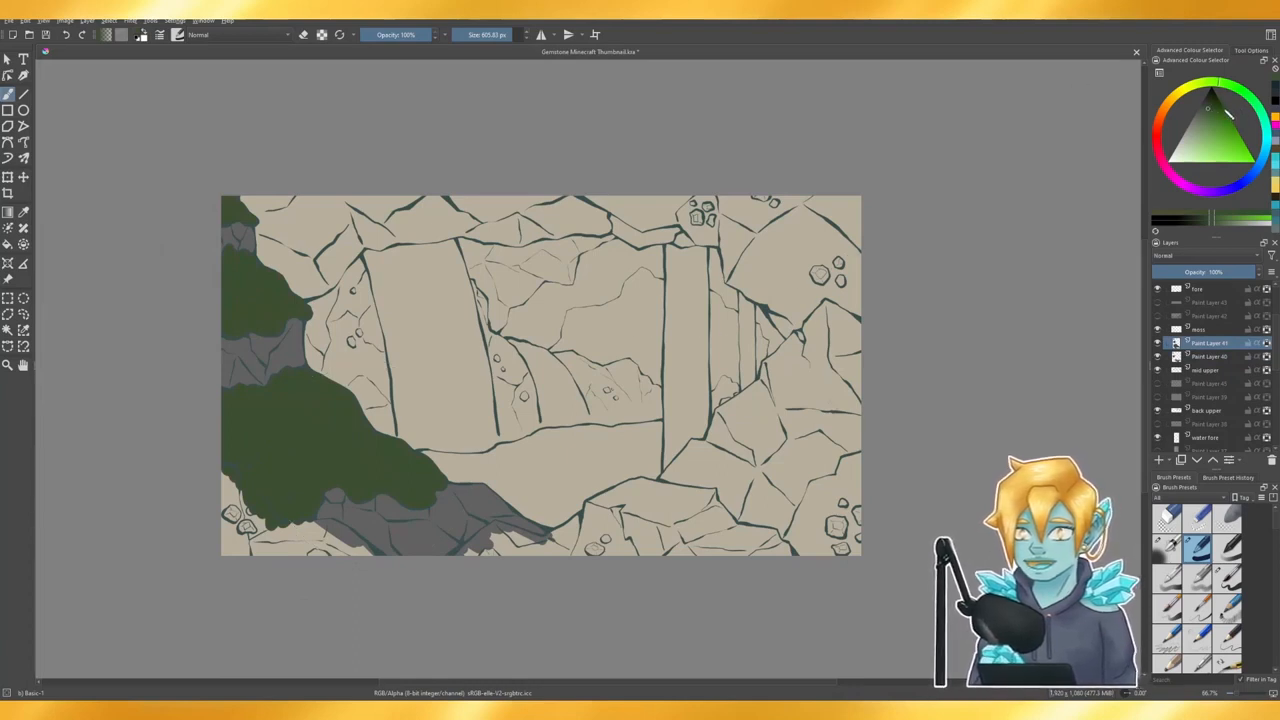
- Sample the middle rocks' grey on Paint Layer 40, shift it to a dark, muted teal blue and paint the rocks with it
{"action": "left_click", "coordinate": [1210, 357]}
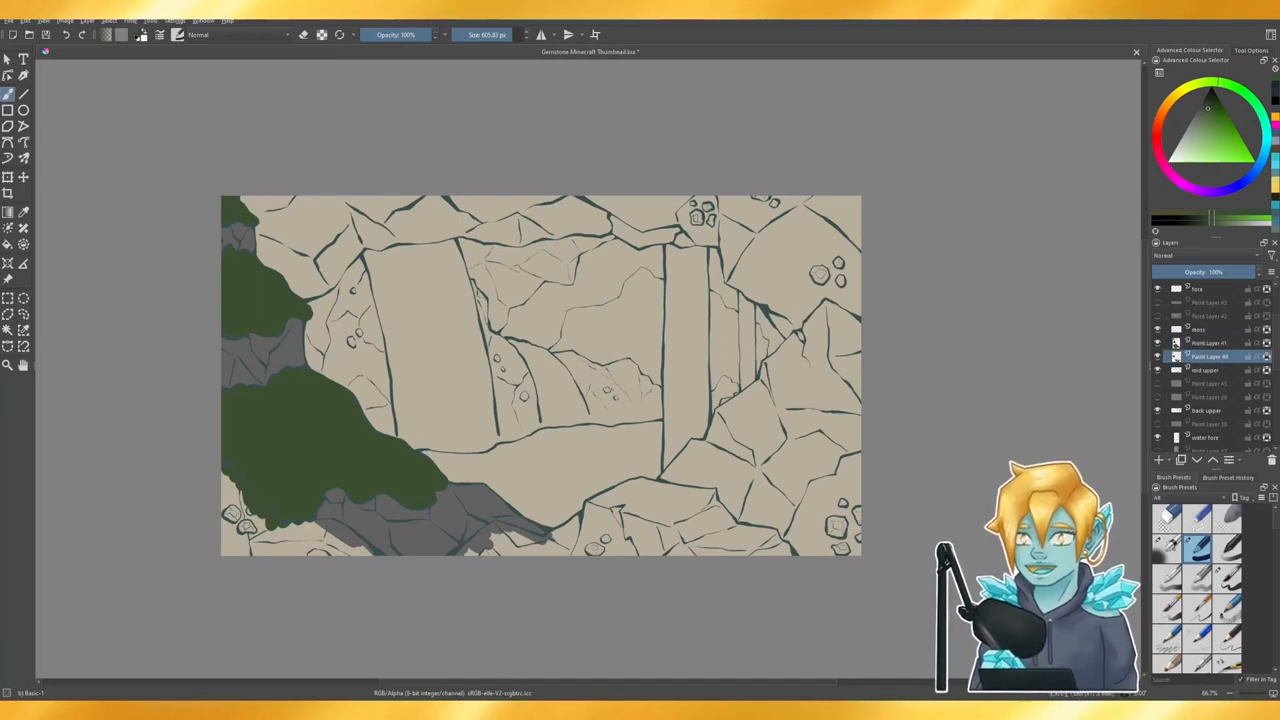
{"action": "left_click", "coordinate": [24, 213]}
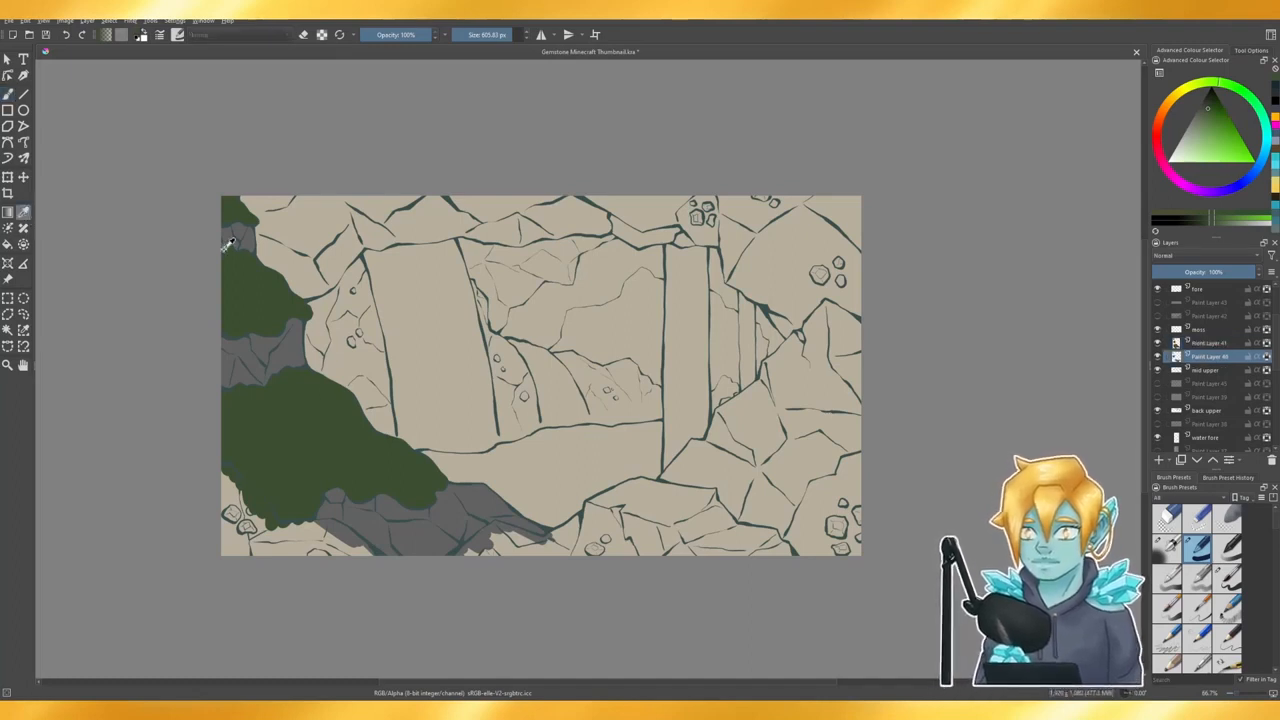
{"action": "left_click", "coordinate": [231, 233]}
{"action": "key", "text": "b"}
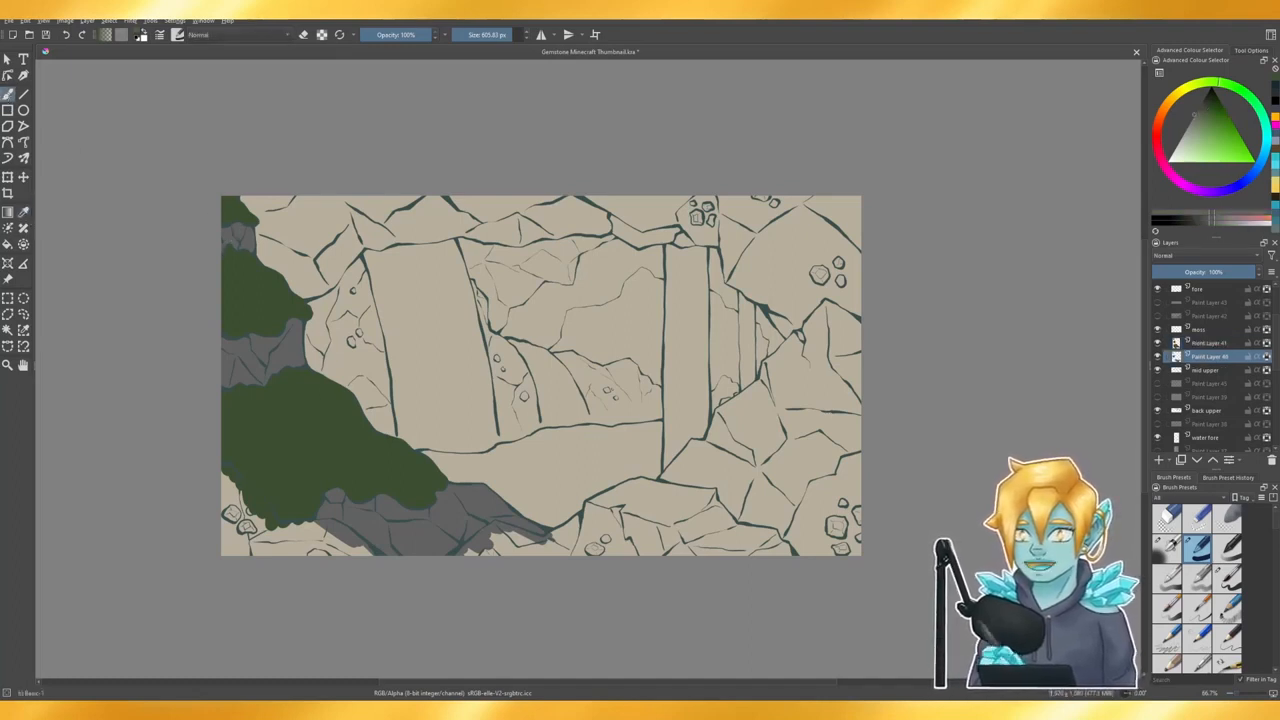
{"action": "left_click", "coordinate": [1262, 159]}
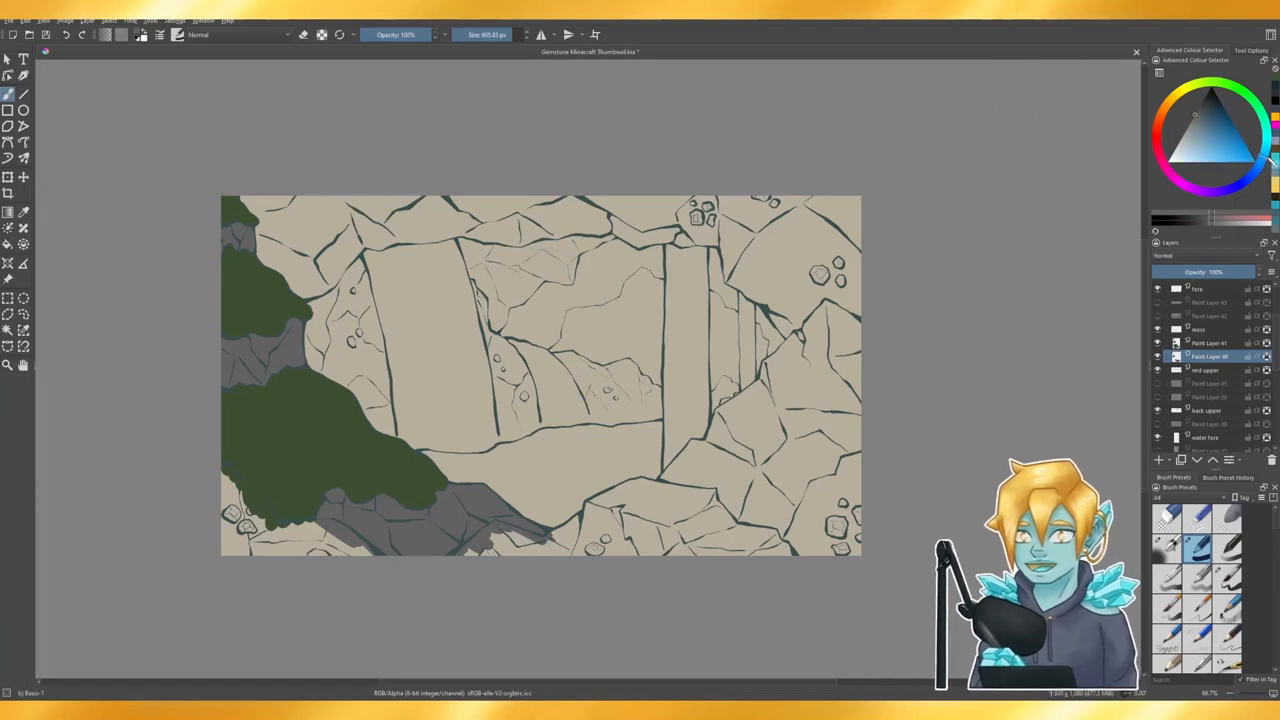
{"action": "left_click", "coordinate": [1206, 120]}
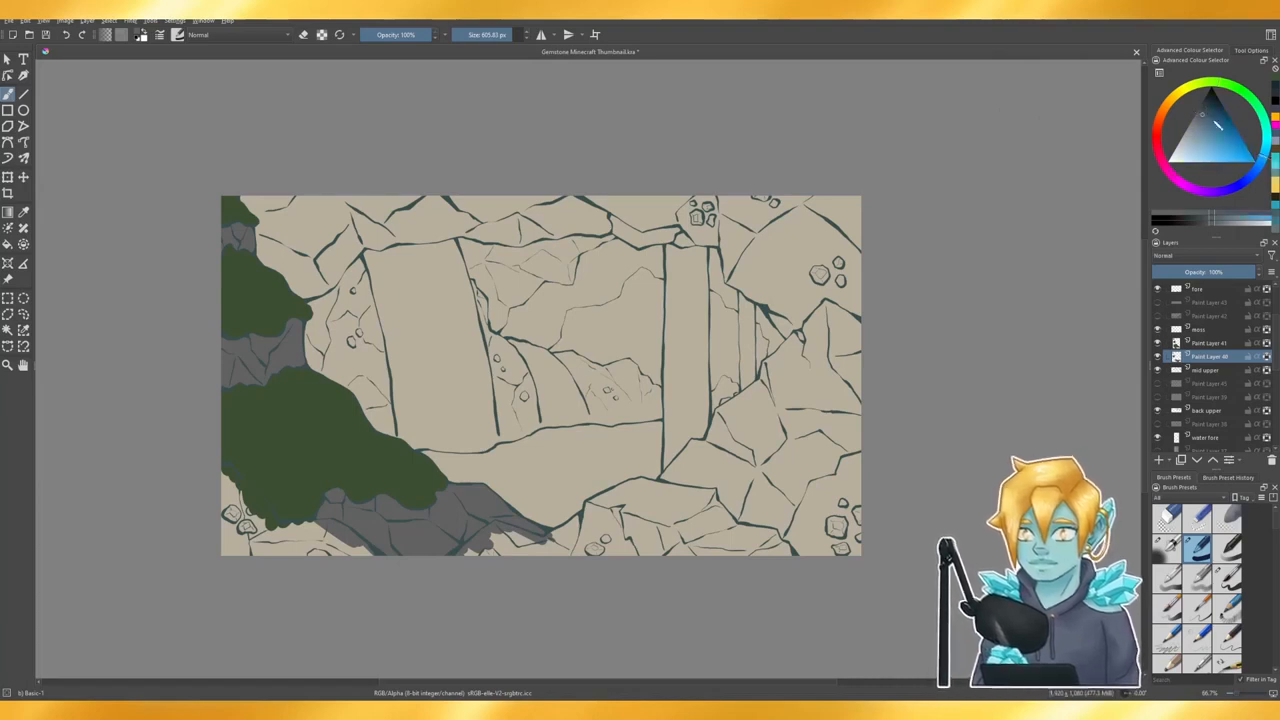
{"action": "left_click_drag", "start_coordinate": [1266, 157], "coordinate": [1267, 142]}
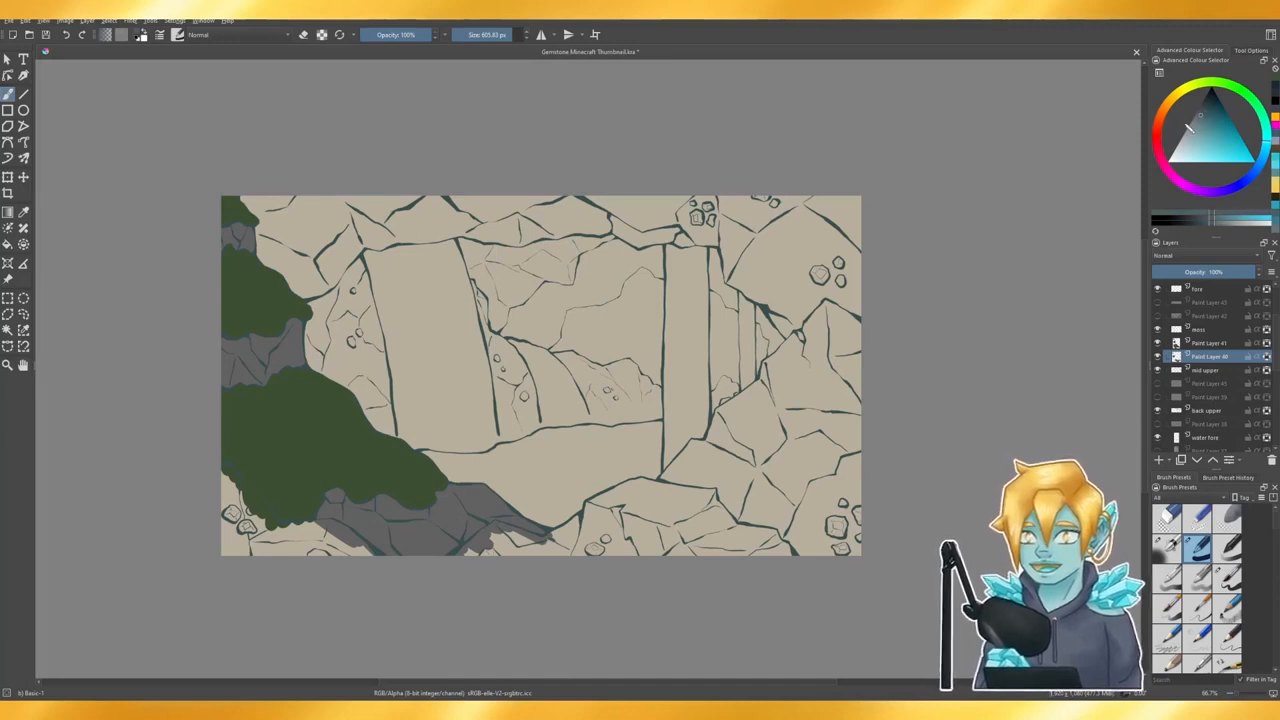
{"action": "mouse_move", "coordinate": [540, 505]}
{"action": "left_mouse_down"}
{"action": "mouse_move", "coordinate": [352, 555]}
{"action": "mouse_move", "coordinate": [190, 420]}
{"action": "mouse_move", "coordinate": [319, 328]}
{"action": "left_mouse_up"}
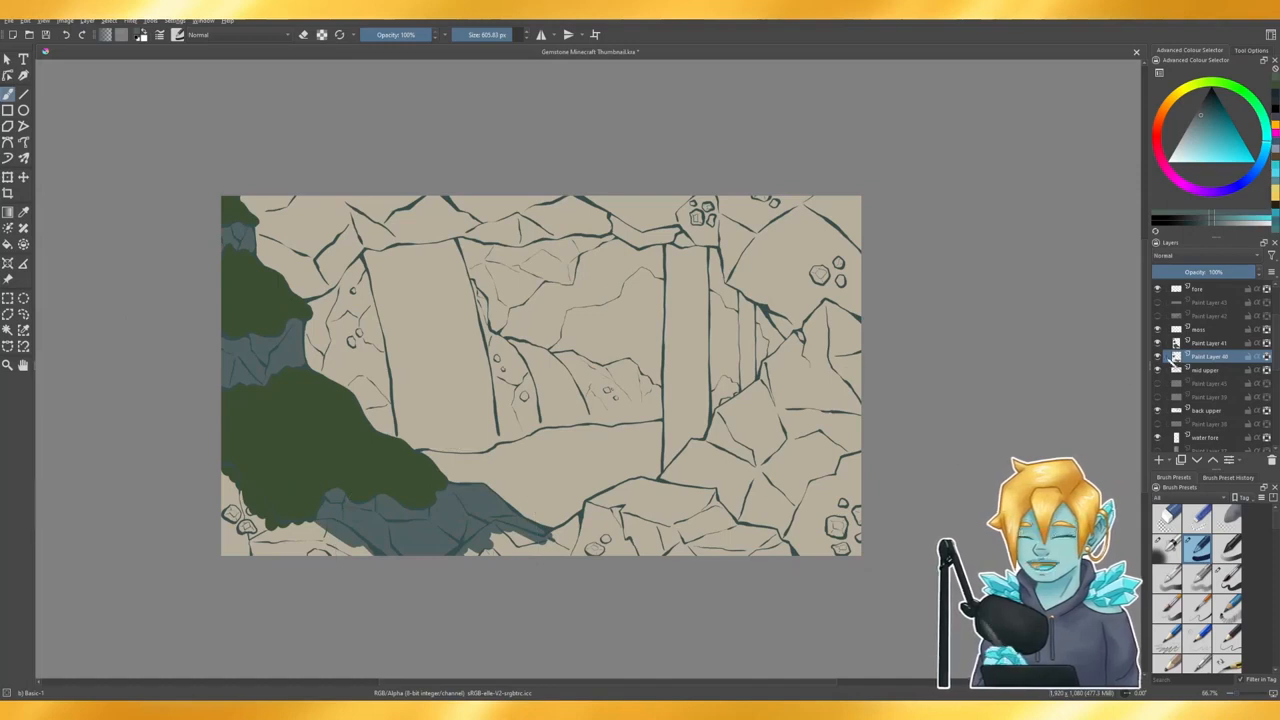
- Hide the moss and middle rock layers, Paint Layers 41 and 40, and show and select Paint Layer 39
{"action": "left_click", "coordinate": [1158, 356]}
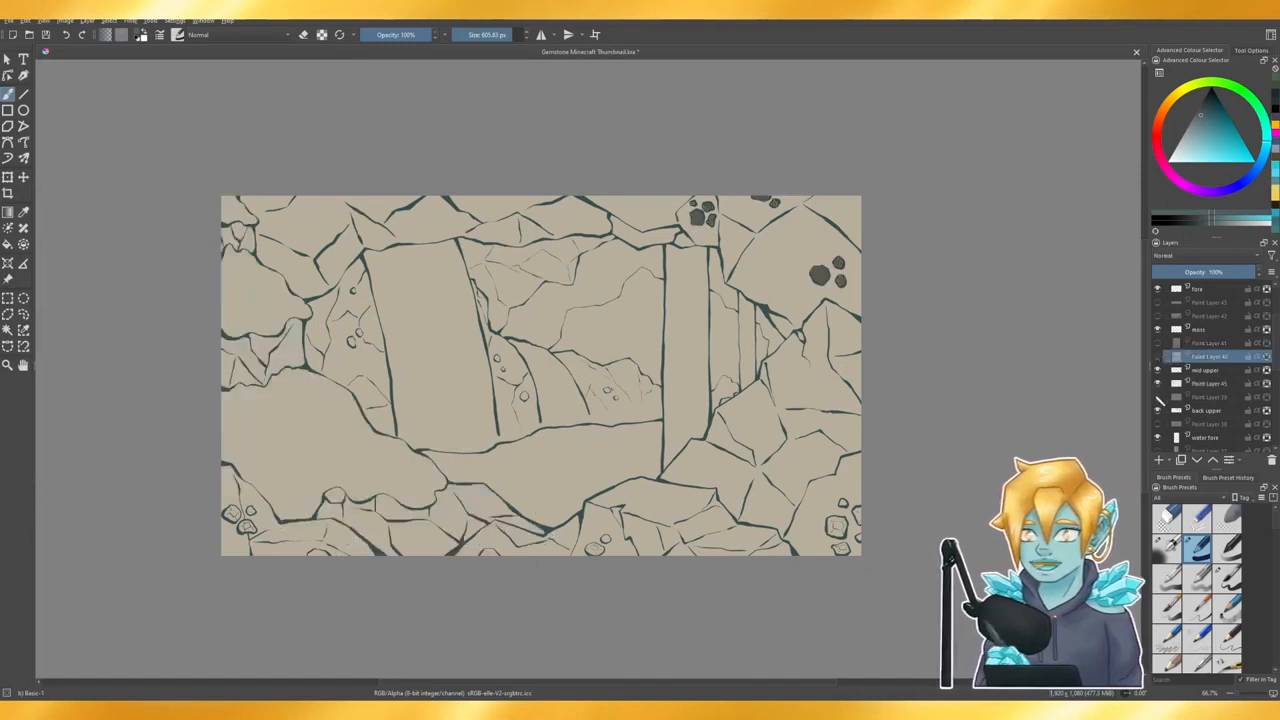
{"action": "left_click", "coordinate": [1158, 398]}
{"action": "left_click", "coordinate": [1200, 398]}
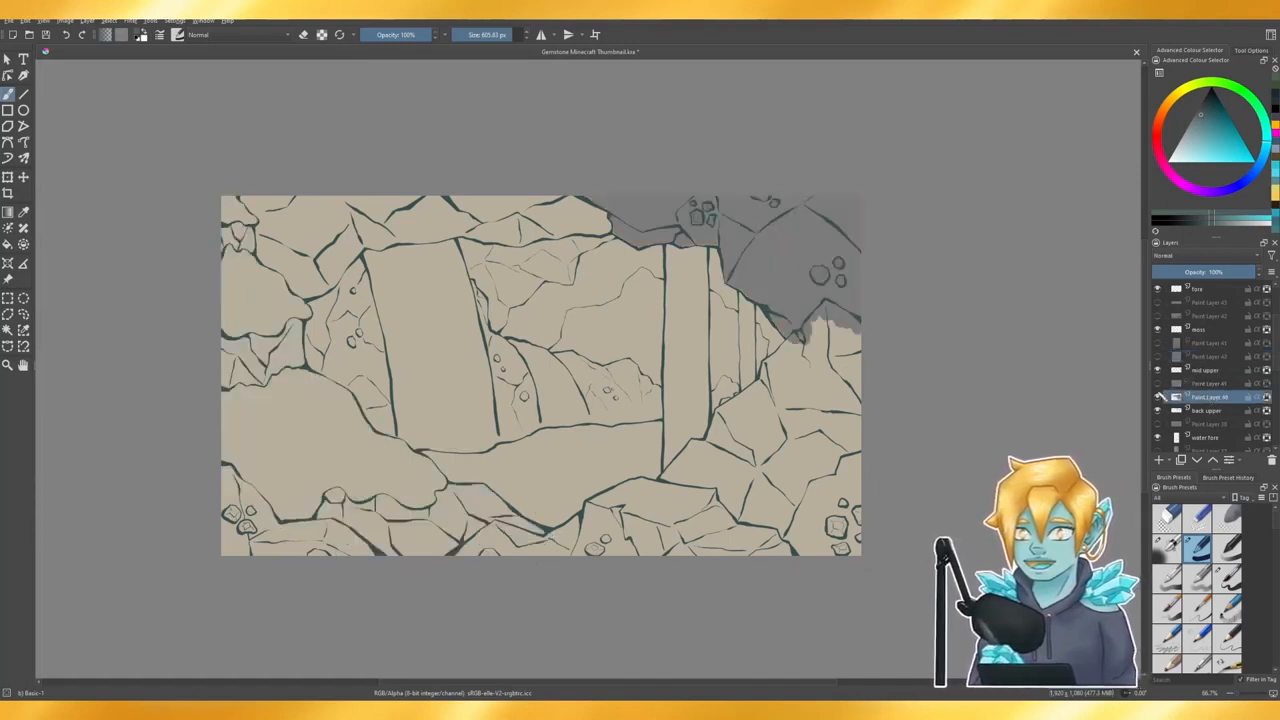
- Sample the grey of the upper-right rocks on Paint Layer 39 and repaint them in a muted blue-grey of similar value
{"action": "left_click", "coordinate": [23, 212]}
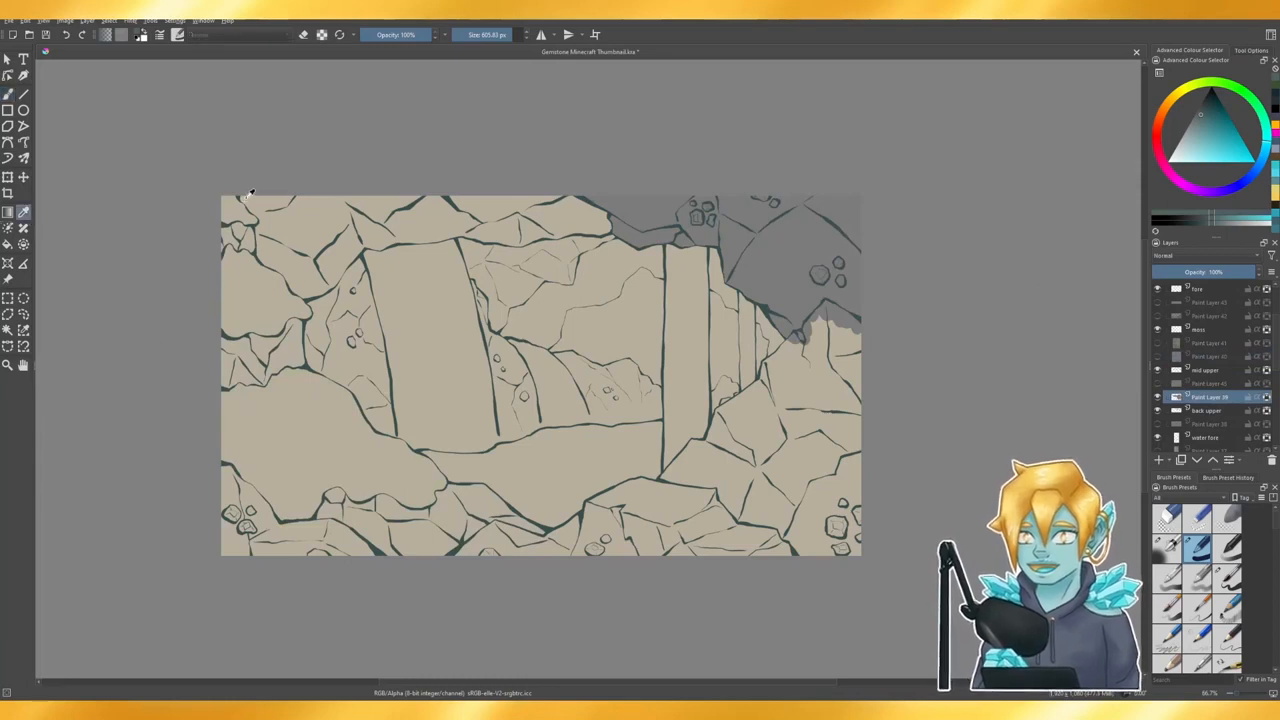
{"action": "left_click", "coordinate": [752, 242]}
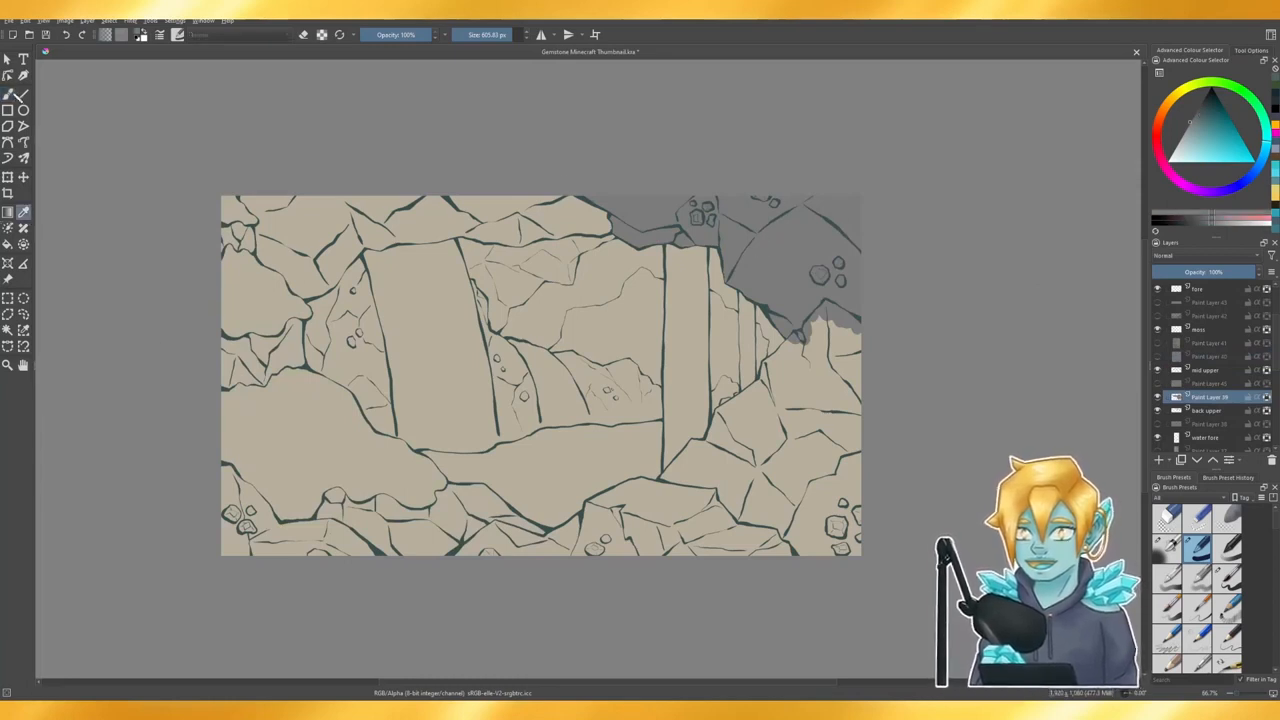
{"action": "left_click", "coordinate": [8, 94]}
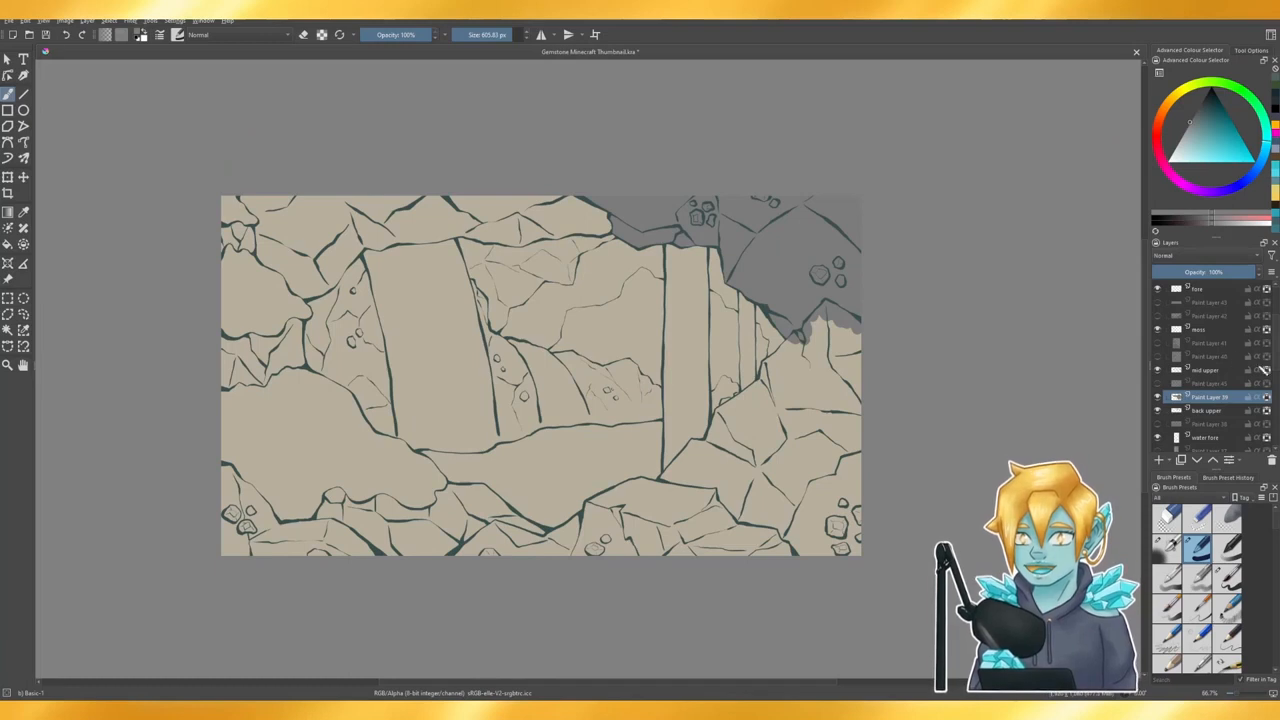
{"action": "scroll", "coordinate": [1200, 360], "scroll_direction": "up", "scroll_amount": 3}
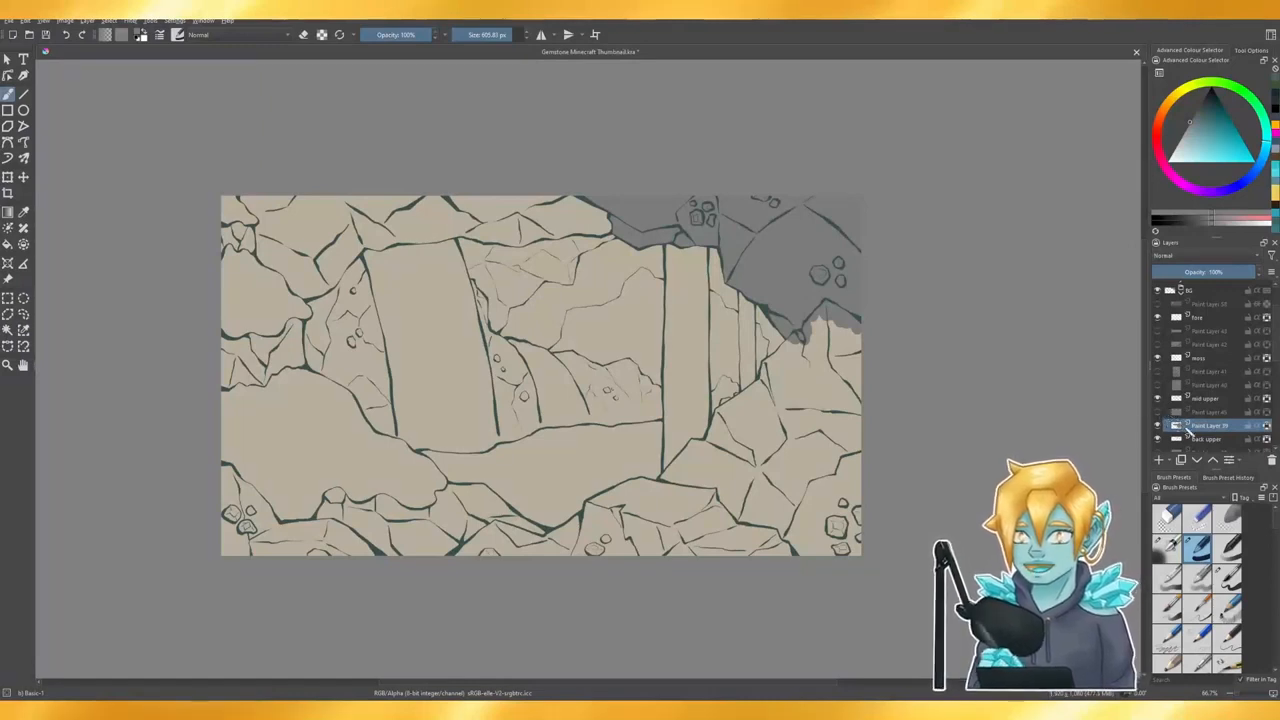
{"action": "left_click", "coordinate": [1193, 122]}
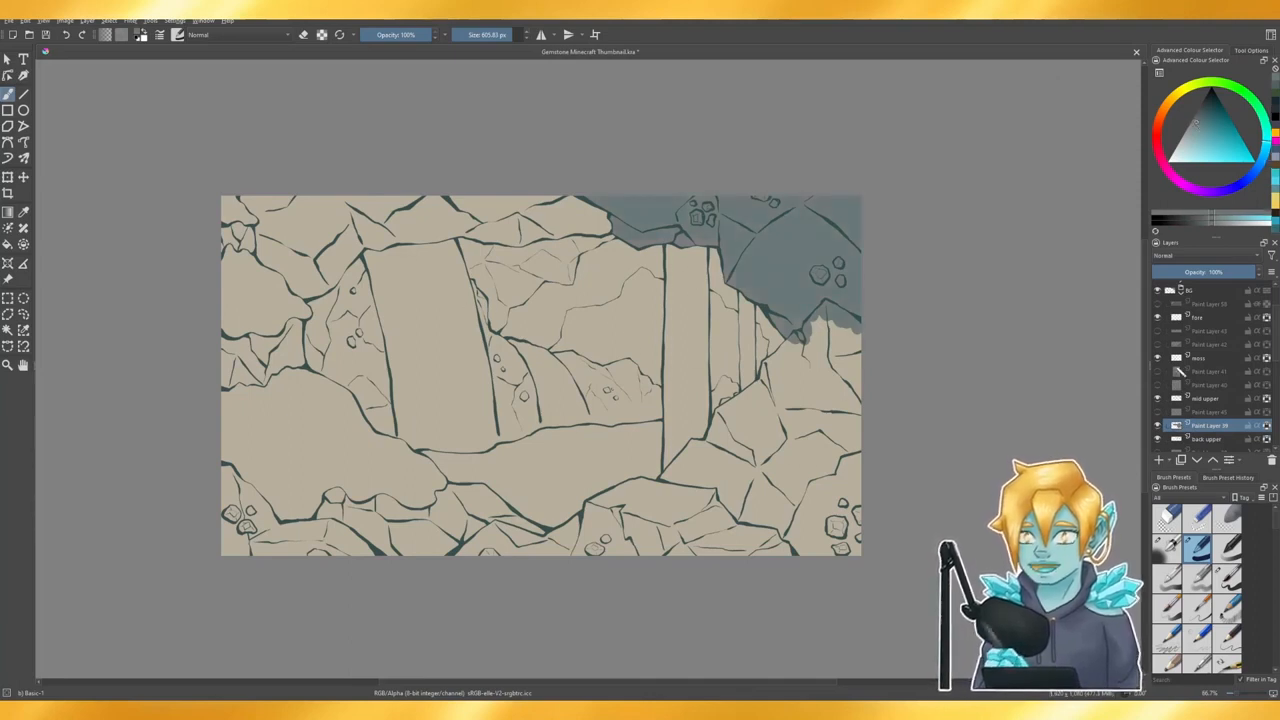
- Hide Paint Layer 39 and show and select Paint Layer 45, which holds the upper-right ore stones
{"action": "left_click", "coordinate": [1158, 425]}
{"action": "left_click", "coordinate": [1158, 412]}
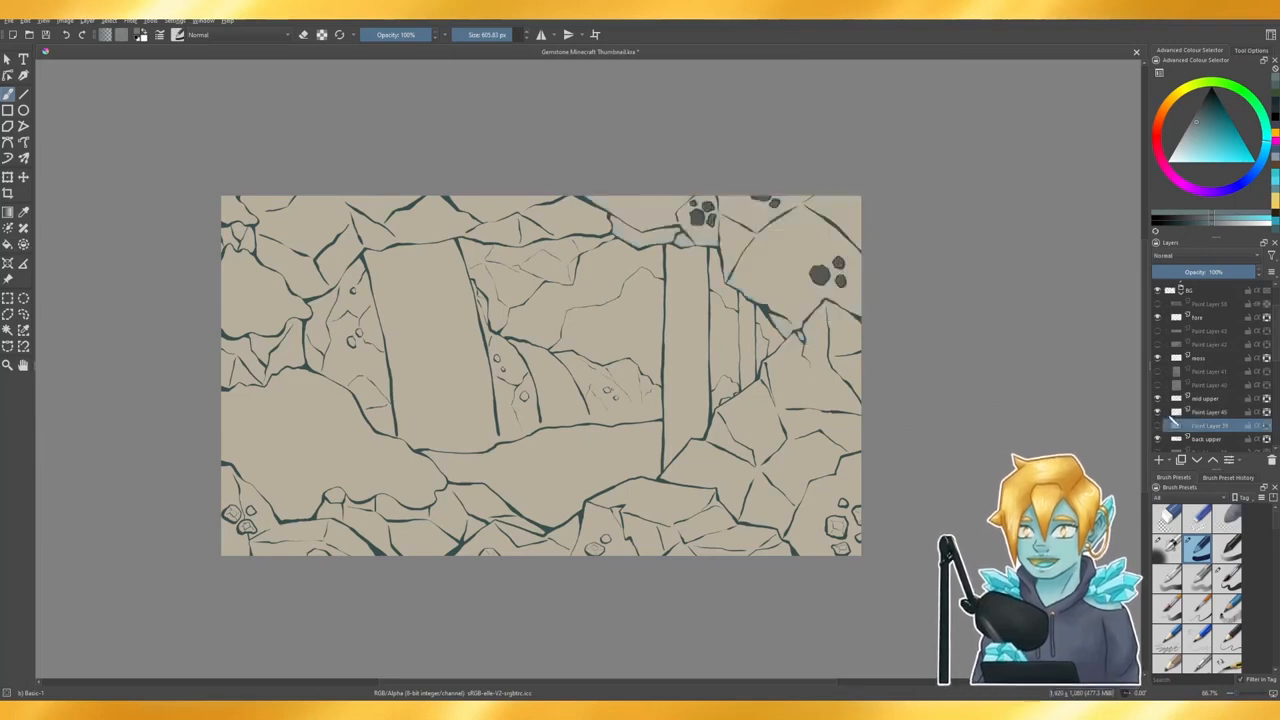
{"action": "left_click", "coordinate": [1201, 413]}
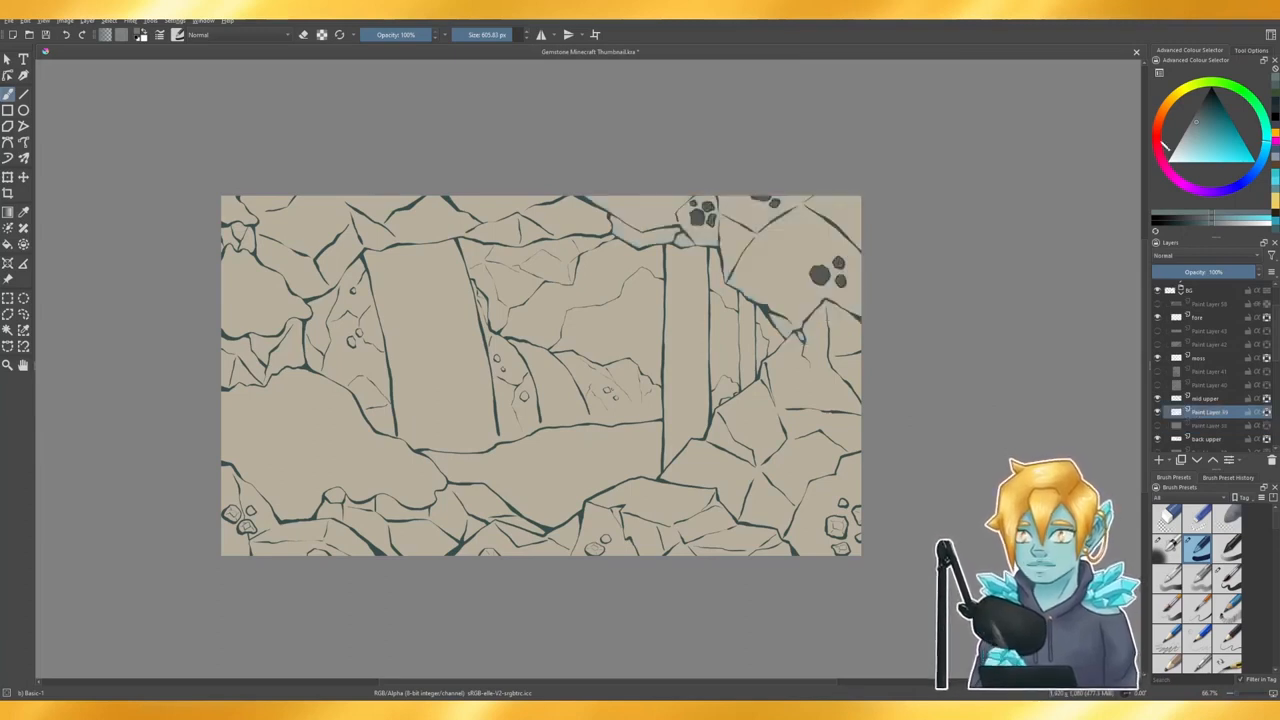
- Choose a muted golden brown and paint the dark ore stones in the upper-right rocks with it
{"action": "left_click_drag", "start_coordinate": [1194, 92], "coordinate": [1173, 104]}
{"action": "left_click", "coordinate": [1199, 131]}
{"action": "left_click", "coordinate": [1196, 139]}
{"action": "left_click", "coordinate": [1206, 140]}
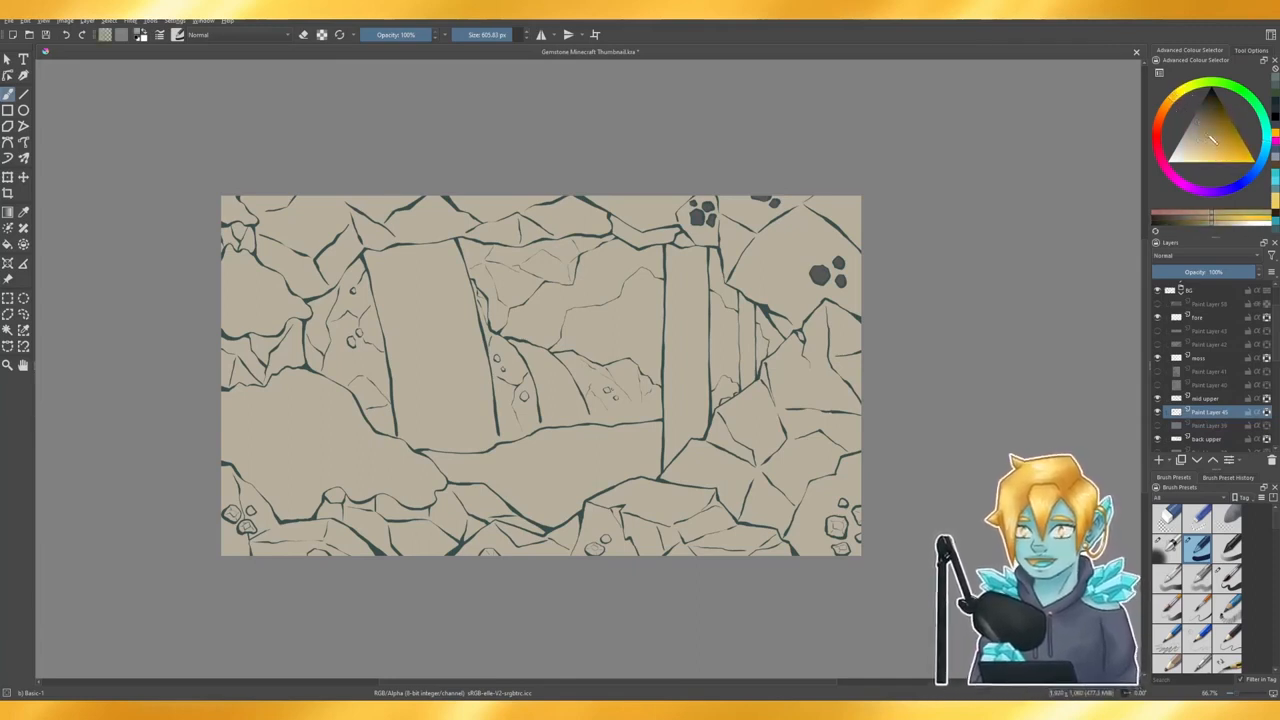
{"action": "left_click_drag", "start_coordinate": [700, 216], "coordinate": [826, 272]}
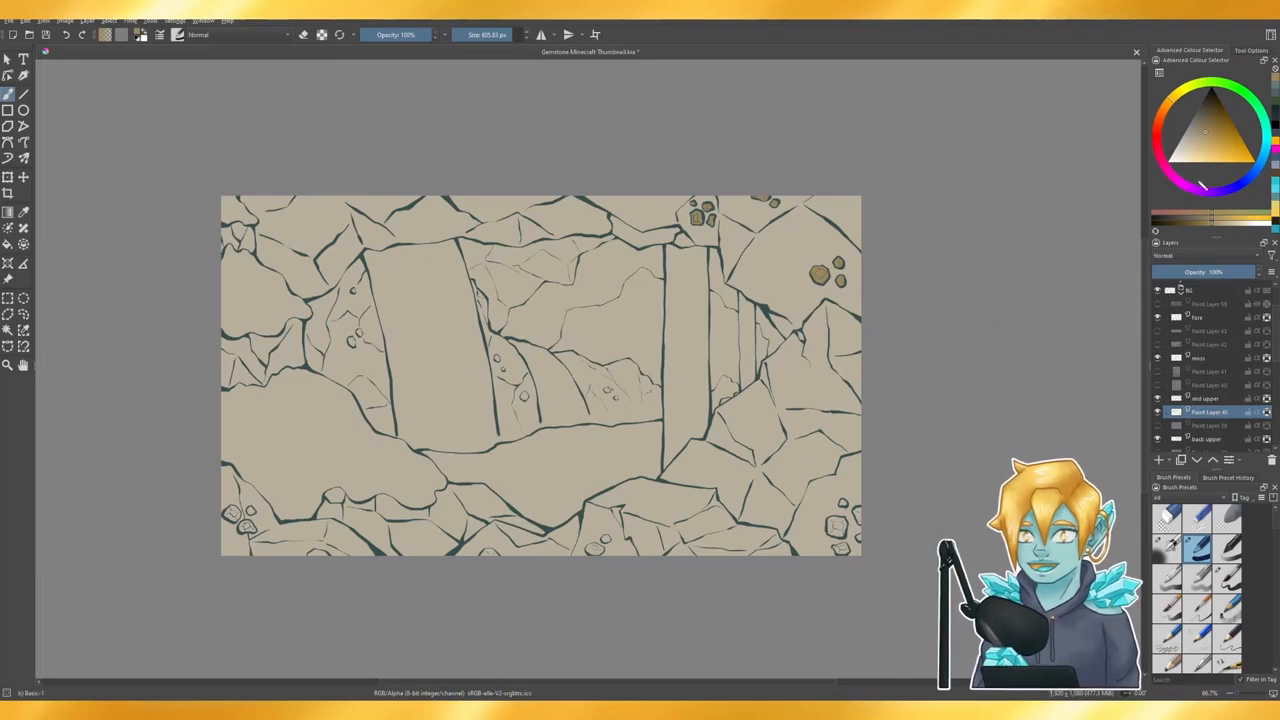
{"action": "left_click", "coordinate": [1208, 131]}
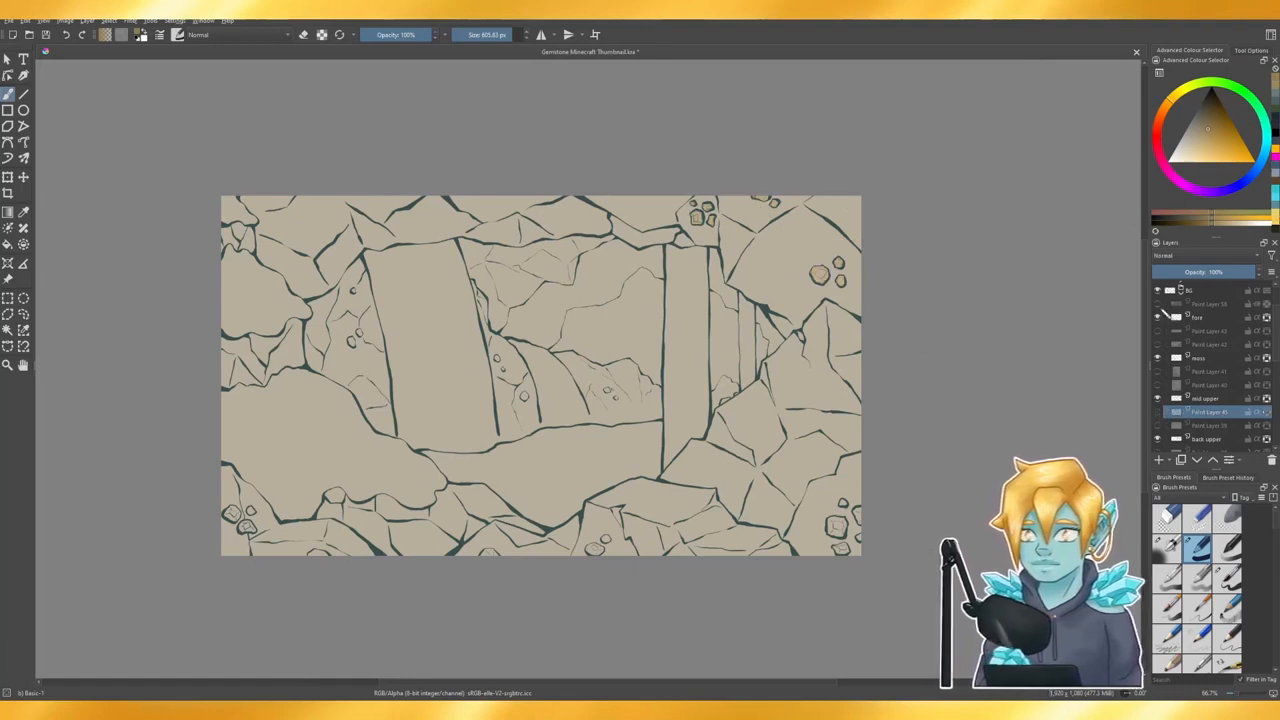
- Show Paint Layer 43, colour the foreground ore stones with the same muted gold and hide the layer again
{"action": "left_click", "coordinate": [1158, 331]}
{"action": "left_click", "coordinate": [1222, 337]}
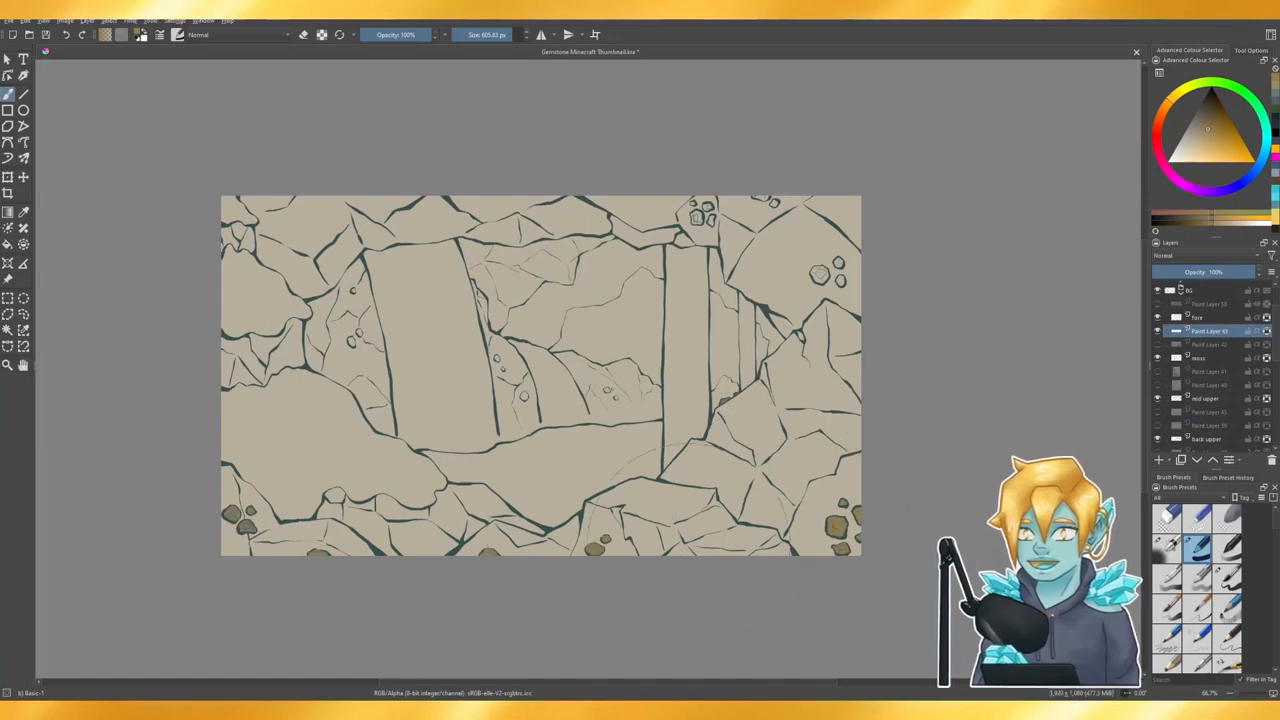
{"action": "left_click", "coordinate": [1158, 331]}
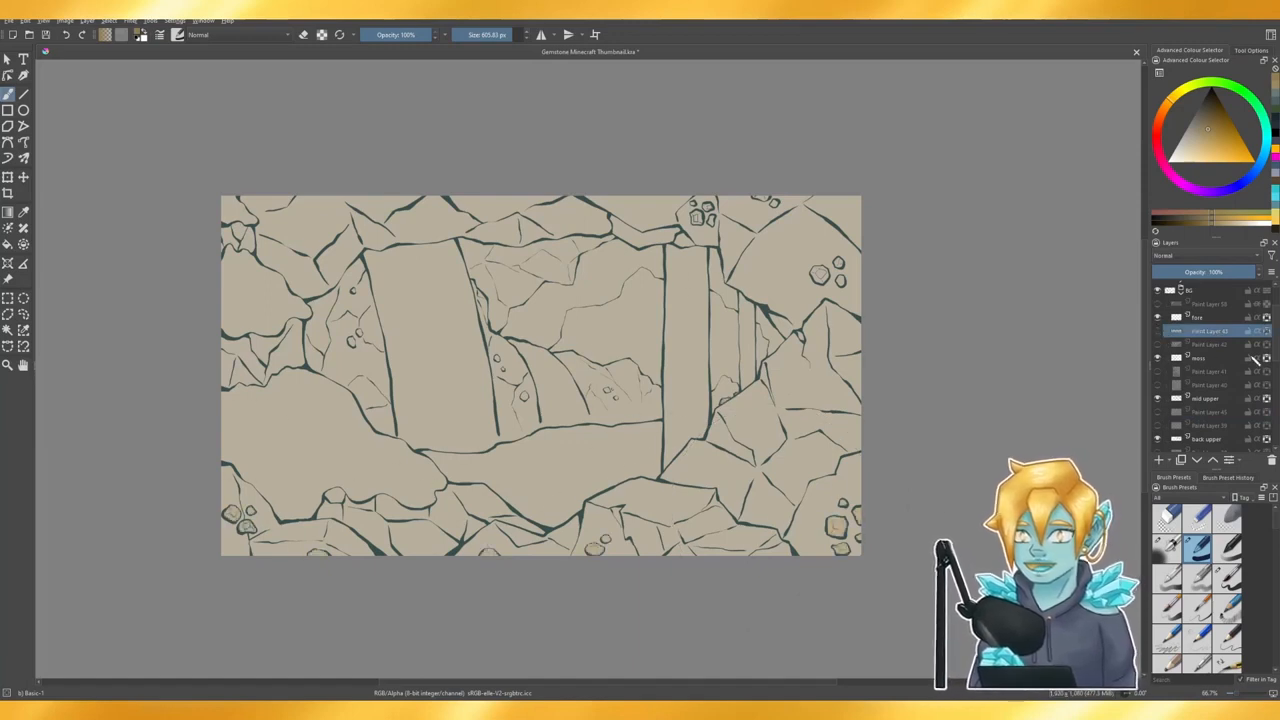
- Show and select Paint Layer 38, which holds the grey ceiling rocks at the upper left
{"action": "scroll", "coordinate": [1272, 360], "scroll_direction": "down", "scroll_amount": 3}
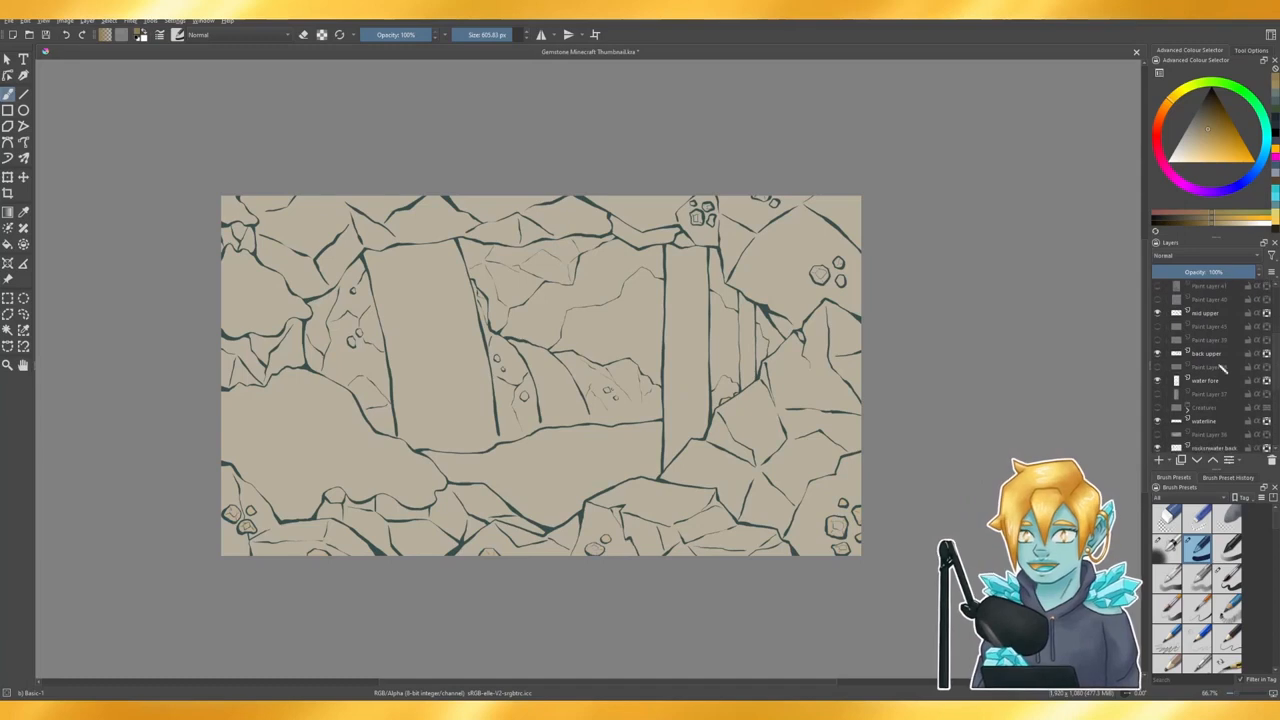
{"action": "left_click", "coordinate": [1157, 340]}
{"action": "left_click", "coordinate": [1157, 340]}
{"action": "left_click", "coordinate": [1157, 367]}
{"action": "double_click", "coordinate": [1208, 368]}
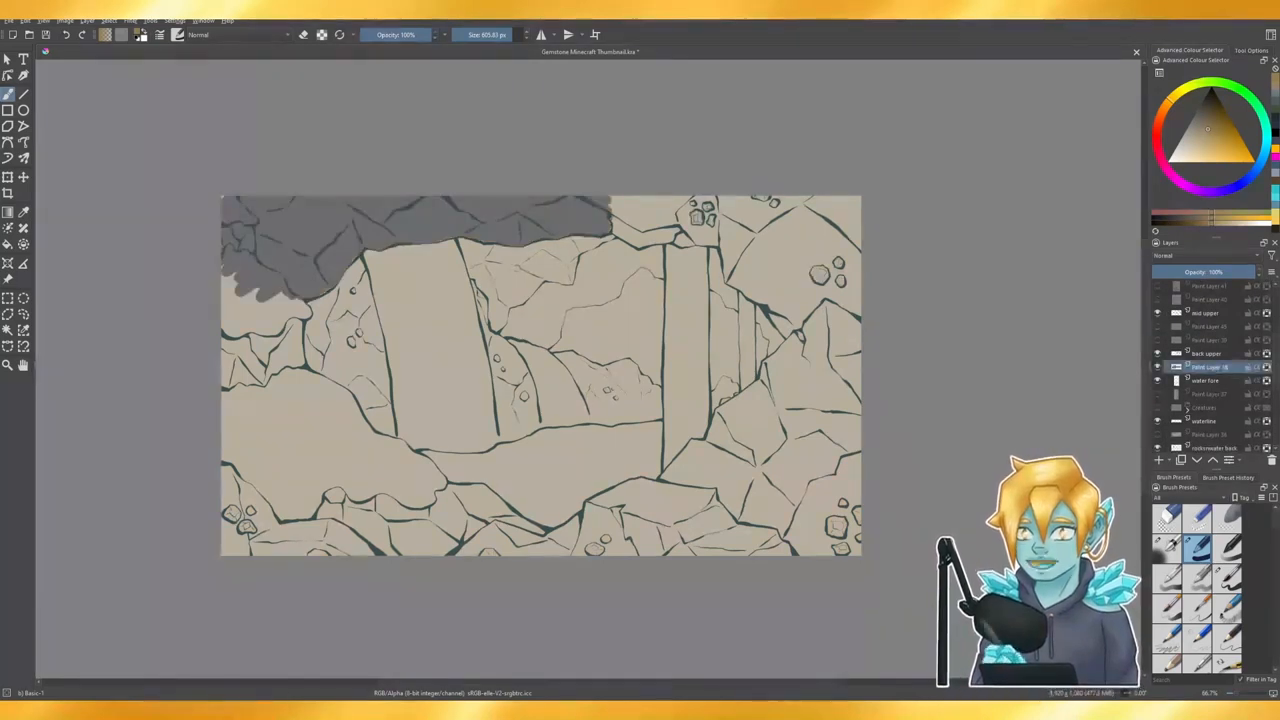
- Sample the ceiling rocks' grey, shift it to a muted dark blue and paint them with a brush of about 507 px
{"action": "left_click", "coordinate": [24, 213]}
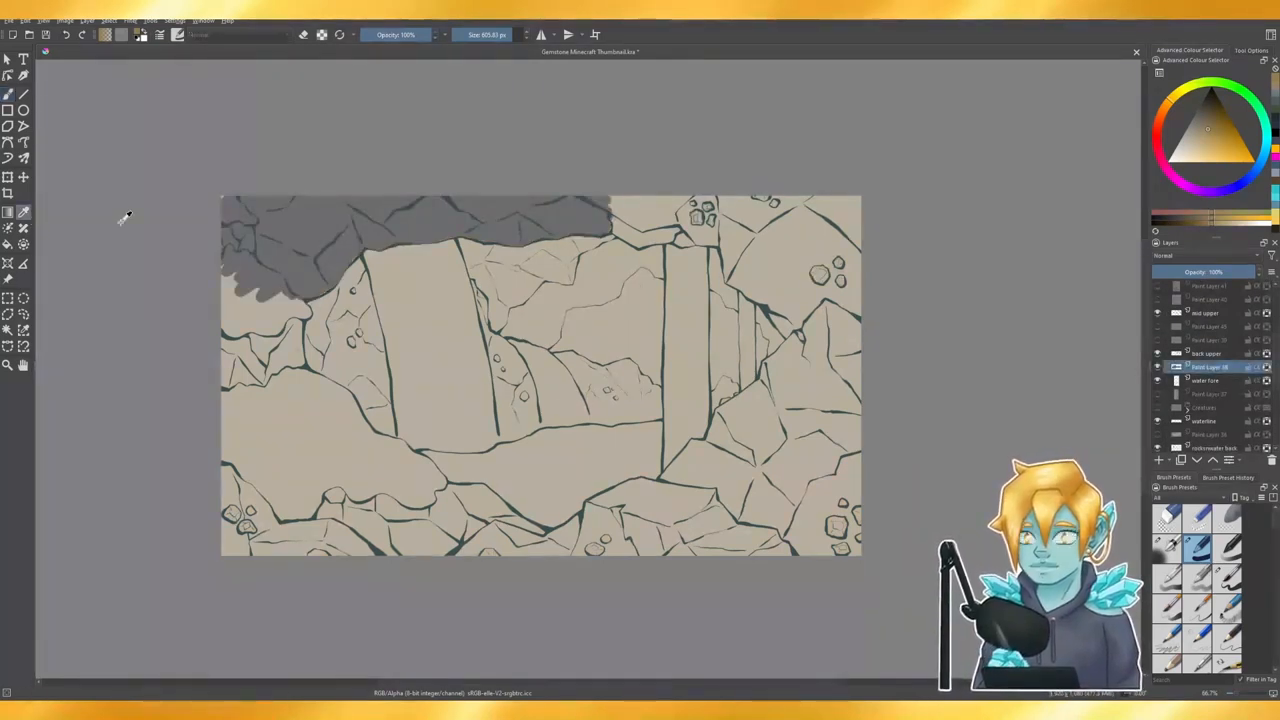
{"action": "left_click", "coordinate": [300, 220]}
{"action": "left_click", "coordinate": [7, 94]}
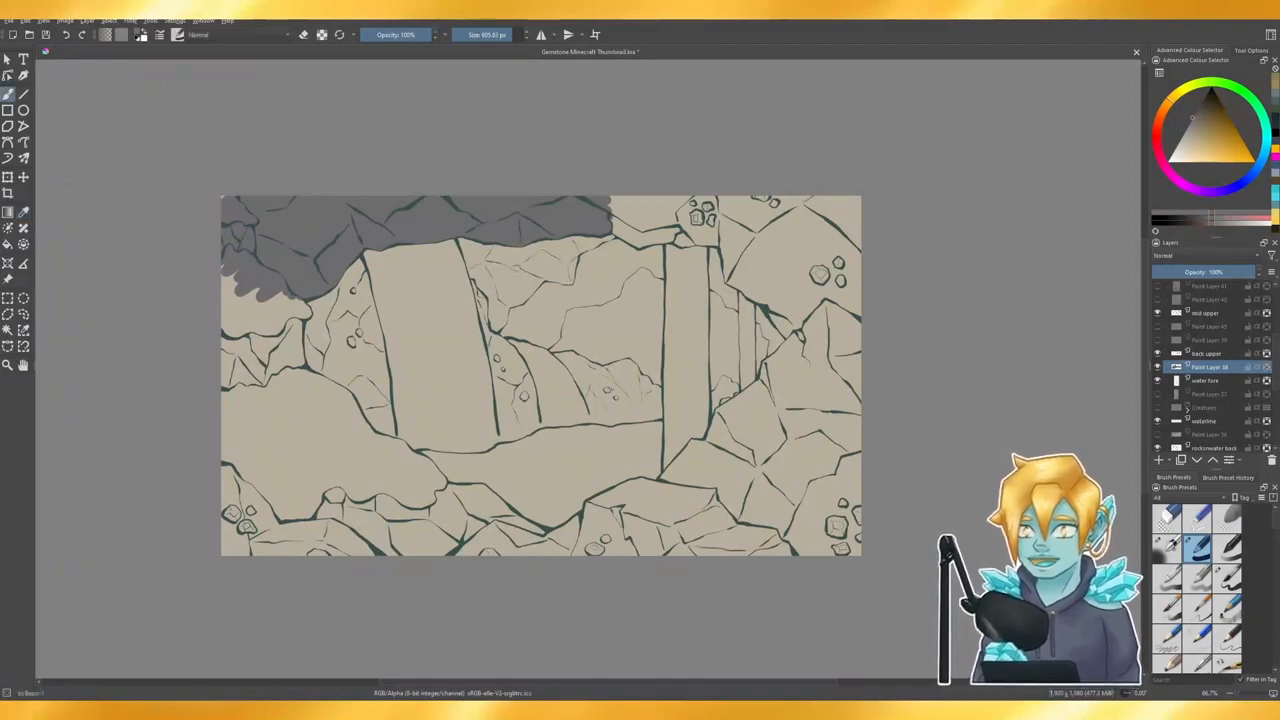
{"action": "left_click_drag", "start_coordinate": [487, 31], "coordinate": [476, 37]}
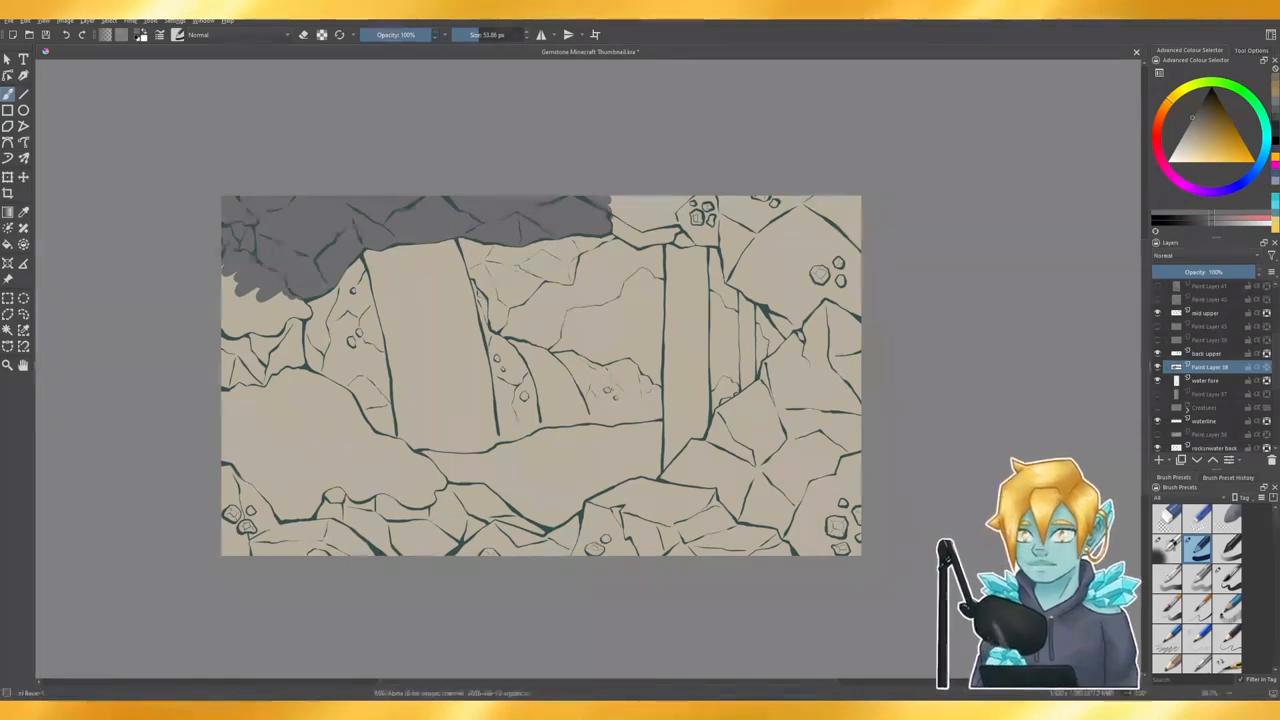
{"action": "left_click", "coordinate": [1198, 119]}
{"action": "left_click_drag", "start_coordinate": [1244, 180], "coordinate": [1275, 147]}
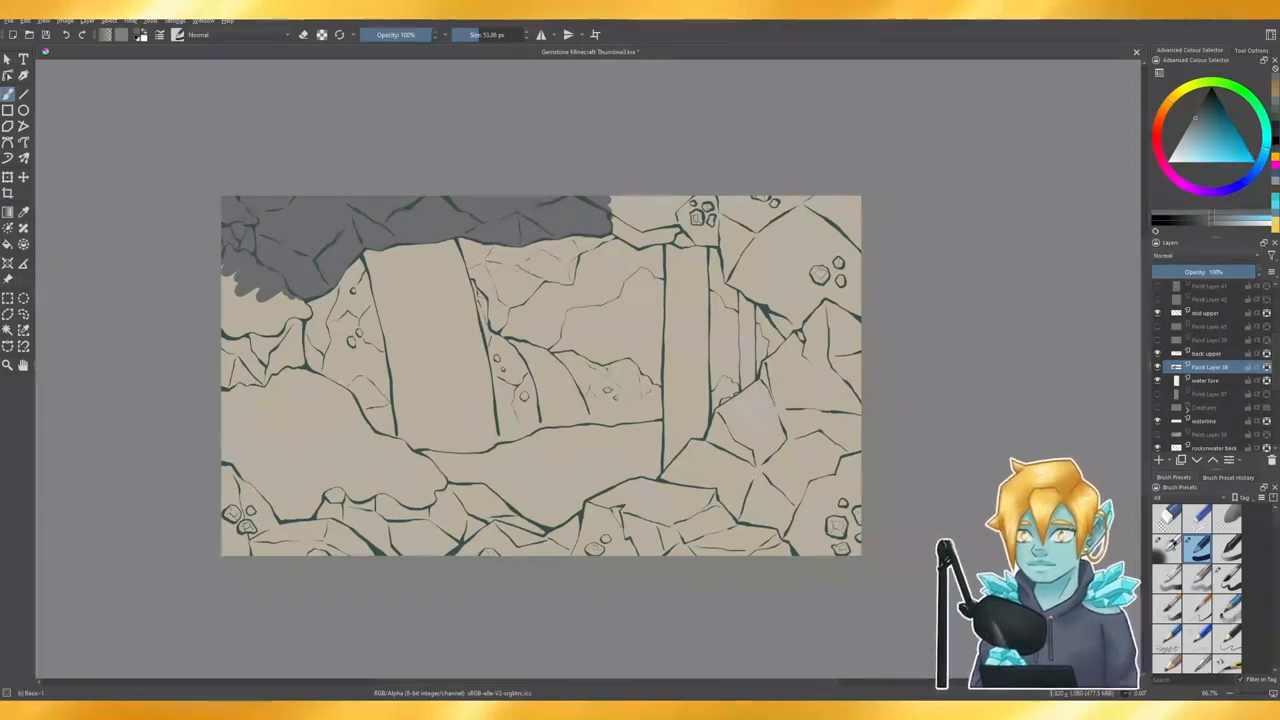
{"action": "left_click", "coordinate": [508, 35]}
{"action": "left_click_drag", "start_coordinate": [260, 240], "coordinate": [580, 220]}
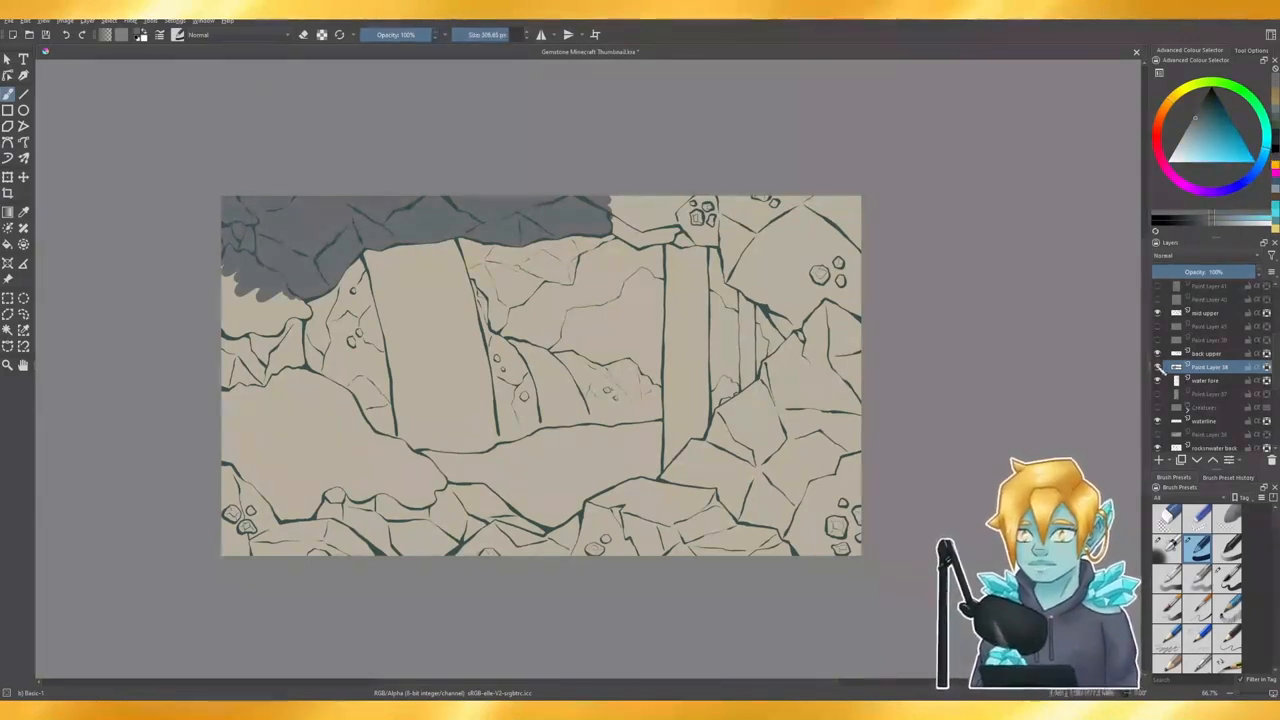
- Hide Paint Layer 38 and show and select the waterfall layer, Paint Layer 37
{"action": "left_click", "coordinate": [1157, 367]}
{"action": "left_click", "coordinate": [1157, 394]}
{"action": "left_click", "coordinate": [1208, 394]}
- Sample the waterfalls' light grey, change it to a muted mid blue and recolour both waterfalls on Paint Layer 37
{"action": "left_click", "coordinate": [23, 212]}
{"action": "left_click", "coordinate": [699, 298]}
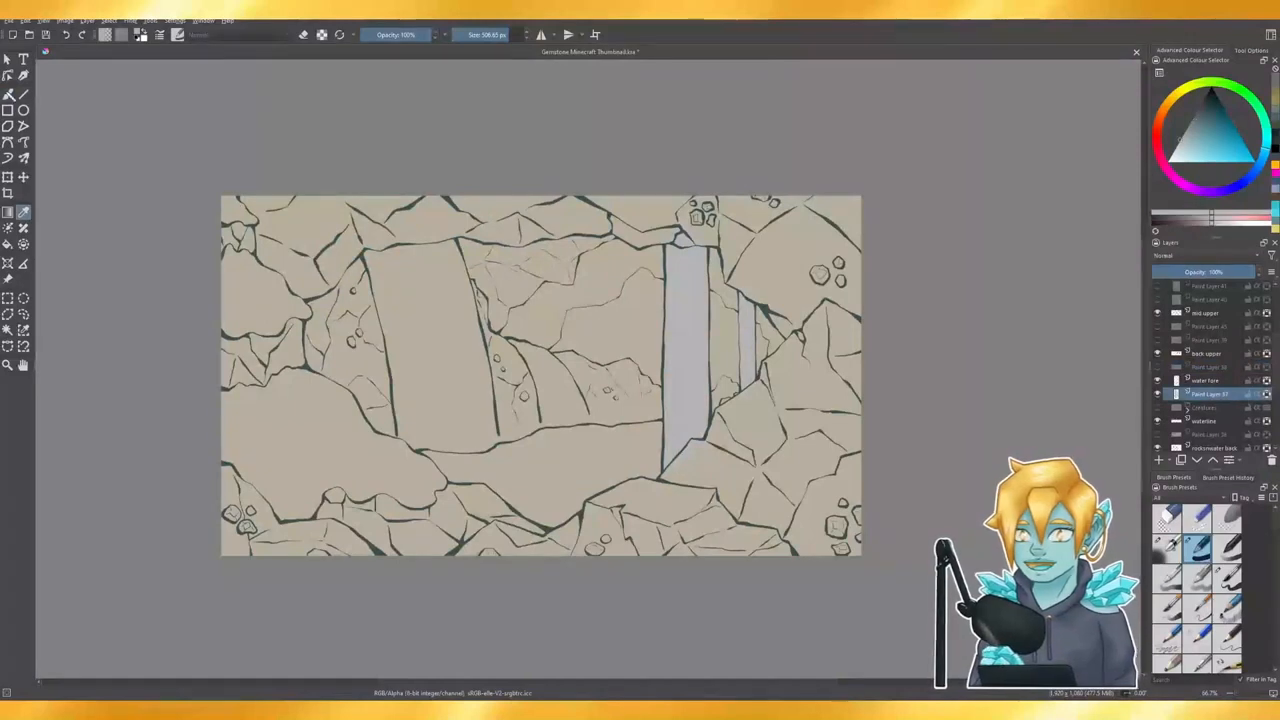
{"action": "left_click", "coordinate": [8, 93]}
{"action": "left_click", "coordinate": [1192, 139]}
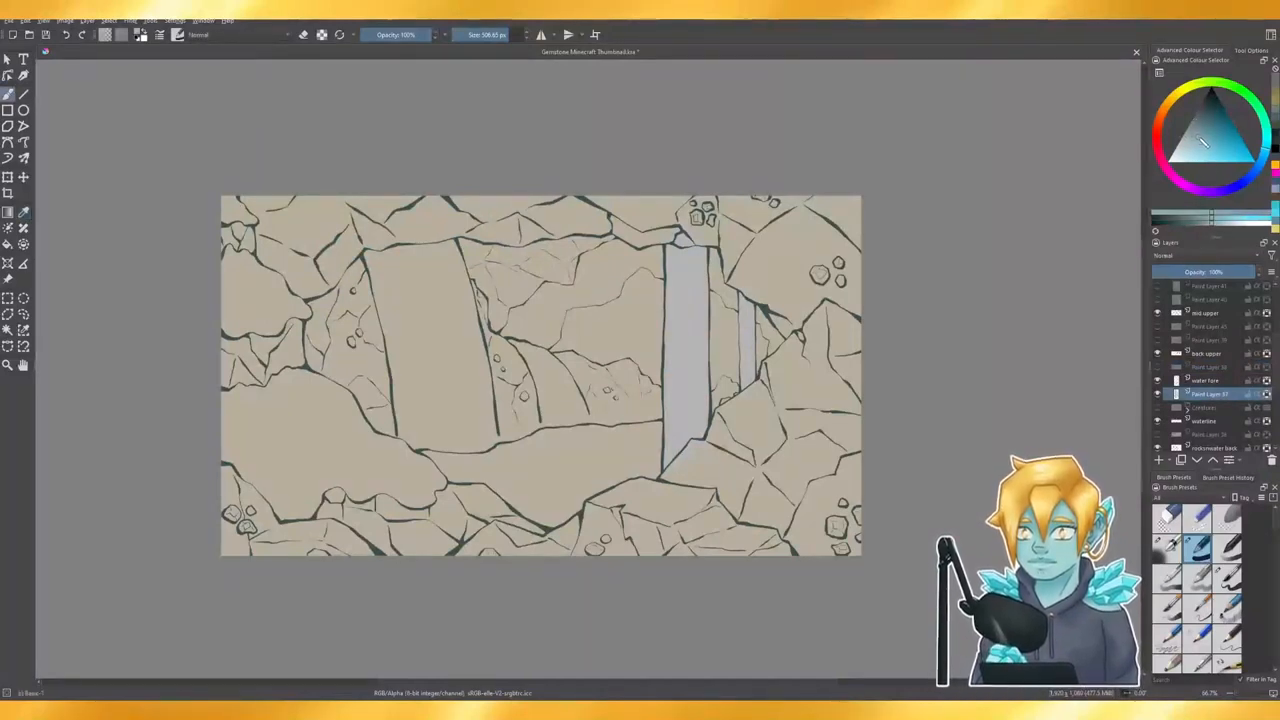
{"action": "key", "text": "shift+BackSpace"}
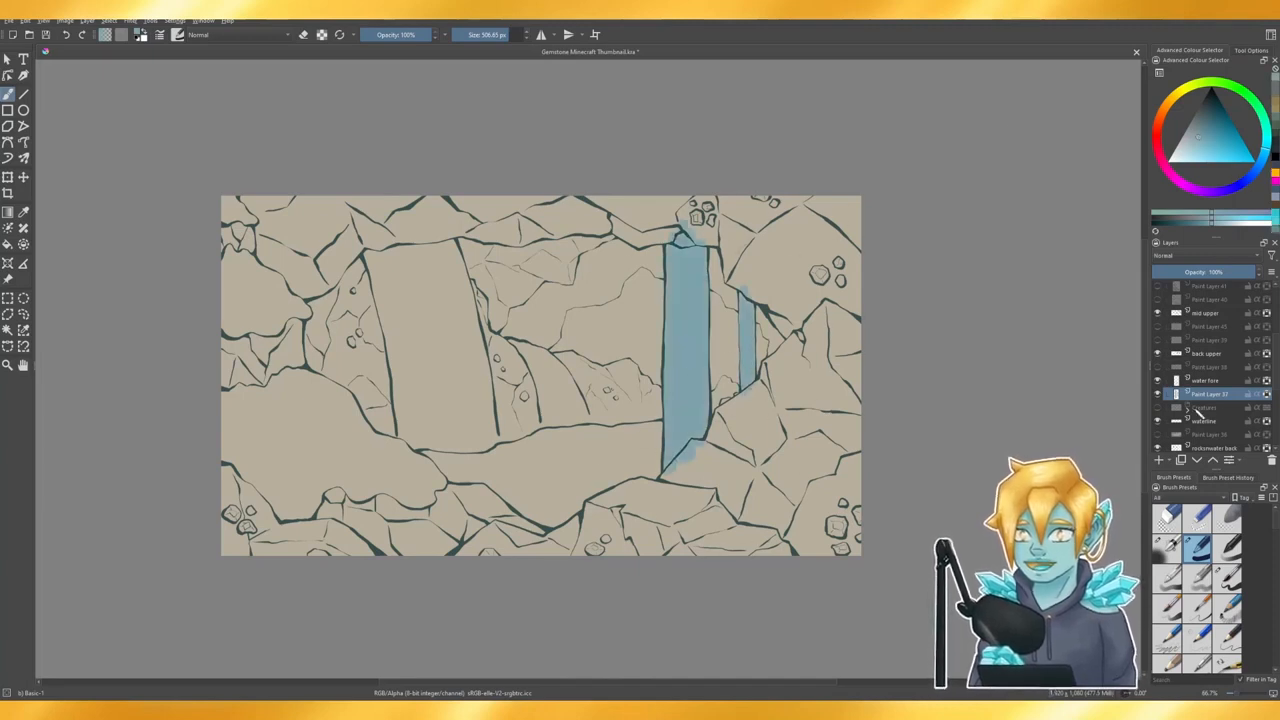
- Hide Paint Layer 37 and show and select Paint Layer 36, which holds the light grey foreground pool
{"action": "left_click", "coordinate": [1160, 395]}
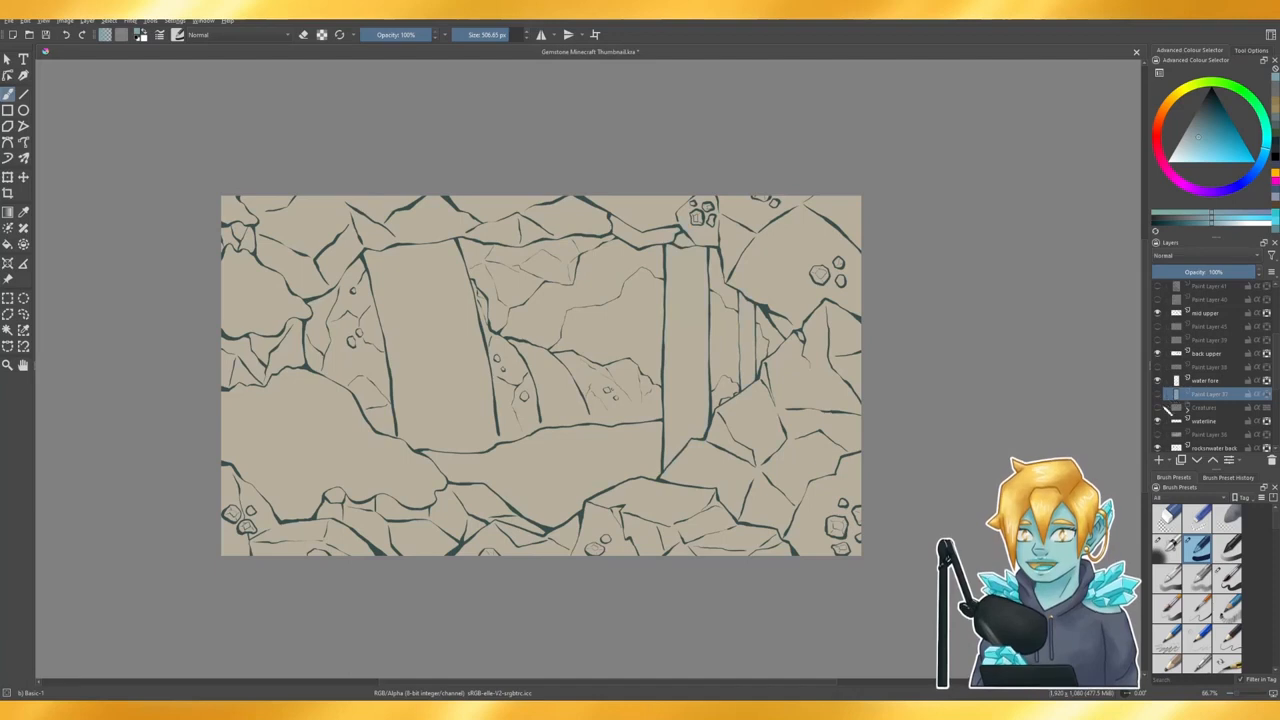
{"action": "scroll", "coordinate": [1262, 400], "scroll_direction": "down", "scroll_amount": 2}
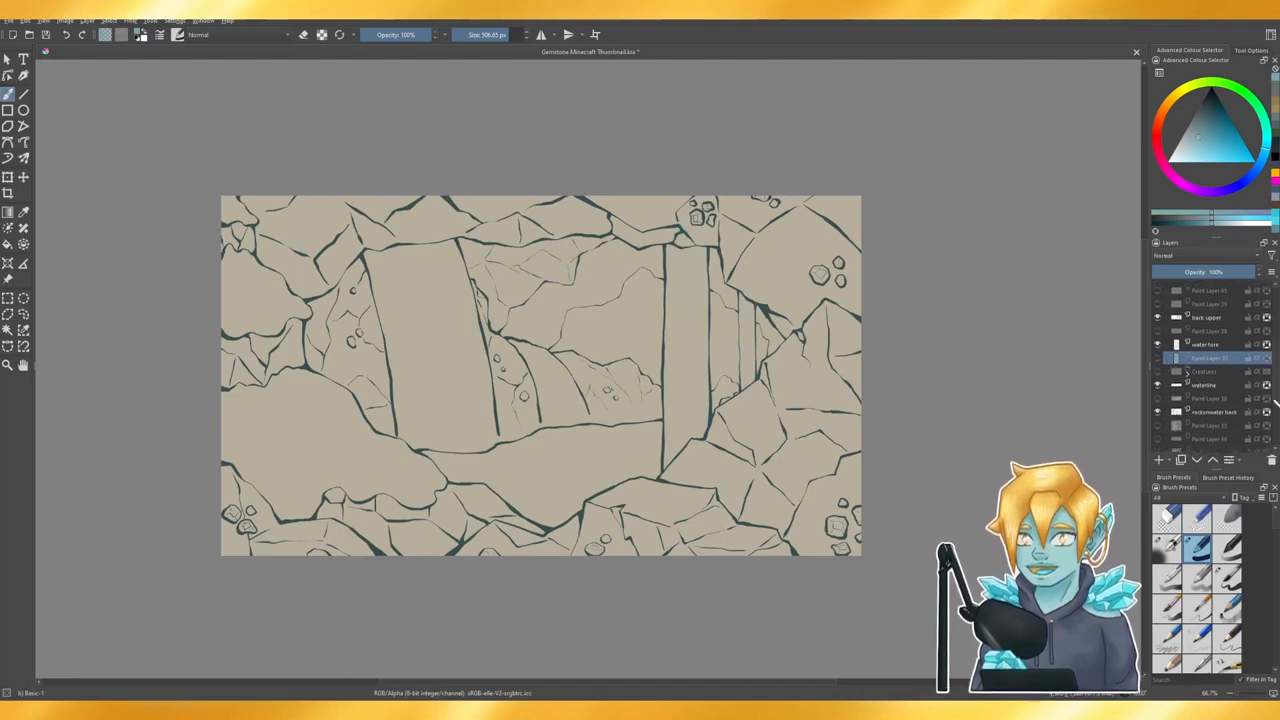
{"action": "scroll", "coordinate": [1262, 400], "scroll_direction": "down", "scroll_amount": 3}
{"action": "left_click", "coordinate": [1158, 342]}
{"action": "left_click", "coordinate": [1212, 345]}
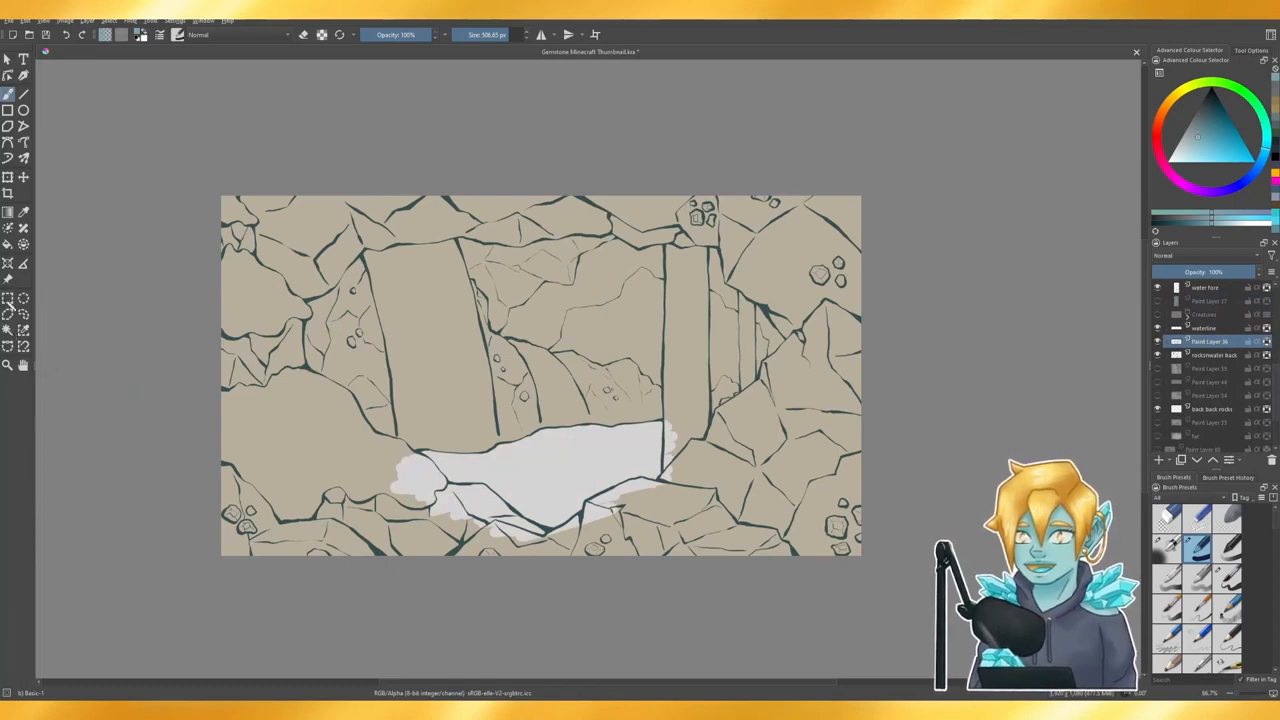
- Sample the pool's light grey, shift it to a light muted blue and recolour the pool on Paint Layer 36
{"action": "left_click", "coordinate": [23, 212]}
{"action": "left_click", "coordinate": [528, 467]}
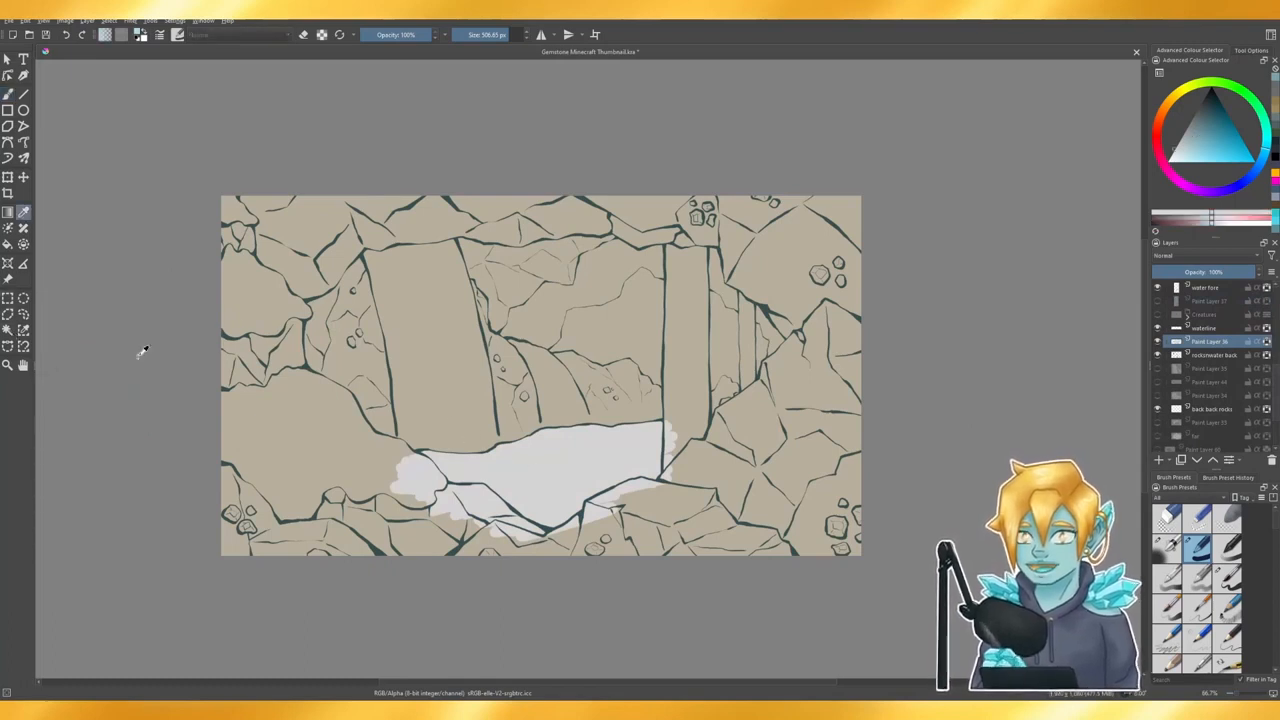
{"action": "left_click", "coordinate": [8, 93]}
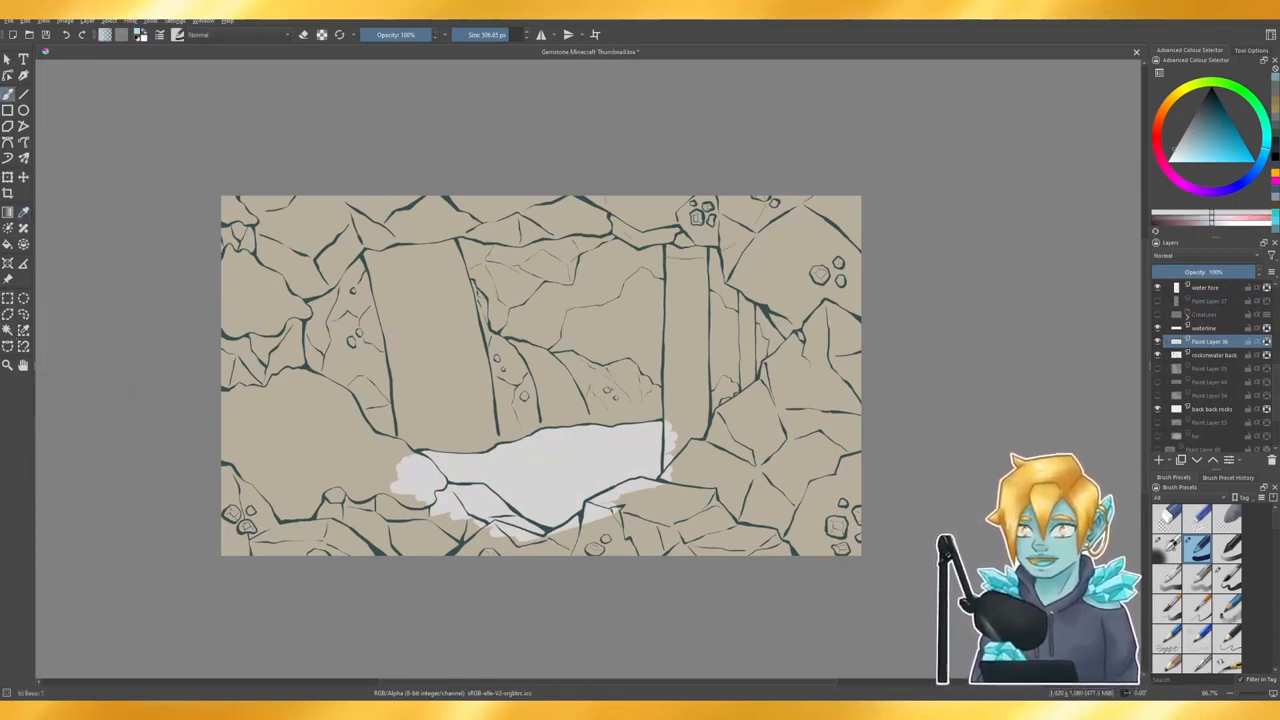
{"action": "left_click_drag", "start_coordinate": [1183, 157], "coordinate": [1199, 146]}
{"action": "left_click_drag", "start_coordinate": [495, 484], "coordinate": [571, 432]}
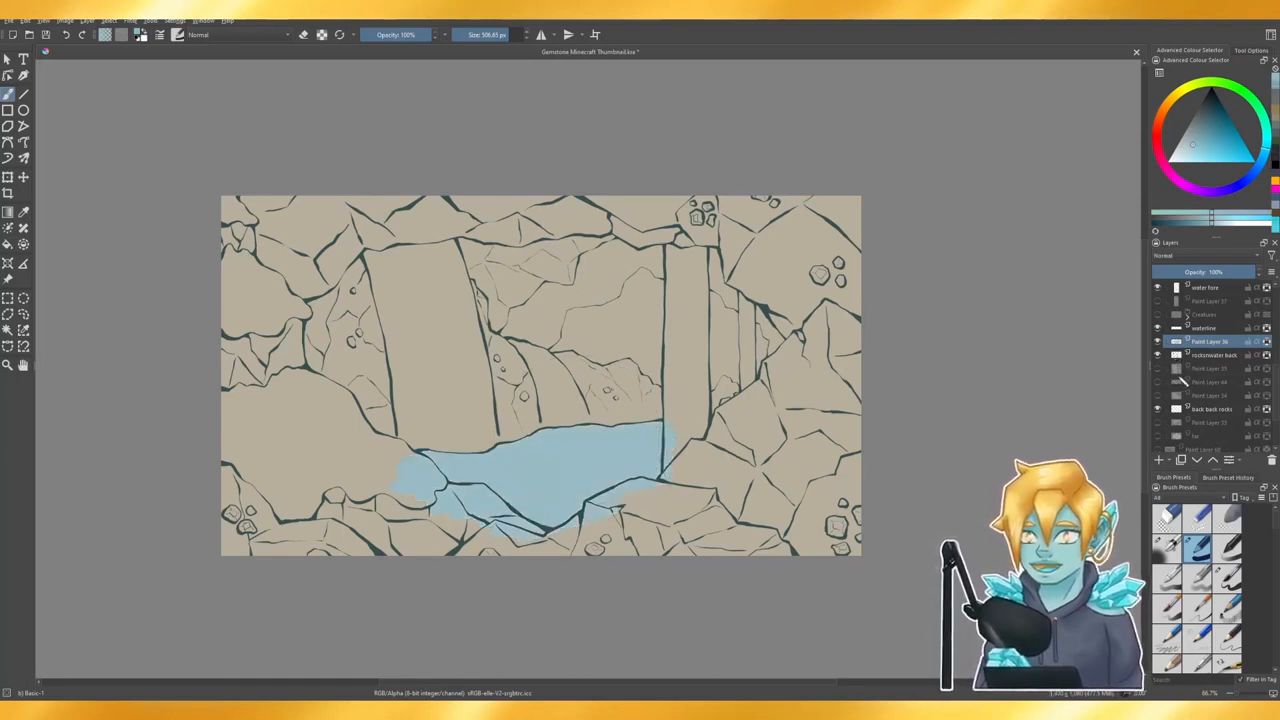
- Hide Paint Layer 36, show and select Paint Layer 35 and paint both rear waterfalls in the same light blue
{"action": "left_click", "coordinate": [1157, 341]}
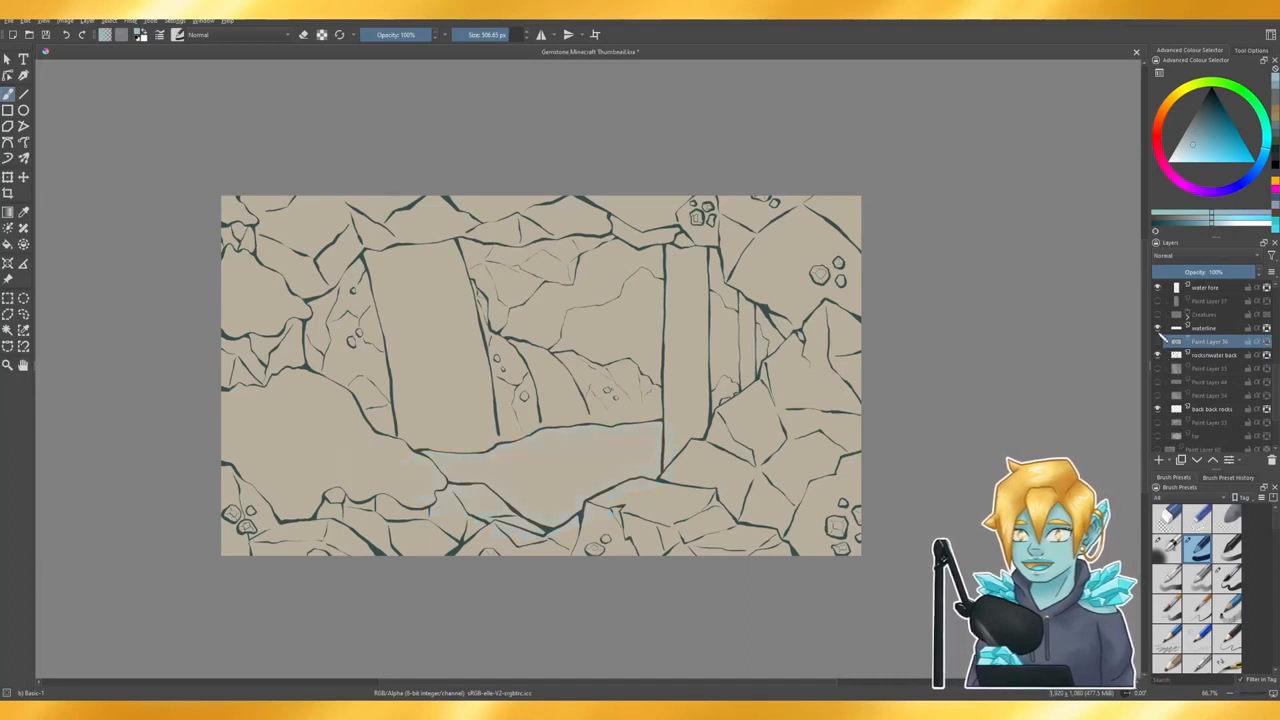
{"action": "left_click", "coordinate": [1157, 327]}
{"action": "left_click", "coordinate": [1158, 328]}
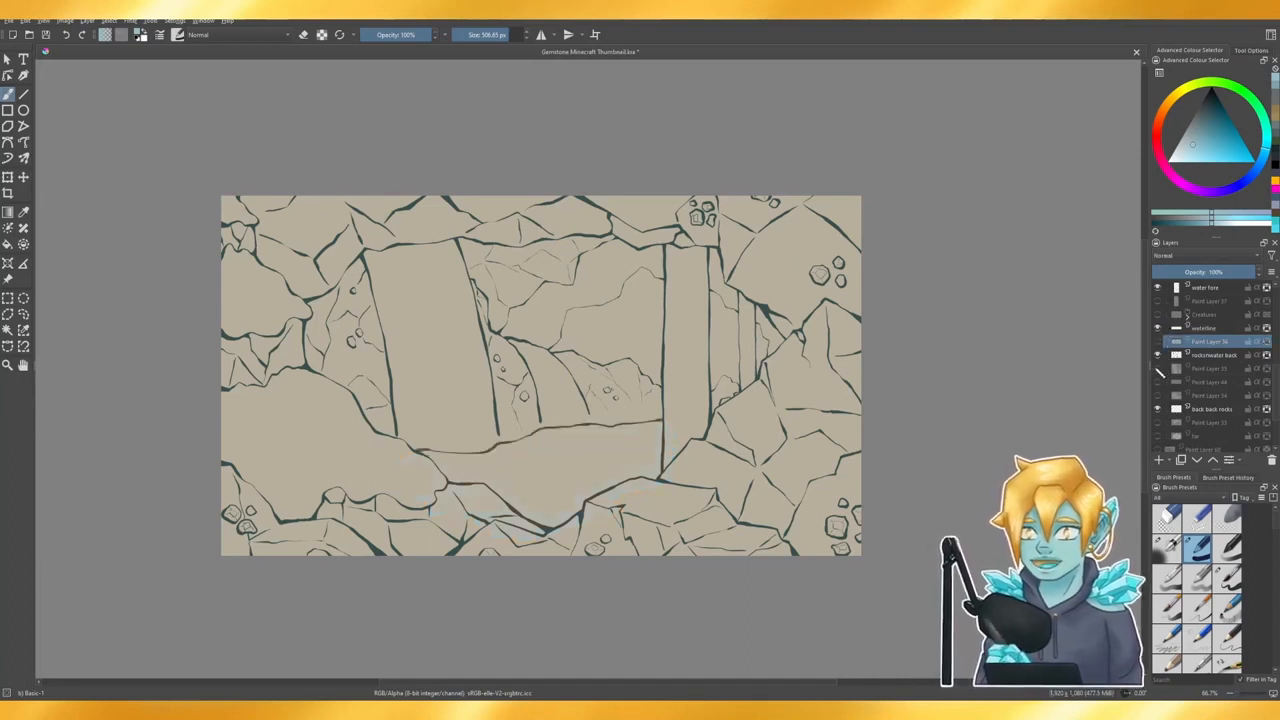
{"action": "left_click", "coordinate": [1158, 369]}
{"action": "left_click", "coordinate": [1218, 372]}
{"action": "mouse_move", "coordinate": [446, 241]}
{"action": "left_mouse_down"}
{"action": "mouse_move", "coordinate": [446, 285]}
{"action": "mouse_move", "coordinate": [556, 415]}
{"action": "mouse_move", "coordinate": [603, 414]}
{"action": "left_mouse_up"}
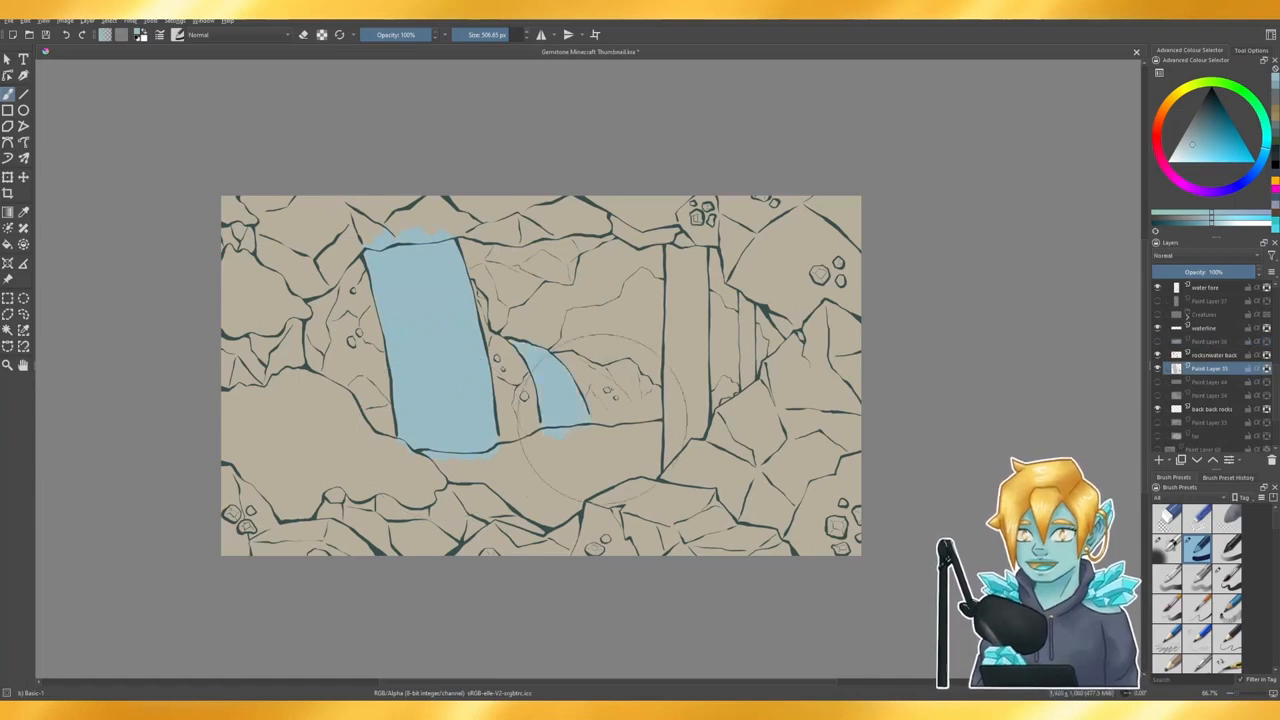
- Pick a slightly darker blue, undo the strokes that spill onto the large waterfall and recolour only the small rear waterfall
{"action": "left_click", "coordinate": [1196, 141]}
{"action": "left_click", "coordinate": [524, 307]}
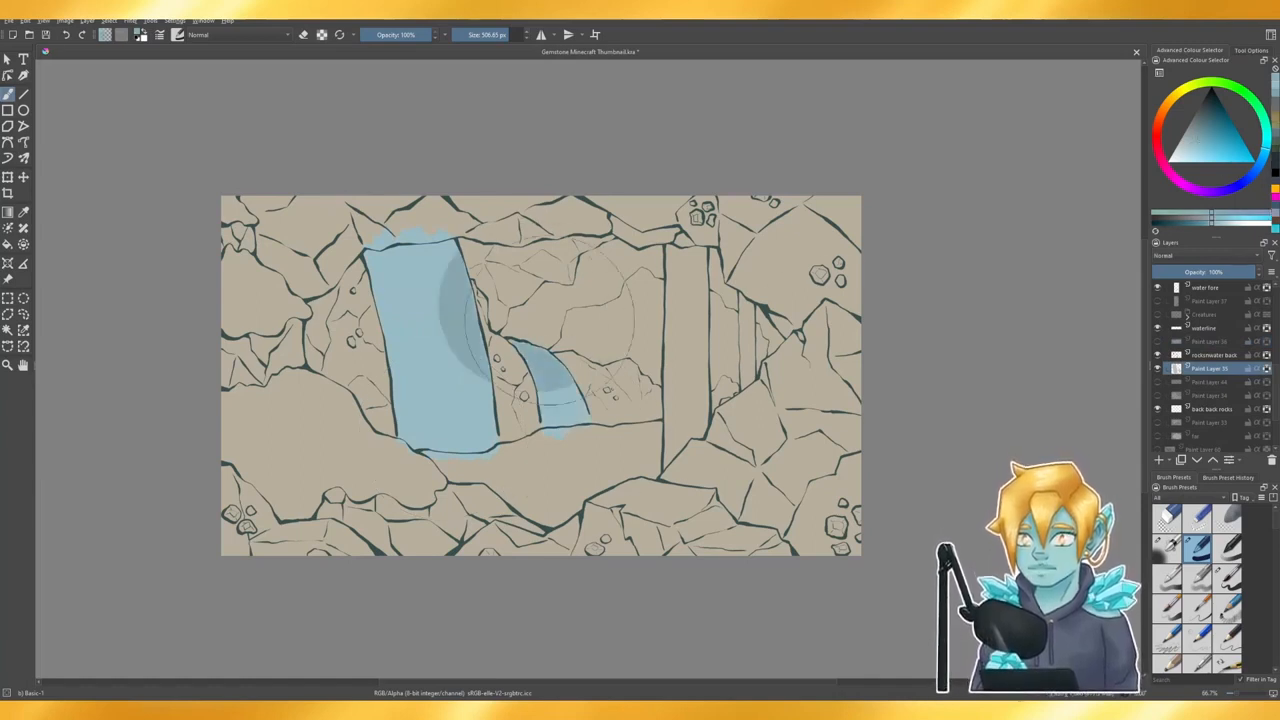
{"action": "left_click", "coordinate": [574, 409]}
{"action": "key", "text": "ctrl+z"}
{"action": "key", "text": "ctrl+z"}
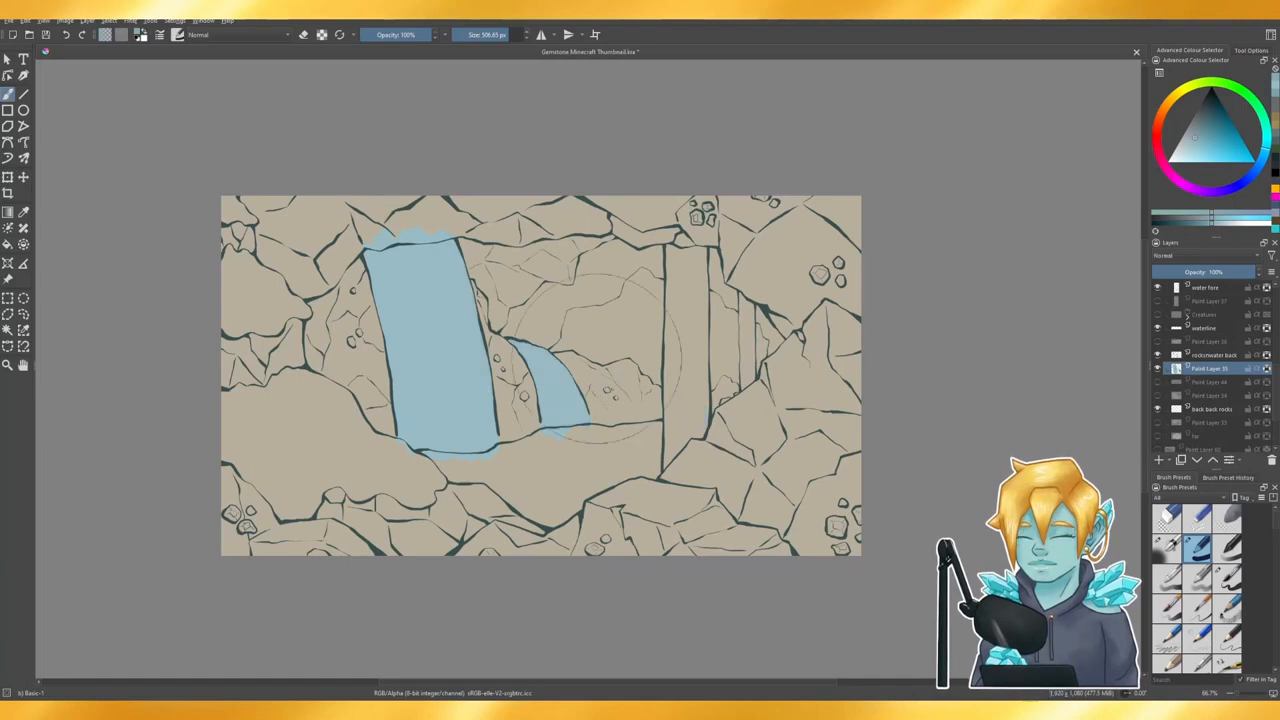
{"action": "left_click_drag", "start_coordinate": [595, 350], "coordinate": [600, 362]}
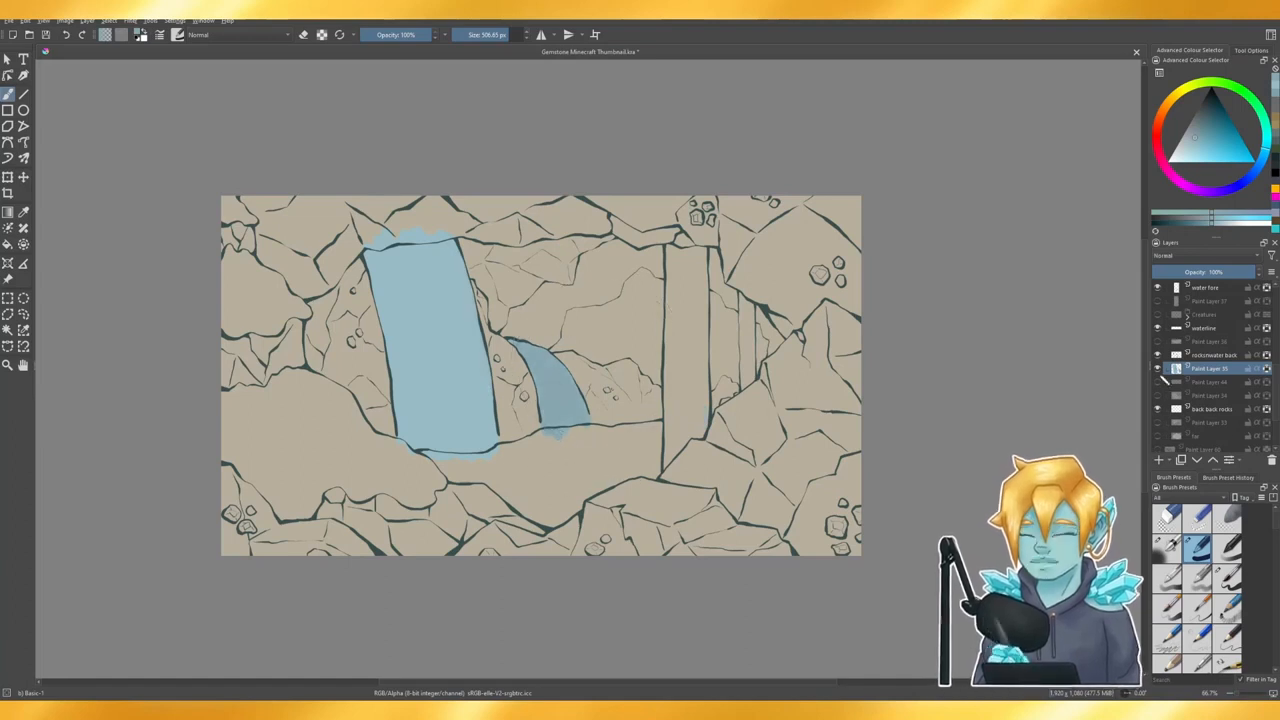
- Hide Paint Layer 35, show and select Paint Layer 44 and recolour the small rear ores with a muted golden brown
{"action": "left_click", "coordinate": [1158, 368]}
{"action": "left_click", "coordinate": [1158, 382]}
{"action": "left_click", "coordinate": [1214, 382]}
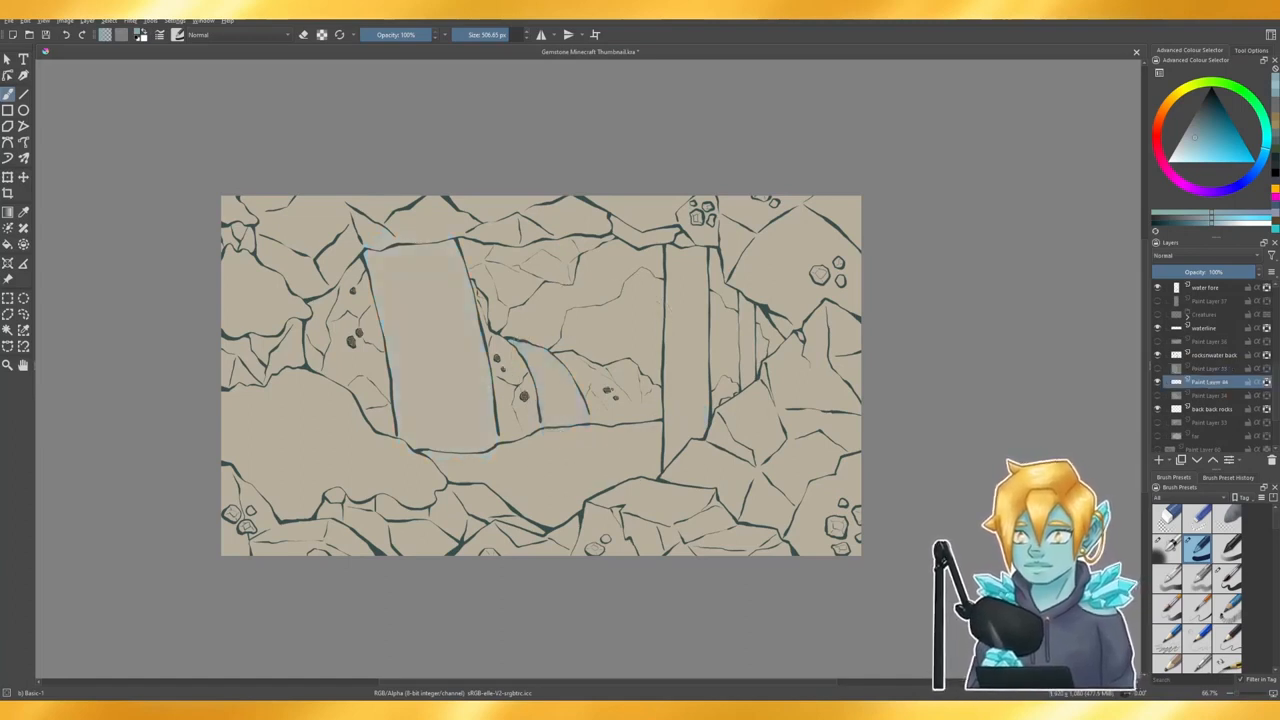
{"action": "left_click", "coordinate": [1178, 94]}
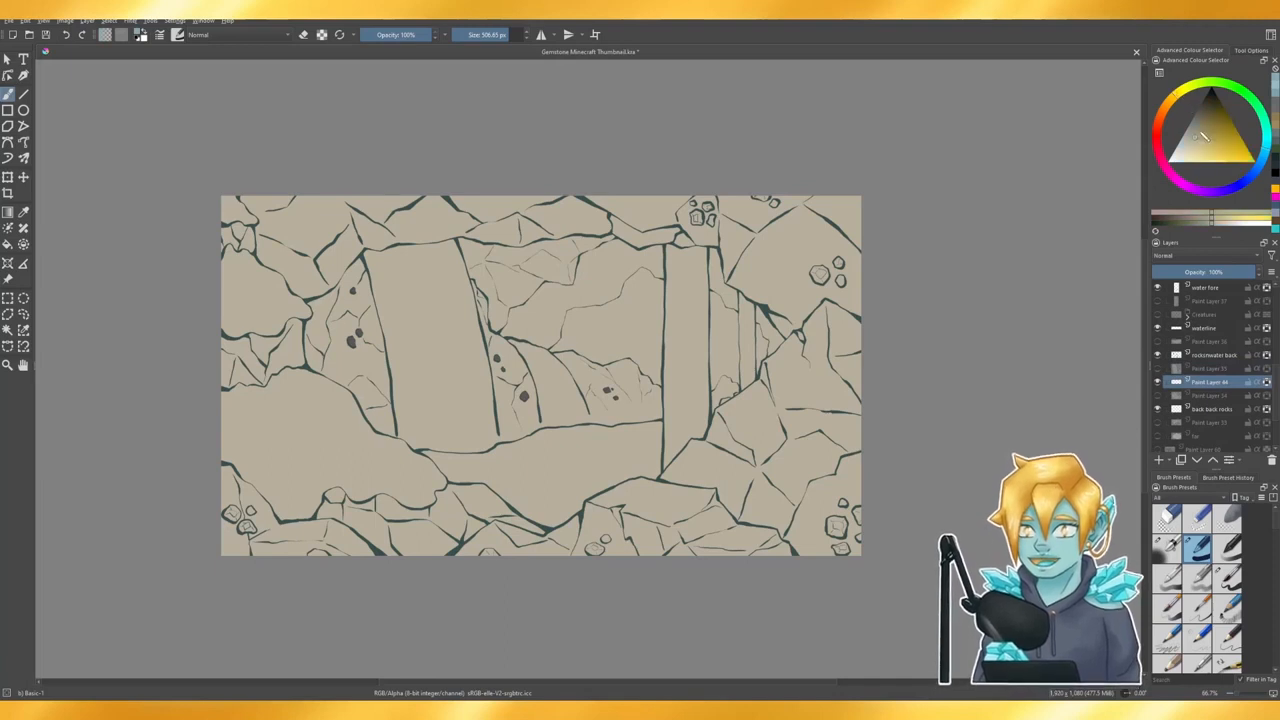
{"action": "left_click_drag", "start_coordinate": [1203, 135], "coordinate": [1212, 124]}
{"action": "left_click", "coordinate": [1174, 104]}
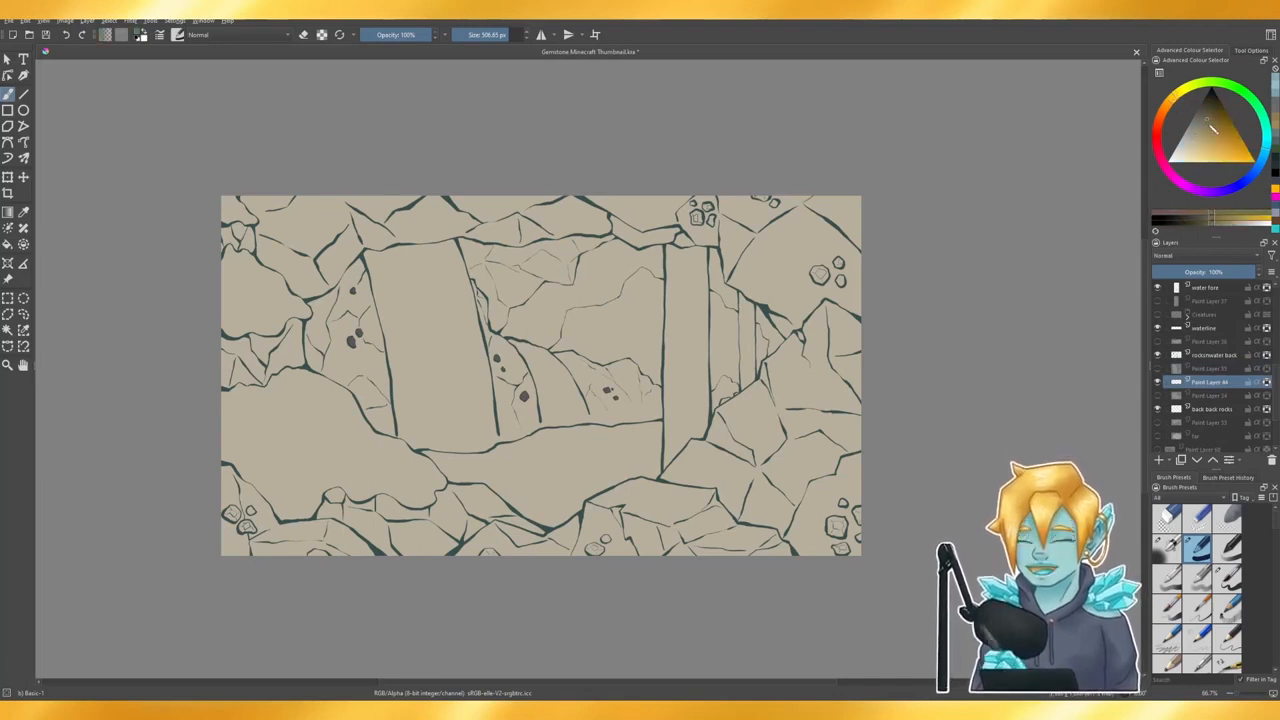
{"action": "left_click", "coordinate": [1207, 128]}
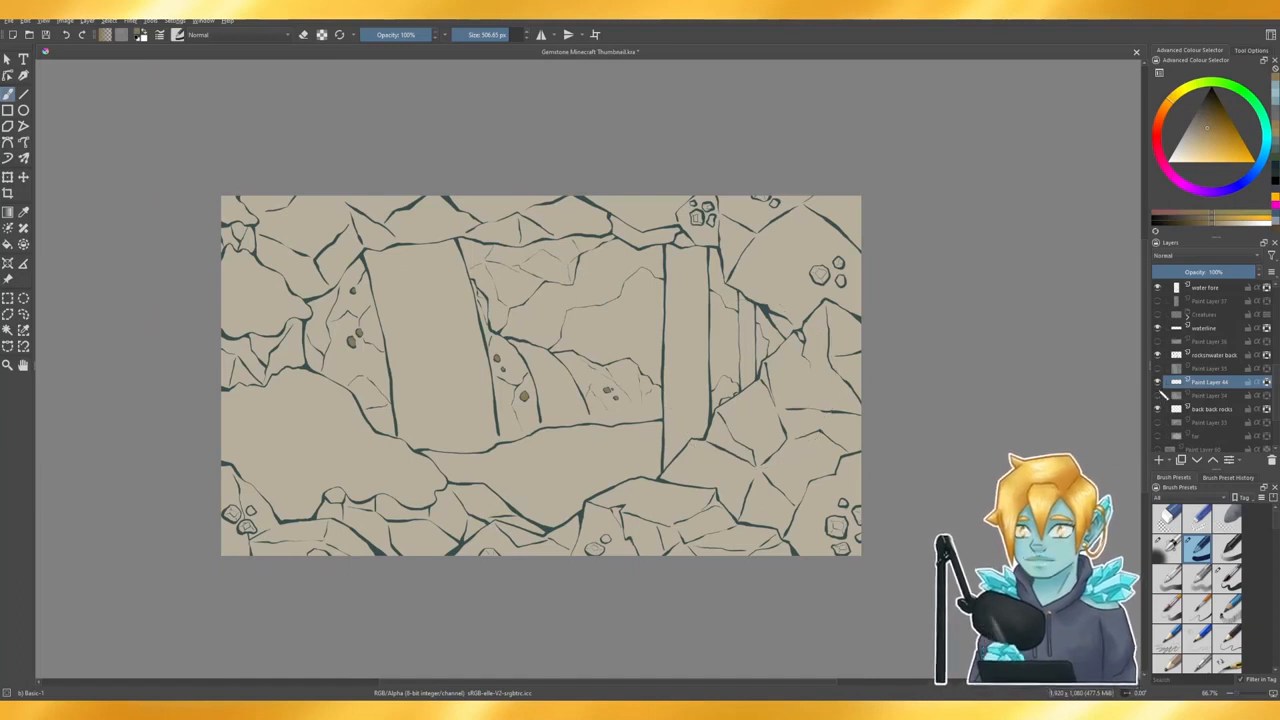
- Show and select Paint Layer 34, which holds the light grey back rocks, and switch the painting colour's hue to blue
{"action": "left_click", "coordinate": [1158, 395]}
{"action": "left_click", "coordinate": [1218, 396]}
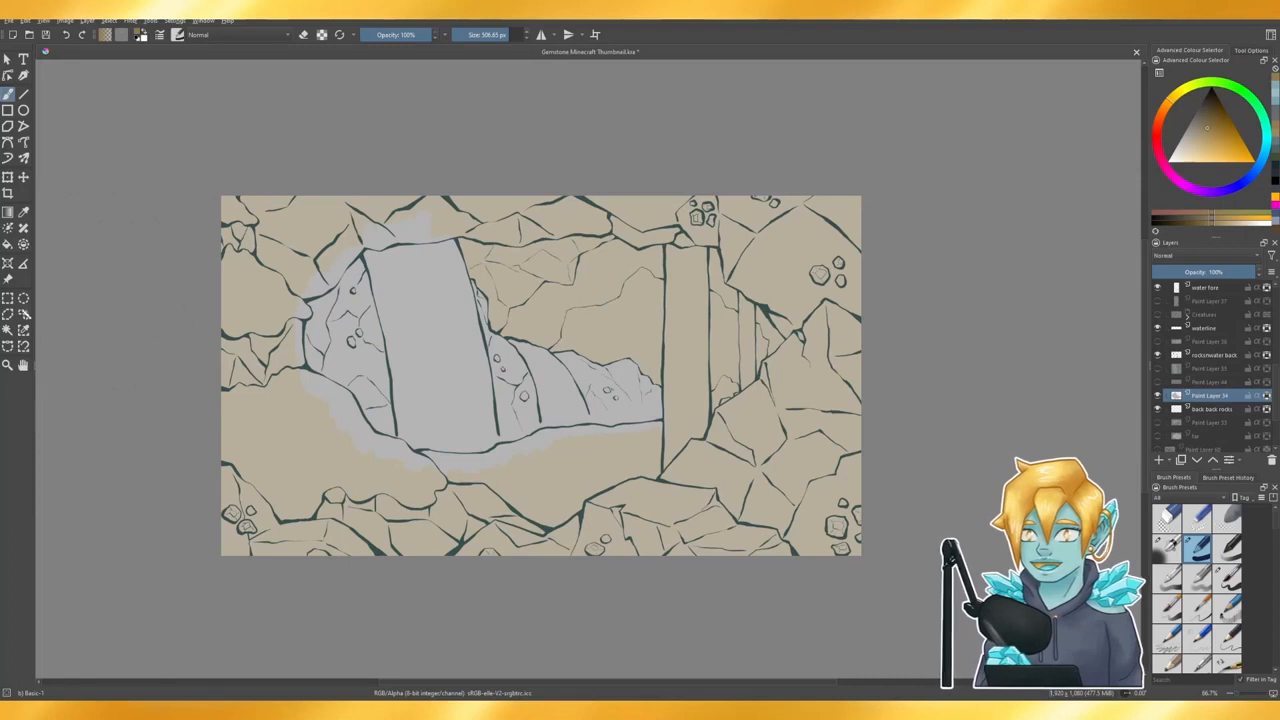
{"action": "left_click", "coordinate": [25, 212]}
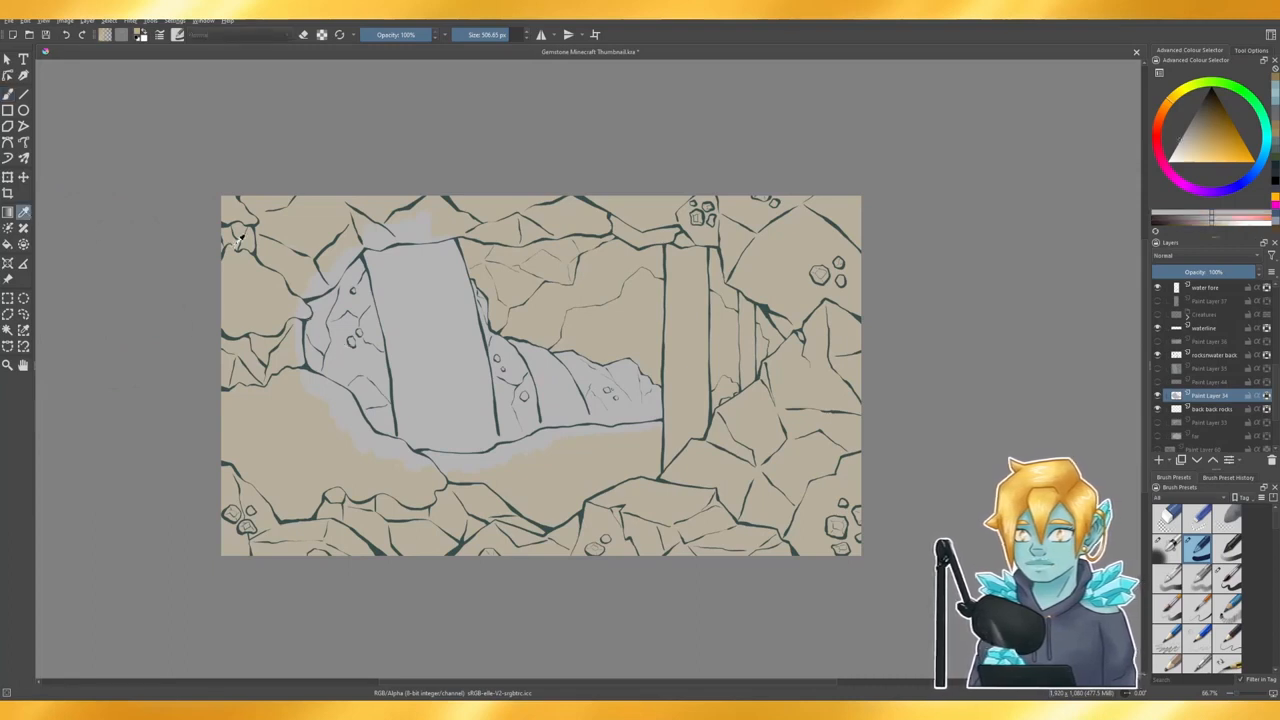
{"action": "left_click", "coordinate": [8, 94]}
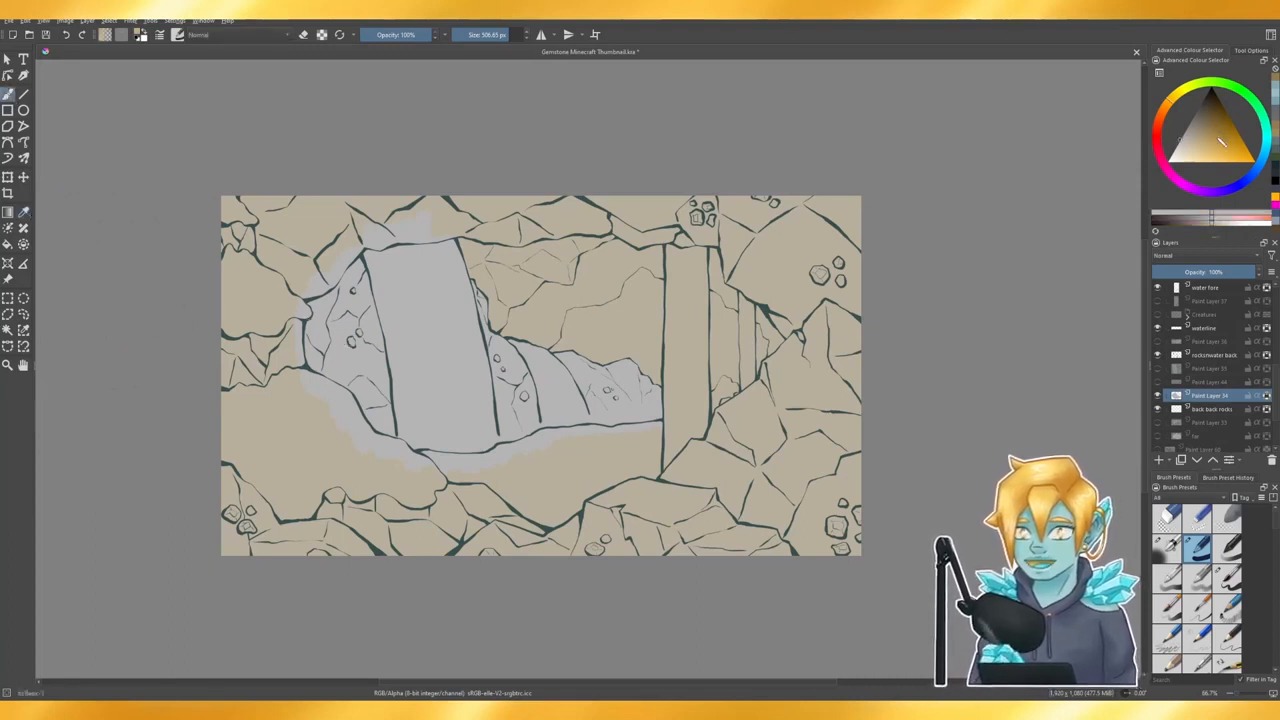
{"action": "left_click_drag", "start_coordinate": [1188, 142], "coordinate": [1203, 137]}
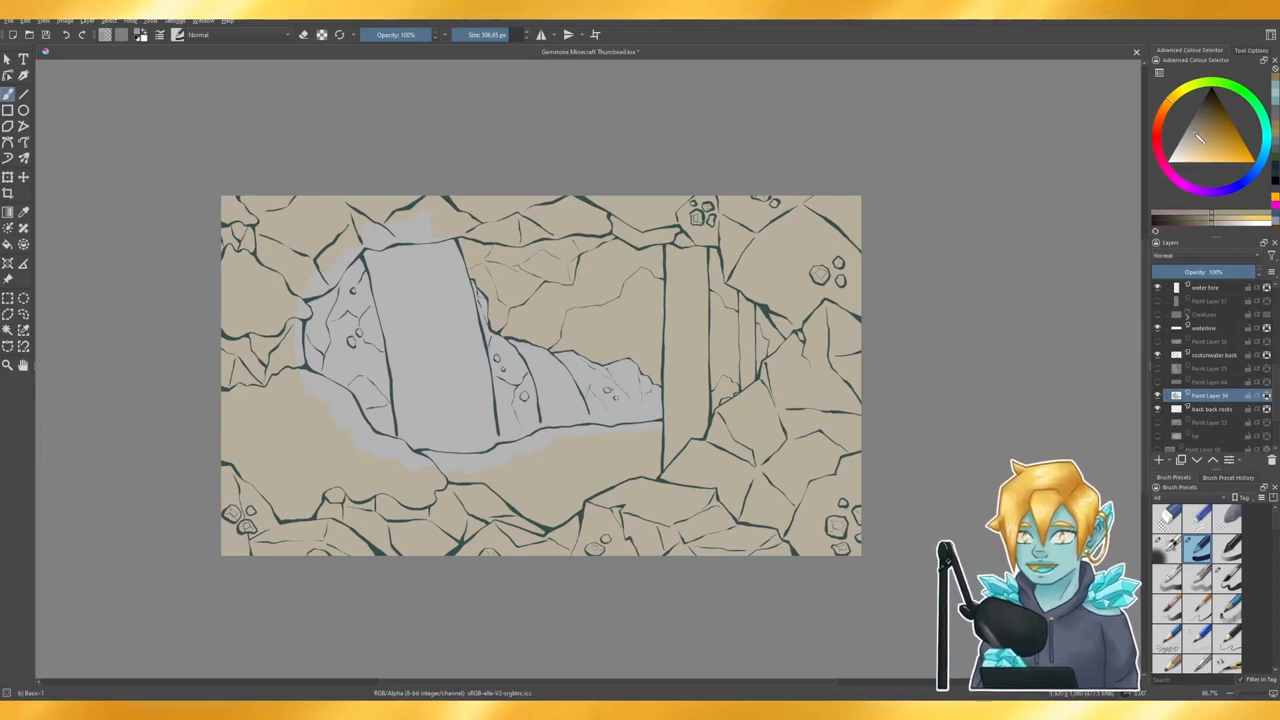
{"action": "left_click", "coordinate": [1268, 150]}
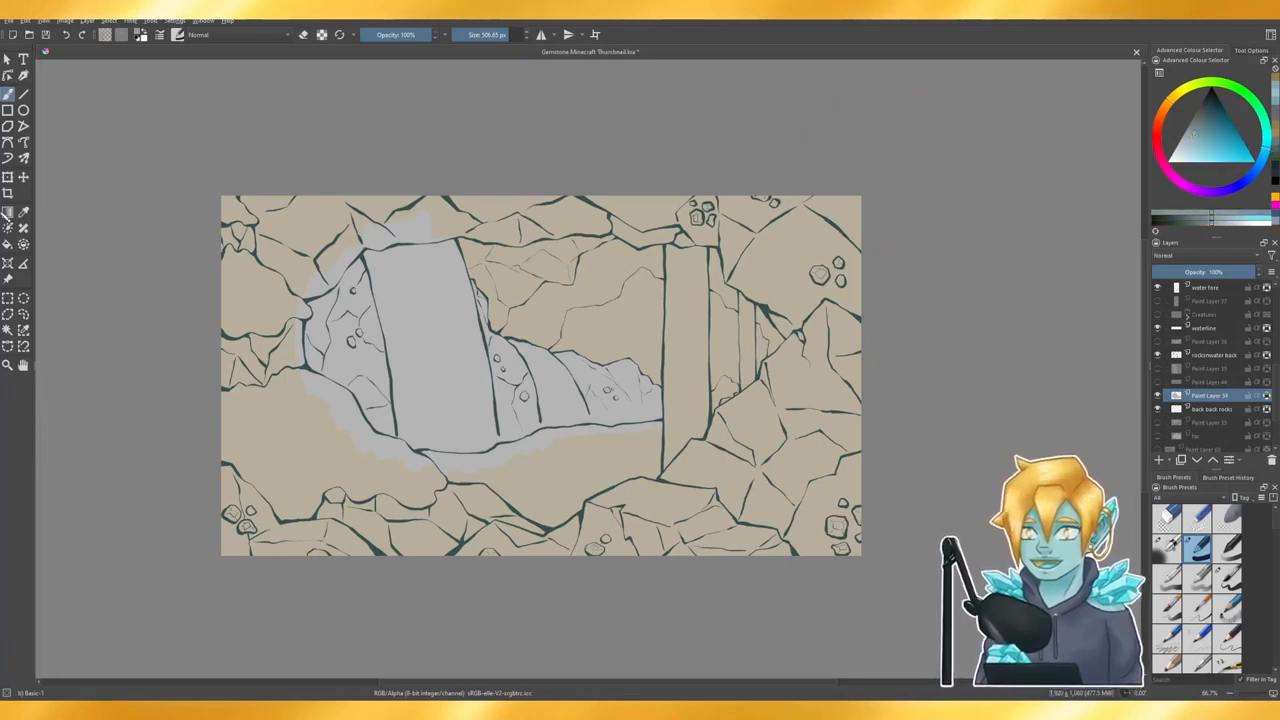
- Sample the back rocks' light grey, shift it to a muted mid blue and recolour the rocks on Paint Layer 34
{"action": "left_click", "coordinate": [23, 212]}
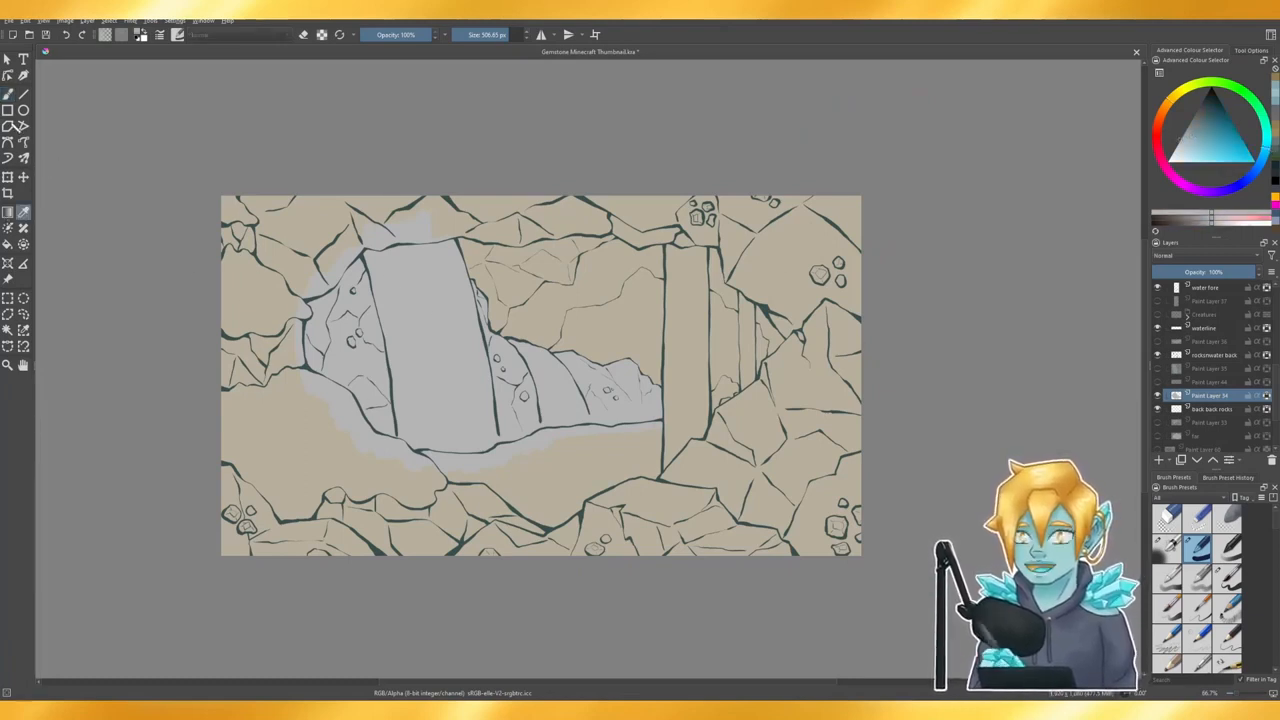
{"action": "left_click", "coordinate": [9, 95]}
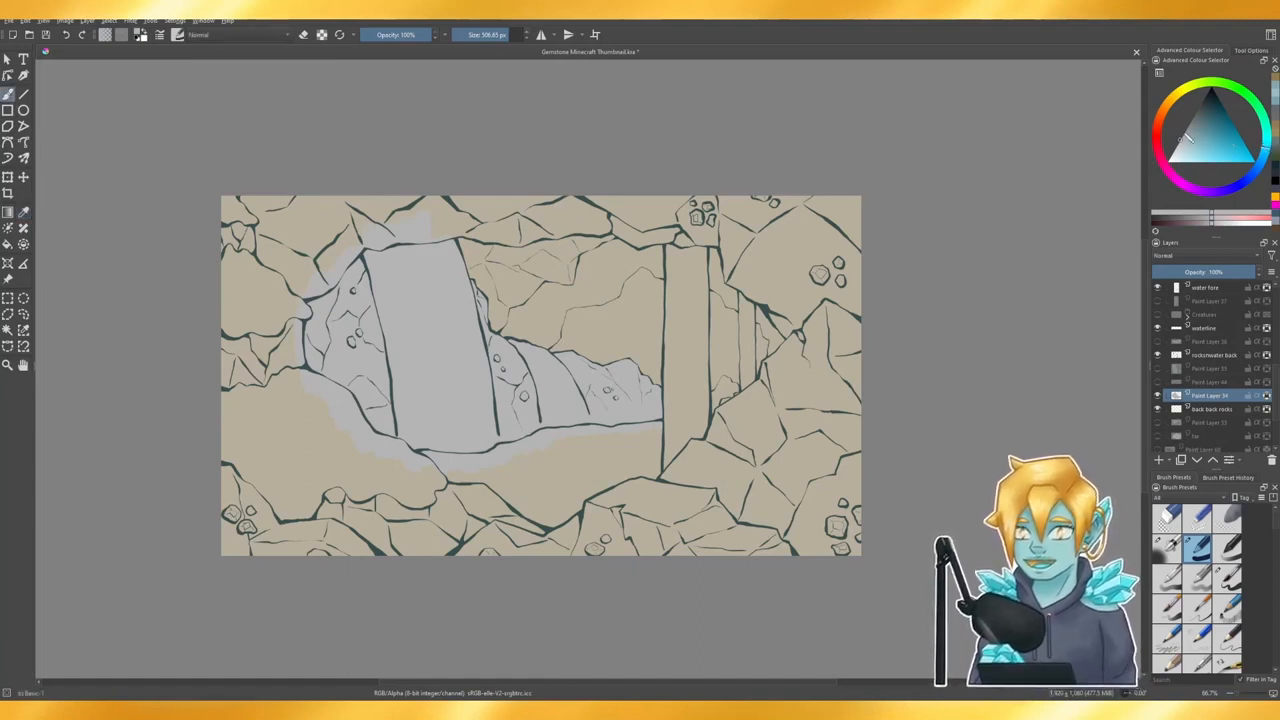
{"action": "left_click", "coordinate": [1193, 143]}
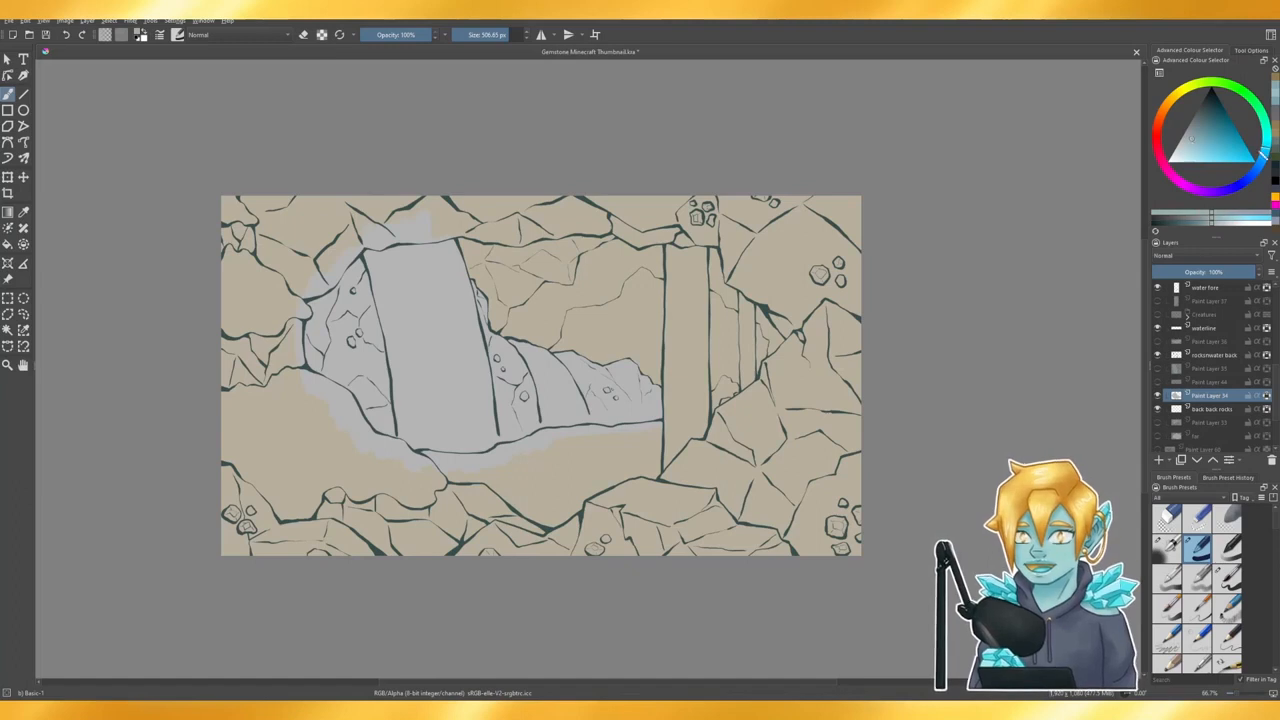
{"action": "left_click", "coordinate": [1198, 137]}
{"action": "mouse_move", "coordinate": [420, 217]}
{"action": "left_mouse_down"}
{"action": "mouse_move", "coordinate": [430, 330]}
{"action": "mouse_move", "coordinate": [626, 306]}
{"action": "left_mouse_up"}
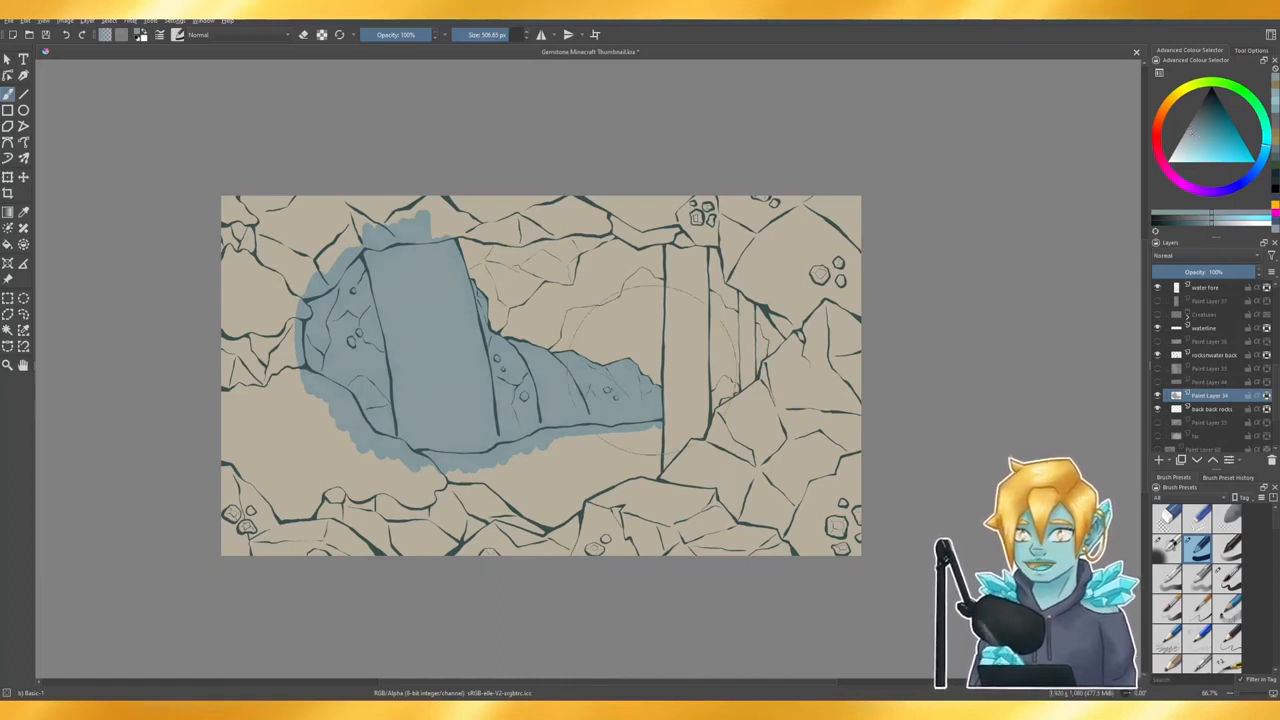
- Hide Paint Layer 34 and show and select Paint Layer 33, which holds the grey and pale farthest rocks
{"action": "left_click", "coordinate": [1158, 396]}
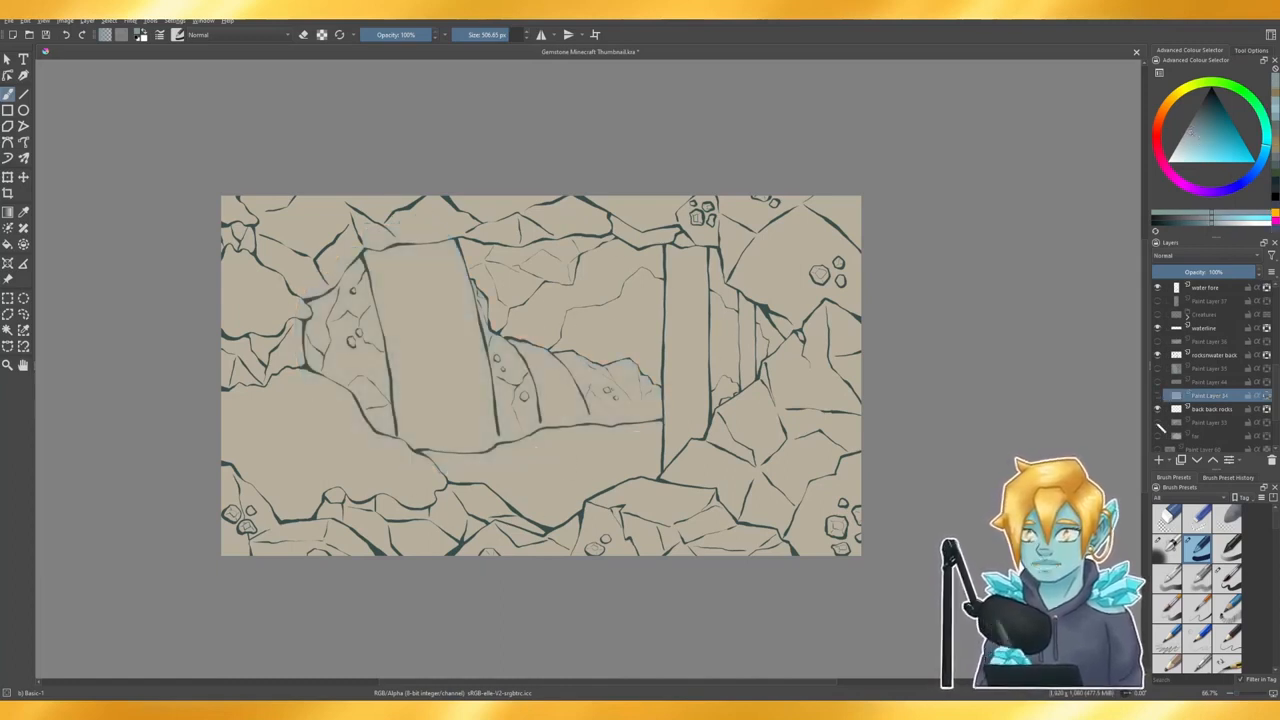
{"action": "left_click", "coordinate": [1158, 422]}
{"action": "scroll", "coordinate": [1268, 386], "scroll_direction": "down", "scroll_amount": 1}
{"action": "scroll", "coordinate": [1268, 390], "scroll_direction": "down", "scroll_amount": 1}
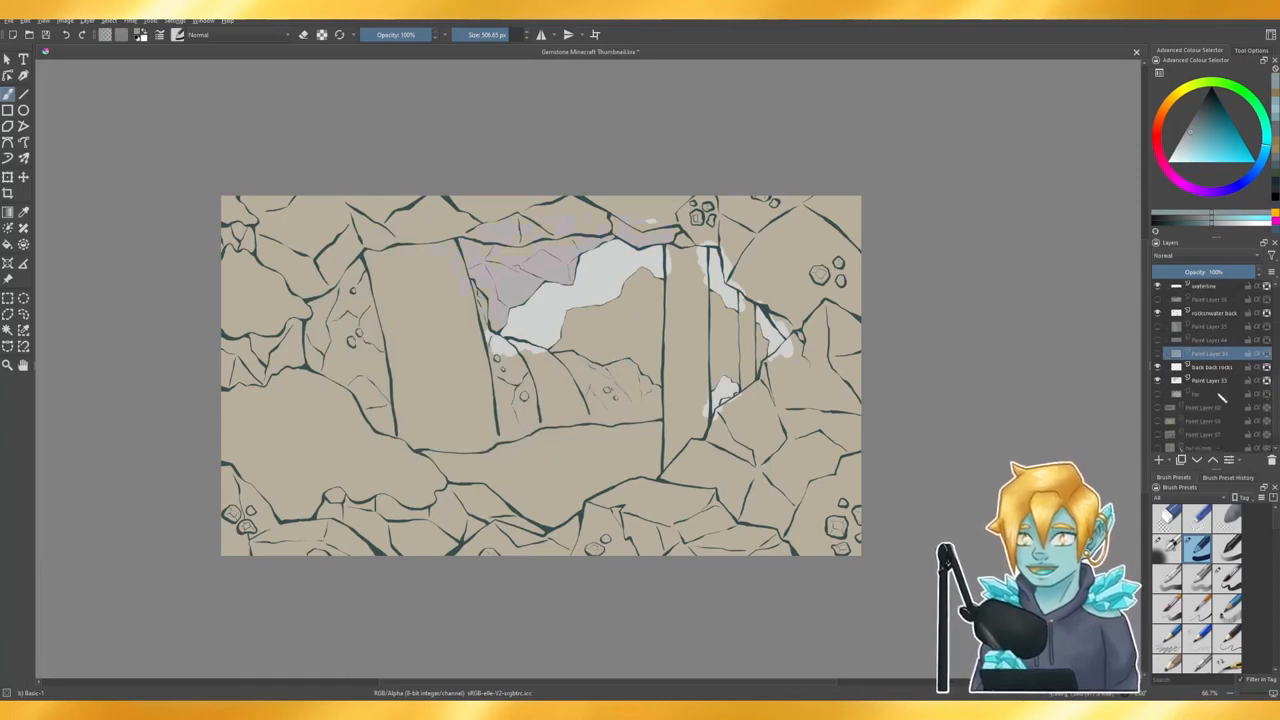
{"action": "left_click", "coordinate": [1212, 382]}
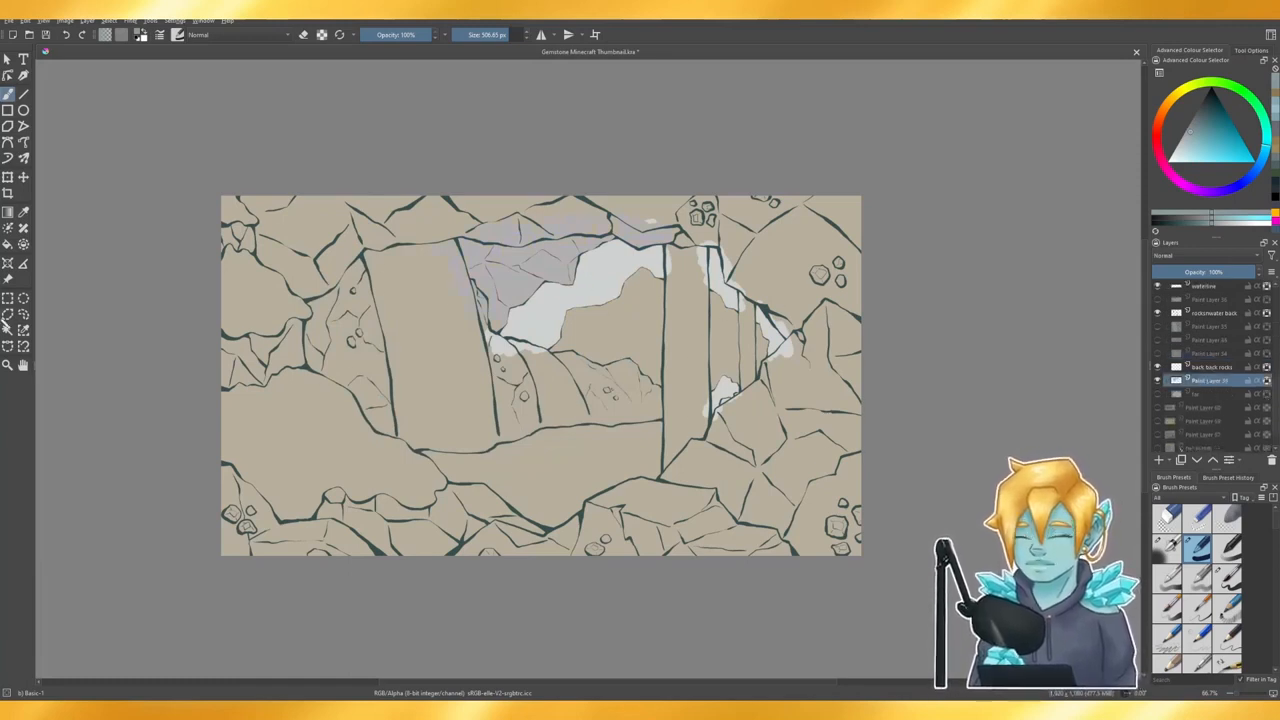
{"action": "left_click", "coordinate": [24, 212]}
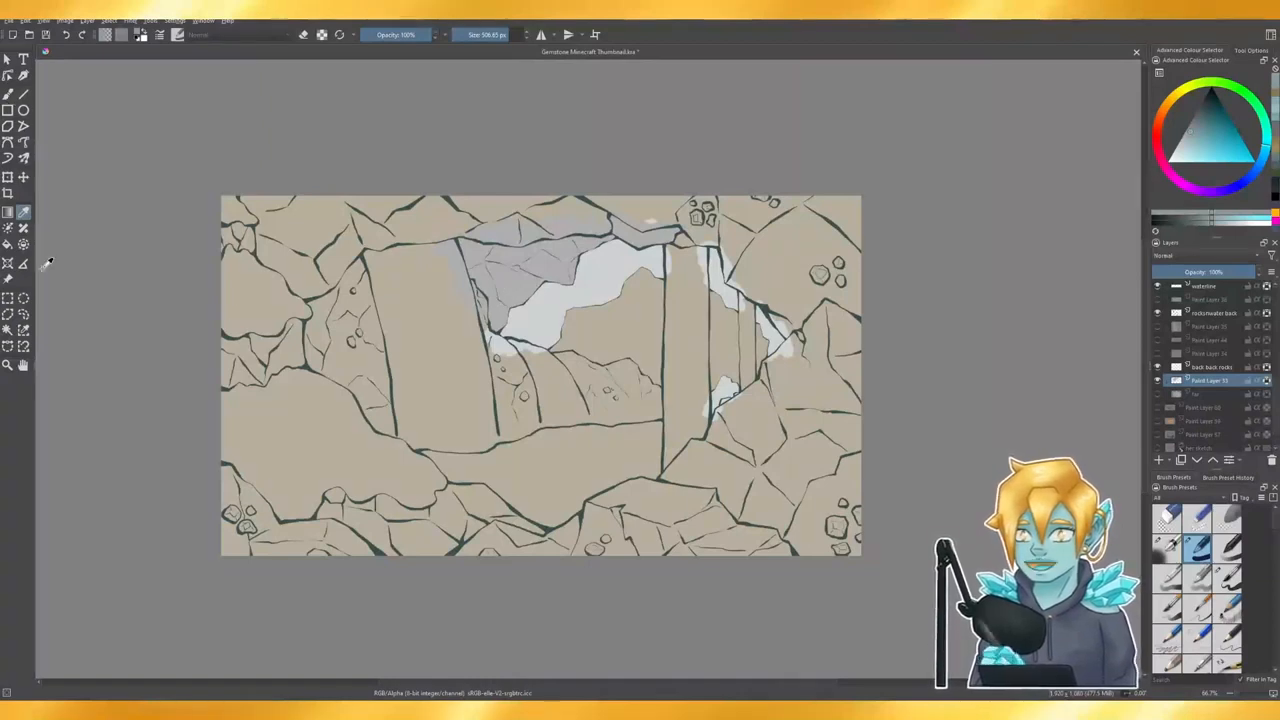
{"action": "left_click", "coordinate": [24, 313]}
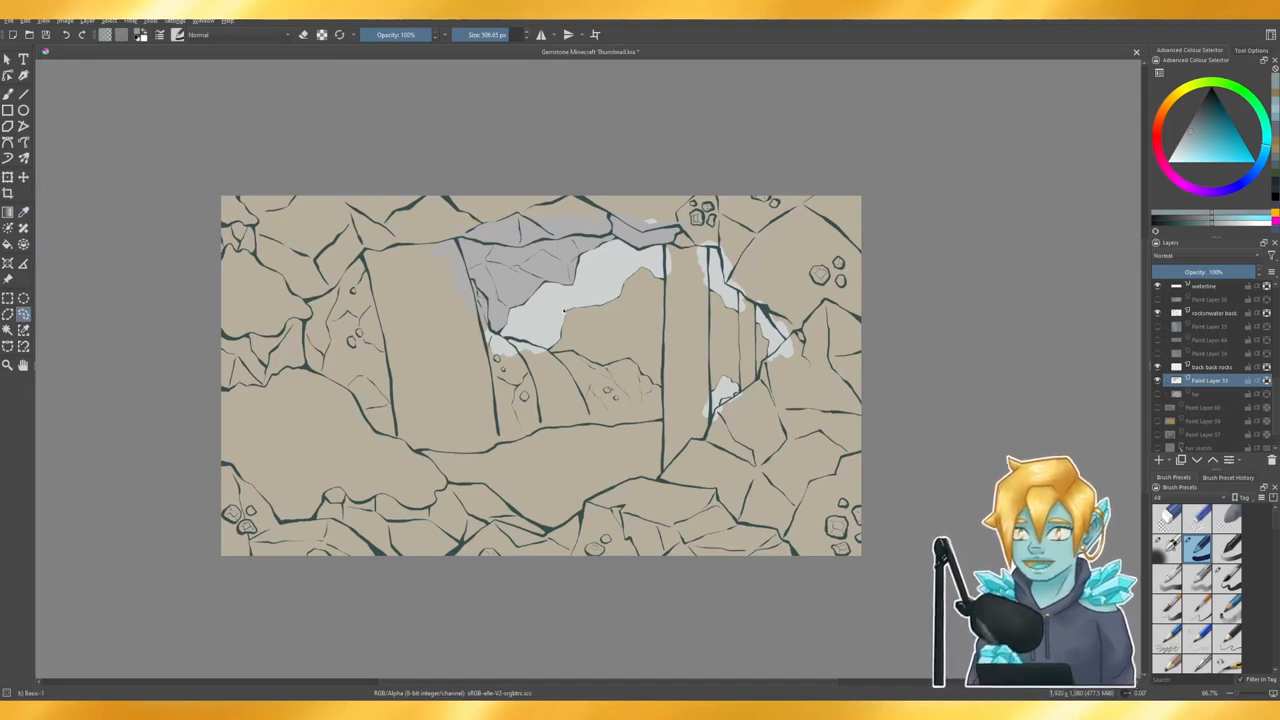
{"action": "scroll", "coordinate": [564, 311], "scroll_direction": "up", "scroll_amount": 3}
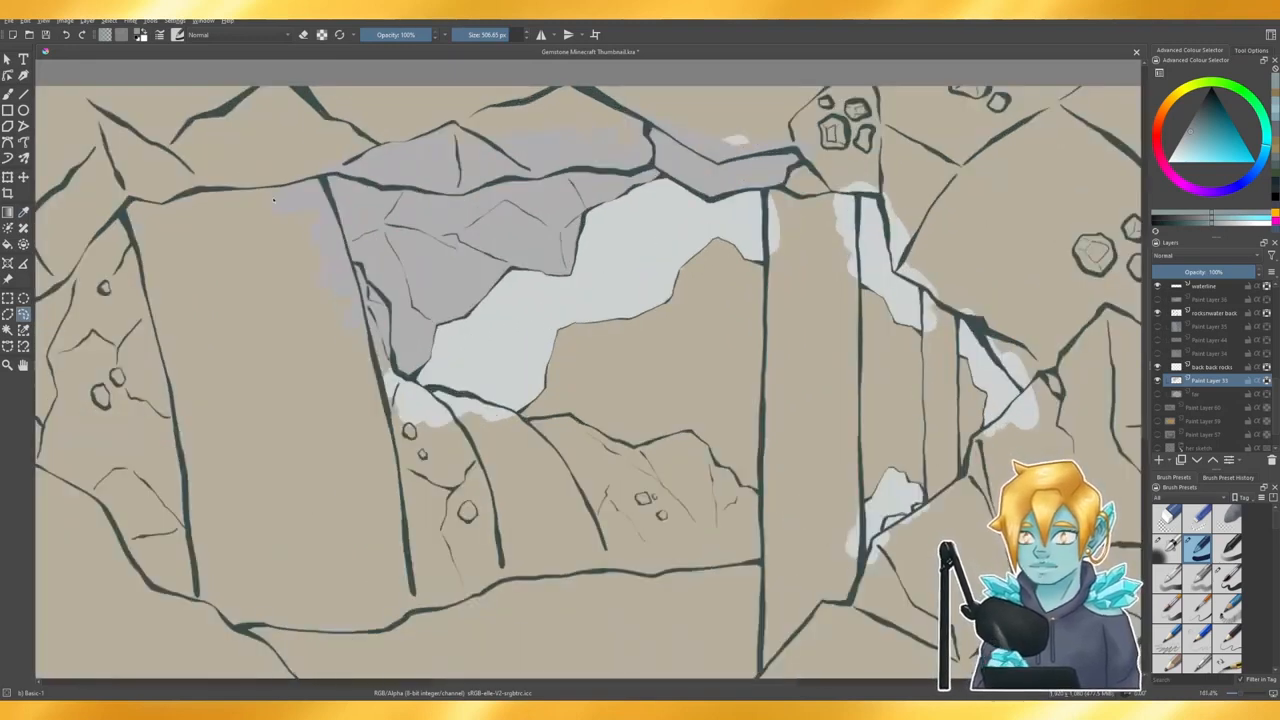
{"action": "left_click_drag", "start_coordinate": [376, 364], "coordinate": [402, 380]}
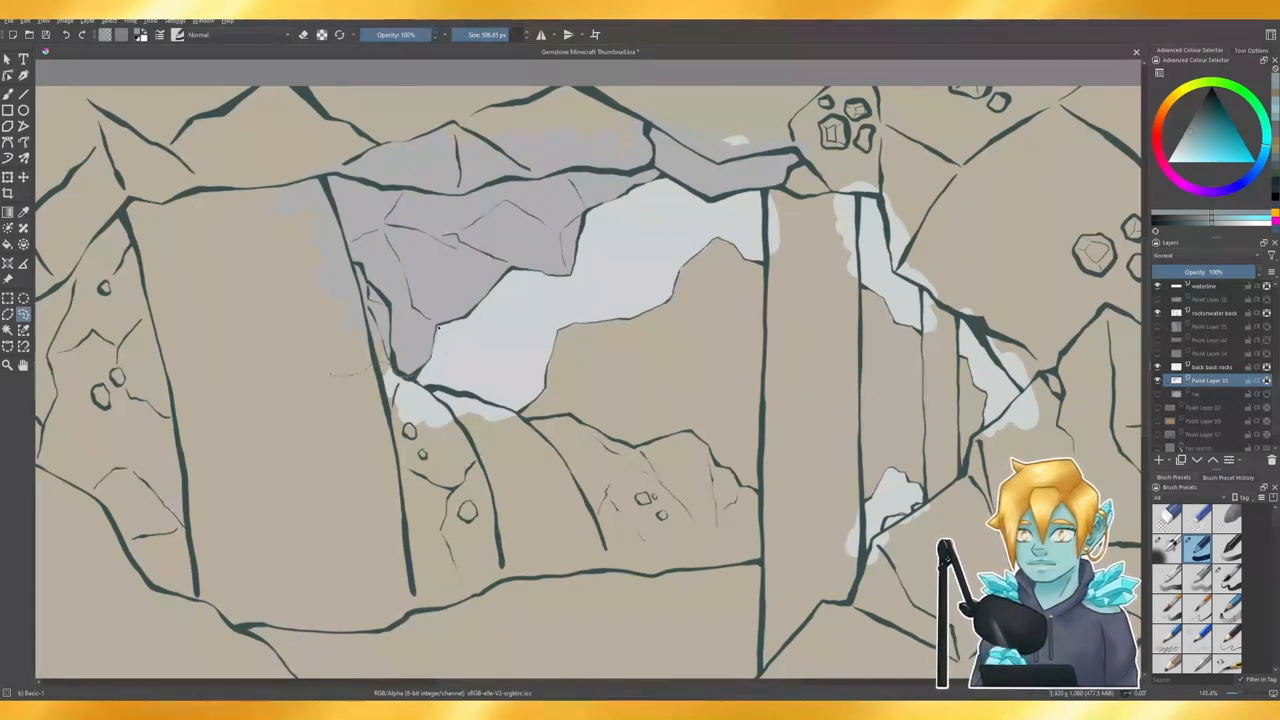
- Duplicate Paint Layer 33 and hide the original layer
{"action": "scroll", "coordinate": [511, 302], "scroll_direction": "up", "scroll_amount": 2}
{"action": "left_click", "coordinate": [1181, 460]}
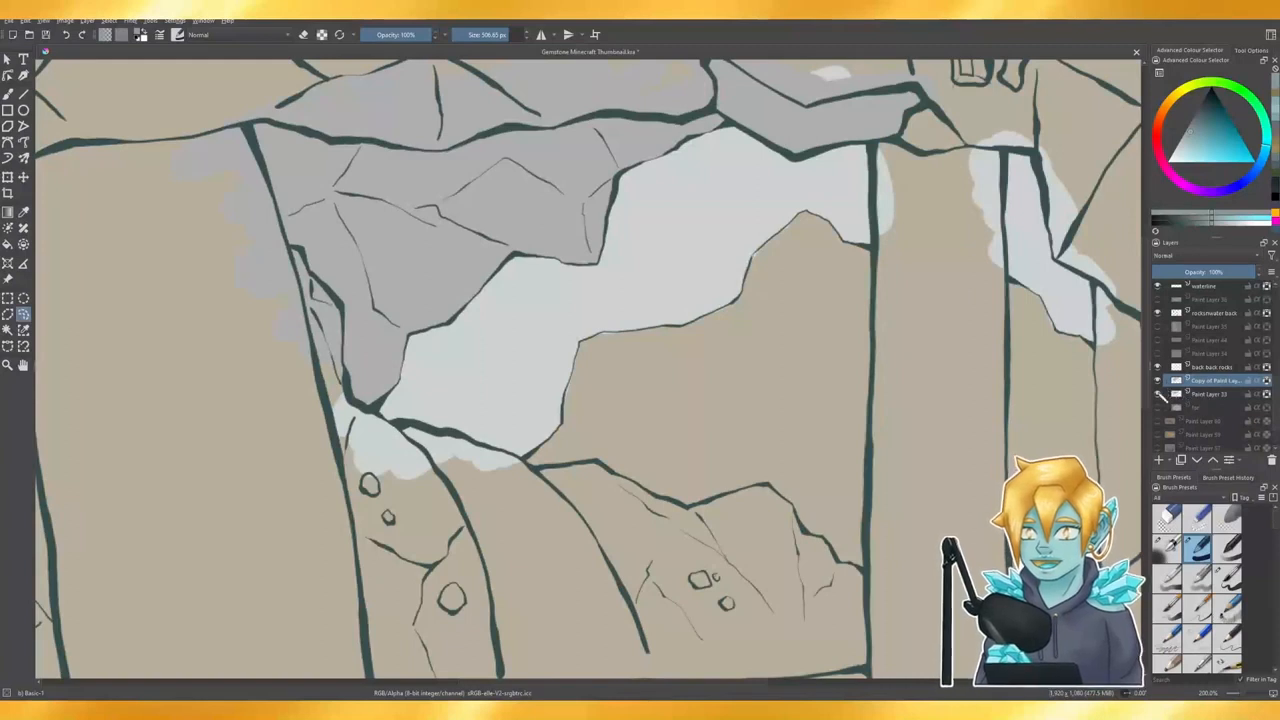
{"action": "left_click", "coordinate": [1158, 394]}
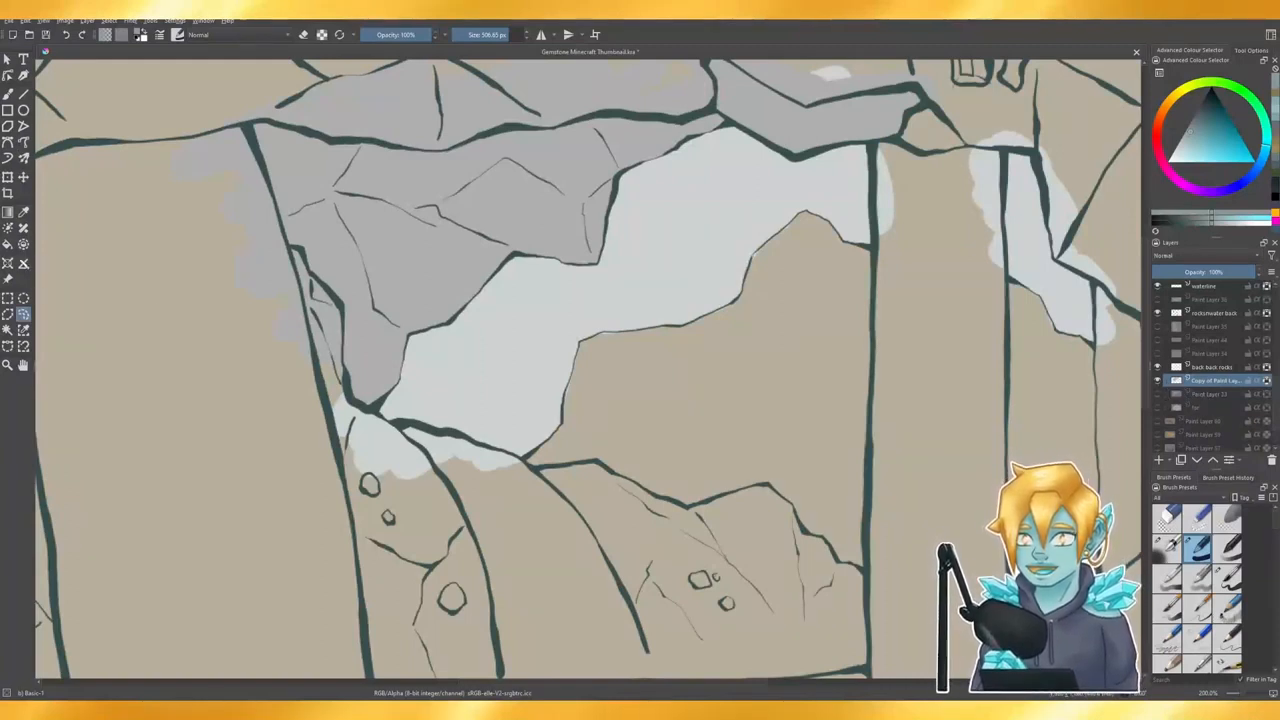
- Erase the pale farthest rock areas from the copy of Paint Layer 33, keeping only its grey rocks
{"action": "left_click", "coordinate": [8, 330]}
{"action": "left_click", "coordinate": [474, 368]}
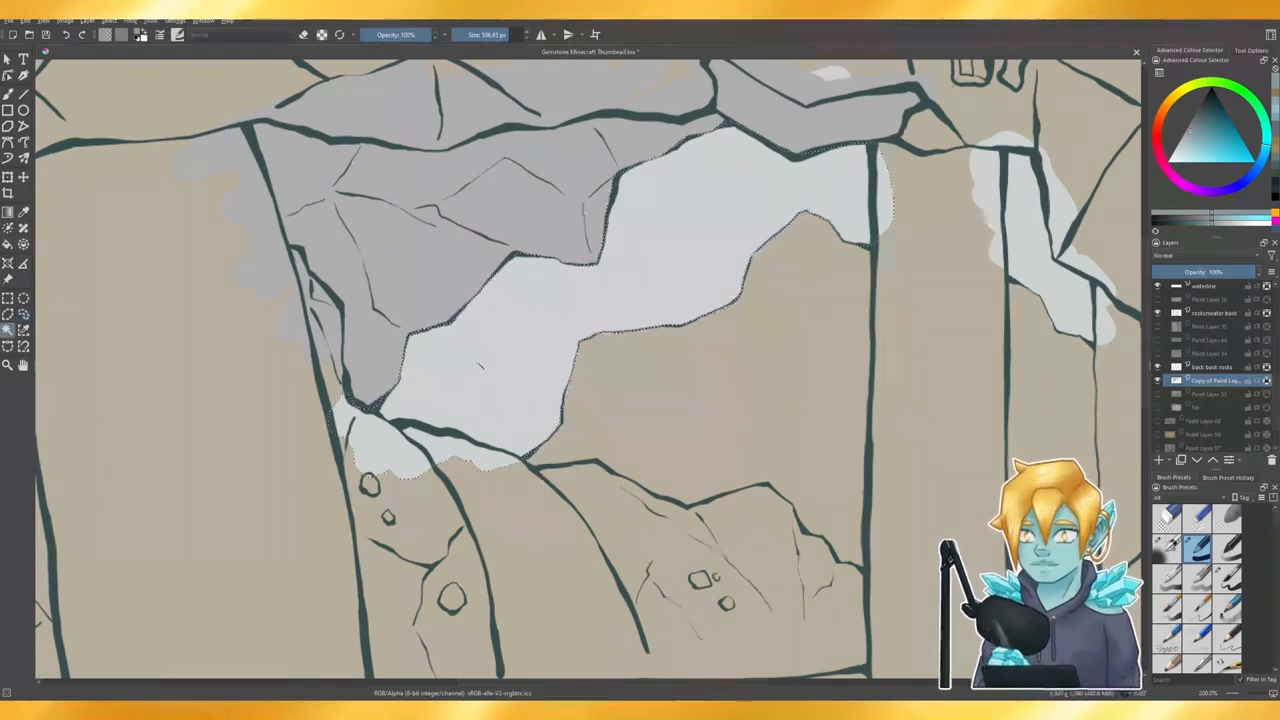
{"action": "key", "text": "b"}
{"action": "mouse_move", "coordinate": [313, 342]}
{"action": "left_mouse_down"}
{"action": "mouse_move", "coordinate": [710, 273]}
{"action": "mouse_move", "coordinate": [627, 379]}
{"action": "mouse_move", "coordinate": [633, 397]}
{"action": "mouse_move", "coordinate": [533, 462]}
{"action": "mouse_move", "coordinate": [922, 202]}
{"action": "mouse_move", "coordinate": [1074, 348]}
{"action": "left_mouse_up"}
{"action": "key", "text": "e"}
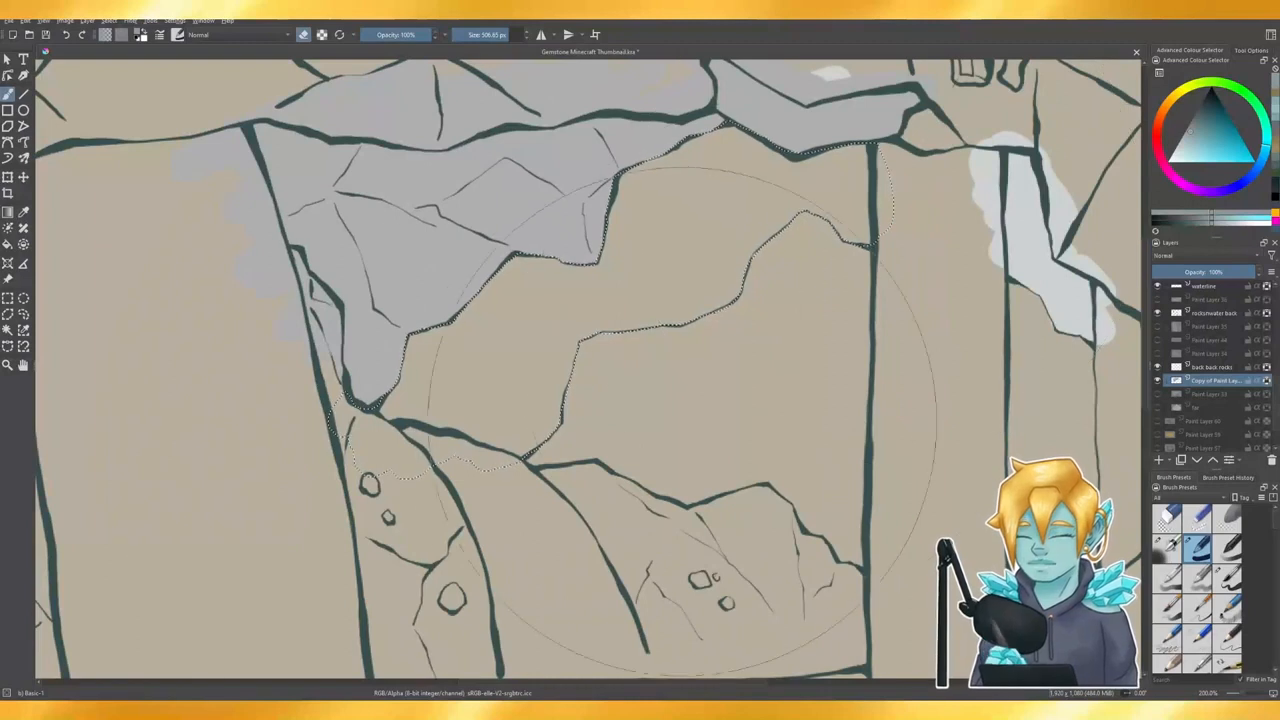
{"action": "key", "text": "ctrl+shift+a"}
{"action": "scroll", "coordinate": [665, 416], "scroll_direction": "down", "scroll_amount": 1}
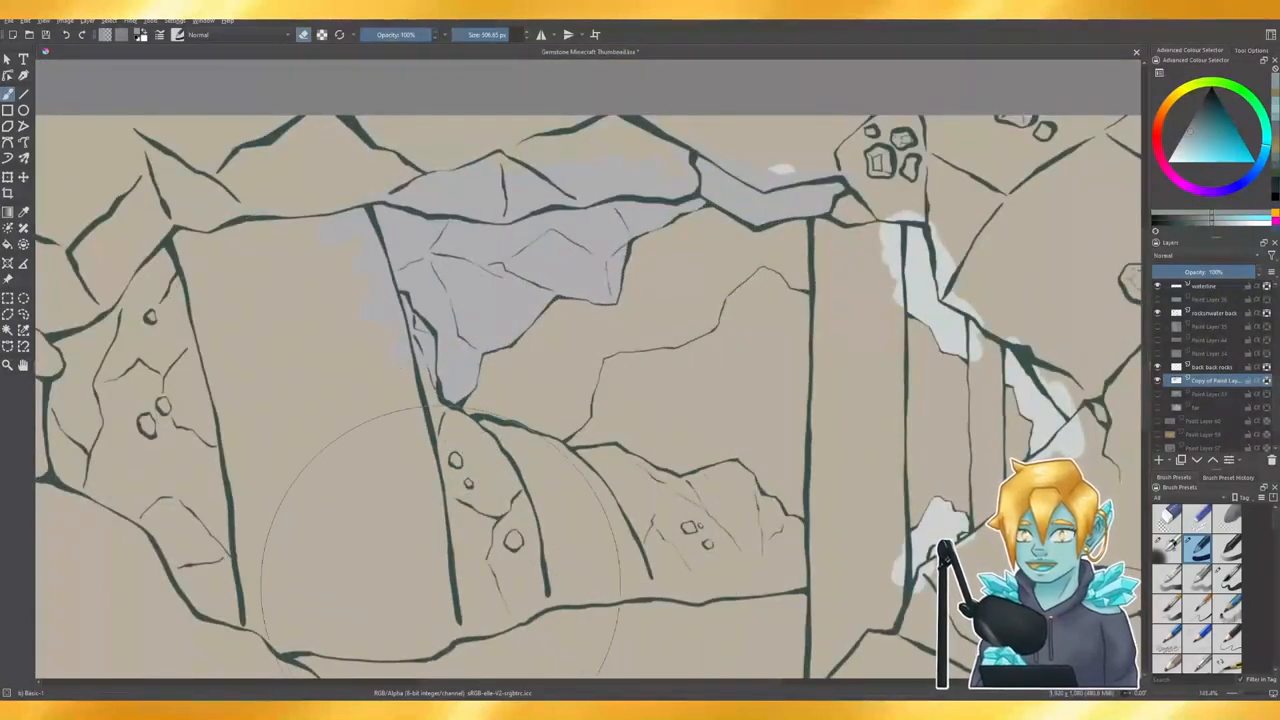
{"action": "left_click", "coordinate": [892, 397]}
{"action": "left_click_drag", "start_coordinate": [892, 392], "coordinate": [920, 384]}
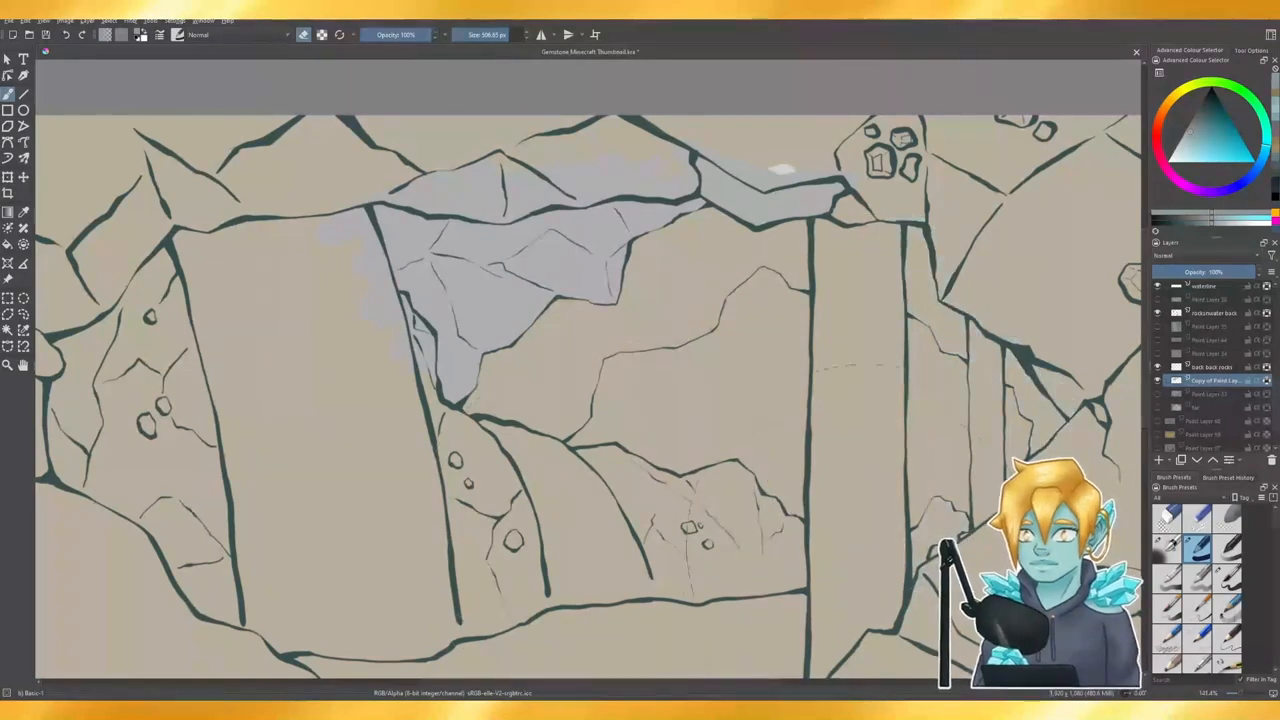
- Reduce the brush to 12.30 px, lock the copied layer's transparency and dab a muted blue sample onto the grey rocks
{"action": "left_click_drag", "start_coordinate": [484, 34], "coordinate": [468, 32]}
{"action": "key", "text": "e"}
{"action": "left_click", "coordinate": [820, 208]}
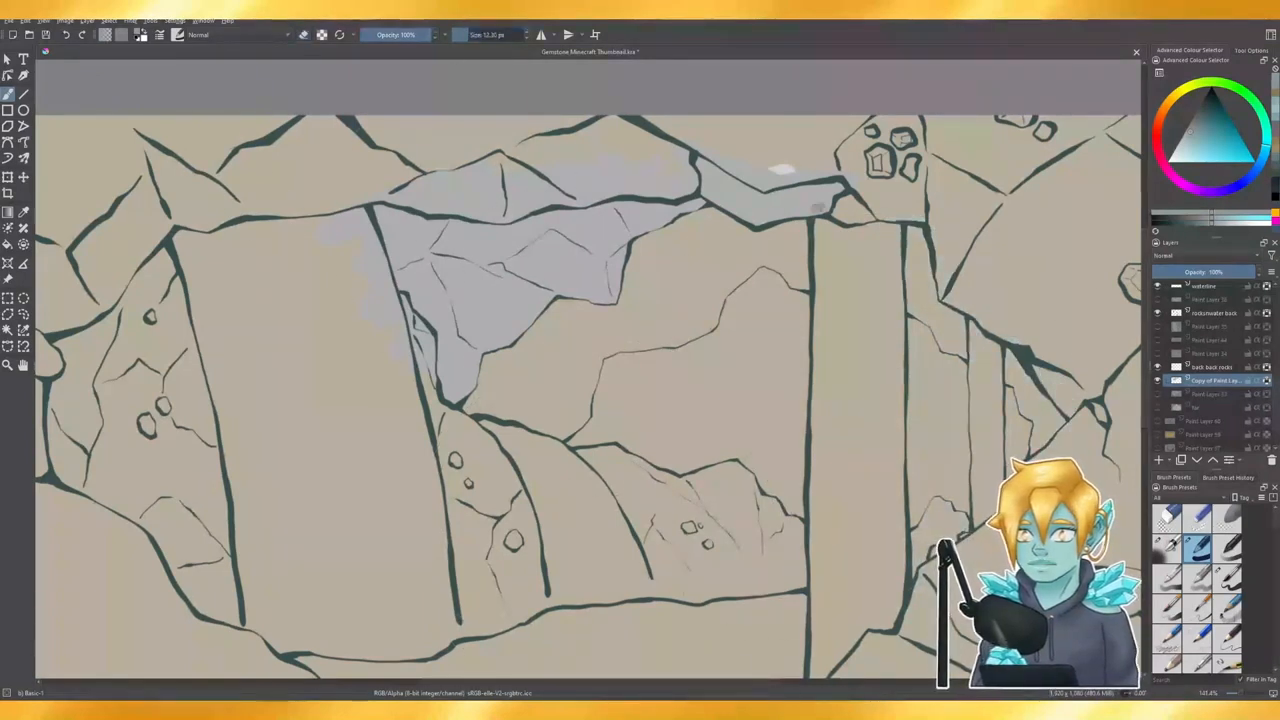
{"action": "left_click", "coordinate": [1267, 382]}
{"action": "left_click_drag", "start_coordinate": [812, 200], "coordinate": [812, 212]}
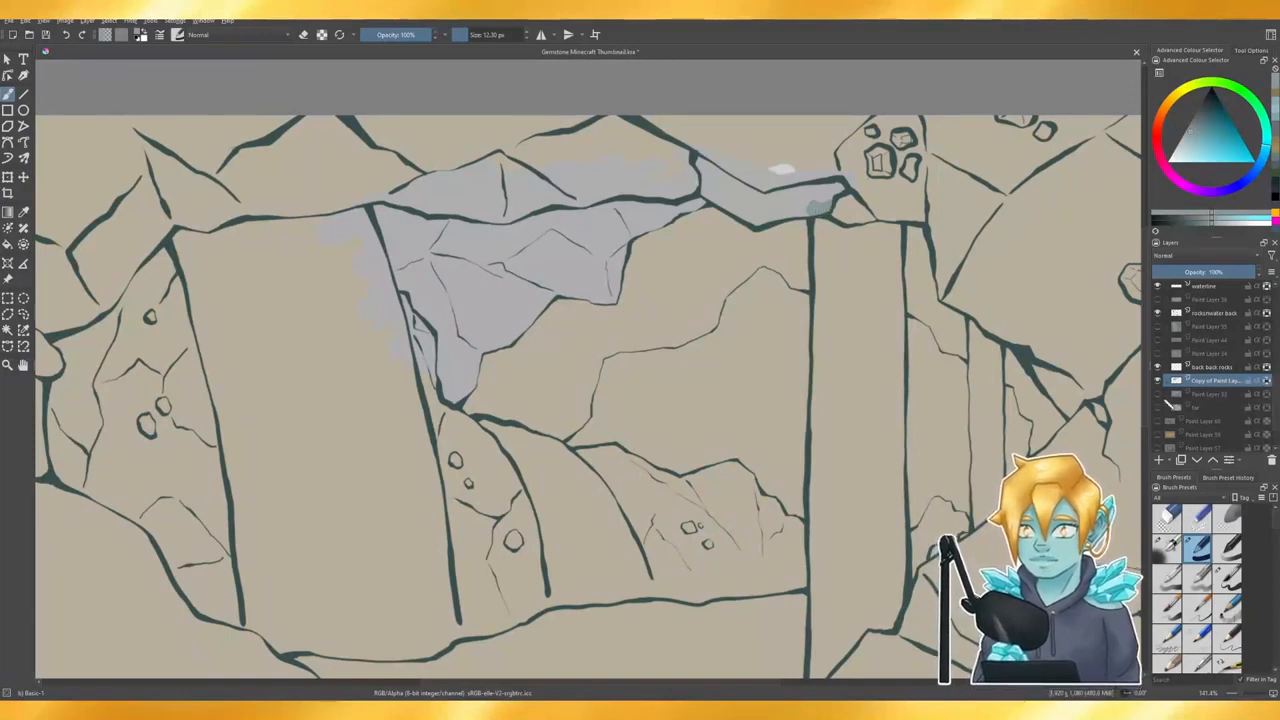
- Show Paint Layer 33 and try recolouring the copied layer's grey rocks muted blue with a 547.71 px brush
{"action": "left_click", "coordinate": [1159, 395]}
{"action": "left_click", "coordinate": [1214, 395]}
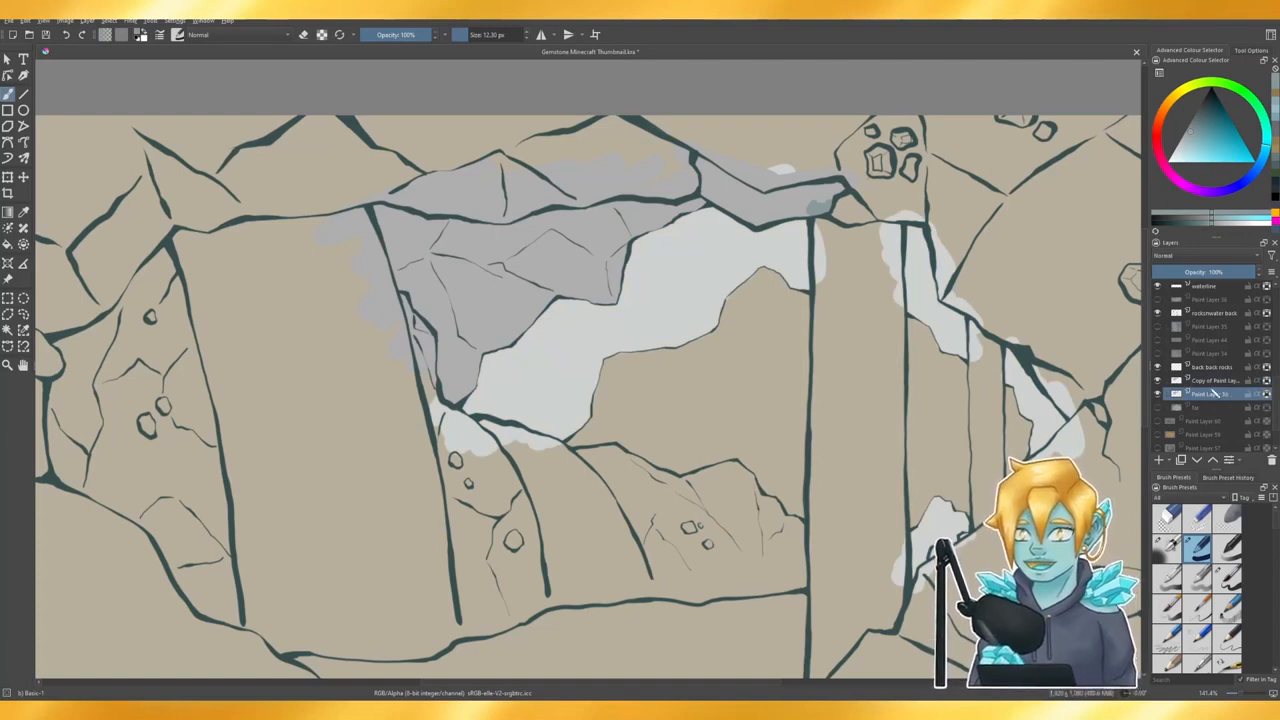
{"action": "left_click", "coordinate": [1208, 381]}
{"action": "left_click", "coordinate": [508, 34]}
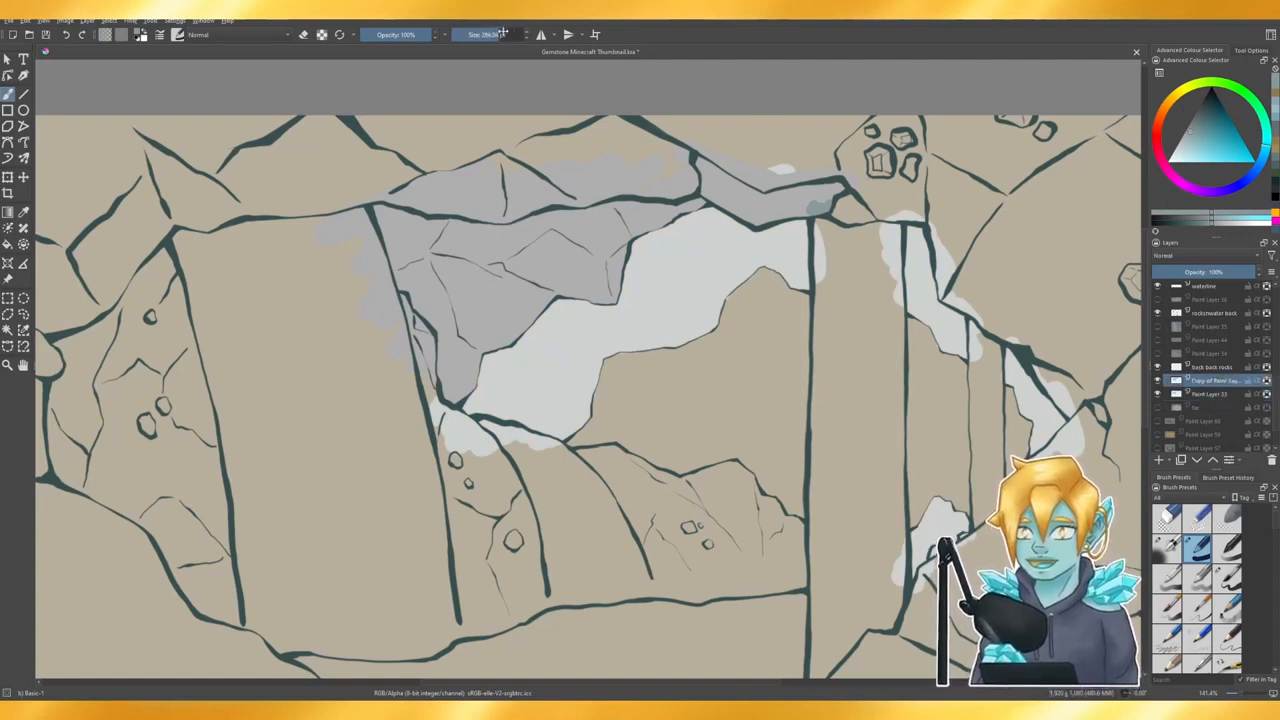
{"action": "left_click_drag", "start_coordinate": [380, 228], "coordinate": [708, 262]}
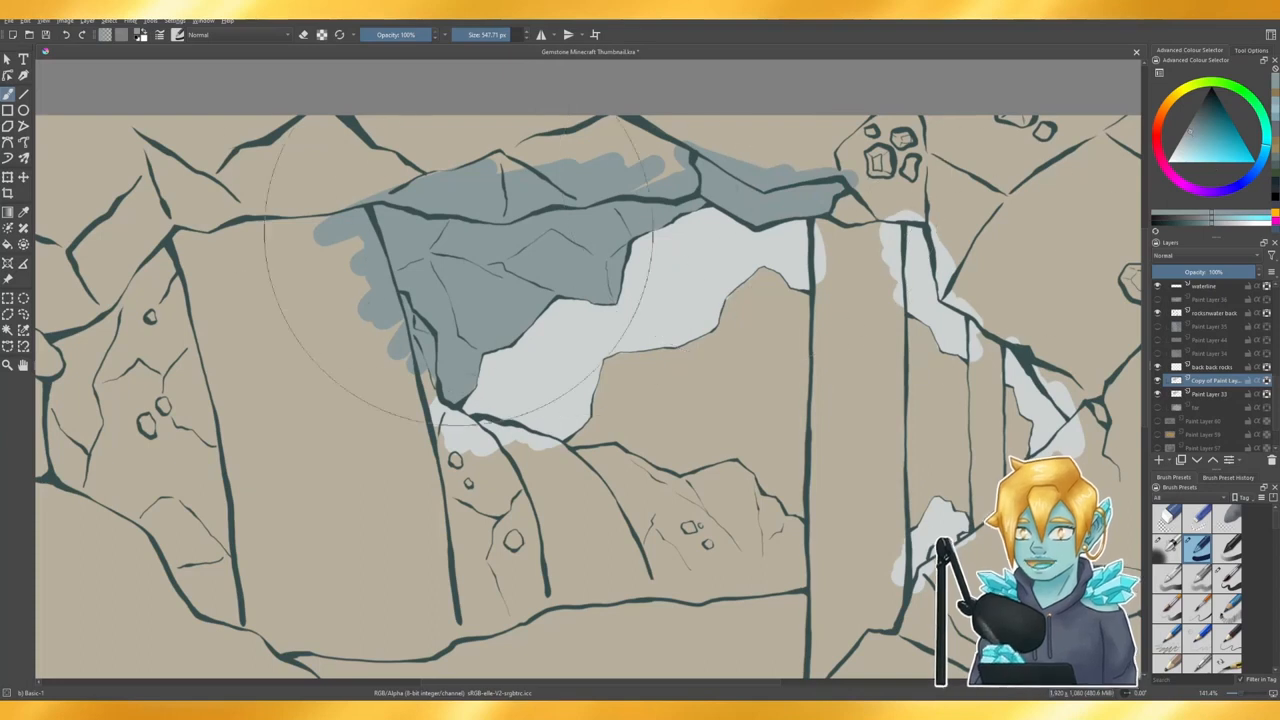
{"action": "key", "text": "ctrl+z"}
- Sample a colour from the canvas and recolour the copied layer's grey rocks in a lighter, greyer blue
{"action": "left_click", "coordinate": [24, 213]}
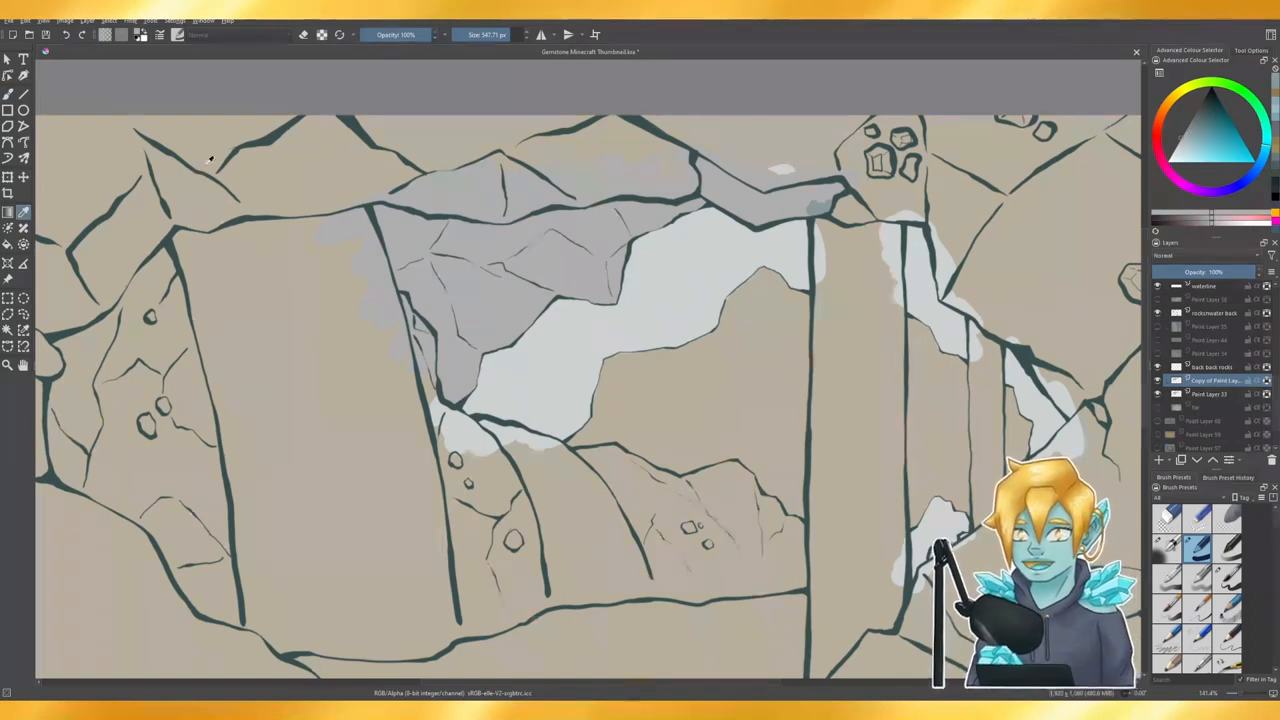
{"action": "left_click", "coordinate": [8, 93]}
{"action": "key", "text": "ctrl+shift+z"}
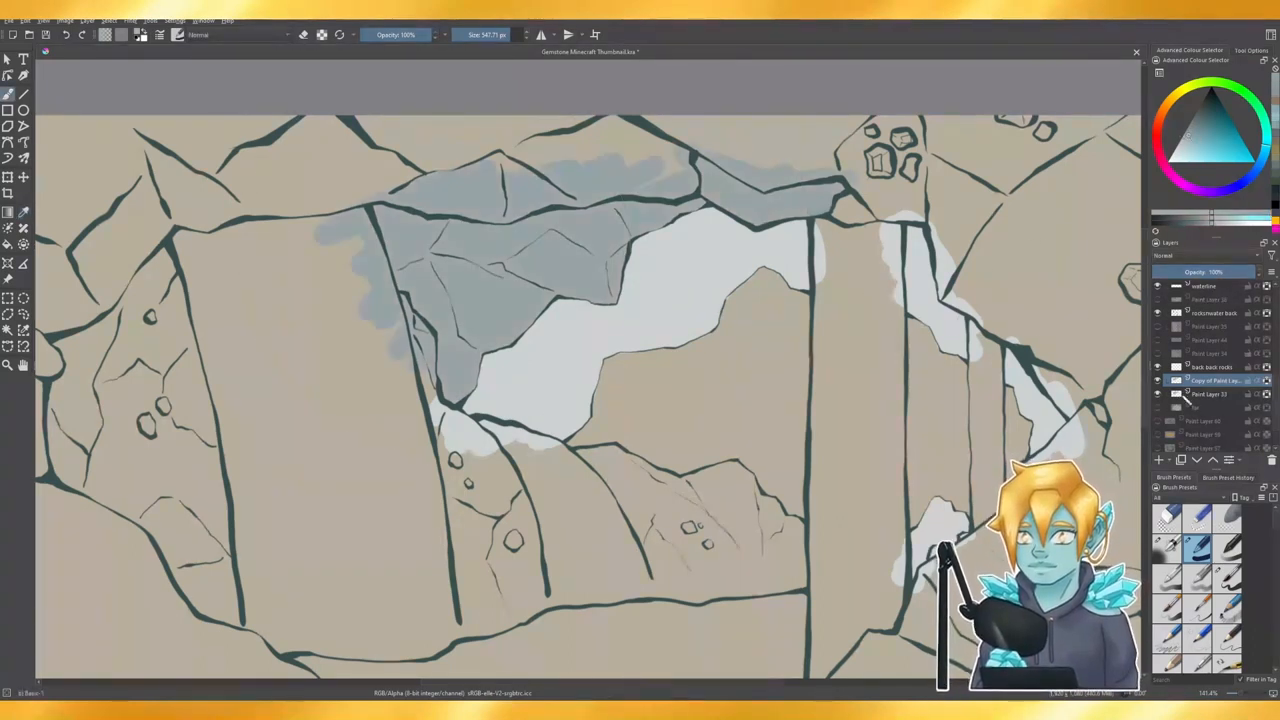
- Hide the copied layer, select Paint Layer 33 and recolour its rocks in a pale muted blue
{"action": "left_click", "coordinate": [1157, 380]}
{"action": "left_click", "coordinate": [1157, 394]}
{"action": "left_click", "coordinate": [1157, 394]}
{"action": "left_click", "coordinate": [1197, 394]}
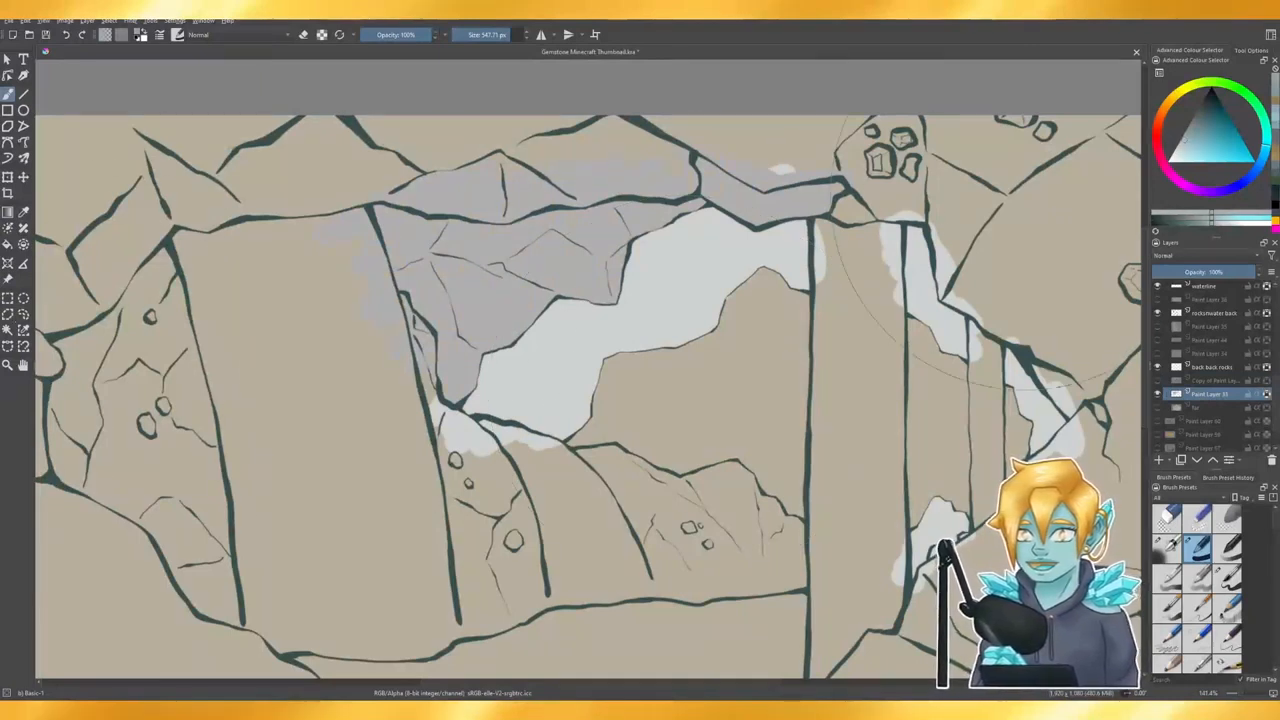
{"action": "mouse_move", "coordinate": [415, 385]}
{"action": "left_mouse_down"}
{"action": "mouse_move", "coordinate": [683, 257]}
{"action": "mouse_move", "coordinate": [1017, 392]}
{"action": "mouse_move", "coordinate": [1000, 530]}
{"action": "left_mouse_up"}
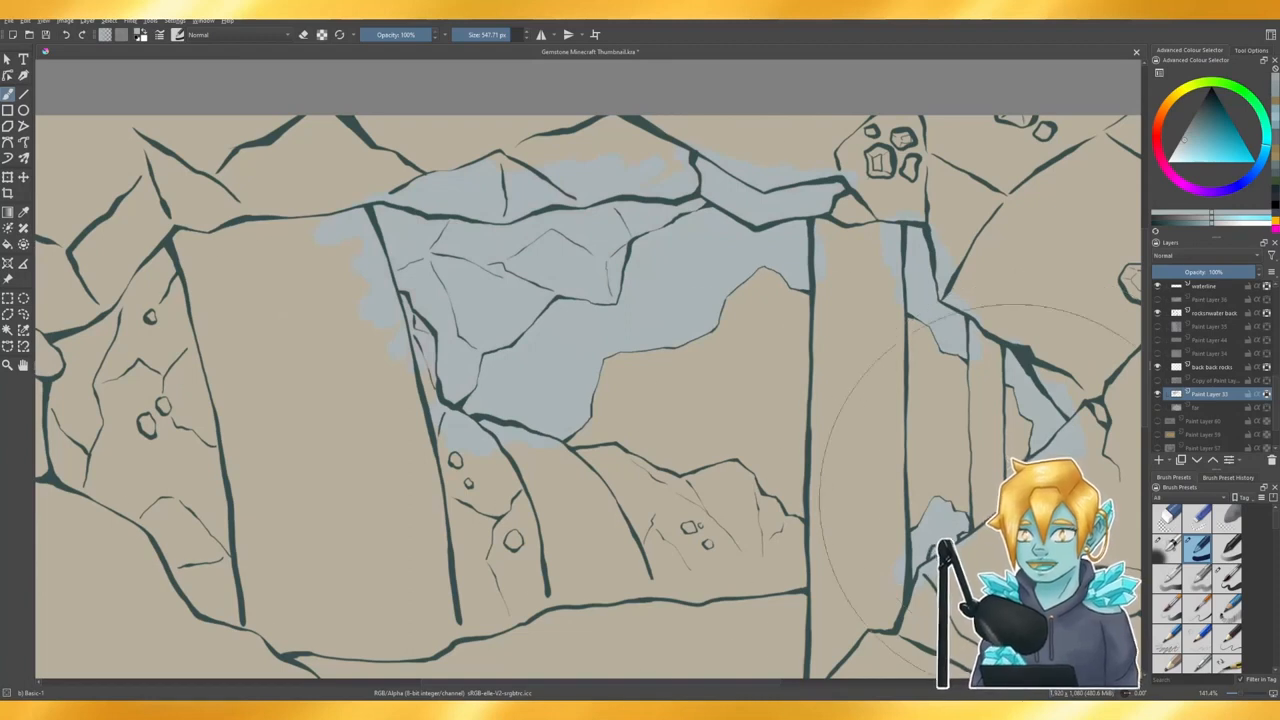
- Show the far layer without the two rock layers above it and recolour its near-white area in a very pale muted blue
{"action": "left_click", "coordinate": [1158, 381]}
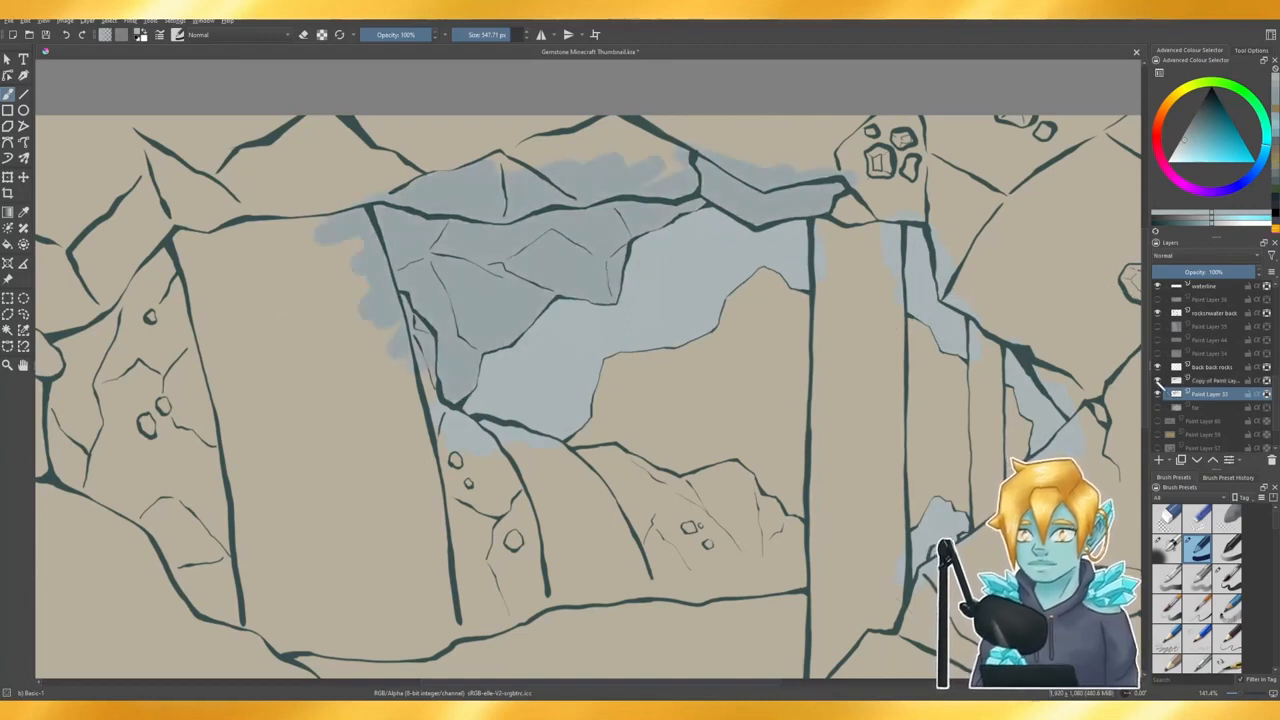
{"action": "left_click", "coordinate": [1158, 407]}
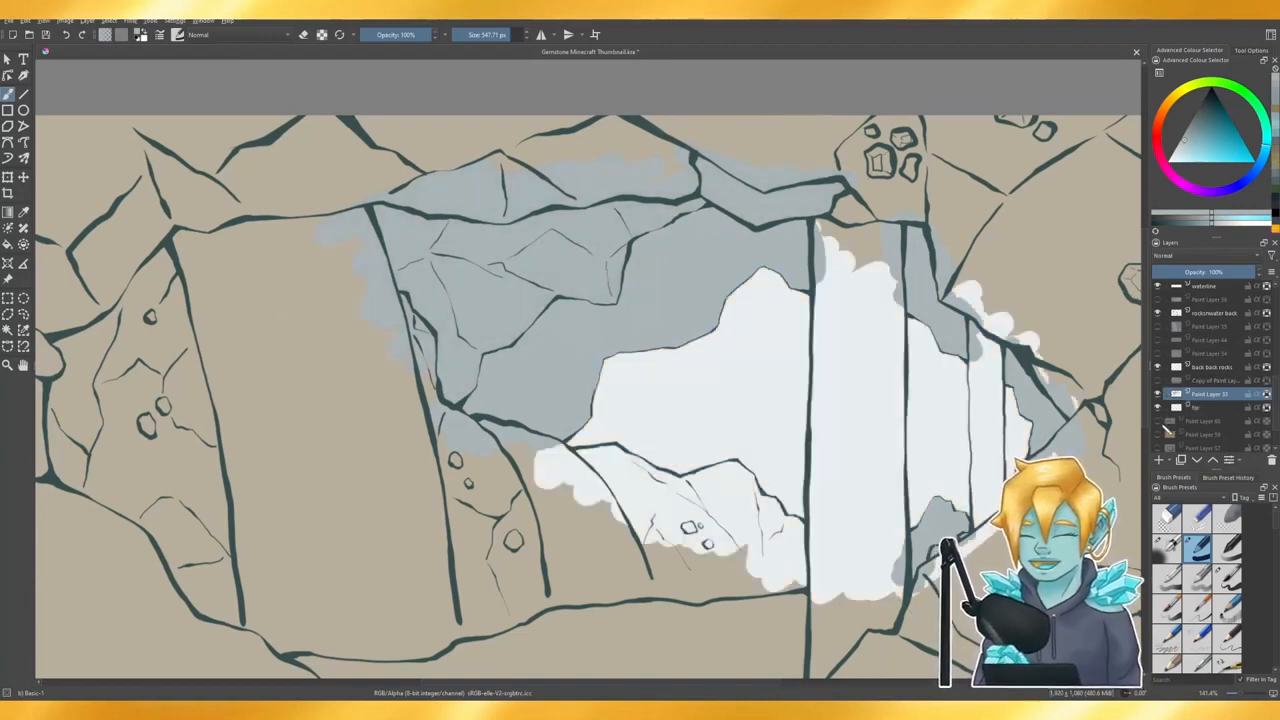
{"action": "left_click", "coordinate": [1158, 407]}
{"action": "left_click", "coordinate": [1158, 407]}
{"action": "left_click", "coordinate": [1158, 394]}
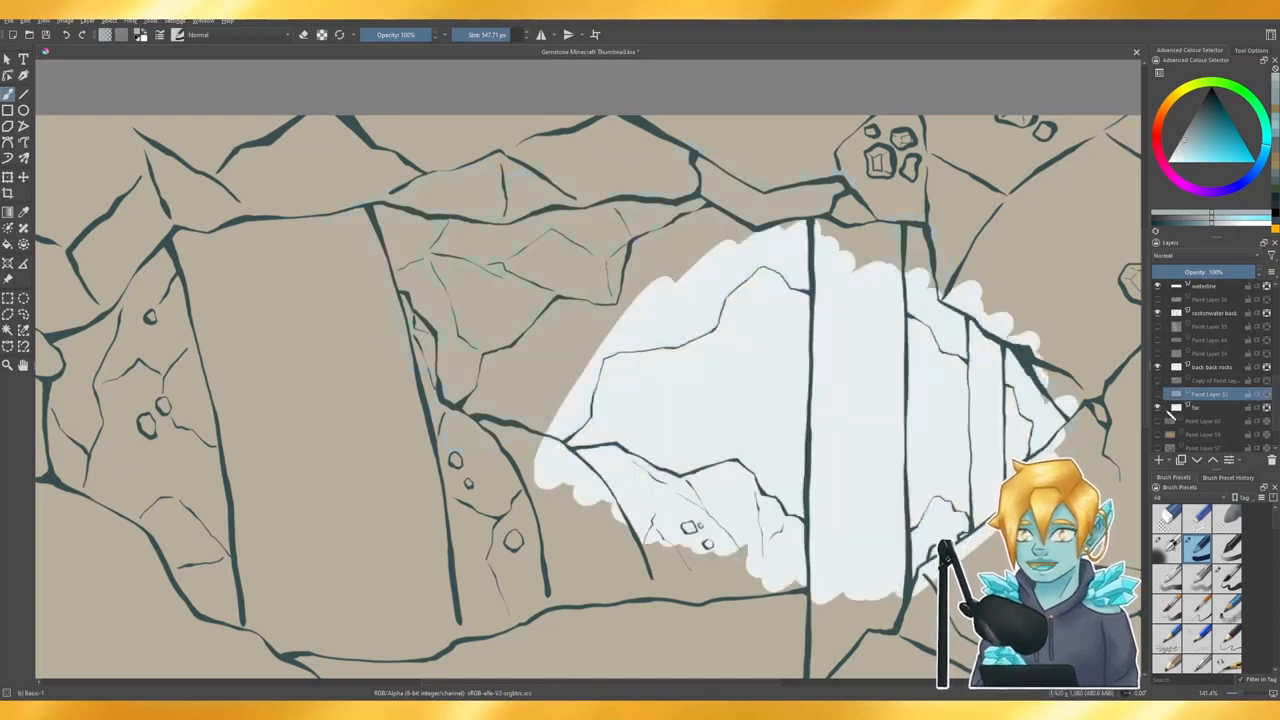
{"action": "left_click", "coordinate": [1188, 408]}
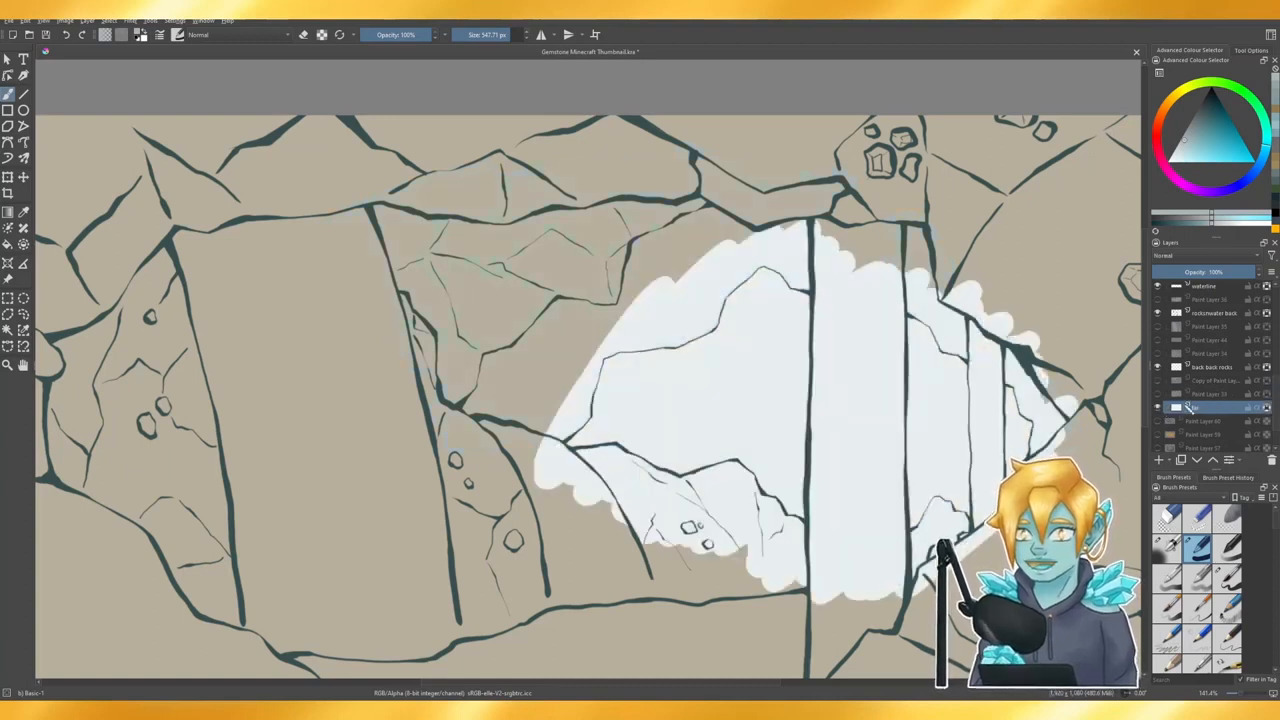
{"action": "left_click", "coordinate": [1182, 146]}
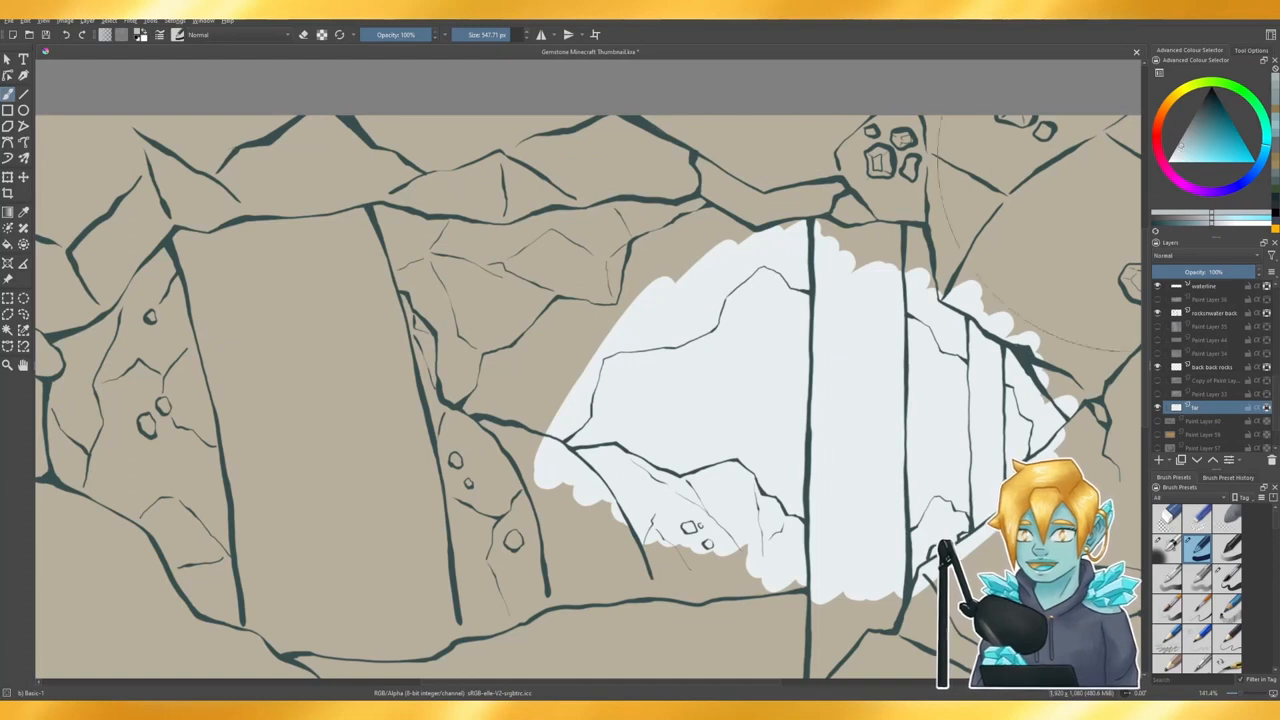
{"action": "mouse_move", "coordinate": [740, 540]}
{"action": "left_mouse_down"}
{"action": "mouse_move", "coordinate": [859, 407]}
{"action": "mouse_move", "coordinate": [754, 542]}
{"action": "left_mouse_up"}
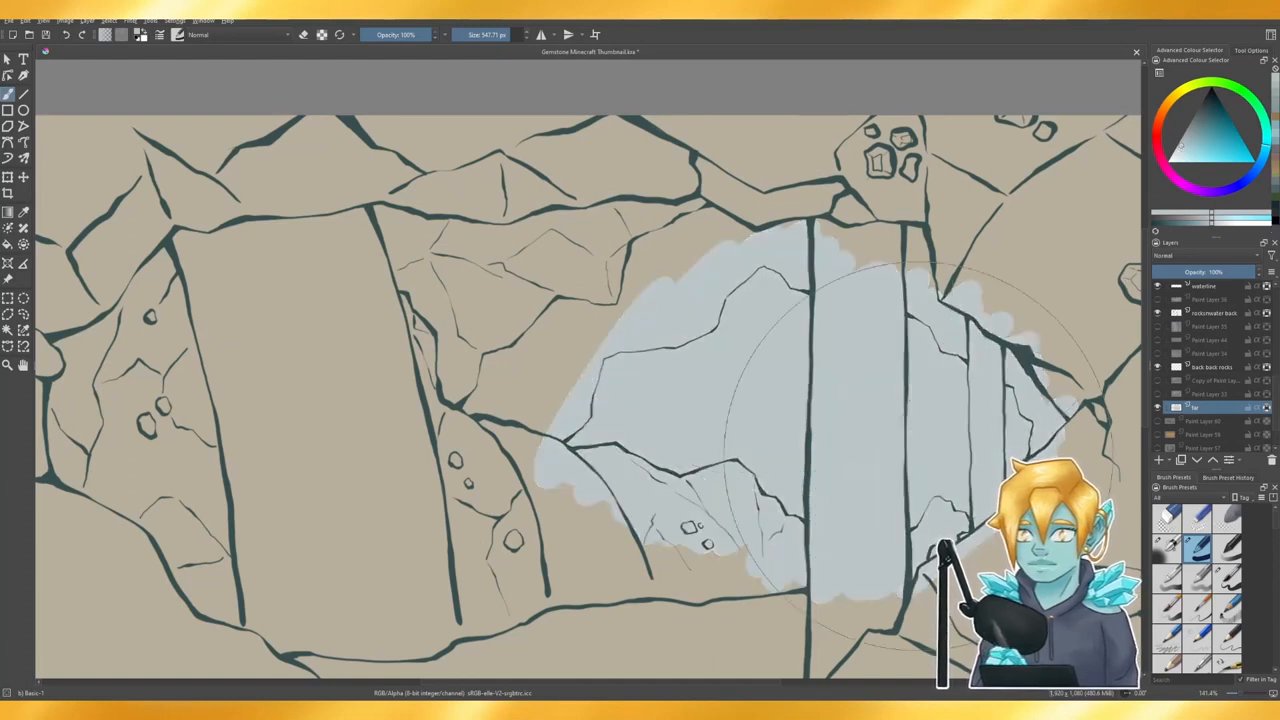
- Show the hidden colour layers of the back rocks, water and waterfalls above the far layer
{"action": "scroll", "coordinate": [866, 405], "scroll_direction": "down", "scroll_amount": 3}
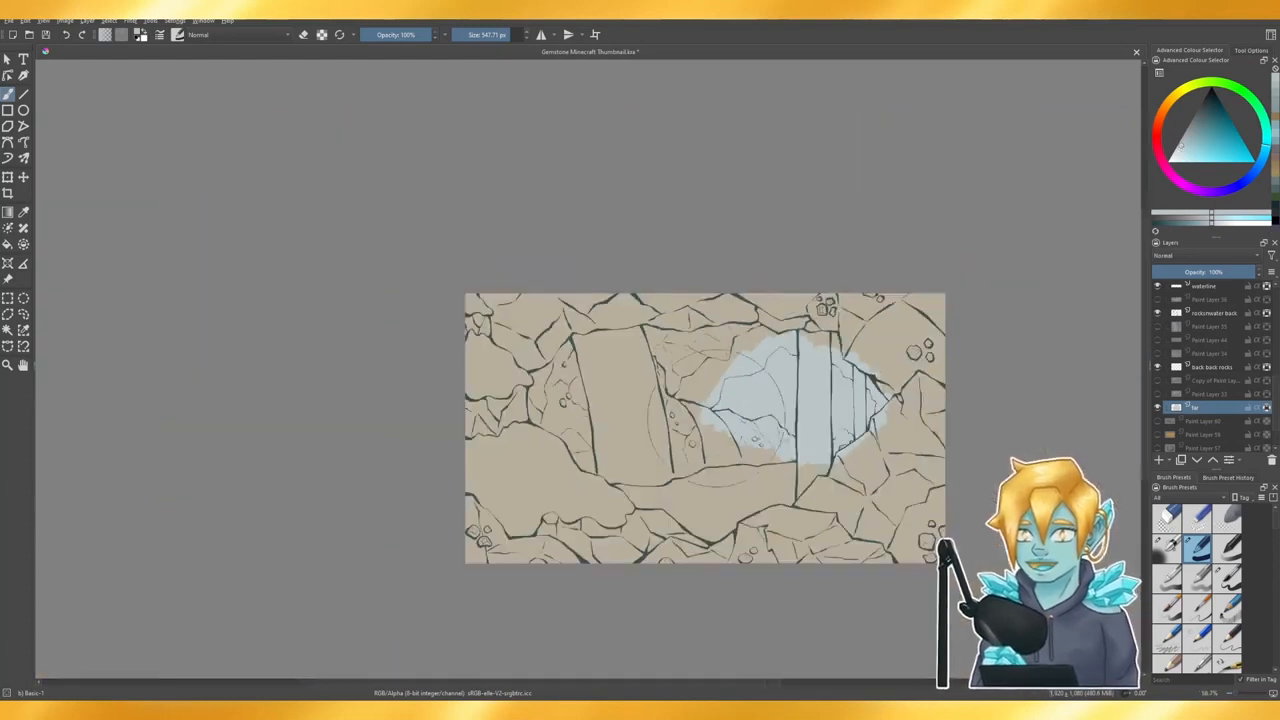
{"action": "scroll", "coordinate": [700, 440], "scroll_direction": "up", "scroll_amount": 1}
{"action": "scroll", "coordinate": [790, 455], "scroll_direction": "up", "scroll_amount": 2}
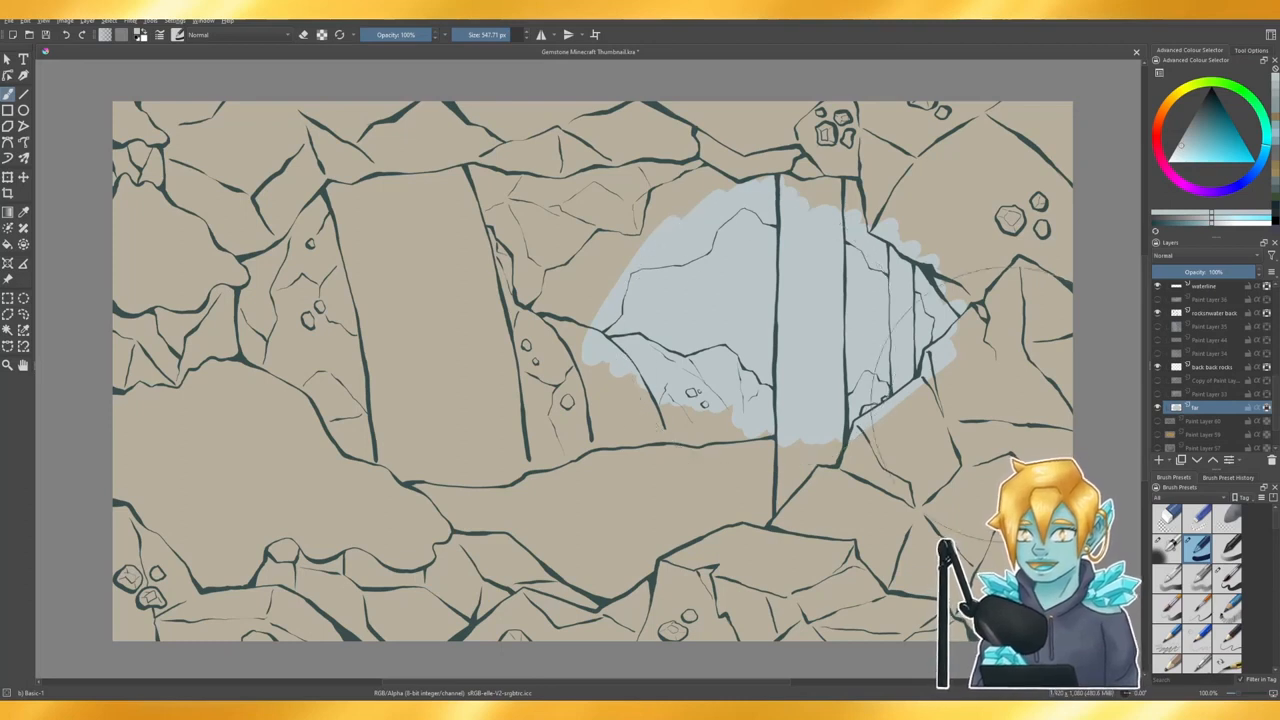
{"action": "scroll", "coordinate": [717, 355], "scroll_direction": "down", "scroll_amount": 1}
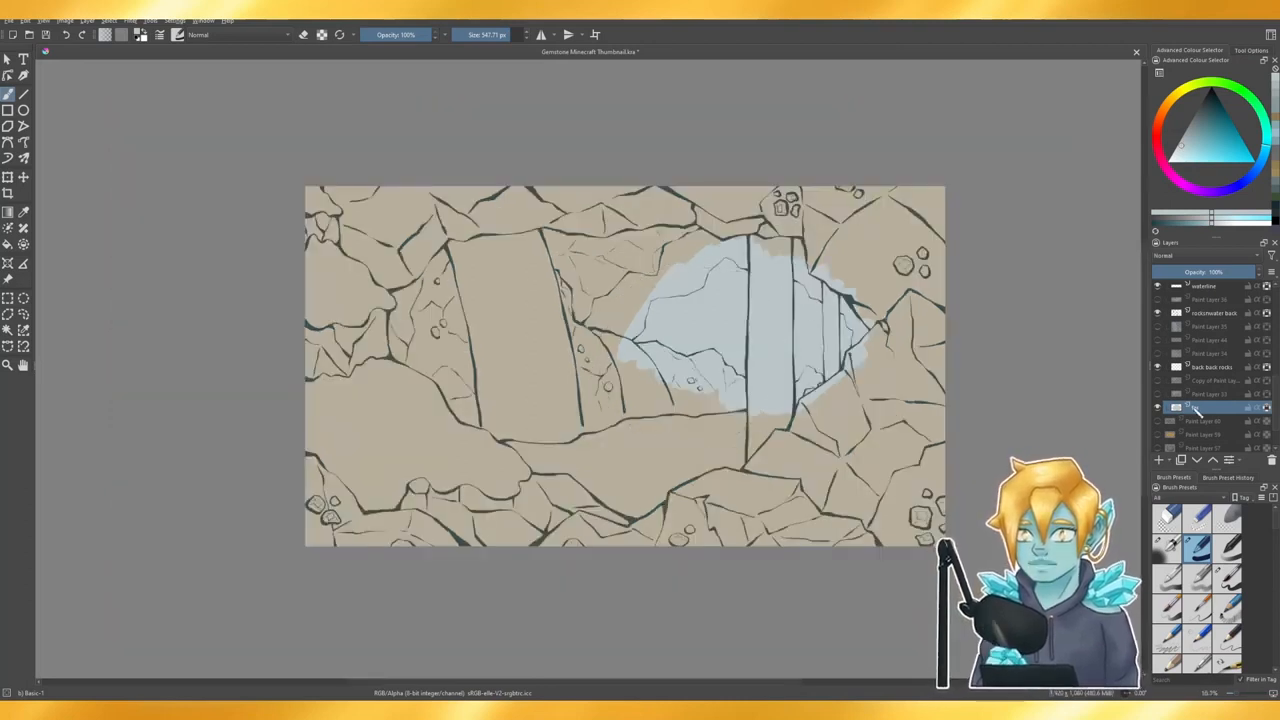
{"action": "mouse_move", "coordinate": [1162, 397]}
{"action": "left_mouse_down"}
{"action": "mouse_move", "coordinate": [1160, 327]}
{"action": "mouse_move", "coordinate": [1160, 340]}
{"action": "left_mouse_up"}
{"action": "scroll", "coordinate": [1182, 340], "scroll_direction": "up", "scroll_amount": 2}
{"action": "left_click", "coordinate": [1160, 377]}
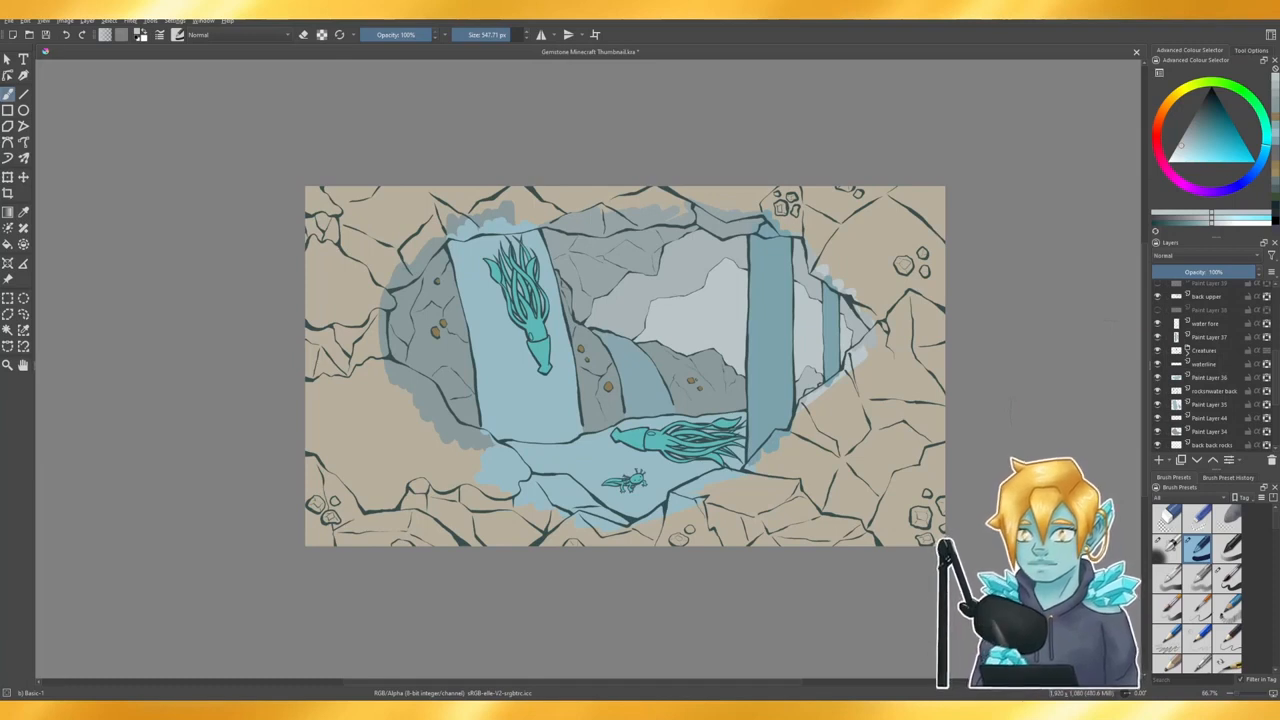
- Show the hidden colour layers of the upper rocks, moss, middle rocks and dark foreground rocks
{"action": "scroll", "coordinate": [1190, 372], "scroll_direction": "up", "scroll_amount": 2}
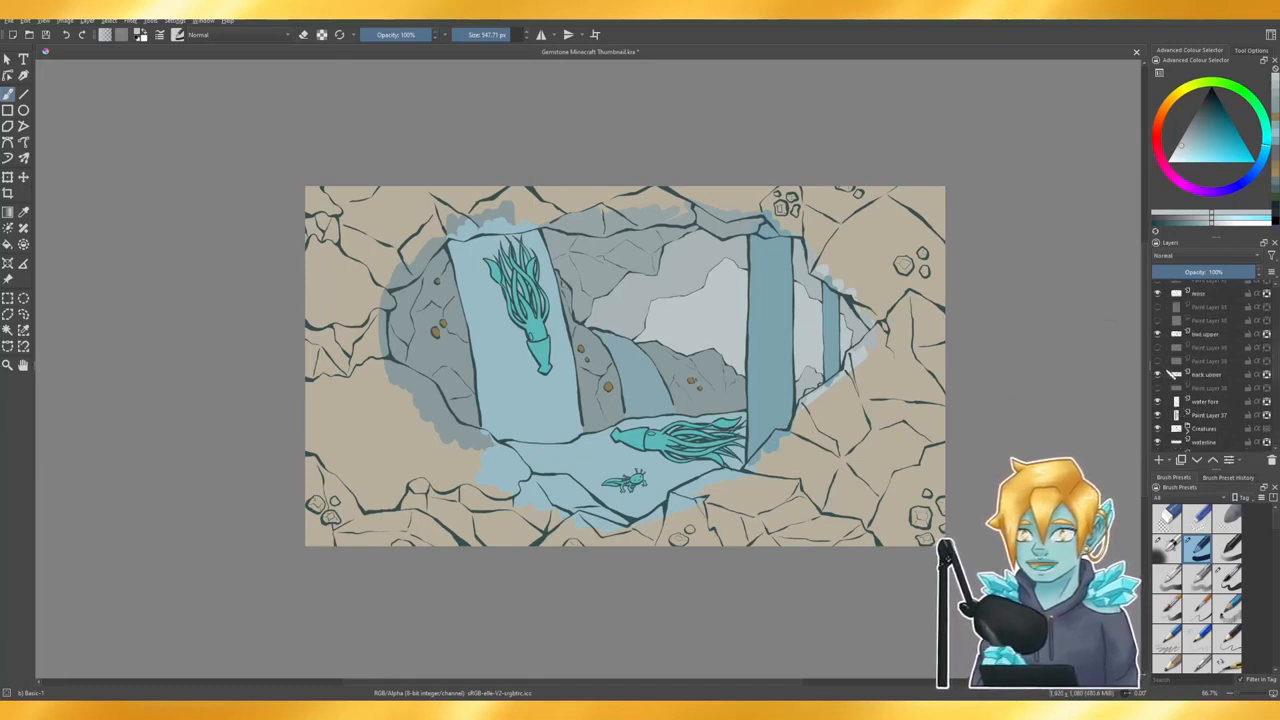
{"action": "left_click", "coordinate": [1158, 387]}
{"action": "left_click", "coordinate": [1158, 360]}
{"action": "left_click", "coordinate": [1158, 347]}
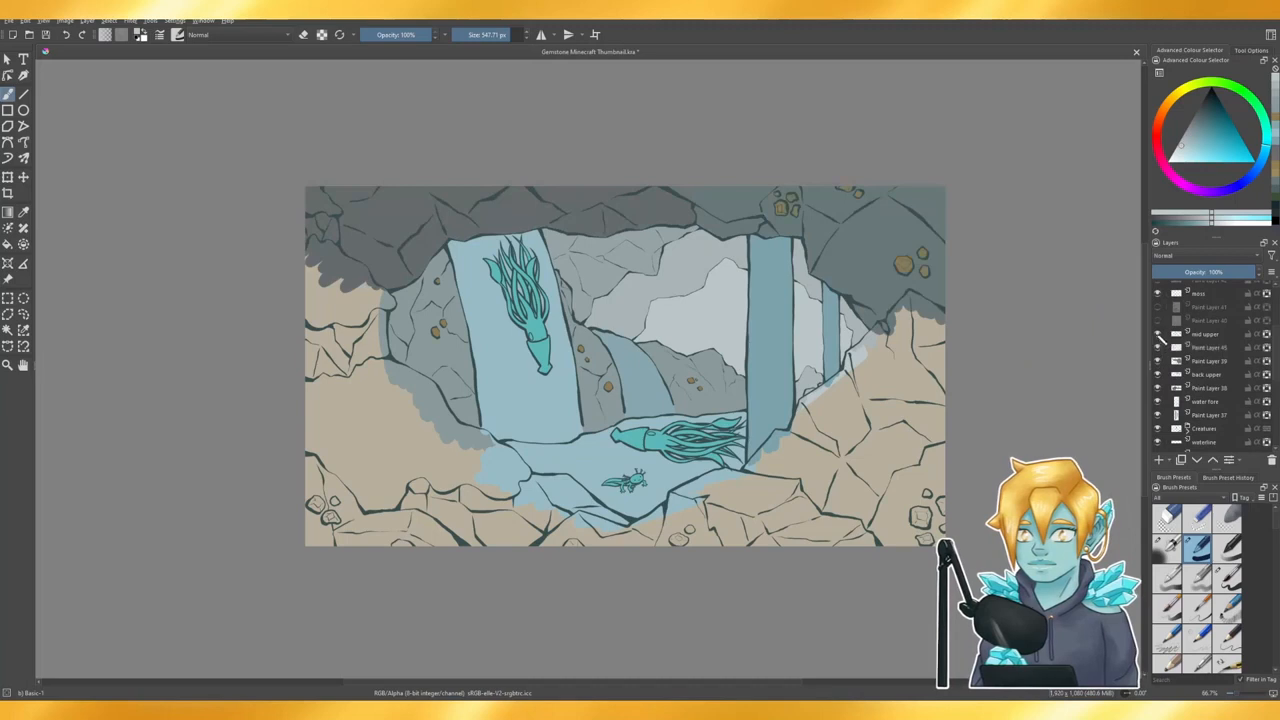
{"action": "left_click", "coordinate": [1158, 320]}
{"action": "left_click", "coordinate": [1158, 307]}
{"action": "scroll", "coordinate": [1166, 314], "scroll_direction": "up", "scroll_amount": 3}
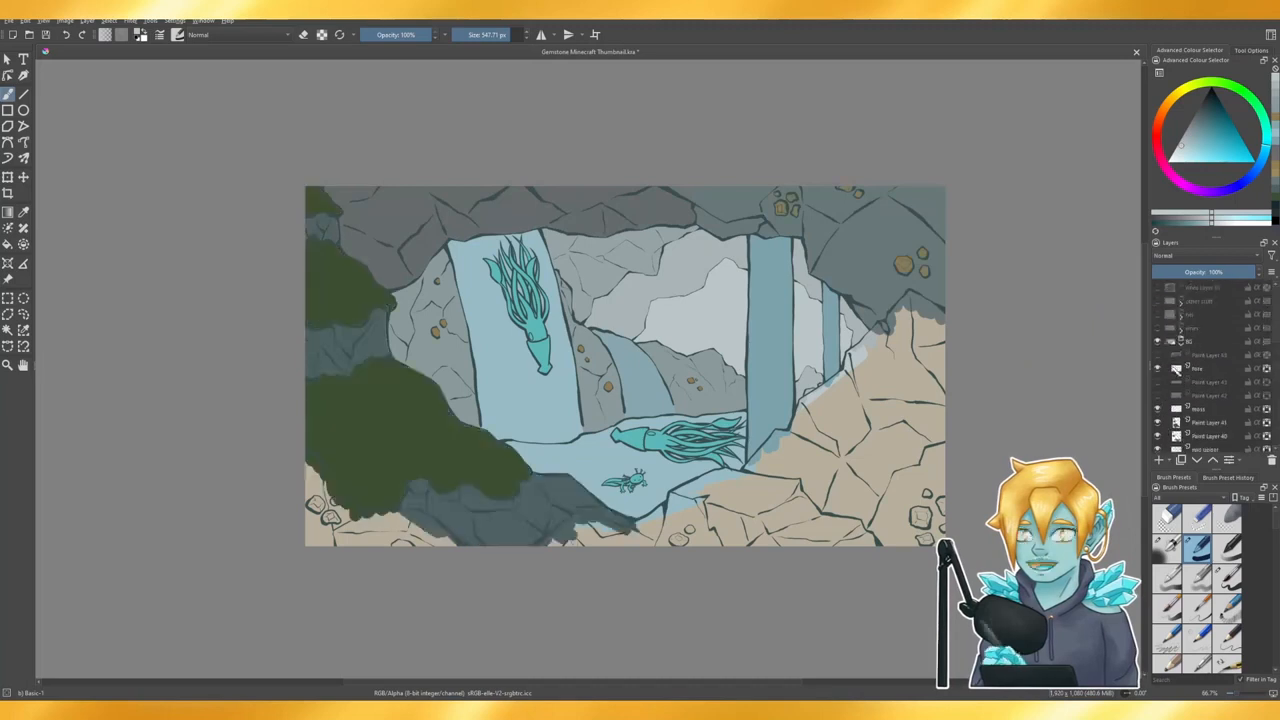
{"action": "left_click", "coordinate": [1158, 395]}
{"action": "left_click", "coordinate": [1158, 381]}
- Toggle the dark overlay layer above the foreground layers to check the image for specks, and hide it
{"action": "left_click", "coordinate": [1158, 354]}
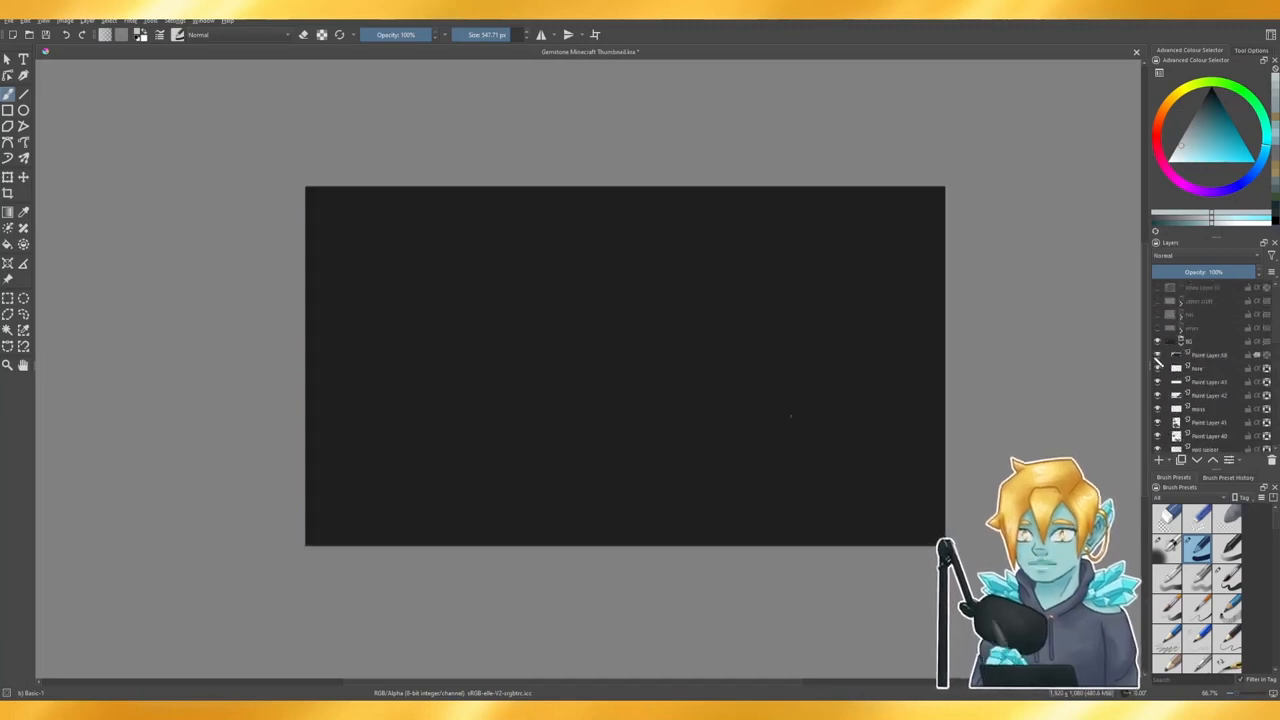
{"action": "left_click", "coordinate": [1158, 355]}
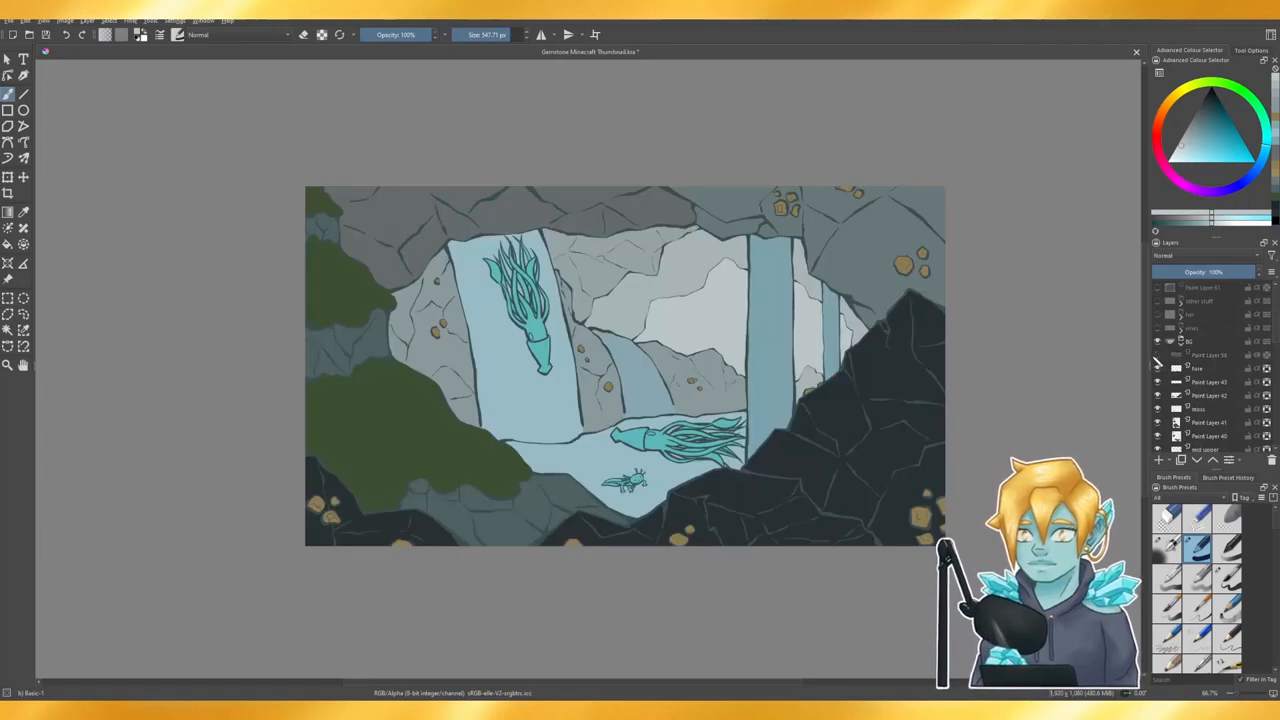
{"action": "left_click", "coordinate": [1158, 356]}
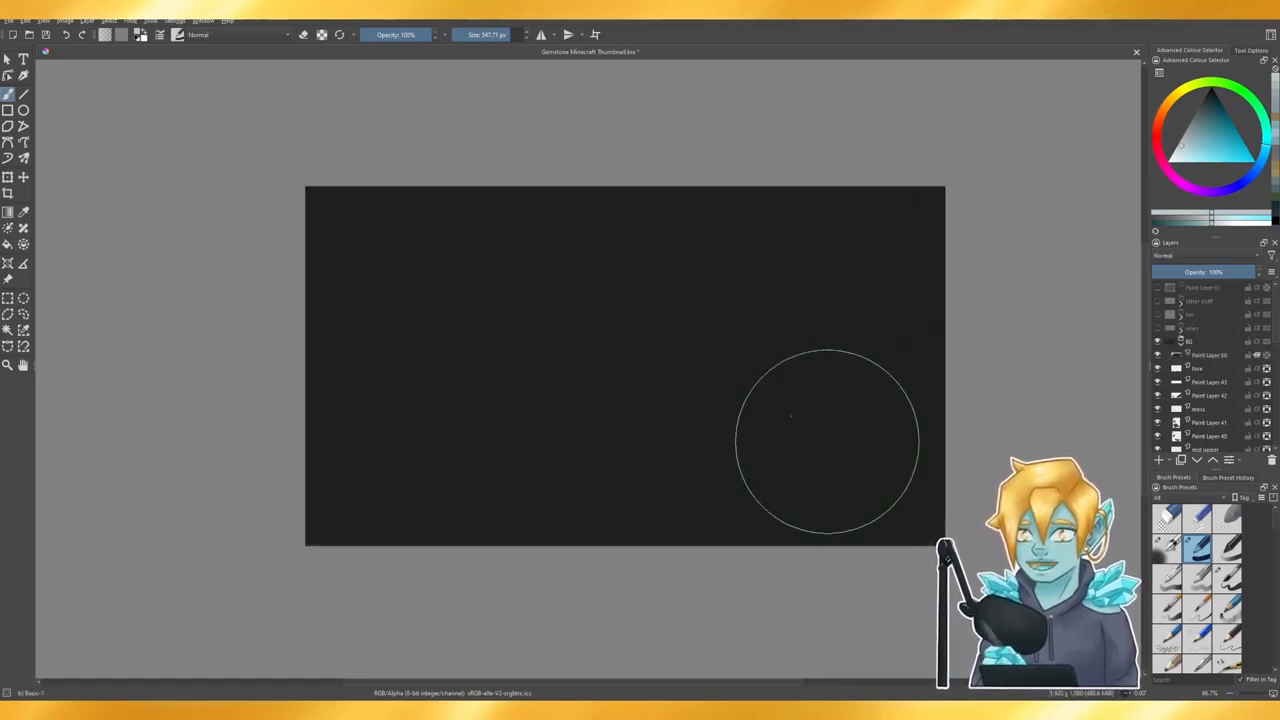
{"action": "scroll", "coordinate": [711, 368], "scroll_direction": "up", "scroll_amount": 2}
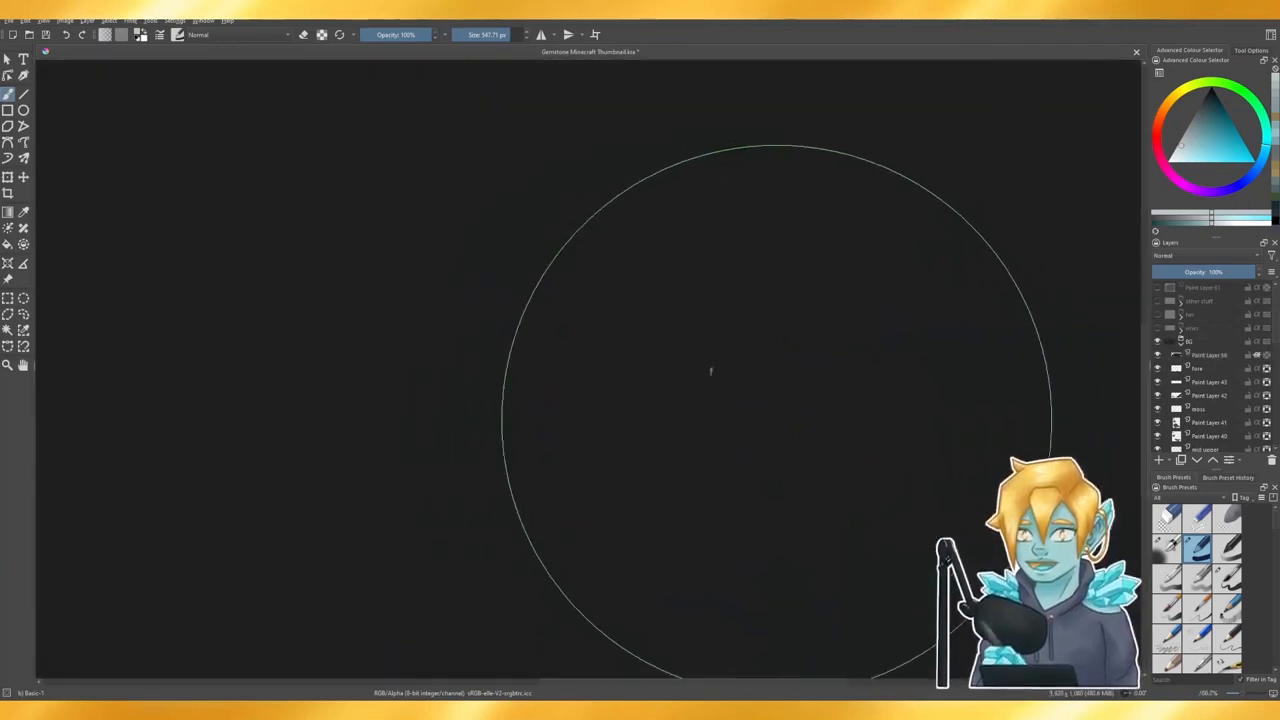
{"action": "scroll", "coordinate": [783, 419], "scroll_direction": "down", "scroll_amount": 3}
{"action": "left_click", "coordinate": [1158, 356]}
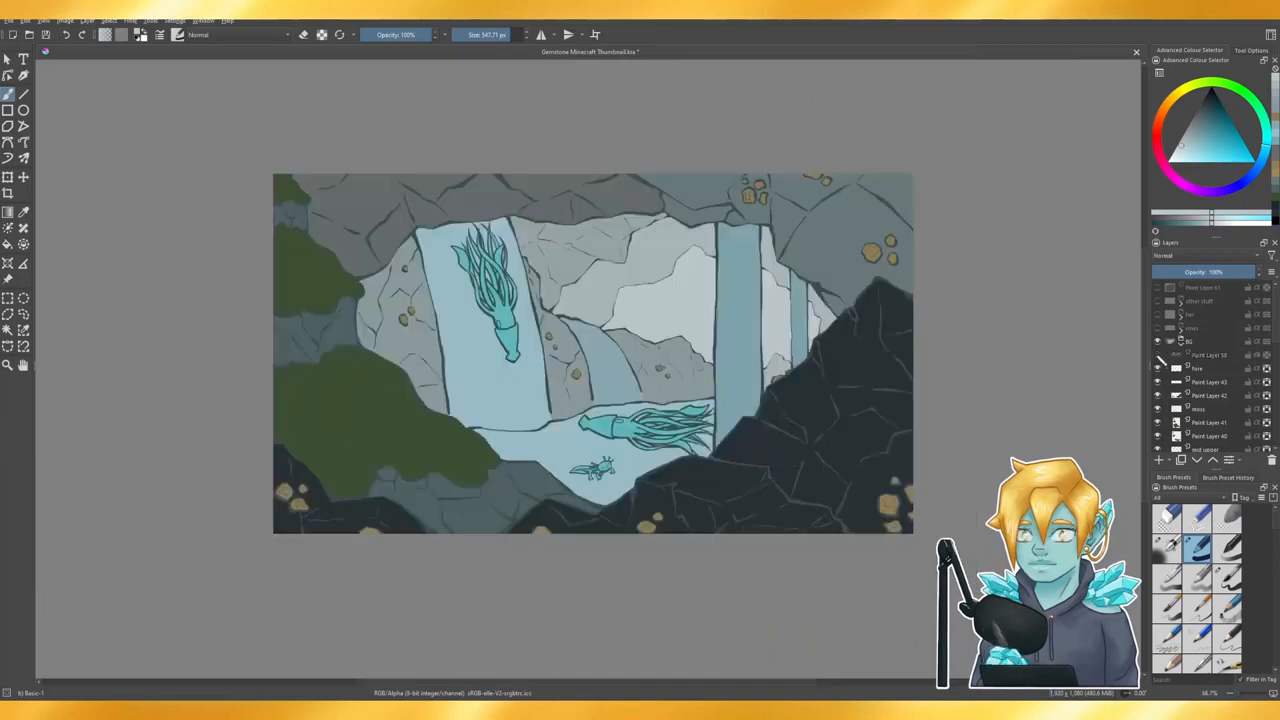
- Select Paint Layer 37, reduce the brush size and sample the large back waterfall's muted blue as the painting colour
{"action": "scroll", "coordinate": [800, 415], "scroll_direction": "up", "scroll_amount": 3}
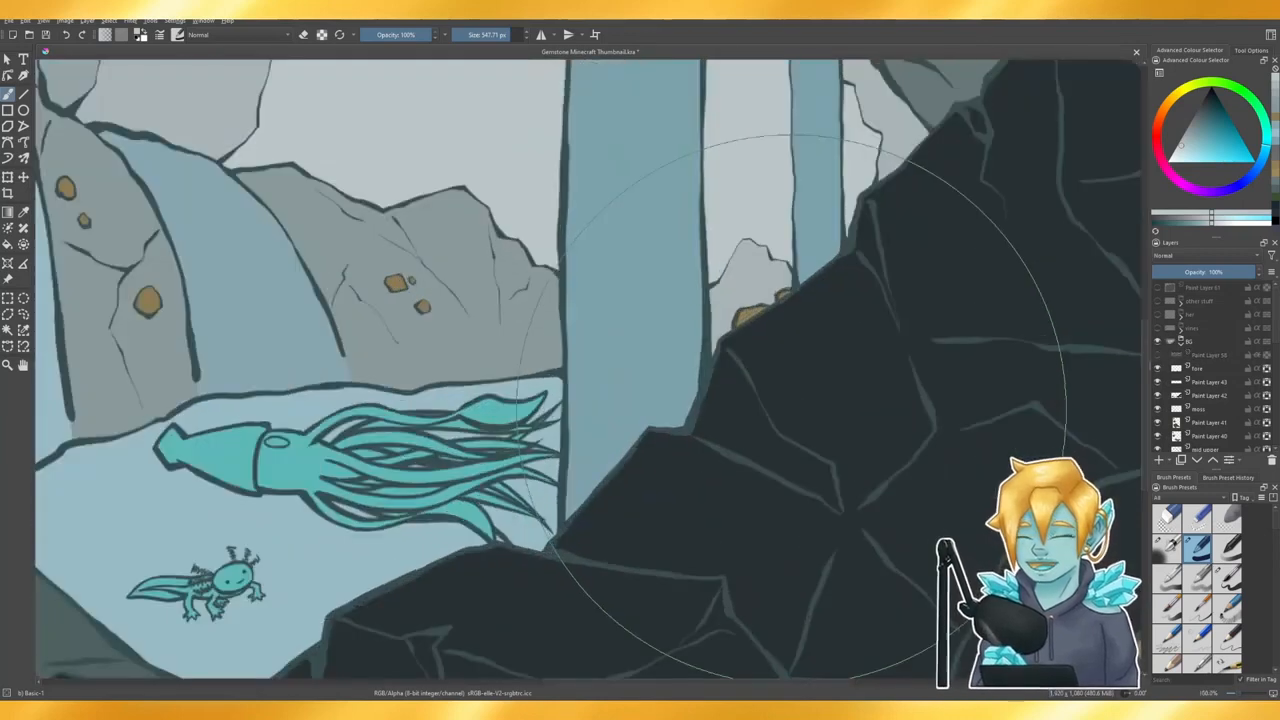
{"action": "scroll", "coordinate": [1200, 400], "scroll_direction": "down", "scroll_amount": 3}
{"action": "left_click", "coordinate": [1210, 413]}
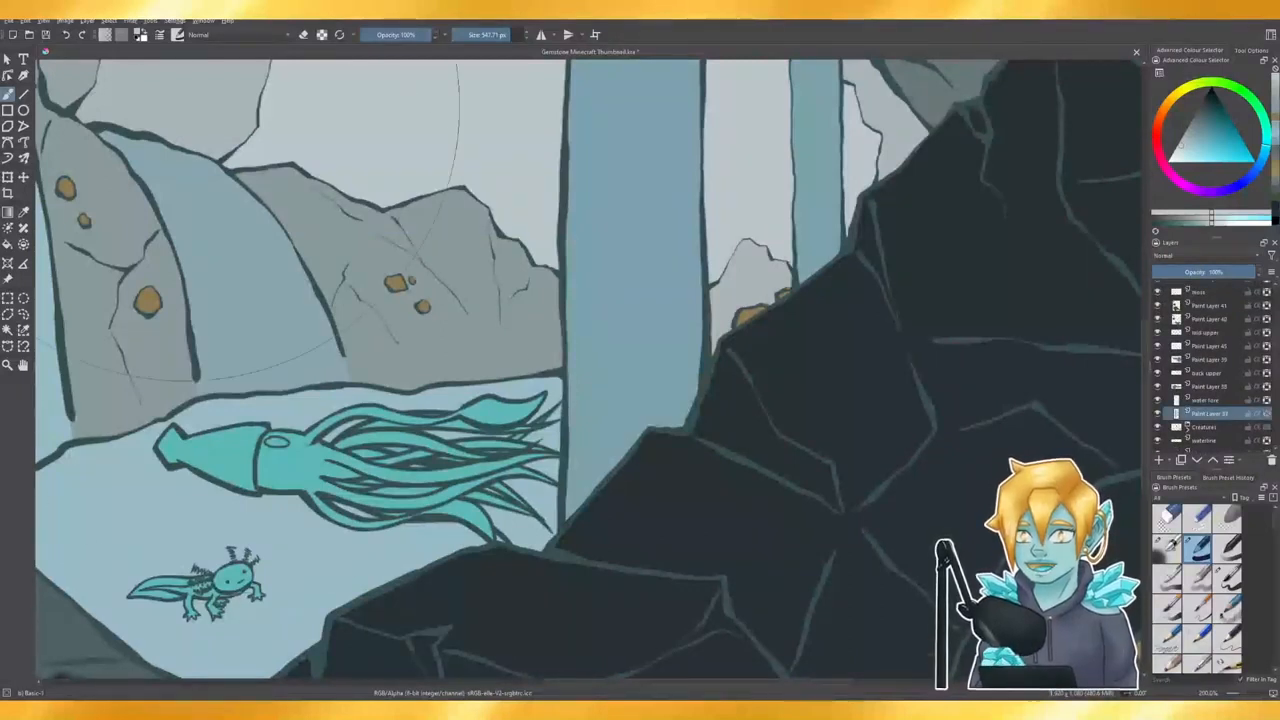
{"action": "left_click", "coordinate": [471, 35]}
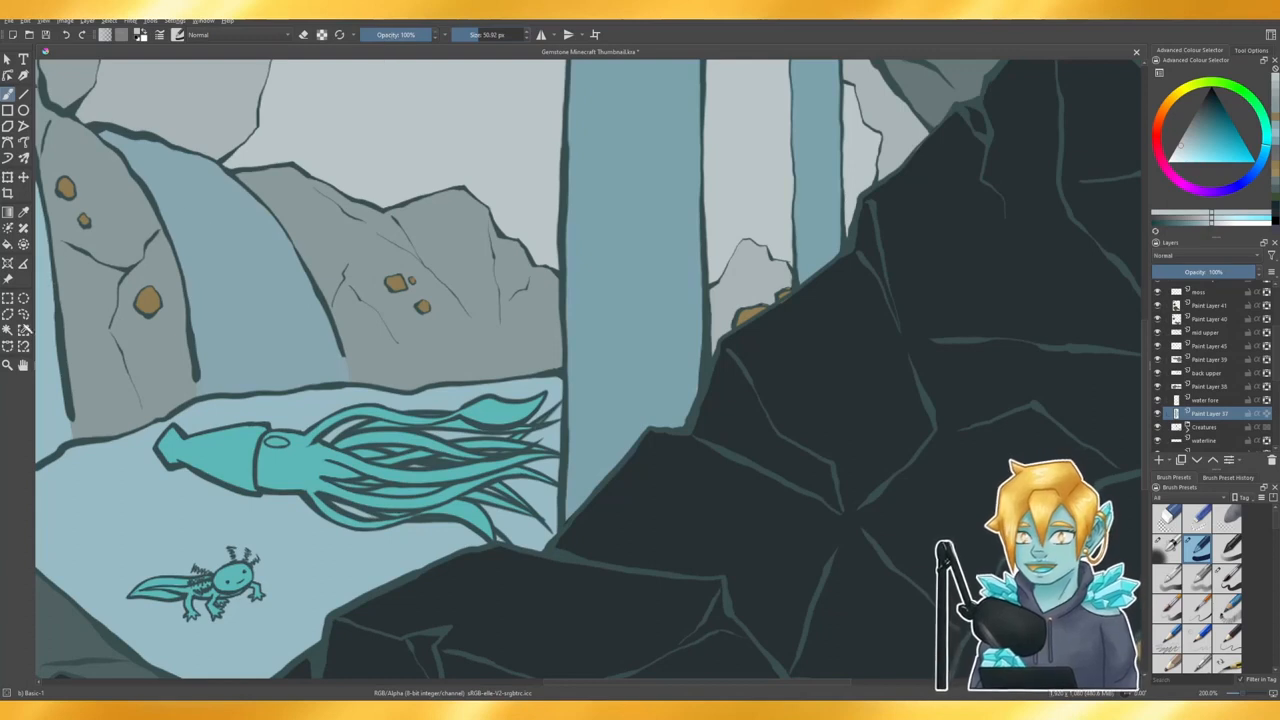
{"action": "left_click", "coordinate": [24, 212]}
{"action": "left_click", "coordinate": [607, 276]}
{"action": "key", "text": "b"}
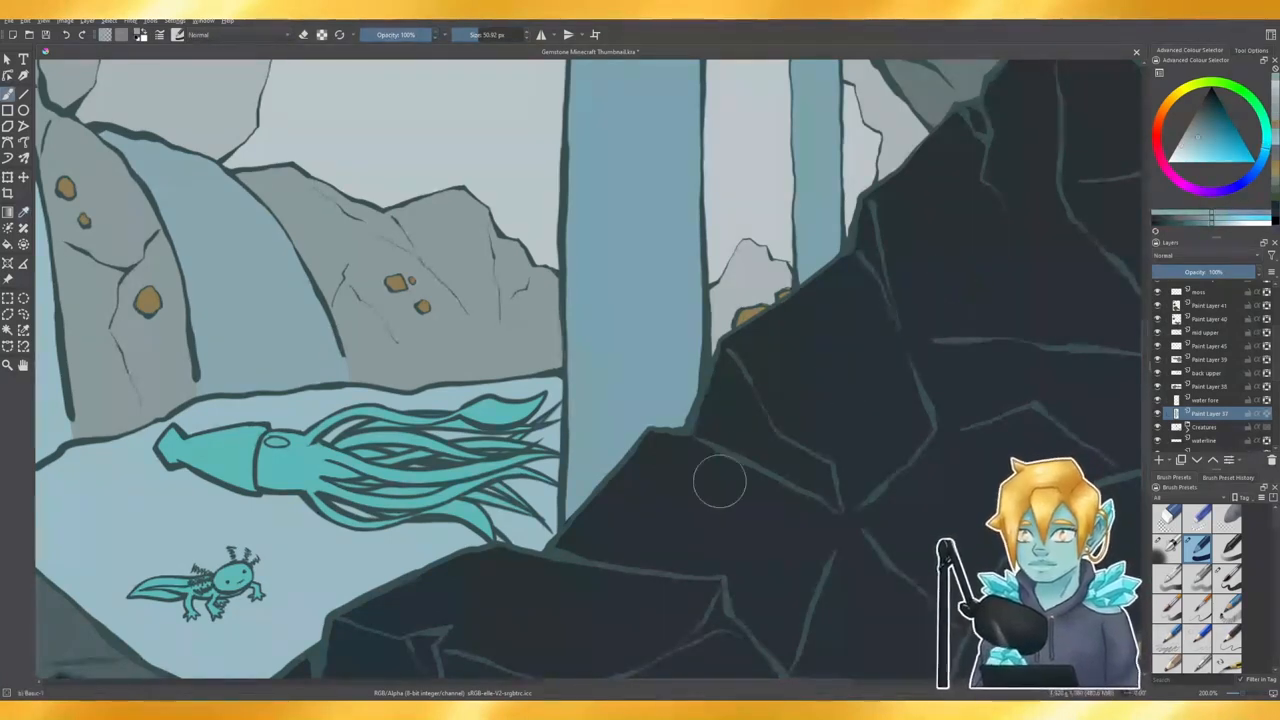
{"action": "scroll", "coordinate": [740, 482], "scroll_direction": "down", "scroll_amount": 3}
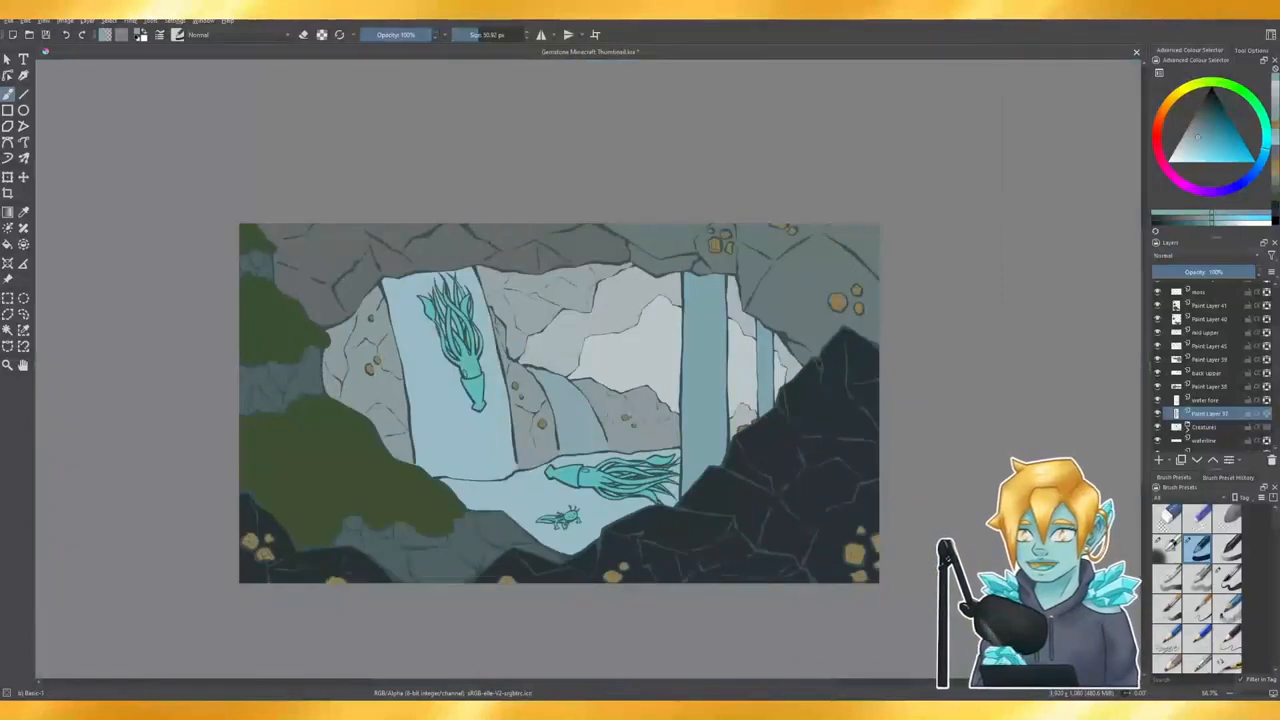
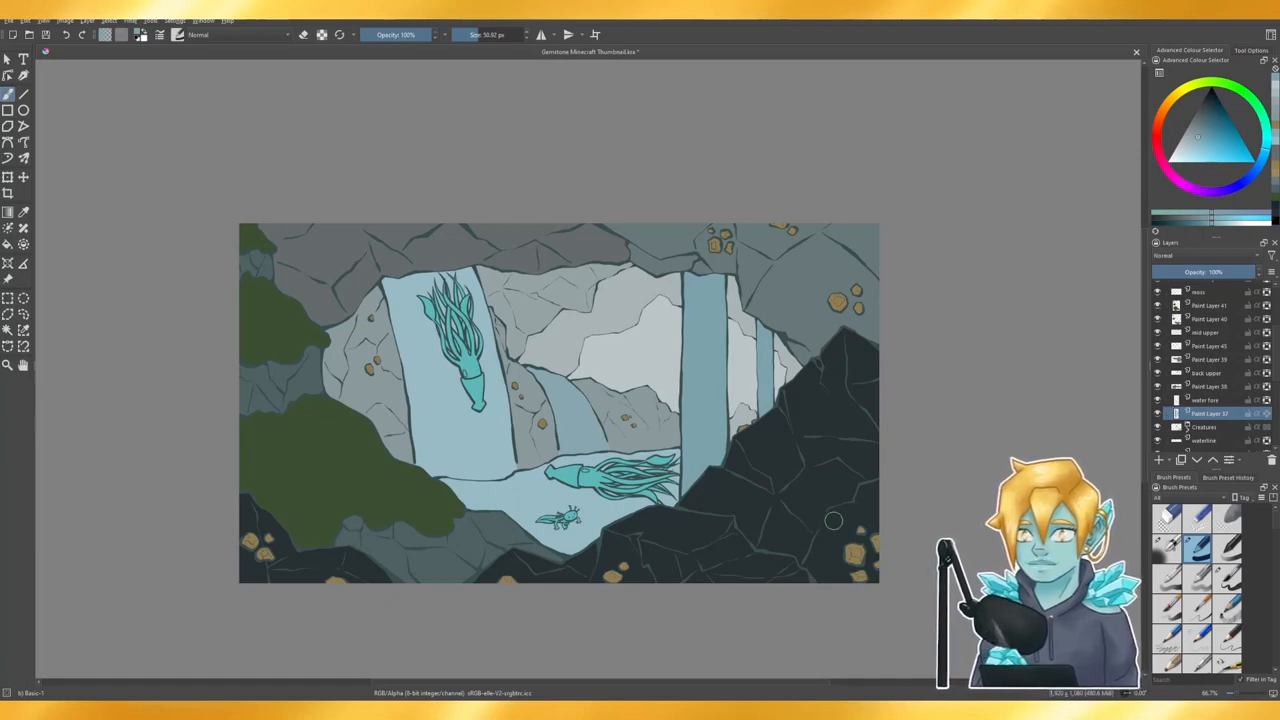
- Check the cave painting's values by switching the grayscale layer, Paint Layer 61, on and off
{"action": "scroll", "coordinate": [745, 447], "scroll_direction": "down", "scroll_amount": 1}
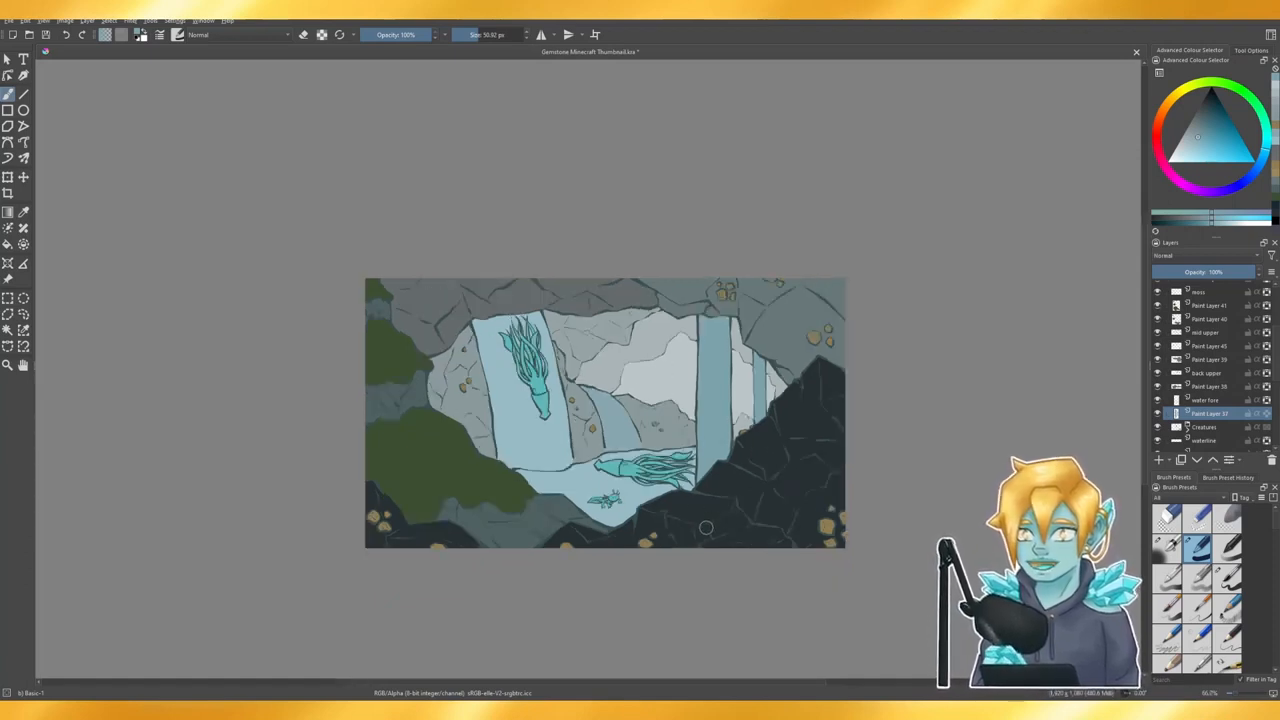
{"action": "scroll", "coordinate": [707, 520], "scroll_direction": "up", "scroll_amount": 3}
{"action": "scroll", "coordinate": [707, 523], "scroll_direction": "down", "scroll_amount": 1}
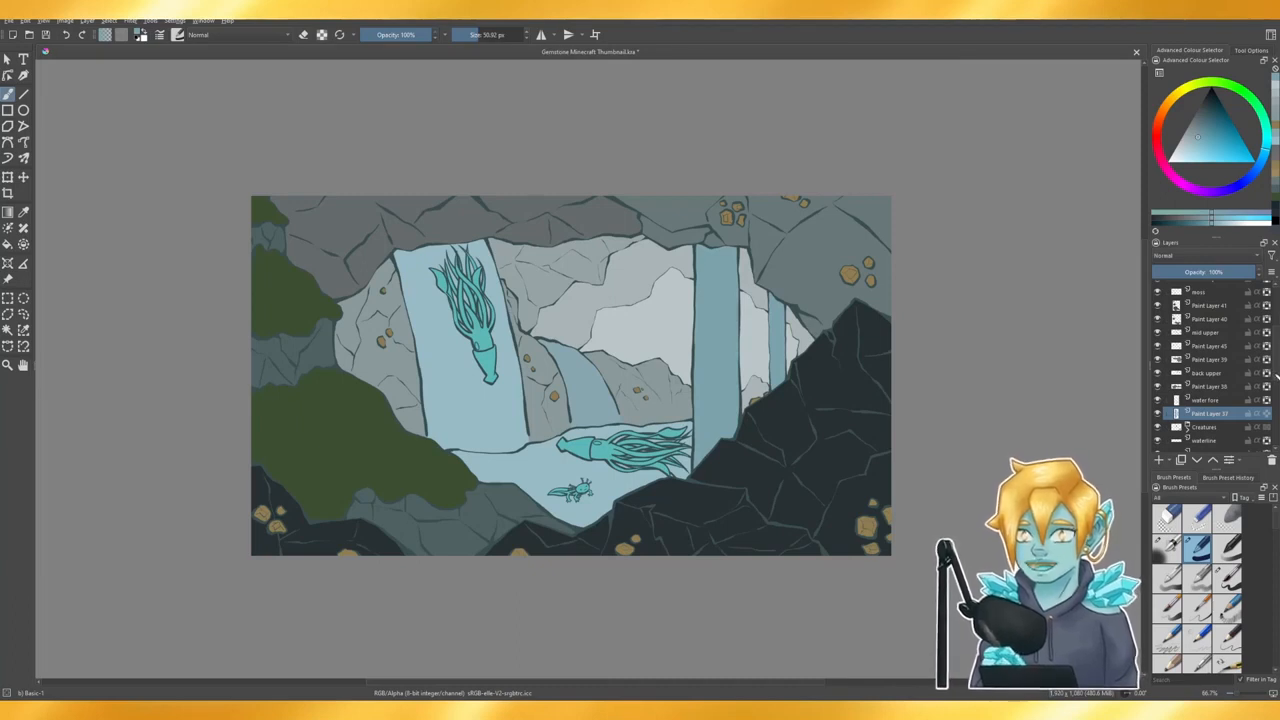
{"action": "left_click_drag", "start_coordinate": [1276, 350], "coordinate": [1276, 288]}
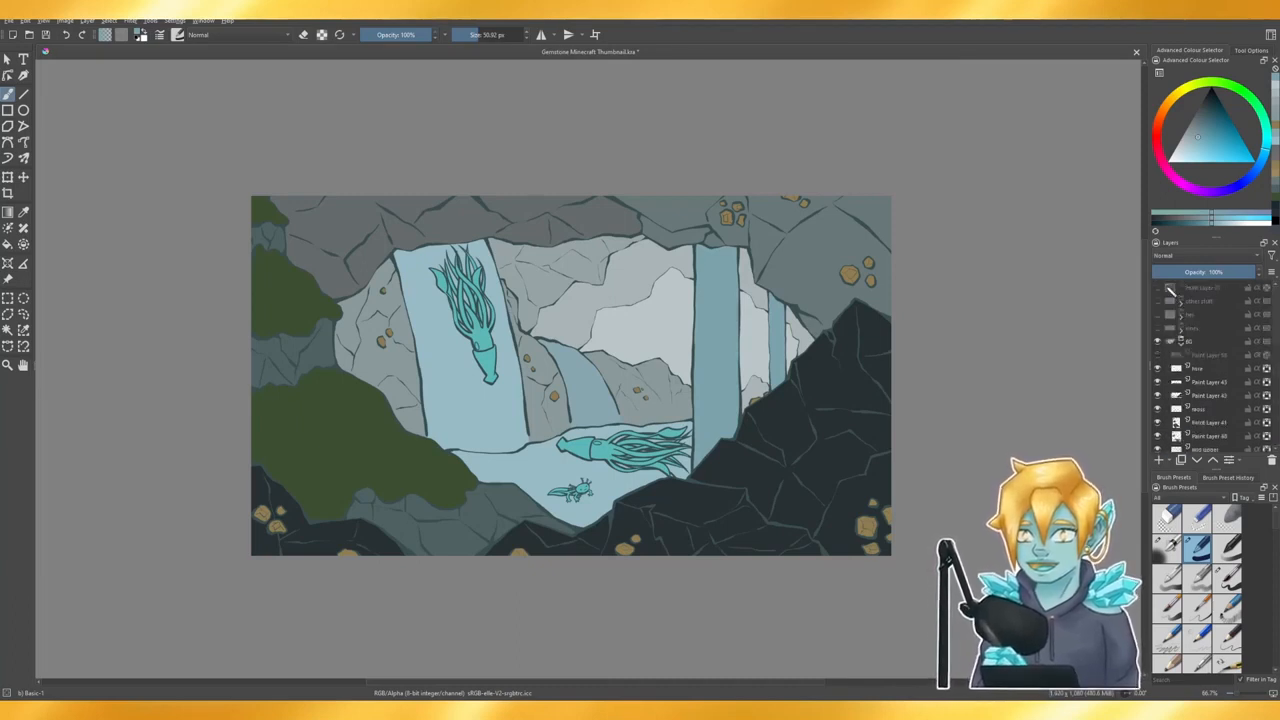
{"action": "left_click", "coordinate": [1158, 287]}
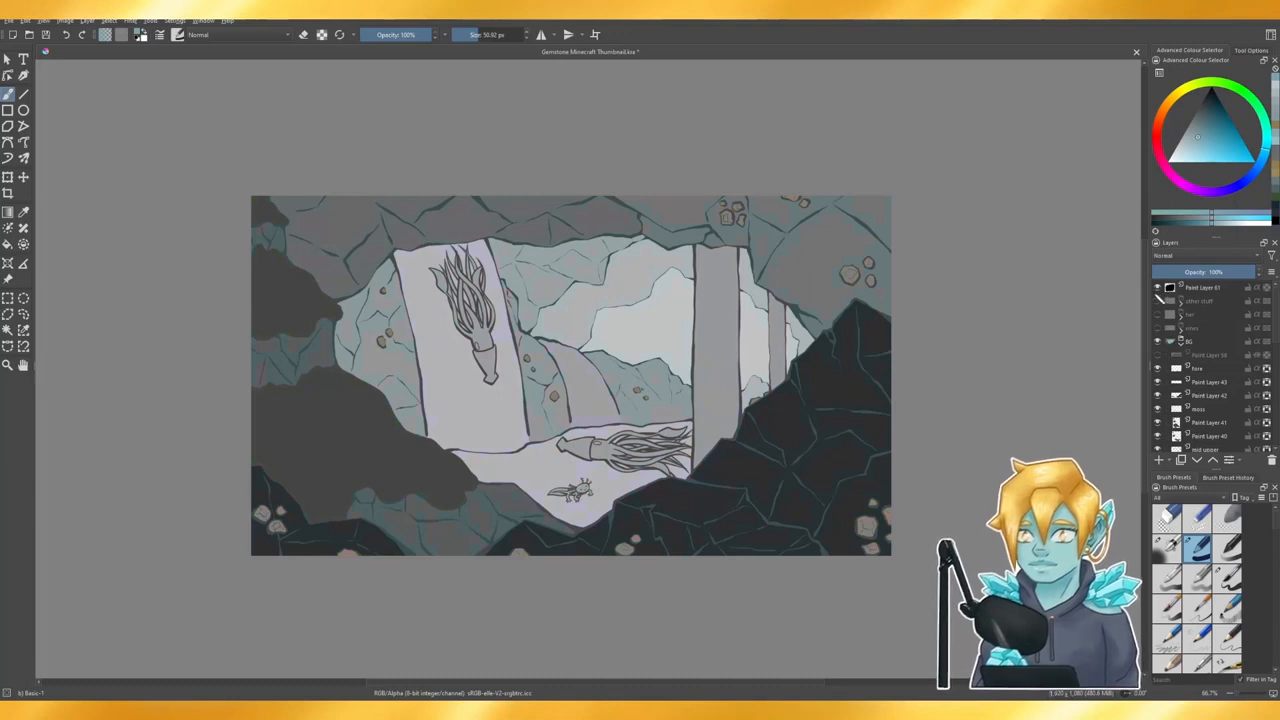
{"action": "left_click", "coordinate": [1159, 288]}
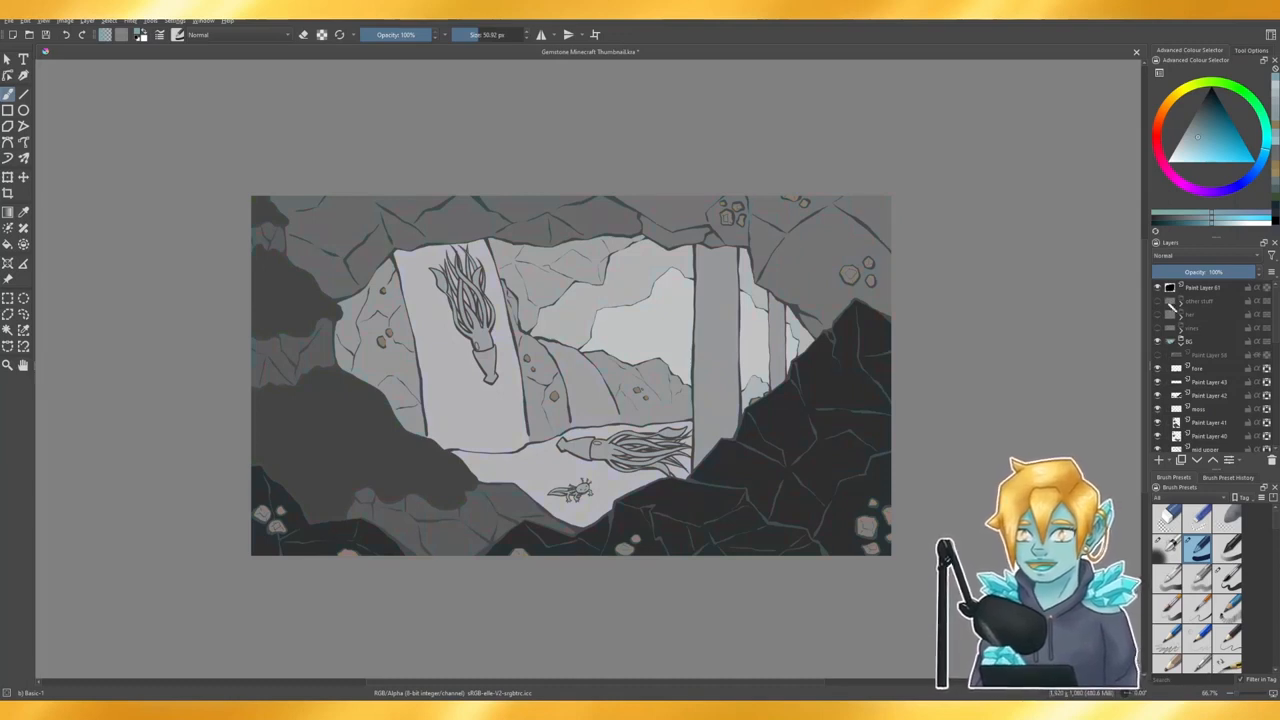
{"action": "left_click", "coordinate": [1158, 288]}
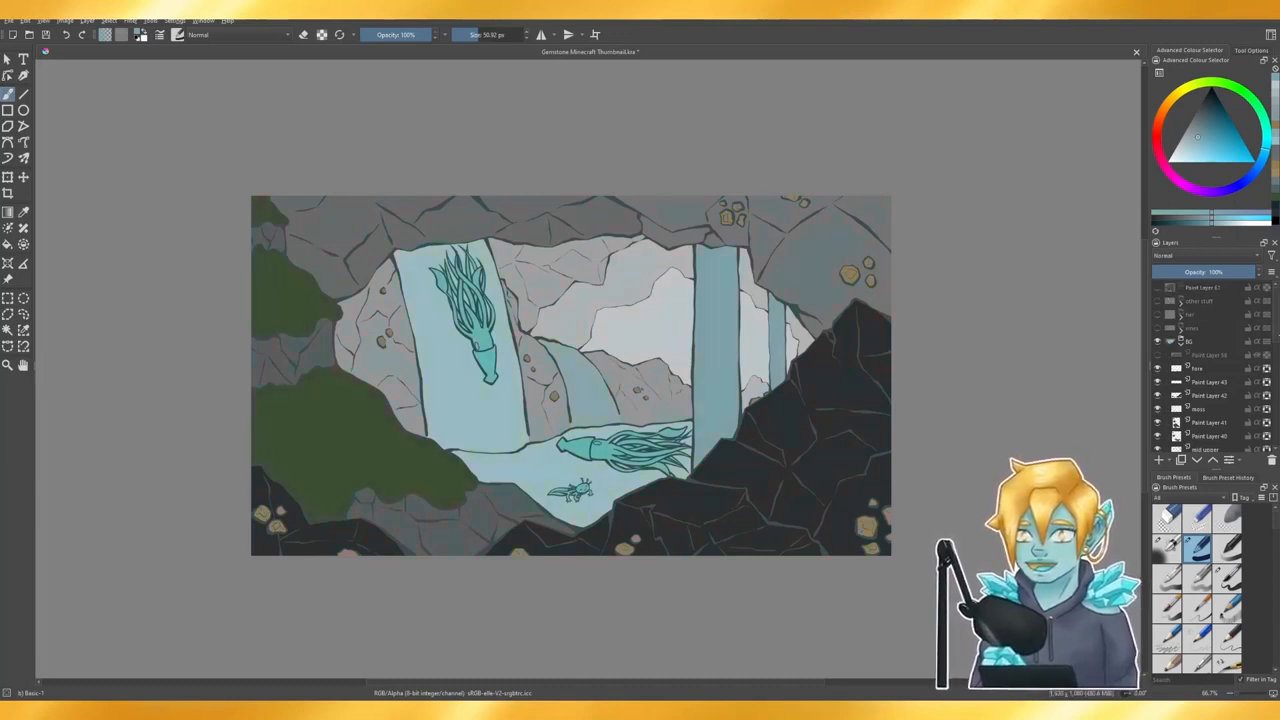
- Look through the lower background layers for the ones holding the rock colours
{"action": "scroll", "coordinate": [1275, 397], "scroll_direction": "down", "scroll_amount": 10}
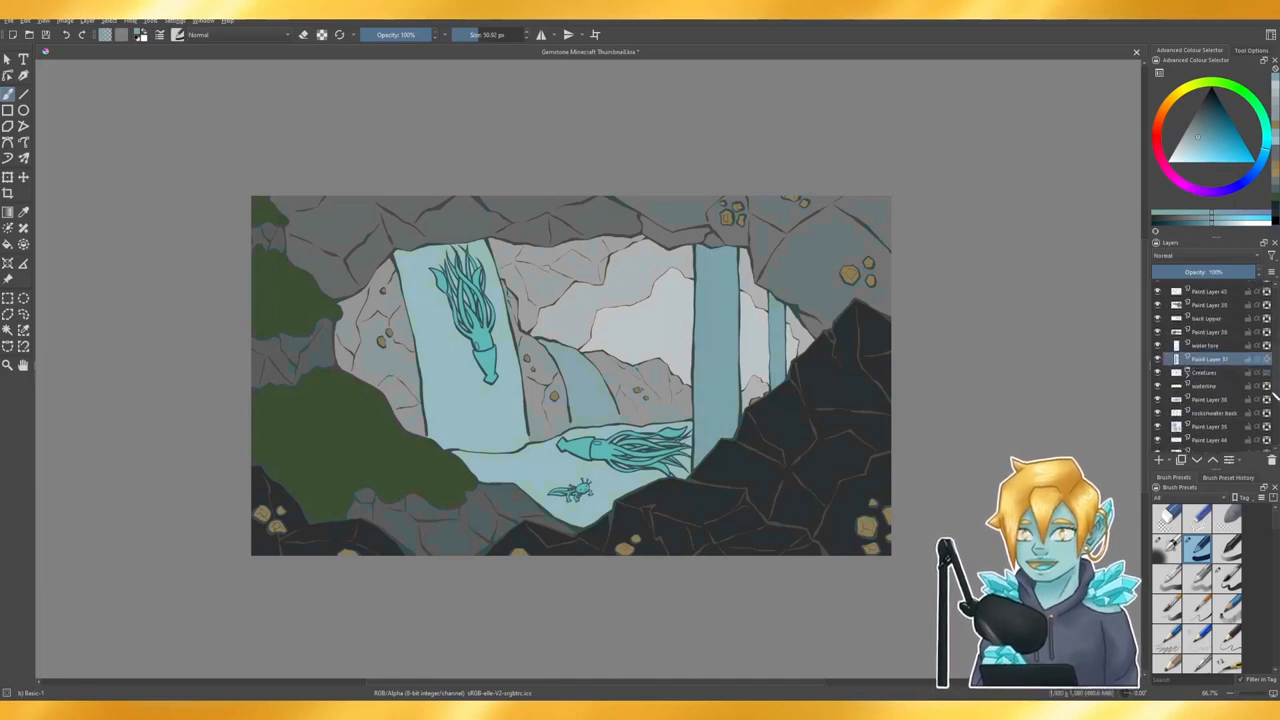
{"action": "scroll", "coordinate": [1275, 397], "scroll_direction": "down", "scroll_amount": 6}
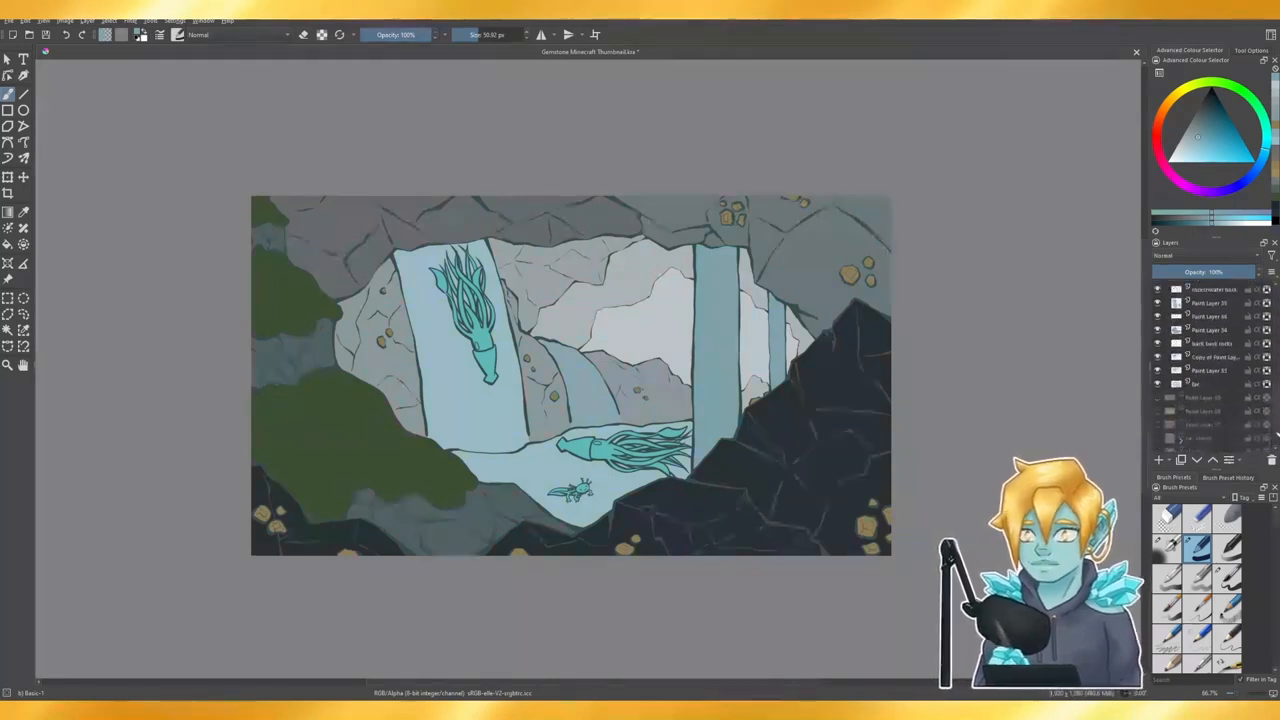
{"action": "scroll", "coordinate": [1270, 430], "scroll_direction": "up", "scroll_amount": 4}
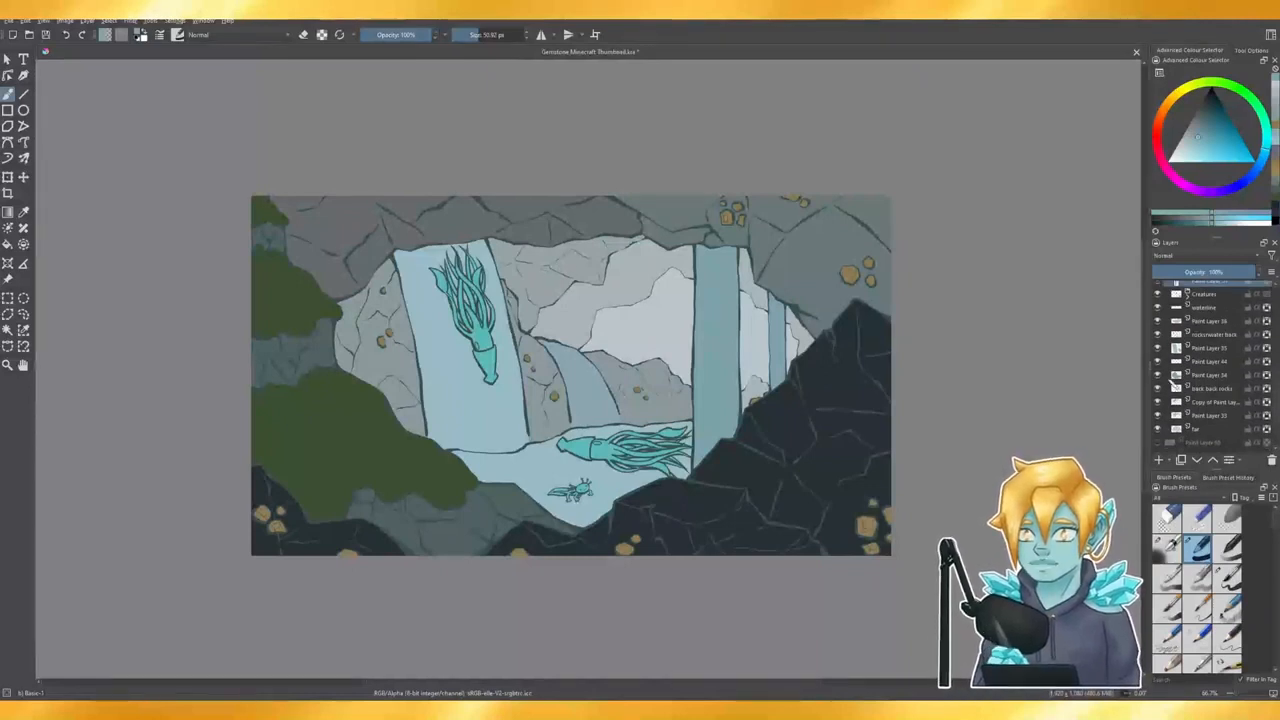
{"action": "left_click", "coordinate": [1205, 403]}
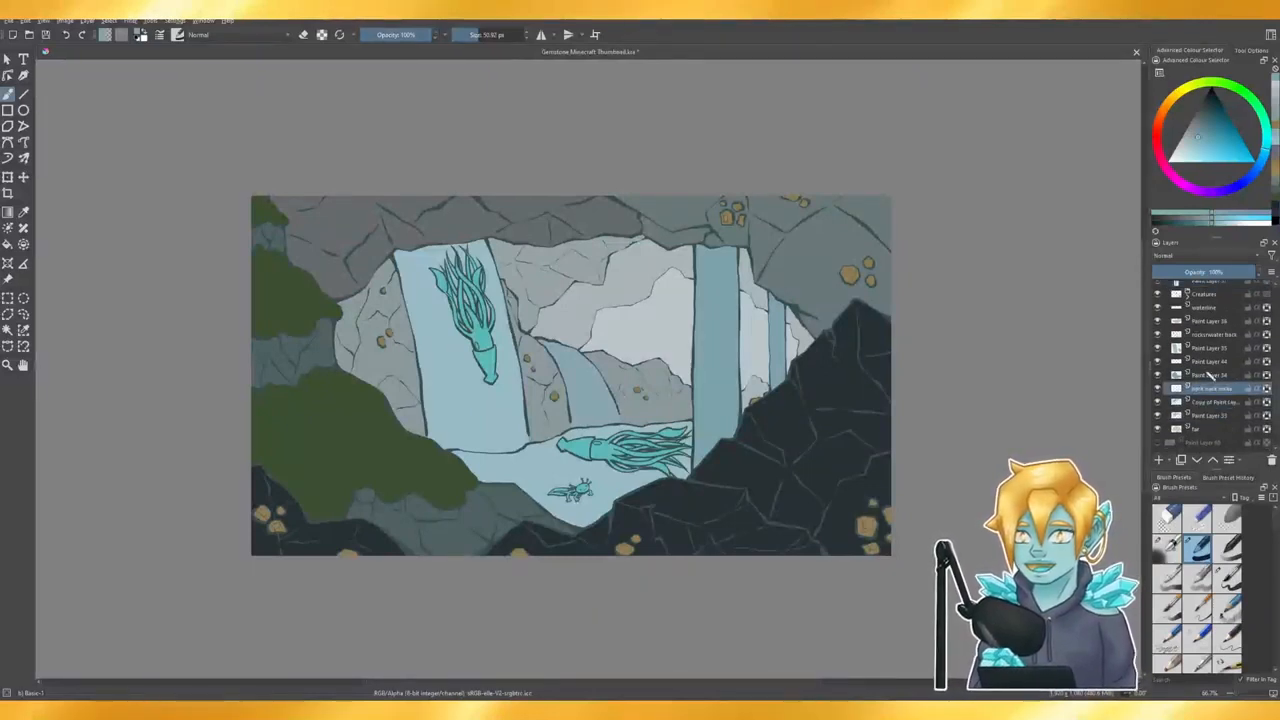
{"action": "left_click", "coordinate": [1212, 347]}
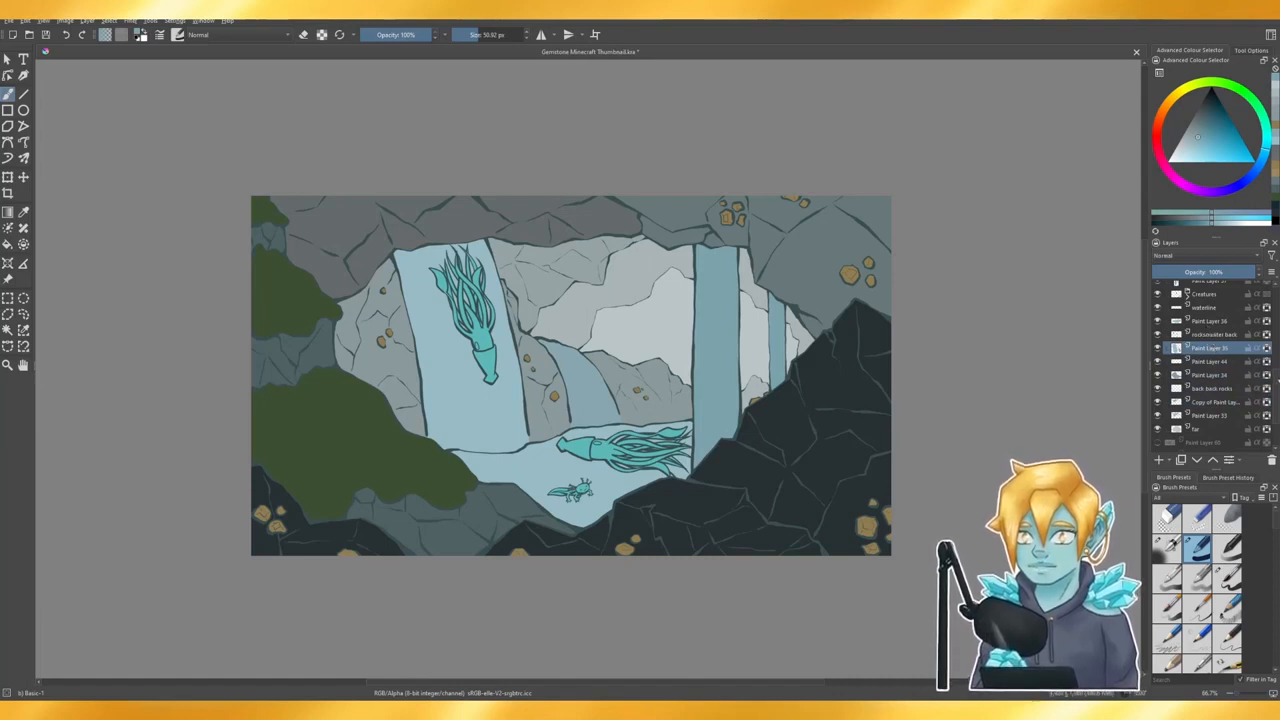
- Toggle the visibility of Paint Layer 41, mid upper and Paint Layer 40 to identify the mid-ground rocks' colour layer
{"action": "mouse_move", "coordinate": [1277, 380]}
{"action": "left_mouse_down"}
{"action": "mouse_move", "coordinate": [1266, 294]}
{"action": "mouse_move", "coordinate": [1266, 326]}
{"action": "left_mouse_up"}
{"action": "left_click", "coordinate": [1212, 372]}
{"action": "left_click", "coordinate": [1160, 371]}
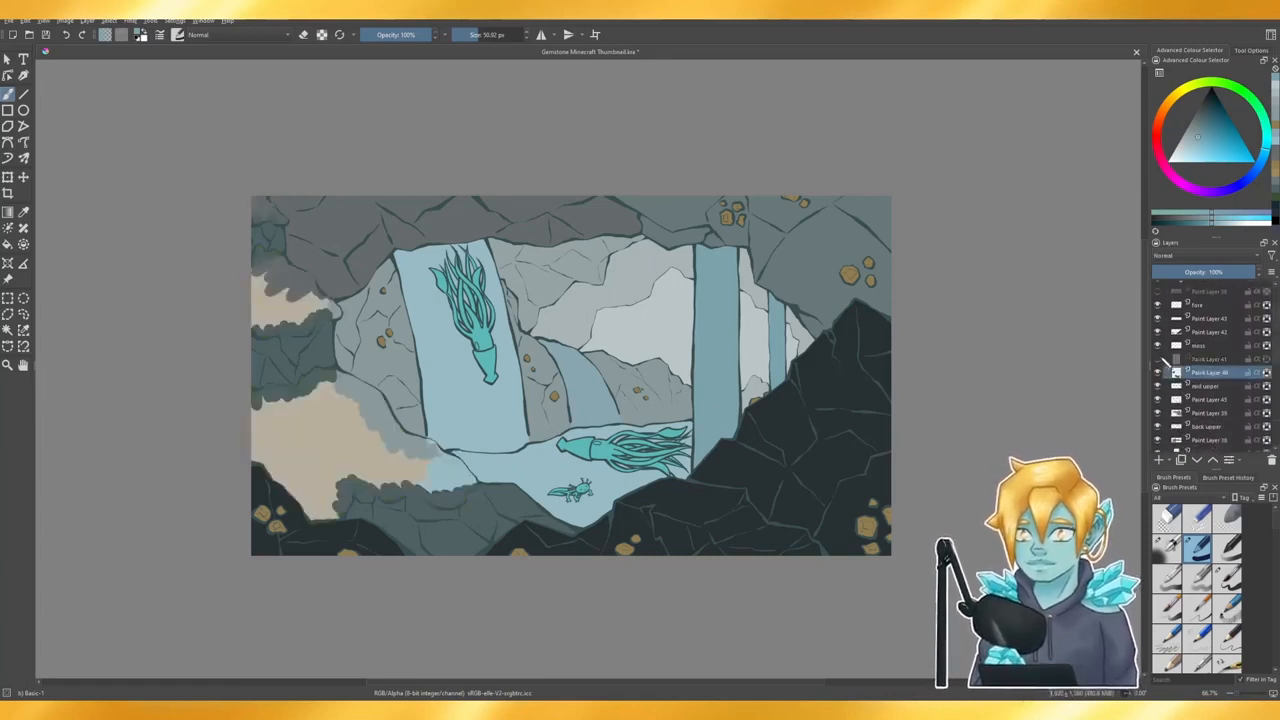
{"action": "left_click", "coordinate": [1160, 371]}
{"action": "left_click", "coordinate": [1160, 371]}
{"action": "left_click", "coordinate": [1160, 371]}
{"action": "left_click", "coordinate": [1158, 385]}
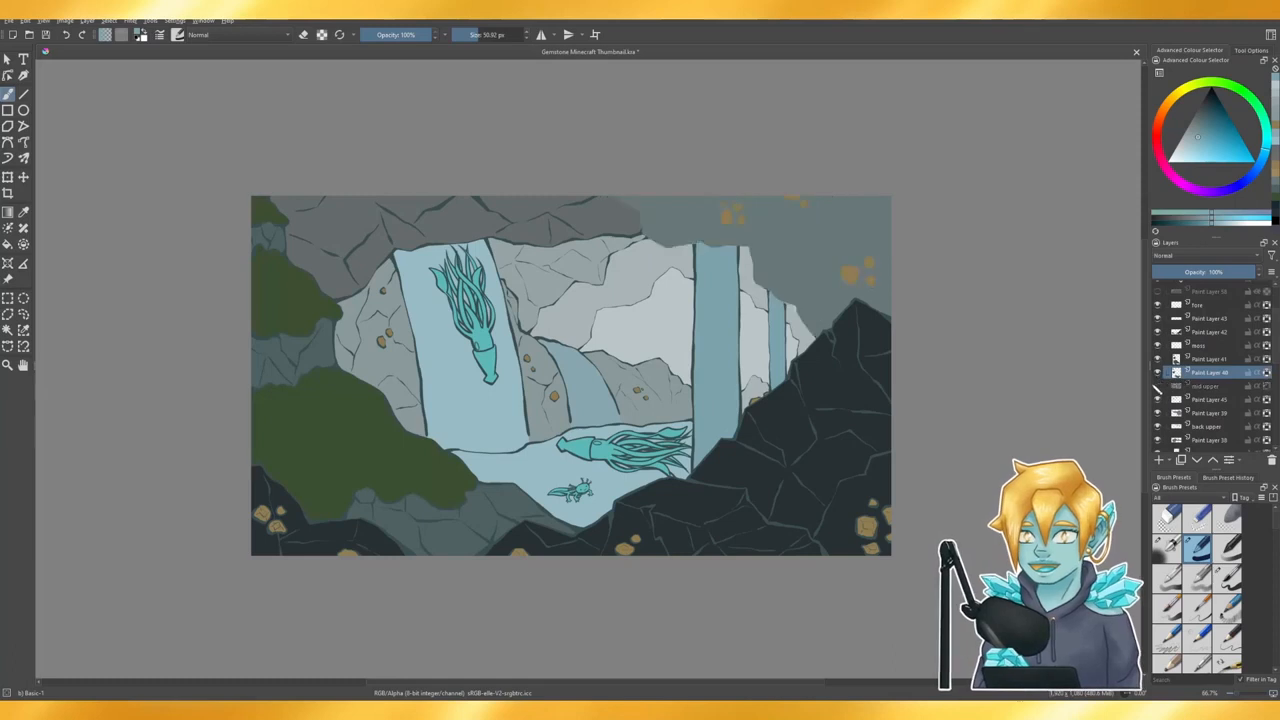
{"action": "left_click", "coordinate": [1158, 386]}
{"action": "left_click", "coordinate": [1159, 372]}
{"action": "left_click", "coordinate": [1159, 372]}
{"action": "left_click", "coordinate": [1159, 372]}
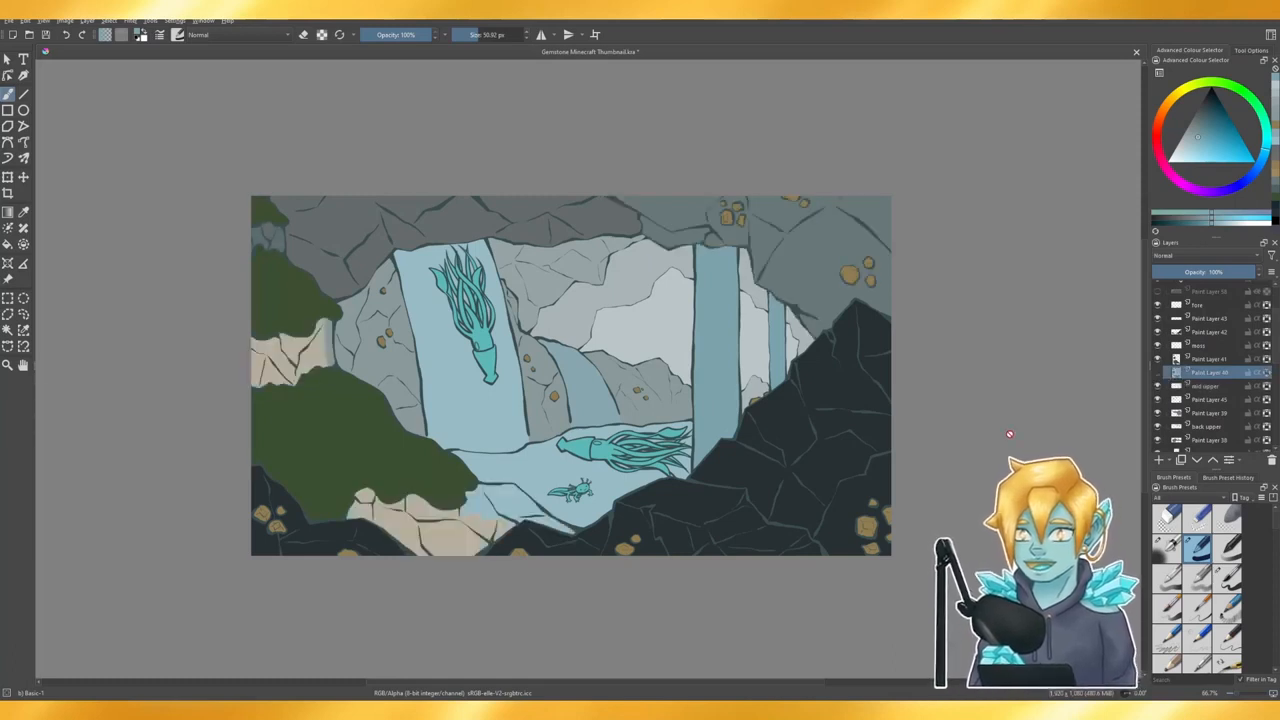
{"action": "left_click", "coordinate": [1159, 372]}
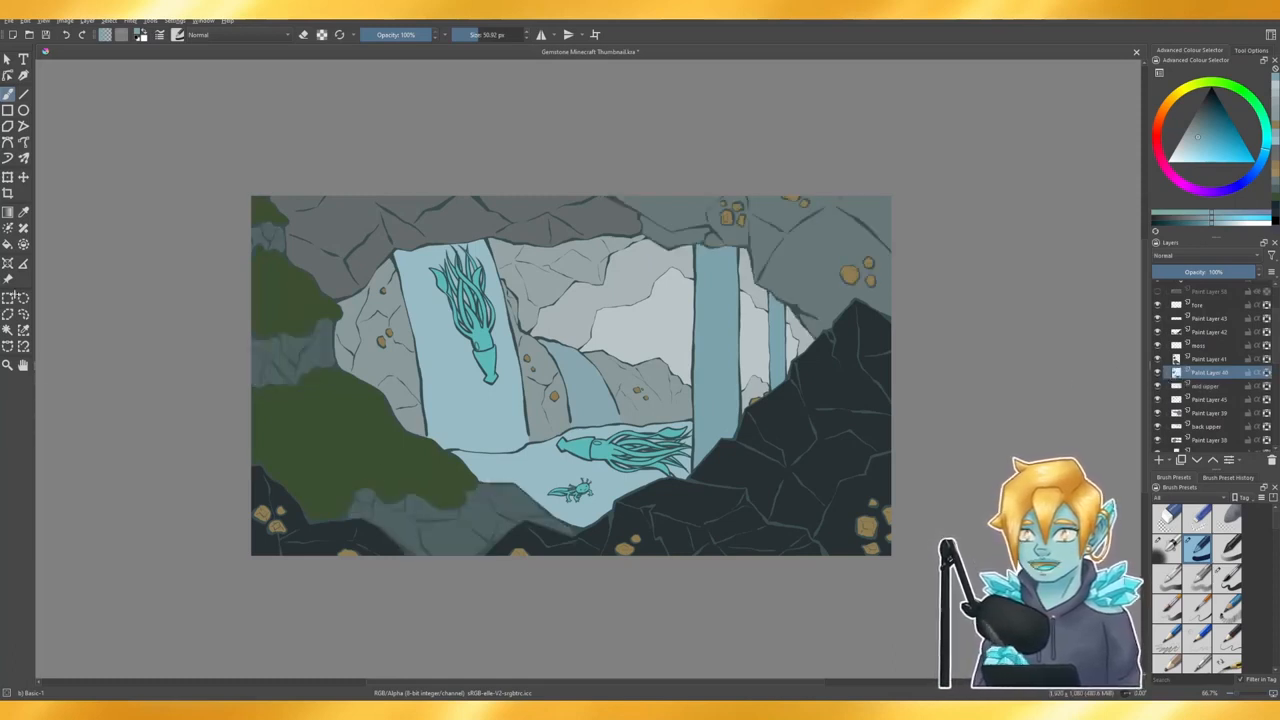
- Try repainting the mid-ground rocks on Paint Layer 40 with a dark blue-grey sampled from the picture
{"action": "left_click", "coordinate": [23, 212]}
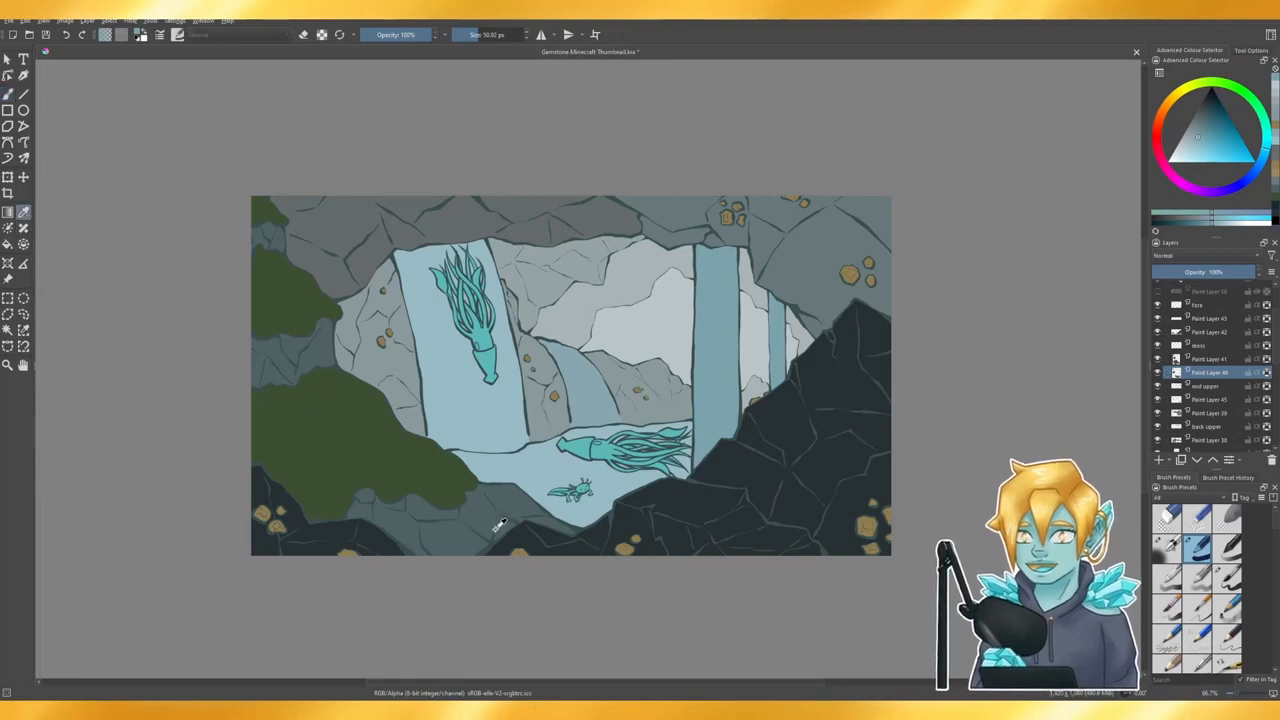
{"action": "left_click", "coordinate": [528, 528]}
{"action": "left_click", "coordinate": [8, 92]}
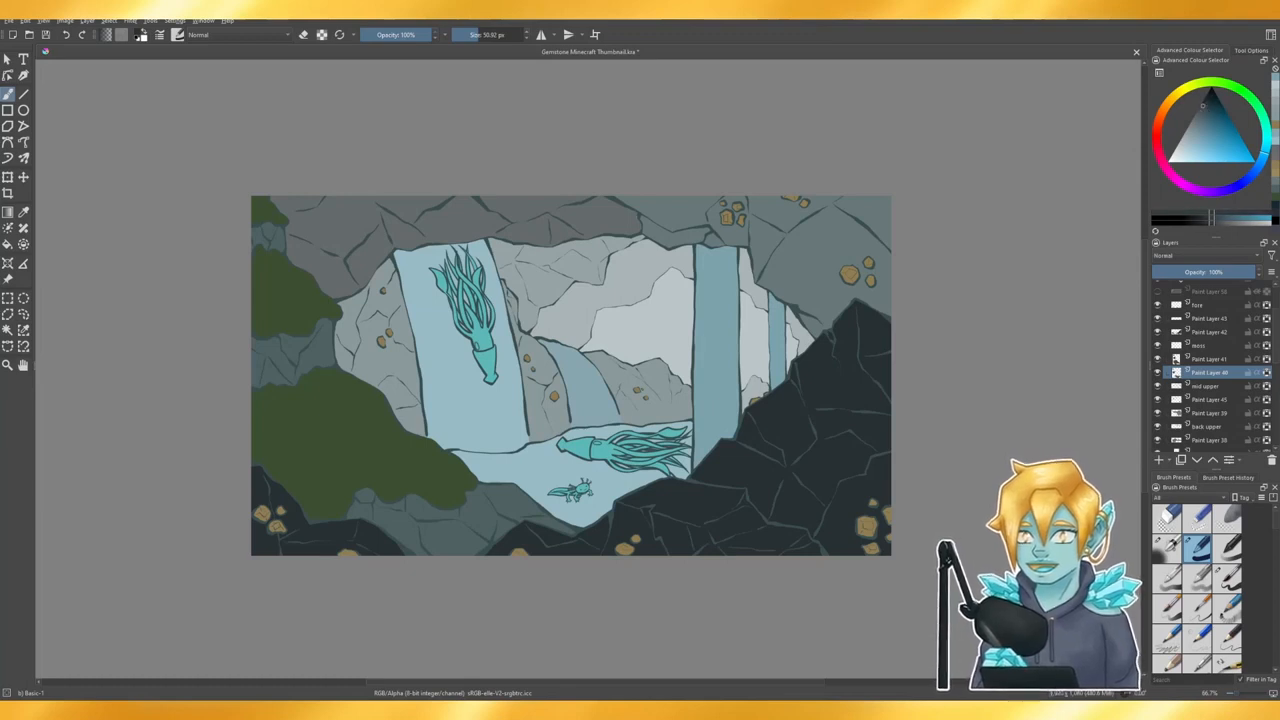
{"action": "mouse_move", "coordinate": [345, 520]}
{"action": "left_mouse_down"}
{"action": "mouse_move", "coordinate": [380, 535]}
{"action": "mouse_move", "coordinate": [468, 505]}
{"action": "mouse_move", "coordinate": [480, 522]}
{"action": "left_mouse_up"}
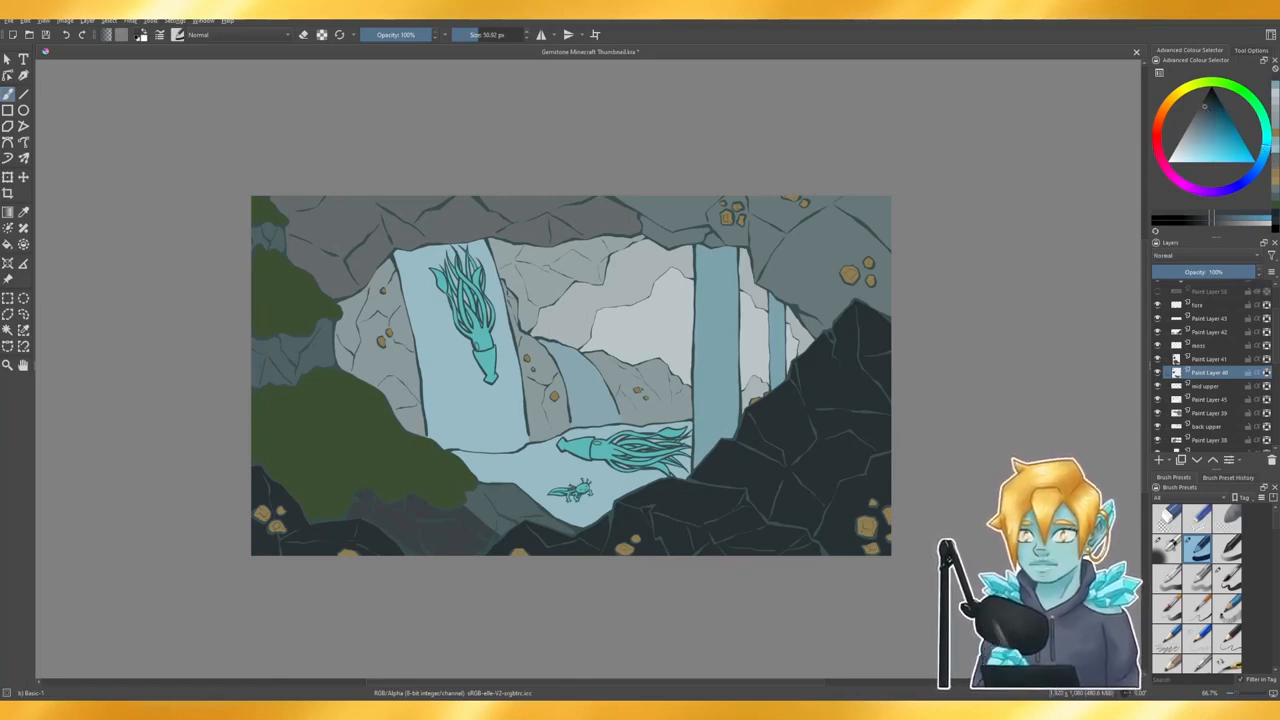
{"action": "mouse_move", "coordinate": [478, 526]}
{"action": "left_mouse_down"}
{"action": "mouse_move", "coordinate": [505, 520]}
{"action": "mouse_move", "coordinate": [590, 548]}
{"action": "mouse_move", "coordinate": [580, 536]}
{"action": "mouse_move", "coordinate": [592, 532]}
{"action": "left_mouse_up"}
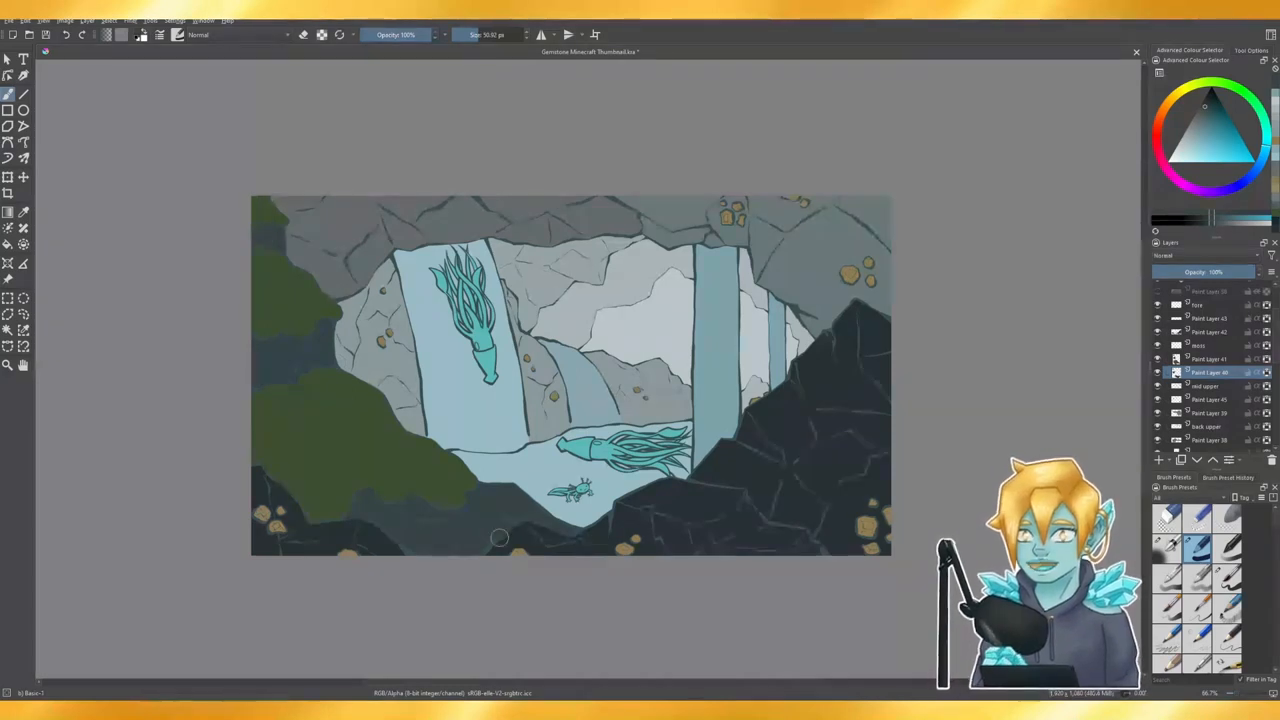
- Undo the dark brush strokes on the mid-ground rocks
{"action": "key", "text": "ctrl+z"}
{"action": "key", "text": "ctrl+z"}
{"action": "key", "text": "ctrl+z"}
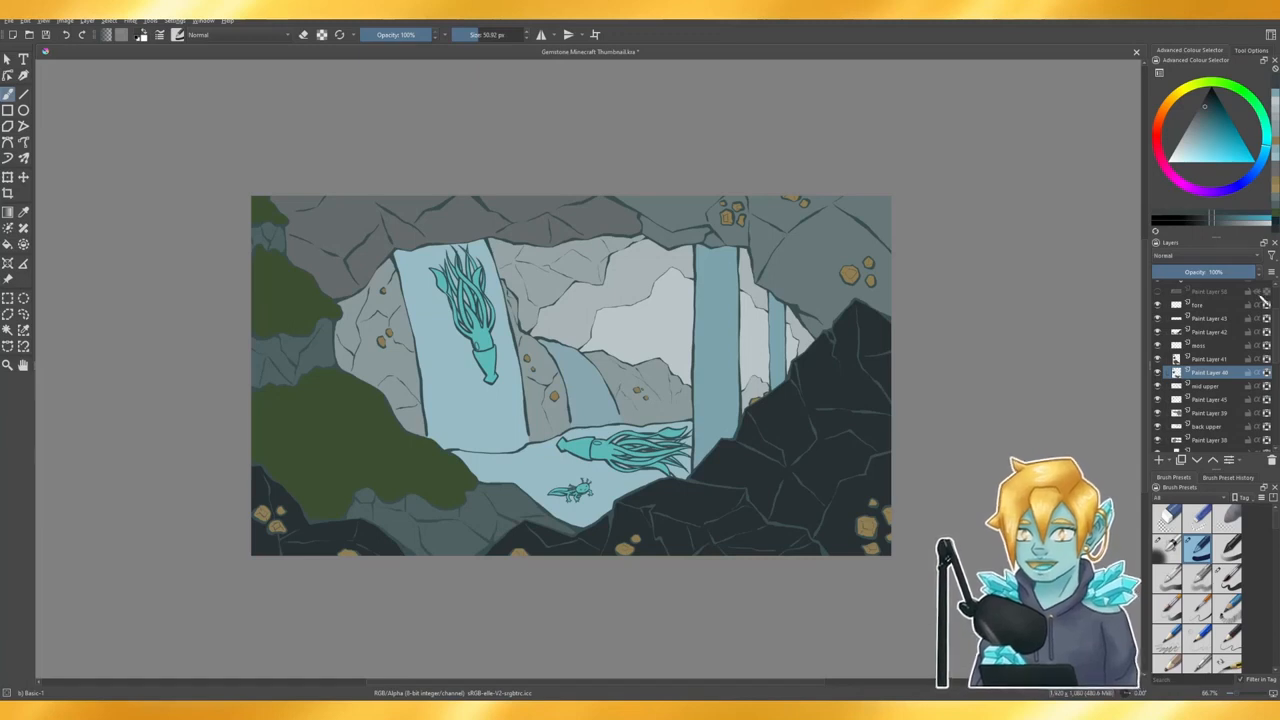
- Expand the Creatures group and recolour the axolotl golden yellow on Paint Layer 29
{"action": "scroll", "coordinate": [1210, 362], "scroll_direction": "down", "scroll_amount": 3}
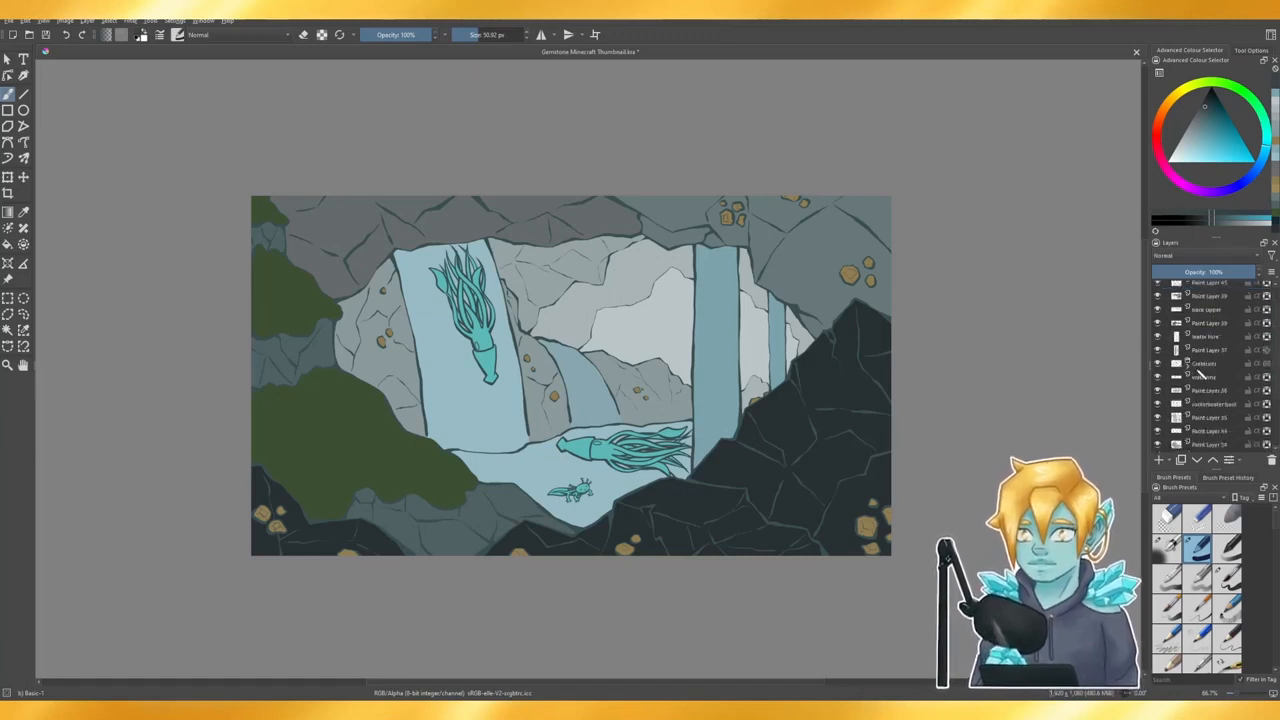
{"action": "left_click", "coordinate": [1188, 367]}
{"action": "scroll", "coordinate": [1215, 371], "scroll_direction": "down", "scroll_amount": 1}
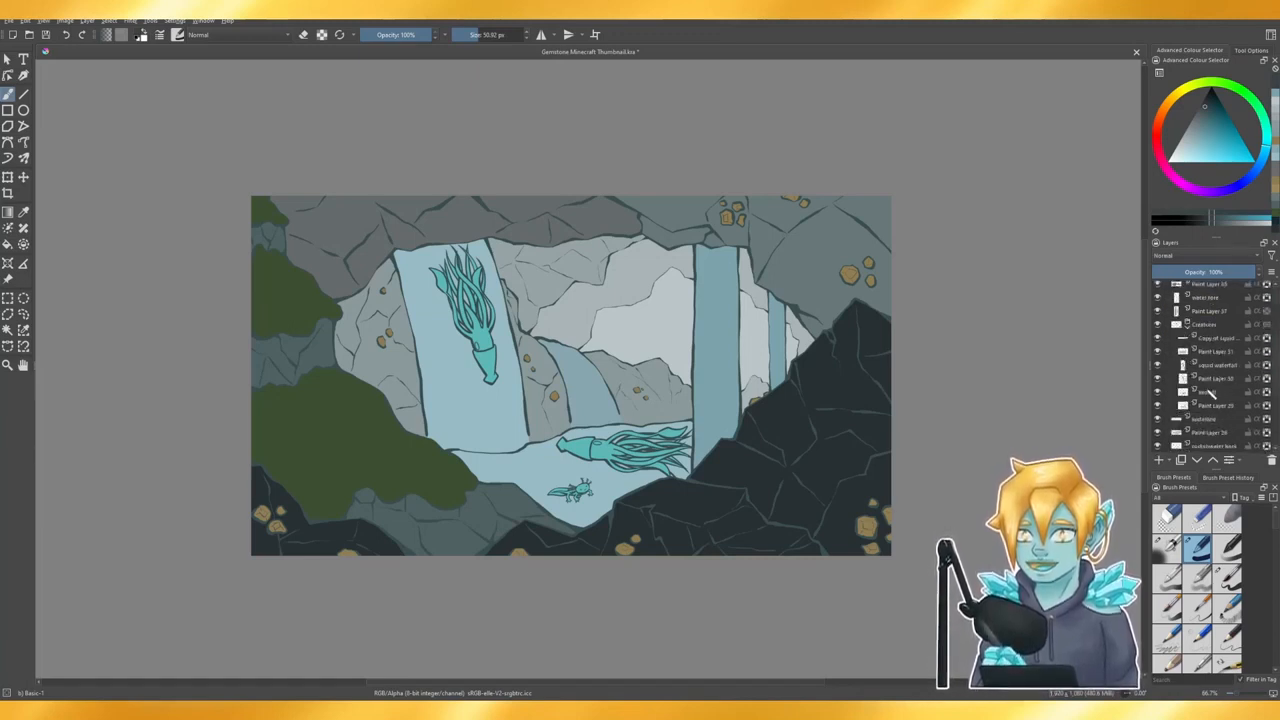
{"action": "left_click", "coordinate": [1213, 406]}
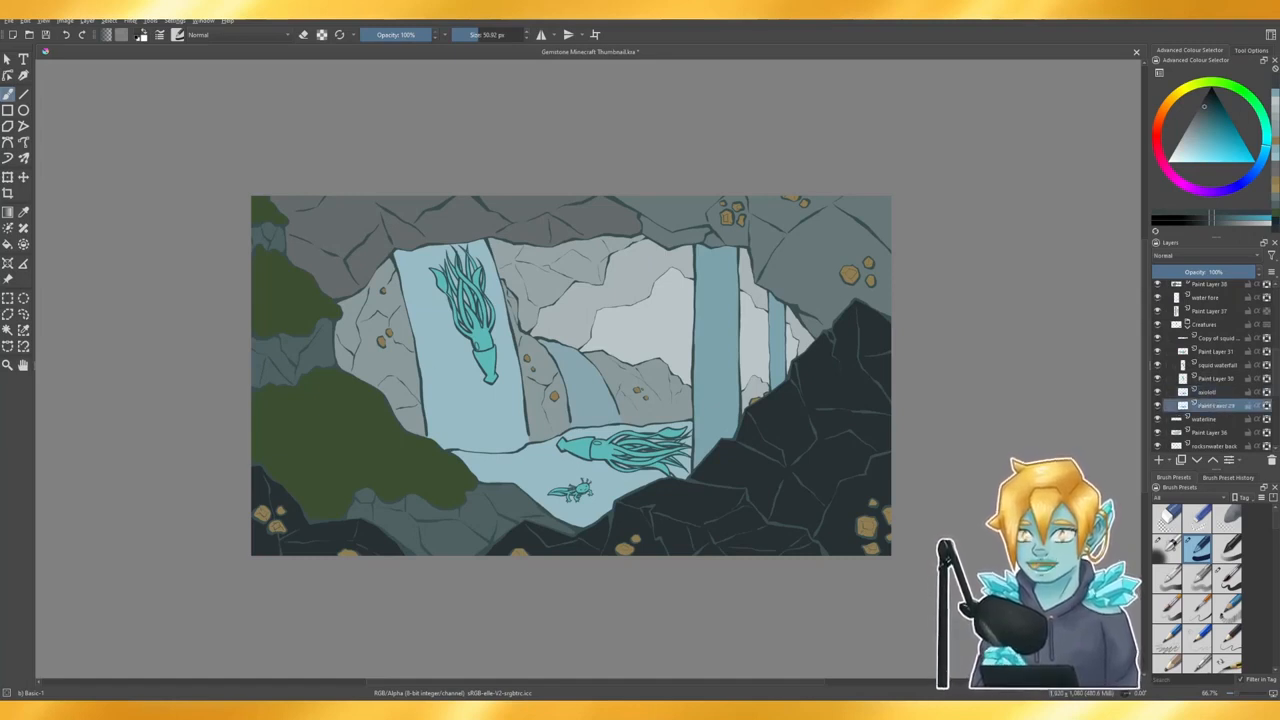
{"action": "left_click", "coordinate": [1183, 92]}
{"action": "left_click", "coordinate": [1206, 127]}
{"action": "left_click", "coordinate": [1209, 145]}
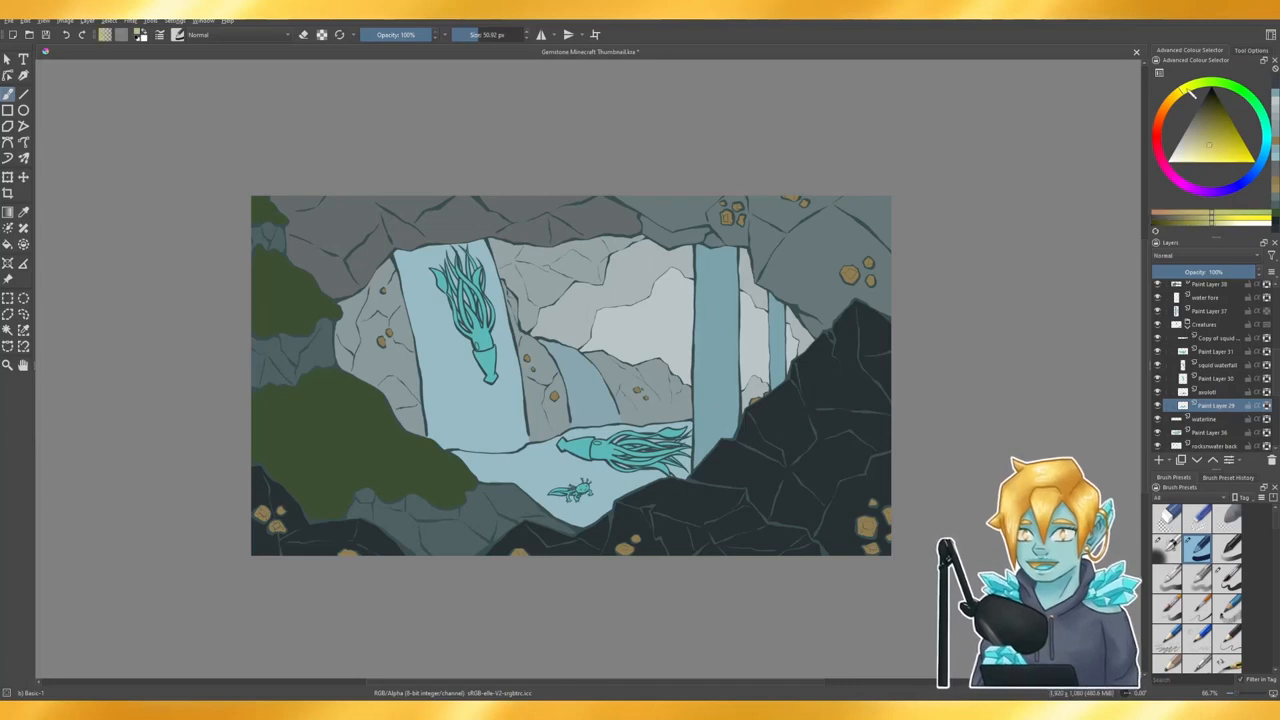
{"action": "left_click", "coordinate": [1181, 99]}
{"action": "left_click", "coordinate": [1178, 98]}
{"action": "left_click", "coordinate": [1220, 154]}
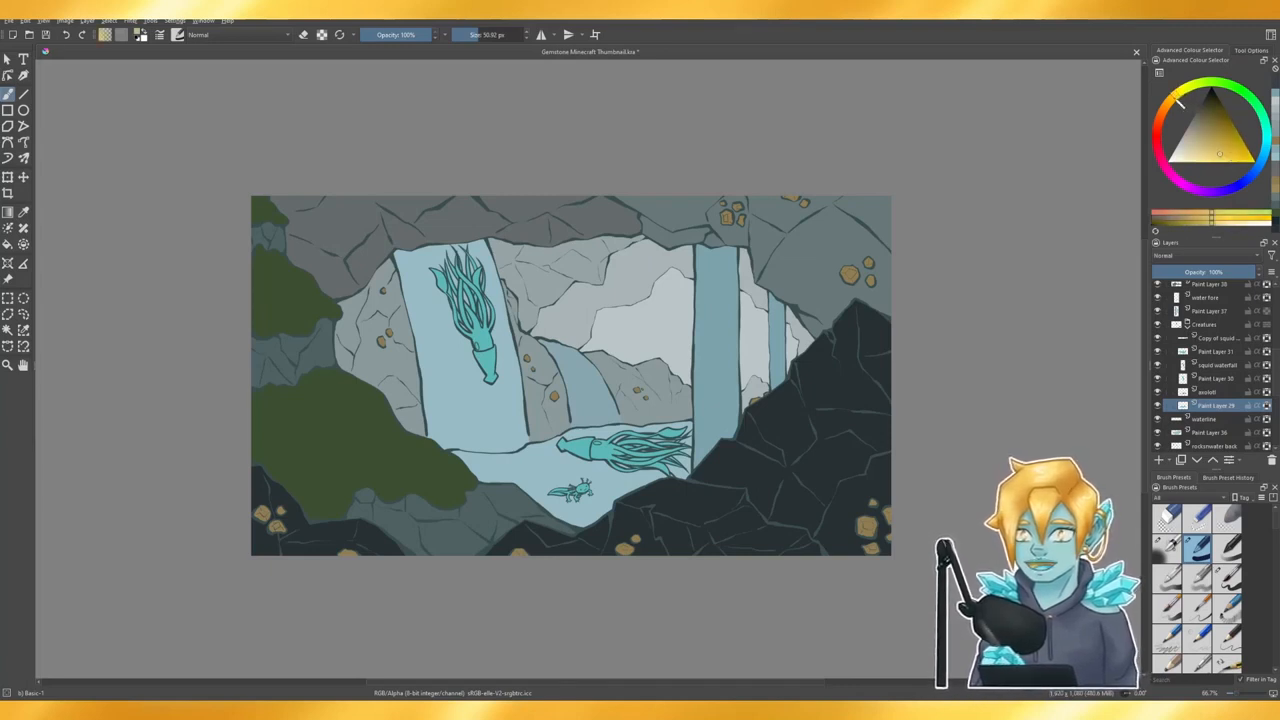
{"action": "left_click", "coordinate": [1220, 152]}
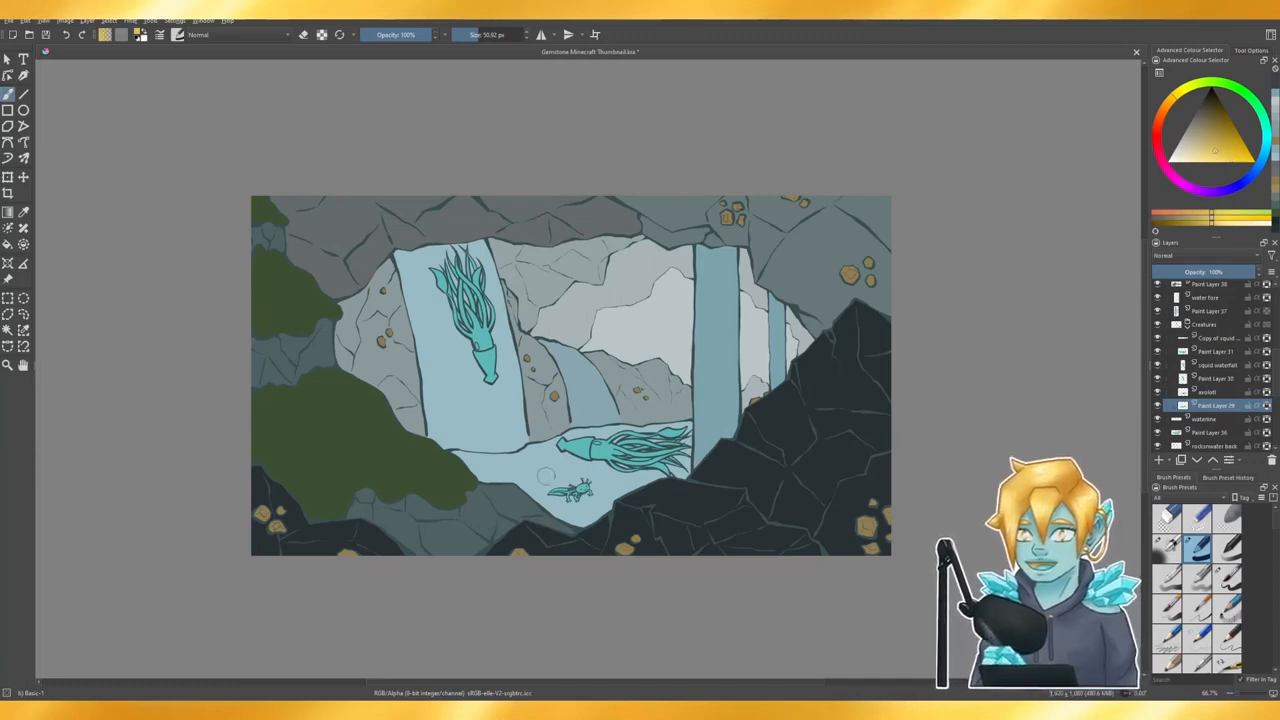
{"action": "left_click_drag", "start_coordinate": [545, 476], "coordinate": [618, 502]}
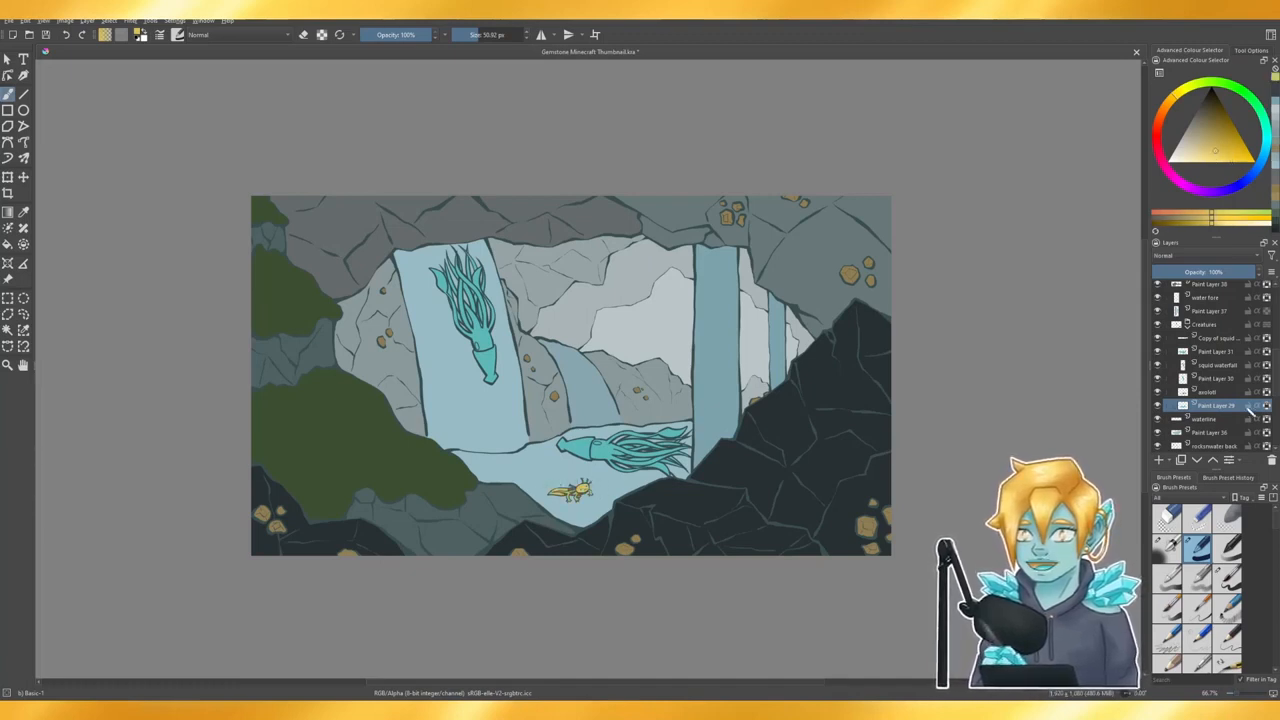
- Recolour both squids with a darker shade of their sampled teal, on Paint Layer 30 and Paint Layer 31
{"action": "left_click", "coordinate": [1215, 379]}
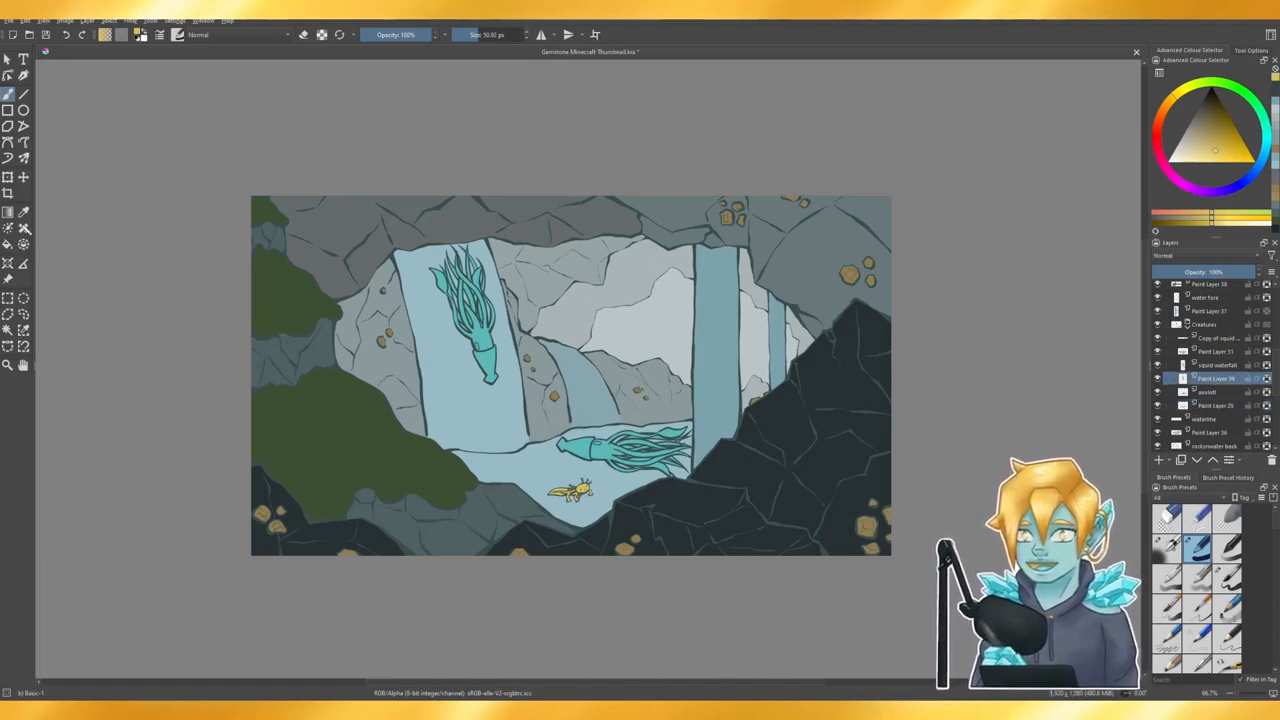
{"action": "left_click", "coordinate": [24, 212]}
{"action": "left_click", "coordinate": [582, 443]}
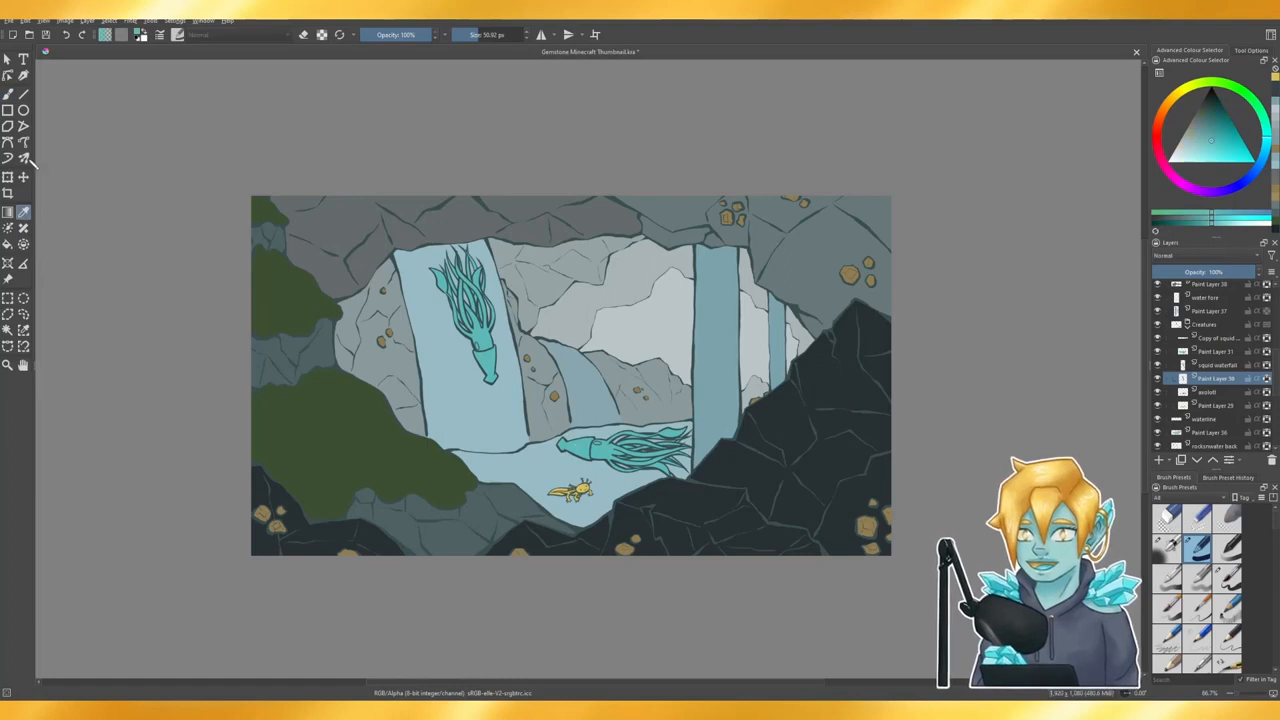
{"action": "left_click", "coordinate": [9, 95]}
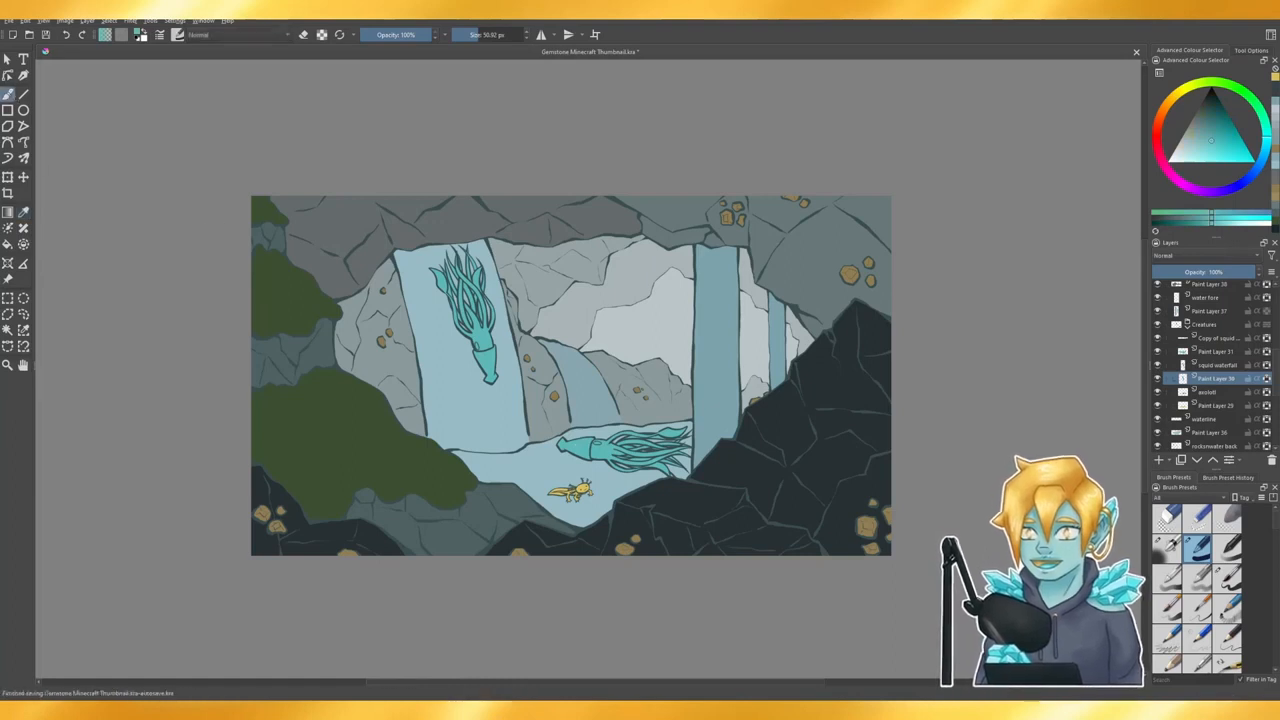
{"action": "left_click", "coordinate": [1218, 132]}
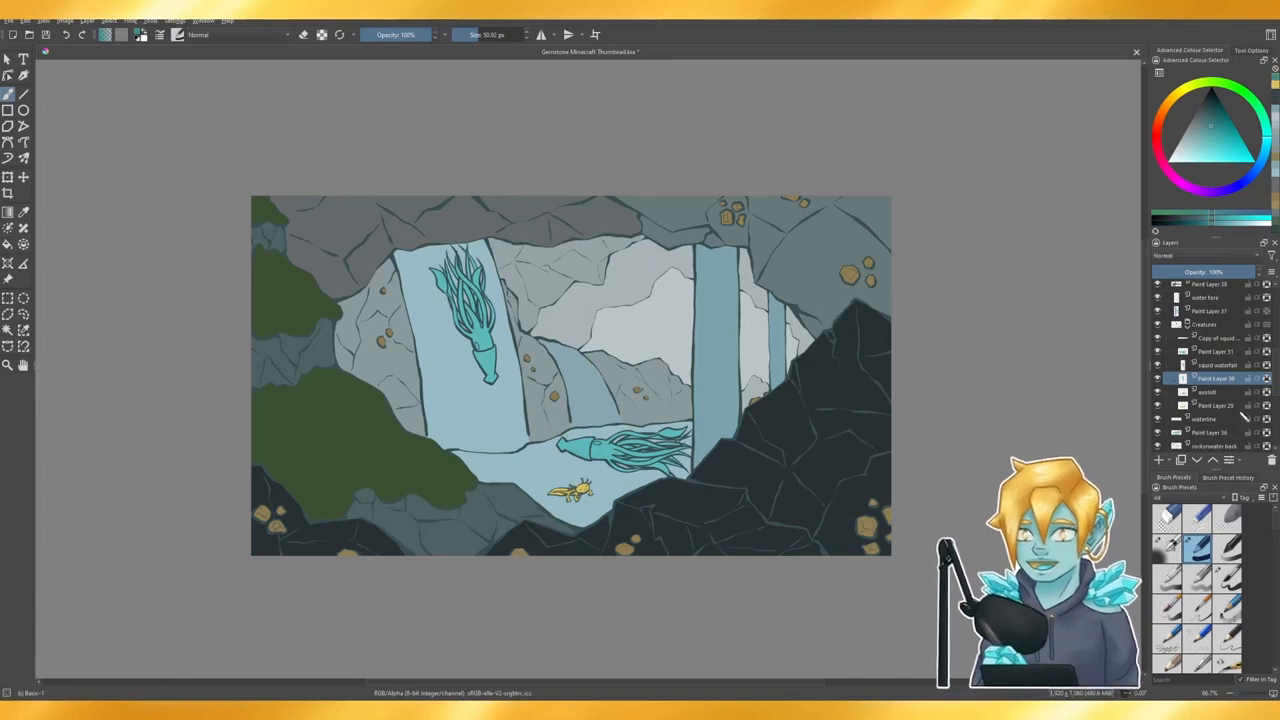
{"action": "mouse_move", "coordinate": [438, 270]}
{"action": "left_mouse_down"}
{"action": "mouse_move", "coordinate": [445, 354]}
{"action": "mouse_move", "coordinate": [484, 350]}
{"action": "mouse_move", "coordinate": [493, 383]}
{"action": "left_mouse_up"}
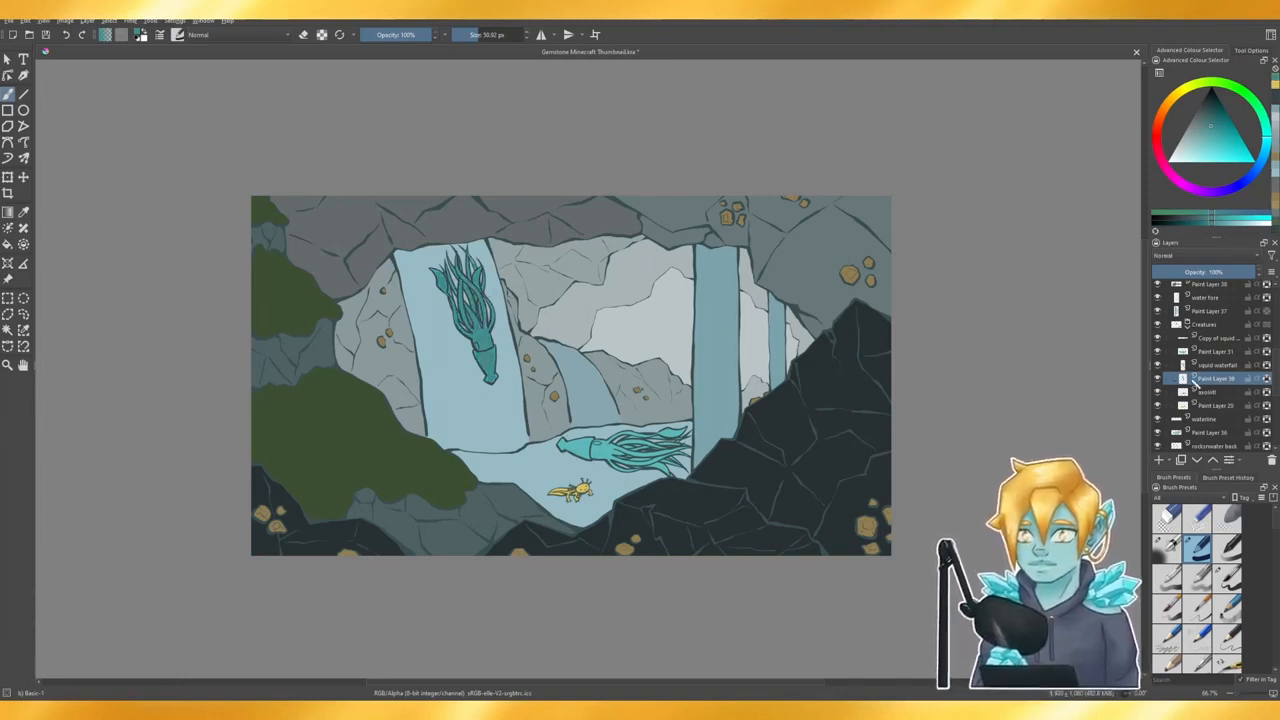
{"action": "left_click", "coordinate": [1220, 352]}
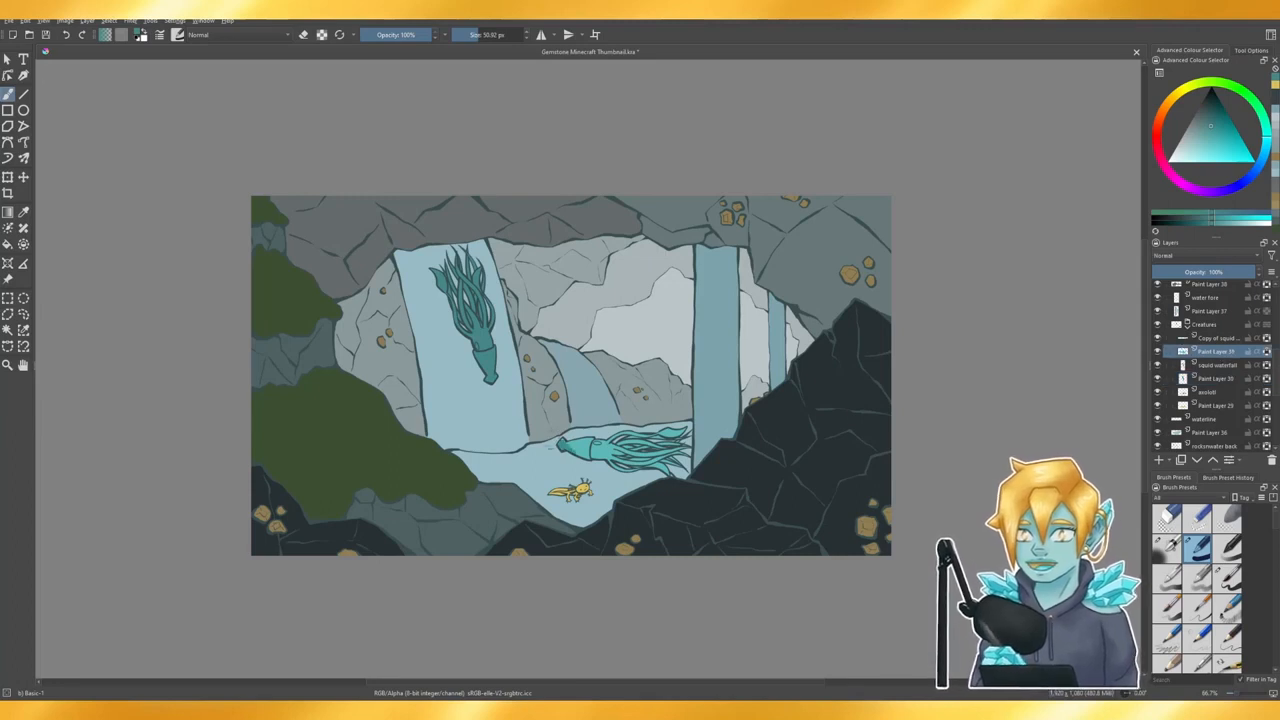
{"action": "mouse_move", "coordinate": [605, 450]}
{"action": "left_mouse_down"}
{"action": "mouse_move", "coordinate": [645, 458]}
{"action": "mouse_move", "coordinate": [684, 445]}
{"action": "left_mouse_up"}
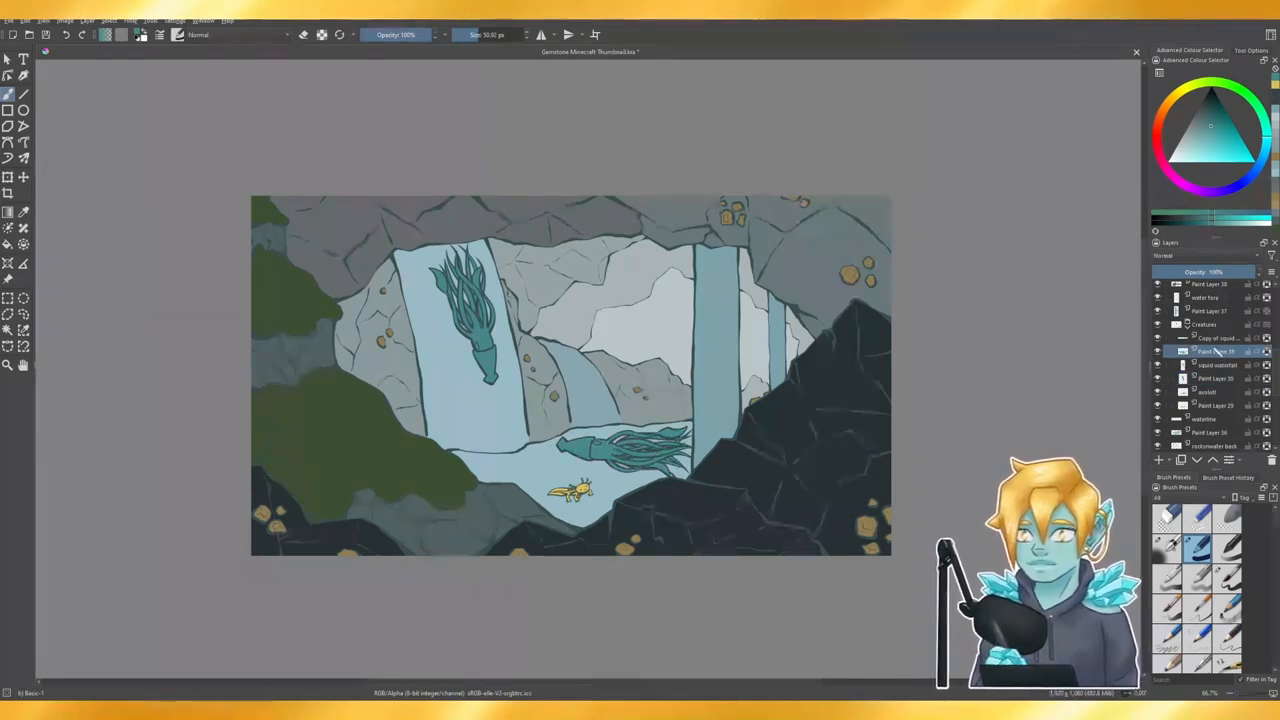
- Group the pool squid's line art with its colour on Paint Layer 31 and collapse the new group
{"action": "left_click", "coordinate": [1216, 339]}
{"action": "left_click", "coordinate": [1218, 353], "text": "ctrl"}
{"action": "key", "text": "ctrl+t"}
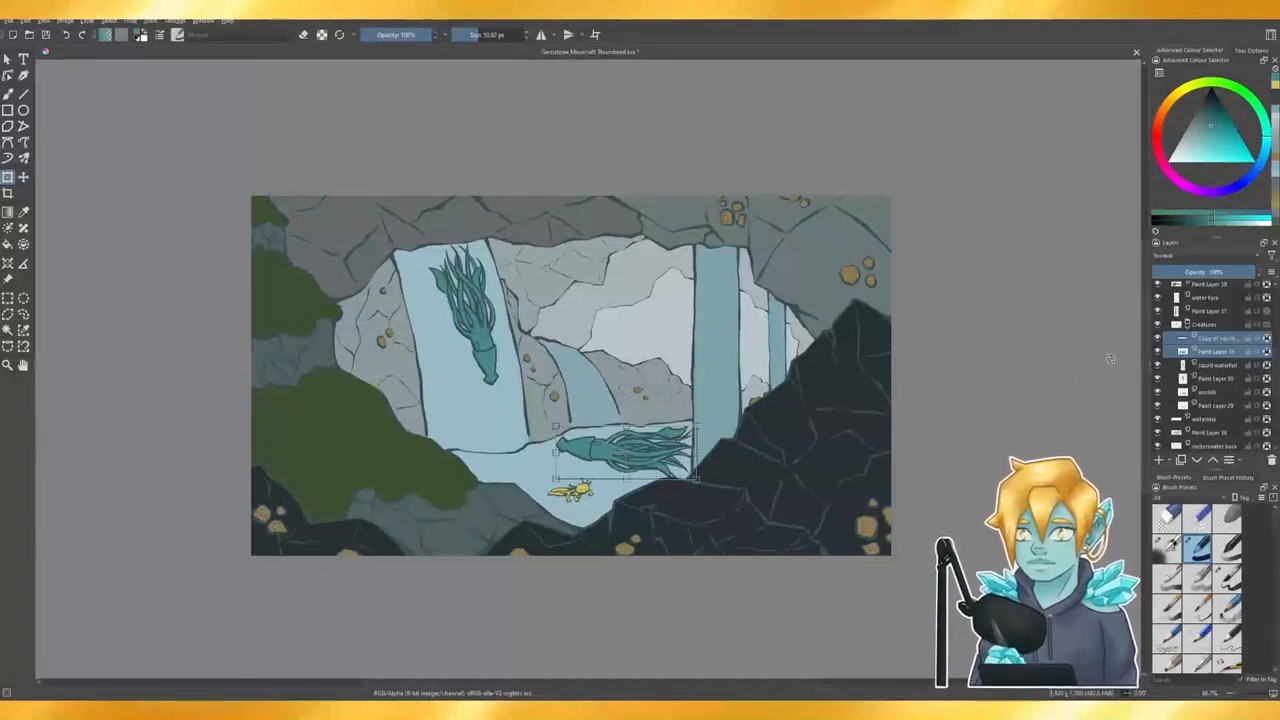
{"action": "key", "text": "ctrl+g"}
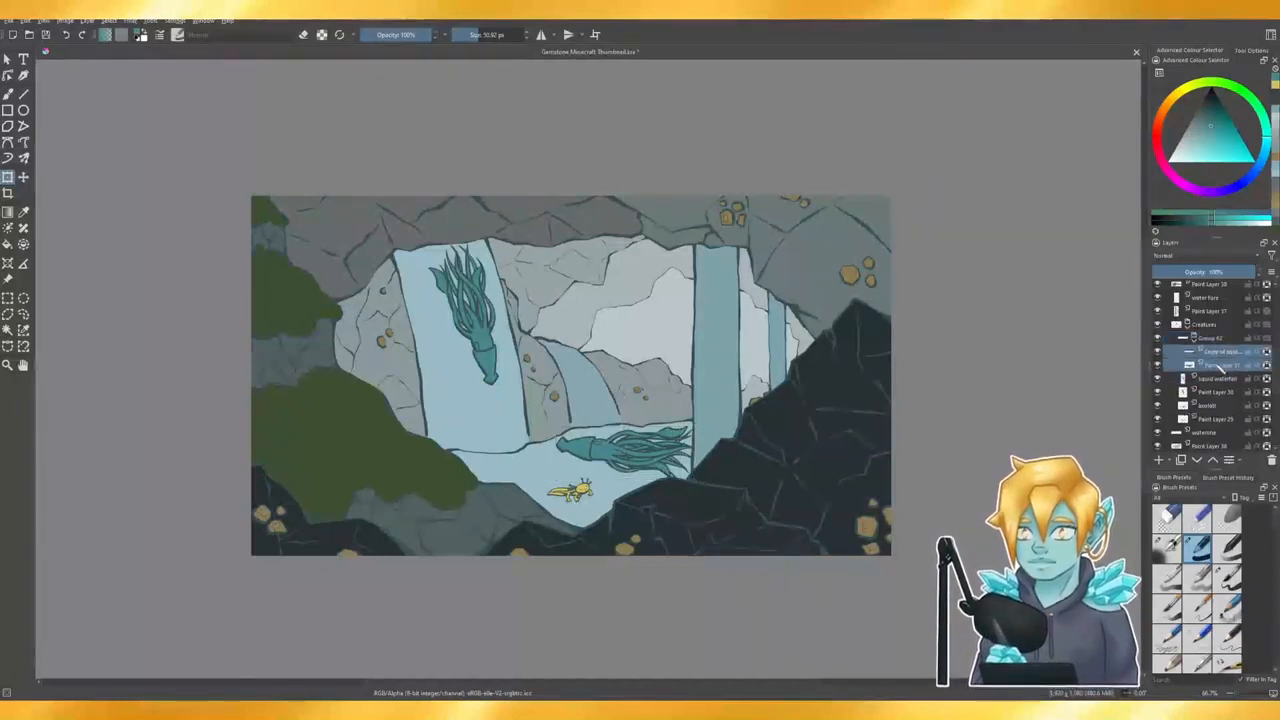
{"action": "left_click", "coordinate": [1215, 340]}
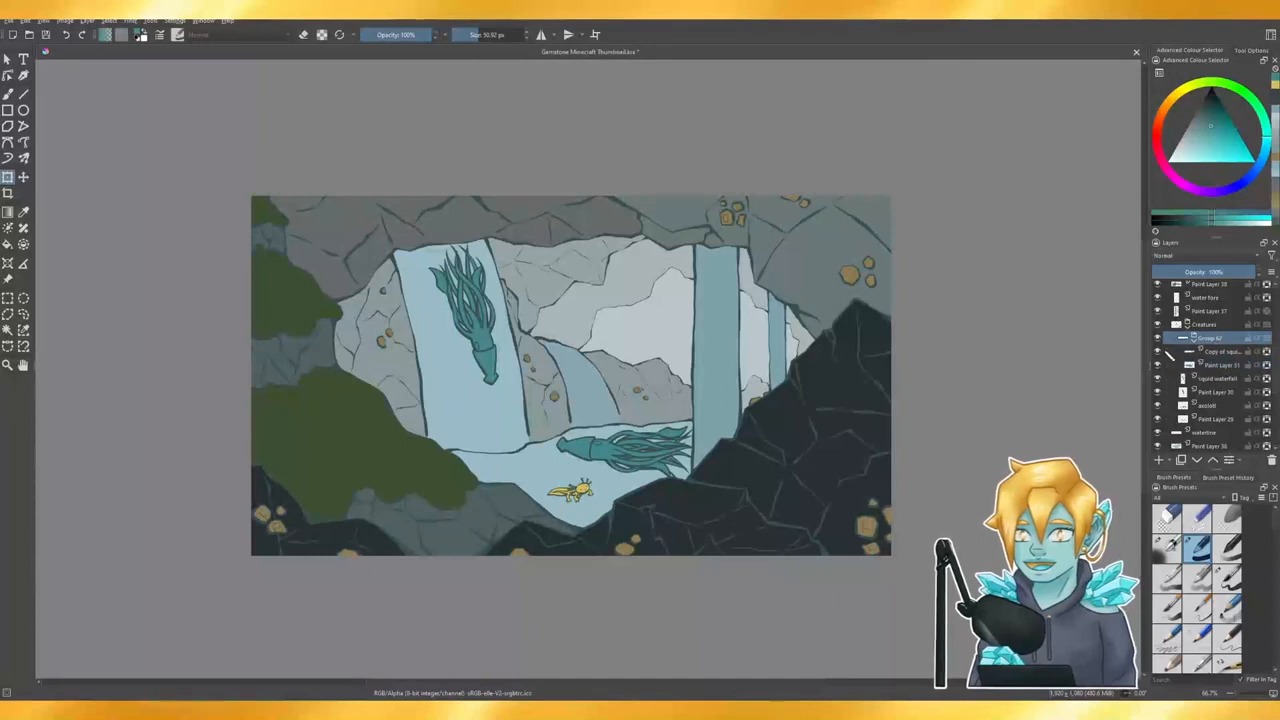
{"action": "left_click", "coordinate": [1191, 342]}
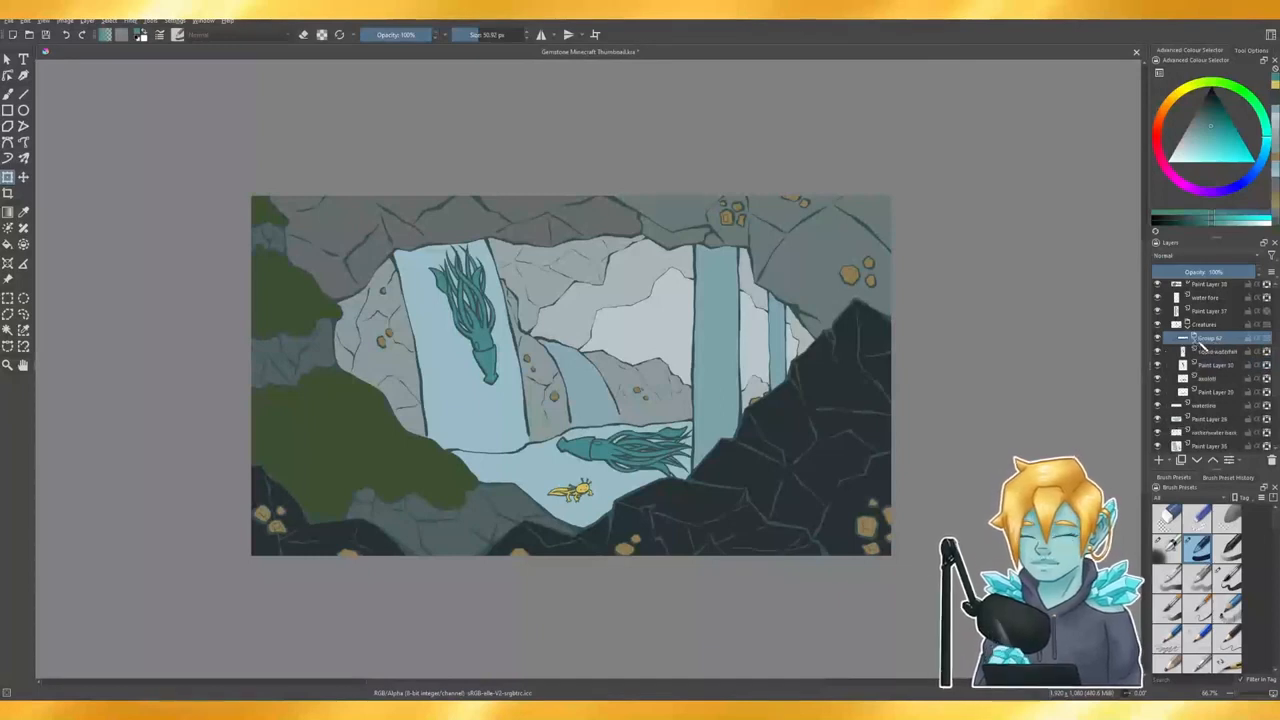
- Scale down the pool squid's group, tilt it slightly counterclockwise and keep it in the pool
{"action": "left_click", "coordinate": [634, 452]}
{"action": "left_click_drag", "start_coordinate": [663, 454], "coordinate": [663, 450]}
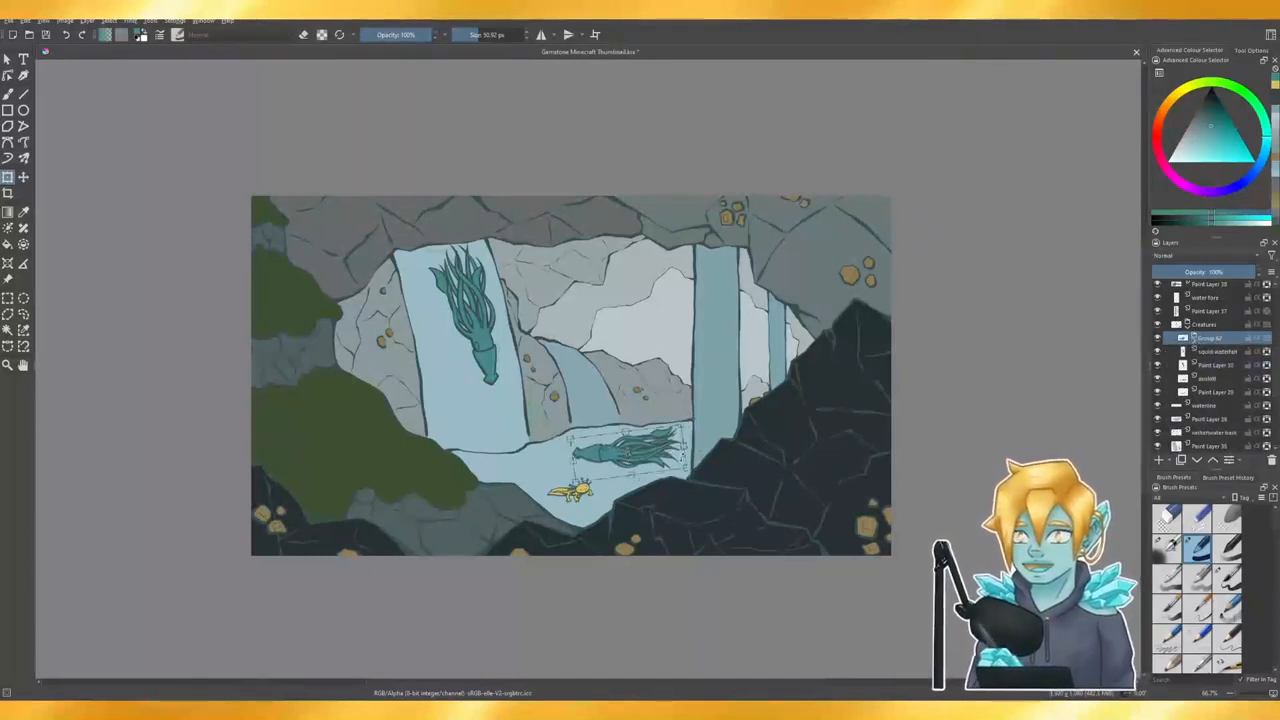
{"action": "left_click", "coordinate": [660, 462]}
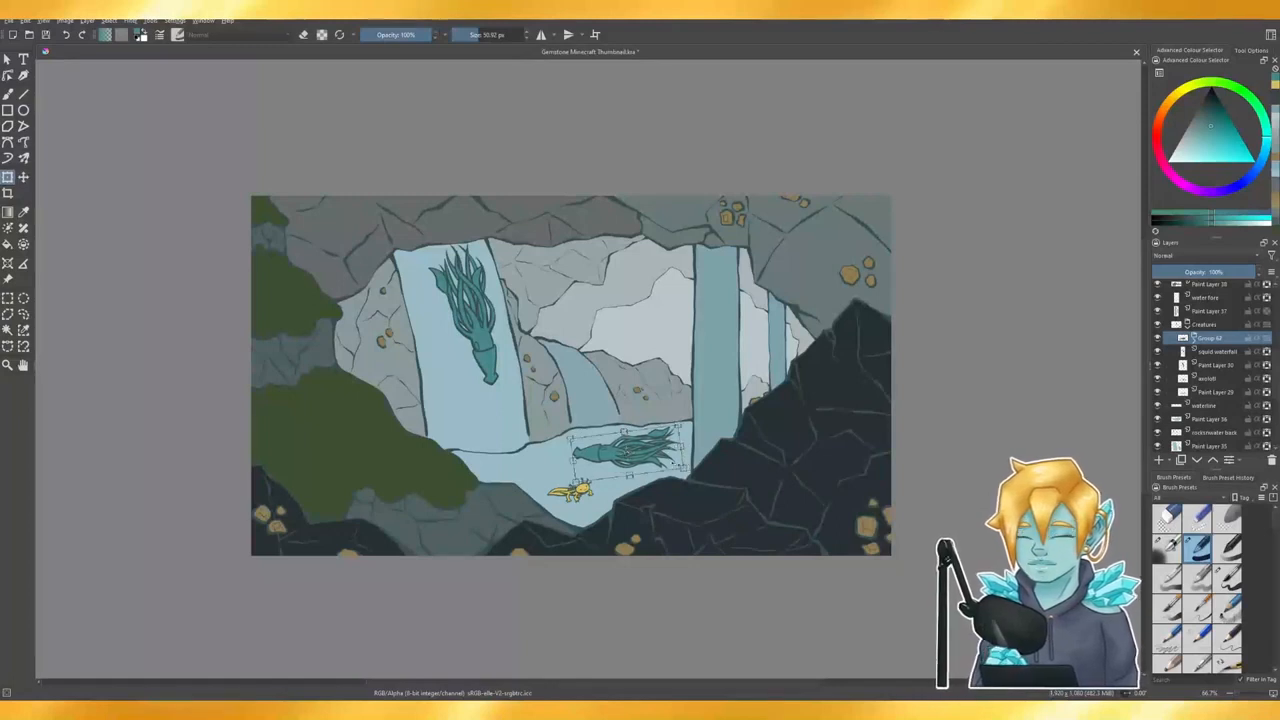
{"action": "left_click_drag", "start_coordinate": [662, 447], "coordinate": [668, 447]}
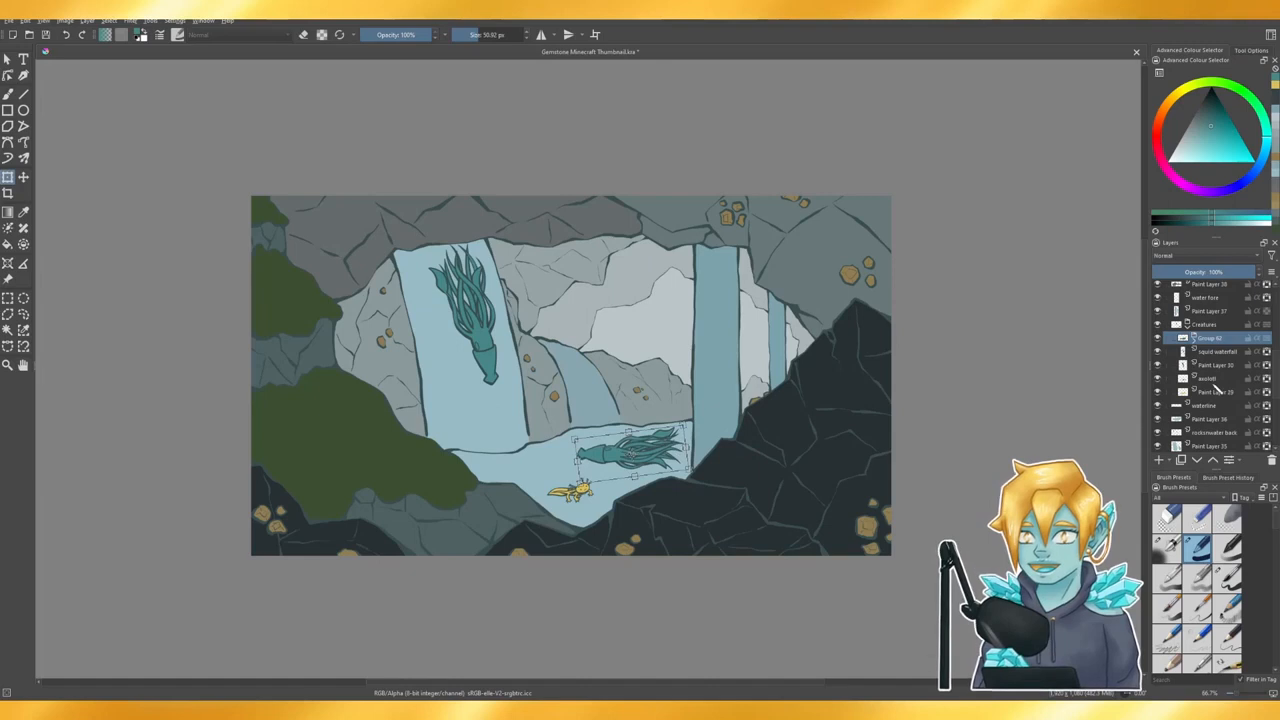
- Group the axolotl line art with Paint Layer 29 and move the axolotl slightly lower in the pool
{"action": "left_click", "coordinate": [1210, 379]}
{"action": "left_click", "coordinate": [1212, 392], "text": "ctrl"}
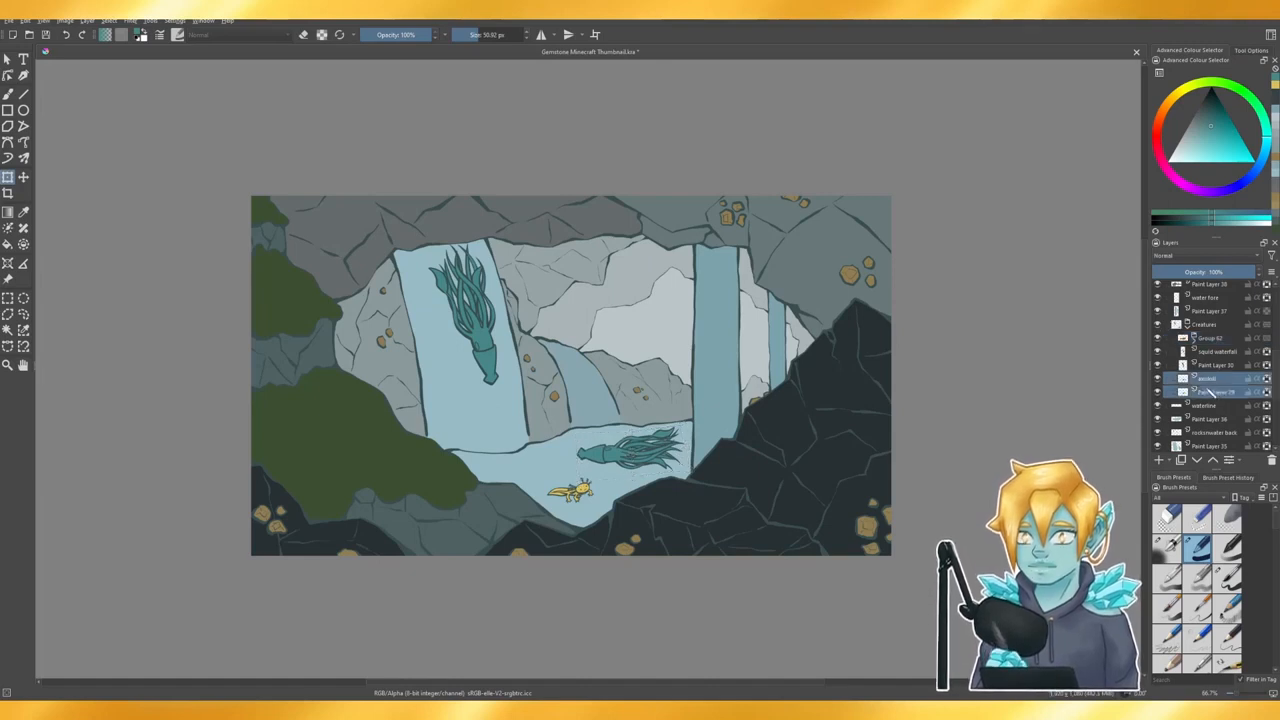
{"action": "key", "text": "ctrl+g"}
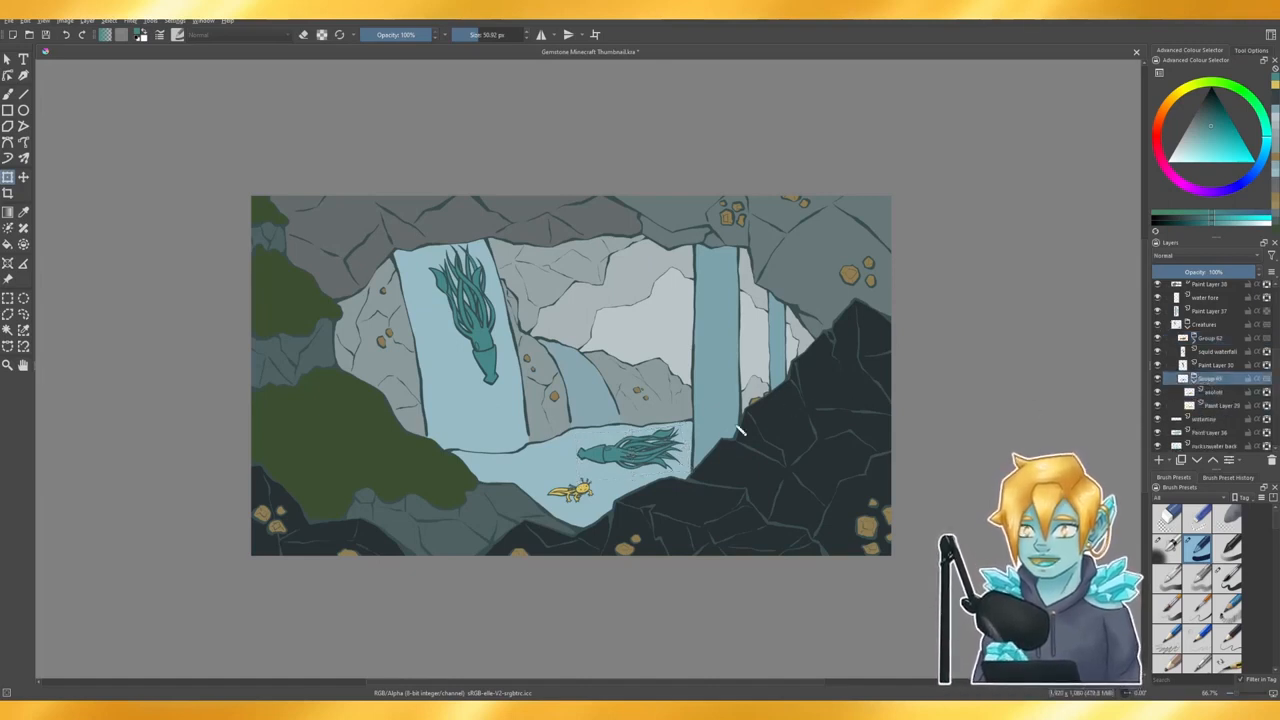
{"action": "left_click", "coordinate": [585, 494]}
{"action": "left_click_drag", "start_coordinate": [583, 487], "coordinate": [585, 497]}
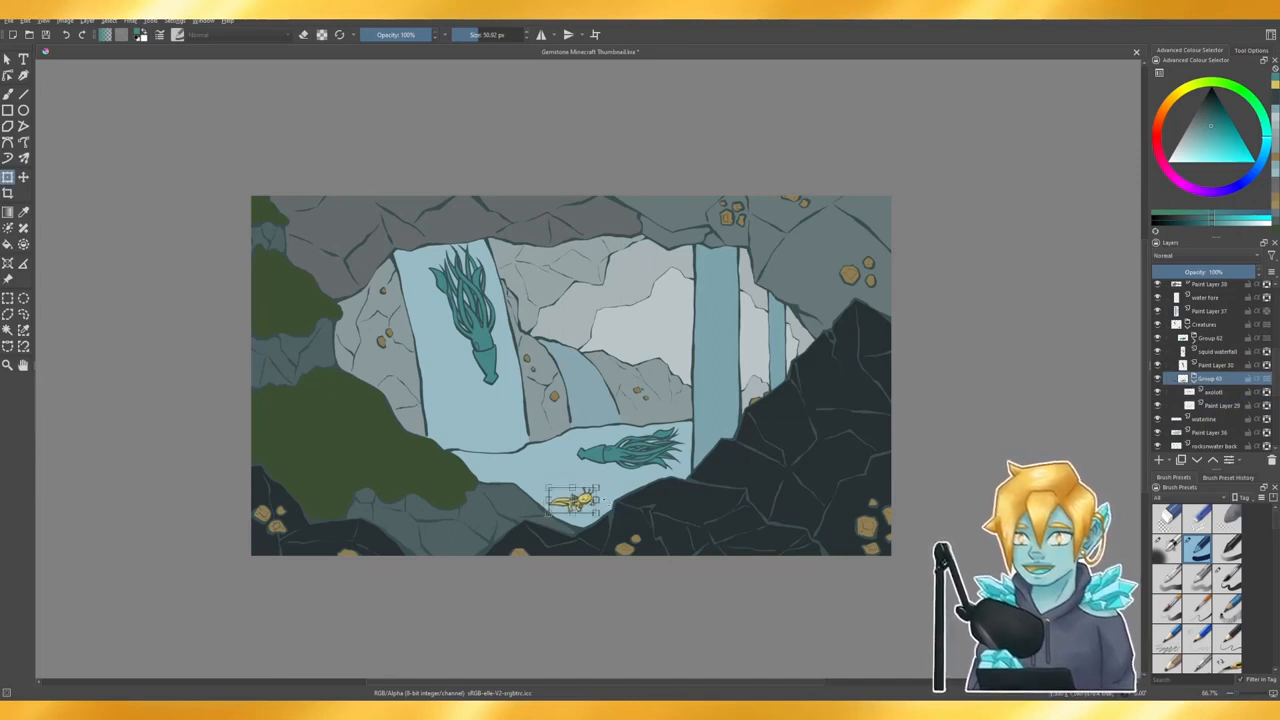
- Group the waterfall squid's line art with Paint Layer 30 and scale the squid down slightly
{"action": "left_click", "coordinate": [1210, 340]}
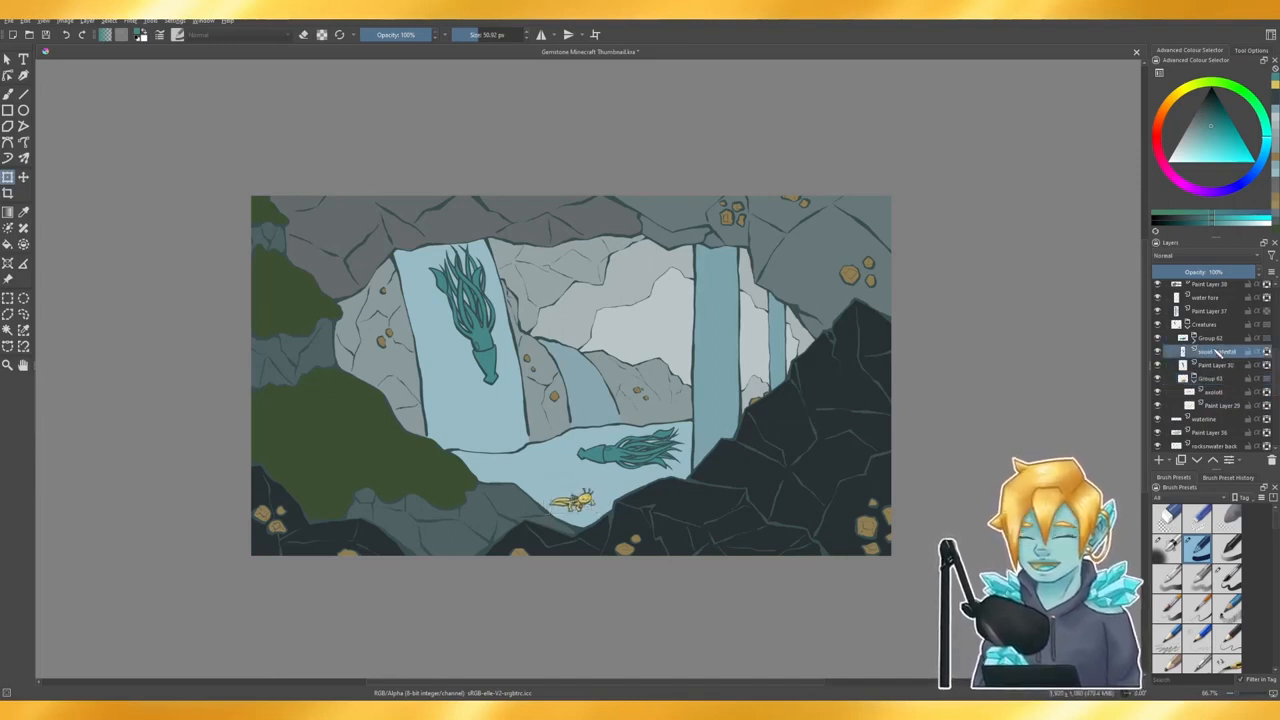
{"action": "left_click", "coordinate": [1214, 350]}
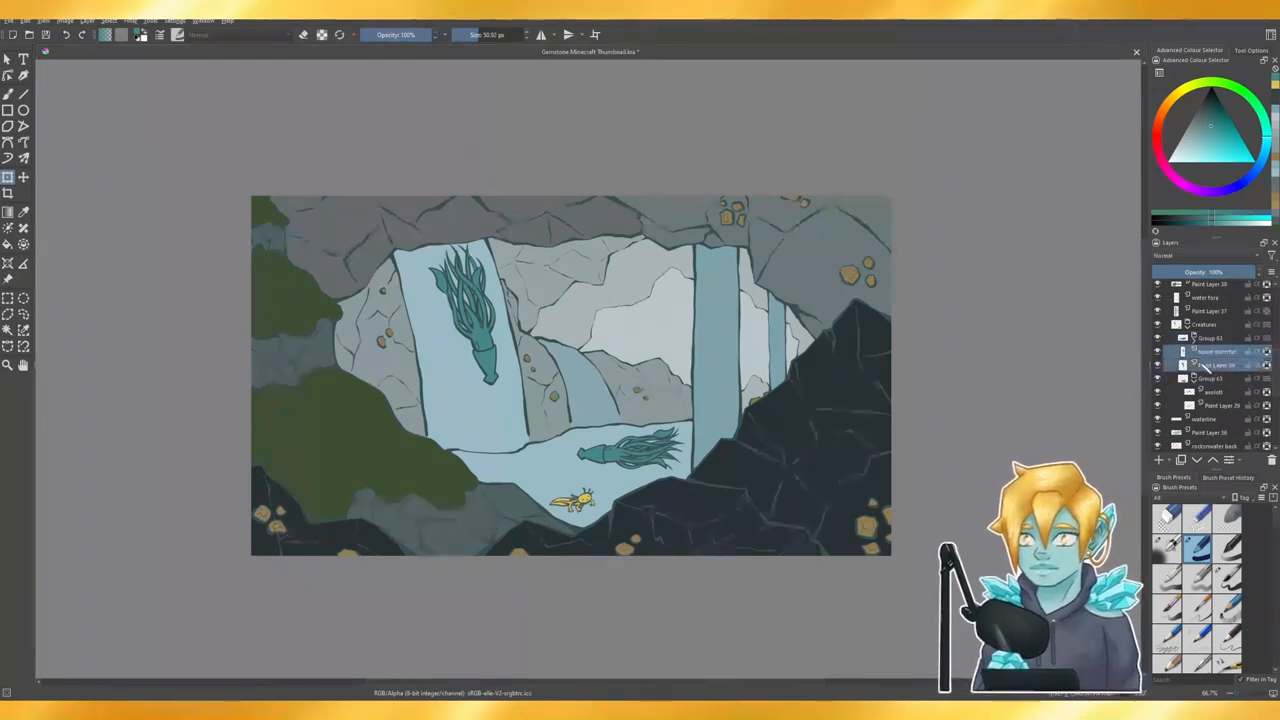
{"action": "key", "text": "ctrl+g"}
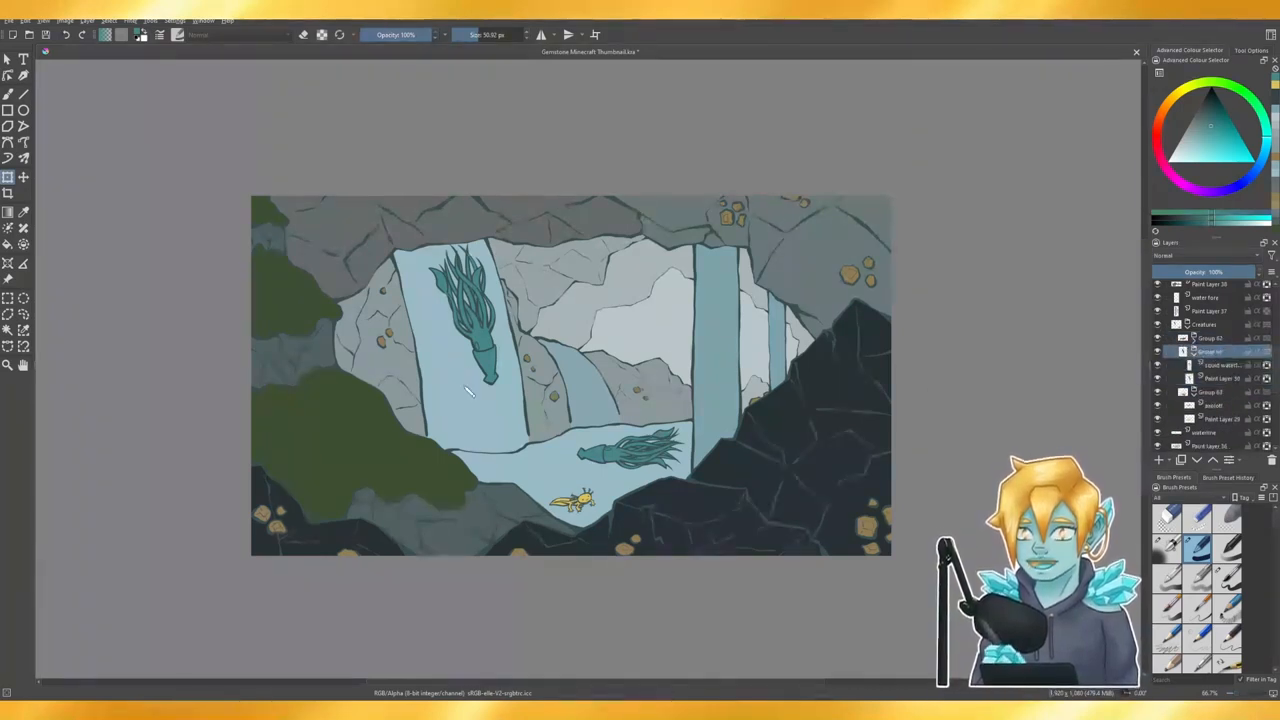
{"action": "left_click", "coordinate": [478, 336]}
{"action": "left_click_drag", "start_coordinate": [496, 385], "coordinate": [490, 369]}
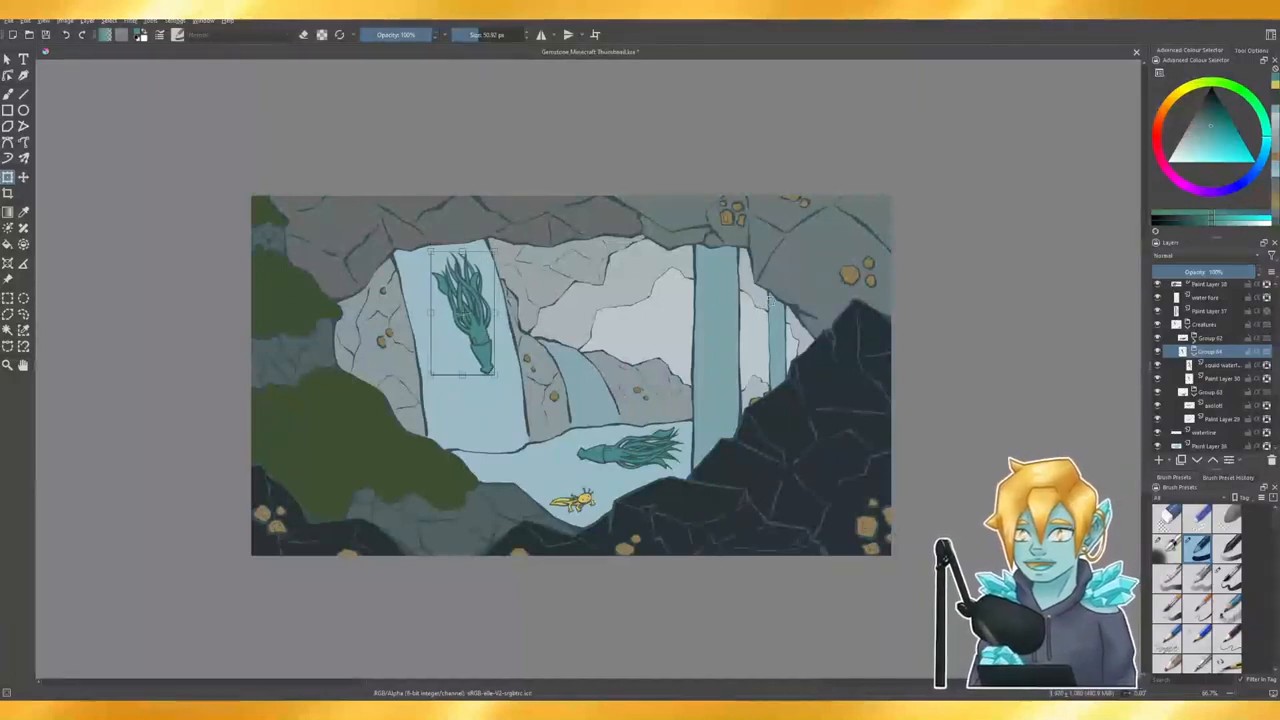
- Try shrinking the pool squid and moving it against the narrow waterfall's base, and undo that transform
{"action": "left_click", "coordinate": [1206, 338]}
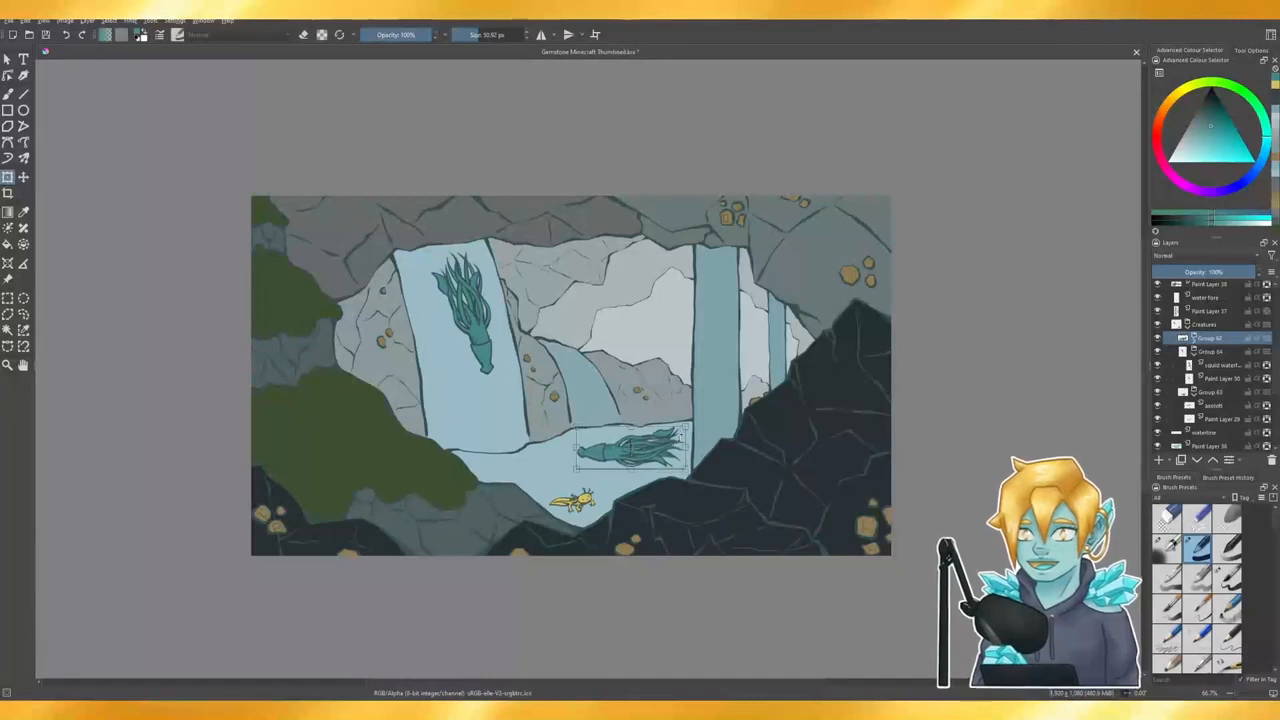
{"action": "left_click_drag", "start_coordinate": [664, 448], "coordinate": [686, 437]}
{"action": "key", "text": "Return"}
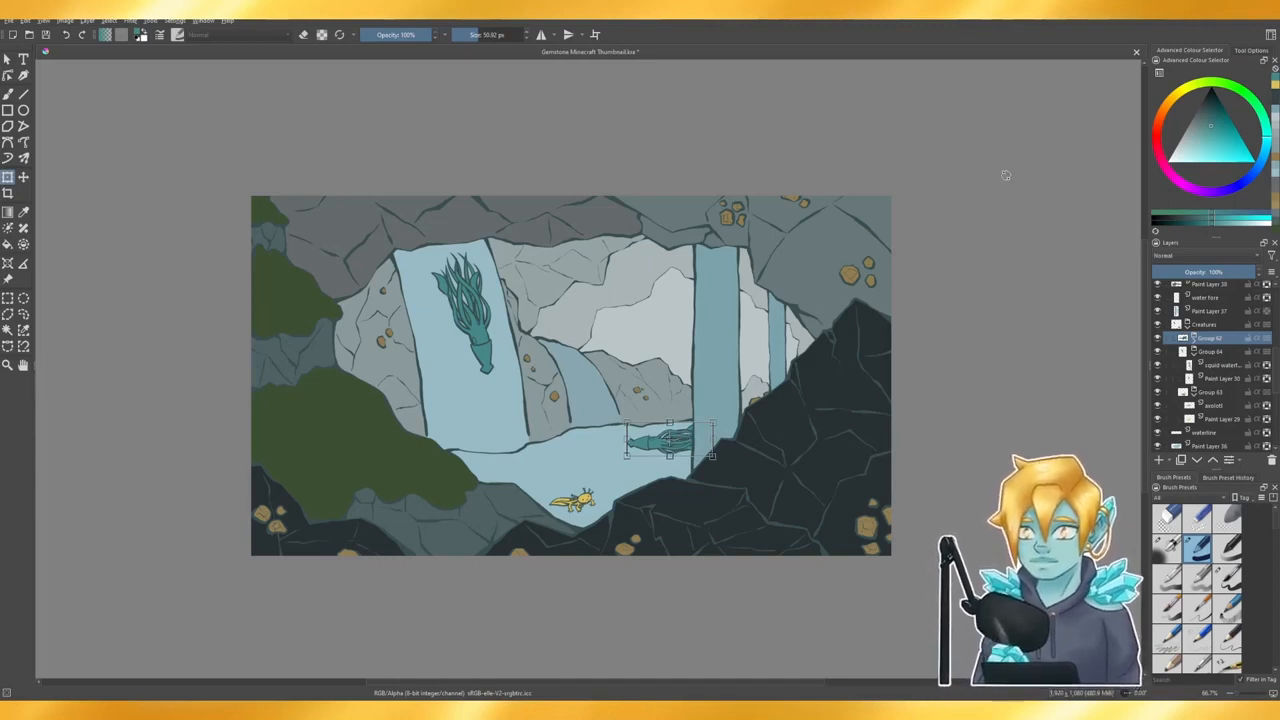
{"action": "key", "text": "ctrl+z"}
{"action": "key", "text": "ctrl+z"}
{"action": "key", "text": "ctrl+z"}
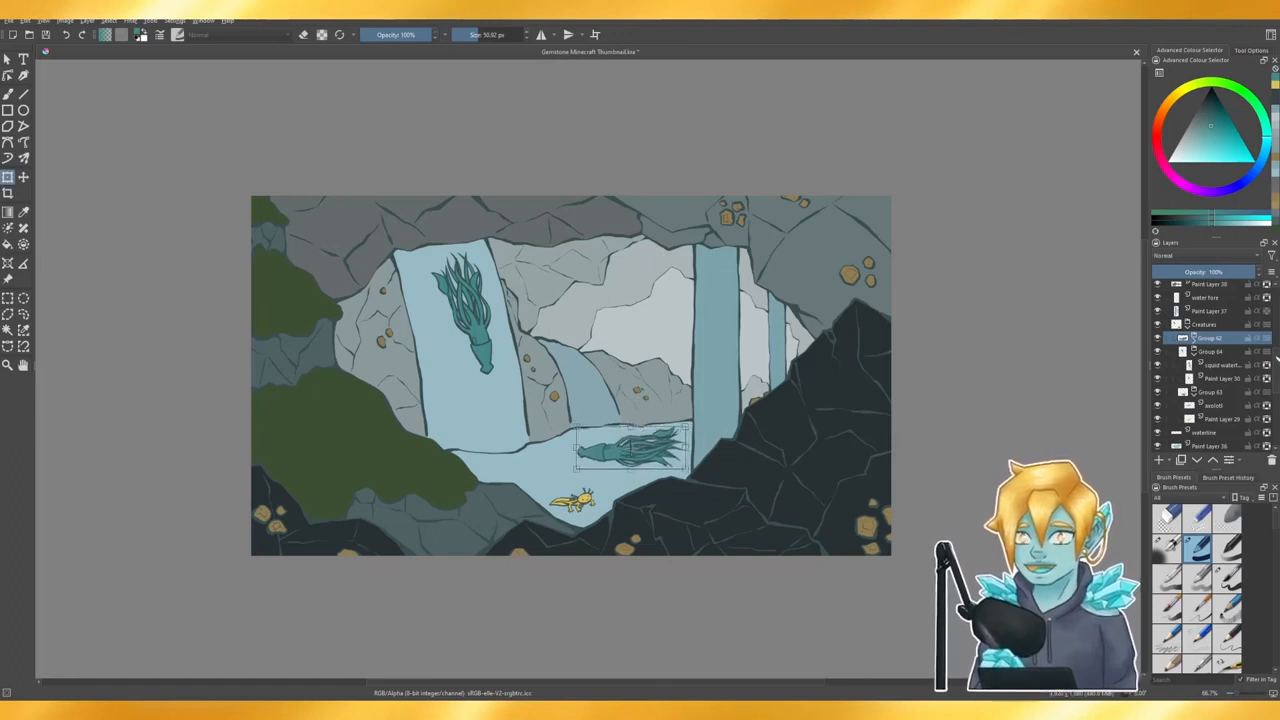
- Make the lantern-carrying character's layer group visible over the background
{"action": "scroll", "coordinate": [1276, 358], "scroll_direction": "down", "scroll_amount": 10}
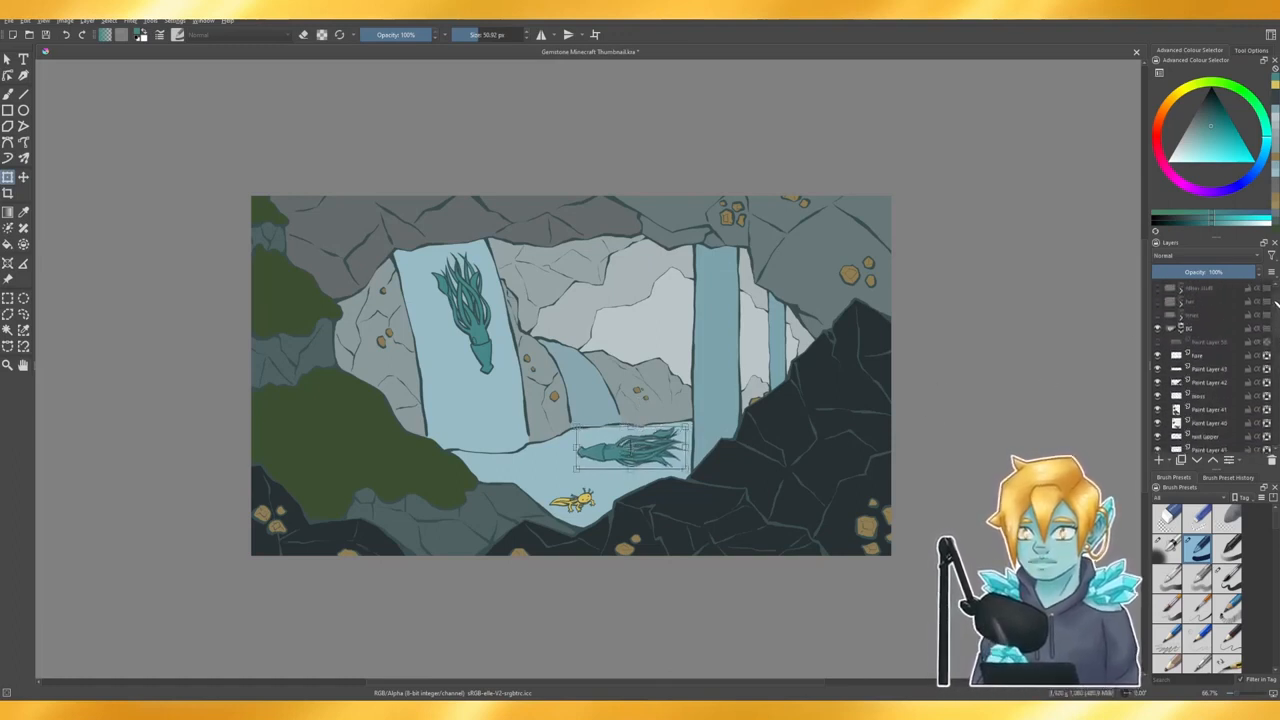
{"action": "scroll", "coordinate": [1276, 300], "scroll_direction": "up", "scroll_amount": 1}
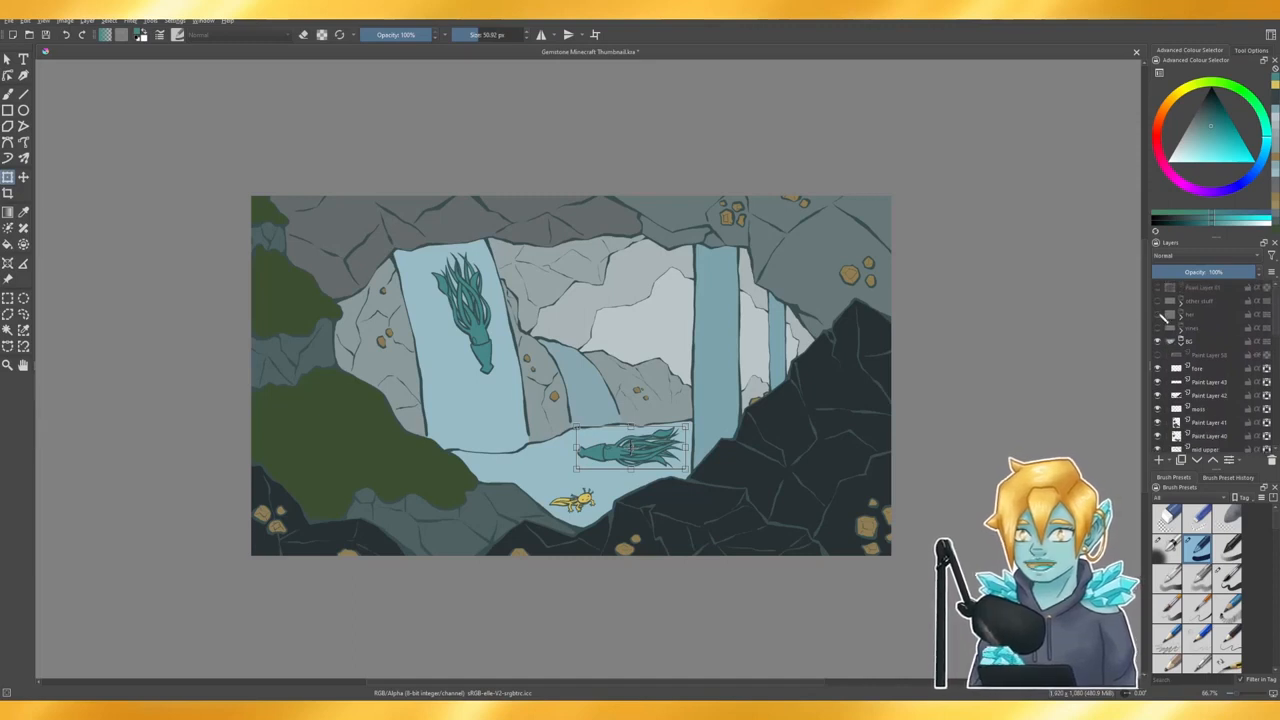
{"action": "left_click", "coordinate": [1160, 314]}
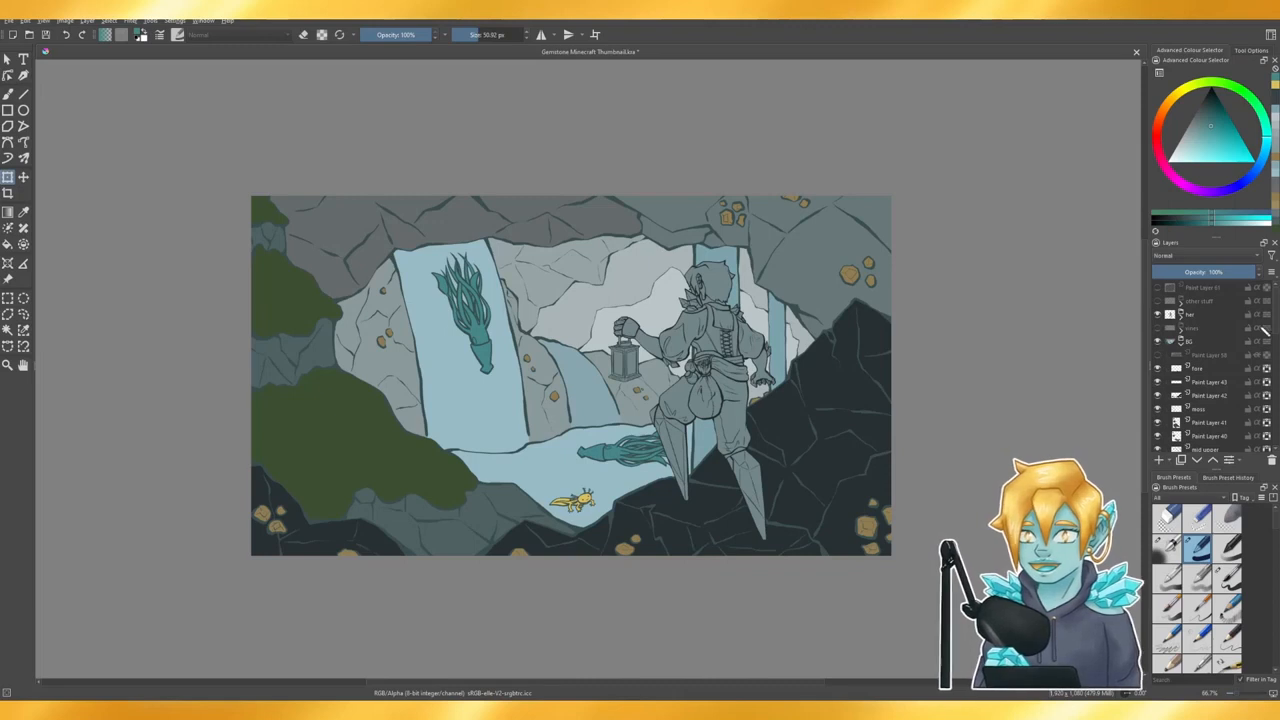
- Shrink the pool squid, tilt it clockwise and place it in the water behind the character's legs
{"action": "scroll", "coordinate": [1272, 355], "scroll_direction": "down", "scroll_amount": 5}
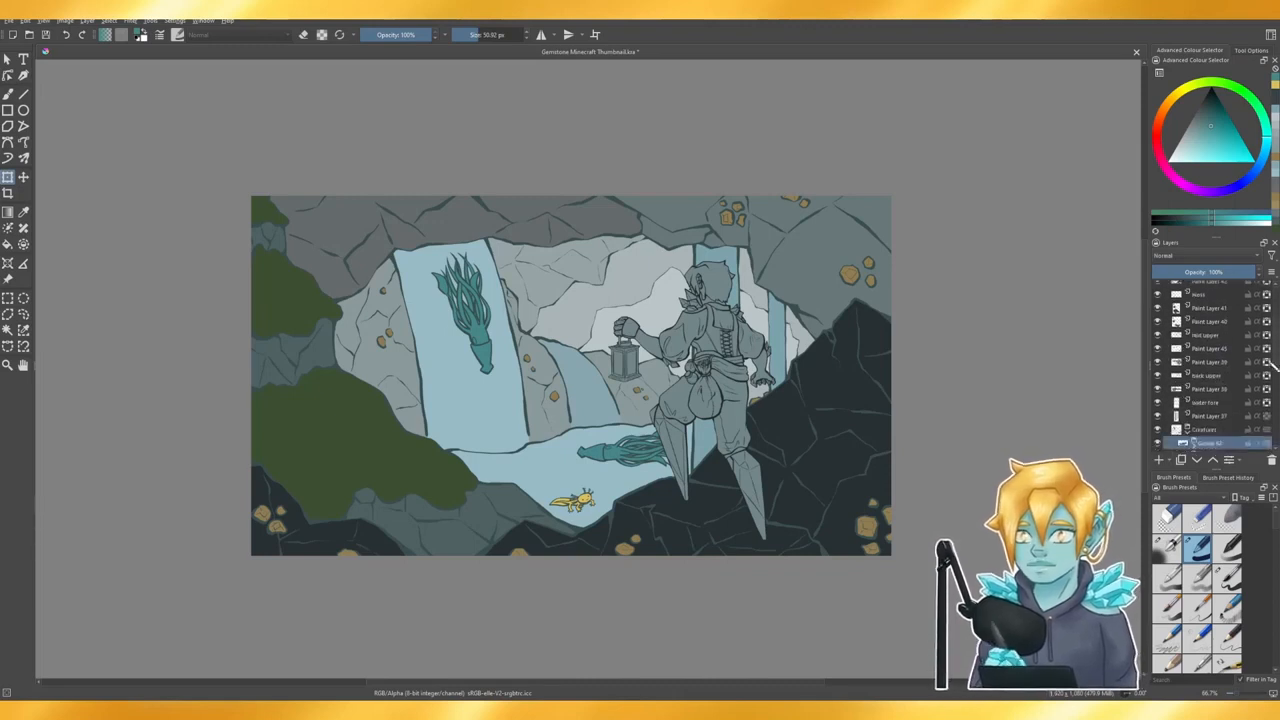
{"action": "scroll", "coordinate": [1268, 372], "scroll_direction": "down", "scroll_amount": 1}
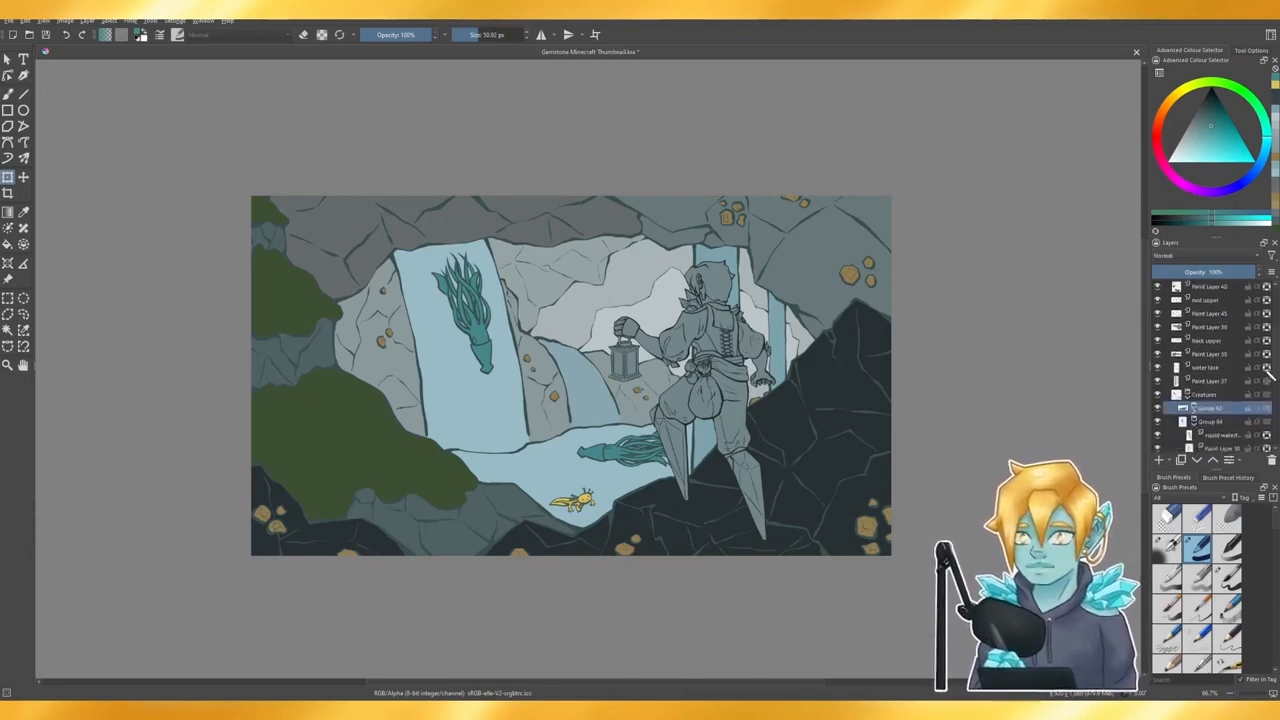
{"action": "scroll", "coordinate": [1268, 372], "scroll_direction": "down", "scroll_amount": 3}
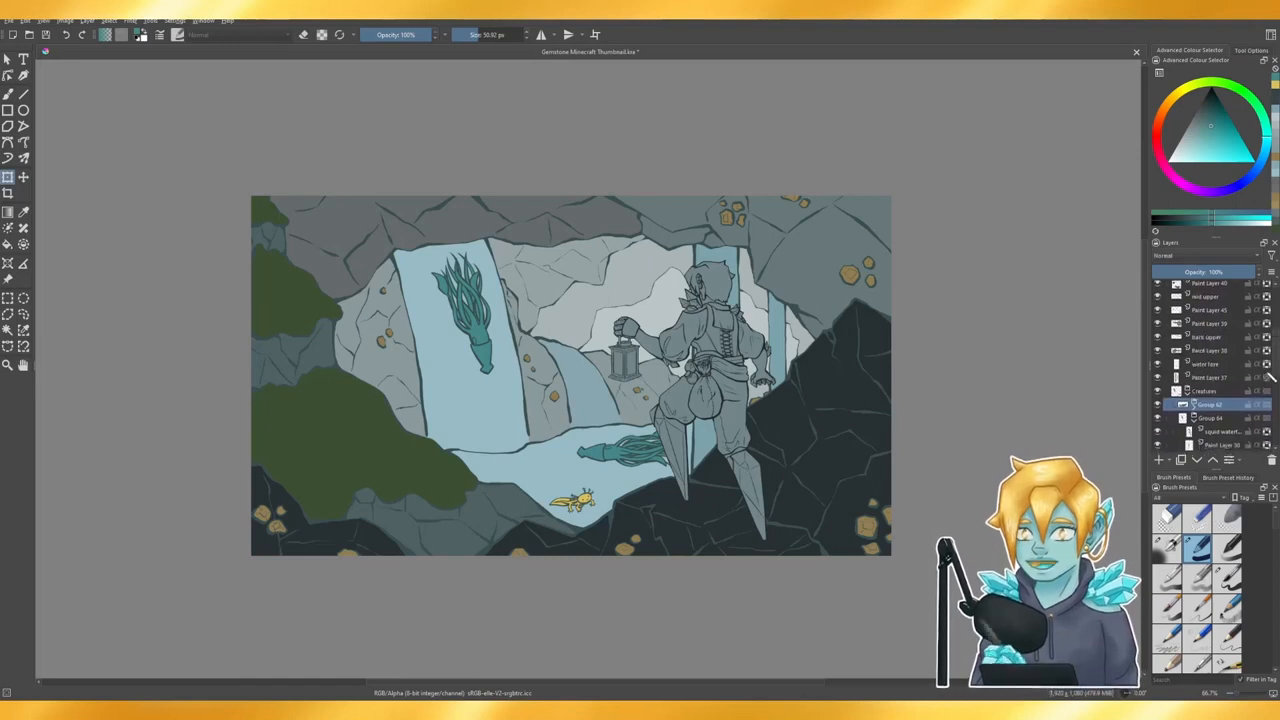
{"action": "scroll", "coordinate": [1269, 378], "scroll_direction": "down", "scroll_amount": 2}
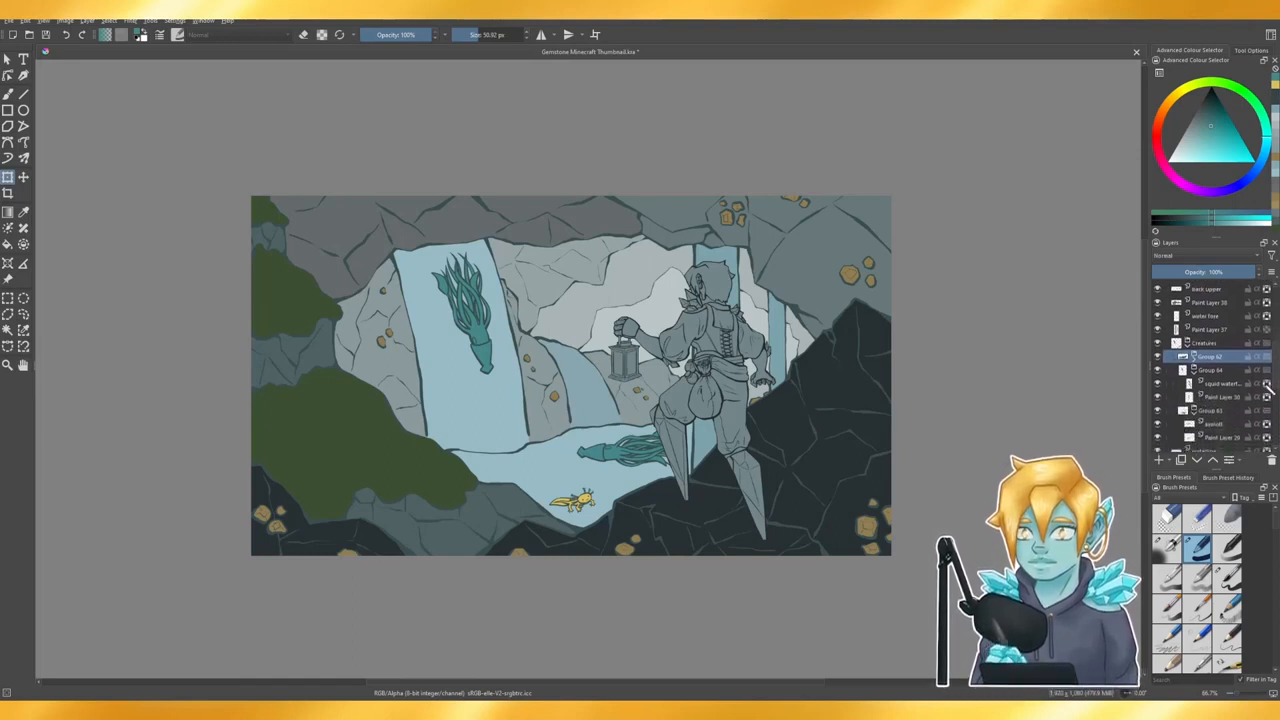
{"action": "scroll", "coordinate": [1268, 388], "scroll_direction": "down", "scroll_amount": 1}
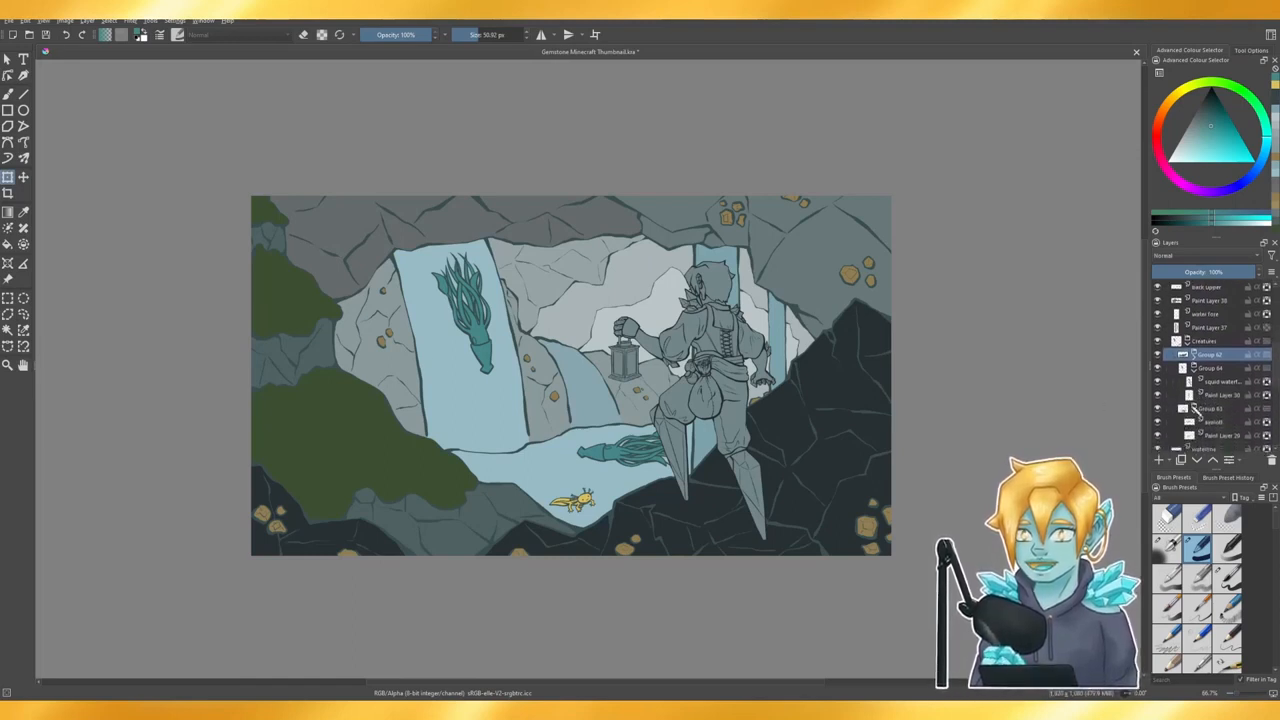
{"action": "scroll", "coordinate": [1270, 372], "scroll_direction": "down", "scroll_amount": 3}
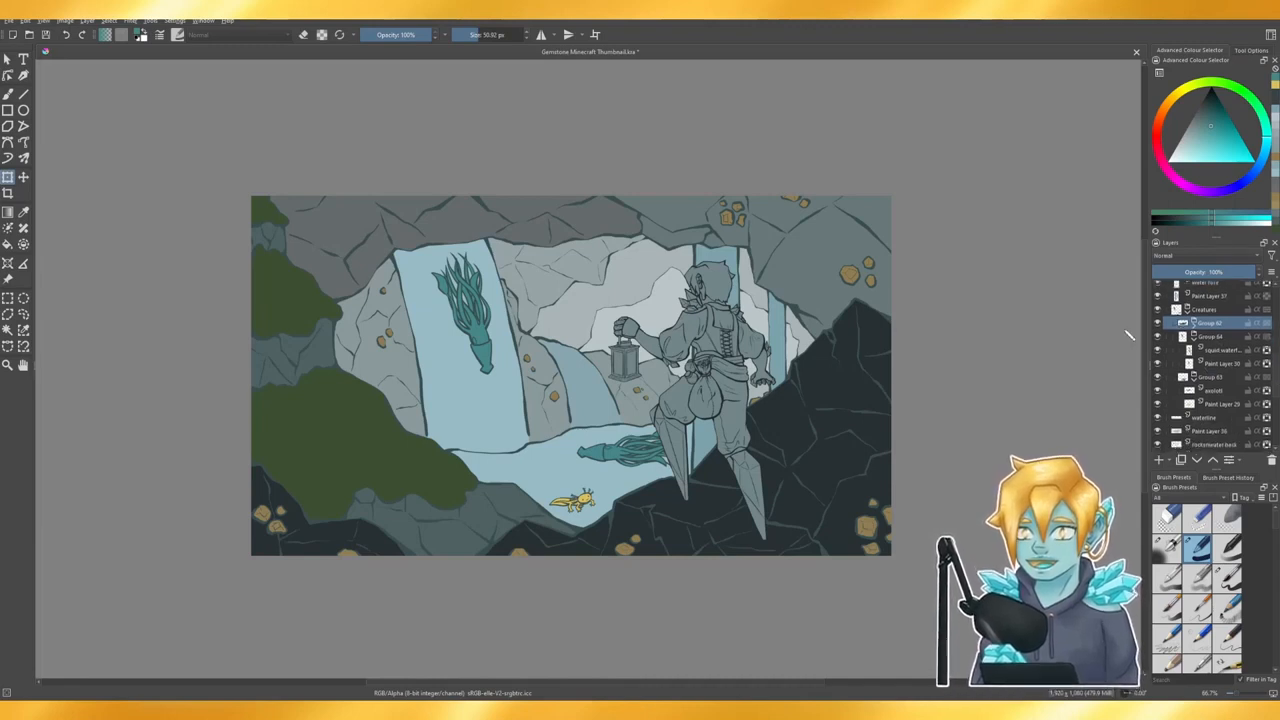
{"action": "mouse_move", "coordinate": [684, 426]}
{"action": "left_mouse_down"}
{"action": "mouse_move", "coordinate": [576, 470]}
{"action": "mouse_move", "coordinate": [580, 427]}
{"action": "mouse_move", "coordinate": [626, 458]}
{"action": "mouse_move", "coordinate": [679, 445]}
{"action": "left_mouse_up"}
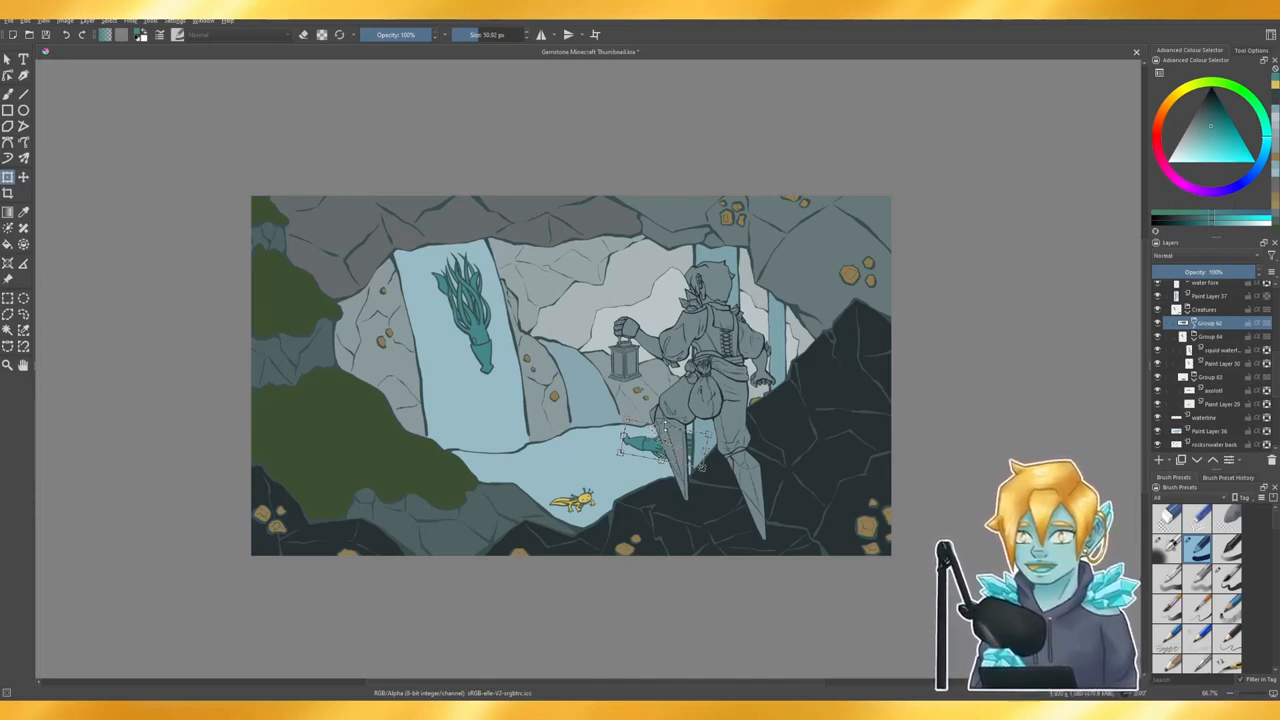
{"action": "key", "text": "Return"}
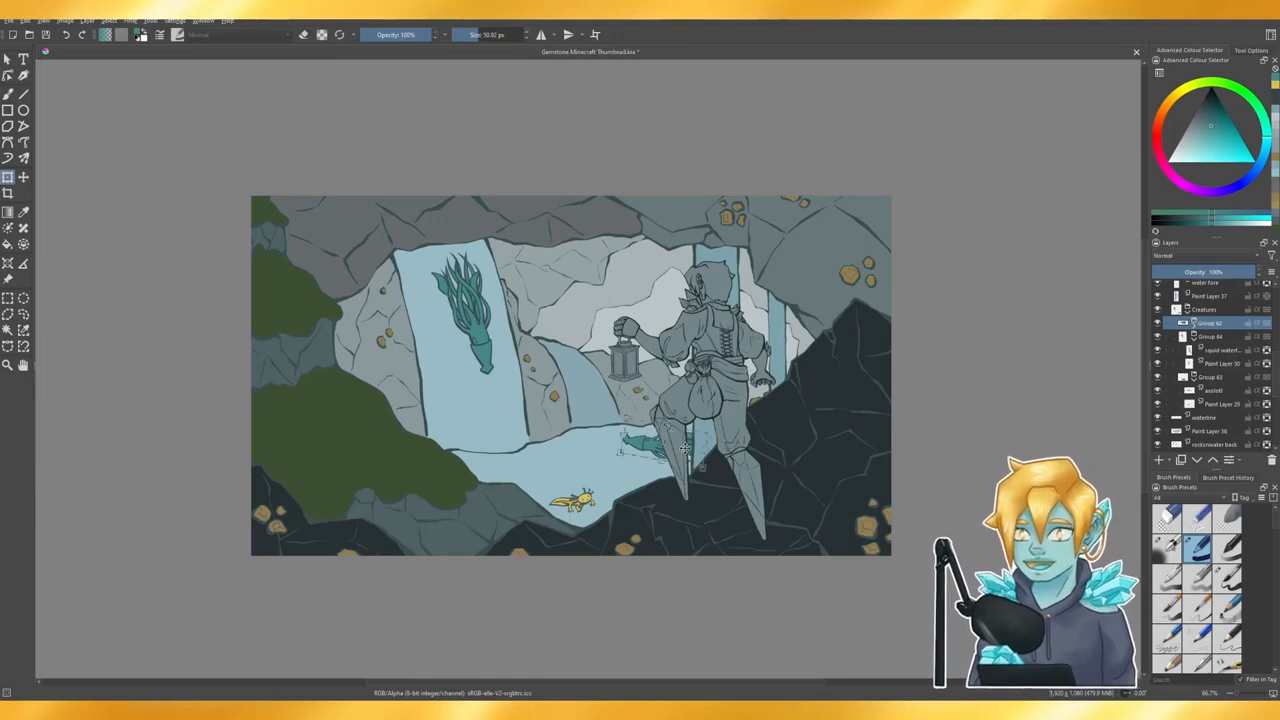
{"action": "left_click", "coordinate": [683, 457]}
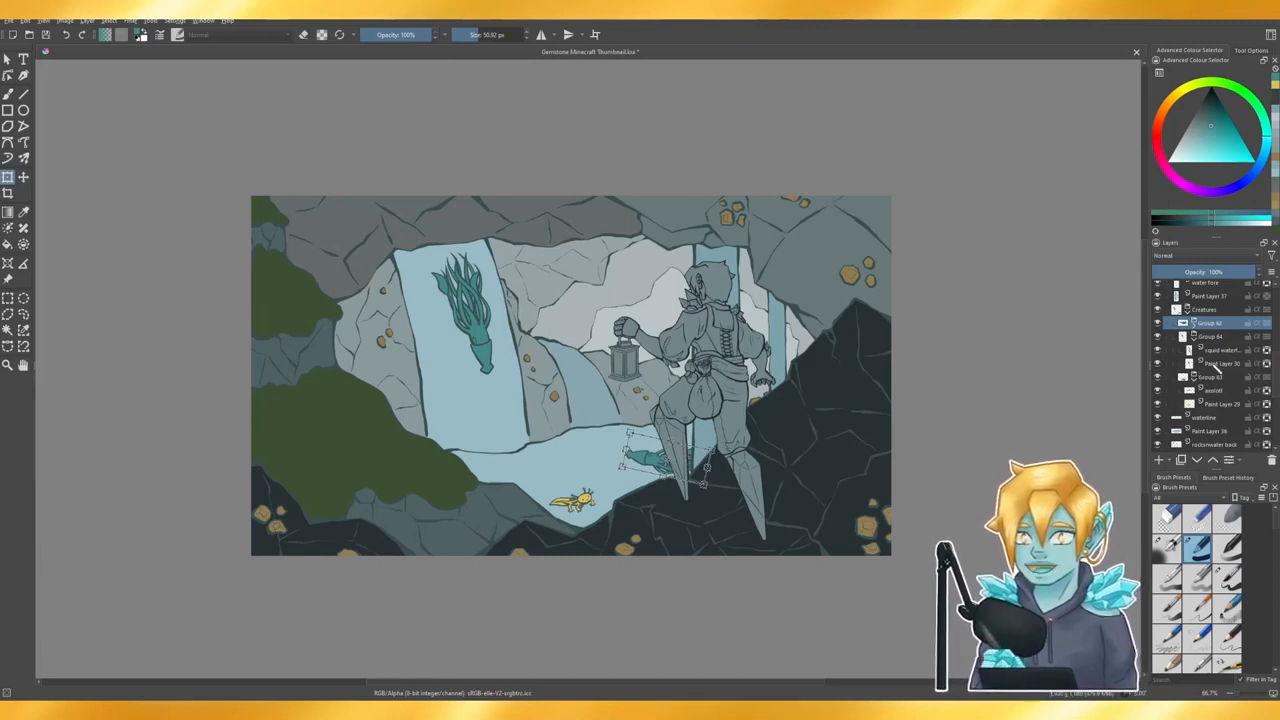
- Scale the waterfall squid's group down further, keeping it in the upper part of the large waterfall
{"action": "left_click", "coordinate": [1230, 338]}
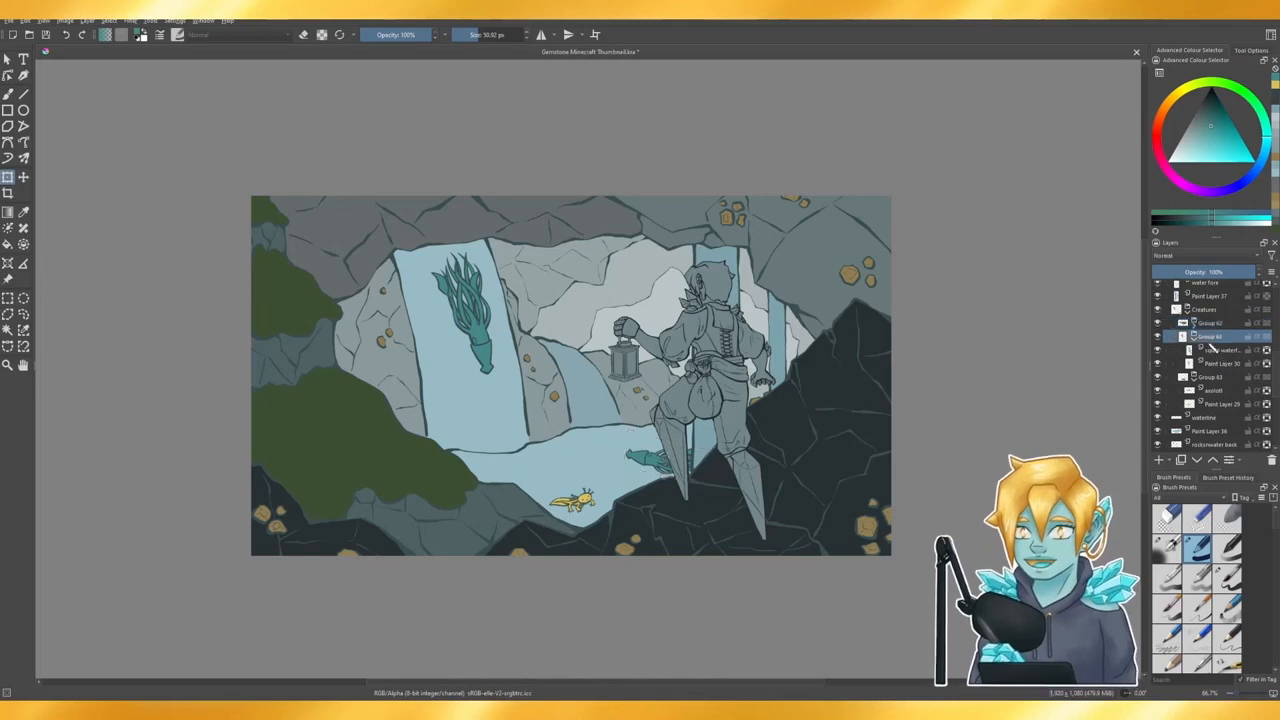
{"action": "left_click", "coordinate": [475, 312]}
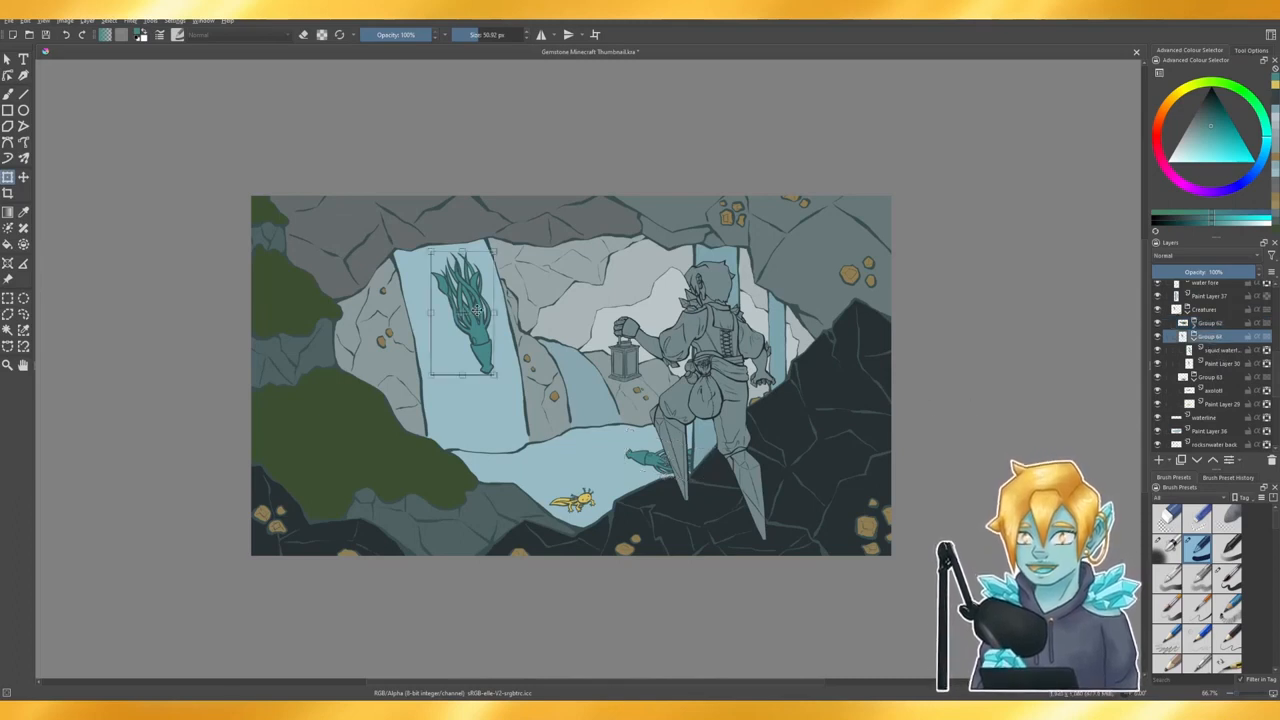
{"action": "left_click_drag", "start_coordinate": [493, 374], "coordinate": [476, 338]}
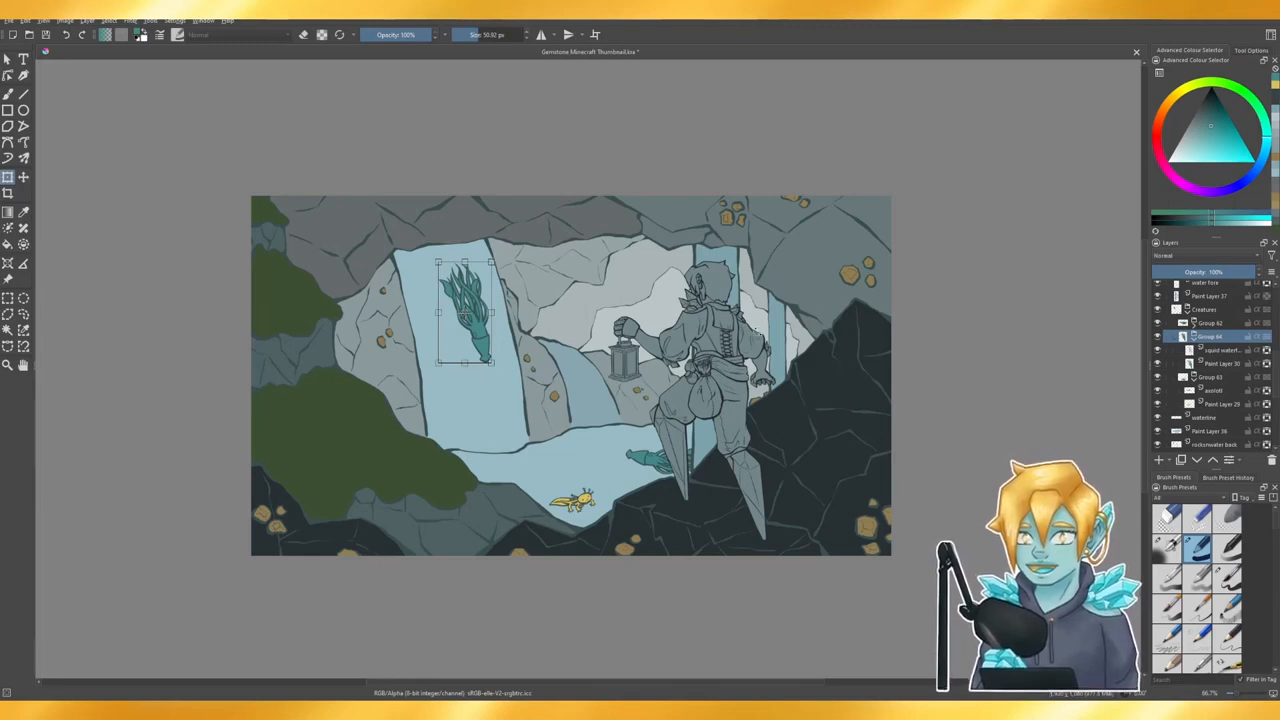
- Scale the yellow axolotl's group down in the lower part of the pool
{"action": "left_click", "coordinate": [1218, 378]}
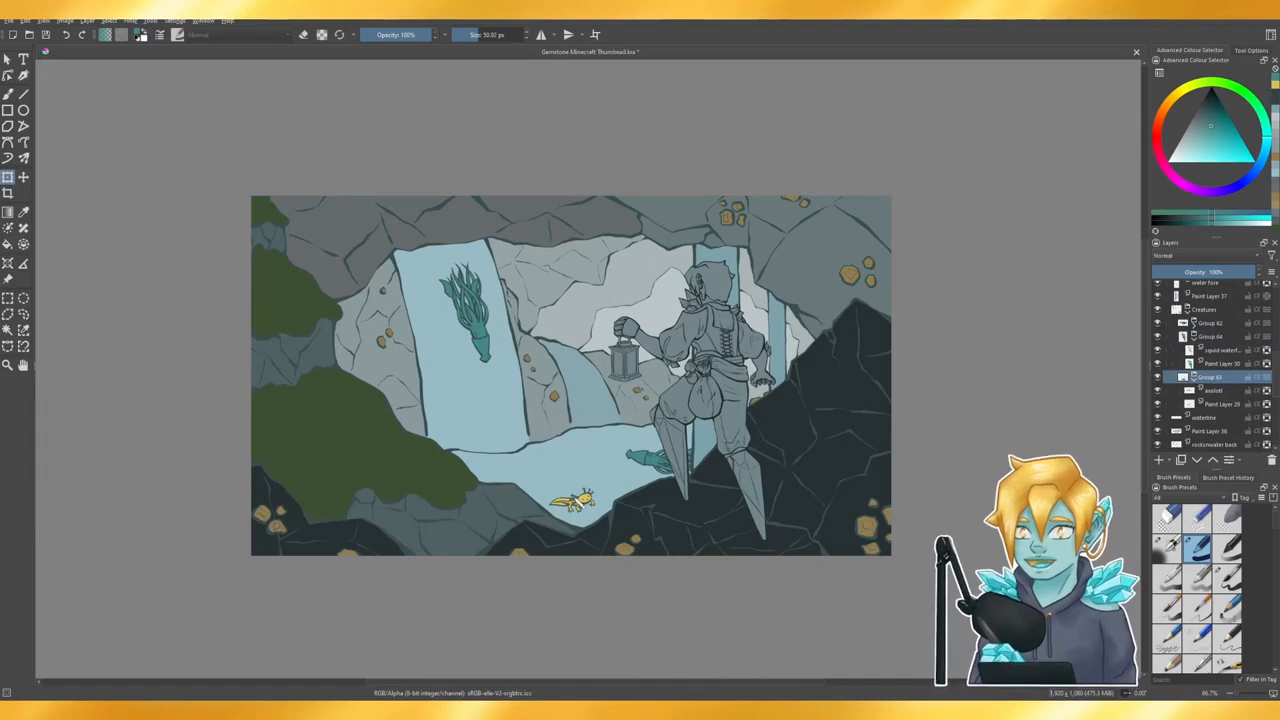
{"action": "left_click", "coordinate": [582, 505]}
{"action": "key", "text": "Return"}
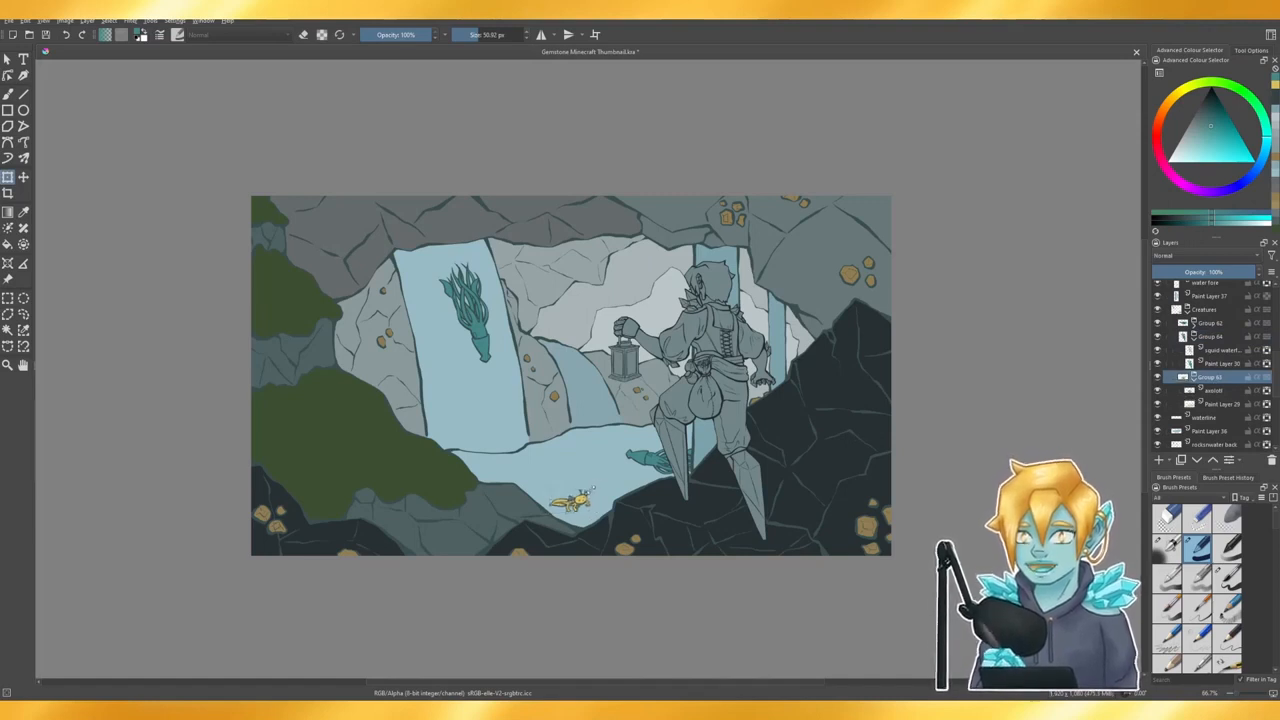
{"action": "left_click", "coordinate": [590, 490]}
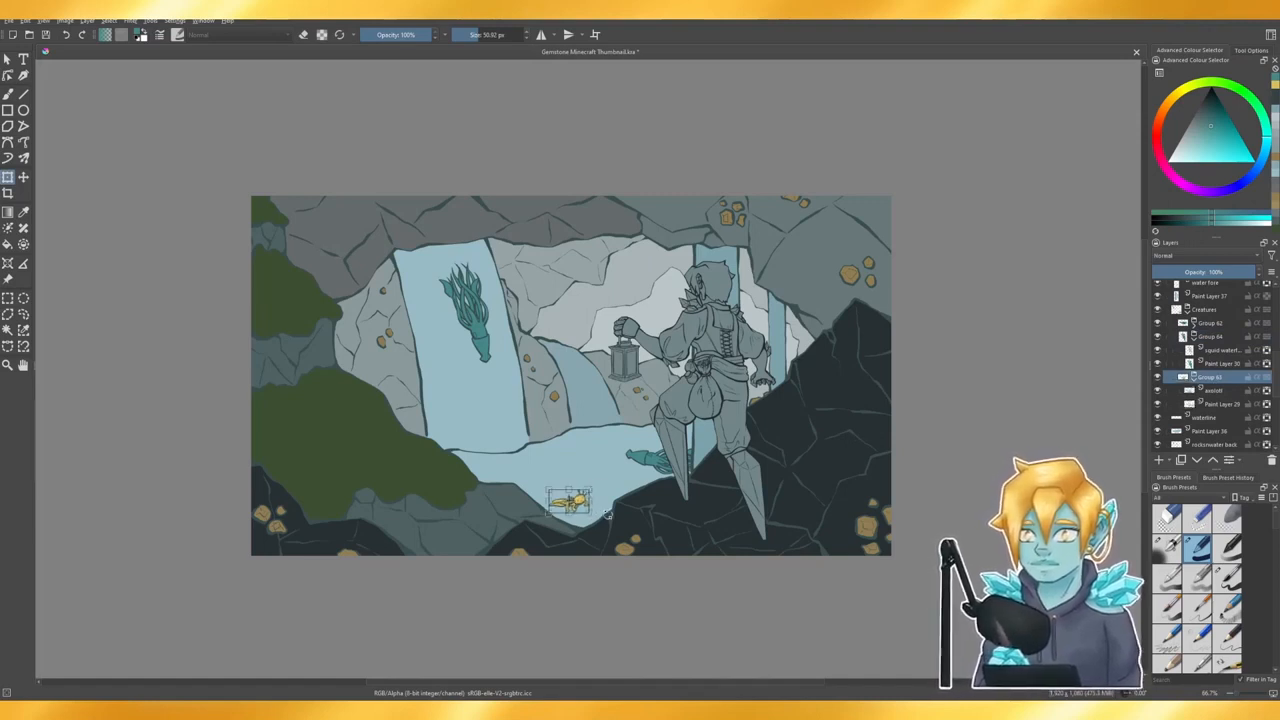
{"action": "left_click_drag", "start_coordinate": [607, 511], "coordinate": [584, 493]}
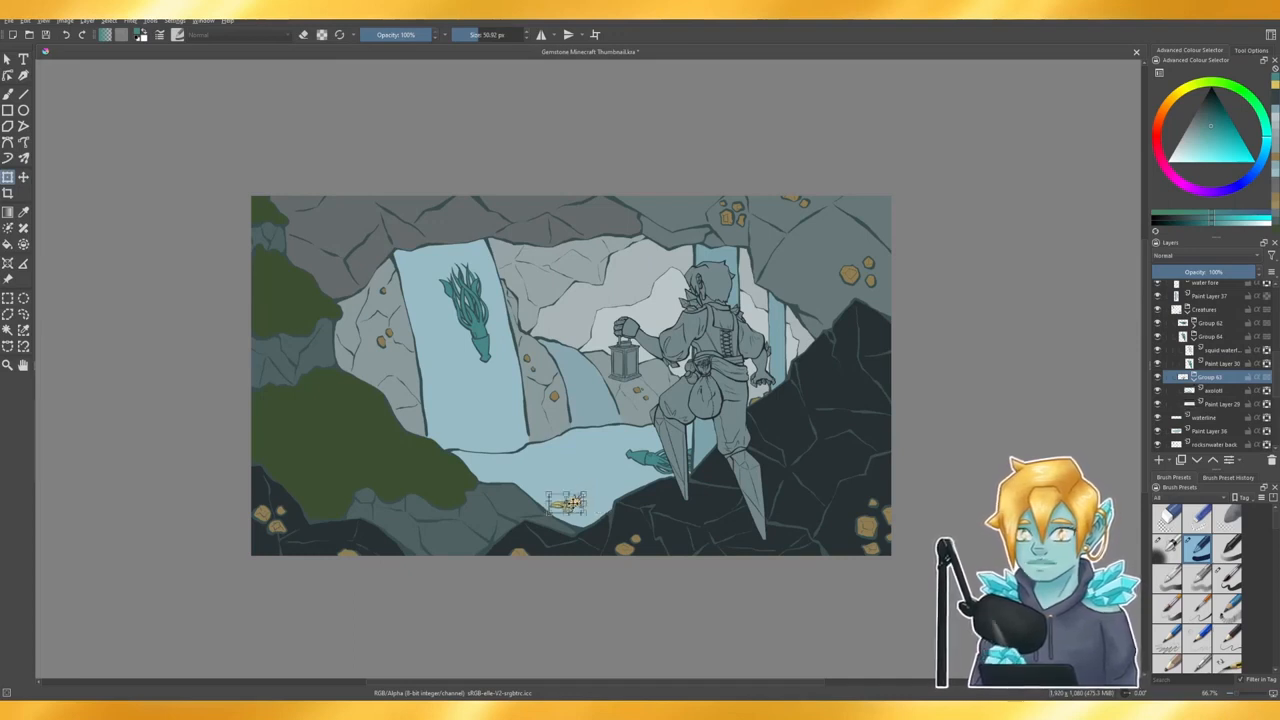
{"action": "key", "text": "Return"}
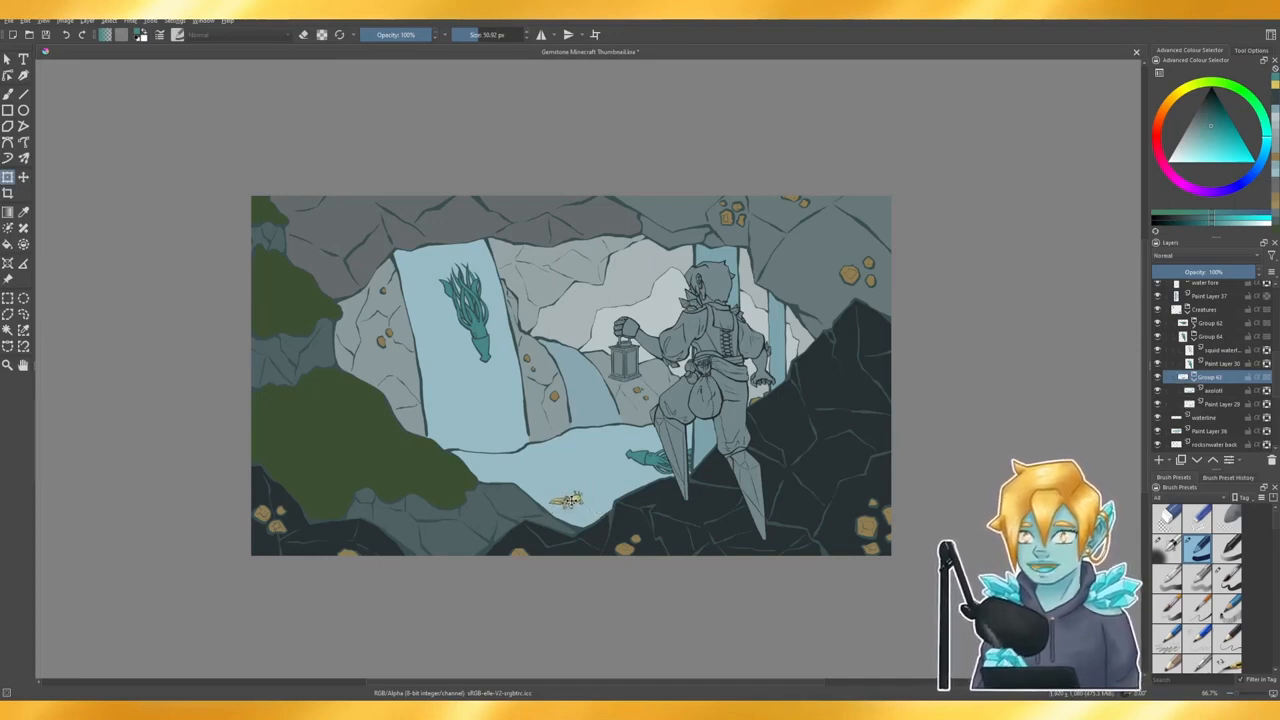
- Move the axolotl's group slightly right and down toward the pool's lower tip, and save the file
{"action": "left_click", "coordinate": [566, 500]}
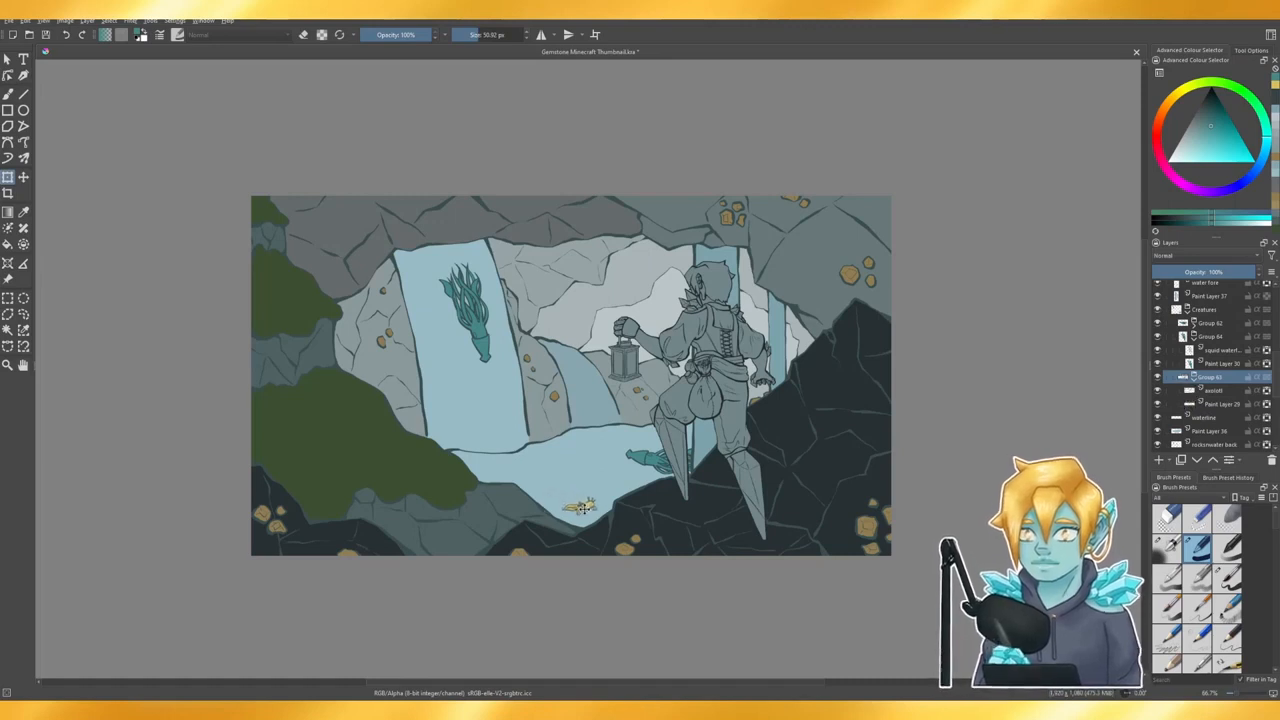
{"action": "left_click_drag", "start_coordinate": [573, 500], "coordinate": [590, 510]}
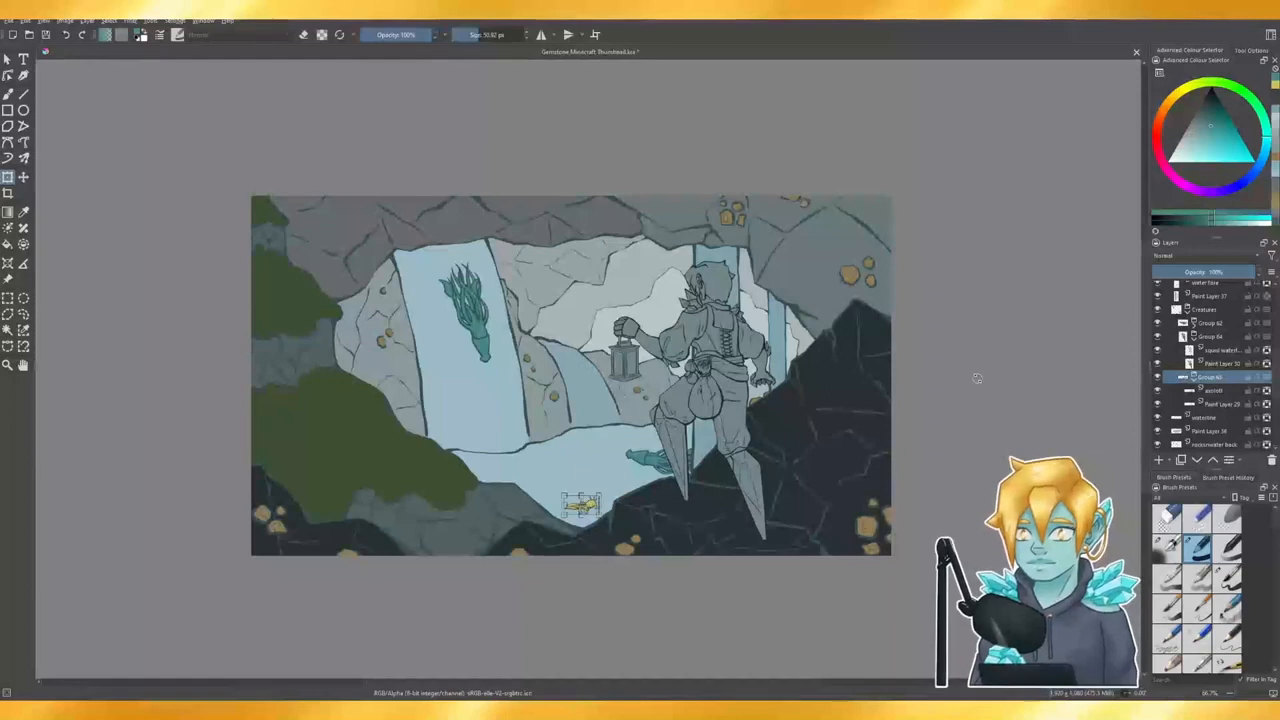
{"action": "double_click", "coordinate": [1220, 377]}
{"action": "left_click", "coordinate": [1219, 377]}
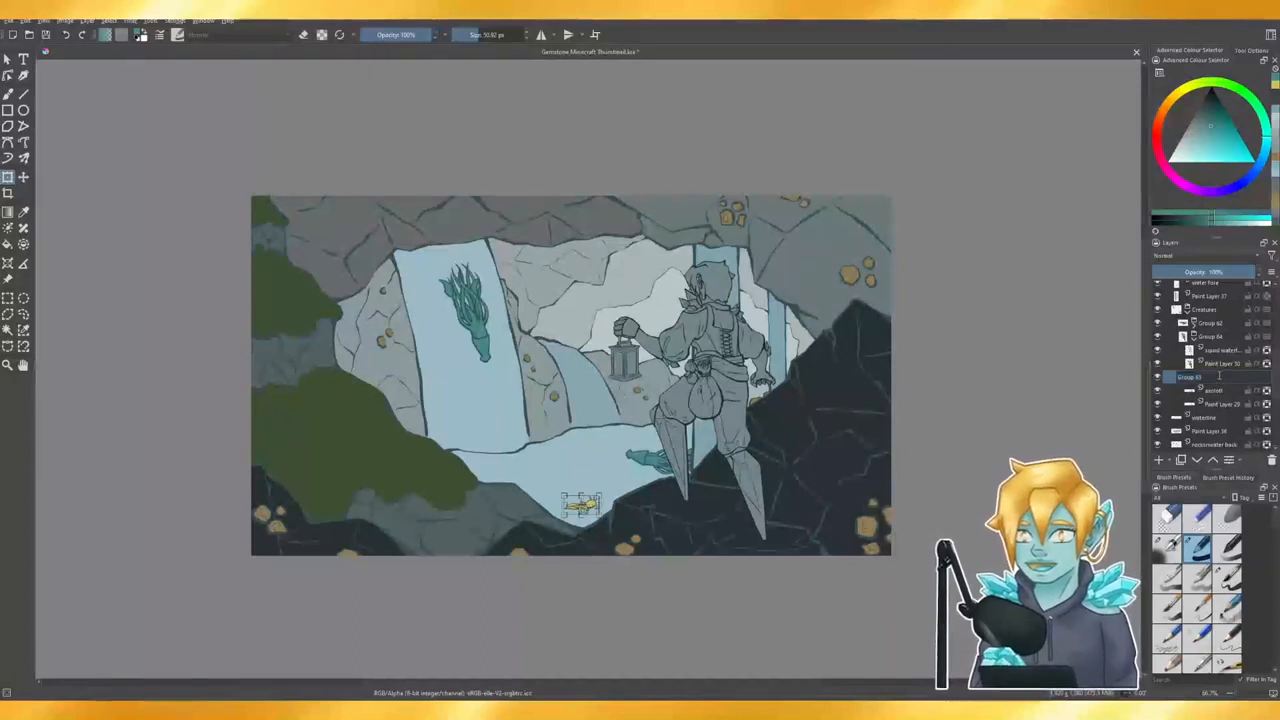
{"action": "left_click", "coordinate": [1219, 390]}
{"action": "left_click", "coordinate": [1219, 377]}
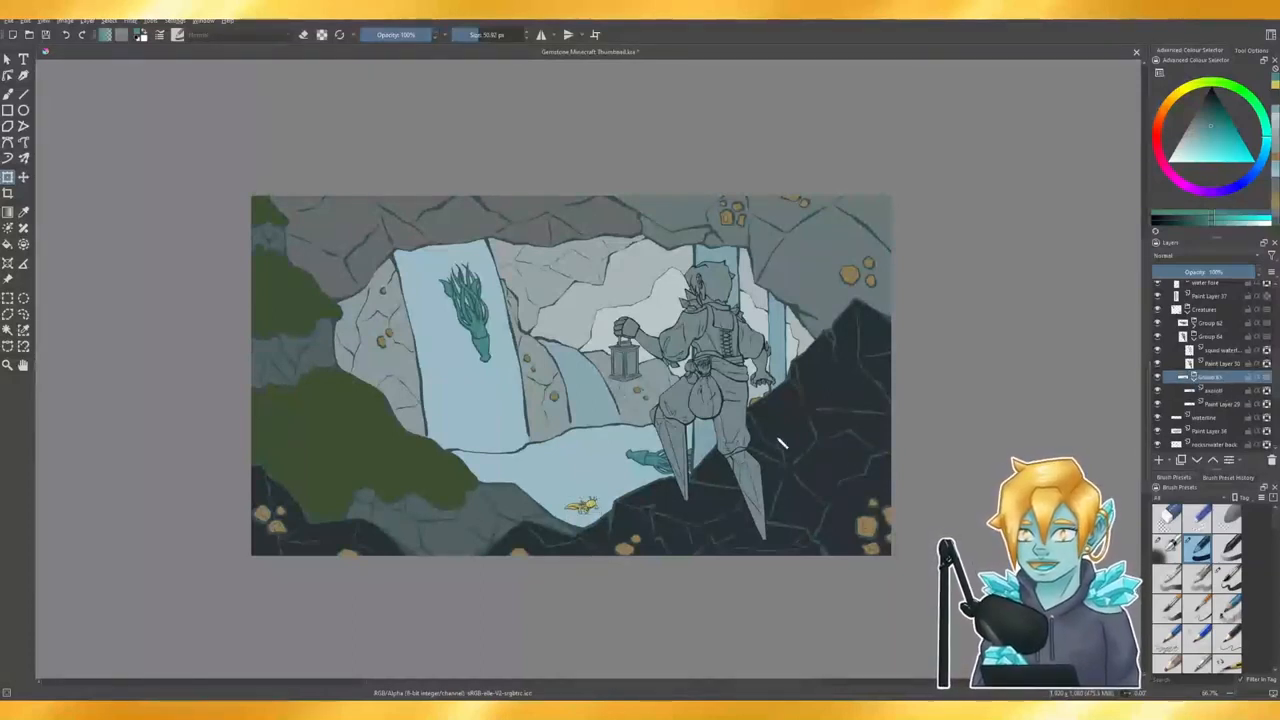
{"action": "key", "text": "ctrl+s"}
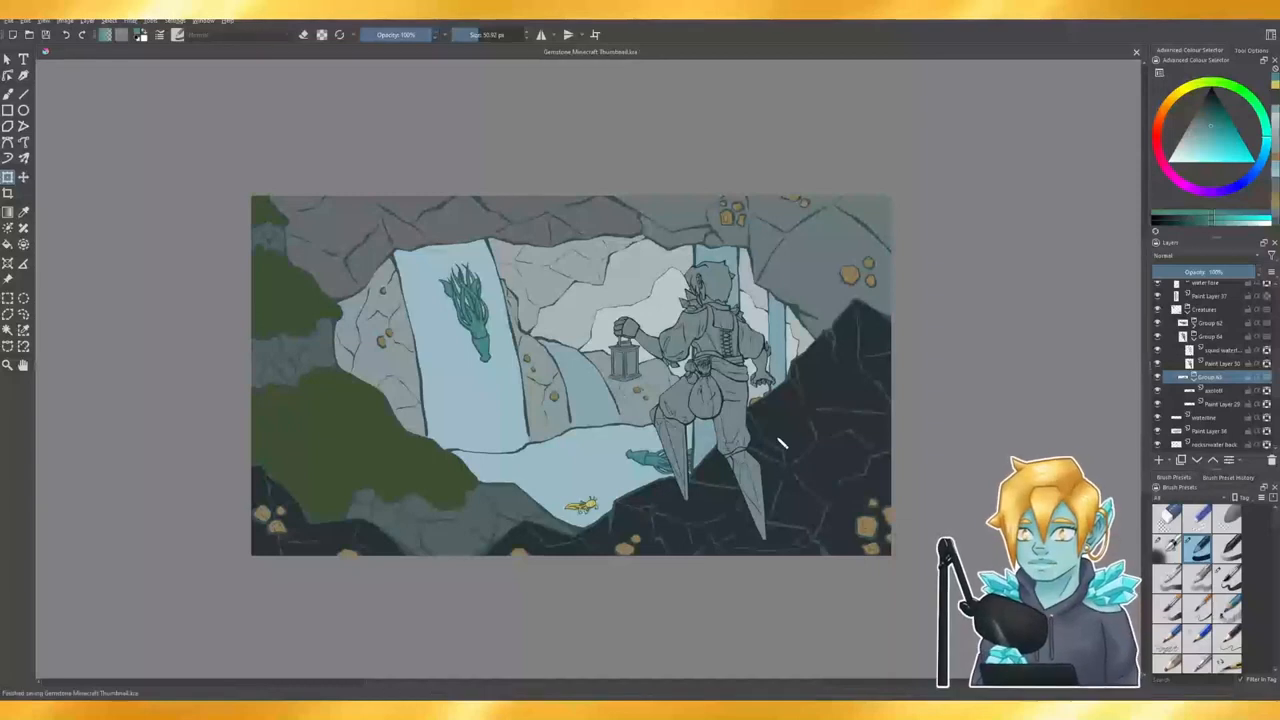
- Move the pool squid's group left and slightly up, out from behind the character's legs into open water
{"action": "left_click", "coordinate": [1204, 337]}
{"action": "left_click", "coordinate": [1217, 323]}
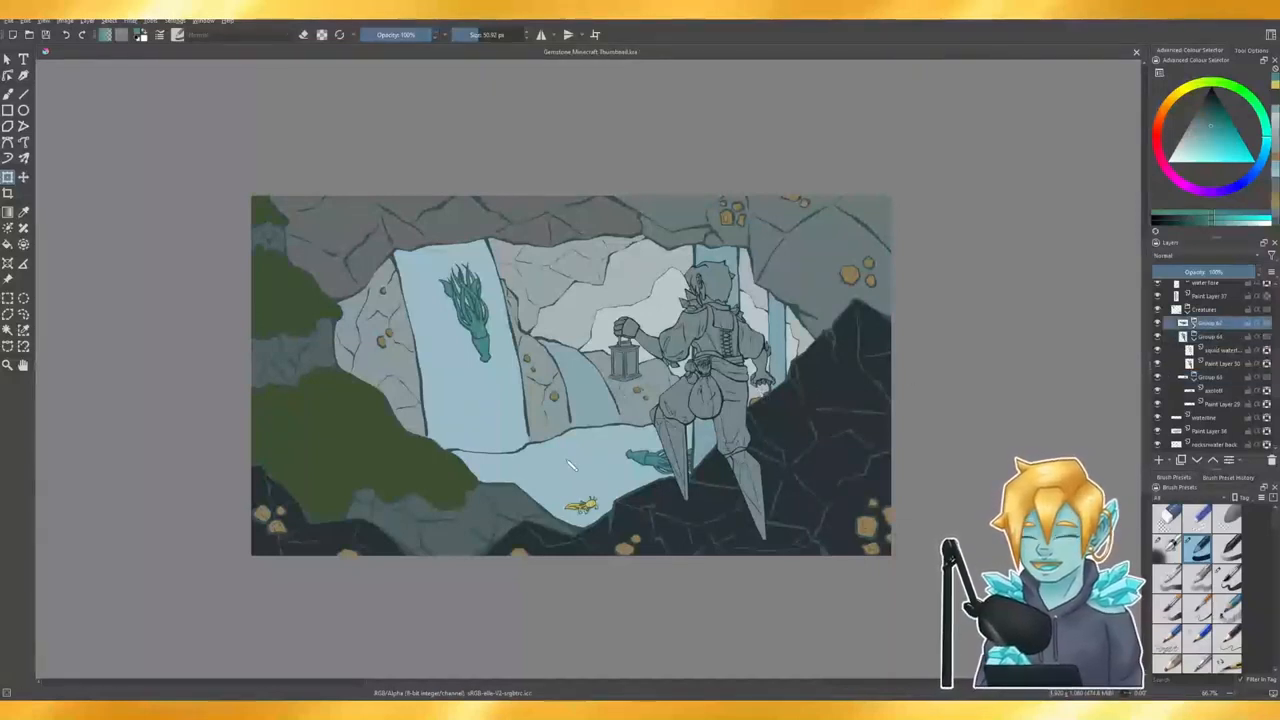
{"action": "left_click", "coordinate": [676, 469]}
{"action": "mouse_move", "coordinate": [689, 466]}
{"action": "left_mouse_down"}
{"action": "mouse_move", "coordinate": [649, 464]}
{"action": "mouse_move", "coordinate": [667, 447]}
{"action": "mouse_move", "coordinate": [700, 459]}
{"action": "mouse_move", "coordinate": [648, 460]}
{"action": "mouse_move", "coordinate": [667, 454]}
{"action": "left_mouse_up"}
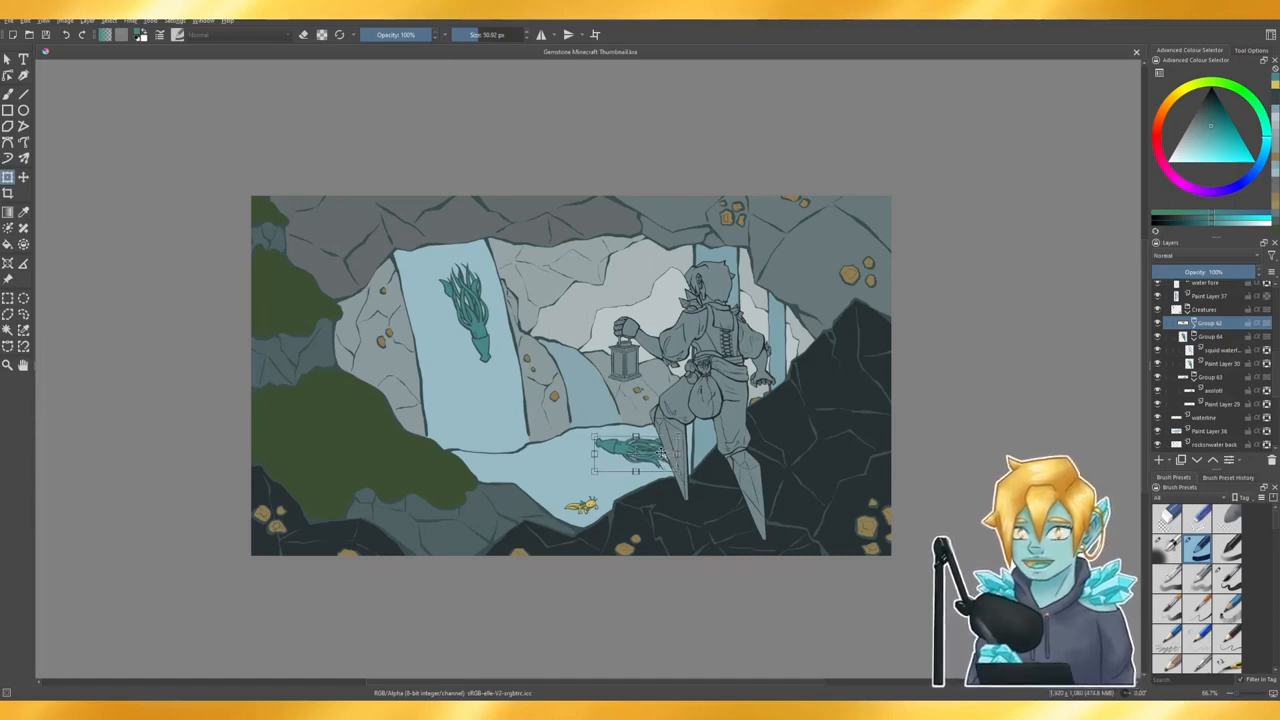
{"action": "left_click", "coordinate": [8, 92]}
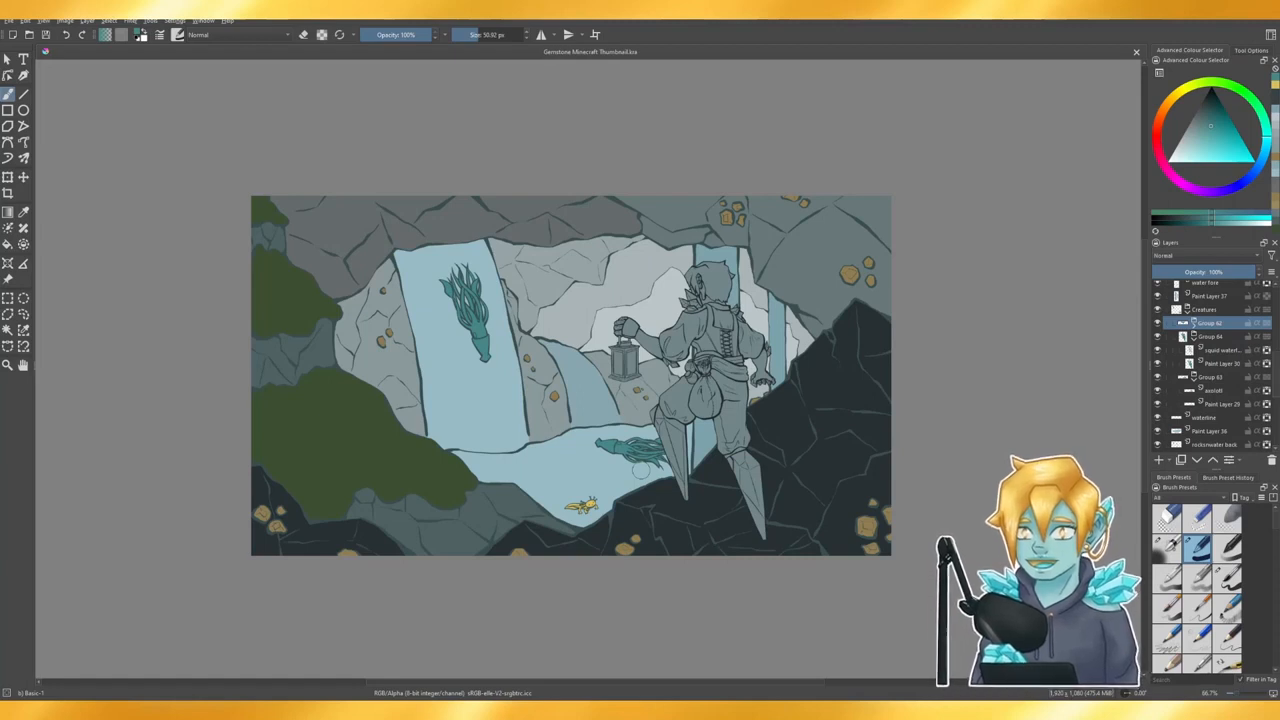
- Collapse the three individual creature groups and their parent Creatures group in the layer stack
{"action": "left_click", "coordinate": [1195, 379]}
{"action": "left_click", "coordinate": [1197, 340]}
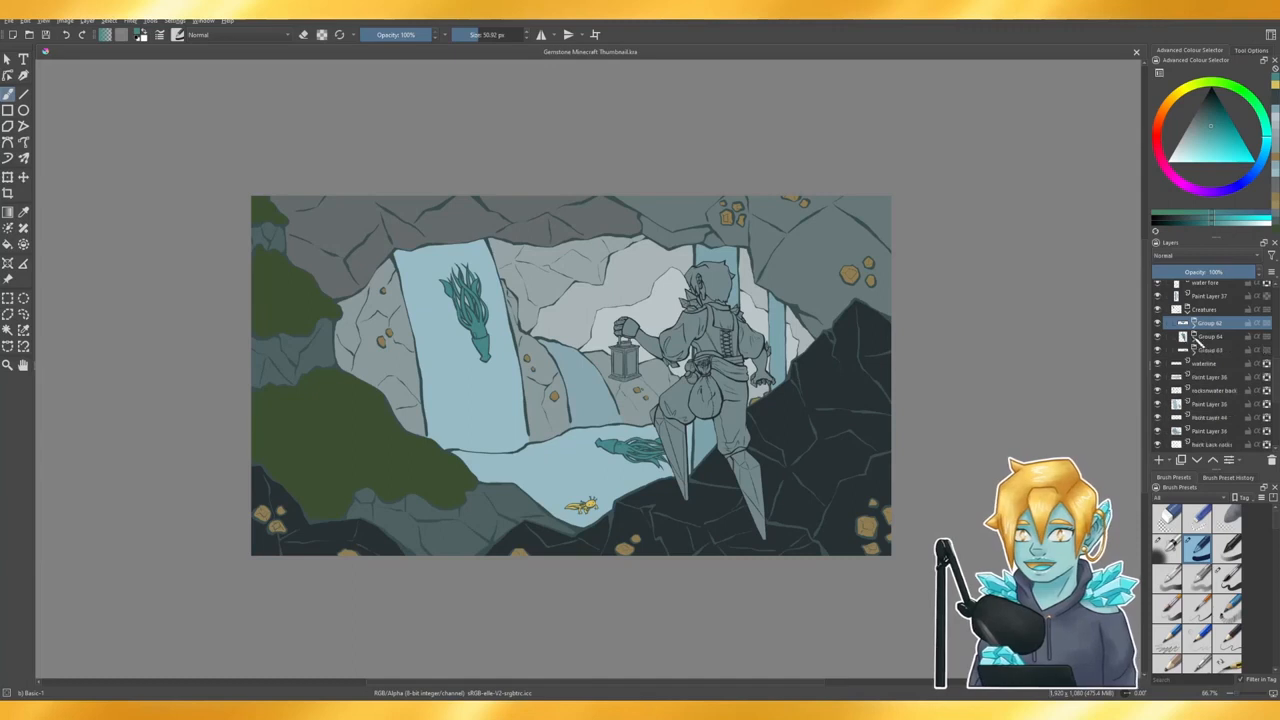
{"action": "left_click", "coordinate": [1188, 310]}
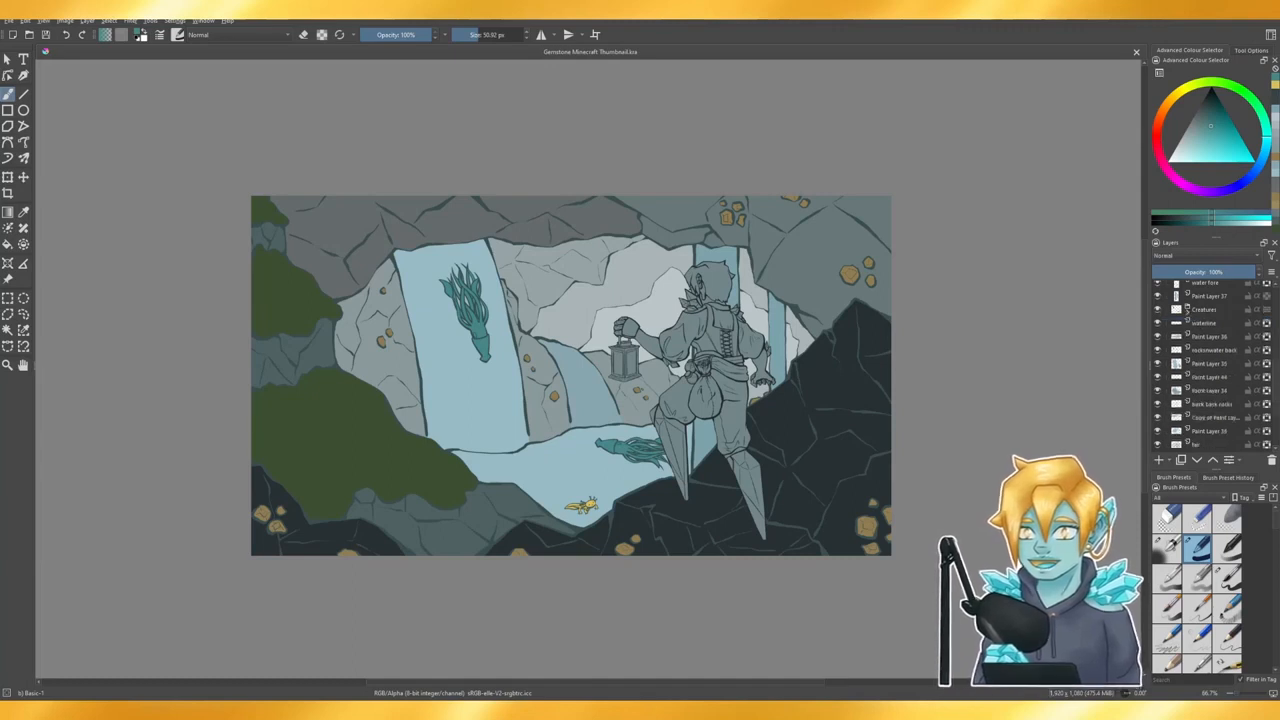
{"action": "left_click_drag", "start_coordinate": [1275, 380], "coordinate": [1275, 300]}
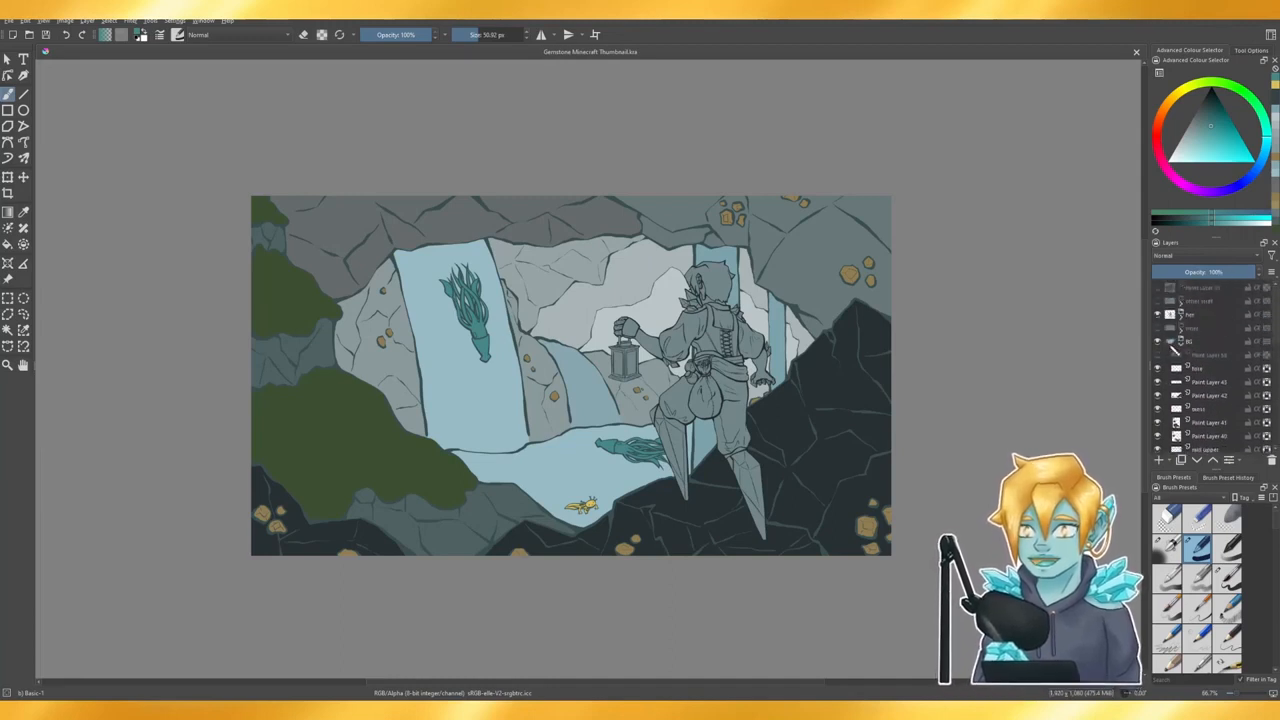
{"action": "left_click", "coordinate": [1160, 355]}
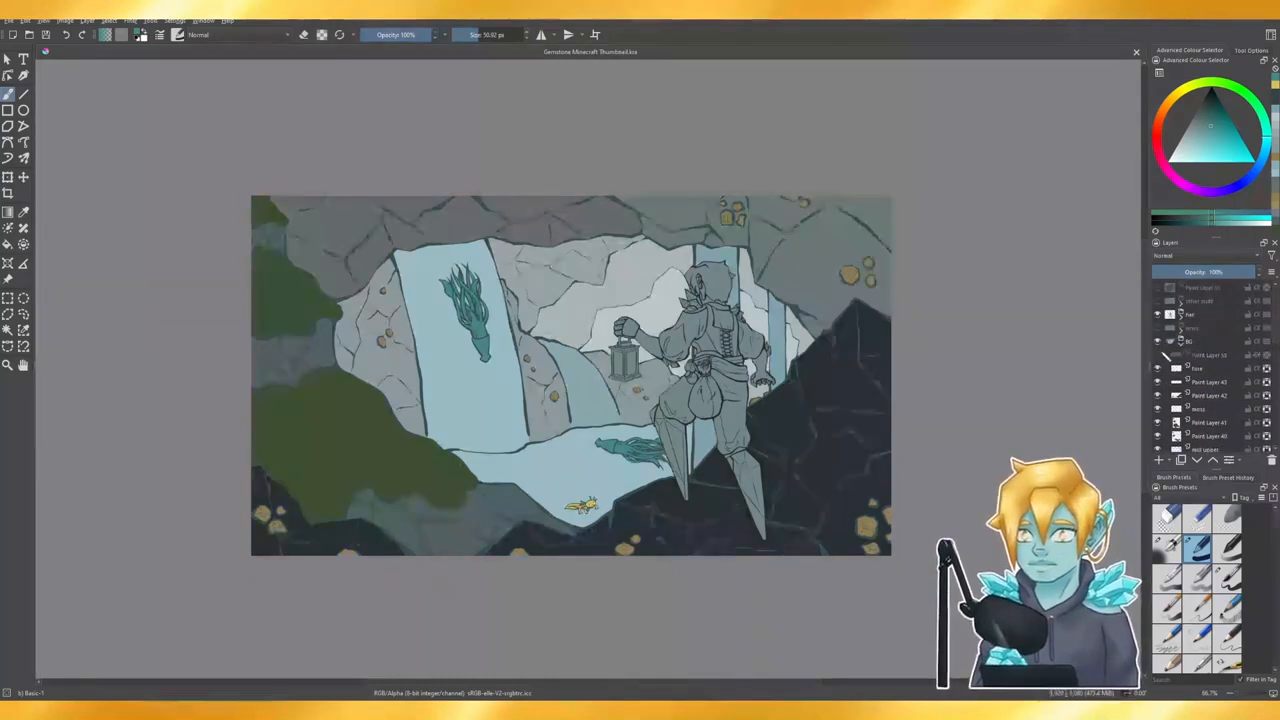
{"action": "left_click", "coordinate": [1161, 356]}
{"action": "left_click", "coordinate": [1161, 356]}
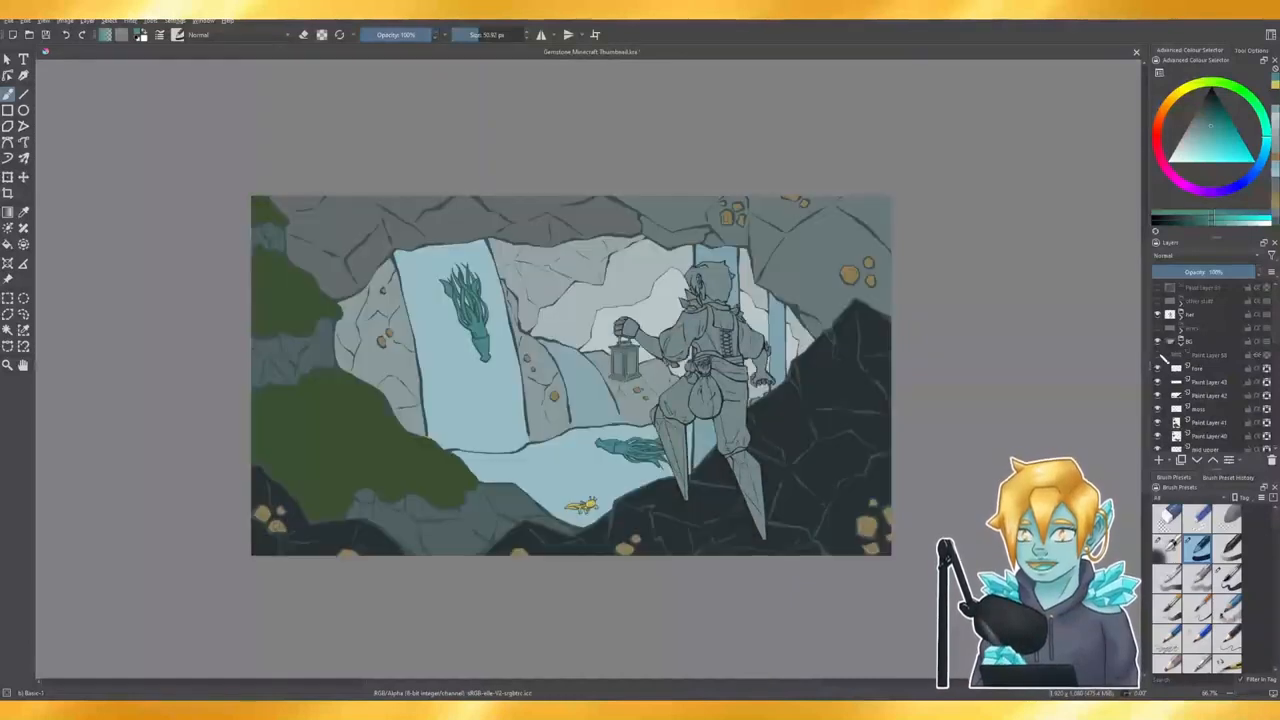
{"action": "left_click", "coordinate": [1161, 356]}
{"action": "left_click", "coordinate": [1161, 356]}
- Collapse the BG group and add an alpha-inheriting paint layer directly above the base fill in the character's group
{"action": "left_click", "coordinate": [1180, 343]}
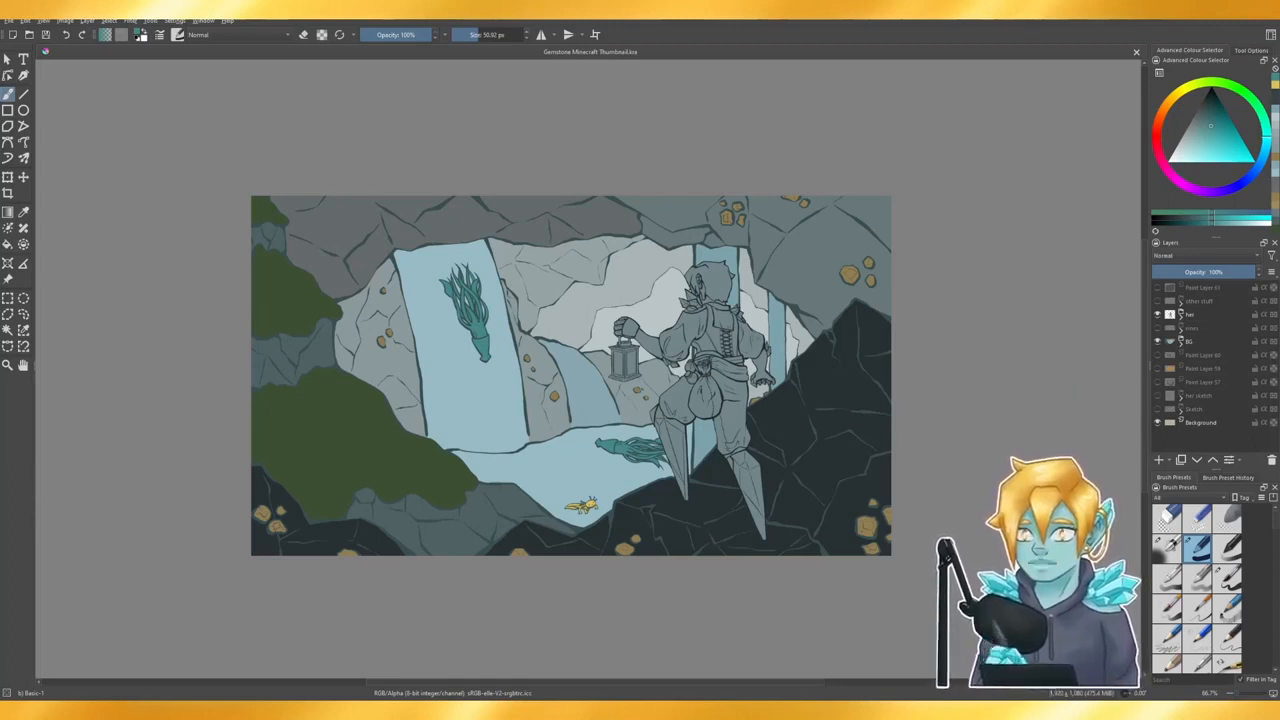
{"action": "left_click", "coordinate": [1198, 302]}
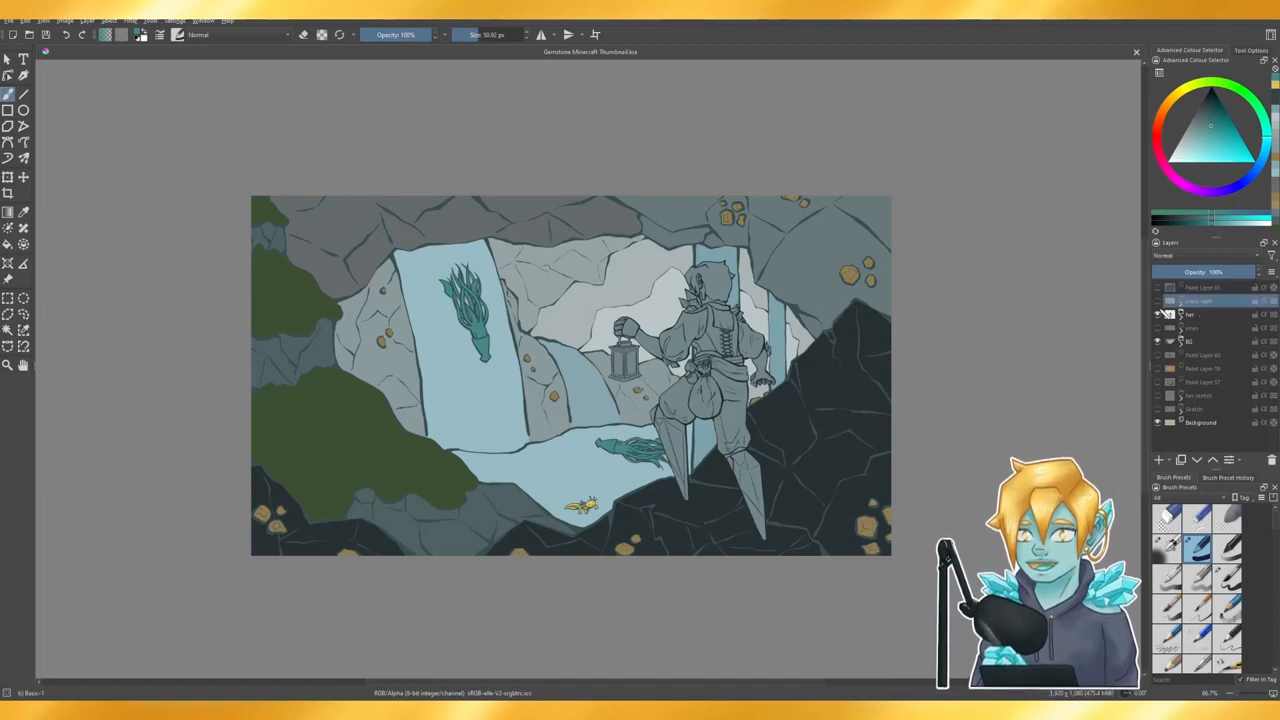
{"action": "left_click", "coordinate": [1176, 312]}
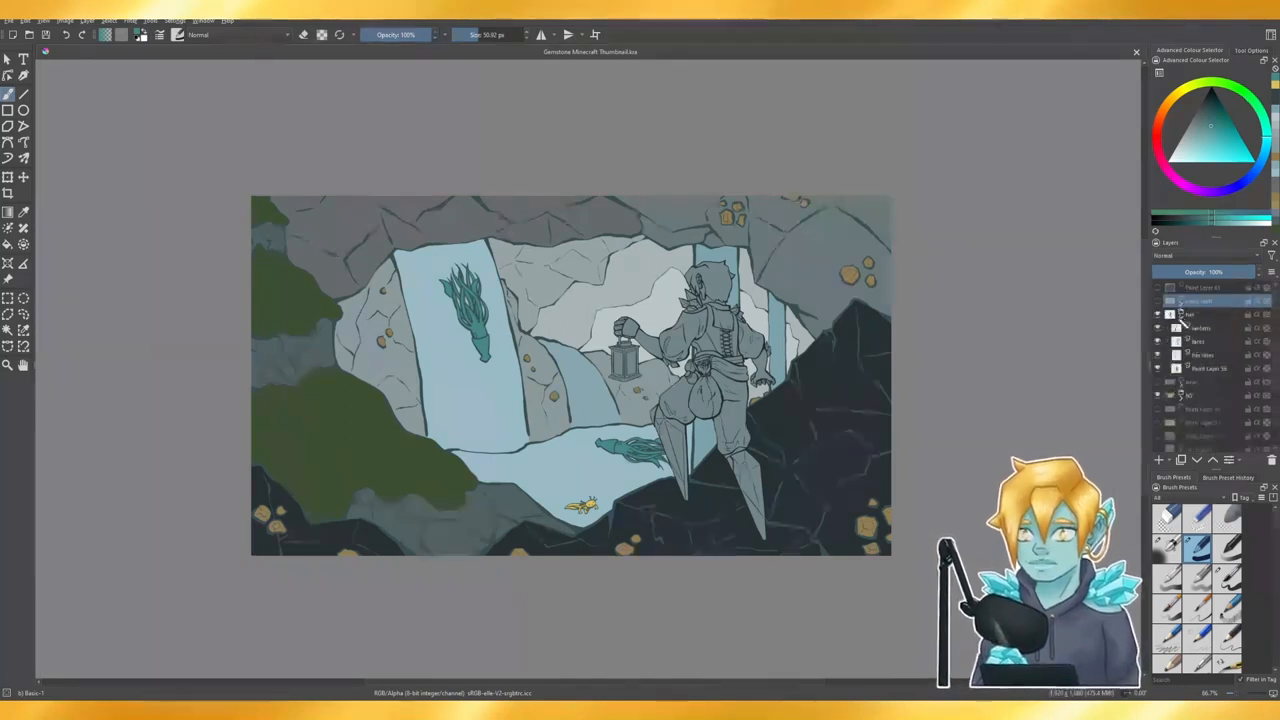
{"action": "left_click", "coordinate": [1200, 368]}
{"action": "left_click", "coordinate": [1159, 460]}
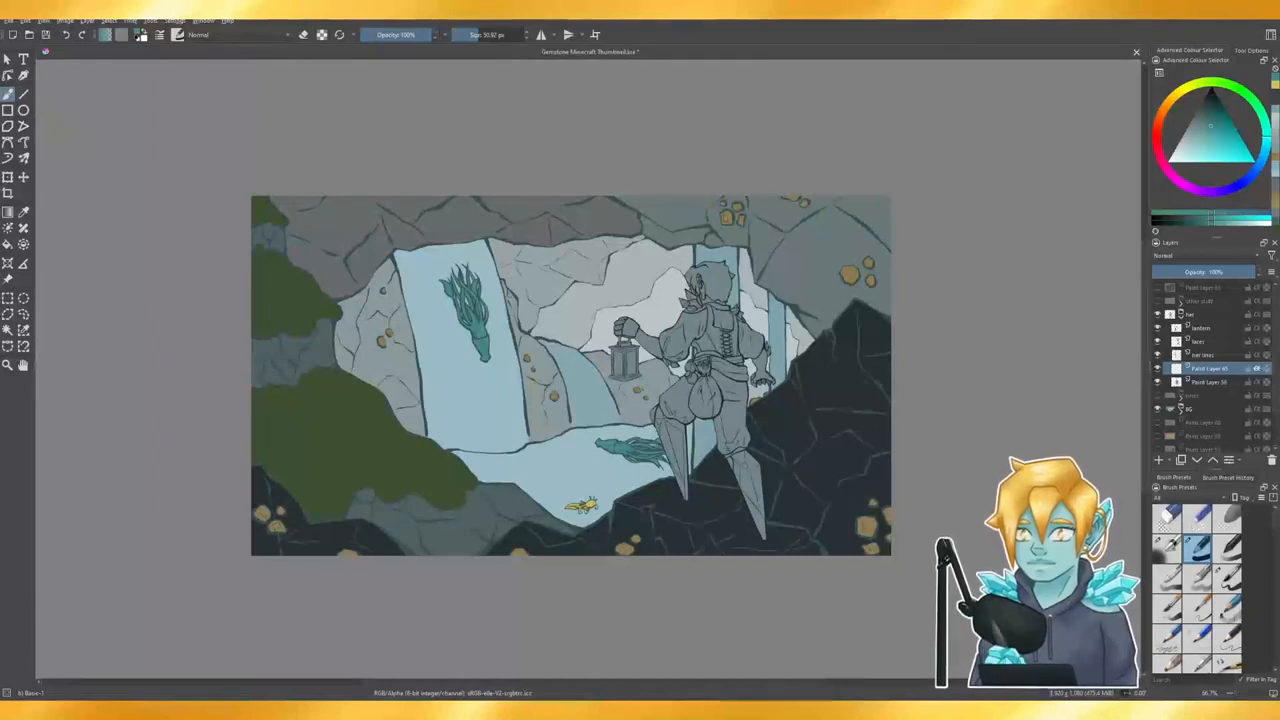
- Hide the BG group so only the character shows over the plain beige background, and save the file
{"action": "left_click", "coordinate": [1158, 410]}
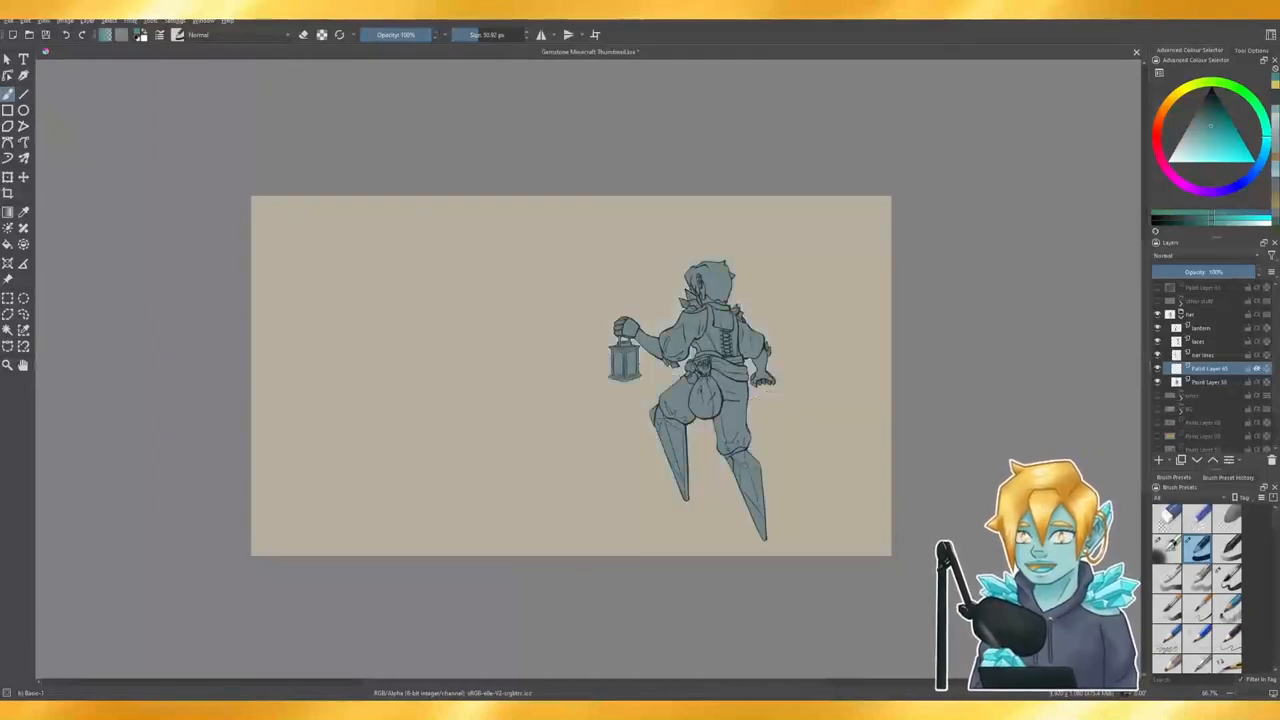
{"action": "scroll", "coordinate": [874, 436], "scroll_direction": "up", "scroll_amount": 2}
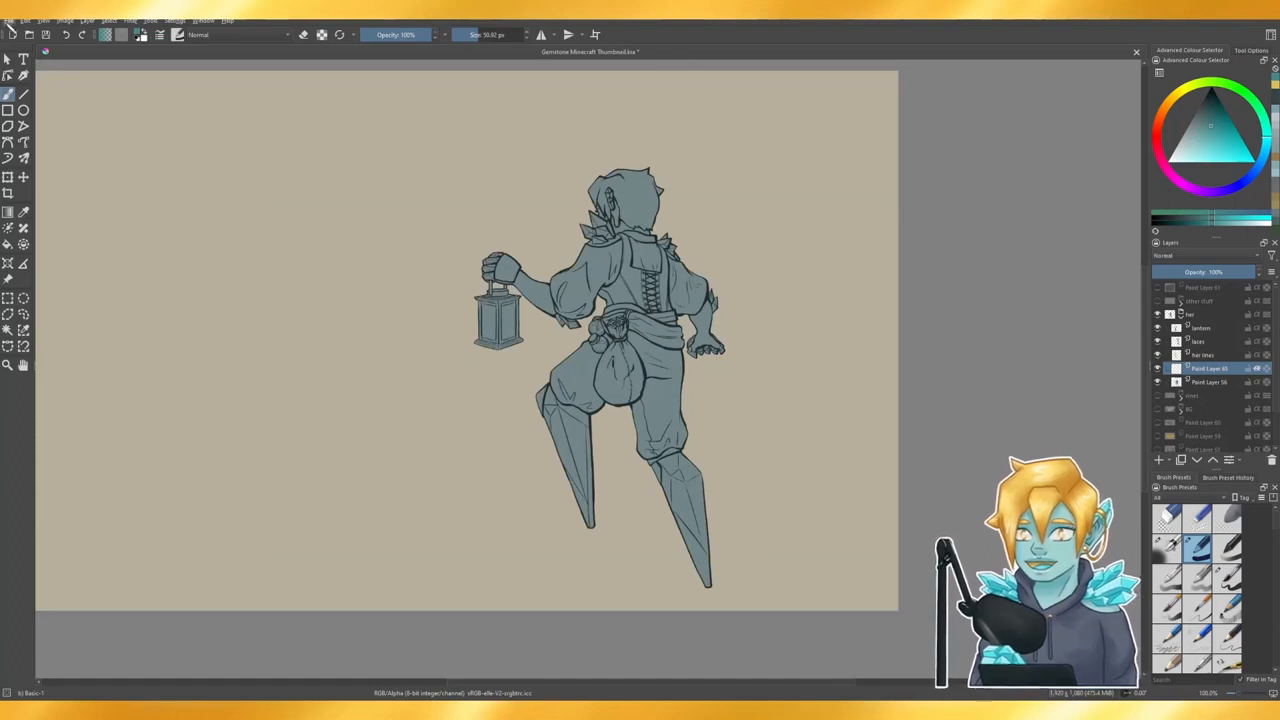
{"action": "key", "text": "ctrl+s"}
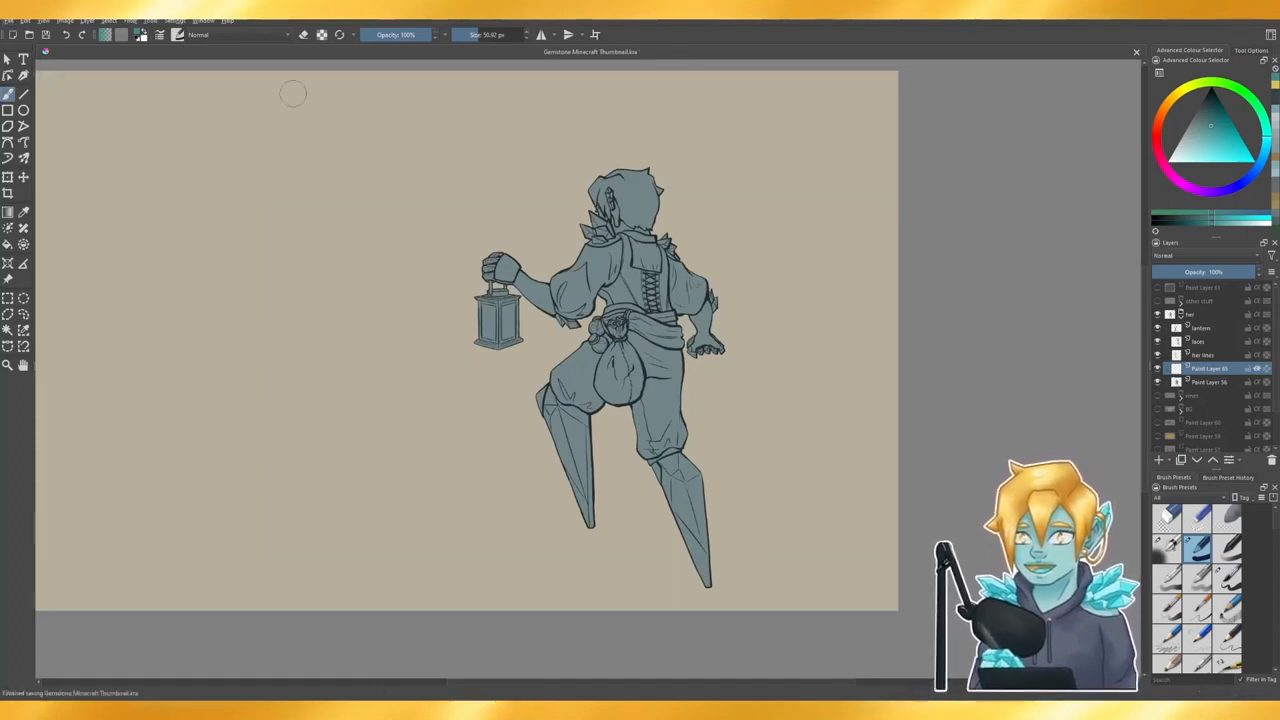
- Reduce the brush to 35.51 px and paint both crystal legs teal up over the knees
{"action": "left_click_drag", "start_coordinate": [479, 36], "coordinate": [474, 36]}
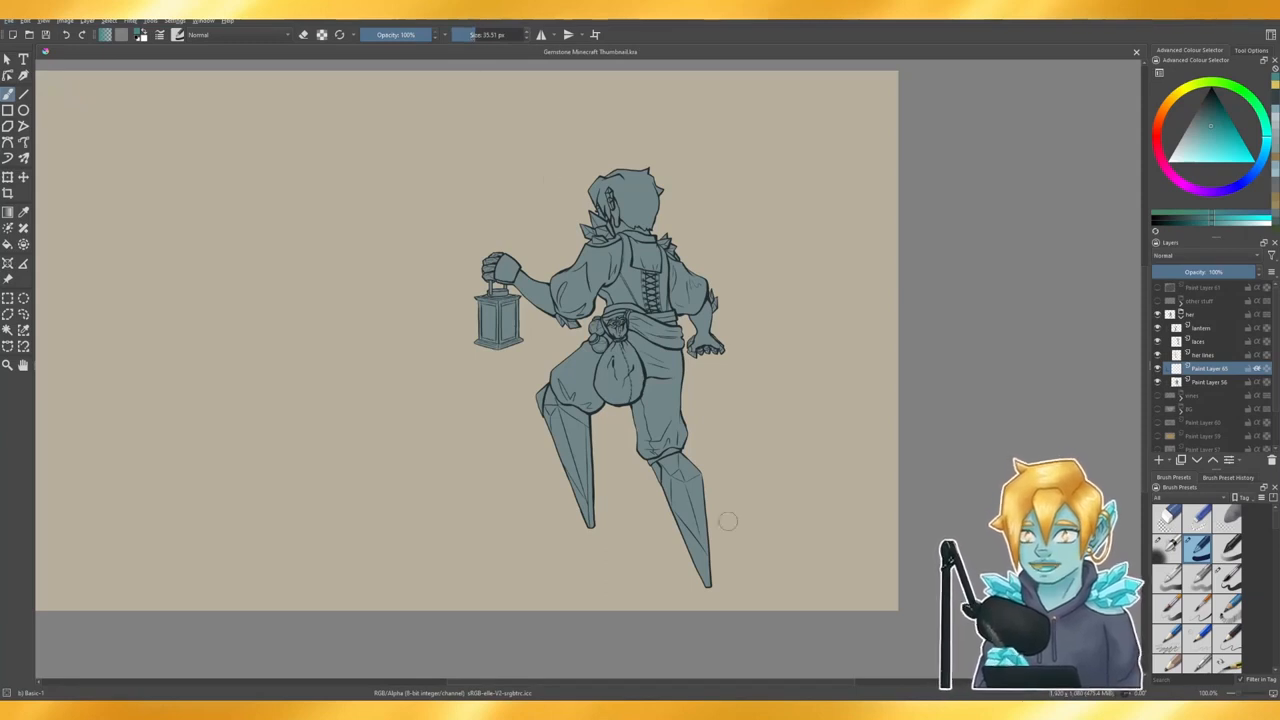
{"action": "scroll", "coordinate": [728, 522], "scroll_direction": "up", "scroll_amount": 1}
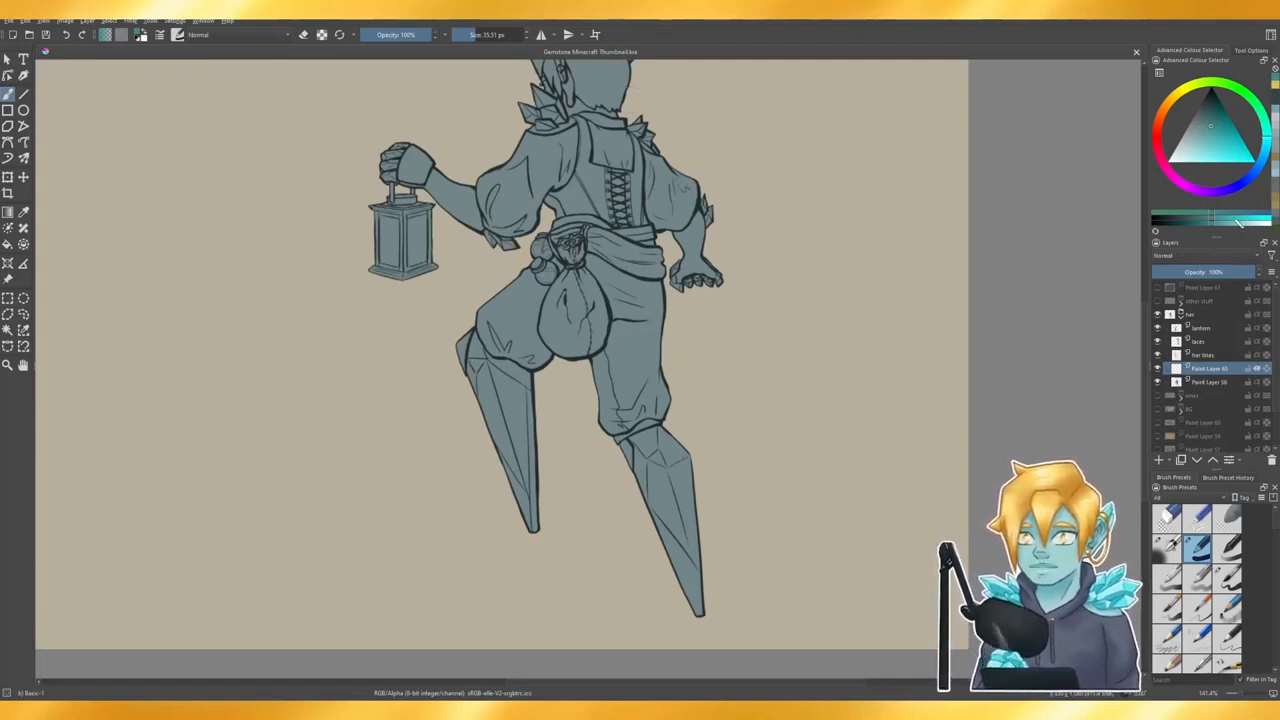
{"action": "mouse_move", "coordinate": [1236, 149]}
{"action": "left_mouse_down"}
{"action": "mouse_move", "coordinate": [1191, 126]}
{"action": "mouse_move", "coordinate": [1202, 141]}
{"action": "mouse_move", "coordinate": [1215, 130]}
{"action": "left_mouse_up"}
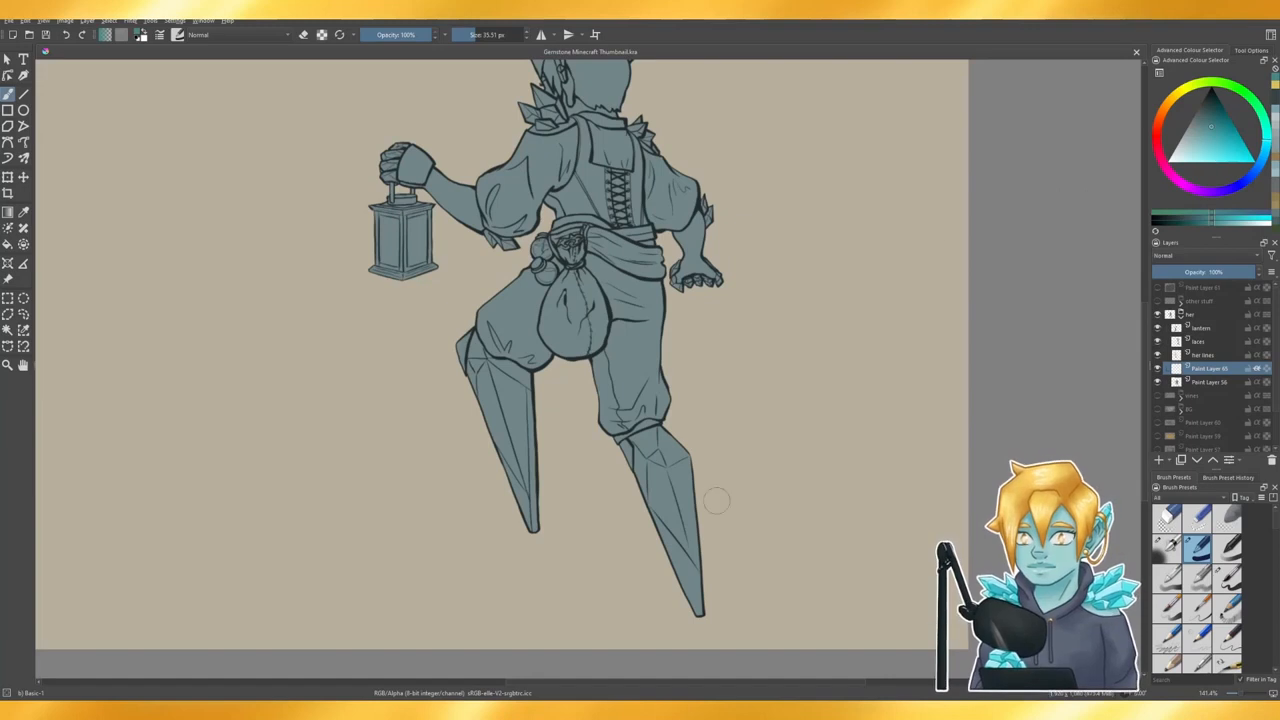
{"action": "mouse_move", "coordinate": [645, 531]}
{"action": "left_mouse_down"}
{"action": "mouse_move", "coordinate": [684, 563]}
{"action": "mouse_move", "coordinate": [674, 476]}
{"action": "left_mouse_up"}
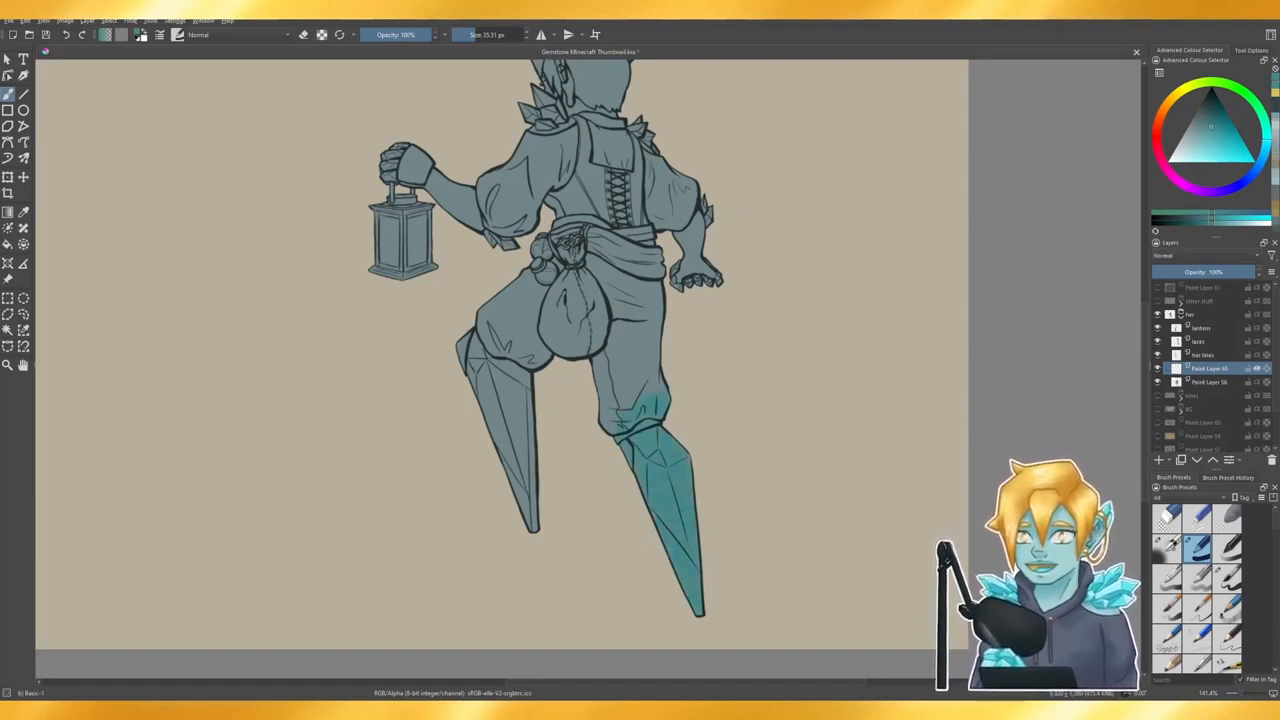
{"action": "left_click_drag", "start_coordinate": [492, 385], "coordinate": [522, 472]}
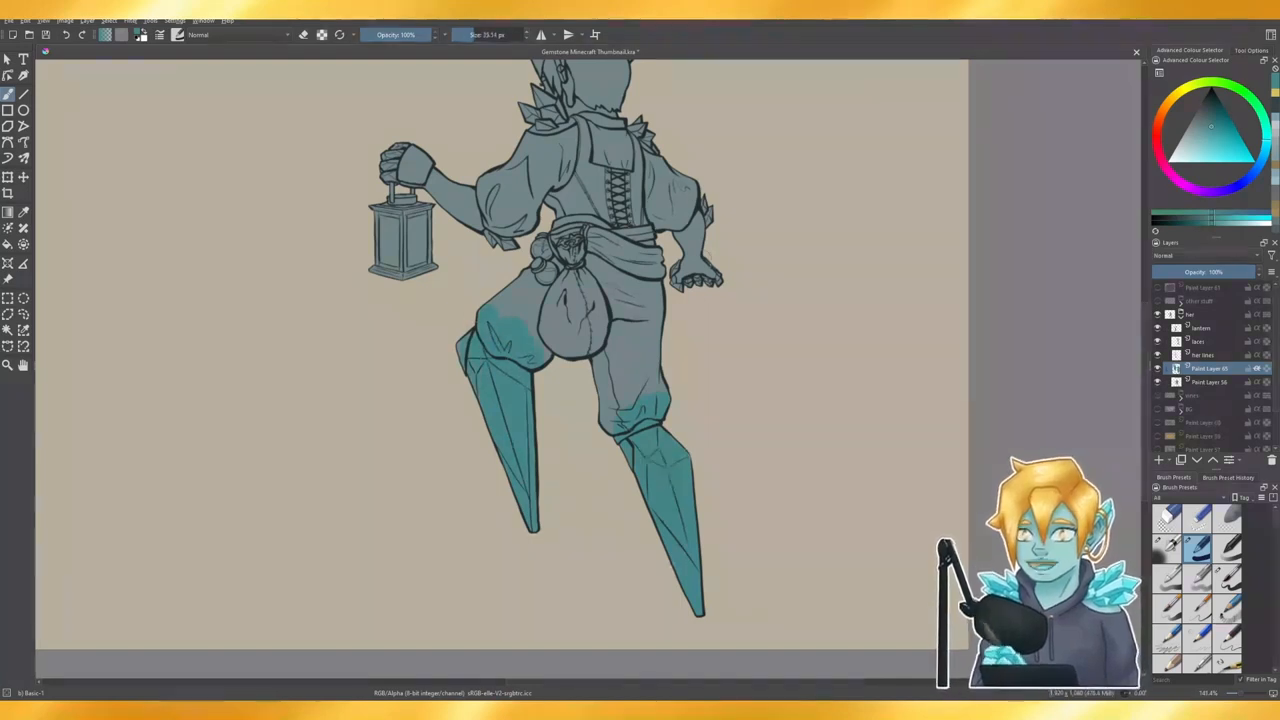
- Paint the crystals on the character's right-side hand and elbow teal with a smaller brush
{"action": "scroll", "coordinate": [710, 258], "scroll_direction": "up", "scroll_amount": 3}
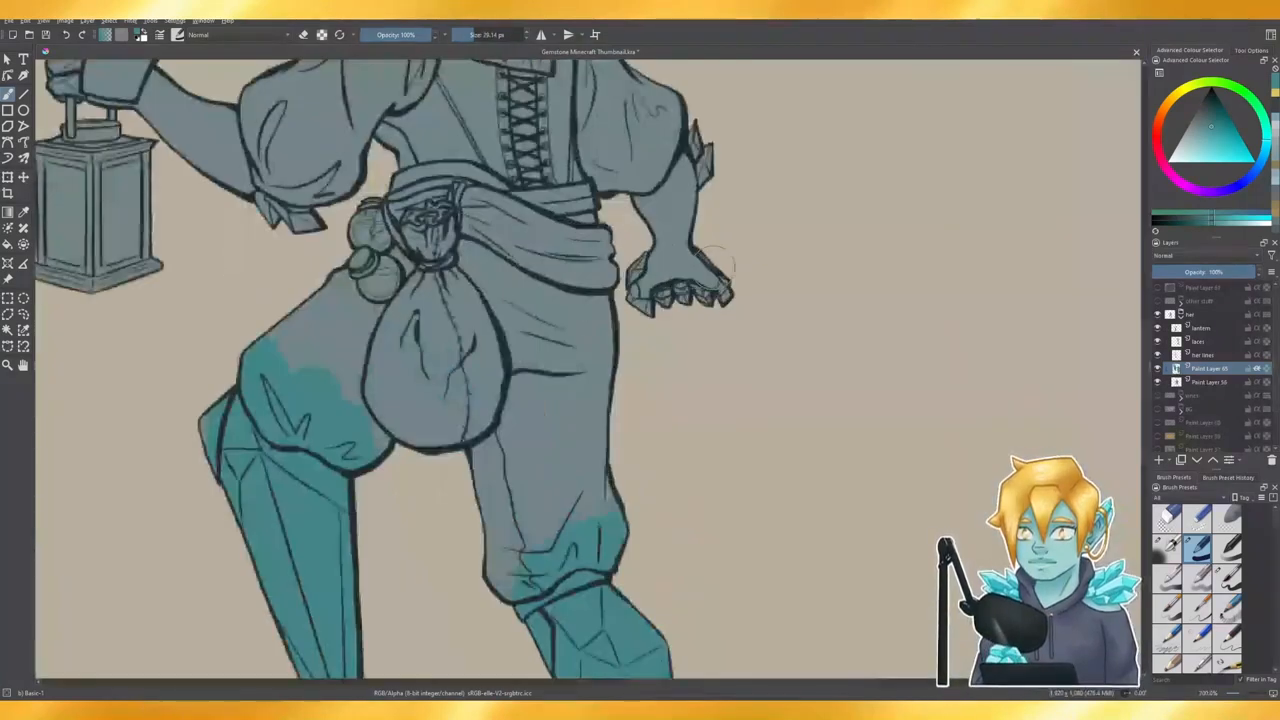
{"action": "left_click", "coordinate": [465, 35]}
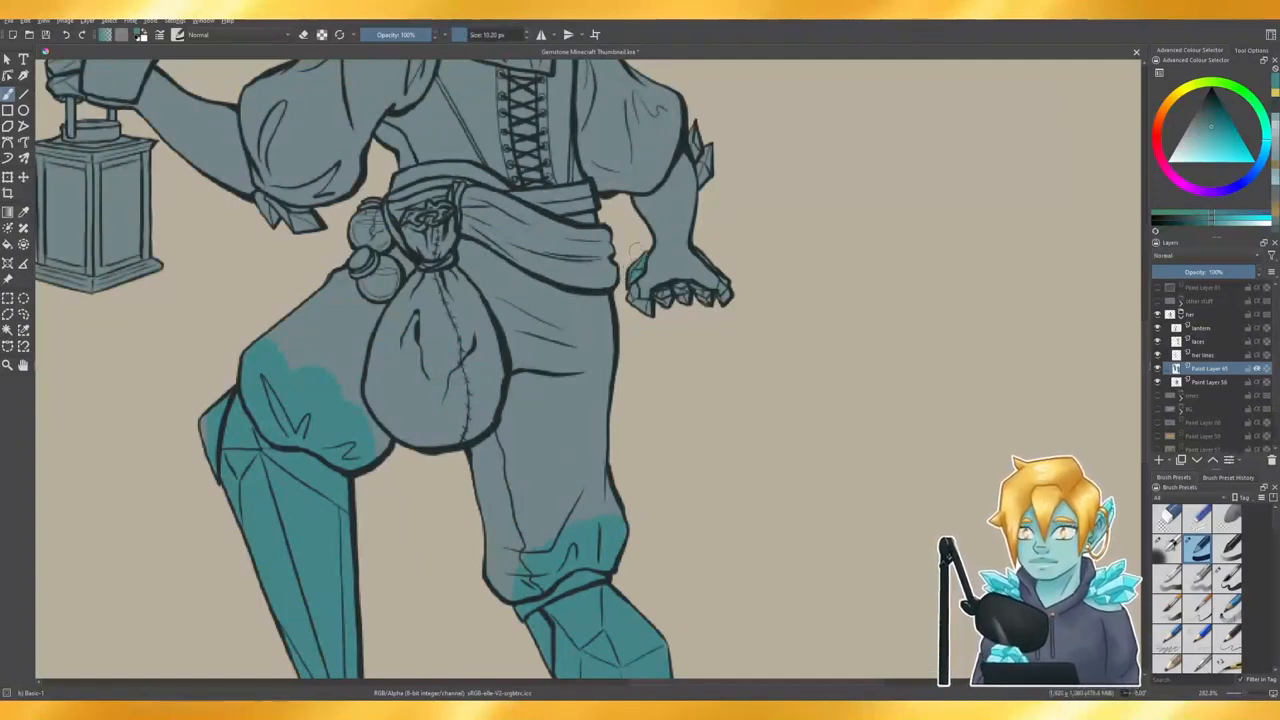
{"action": "mouse_move", "coordinate": [627, 293]}
{"action": "left_mouse_down"}
{"action": "mouse_move", "coordinate": [663, 312]}
{"action": "mouse_move", "coordinate": [663, 297]}
{"action": "mouse_move", "coordinate": [728, 290]}
{"action": "left_mouse_up"}
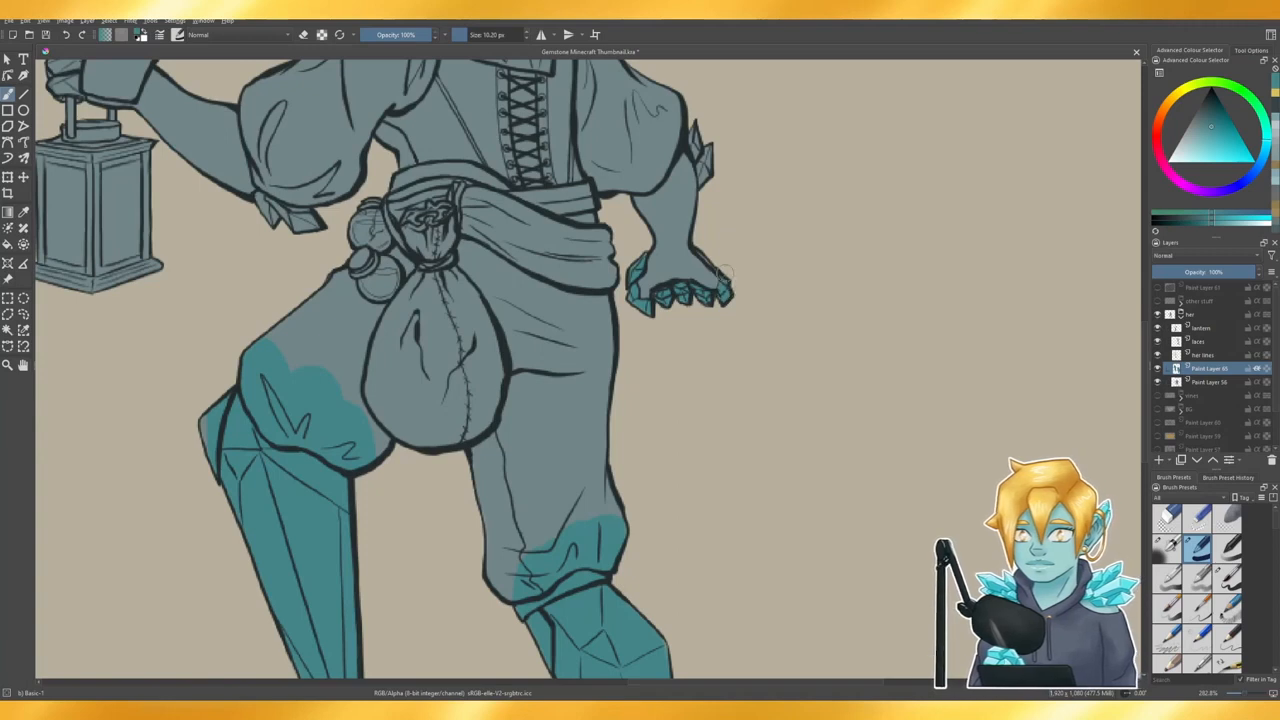
{"action": "left_click_drag", "start_coordinate": [703, 134], "coordinate": [694, 160]}
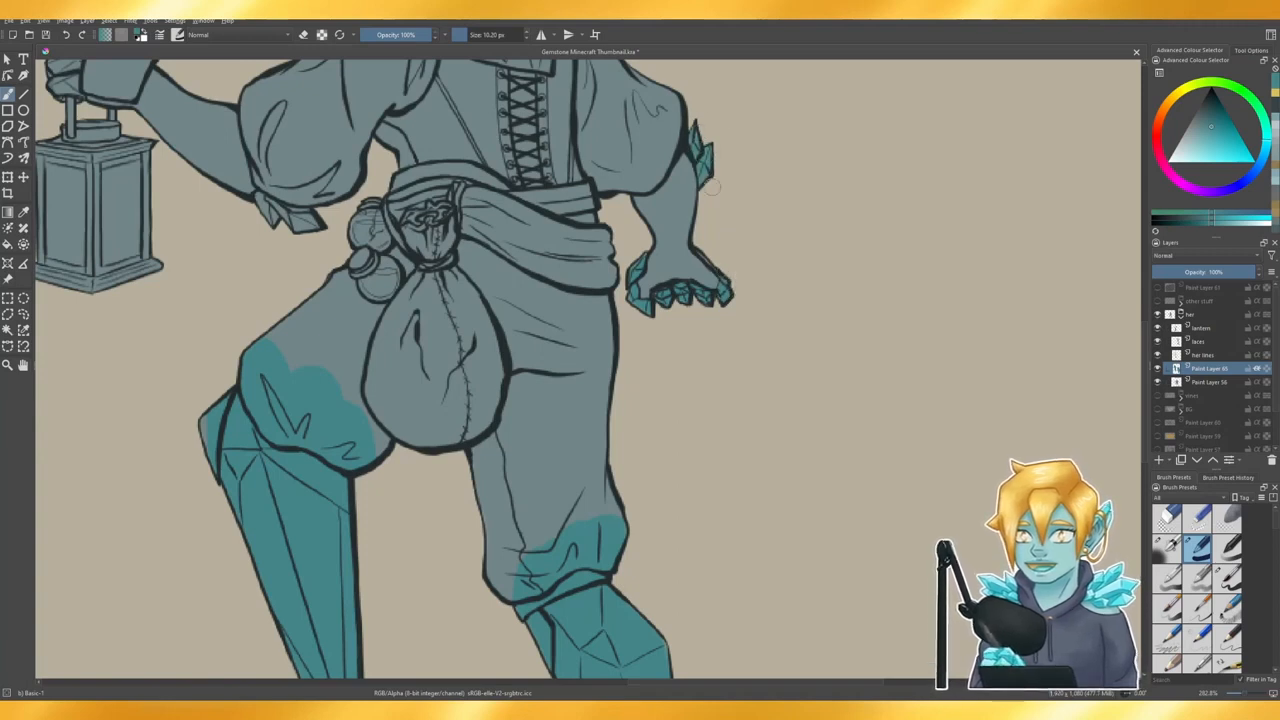
{"action": "scroll", "coordinate": [428, 298], "scroll_direction": "down", "scroll_amount": 2}
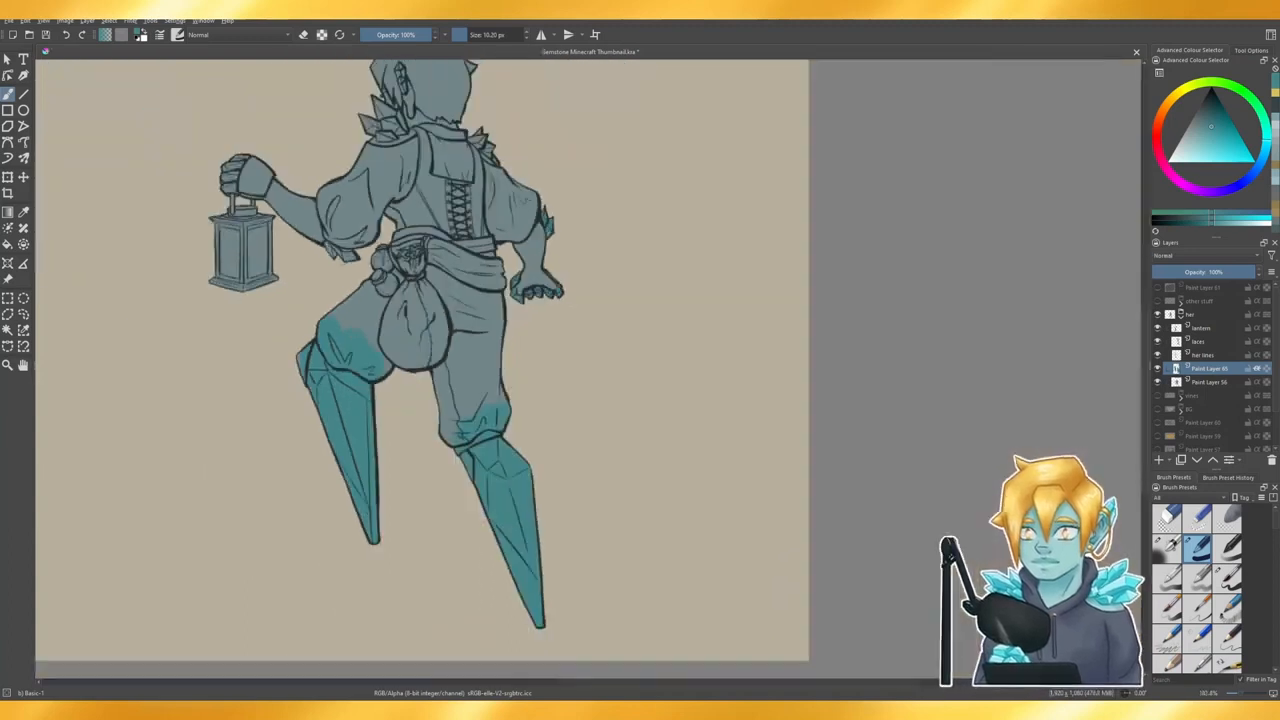
- Paint the crystals on the lantern arm's elbow and on the fingers holding the lantern teal
{"action": "scroll", "coordinate": [207, 173], "scroll_direction": "up", "scroll_amount": 2}
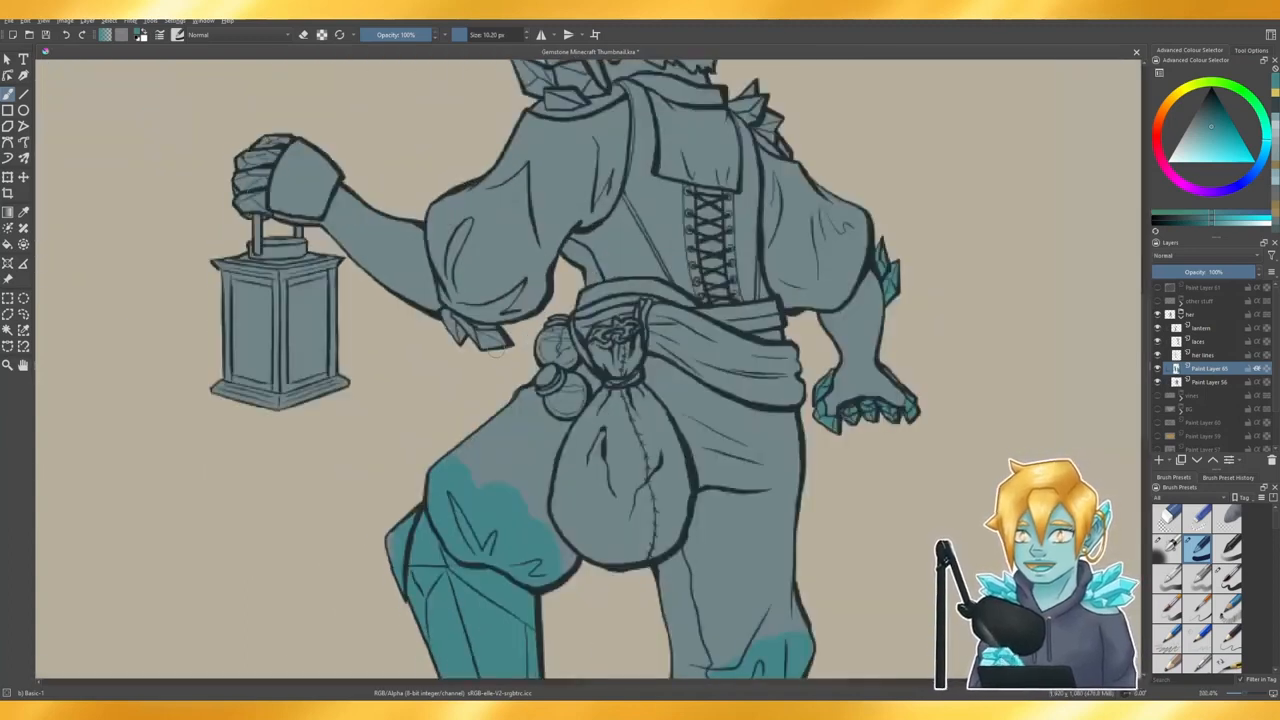
{"action": "mouse_move", "coordinate": [458, 322]}
{"action": "left_mouse_down"}
{"action": "mouse_move", "coordinate": [449, 315]}
{"action": "mouse_move", "coordinate": [498, 350]}
{"action": "mouse_move", "coordinate": [502, 337]}
{"action": "left_mouse_up"}
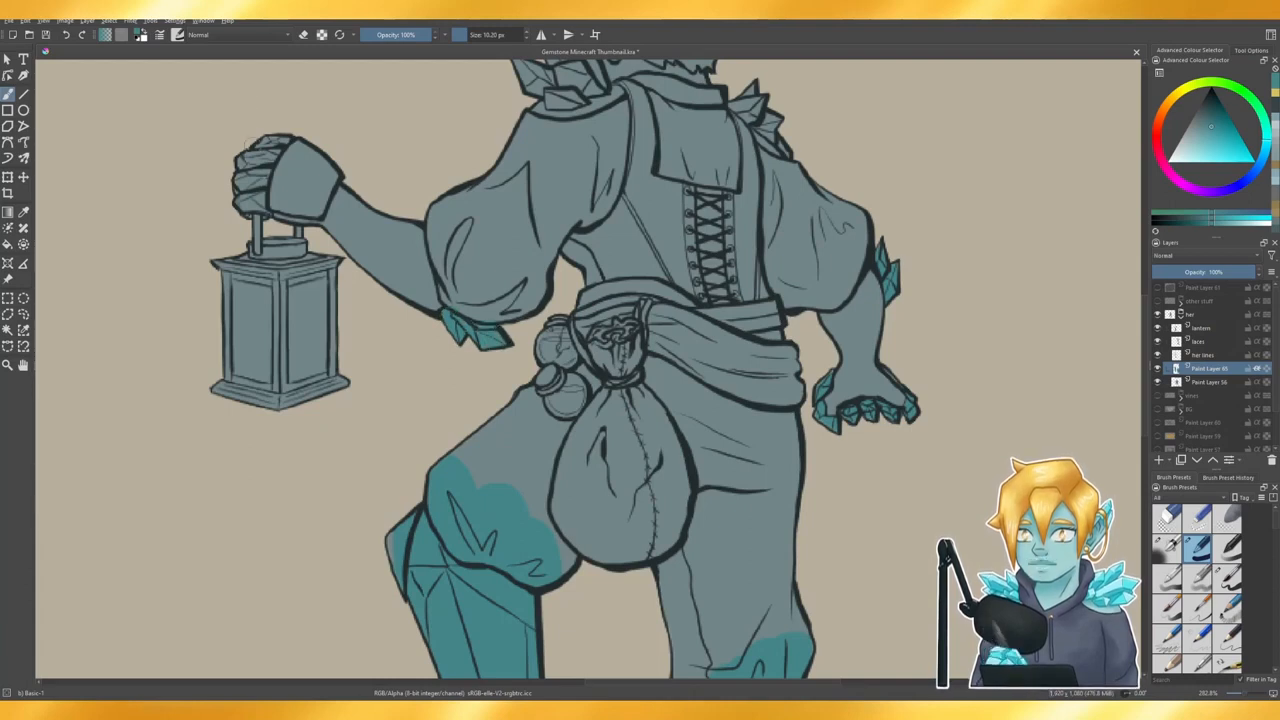
{"action": "left_click_drag", "start_coordinate": [256, 146], "coordinate": [250, 180]}
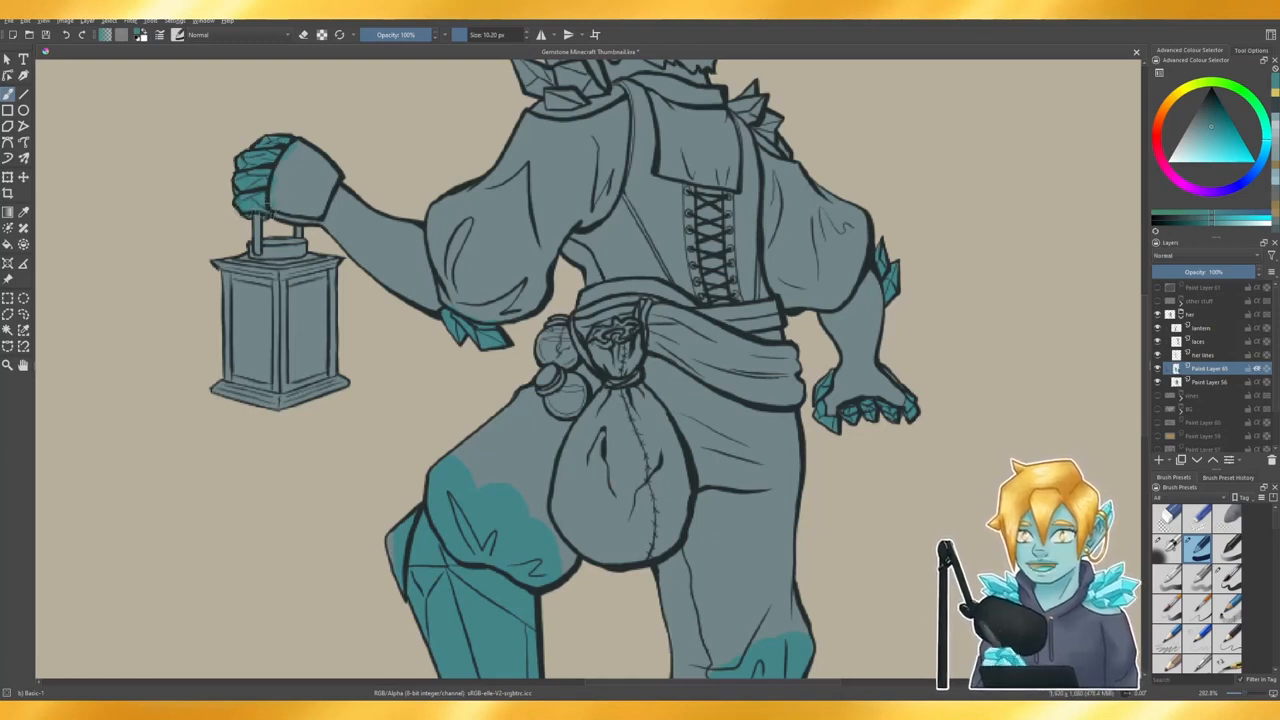
- Switch to the Basic-5 Size brush at about 25 px and paint the crystals on both shoulders and the ear teal
{"action": "left_click", "coordinate": [1230, 580]}
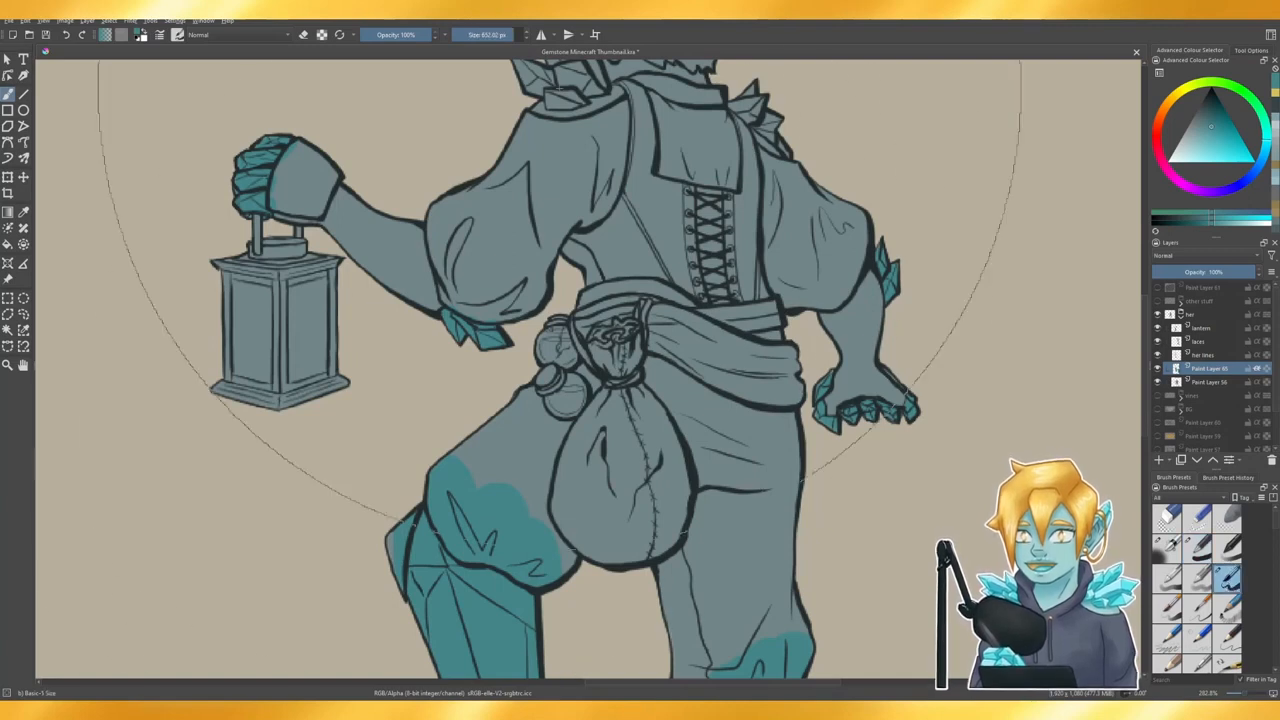
{"action": "left_click_drag", "start_coordinate": [487, 35], "coordinate": [470, 35]}
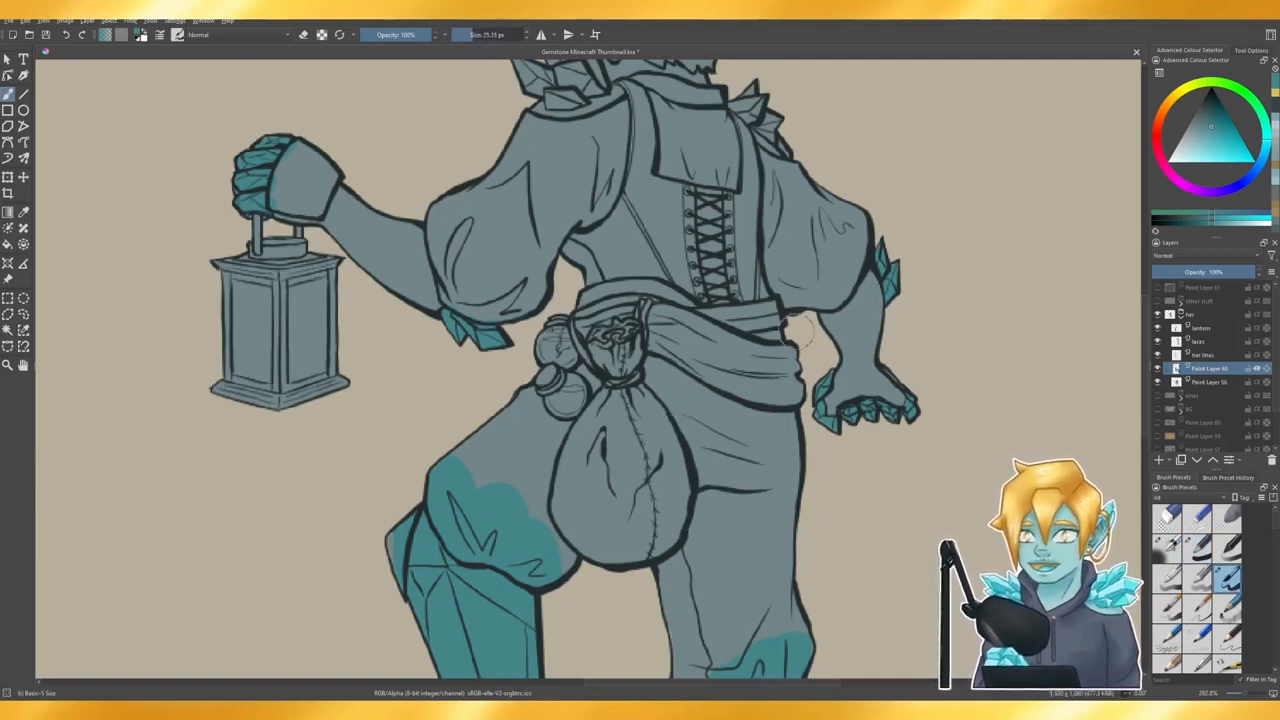
{"action": "scroll", "coordinate": [646, 390], "scroll_direction": "down", "scroll_amount": 2}
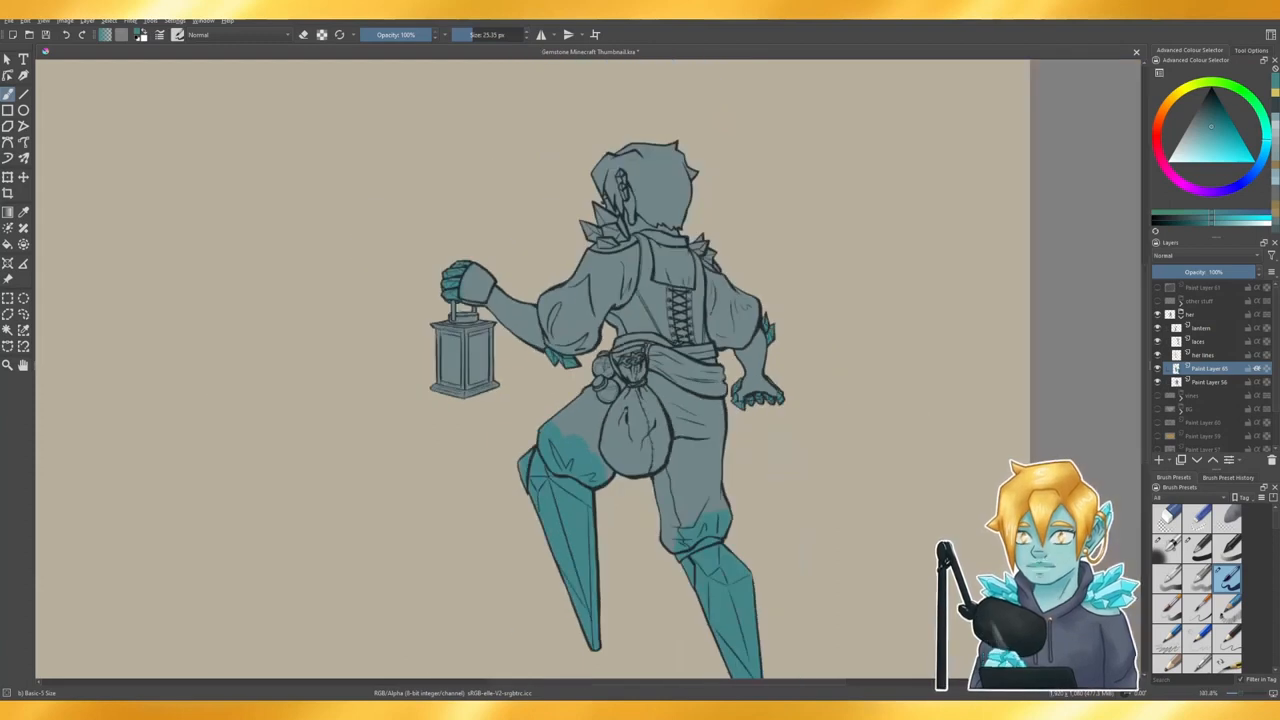
{"action": "scroll", "coordinate": [697, 172], "scroll_direction": "up", "scroll_amount": 2}
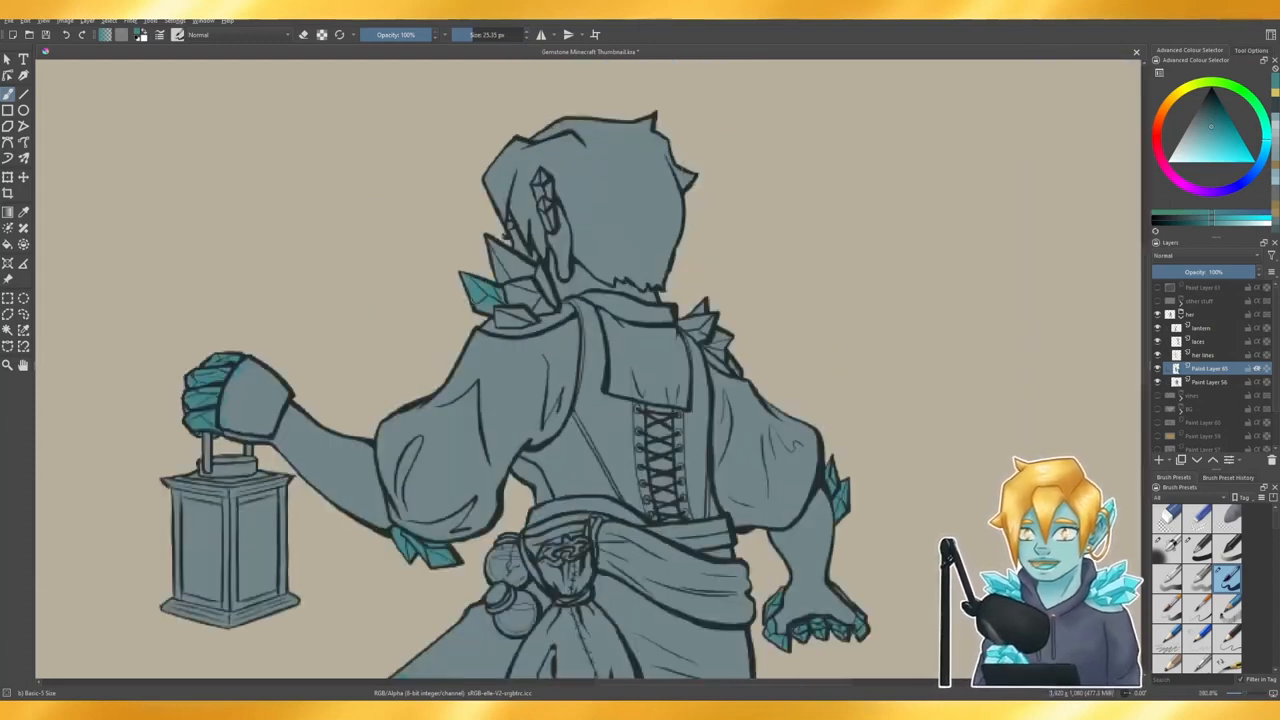
{"action": "left_click_drag", "start_coordinate": [498, 288], "coordinate": [514, 272]}
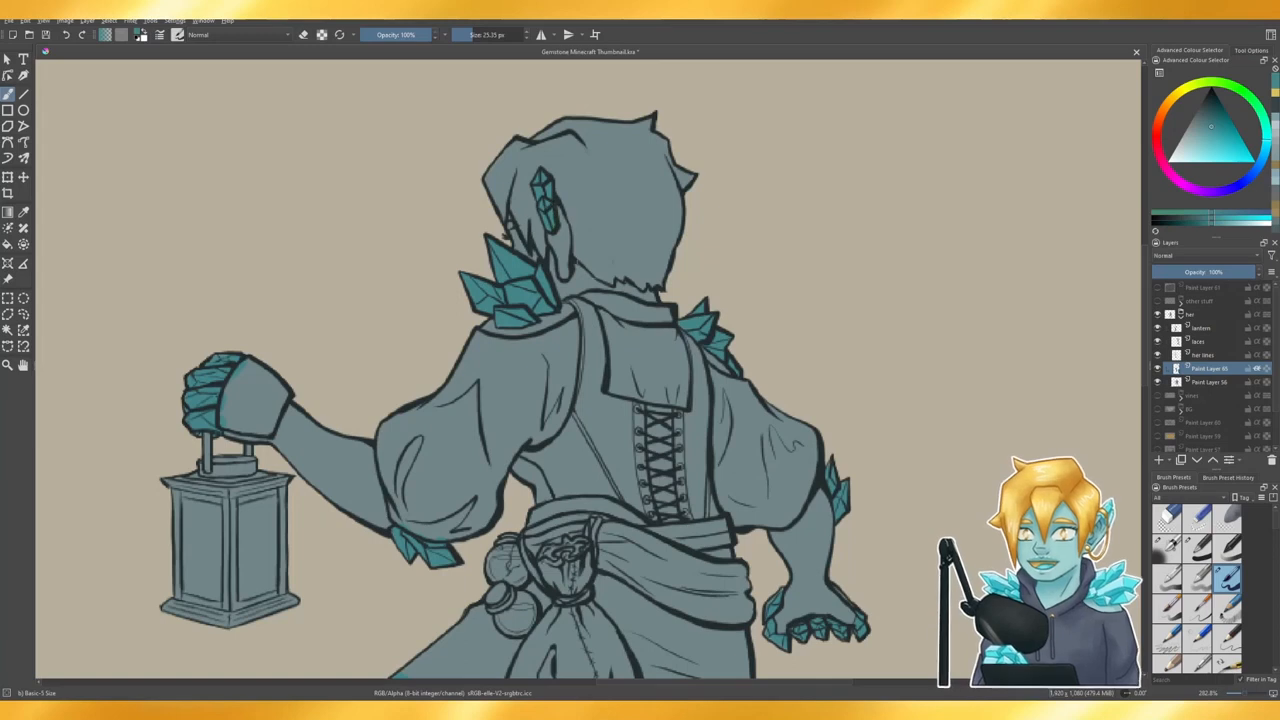
- Choose a muted sandy yellow, try it along the top of the hair, and undo the stroke
{"action": "left_click", "coordinate": [1178, 92]}
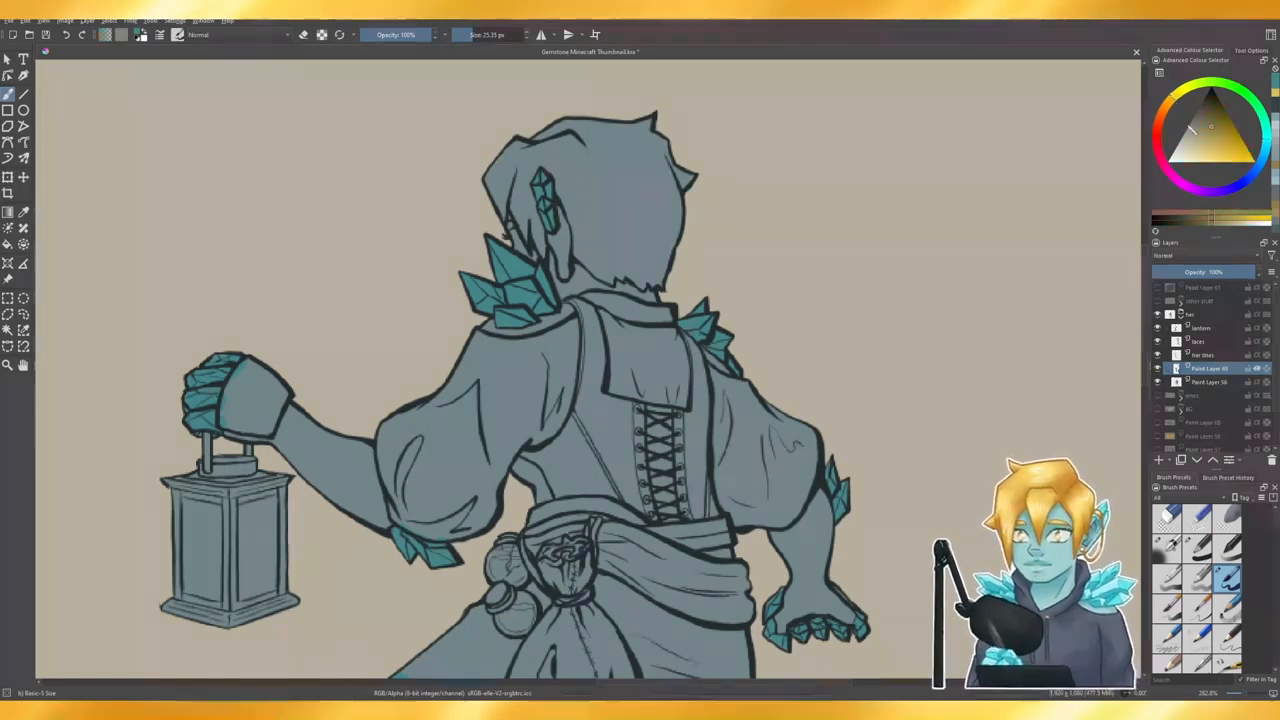
{"action": "left_click", "coordinate": [1196, 134]}
{"action": "mouse_move", "coordinate": [495, 172]}
{"action": "left_mouse_down"}
{"action": "mouse_move", "coordinate": [593, 131]}
{"action": "mouse_move", "coordinate": [662, 146]}
{"action": "left_mouse_up"}
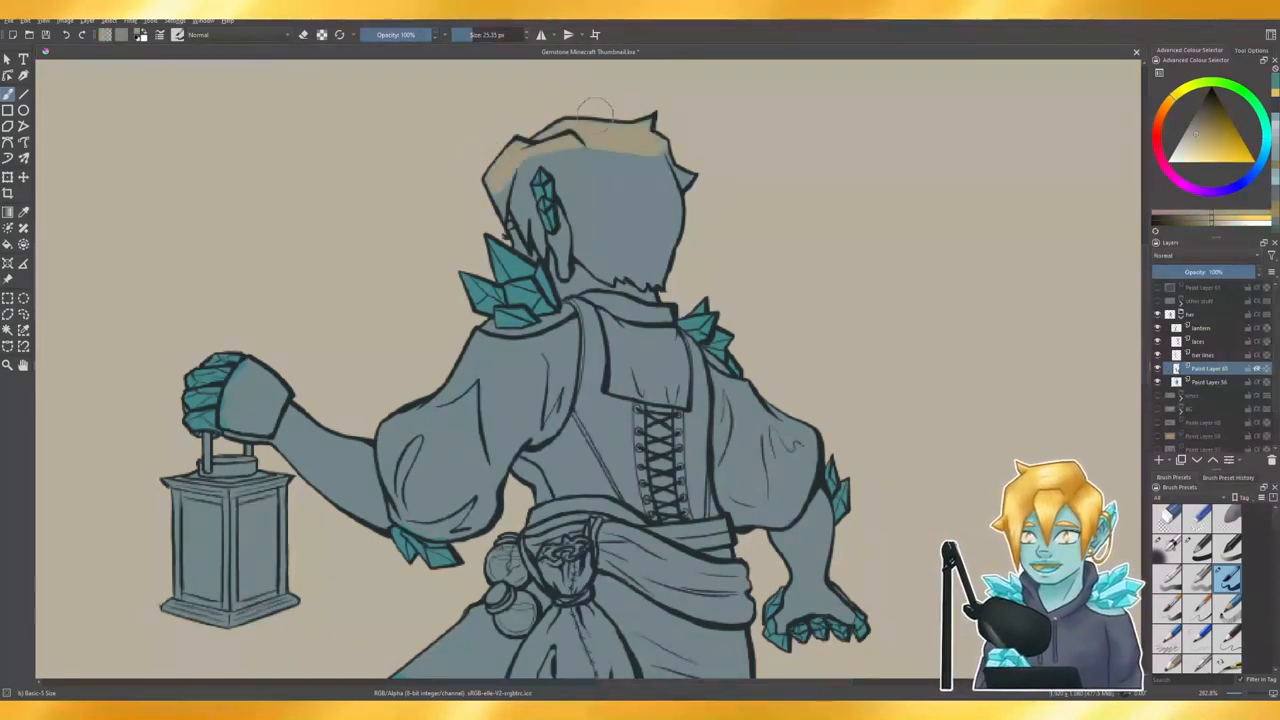
{"action": "key", "text": "ctrl+z"}
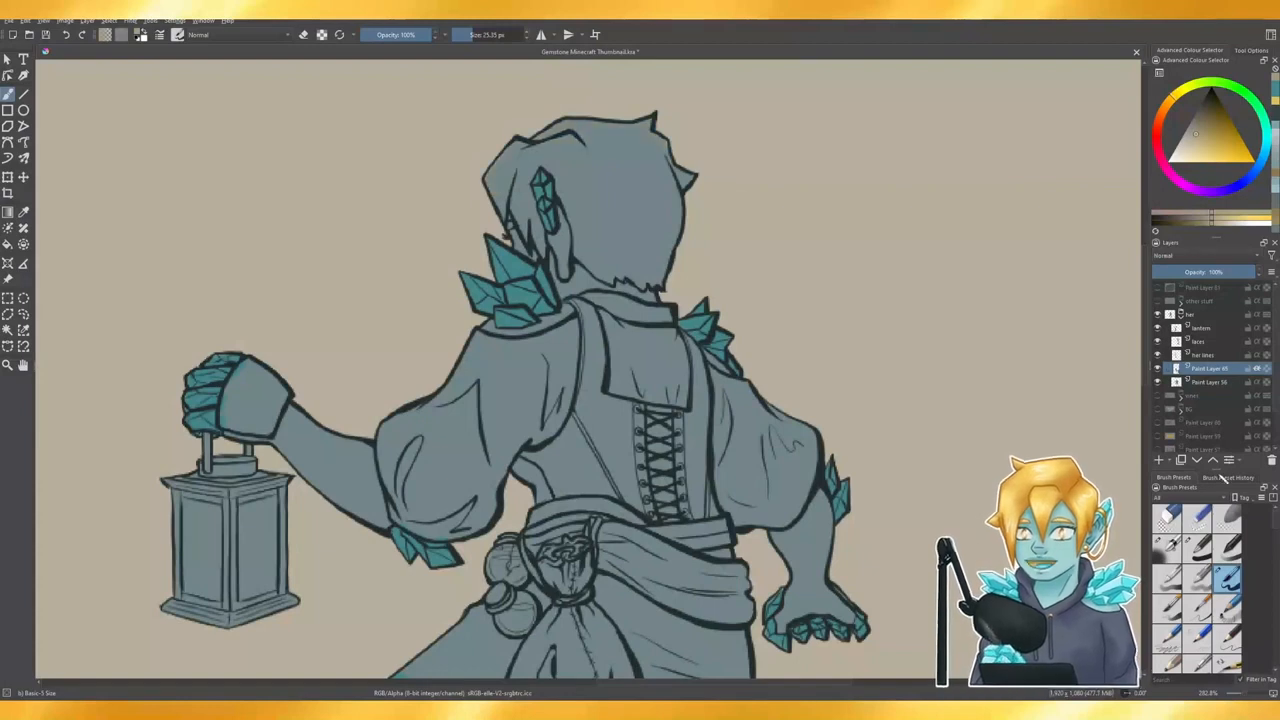
- Add an alpha-inheriting paint layer above the crystal colour layer and fill the character's hair with sandy yellow
{"action": "left_click", "coordinate": [1159, 460]}
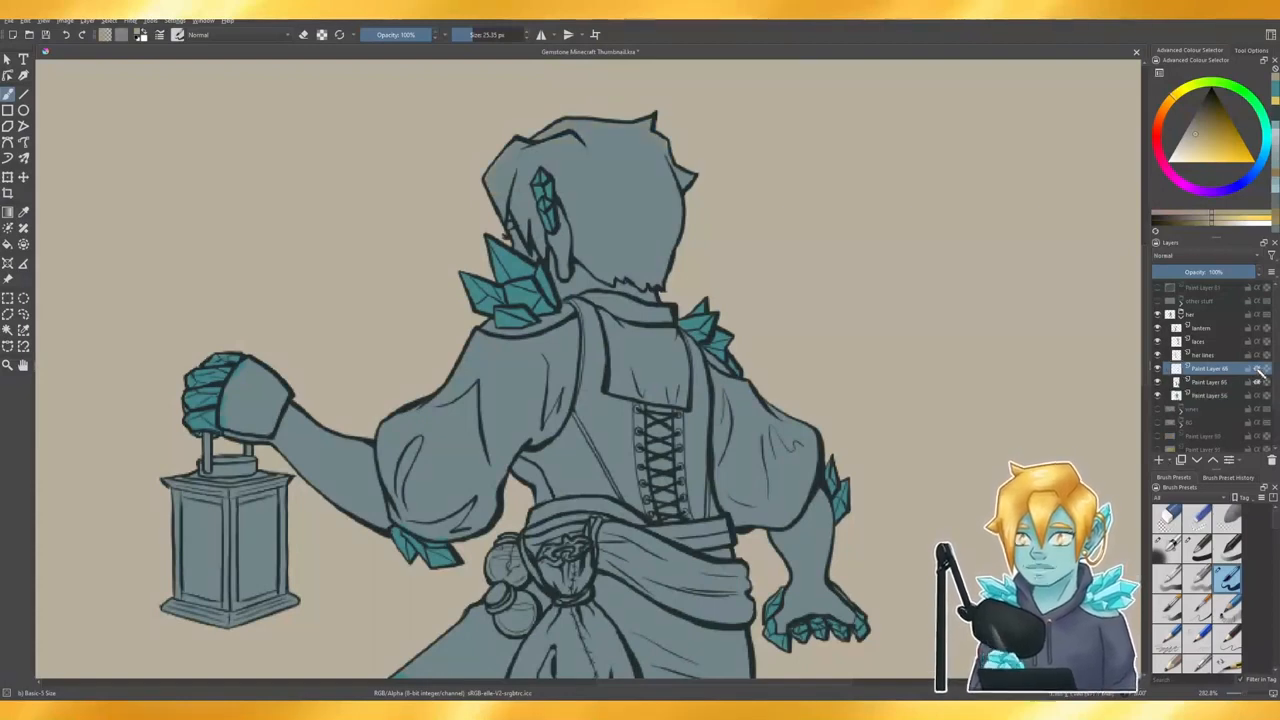
{"action": "mouse_move", "coordinate": [675, 132]}
{"action": "left_mouse_down"}
{"action": "mouse_move", "coordinate": [590, 124]}
{"action": "mouse_move", "coordinate": [505, 142]}
{"action": "mouse_move", "coordinate": [490, 196]}
{"action": "mouse_move", "coordinate": [522, 234]}
{"action": "mouse_move", "coordinate": [527, 220]}
{"action": "mouse_move", "coordinate": [543, 228]}
{"action": "mouse_move", "coordinate": [518, 161]}
{"action": "mouse_move", "coordinate": [567, 180]}
{"action": "mouse_move", "coordinate": [650, 175]}
{"action": "mouse_move", "coordinate": [666, 211]}
{"action": "mouse_move", "coordinate": [633, 230]}
{"action": "mouse_move", "coordinate": [585, 193]}
{"action": "mouse_move", "coordinate": [574, 216]}
{"action": "left_mouse_up"}
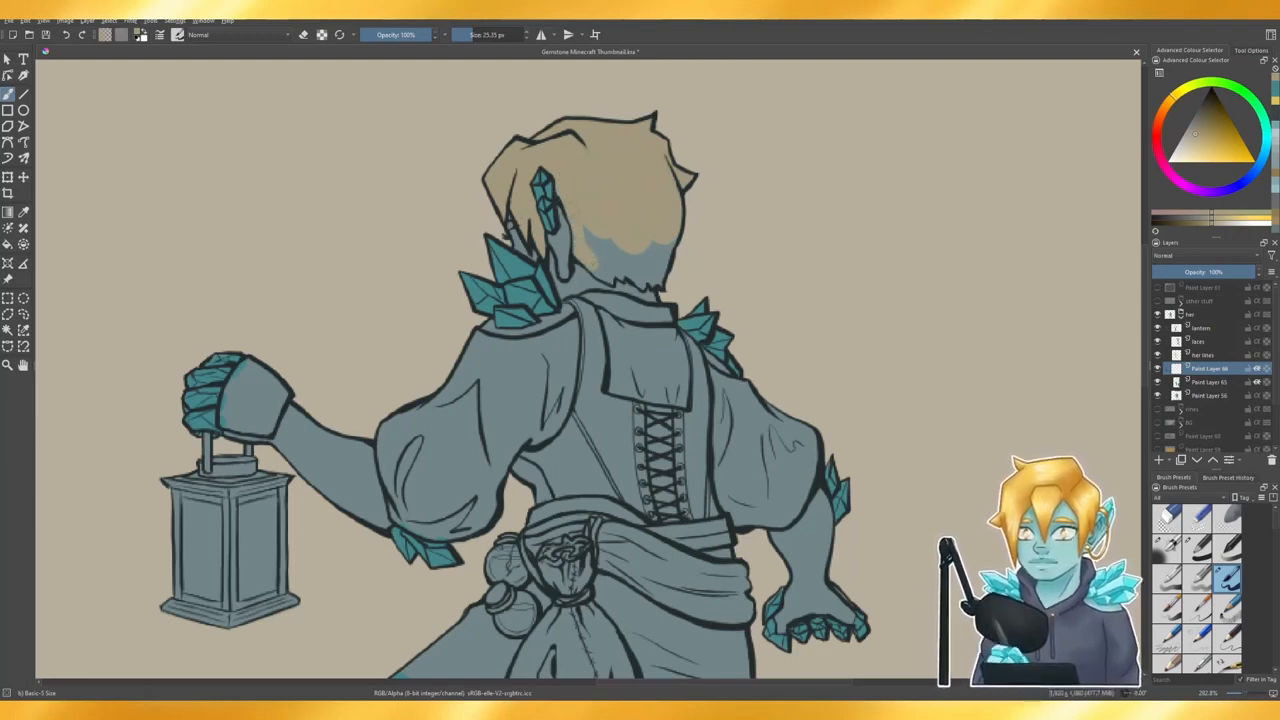
{"action": "mouse_move", "coordinate": [590, 260]}
{"action": "left_mouse_down"}
{"action": "mouse_move", "coordinate": [657, 268]}
{"action": "mouse_move", "coordinate": [677, 250]}
{"action": "mouse_move", "coordinate": [645, 250]}
{"action": "mouse_move", "coordinate": [598, 244]}
{"action": "left_mouse_up"}
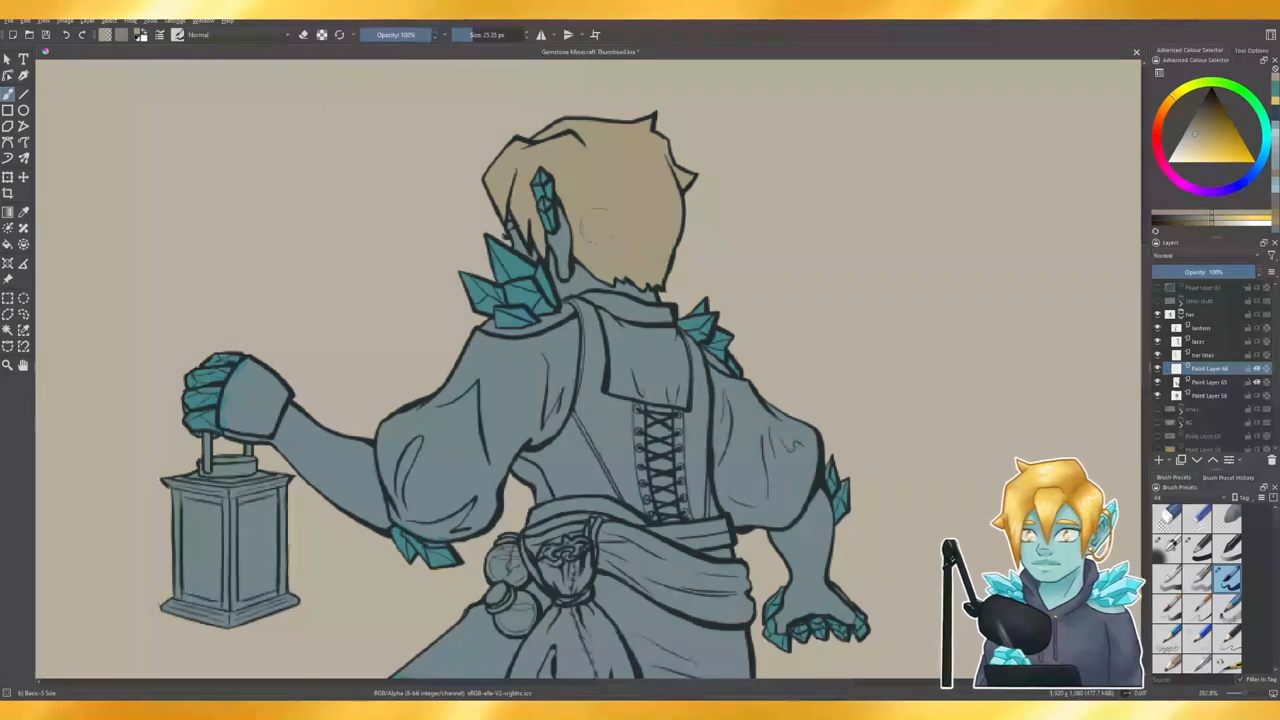
- Paint the back of the hand holding the lantern sandy yellow up to the wrist
{"action": "scroll", "coordinate": [1080, 290], "scroll_direction": "down", "scroll_amount": 3}
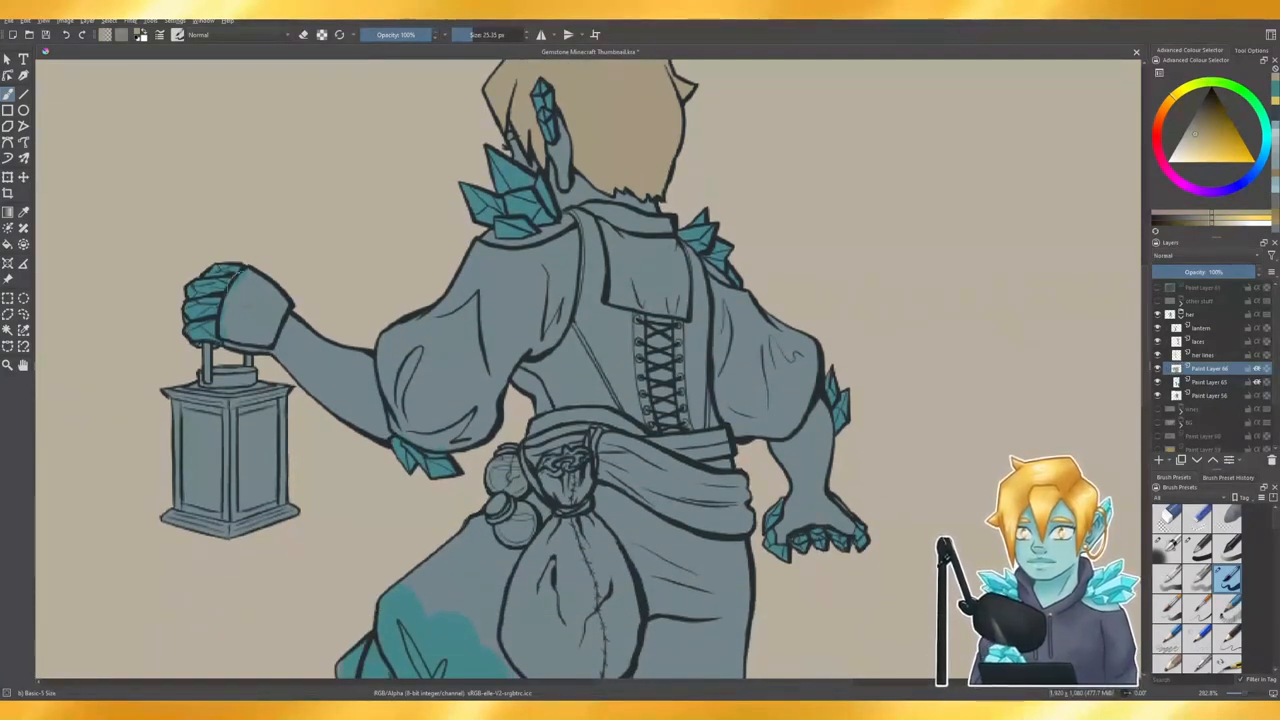
{"action": "mouse_move", "coordinate": [250, 290]}
{"action": "left_mouse_down"}
{"action": "mouse_move", "coordinate": [245, 300]}
{"action": "mouse_move", "coordinate": [250, 272]}
{"action": "mouse_move", "coordinate": [226, 305]}
{"action": "left_mouse_up"}
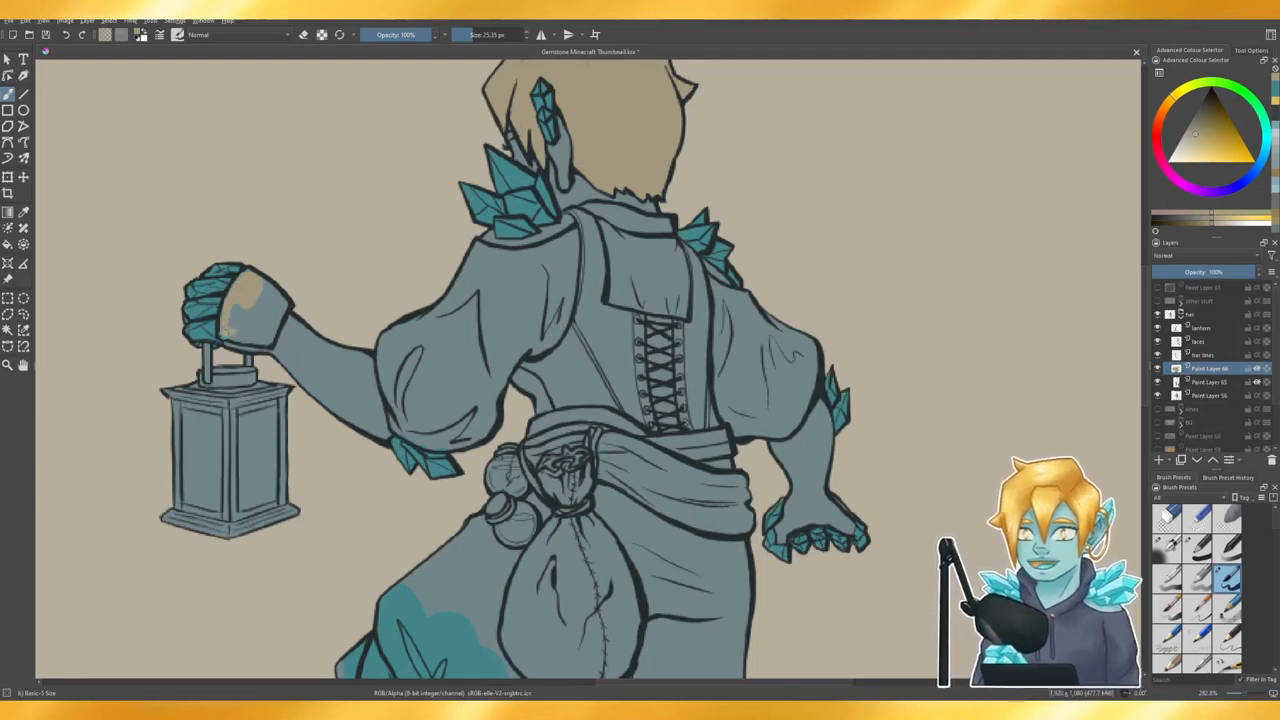
{"action": "mouse_move", "coordinate": [248, 340]}
{"action": "left_mouse_down"}
{"action": "mouse_move", "coordinate": [276, 330]}
{"action": "mouse_move", "coordinate": [288, 292]}
{"action": "mouse_move", "coordinate": [260, 292]}
{"action": "mouse_move", "coordinate": [236, 325]}
{"action": "mouse_move", "coordinate": [258, 318]}
{"action": "left_mouse_up"}
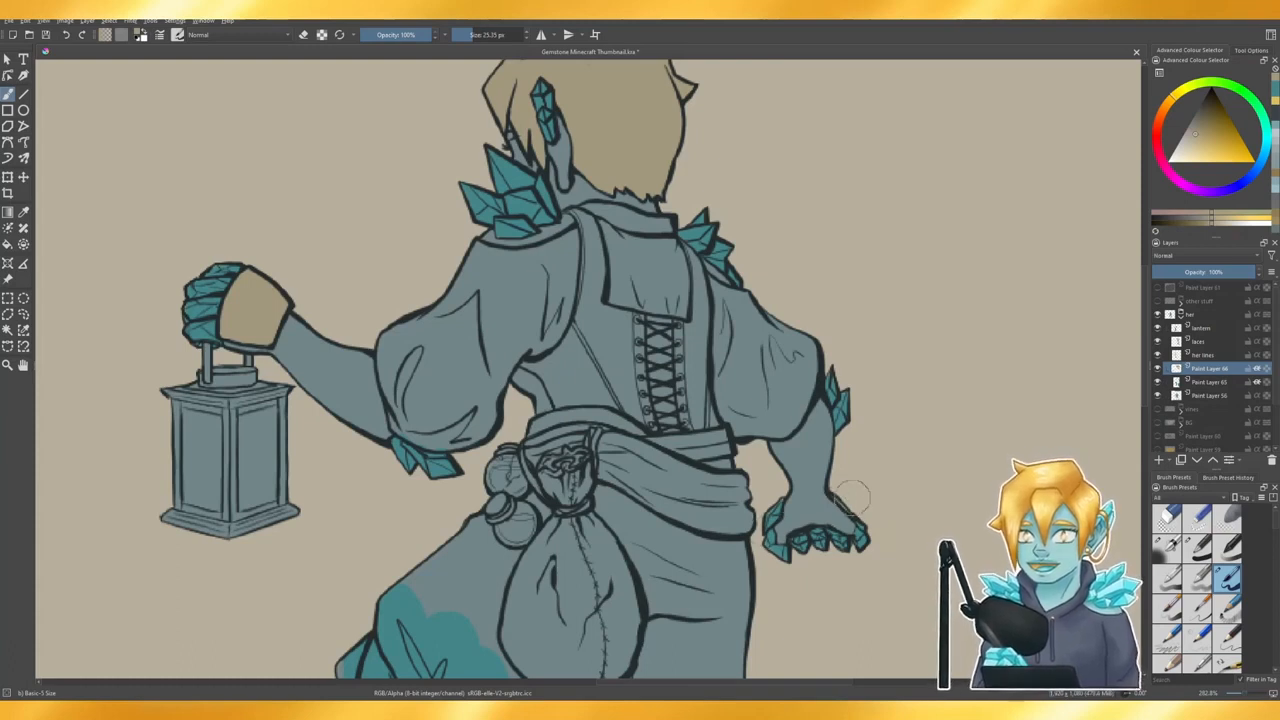
- Paint the small side pieces at the top of both crystal legs sandy yellow over the teal
{"action": "scroll", "coordinate": [630, 307], "scroll_direction": "down", "scroll_amount": 3}
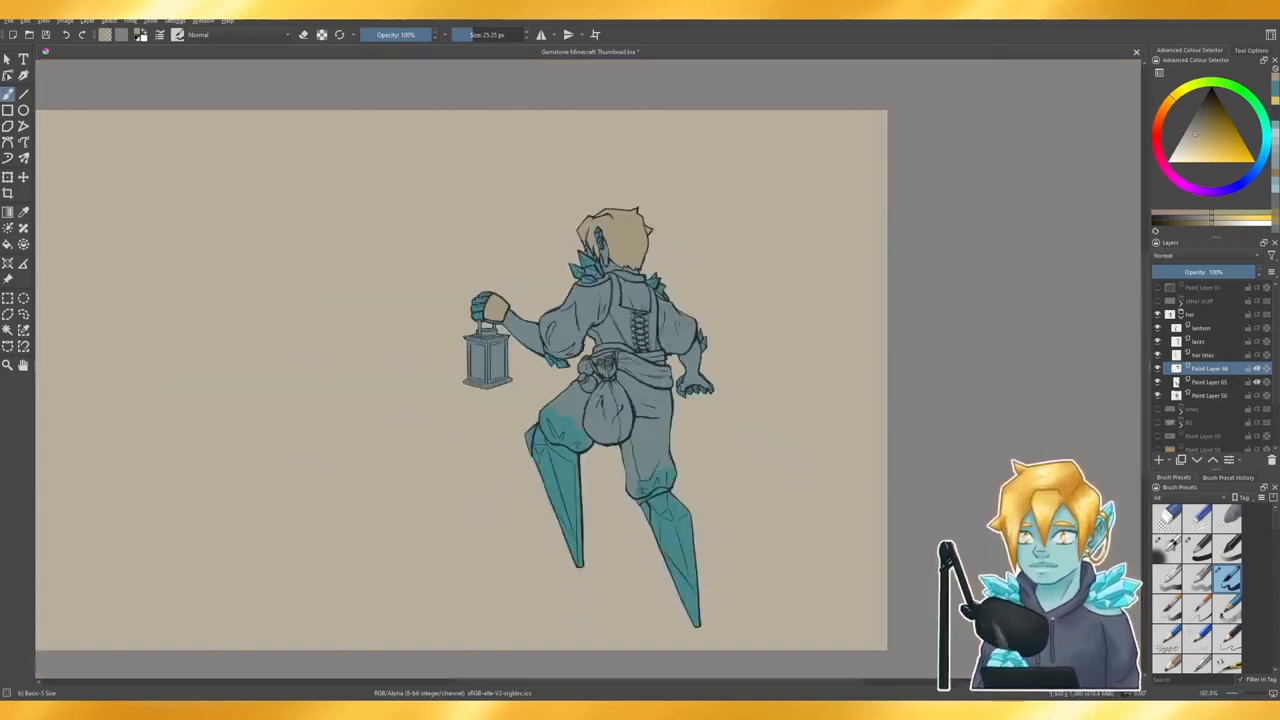
{"action": "scroll", "coordinate": [569, 450], "scroll_direction": "up", "scroll_amount": 4}
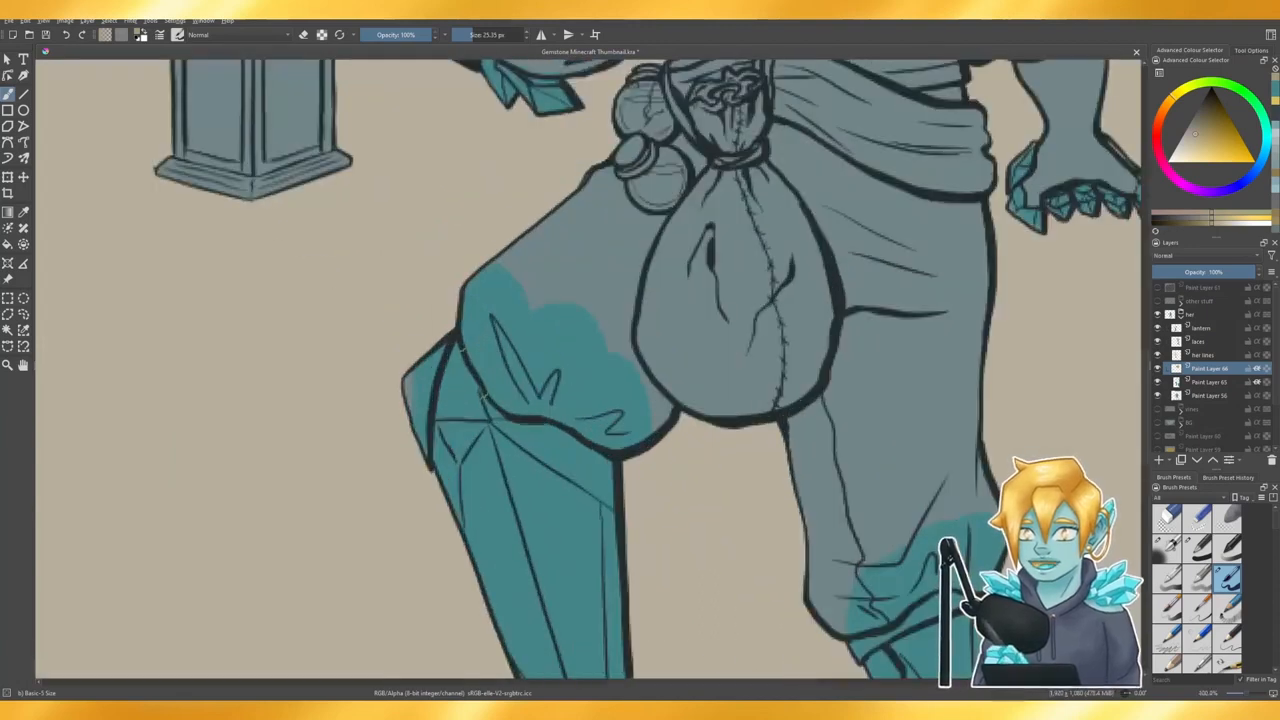
{"action": "left_click_drag", "start_coordinate": [416, 405], "coordinate": [438, 336]}
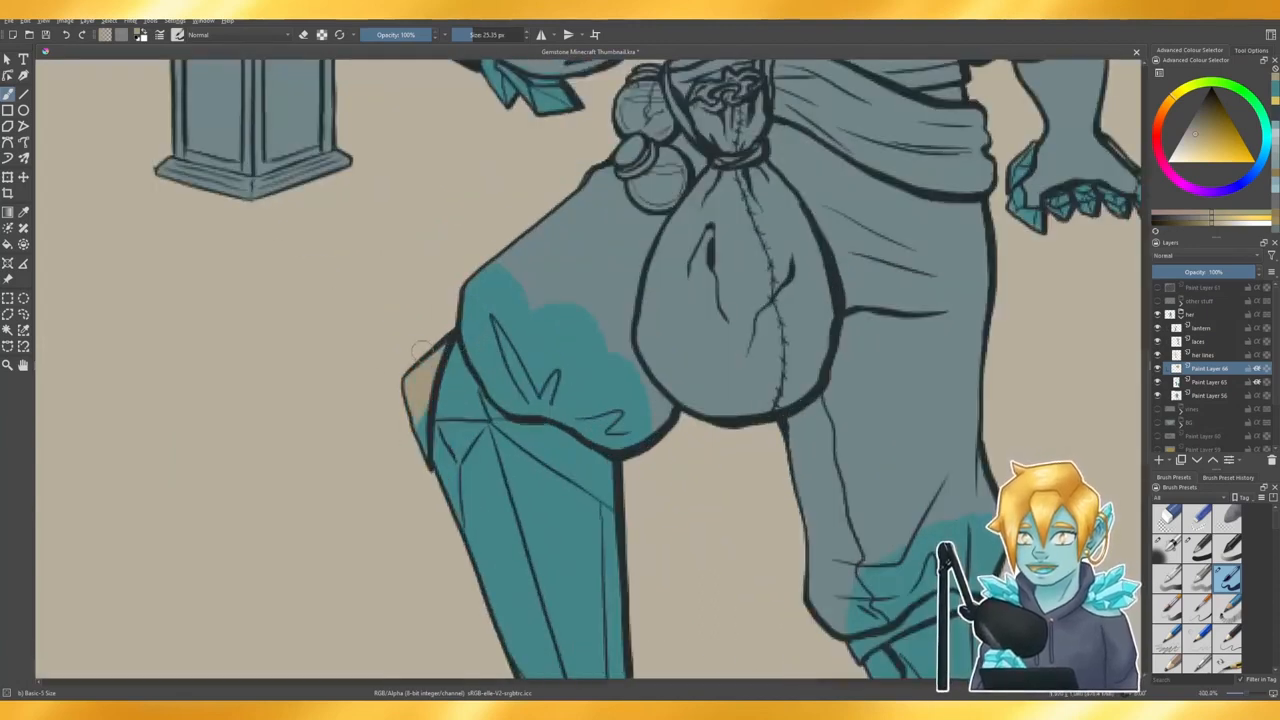
{"action": "left_click_drag", "start_coordinate": [414, 425], "coordinate": [418, 455]}
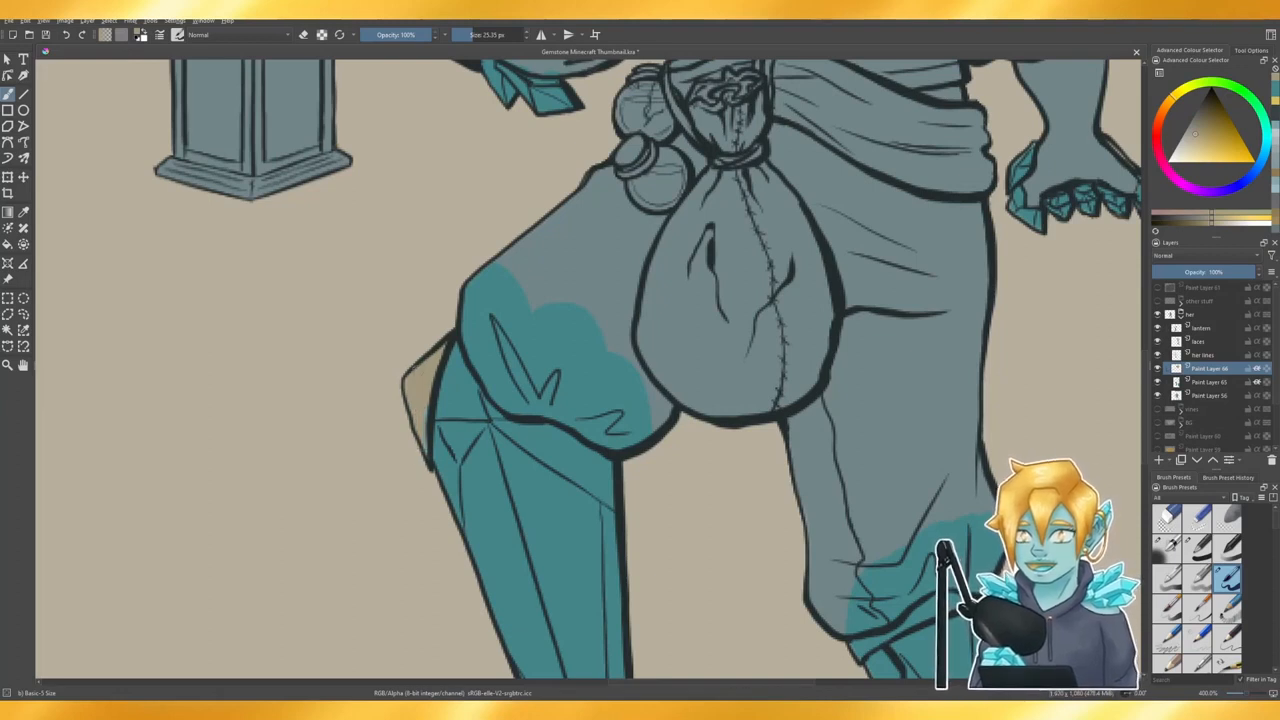
{"action": "scroll", "coordinate": [400, 450], "scroll_direction": "down", "scroll_amount": 3}
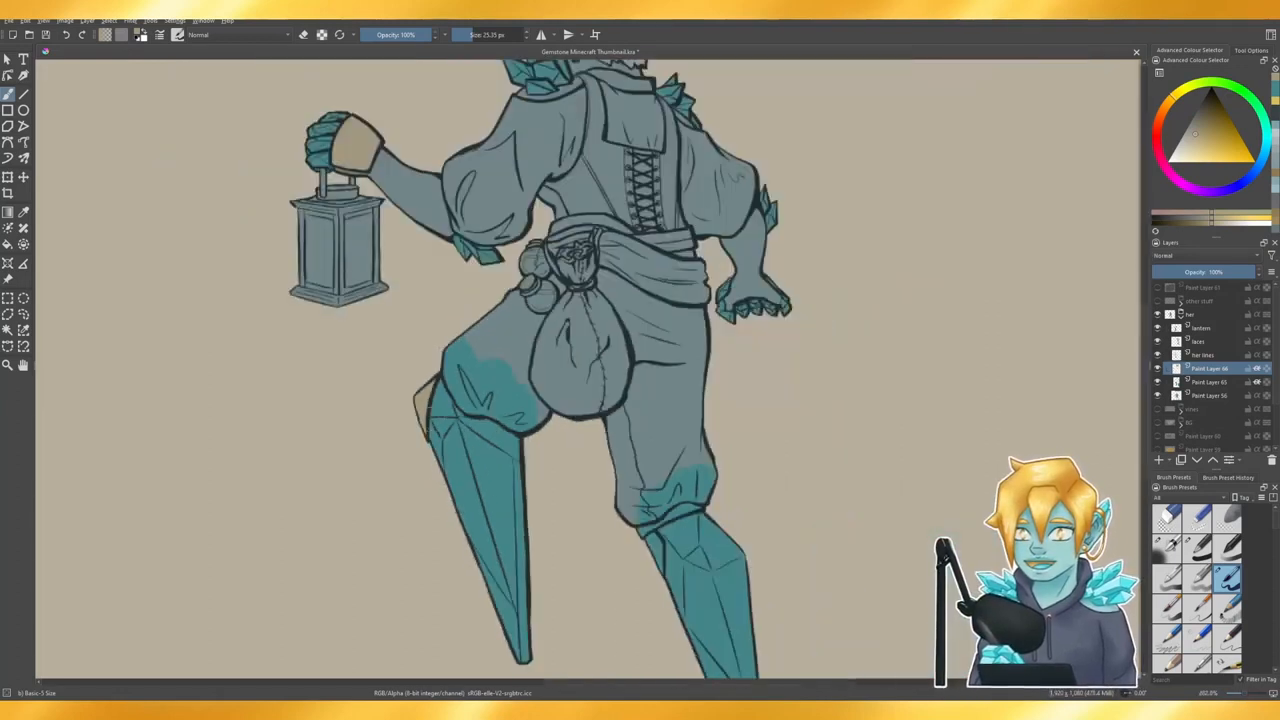
{"action": "scroll", "coordinate": [720, 590], "scroll_direction": "up", "scroll_amount": 3}
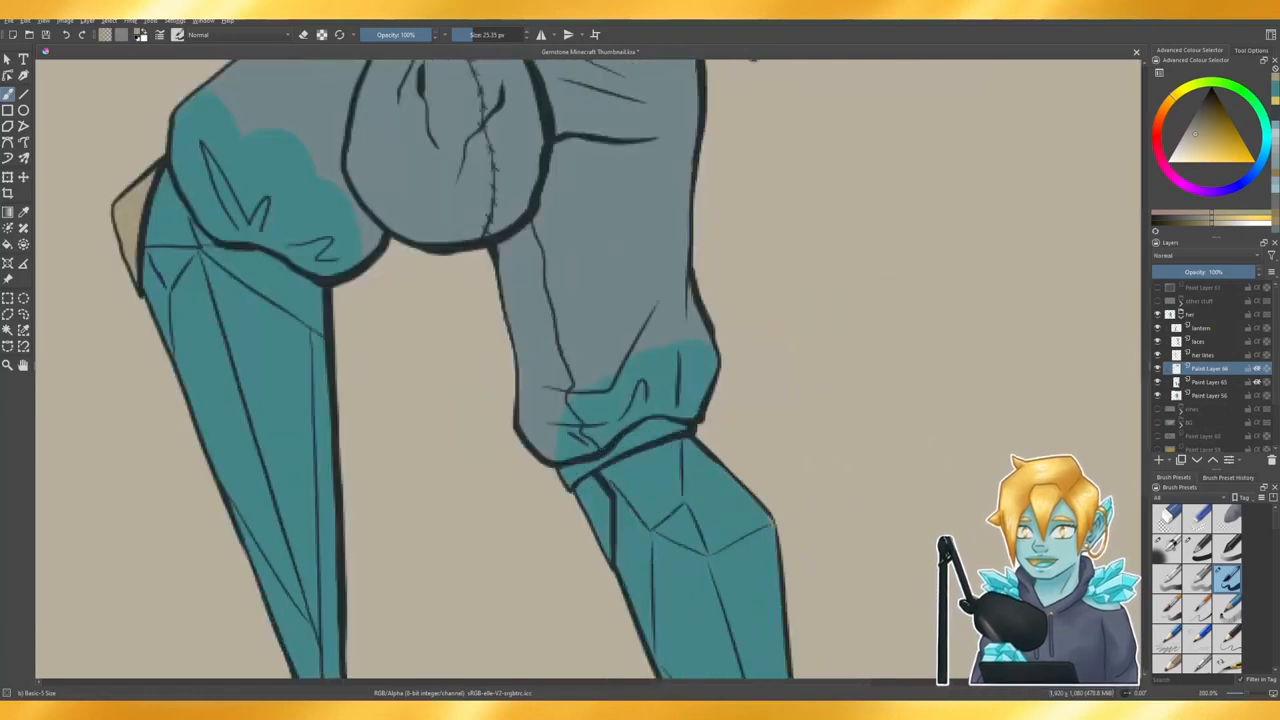
{"action": "mouse_move", "coordinate": [581, 502]}
{"action": "left_mouse_down"}
{"action": "mouse_move", "coordinate": [596, 478]}
{"action": "mouse_move", "coordinate": [600, 520]}
{"action": "mouse_move", "coordinate": [606, 488]}
{"action": "mouse_move", "coordinate": [606, 562]}
{"action": "mouse_move", "coordinate": [588, 512]}
{"action": "left_mouse_up"}
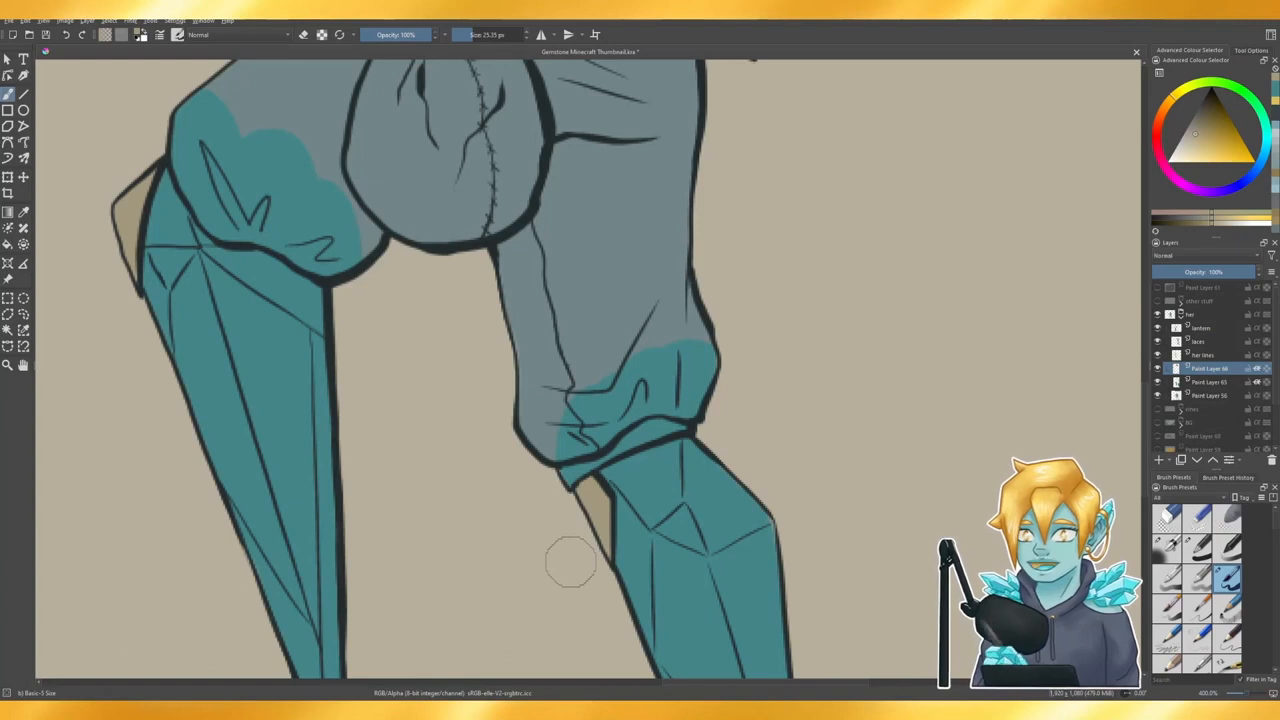
- Add another alpha-inheriting paint layer above the sandy yellow layer and choose a pale cream colour
{"action": "scroll", "coordinate": [575, 600], "scroll_direction": "down", "scroll_amount": 5}
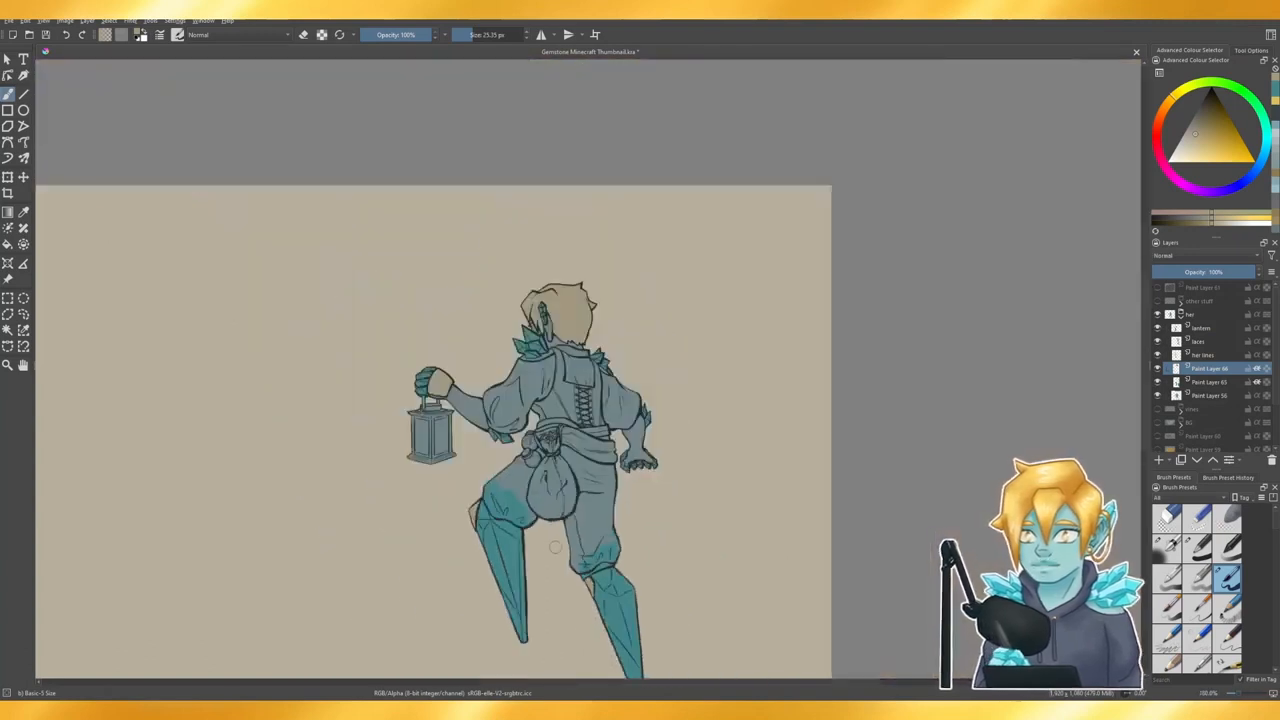
{"action": "scroll", "coordinate": [532, 480], "scroll_direction": "up", "scroll_amount": 1}
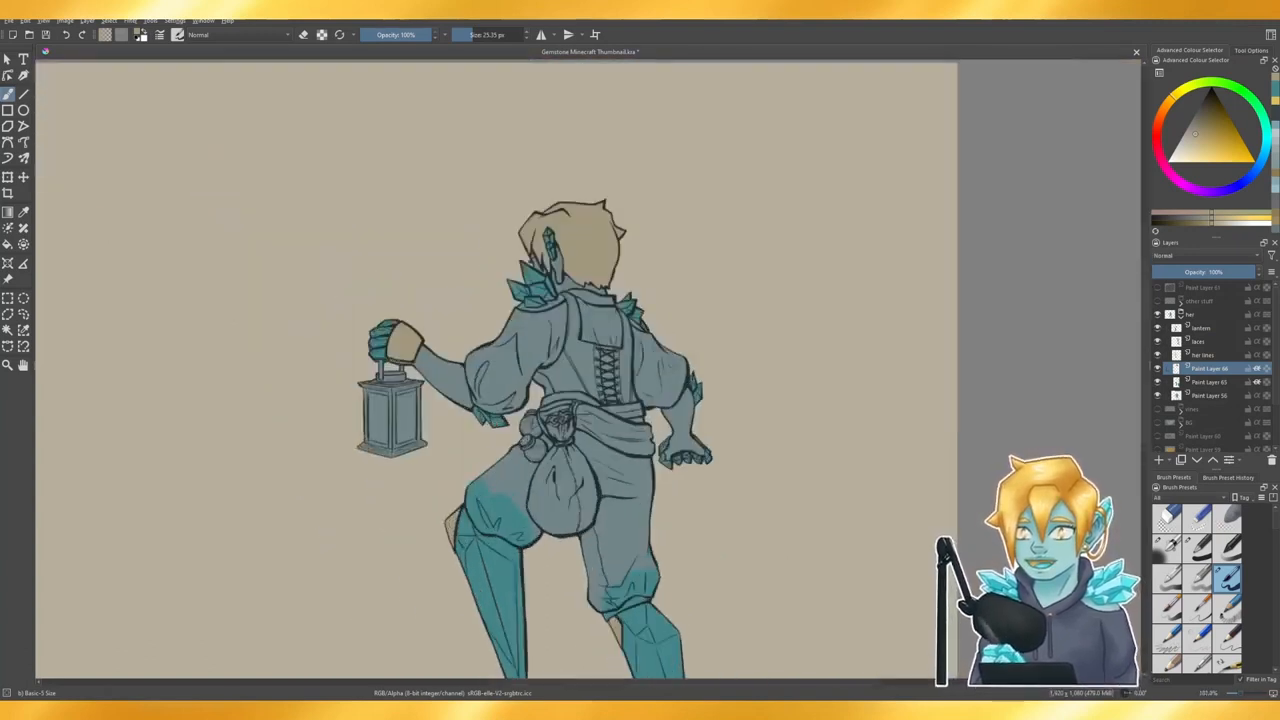
{"action": "left_click", "coordinate": [1160, 462]}
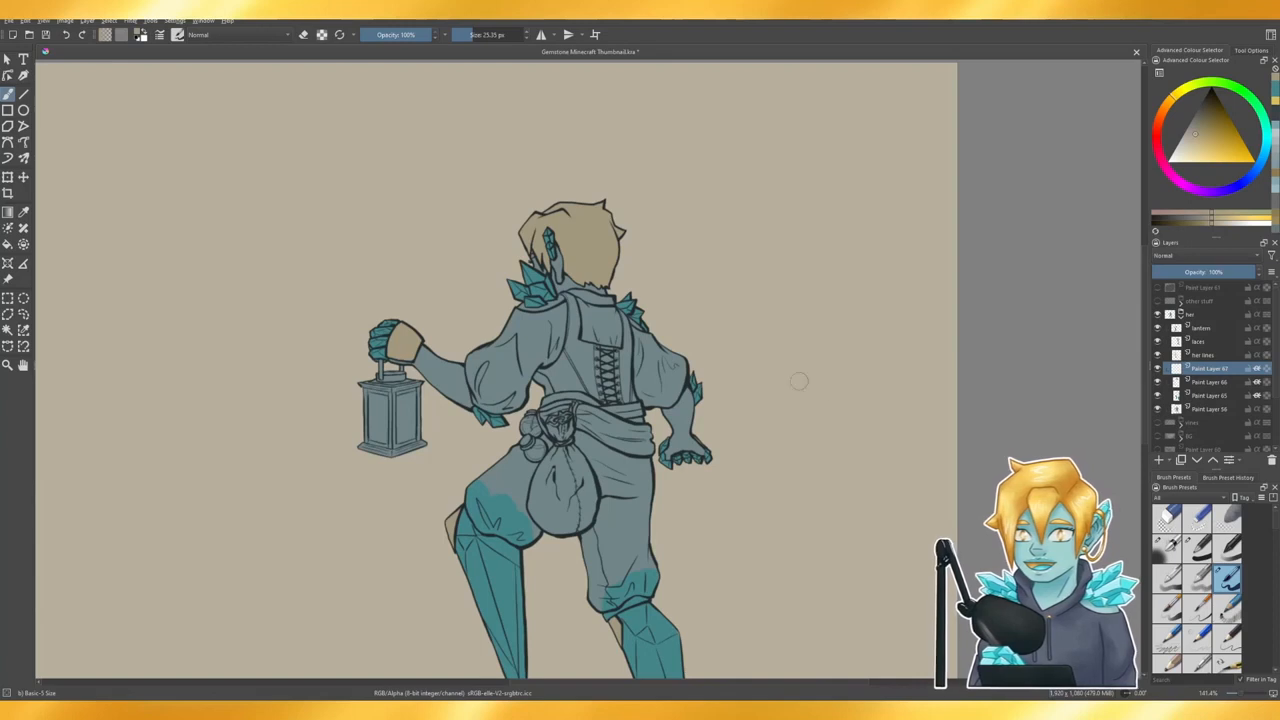
{"action": "scroll", "coordinate": [501, 427], "scroll_direction": "up", "scroll_amount": 1}
{"action": "scroll", "coordinate": [513, 403], "scroll_direction": "down", "scroll_amount": 1}
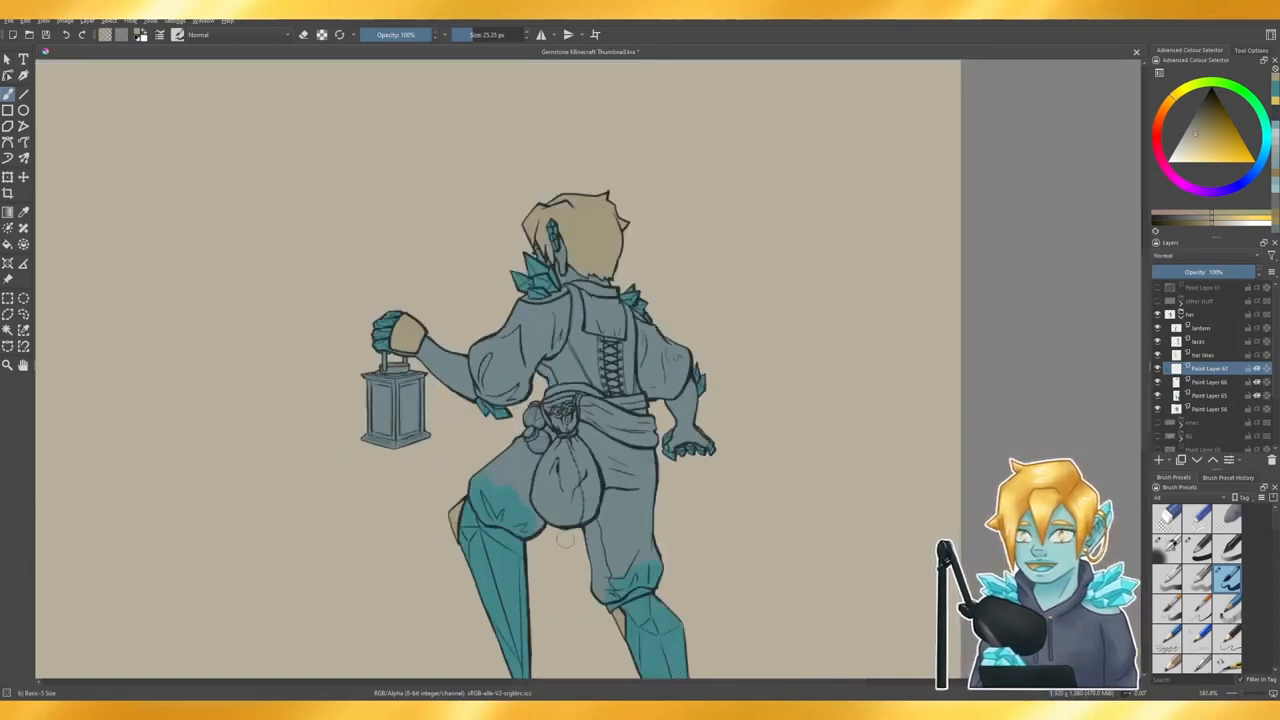
{"action": "scroll", "coordinate": [565, 539], "scroll_direction": "up", "scroll_amount": 1}
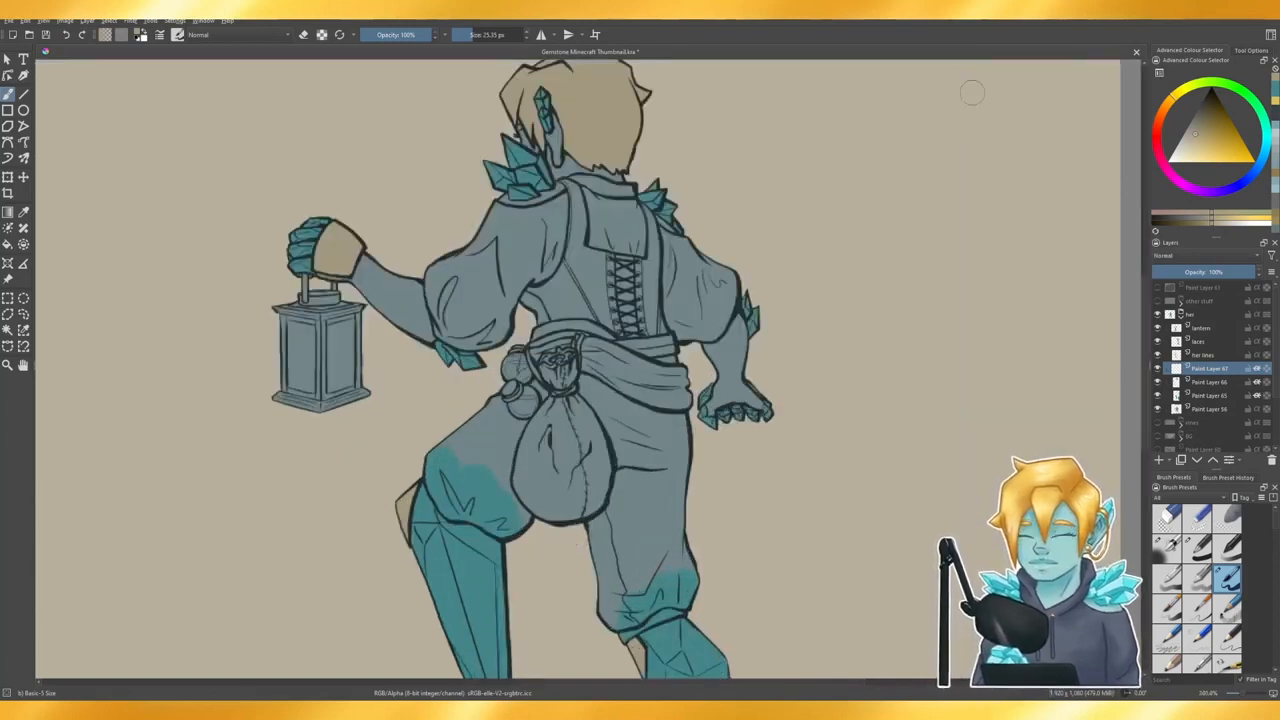
{"action": "left_click", "coordinate": [1193, 157]}
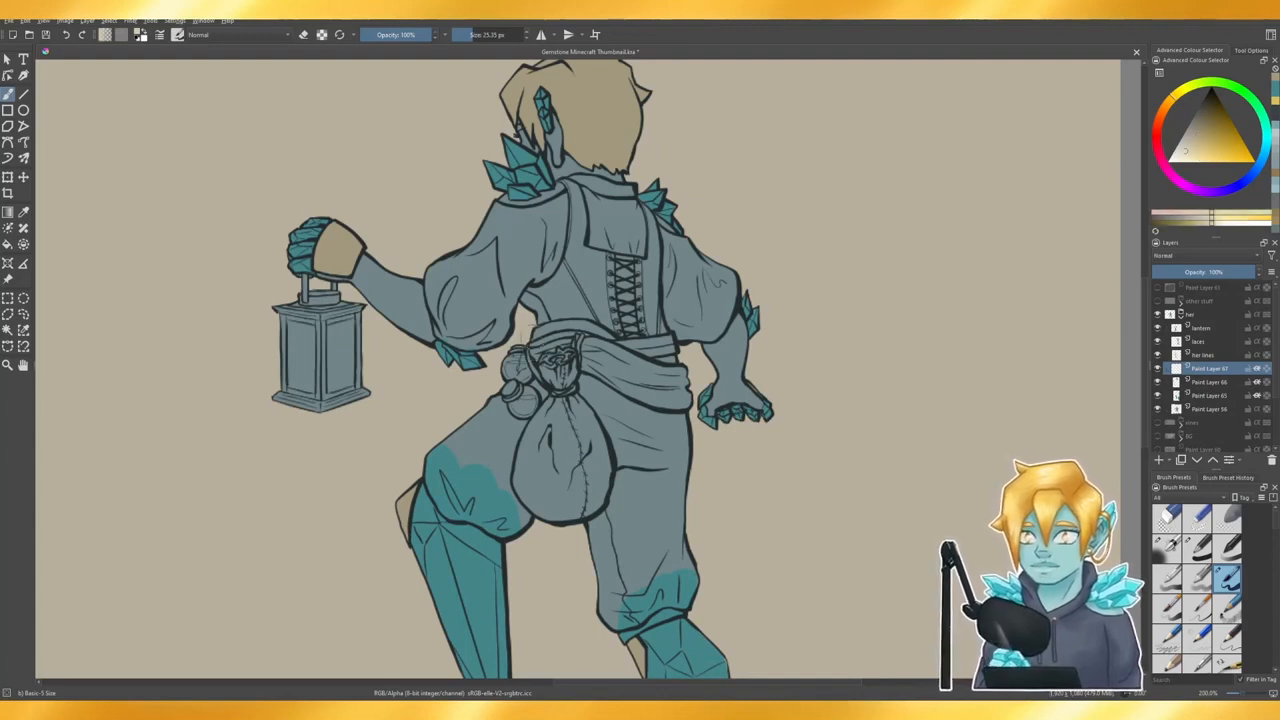
- Paint the shirt's two puffy sleeves, shoulders and collar flap pale cream
{"action": "scroll", "coordinate": [600, 258], "scroll_direction": "up", "scroll_amount": 2}
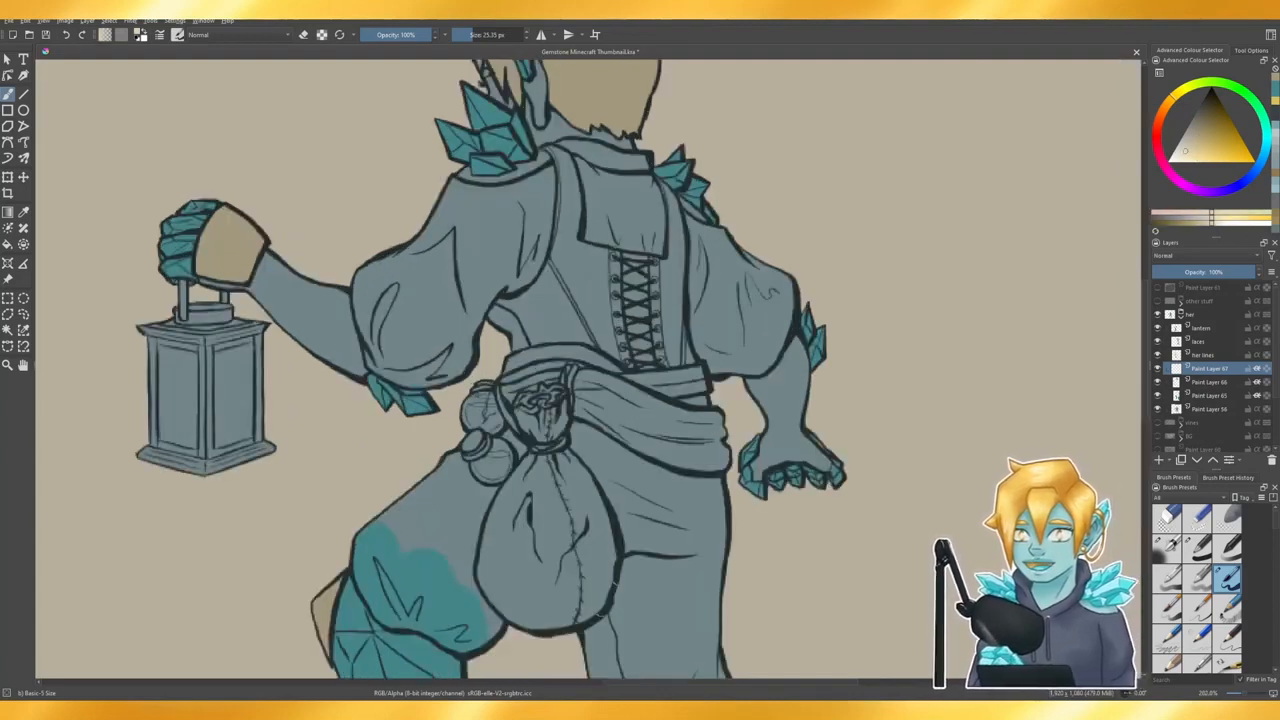
{"action": "scroll", "coordinate": [592, 584], "scroll_direction": "down", "scroll_amount": 2}
{"action": "scroll", "coordinate": [610, 303], "scroll_direction": "up", "scroll_amount": 2}
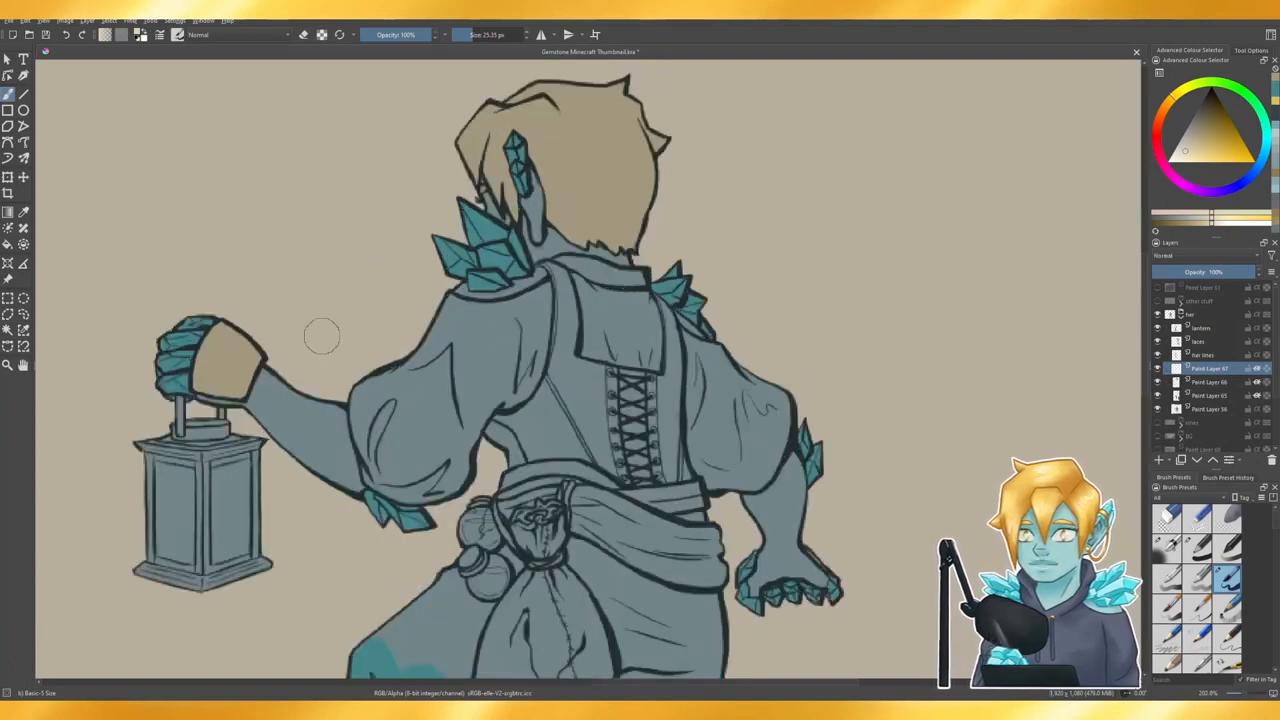
{"action": "mouse_move", "coordinate": [400, 330]}
{"action": "left_mouse_down"}
{"action": "mouse_move", "coordinate": [425, 370]}
{"action": "mouse_move", "coordinate": [397, 410]}
{"action": "mouse_move", "coordinate": [370, 392]}
{"action": "mouse_move", "coordinate": [376, 466]}
{"action": "mouse_move", "coordinate": [415, 492]}
{"action": "mouse_move", "coordinate": [452, 458]}
{"action": "mouse_move", "coordinate": [458, 490]}
{"action": "mouse_move", "coordinate": [398, 455]}
{"action": "mouse_move", "coordinate": [440, 412]}
{"action": "mouse_move", "coordinate": [505, 378]}
{"action": "mouse_move", "coordinate": [540, 420]}
{"action": "mouse_move", "coordinate": [455, 320]}
{"action": "mouse_move", "coordinate": [530, 295]}
{"action": "mouse_move", "coordinate": [487, 336]}
{"action": "mouse_move", "coordinate": [530, 318]}
{"action": "mouse_move", "coordinate": [585, 275]}
{"action": "mouse_move", "coordinate": [560, 266]}
{"action": "mouse_move", "coordinate": [640, 280]}
{"action": "mouse_move", "coordinate": [625, 300]}
{"action": "mouse_move", "coordinate": [585, 292]}
{"action": "mouse_move", "coordinate": [600, 360]}
{"action": "mouse_move", "coordinate": [665, 320]}
{"action": "mouse_move", "coordinate": [645, 308]}
{"action": "left_mouse_up"}
{"action": "mouse_move", "coordinate": [734, 356]}
{"action": "left_mouse_down"}
{"action": "mouse_move", "coordinate": [685, 371]}
{"action": "mouse_move", "coordinate": [695, 359]}
{"action": "mouse_move", "coordinate": [703, 373]}
{"action": "mouse_move", "coordinate": [718, 353]}
{"action": "mouse_move", "coordinate": [738, 393]}
{"action": "mouse_move", "coordinate": [758, 393]}
{"action": "mouse_move", "coordinate": [753, 423]}
{"action": "mouse_move", "coordinate": [716, 468]}
{"action": "mouse_move", "coordinate": [761, 475]}
{"action": "mouse_move", "coordinate": [757, 377]}
{"action": "mouse_move", "coordinate": [753, 403]}
{"action": "mouse_move", "coordinate": [776, 424]}
{"action": "mouse_move", "coordinate": [770, 459]}
{"action": "mouse_move", "coordinate": [774, 411]}
{"action": "mouse_move", "coordinate": [768, 462]}
{"action": "left_mouse_up"}
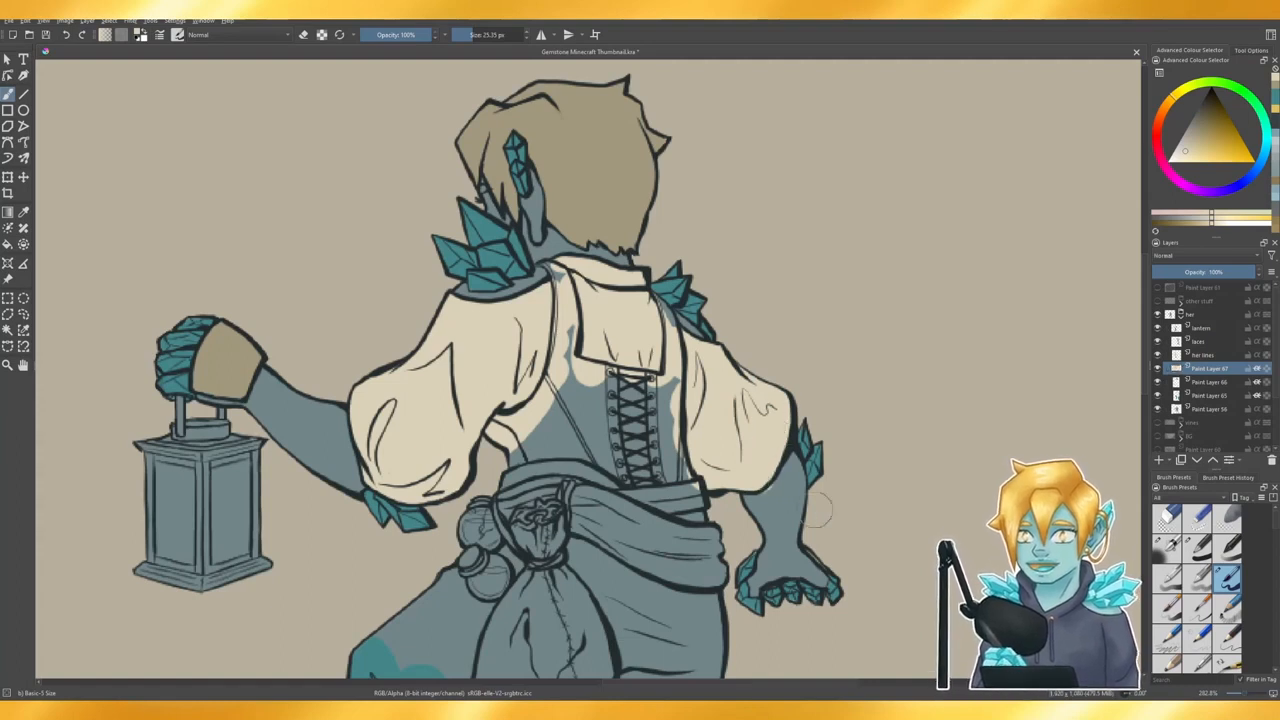
- Clean up the cream edge at the cuff of the character's right sleeve, alternating between erasing and painting
{"action": "key", "text": "e"}
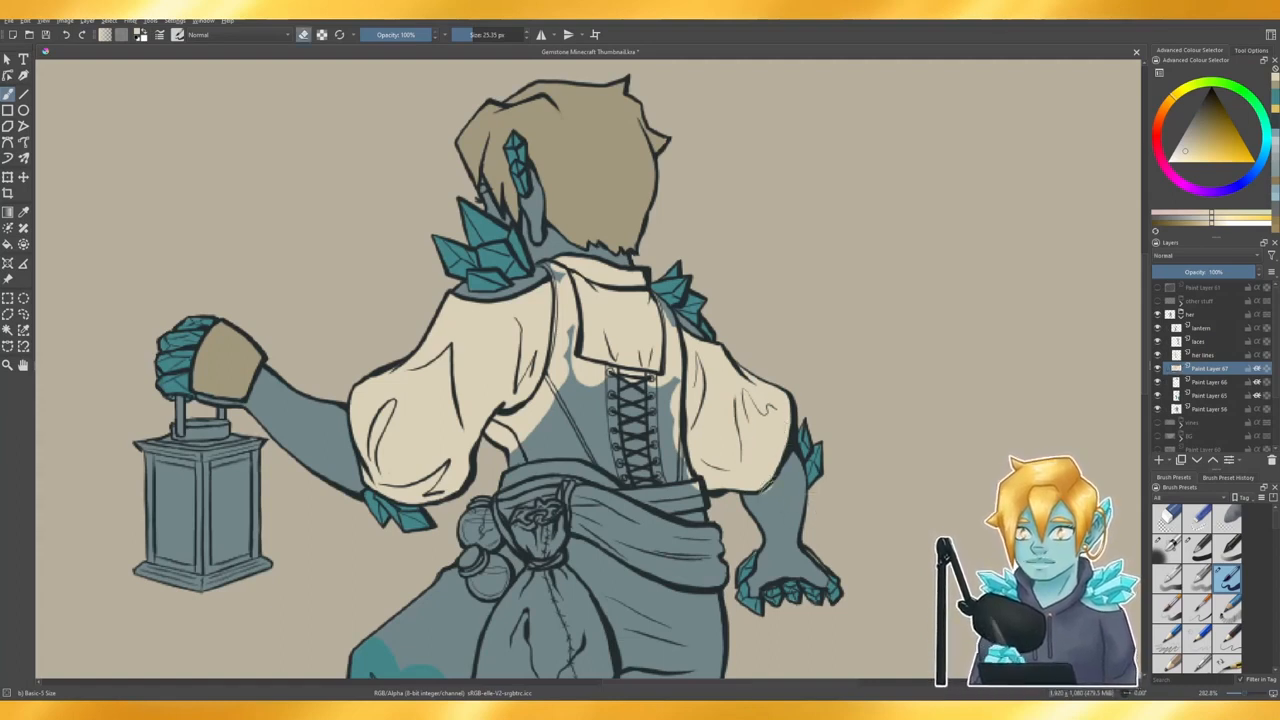
{"action": "key", "text": "e"}
{"action": "mouse_move", "coordinate": [768, 504]}
{"action": "left_mouse_down"}
{"action": "mouse_move", "coordinate": [784, 484]}
{"action": "mouse_move", "coordinate": [766, 508]}
{"action": "left_mouse_up"}
{"action": "key", "text": "e"}
{"action": "key", "text": "e"}
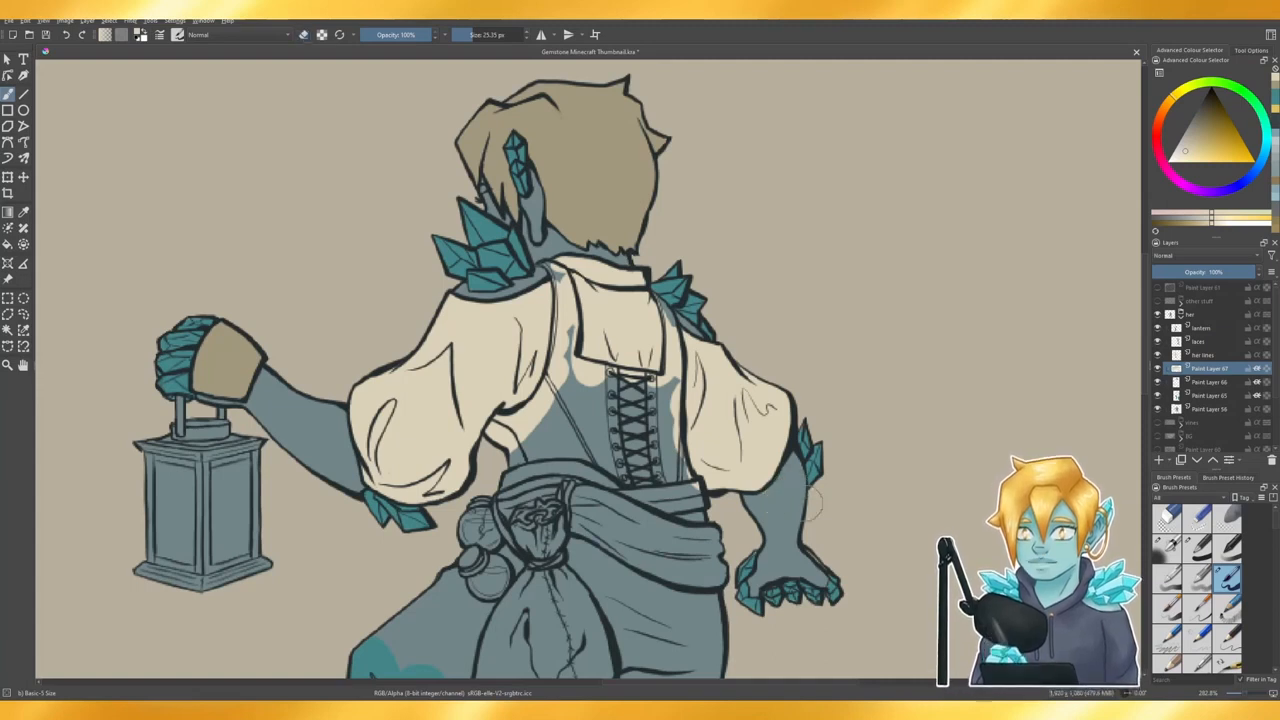
- Paint the puffy trouser leg above the character's raised crystal leg pale cream, covering the stray teal
{"action": "scroll", "coordinate": [530, 234], "scroll_direction": "down", "scroll_amount": 3}
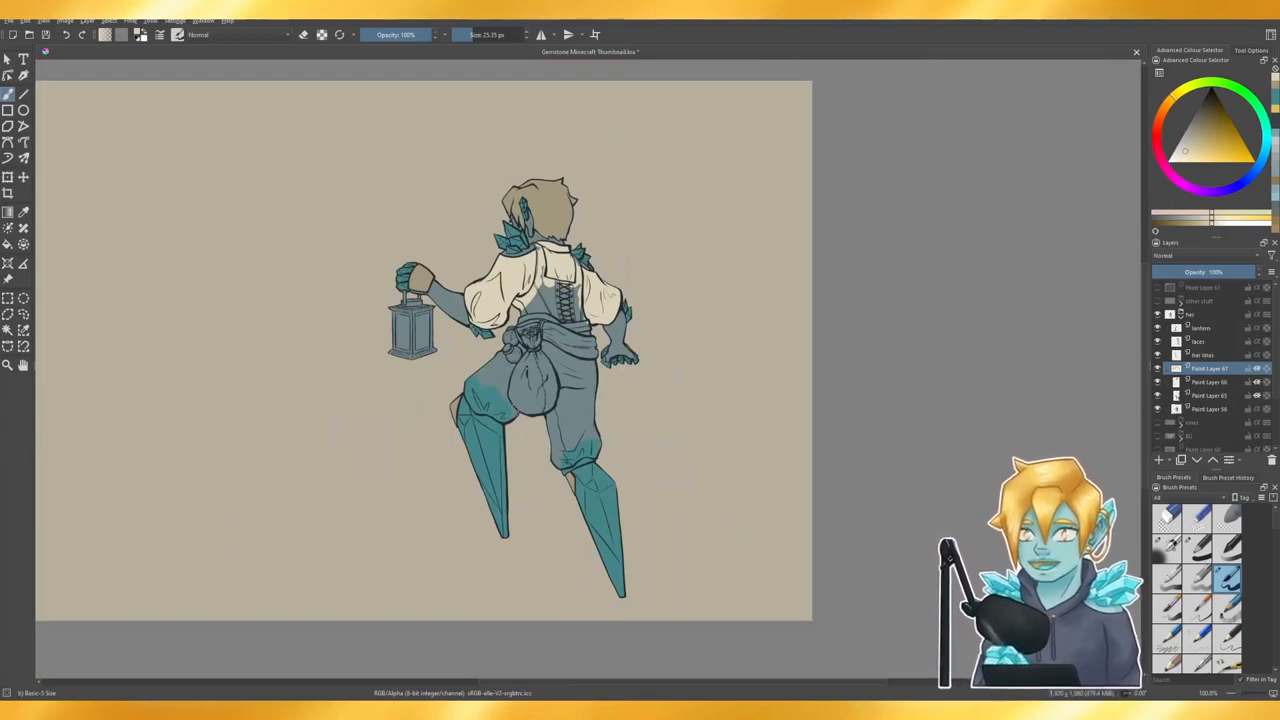
{"action": "scroll", "coordinate": [520, 380], "scroll_direction": "up", "scroll_amount": 1}
{"action": "scroll", "coordinate": [510, 303], "scroll_direction": "up", "scroll_amount": 1}
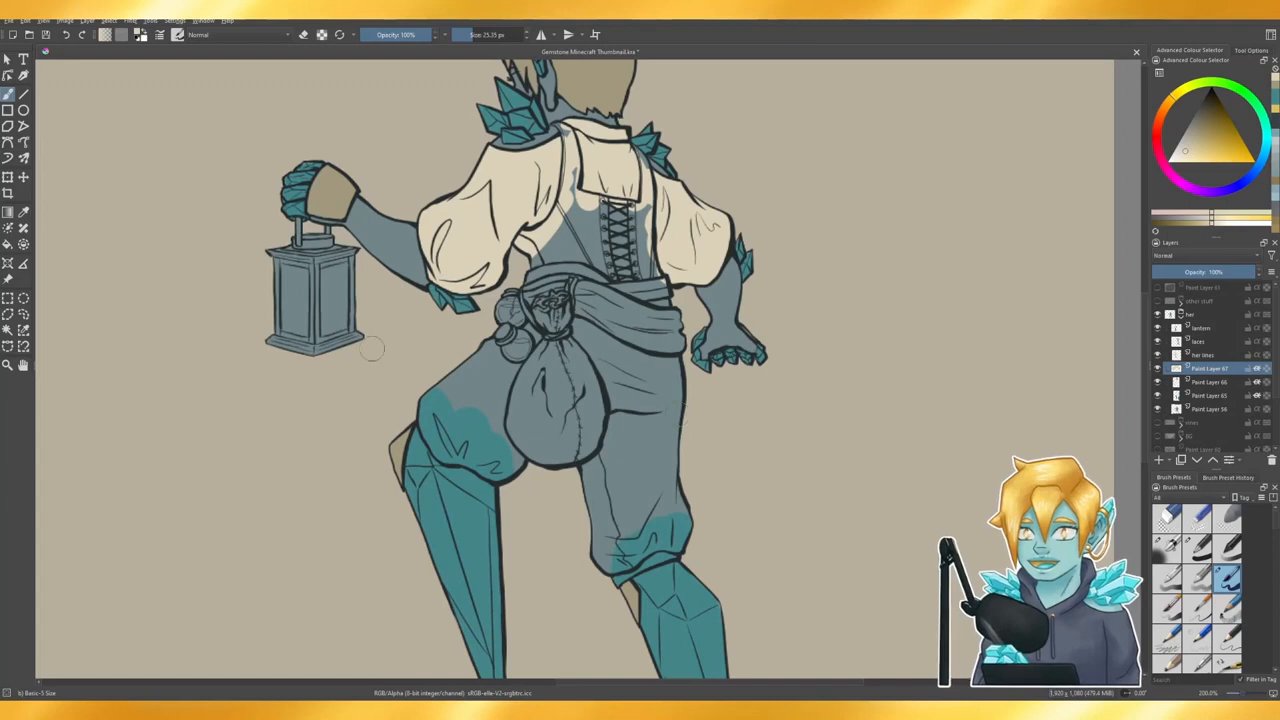
{"action": "mouse_move", "coordinate": [445, 380]}
{"action": "left_mouse_down"}
{"action": "mouse_move", "coordinate": [435, 410]}
{"action": "mouse_move", "coordinate": [425, 405]}
{"action": "mouse_move", "coordinate": [438, 428]}
{"action": "mouse_move", "coordinate": [425, 430]}
{"action": "mouse_move", "coordinate": [458, 456]}
{"action": "mouse_move", "coordinate": [462, 420]}
{"action": "mouse_move", "coordinate": [515, 355]}
{"action": "mouse_move", "coordinate": [515, 435]}
{"action": "mouse_move", "coordinate": [482, 450]}
{"action": "mouse_move", "coordinate": [475, 462]}
{"action": "mouse_move", "coordinate": [487, 462]}
{"action": "left_mouse_up"}
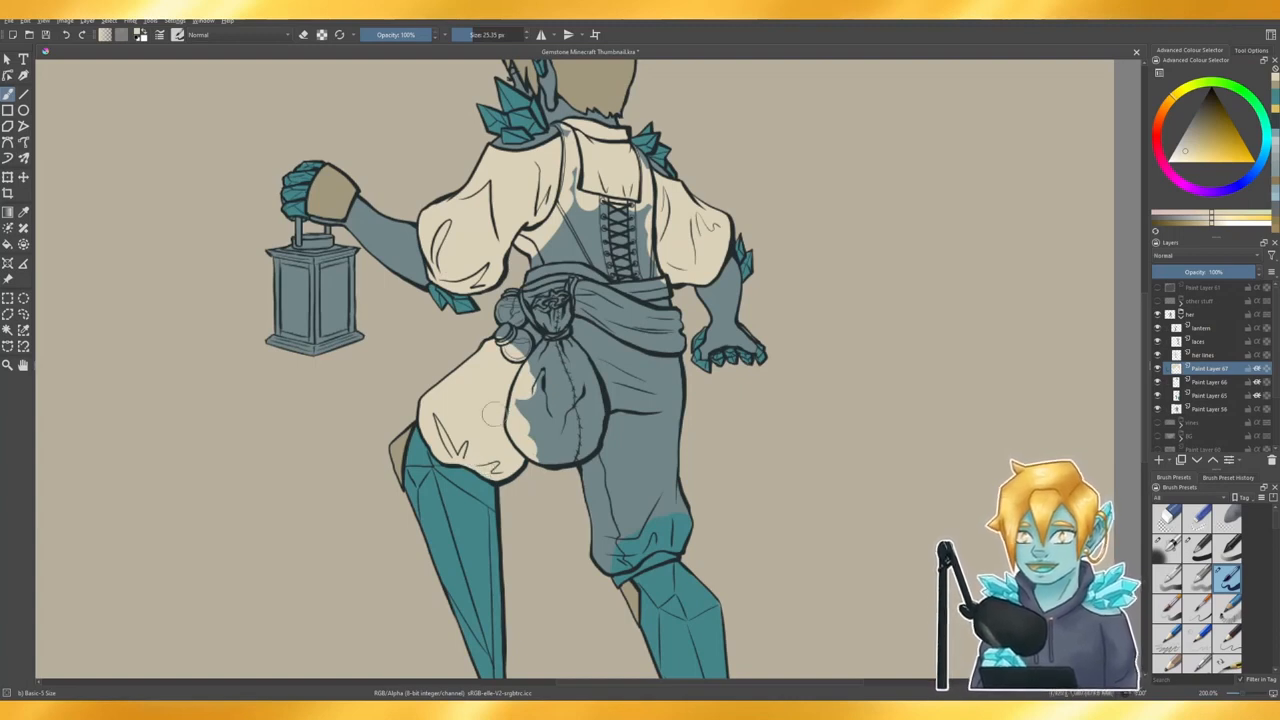
- Paint the other trouser leg pale cream from its cuff up to below the sash, and undo the stroke across the sash's upper edge
{"action": "mouse_move", "coordinate": [661, 465]}
{"action": "left_mouse_down"}
{"action": "mouse_move", "coordinate": [578, 543]}
{"action": "mouse_move", "coordinate": [636, 513]}
{"action": "mouse_move", "coordinate": [650, 517]}
{"action": "mouse_move", "coordinate": [609, 562]}
{"action": "mouse_move", "coordinate": [621, 546]}
{"action": "mouse_move", "coordinate": [640, 550]}
{"action": "mouse_move", "coordinate": [622, 545]}
{"action": "mouse_move", "coordinate": [686, 518]}
{"action": "left_mouse_up"}
{"action": "key", "text": "e"}
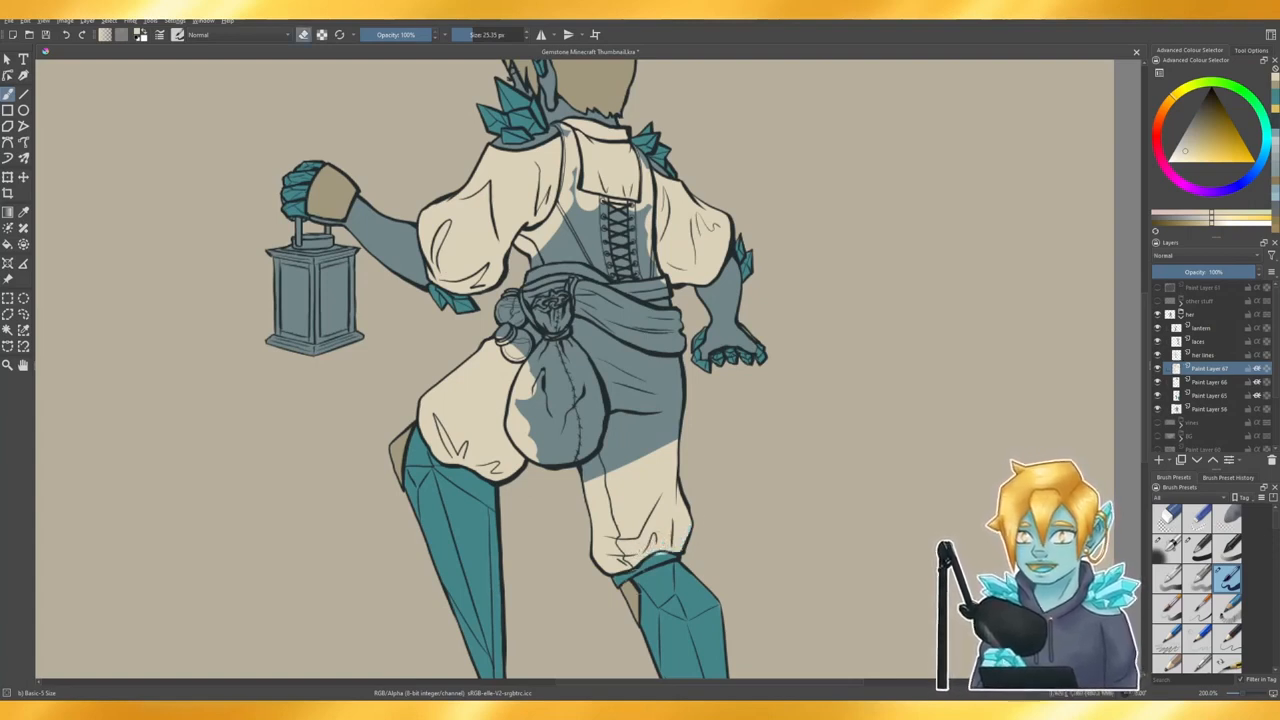
{"action": "key", "text": "e"}
{"action": "mouse_move", "coordinate": [660, 555]}
{"action": "left_mouse_down"}
{"action": "mouse_move", "coordinate": [626, 577]}
{"action": "mouse_move", "coordinate": [660, 556]}
{"action": "left_mouse_up"}
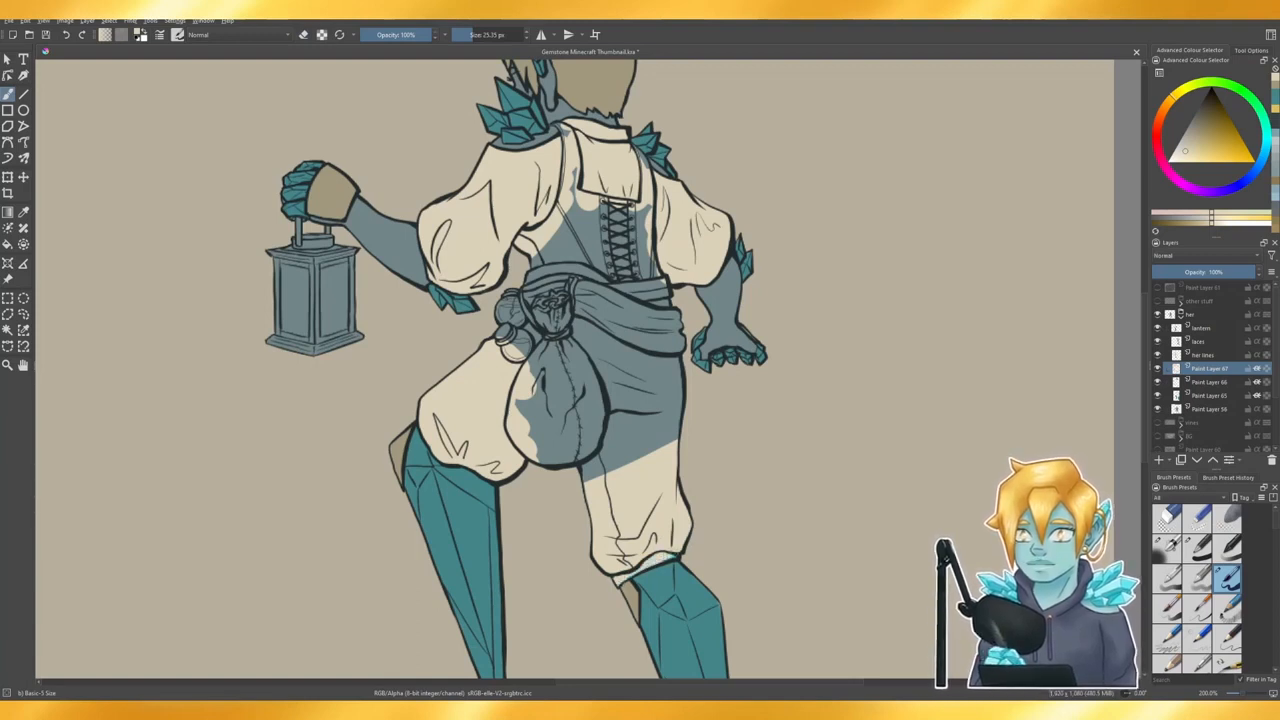
{"action": "left_click_drag", "start_coordinate": [655, 559], "coordinate": [672, 556]}
{"action": "mouse_move", "coordinate": [668, 462]}
{"action": "left_mouse_down"}
{"action": "mouse_move", "coordinate": [572, 450]}
{"action": "mouse_move", "coordinate": [665, 449]}
{"action": "mouse_move", "coordinate": [582, 420]}
{"action": "mouse_move", "coordinate": [635, 385]}
{"action": "mouse_move", "coordinate": [568, 330]}
{"action": "mouse_move", "coordinate": [612, 342]}
{"action": "mouse_move", "coordinate": [660, 400]}
{"action": "mouse_move", "coordinate": [670, 352]}
{"action": "left_mouse_up"}
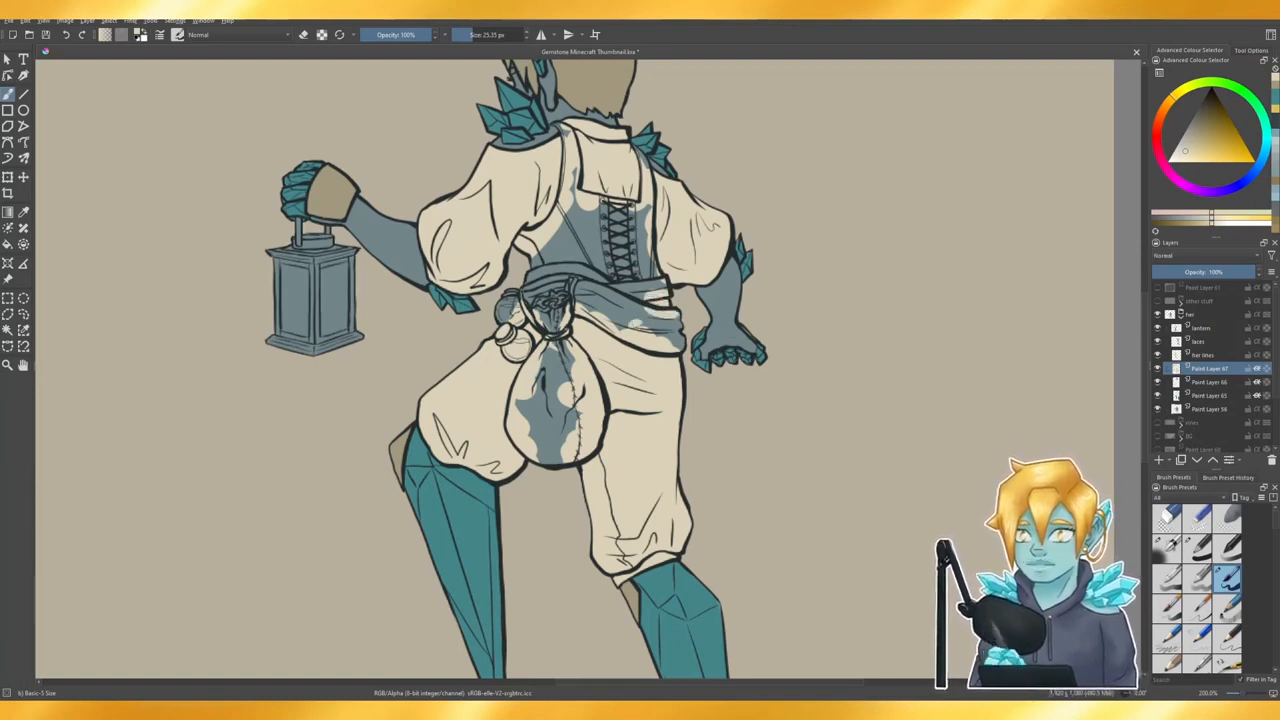
{"action": "left_click_drag", "start_coordinate": [516, 290], "coordinate": [598, 281]}
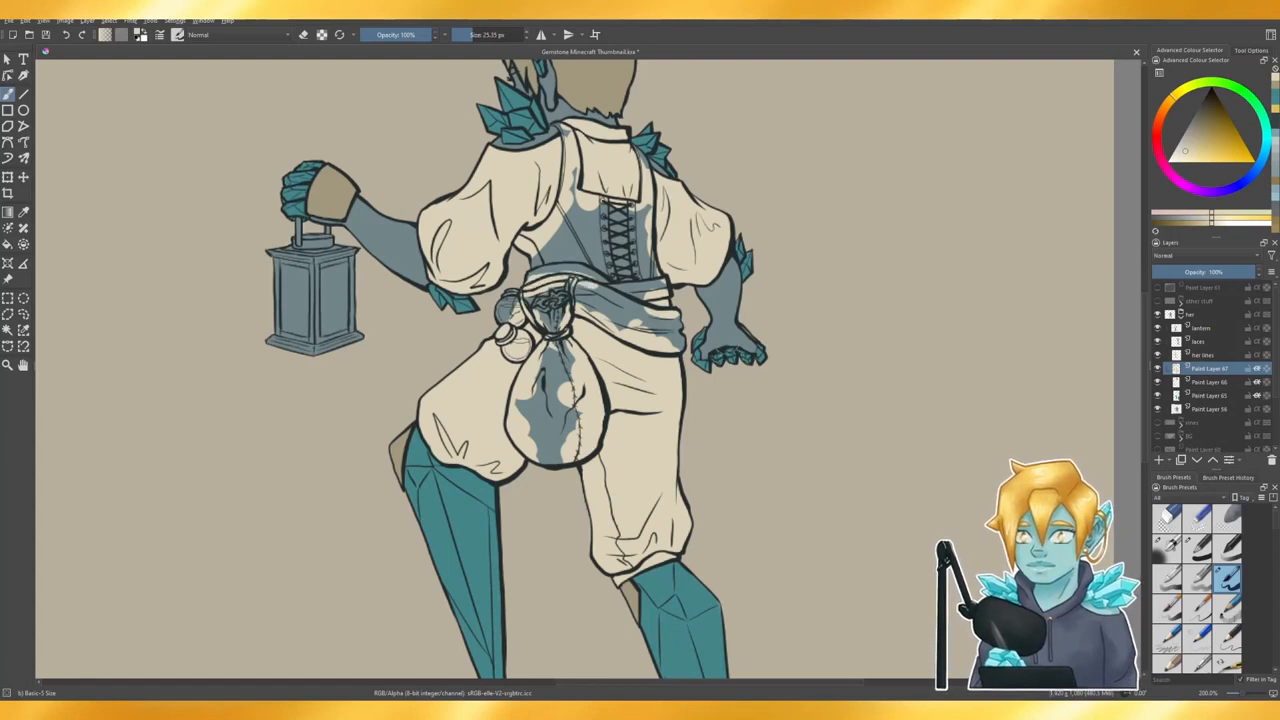
{"action": "key", "text": "ctrl+z"}
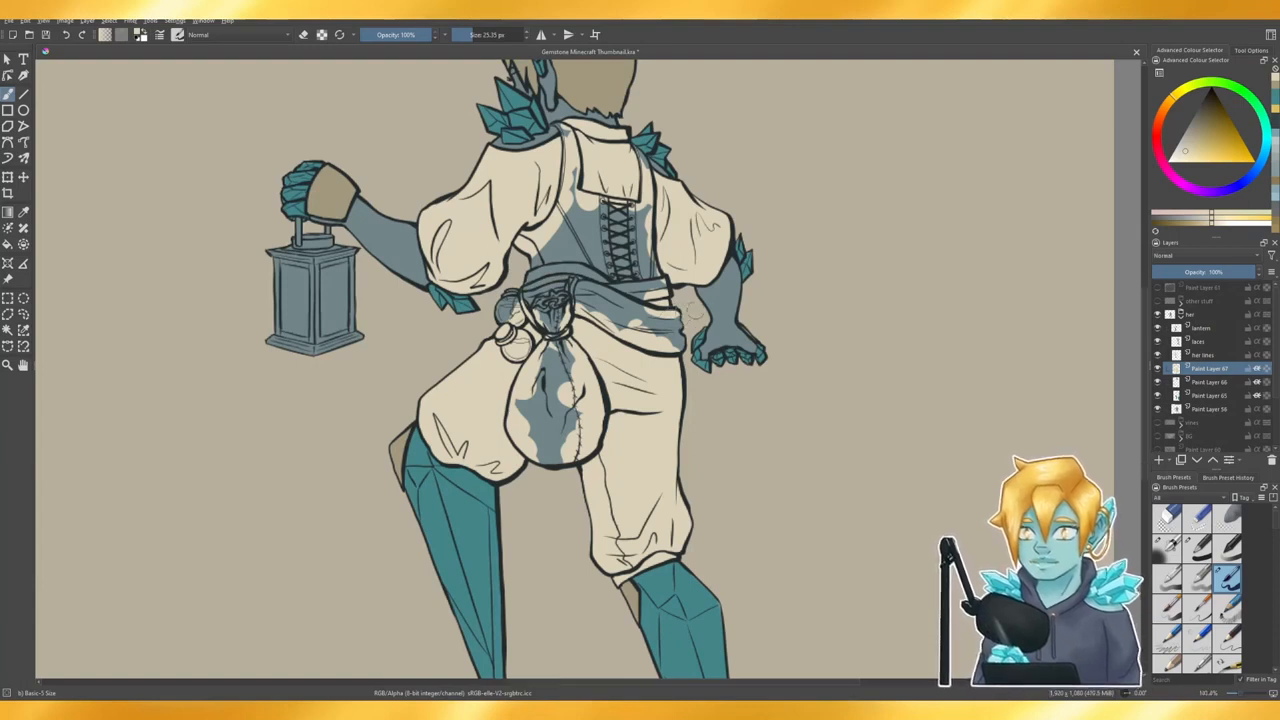
- Show the outfit reference sketch from the other stuff group, compare it with the character's clothing, and hide the sketch again
{"action": "scroll", "coordinate": [695, 311], "scroll_direction": "down", "scroll_amount": 2}
{"action": "scroll", "coordinate": [1175, 362], "scroll_direction": "down", "scroll_amount": 2}
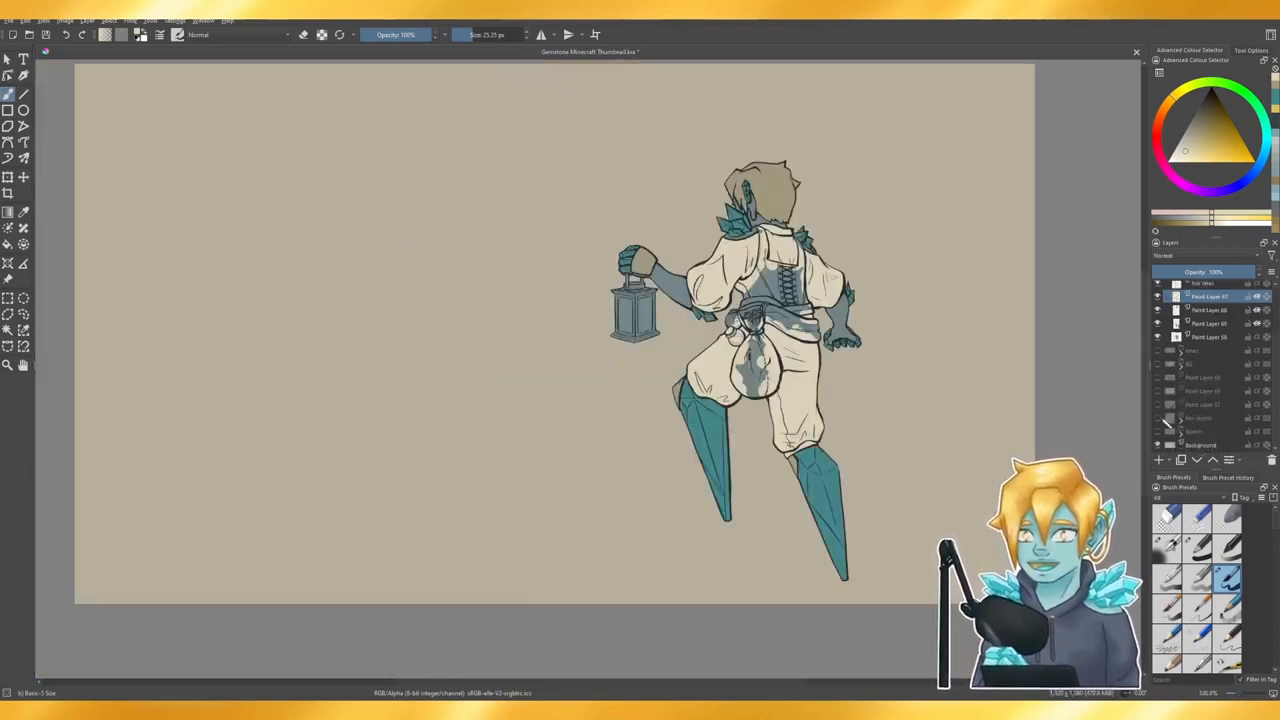
{"action": "scroll", "coordinate": [1168, 390], "scroll_direction": "up", "scroll_amount": 3}
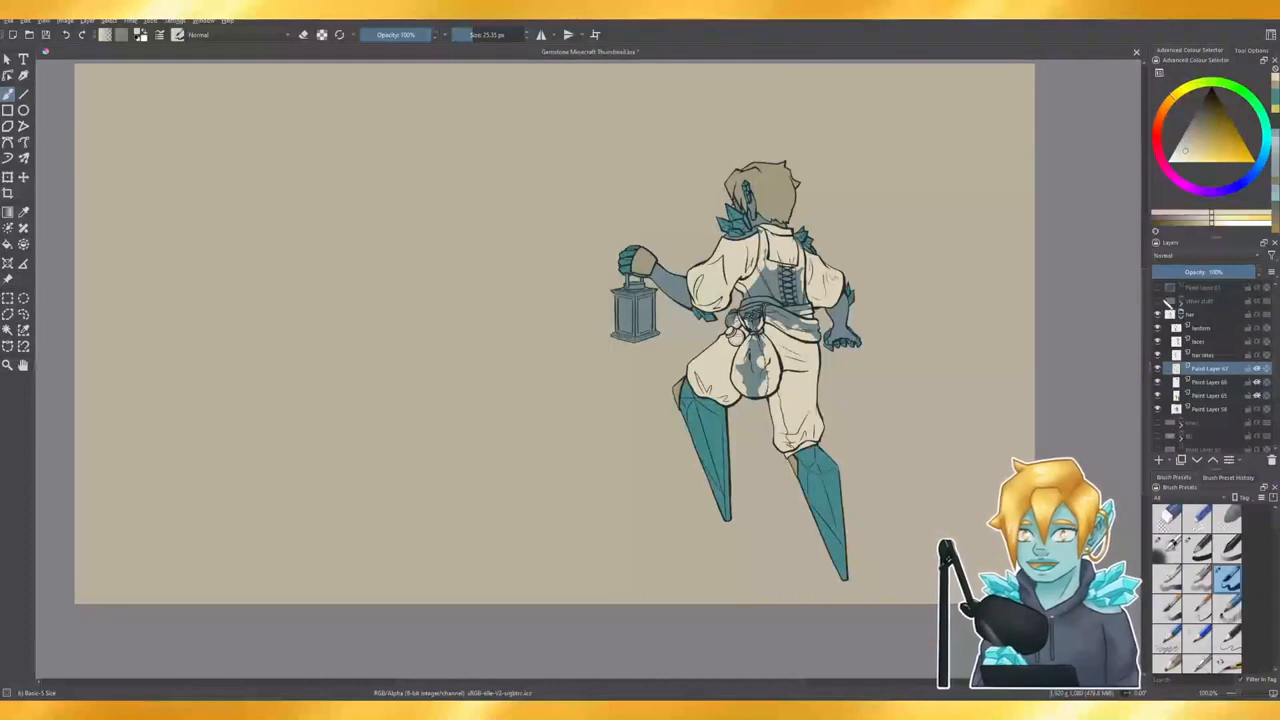
{"action": "left_click", "coordinate": [1181, 301]}
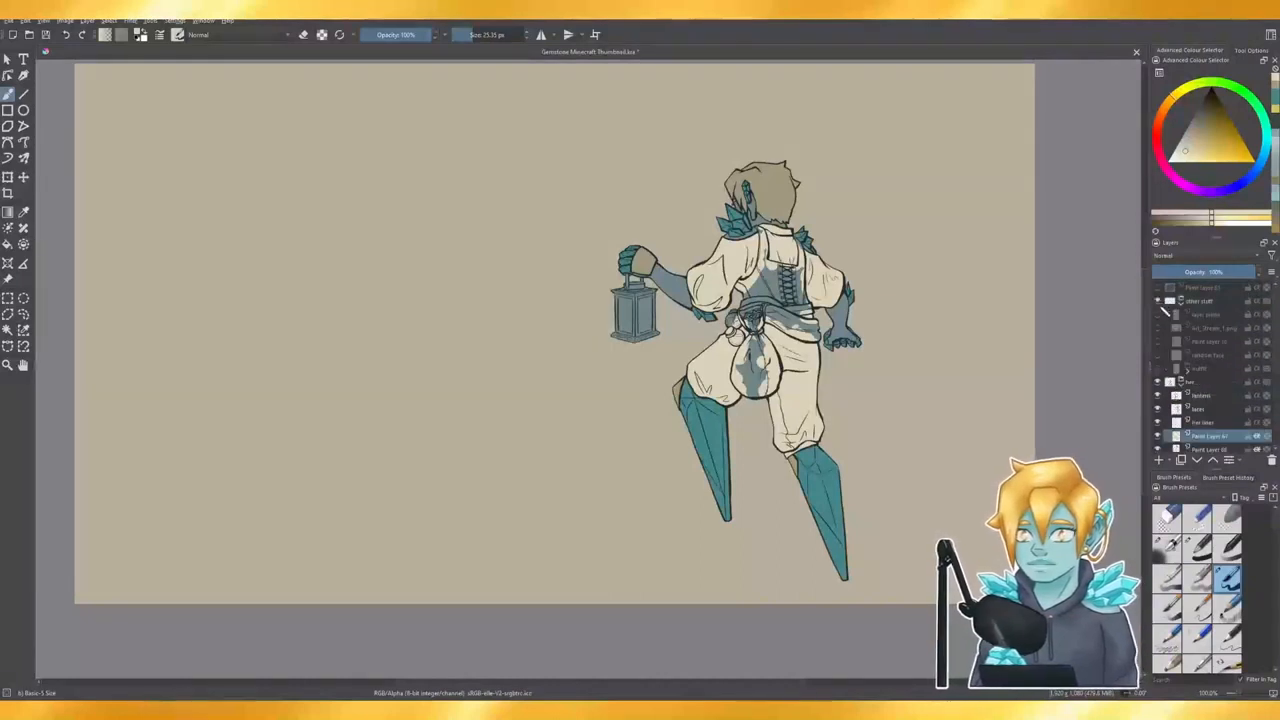
{"action": "left_click", "coordinate": [1159, 368]}
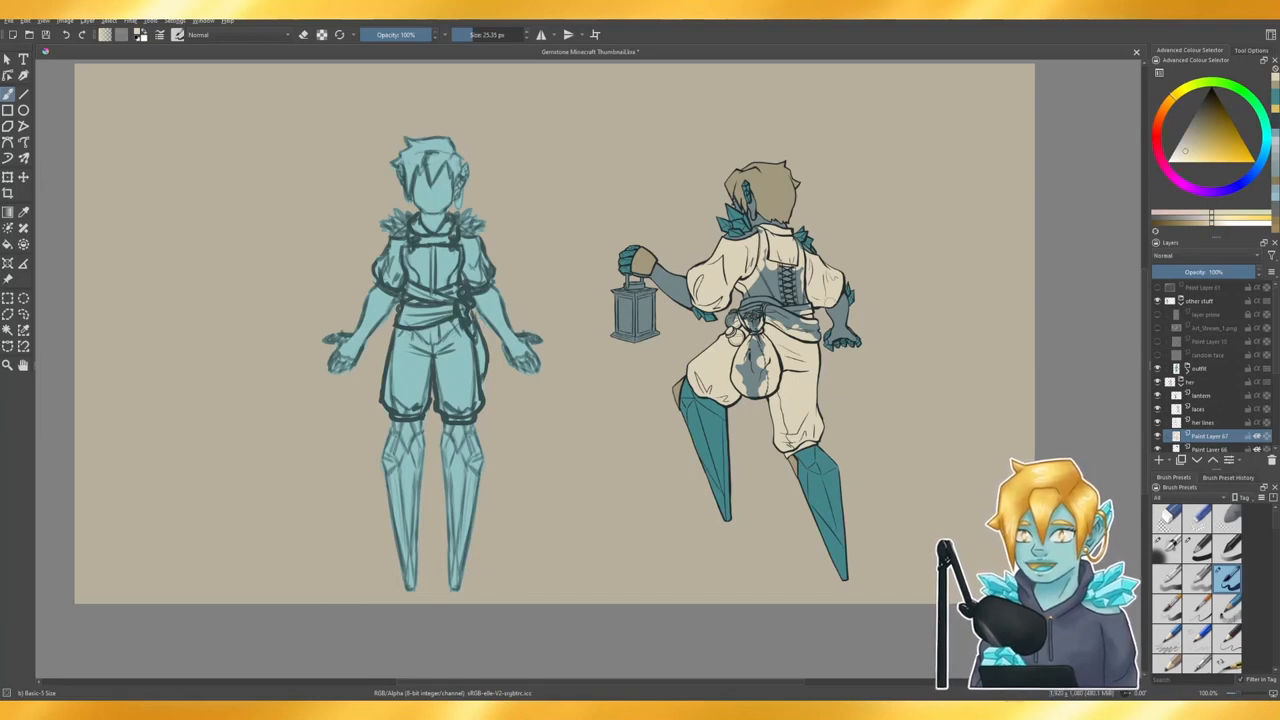
{"action": "scroll", "coordinate": [871, 301], "scroll_direction": "up", "scroll_amount": 2}
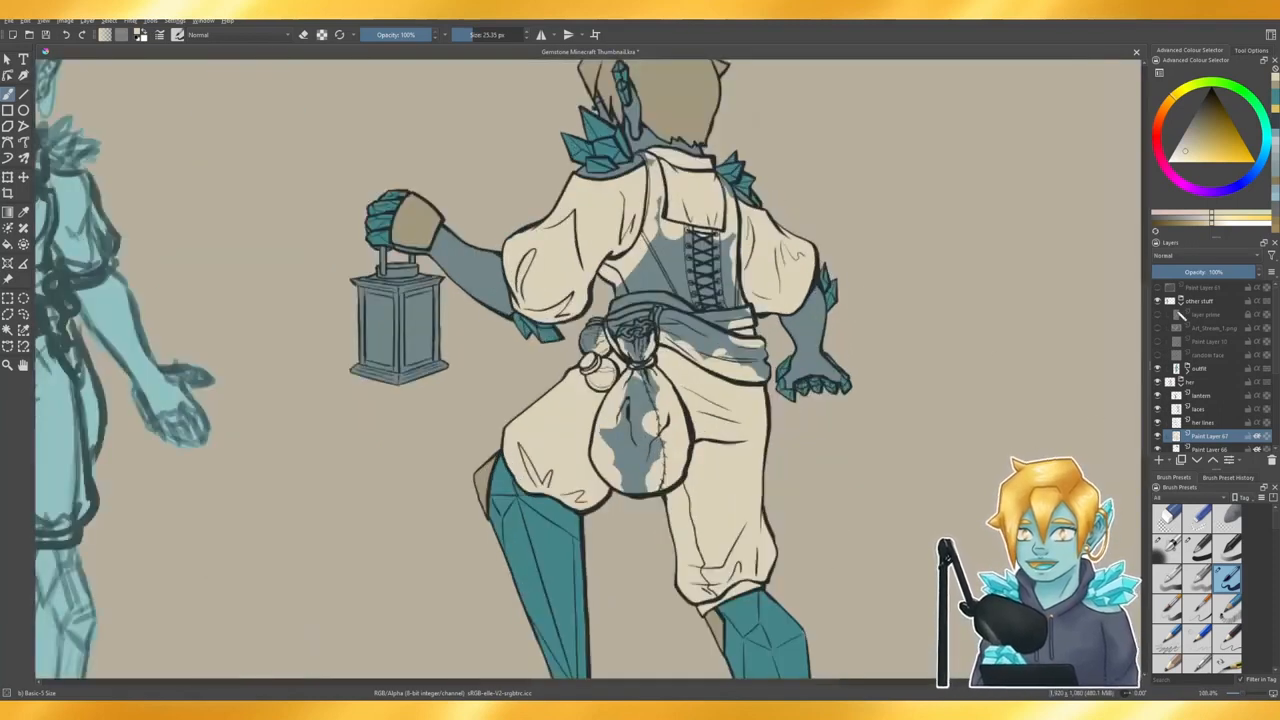
{"action": "left_click", "coordinate": [1159, 369]}
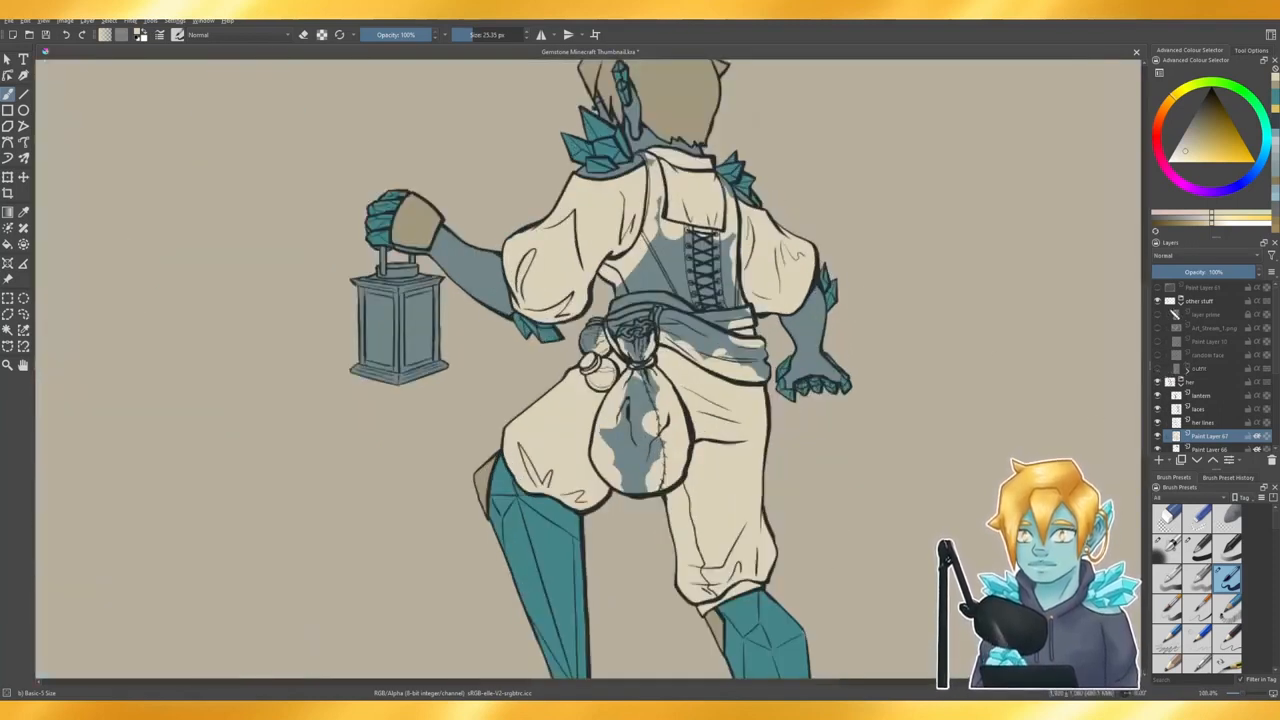
{"action": "left_click", "coordinate": [1181, 302]}
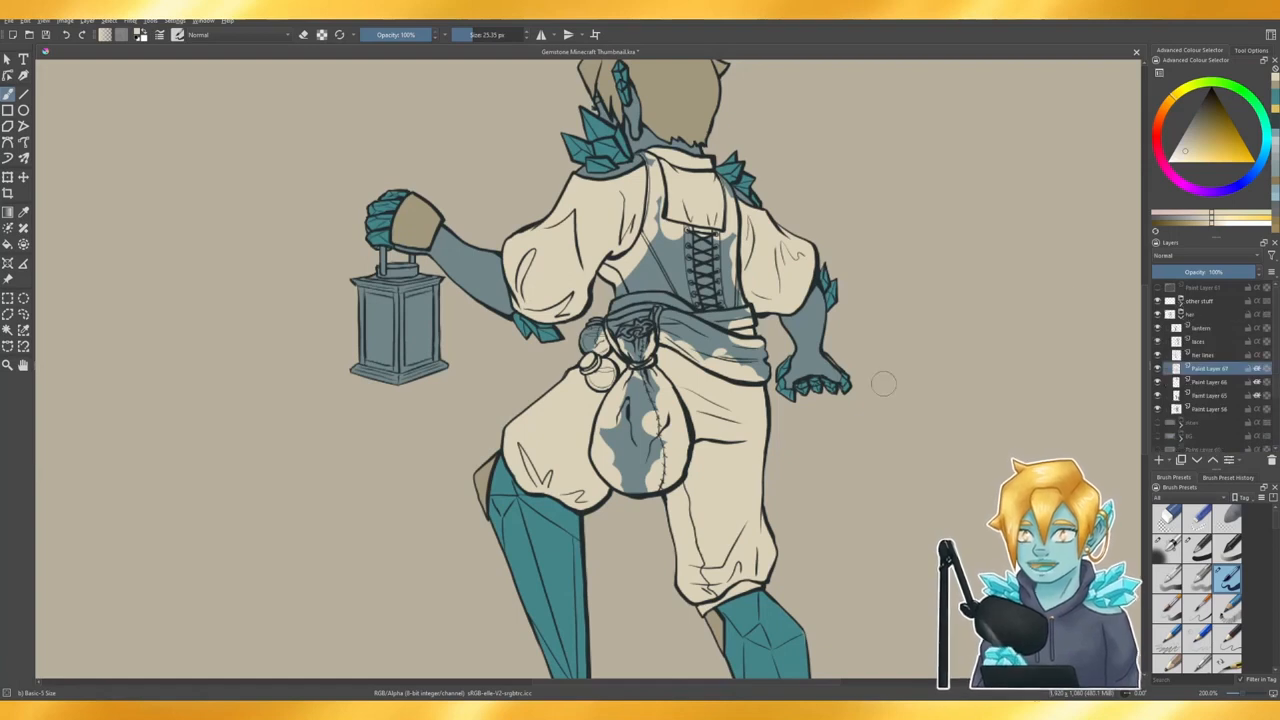
- Recheck the outfit reference beside the character, and hide the whole other stuff group
{"action": "scroll", "coordinate": [835, 325], "scroll_direction": "up", "scroll_amount": 1}
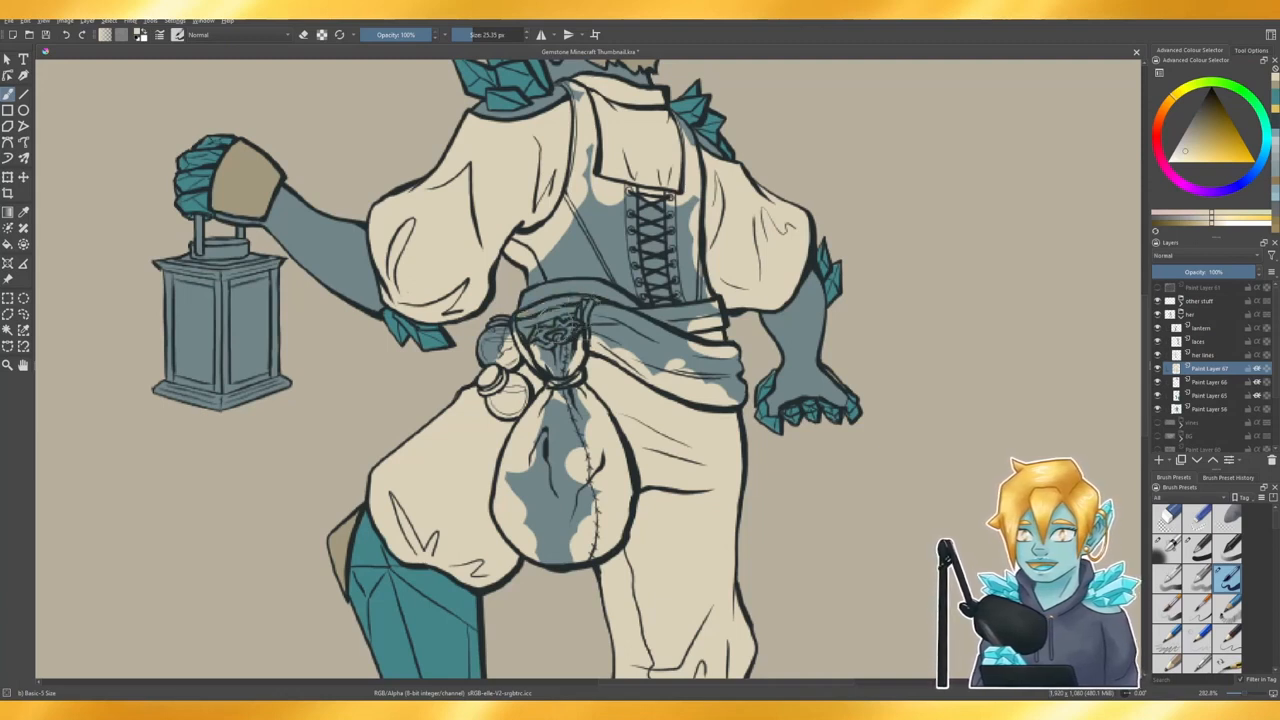
{"action": "scroll", "coordinate": [742, 230], "scroll_direction": "down", "scroll_amount": 2}
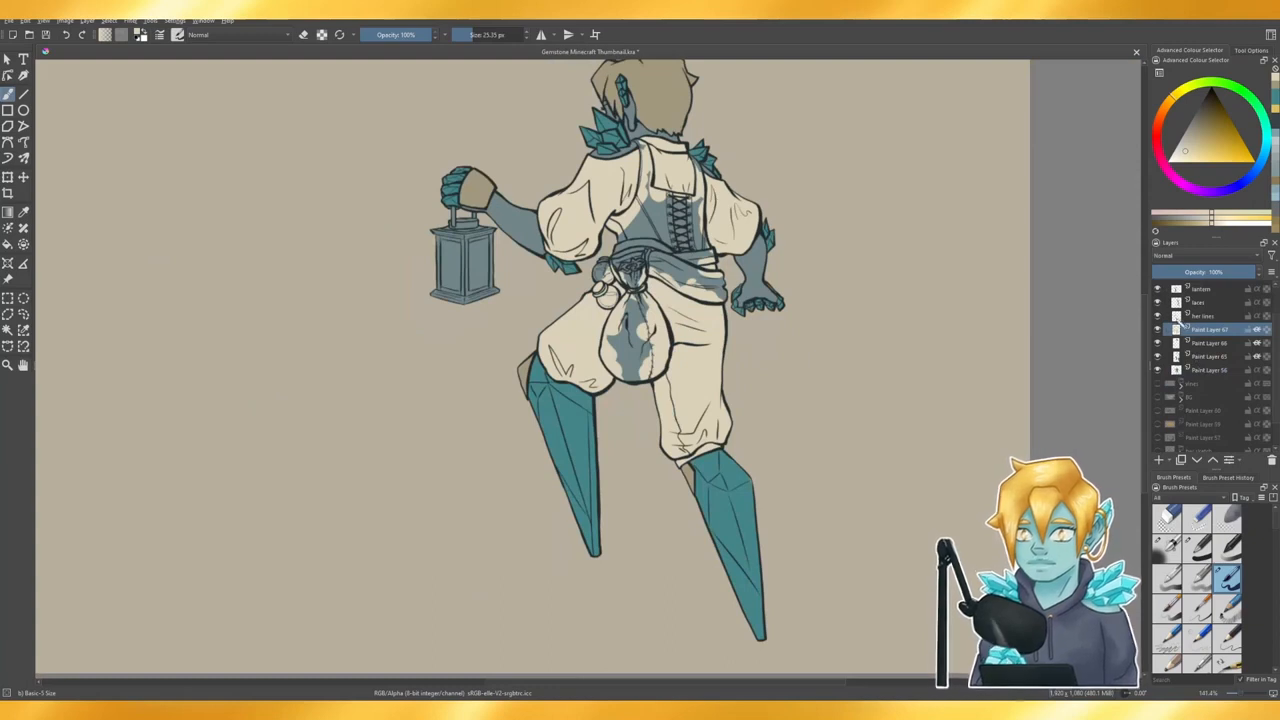
{"action": "left_click", "coordinate": [1180, 301]}
{"action": "left_click", "coordinate": [1159, 368]}
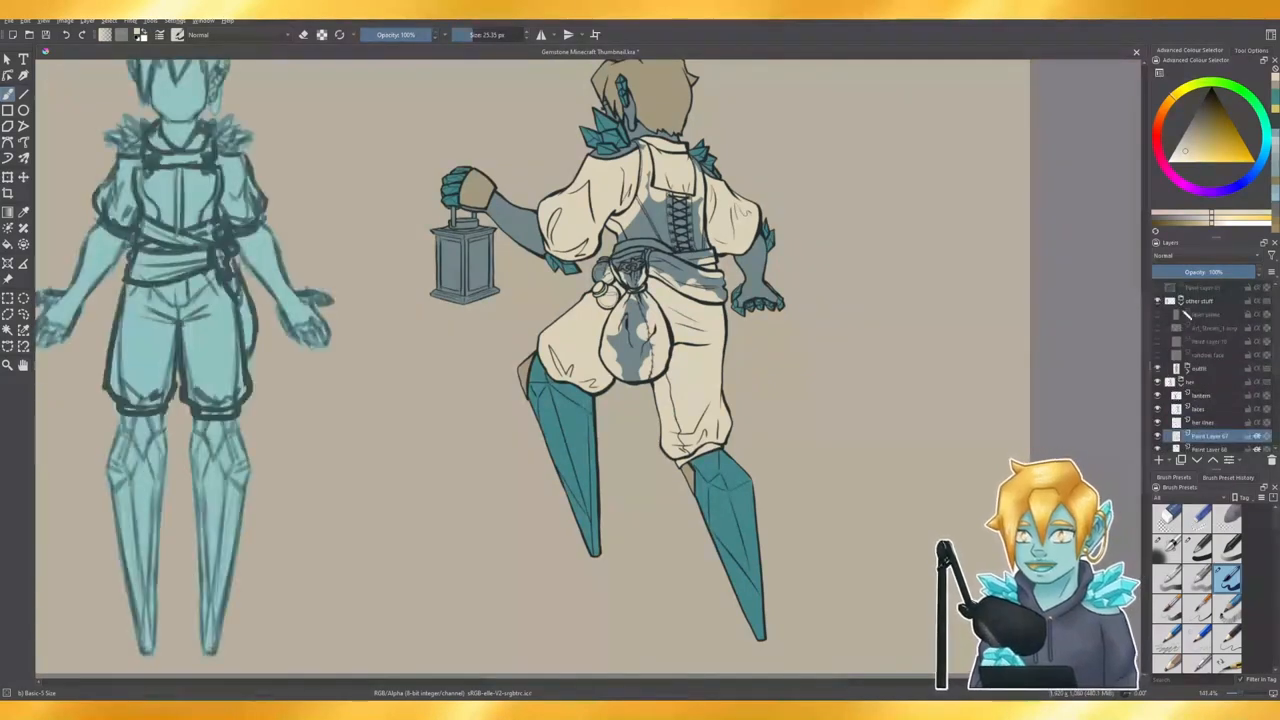
{"action": "left_click", "coordinate": [1181, 302]}
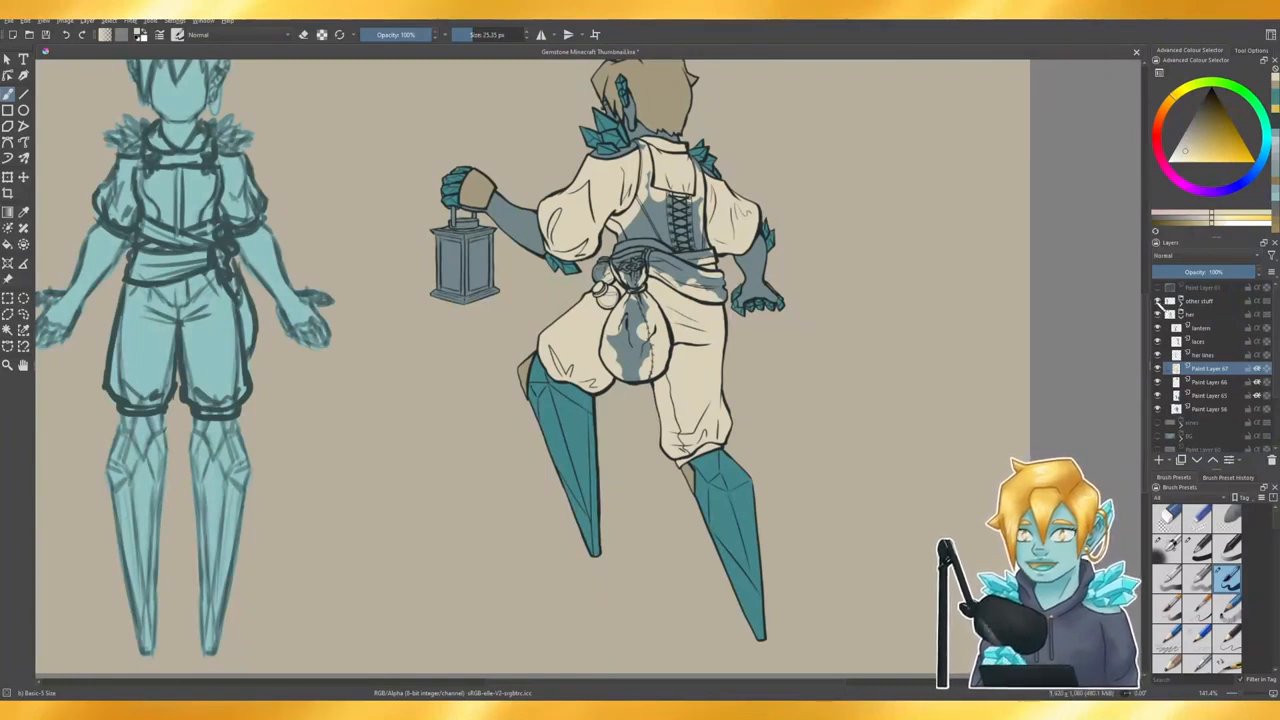
{"action": "left_click", "coordinate": [1158, 301]}
- Add another alpha-inheriting paint layer above the cream layer and choose a muted grey-brown colour
{"action": "scroll", "coordinate": [725, 228], "scroll_direction": "up", "scroll_amount": 2}
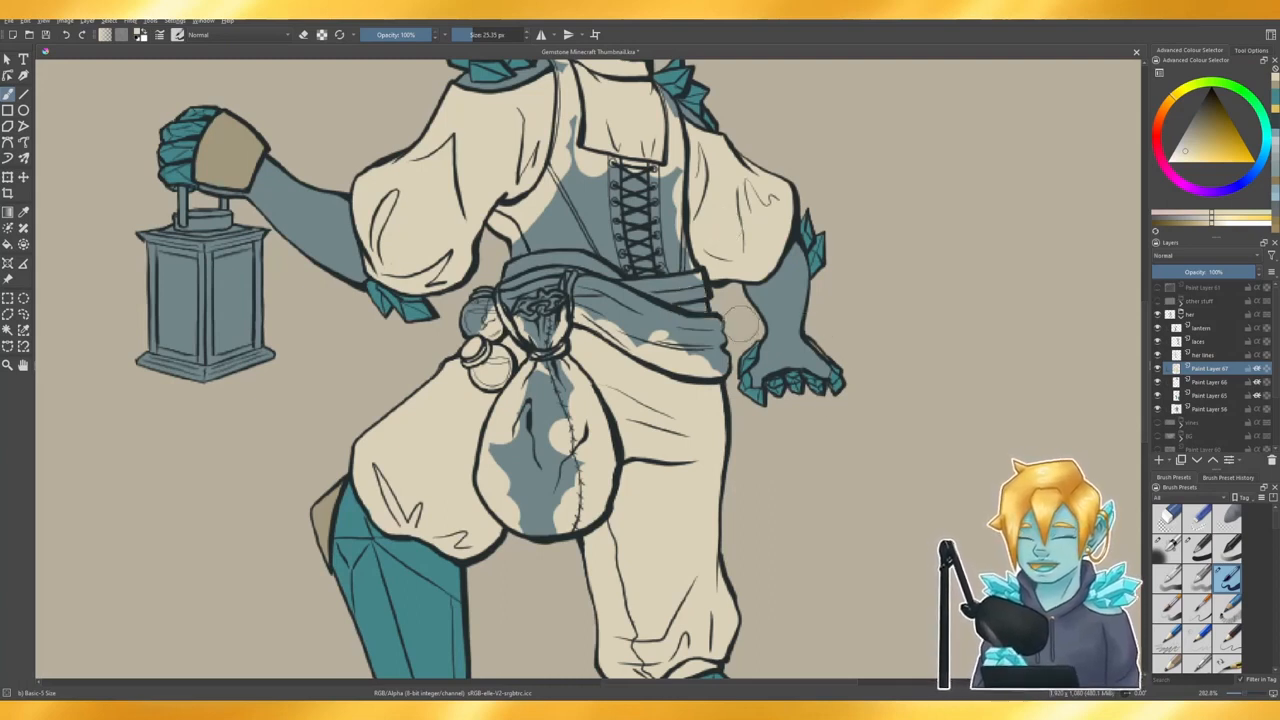
{"action": "scroll", "coordinate": [740, 322], "scroll_direction": "down", "scroll_amount": 1}
{"action": "left_click", "coordinate": [1159, 459]}
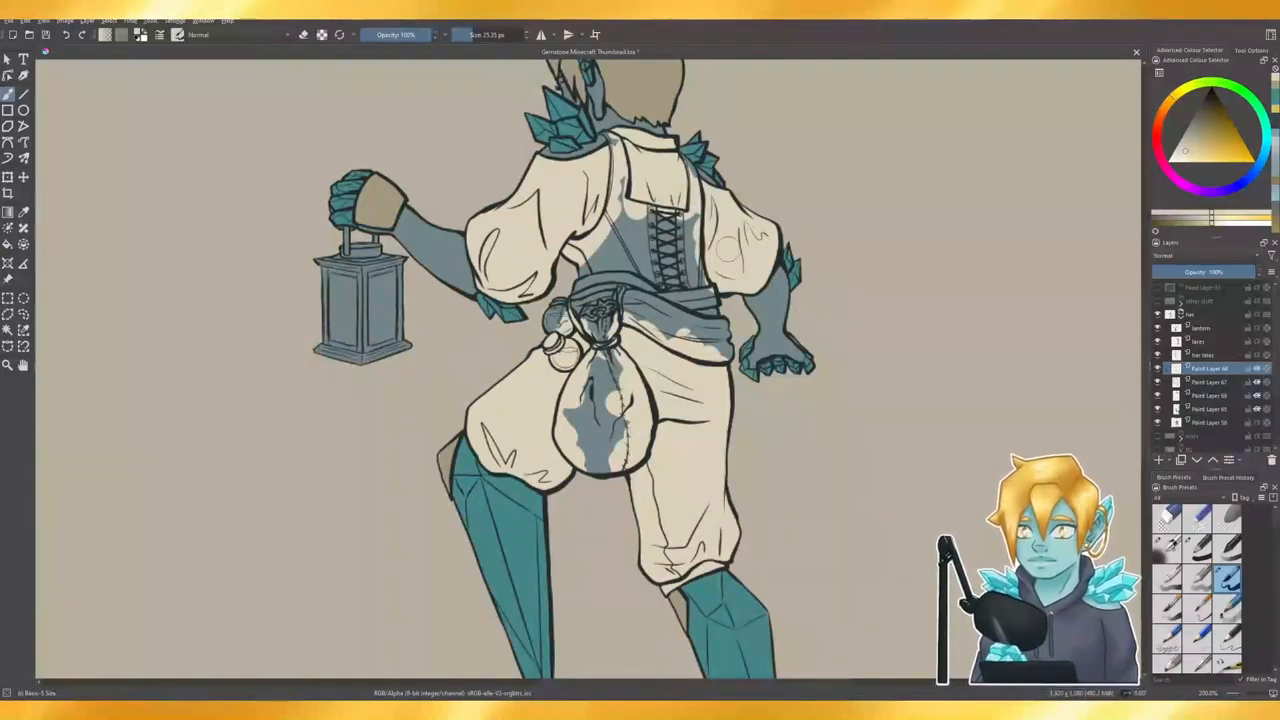
{"action": "scroll", "coordinate": [742, 338], "scroll_direction": "down", "scroll_amount": 1}
{"action": "scroll", "coordinate": [742, 261], "scroll_direction": "up", "scroll_amount": 1}
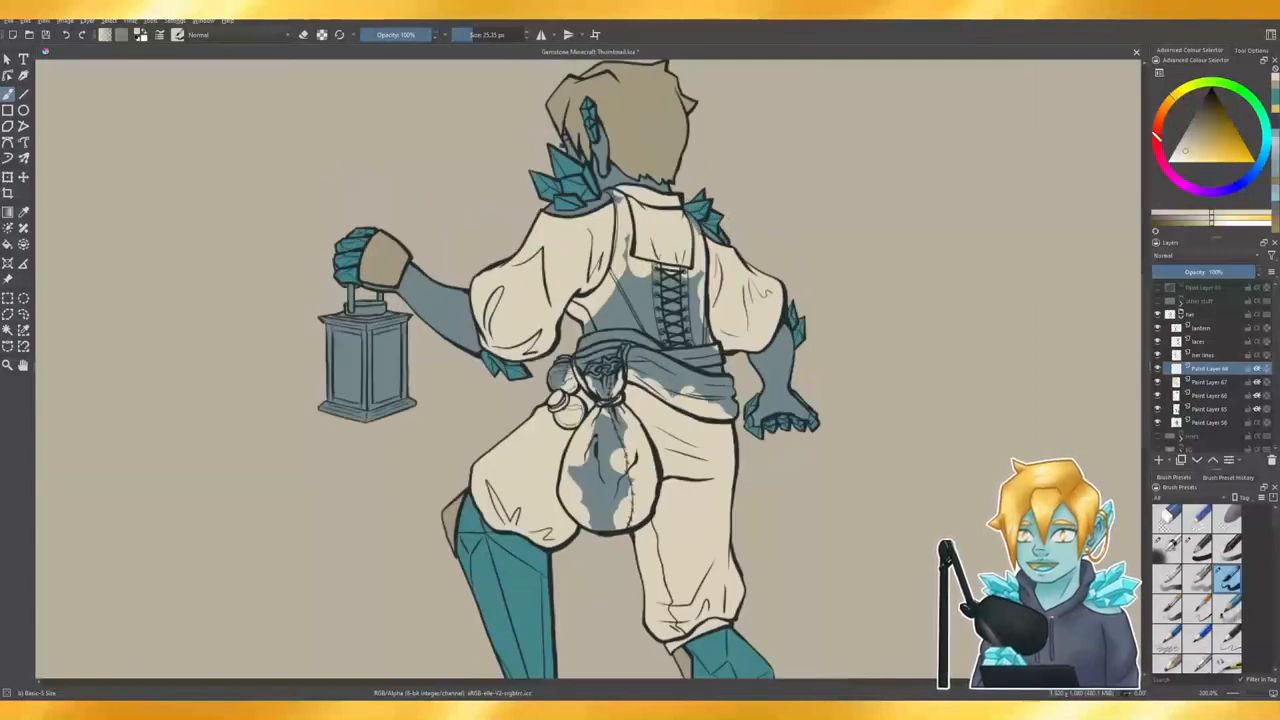
{"action": "left_click", "coordinate": [1203, 140]}
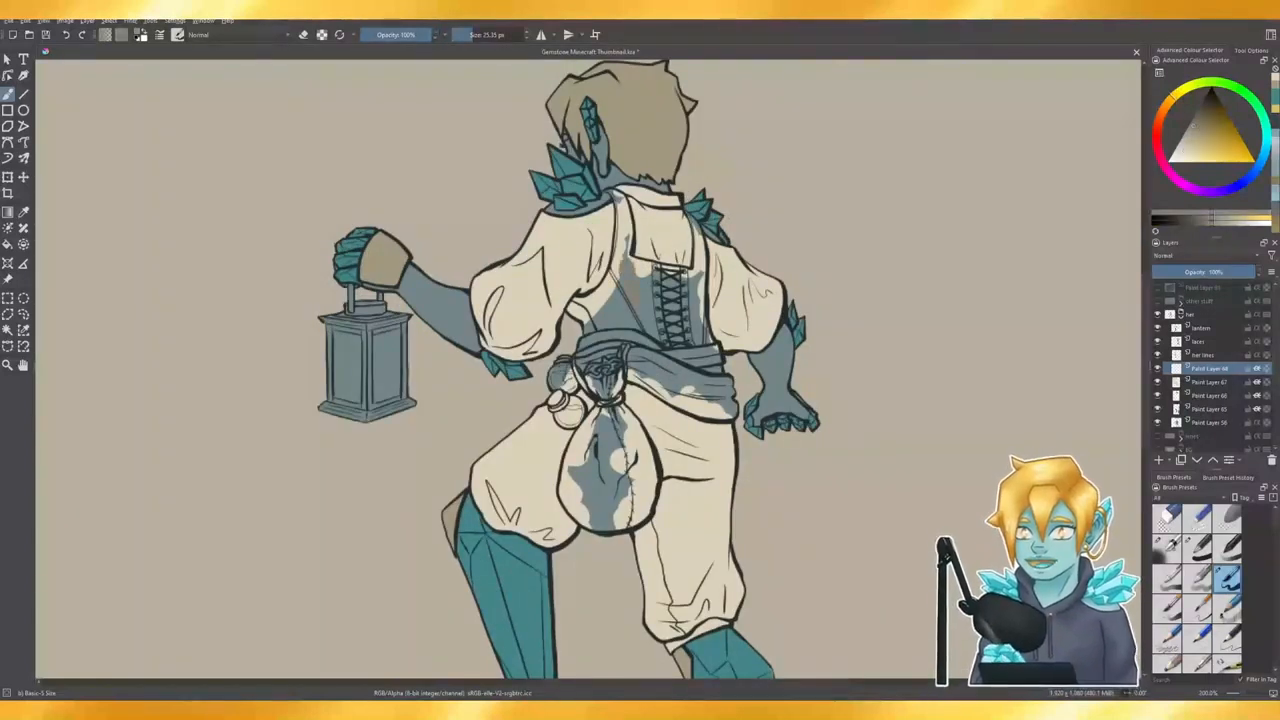
- Paint the laced vest grey-brown, covering its shoulder straps, both side panels and the area behind the lacing
{"action": "scroll", "coordinate": [650, 232], "scroll_direction": "up", "scroll_amount": 1}
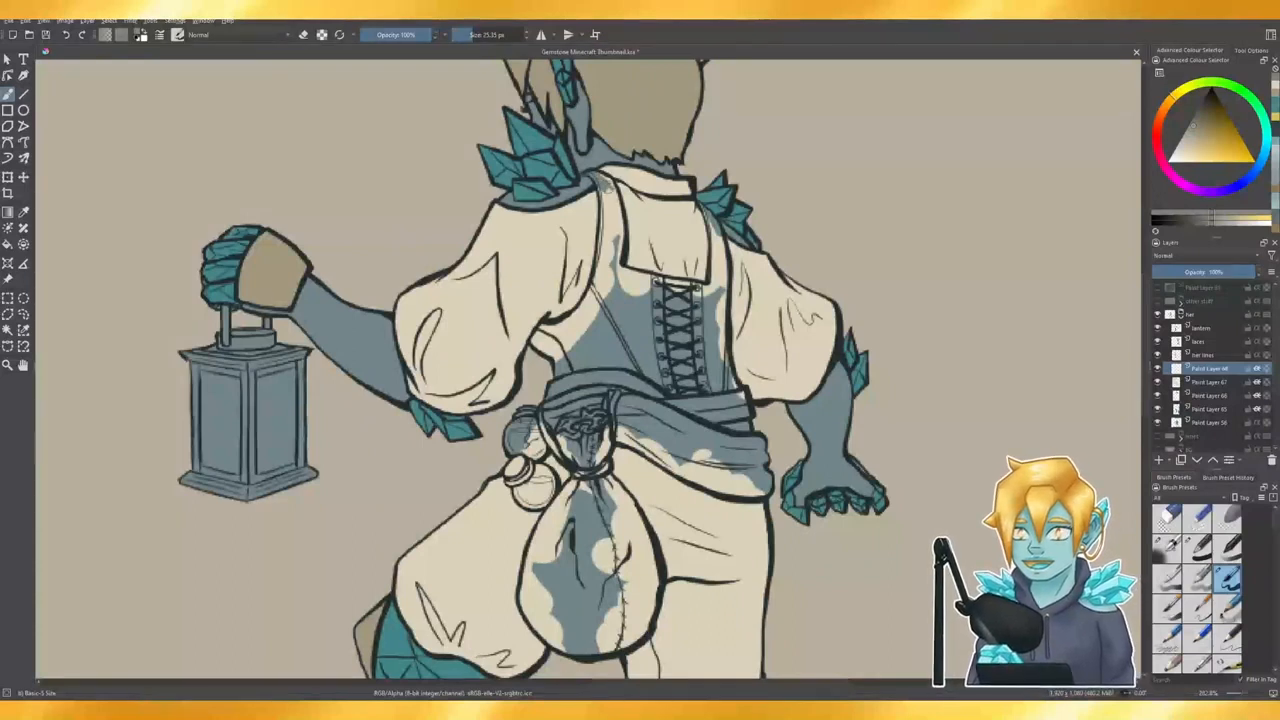
{"action": "mouse_move", "coordinate": [606, 185]}
{"action": "left_mouse_down"}
{"action": "mouse_move", "coordinate": [612, 262]}
{"action": "mouse_move", "coordinate": [600, 266]}
{"action": "left_mouse_up"}
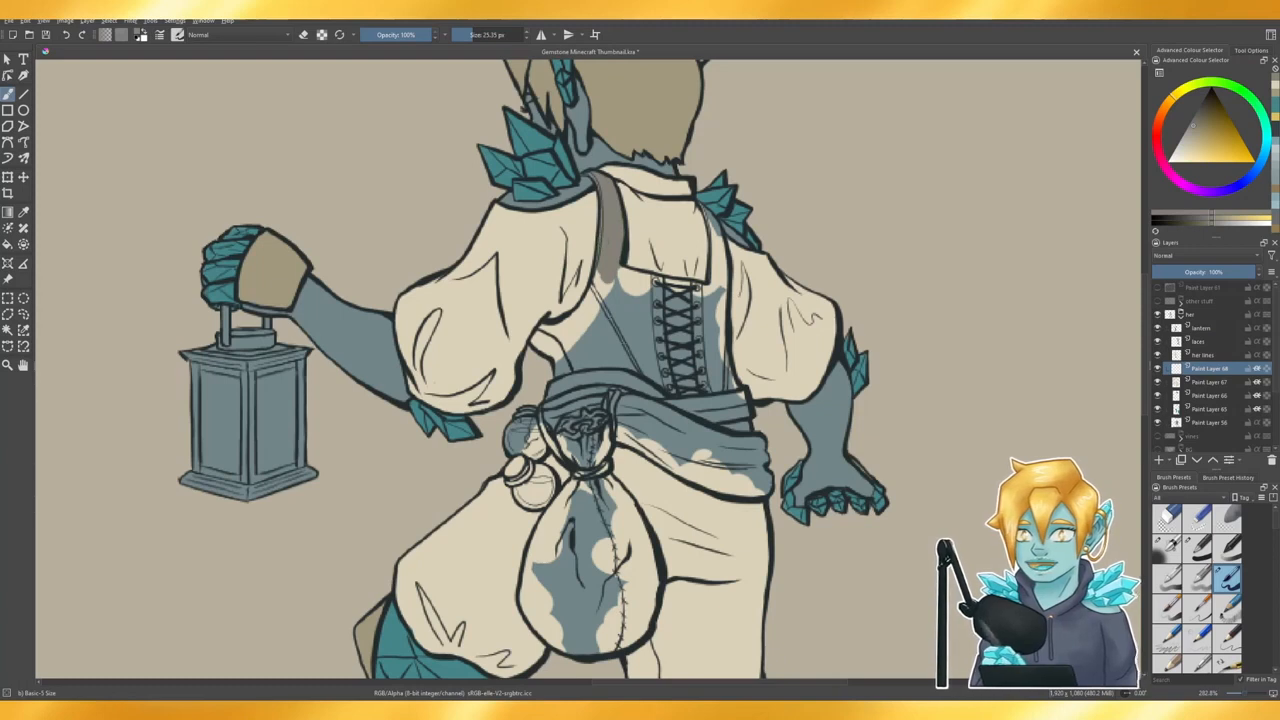
{"action": "mouse_move", "coordinate": [570, 346]}
{"action": "left_mouse_down"}
{"action": "mouse_move", "coordinate": [552, 370]}
{"action": "mouse_move", "coordinate": [532, 336]}
{"action": "mouse_move", "coordinate": [576, 324]}
{"action": "mouse_move", "coordinate": [586, 278]}
{"action": "mouse_move", "coordinate": [598, 316]}
{"action": "mouse_move", "coordinate": [574, 342]}
{"action": "left_mouse_up"}
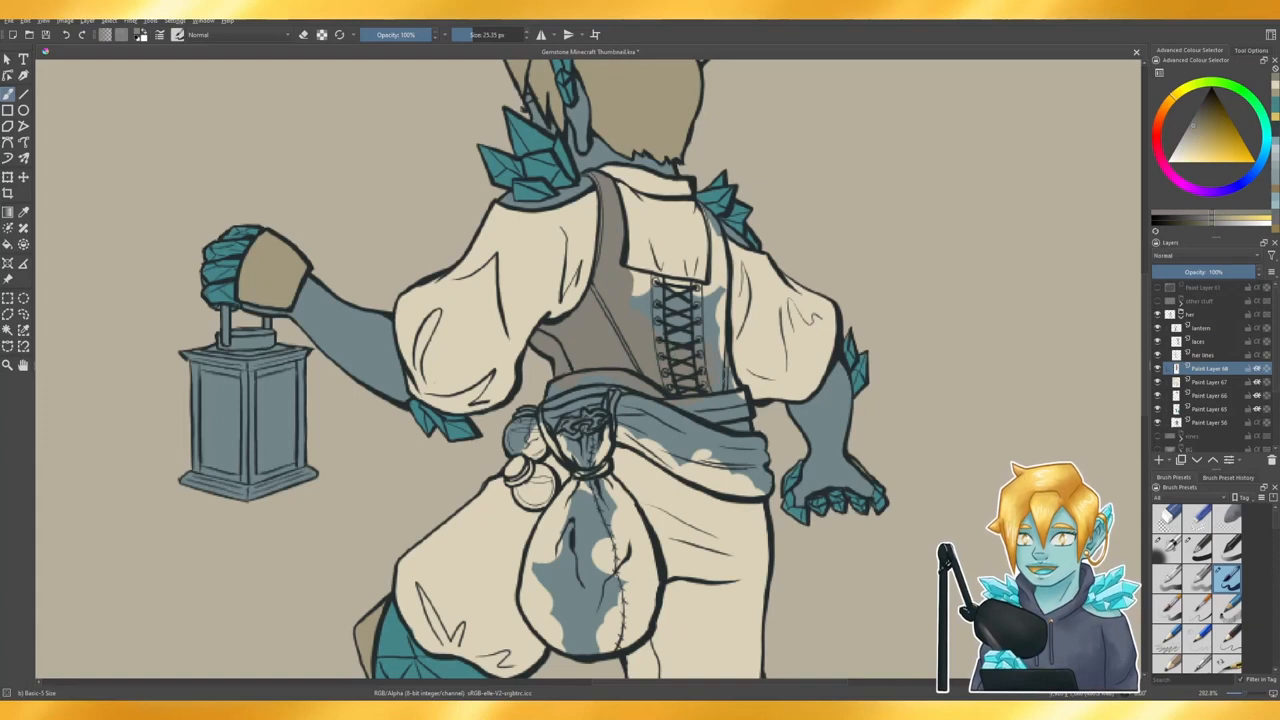
{"action": "mouse_move", "coordinate": [730, 392]}
{"action": "left_mouse_down"}
{"action": "mouse_move", "coordinate": [700, 205]}
{"action": "mouse_move", "coordinate": [724, 266]}
{"action": "mouse_move", "coordinate": [725, 318]}
{"action": "left_mouse_up"}
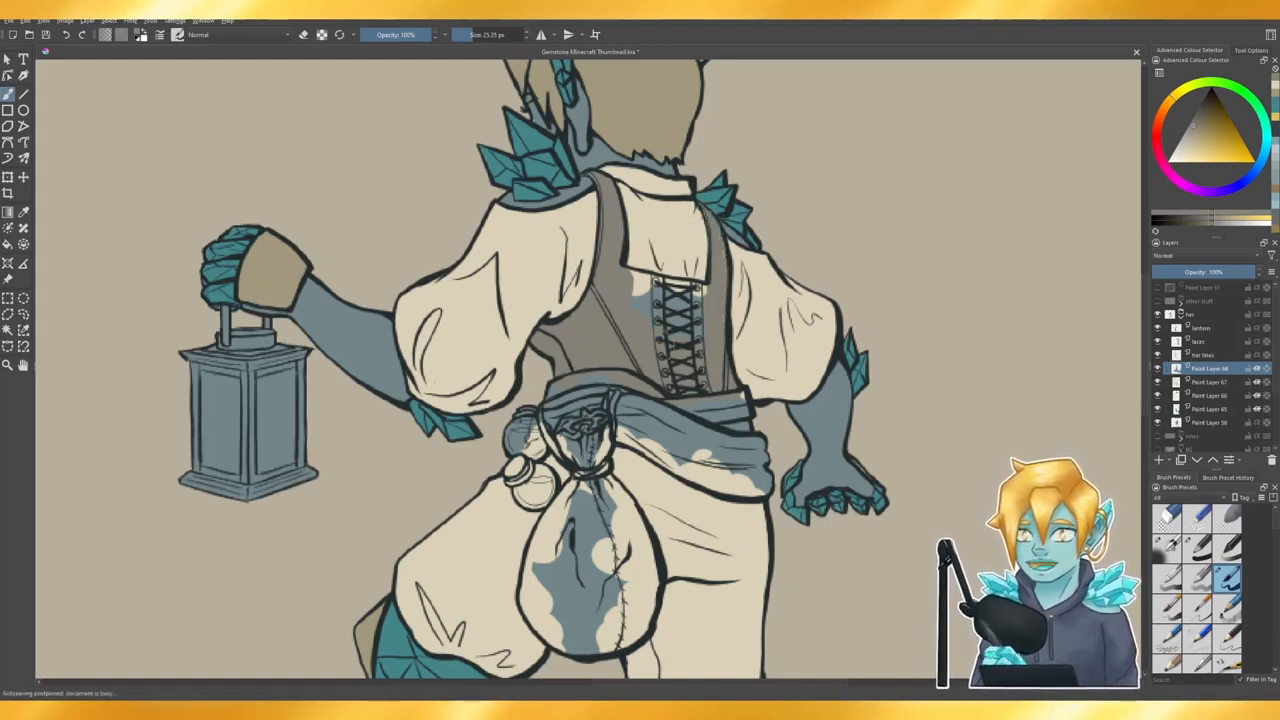
{"action": "mouse_move", "coordinate": [642, 298]}
{"action": "left_mouse_down"}
{"action": "mouse_move", "coordinate": [672, 286]}
{"action": "mouse_move", "coordinate": [662, 280]}
{"action": "mouse_move", "coordinate": [694, 286]}
{"action": "left_mouse_up"}
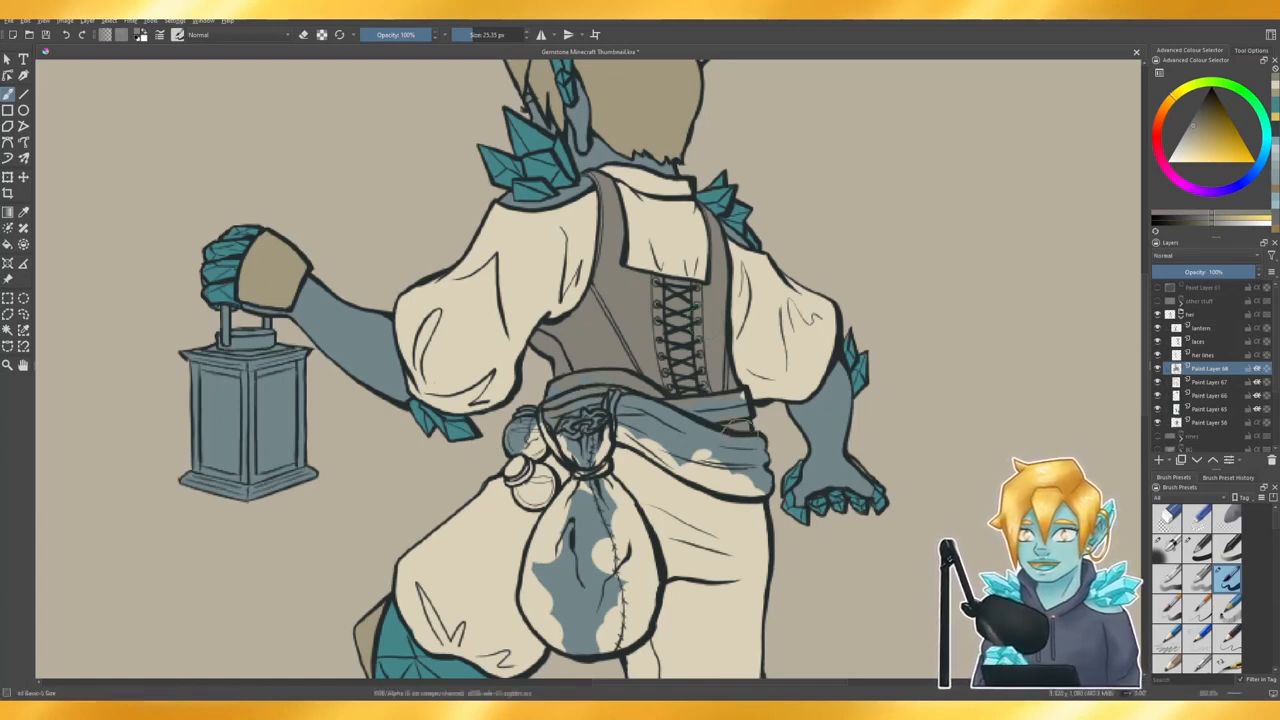
- Paint the large drawstring pouch hanging from the waist grey-brown, including its gathered neck
{"action": "scroll", "coordinate": [745, 425], "scroll_direction": "down", "scroll_amount": 2}
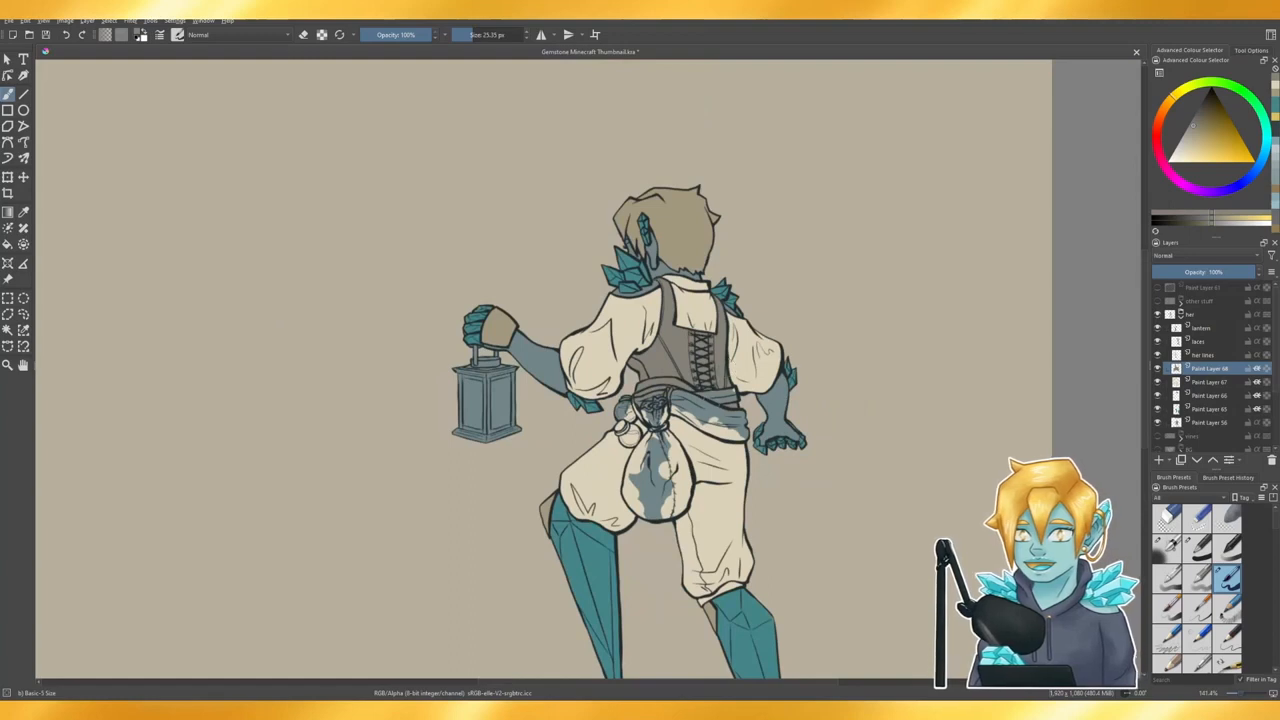
{"action": "scroll", "coordinate": [712, 480], "scroll_direction": "down", "scroll_amount": 1}
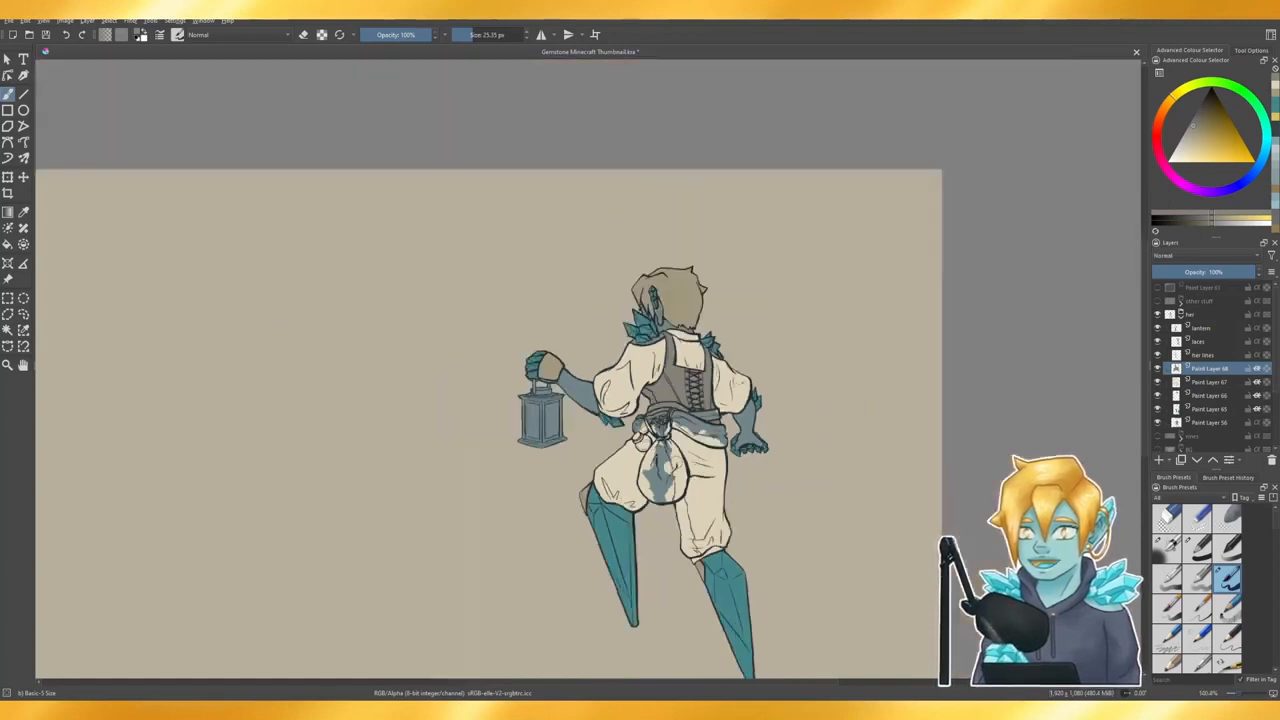
{"action": "scroll", "coordinate": [710, 450], "scroll_direction": "up", "scroll_amount": 2}
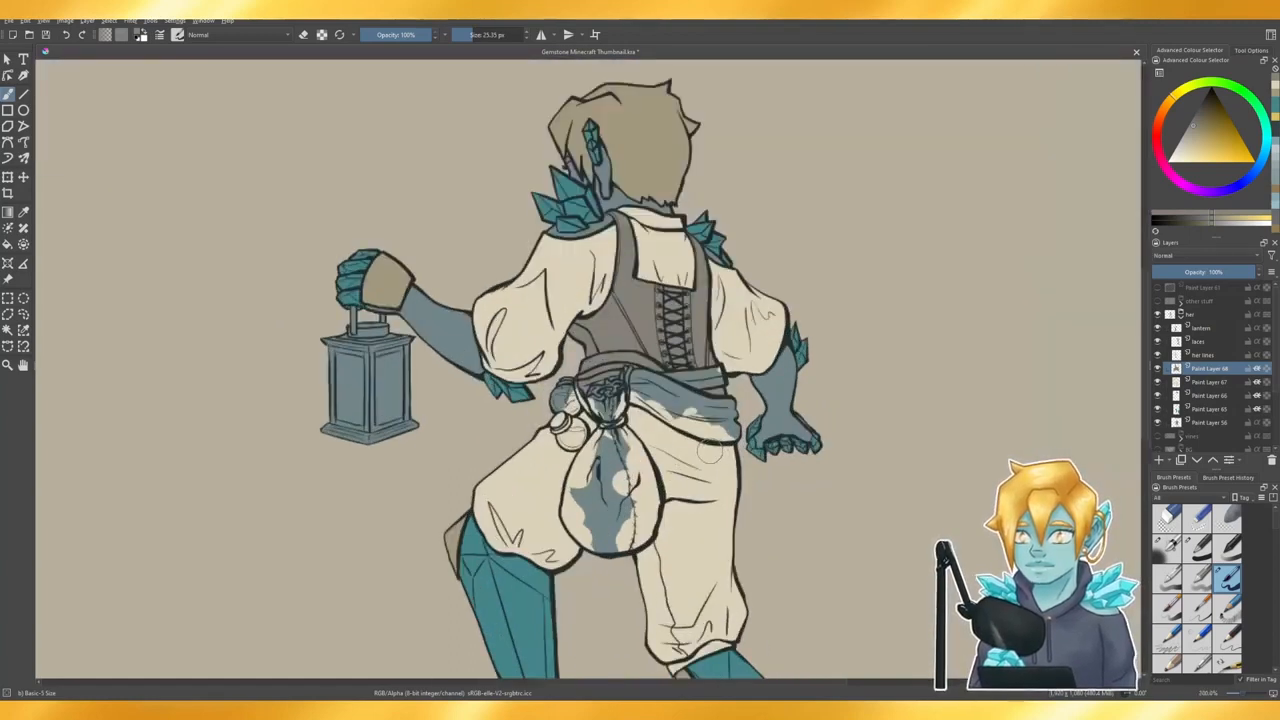
{"action": "scroll", "coordinate": [710, 450], "scroll_direction": "up", "scroll_amount": 1}
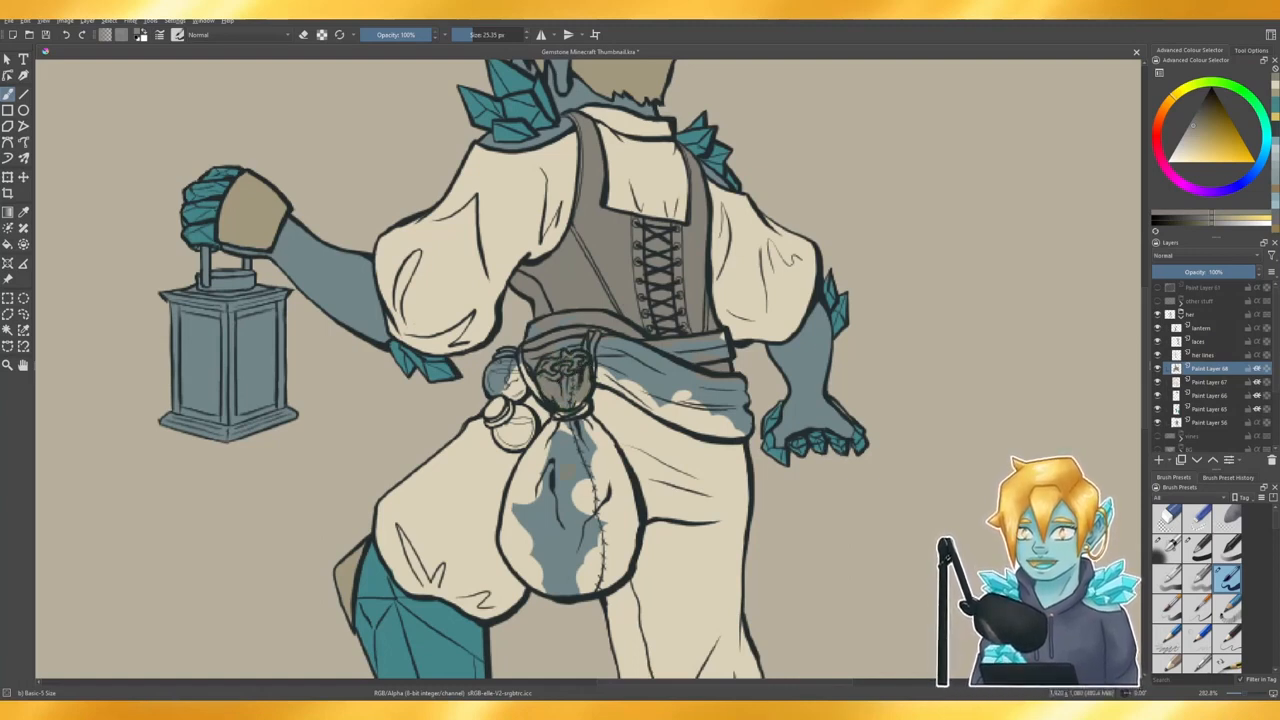
{"action": "left_click_drag", "start_coordinate": [563, 488], "coordinate": [550, 420]}
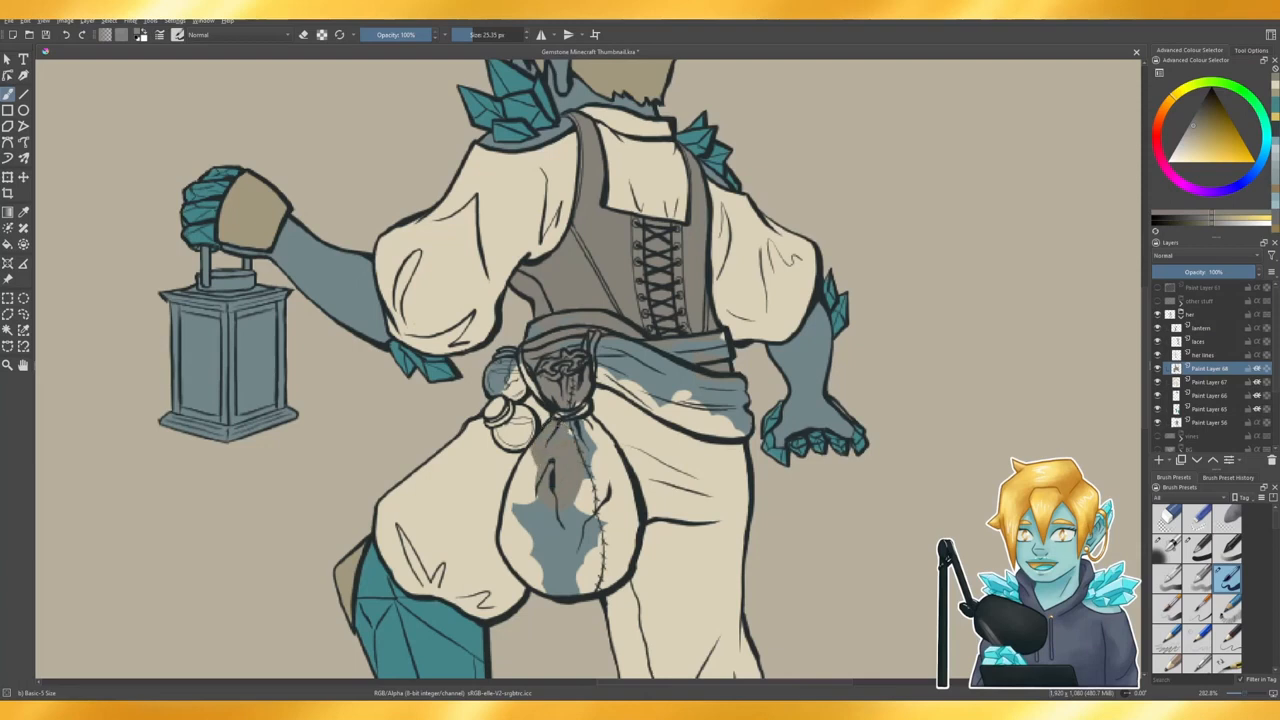
{"action": "mouse_move", "coordinate": [536, 466]}
{"action": "left_mouse_down"}
{"action": "mouse_move", "coordinate": [530, 480]}
{"action": "mouse_move", "coordinate": [528, 450]}
{"action": "mouse_move", "coordinate": [522, 480]}
{"action": "mouse_move", "coordinate": [522, 448]}
{"action": "mouse_move", "coordinate": [530, 505]}
{"action": "mouse_move", "coordinate": [510, 520]}
{"action": "mouse_move", "coordinate": [512, 470]}
{"action": "left_mouse_up"}
{"action": "mouse_move", "coordinate": [512, 515]}
{"action": "left_mouse_down"}
{"action": "mouse_move", "coordinate": [505, 550]}
{"action": "mouse_move", "coordinate": [556, 598]}
{"action": "mouse_move", "coordinate": [529, 540]}
{"action": "mouse_move", "coordinate": [600, 455]}
{"action": "mouse_move", "coordinate": [590, 415]}
{"action": "mouse_move", "coordinate": [618, 478]}
{"action": "mouse_move", "coordinate": [620, 550]}
{"action": "mouse_move", "coordinate": [562, 597]}
{"action": "left_mouse_up"}
{"action": "mouse_move", "coordinate": [626, 546]}
{"action": "left_mouse_down"}
{"action": "mouse_move", "coordinate": [604, 588]}
{"action": "mouse_move", "coordinate": [620, 580]}
{"action": "mouse_move", "coordinate": [637, 502]}
{"action": "left_mouse_up"}
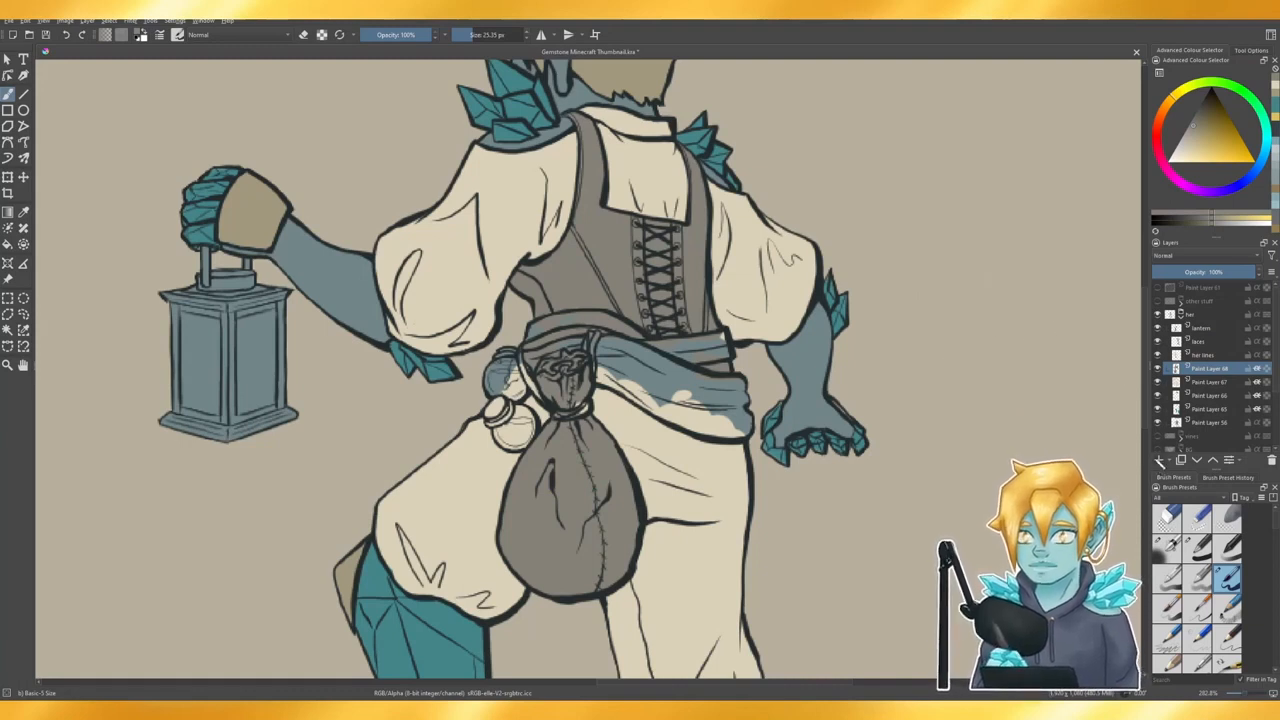
- Add another alpha-inheriting paint layer and paint the waist belt and the pouch's ties dark brown
{"action": "left_click", "coordinate": [1159, 460]}
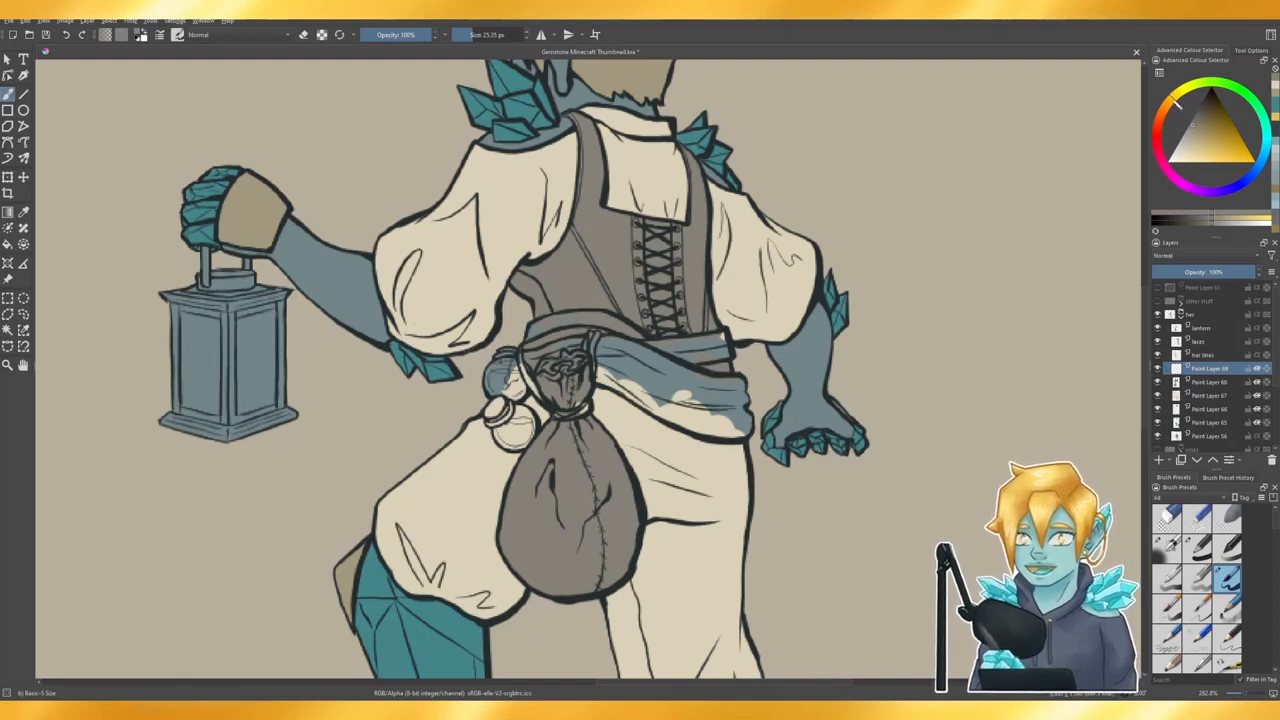
{"action": "left_click", "coordinate": [1179, 99]}
{"action": "left_click", "coordinate": [1203, 110]}
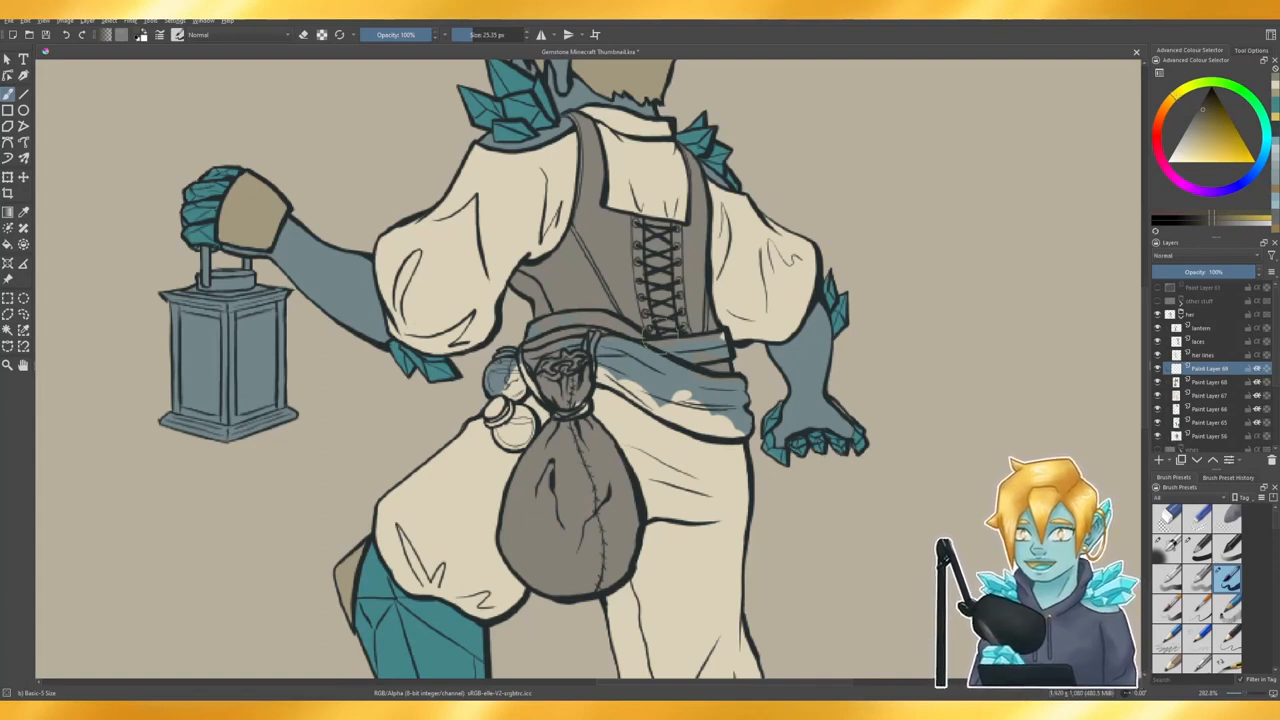
{"action": "mouse_move", "coordinate": [644, 354]}
{"action": "left_mouse_down"}
{"action": "mouse_move", "coordinate": [684, 345]}
{"action": "mouse_move", "coordinate": [659, 345]}
{"action": "mouse_move", "coordinate": [678, 358]}
{"action": "left_mouse_up"}
{"action": "left_click_drag", "start_coordinate": [690, 358], "coordinate": [720, 338]}
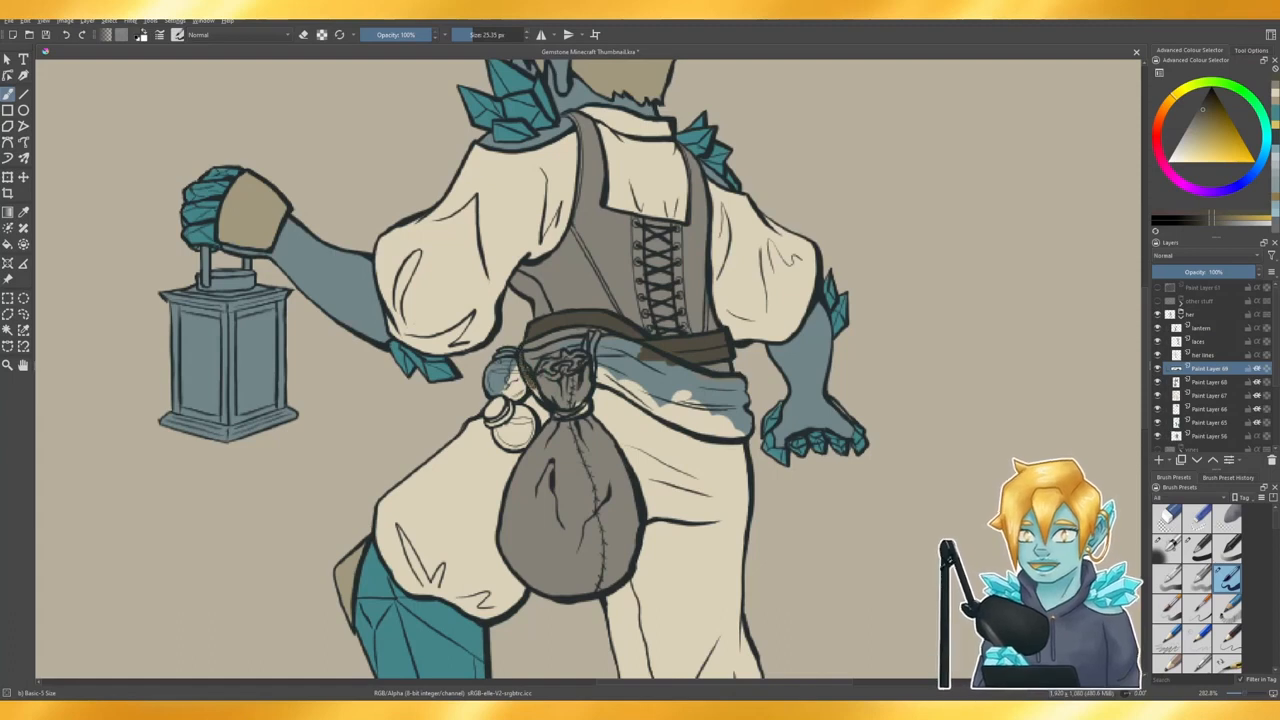
{"action": "mouse_move", "coordinate": [539, 396]}
{"action": "left_mouse_down"}
{"action": "mouse_move", "coordinate": [532, 388]}
{"action": "mouse_move", "coordinate": [570, 415]}
{"action": "mouse_move", "coordinate": [585, 410]}
{"action": "left_mouse_up"}
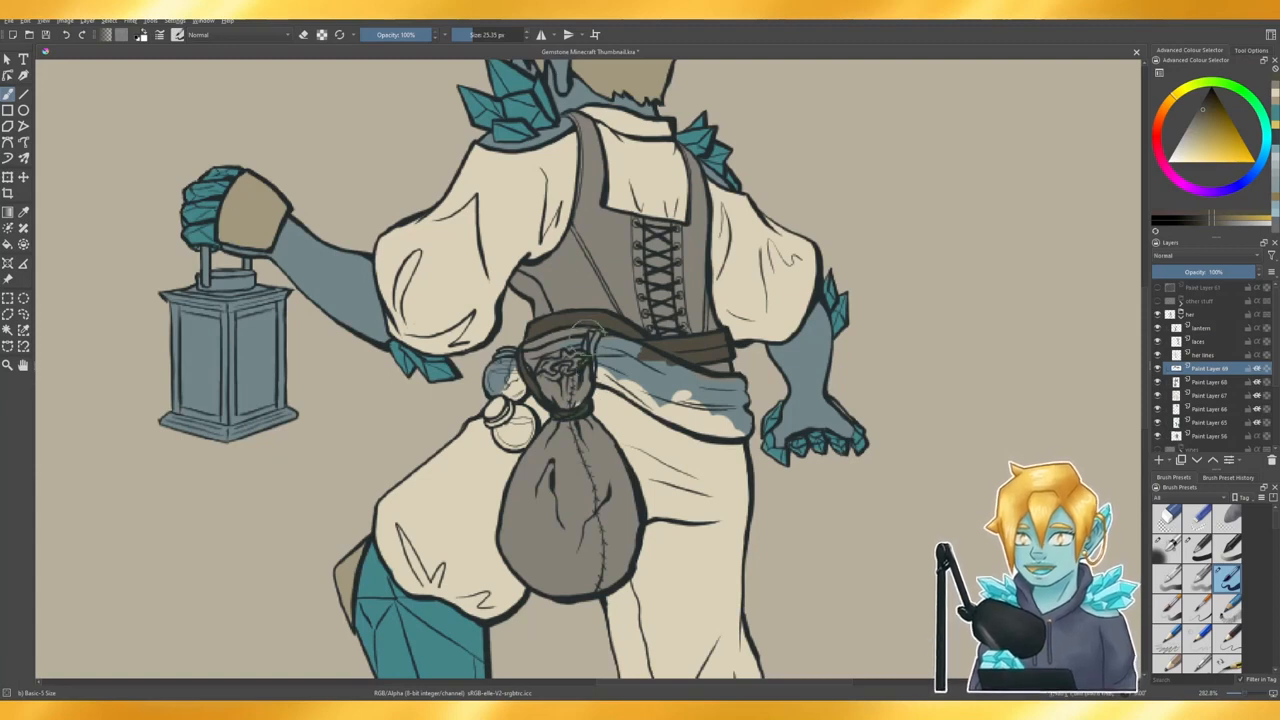
{"action": "left_click_drag", "start_coordinate": [590, 336], "coordinate": [593, 370]}
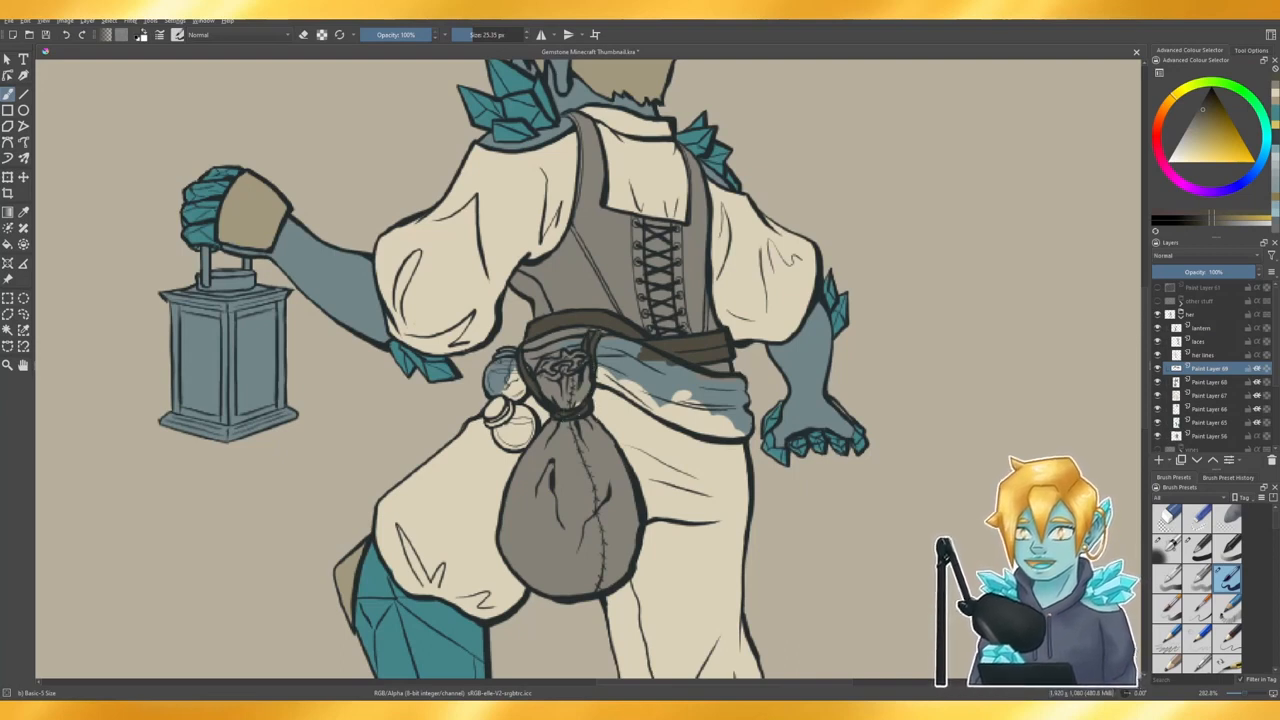
- Resample the dark brown from the belt and paint the stopper of the small bottle beside the pouch on the same layer
{"action": "left_click", "coordinate": [1205, 383]}
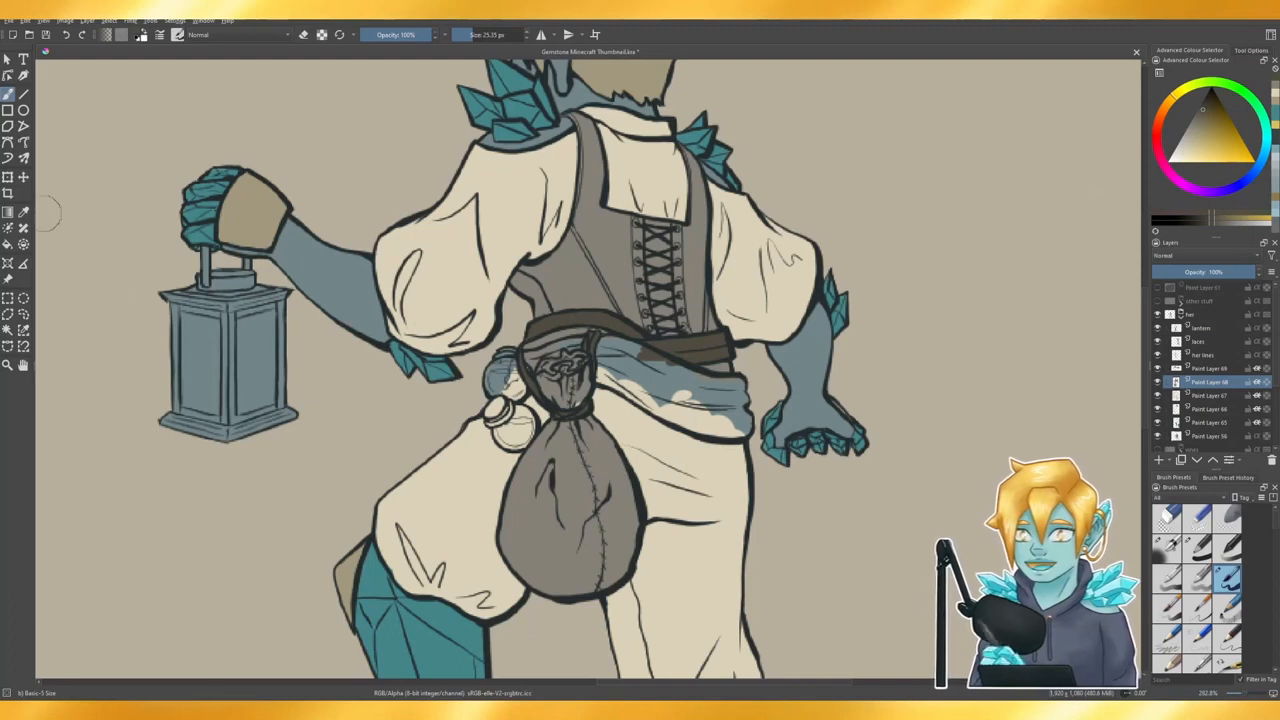
{"action": "left_click", "coordinate": [23, 212]}
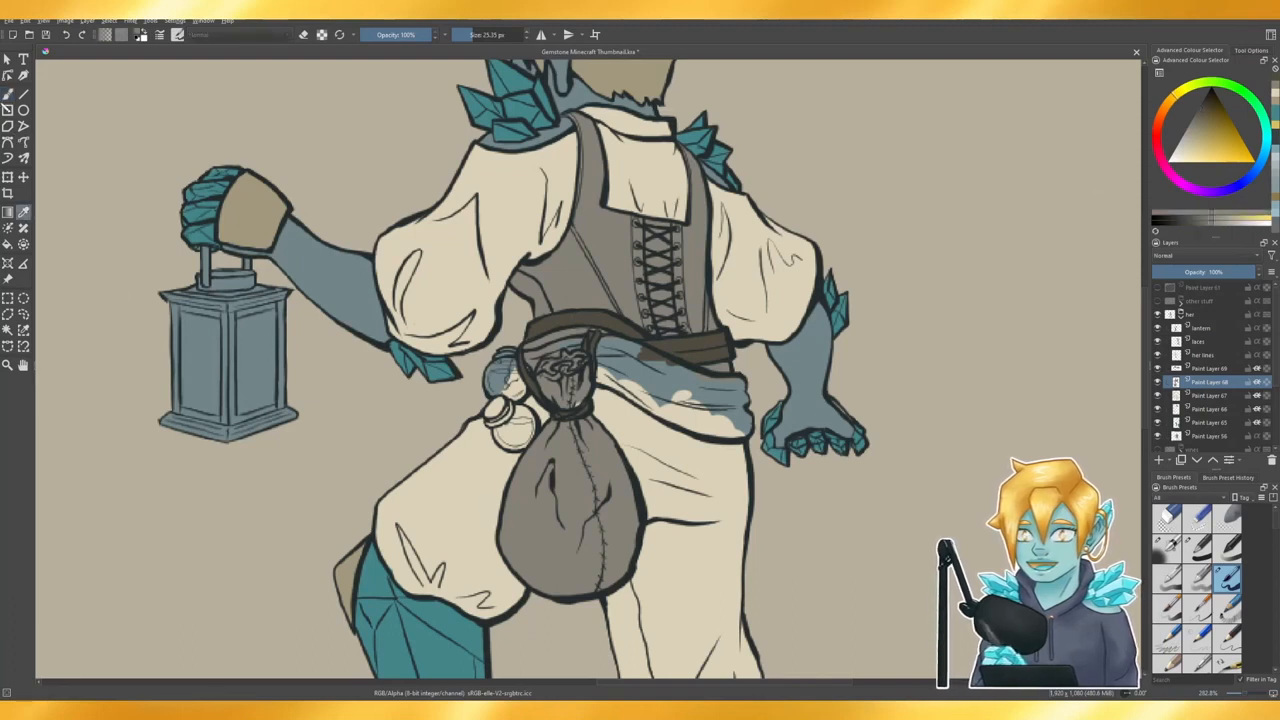
{"action": "left_click", "coordinate": [8, 94]}
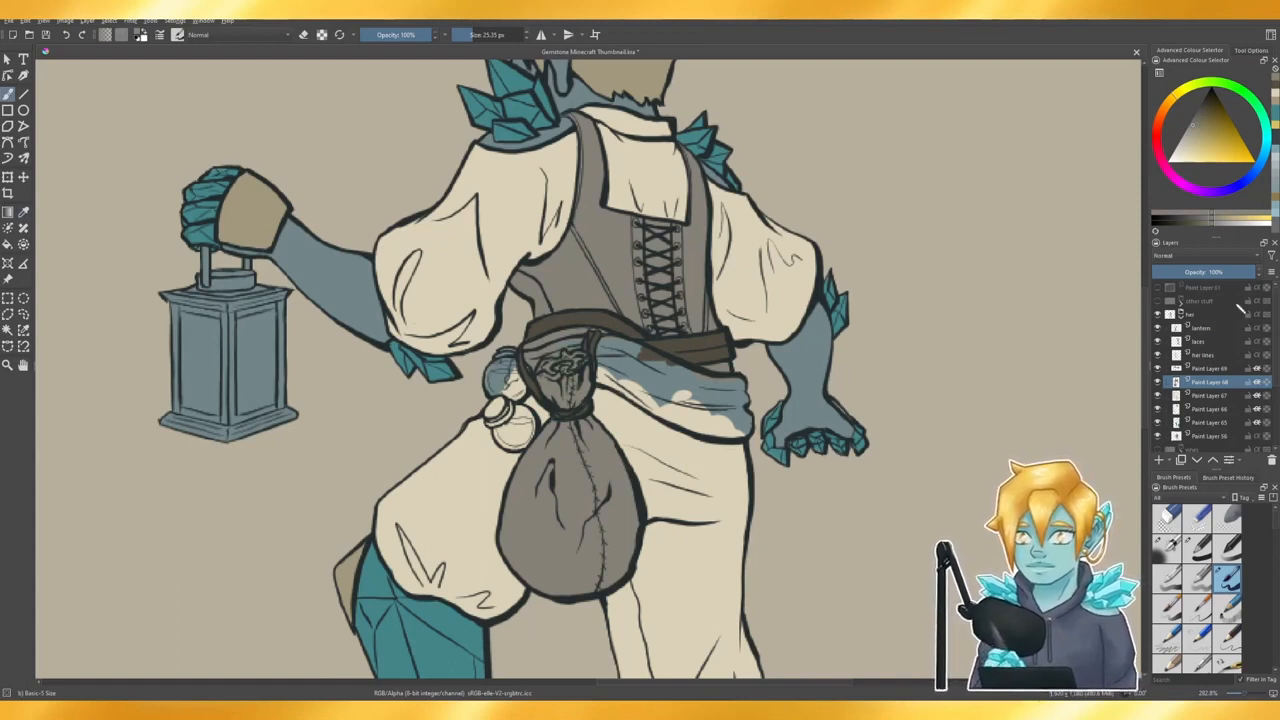
{"action": "left_click", "coordinate": [1210, 369]}
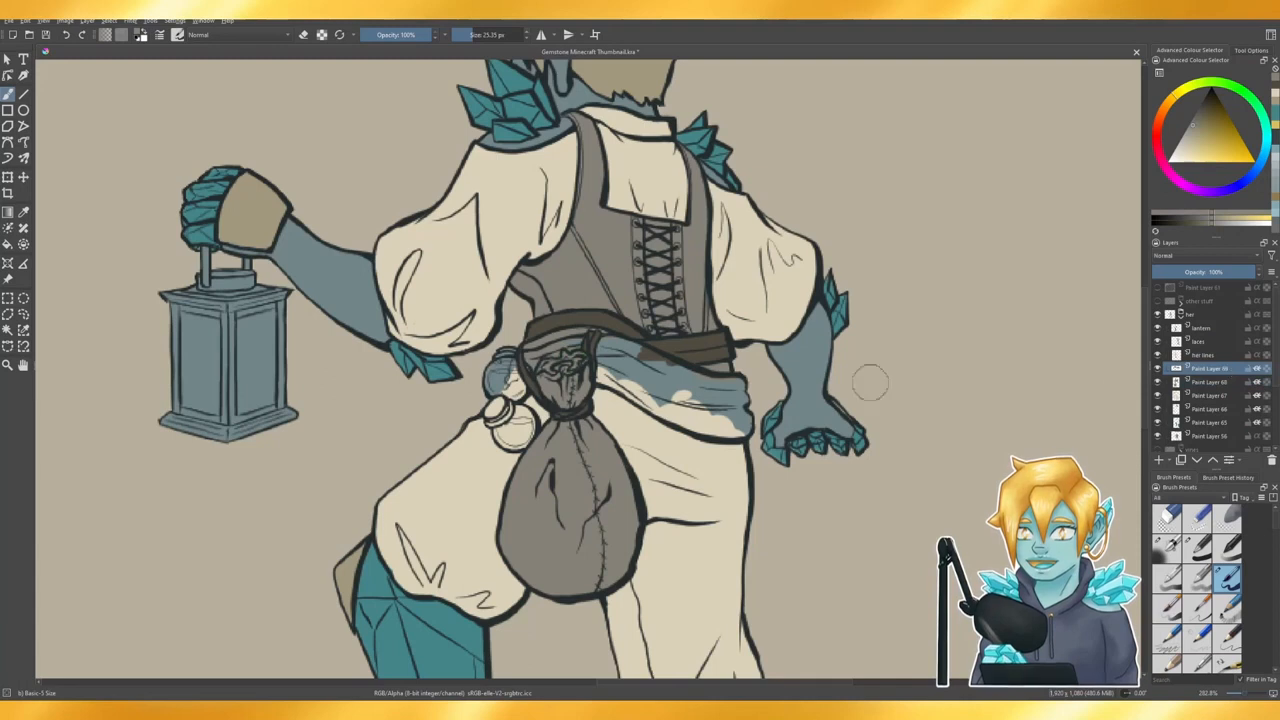
{"action": "left_click", "coordinate": [23, 211]}
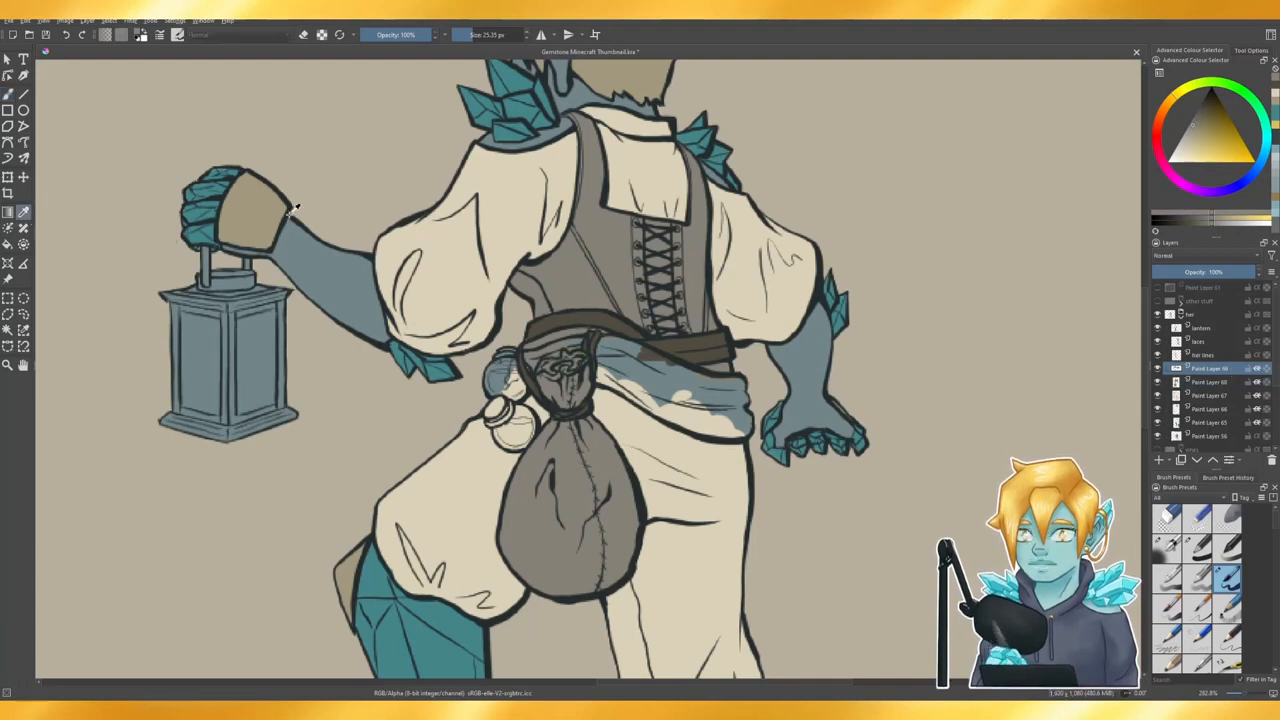
{"action": "left_click", "coordinate": [612, 316]}
{"action": "left_click", "coordinate": [7, 93]}
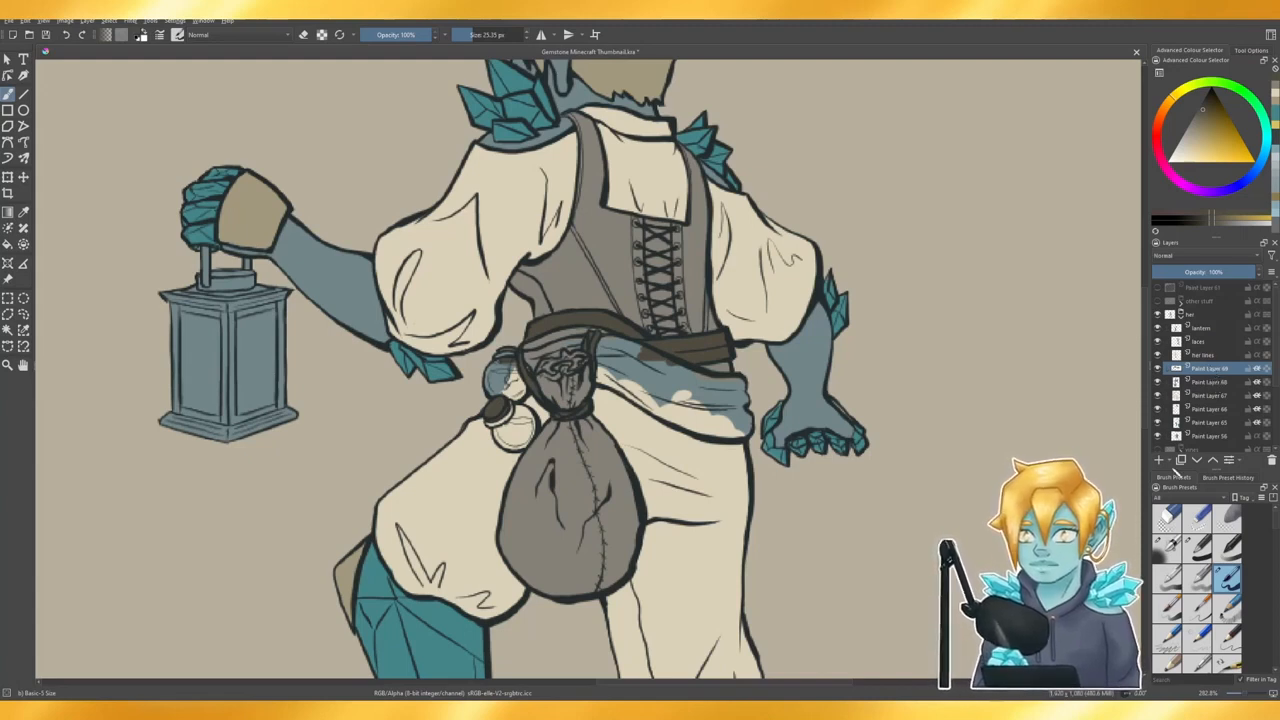
- Add another alpha-inheriting paint layer and paint the sash draped over the hip ochre brown
{"action": "left_click", "coordinate": [1159, 460]}
{"action": "left_click", "coordinate": [1257, 369]}
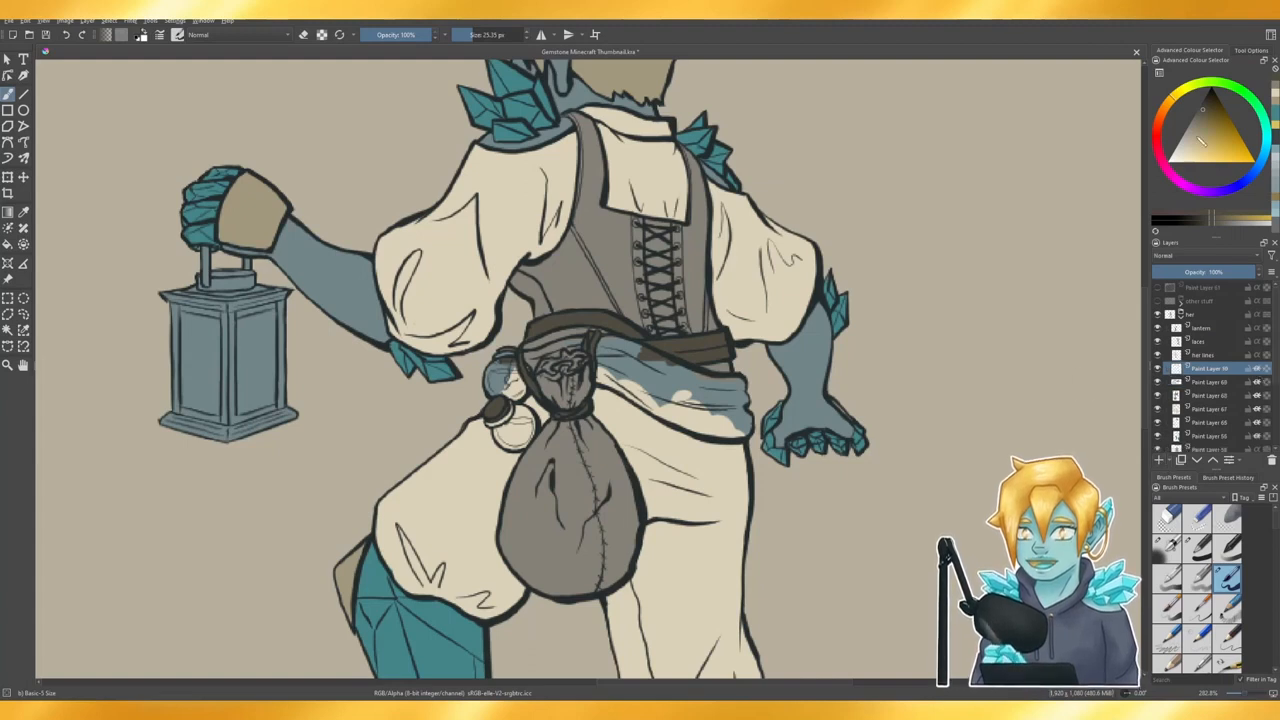
{"action": "left_click", "coordinate": [1210, 124]}
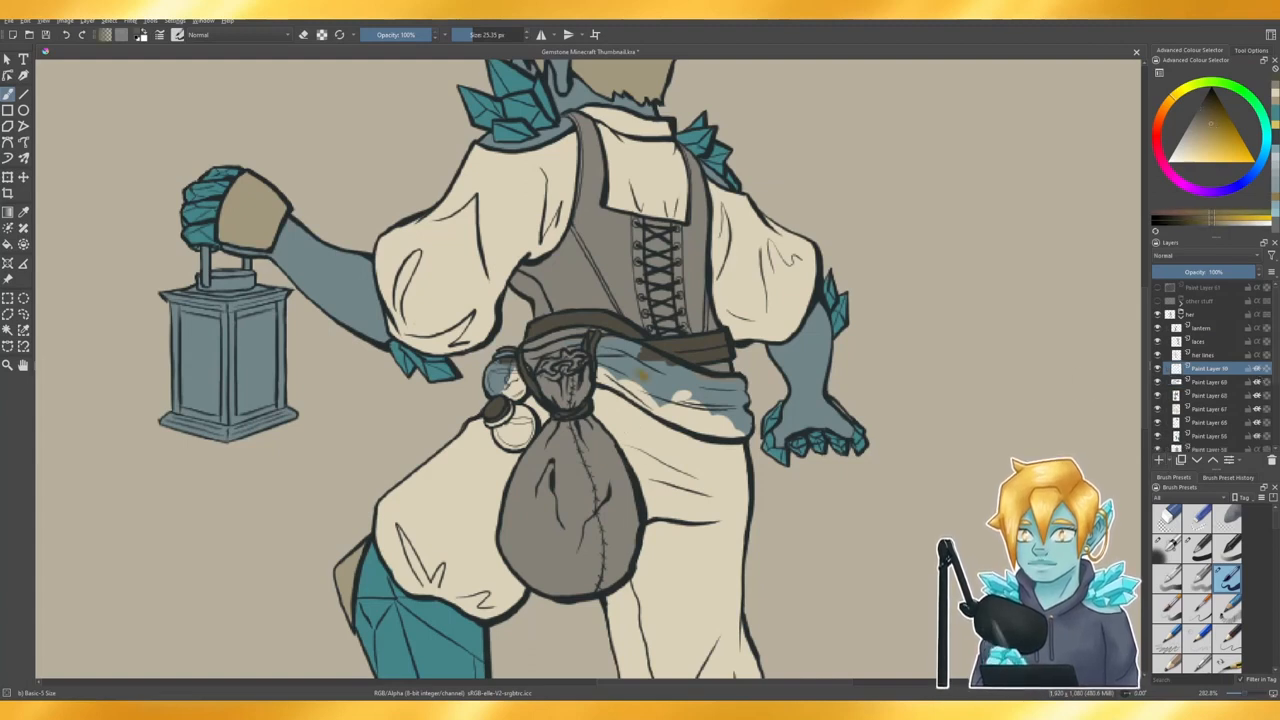
{"action": "left_click_drag", "start_coordinate": [643, 376], "coordinate": [695, 390]}
{"action": "mouse_move", "coordinate": [630, 356]}
{"action": "left_mouse_down"}
{"action": "mouse_move", "coordinate": [600, 337]}
{"action": "mouse_move", "coordinate": [692, 400]}
{"action": "mouse_move", "coordinate": [677, 400]}
{"action": "mouse_move", "coordinate": [687, 413]}
{"action": "mouse_move", "coordinate": [737, 425]}
{"action": "mouse_move", "coordinate": [749, 390]}
{"action": "mouse_move", "coordinate": [728, 433]}
{"action": "left_mouse_up"}
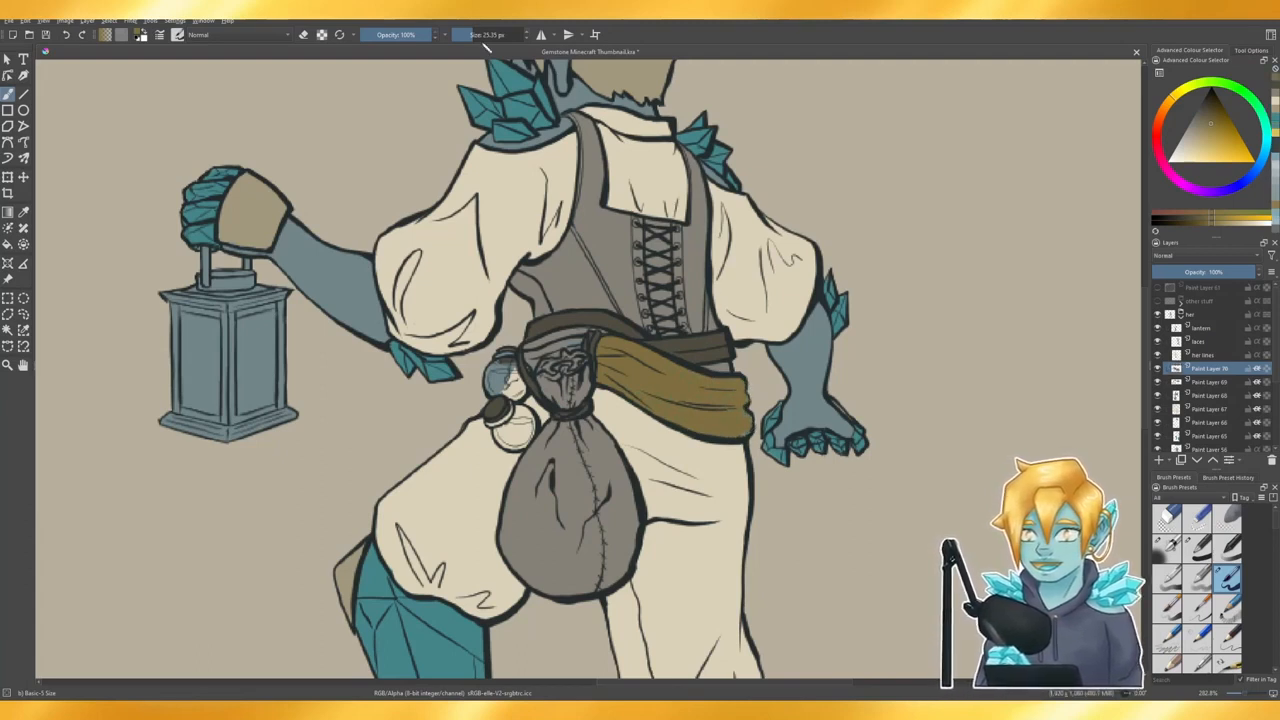
- Reduce the brush size to 12.30 px, paint the whole lantern ochre brown, and undo the last stroke on the bottle
{"action": "left_click_drag", "start_coordinate": [467, 34], "coordinate": [457, 34]}
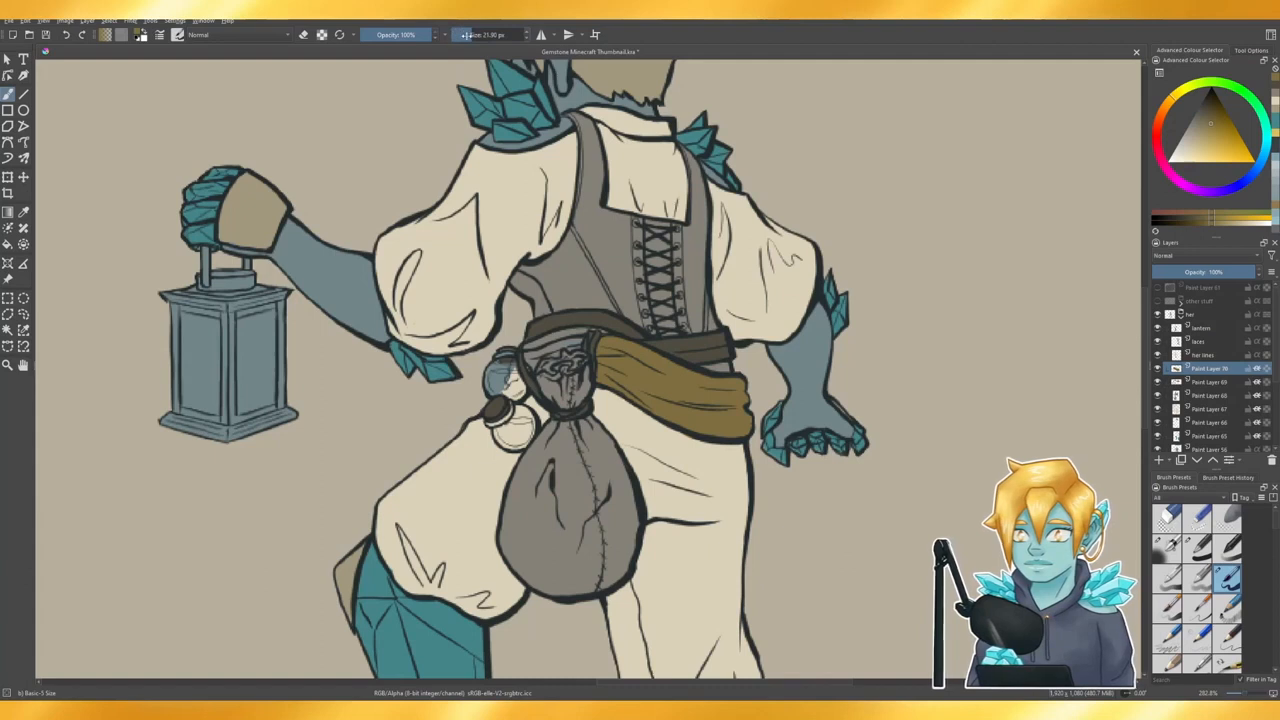
{"action": "left_click", "coordinate": [468, 35]}
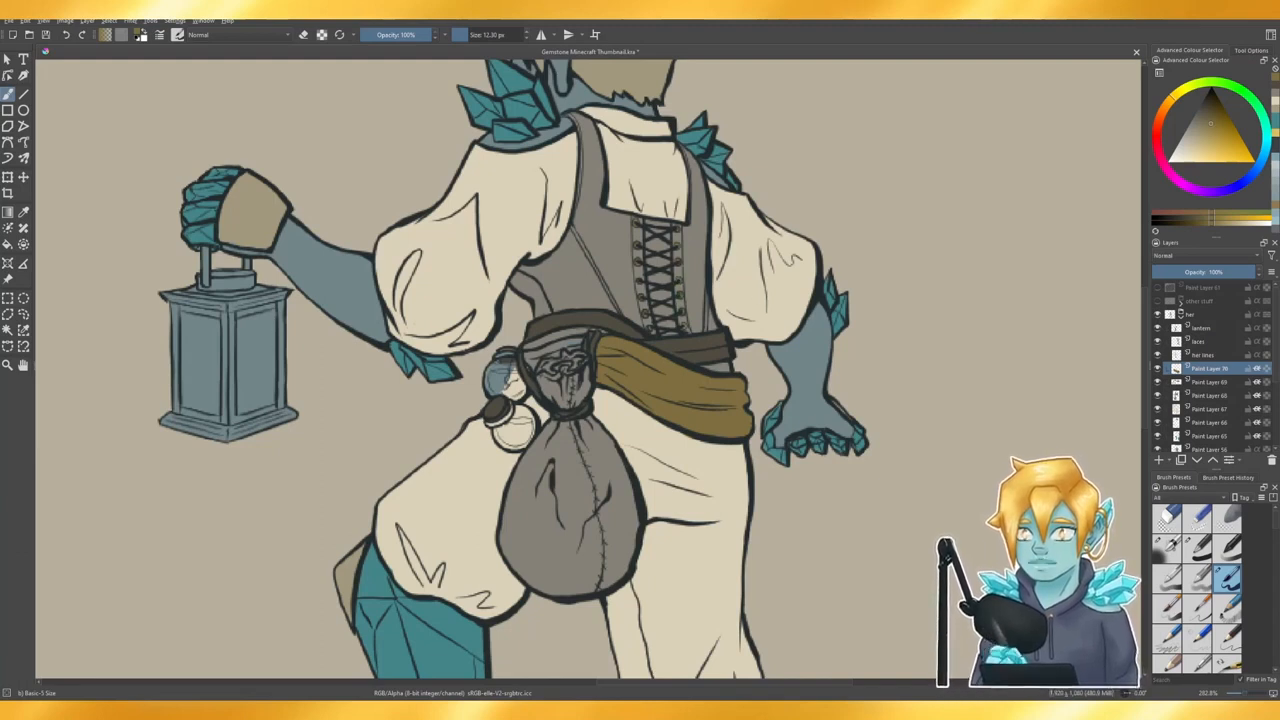
{"action": "mouse_move", "coordinate": [154, 420]}
{"action": "left_mouse_down"}
{"action": "mouse_move", "coordinate": [279, 446]}
{"action": "mouse_move", "coordinate": [208, 440]}
{"action": "left_mouse_up"}
{"action": "mouse_move", "coordinate": [270, 400]}
{"action": "left_mouse_down"}
{"action": "mouse_move", "coordinate": [165, 390]}
{"action": "mouse_move", "coordinate": [160, 375]}
{"action": "mouse_move", "coordinate": [185, 330]}
{"action": "mouse_move", "coordinate": [175, 308]}
{"action": "mouse_move", "coordinate": [195, 298]}
{"action": "mouse_move", "coordinate": [210, 260]}
{"action": "mouse_move", "coordinate": [232, 280]}
{"action": "mouse_move", "coordinate": [246, 280]}
{"action": "mouse_move", "coordinate": [243, 263]}
{"action": "left_mouse_up"}
{"action": "mouse_move", "coordinate": [250, 320]}
{"action": "left_mouse_down"}
{"action": "mouse_move", "coordinate": [278, 285]}
{"action": "mouse_move", "coordinate": [281, 375]}
{"action": "mouse_move", "coordinate": [262, 330]}
{"action": "mouse_move", "coordinate": [238, 390]}
{"action": "mouse_move", "coordinate": [200, 318]}
{"action": "left_mouse_up"}
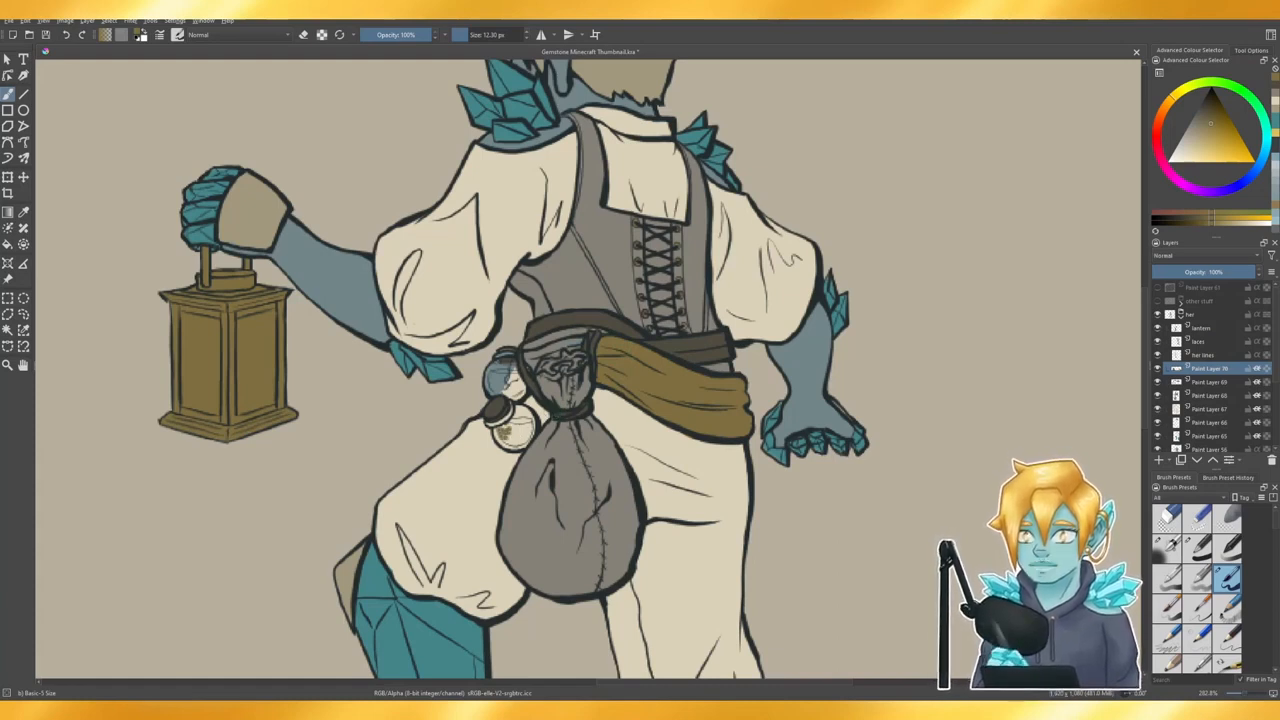
{"action": "key", "text": "ctrl+z"}
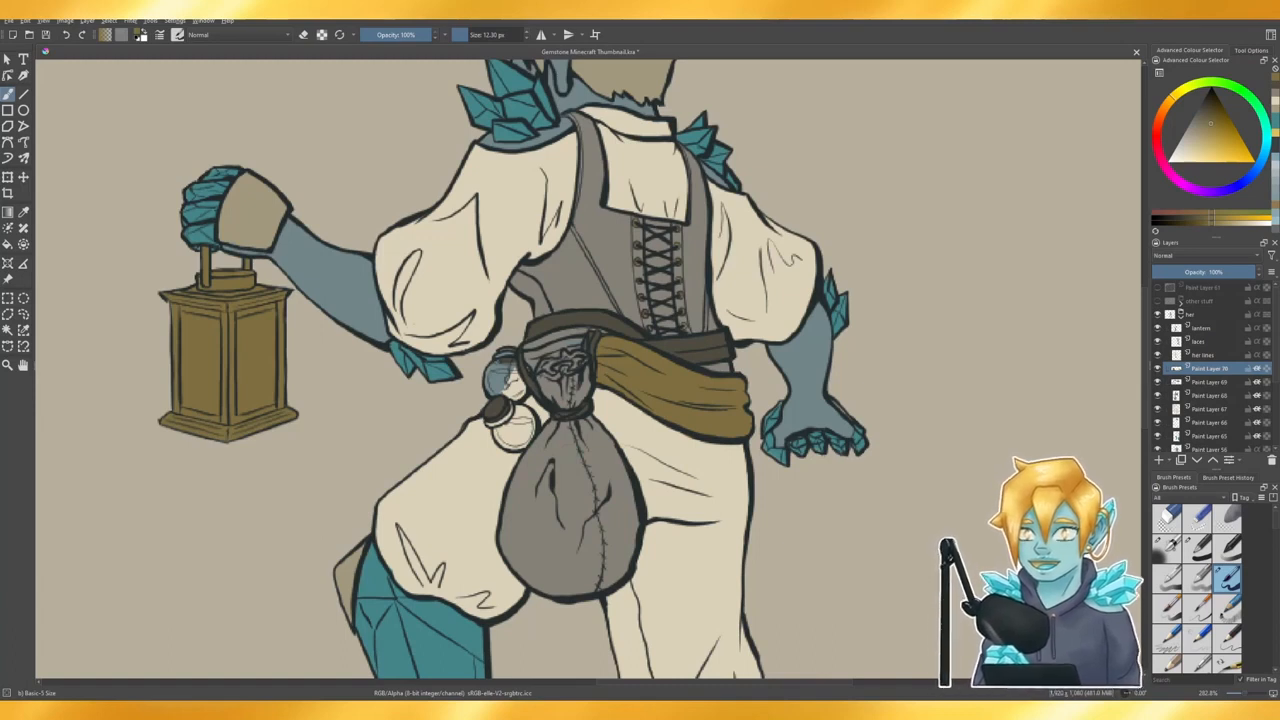
- Lock the alpha of all the character's colour layers, from the base skin layer up to the ochre layer
{"action": "key", "text": "minus"}
{"action": "key", "text": "minus"}
{"action": "key", "text": "minus"}
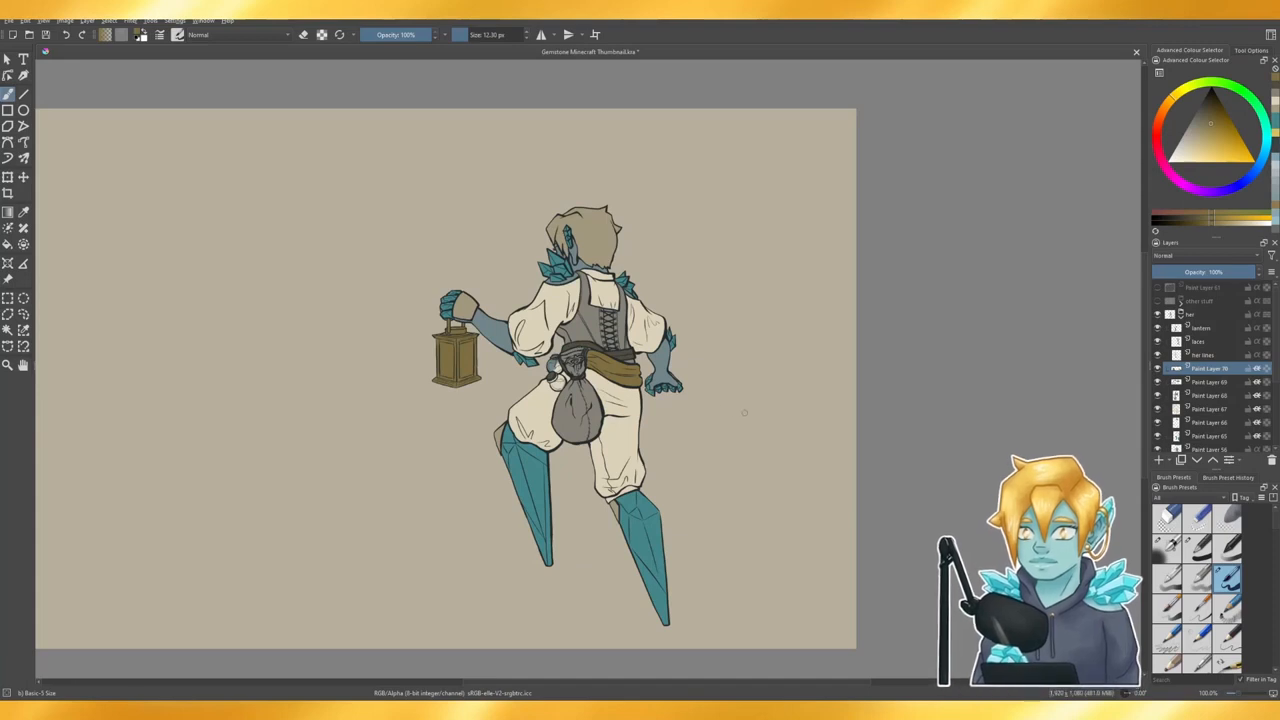
{"action": "scroll", "coordinate": [743, 412], "scroll_direction": "down", "scroll_amount": 2}
{"action": "scroll", "coordinate": [517, 404], "scroll_direction": "up", "scroll_amount": 1}
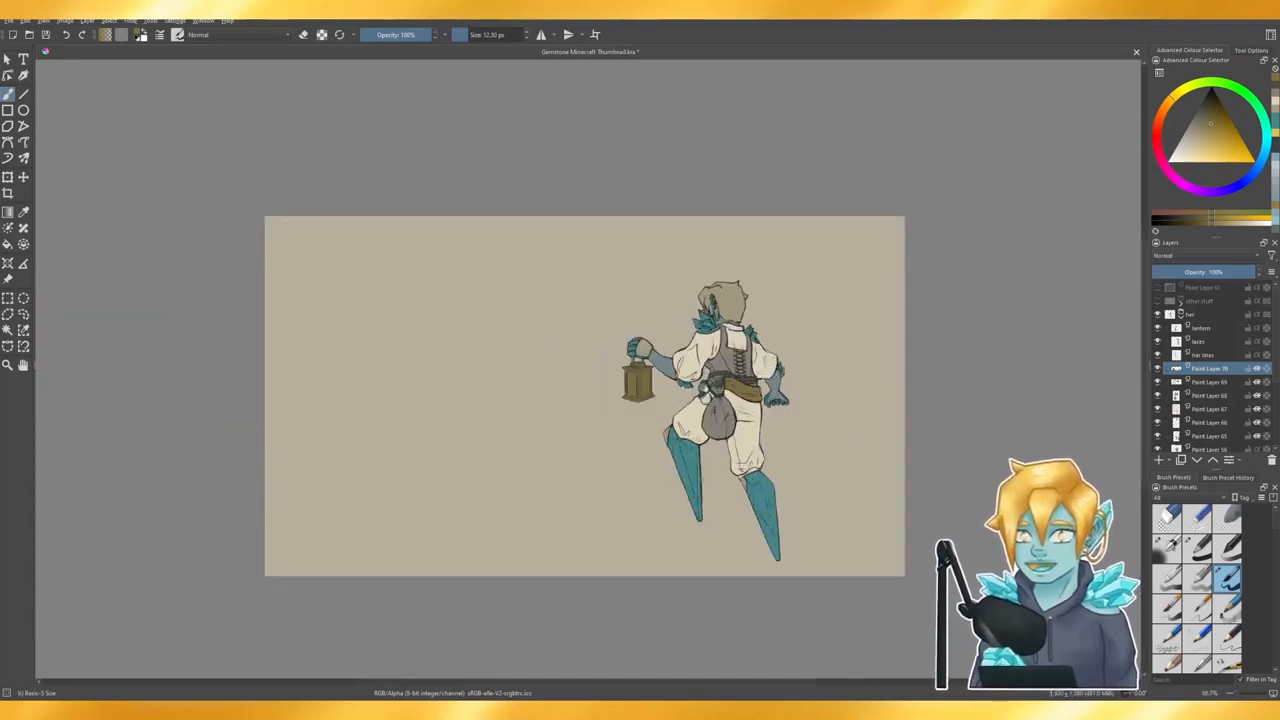
{"action": "scroll", "coordinate": [810, 453], "scroll_direction": "up", "scroll_amount": 1}
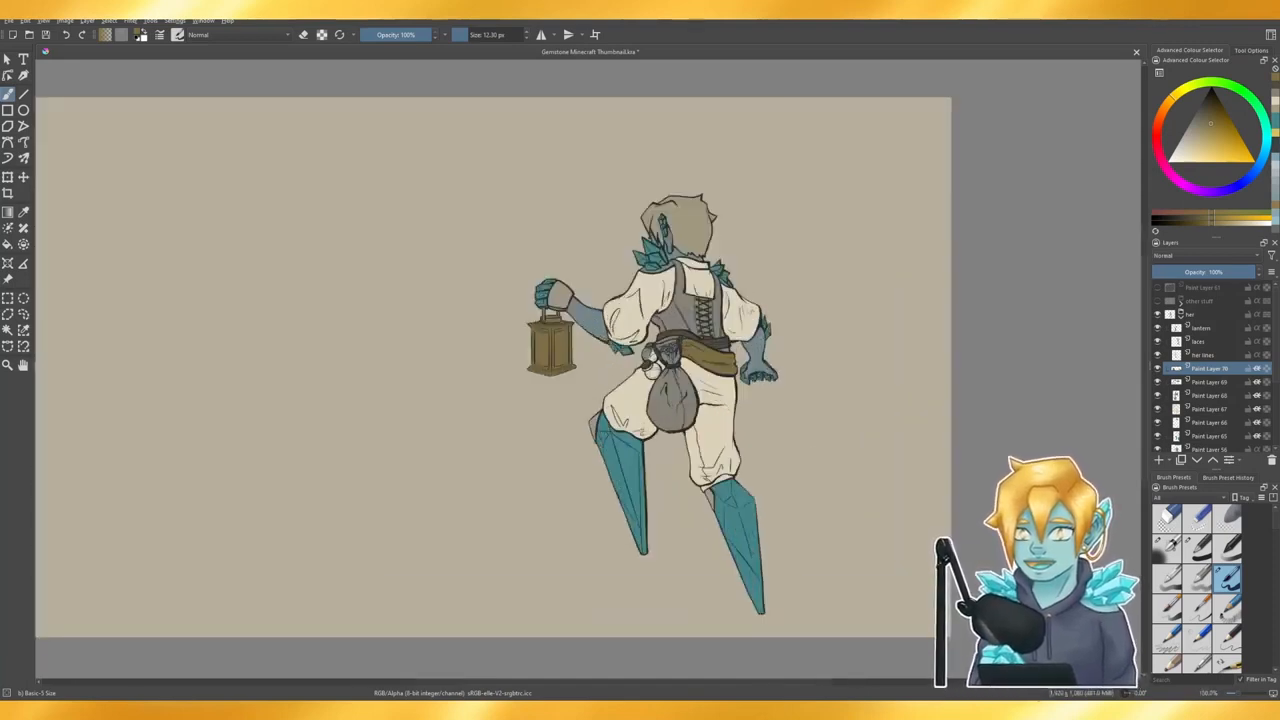
{"action": "scroll", "coordinate": [1254, 406], "scroll_direction": "down", "scroll_amount": 2}
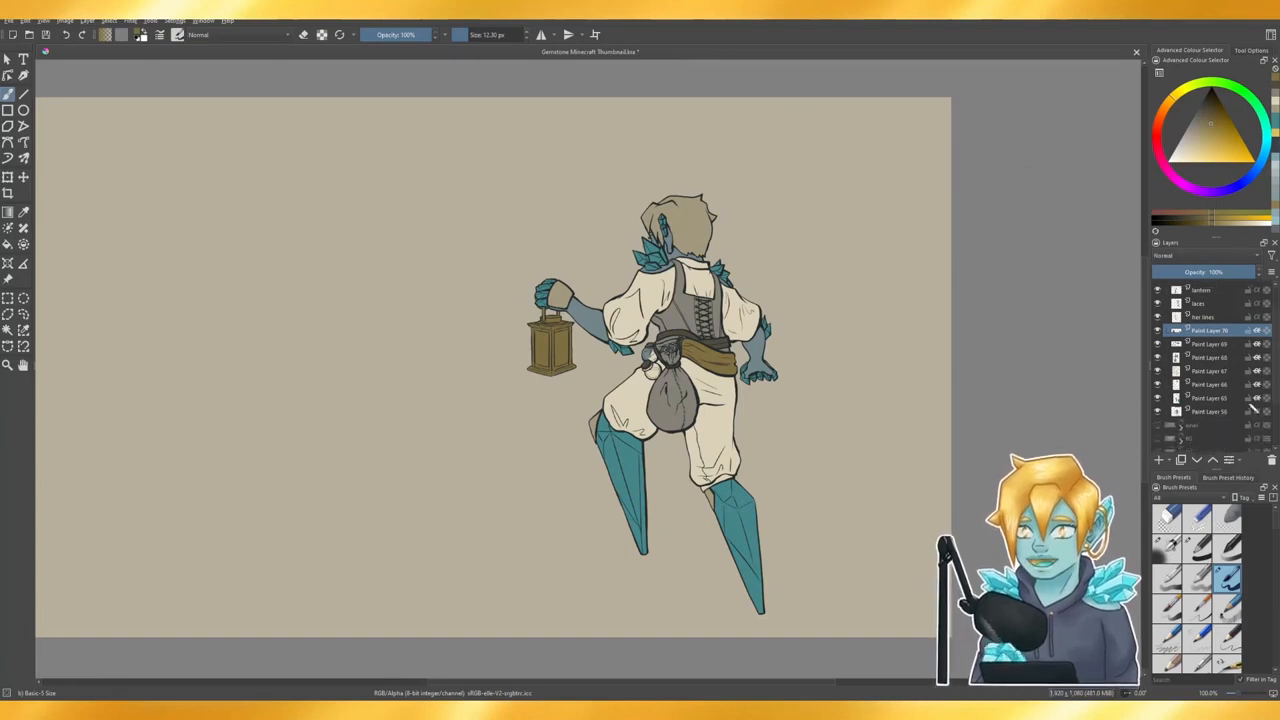
{"action": "left_click", "coordinate": [1208, 412]}
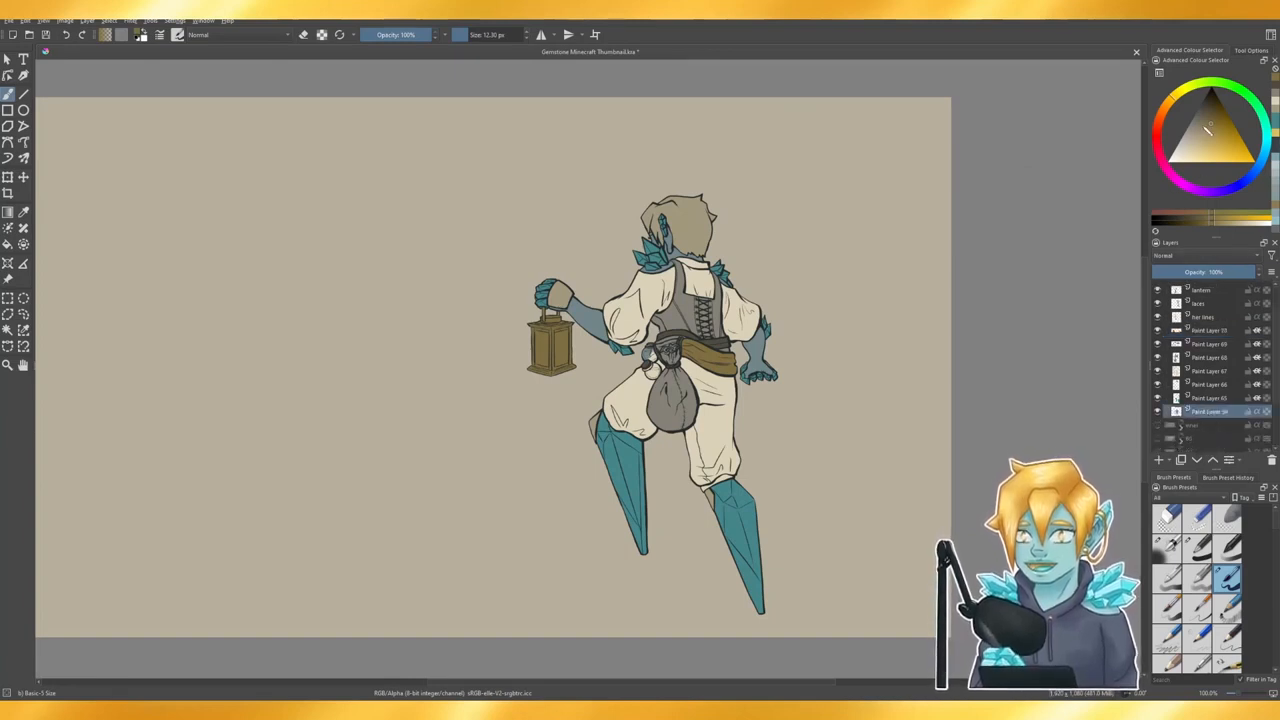
{"action": "left_click_drag", "start_coordinate": [1264, 408], "coordinate": [1270, 344]}
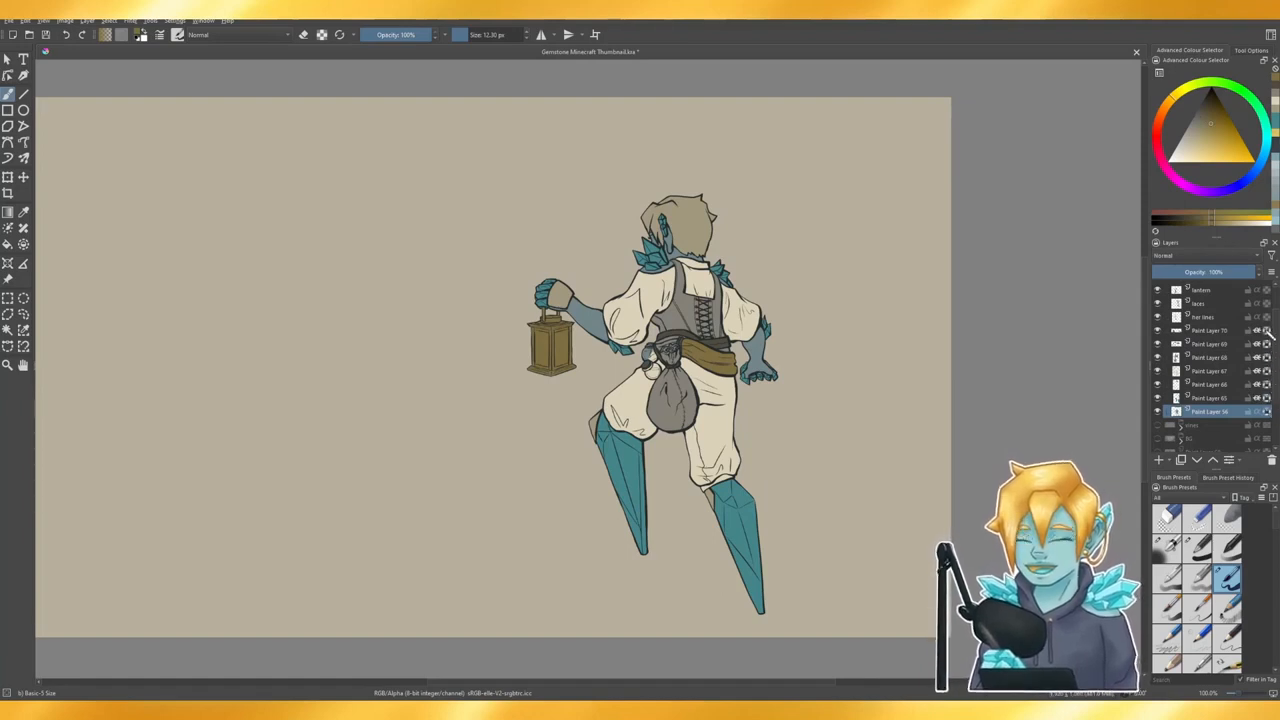
- Repaint the skin on the base layer in a muted cyan-teal with a larger brush
{"action": "mouse_move", "coordinate": [1256, 178]}
{"action": "left_mouse_down"}
{"action": "mouse_move", "coordinate": [1265, 144]}
{"action": "mouse_move", "coordinate": [1203, 134]}
{"action": "left_mouse_up"}
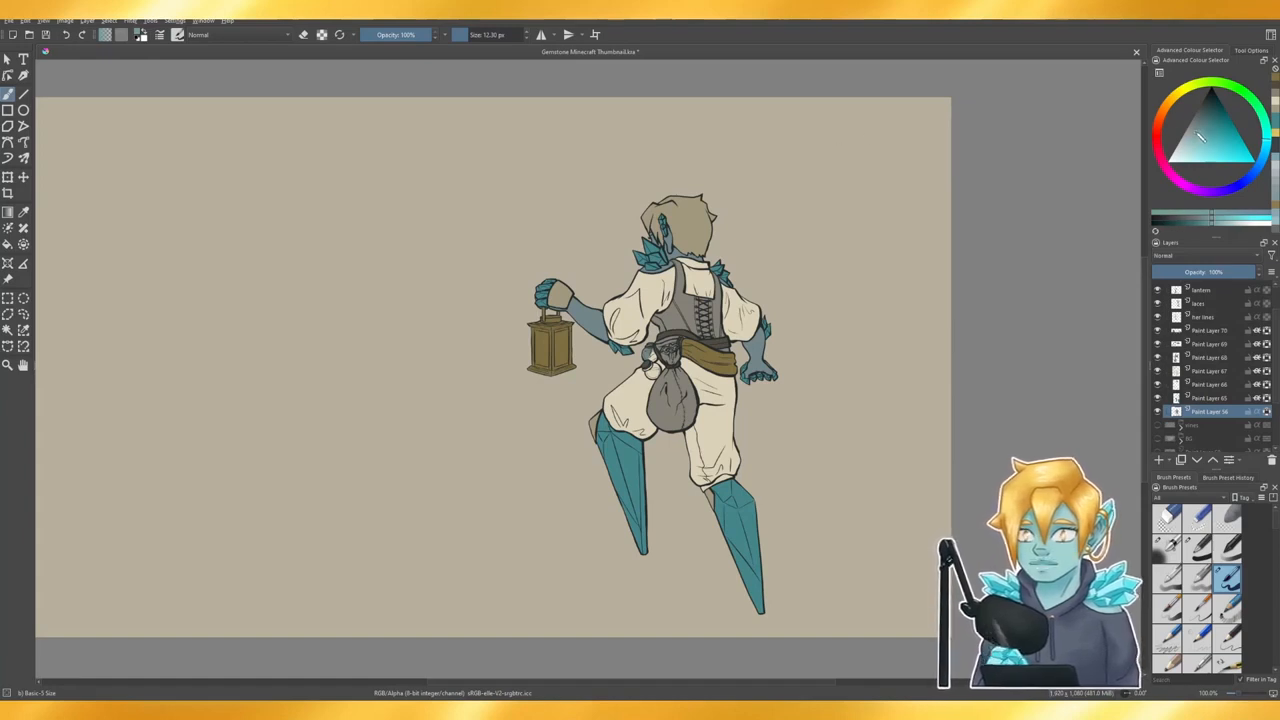
{"action": "left_click", "coordinate": [480, 36]}
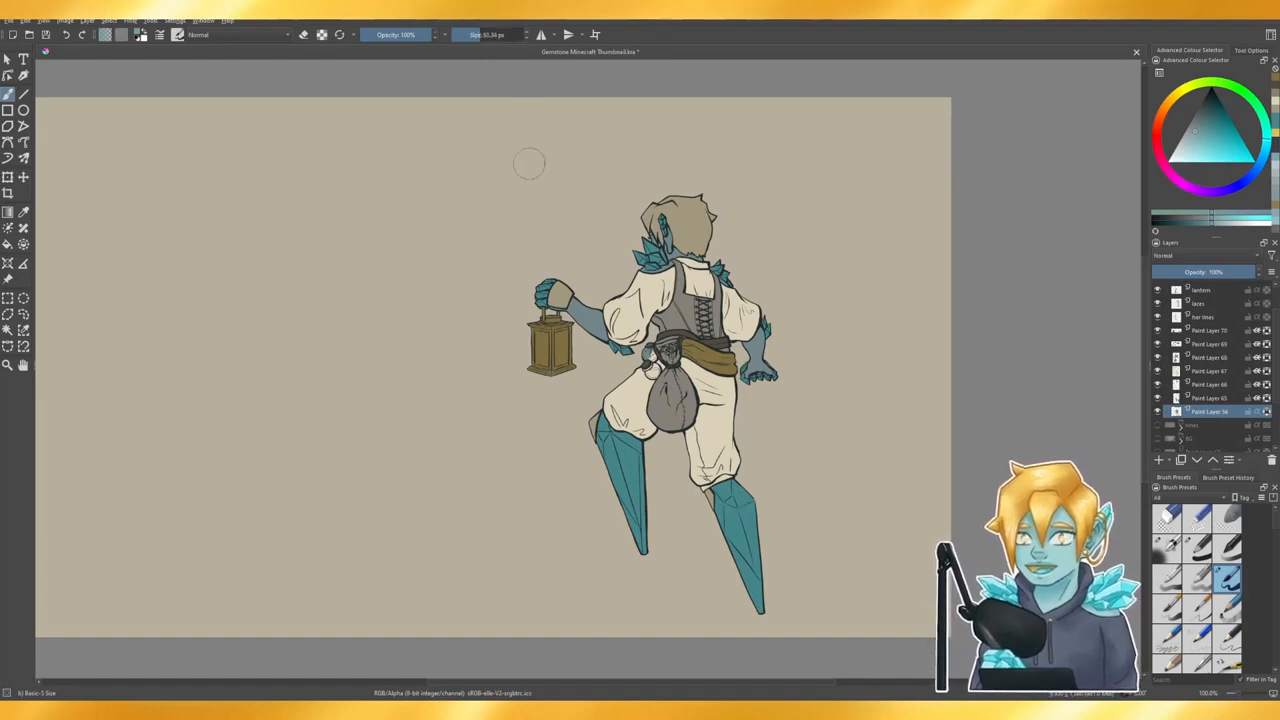
{"action": "left_click_drag", "start_coordinate": [590, 312], "coordinate": [586, 370]}
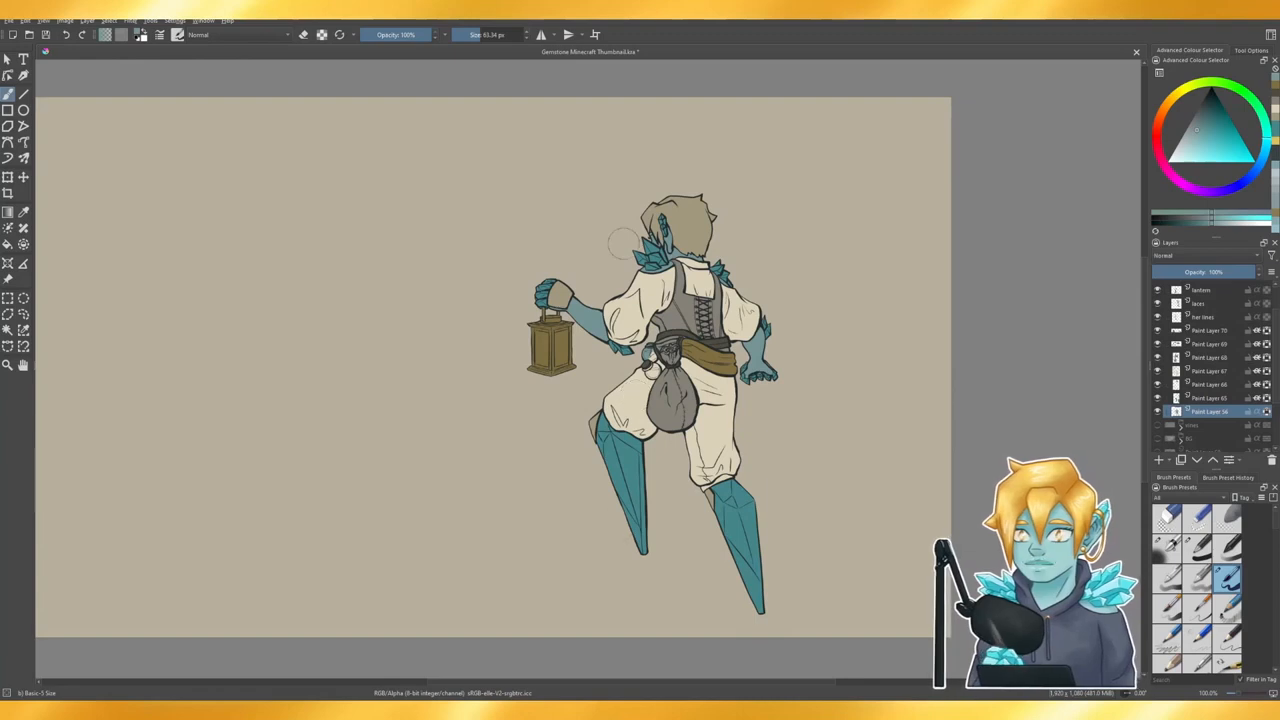
- Recolour the crystals on the legs, hands, arms and shoulders bright turquoise on their own layer
{"action": "left_click", "coordinate": [1213, 143]}
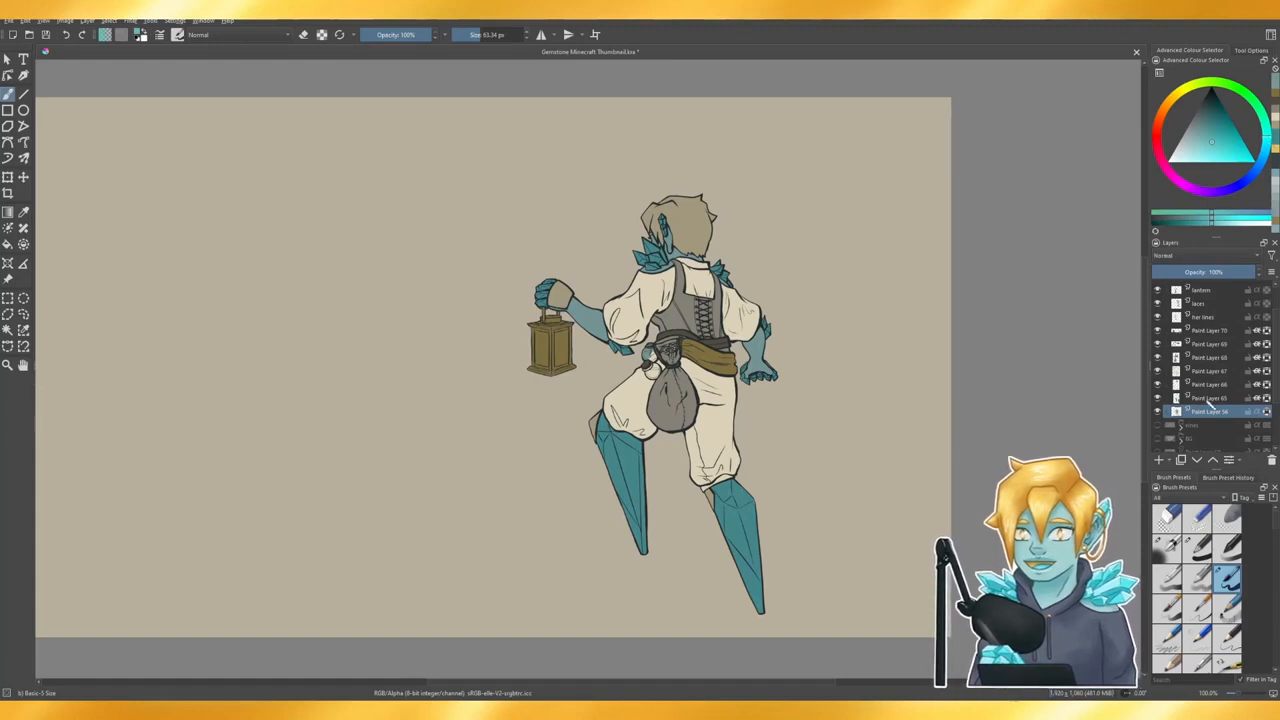
{"action": "left_click", "coordinate": [1208, 400]}
{"action": "mouse_move", "coordinate": [601, 514]}
{"action": "left_mouse_down"}
{"action": "mouse_move", "coordinate": [574, 446]}
{"action": "mouse_move", "coordinate": [625, 398]}
{"action": "mouse_move", "coordinate": [697, 440]}
{"action": "left_mouse_up"}
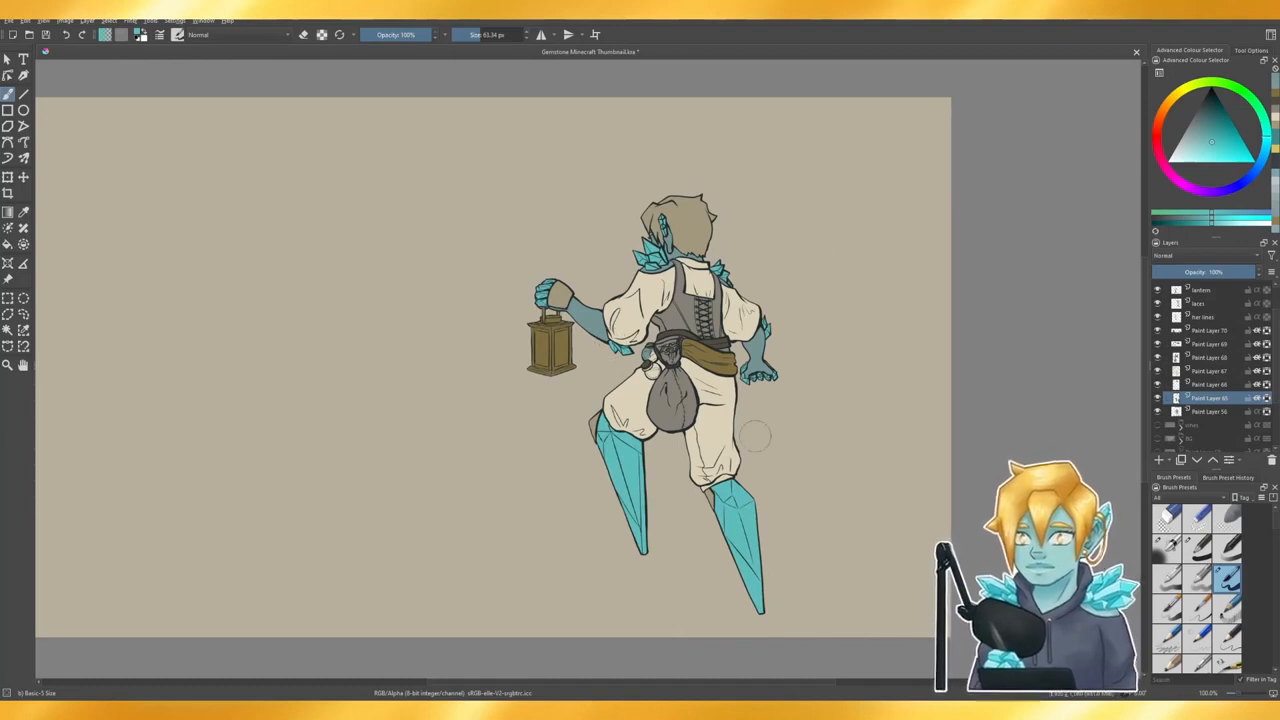
{"action": "left_click", "coordinate": [1215, 140]}
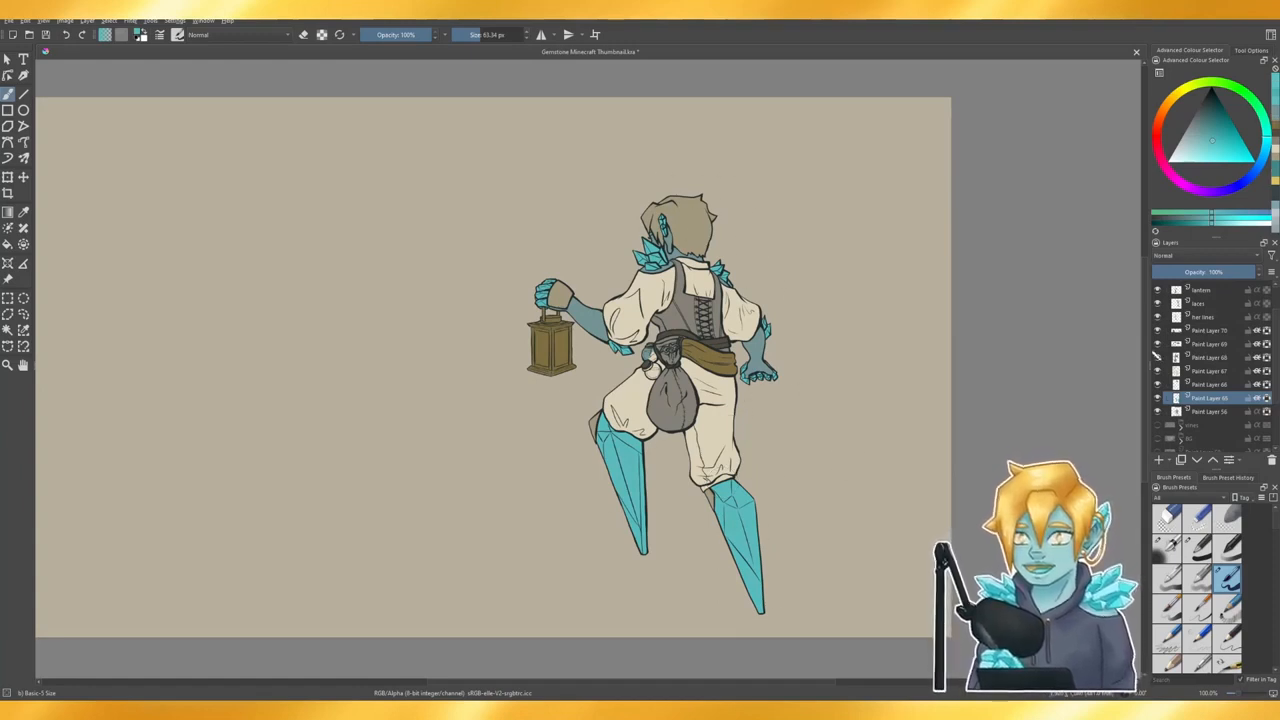
- Select the hair layer, check what it covers, and repaint the hair in a muted brown
{"action": "left_click", "coordinate": [1200, 384]}
{"action": "left_click", "coordinate": [1159, 385]}
{"action": "left_click", "coordinate": [1159, 385]}
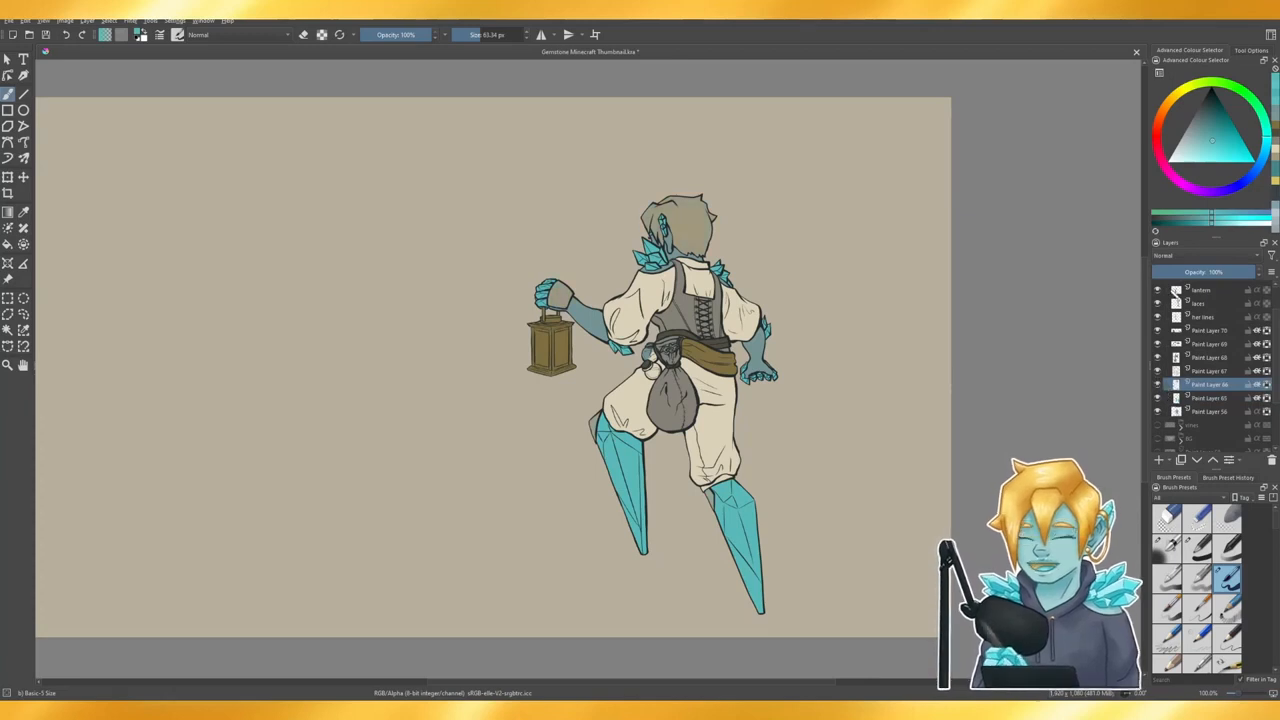
{"action": "left_click_drag", "start_coordinate": [1188, 90], "coordinate": [1169, 102]}
{"action": "left_click", "coordinate": [1211, 139]}
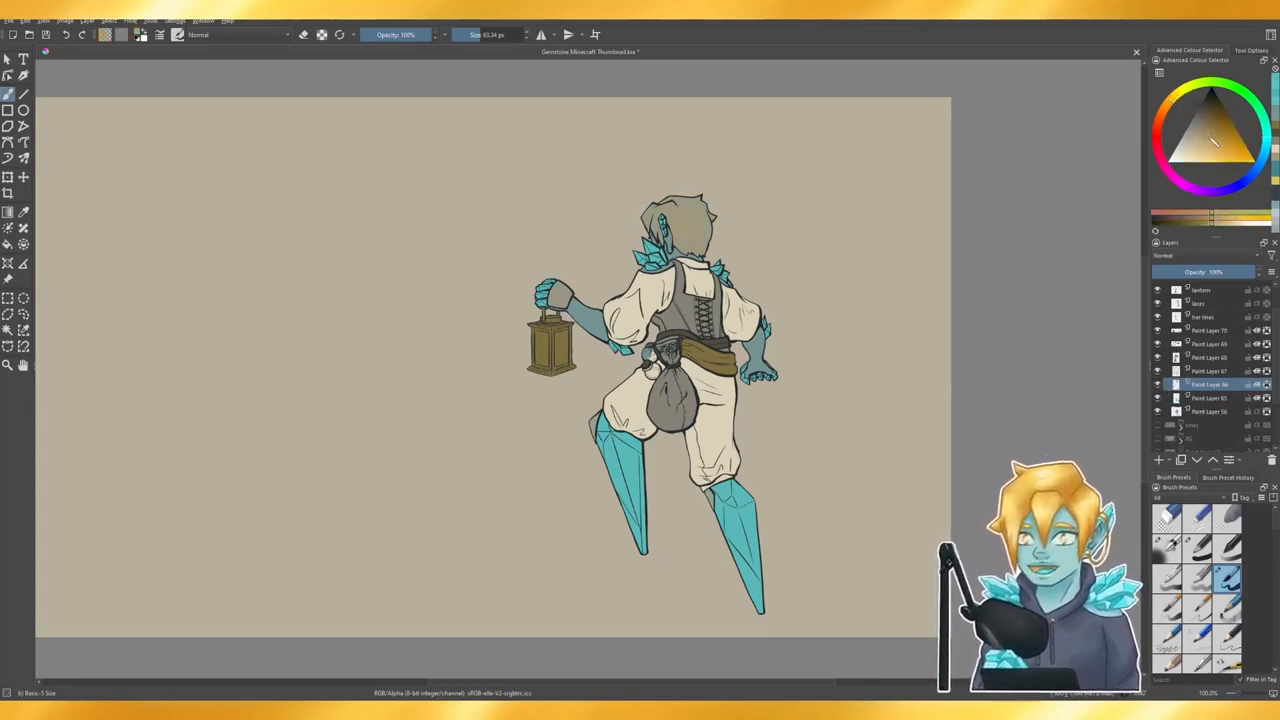
{"action": "left_click_drag", "start_coordinate": [1211, 139], "coordinate": [1205, 138]}
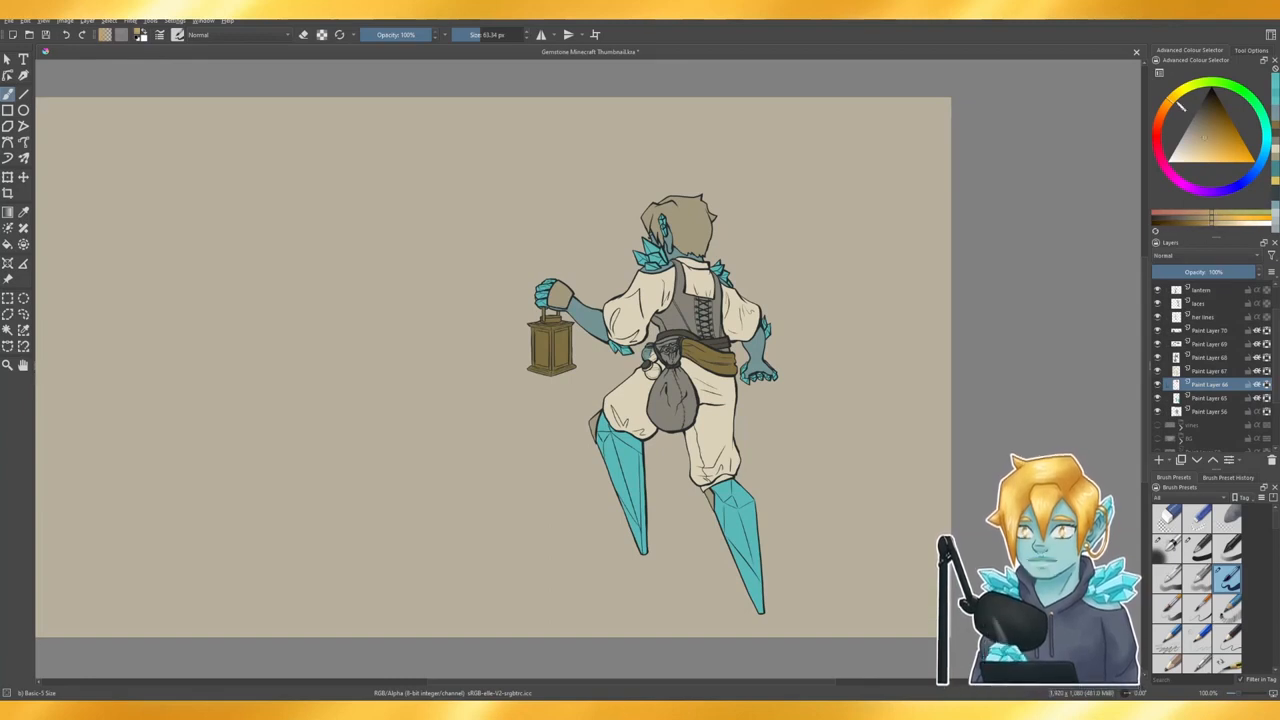
{"action": "left_click", "coordinate": [1202, 136]}
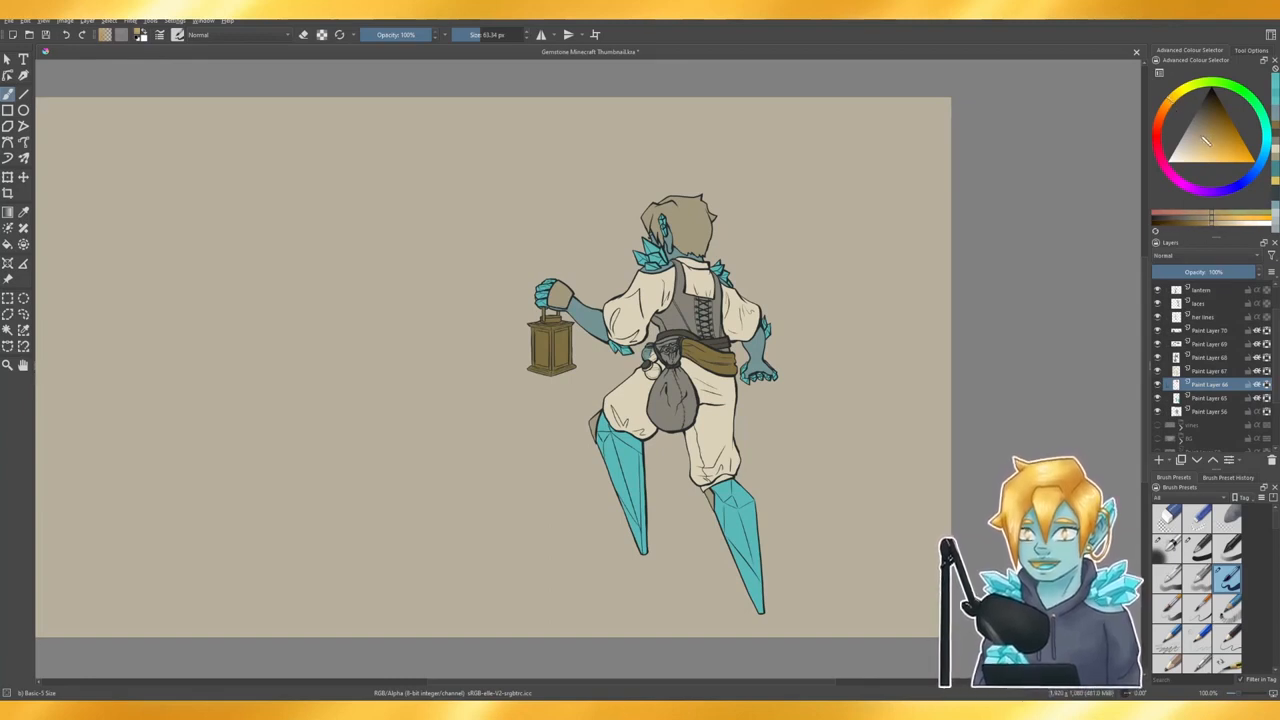
{"action": "left_click_drag", "start_coordinate": [1202, 140], "coordinate": [1207, 133]}
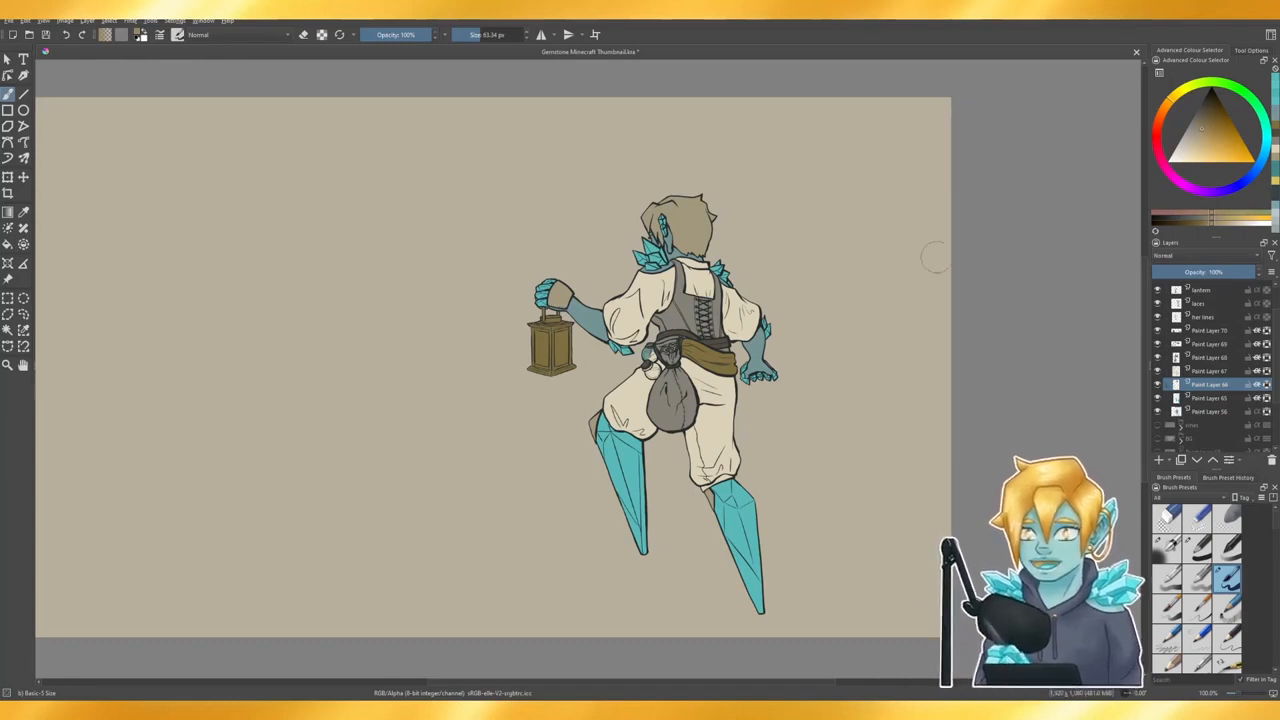
{"action": "left_click_drag", "start_coordinate": [660, 208], "coordinate": [706, 246]}
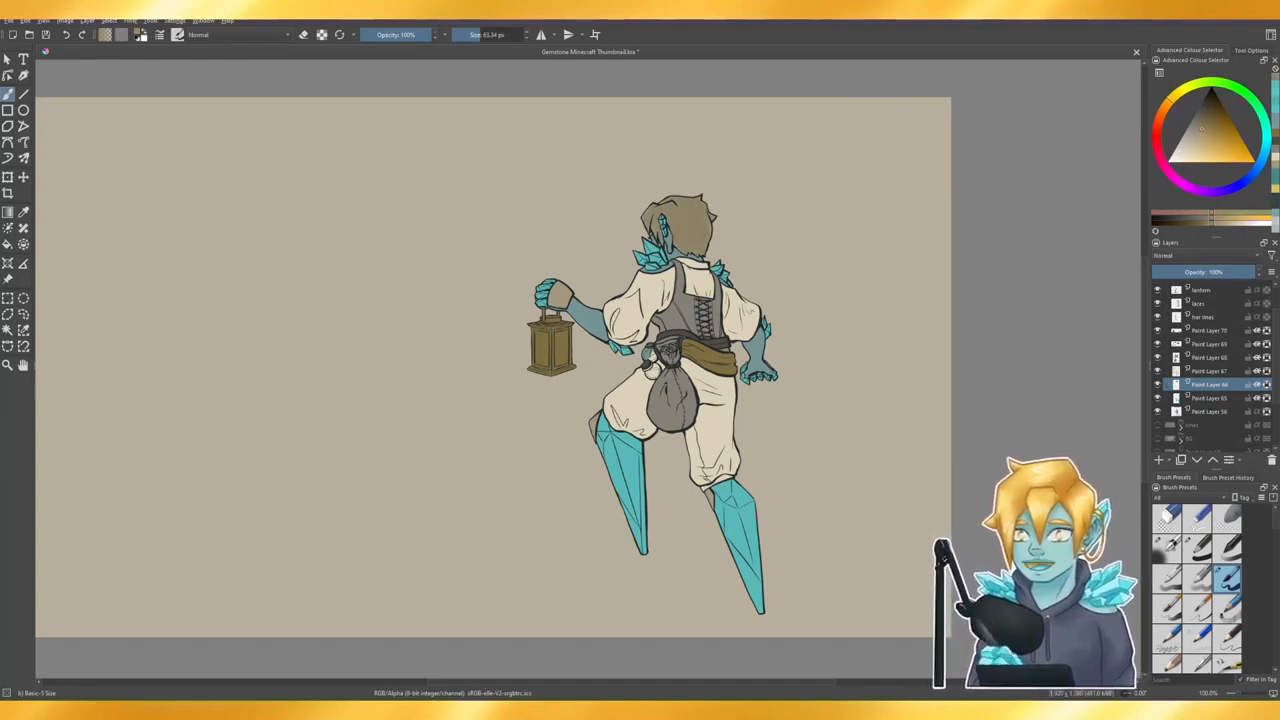
- Lighten the hair, the lantern hand's wrap and the patches behind the knees to a golden blonde
{"action": "left_click", "coordinate": [1211, 141]}
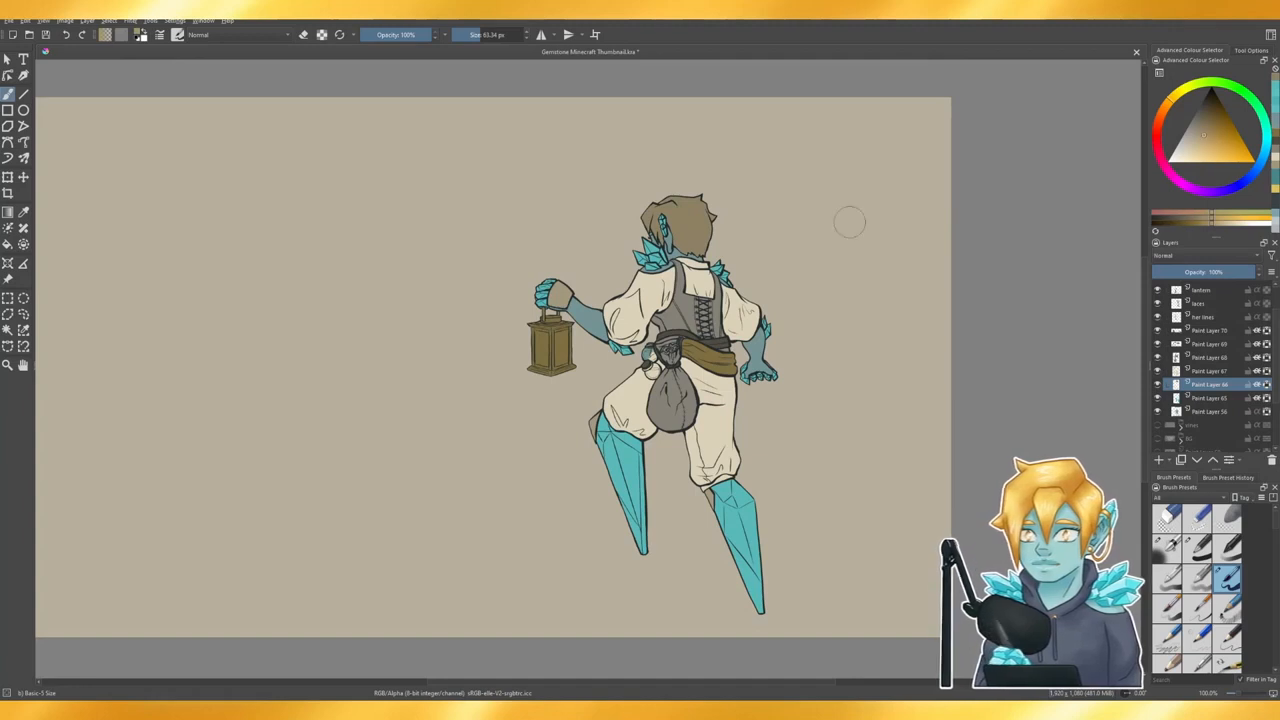
{"action": "mouse_move", "coordinate": [660, 214]}
{"action": "left_mouse_down"}
{"action": "mouse_move", "coordinate": [683, 170]}
{"action": "mouse_move", "coordinate": [702, 246]}
{"action": "left_mouse_up"}
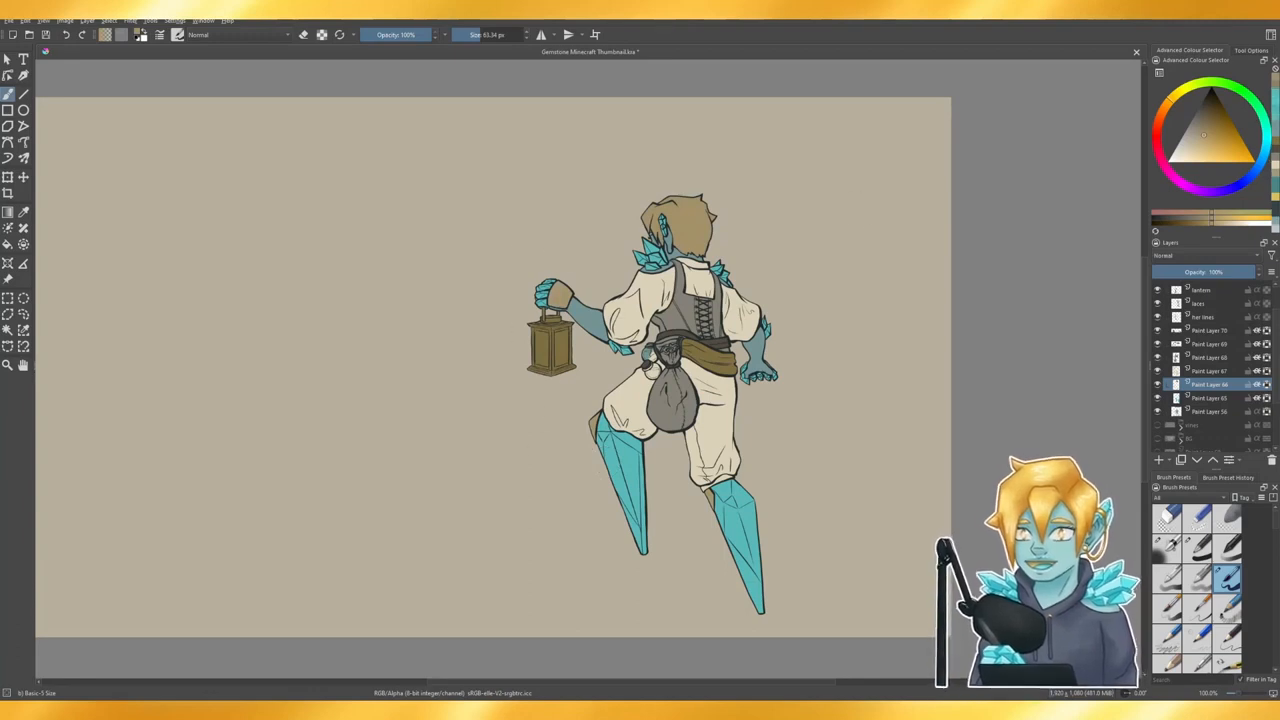
{"action": "left_click", "coordinate": [1206, 145]}
{"action": "left_click_drag", "start_coordinate": [664, 210], "coordinate": [700, 244]}
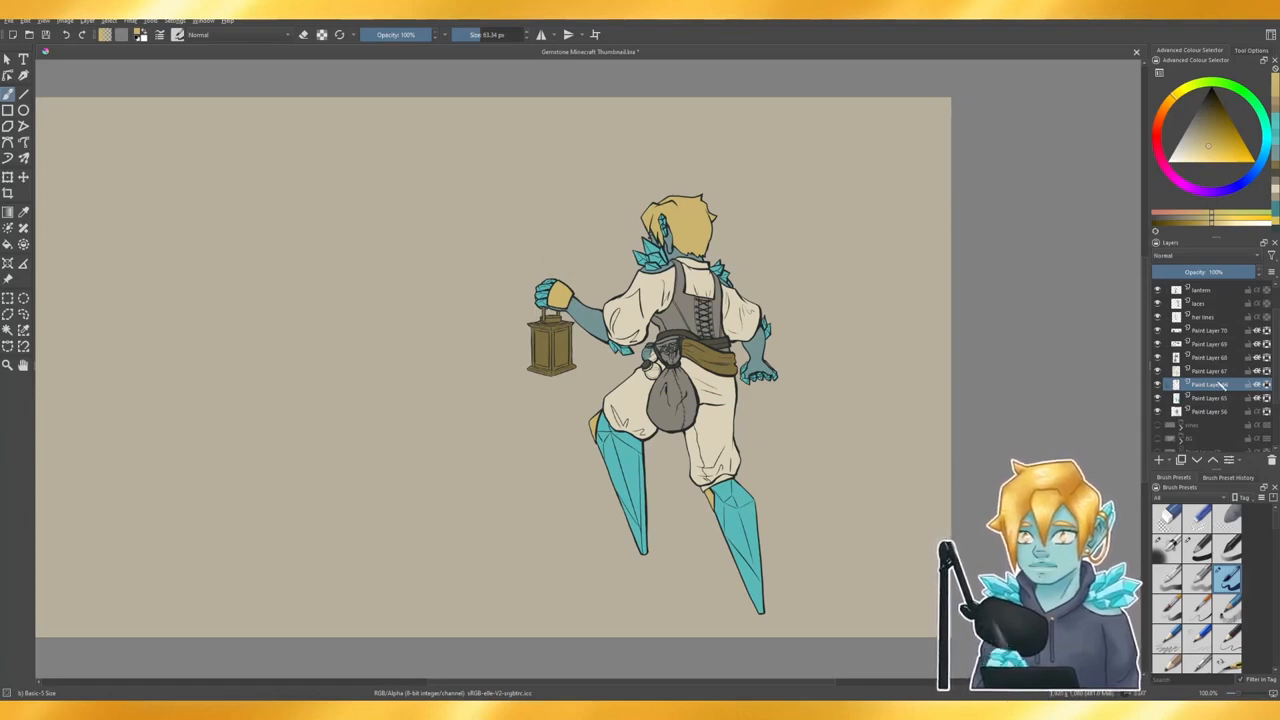
- Select the shirt and trousers layer and toggle its visibility to check which areas it covers
{"action": "left_click", "coordinate": [1209, 371]}
{"action": "left_click", "coordinate": [1157, 371]}
{"action": "left_click", "coordinate": [1157, 371]}
{"action": "left_click", "coordinate": [1157, 371]}
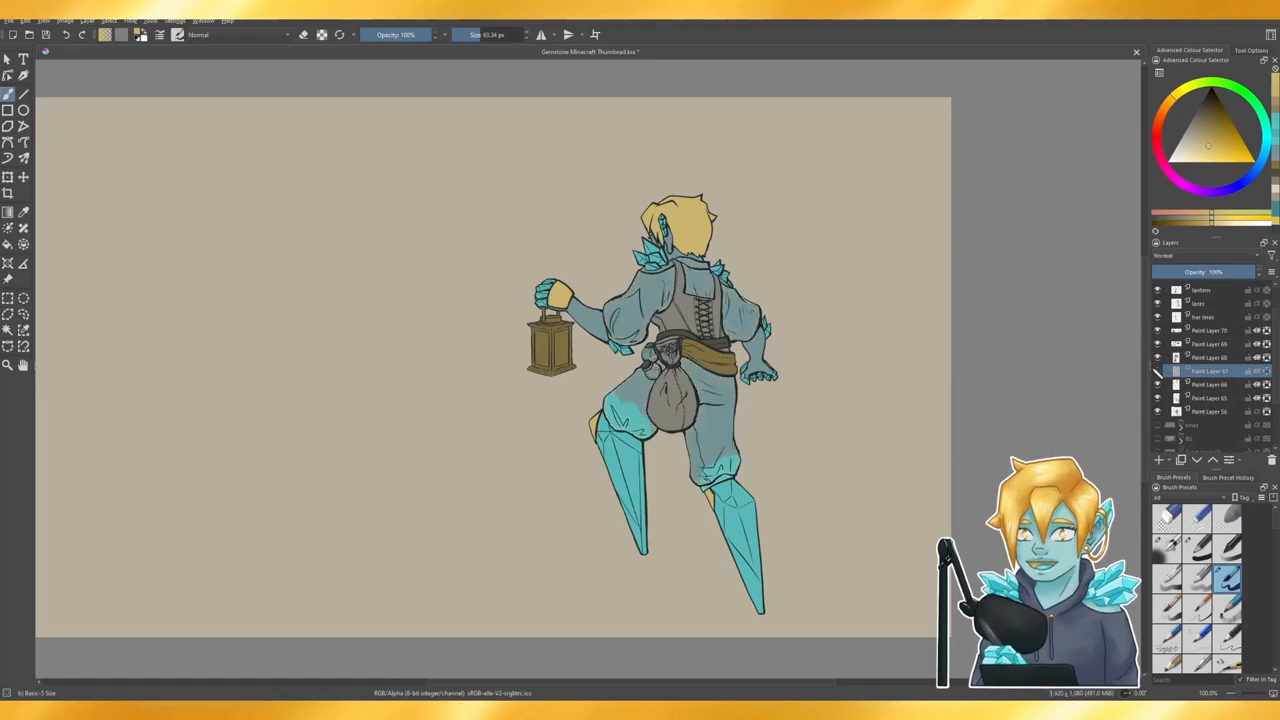
{"action": "left_click", "coordinate": [1157, 371]}
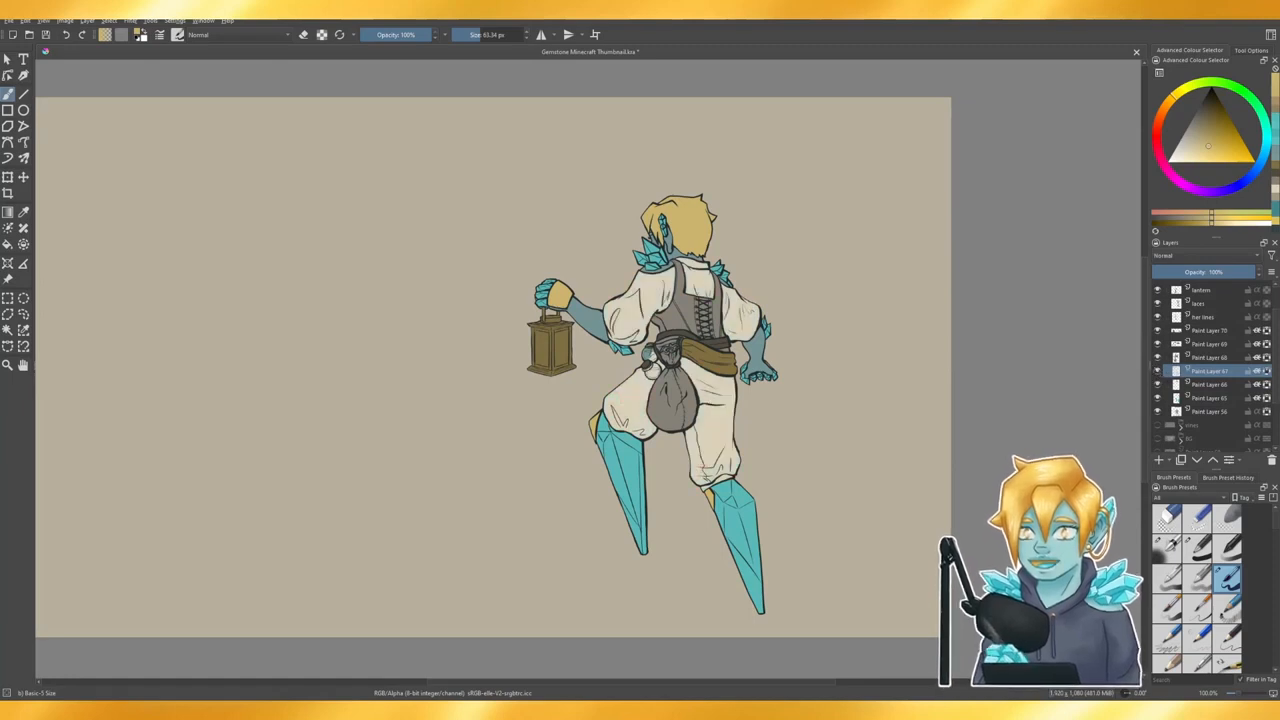
- Briefly show the Art_Stream_1.png reference painting in the other stuff group, and hide it again
{"action": "scroll", "coordinate": [1207, 346], "scroll_direction": "up", "scroll_amount": 1}
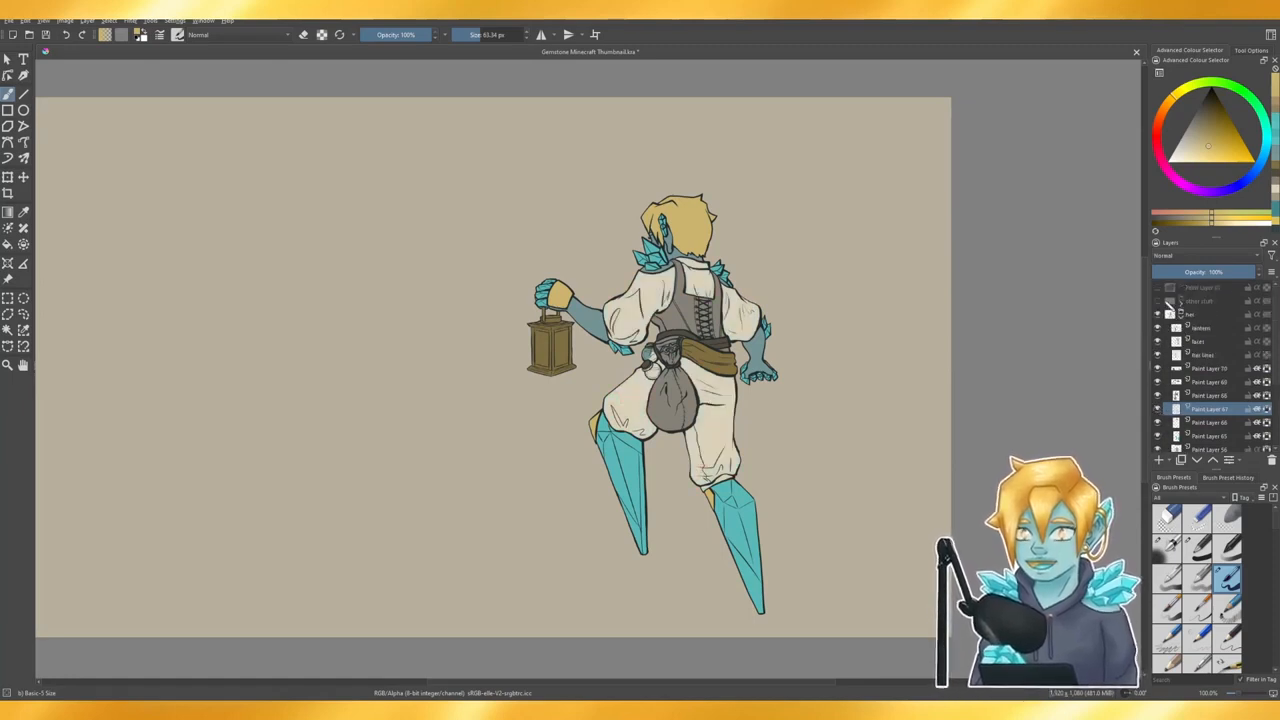
{"action": "left_click", "coordinate": [1181, 301]}
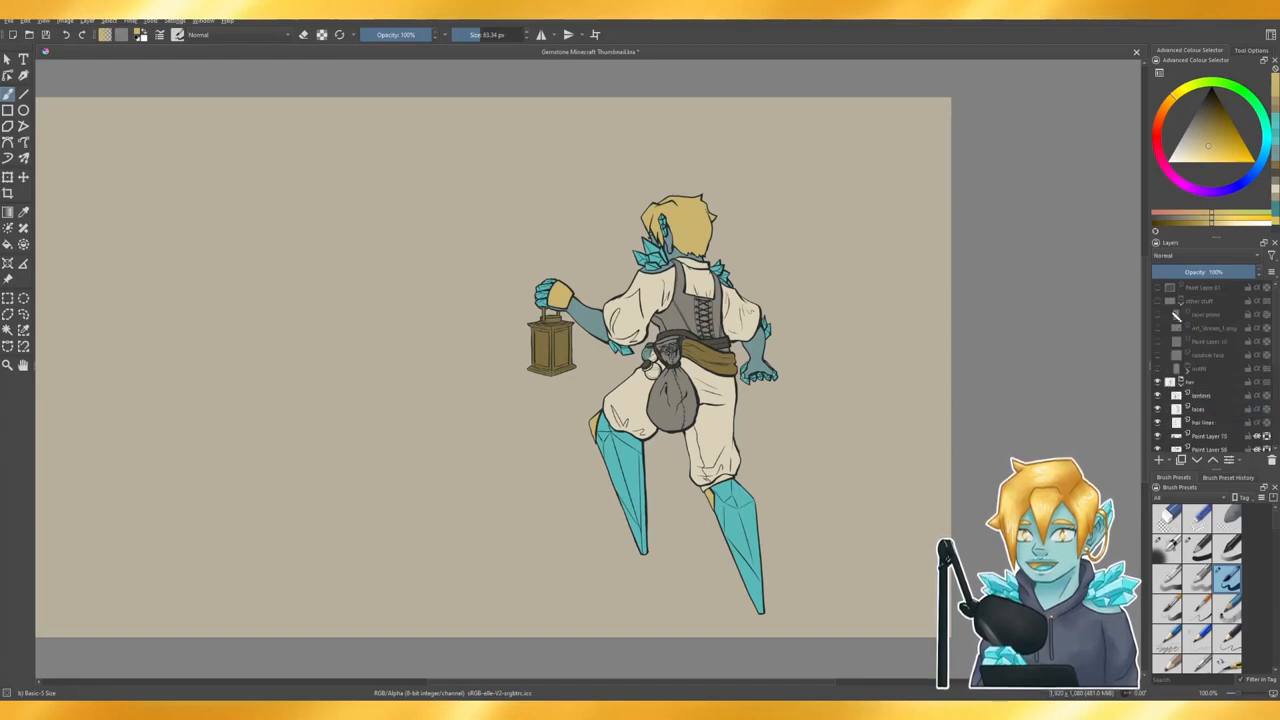
{"action": "left_click", "coordinate": [1158, 301]}
{"action": "left_click", "coordinate": [1158, 328]}
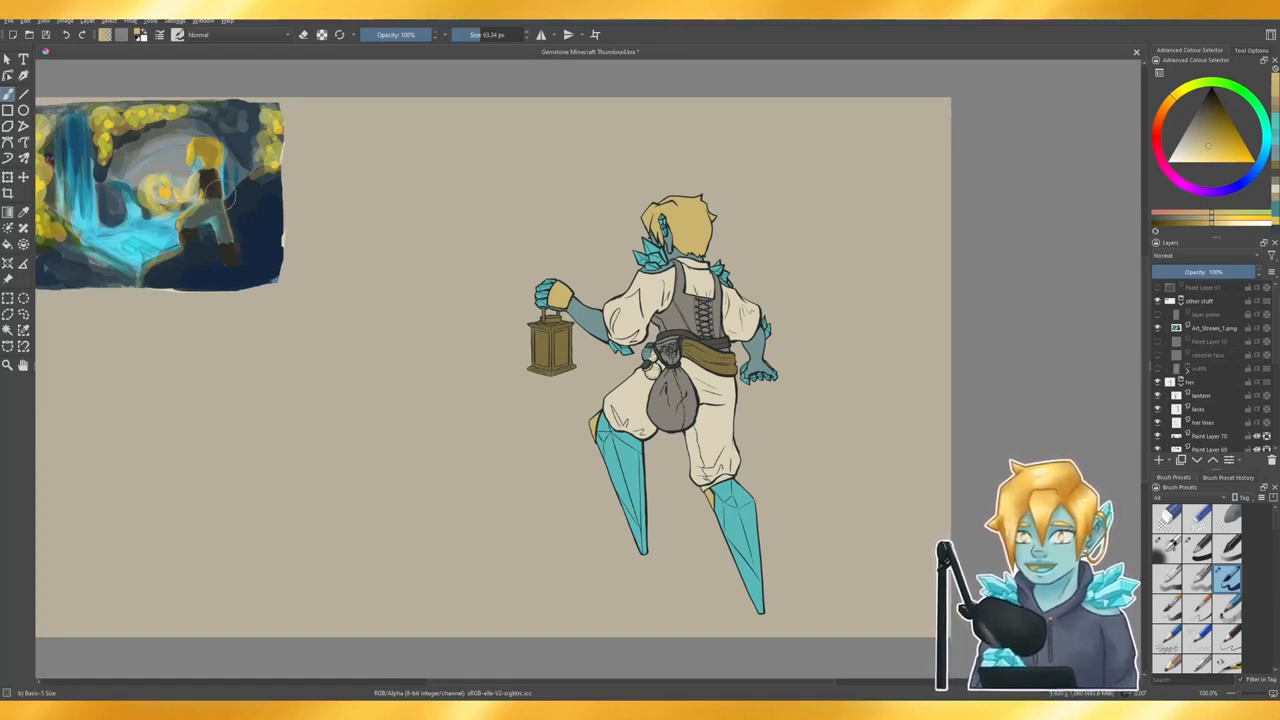
{"action": "left_click", "coordinate": [1158, 328]}
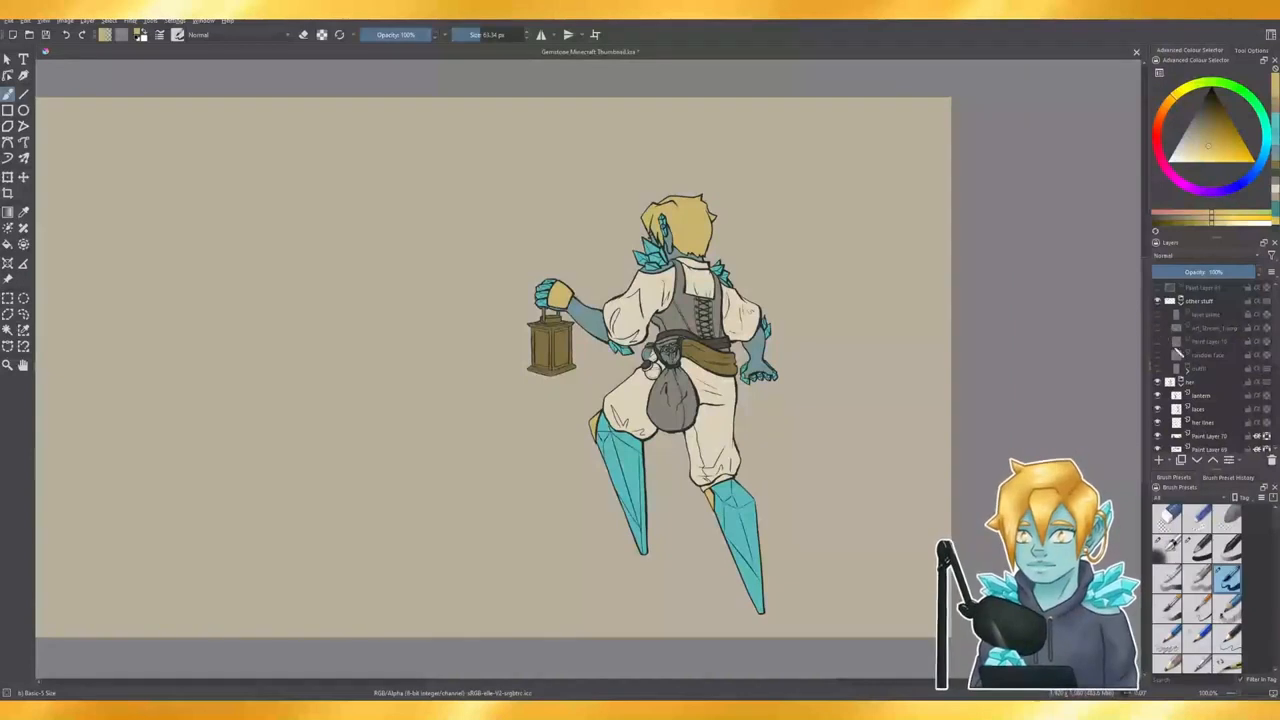
- Sample the grey from the large waist pouch and paint both trouser legs with it
{"action": "scroll", "coordinate": [1213, 388], "scroll_direction": "down", "scroll_amount": 3}
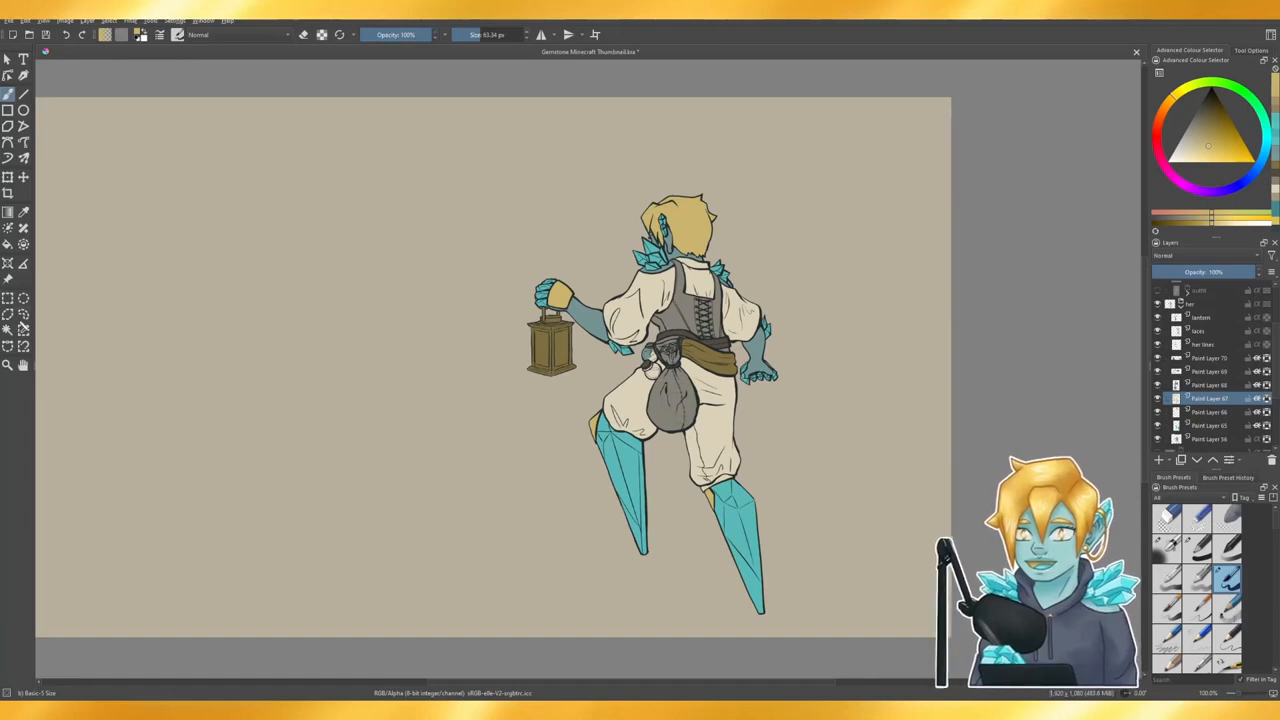
{"action": "left_click", "coordinate": [22, 213]}
{"action": "left_click", "coordinate": [662, 413]}
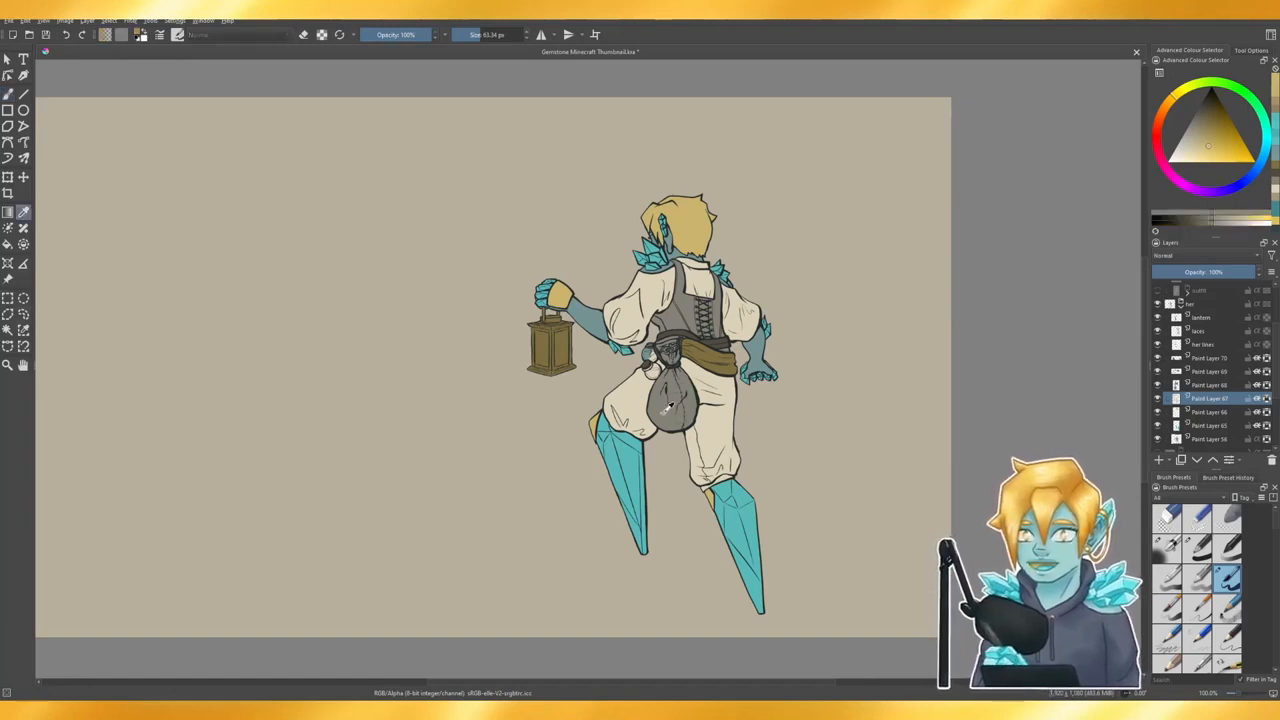
{"action": "left_click", "coordinate": [7, 92]}
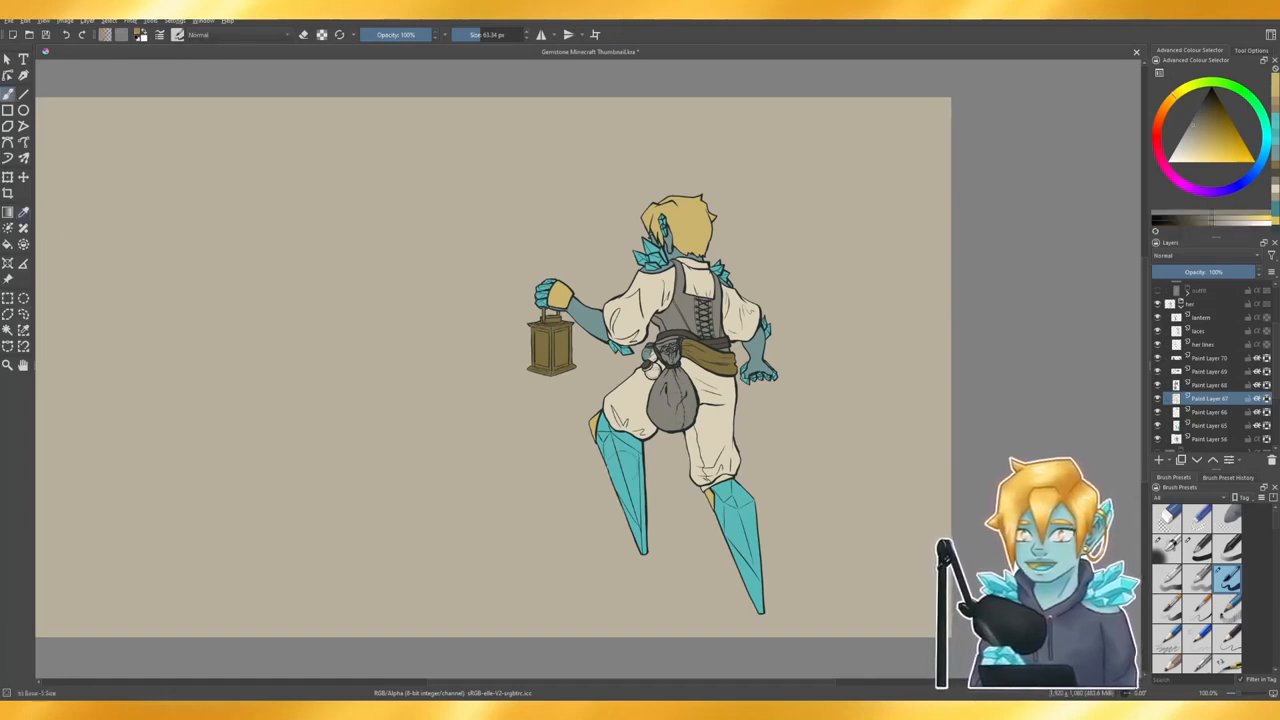
{"action": "mouse_move", "coordinate": [615, 395]}
{"action": "left_mouse_down"}
{"action": "mouse_move", "coordinate": [640, 430]}
{"action": "mouse_move", "coordinate": [646, 360]}
{"action": "mouse_move", "coordinate": [714, 398]}
{"action": "mouse_move", "coordinate": [730, 420]}
{"action": "mouse_move", "coordinate": [725, 480]}
{"action": "left_mouse_up"}
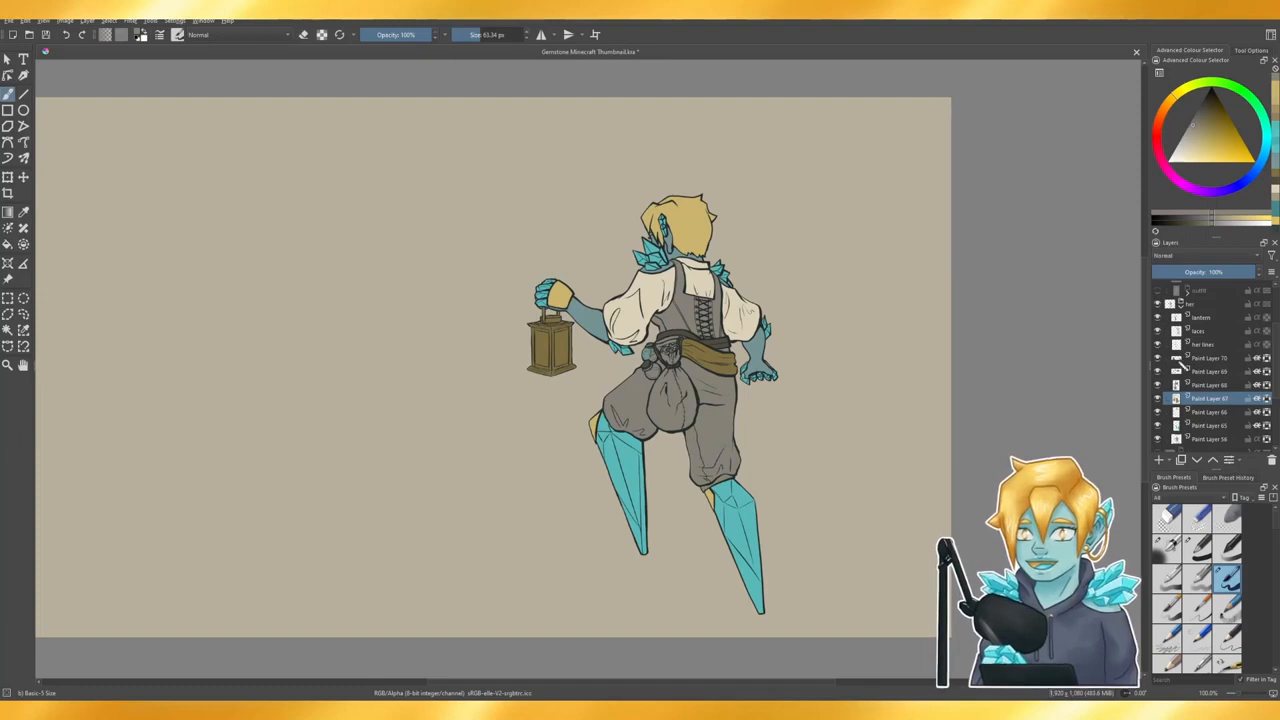
- Select the vest and pouch layer and repaint the vest and large pouch in dark brown
{"action": "left_click", "coordinate": [1207, 388]}
{"action": "left_click", "coordinate": [1158, 385]}
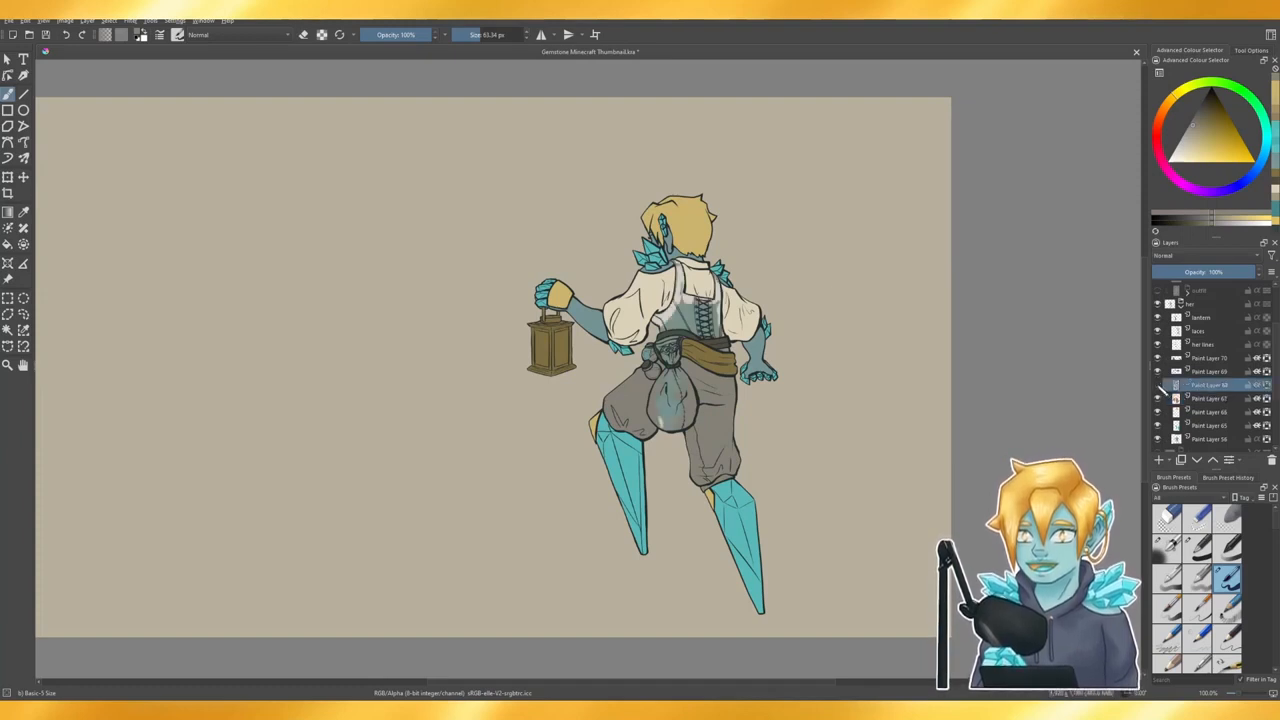
{"action": "left_click", "coordinate": [1158, 385]}
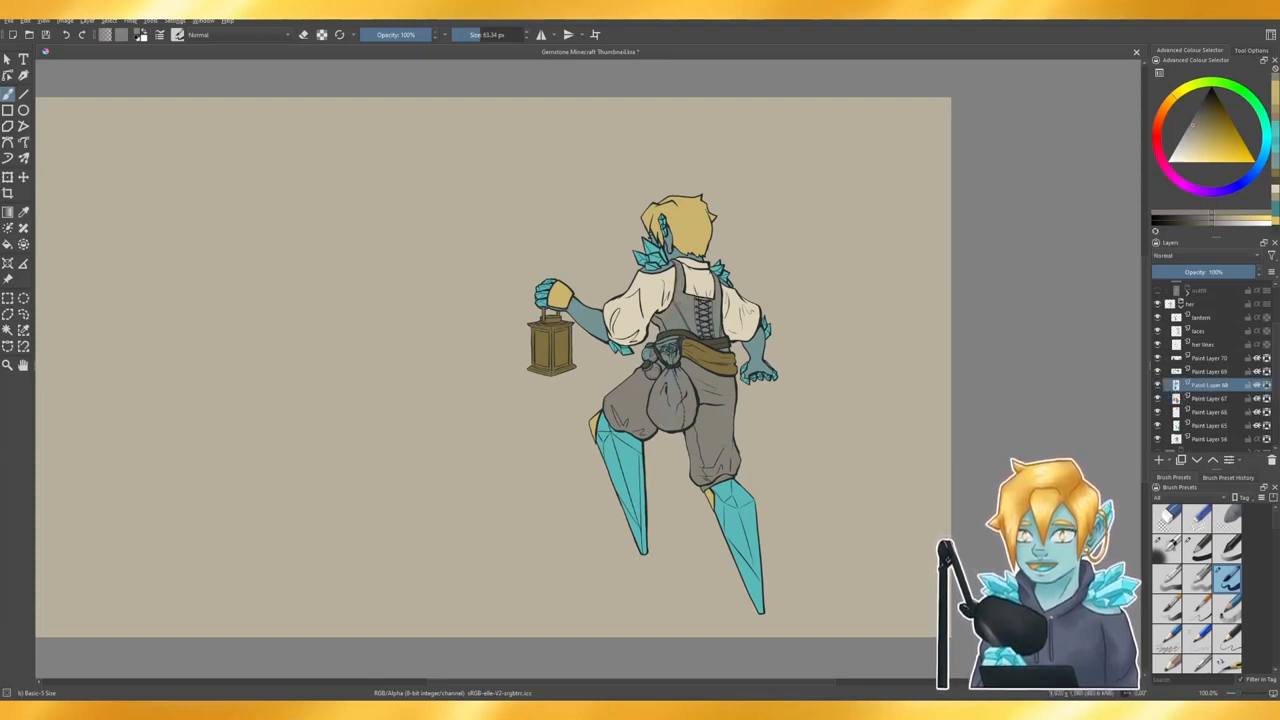
{"action": "left_click_drag", "start_coordinate": [1199, 116], "coordinate": [1208, 114]}
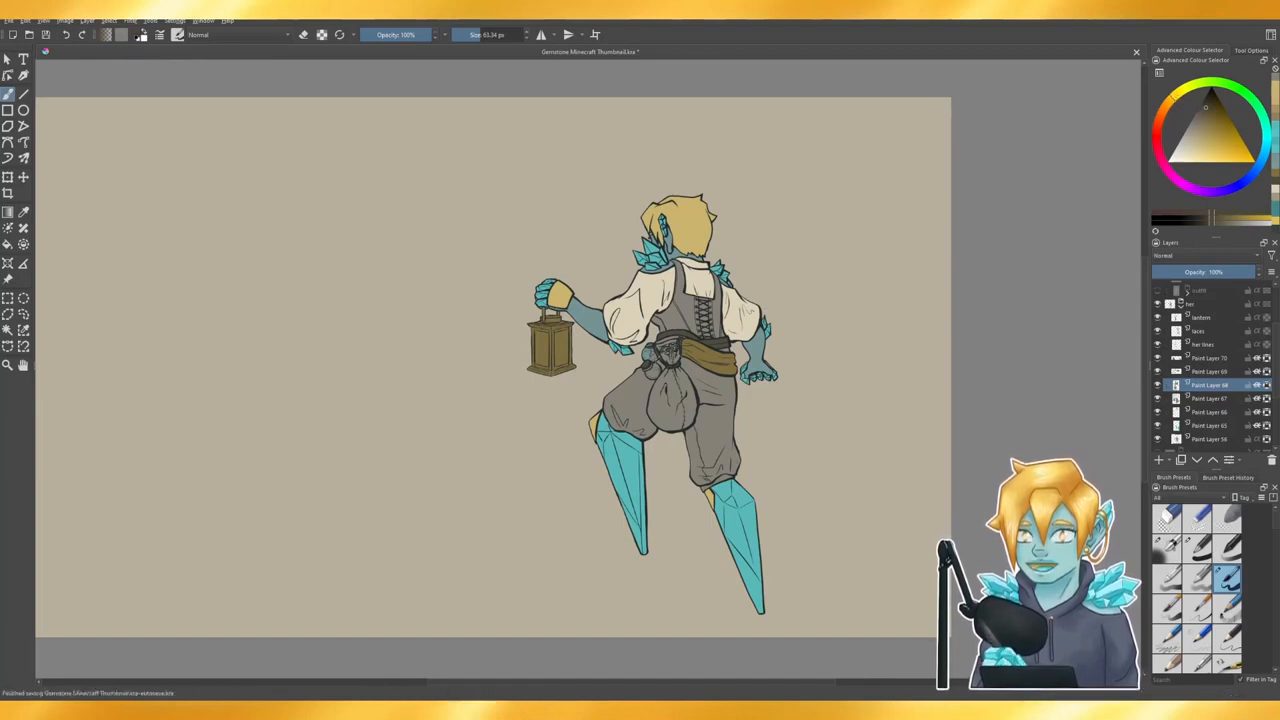
{"action": "mouse_move", "coordinate": [672, 294]}
{"action": "left_mouse_down"}
{"action": "mouse_move", "coordinate": [672, 345]}
{"action": "mouse_move", "coordinate": [712, 320]}
{"action": "left_mouse_up"}
{"action": "left_click_drag", "start_coordinate": [686, 388], "coordinate": [662, 410]}
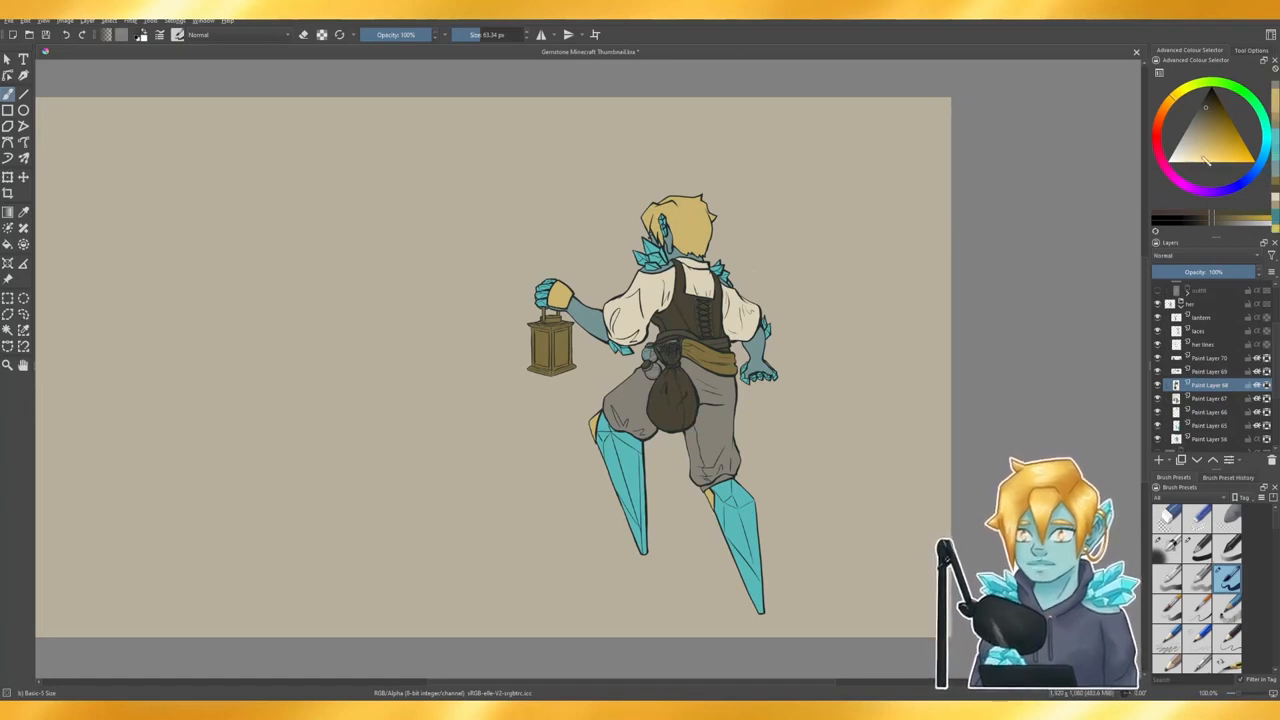
- Try progressively lighter browns on the large waist pouch and finish it in a pale beige
{"action": "left_click_drag", "start_coordinate": [1206, 109], "coordinate": [1202, 114]}
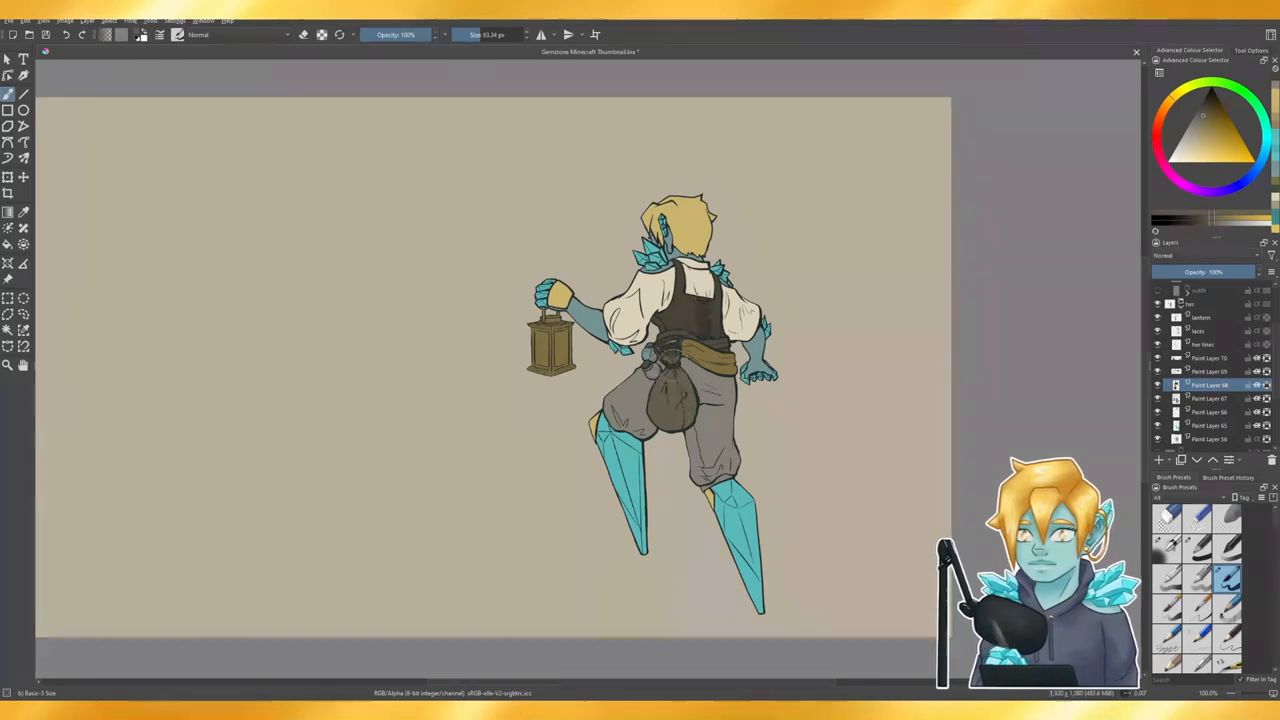
{"action": "left_click_drag", "start_coordinate": [668, 354], "coordinate": [670, 350]}
{"action": "left_click_drag", "start_coordinate": [1203, 116], "coordinate": [1199, 123]}
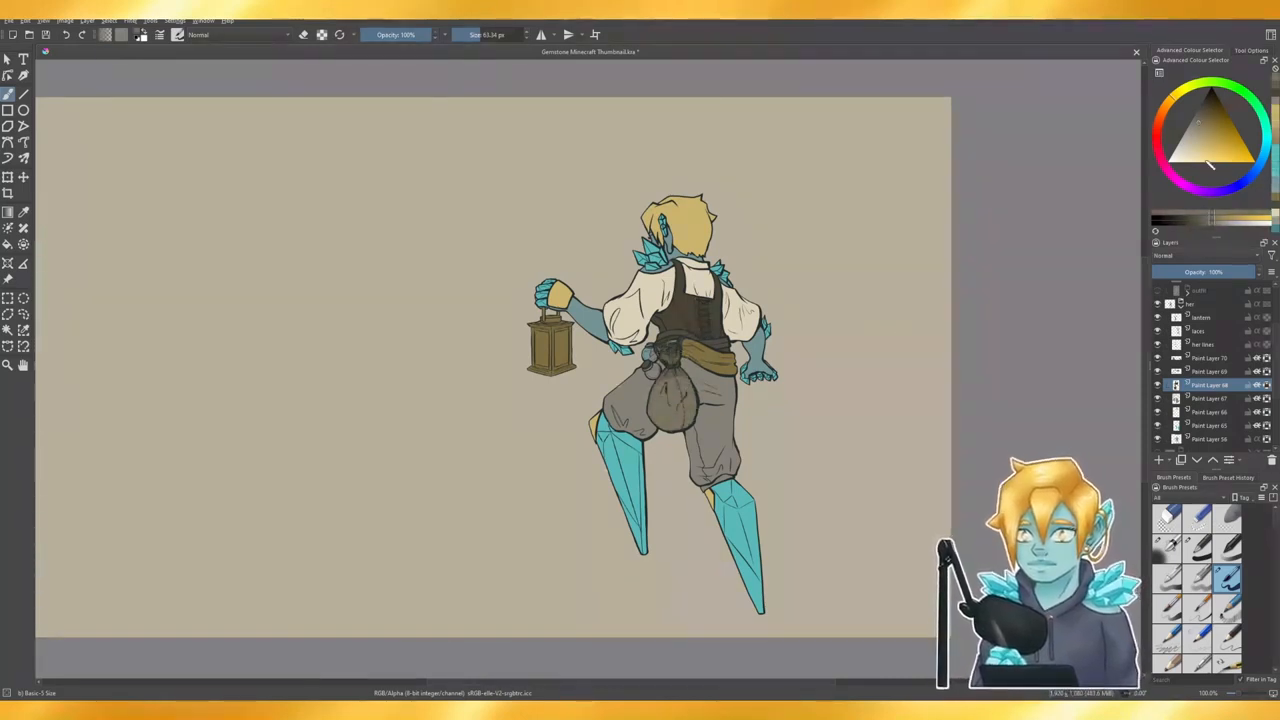
{"action": "left_click_drag", "start_coordinate": [1206, 133], "coordinate": [1207, 140]}
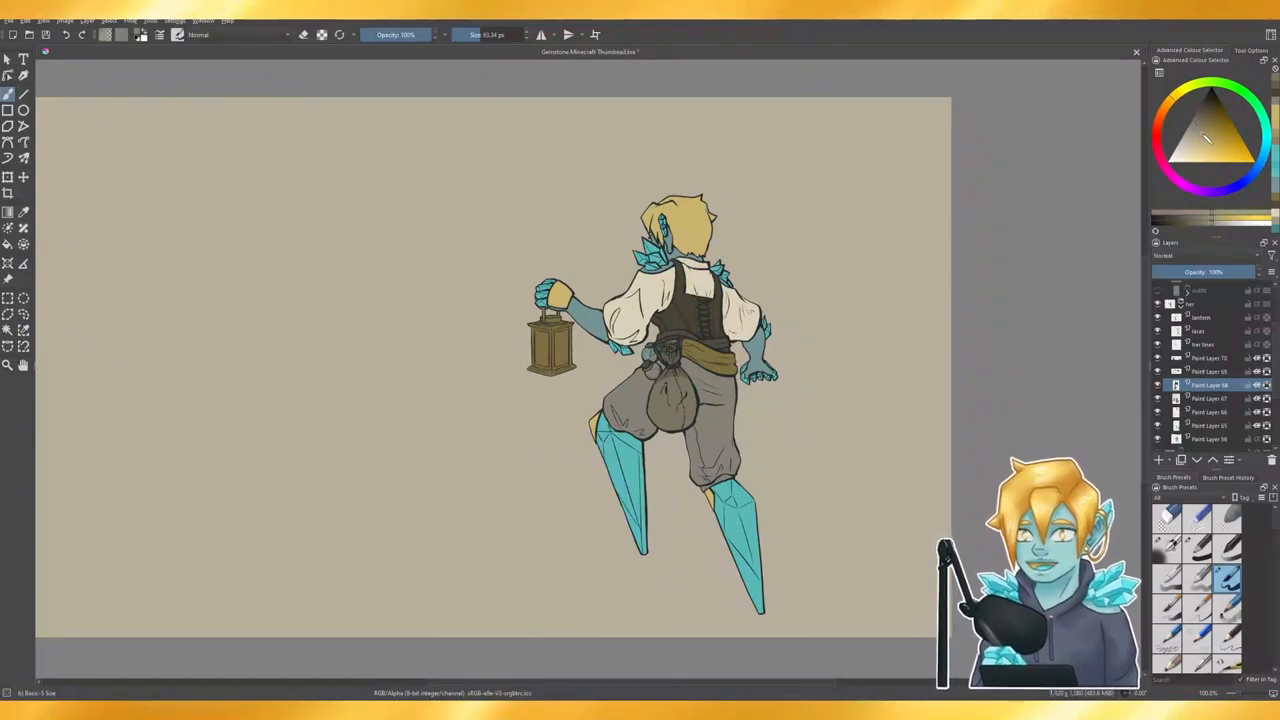
{"action": "left_click_drag", "start_coordinate": [672, 418], "coordinate": [672, 350]}
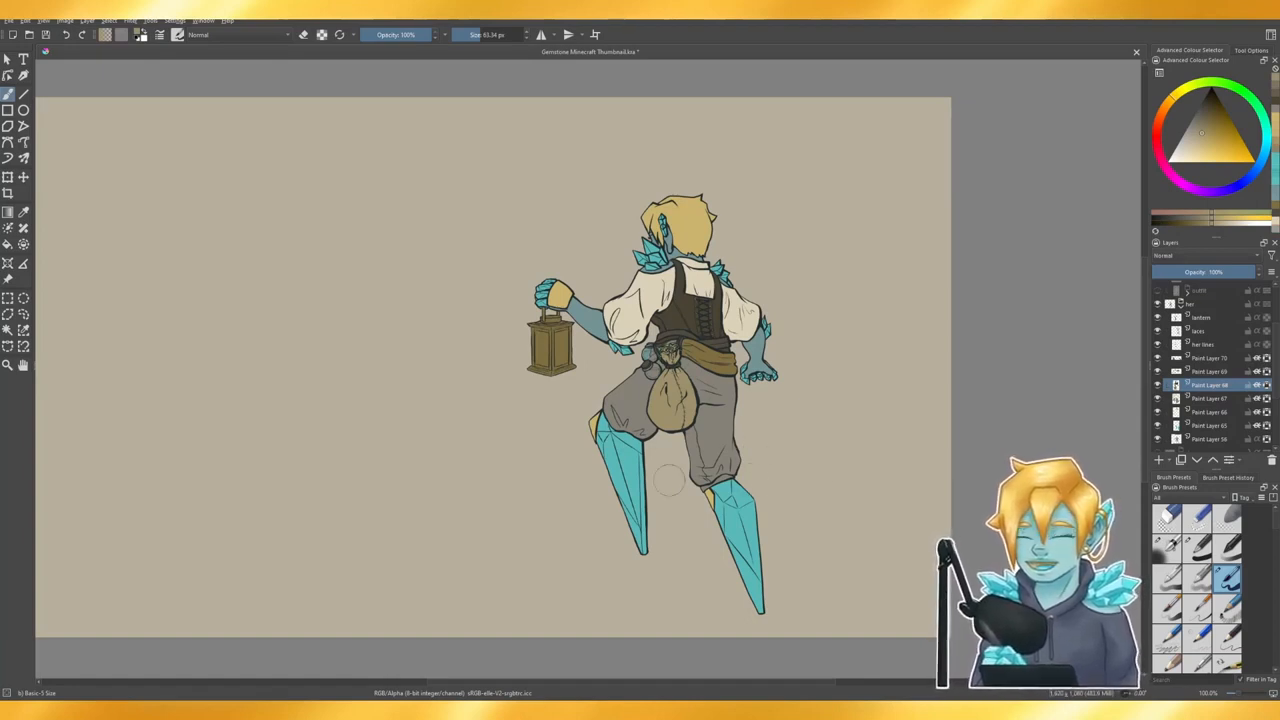
{"action": "left_click", "coordinate": [1198, 134]}
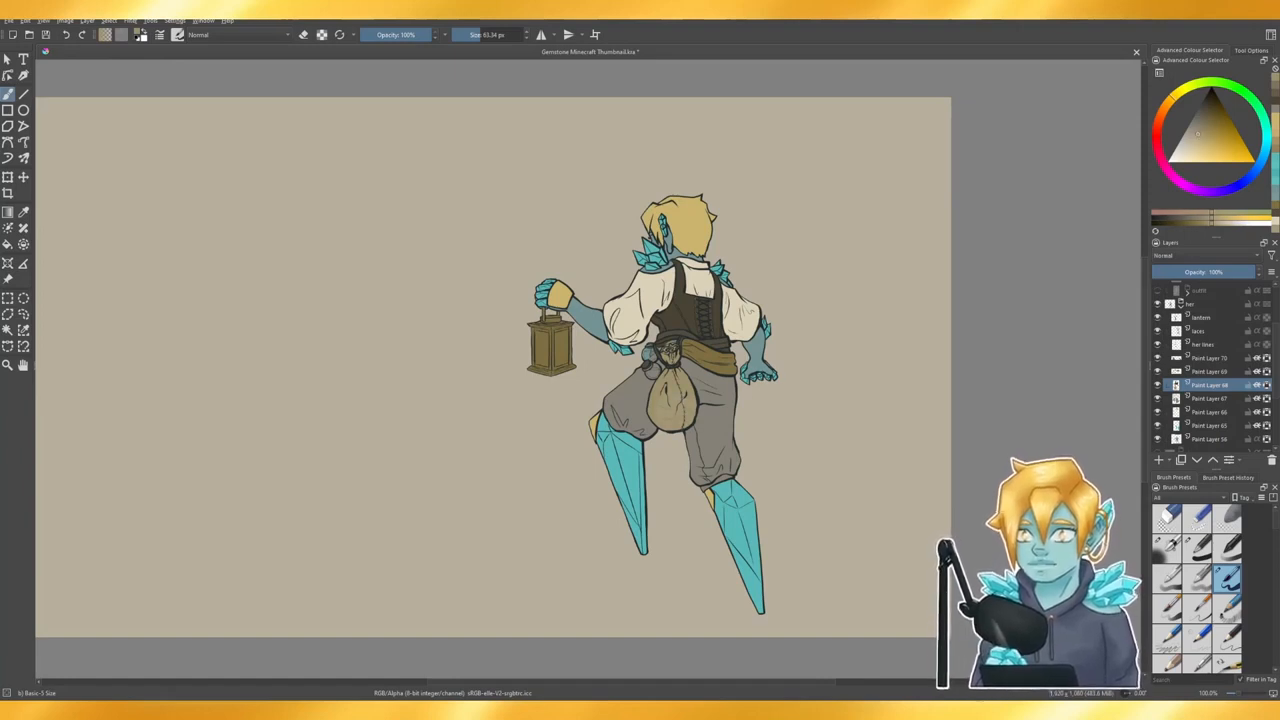
{"action": "left_click", "coordinate": [1197, 141]}
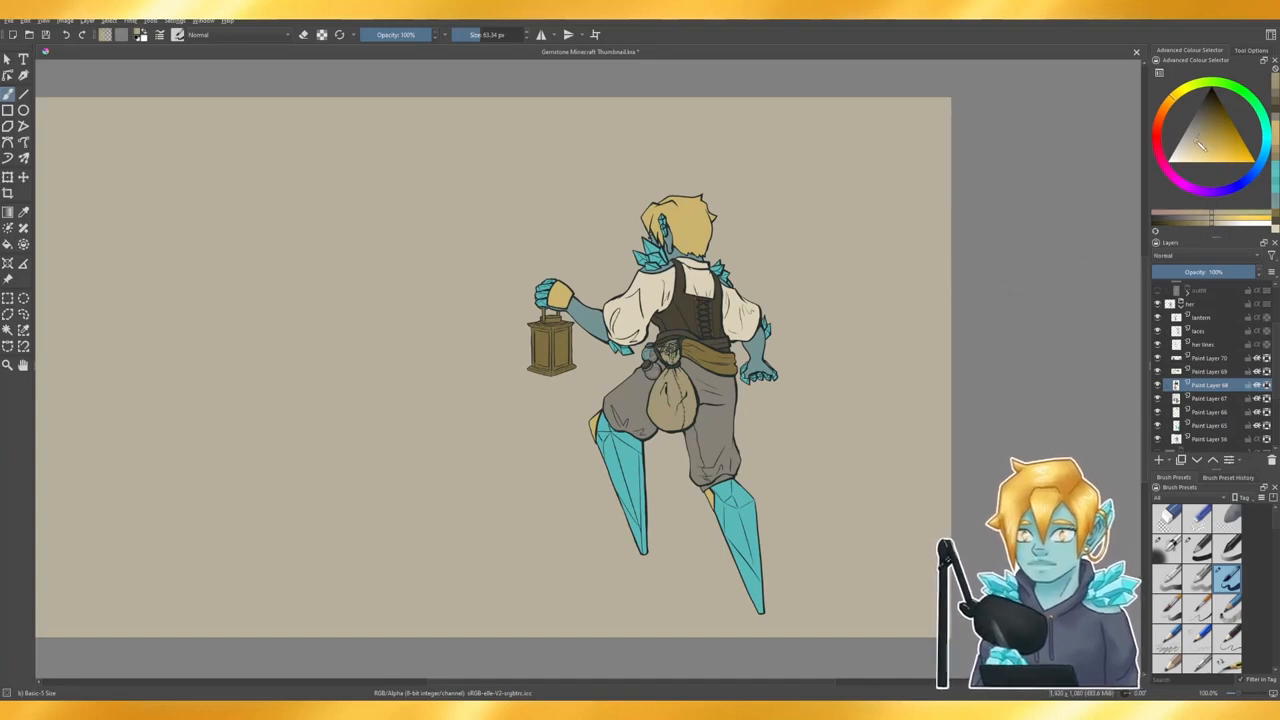
{"action": "left_click_drag", "start_coordinate": [668, 414], "coordinate": [672, 358]}
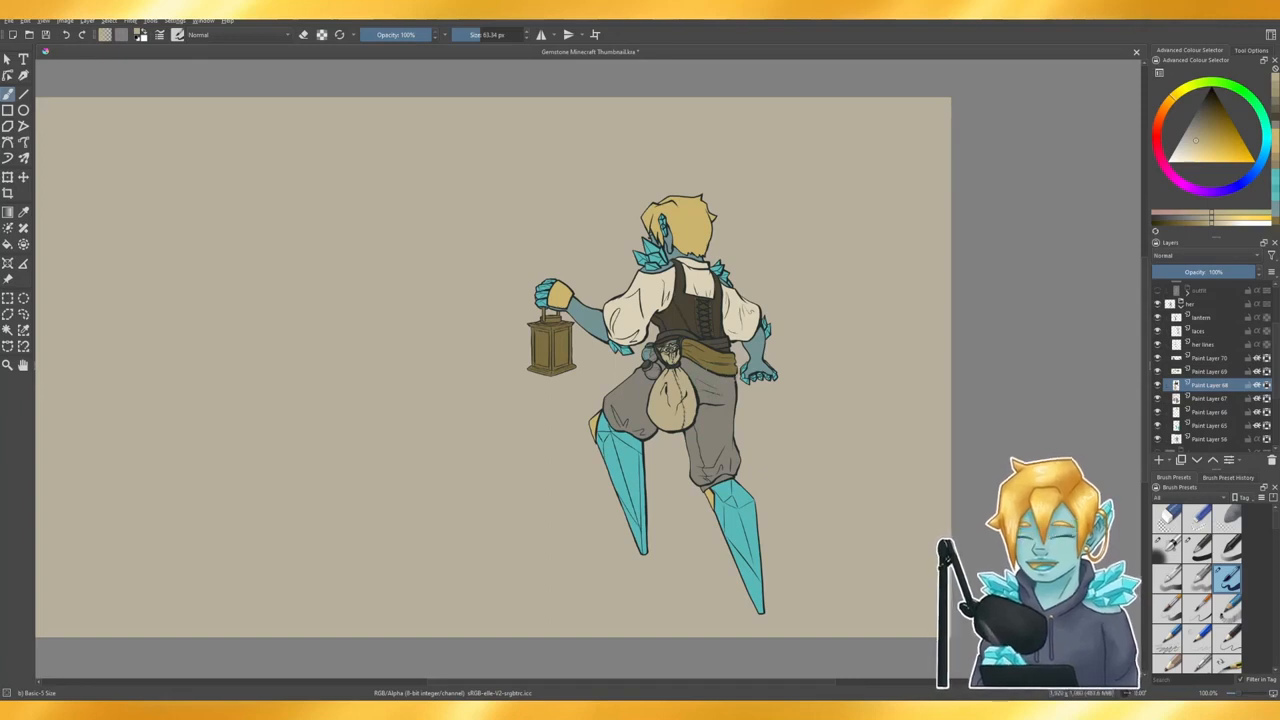
- Check and select the layer above, sample the lantern's ochre brown, and paint over the neck of the large waist pouch
{"action": "left_click", "coordinate": [1157, 371]}
{"action": "left_click", "coordinate": [1157, 371]}
{"action": "left_click", "coordinate": [1157, 371]}
{"action": "left_click", "coordinate": [1157, 371]}
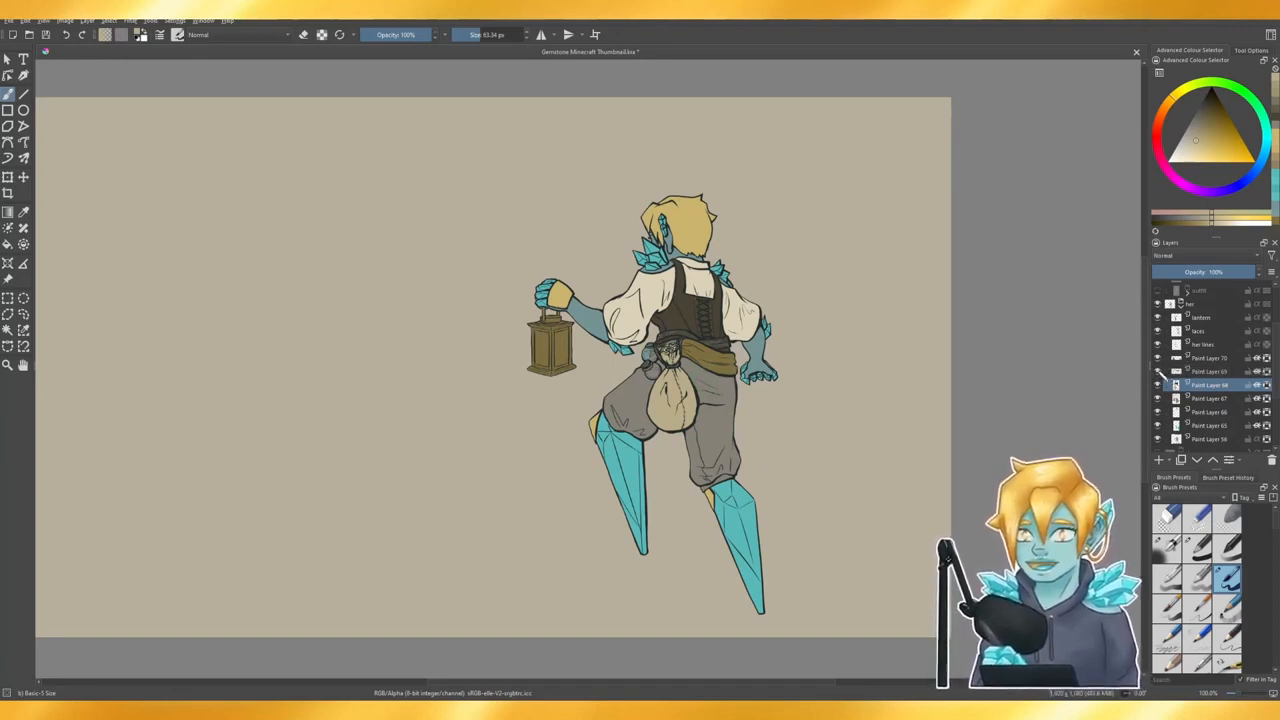
{"action": "key", "text": "ctrl+Page_Up"}
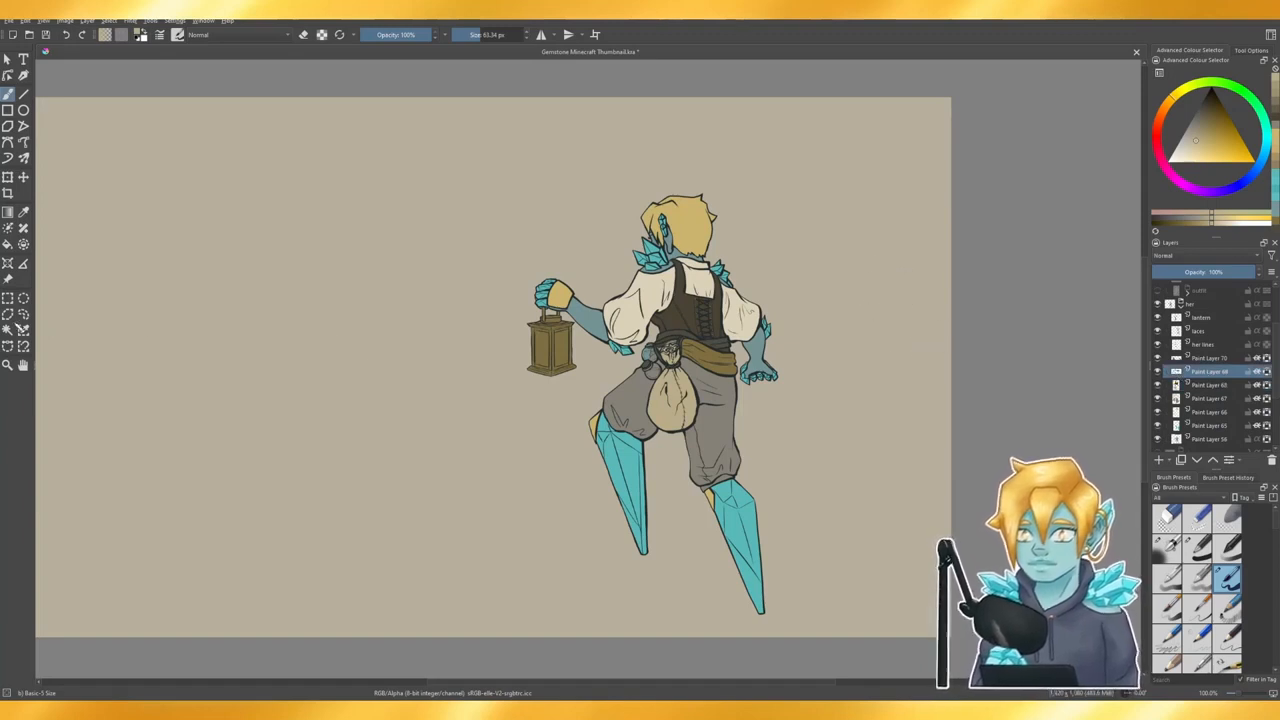
{"action": "left_click", "coordinate": [23, 212]}
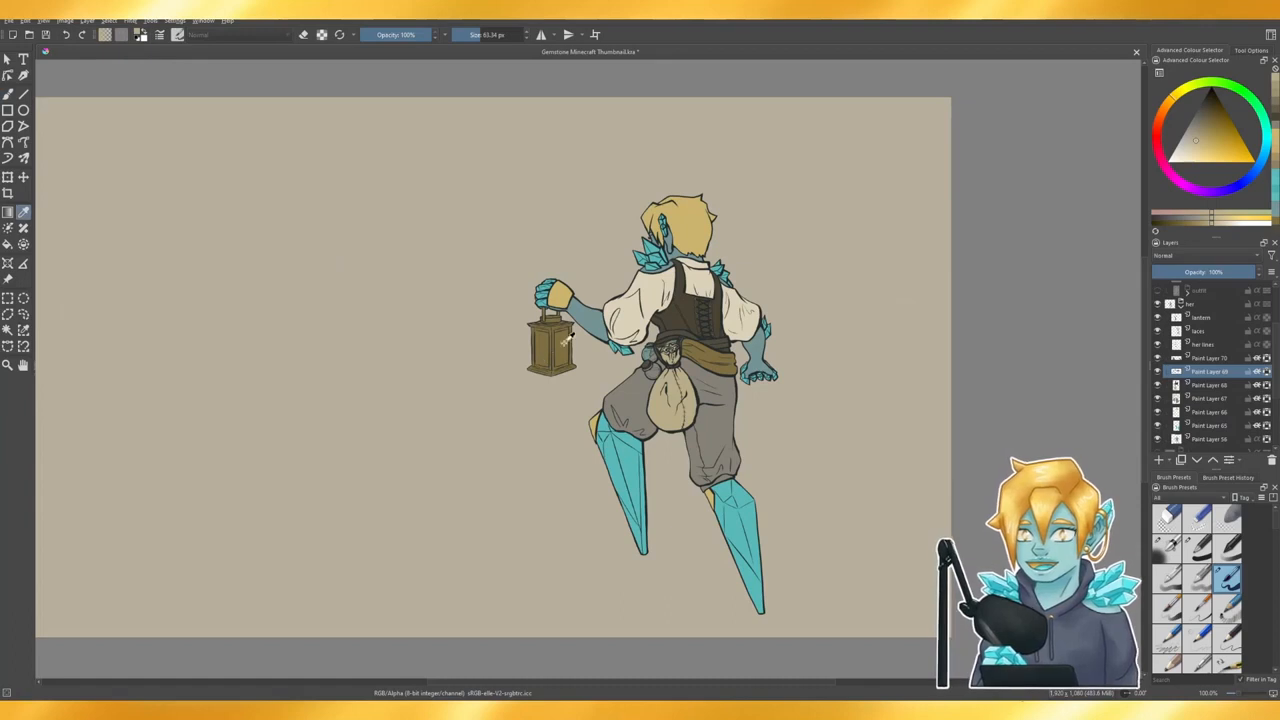
{"action": "left_click", "coordinate": [566, 338]}
{"action": "left_click", "coordinate": [8, 93]}
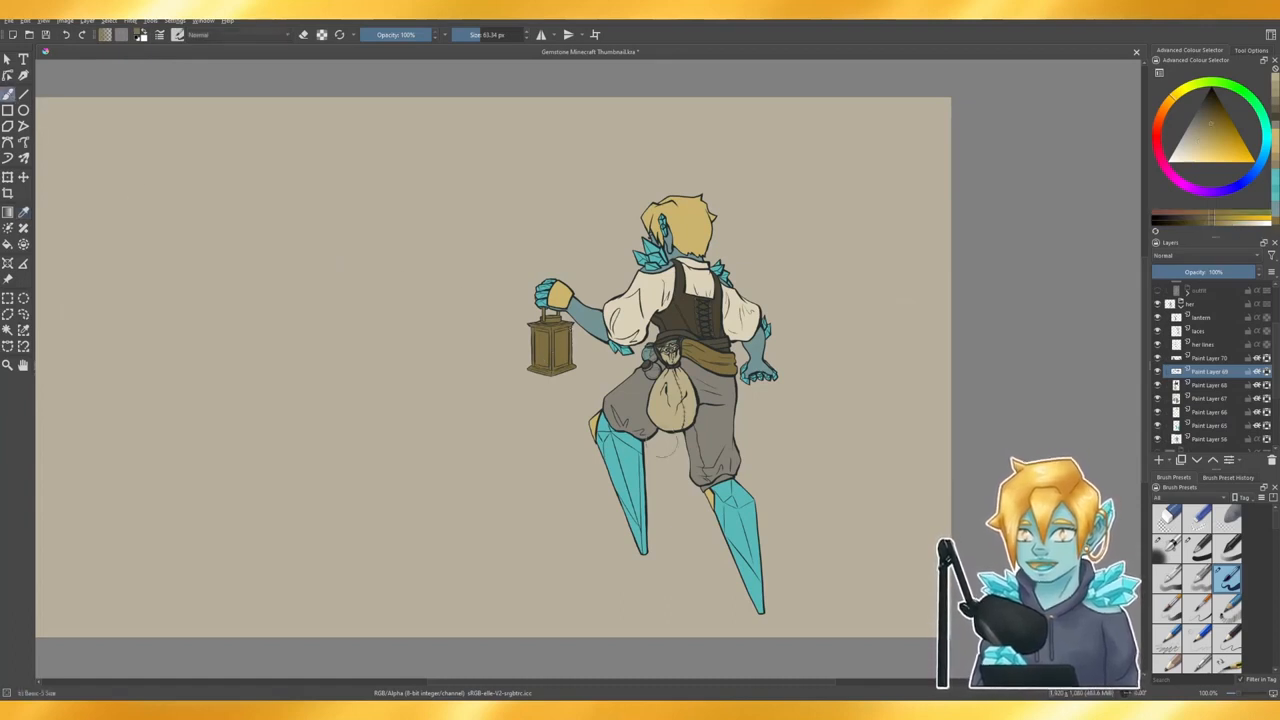
{"action": "left_click_drag", "start_coordinate": [671, 366], "coordinate": [661, 346]}
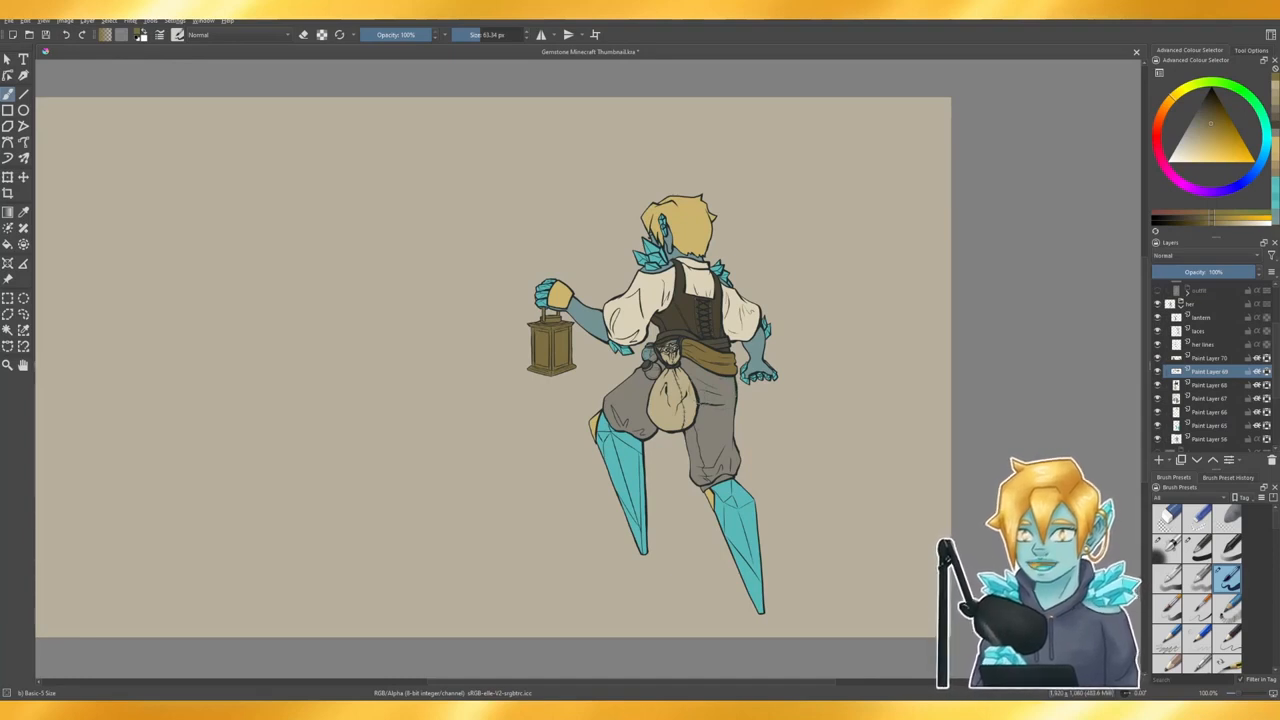
- Sample the colour beside the large pouch, shift it to a warmer orange-brown, and paint the waist belt with it
{"action": "left_click", "coordinate": [24, 212]}
{"action": "left_click", "coordinate": [648, 360]}
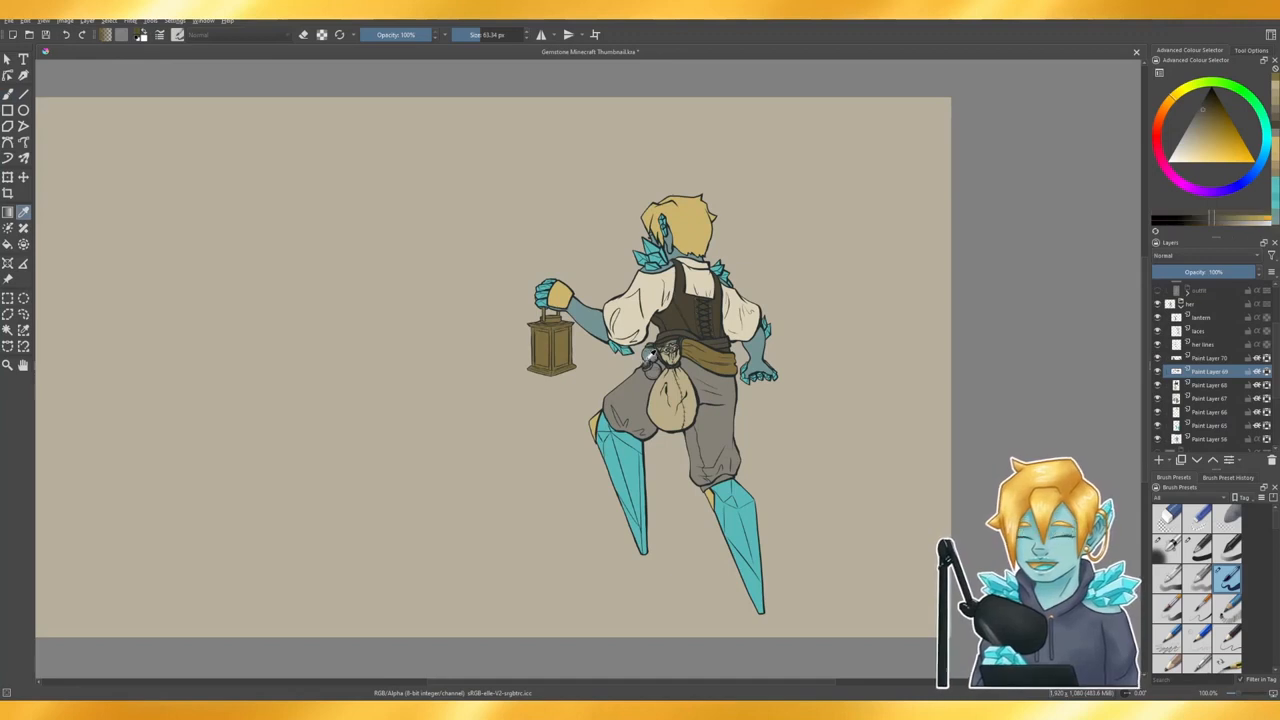
{"action": "left_click", "coordinate": [8, 94]}
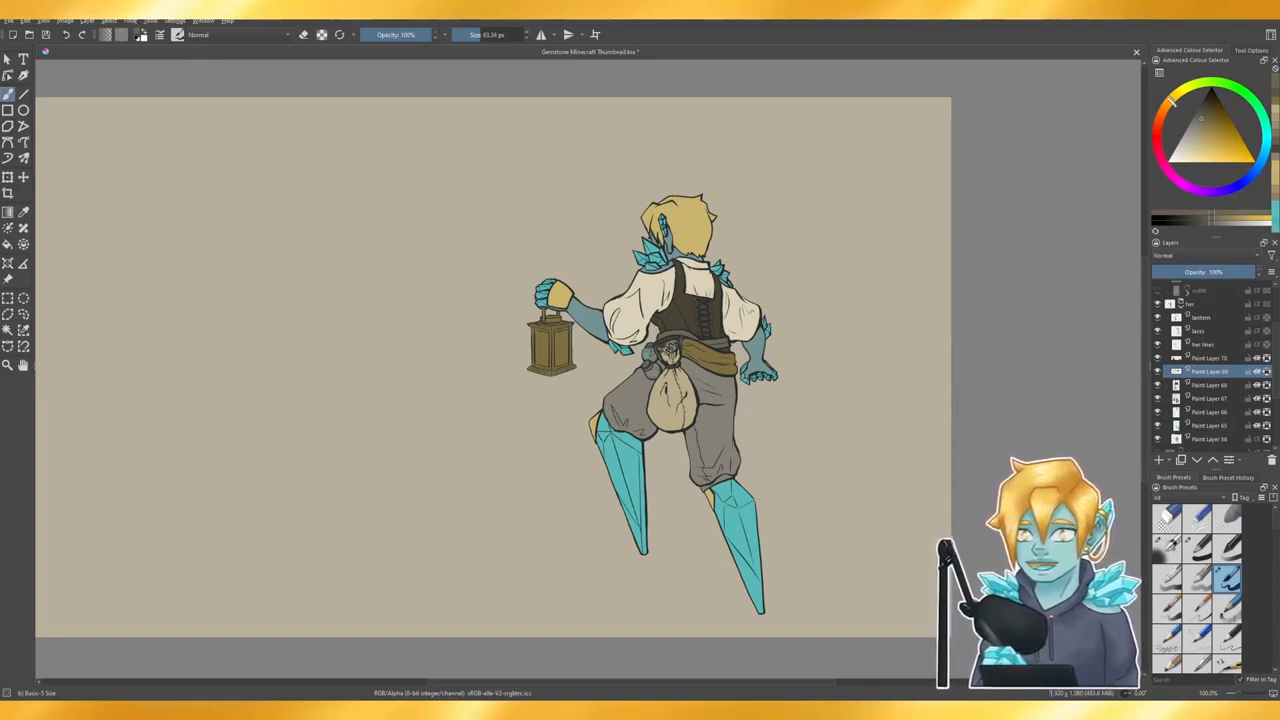
{"action": "left_click_drag", "start_coordinate": [1172, 100], "coordinate": [1169, 107]}
{"action": "left_click", "coordinate": [1208, 119]}
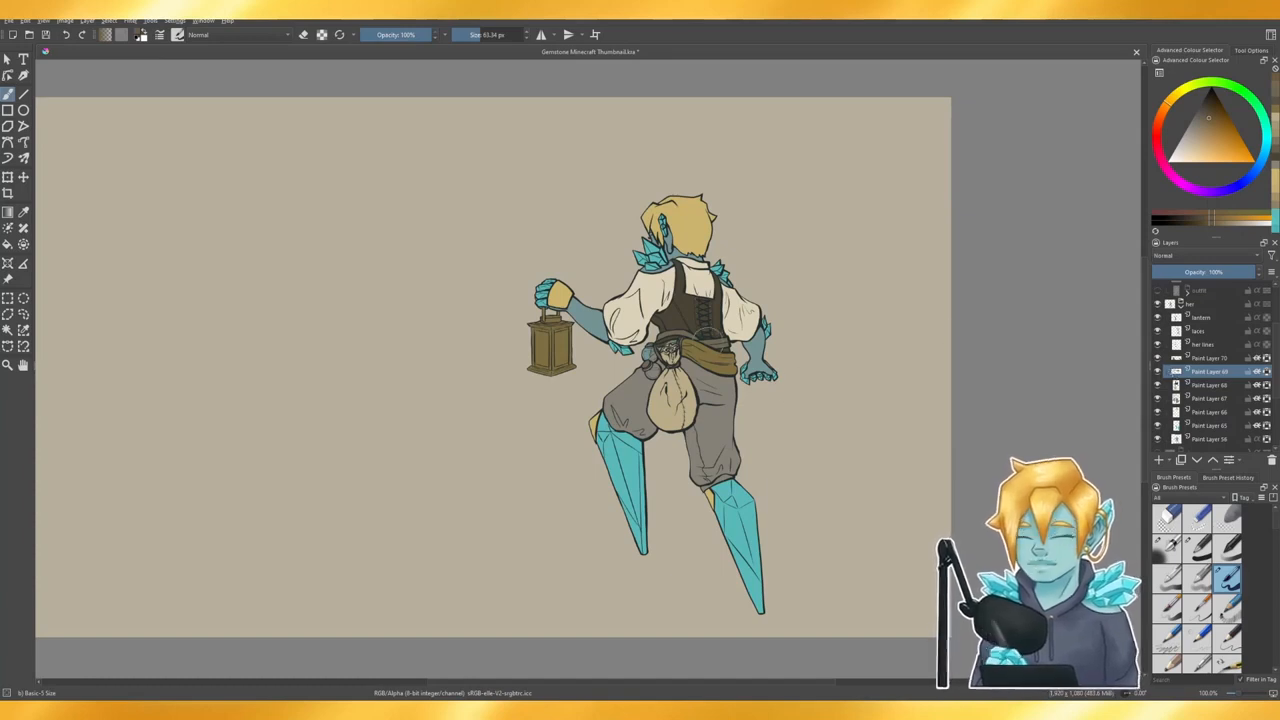
{"action": "scroll", "coordinate": [708, 330], "scroll_direction": "up", "scroll_amount": 2}
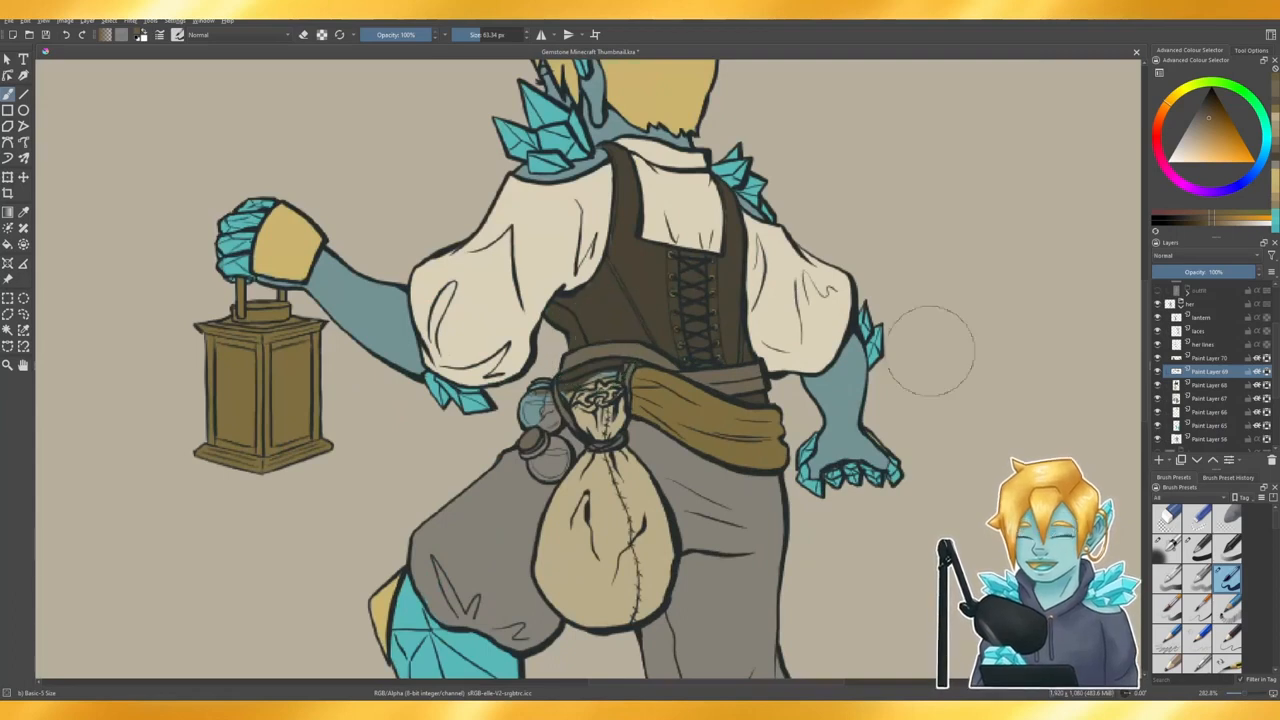
- Switch to the vest layer with a smaller brush, sample the vest's dark brown, and touch up its lower edge
{"action": "left_click", "coordinate": [1212, 385]}
{"action": "key", "text": "p"}
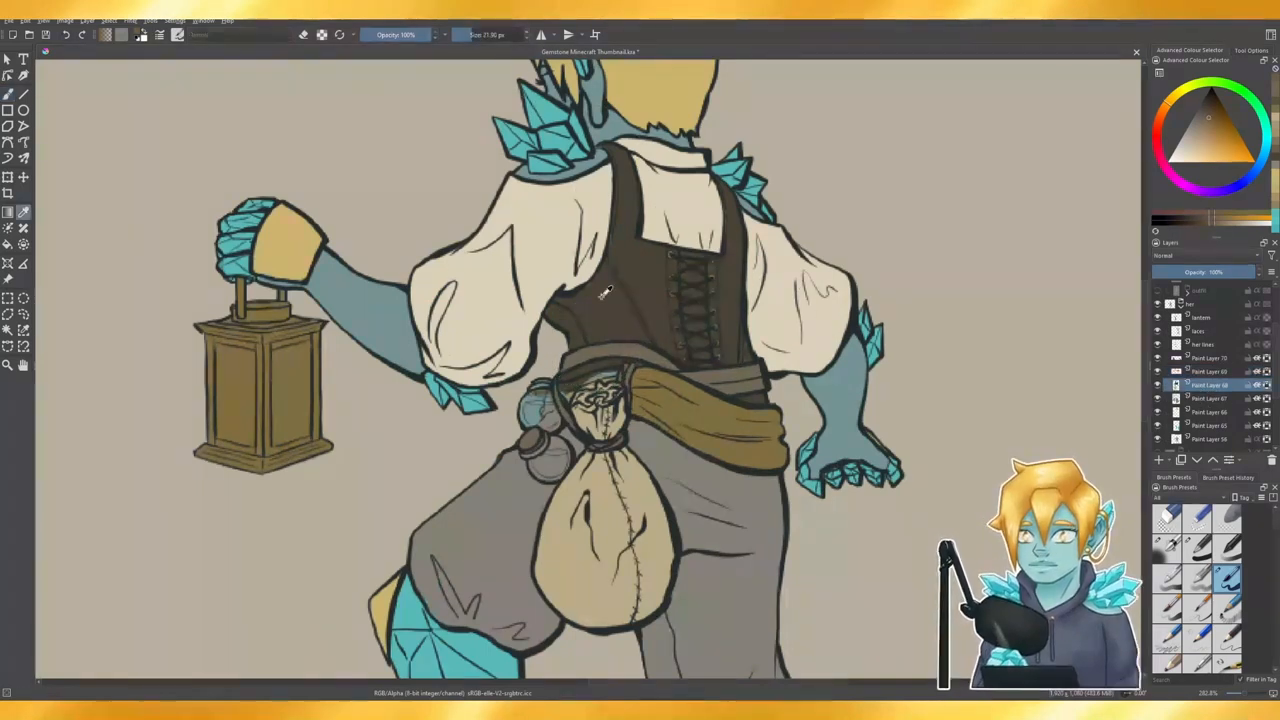
{"action": "left_click", "coordinate": [604, 291]}
{"action": "left_click", "coordinate": [8, 93]}
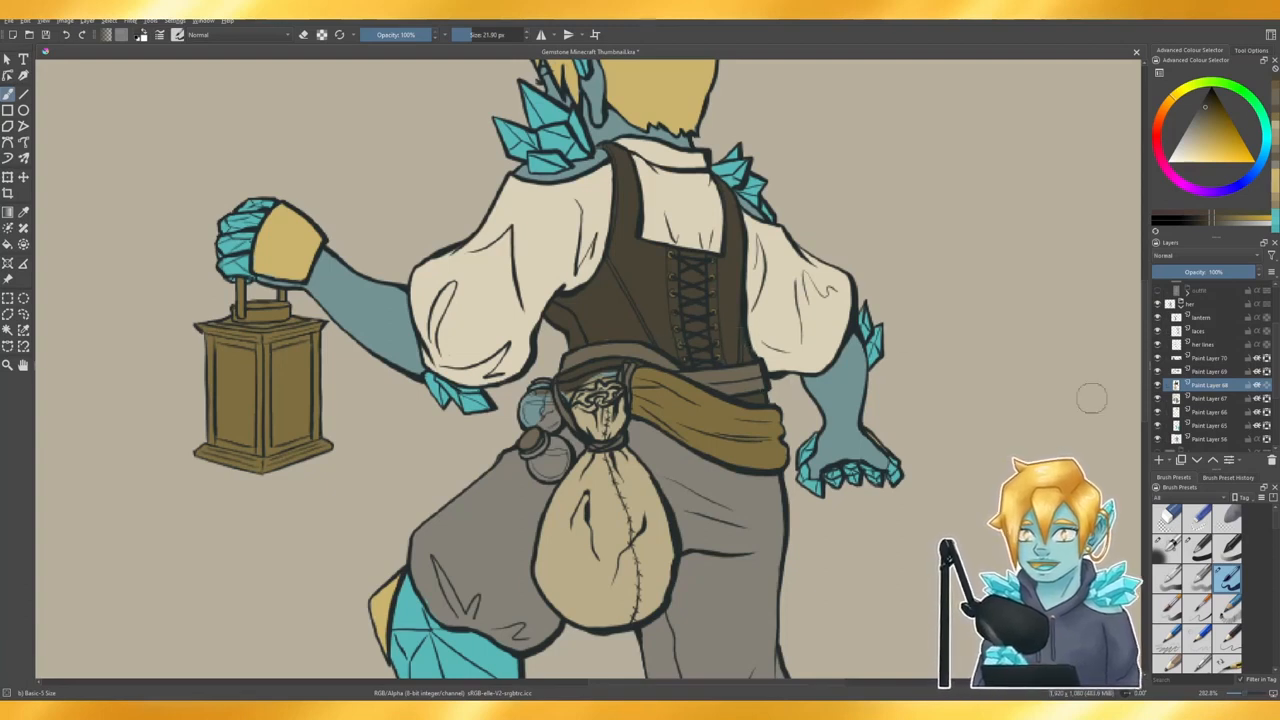
- Return to the belt layer, clean up the belt's upper edge, and sample a muted brown at the waist for the belt
{"action": "left_click", "coordinate": [1209, 371]}
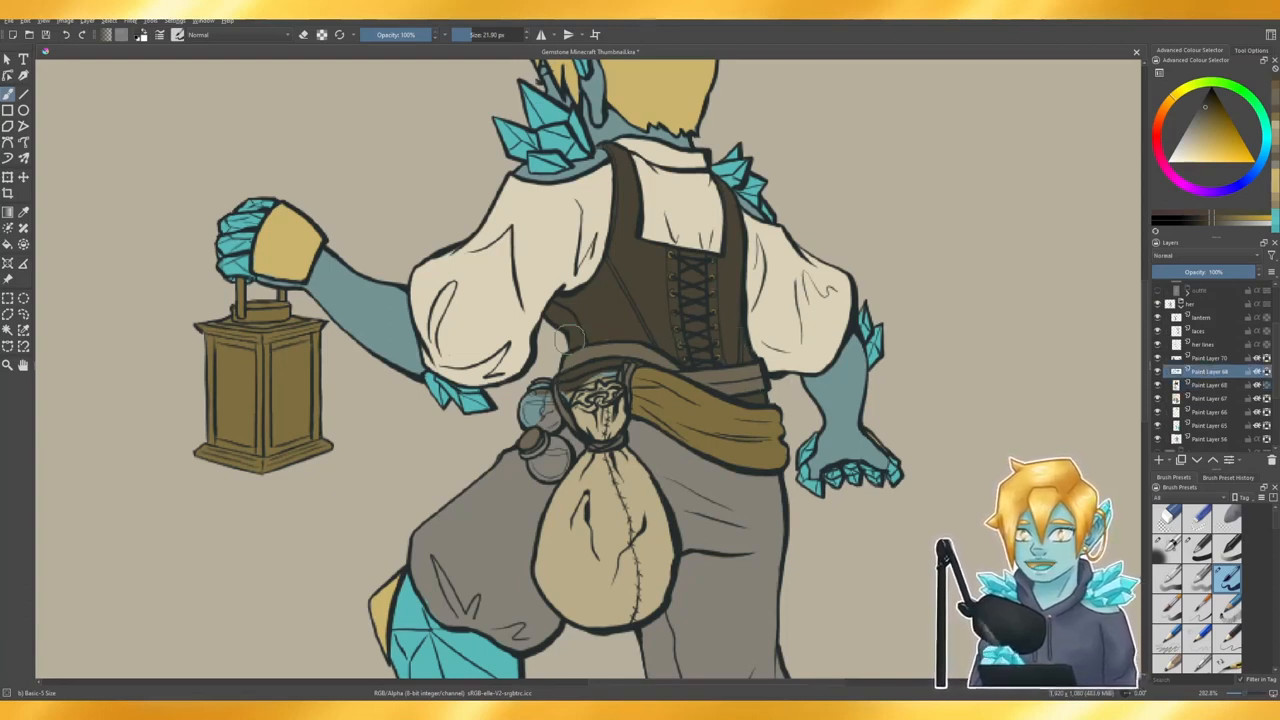
{"action": "key", "text": "e"}
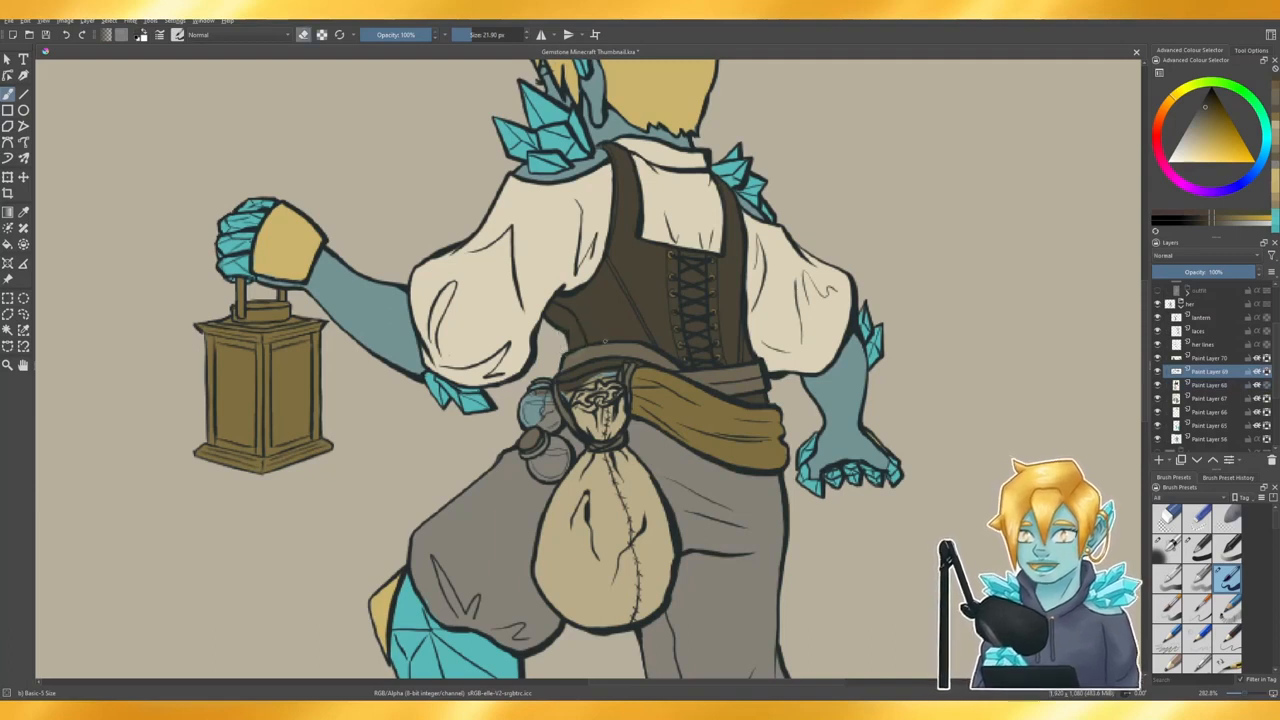
{"action": "key", "text": "e"}
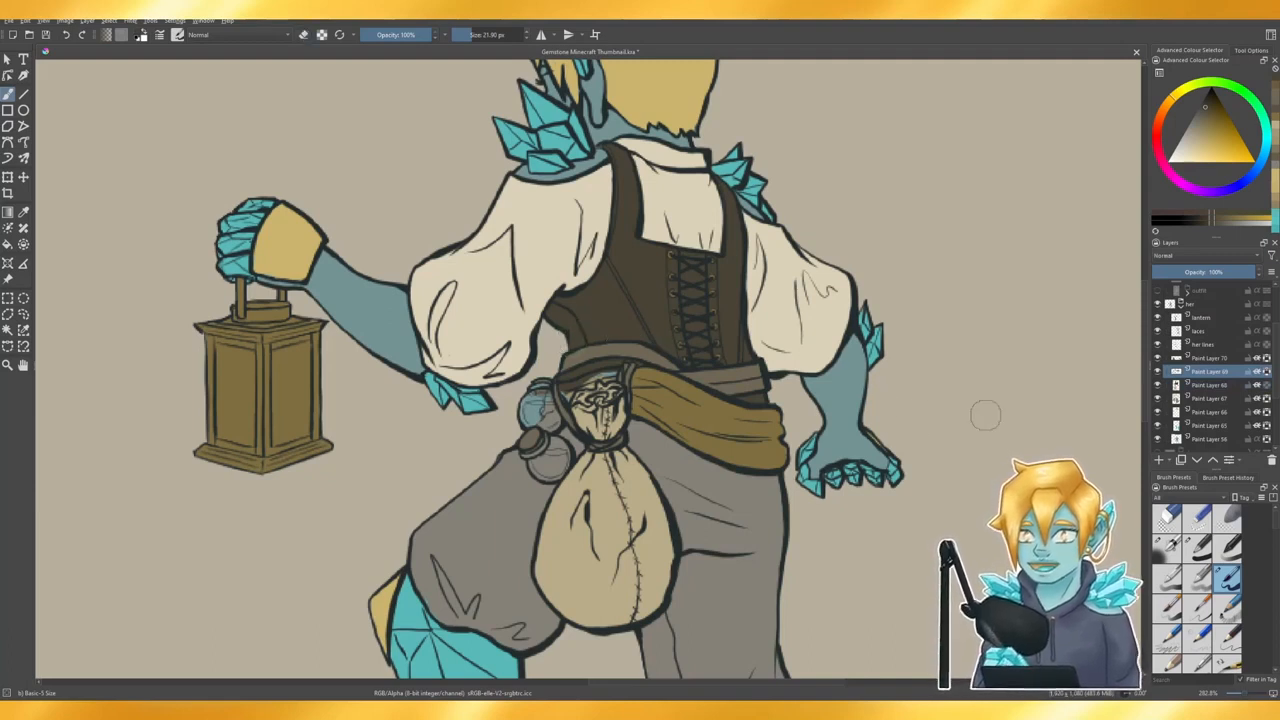
{"action": "key", "text": "minus"}
{"action": "key", "text": "minus"}
{"action": "key", "text": "minus"}
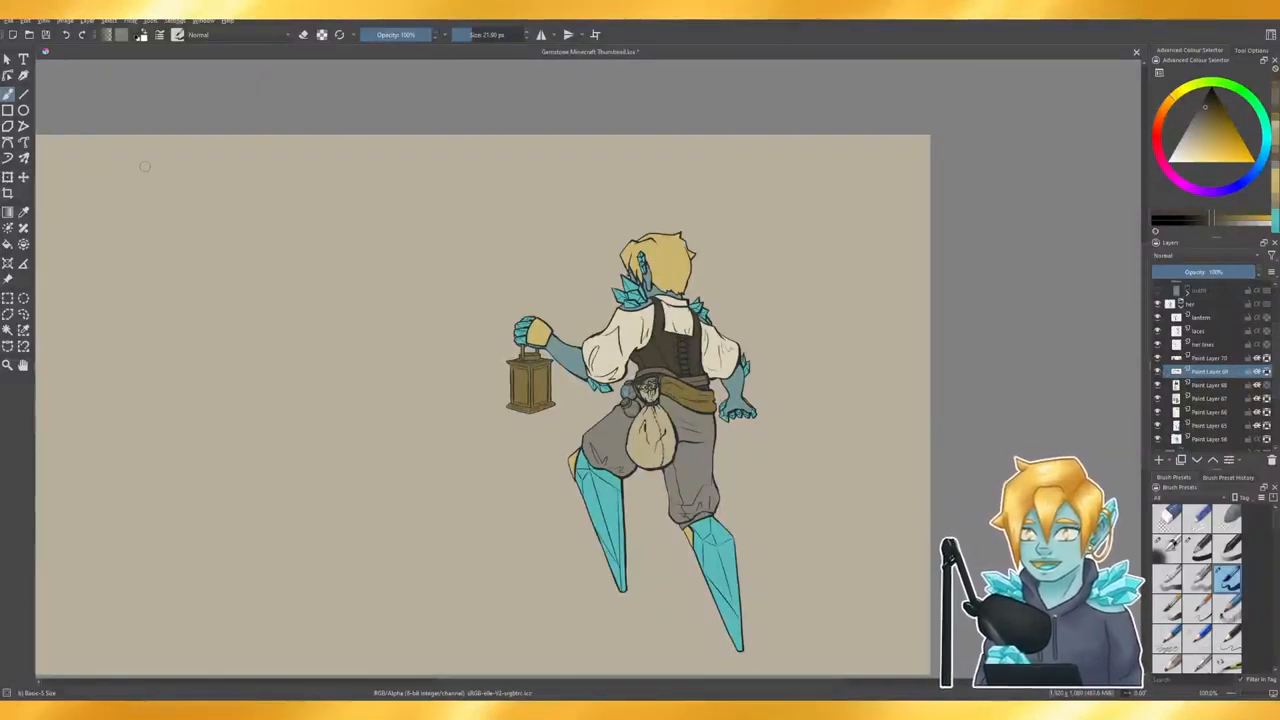
{"action": "left_click", "coordinate": [24, 213]}
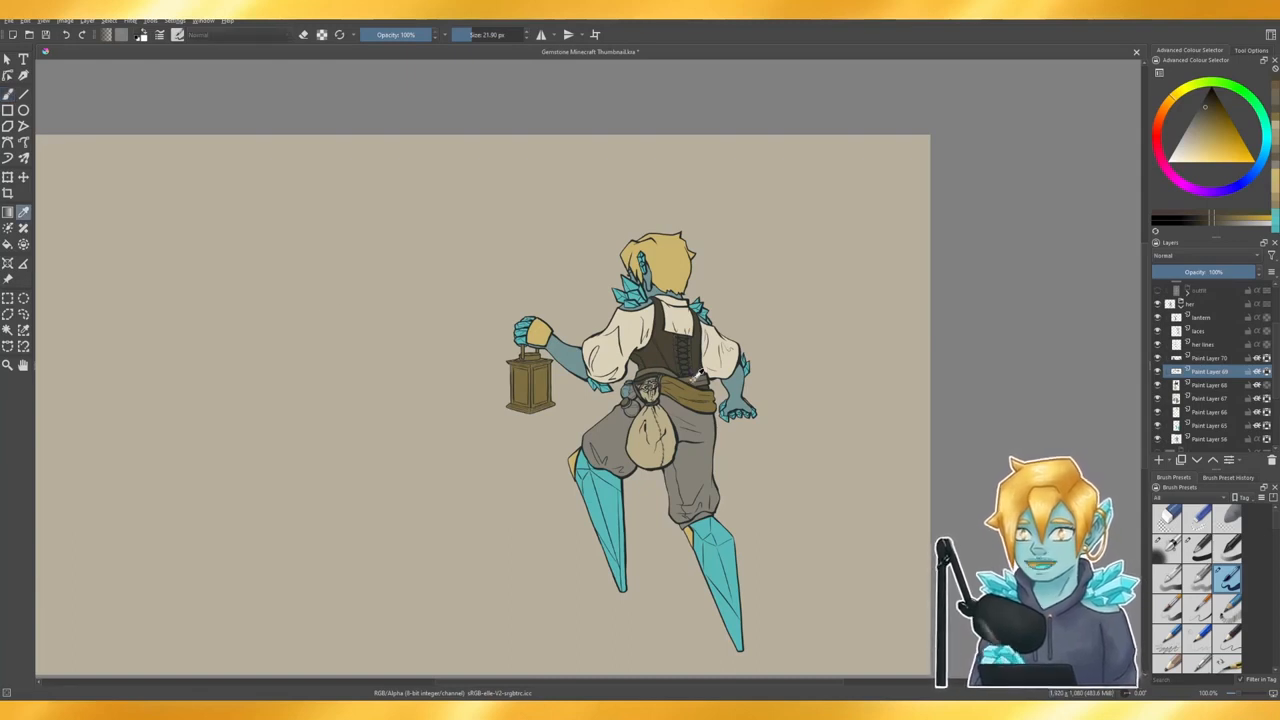
{"action": "left_click", "coordinate": [8, 94]}
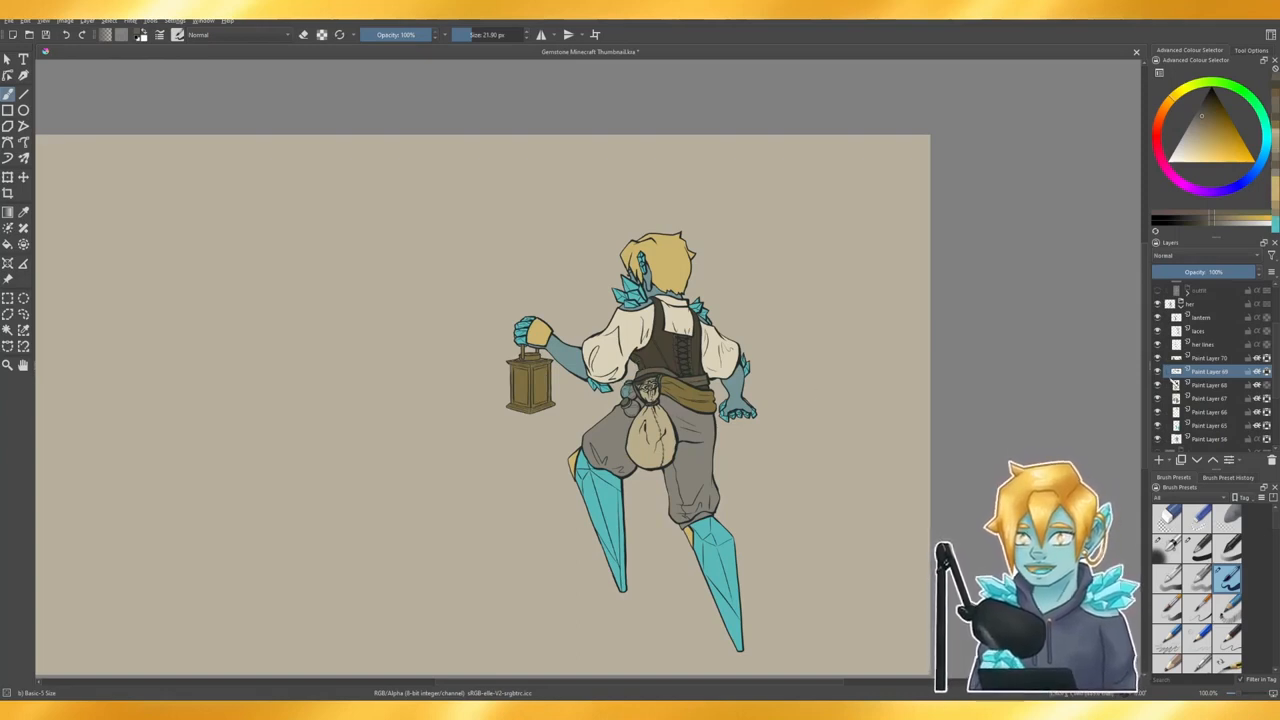
- Toggle the visibility of Paint Layer 70 and the character's line art to check what the flat colours cover
{"action": "left_click", "coordinate": [1158, 358]}
{"action": "left_click", "coordinate": [1158, 358]}
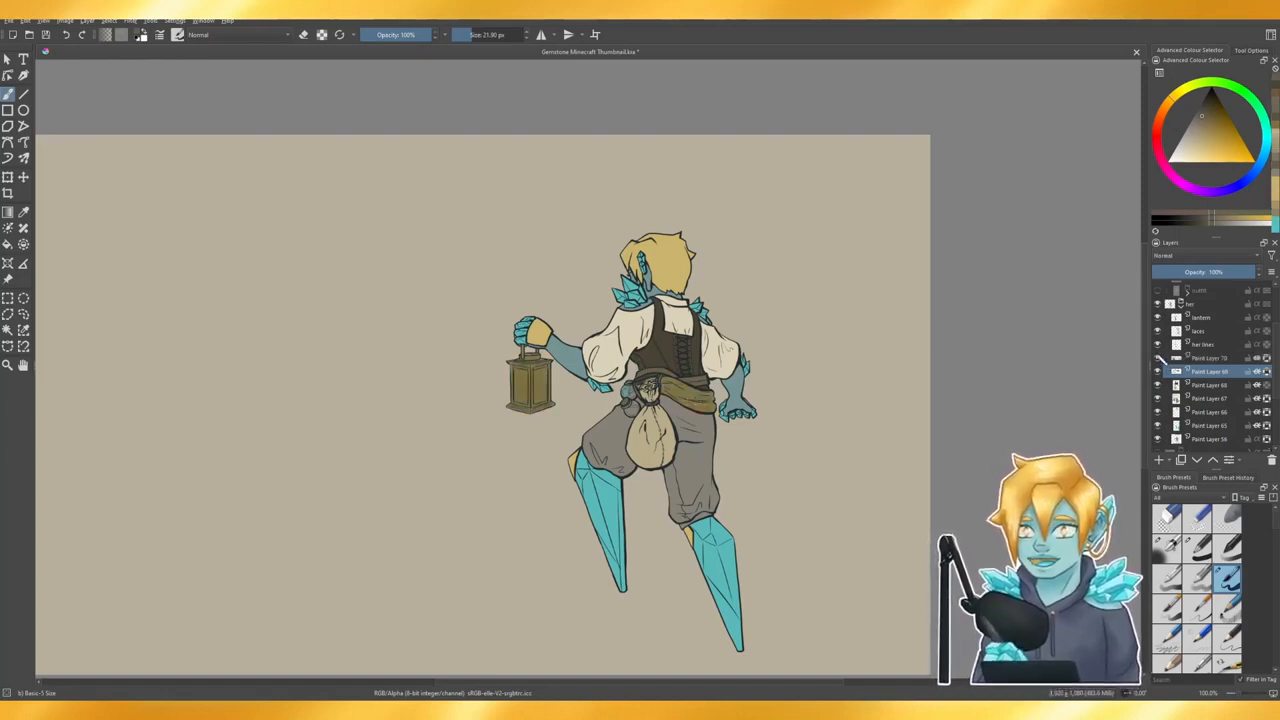
{"action": "left_click", "coordinate": [1158, 358]}
{"action": "left_click", "coordinate": [1158, 358]}
{"action": "left_click", "coordinate": [1208, 358]}
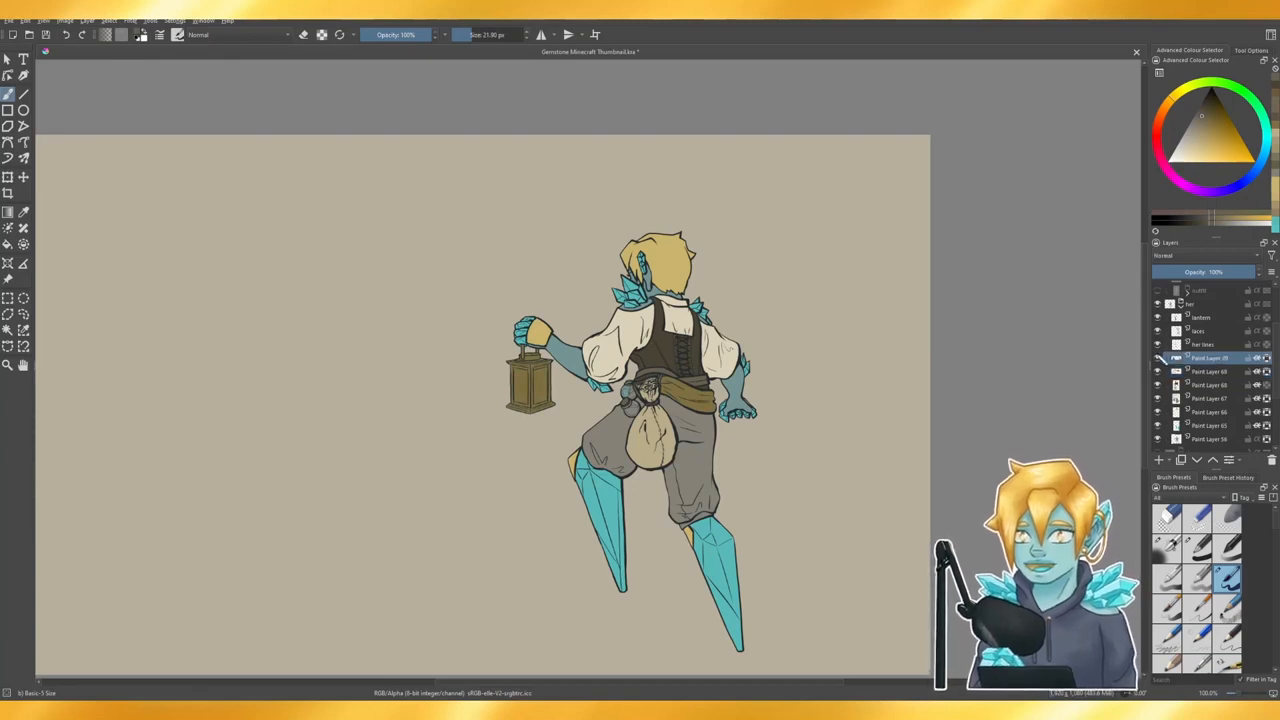
{"action": "left_click", "coordinate": [1158, 358]}
{"action": "left_click", "coordinate": [1158, 358]}
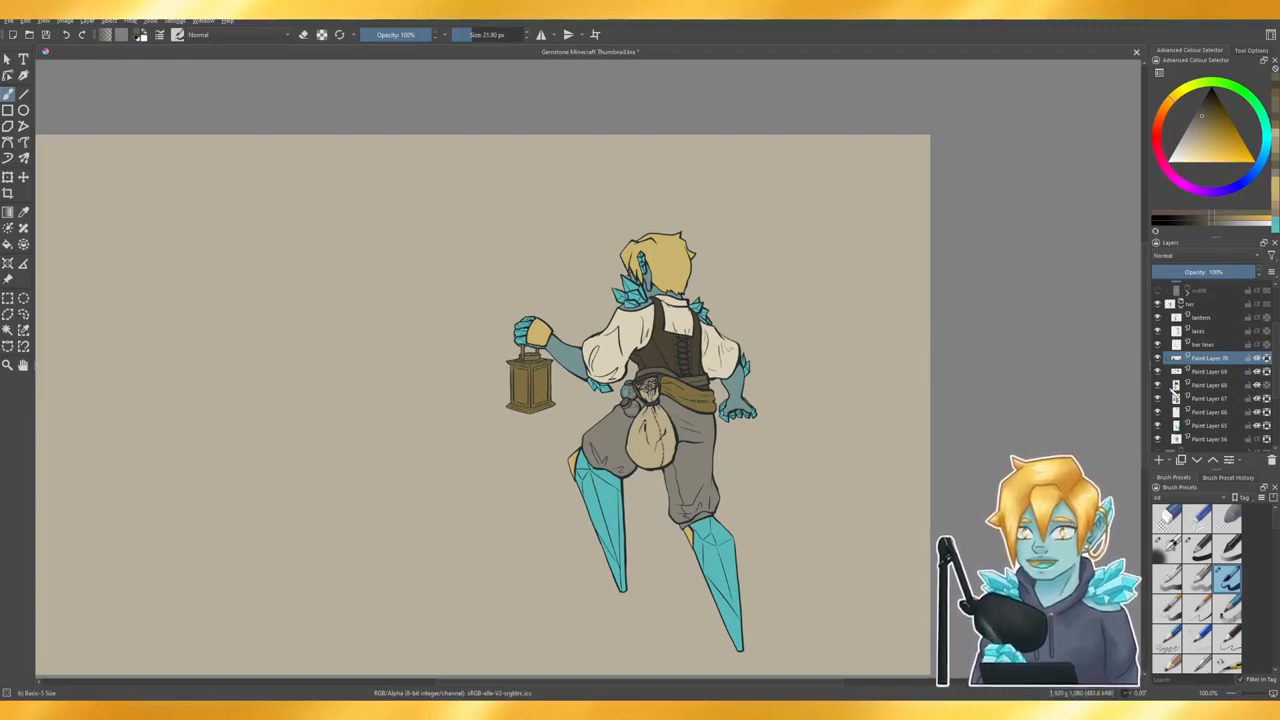
{"action": "left_click", "coordinate": [1158, 344]}
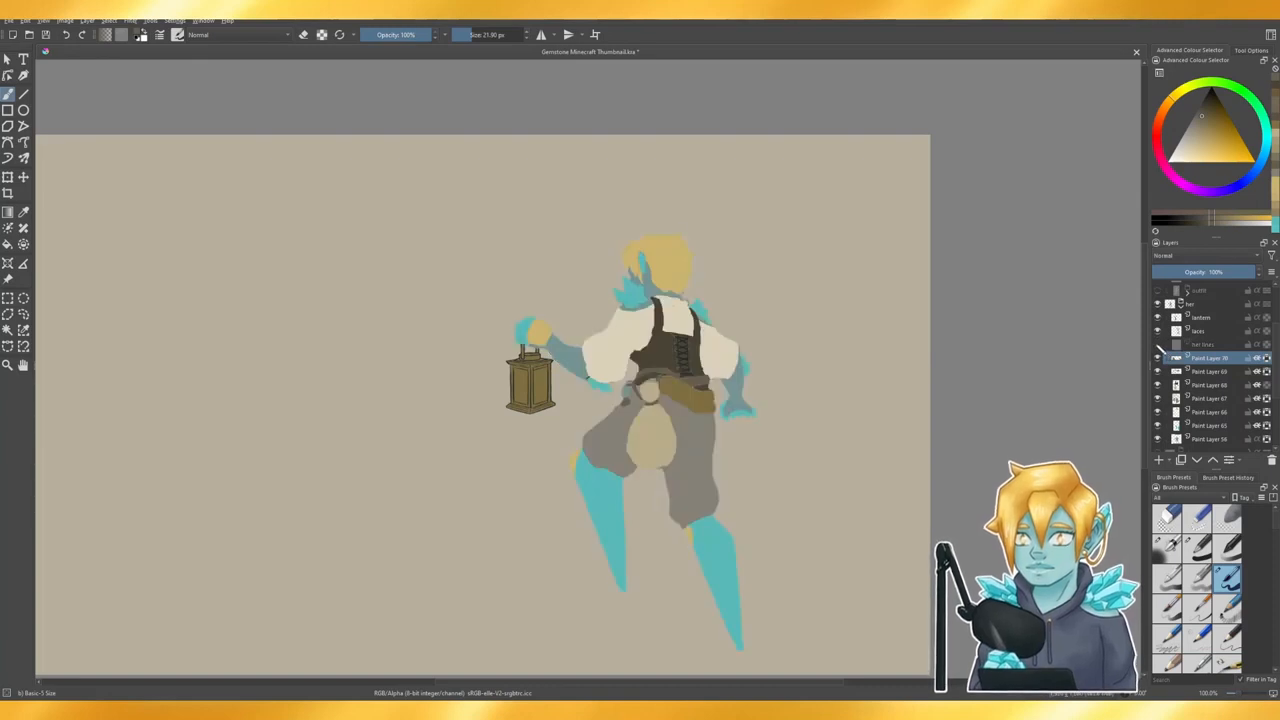
{"action": "left_click", "coordinate": [1158, 344]}
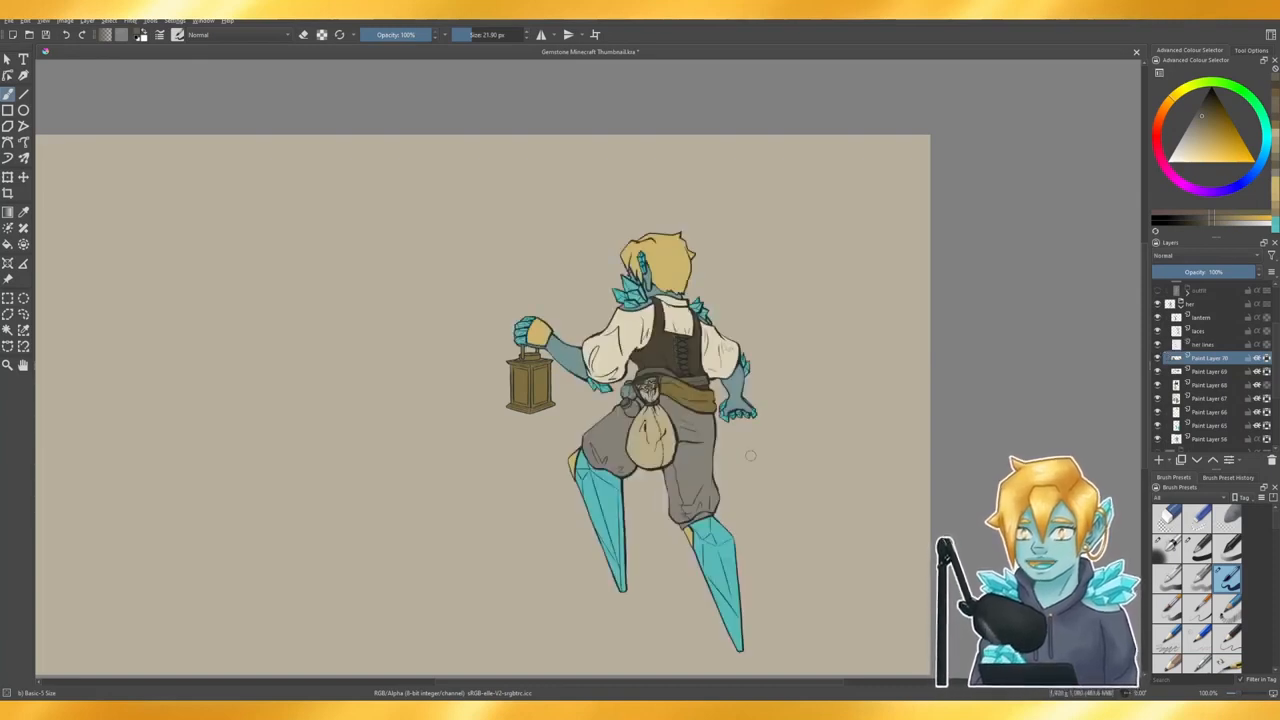
- On Paint Layer 69, sample the sash's ochre and paint the vest eyelets and small waist details with a 7.52 px brush
{"action": "scroll", "coordinate": [762, 454], "scroll_direction": "down", "scroll_amount": 1}
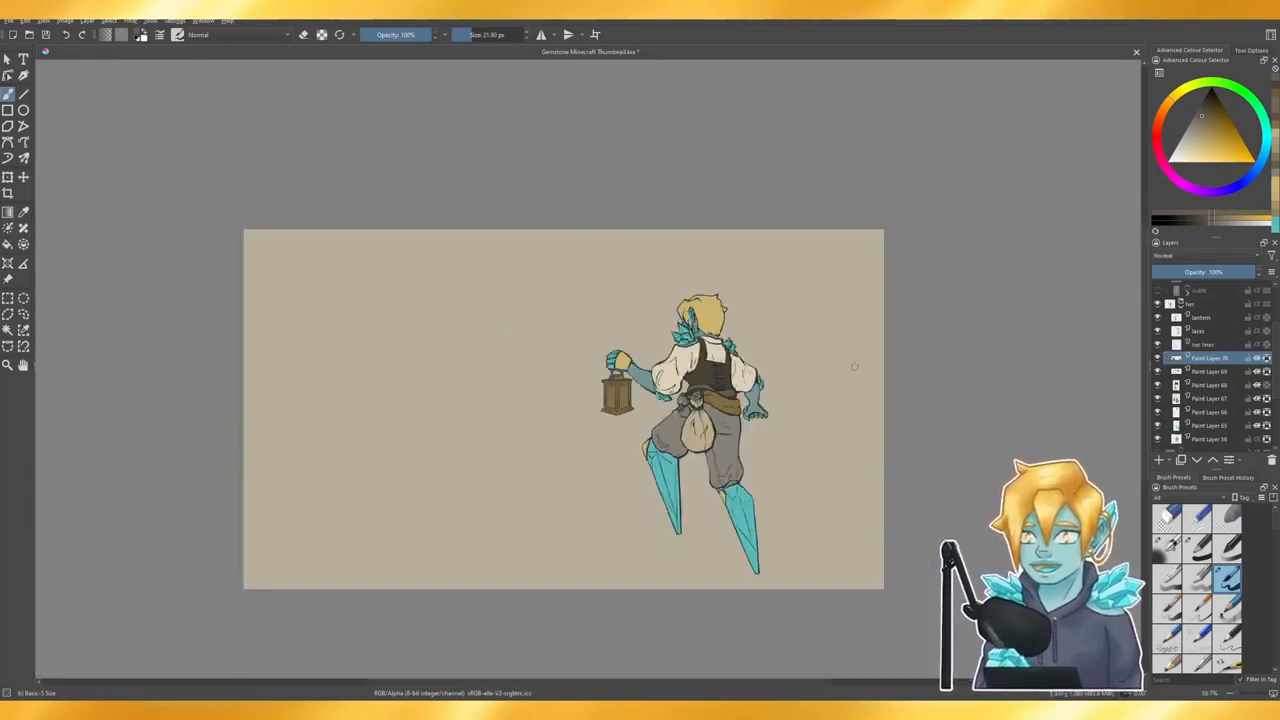
{"action": "scroll", "coordinate": [691, 436], "scroll_direction": "up", "scroll_amount": 2}
{"action": "scroll", "coordinate": [700, 362], "scroll_direction": "up", "scroll_amount": 3}
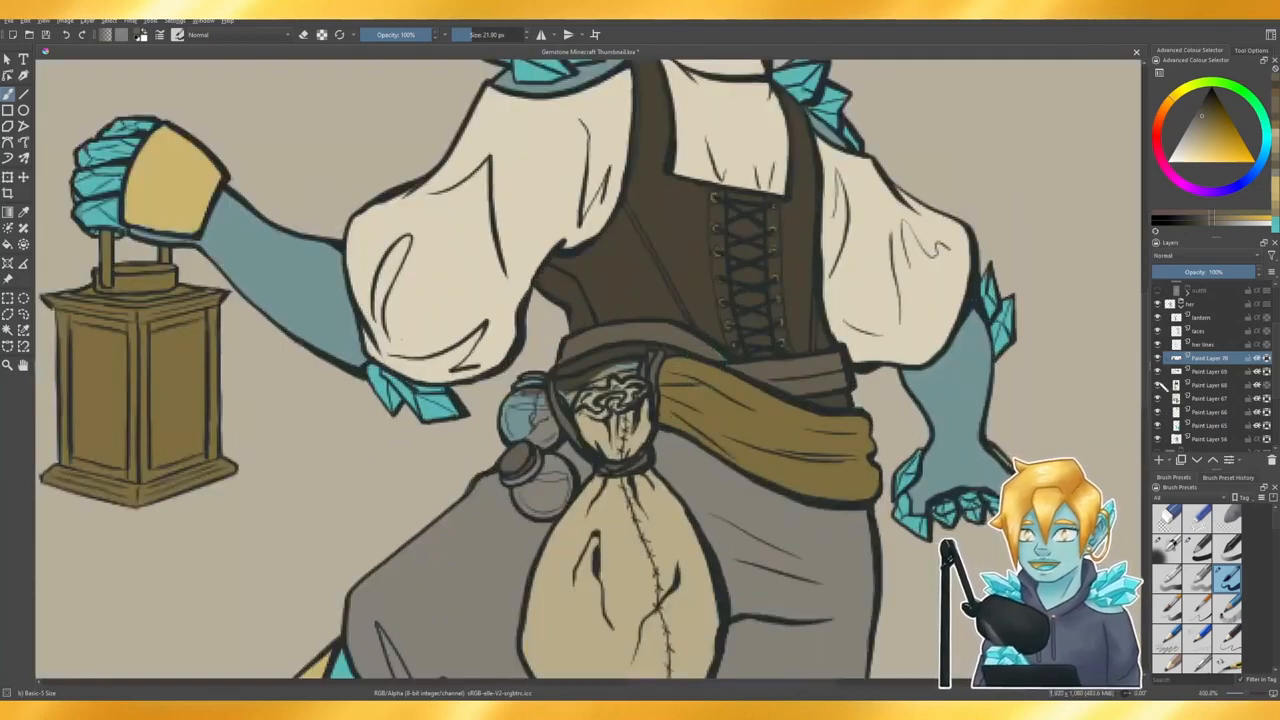
{"action": "left_click", "coordinate": [1206, 371]}
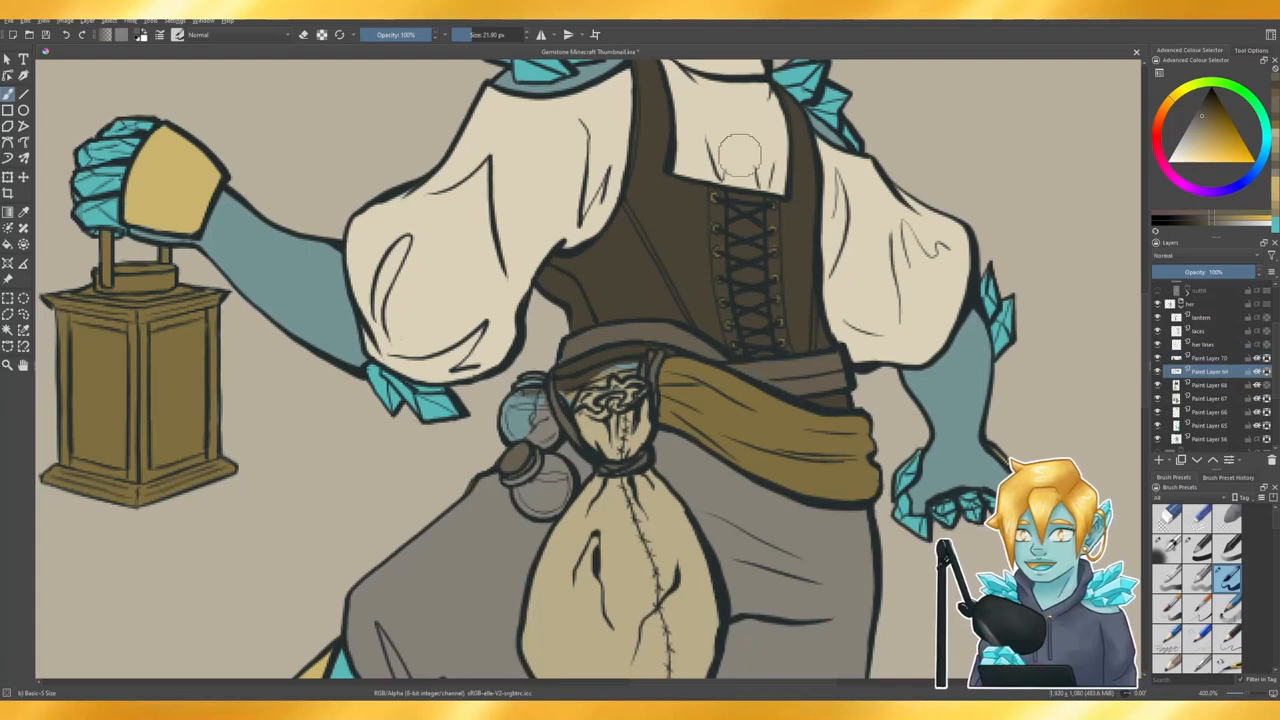
{"action": "left_click", "coordinate": [468, 34]}
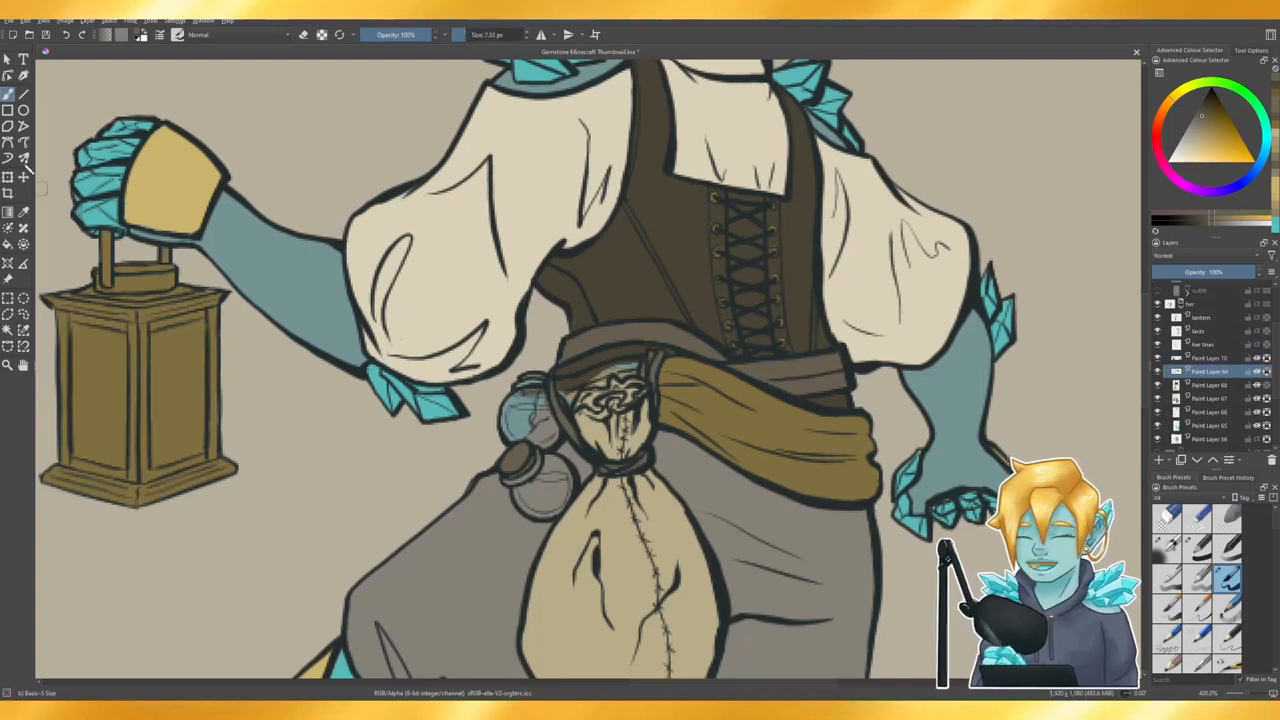
{"action": "left_click", "coordinate": [24, 210]}
{"action": "left_click", "coordinate": [714, 398]}
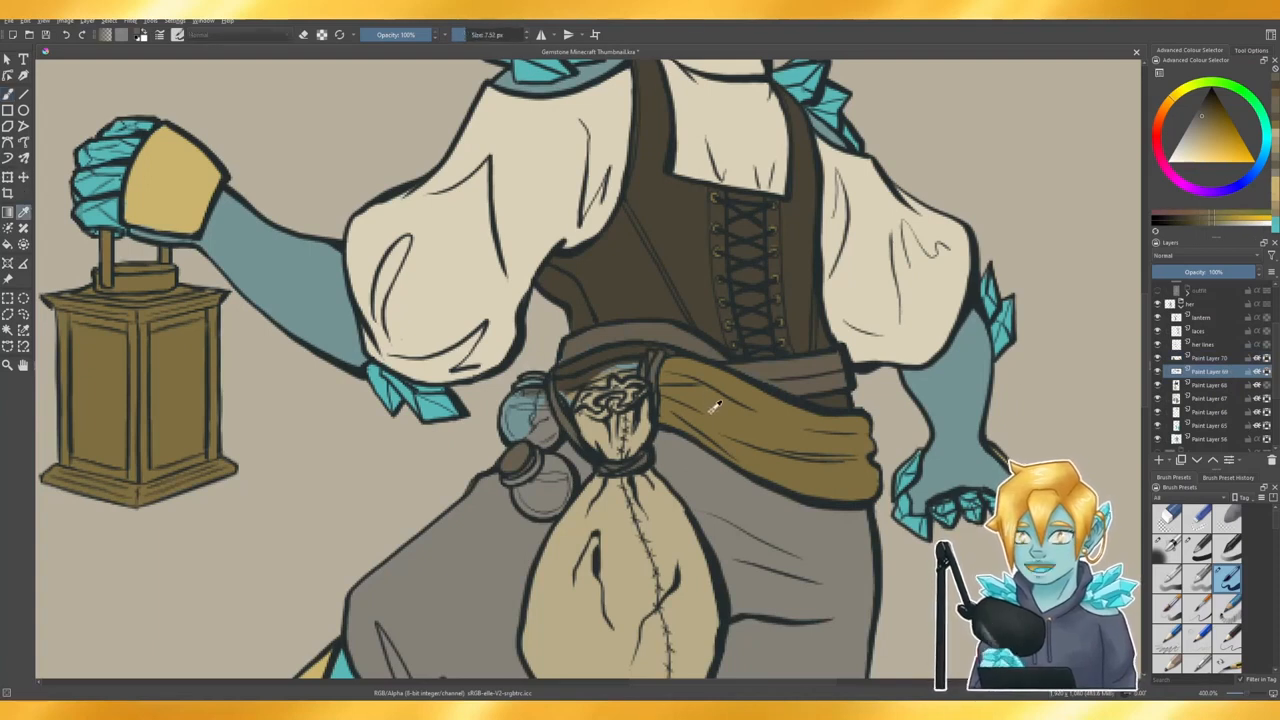
{"action": "left_click", "coordinate": [7, 93]}
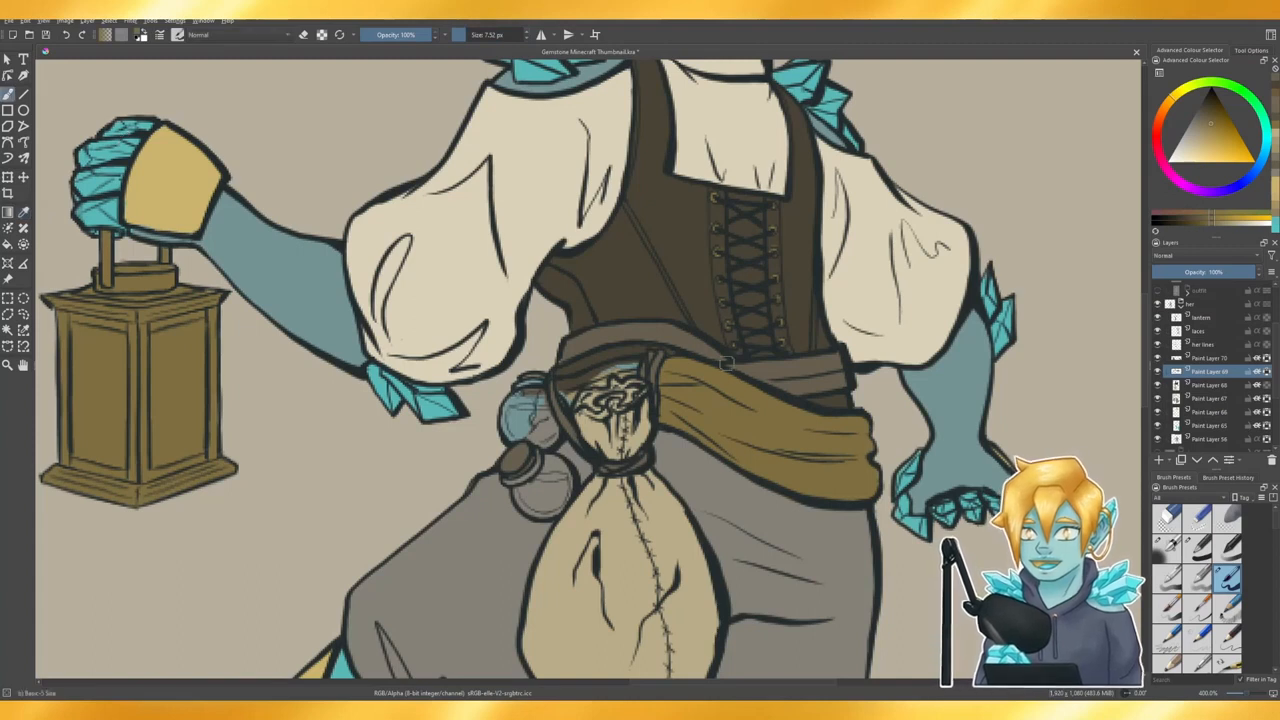
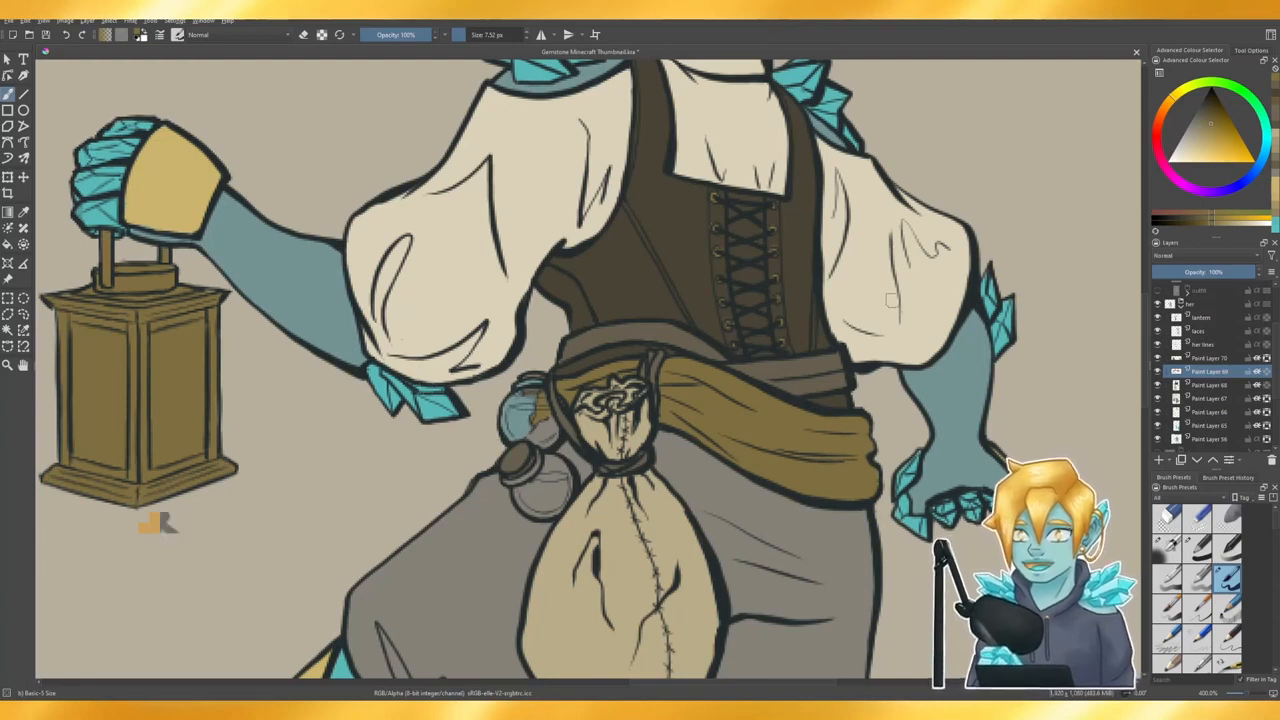
- Review the recoloured waist details up close and the whole character on the full canvas
{"action": "scroll", "coordinate": [892, 300], "scroll_direction": "down", "scroll_amount": 3}
{"action": "scroll", "coordinate": [932, 362], "scroll_direction": "down", "scroll_amount": 2}
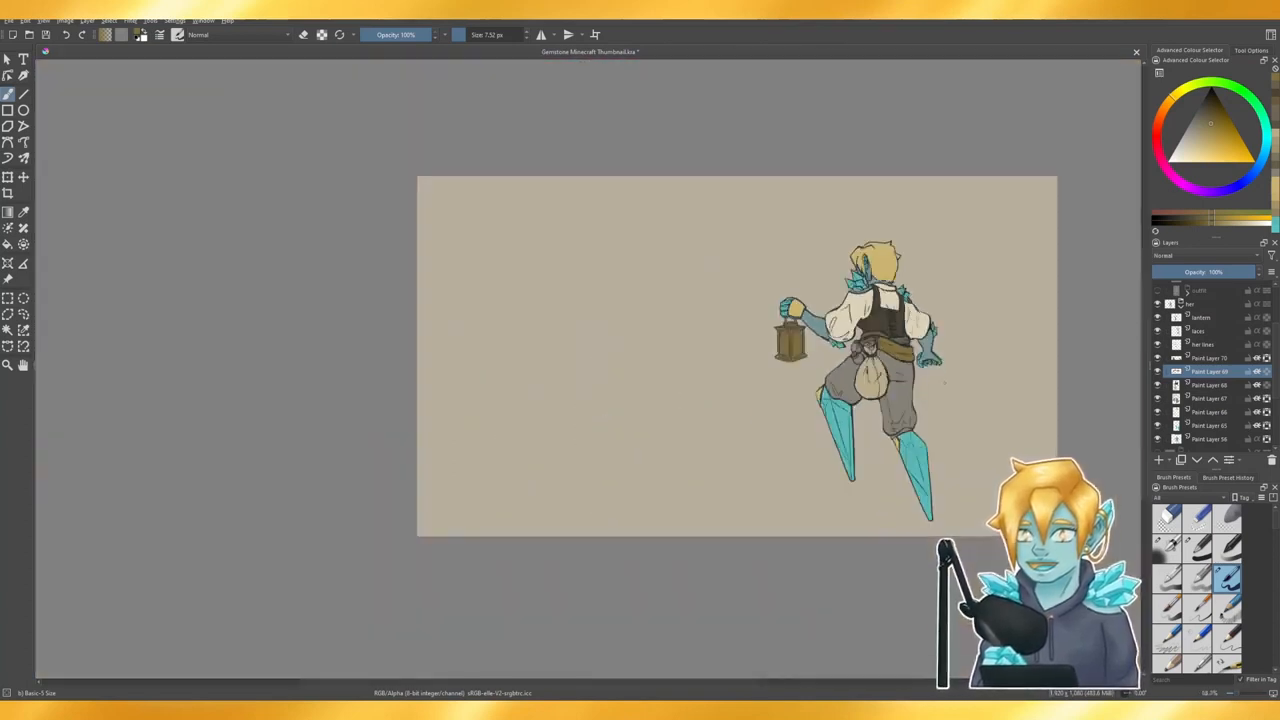
{"action": "scroll", "coordinate": [943, 381], "scroll_direction": "up", "scroll_amount": 2}
{"action": "scroll", "coordinate": [900, 343], "scroll_direction": "up", "scroll_amount": 2}
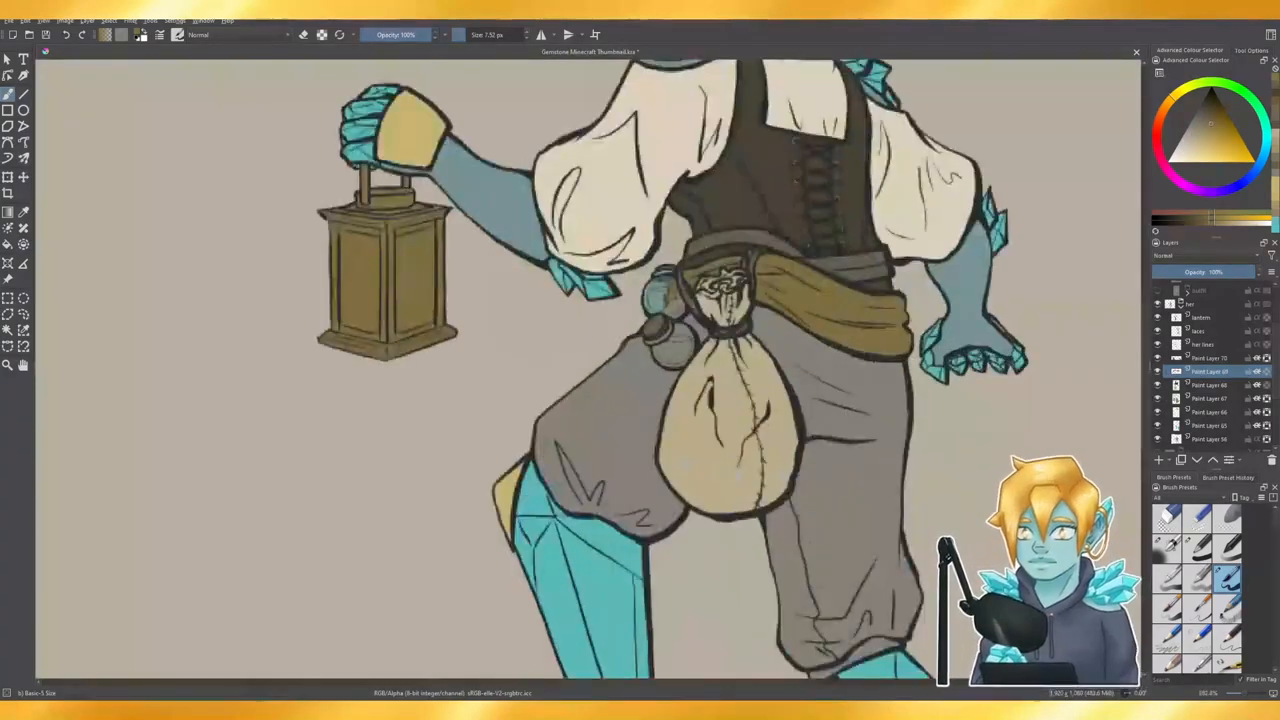
{"action": "scroll", "coordinate": [640, 290], "scroll_direction": "up", "scroll_amount": 2}
{"action": "scroll", "coordinate": [902, 373], "scroll_direction": "down", "scroll_amount": 5}
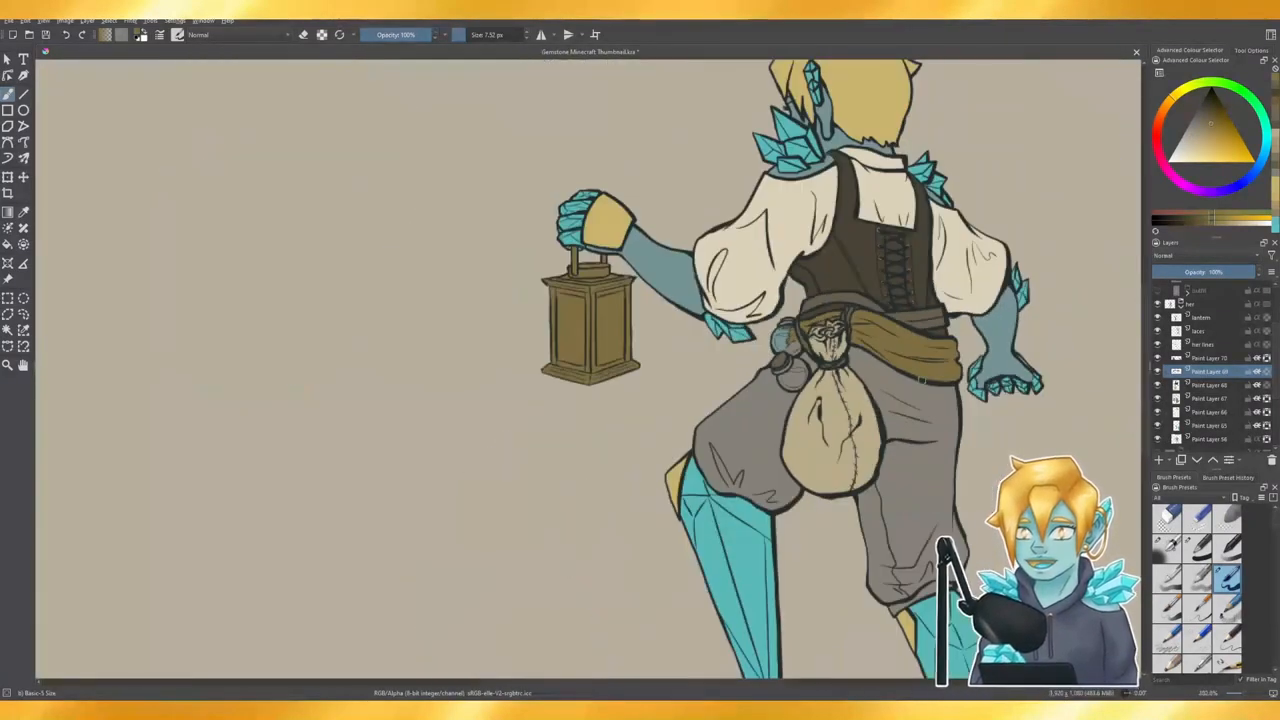
{"action": "scroll", "coordinate": [907, 415], "scroll_direction": "down", "scroll_amount": 2}
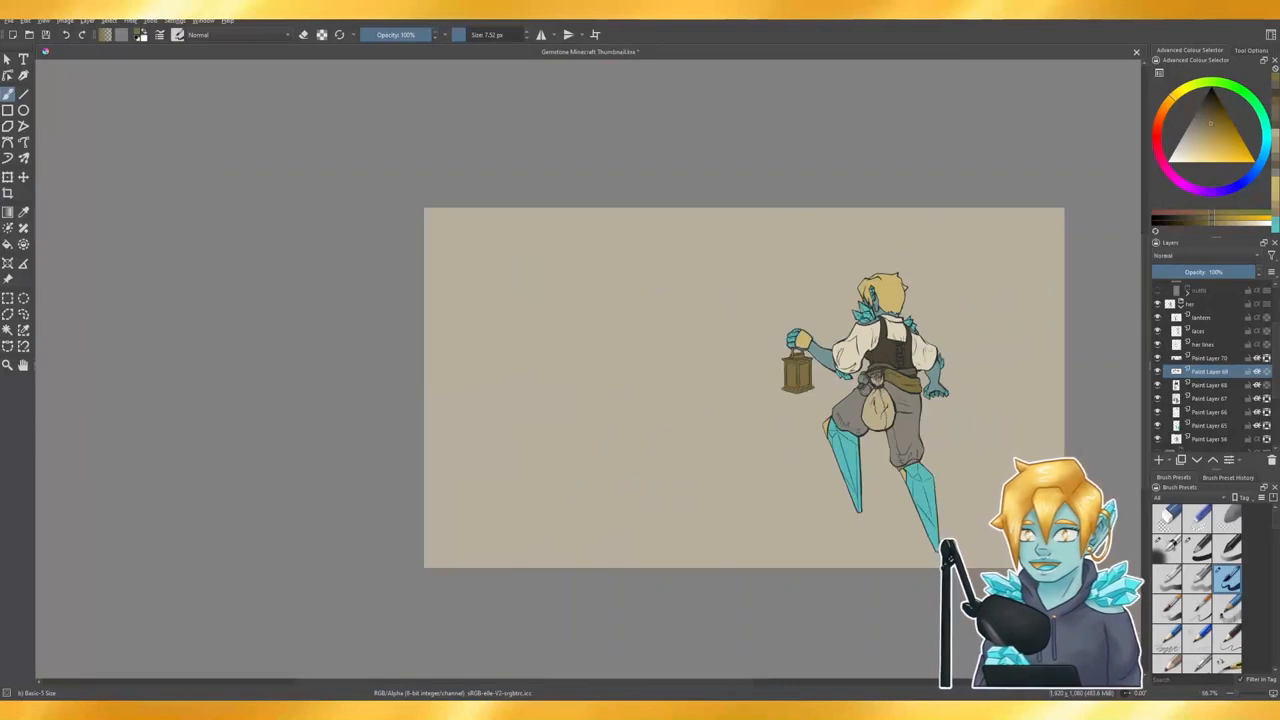
{"action": "scroll", "coordinate": [930, 397], "scroll_direction": "up", "scroll_amount": 2}
{"action": "scroll", "coordinate": [1203, 362], "scroll_direction": "up", "scroll_amount": 4}
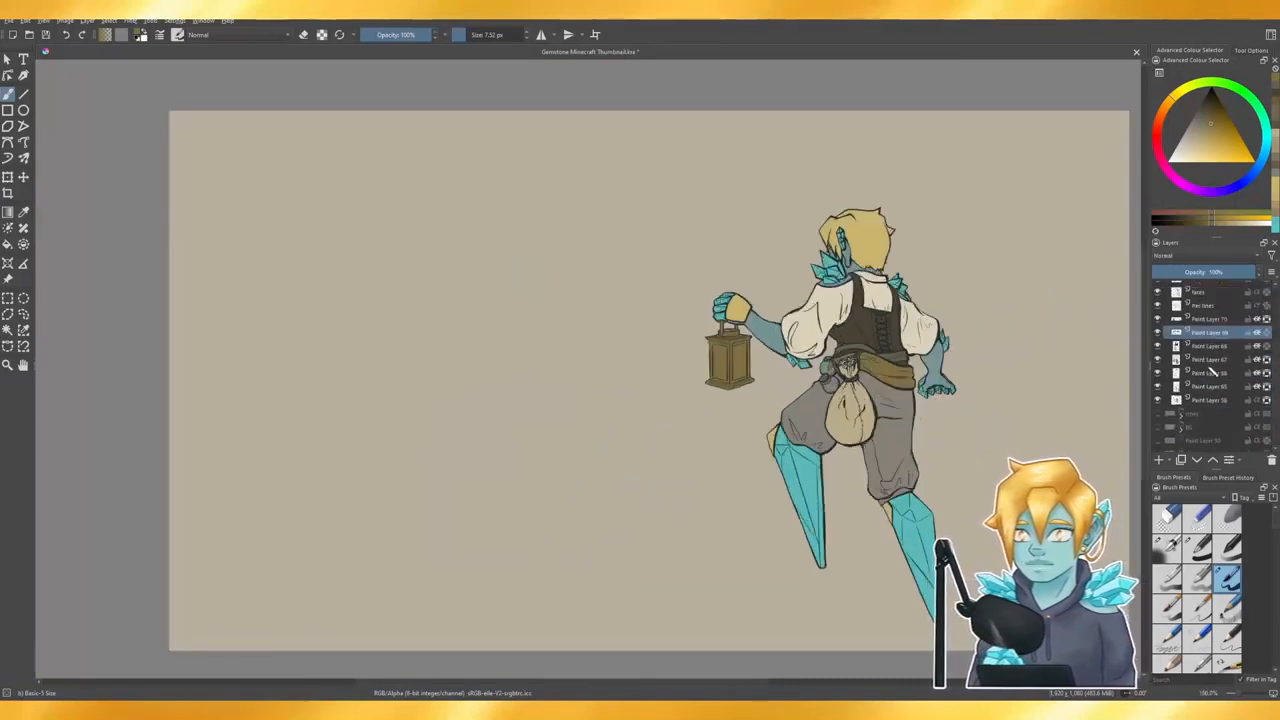
- Select Paint Layer 66 in the character's group, enlarge the brush, and sample the hair's golden yellow for painting
{"action": "left_click", "coordinate": [1183, 382]}
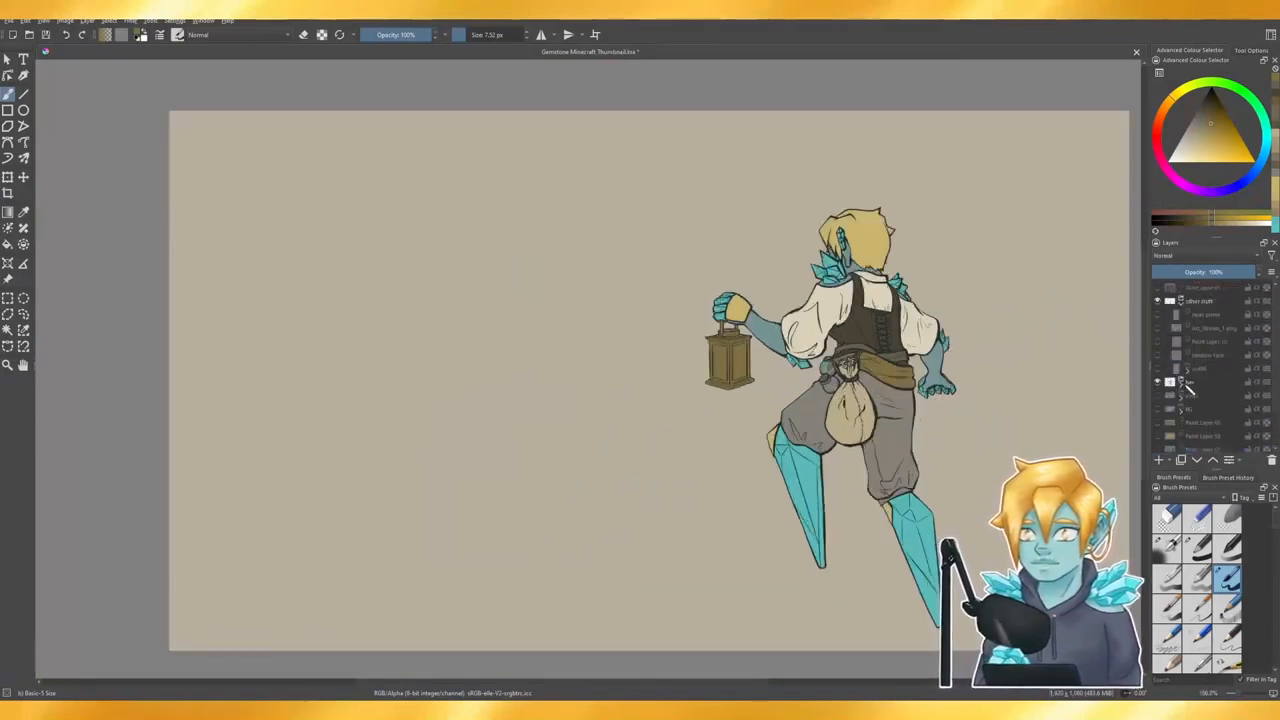
{"action": "left_click", "coordinate": [1183, 383]}
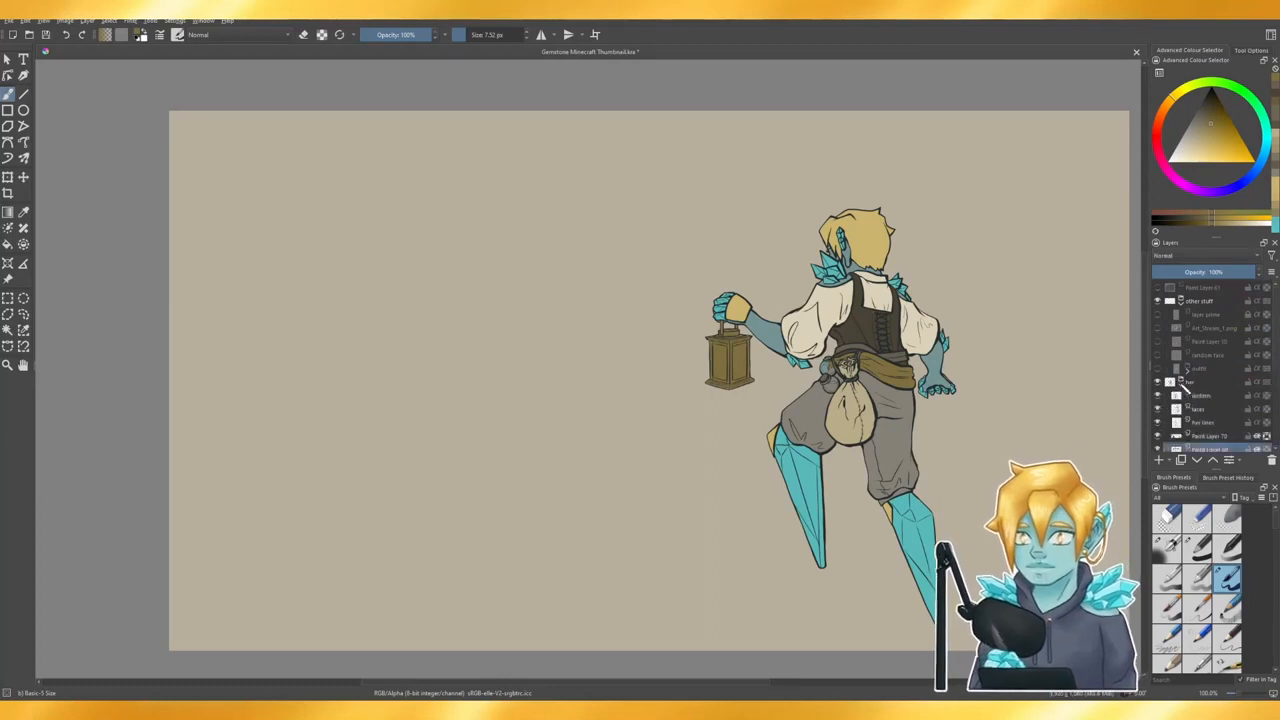
{"action": "scroll", "coordinate": [1215, 395], "scroll_direction": "down", "scroll_amount": 3}
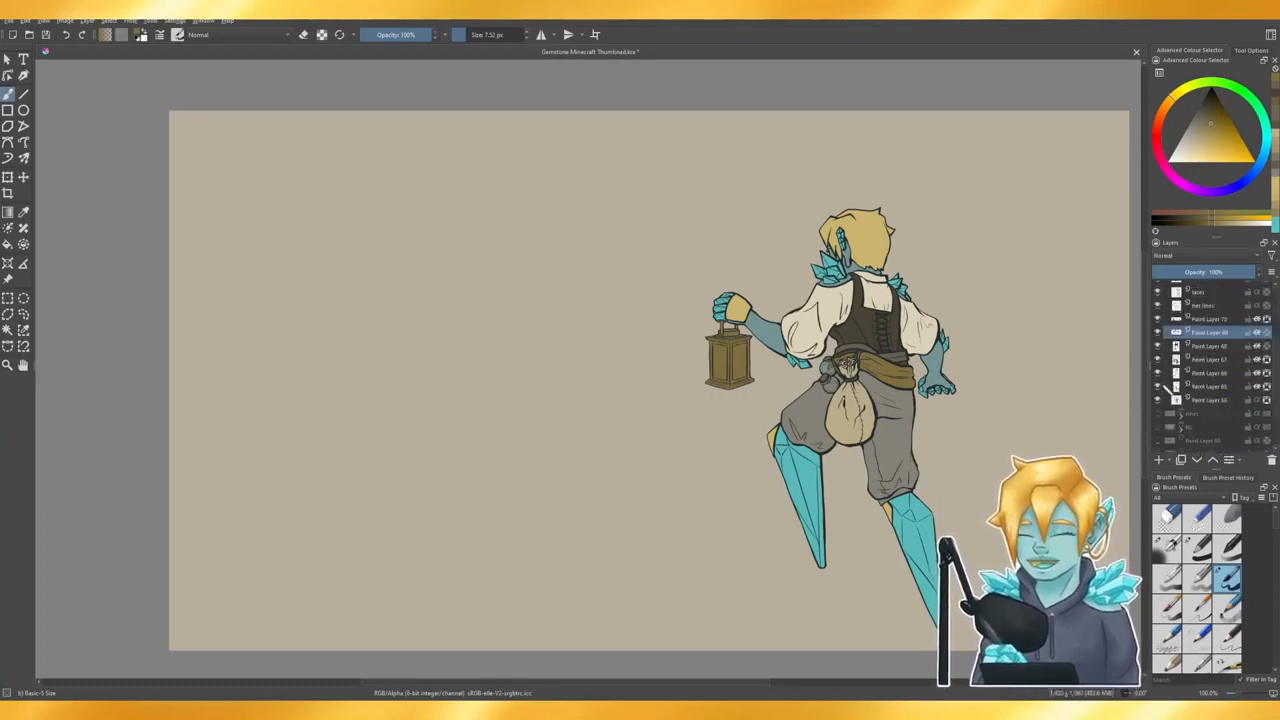
{"action": "left_click", "coordinate": [1212, 373]}
{"action": "left_click_drag", "start_coordinate": [475, 34], "coordinate": [487, 34]}
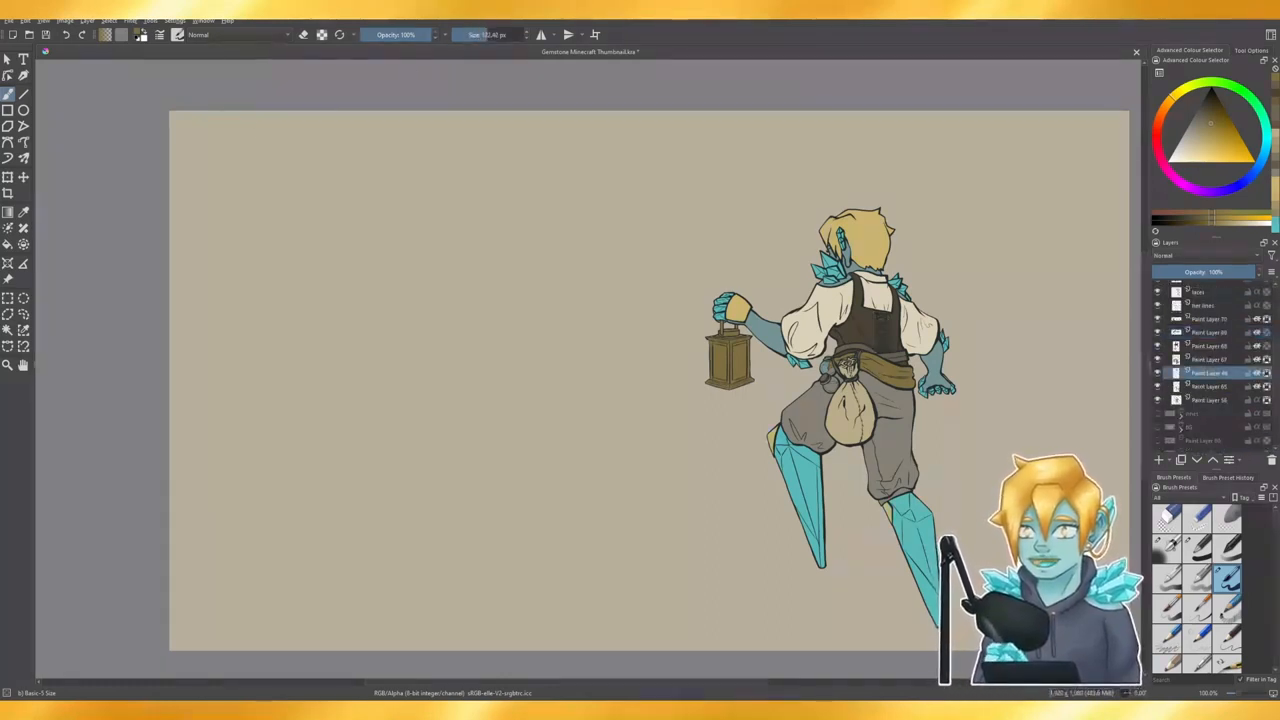
{"action": "left_click", "coordinate": [23, 212]}
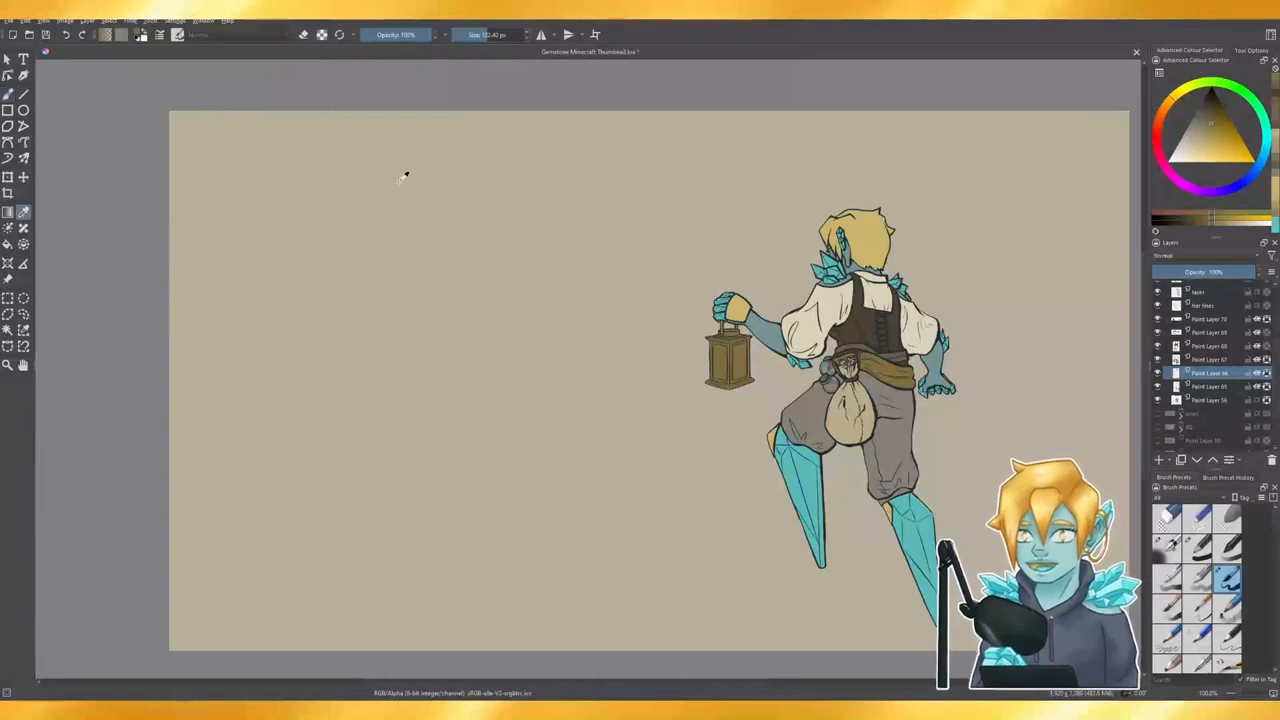
{"action": "left_click", "coordinate": [855, 213]}
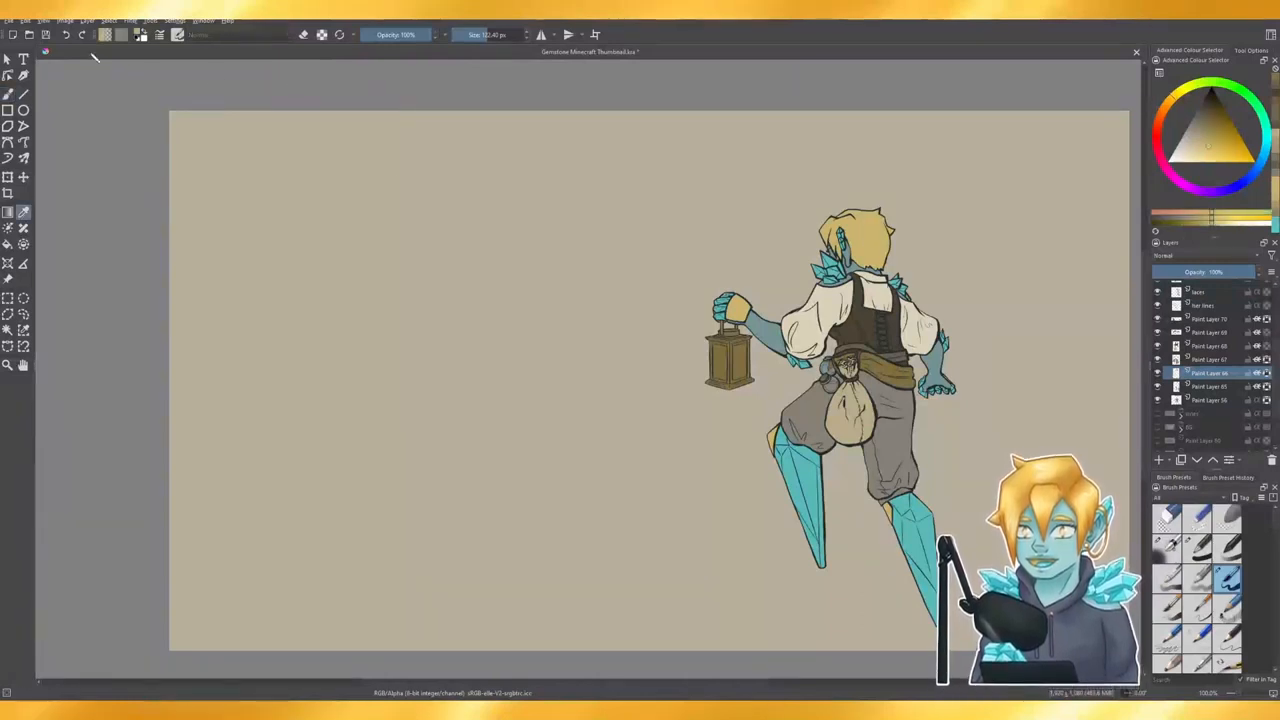
{"action": "left_click", "coordinate": [8, 93]}
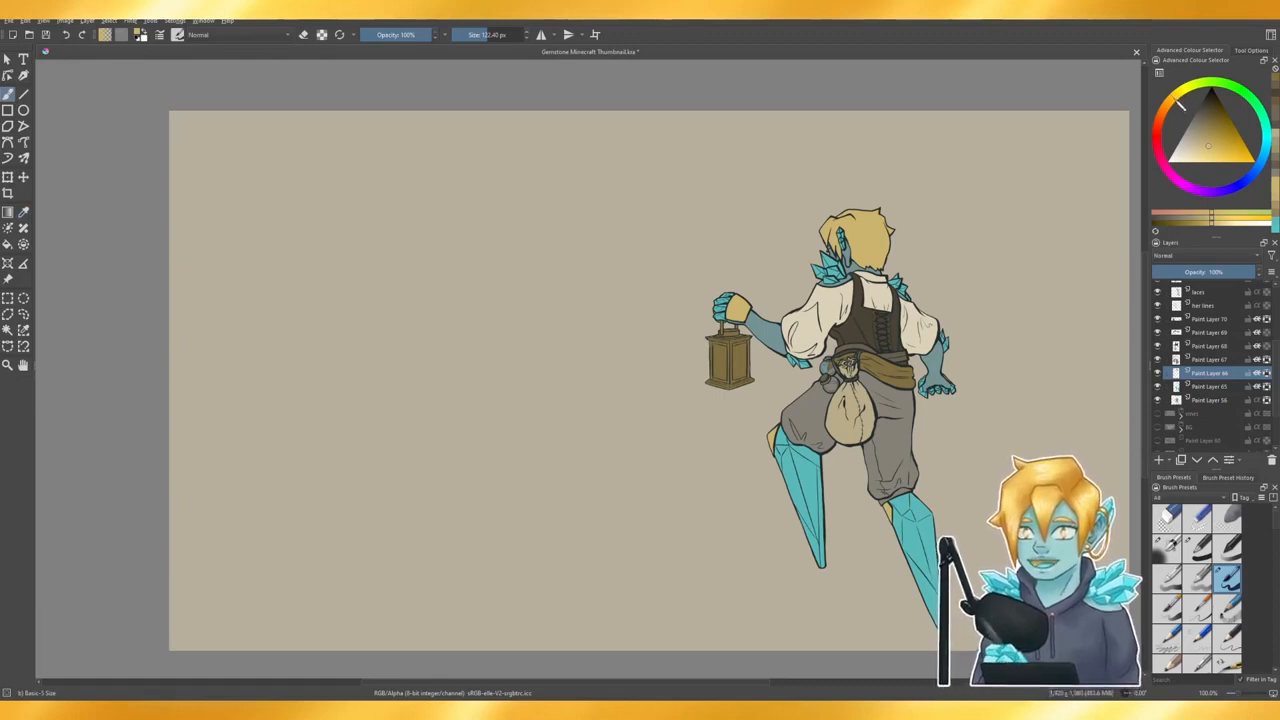
- Repaint the hair and the matching yellow patches on hand and legs in a darker, muted gold, and save the file
{"action": "left_click", "coordinate": [1209, 147]}
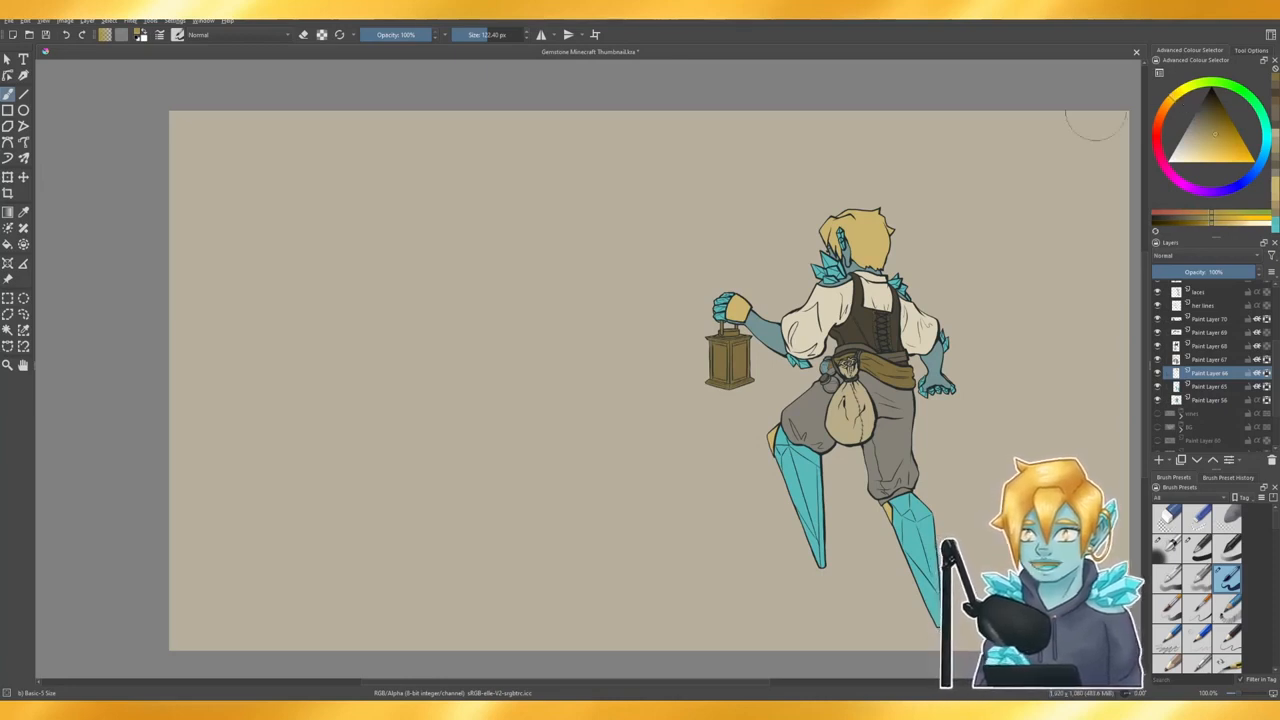
{"action": "mouse_move", "coordinate": [852, 240]}
{"action": "left_mouse_down"}
{"action": "mouse_move", "coordinate": [894, 206]}
{"action": "mouse_move", "coordinate": [870, 260]}
{"action": "mouse_move", "coordinate": [889, 223]}
{"action": "left_mouse_up"}
{"action": "left_click", "coordinate": [1215, 141]}
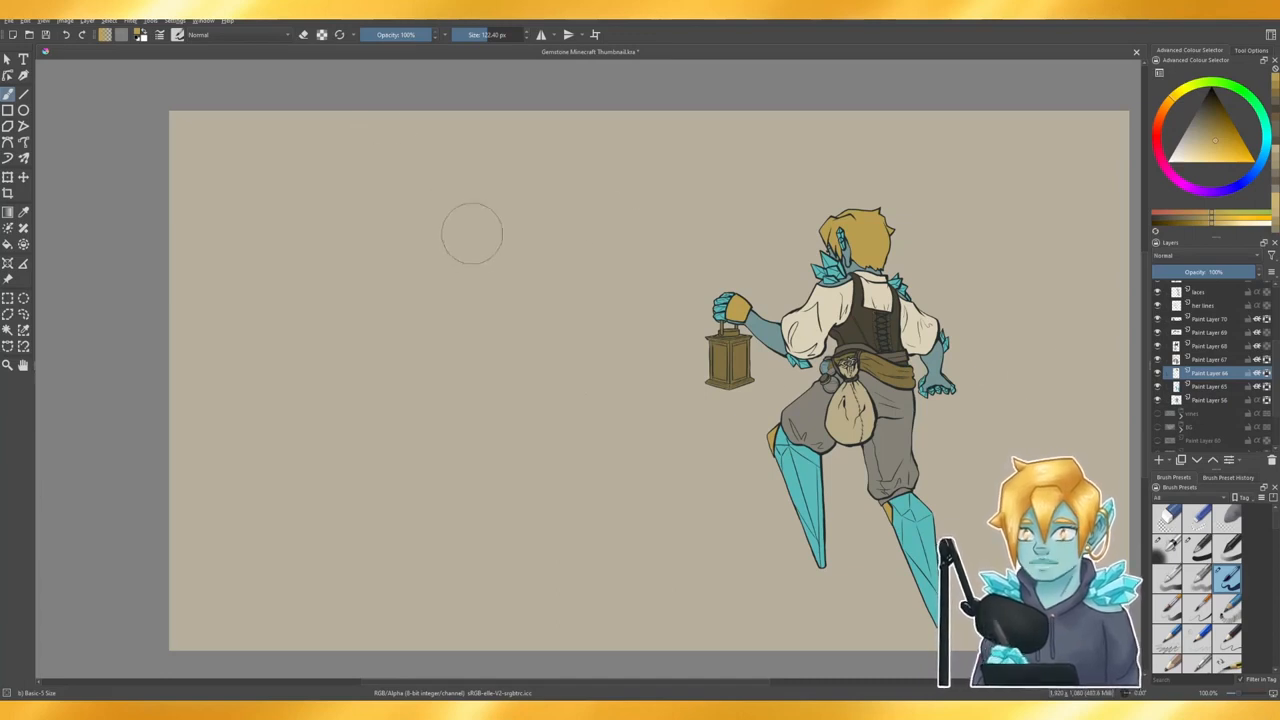
{"action": "key", "text": "ctrl+s"}
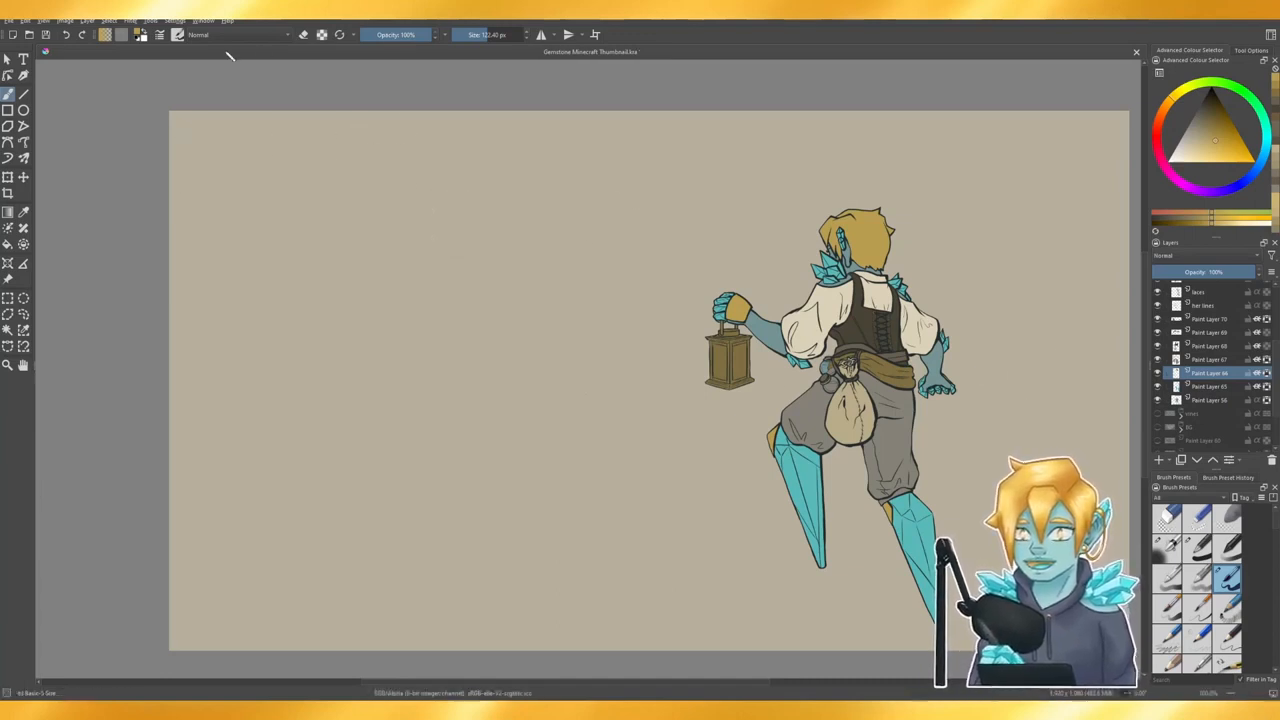
- Set the brush size to 13.45 px and collapse the character's layer group and the other stuff group
{"action": "left_click_drag", "start_coordinate": [471, 33], "coordinate": [467, 34]}
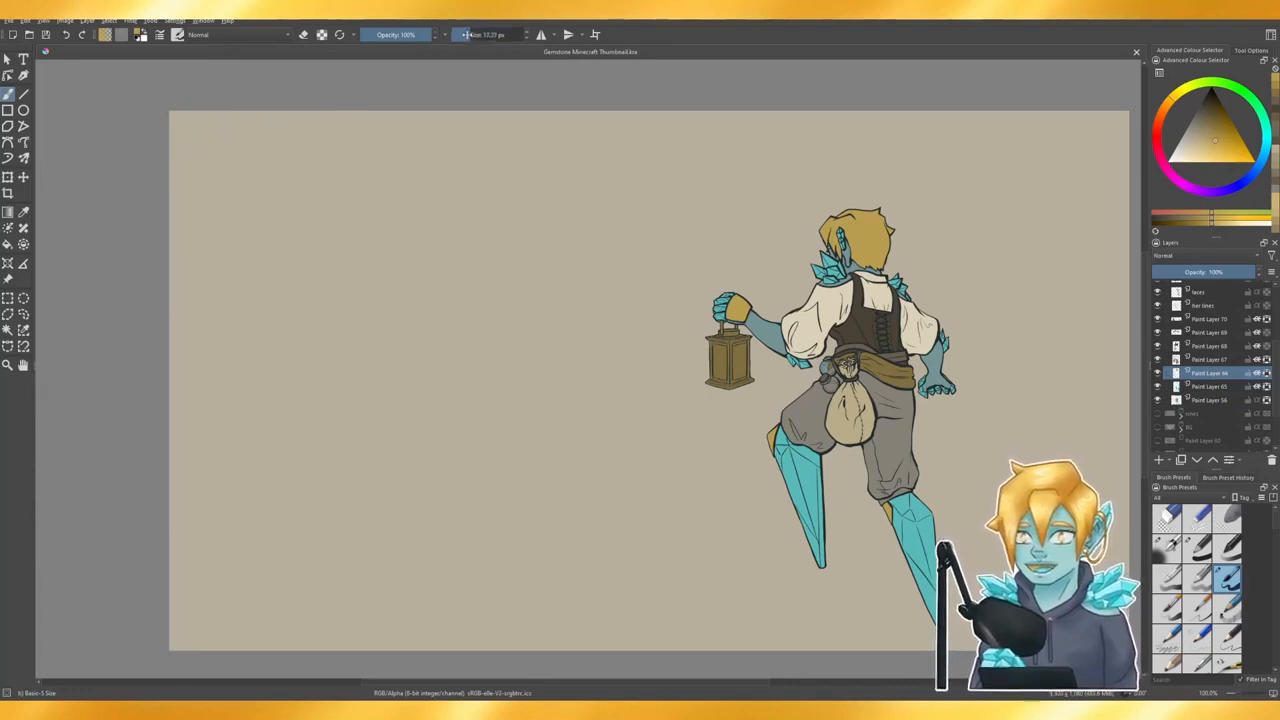
{"action": "left_click_drag", "start_coordinate": [466, 34], "coordinate": [463, 34]}
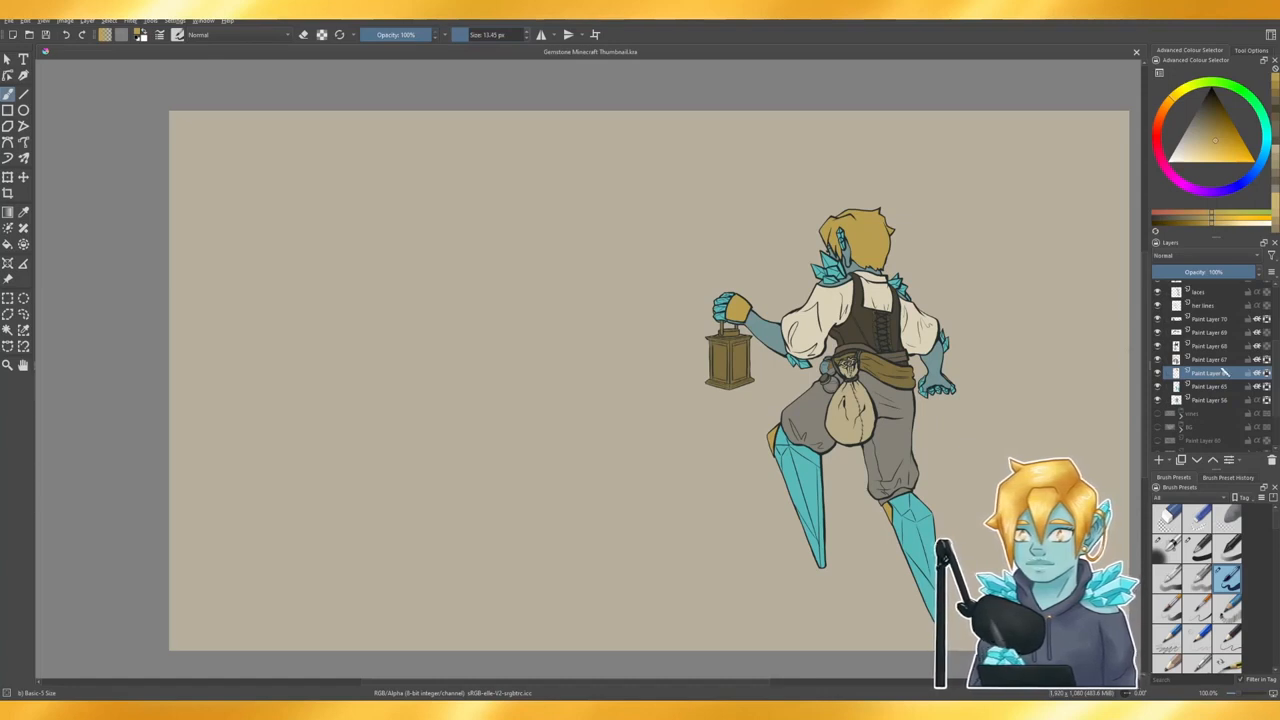
{"action": "scroll", "coordinate": [1224, 372], "scroll_direction": "up", "scroll_amount": 3}
{"action": "left_click", "coordinate": [1182, 382]}
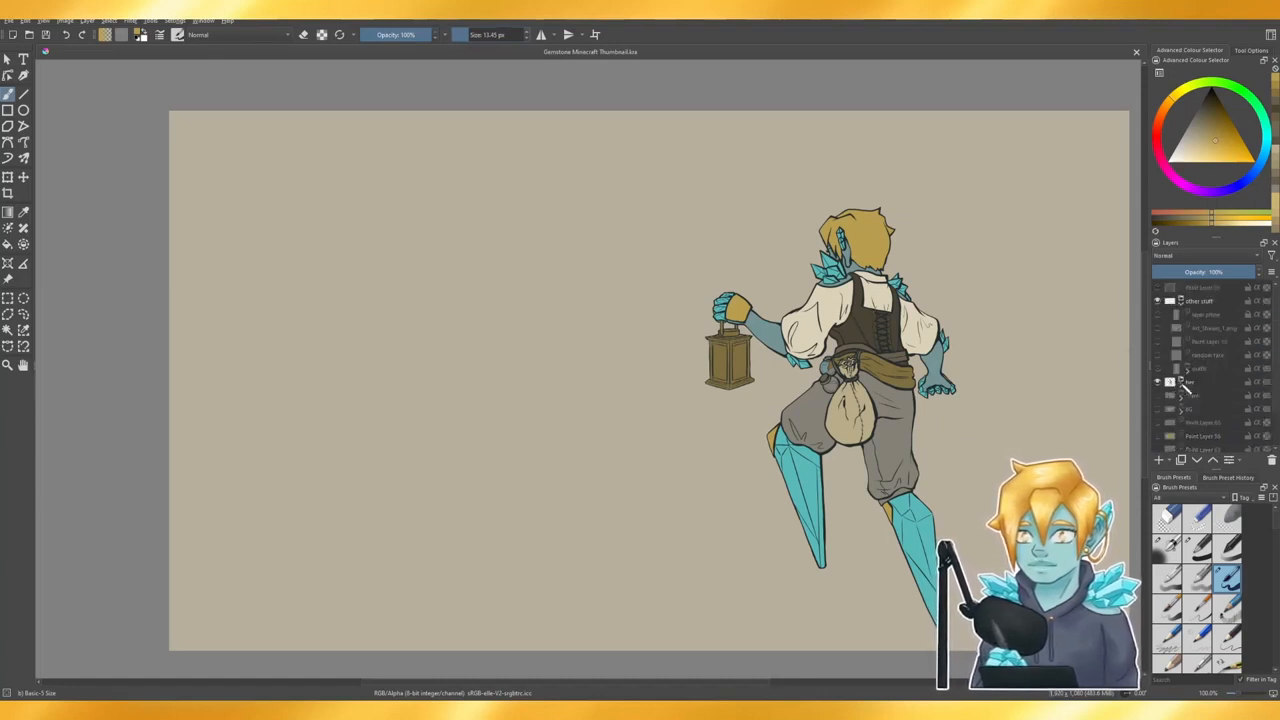
{"action": "left_click", "coordinate": [1182, 384]}
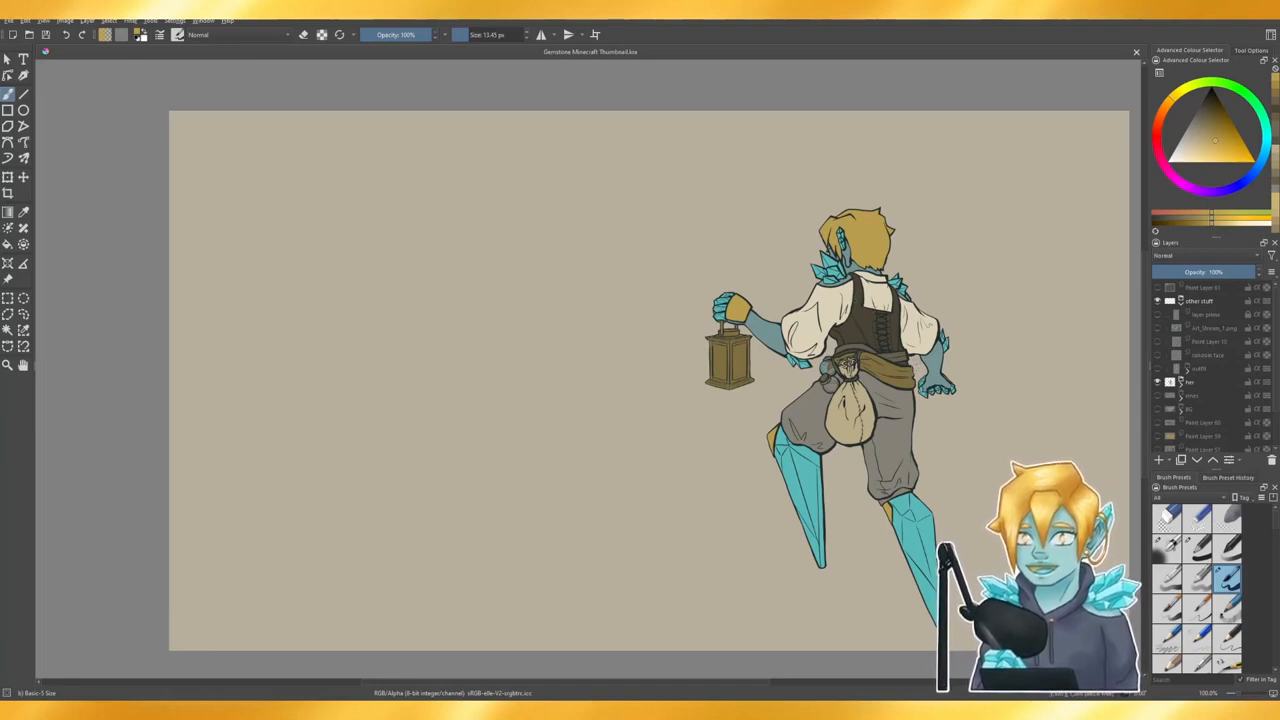
{"action": "scroll", "coordinate": [940, 362], "scroll_direction": "down", "scroll_amount": 1}
{"action": "scroll", "coordinate": [968, 354], "scroll_direction": "up", "scroll_amount": 1}
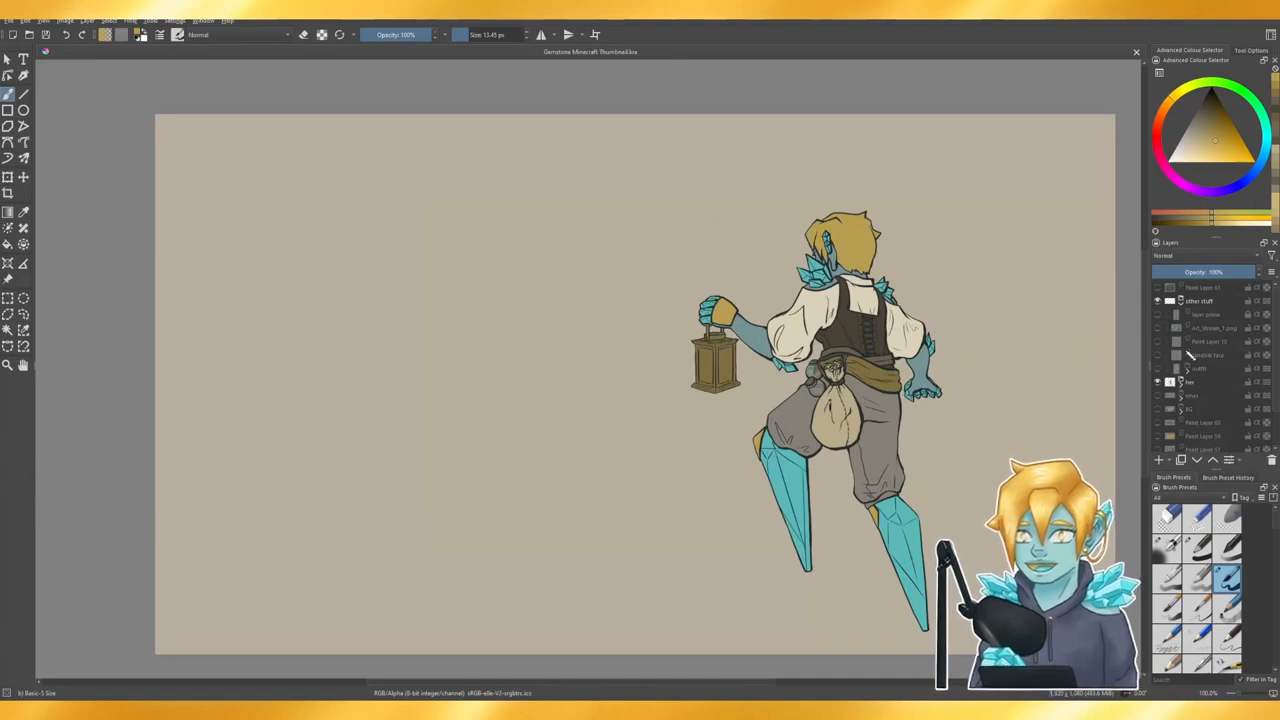
{"action": "left_click", "coordinate": [1182, 302]}
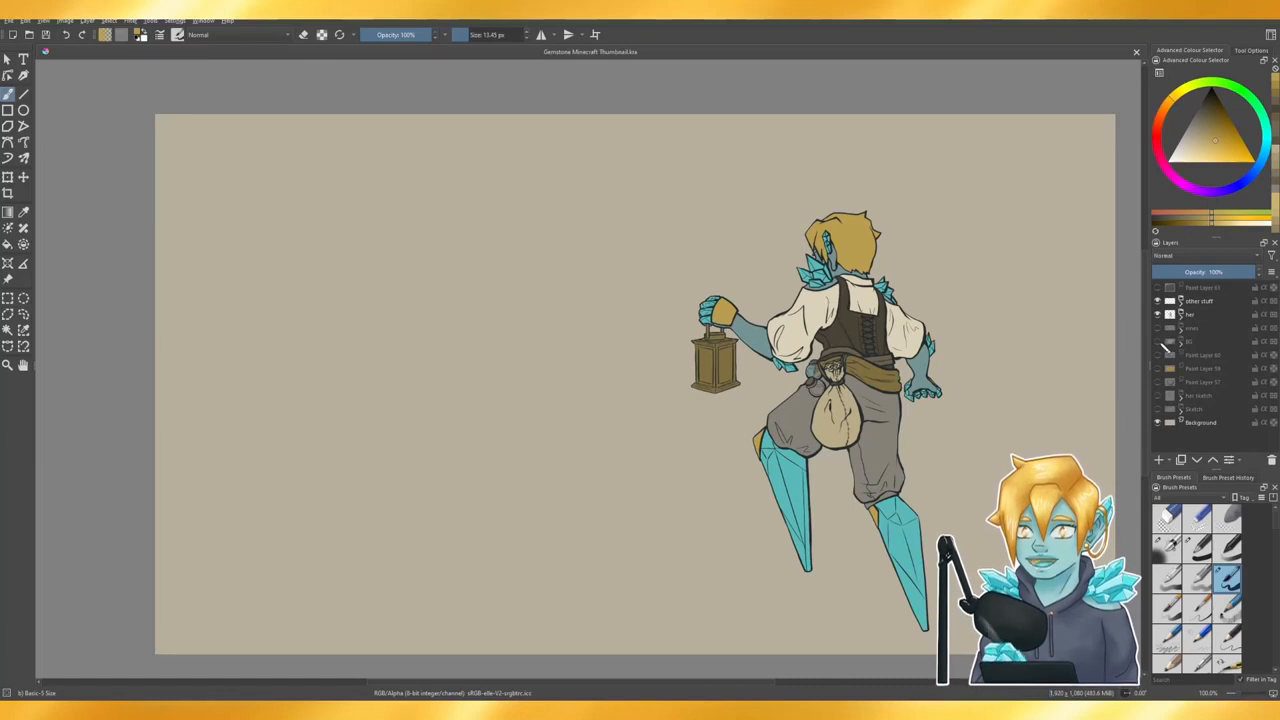
- Show the BG group temporarily to review the character's colours against the cave scene at different zoom levels
{"action": "left_click", "coordinate": [1158, 341]}
{"action": "key", "text": "minus"}
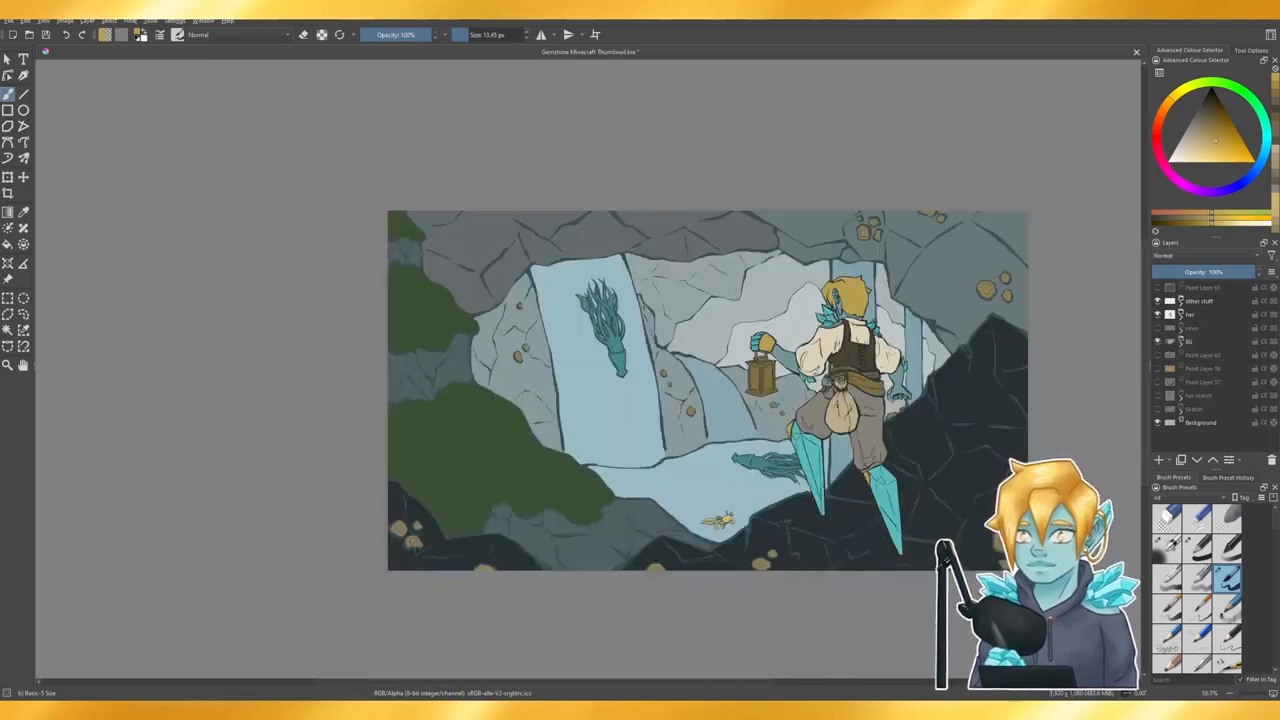
{"action": "key", "text": "minus"}
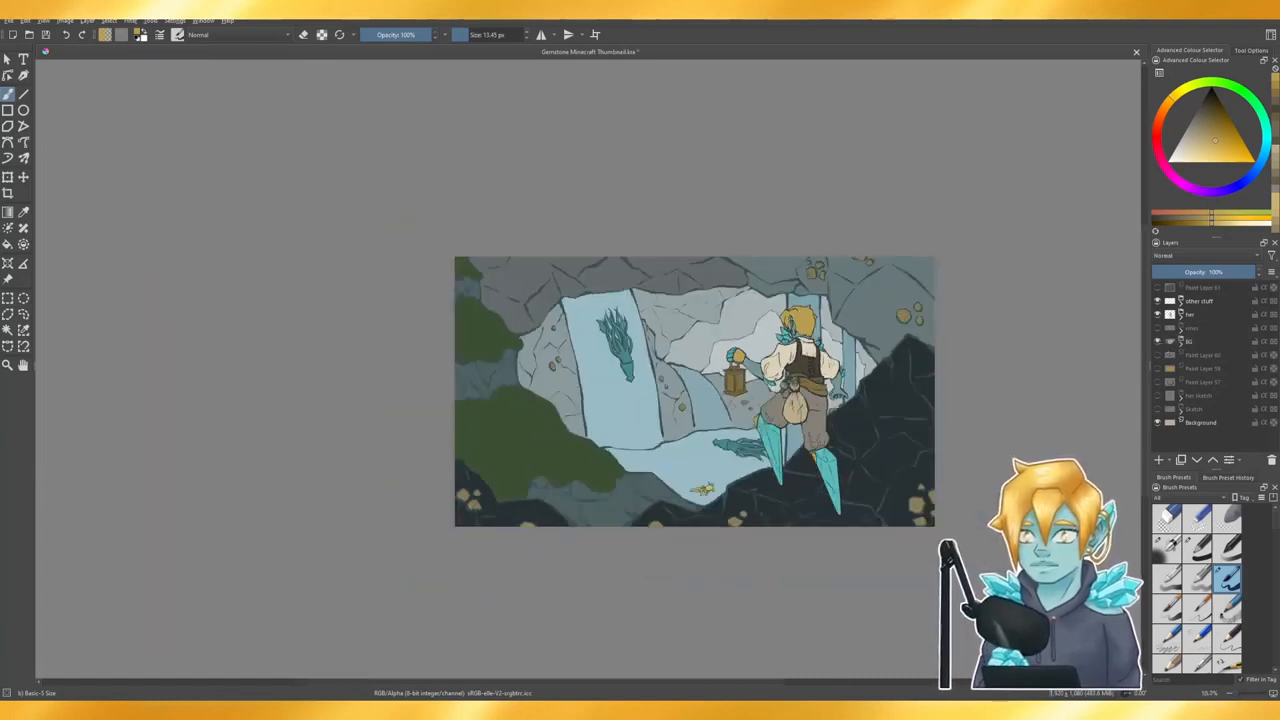
{"action": "key", "text": "plus"}
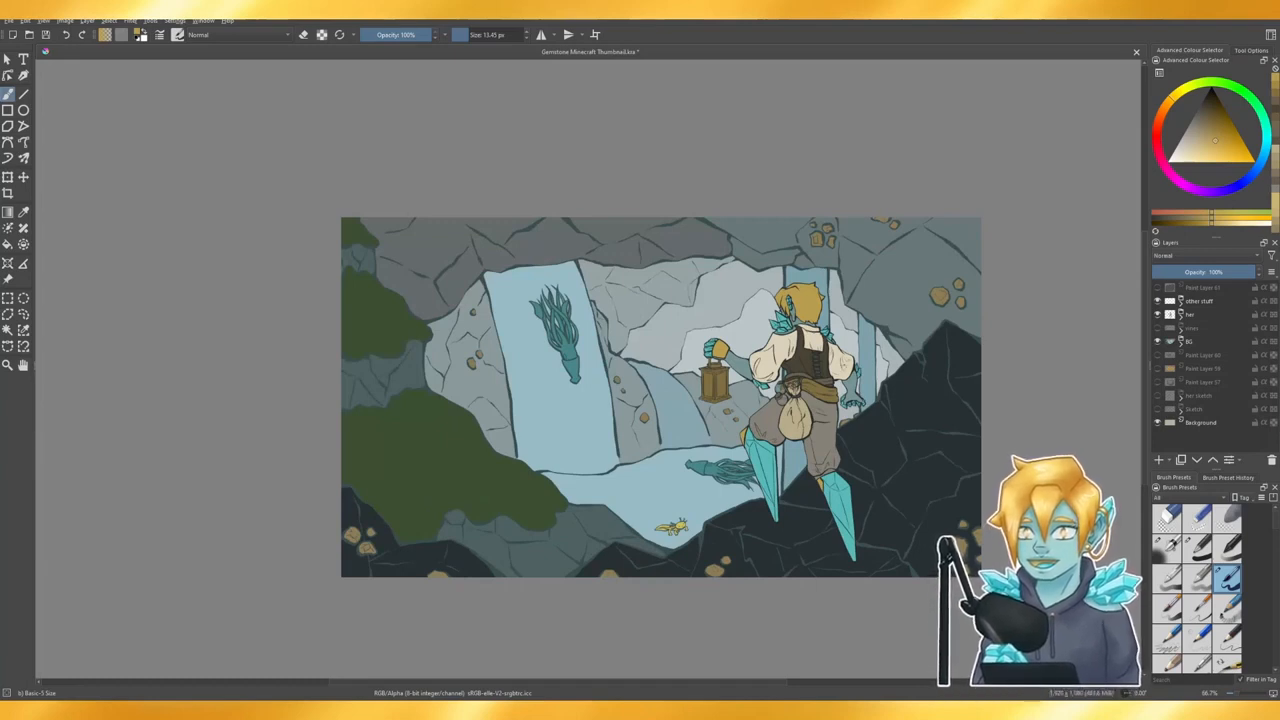
{"action": "key", "text": "minus"}
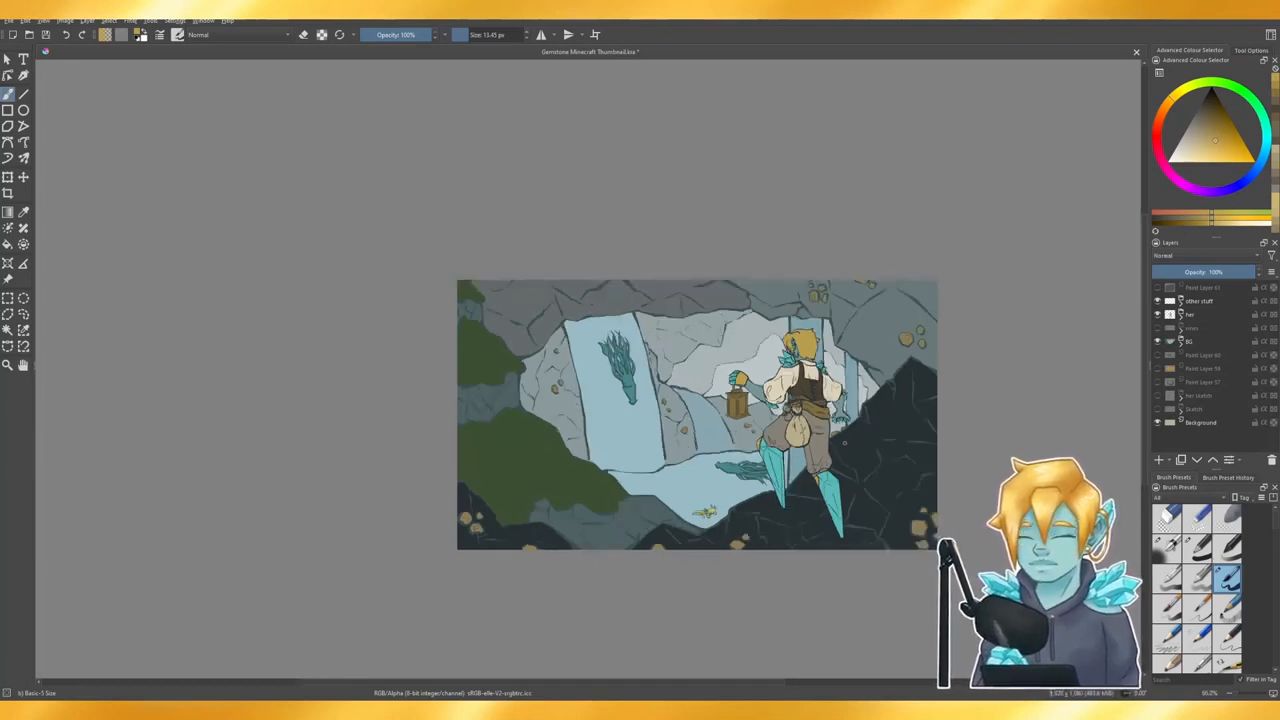
{"action": "key", "text": "plus"}
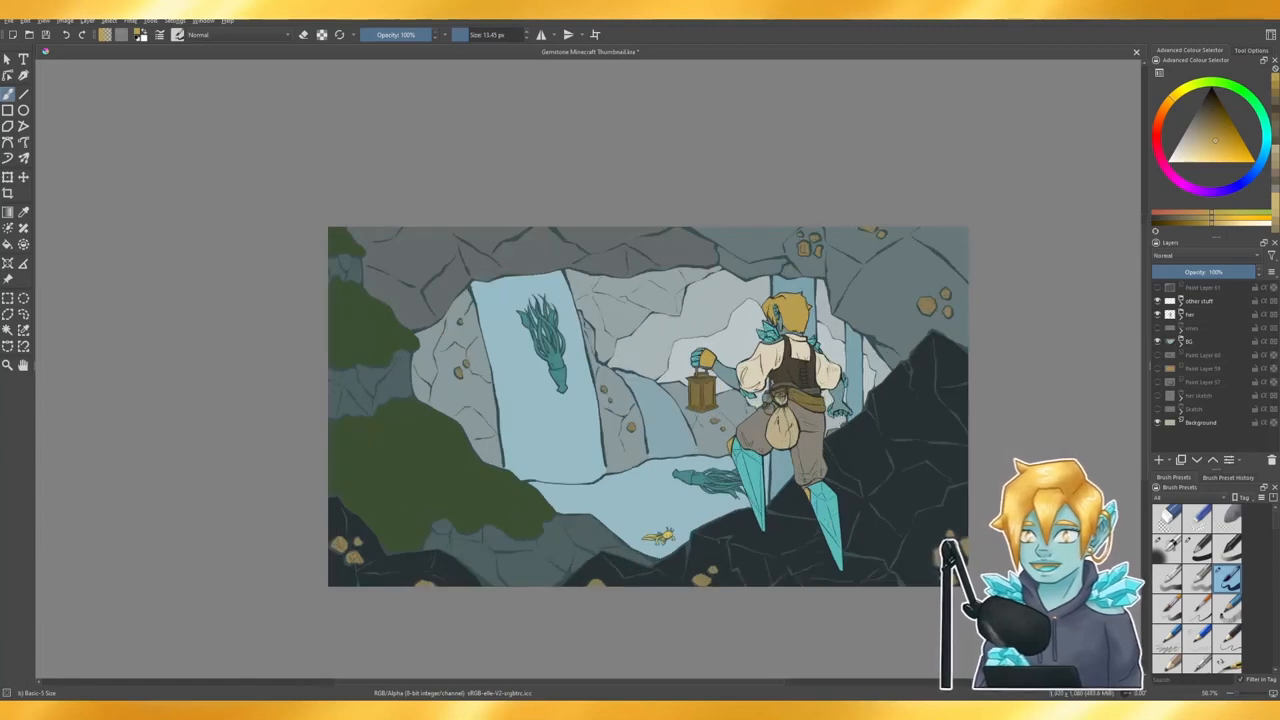
{"action": "left_click", "coordinate": [1160, 342]}
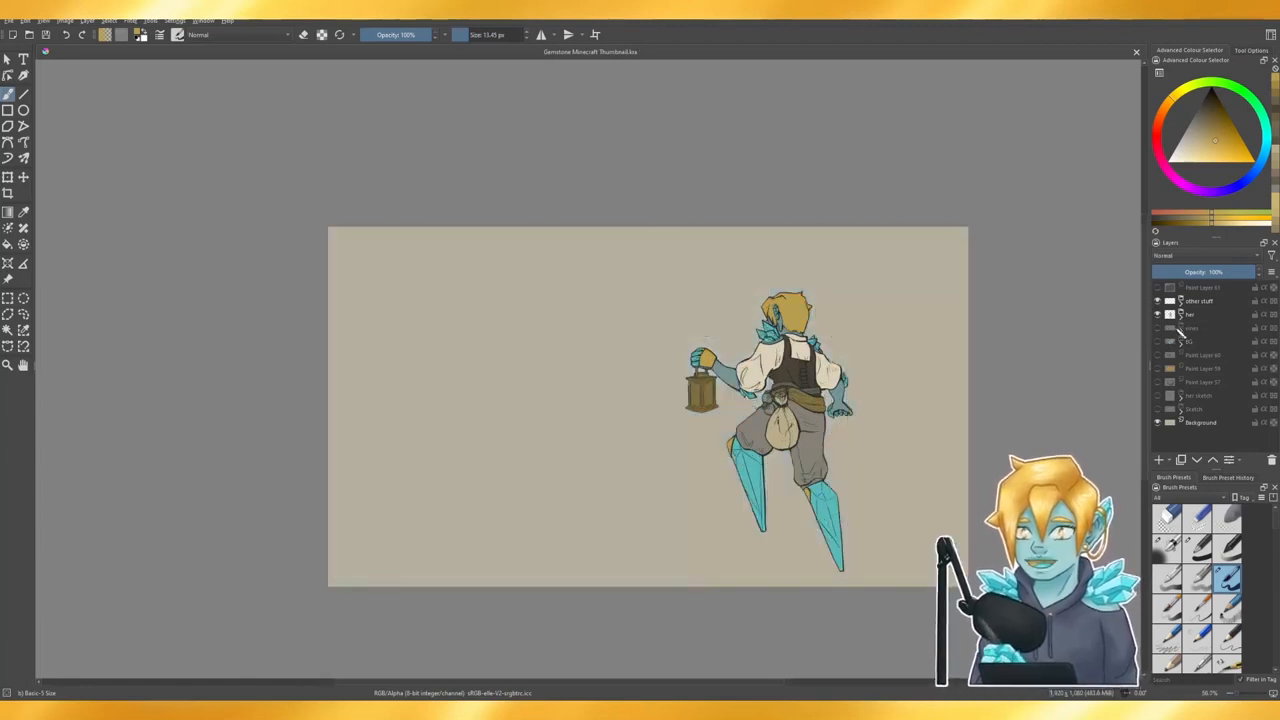
- Hide the character, show the vines group, and expand it together with its crawl subgroup
{"action": "left_click", "coordinate": [1180, 329]}
{"action": "left_click", "coordinate": [1158, 315]}
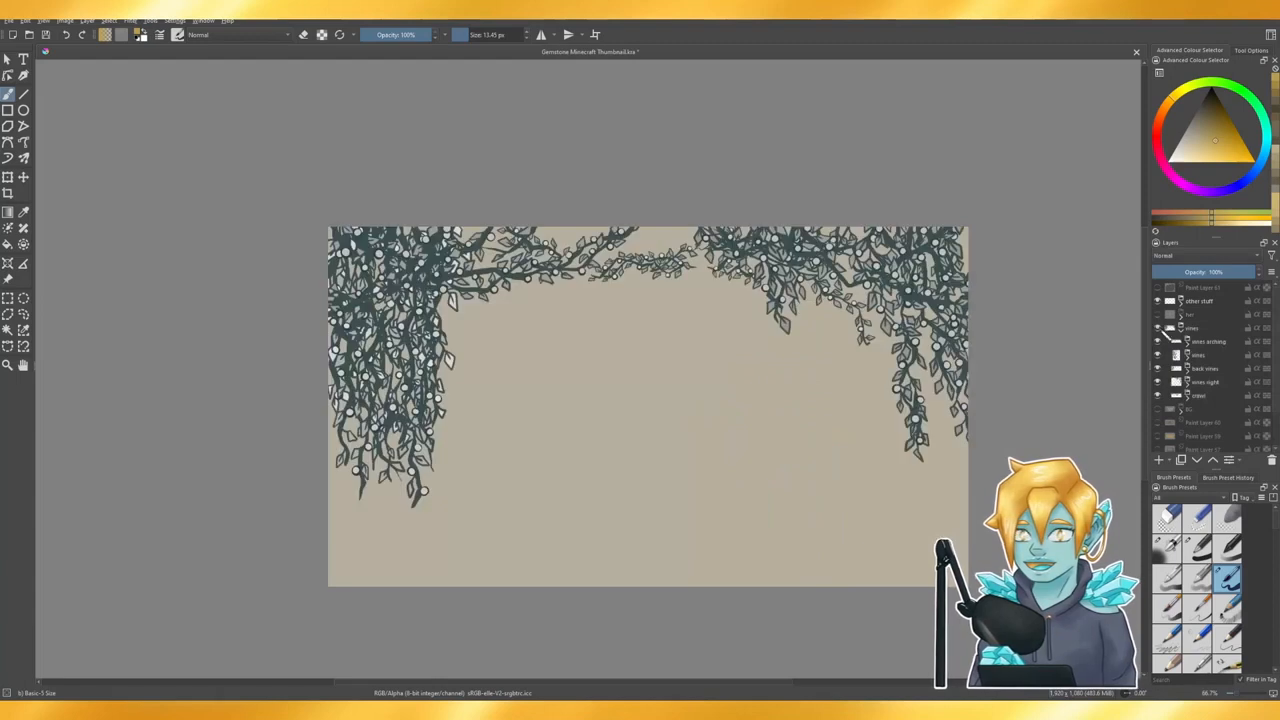
{"action": "left_click", "coordinate": [1158, 328]}
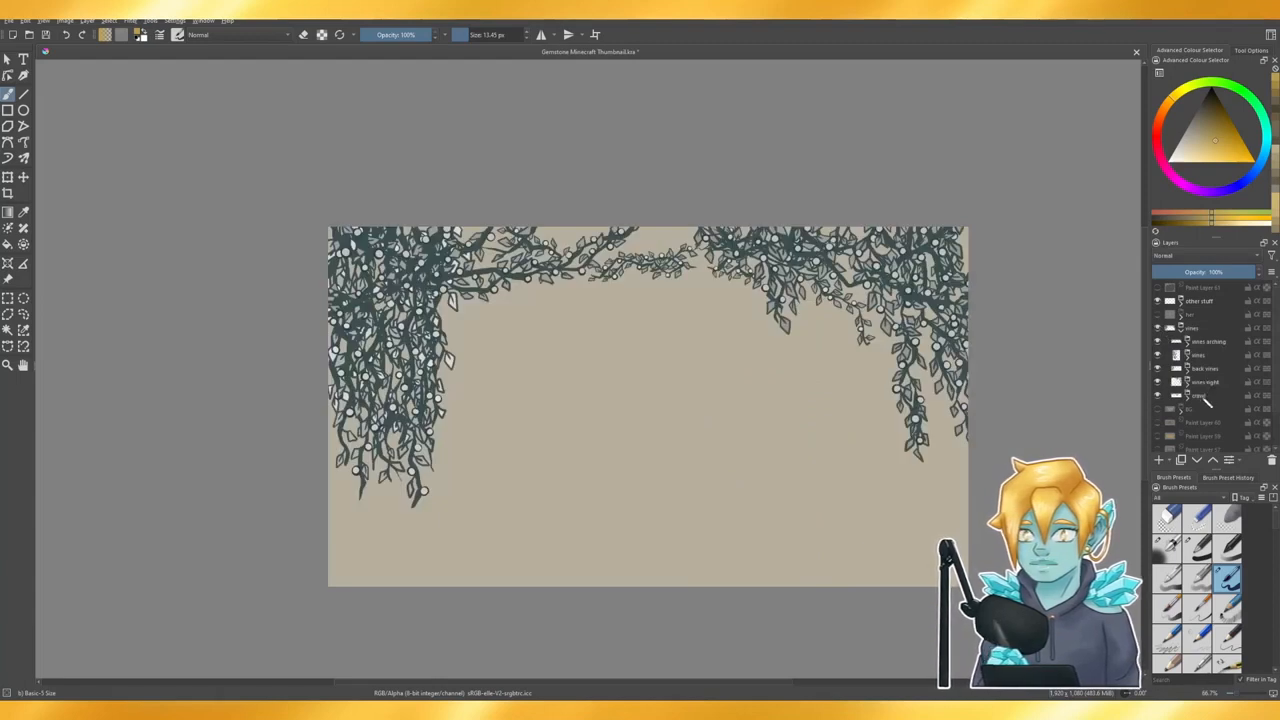
{"action": "left_click", "coordinate": [1188, 396]}
{"action": "scroll", "coordinate": [1205, 398], "scroll_direction": "down", "scroll_amount": 1}
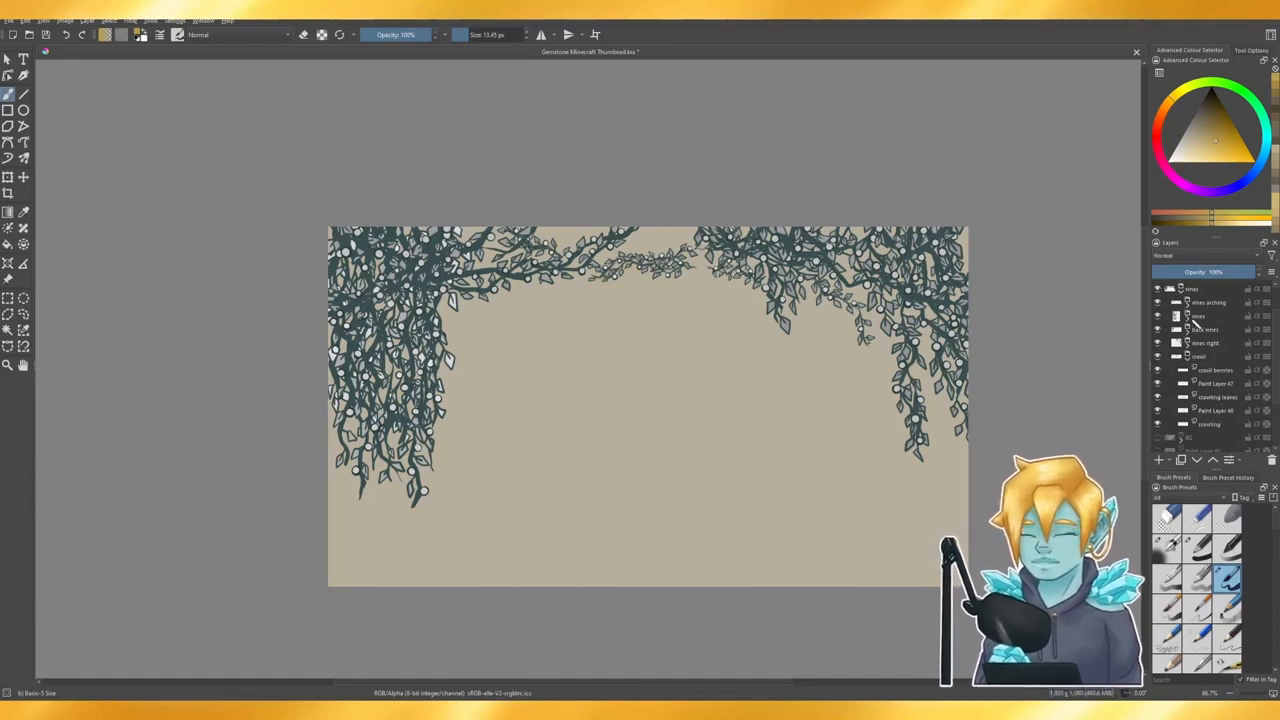
- Hide the vines arching, vines, back vines and vines right groups to isolate the crawl vines
{"action": "left_click", "coordinate": [1158, 302]}
{"action": "left_click", "coordinate": [1158, 316]}
{"action": "left_click", "coordinate": [1158, 329]}
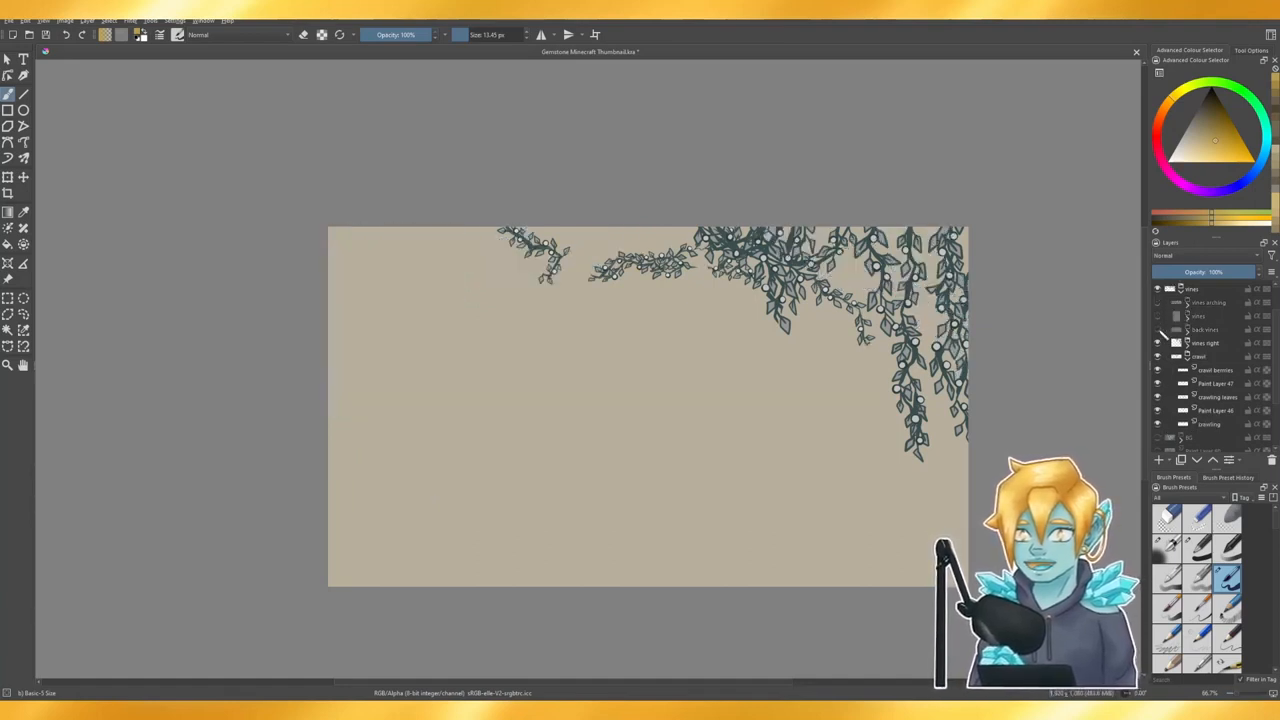
{"action": "left_click", "coordinate": [1158, 343]}
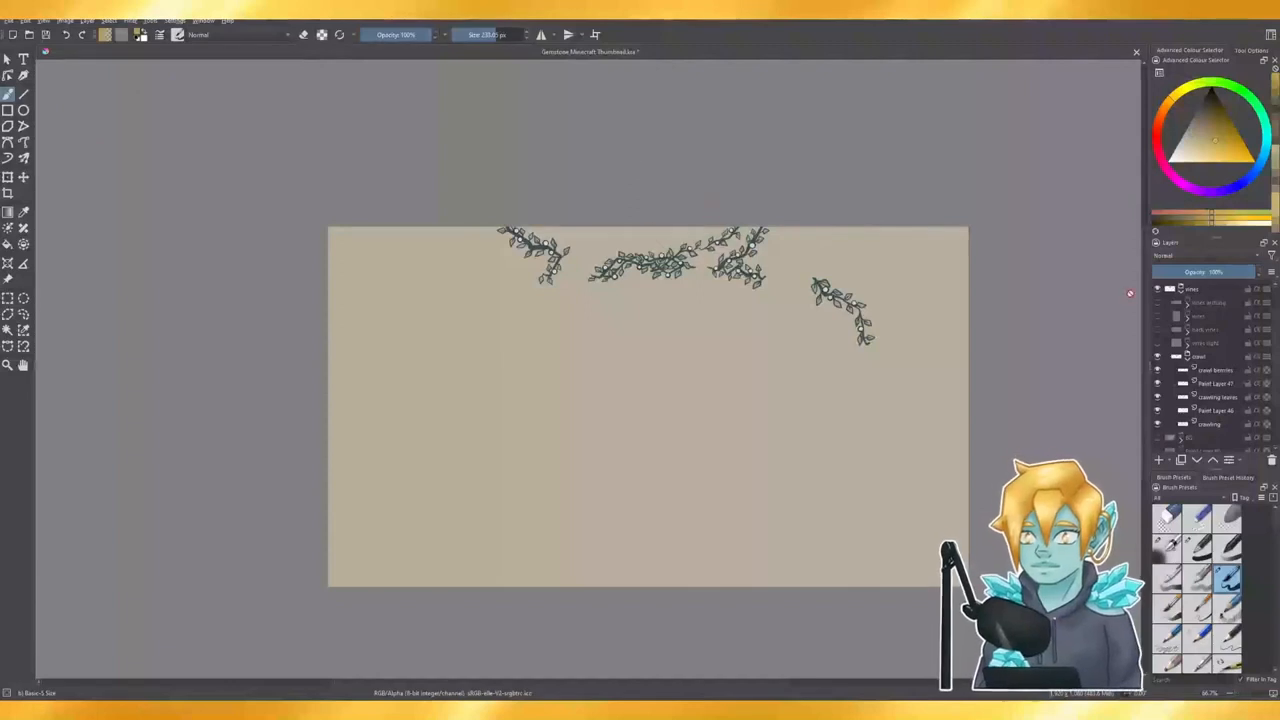
- Show the BG group briefly to sample the yellow of the small creature in the pool, and hide the group again
{"action": "left_click", "coordinate": [1168, 424]}
{"action": "left_click", "coordinate": [1158, 437]}
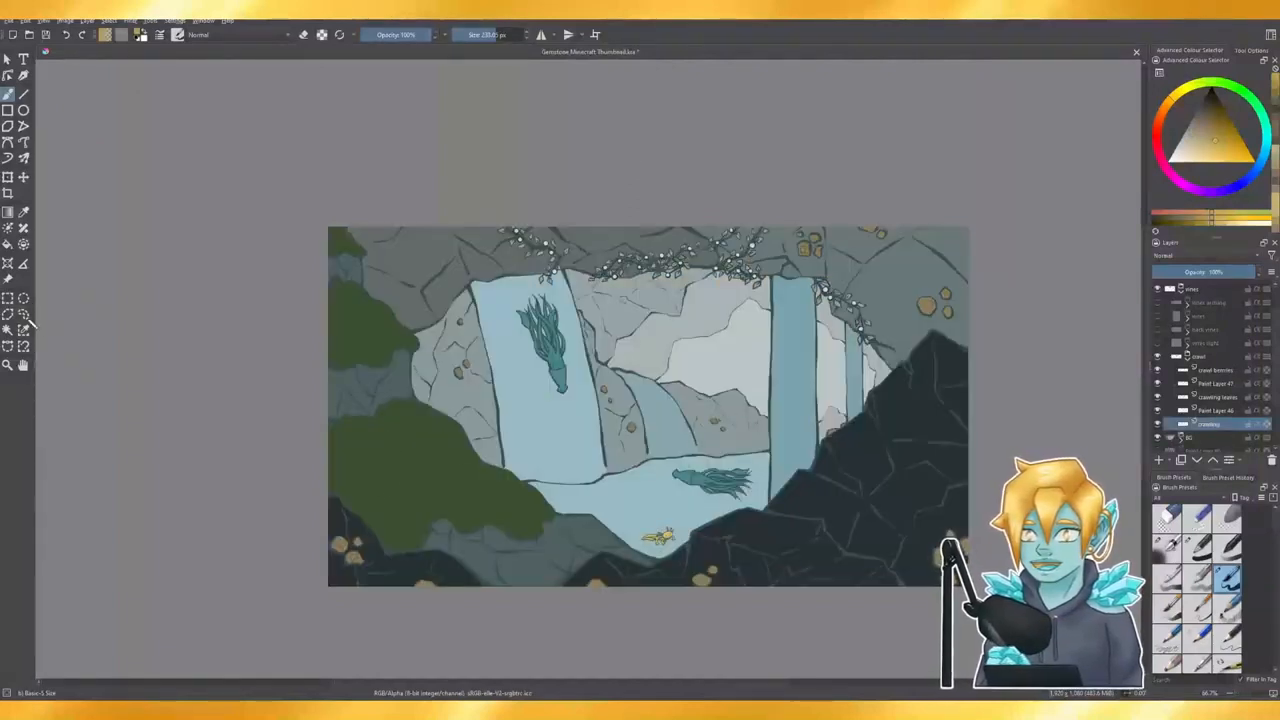
{"action": "left_click", "coordinate": [23, 214]}
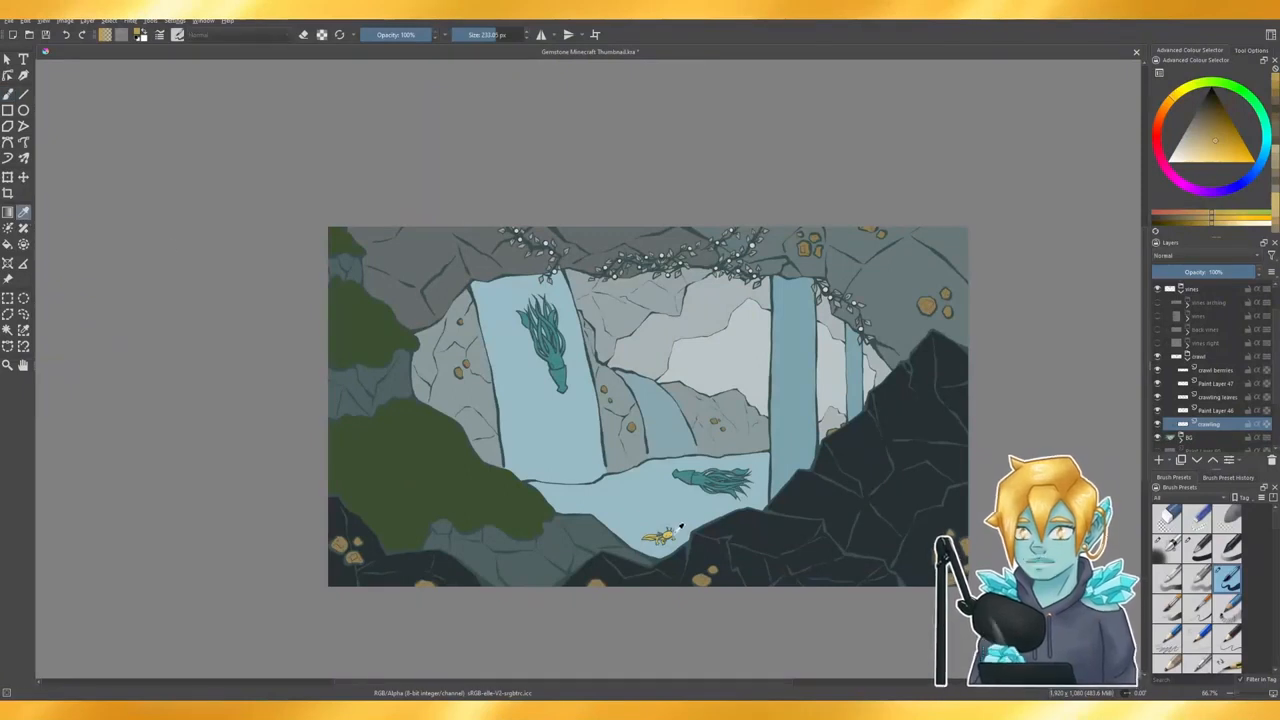
{"action": "left_click", "coordinate": [674, 527]}
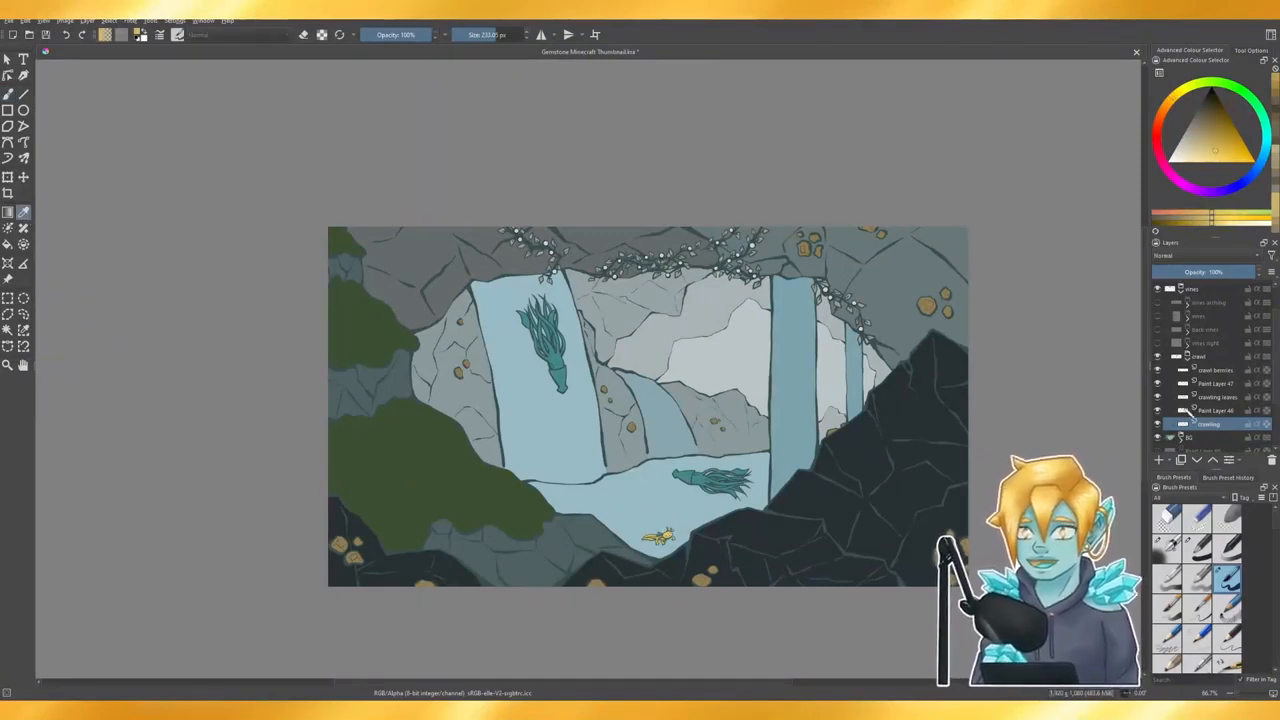
{"action": "left_click", "coordinate": [1158, 438]}
- Toggle the character's group to compare its colours with the crawl vines
{"action": "scroll", "coordinate": [1200, 380], "scroll_direction": "up", "scroll_amount": 1}
{"action": "left_click", "coordinate": [1158, 291]}
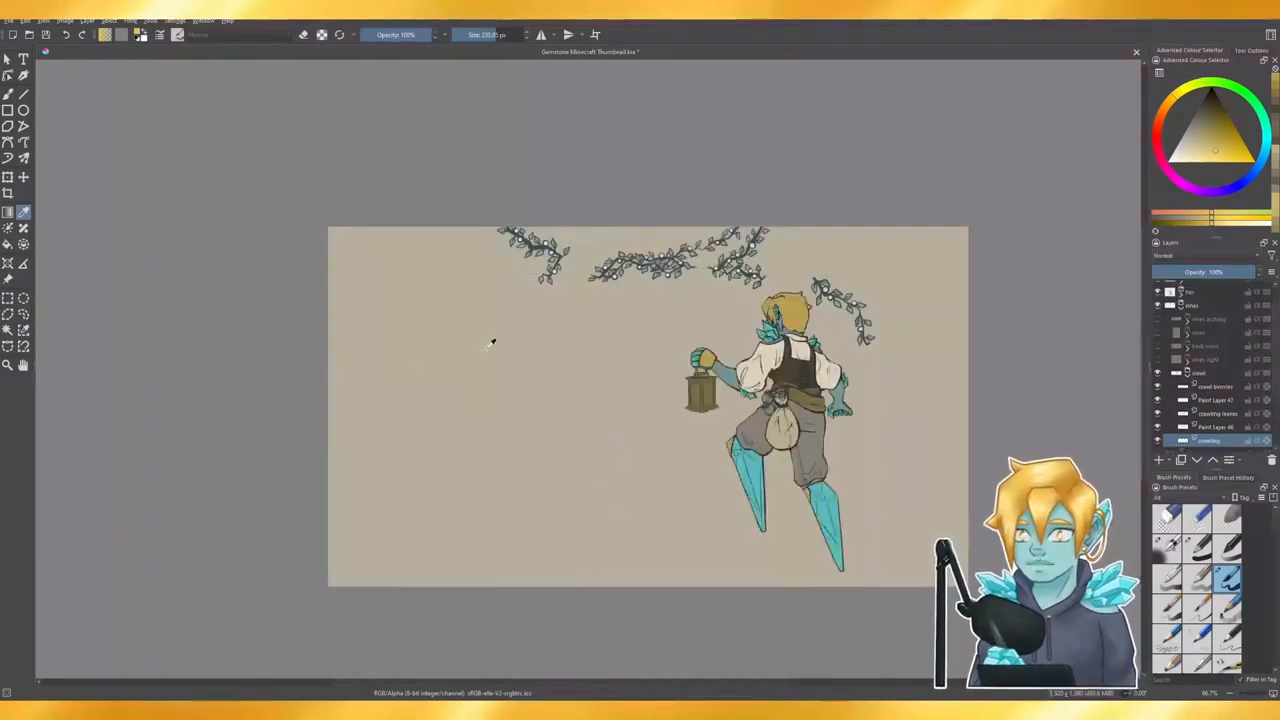
{"action": "left_click", "coordinate": [1158, 292]}
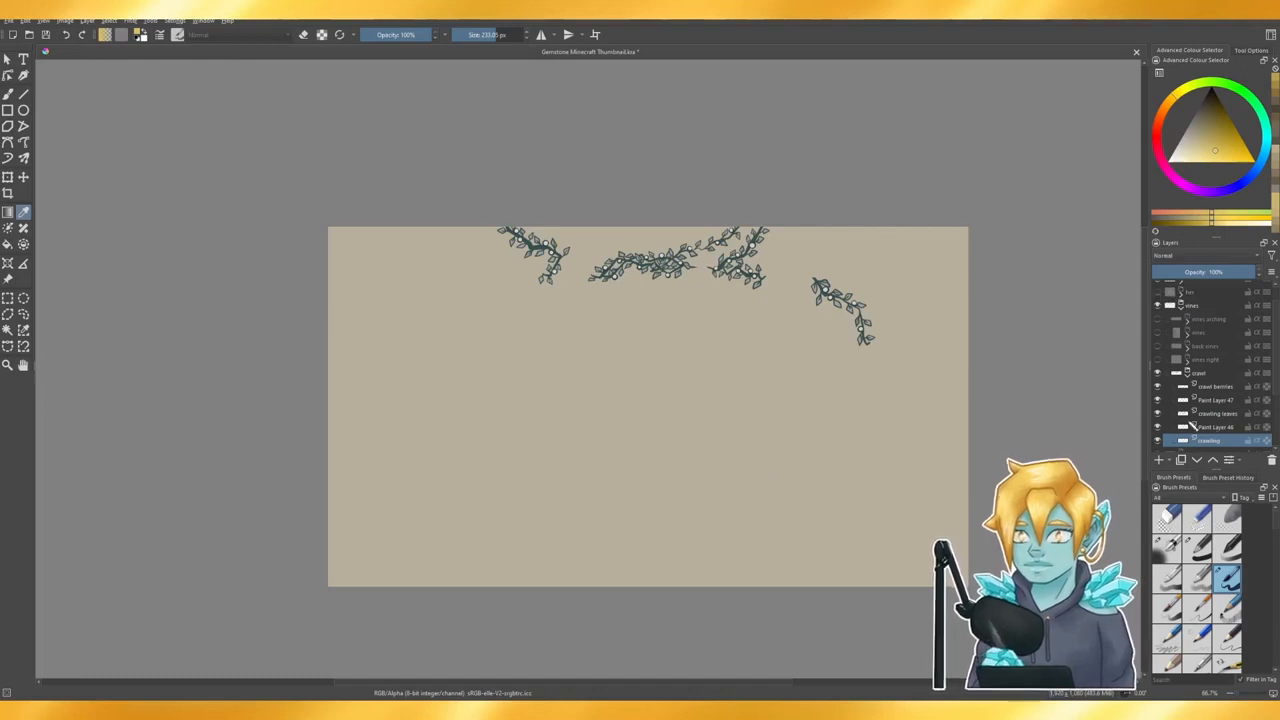
- On Paint Layer 47 with alpha locked, paint the crawl vines' berries in the sampled yellow
{"action": "left_click", "coordinate": [1193, 427]}
{"action": "left_click", "coordinate": [1203, 413]}
{"action": "left_click", "coordinate": [1209, 399]}
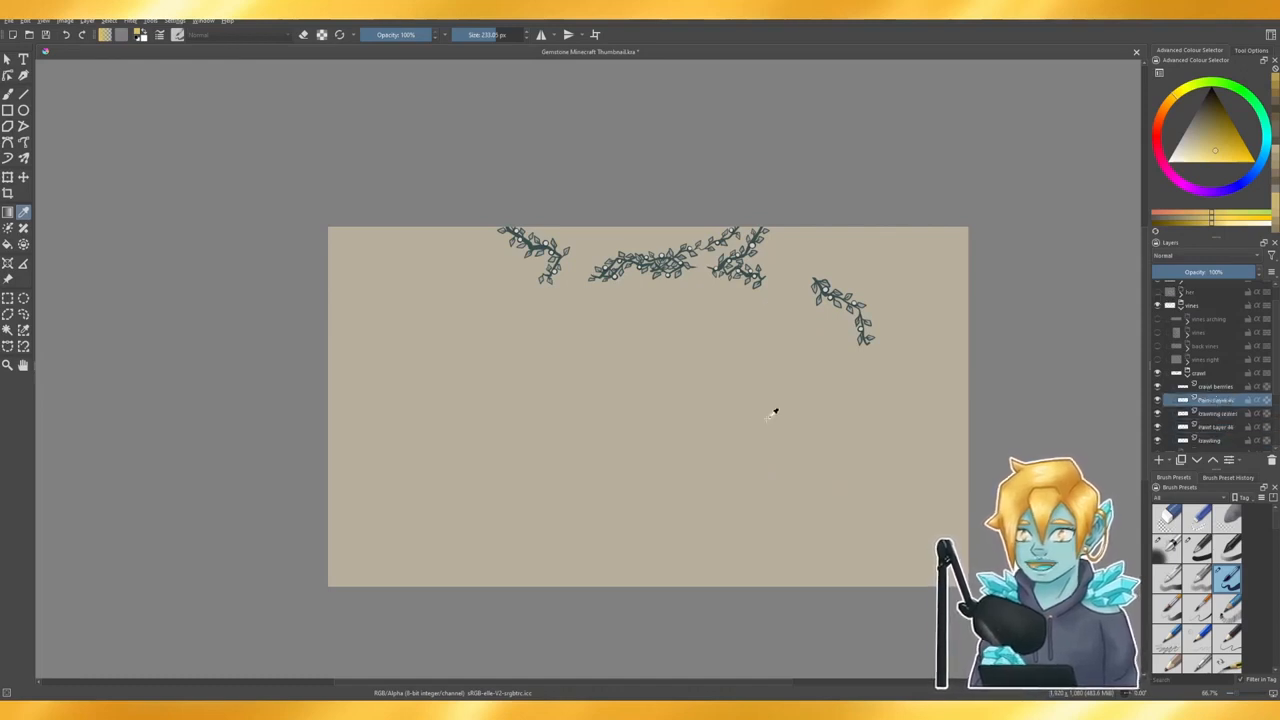
{"action": "left_click", "coordinate": [8, 94]}
{"action": "mouse_move", "coordinate": [482, 238]}
{"action": "left_mouse_down"}
{"action": "mouse_move", "coordinate": [516, 232]}
{"action": "mouse_move", "coordinate": [590, 275]}
{"action": "left_mouse_up"}
{"action": "key", "text": "ctrl+z"}
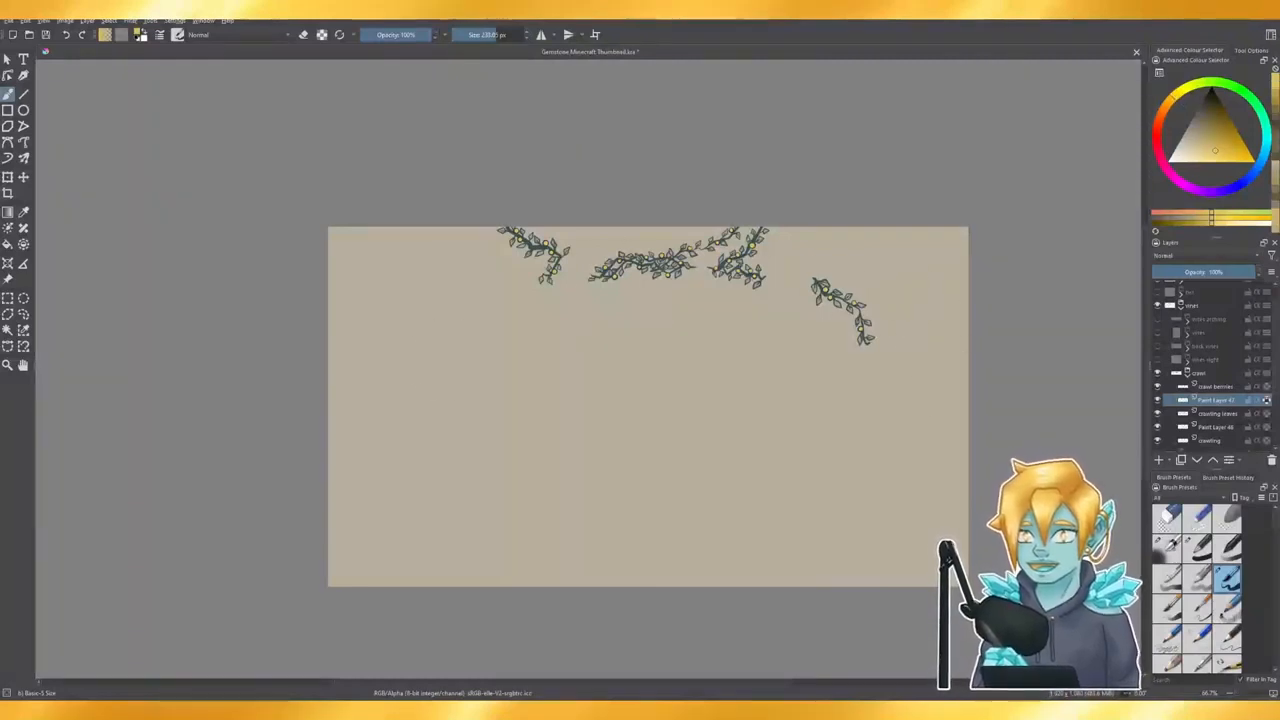
- Lock the alpha of the crawl berries, crawling leaves, Paint Layer 46 and crawling layers in the crawl group
{"action": "left_click", "coordinate": [1217, 417]}
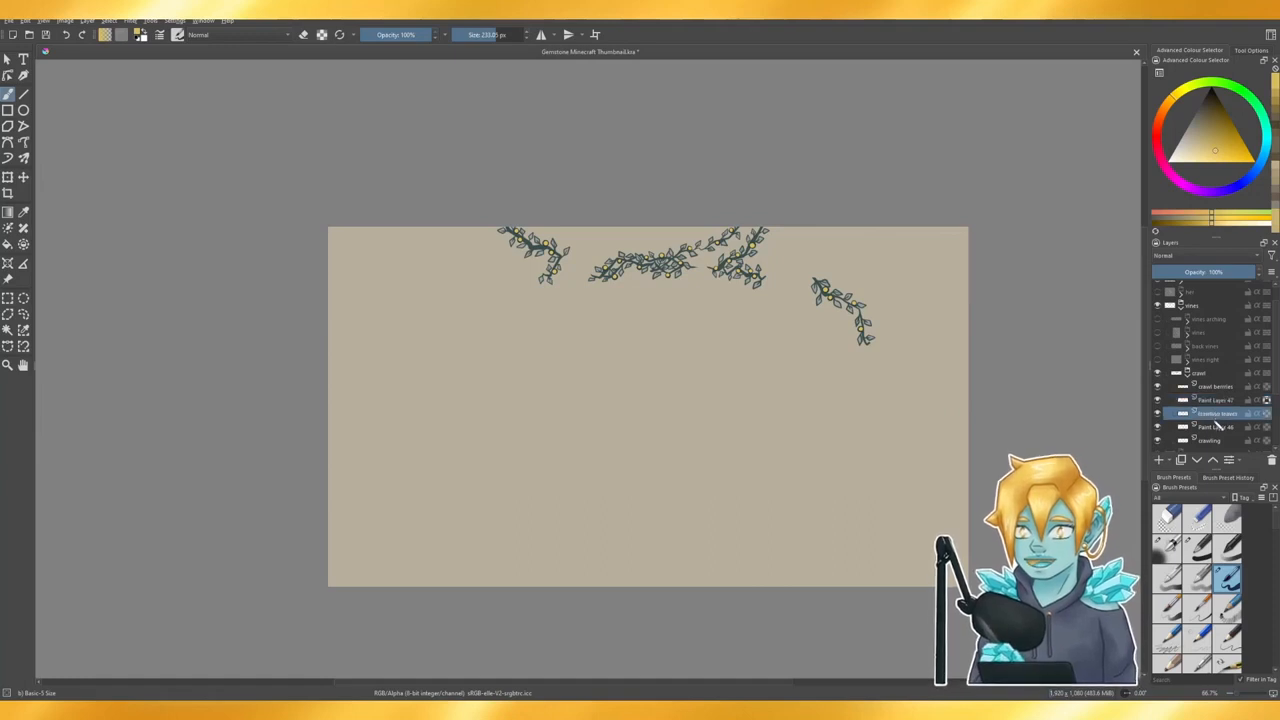
{"action": "left_click", "coordinate": [1217, 427]}
{"action": "left_click", "coordinate": [1217, 440]}
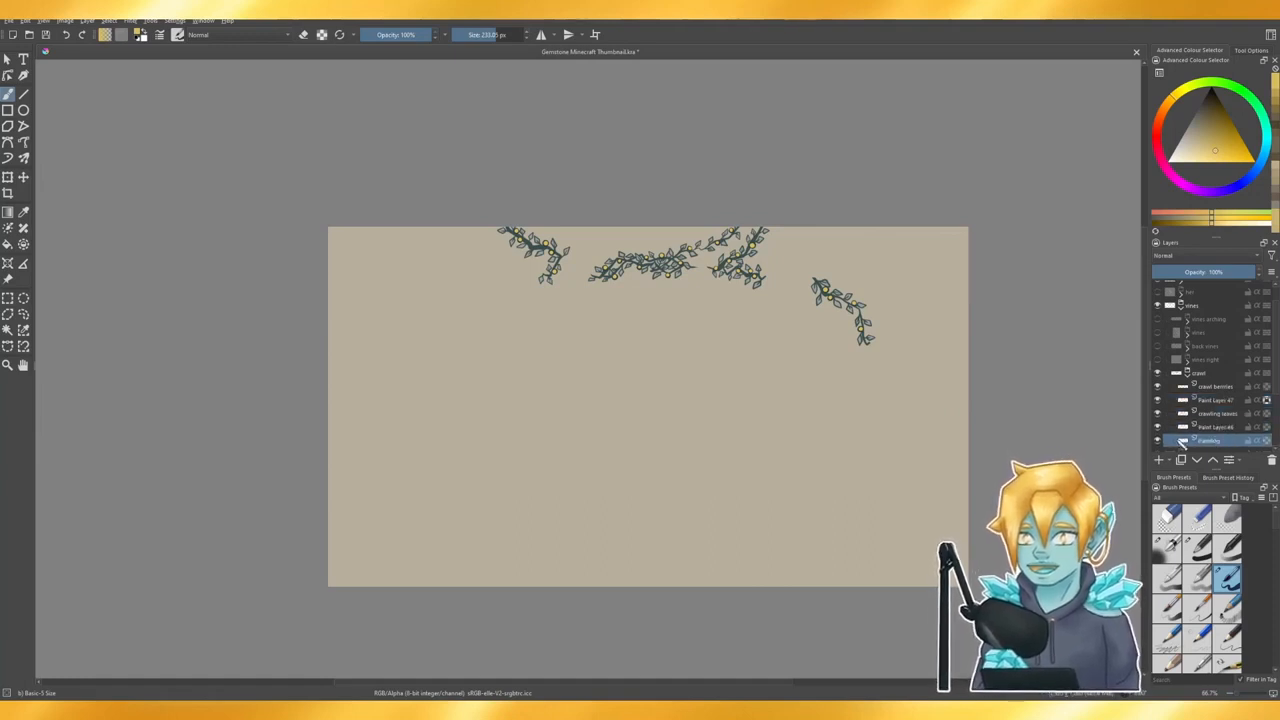
{"action": "left_click", "coordinate": [1262, 428]}
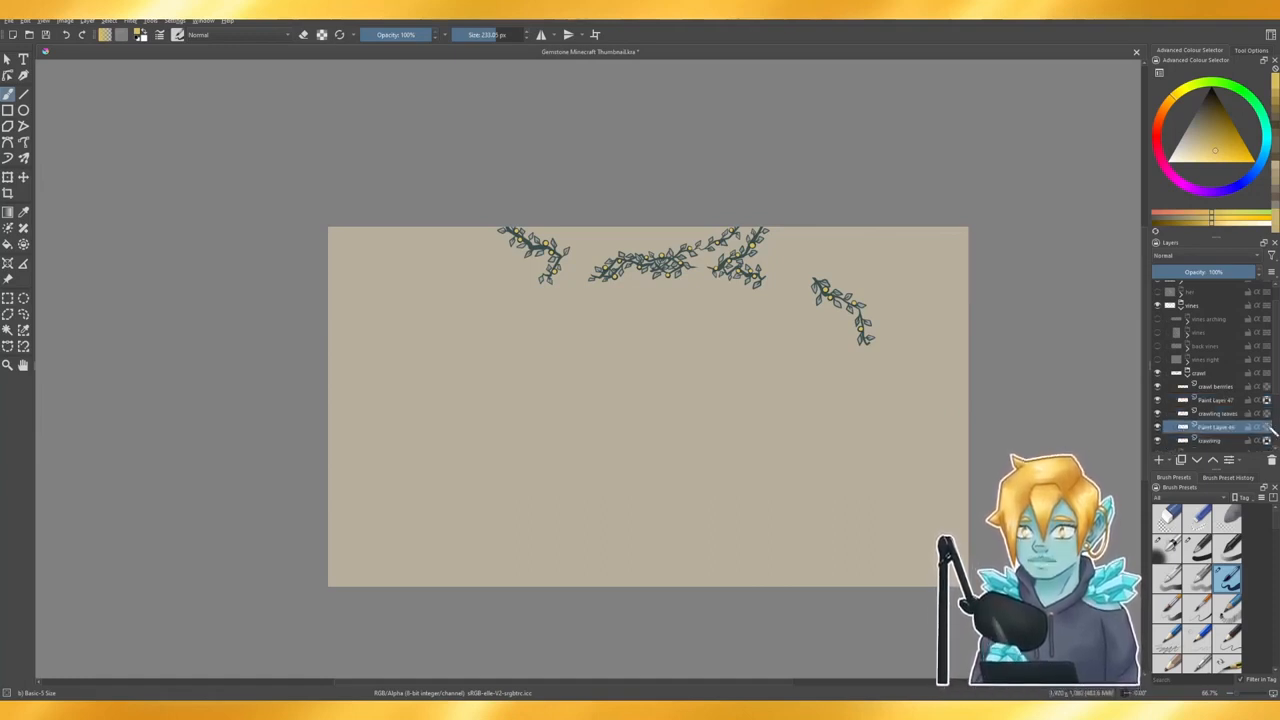
{"action": "left_click", "coordinate": [1262, 441]}
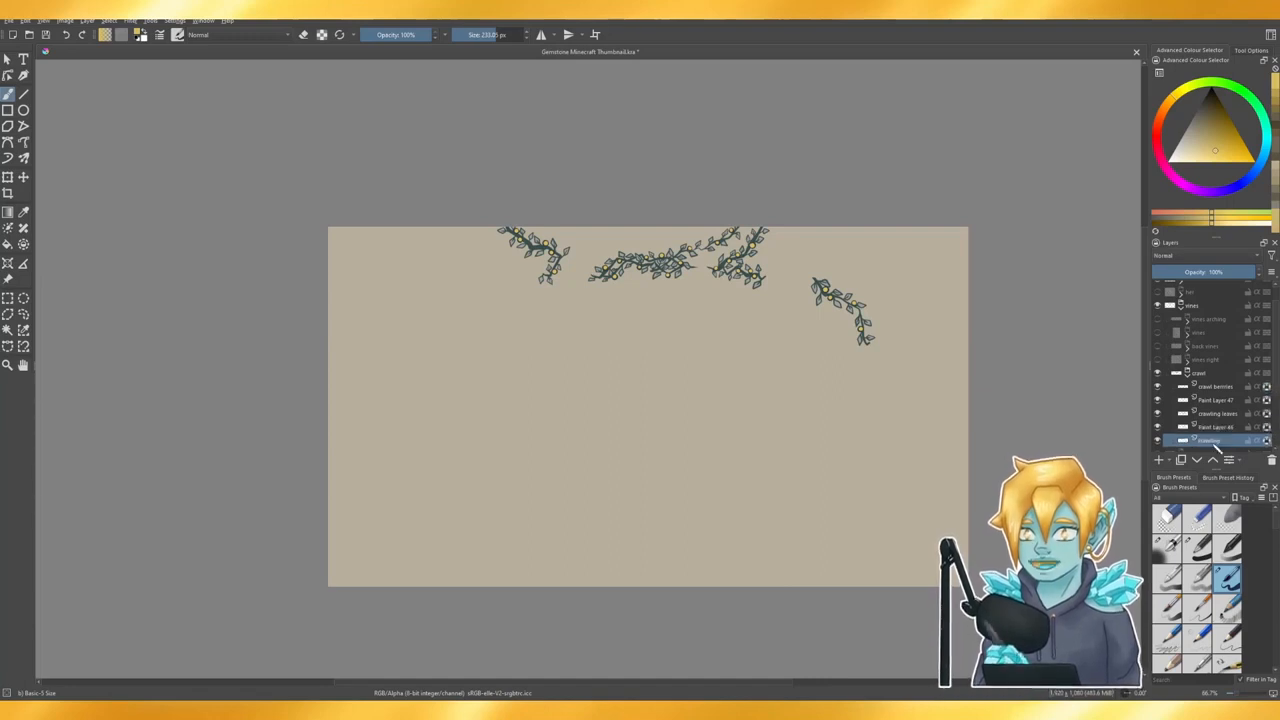
- Show the character's group briefly to sample its vest's dark brown, and paint the crawl vines' stems with it on the crawling layer
{"action": "left_click", "coordinate": [1212, 109]}
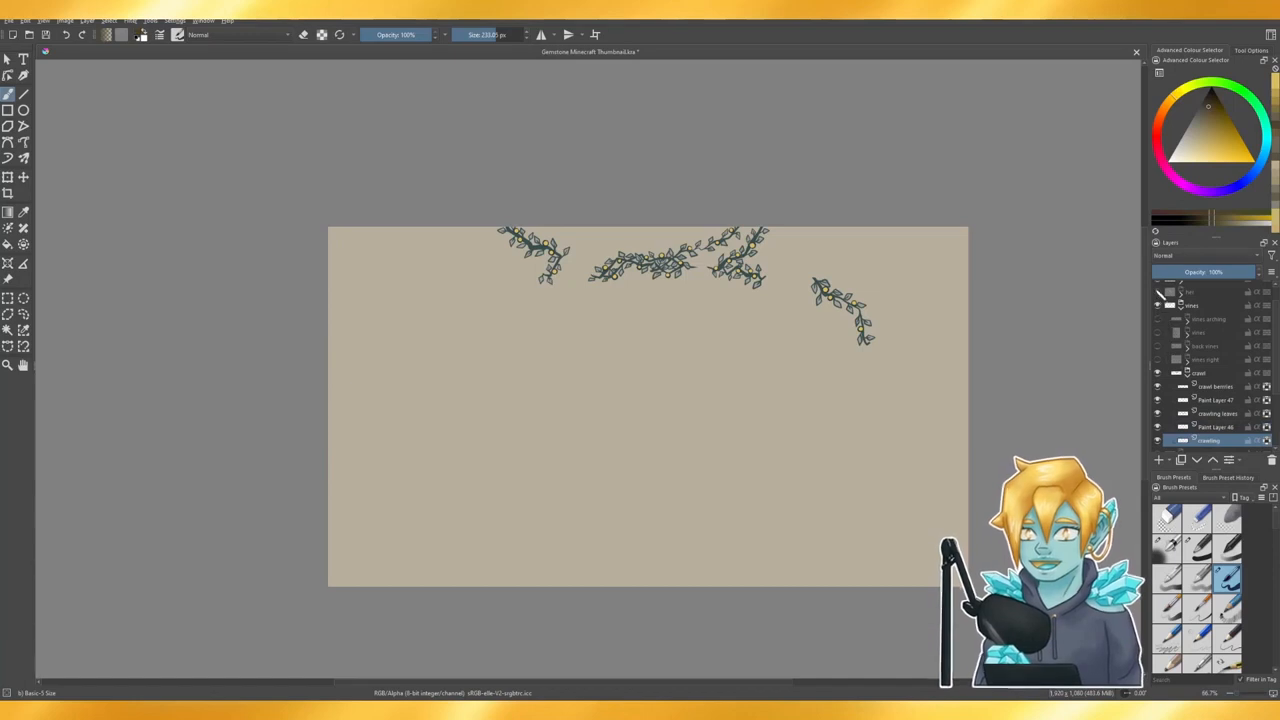
{"action": "left_click", "coordinate": [1158, 292]}
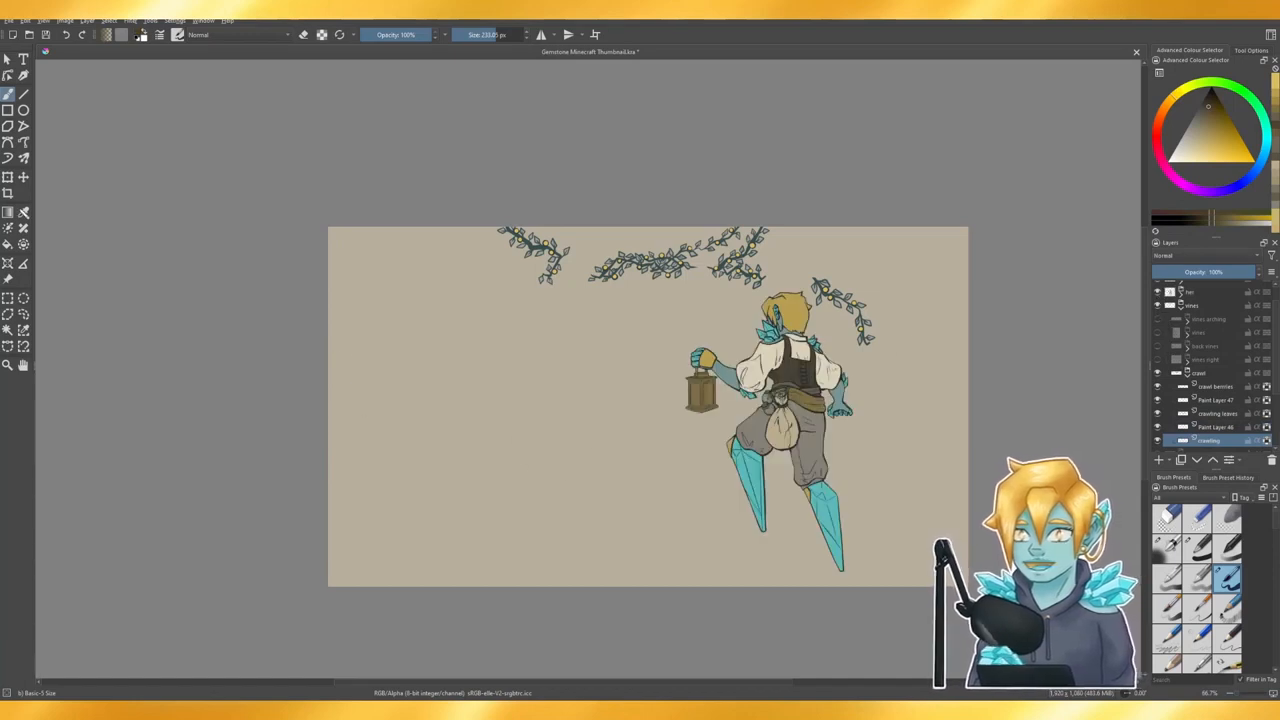
{"action": "key", "text": "p"}
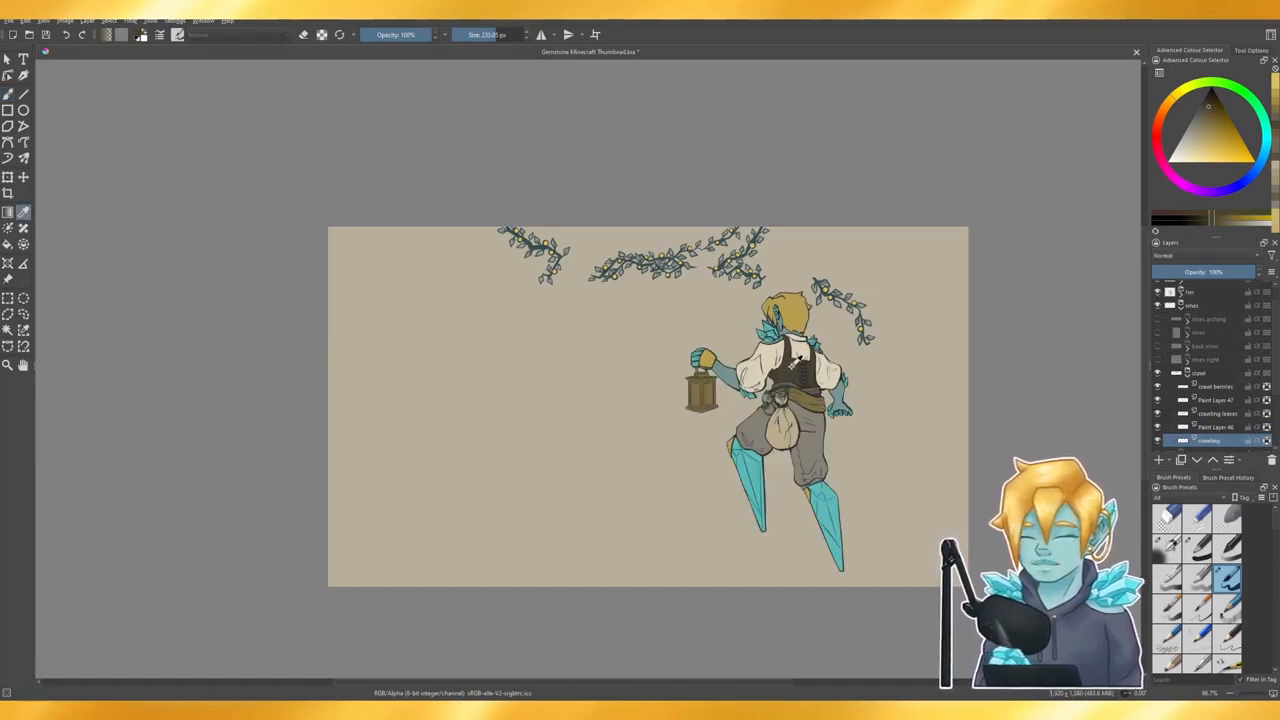
{"action": "left_click", "coordinate": [793, 365]}
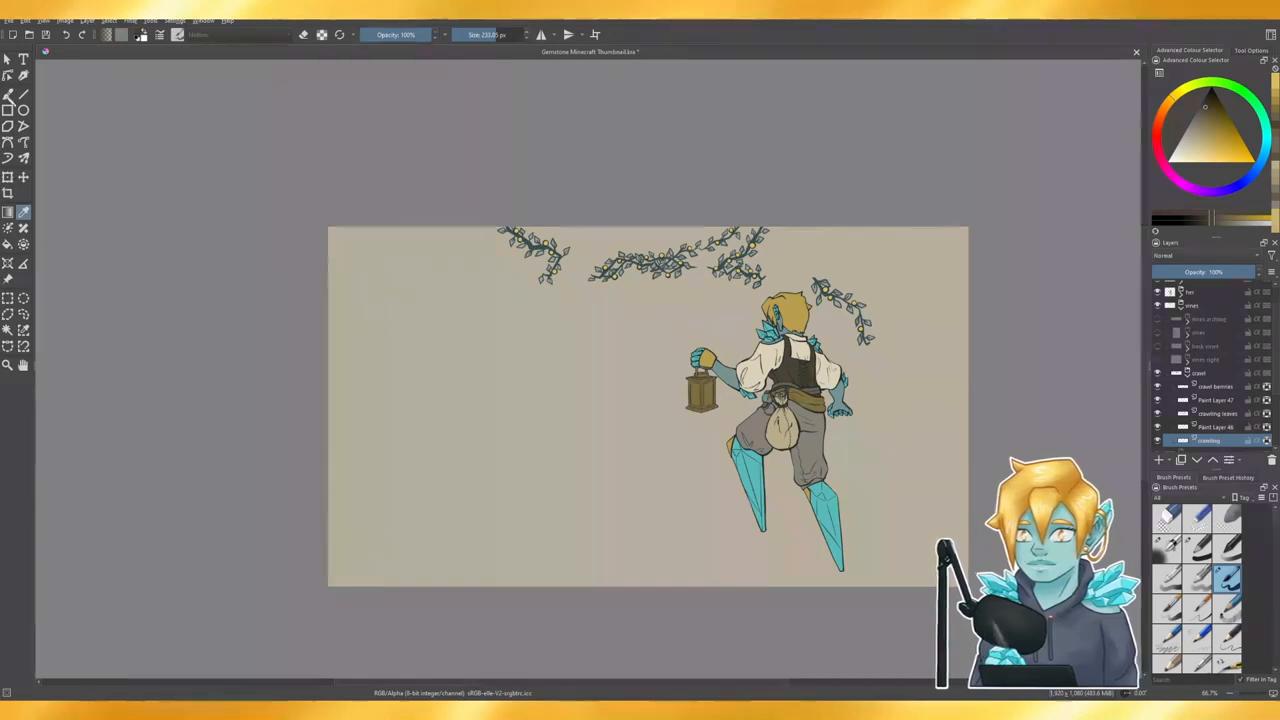
{"action": "left_click", "coordinate": [7, 93]}
{"action": "left_click", "coordinate": [1158, 292]}
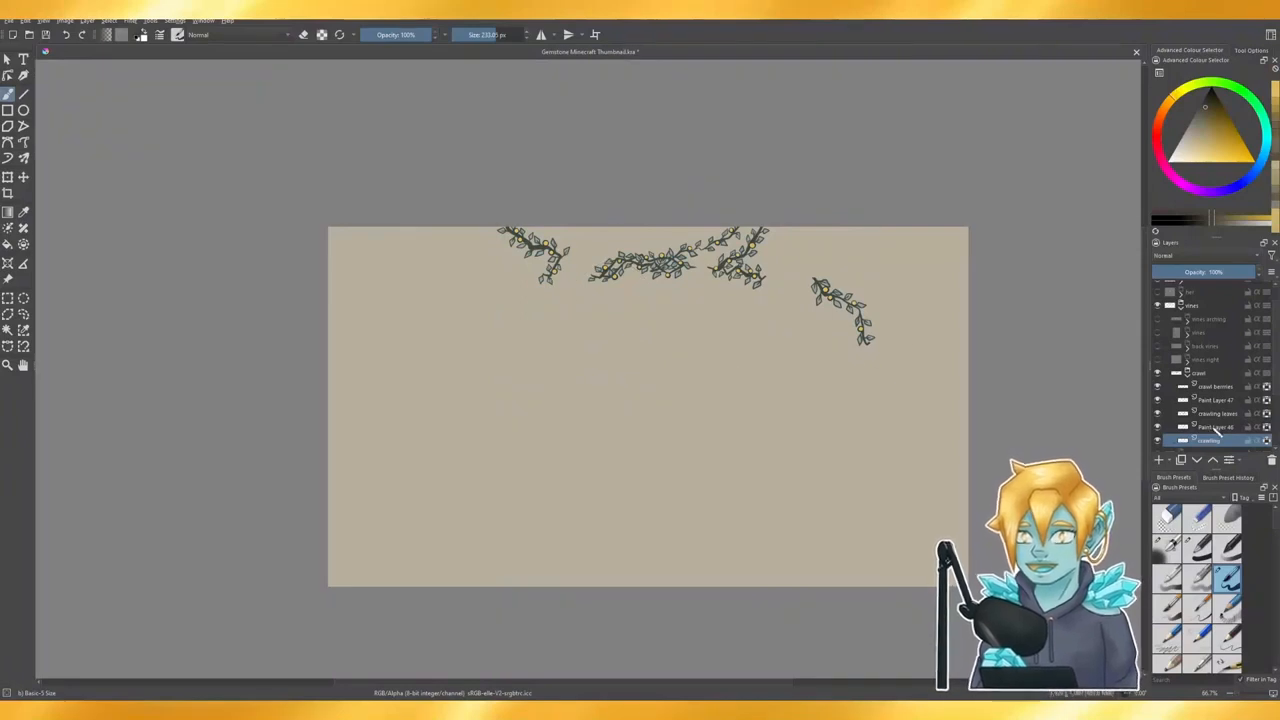
- Sample the moss green from the briefly shown BG group, adjust it slightly, and paint the crawl vines' leaves on Paint Layer 46
{"action": "left_click", "coordinate": [1218, 413]}
{"action": "left_click", "coordinate": [1220, 427]}
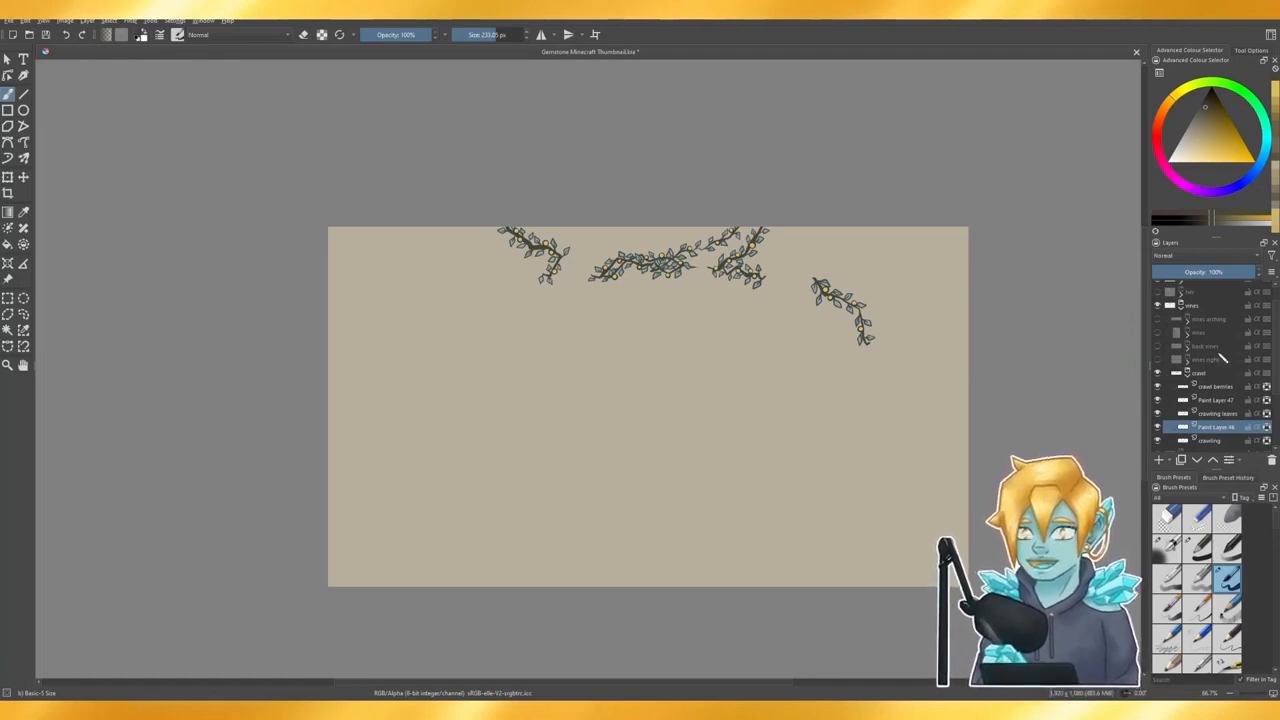
{"action": "scroll", "coordinate": [1197, 398], "scroll_direction": "down", "scroll_amount": 2}
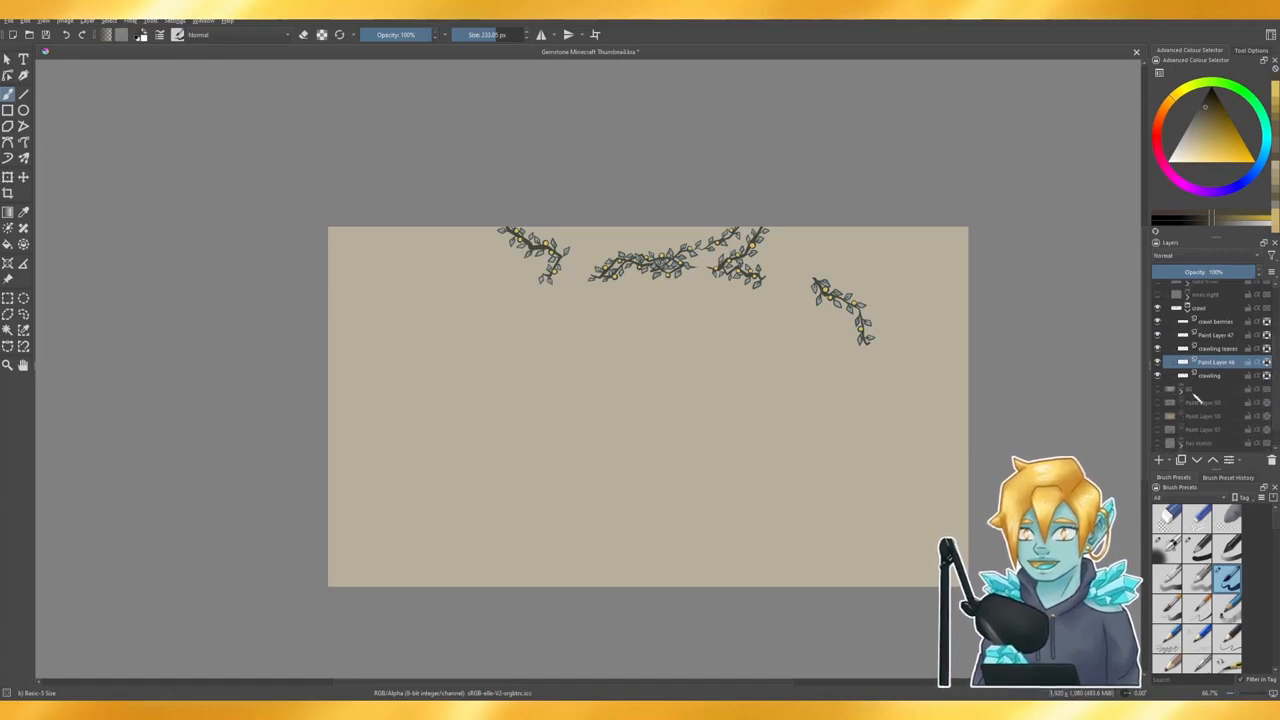
{"action": "left_click", "coordinate": [1159, 390]}
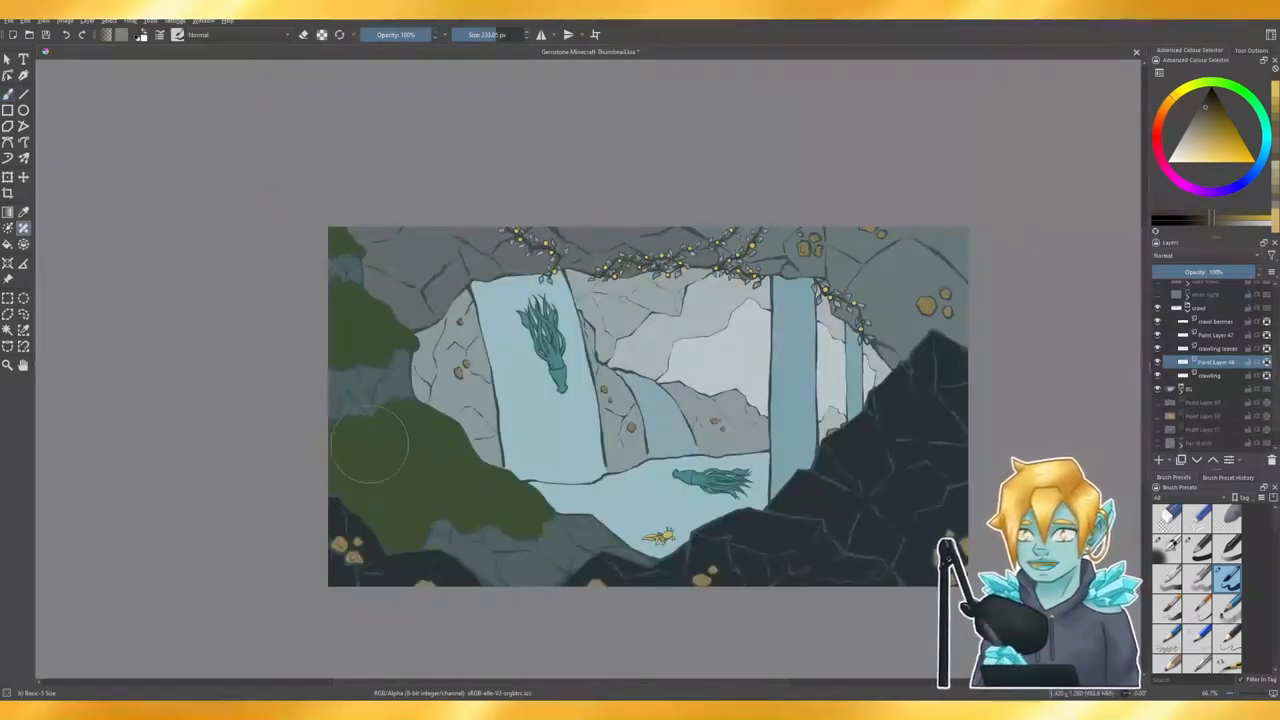
{"action": "left_click", "coordinate": [23, 212]}
{"action": "left_click", "coordinate": [357, 466]}
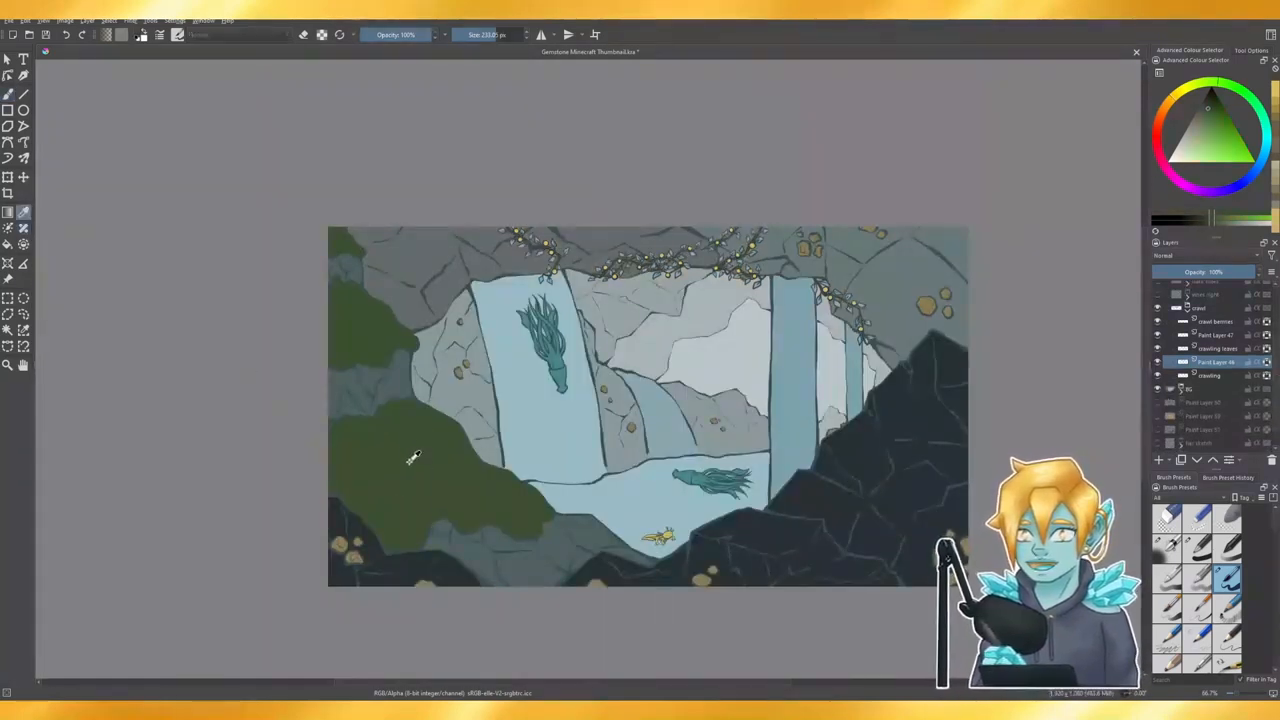
{"action": "left_click", "coordinate": [7, 94]}
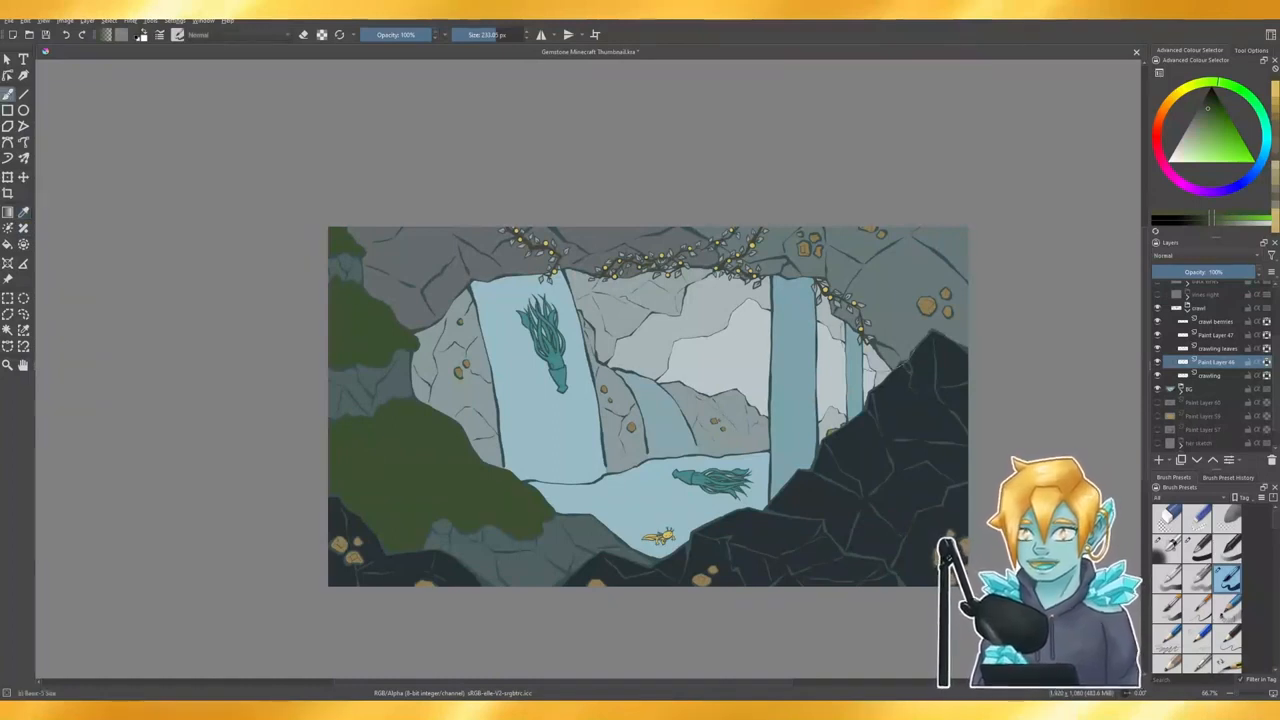
{"action": "left_click", "coordinate": [1159, 390]}
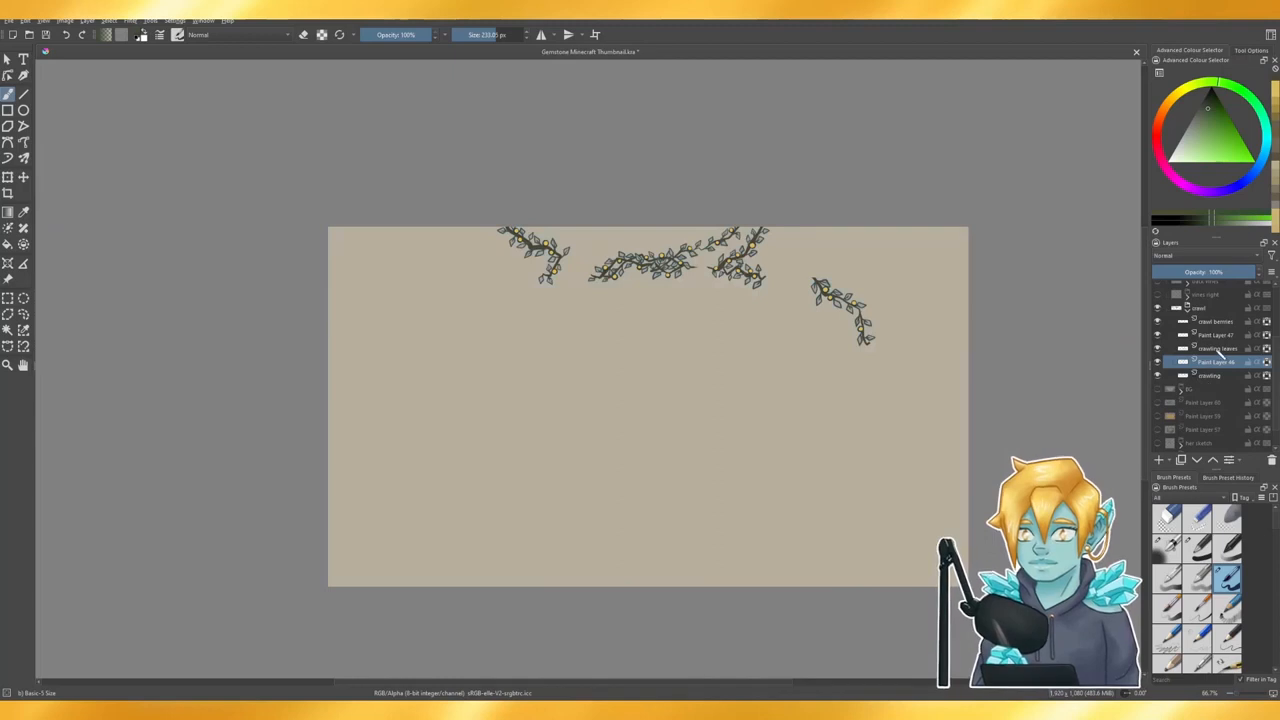
{"action": "left_click_drag", "start_coordinate": [1209, 110], "coordinate": [1210, 115]}
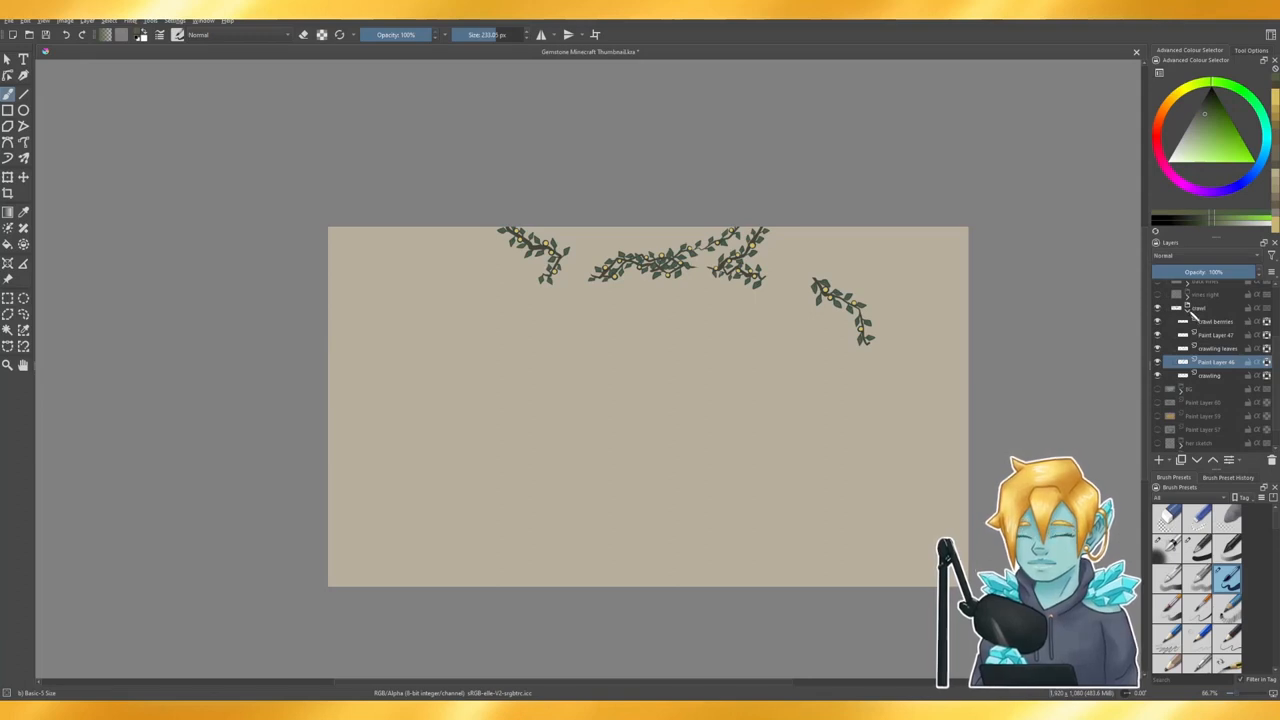
- Collapse the crawl group, and show and expand the vines right group
{"action": "left_click", "coordinate": [1187, 309]}
{"action": "left_click", "coordinate": [1158, 338]}
{"action": "left_click", "coordinate": [1188, 339]}
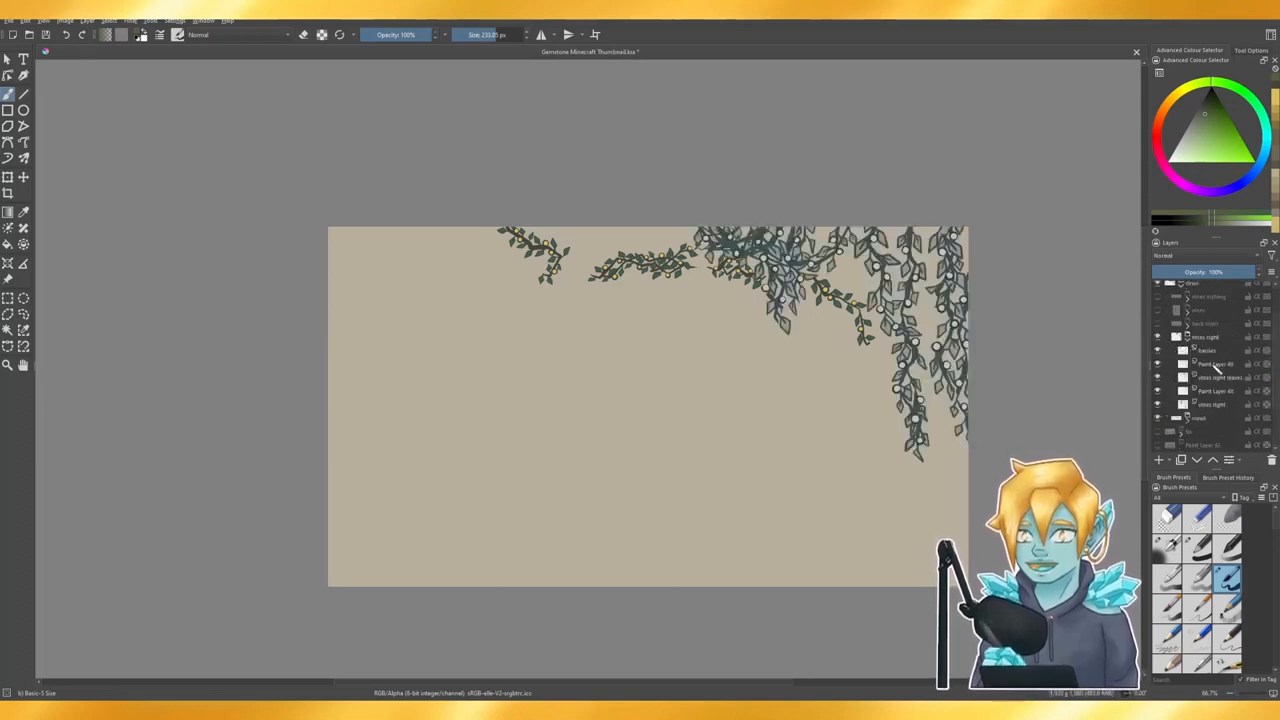
- Undo the unlocked green stroke, lock the alpha of the vines right layers, and paint their leaves green on Paint Layer 48
{"action": "left_click", "coordinate": [1218, 390]}
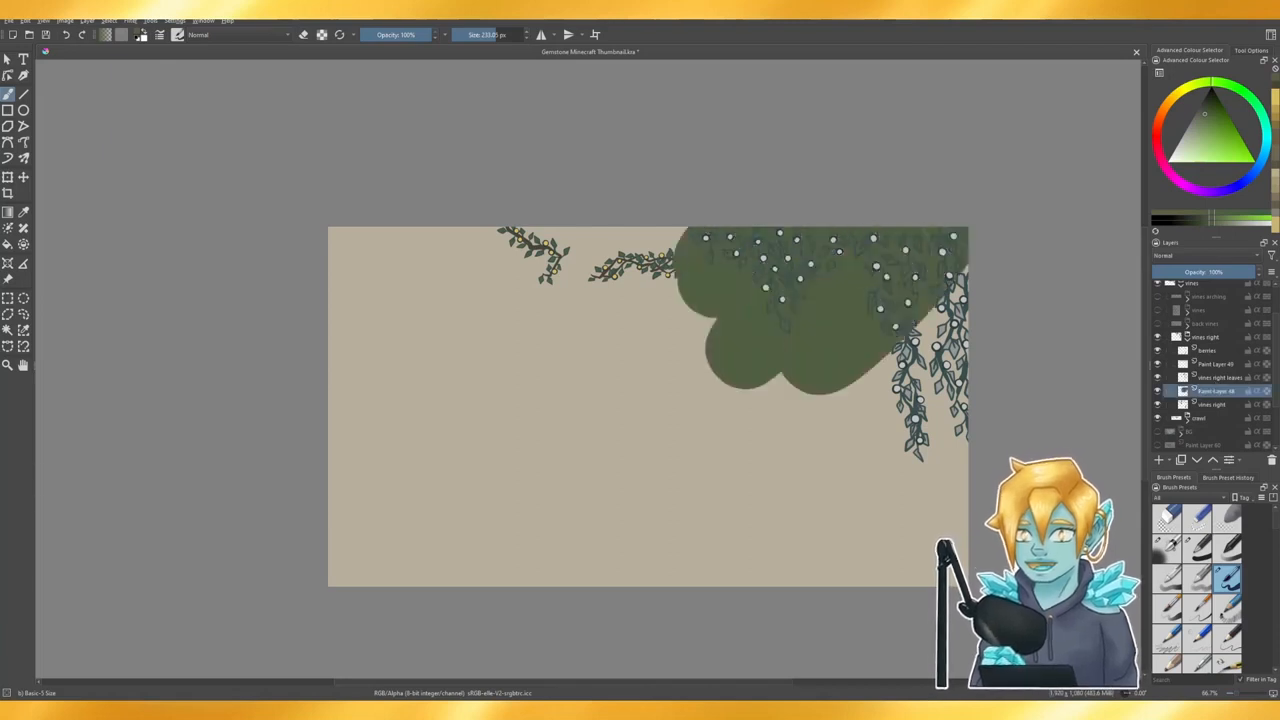
{"action": "key", "text": "ctrl+z"}
{"action": "left_click", "coordinate": [1266, 352]}
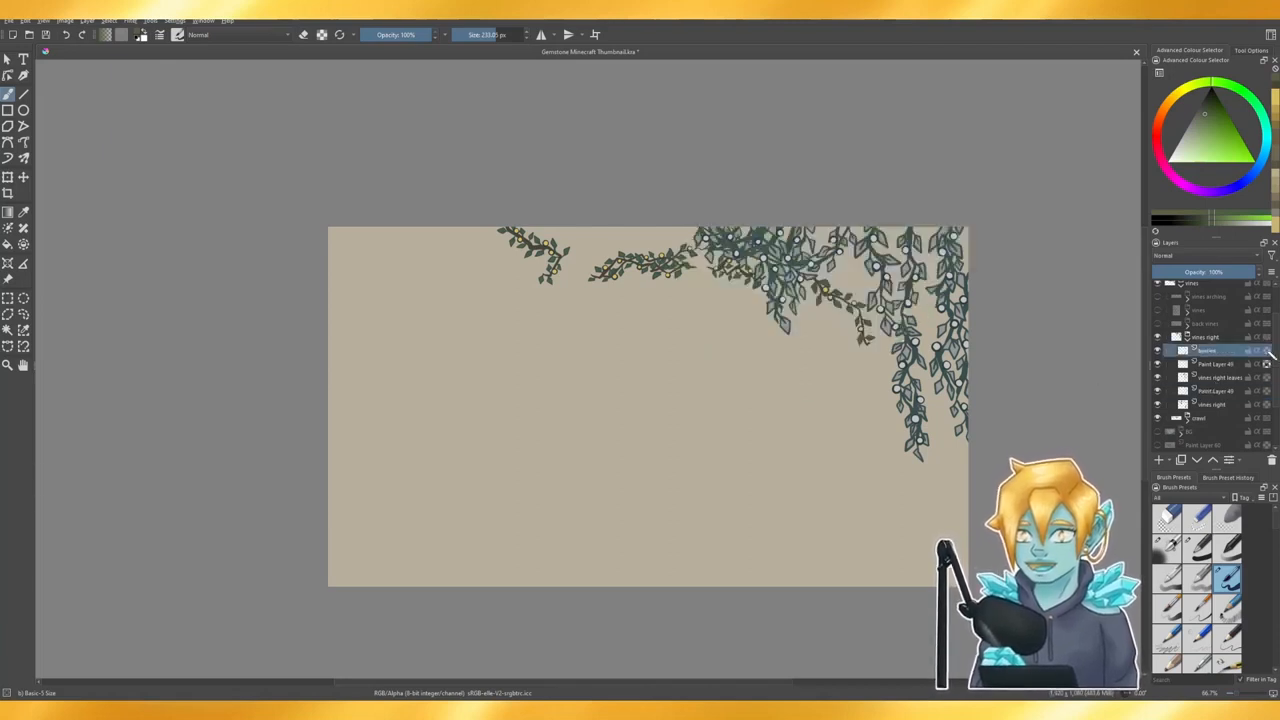
{"action": "left_click", "coordinate": [1217, 395]}
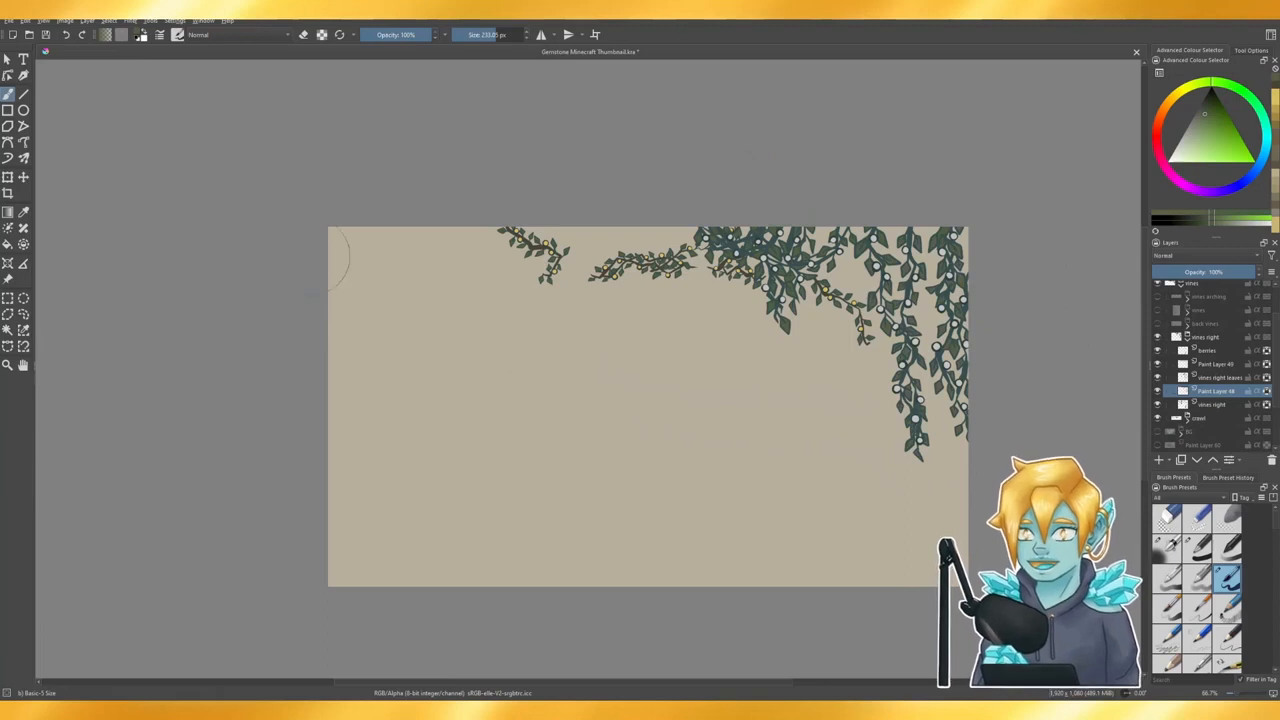
- Try a darker yellow sampled from the crawl vines on the right vines' berries, using Paint Layer 49
{"action": "left_click", "coordinate": [24, 212]}
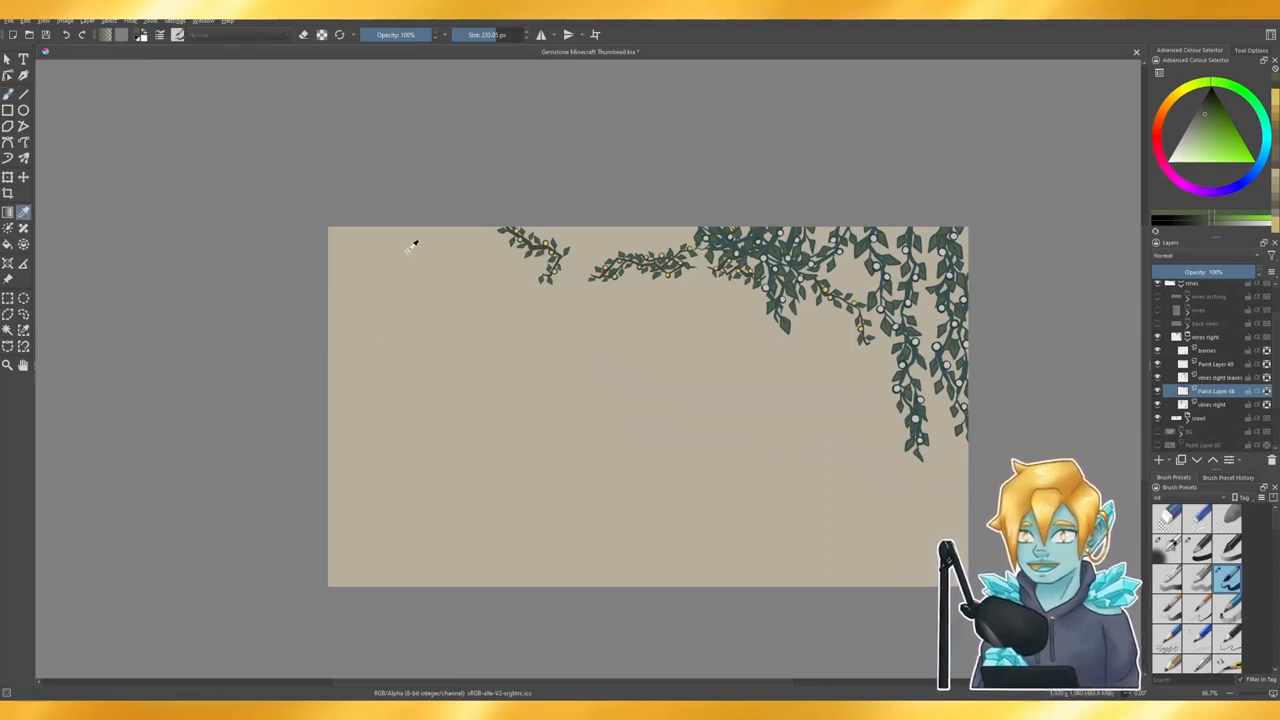
{"action": "left_click", "coordinate": [524, 236]}
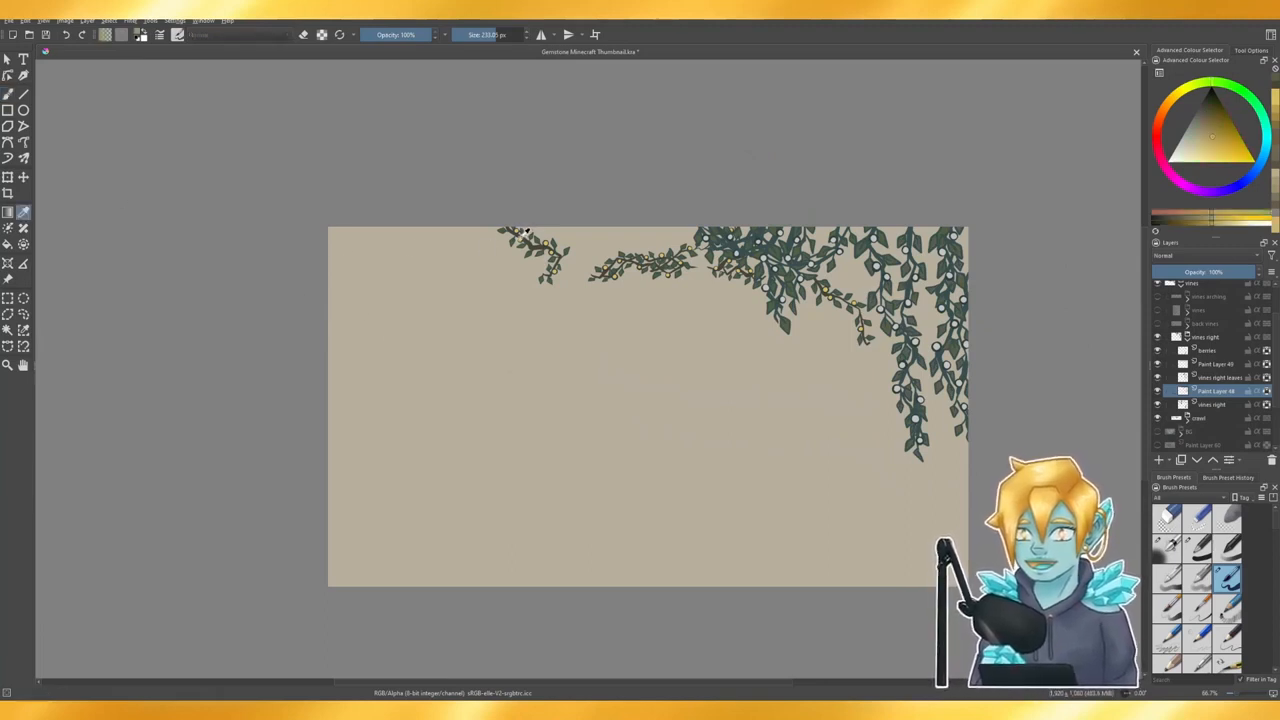
{"action": "left_click", "coordinate": [8, 95]}
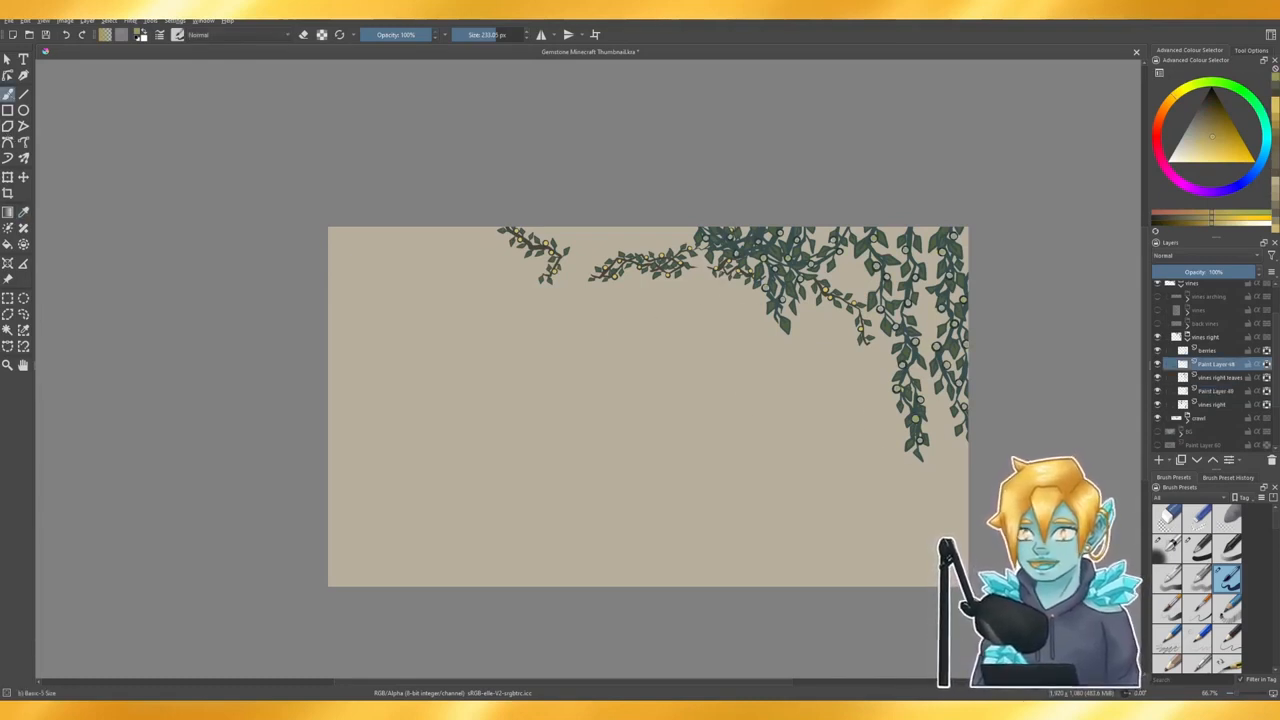
- Sample the bright yellow from a crawl vine berry and repaint the right vines' berries with it on Paint Layer 49
{"action": "scroll", "coordinate": [743, 366], "scroll_direction": "up", "scroll_amount": 1}
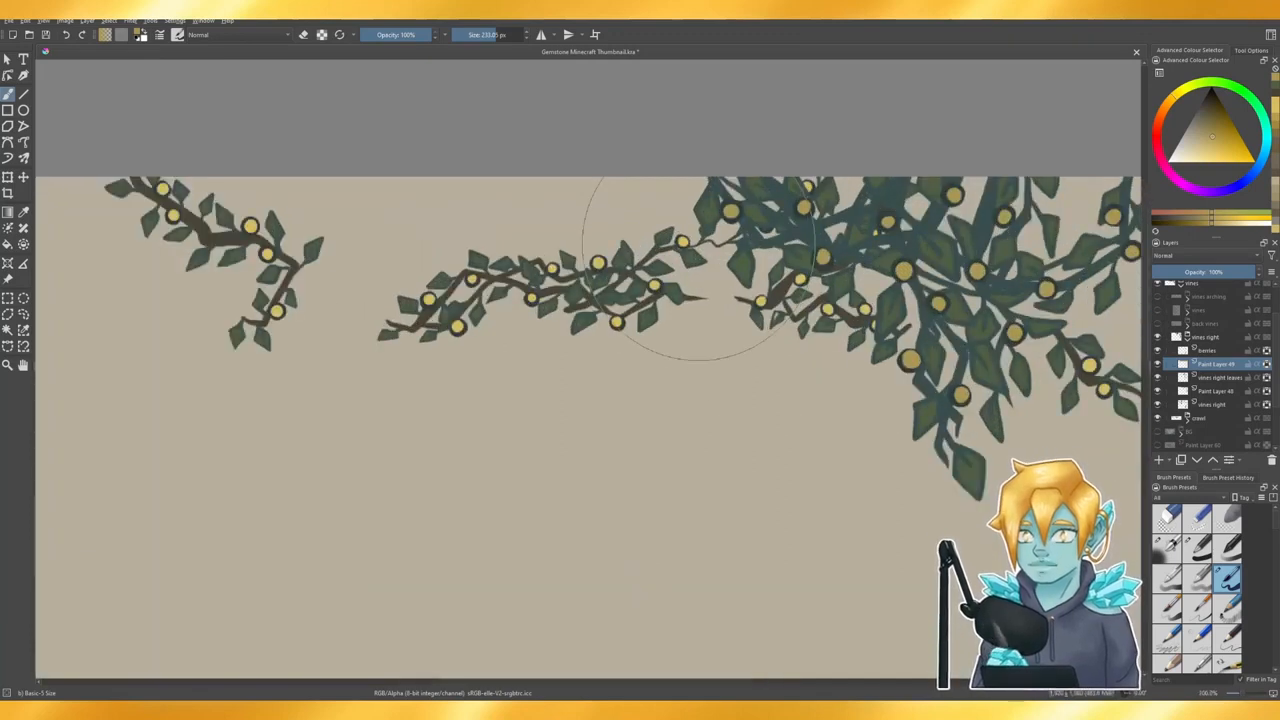
{"action": "left_click", "coordinate": [23, 211]}
{"action": "left_click", "coordinate": [263, 223]}
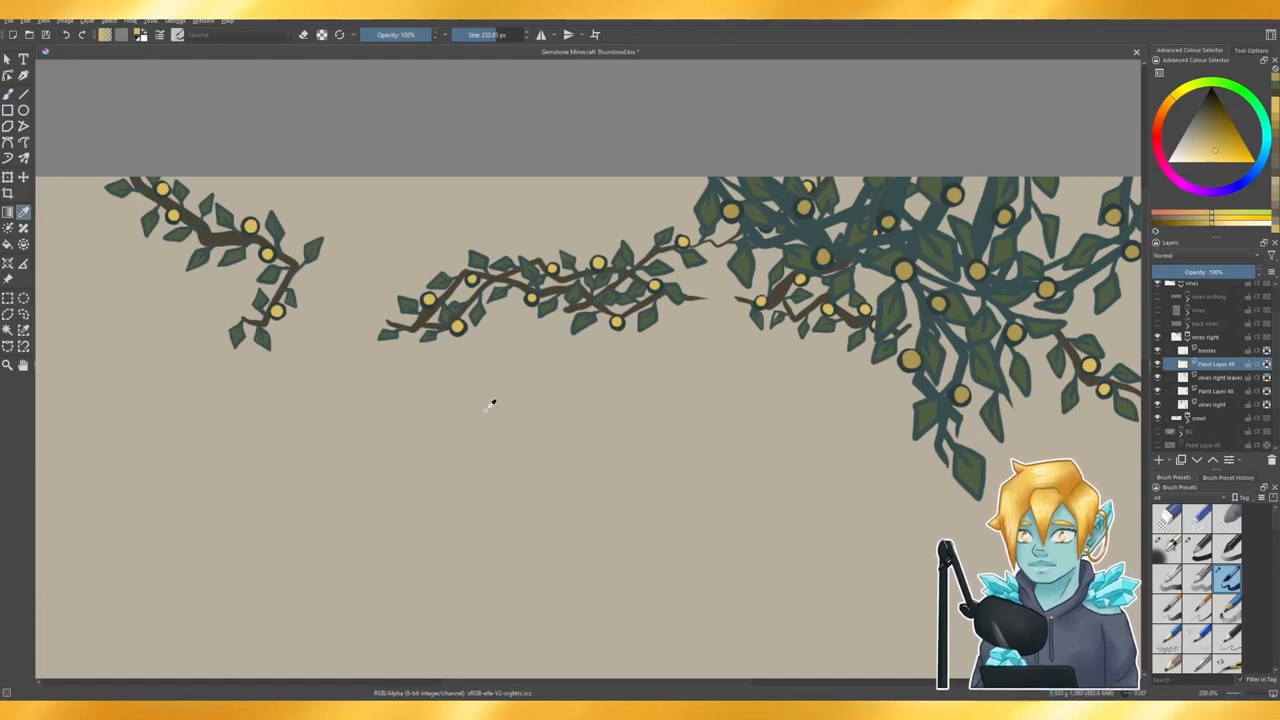
{"action": "scroll", "coordinate": [436, 335], "scroll_direction": "down", "scroll_amount": 4}
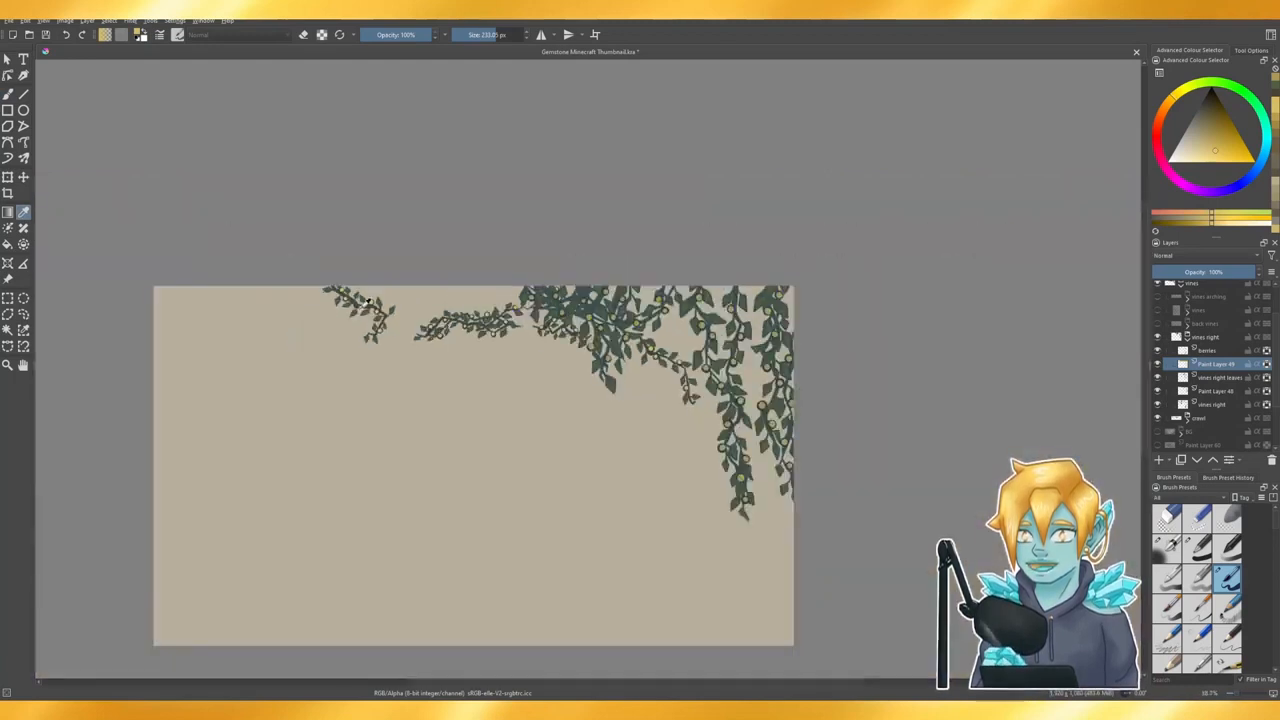
{"action": "scroll", "coordinate": [638, 440], "scroll_direction": "up", "scroll_amount": 2}
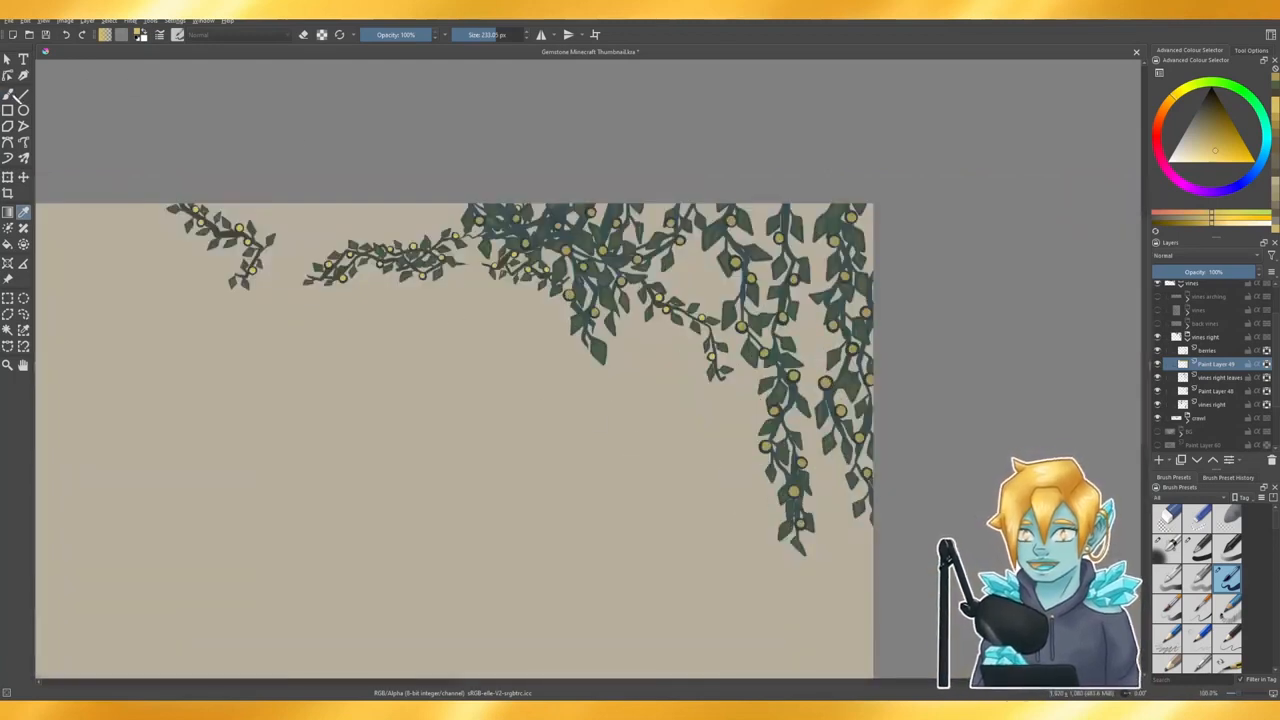
{"action": "left_click", "coordinate": [8, 94]}
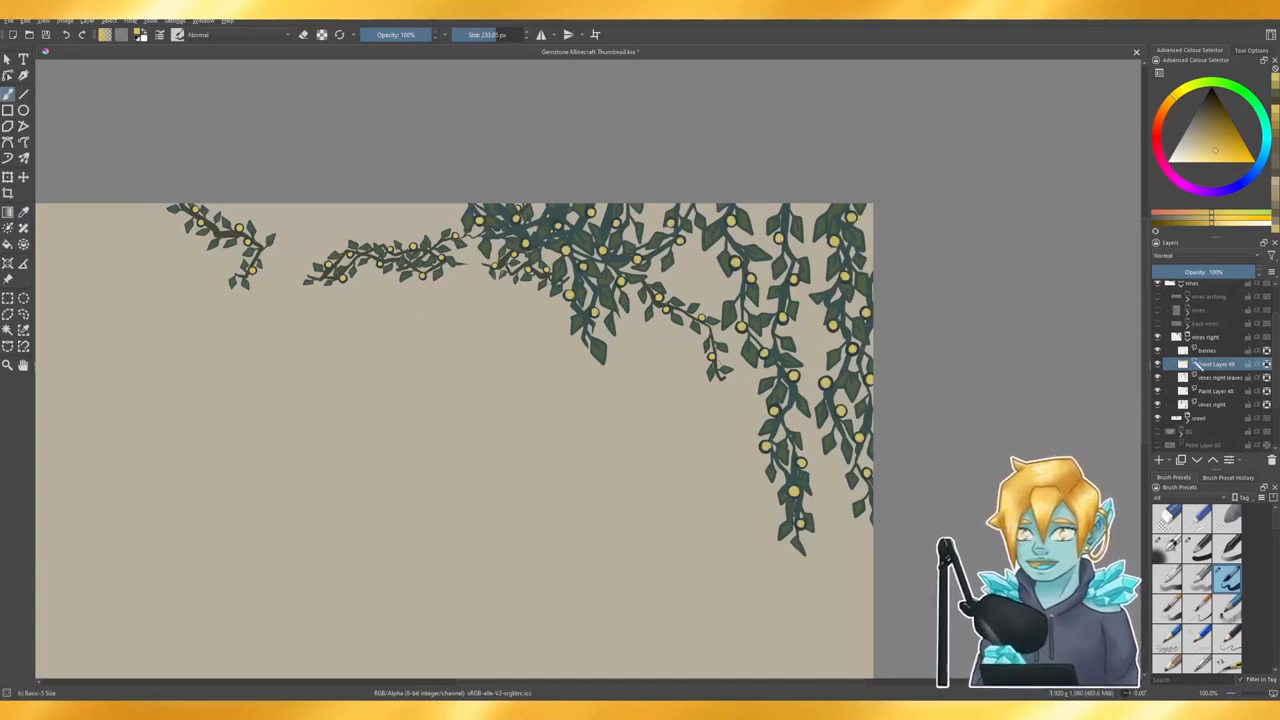
- On the vines right layer, paint the stems in the dark brown sampled from the crawl vines' stems
{"action": "left_click", "coordinate": [1205, 404]}
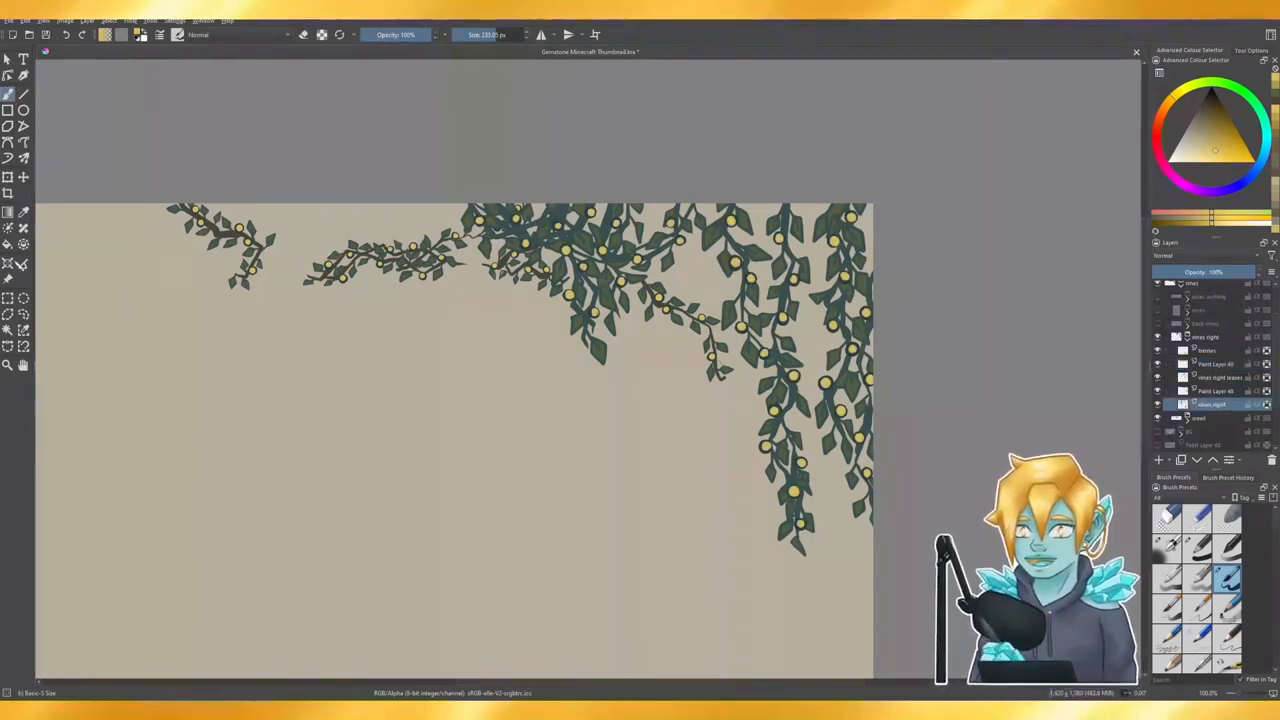
{"action": "left_click", "coordinate": [23, 212]}
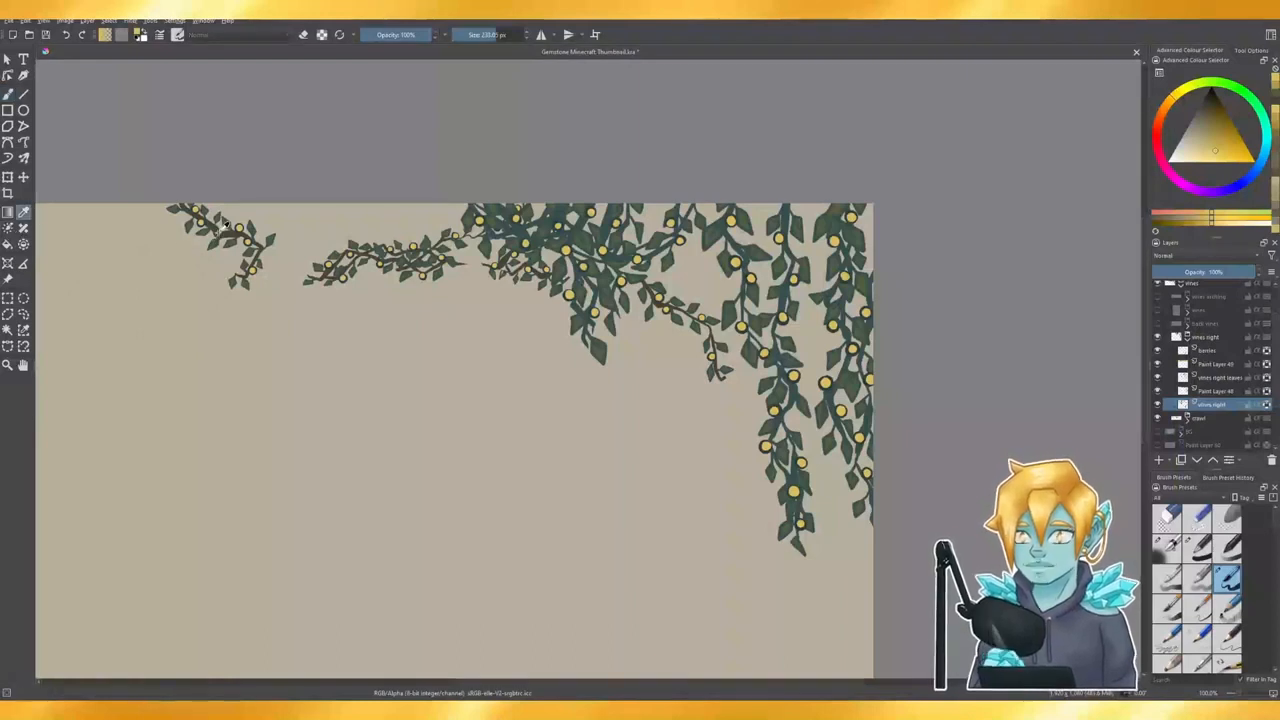
{"action": "left_click", "coordinate": [226, 222]}
{"action": "left_click", "coordinate": [8, 93]}
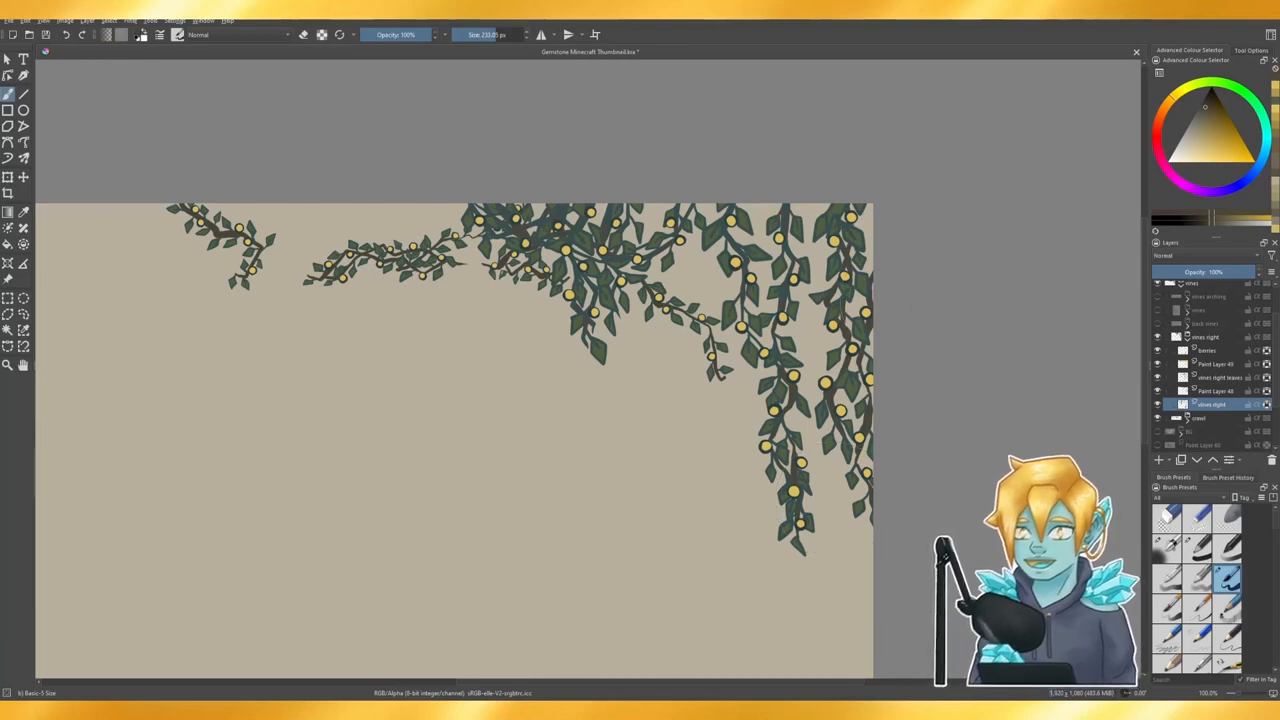
{"action": "scroll", "coordinate": [963, 194], "scroll_direction": "down", "scroll_amount": 1}
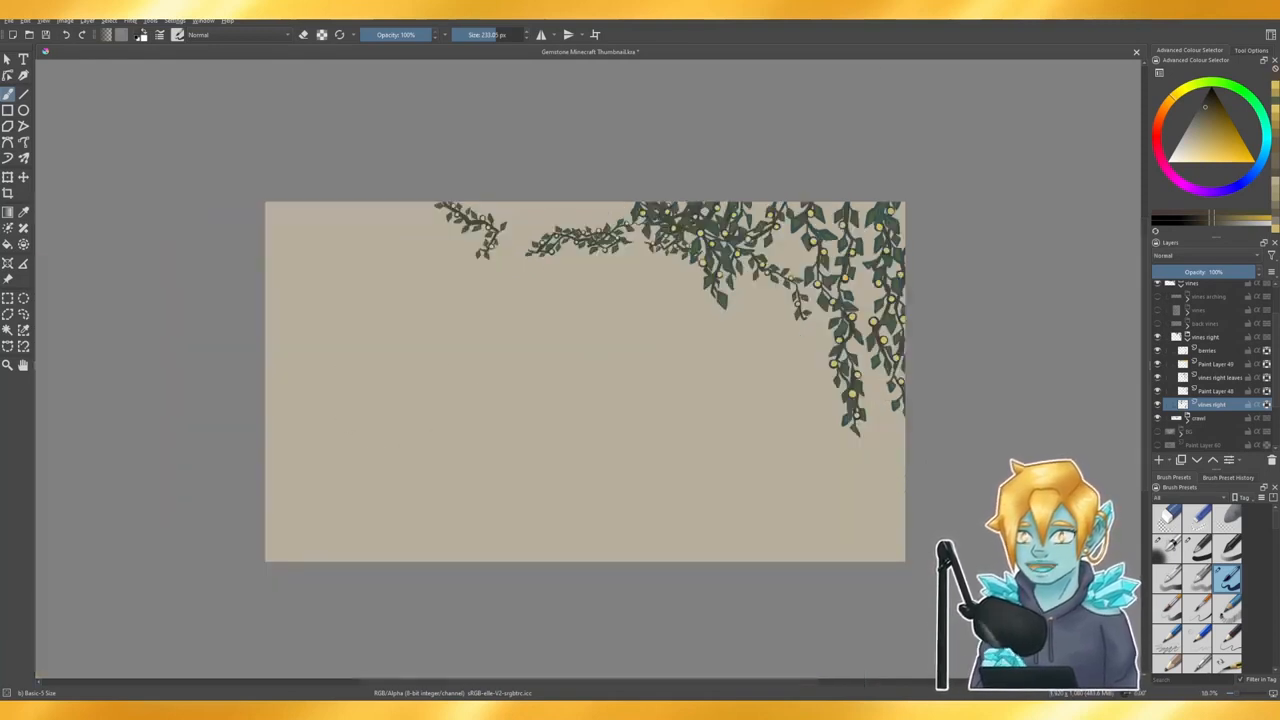
{"action": "scroll", "coordinate": [526, 406], "scroll_direction": "up", "scroll_amount": 1}
{"action": "scroll", "coordinate": [503, 422], "scroll_direction": "down", "scroll_amount": 1}
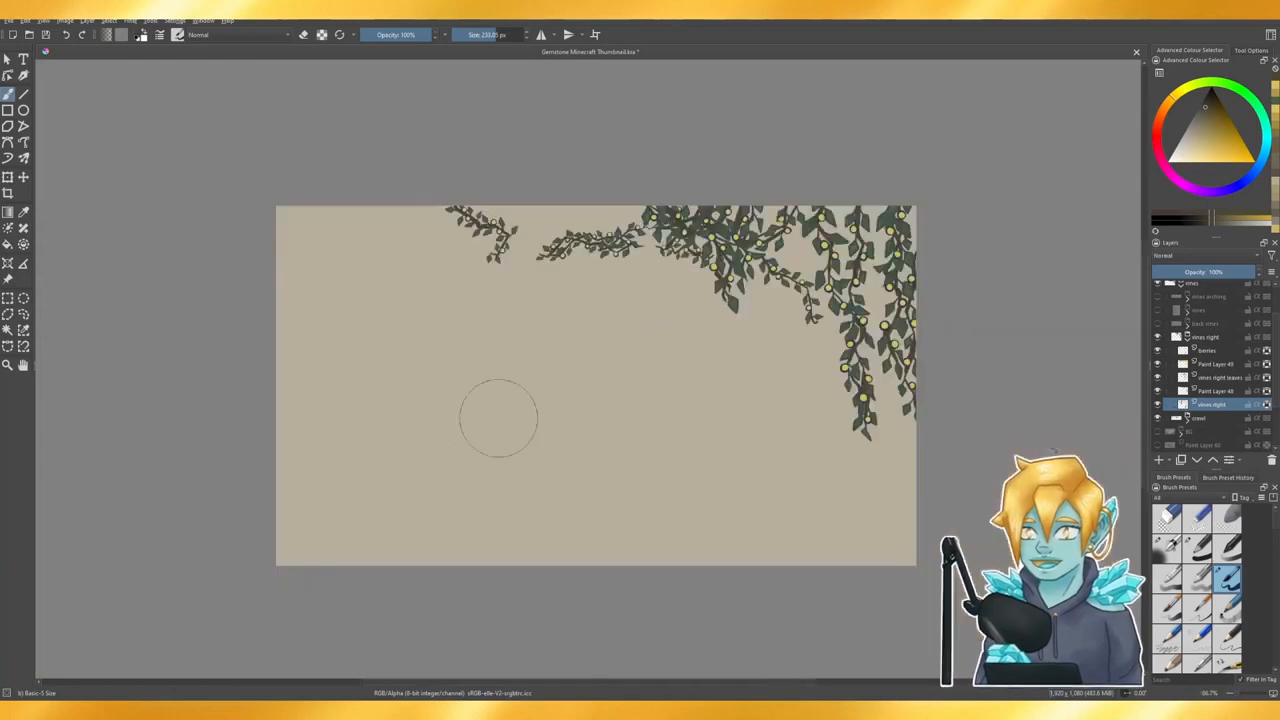
{"action": "scroll", "coordinate": [603, 366], "scroll_direction": "up", "scroll_amount": 1}
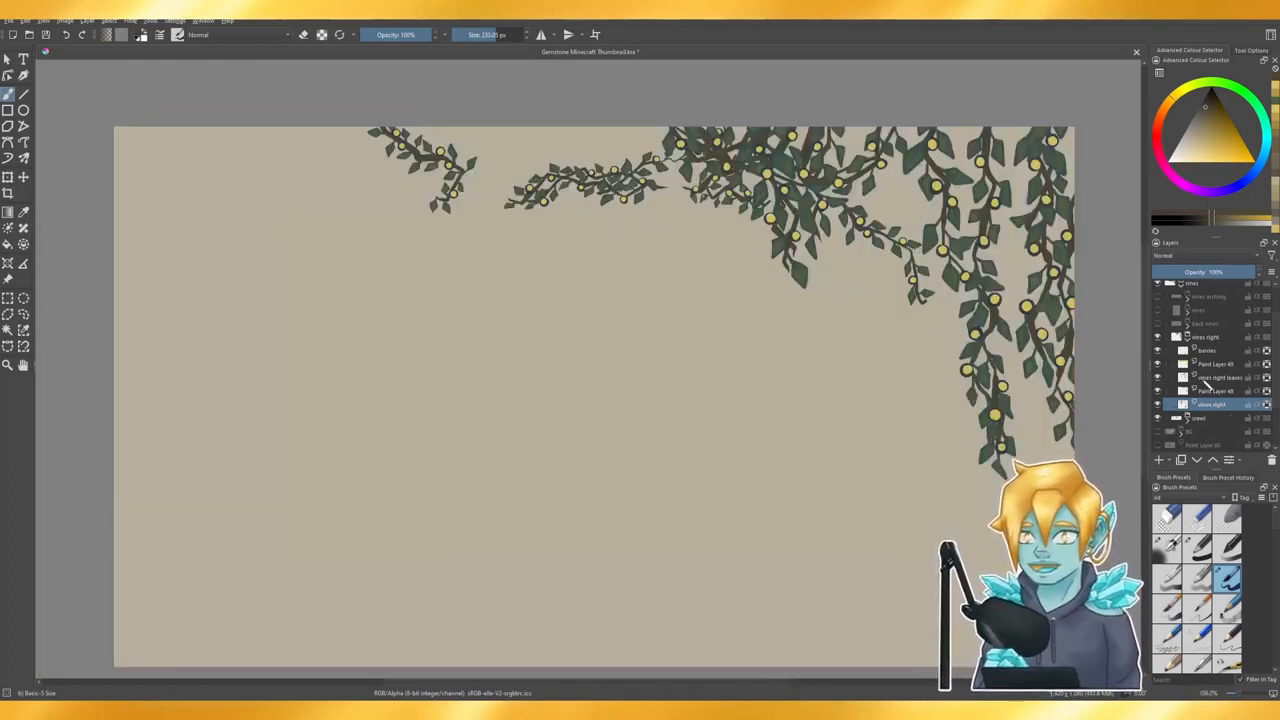
- Collapse the vines right group, show and expand the back vines group, and paint its stems dark brown on the vines 2 layer
{"action": "left_click", "coordinate": [1187, 338]}
{"action": "left_click", "coordinate": [1159, 324]}
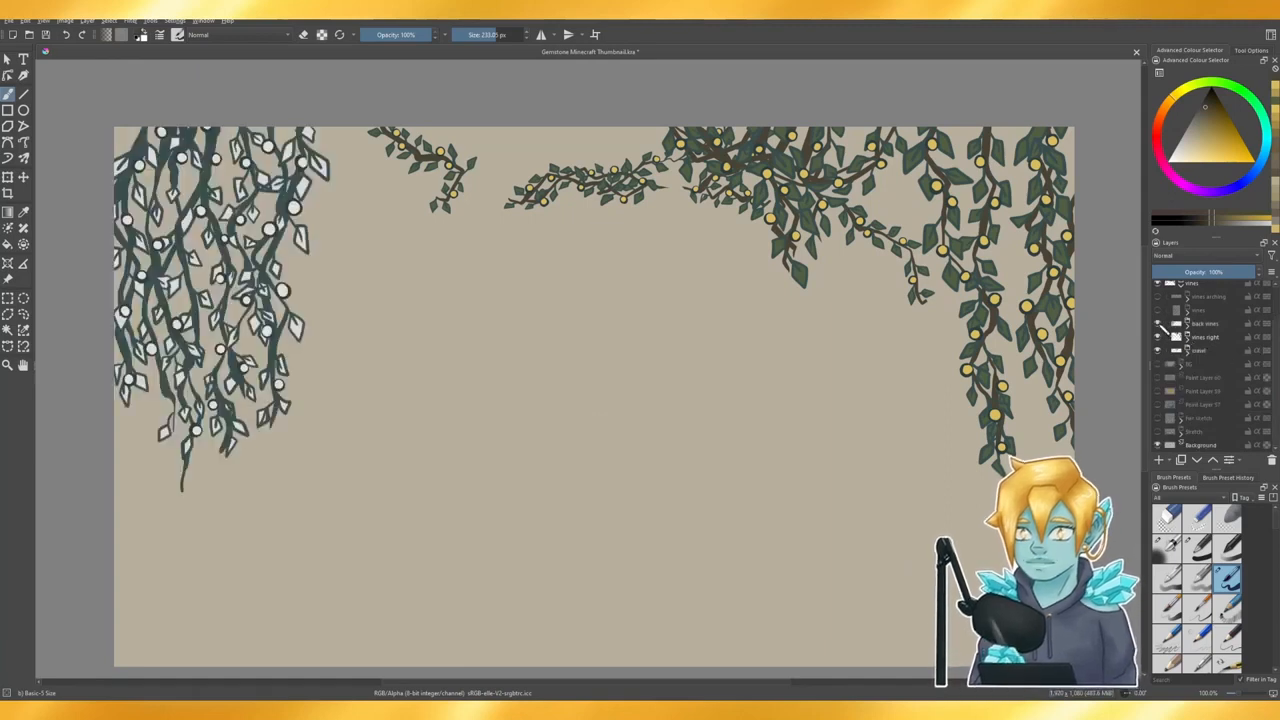
{"action": "left_click", "coordinate": [1187, 324]}
{"action": "left_click", "coordinate": [1210, 391]}
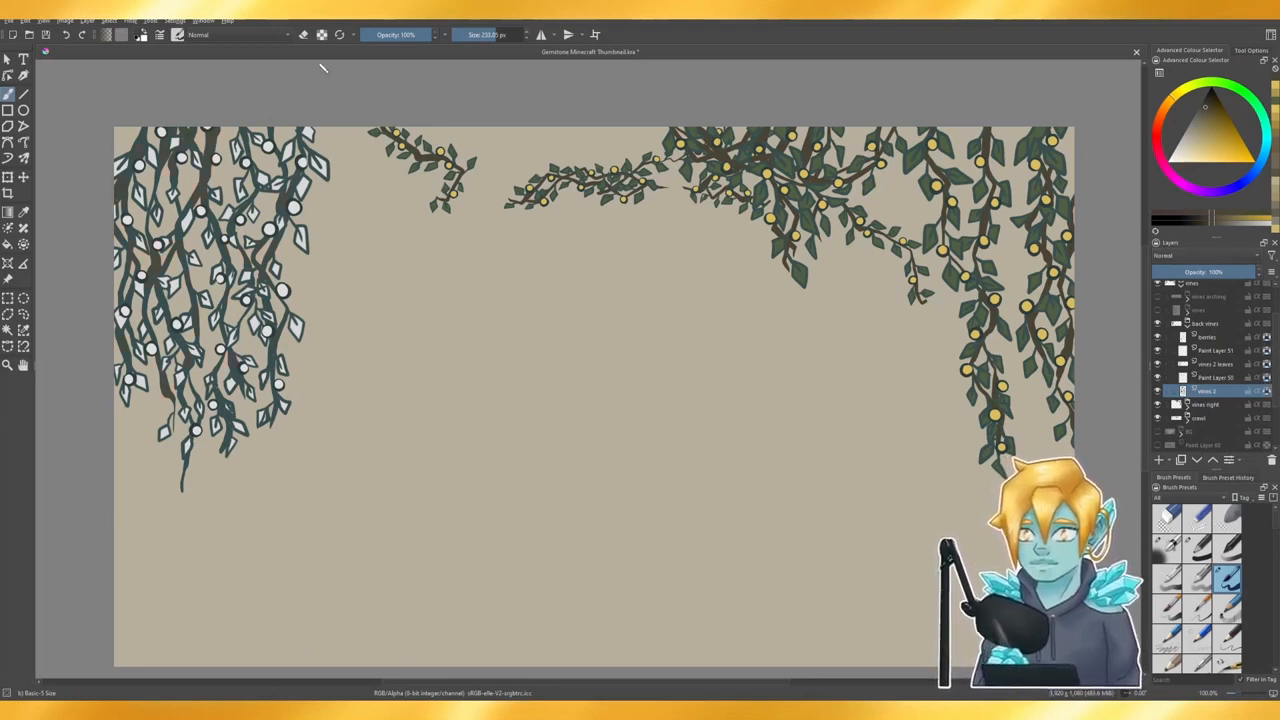
- Sample the leaf green from the finished vines and colour the back vines' leaves with it on Paint Layer 50
{"action": "left_click", "coordinate": [1215, 377]}
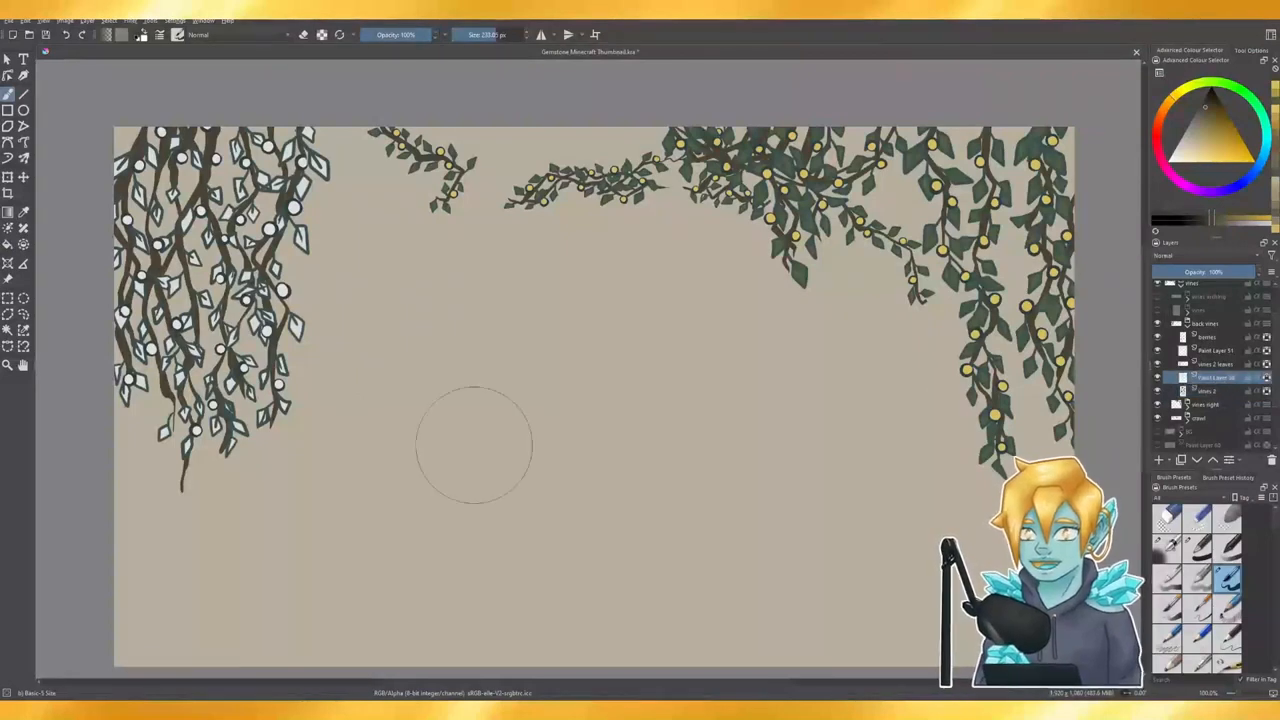
{"action": "left_click", "coordinate": [23, 212]}
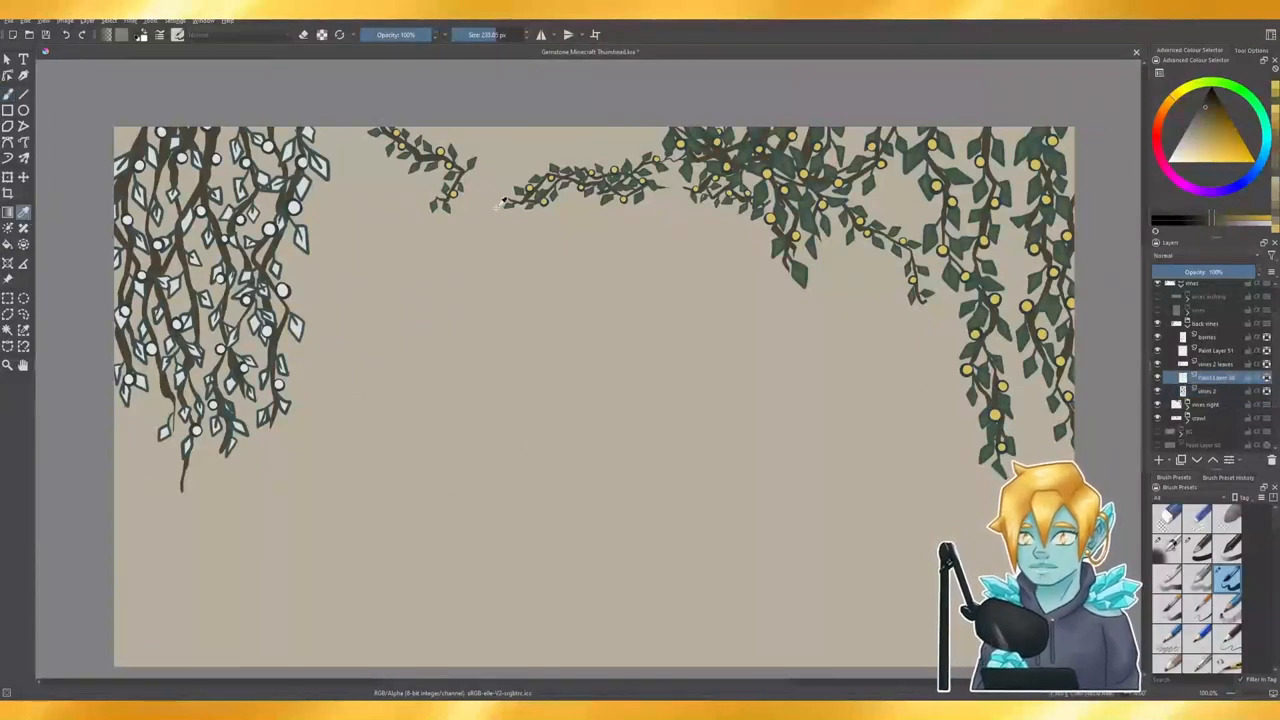
{"action": "left_click", "coordinate": [686, 170]}
{"action": "key", "text": "b"}
{"action": "key", "text": "shift+BackSpace"}
- Sample the berry yellow, colour the back vines' berries with it on Paint Layer 51, and collapse the group
{"action": "left_click", "coordinate": [1219, 350]}
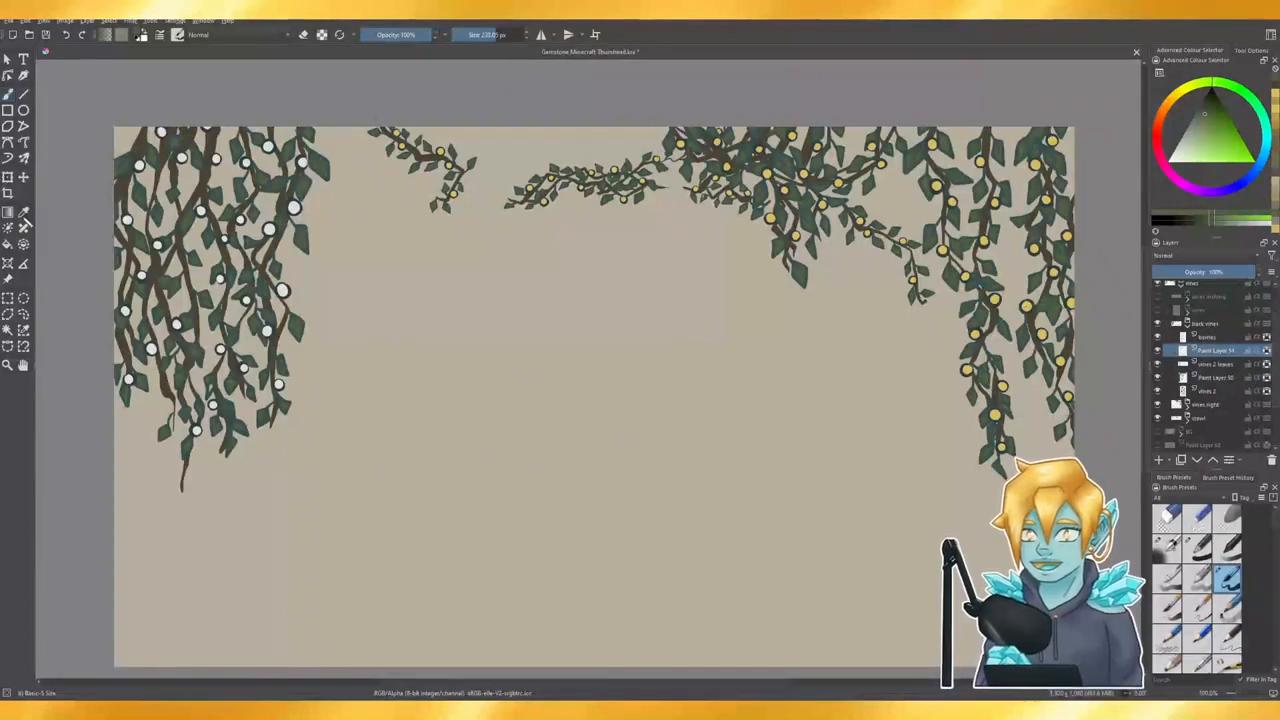
{"action": "left_click", "coordinate": [23, 213]}
{"action": "left_click", "coordinate": [680, 143]}
{"action": "left_click", "coordinate": [10, 95]}
{"action": "key", "text": "shift+BackSpace"}
{"action": "left_click", "coordinate": [1187, 324]}
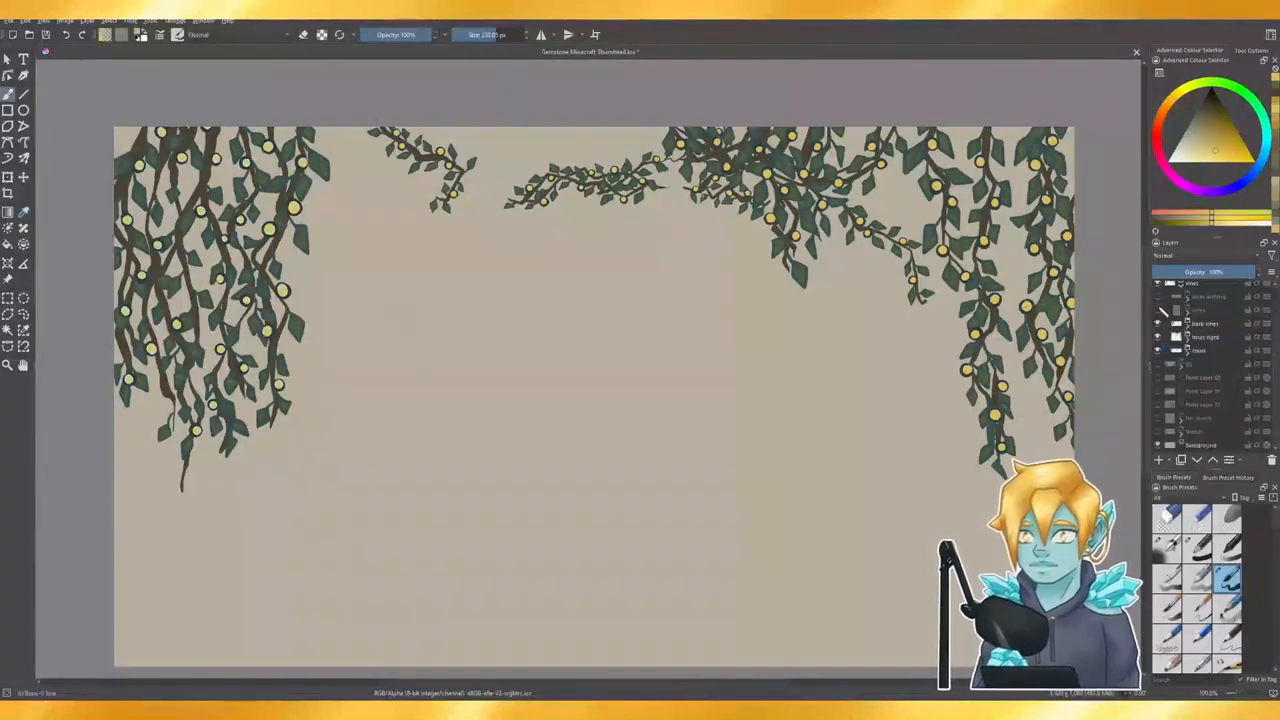
- Show and expand the vines group, undo the unlocked yellow stroke, and paint its berries yellow on Paint Layer 53 with alpha locked
{"action": "left_click", "coordinate": [1158, 310]}
{"action": "left_click", "coordinate": [1187, 310]}
{"action": "left_click", "coordinate": [1216, 337]}
{"action": "mouse_move", "coordinate": [306, 426]}
{"action": "left_mouse_down"}
{"action": "mouse_move", "coordinate": [243, 491]}
{"action": "mouse_move", "coordinate": [446, 318]}
{"action": "left_mouse_up"}
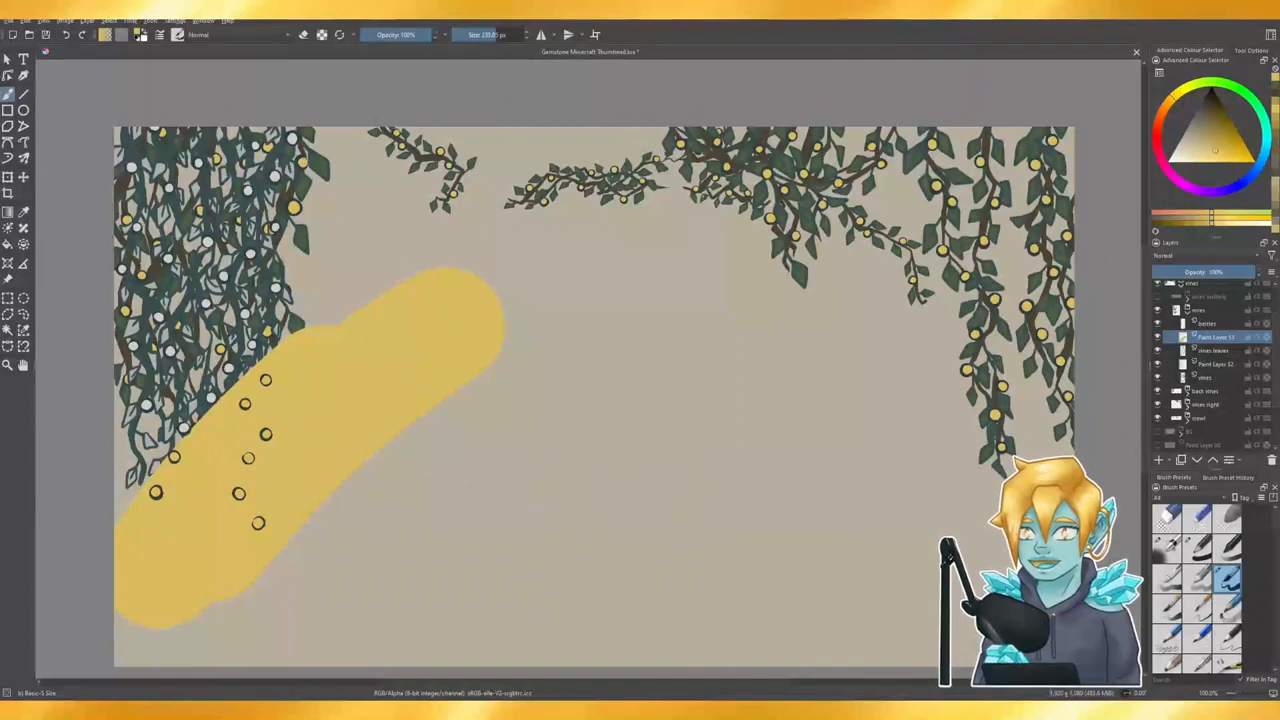
{"action": "key", "text": "ctrl+z"}
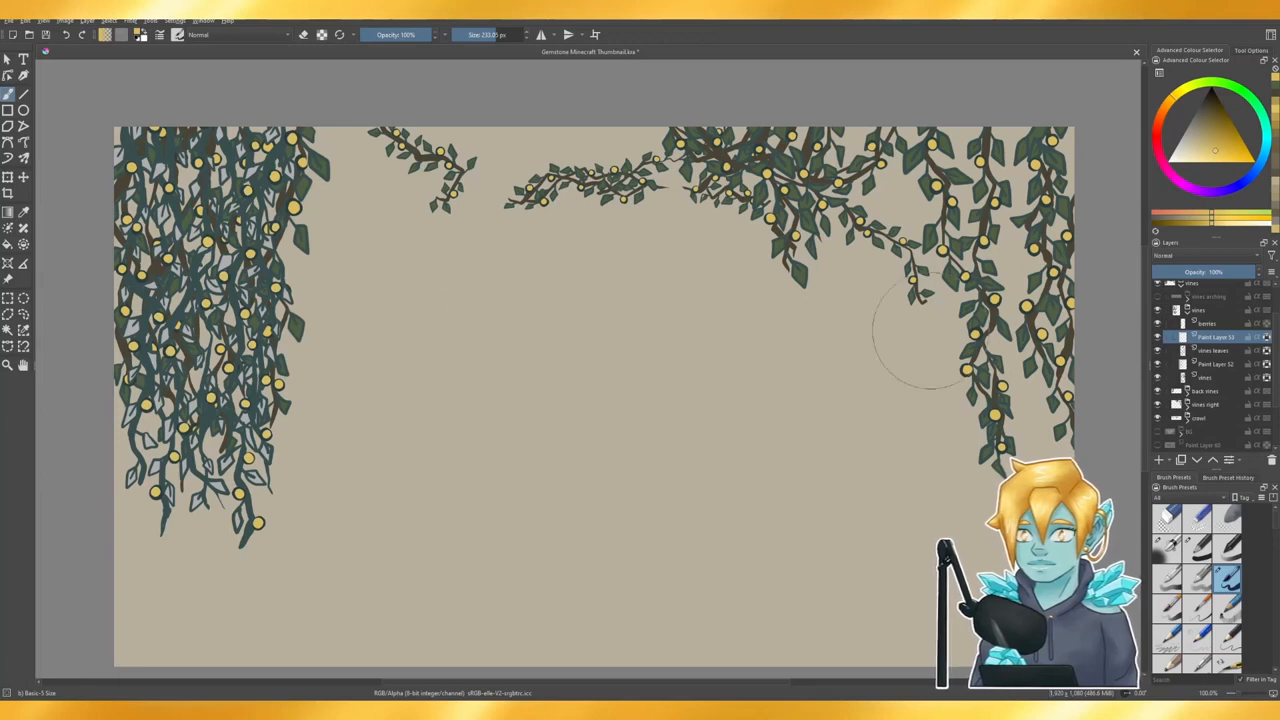
- Sample the leaf green from the right vines and paint the vines group's leaves with it on Paint Layer 52
{"action": "left_click", "coordinate": [1211, 352]}
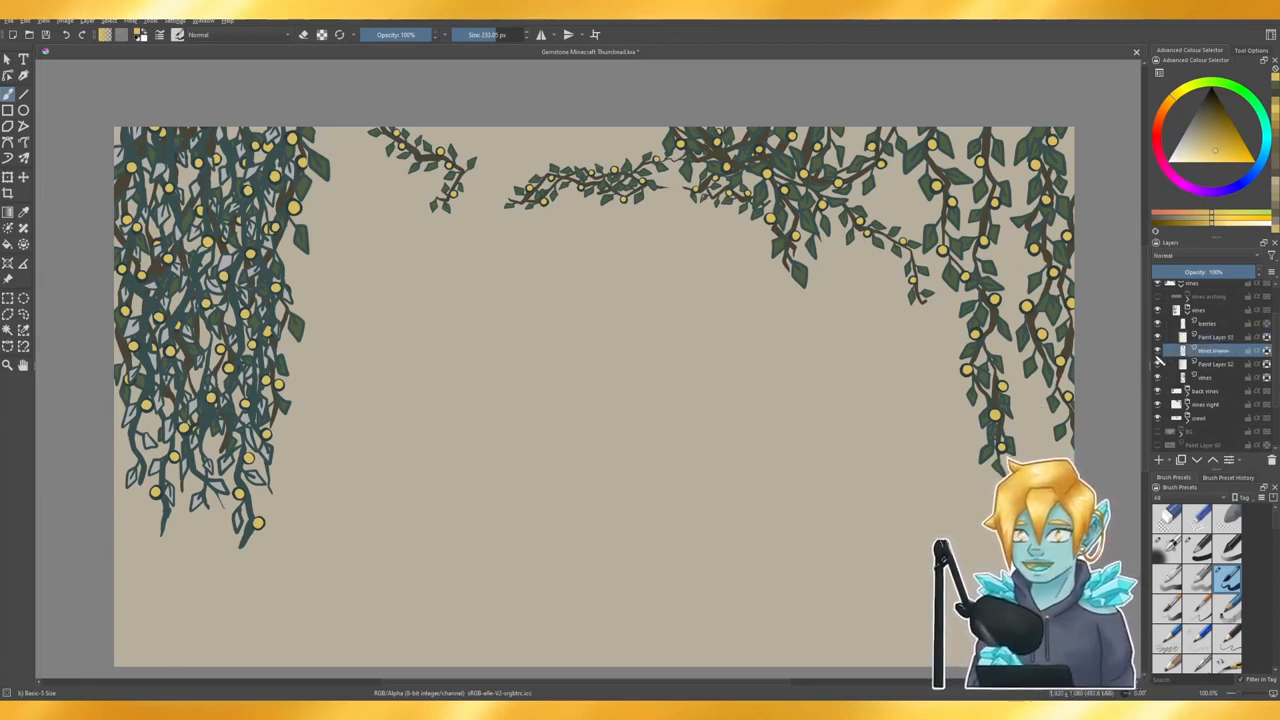
{"action": "left_click", "coordinate": [1165, 364]}
{"action": "key", "text": "p"}
{"action": "left_click", "coordinate": [985, 395]}
{"action": "key", "text": "b"}
{"action": "left_click_drag", "start_coordinate": [200, 200], "coordinate": [280, 543]}
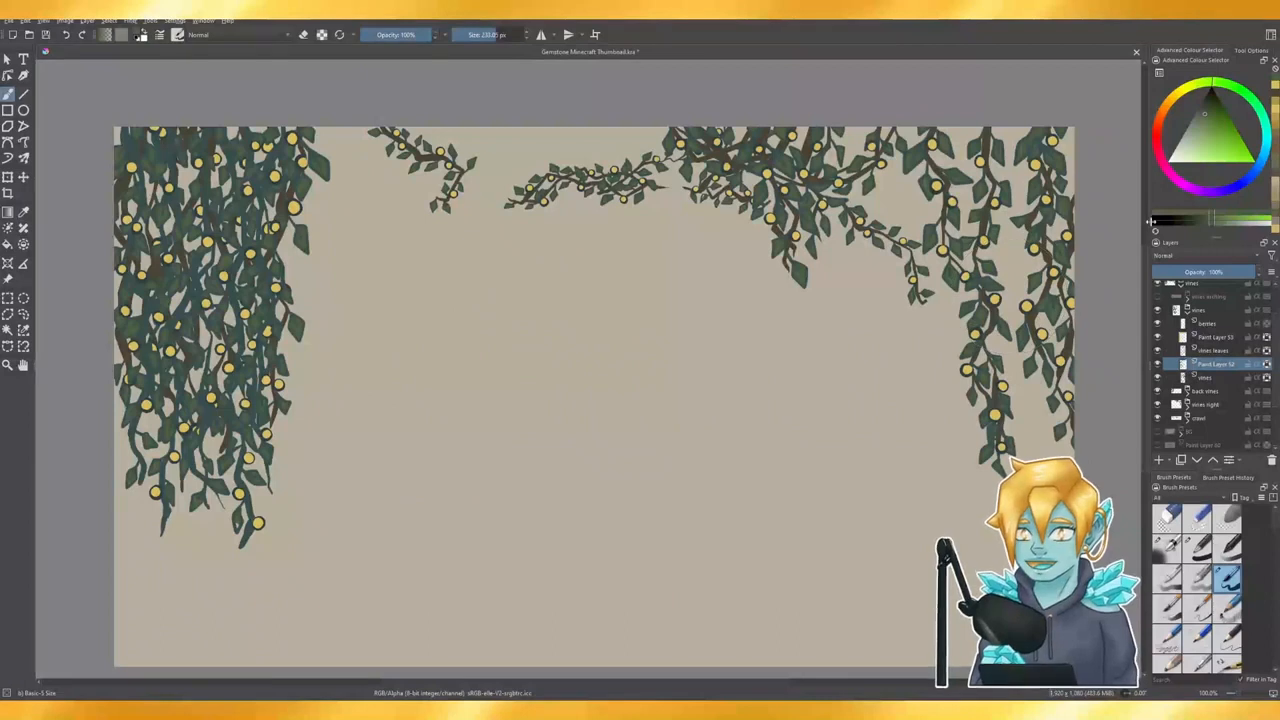
- Sample the dark brown from a finished stem, paint the stems on the vines layer with it, and collapse the group
{"action": "left_click", "coordinate": [1207, 378]}
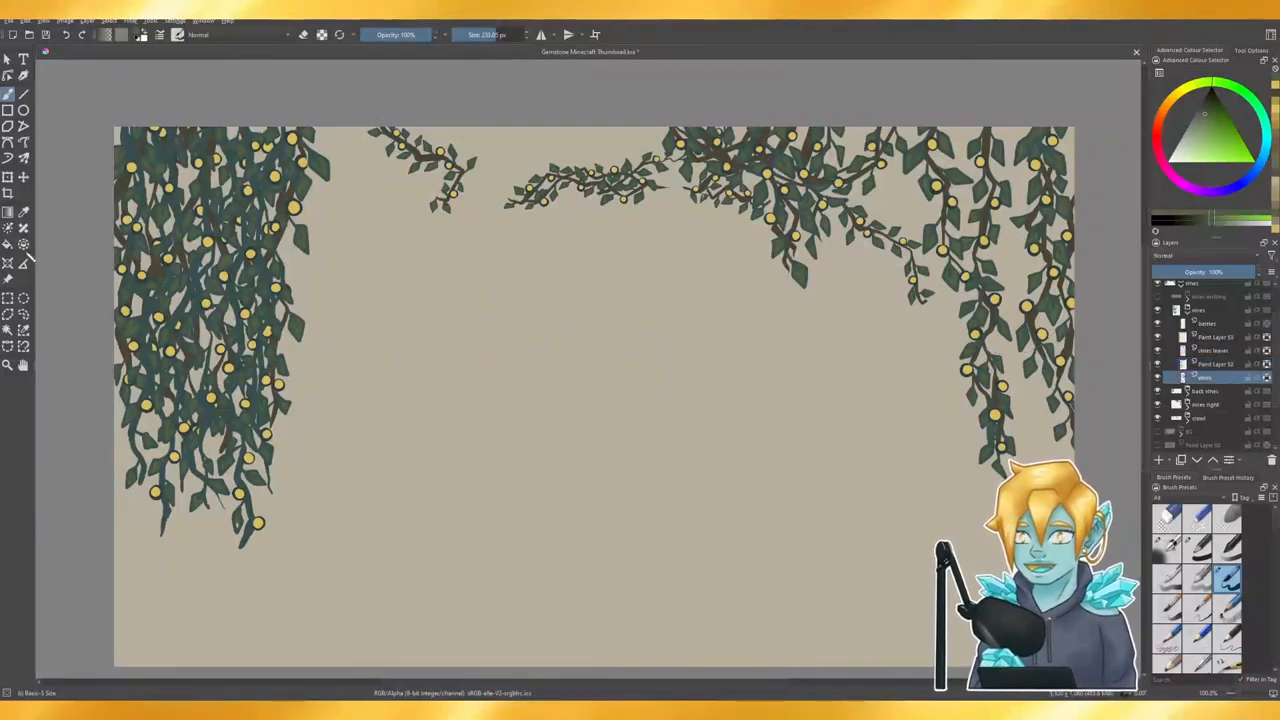
{"action": "left_click", "coordinate": [23, 212]}
{"action": "left_click", "coordinate": [410, 146]}
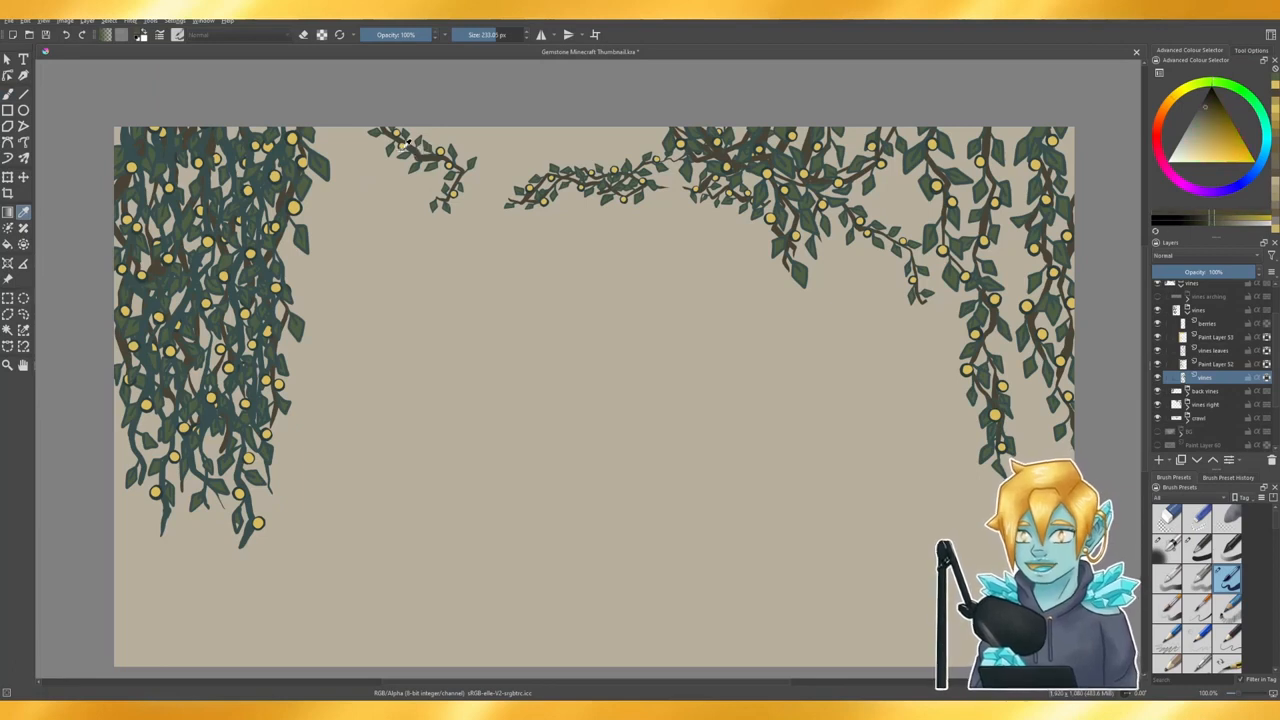
{"action": "left_click", "coordinate": [8, 93]}
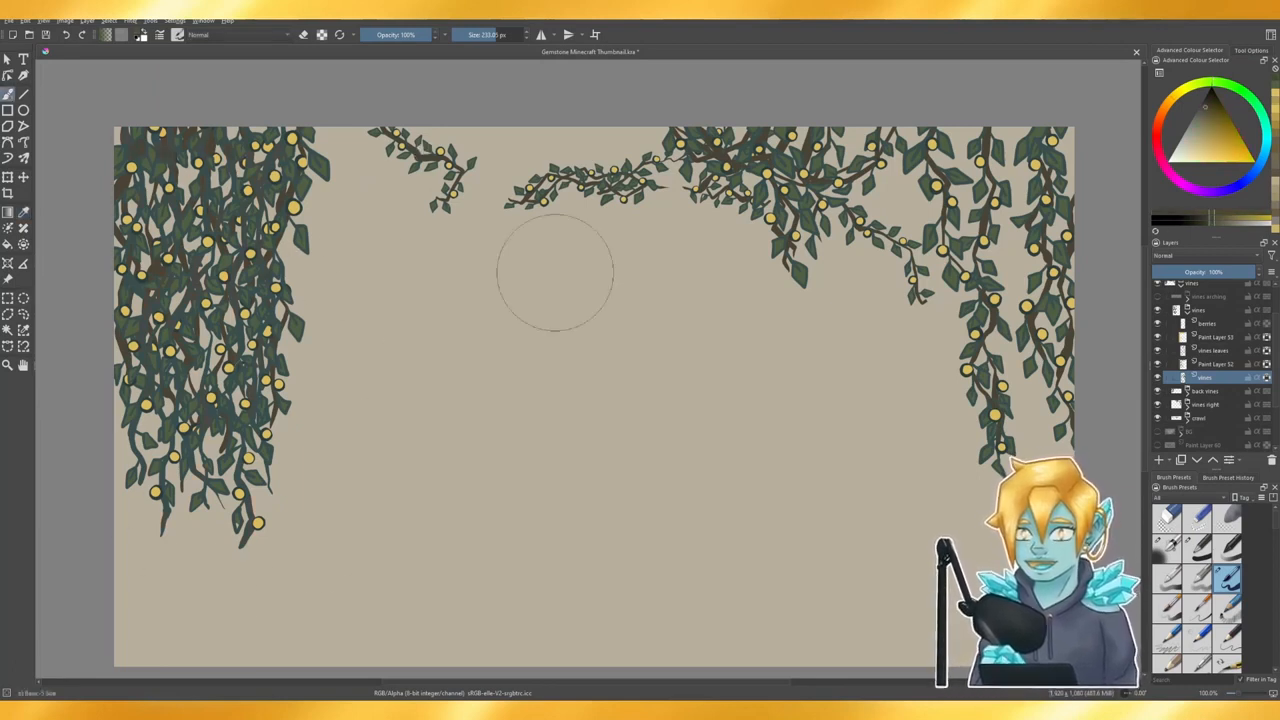
{"action": "left_click", "coordinate": [1187, 310]}
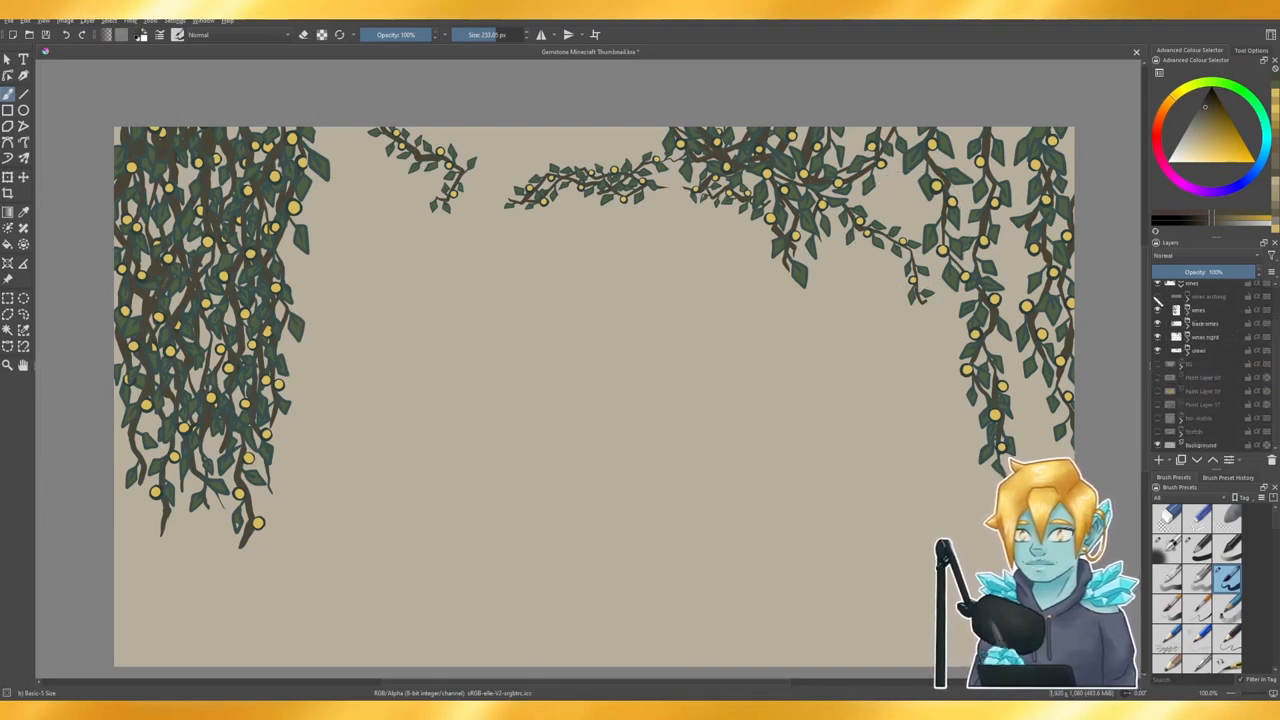
- Show and expand the vines arching group, undo the unlocked brown stroke, and paint the arching stems dark brown with alpha locked
{"action": "left_click", "coordinate": [1158, 297]}
{"action": "left_click", "coordinate": [1187, 297]}
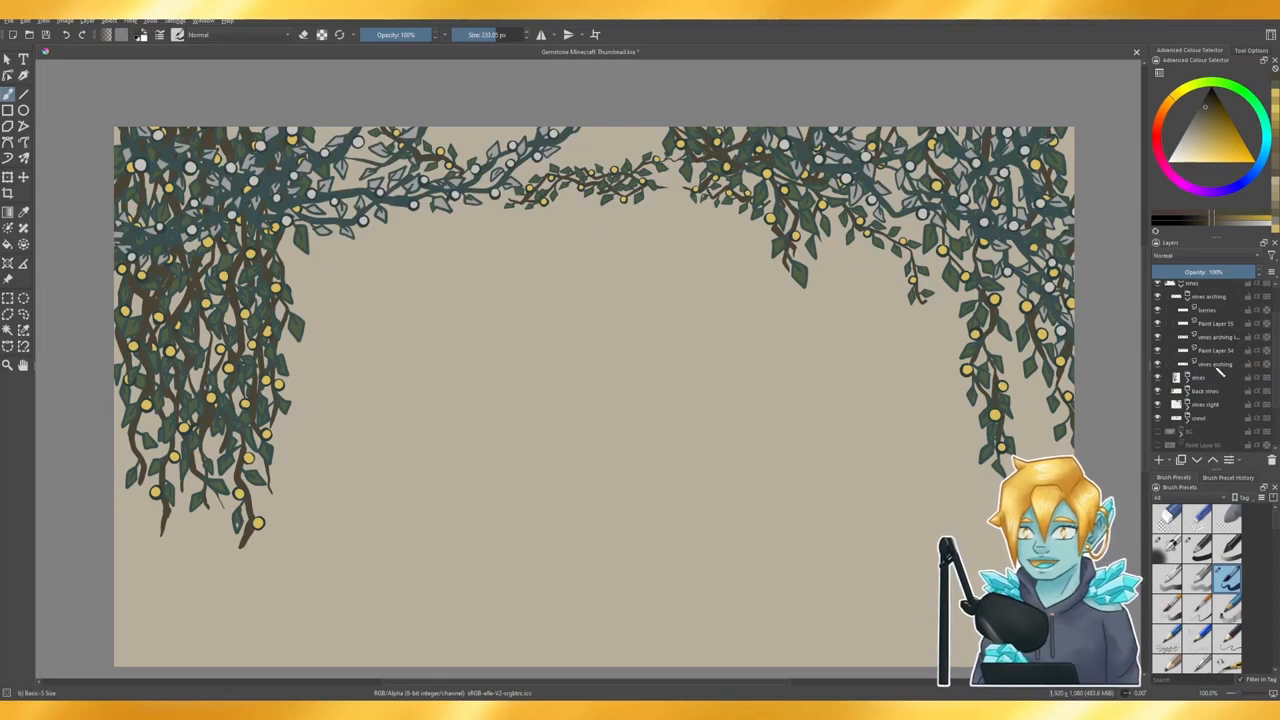
{"action": "left_click", "coordinate": [1208, 363]}
{"action": "left_click_drag", "start_coordinate": [995, 420], "coordinate": [1072, 310]}
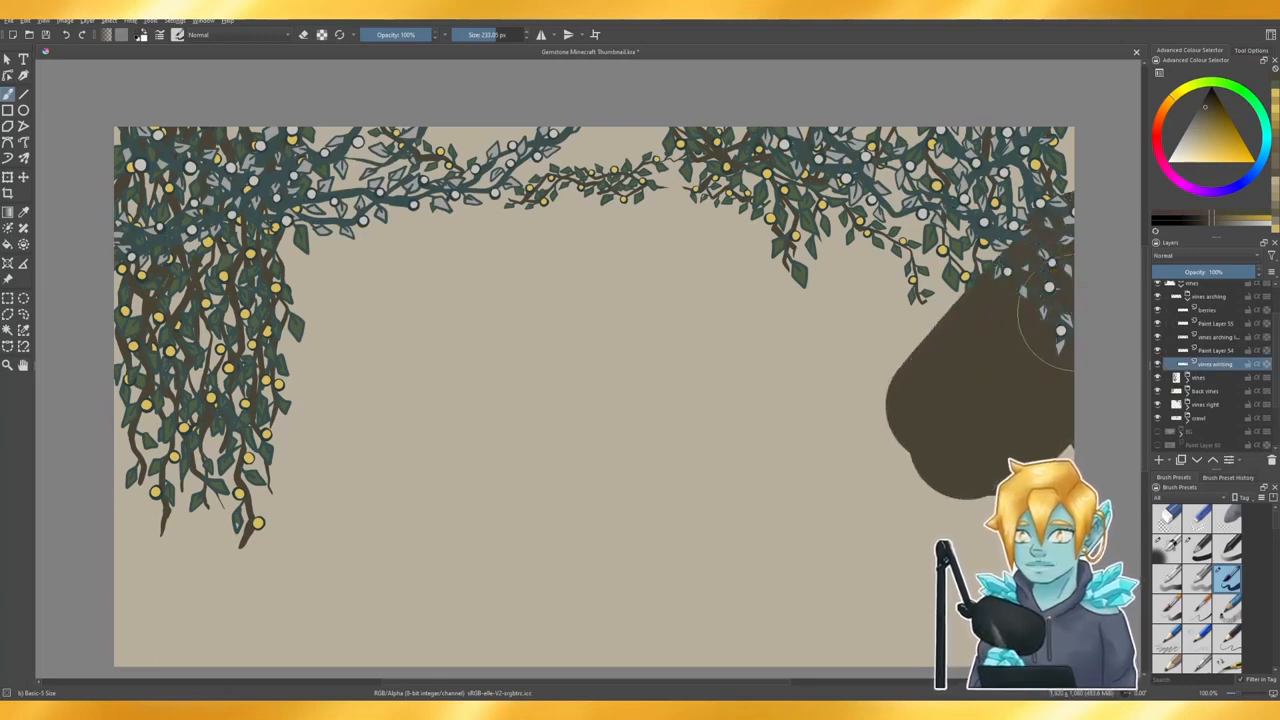
{"action": "key", "text": "ctrl+z"}
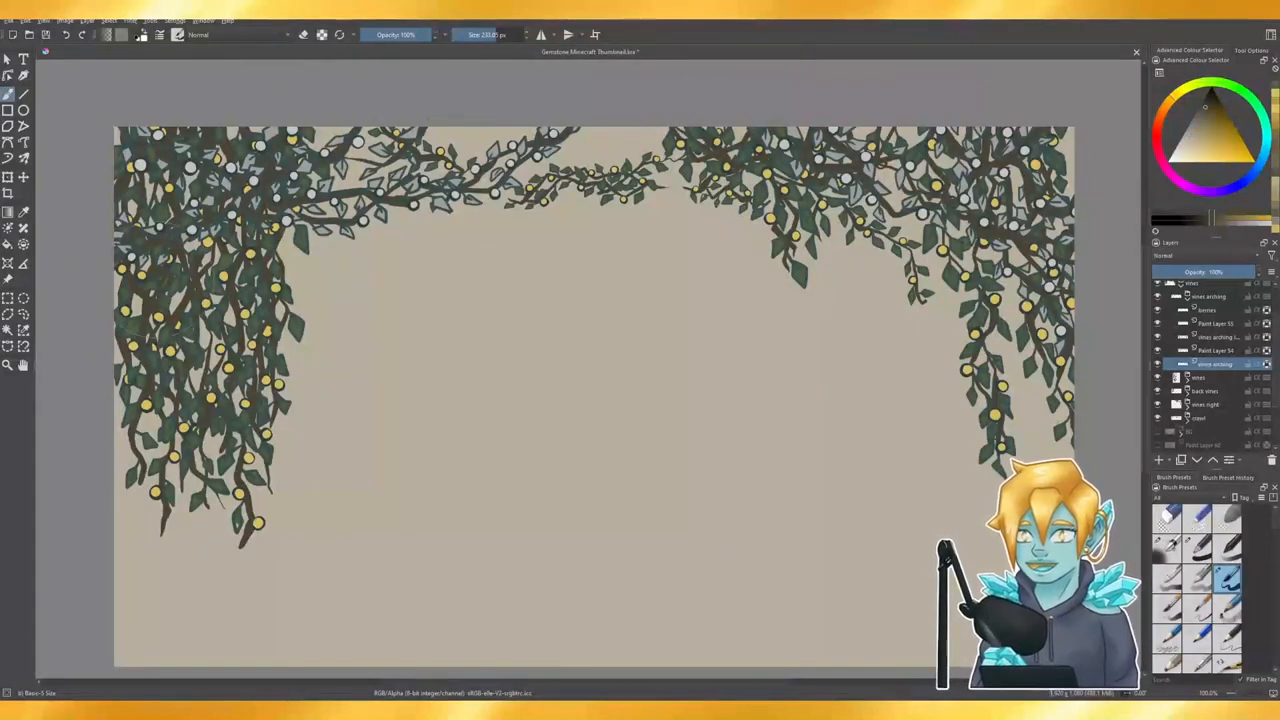
- Sample the green from a hanging vine leaf and paint the arching vines' leaves with it on Paint Layer 54
{"action": "left_click", "coordinate": [23, 212]}
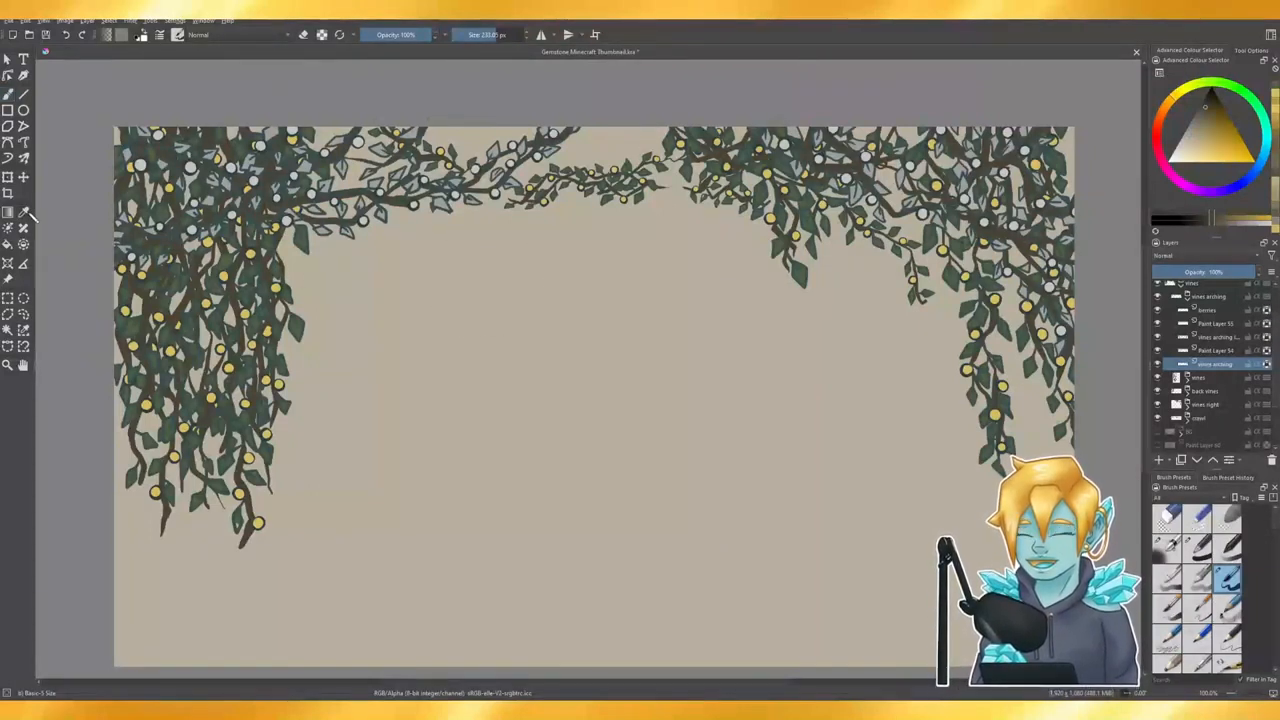
{"action": "left_click", "coordinate": [303, 324]}
{"action": "key", "text": "b"}
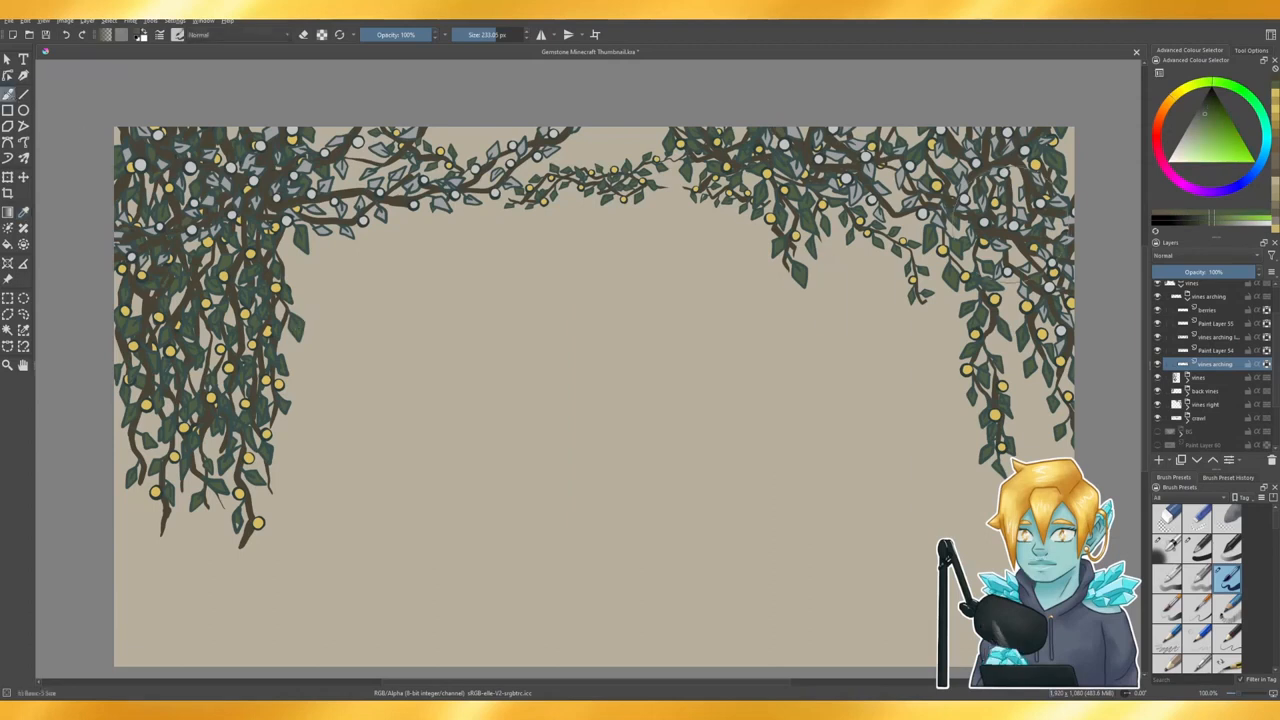
{"action": "left_click", "coordinate": [1222, 350]}
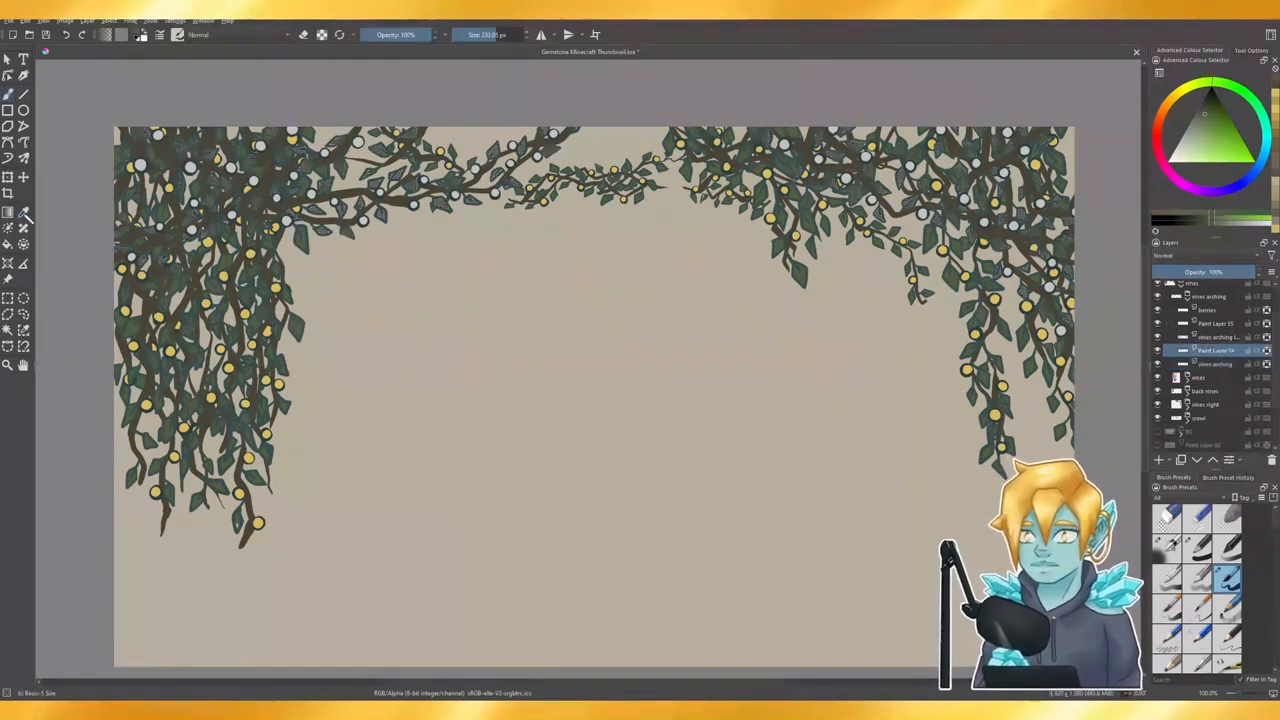
- Sample the yellow from a hanging vine berry and paint the arching vines' berries with it on Paint Layer 55
{"action": "left_click", "coordinate": [24, 213]}
{"action": "left_click", "coordinate": [142, 275]}
{"action": "left_click", "coordinate": [8, 96]}
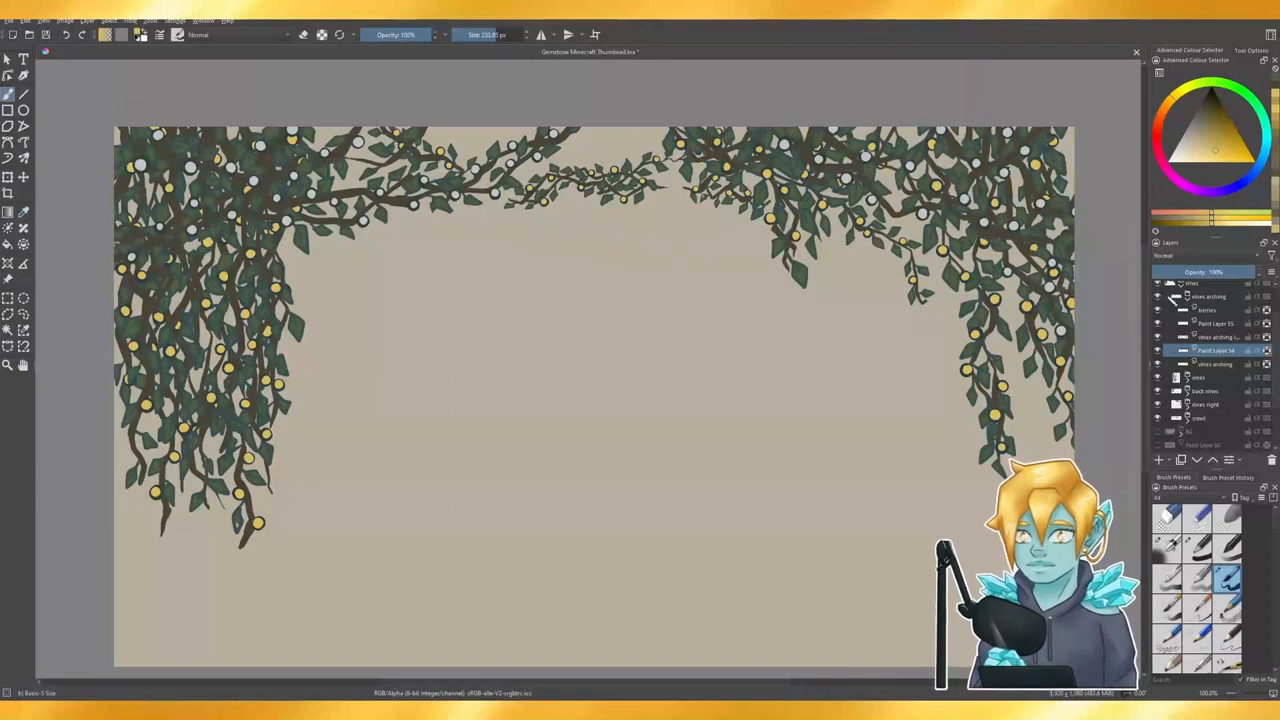
{"action": "left_click", "coordinate": [1216, 324]}
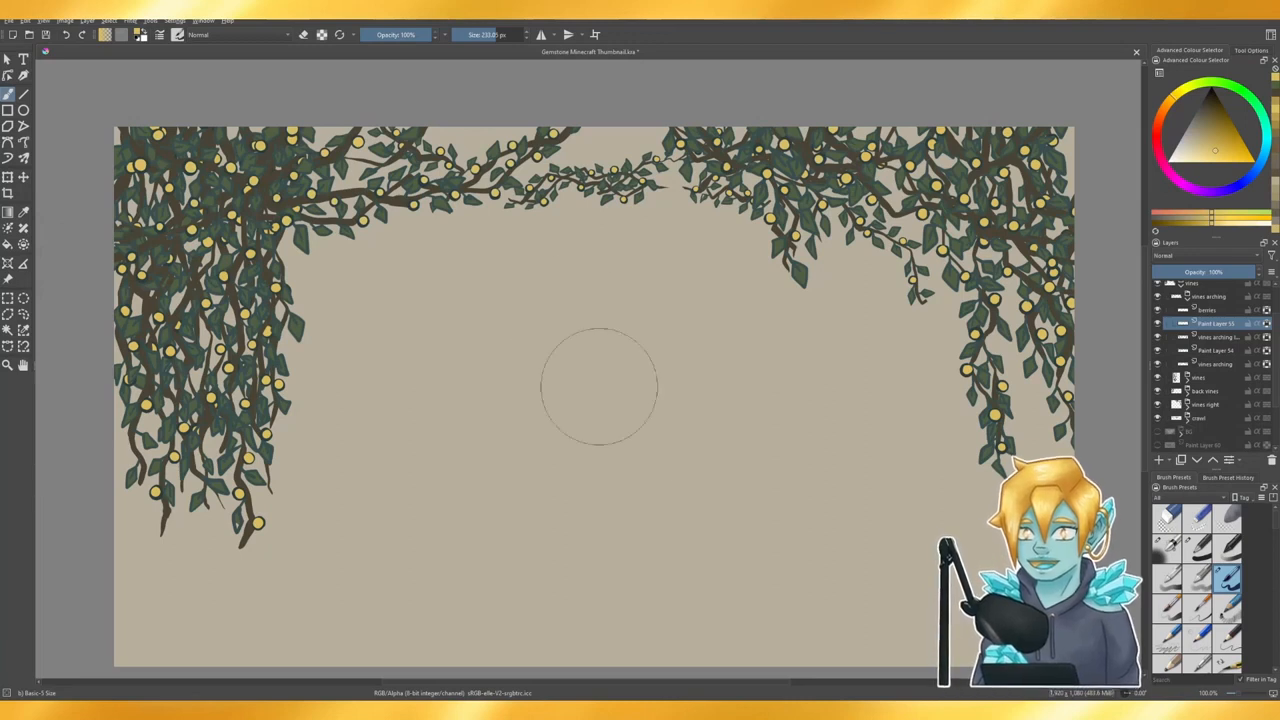
- Save the document, then collapse the vines arching group and the parent vines group
{"action": "scroll", "coordinate": [560, 282], "scroll_direction": "down", "scroll_amount": 1}
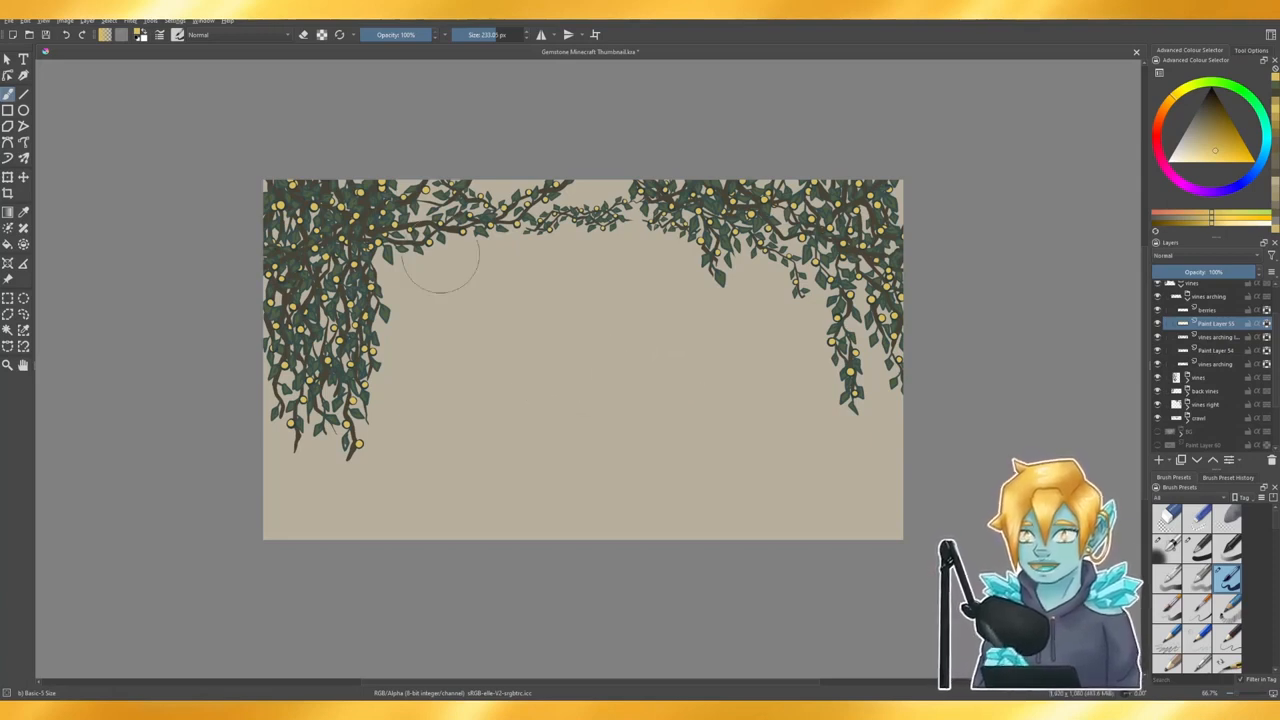
{"action": "key", "text": "ctrl+s"}
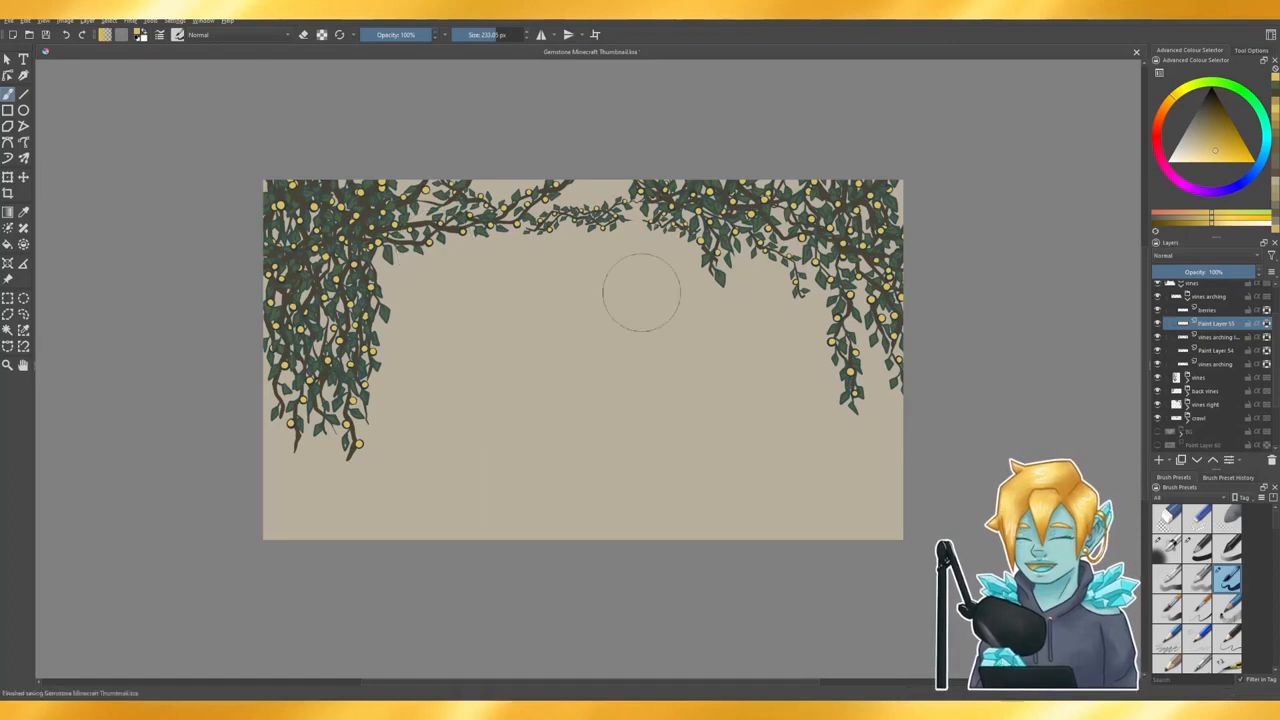
{"action": "scroll", "coordinate": [1214, 362], "scroll_direction": "up", "scroll_amount": 1}
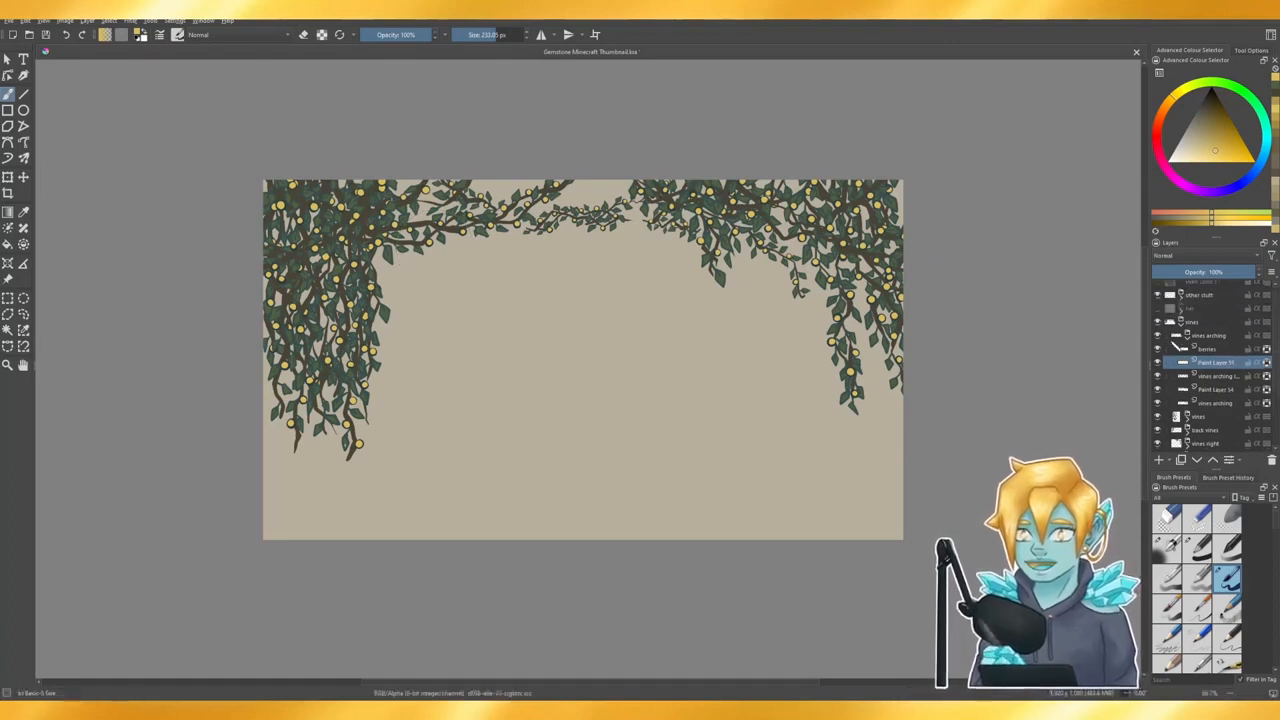
{"action": "left_click", "coordinate": [1187, 337]}
{"action": "left_click", "coordinate": [1182, 325]}
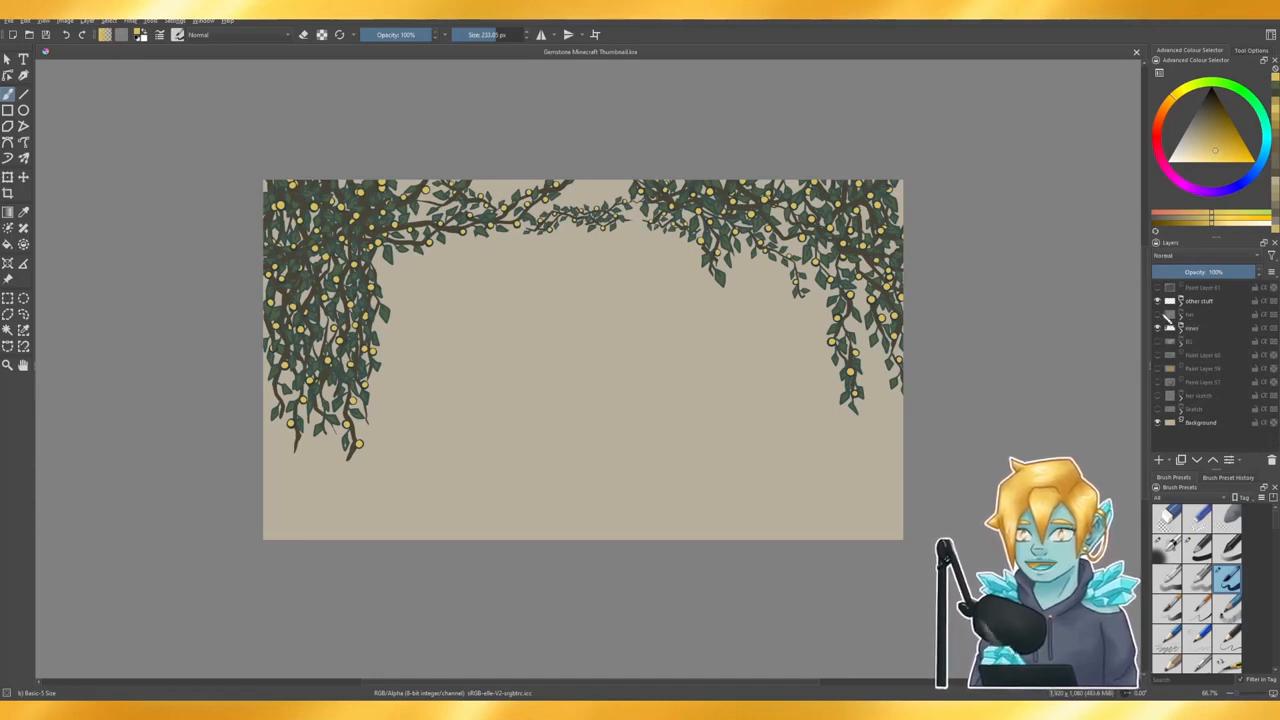
- Make the BG group and the character's group visible together with the vines
{"action": "left_click", "coordinate": [1159, 315]}
{"action": "left_click", "coordinate": [1160, 315]}
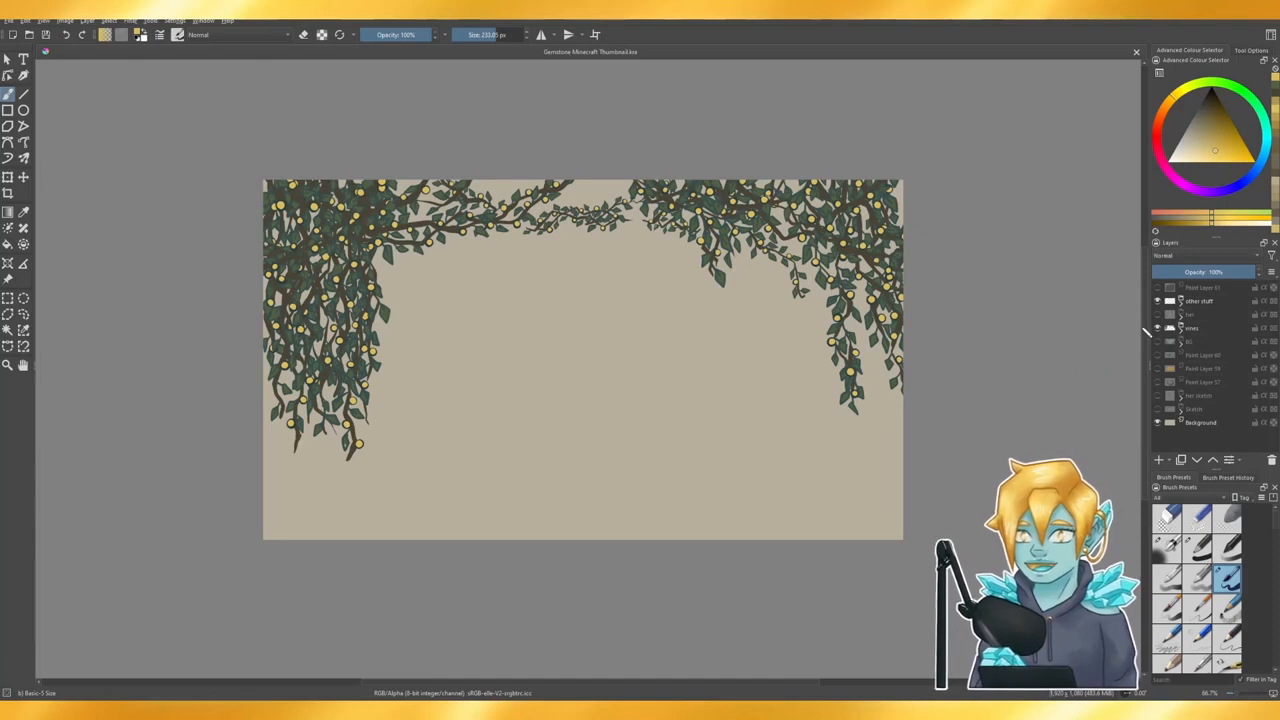
{"action": "left_click", "coordinate": [1158, 342]}
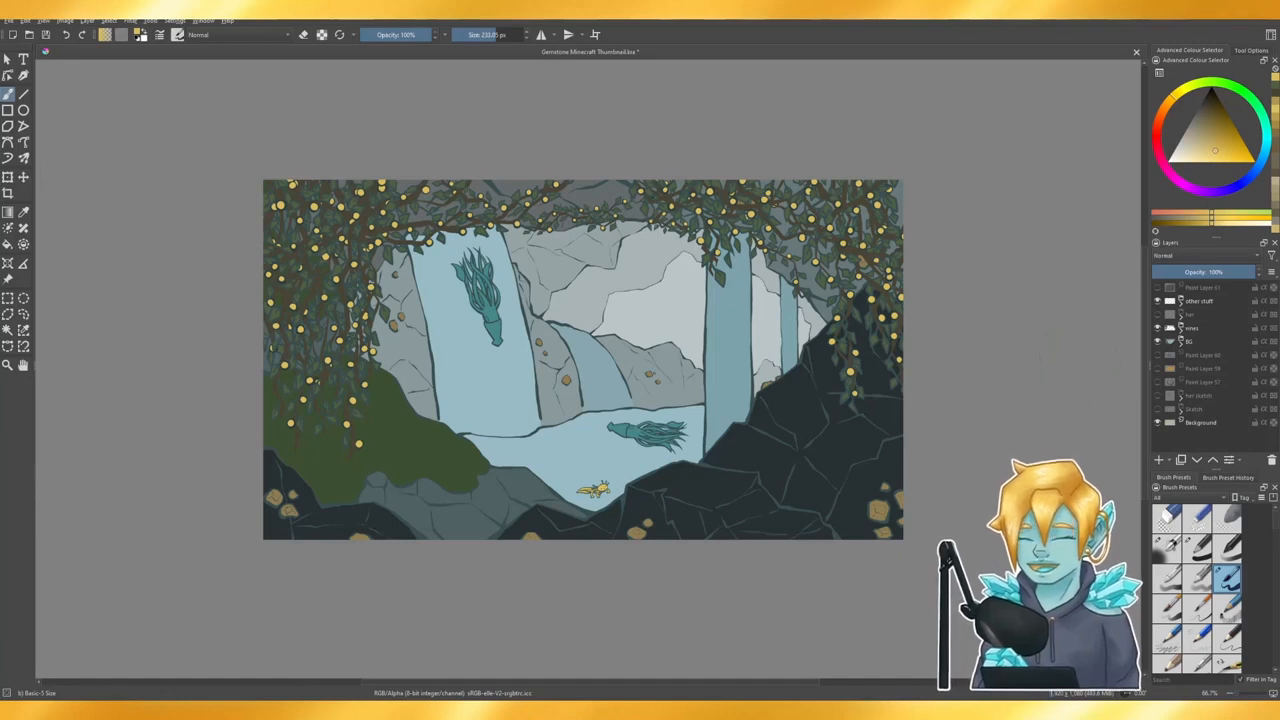
{"action": "left_click", "coordinate": [1158, 314]}
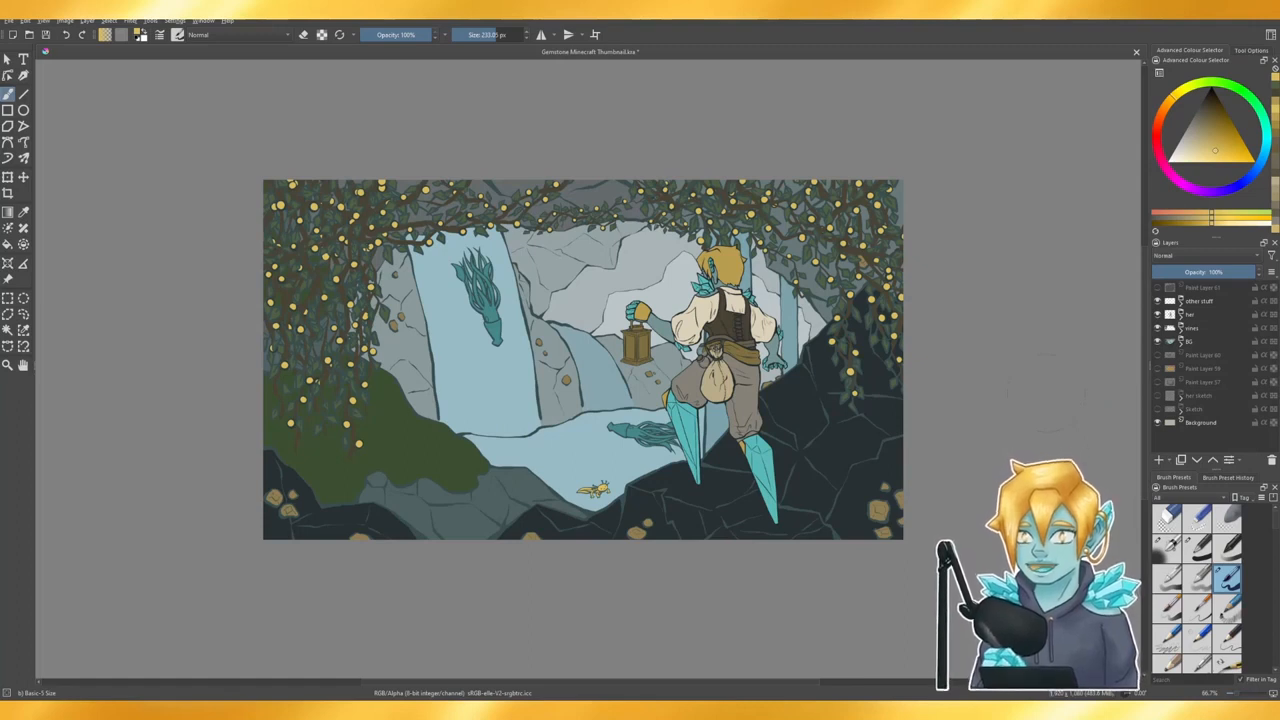
- Examine the flat colours of the whole thumbnail, both at small size and up close around the character, vines and waterfall
{"action": "scroll", "coordinate": [876, 410], "scroll_direction": "down", "scroll_amount": 2}
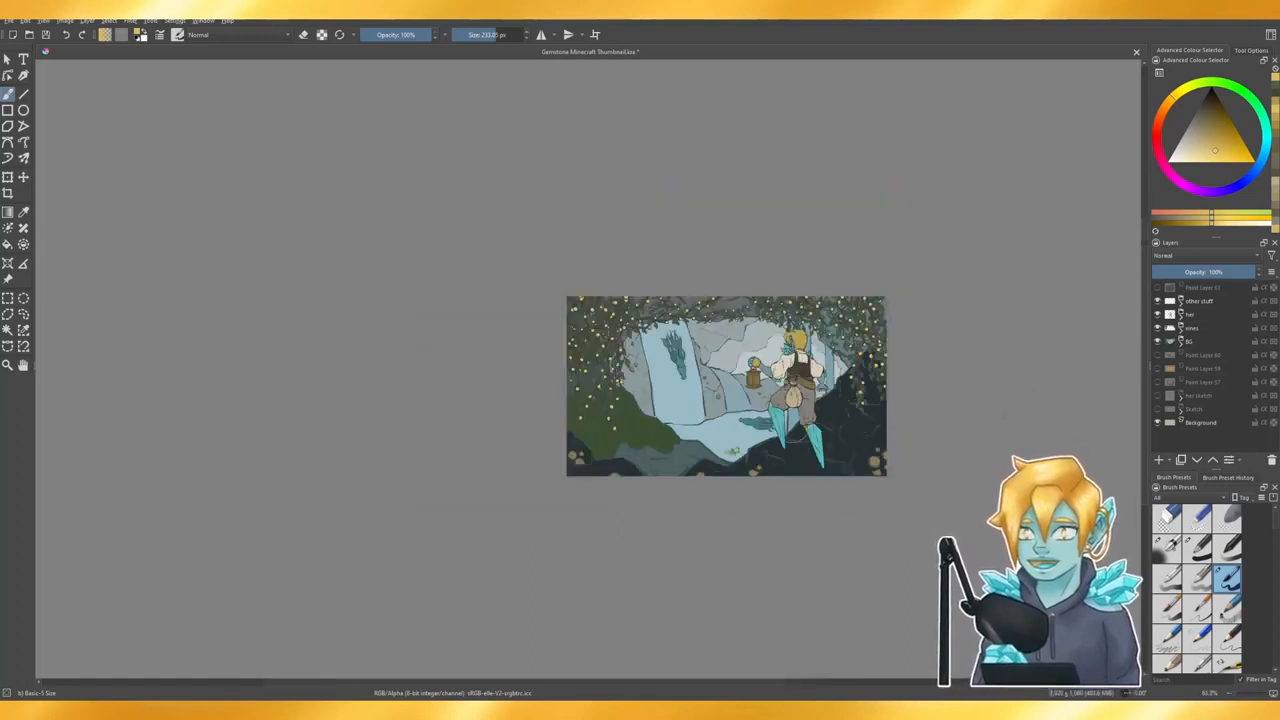
{"action": "scroll", "coordinate": [588, 405], "scroll_direction": "down", "scroll_amount": 1}
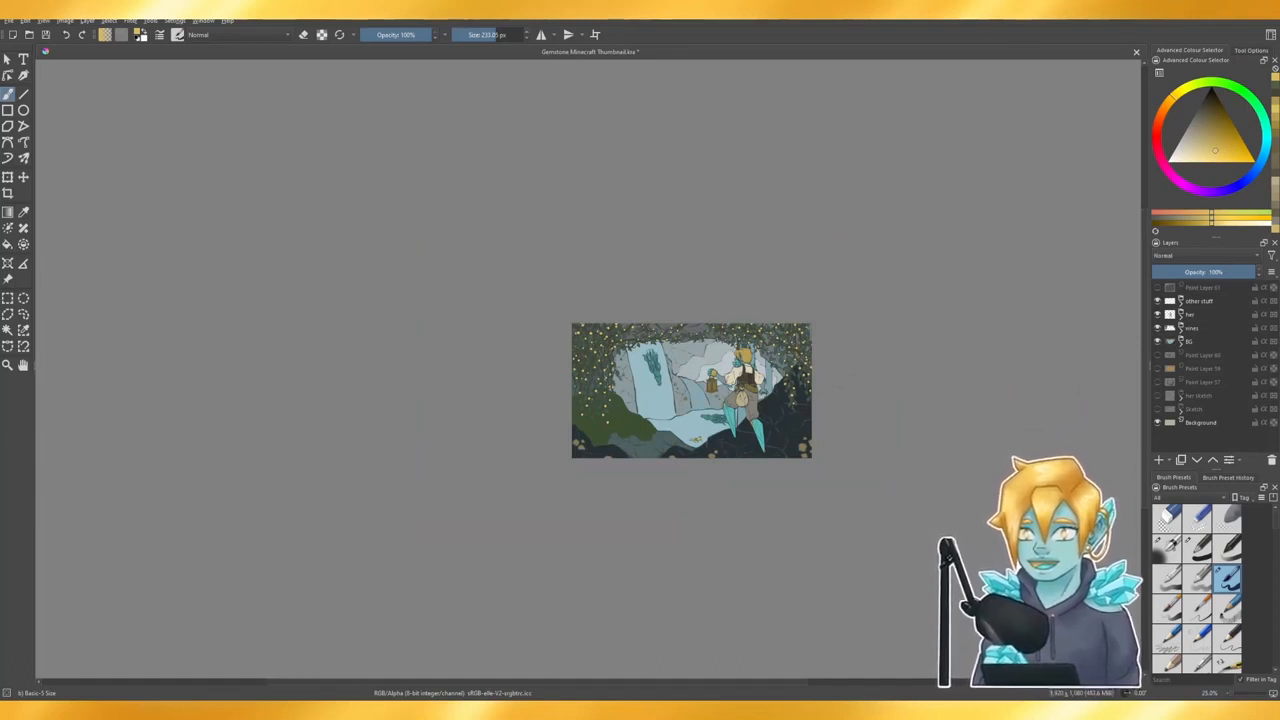
{"action": "scroll", "coordinate": [803, 372], "scroll_direction": "up", "scroll_amount": 2}
{"action": "scroll", "coordinate": [800, 385], "scroll_direction": "down", "scroll_amount": 2}
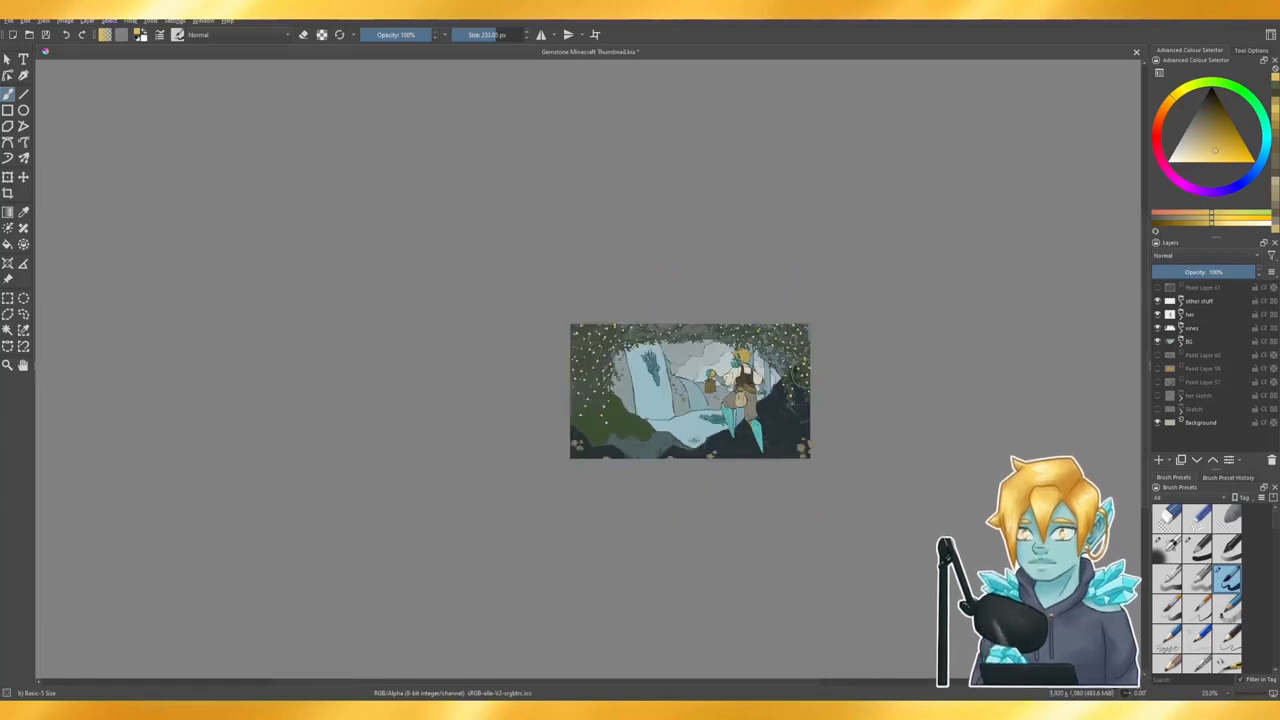
{"action": "scroll", "coordinate": [800, 386], "scroll_direction": "up", "scroll_amount": 3}
{"action": "scroll", "coordinate": [795, 383], "scroll_direction": "down", "scroll_amount": 1}
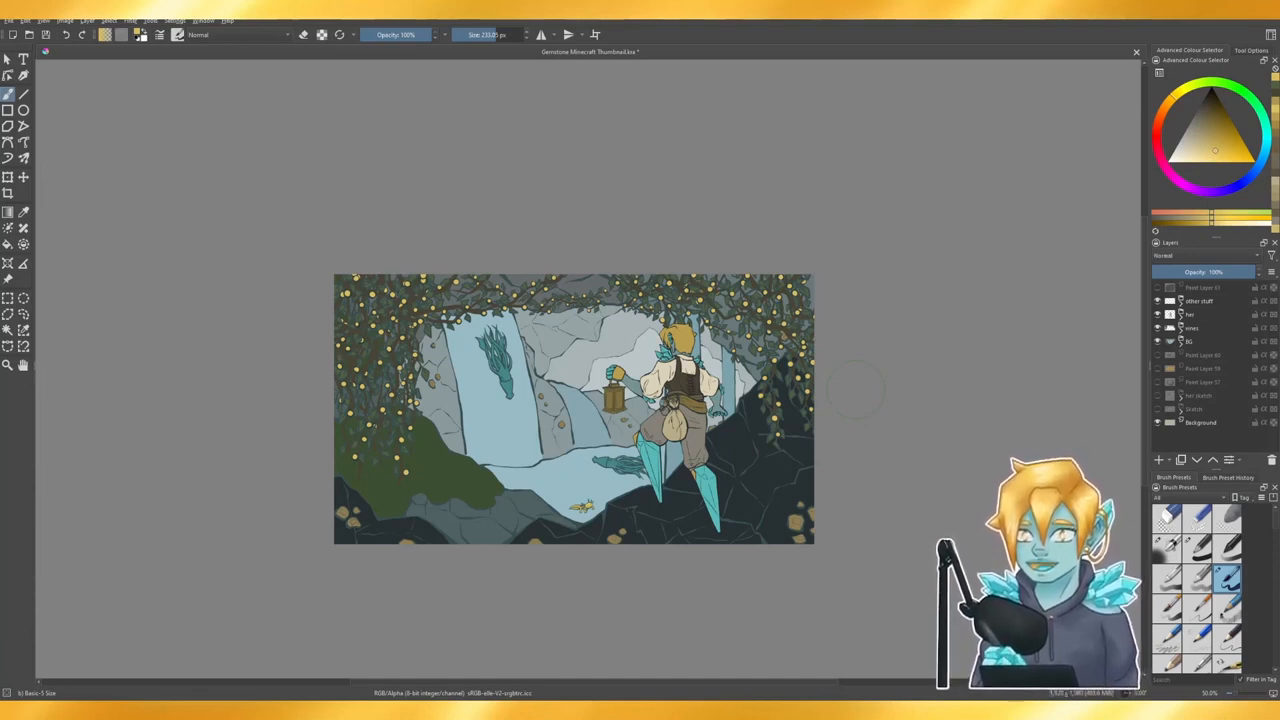
{"action": "scroll", "coordinate": [688, 309], "scroll_direction": "up", "scroll_amount": 3}
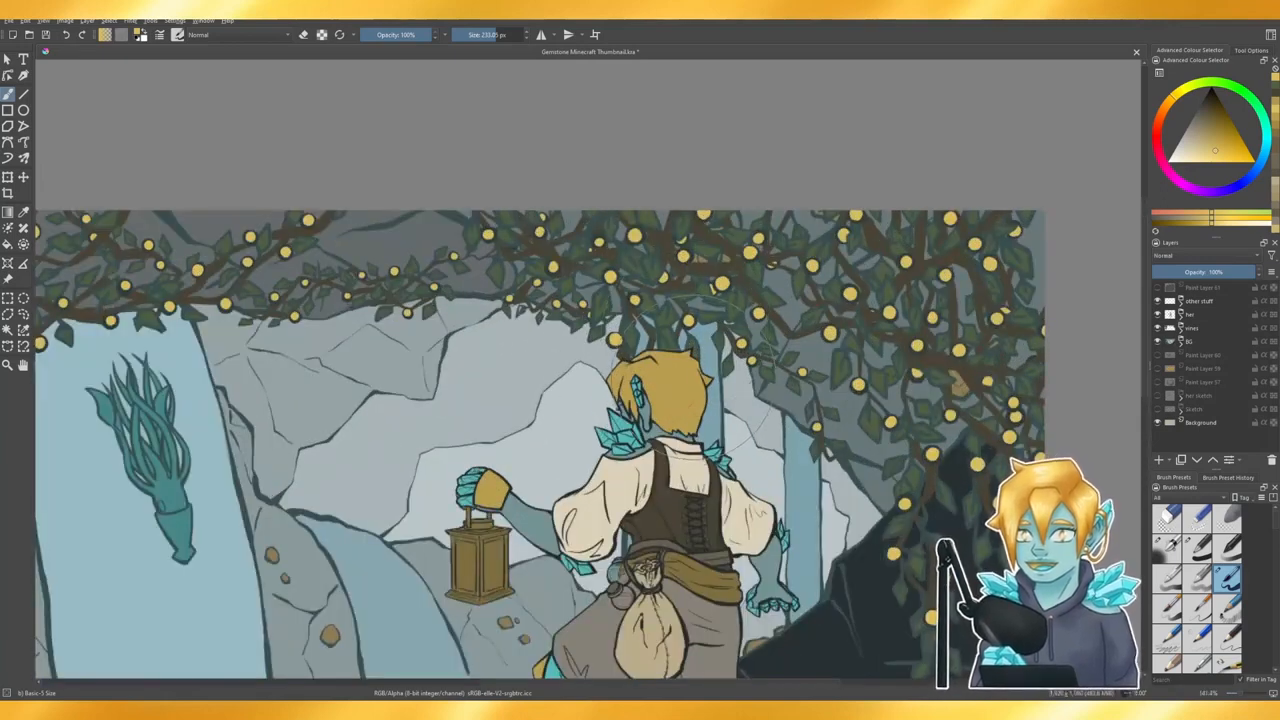
{"action": "scroll", "coordinate": [692, 385], "scroll_direction": "down", "scroll_amount": 3}
{"action": "scroll", "coordinate": [391, 420], "scroll_direction": "up", "scroll_amount": 2}
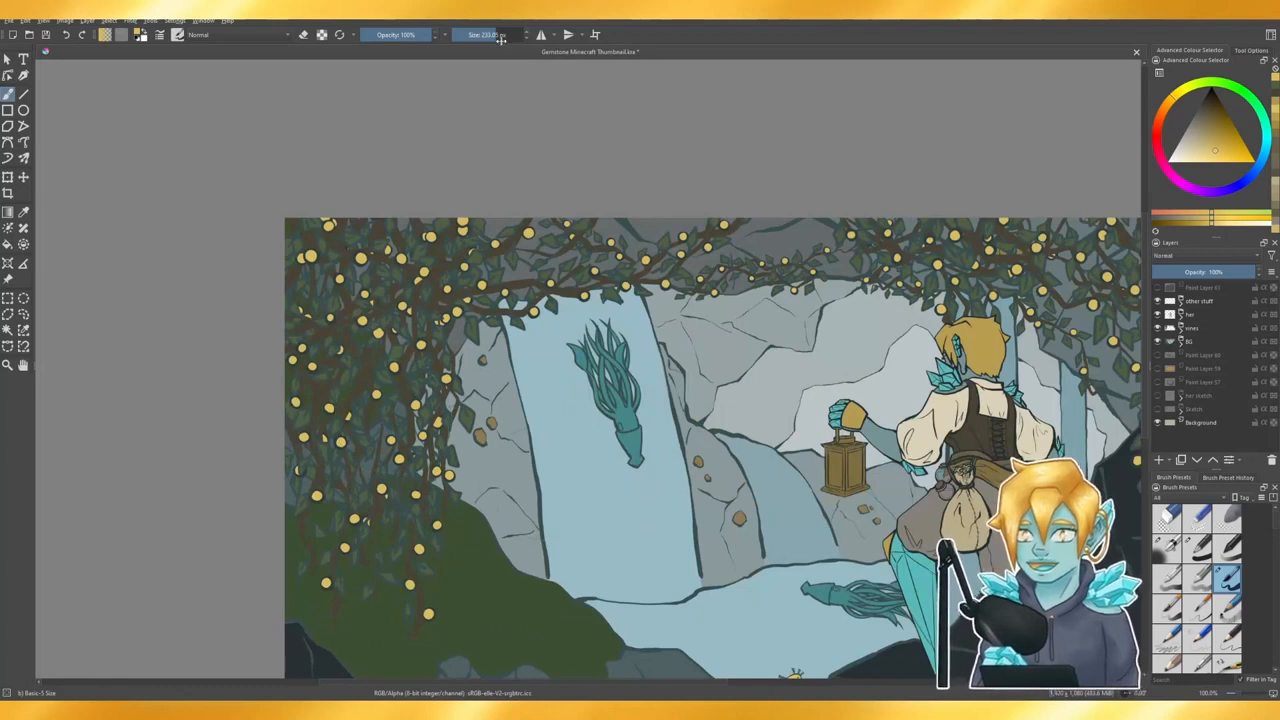
- Reduce the brush size to 40.24 px
{"action": "left_click_drag", "start_coordinate": [490, 36], "coordinate": [478, 36]}
- Show the black Paint Layer 61 above all groups and examine the whole thumbnail's values in greyscale at small size
{"action": "scroll", "coordinate": [445, 250], "scroll_direction": "down", "scroll_amount": 3}
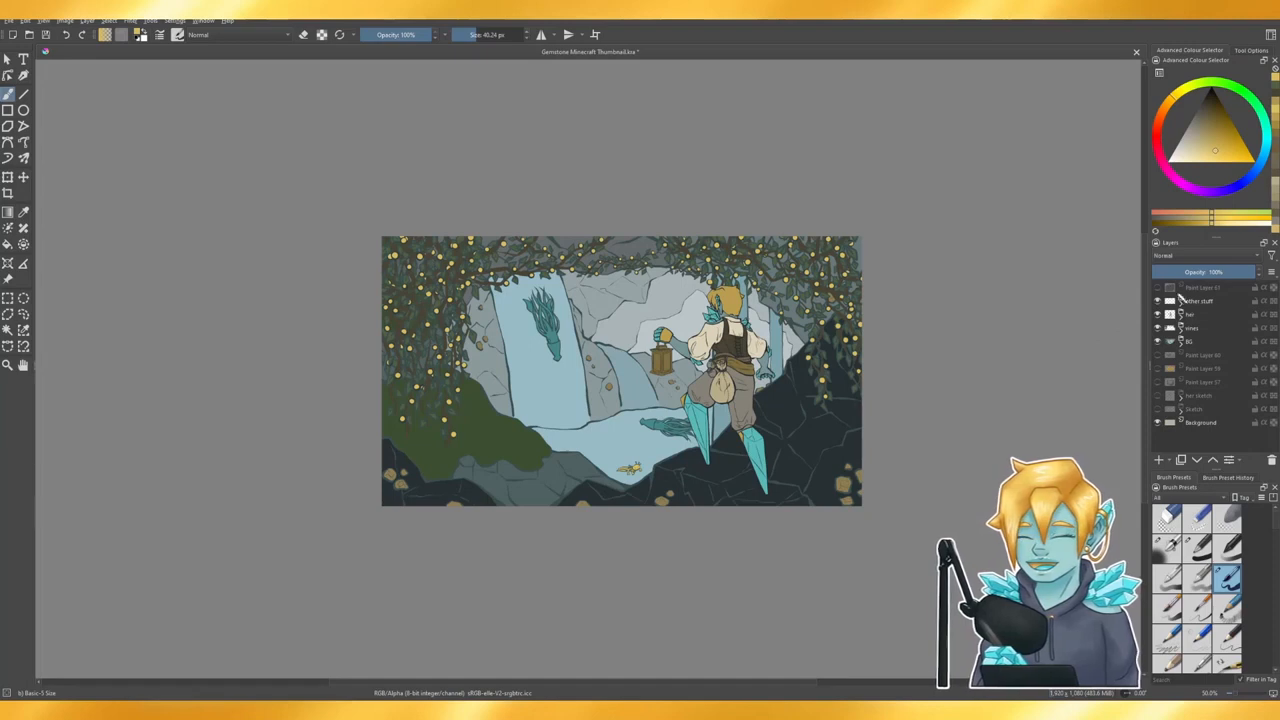
{"action": "left_click", "coordinate": [1159, 288]}
{"action": "scroll", "coordinate": [840, 403], "scroll_direction": "down", "scroll_amount": 3}
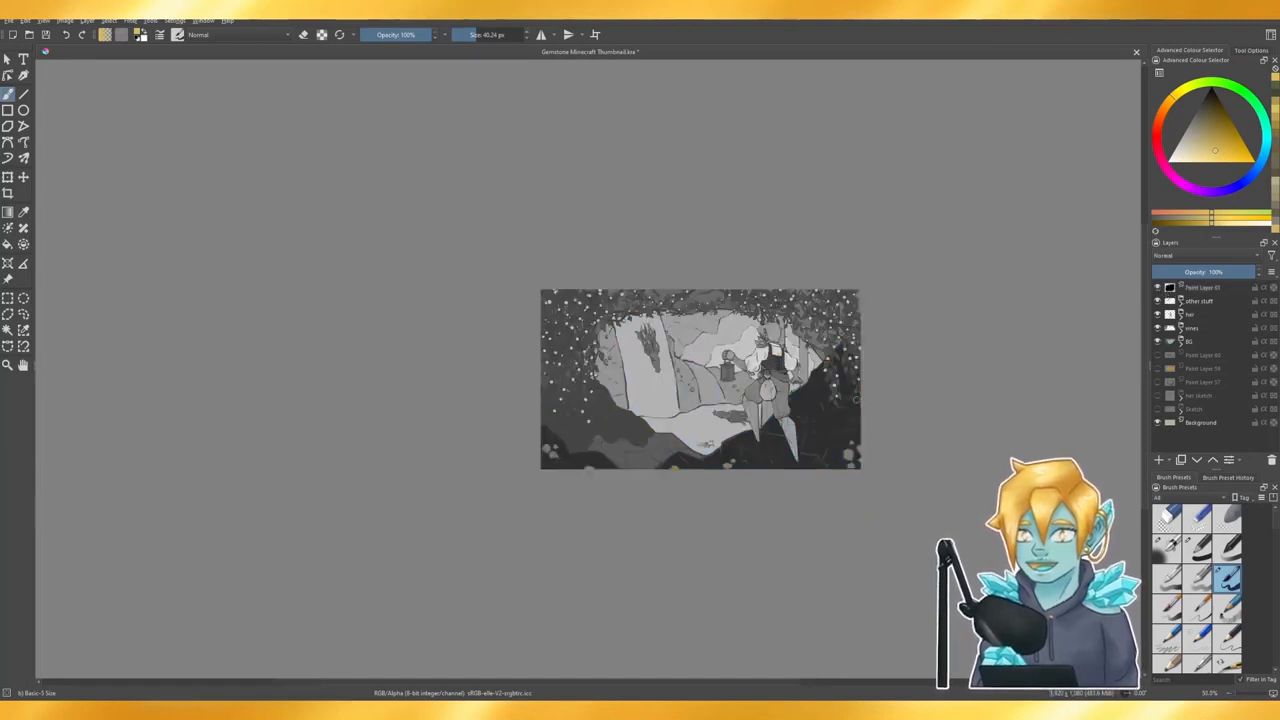
{"action": "scroll", "coordinate": [836, 391], "scroll_direction": "down", "scroll_amount": 1}
{"action": "scroll", "coordinate": [840, 389], "scroll_direction": "up", "scroll_amount": 2}
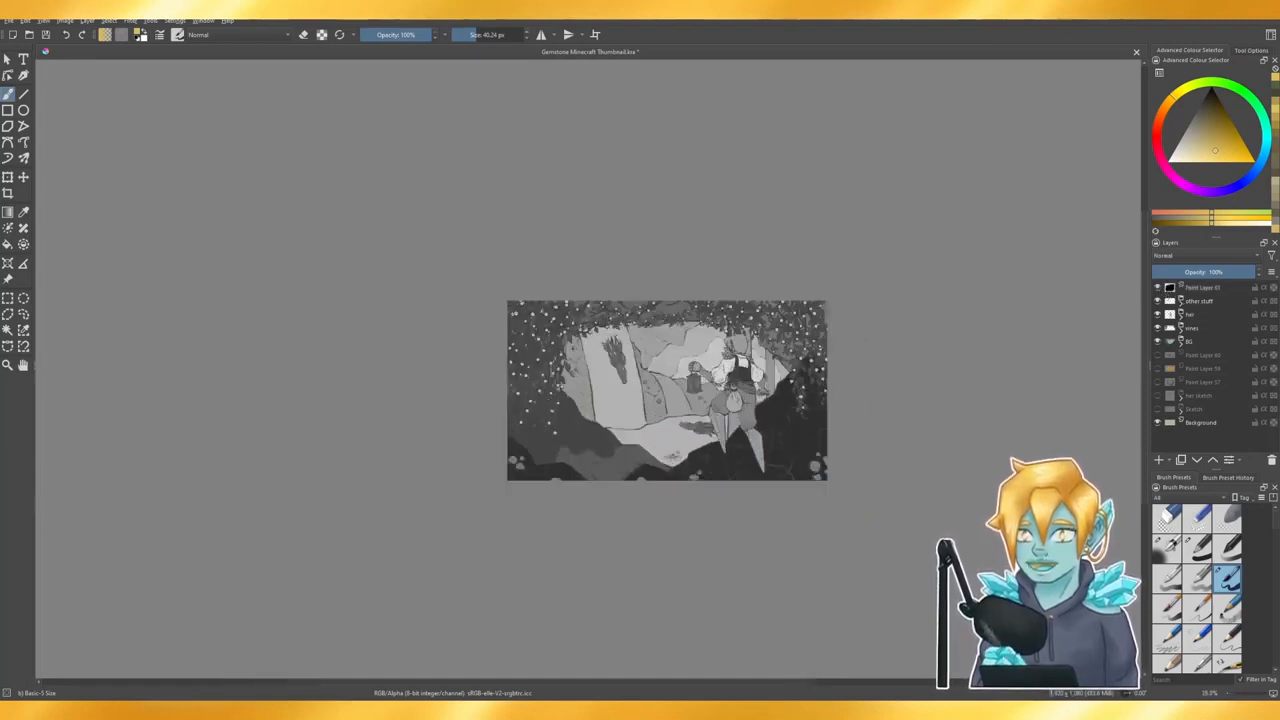
{"action": "scroll", "coordinate": [781, 390], "scroll_direction": "down", "scroll_amount": 1}
{"action": "scroll", "coordinate": [535, 370], "scroll_direction": "up", "scroll_amount": 1}
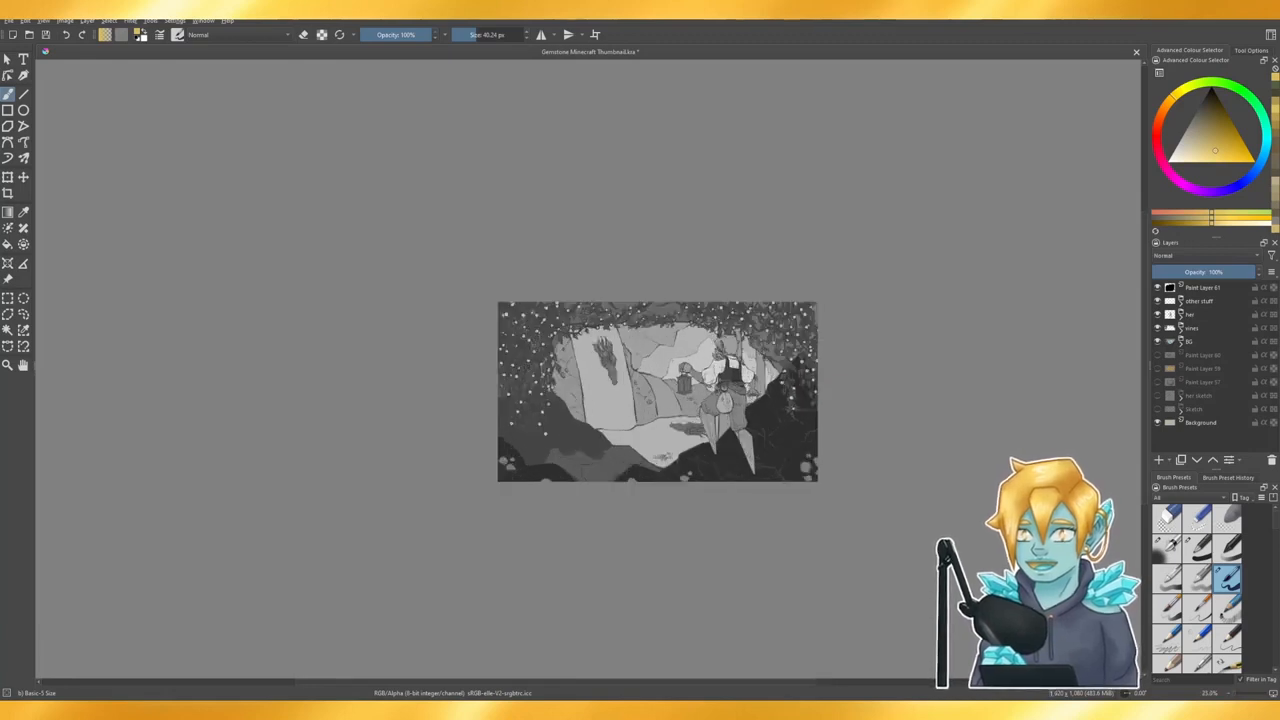
{"action": "scroll", "coordinate": [655, 390], "scroll_direction": "up", "scroll_amount": 1}
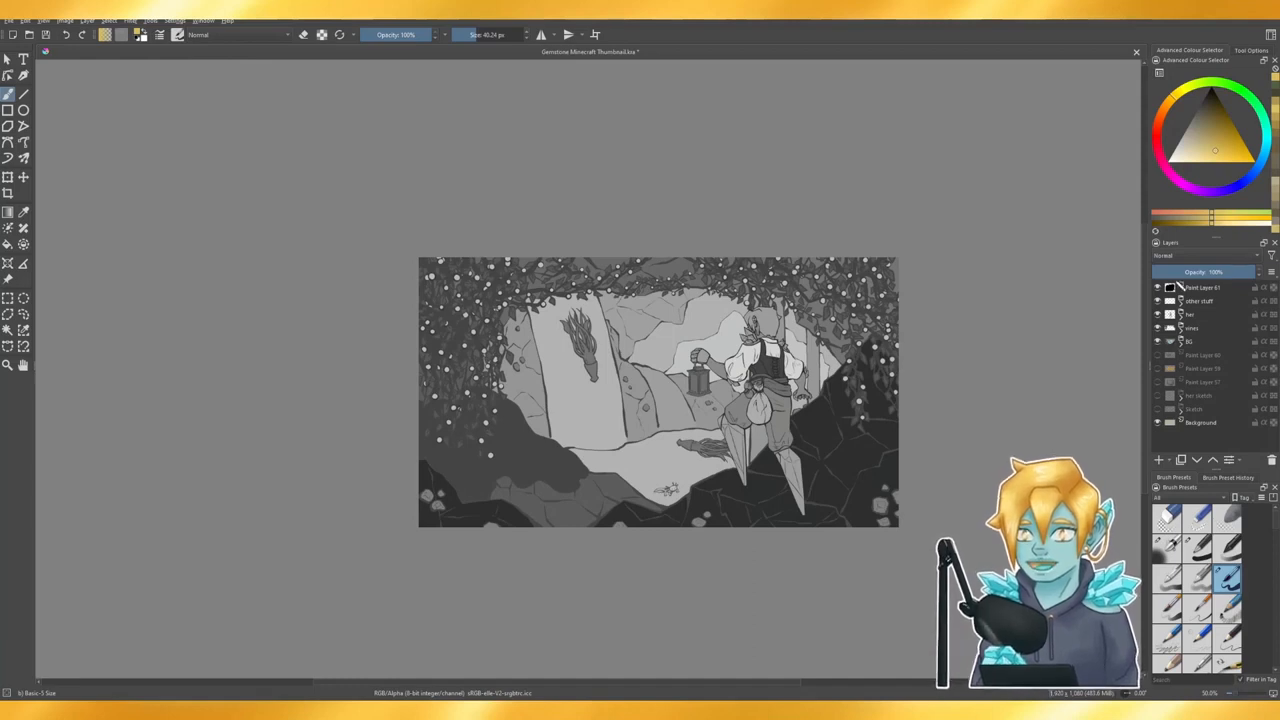
- Hide the greyscale check layer, Paint Layer 61, and review the whole composition in full colour
{"action": "left_click", "coordinate": [1158, 288]}
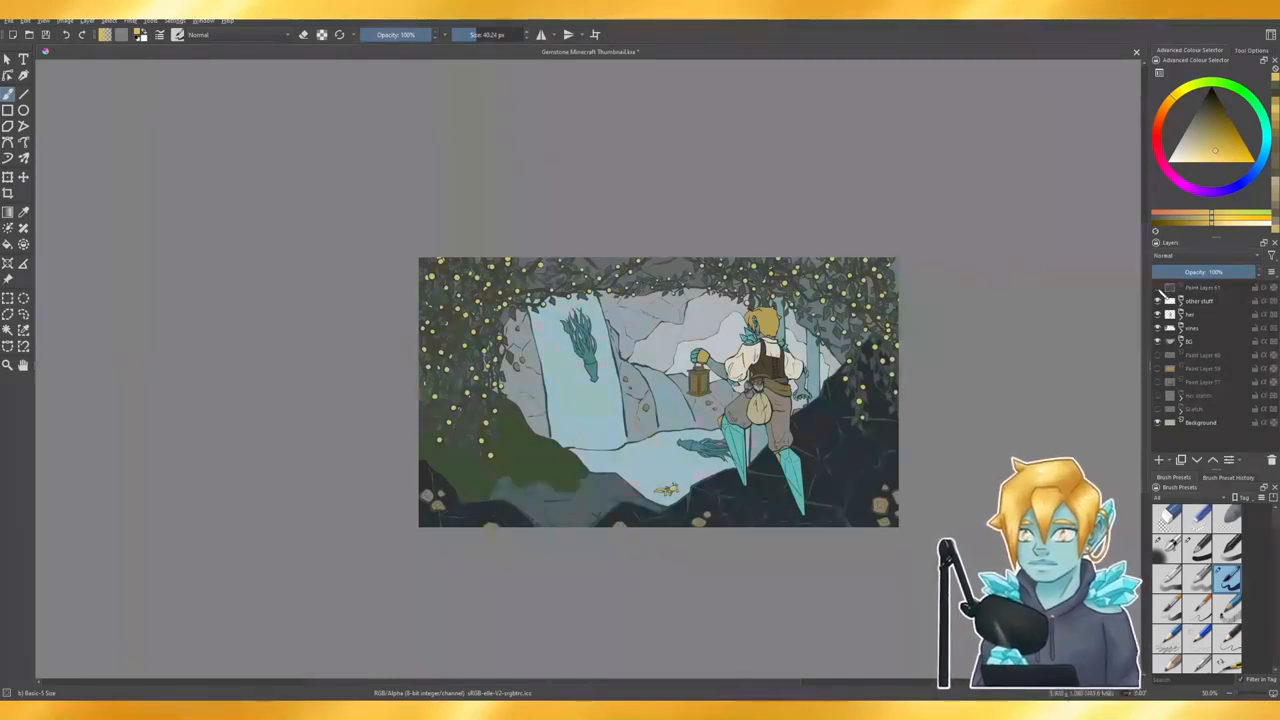
{"action": "scroll", "coordinate": [1000, 320], "scroll_direction": "up", "scroll_amount": 1}
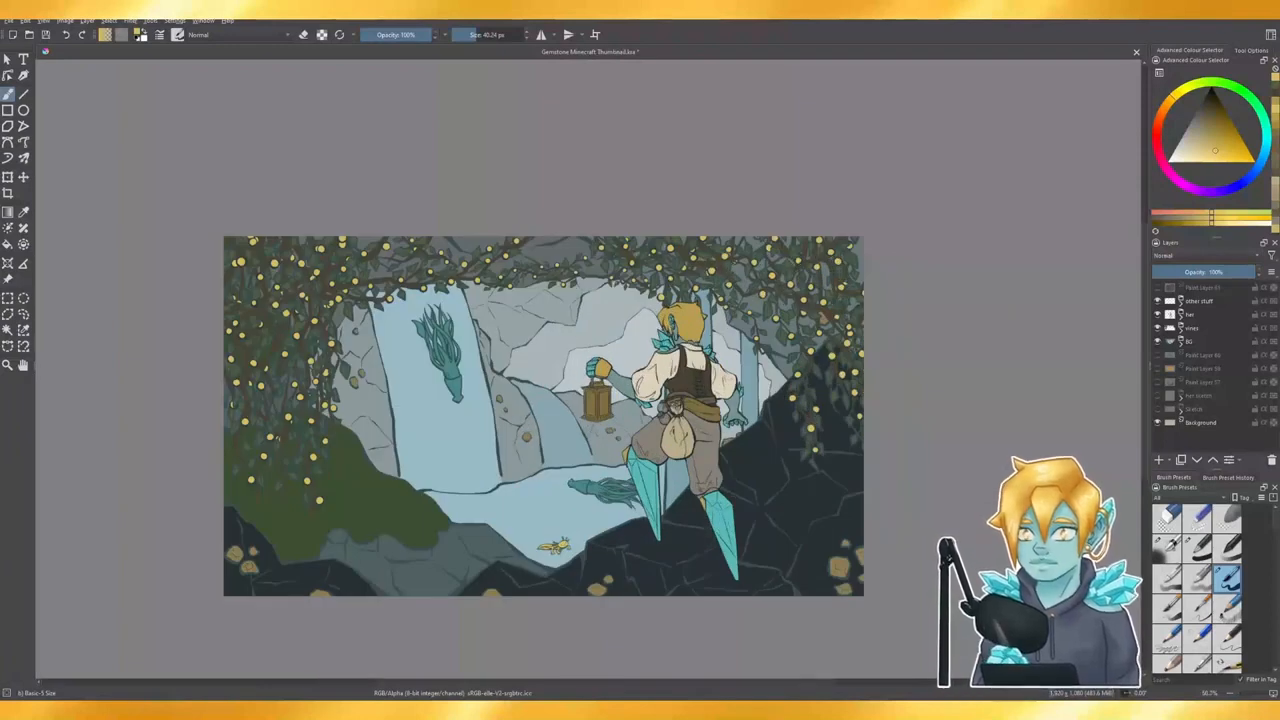
{"action": "scroll", "coordinate": [1000, 304], "scroll_direction": "down", "scroll_amount": 1}
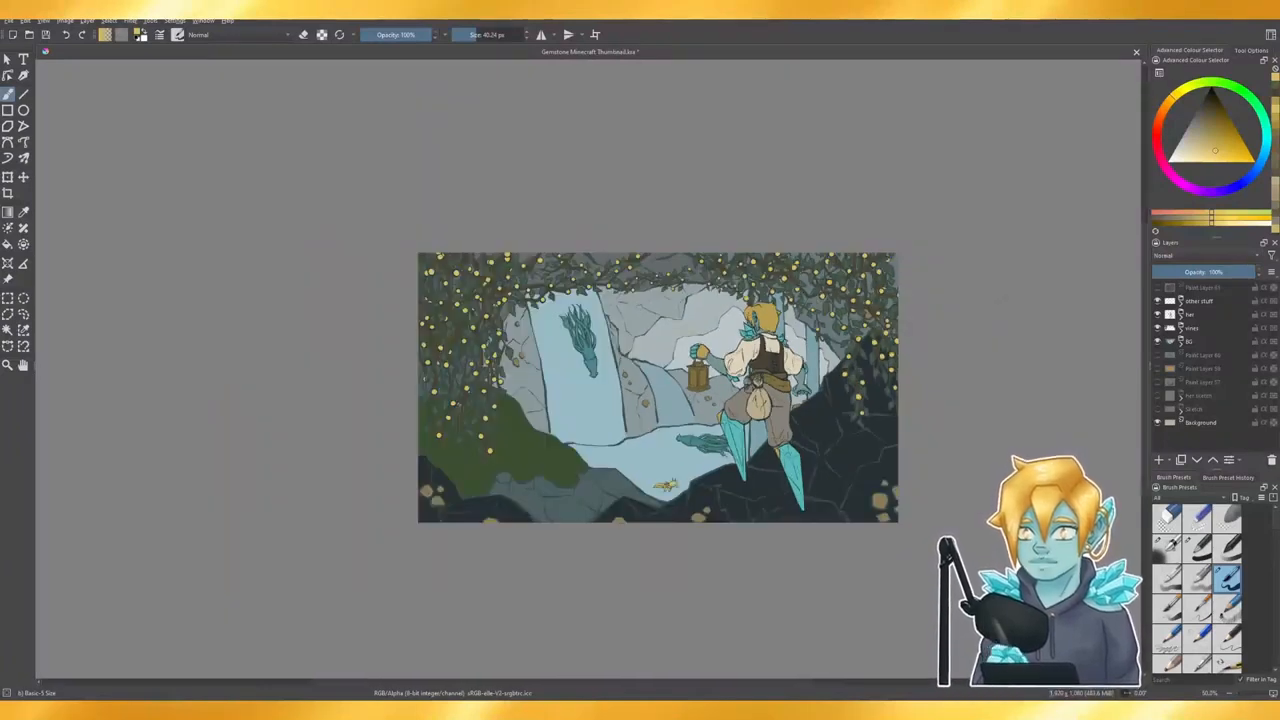